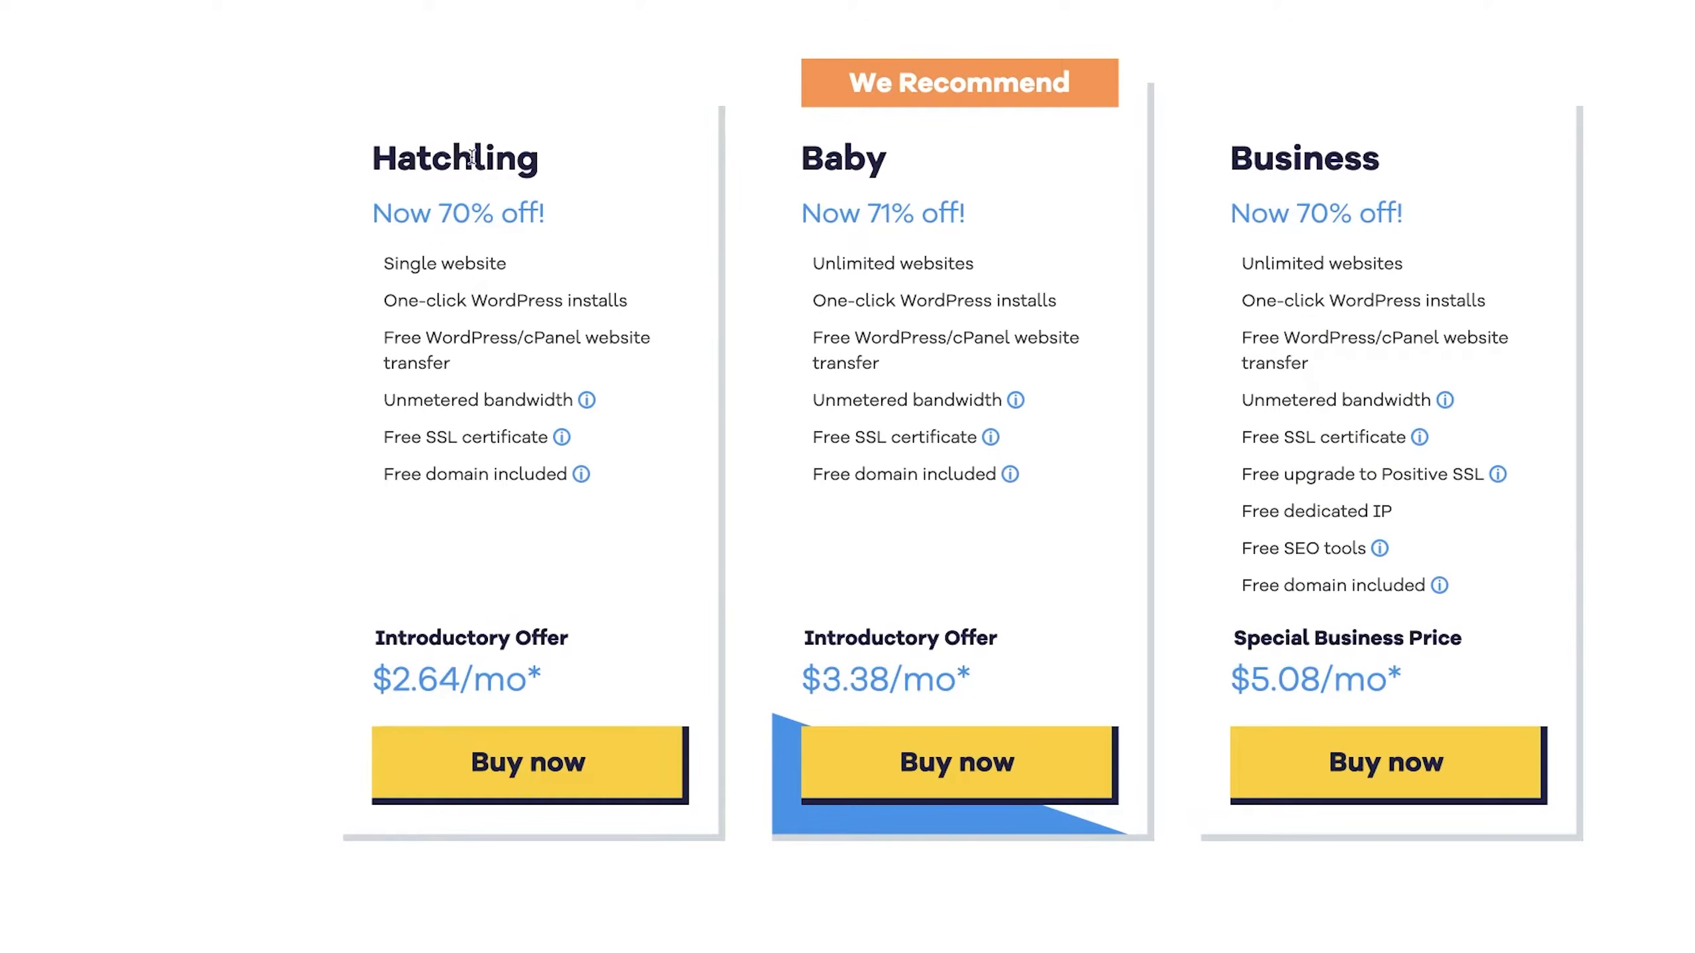
Step: Review the Hatchling plan's details and start its checkout with Buy now
{"action": "double_click", "coordinate": [409, 264]}
{"action": "left_click", "coordinate": [393, 267]}
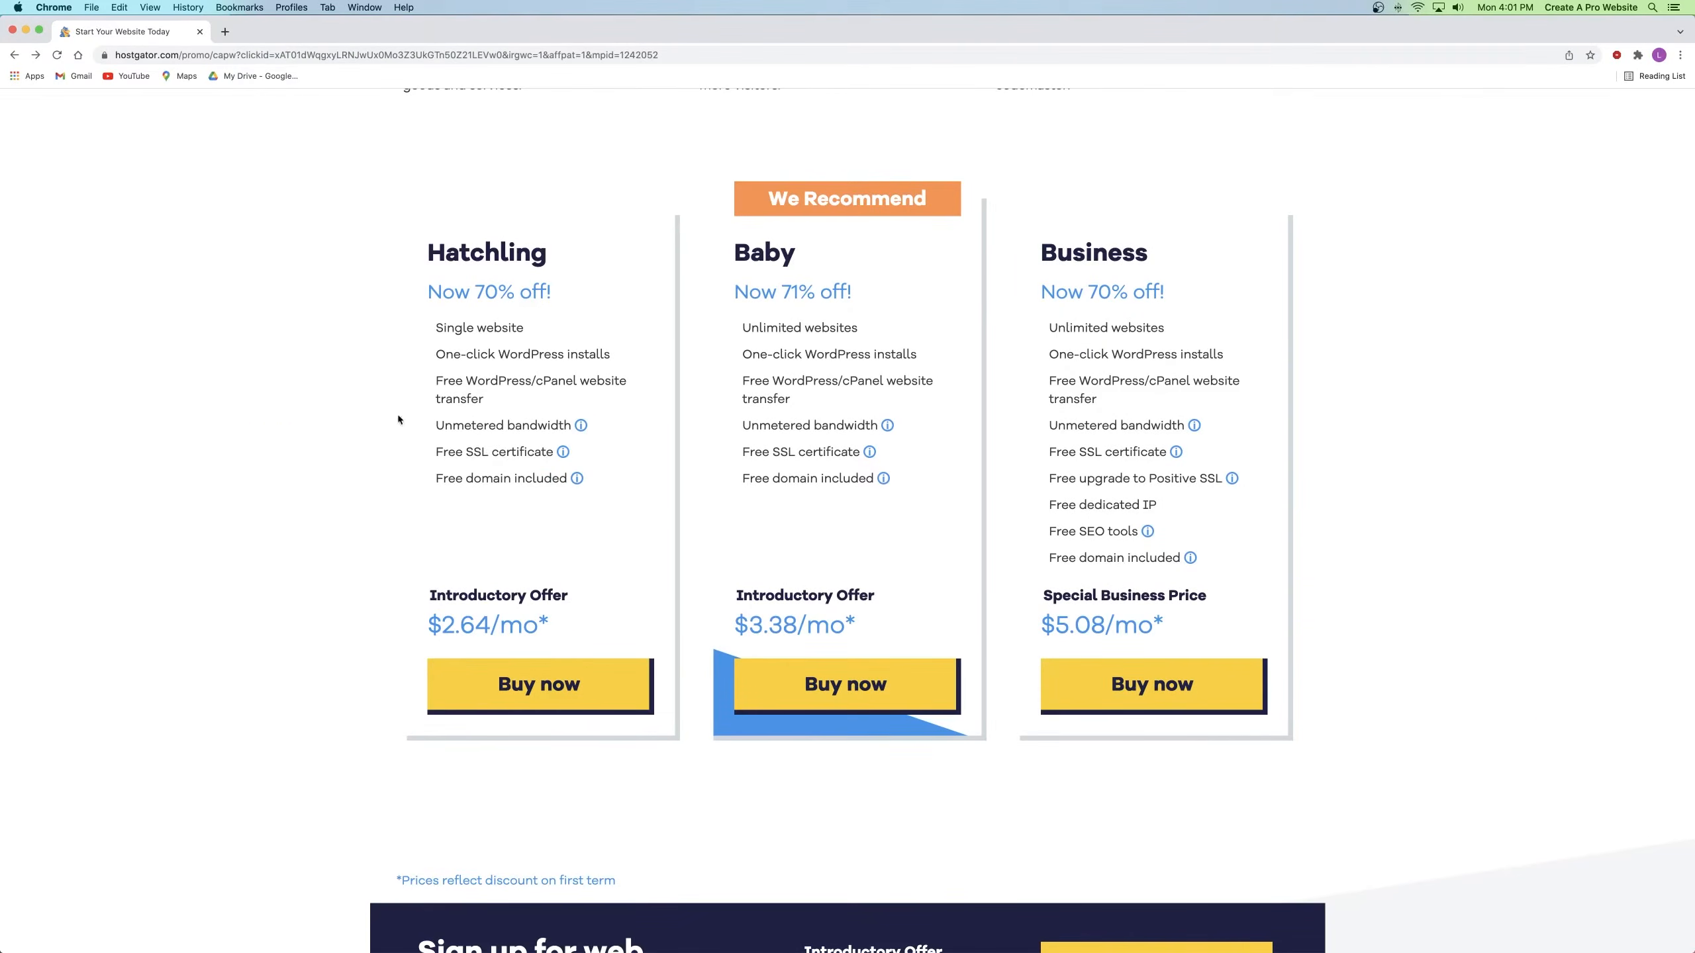
{"action": "left_click", "coordinate": [104, 56]}
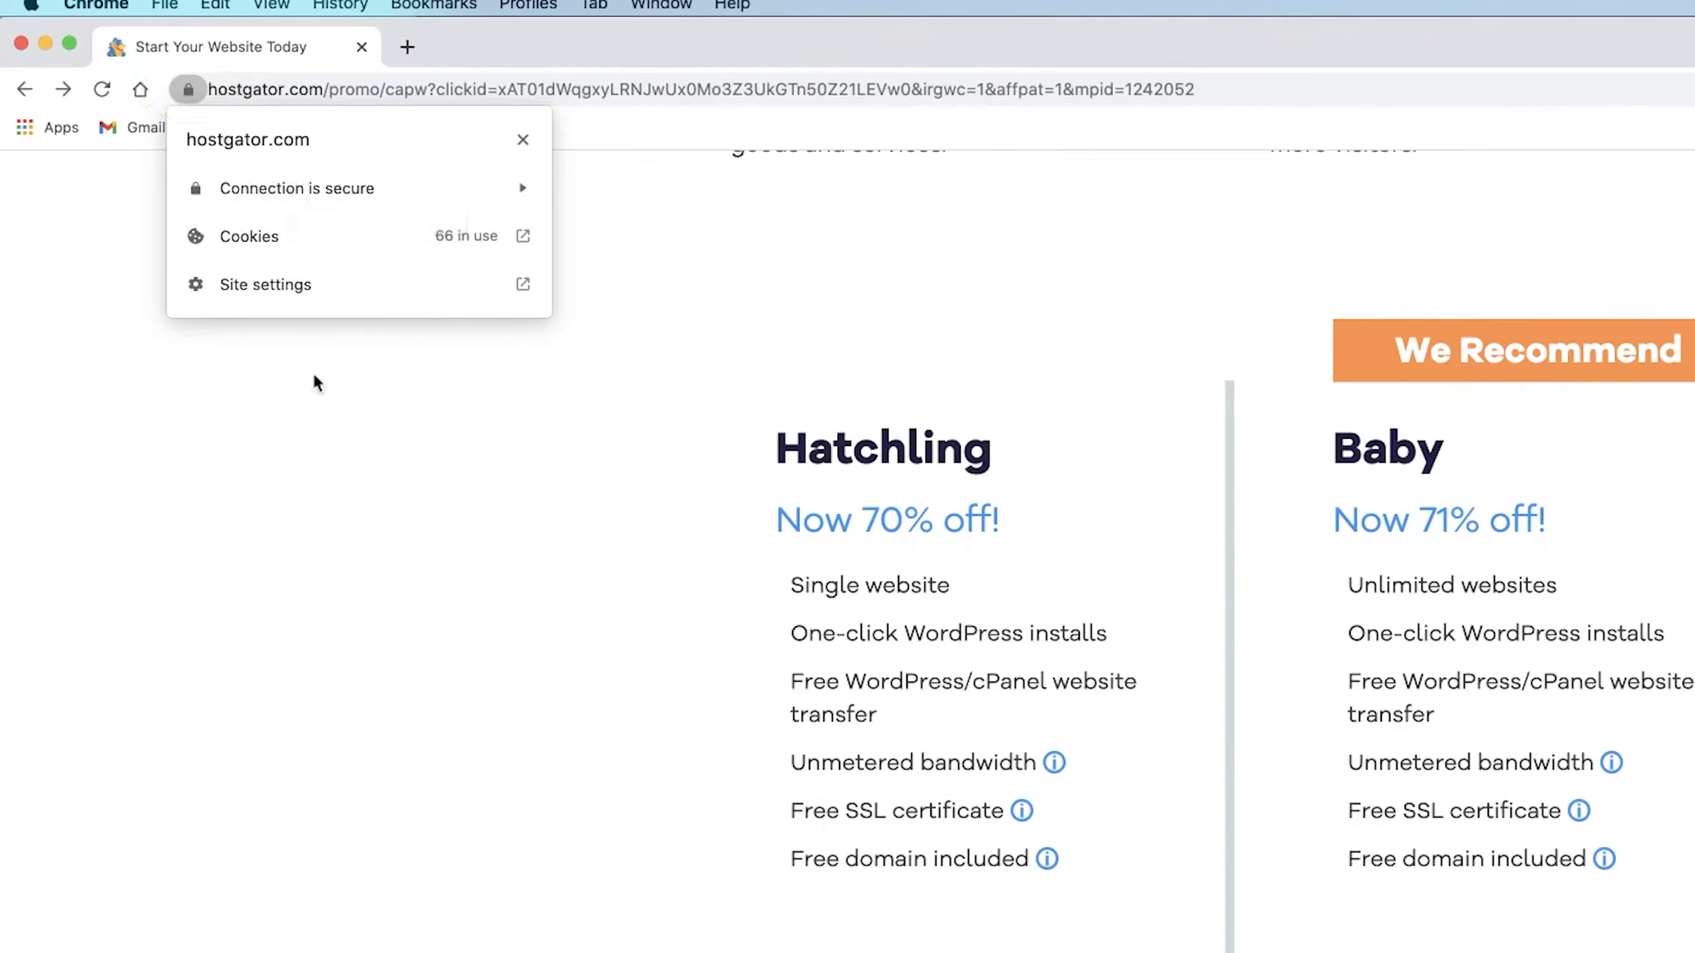
{"action": "left_click", "coordinate": [182, 100]}
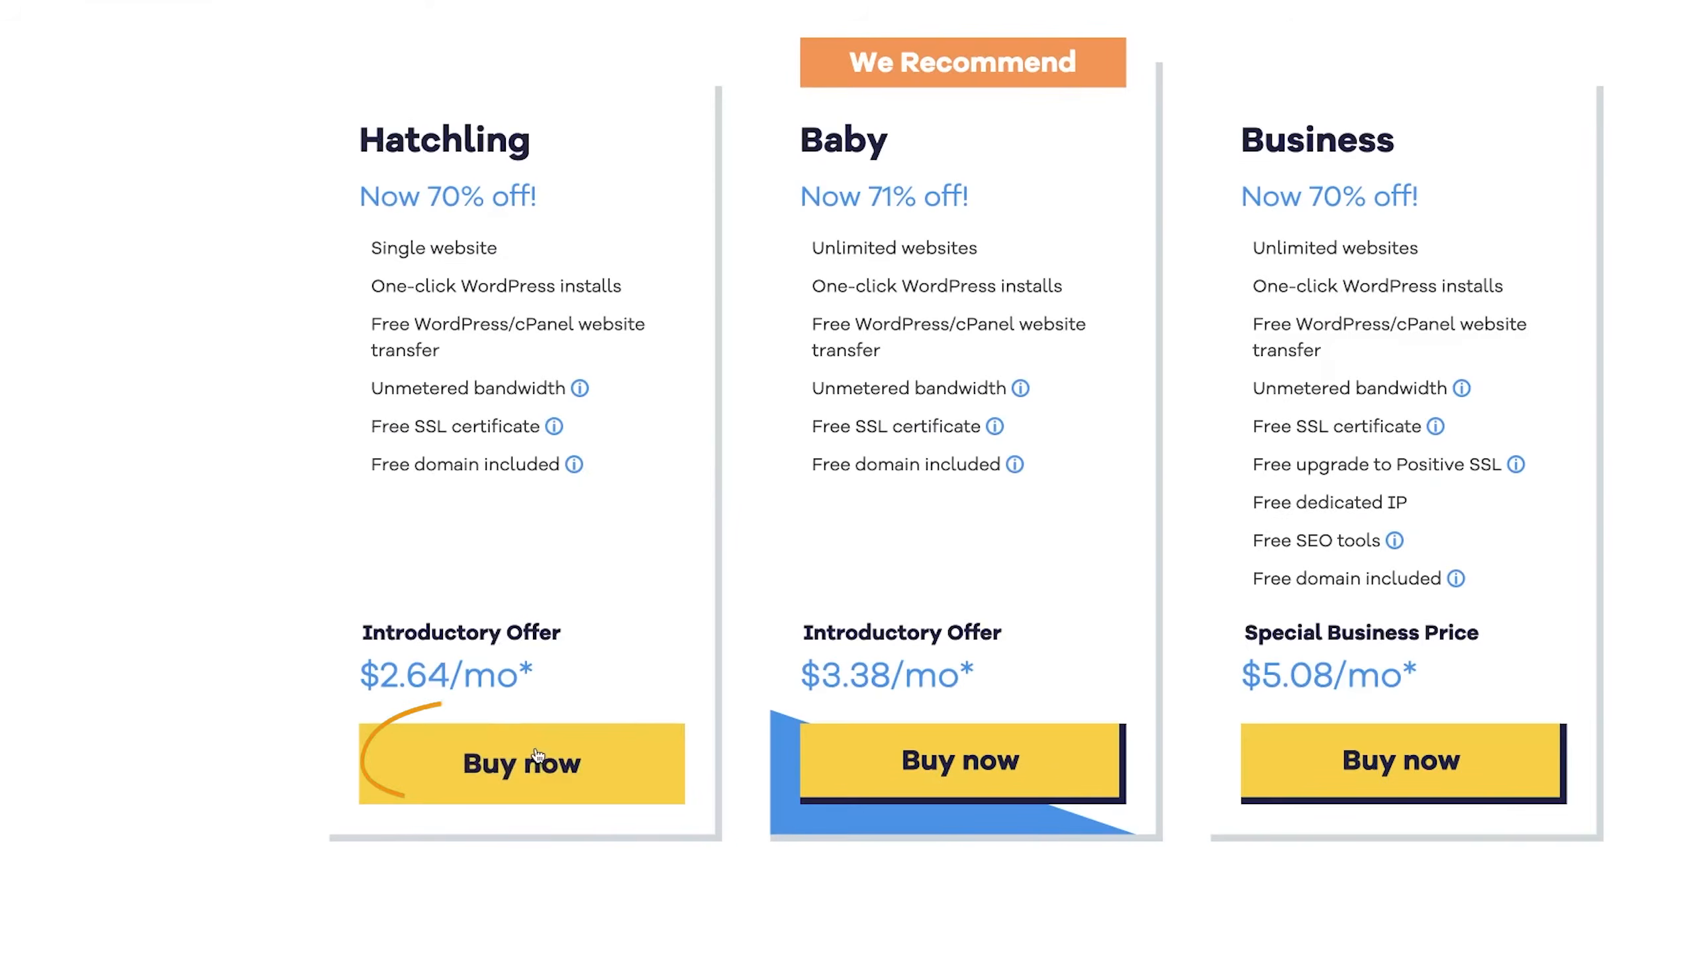
{"action": "left_click", "coordinate": [538, 754]}
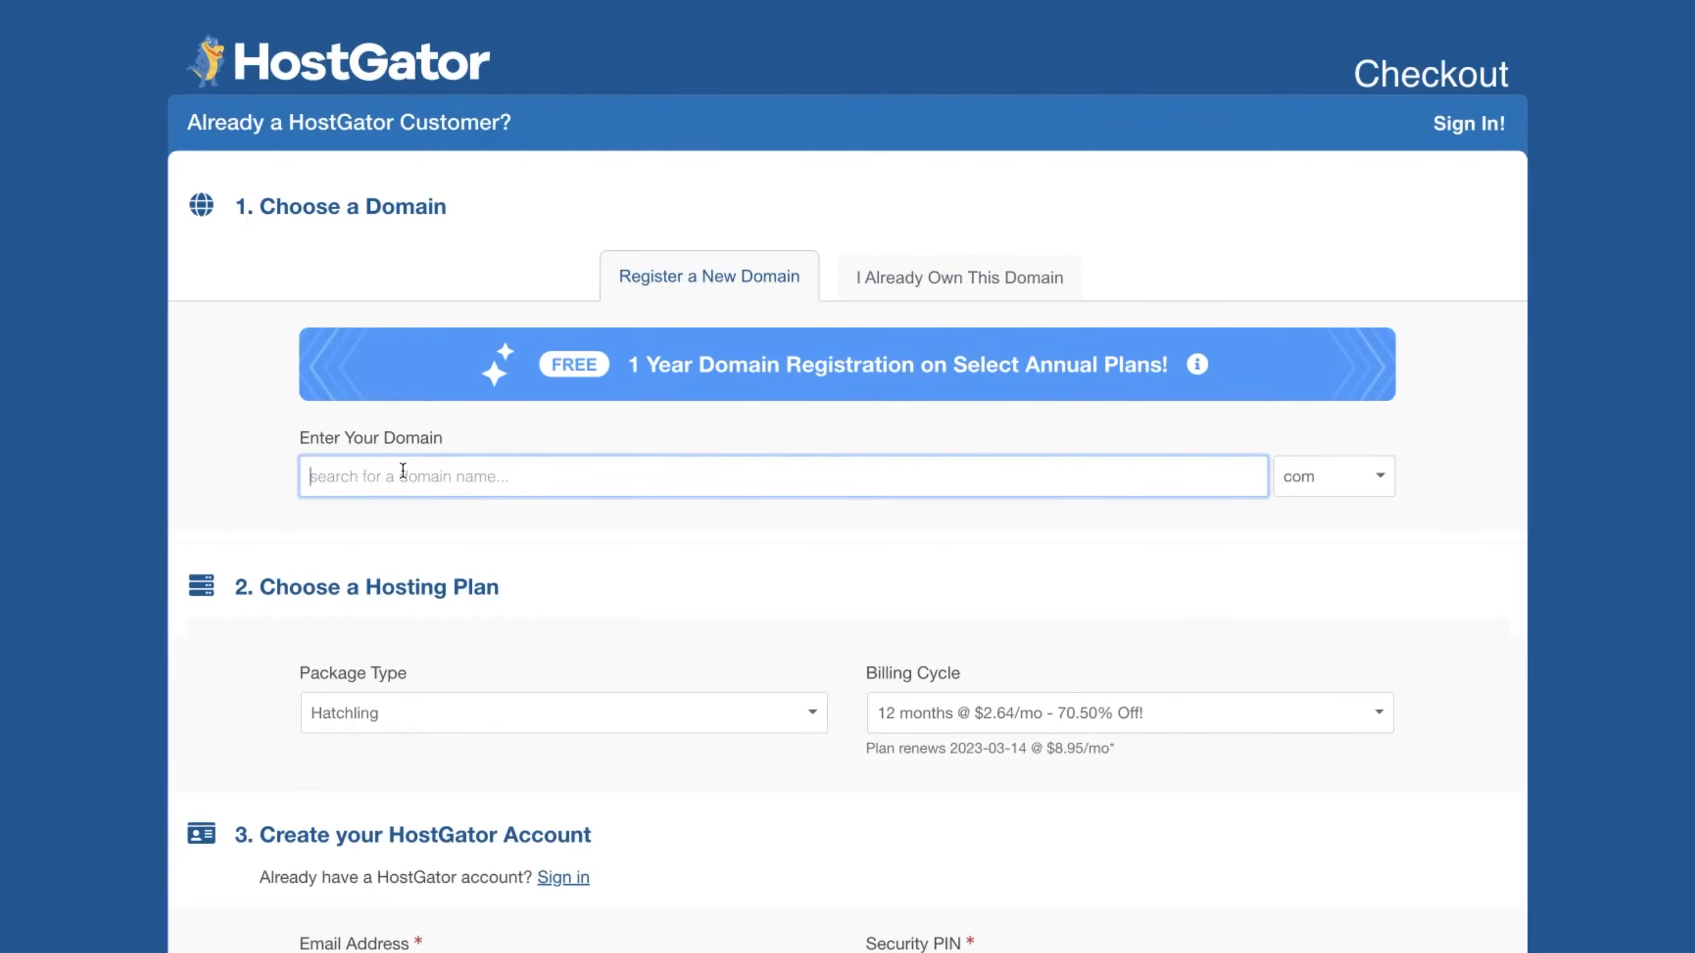
Step: Search for the domain mixedbyantonio with the .com extension and review the availability results
{"action": "type", "text": "mixedbyantonio"}
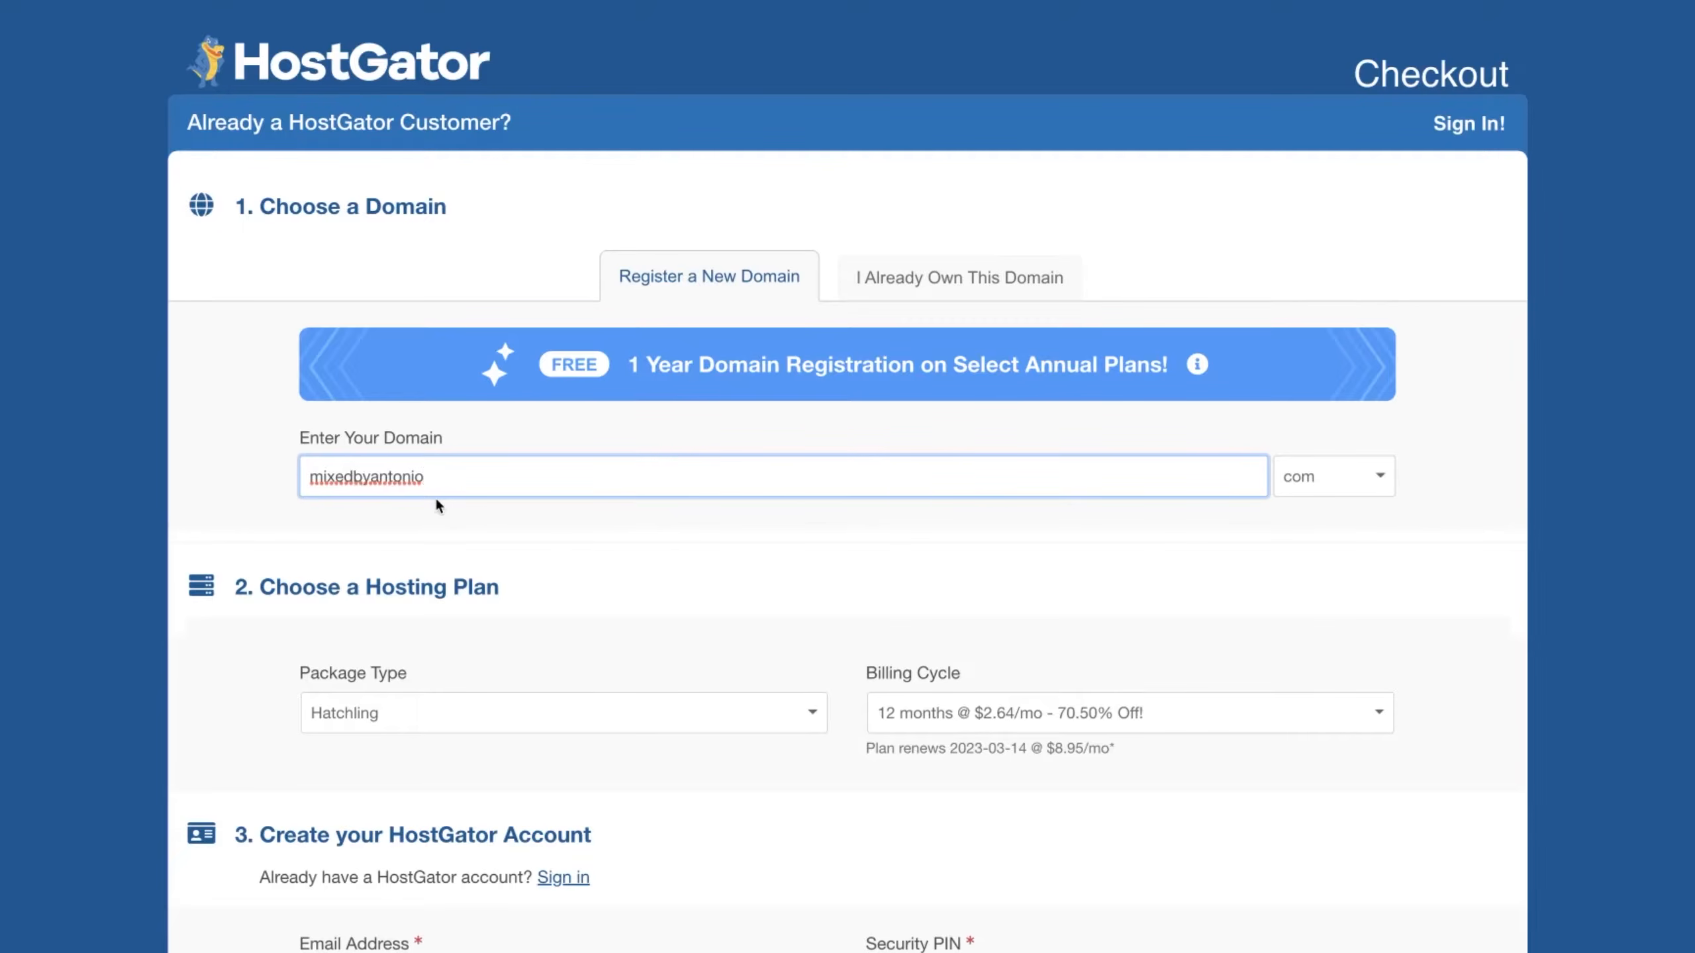
{"action": "left_click", "coordinate": [1317, 496]}
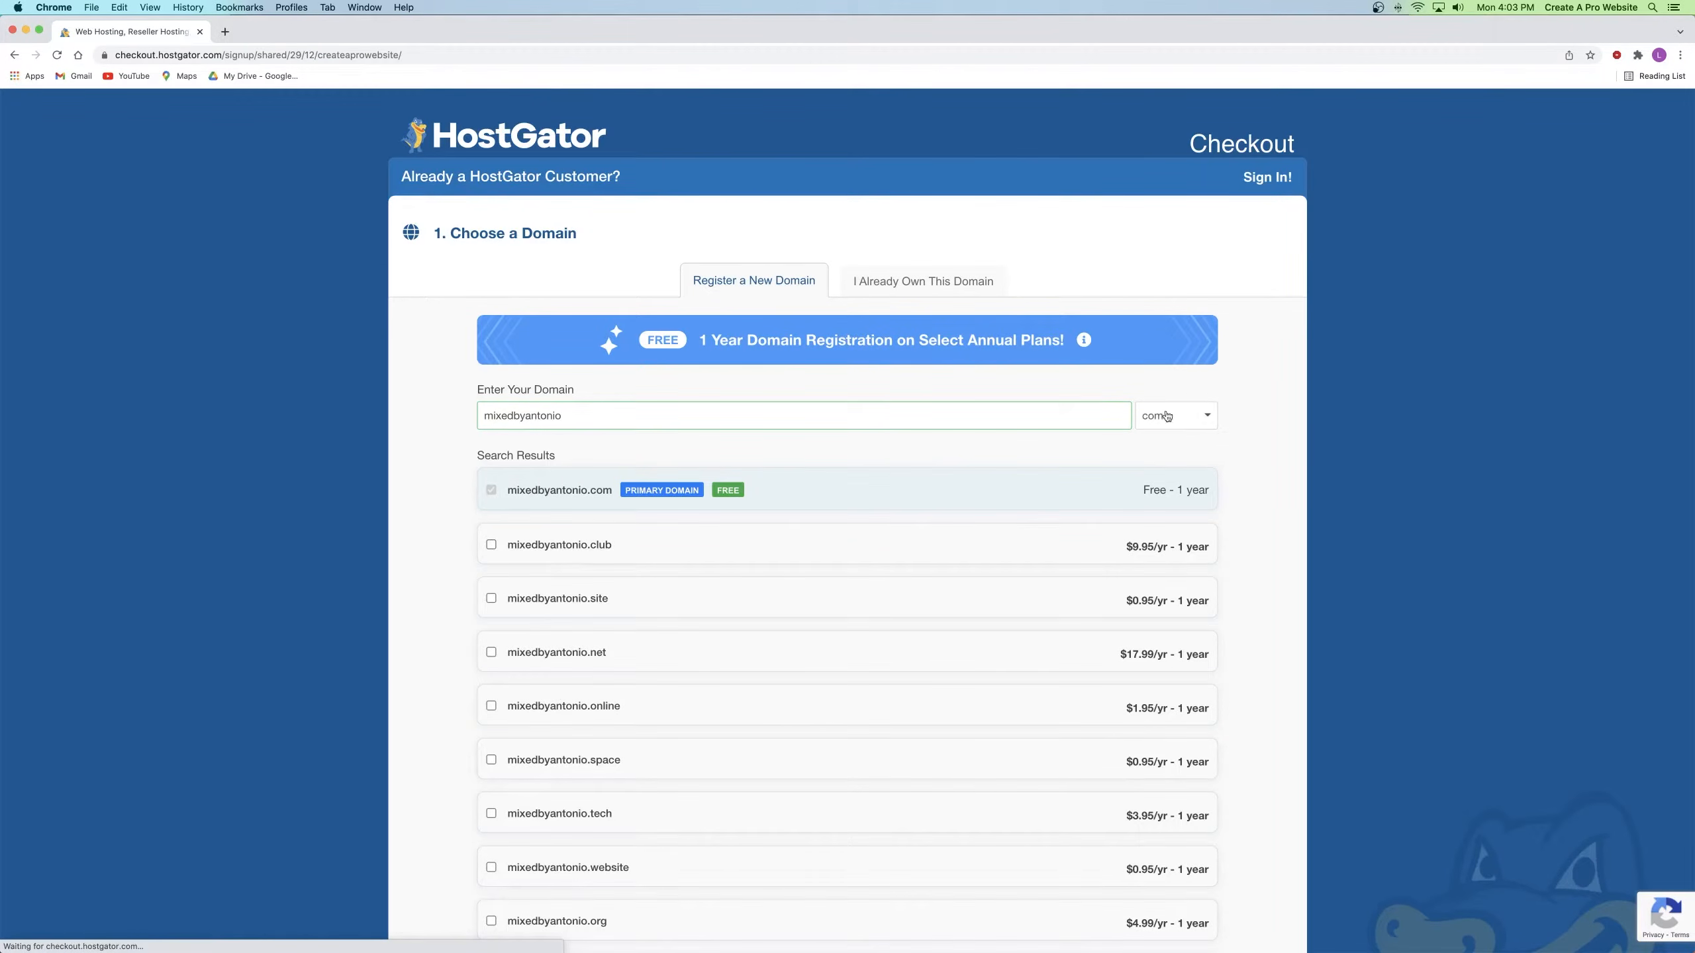
{"action": "left_click", "coordinate": [1185, 413]}
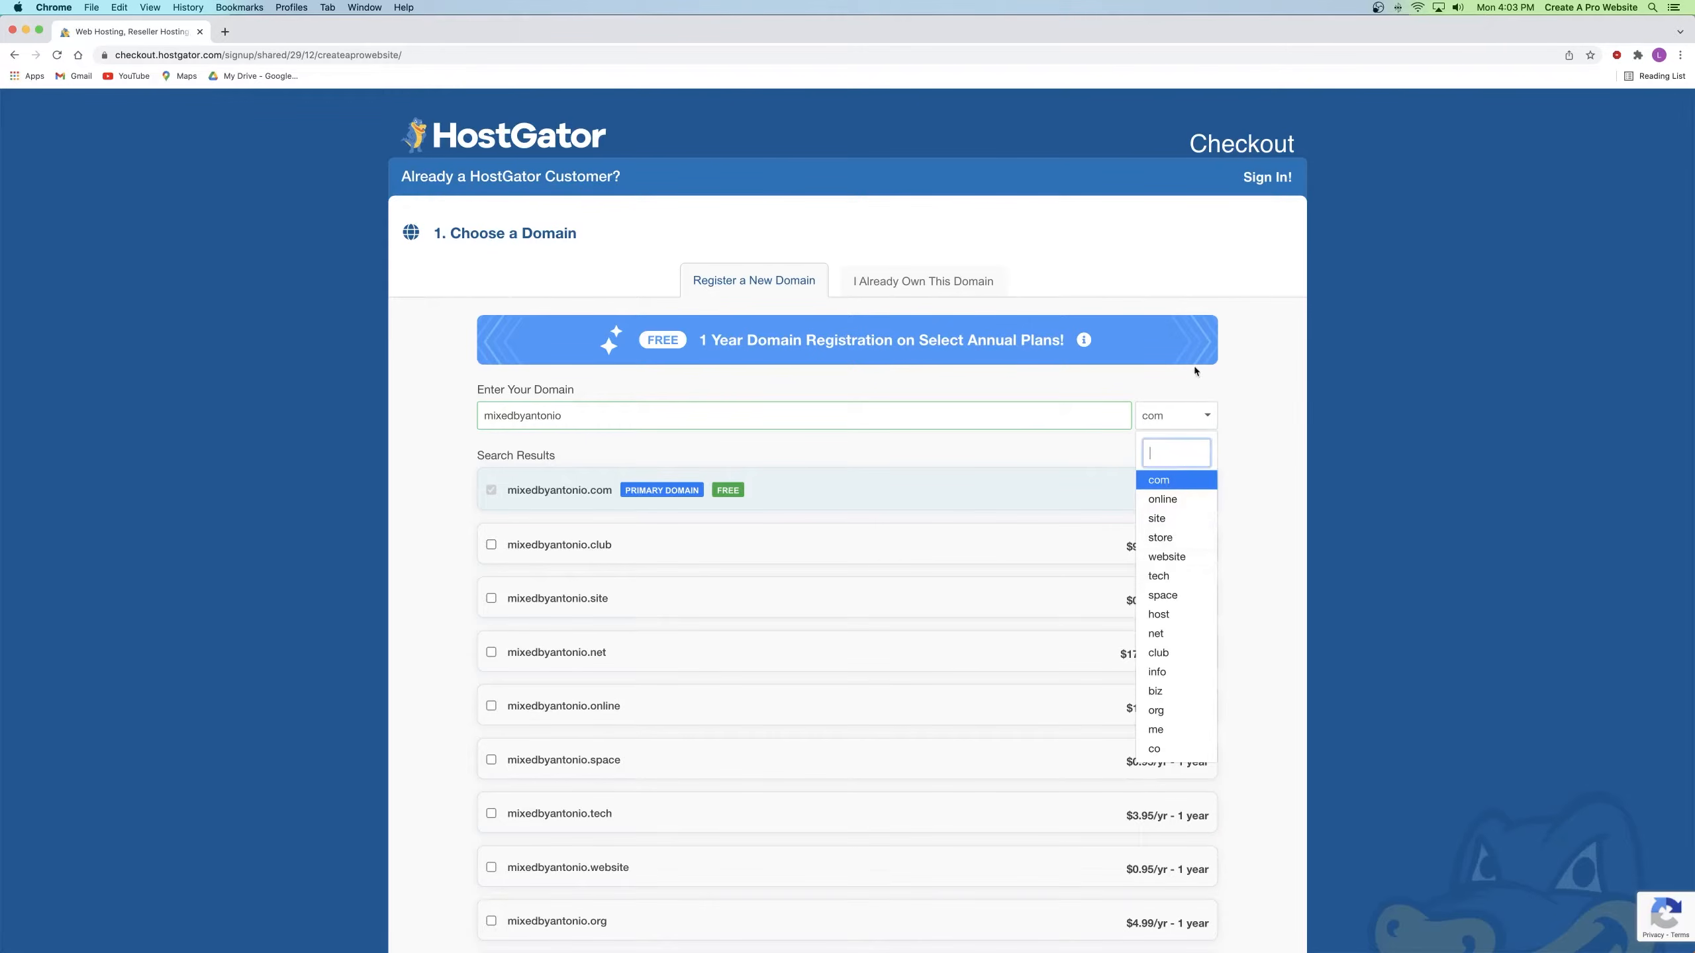
{"action": "left_click", "coordinate": [1182, 417]}
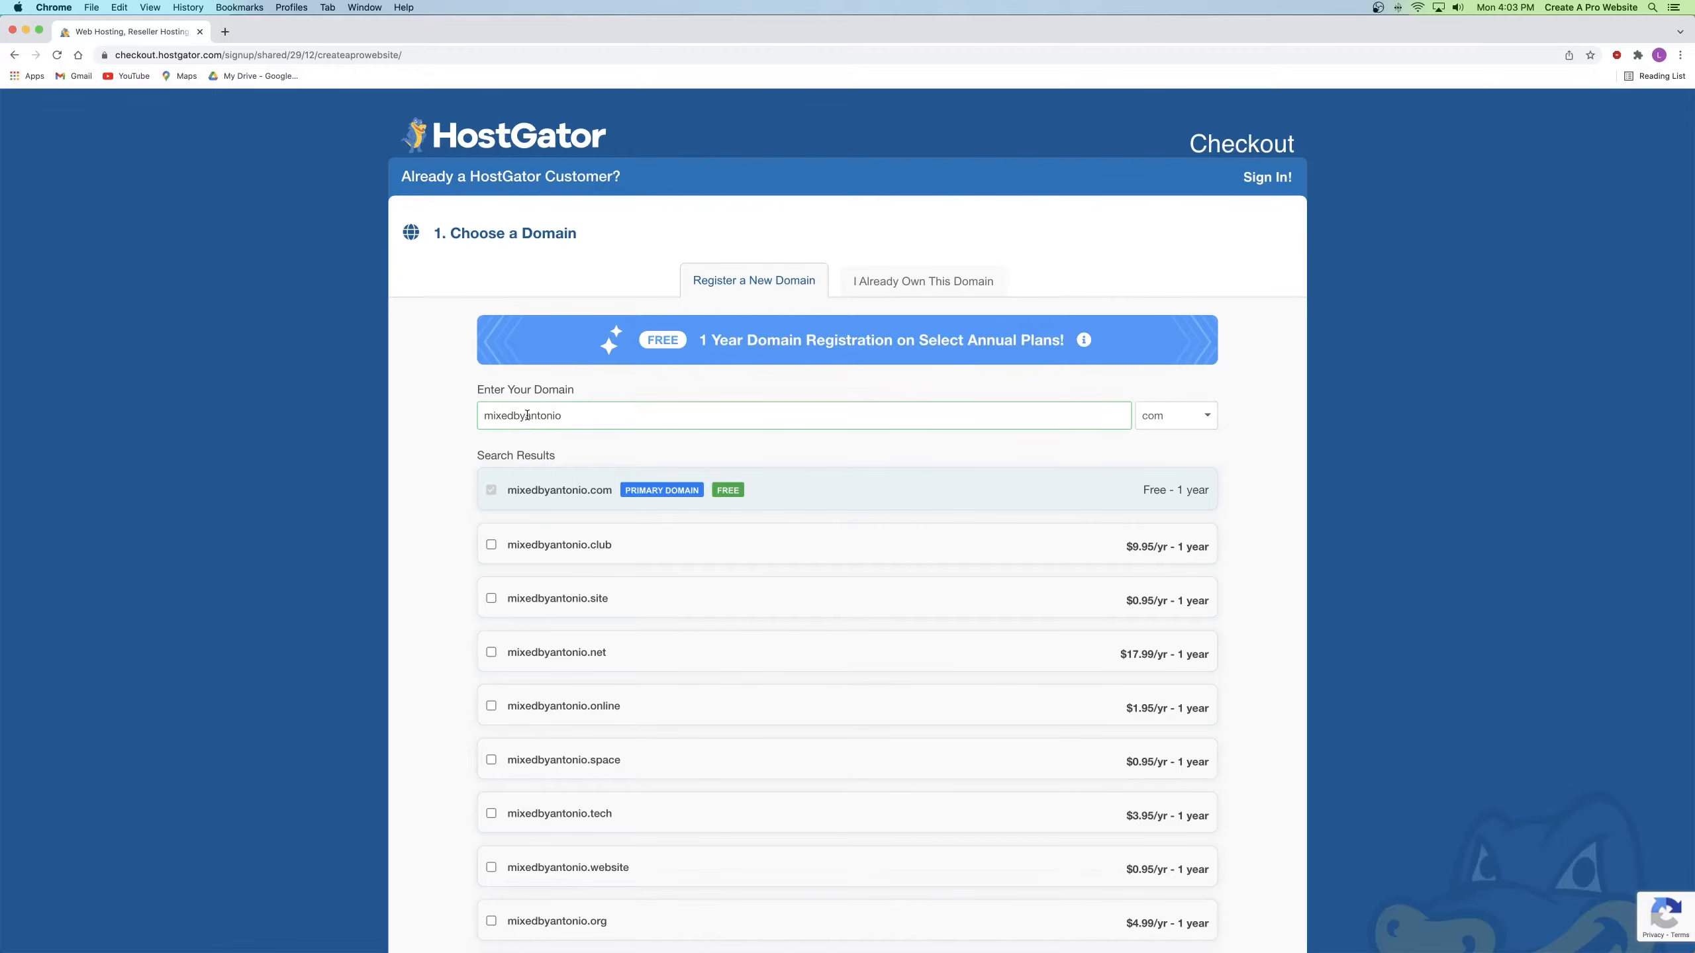
{"action": "scroll", "coordinate": [526, 411], "scroll_direction": "down", "scroll_amount": 12}
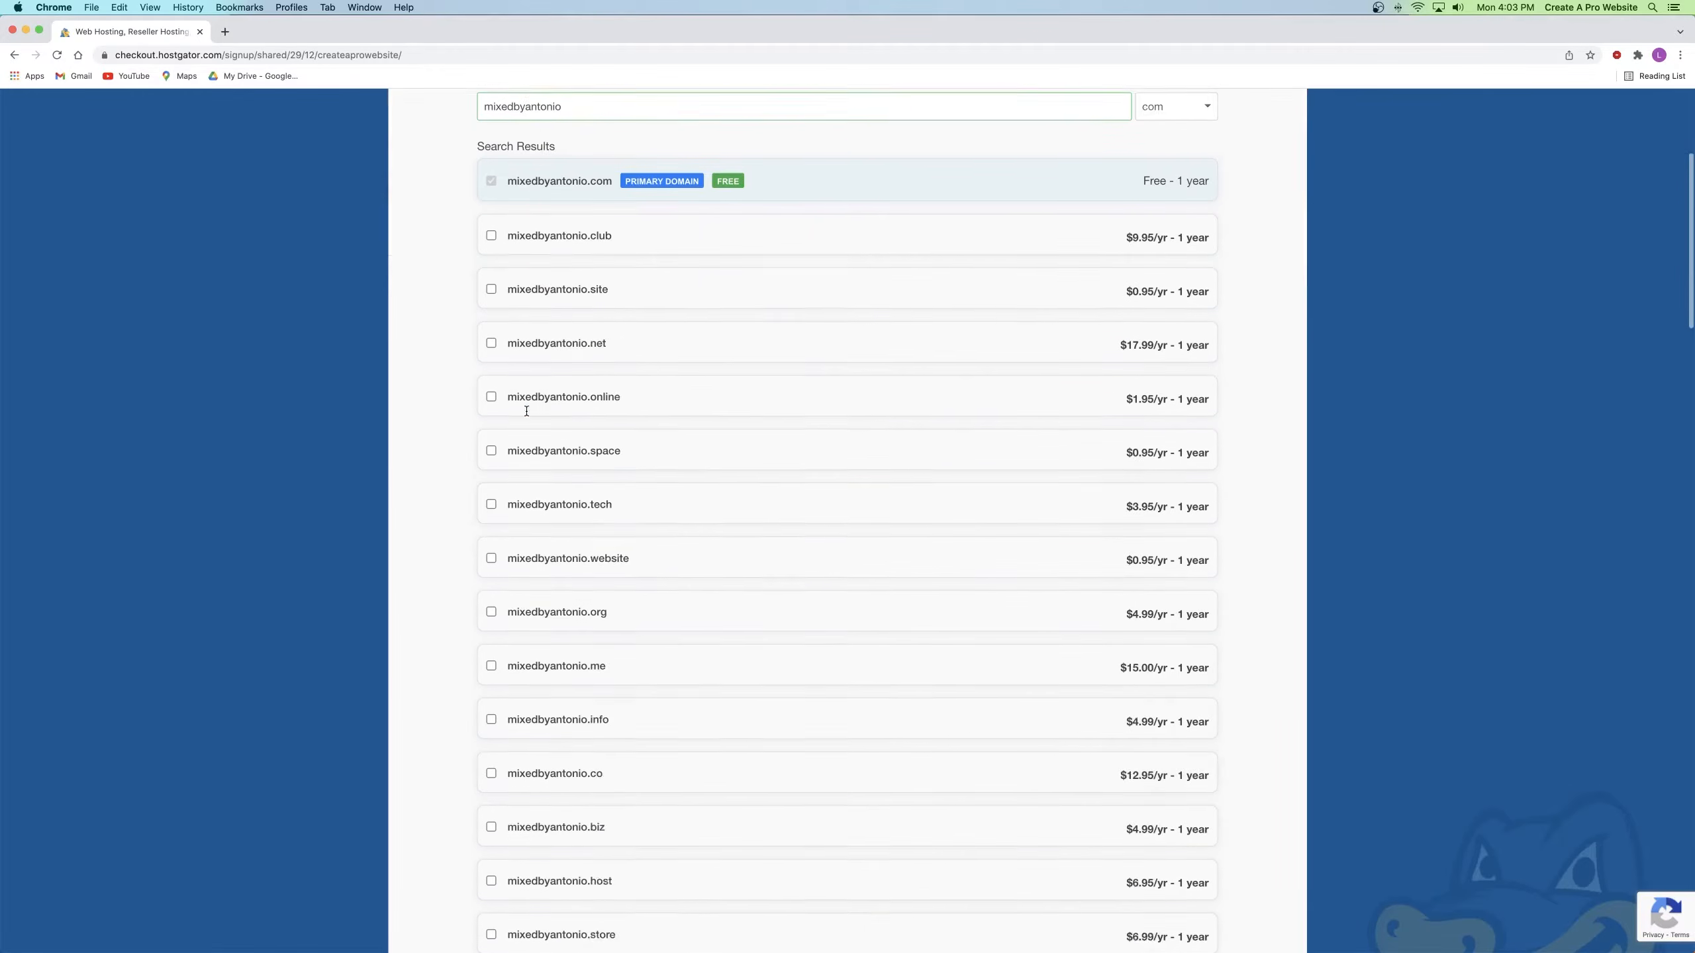
{"action": "scroll", "coordinate": [527, 415], "scroll_direction": "down", "scroll_amount": 2}
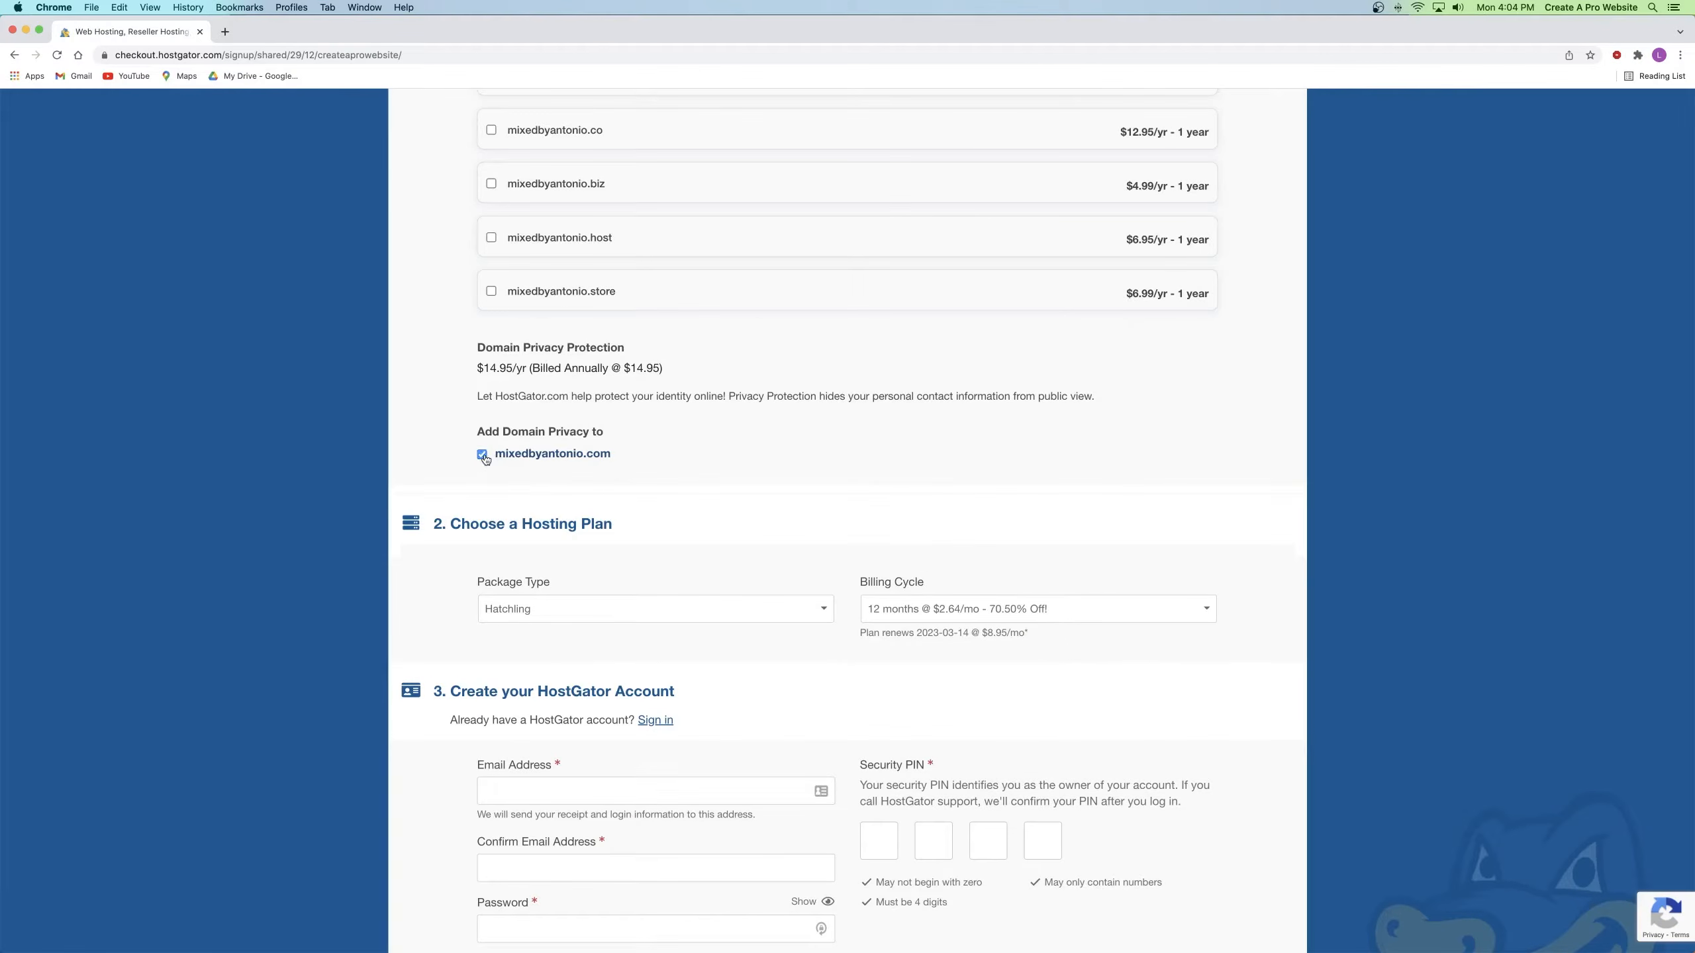
Step: Keep domain privacy protection enabled
{"action": "left_click", "coordinate": [483, 456]}
{"action": "left_click", "coordinate": [482, 456]}
{"action": "scroll", "coordinate": [485, 460], "scroll_direction": "down", "scroll_amount": 3}
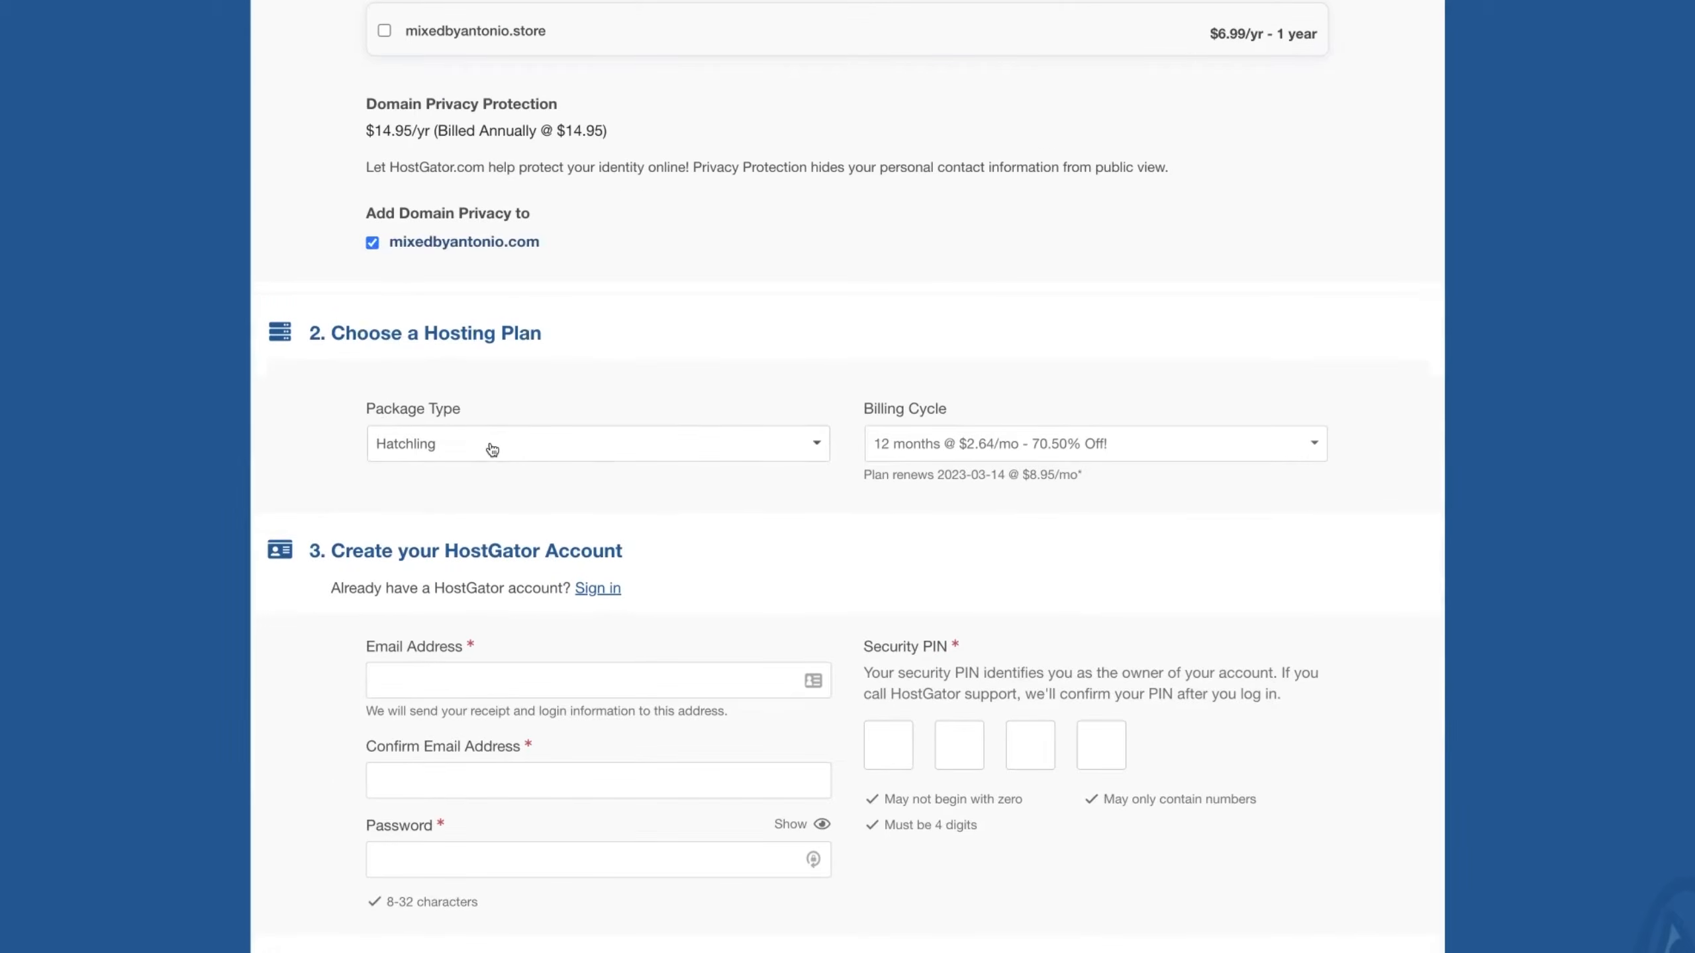
Step: Keep the Hatchling package and set the billing cycle to 36 months
{"action": "left_click", "coordinate": [488, 446]}
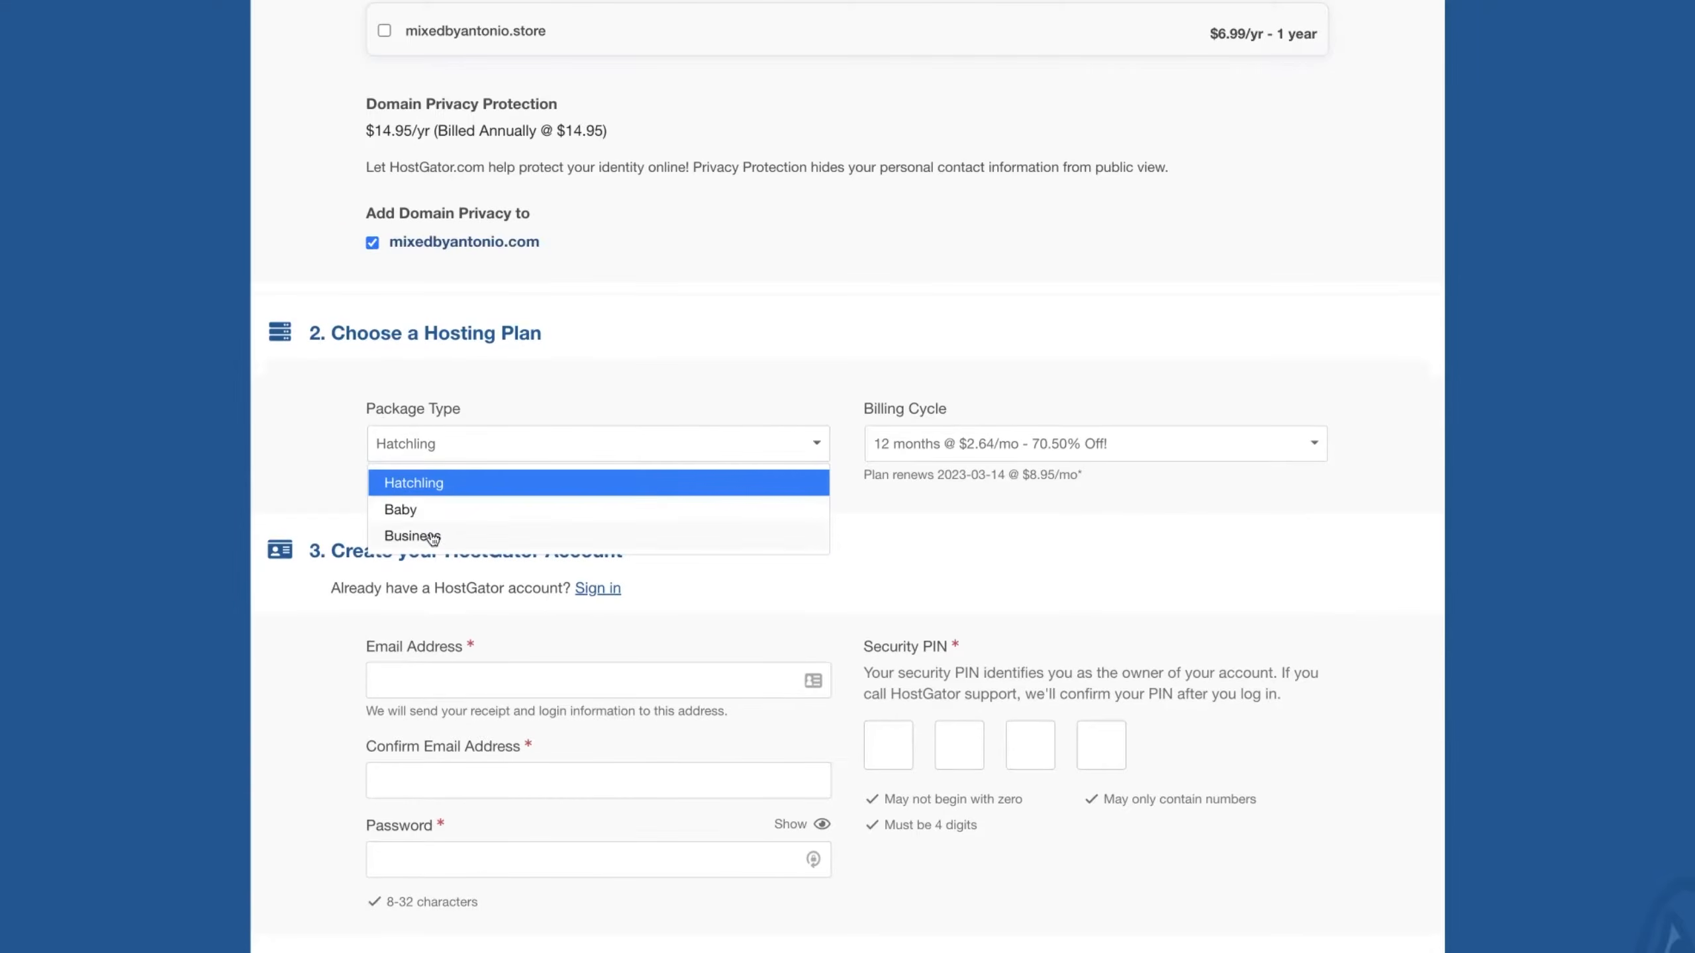
{"action": "left_click", "coordinate": [420, 483]}
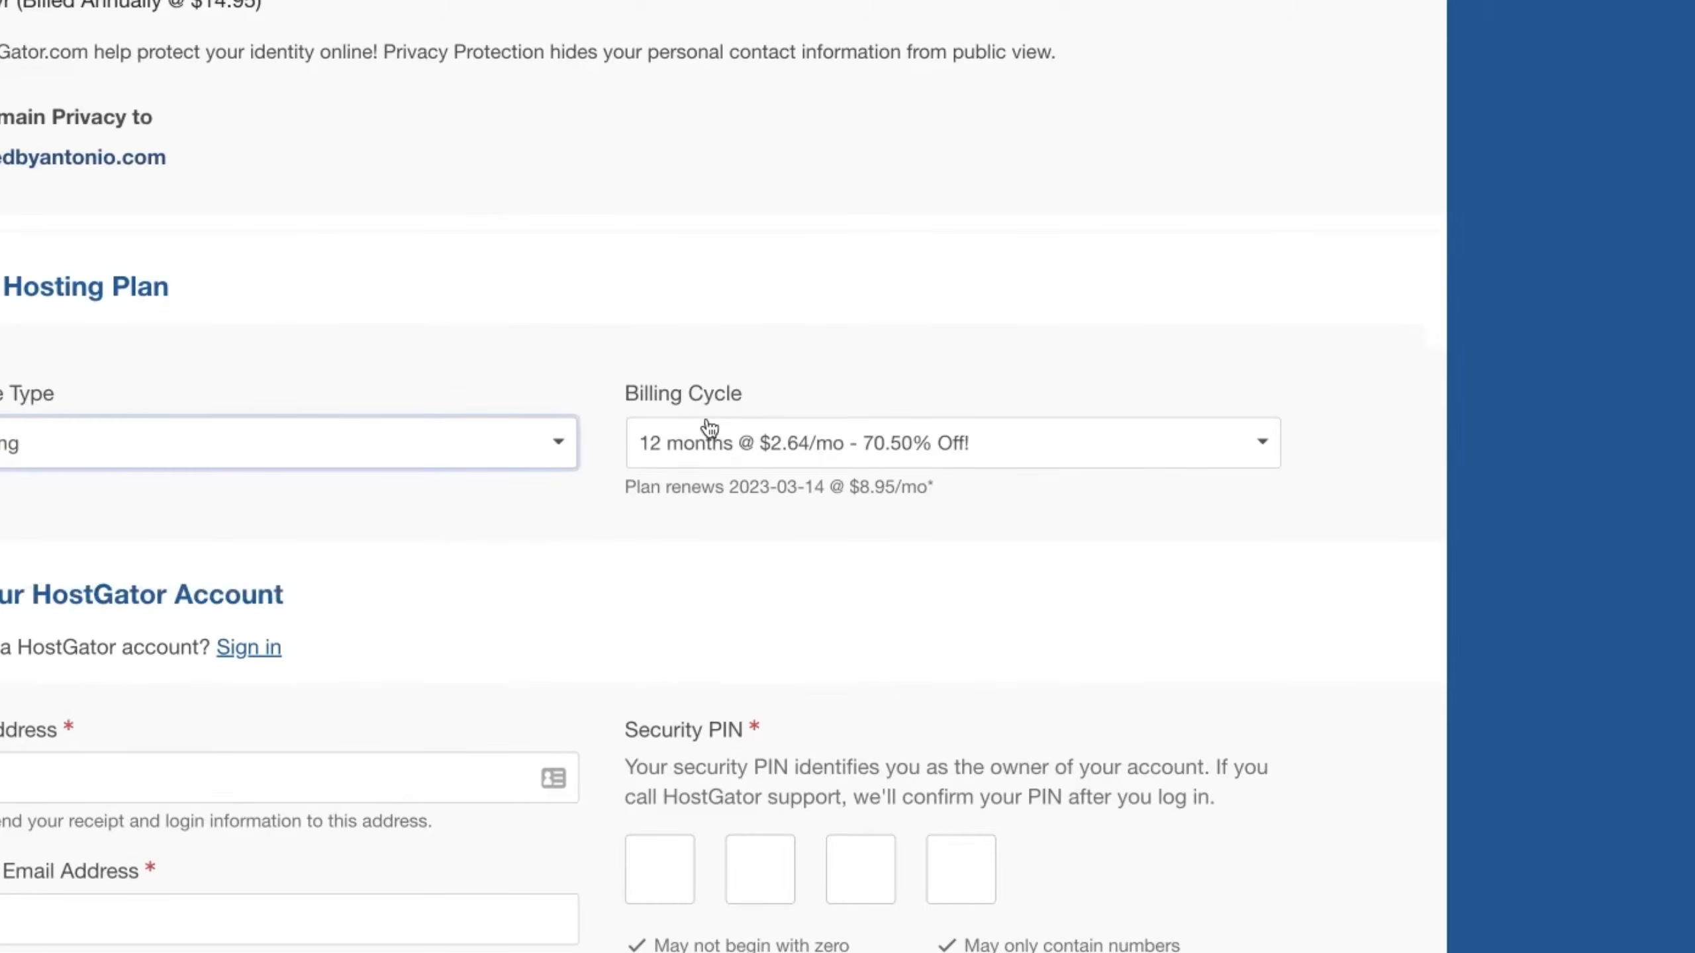
{"action": "left_click", "coordinate": [770, 454]}
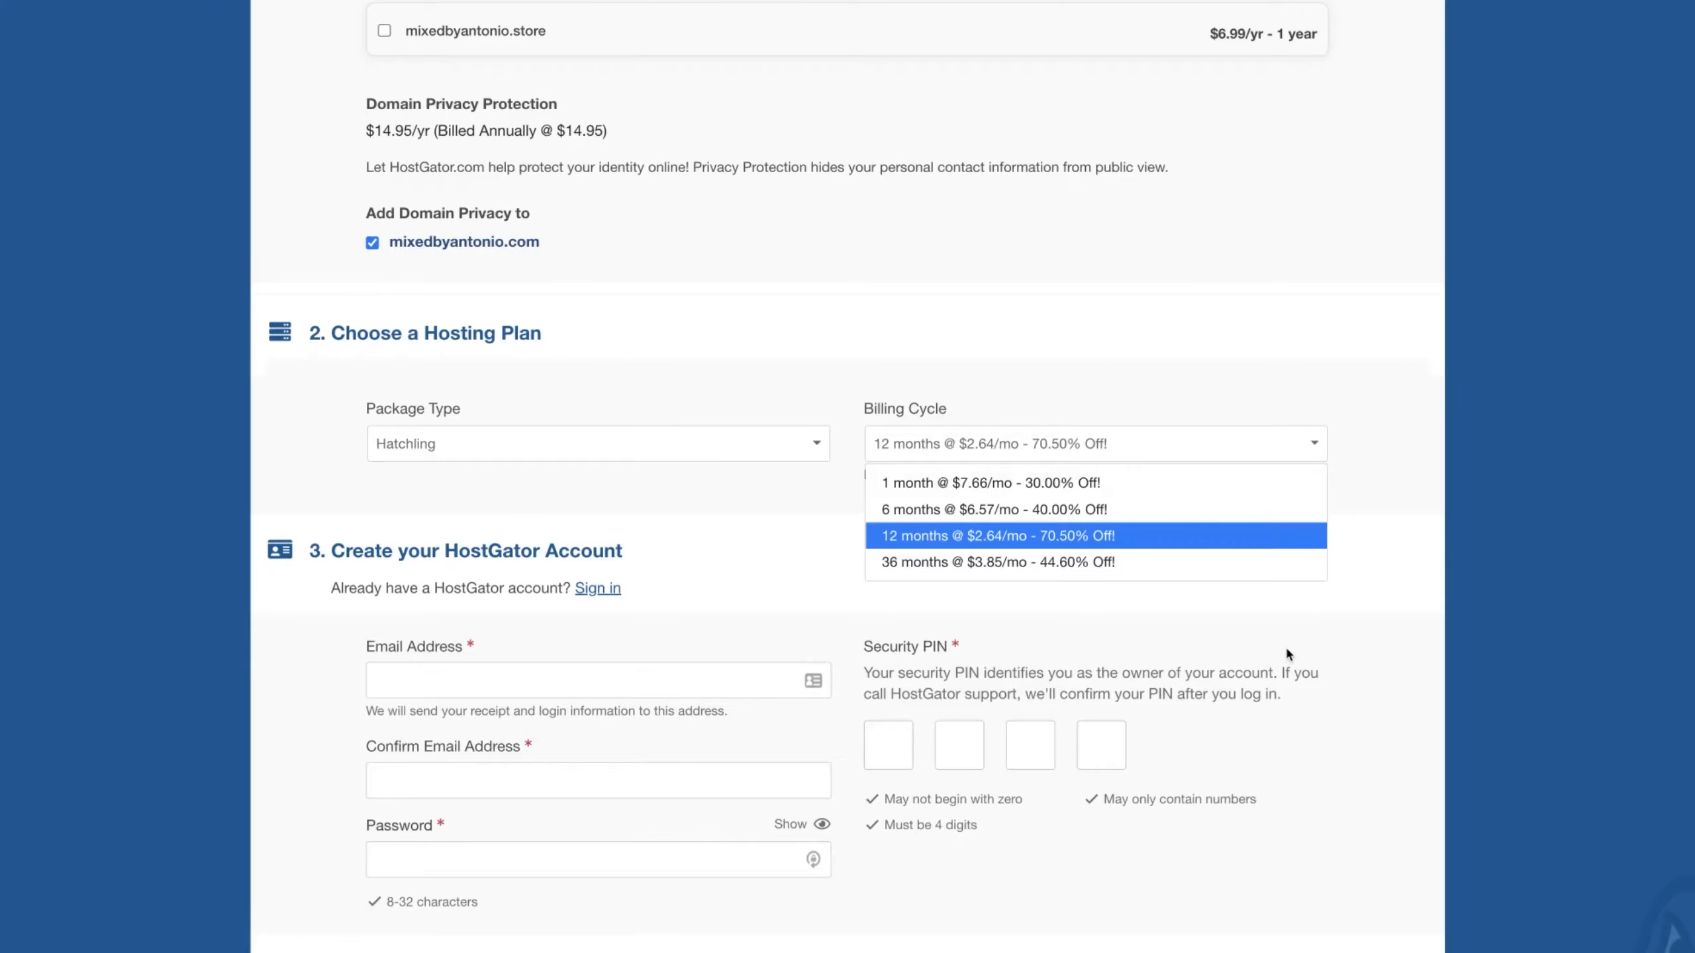
{"action": "left_click", "coordinate": [928, 458]}
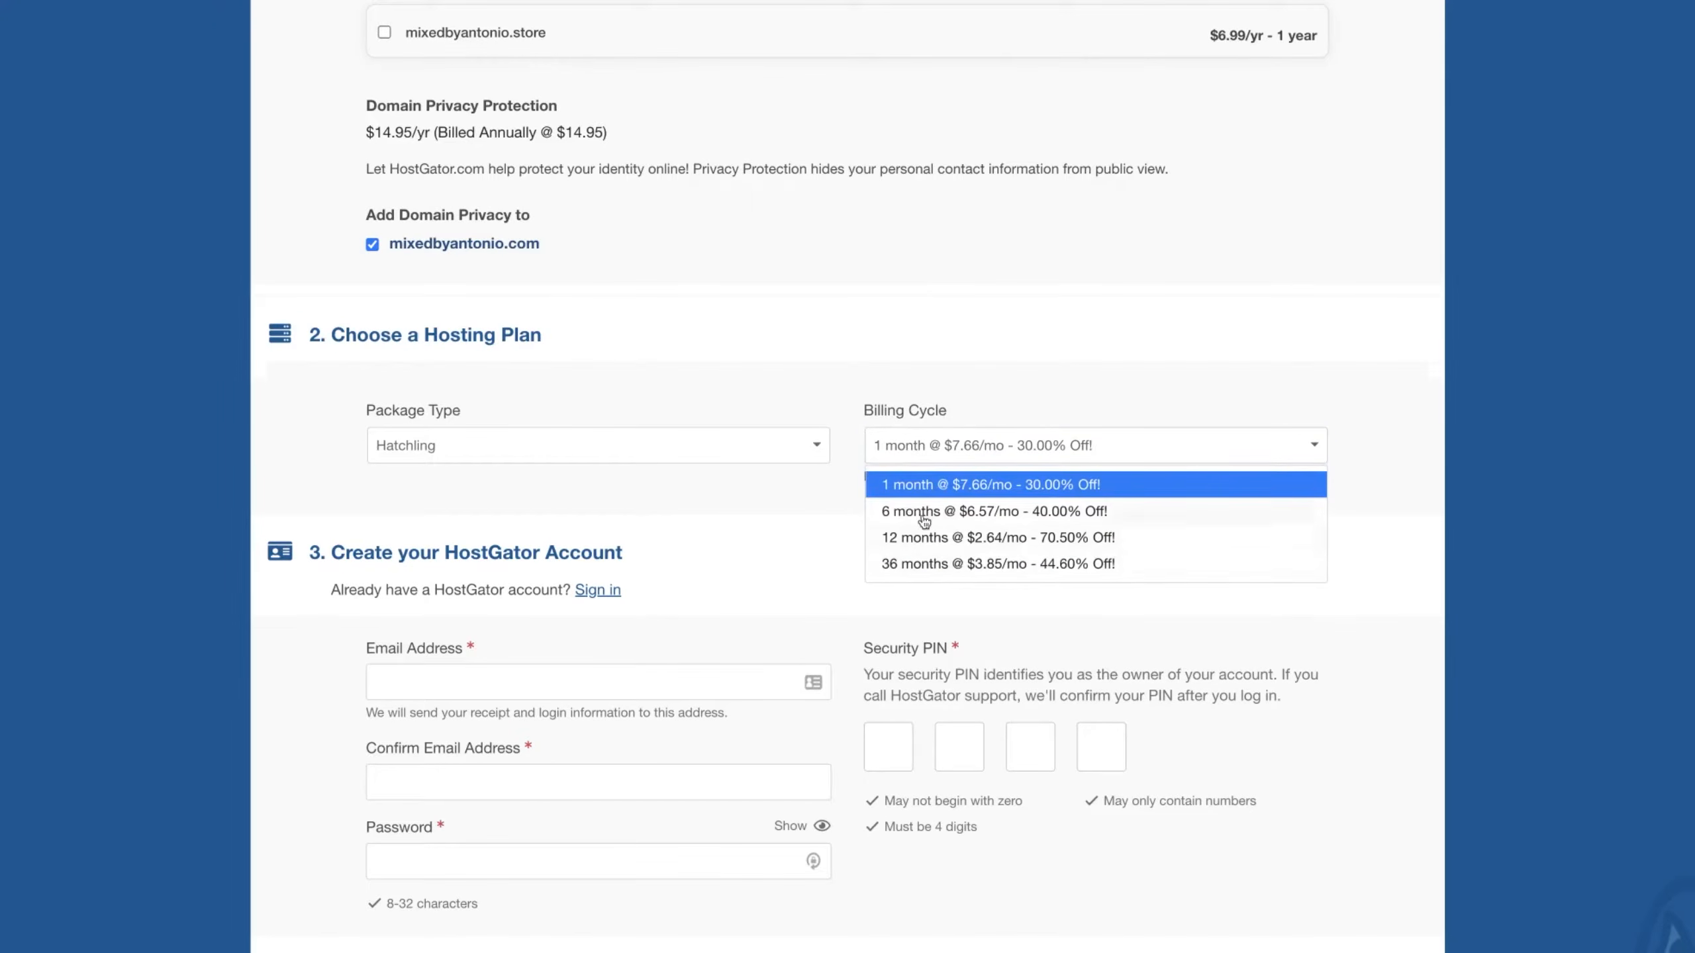
{"action": "left_click", "coordinate": [902, 566]}
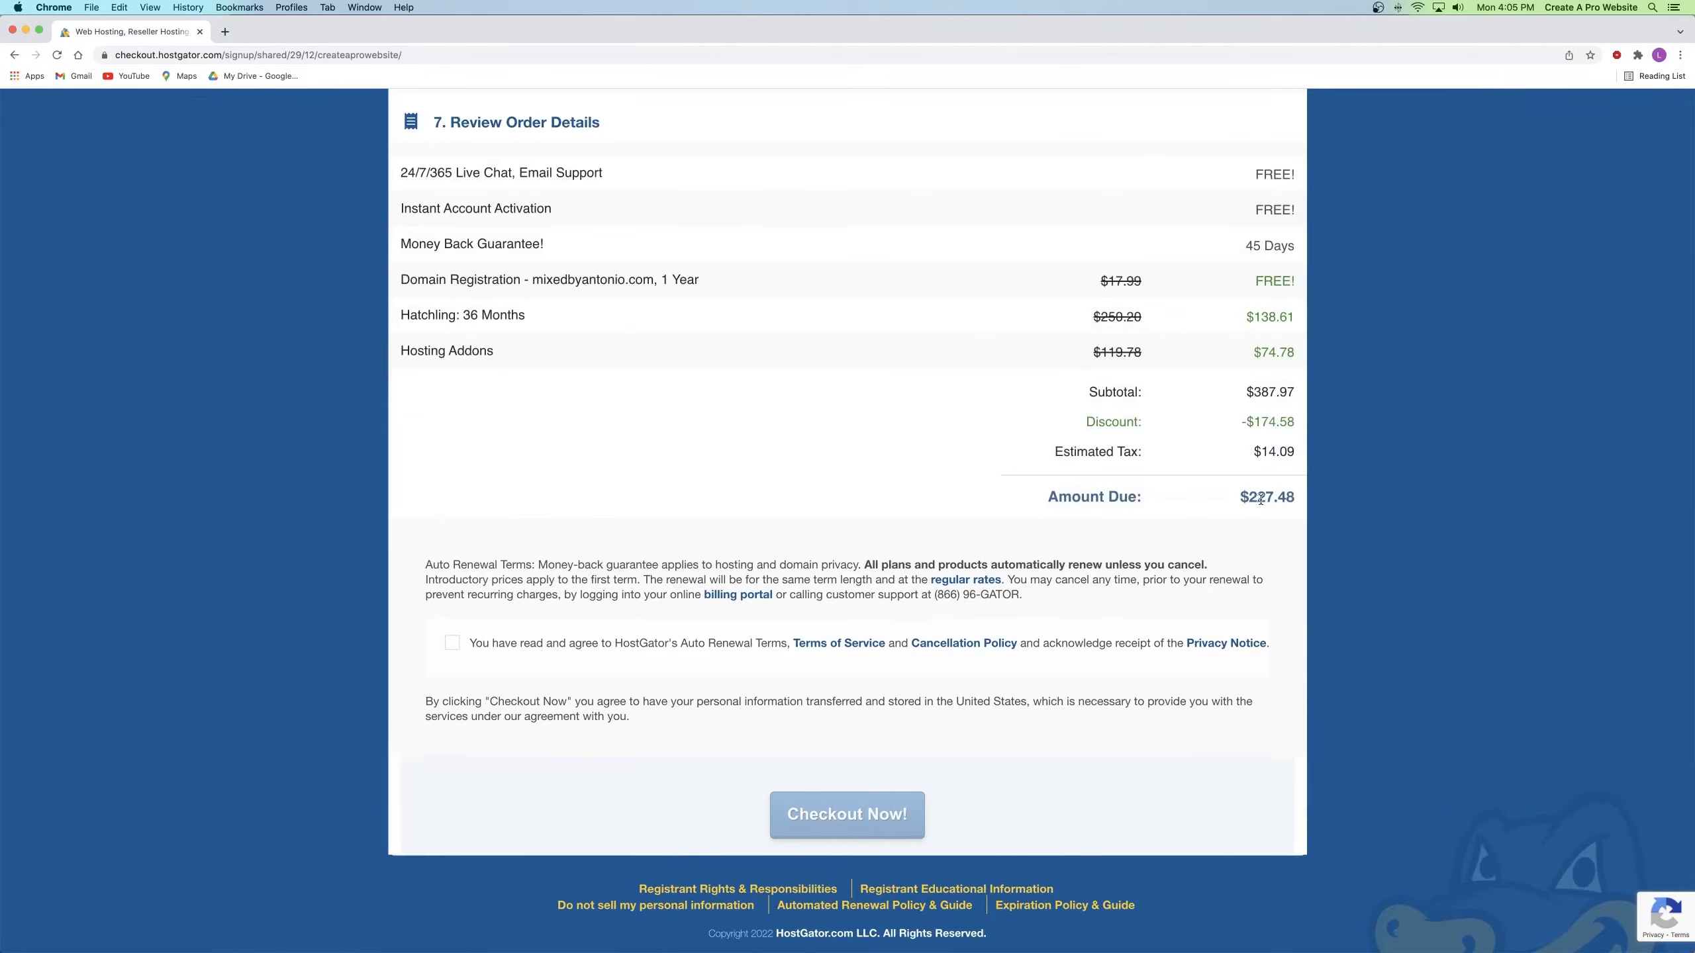
Step: Place the cursor in the Email Address field of the HostGator account form
{"action": "scroll", "coordinate": [882, 462], "scroll_direction": "up", "scroll_amount": 2}
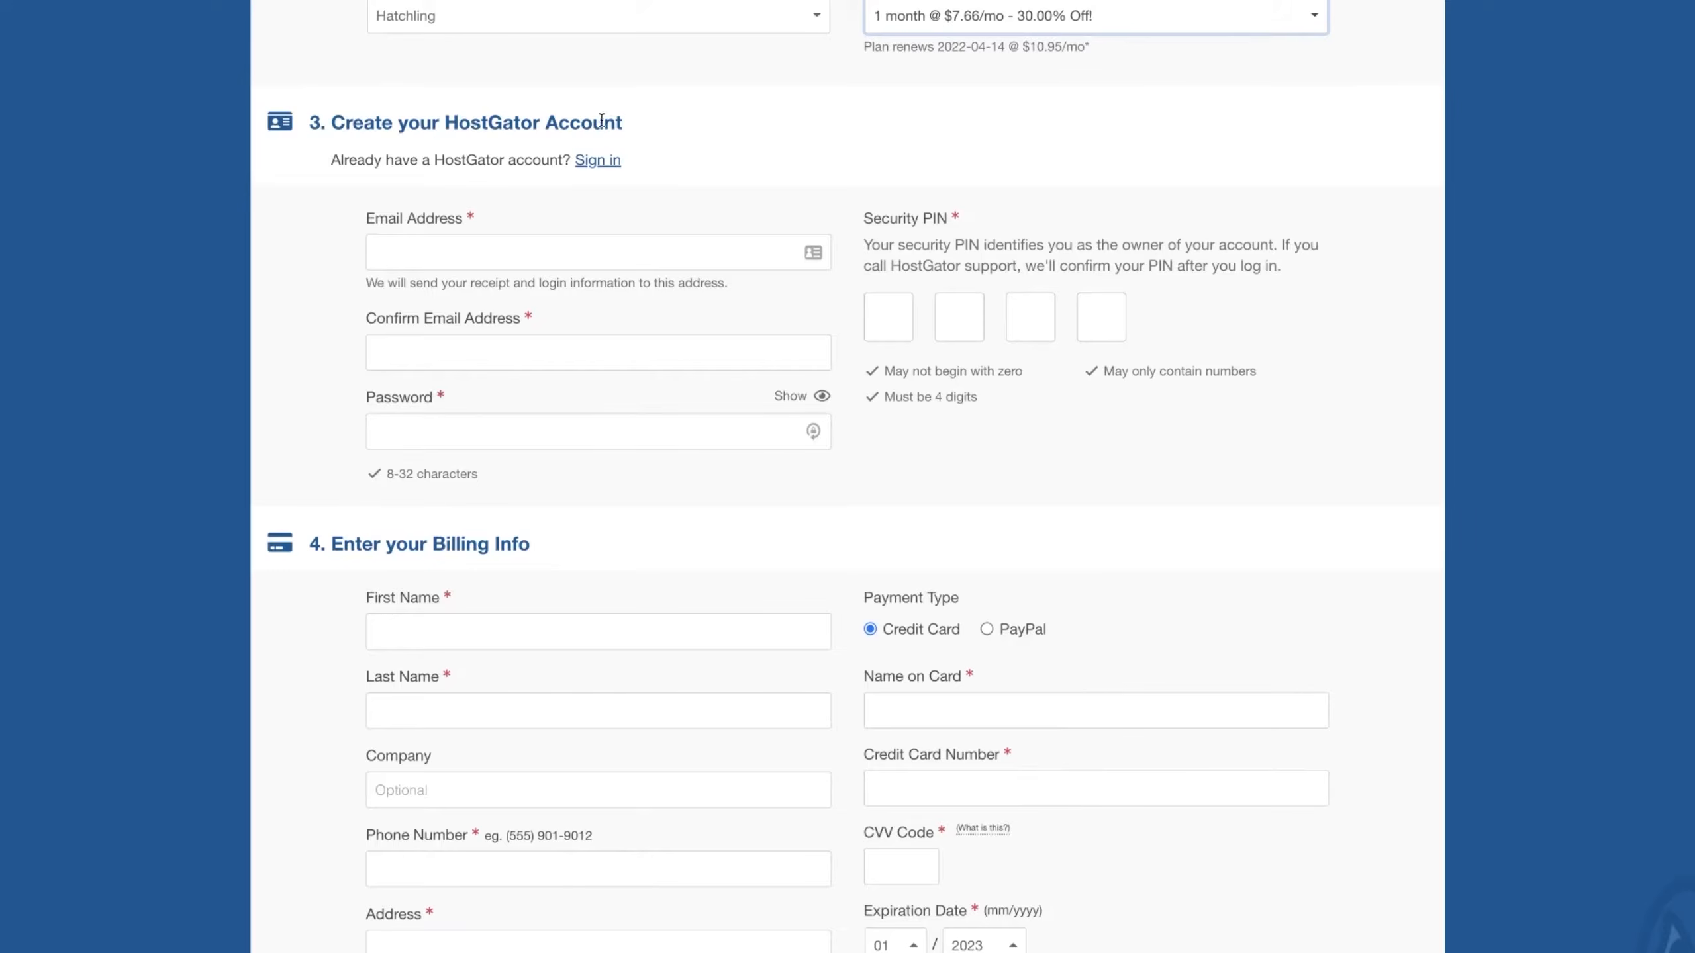
{"action": "left_click", "coordinate": [442, 253]}
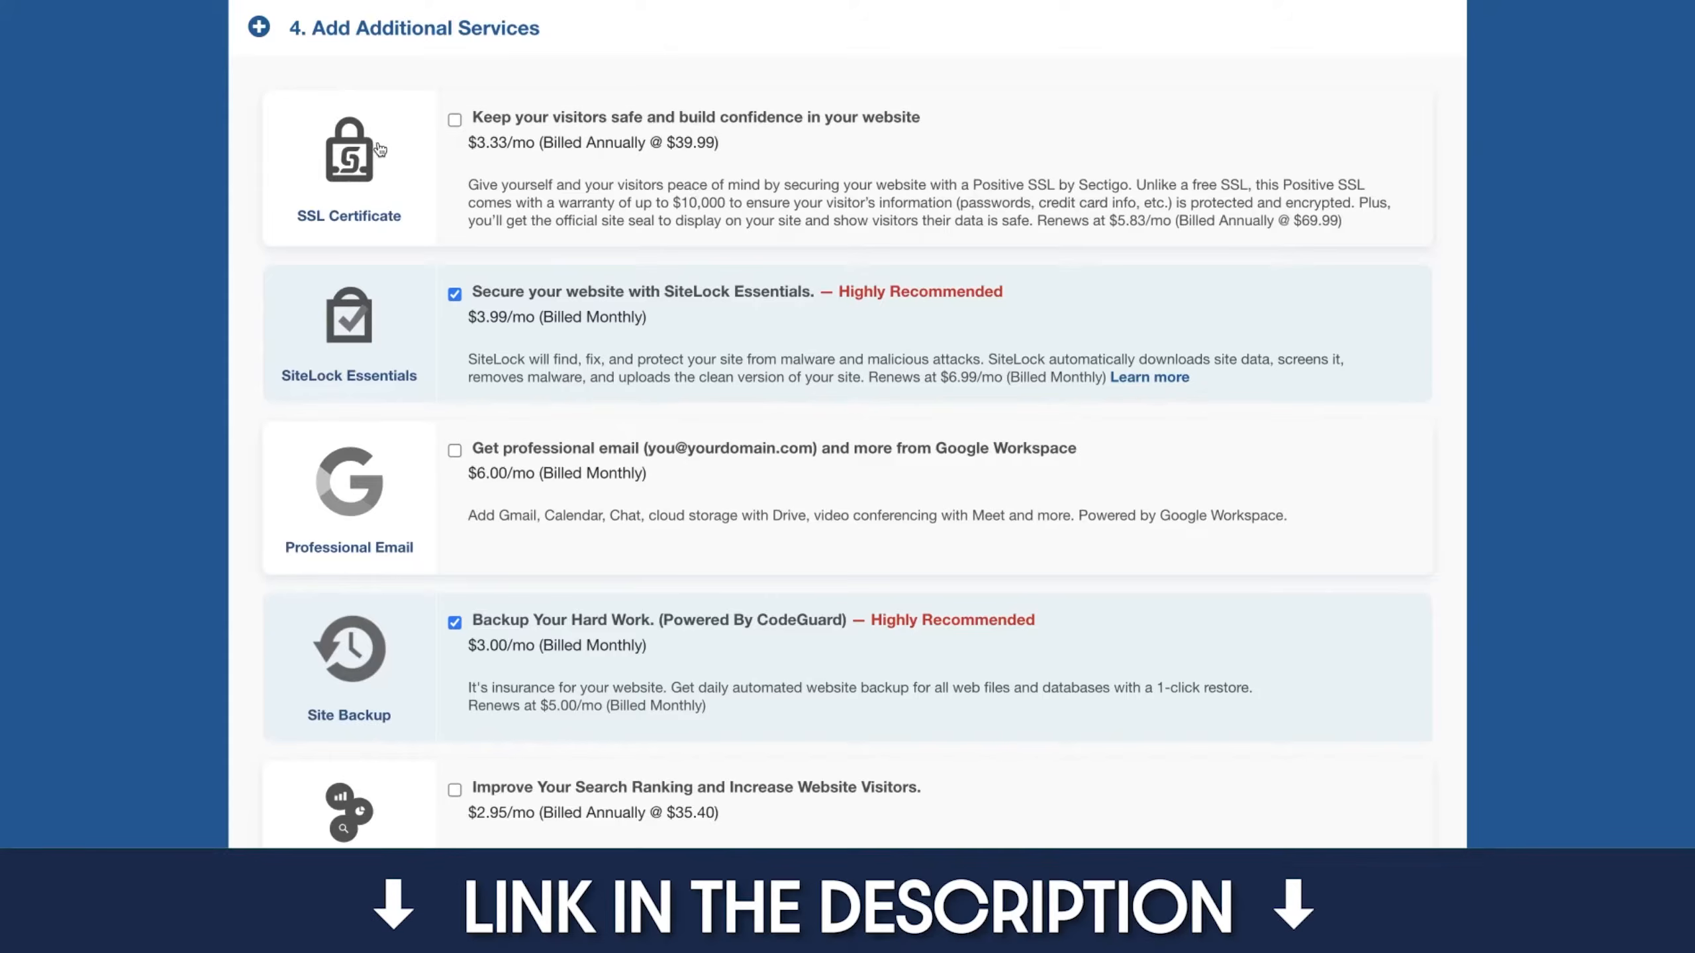
Step: Uncheck the SiteLock Essentials and CodeGuard Site Backup add-ons, then scroll to the order review
{"action": "left_click", "coordinate": [454, 295]}
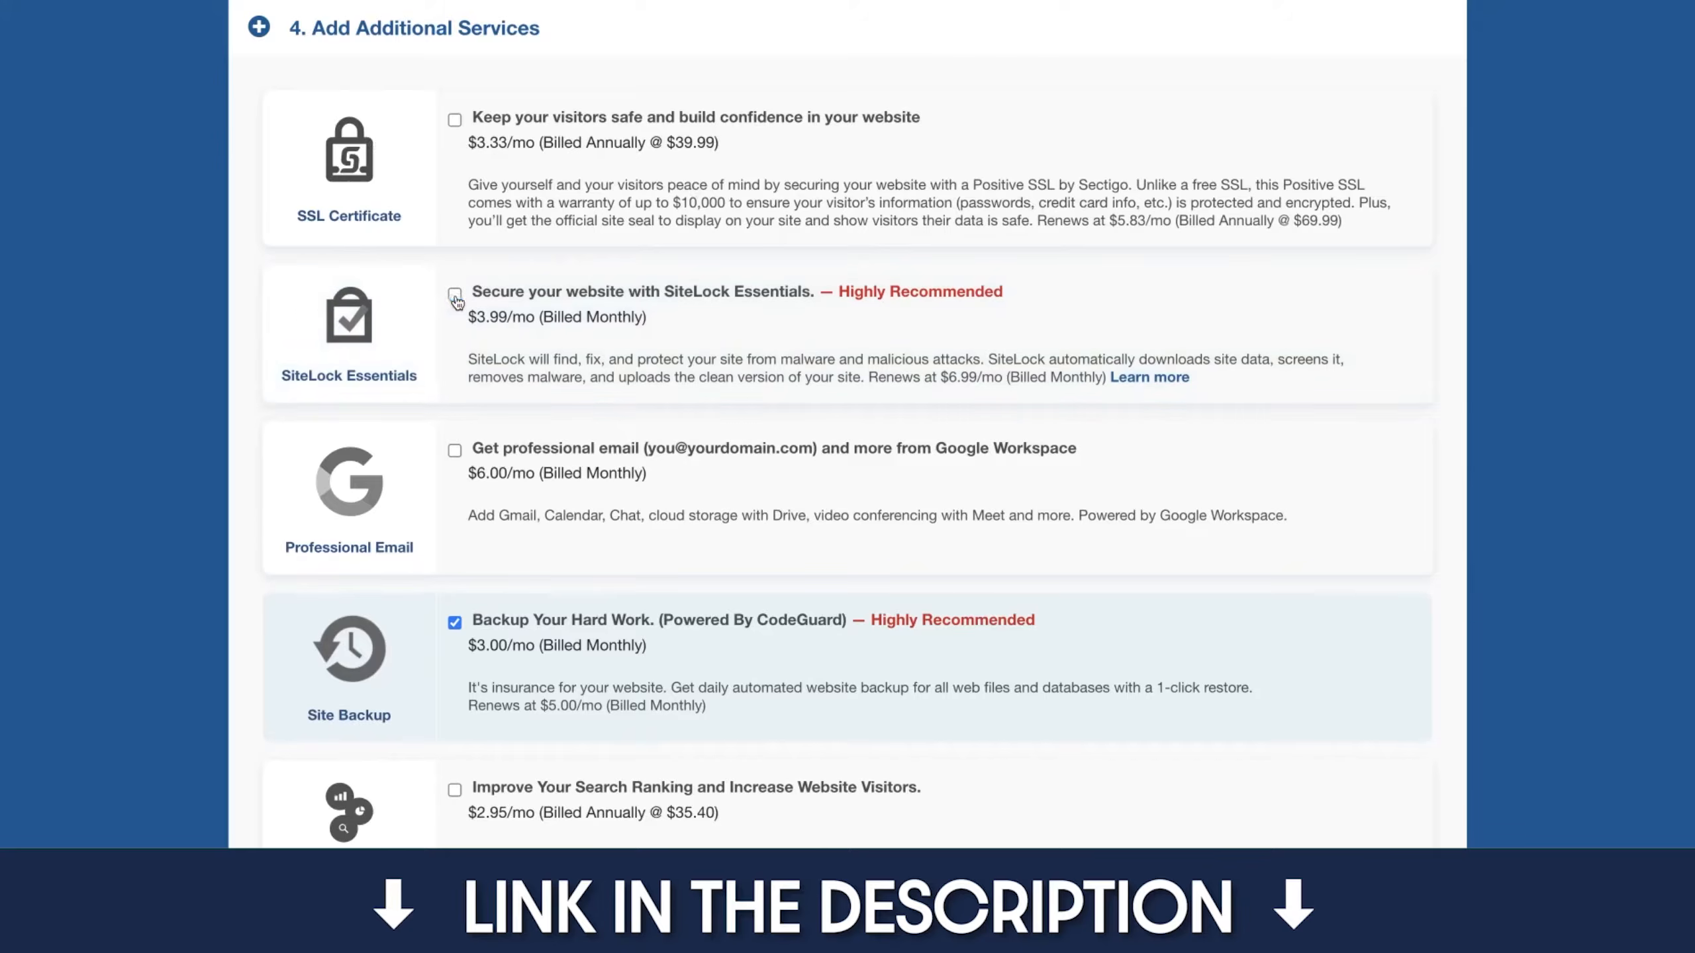
{"action": "left_click", "coordinate": [454, 623]}
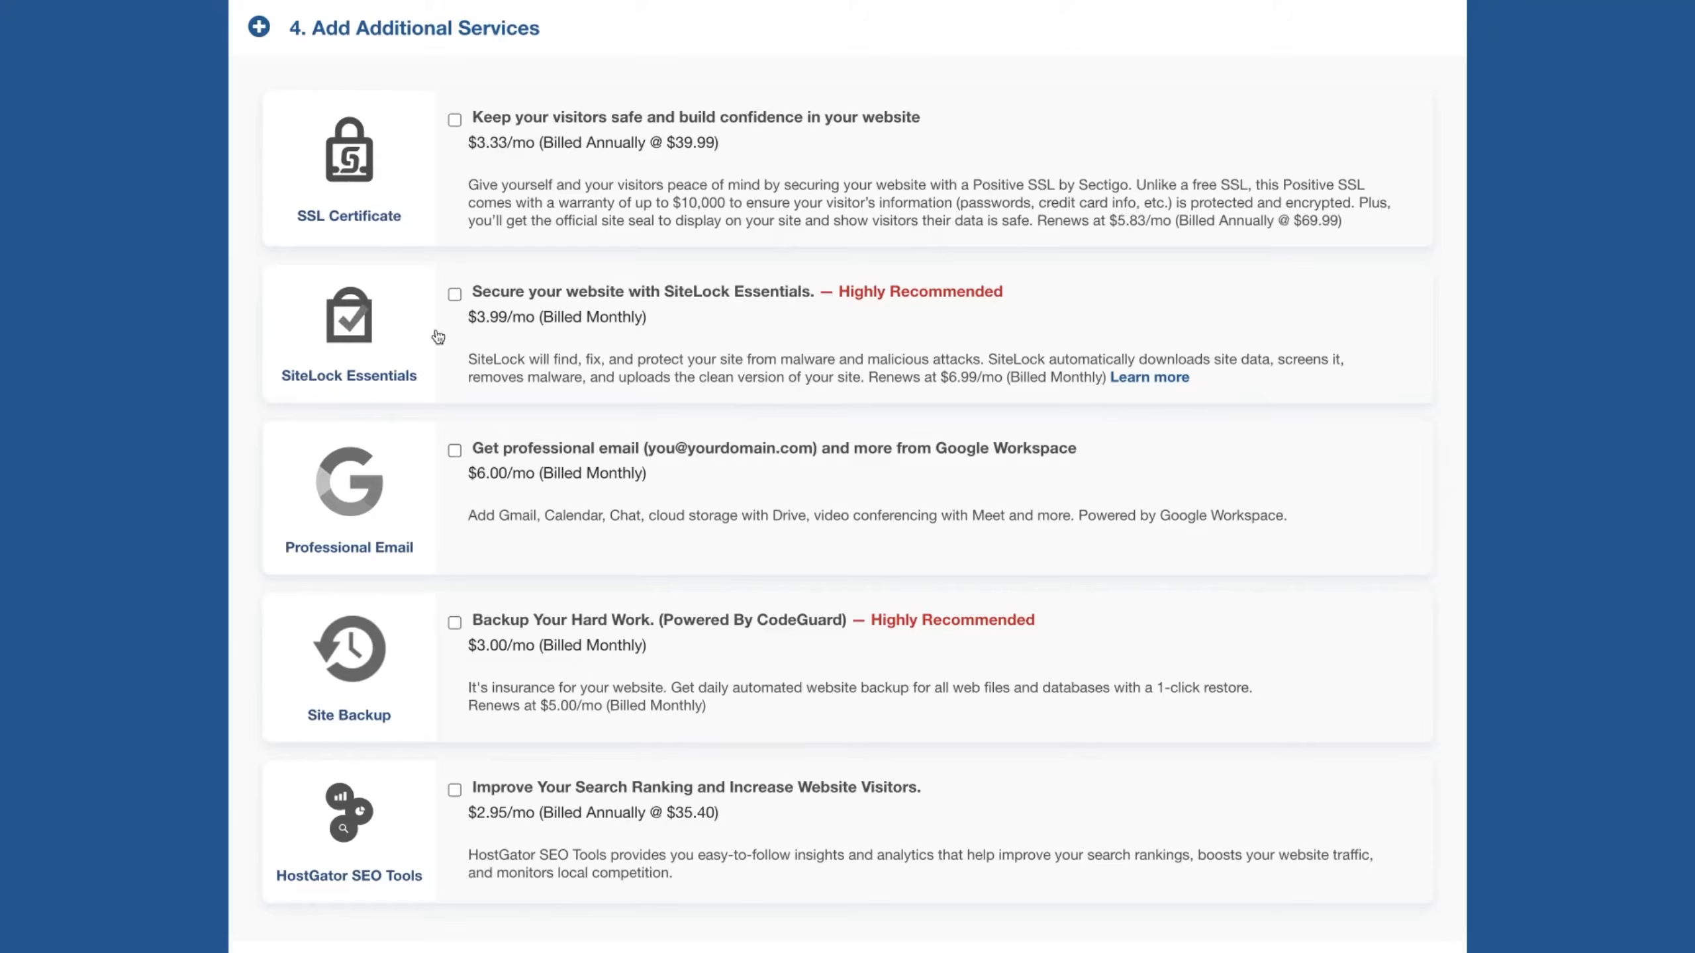
{"action": "scroll", "coordinate": [520, 347], "scroll_direction": "down", "scroll_amount": 10}
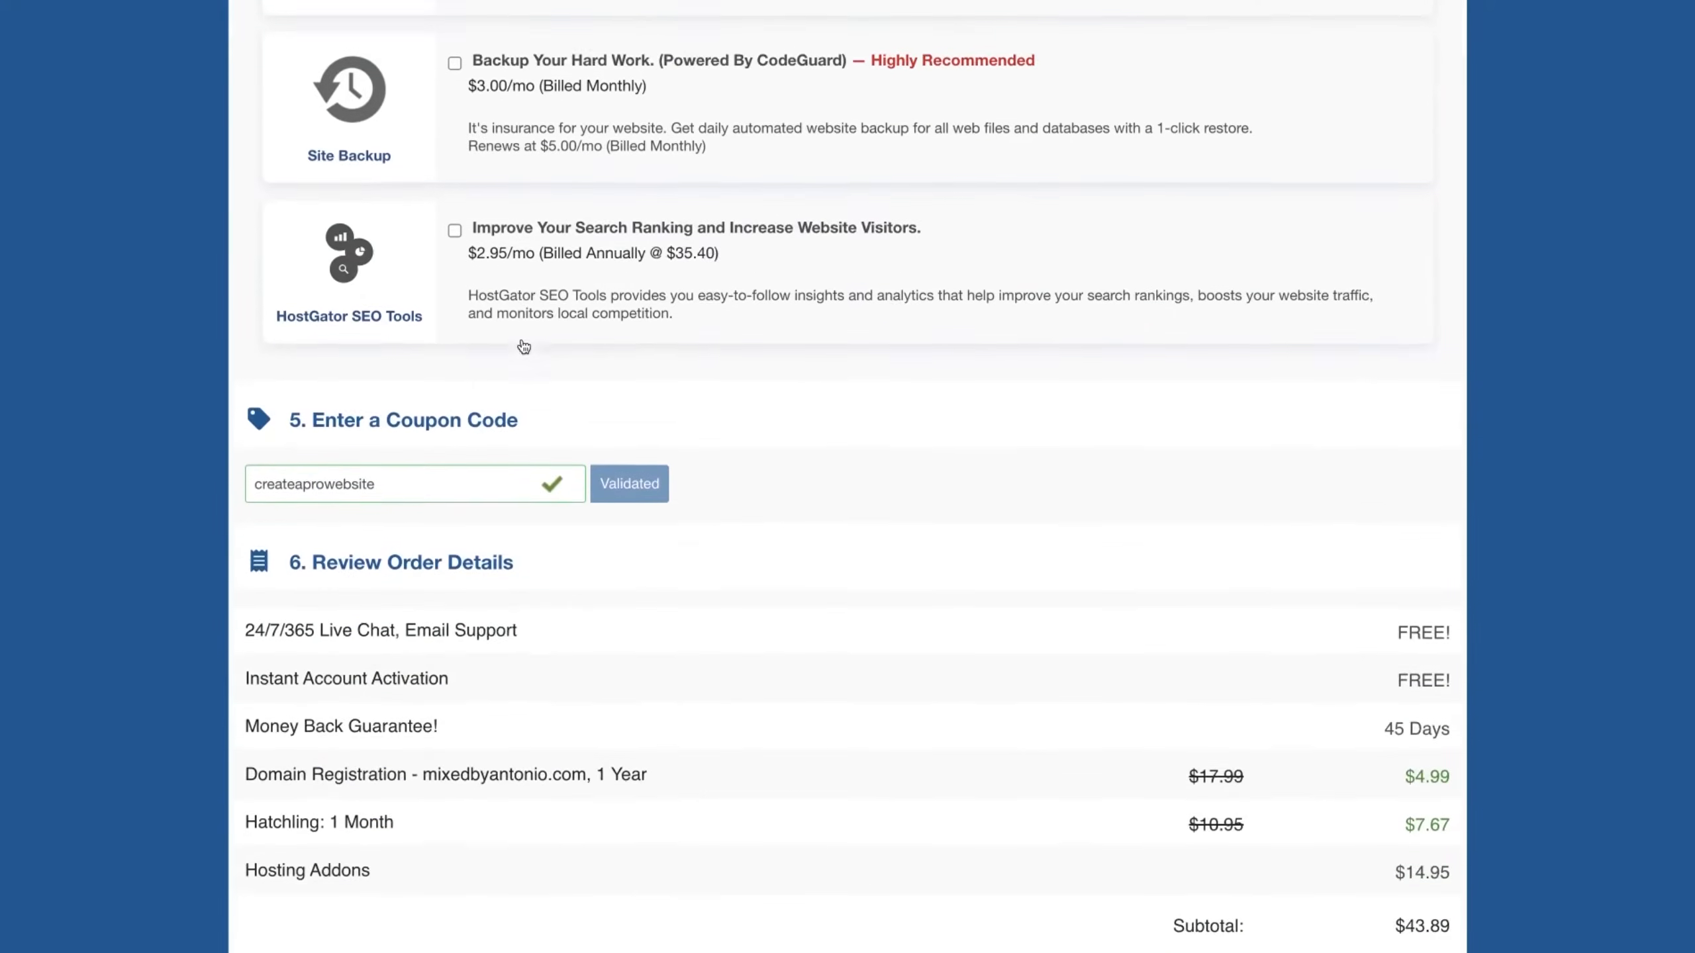
{"action": "scroll", "coordinate": [521, 344], "scroll_direction": "down", "scroll_amount": 3}
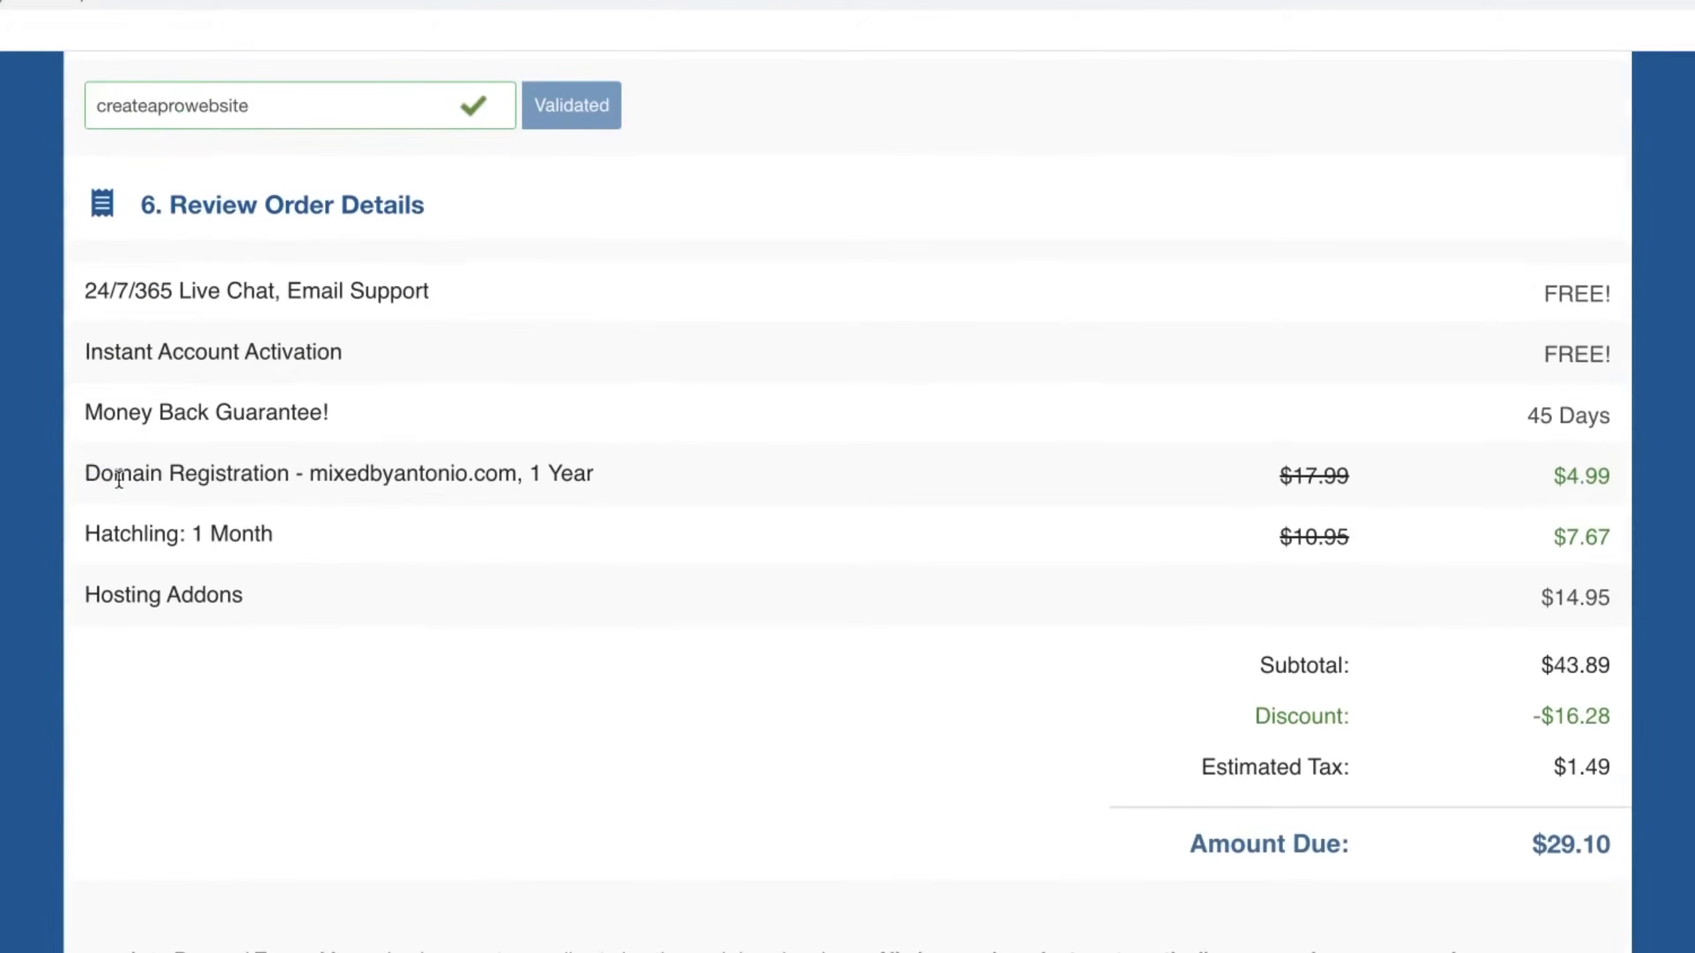
Step: Review the Domain Registration and Hatchling: 1 Month line items in the order summary
{"action": "left_click_drag", "start_coordinate": [399, 333], "coordinate": [480, 337]}
{"action": "left_click_drag", "start_coordinate": [221, 479], "coordinate": [304, 474]}
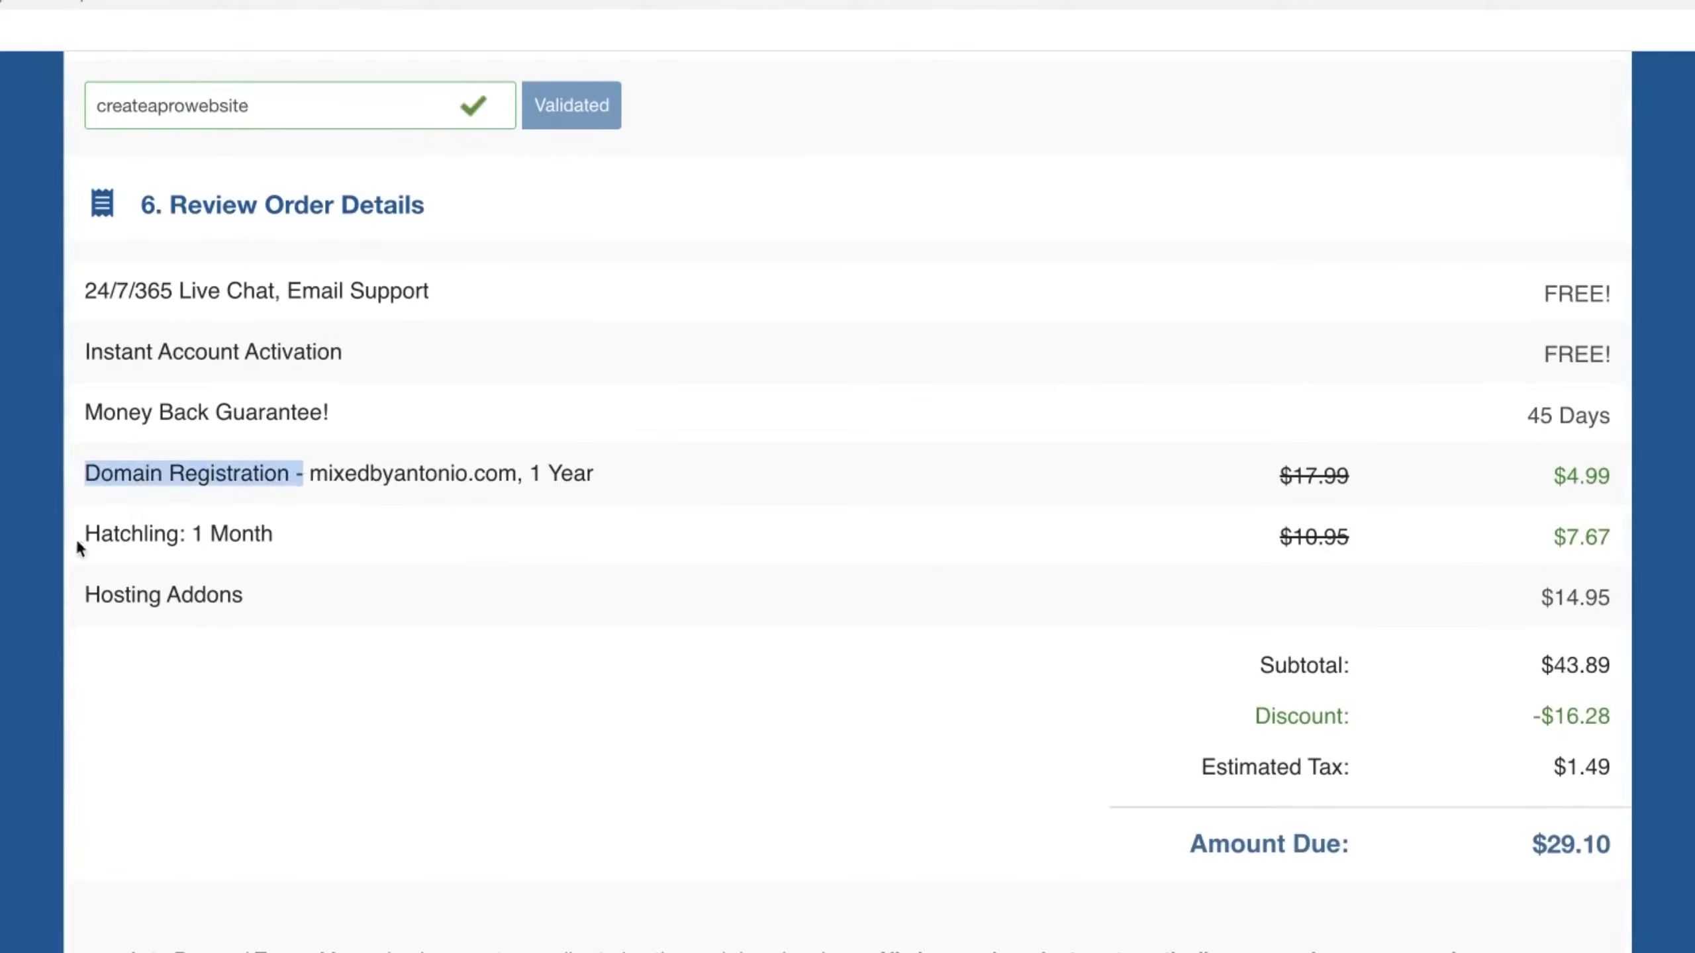
{"action": "left_click_drag", "start_coordinate": [83, 536], "coordinate": [265, 535]}
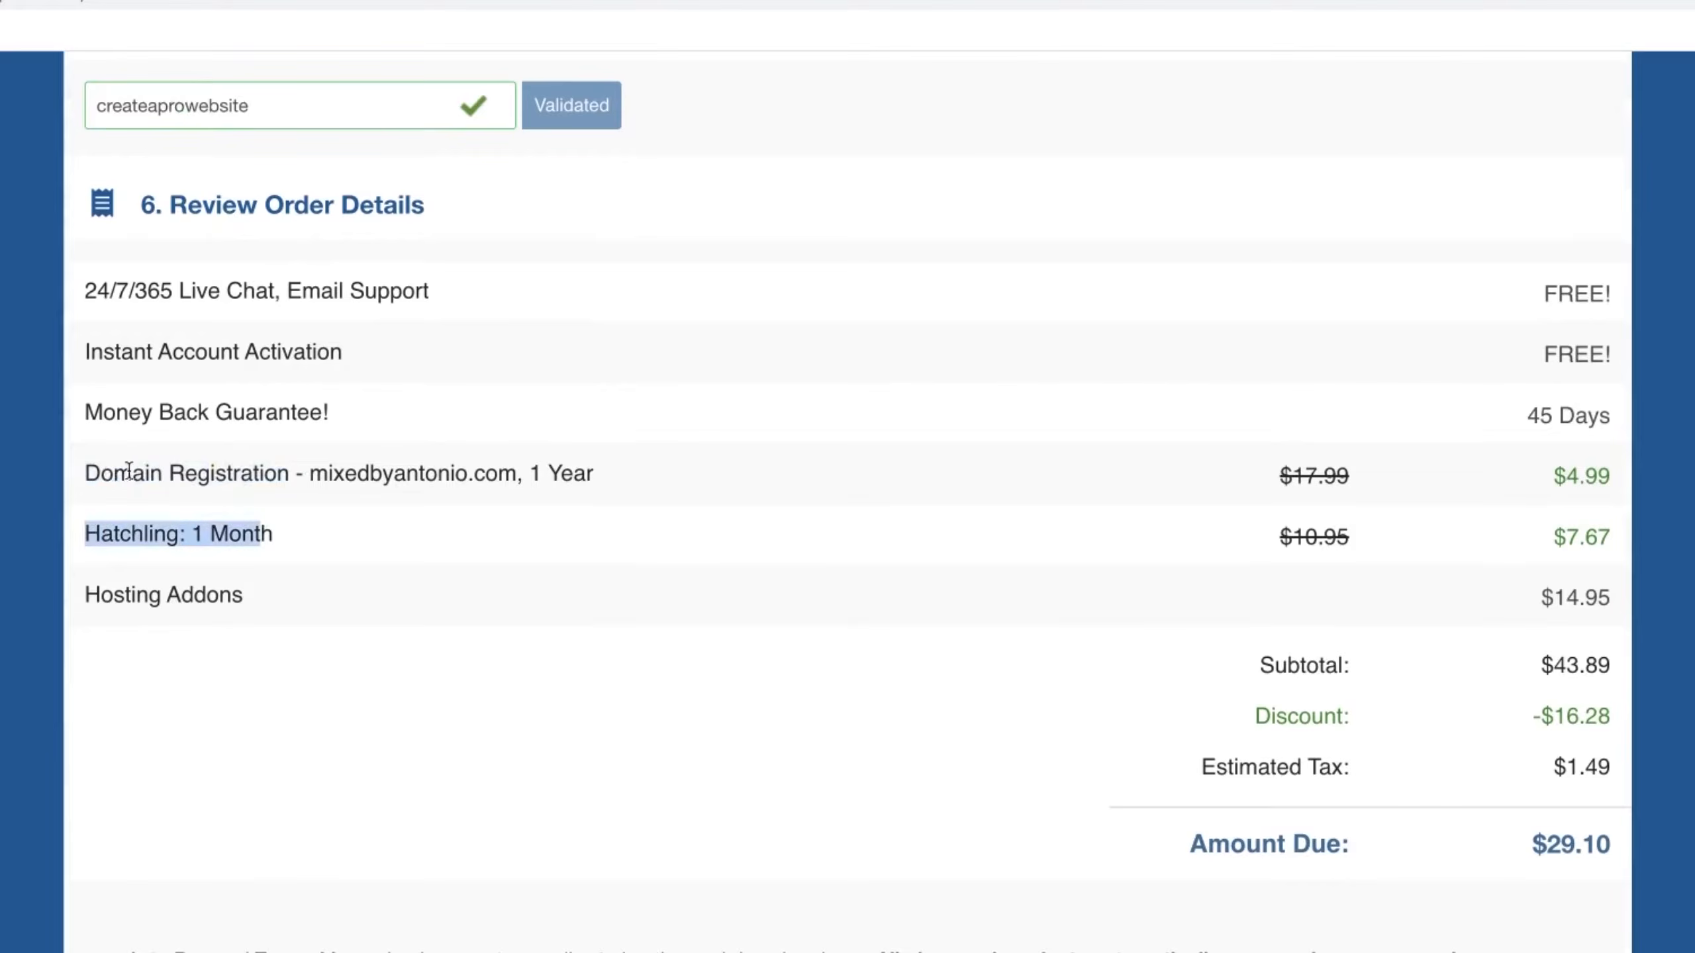
{"action": "left_click", "coordinate": [470, 474]}
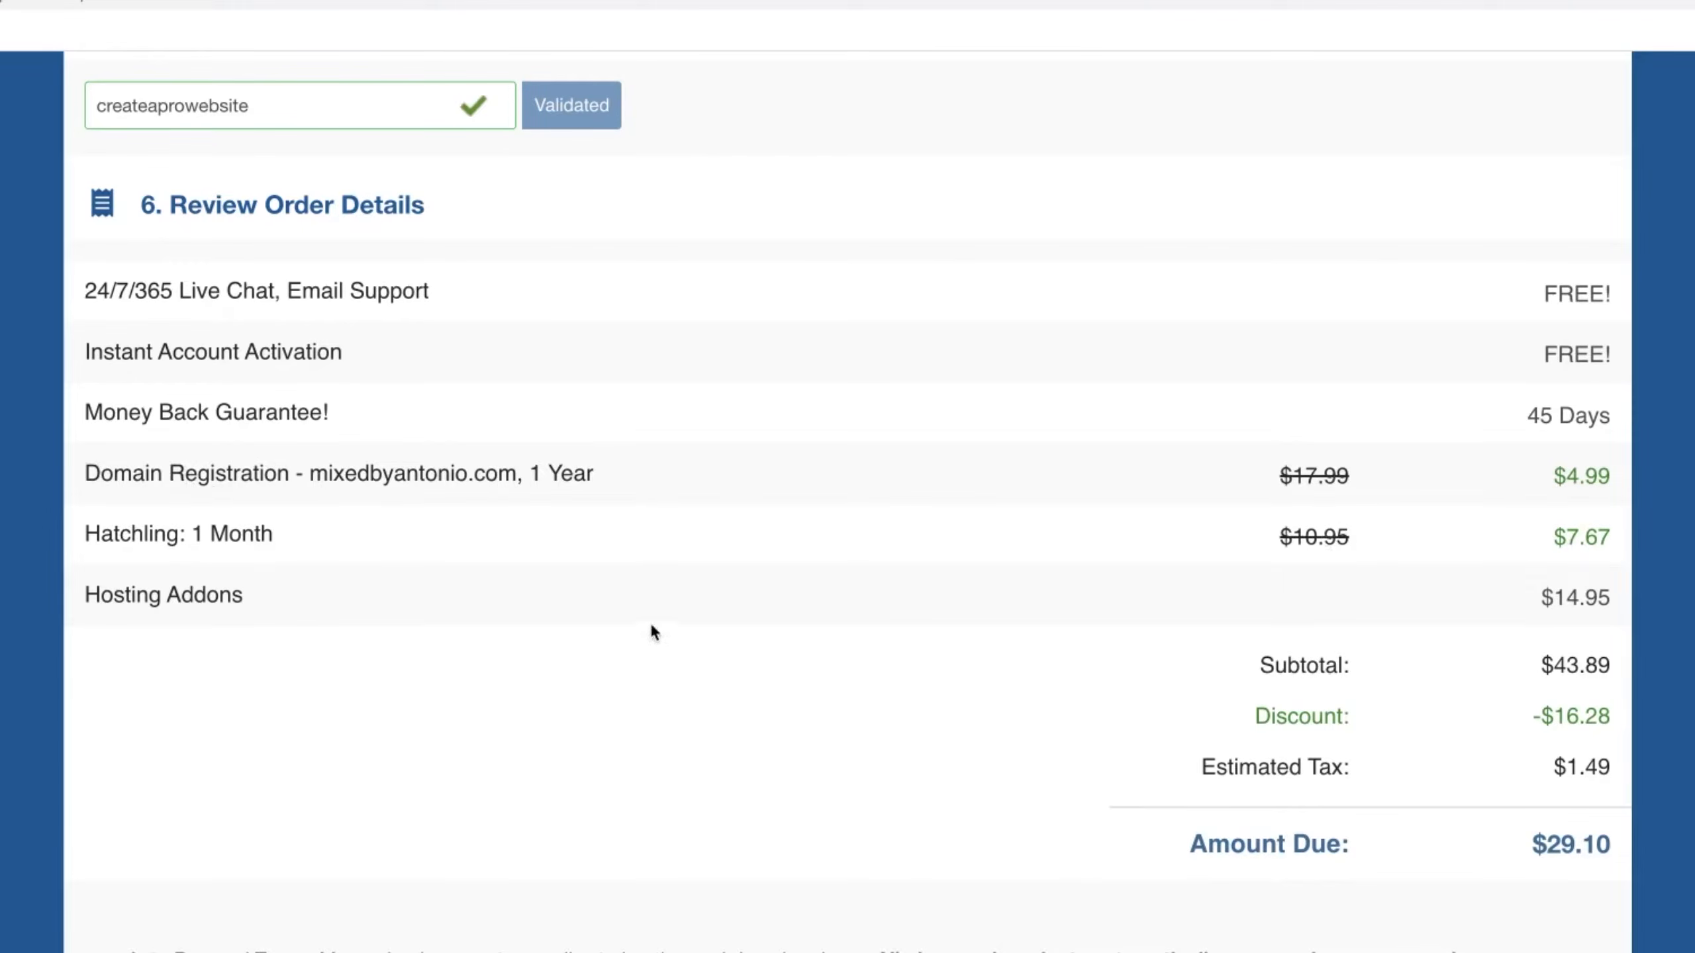
Step: Check the Hosting Addons price, accept the auto-renewal terms and place the order
{"action": "left_click_drag", "start_coordinate": [1538, 599], "coordinate": [1618, 596]}
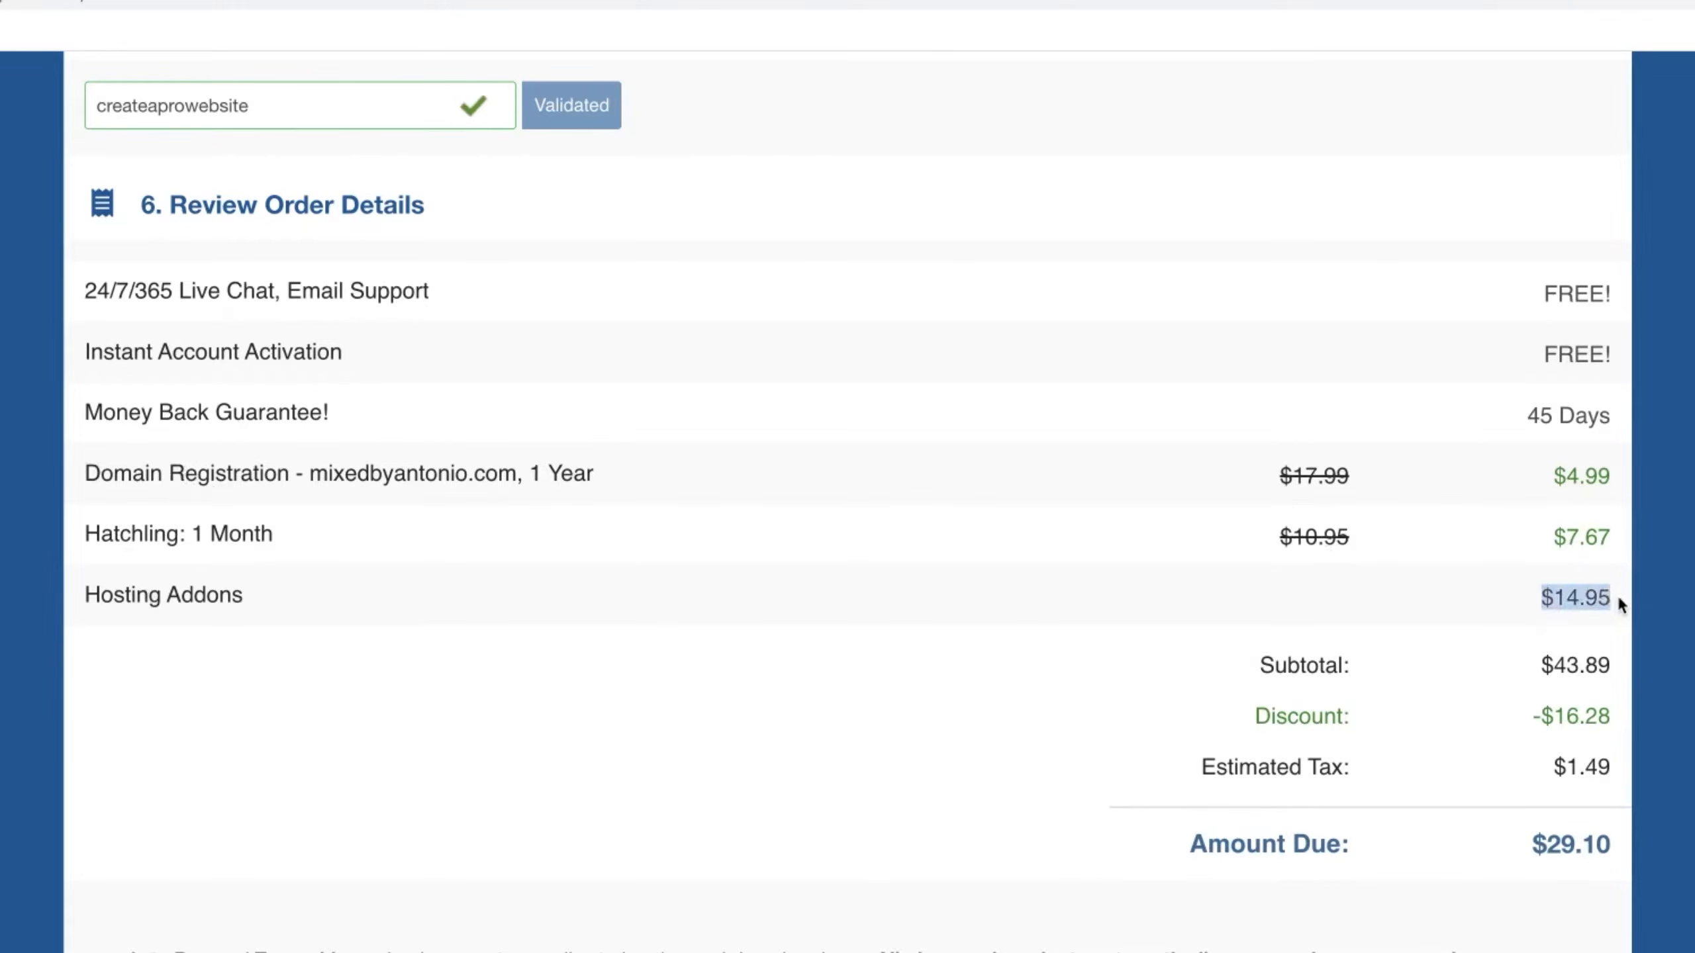
{"action": "left_click", "coordinate": [1576, 600]}
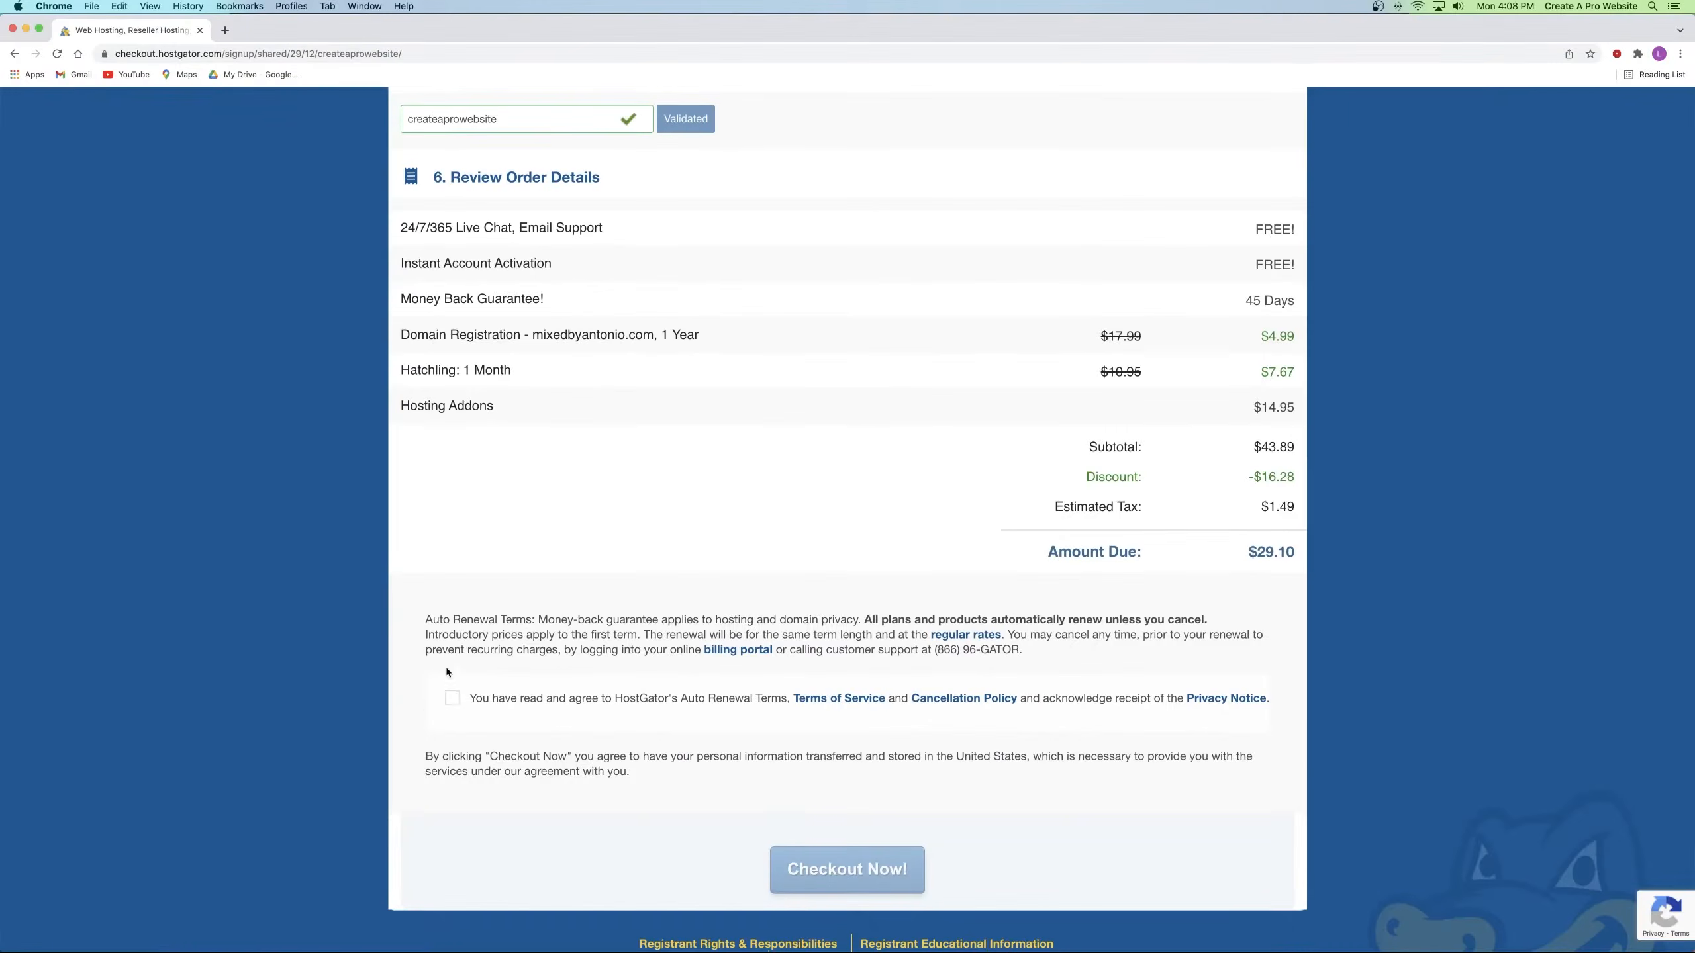
{"action": "left_click", "coordinate": [452, 698]}
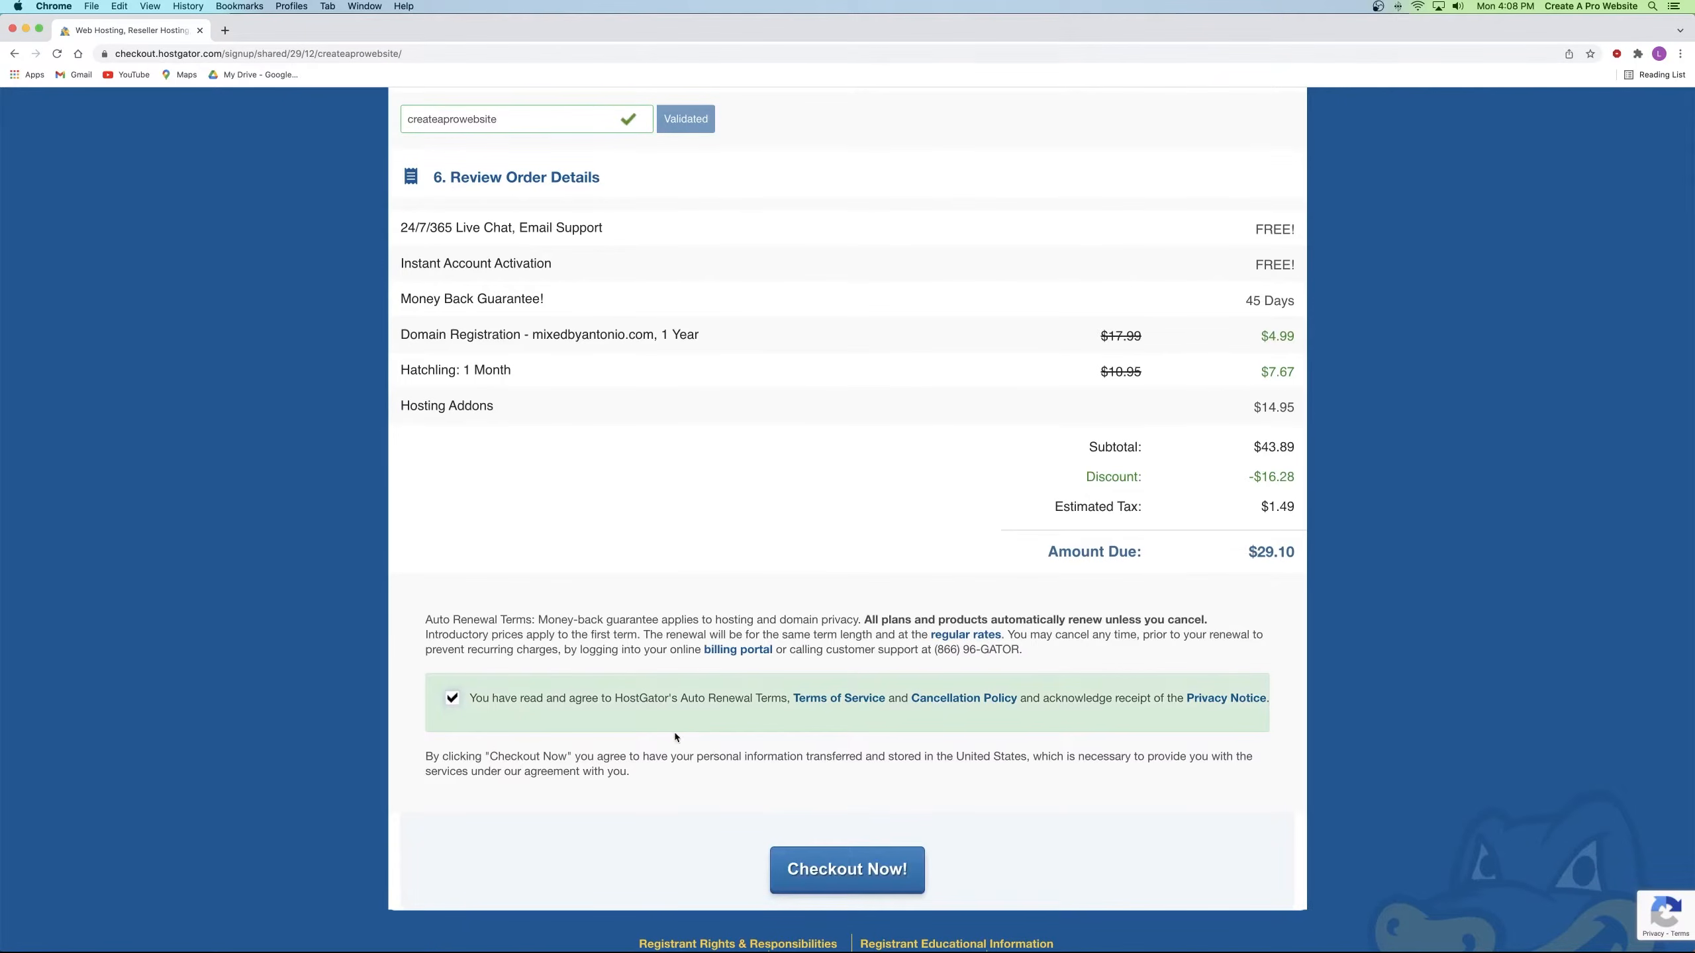
{"action": "left_click", "coordinate": [846, 878]}
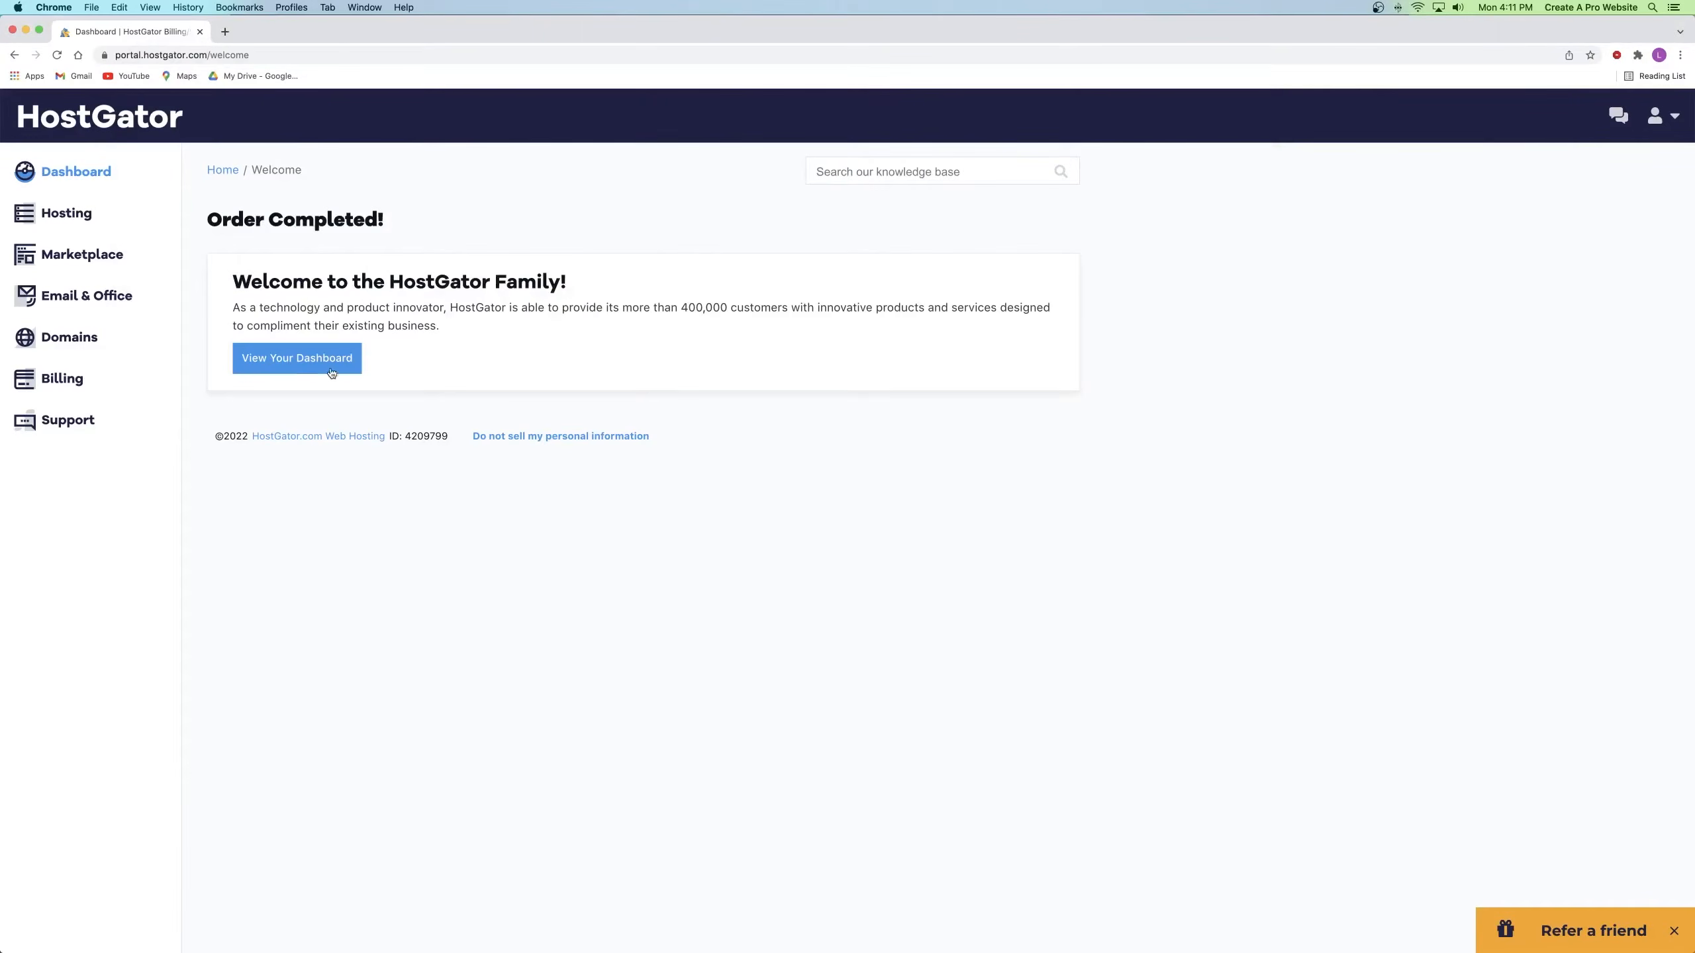
Step: Open the HostGator account dashboard and view the full list of hosting packages
{"action": "left_click", "coordinate": [283, 359]}
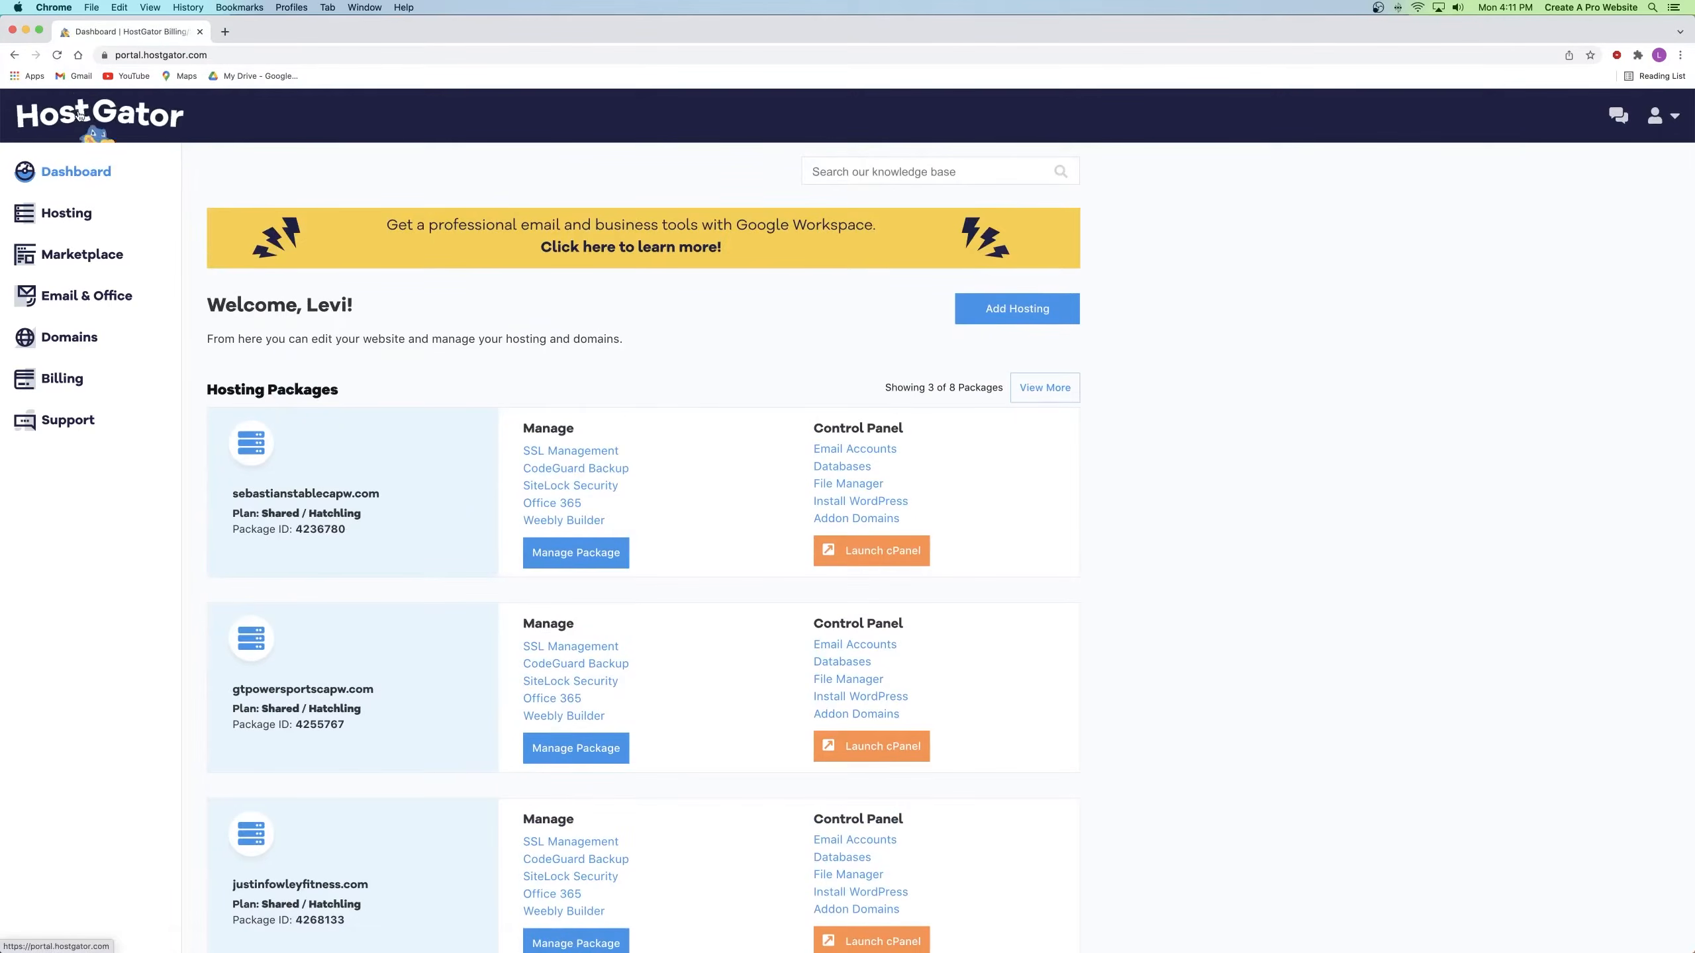
{"action": "scroll", "coordinate": [360, 426], "scroll_direction": "down", "scroll_amount": 3}
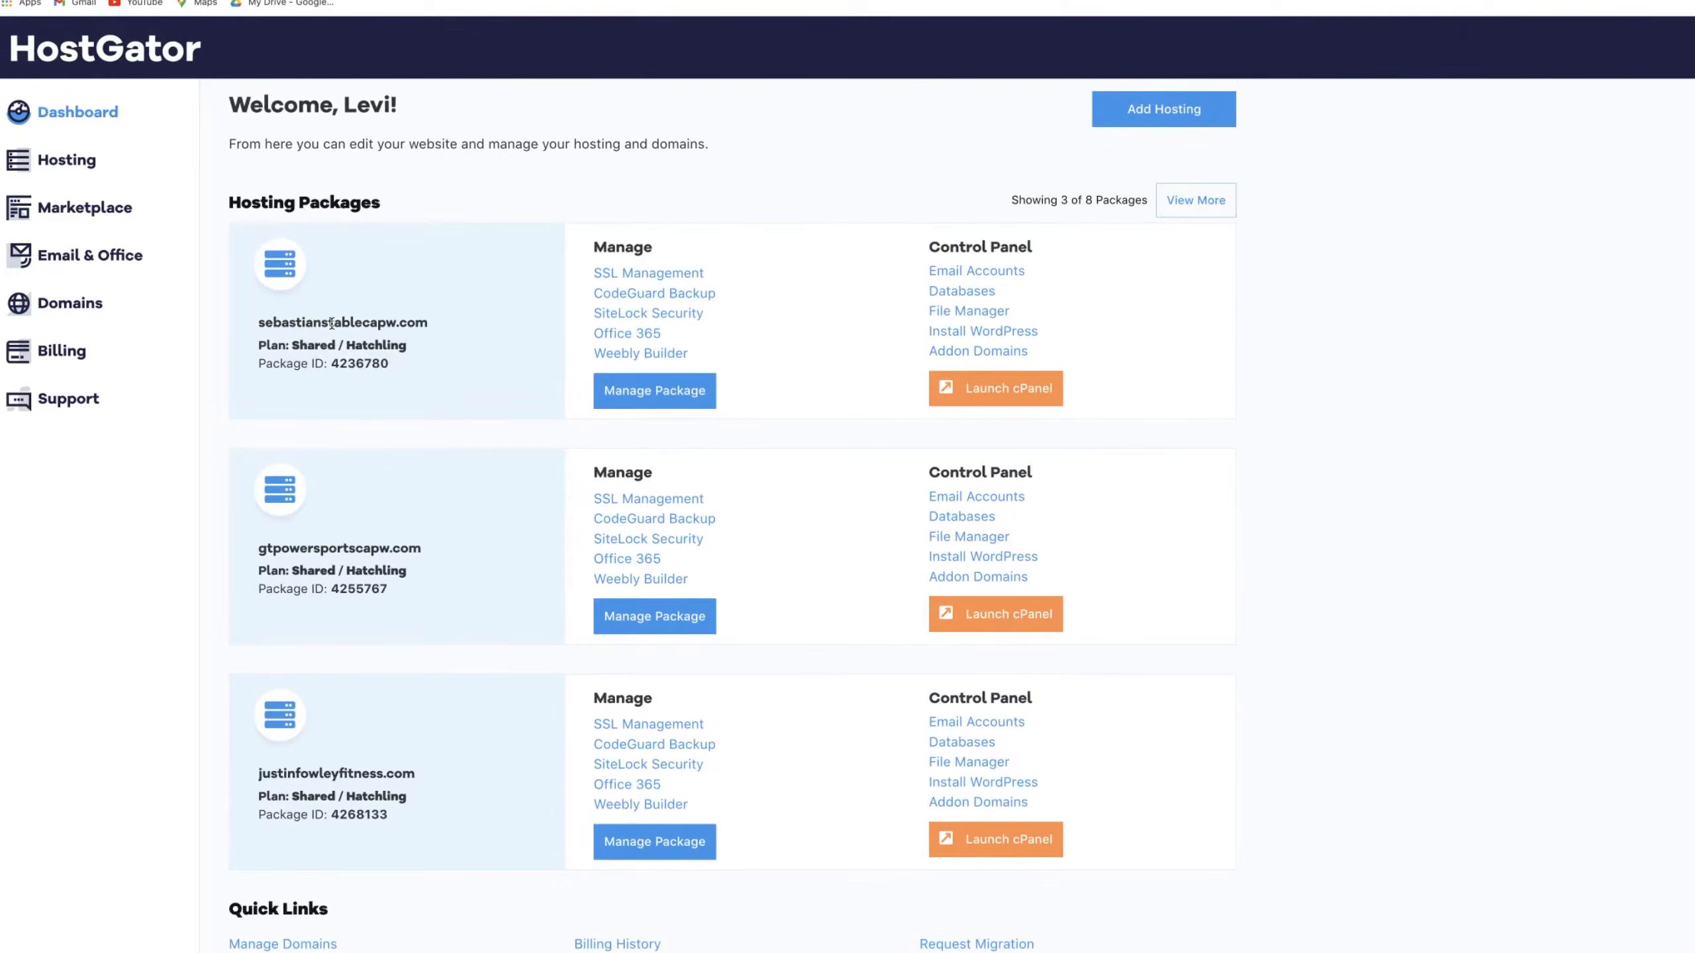
{"action": "scroll", "coordinate": [325, 299], "scroll_direction": "down", "scroll_amount": 3}
{"action": "scroll", "coordinate": [330, 293], "scroll_direction": "up", "scroll_amount": 5}
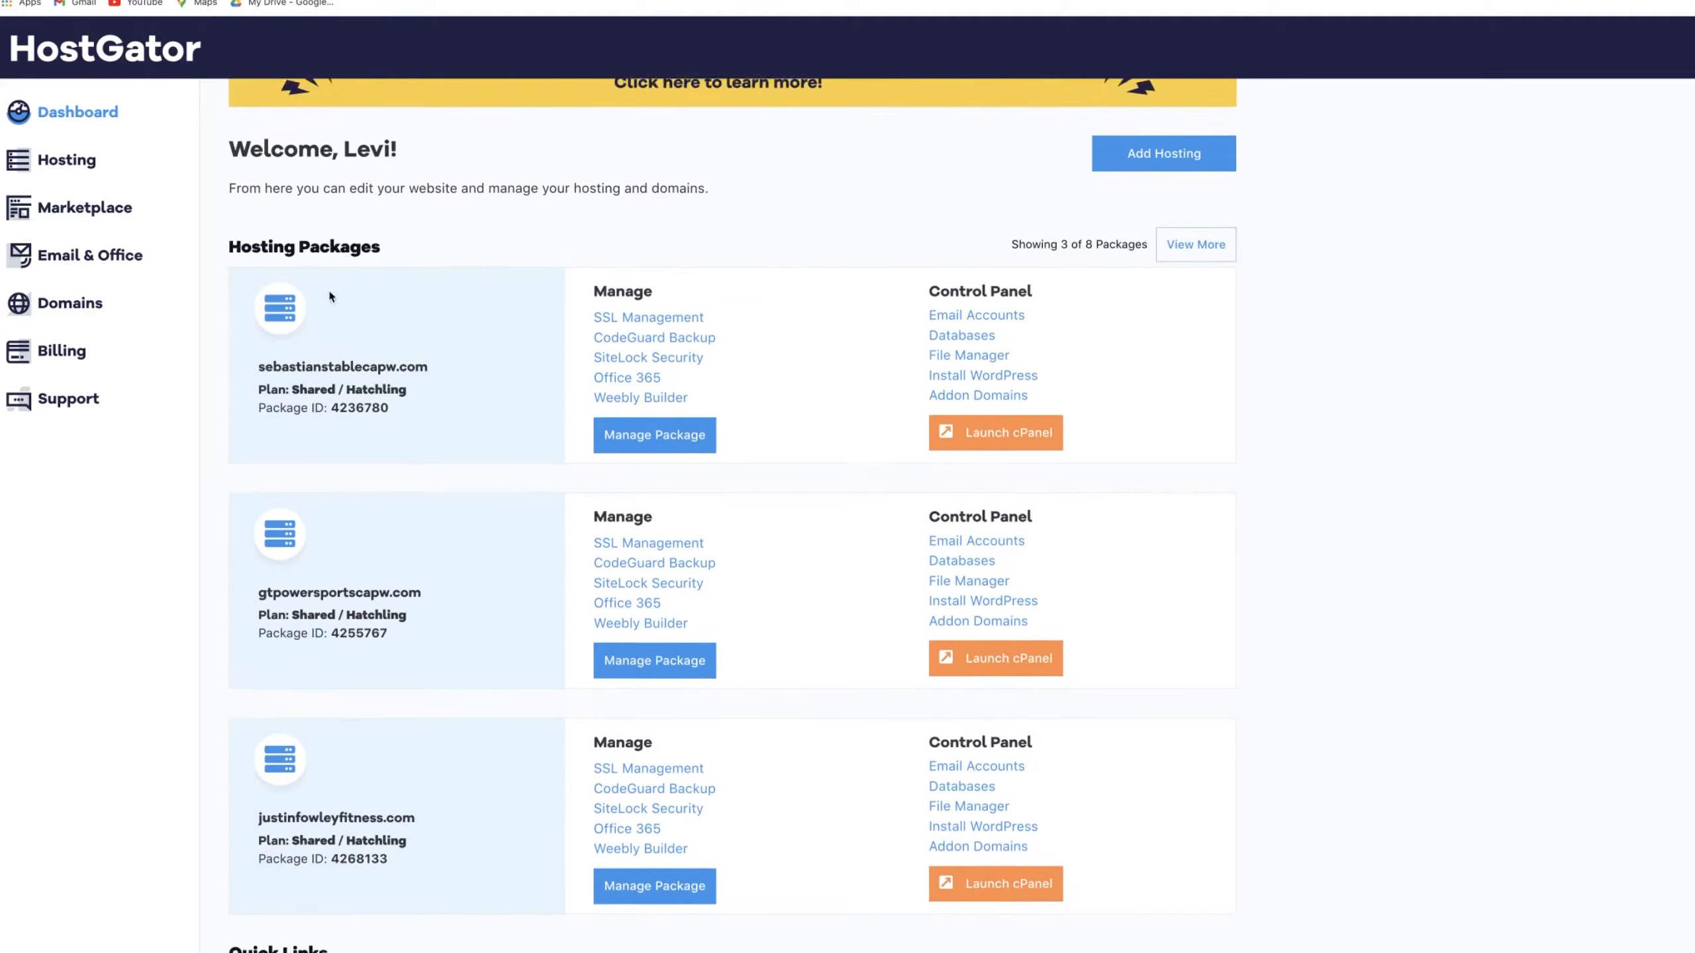
{"action": "left_click", "coordinate": [1194, 345]}
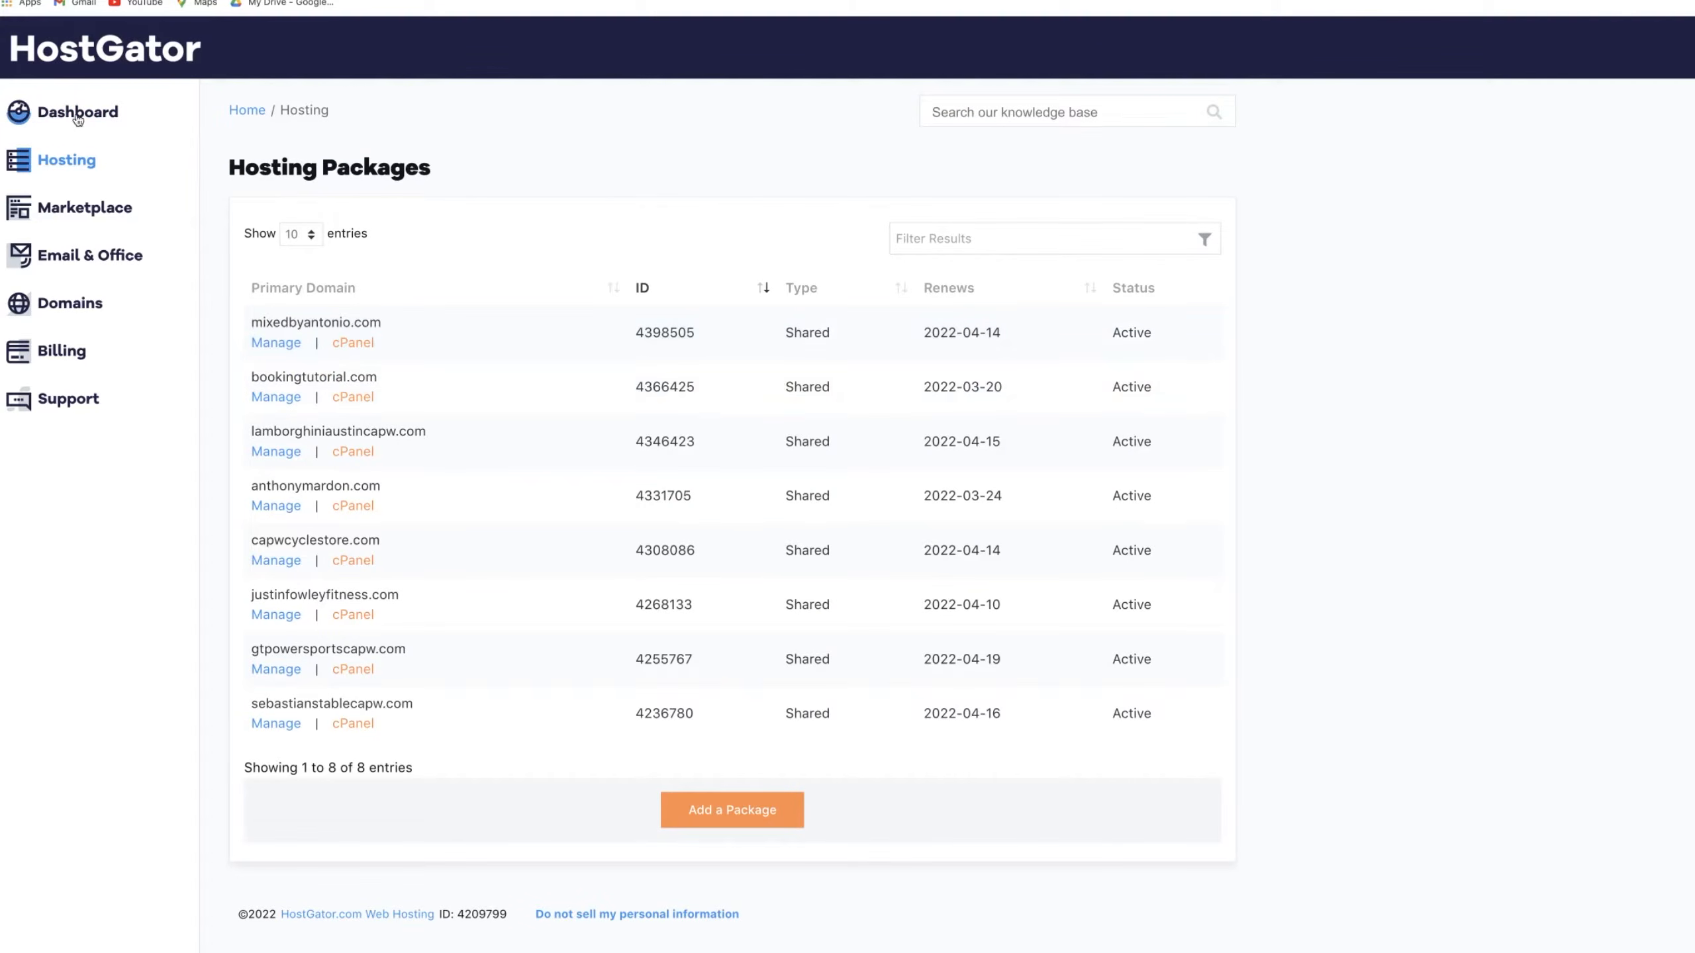
{"action": "key", "text": "super+Left"}
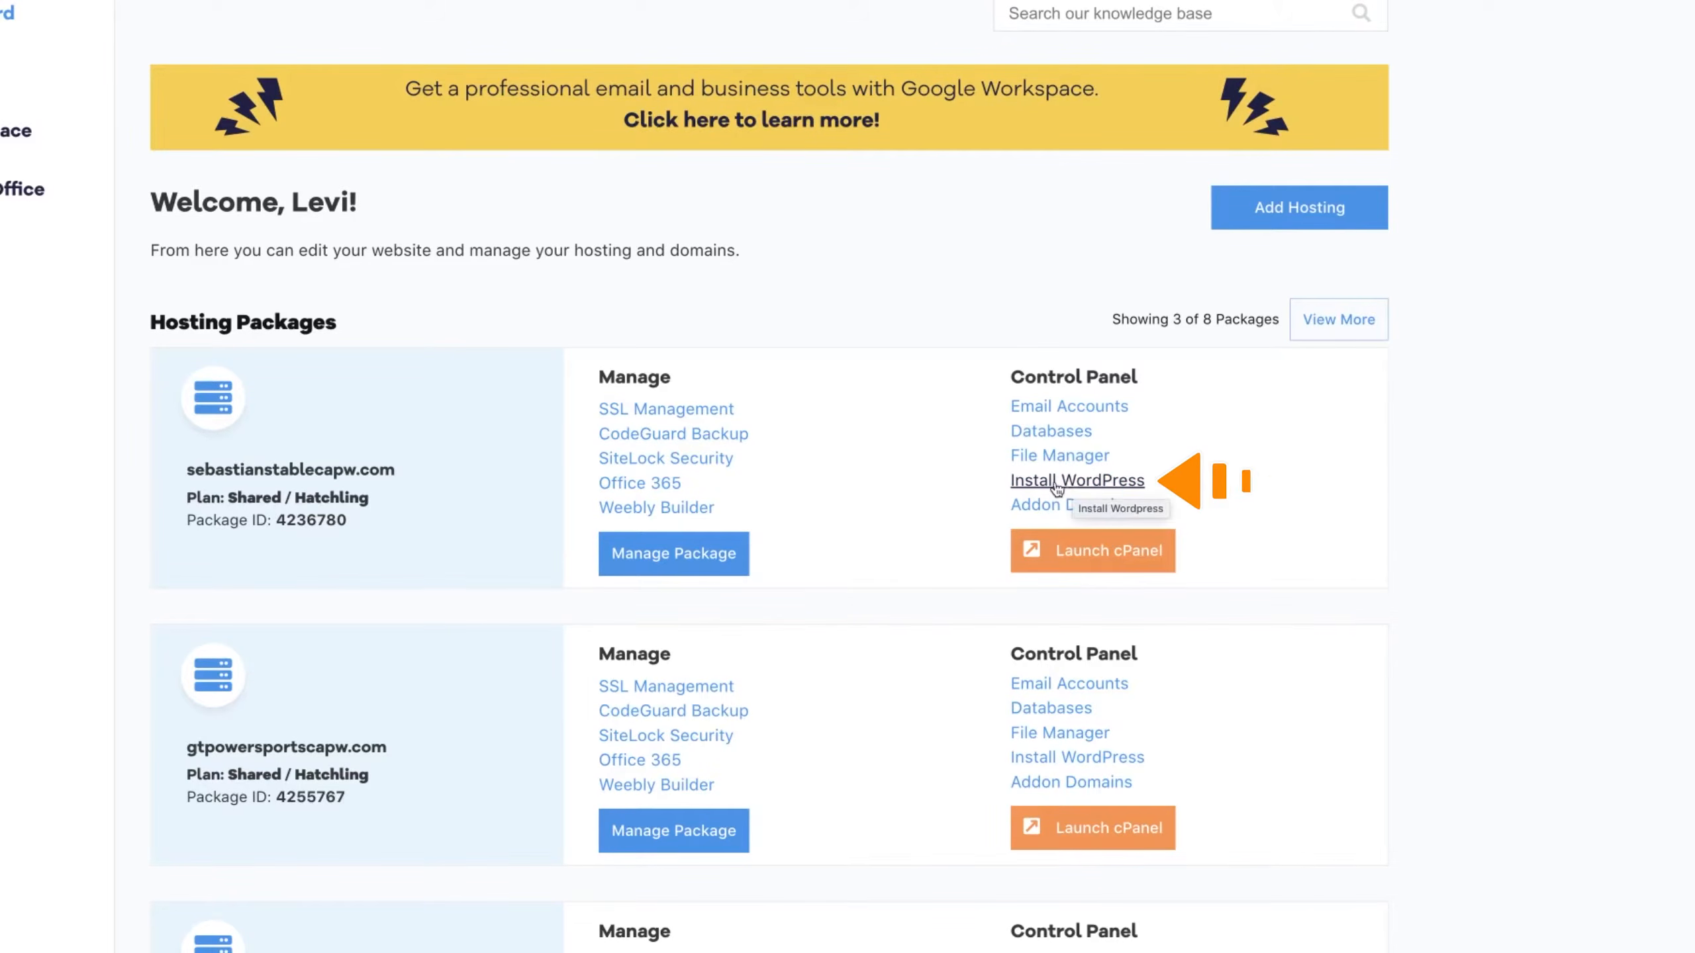
Step: Open the management page for the mixedbyantonio.com hosting package
{"action": "double_click", "coordinate": [207, 469]}
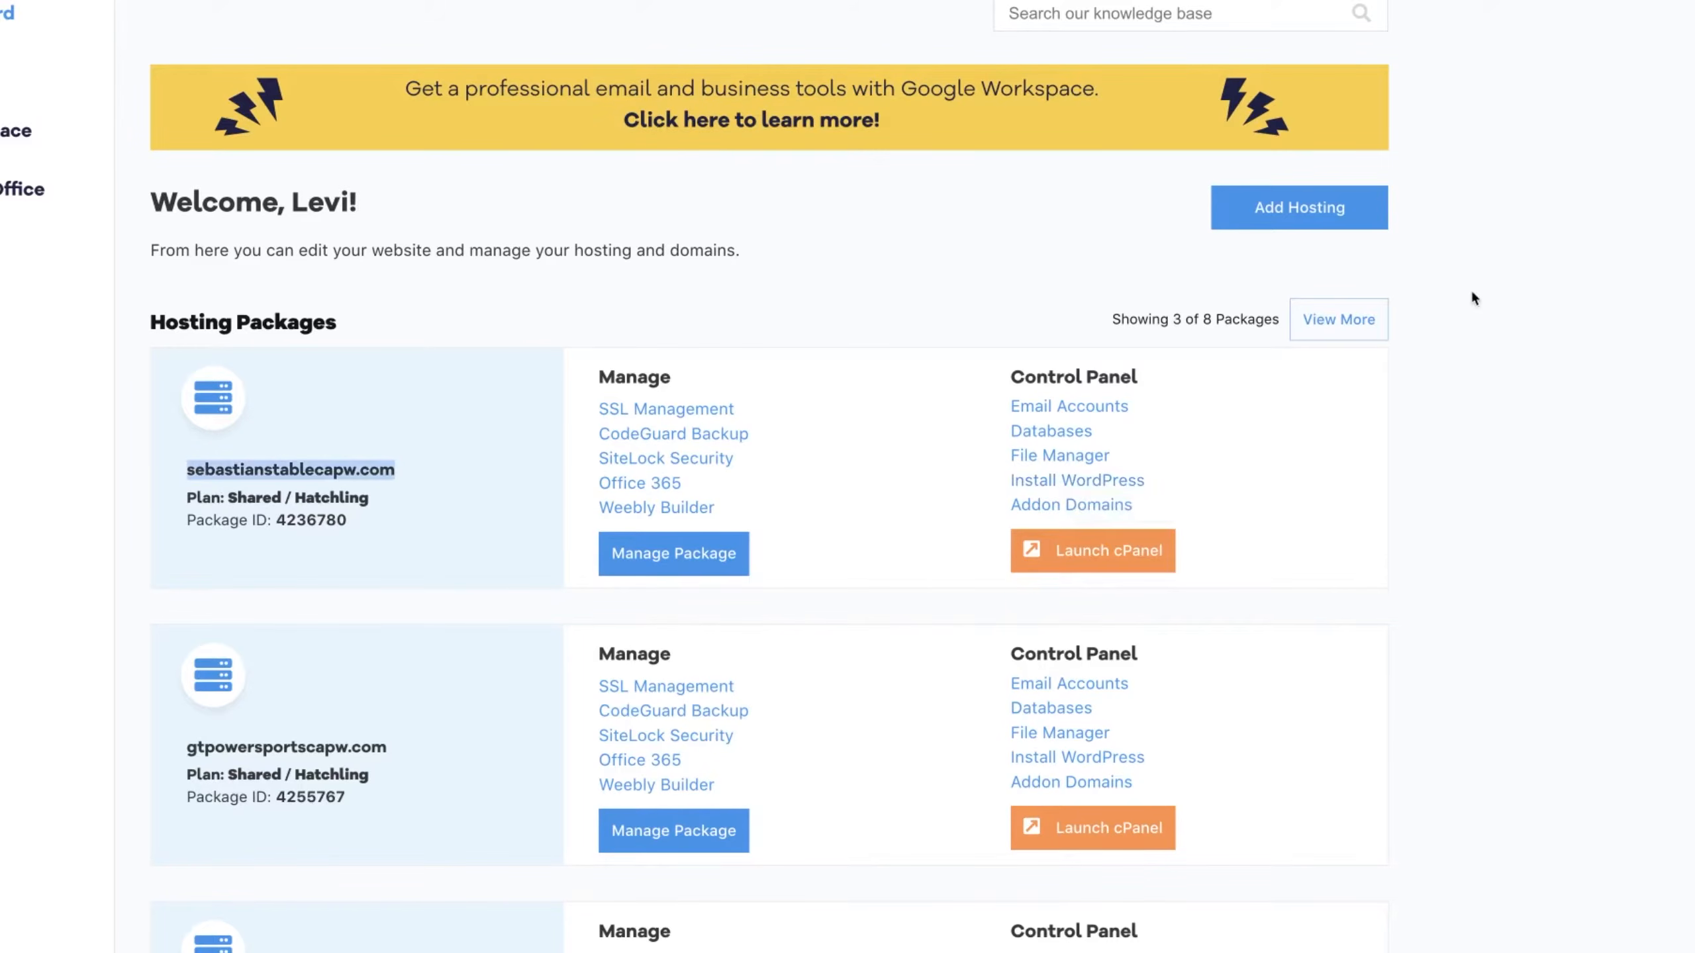
{"action": "left_click", "coordinate": [1364, 319]}
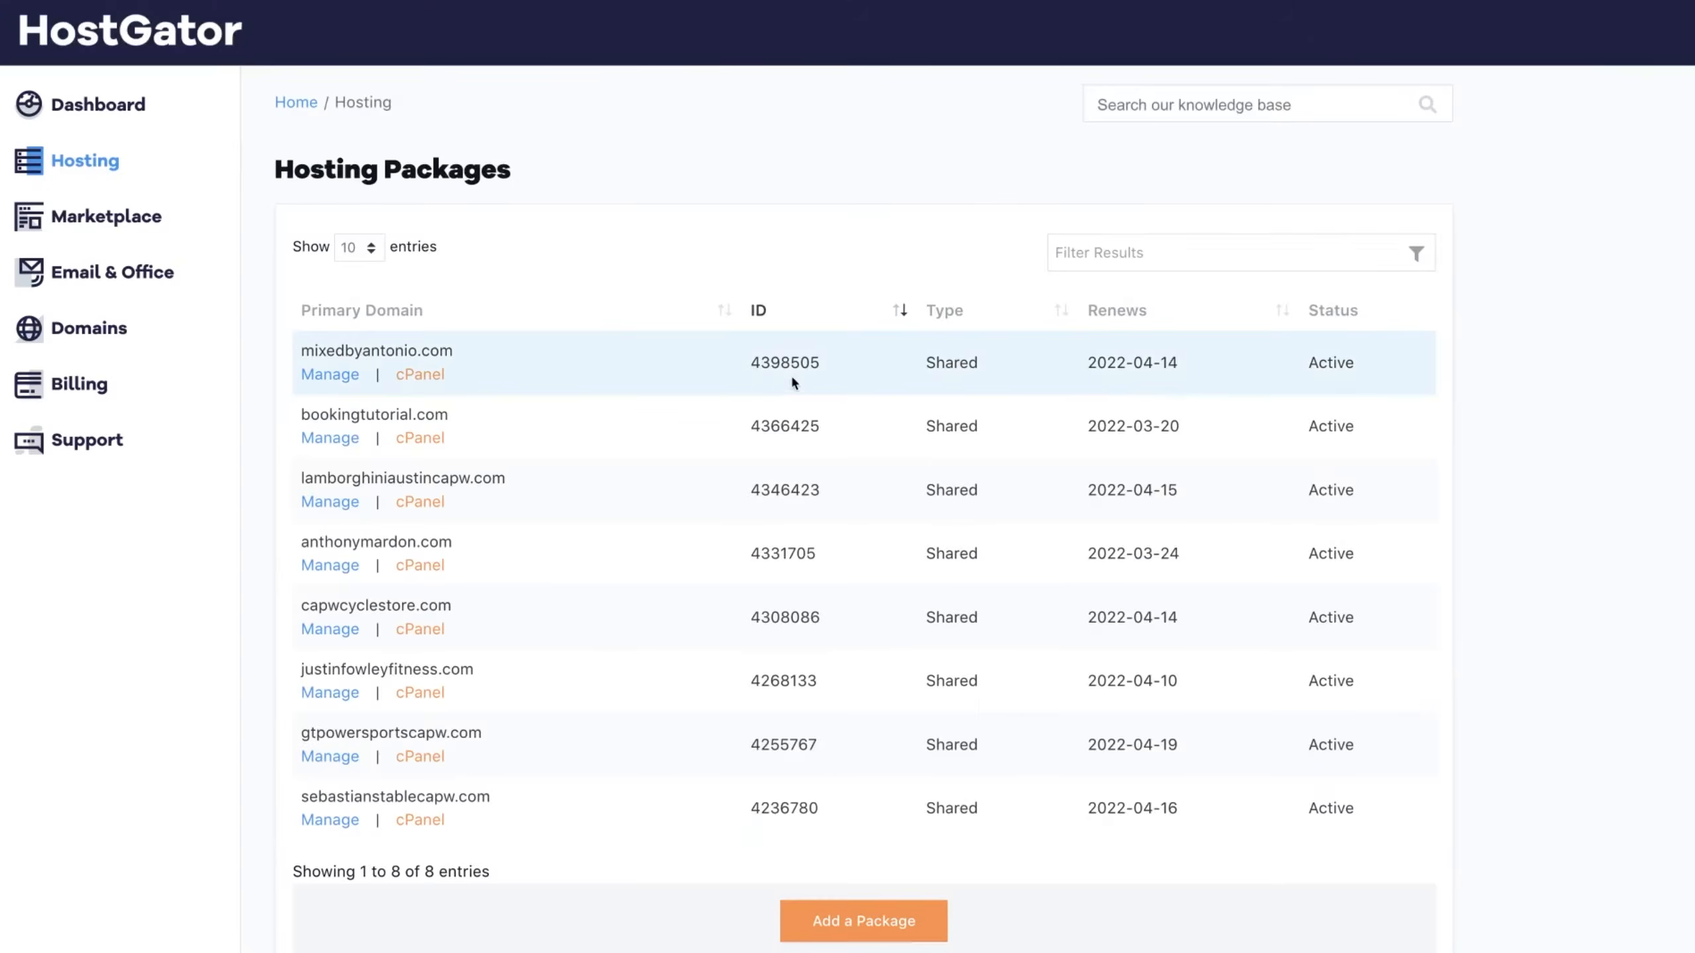
{"action": "left_click", "coordinate": [323, 376]}
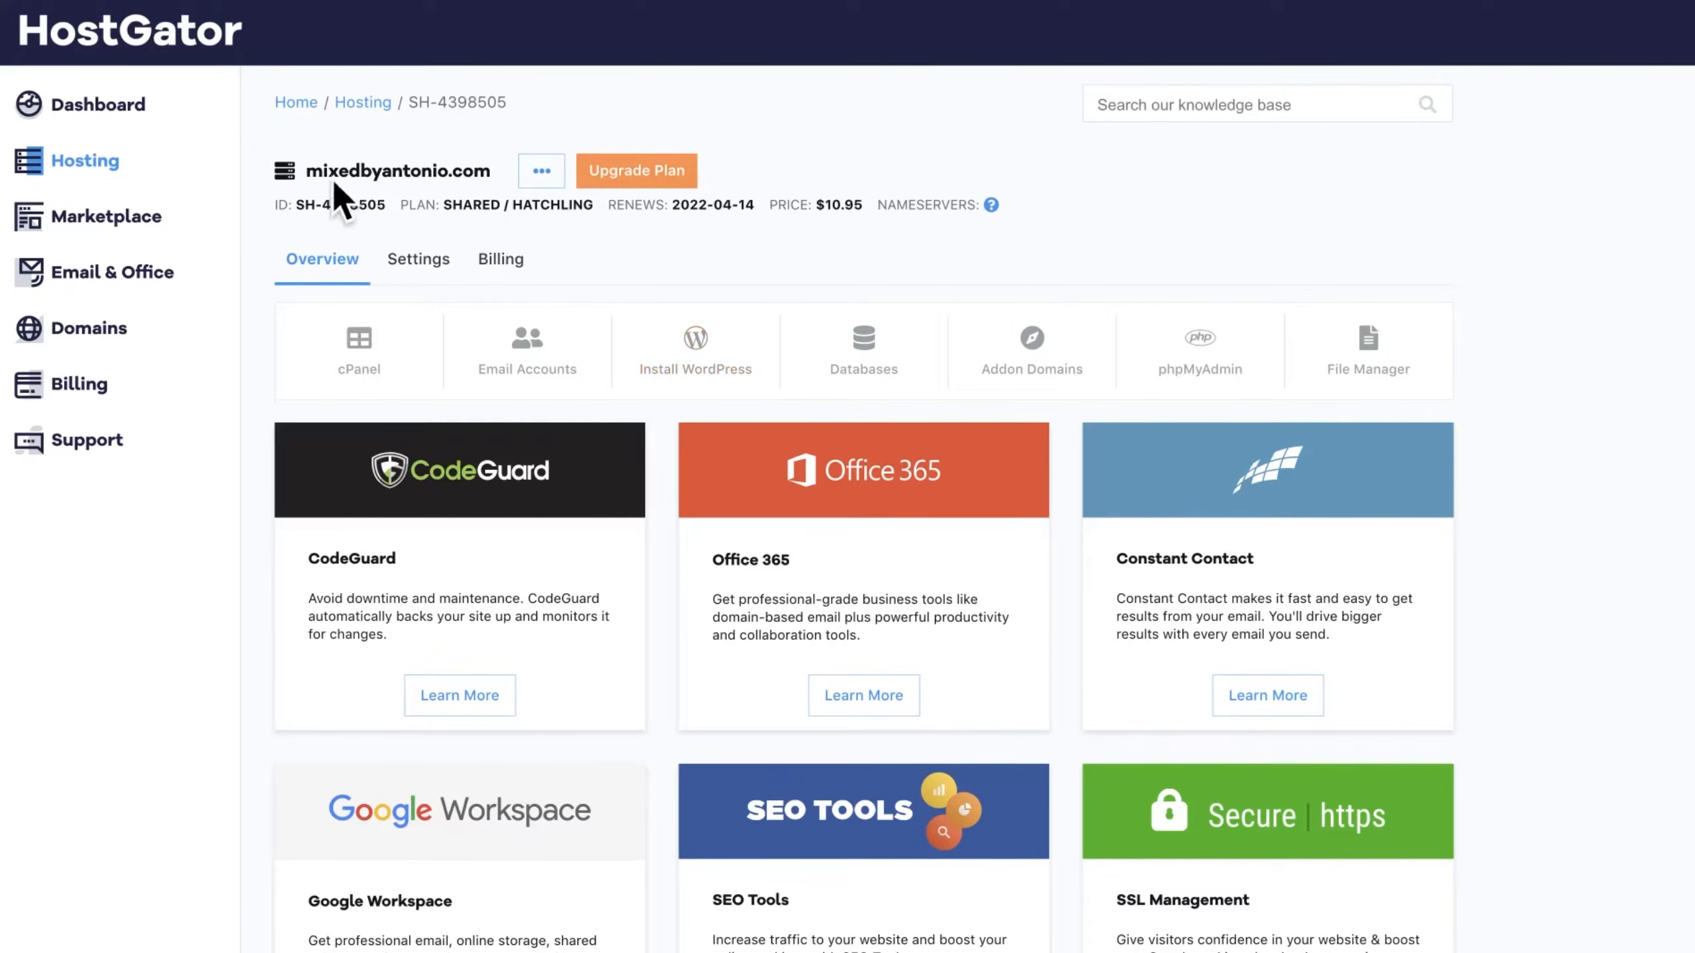
Step: Open Softaculous's WordPress install form for mixedbyantonio.com, then a new blank browser tab
{"action": "left_click", "coordinate": [707, 361]}
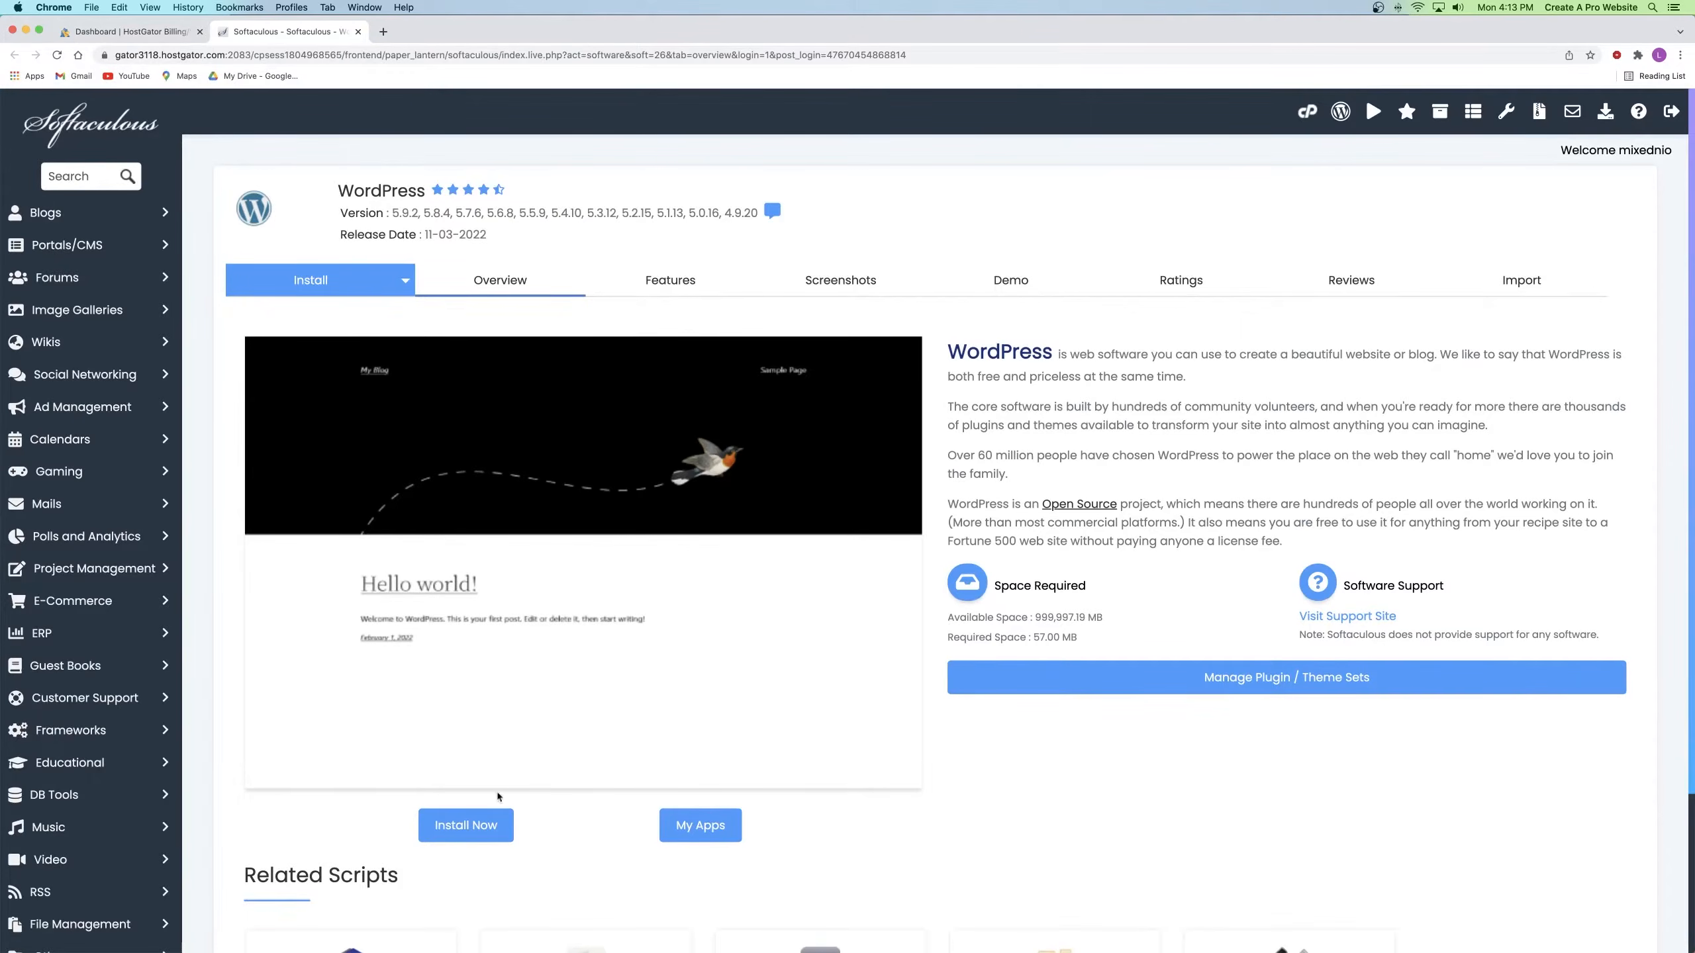
{"action": "left_click", "coordinate": [468, 826]}
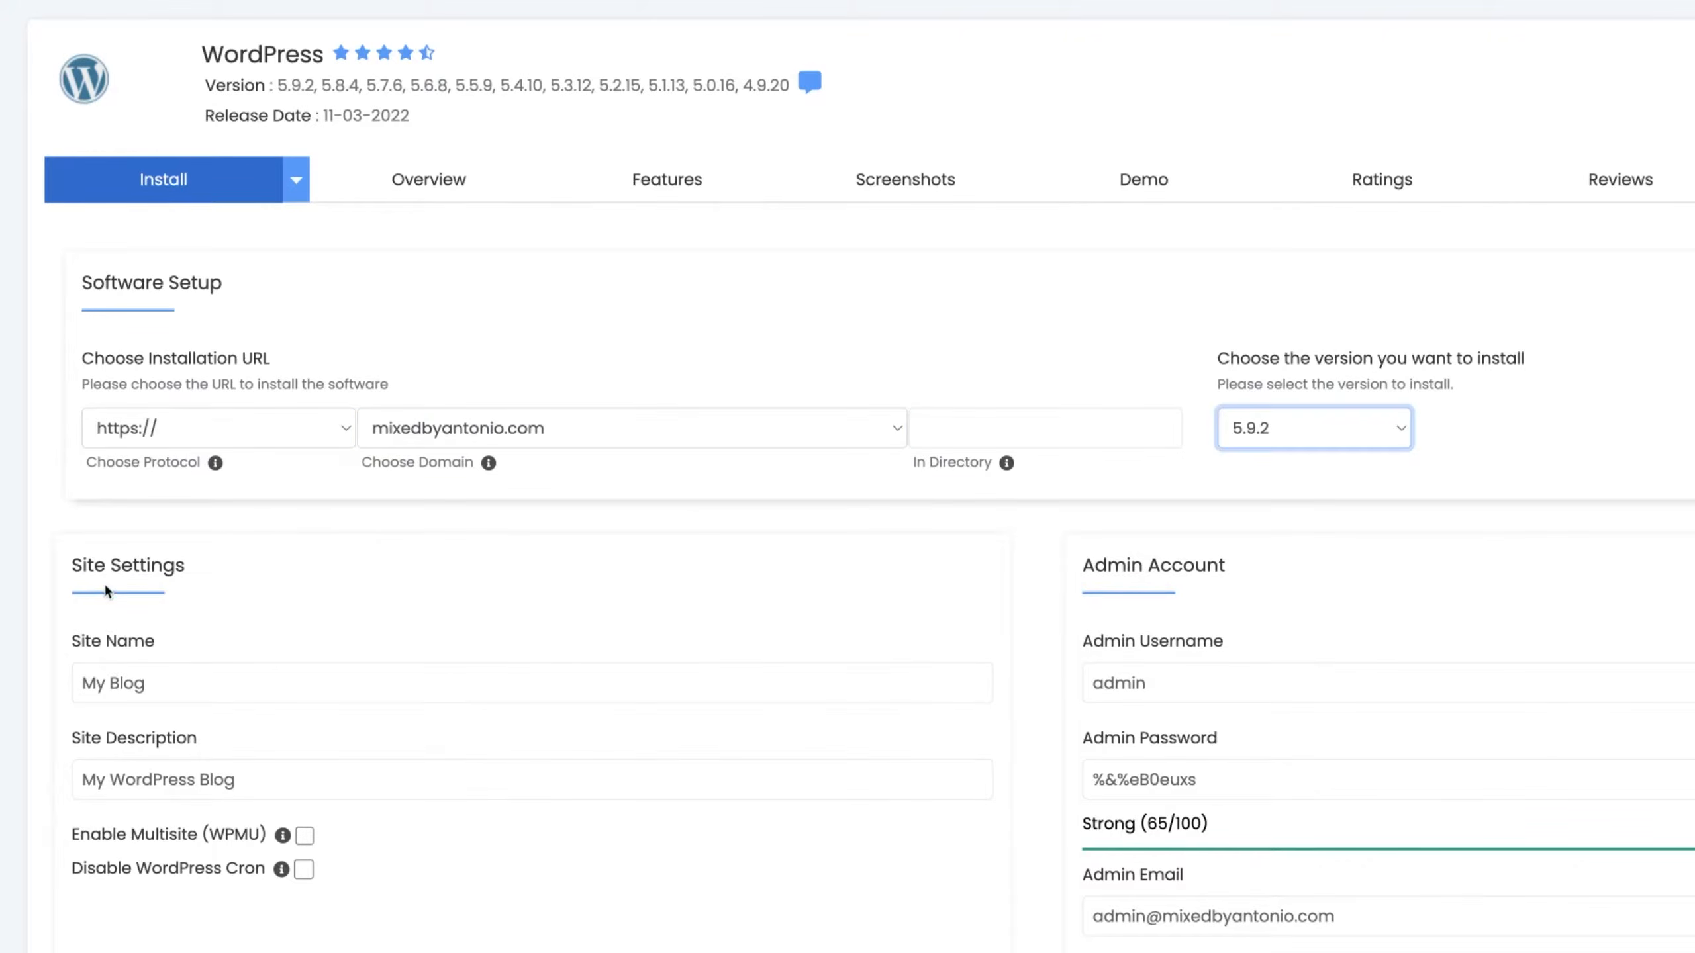
{"action": "scroll", "coordinate": [119, 584], "scroll_direction": "down", "scroll_amount": 3}
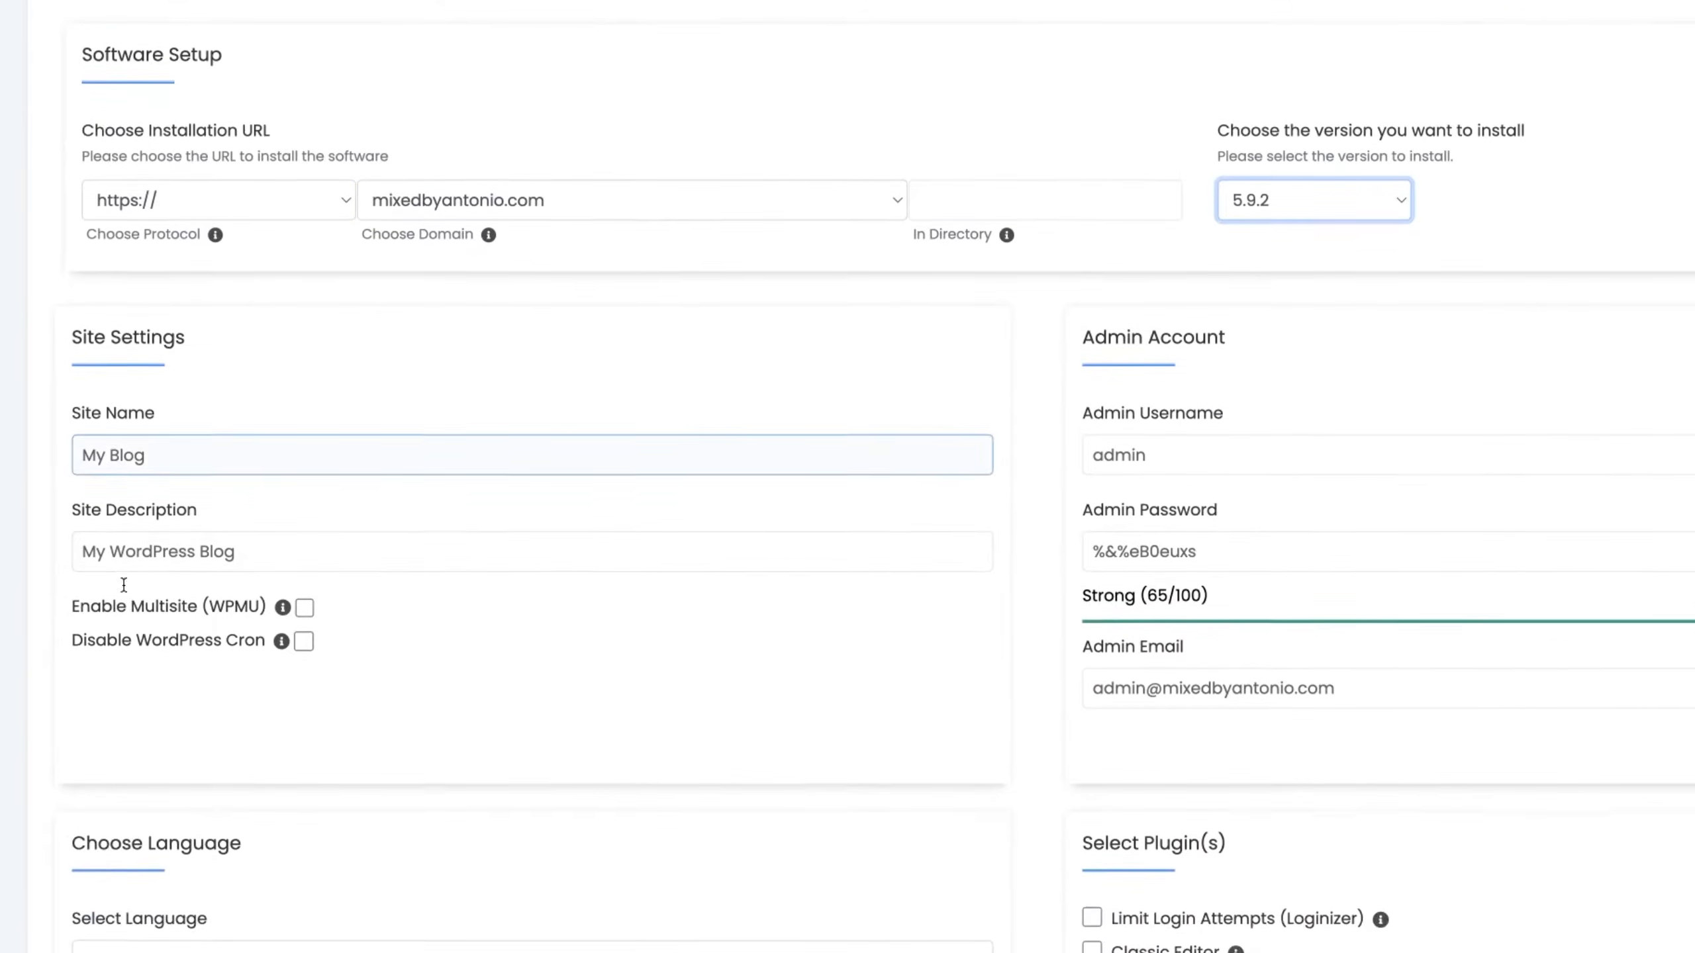
{"action": "left_click", "coordinate": [120, 518]}
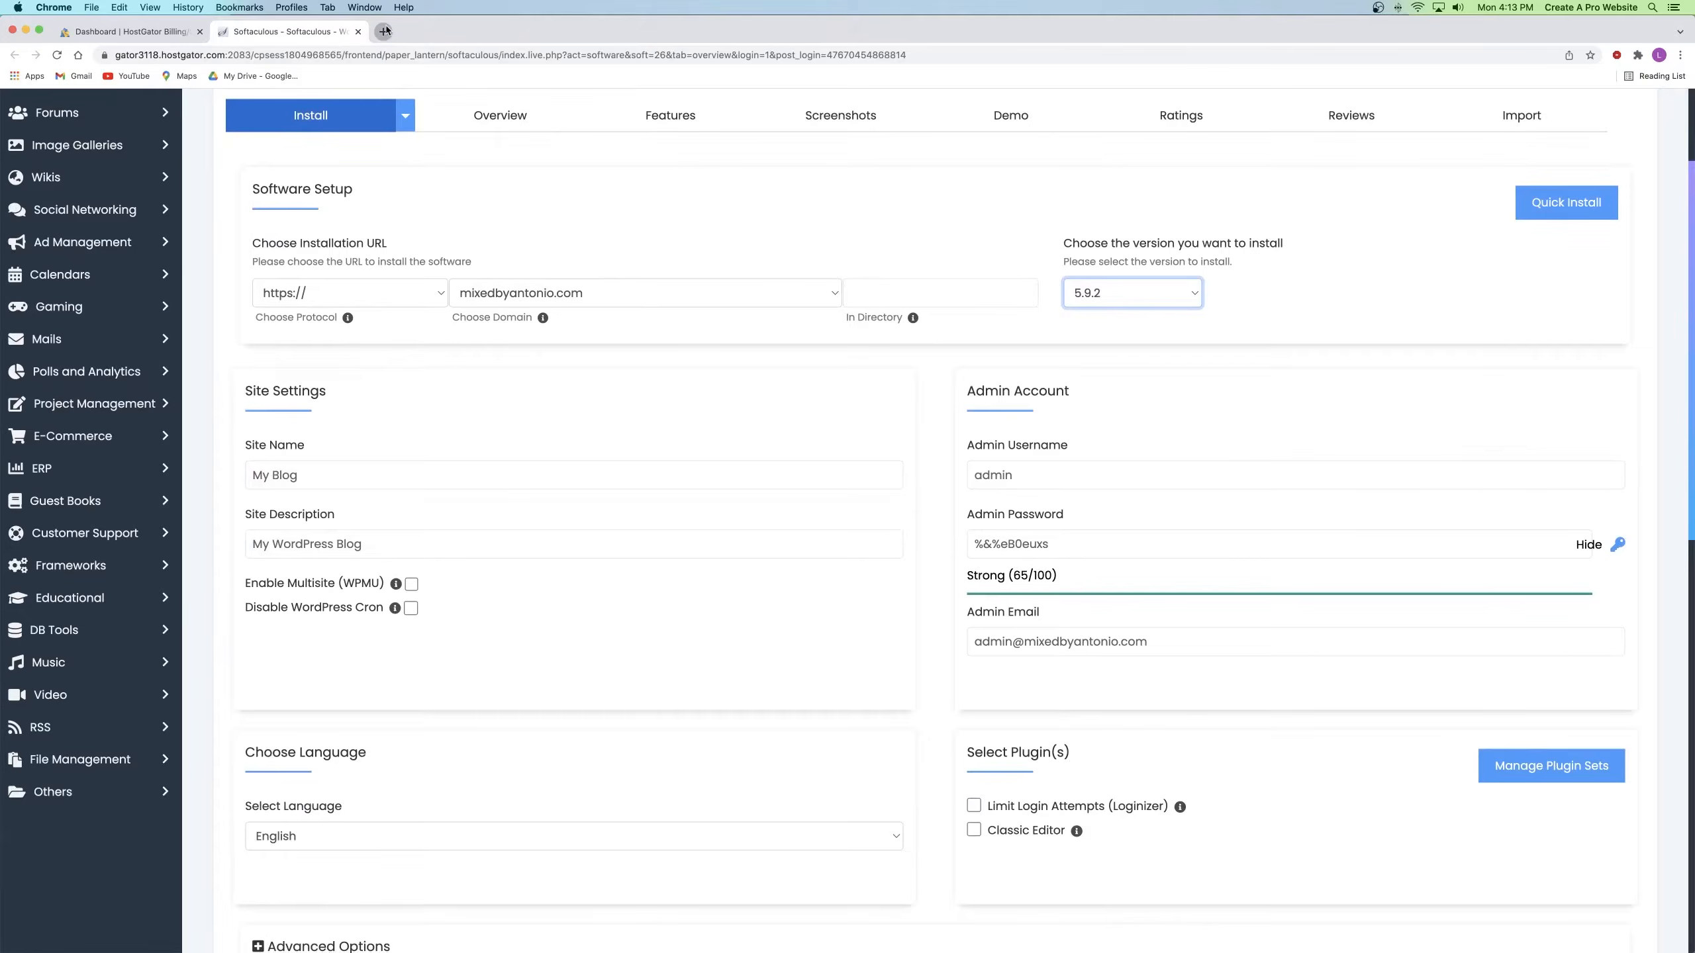
{"action": "left_click", "coordinate": [384, 31]}
{"action": "left_click", "coordinate": [404, 55]}
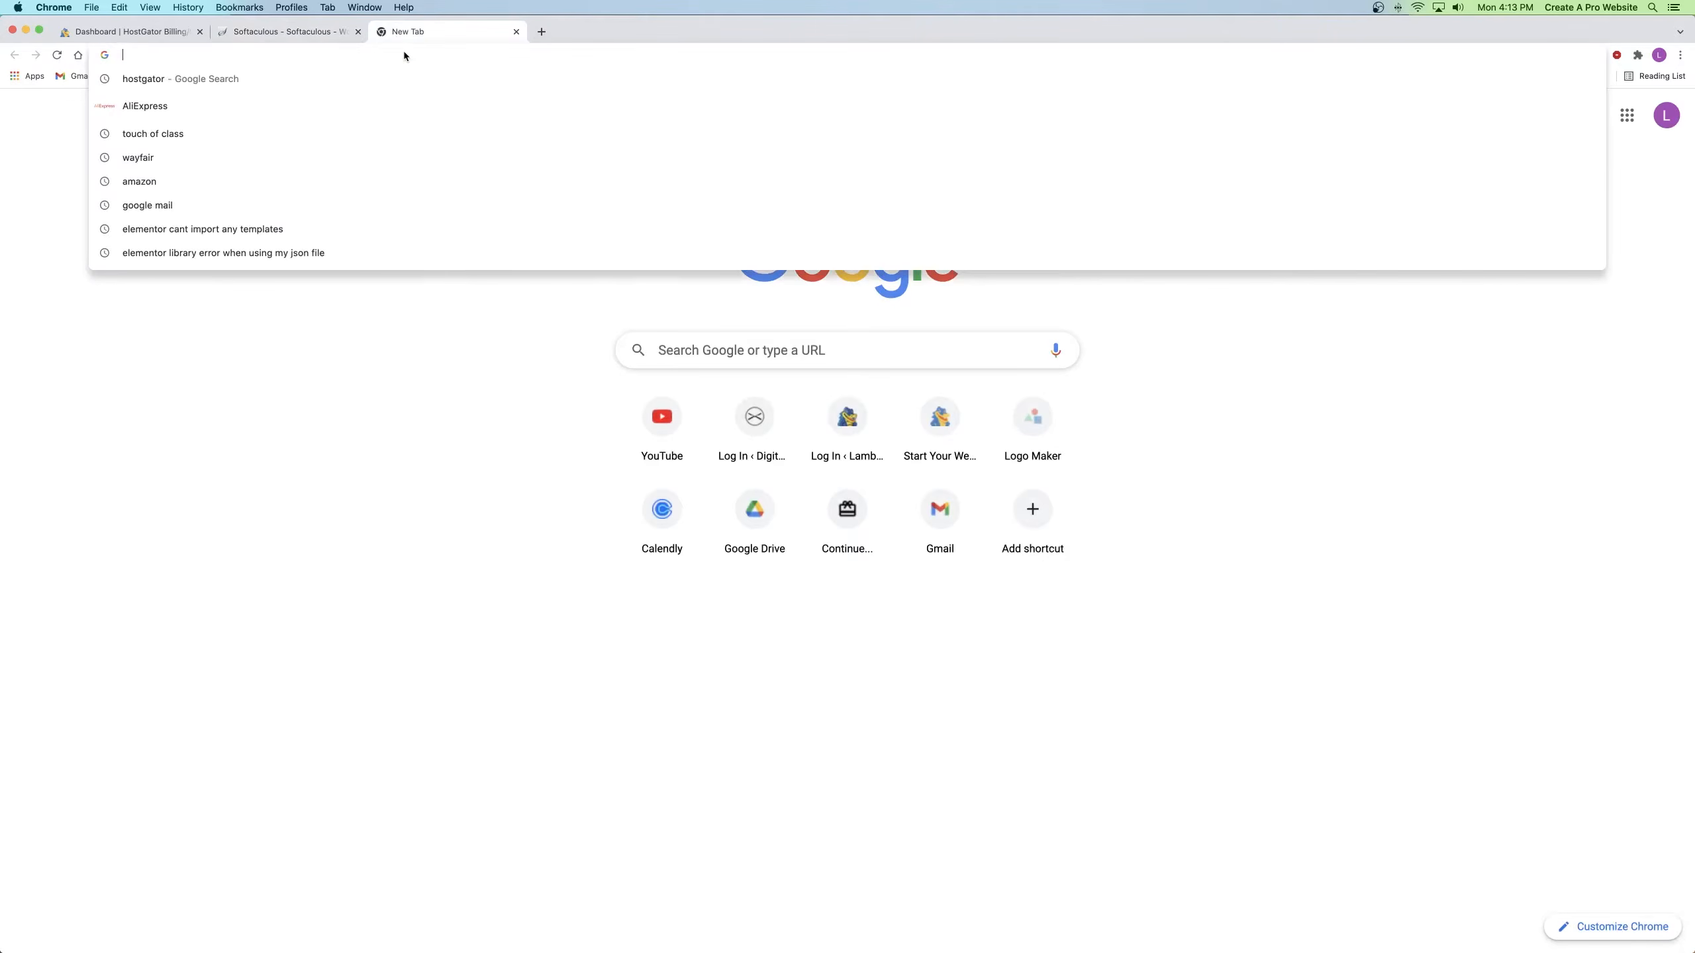
Step: Search Google for hostgator and highlight the first result's description as an example
{"action": "left_click", "coordinate": [278, 77]}
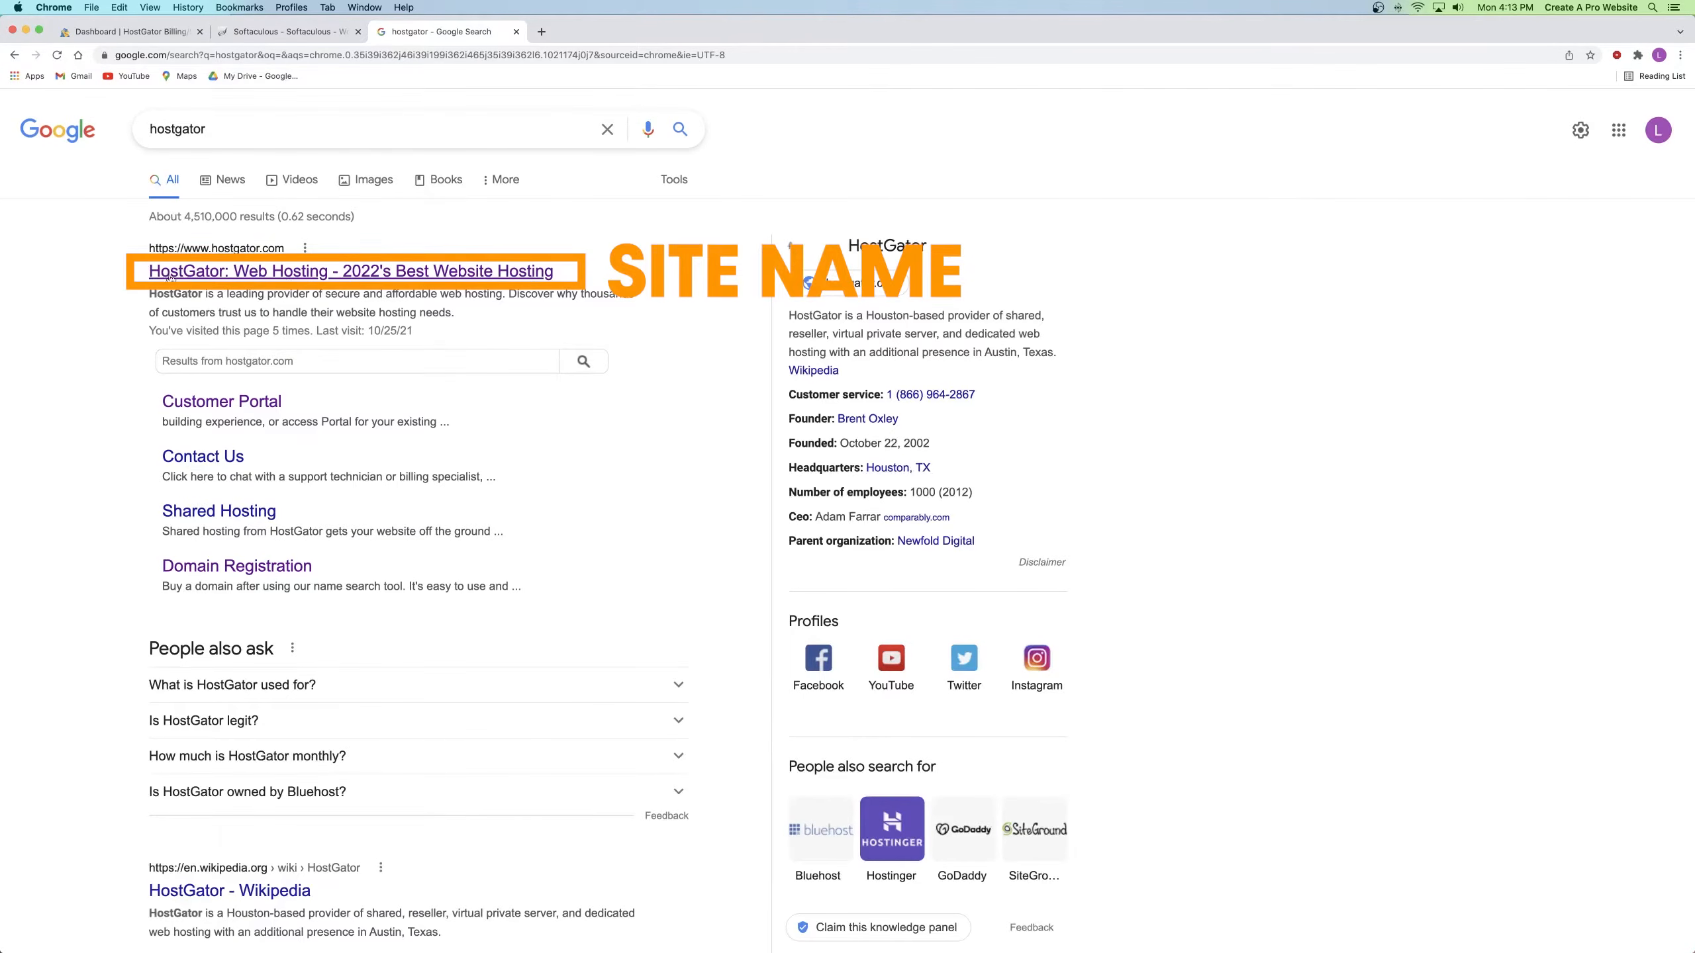
{"action": "left_click_drag", "start_coordinate": [502, 294], "coordinate": [149, 294]}
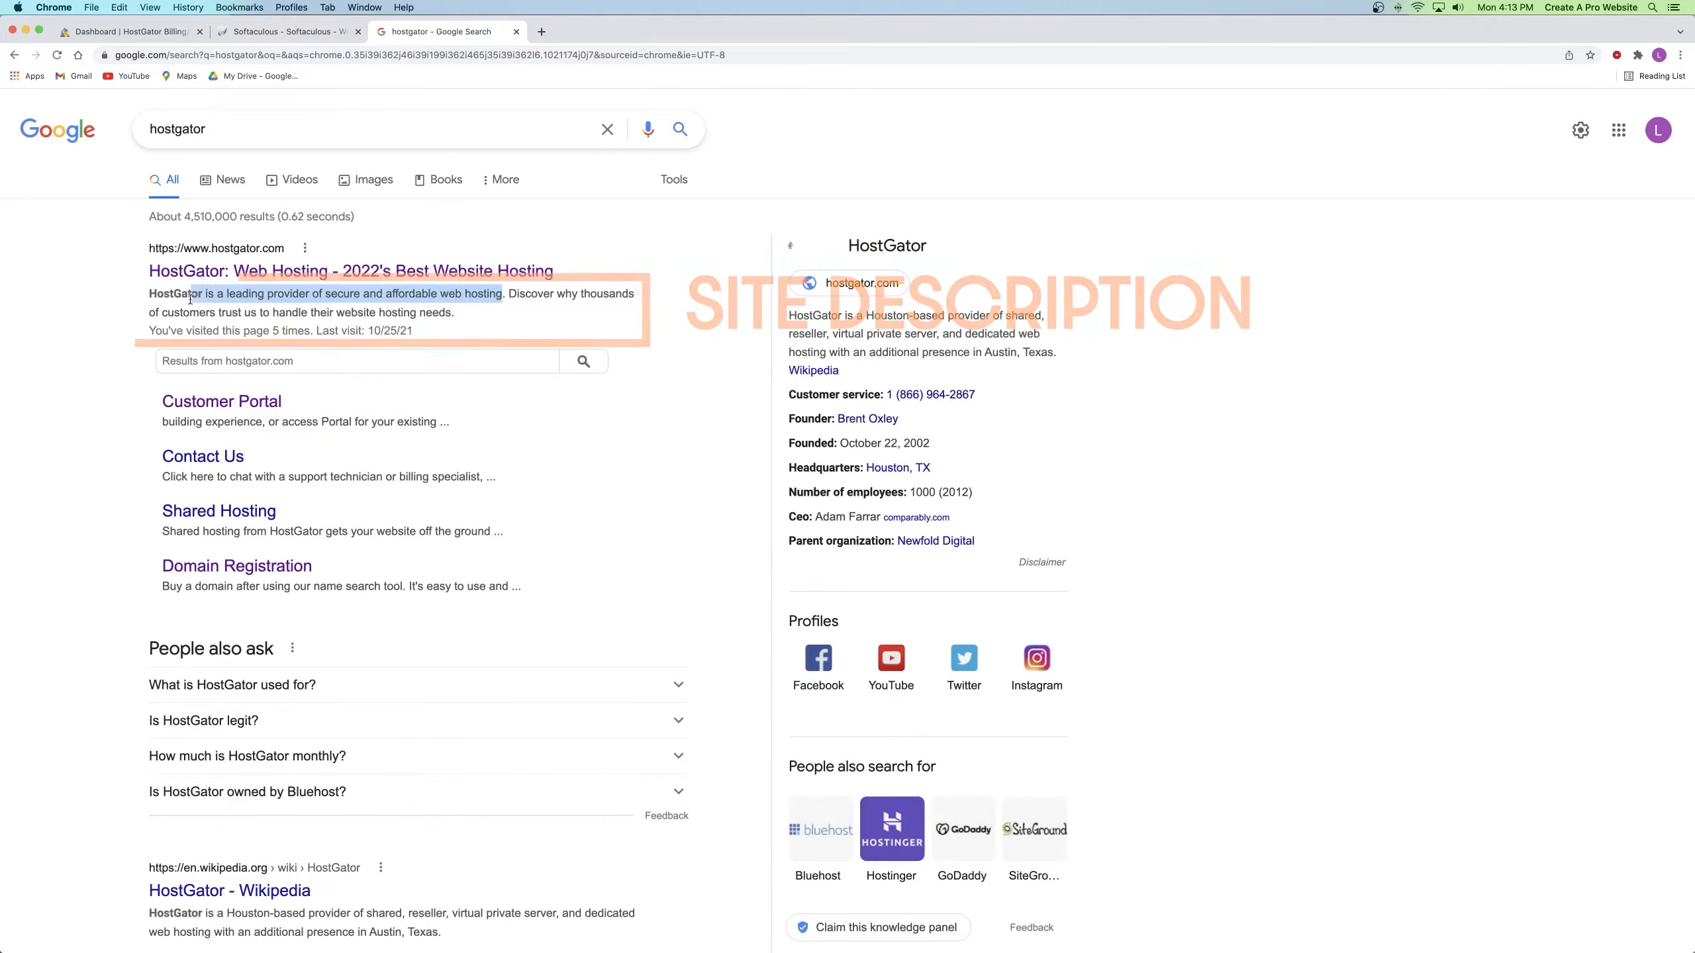
{"action": "left_click", "coordinate": [333, 298]}
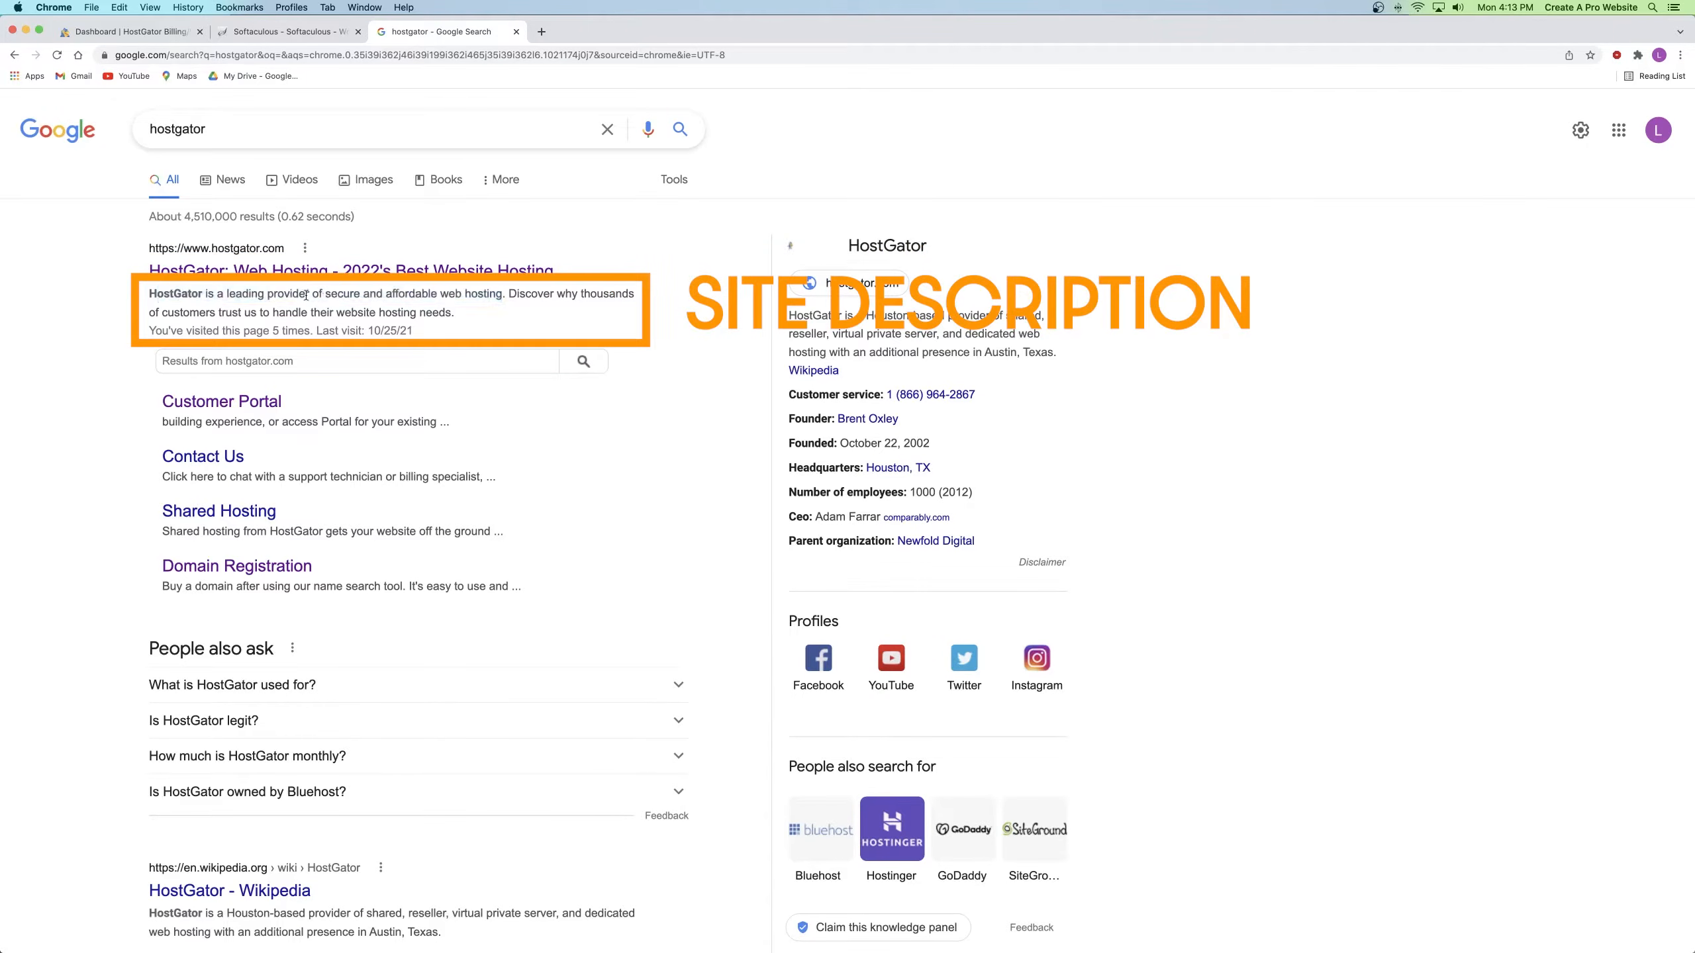
Step: Back in the installer, rename the site 'Mixed By Antonio | Mixing And Recording', keeping the description
{"action": "left_click", "coordinate": [516, 31]}
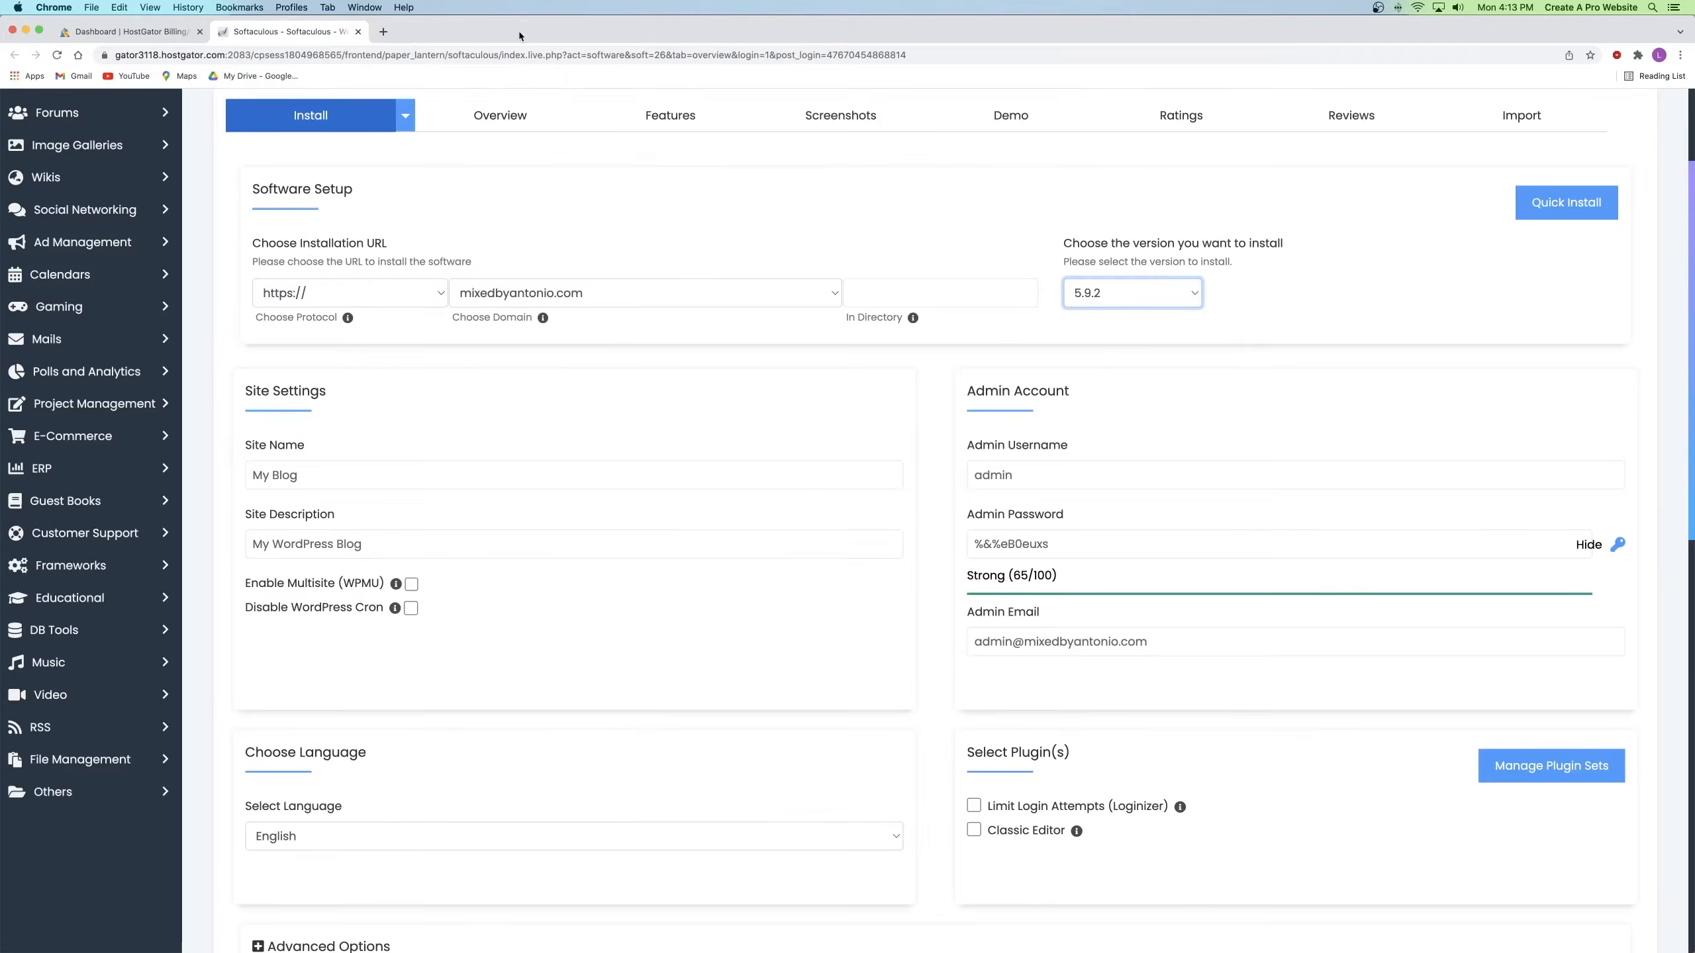
{"action": "triple_click", "coordinate": [274, 475]}
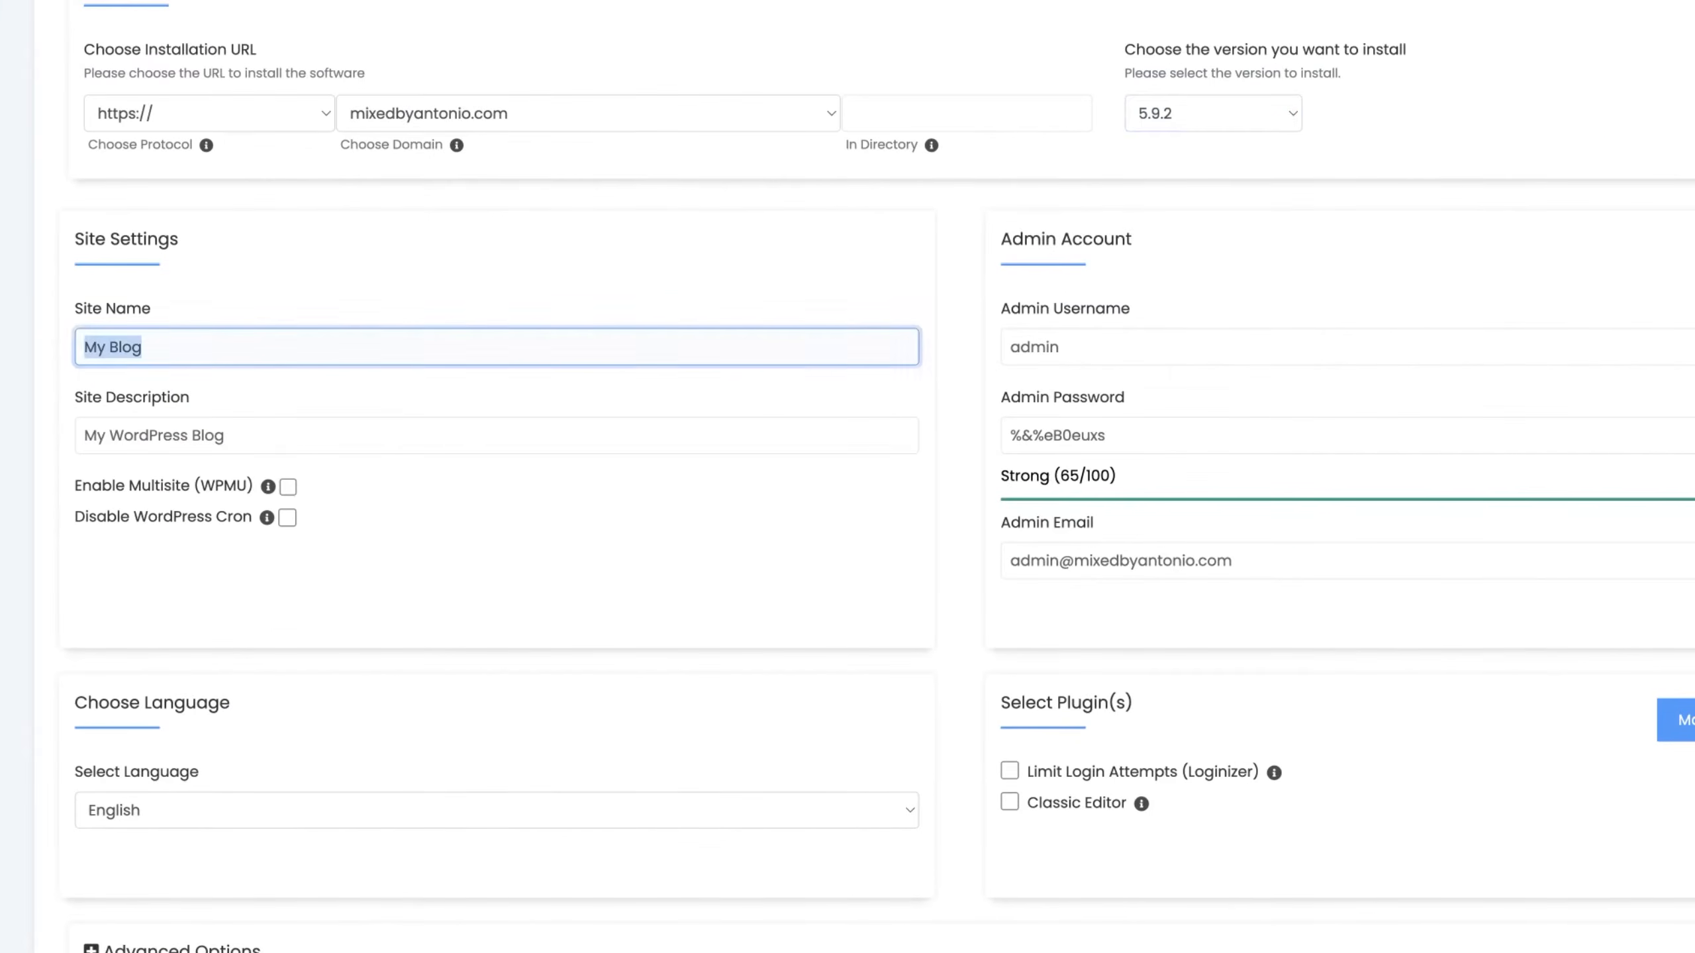
{"action": "type", "text": "Mixed By Antonio | Mixing And Recording"}
{"action": "left_click", "coordinate": [241, 427]}
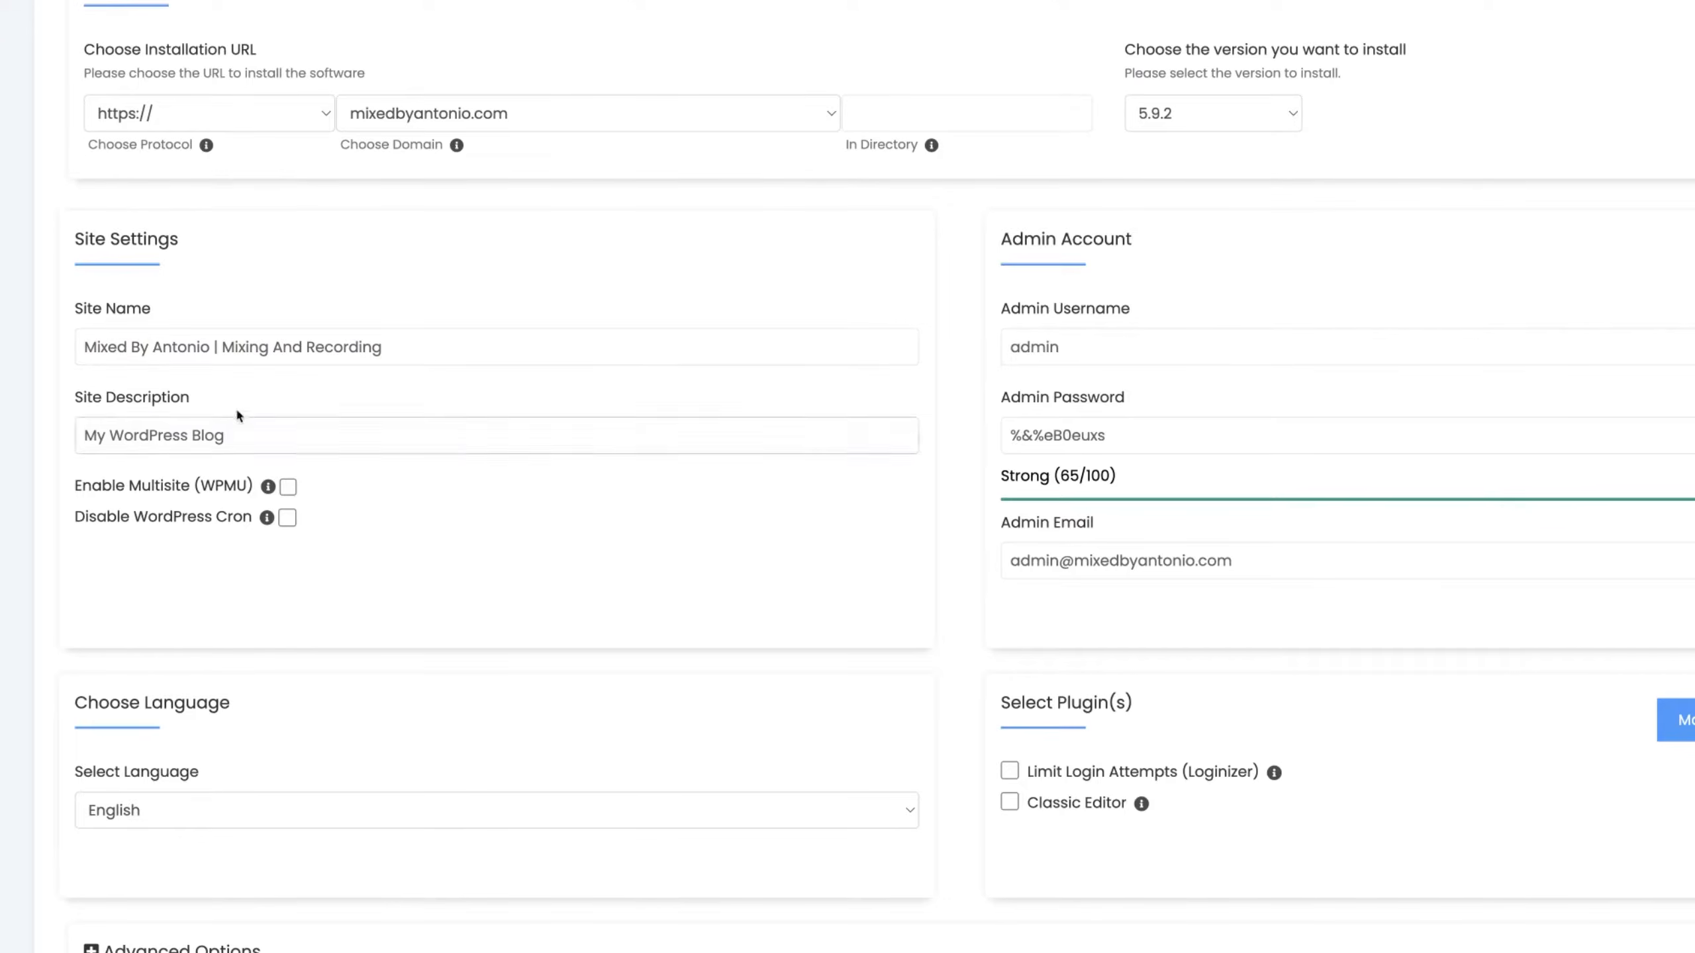
{"action": "triple_click", "coordinate": [261, 435]}
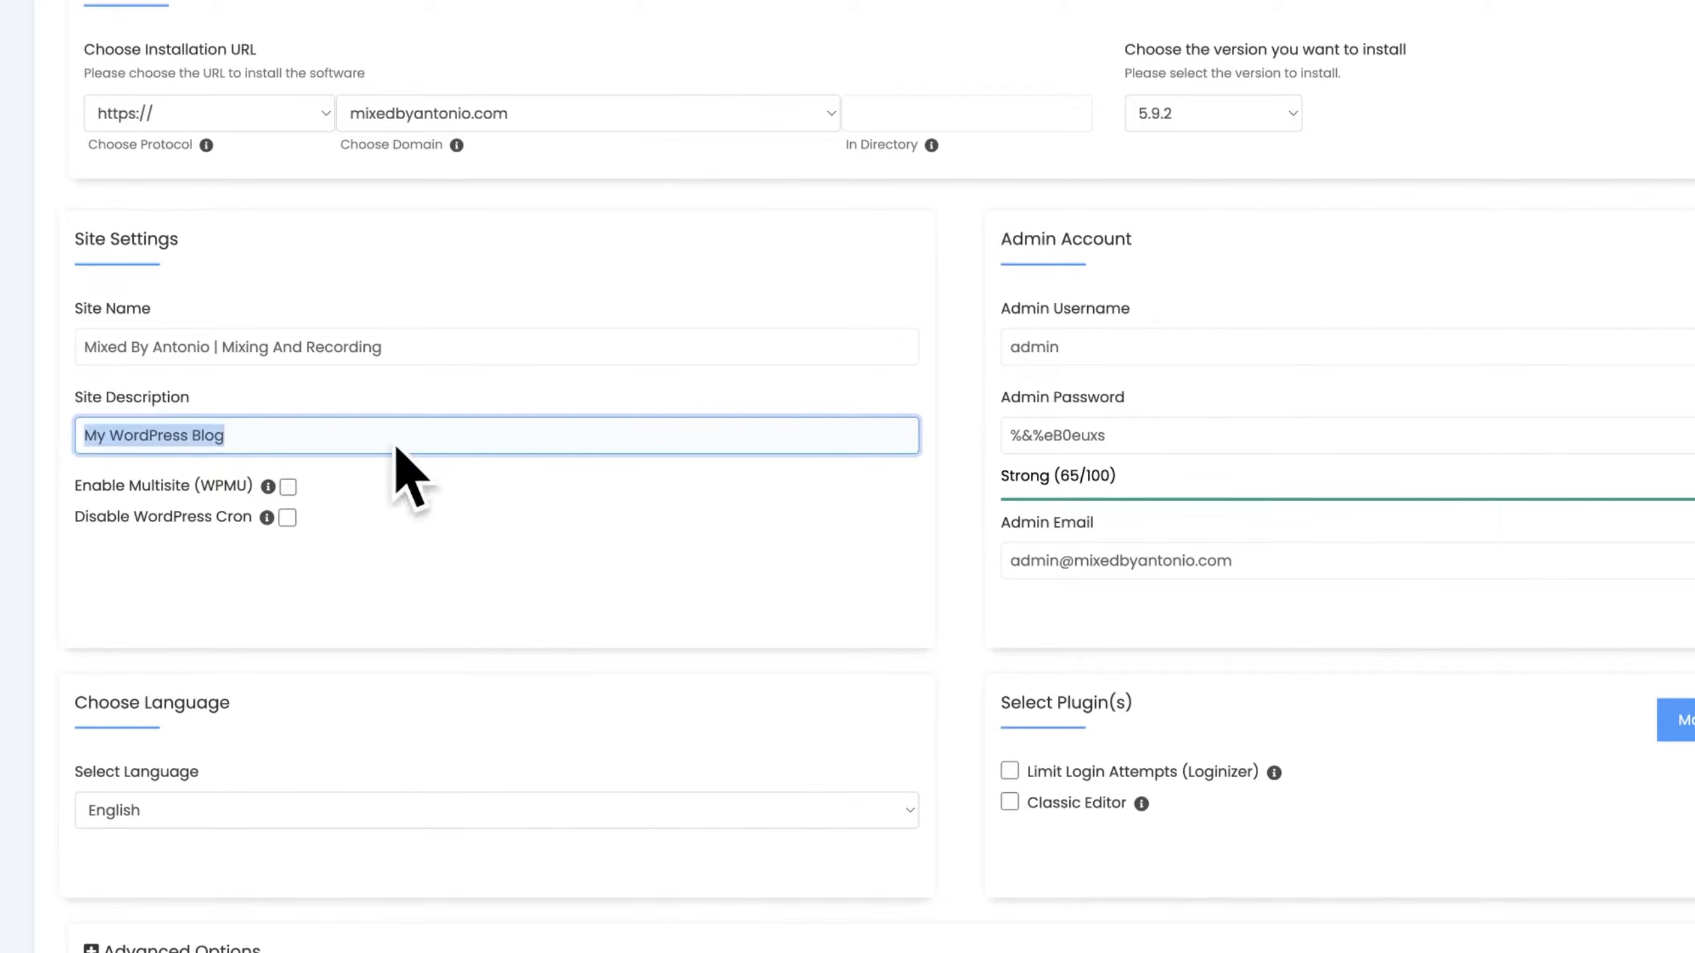
{"action": "left_click", "coordinate": [287, 438]}
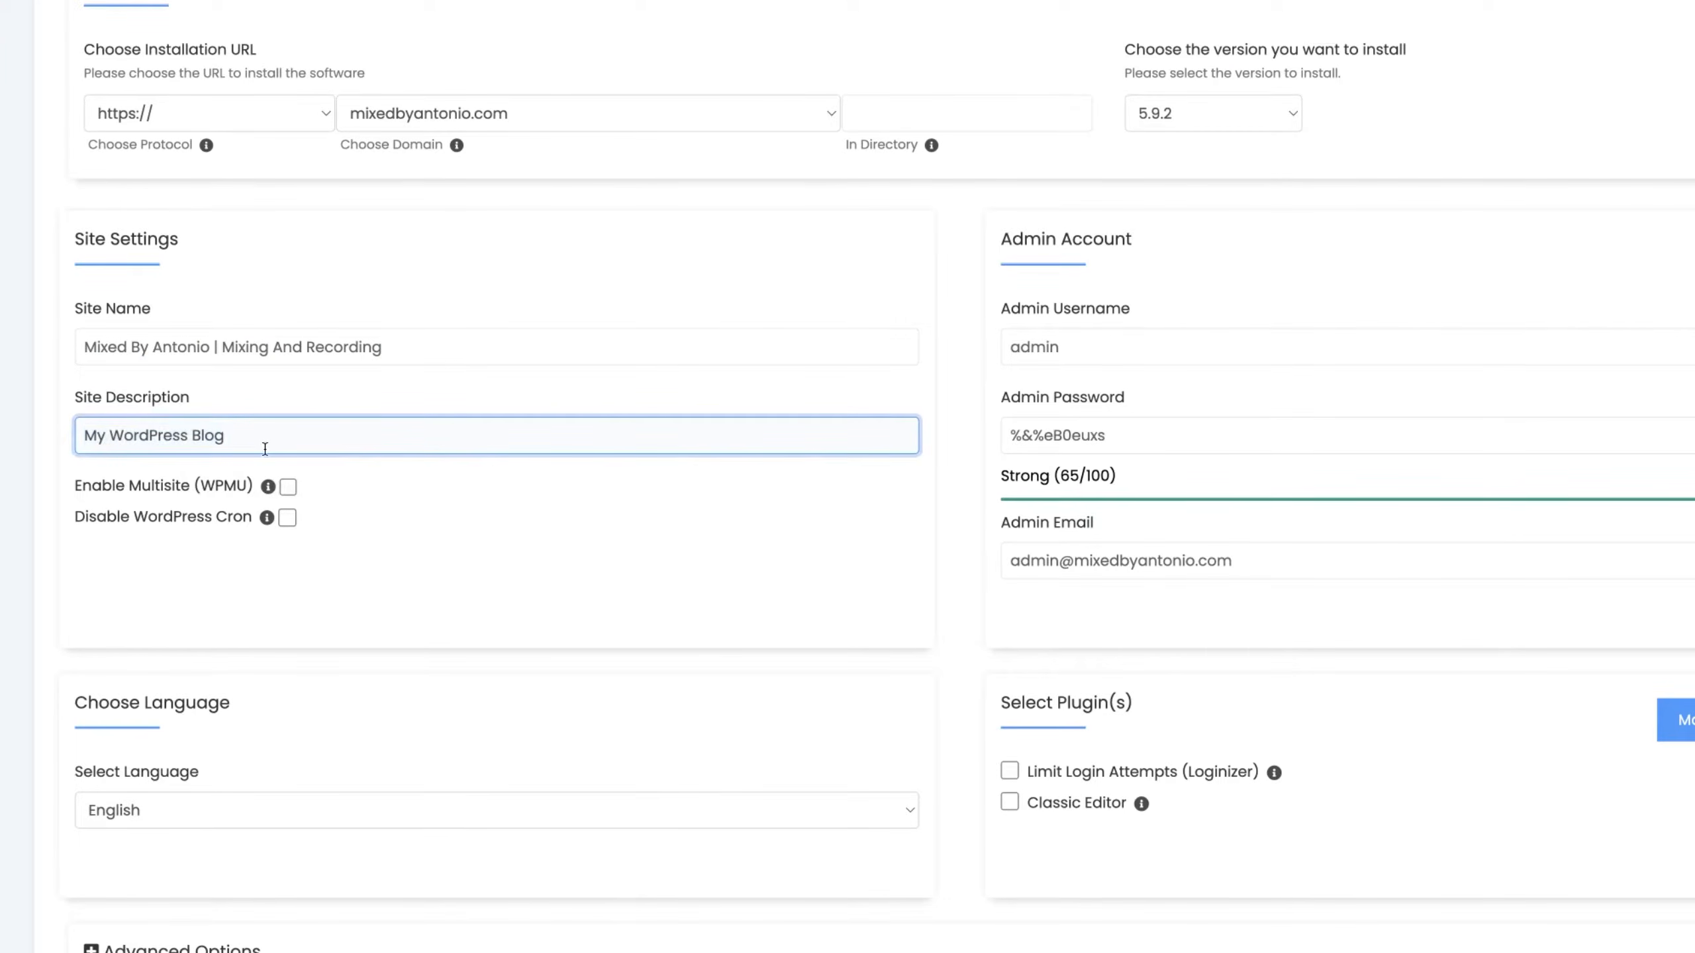
{"action": "left_click", "coordinate": [818, 495]}
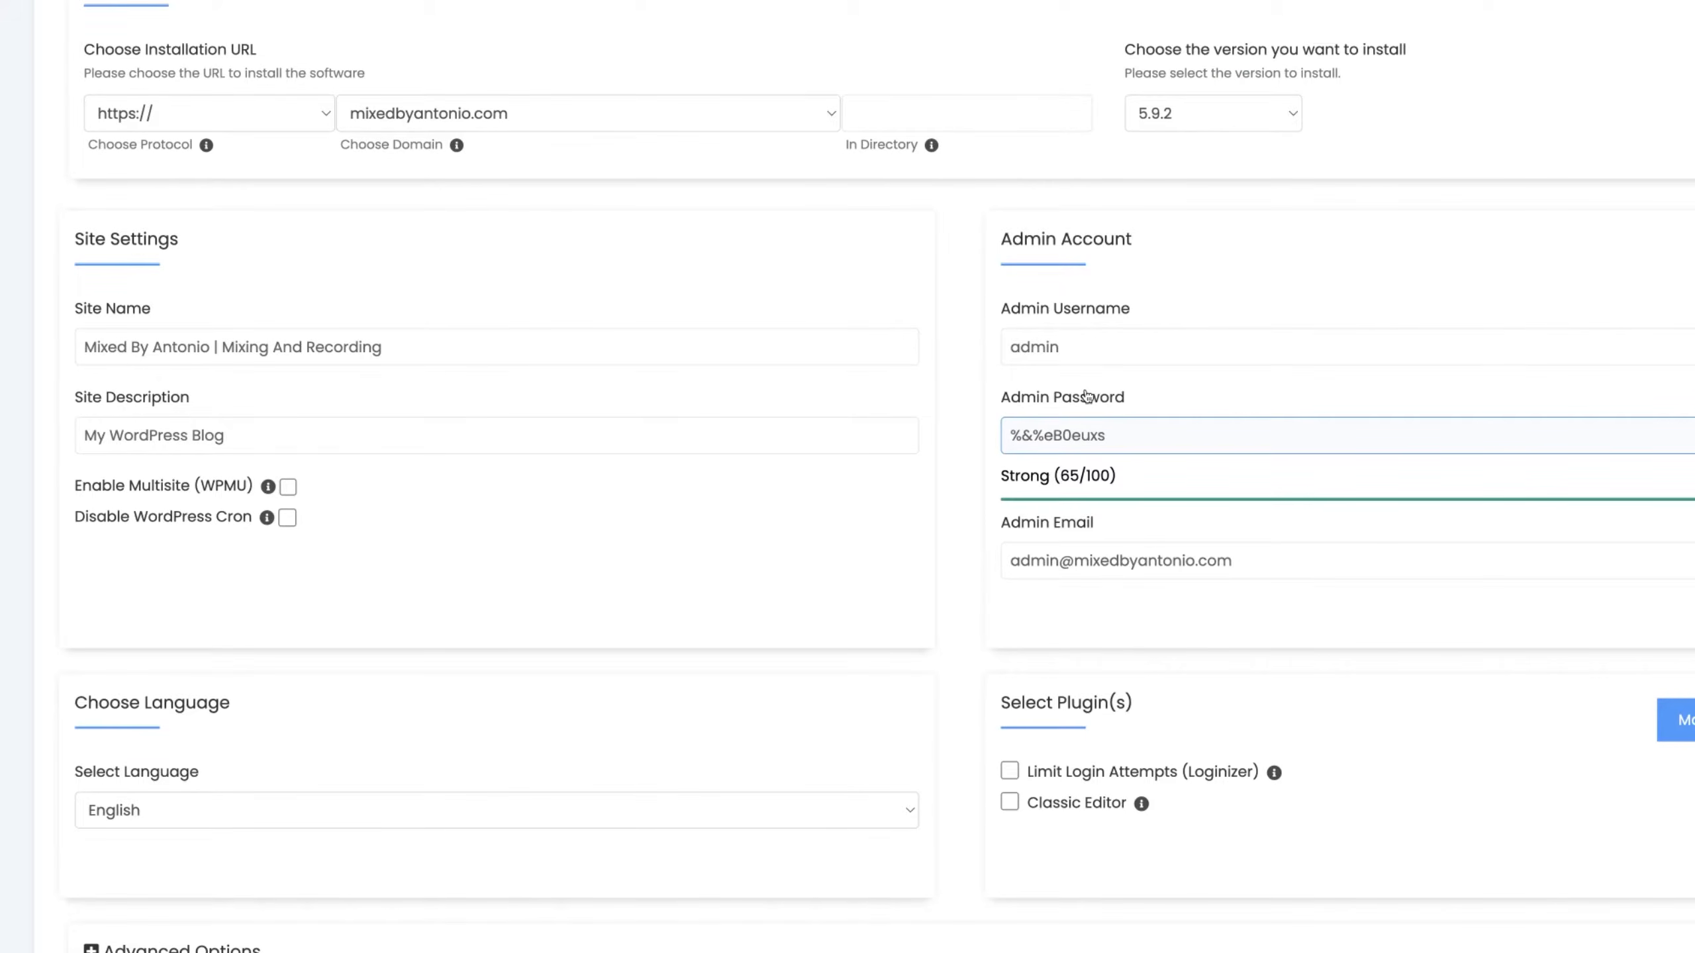
Step: Replace the default admin username with a new one
{"action": "left_click", "coordinate": [1070, 348]}
{"action": "double_click", "coordinate": [1071, 347]}
{"action": "key", "text": "BackSpace"}
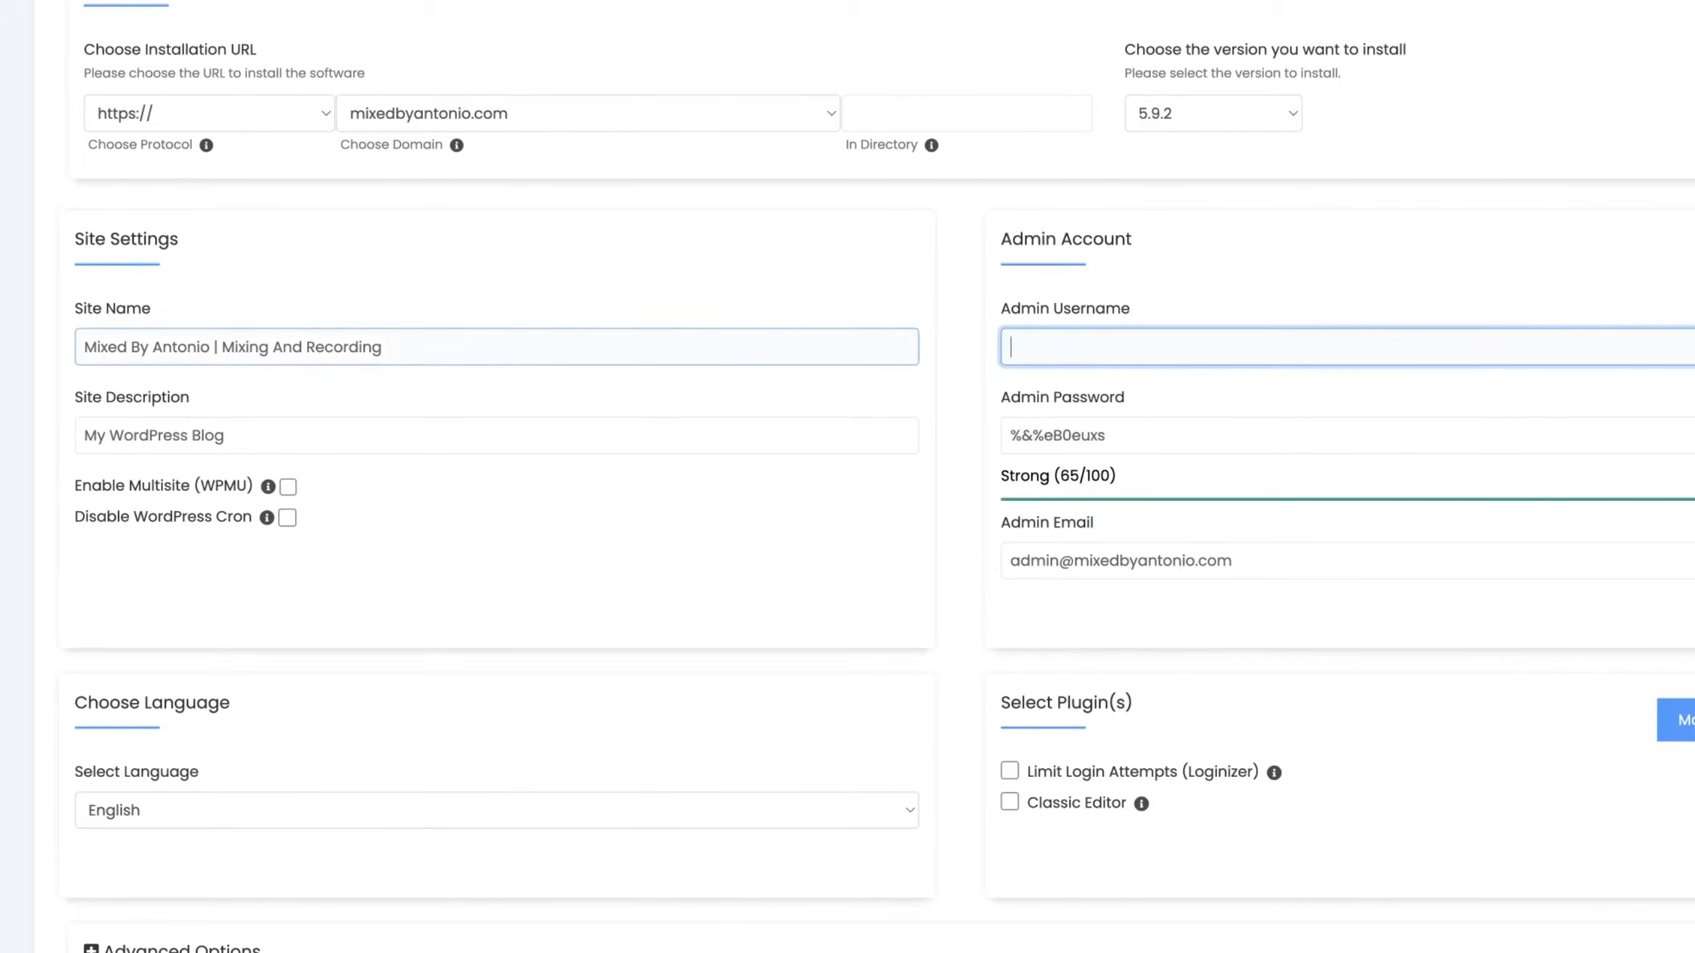
{"action": "type", "text": "levi"}
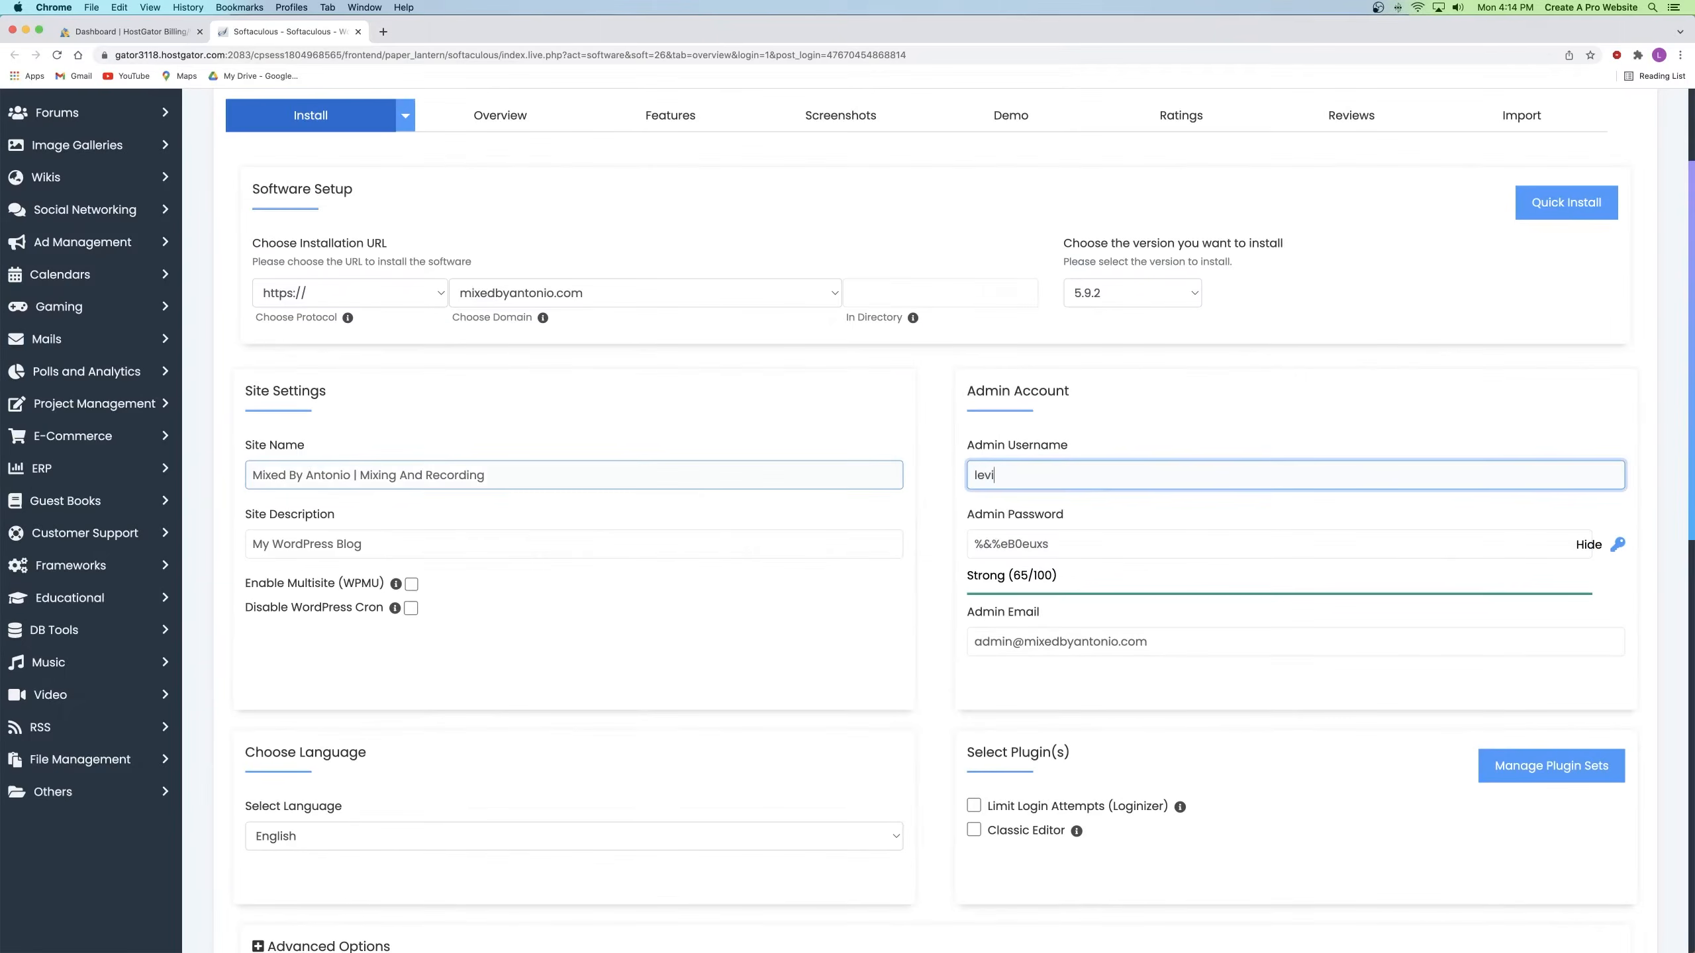
Step: Replace the admin e-mail with an address chosen from the autofill suggestions
{"action": "left_click", "coordinate": [1021, 617]}
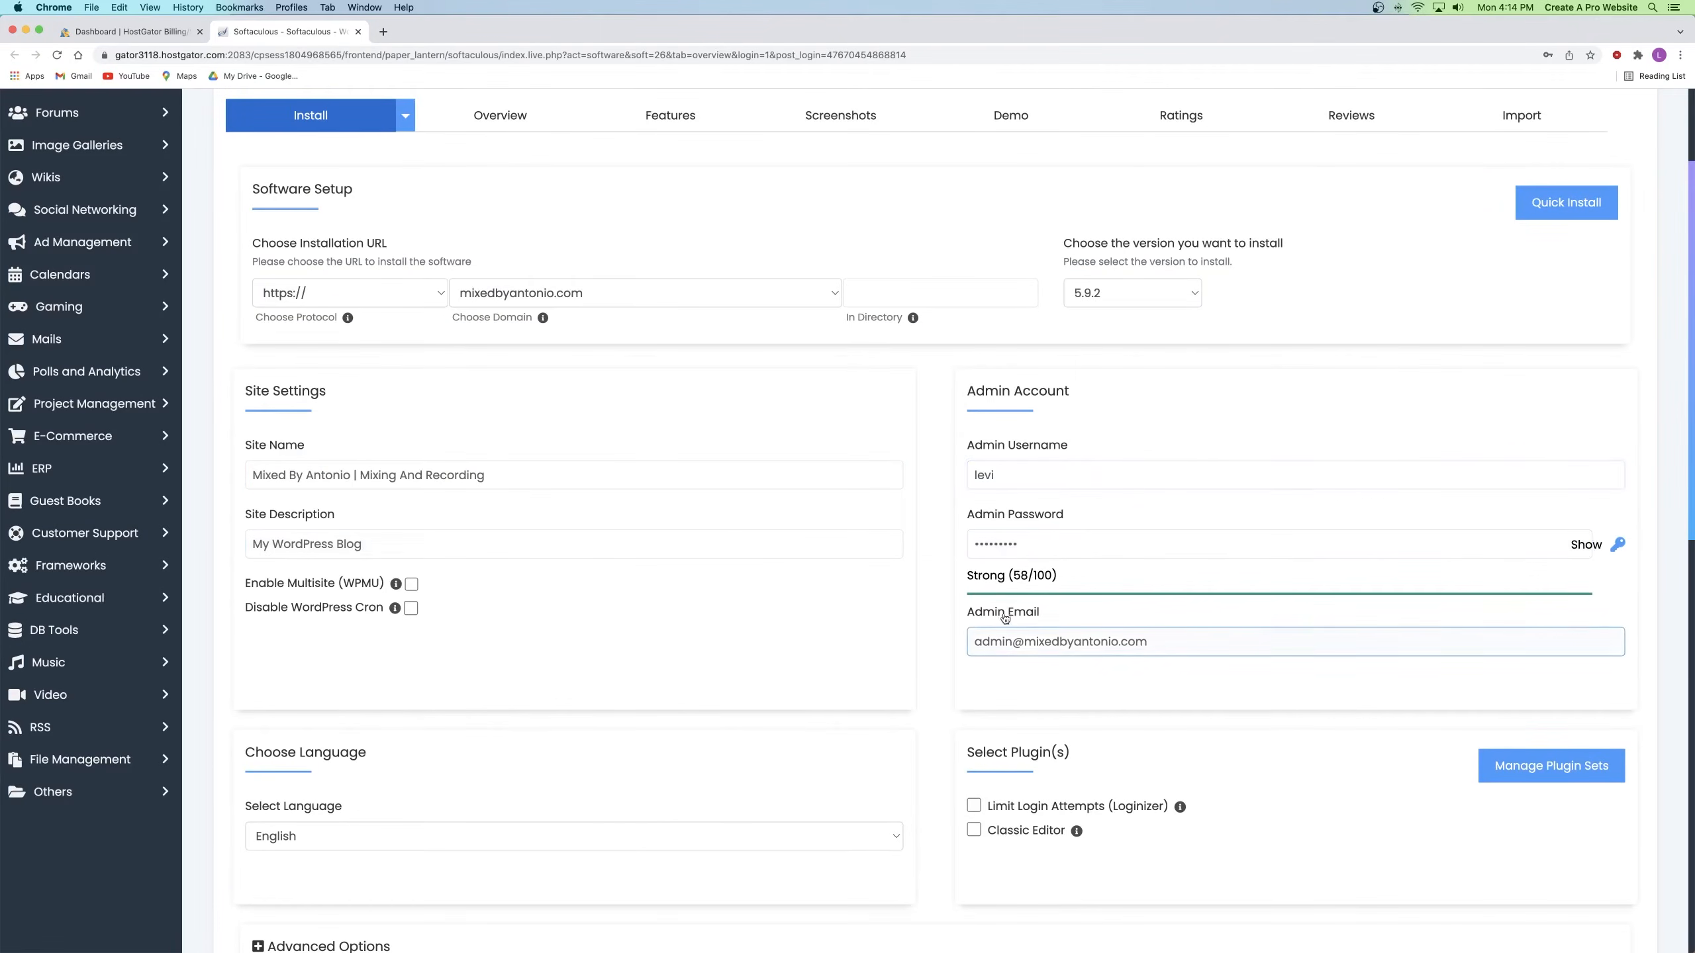
{"action": "left_click_drag", "start_coordinate": [976, 641], "coordinate": [1130, 658]}
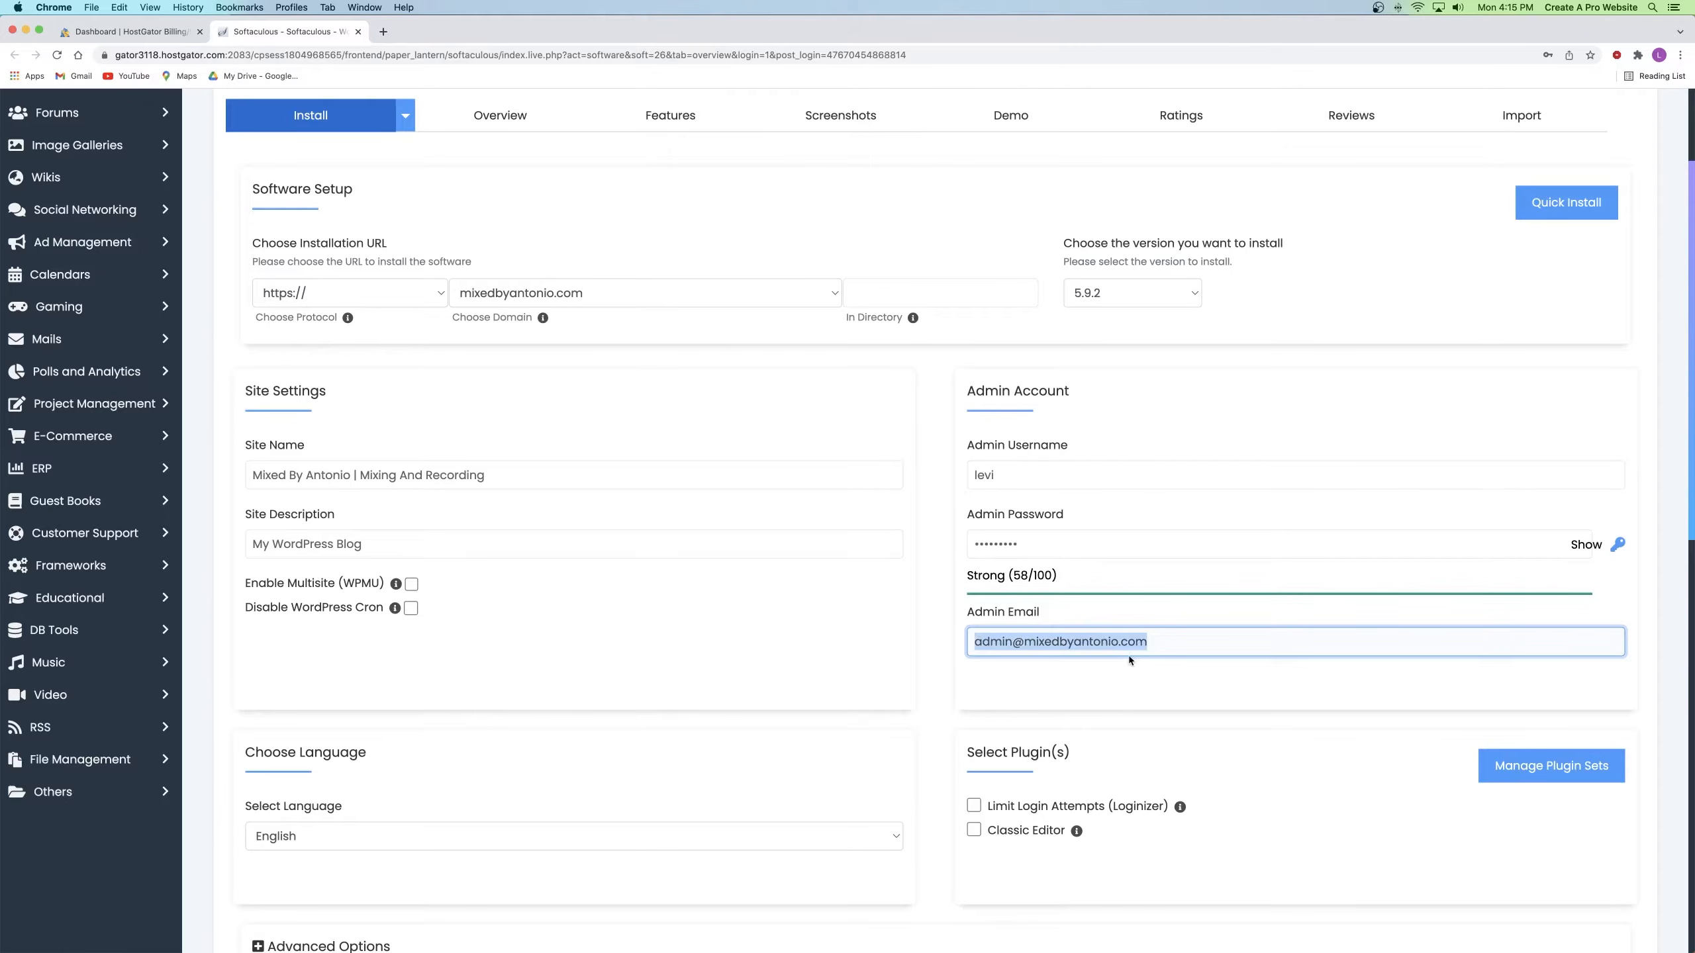
{"action": "key", "text": "BackSpace"}
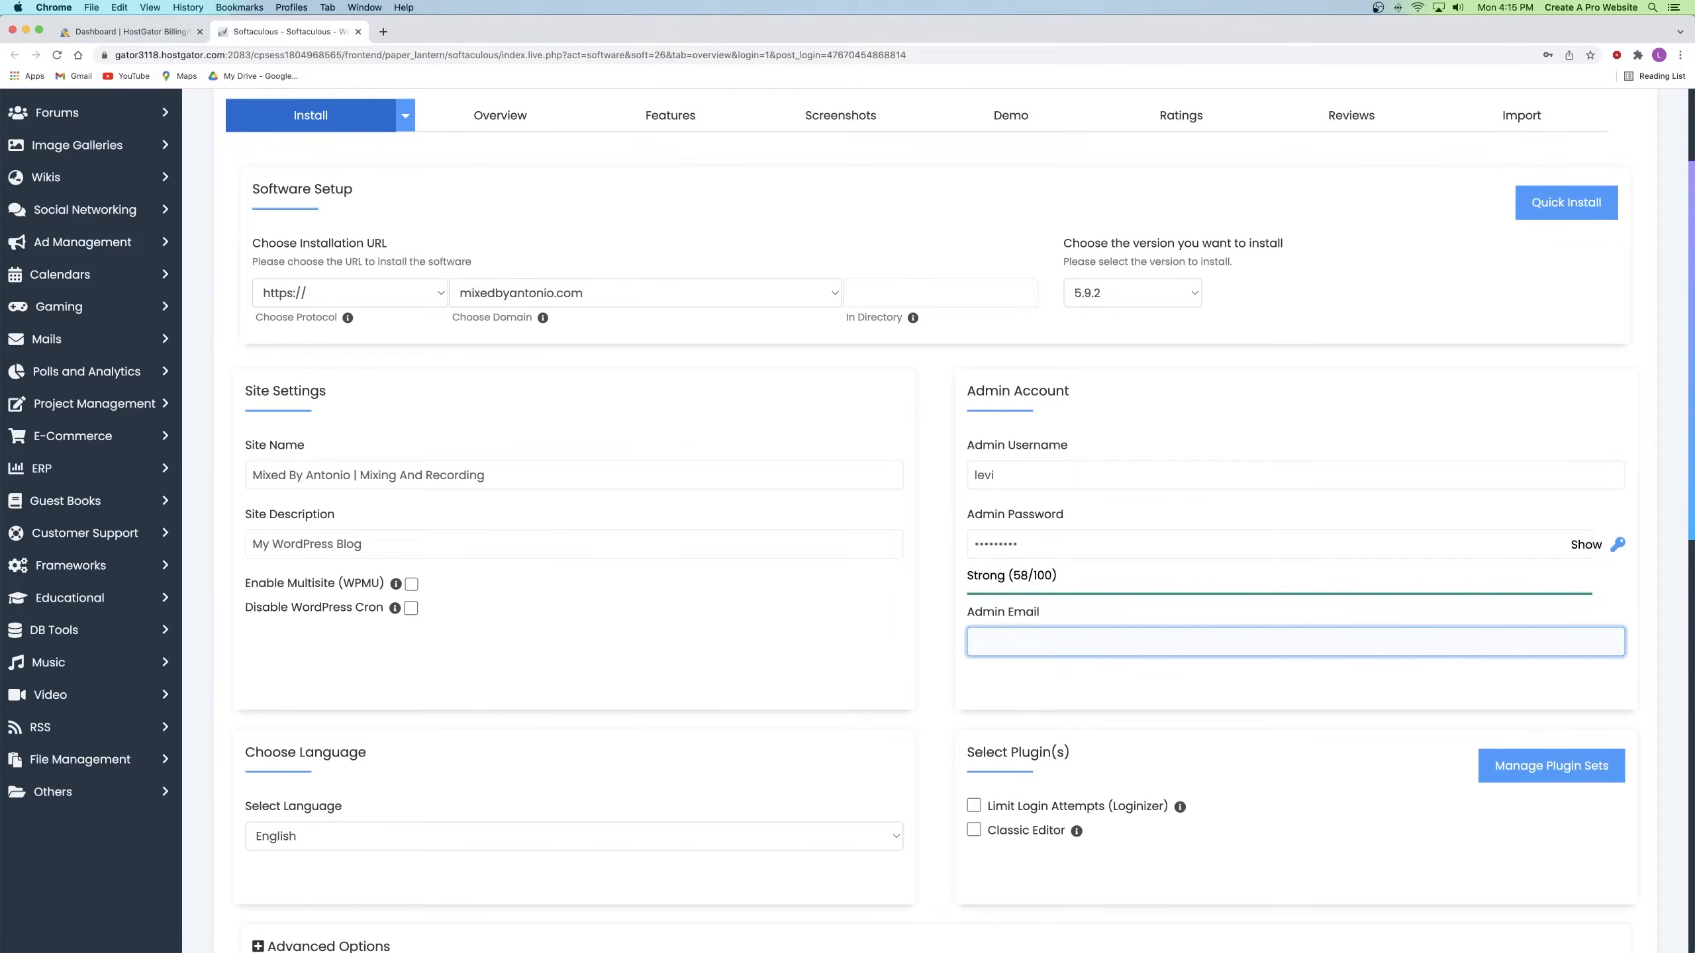
{"action": "type", "text": "create"}
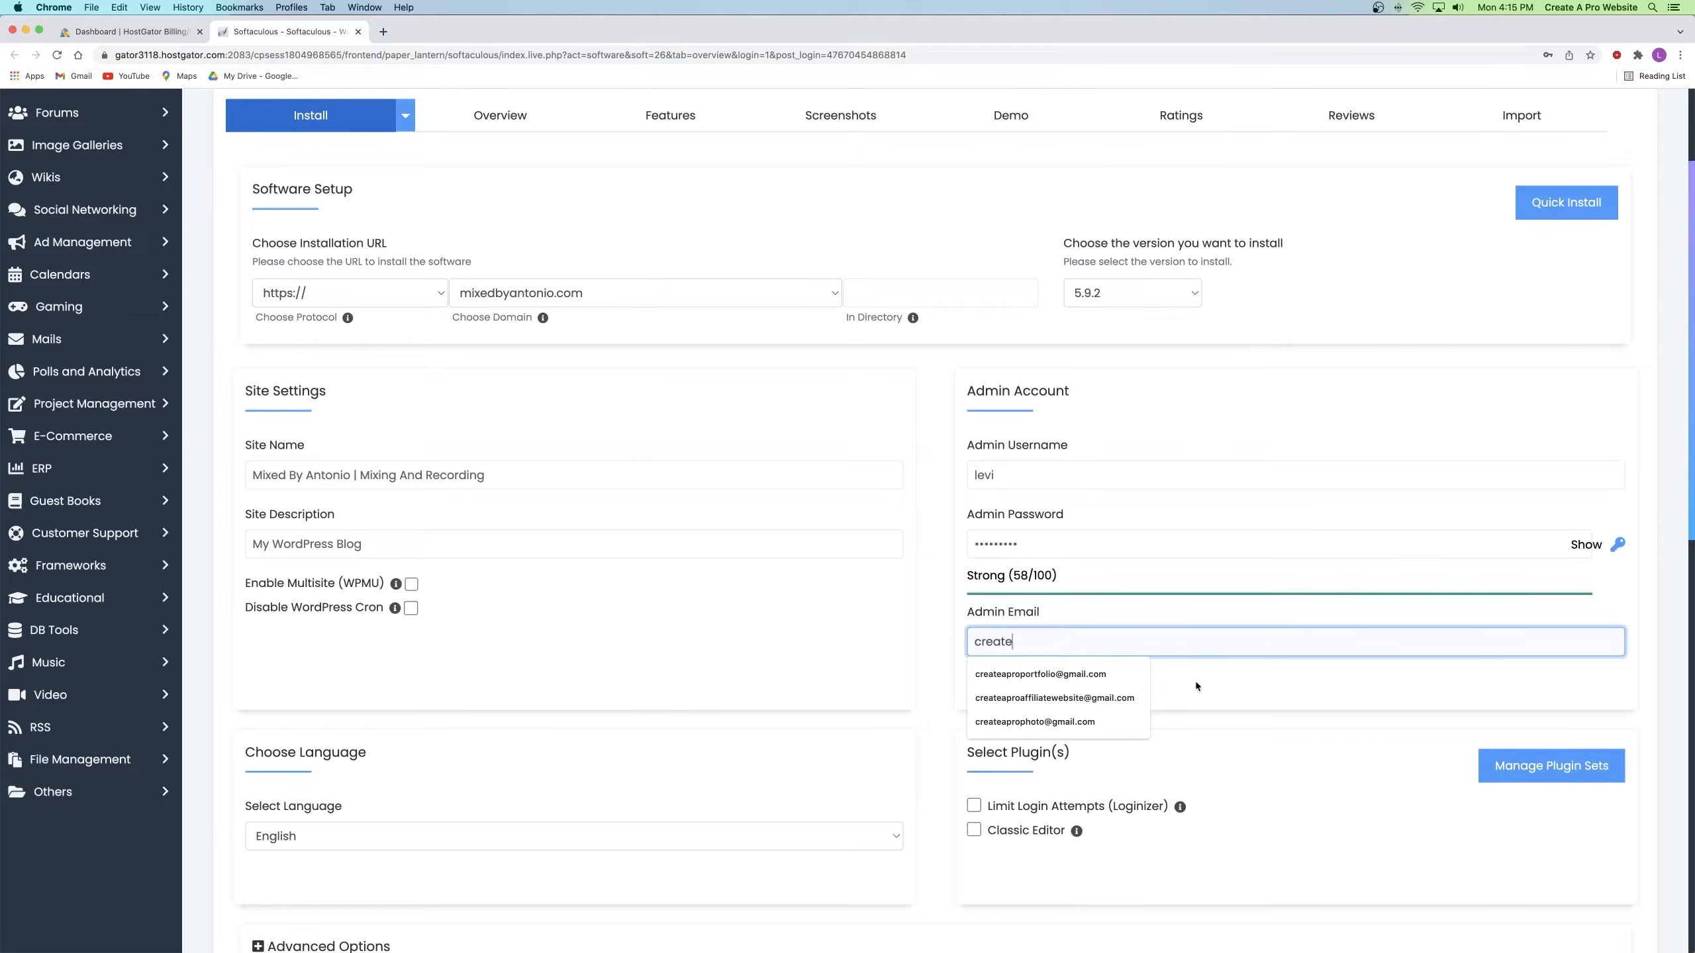
{"action": "left_click", "coordinate": [1147, 672]}
Step: Run the Softaculous WordPress installation for mixedbyantonio.com
{"action": "scroll", "coordinate": [1149, 670], "scroll_direction": "down", "scroll_amount": 5}
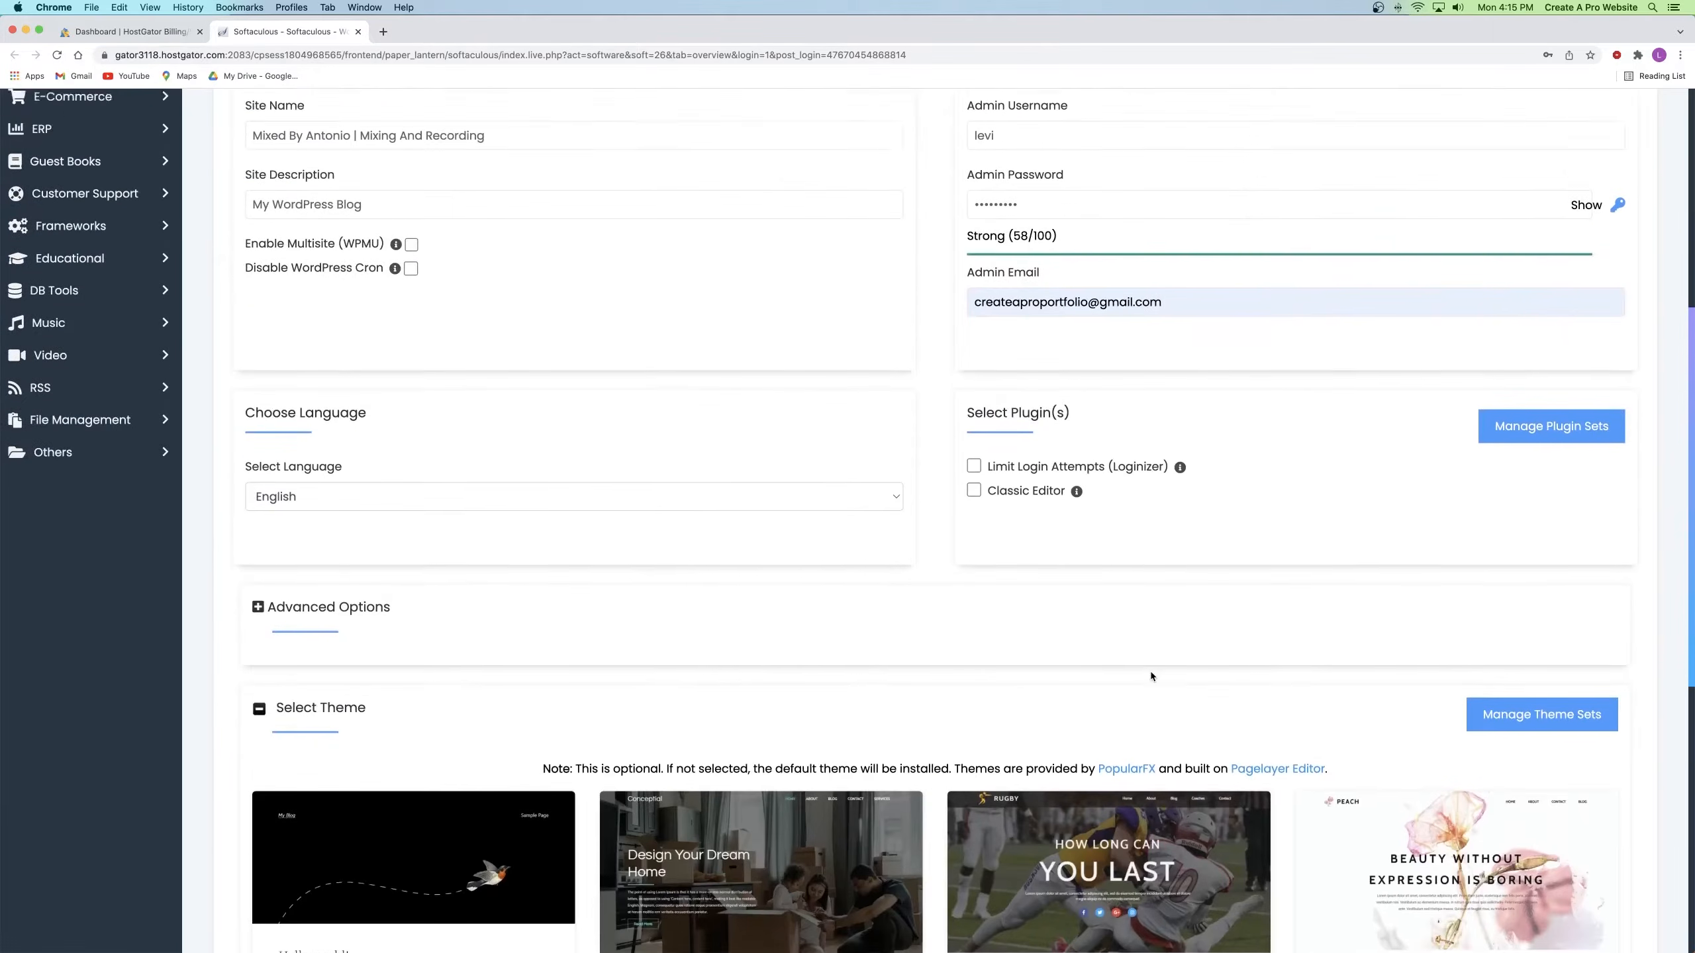
{"action": "scroll", "coordinate": [1150, 670], "scroll_direction": "down", "scroll_amount": 1}
{"action": "scroll", "coordinate": [453, 458], "scroll_direction": "down", "scroll_amount": 2}
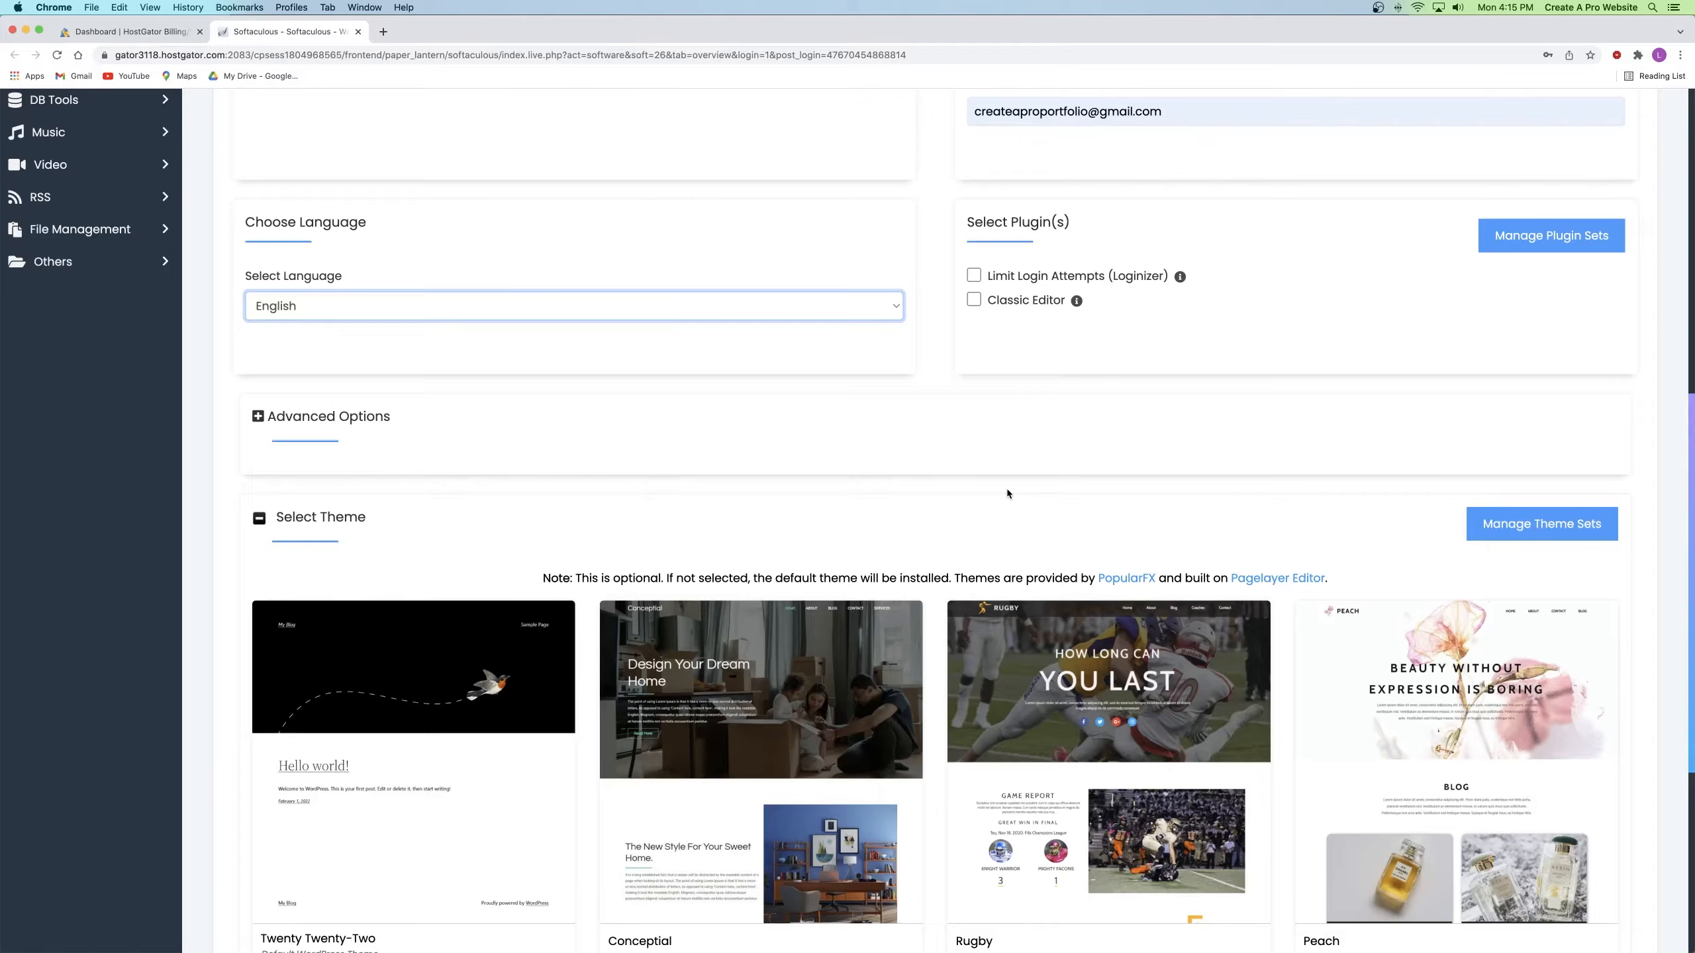
{"action": "scroll", "coordinate": [906, 407], "scroll_direction": "down", "scroll_amount": 6}
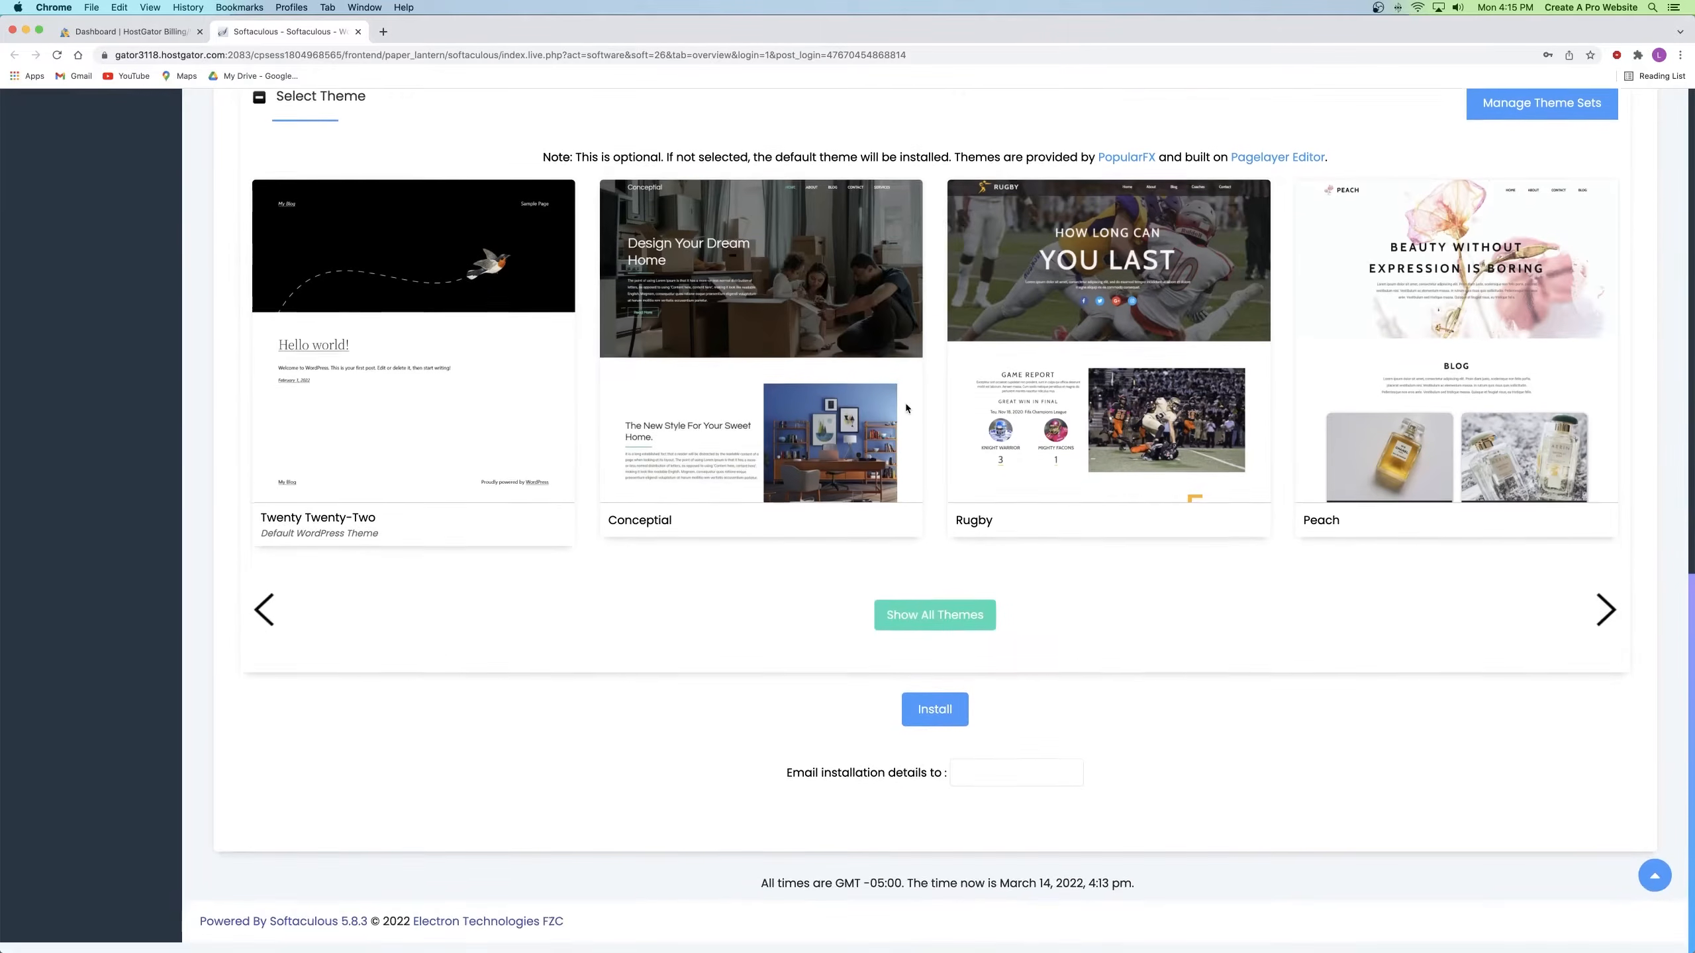
{"action": "left_click", "coordinate": [944, 733]}
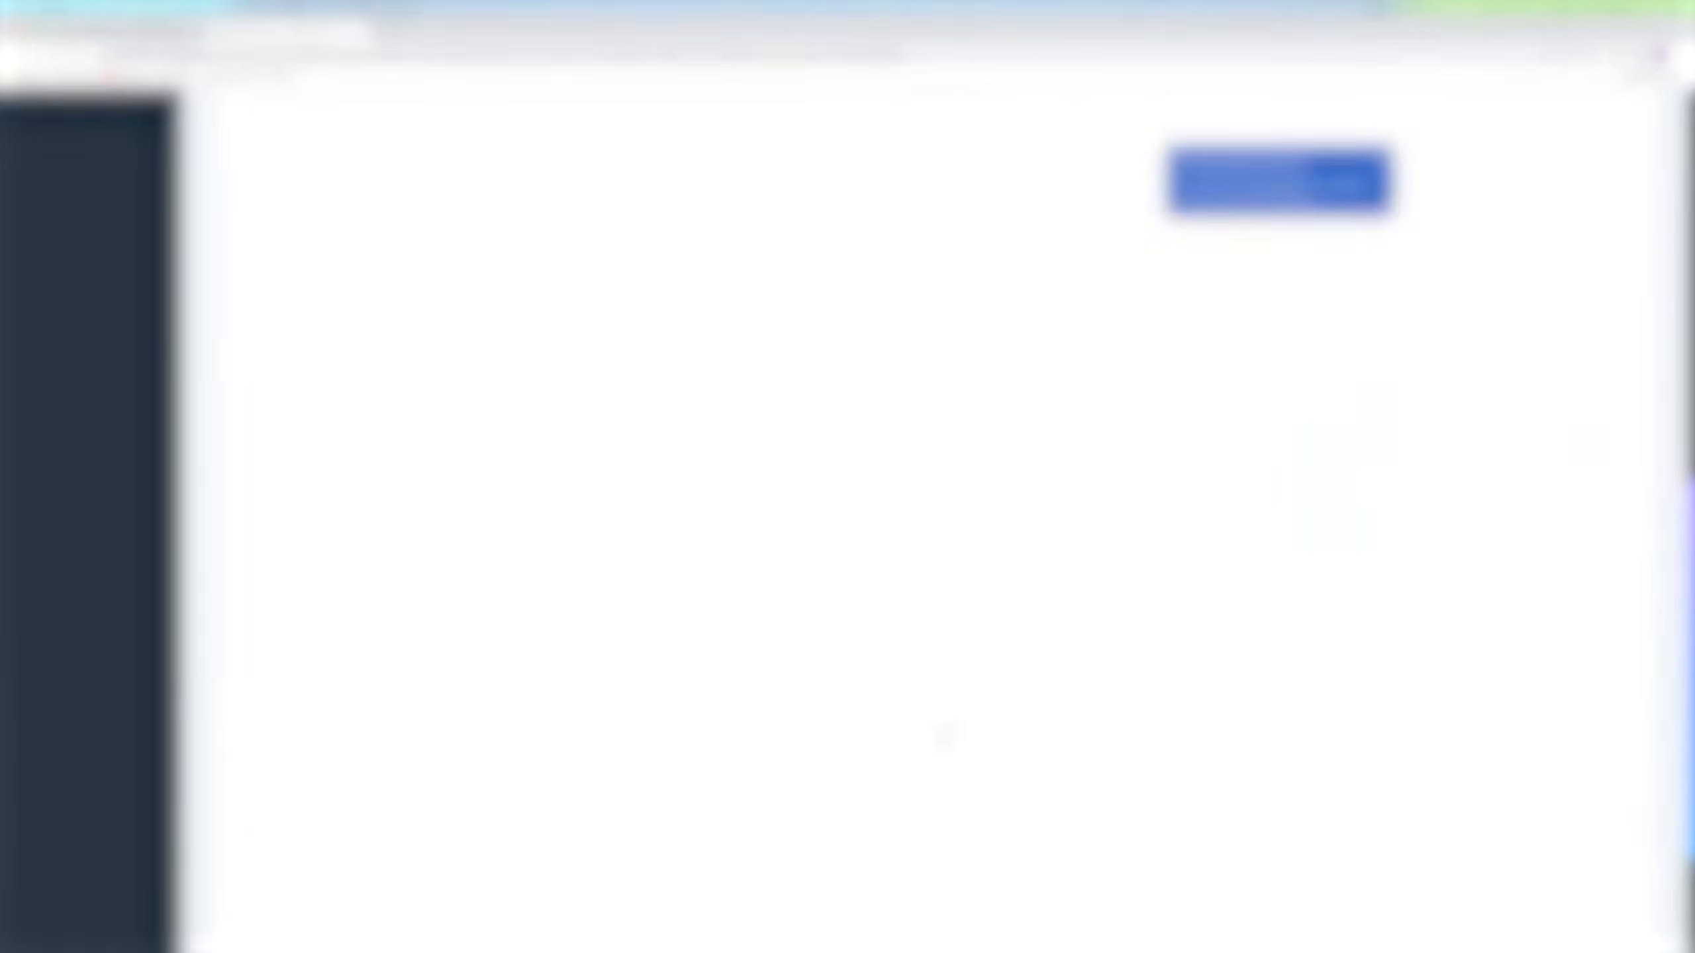
{"action": "left_click", "coordinate": [1591, 70]}
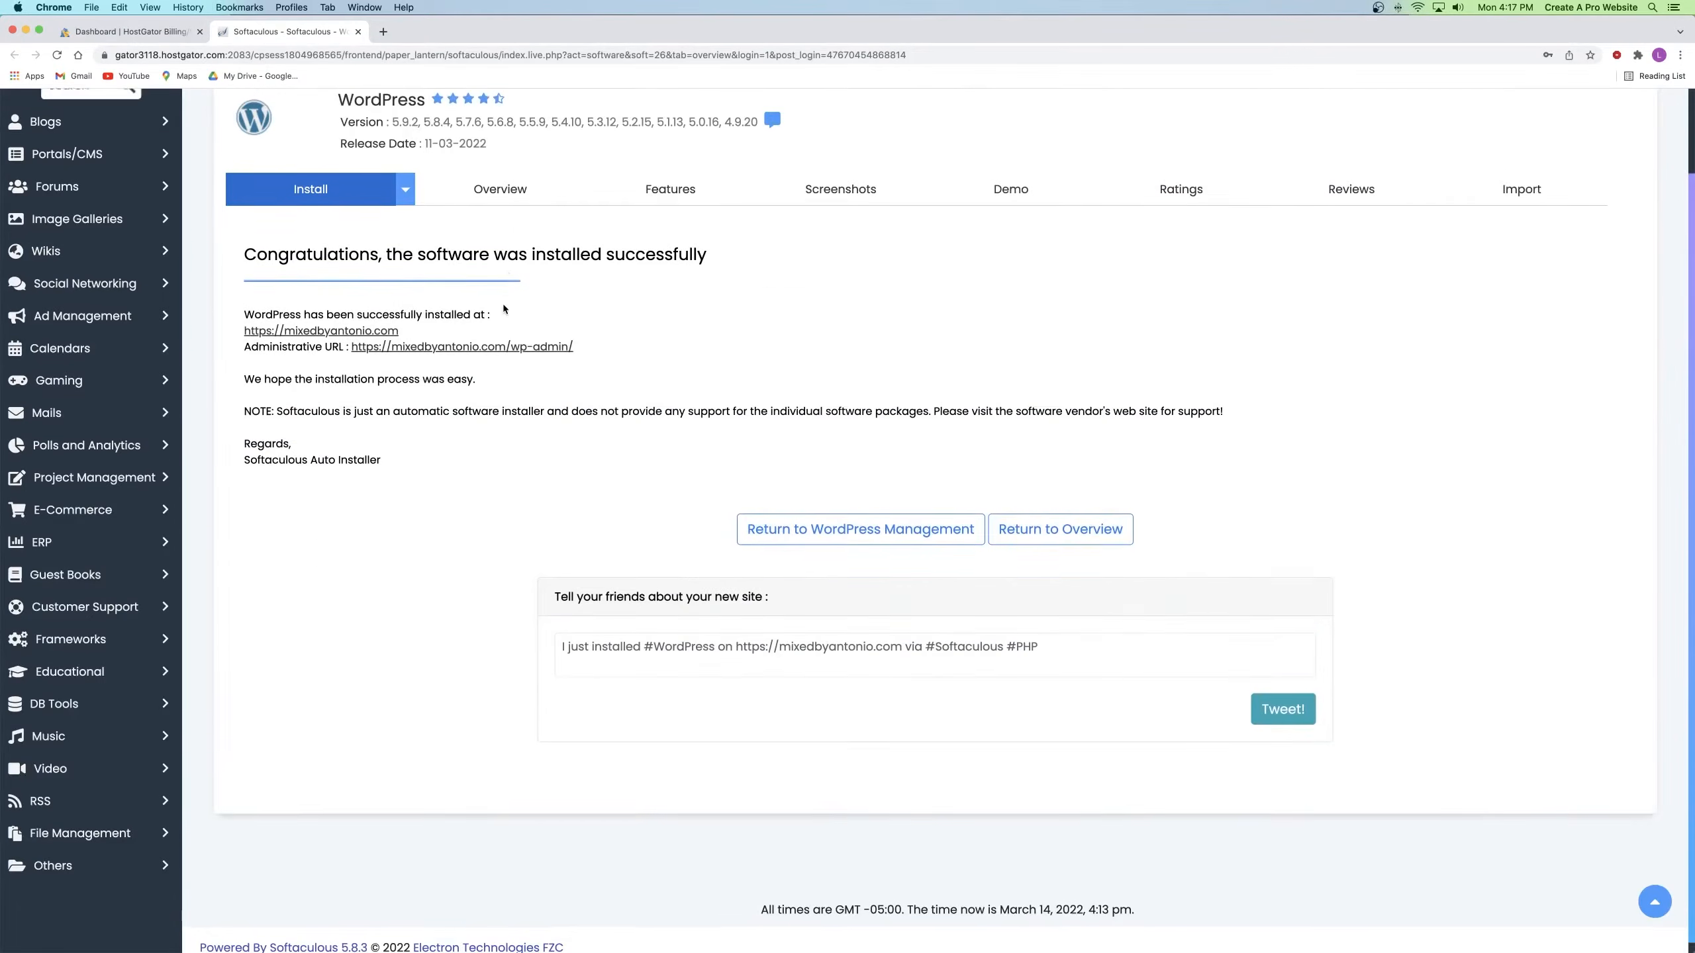
Step: Open the Administrative URL from the installation success page in a new tab
{"action": "scroll", "coordinate": [503, 303], "scroll_direction": "up", "scroll_amount": 3}
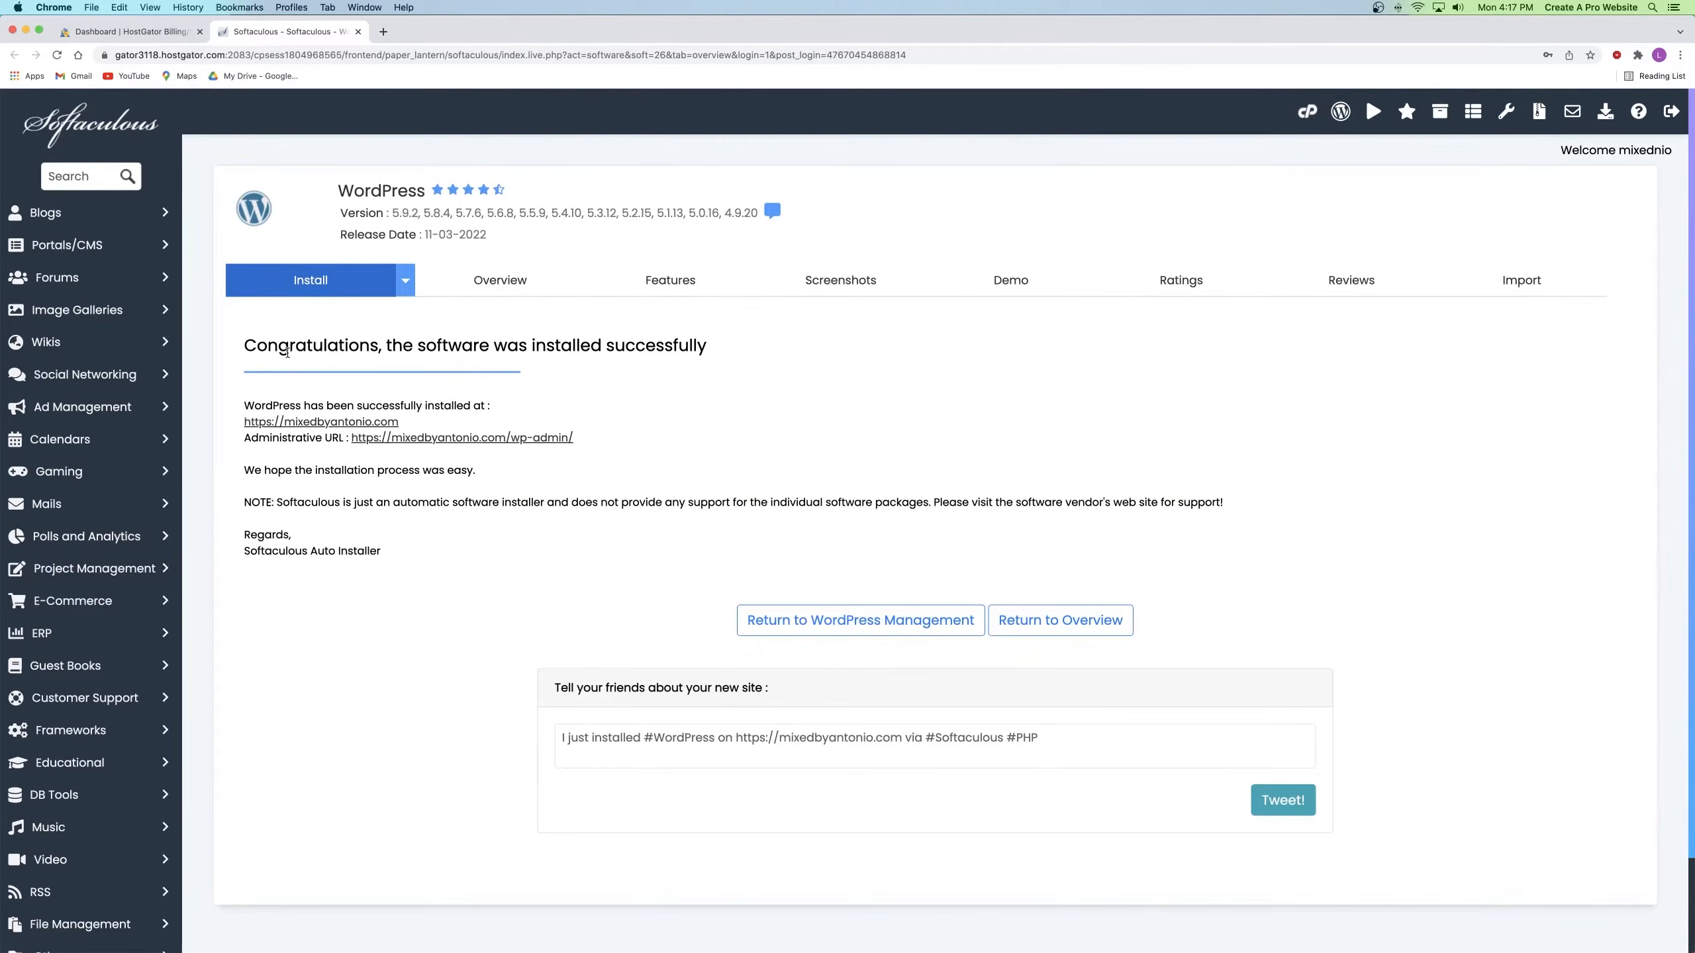
{"action": "left_click_drag", "start_coordinate": [455, 347], "coordinate": [694, 346]}
{"action": "left_click", "coordinate": [694, 347]}
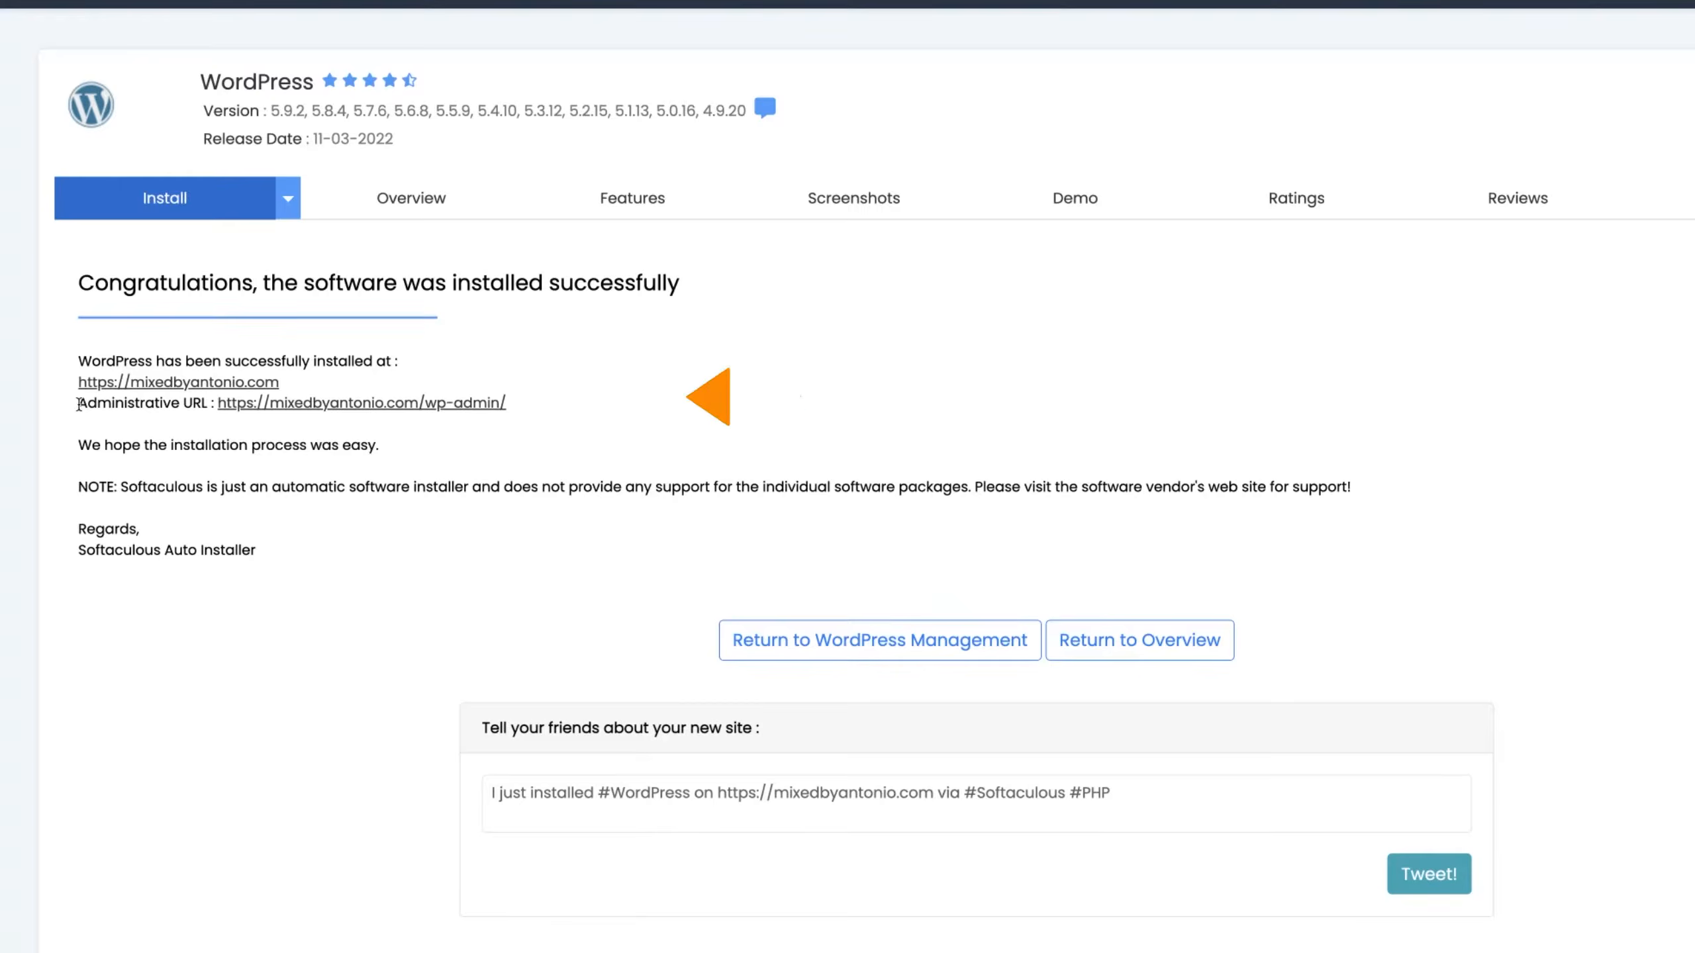
{"action": "left_click_drag", "start_coordinate": [244, 437], "coordinate": [318, 441]}
{"action": "mouse_move", "coordinate": [174, 407]}
{"action": "left_mouse_down"}
{"action": "mouse_move", "coordinate": [215, 405]}
{"action": "mouse_move", "coordinate": [191, 405]}
{"action": "left_mouse_up"}
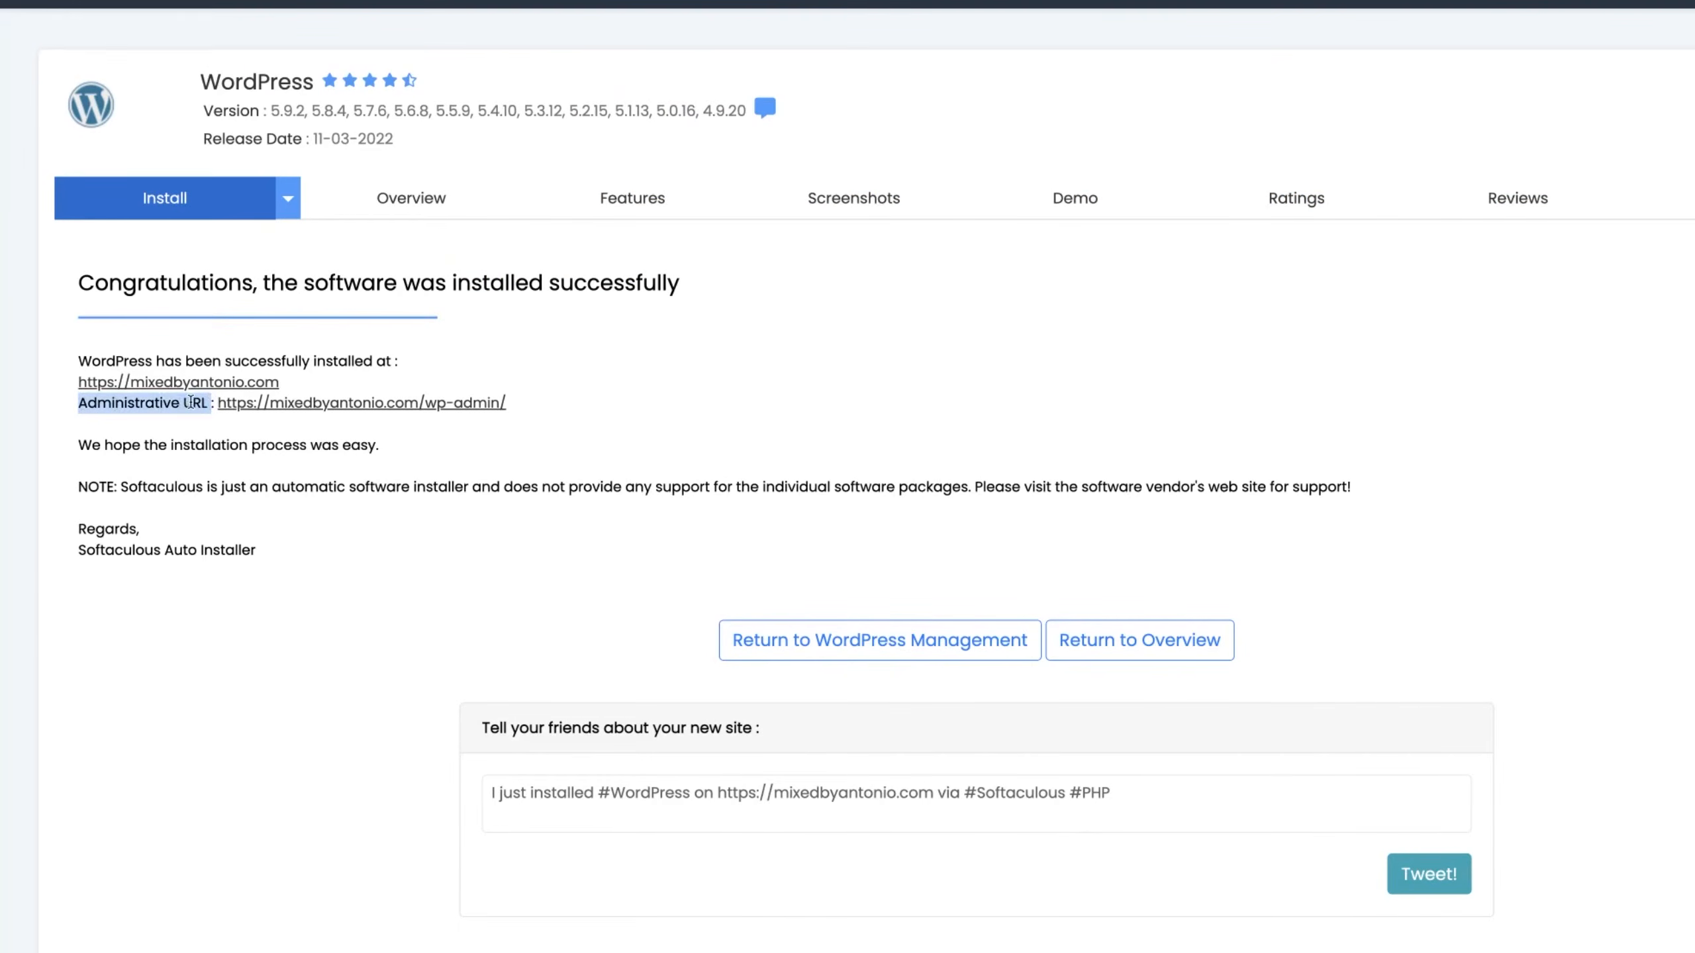
{"action": "left_click", "coordinate": [191, 403]}
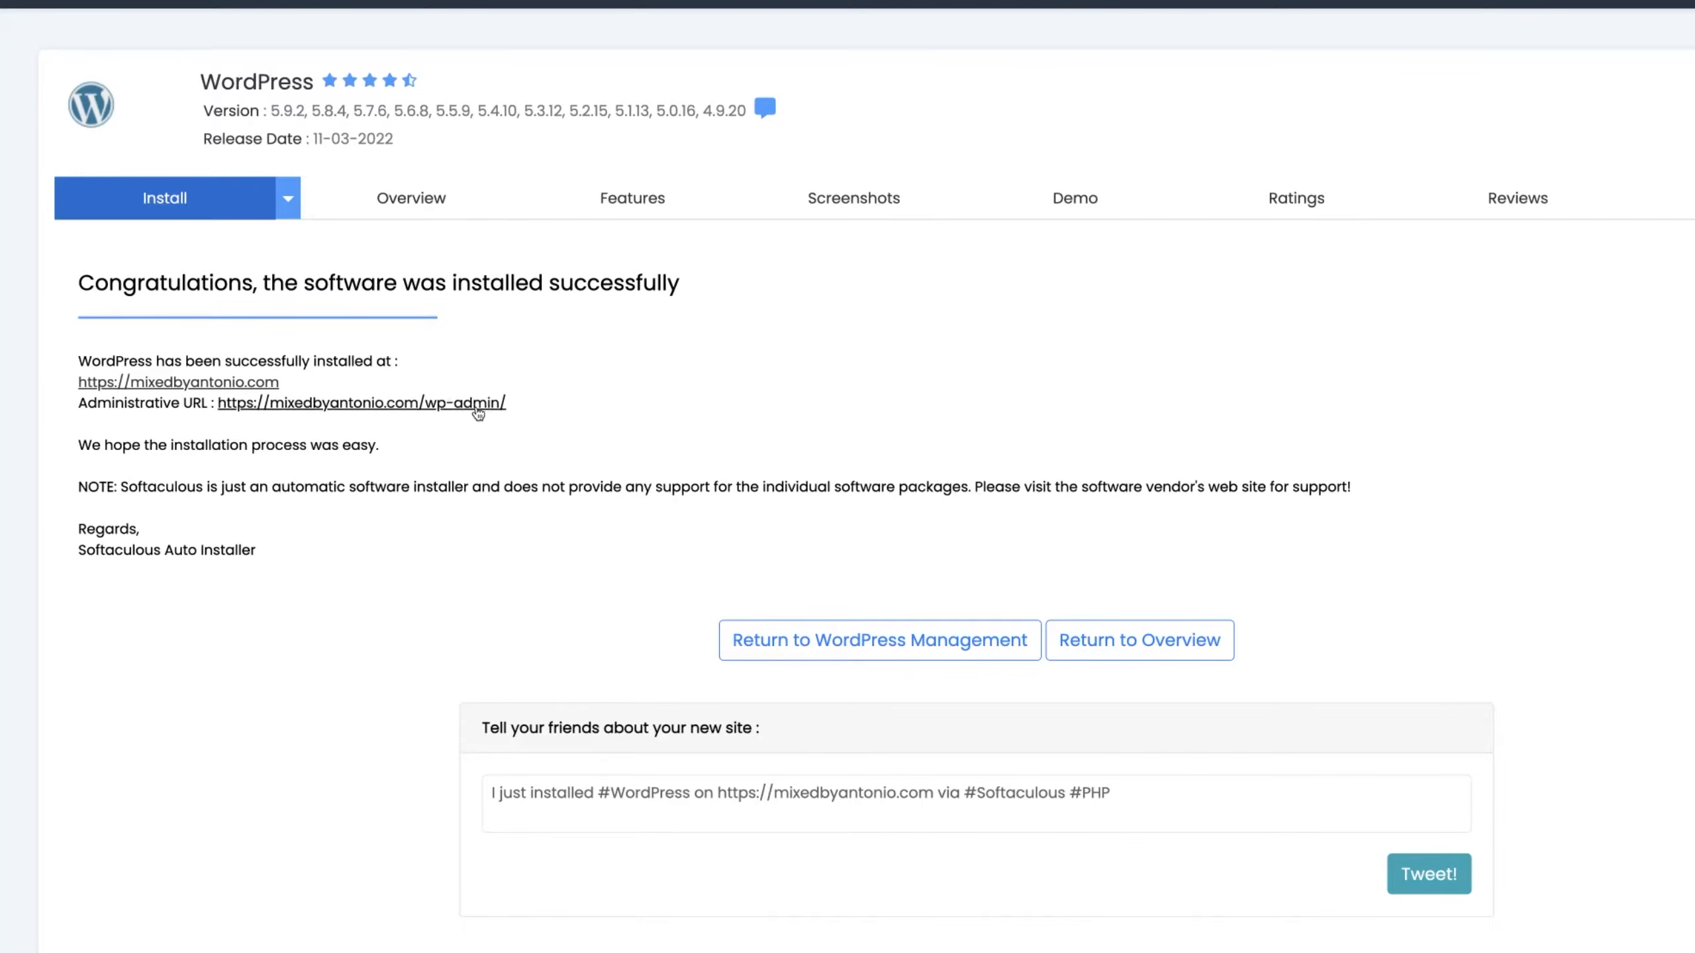
{"action": "right_click", "coordinate": [341, 407]}
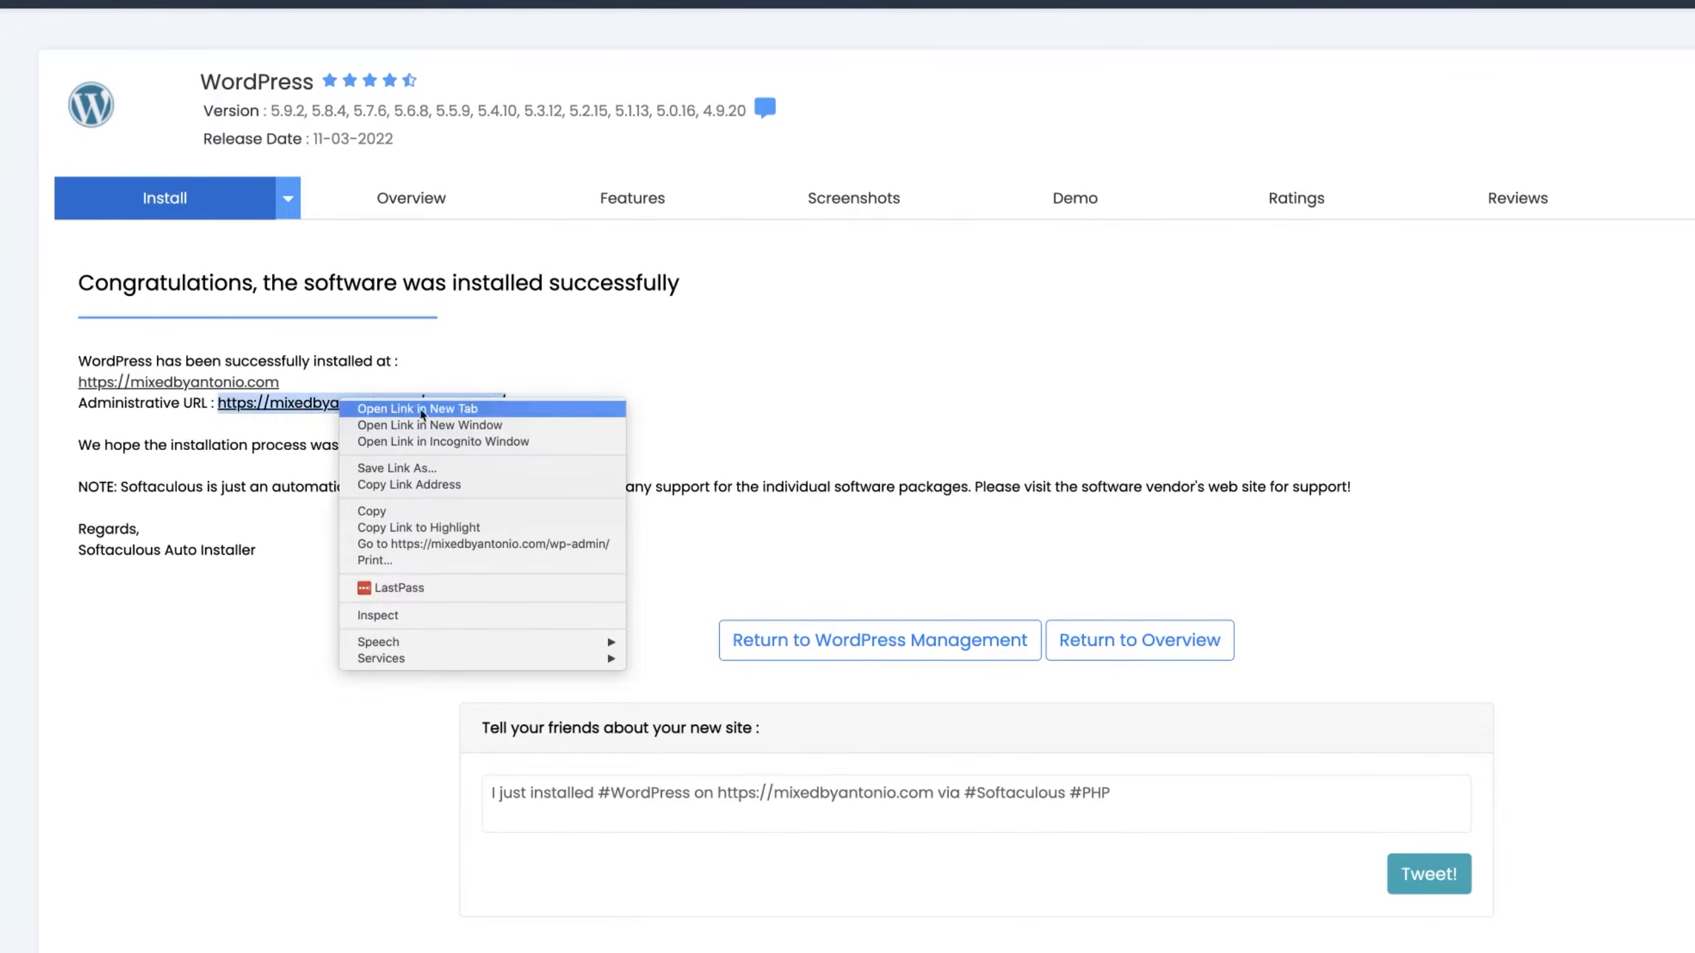
{"action": "left_click", "coordinate": [387, 409]}
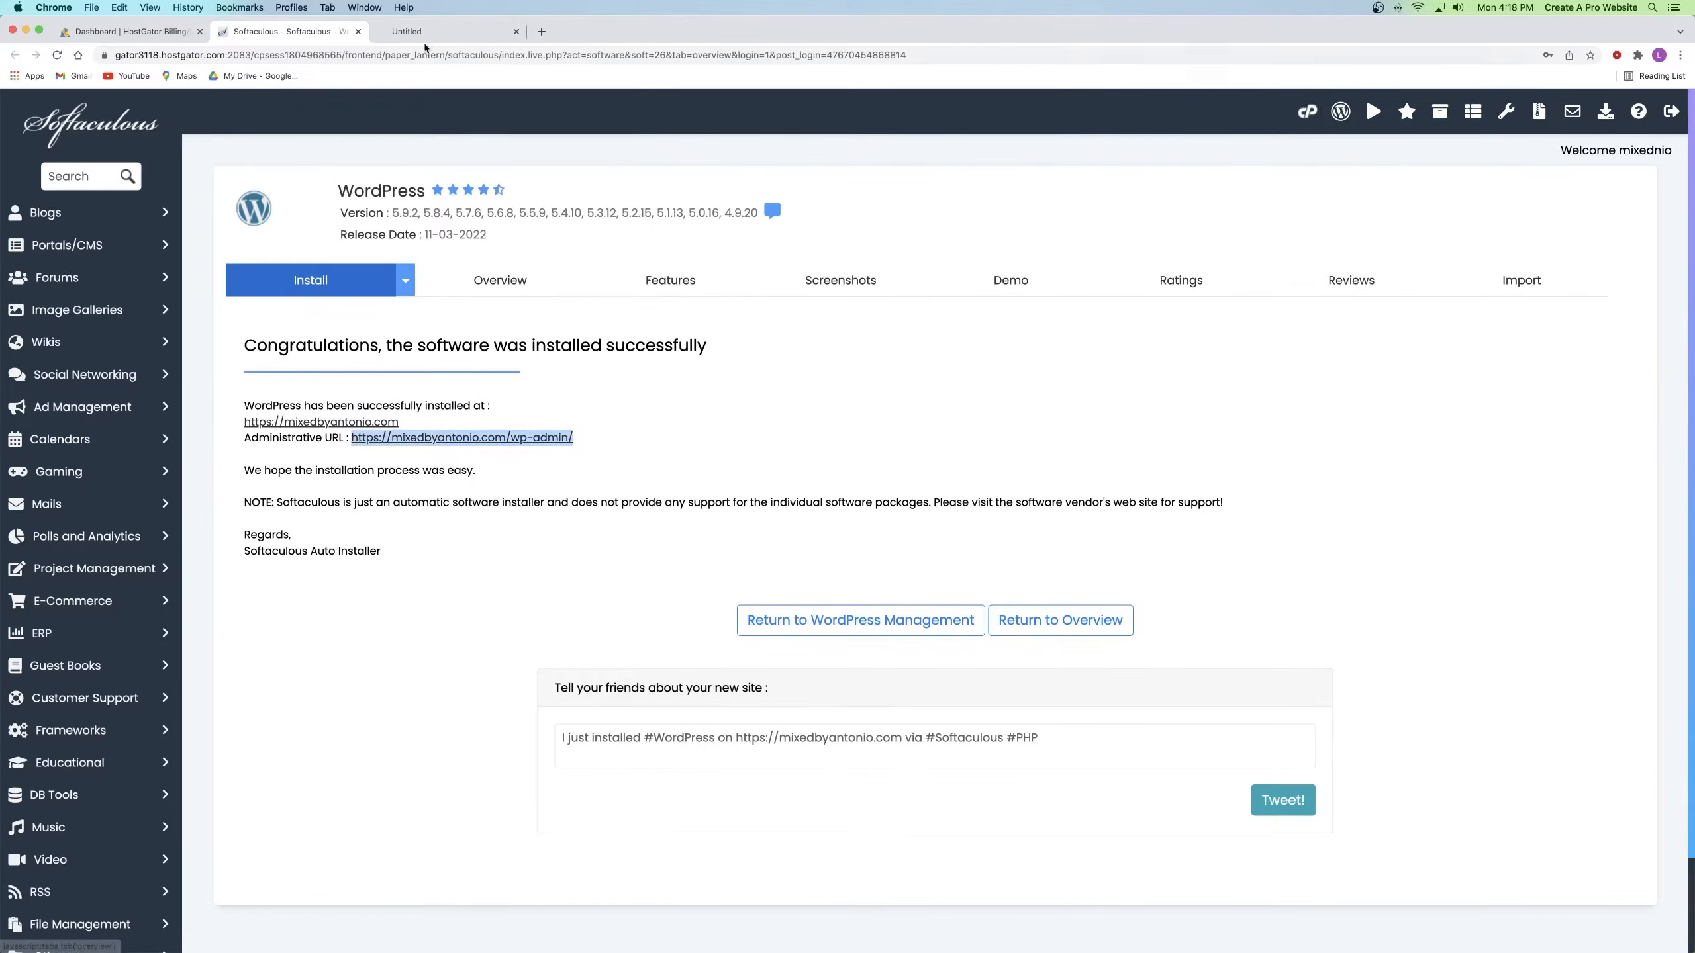
Step: Go to the admin-URL tab and review its 'connection is not private' warning
{"action": "left_click", "coordinate": [427, 33]}
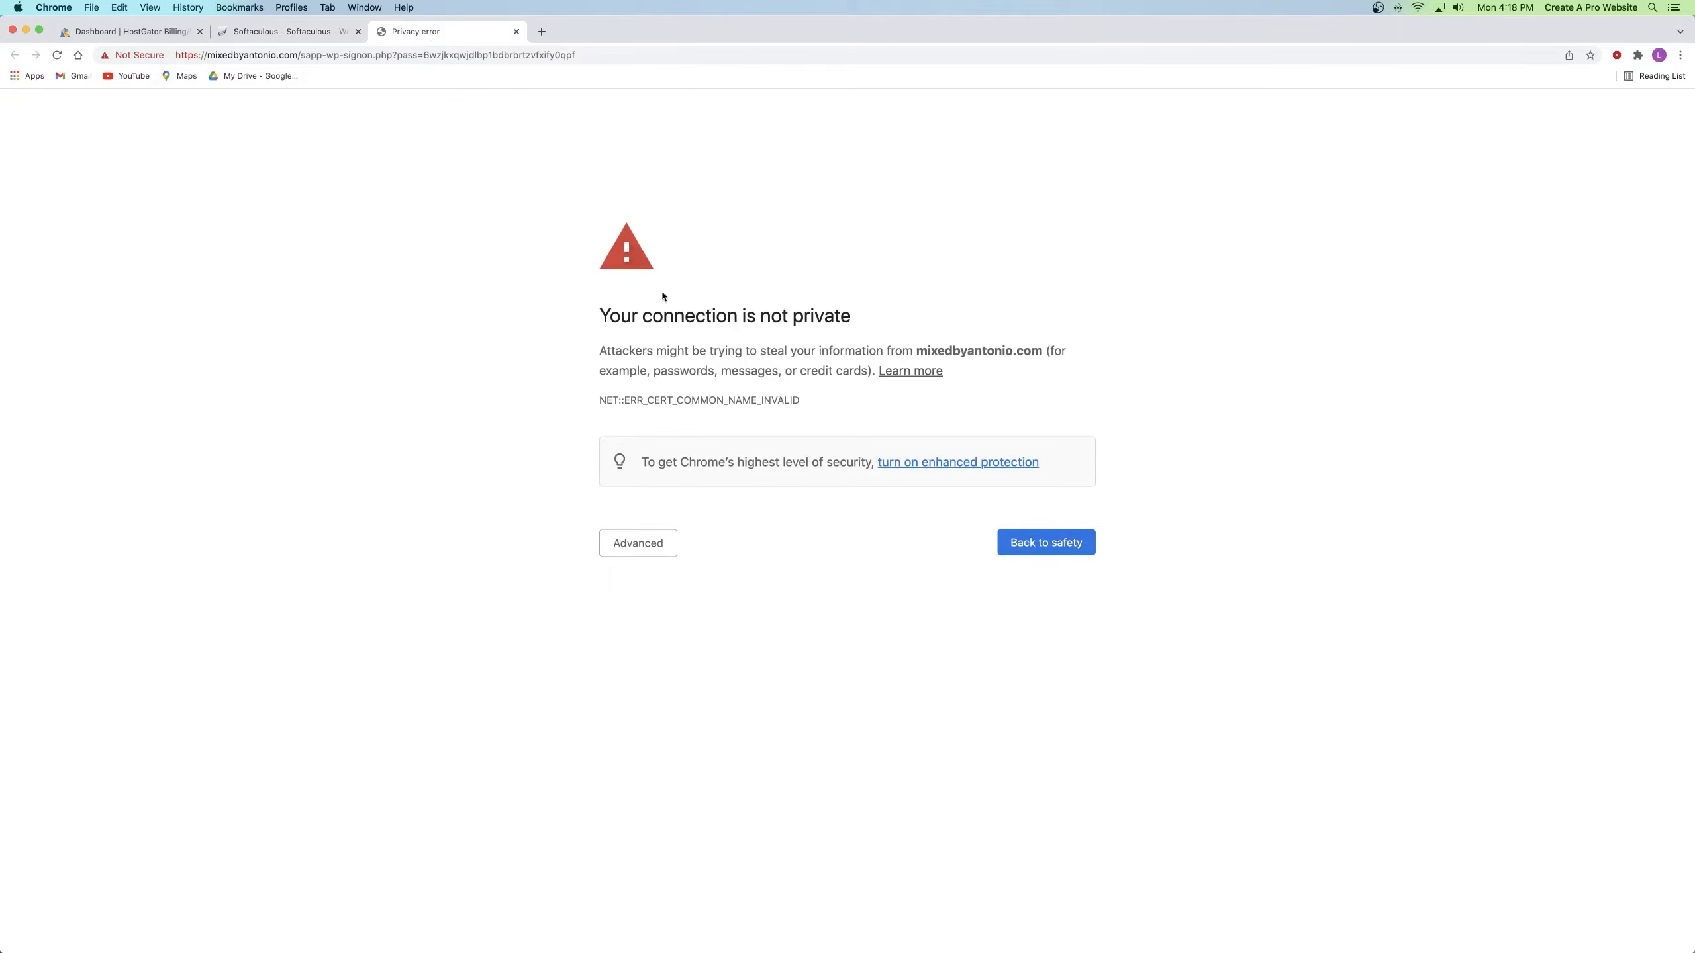
{"action": "left_click_drag", "start_coordinate": [604, 317], "coordinate": [845, 320]}
{"action": "left_click", "coordinate": [844, 320]}
{"action": "left_click", "coordinate": [278, 33]}
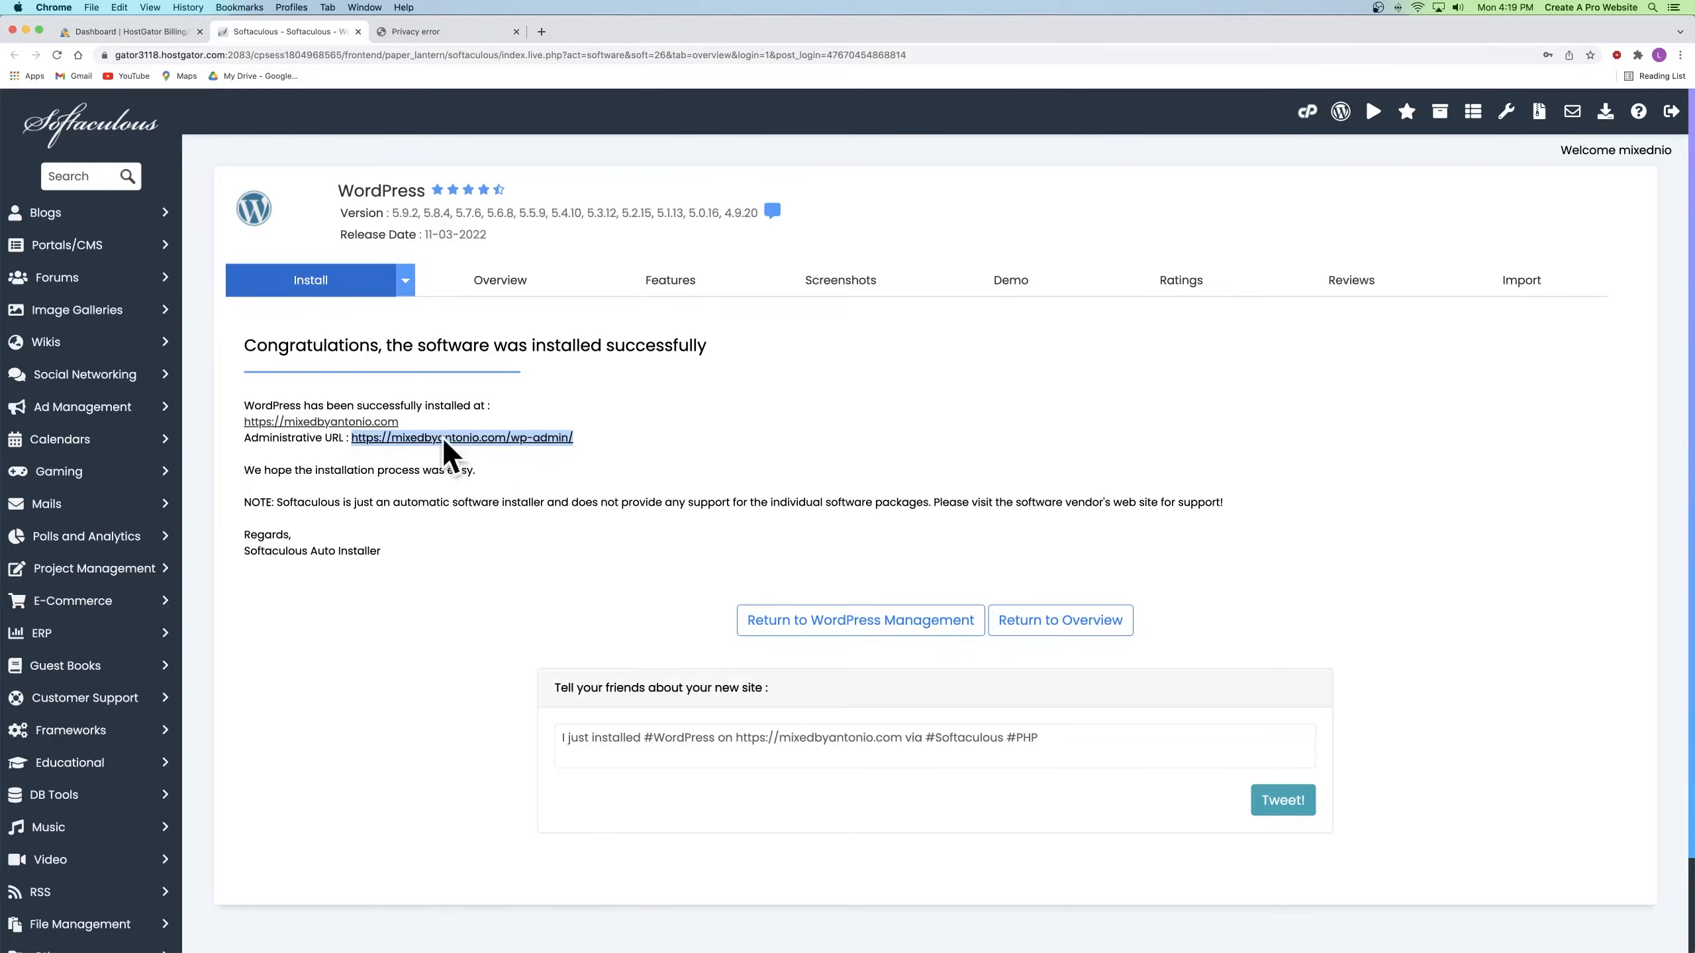
{"action": "left_click", "coordinate": [444, 38]}
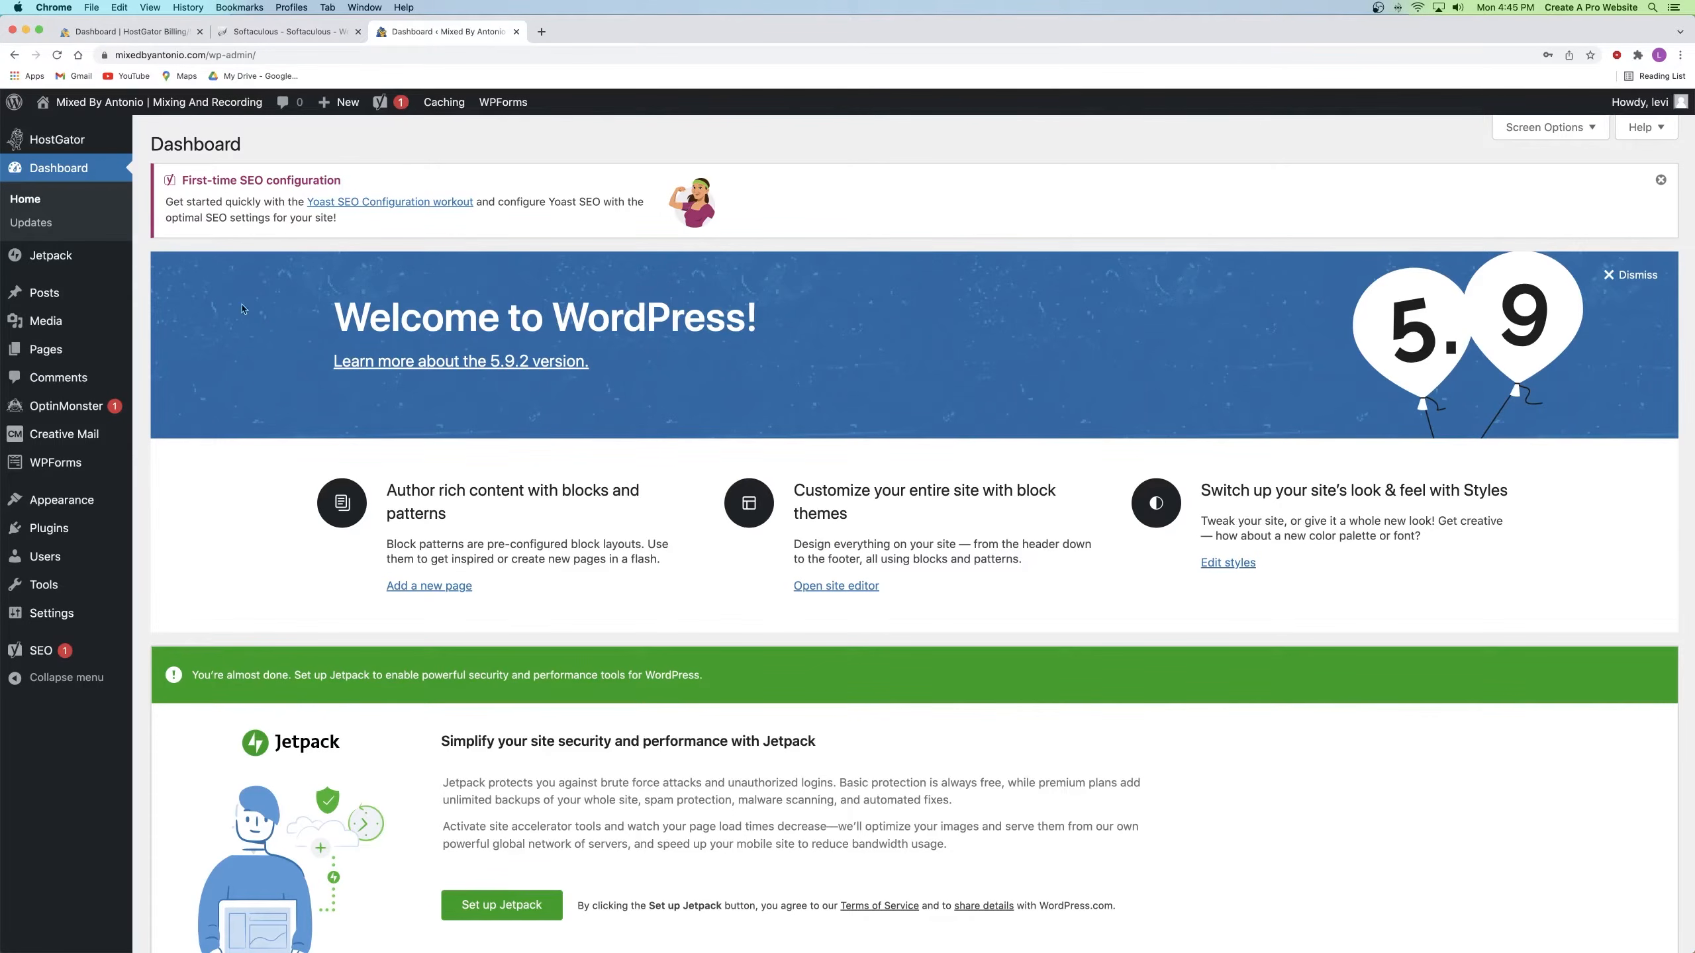
Step: From Appearance > Themes in a new tab, search 'astra', then install and activate Astra
{"action": "mouse_move", "coordinate": [49, 501]}
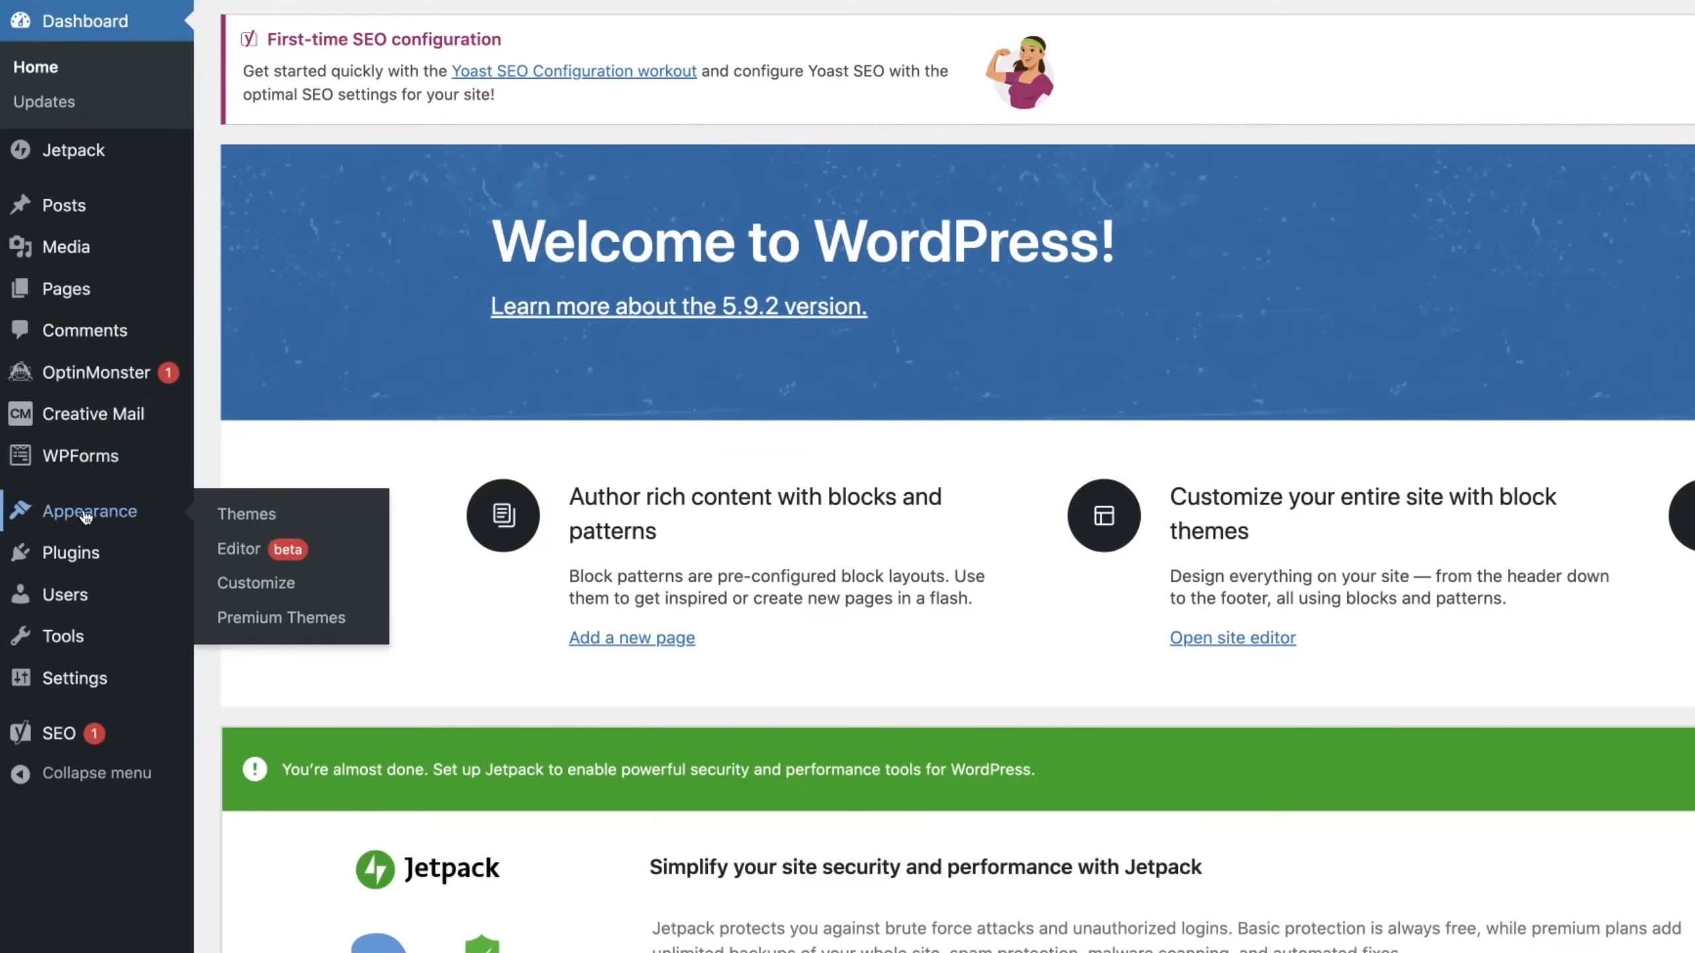
{"action": "right_click", "coordinate": [245, 518]}
{"action": "left_click", "coordinate": [335, 522]}
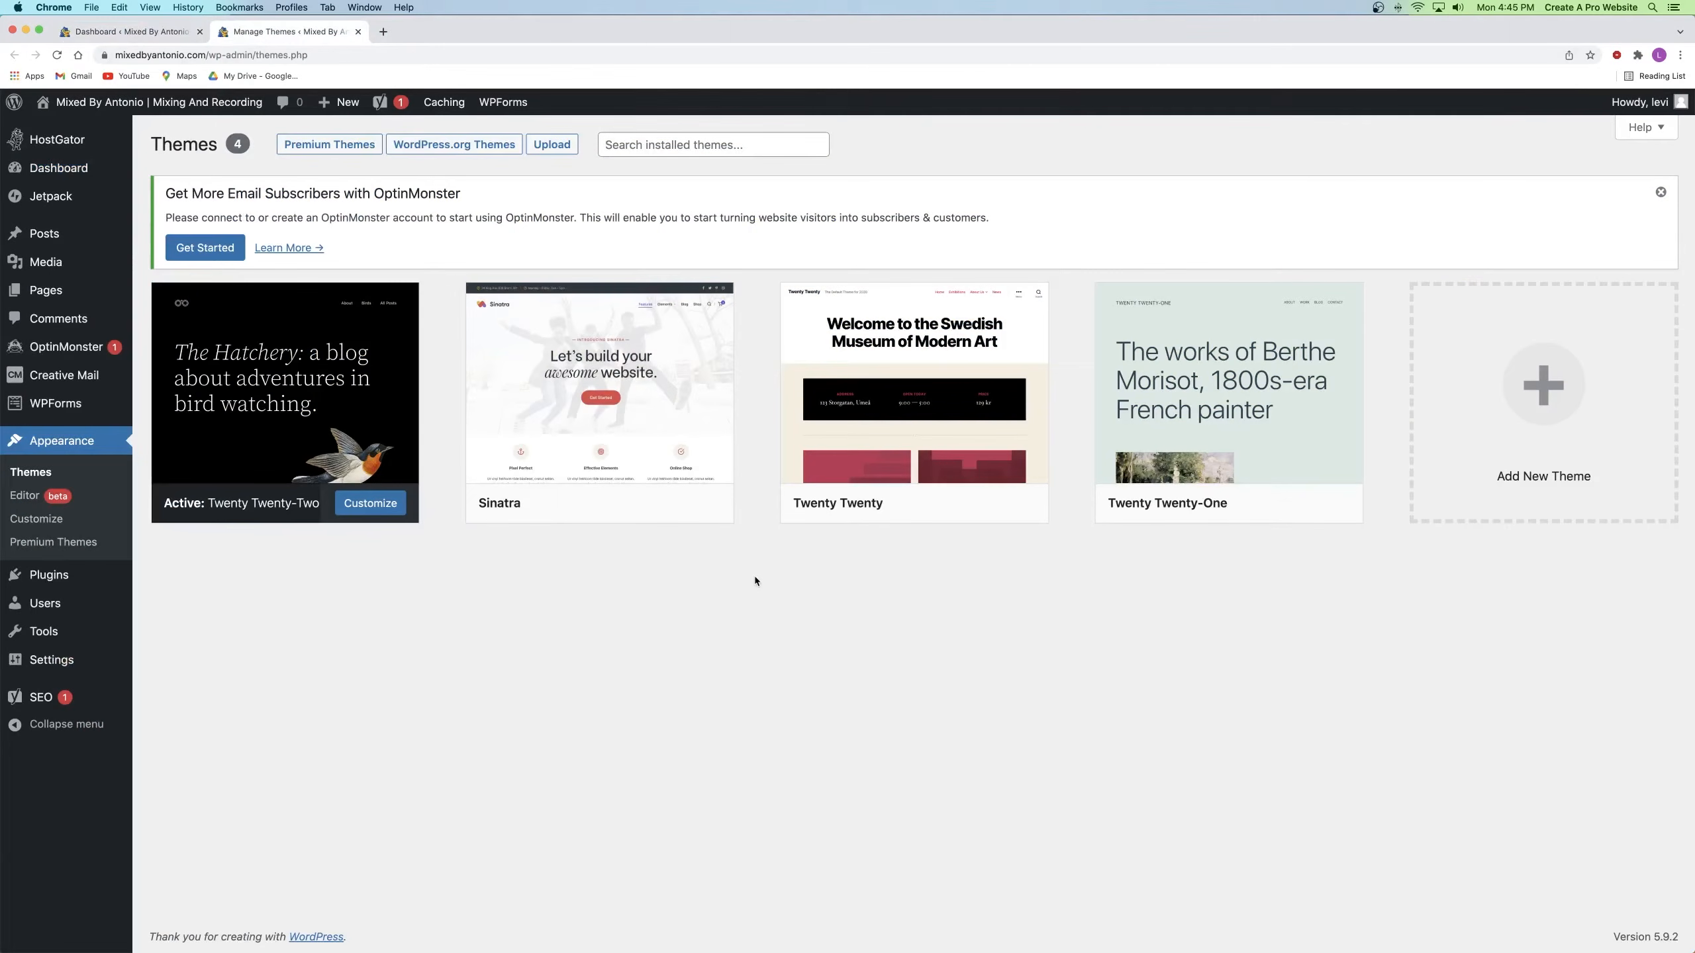
{"action": "left_click", "coordinate": [1494, 499]}
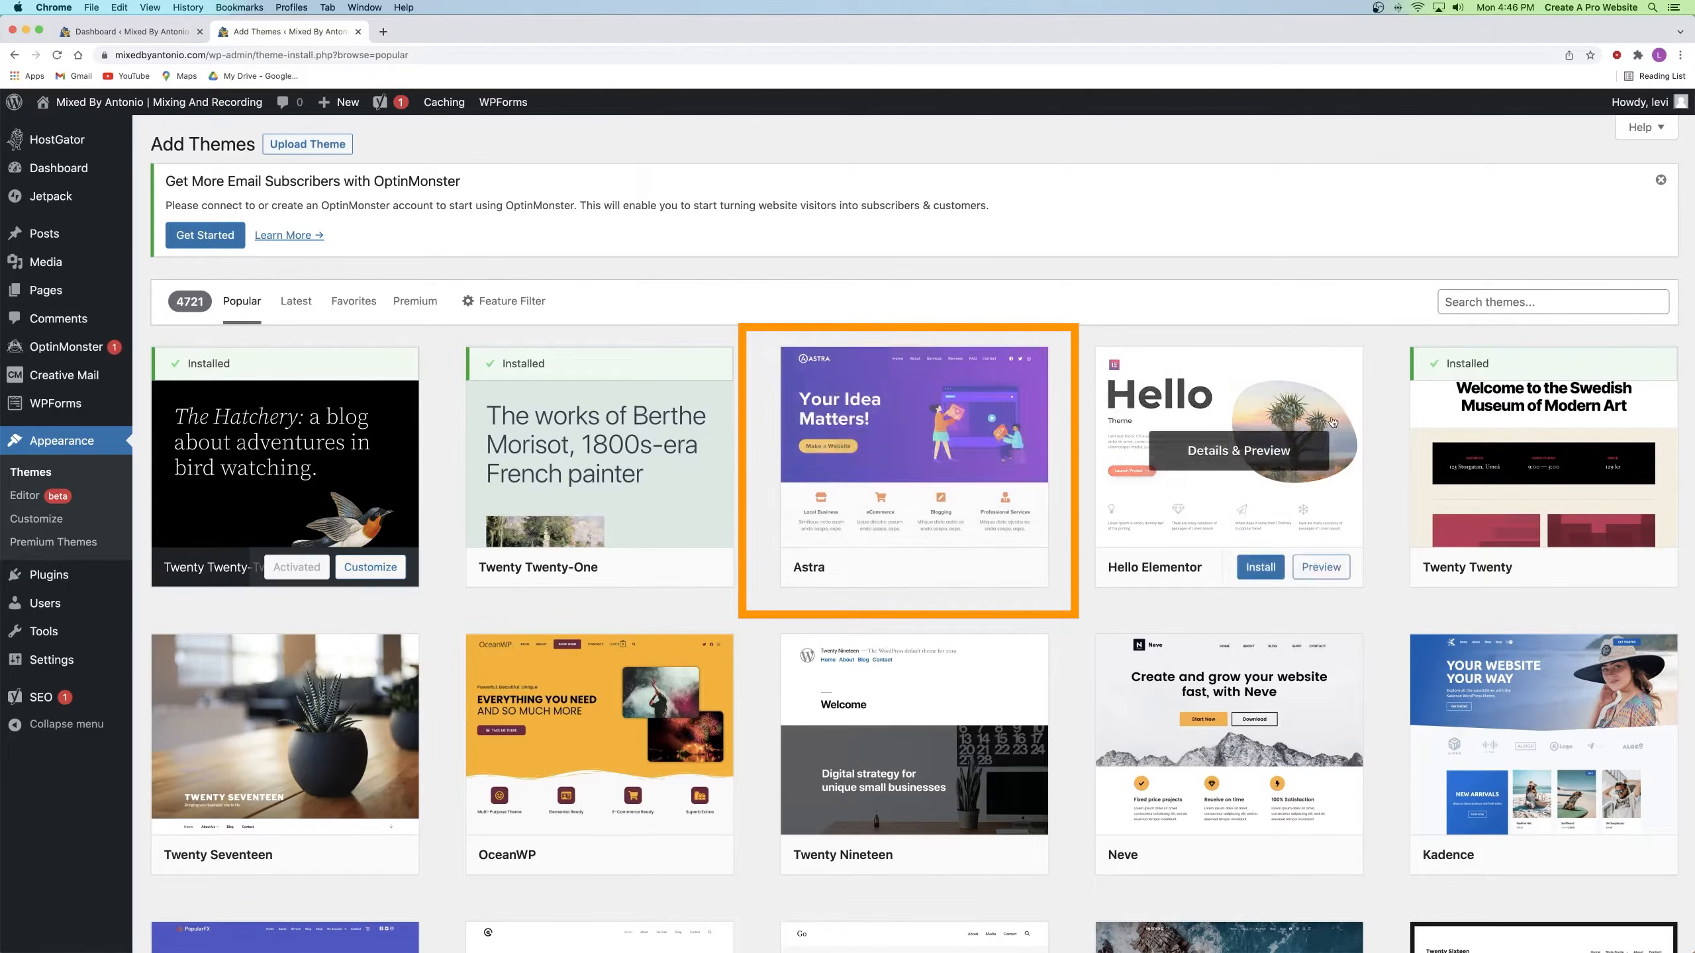
{"action": "left_click", "coordinate": [1498, 302]}
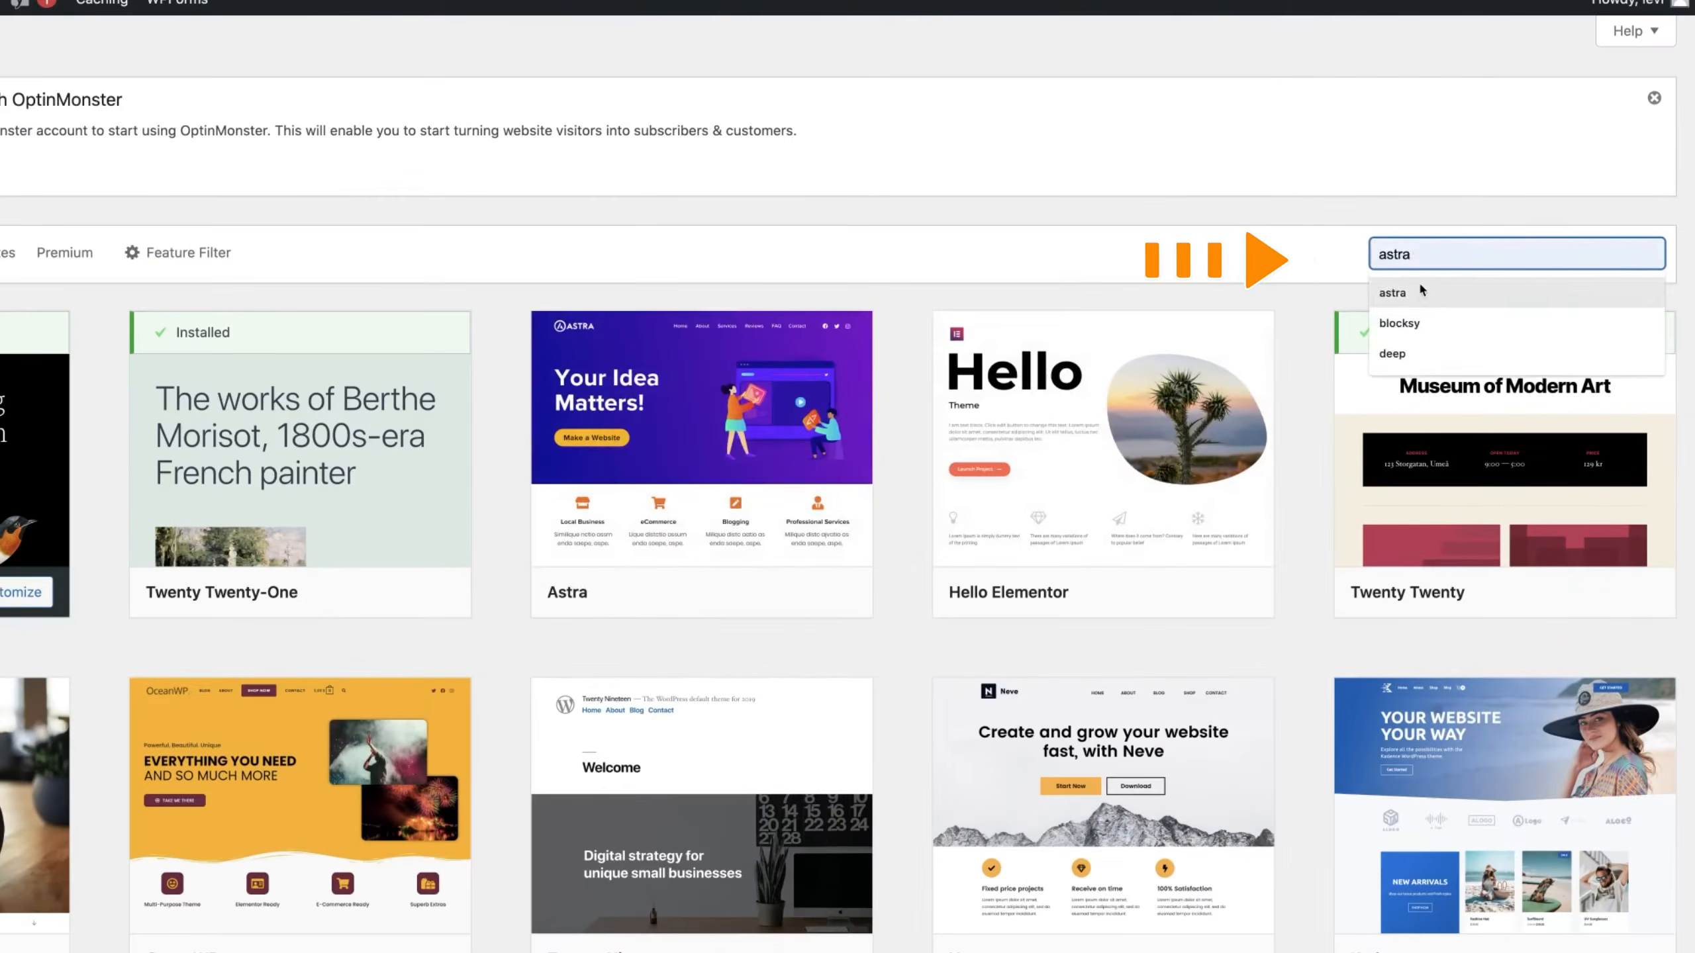
{"action": "left_click", "coordinate": [1401, 293]}
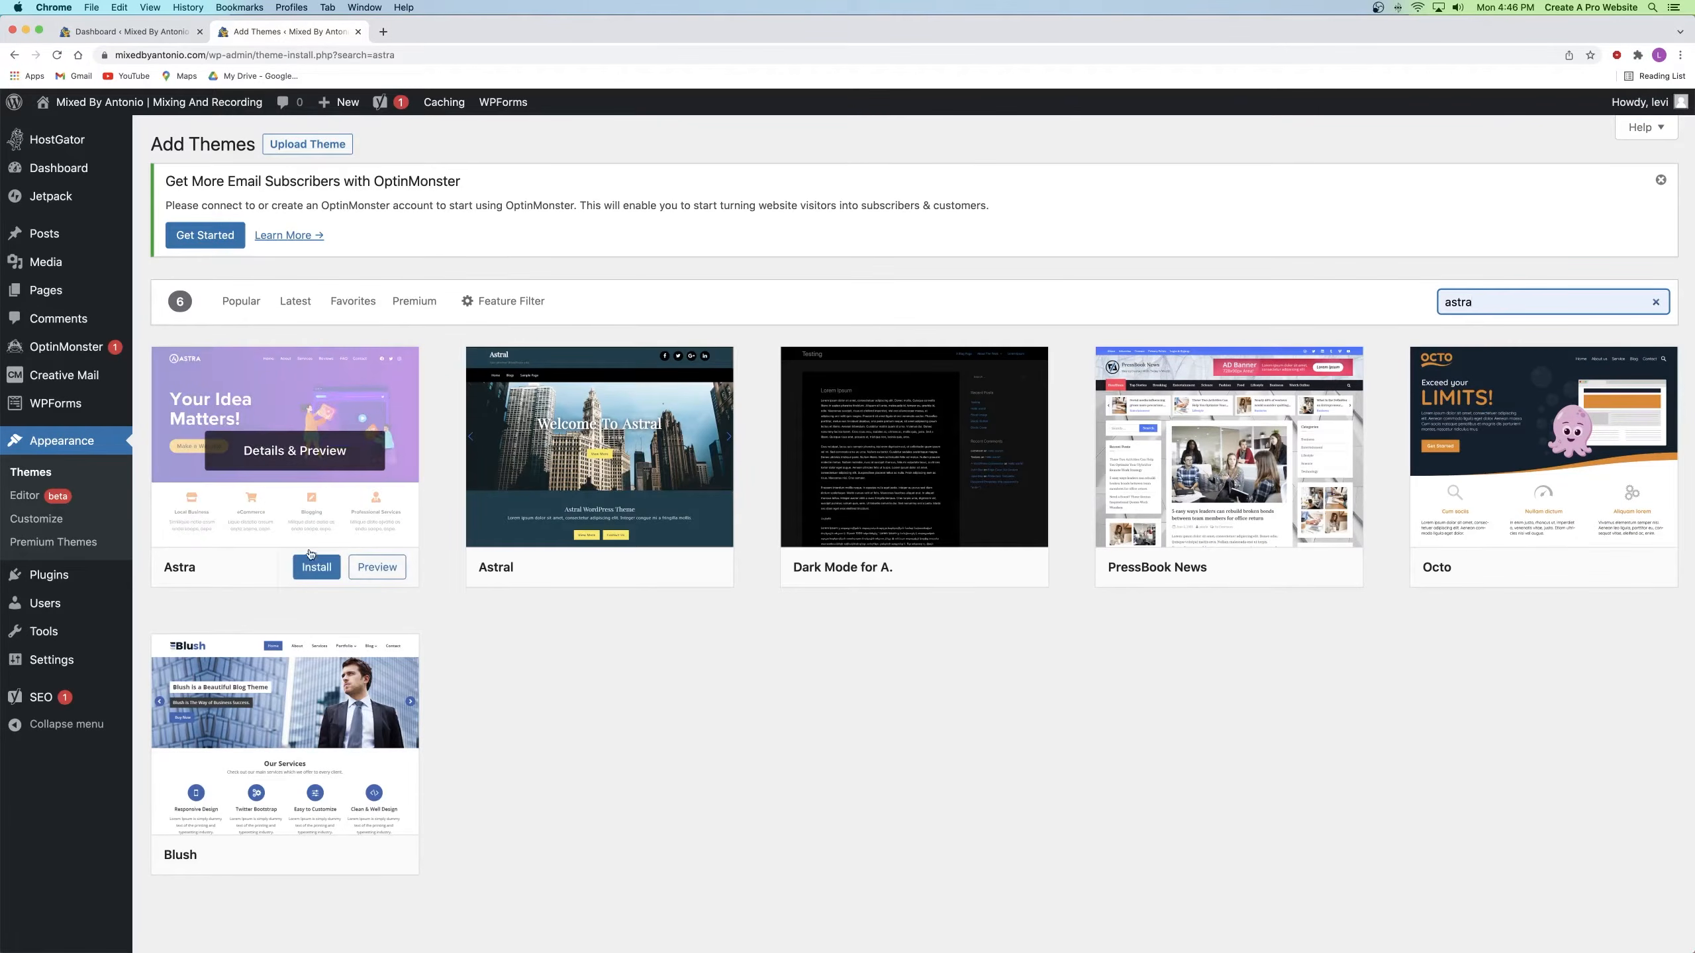
{"action": "left_click", "coordinate": [319, 568]}
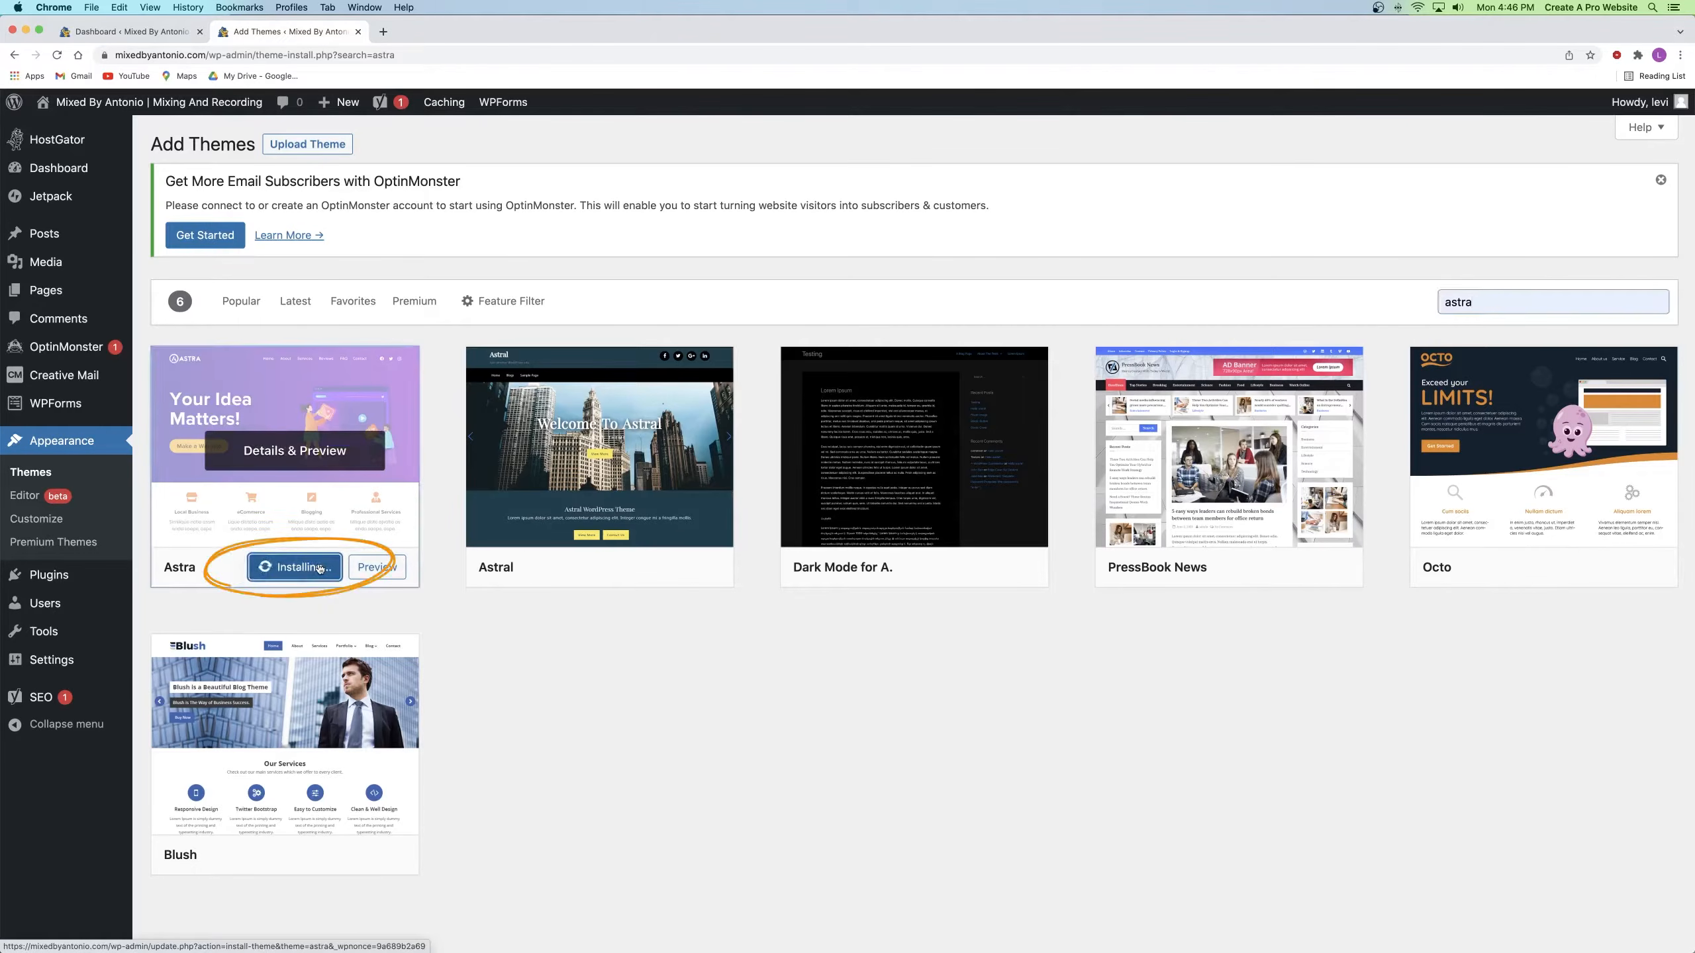
{"action": "left_click", "coordinate": [311, 568]}
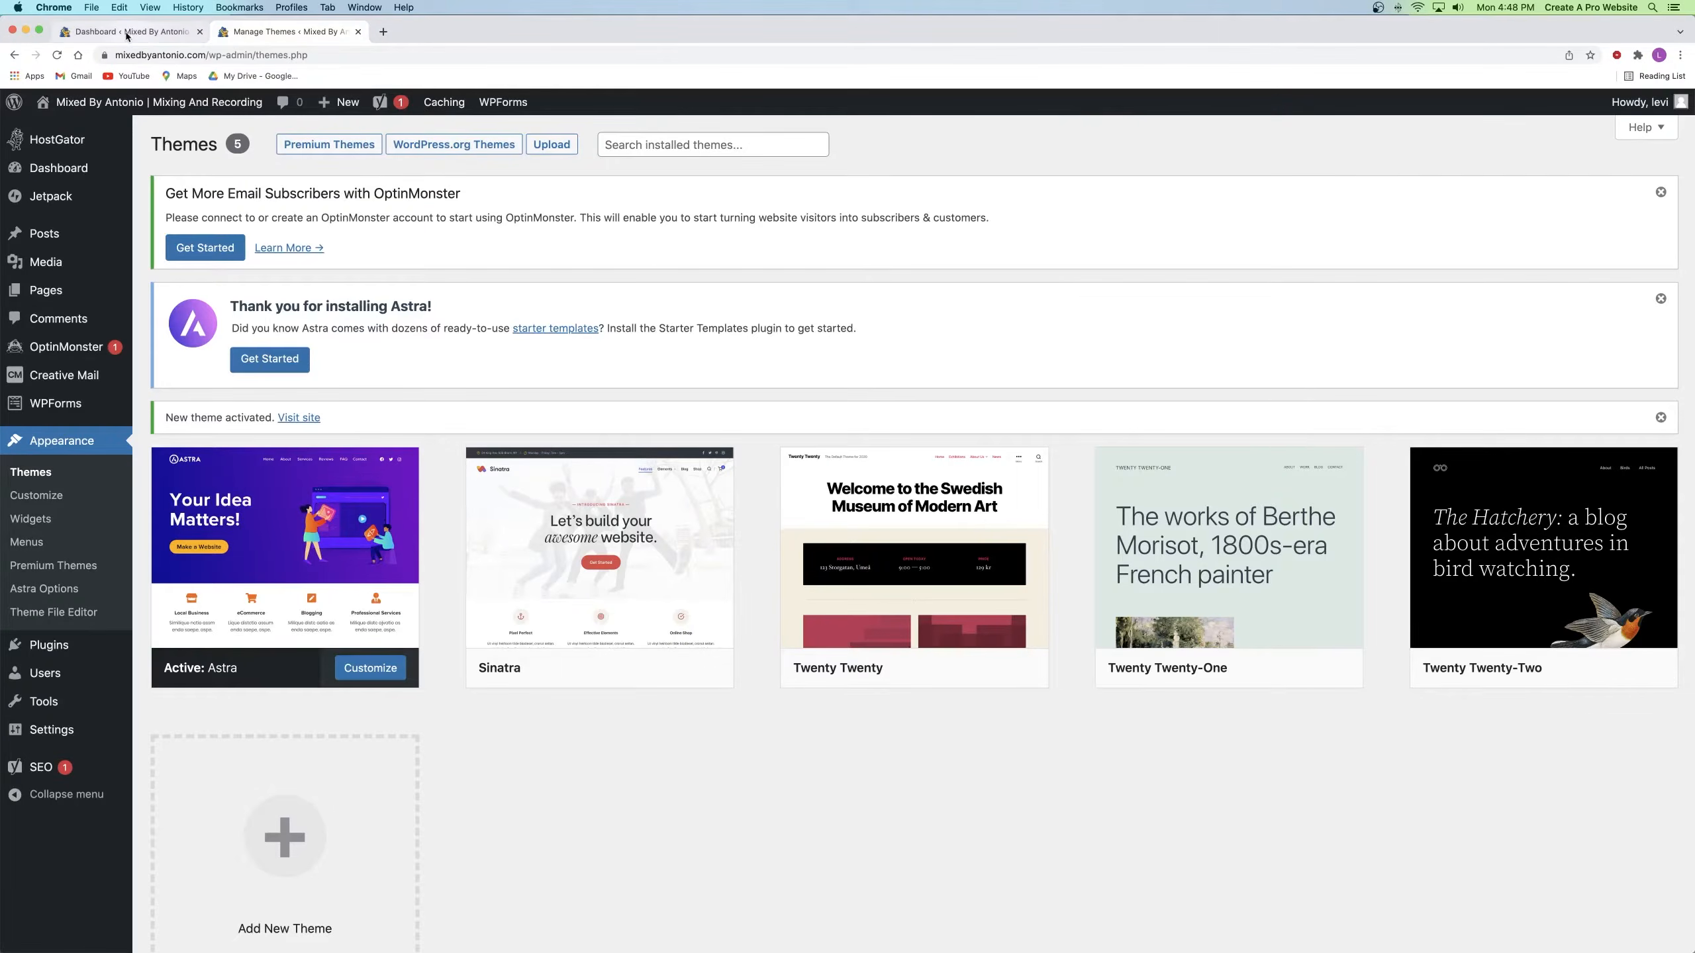
Step: Close the Manage Themes tab and open Plugins > Add New in its own tab
{"action": "left_click", "coordinate": [117, 34]}
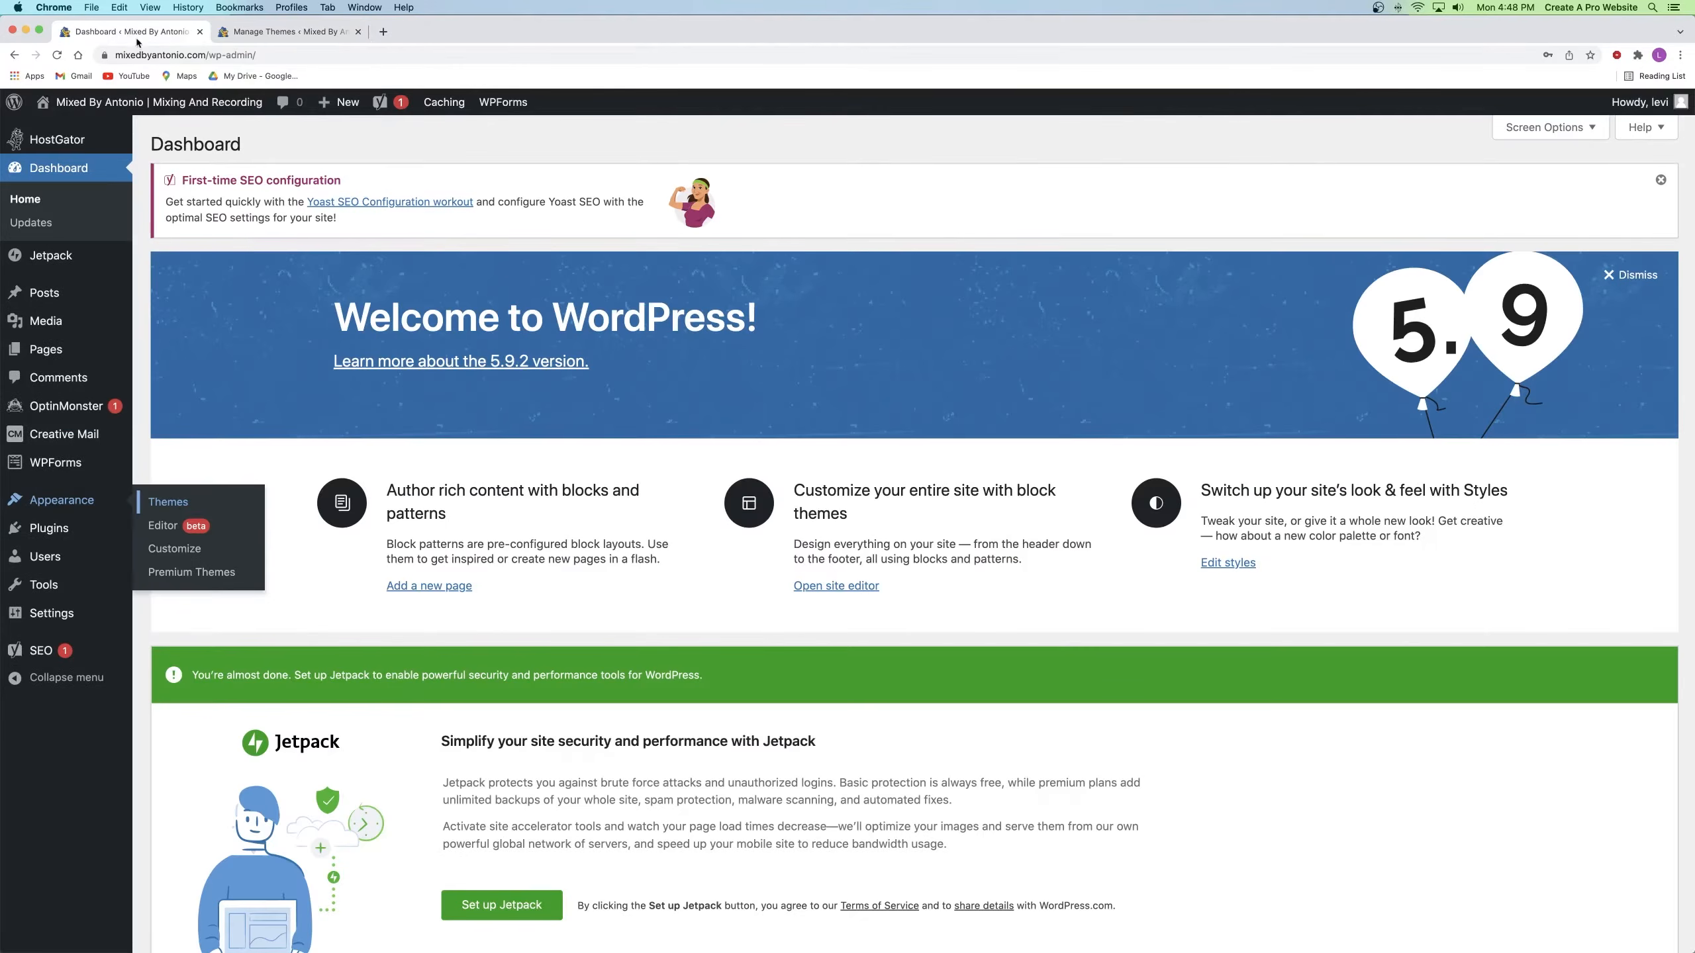
{"action": "left_click", "coordinate": [358, 32]}
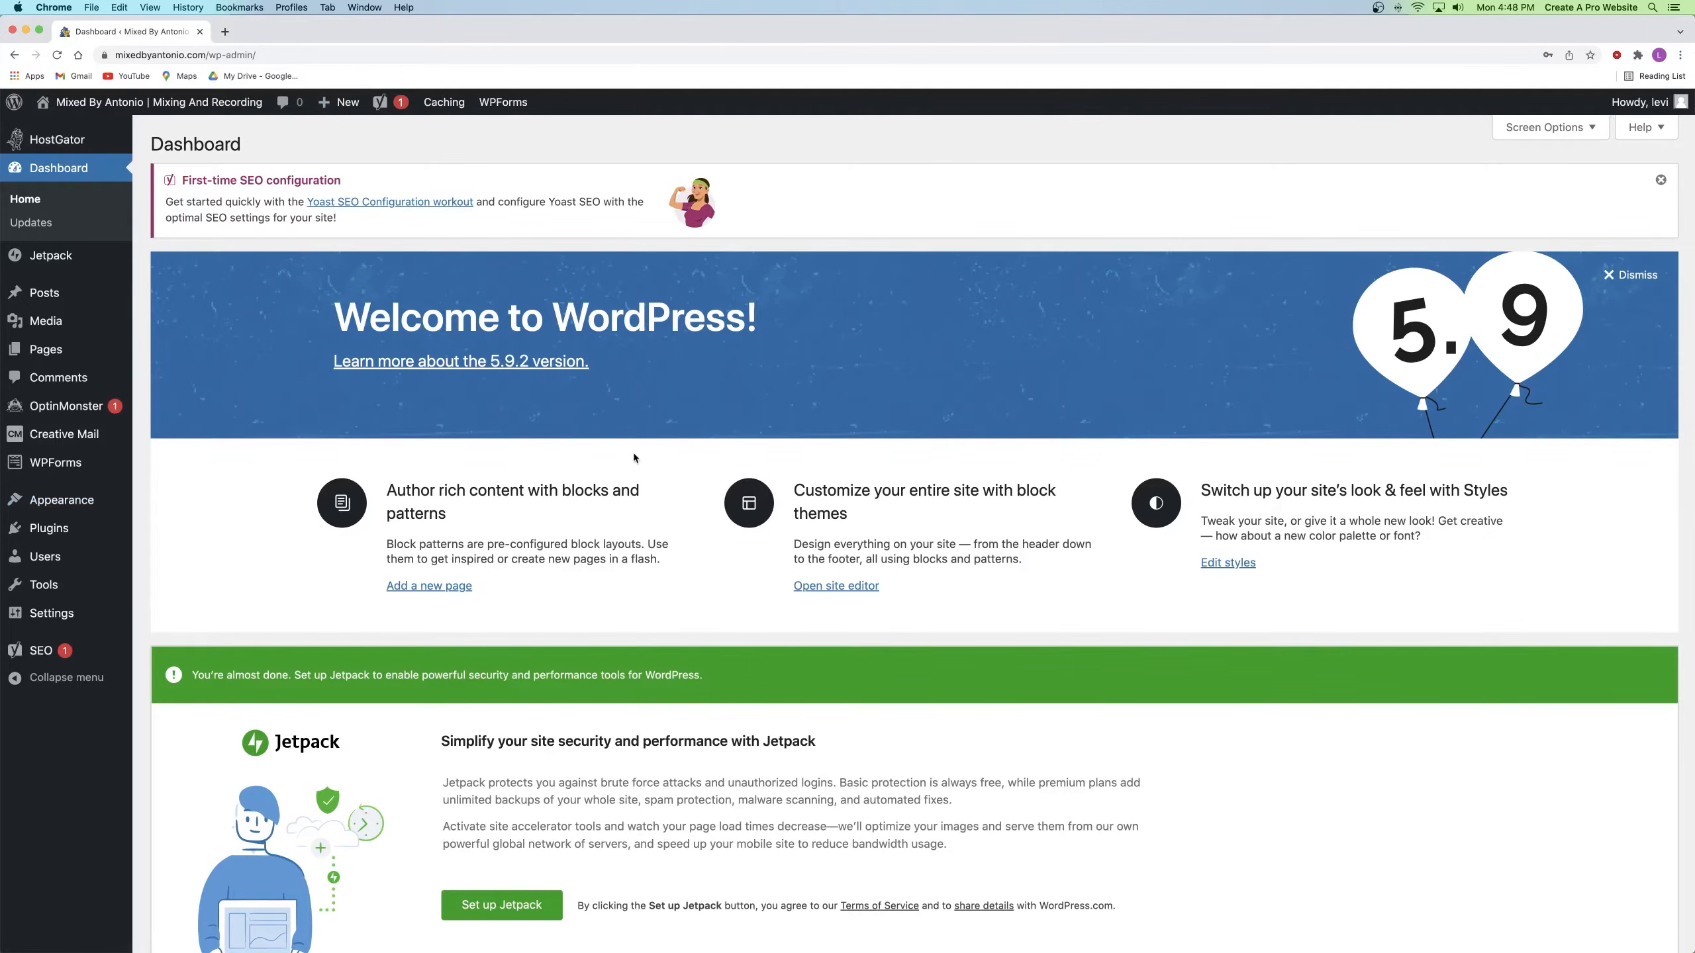
{"action": "mouse_move", "coordinate": [70, 341]}
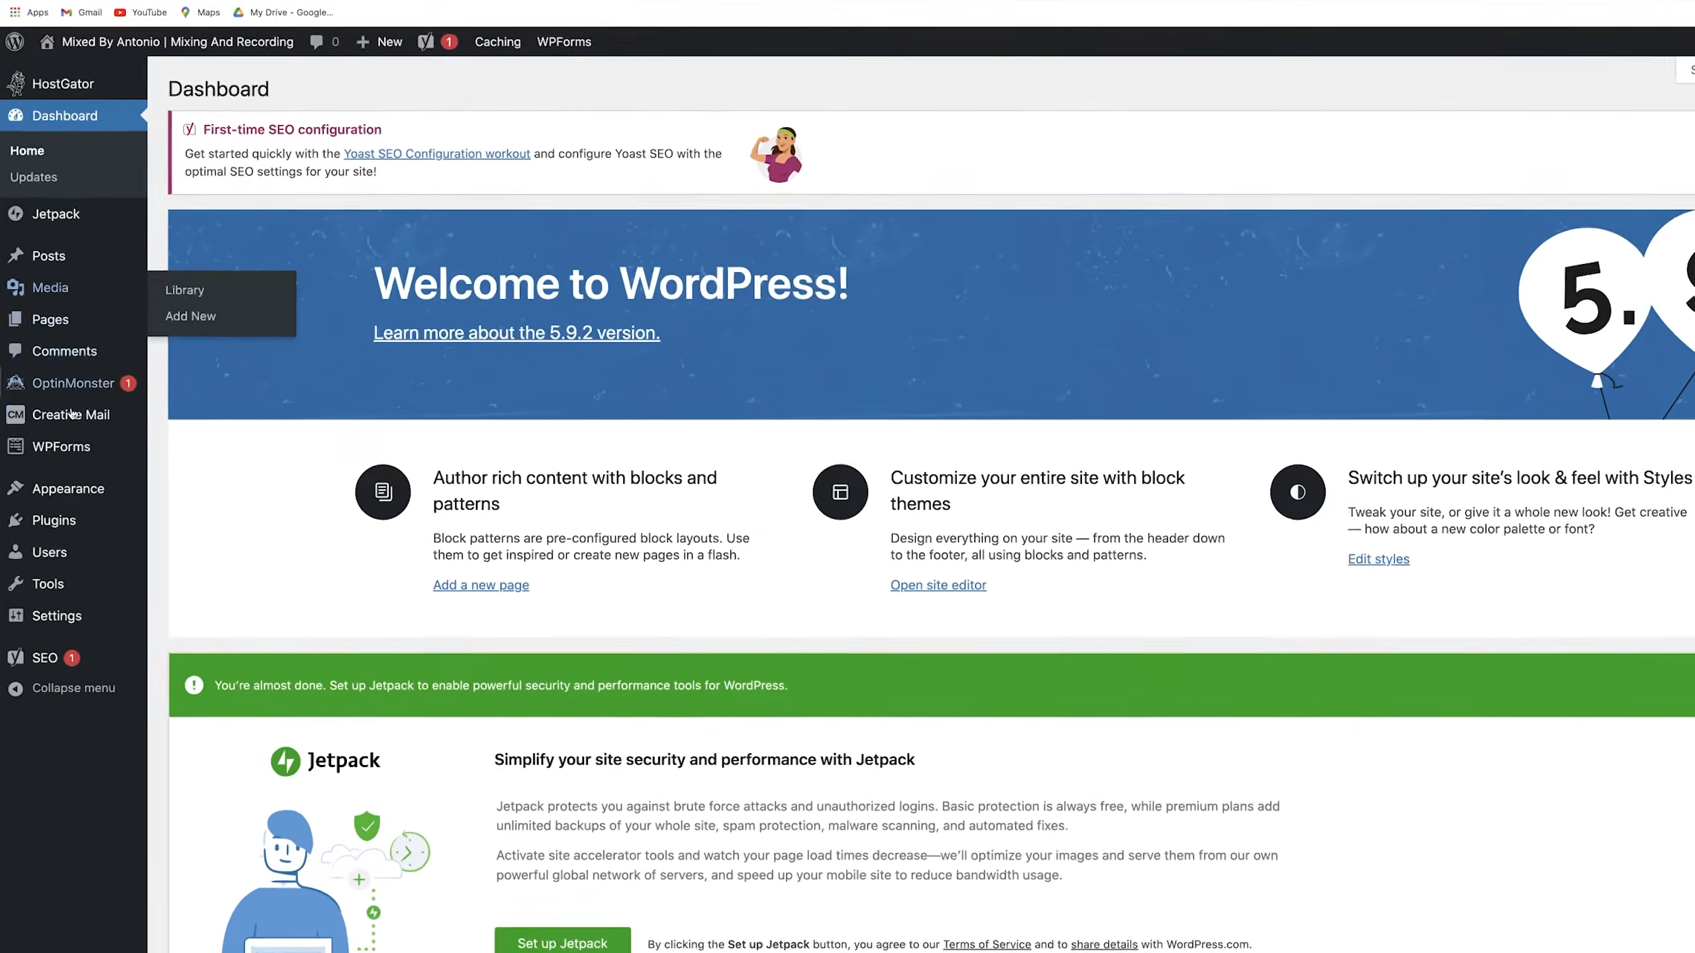
{"action": "mouse_move", "coordinate": [55, 532]}
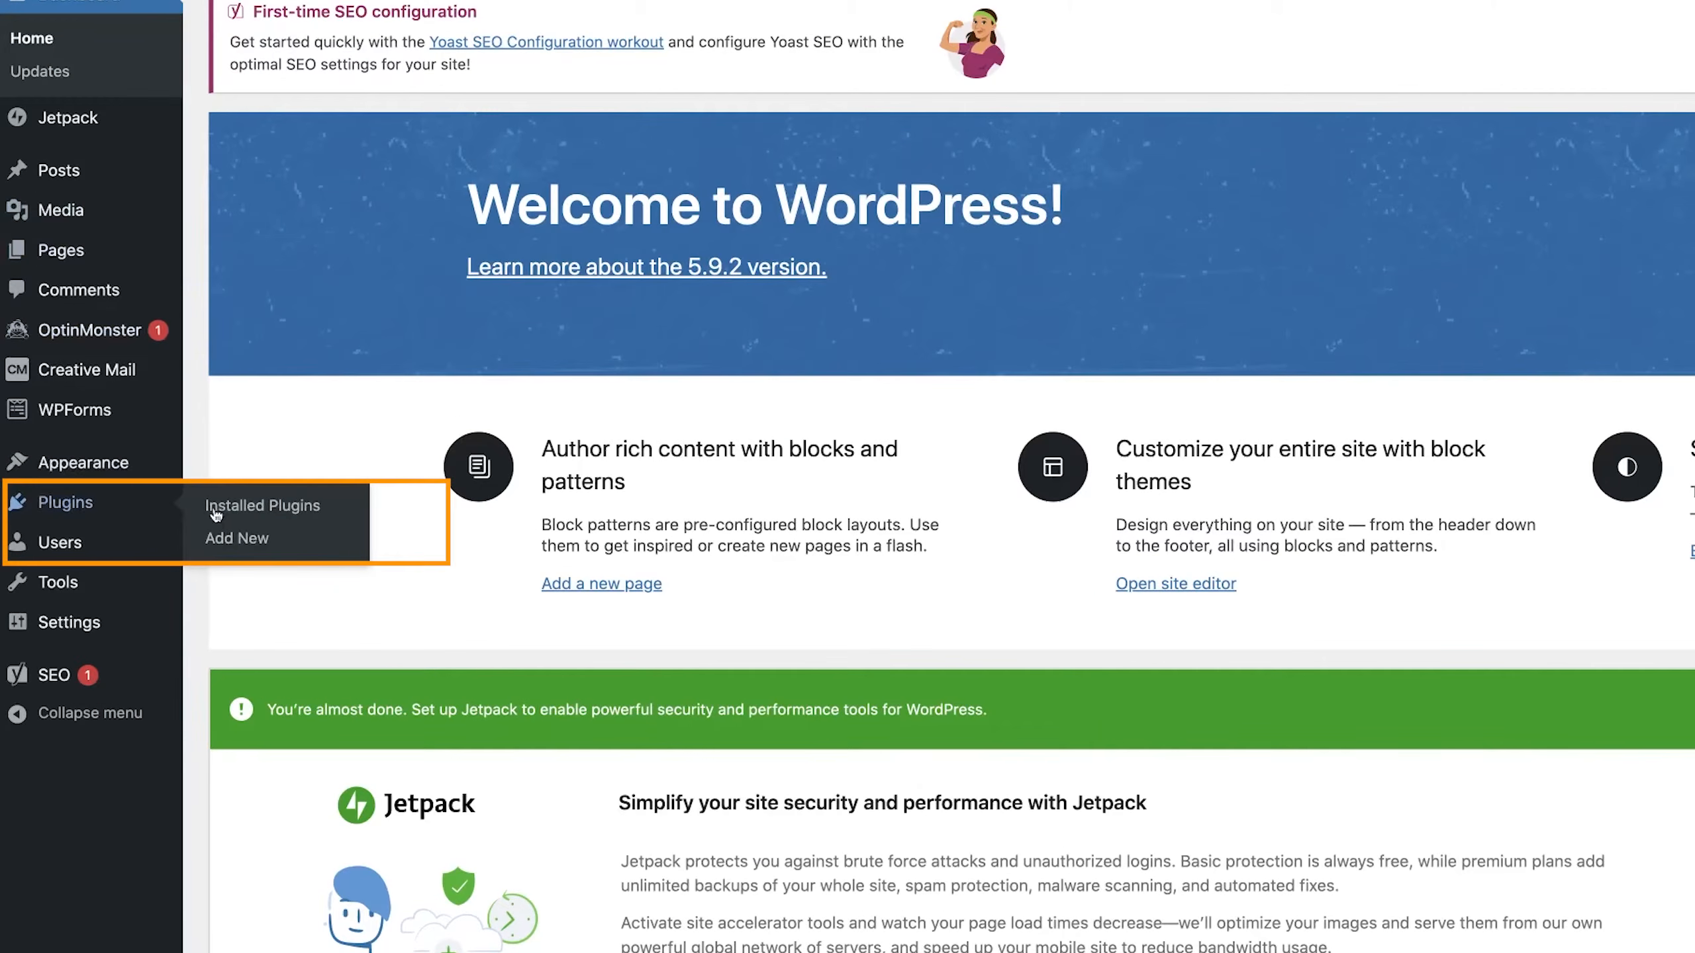
{"action": "right_click", "coordinate": [341, 538]}
{"action": "left_click", "coordinate": [388, 542]}
{"action": "left_click", "coordinate": [308, 33]}
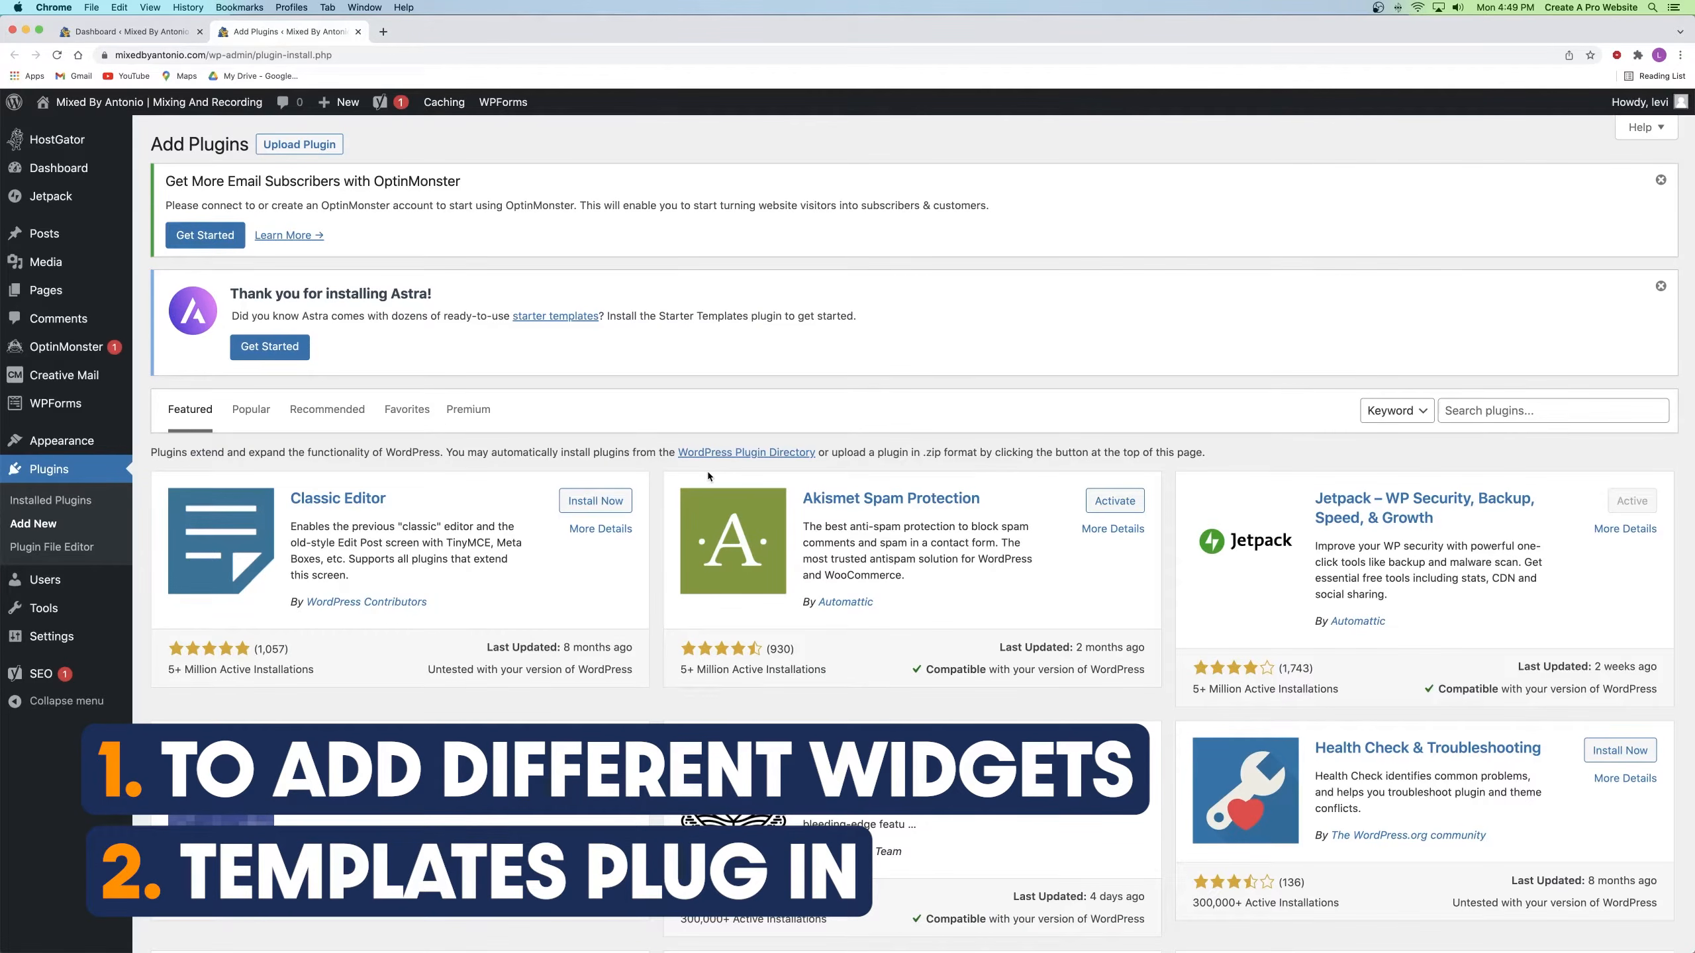
Step: Search plugins for 'essential addons', then install and activate Essential Addons for Elementor
{"action": "left_click", "coordinate": [1484, 408]}
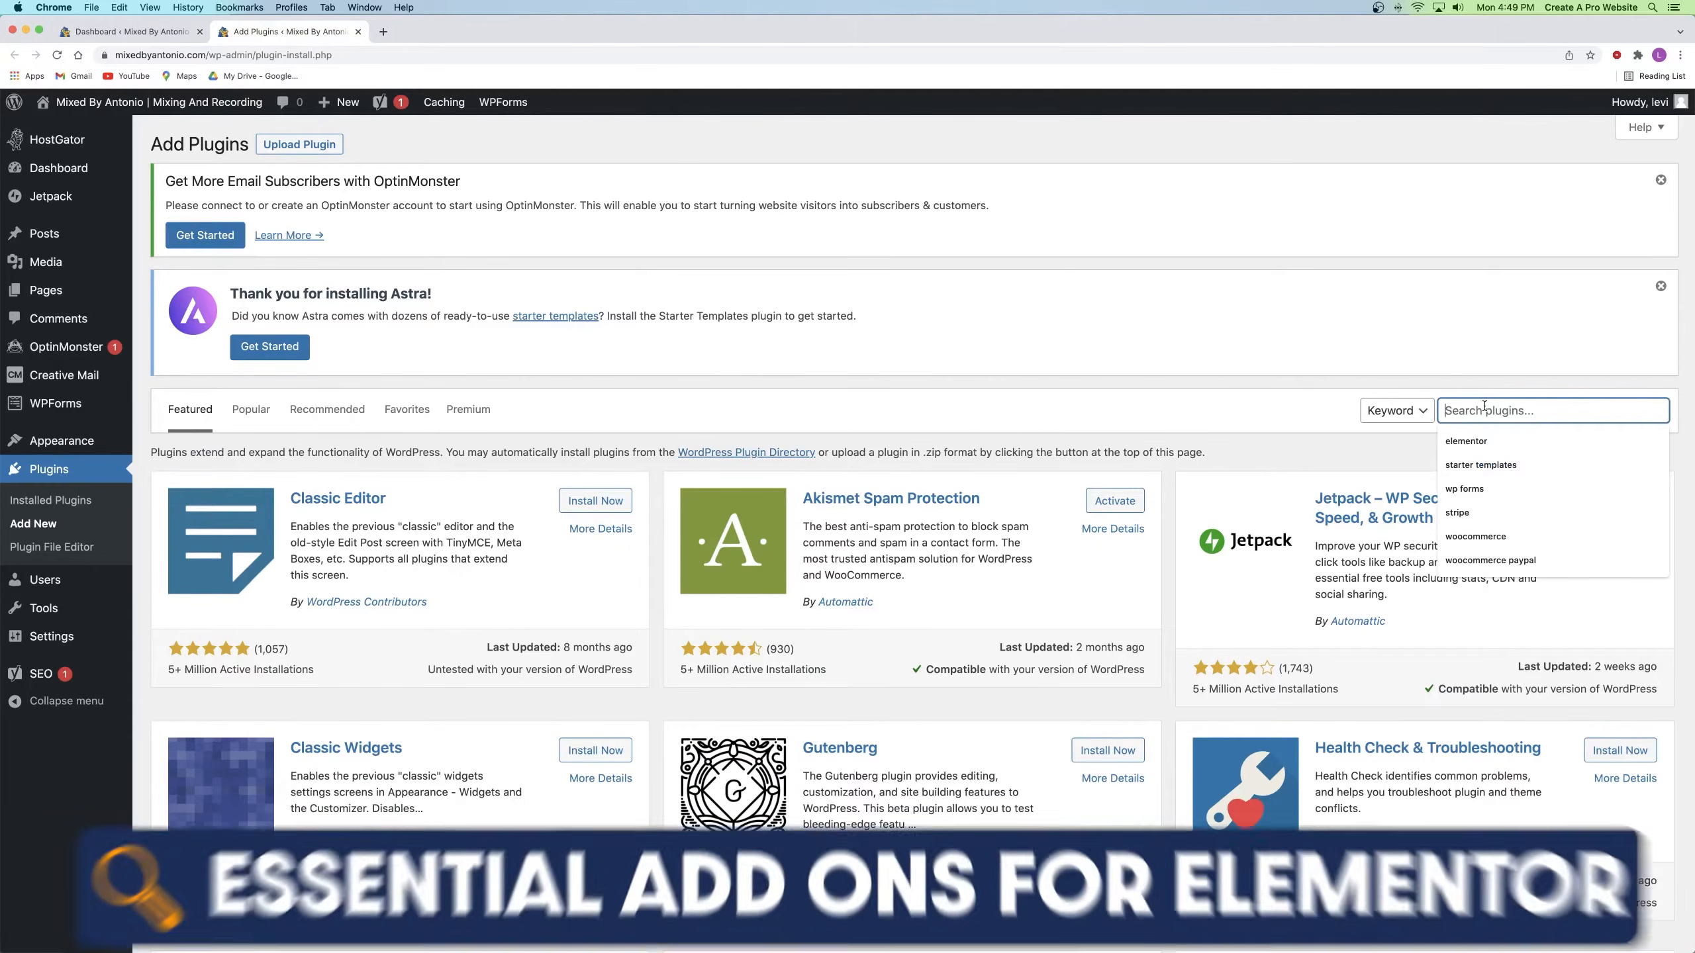
{"action": "type", "text": "essential addons"}
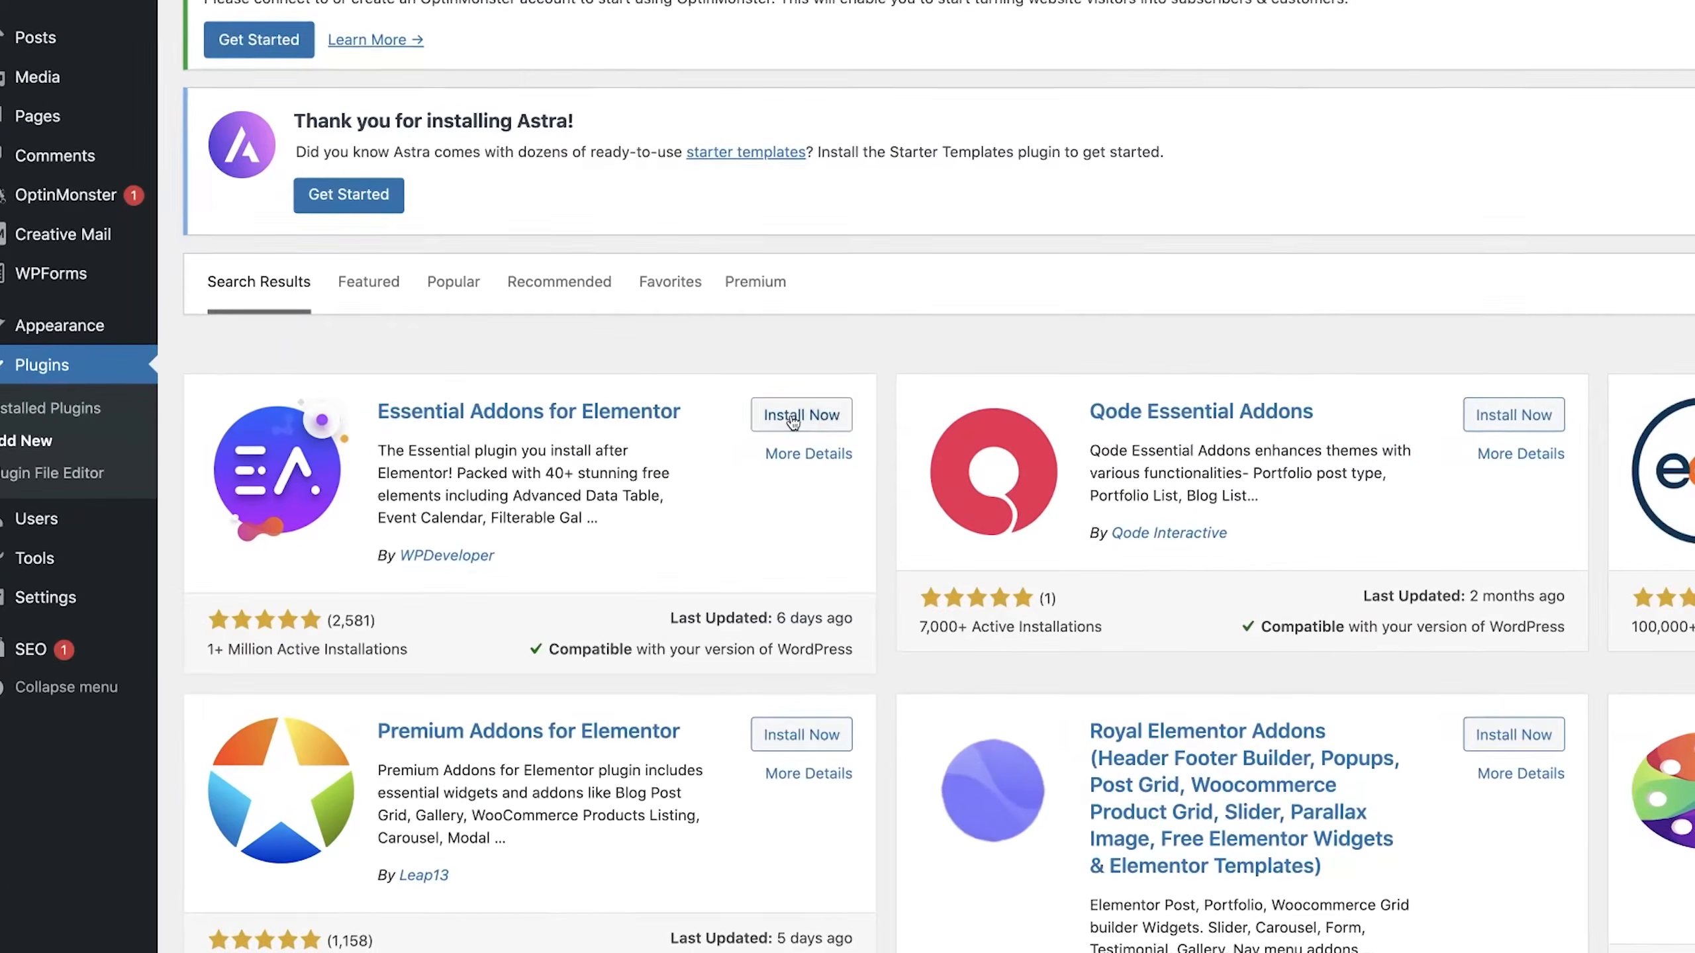
{"action": "left_click", "coordinate": [589, 507]}
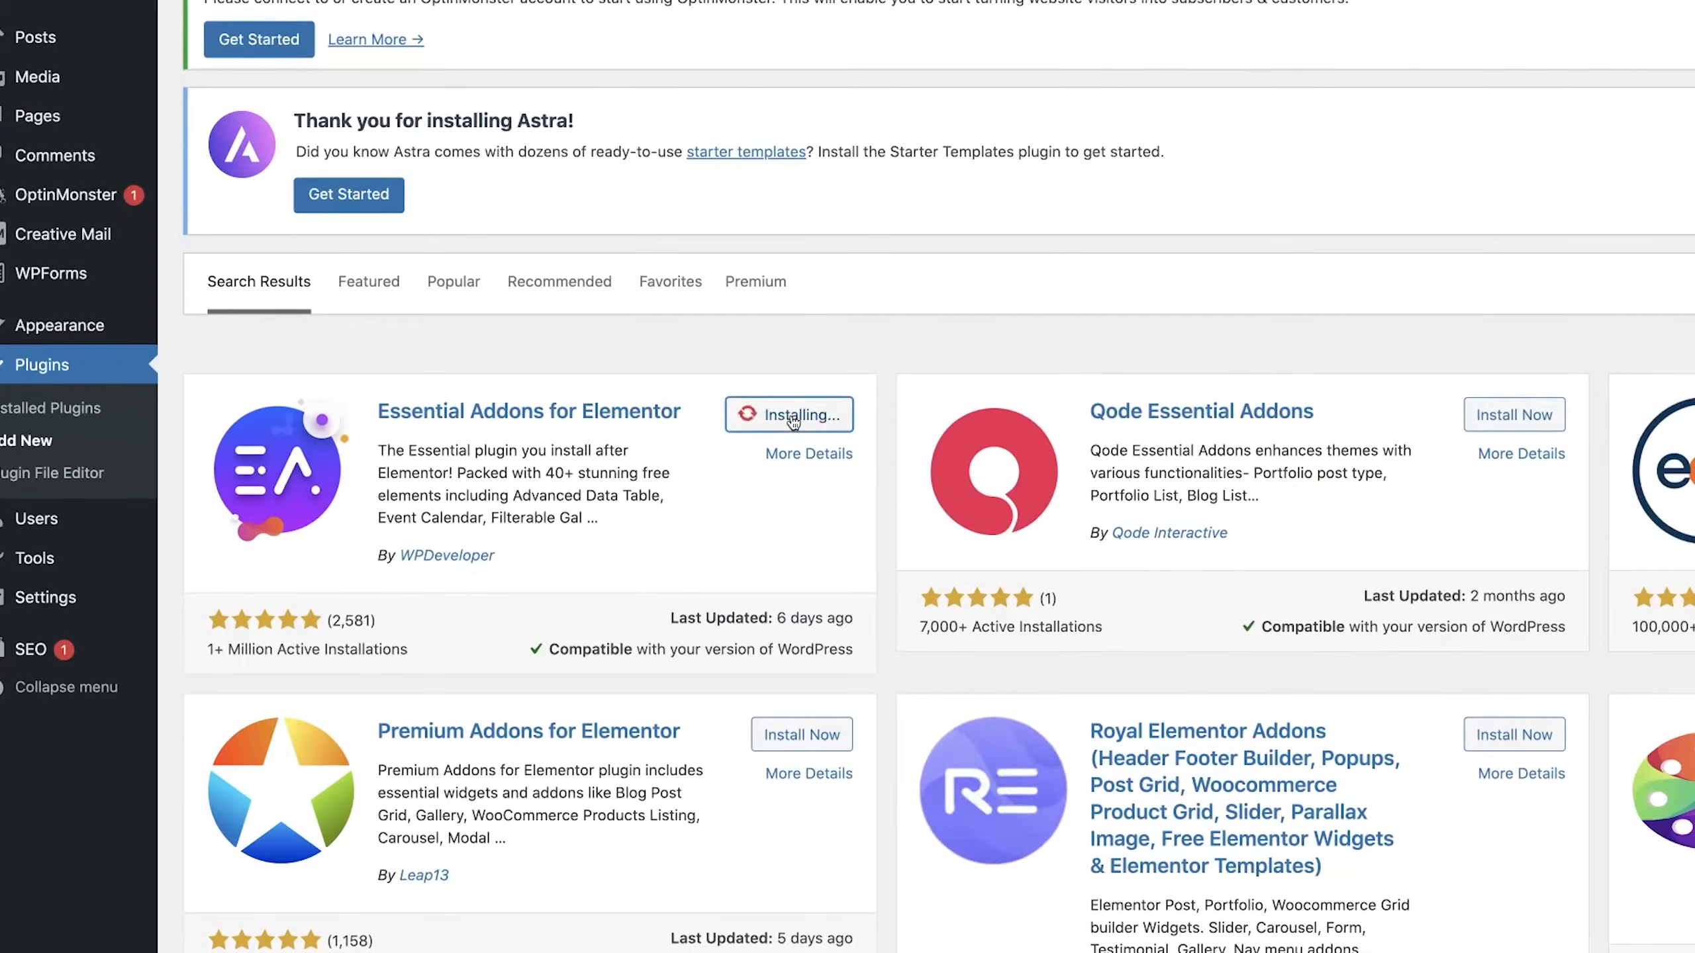
{"action": "left_click", "coordinate": [792, 419]}
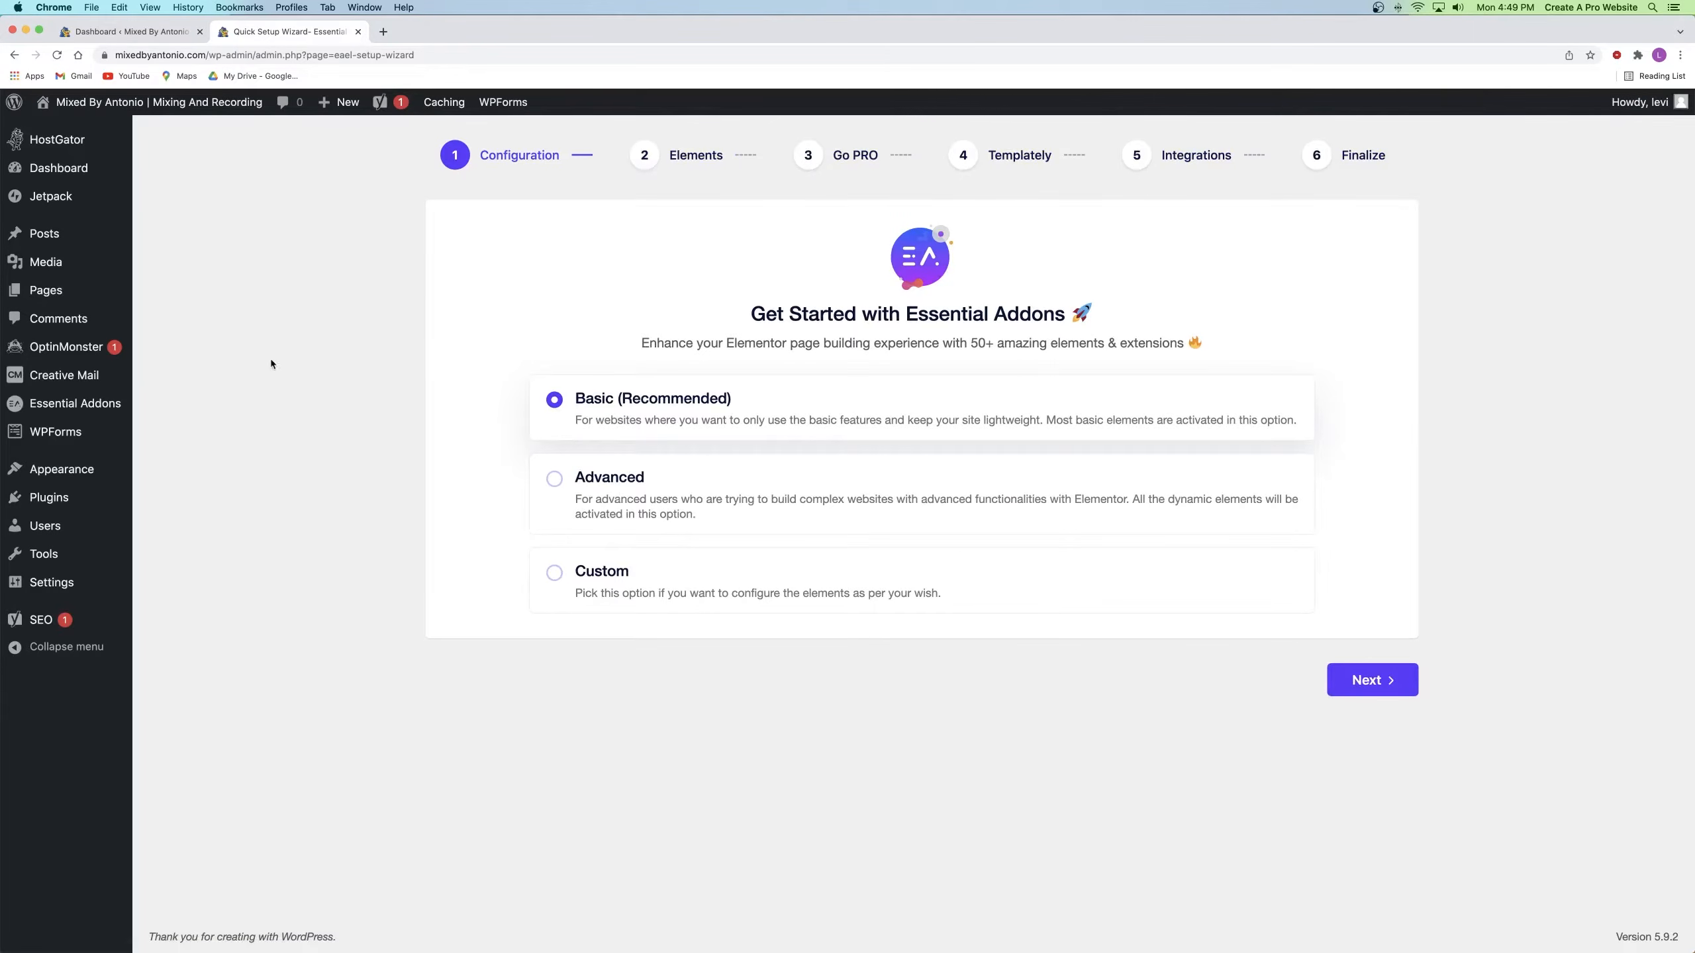
Step: Search for 'starter templates', then install and activate the Starter Templates plugin
{"action": "mouse_move", "coordinate": [49, 497]}
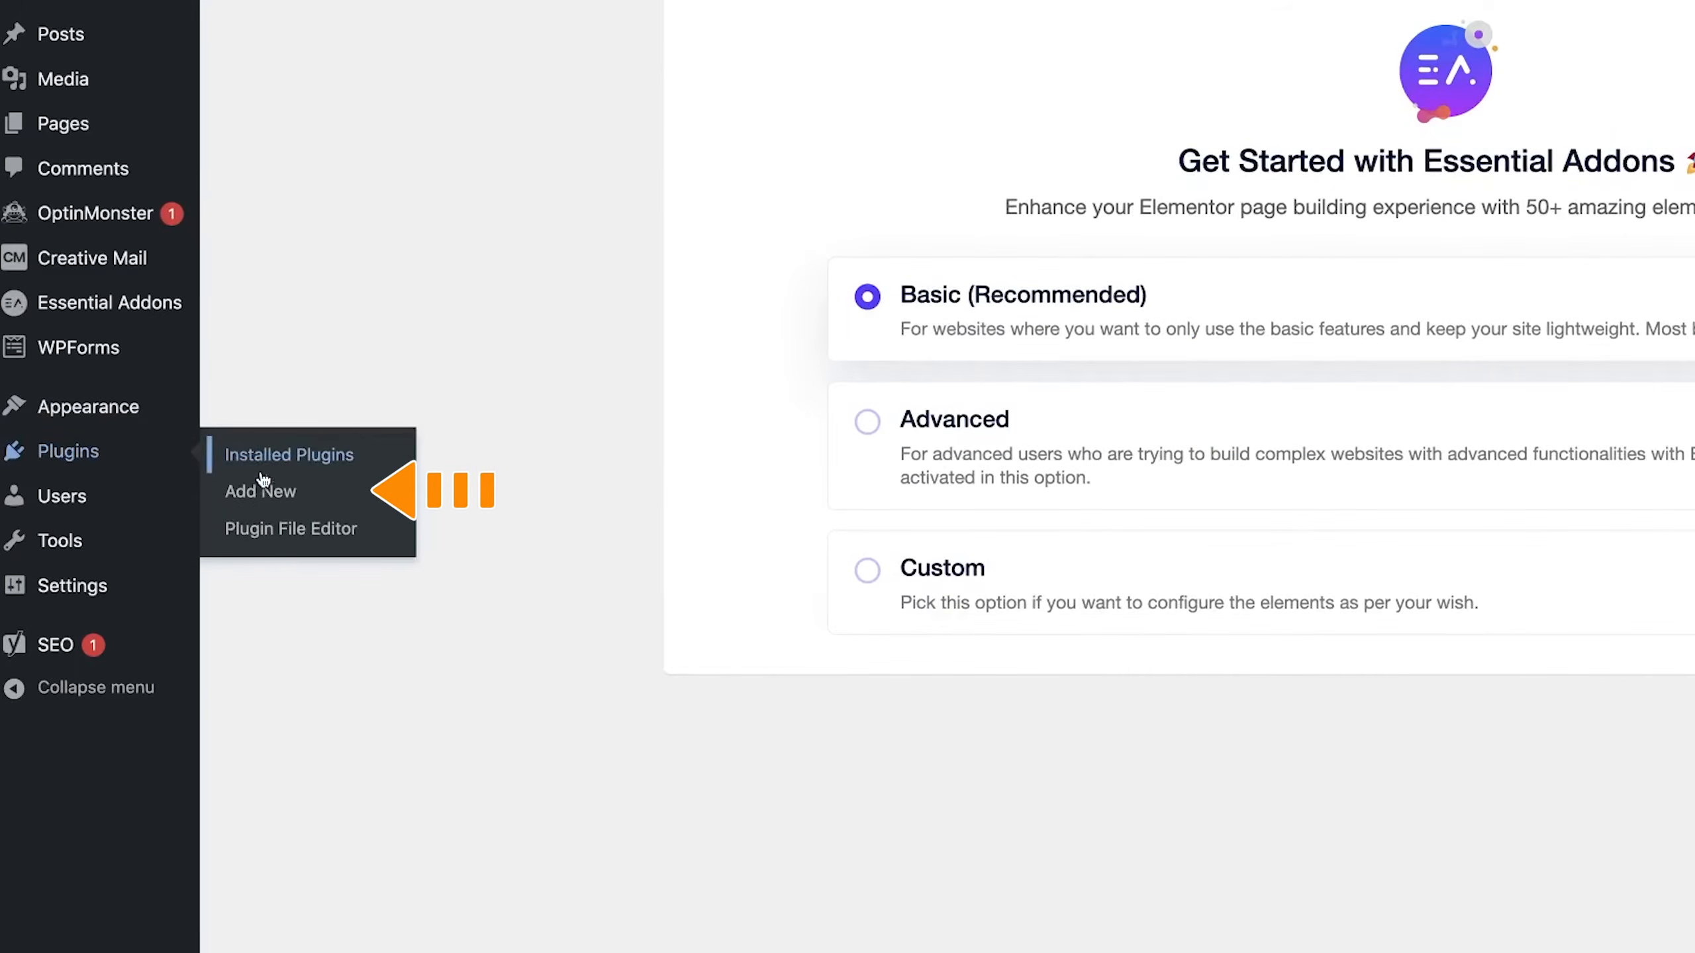
{"action": "left_click", "coordinate": [266, 490]}
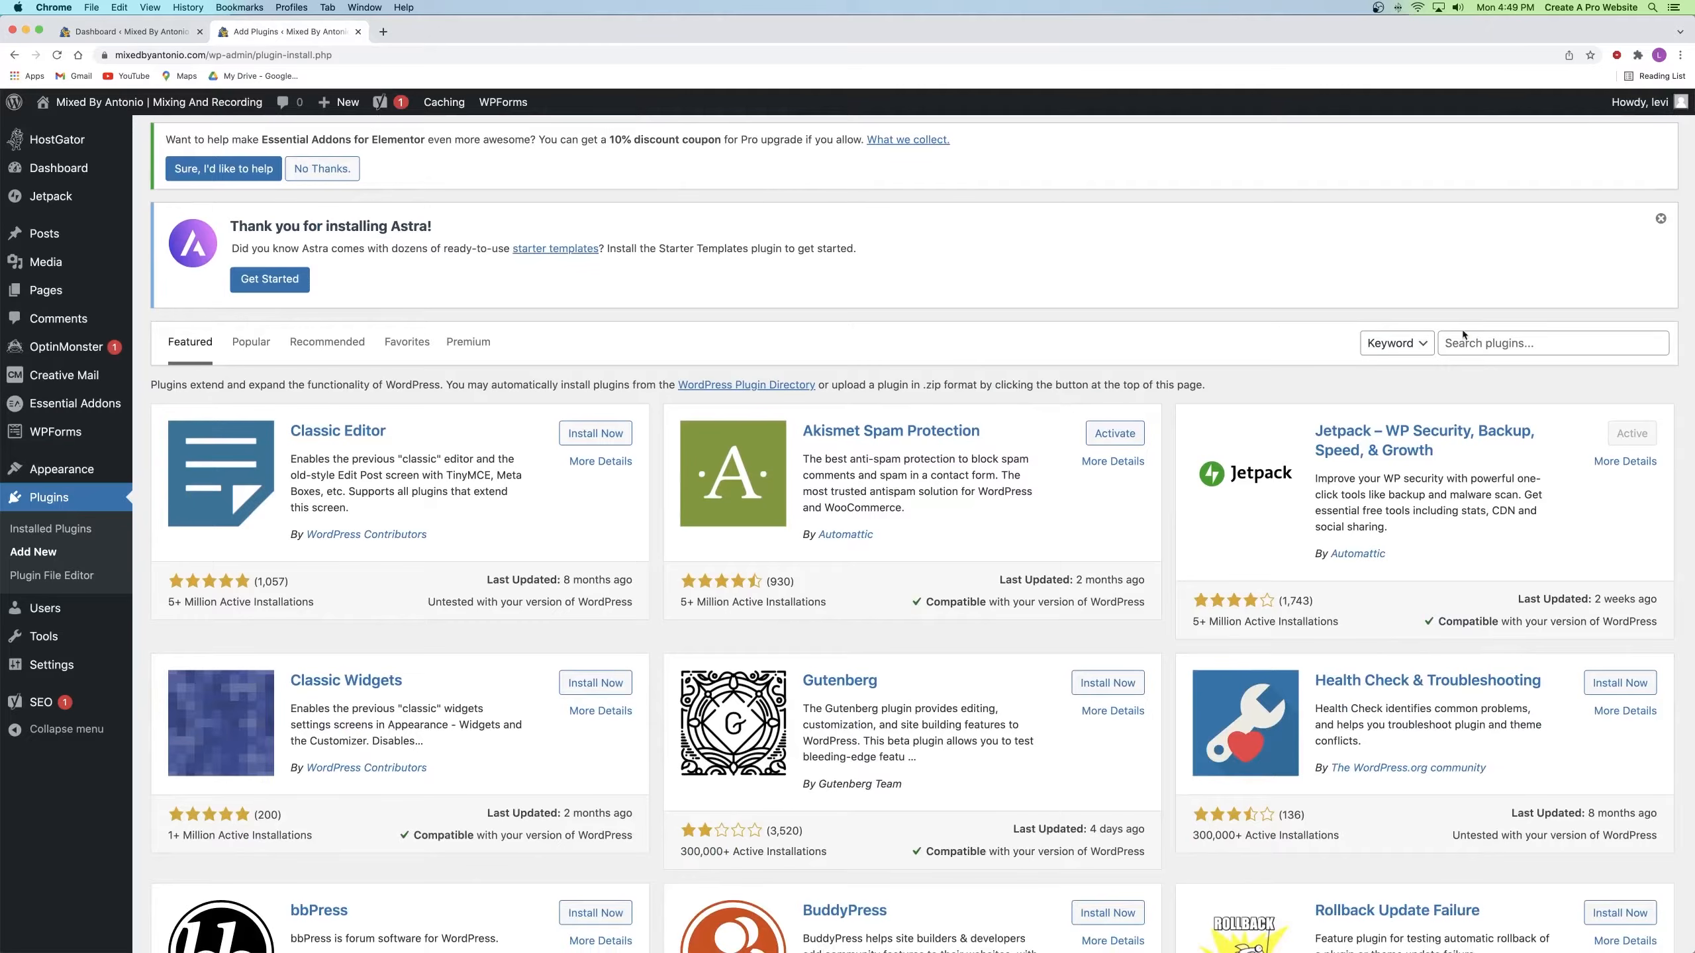
{"action": "left_click", "coordinate": [1512, 343]}
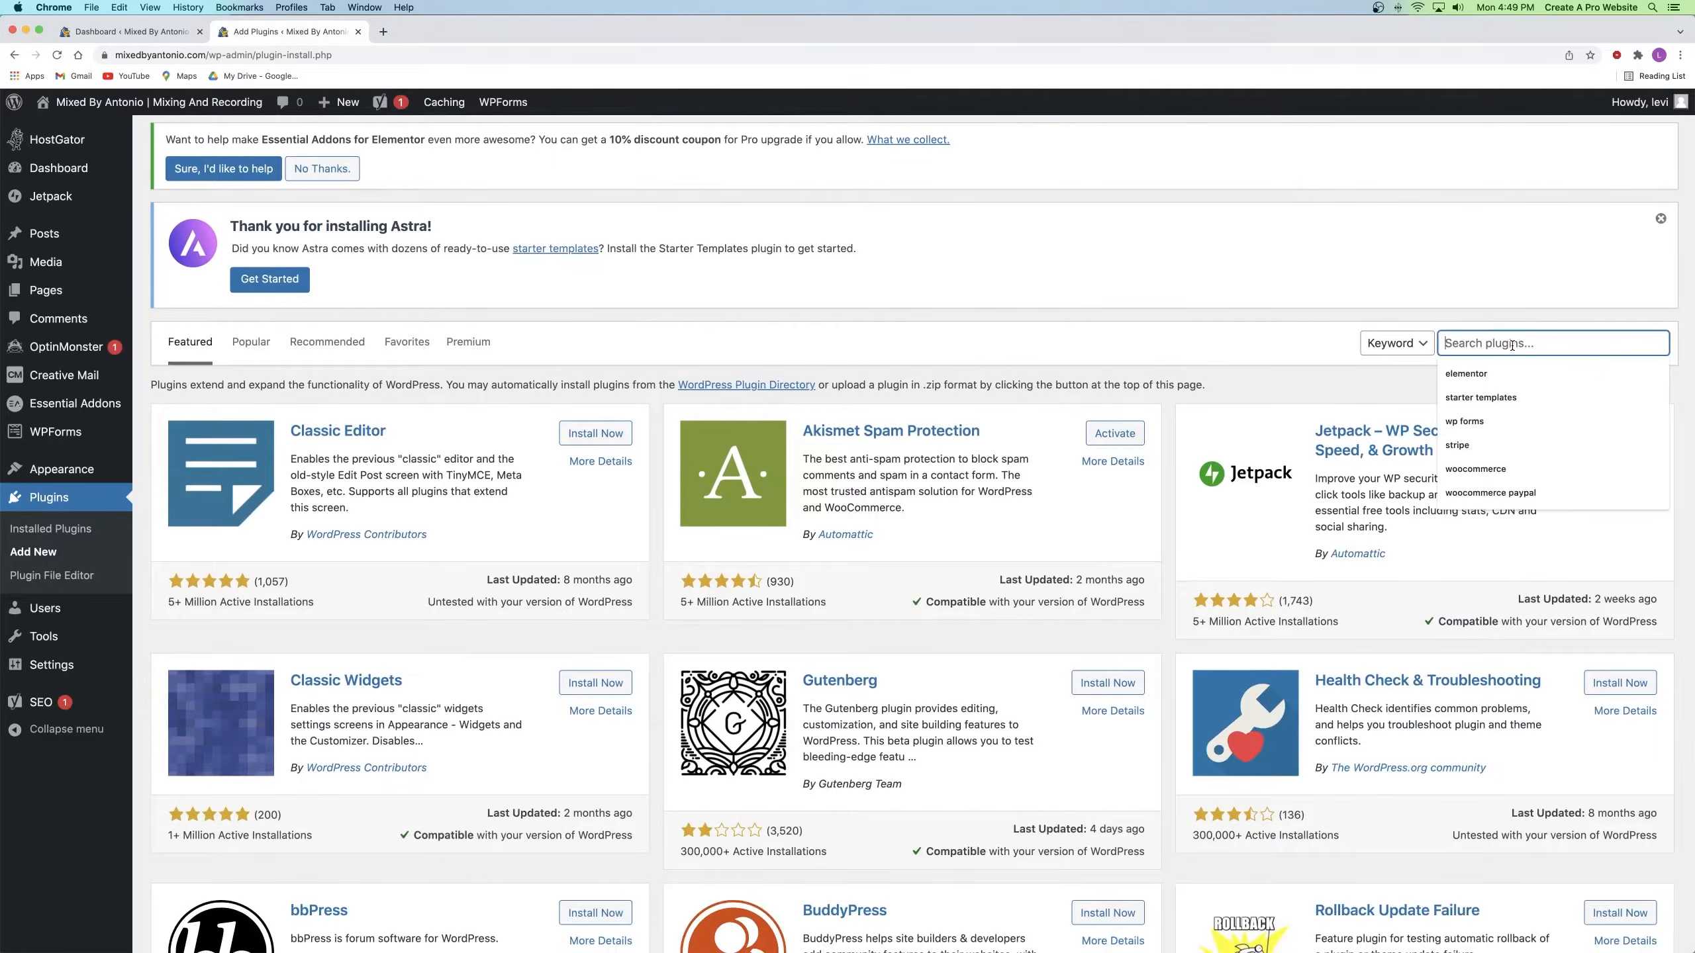
{"action": "left_click", "coordinate": [1451, 396]}
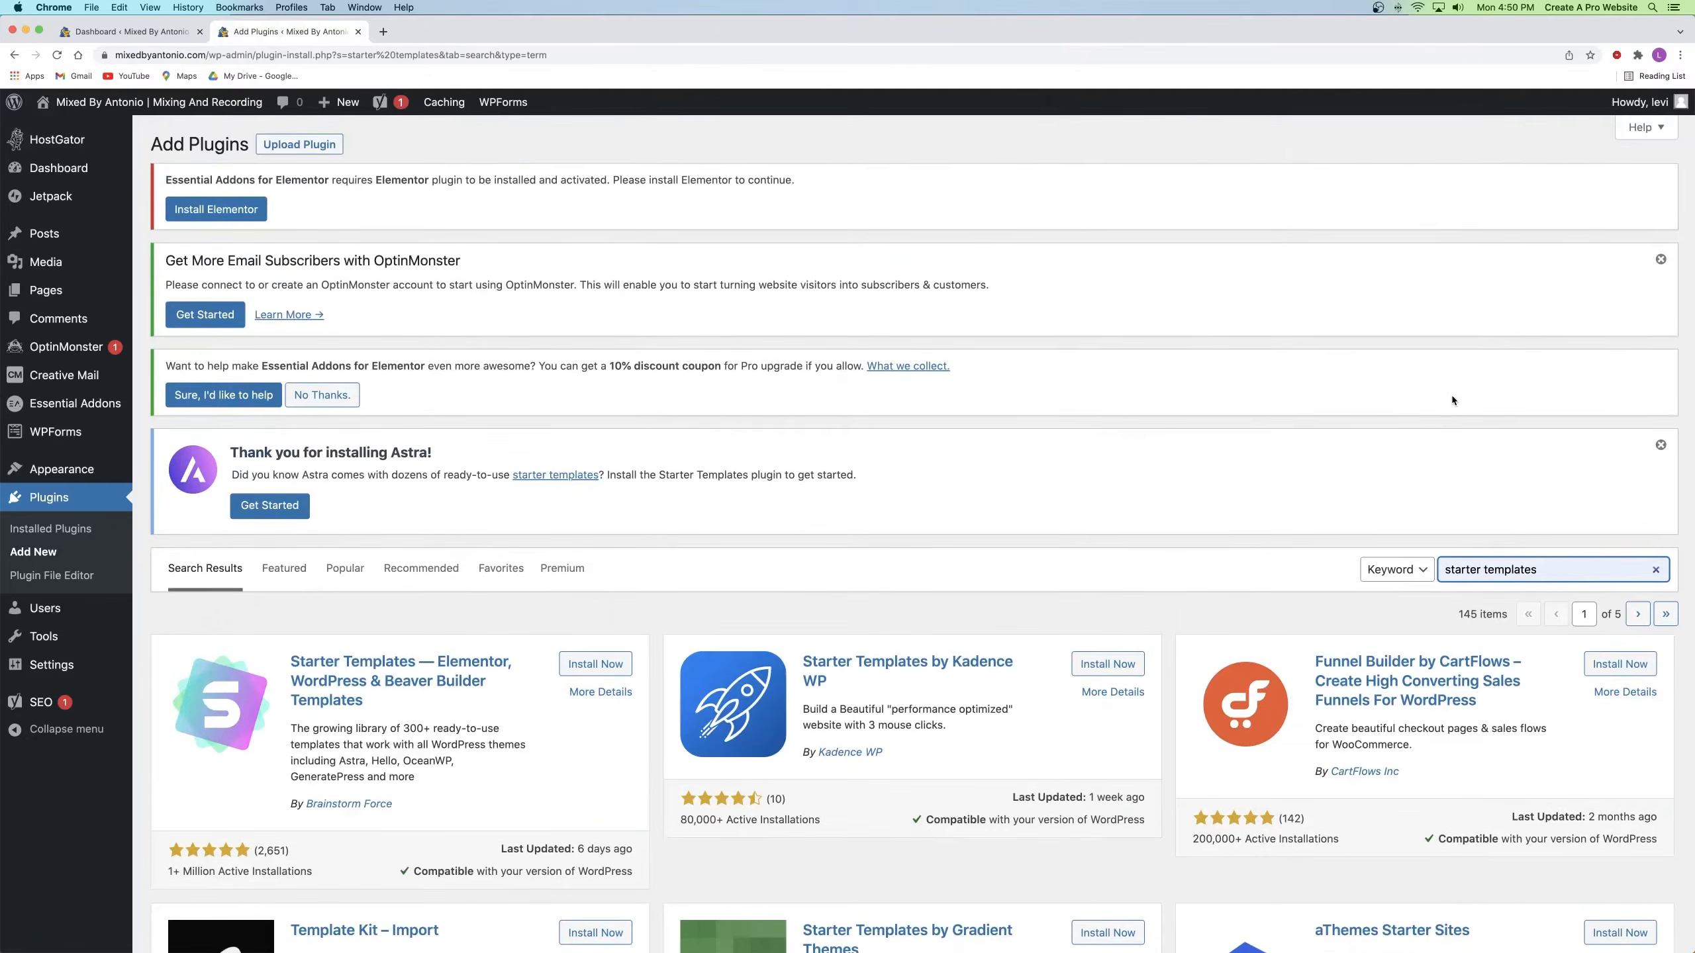
{"action": "scroll", "coordinate": [1453, 401], "scroll_direction": "down", "scroll_amount": 4}
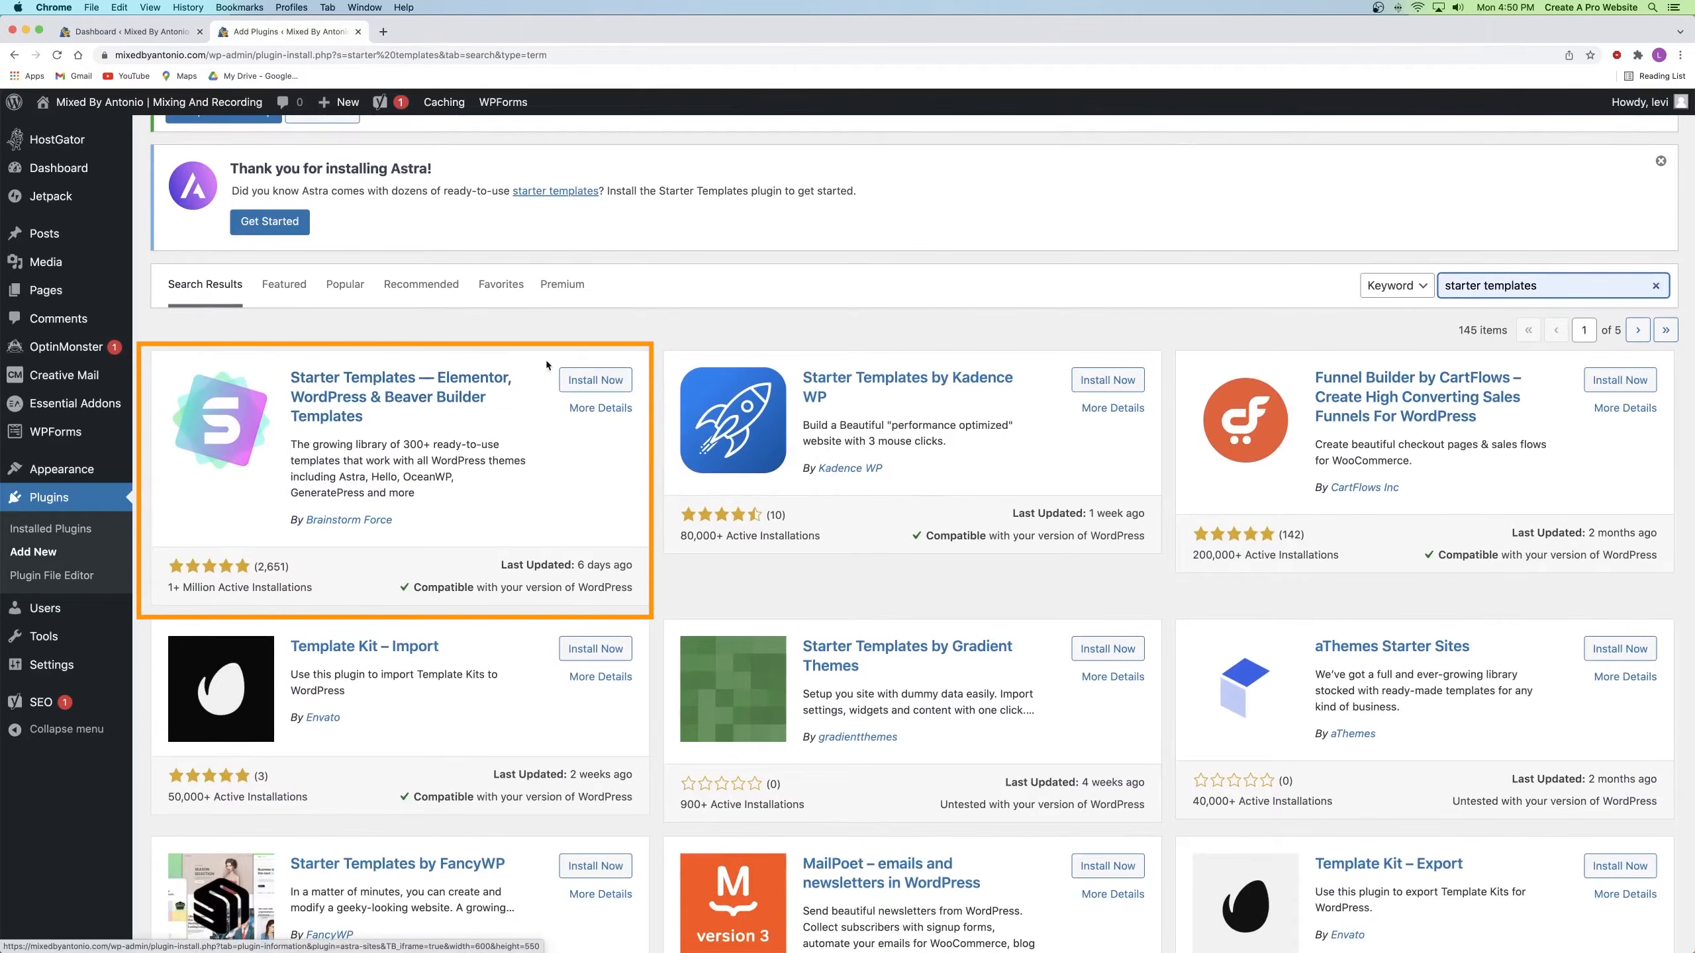
{"action": "left_click", "coordinate": [596, 382]}
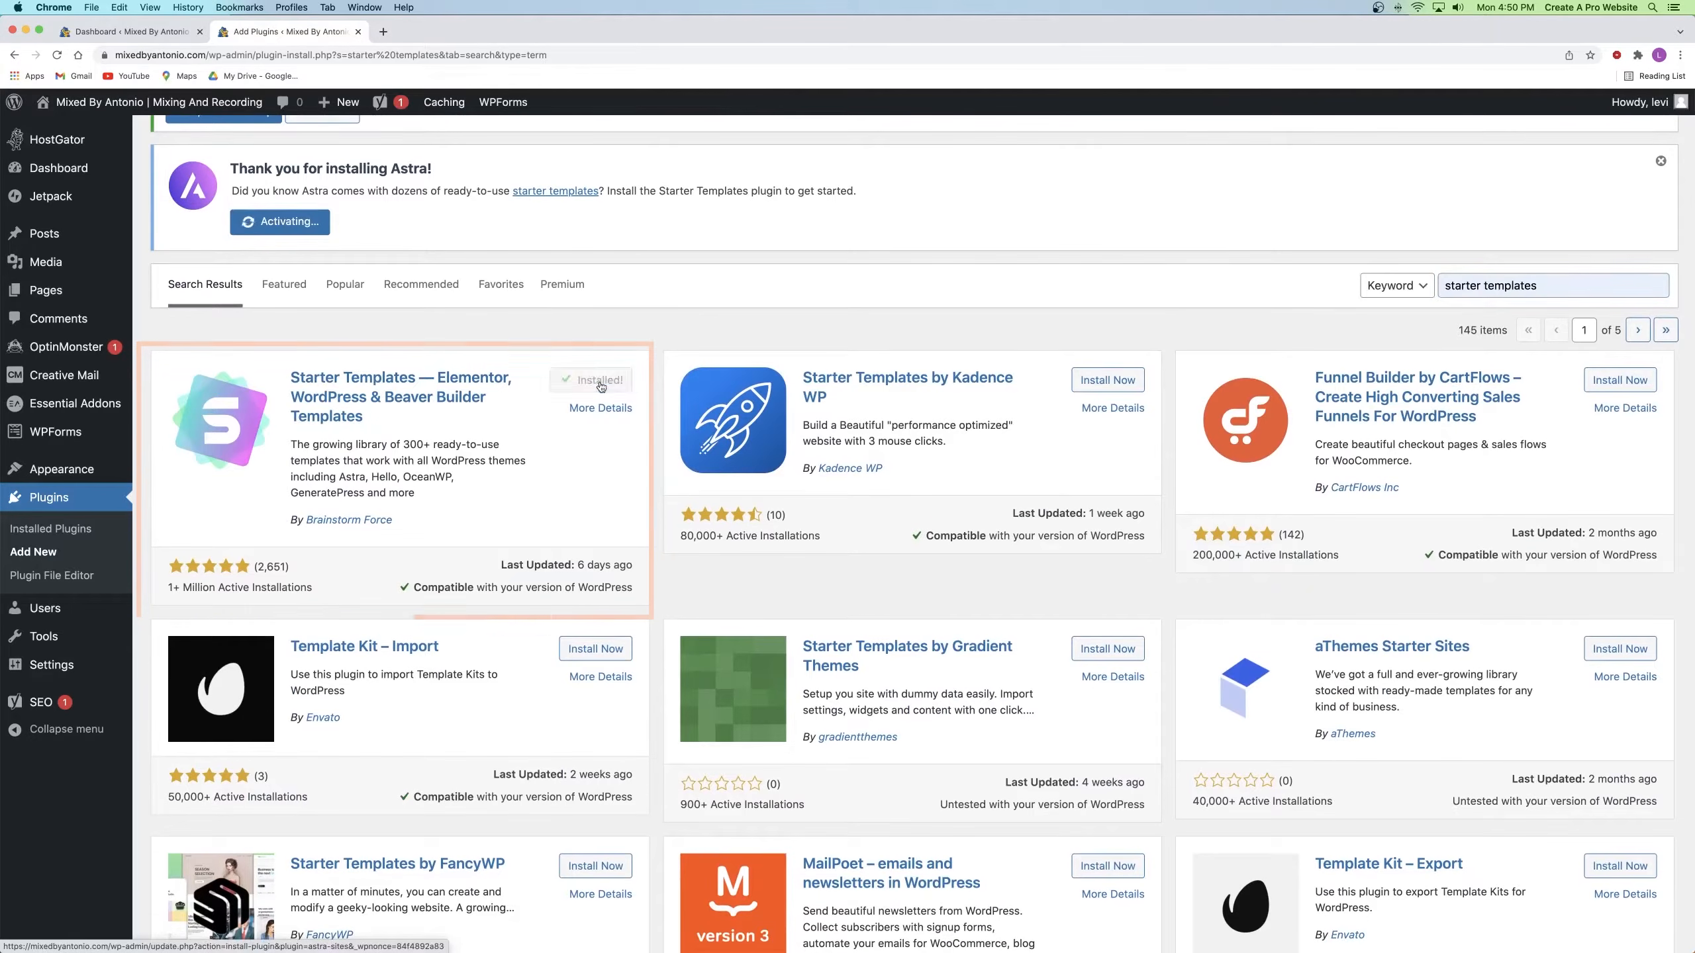
{"action": "left_click", "coordinate": [595, 380]}
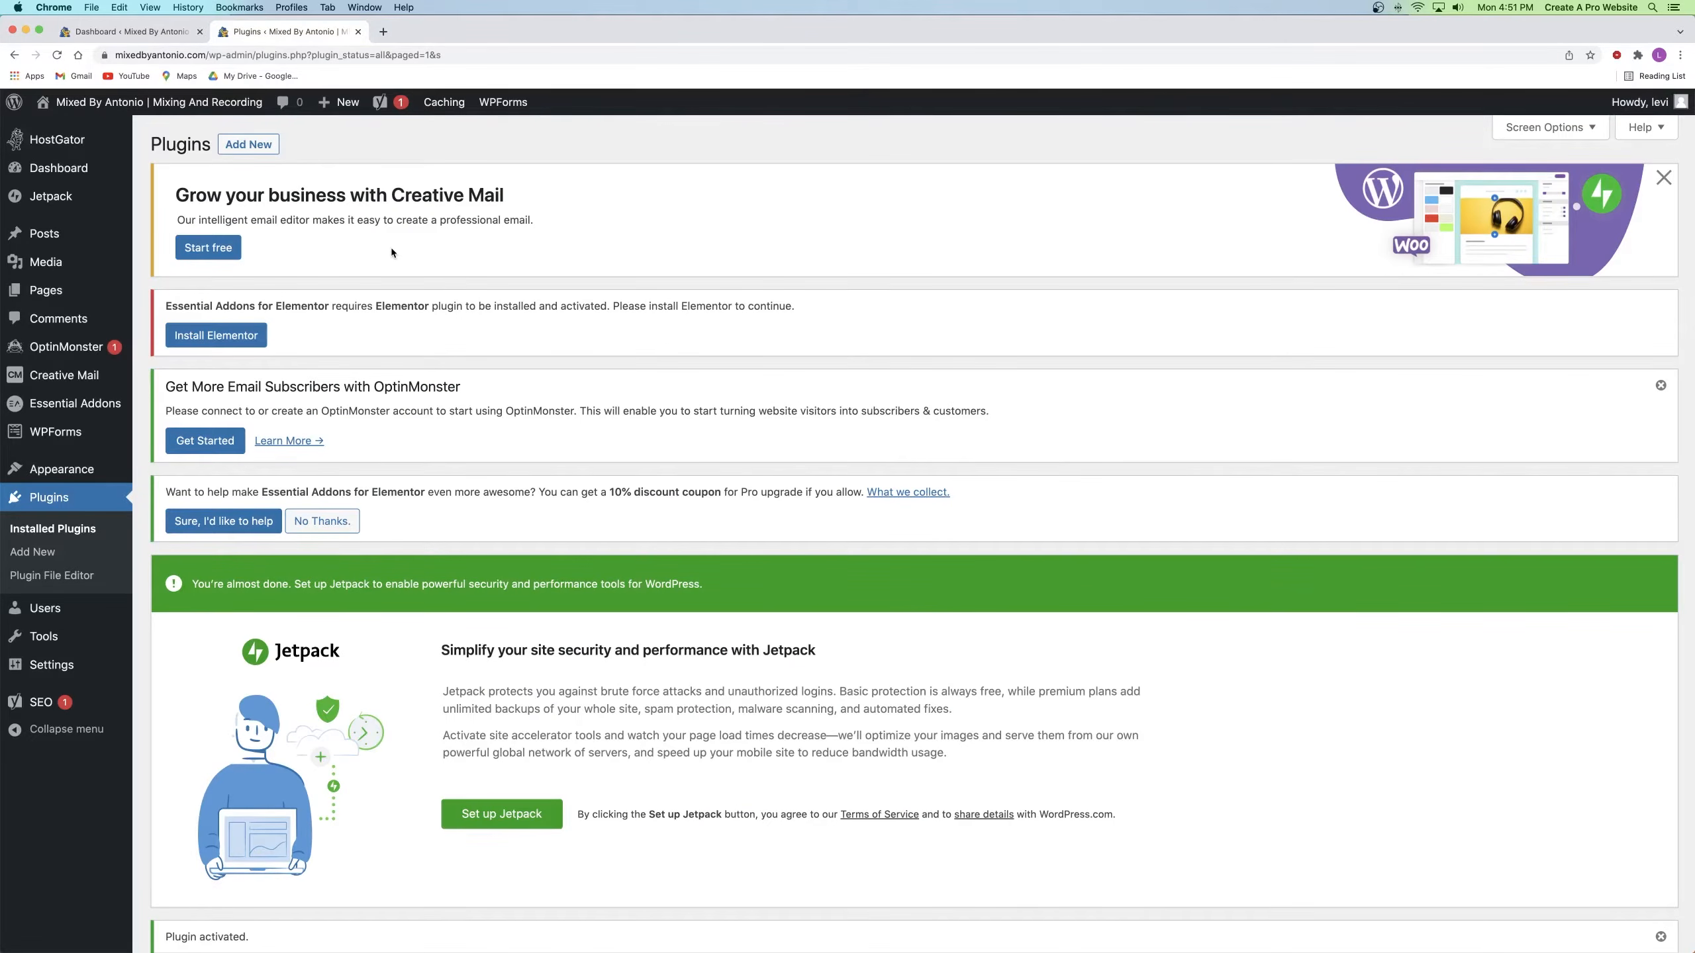
Step: Open the Starter Templates library from Installed Plugins and choose Elementor as the page builder
{"action": "left_click", "coordinate": [38, 529]}
{"action": "scroll", "coordinate": [397, 519], "scroll_direction": "down", "scroll_amount": 12}
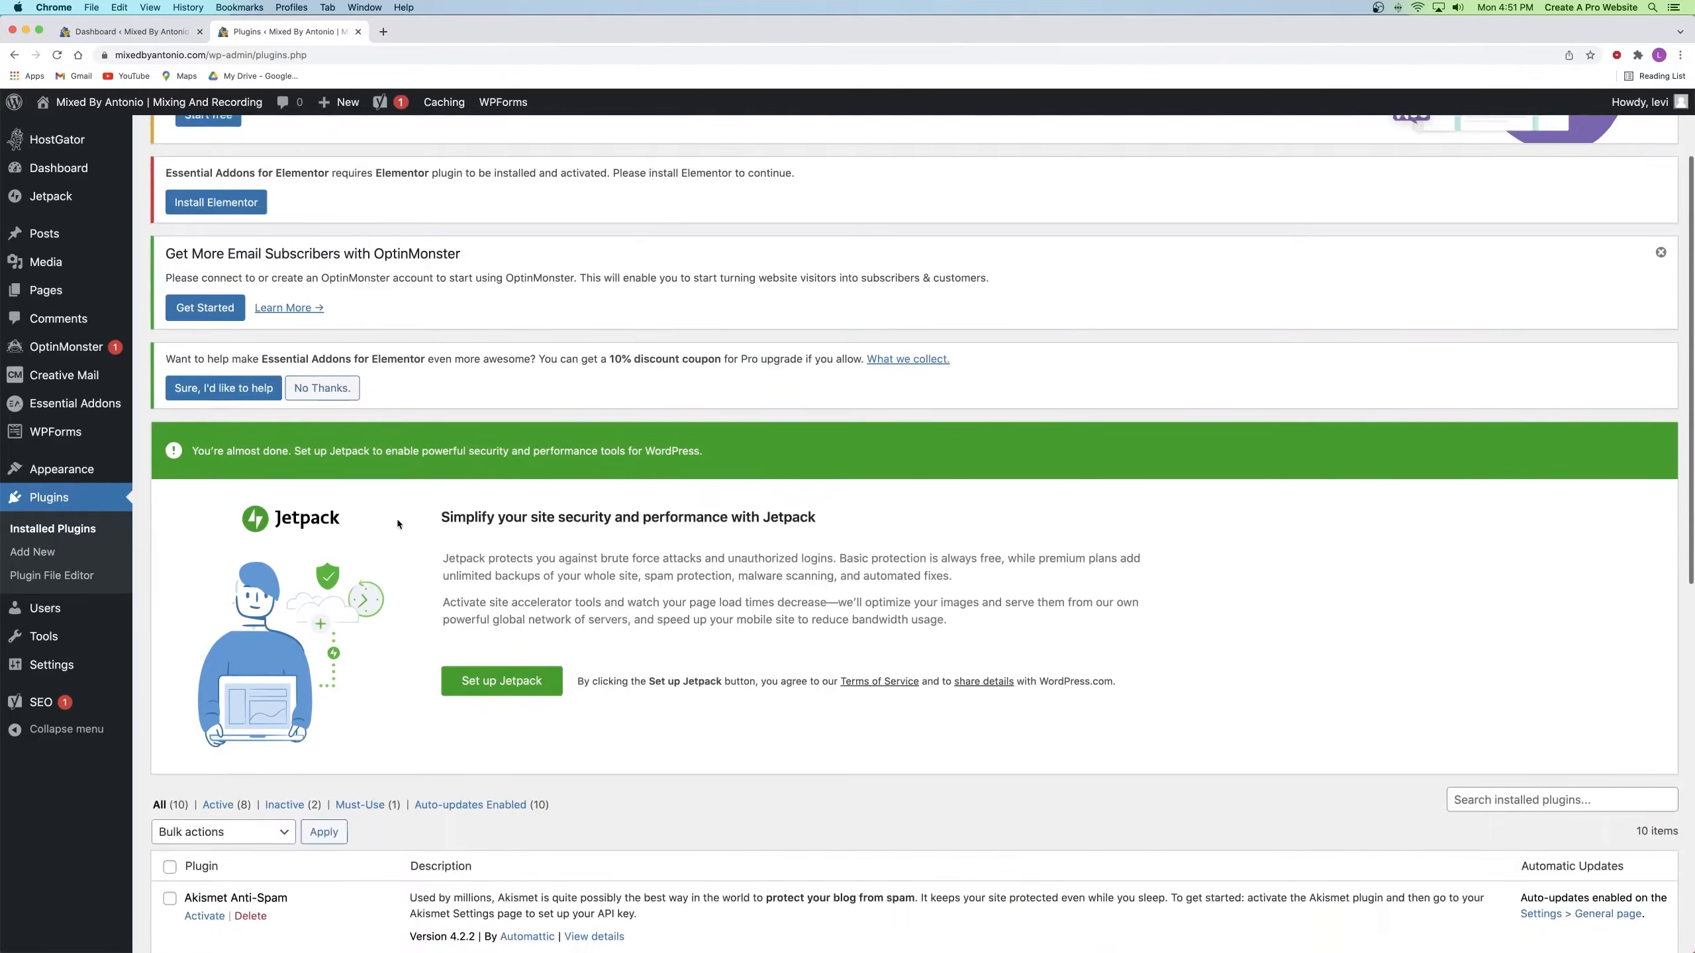
{"action": "scroll", "coordinate": [389, 509], "scroll_direction": "down", "scroll_amount": 1}
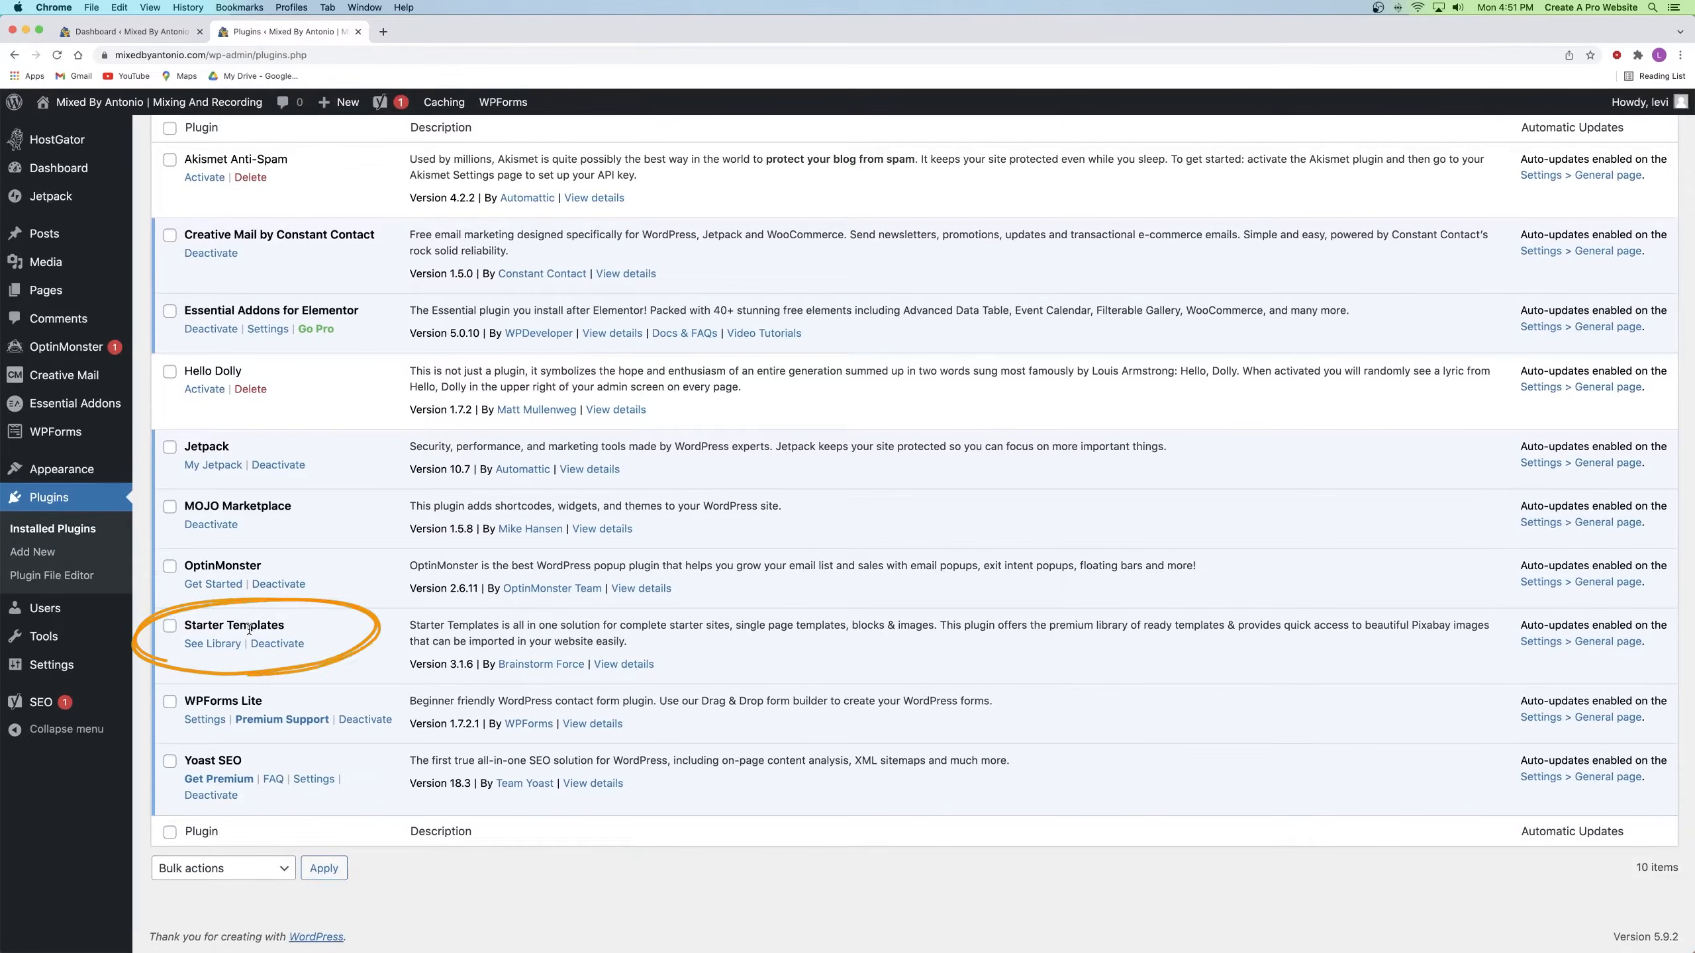
{"action": "left_click", "coordinate": [212, 644]}
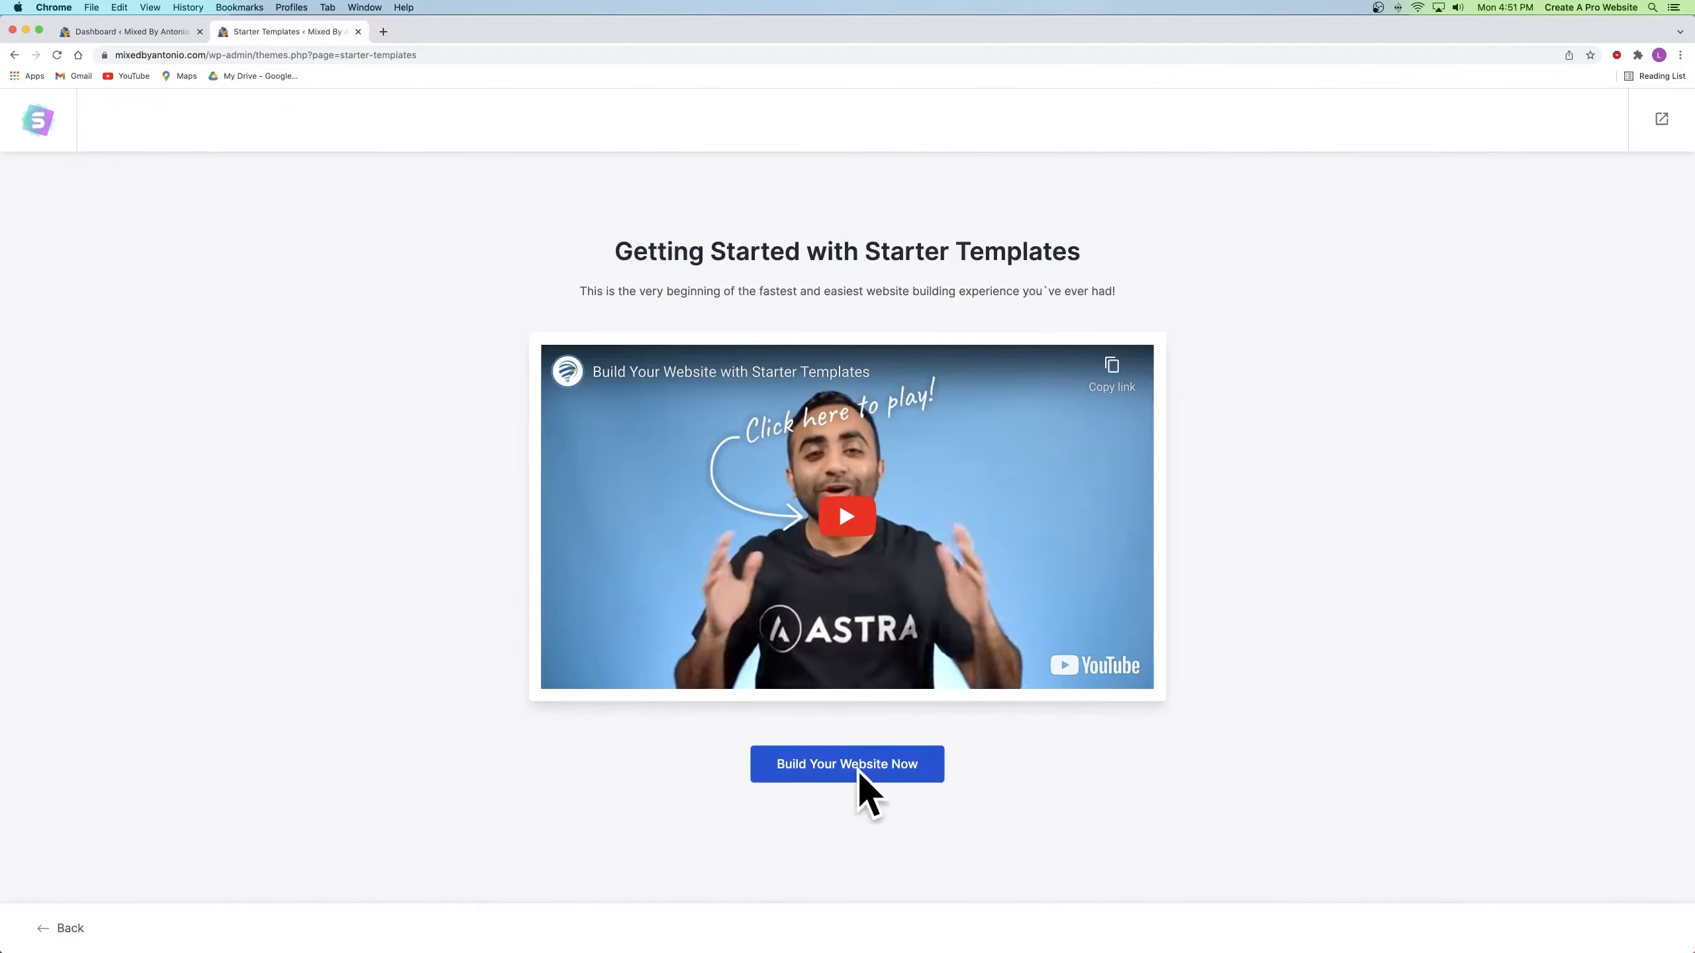
{"action": "left_click", "coordinate": [856, 773]}
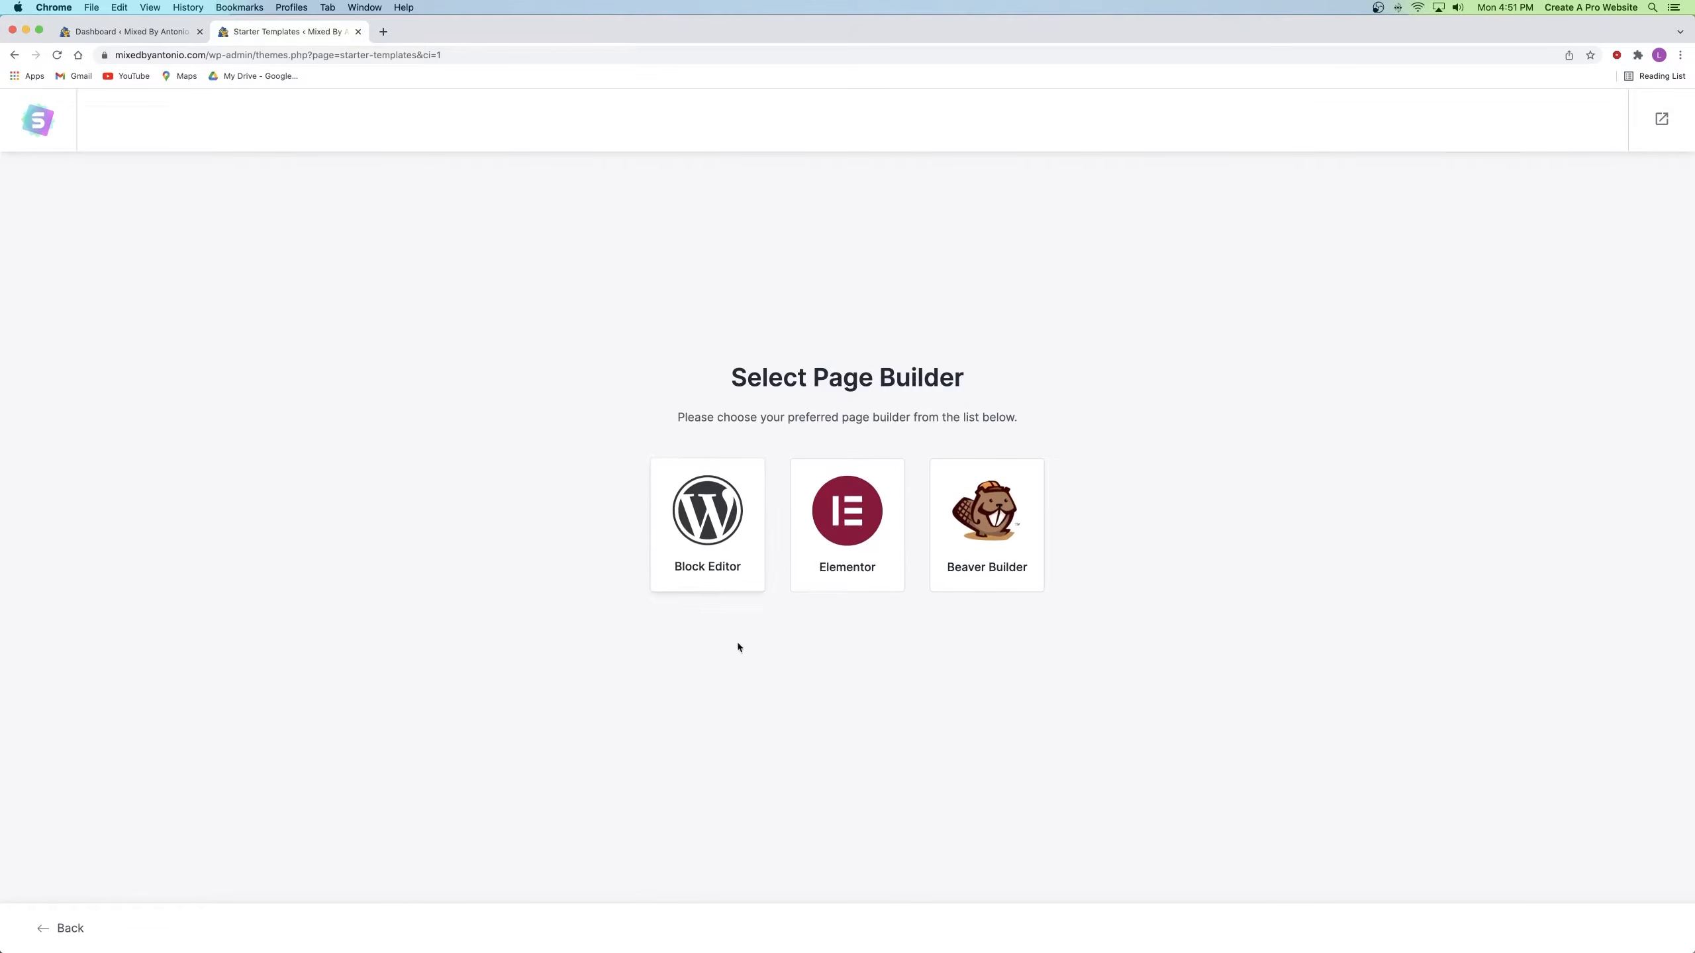
{"action": "left_click", "coordinate": [847, 542]}
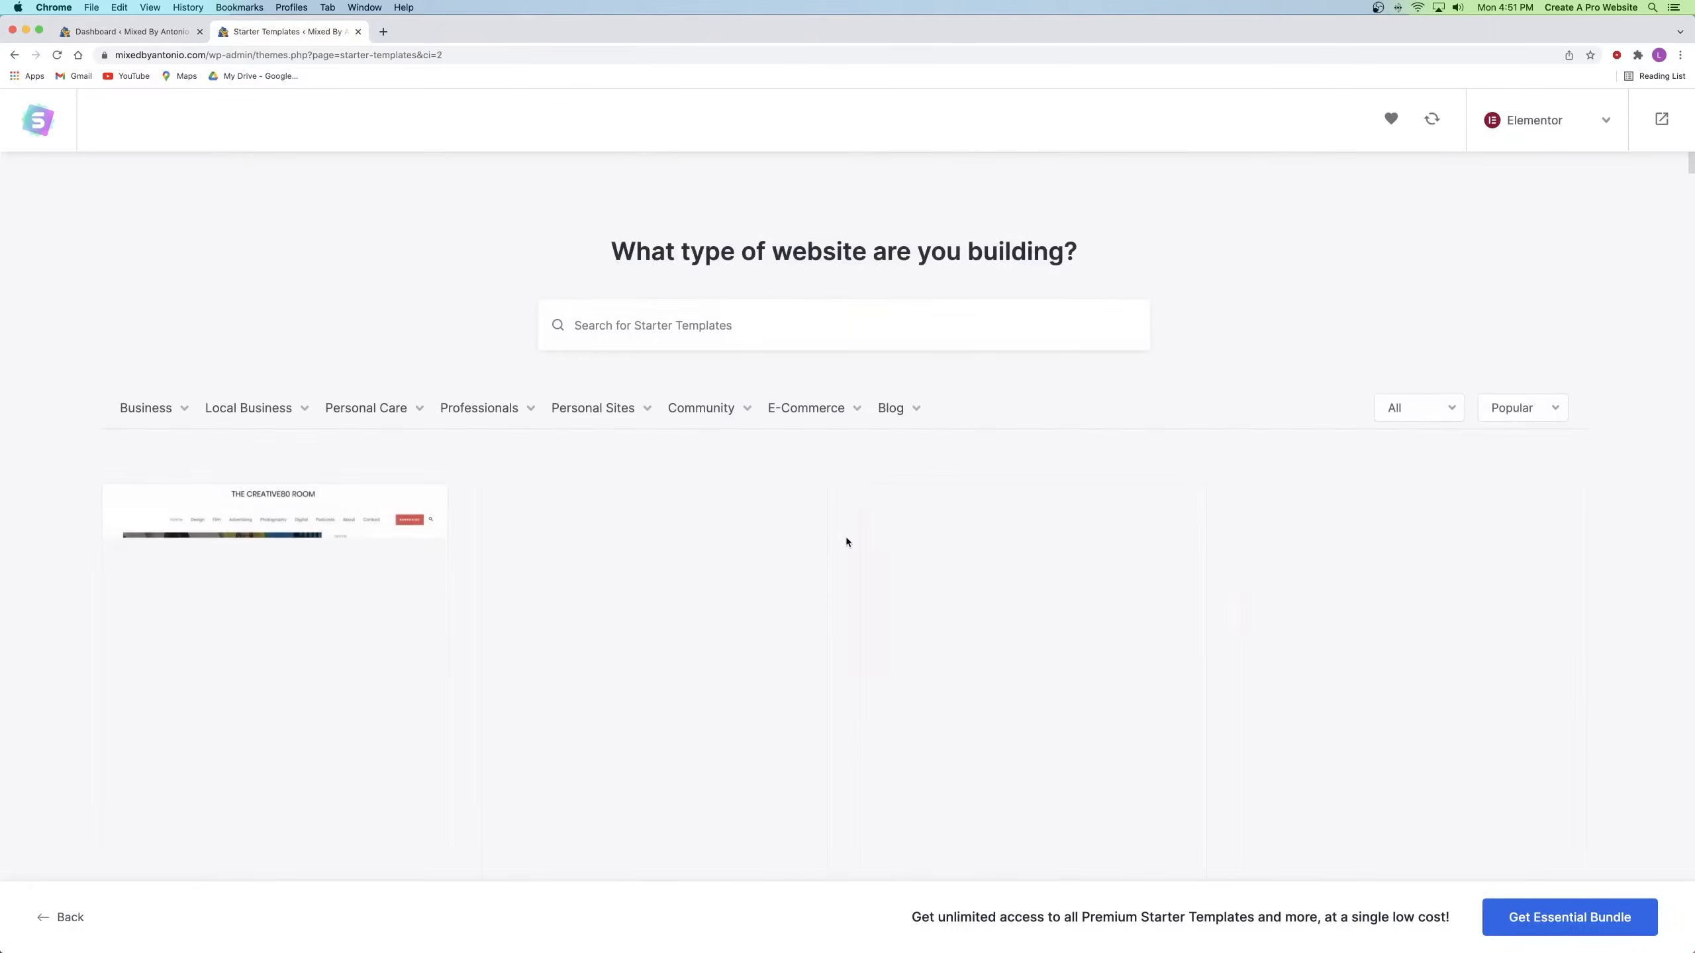
Step: Filter templates to Personal Sites > Musician and select the Musician template
{"action": "scroll", "coordinate": [846, 543], "scroll_direction": "down", "scroll_amount": 15}
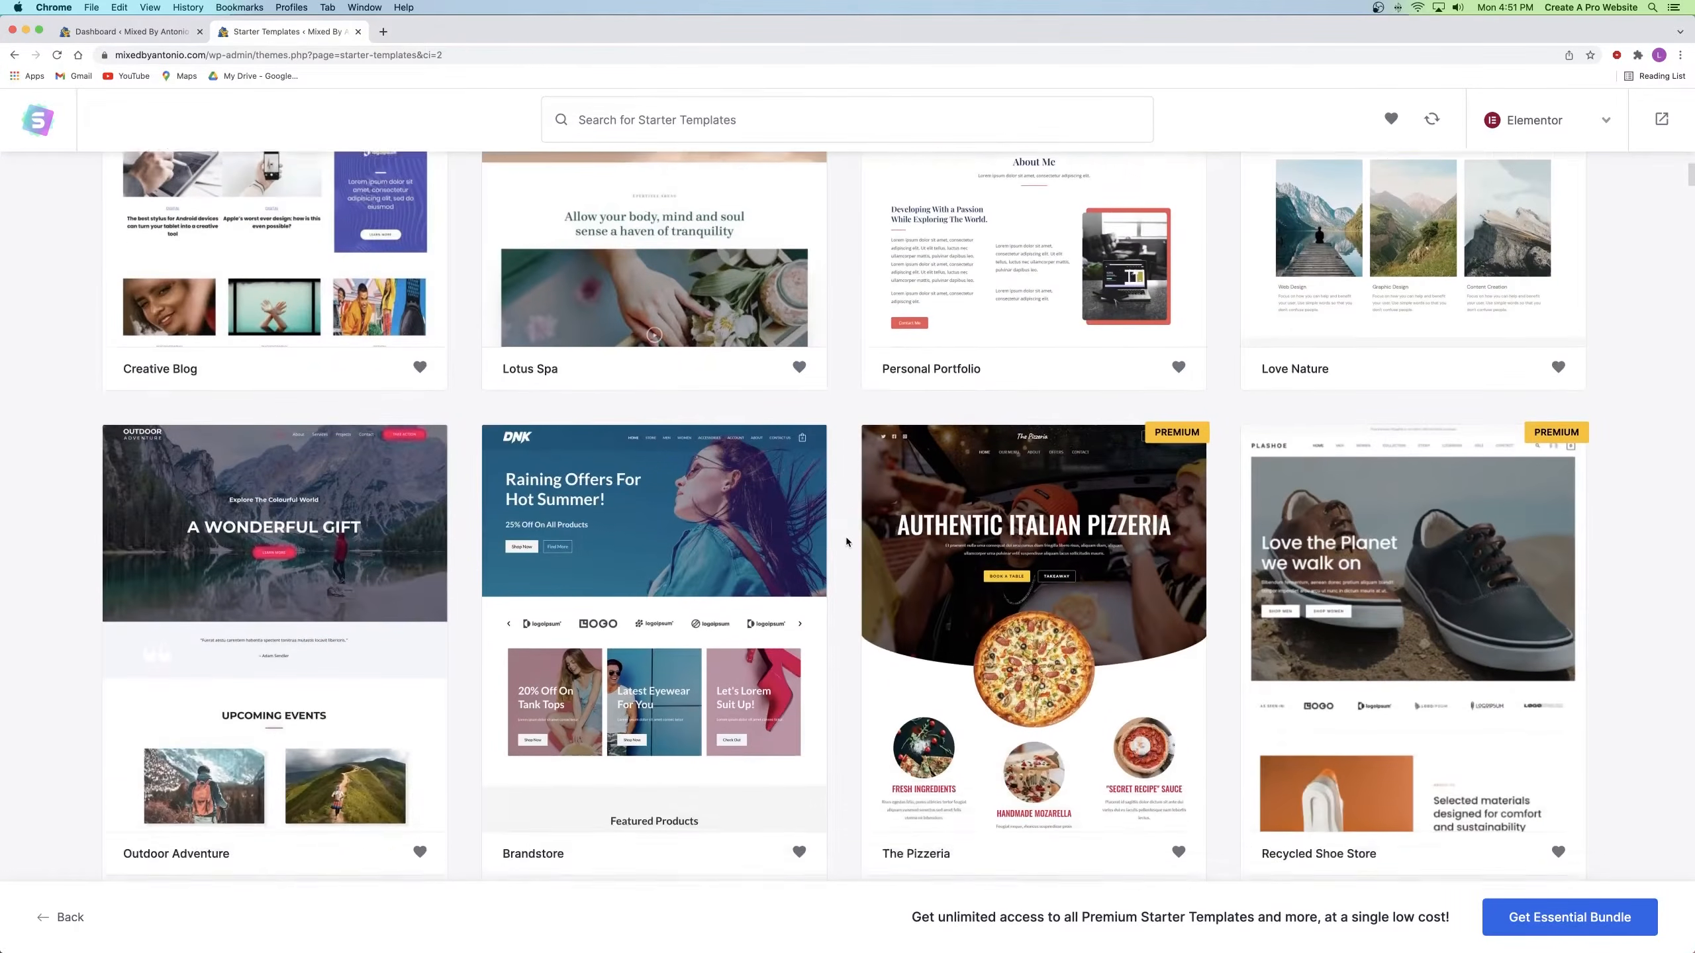
{"action": "scroll", "coordinate": [846, 542], "scroll_direction": "down", "scroll_amount": 15}
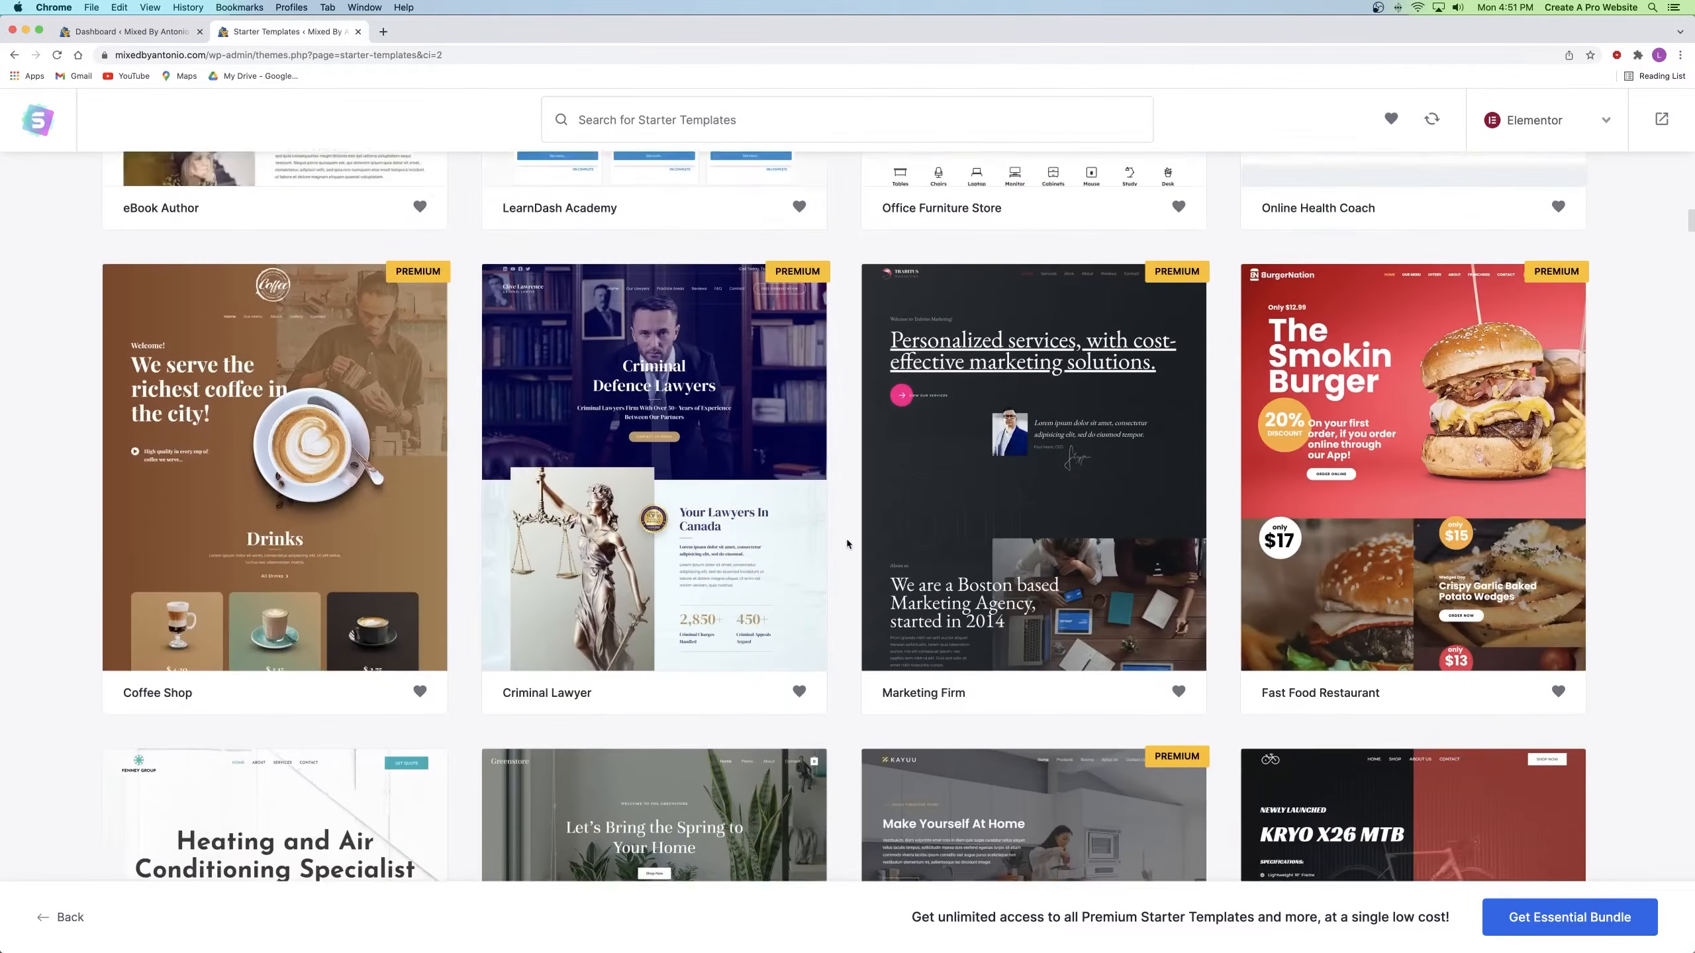
{"action": "scroll", "coordinate": [848, 543], "scroll_direction": "down", "scroll_amount": 10}
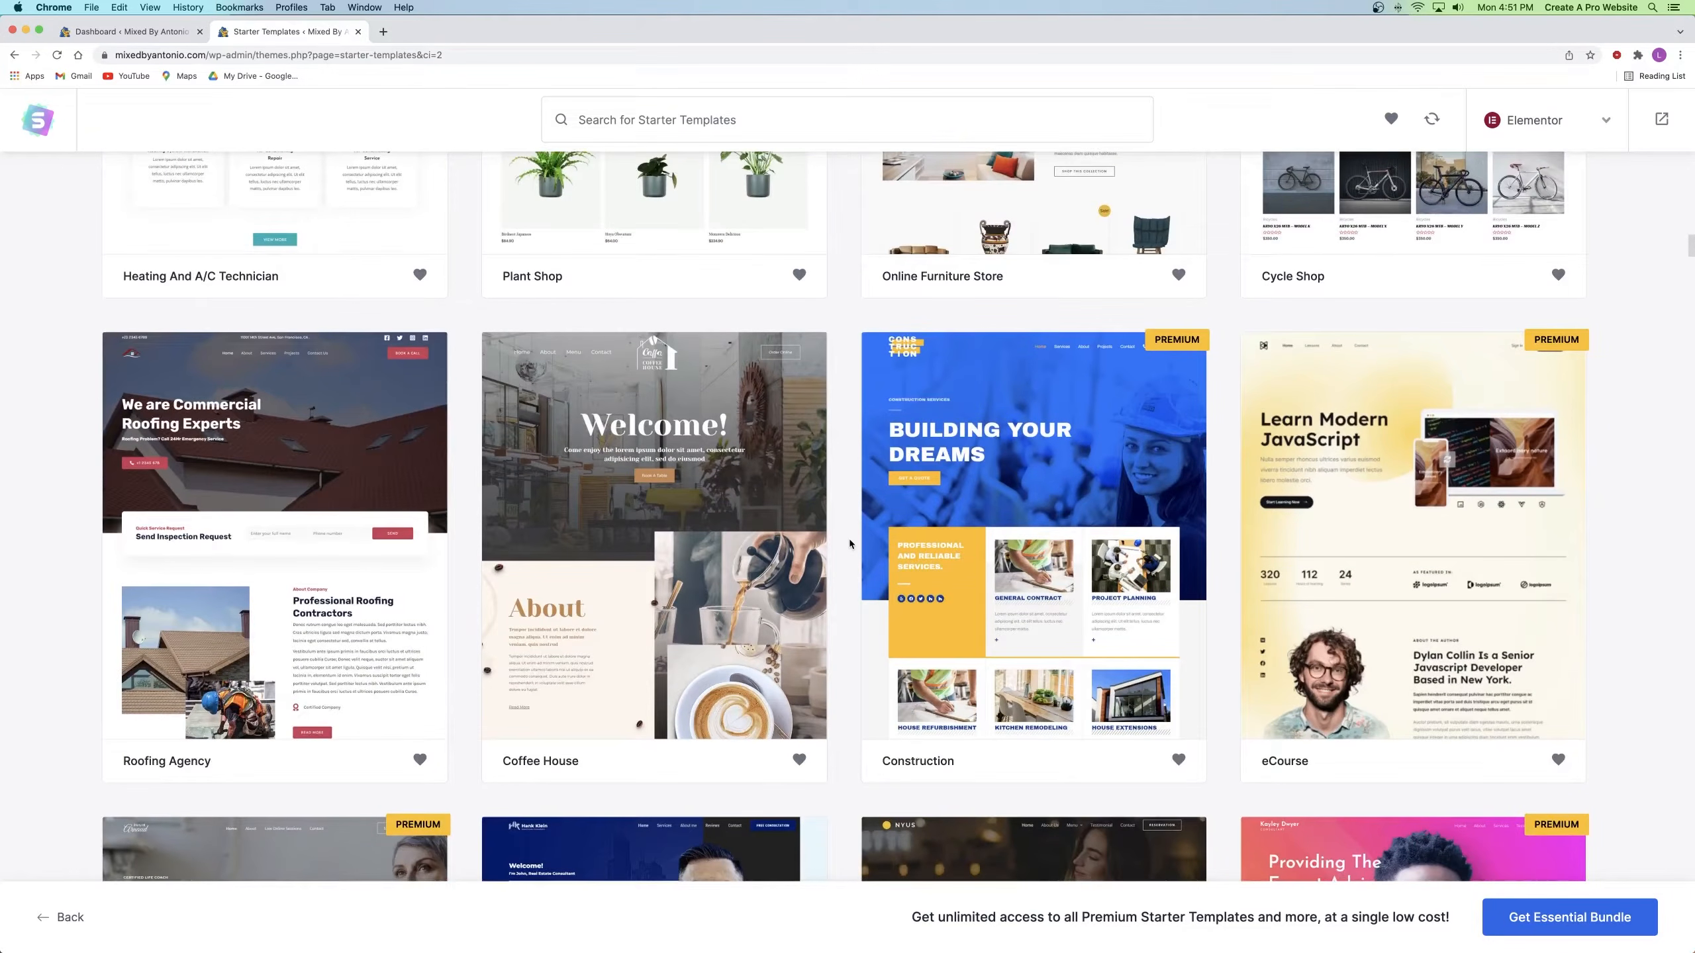
{"action": "scroll", "coordinate": [849, 542], "scroll_direction": "up", "scroll_amount": 20}
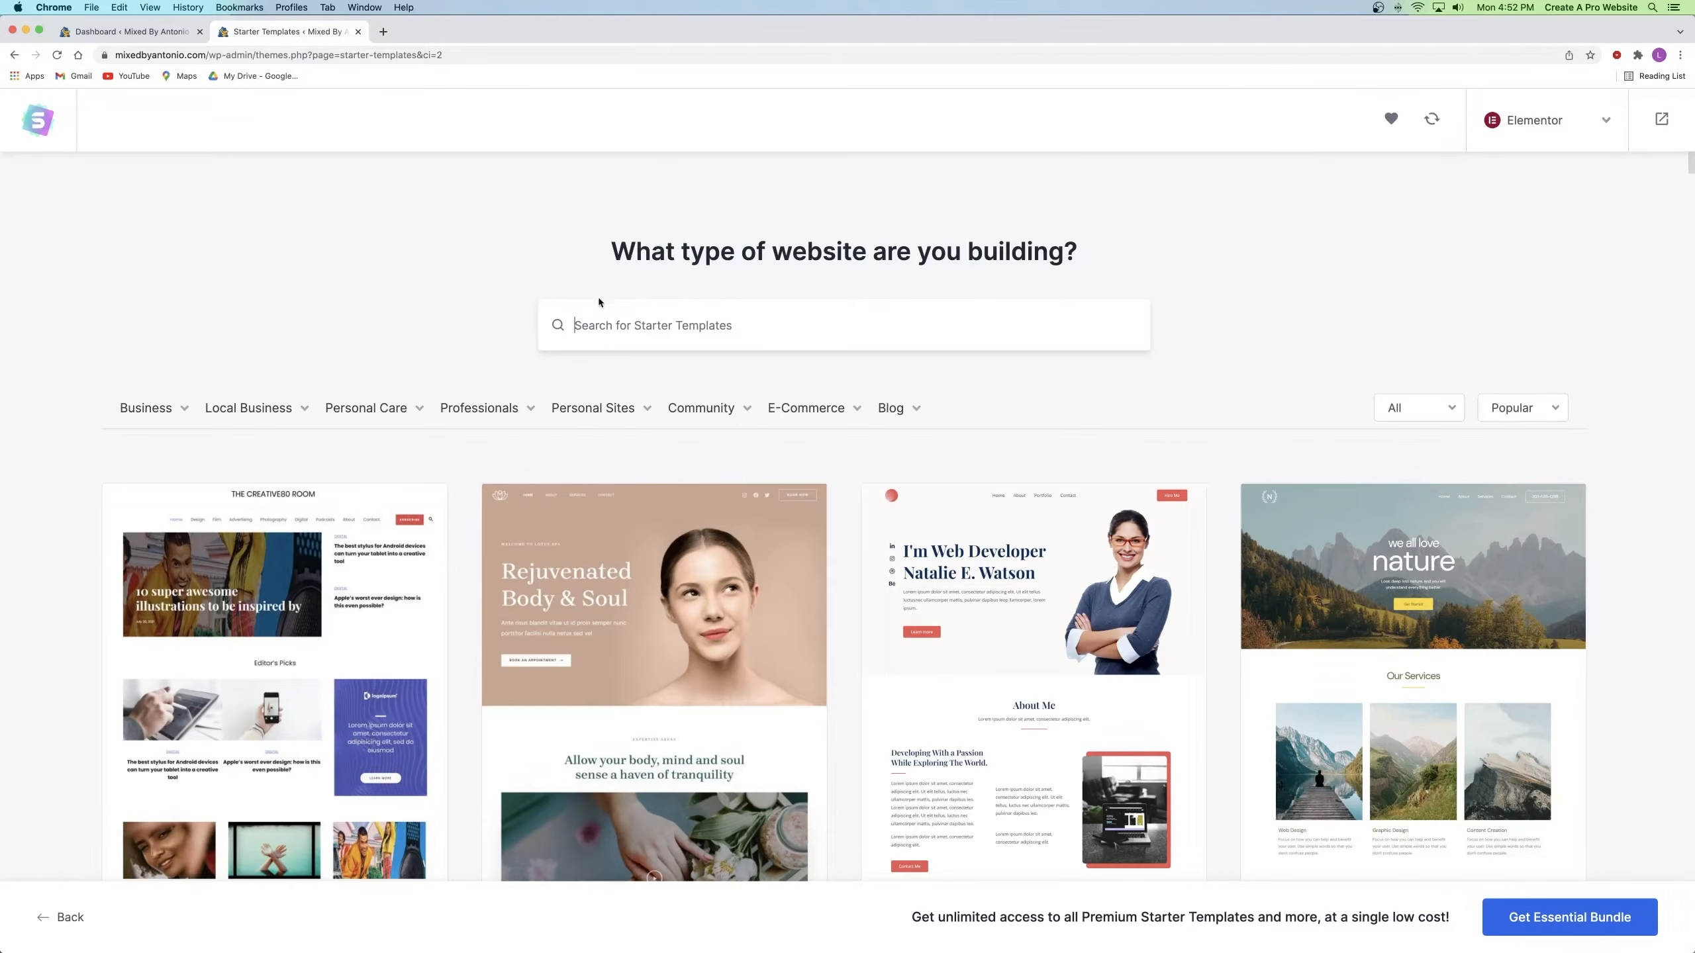
{"action": "mouse_move", "coordinate": [595, 419]}
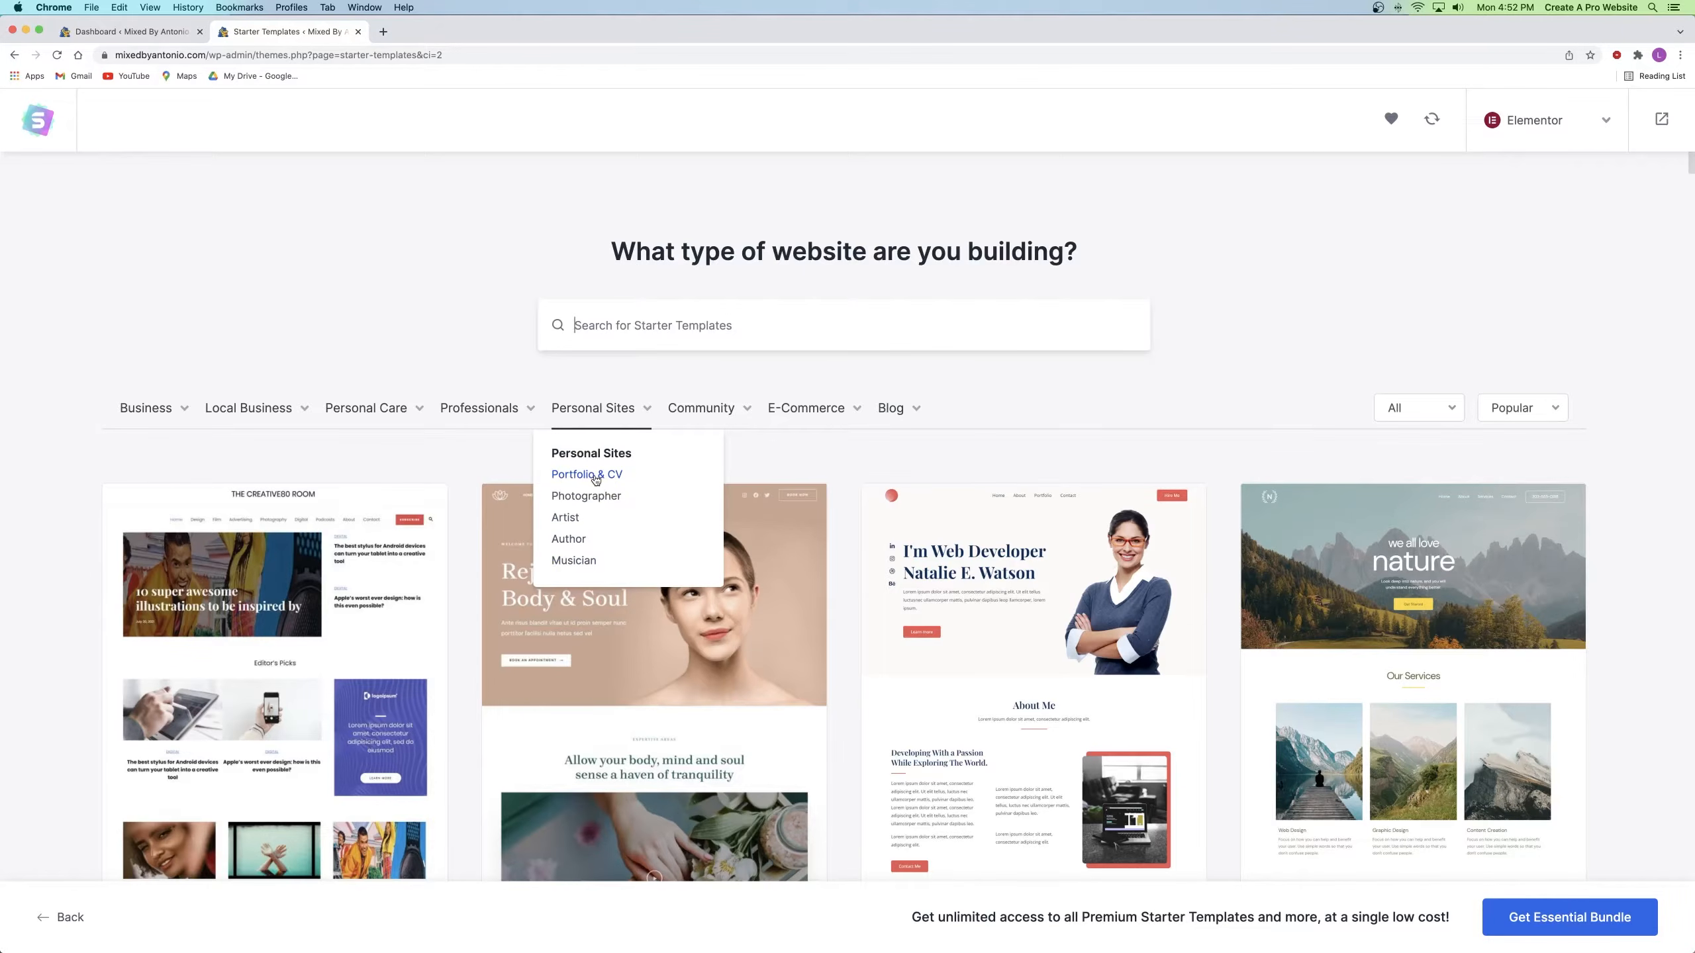
{"action": "left_click", "coordinate": [579, 564]}
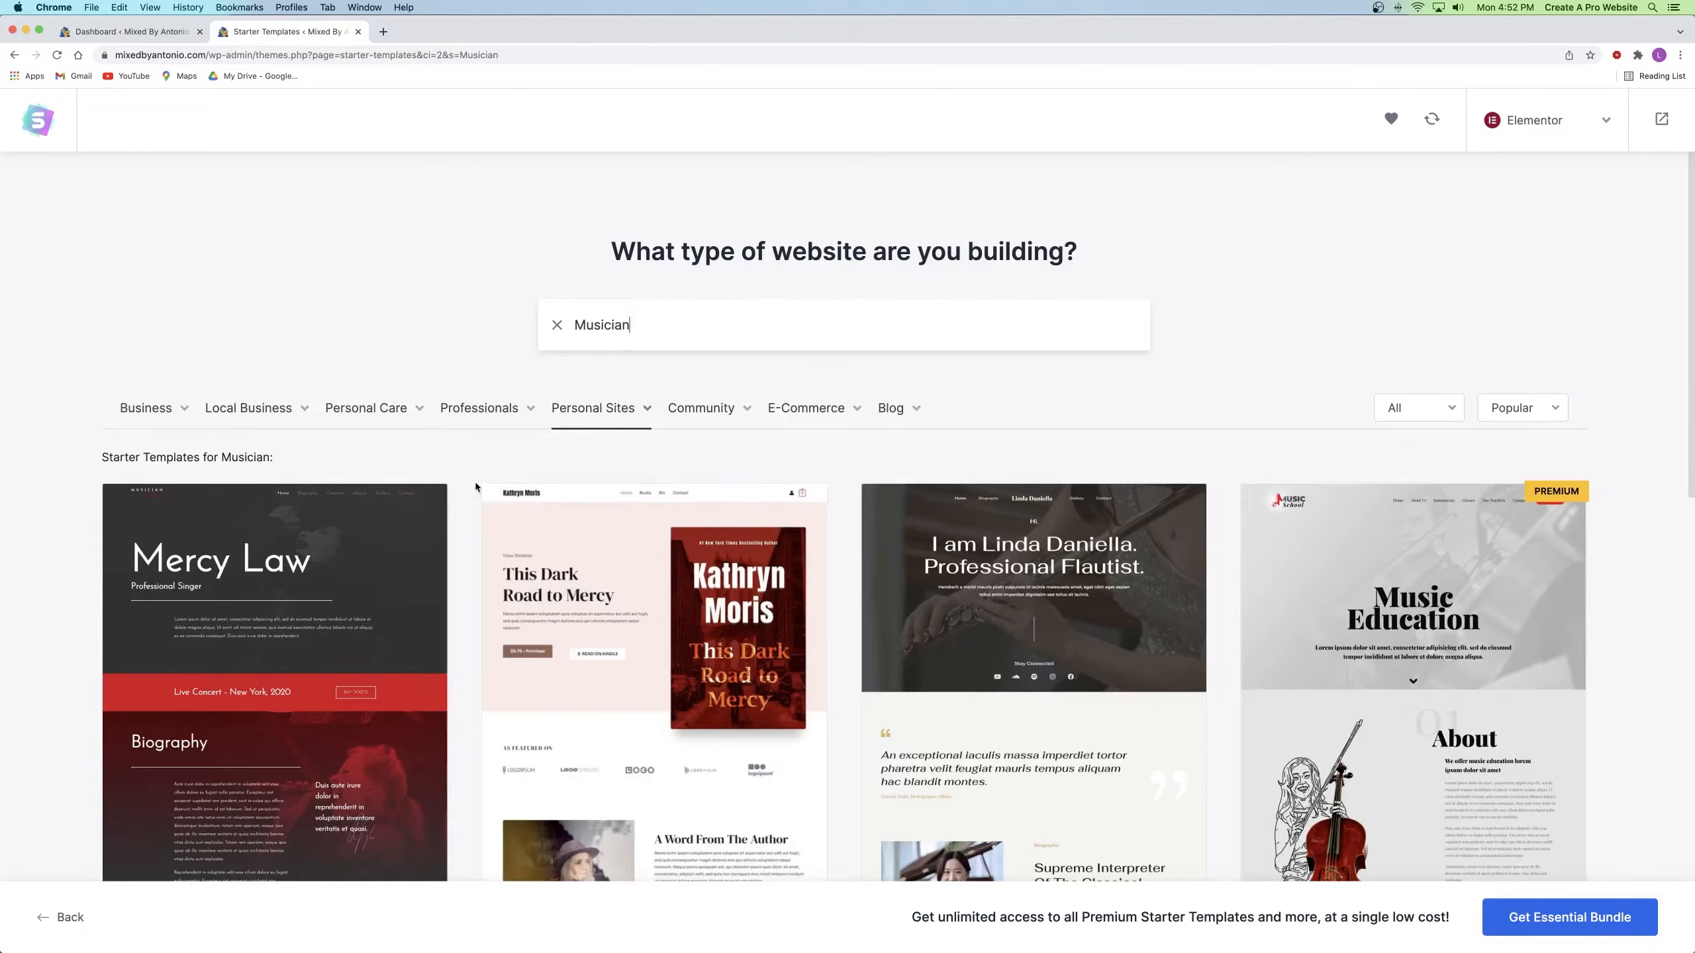
{"action": "scroll", "coordinate": [475, 482], "scroll_direction": "down", "scroll_amount": 4}
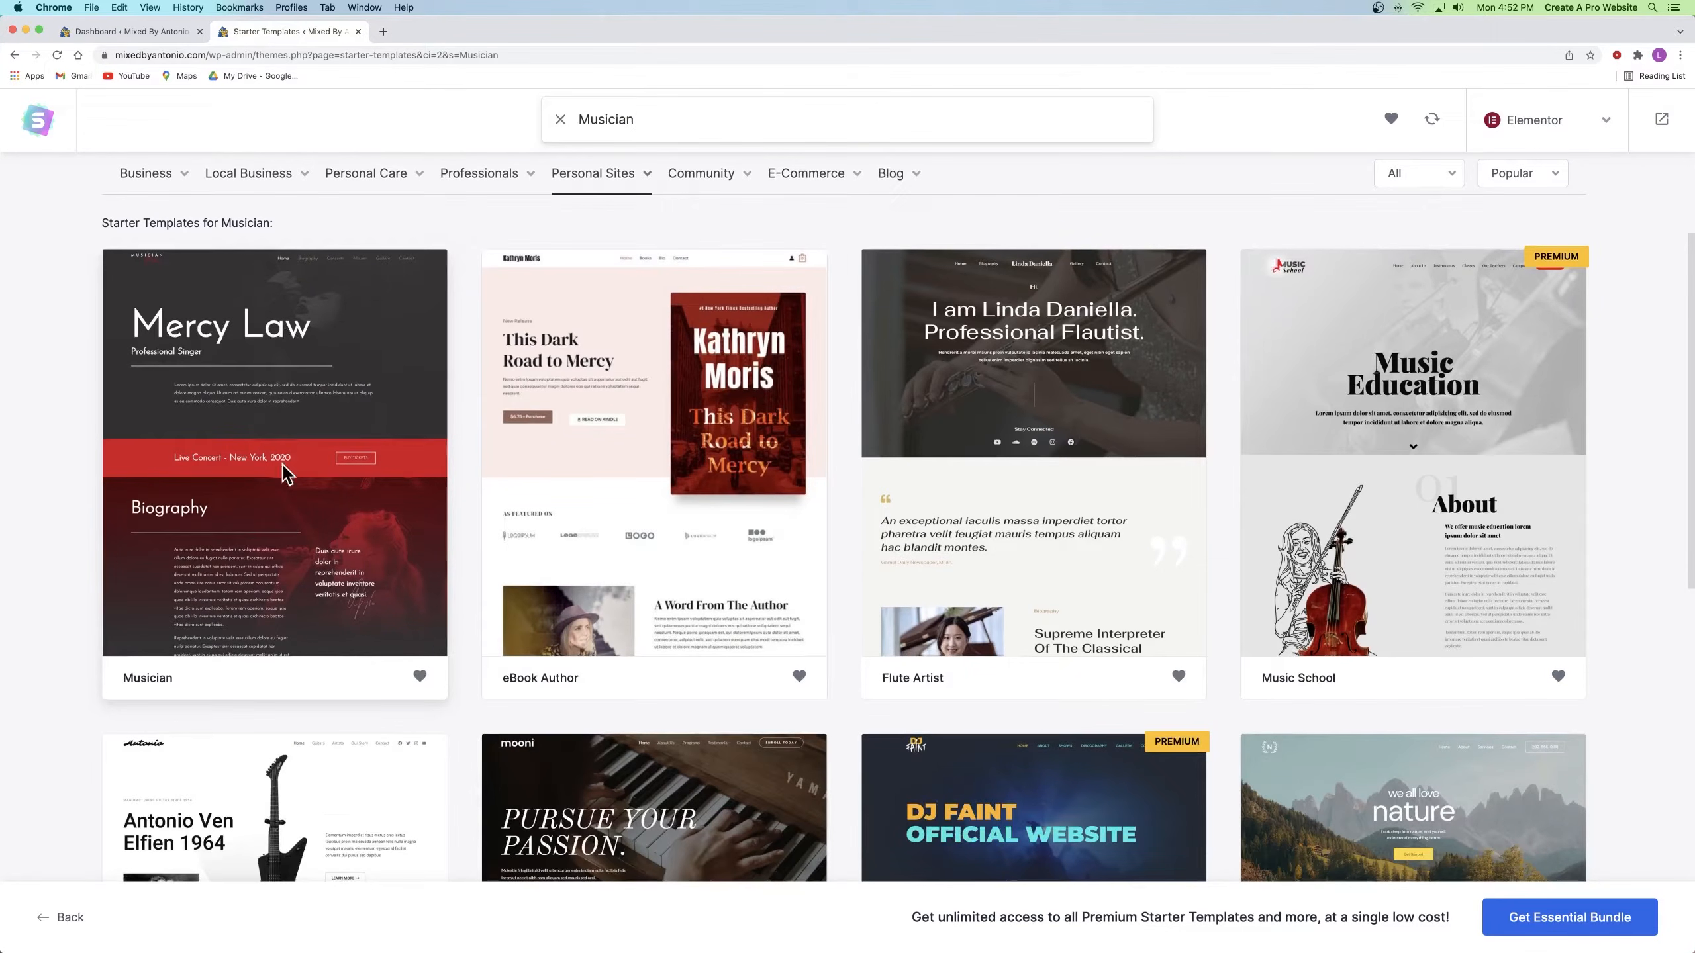
{"action": "left_click", "coordinate": [281, 392]}
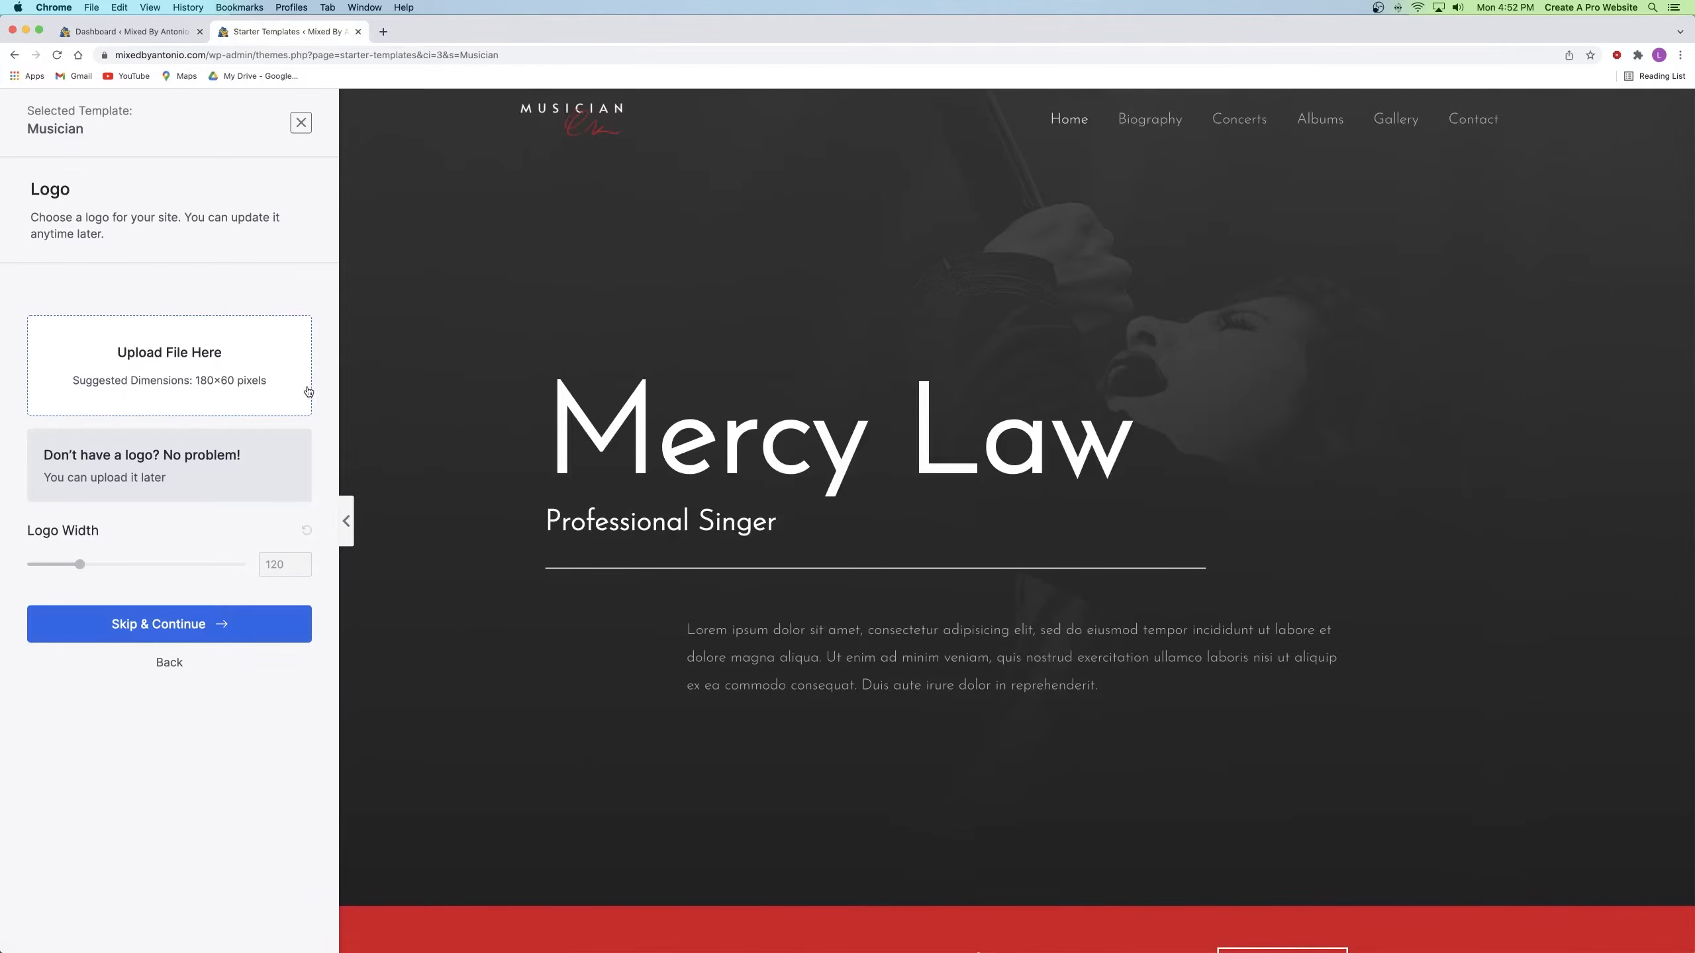
Step: Scroll through the Musician template preview, leaving the logo panel without a logo
{"action": "scroll", "coordinate": [670, 378], "scroll_direction": "down", "scroll_amount": 5}
{"action": "scroll", "coordinate": [674, 378], "scroll_direction": "down", "scroll_amount": 15}
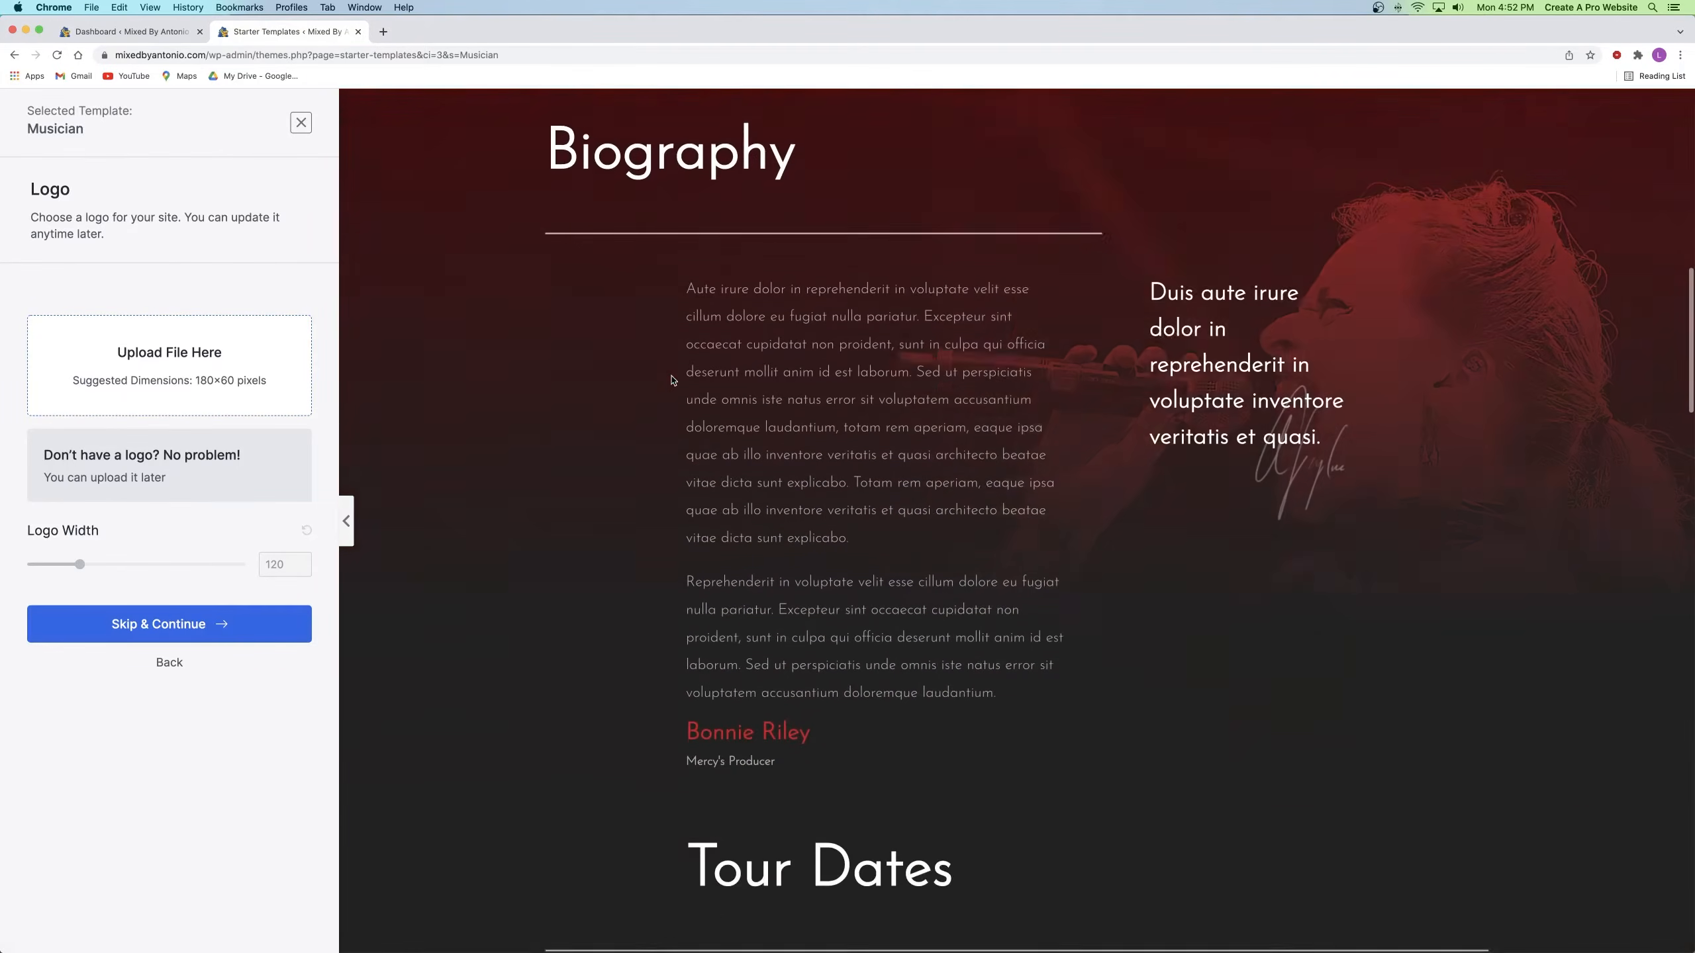
{"action": "scroll", "coordinate": [689, 373], "scroll_direction": "down", "scroll_amount": 9}
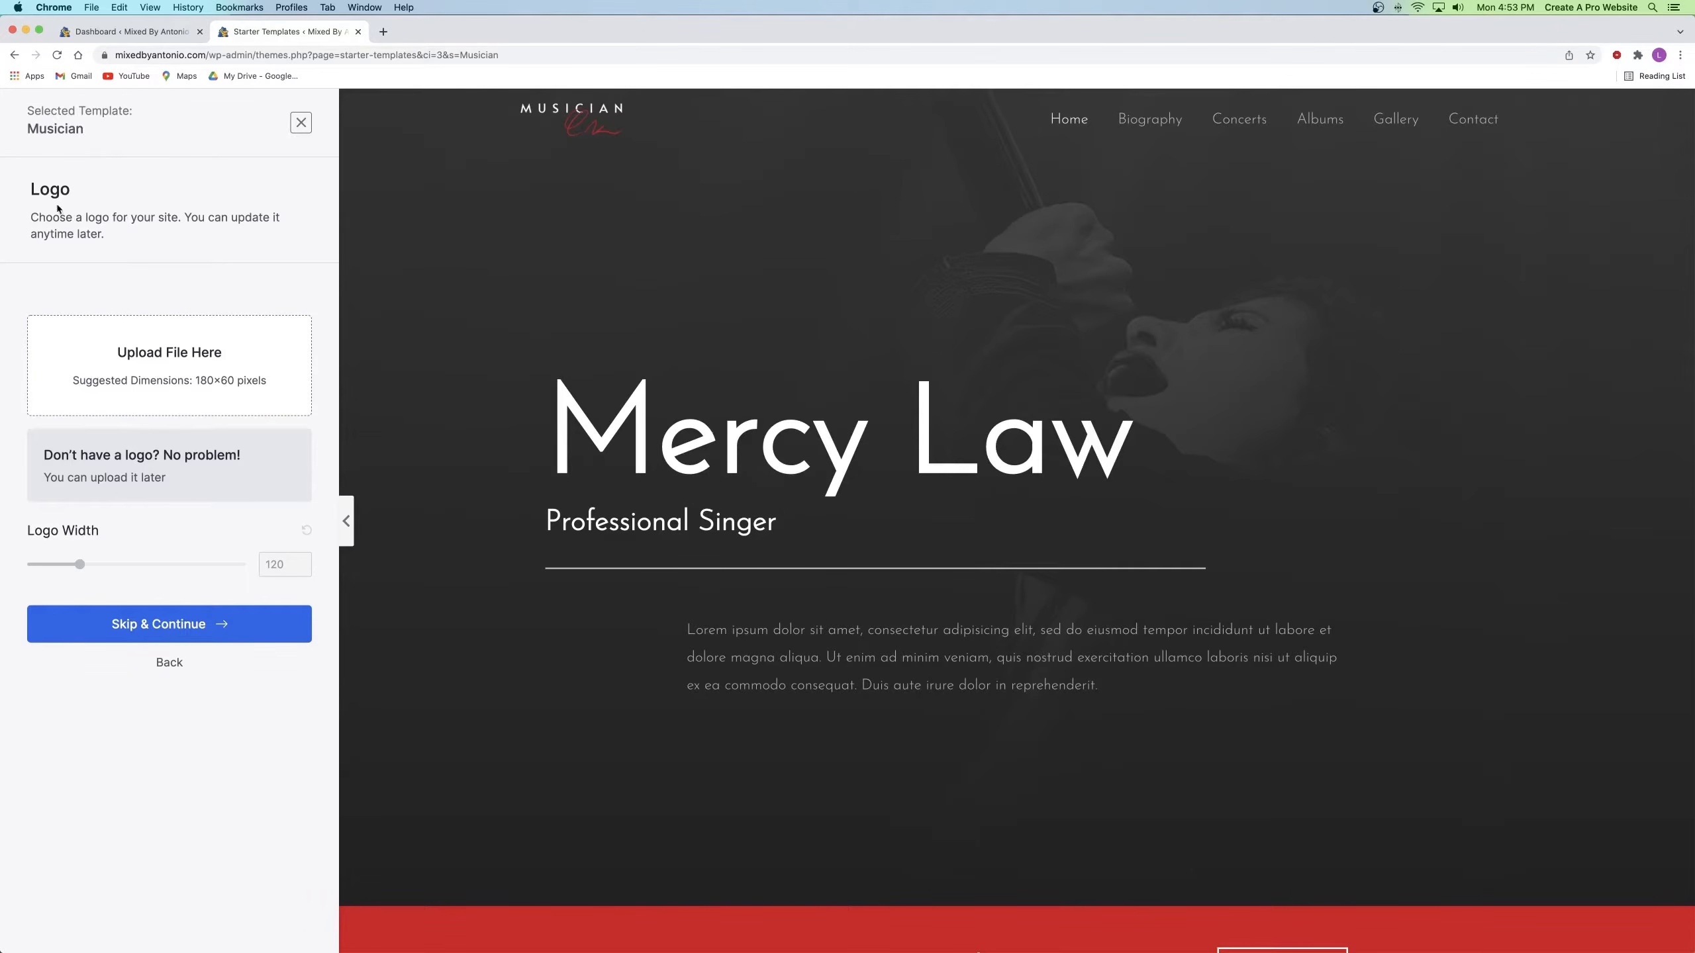
{"action": "left_click_drag", "start_coordinate": [30, 189], "coordinate": [73, 192]}
{"action": "left_click", "coordinate": [54, 185]}
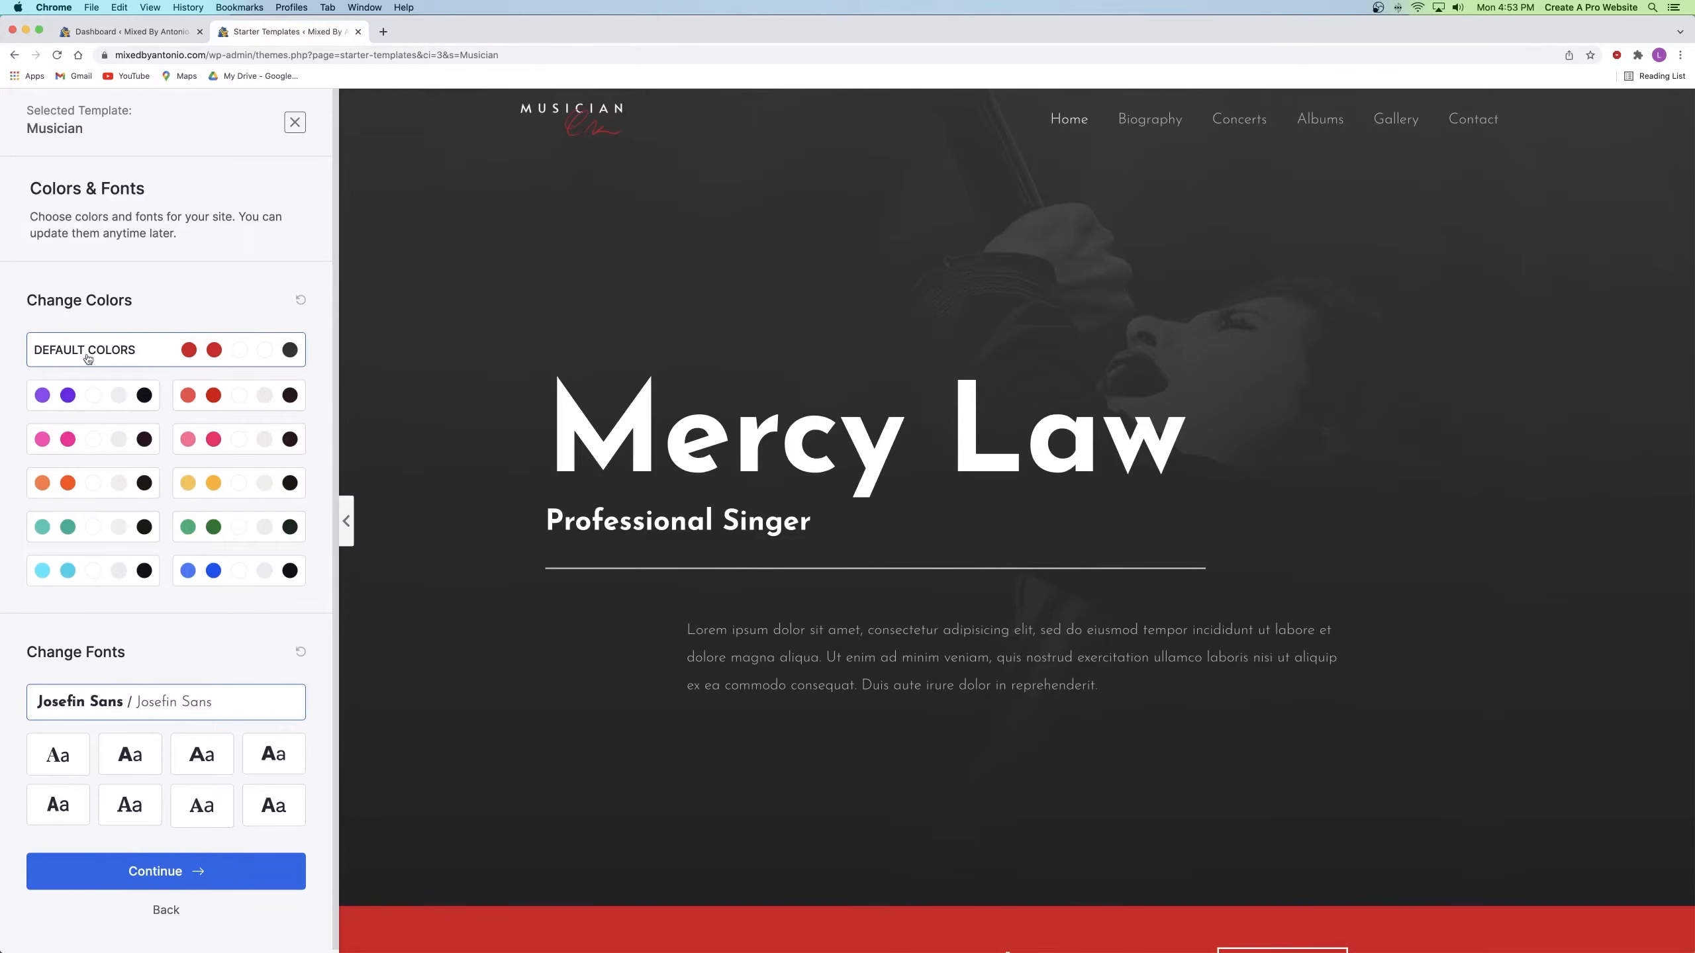
Step: Keep the default red colours after trying purple, pick Poppins / Lato fonts, and continue
{"action": "left_click", "coordinate": [102, 396]}
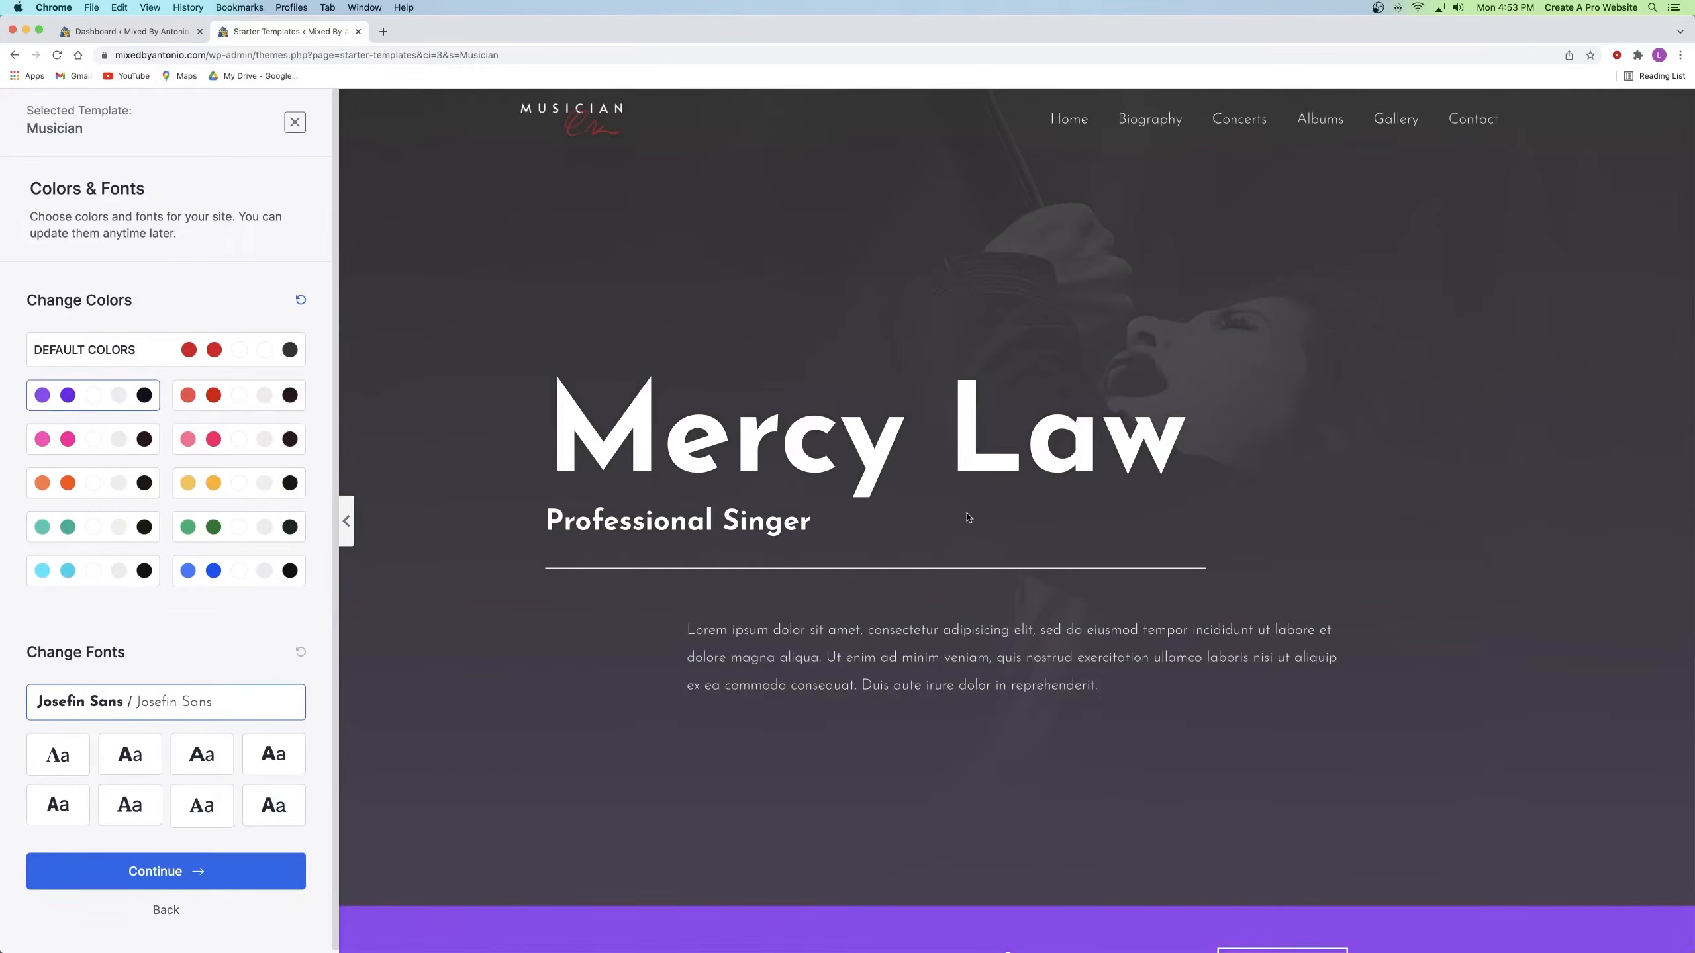
{"action": "scroll", "coordinate": [967, 517], "scroll_direction": "down", "scroll_amount": 3}
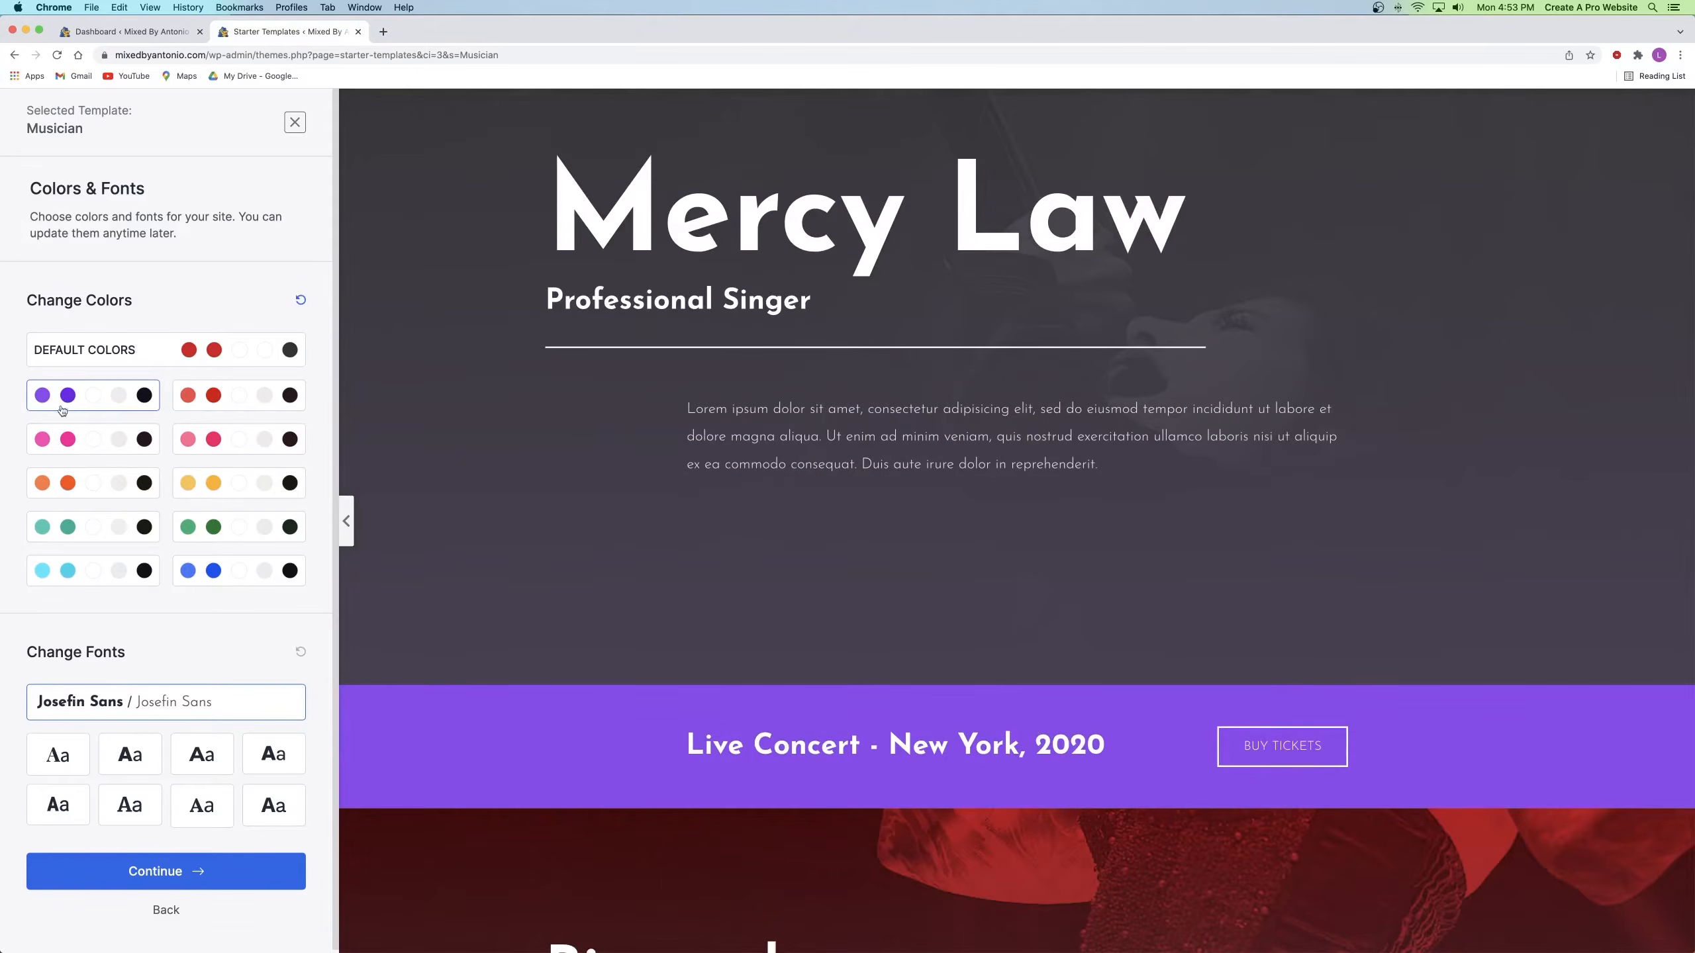
{"action": "left_click", "coordinate": [136, 352]}
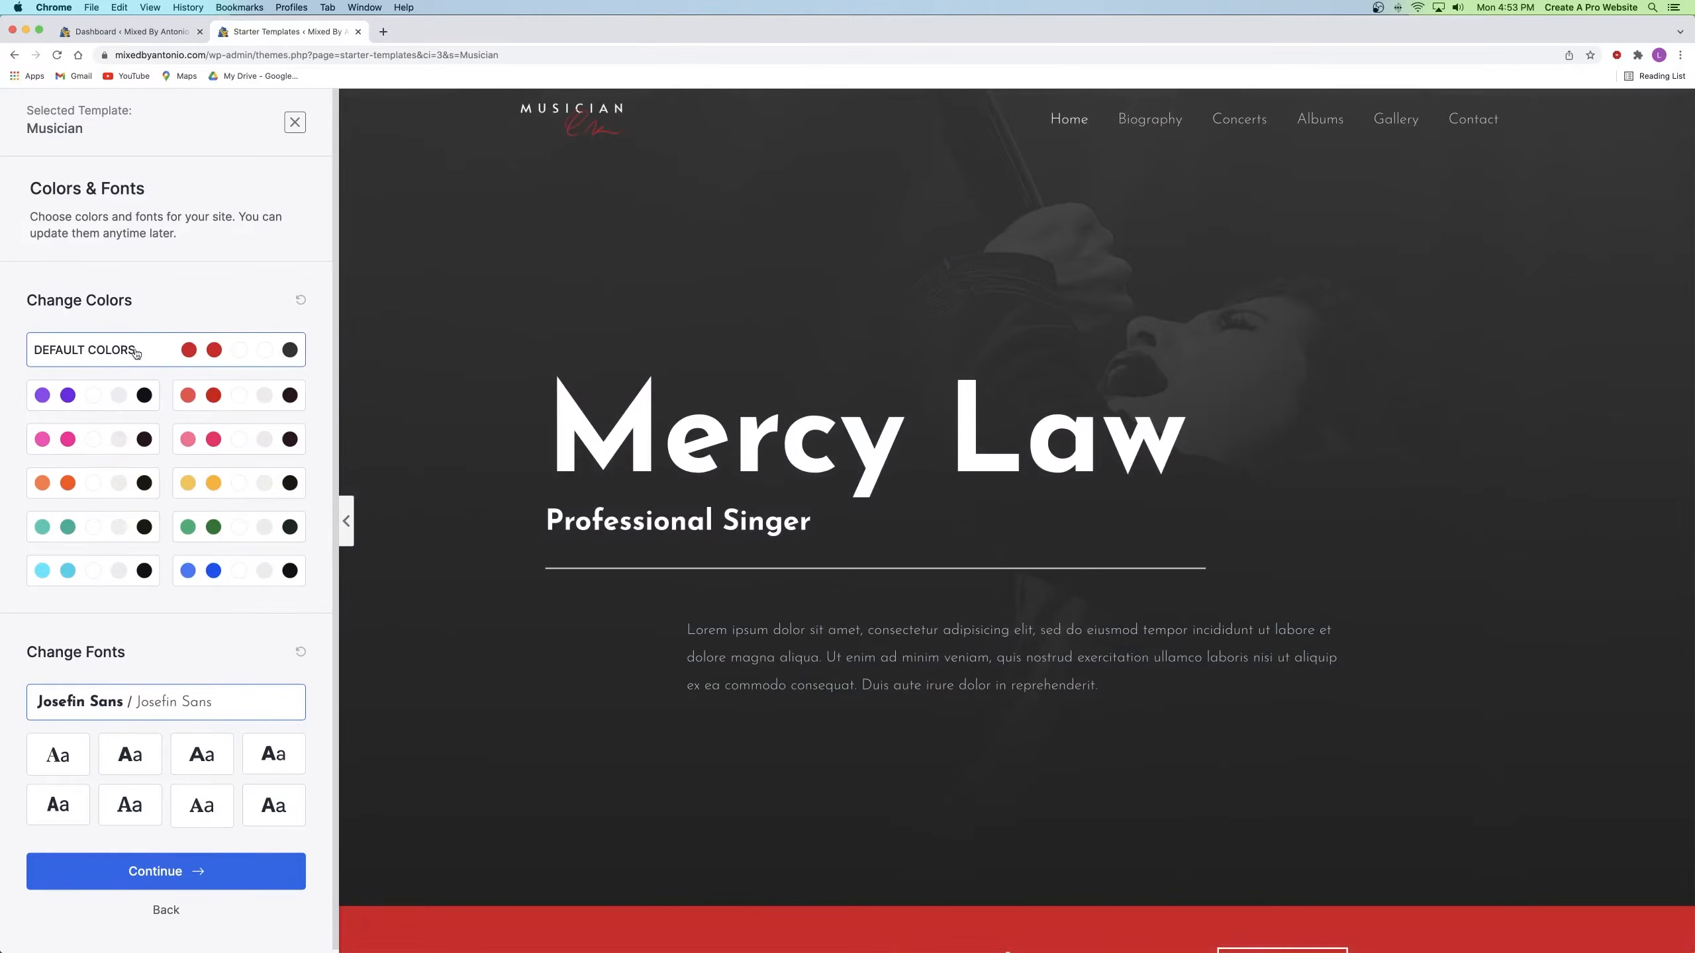
{"action": "scroll", "coordinate": [139, 351], "scroll_direction": "down", "scroll_amount": 1}
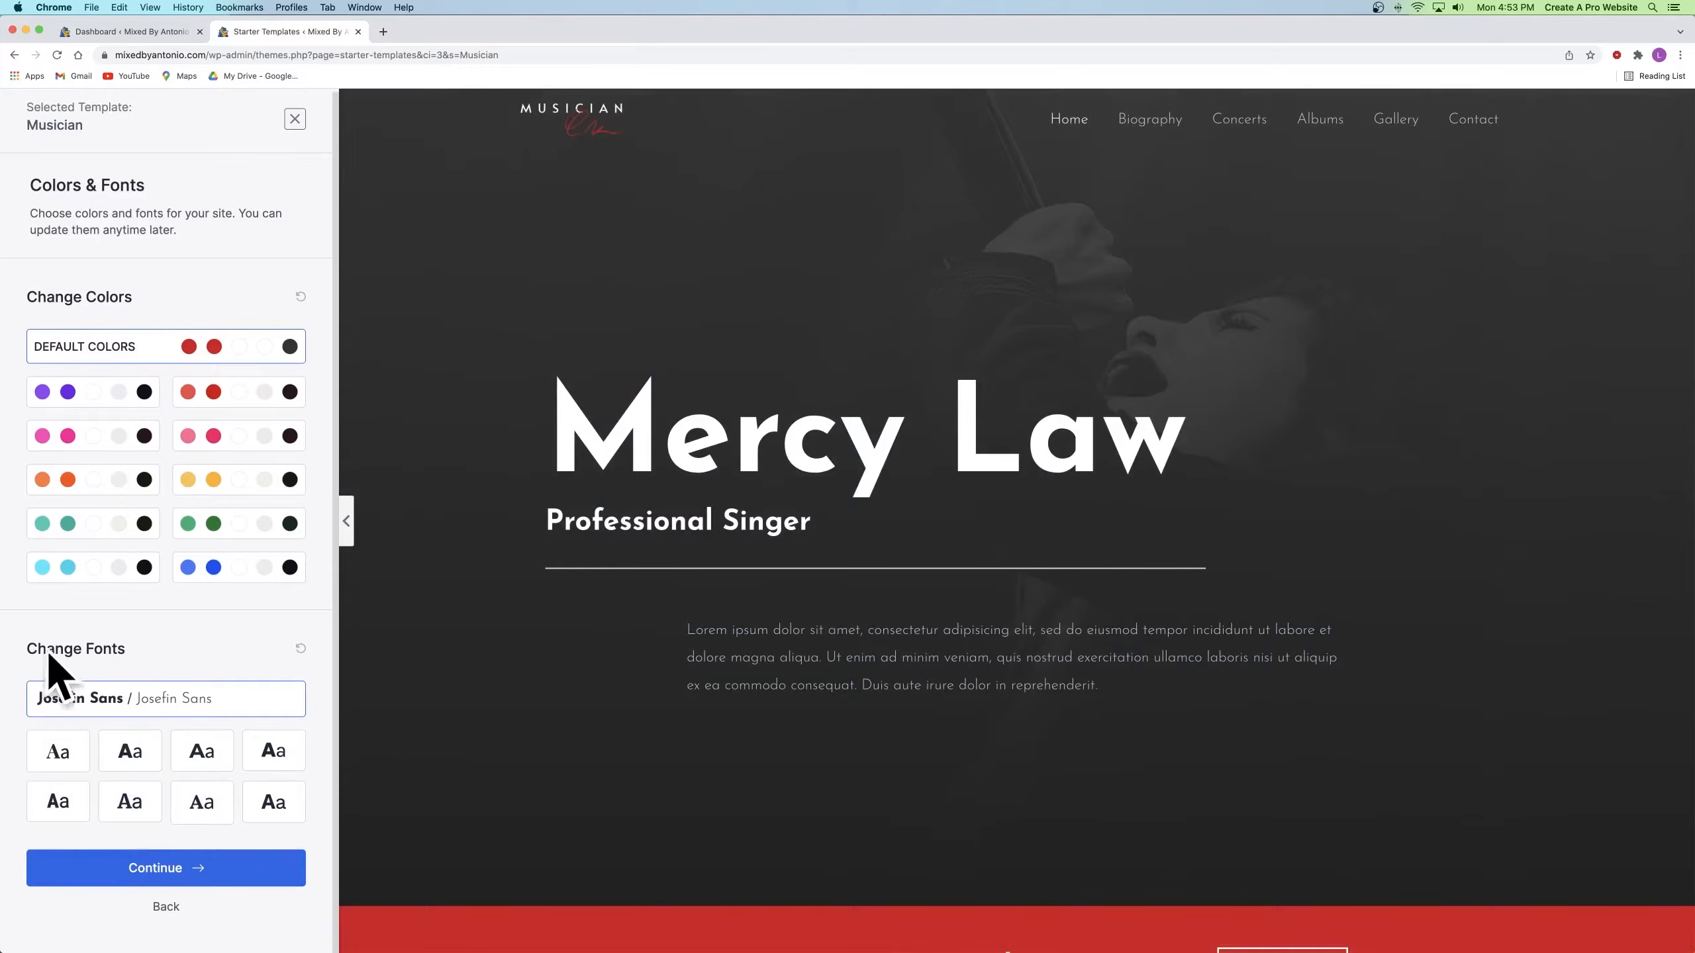
{"action": "left_click", "coordinate": [126, 755]}
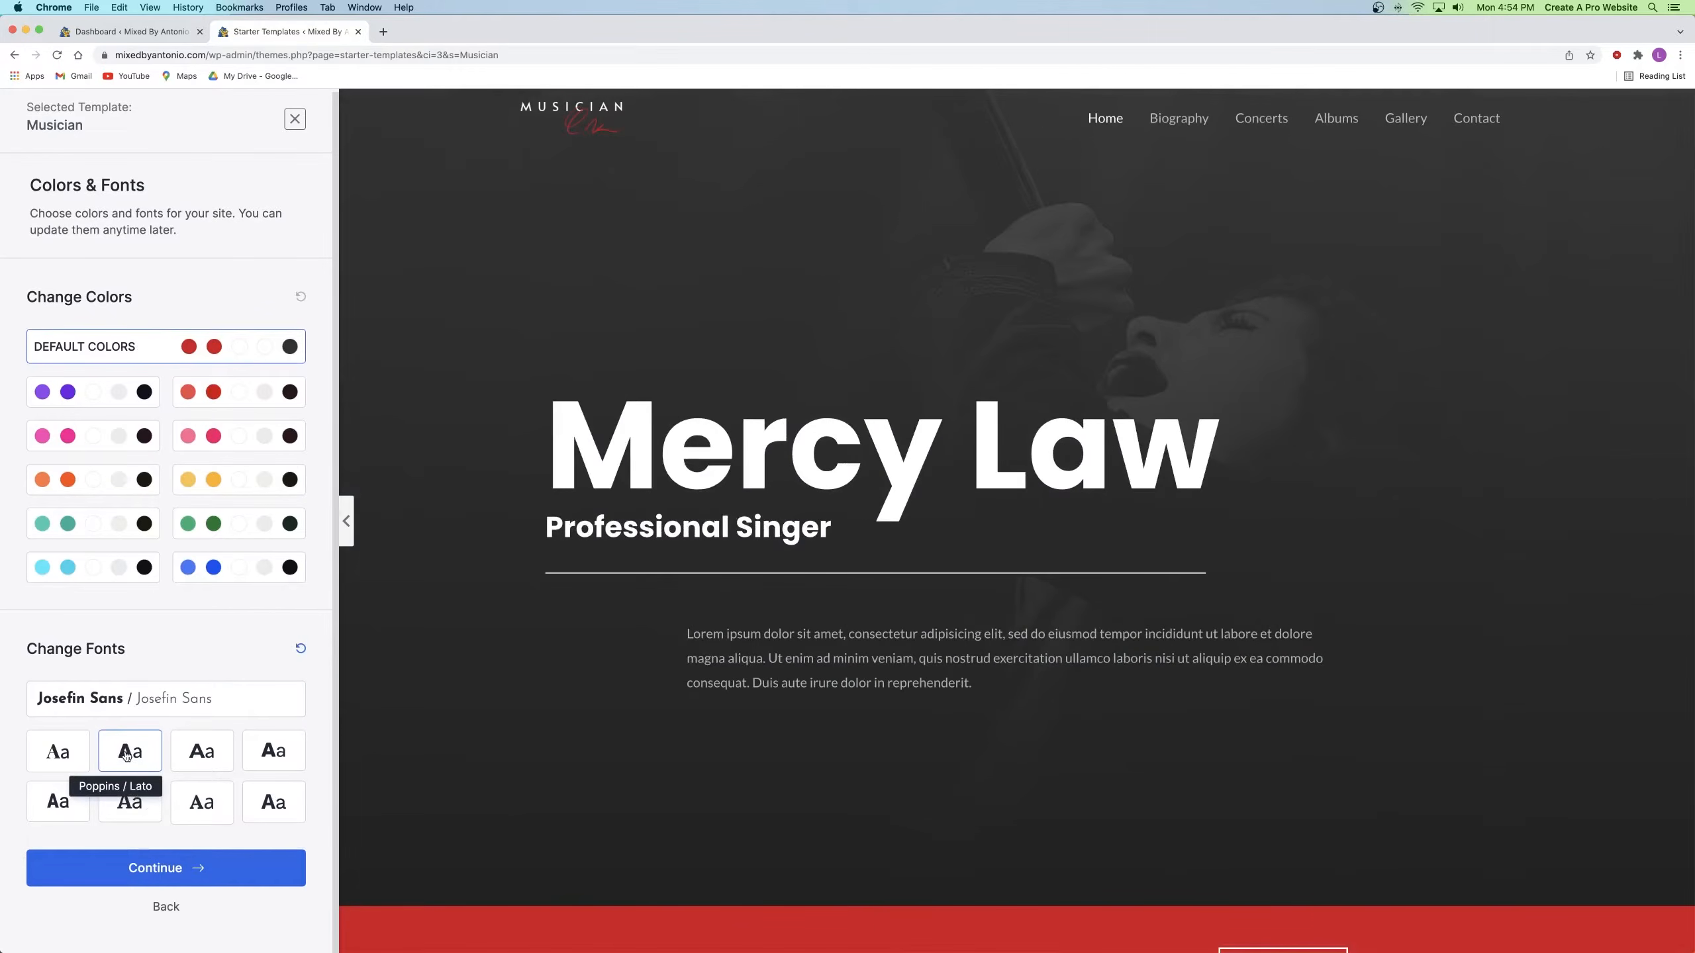
{"action": "left_click", "coordinate": [172, 866]}
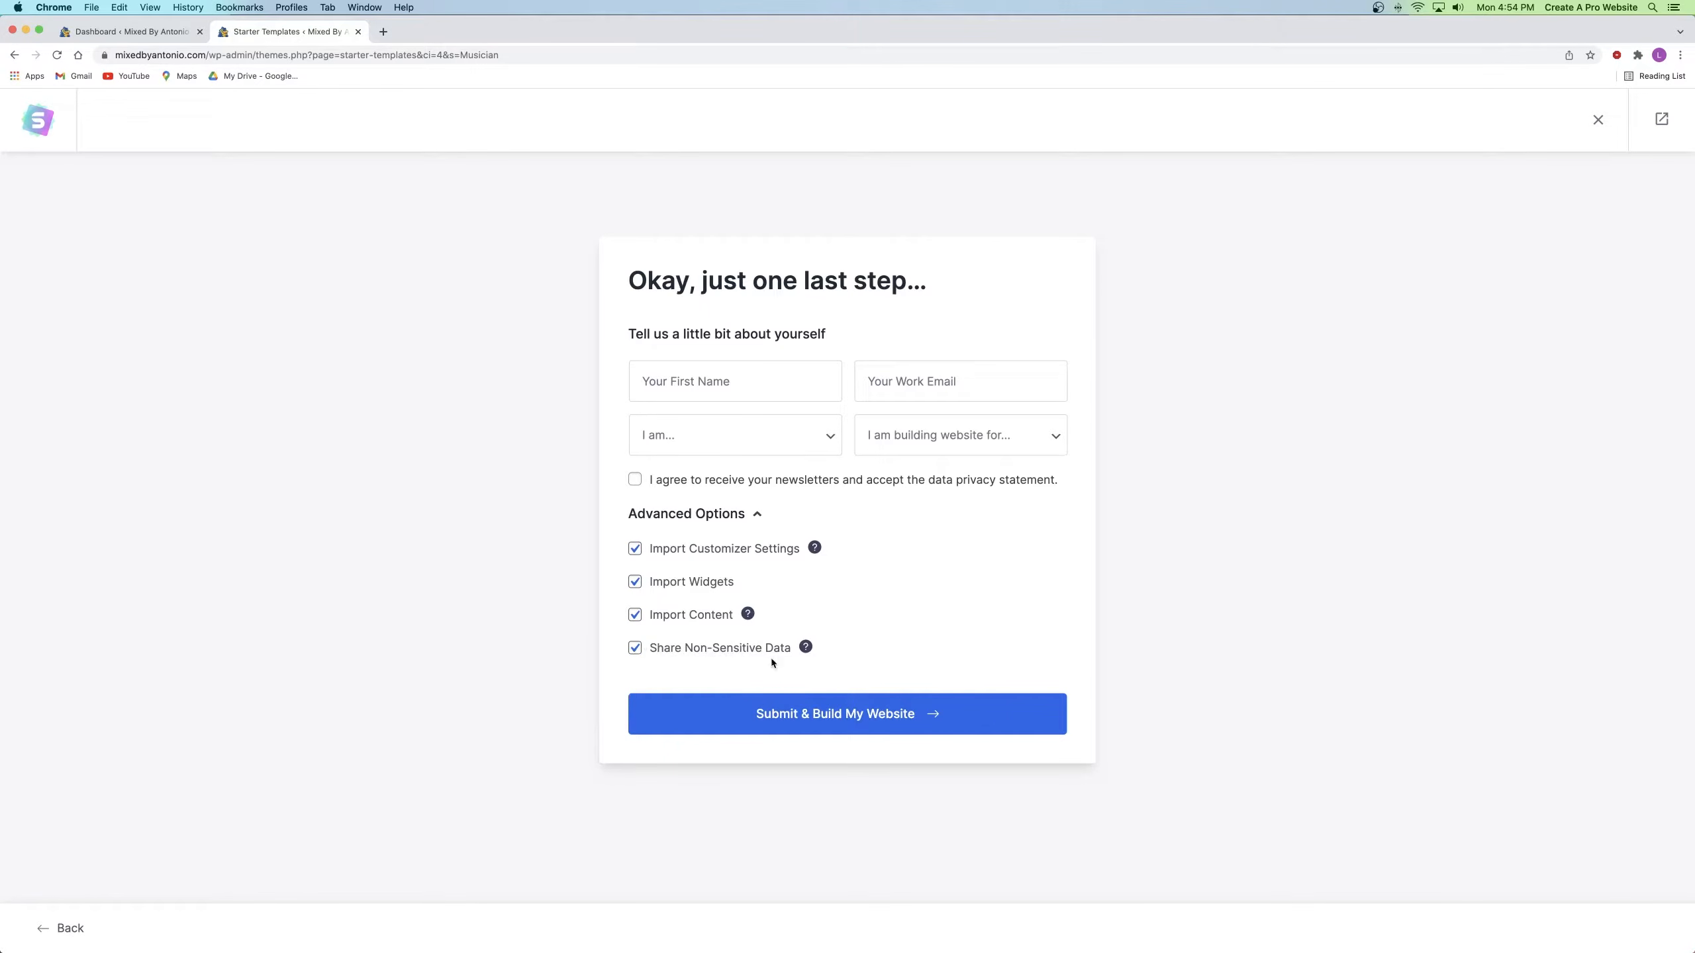
Step: Submit and build the Musician-template website, then return to the Dashboard tab
{"action": "left_click", "coordinate": [878, 721]}
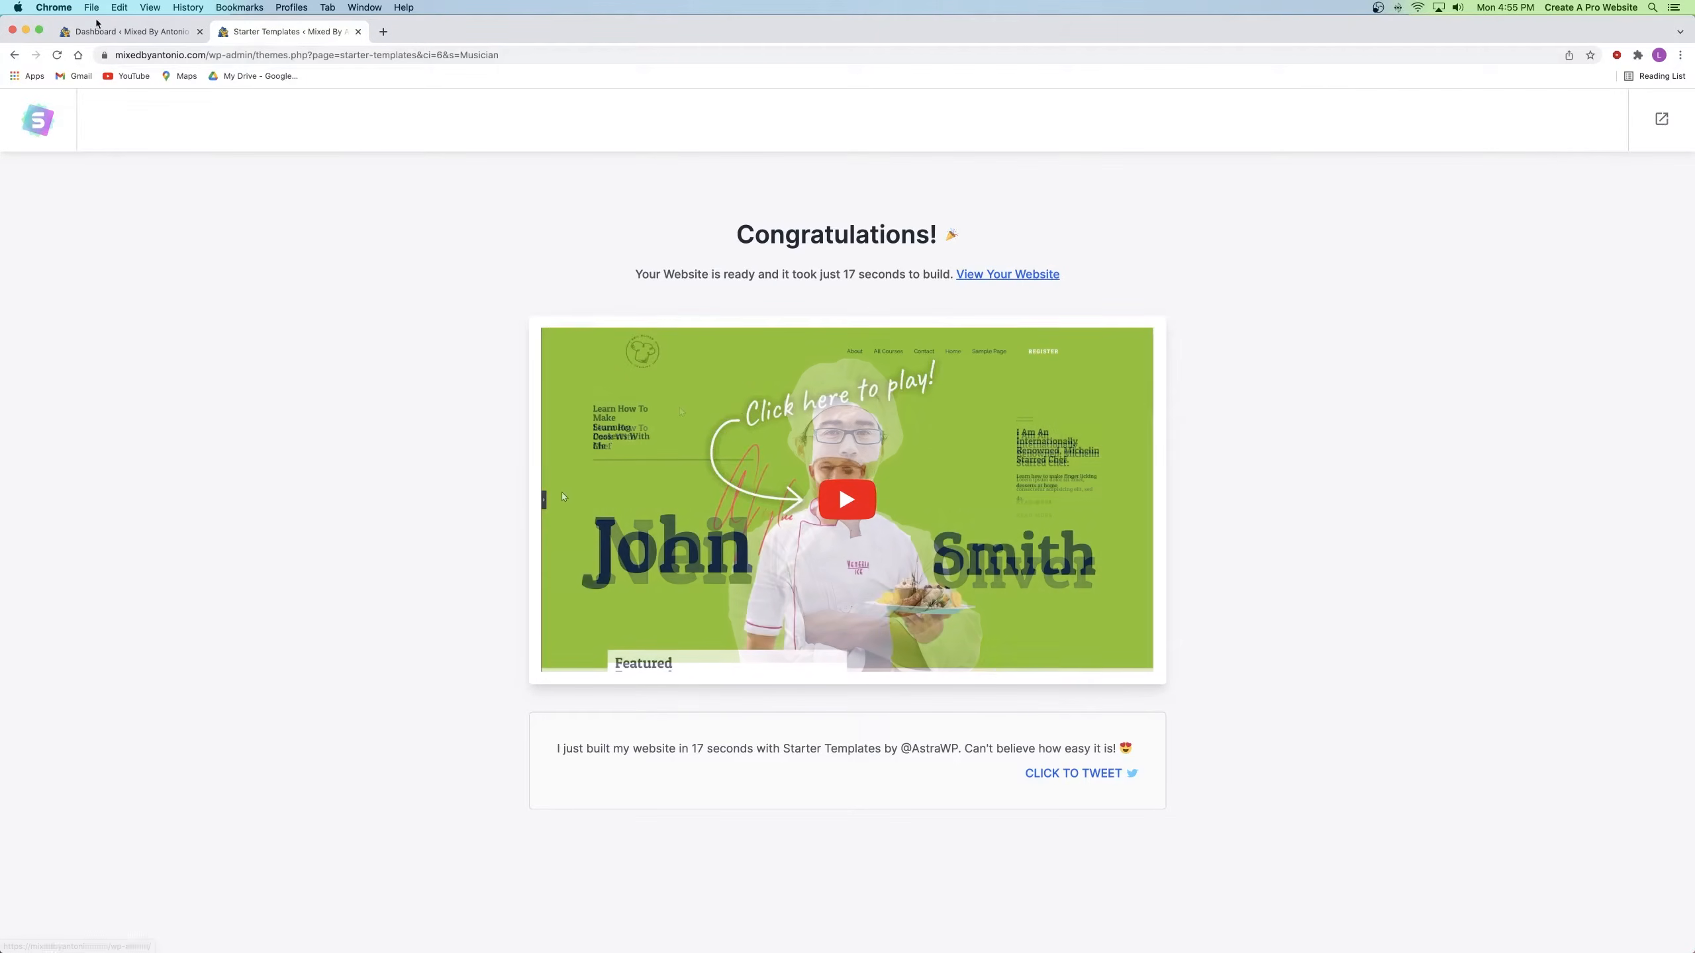
{"action": "left_click", "coordinate": [129, 32]}
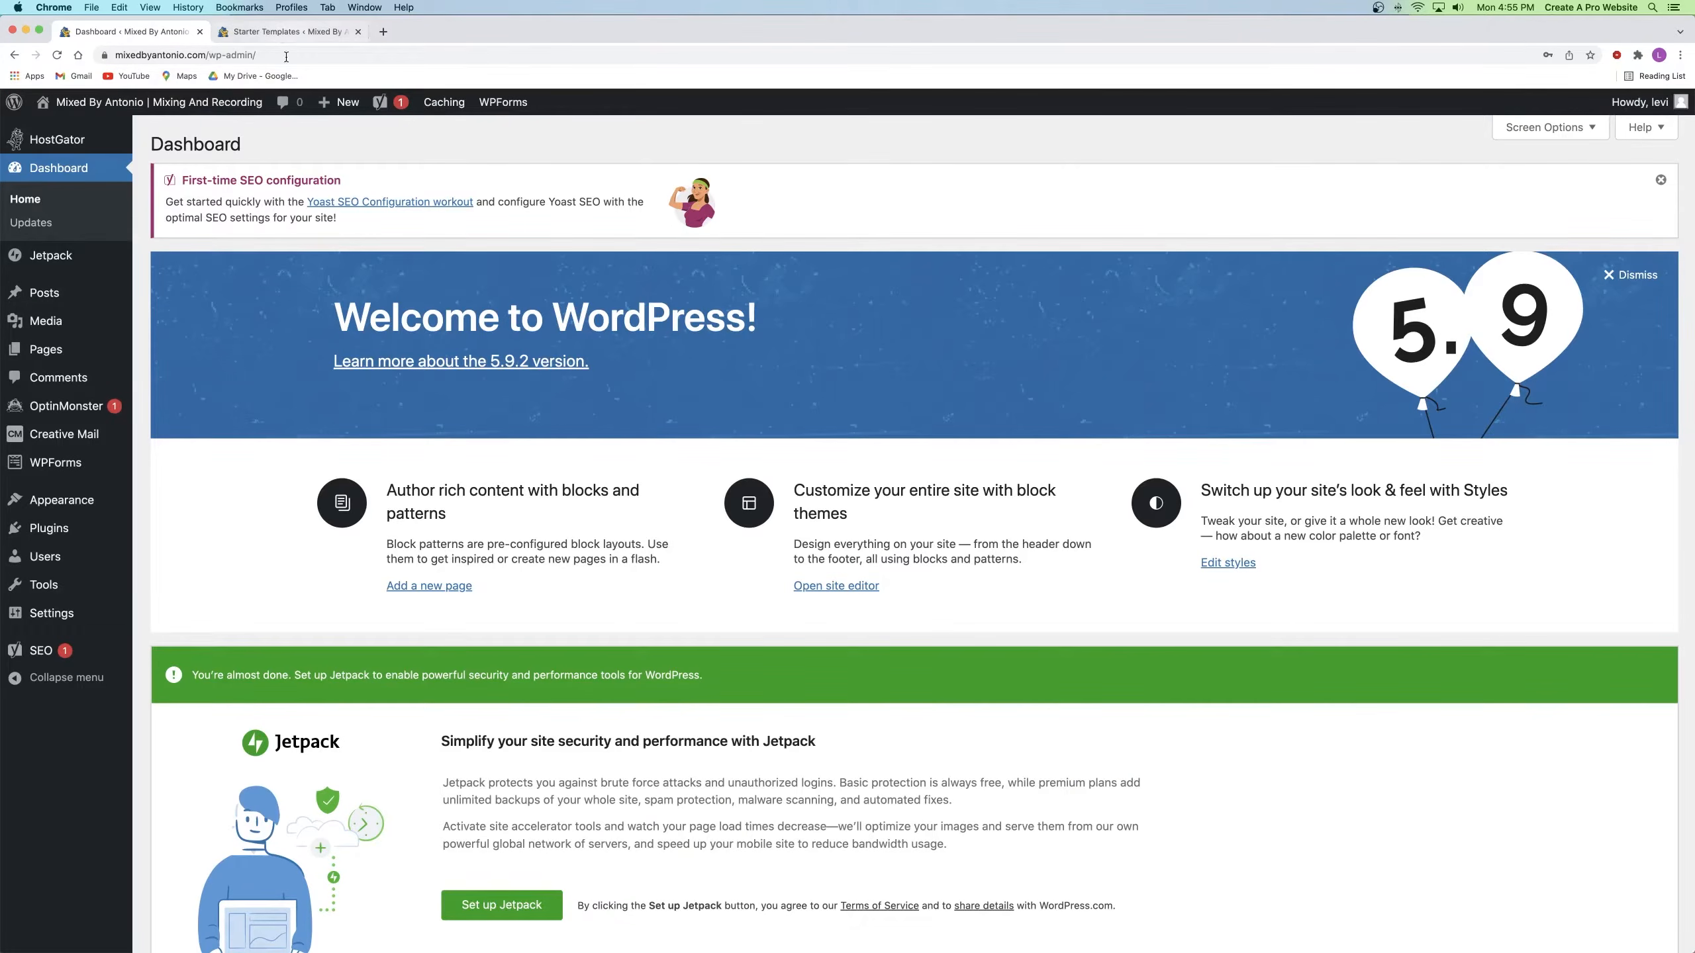
Step: Close the Starter Templates tab and open the live site in a new tab
{"action": "left_click", "coordinate": [338, 37]}
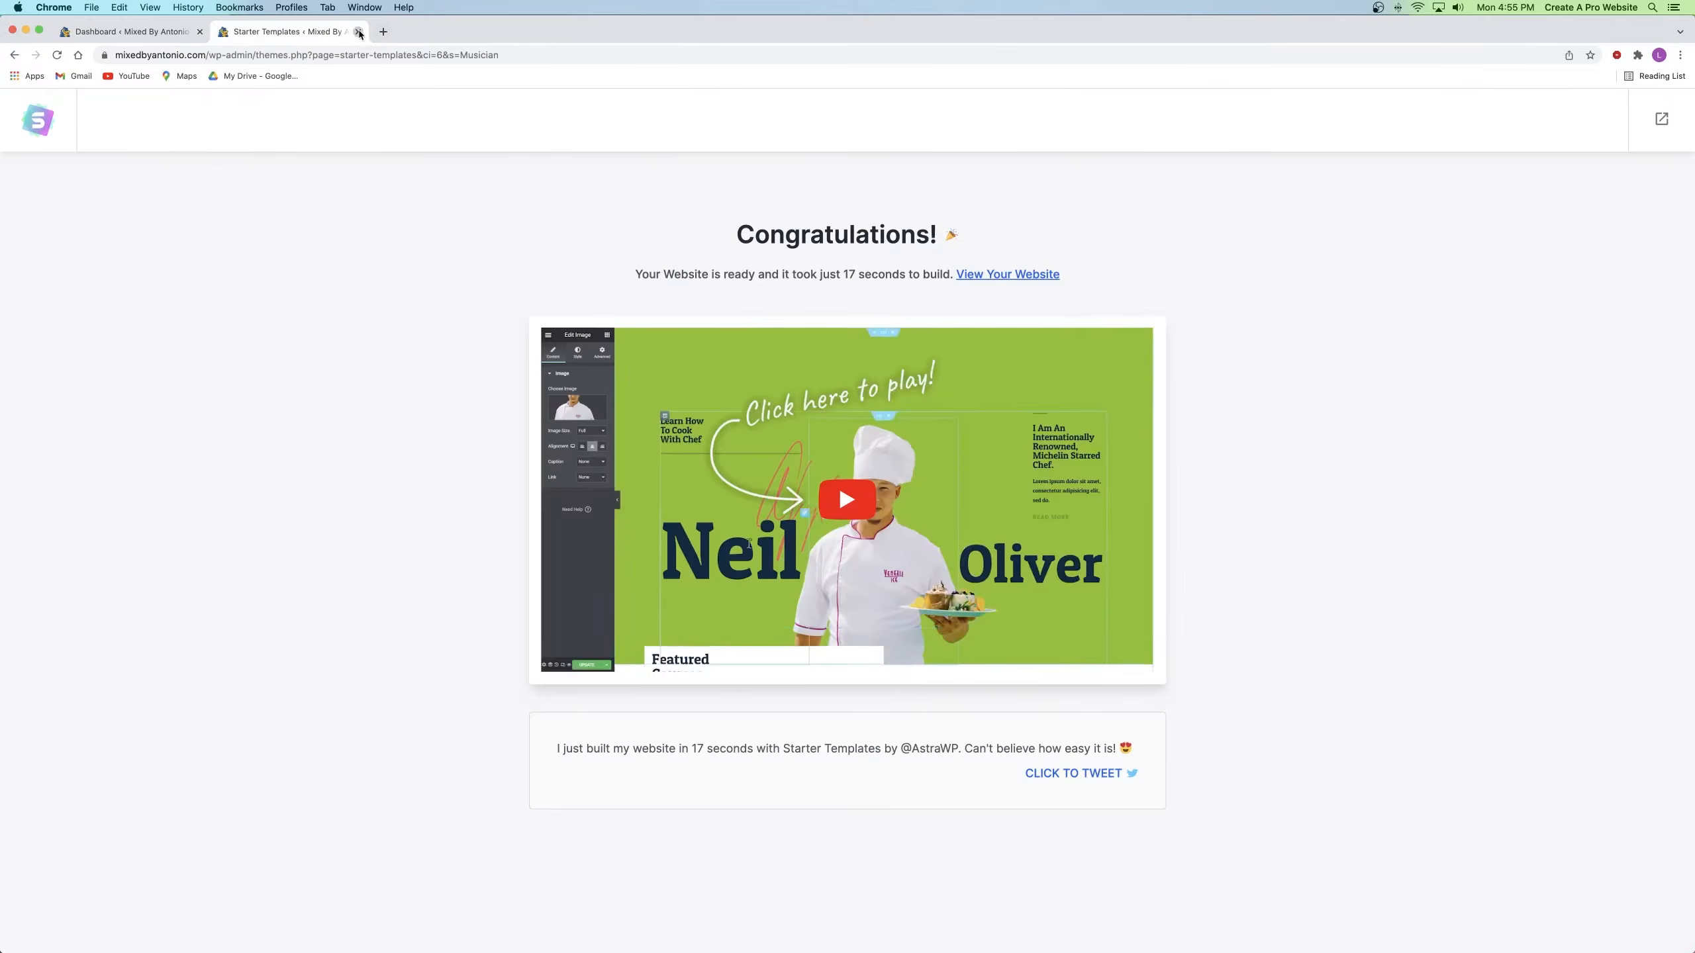
{"action": "left_click", "coordinate": [358, 31]}
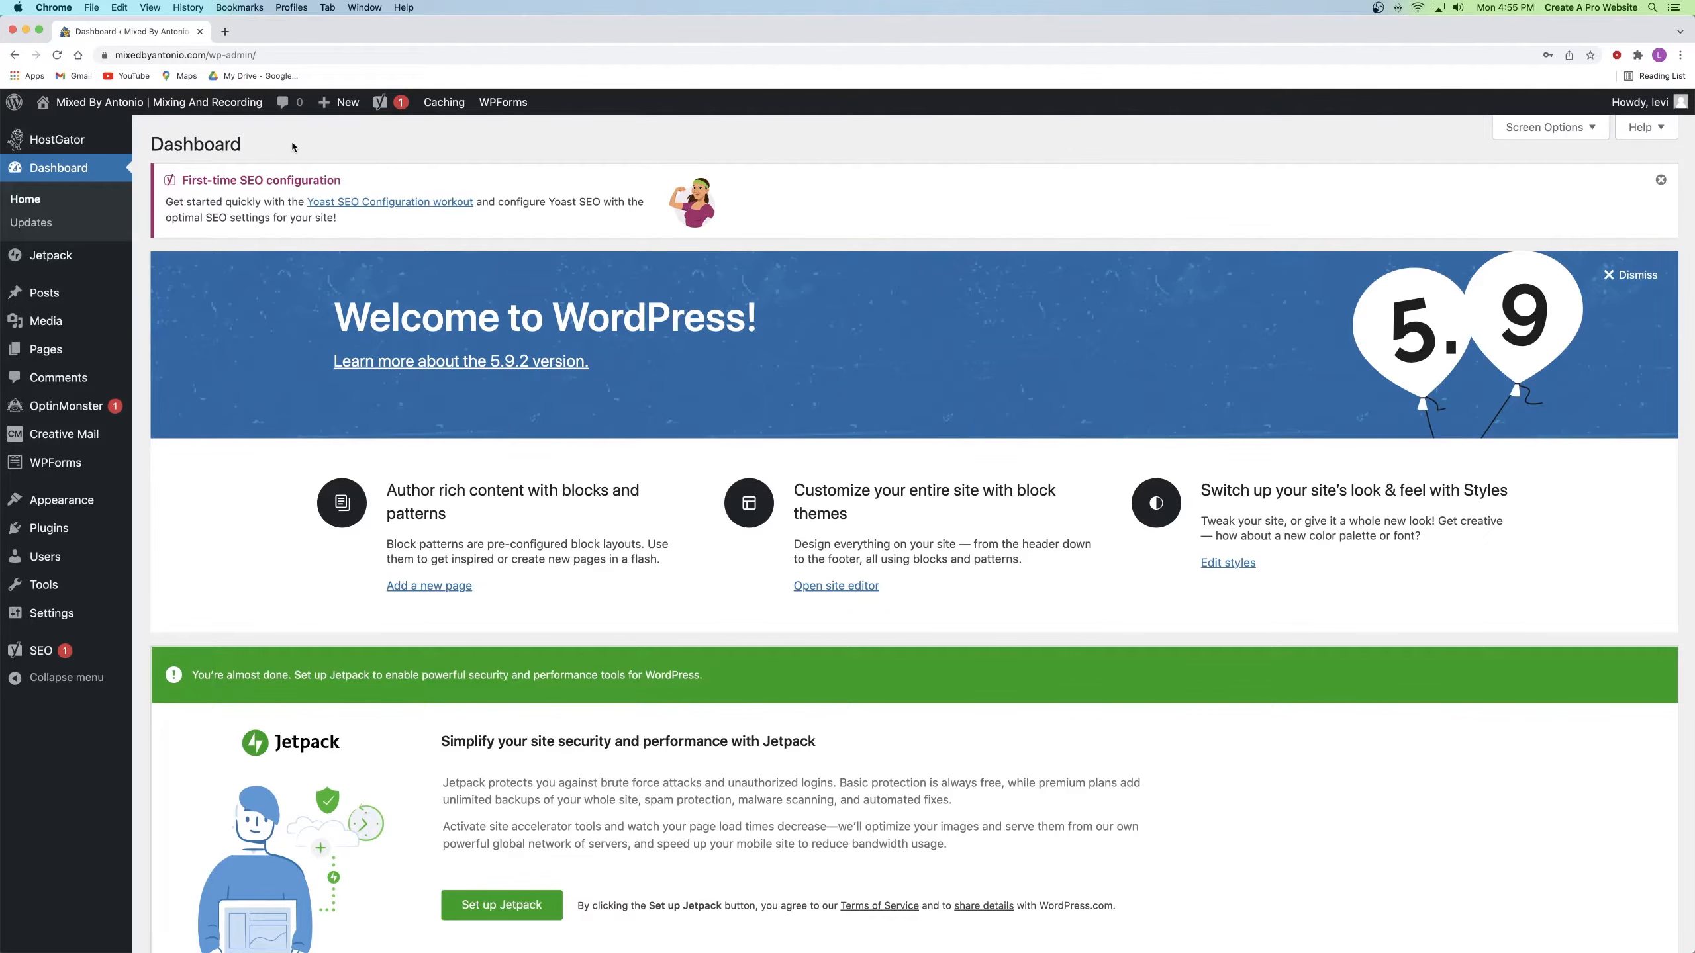
{"action": "right_click", "coordinate": [124, 105]}
{"action": "left_click", "coordinate": [174, 107]}
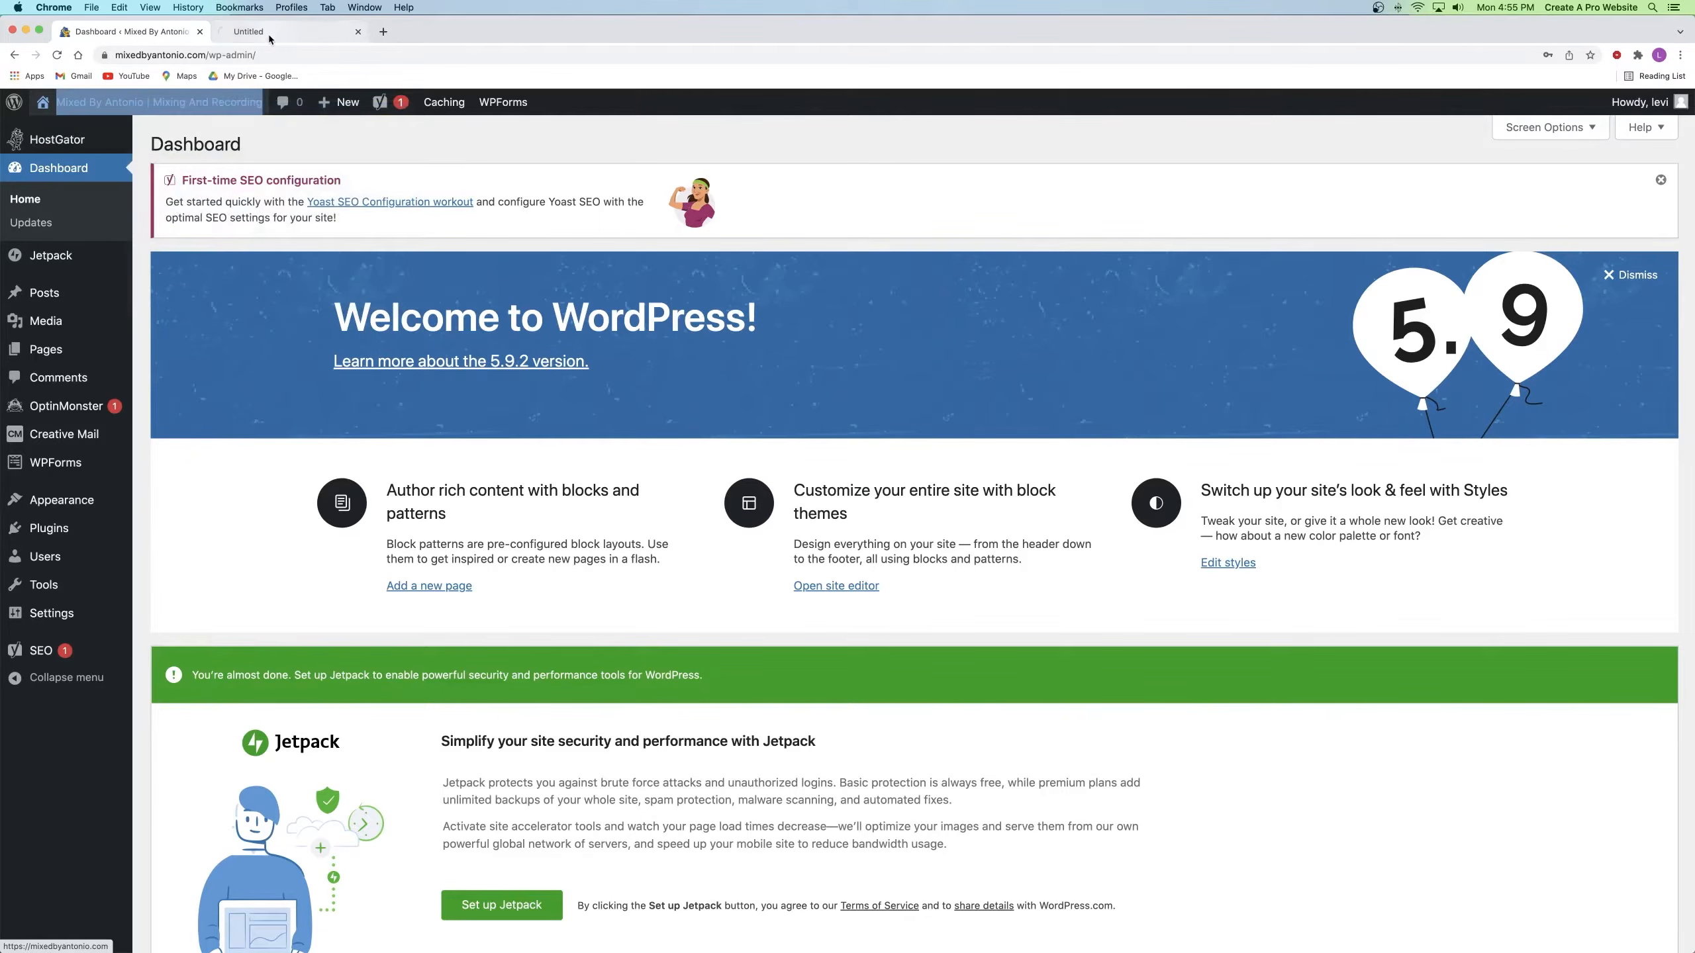
{"action": "left_click", "coordinate": [267, 34]}
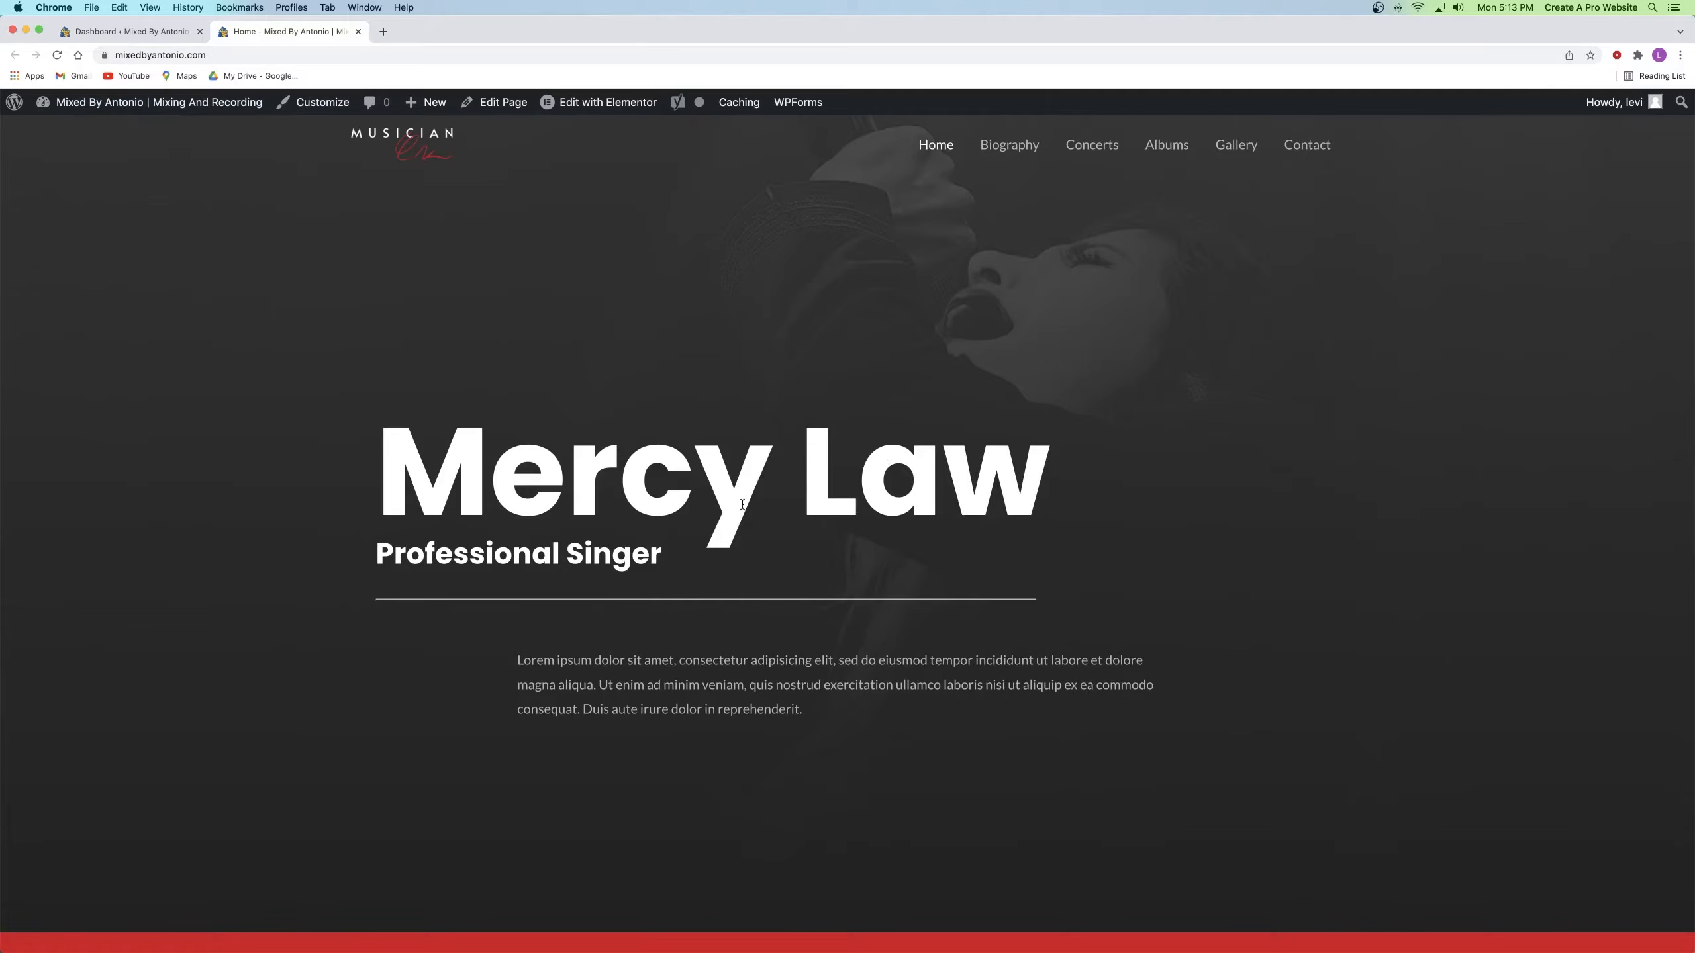
Step: Scroll through the newly built home page, then close its Home tab
{"action": "scroll", "coordinate": [899, 428], "scroll_direction": "down", "scroll_amount": 10}
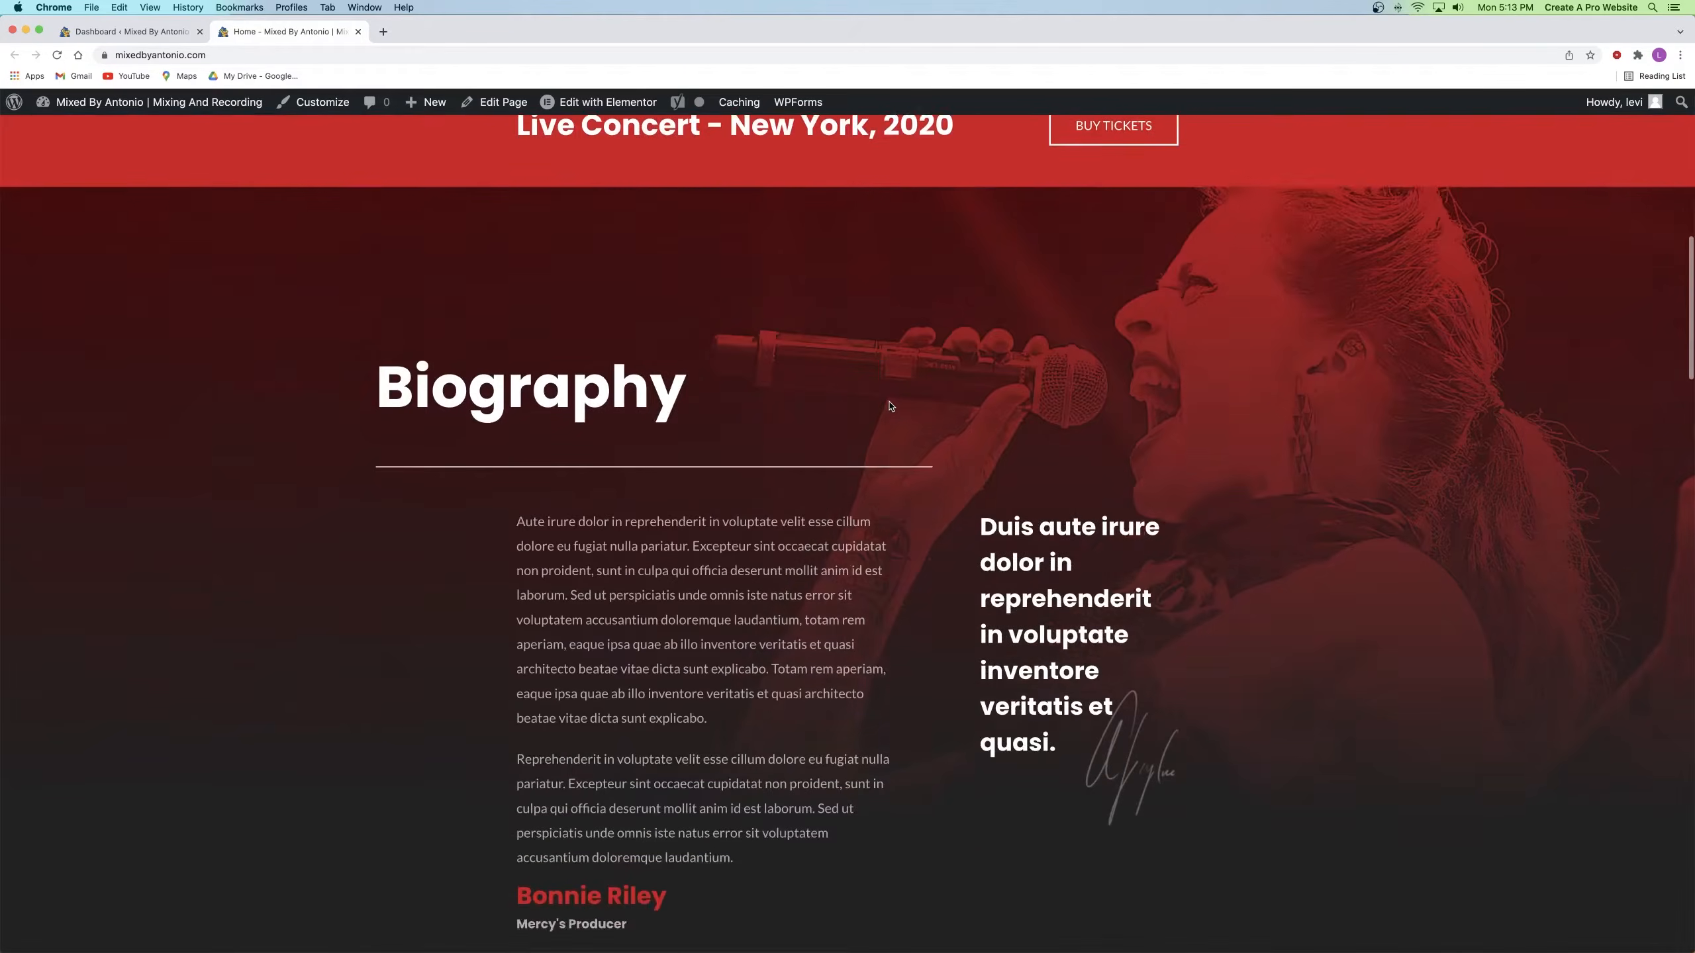
{"action": "scroll", "coordinate": [892, 406], "scroll_direction": "up", "scroll_amount": 1}
{"action": "left_click_drag", "start_coordinate": [1015, 580], "coordinate": [1073, 655]}
{"action": "left_click", "coordinate": [1077, 719]}
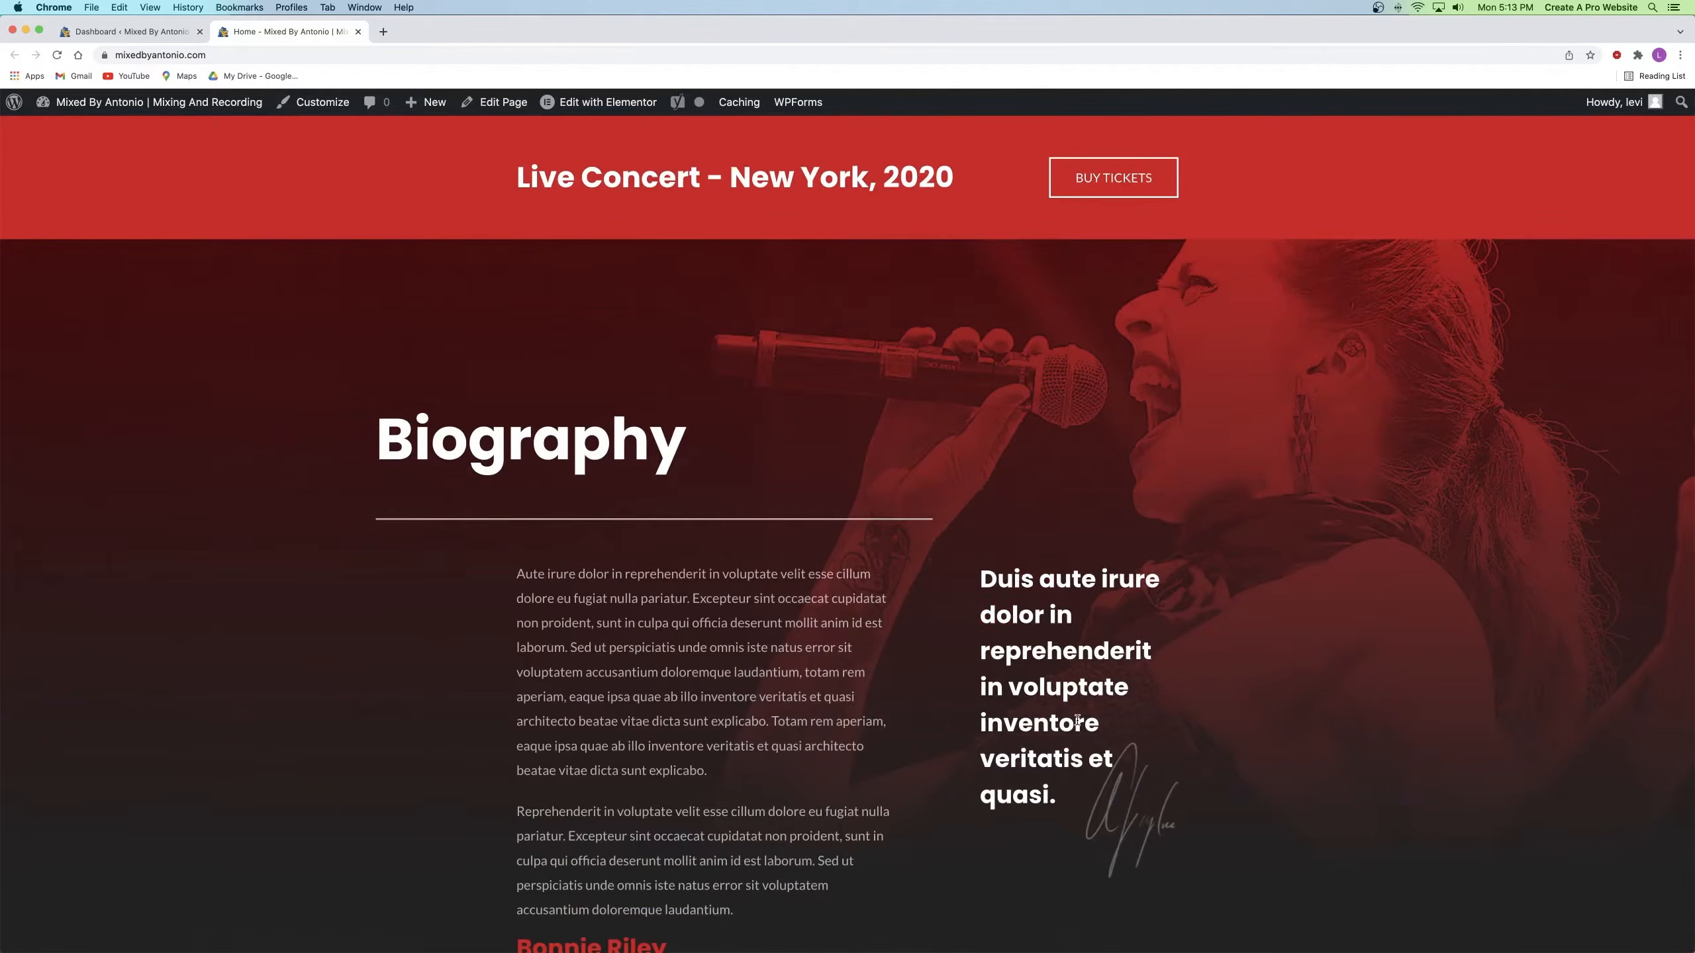
{"action": "scroll", "coordinate": [847, 672], "scroll_direction": "up", "scroll_amount": 10}
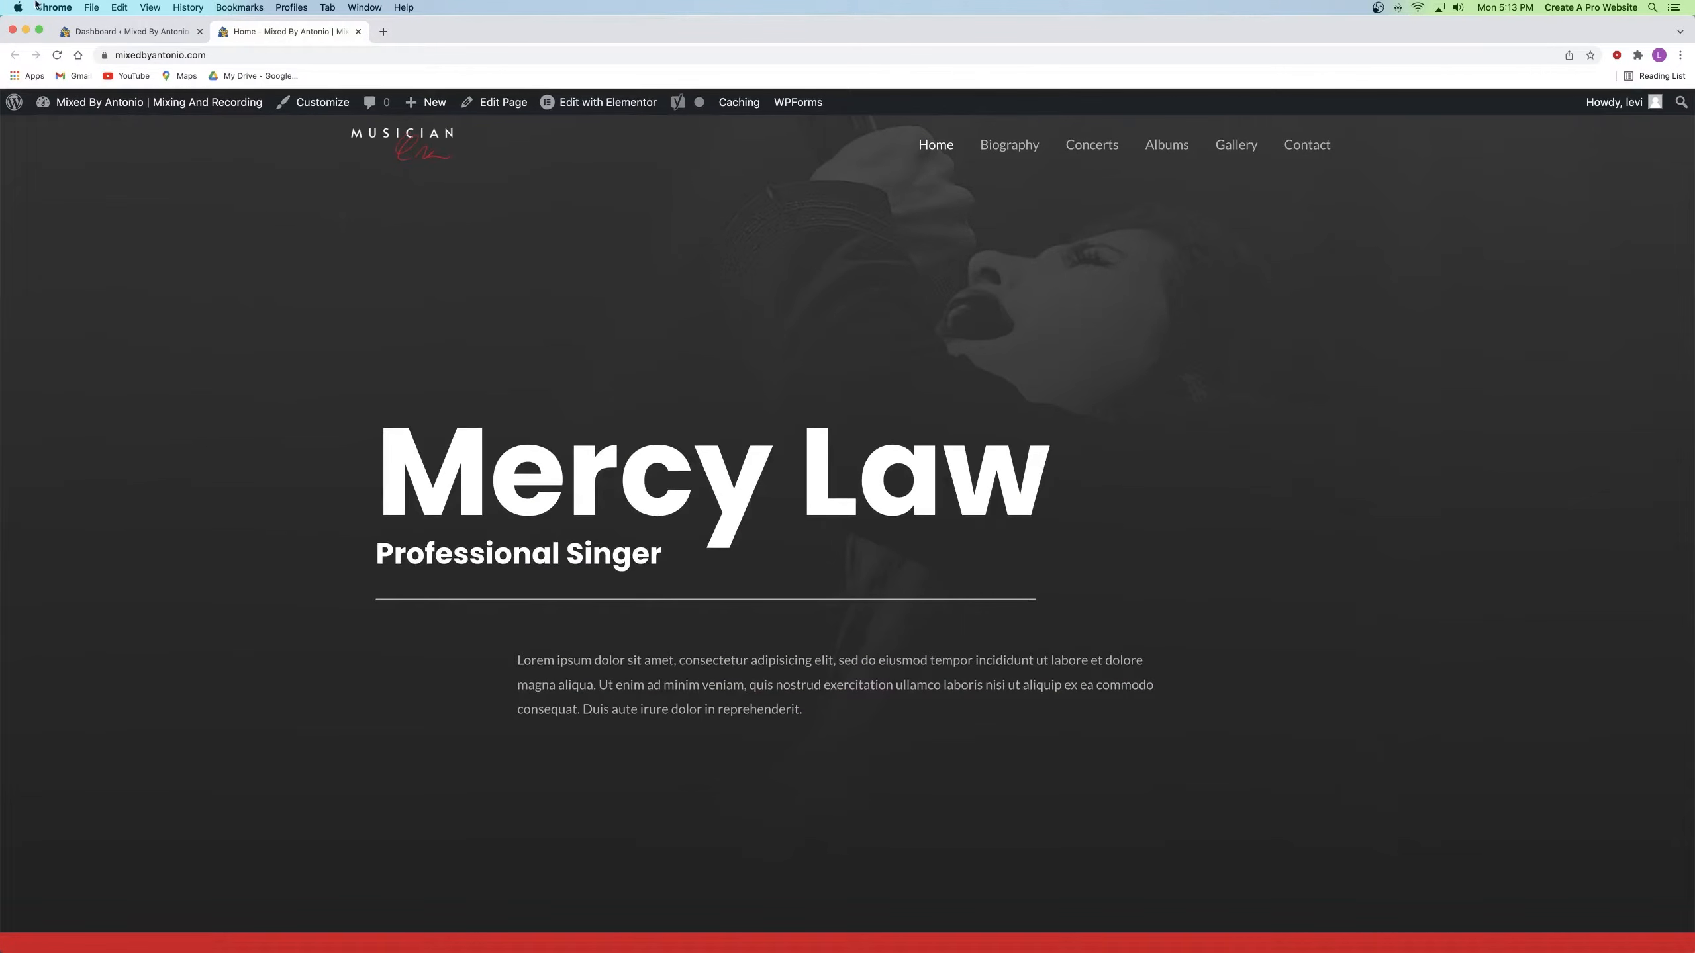
{"action": "left_click", "coordinate": [357, 31]}
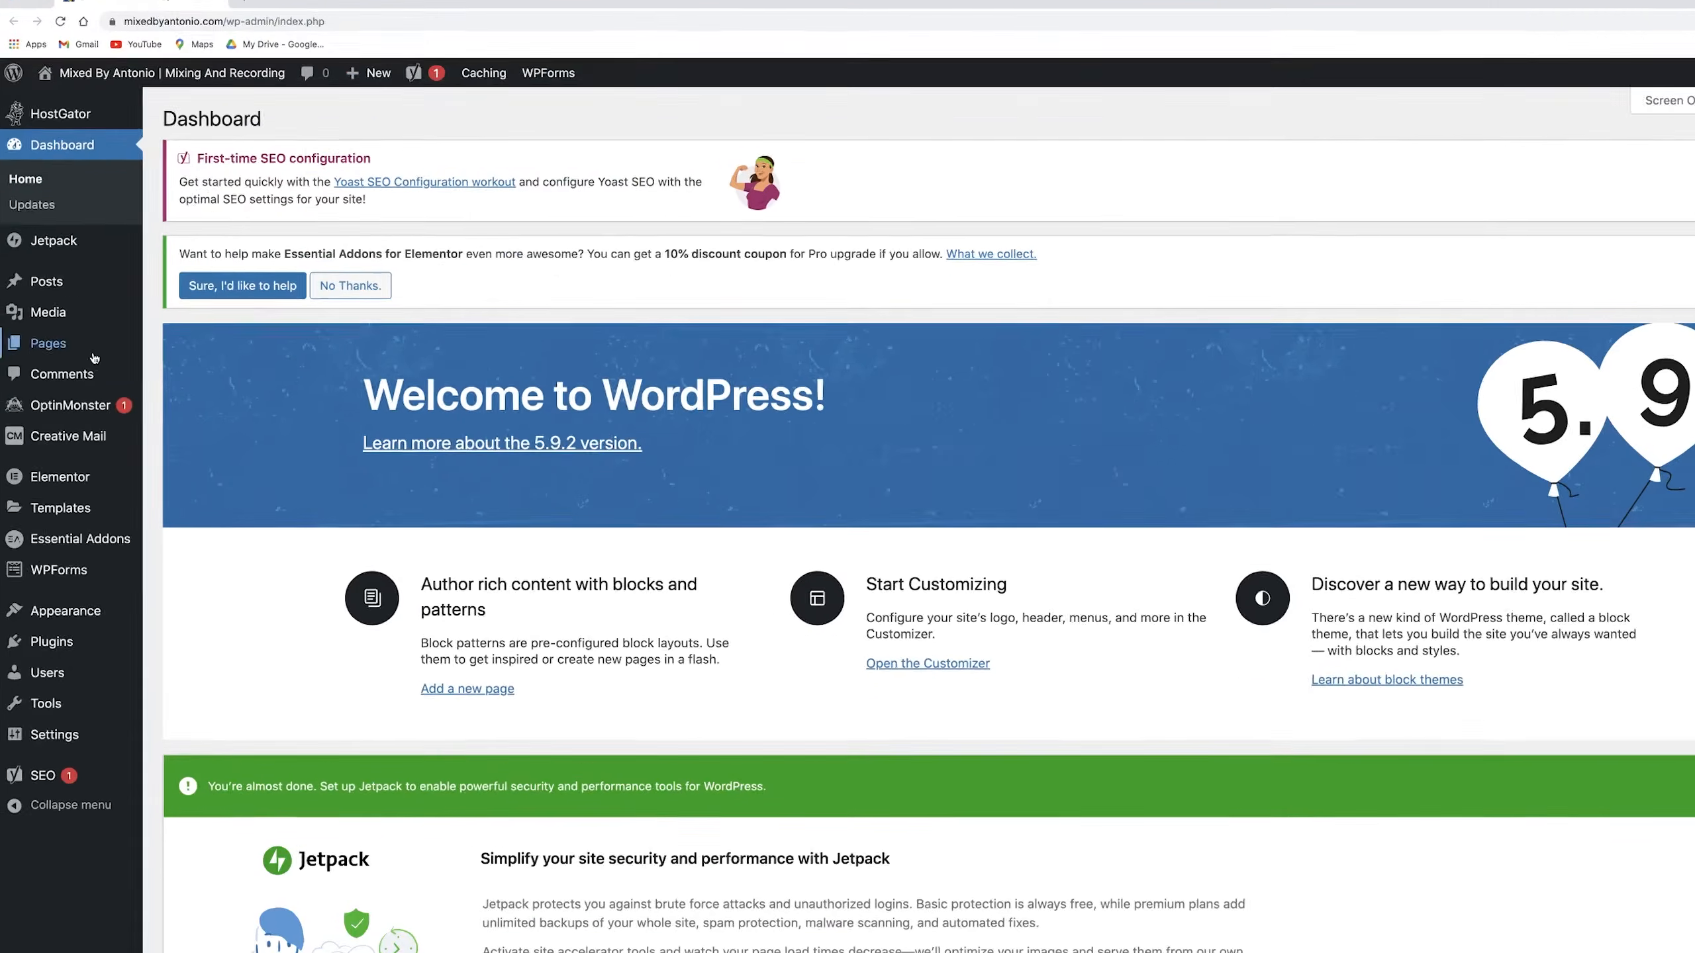
Step: Create a page titled 'Practice' using the Elementor Full Width template and publish it
{"action": "mouse_move", "coordinate": [162, 354]}
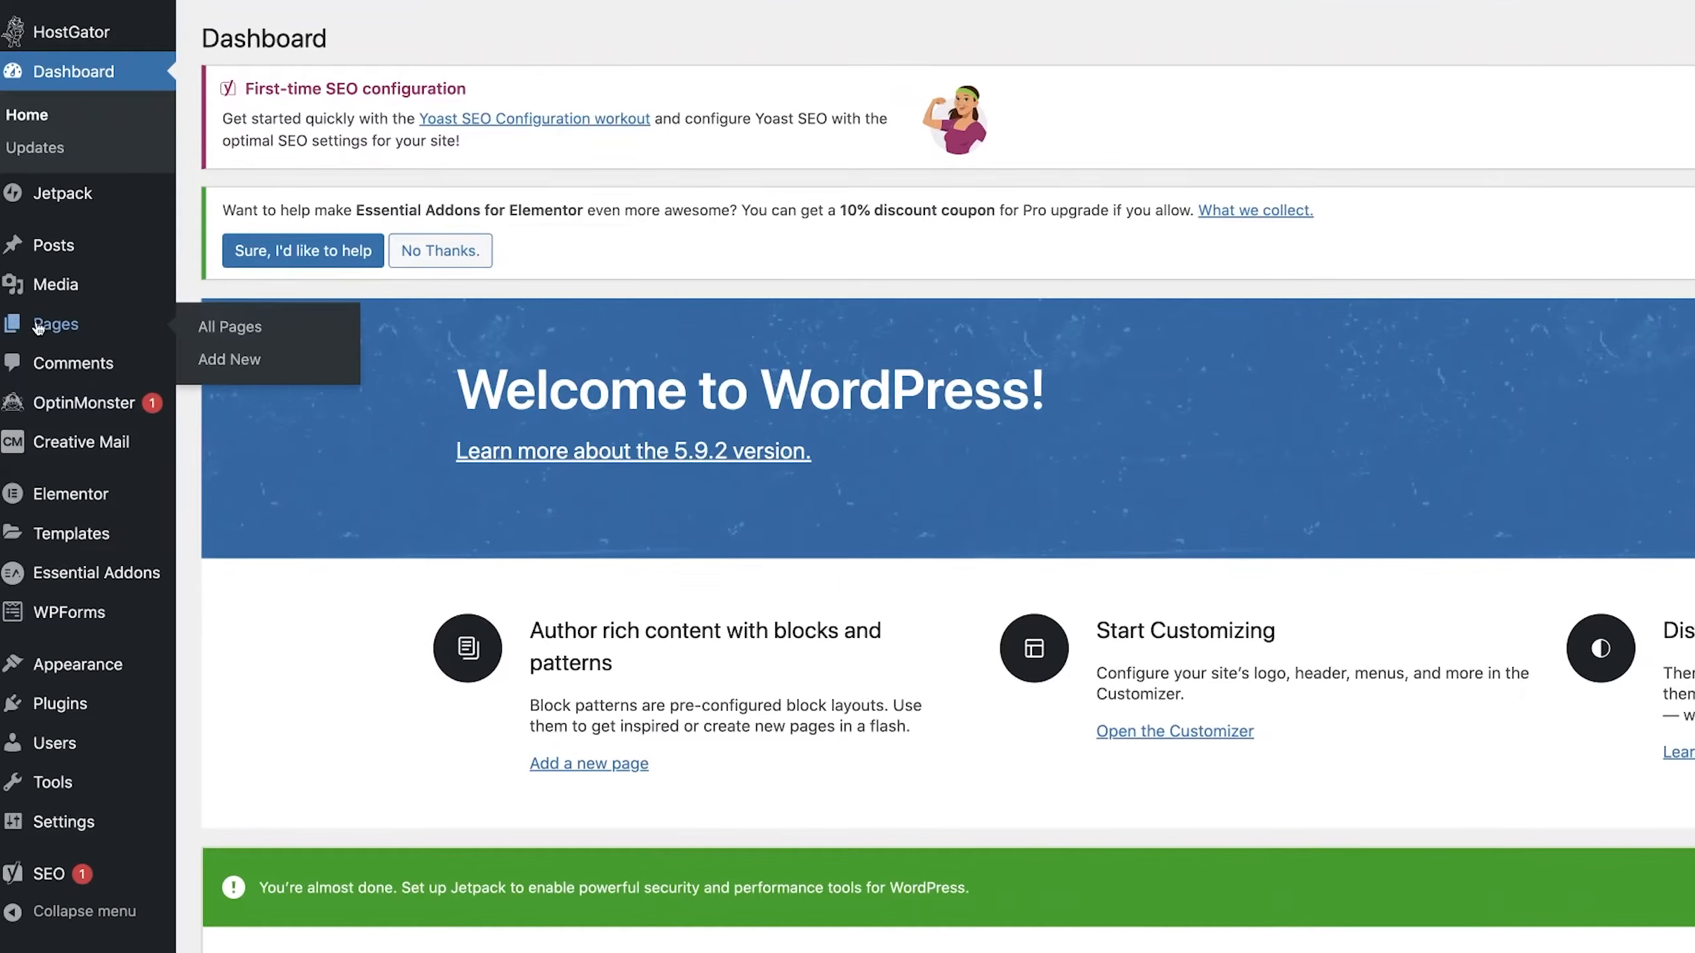
{"action": "right_click", "coordinate": [227, 360]}
{"action": "left_click", "coordinate": [280, 372]}
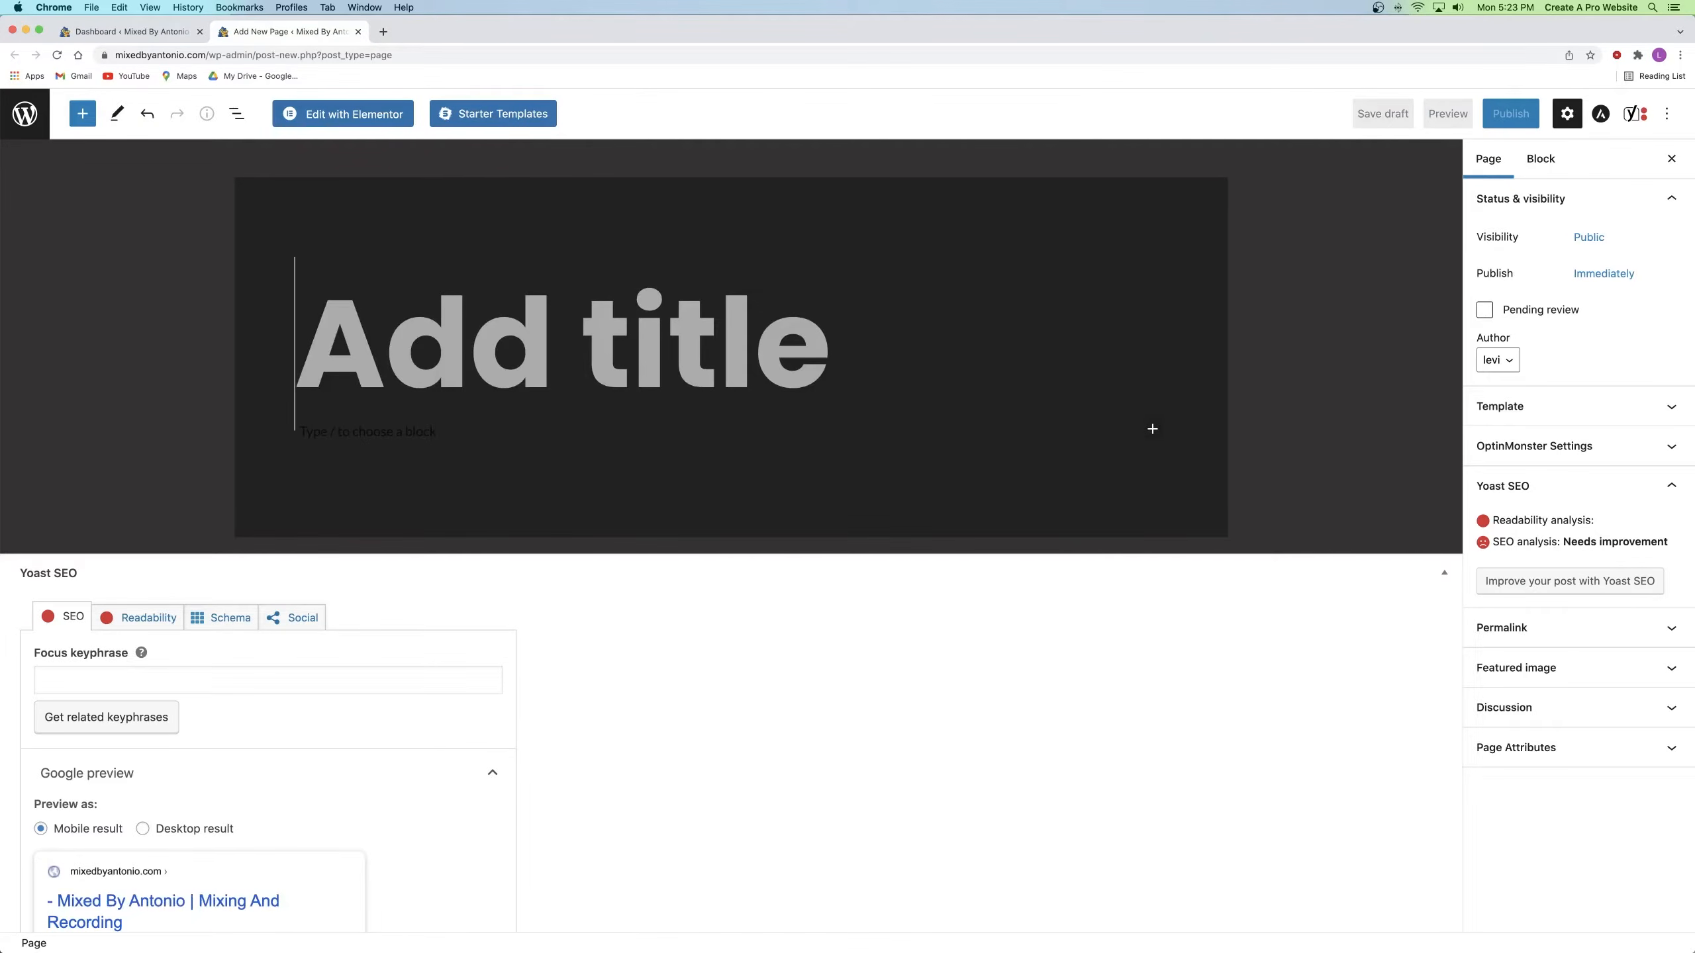
{"action": "type", "text": "Practice"}
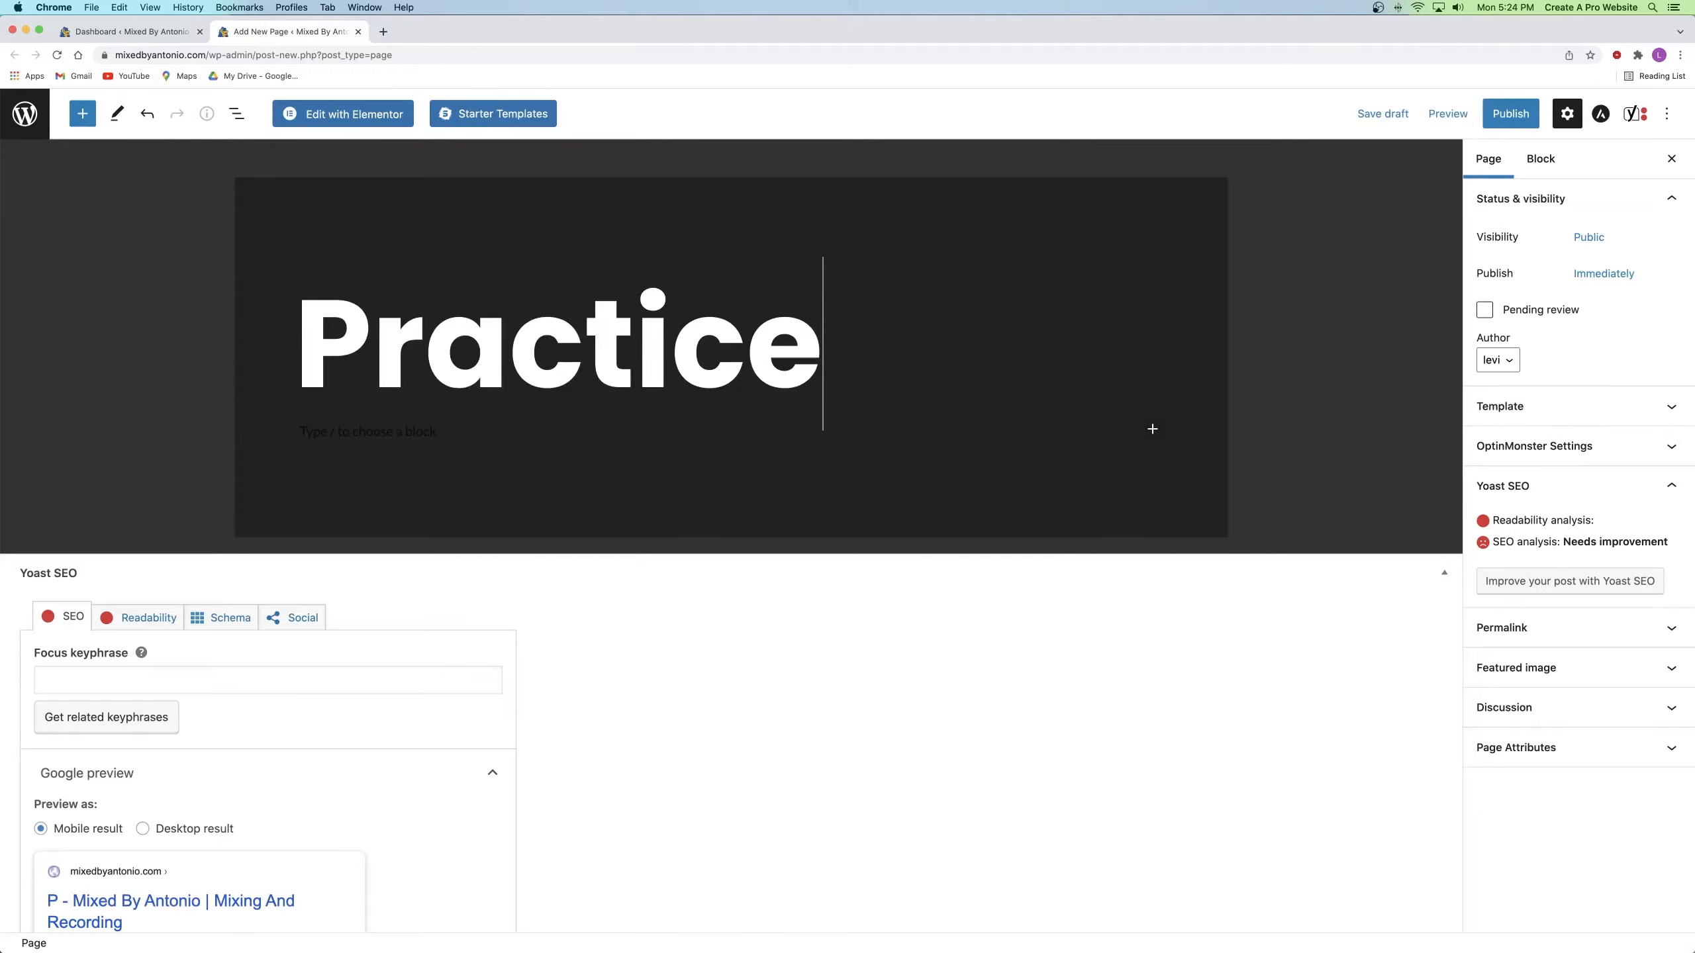
{"action": "left_click", "coordinate": [1509, 407]}
{"action": "left_click", "coordinate": [1524, 447]}
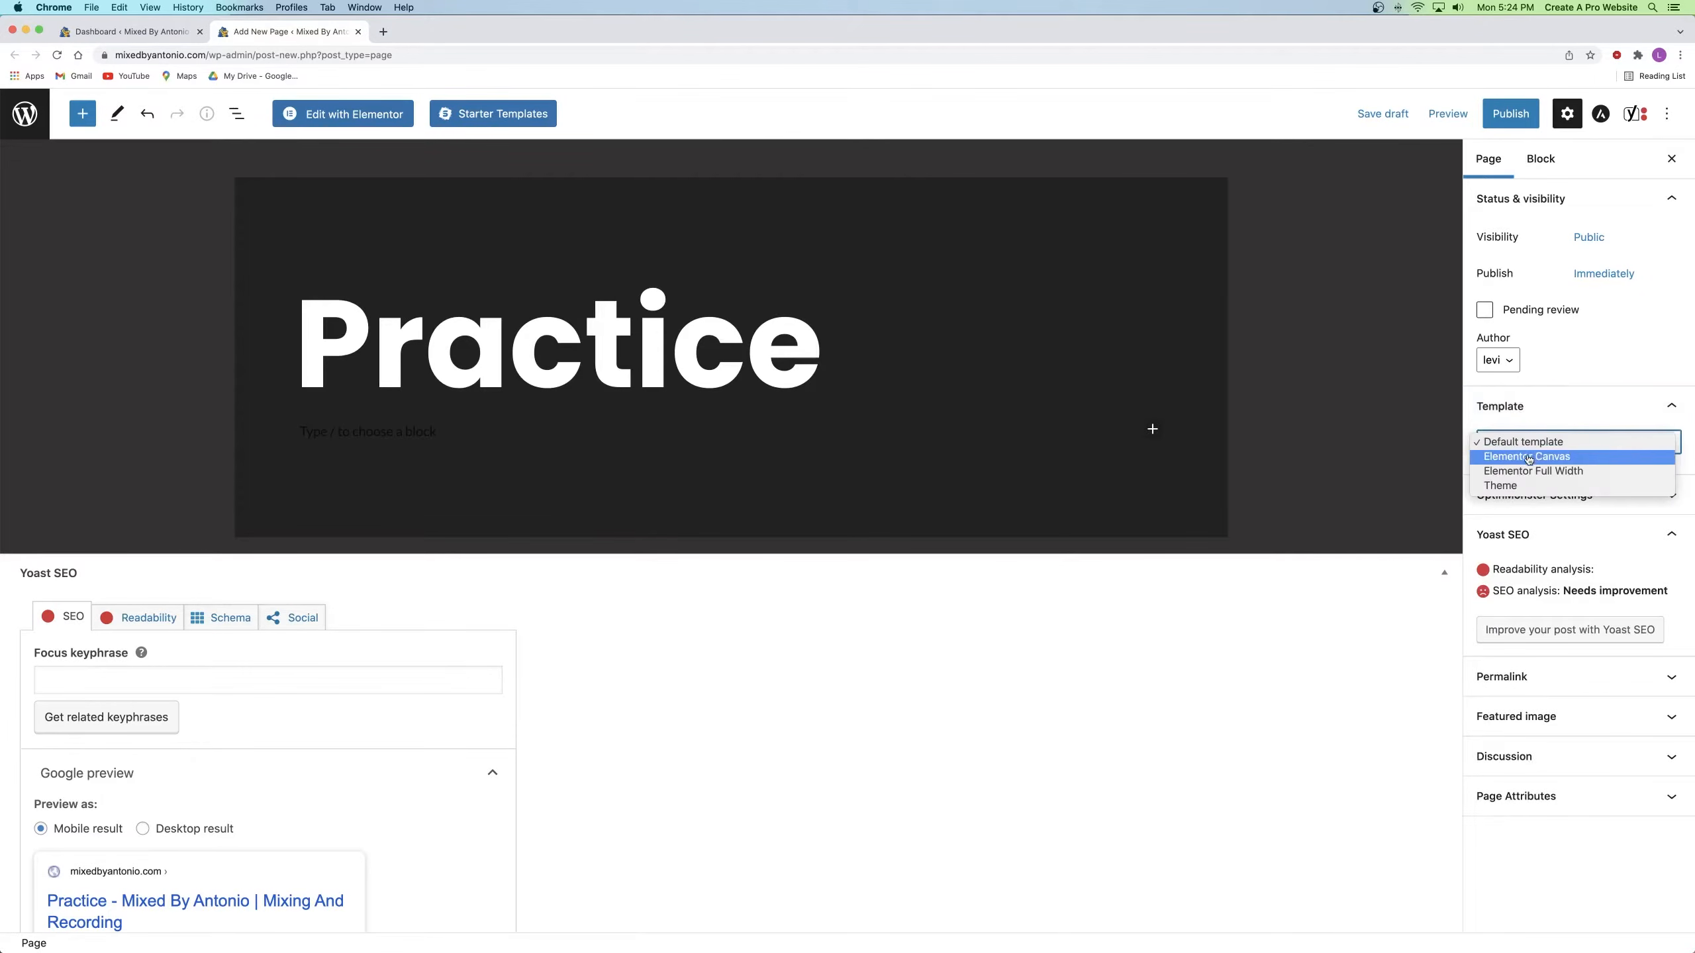
{"action": "left_click", "coordinate": [1535, 473]}
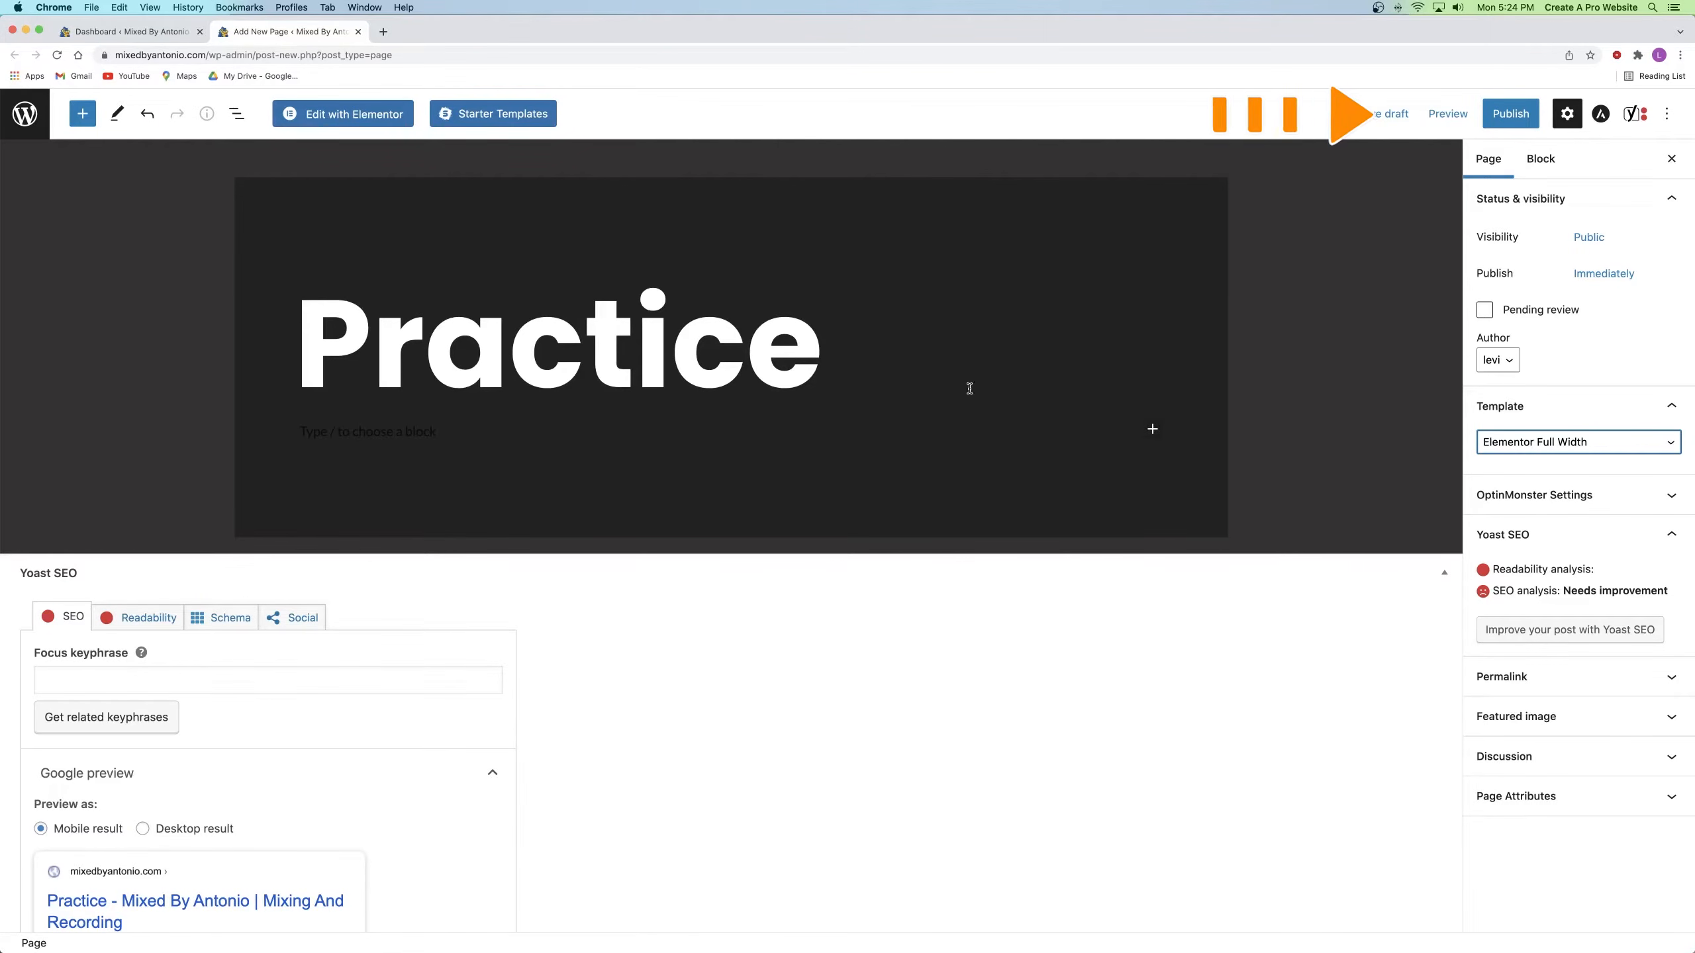
{"action": "left_click", "coordinate": [1537, 114]}
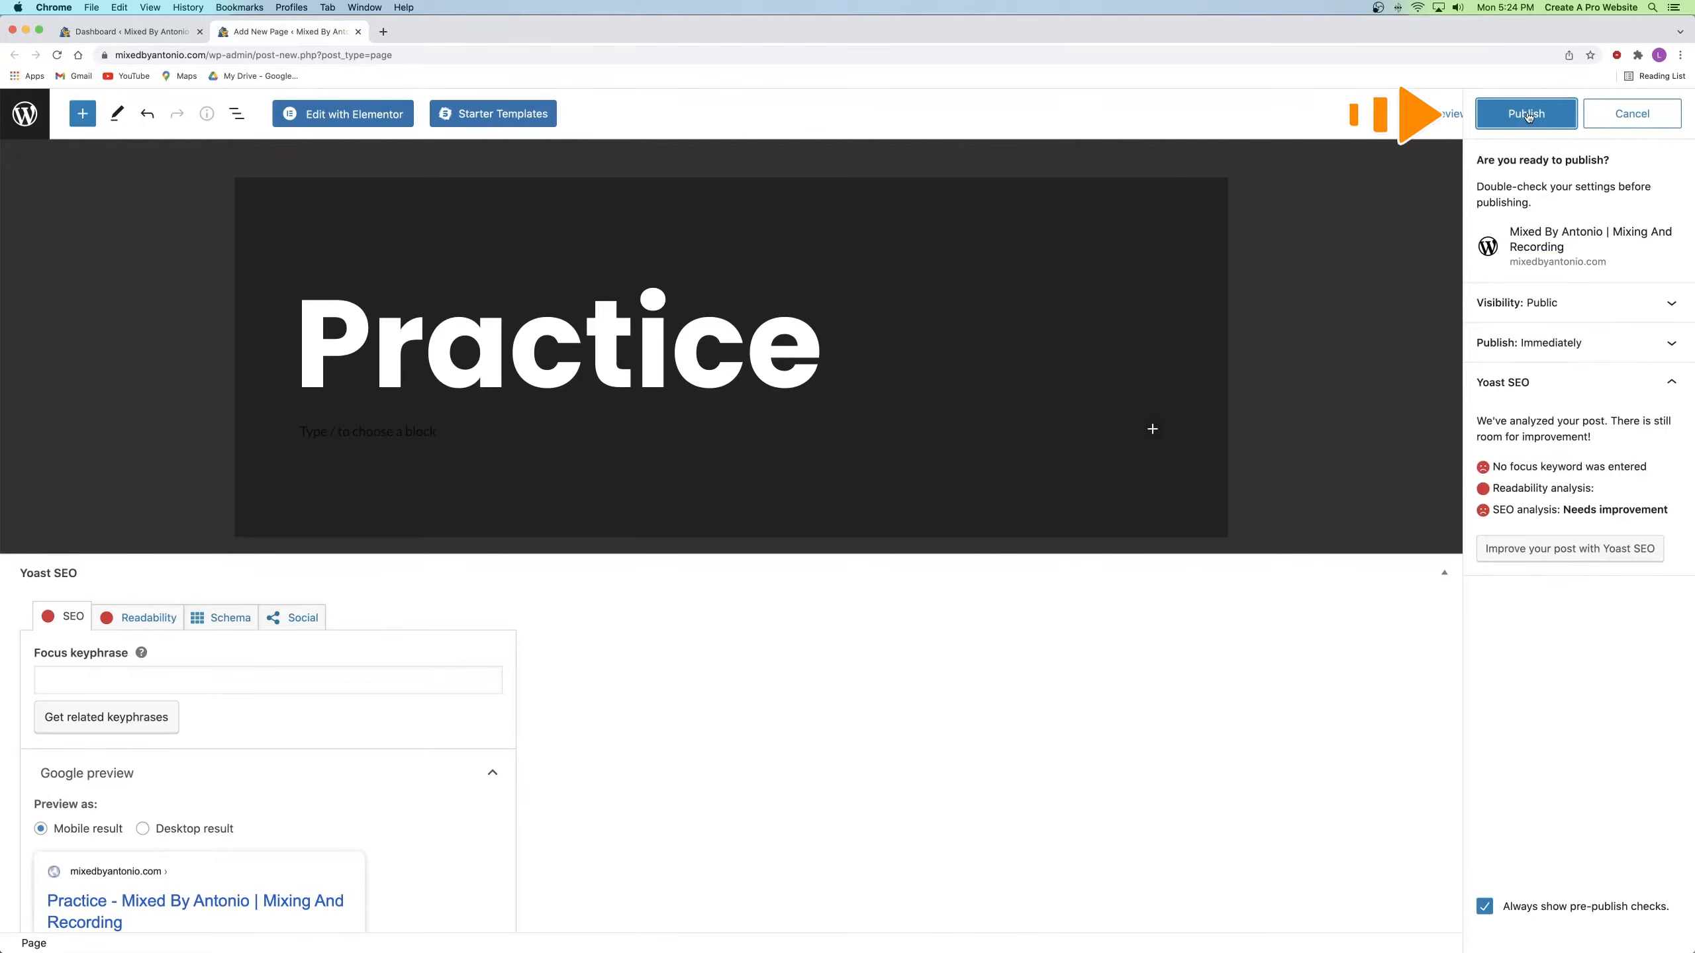
{"action": "left_click", "coordinate": [1514, 114]}
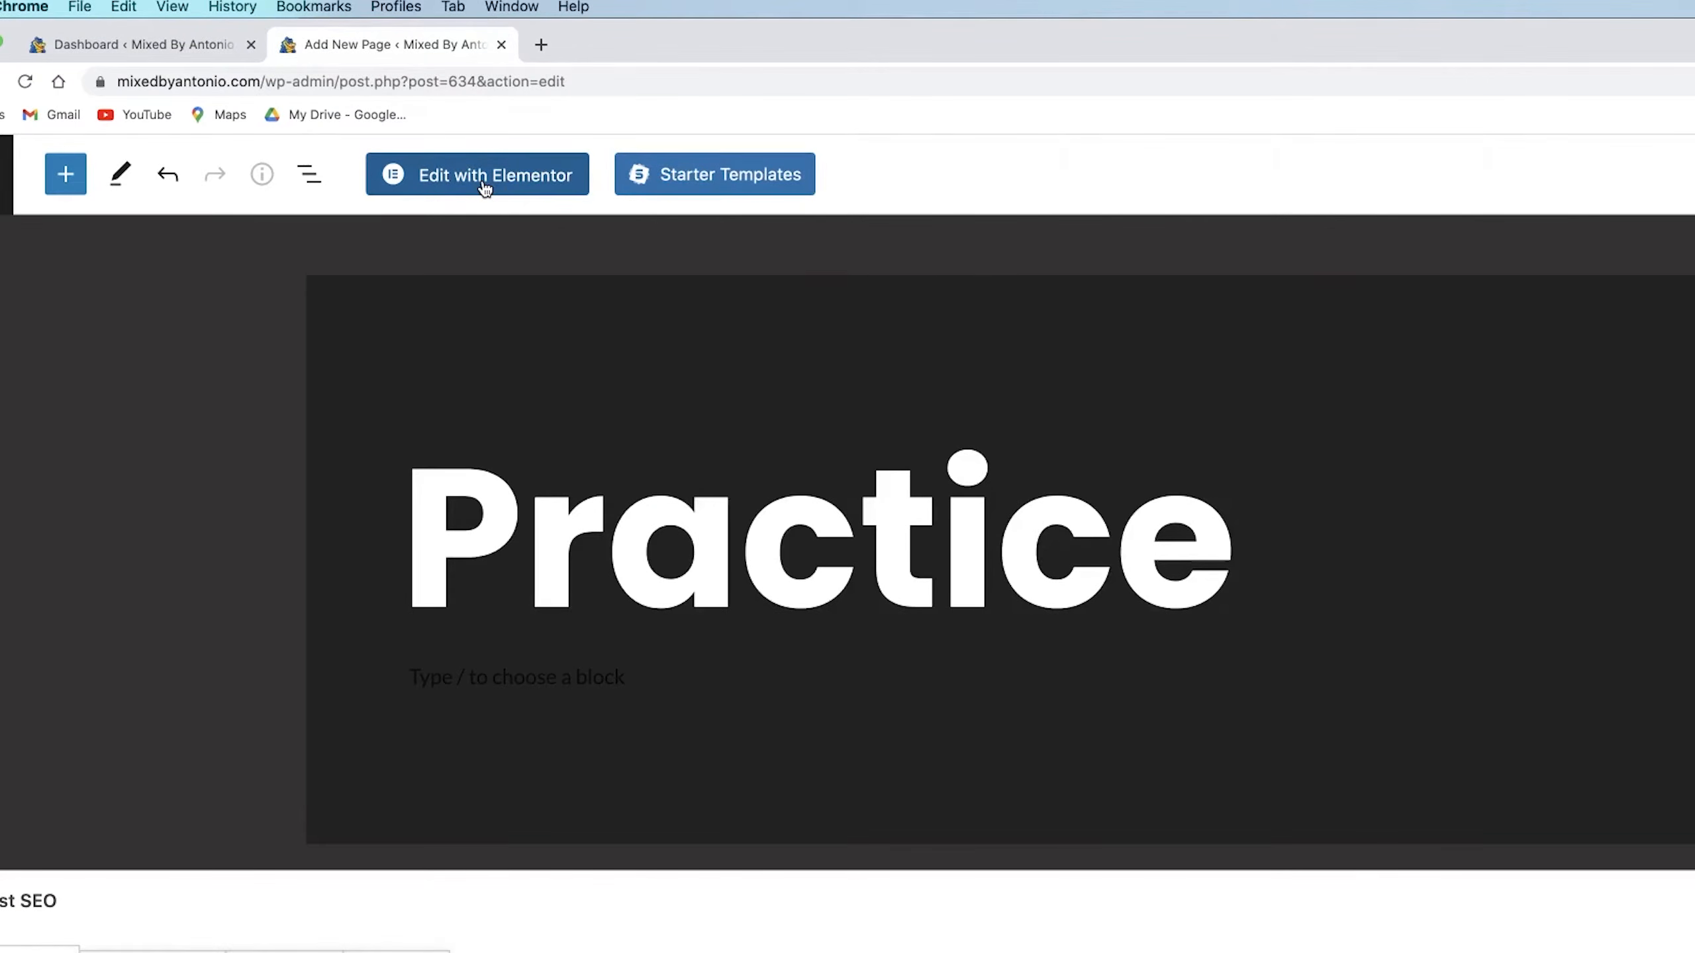
Step: Open the Practice page in Elementor and add a single-column section to the canvas
{"action": "left_click", "coordinate": [484, 189]}
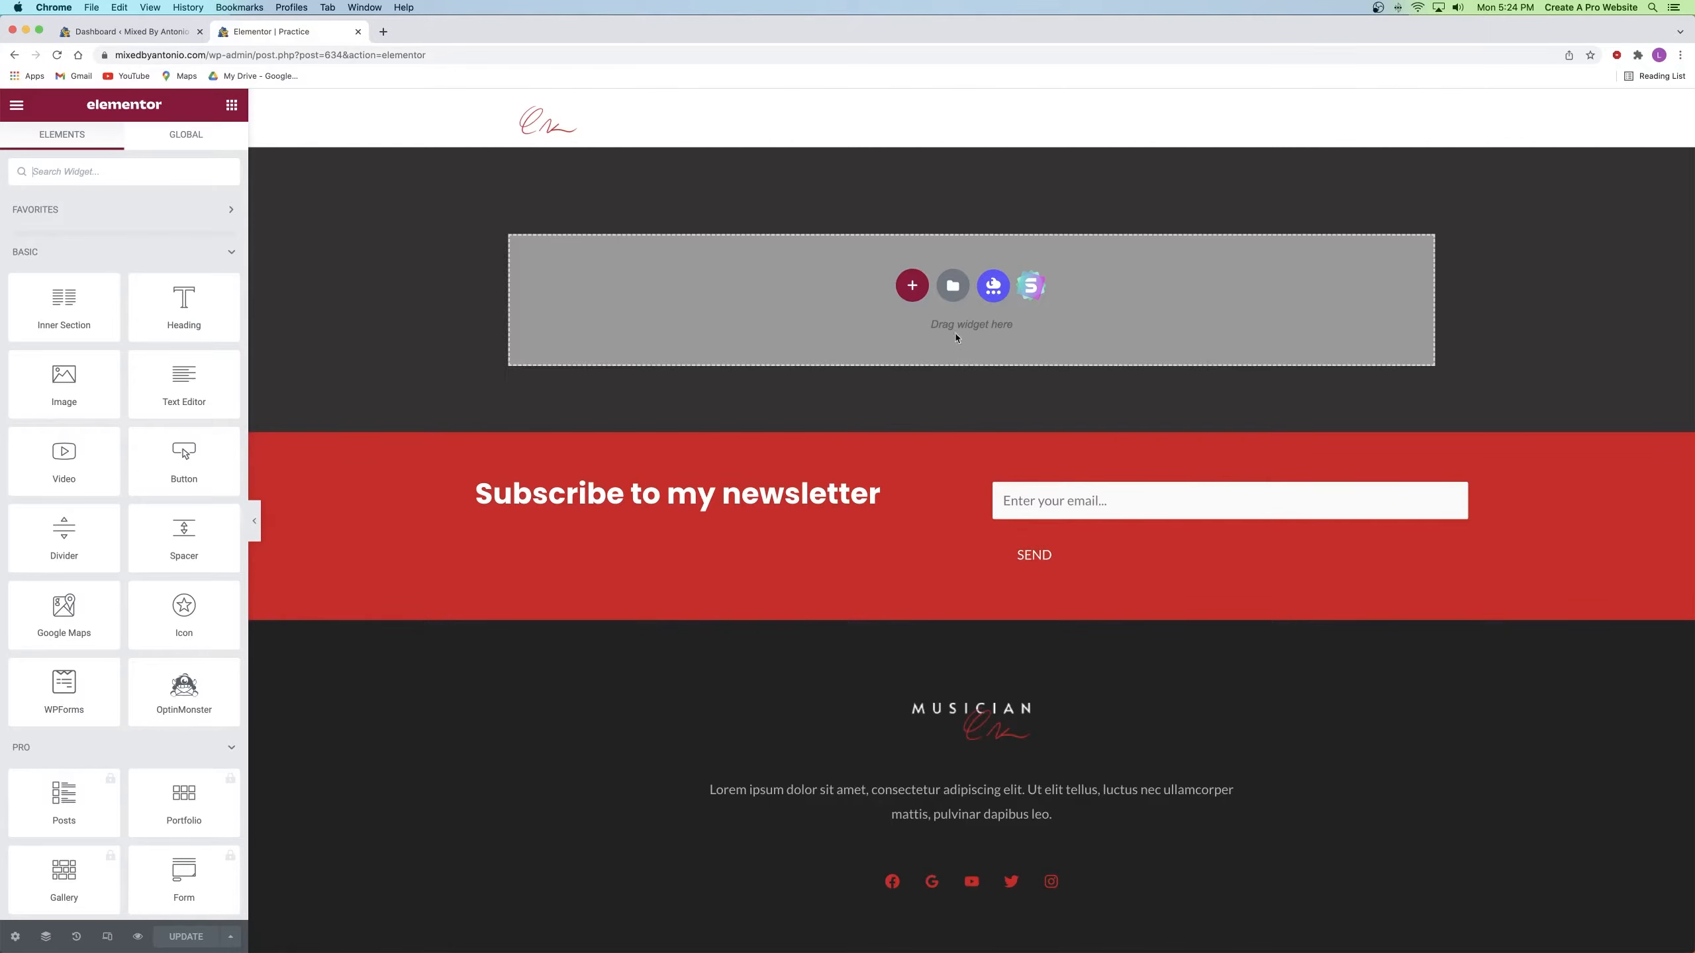
{"action": "left_click", "coordinate": [912, 287]}
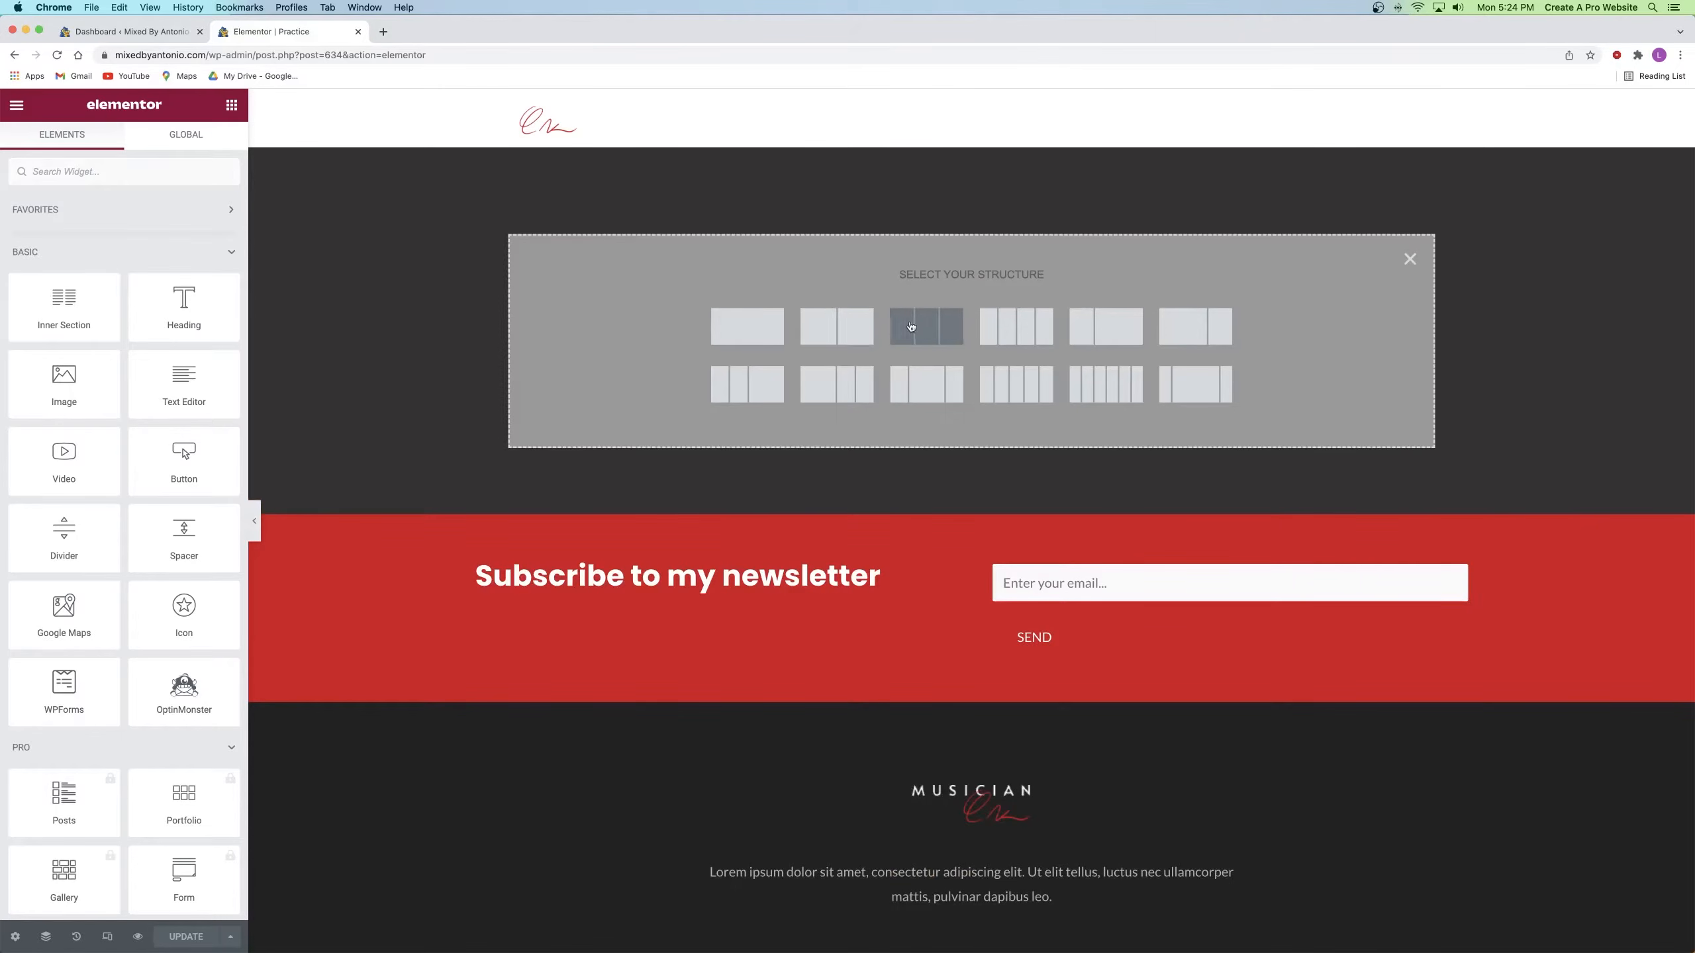
{"action": "left_click", "coordinate": [745, 335]}
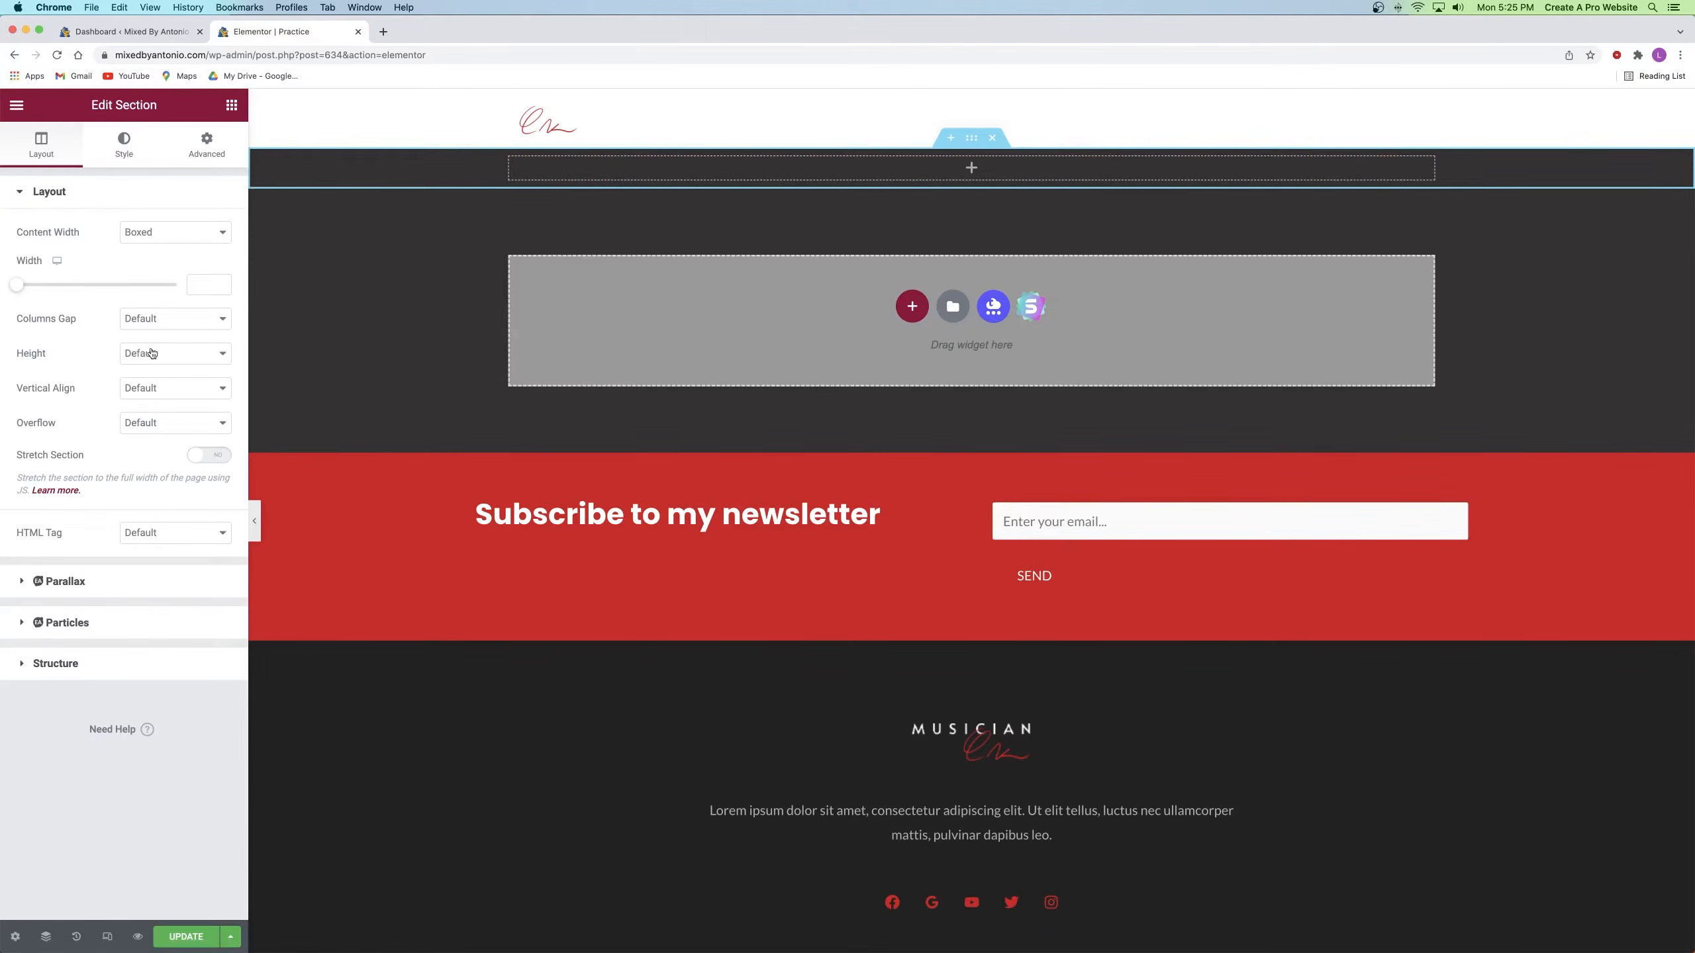
Step: Set the section's height to Min Height and raise the minimum height to about 713
{"action": "left_click", "coordinate": [177, 356]}
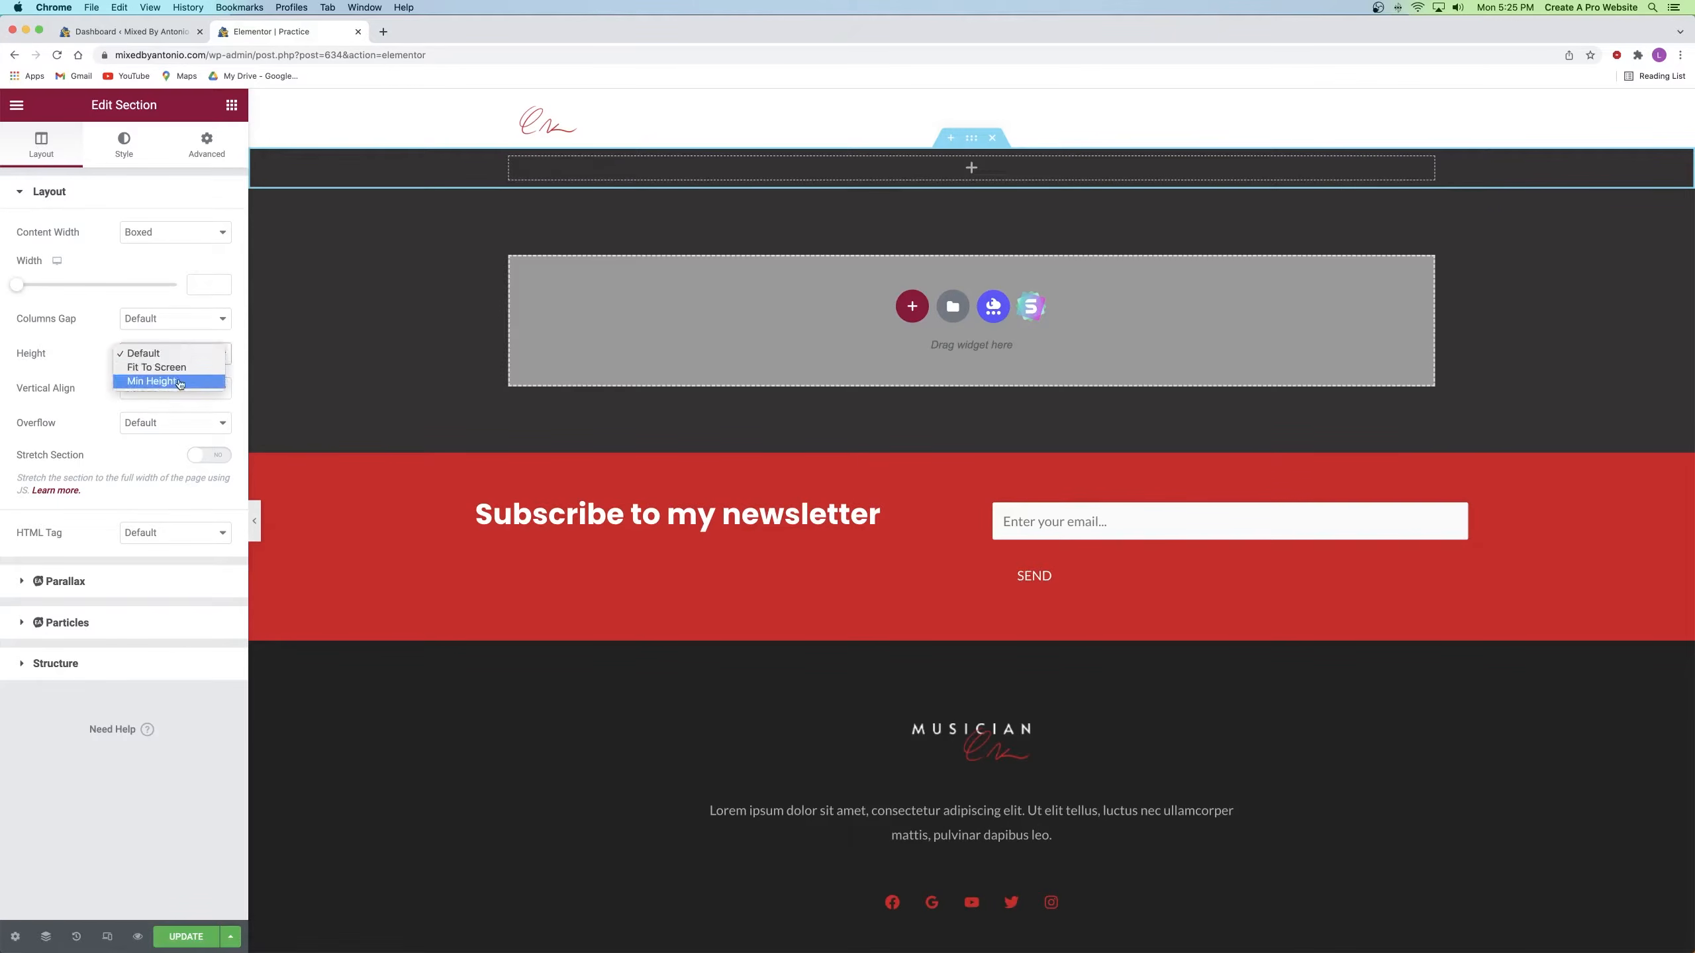
{"action": "left_click", "coordinate": [167, 381]}
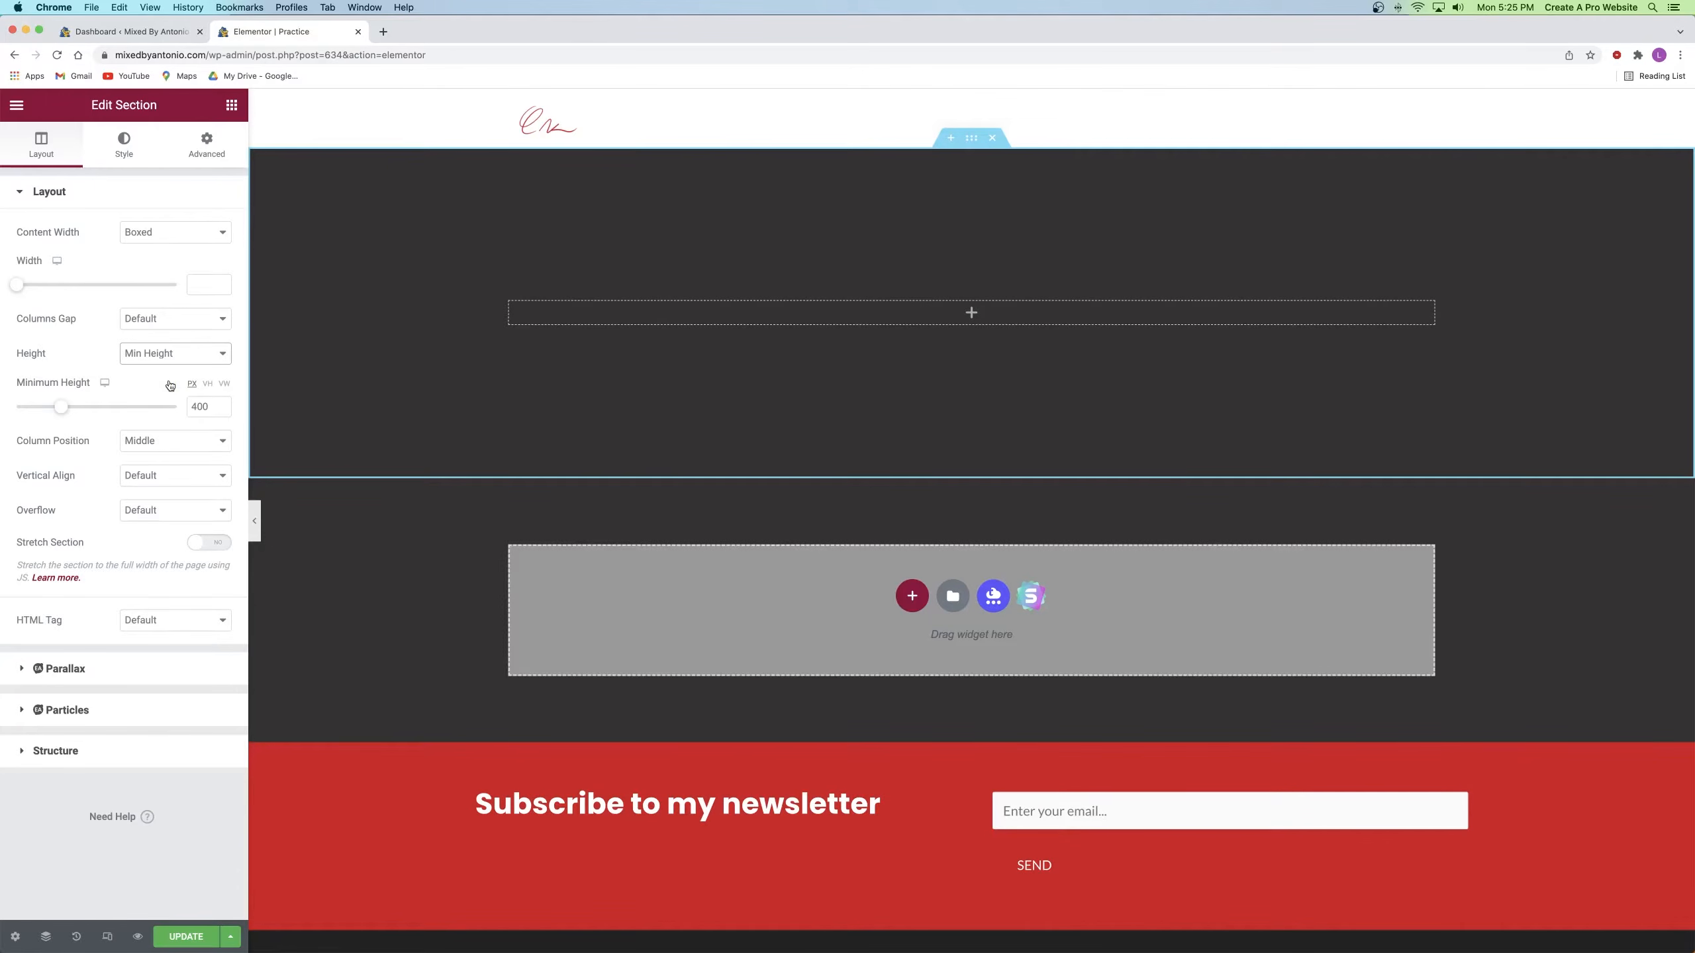
{"action": "left_click_drag", "start_coordinate": [62, 408], "coordinate": [96, 406]}
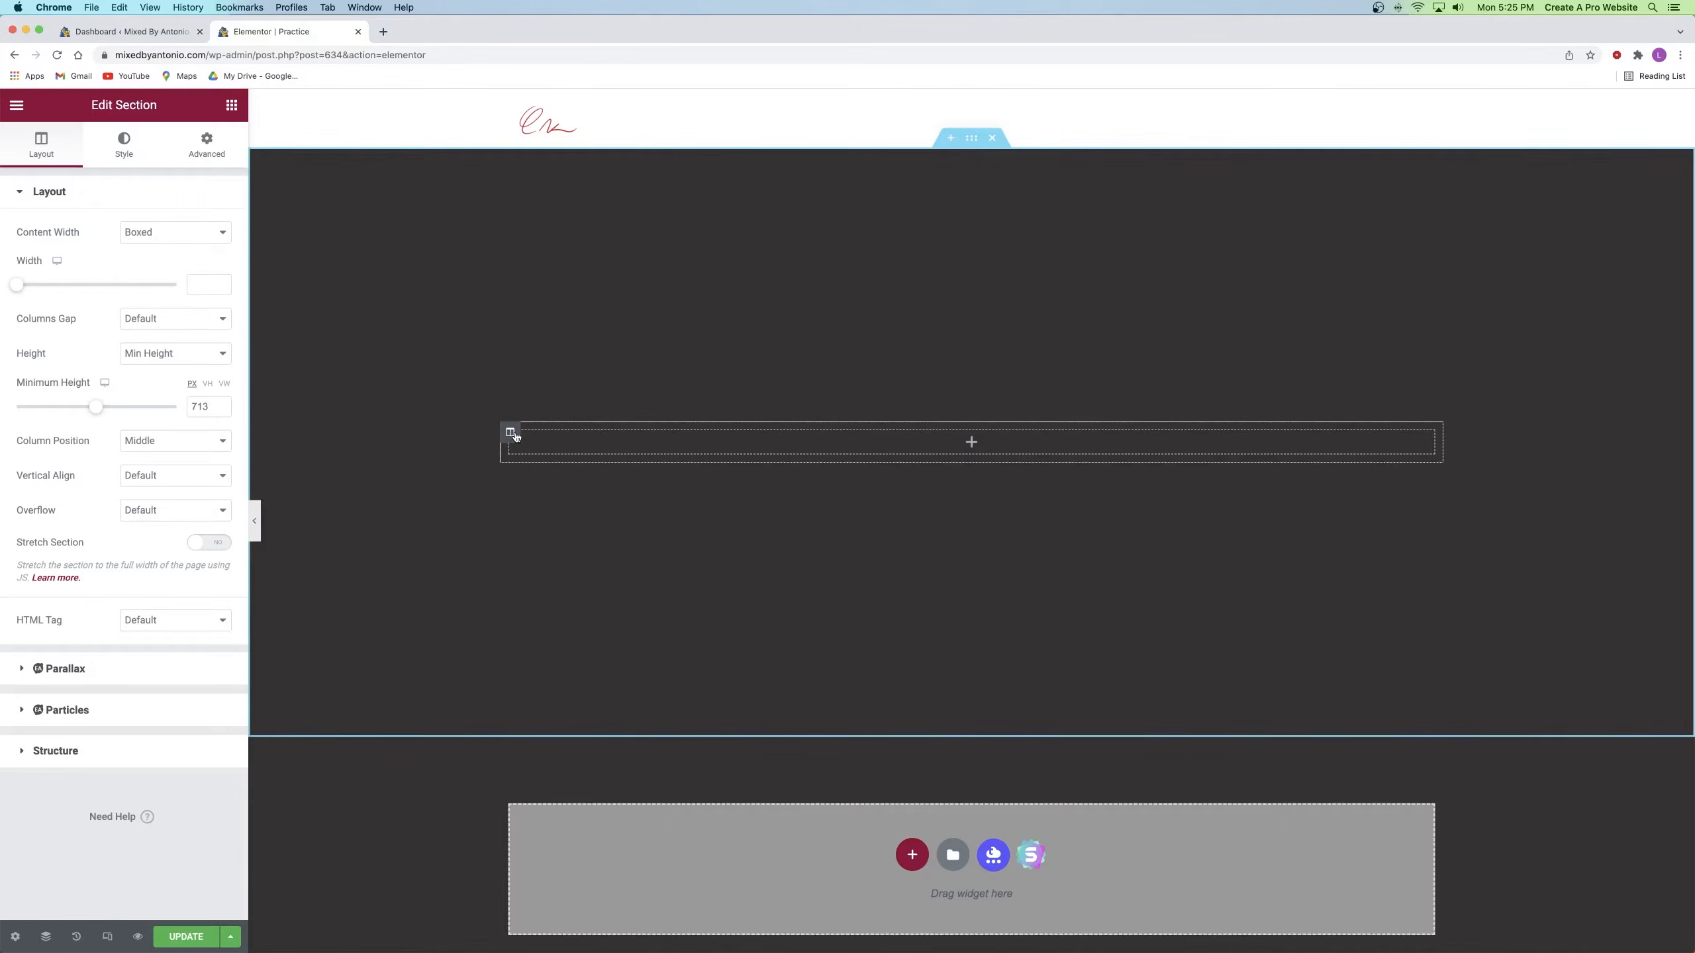
{"action": "right_click", "coordinate": [516, 435]}
{"action": "left_click", "coordinate": [577, 504]}
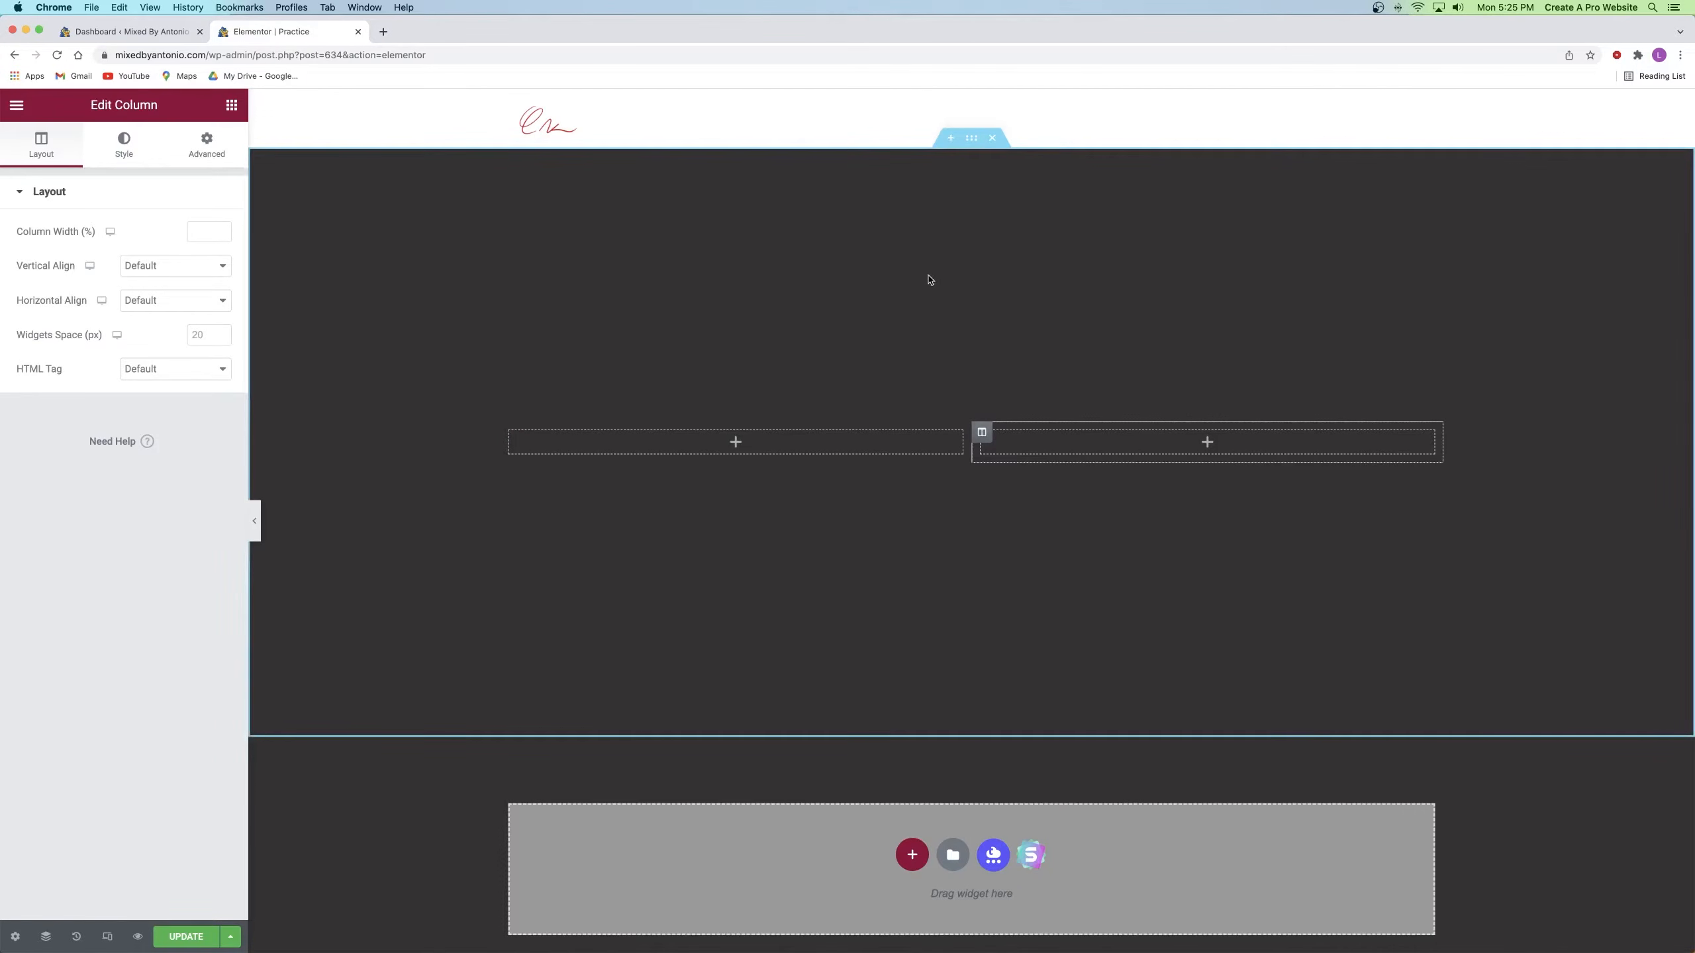
{"action": "left_click", "coordinate": [952, 141]}
{"action": "left_click", "coordinate": [908, 220]}
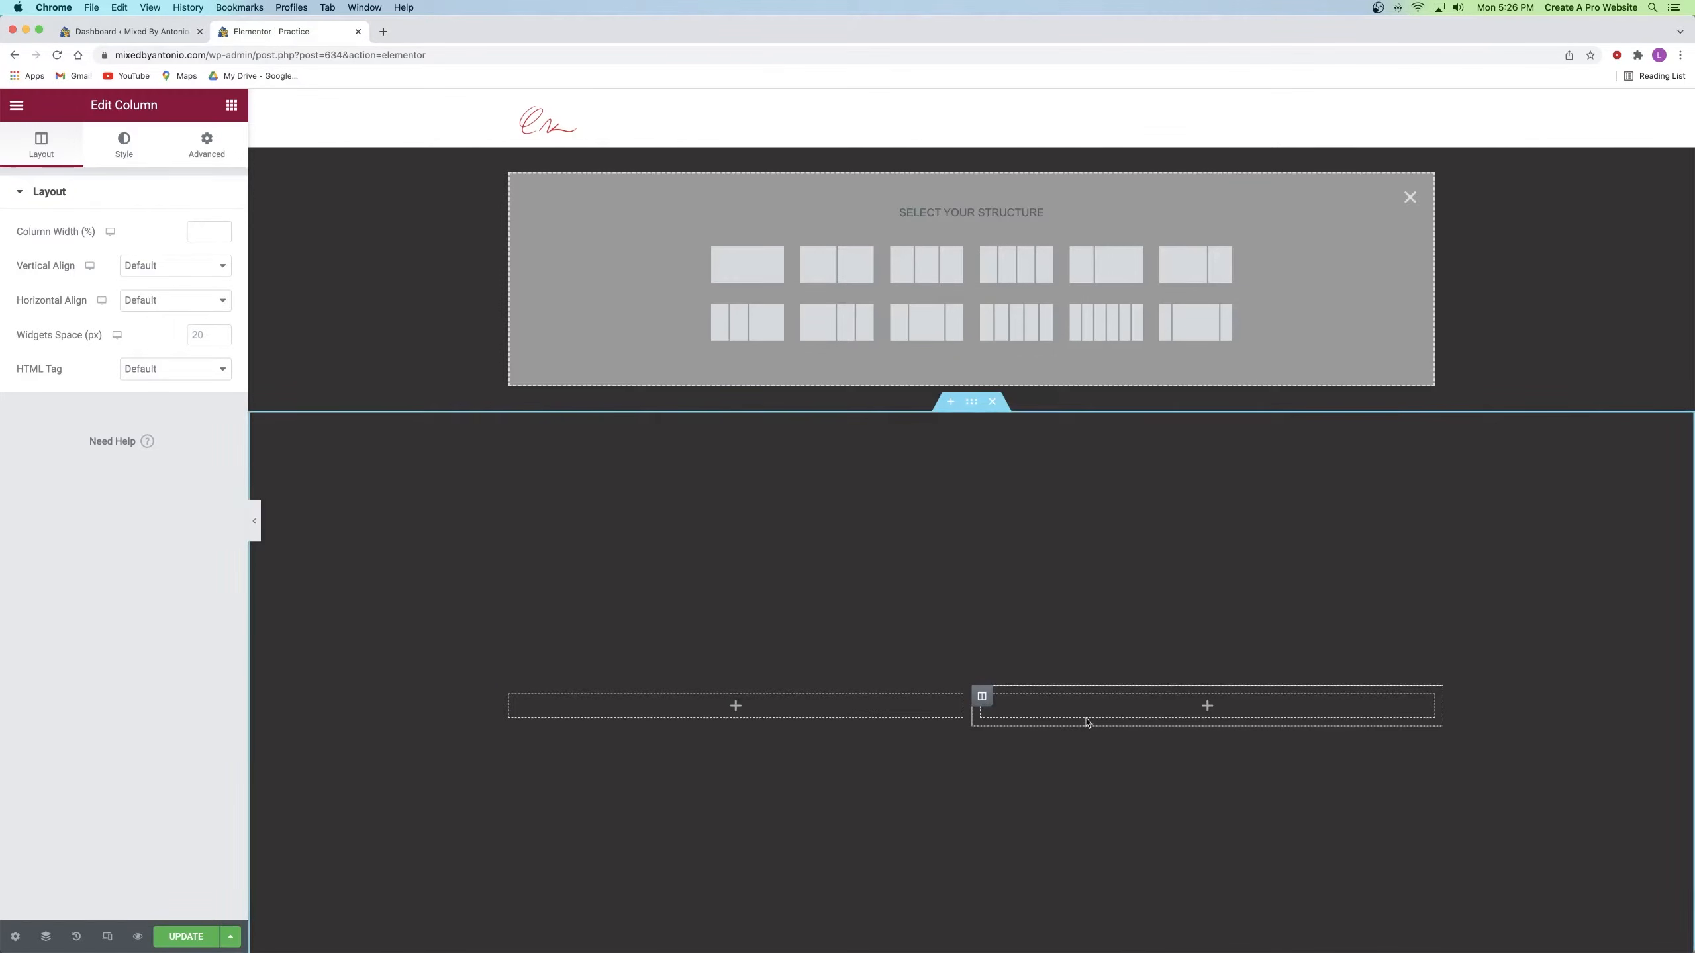
{"action": "left_click", "coordinate": [1410, 197]}
{"action": "right_click", "coordinate": [981, 435]}
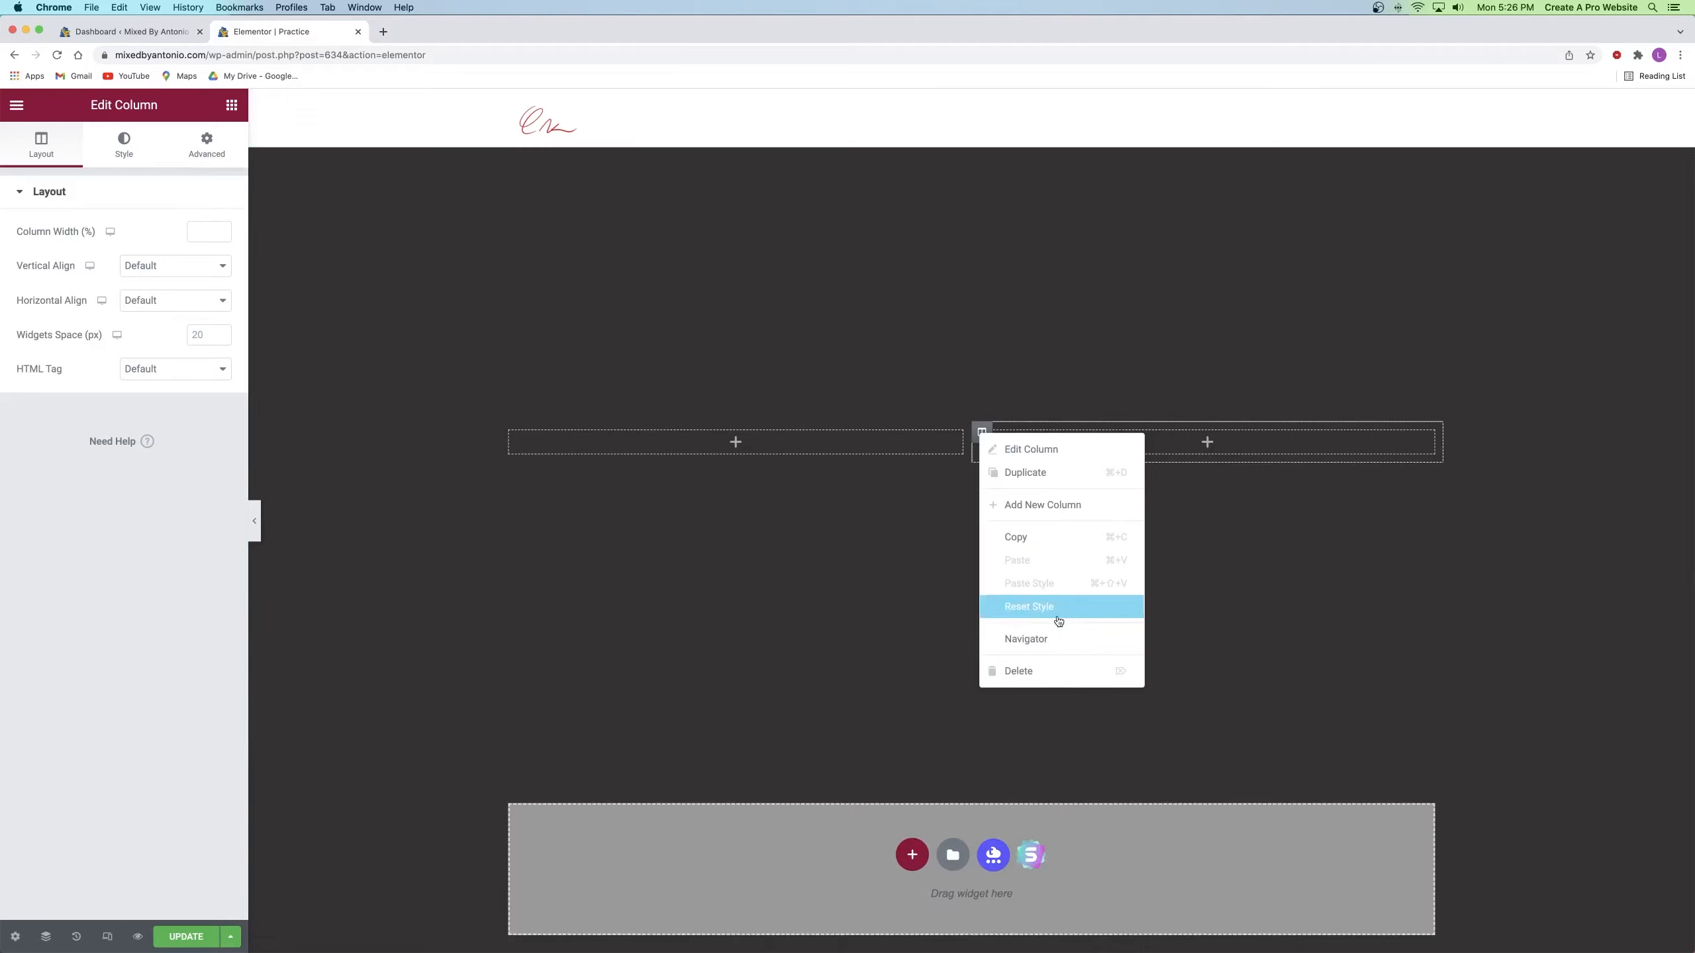
{"action": "left_click", "coordinate": [1062, 671]}
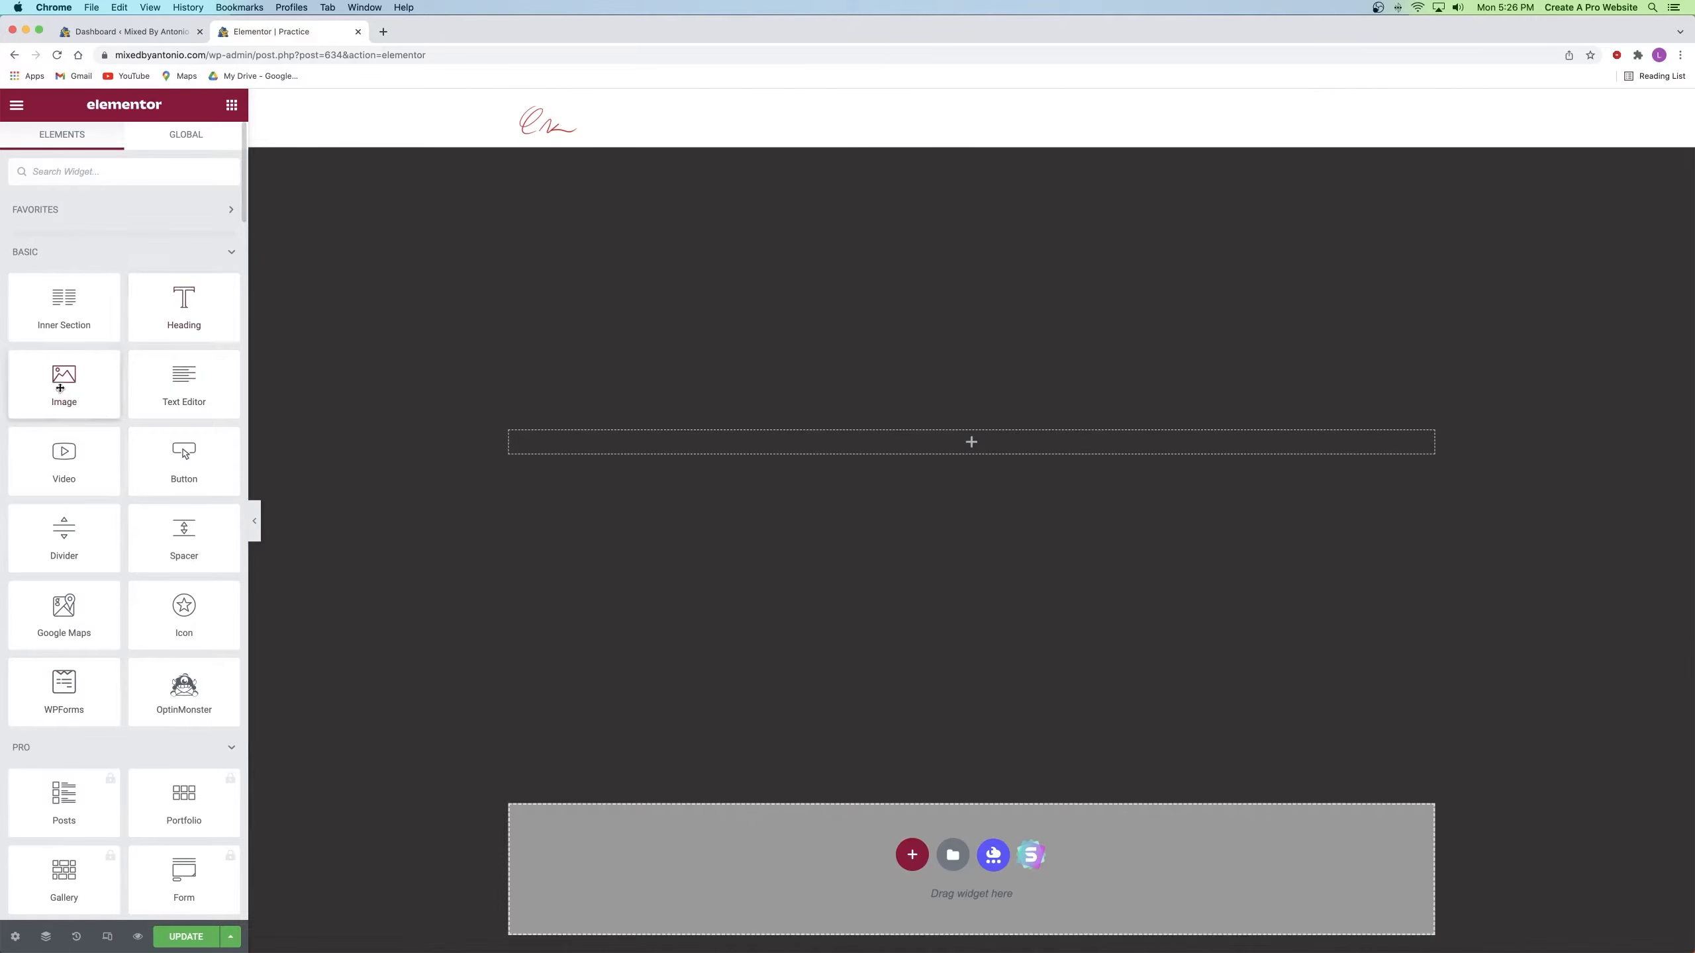
Step: Drop an Image and a Heading widget into the column, then delete that section and start a new one
{"action": "left_click_drag", "start_coordinate": [64, 385], "coordinate": [989, 445]}
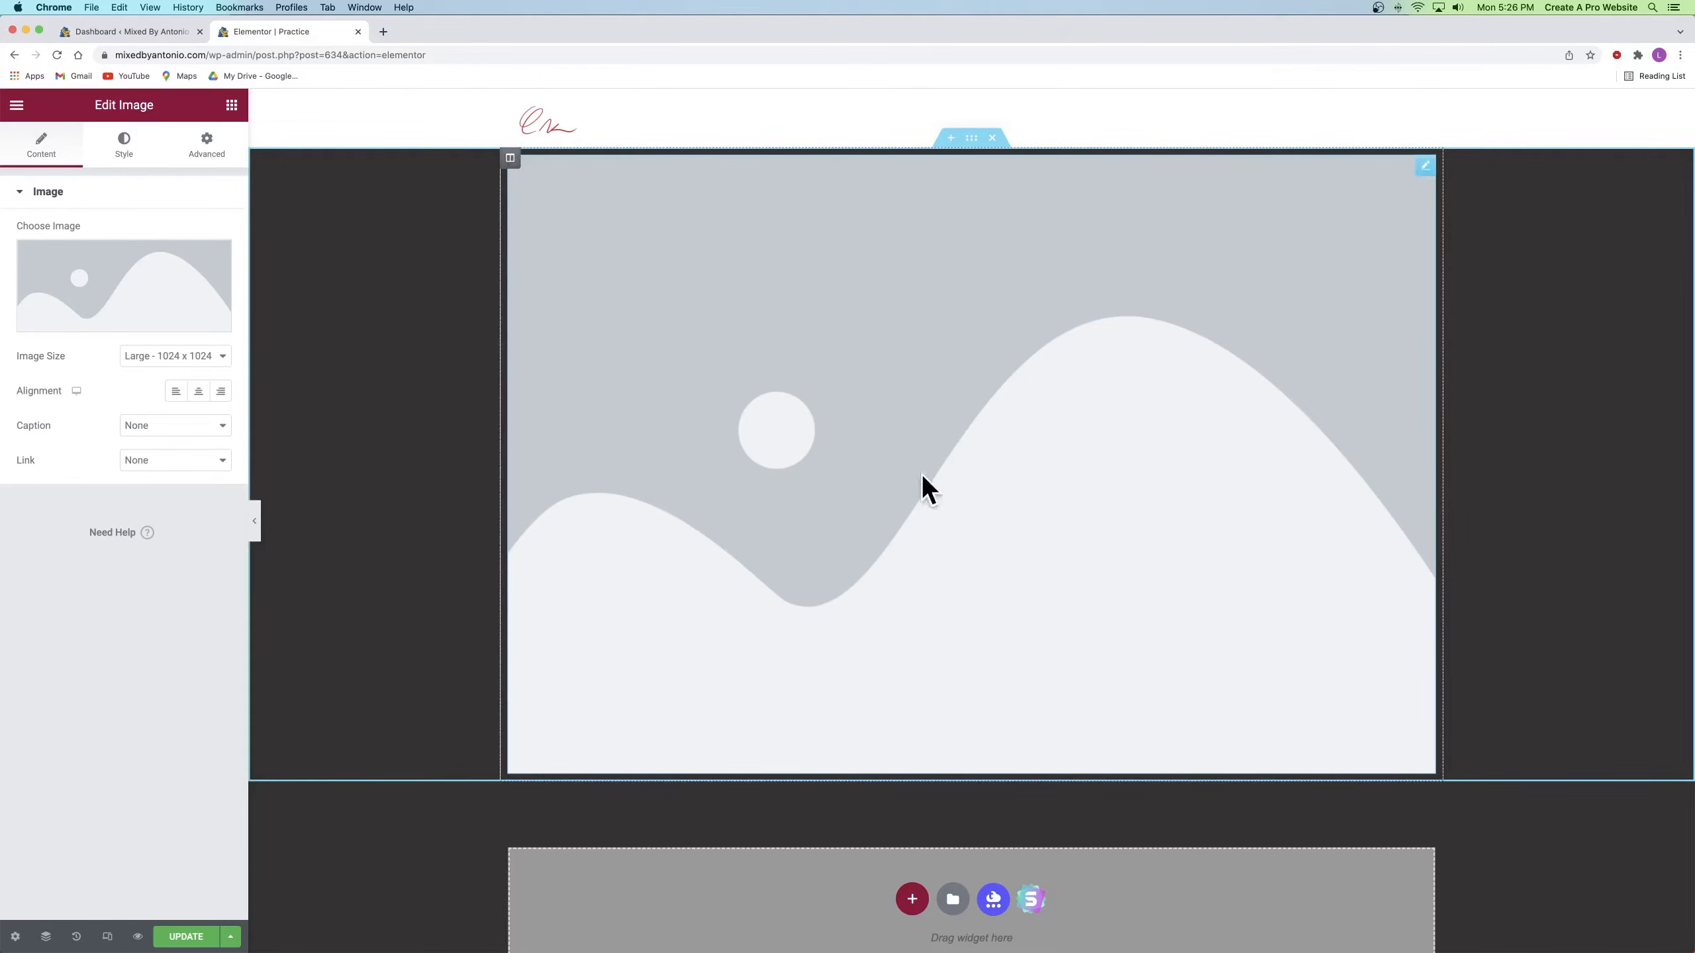
{"action": "left_click", "coordinate": [232, 105]}
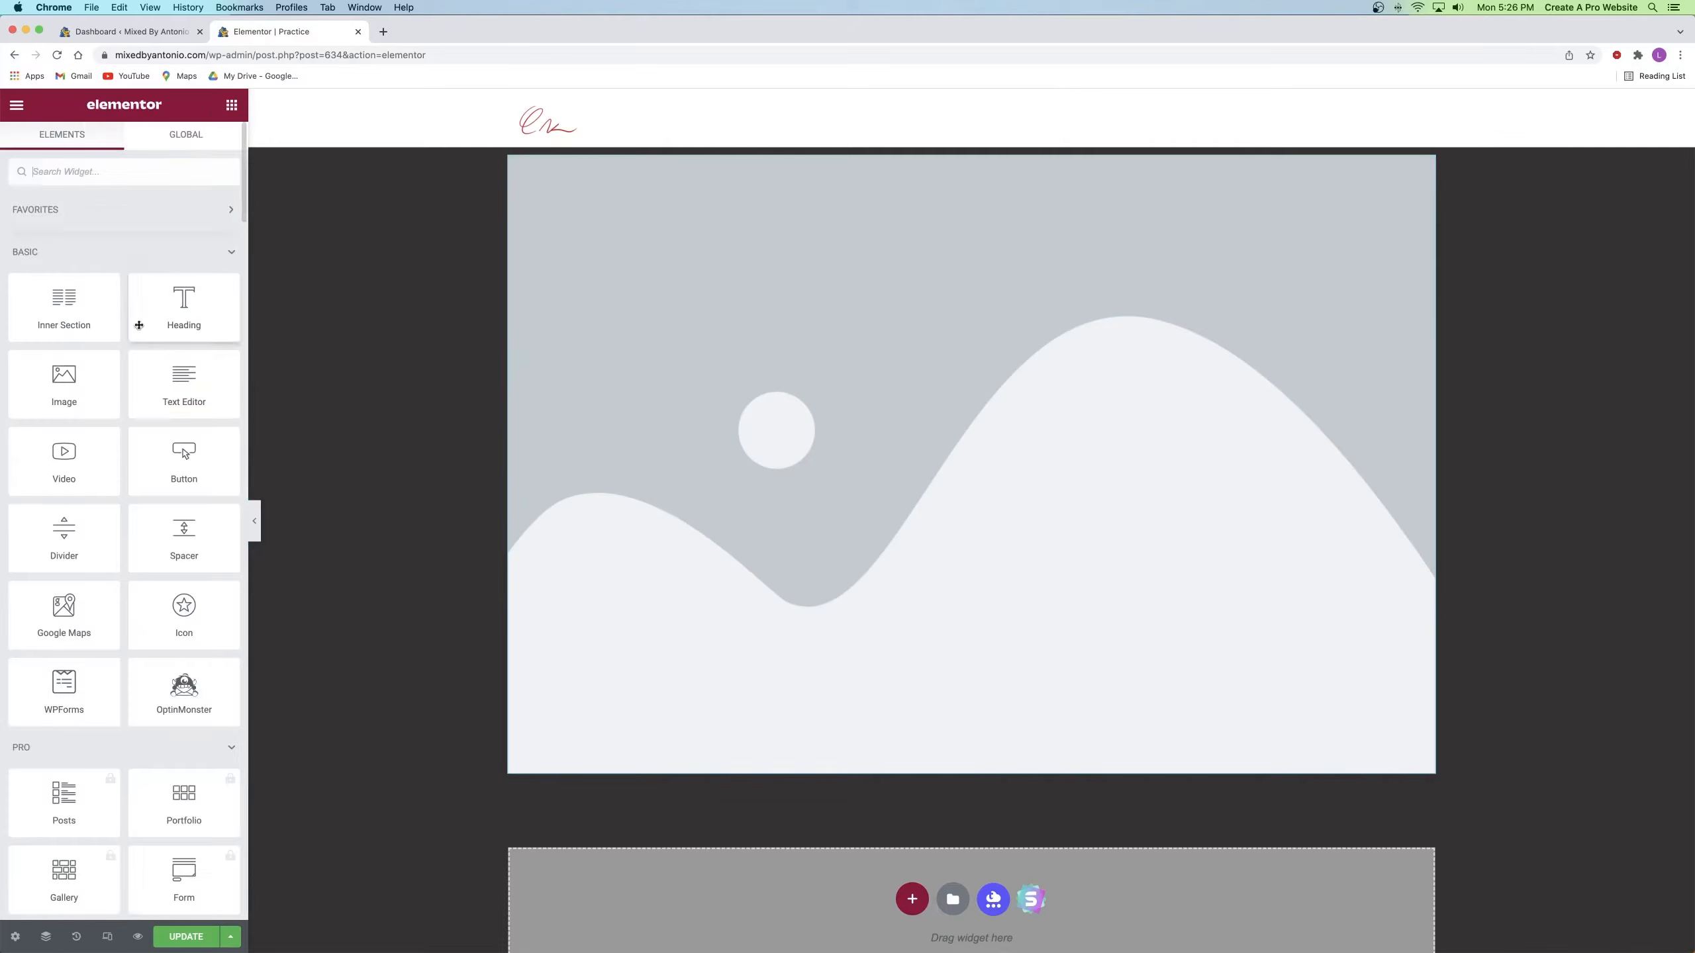
{"action": "left_click_drag", "start_coordinate": [179, 306], "coordinate": [791, 246]}
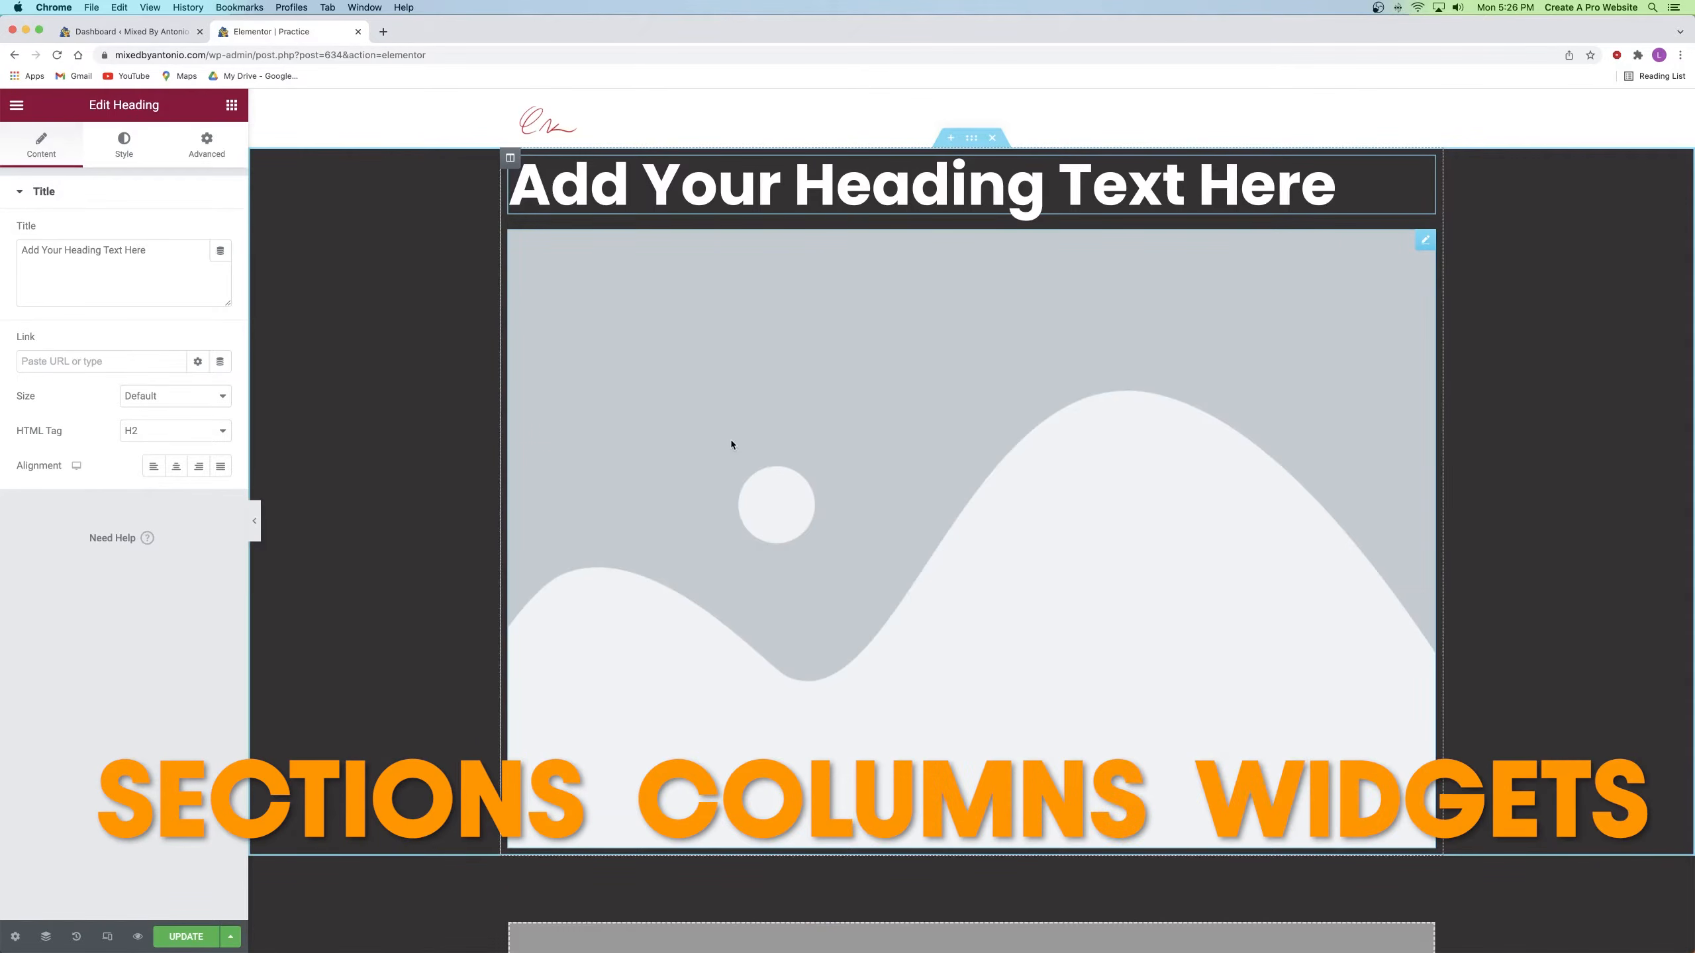
{"action": "left_click", "coordinate": [995, 139]}
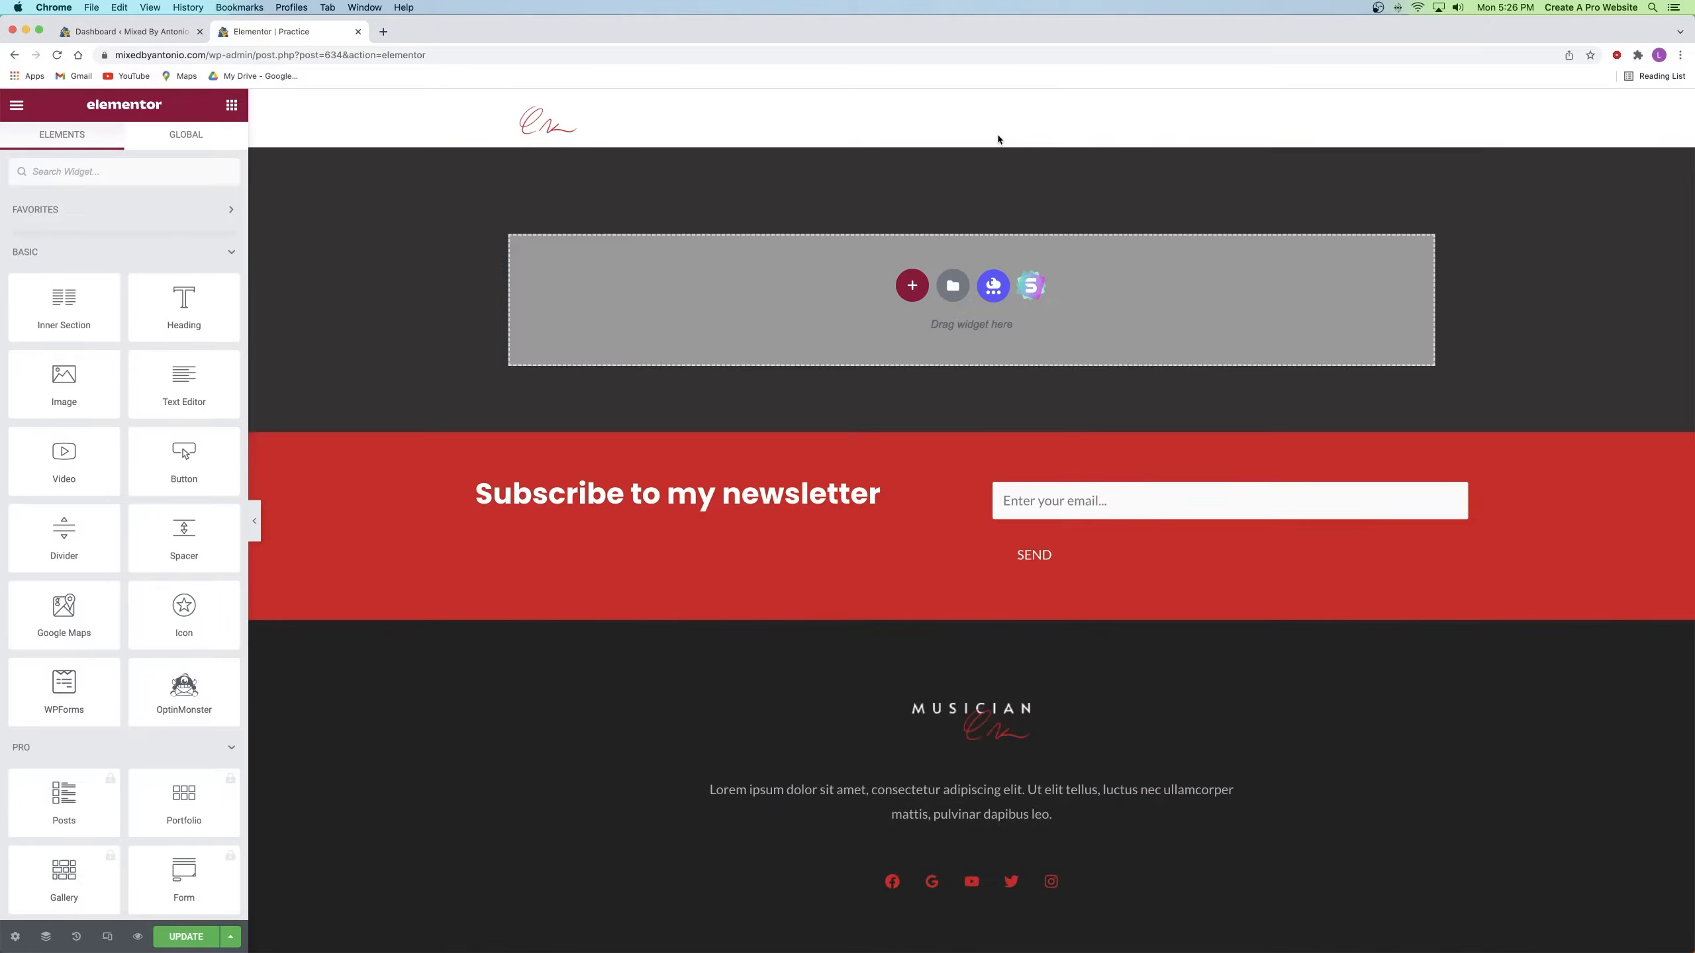
{"action": "left_click", "coordinate": [913, 293]}
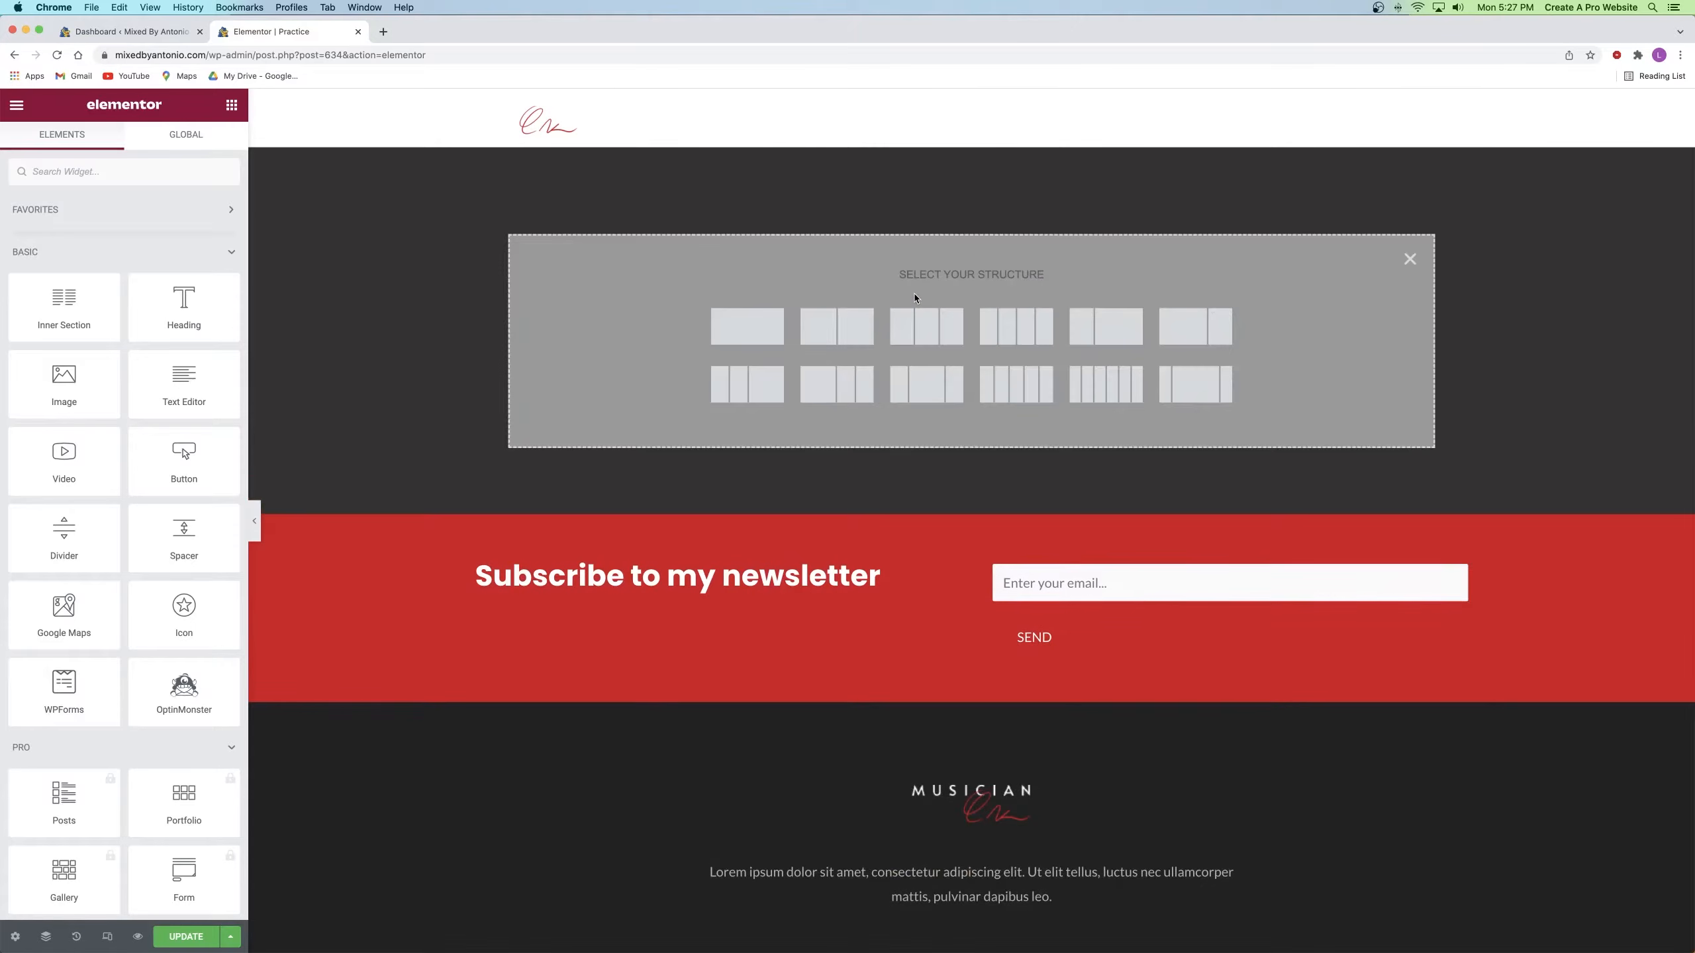
Step: Add a single-column section containing the placeholder headings
{"action": "left_click", "coordinate": [749, 331]}
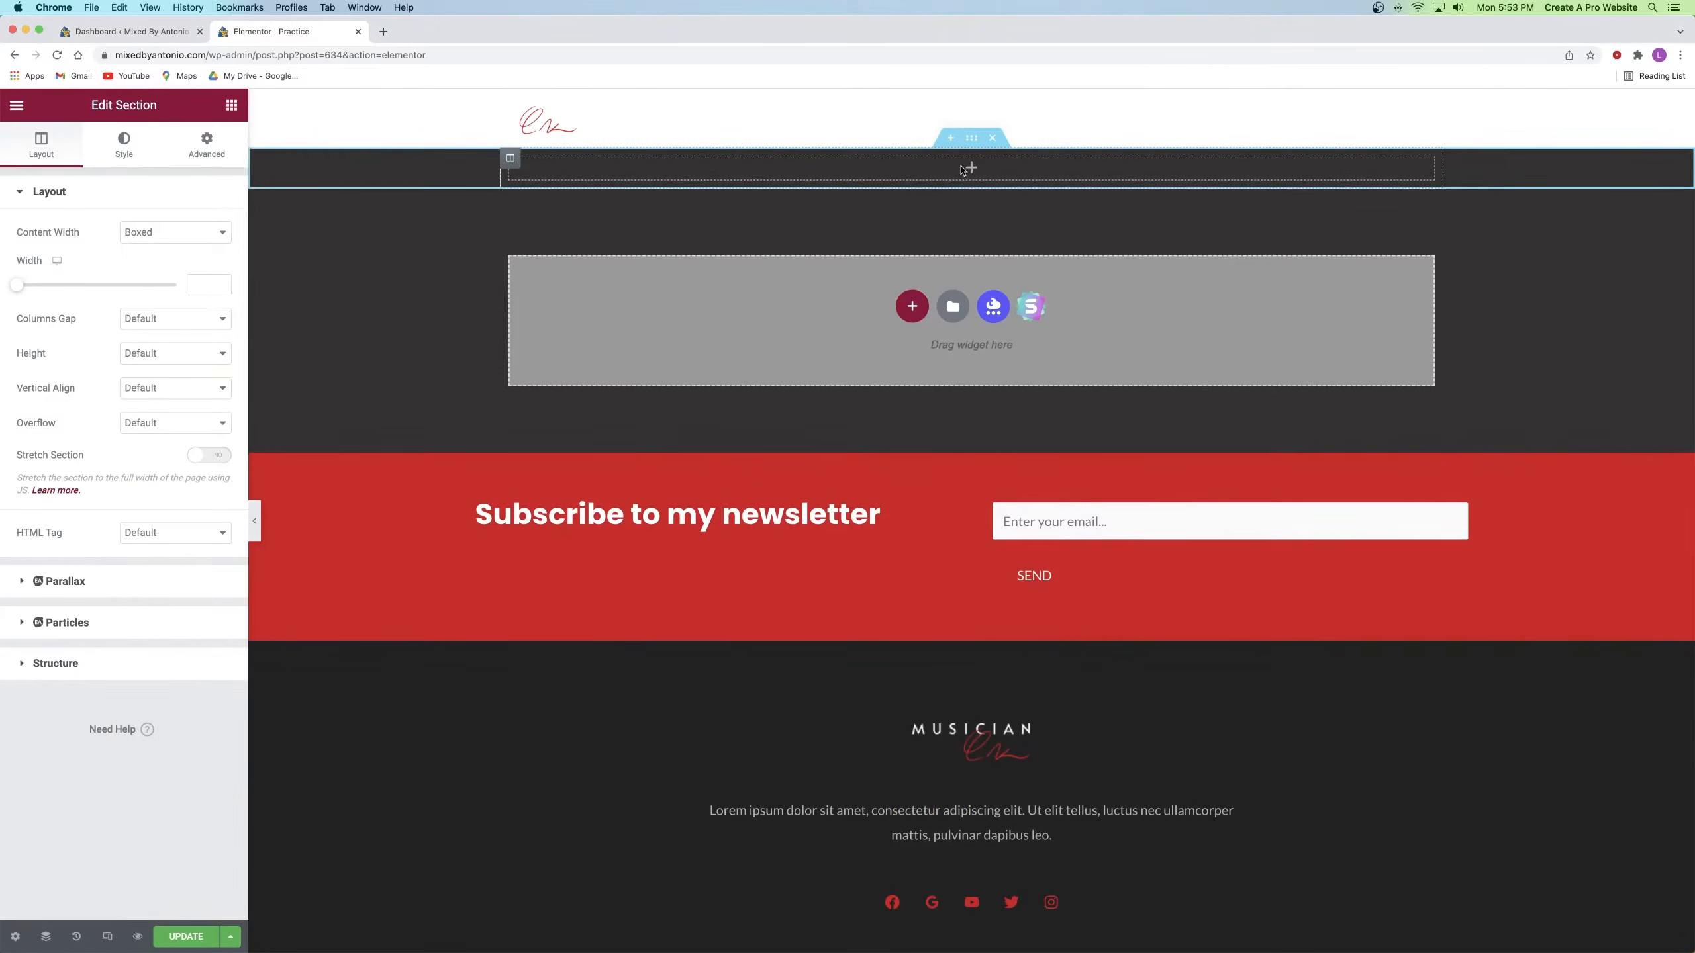
{"action": "left_click", "coordinate": [967, 171]}
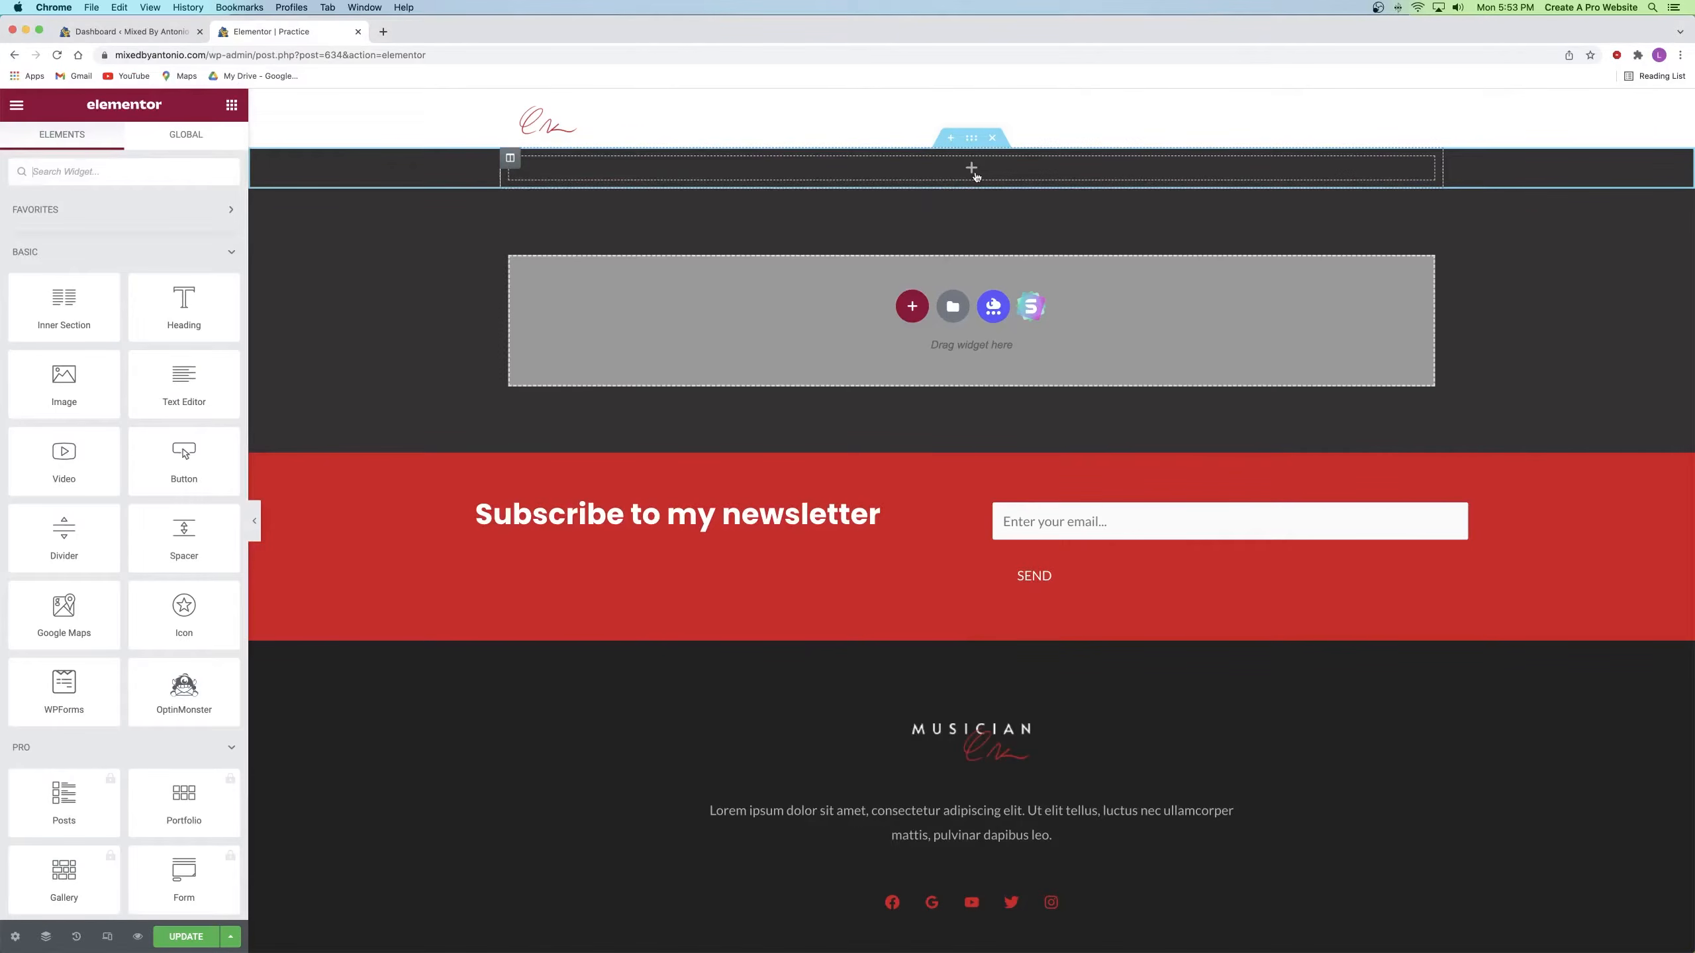
{"action": "left_click_drag", "start_coordinate": [184, 304], "coordinate": [928, 186]}
{"action": "right_click", "coordinate": [915, 192]}
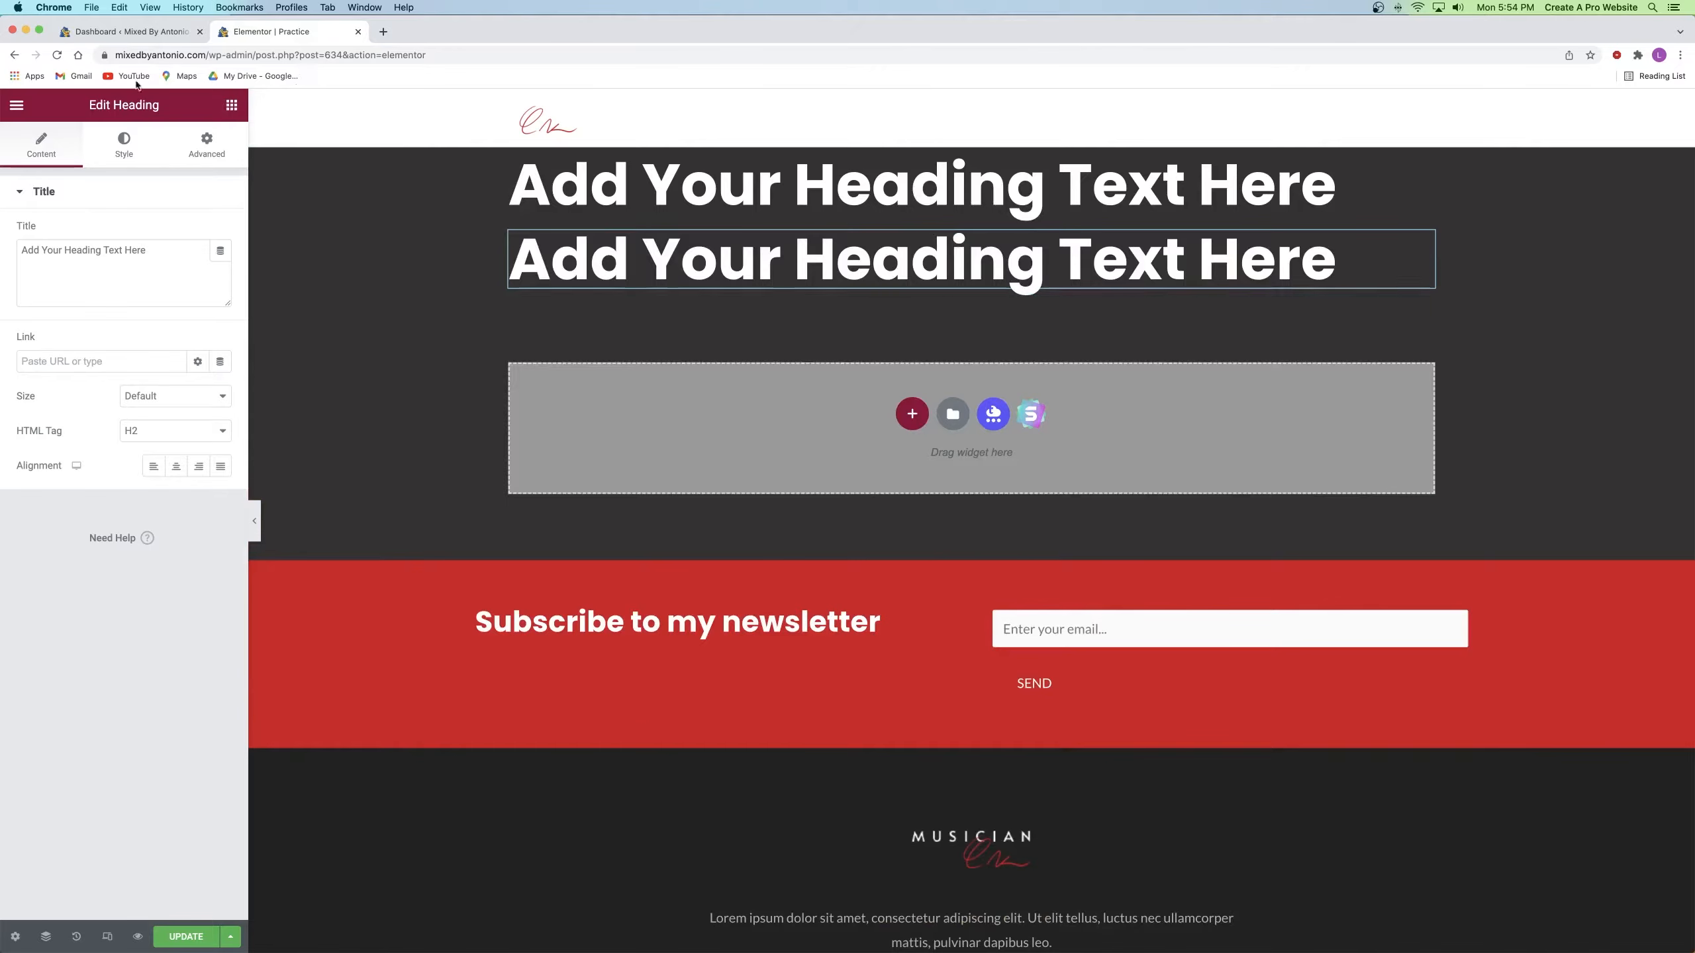
Step: Place a divider and a Click here button below the headings
{"action": "left_click", "coordinate": [231, 104]}
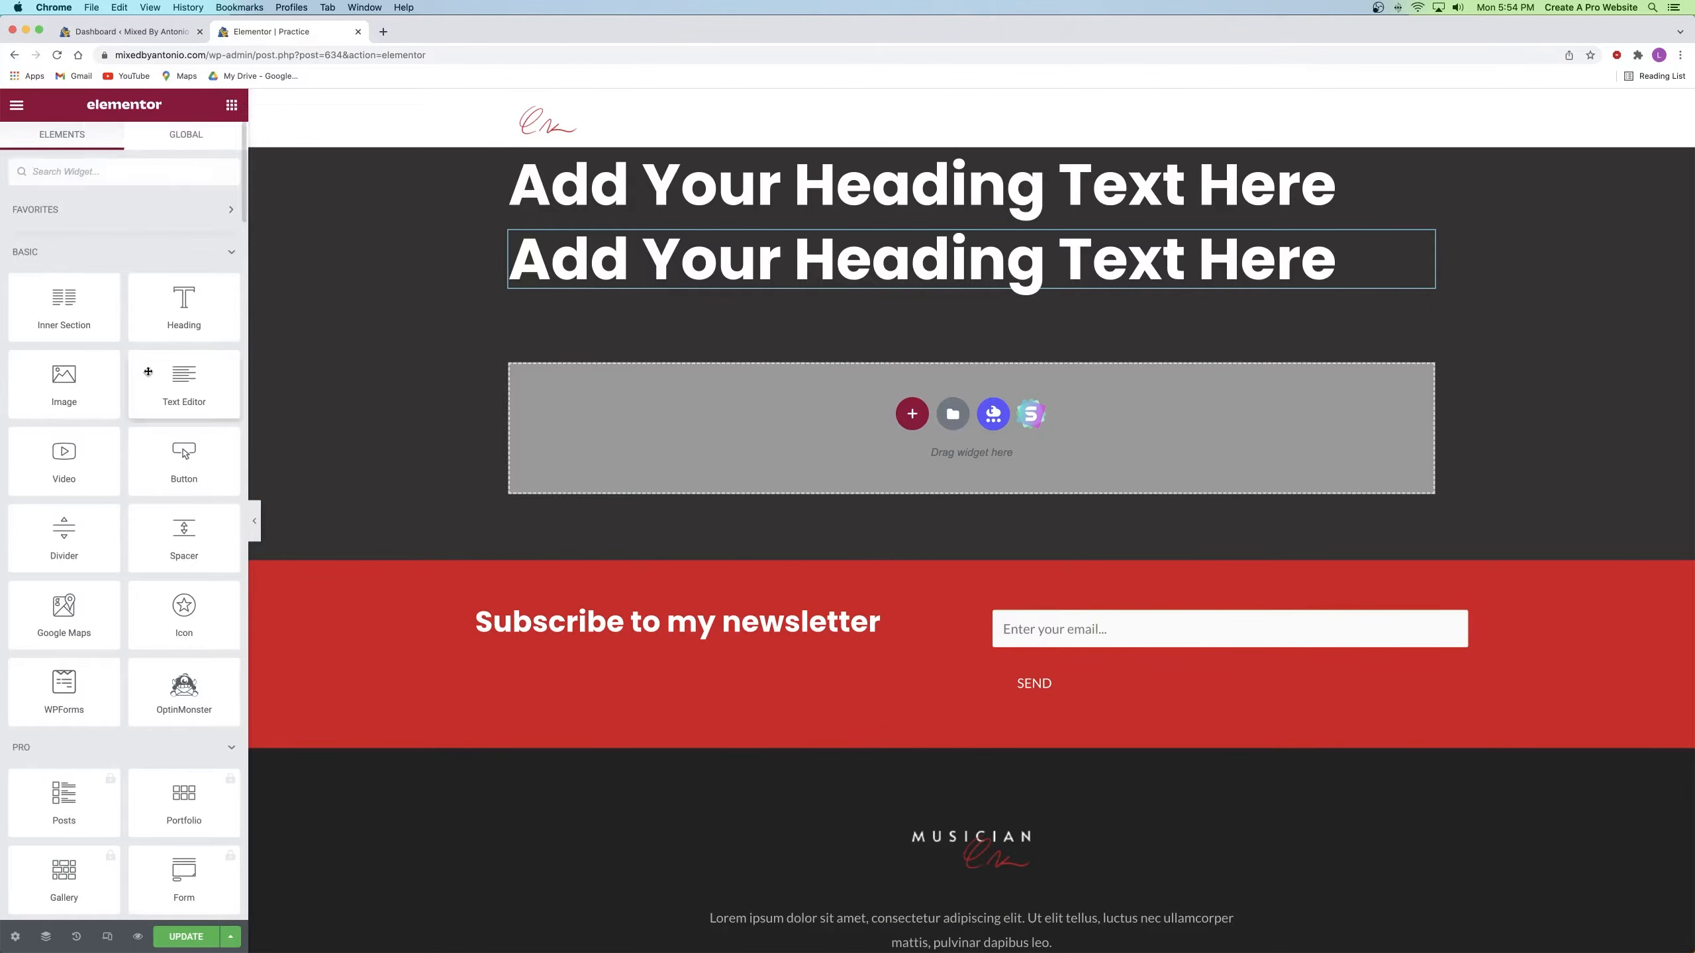
{"action": "left_click_drag", "start_coordinate": [76, 555], "coordinate": [927, 311]}
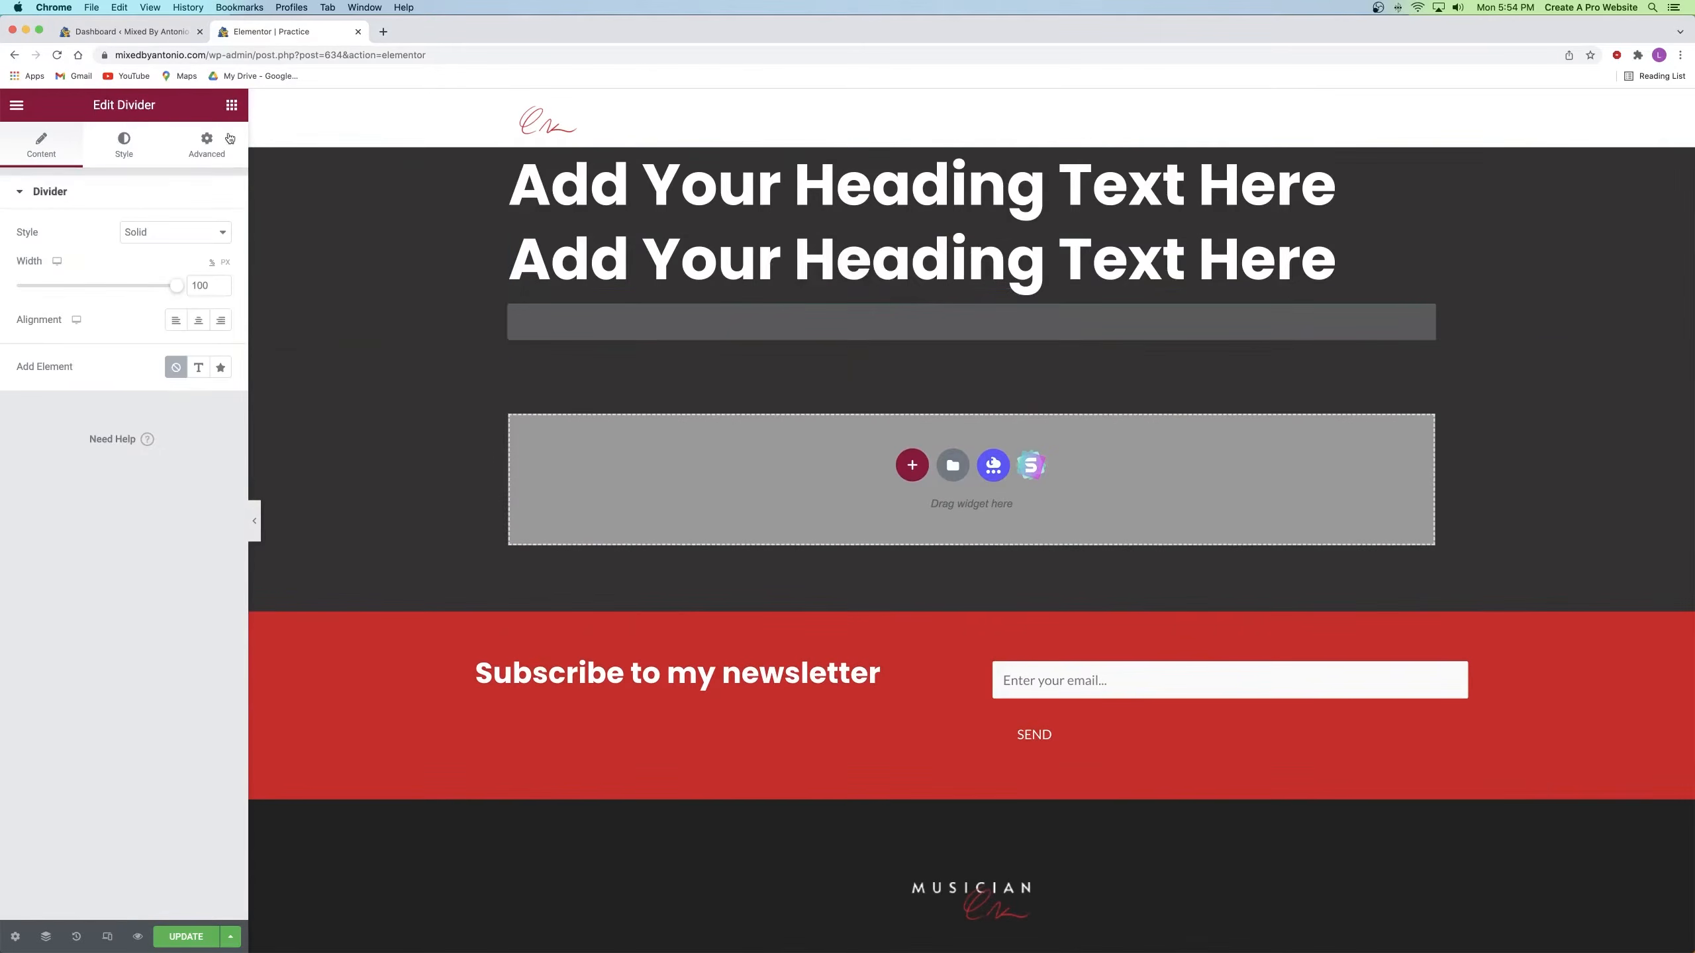
{"action": "left_click", "coordinate": [232, 107]}
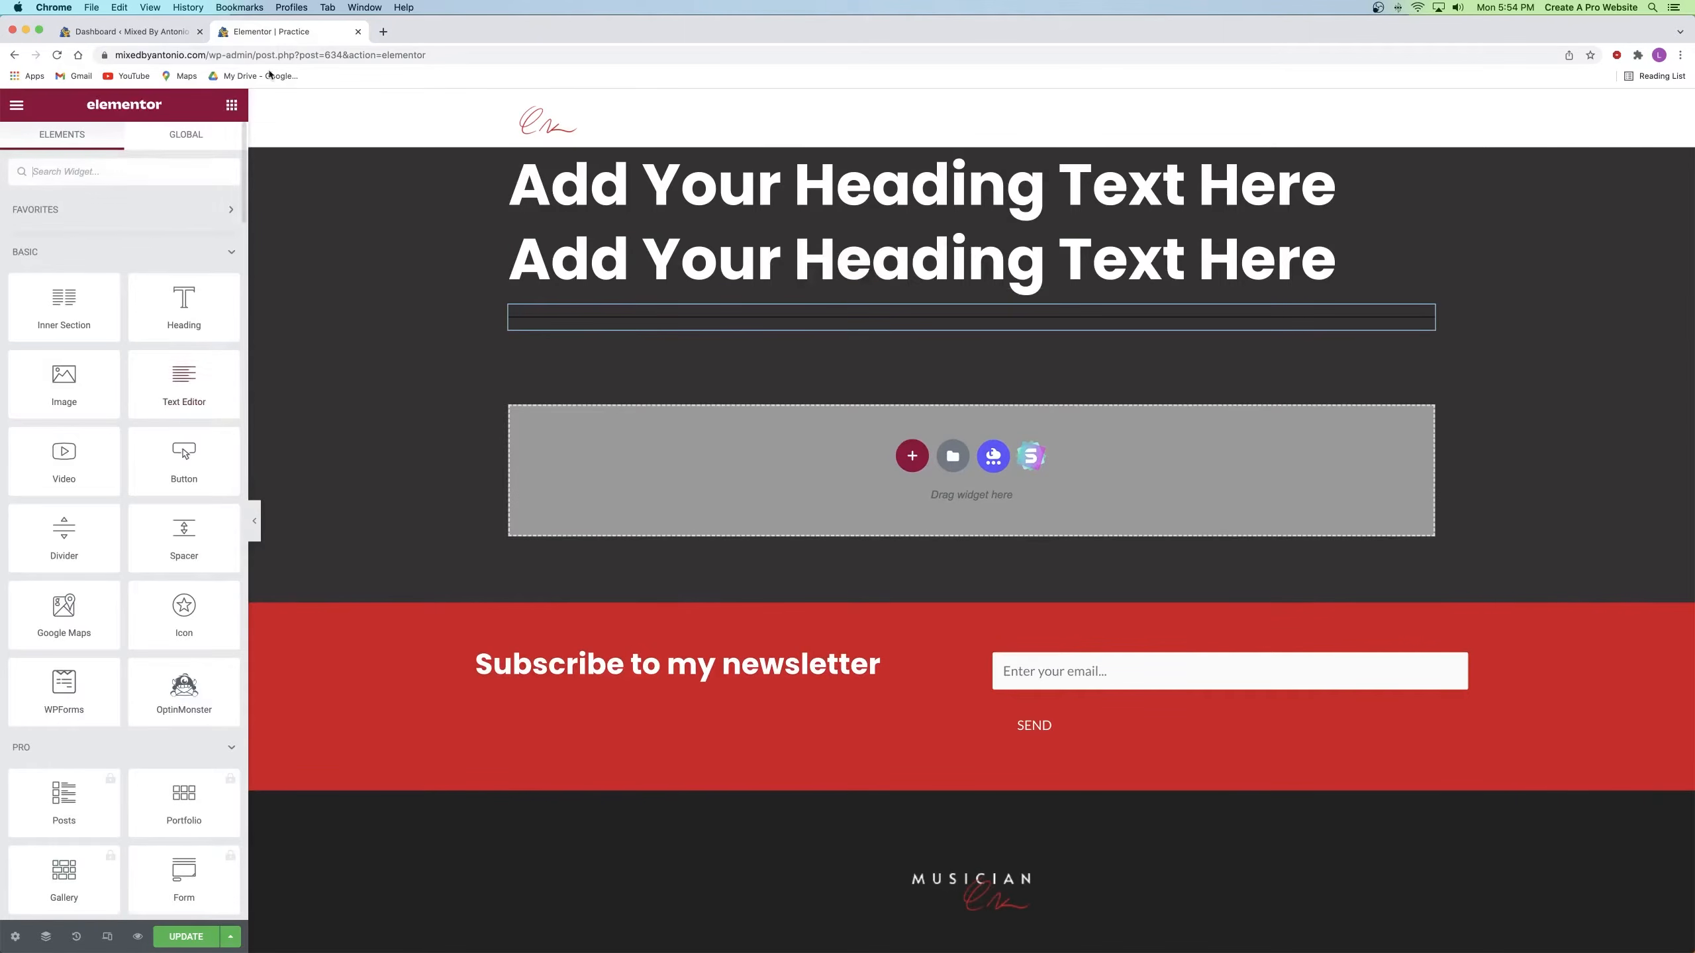
{"action": "left_click_drag", "start_coordinate": [191, 454], "coordinate": [928, 330]}
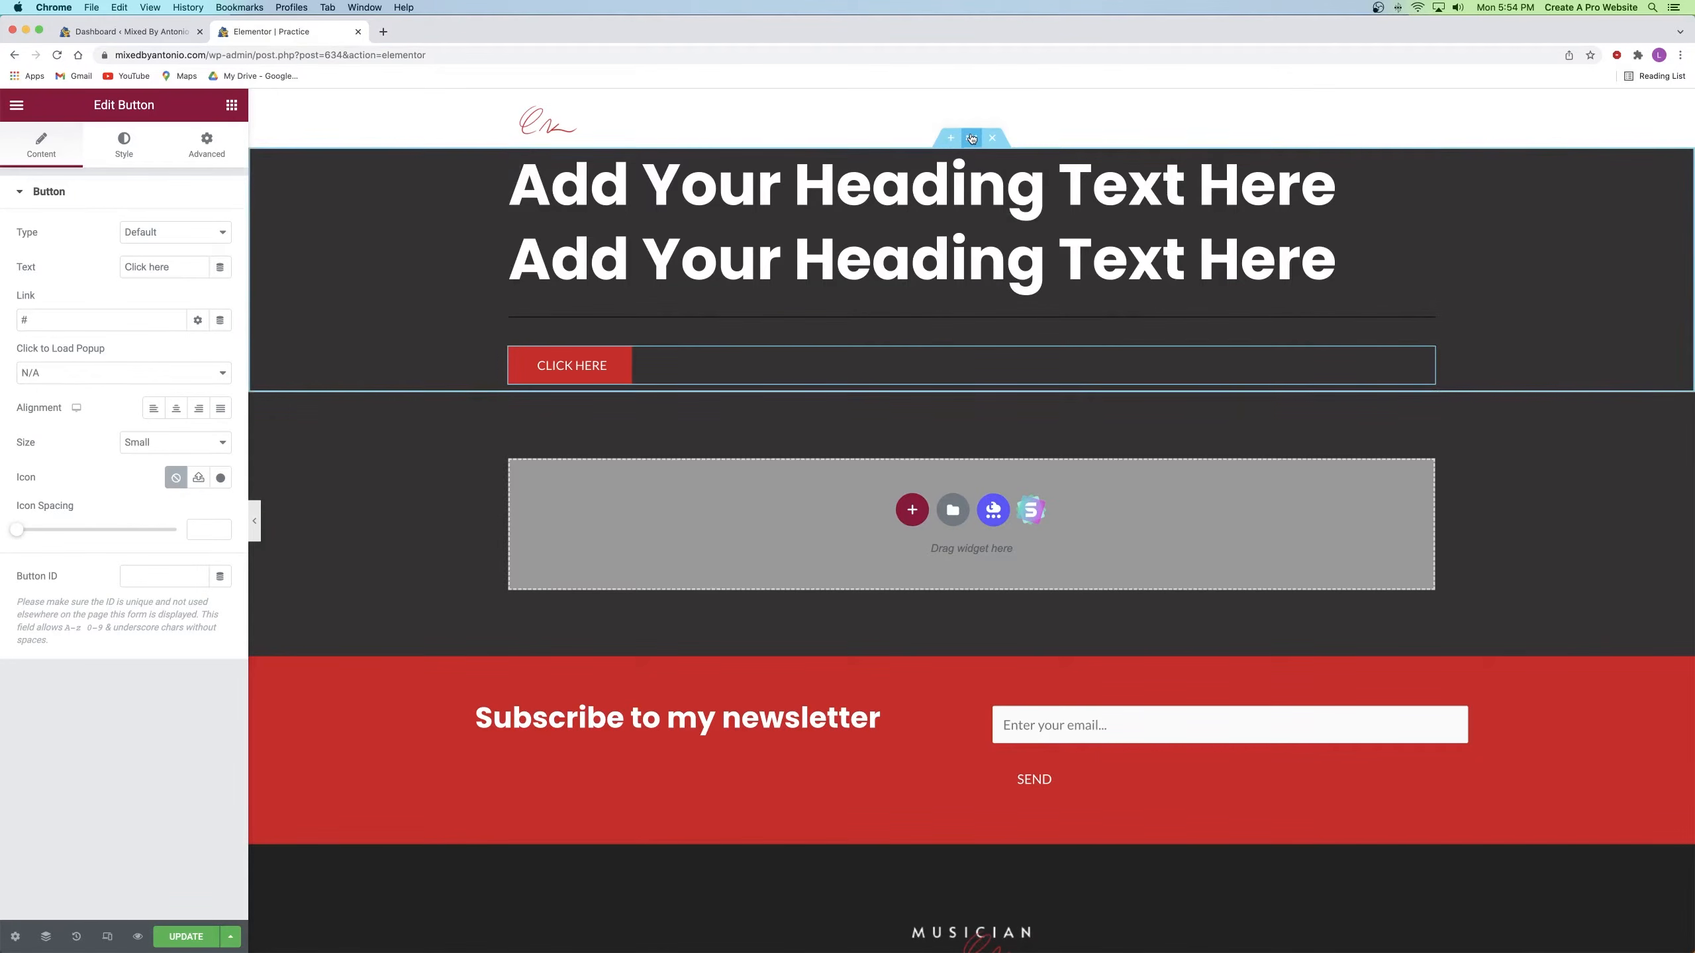
{"action": "left_click", "coordinate": [971, 138]}
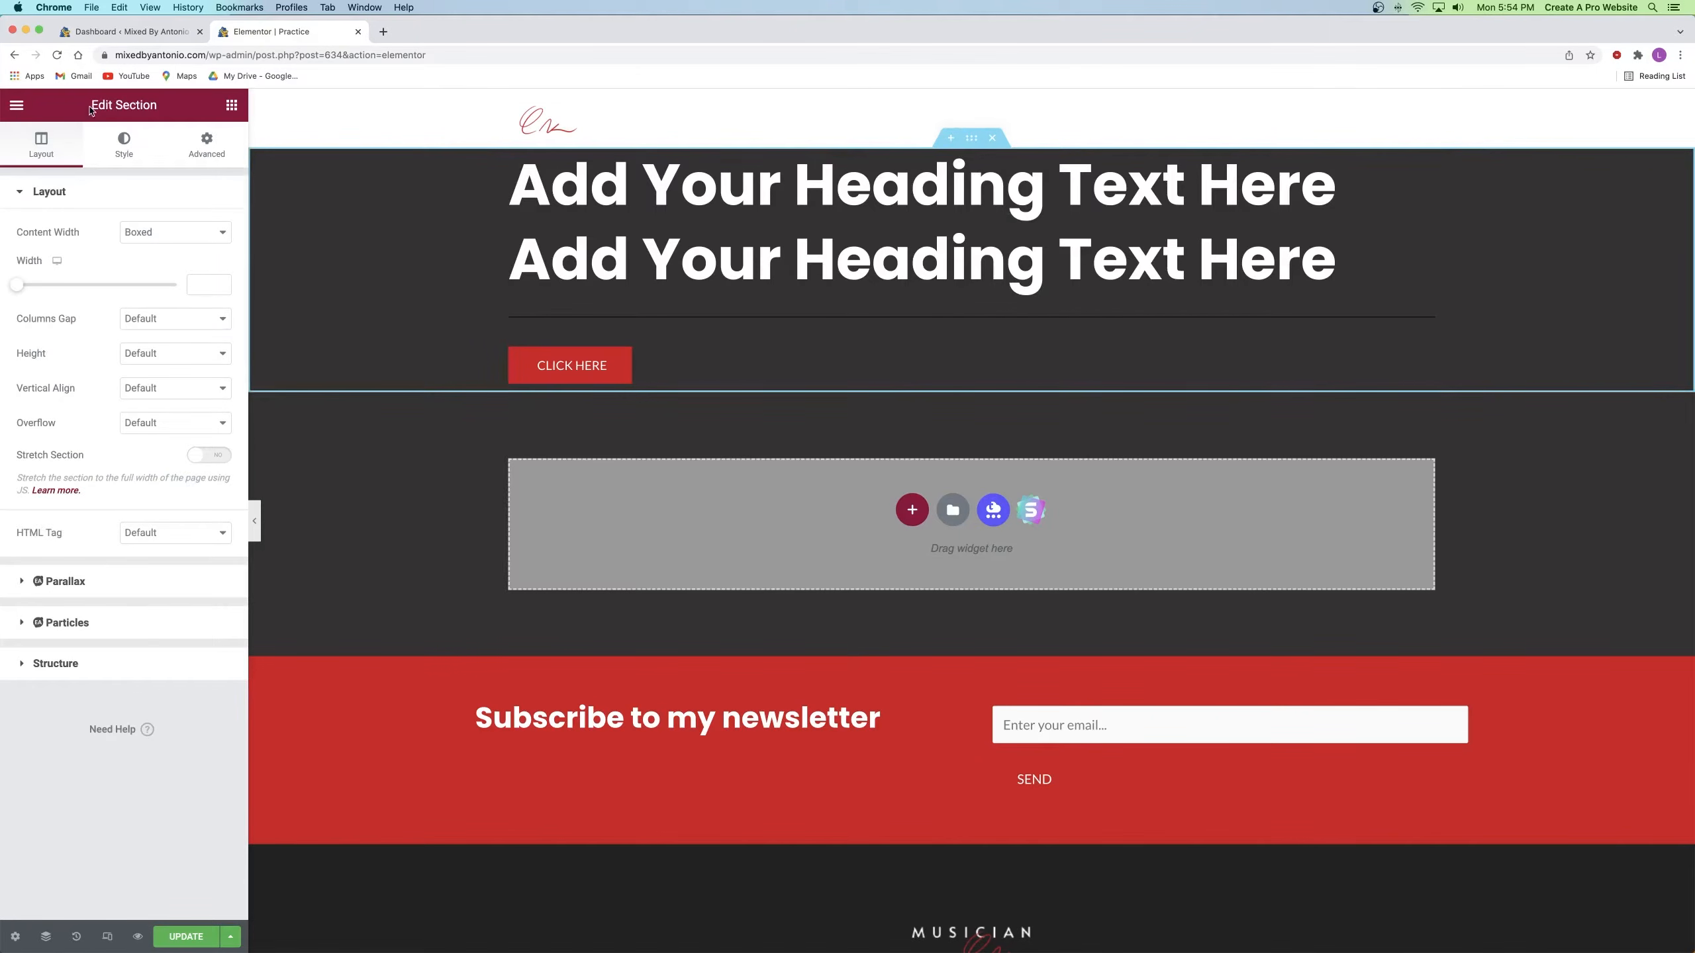
Step: Set the hero section's height to Fit To Screen
{"action": "left_click", "coordinate": [38, 144]}
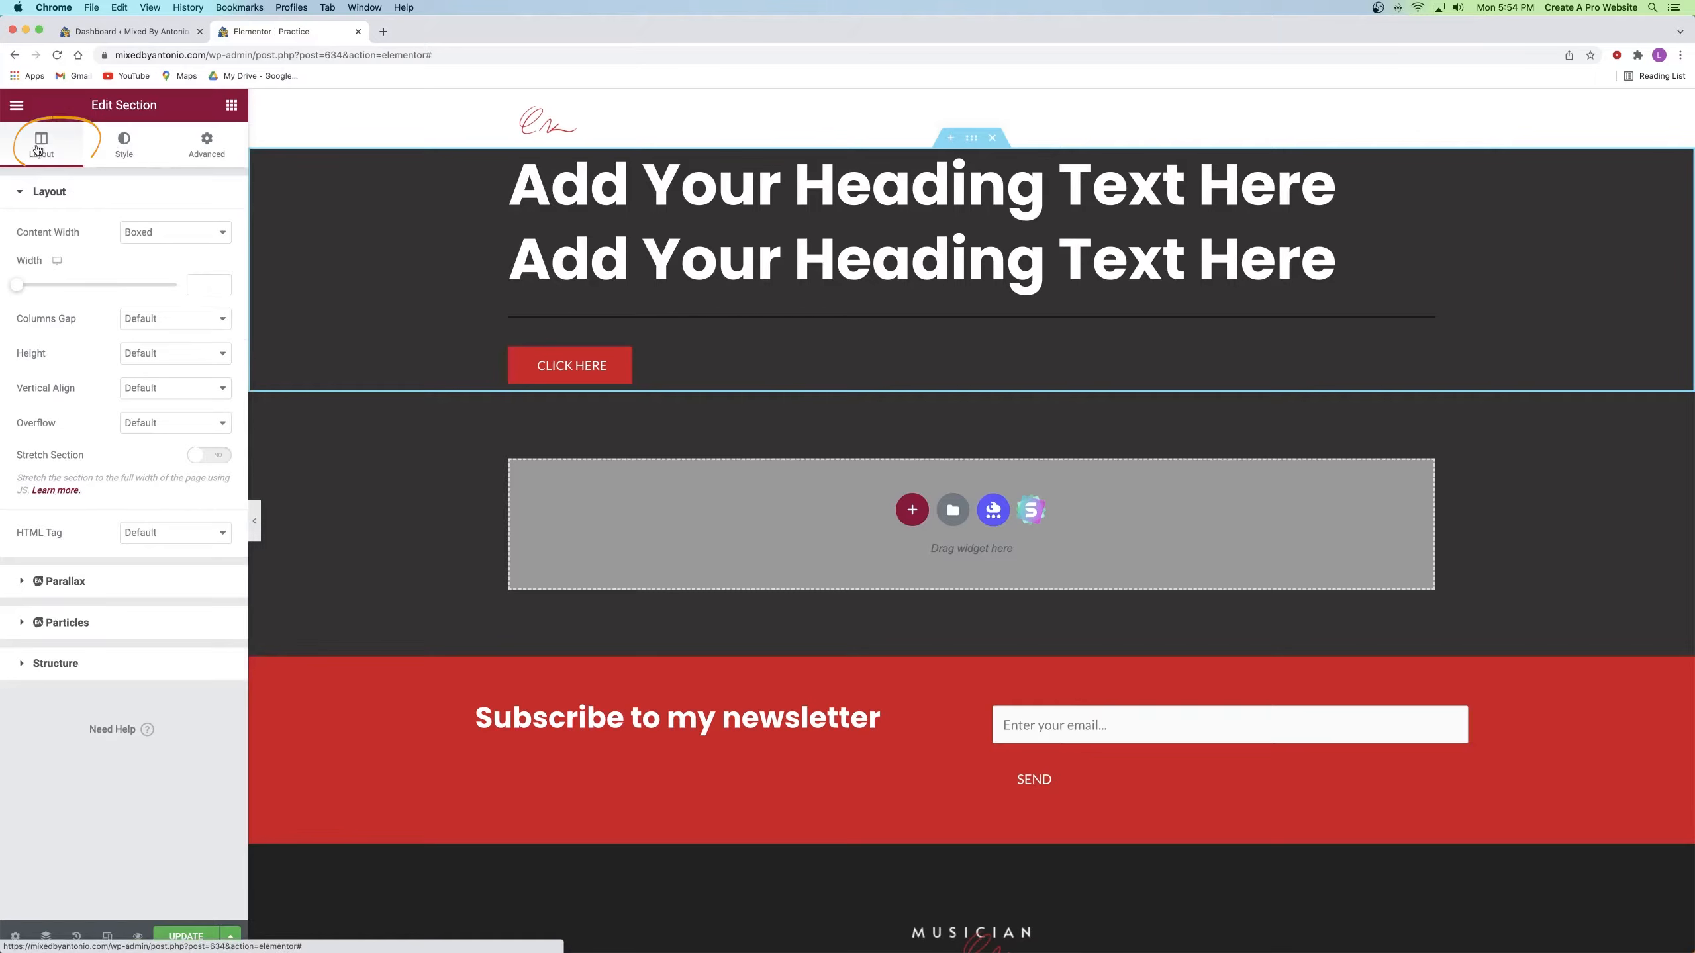
{"action": "left_click", "coordinate": [174, 353]}
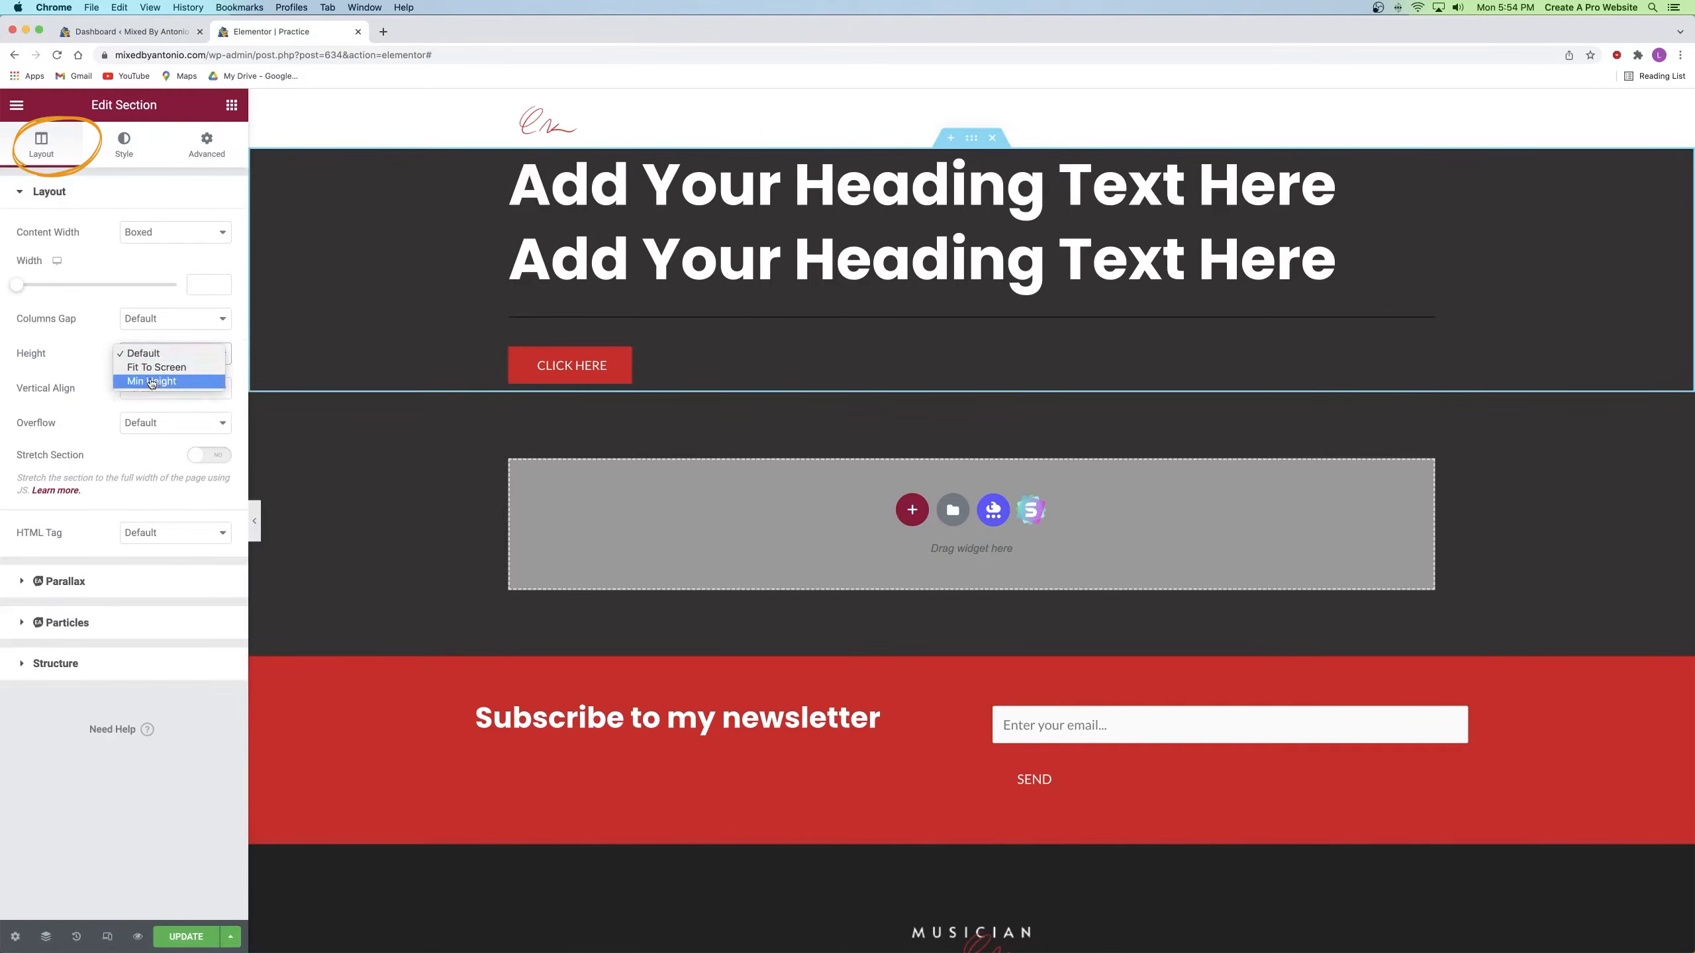
{"action": "left_click", "coordinate": [156, 368]}
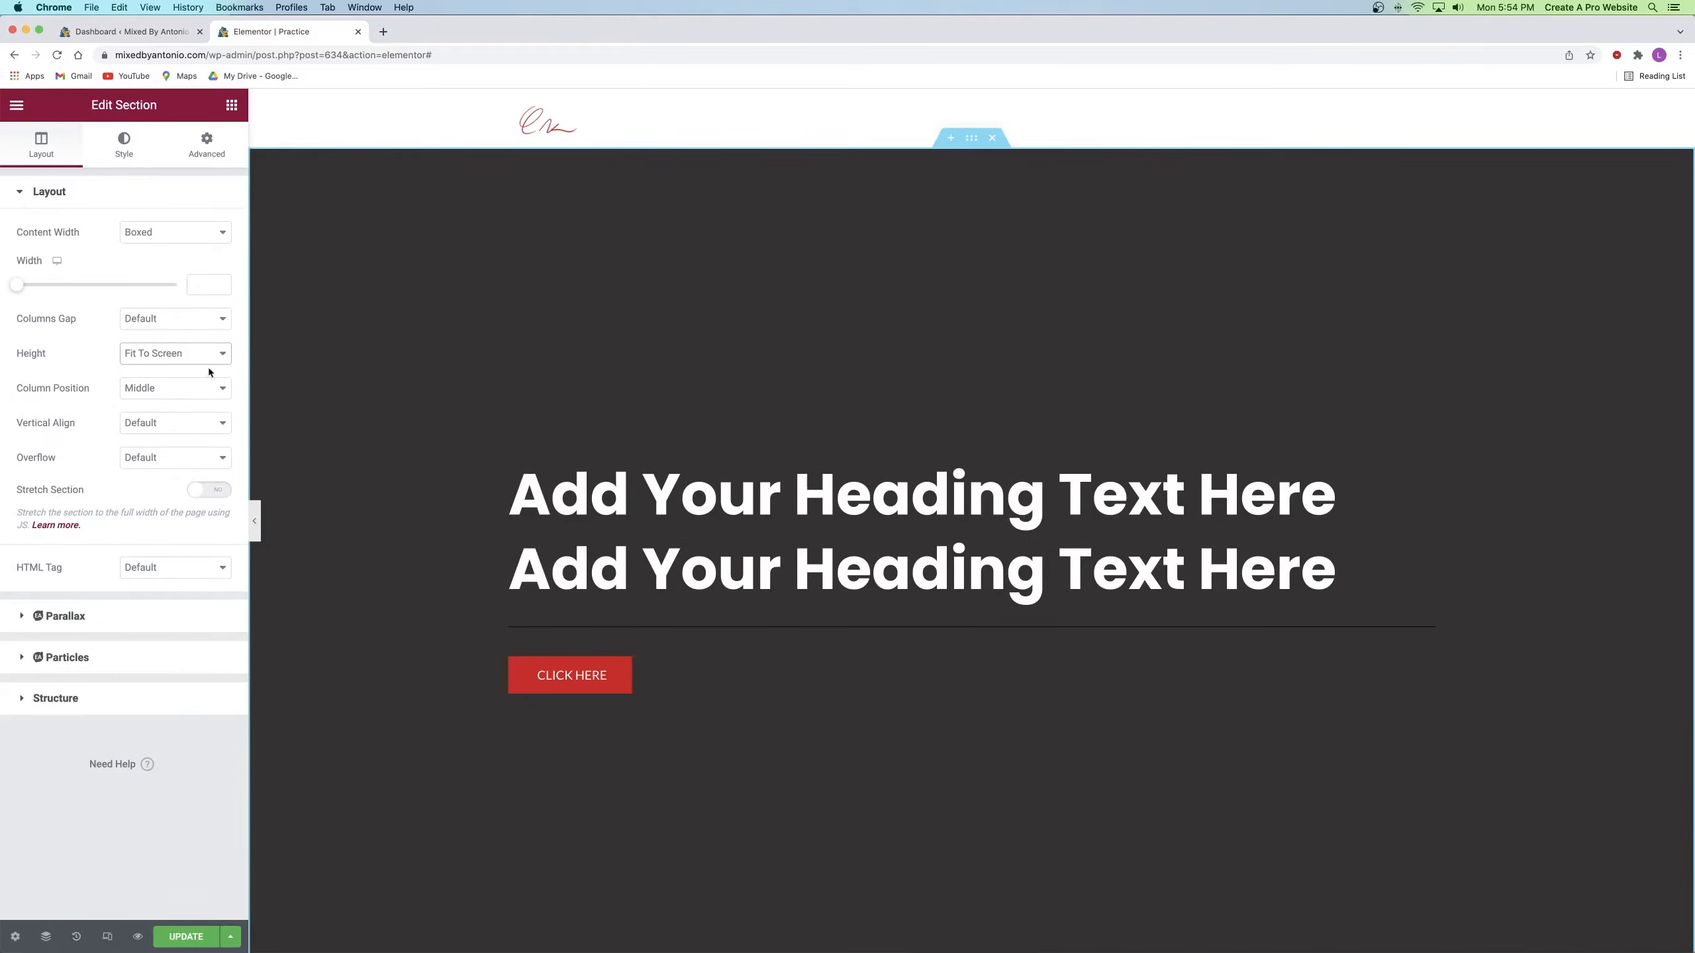
{"action": "scroll", "coordinate": [787, 189], "scroll_direction": "down", "scroll_amount": 2}
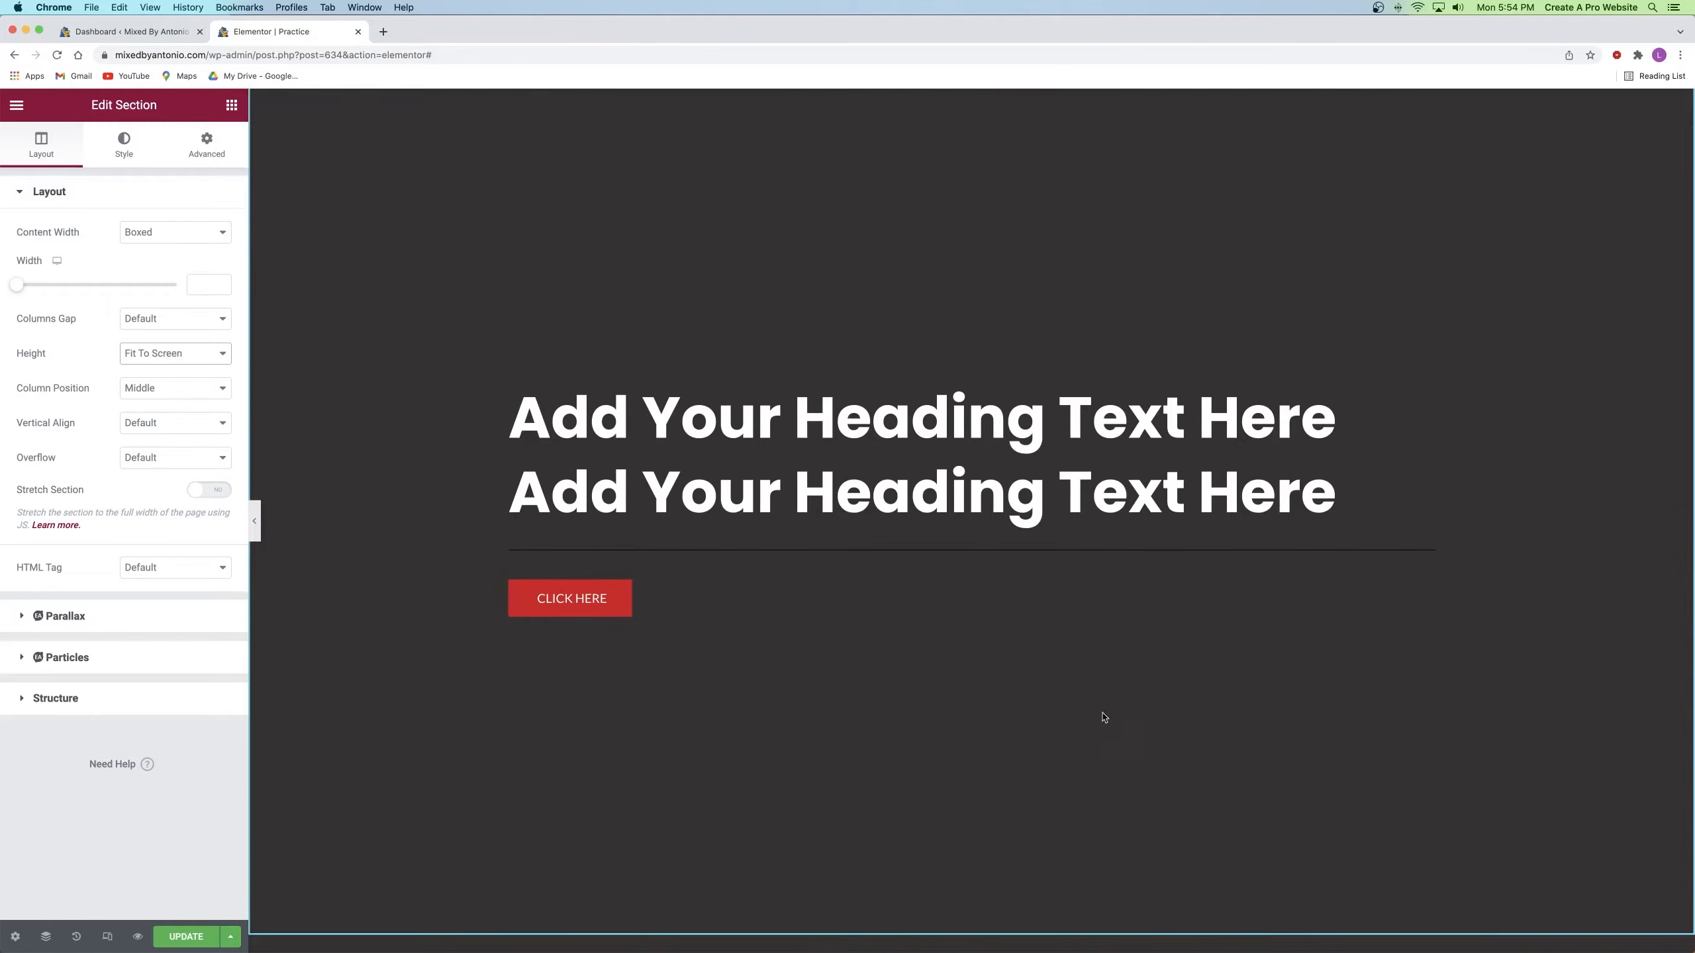
Step: Give the section a Classic background and choose an image for it
{"action": "left_click", "coordinate": [114, 139]}
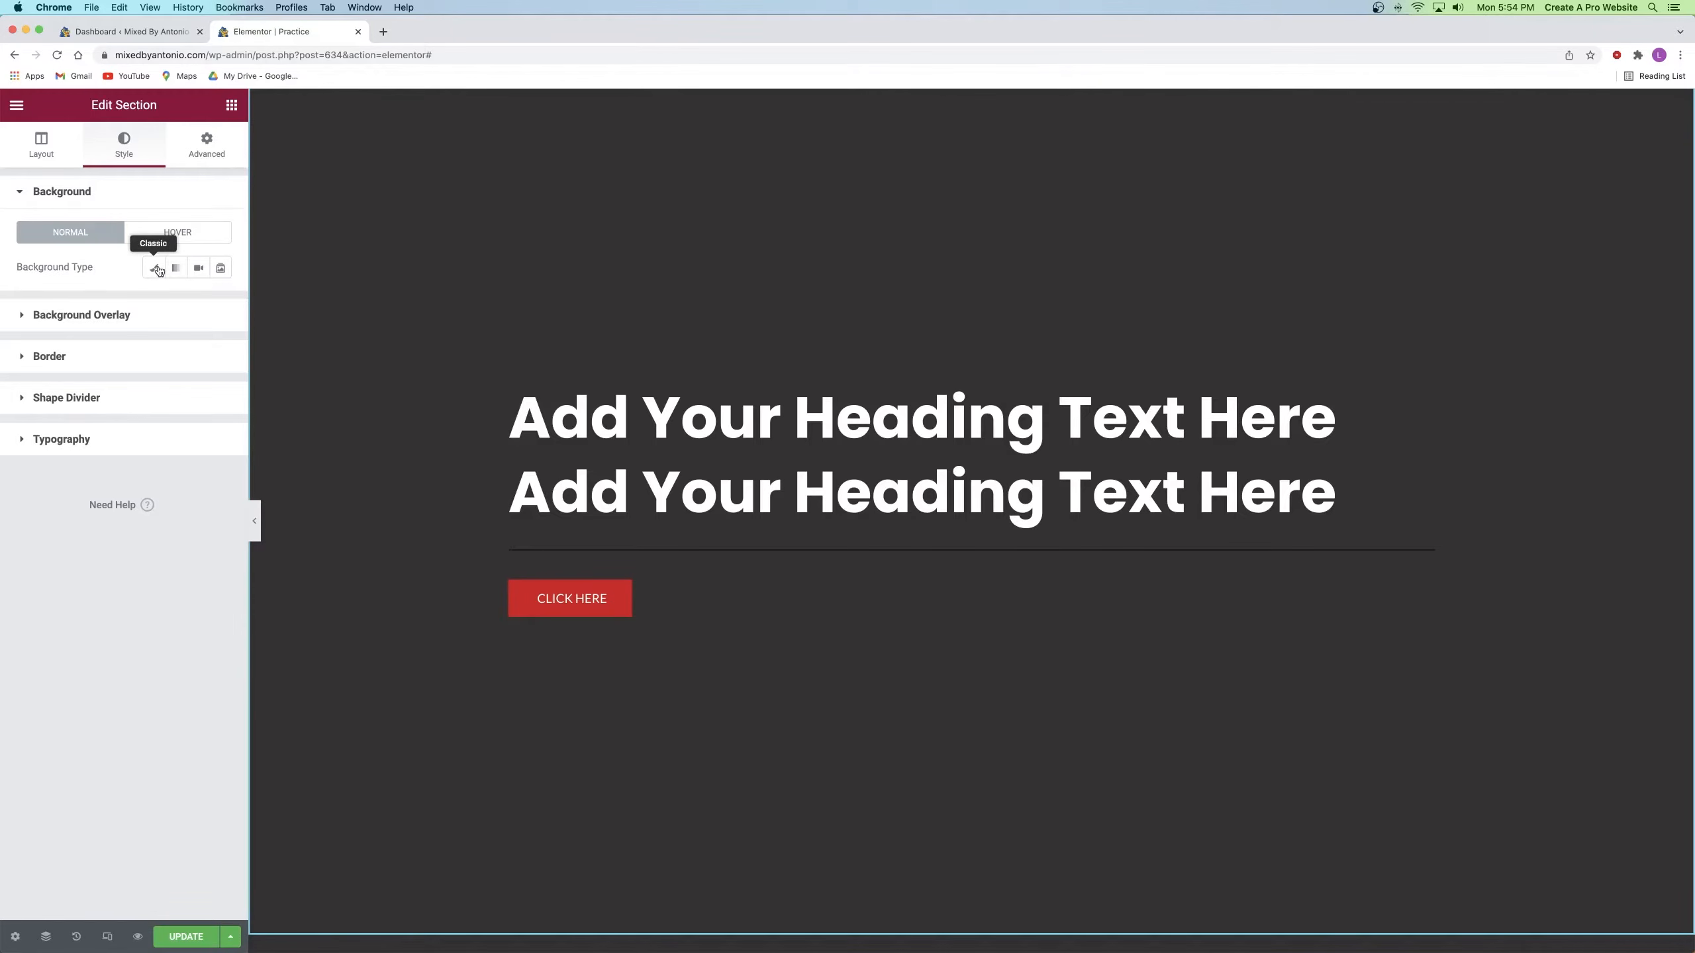
{"action": "left_click", "coordinate": [157, 269]}
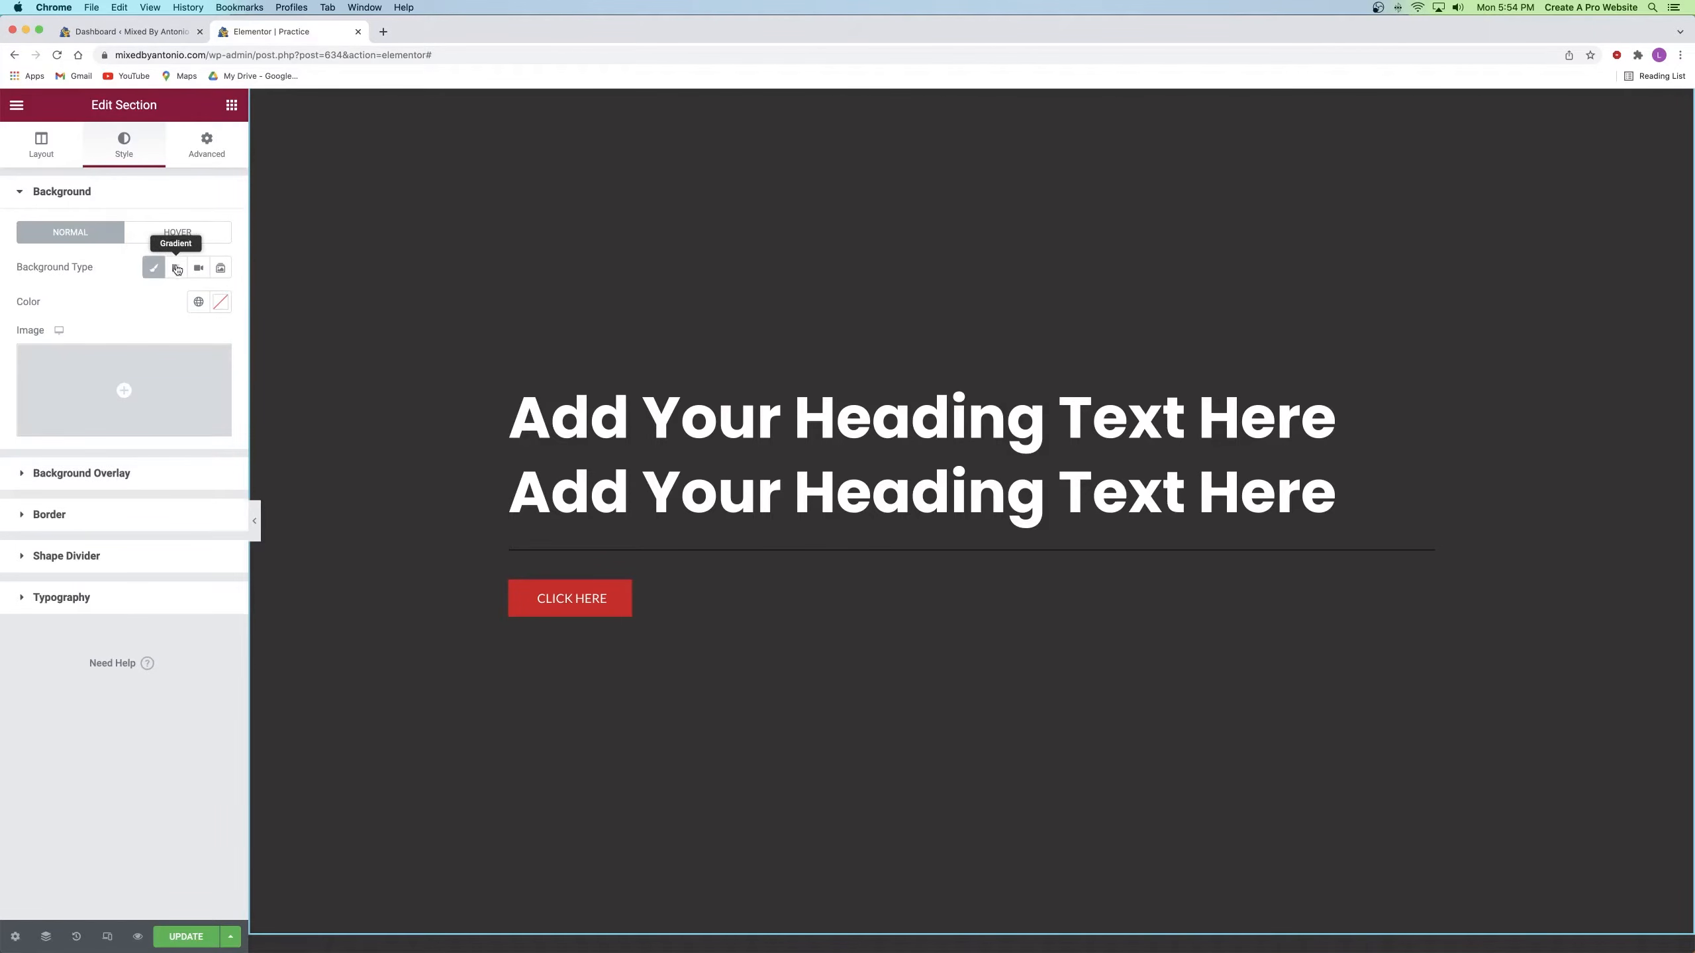
{"action": "left_click", "coordinate": [153, 267]}
{"action": "left_click", "coordinate": [154, 267]}
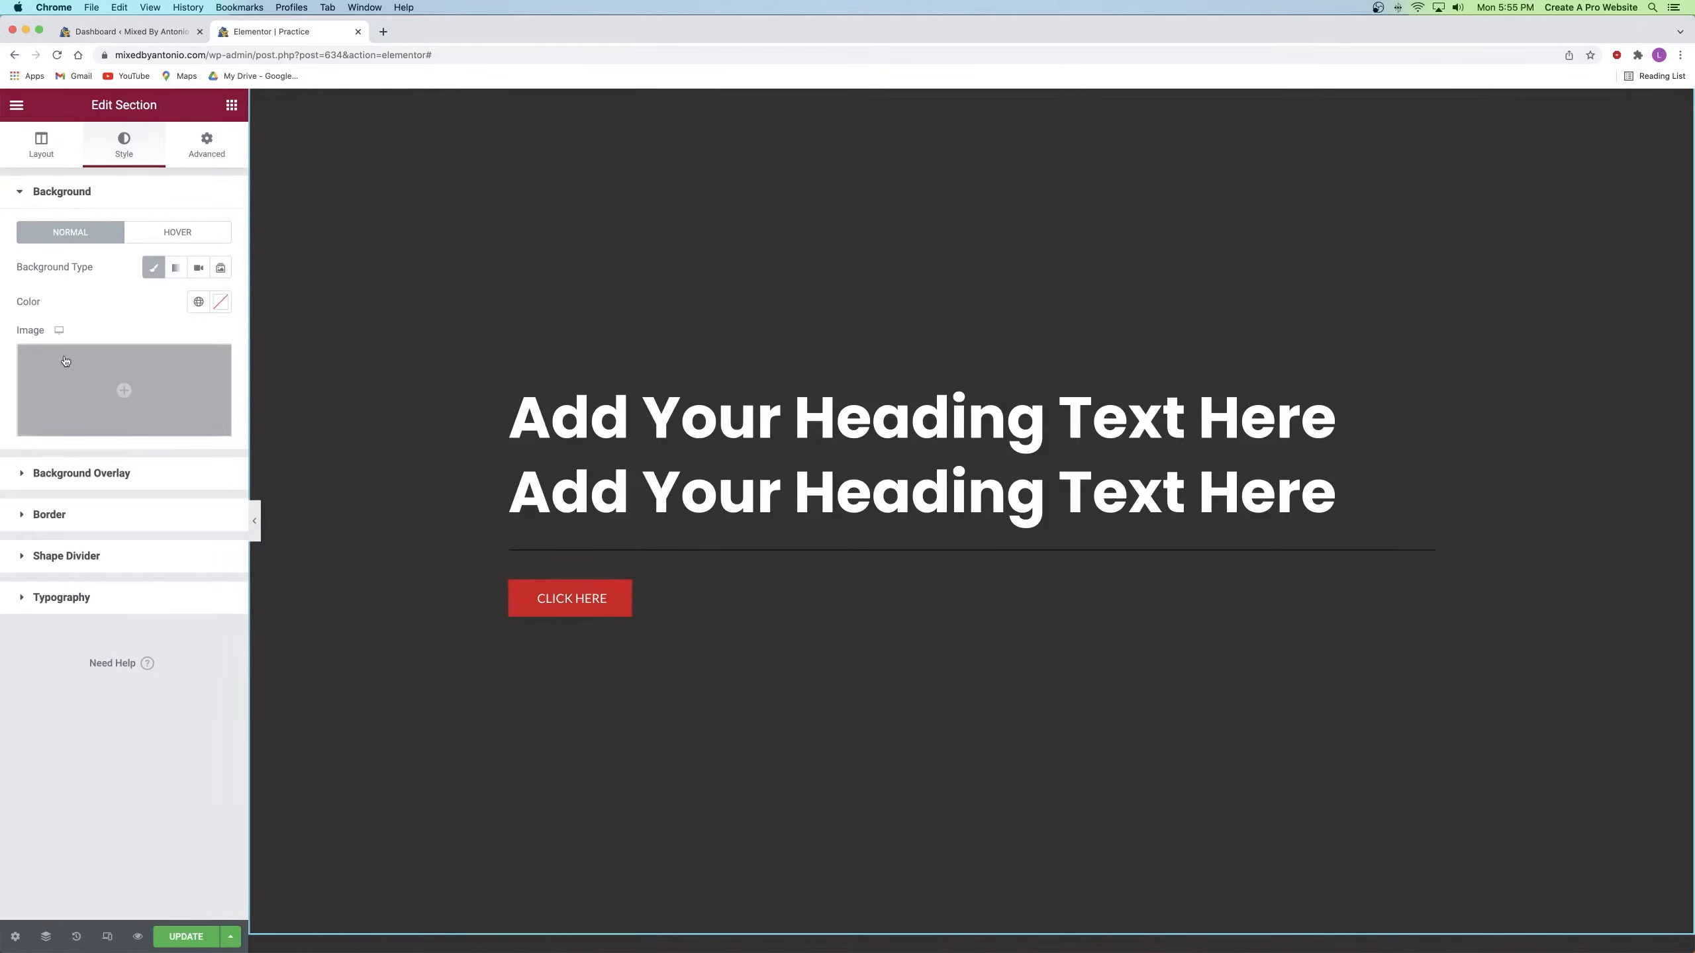
{"action": "left_click", "coordinate": [103, 376]}
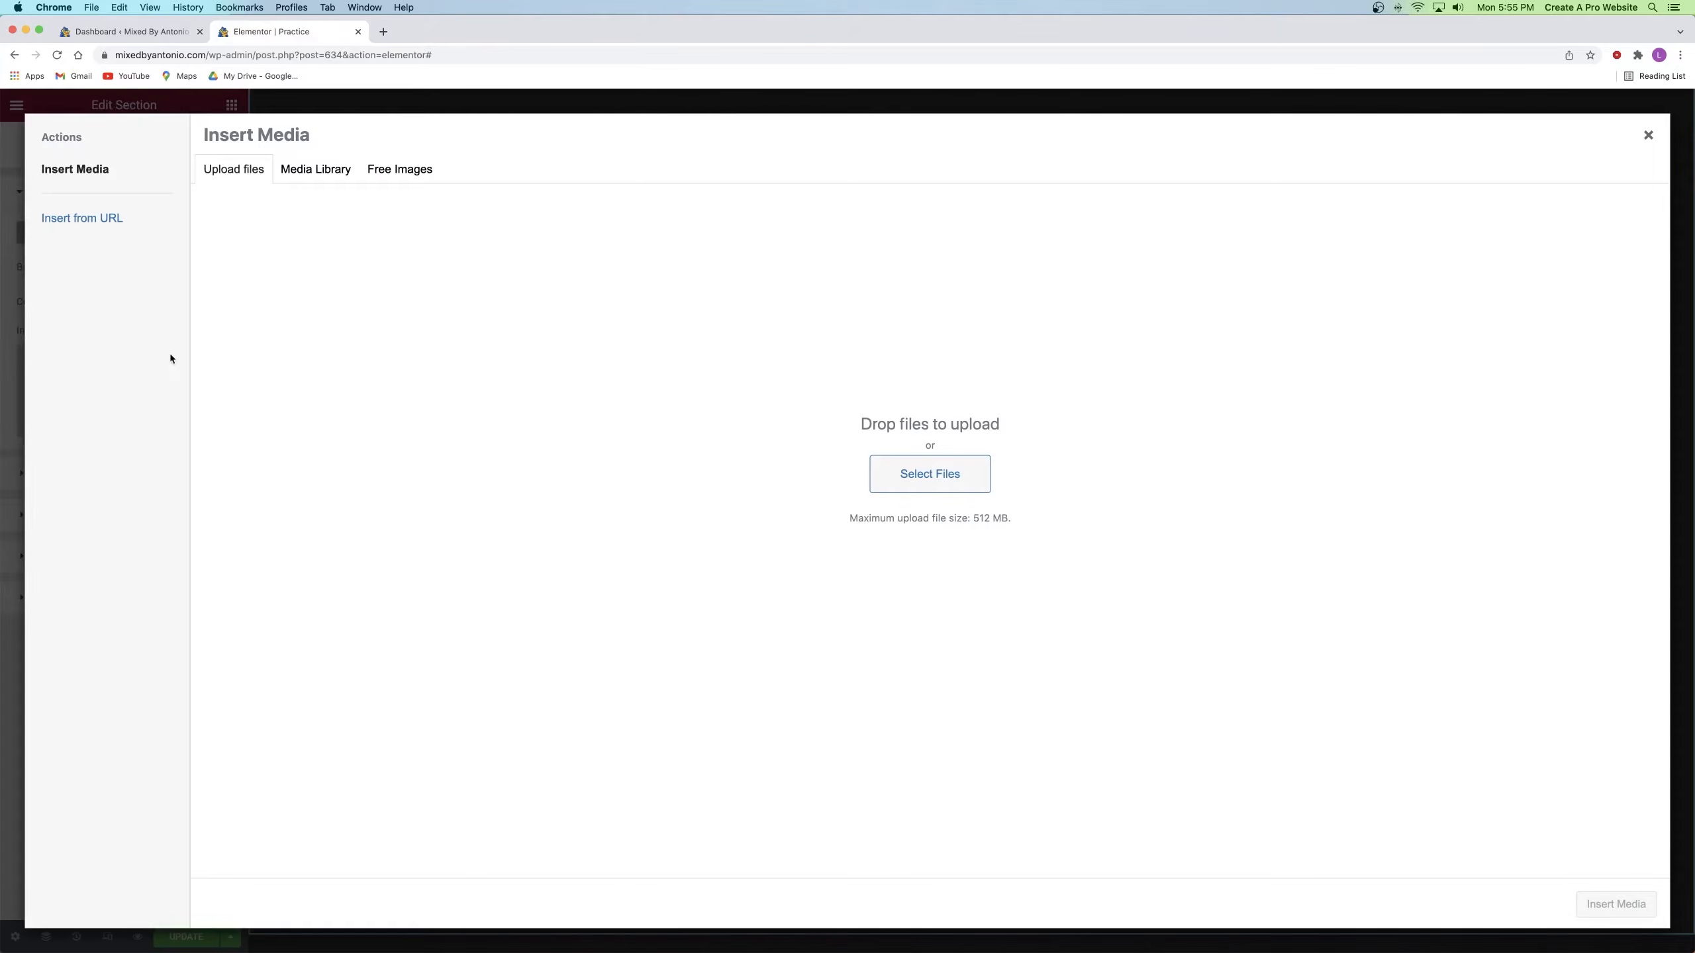
Step: Upload all 13 images from the Elementor Jumper Portfolio Images folder to the media library
{"action": "left_click", "coordinate": [919, 486]}
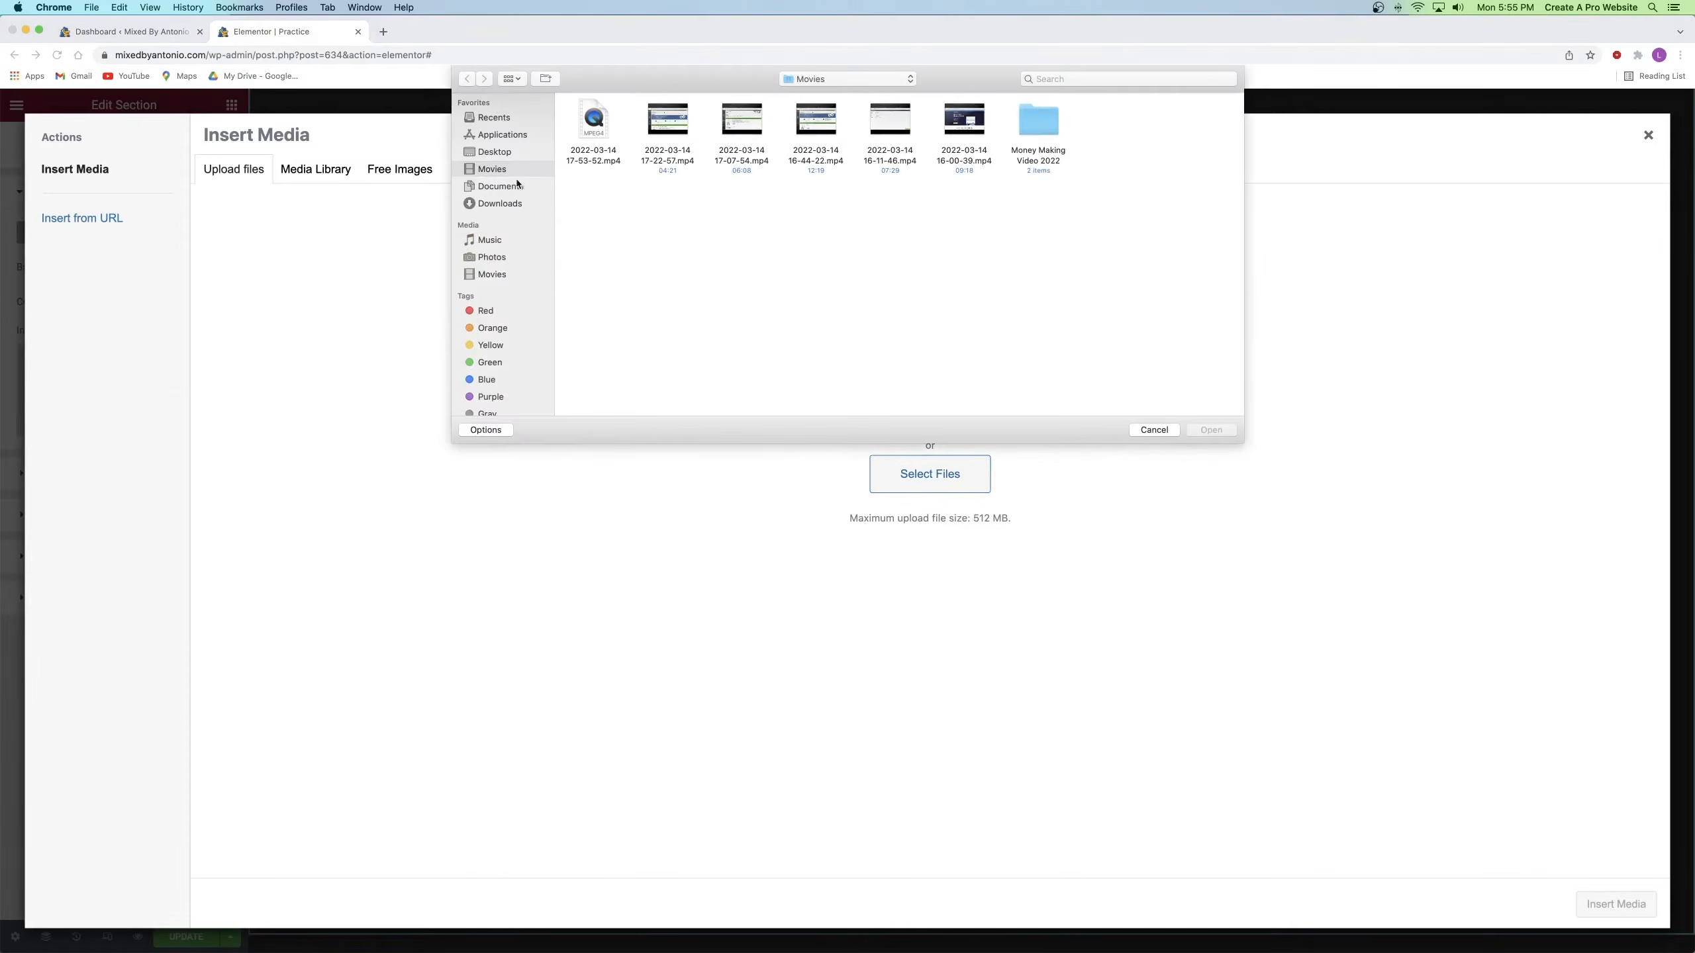
{"action": "left_click", "coordinate": [500, 185]}
{"action": "double_click", "coordinate": [601, 126]}
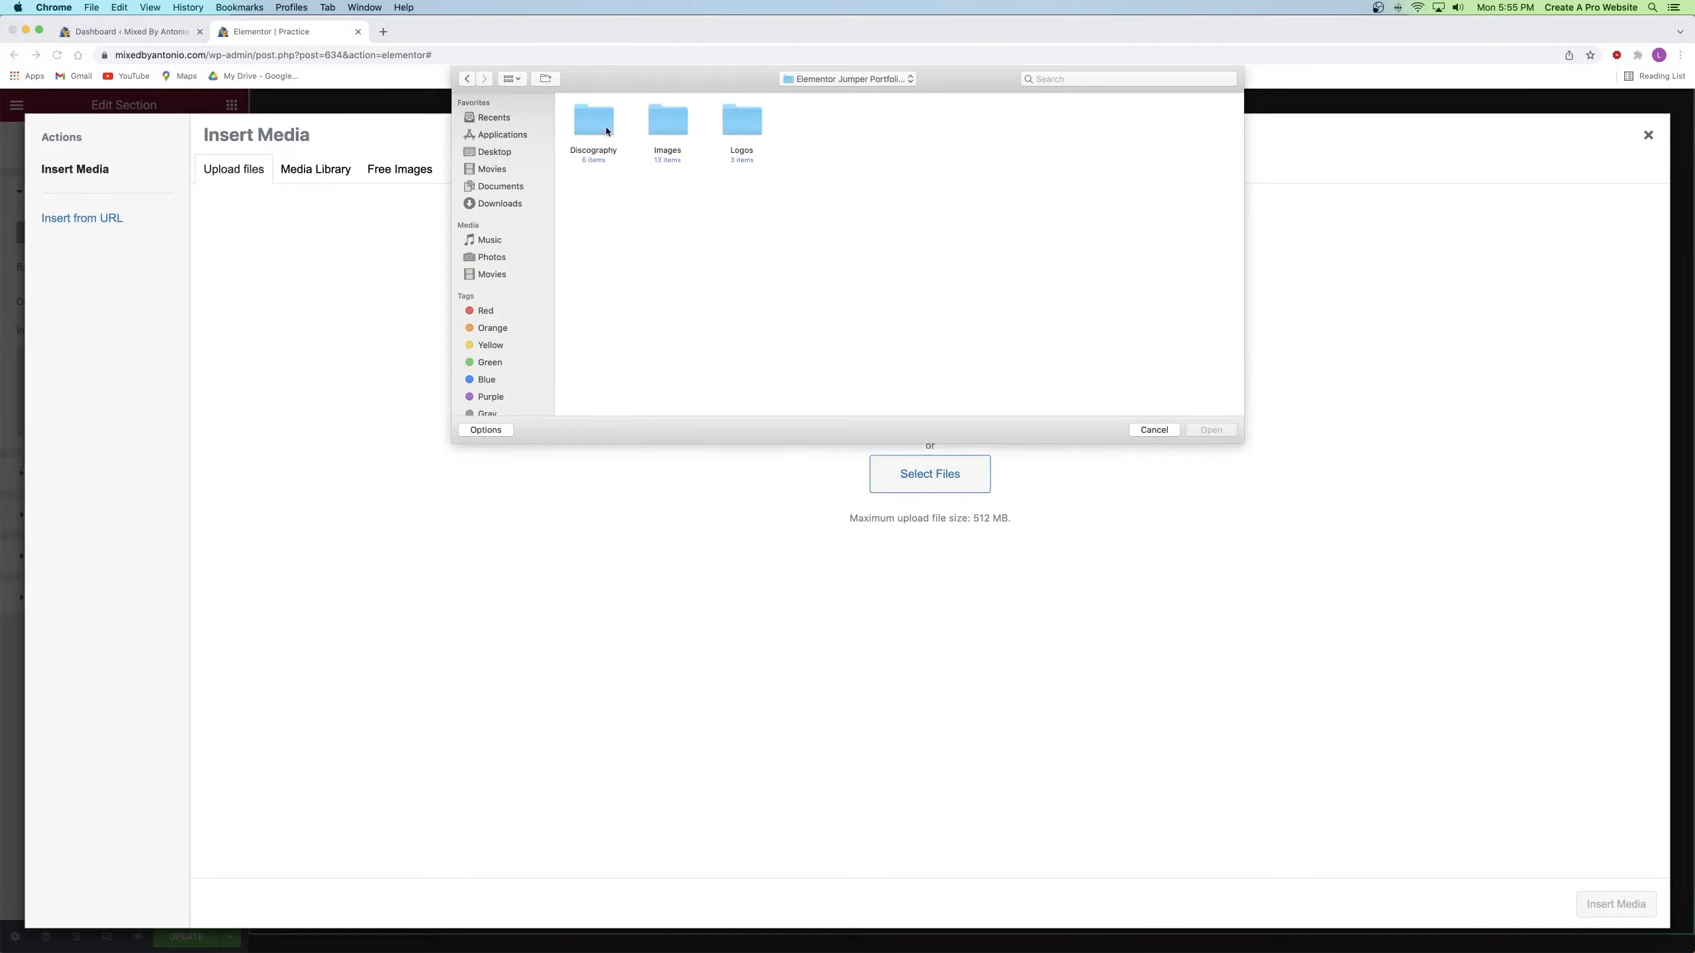
{"action": "double_click", "coordinate": [669, 124]}
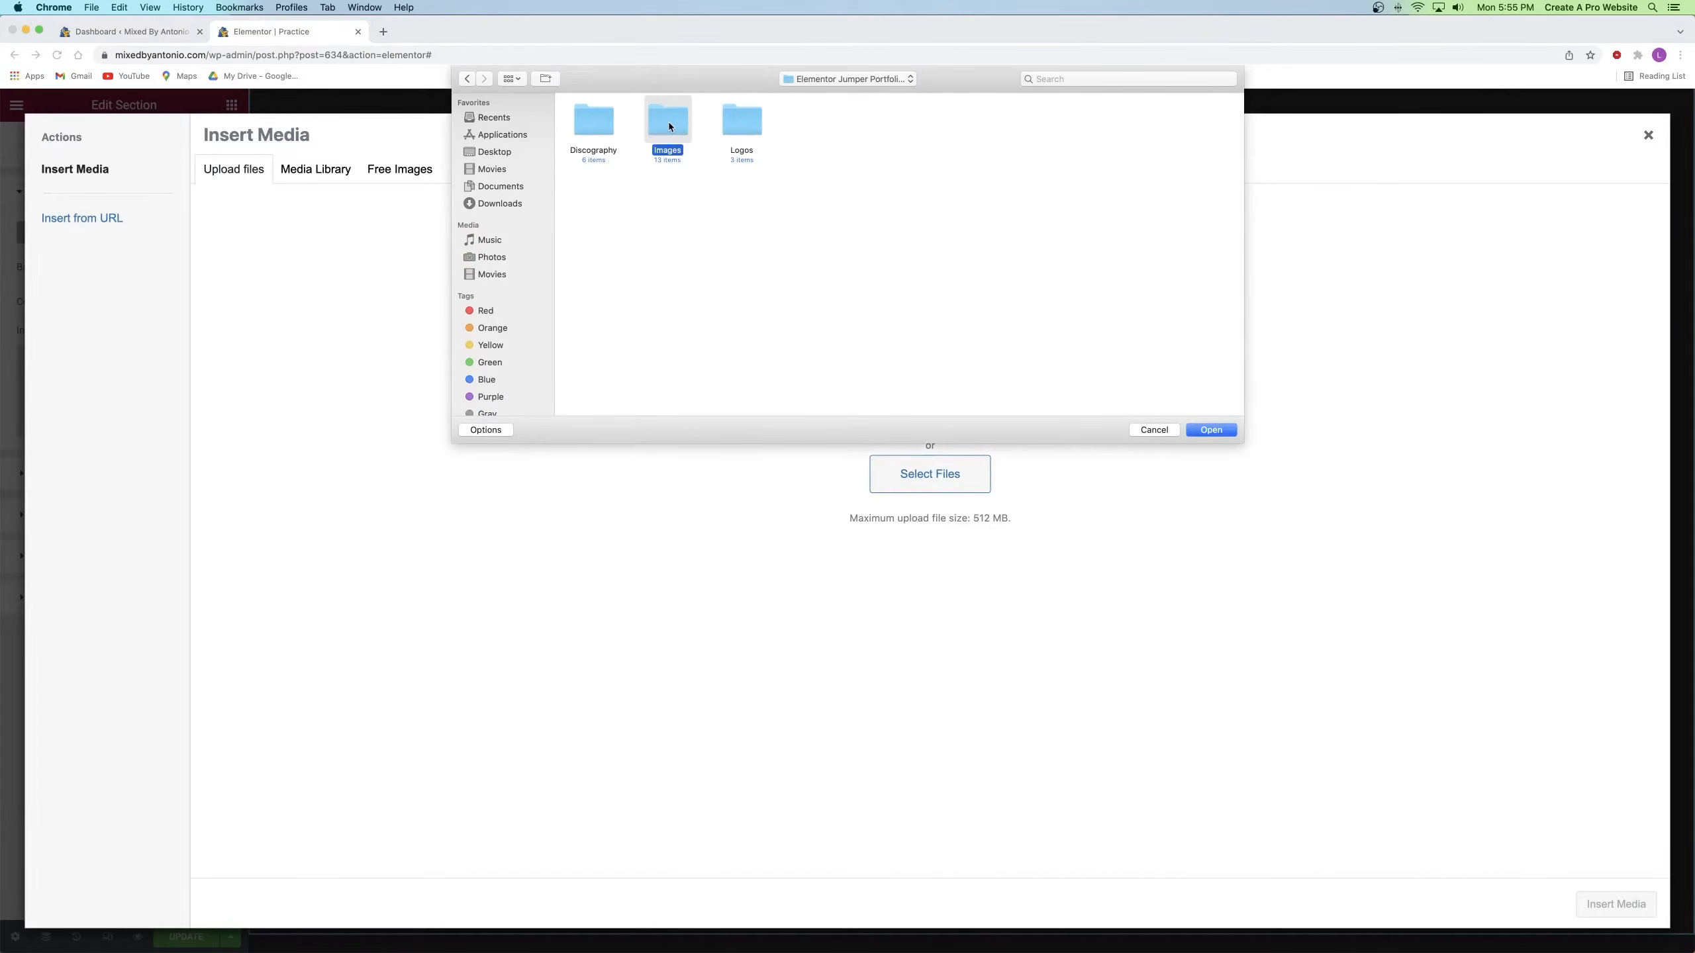
{"action": "left_click_drag", "start_coordinate": [1207, 246], "coordinate": [585, 121]}
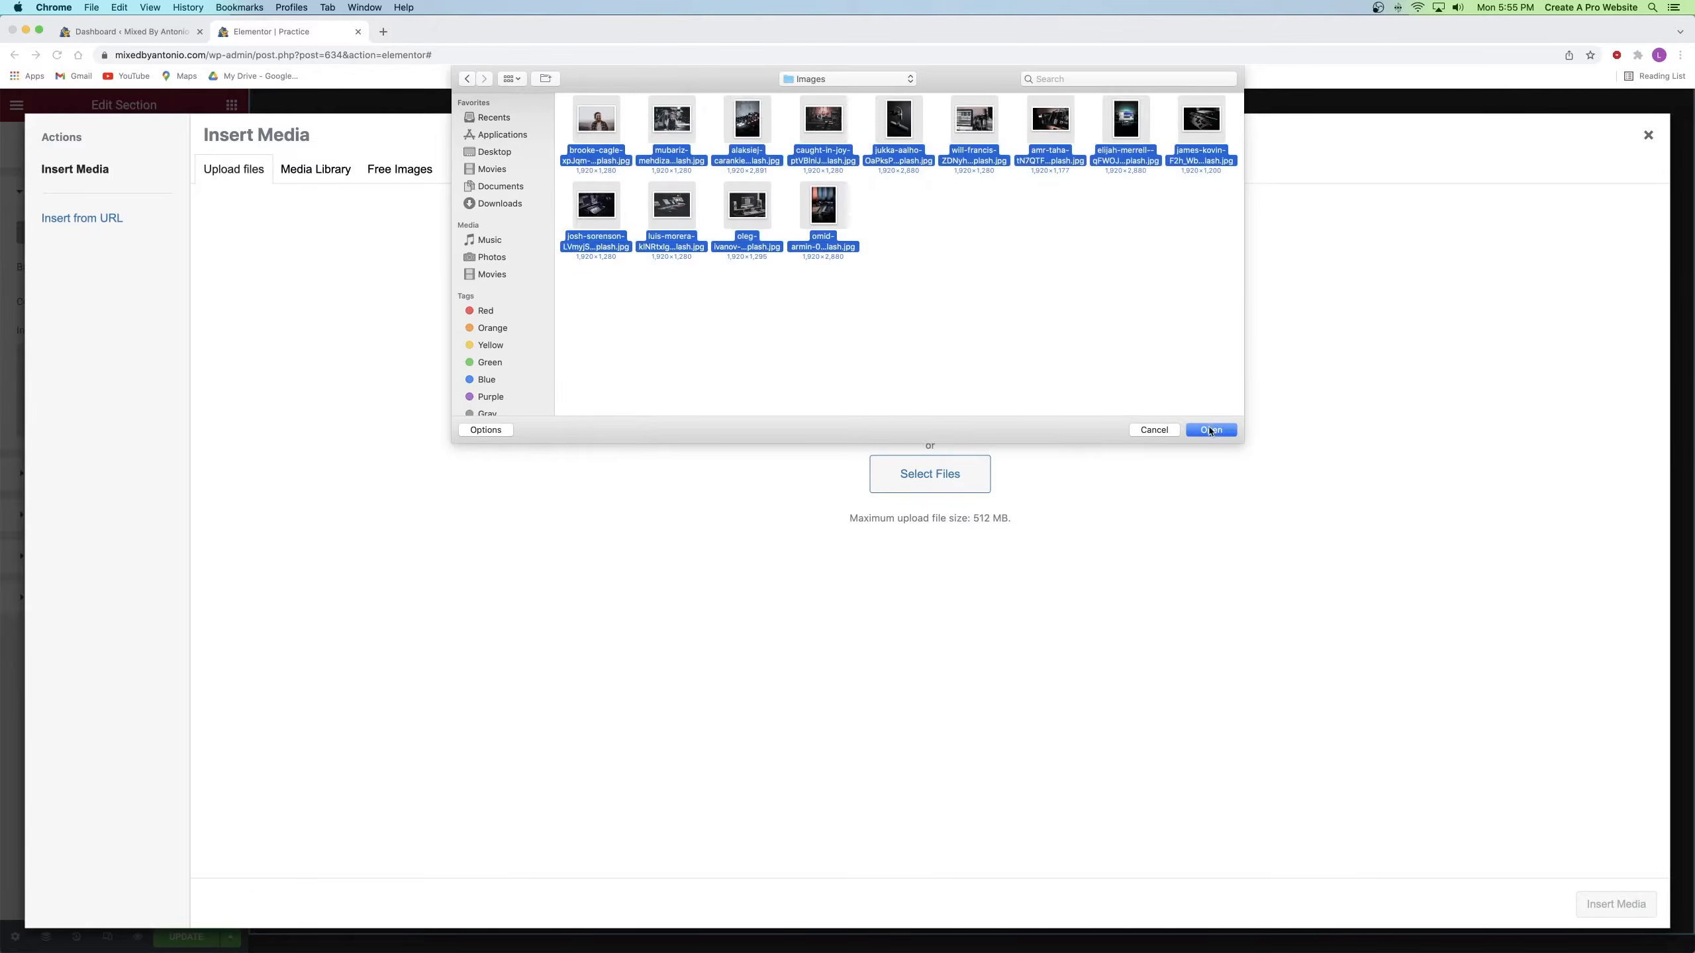
{"action": "left_click", "coordinate": [1210, 431]}
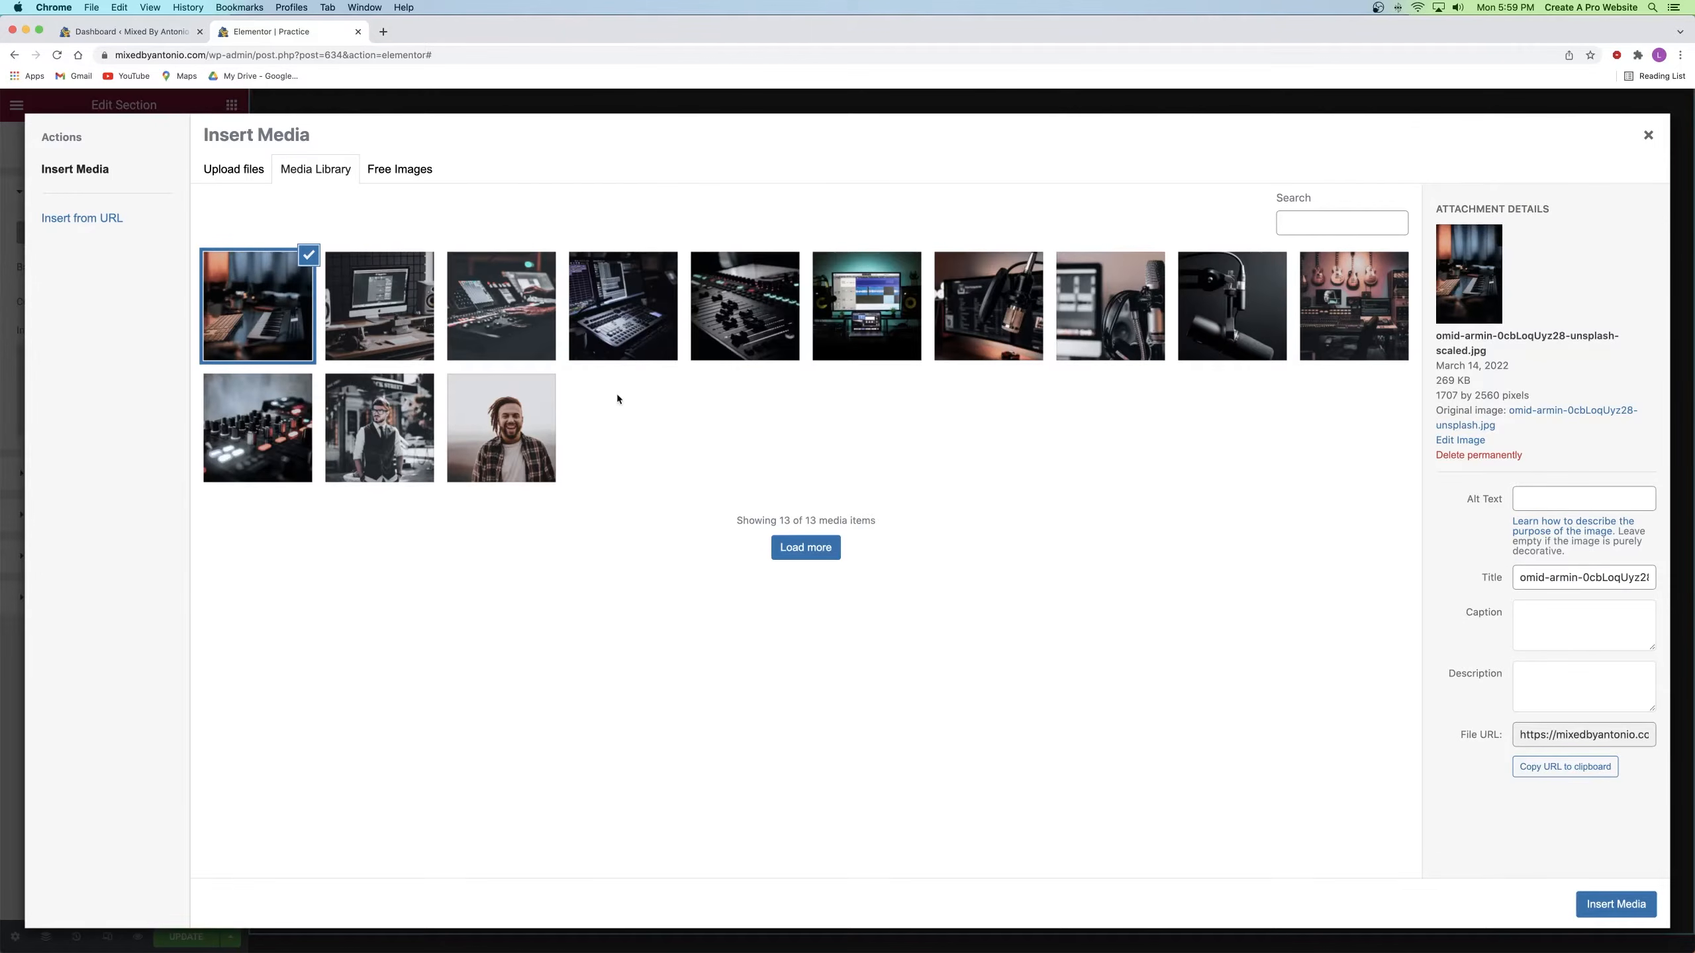
Step: Upload dori-r-b-9l5aySnwfpU-unsplash.jpg from Downloads and insert it as the section background
{"action": "left_click", "coordinate": [216, 167]}
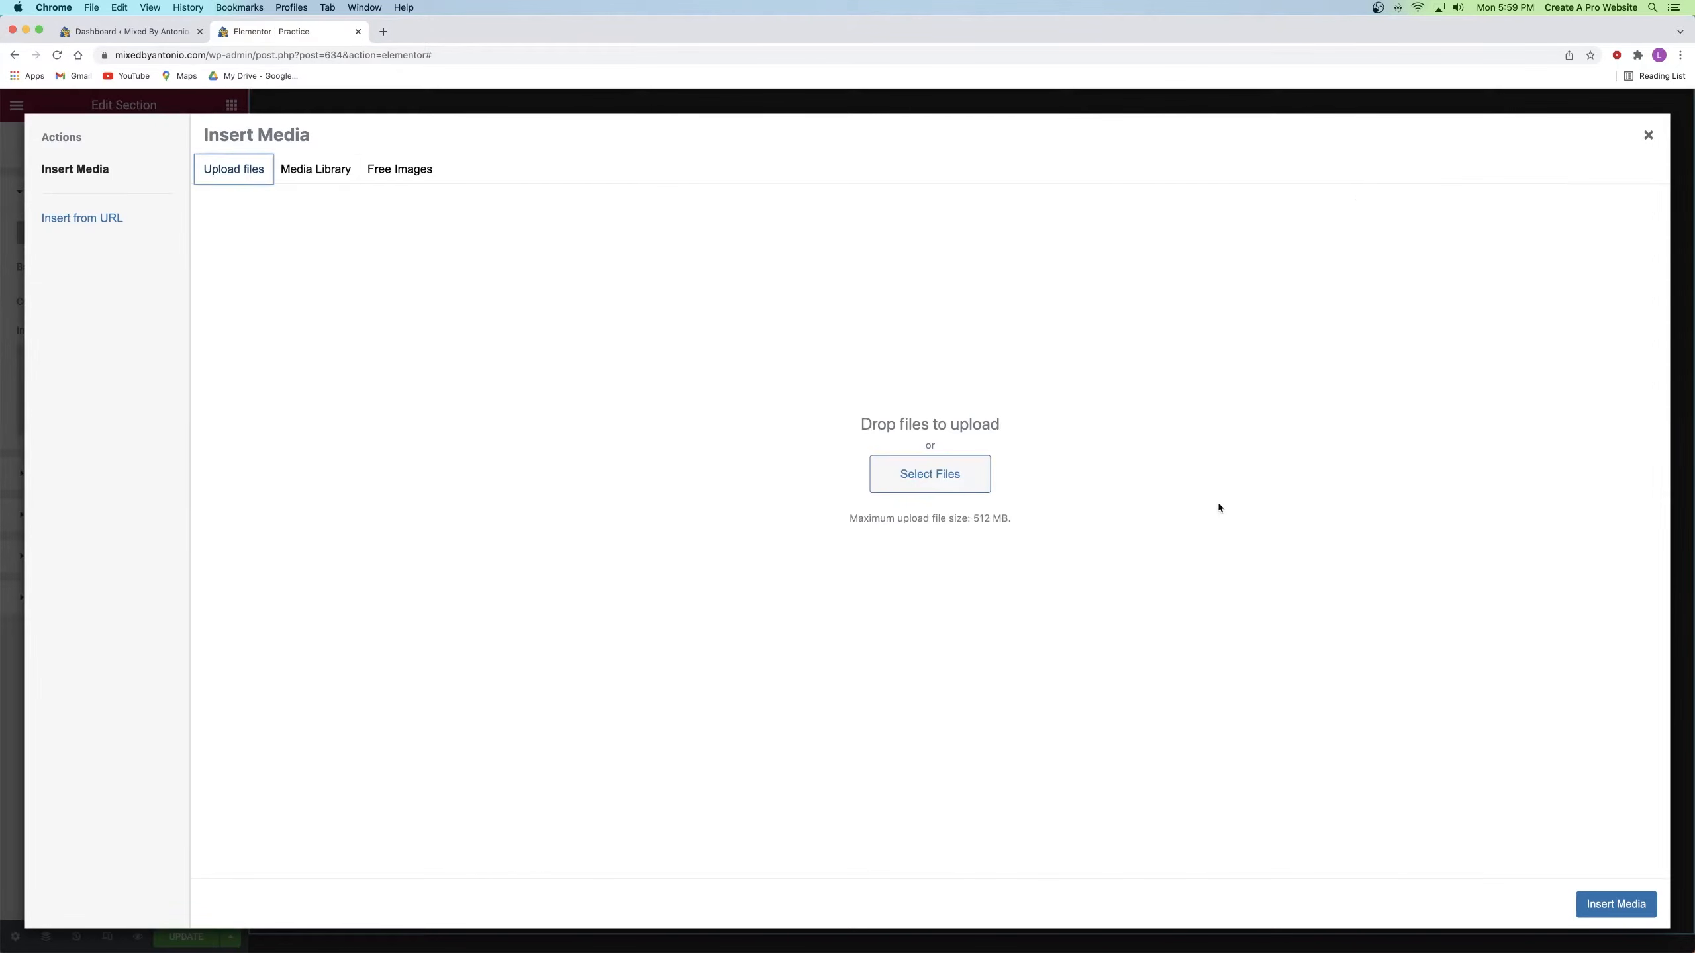
{"action": "left_click", "coordinate": [941, 487]}
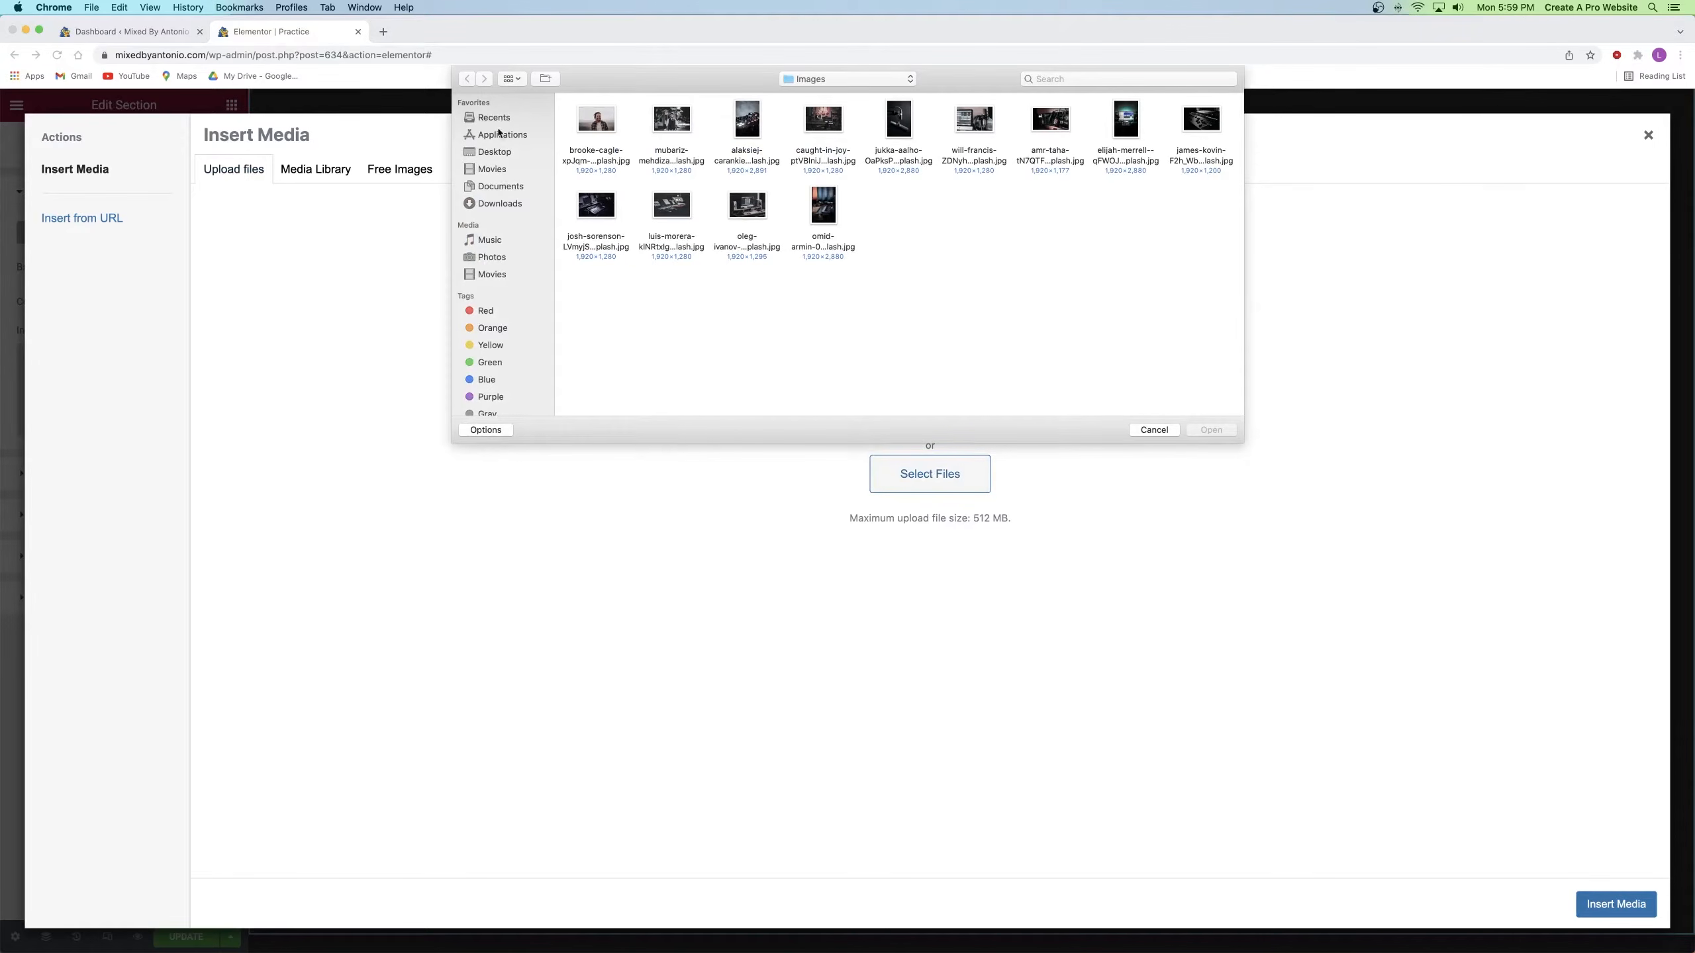
{"action": "left_click", "coordinate": [503, 205]}
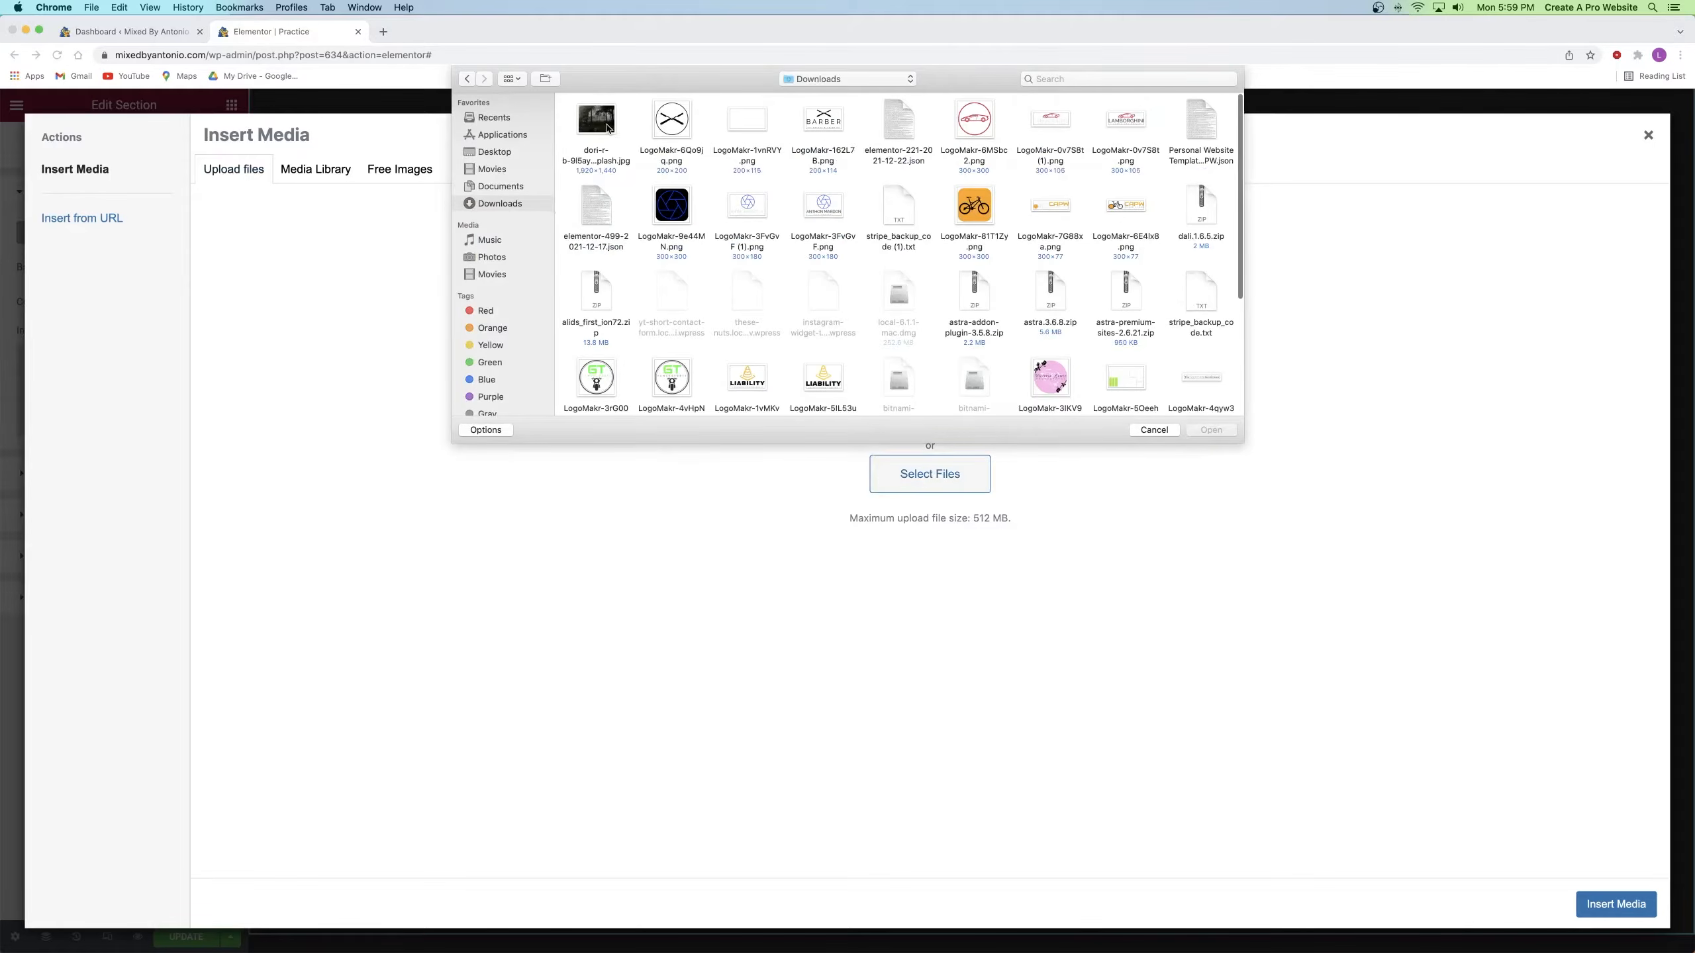
{"action": "double_click", "coordinate": [608, 125]}
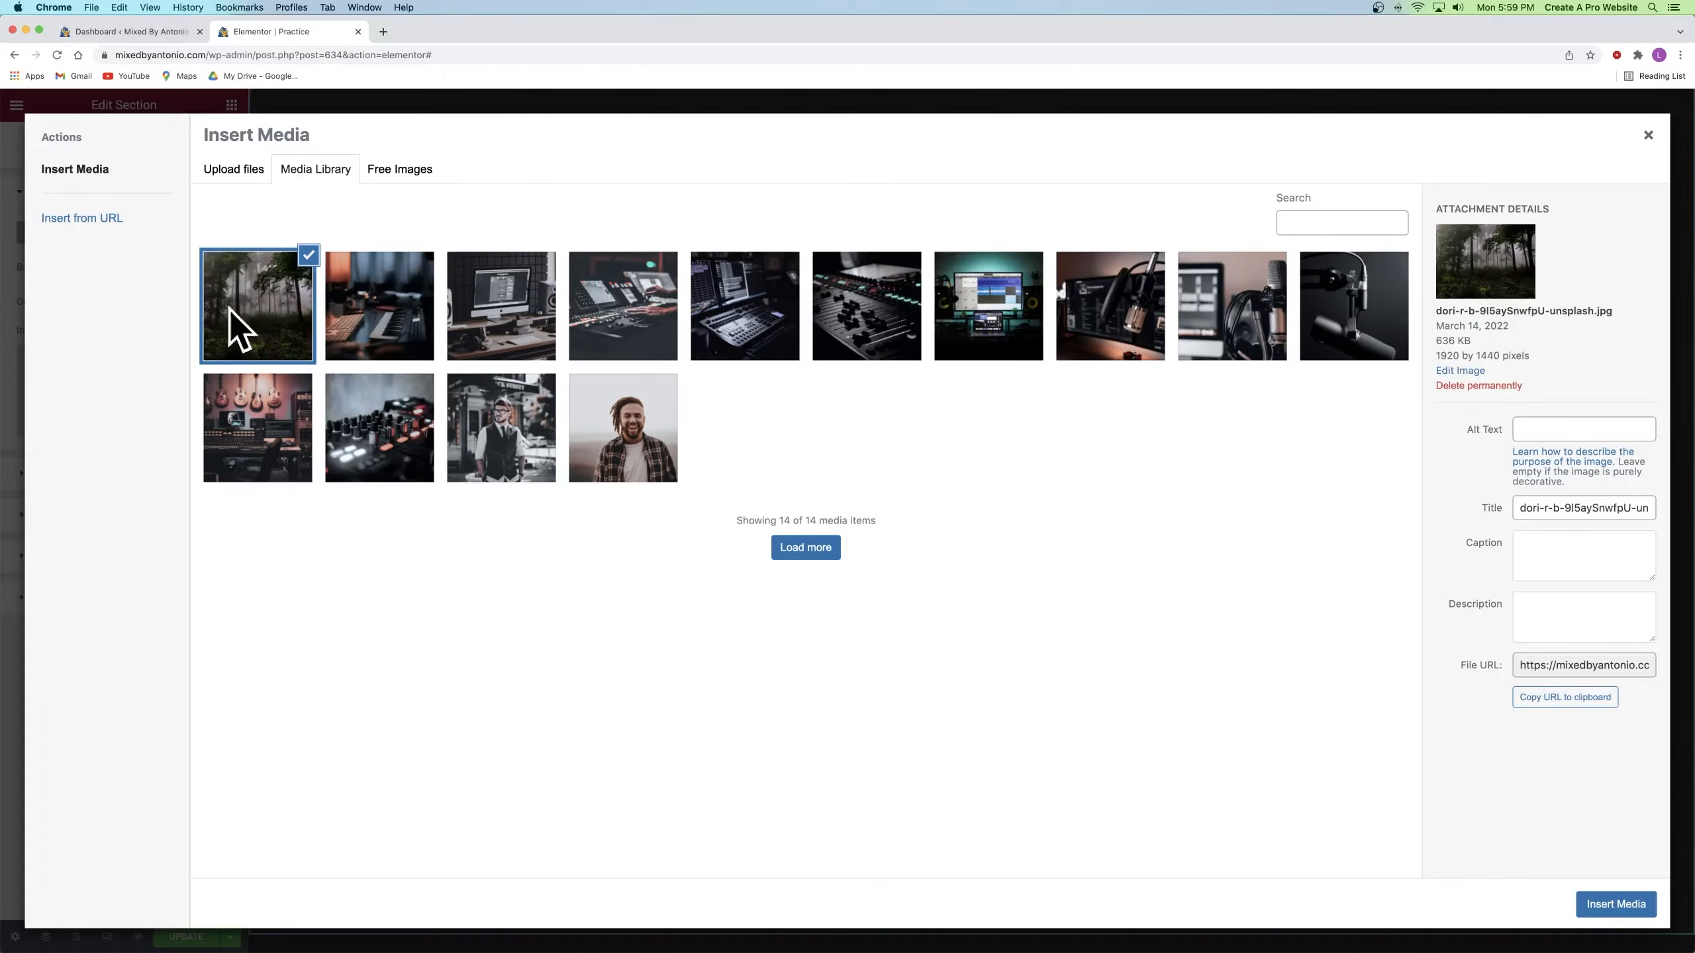
{"action": "left_click", "coordinate": [1600, 907]}
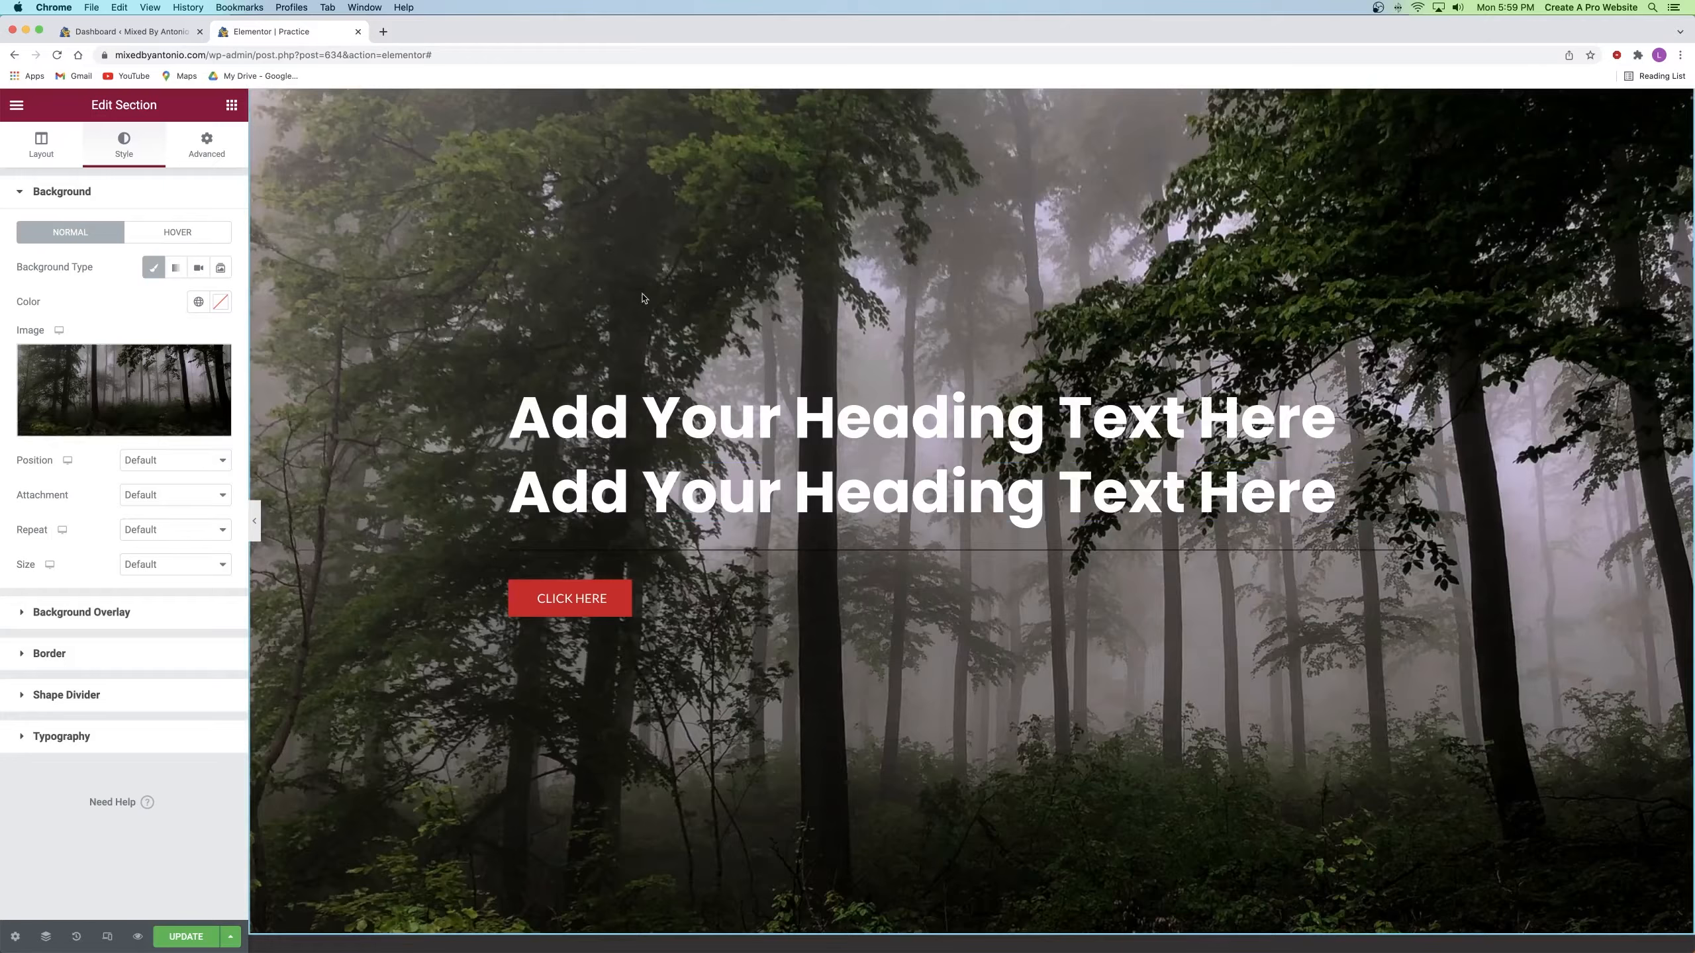
Step: Set the background image position to Center Center and size to Cover
{"action": "left_click", "coordinate": [159, 462]}
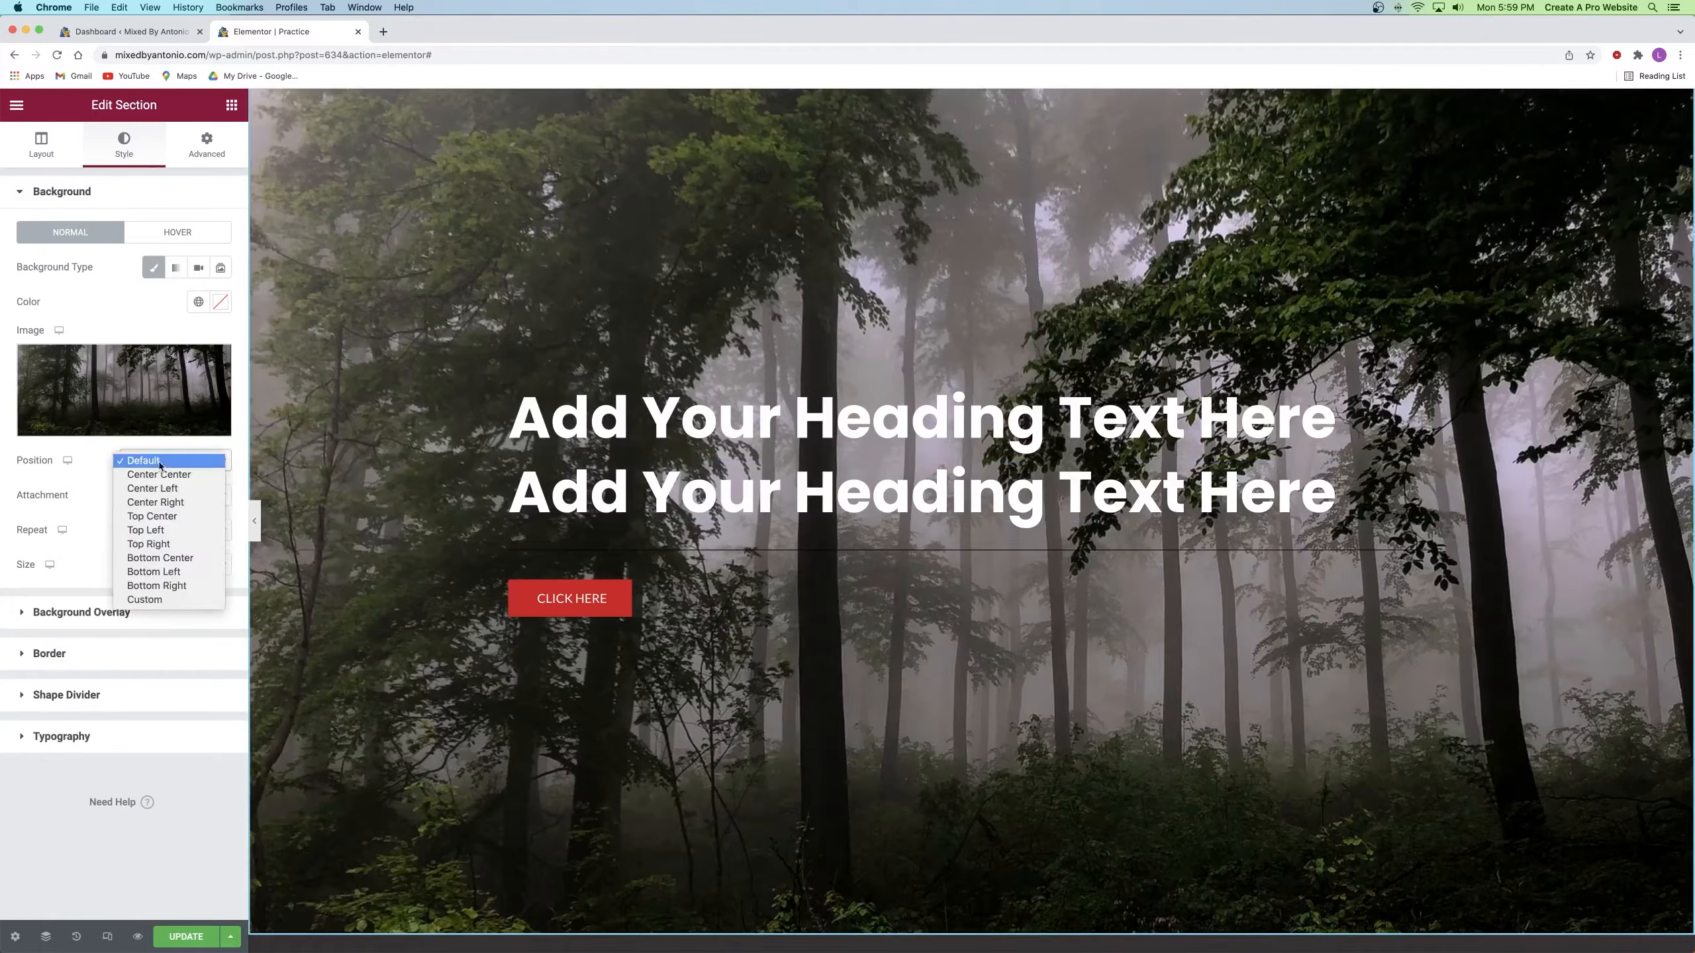
{"action": "left_click", "coordinate": [172, 475]}
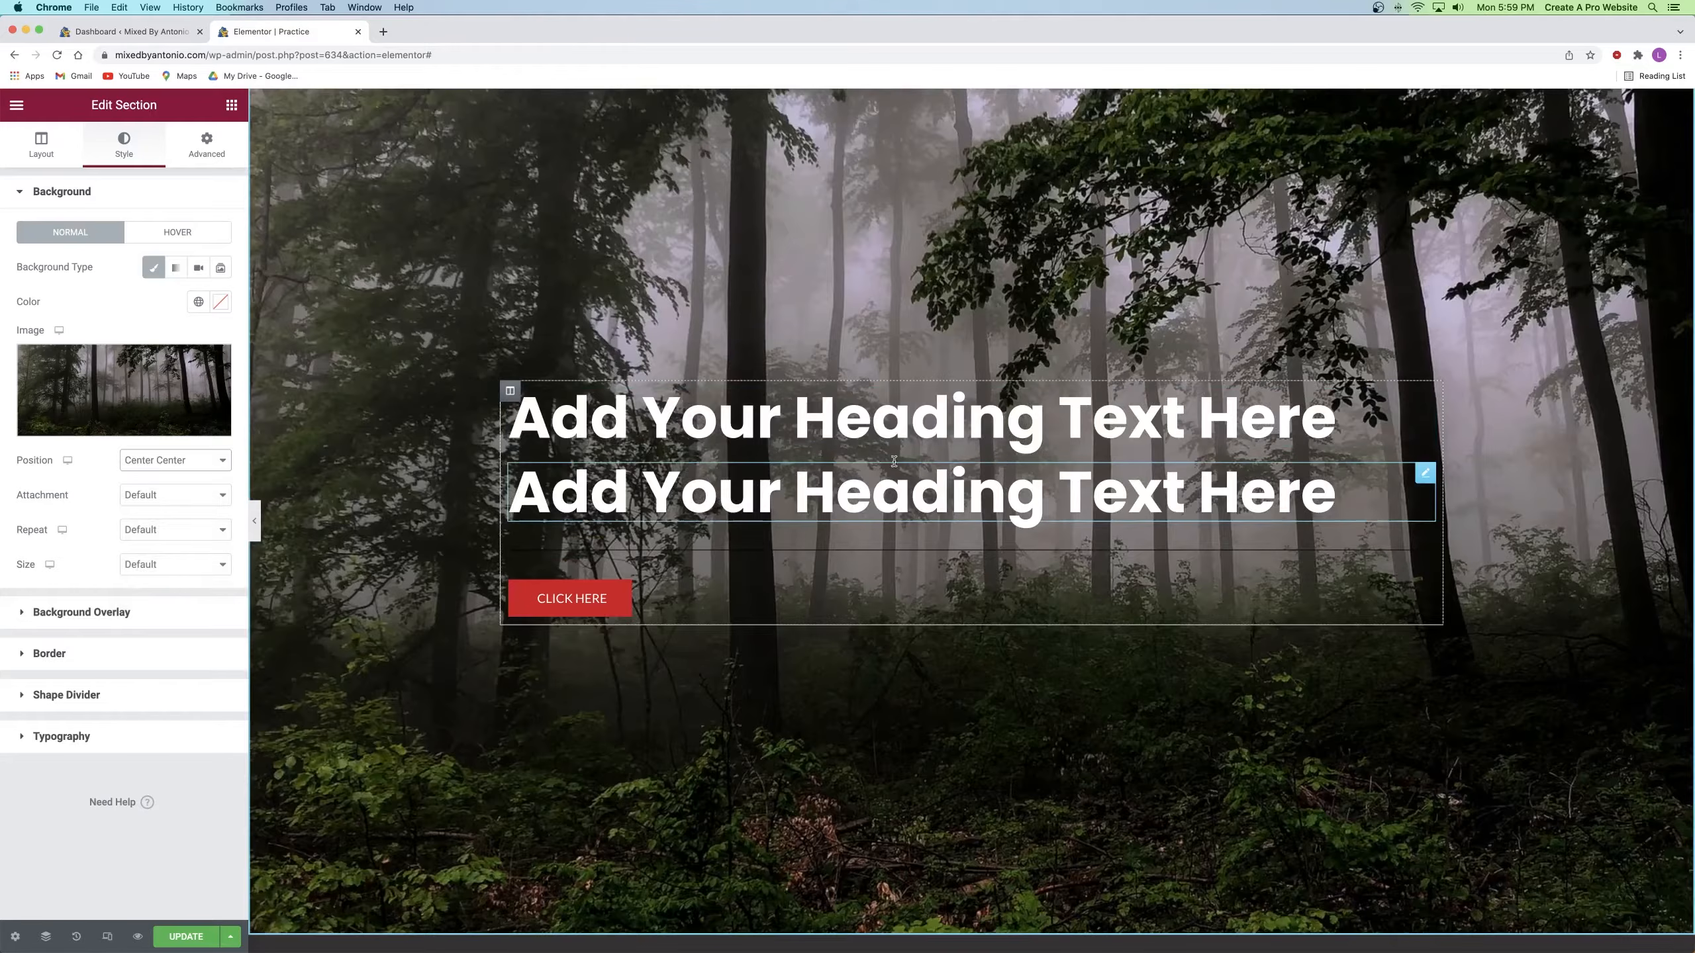
{"action": "left_click", "coordinate": [173, 564]}
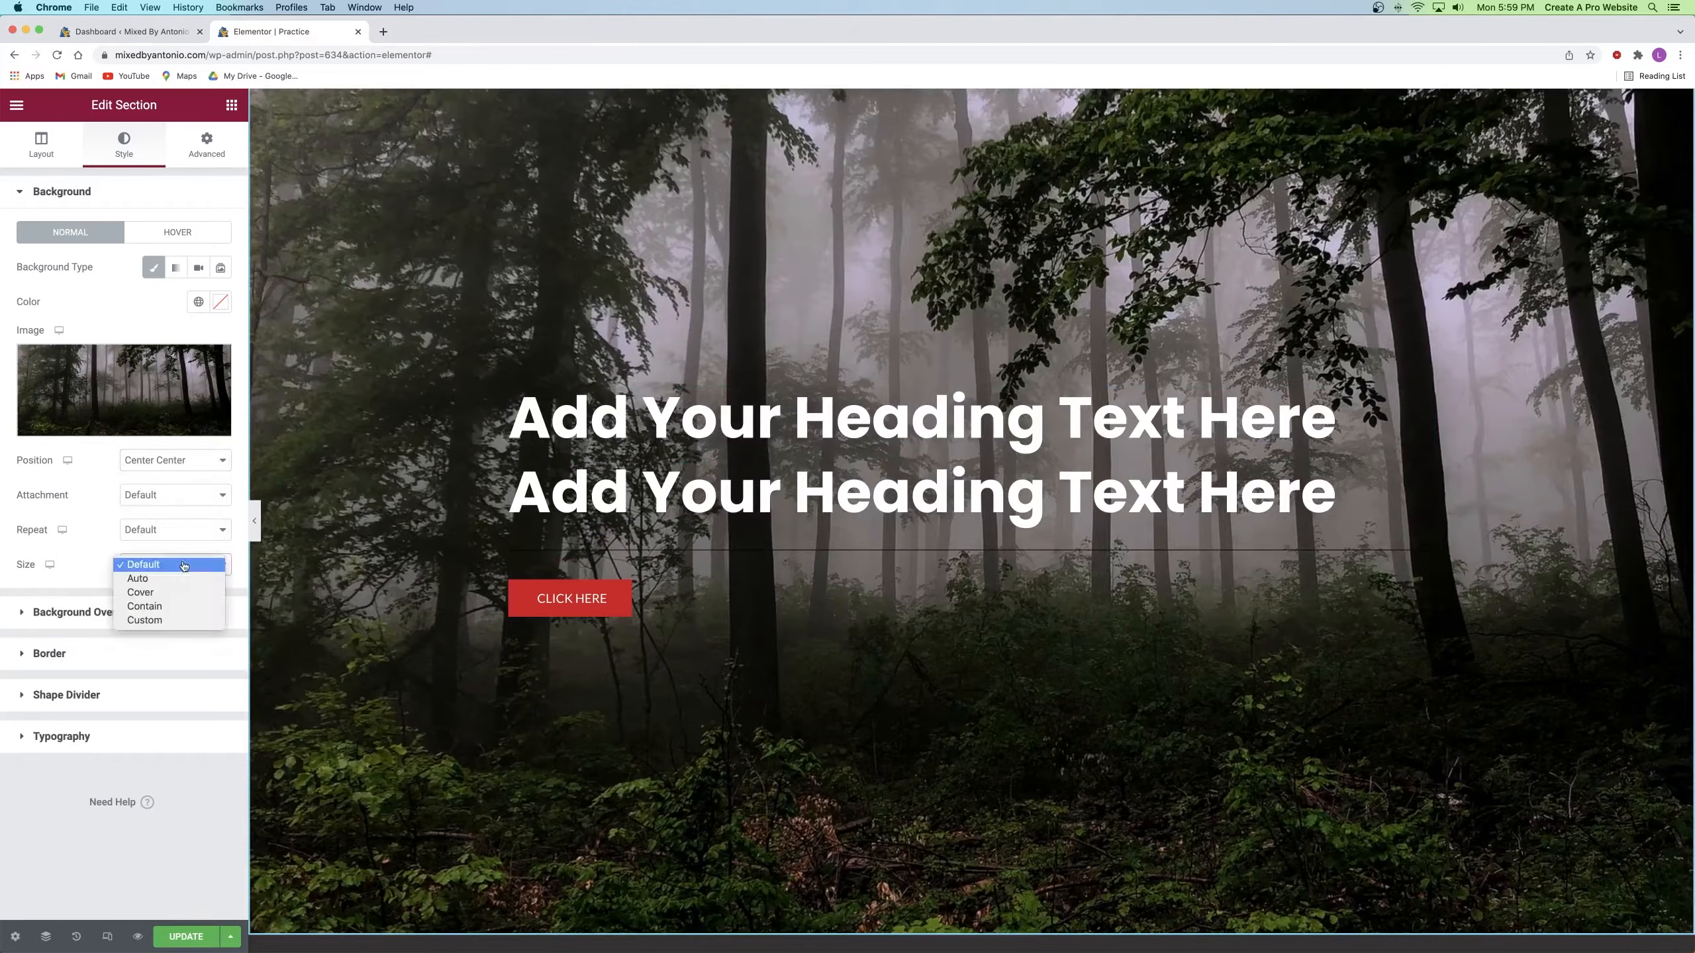
{"action": "left_click", "coordinate": [163, 593]}
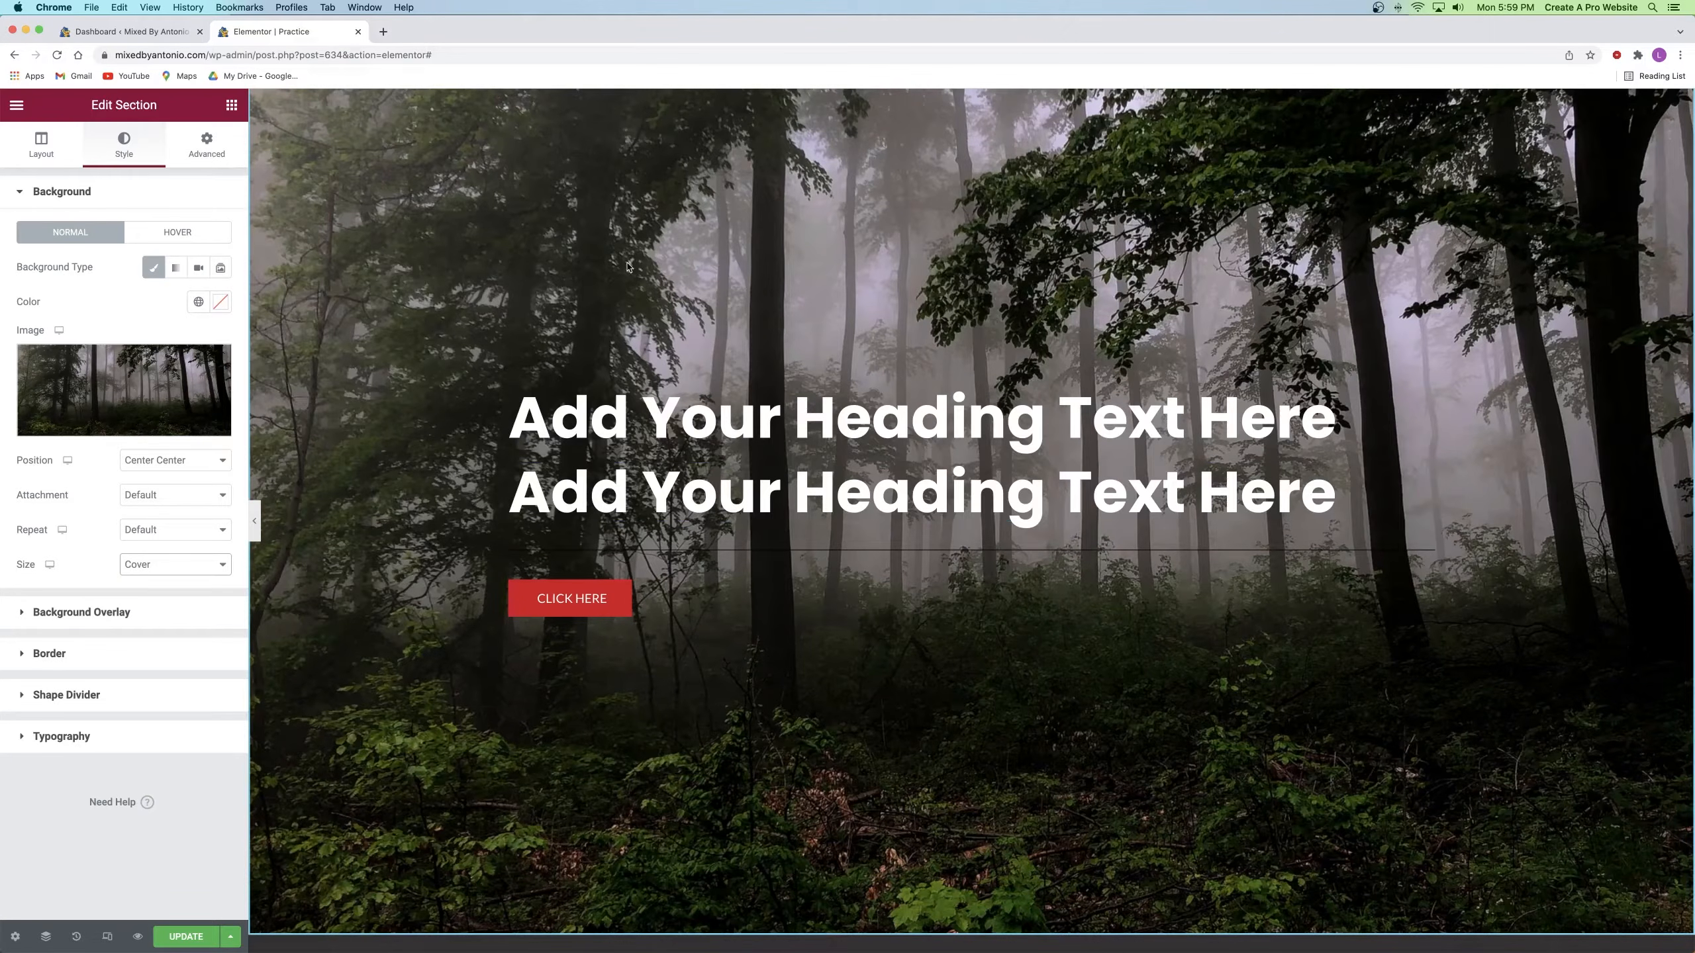
Step: Add a black Classic background overlay at about 0.48 opacity
{"action": "left_click", "coordinate": [76, 611]}
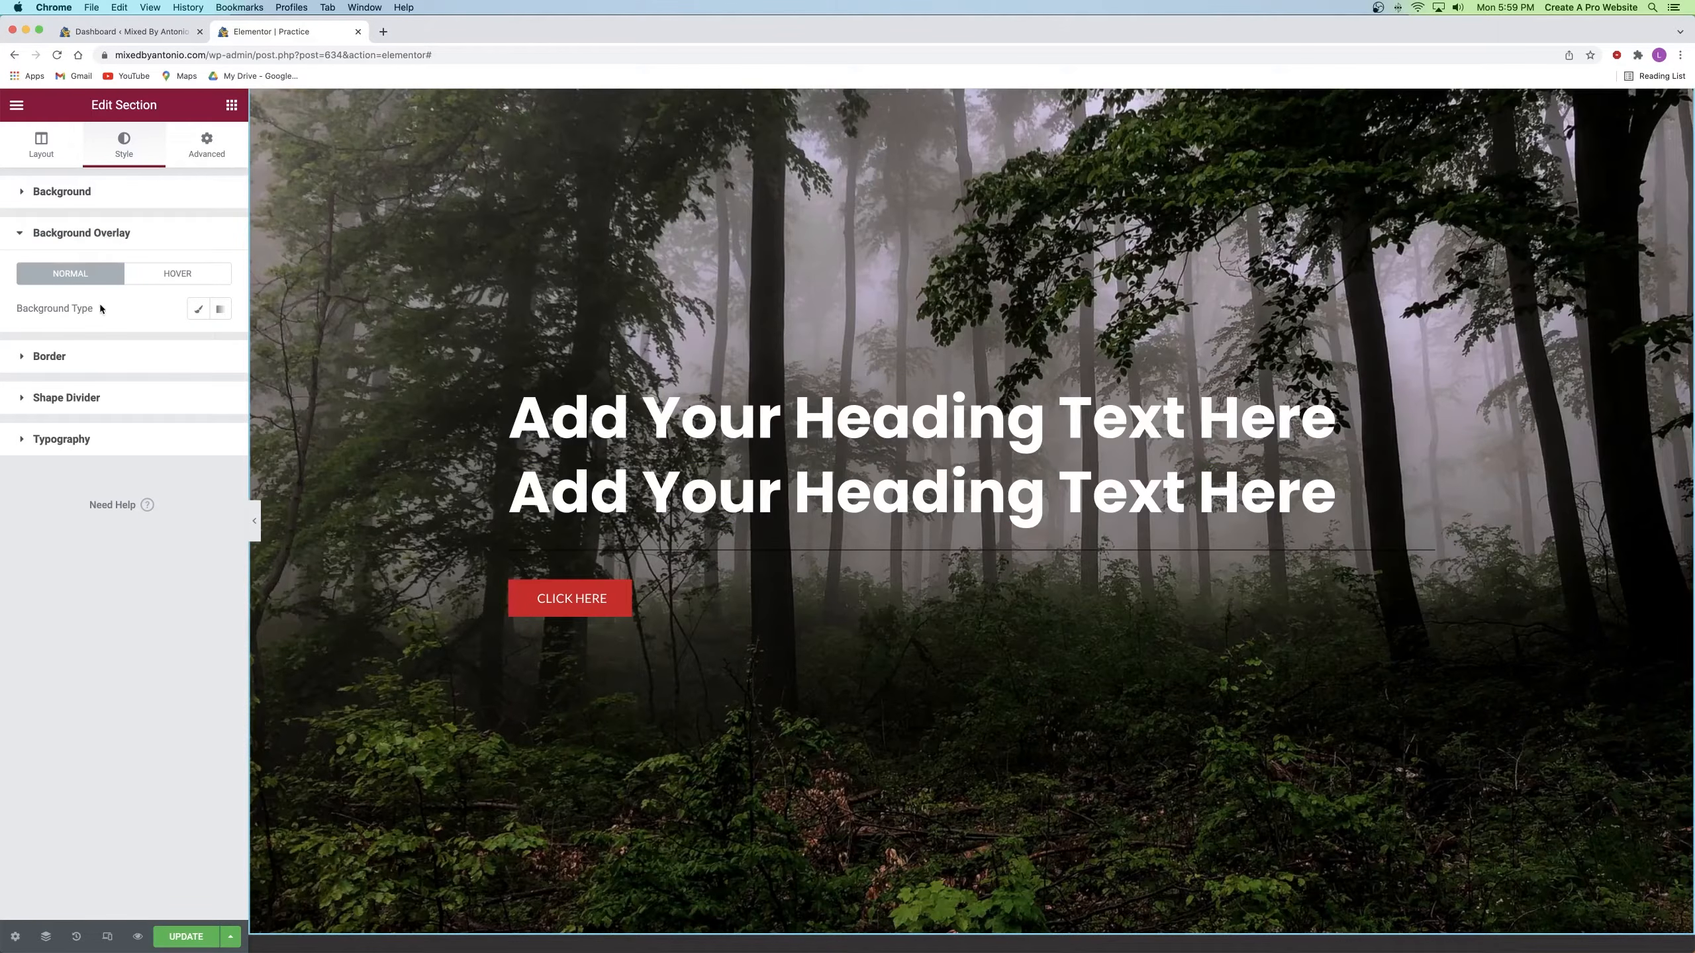
{"action": "left_click", "coordinate": [197, 311]}
{"action": "left_click", "coordinate": [219, 344]}
{"action": "left_click_drag", "start_coordinate": [115, 456], "coordinate": [14, 574]}
{"action": "left_click", "coordinate": [129, 315]}
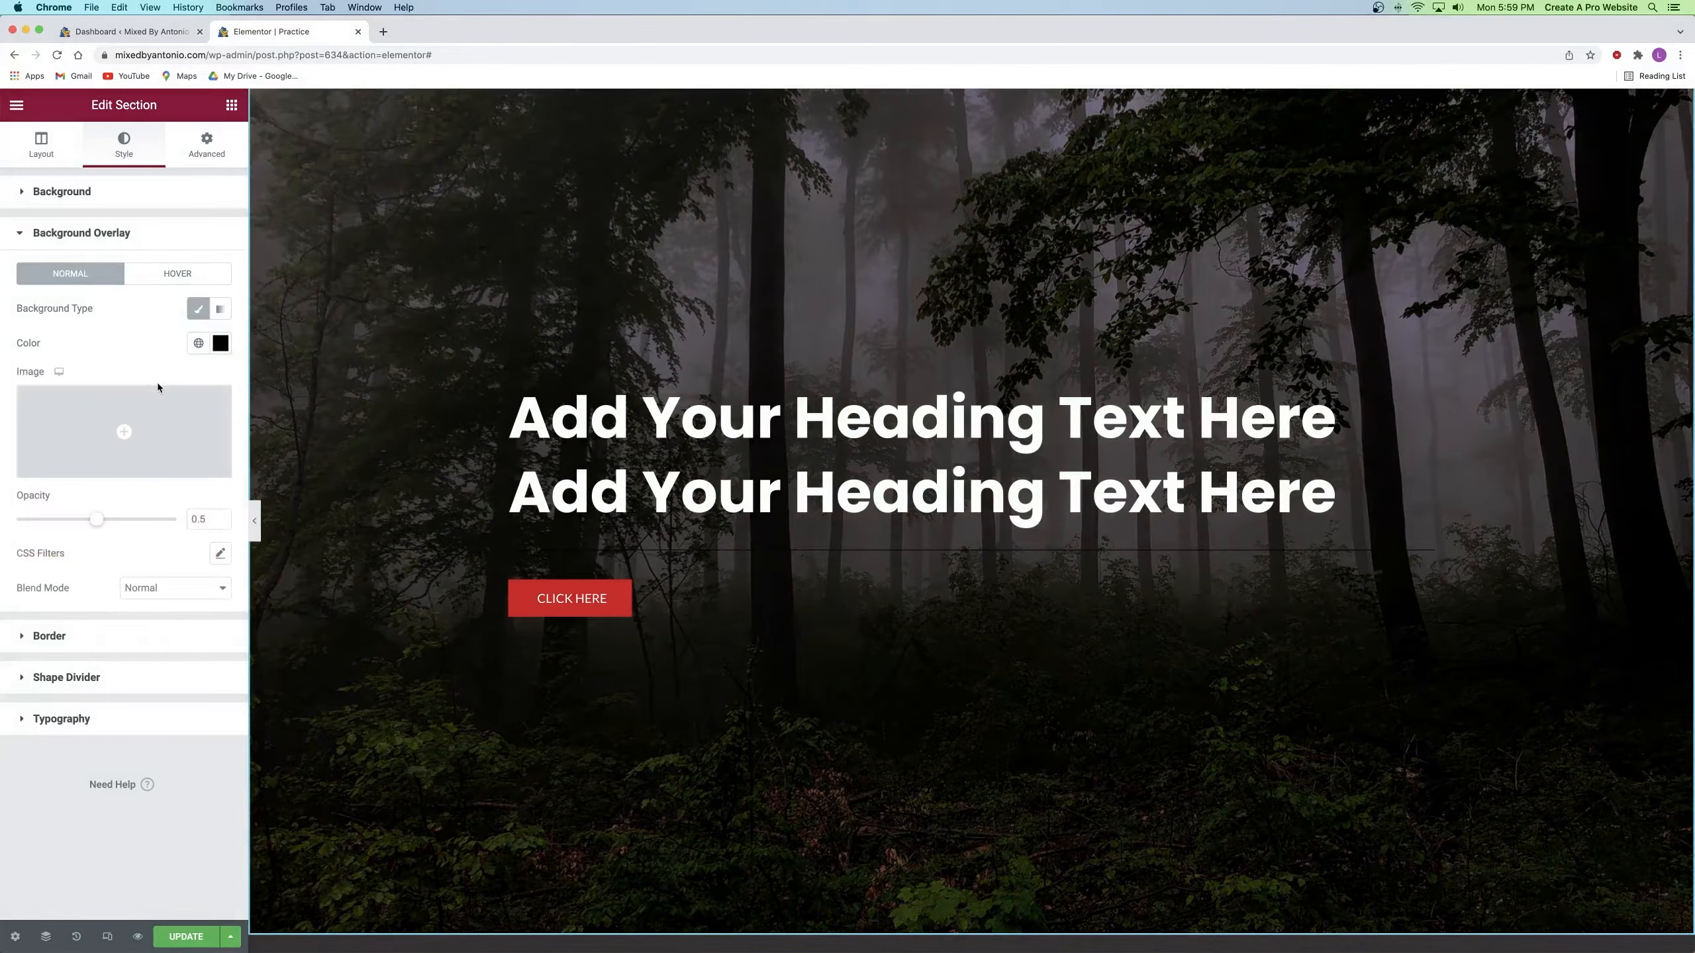
{"action": "left_click_drag", "start_coordinate": [98, 528], "coordinate": [3, 529]}
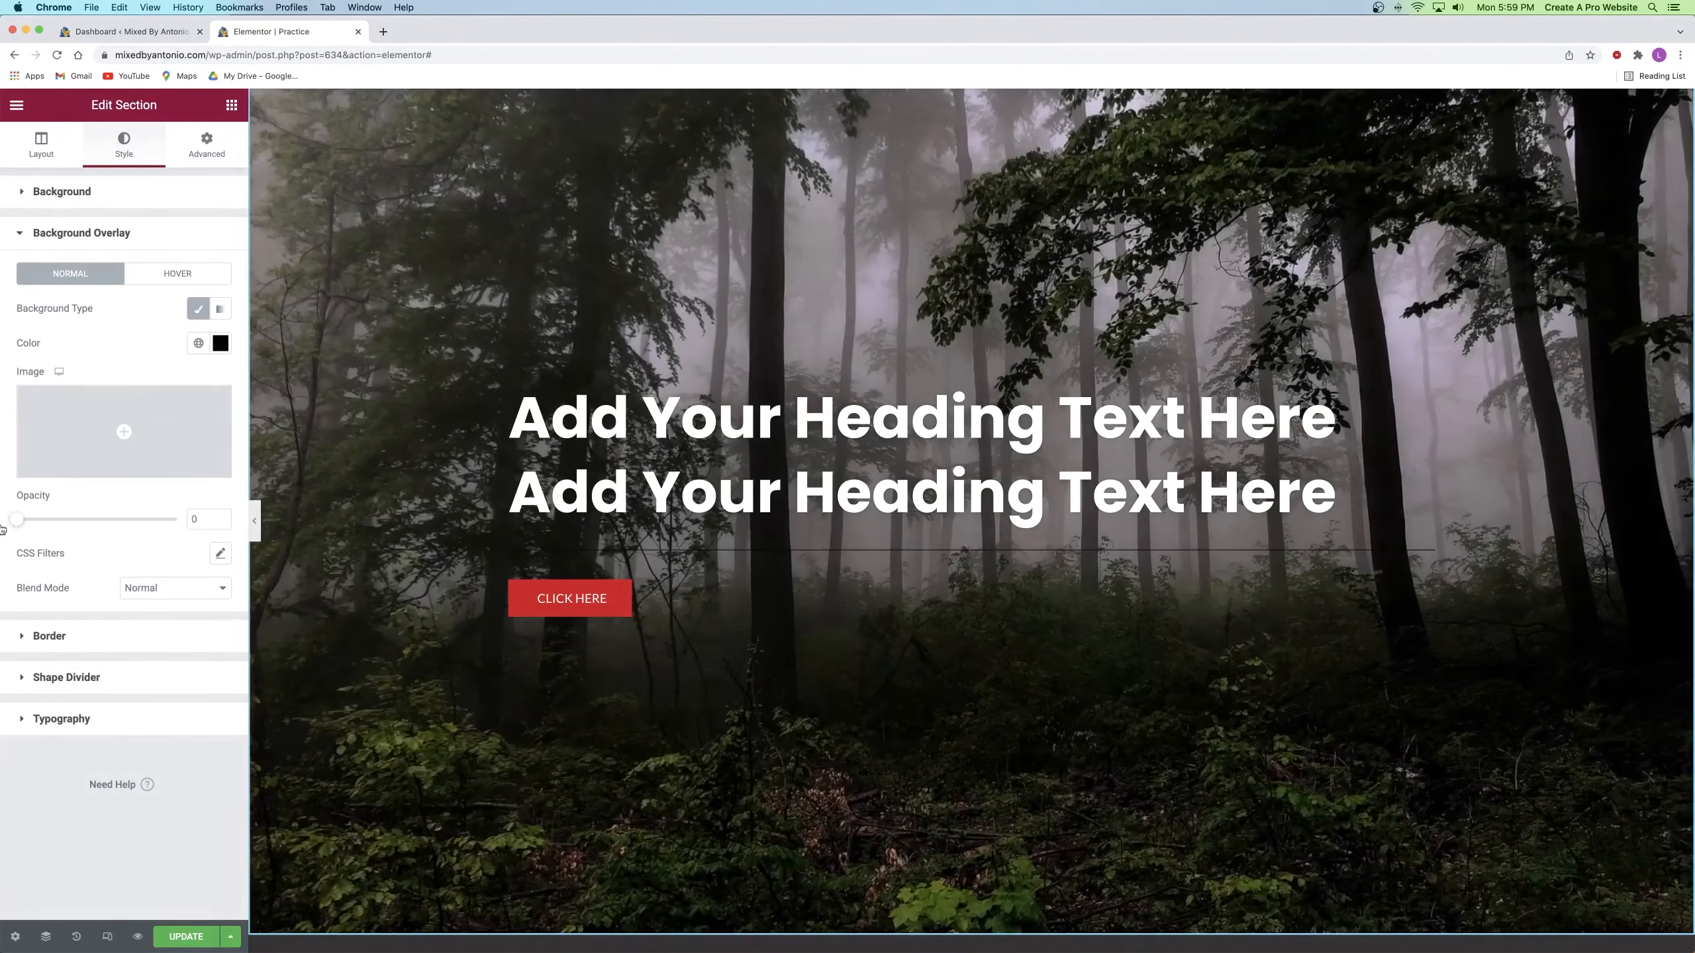
{"action": "left_click_drag", "start_coordinate": [2, 529], "coordinate": [106, 523]}
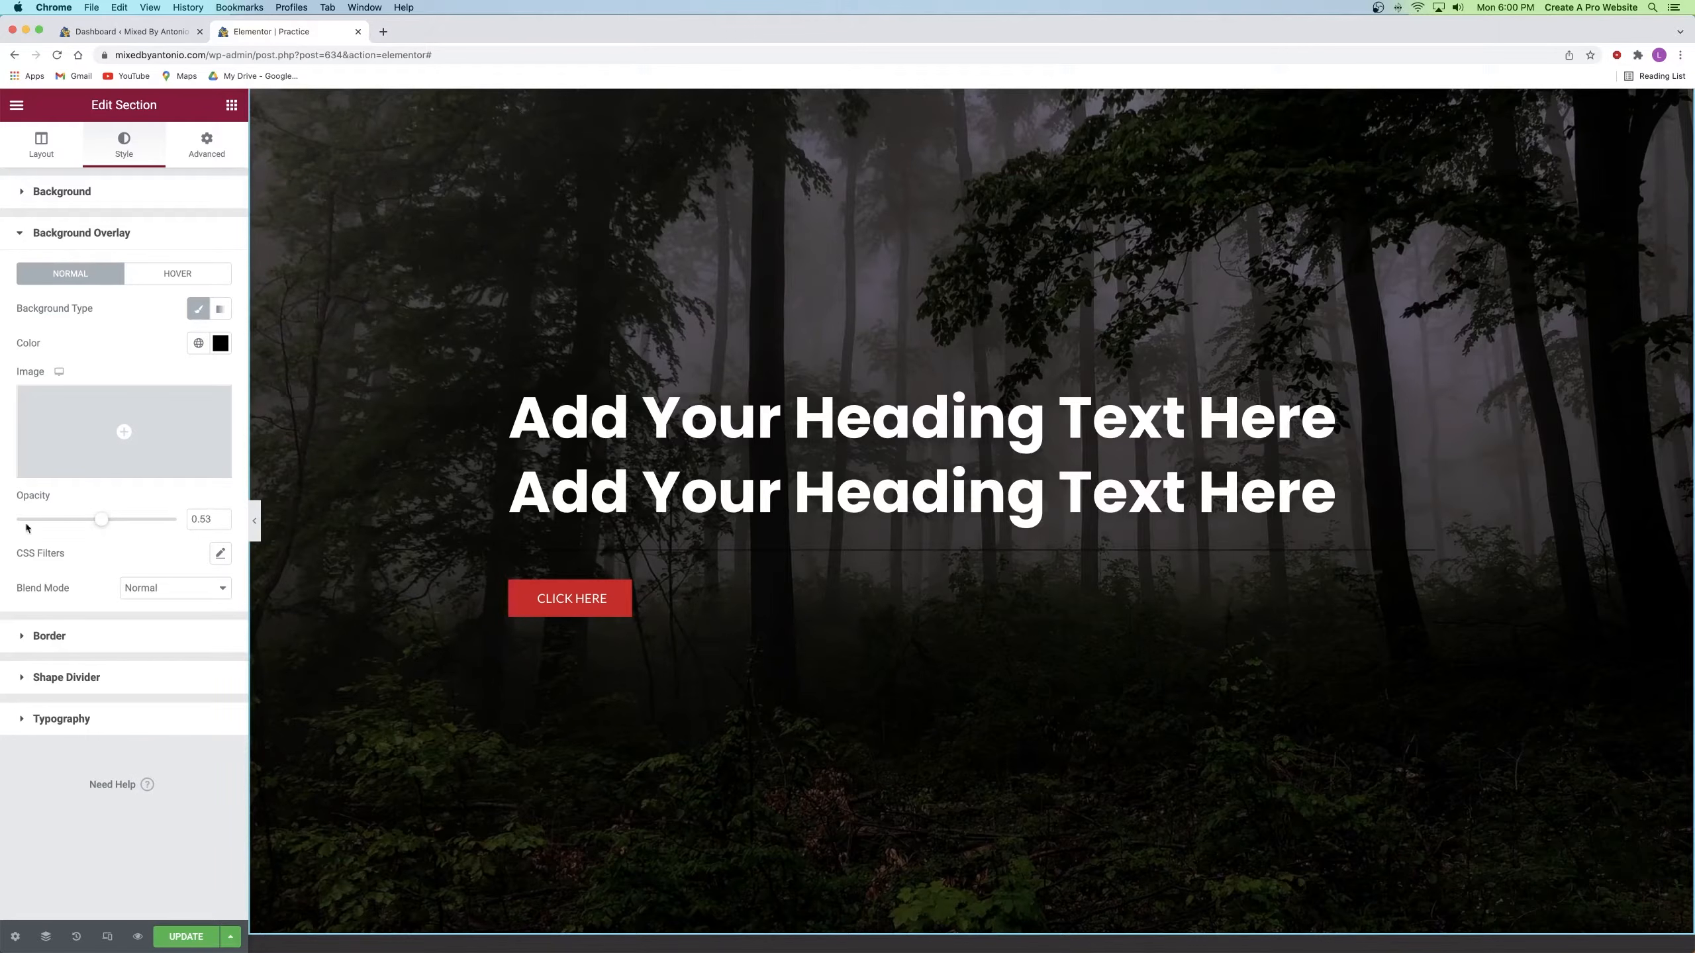
{"action": "left_click", "coordinate": [221, 523]}
{"action": "key", "text": "BackSpace"}
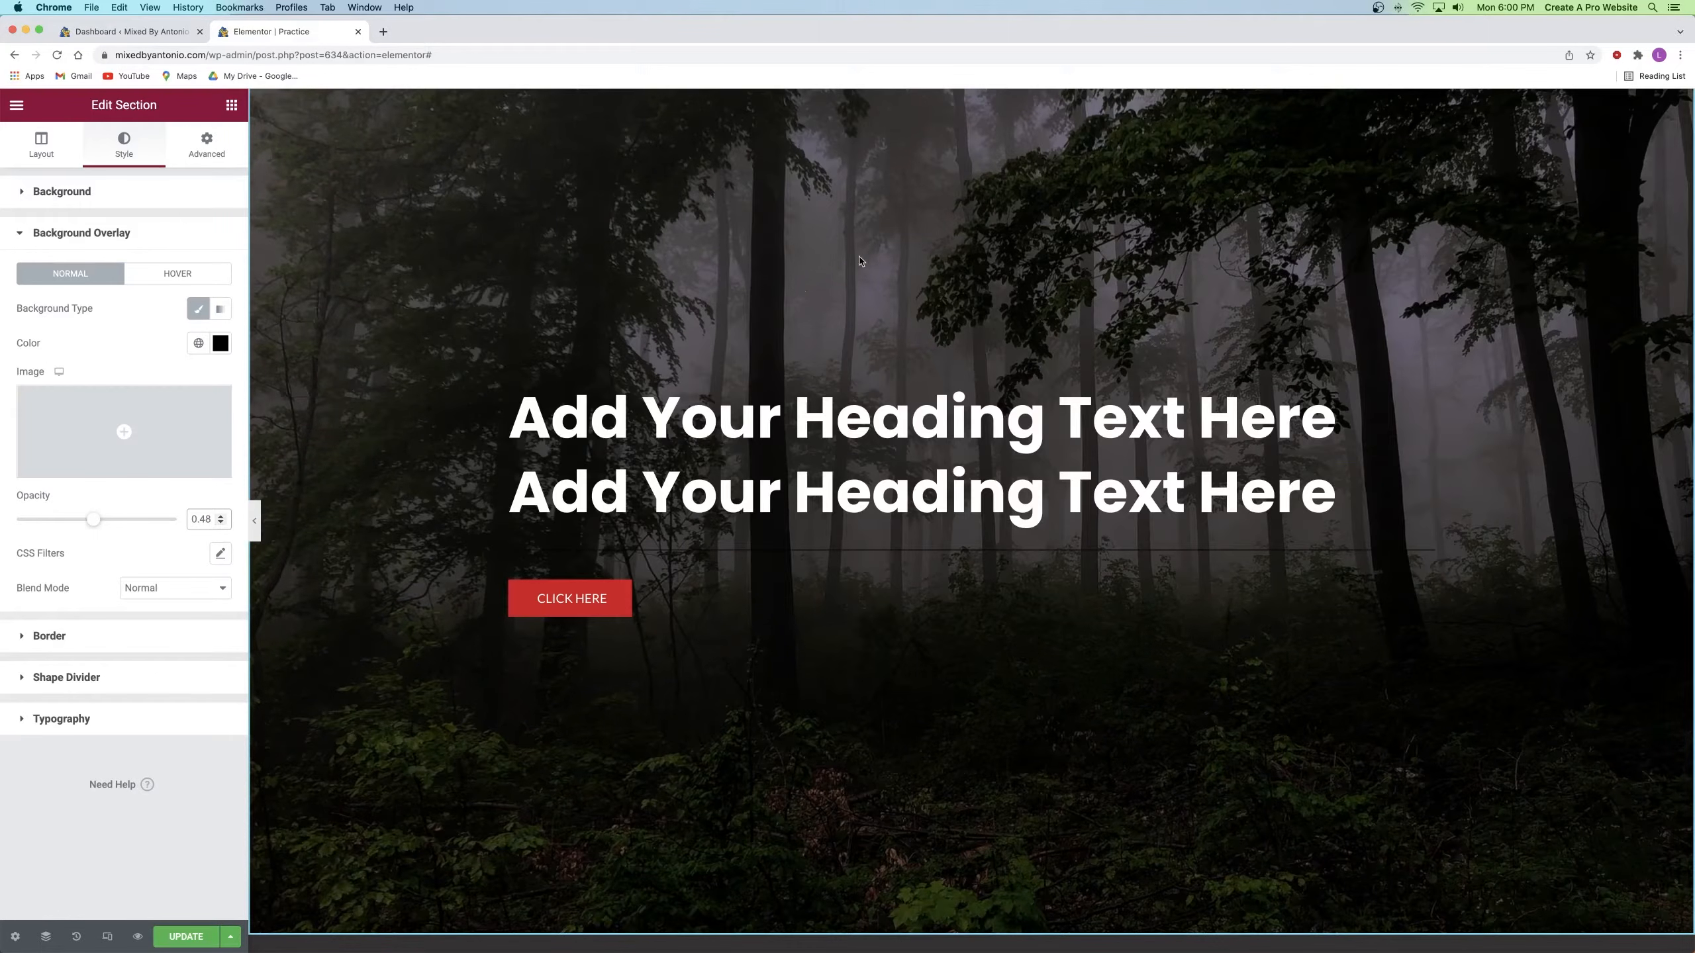
{"action": "left_click", "coordinate": [889, 409]}
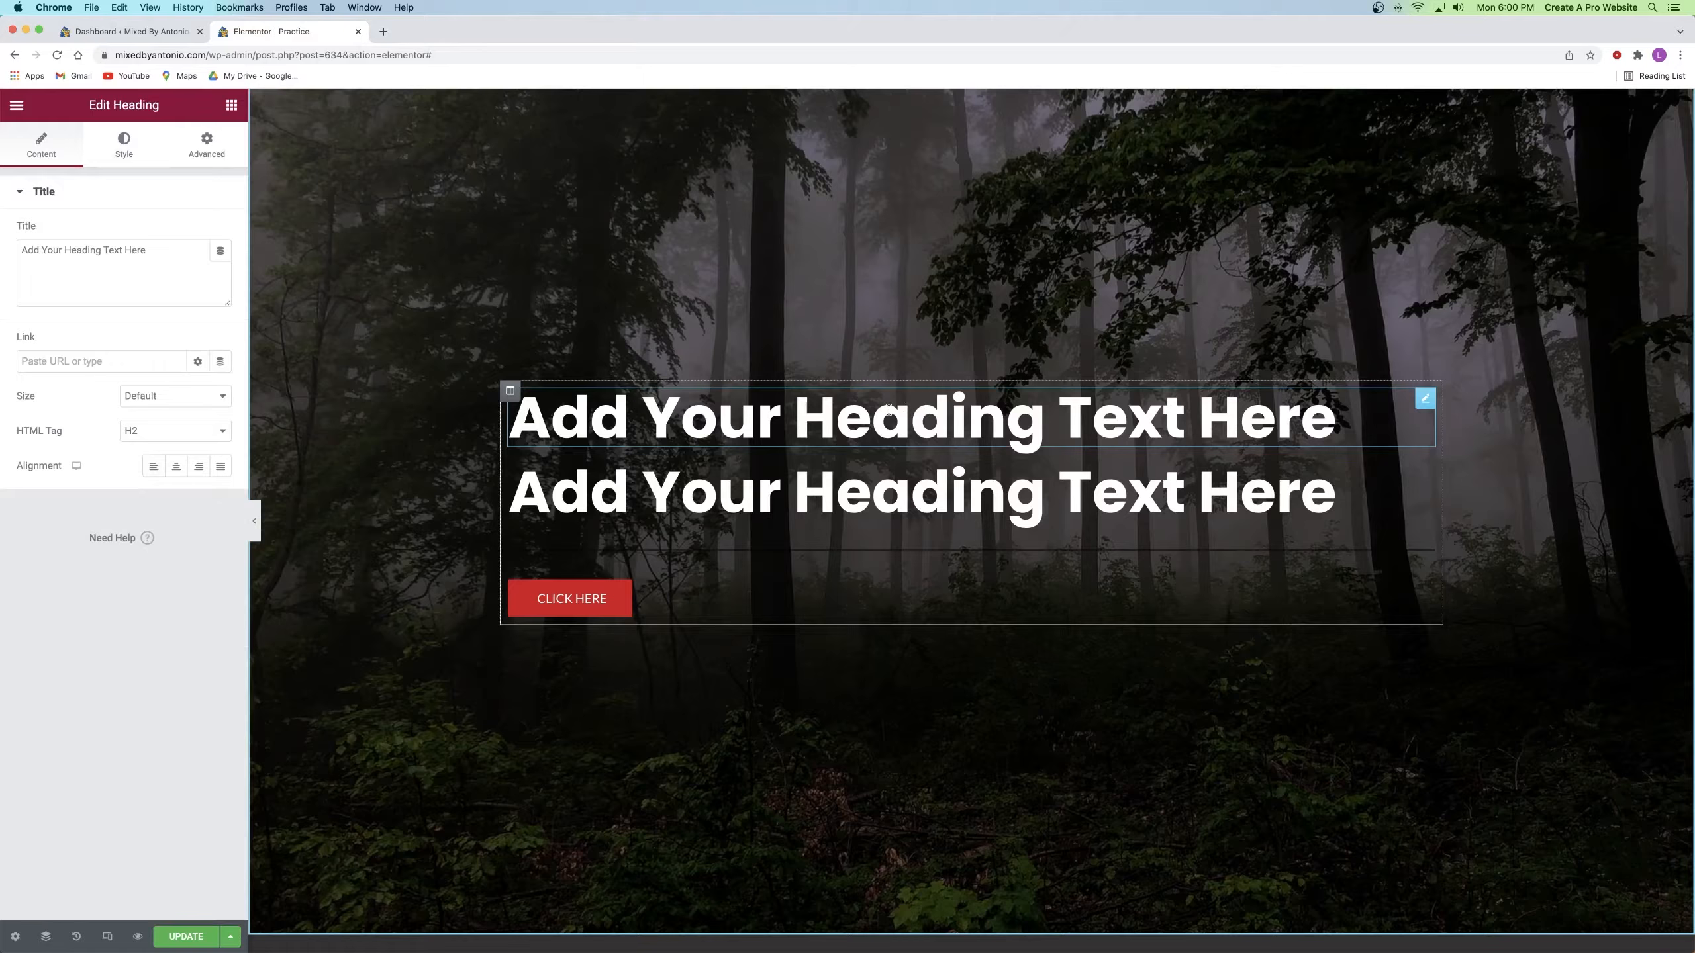
Step: Change the first heading's title to 'NORTHSTAR FOUNDATION' and center-align it
{"action": "left_click", "coordinate": [942, 417]}
{"action": "triple_click", "coordinate": [942, 418]}
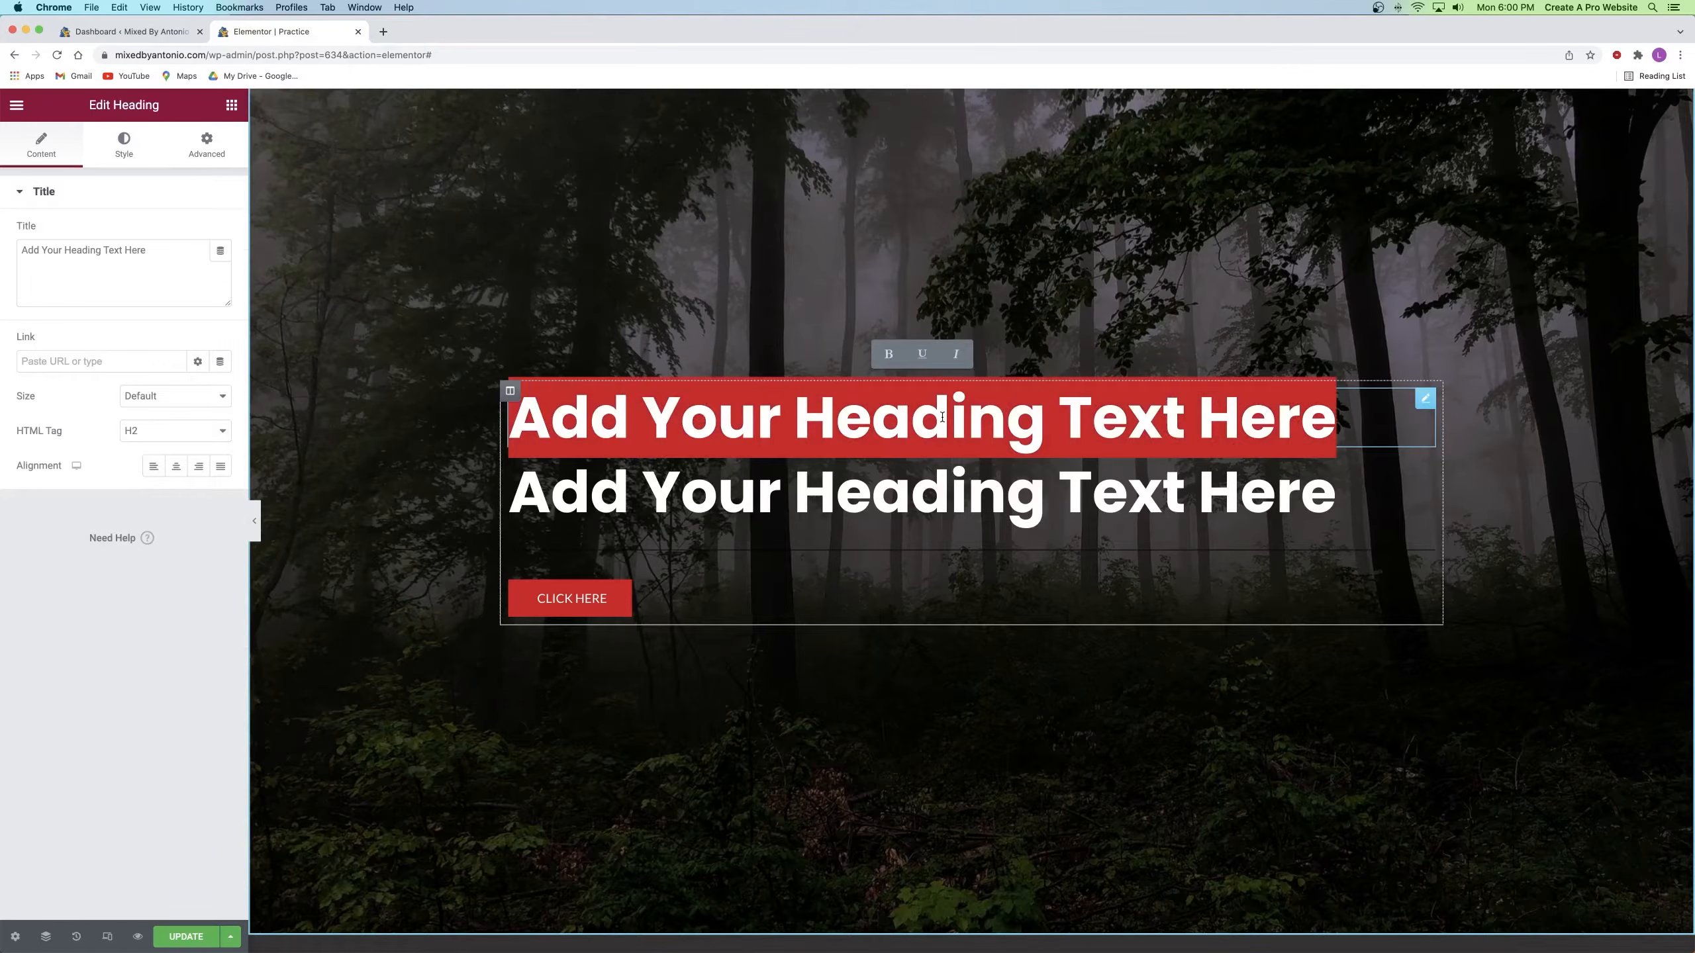
{"action": "type", "text": "dasdfasdf"}
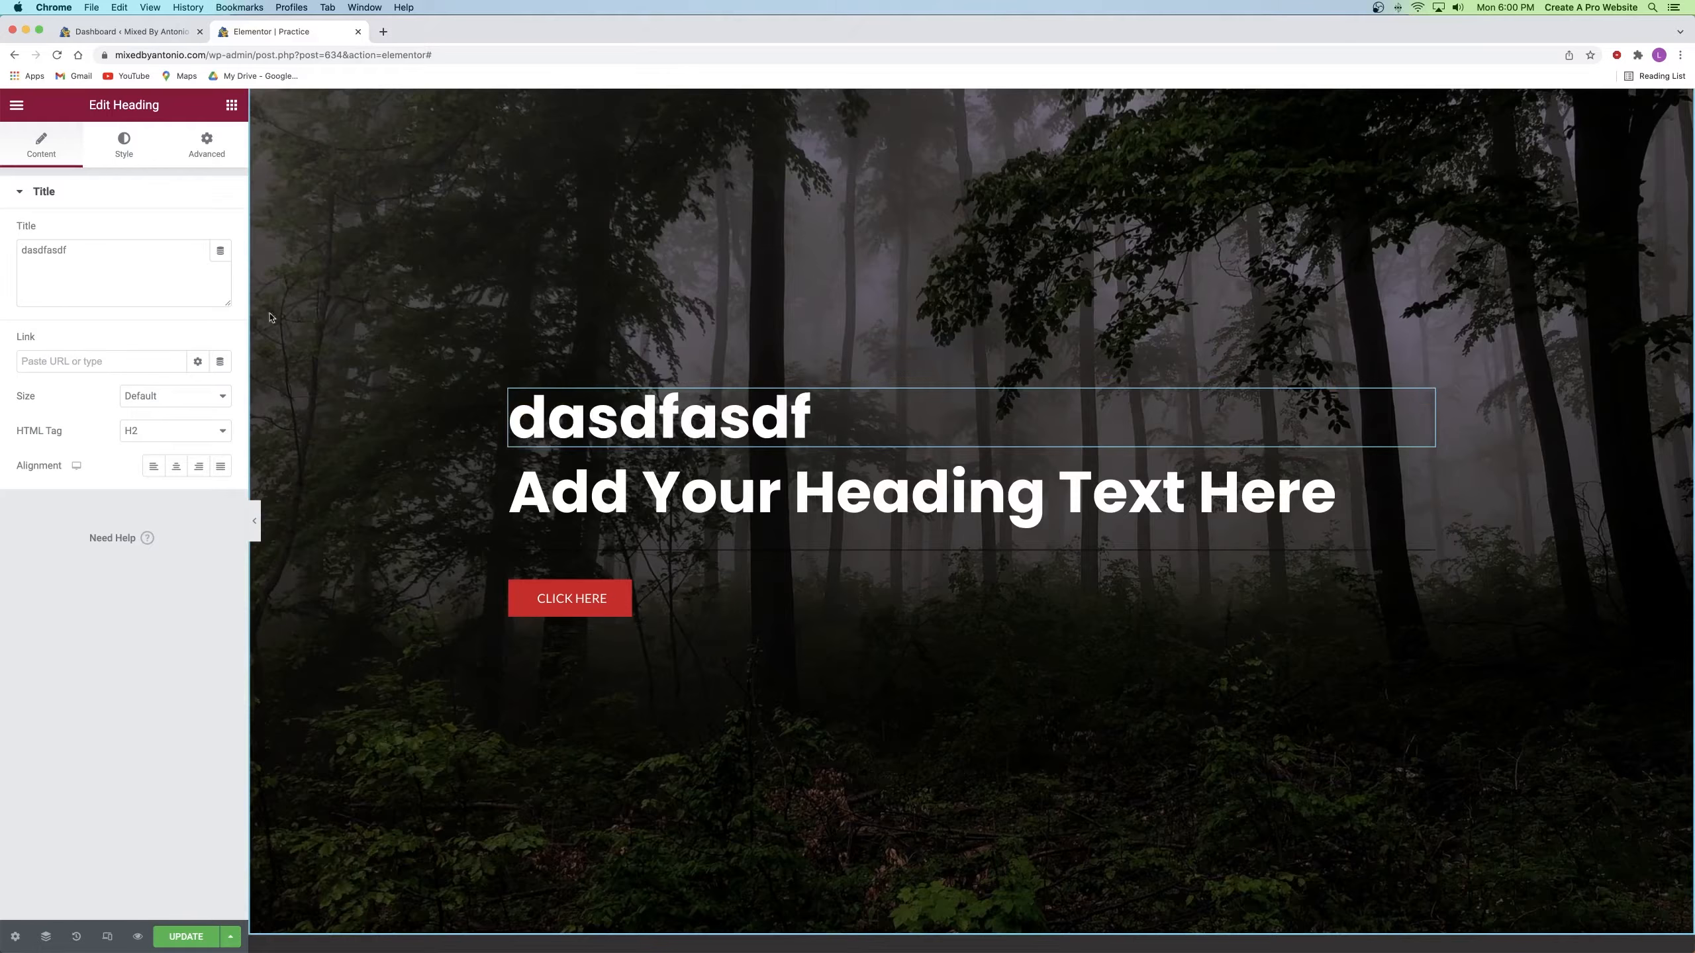
{"action": "double_click", "coordinate": [55, 251]}
{"action": "key", "text": "BackSpace"}
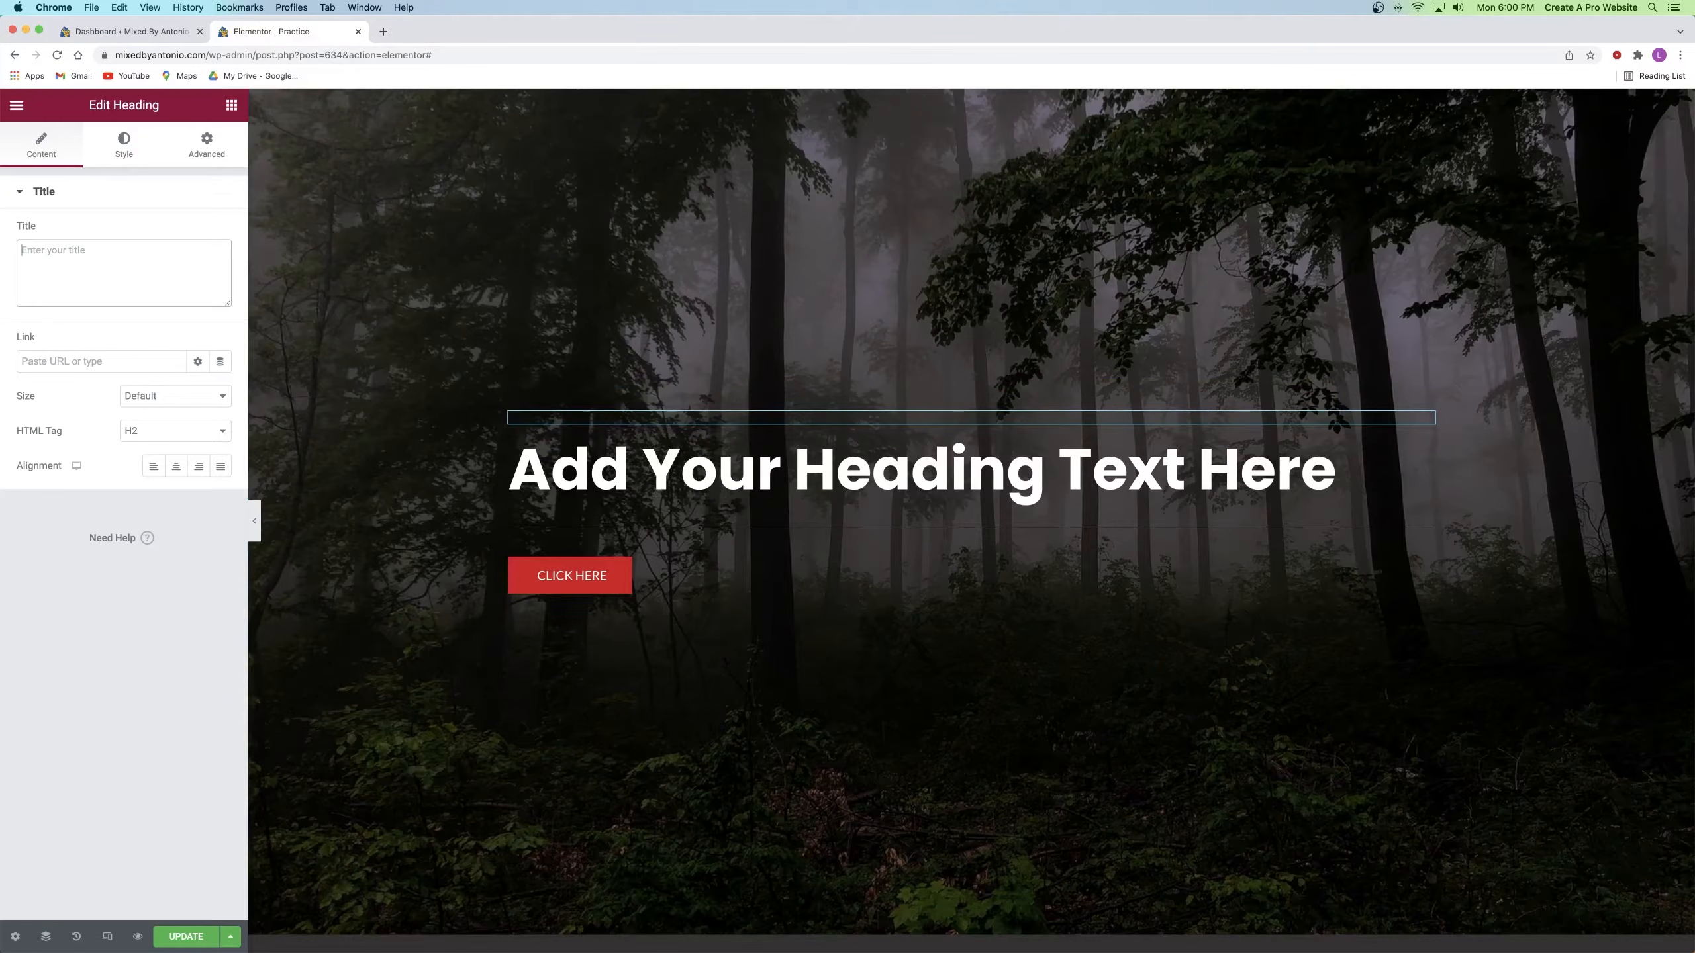
{"action": "type", "text": "NORTH"}
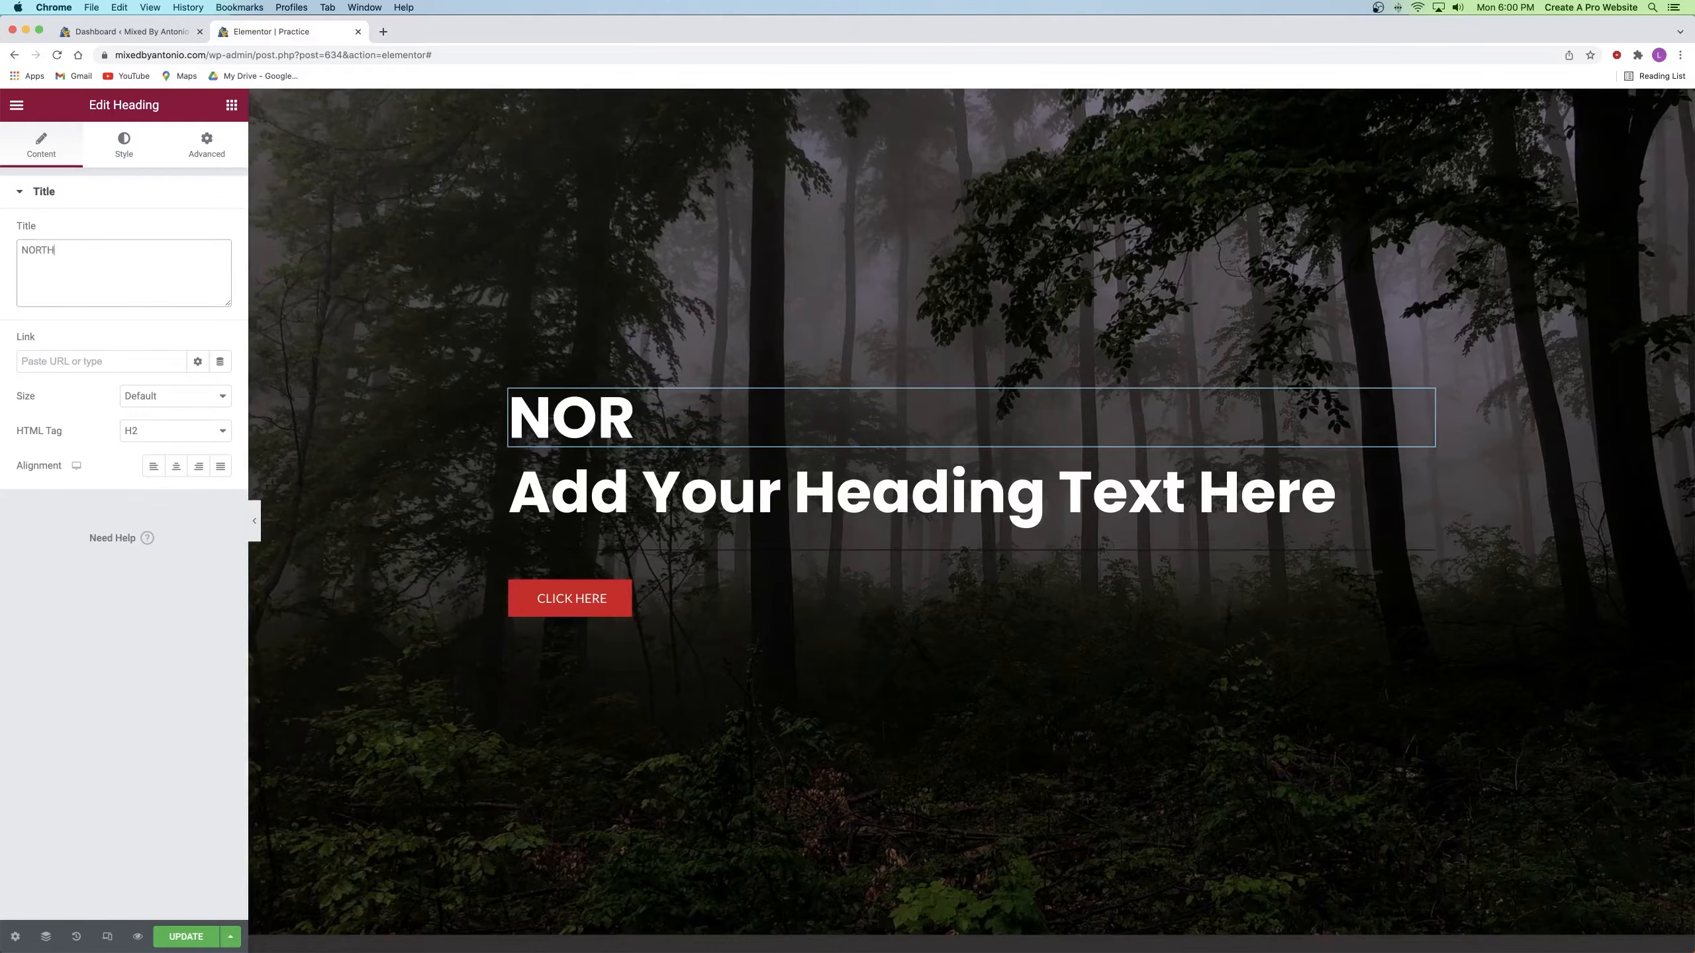
{"action": "type", "text": "STAR FOUNDATION"}
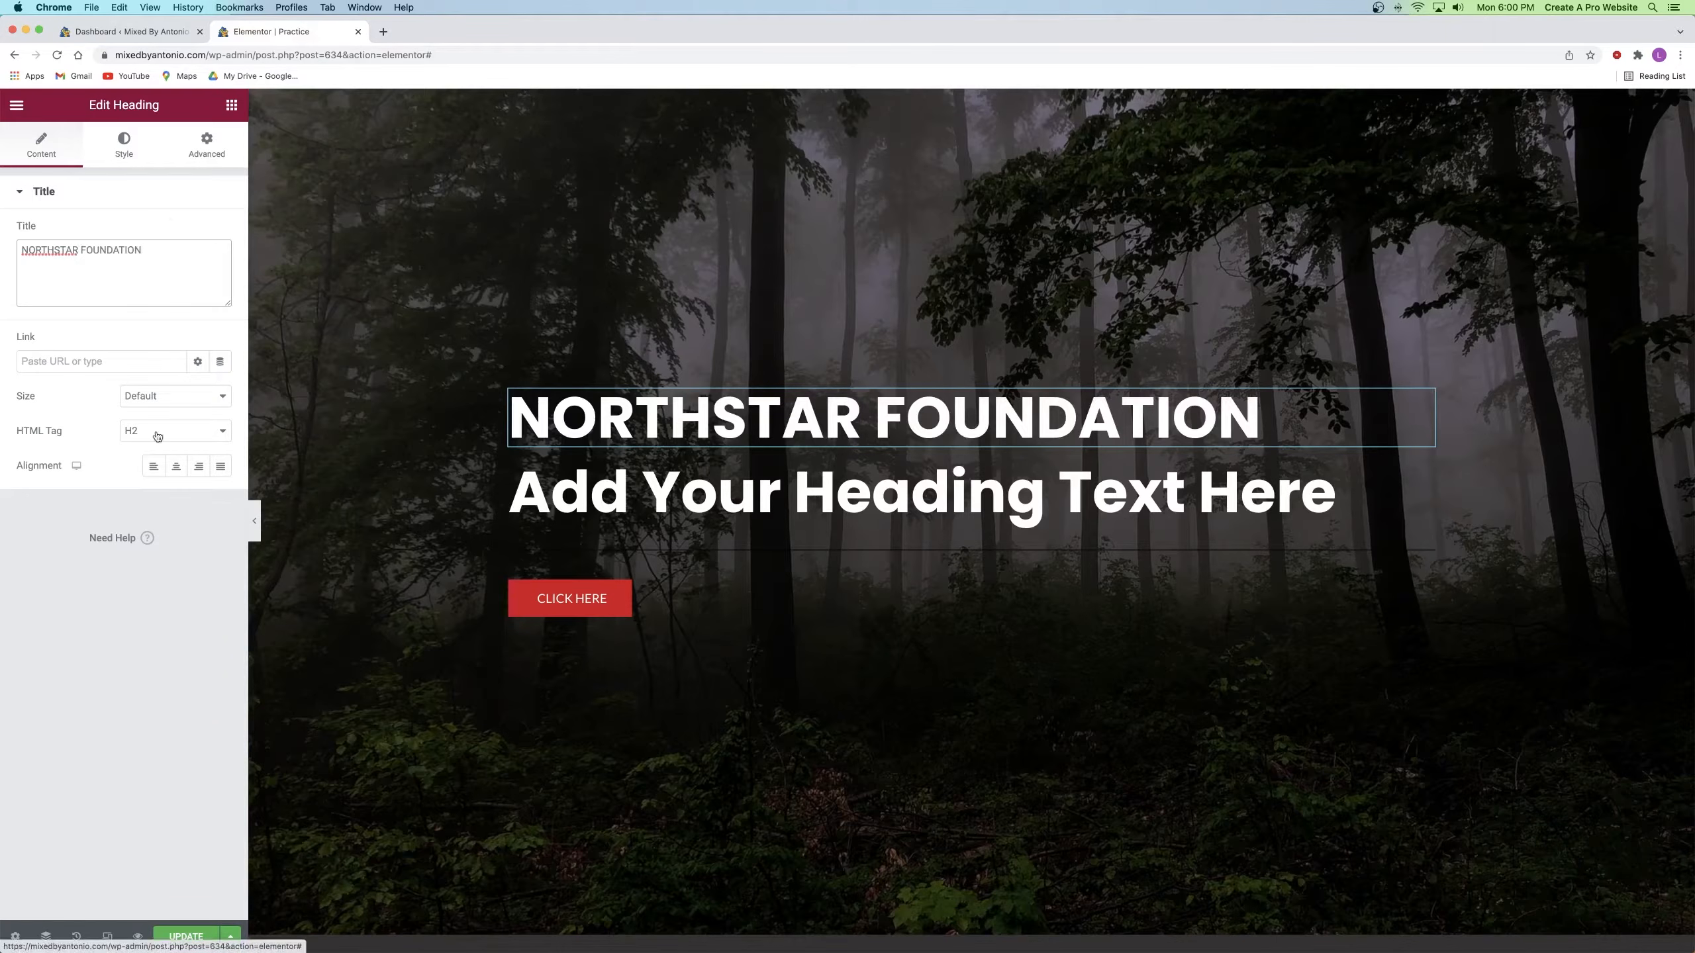
{"action": "left_click", "coordinate": [175, 467]}
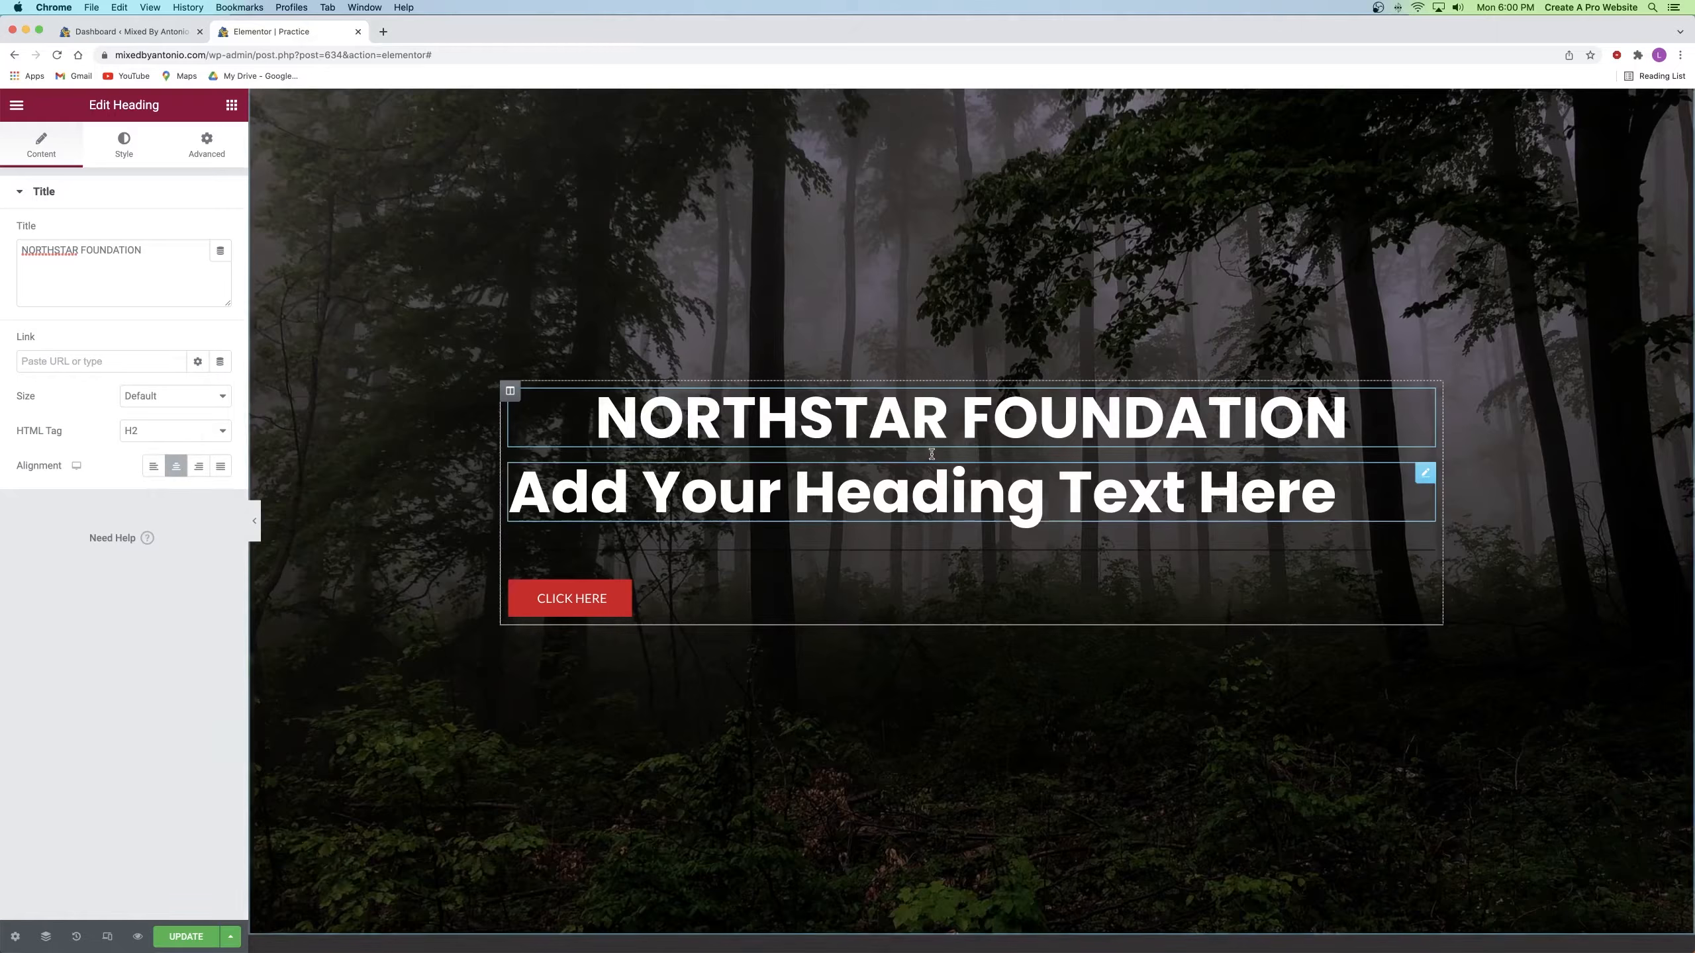
{"action": "left_click", "coordinate": [123, 144]}
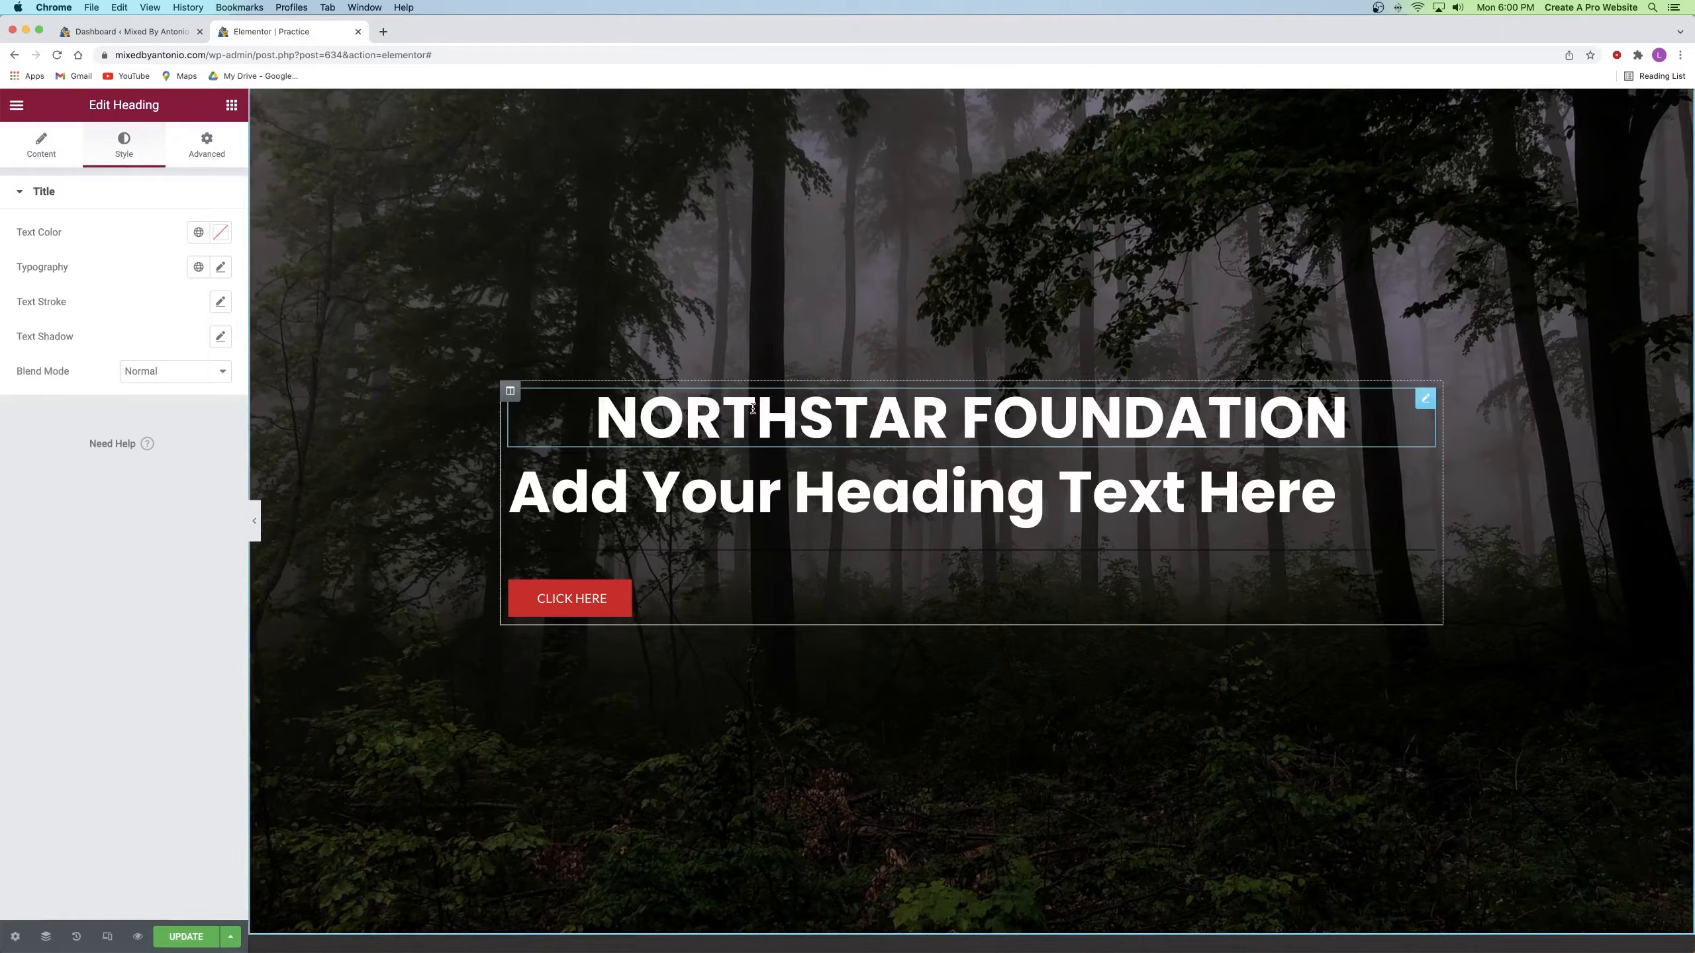
Step: Set the heading's typography to weight 900, letter spacing 3 and size 80
{"action": "left_click", "coordinate": [221, 267]}
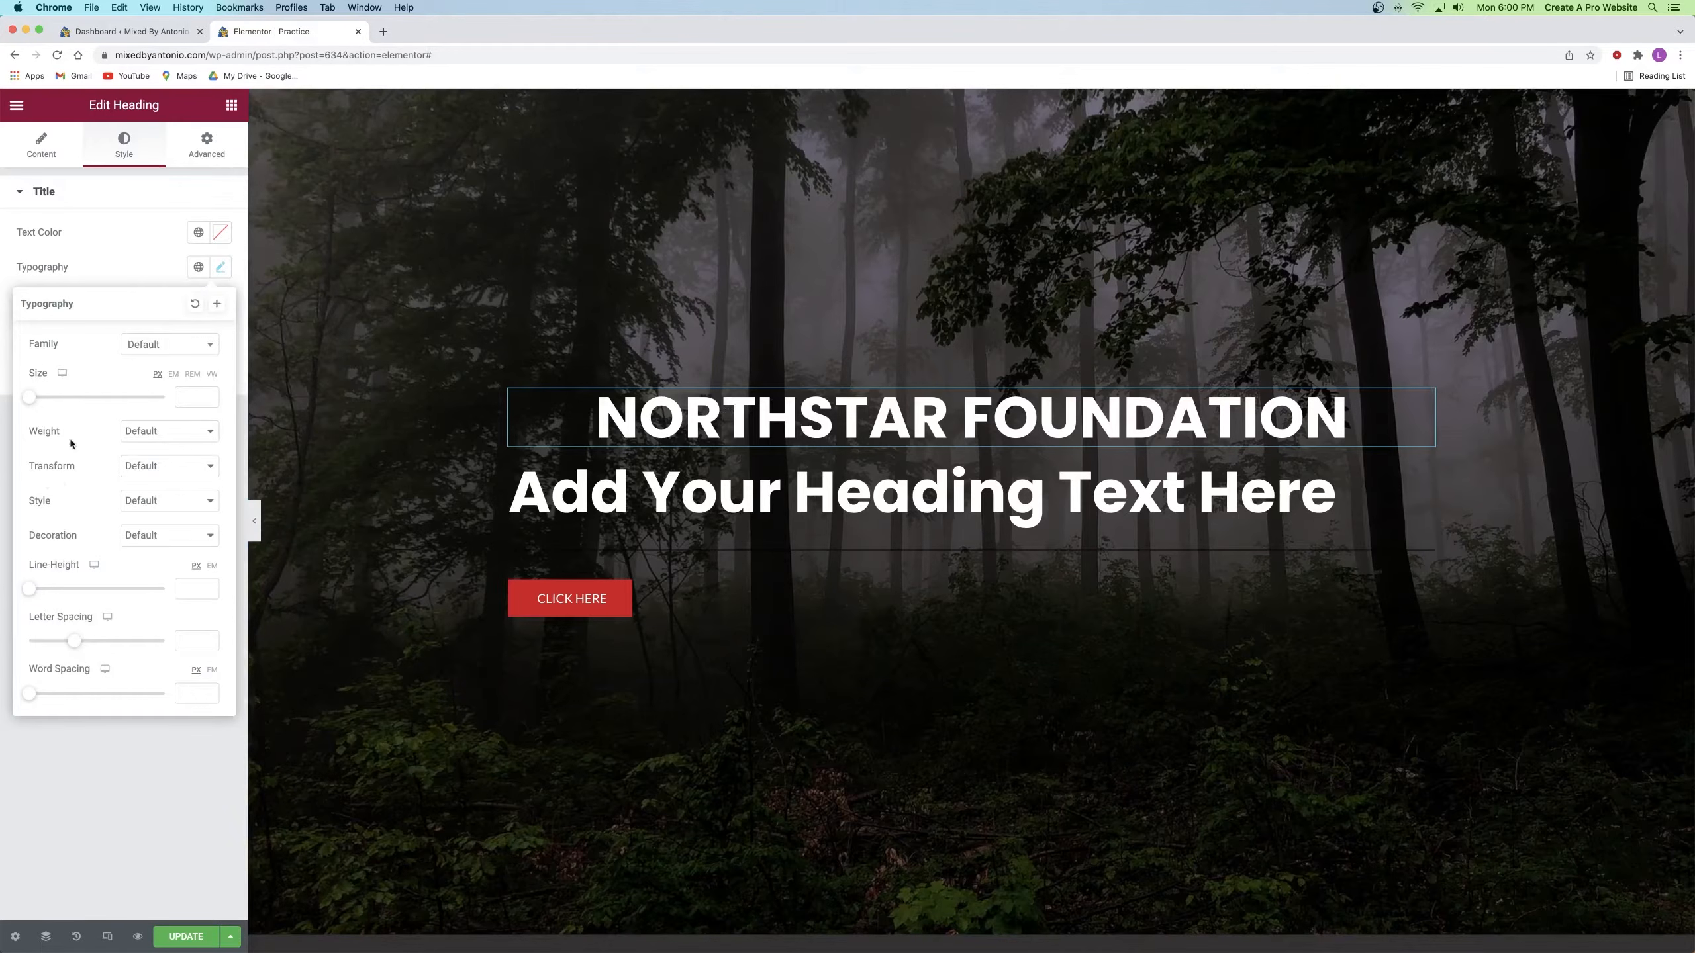
{"action": "left_click", "coordinate": [140, 467]}
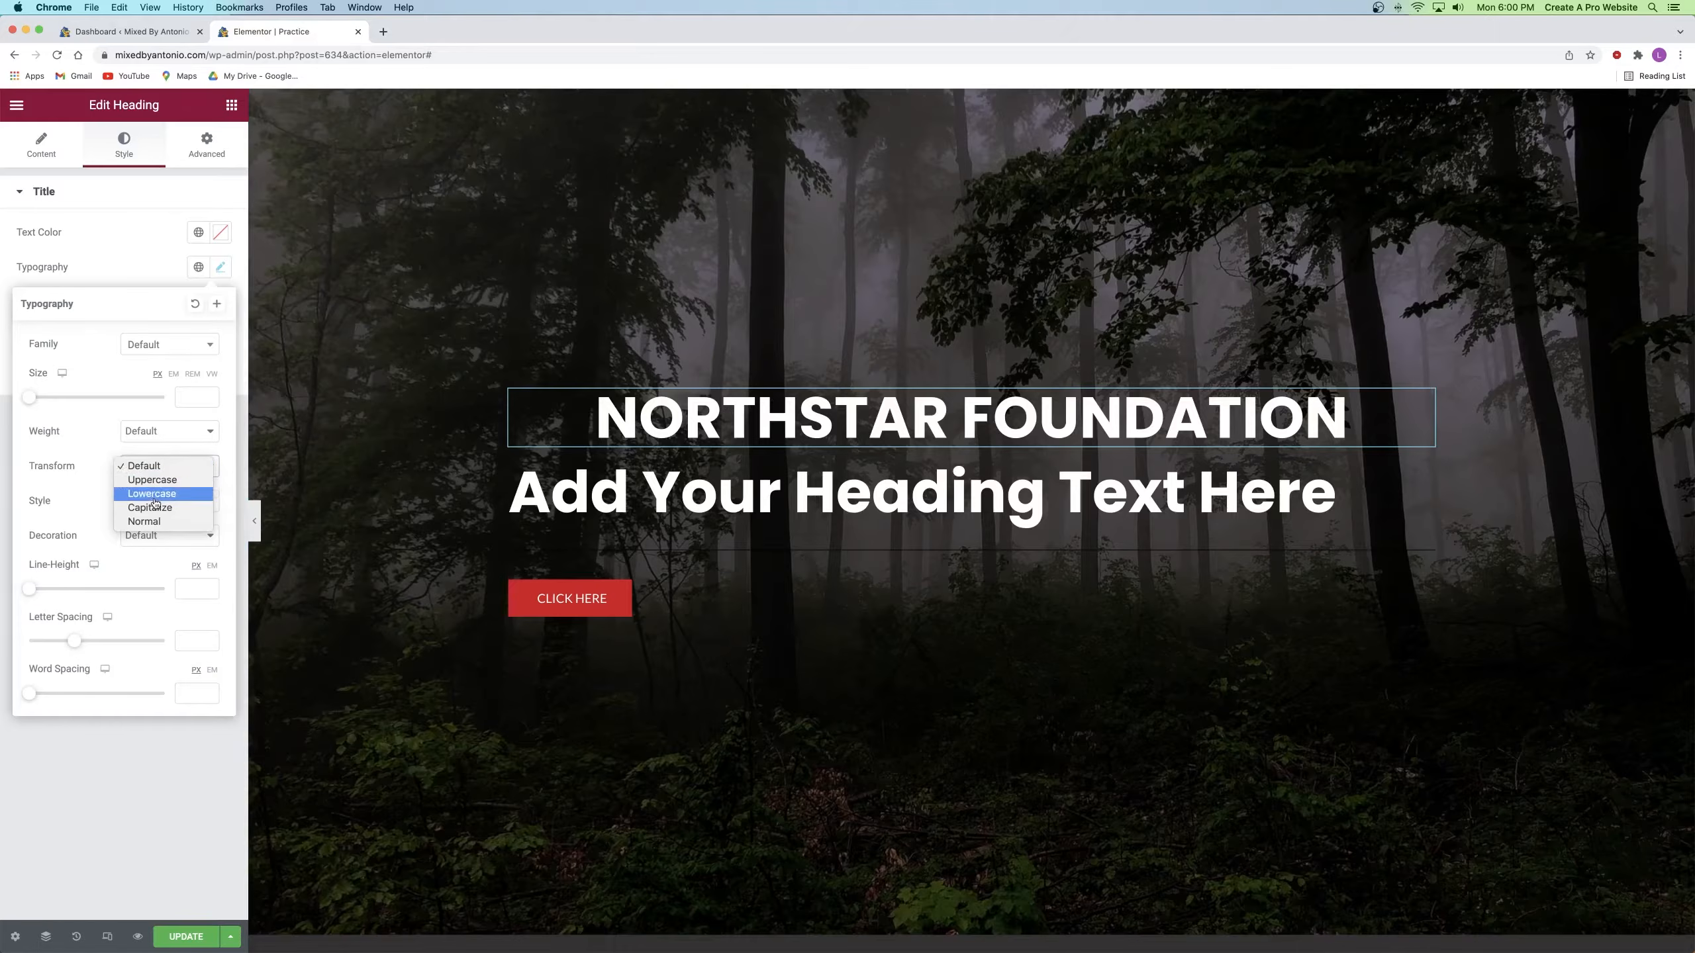
{"action": "left_click", "coordinate": [88, 441]}
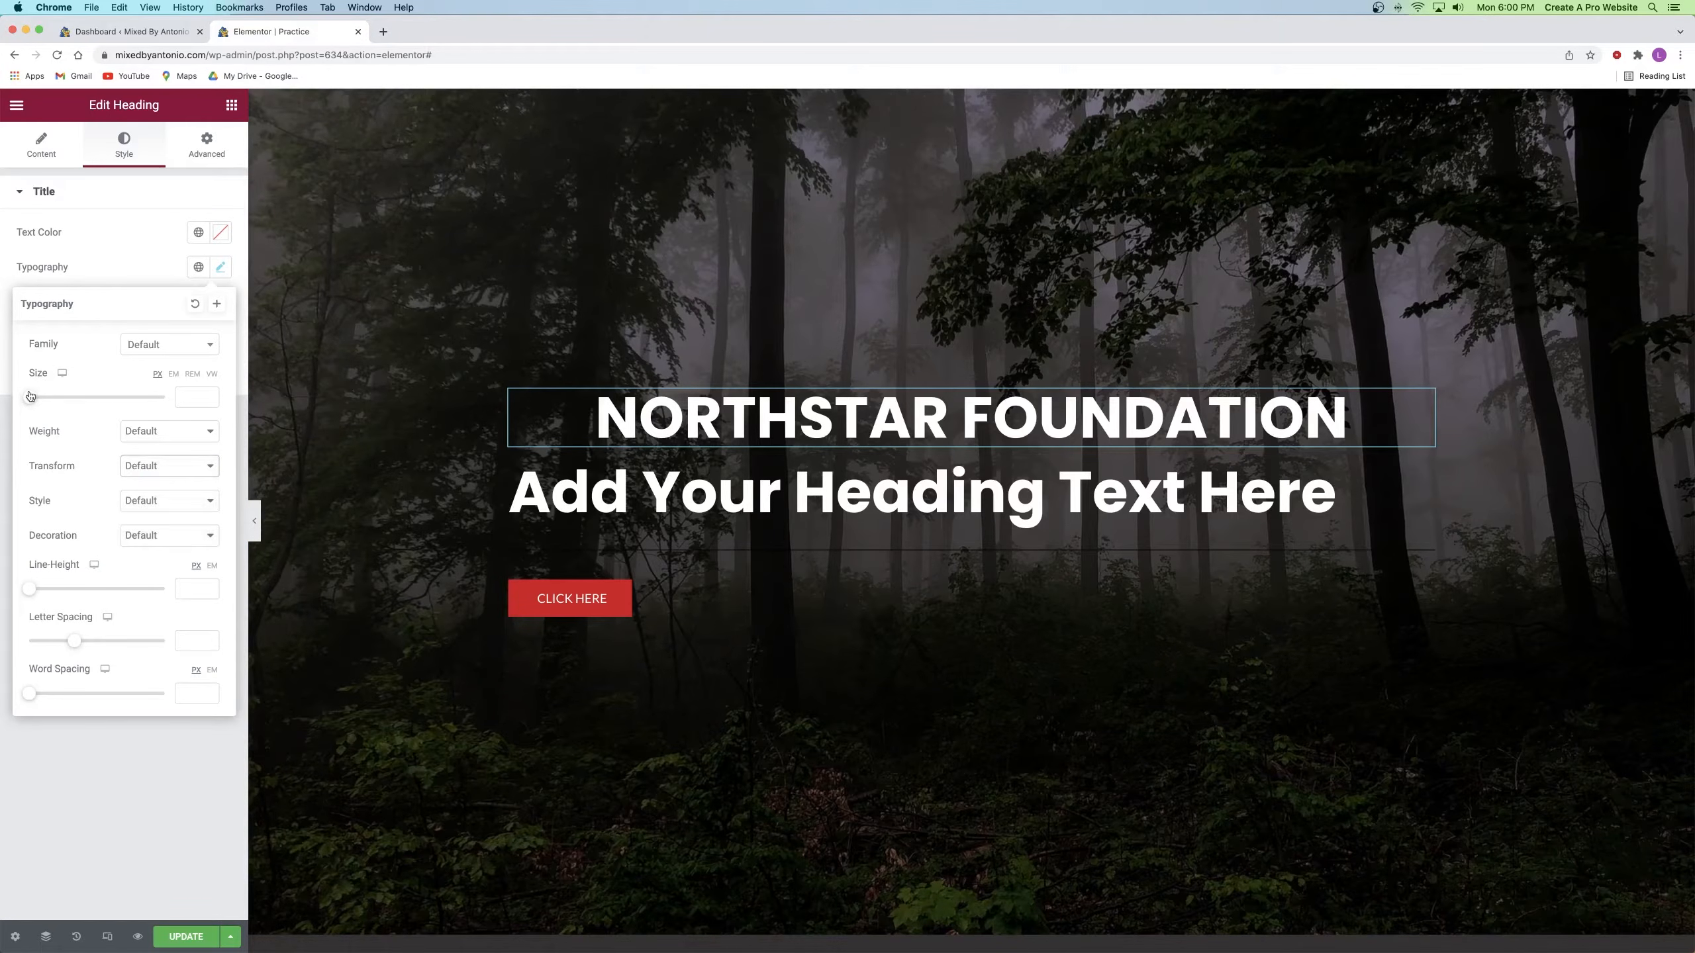
{"action": "left_click", "coordinate": [152, 432]}
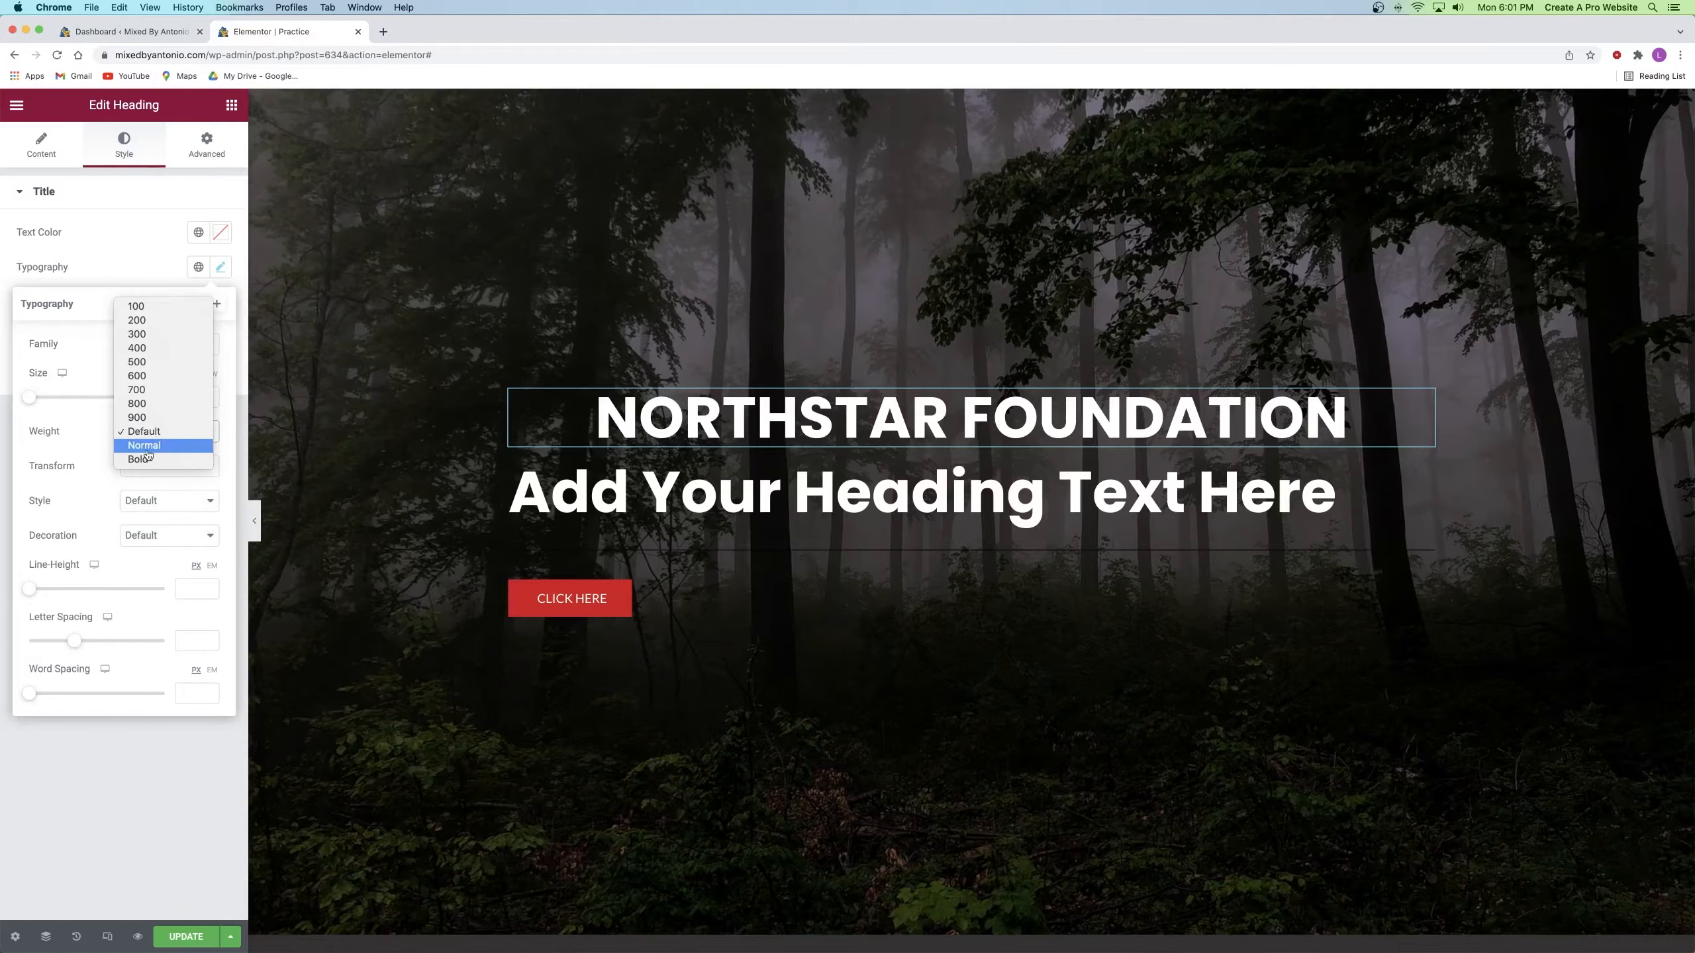
{"action": "left_click", "coordinate": [142, 417]}
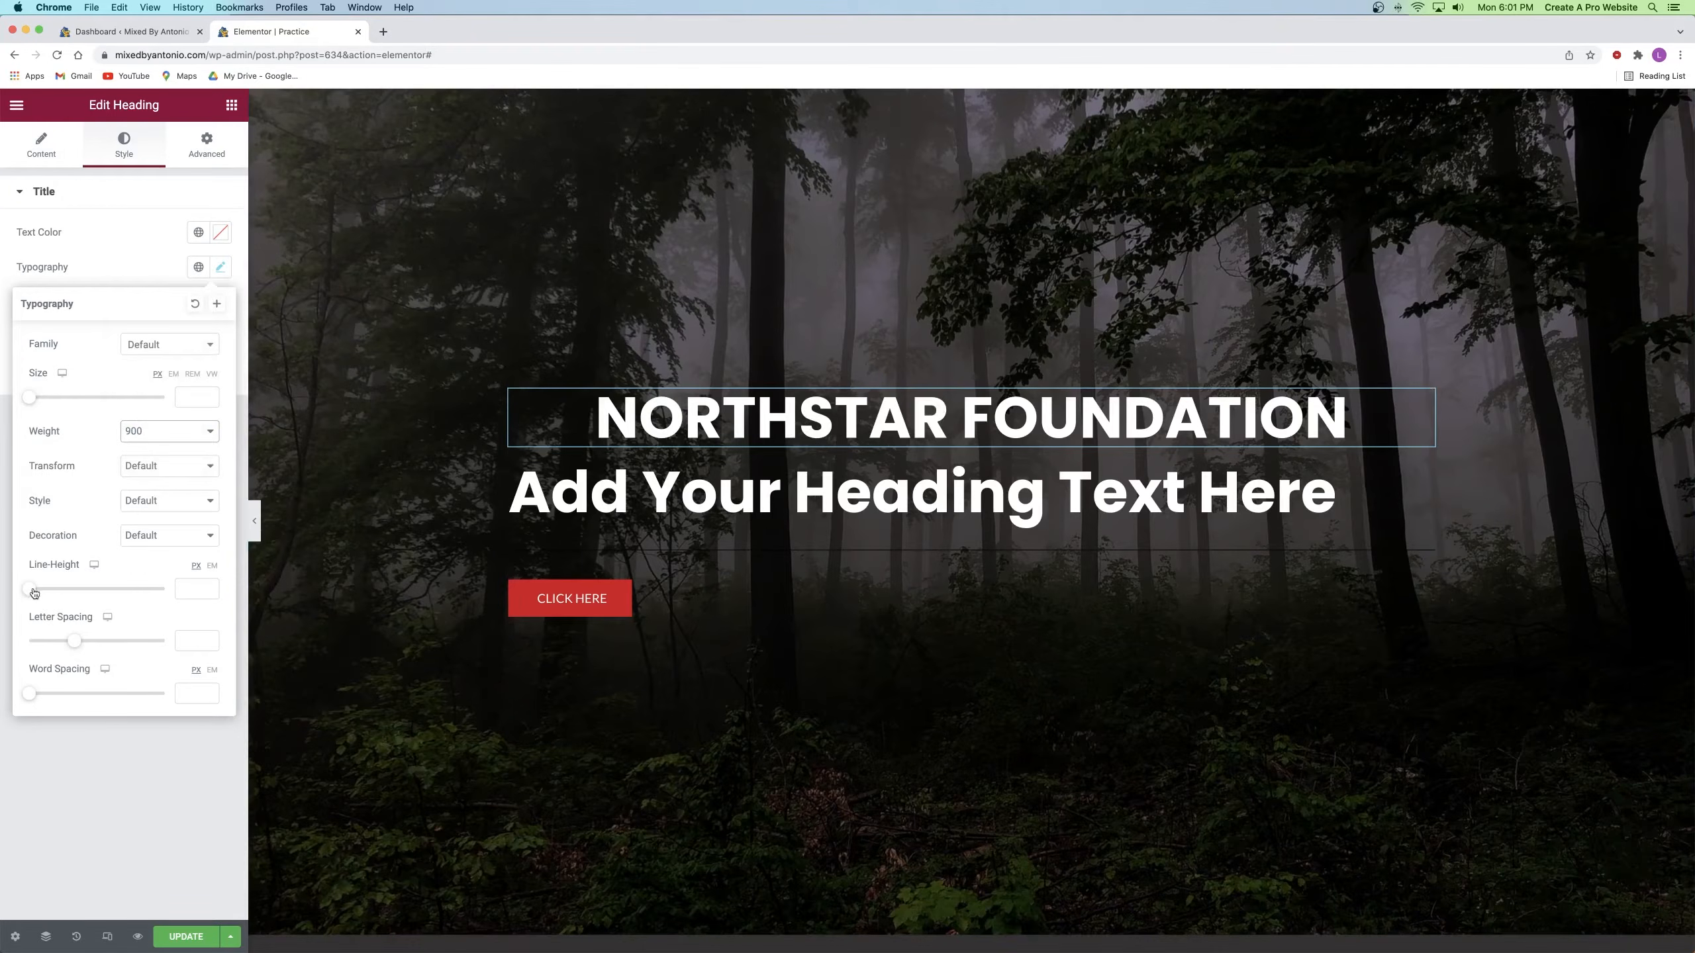
{"action": "left_click_drag", "start_coordinate": [74, 641], "coordinate": [102, 643]}
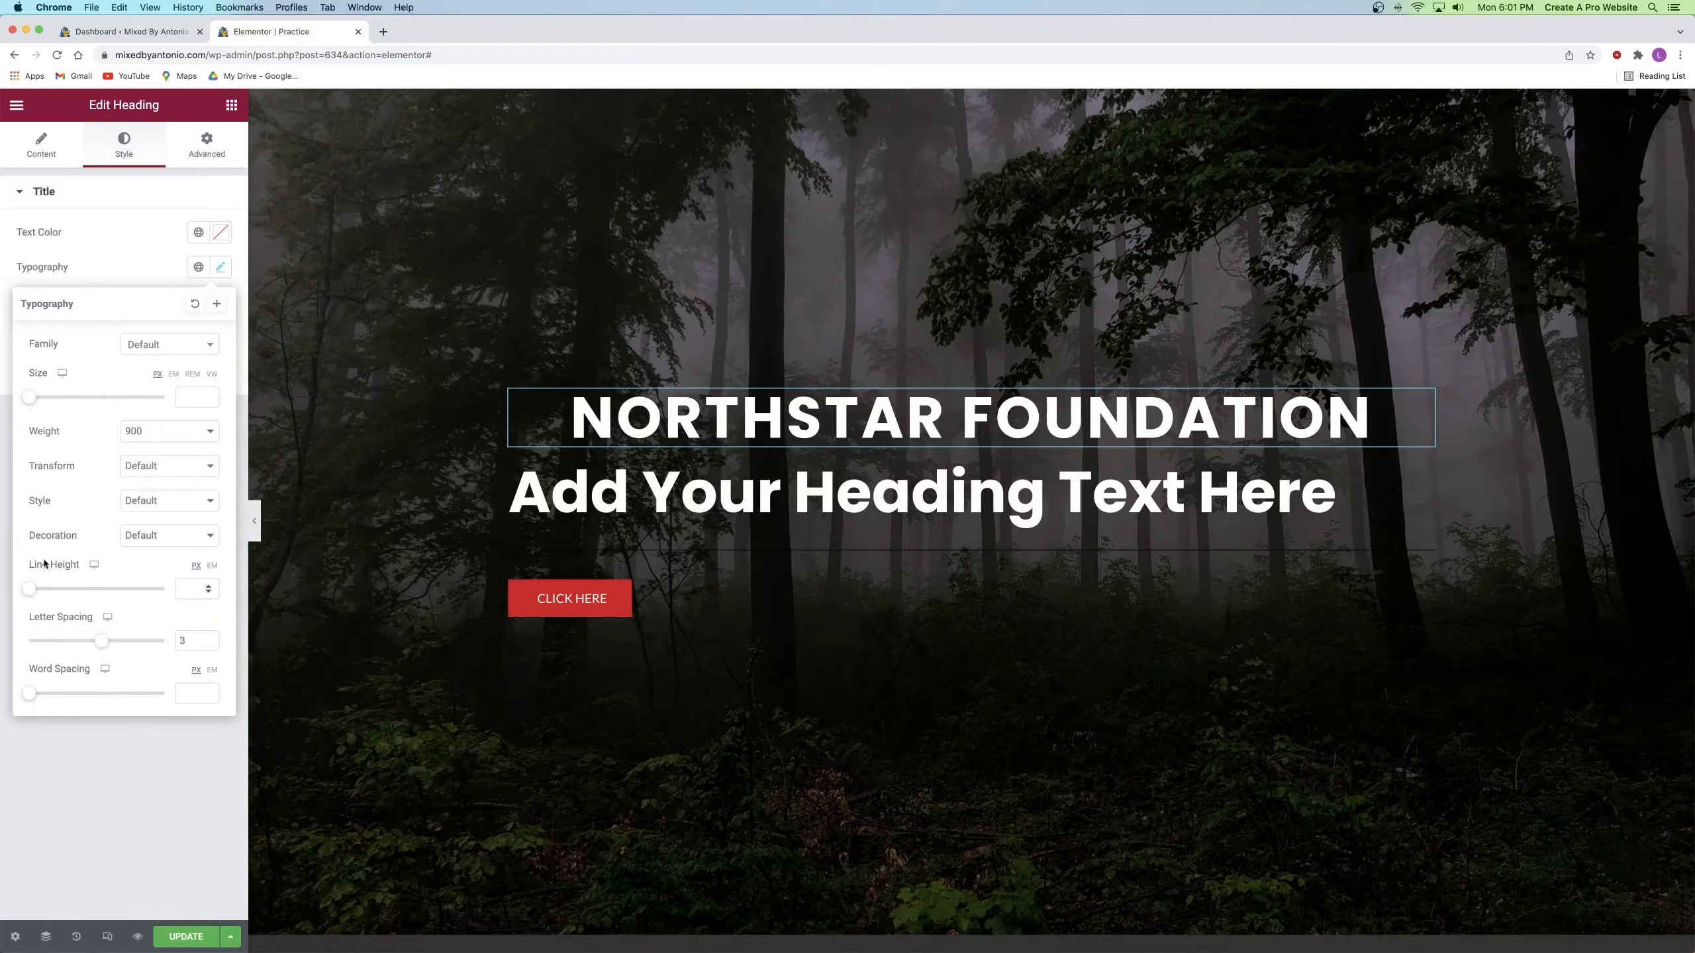
{"action": "left_click_drag", "start_coordinate": [29, 397], "coordinate": [85, 397]}
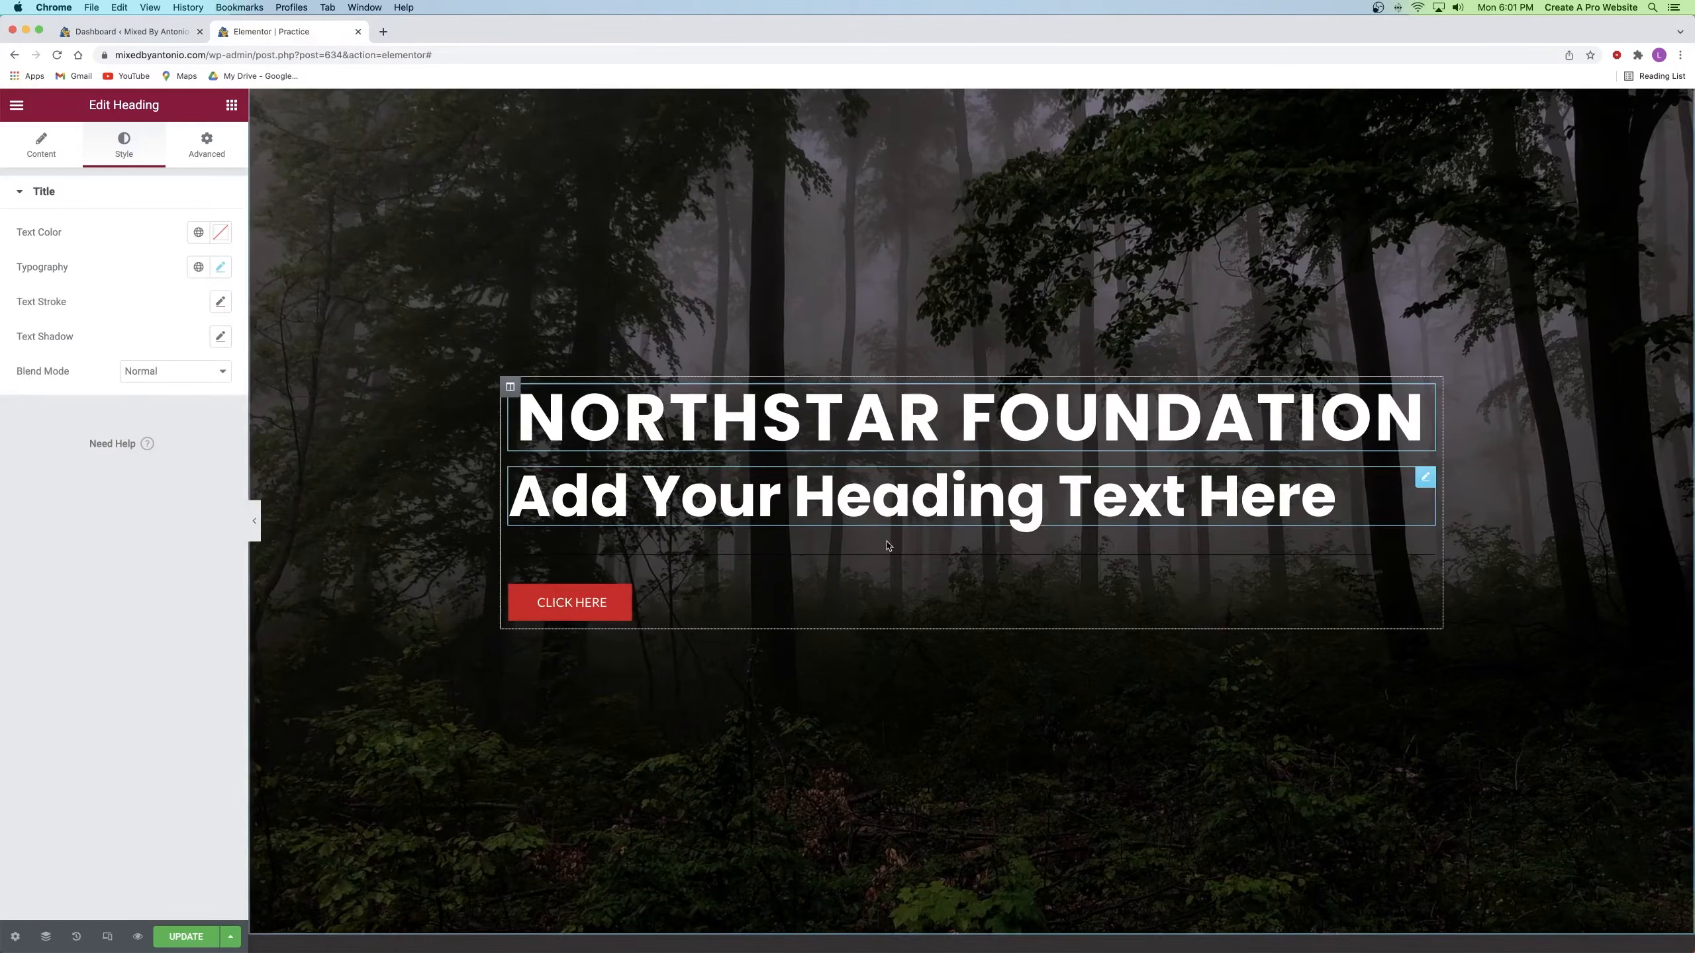
Step: Retype the second heading as 'Clean | Eco-Friendly | Sustainable' and center it
{"action": "left_click", "coordinate": [823, 507]}
{"action": "triple_click", "coordinate": [836, 507]}
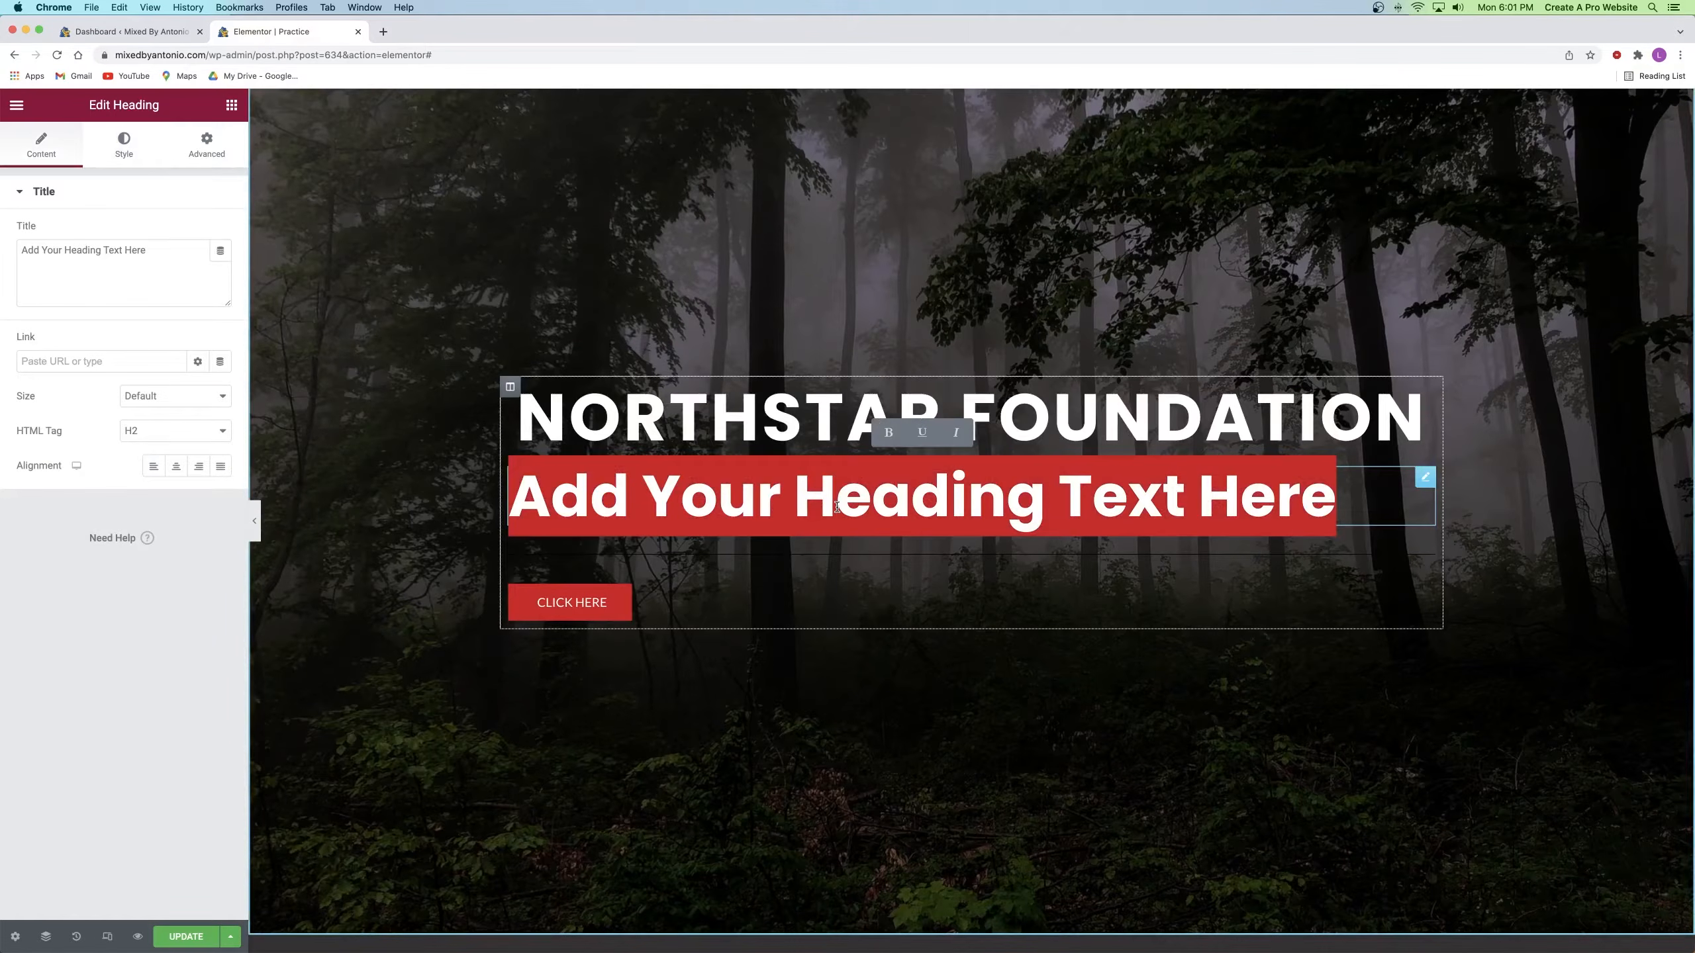
{"action": "type", "text": "Clean | Eco"}
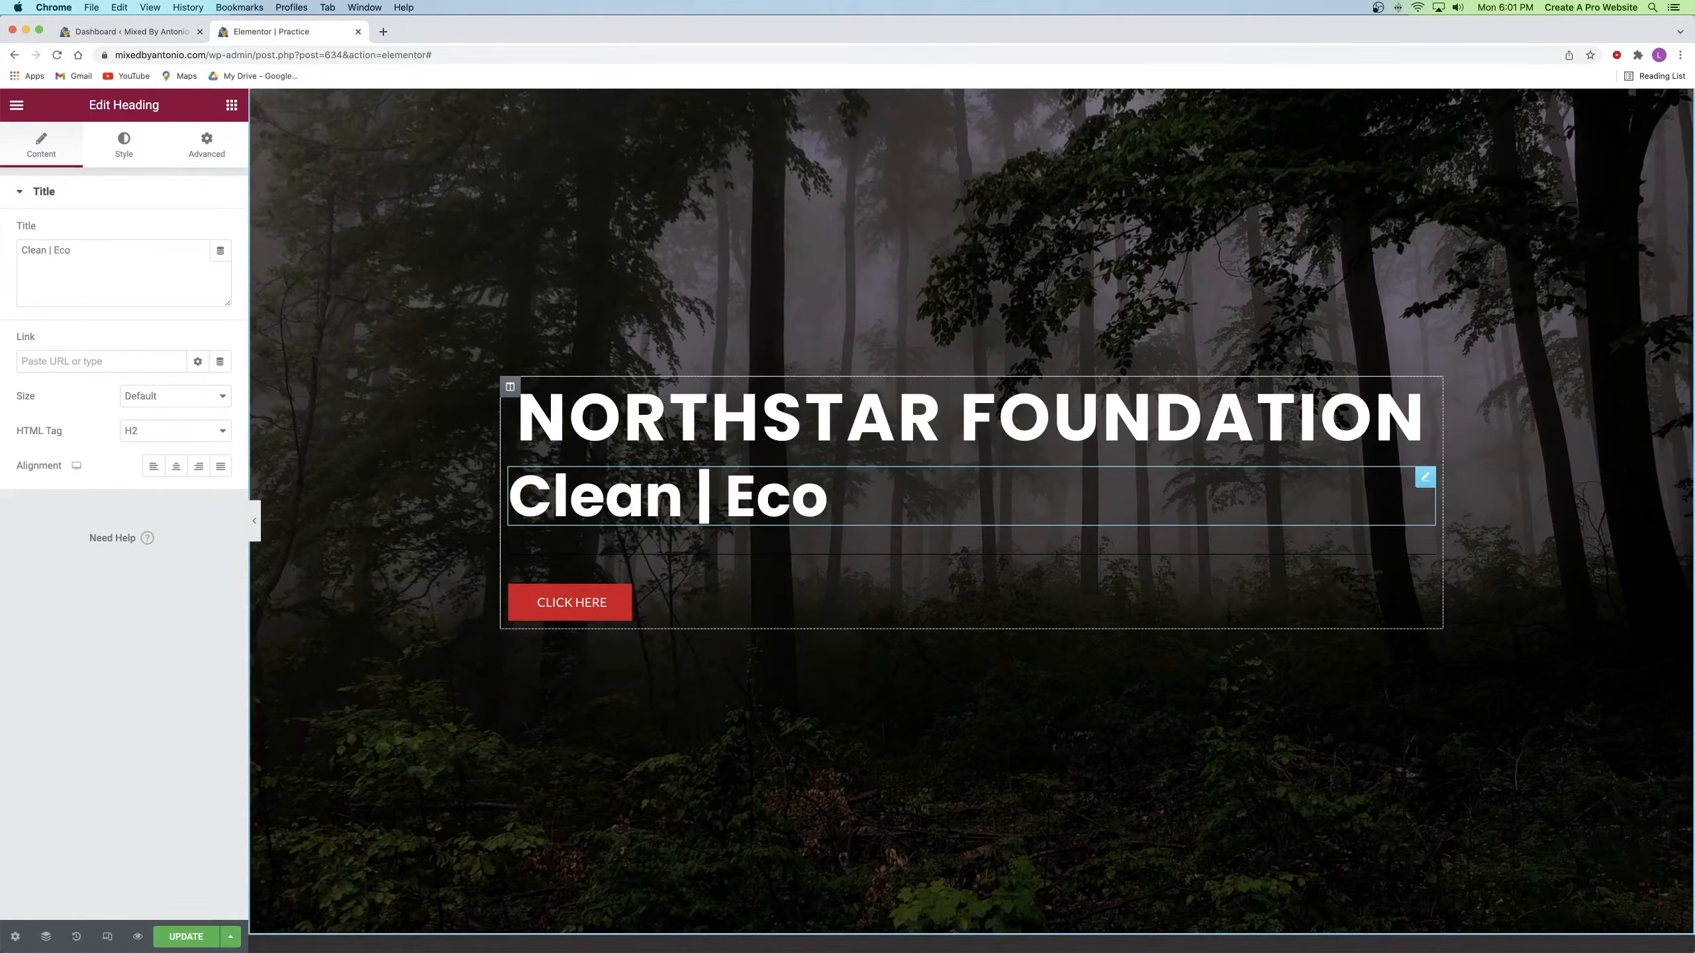
{"action": "type", "text": "-Friendly | Sustainable"}
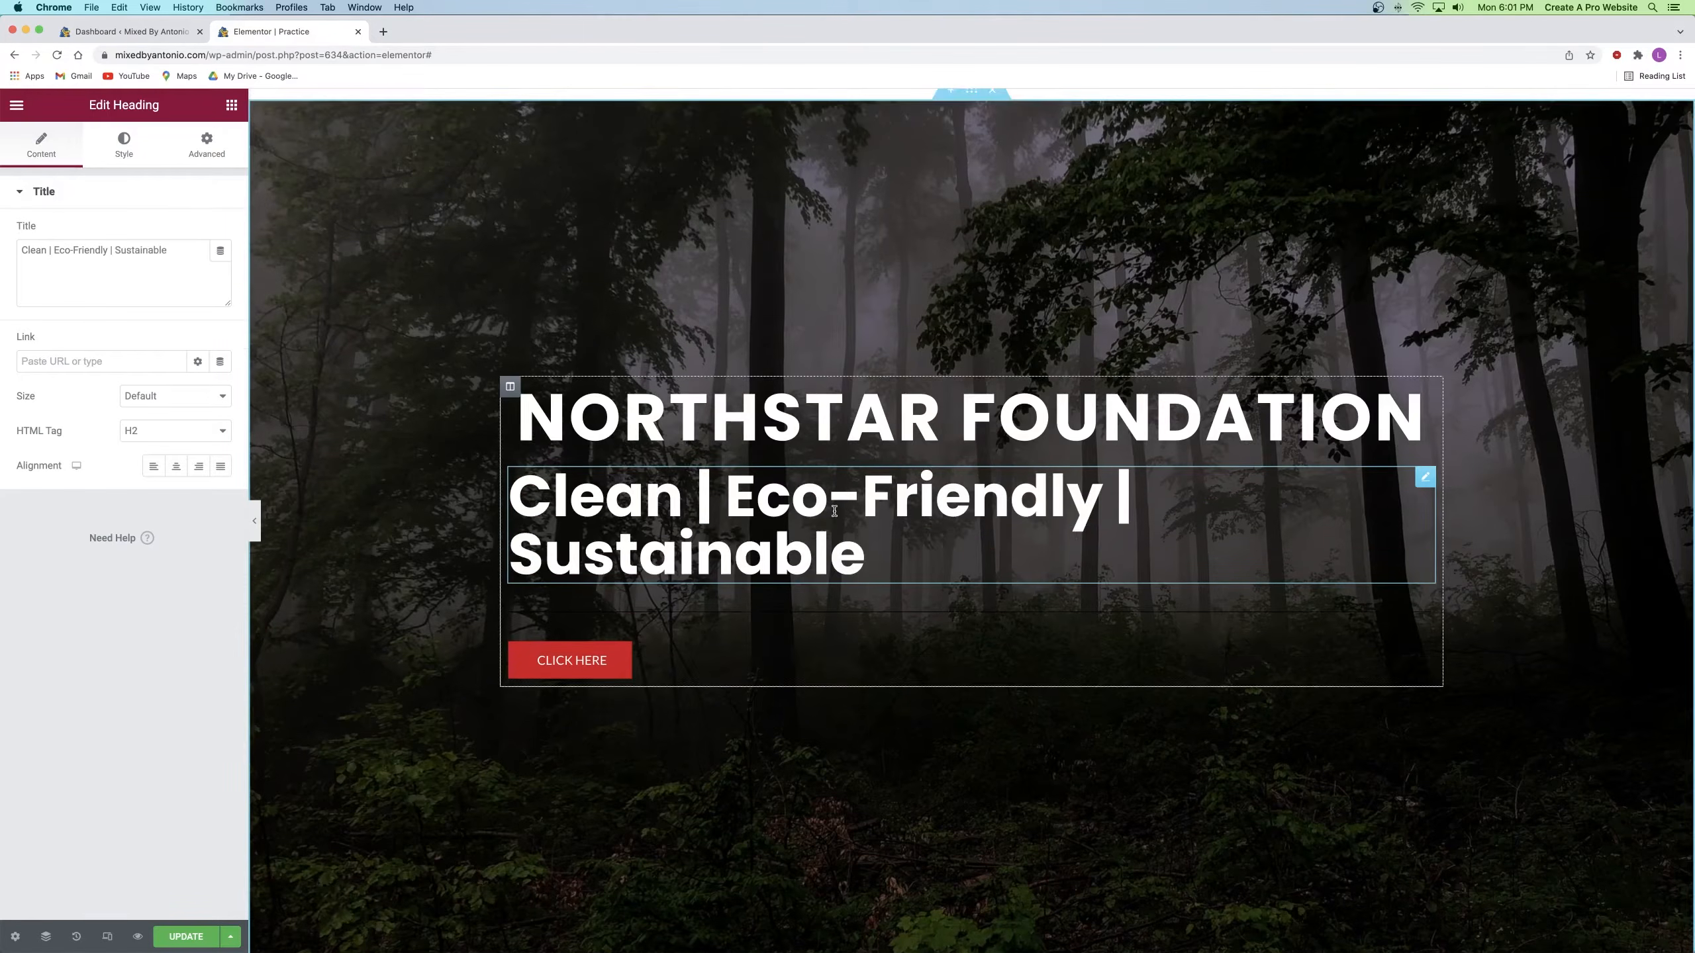
{"action": "left_click", "coordinate": [176, 466]}
Step: Set the subtitle's typography to Arial at weight 100, shrinking the size and widening the spacing
{"action": "left_click", "coordinate": [122, 146]}
{"action": "left_click", "coordinate": [220, 267]}
{"action": "left_click_drag", "start_coordinate": [29, 398], "coordinate": [39, 399]}
{"action": "left_click_drag", "start_coordinate": [75, 642], "coordinate": [114, 641]}
{"action": "left_click", "coordinate": [169, 431]}
{"action": "left_click", "coordinate": [137, 303]}
{"action": "left_click", "coordinate": [169, 345]}
{"action": "left_click", "coordinate": [144, 436]}
Step: Settle the subtitle on weight 100, letter spacing 6.6 and font size 14
{"action": "left_click", "coordinate": [170, 431]}
{"action": "left_click", "coordinate": [153, 488]}
{"action": "left_click", "coordinate": [167, 431]}
{"action": "left_click", "coordinate": [163, 488]}
{"action": "left_click", "coordinate": [167, 433]}
{"action": "left_click", "coordinate": [147, 321]}
{"action": "left_click_drag", "start_coordinate": [115, 641], "coordinate": [137, 641]}
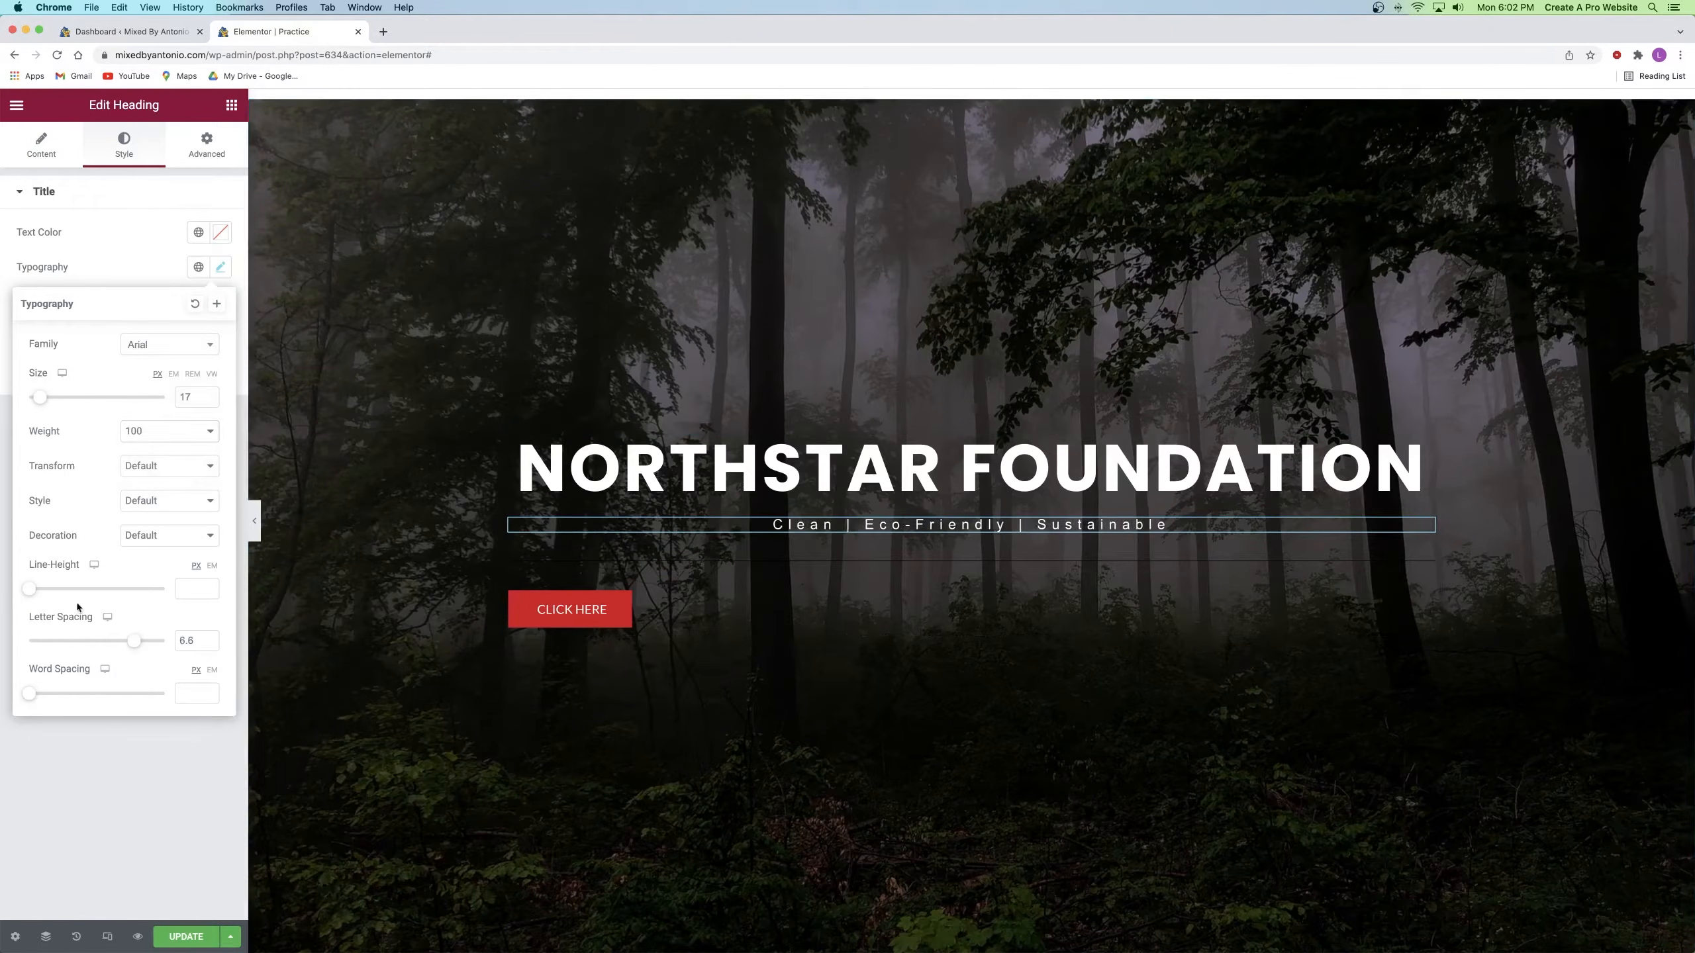
{"action": "left_click", "coordinate": [209, 400]}
{"action": "left_click", "coordinate": [209, 401]}
{"action": "left_click", "coordinate": [209, 401]}
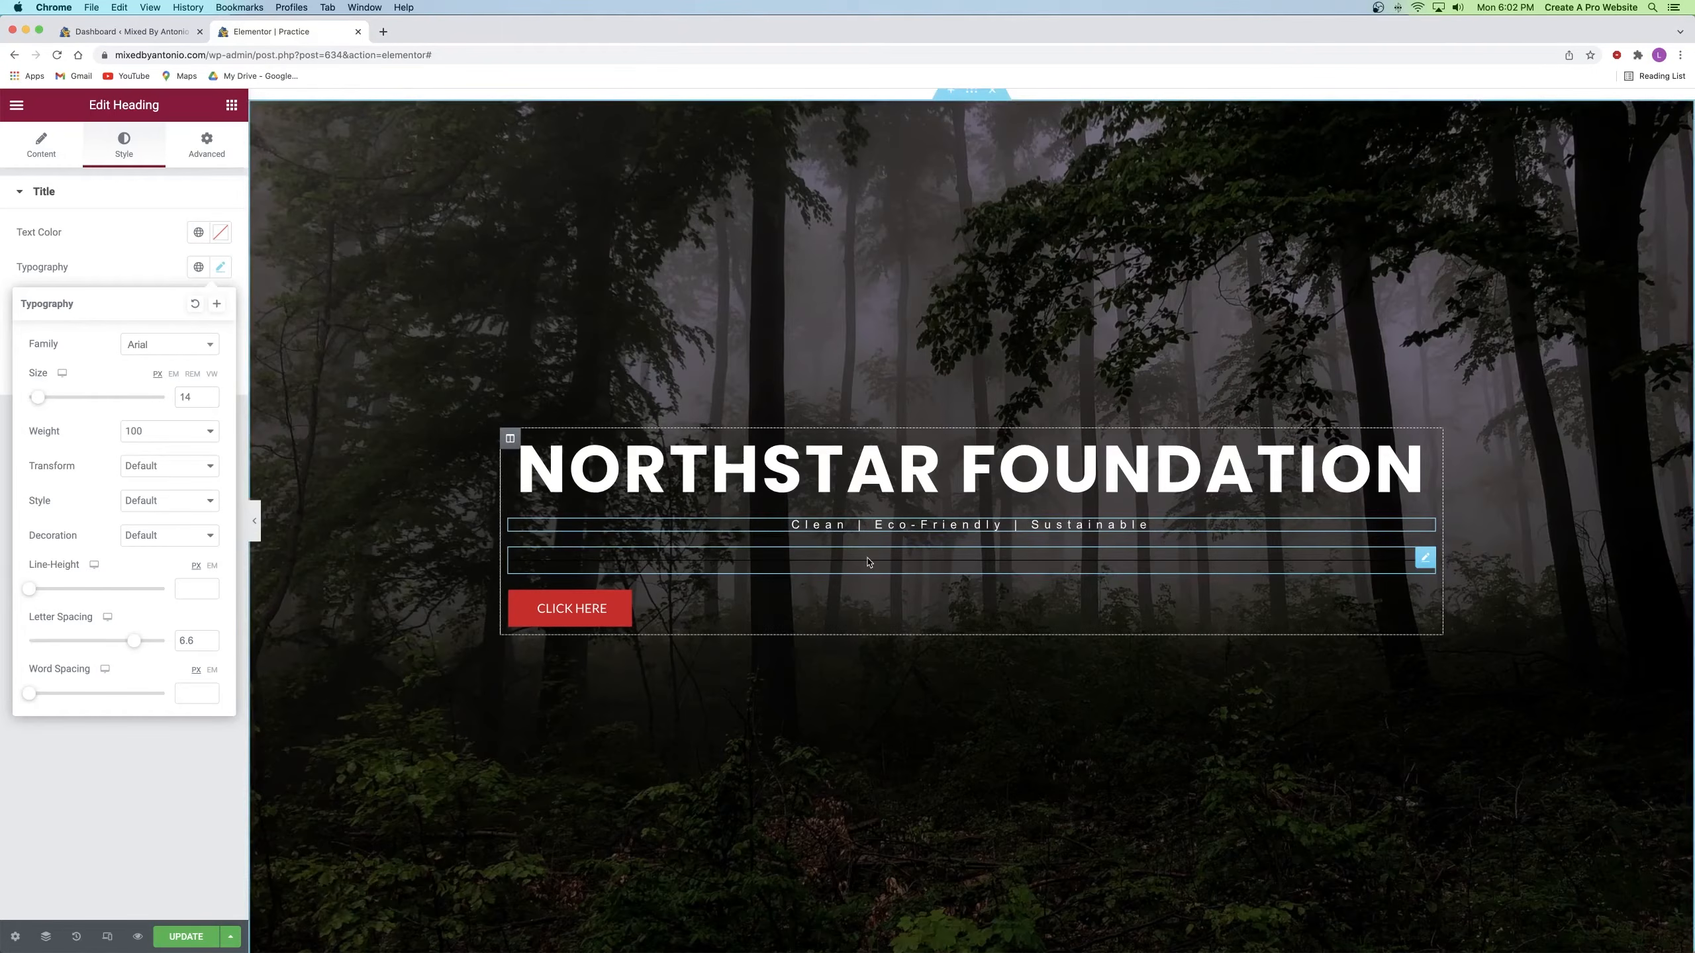
{"action": "left_click", "coordinate": [904, 564]}
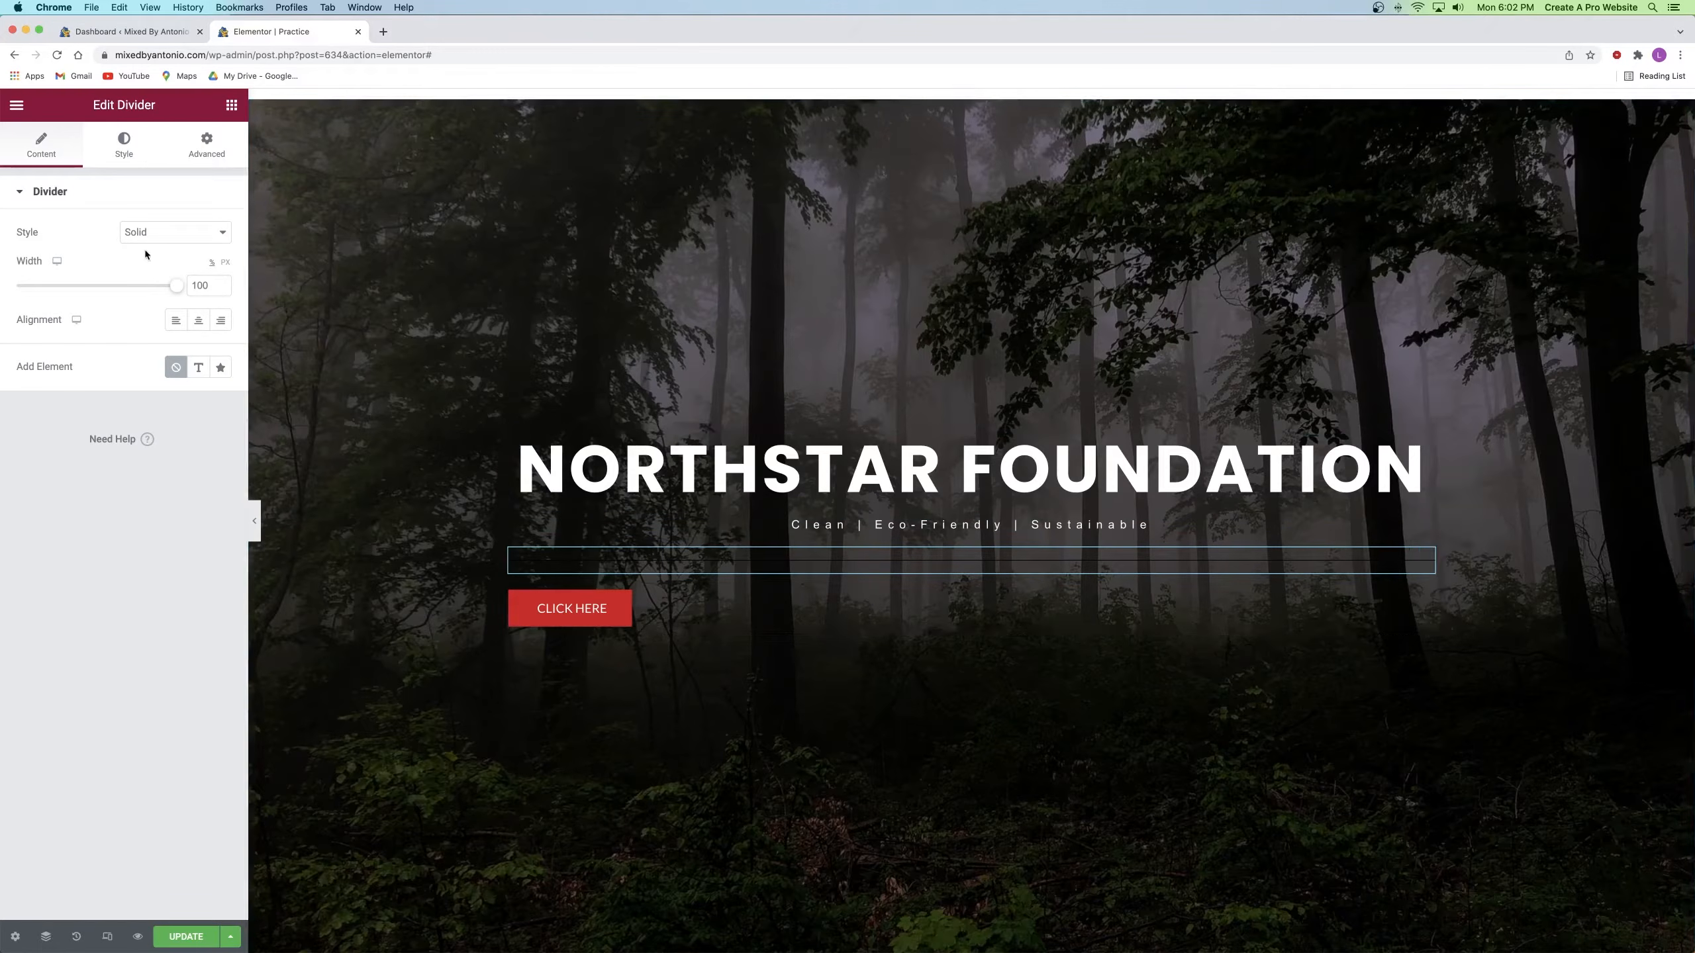
Step: Color the divider white and set its line weight to 3.5
{"action": "left_click", "coordinate": [118, 155]}
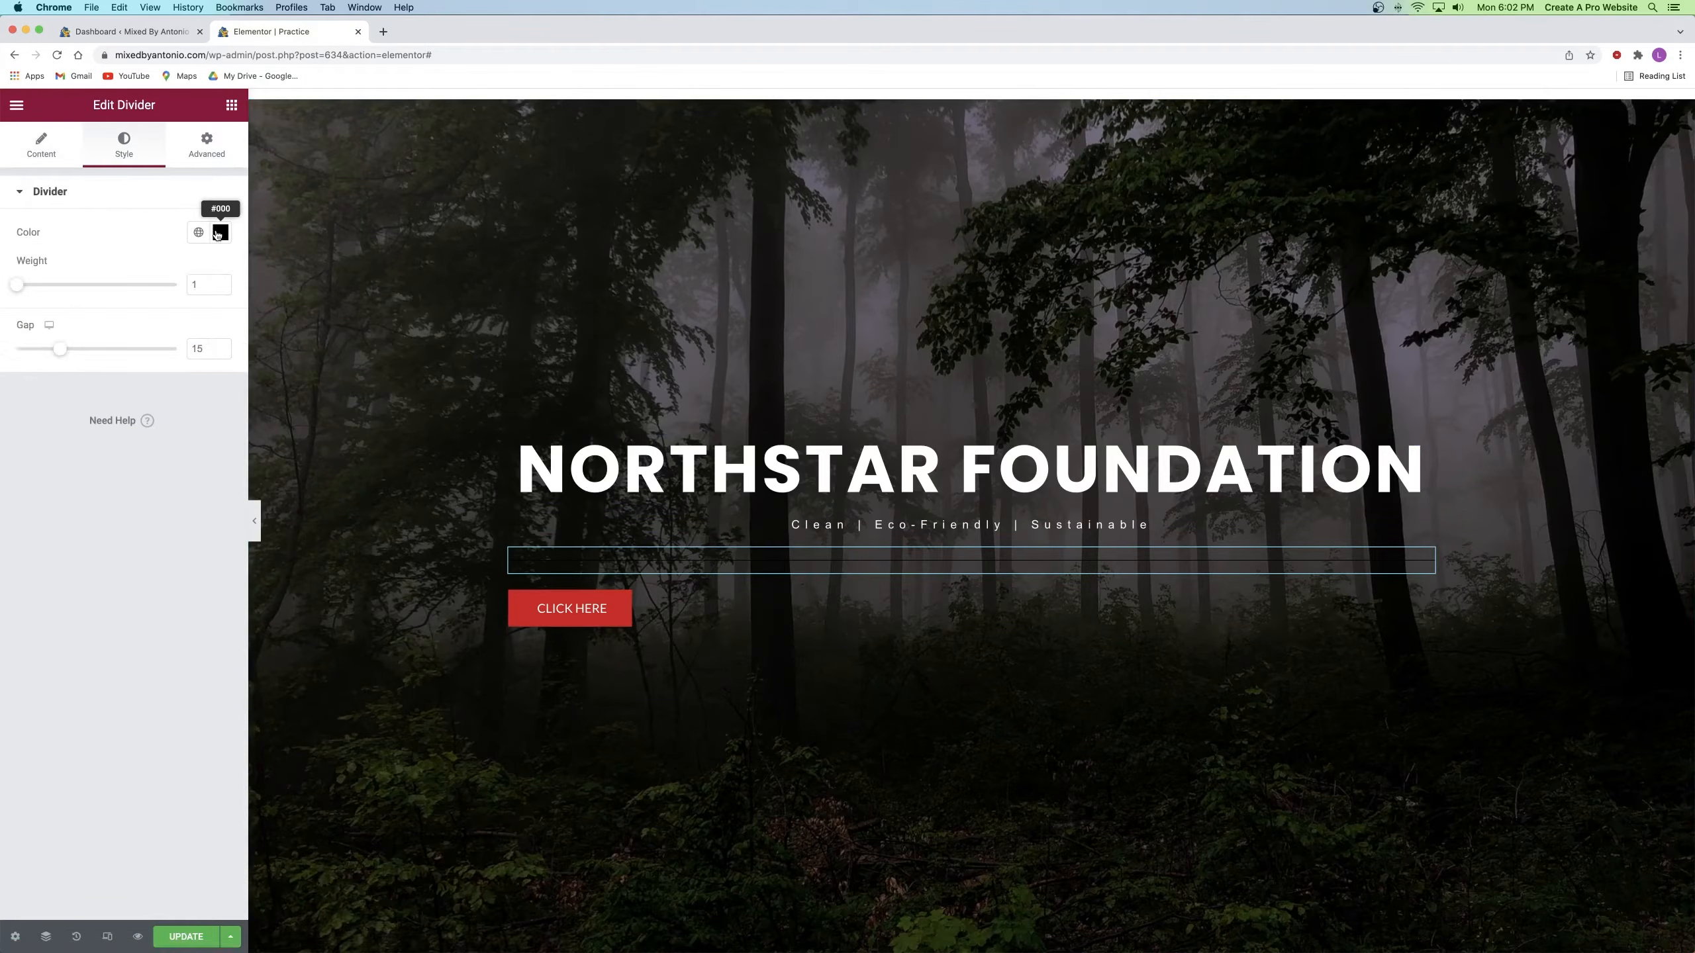
{"action": "left_click", "coordinate": [221, 232]}
{"action": "left_click", "coordinate": [73, 315]}
{"action": "left_click_drag", "start_coordinate": [58, 308], "coordinate": [17, 282]}
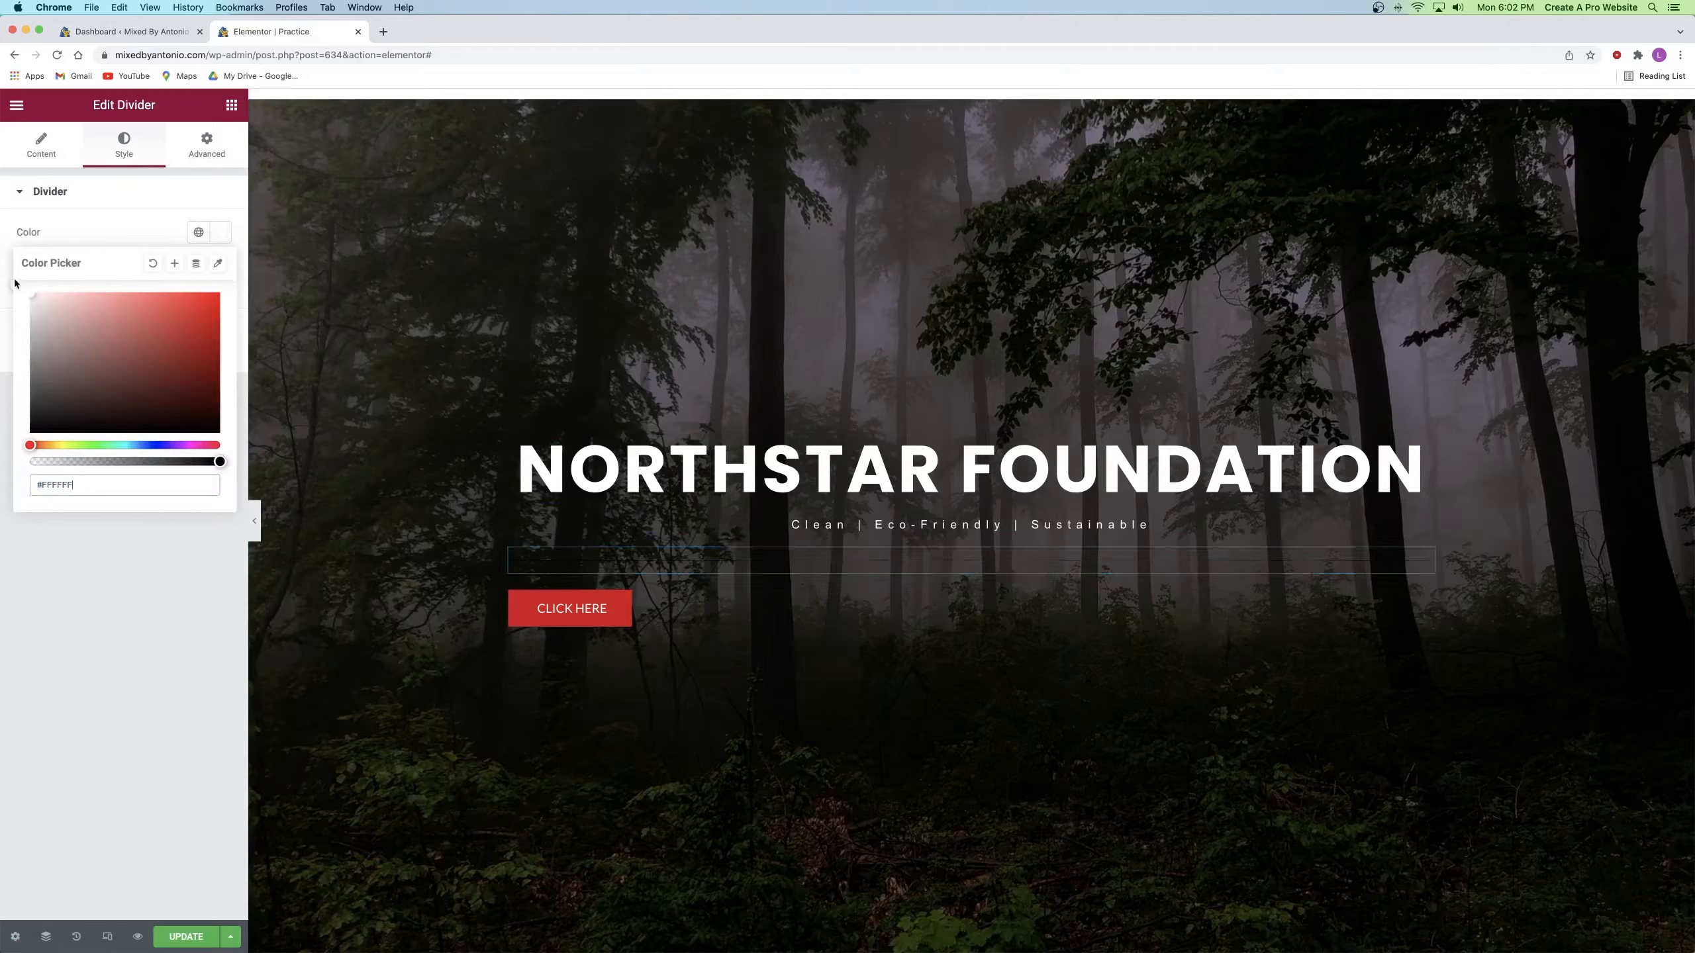
{"action": "left_click", "coordinate": [143, 603]}
{"action": "left_click_drag", "start_coordinate": [17, 285], "coordinate": [63, 289]}
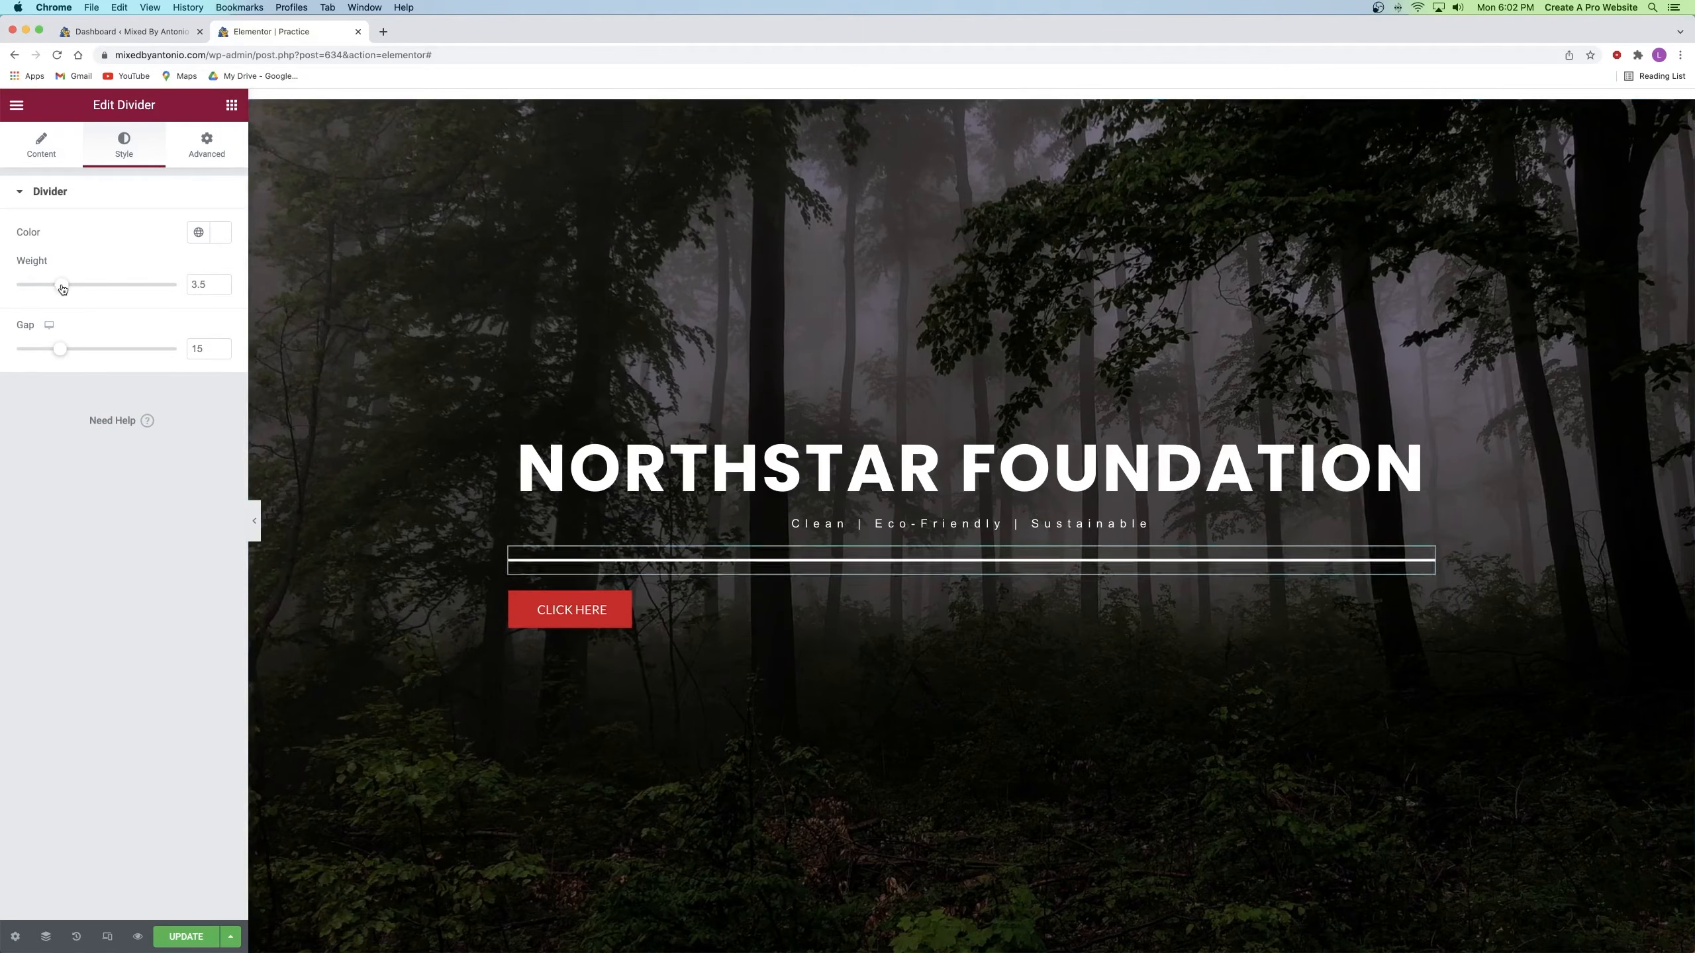
Step: Shorten the divider to width 22 and center it
{"action": "left_click", "coordinate": [52, 149]}
{"action": "left_click_drag", "start_coordinate": [175, 286], "coordinate": [54, 288]}
{"action": "left_click", "coordinate": [198, 321]}
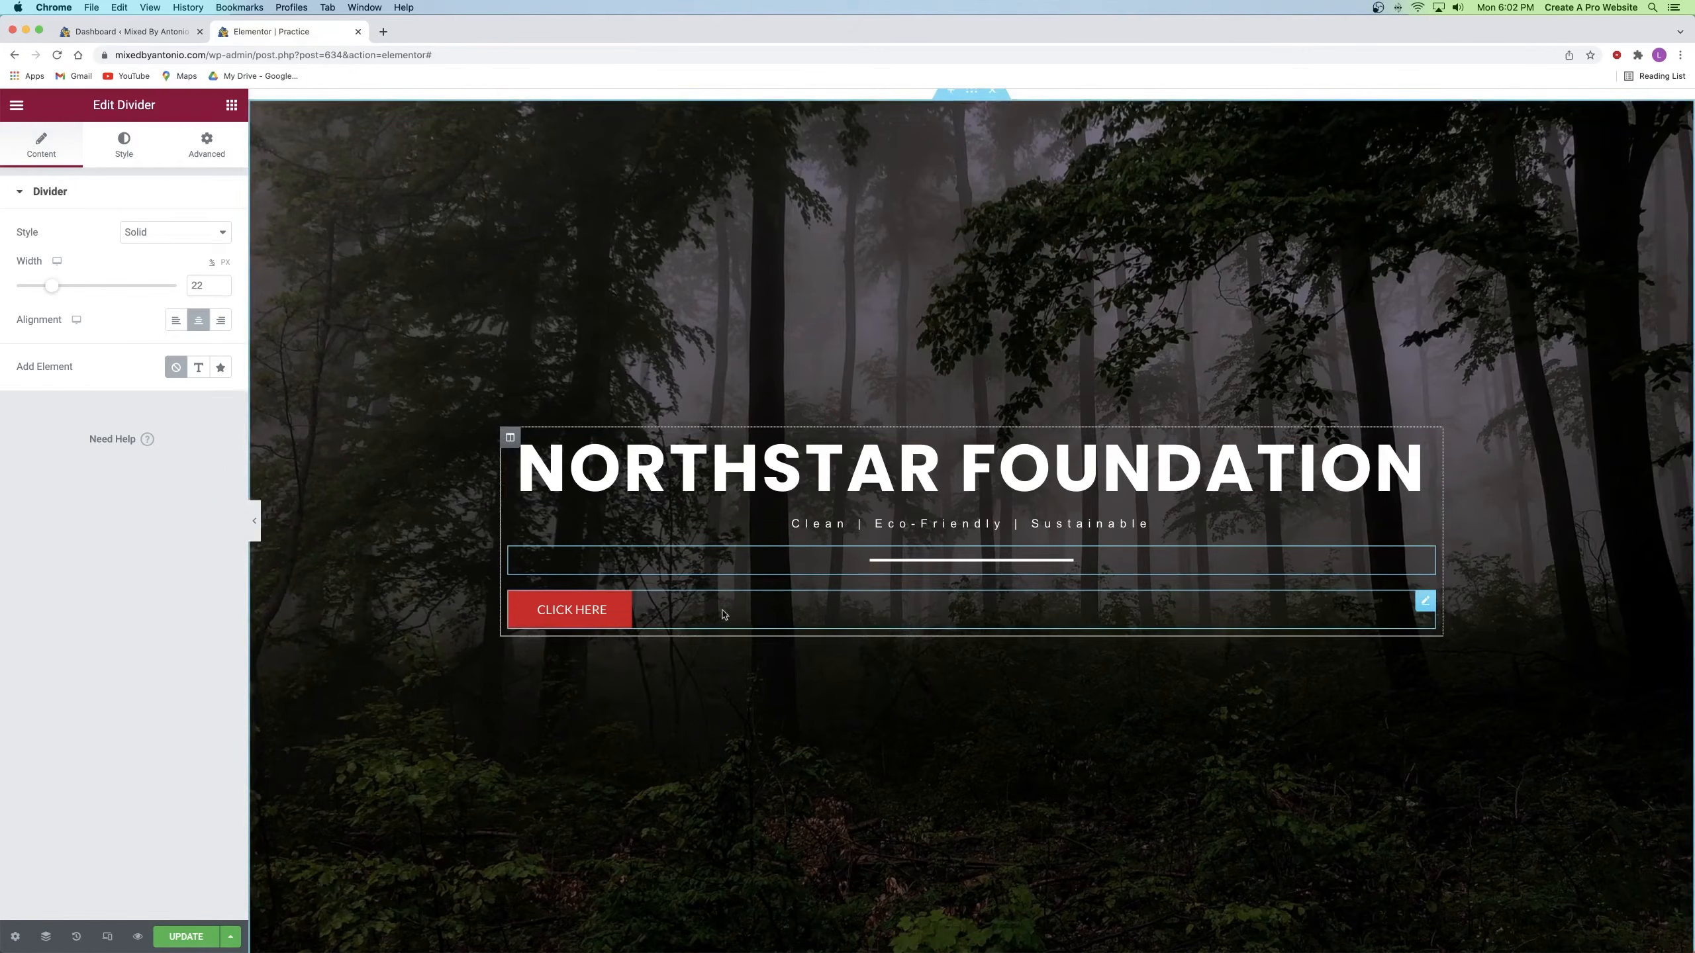
{"action": "left_click", "coordinate": [698, 616]}
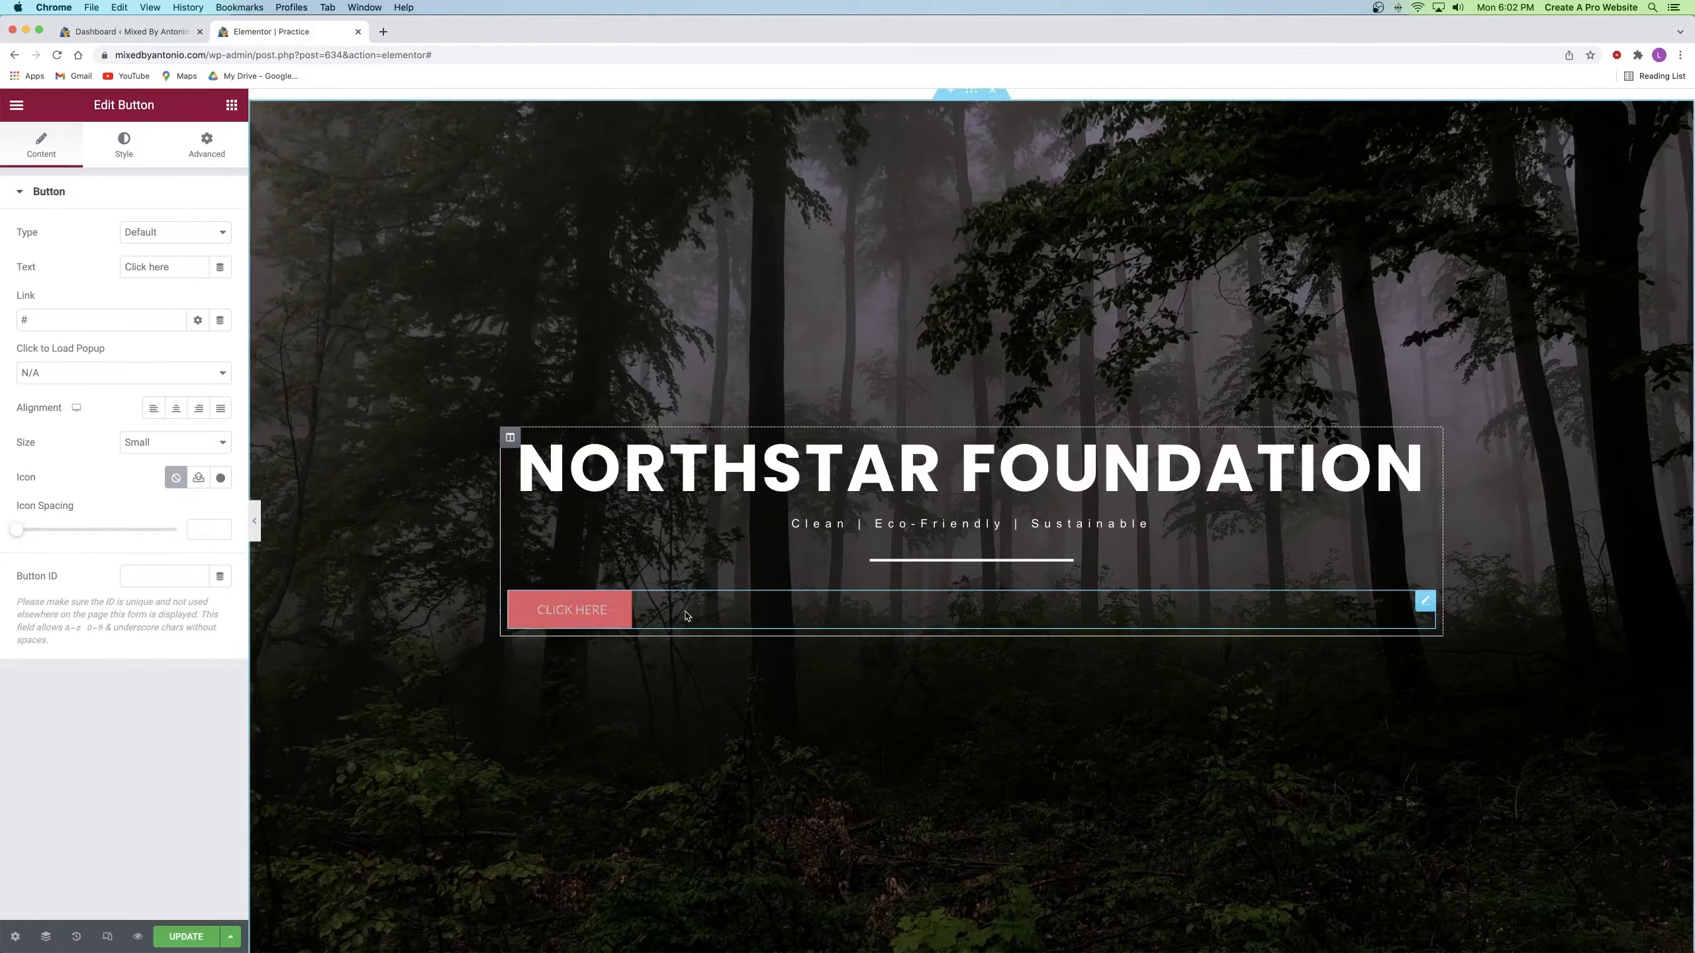
Step: Center the CLICK HERE button and update the Practice page
{"action": "left_click", "coordinate": [176, 412]}
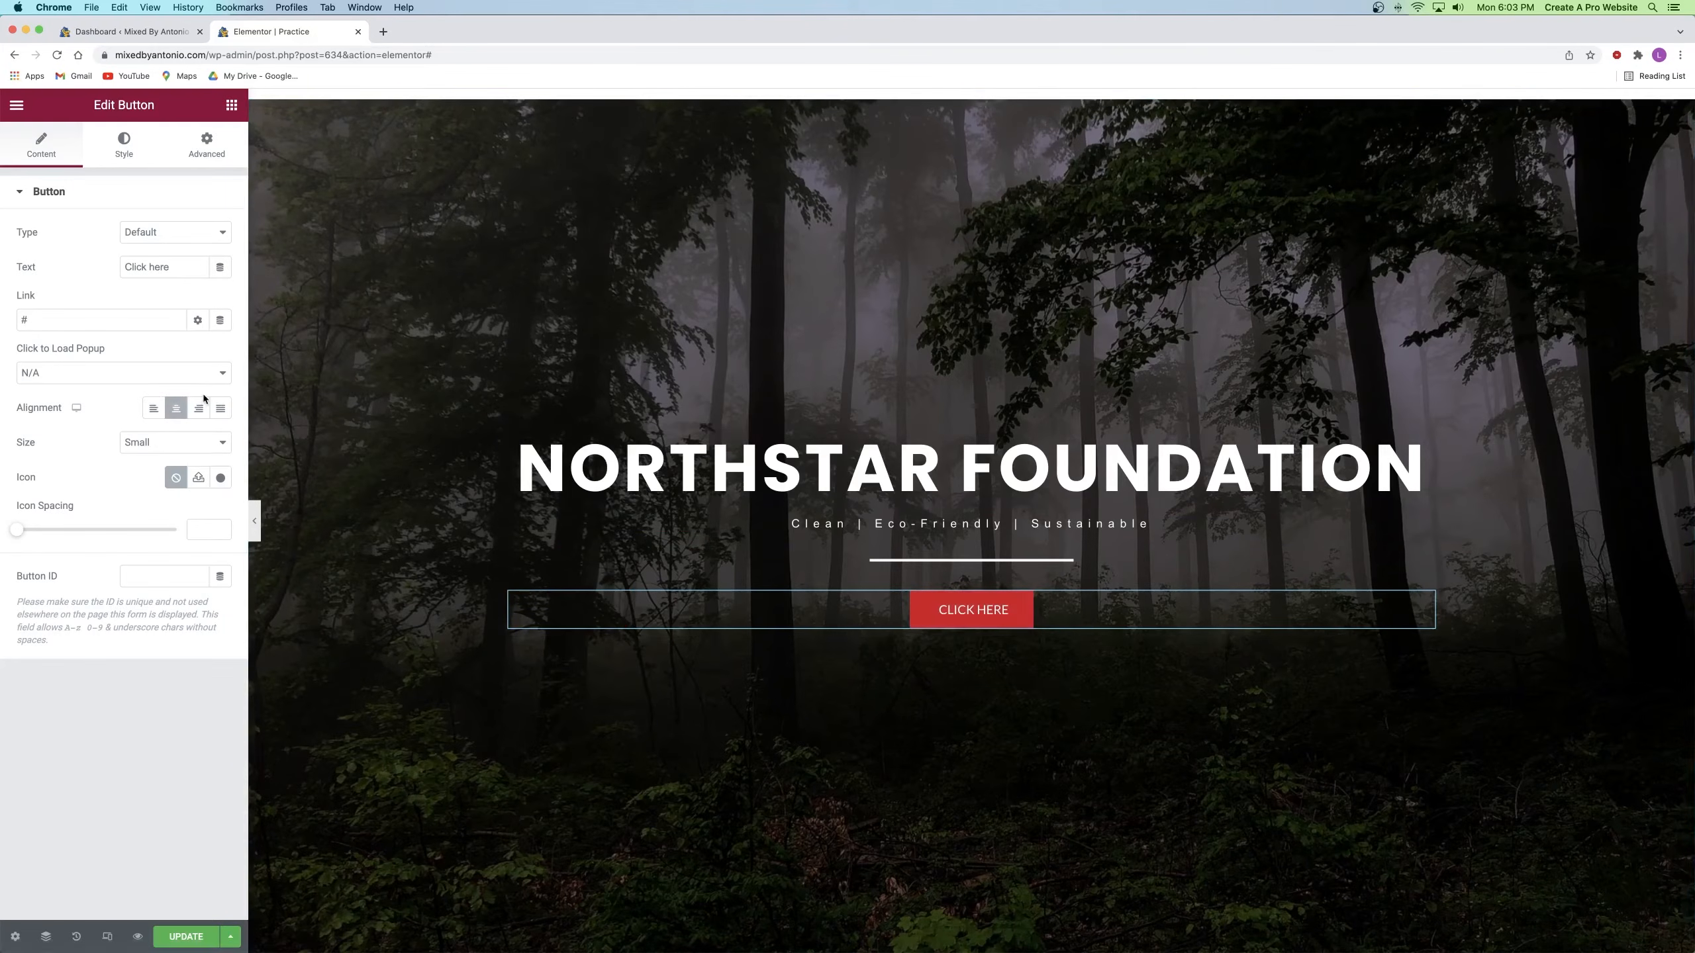
{"action": "left_click", "coordinate": [112, 158]}
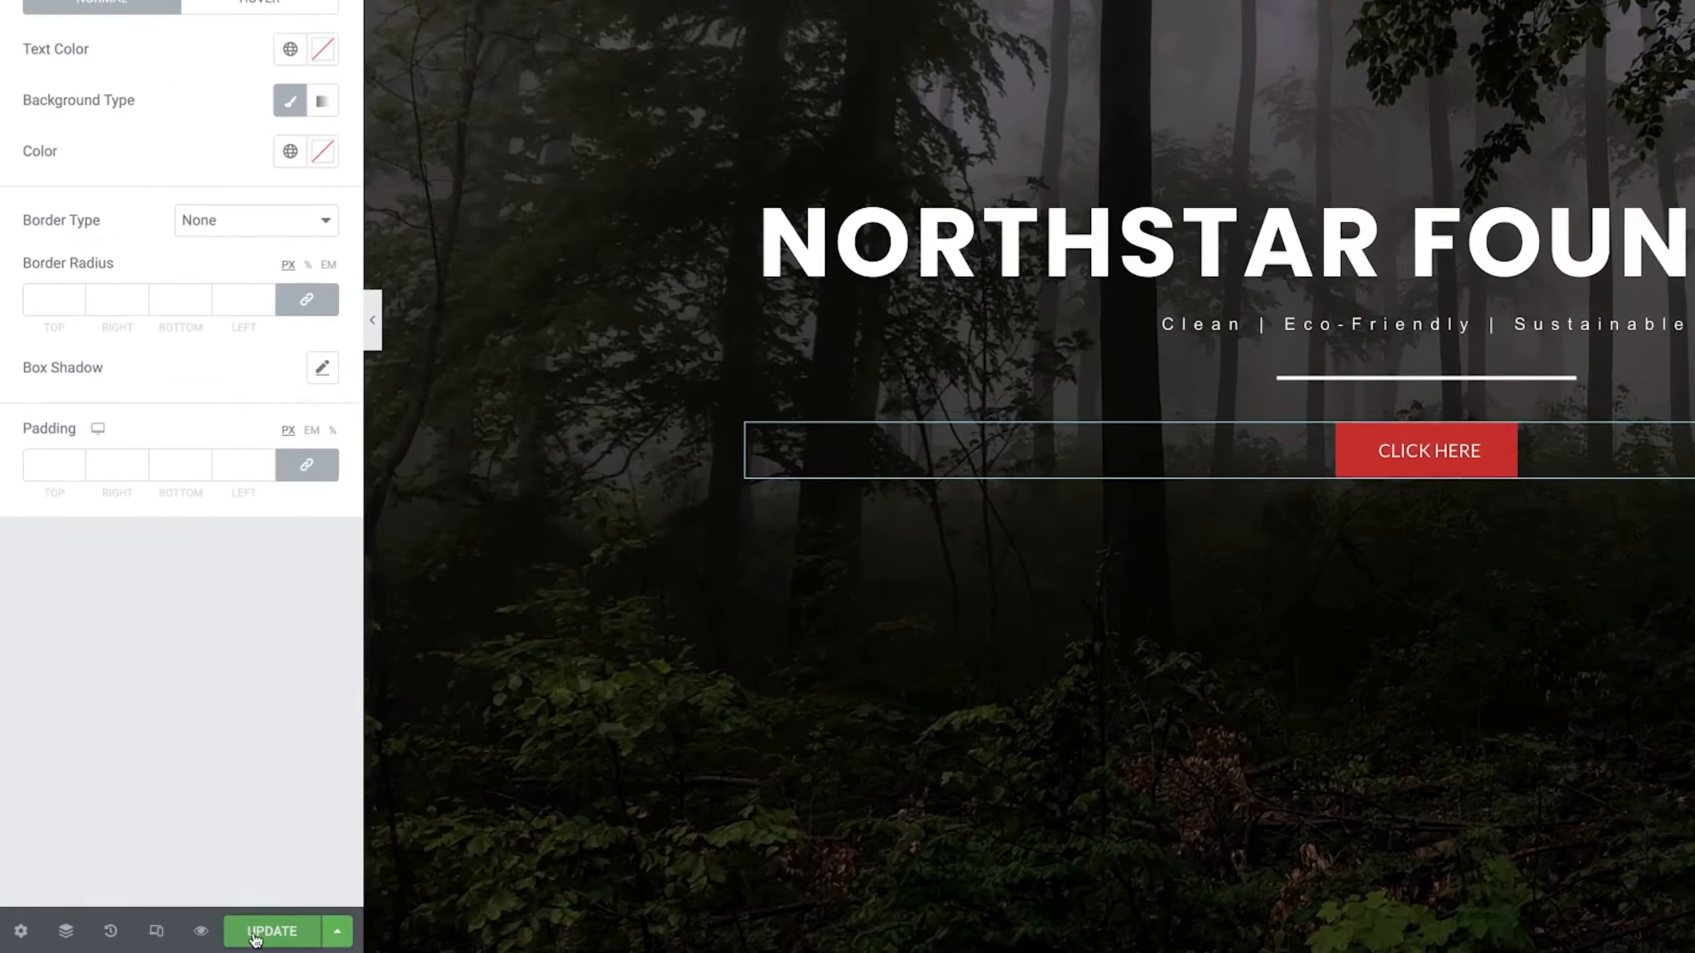
{"action": "left_click", "coordinate": [183, 942]}
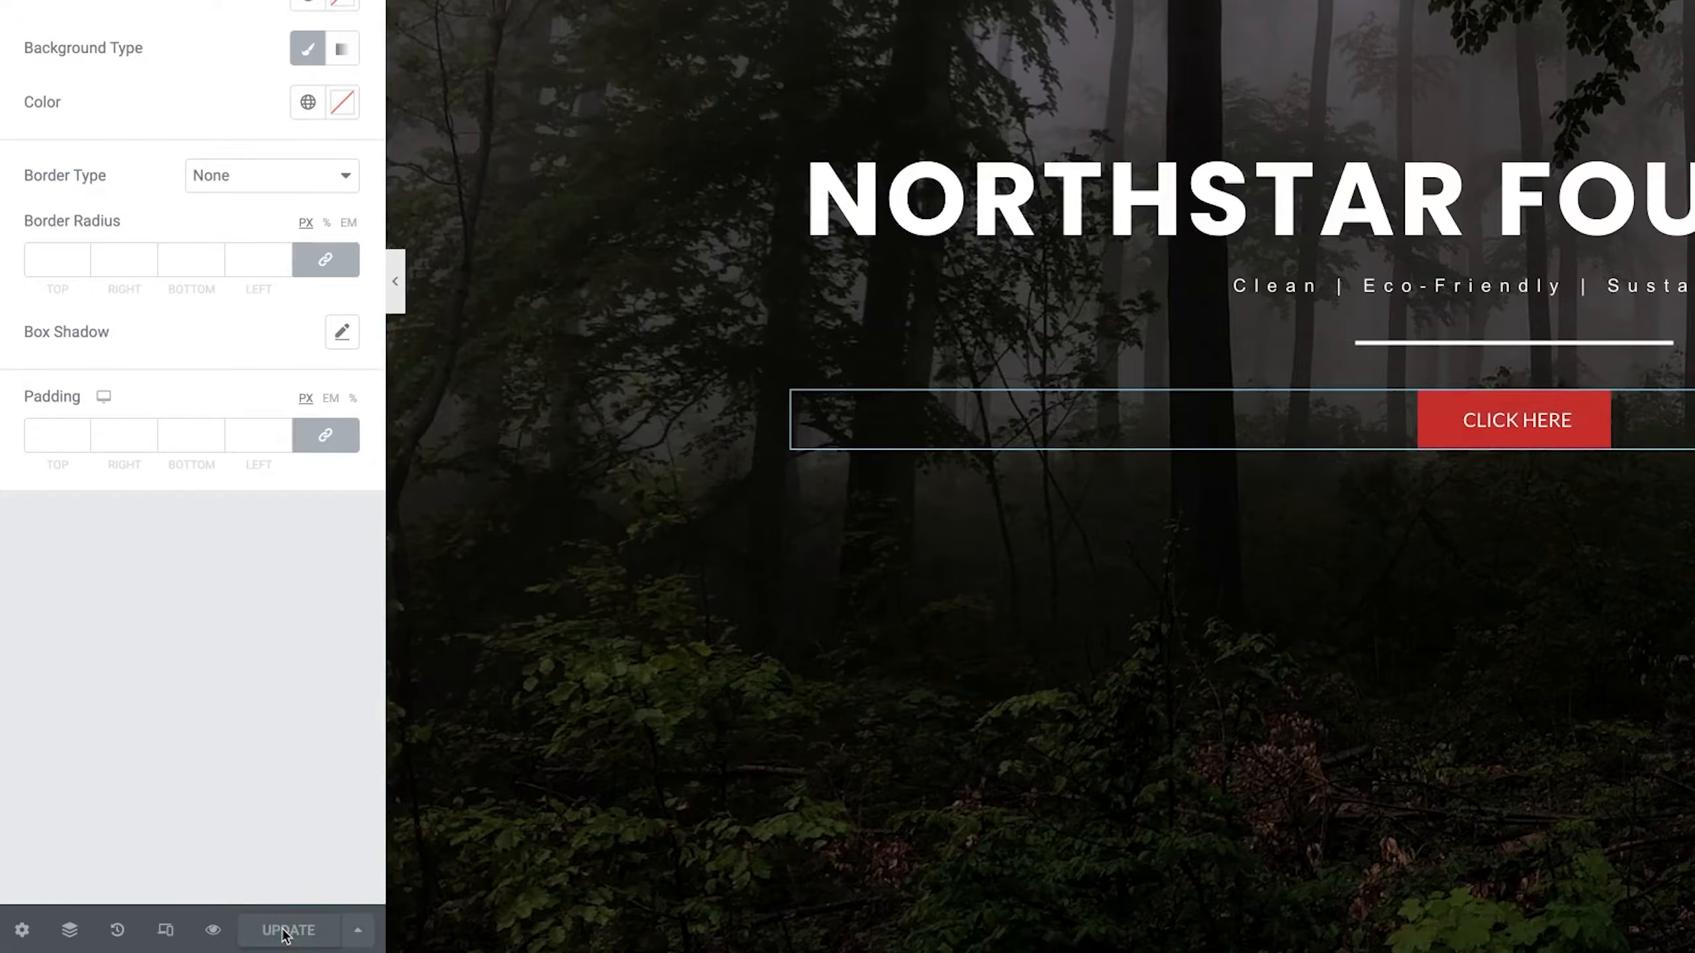
{"action": "left_click", "coordinate": [214, 931]}
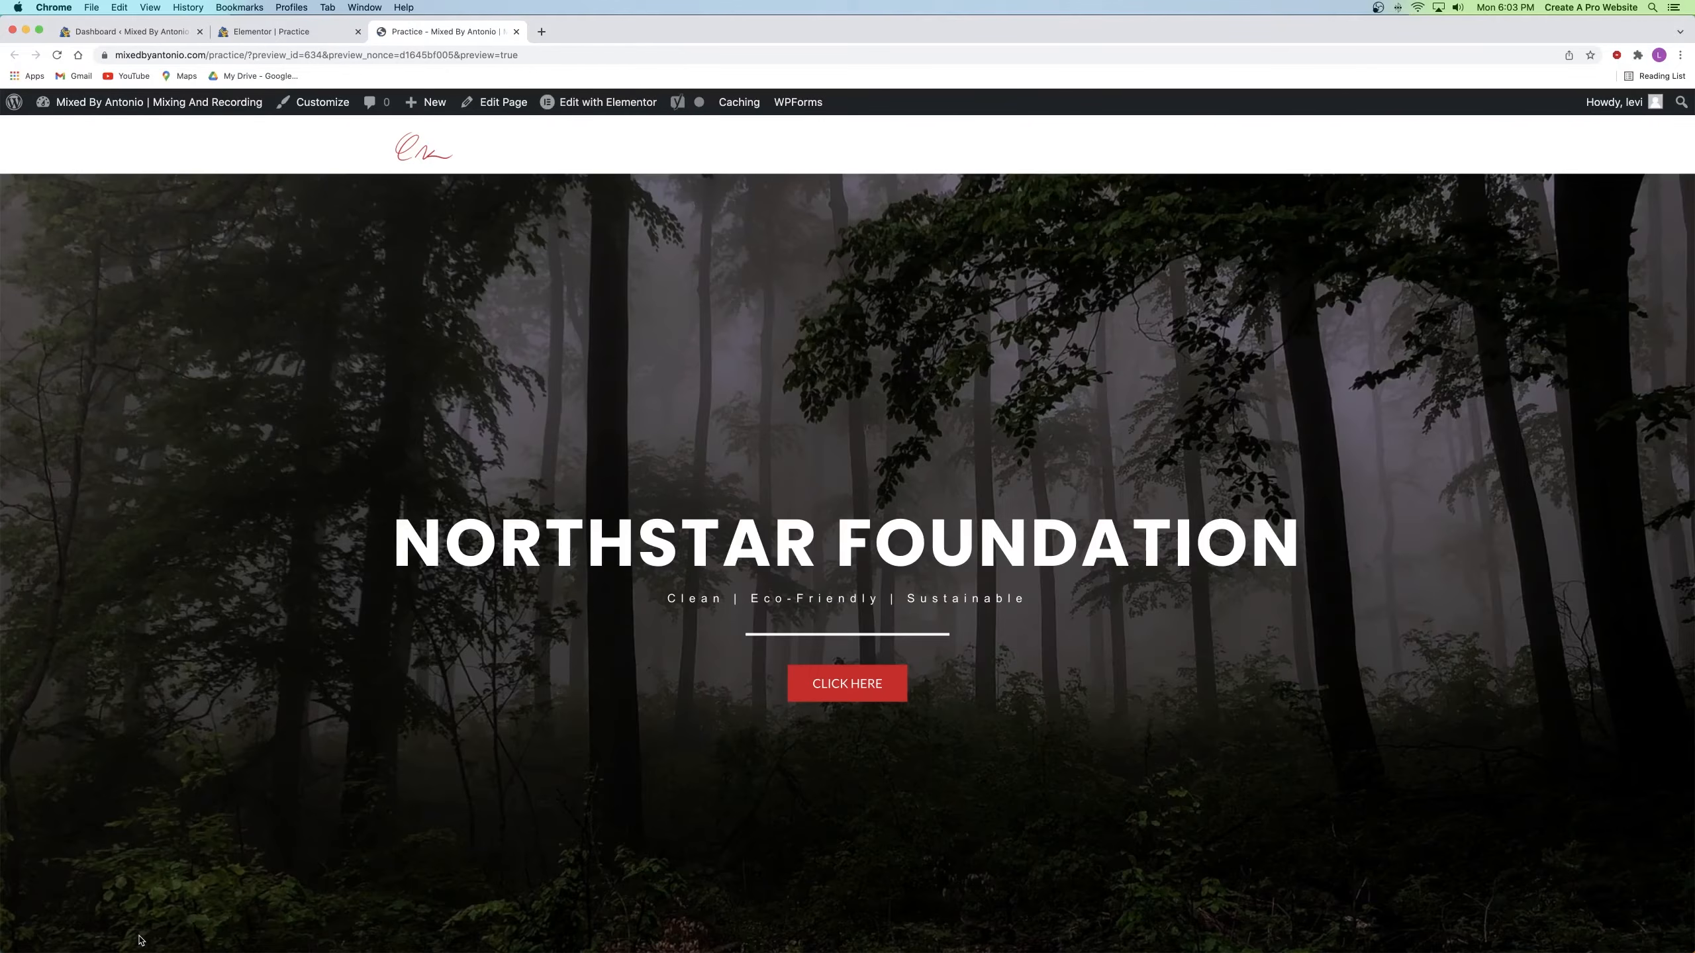
{"action": "scroll", "coordinate": [619, 579], "scroll_direction": "down", "scroll_amount": 5}
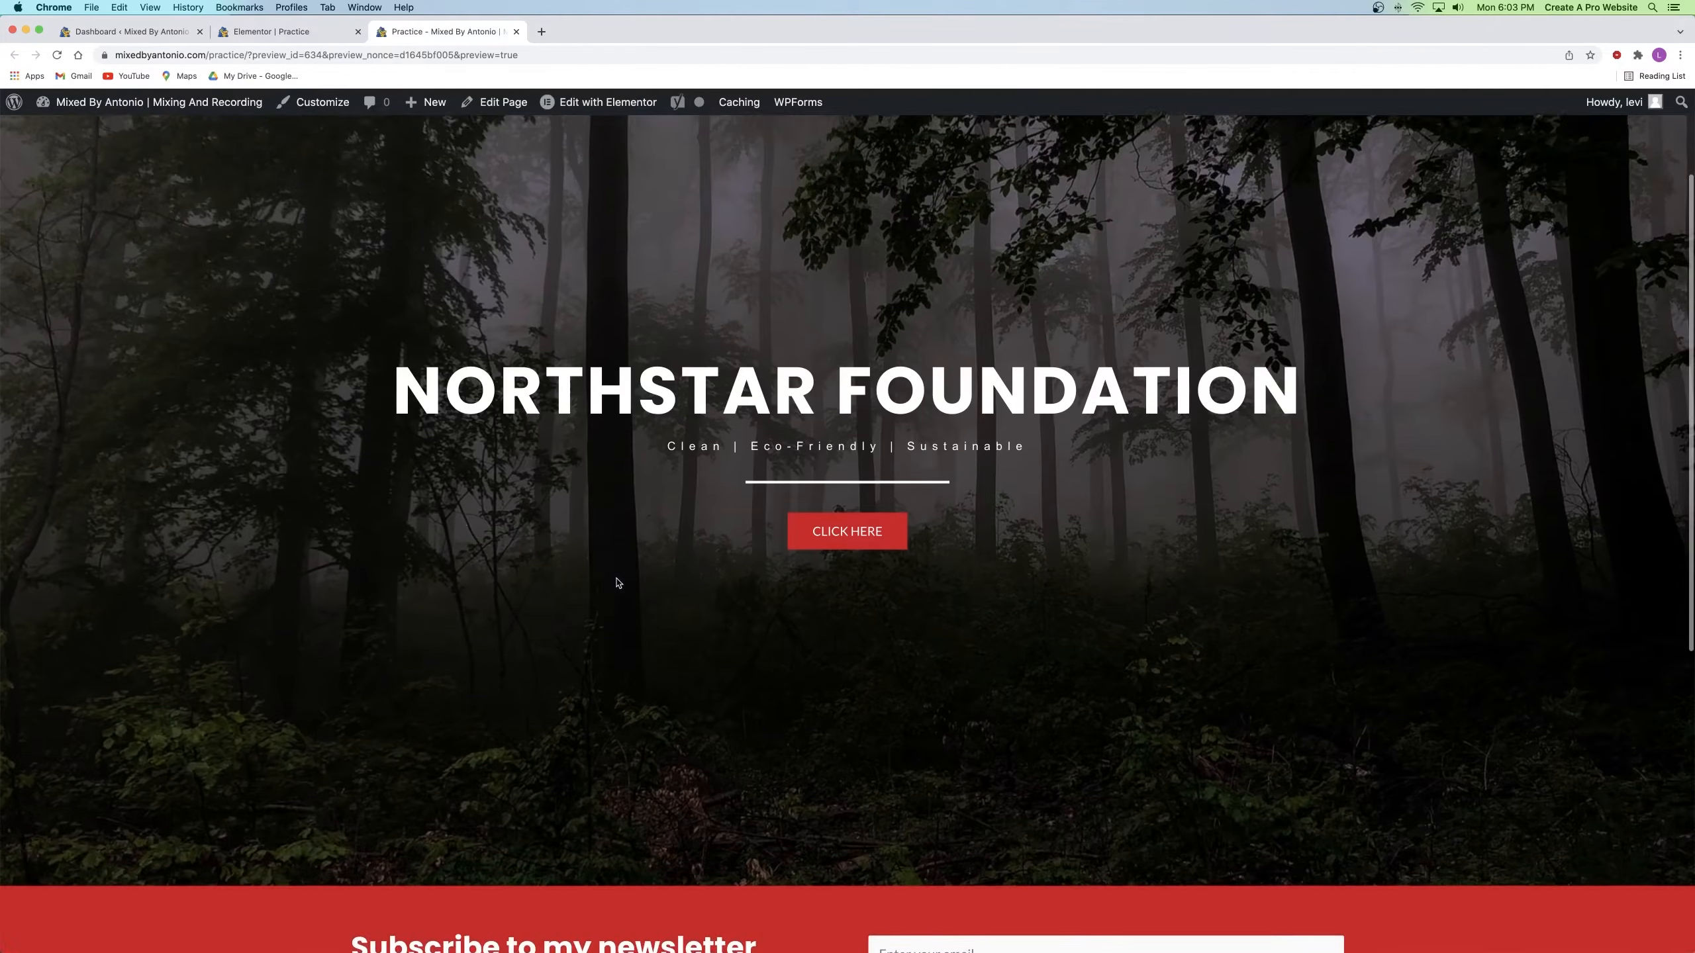
{"action": "scroll", "coordinate": [619, 579], "scroll_direction": "down", "scroll_amount": 5}
{"action": "scroll", "coordinate": [618, 576], "scroll_direction": "up", "scroll_amount": 8}
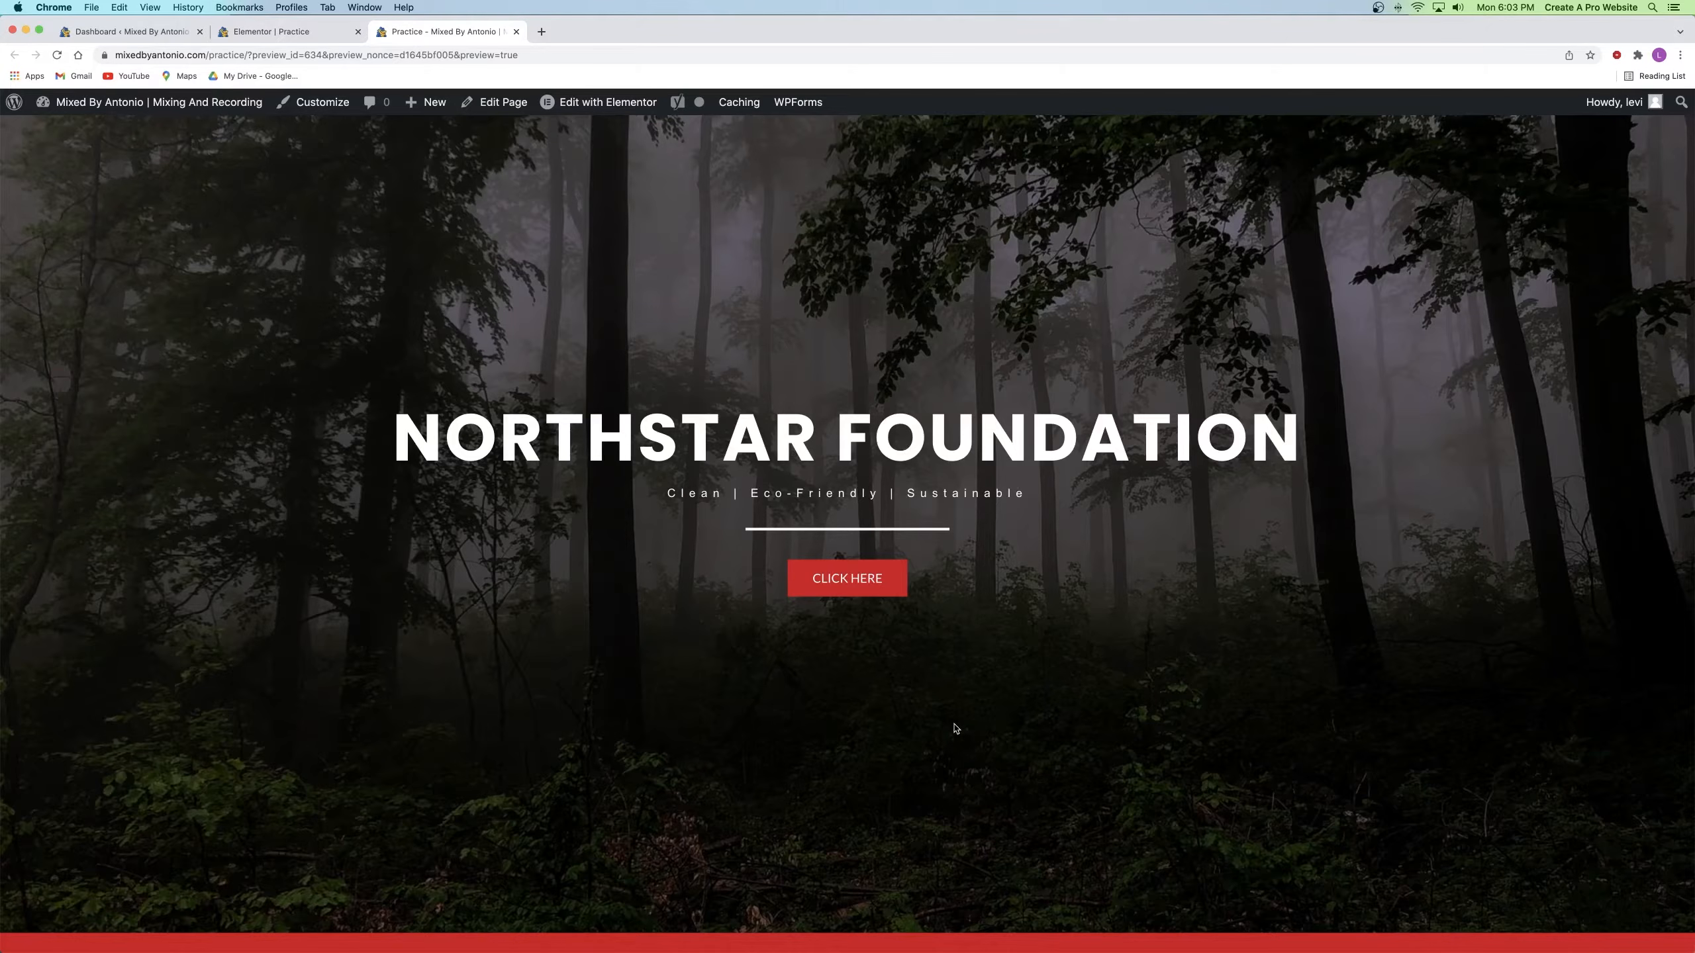
{"action": "left_click", "coordinate": [515, 31]}
Step: Close the page builder and open the All Pages list in a new tab
{"action": "left_click", "coordinate": [357, 31]}
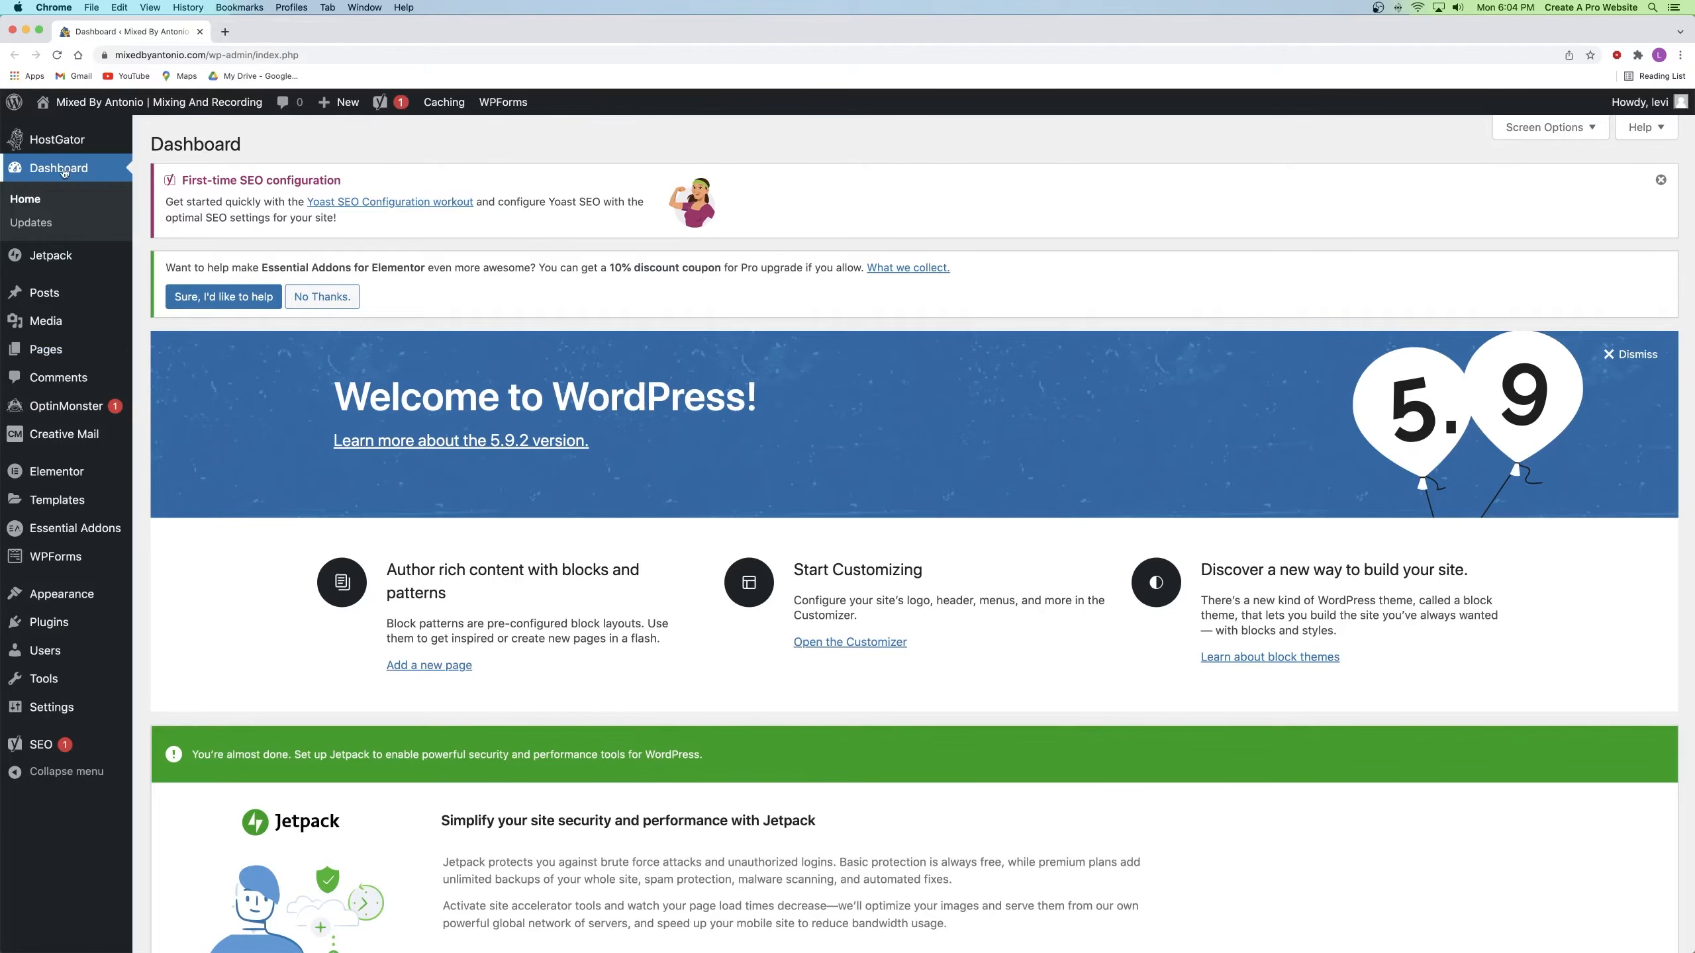
{"action": "right_click", "coordinate": [45, 352]}
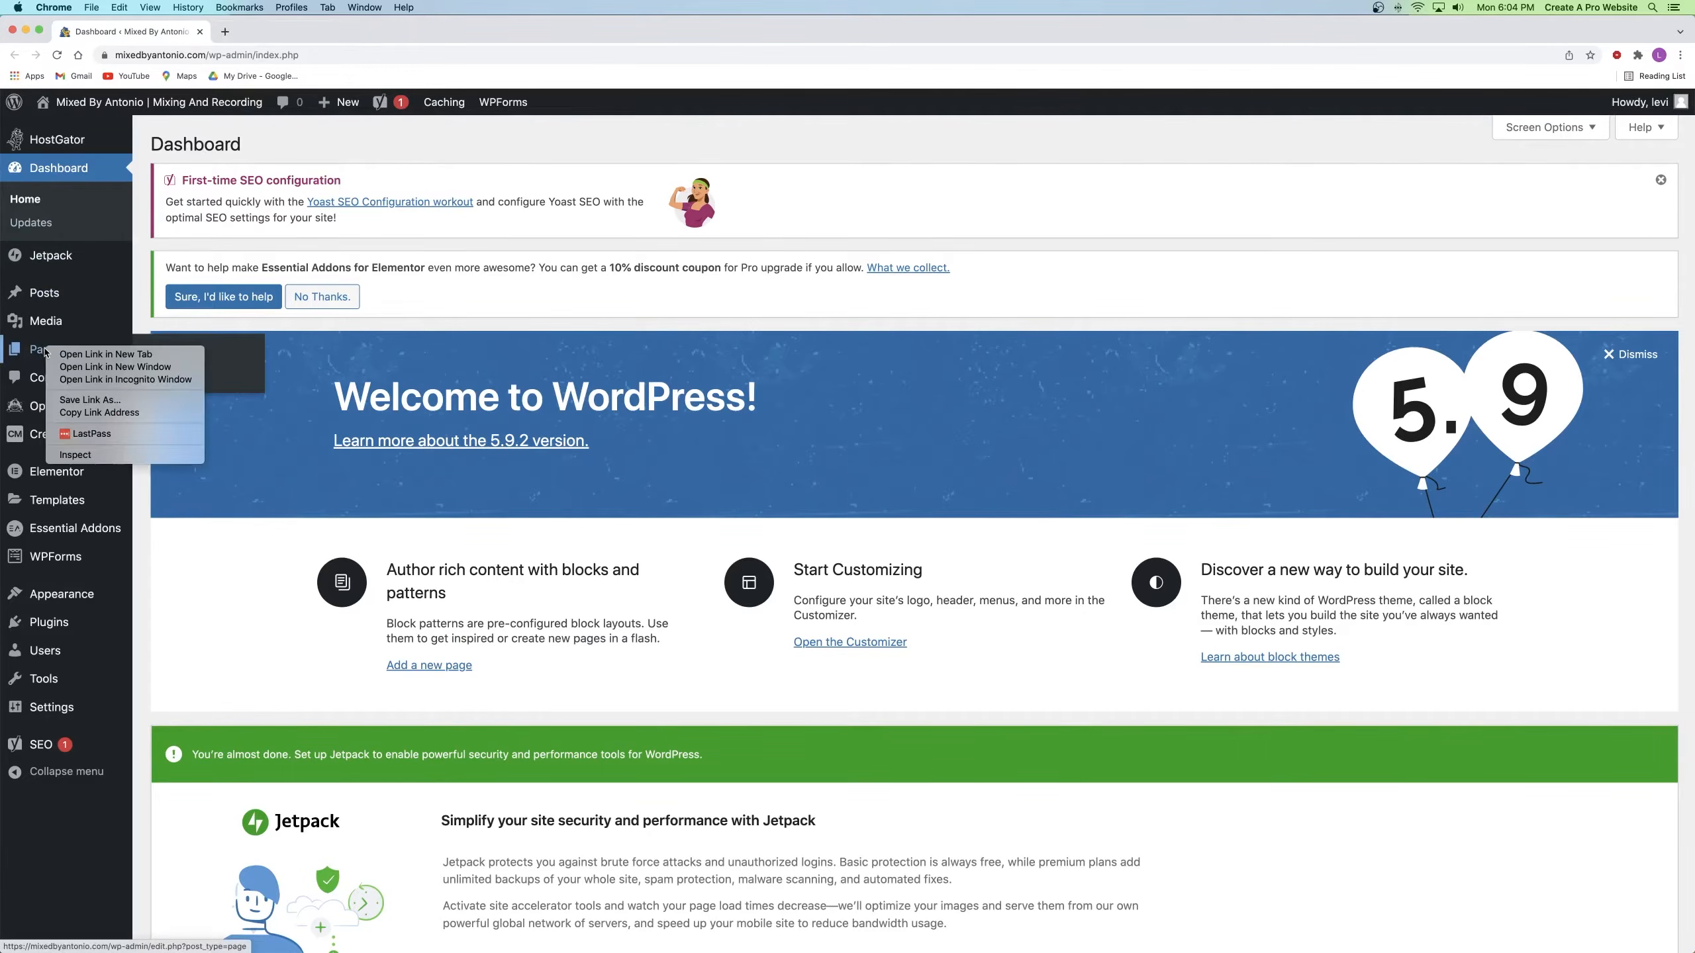
{"action": "left_click", "coordinate": [106, 353]}
{"action": "key", "text": "super+2"}
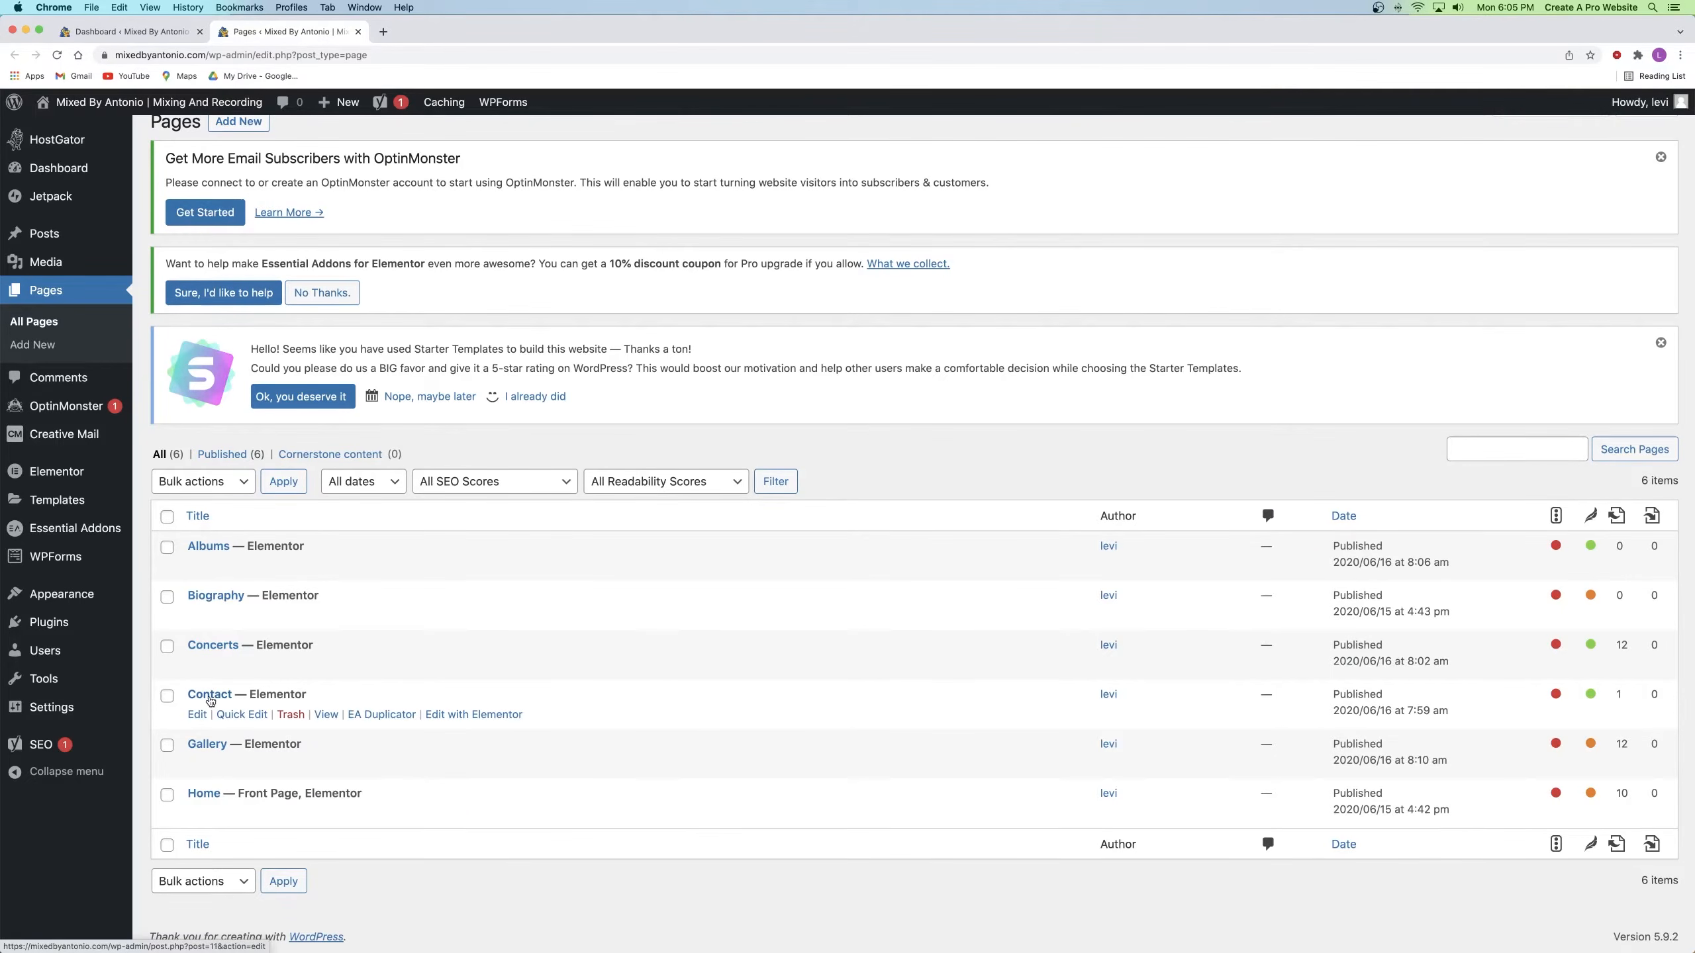
Step: Bulk-move the Albums, Biography and Concerts pages to the trash
{"action": "left_click", "coordinate": [167, 646]}
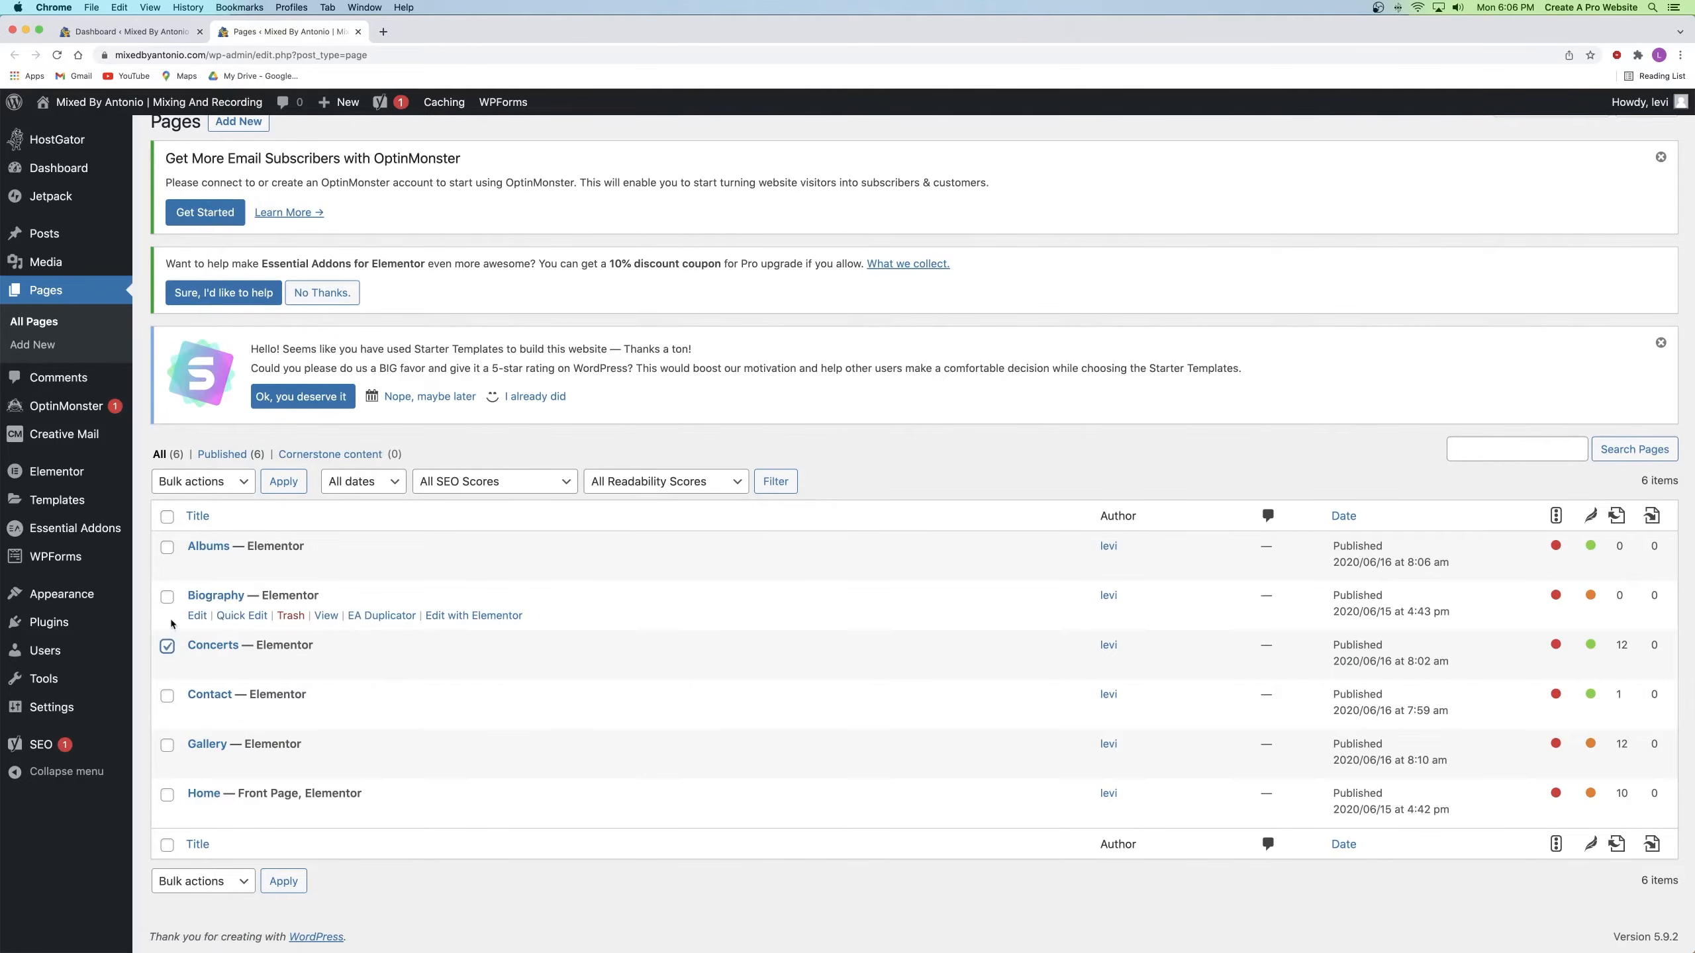
{"action": "left_click", "coordinate": [167, 597]}
{"action": "left_click", "coordinate": [166, 548]}
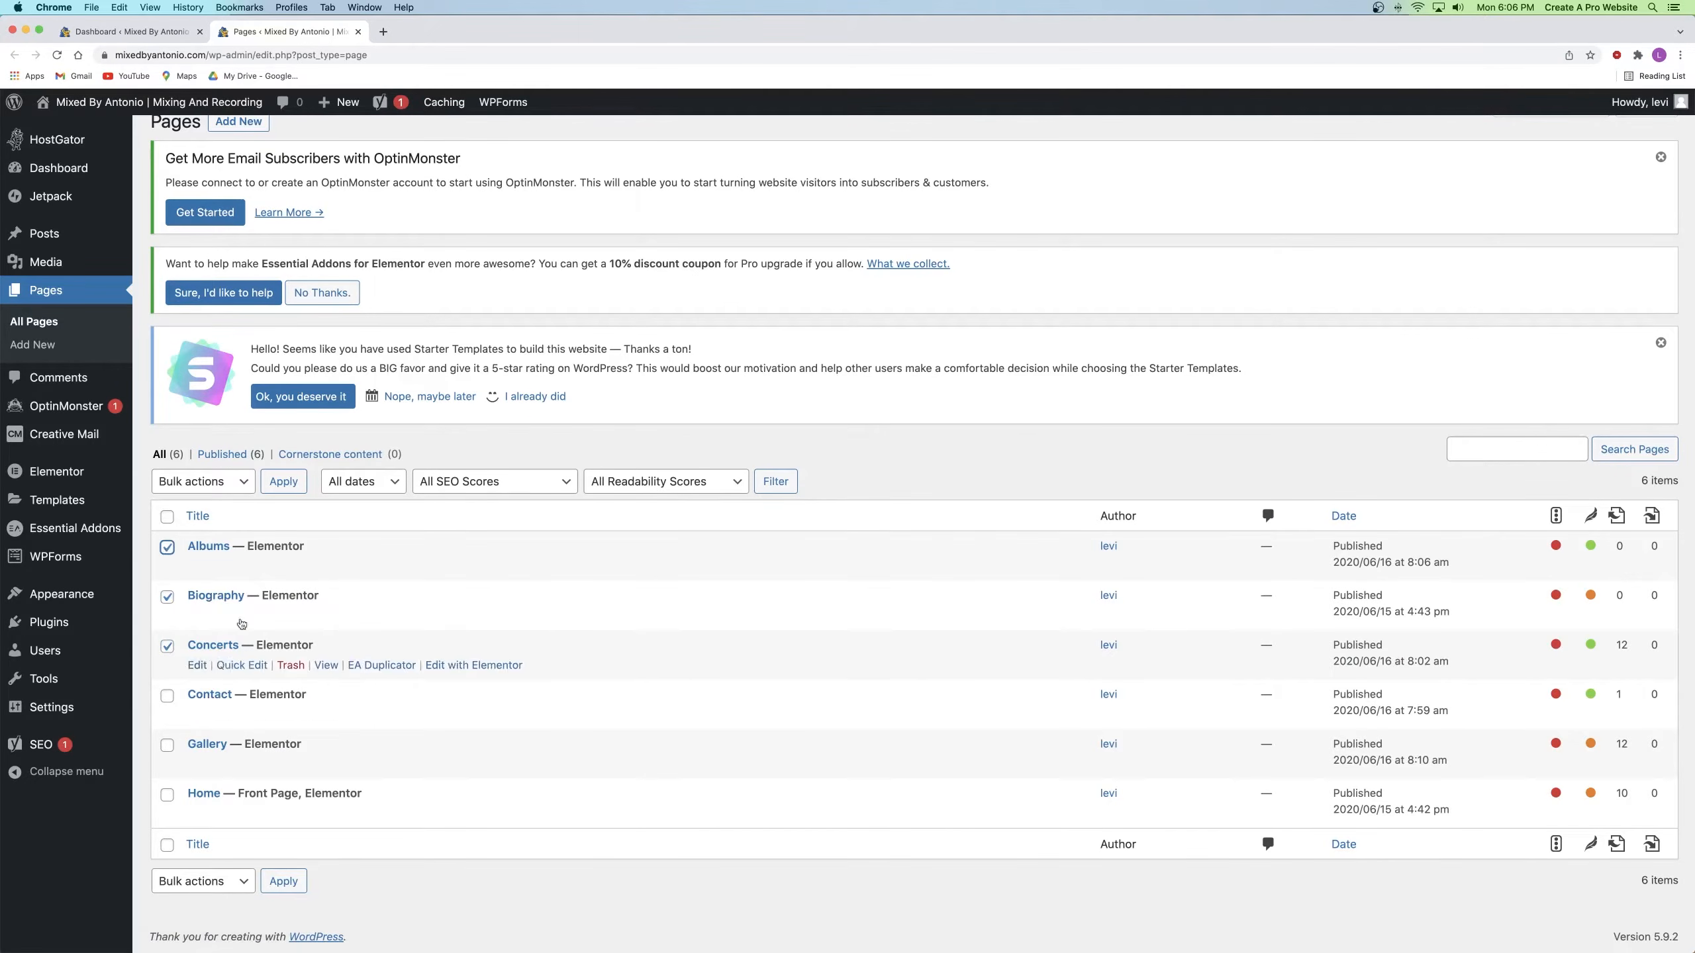
{"action": "left_click", "coordinate": [203, 481]}
{"action": "left_click", "coordinate": [193, 513]}
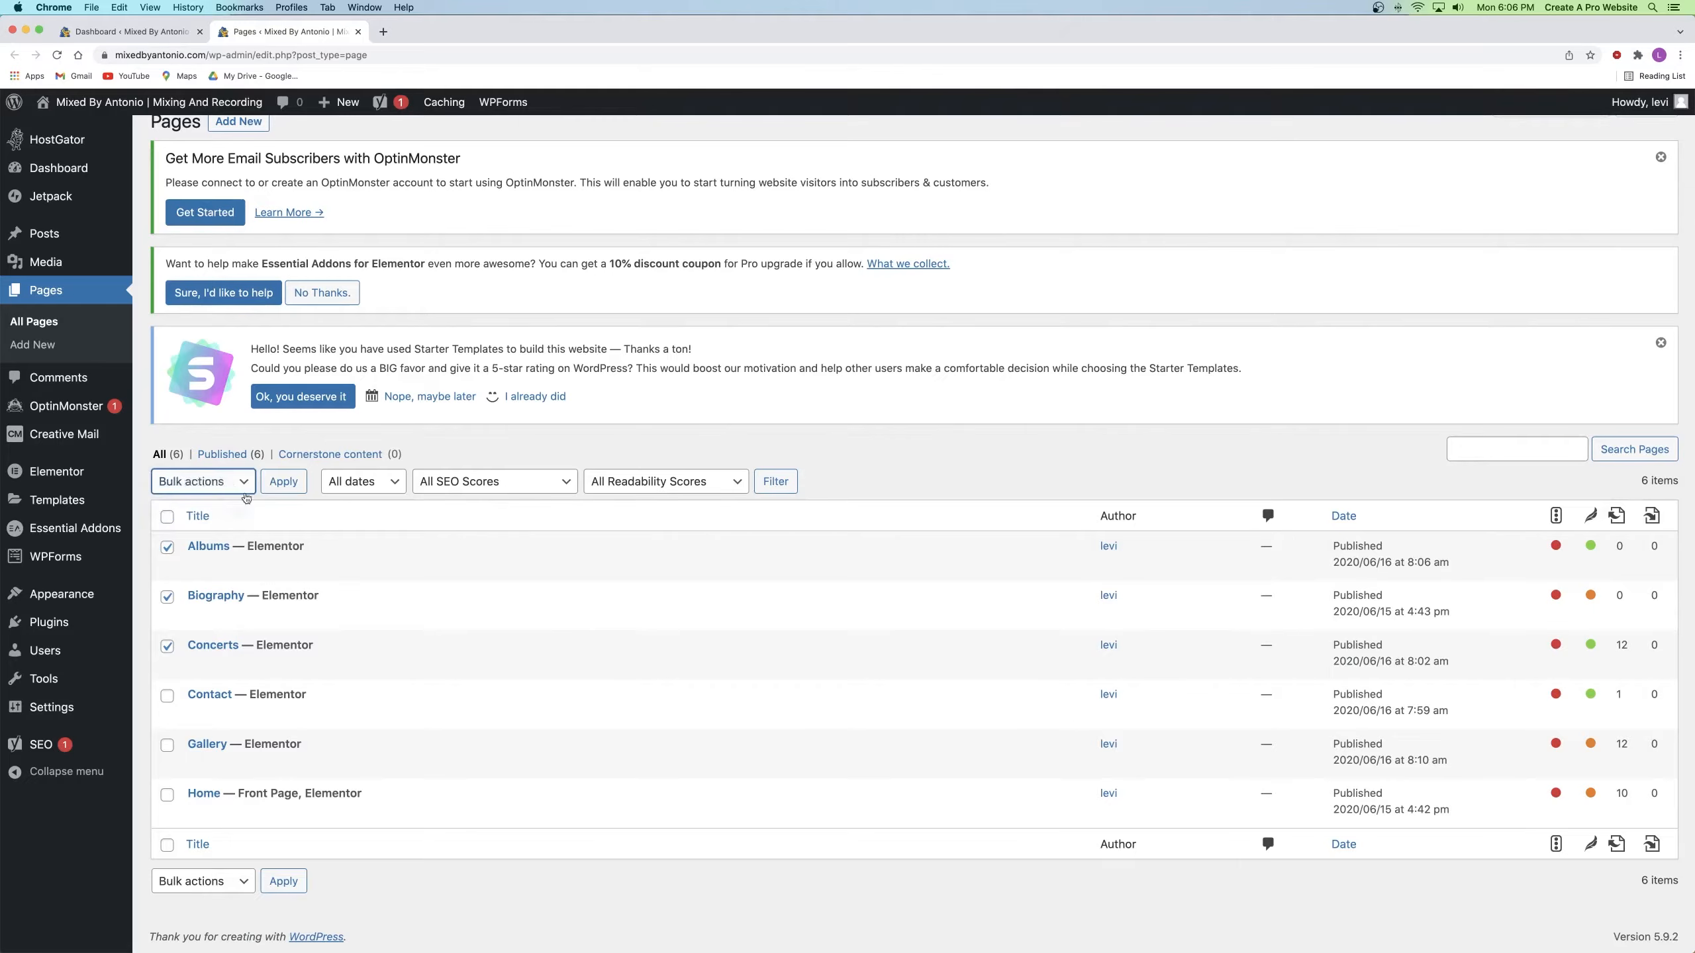
{"action": "left_click", "coordinate": [283, 483]}
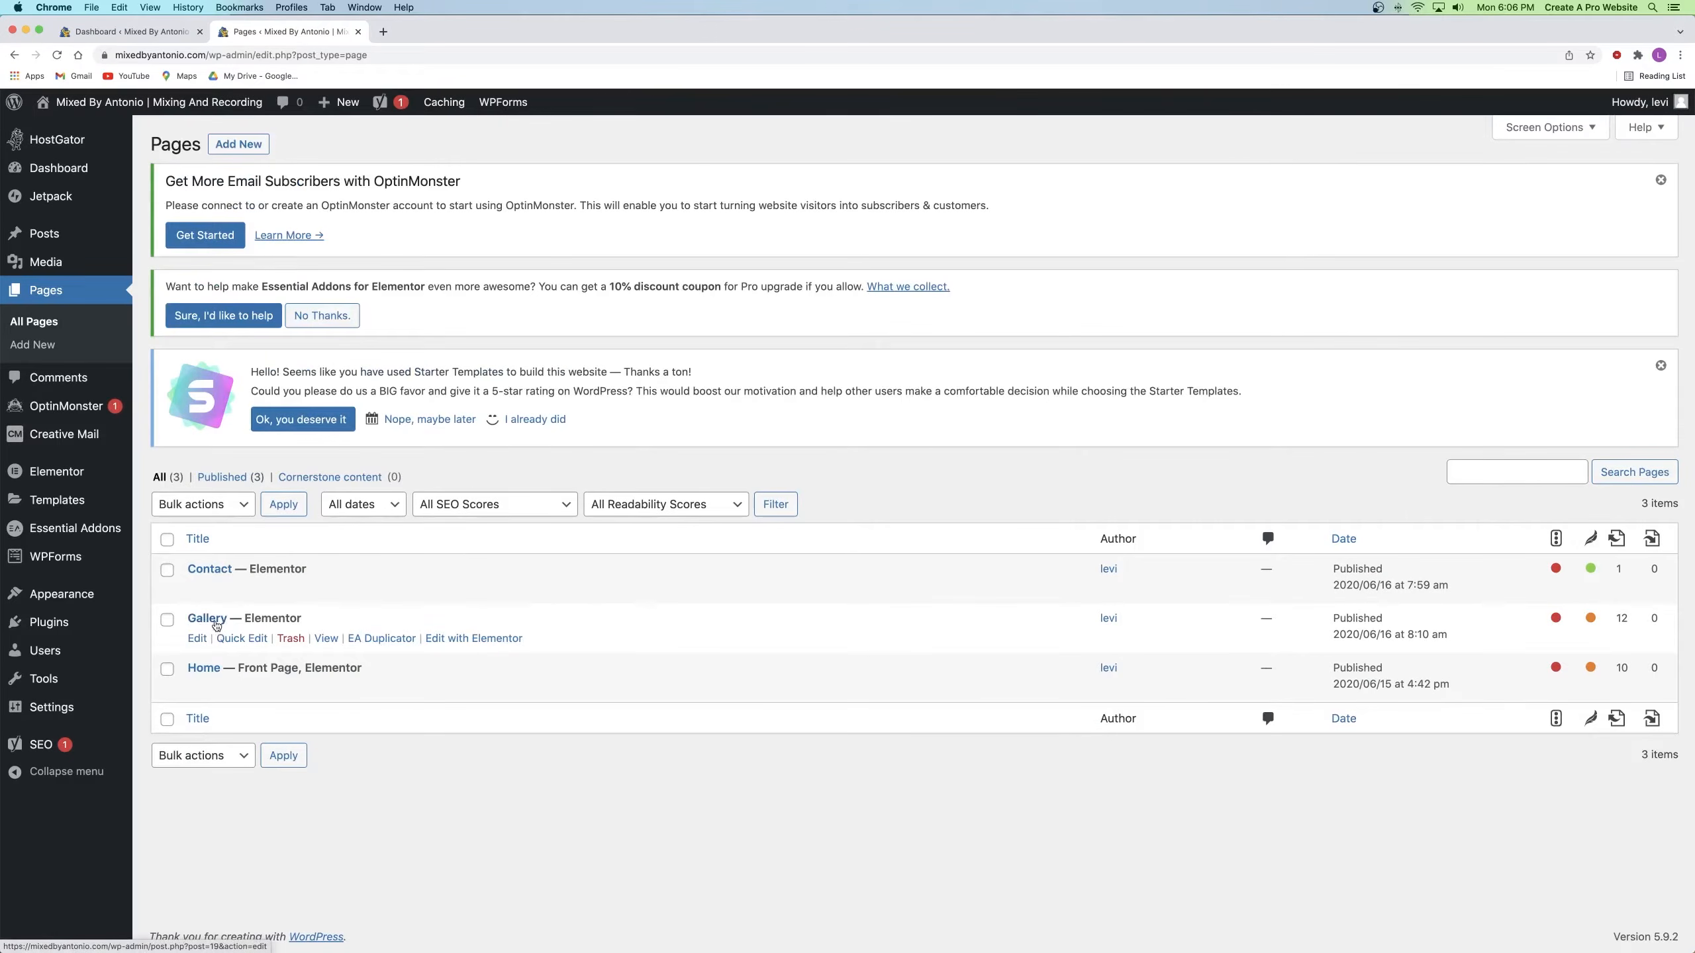
Step: Quick-edit the Gallery page, replacing its title and slug with Portfolio variants
{"action": "left_click", "coordinate": [228, 639]}
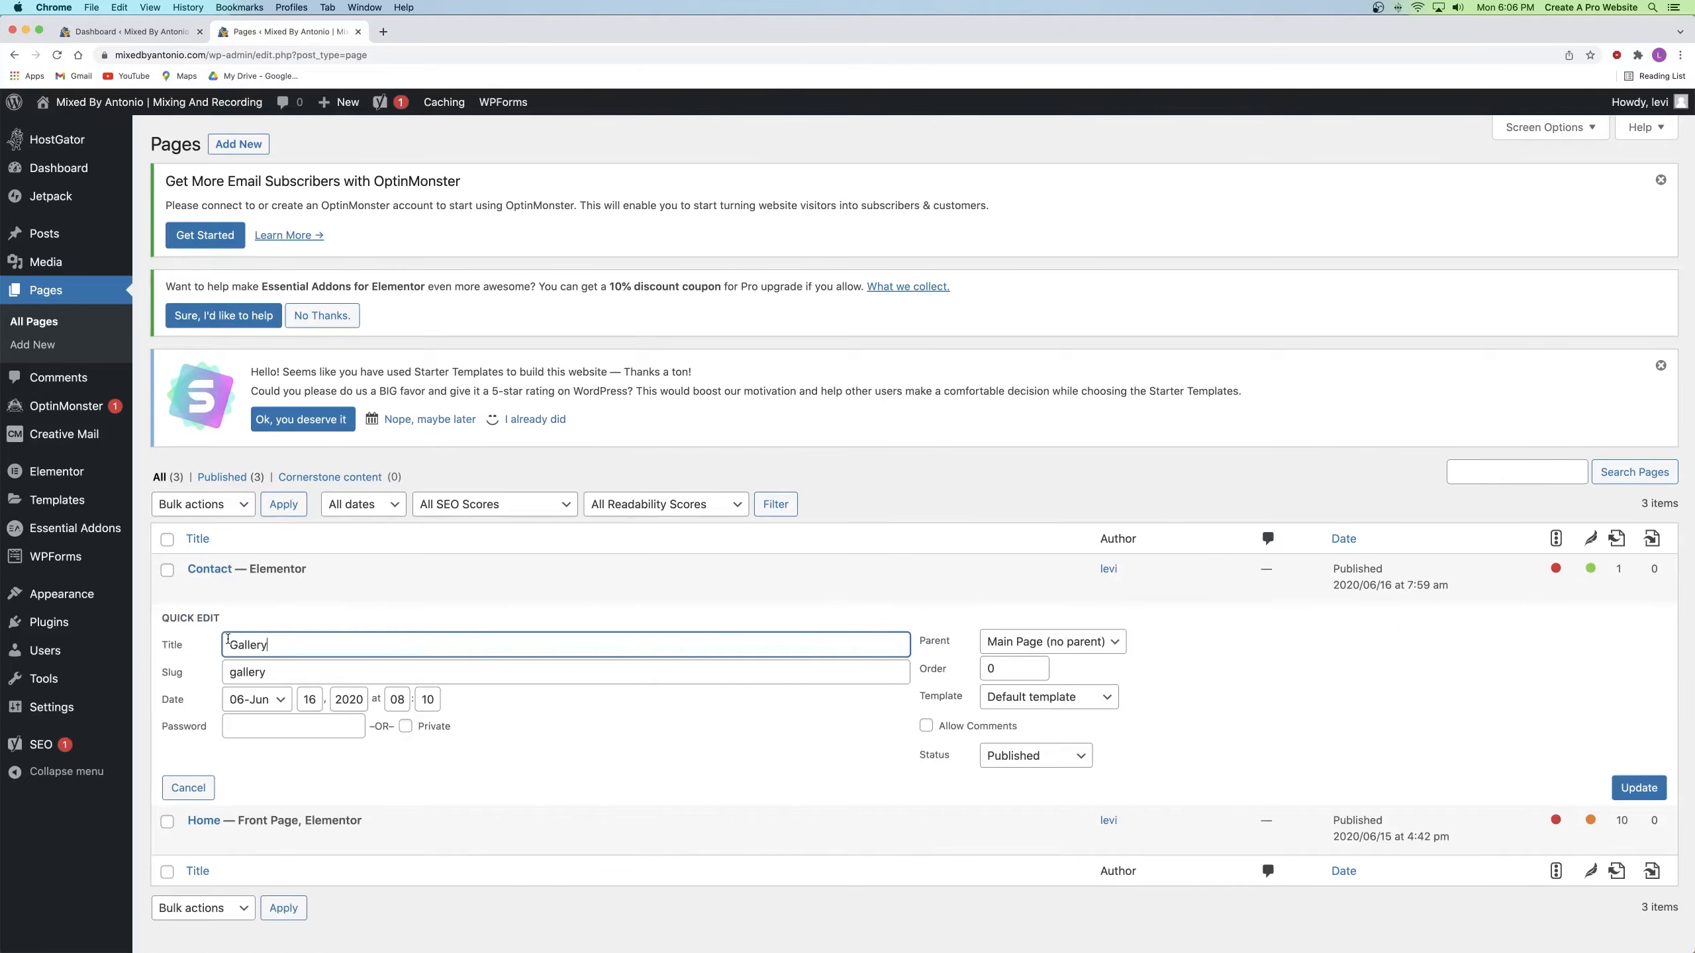
{"action": "double_click", "coordinate": [243, 643]}
{"action": "type", "text": "Portfolio"}
{"action": "double_click", "coordinate": [246, 671]}
{"action": "type", "text": "p"}
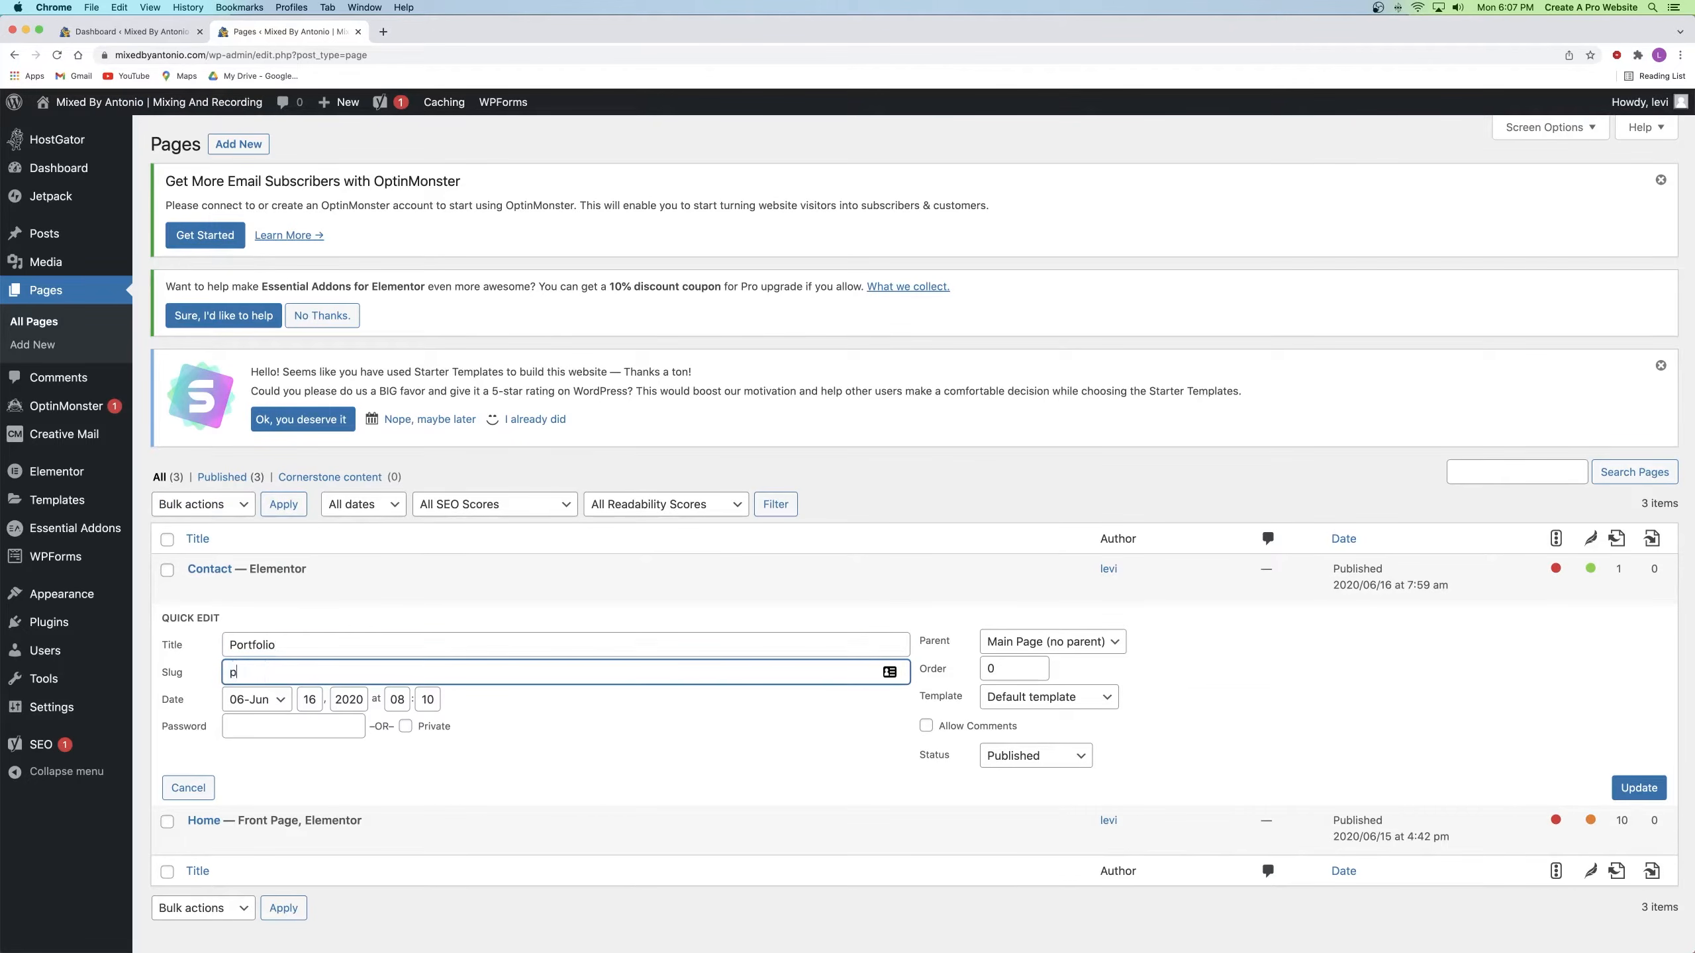
{"action": "left_click", "coordinate": [265, 641]}
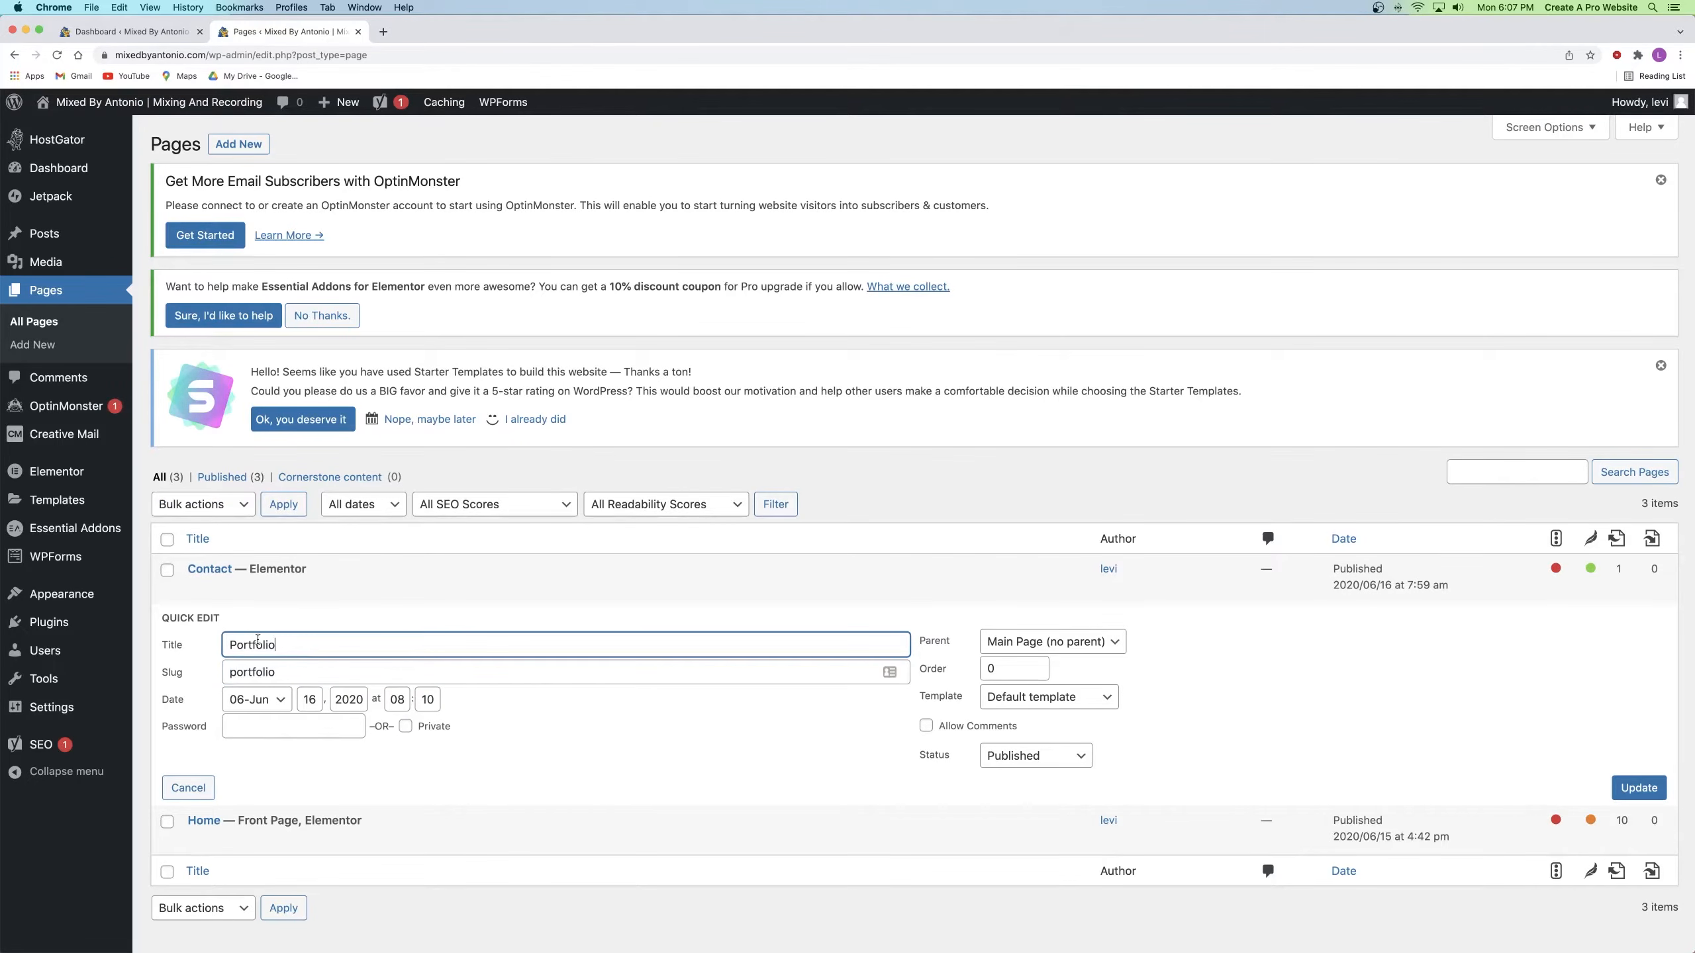
{"action": "type", "text": "My"}
{"action": "left_click", "coordinate": [231, 670]}
{"action": "type", "text": "my"}
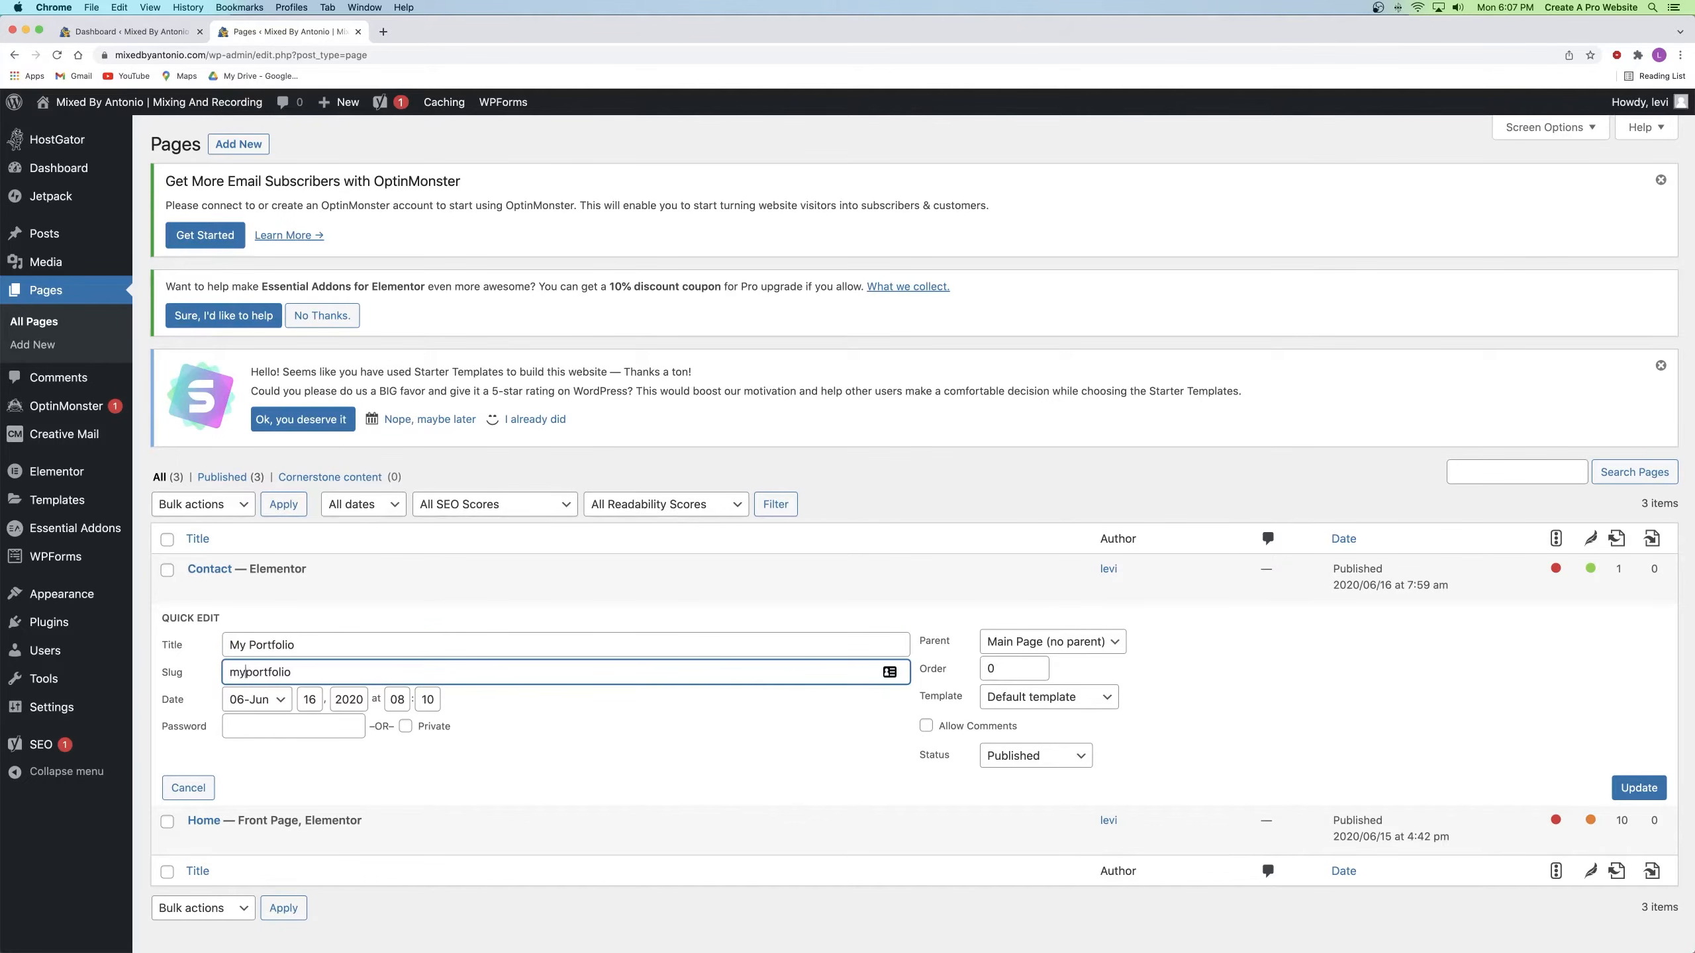
{"action": "type", "text": "-"}
{"action": "left_click", "coordinate": [333, 628]}
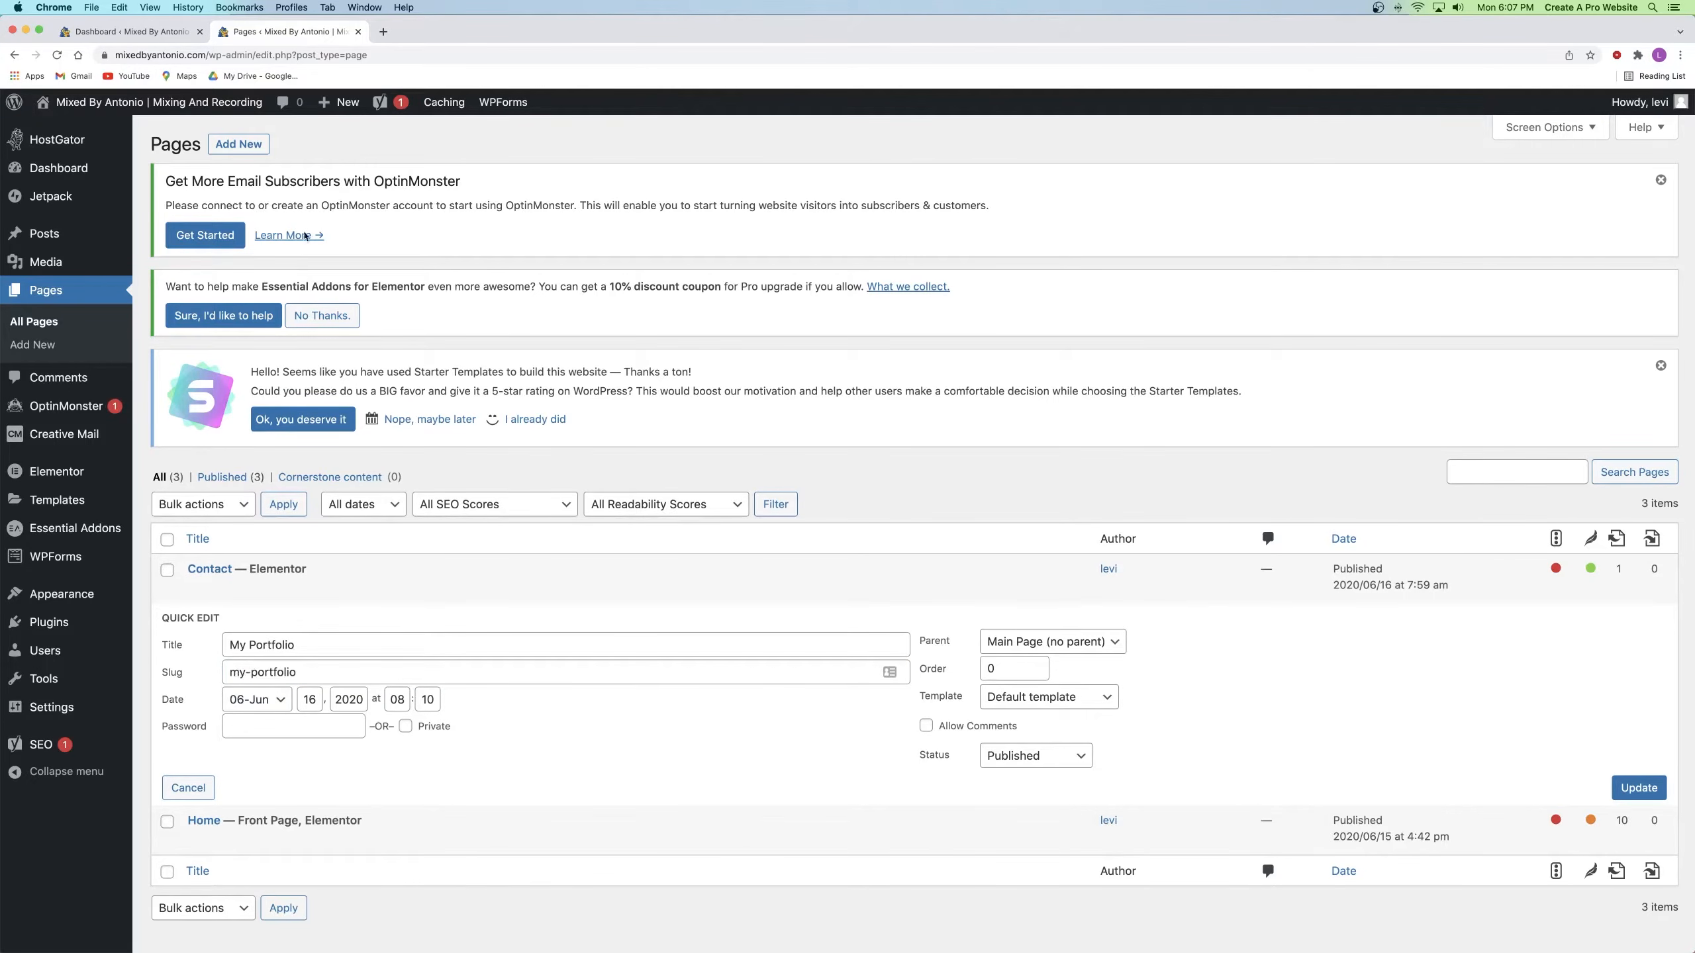
Step: Strip the 'my-' prefix from the slug, retitle the page Portfolio, and update
{"action": "left_click_drag", "start_coordinate": [252, 671], "coordinate": [229, 671]}
{"action": "key", "text": "BackSpace"}
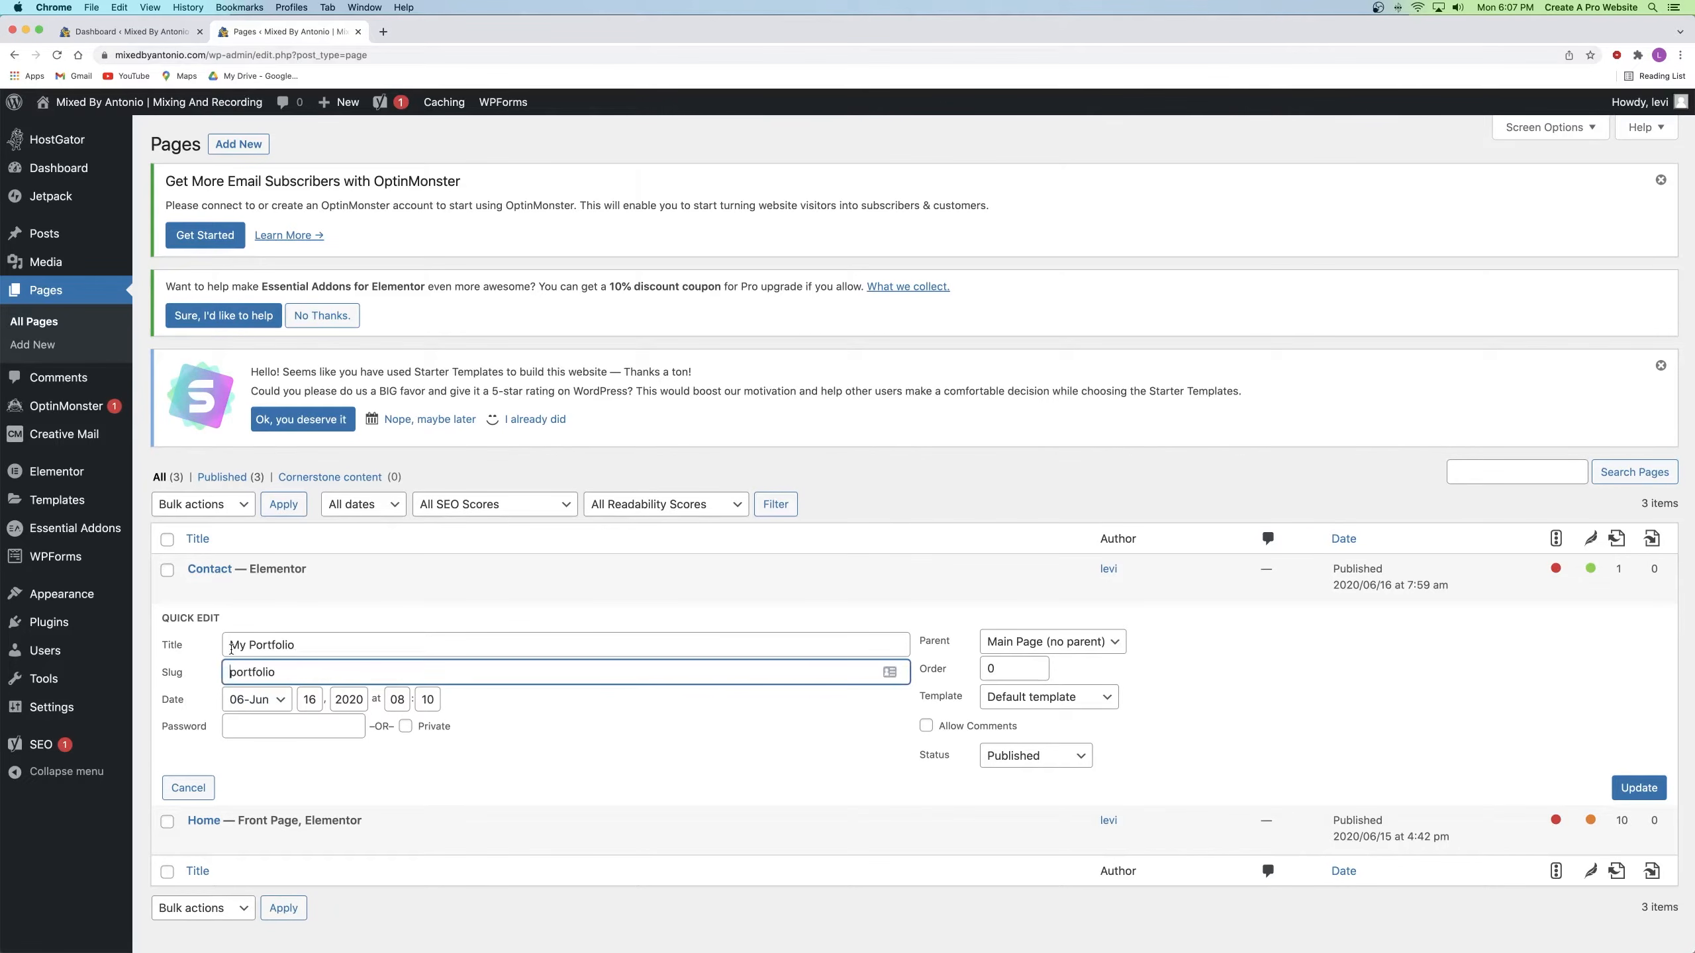
{"action": "triple_click", "coordinate": [252, 644]}
{"action": "type", "text": "Portfolio"}
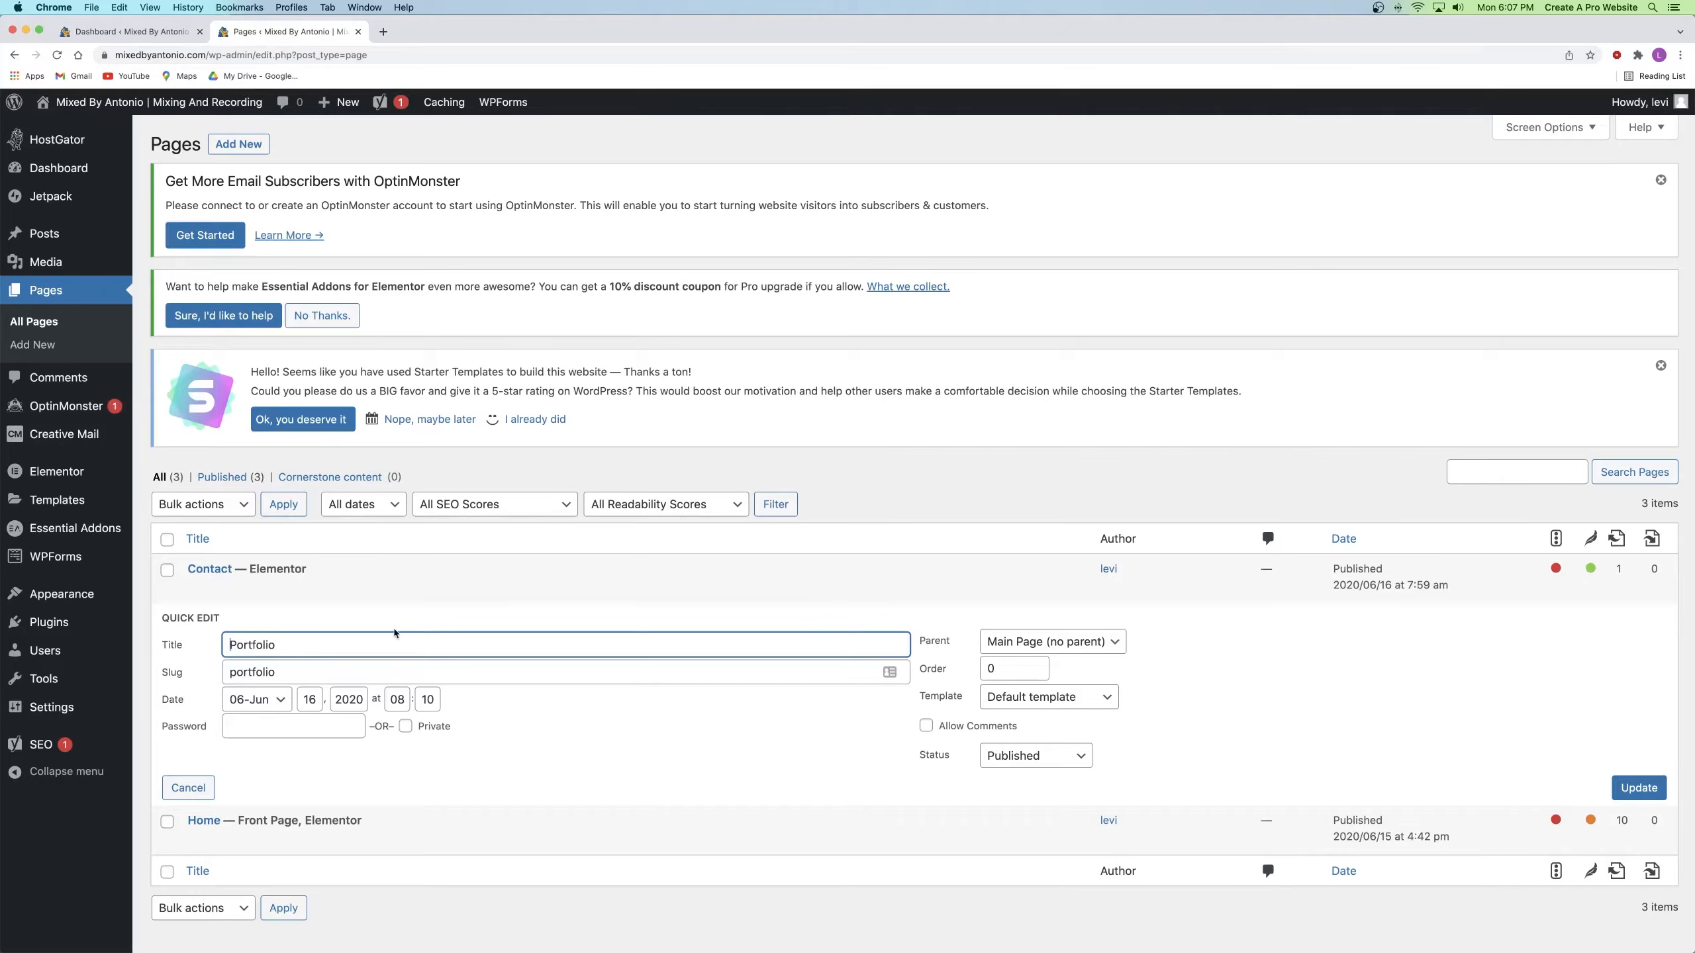
{"action": "left_click", "coordinate": [1636, 789]}
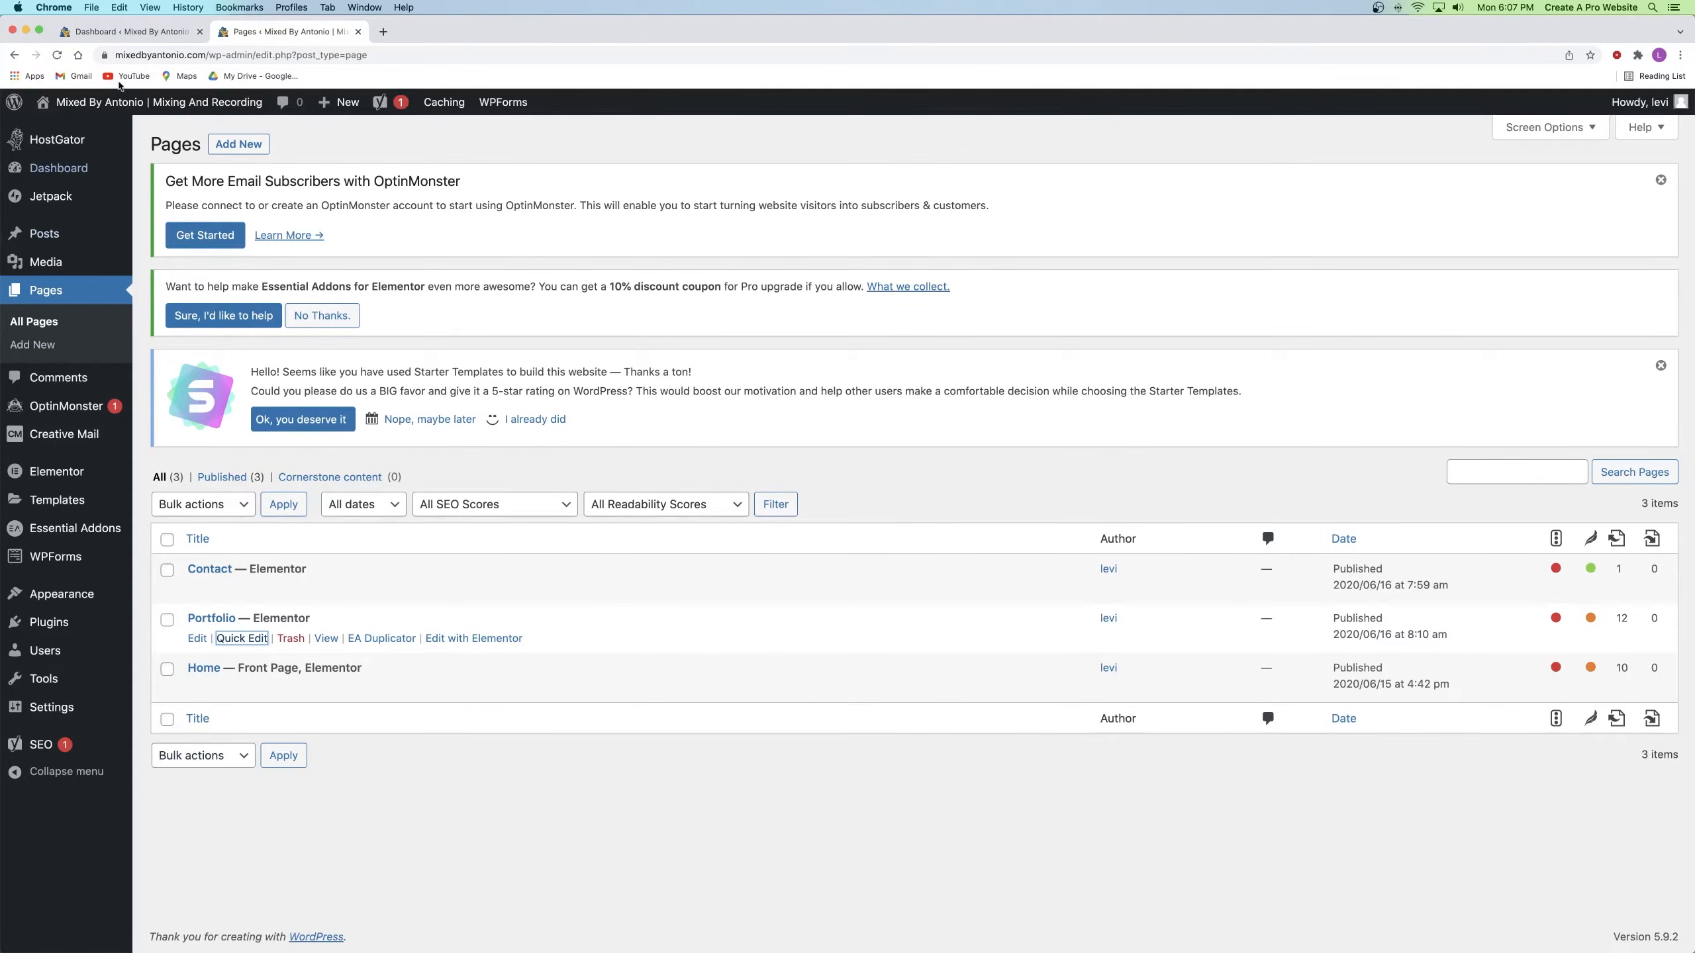
{"action": "left_click", "coordinate": [130, 105]}
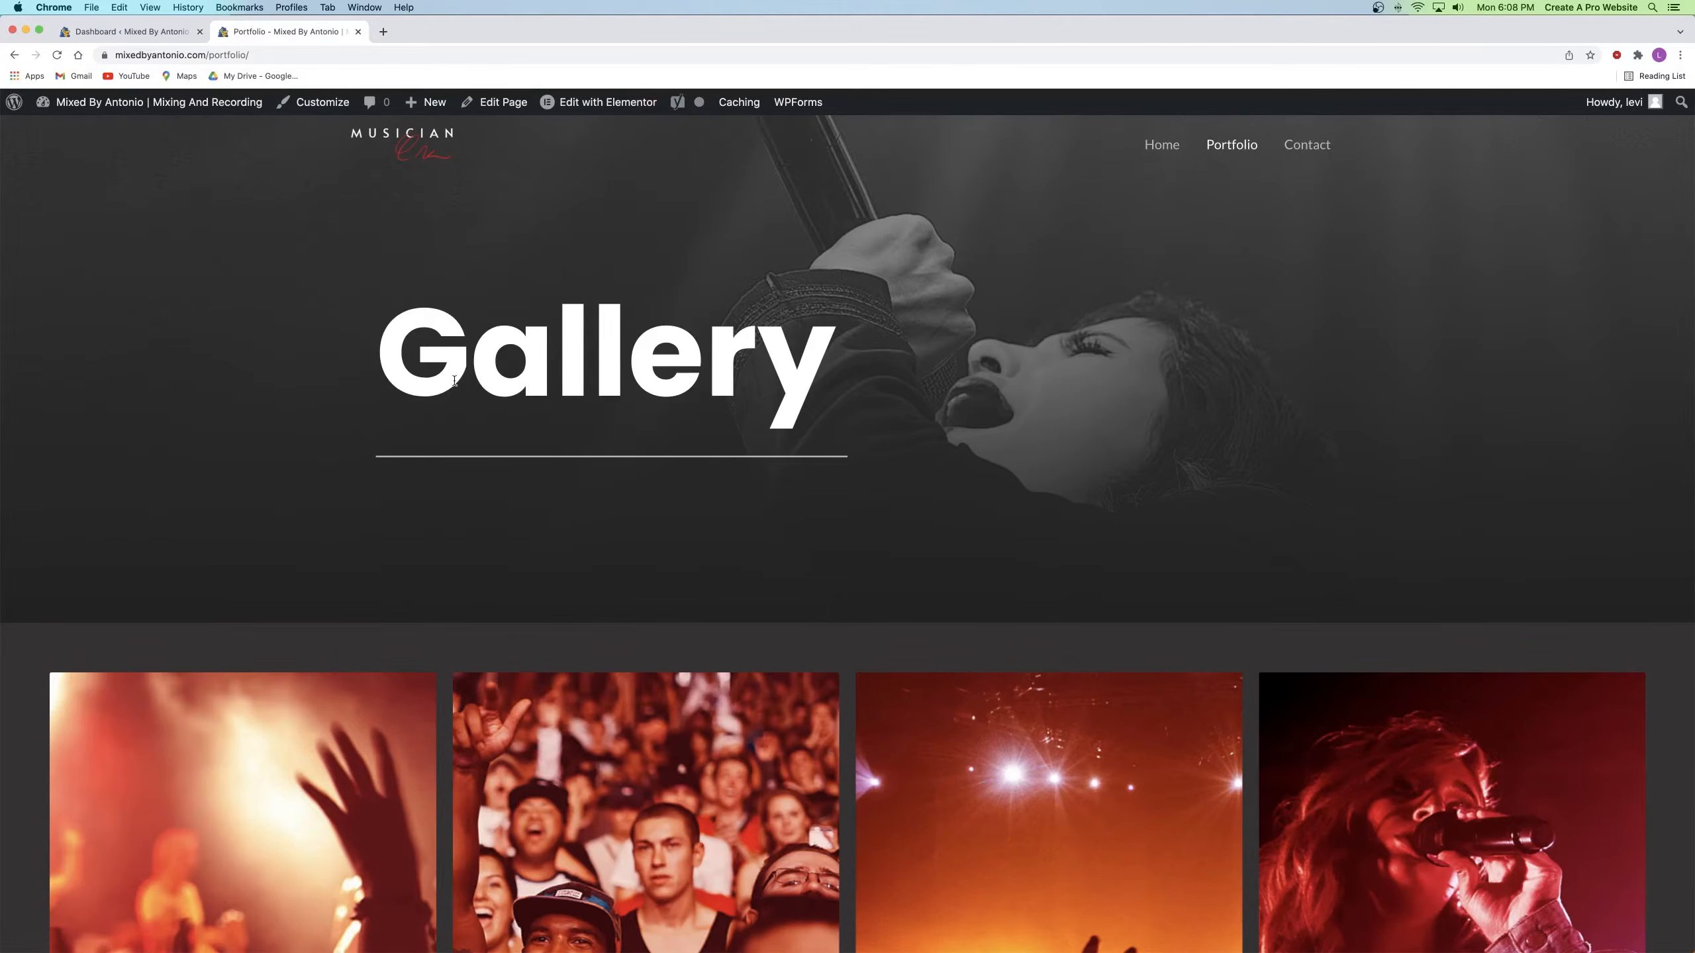
{"action": "left_click_drag", "start_coordinate": [378, 353], "coordinate": [828, 360]}
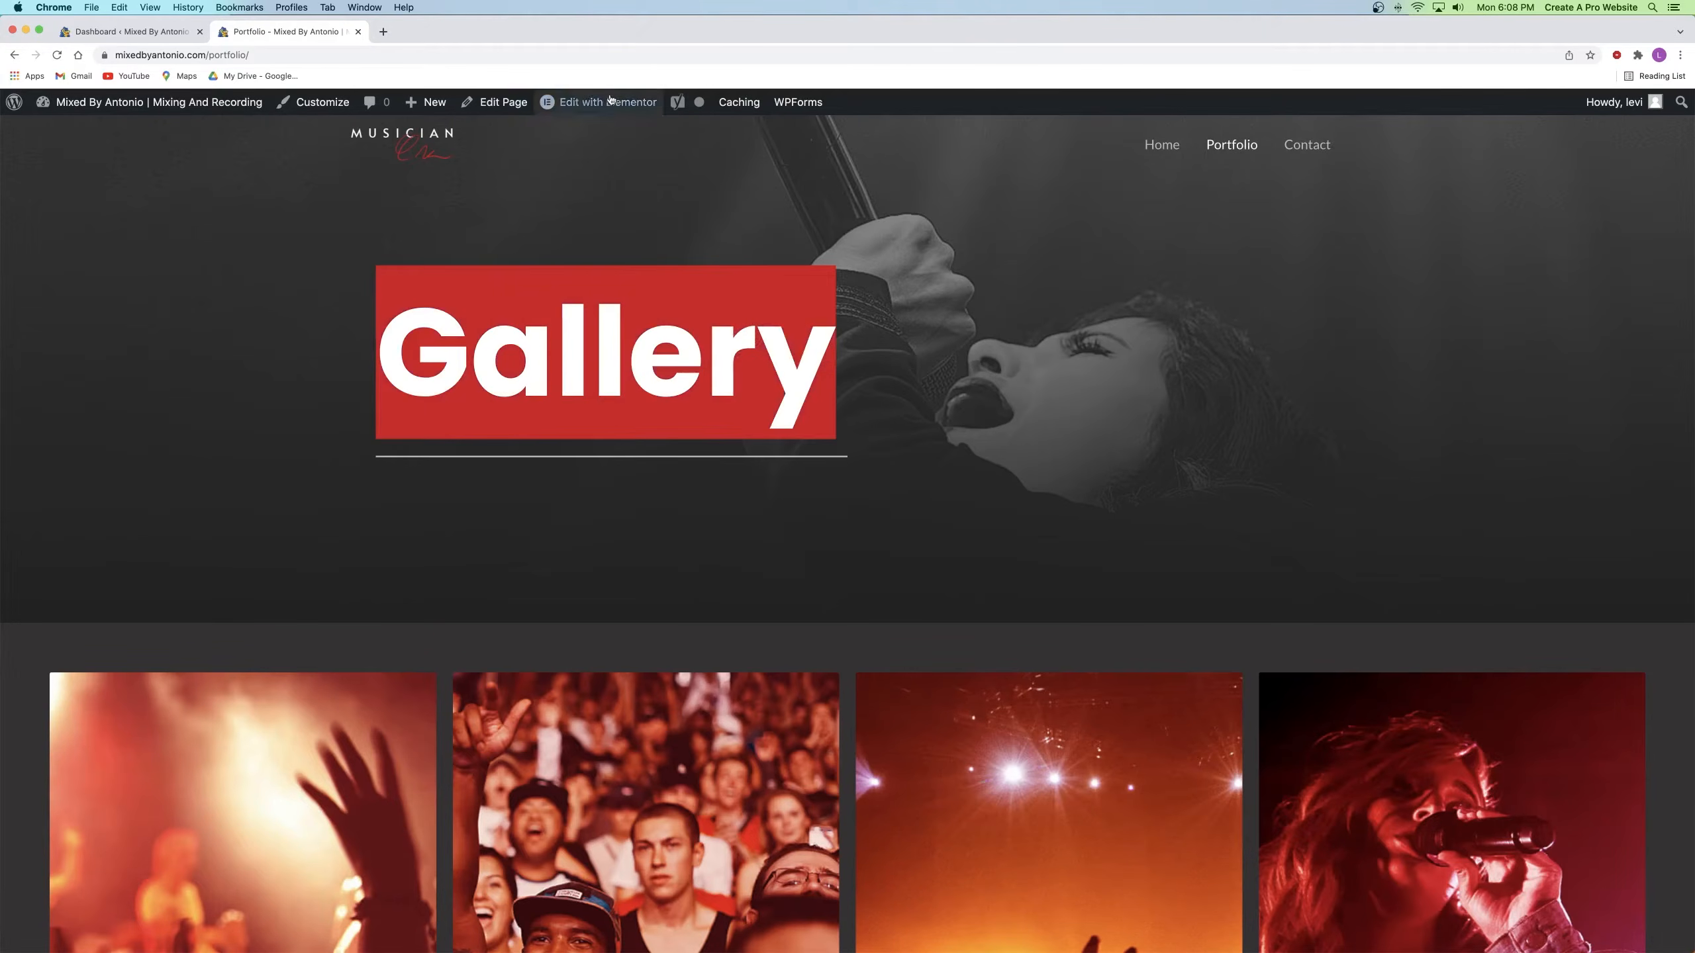
{"action": "left_click", "coordinate": [510, 364]}
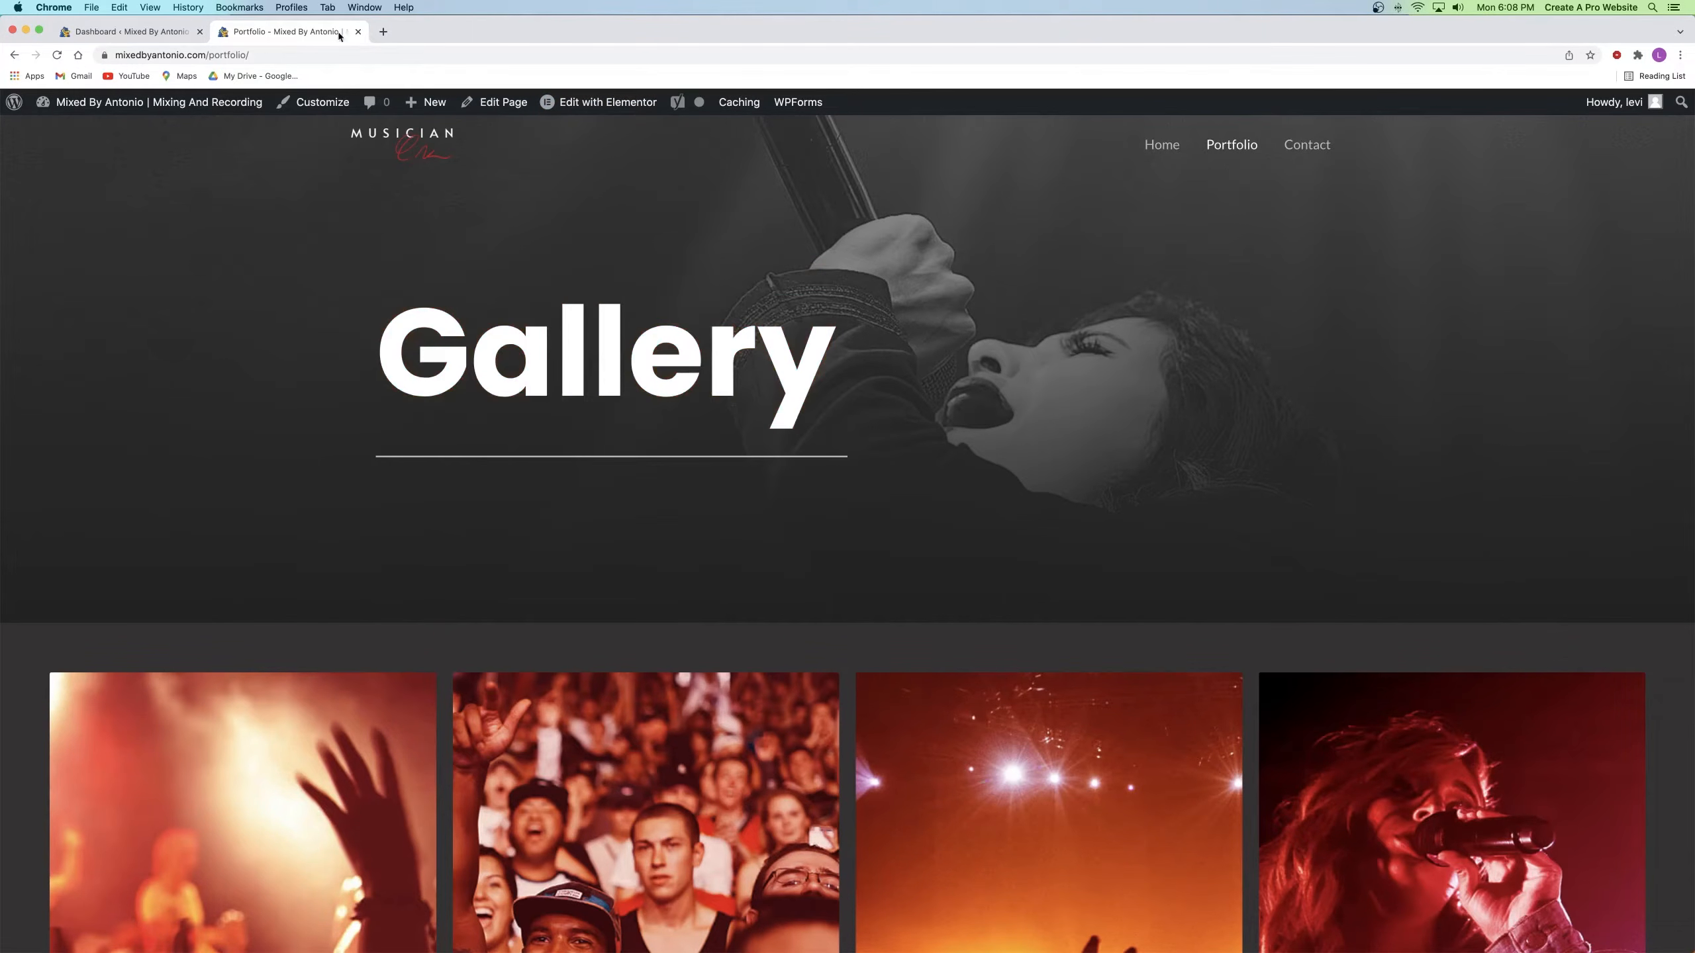
{"action": "left_click", "coordinate": [358, 31]}
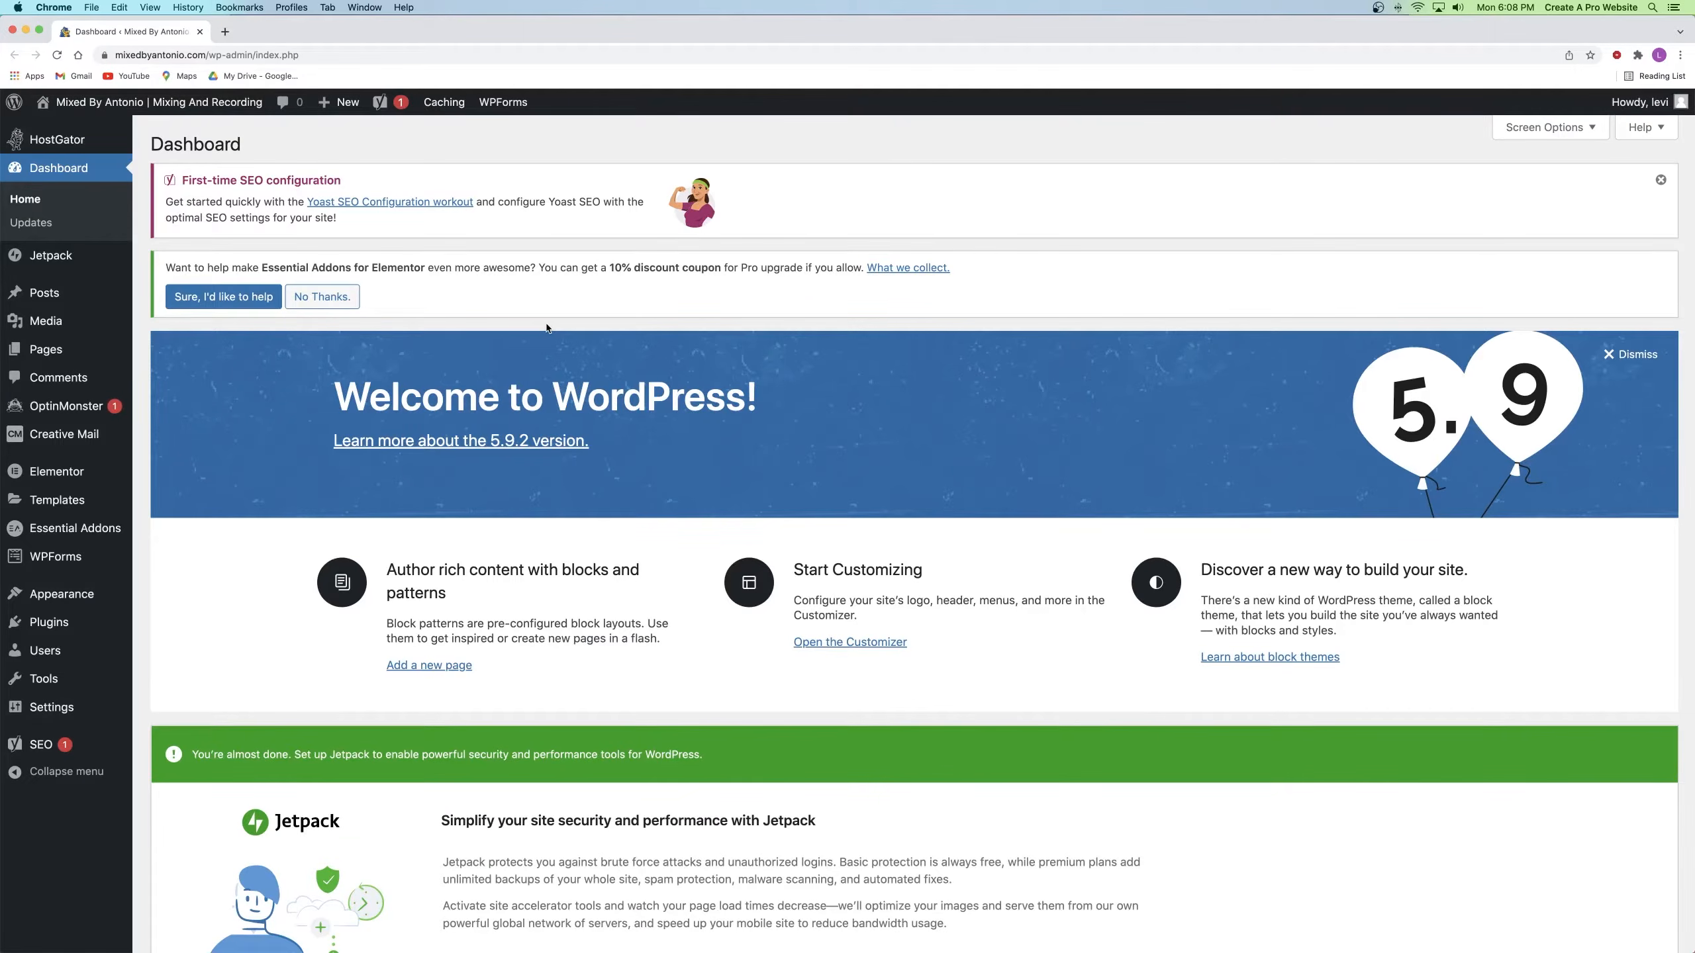
{"action": "right_click", "coordinate": [149, 106]}
{"action": "left_click", "coordinate": [169, 111]}
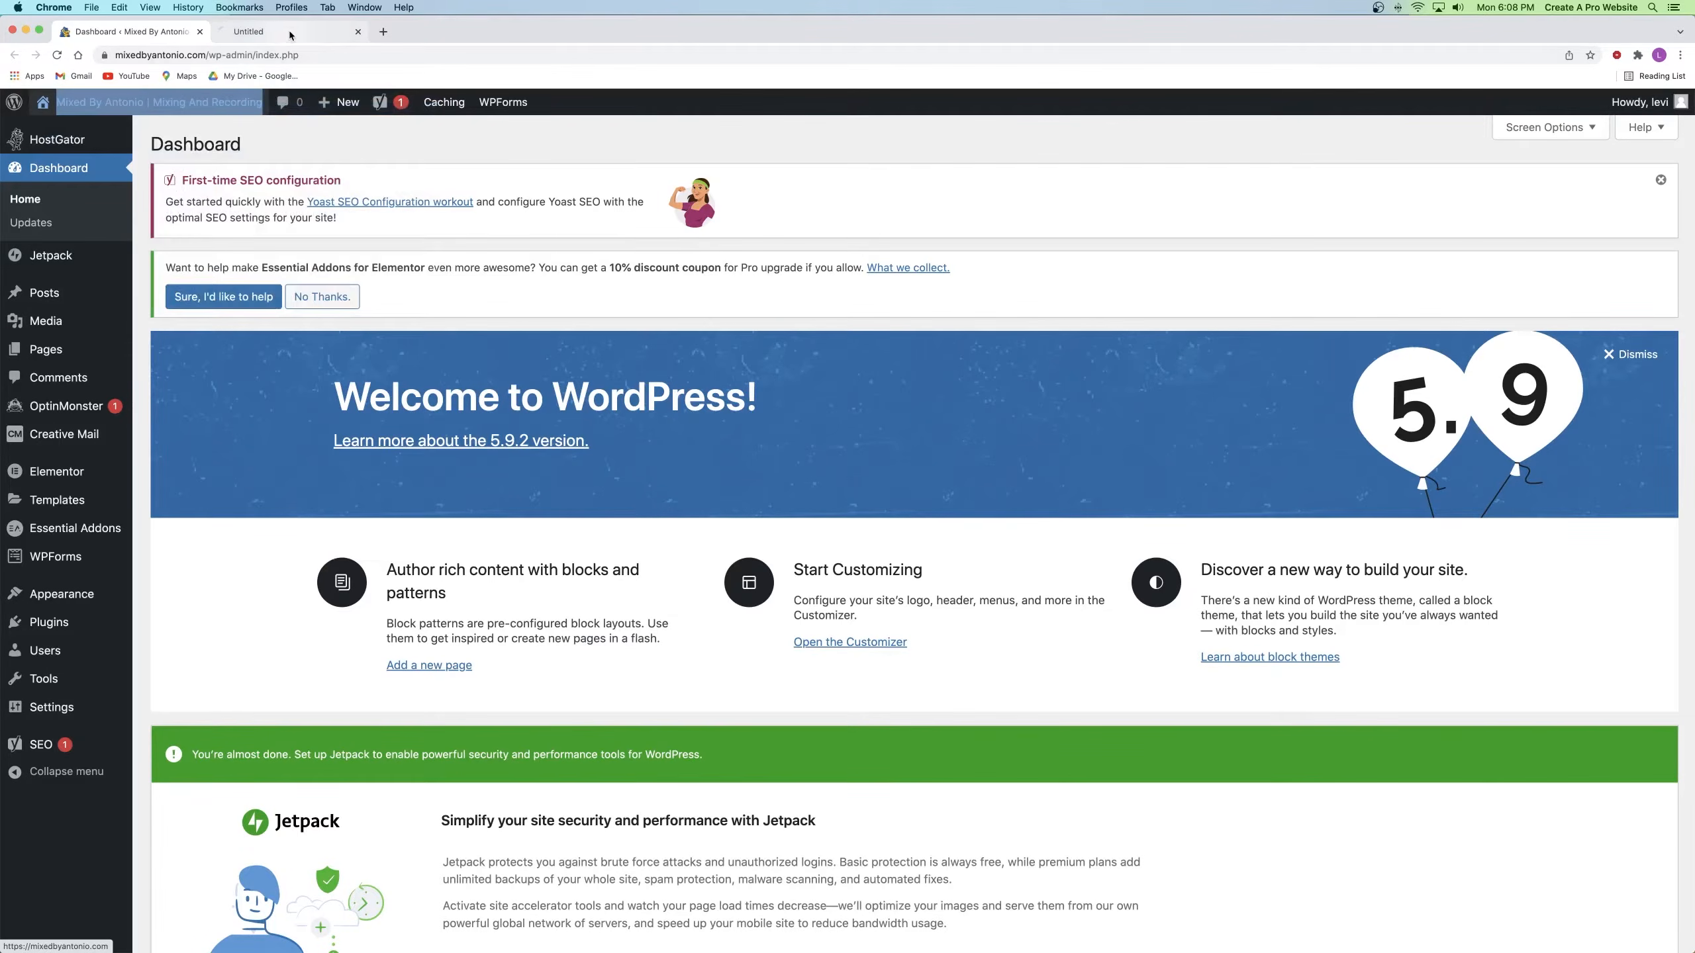
{"action": "left_click", "coordinate": [290, 34]}
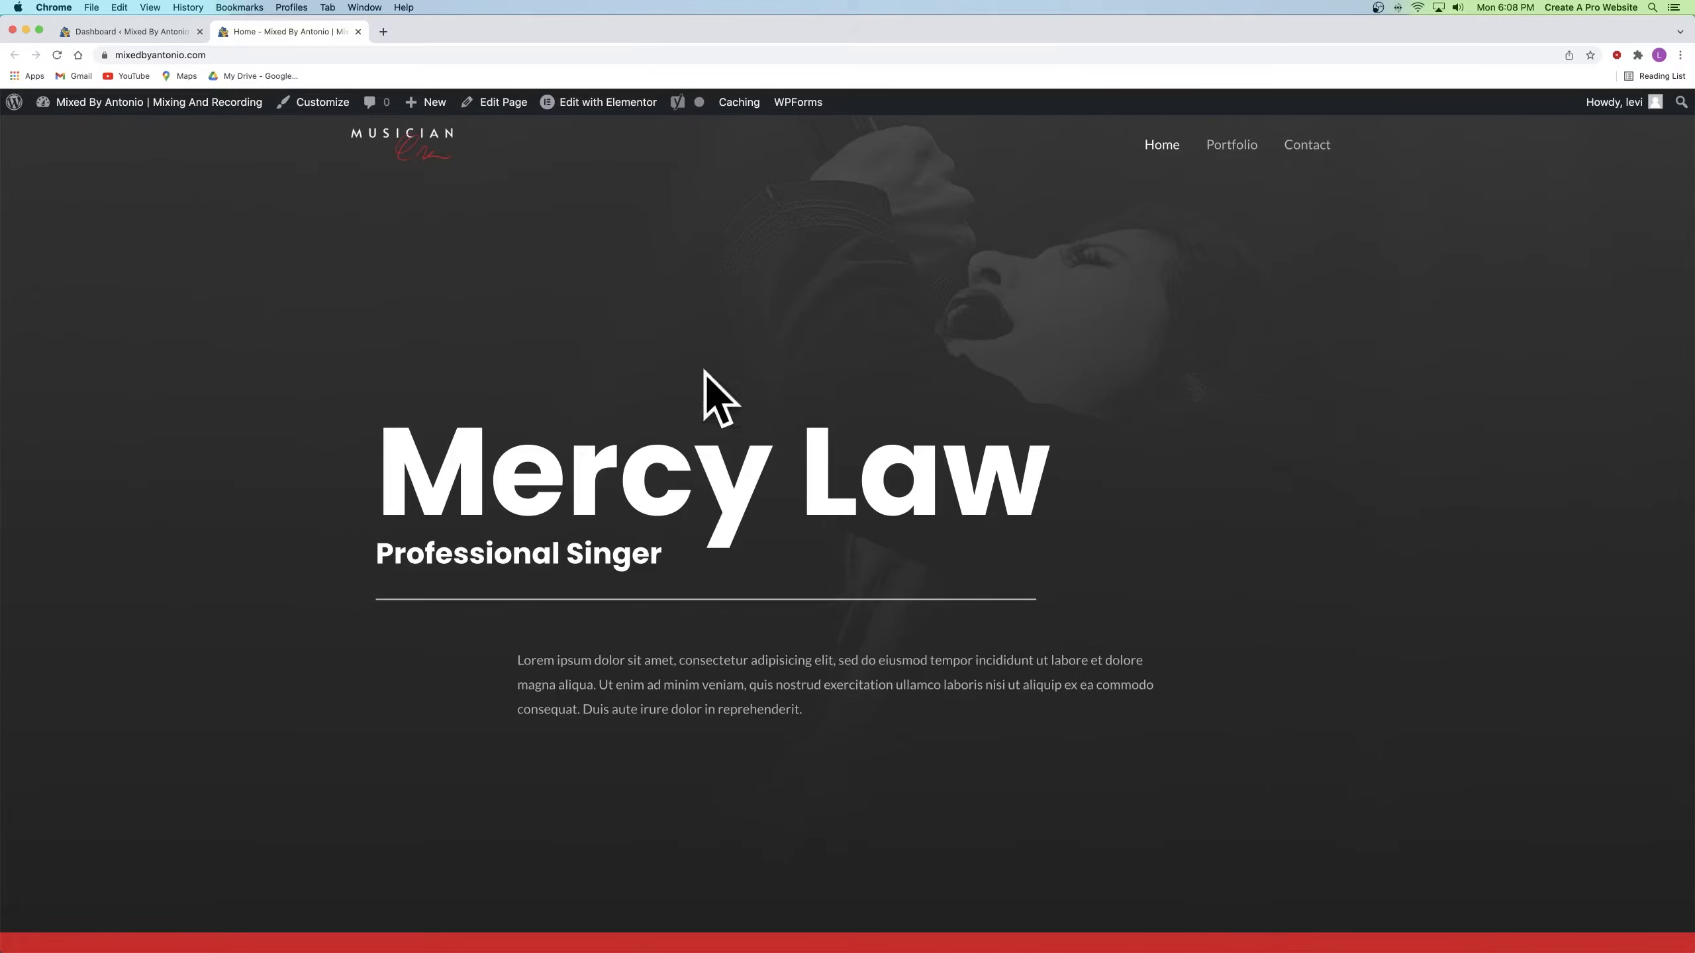
{"action": "mouse_move", "coordinate": [593, 113]}
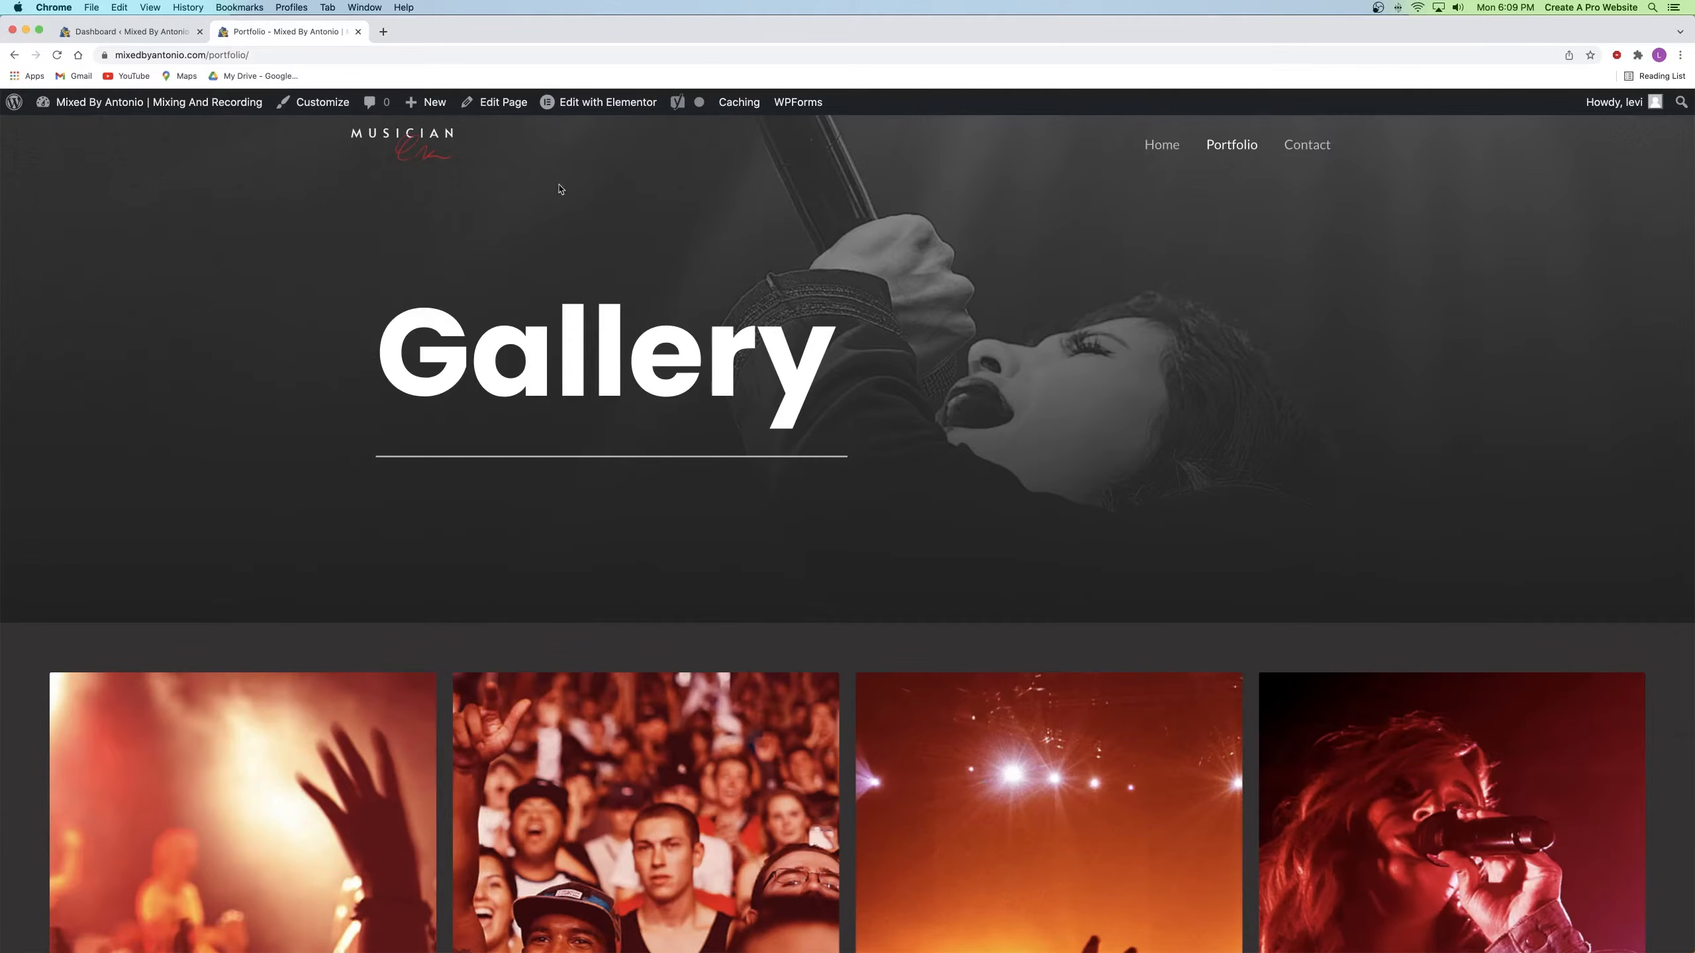
{"action": "left_click", "coordinate": [358, 32]}
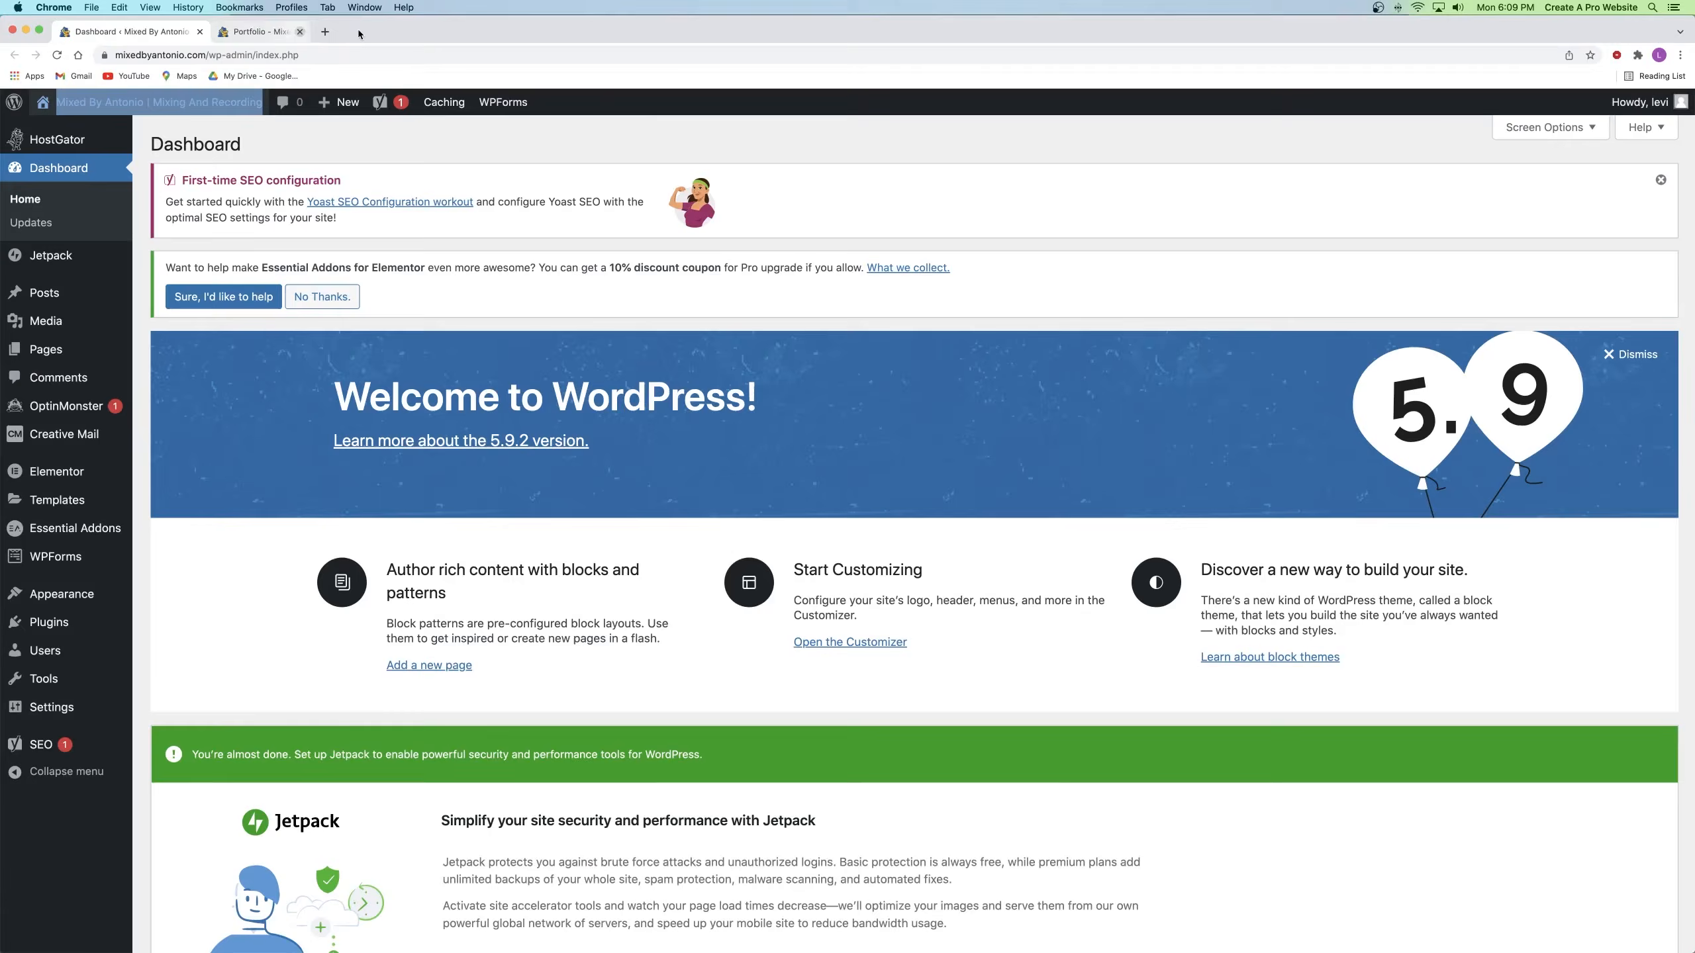
{"action": "right_click", "coordinate": [48, 356]}
{"action": "left_click", "coordinate": [100, 362]}
{"action": "left_click", "coordinate": [265, 32]}
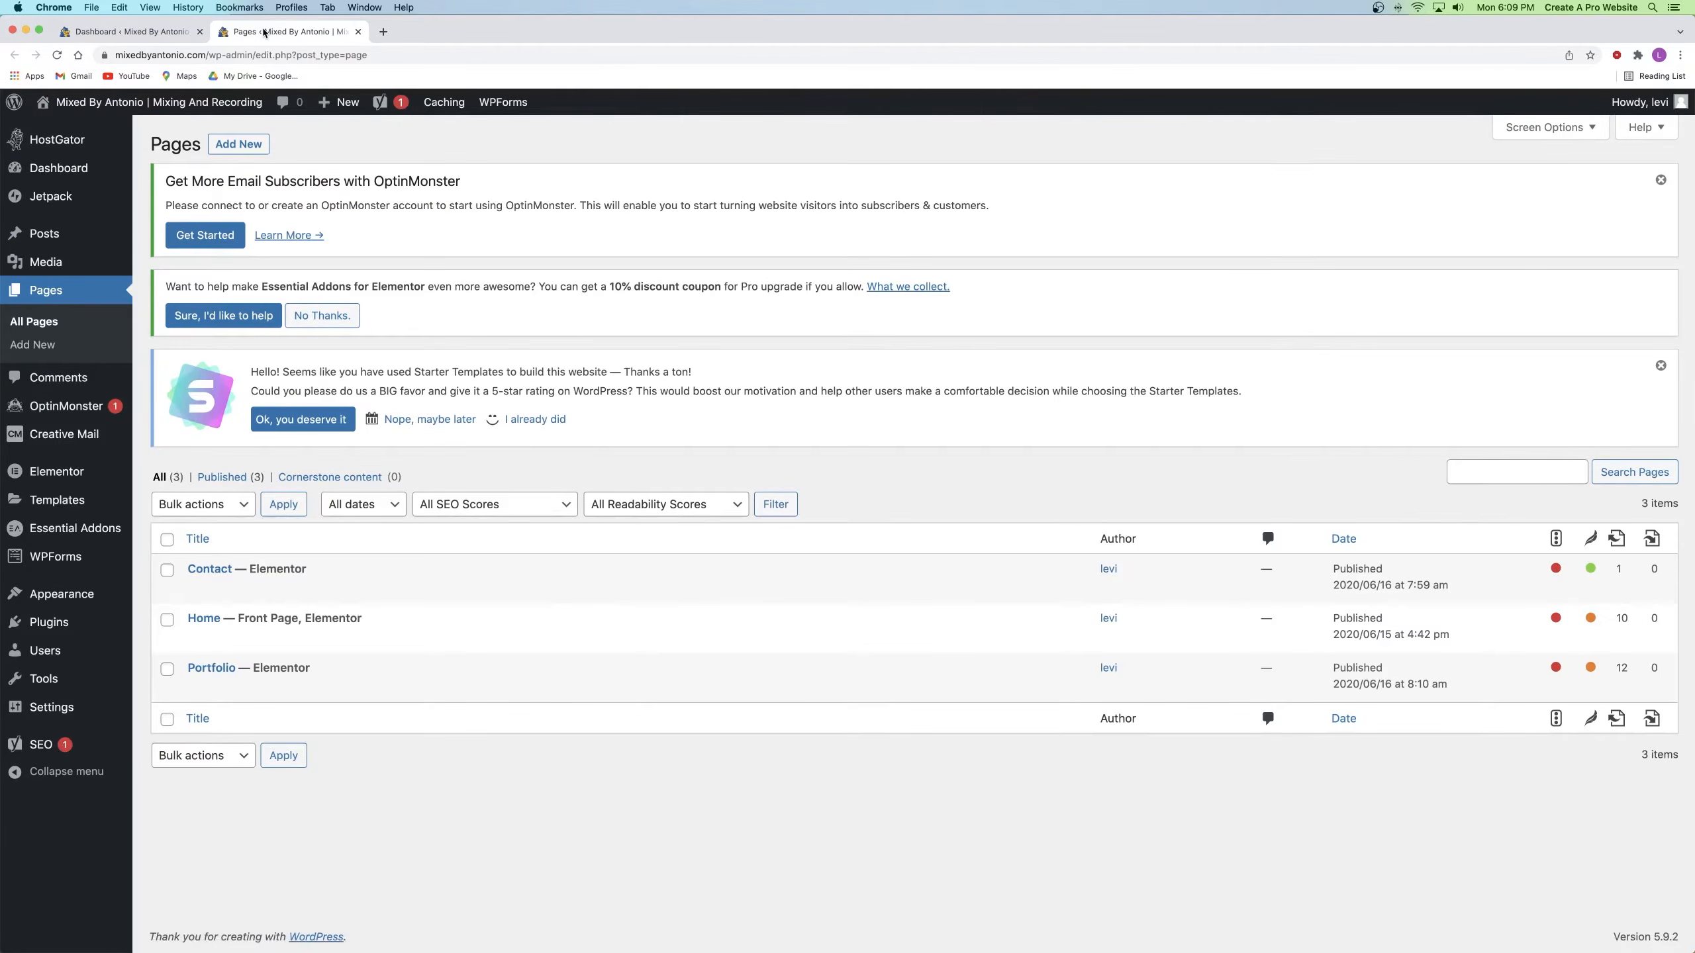
{"action": "scroll", "coordinate": [407, 226], "scroll_direction": "down", "scroll_amount": 2}
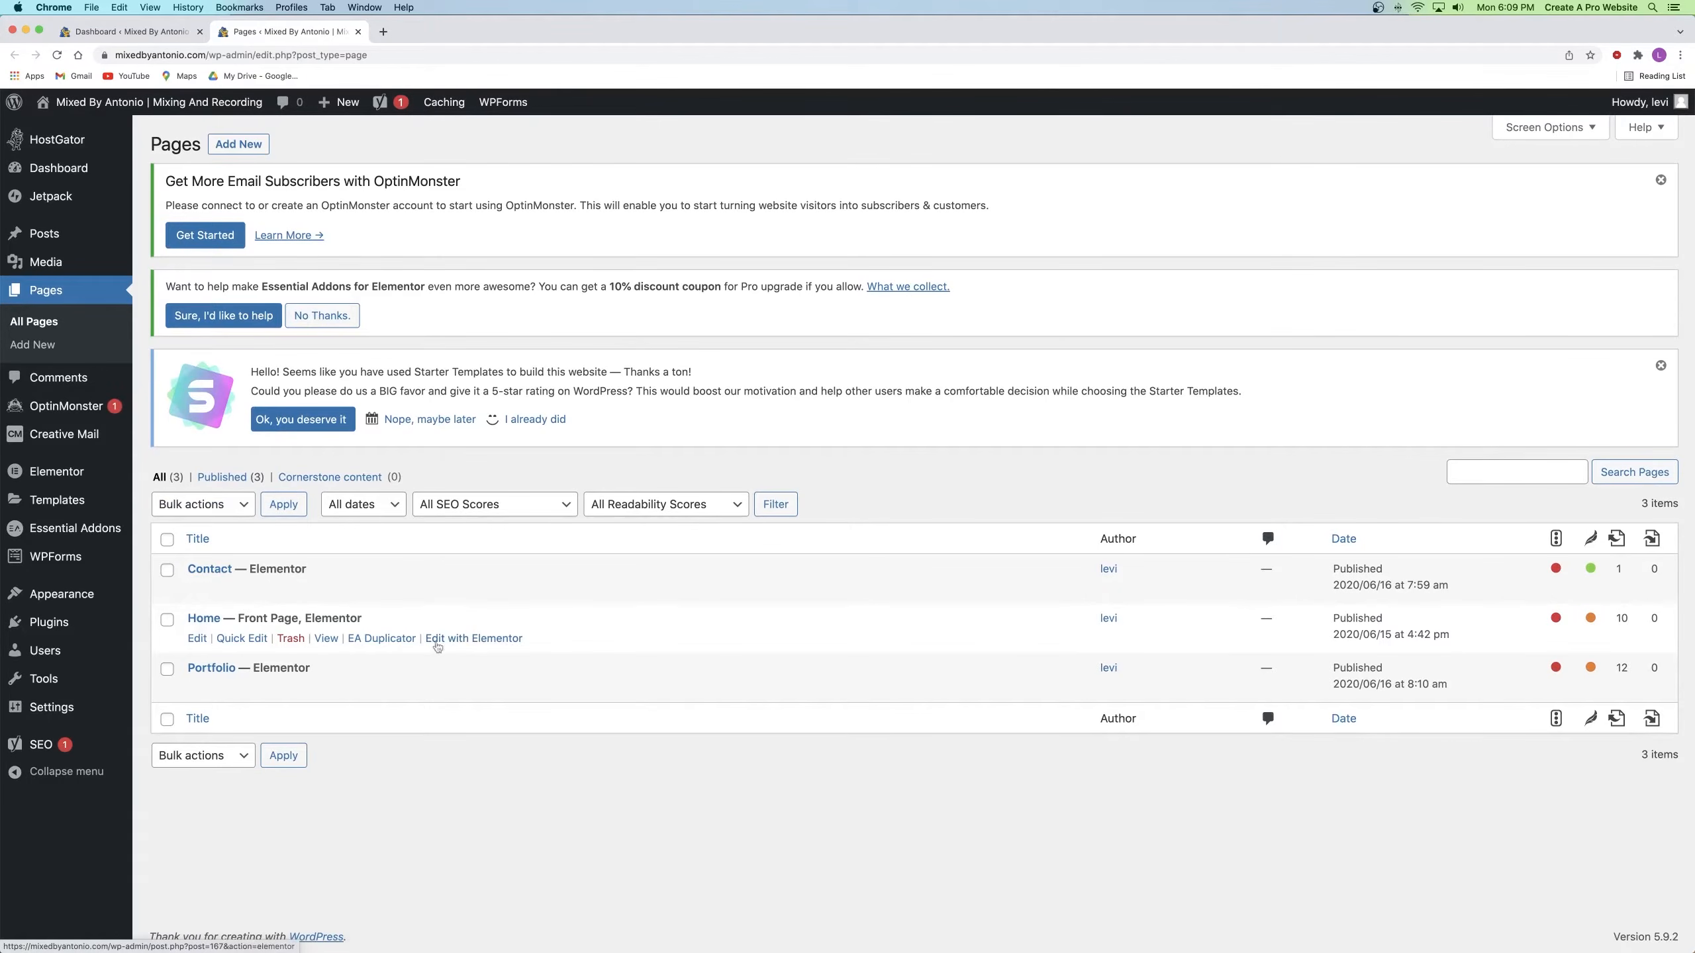
Step: Open the Home page in Elementor, select the Mercy Law heading, and update
{"action": "left_click", "coordinate": [479, 638]}
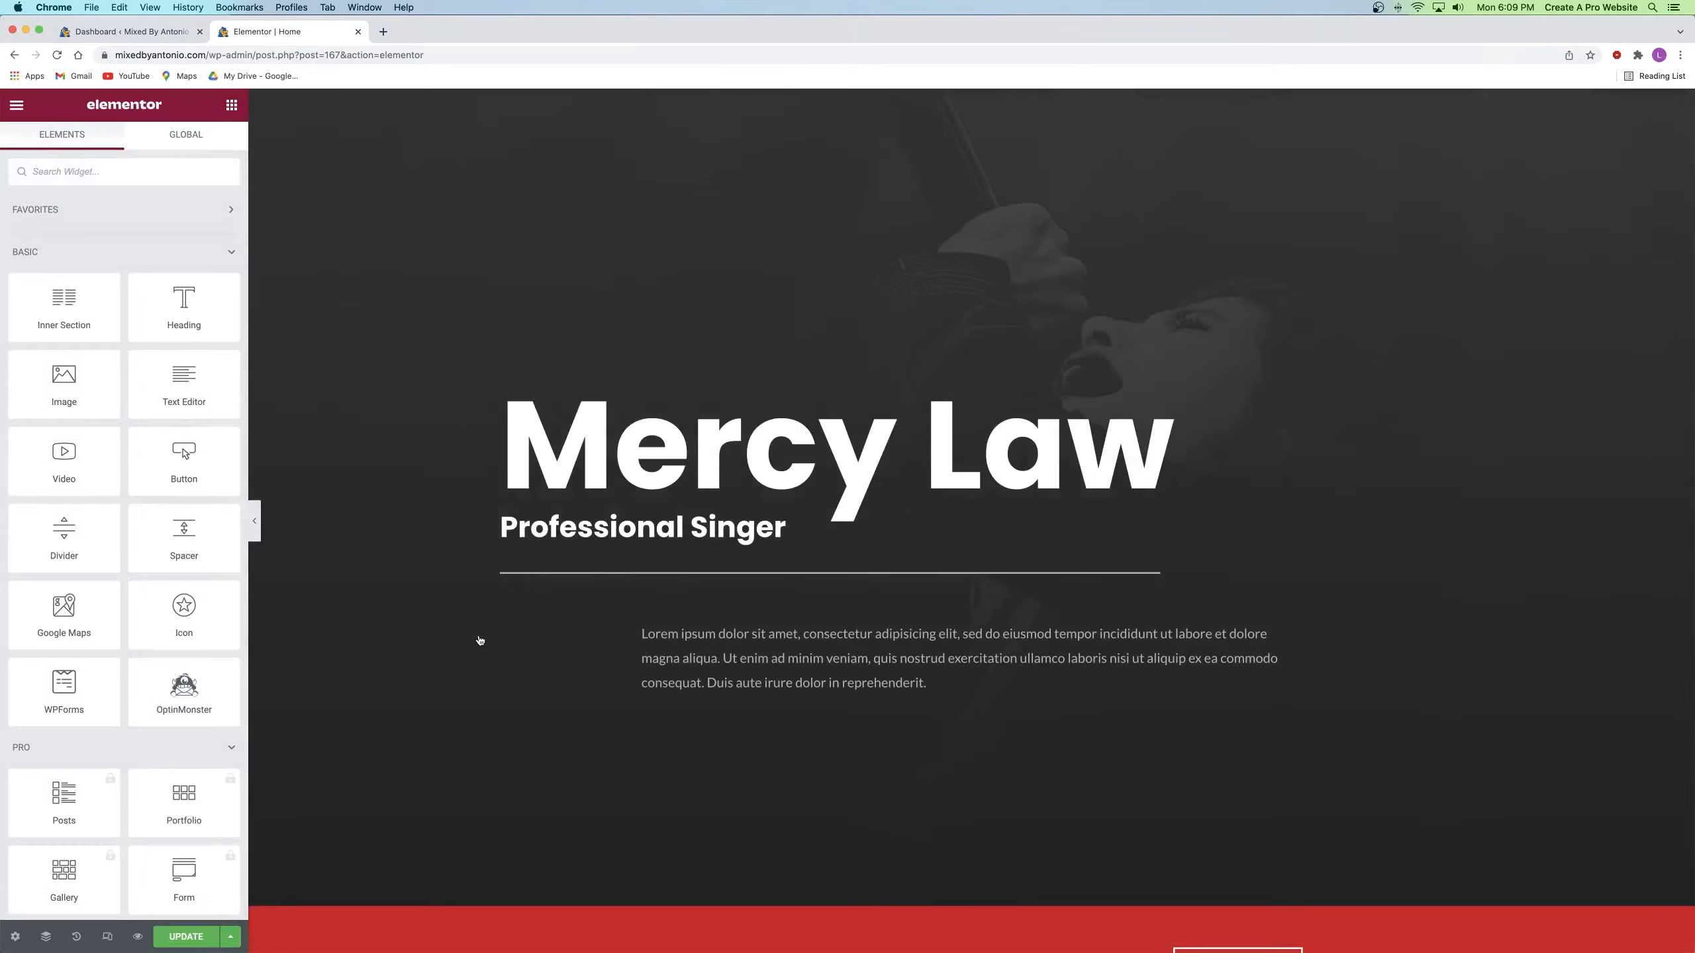
{"action": "left_click", "coordinate": [743, 444]}
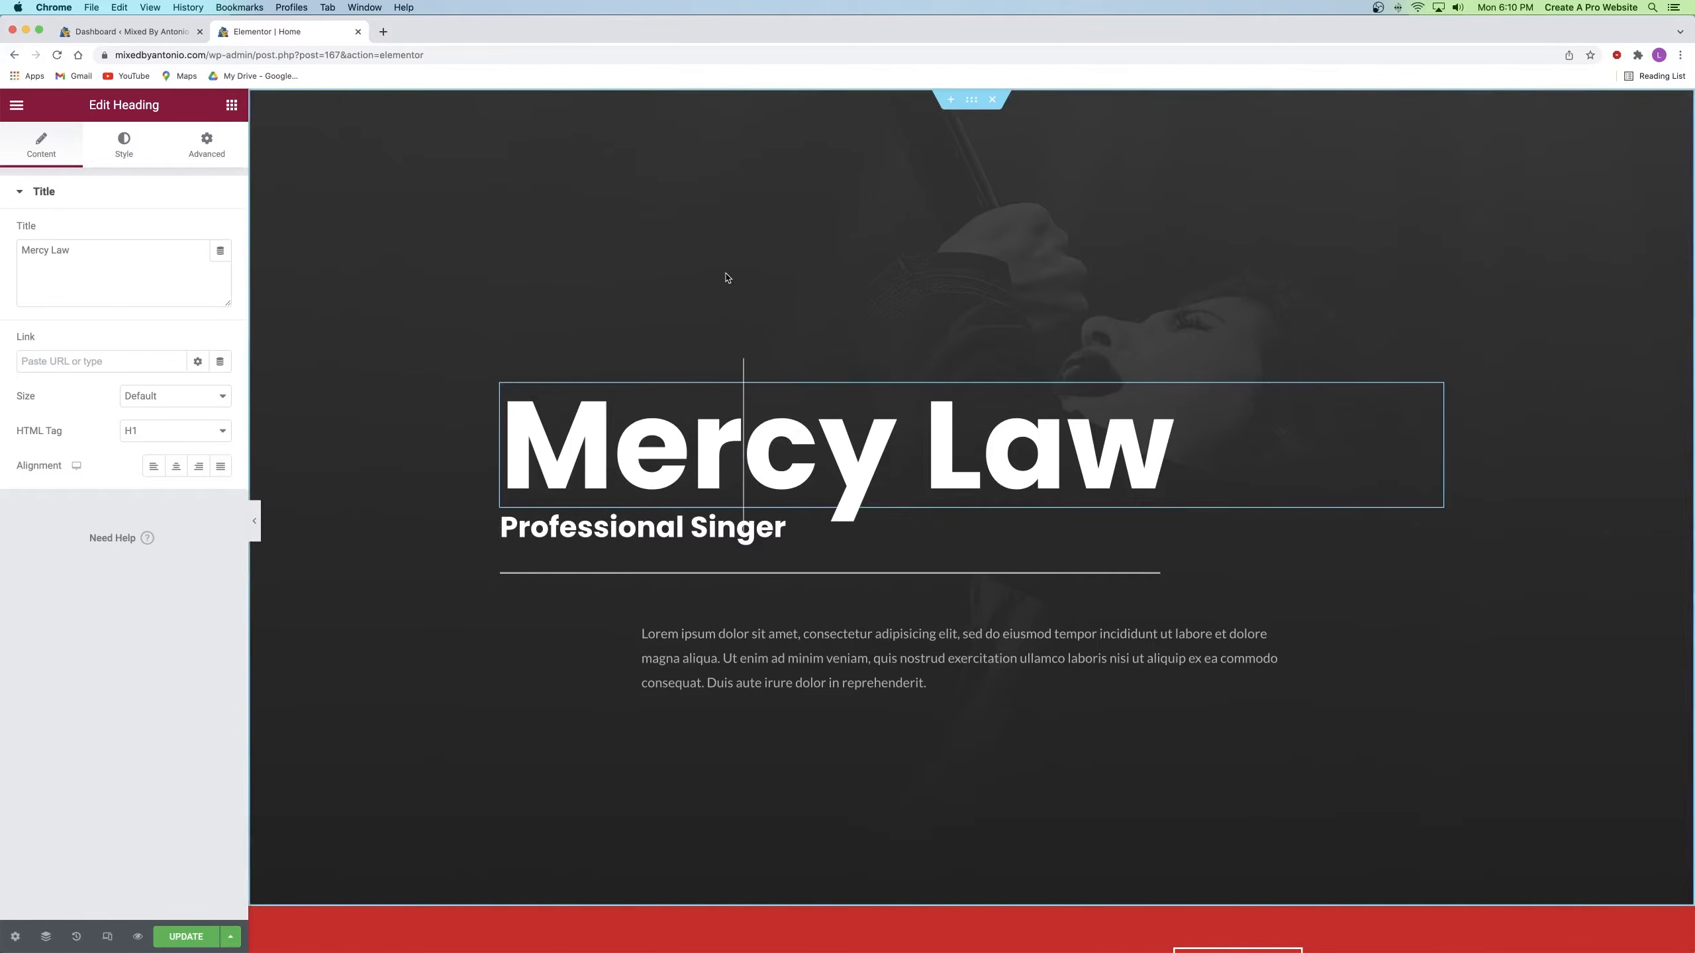
{"action": "left_click", "coordinate": [176, 936]}
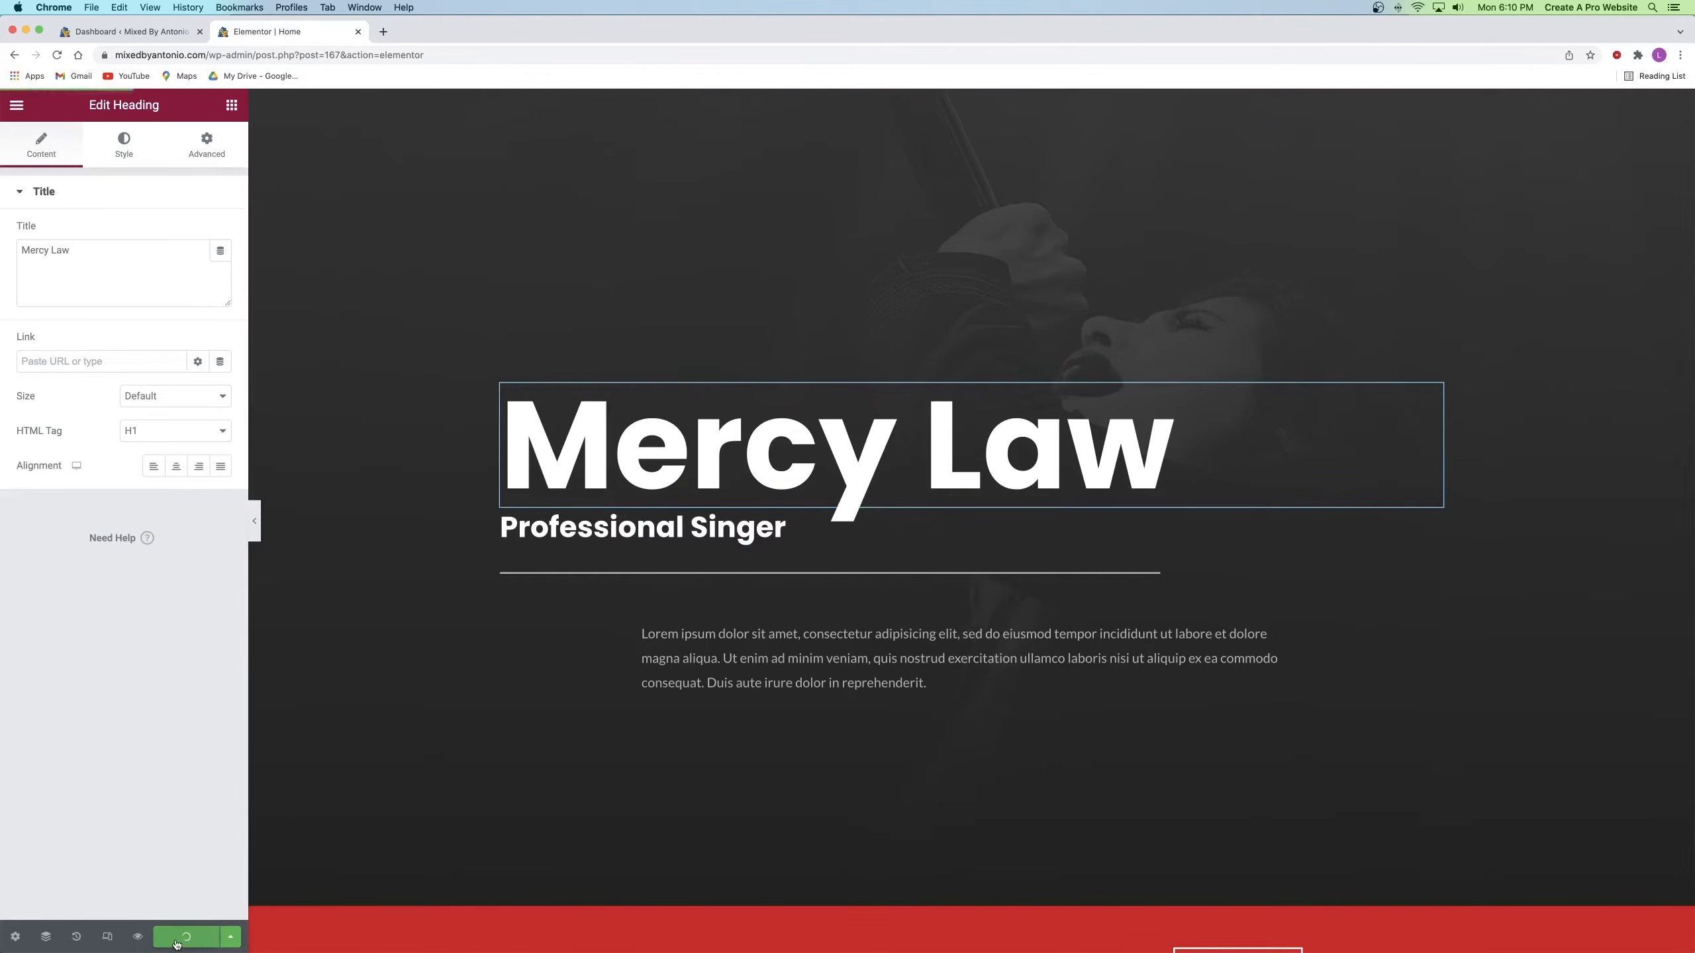
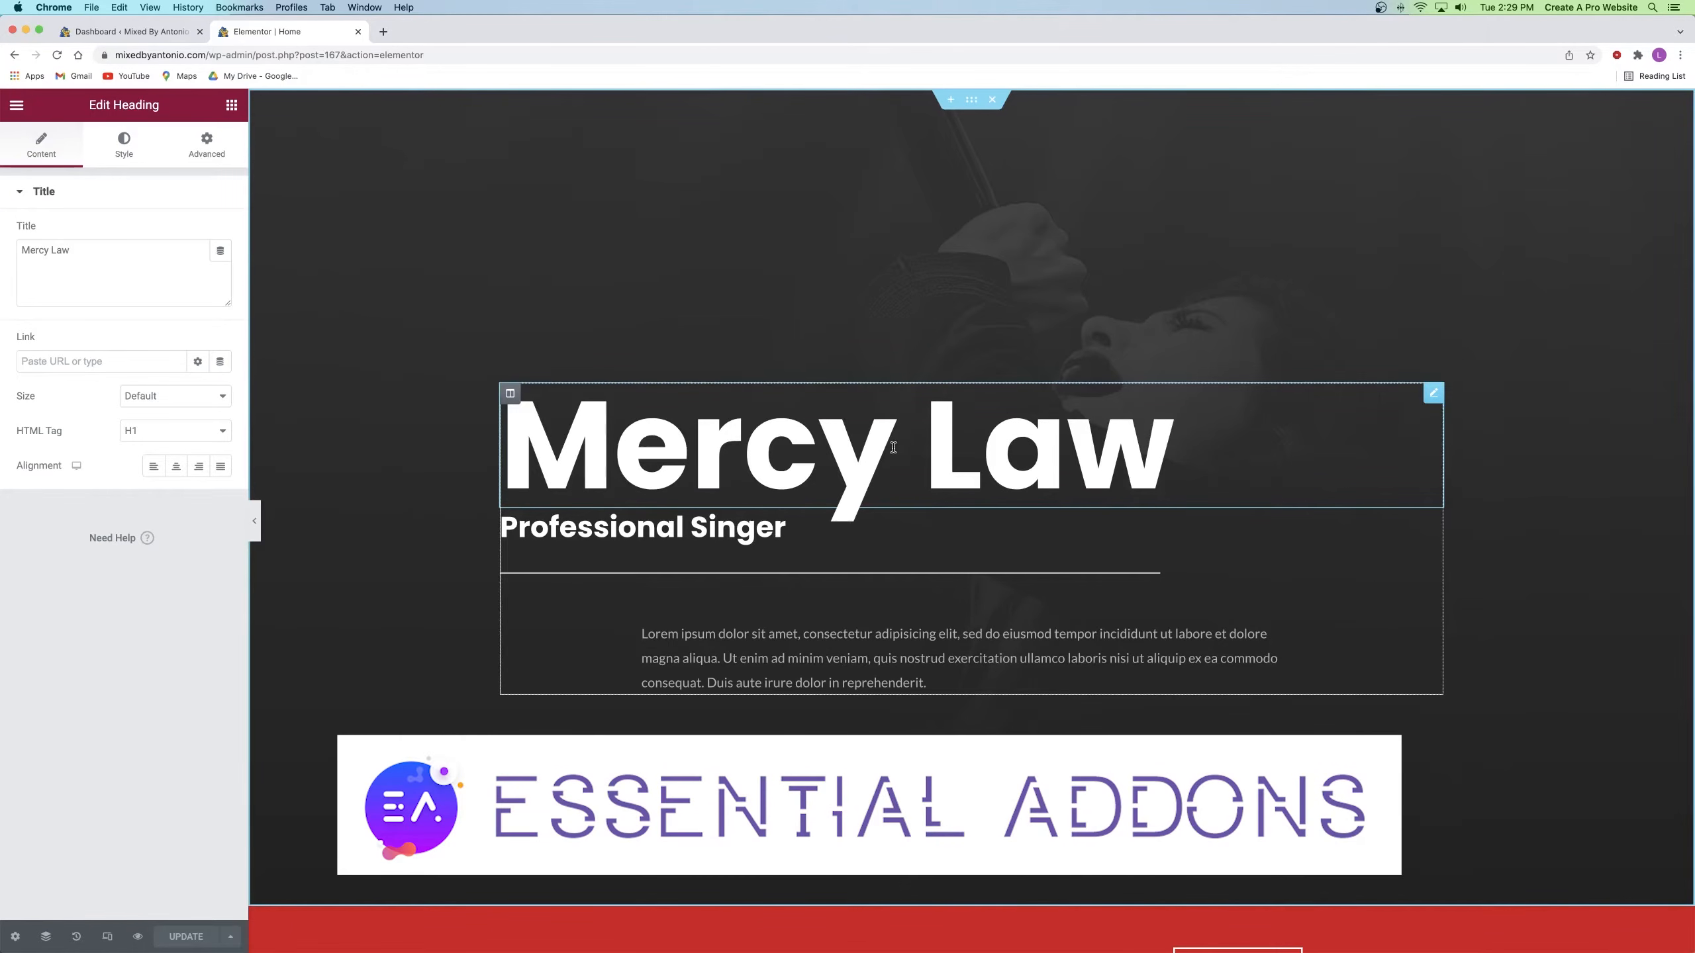
Step: Browse the Elements panel widget categories and search 'dua' to find Dual Color Heading
{"action": "left_click", "coordinate": [232, 107]}
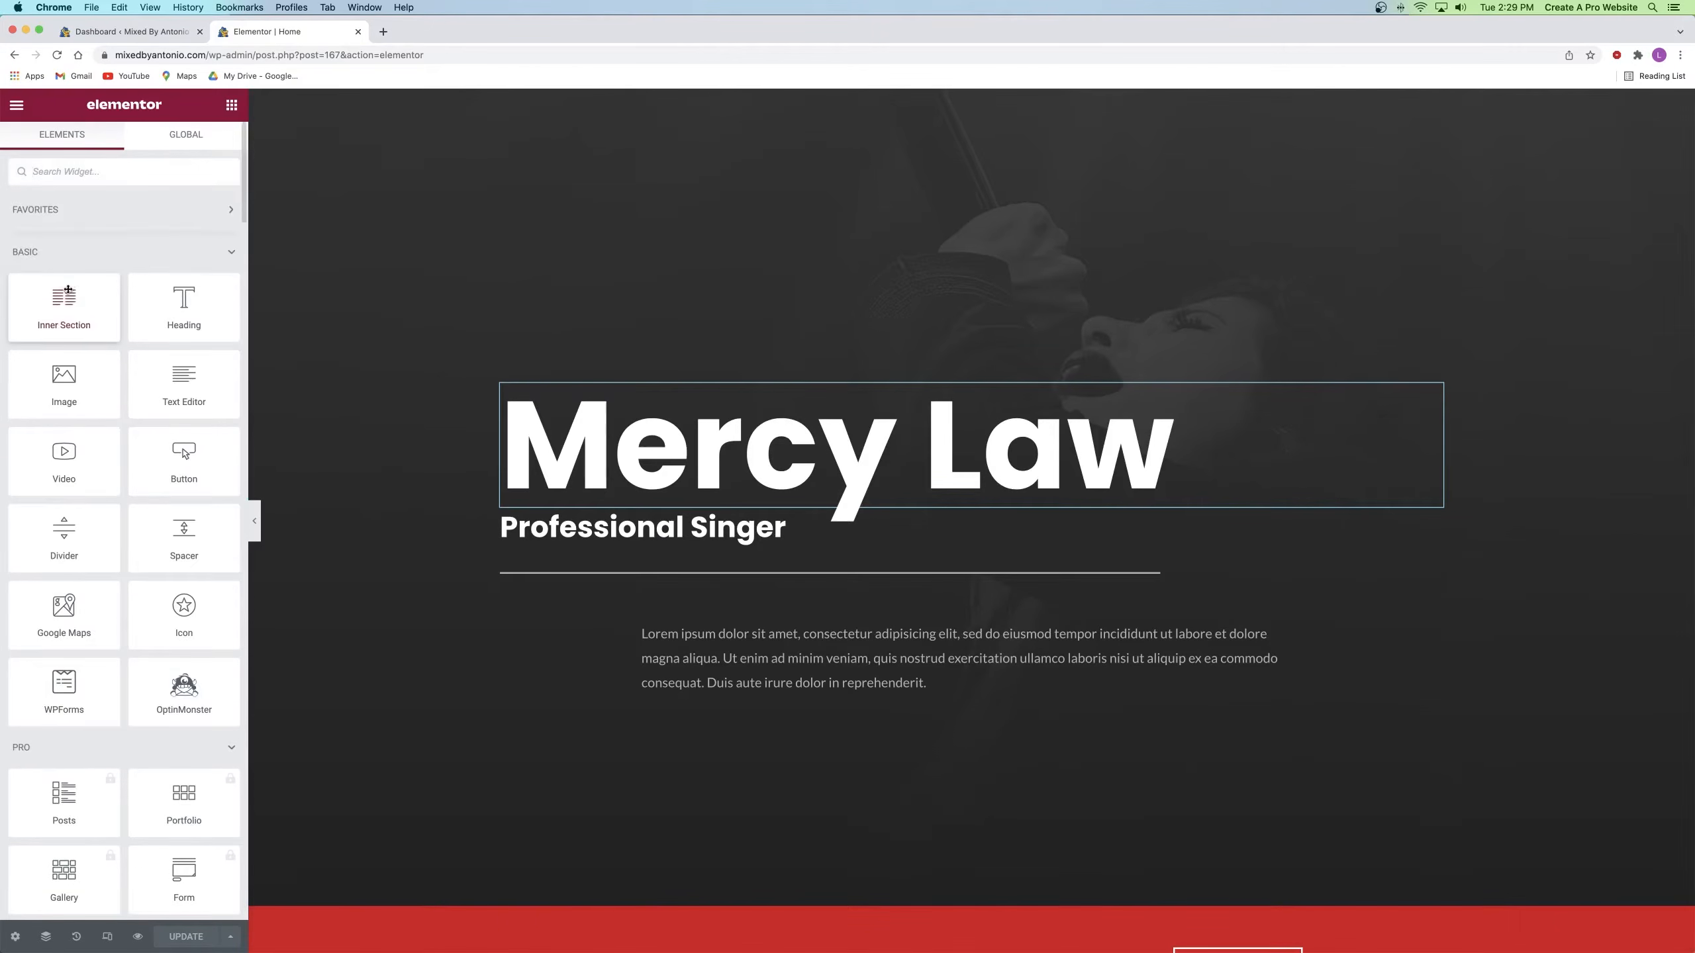
{"action": "scroll", "coordinate": [72, 286], "scroll_direction": "down", "scroll_amount": 6}
{"action": "scroll", "coordinate": [71, 286], "scroll_direction": "up", "scroll_amount": 4}
{"action": "scroll", "coordinate": [45, 337], "scroll_direction": "down", "scroll_amount": 5}
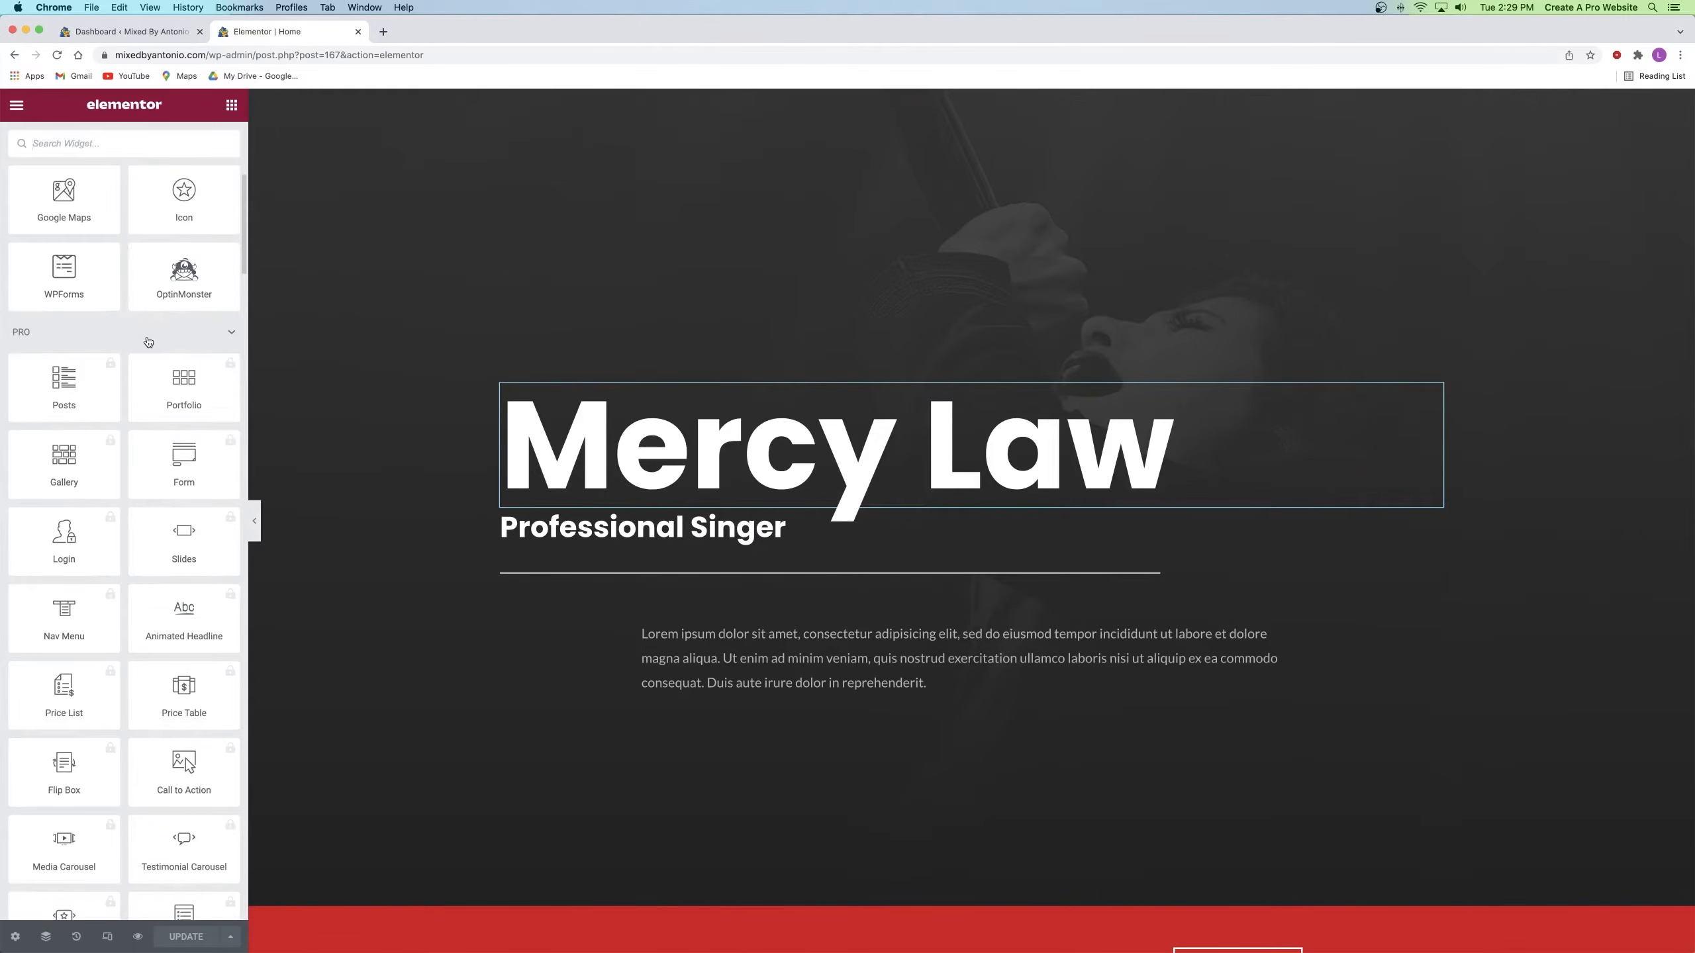
{"action": "left_click", "coordinate": [195, 337]}
{"action": "scroll", "coordinate": [124, 294], "scroll_direction": "down", "scroll_amount": 5}
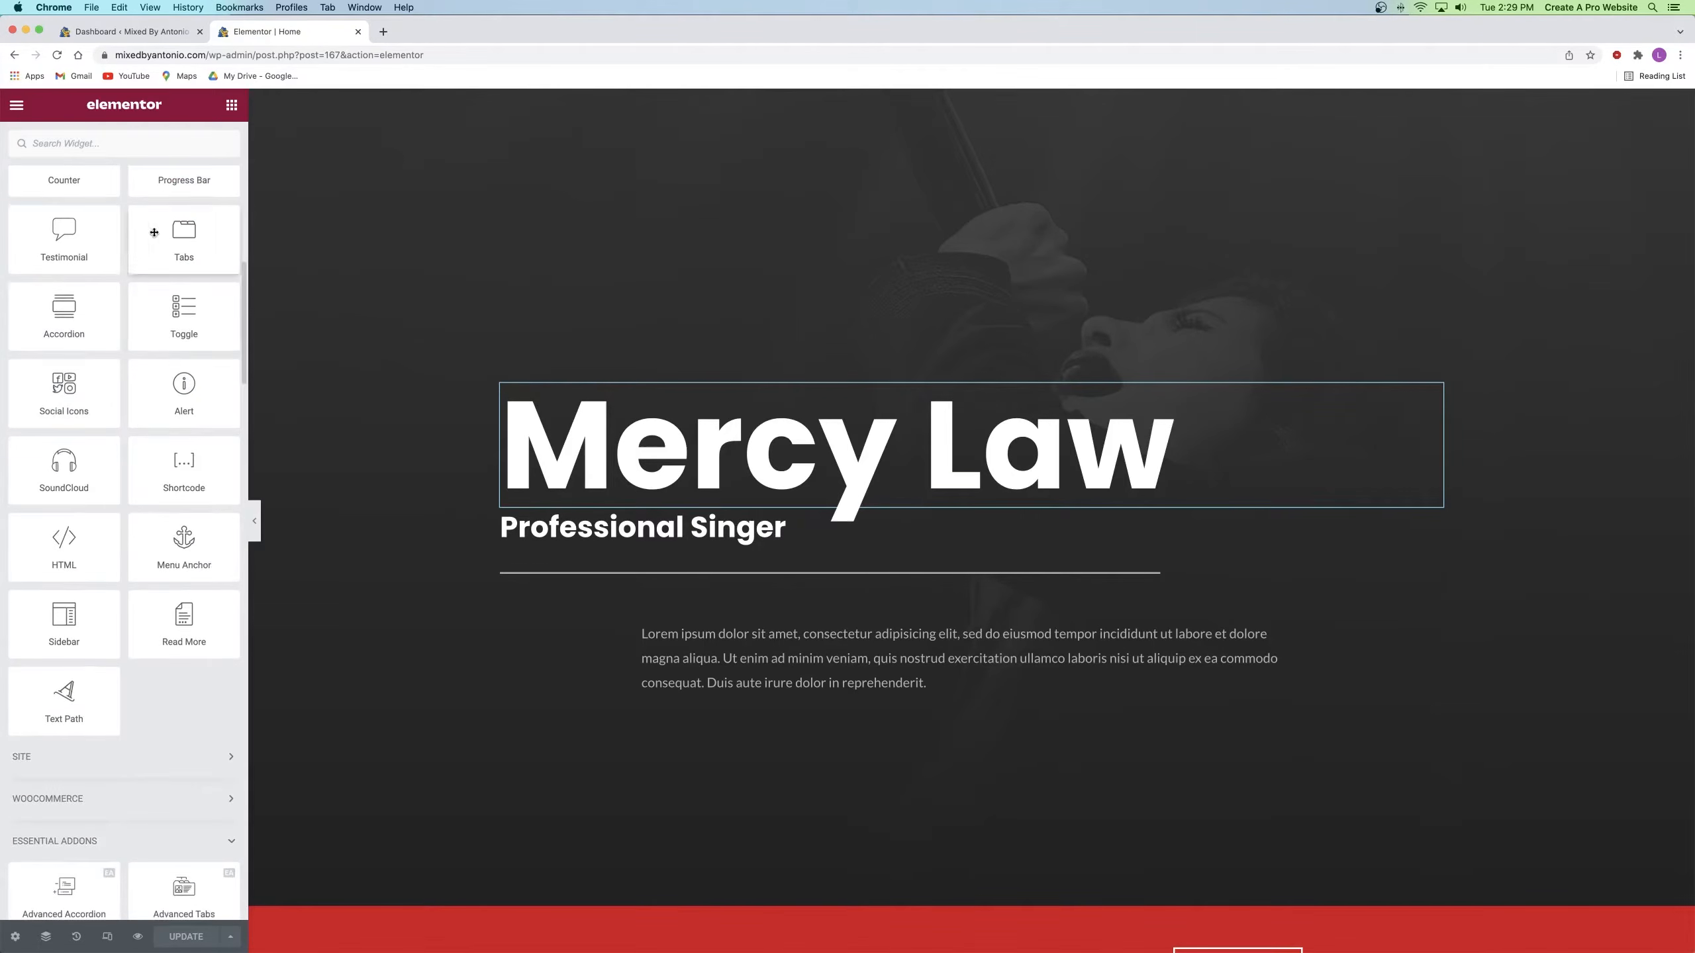
{"action": "scroll", "coordinate": [122, 300], "scroll_direction": "down", "scroll_amount": 4}
{"action": "scroll", "coordinate": [122, 305], "scroll_direction": "down", "scroll_amount": 1}
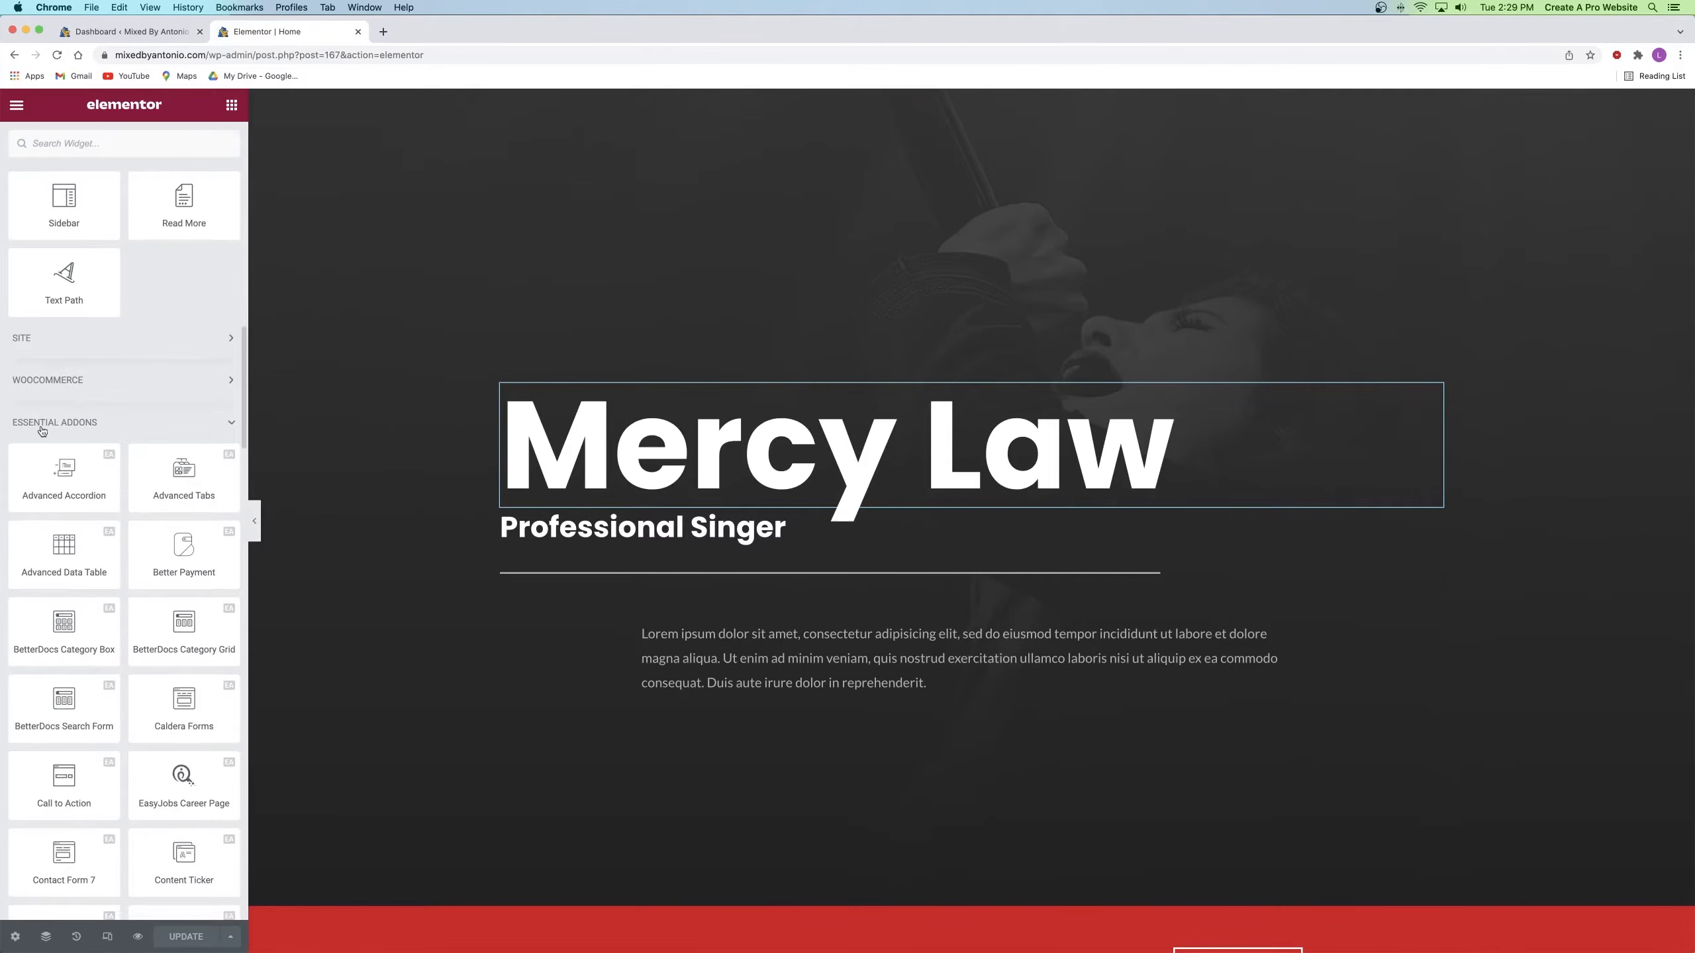
{"action": "scroll", "coordinate": [122, 565], "scroll_direction": "down", "scroll_amount": 10}
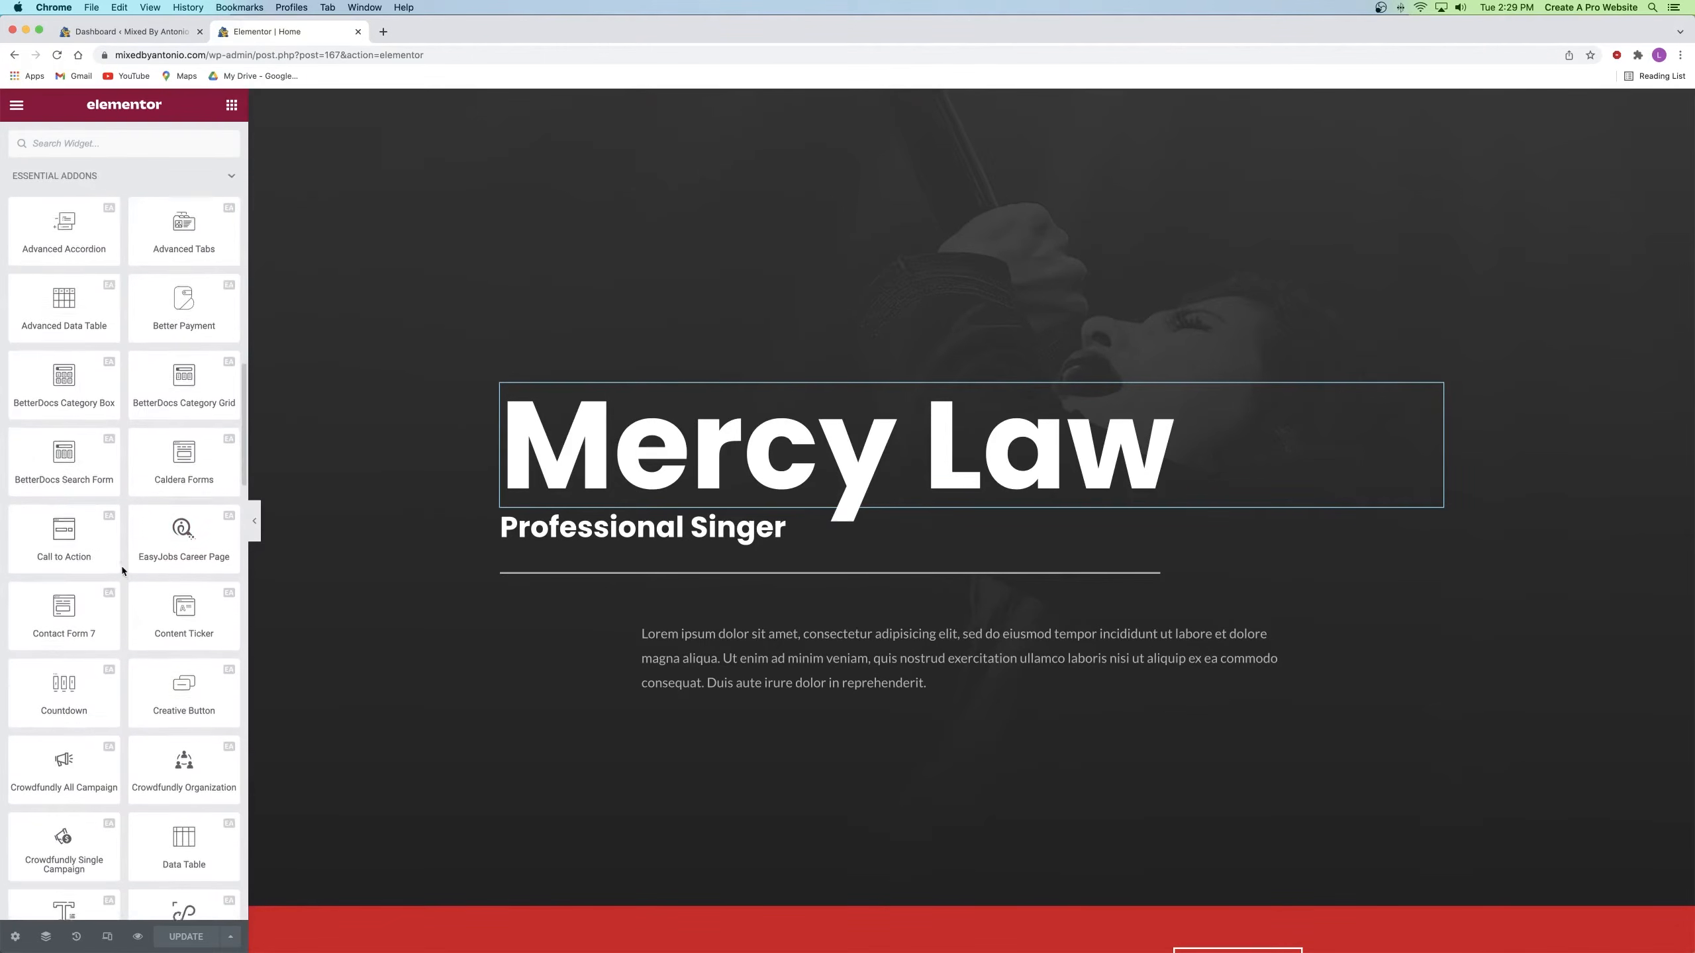
{"action": "scroll", "coordinate": [53, 606], "scroll_direction": "down", "scroll_amount": 10}
{"action": "scroll", "coordinate": [51, 607], "scroll_direction": "up", "scroll_amount": 11}
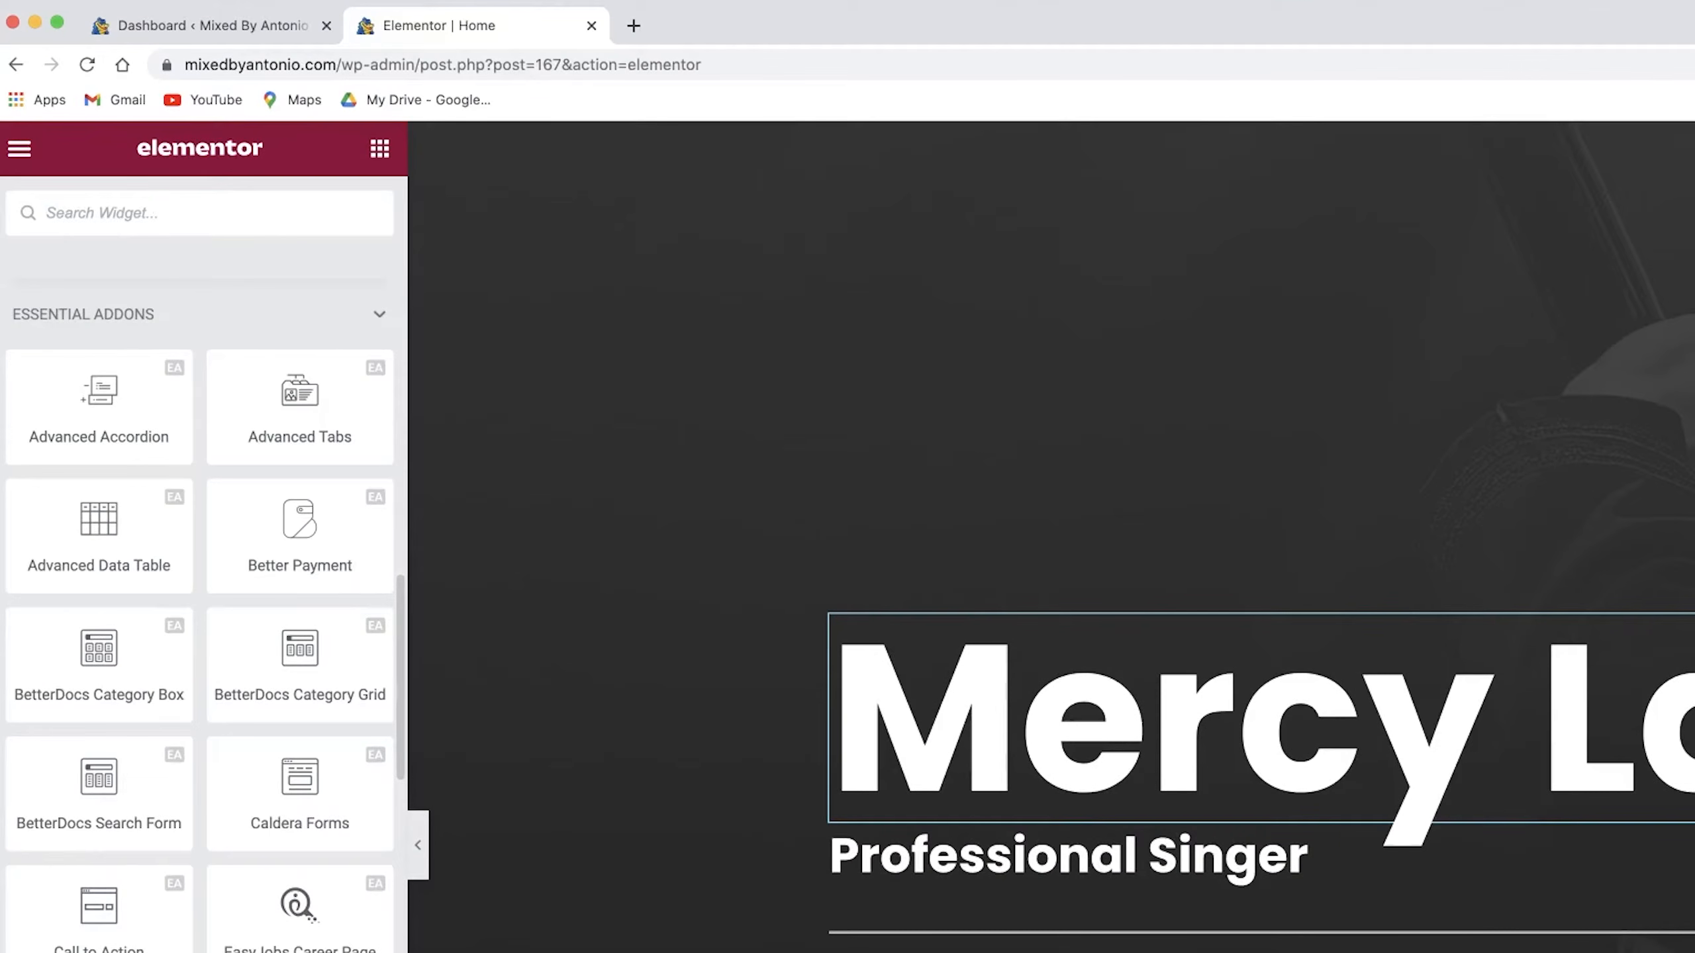
{"action": "type", "text": "dual"}
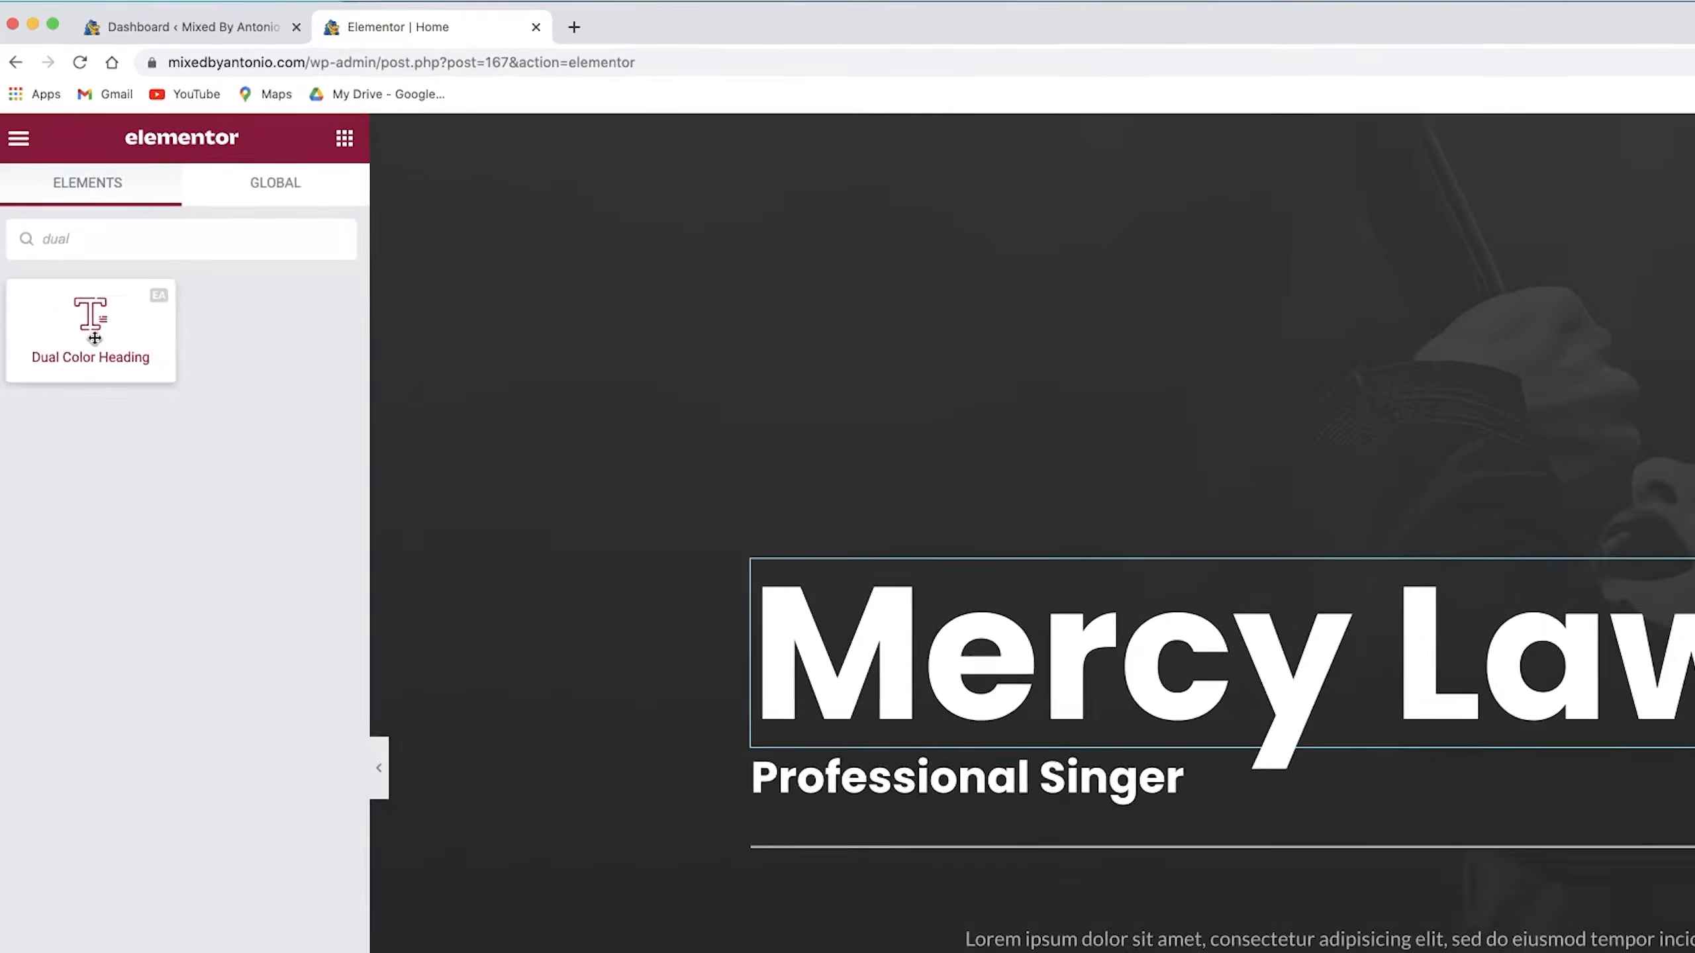
Step: Place a Dual Color Heading above the name heading, removing its icon and placeholder subtext
{"action": "left_click_drag", "start_coordinate": [94, 338], "coordinate": [1254, 566]}
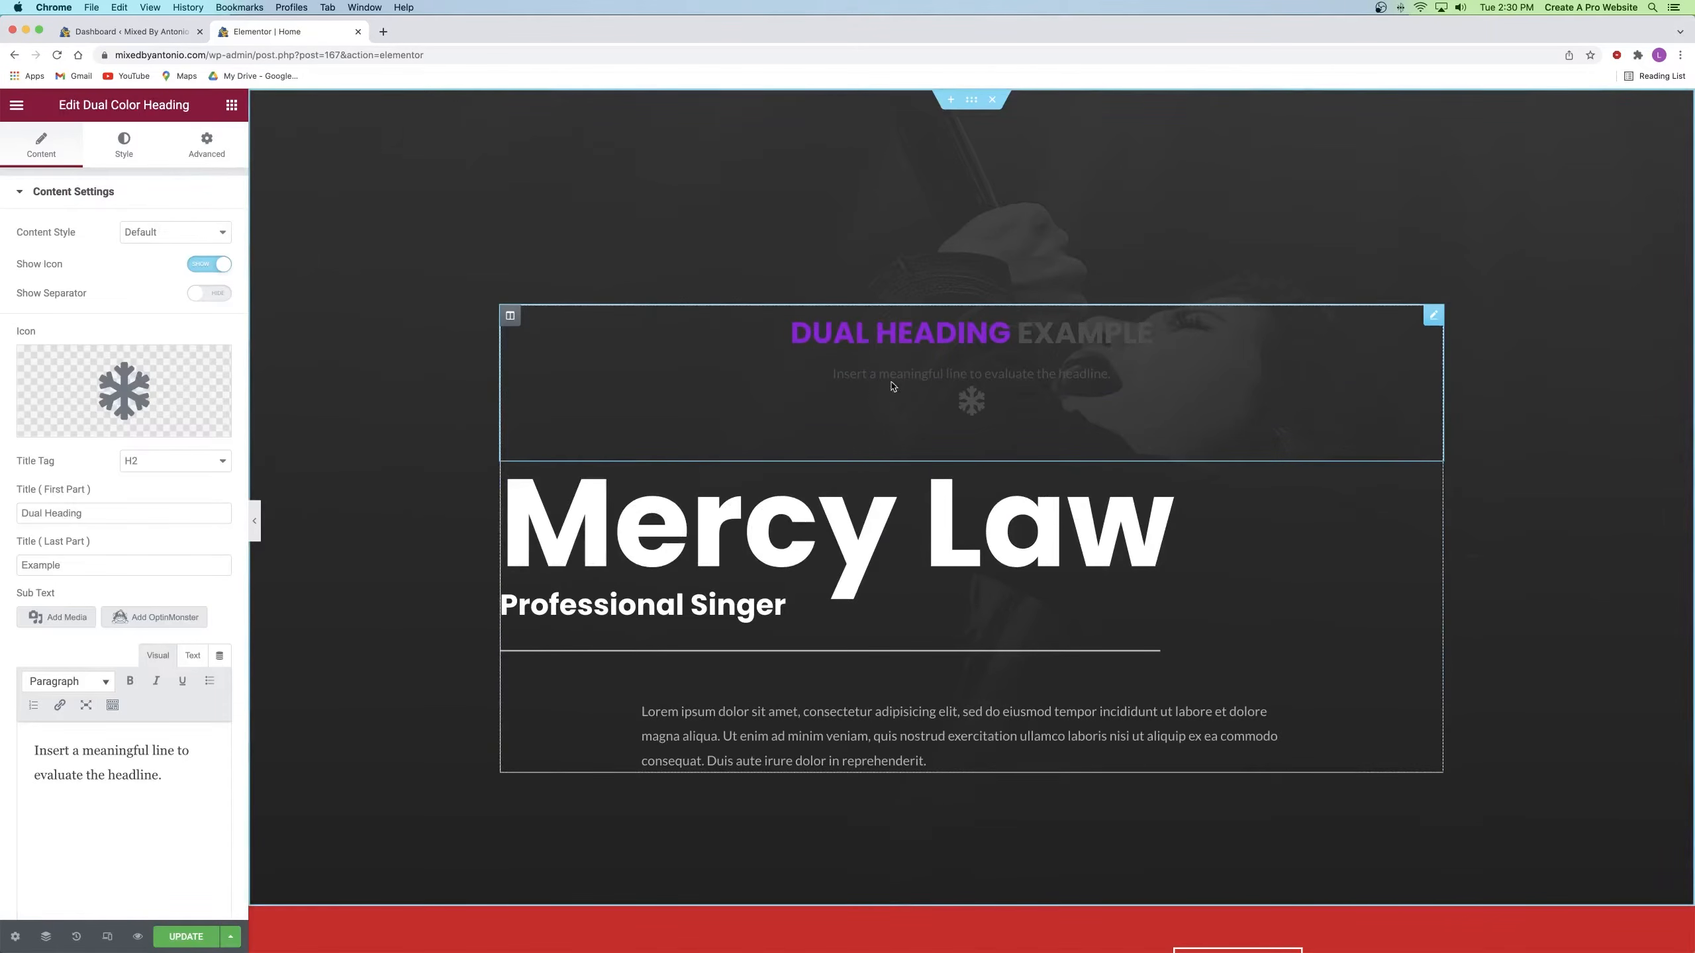
{"action": "mouse_move", "coordinate": [216, 365]}
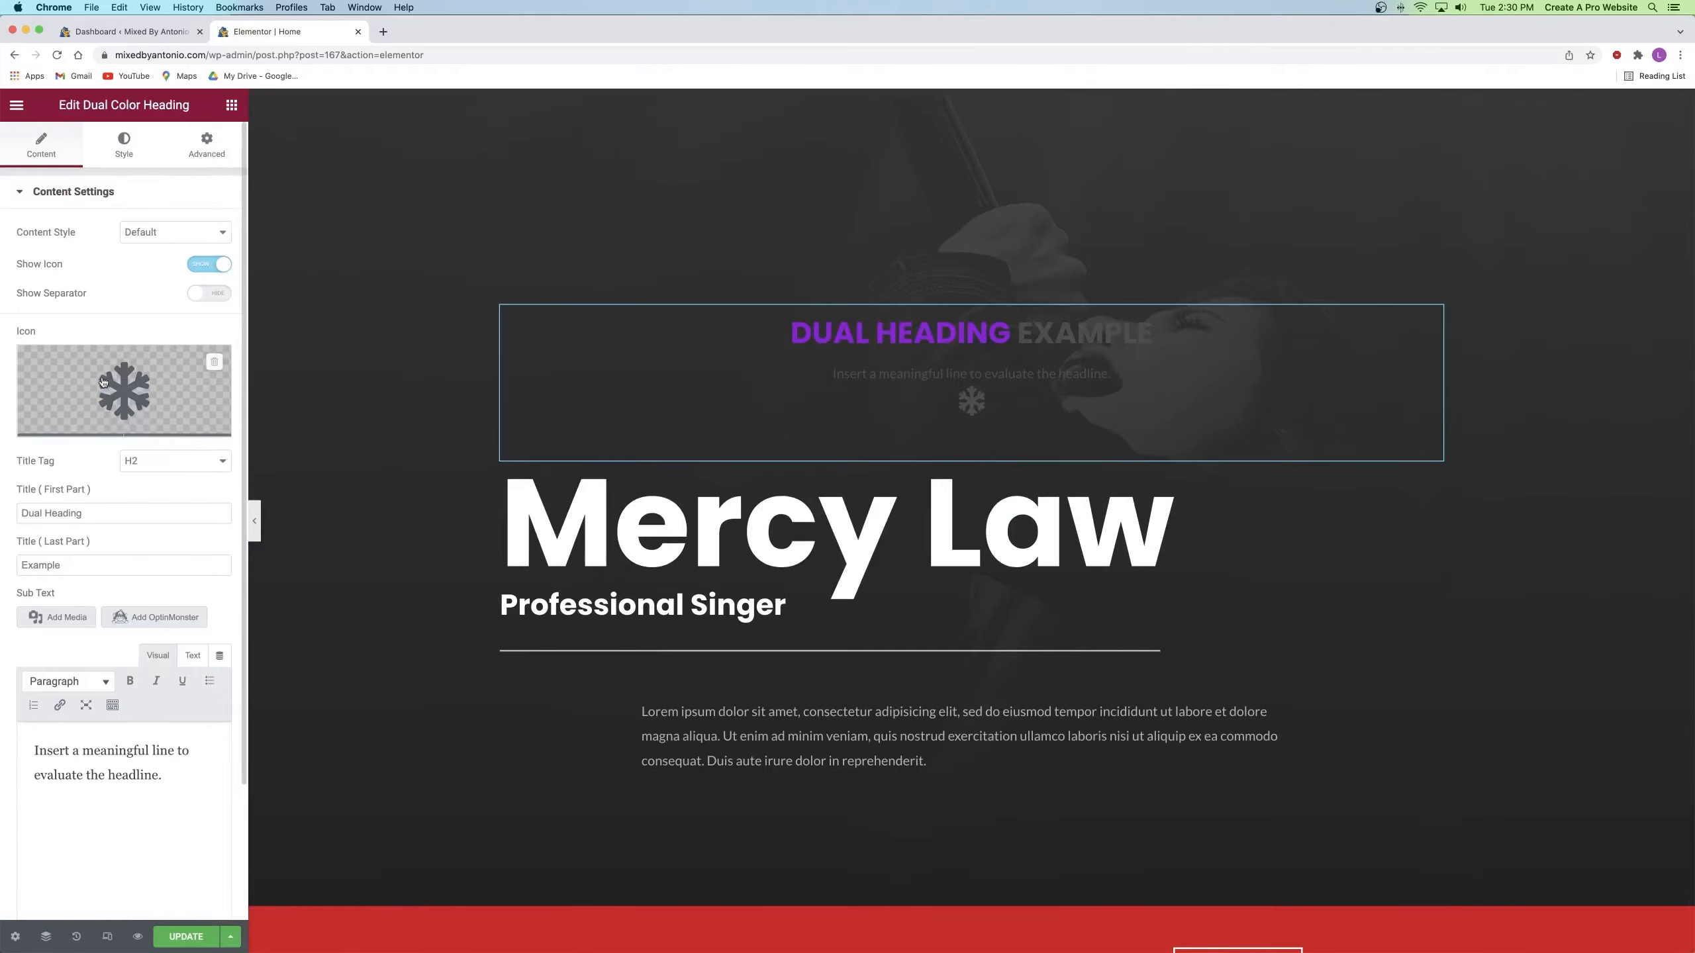
{"action": "left_click", "coordinate": [218, 365]}
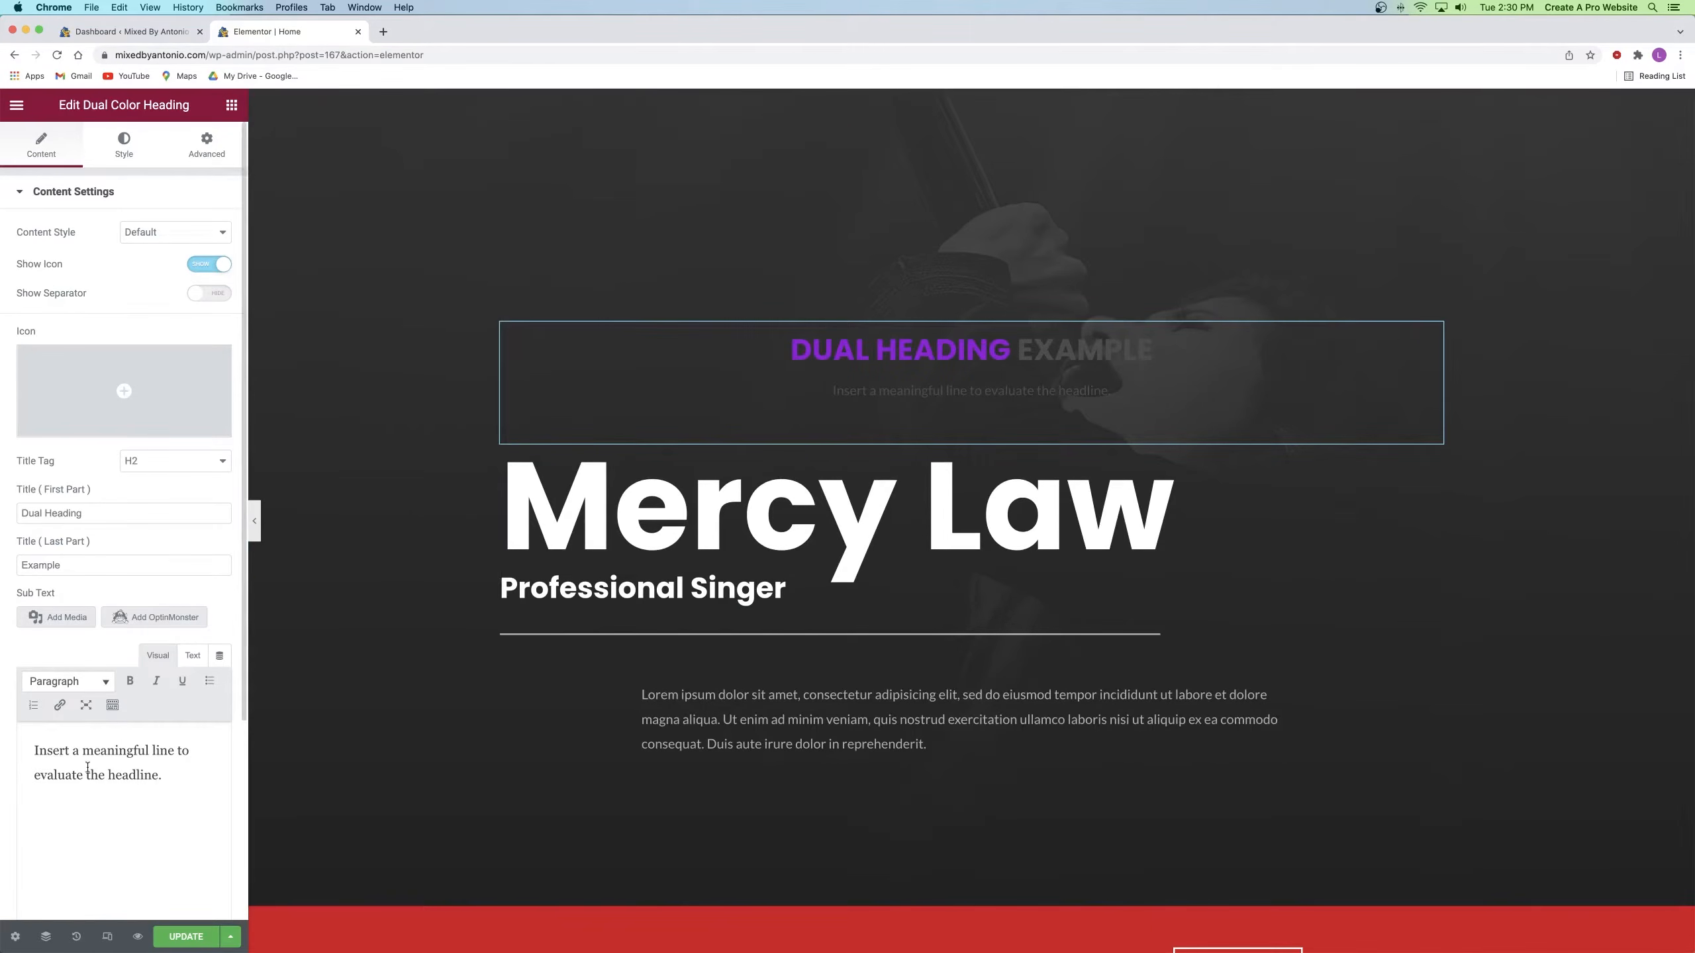
{"action": "left_click_drag", "start_coordinate": [179, 780], "coordinate": [26, 753]}
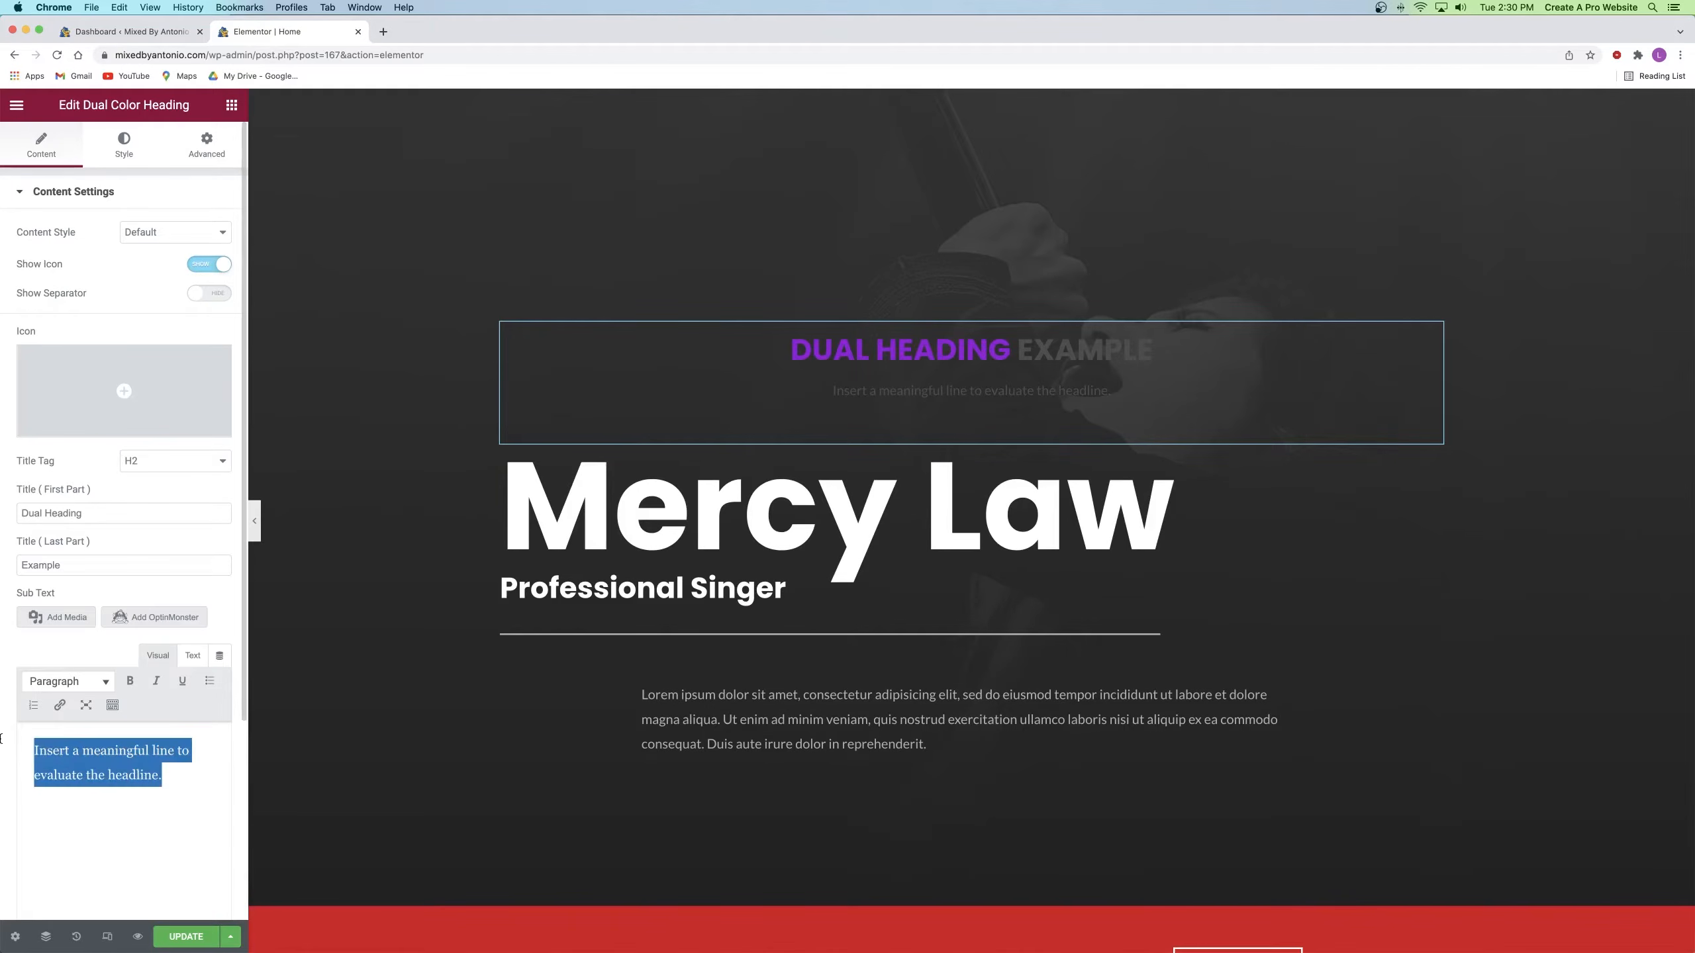
{"action": "key", "text": "BackSpace"}
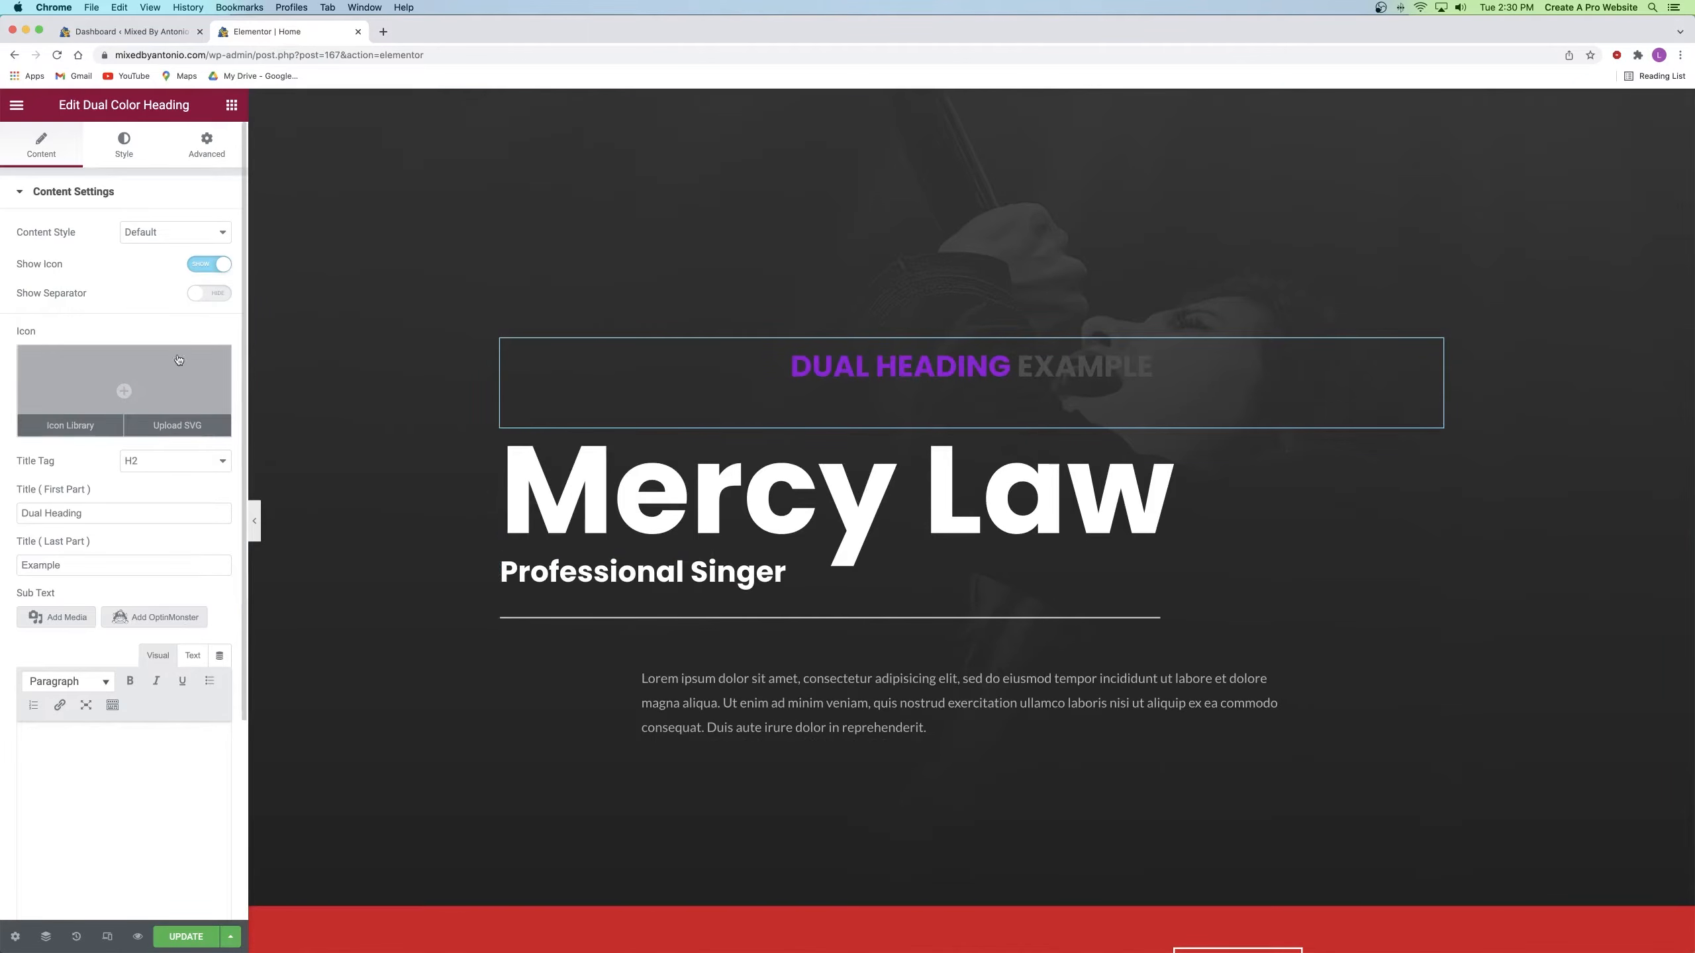
Step: Set the heading's Title First and Last Part to the owner's first and last name
{"action": "left_click", "coordinate": [30, 513]}
{"action": "triple_click", "coordinate": [29, 512]}
{"action": "key", "text": "BackSpace"}
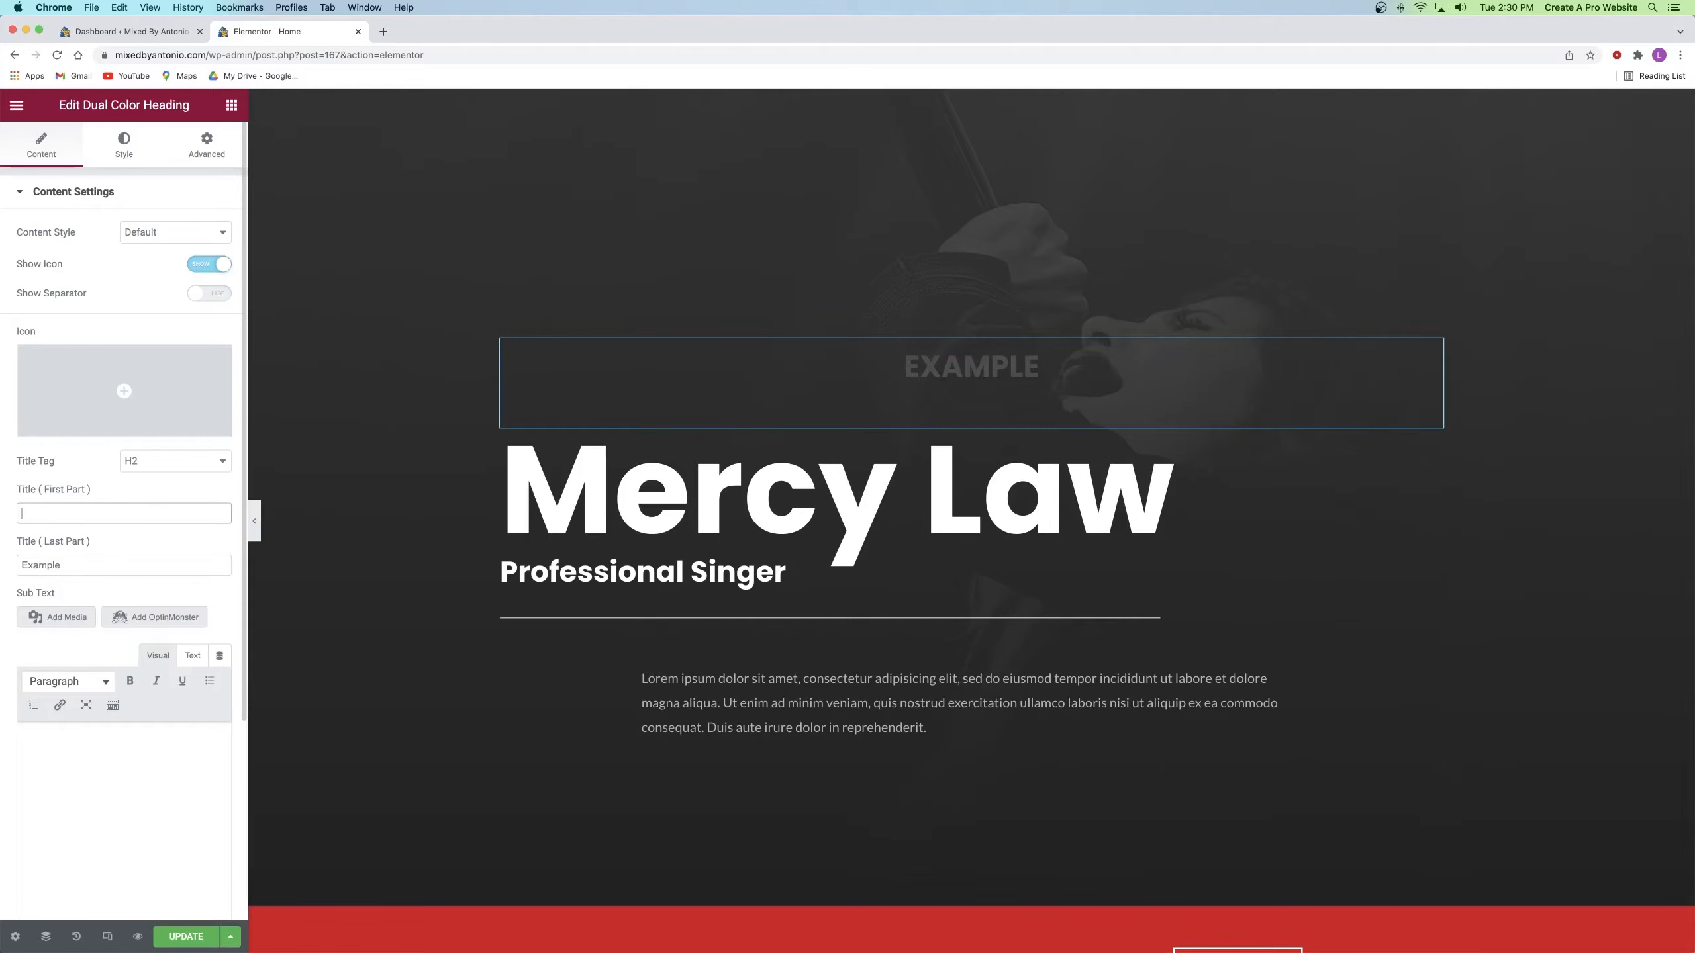
{"action": "key", "text": "Tab"}
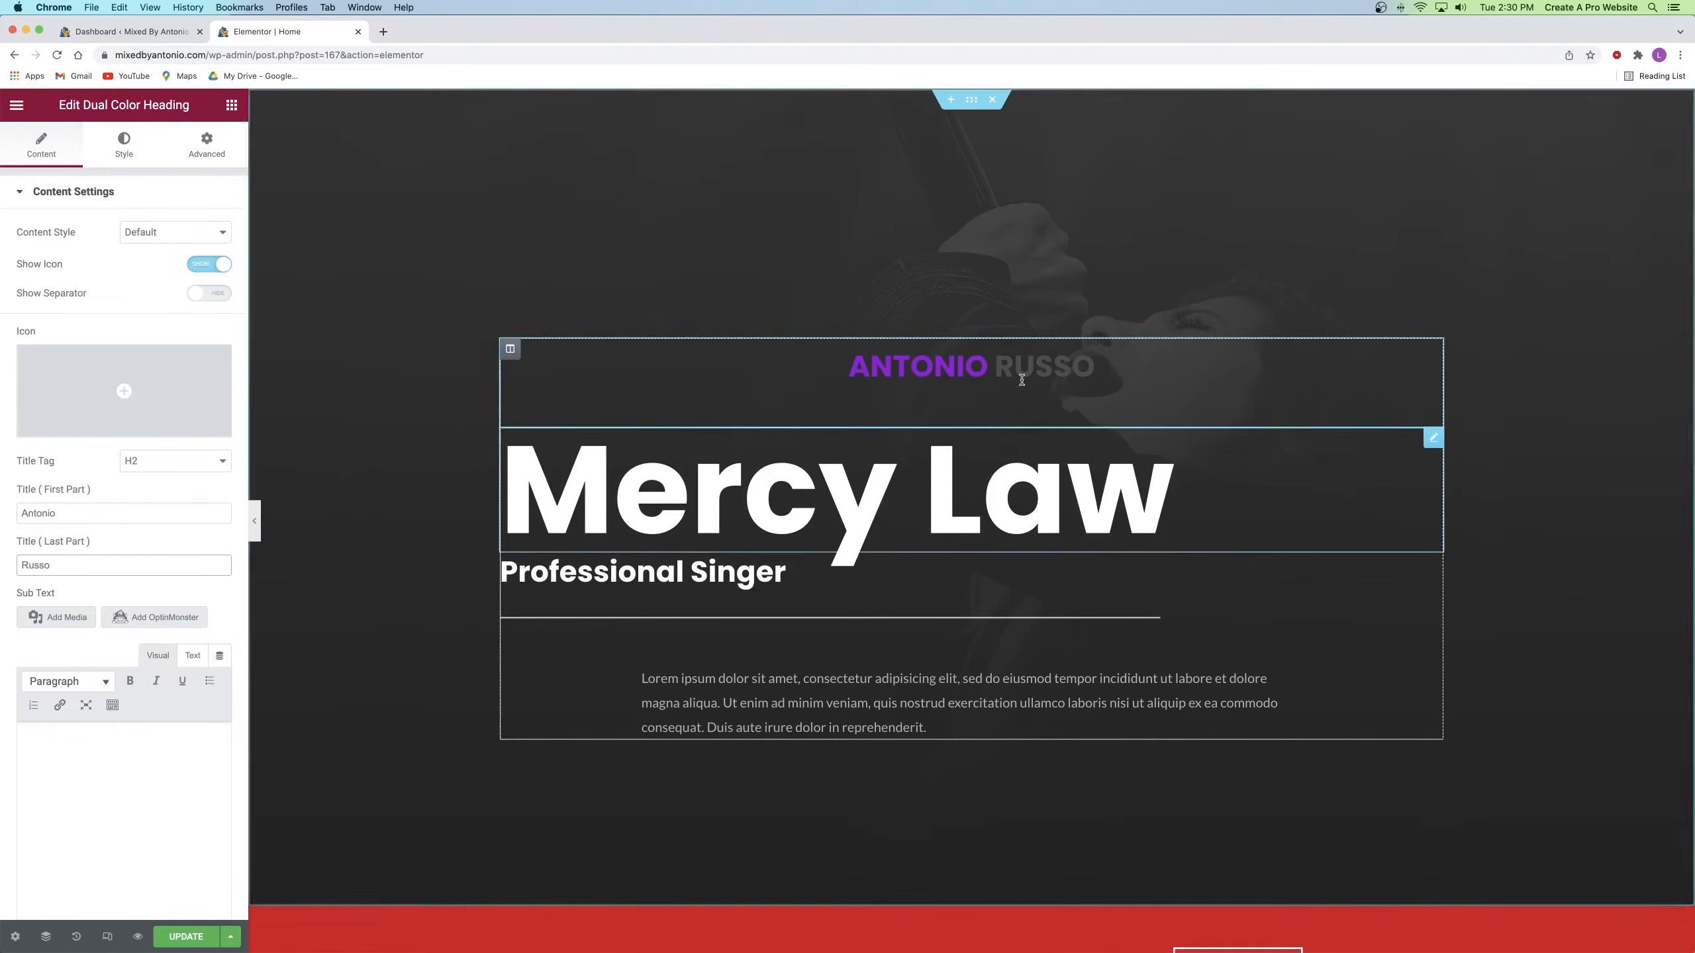
Step: In Color & Typography styling, make the heading's second word red (#EC2121)
{"action": "left_click", "coordinate": [123, 148]}
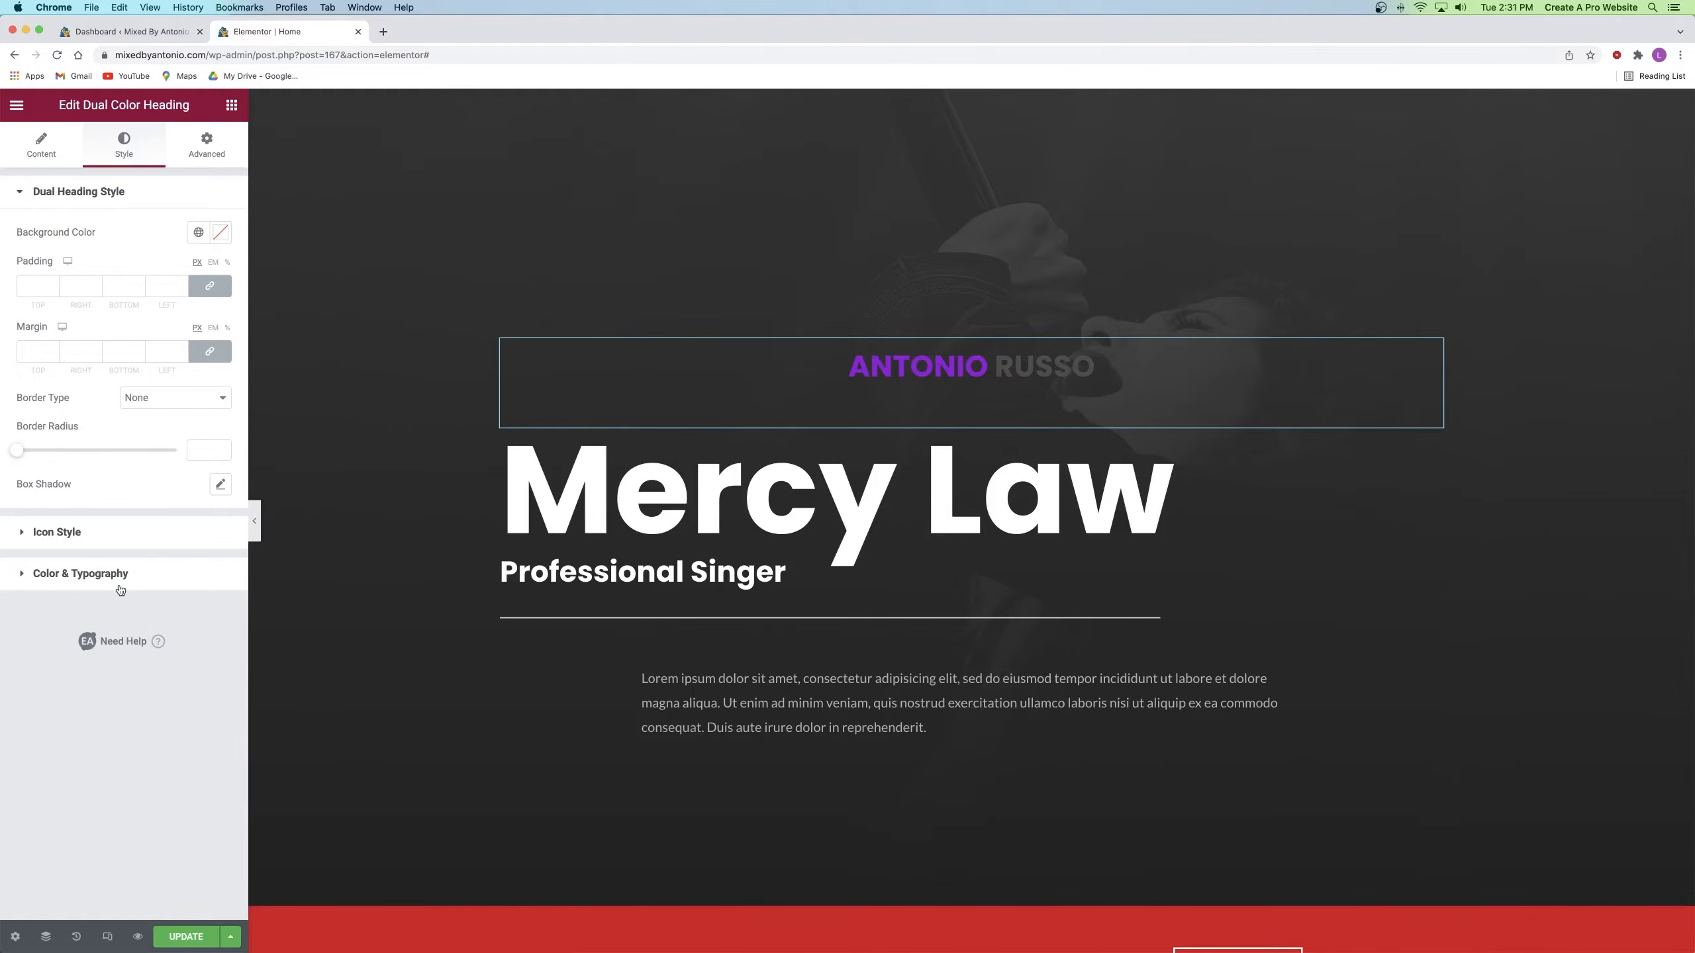
{"action": "left_click", "coordinate": [90, 572]}
{"action": "left_click_drag", "start_coordinate": [16, 309], "coordinate": [62, 312]}
{"action": "left_click_drag", "start_coordinate": [18, 480], "coordinate": [67, 479]}
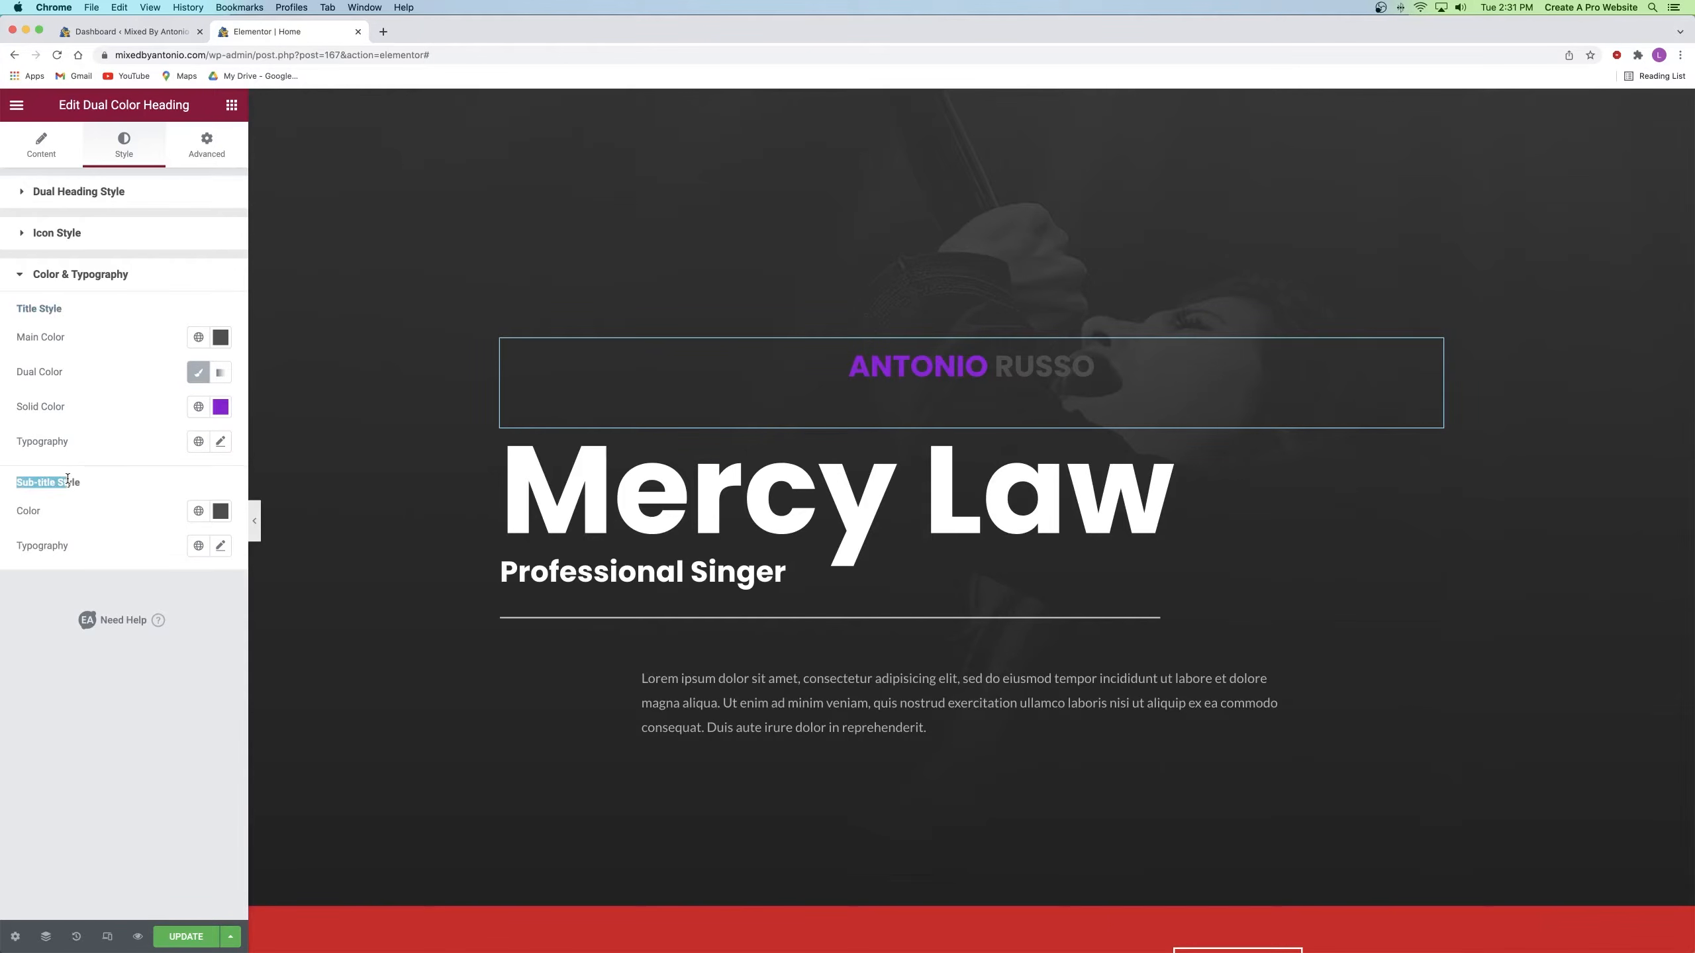
{"action": "left_click", "coordinate": [40, 483]}
{"action": "left_click", "coordinate": [221, 339]}
{"action": "left_click_drag", "start_coordinate": [189, 435], "coordinate": [222, 394]}
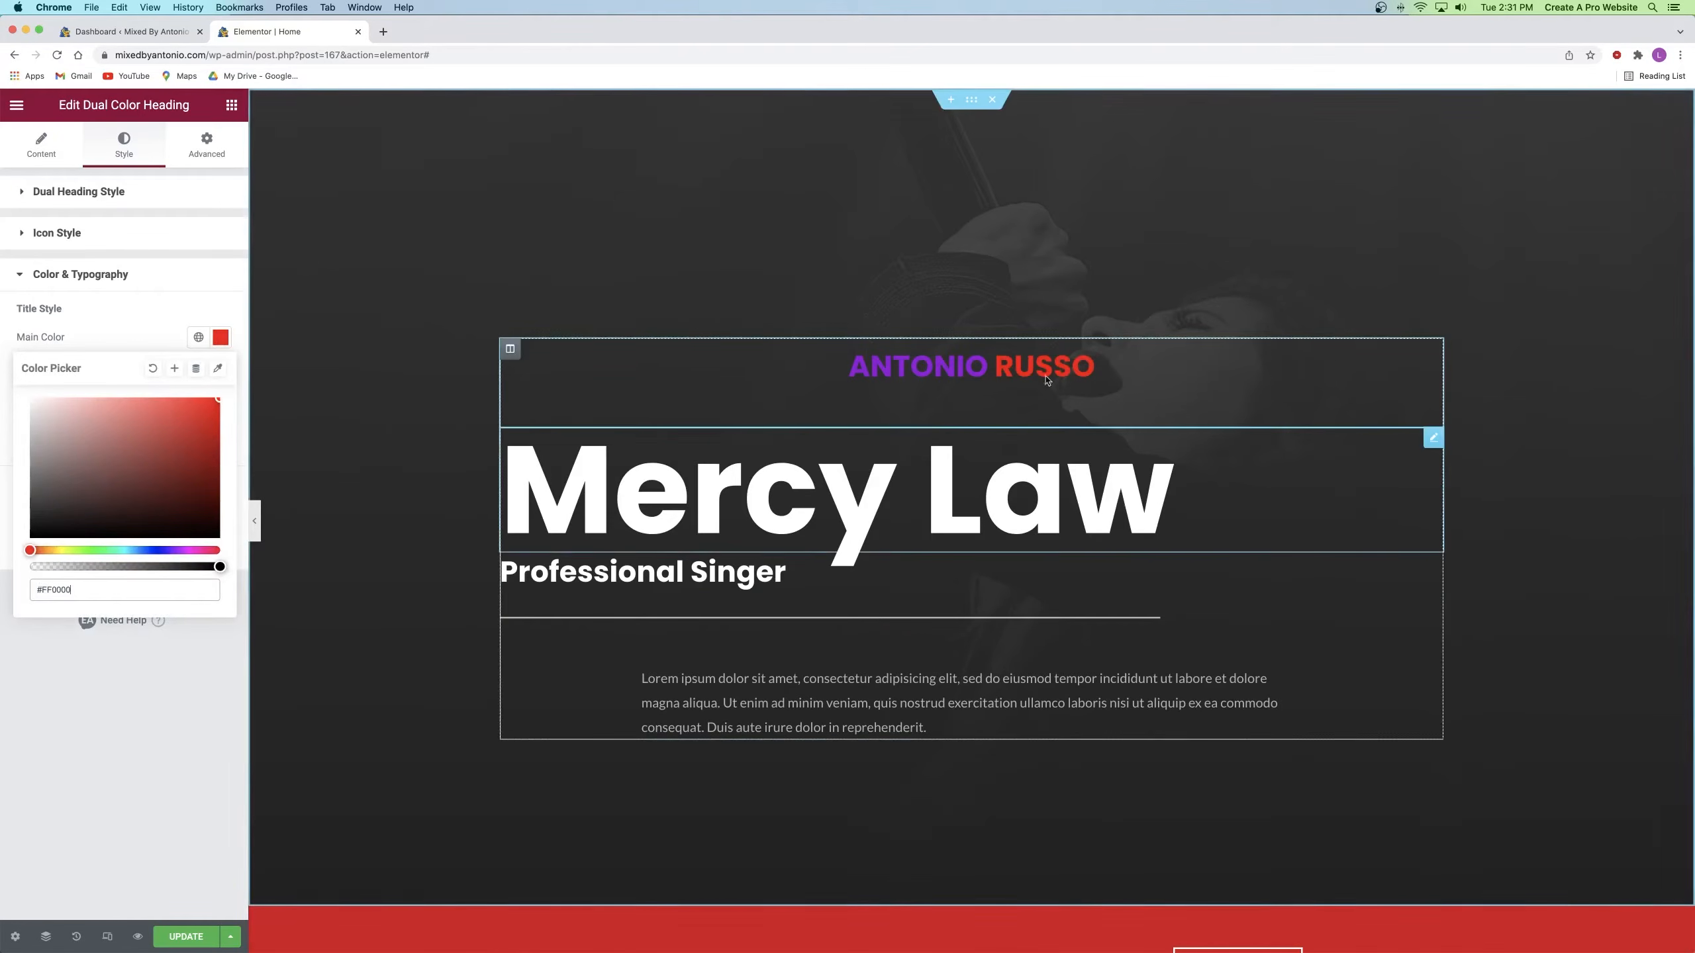
{"action": "left_click_drag", "start_coordinate": [214, 404], "coordinate": [193, 408]}
{"action": "left_click", "coordinate": [94, 346]}
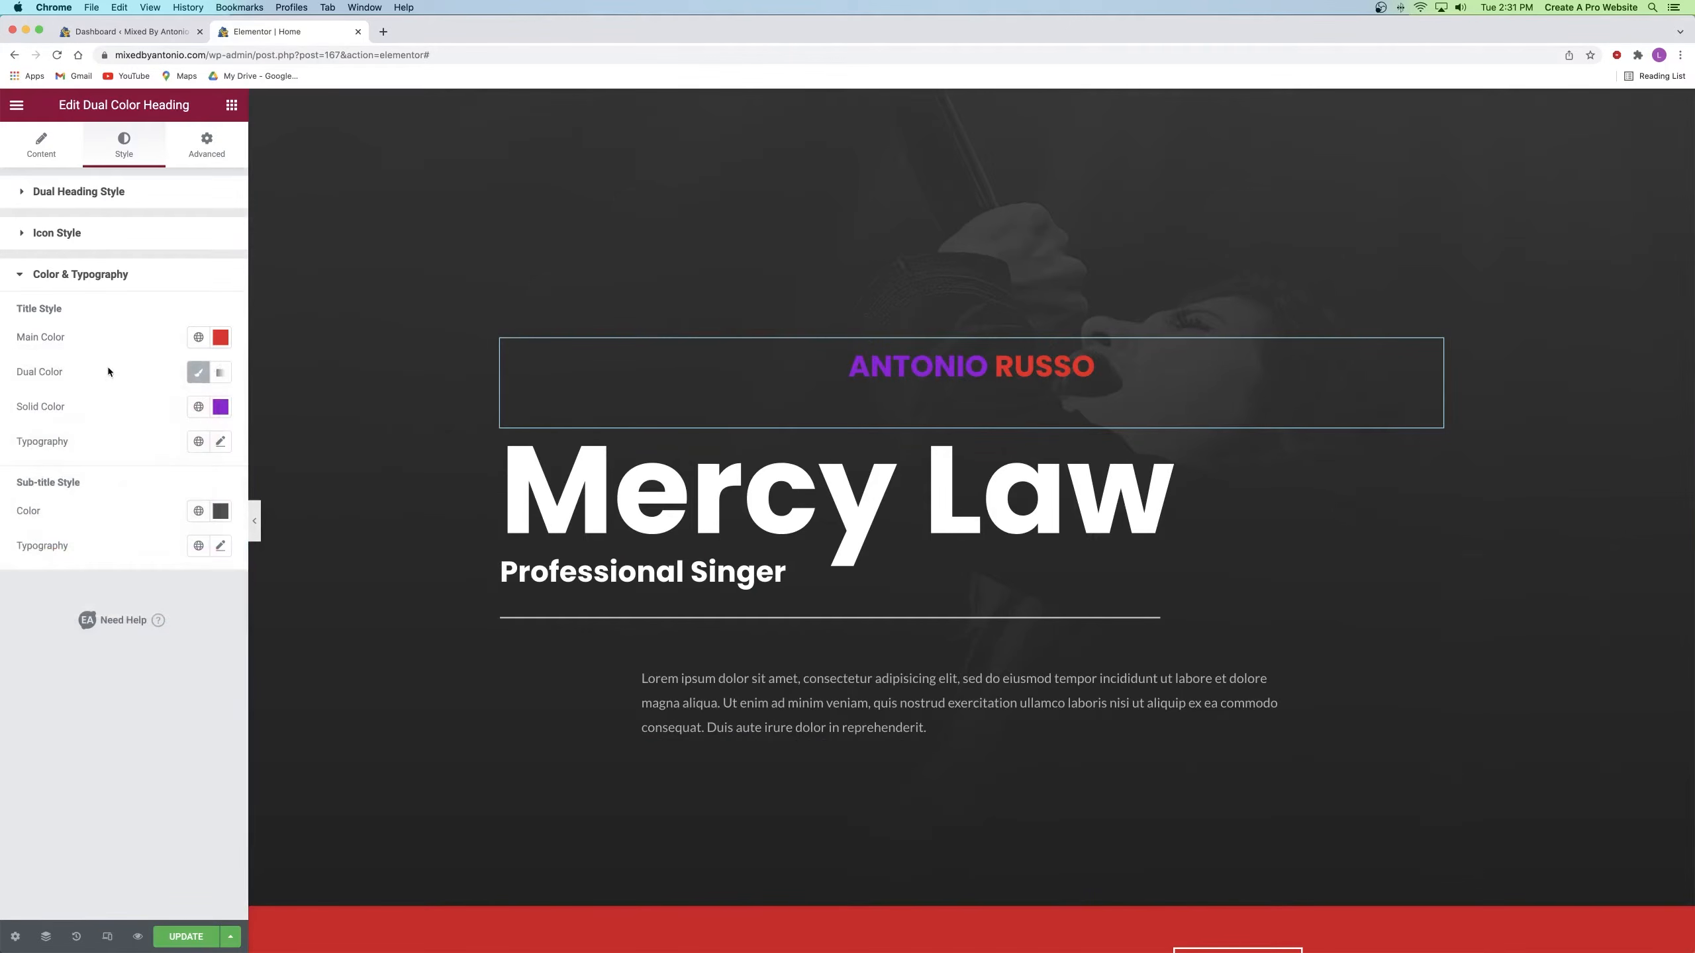
Step: Turn the heading's first word white and enlarge the text to size 131
{"action": "left_click", "coordinate": [221, 407]}
{"action": "left_click", "coordinate": [63, 472]}
{"action": "left_click_drag", "start_coordinate": [41, 469], "coordinate": [31, 467]}
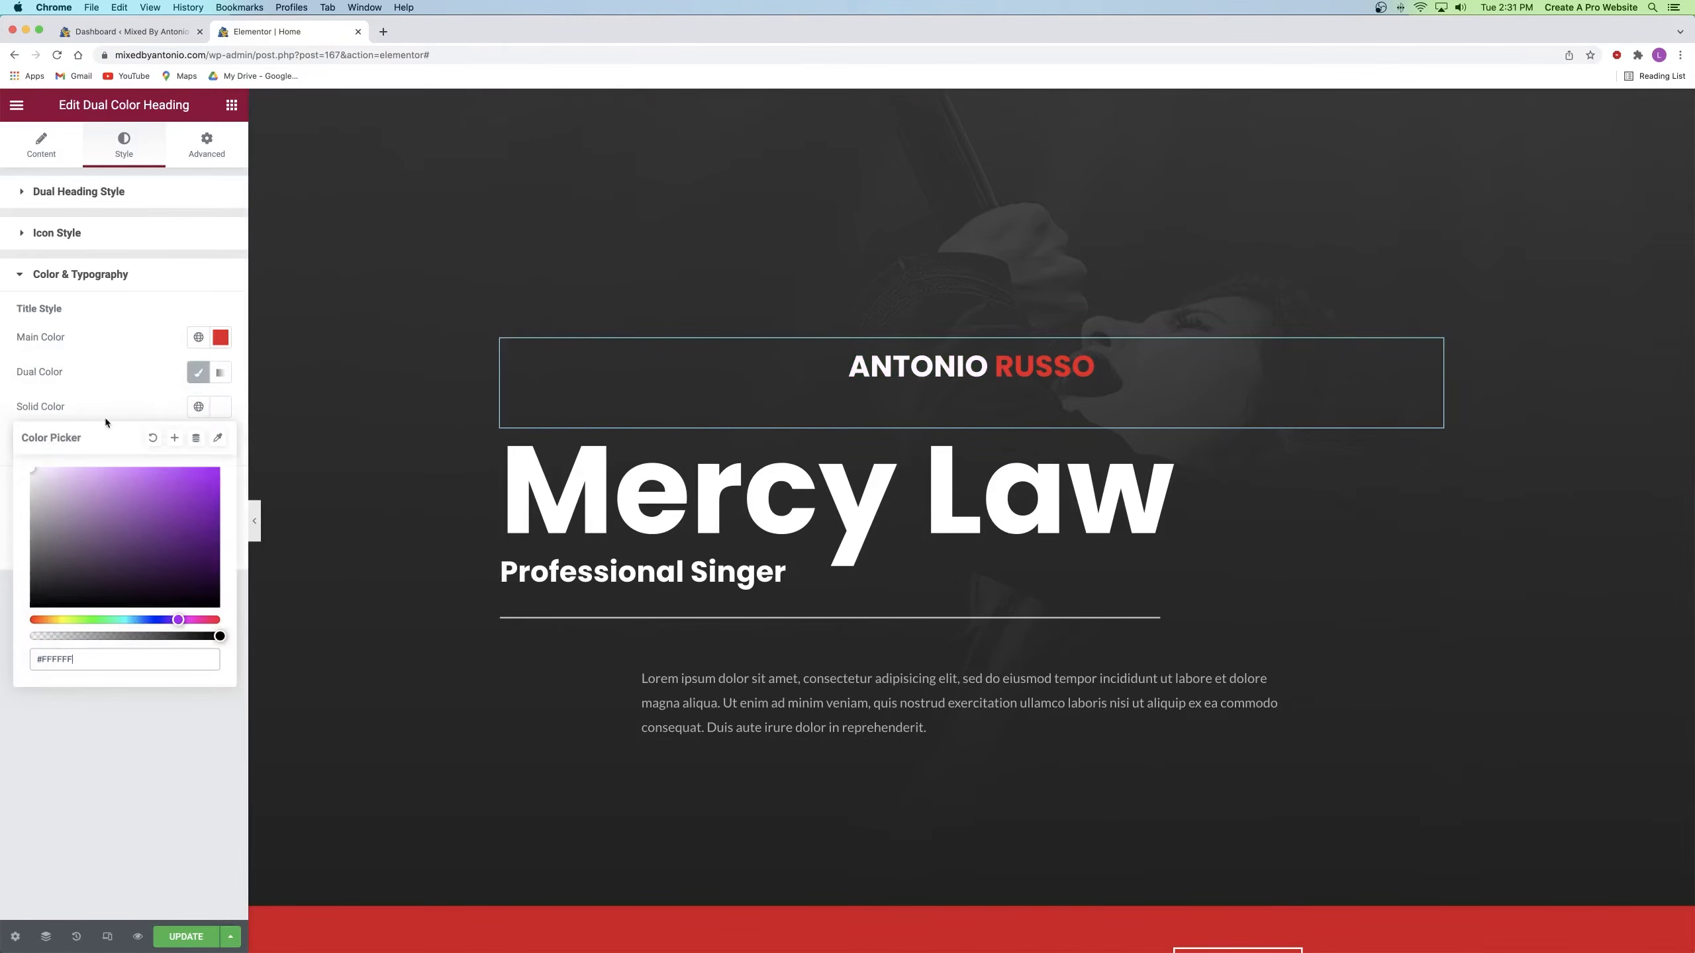
{"action": "left_click", "coordinate": [127, 409]}
{"action": "left_click", "coordinate": [221, 442]}
{"action": "left_click_drag", "start_coordinate": [30, 571], "coordinate": [120, 571]}
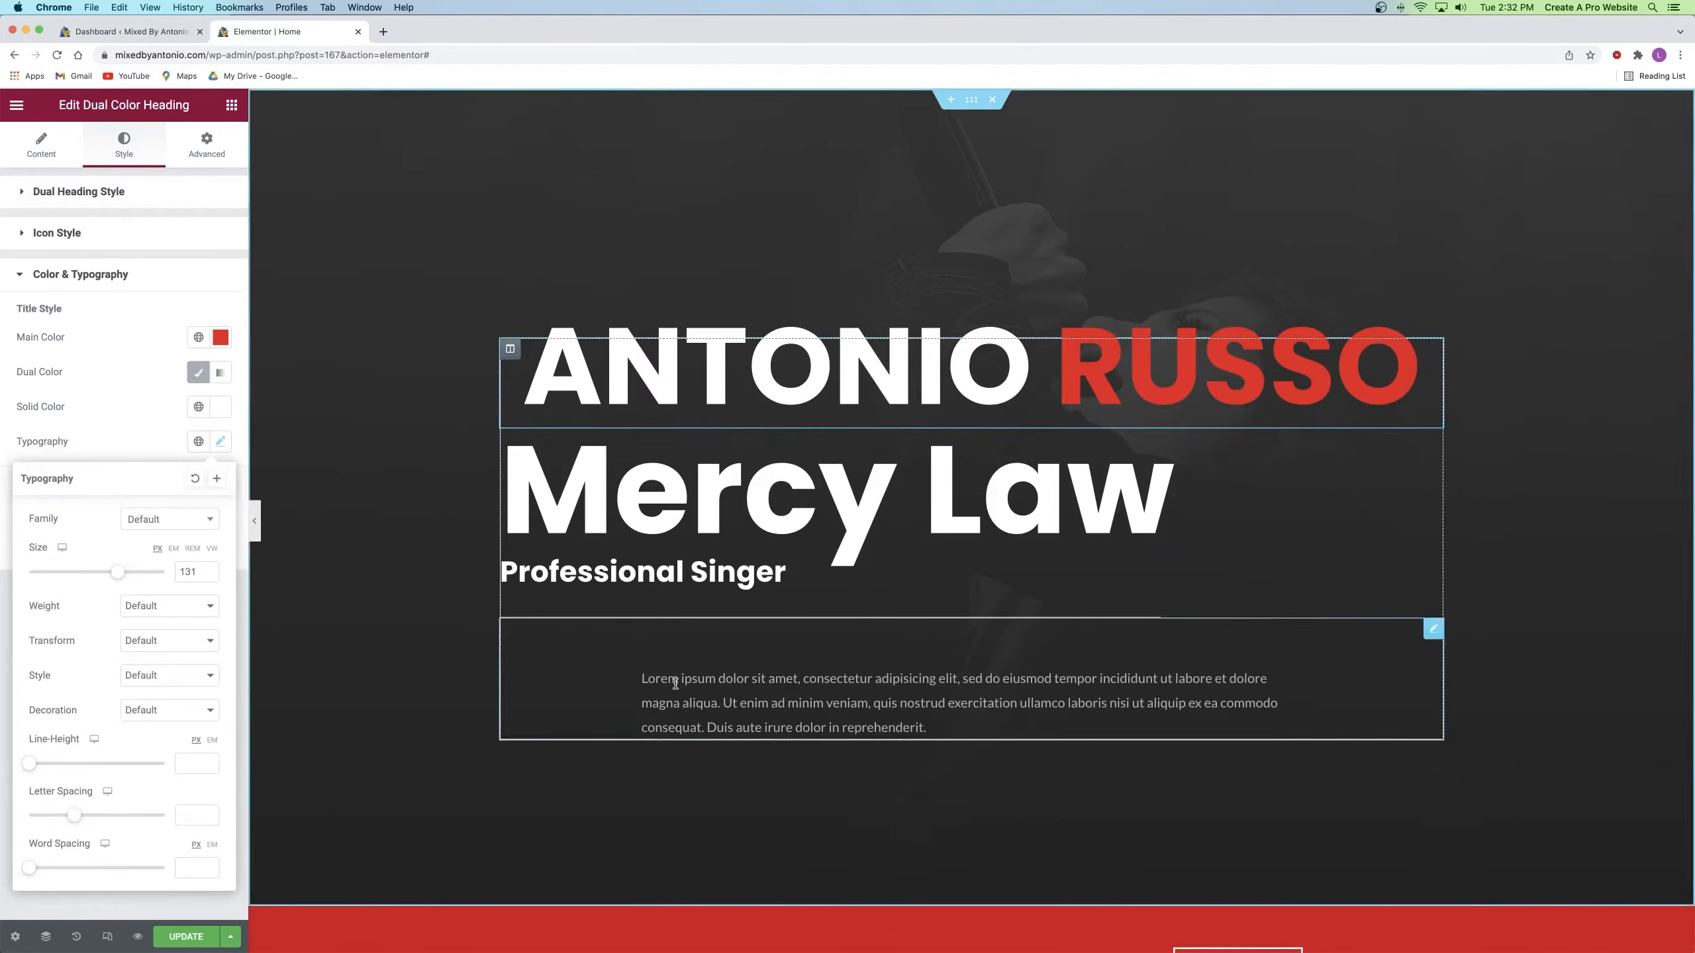
Step: Delete the old 'Mercy Law' hero heading and select the Professional Singer subheading
{"action": "right_click", "coordinate": [786, 481]}
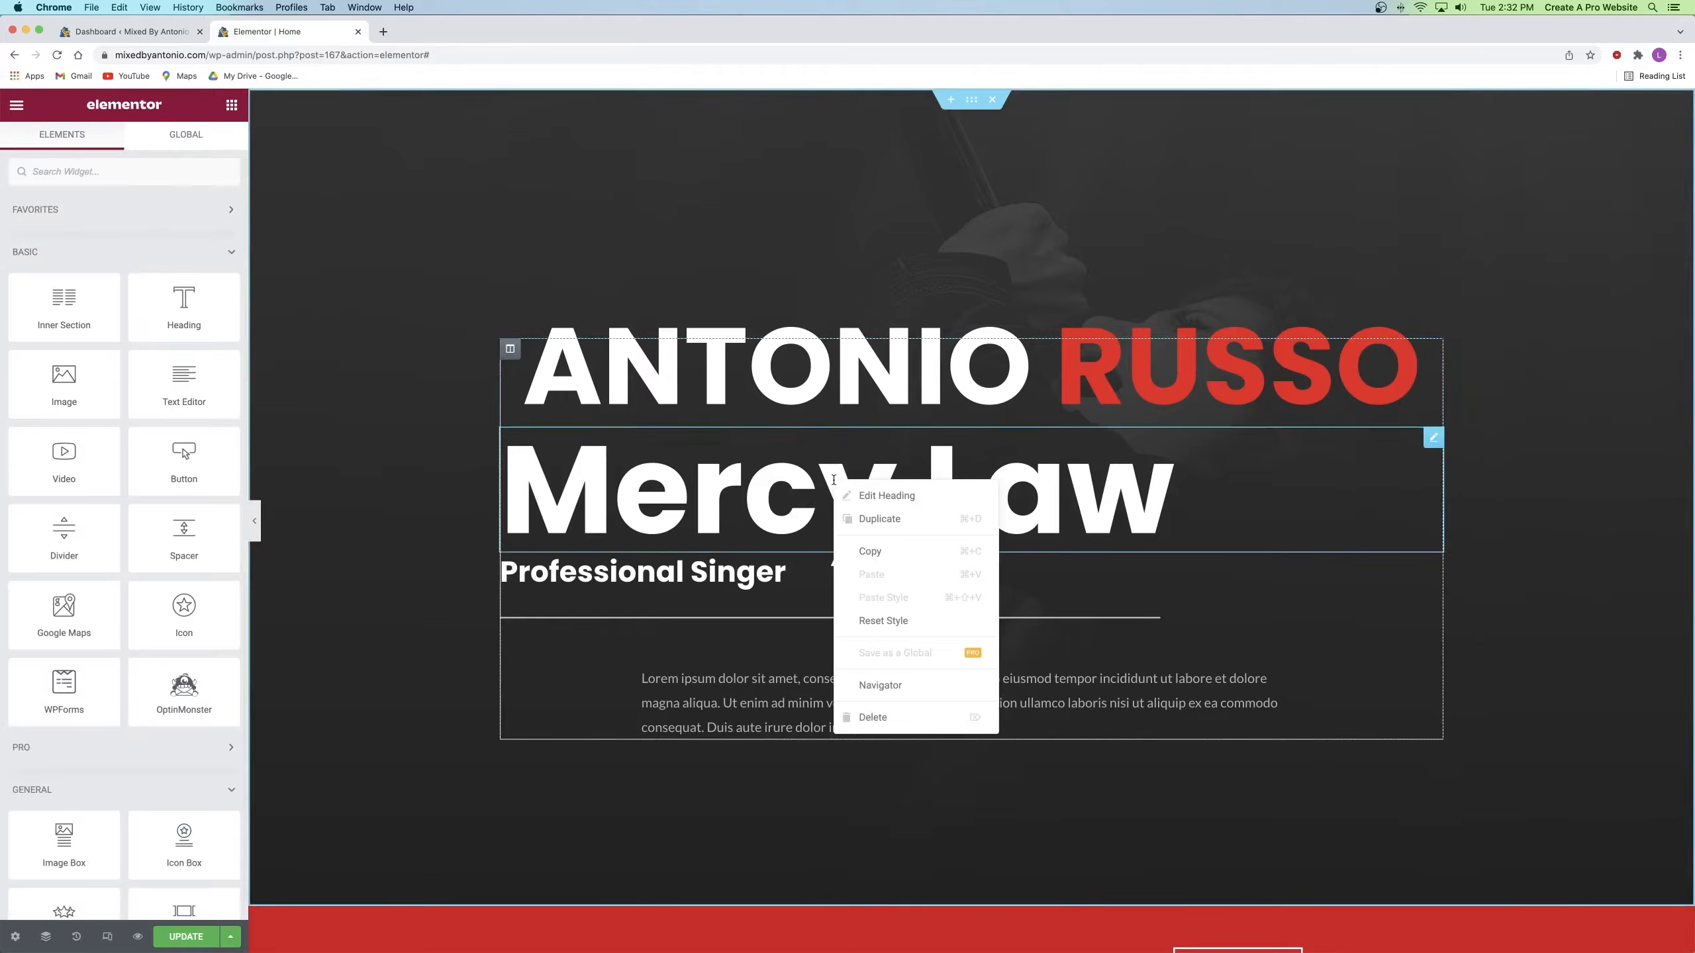
{"action": "right_click", "coordinate": [715, 480]}
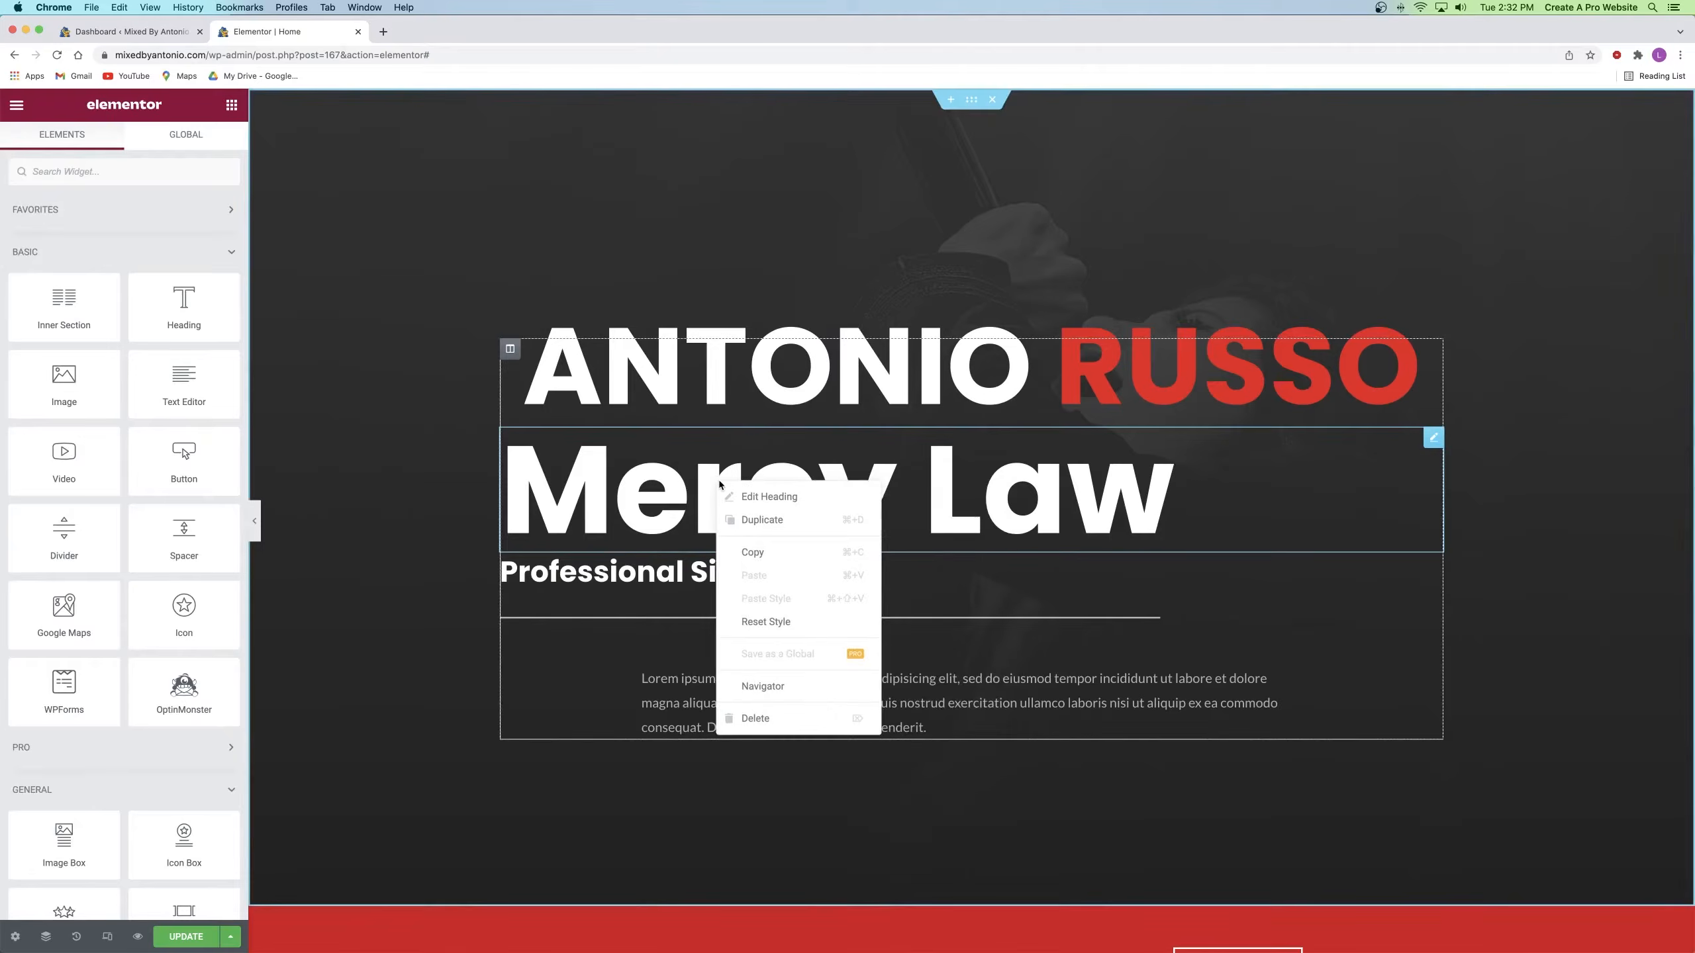
{"action": "left_click", "coordinate": [771, 719]}
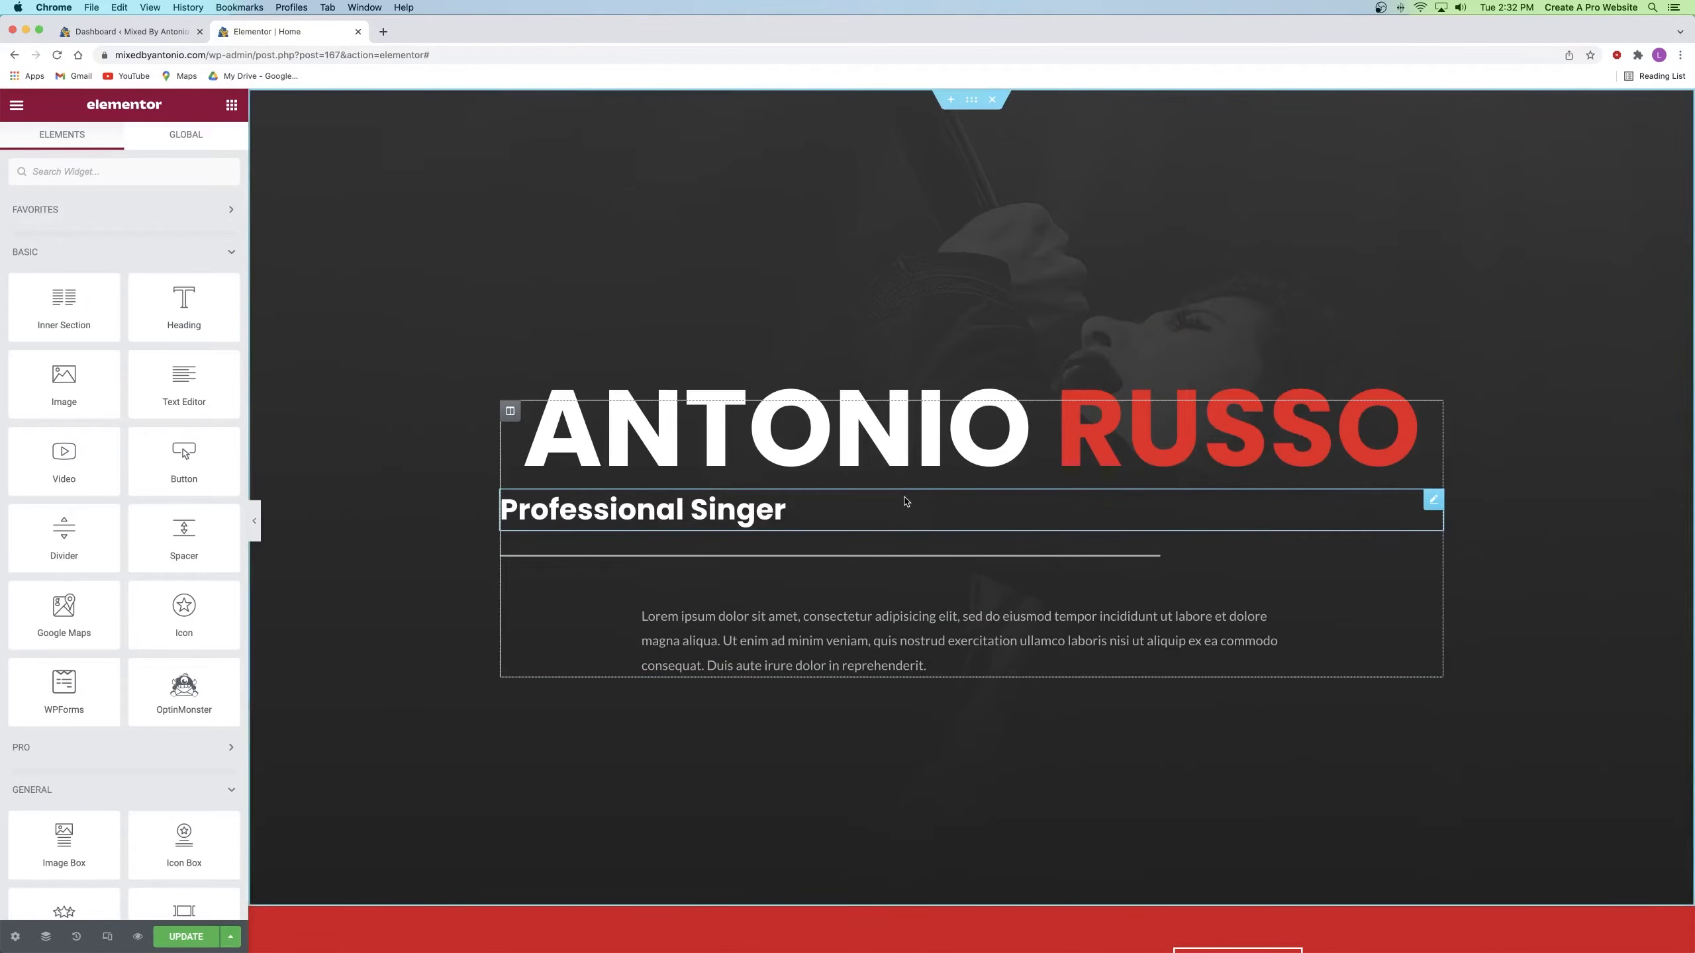
{"action": "left_click", "coordinate": [748, 507]}
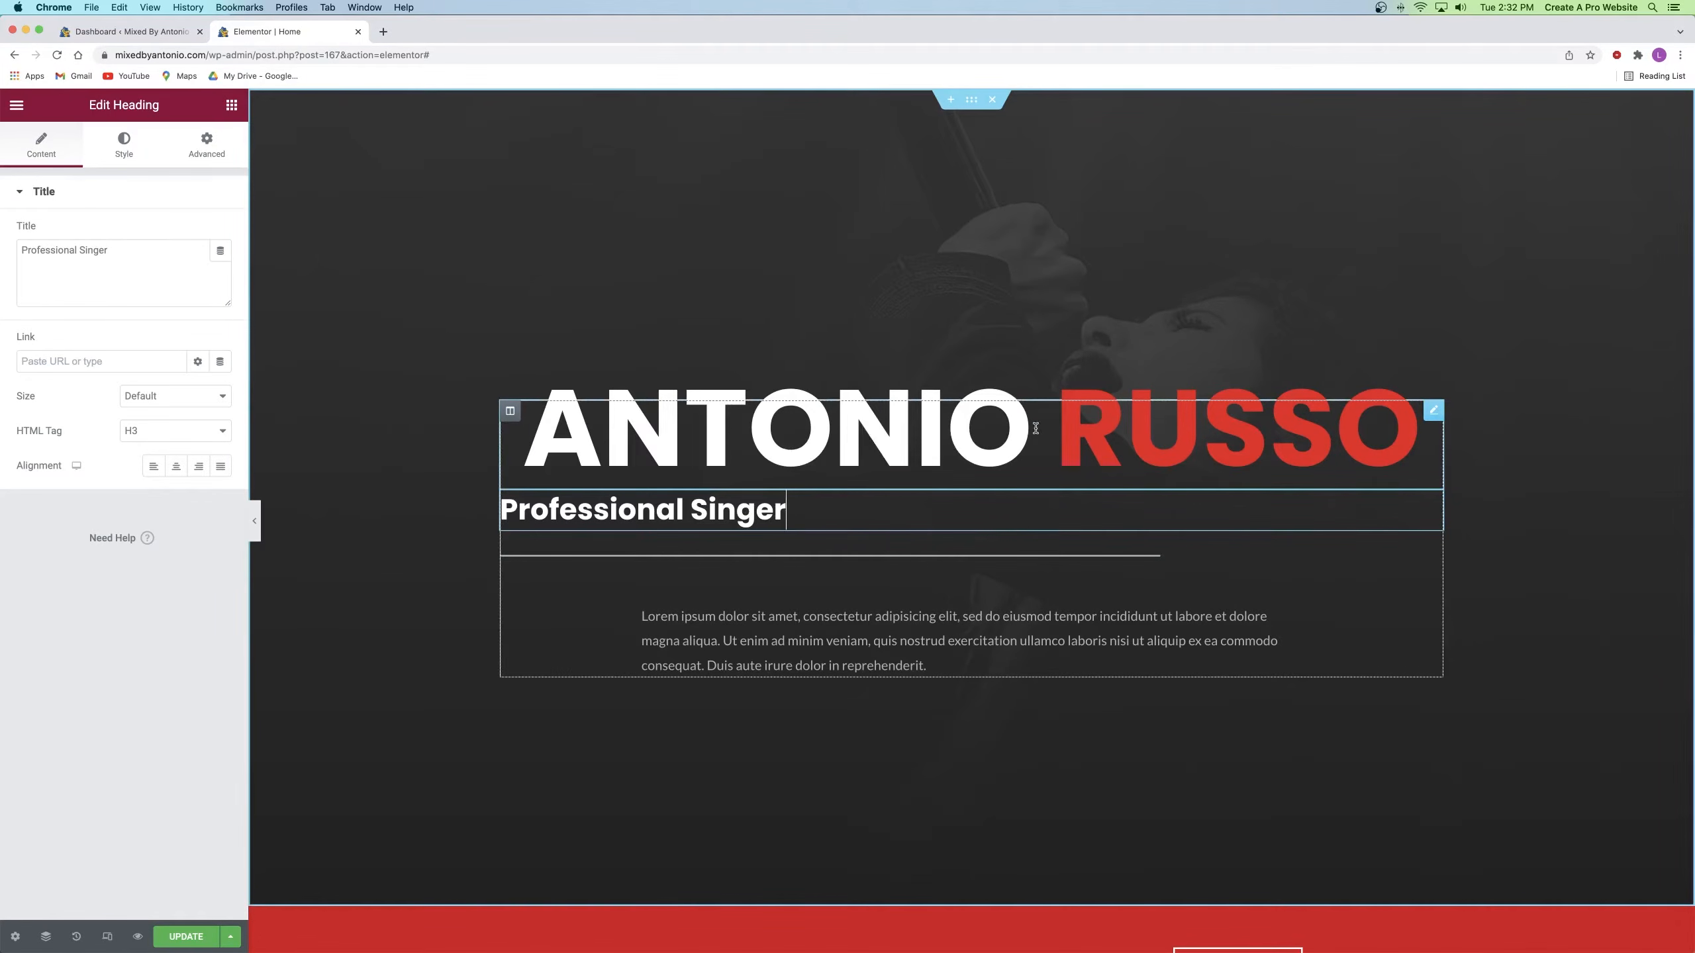
Step: Centre the subheading and change its text to 'Recording | Mixing | Post Mixing'
{"action": "left_click", "coordinate": [184, 467]}
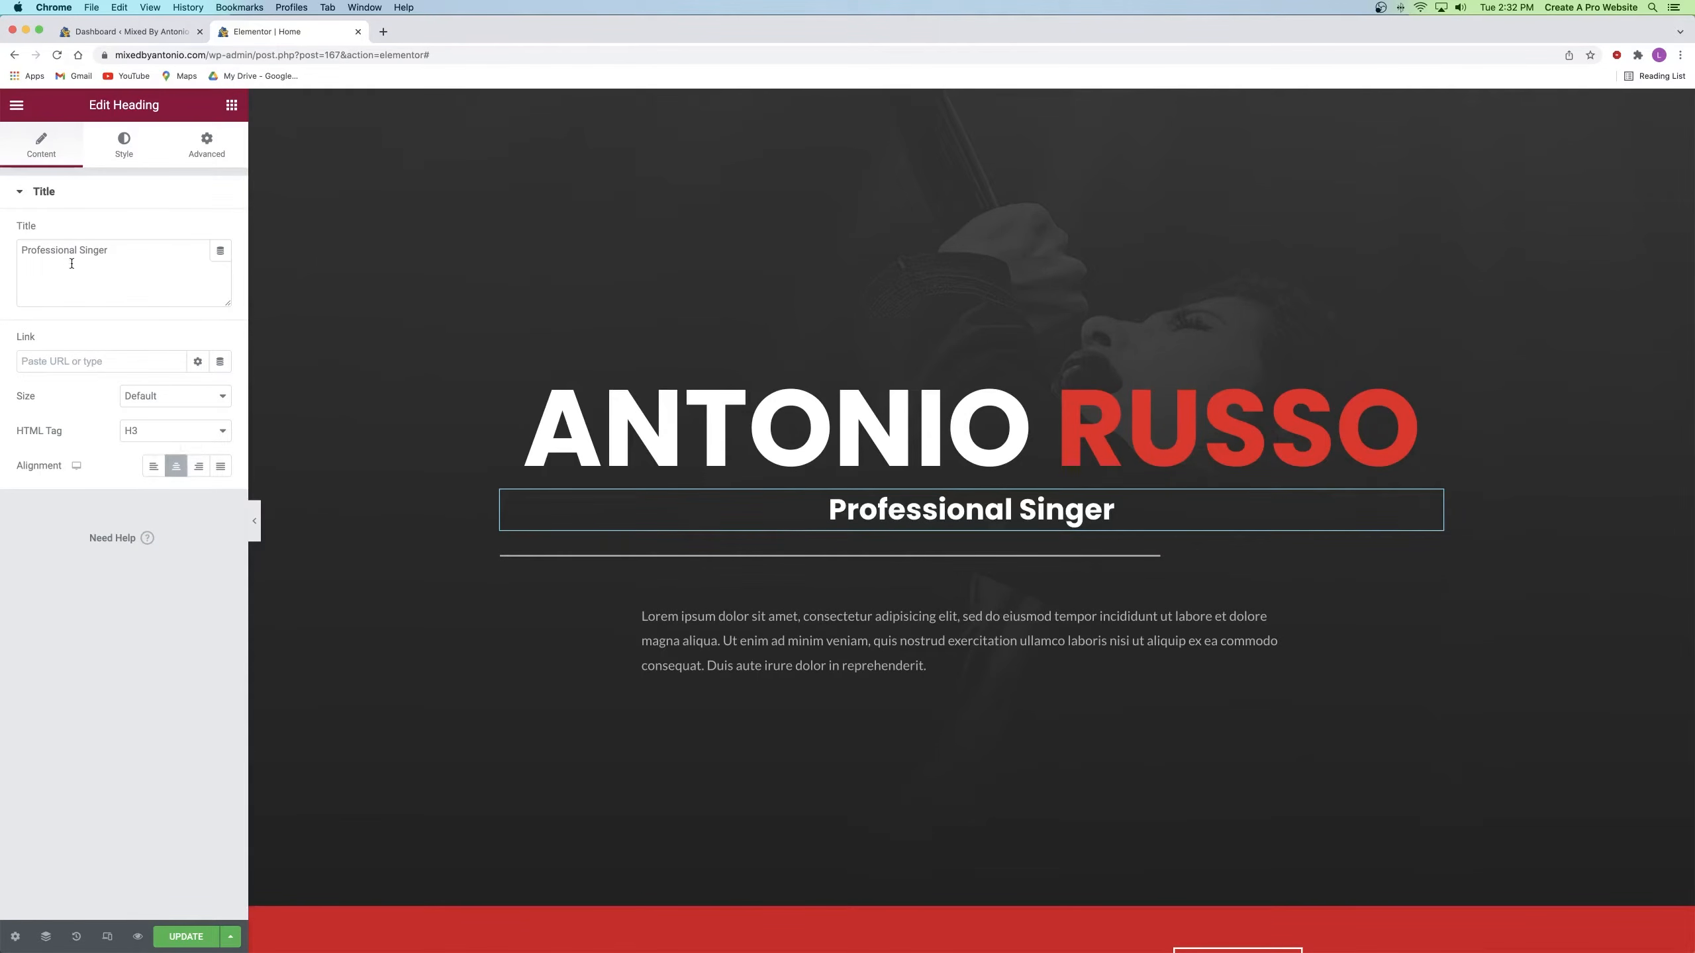
{"action": "mouse_move", "coordinate": [109, 258]}
{"action": "left_mouse_down"}
{"action": "mouse_move", "coordinate": [1, 261]}
{"action": "mouse_move", "coordinate": [110, 252]}
{"action": "left_mouse_up"}
{"action": "type", "text": "Recordin"}
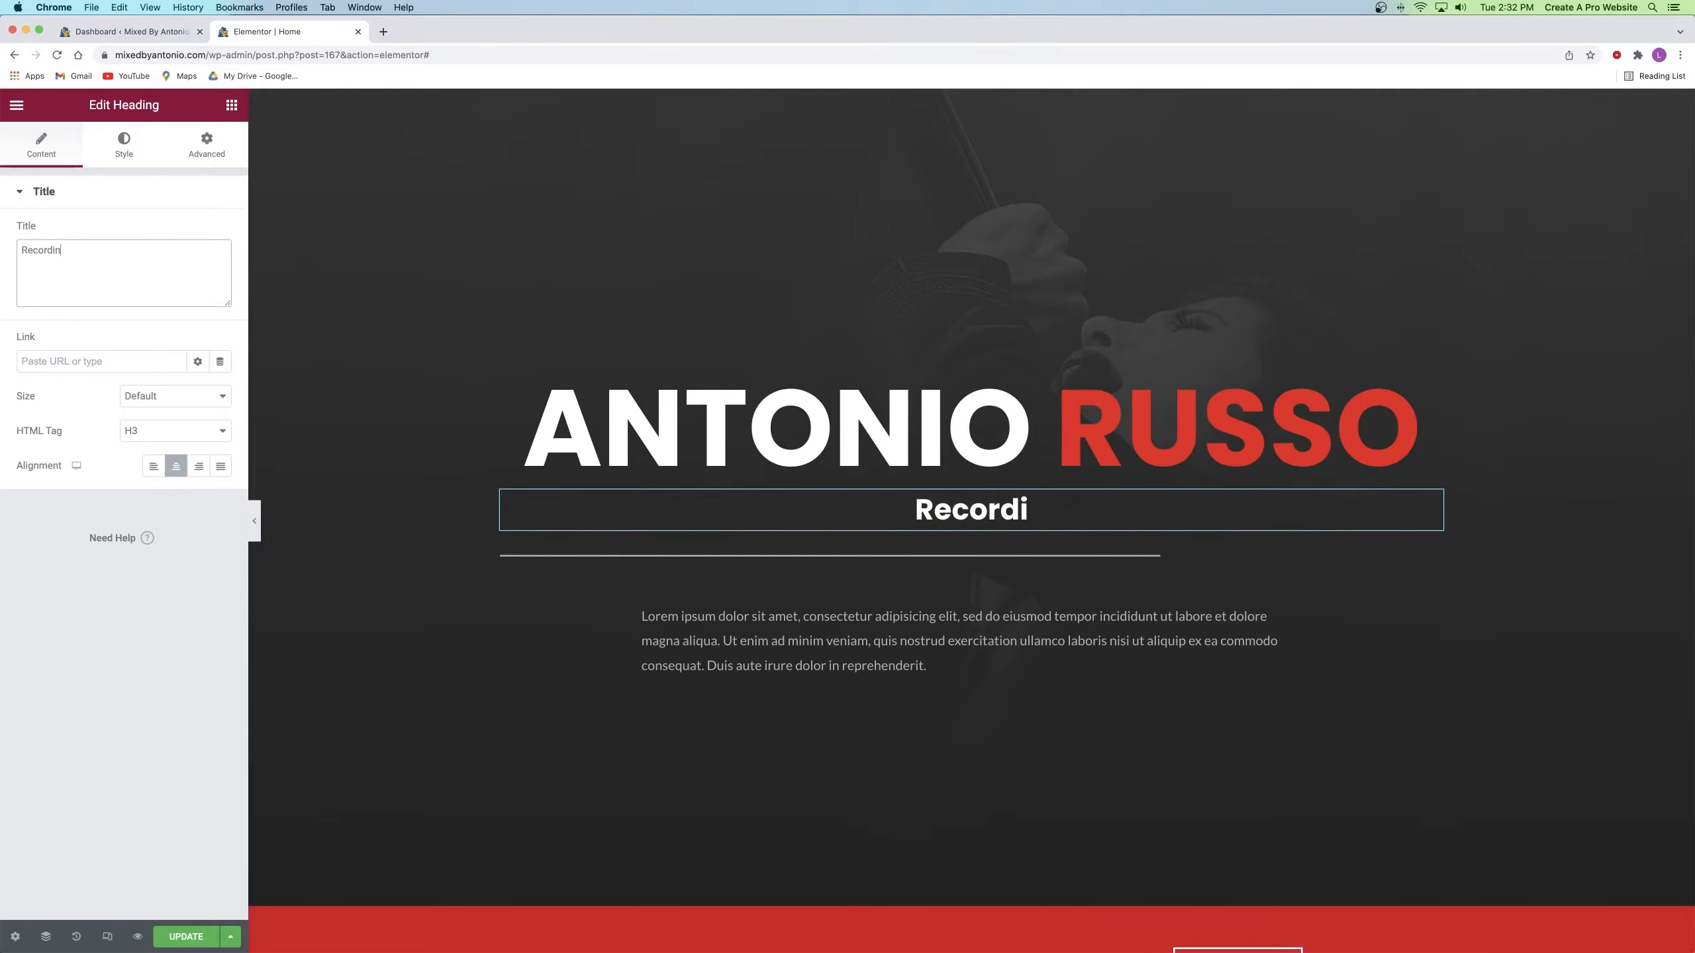
{"action": "type", "text": "g | Mixing | Post Mixing"}
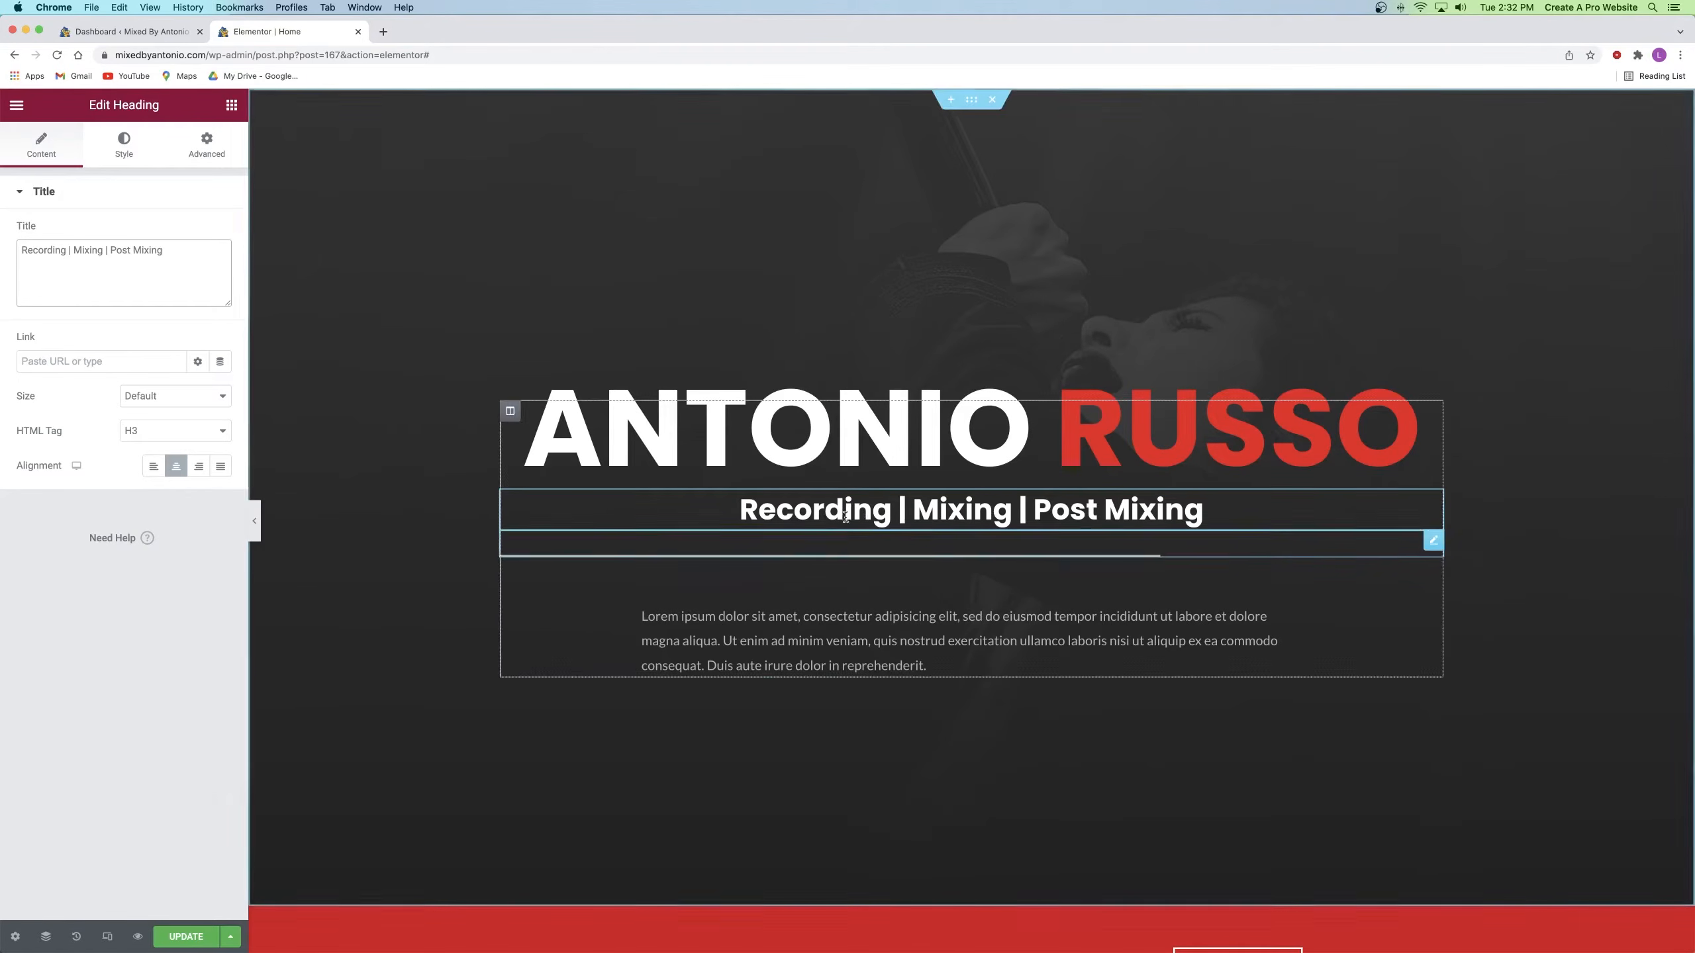
Step: Style the subheading as uppercase with light weight and 5.2 letter spacing
{"action": "left_click", "coordinate": [115, 147]}
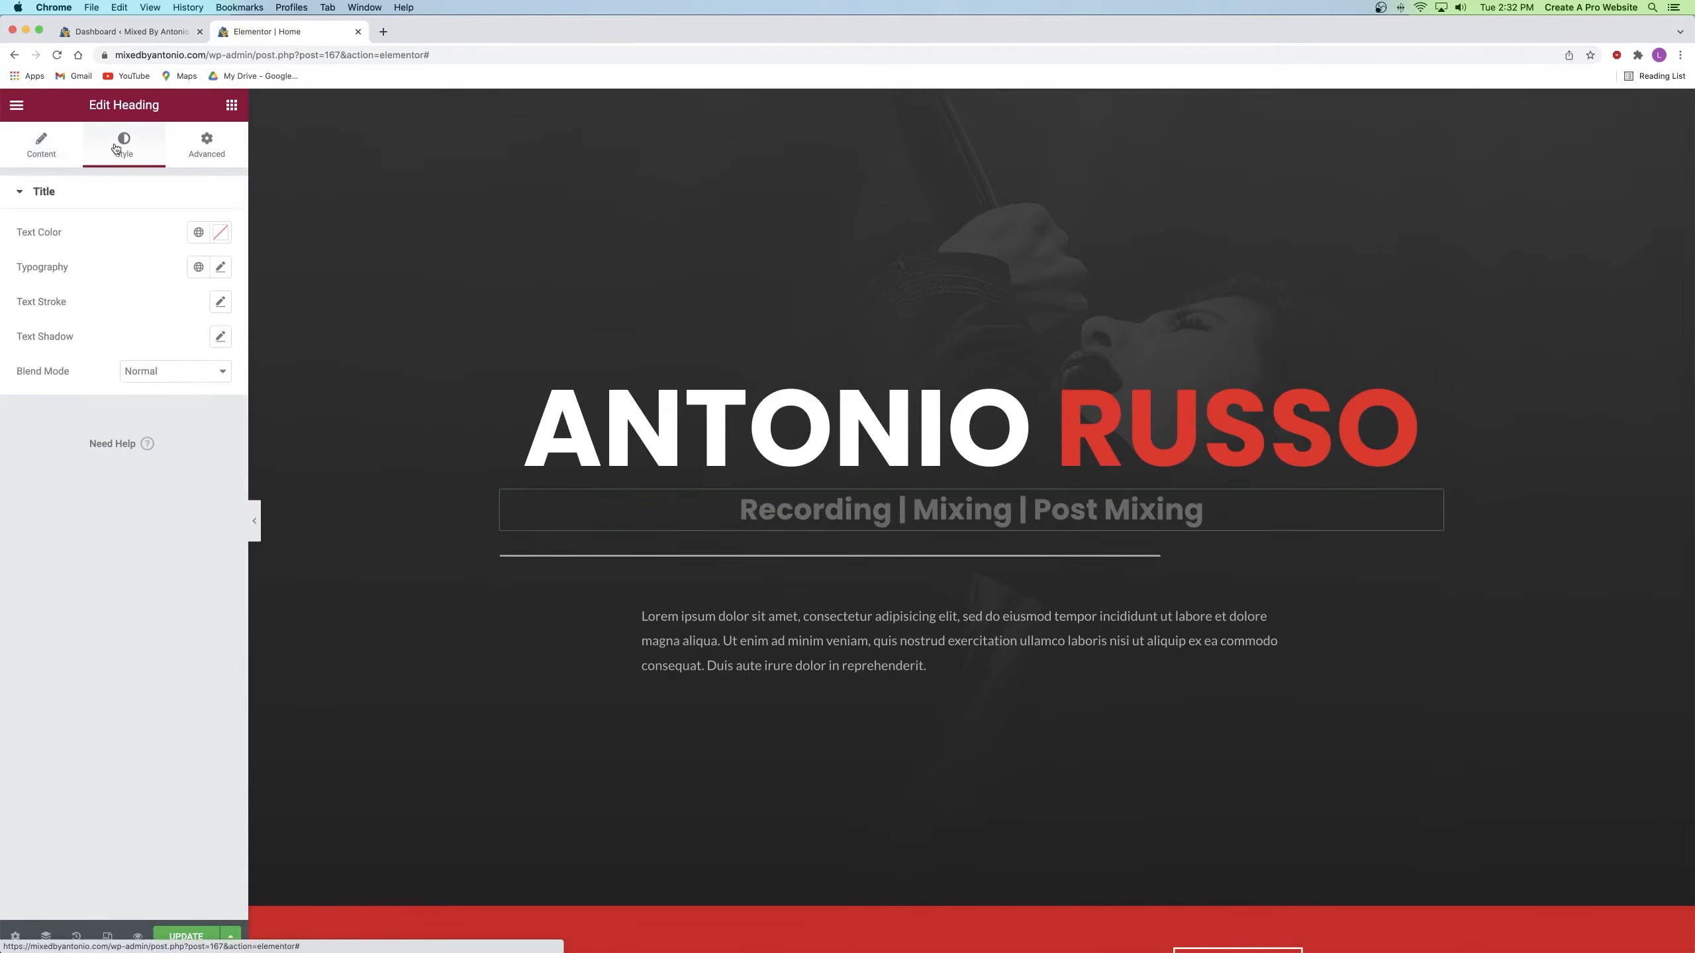
{"action": "left_click", "coordinate": [221, 267]}
{"action": "left_click", "coordinate": [170, 466]}
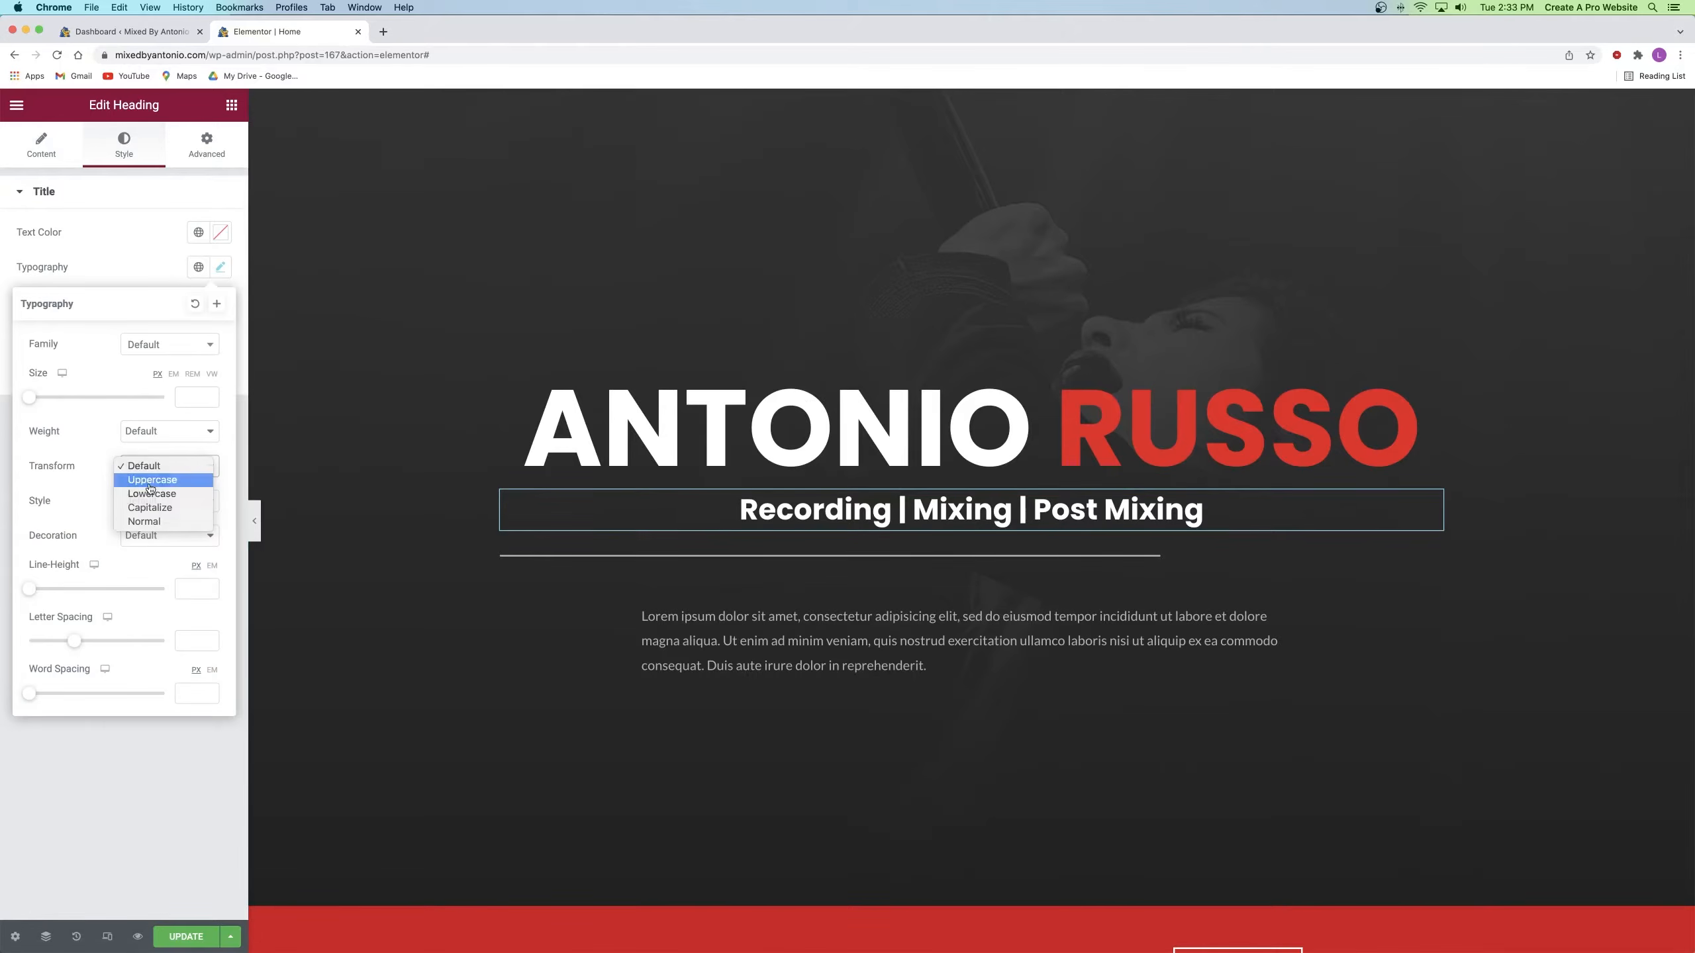
{"action": "left_click", "coordinate": [150, 487]}
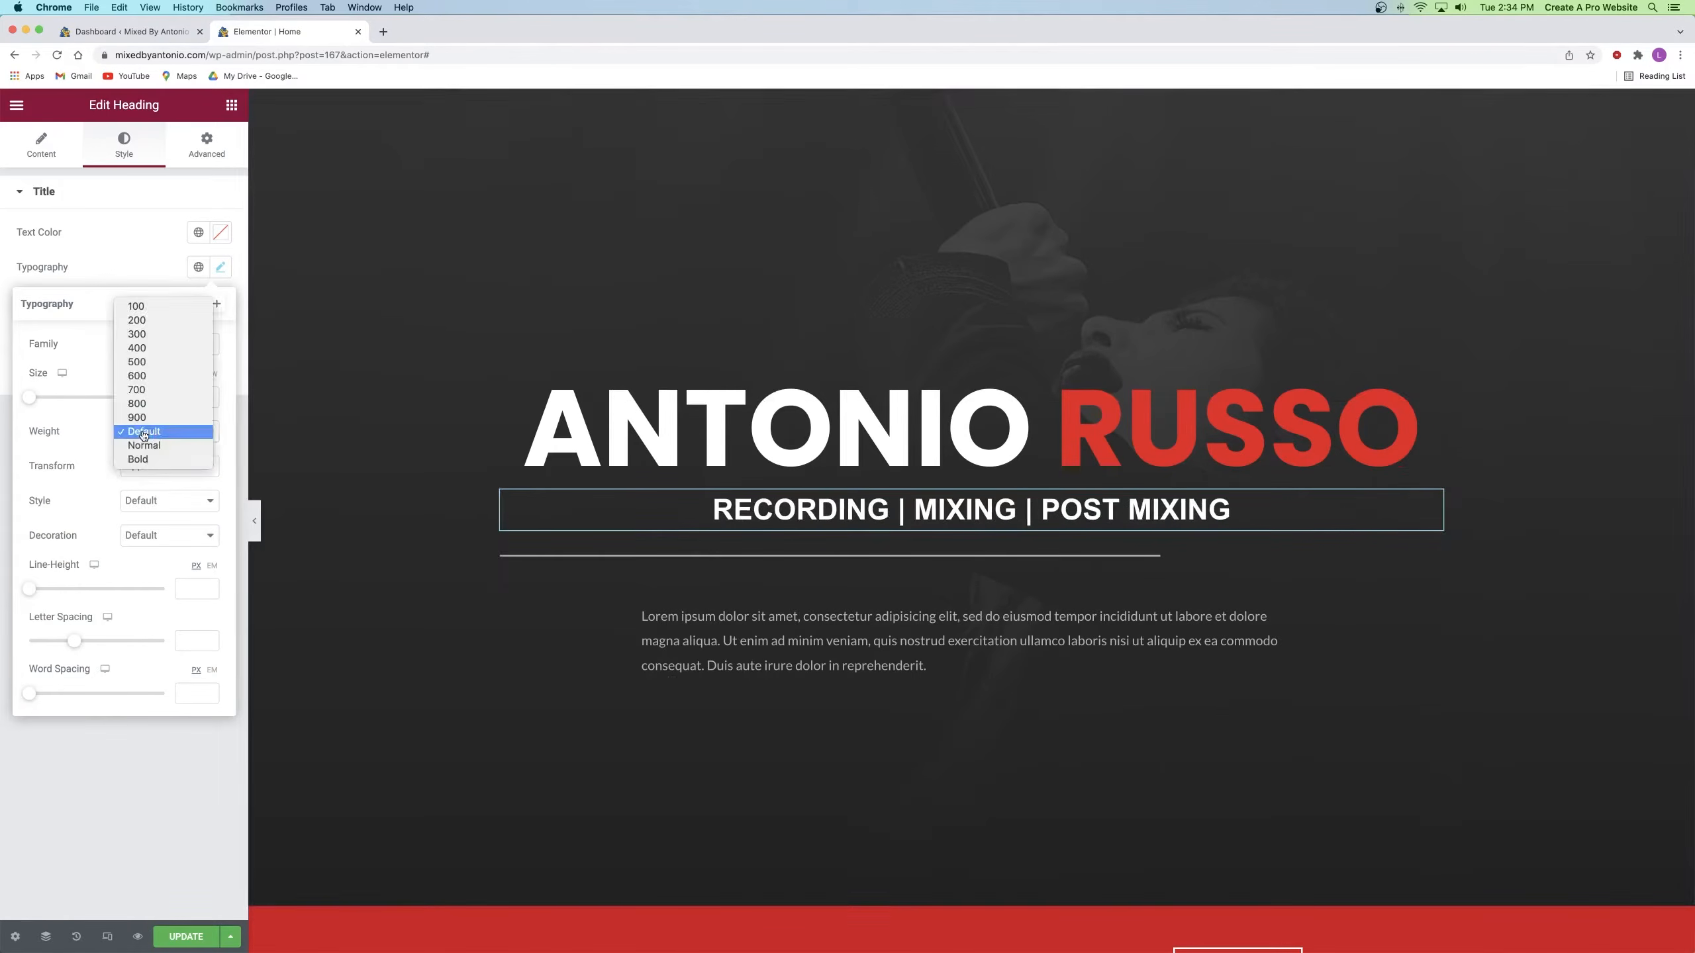
{"action": "left_click", "coordinate": [137, 307]}
{"action": "left_click_drag", "start_coordinate": [87, 641], "coordinate": [120, 641]}
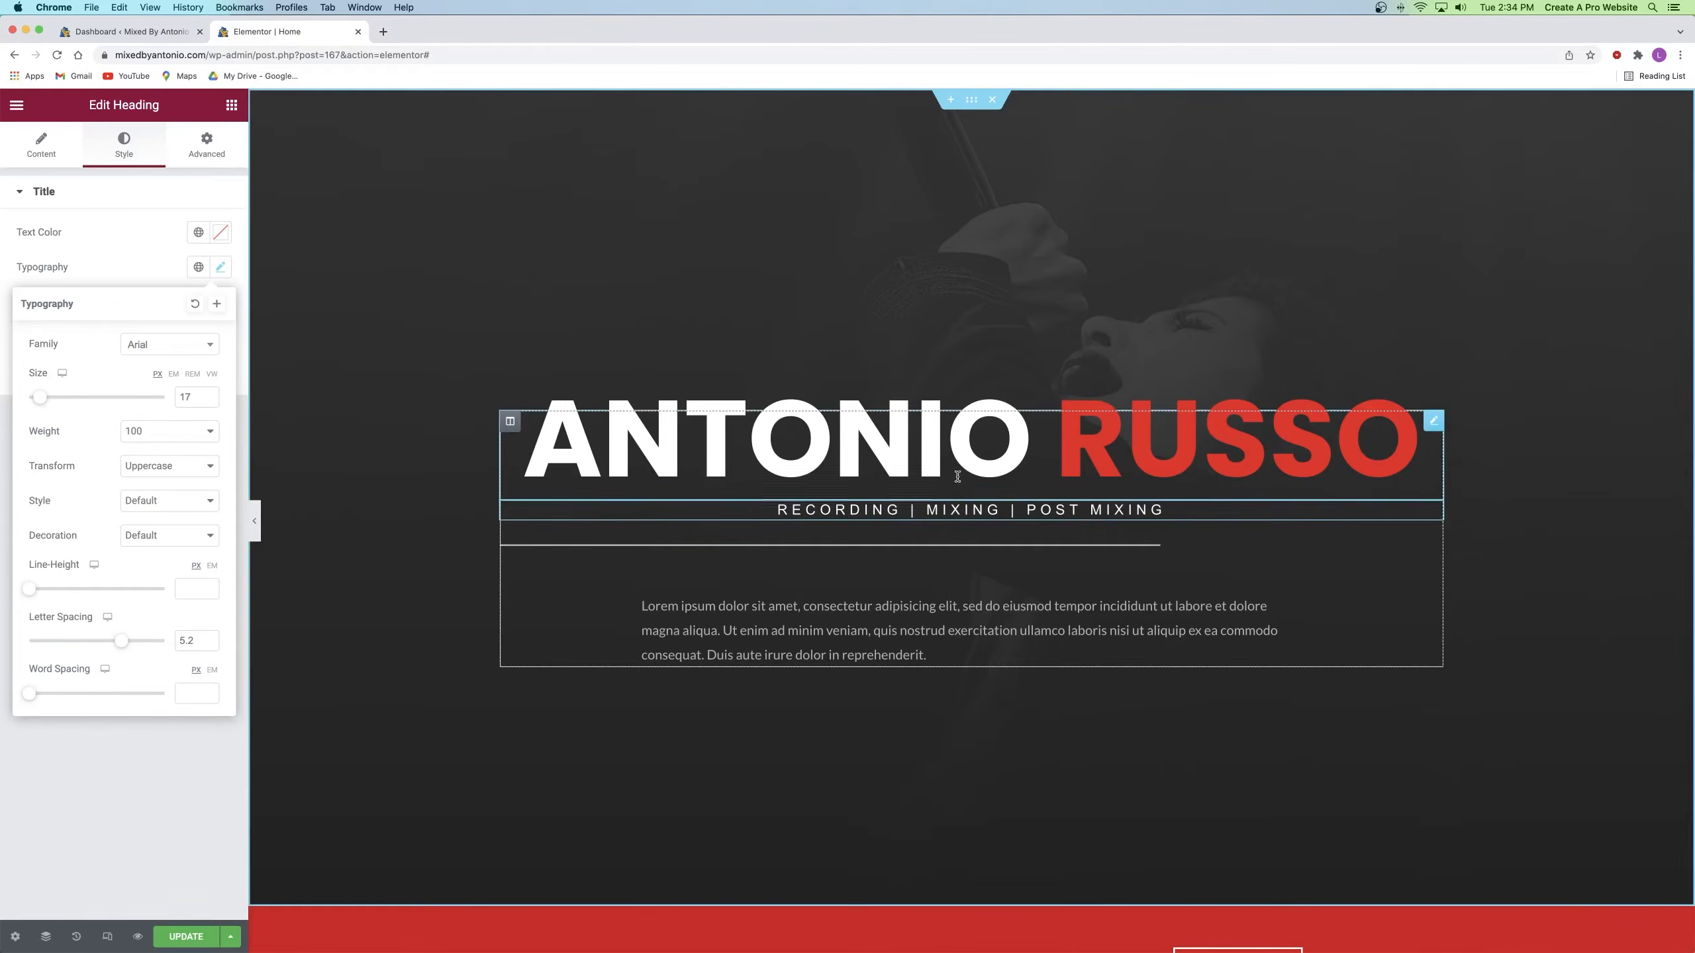
Step: Centre the divider below the subheading and thicken it to weight 3
{"action": "left_click", "coordinate": [955, 540]}
{"action": "right_click", "coordinate": [1212, 537]}
{"action": "left_click", "coordinate": [1268, 554]}
{"action": "left_click", "coordinate": [198, 323]}
{"action": "left_click", "coordinate": [140, 139]}
{"action": "left_click_drag", "start_coordinate": [33, 284], "coordinate": [170, 286]}
{"action": "left_click", "coordinate": [40, 144]}
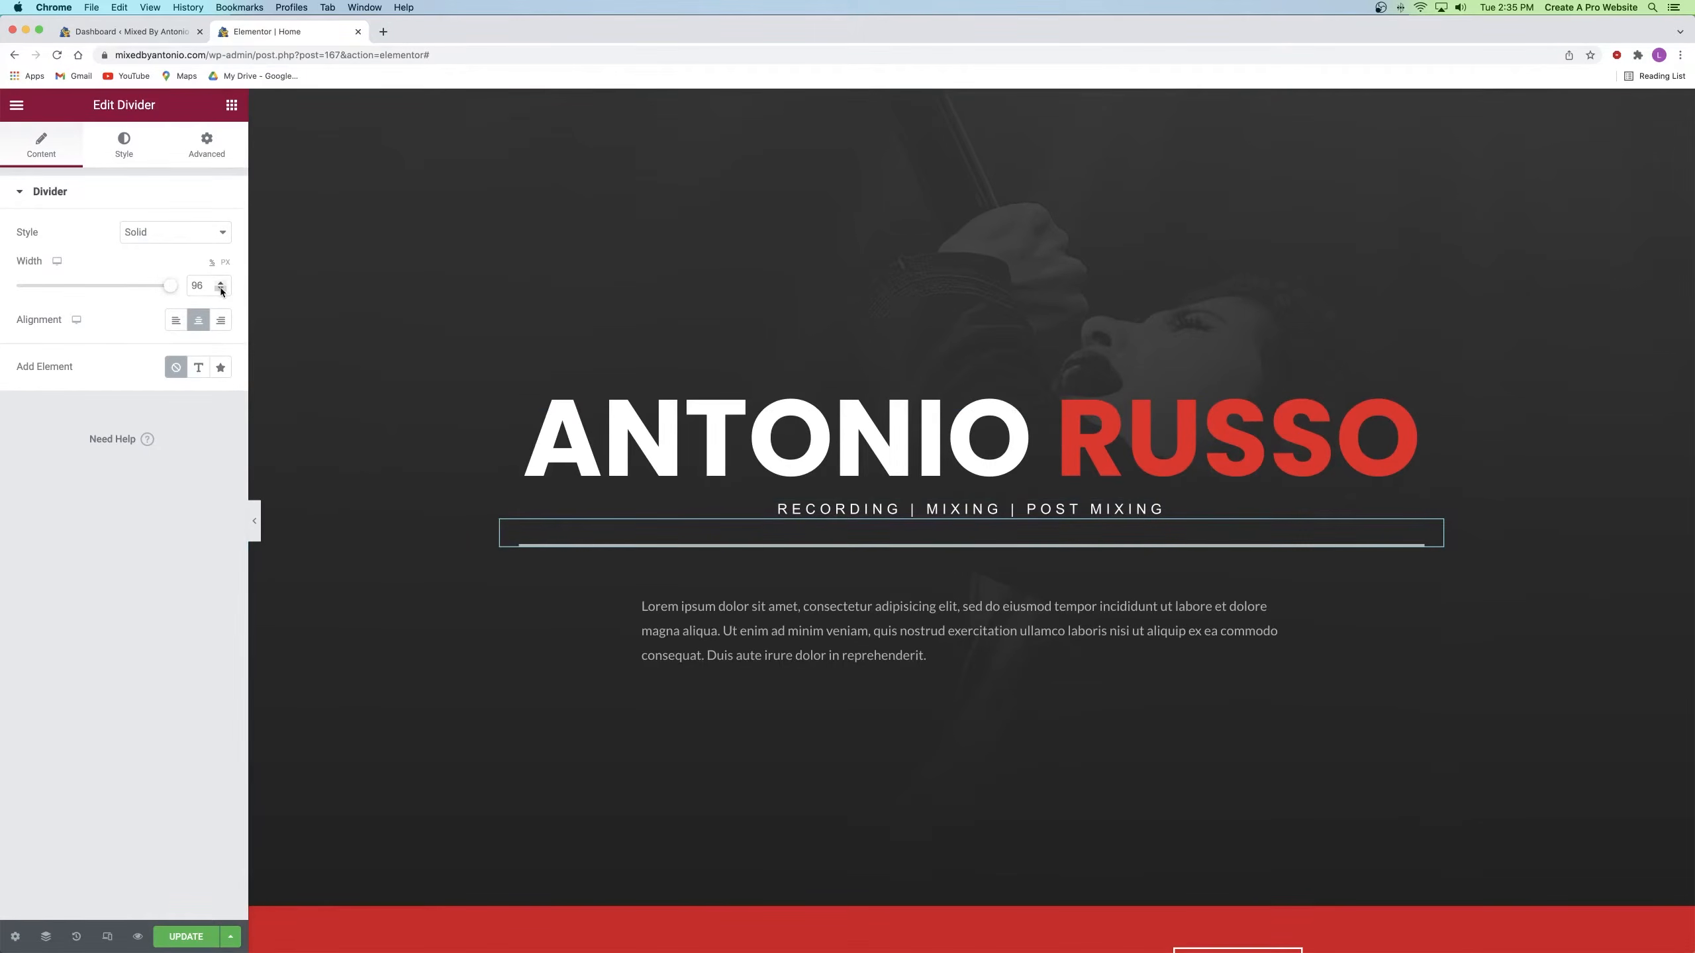
{"action": "right_click", "coordinate": [958, 537]}
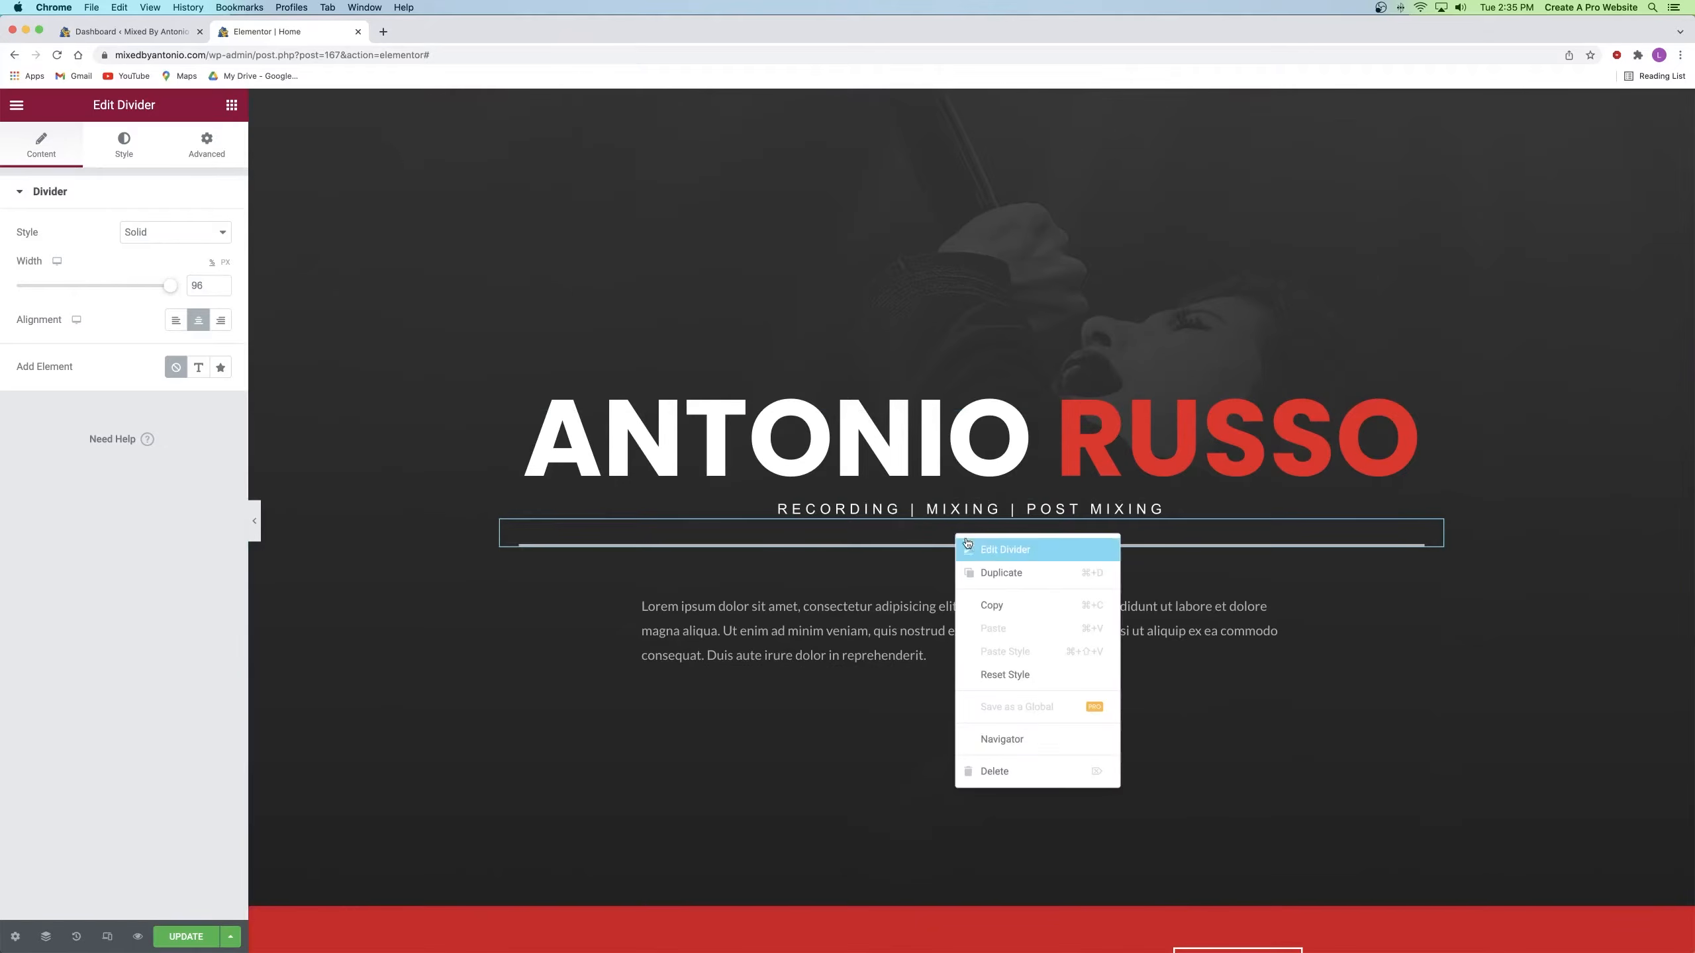
{"action": "left_click", "coordinate": [1007, 580]}
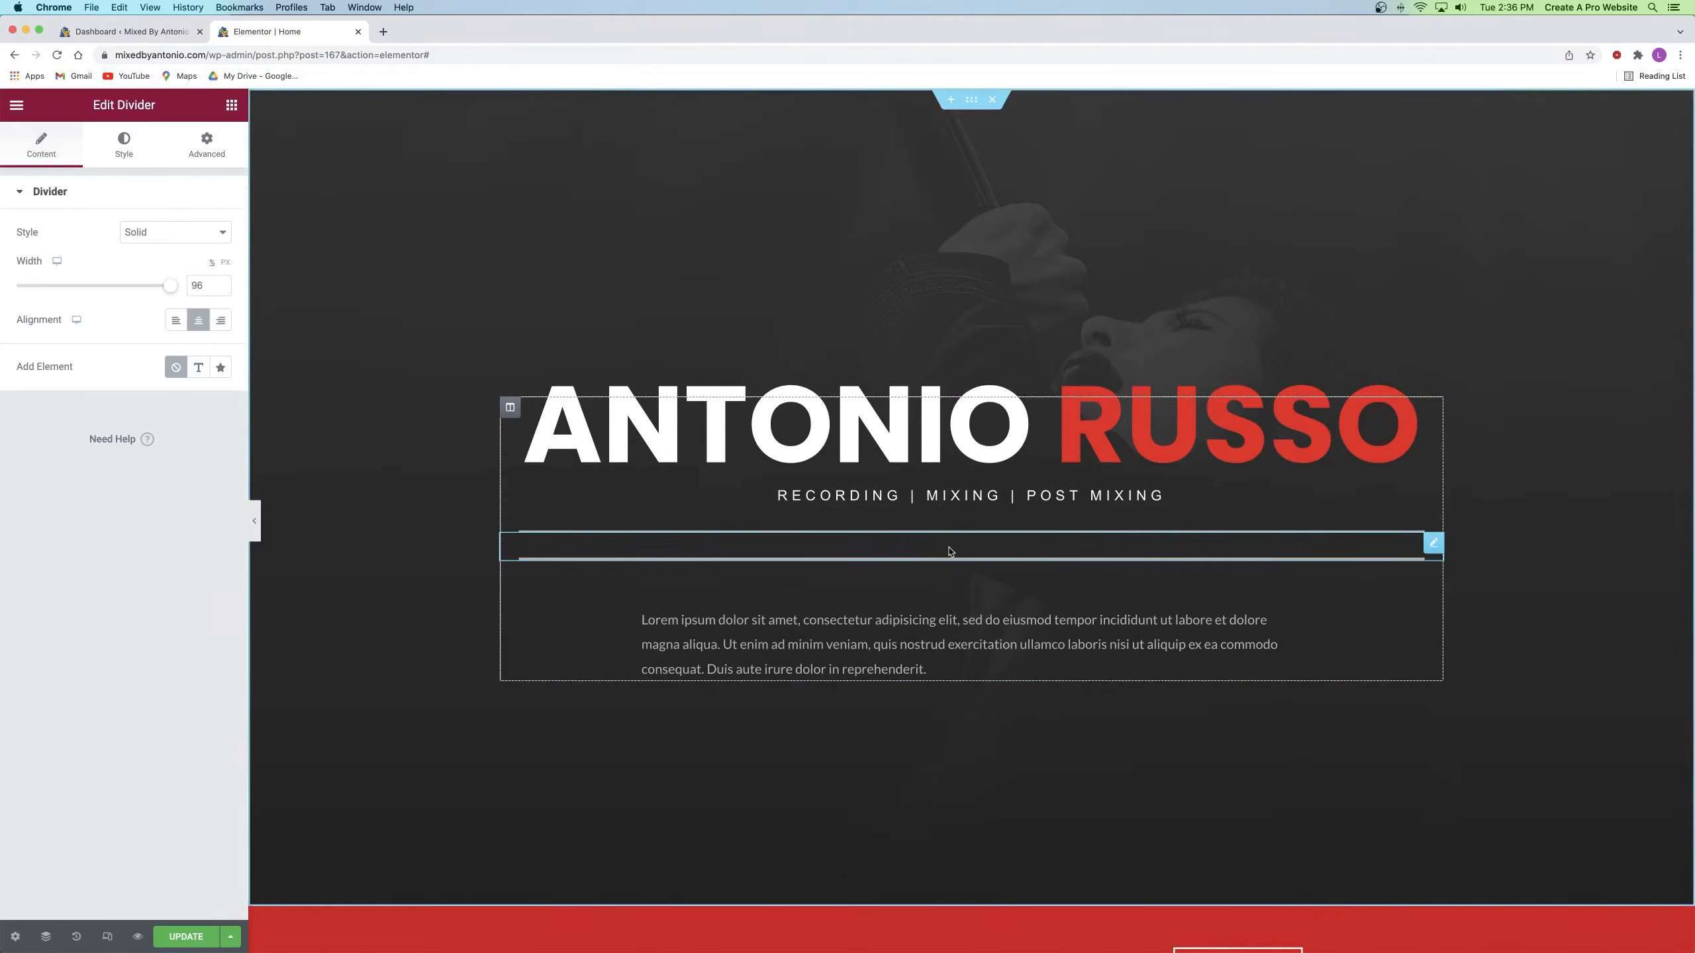
{"action": "left_click_drag", "start_coordinate": [1434, 548], "coordinate": [1393, 416]}
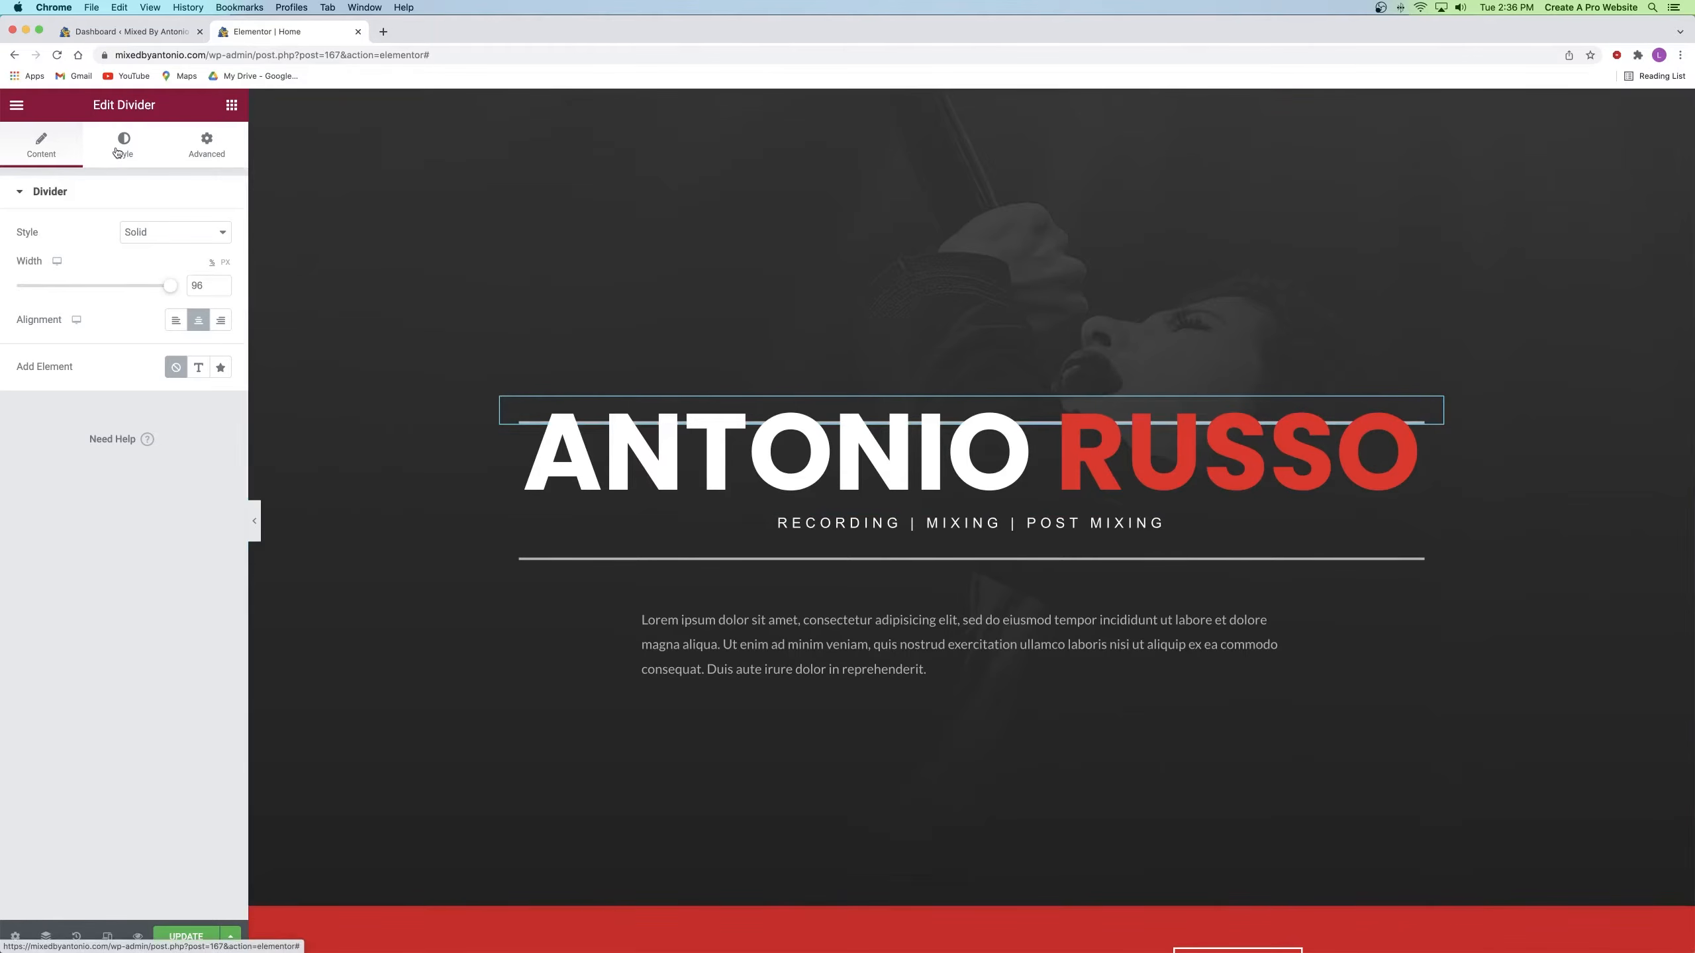
Step: Give the copied divider a top margin of 0 and a gap of 50
{"action": "left_click", "coordinate": [225, 146]}
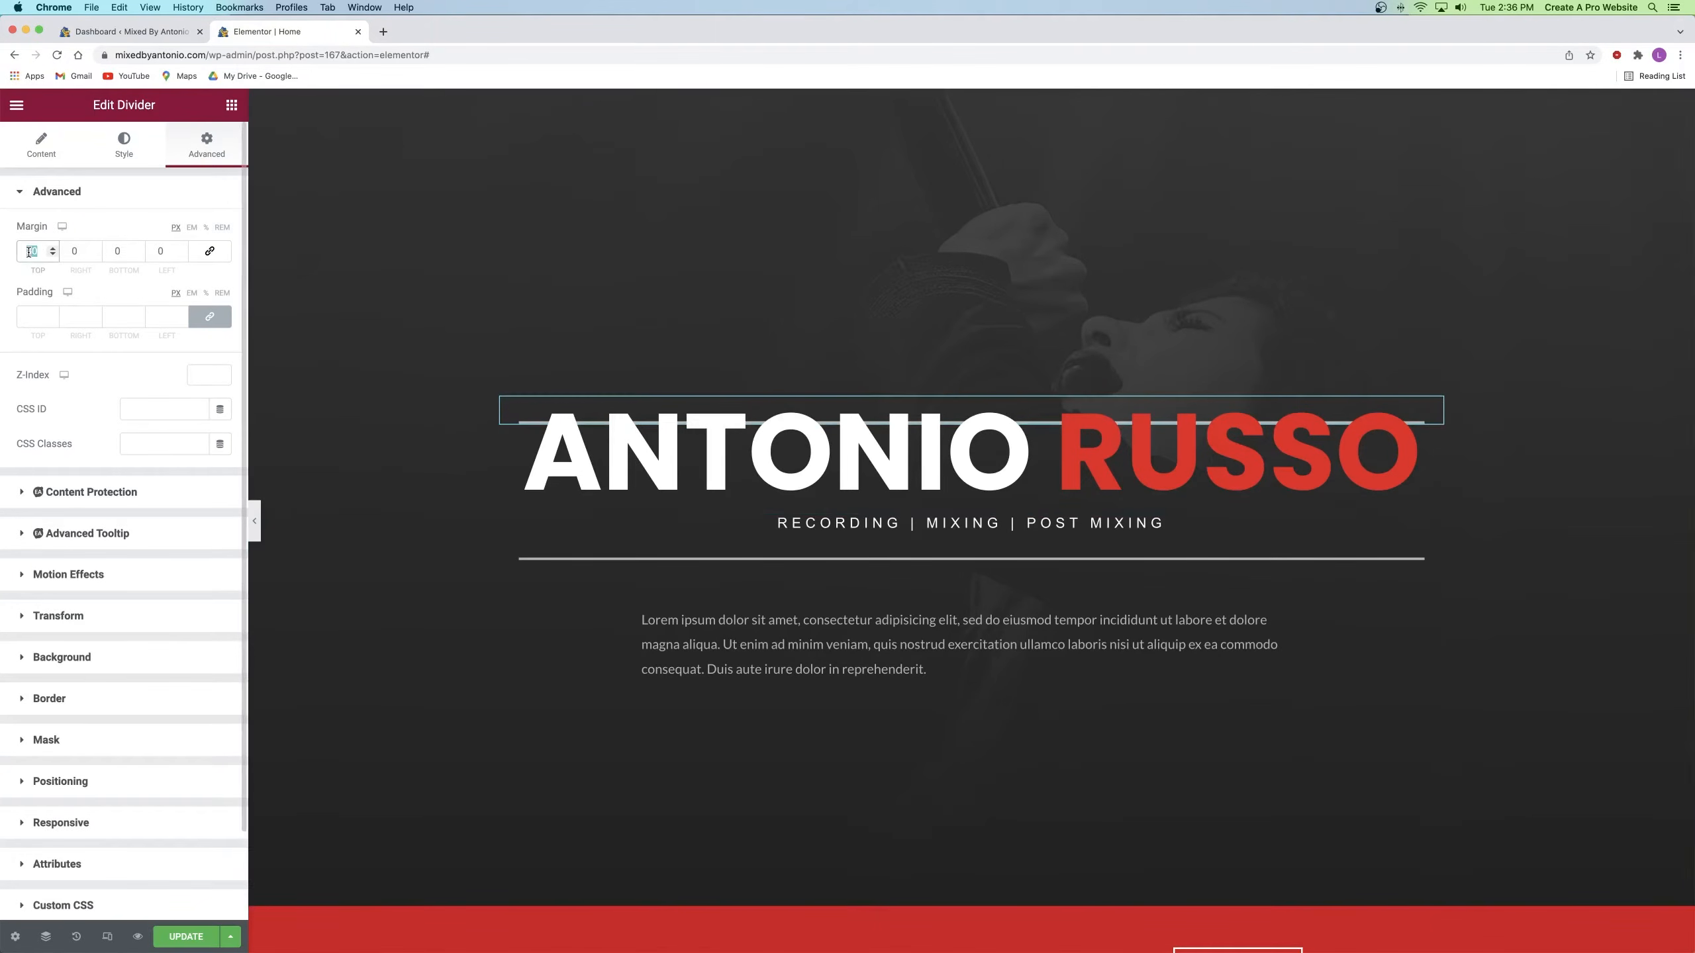
{"action": "type", "text": "0"}
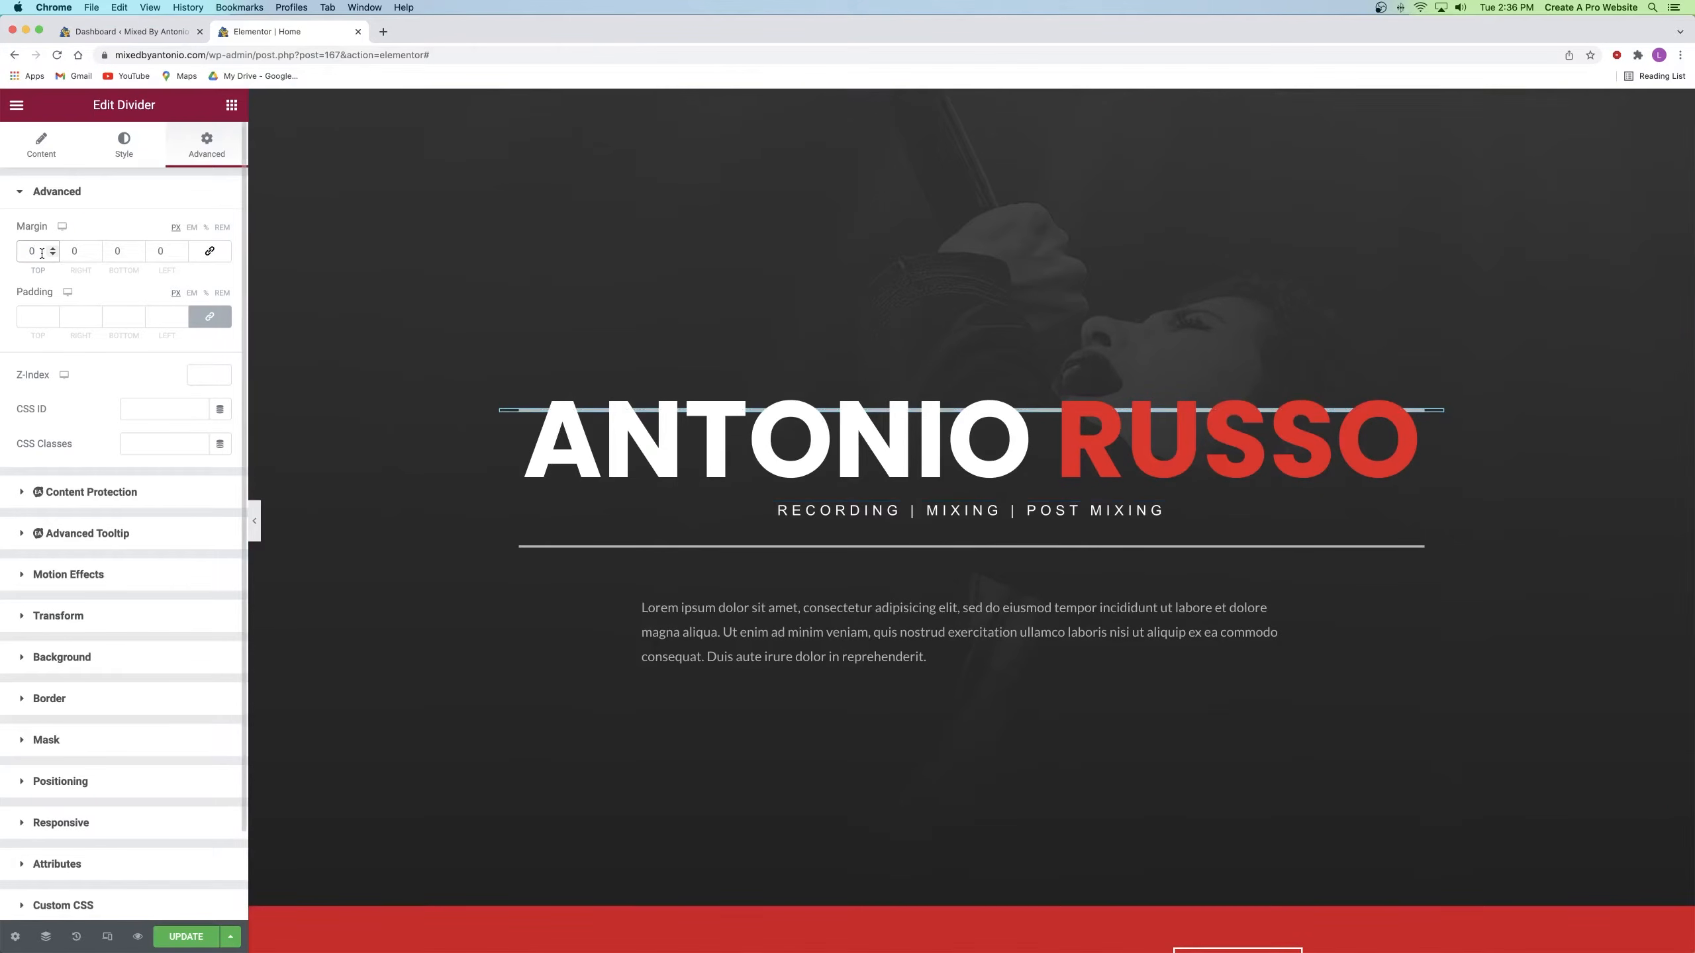
{"action": "left_click", "coordinate": [124, 147]}
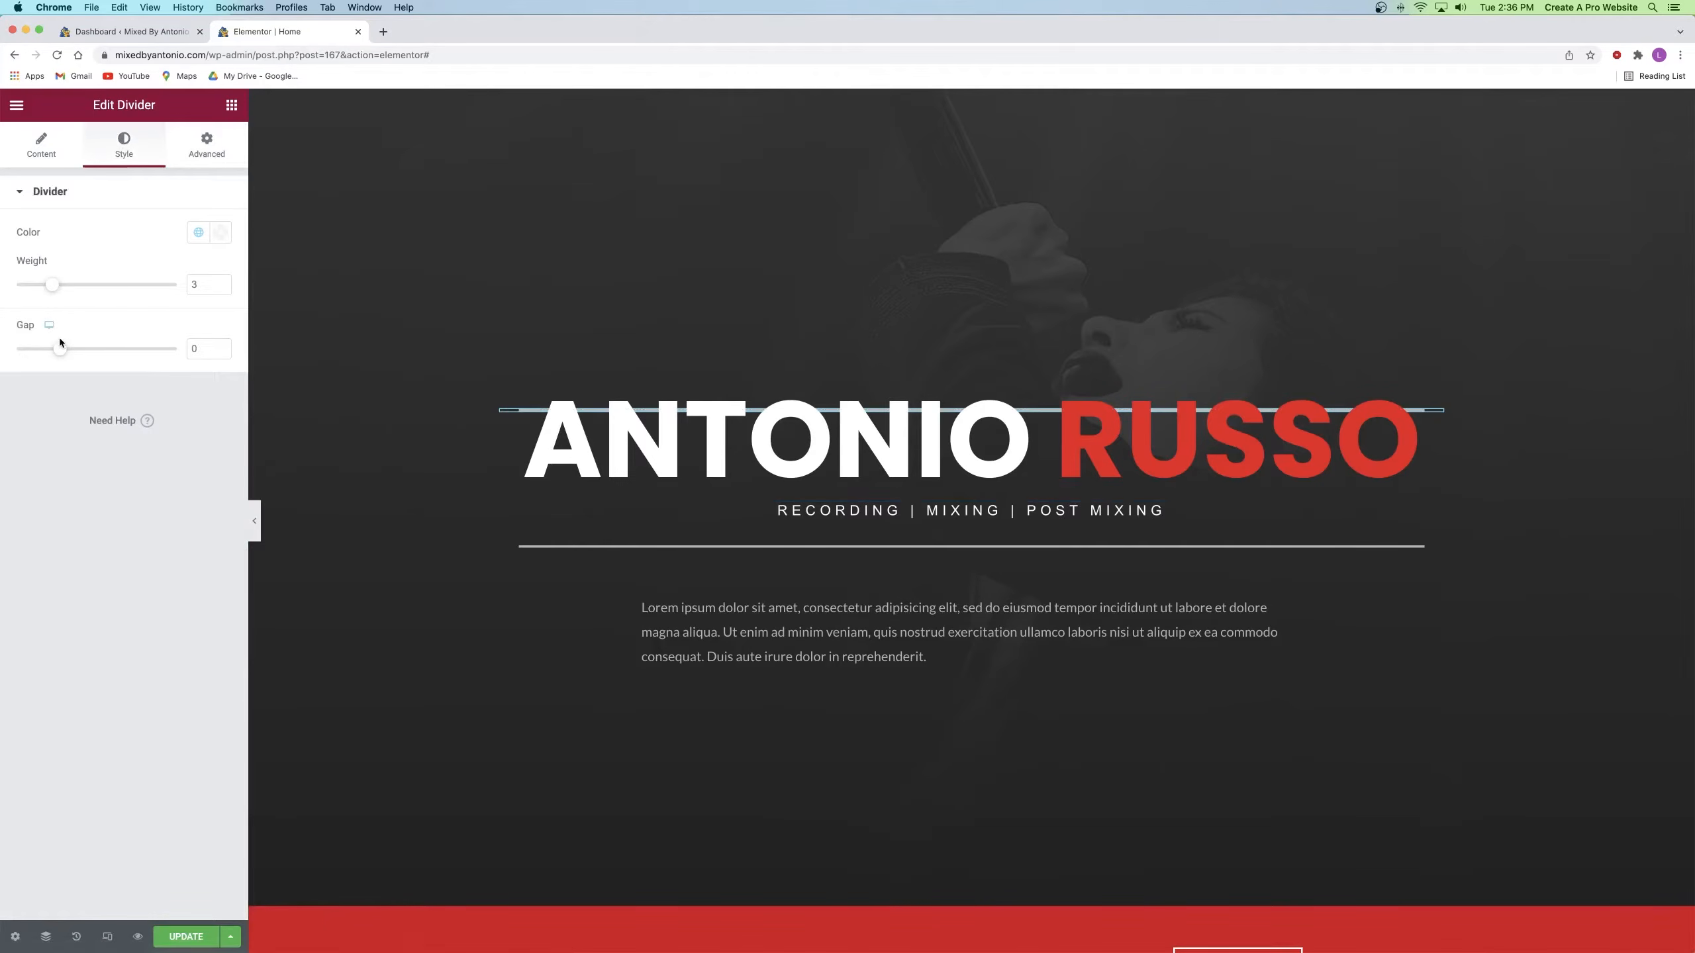
{"action": "left_click_drag", "start_coordinate": [73, 352], "coordinate": [177, 348]}
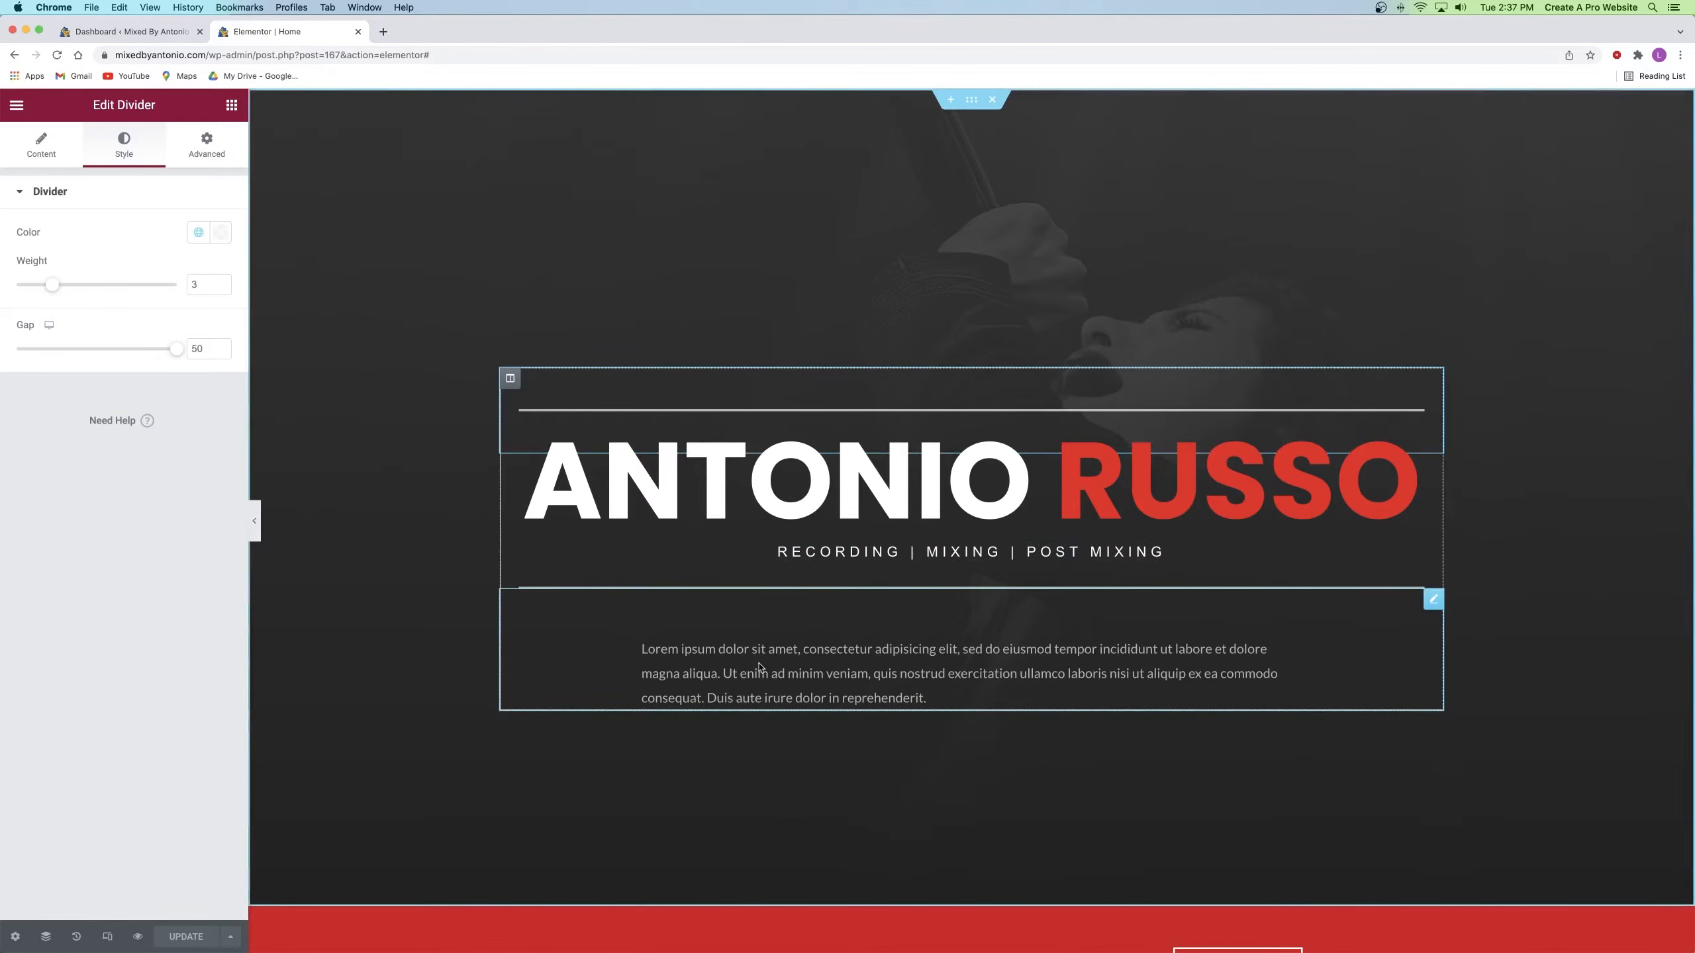
{"action": "left_click_drag", "start_coordinate": [642, 653], "coordinate": [931, 673]}
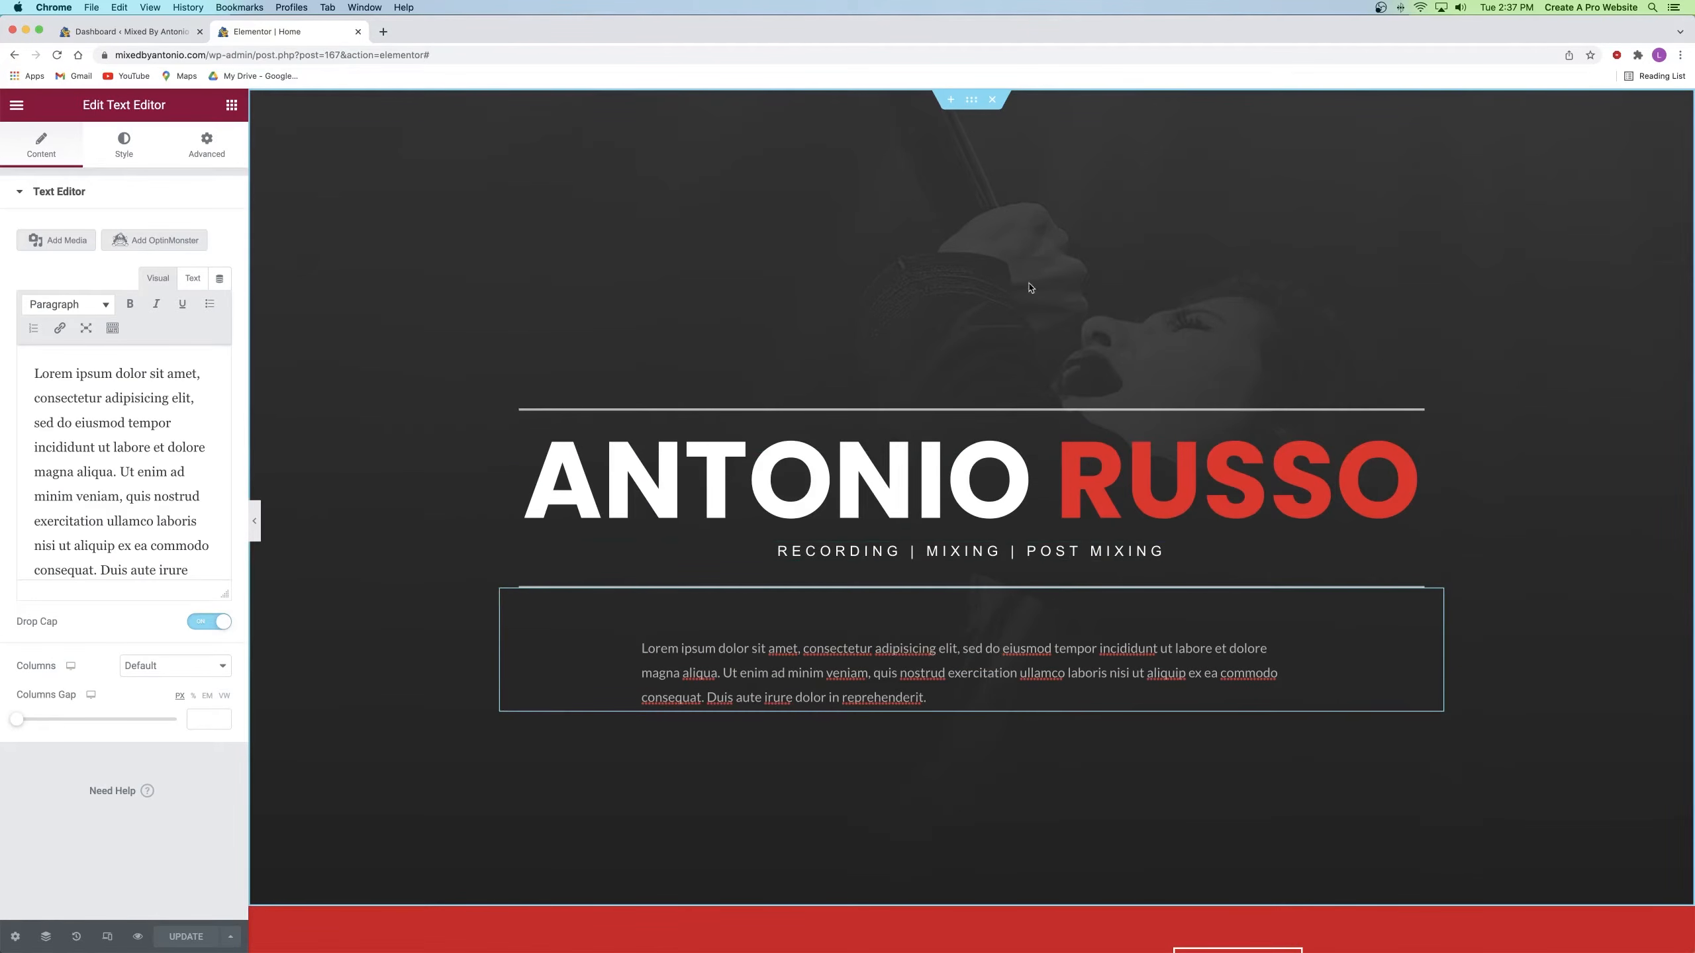
Step: Set the hero section's Background Type to Video
{"action": "left_click", "coordinate": [970, 100]}
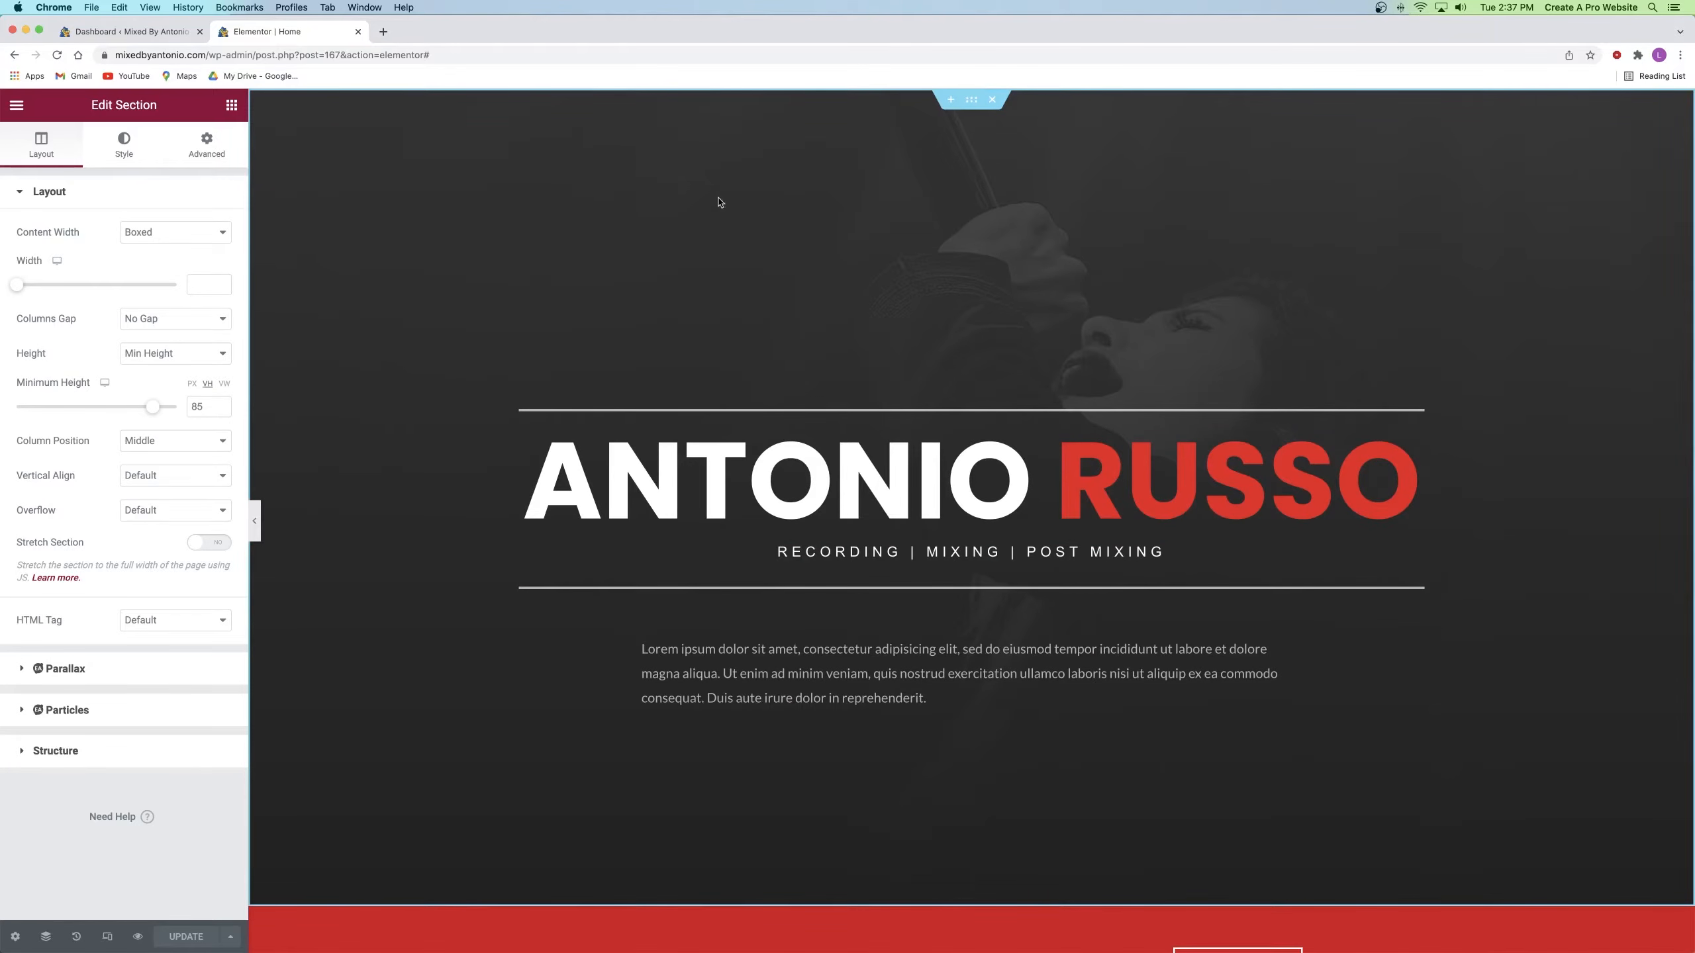
{"action": "left_click", "coordinate": [121, 154]}
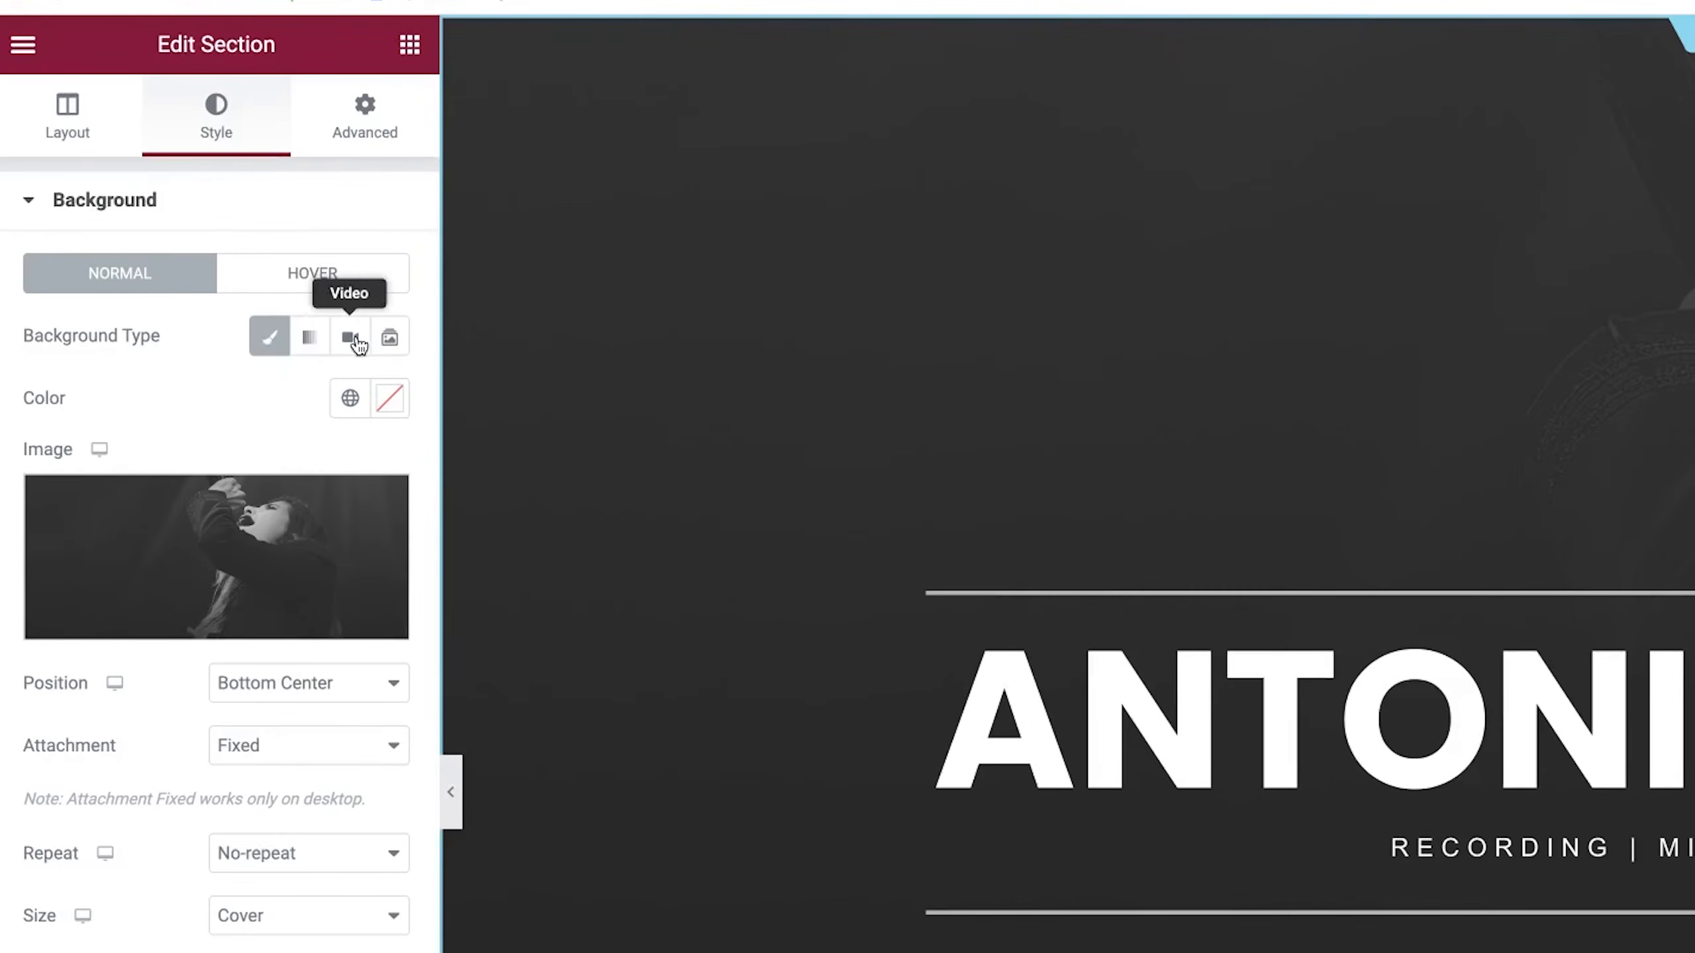
{"action": "left_click", "coordinate": [354, 340]}
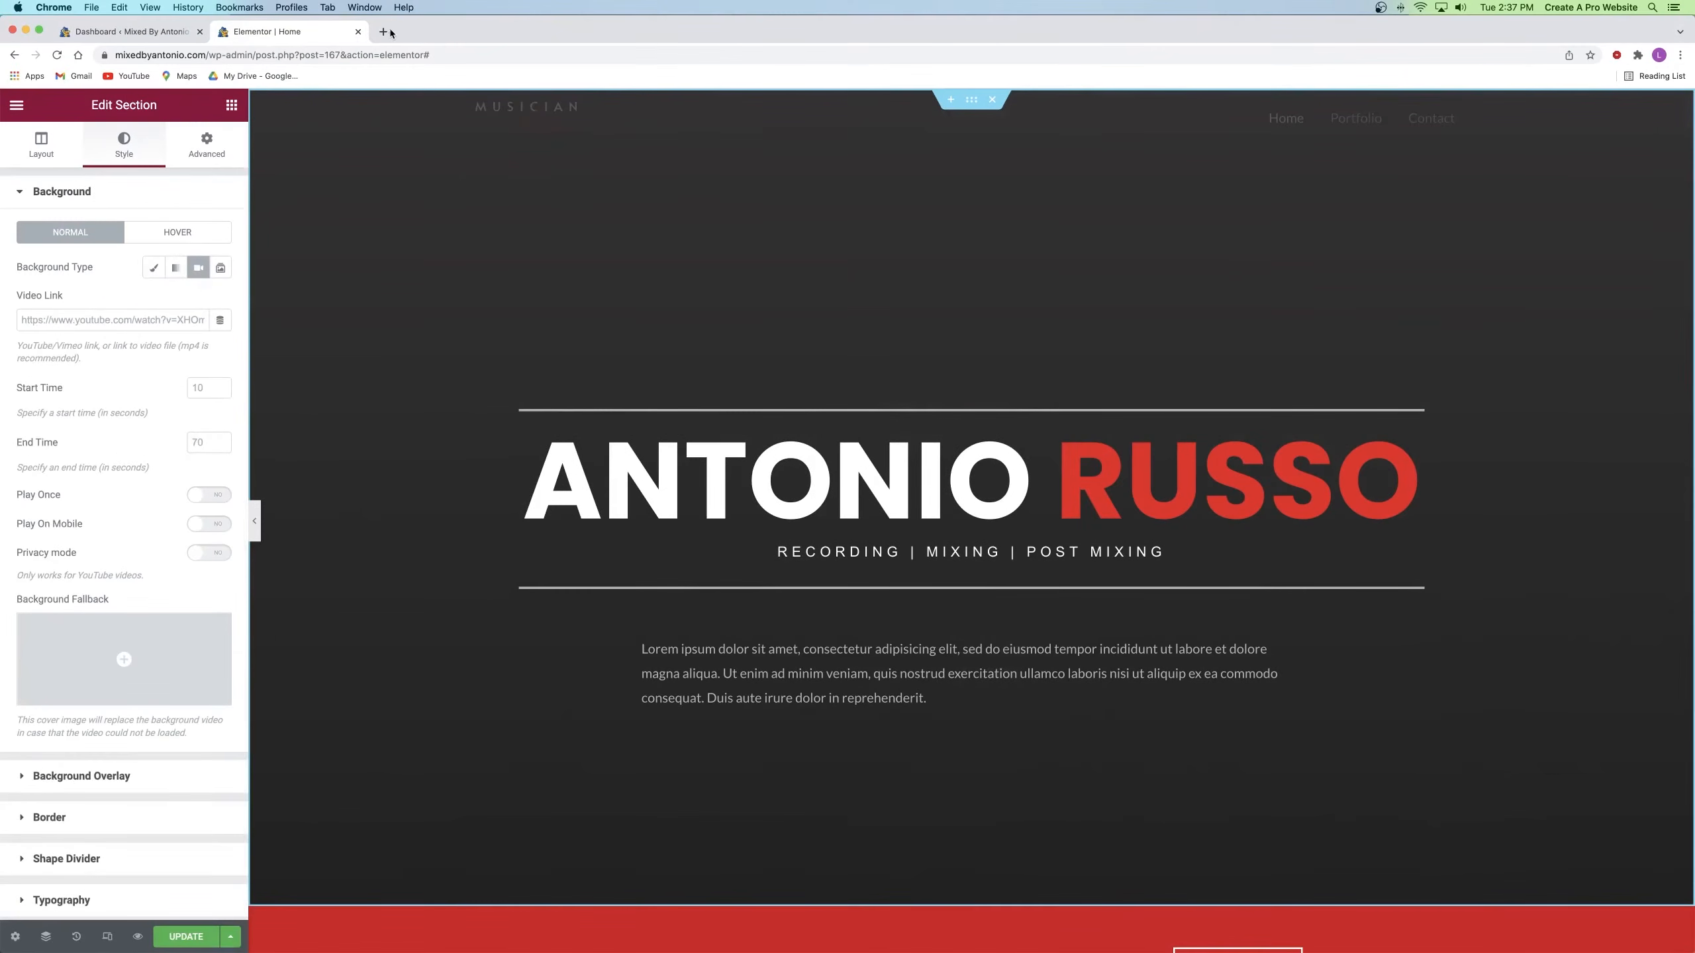
Step: Search YouTube for 'studio broll' and copy the Breaking Ice Studio B-ROLL video's URL
{"action": "left_click", "coordinate": [384, 32]}
{"action": "left_click", "coordinate": [127, 76]}
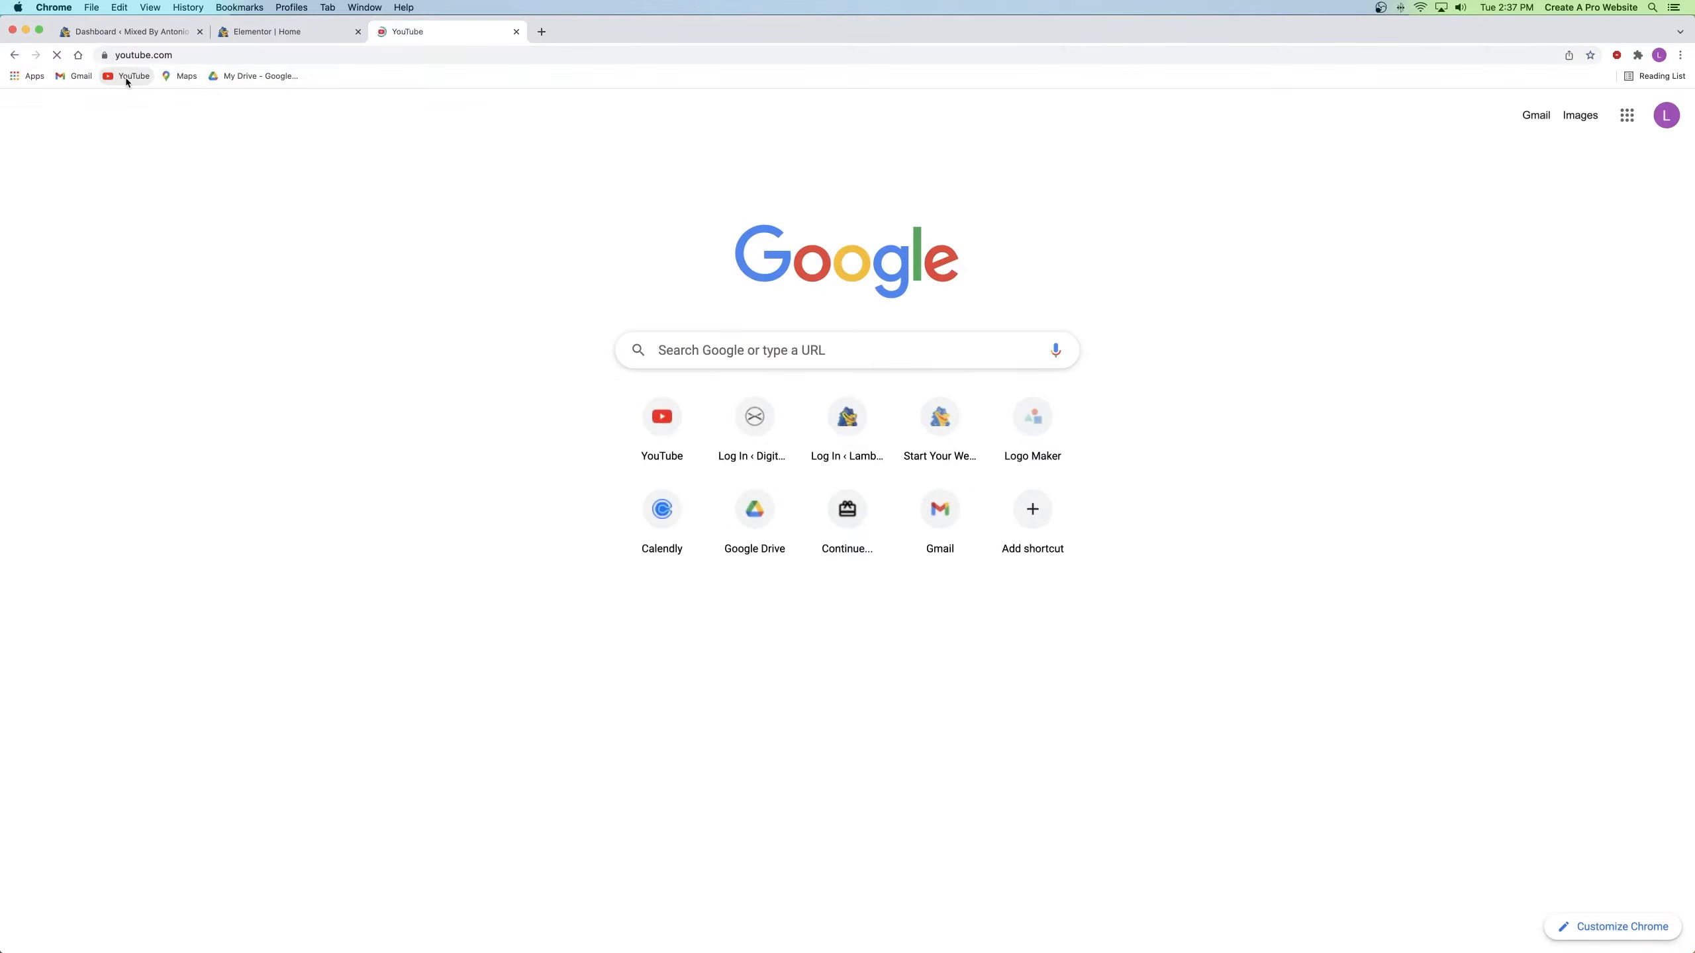
{"action": "left_click", "coordinate": [701, 111]}
{"action": "type", "text": "studio broll"}
{"action": "key", "text": "Return"}
{"action": "scroll", "coordinate": [400, 334], "scroll_direction": "down", "scroll_amount": 20}
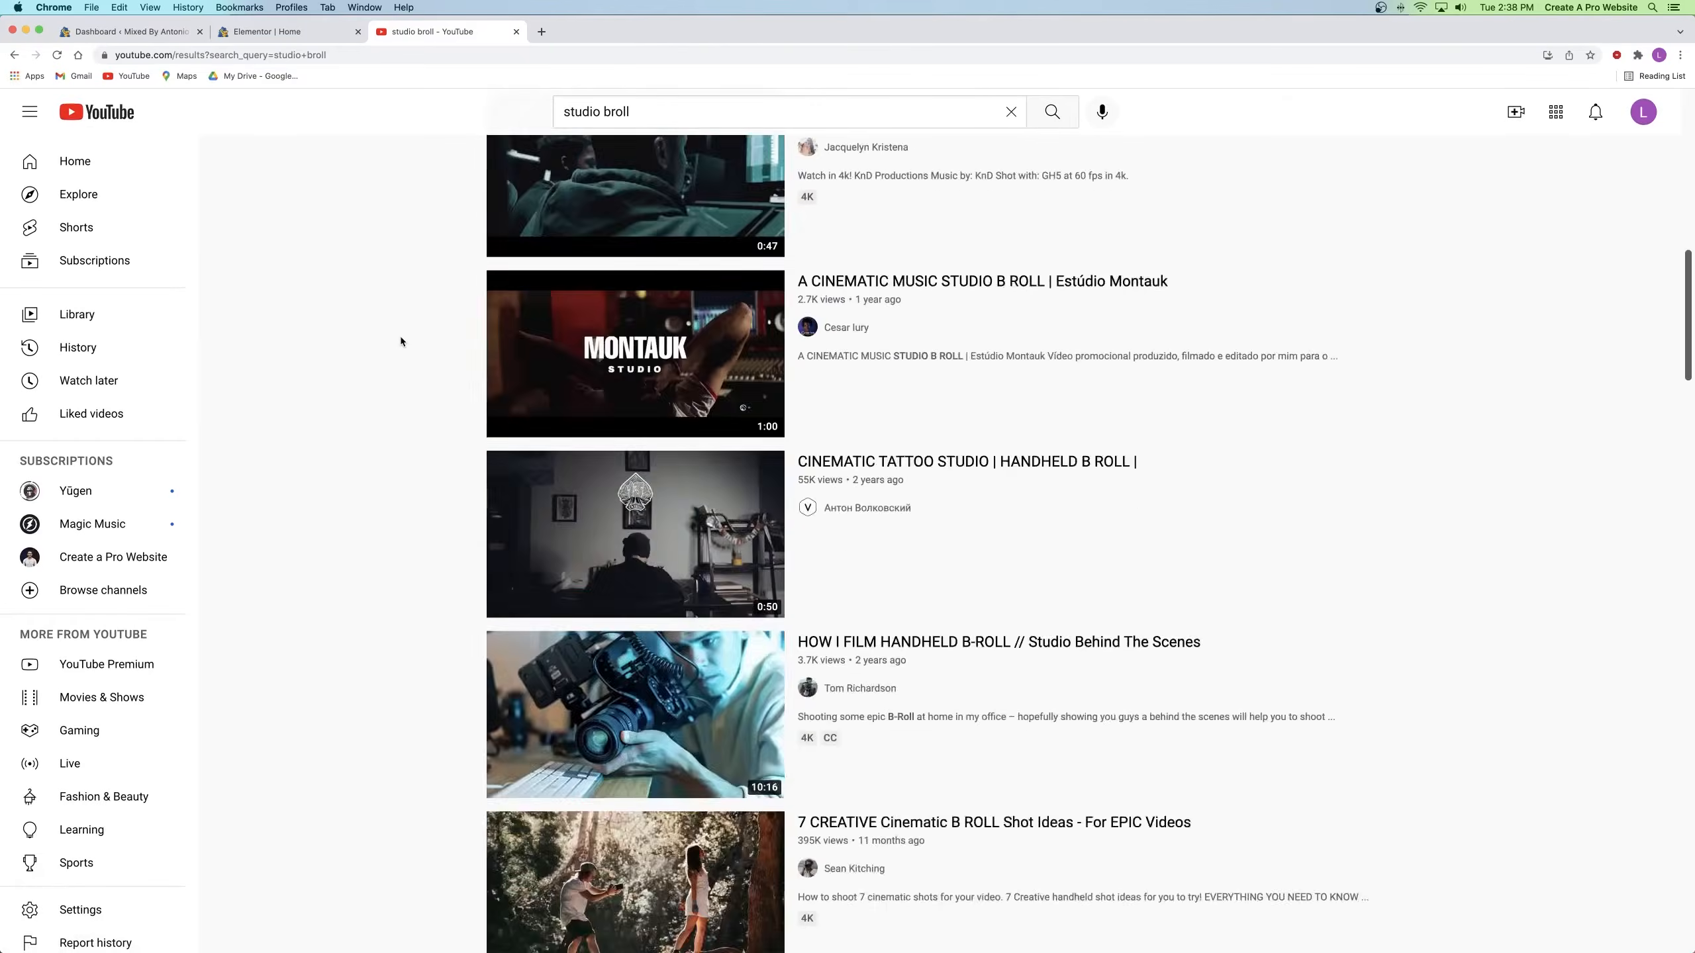
{"action": "scroll", "coordinate": [401, 341], "scroll_direction": "down", "scroll_amount": 20}
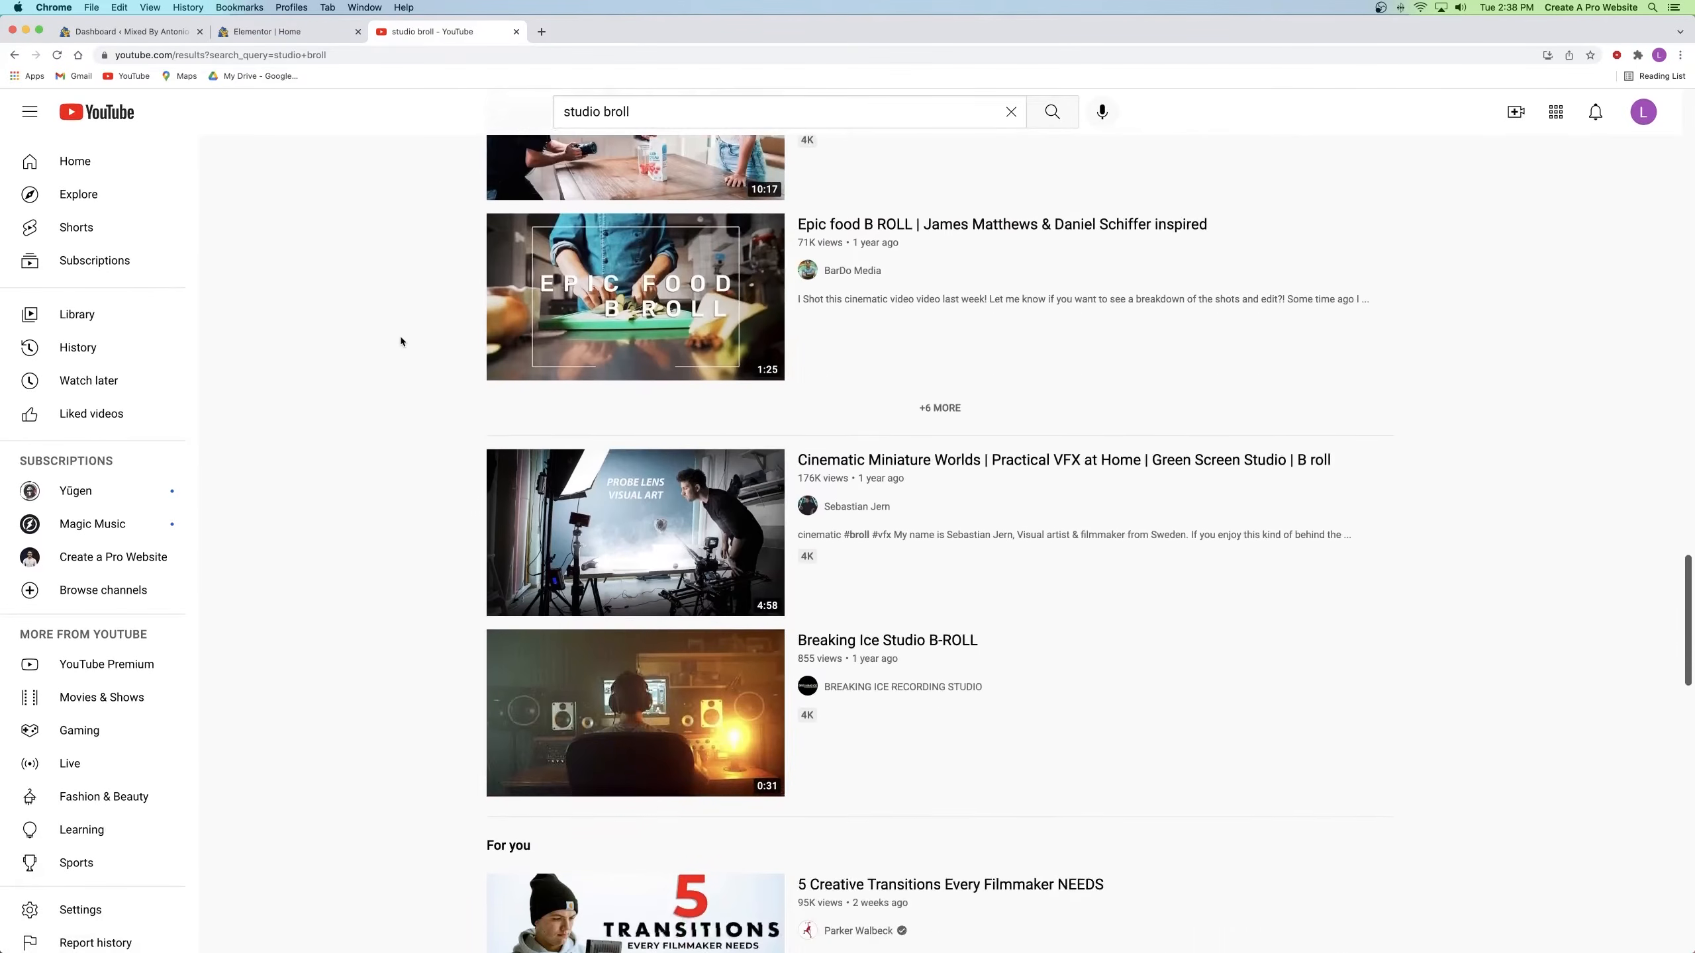
{"action": "left_click", "coordinate": [684, 611]}
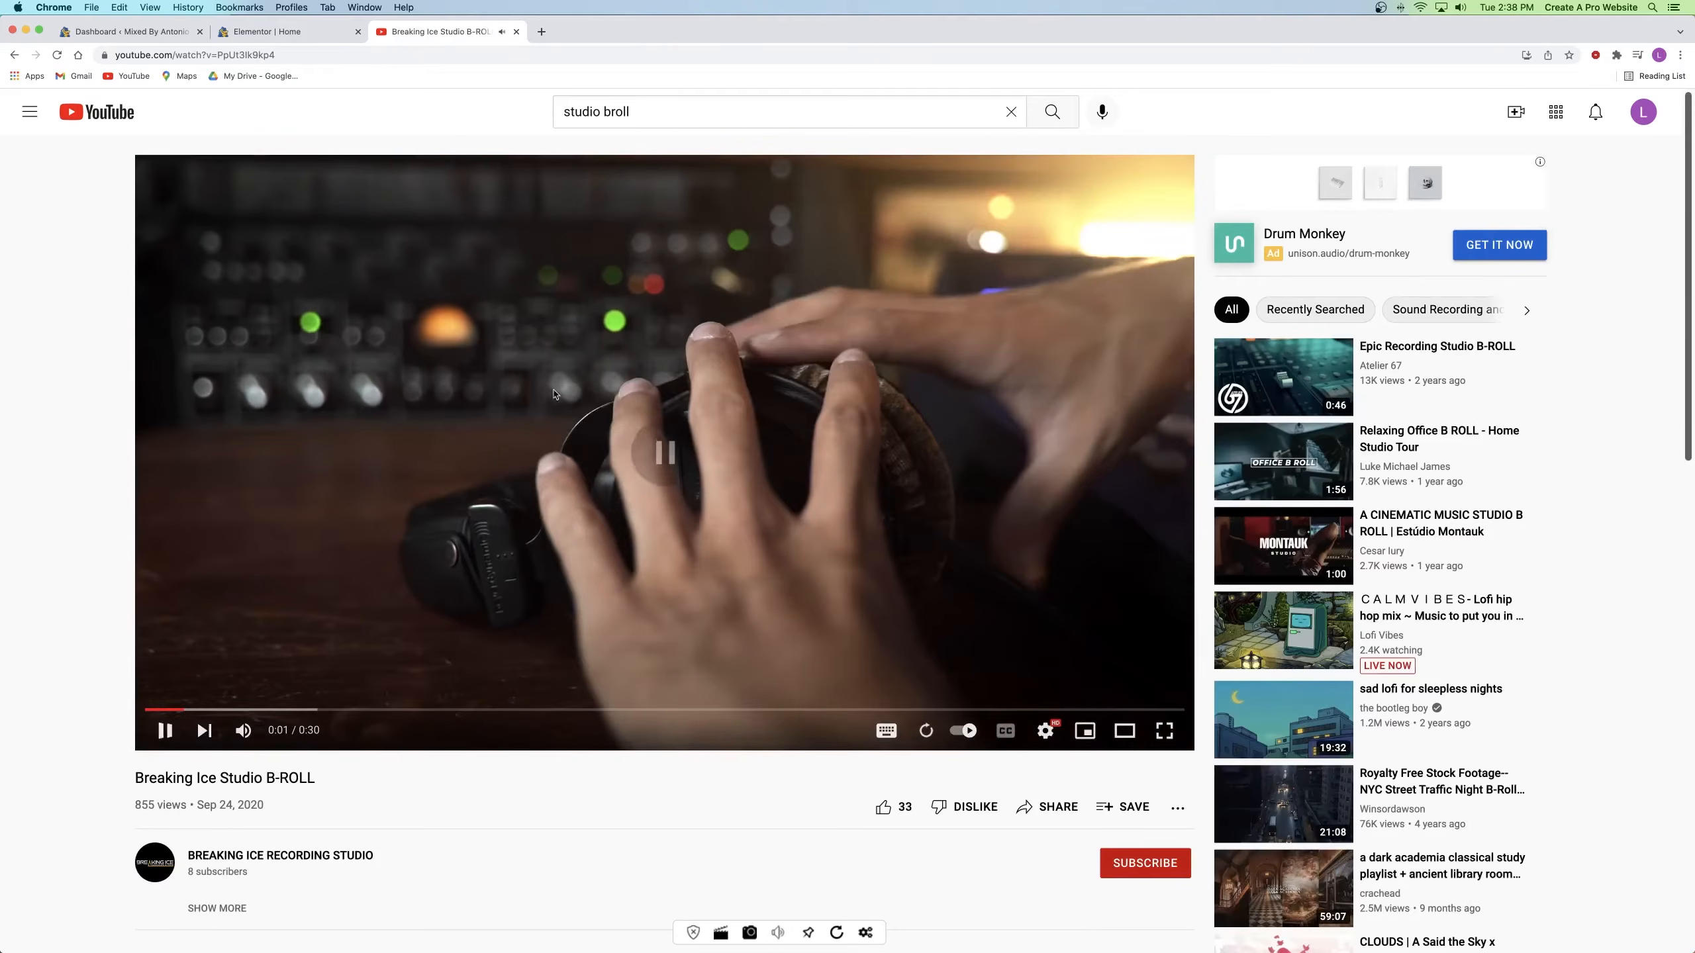
{"action": "left_click", "coordinate": [258, 55]}
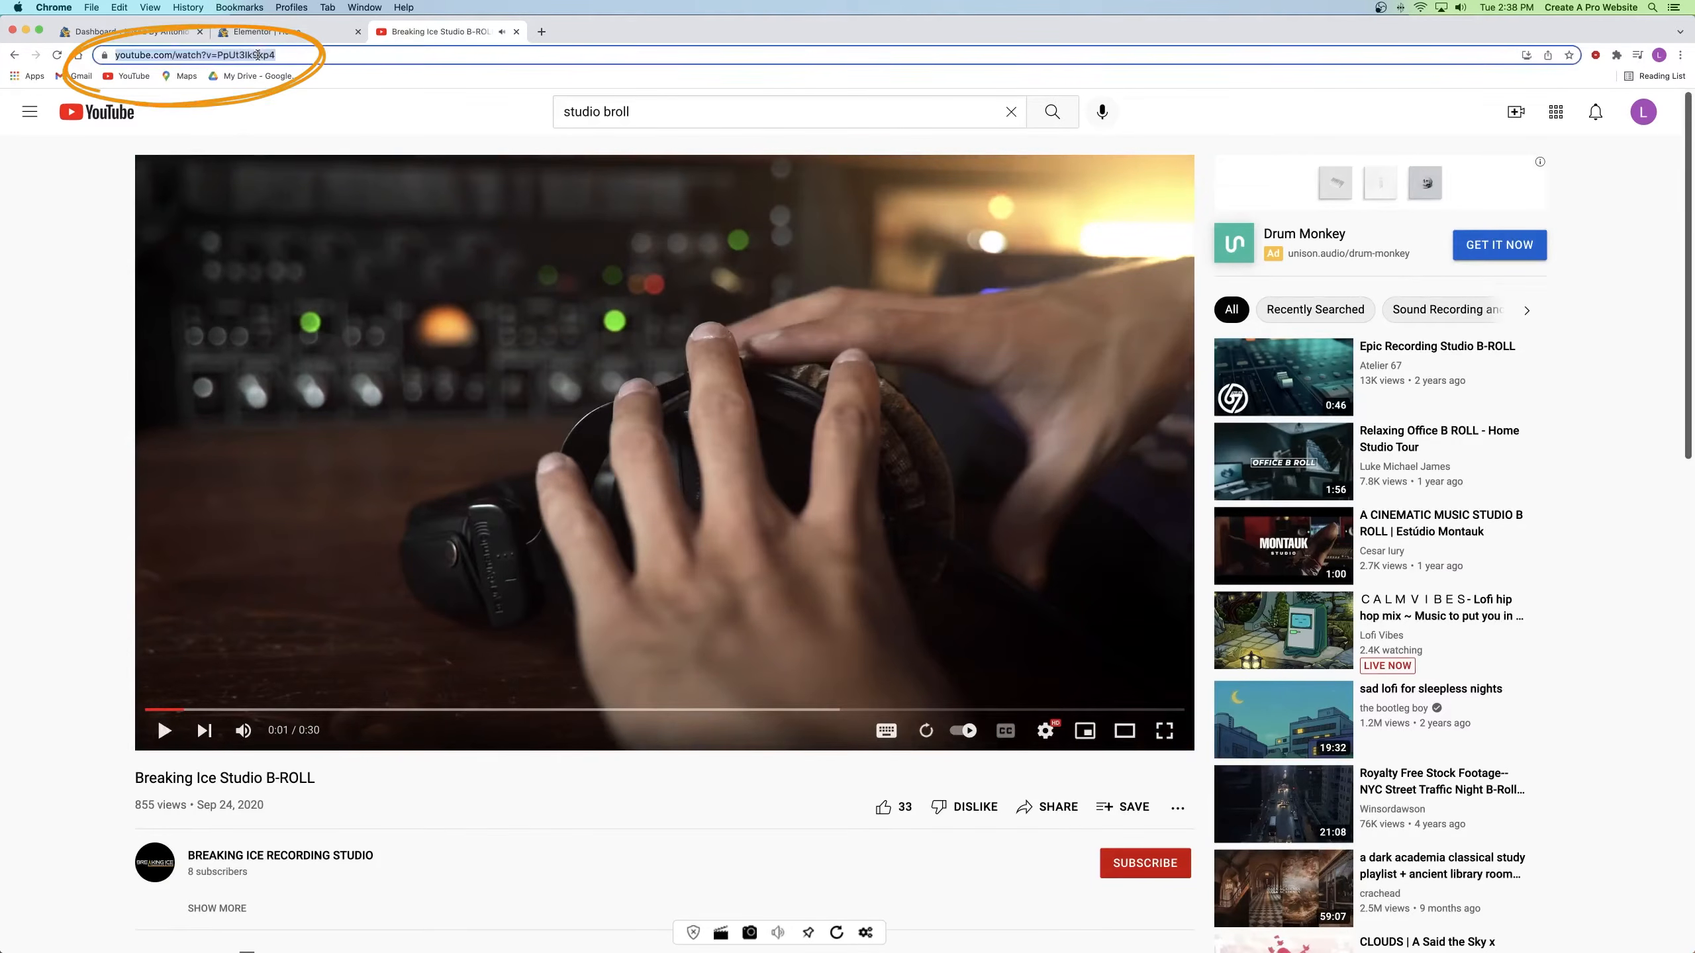
{"action": "left_click", "coordinate": [517, 32]}
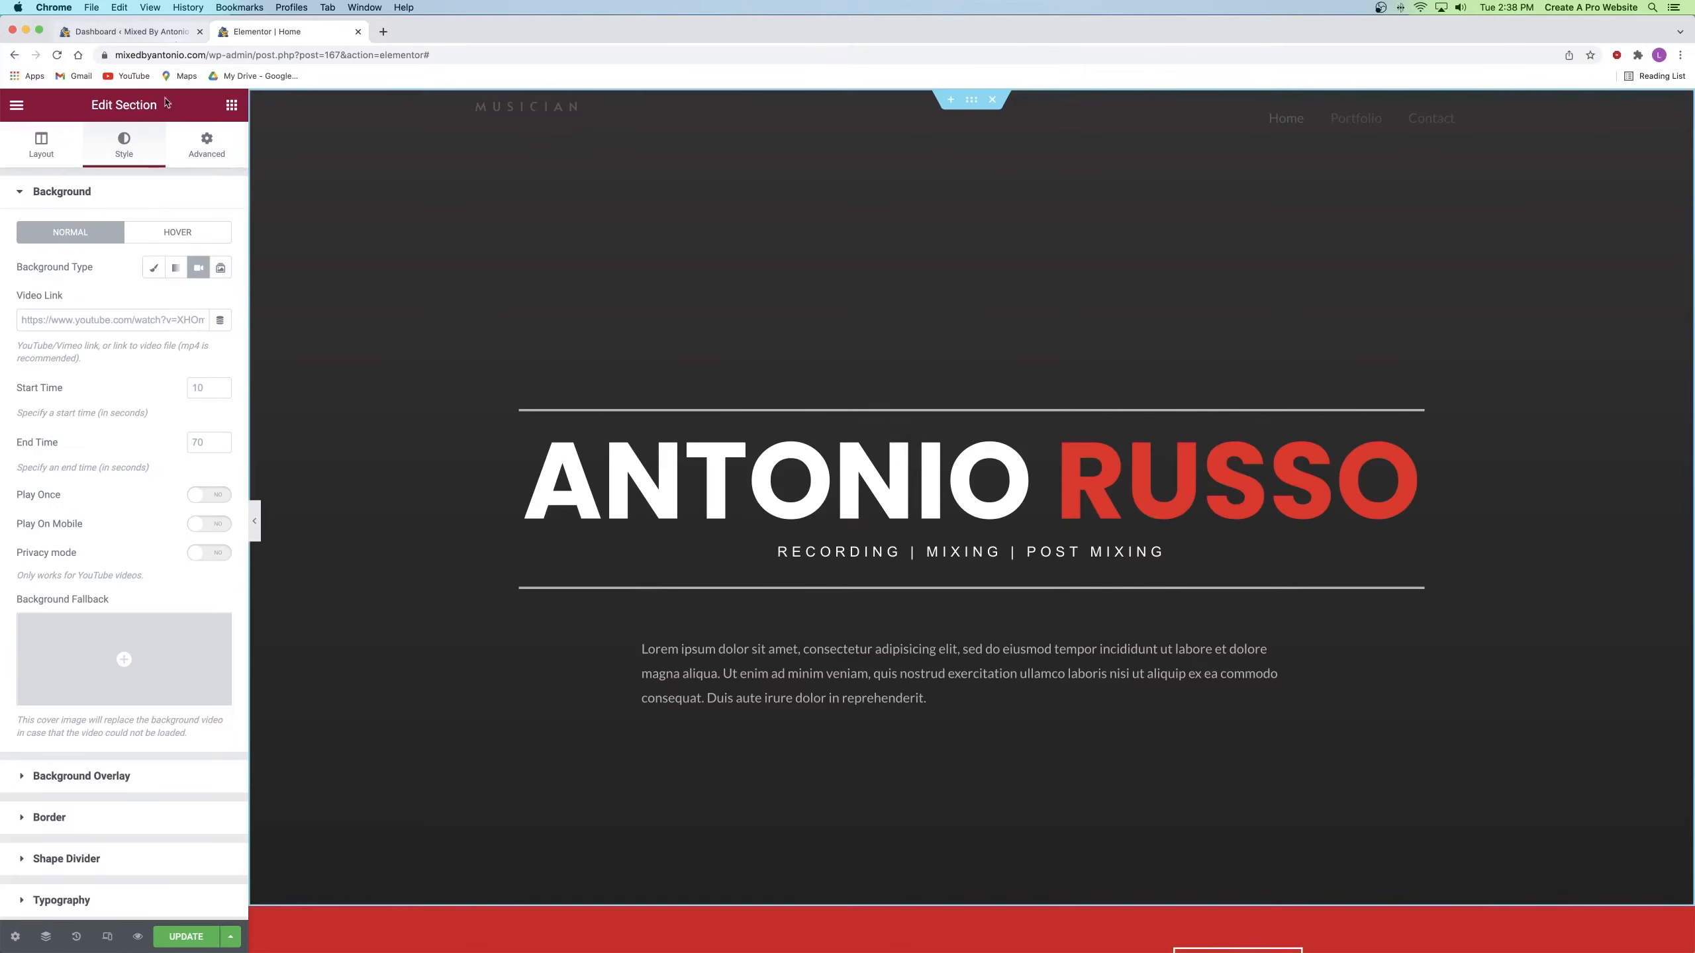
Step: Paste the YouTube URL into Video Link and expand the Background Overlay section
{"action": "left_click", "coordinate": [118, 316]}
{"action": "type", "text": "https://www.youtube.com/watch?v=PpUt3Ik9kp4"}
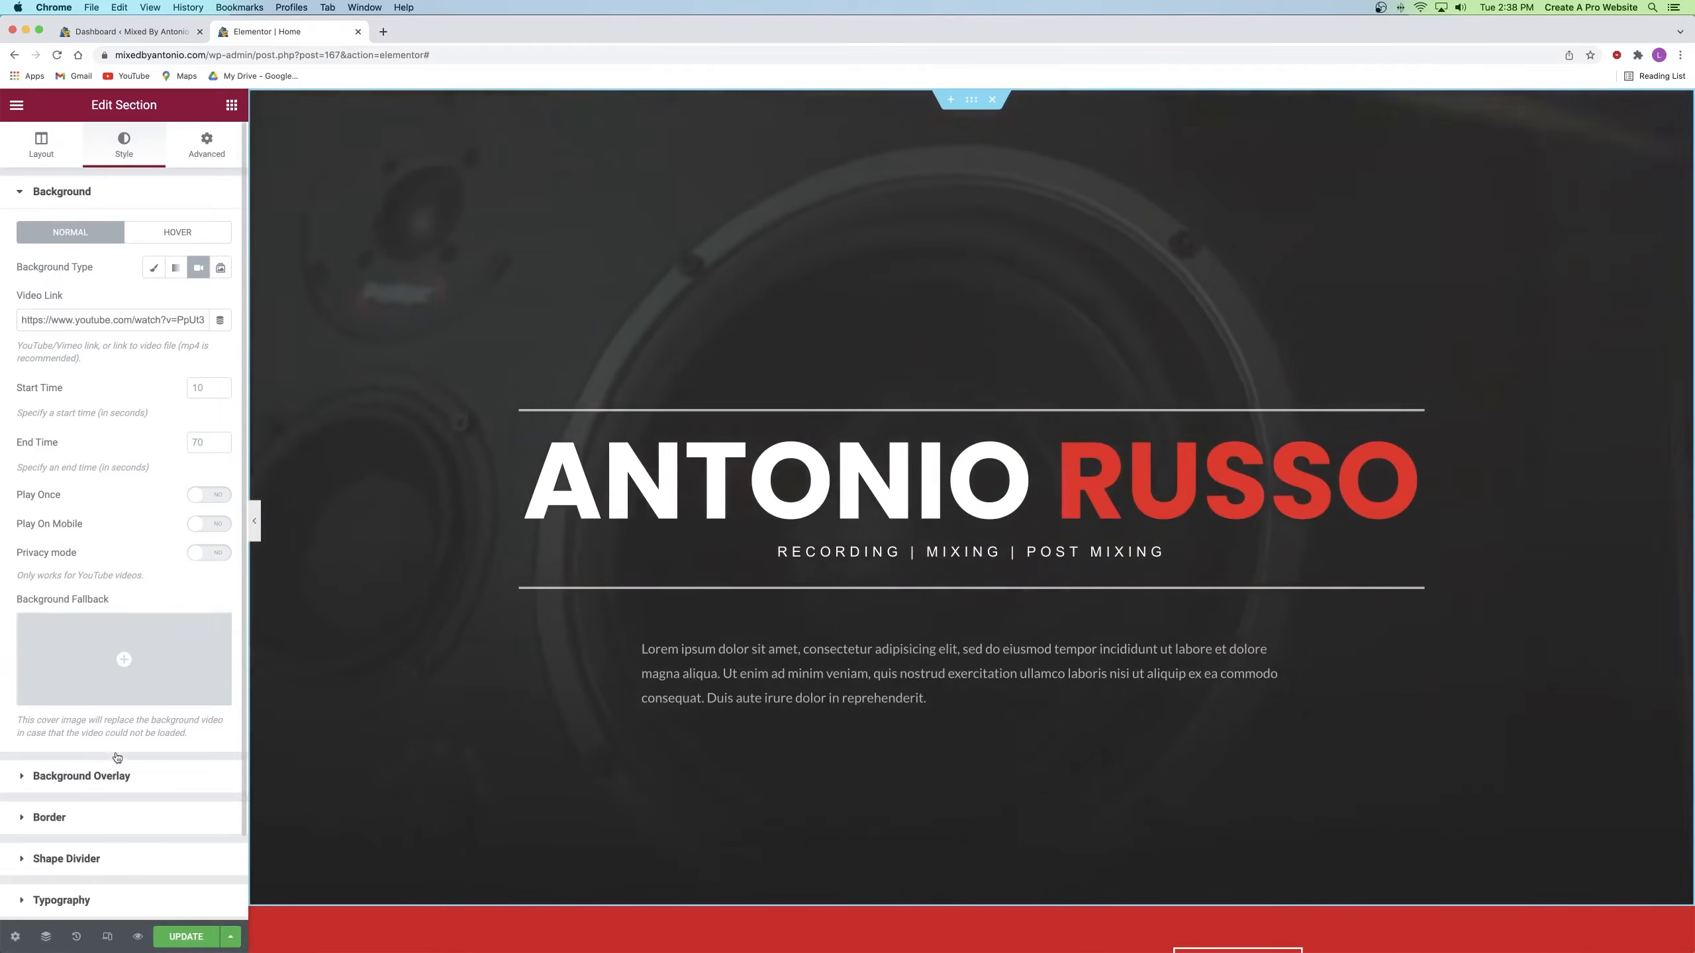
{"action": "left_click", "coordinate": [113, 774]}
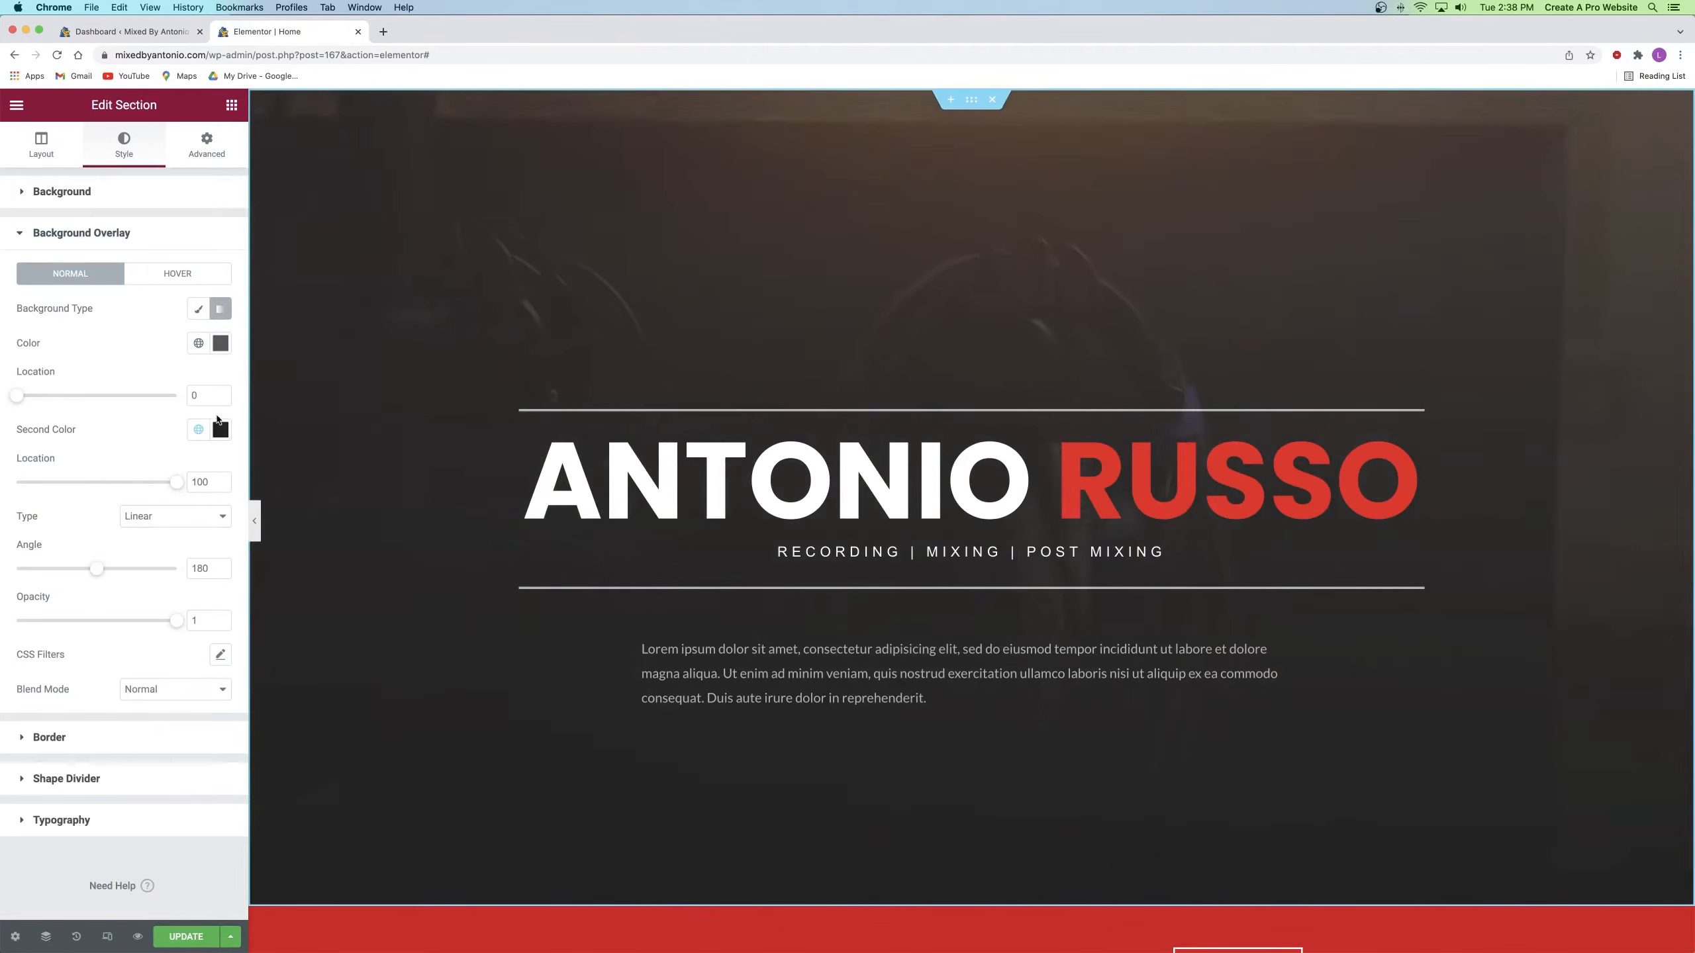
Step: Make the overlay a Classic solid black (#000000) at 0.63 opacity
{"action": "left_click", "coordinate": [198, 310]}
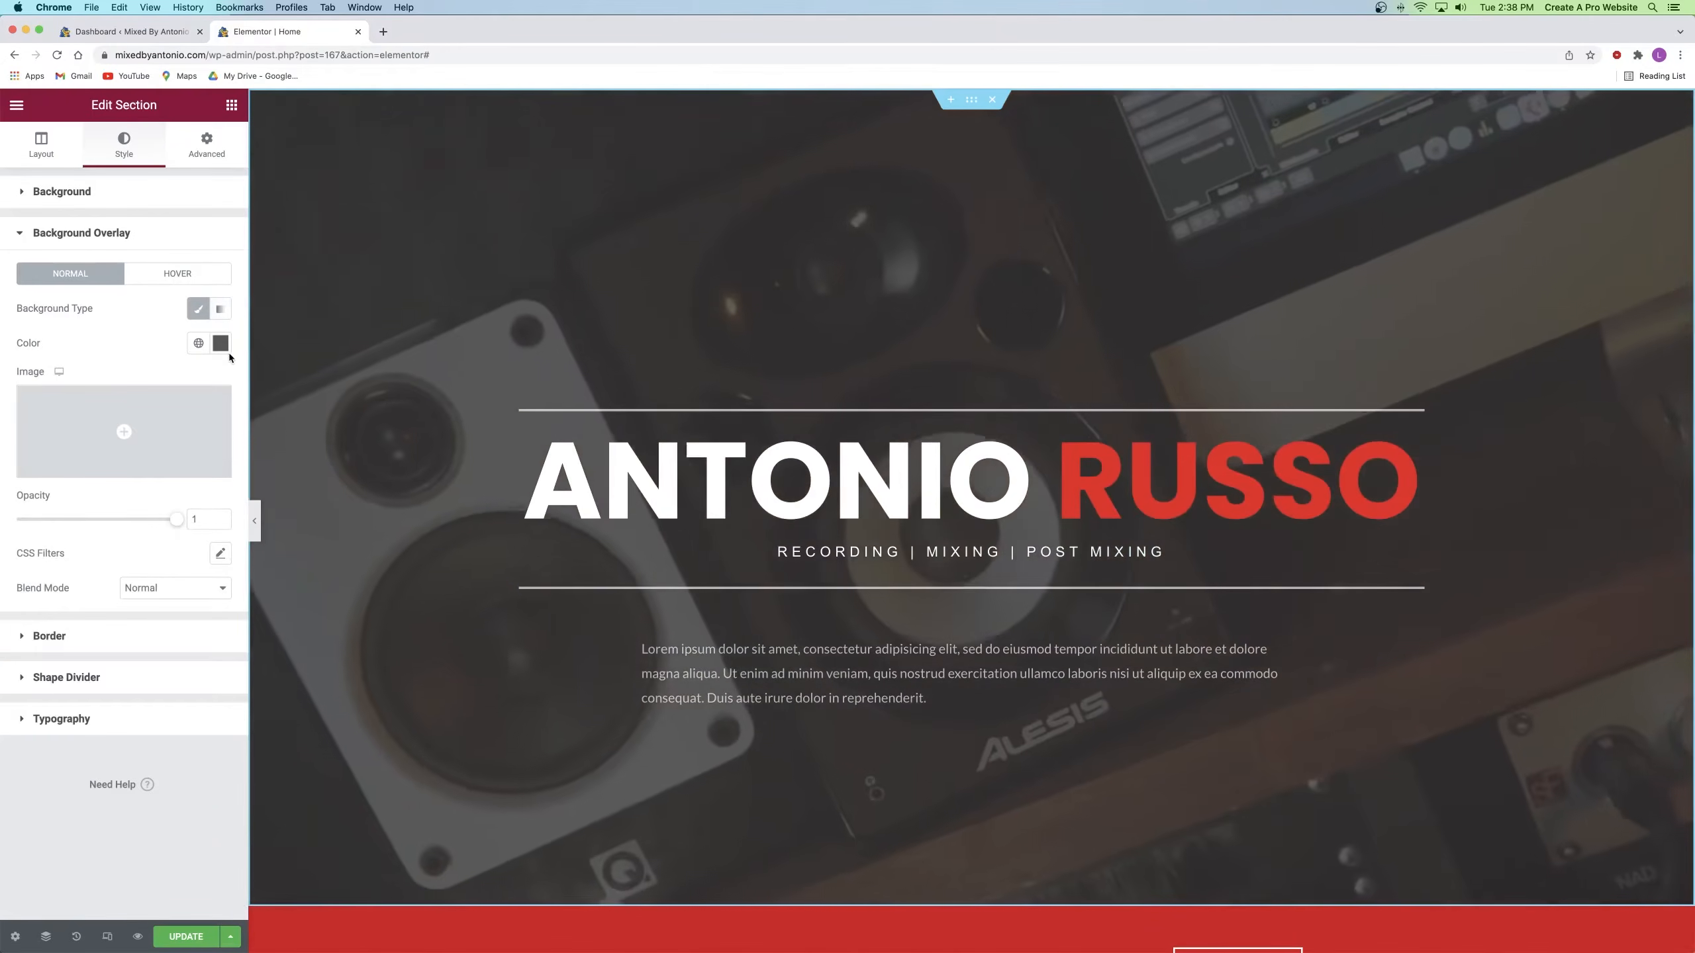
{"action": "left_click", "coordinate": [221, 342]}
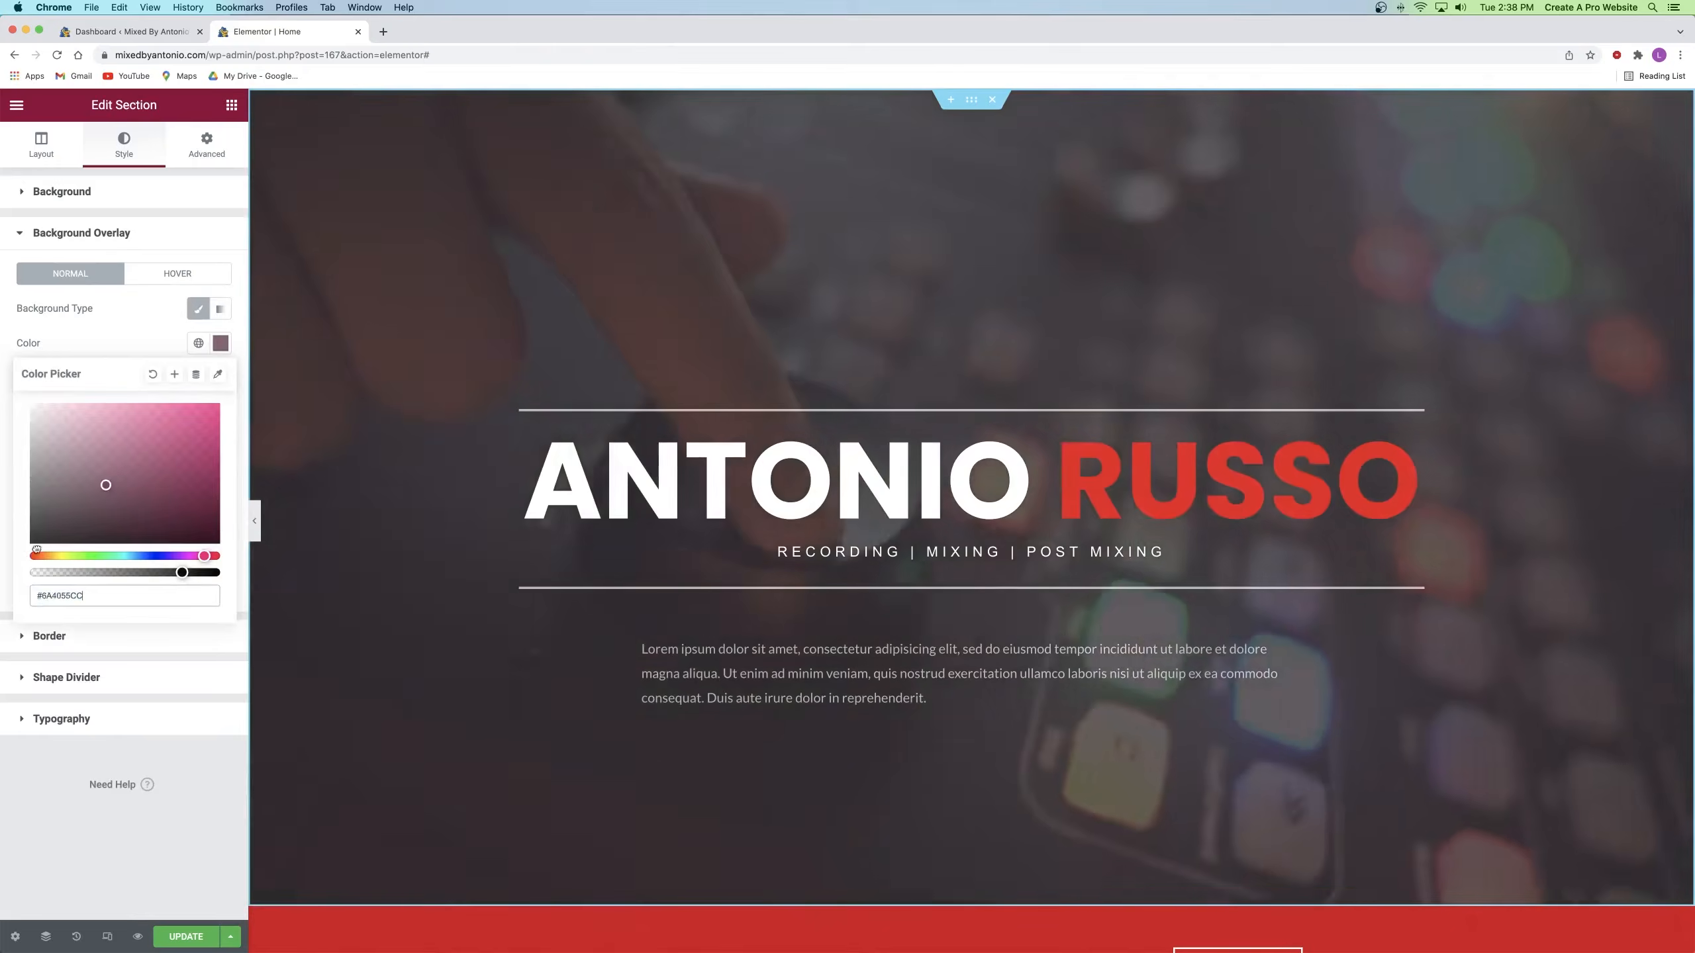
{"action": "left_click_drag", "start_coordinate": [57, 532], "coordinate": [30, 542]}
{"action": "left_click_drag", "start_coordinate": [182, 572], "coordinate": [225, 573]}
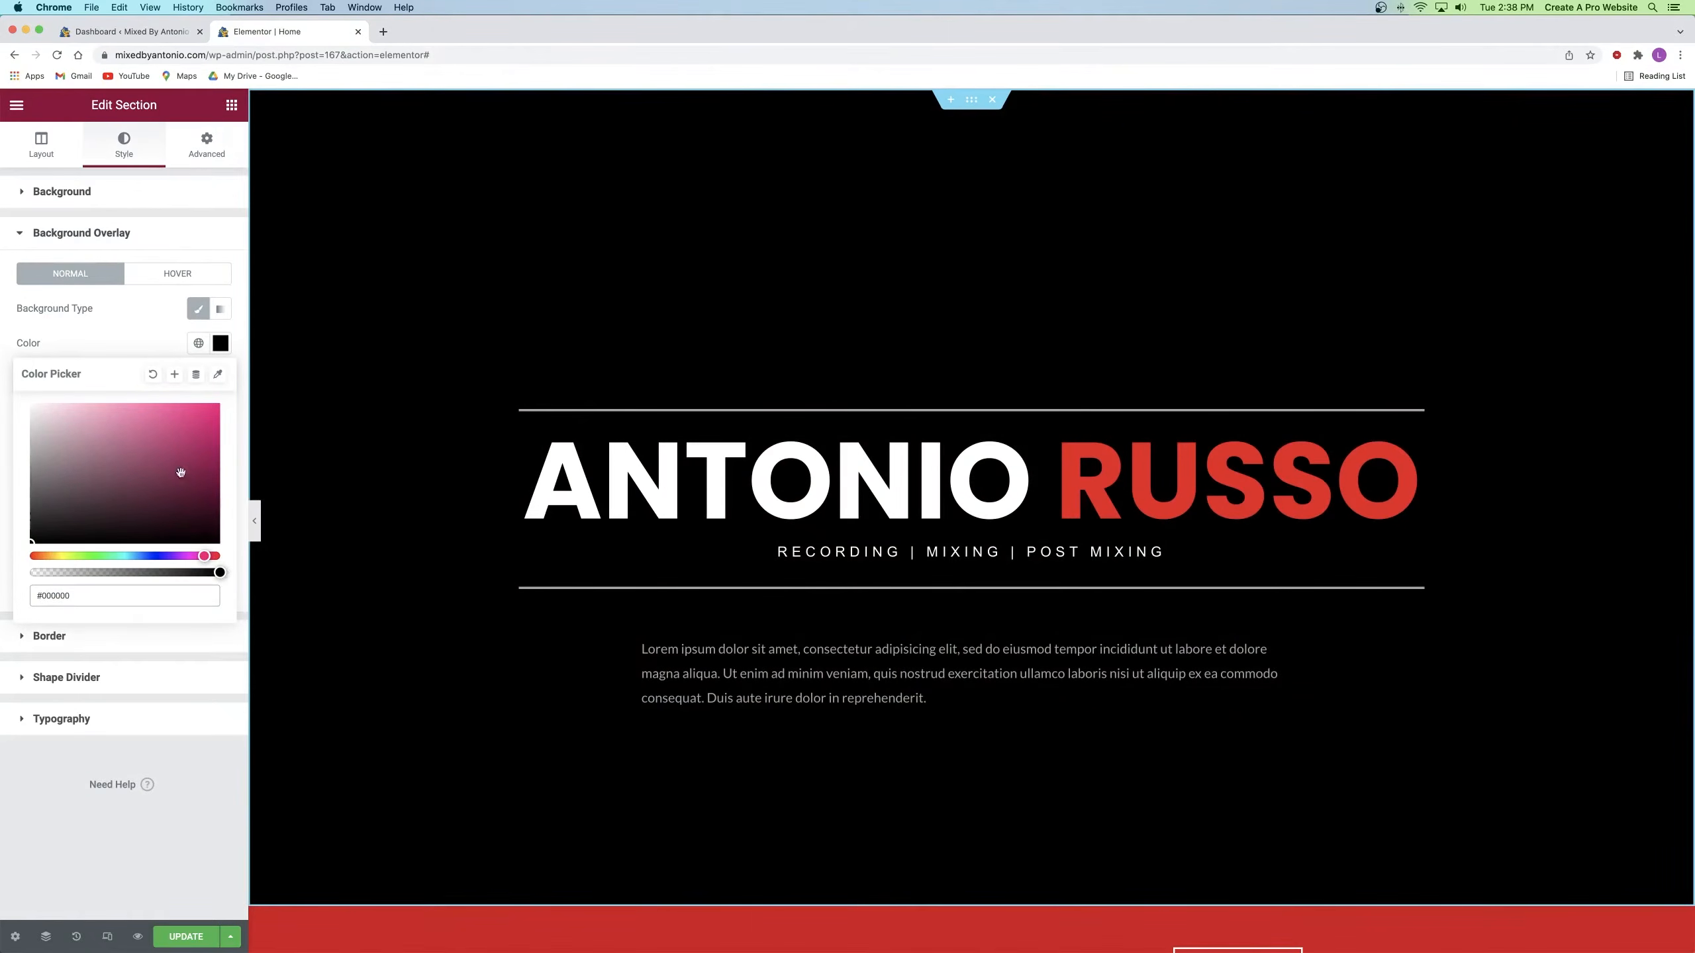
{"action": "left_click", "coordinate": [138, 336]}
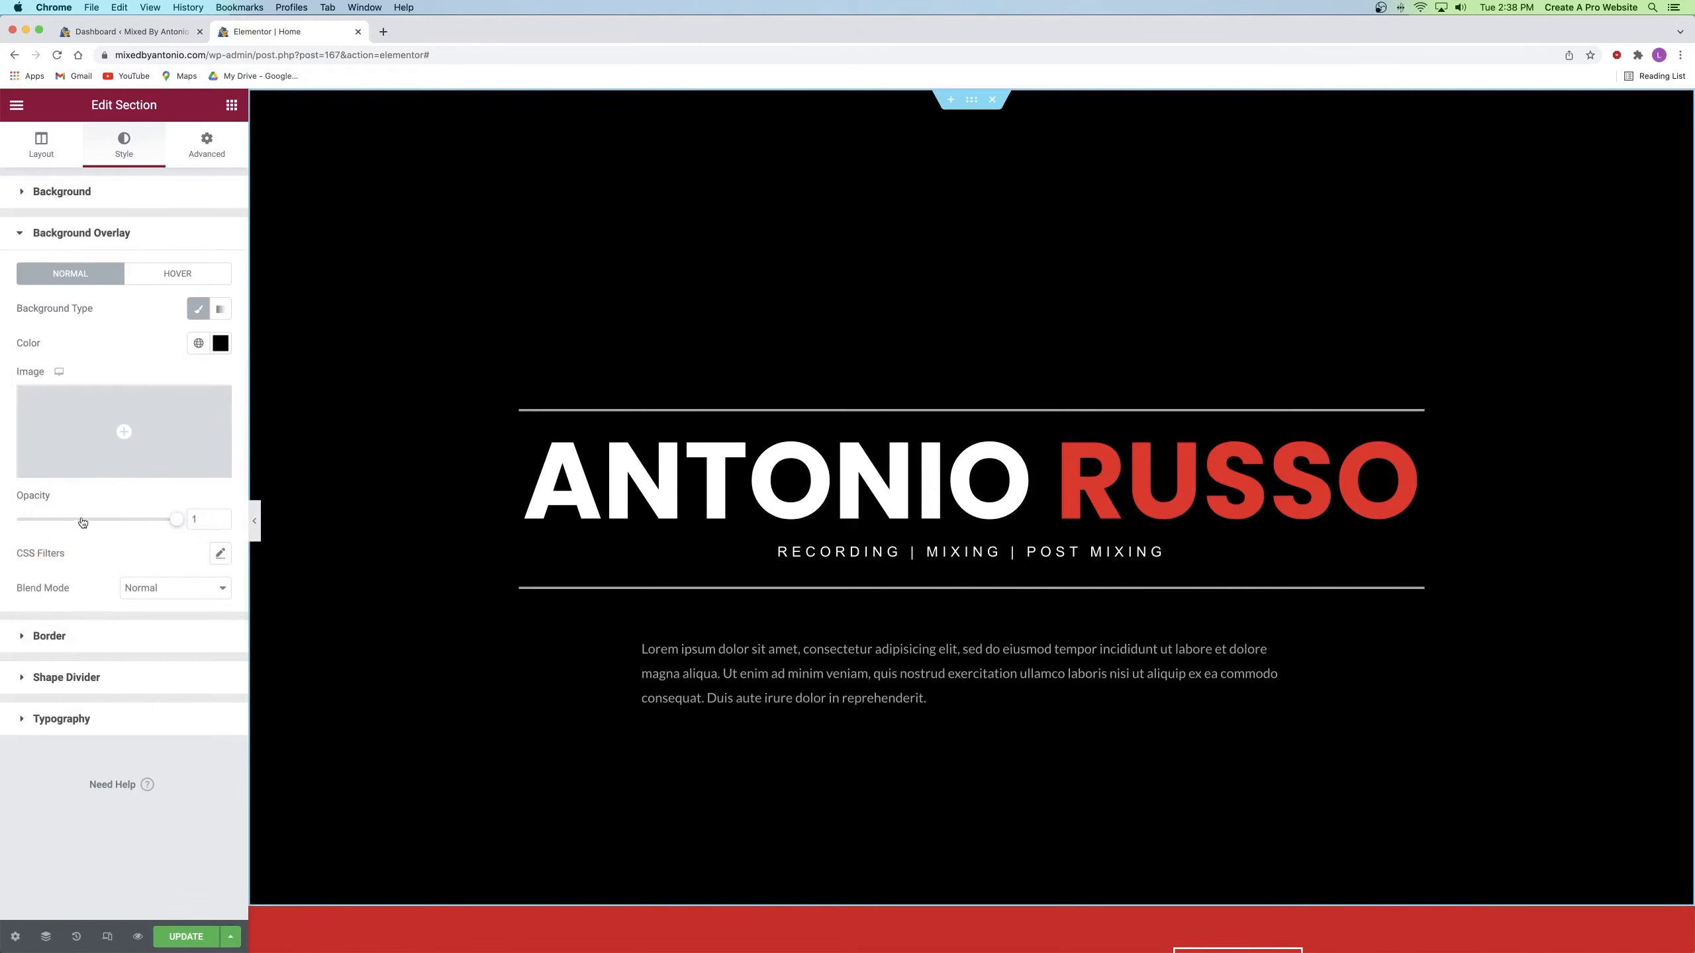
{"action": "left_click_drag", "start_coordinate": [158, 523], "coordinate": [118, 523]}
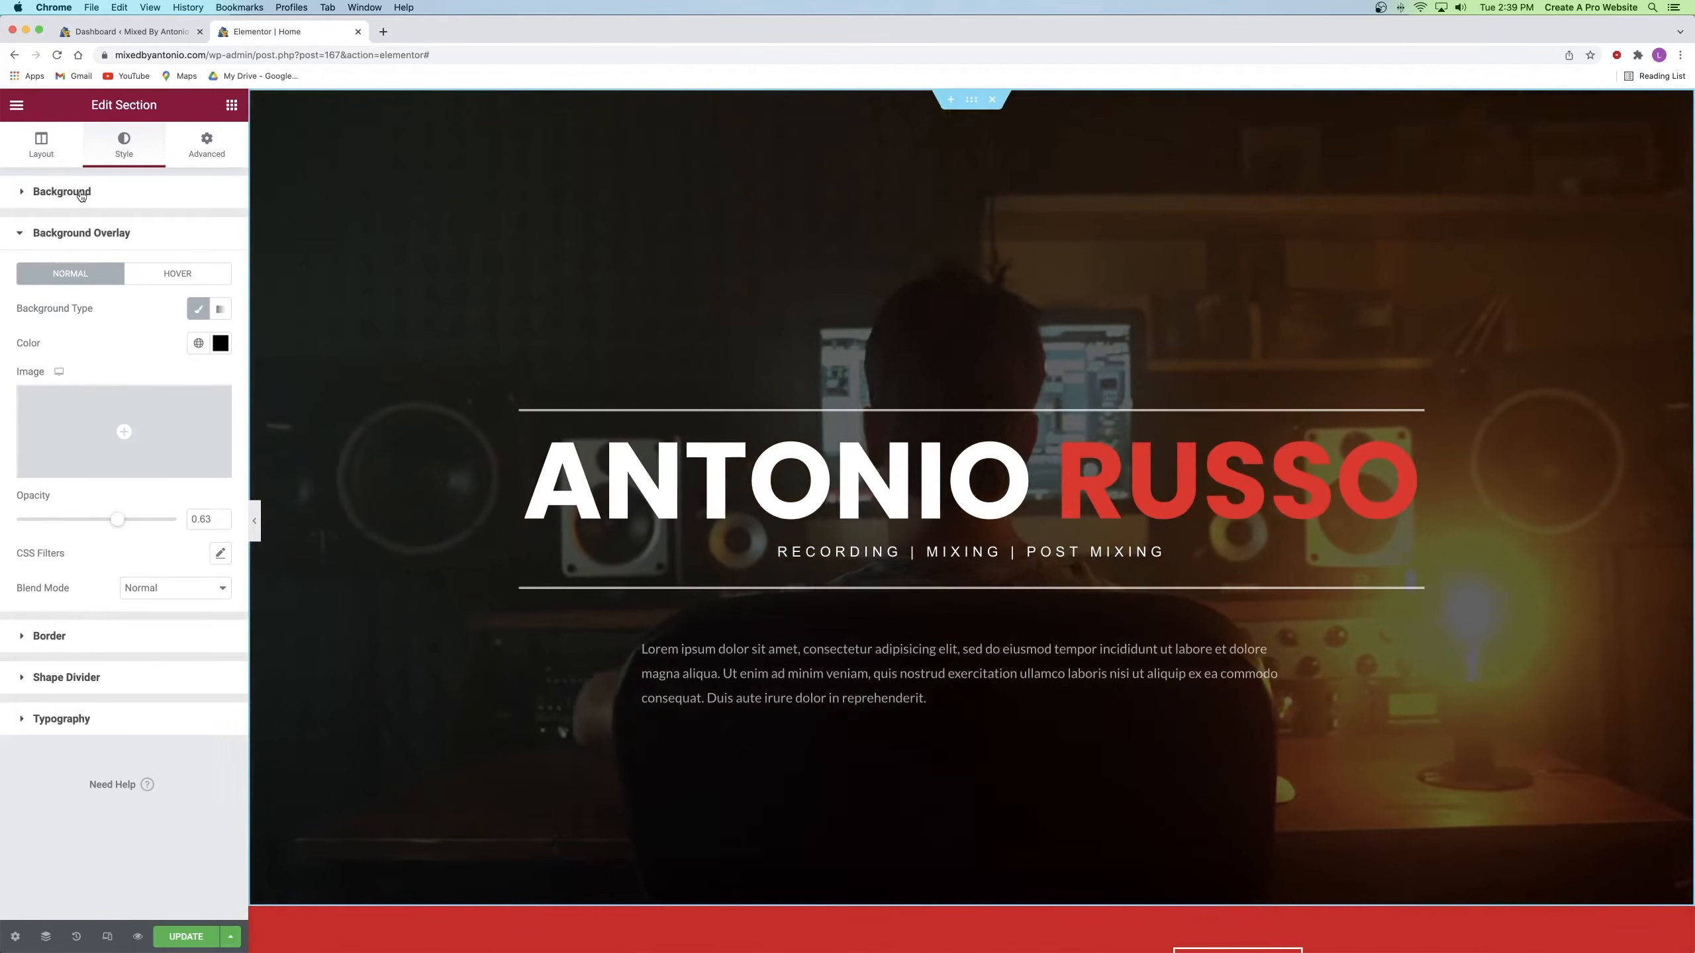
{"action": "left_click", "coordinate": [62, 192]}
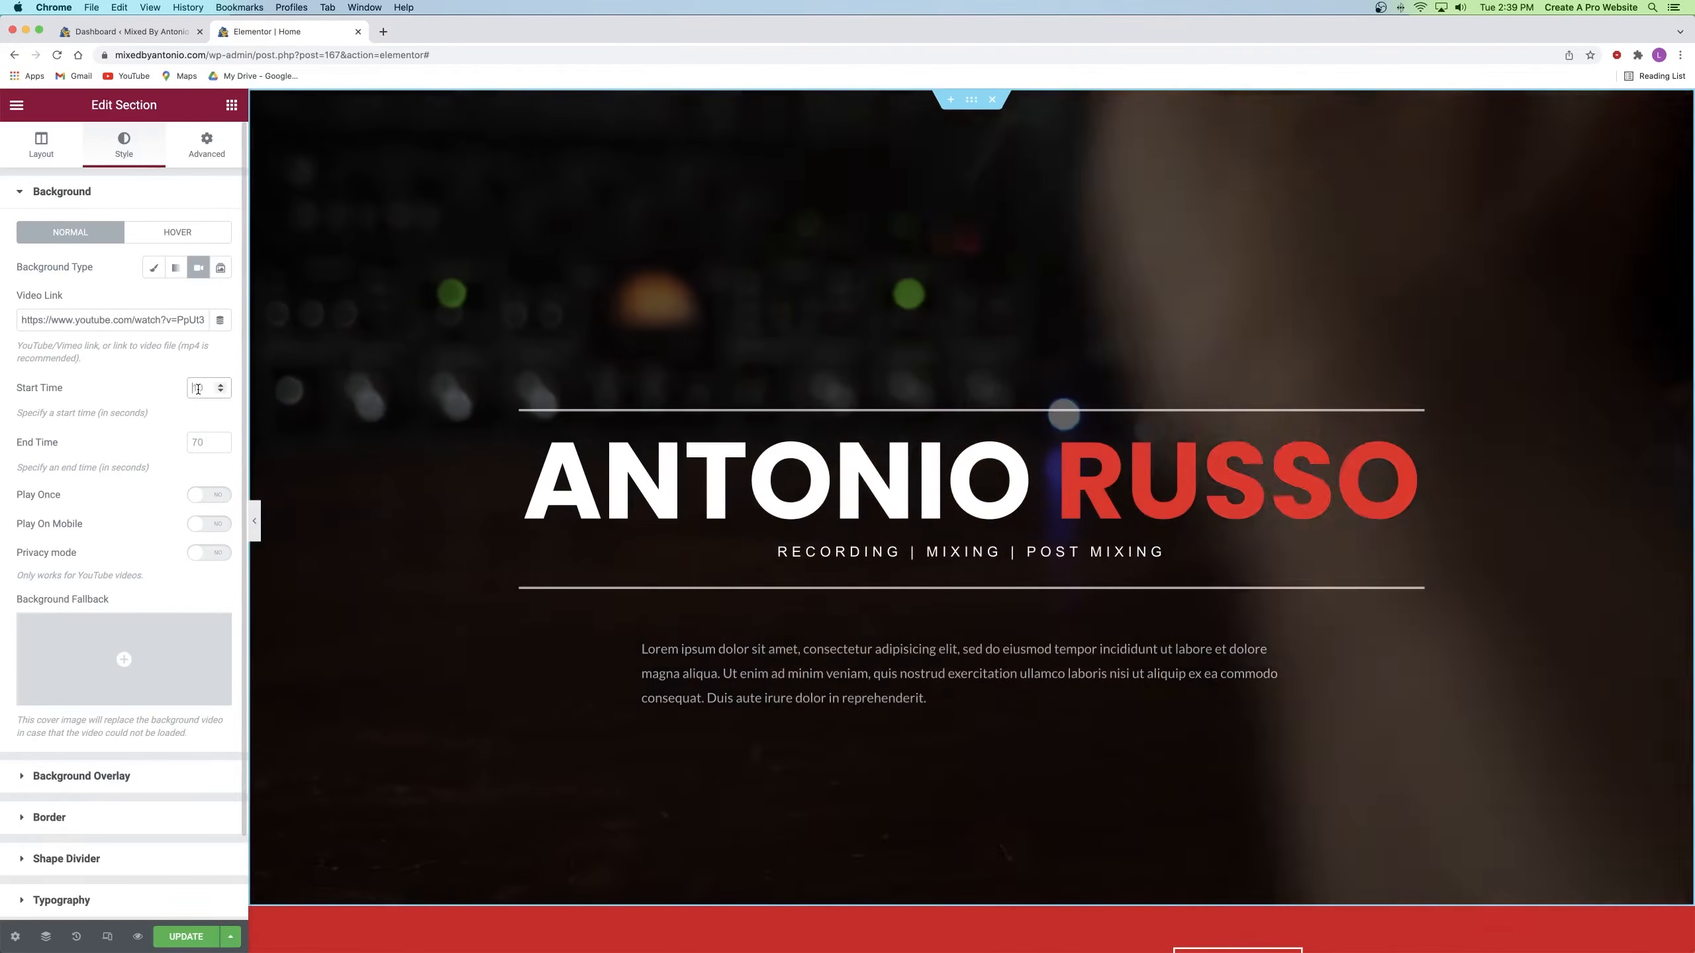
Step: Trim the hero background video to start at 4 seconds and end at 24 seconds
{"action": "left_click", "coordinate": [198, 389]}
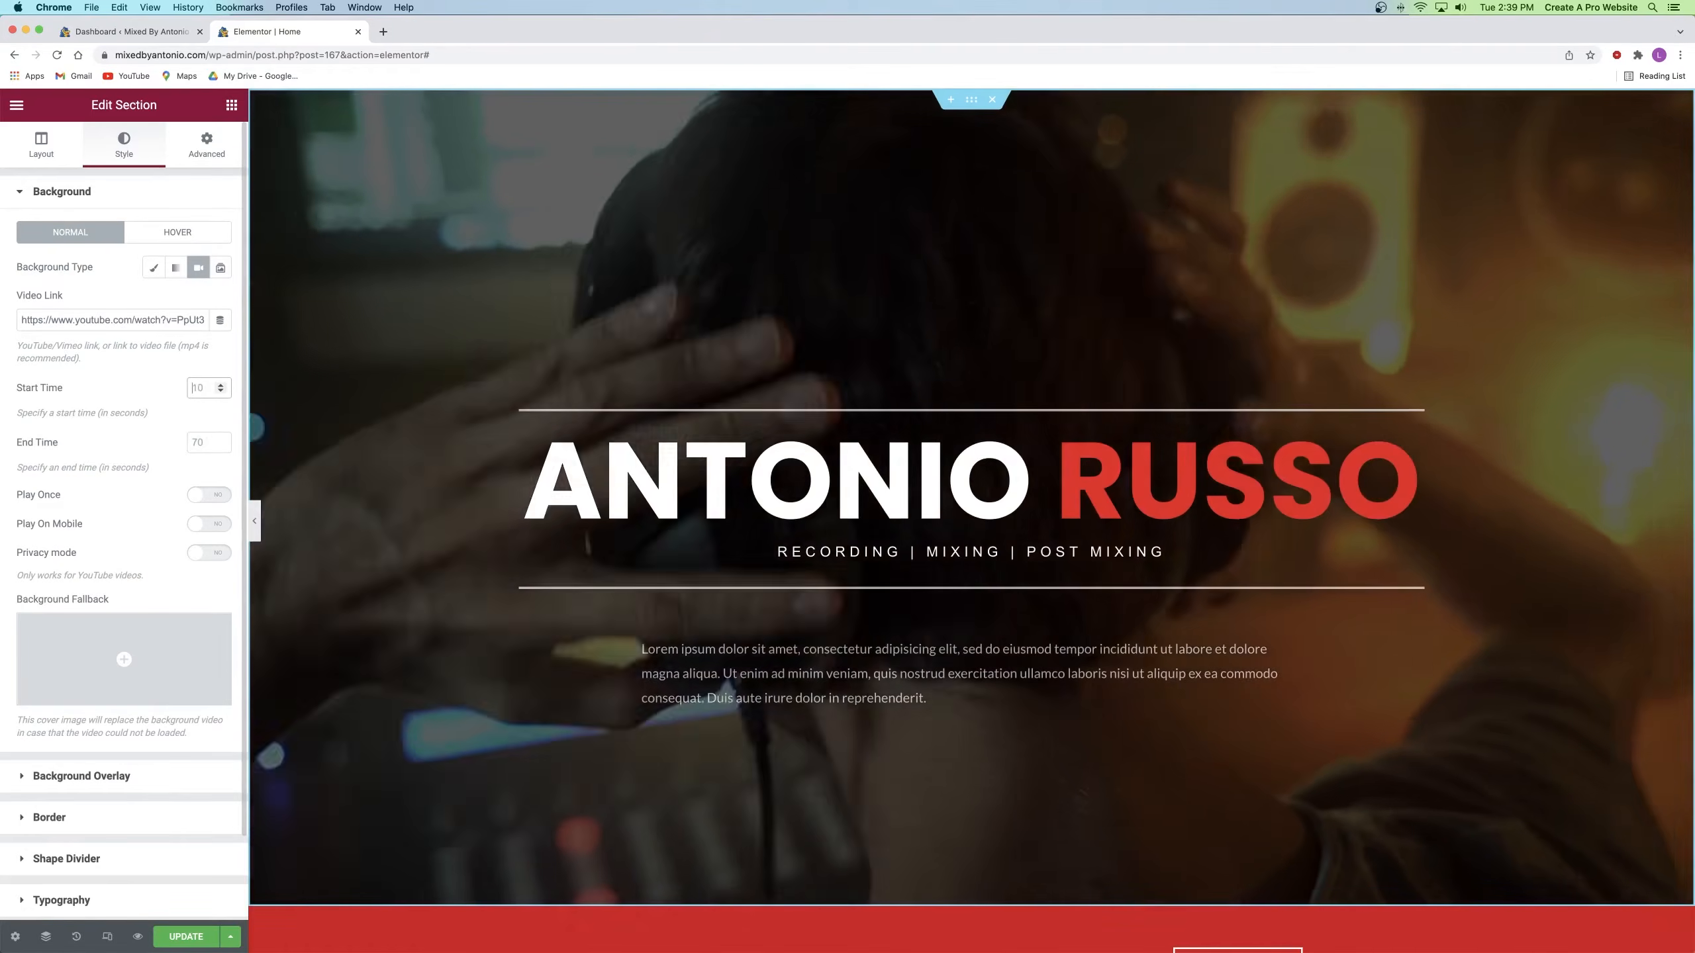
{"action": "type", "text": "4"}
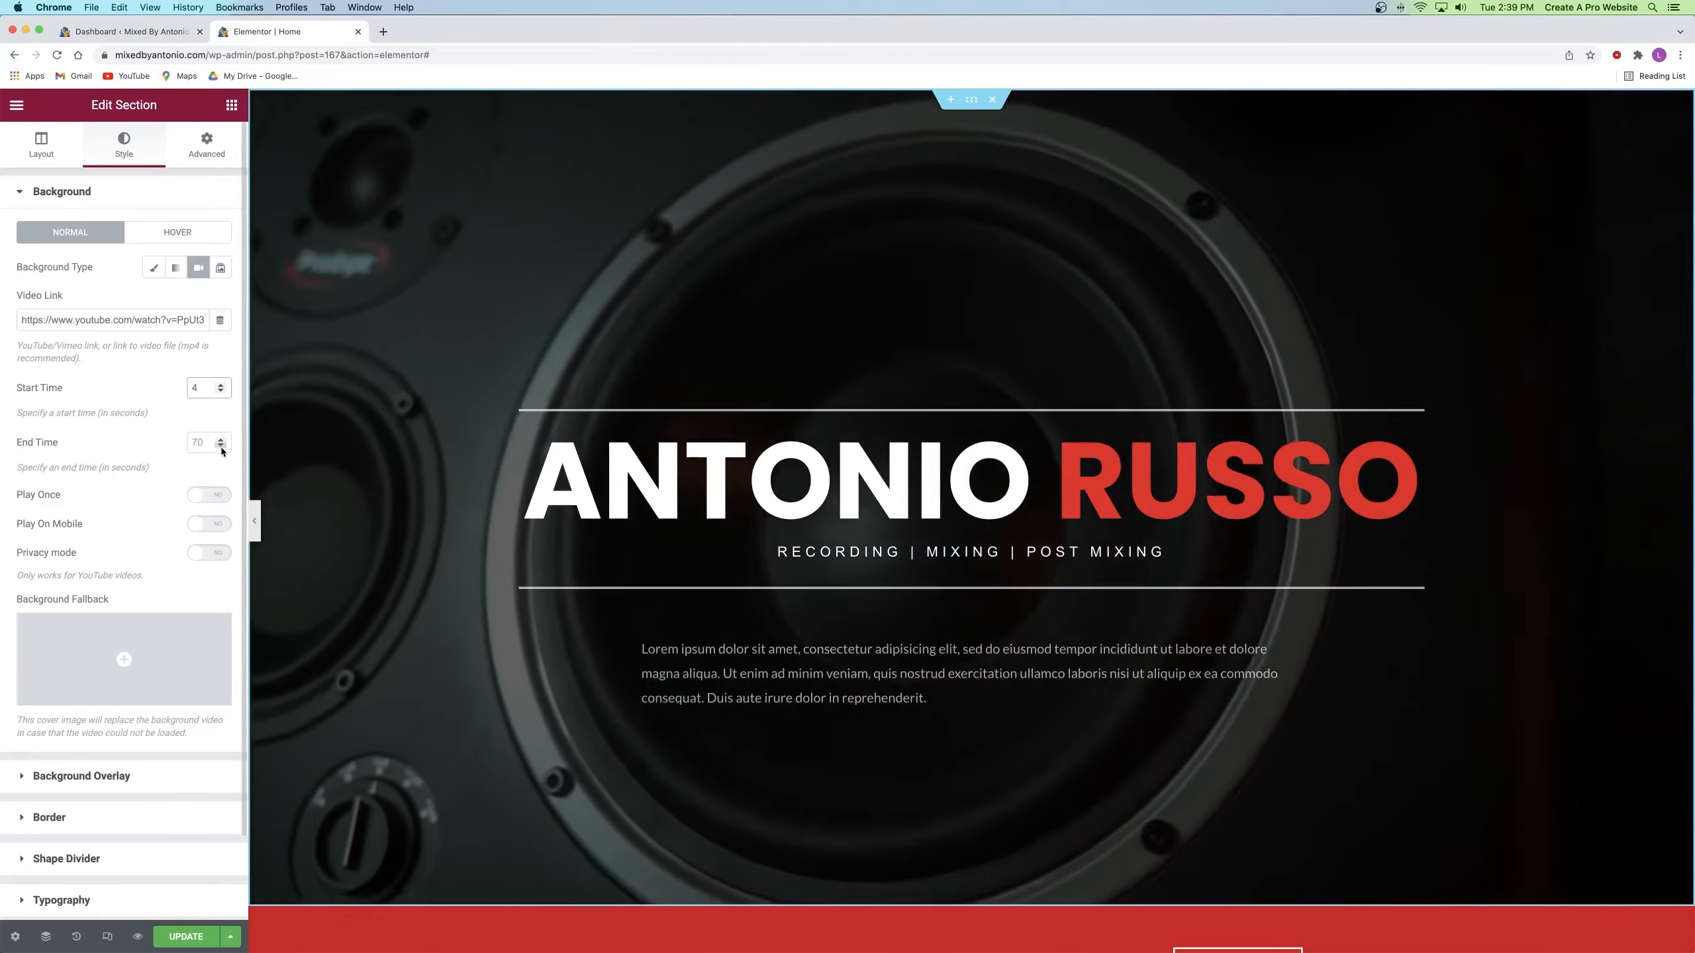
{"action": "left_click", "coordinate": [198, 442]}
{"action": "type", "text": "24"}
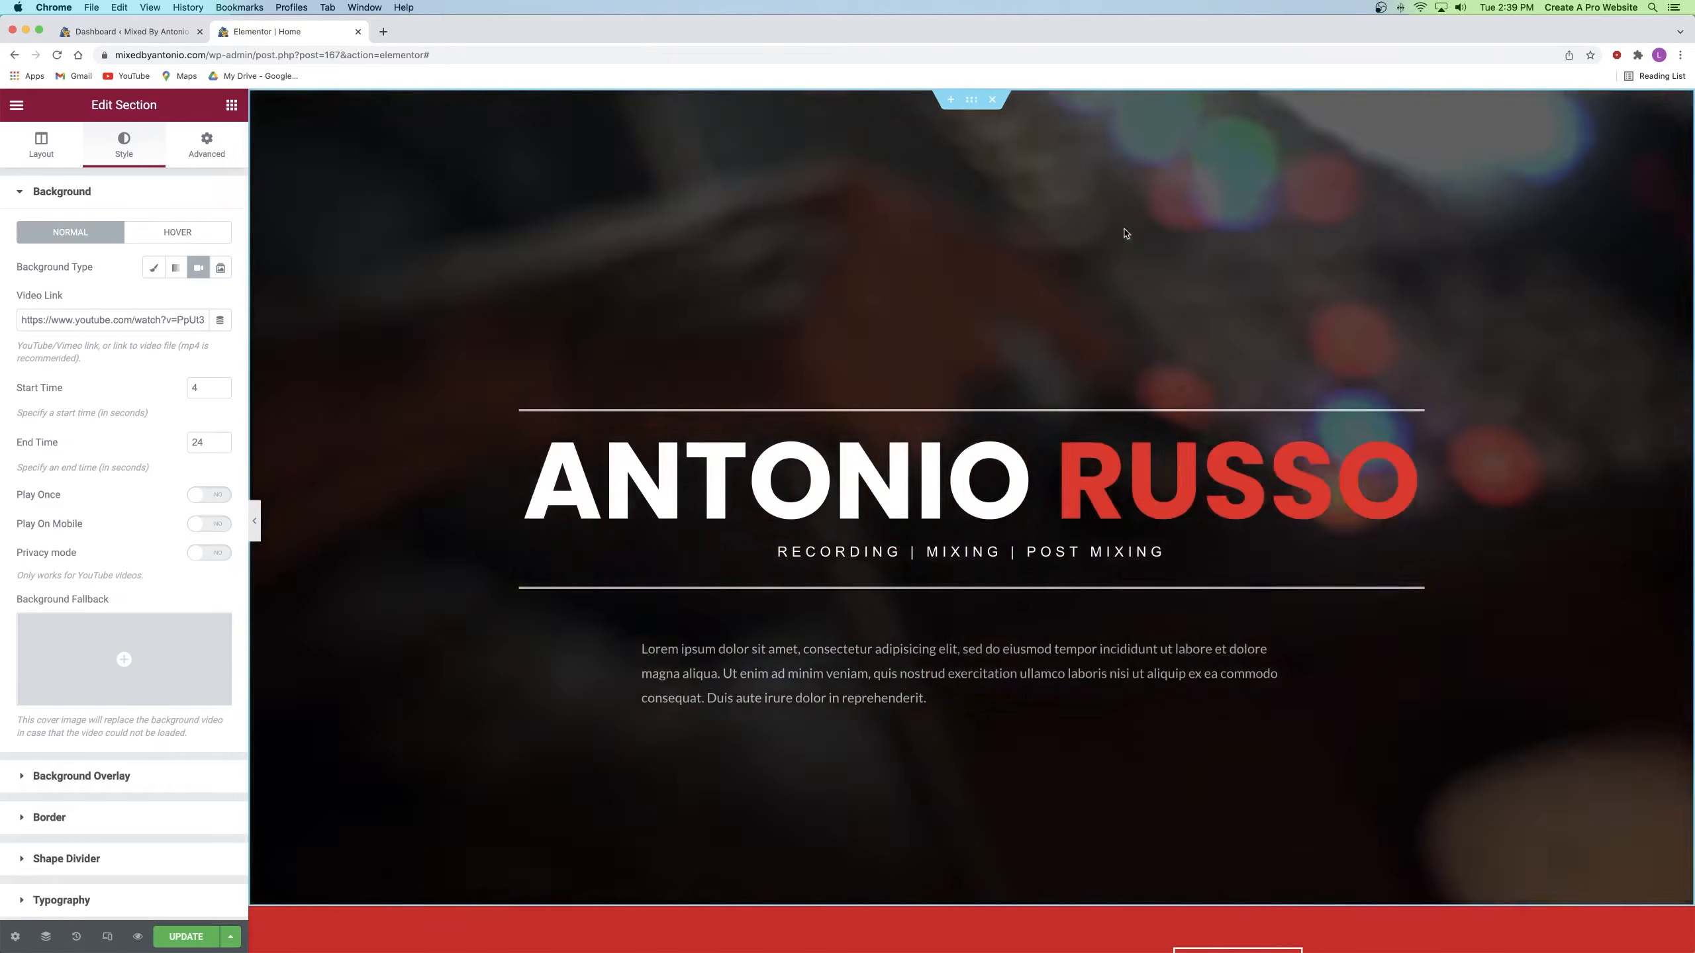
{"action": "mouse_move", "coordinate": [128, 639]}
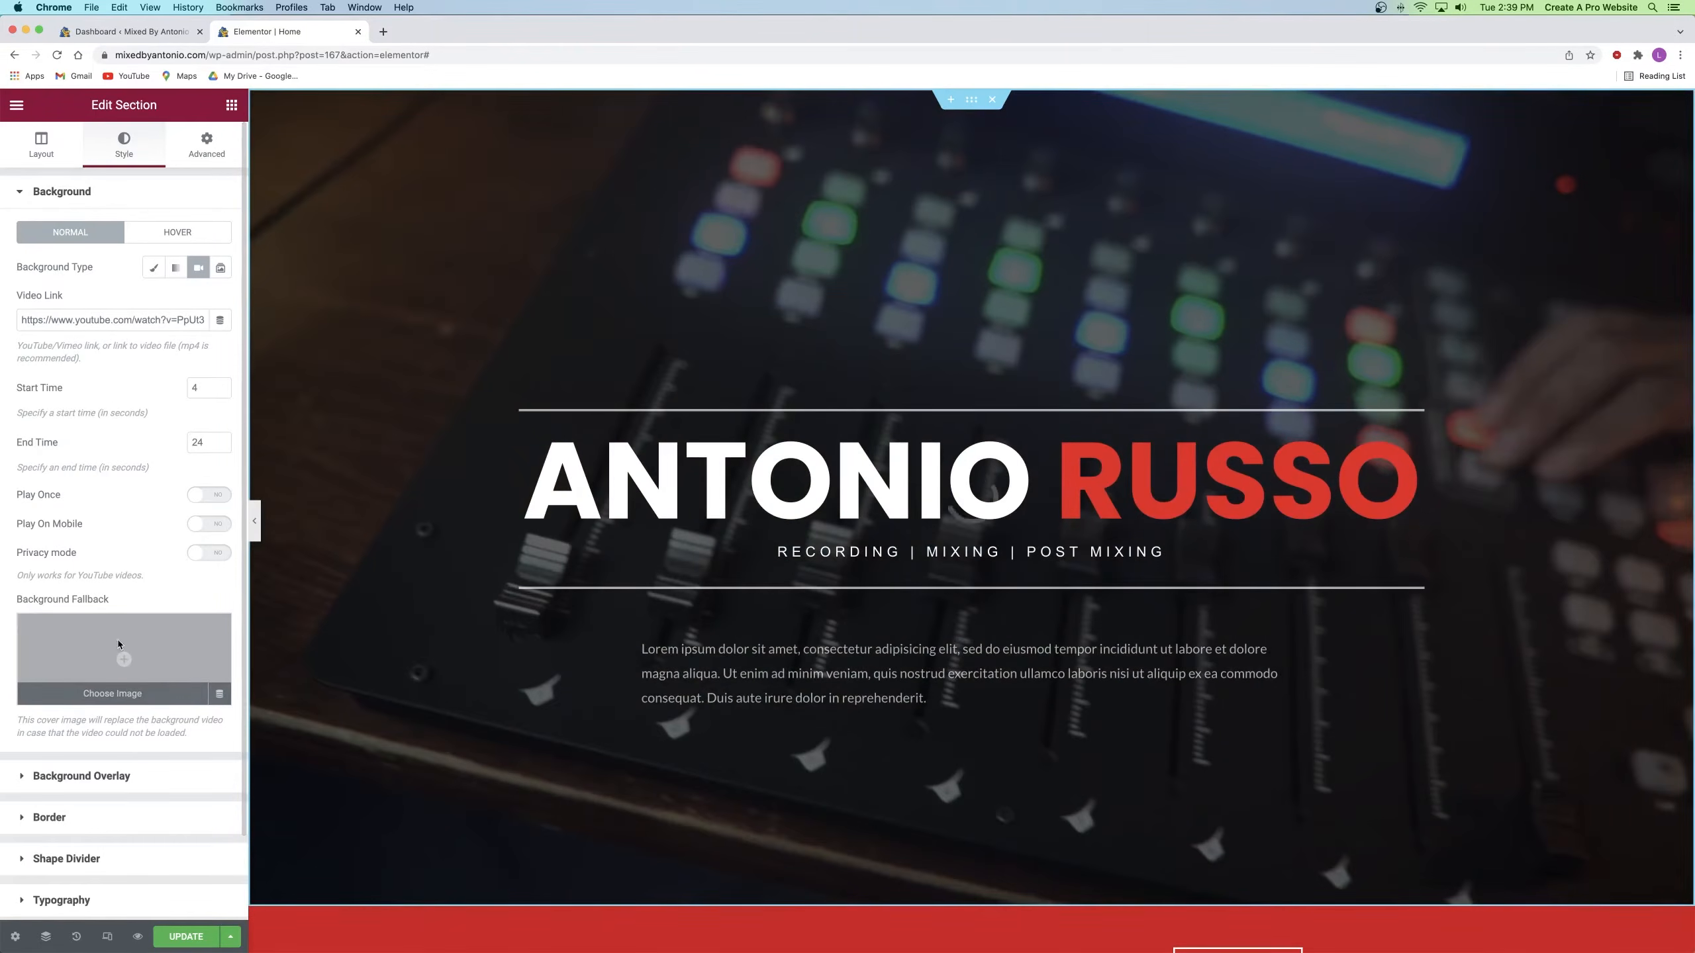
Step: Set the studio microphone photo as the hero's fallback background, then update and preview the page
{"action": "left_click", "coordinate": [117, 644]}
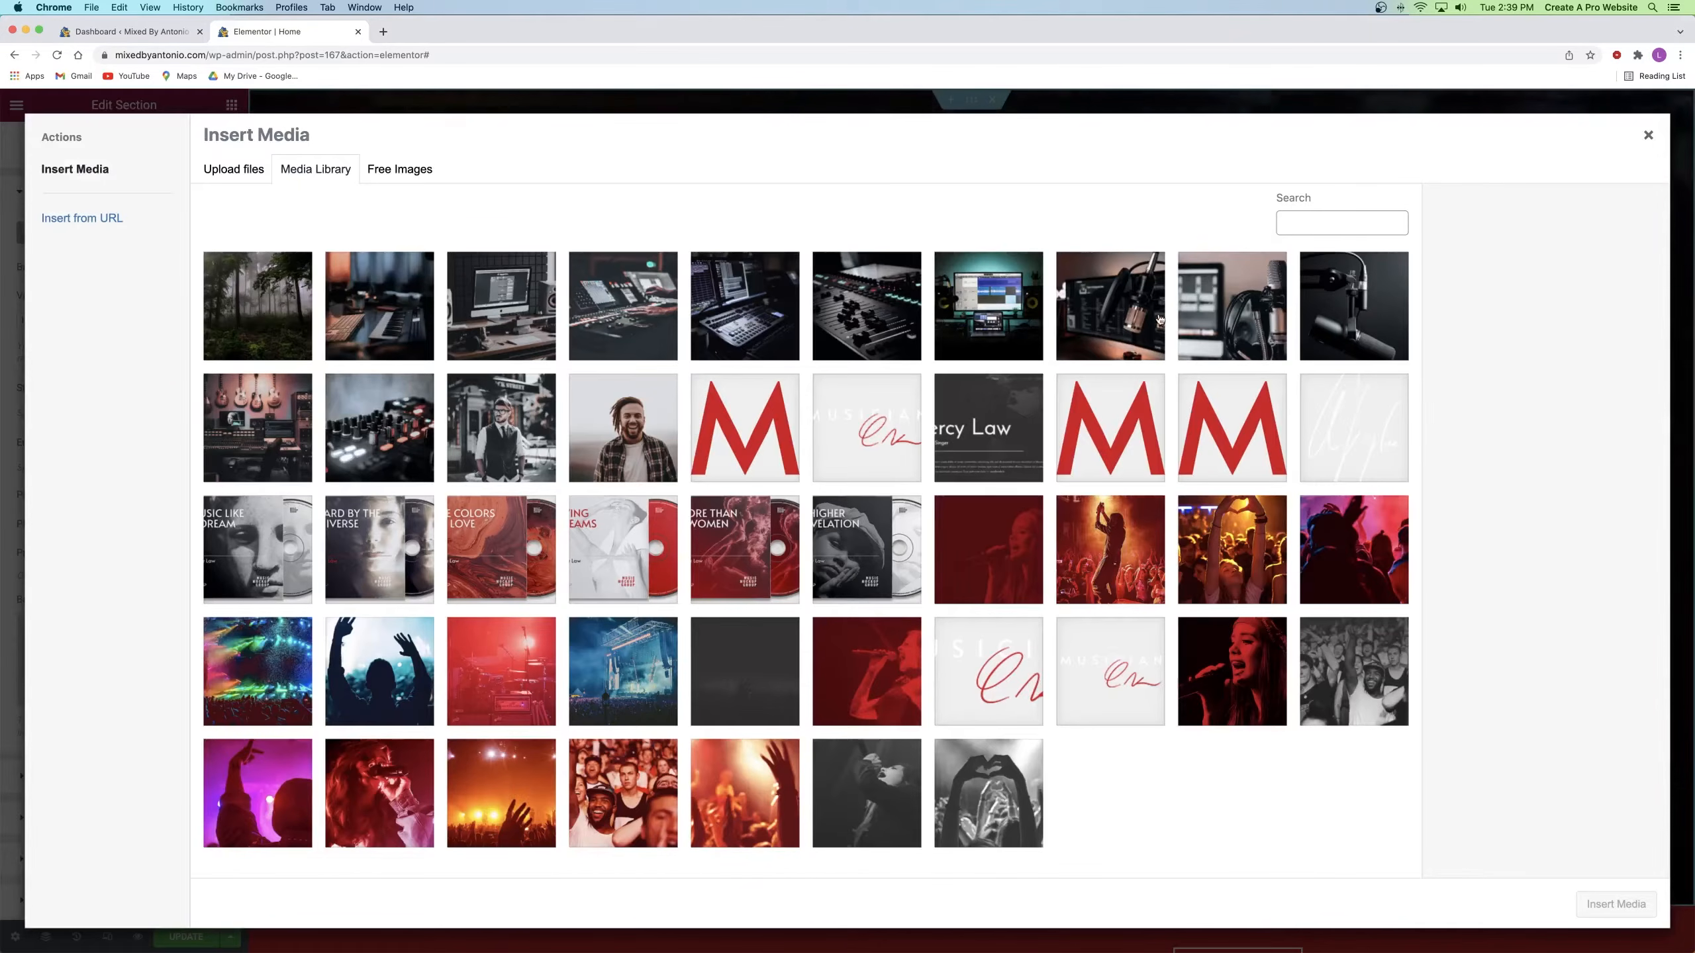
{"action": "left_click", "coordinate": [1120, 312]}
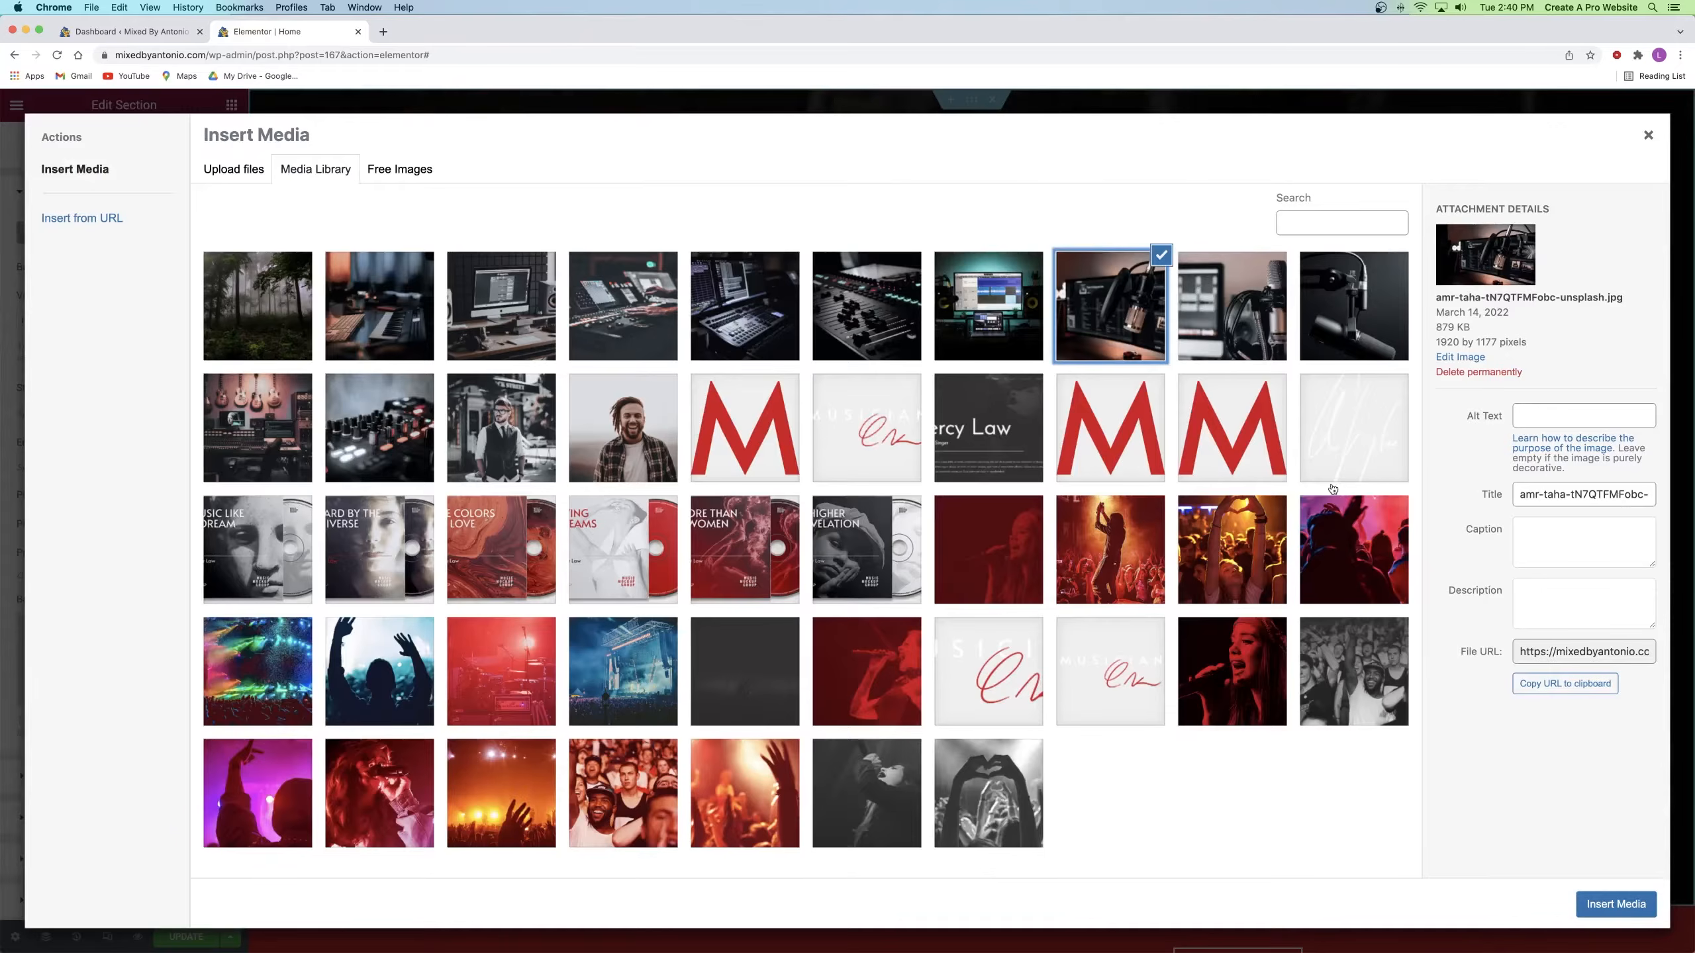
{"action": "left_click", "coordinate": [1616, 903]}
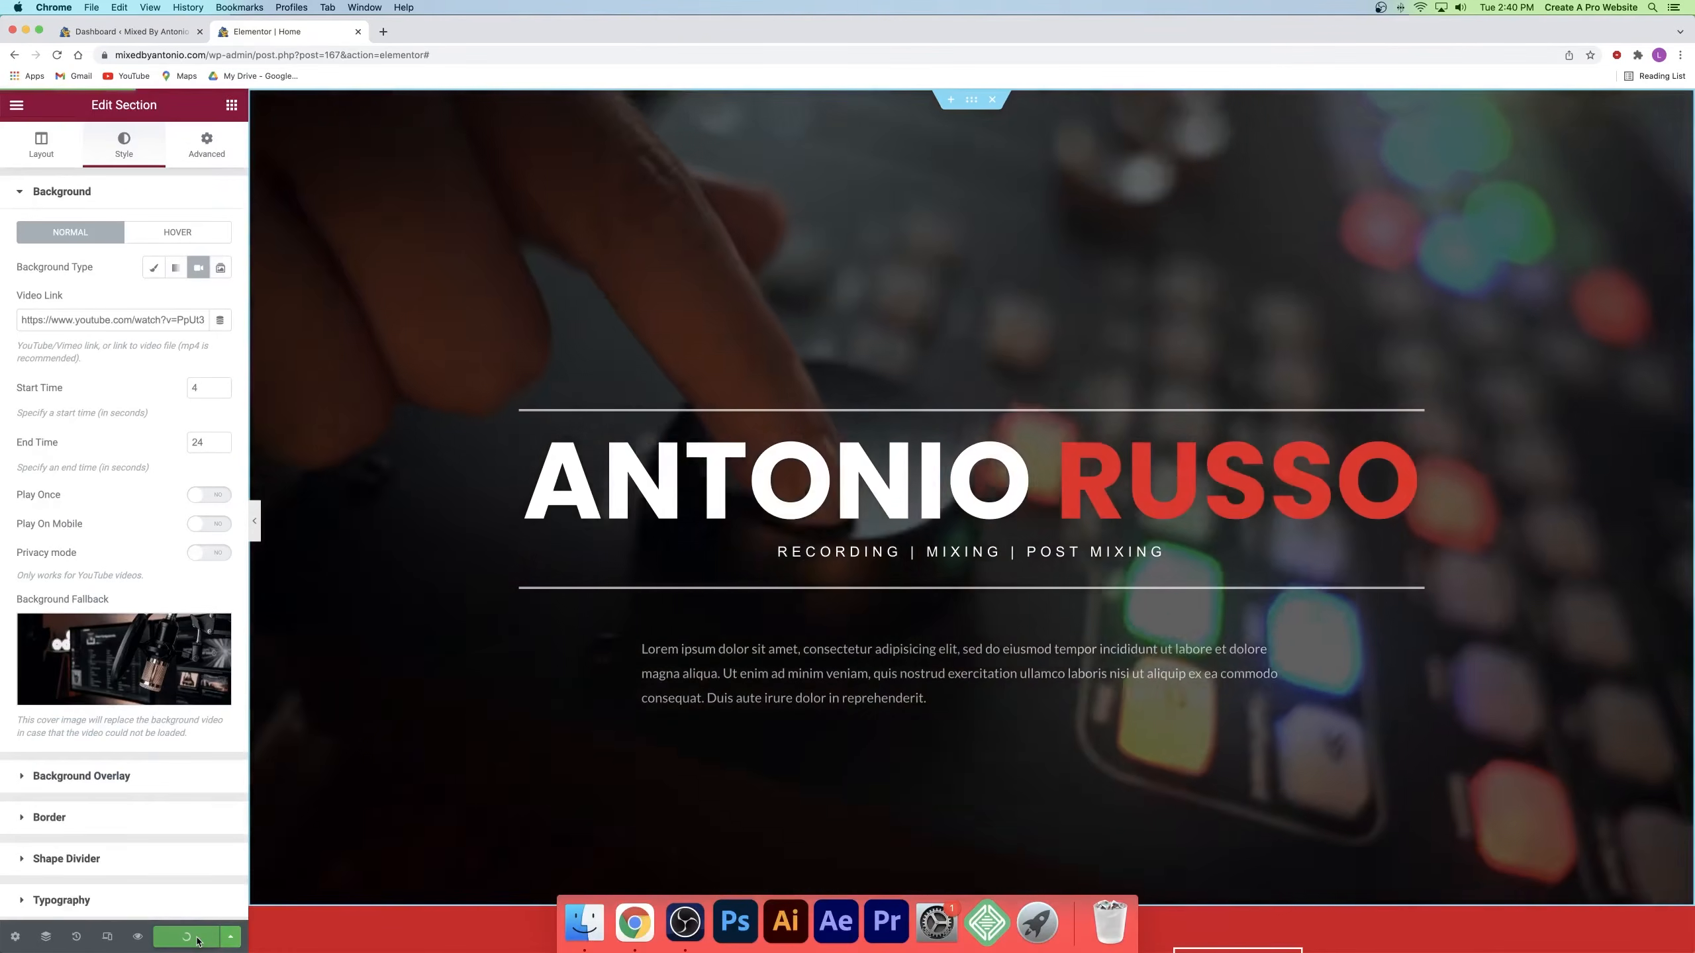
{"action": "left_click", "coordinate": [187, 937]}
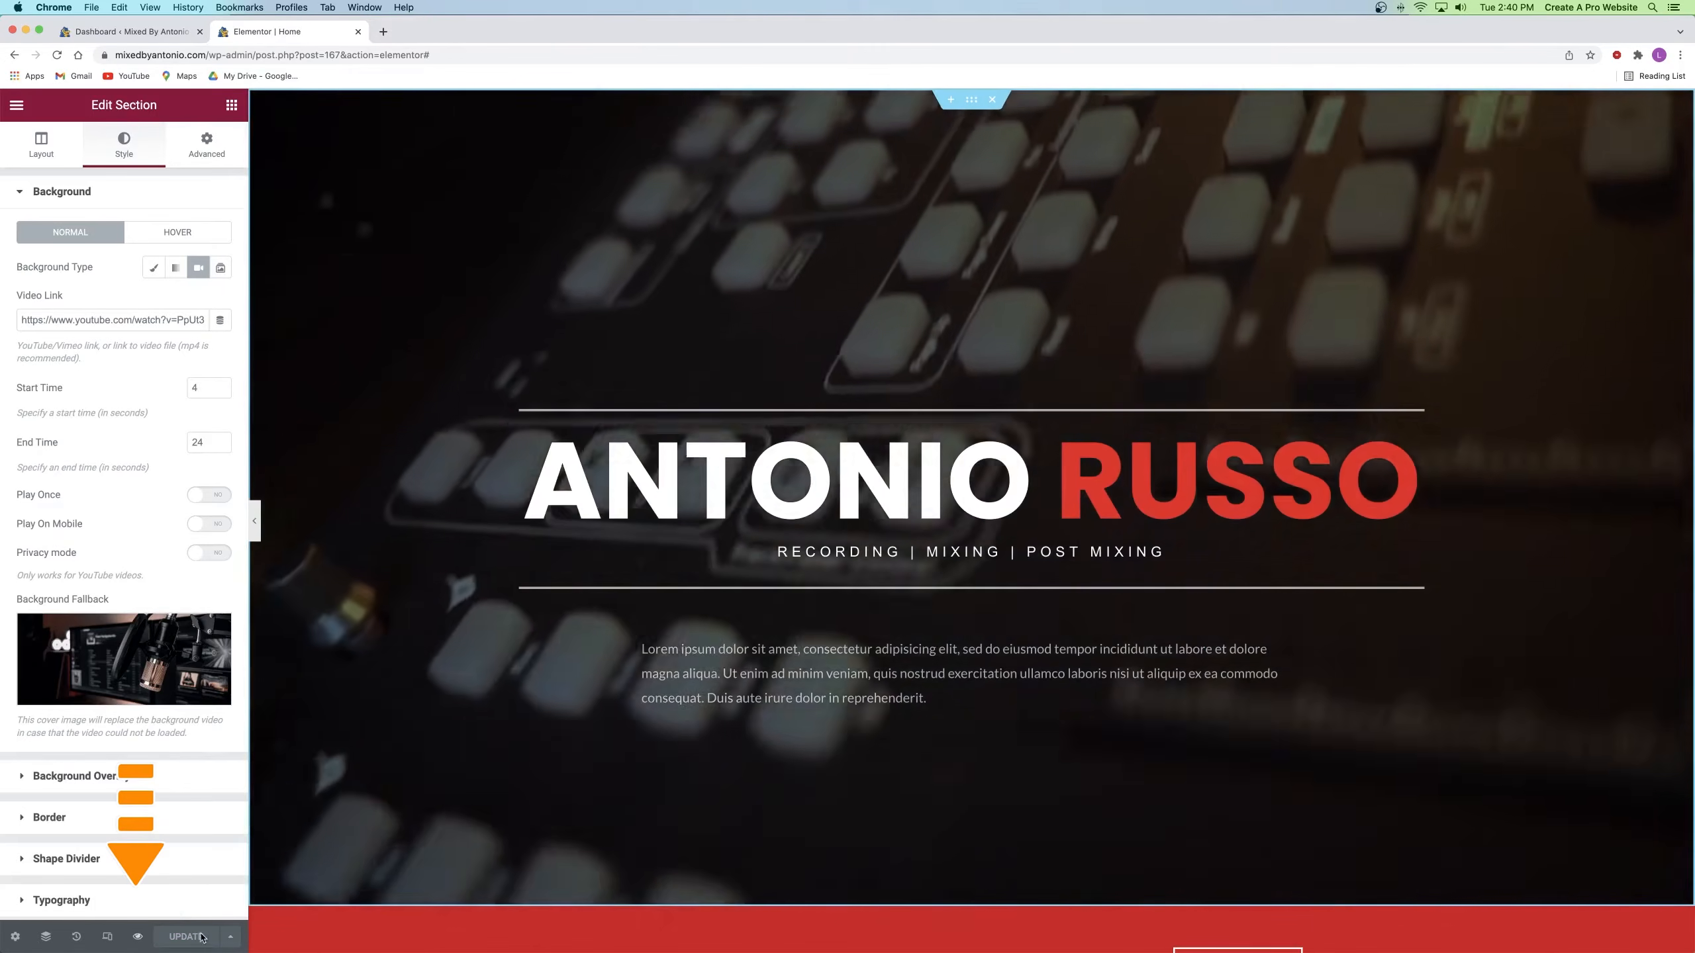
{"action": "left_click", "coordinate": [138, 937]}
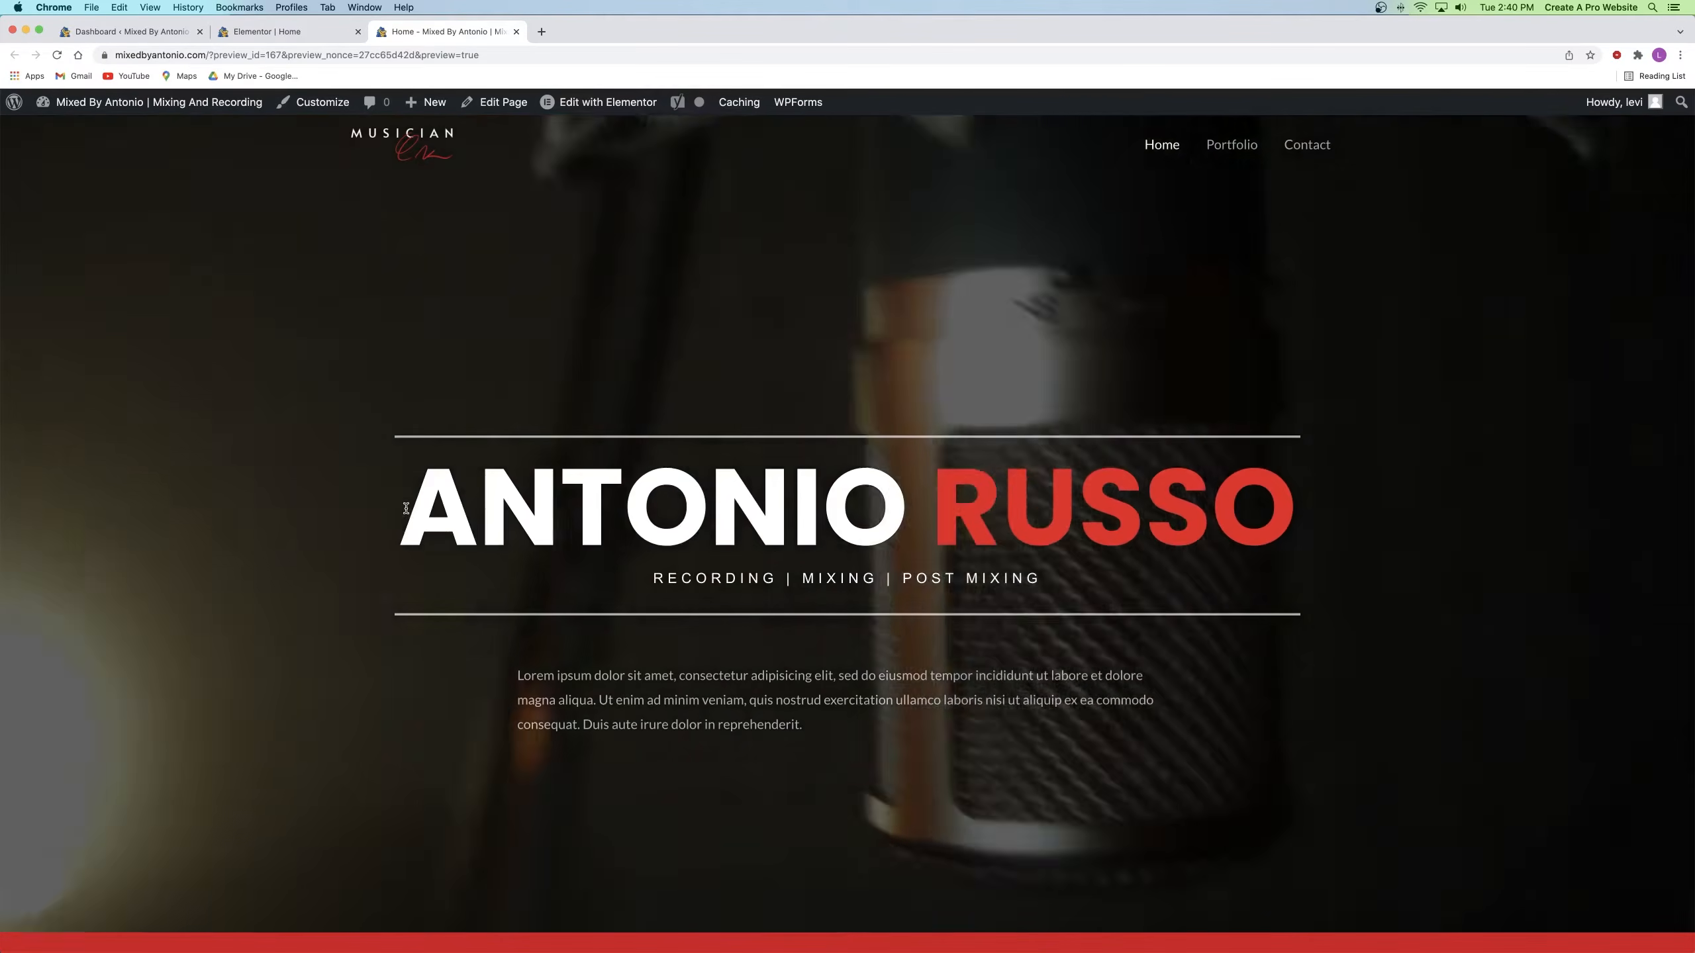
{"action": "left_click_drag", "start_coordinate": [406, 508], "coordinate": [1239, 480]}
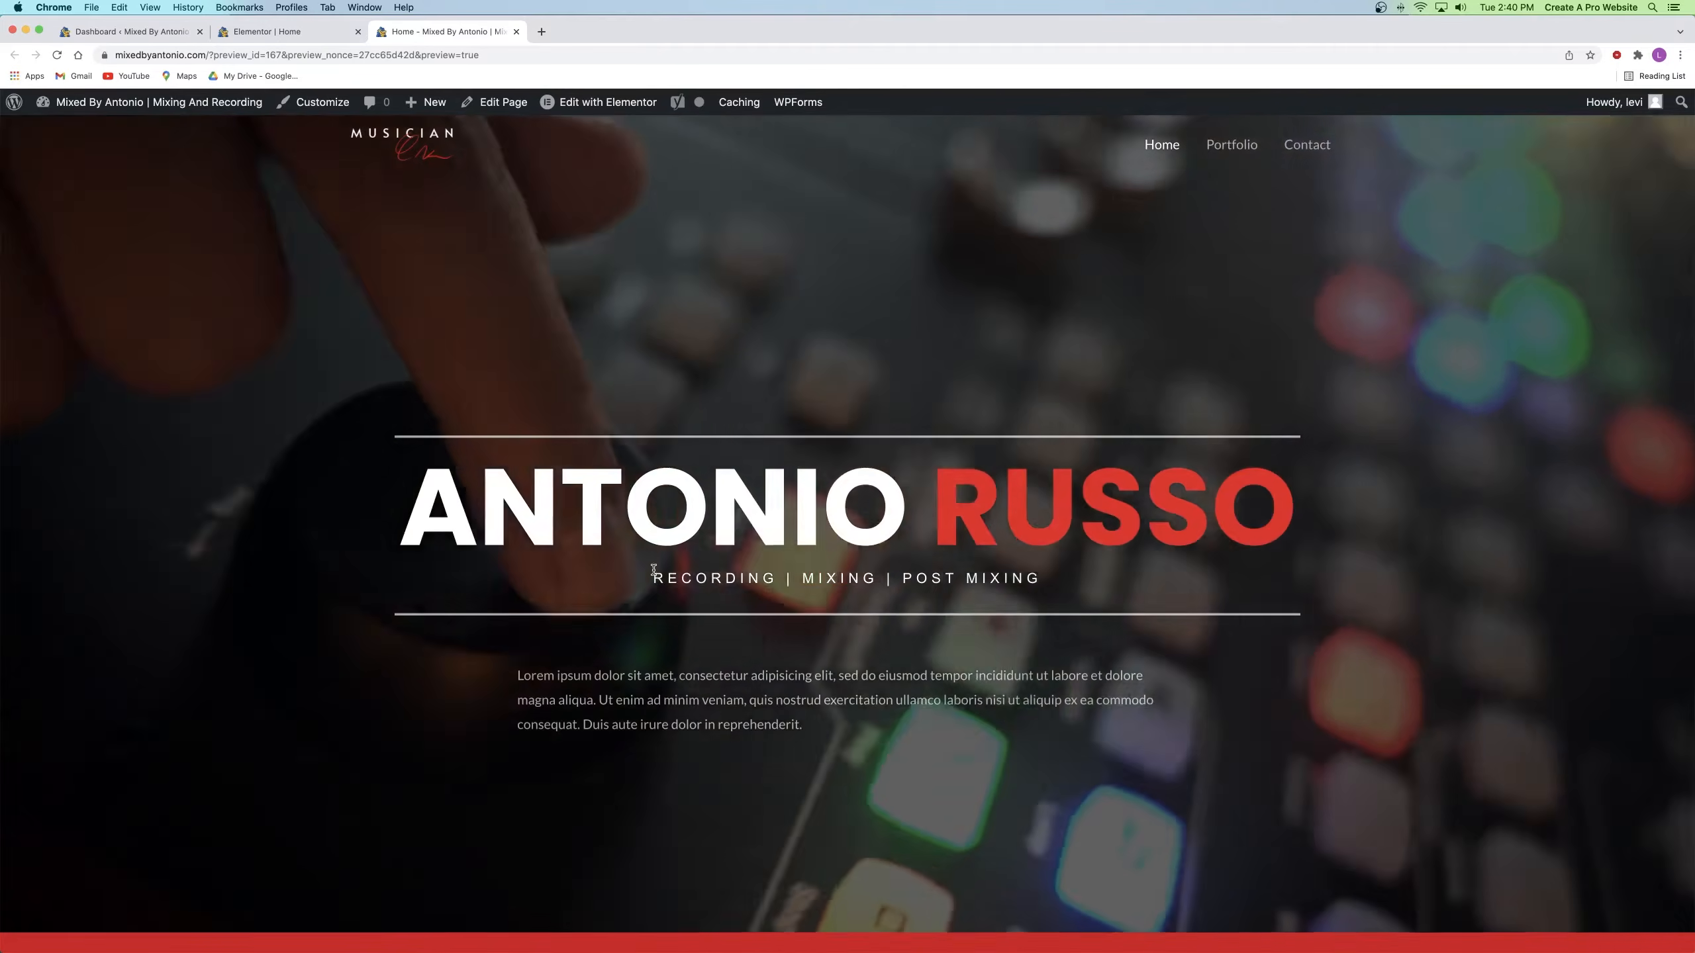
{"action": "left_click_drag", "start_coordinate": [653, 578], "coordinate": [1035, 579]}
{"action": "left_click", "coordinate": [949, 578]}
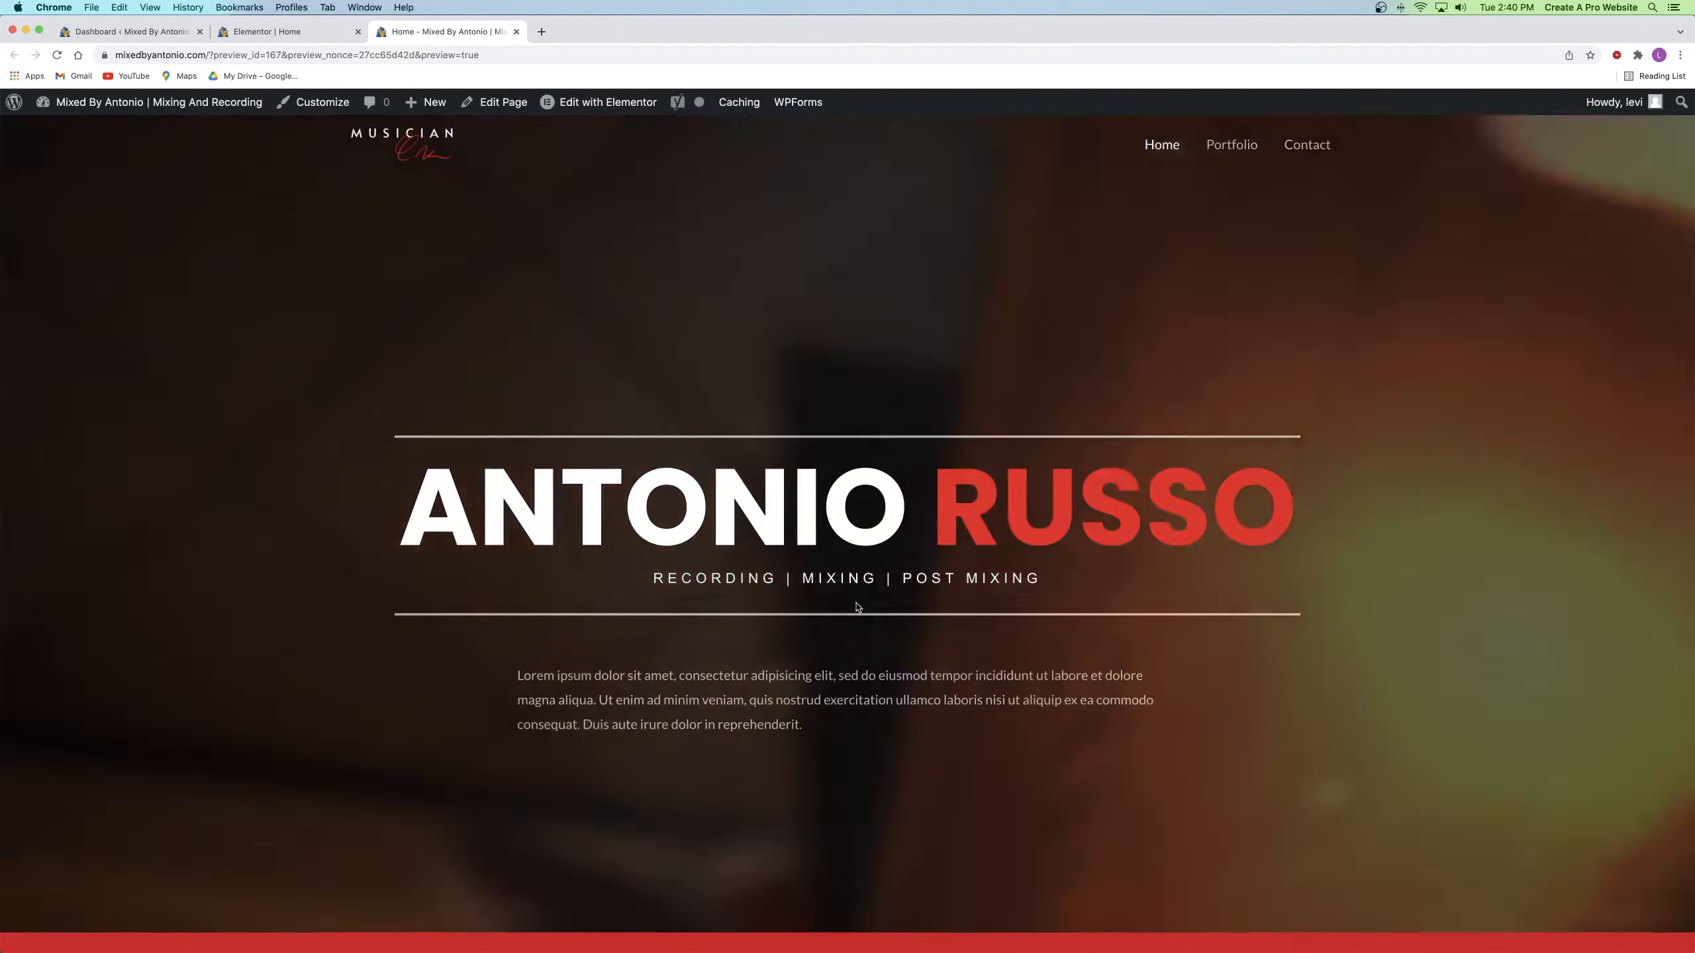
{"action": "left_click_drag", "start_coordinate": [757, 700], "coordinate": [764, 701]}
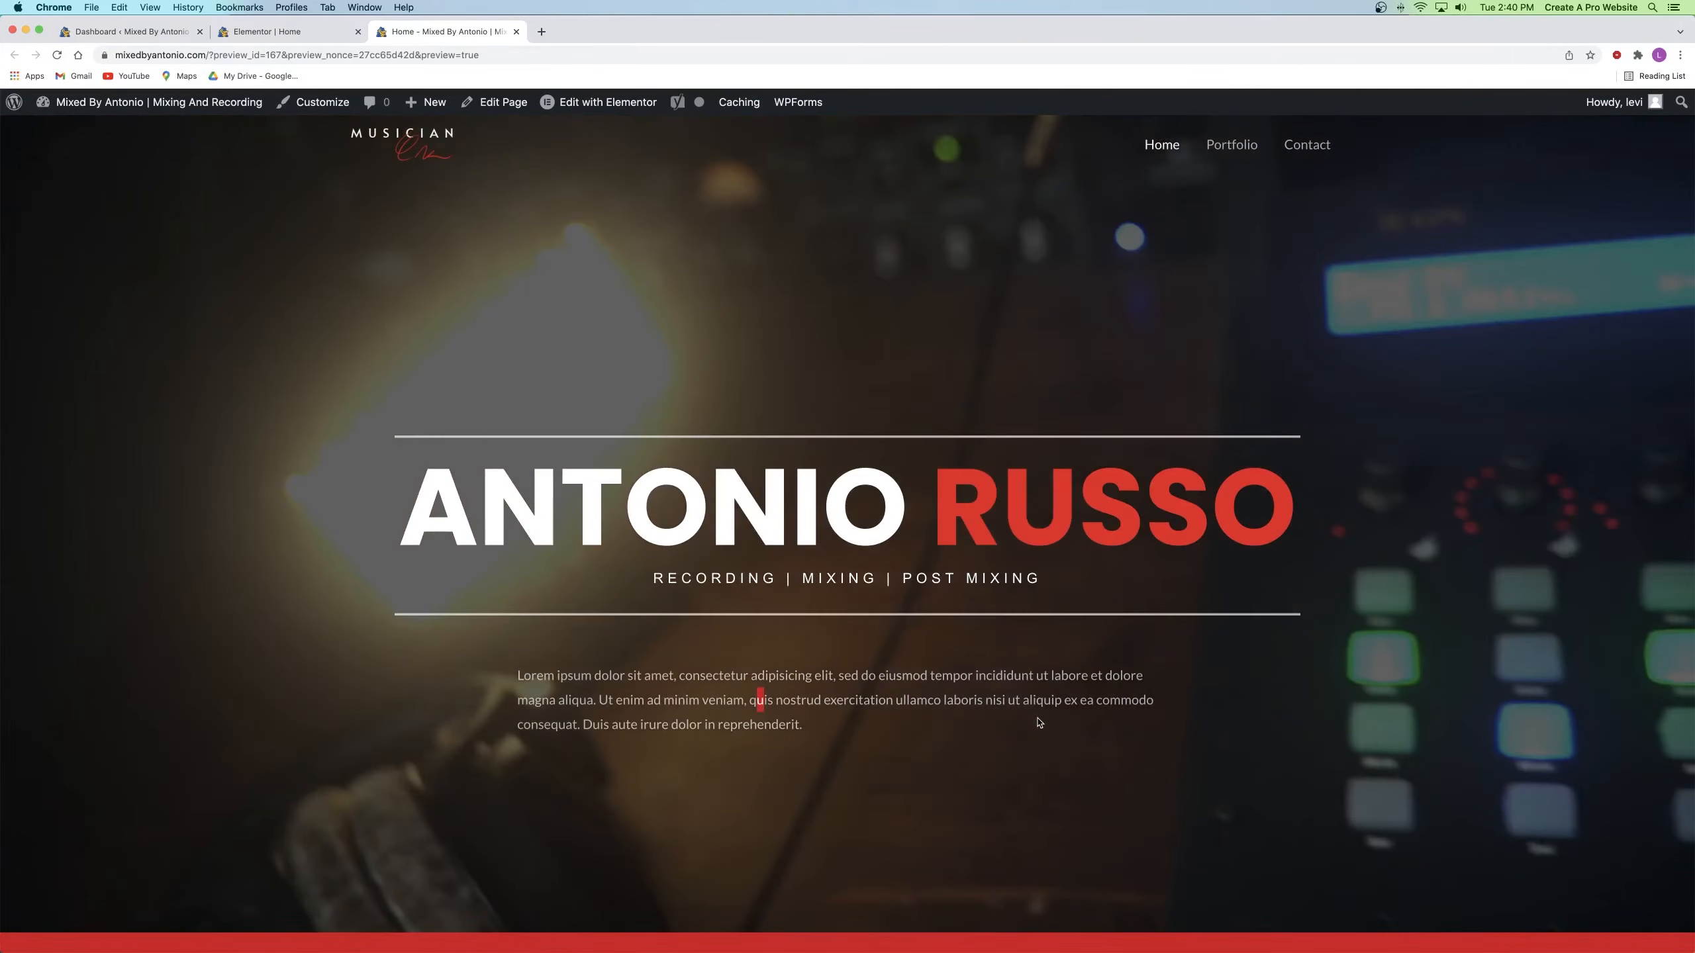
{"action": "scroll", "coordinate": [801, 641], "scroll_direction": "down", "scroll_amount": 8}
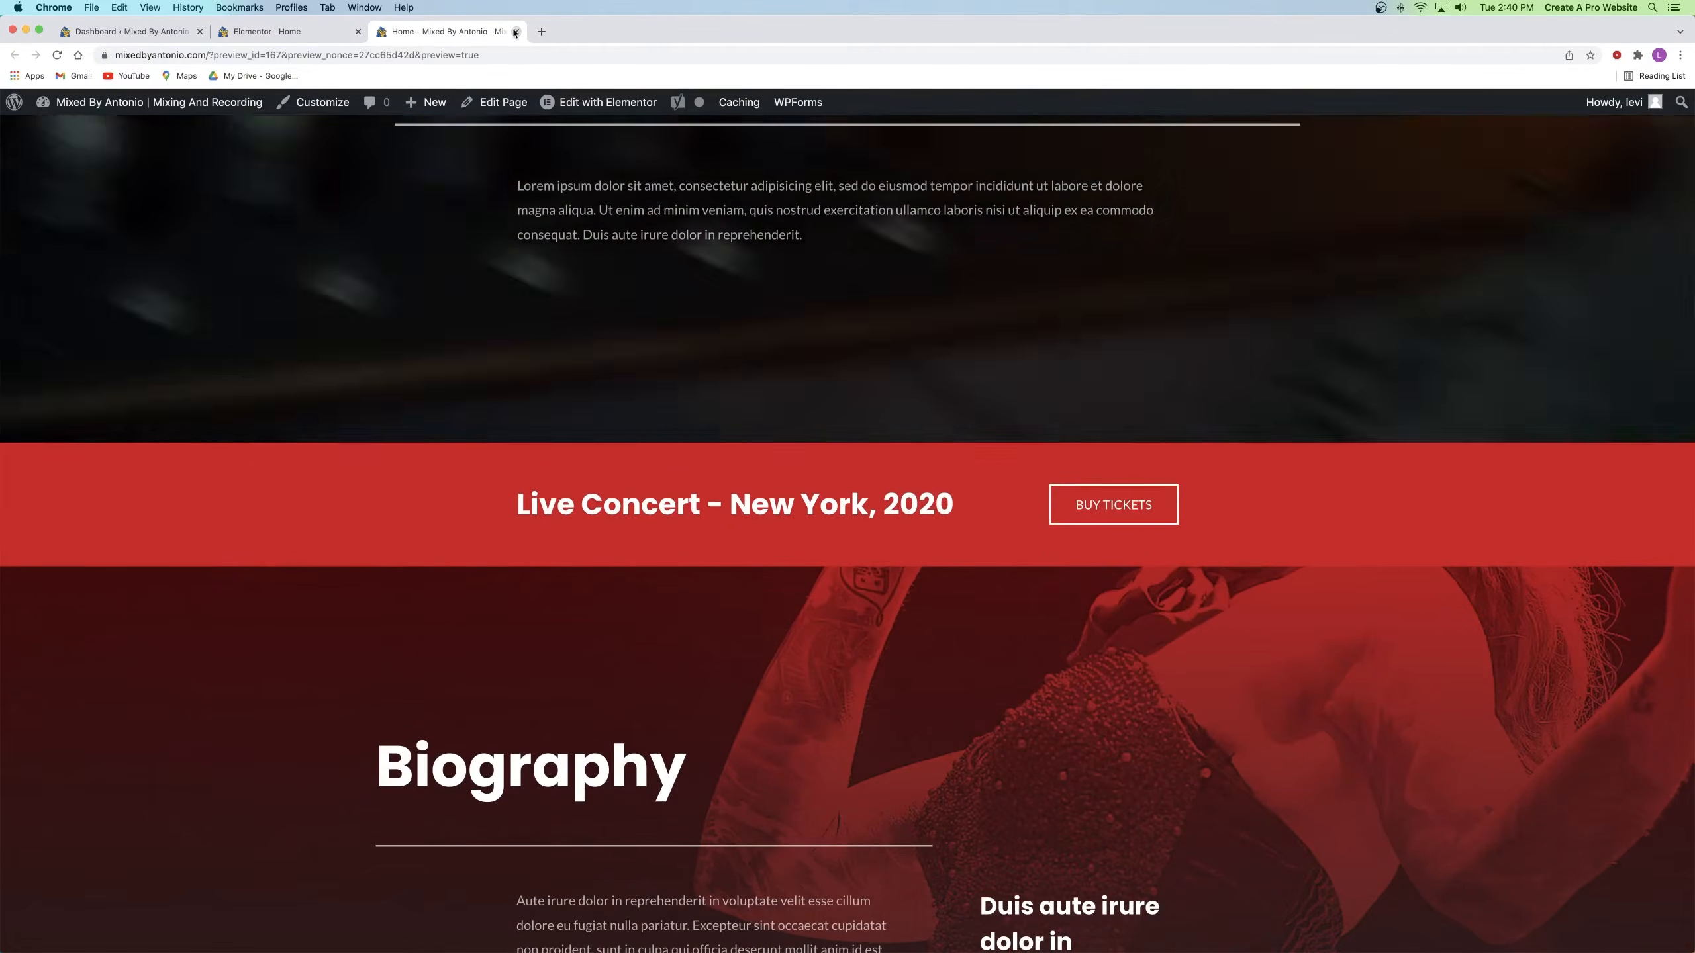
{"action": "key", "text": "super+w"}
Step: Replace the banner heading 'Live Concert - New York, 2020' with 'Start your recording session today'
{"action": "scroll", "coordinate": [735, 276], "scroll_direction": "down", "scroll_amount": 4}
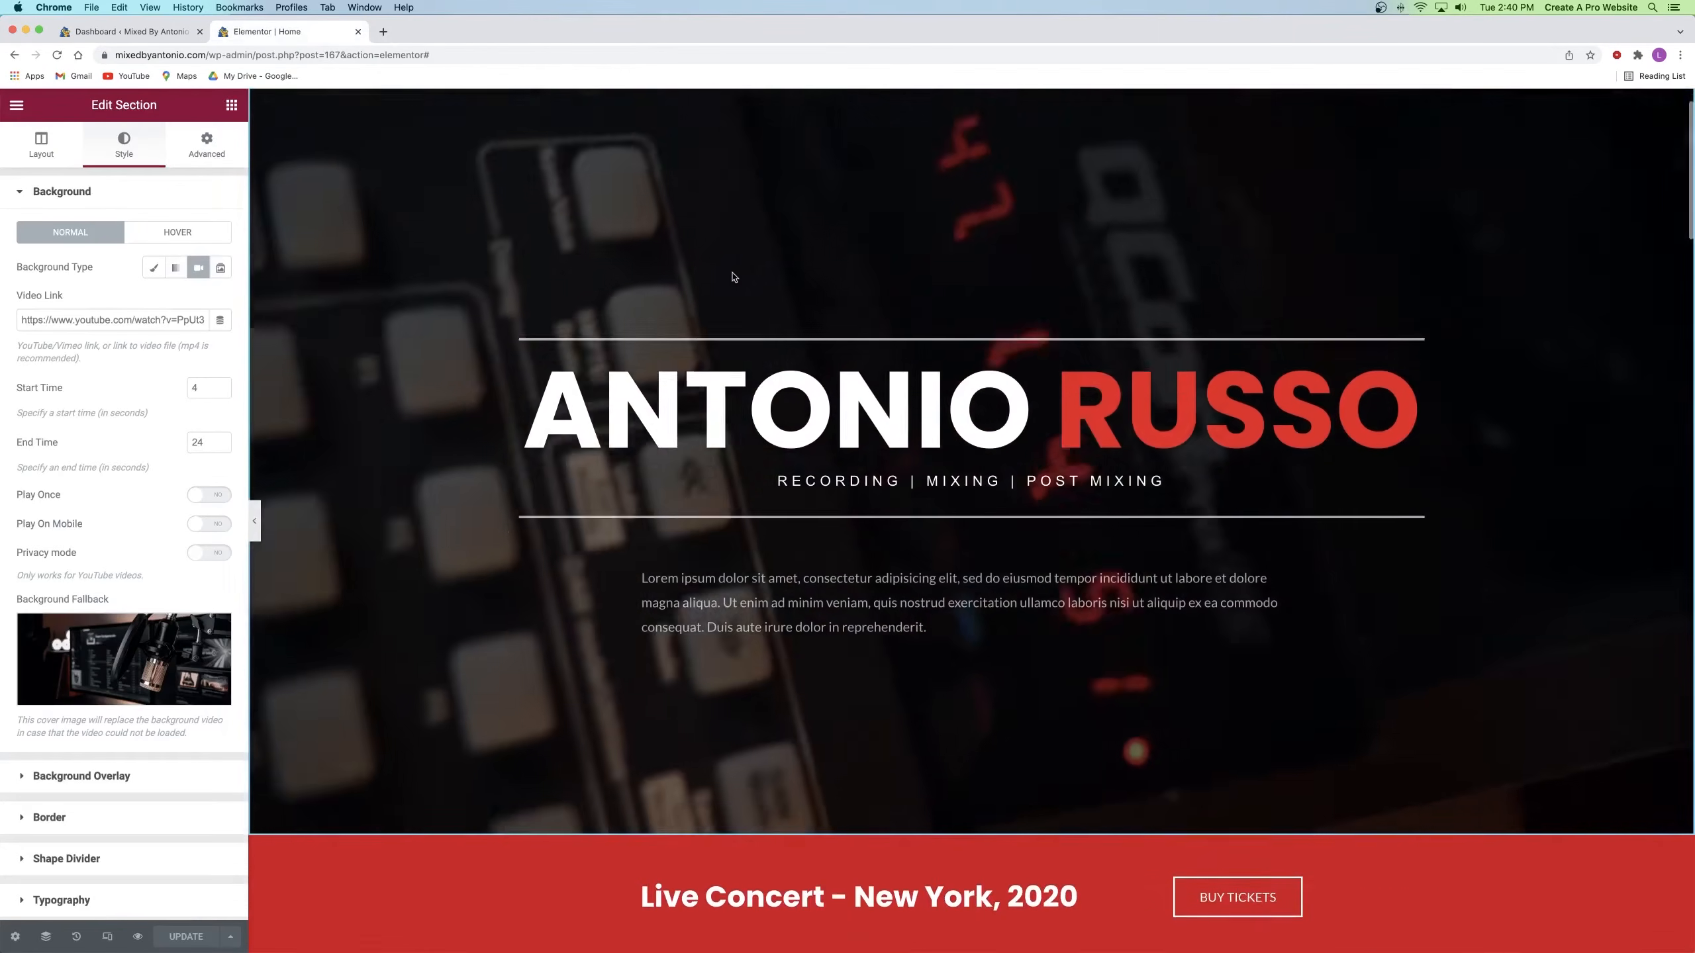
{"action": "scroll", "coordinate": [735, 276], "scroll_direction": "down", "scroll_amount": 5}
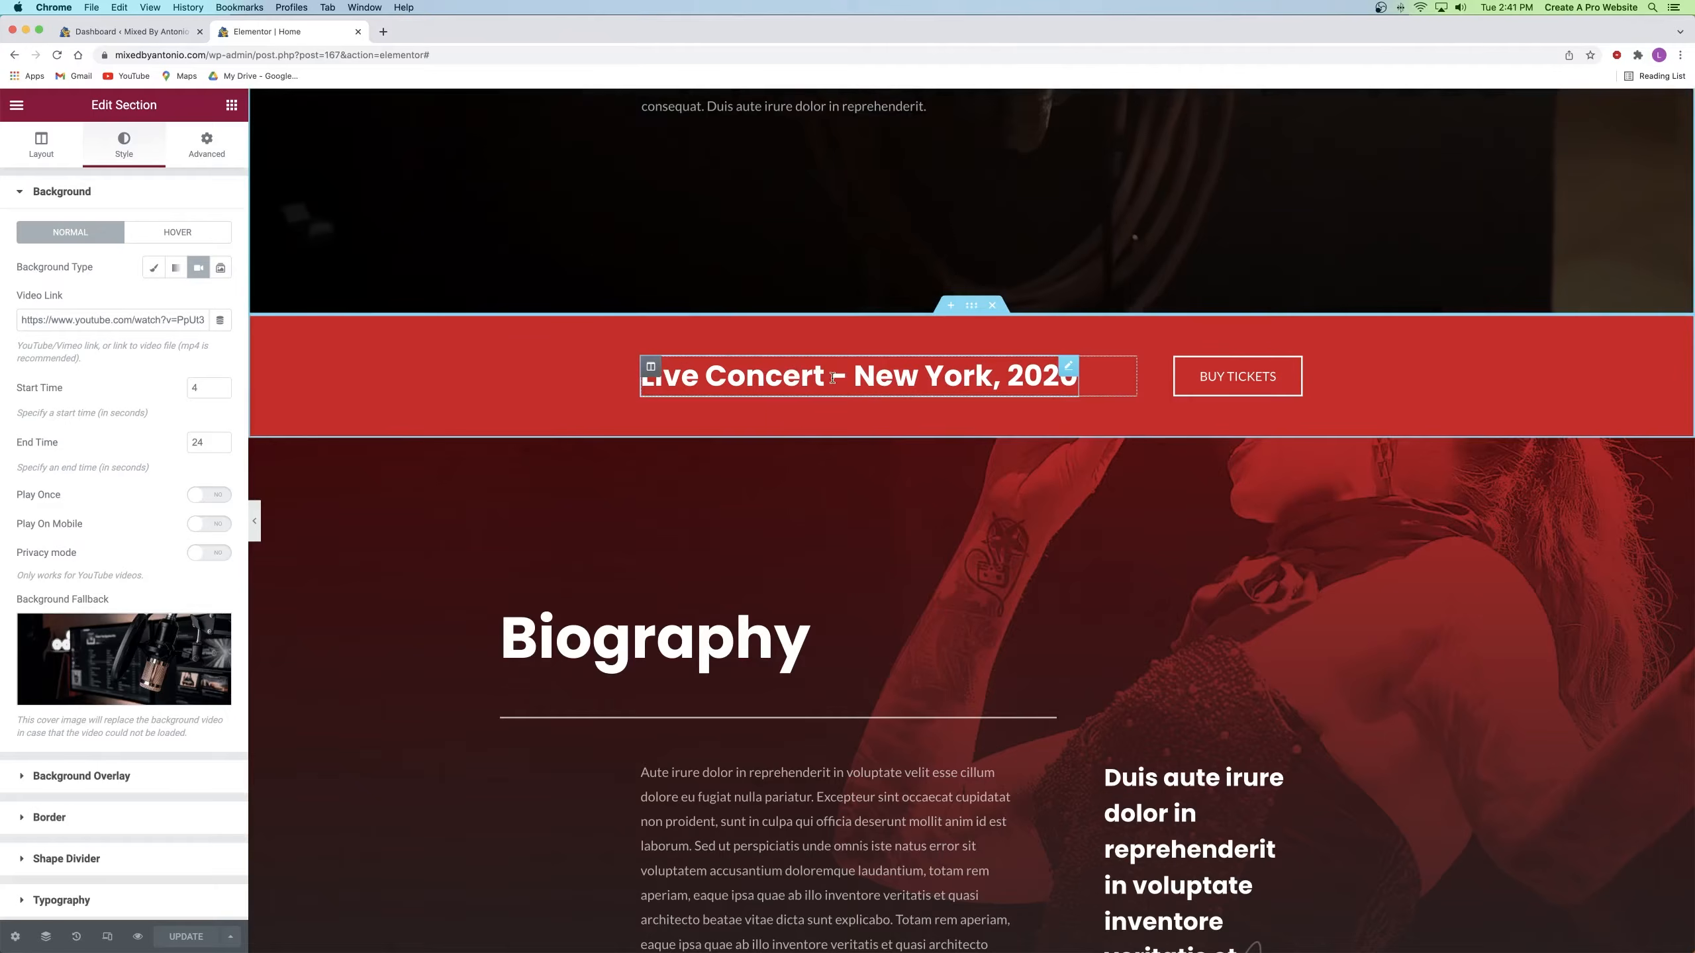
{"action": "left_click", "coordinate": [790, 375]}
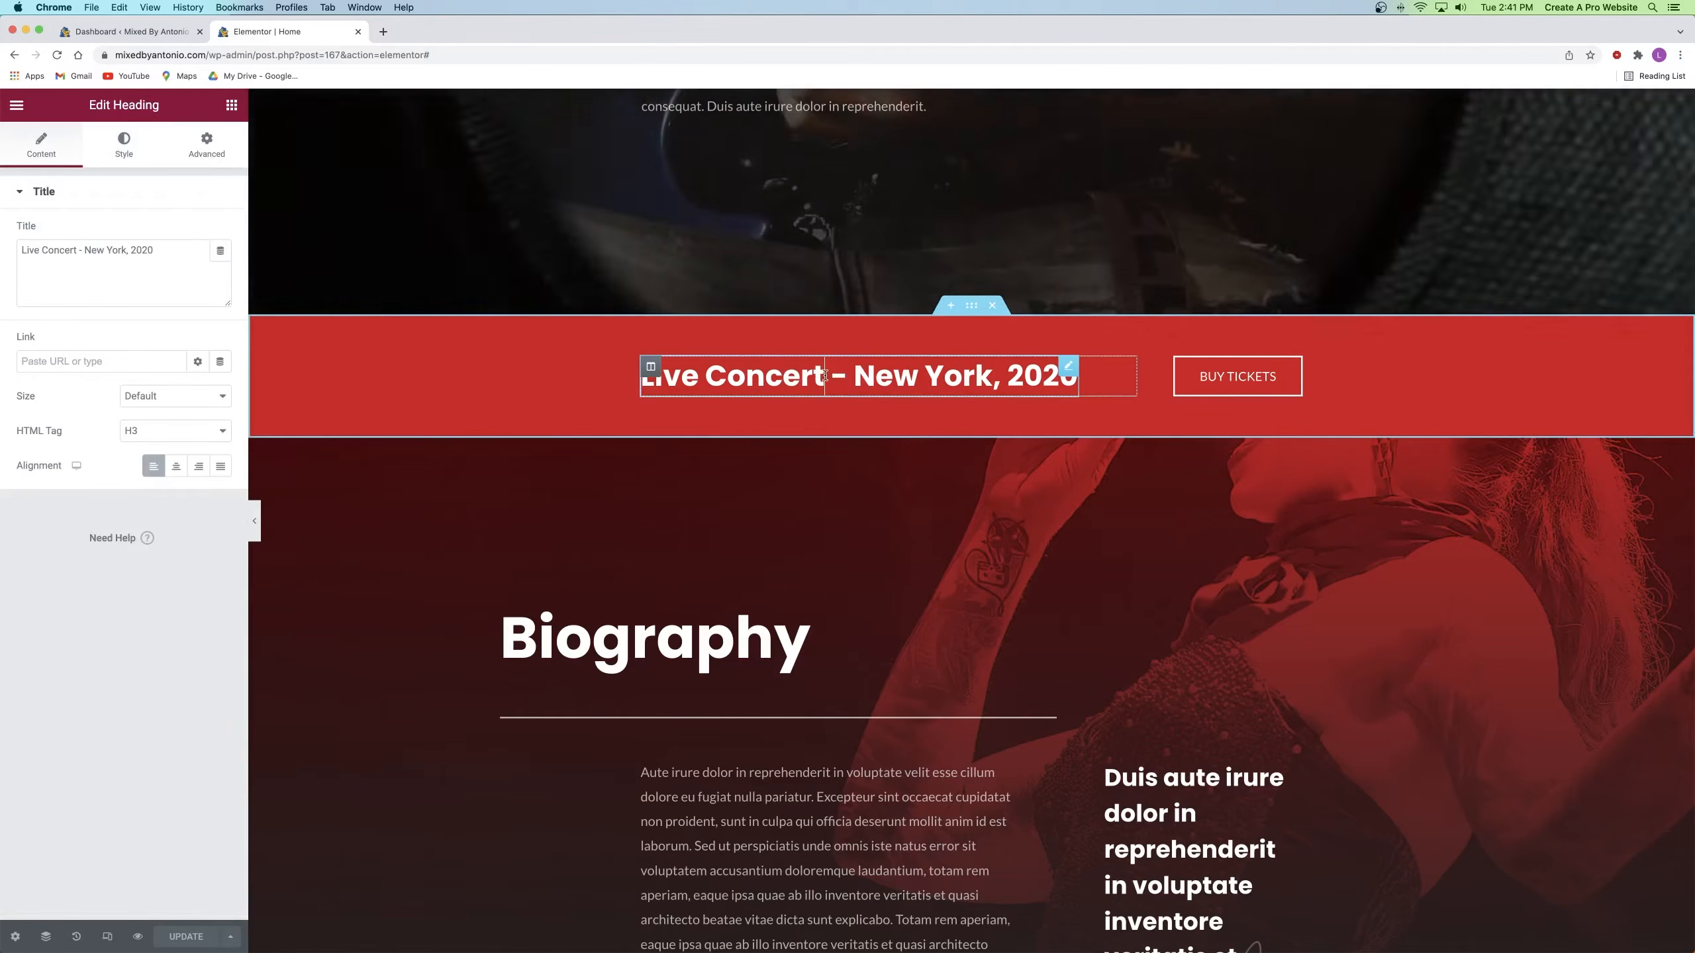
{"action": "type", "text": "asdfasdf"}
{"action": "key", "text": "super+a"}
{"action": "type", "text": "Start your recording session today"}
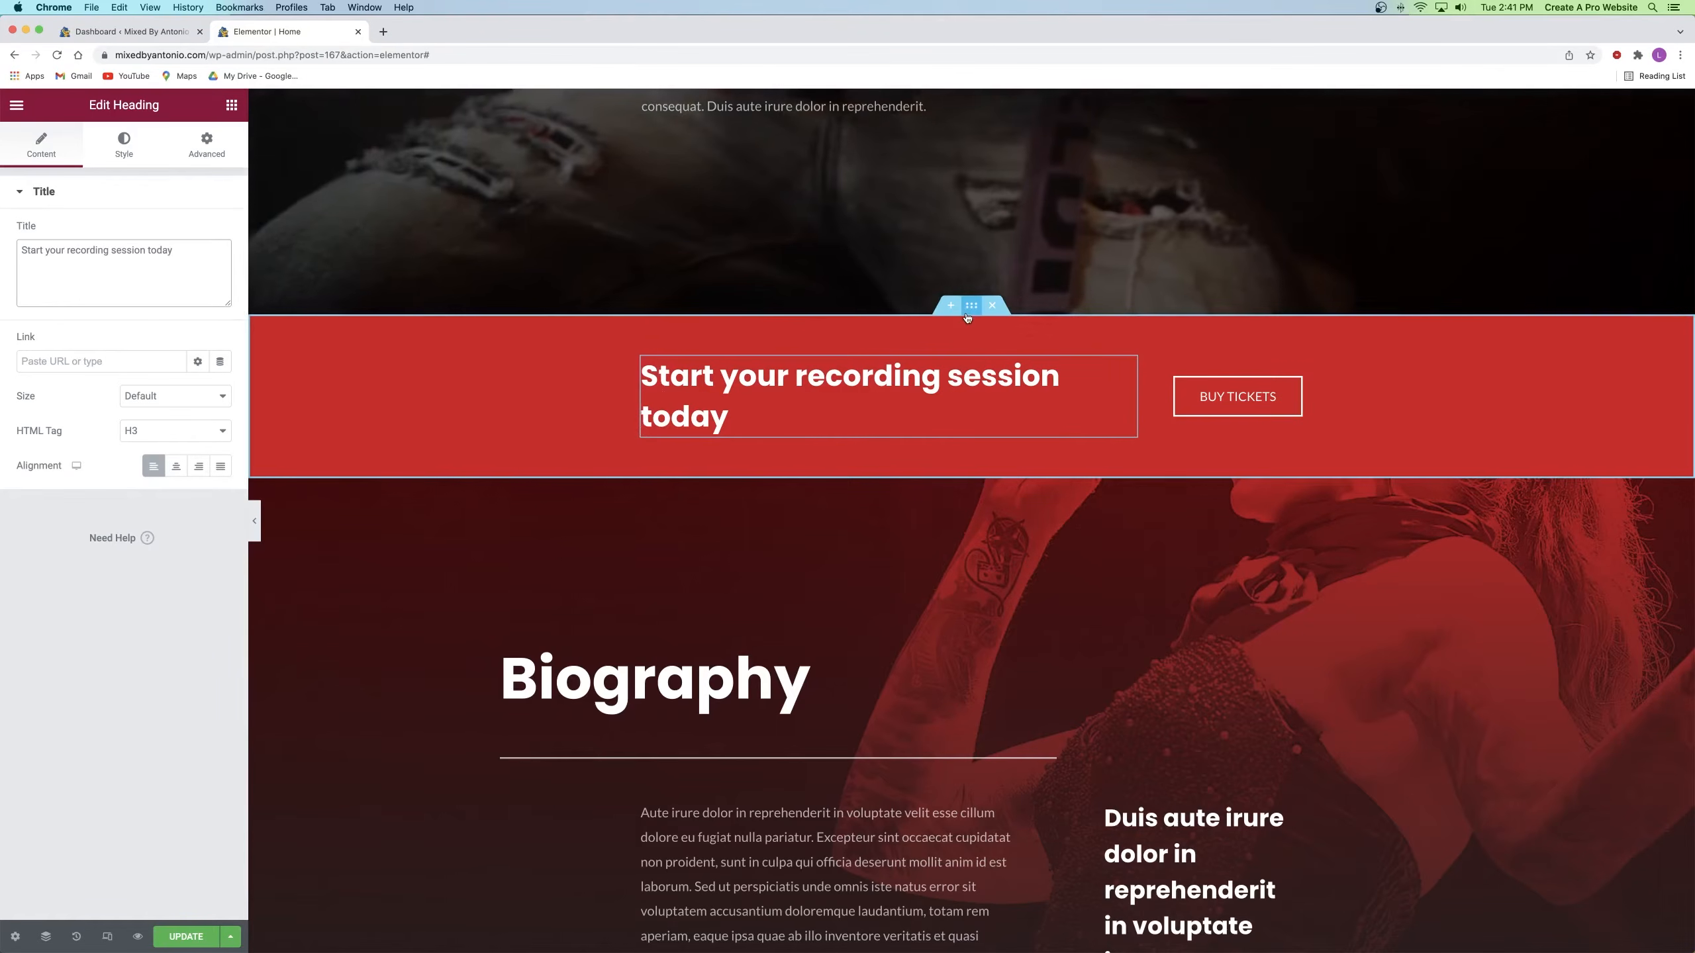
Step: Set the red banner section's content width to Full Width
{"action": "left_click", "coordinate": [970, 308]}
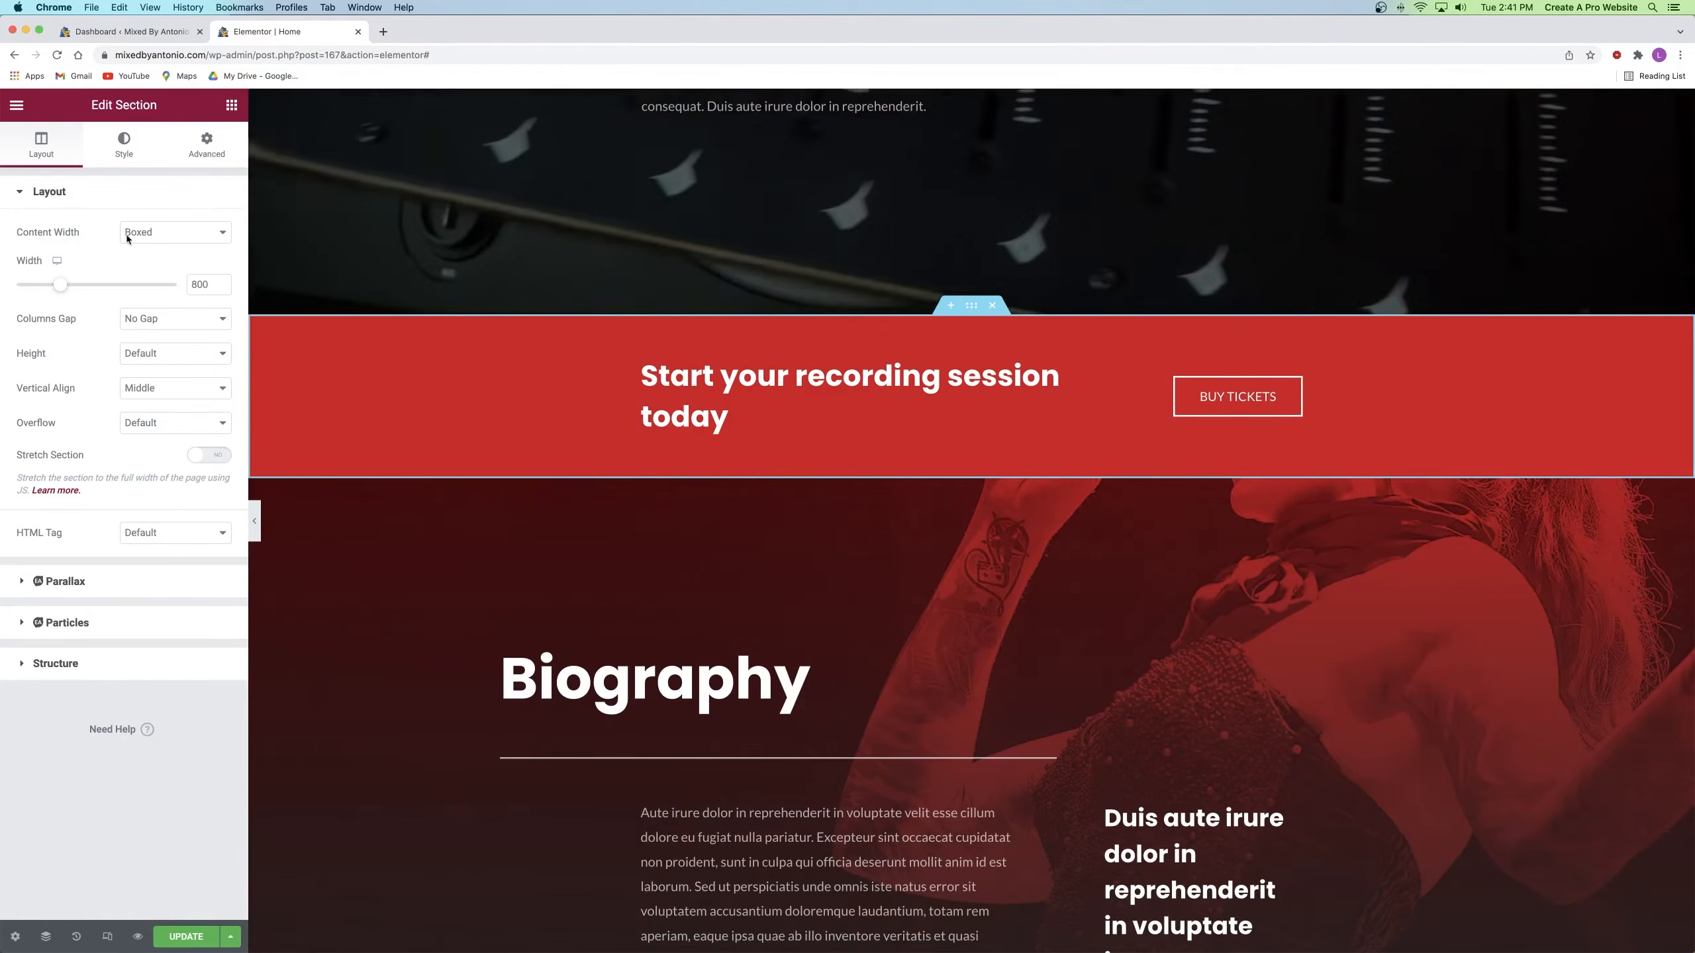
{"action": "left_click", "coordinate": [154, 235]}
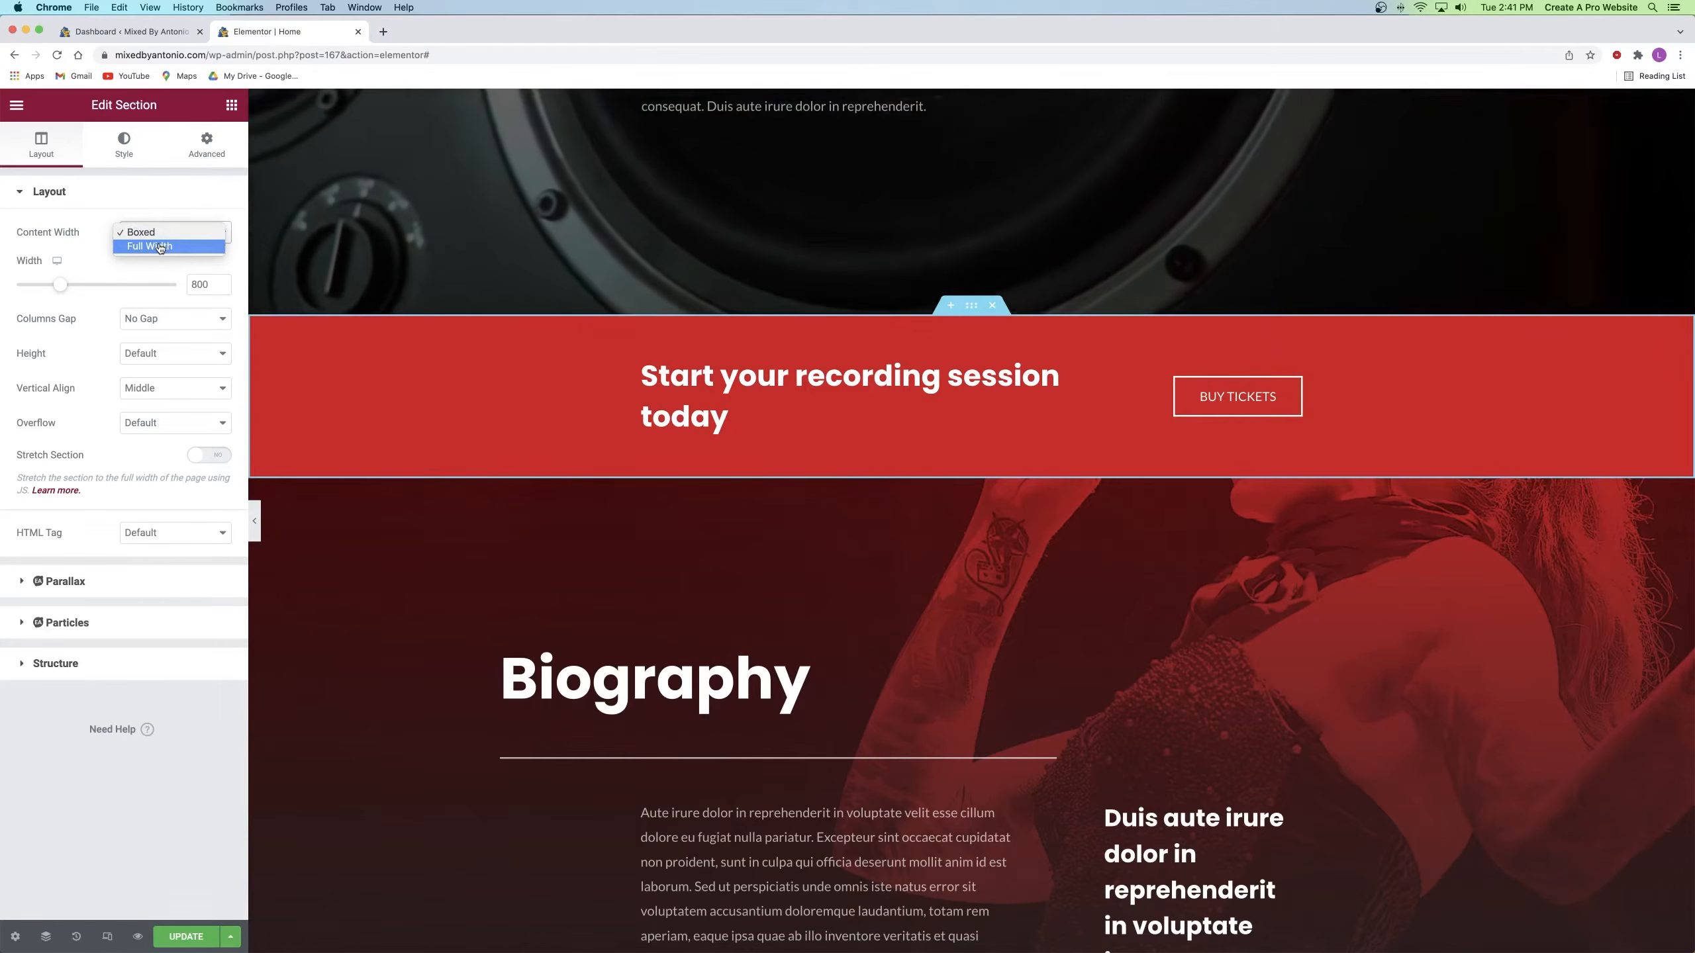
{"action": "left_click", "coordinate": [160, 247]}
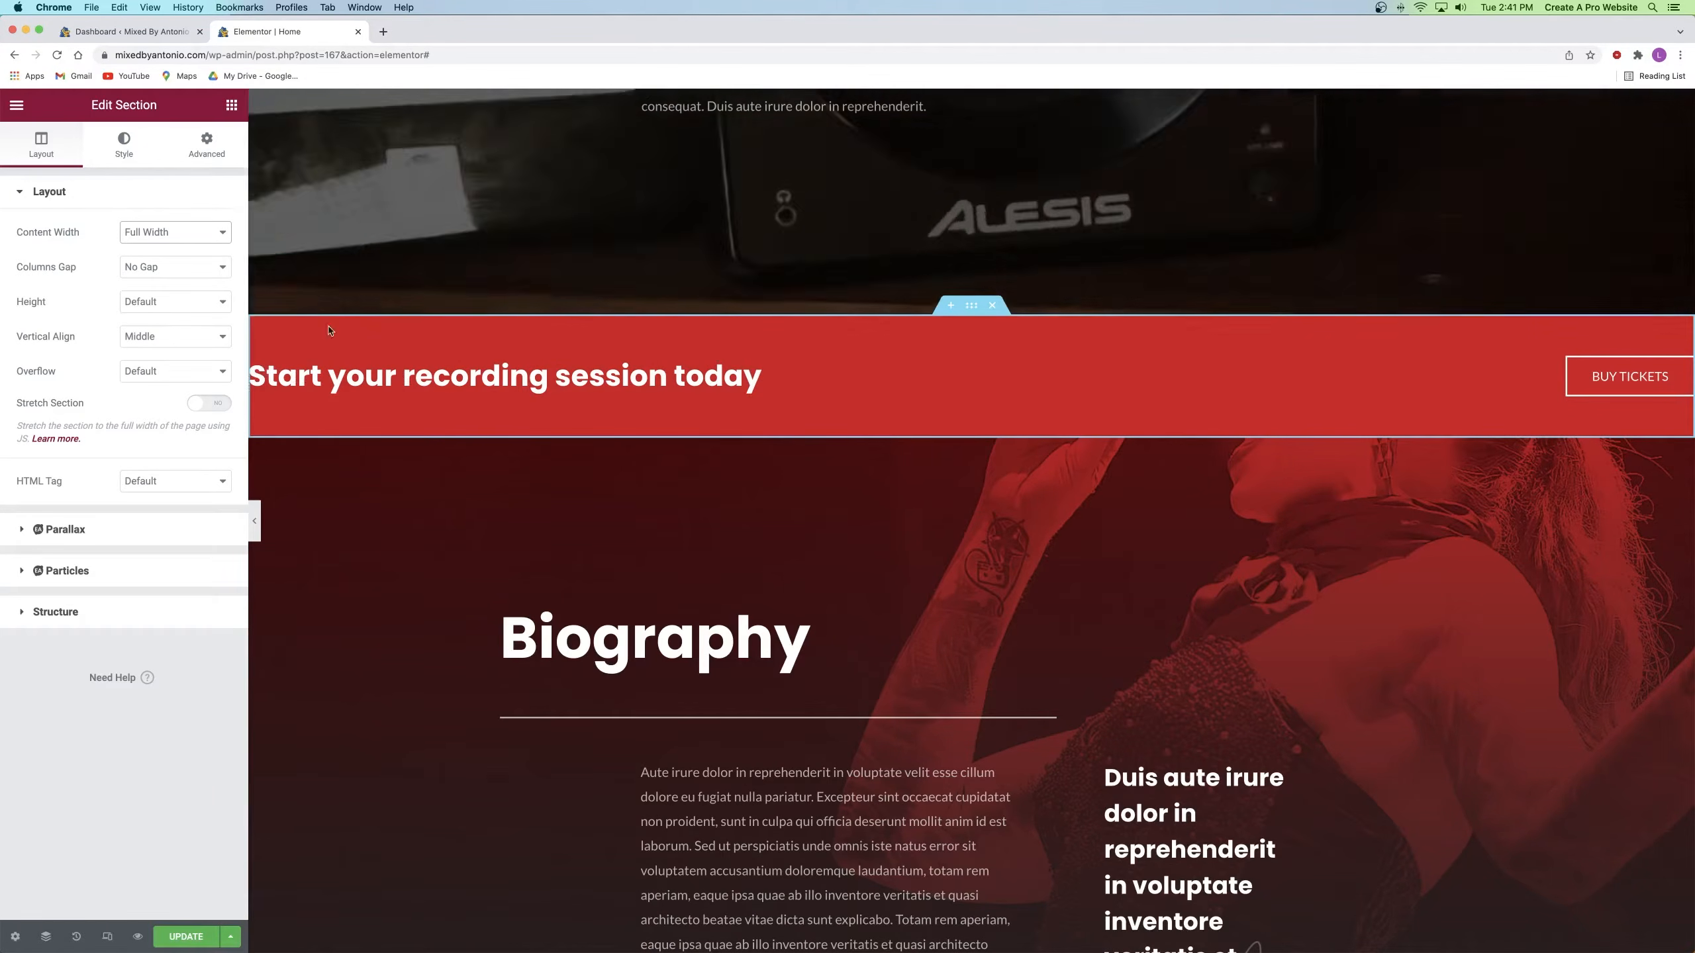
Step: Give the banner section padding of 50 top and bottom, 300 right and 250 left
{"action": "left_click", "coordinate": [208, 144]}
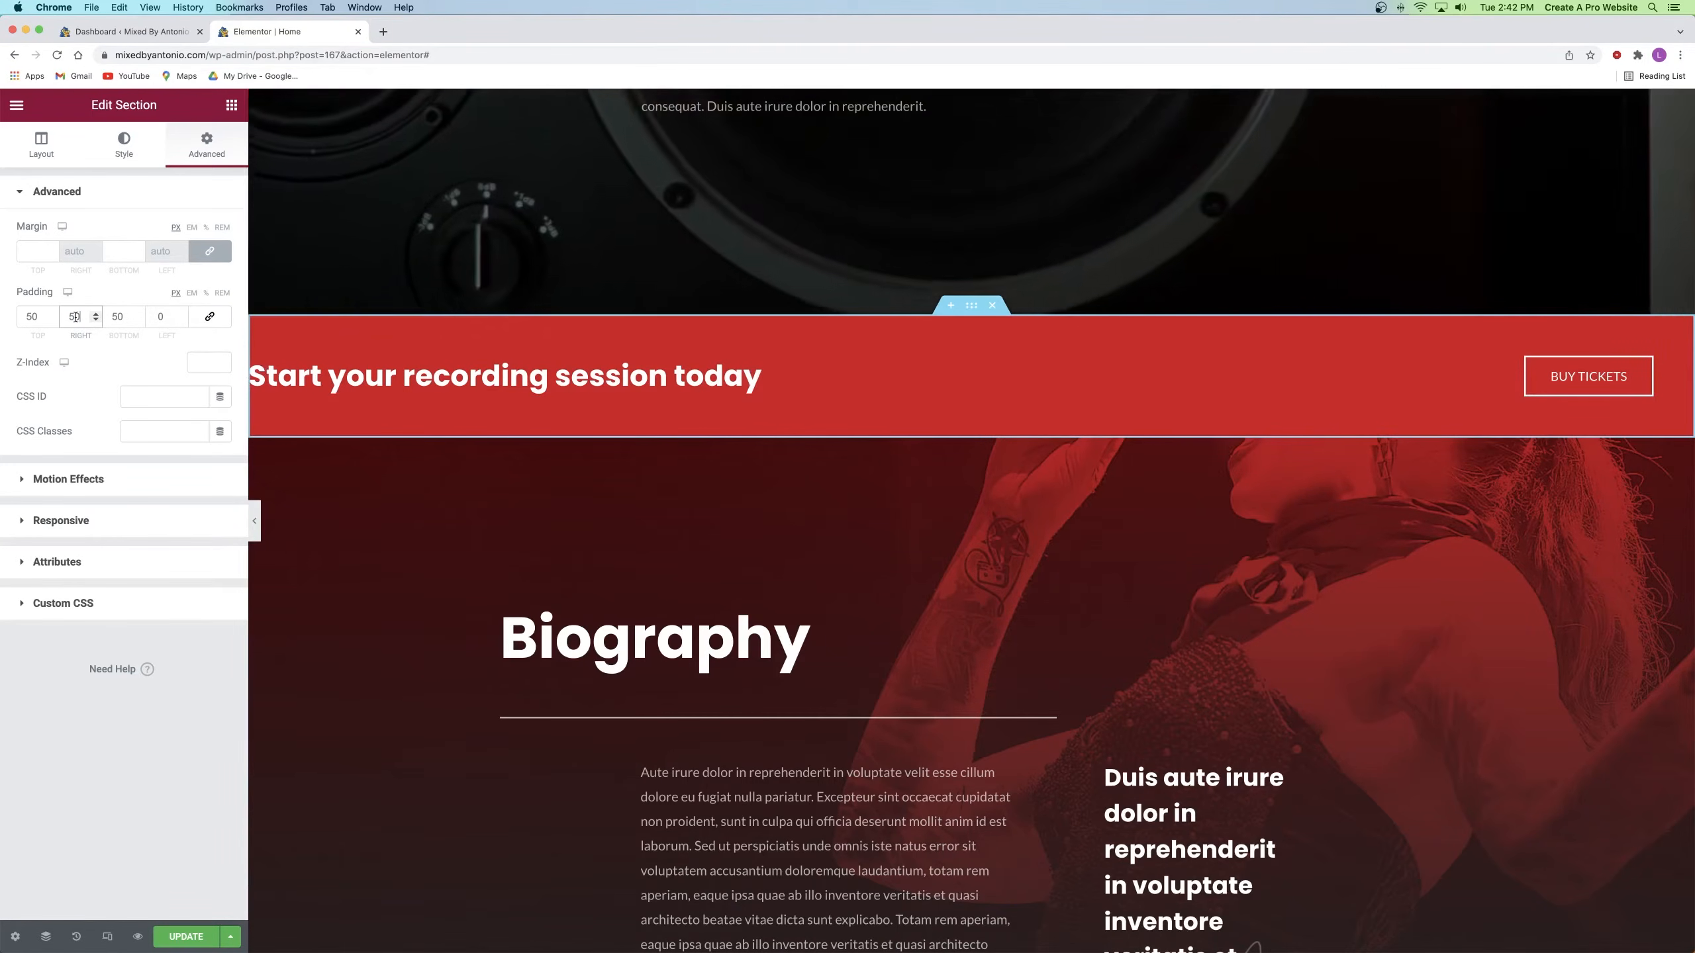
{"action": "type", "text": "200"}
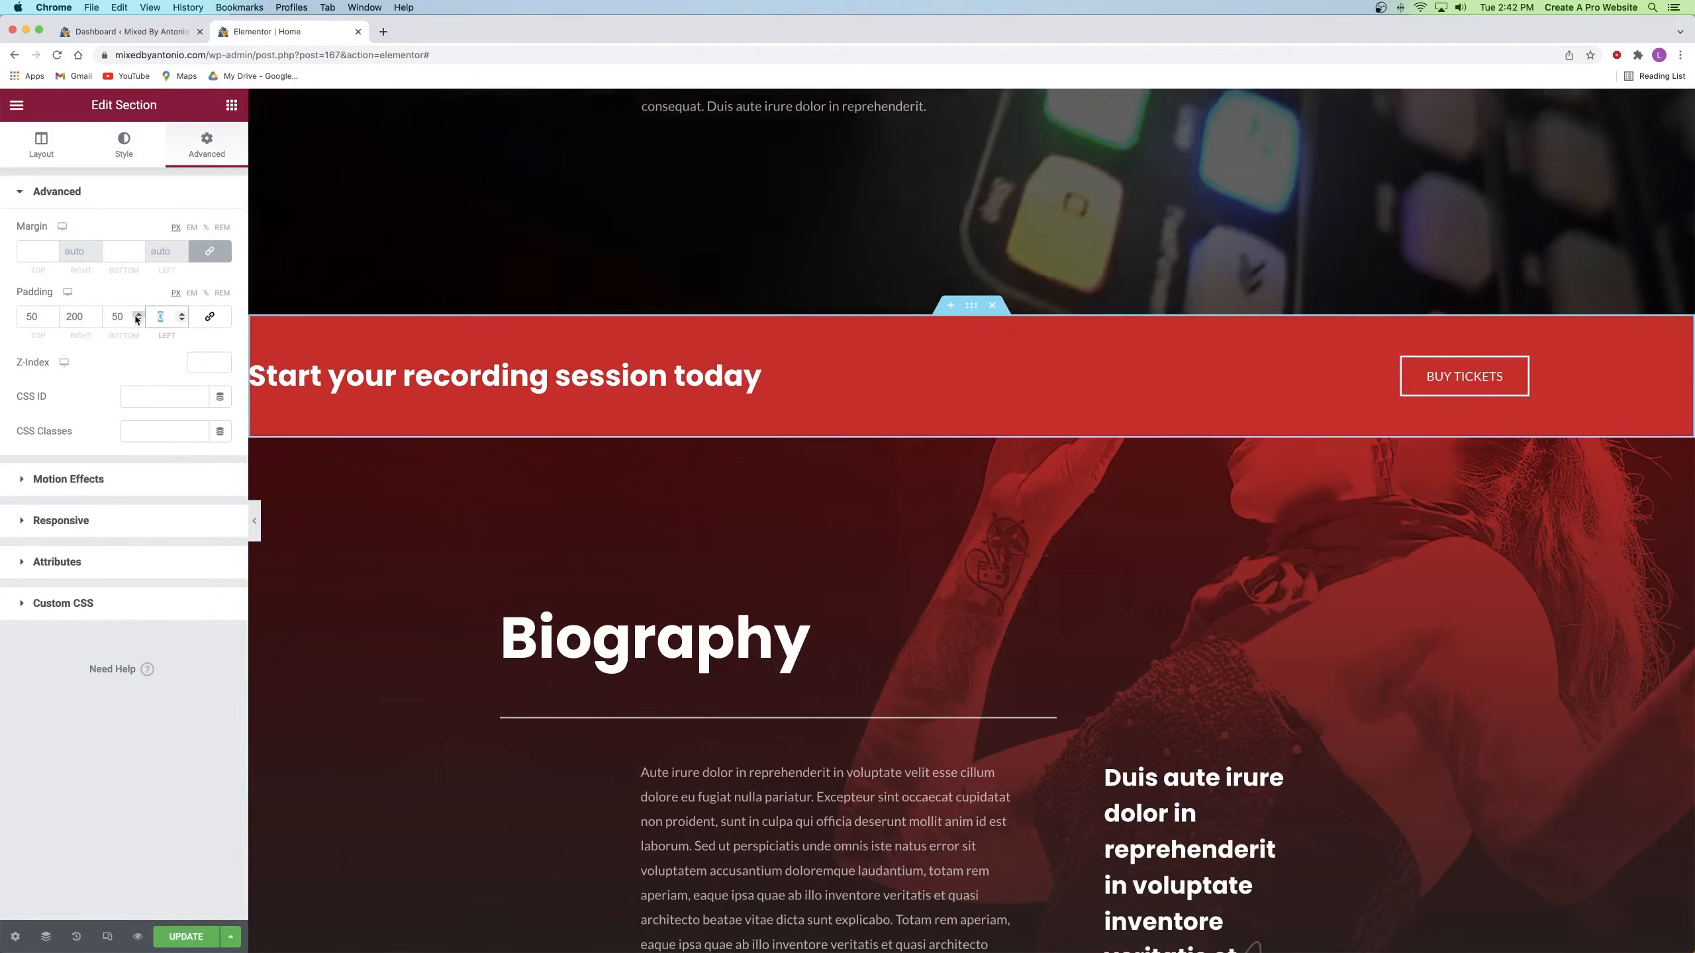
{"action": "type", "text": "100"}
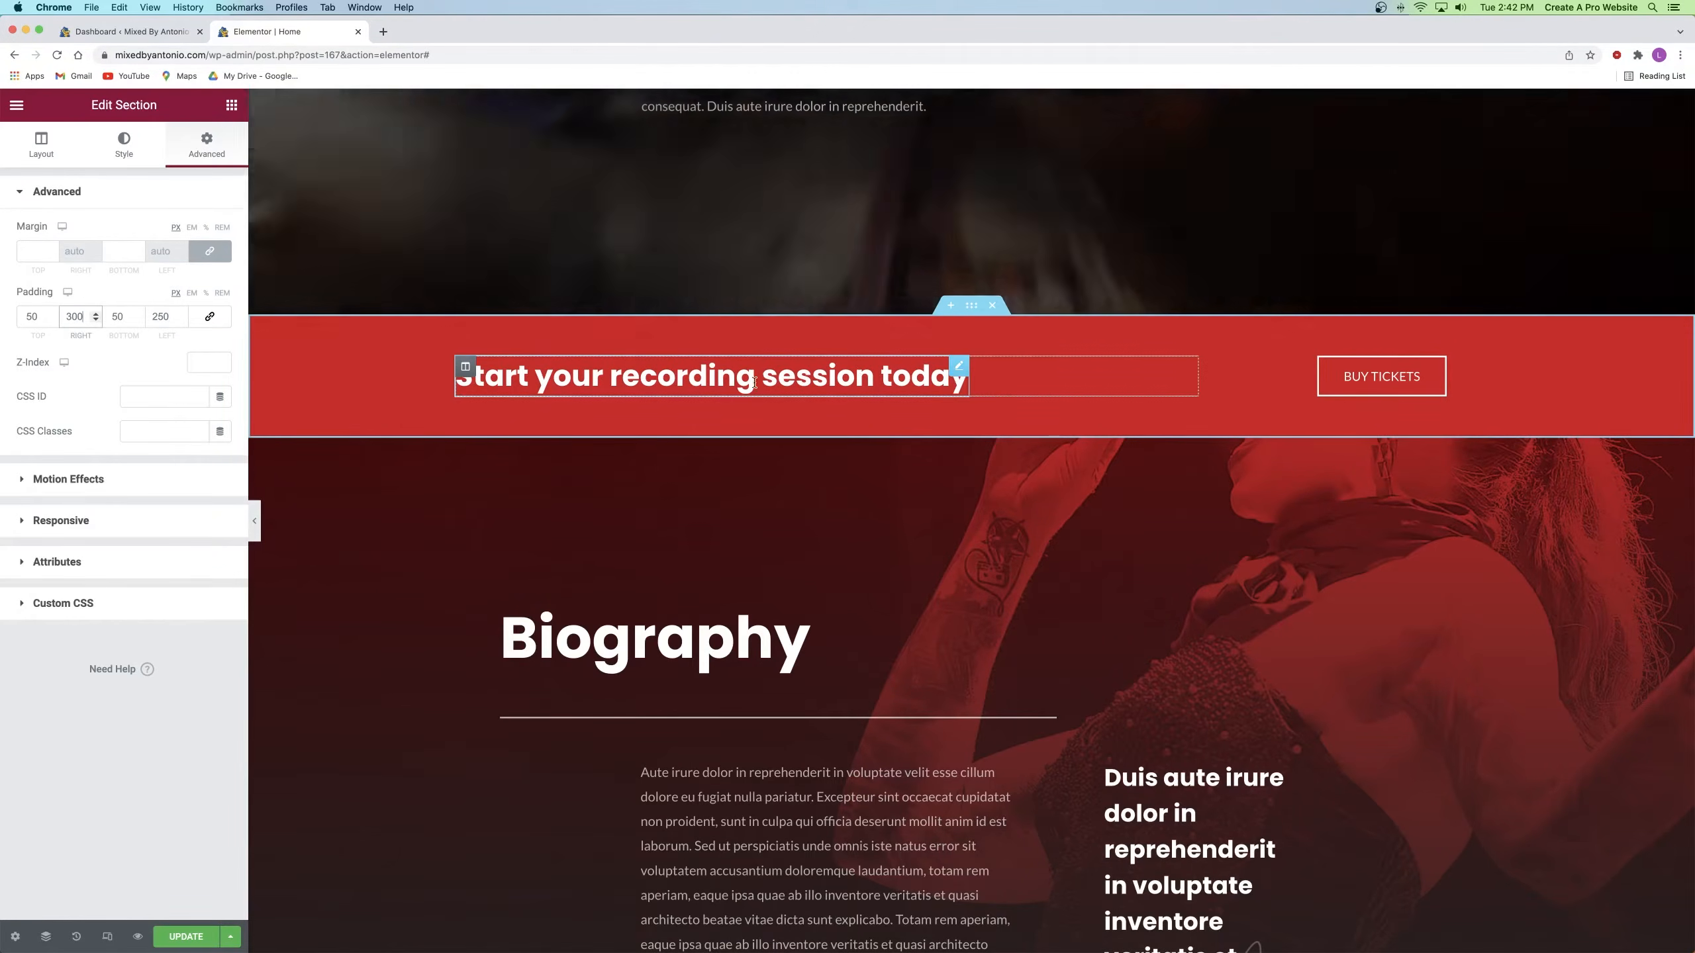
Step: Set the banner heading's Typography text transform to Capitalize
{"action": "left_click", "coordinate": [959, 368]}
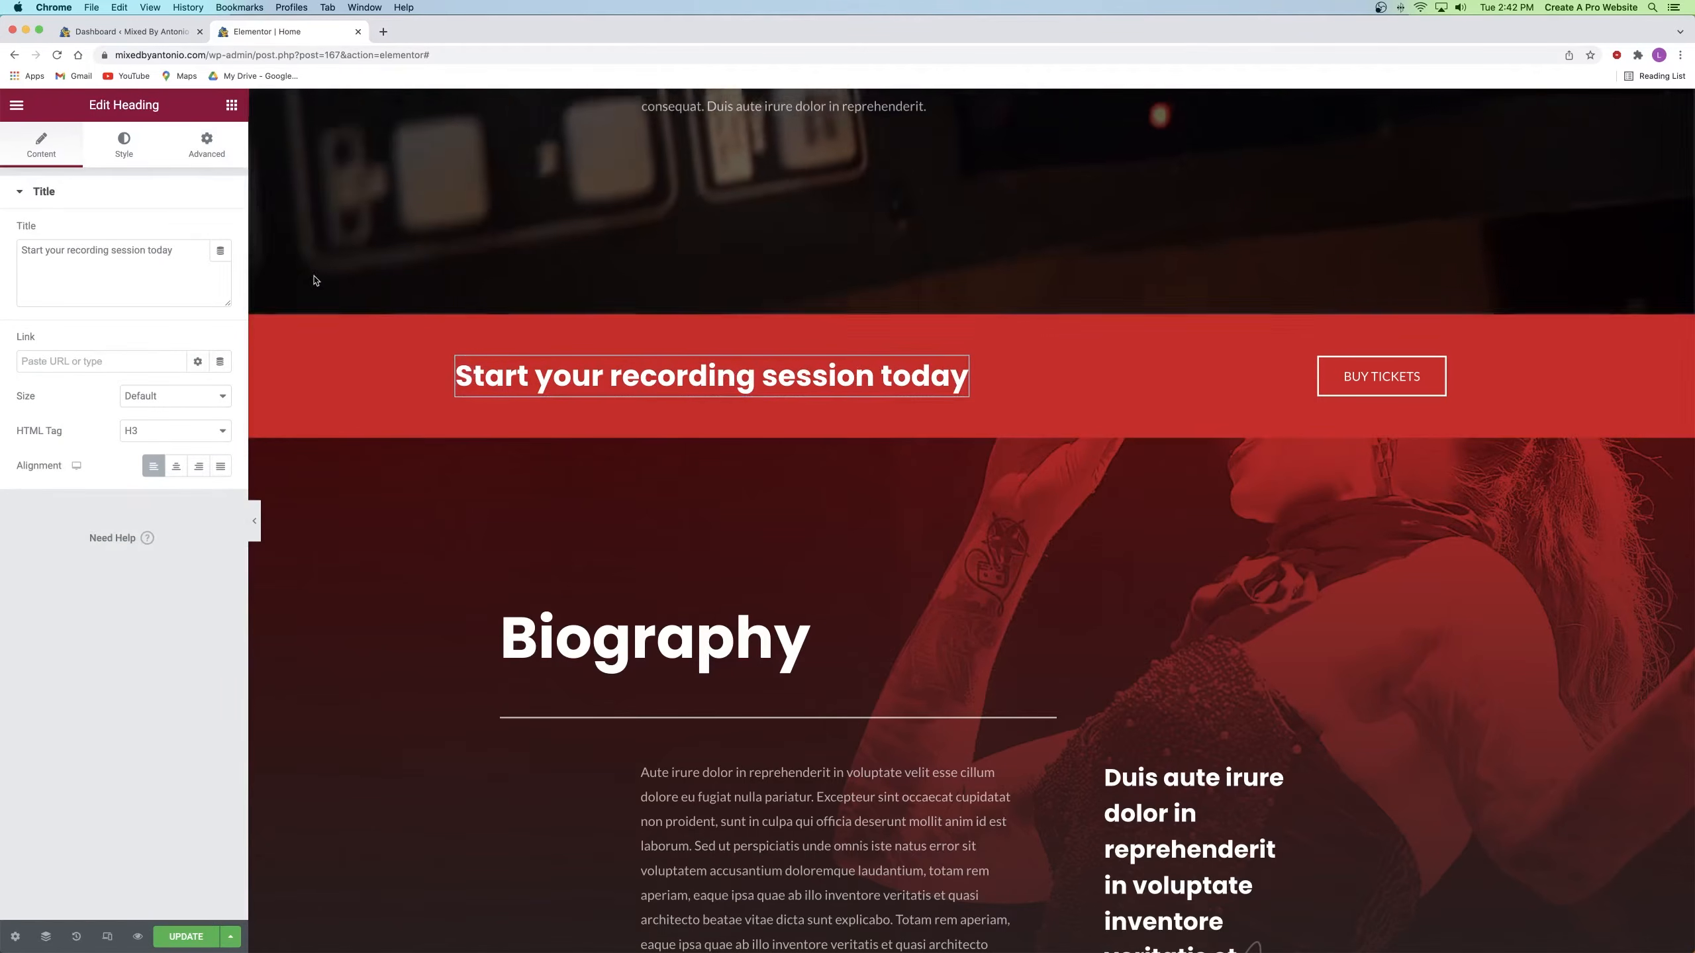
{"action": "left_click", "coordinate": [128, 160]}
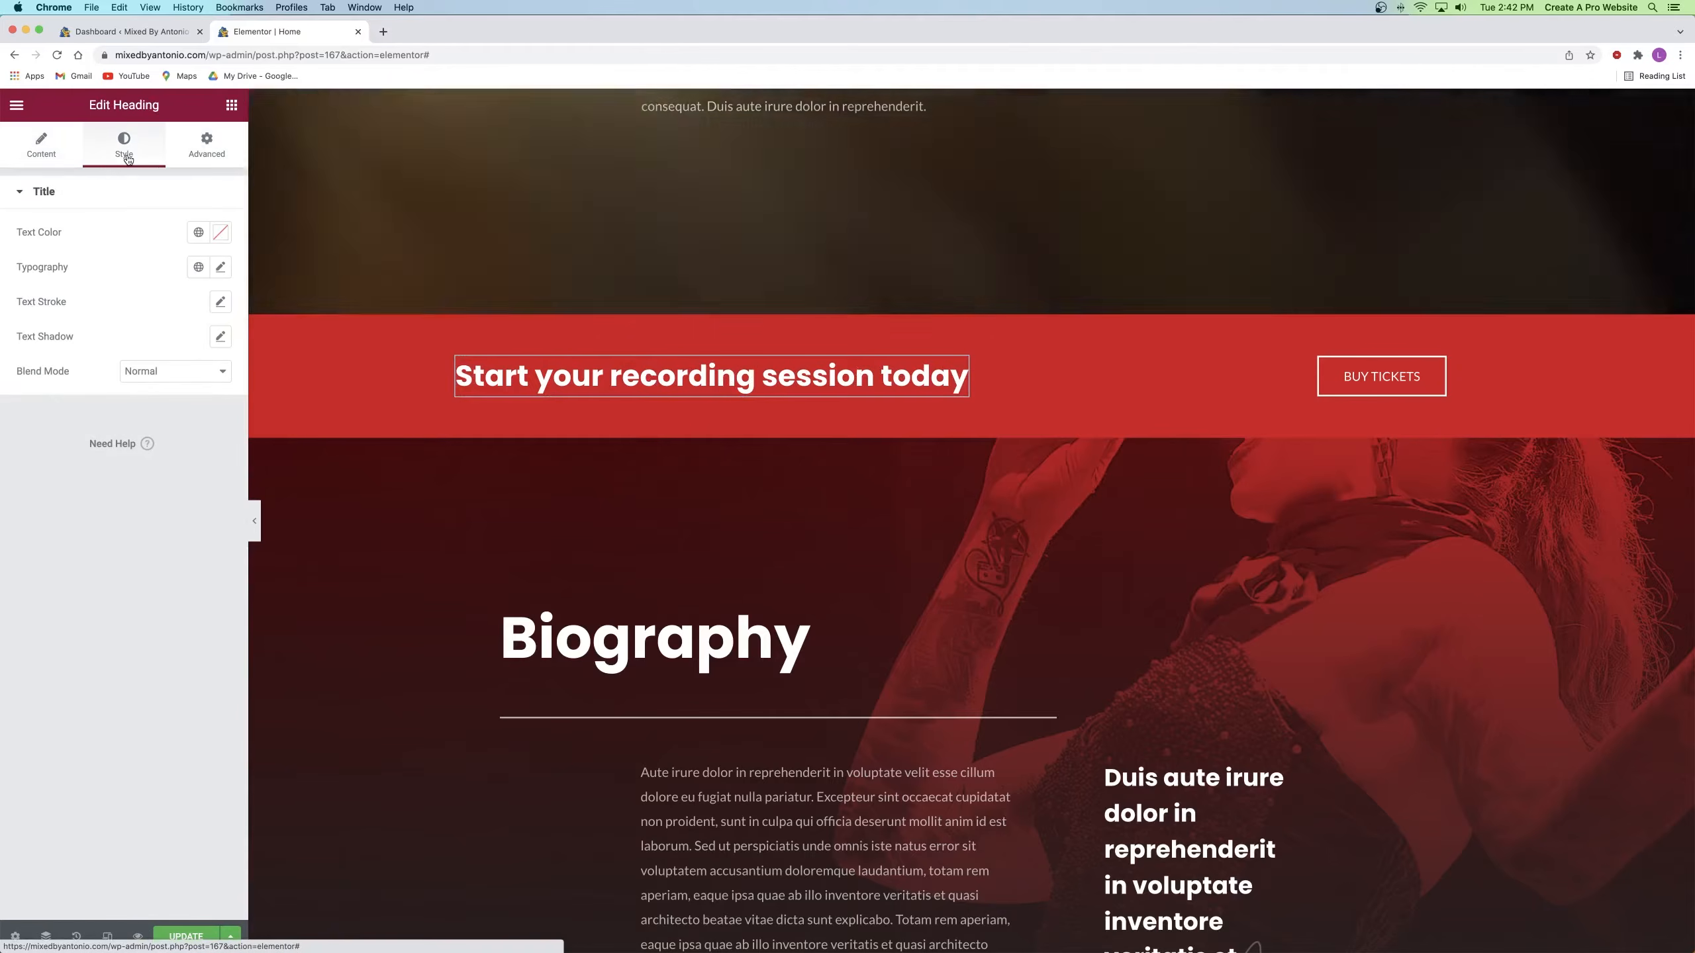
{"action": "left_click", "coordinate": [220, 267]}
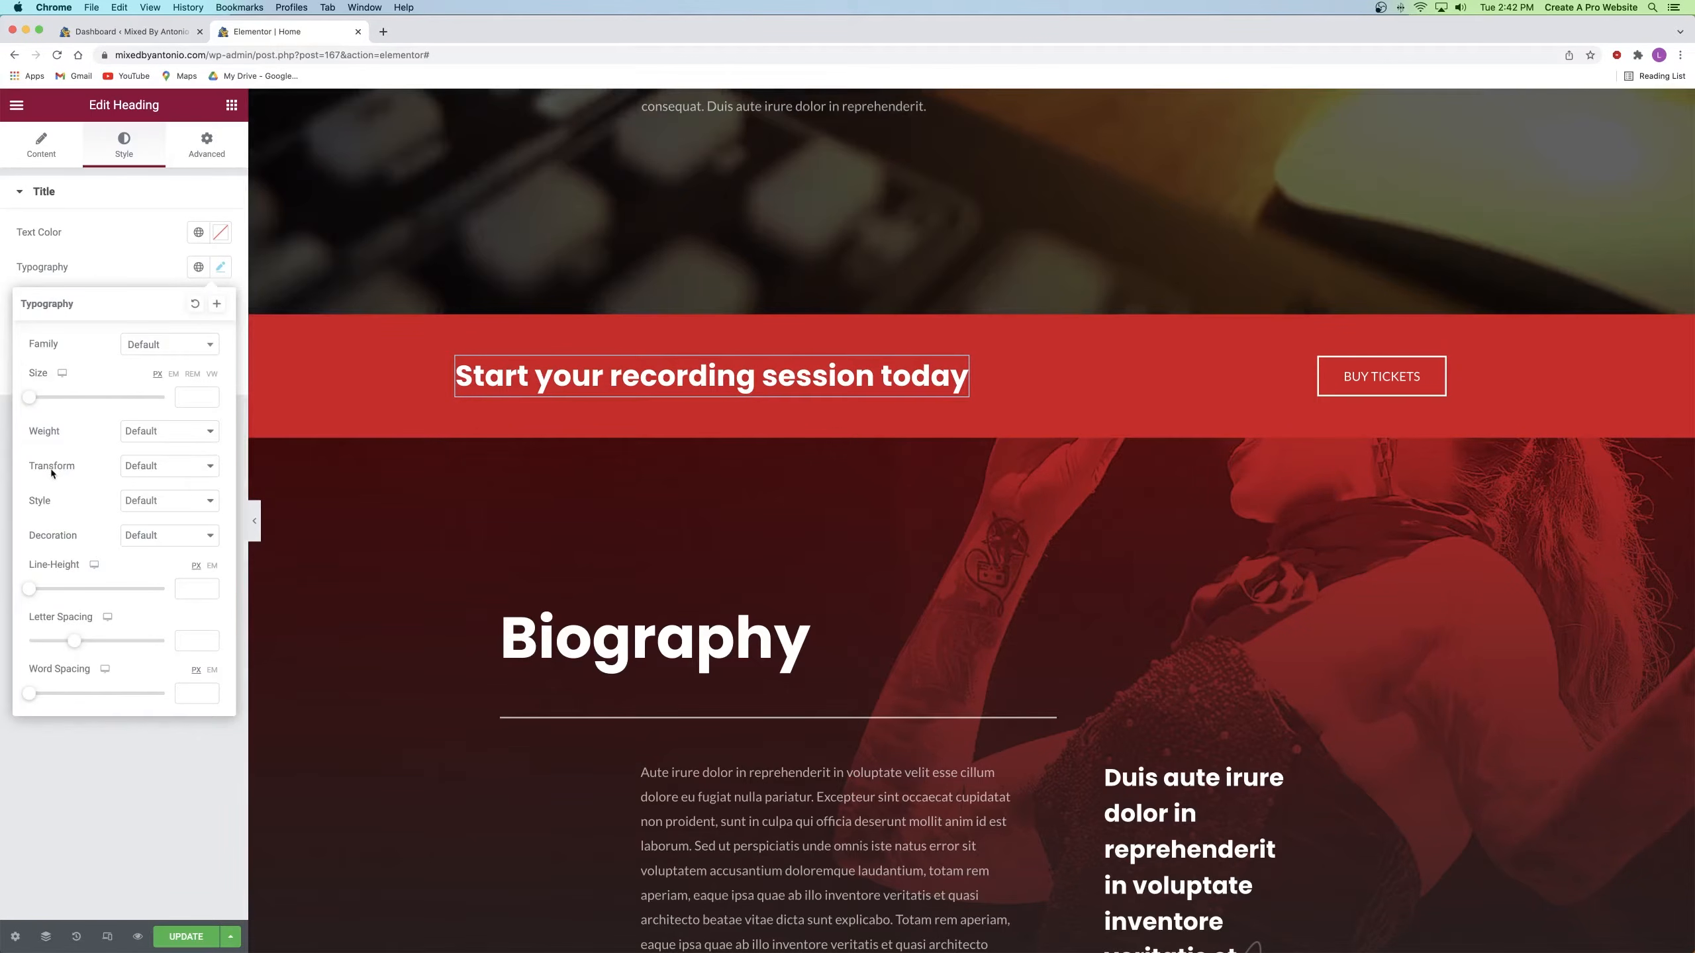
{"action": "left_click", "coordinate": [138, 467]}
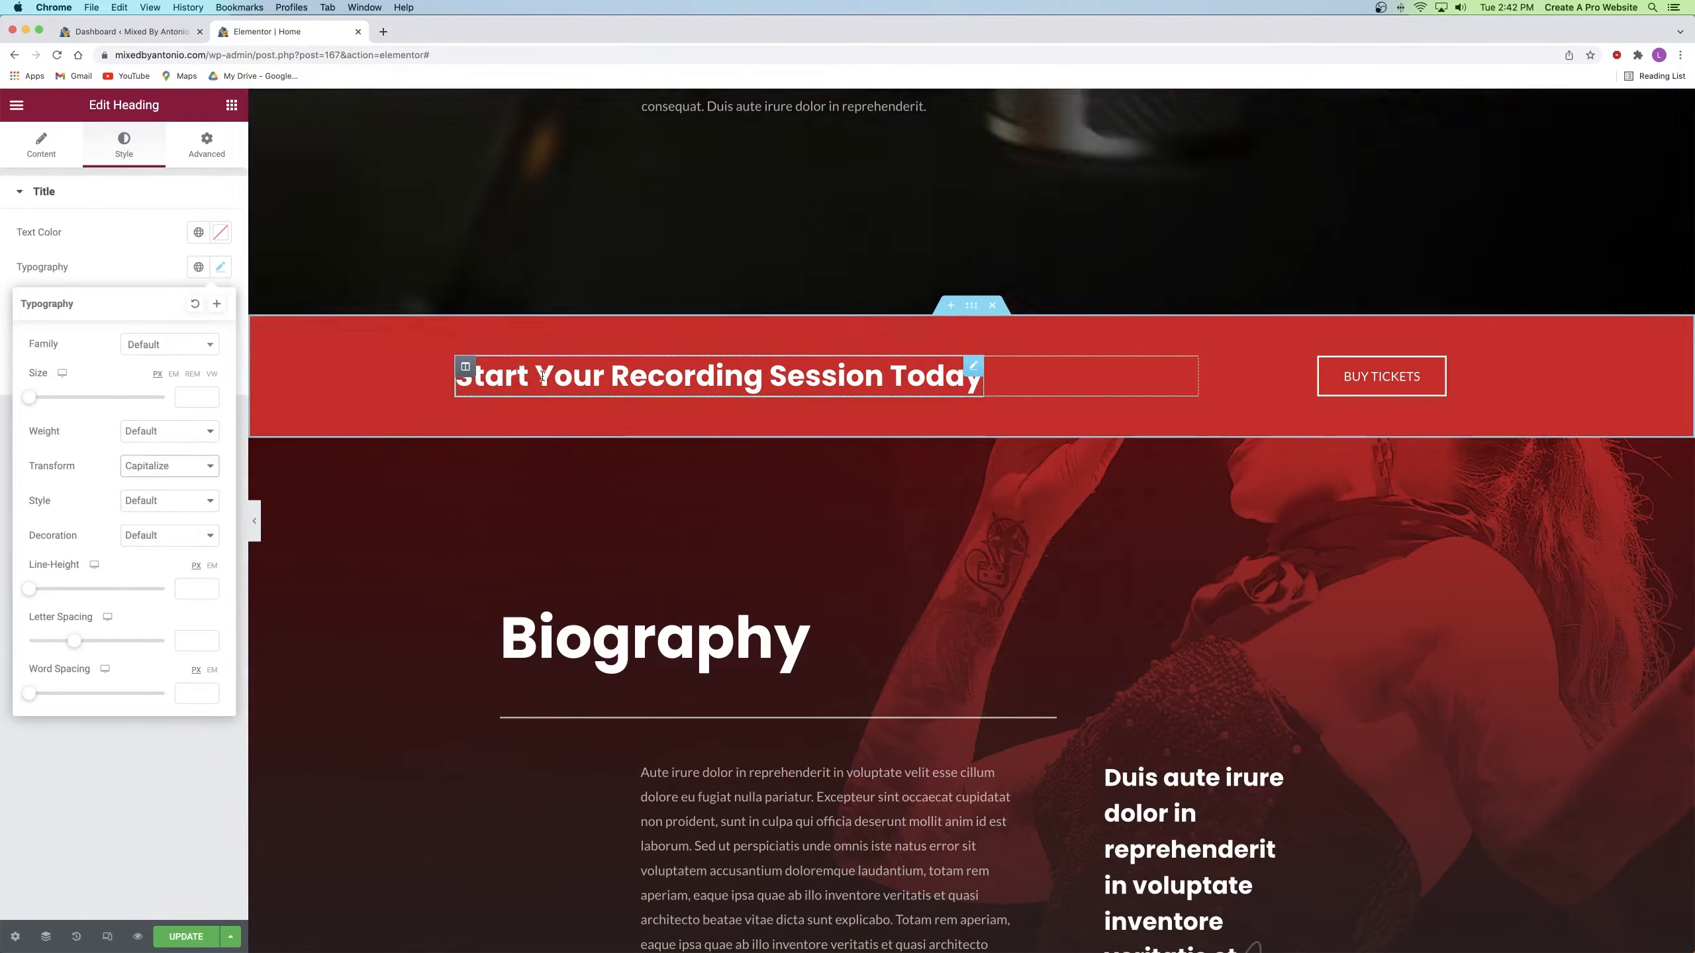
{"action": "left_click", "coordinate": [768, 348]}
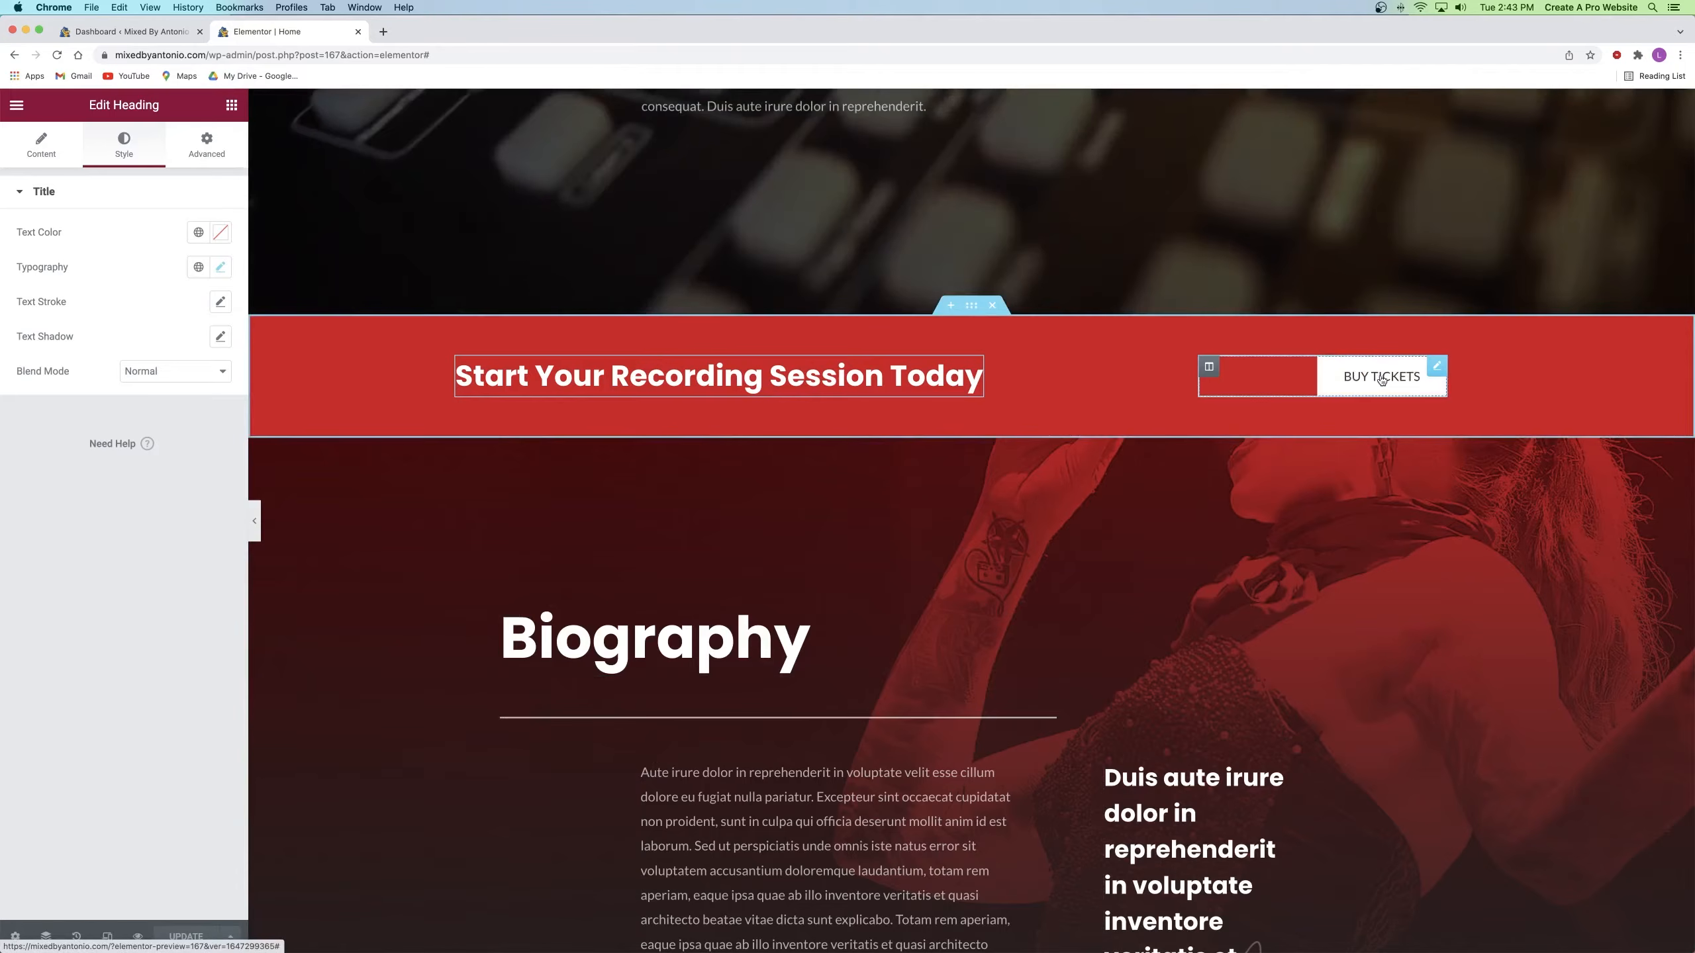
Step: Change the banner button label from 'Buy Tickets' to 'Contact Me' and remove its '#' link
{"action": "left_click", "coordinate": [1437, 367]}
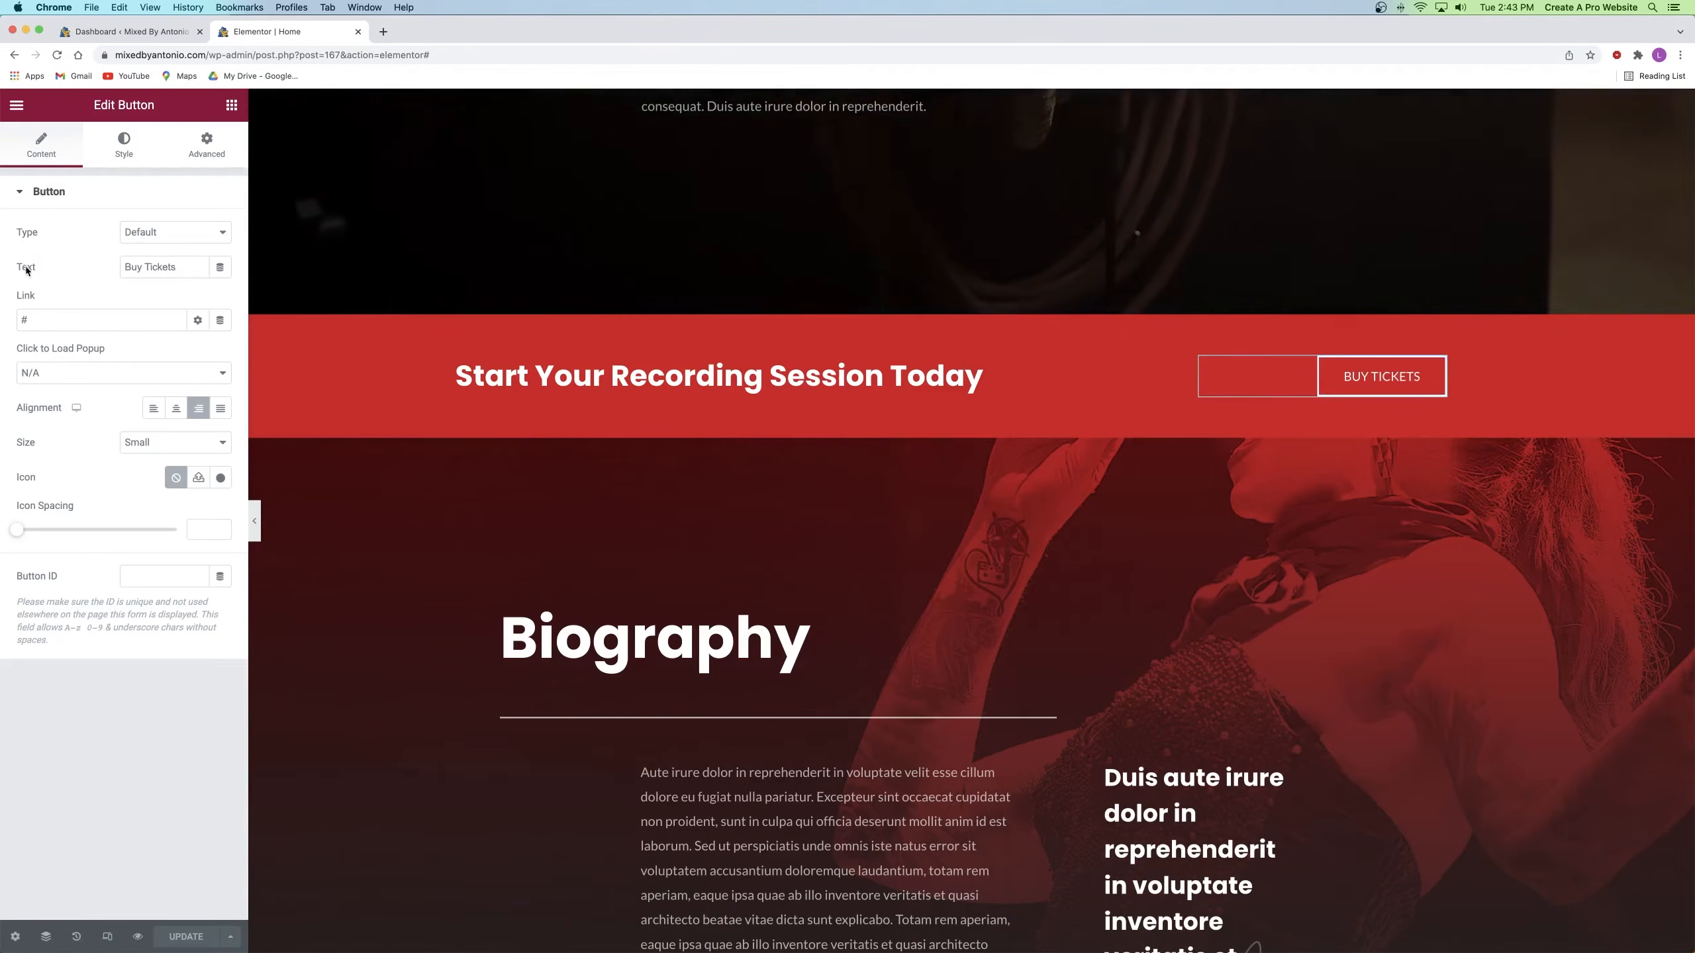
{"action": "left_click_drag", "start_coordinate": [190, 266], "coordinate": [106, 270]}
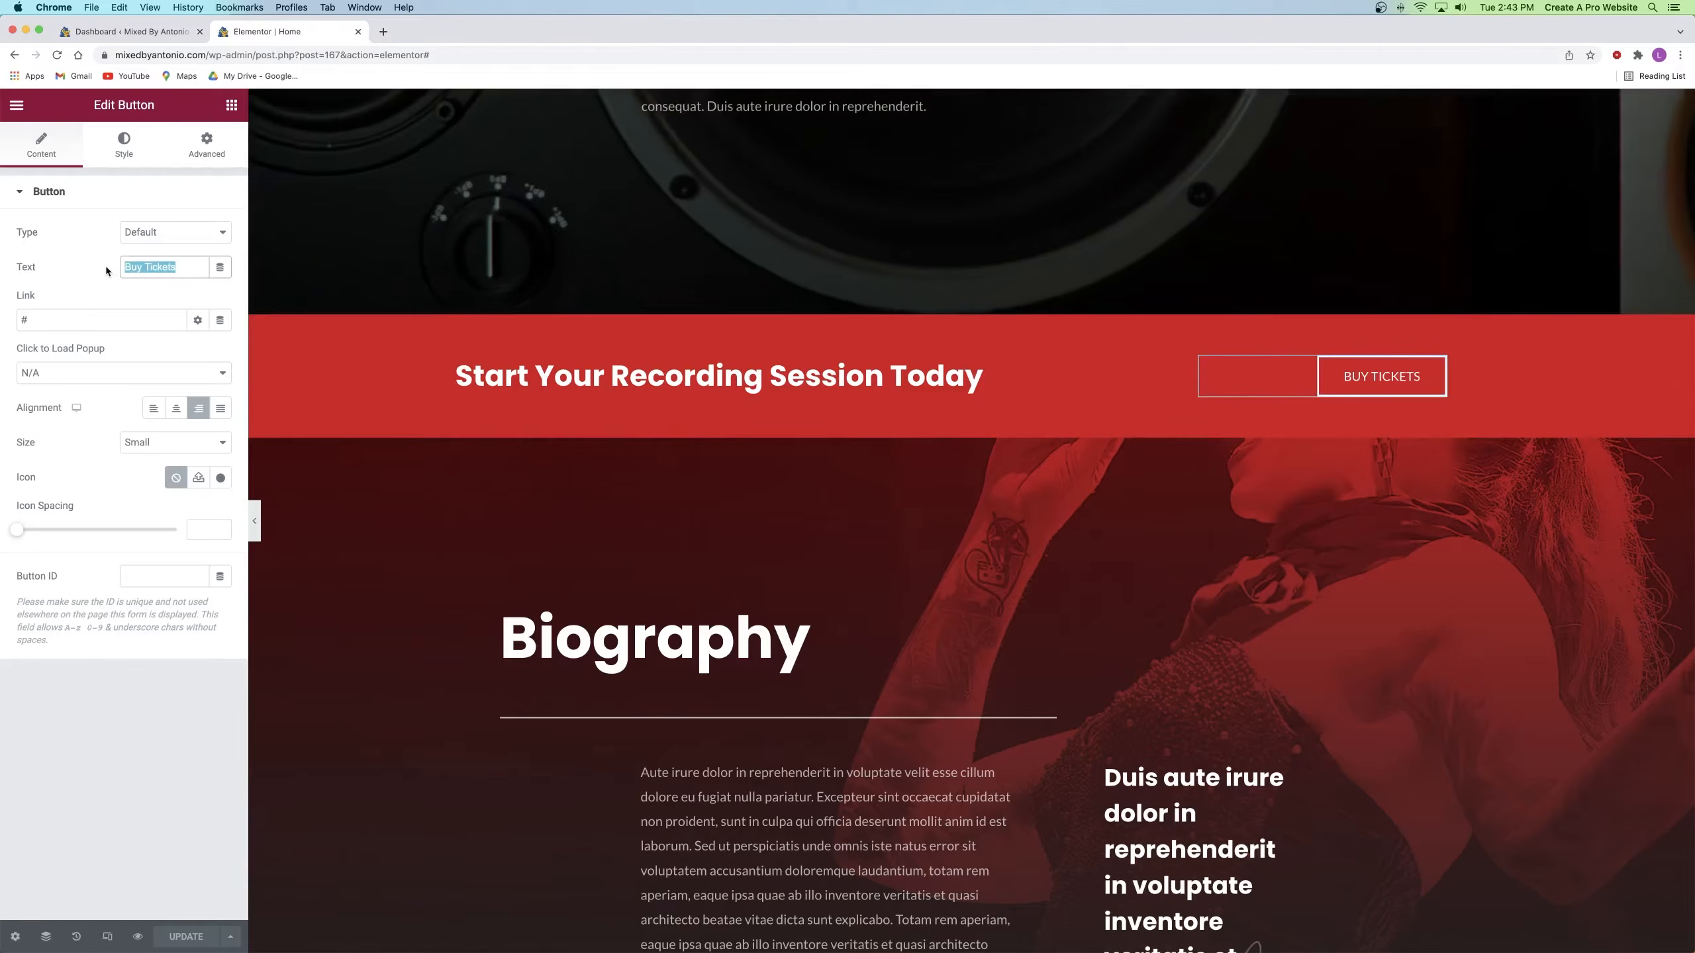
{"action": "type", "text": "Contact Me"}
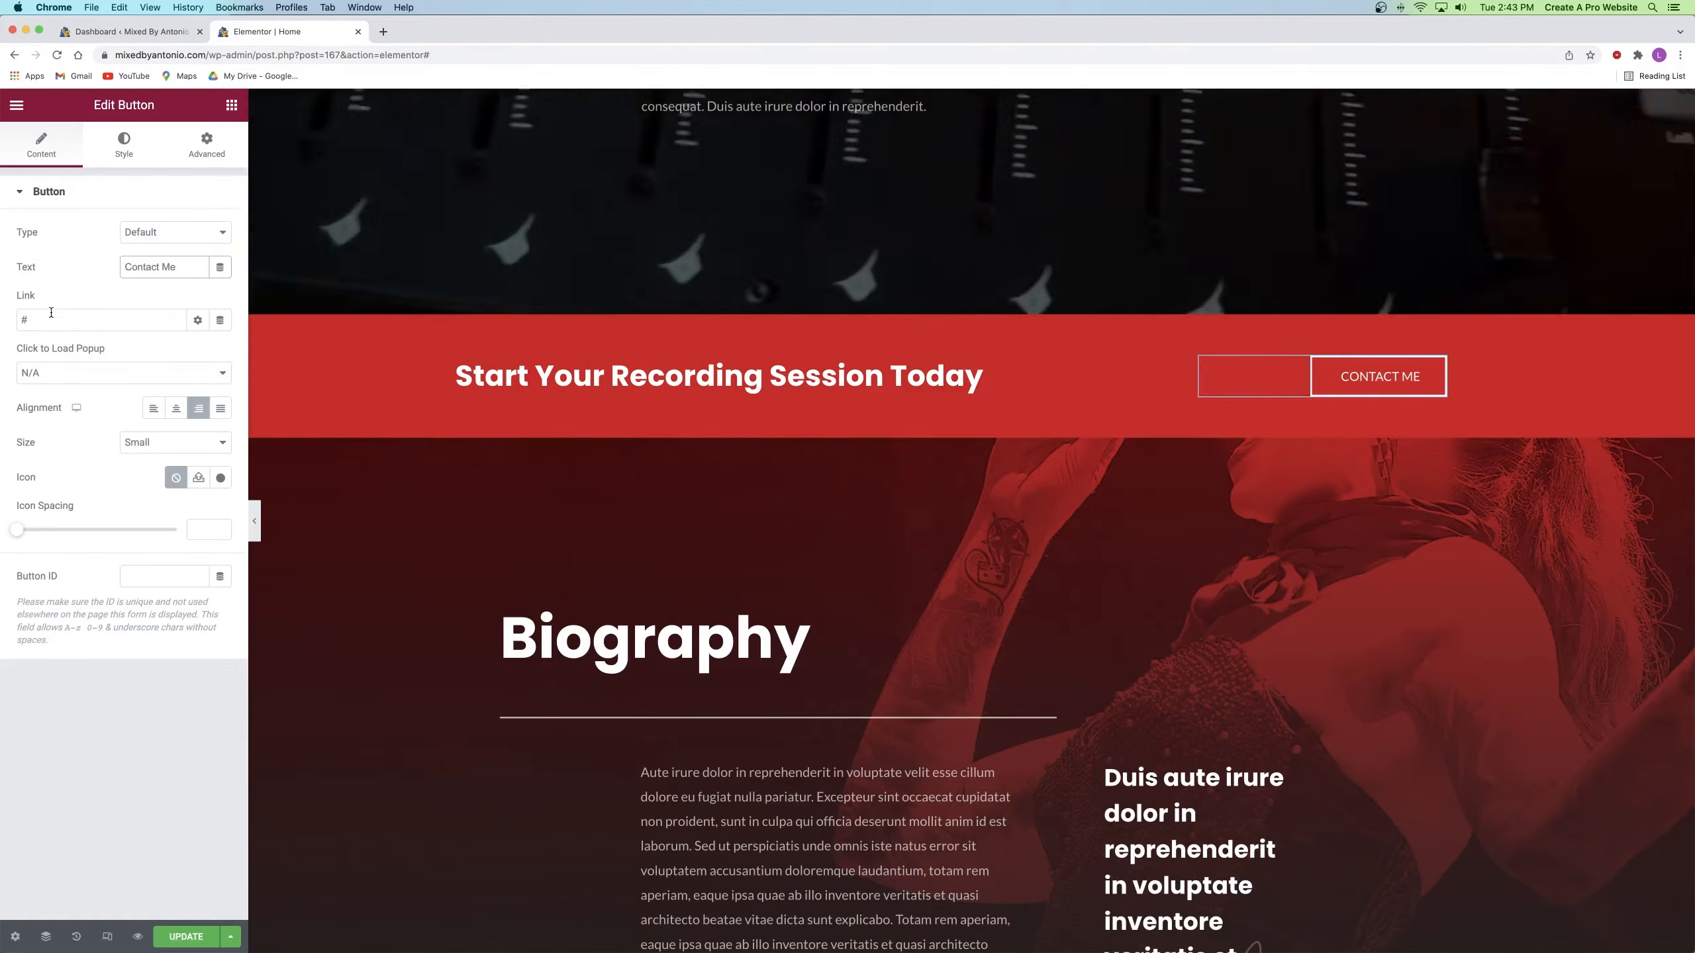
{"action": "left_click", "coordinate": [59, 319]}
{"action": "key", "text": "BackSpace"}
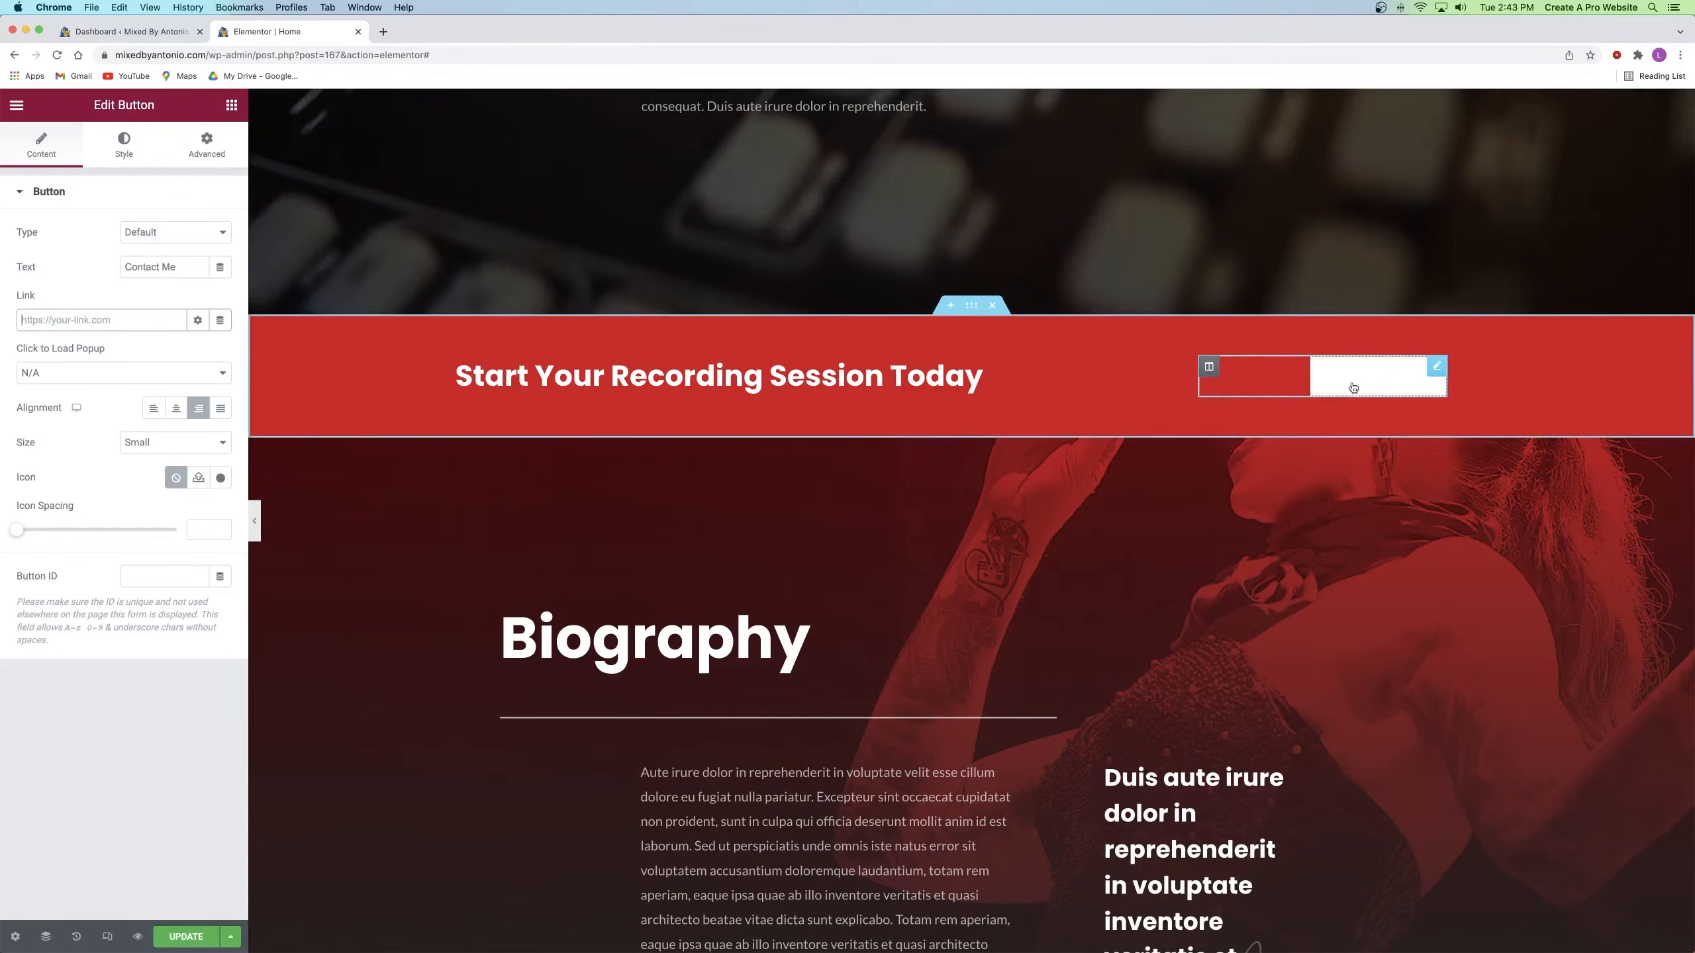
Step: Link the Contact Me button to the site's Contact page
{"action": "scroll", "coordinate": [534, 343], "scroll_direction": "up", "scroll_amount": 1}
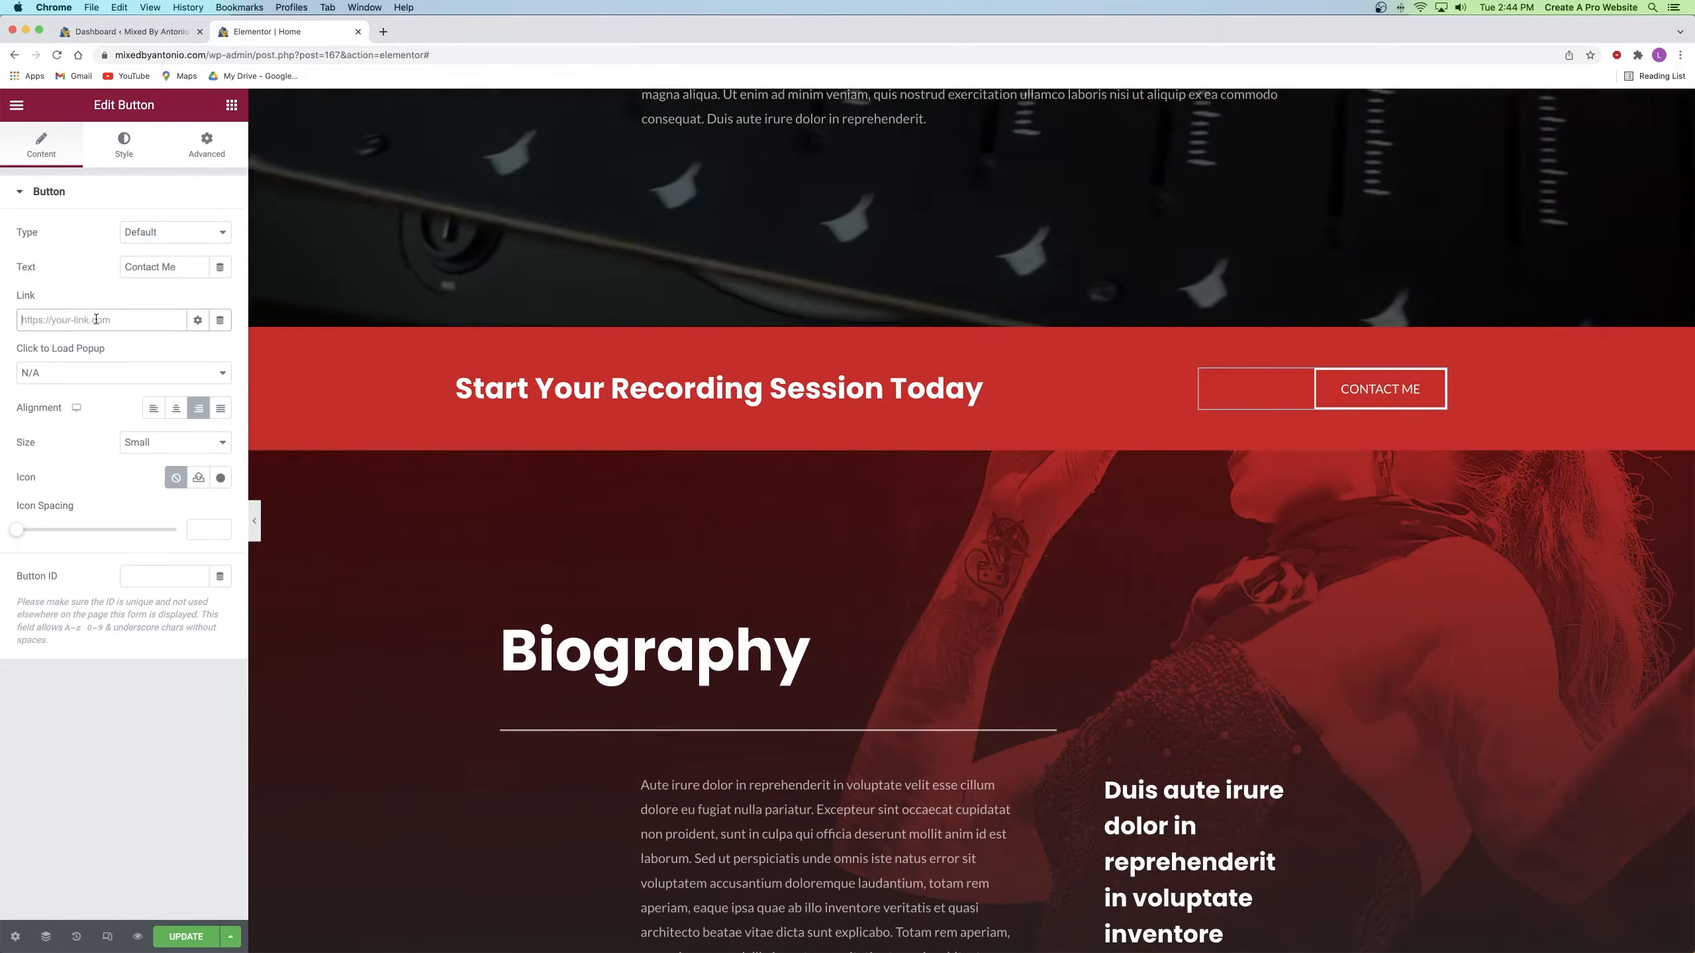
{"action": "left_click", "coordinate": [96, 319]}
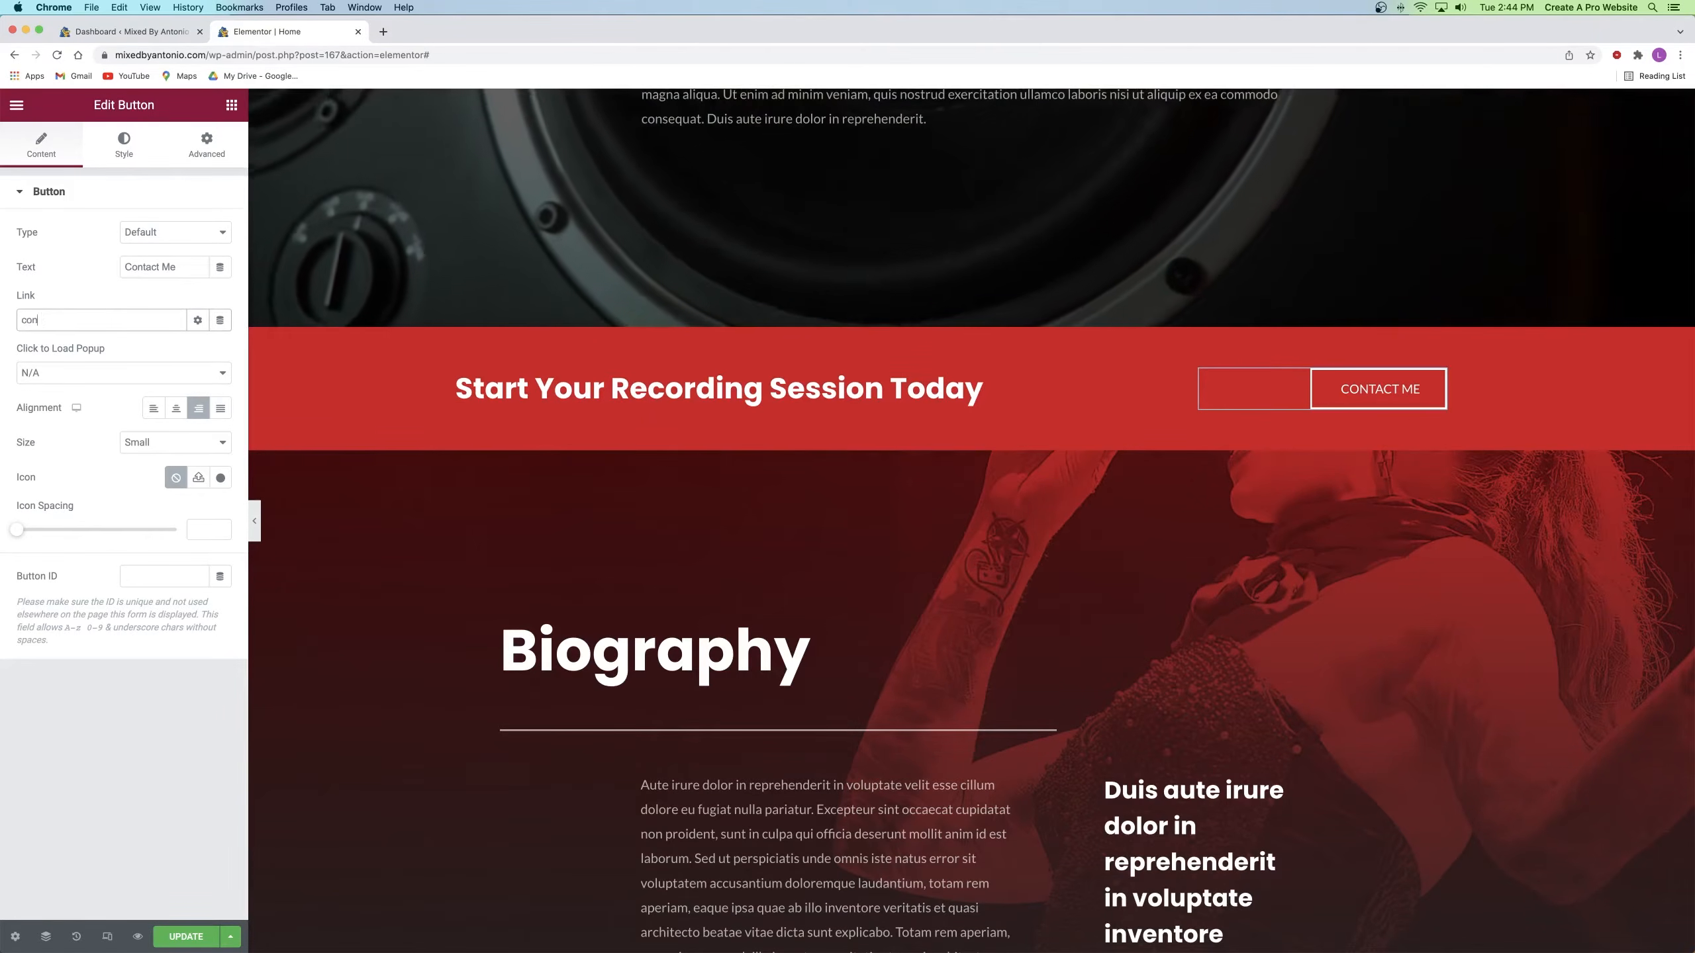
{"action": "type", "text": "contacy"}
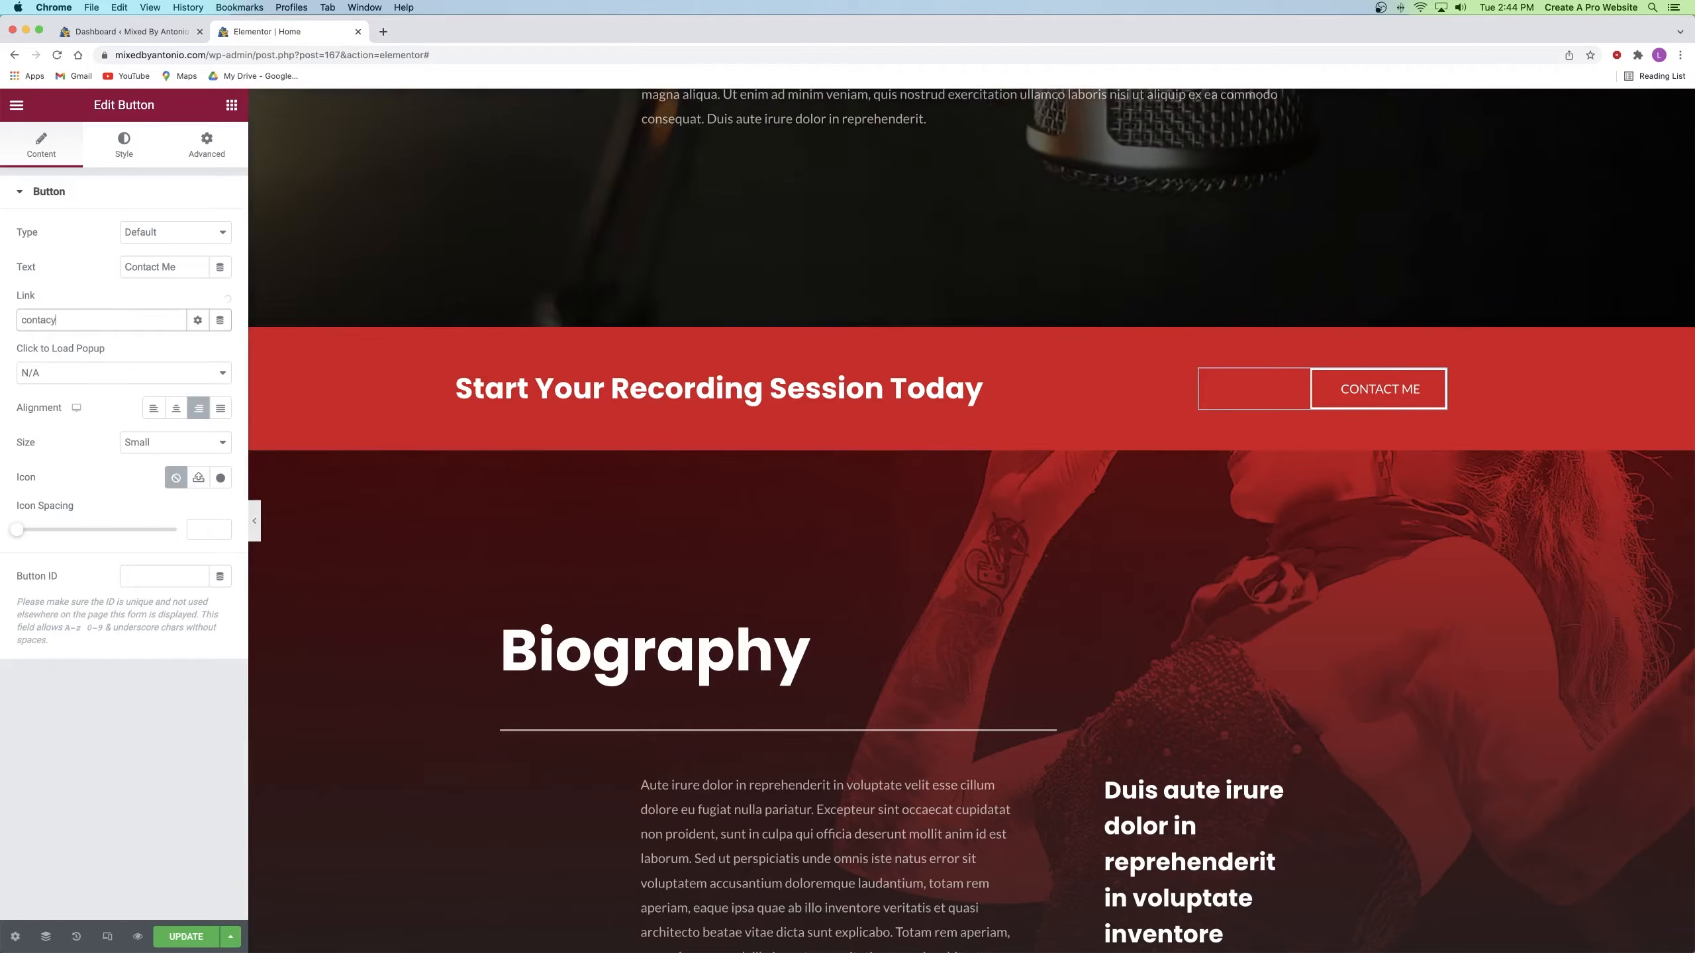
{"action": "key", "text": "BackSpace"}
{"action": "type", "text": "t"}
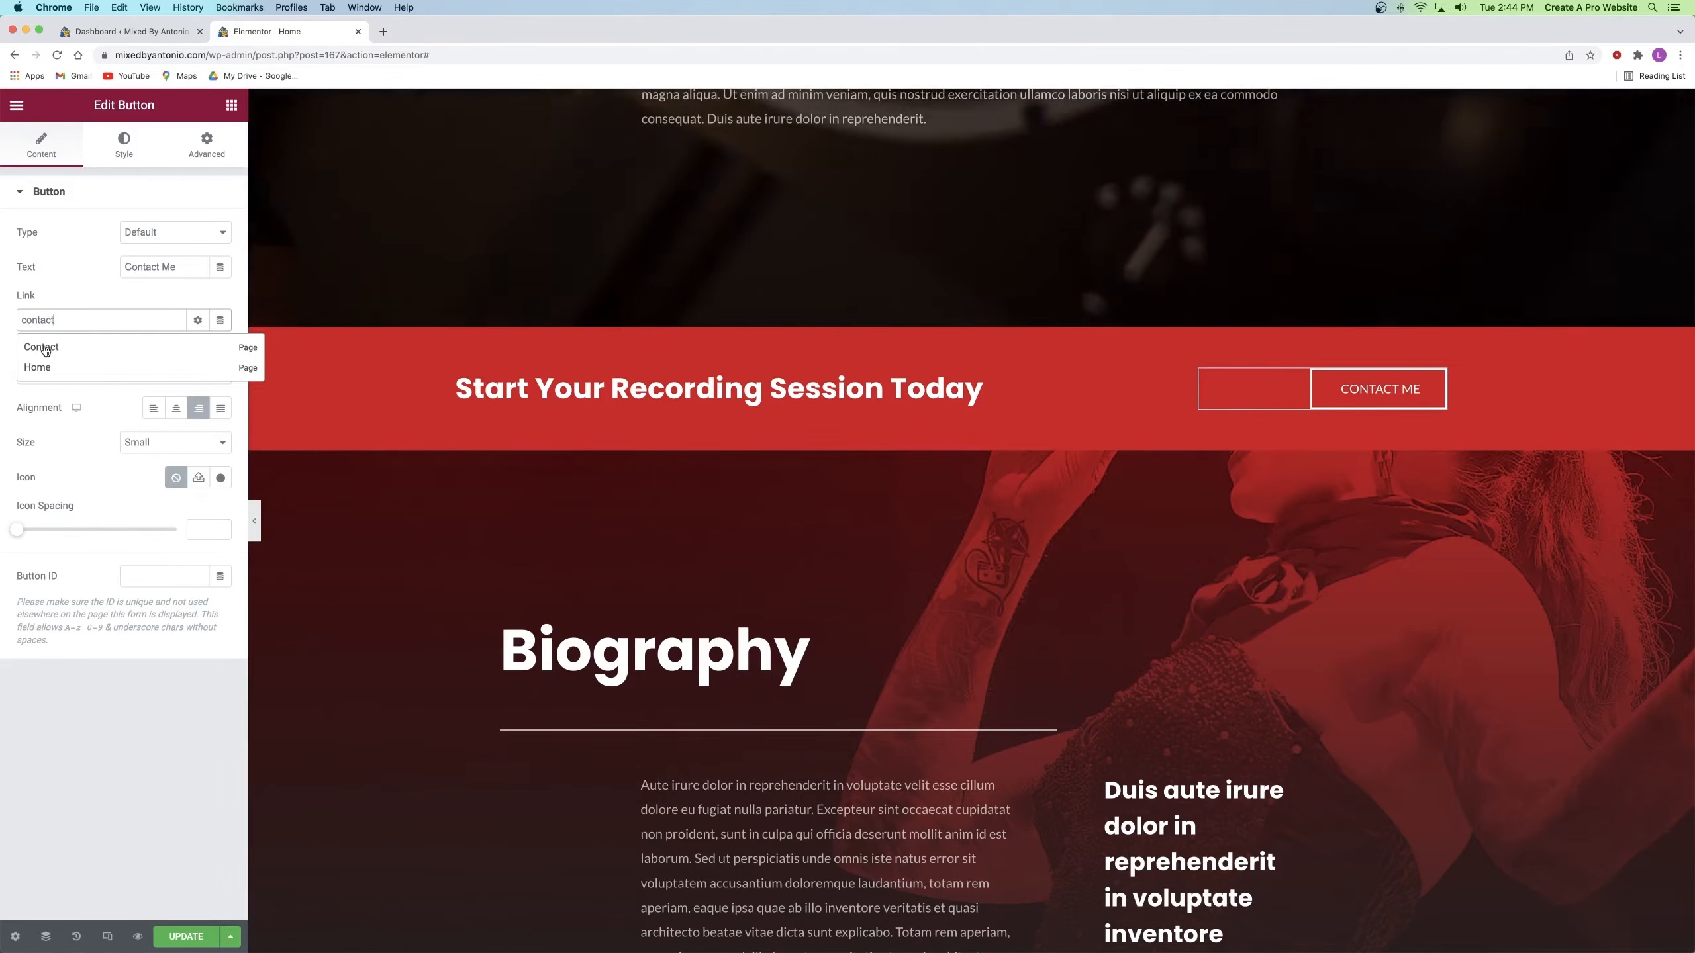
{"action": "left_click", "coordinate": [40, 354]}
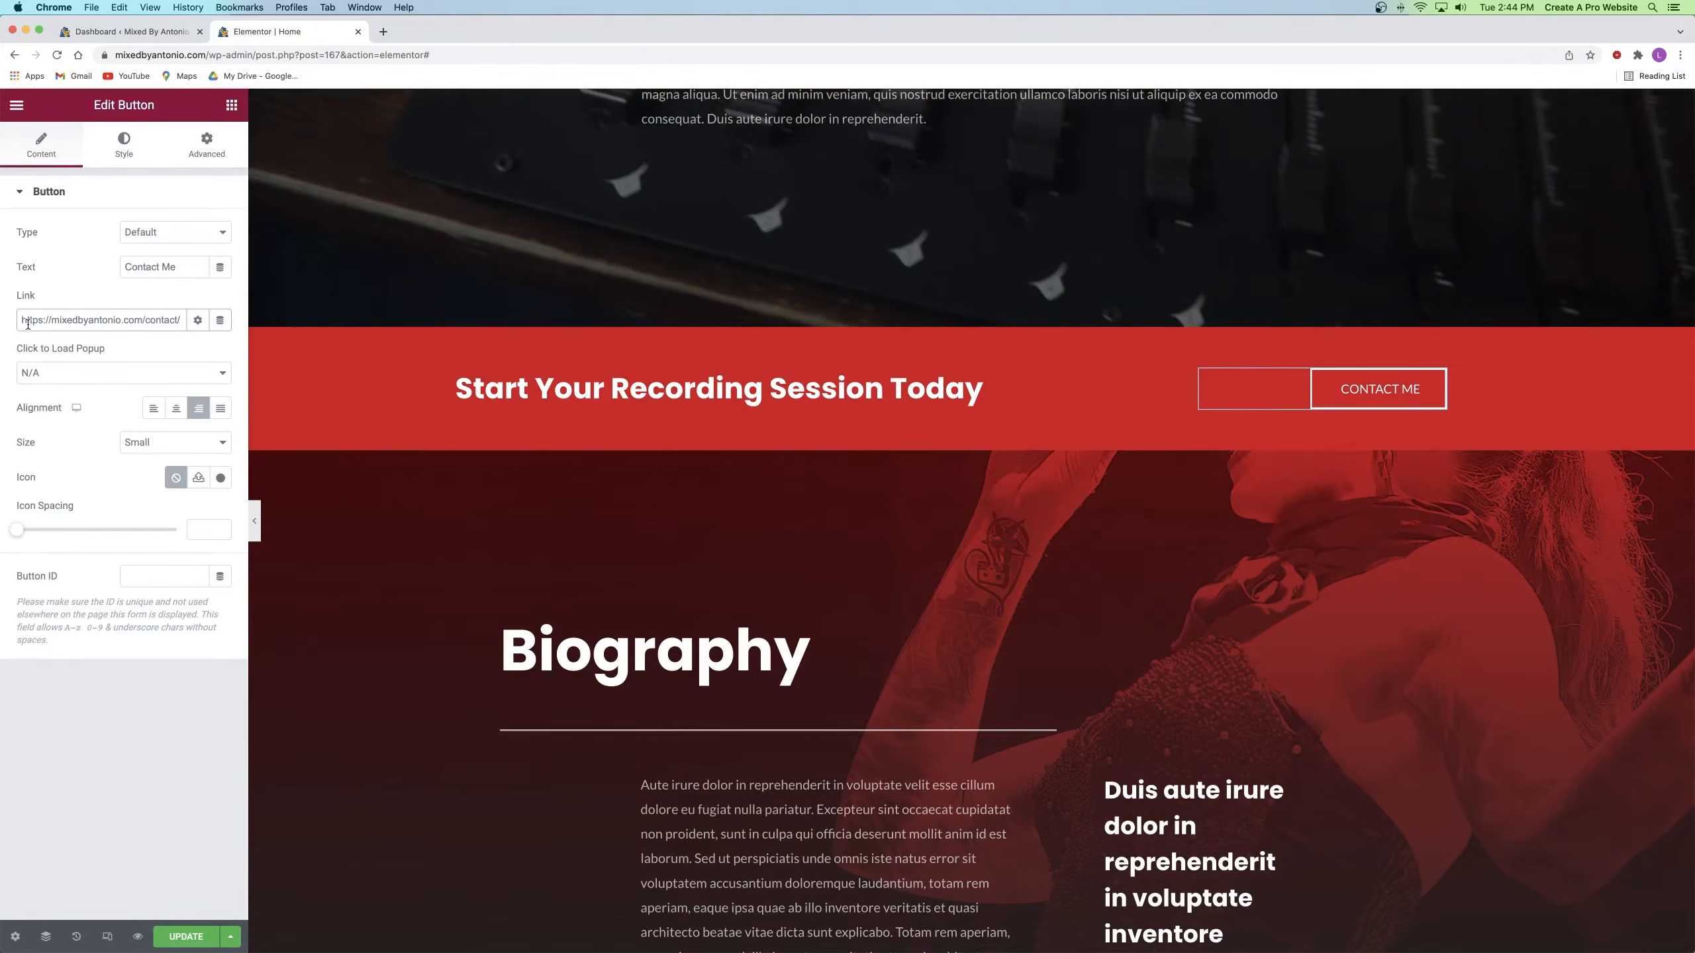
Step: Make the button link open in a new window, then update and preview the page
{"action": "left_click_drag", "start_coordinate": [20, 322], "coordinate": [190, 323]}
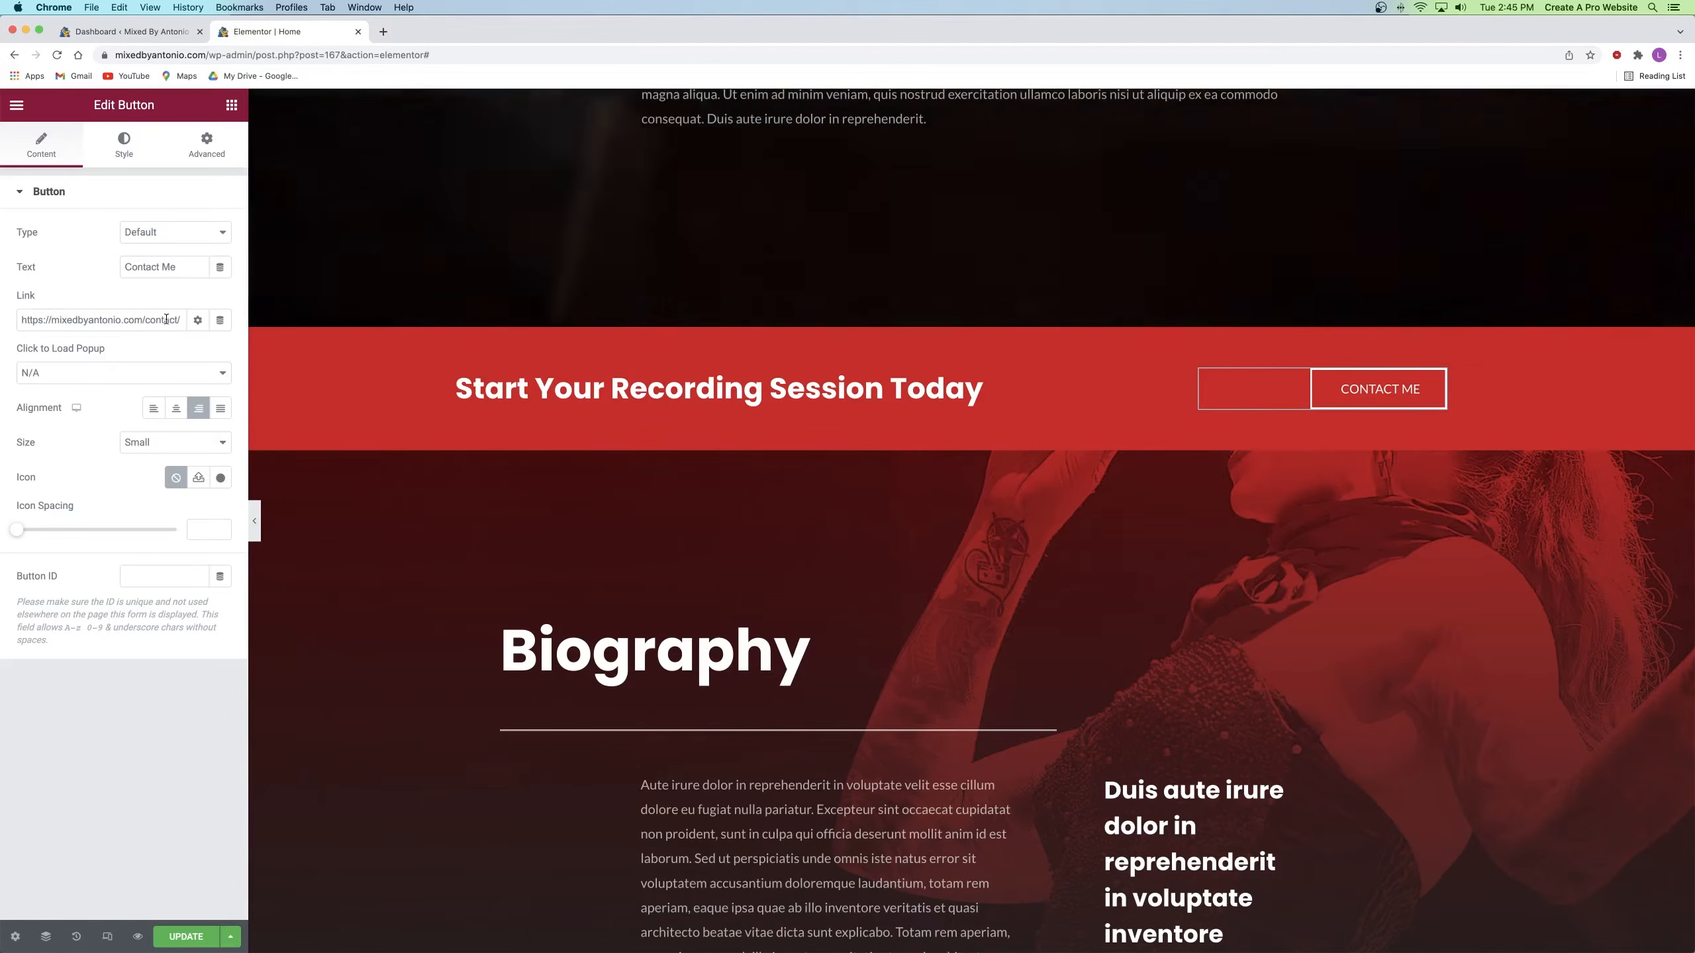
{"action": "left_click", "coordinate": [198, 321]}
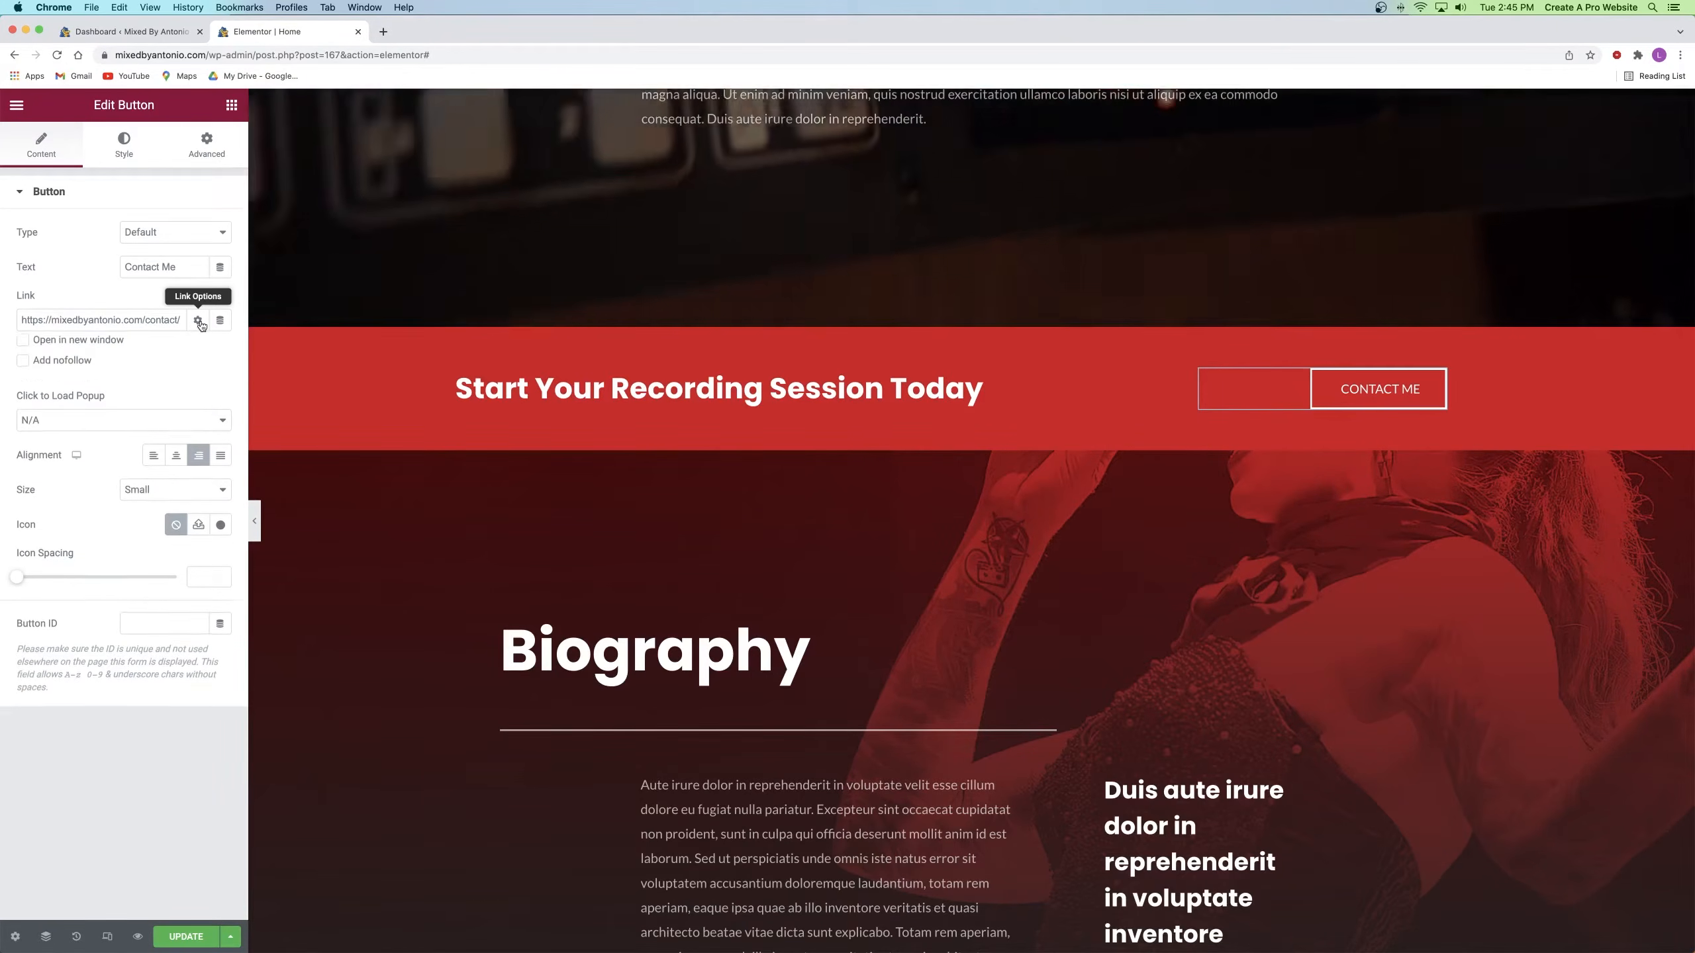
{"action": "left_click", "coordinate": [23, 346]}
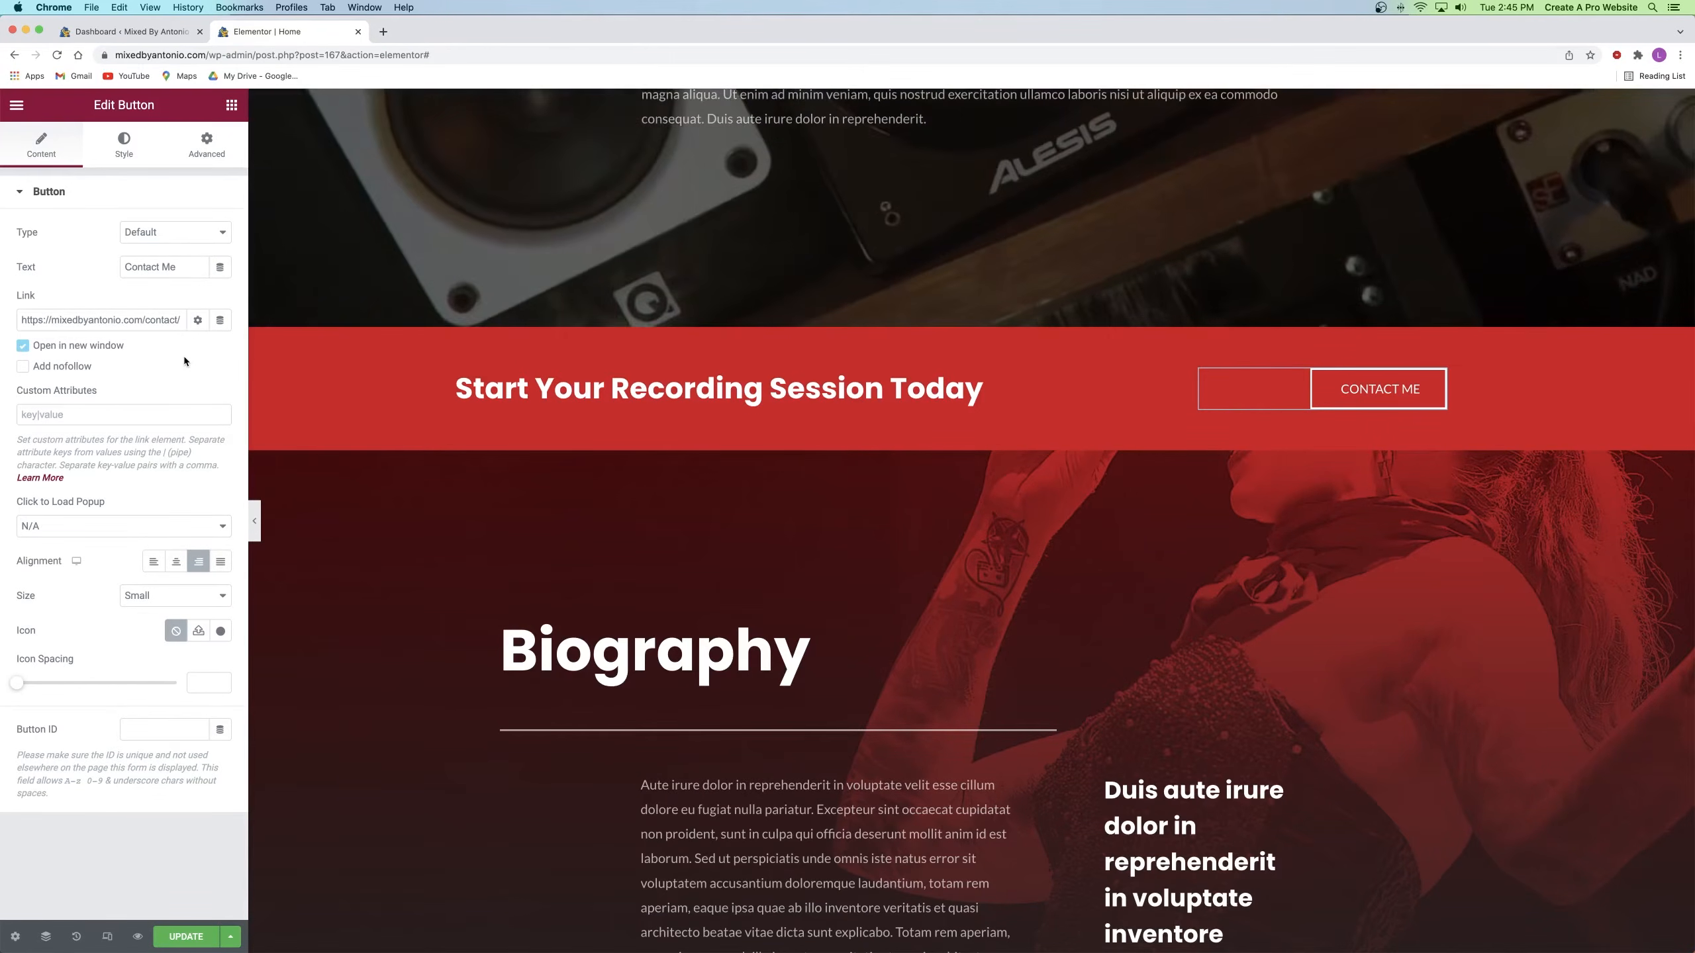
{"action": "left_click", "coordinate": [188, 937]}
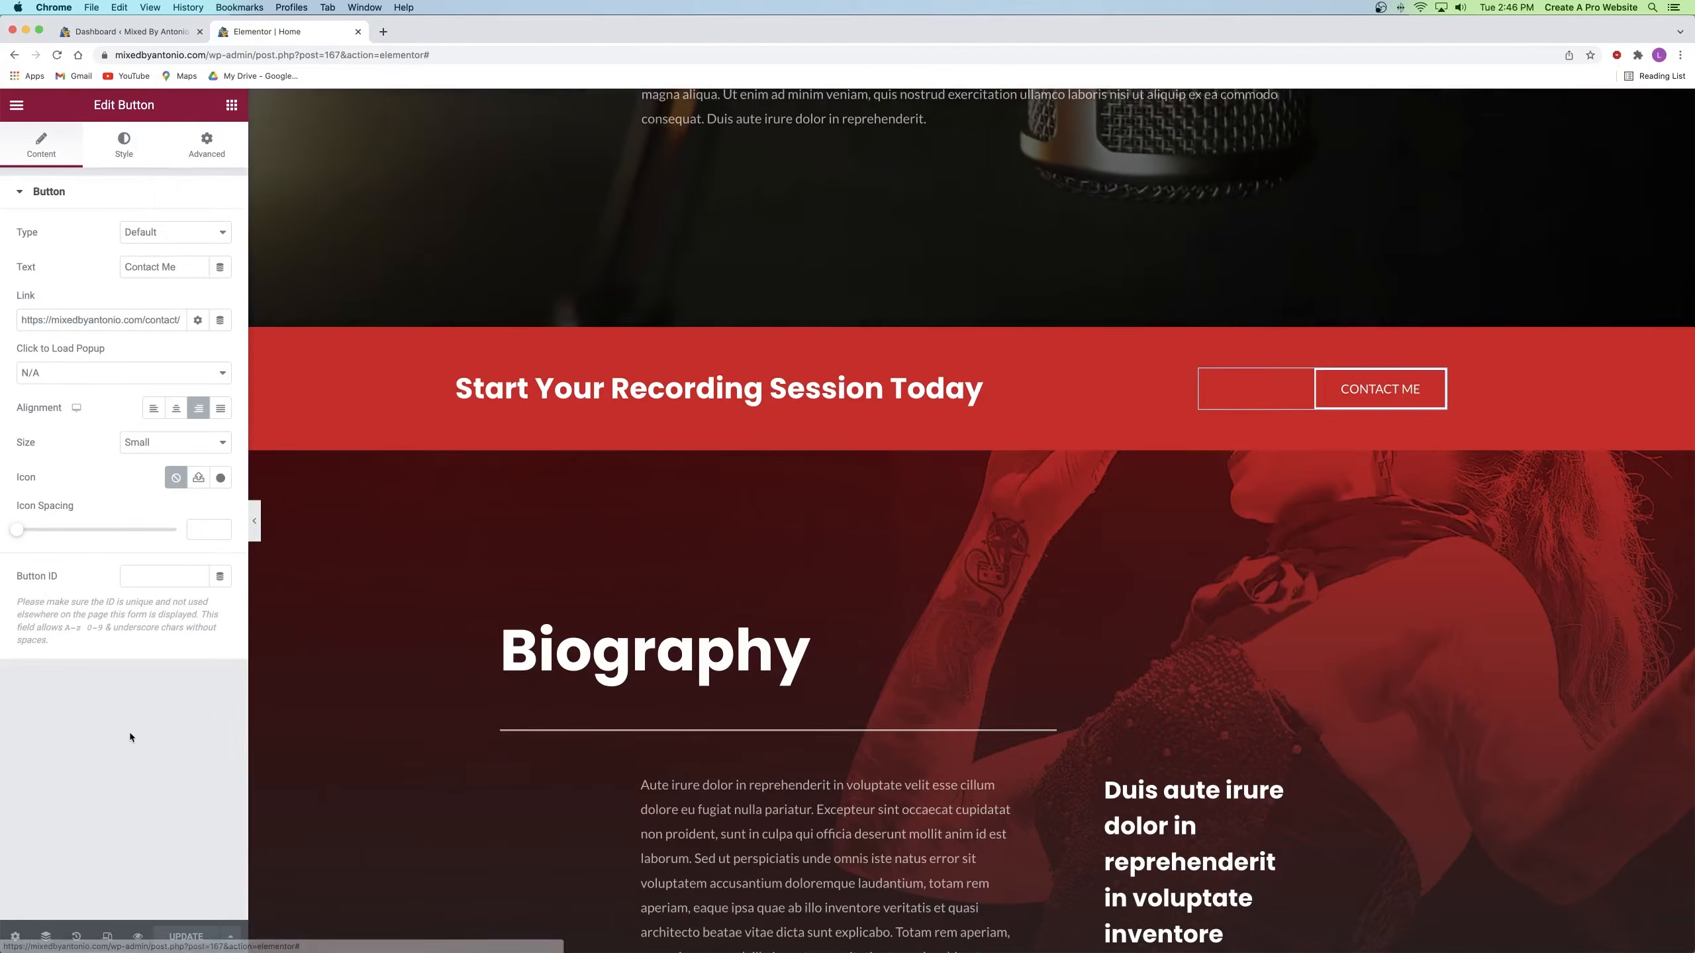
{"action": "left_click", "coordinate": [139, 938]}
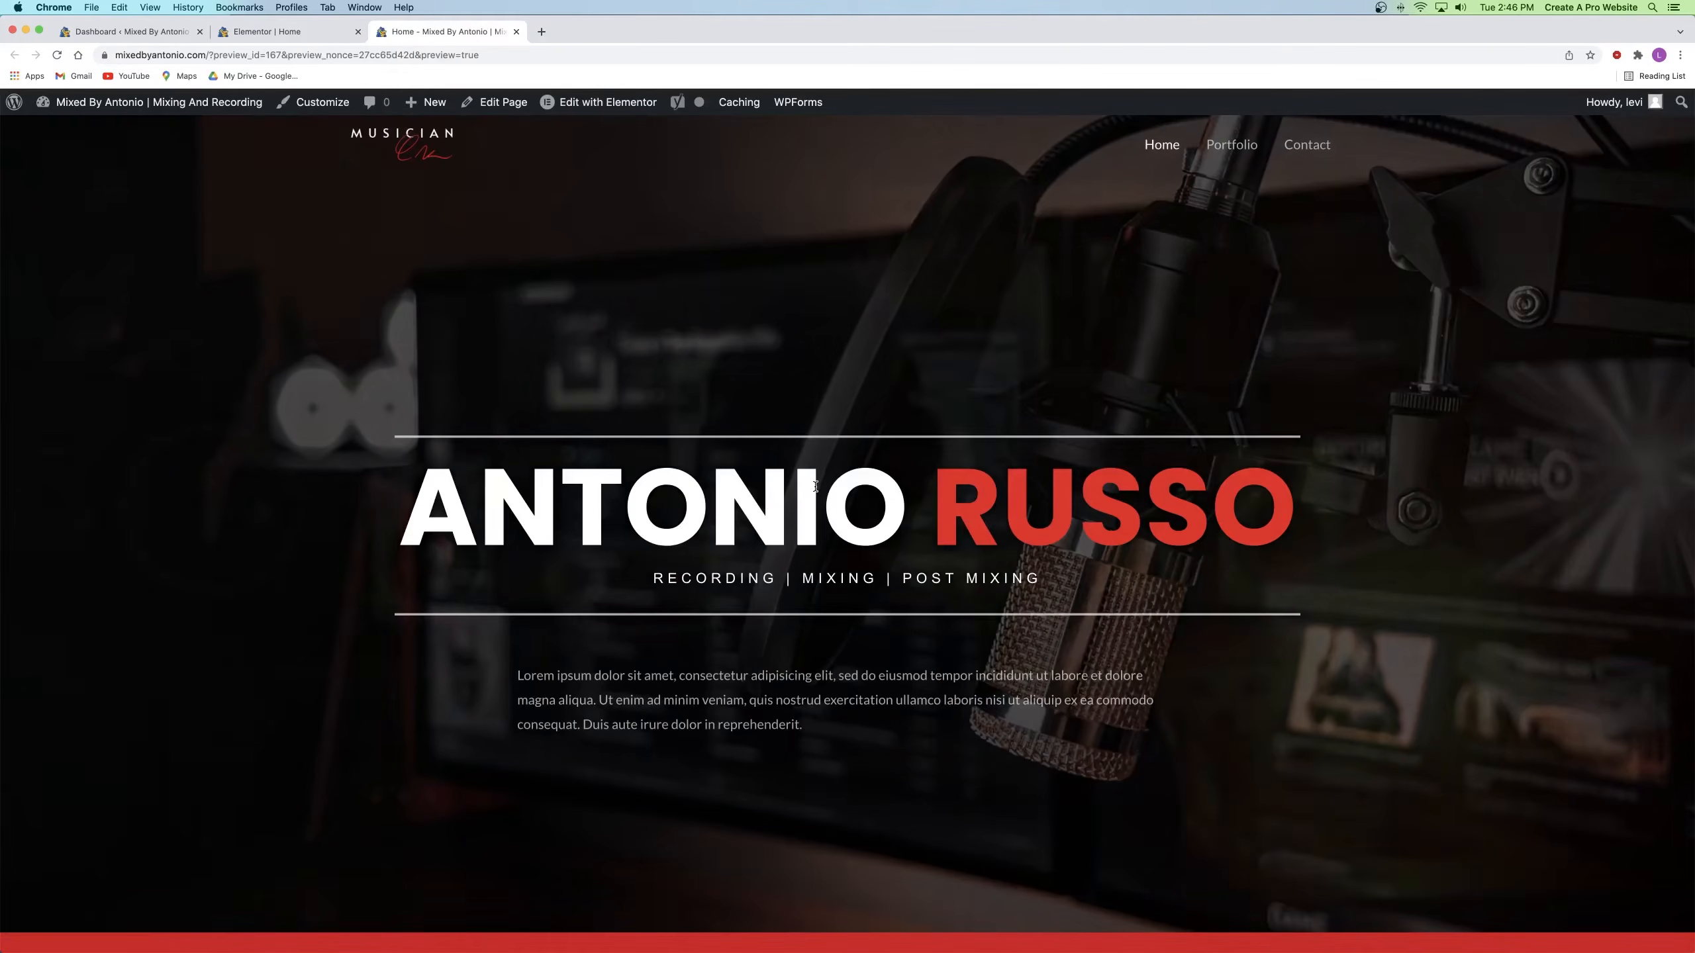
Step: Test that CONTACT ME opens the Contact page in a new tab, then close that tab
{"action": "scroll", "coordinate": [817, 488], "scroll_direction": "down", "scroll_amount": 5}
{"action": "scroll", "coordinate": [818, 490], "scroll_direction": "down", "scroll_amount": 3}
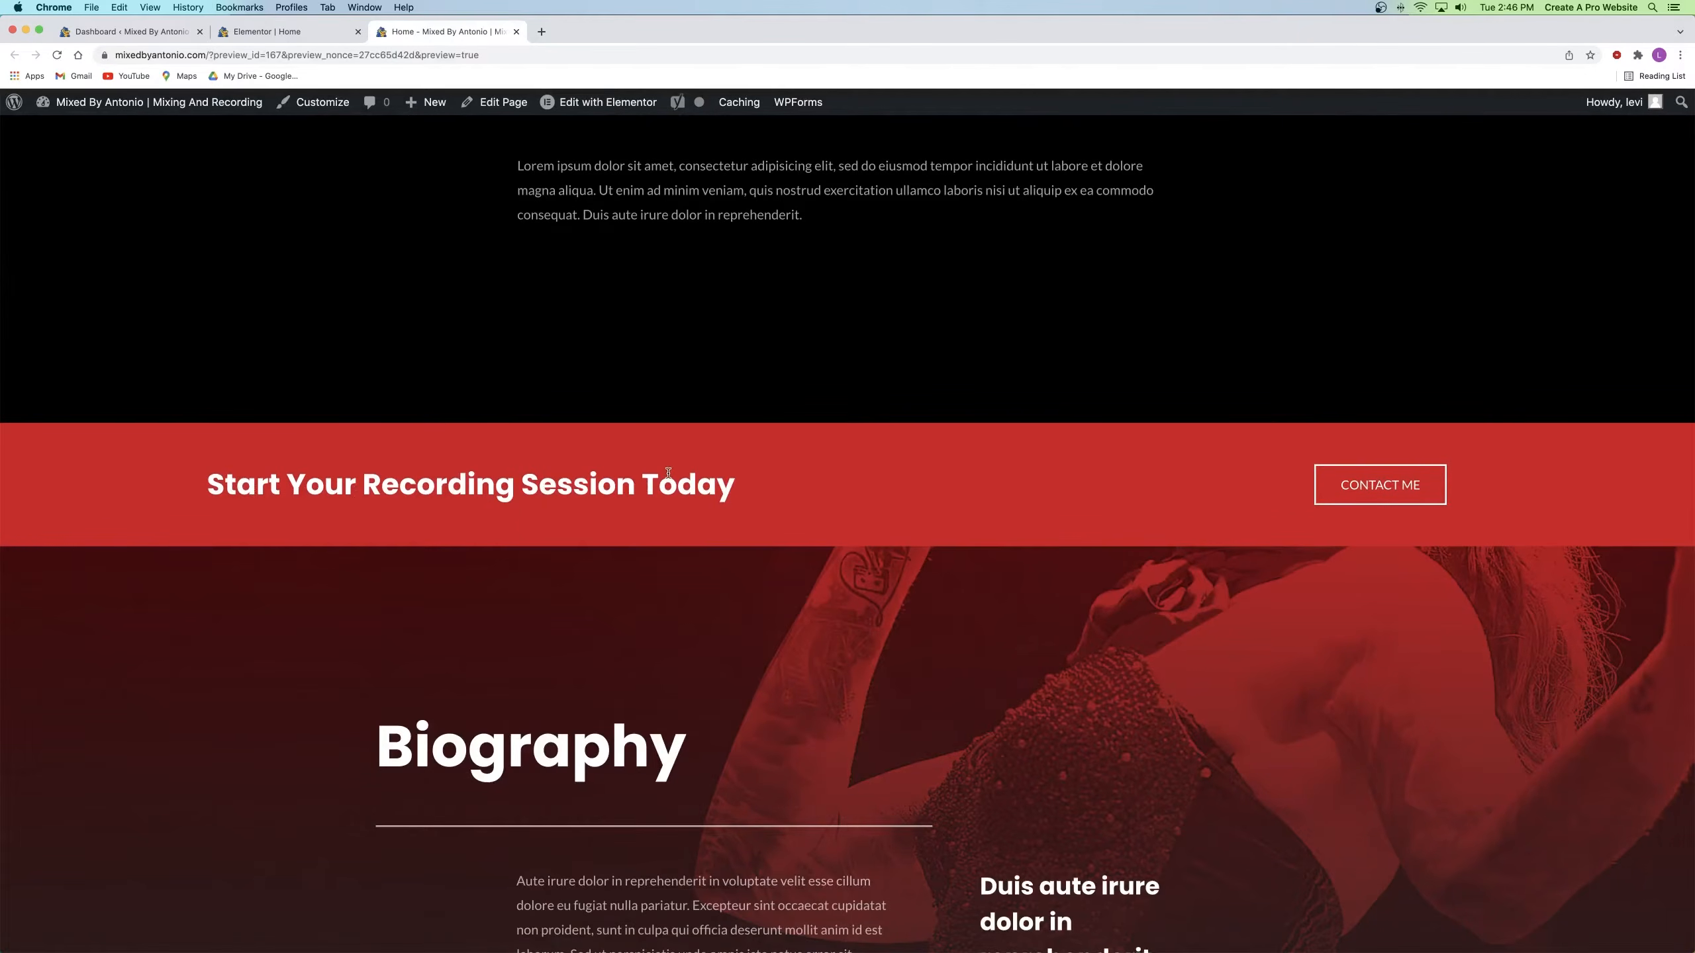
{"action": "left_click", "coordinate": [1385, 487]}
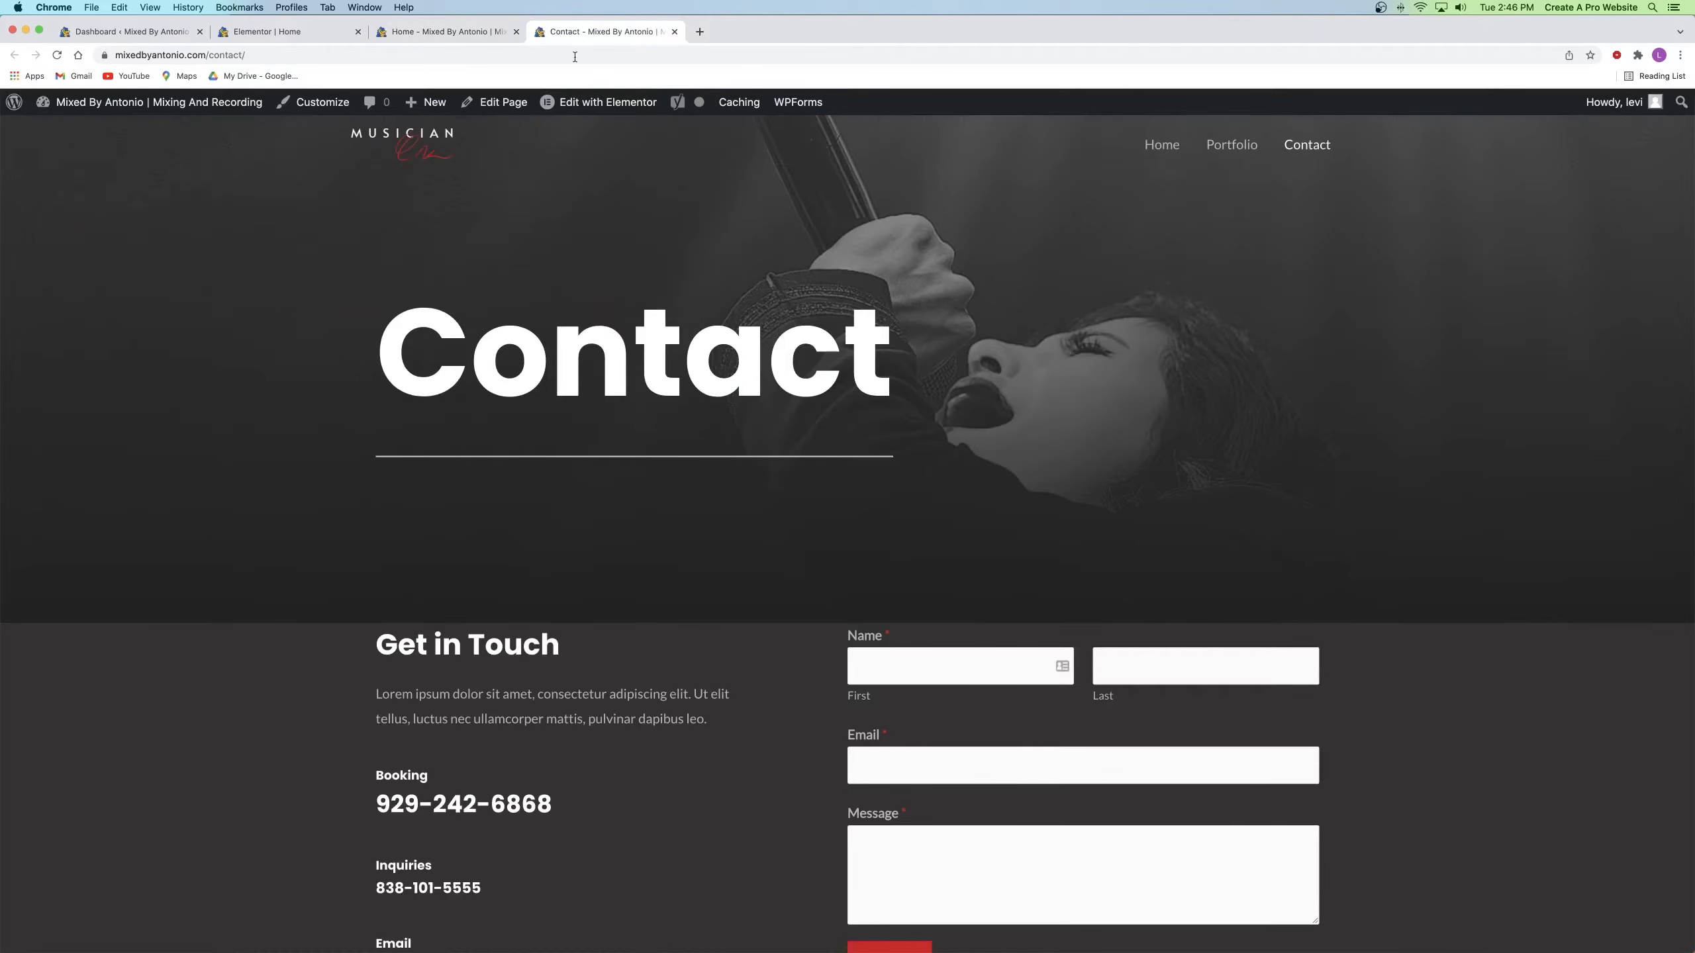
{"action": "left_click", "coordinate": [447, 31]}
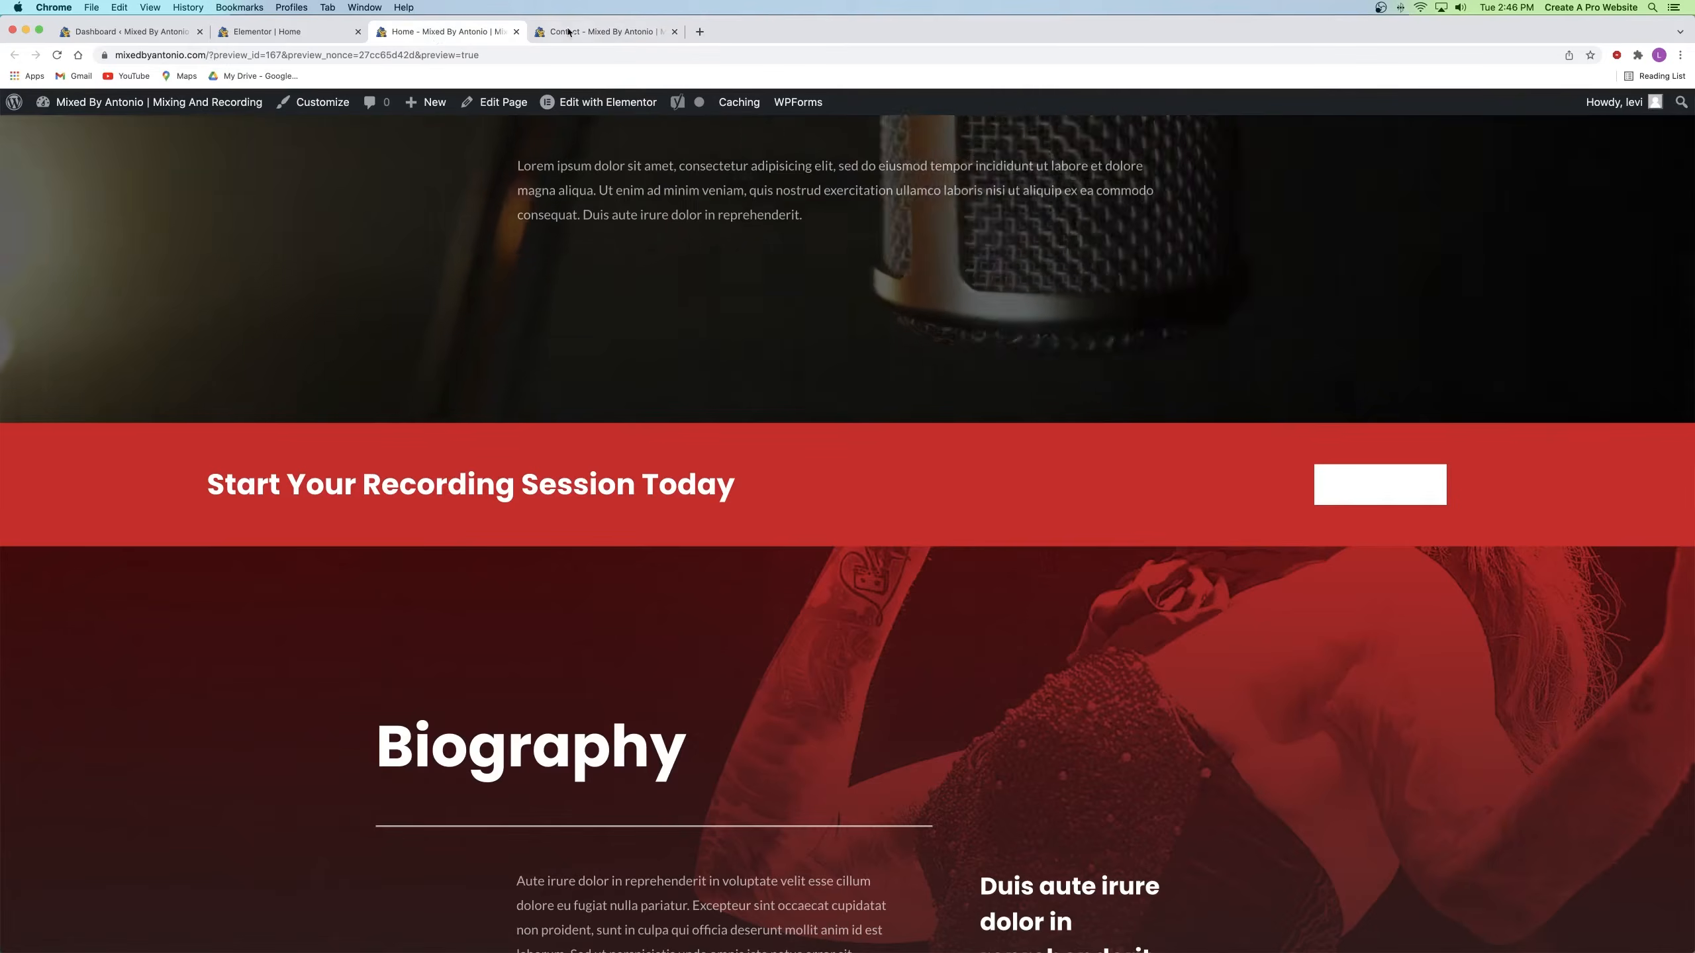
{"action": "left_click", "coordinate": [614, 31]}
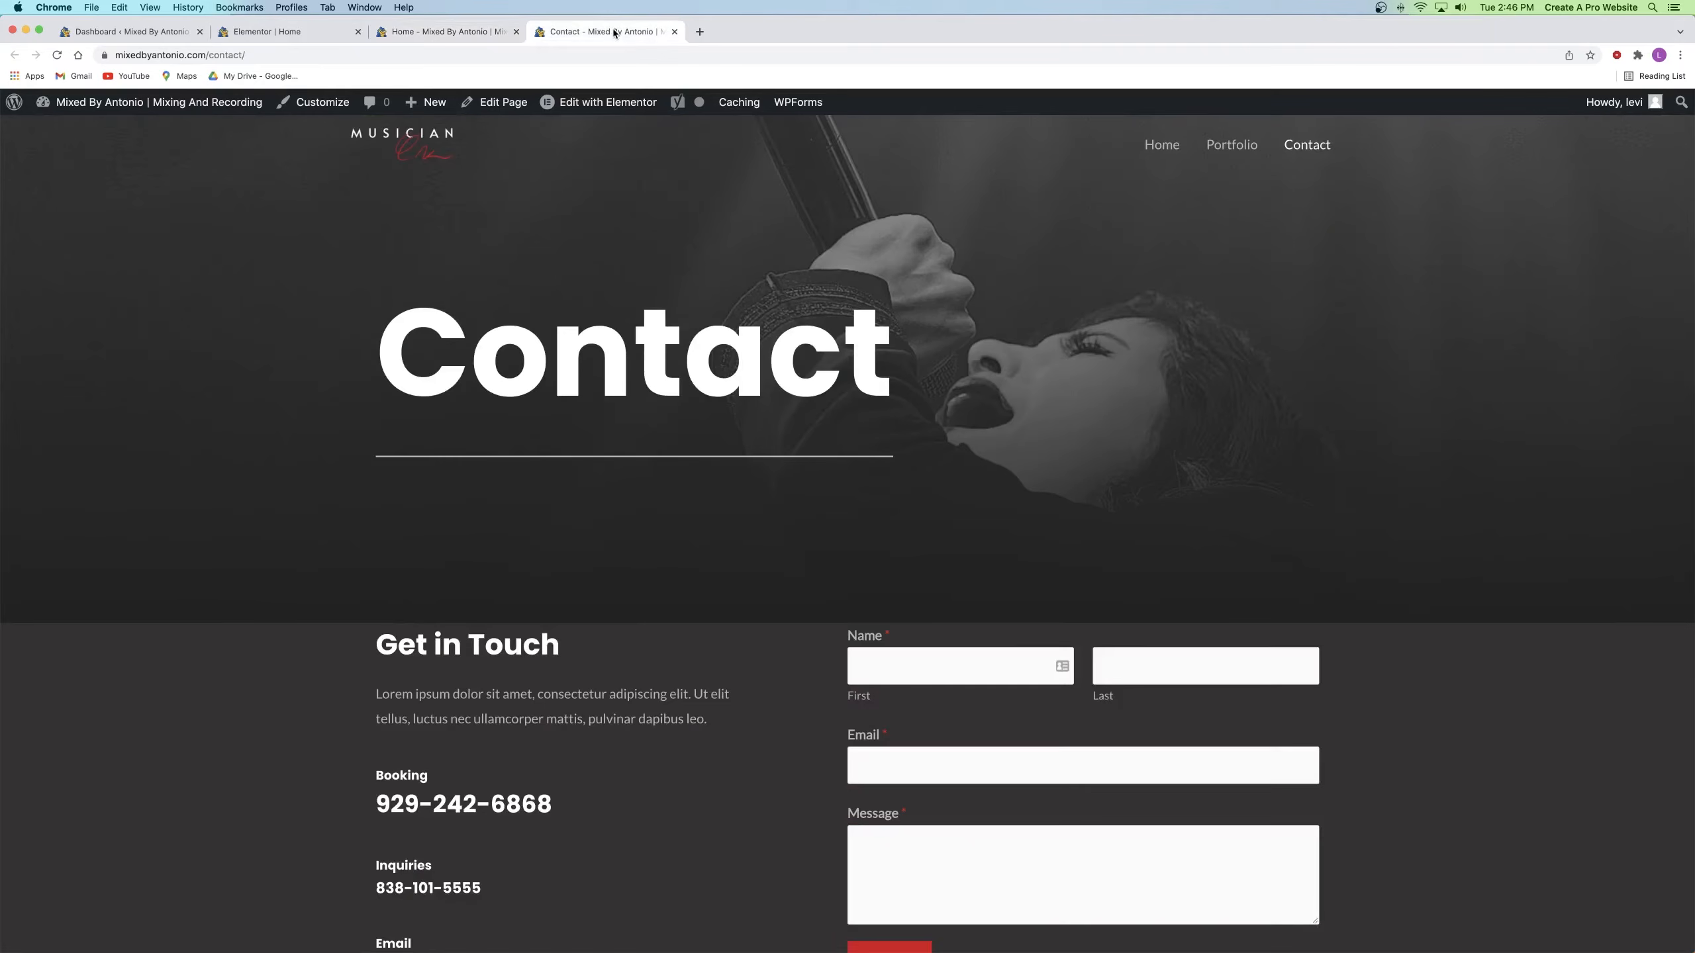
{"action": "left_click", "coordinate": [675, 31]}
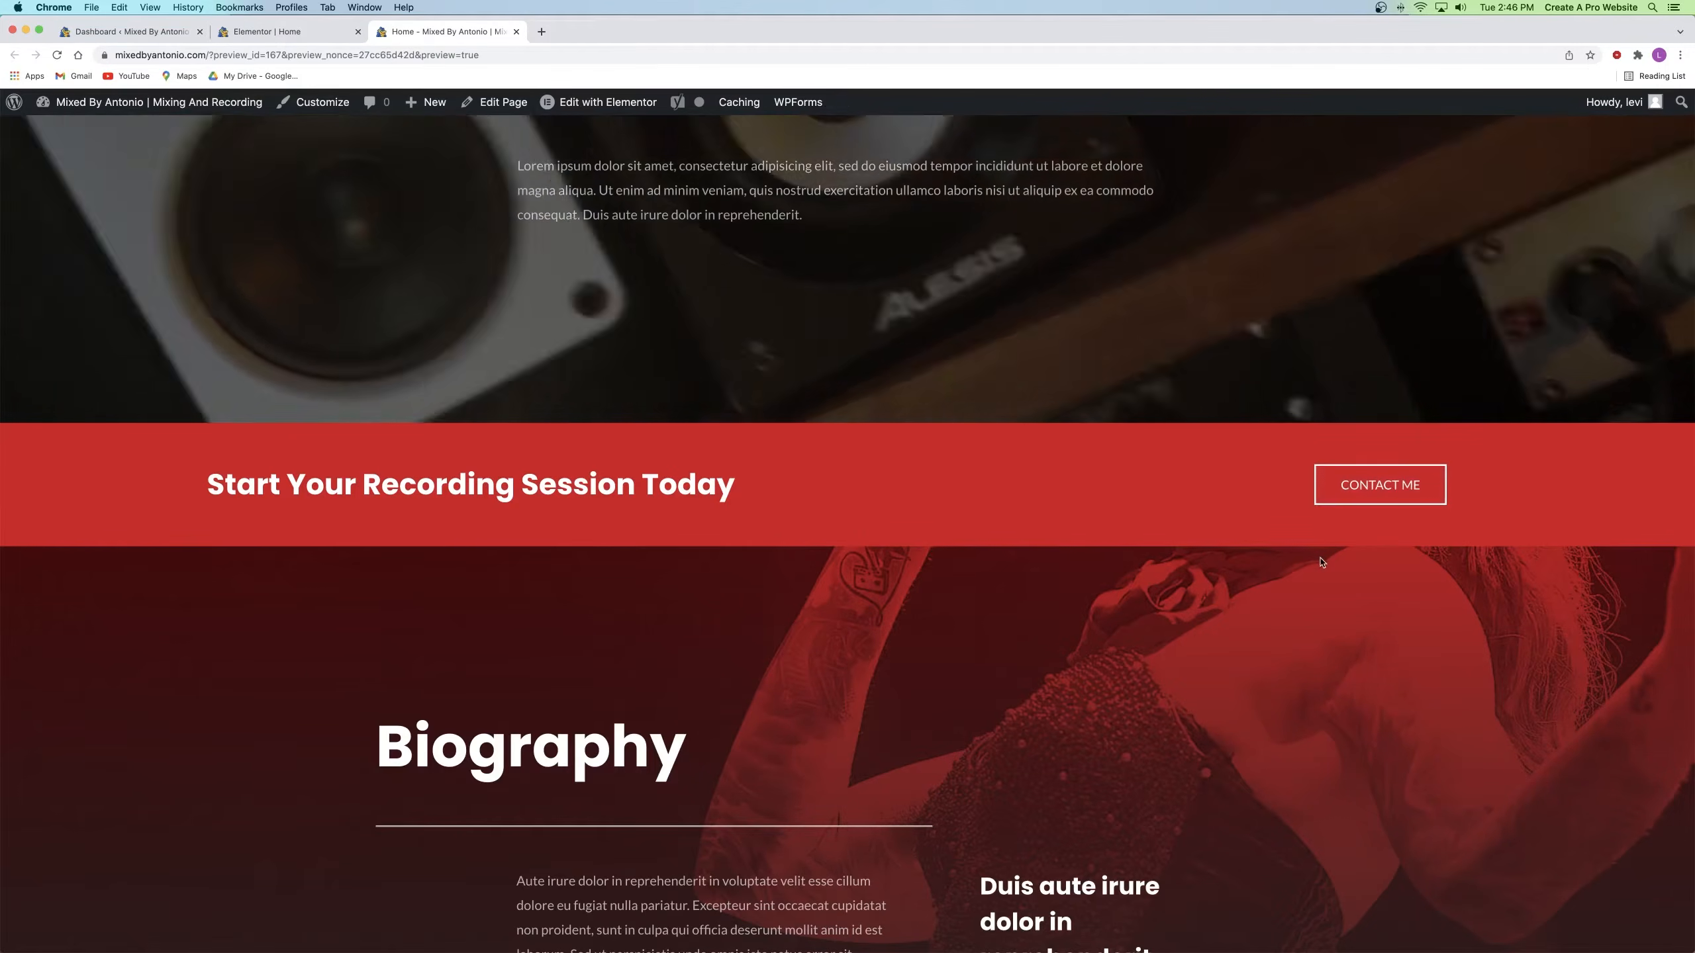
Step: Close the preview and delete the signature image beneath the Biography quote
{"action": "left_click", "coordinate": [515, 31]}
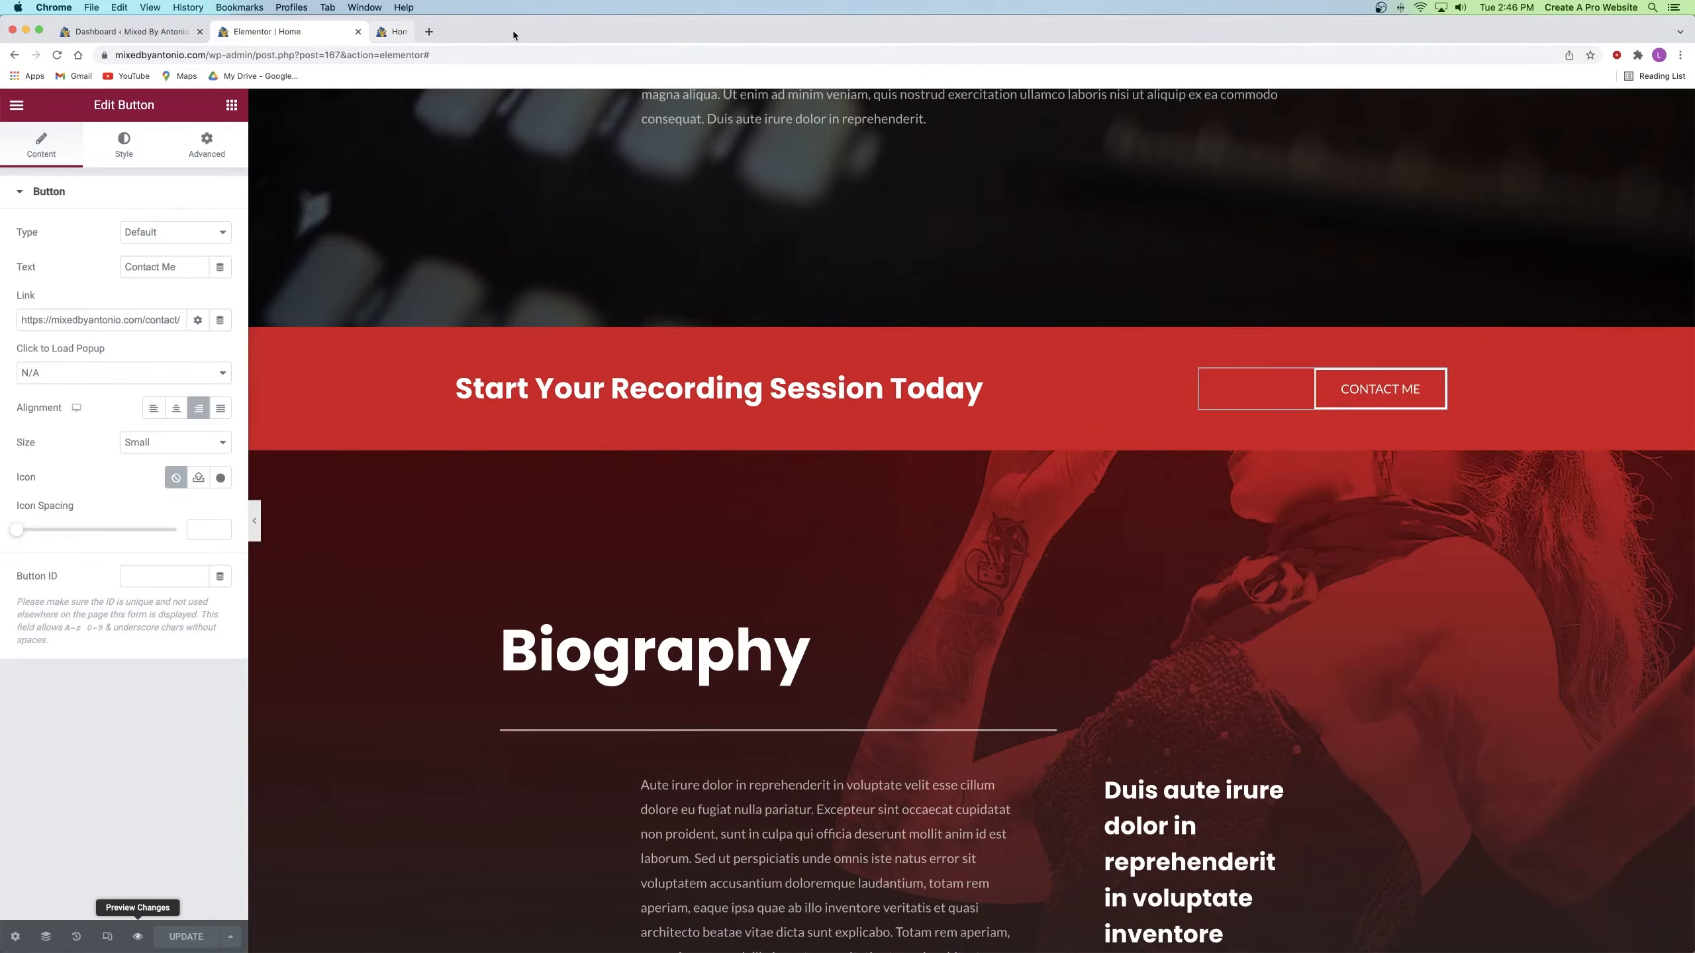
{"action": "scroll", "coordinate": [1127, 364], "scroll_direction": "down", "scroll_amount": 4}
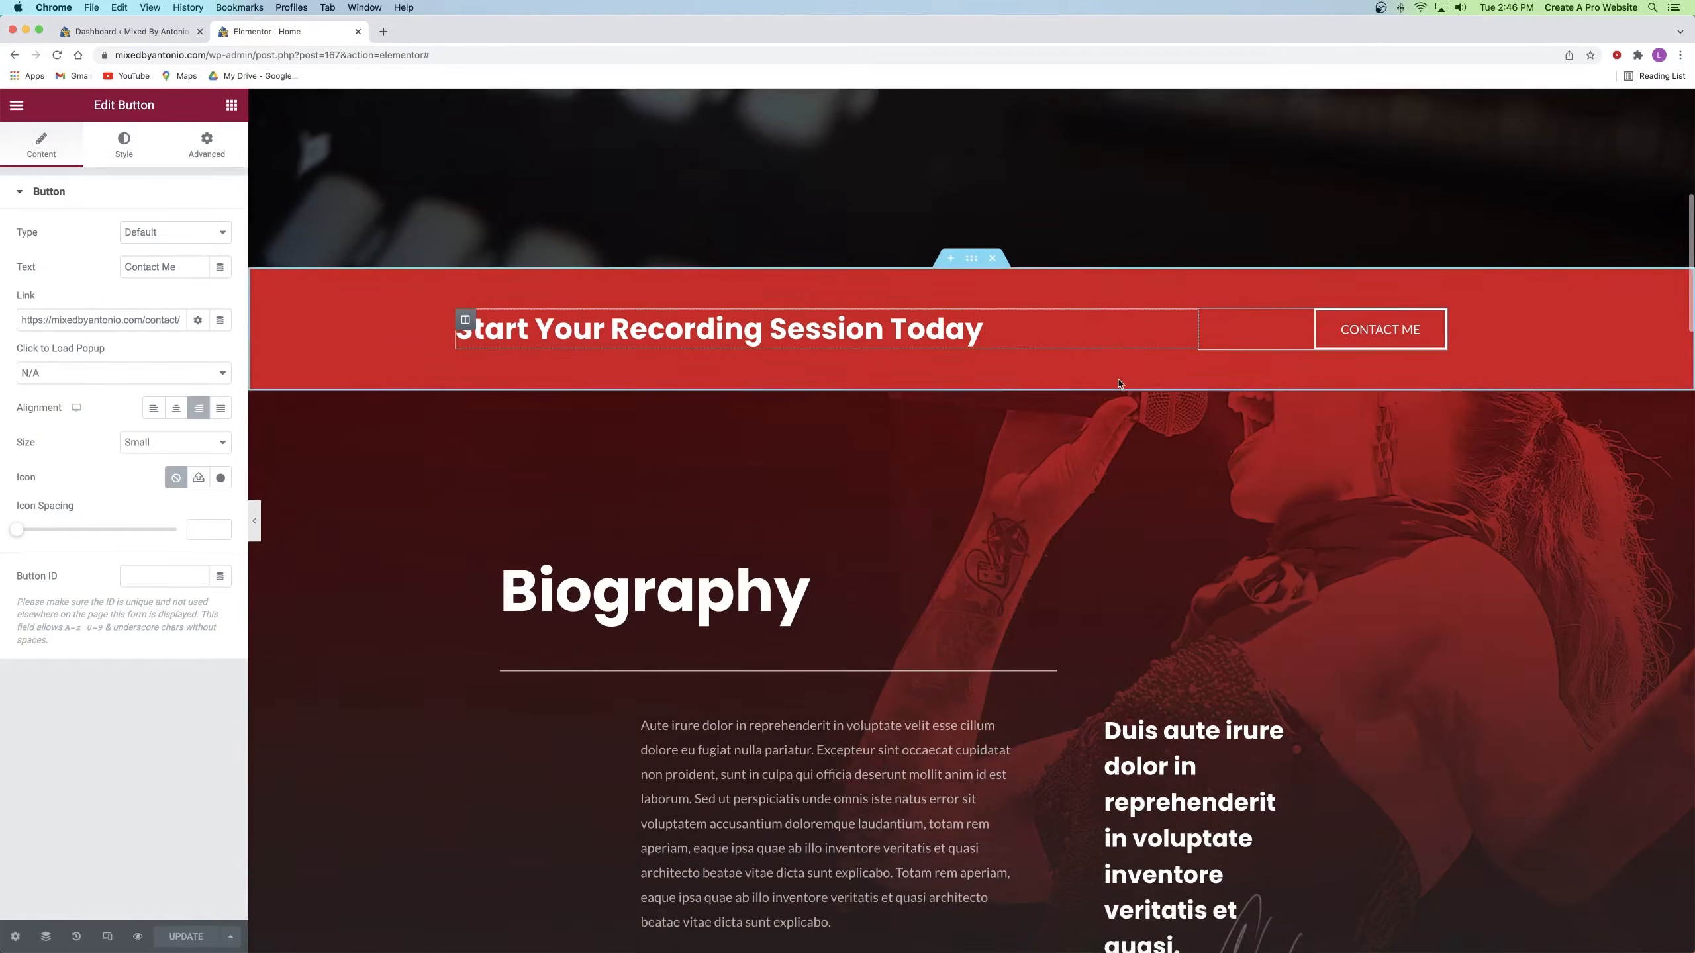
{"action": "scroll", "coordinate": [1120, 384], "scroll_direction": "down", "scroll_amount": 2}
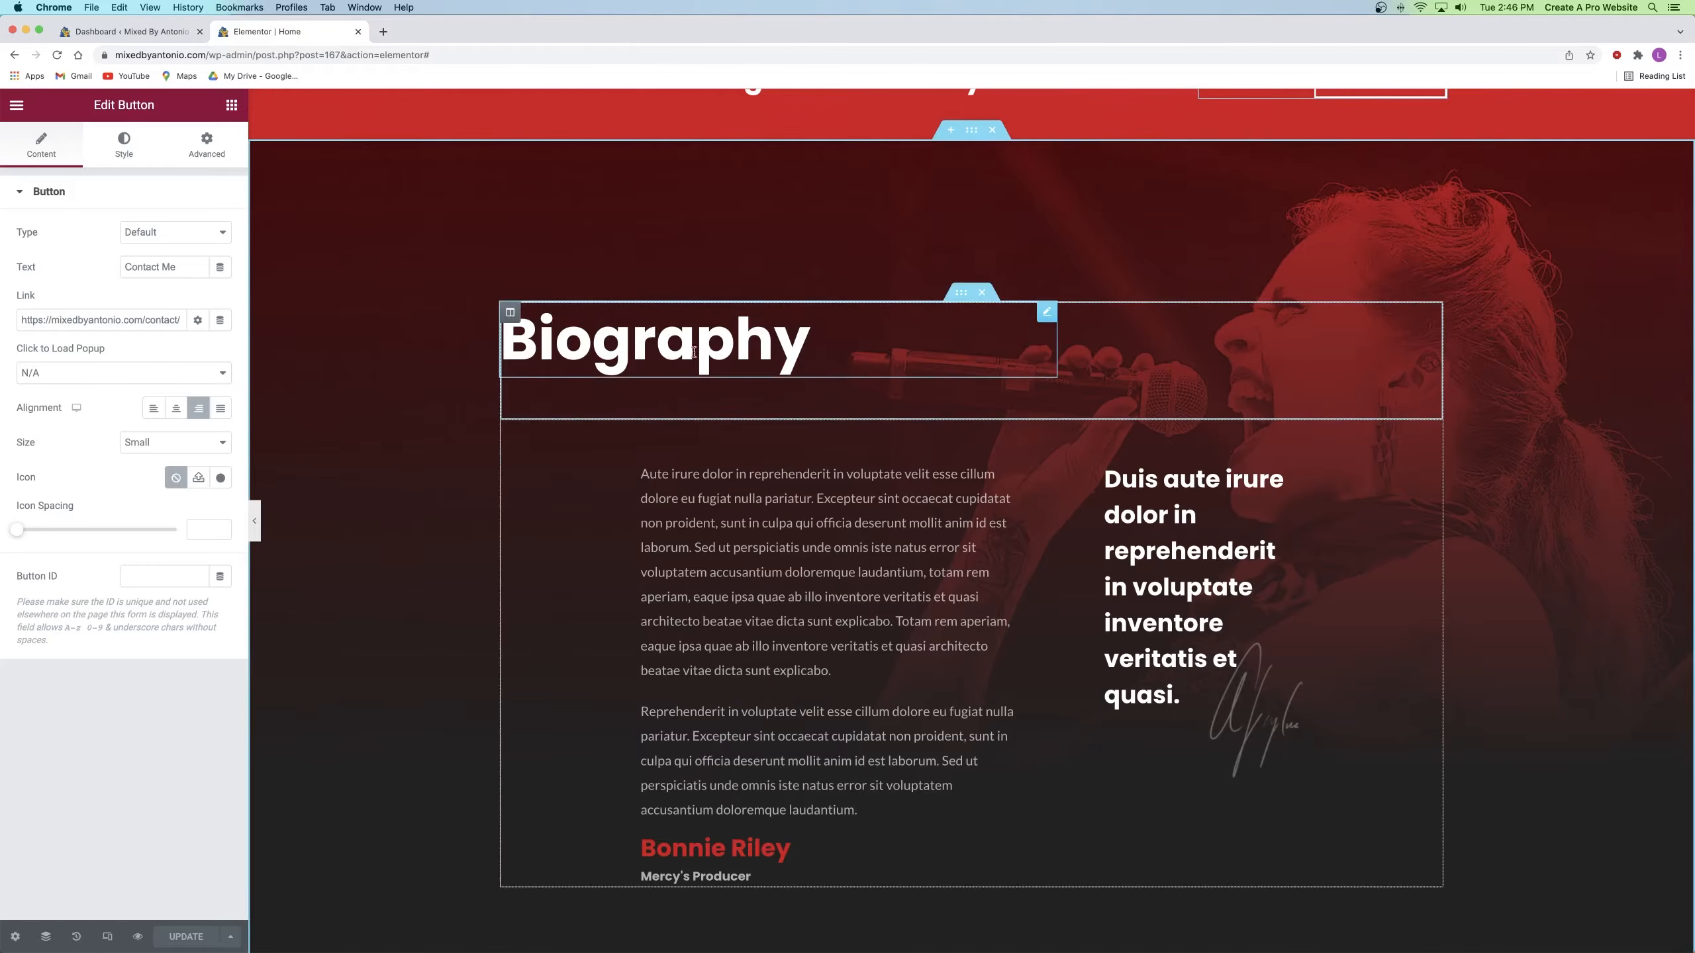
{"action": "left_click", "coordinate": [762, 543]}
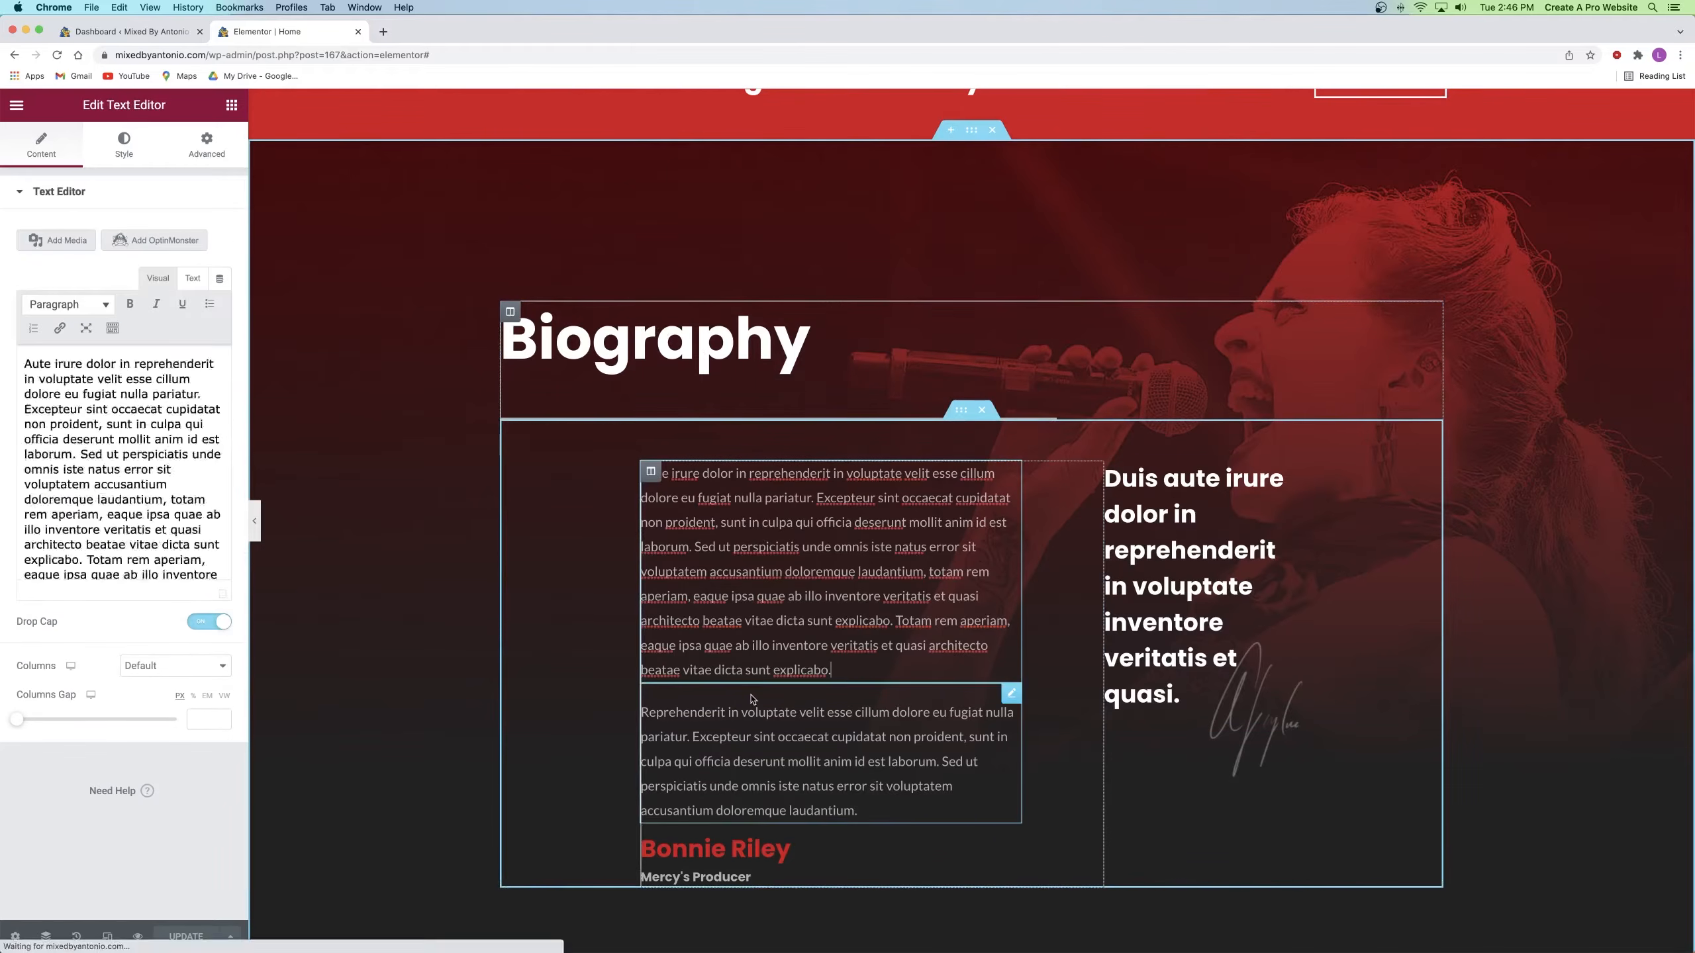
{"action": "left_click", "coordinate": [715, 842]}
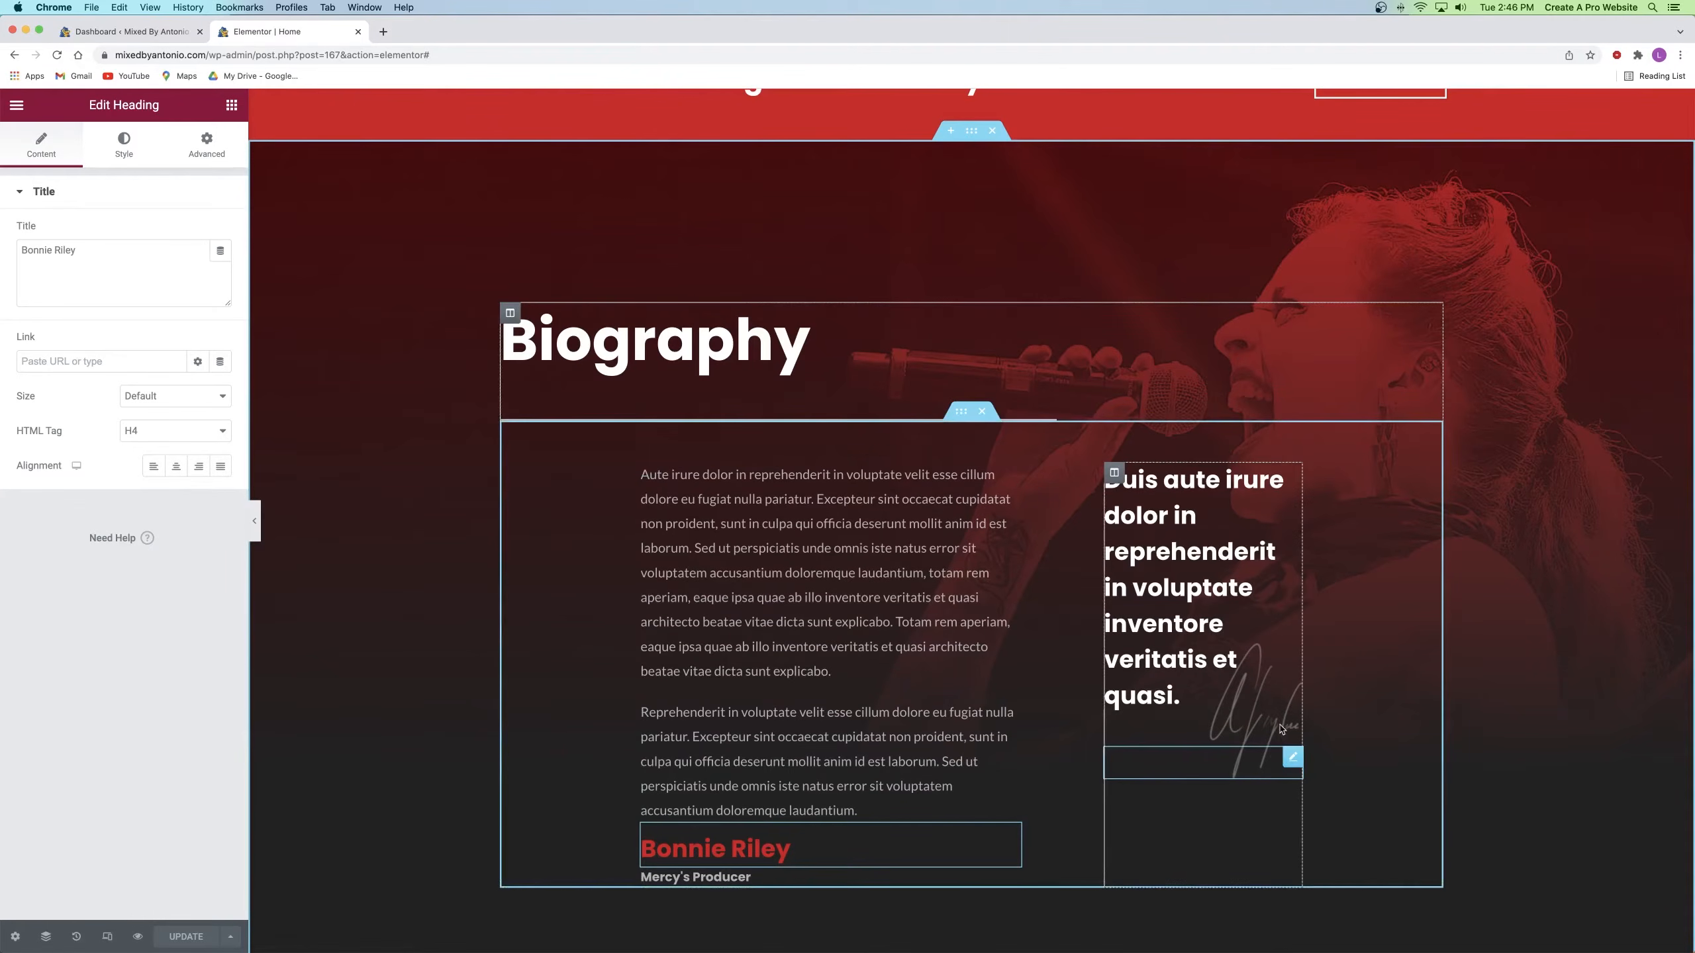
{"action": "left_click", "coordinate": [1292, 758]}
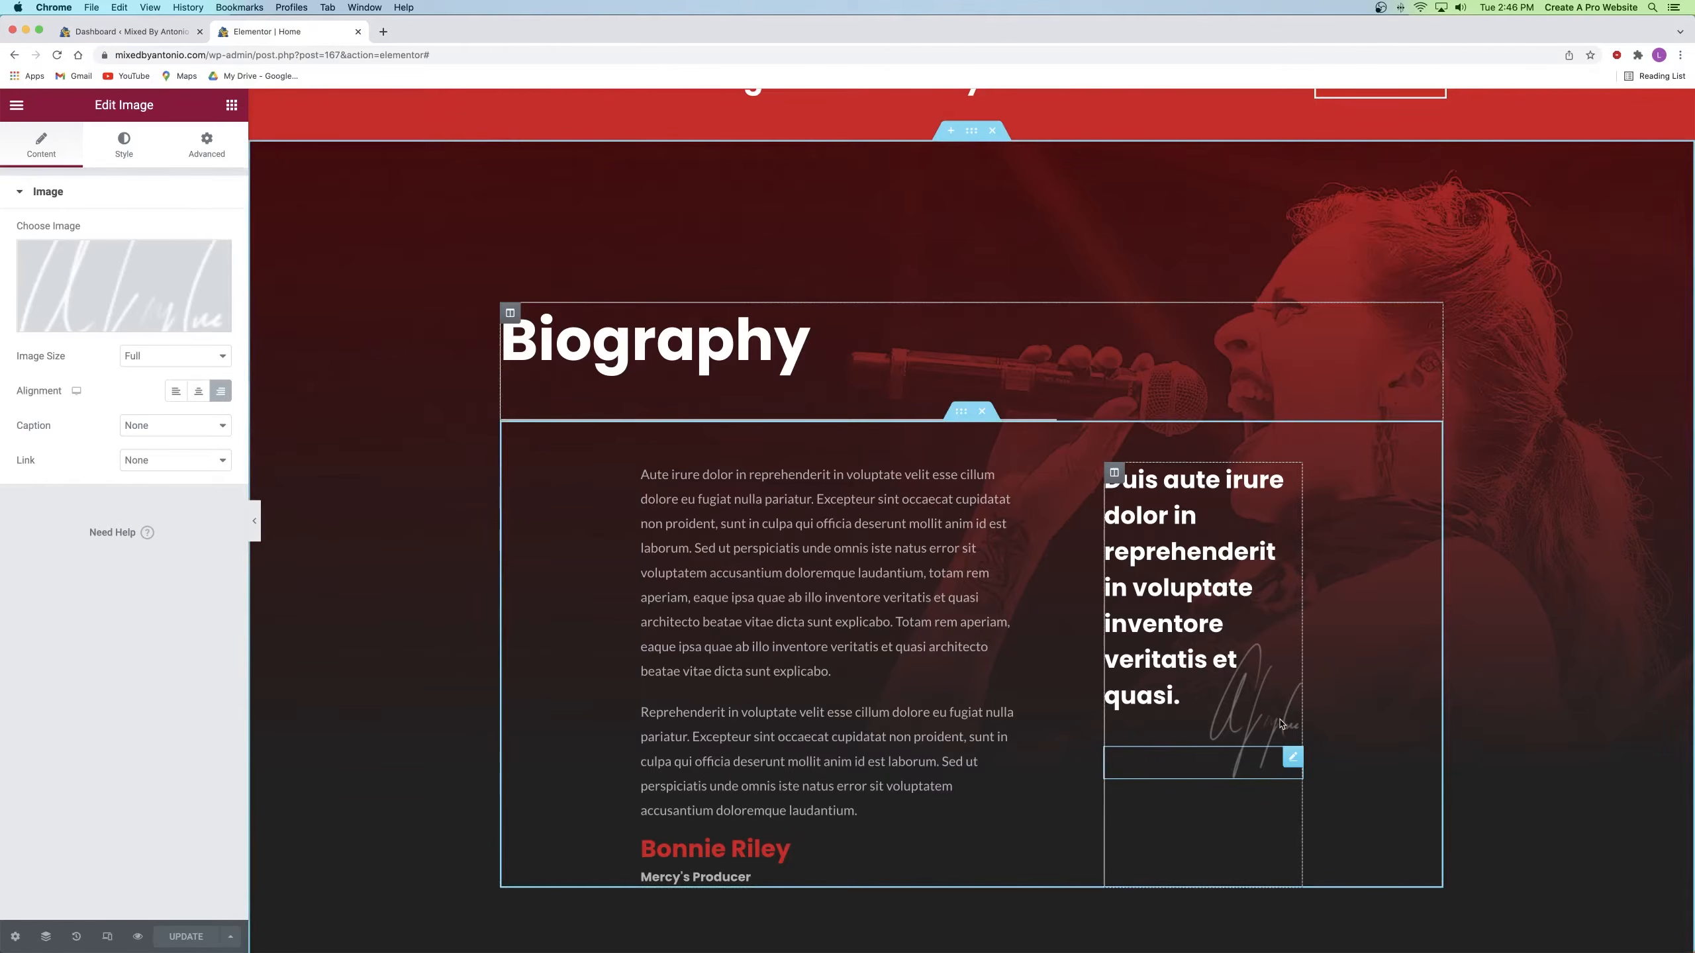
{"action": "right_click", "coordinate": [1293, 759]}
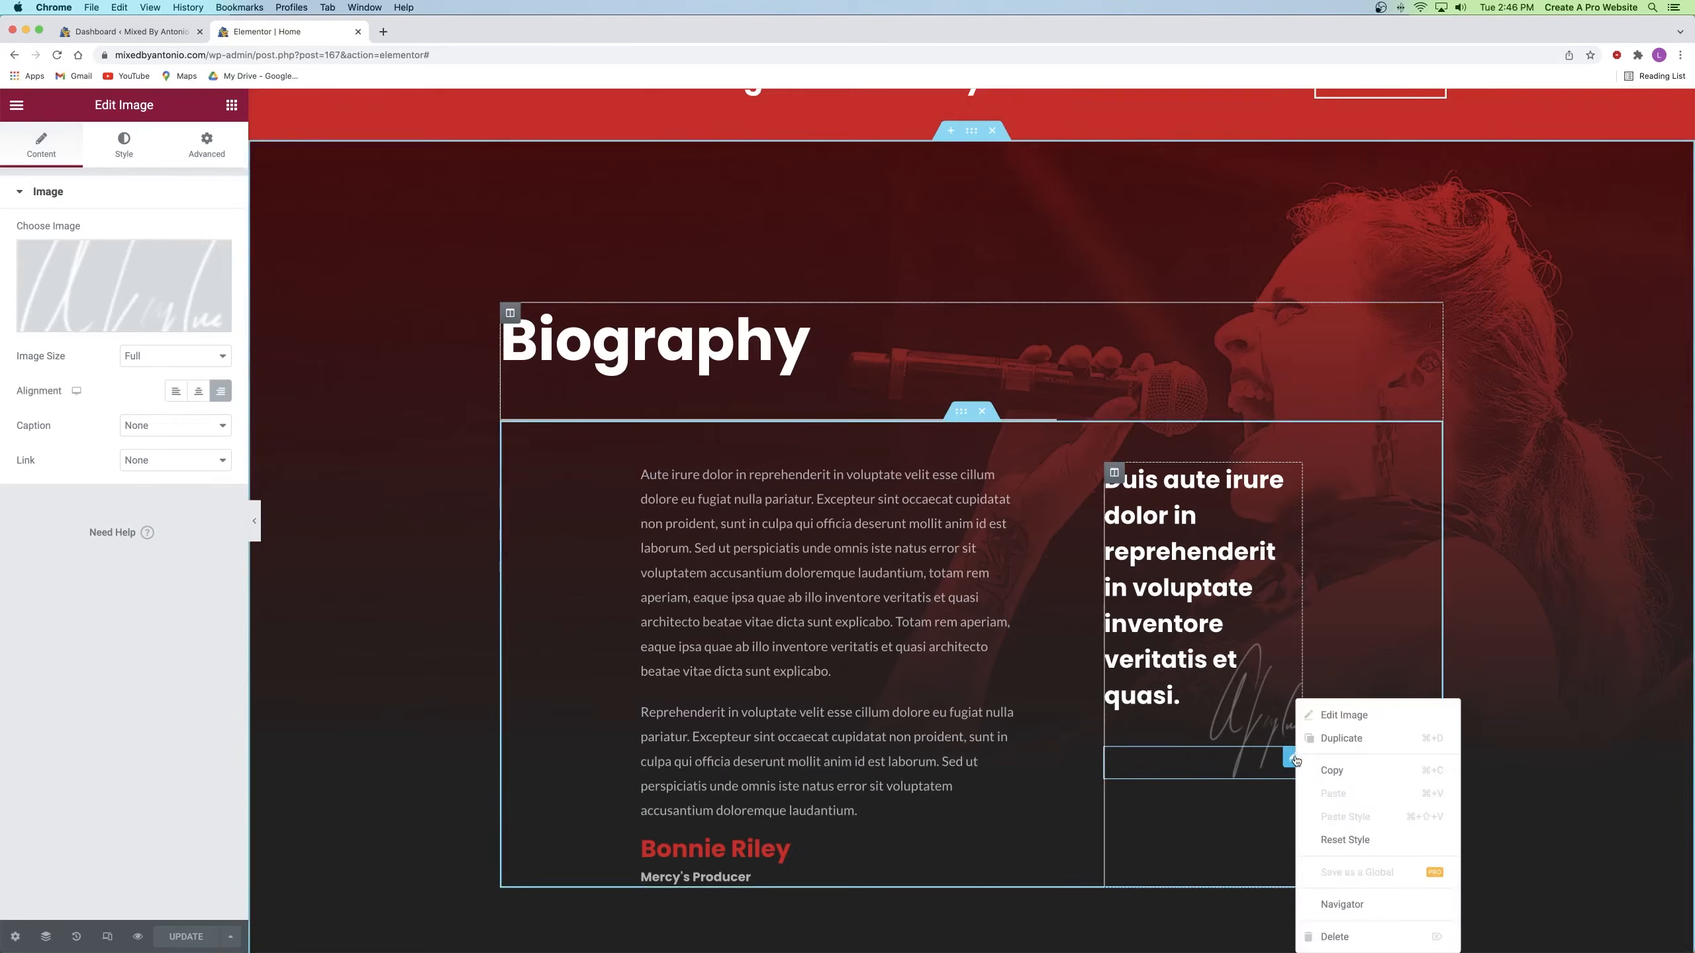
{"action": "left_click", "coordinate": [1342, 938]}
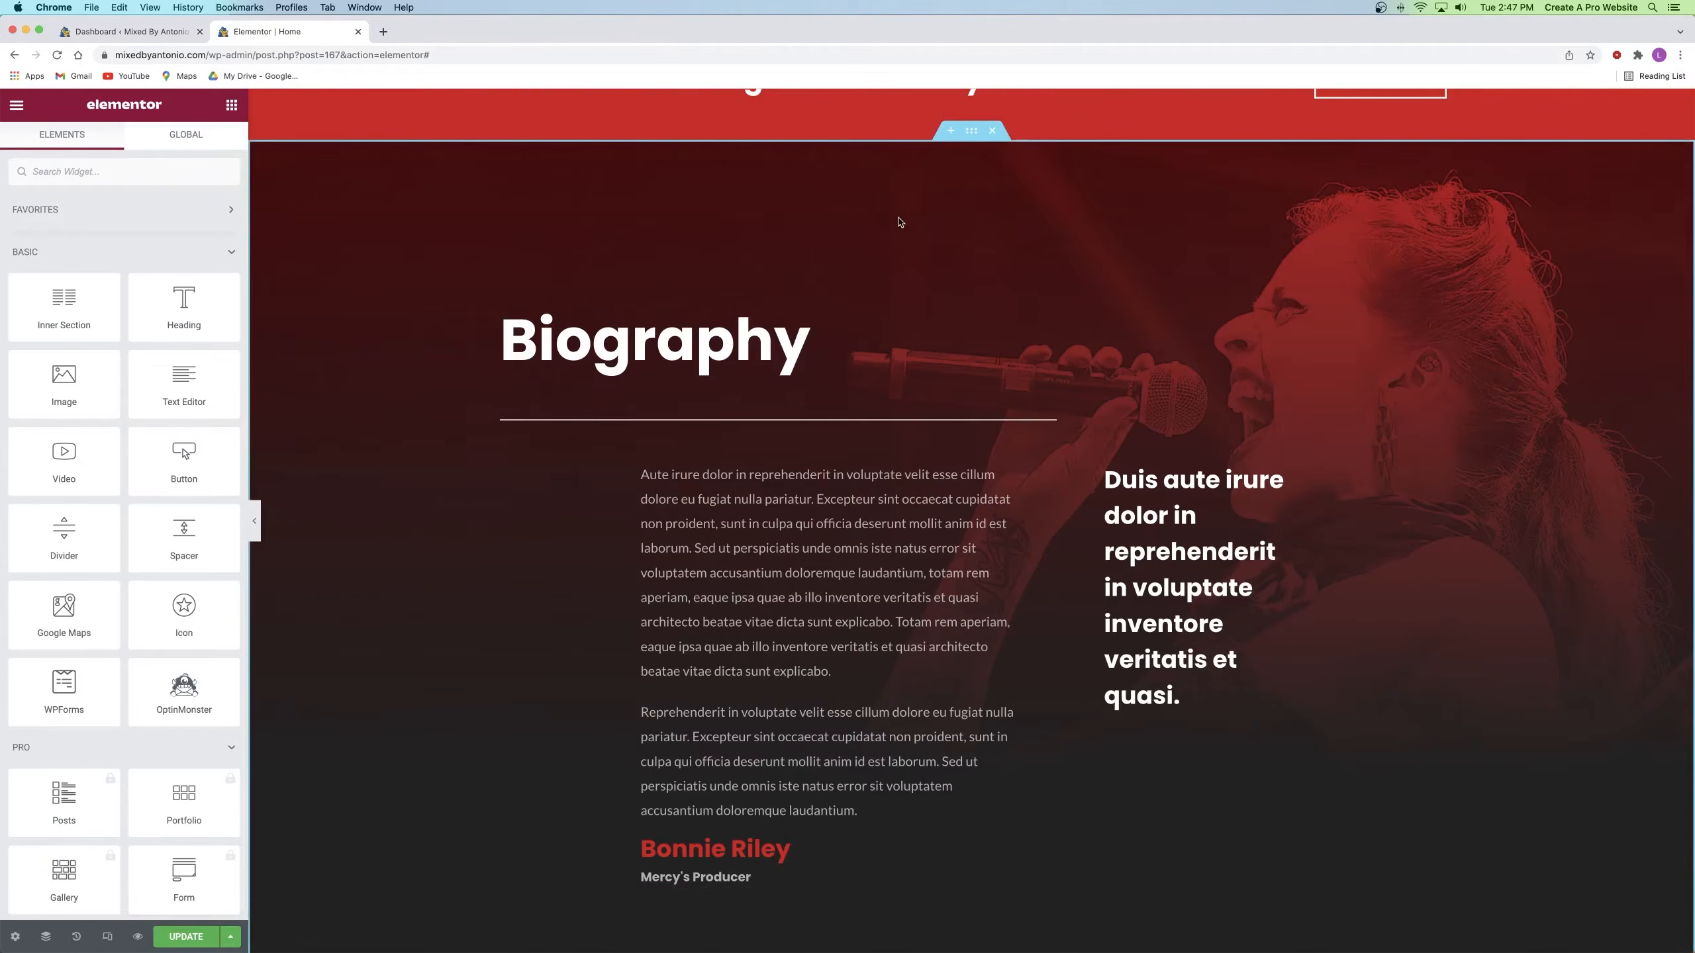
Step: Set the smiling man photo as the Biography section's background image
{"action": "left_click", "coordinate": [971, 132]}
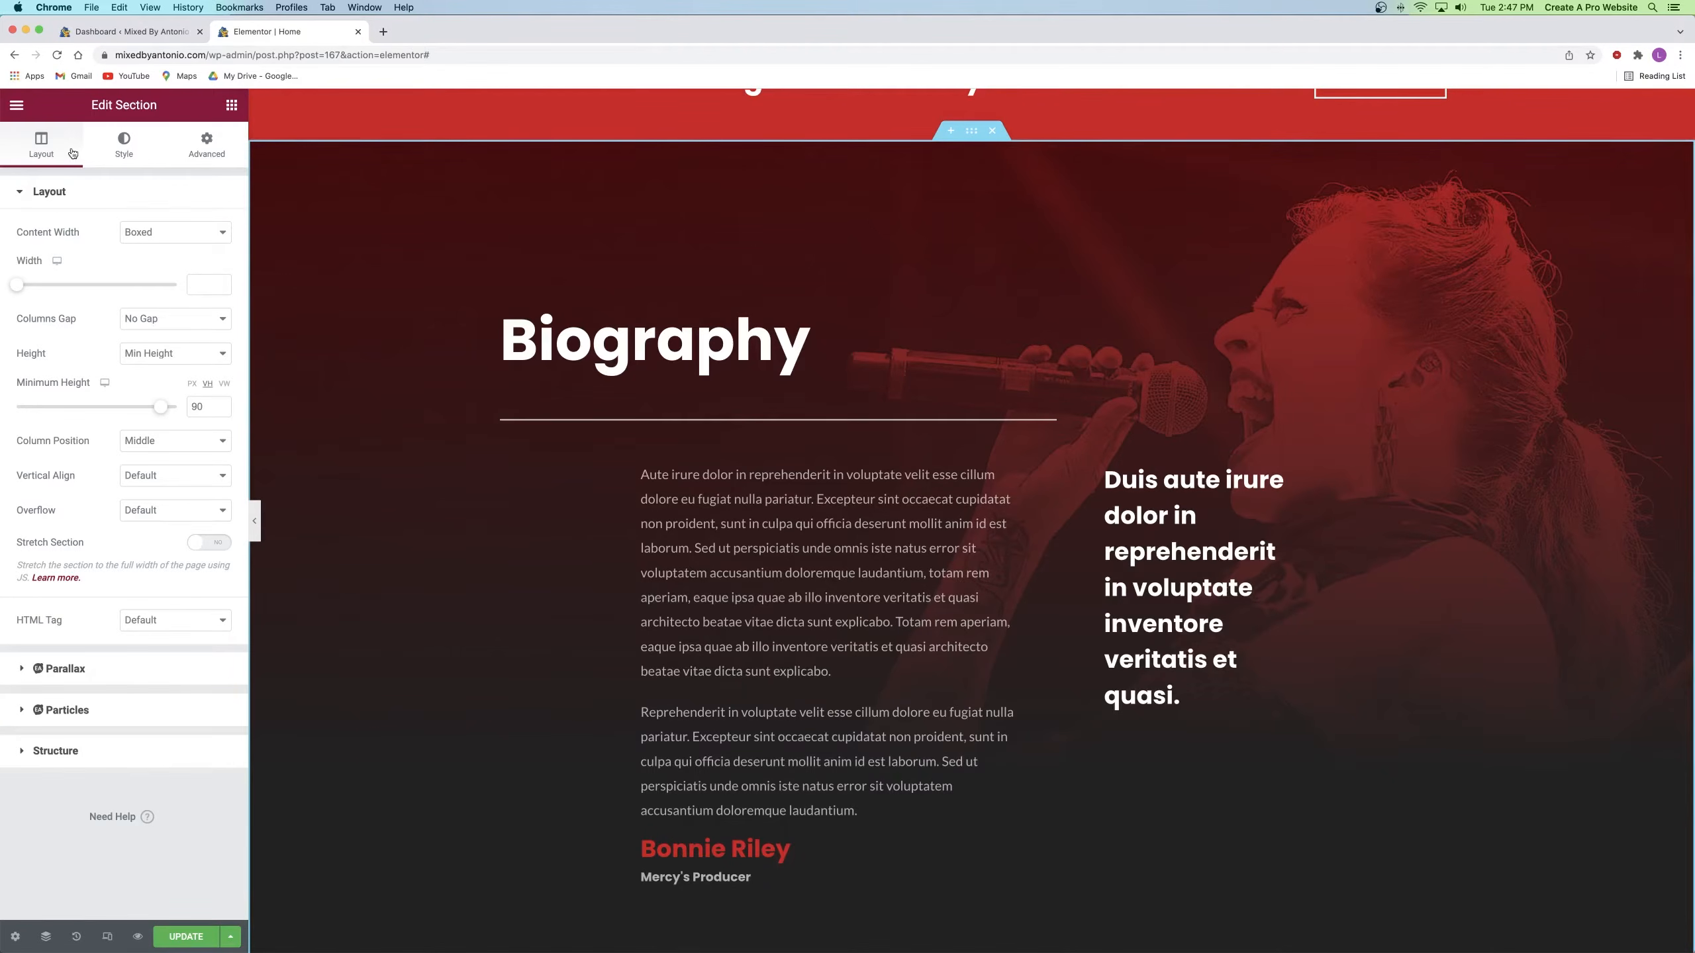
{"action": "left_click", "coordinate": [116, 146]}
{"action": "mouse_move", "coordinate": [100, 372]}
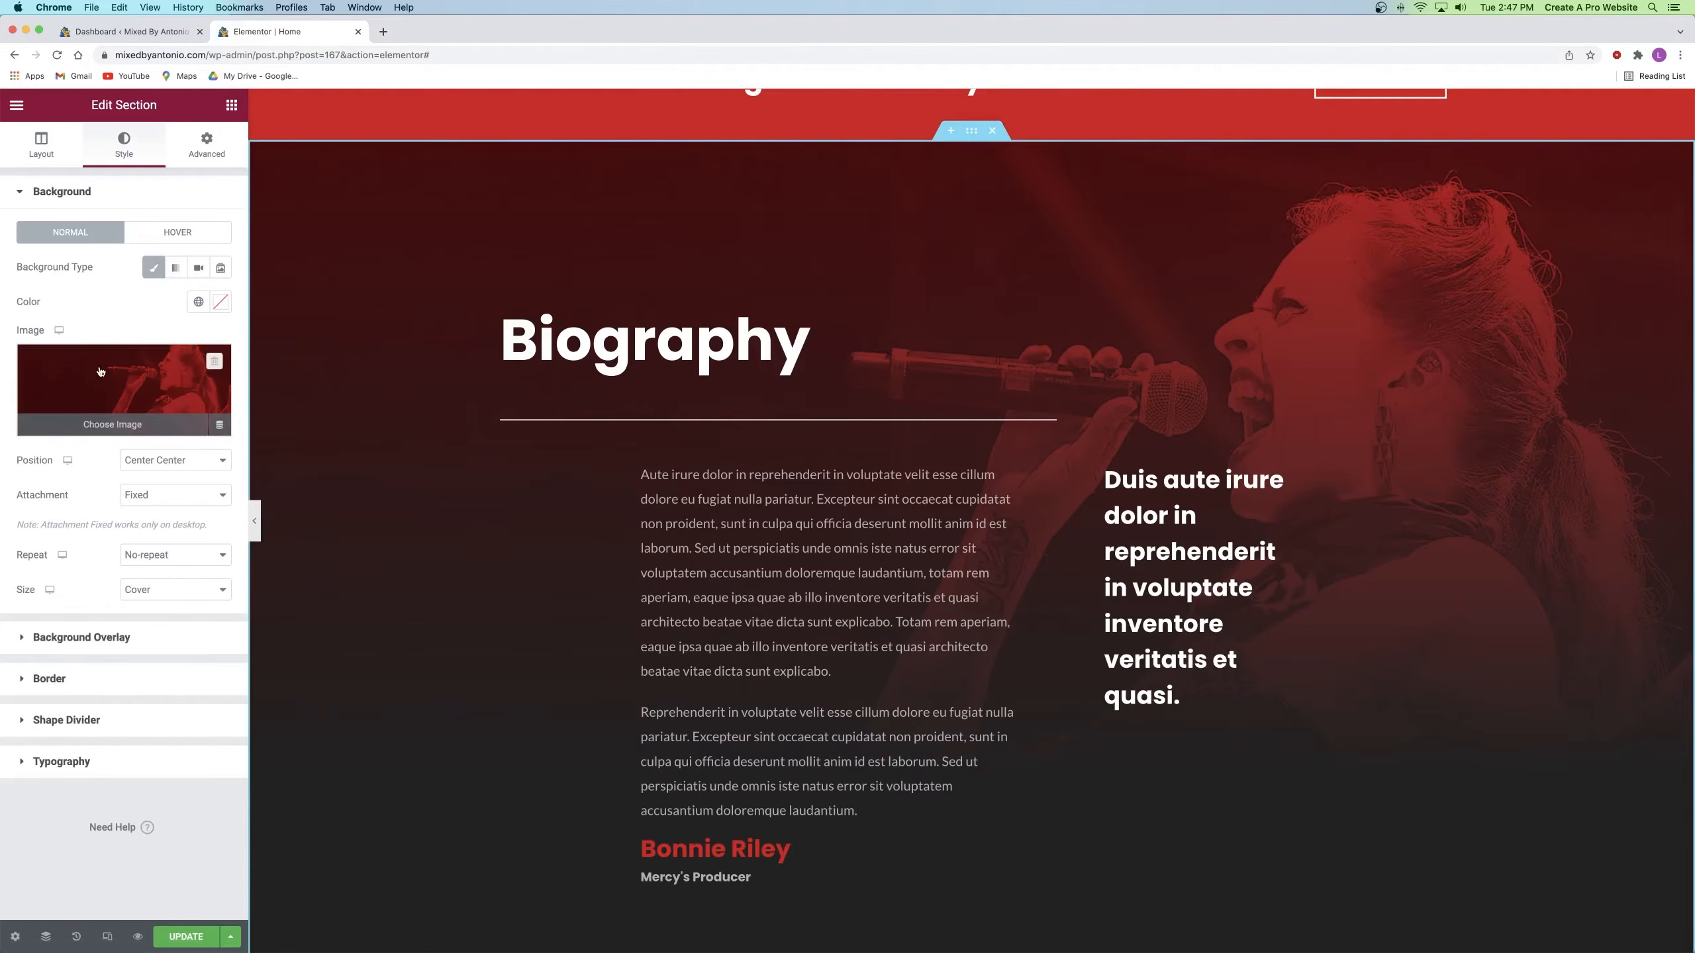
{"action": "left_click", "coordinate": [126, 389]}
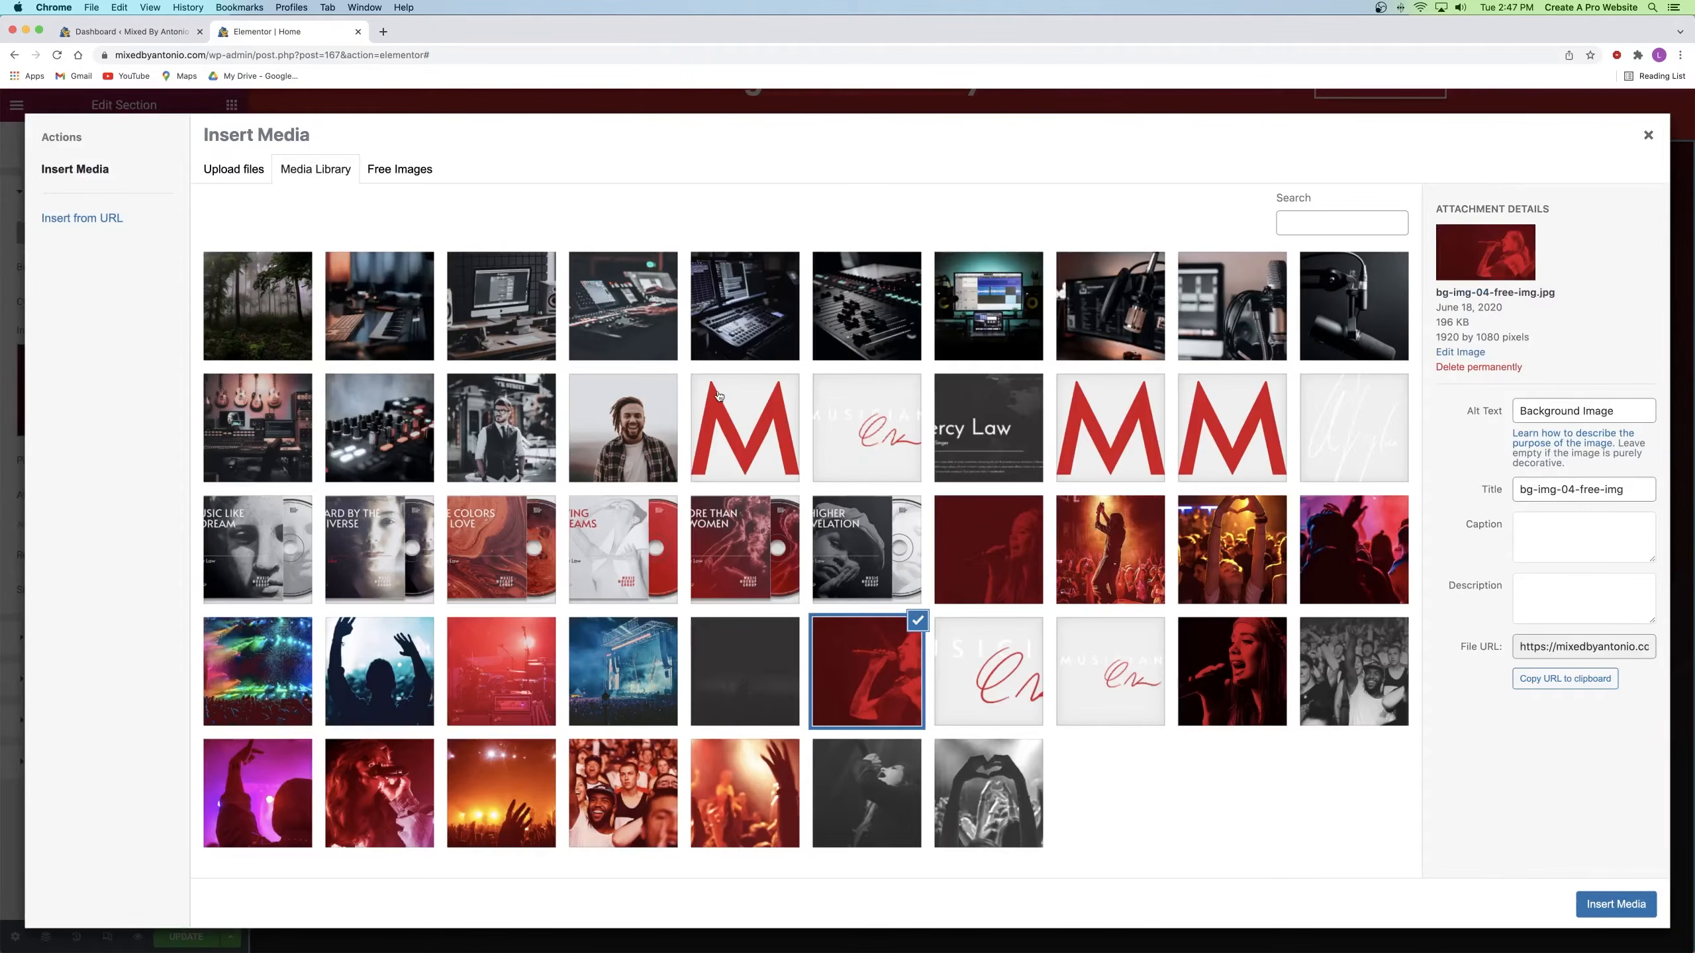
{"action": "left_click", "coordinate": [597, 425]}
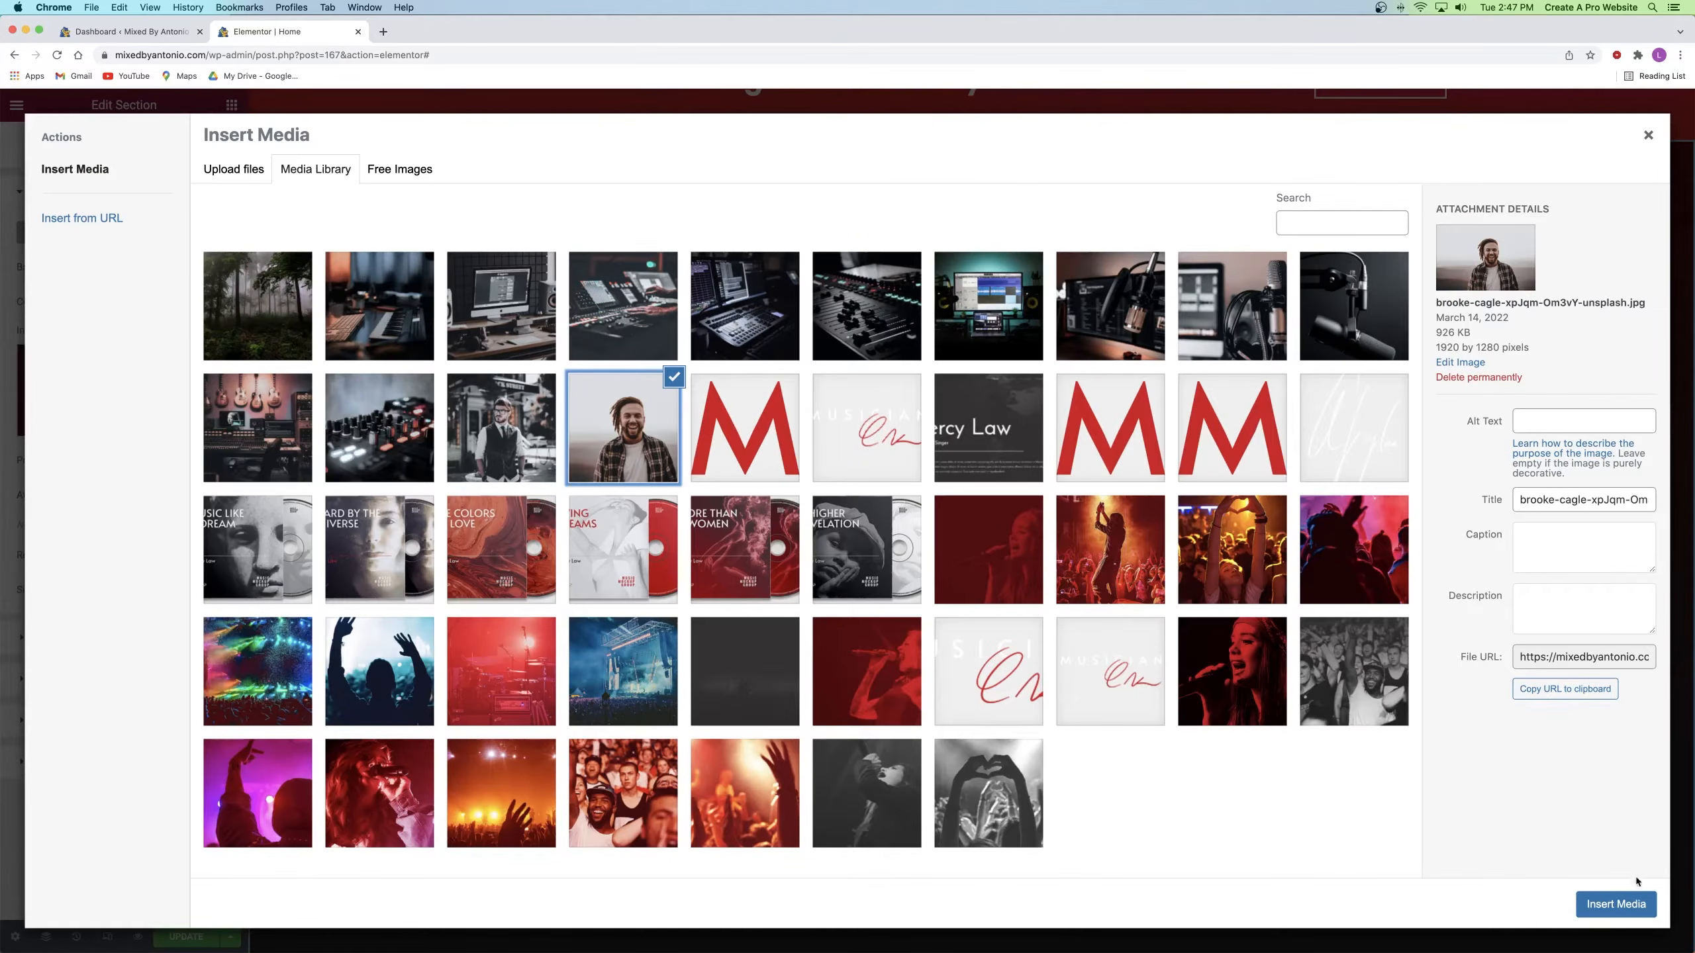
{"action": "left_click", "coordinate": [1628, 903]}
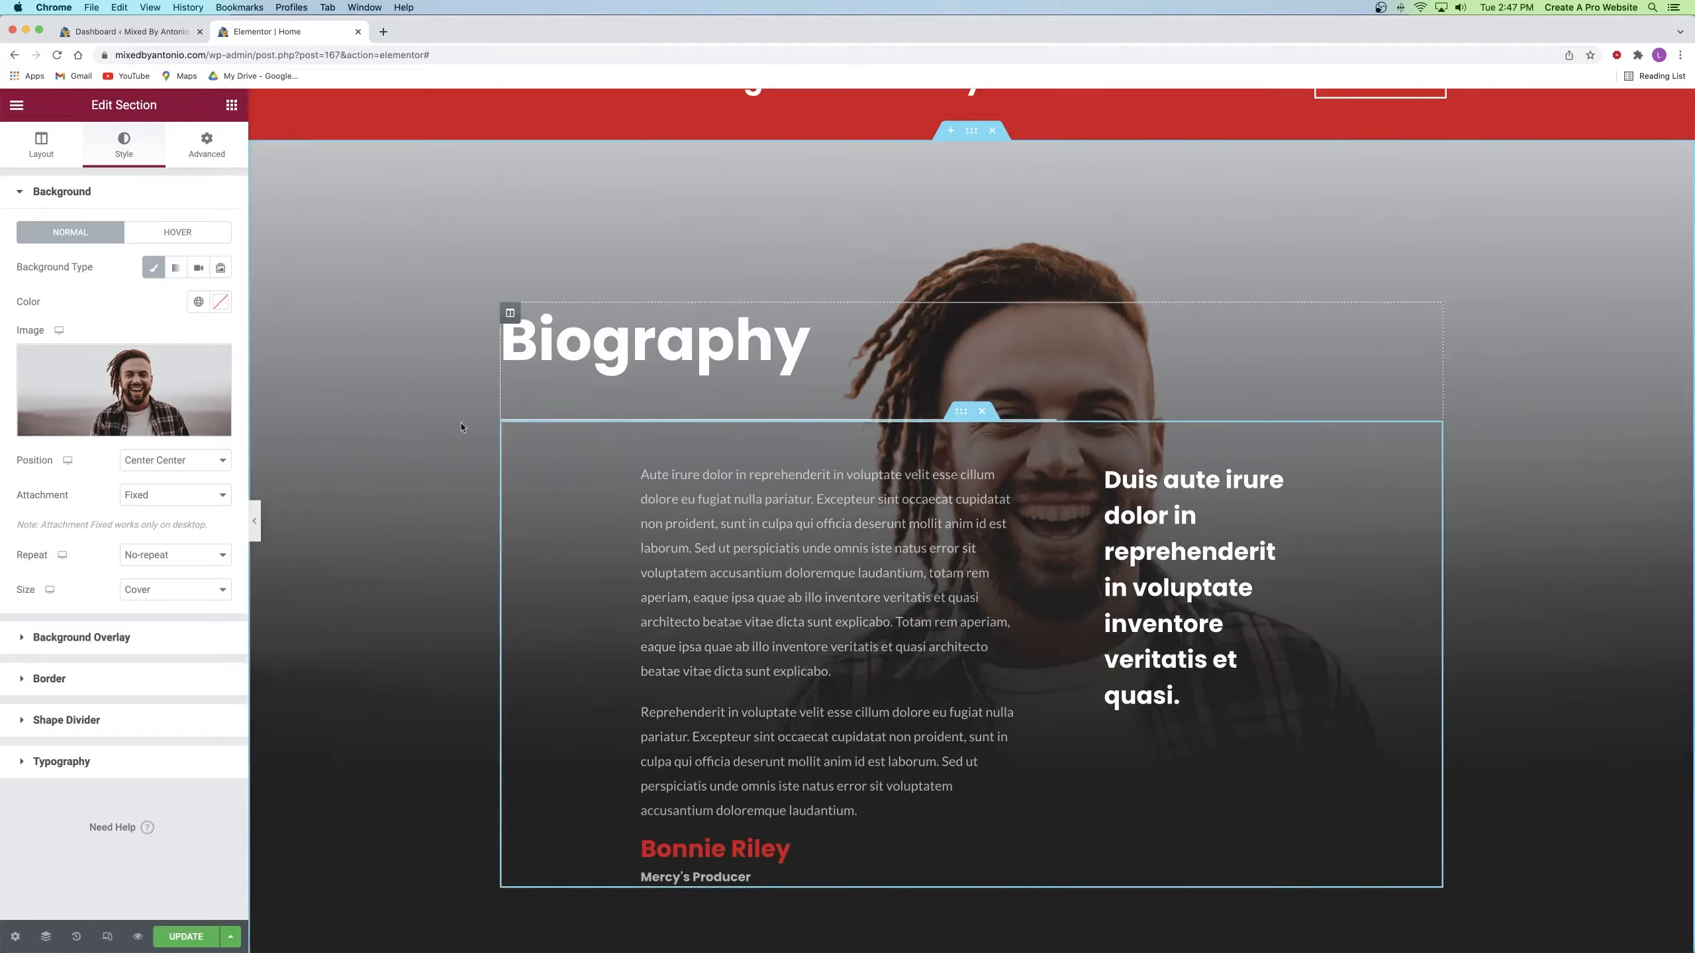
Step: Review the background position, leaving the photo centred, fixed and sized to cover
{"action": "left_click", "coordinate": [146, 467]}
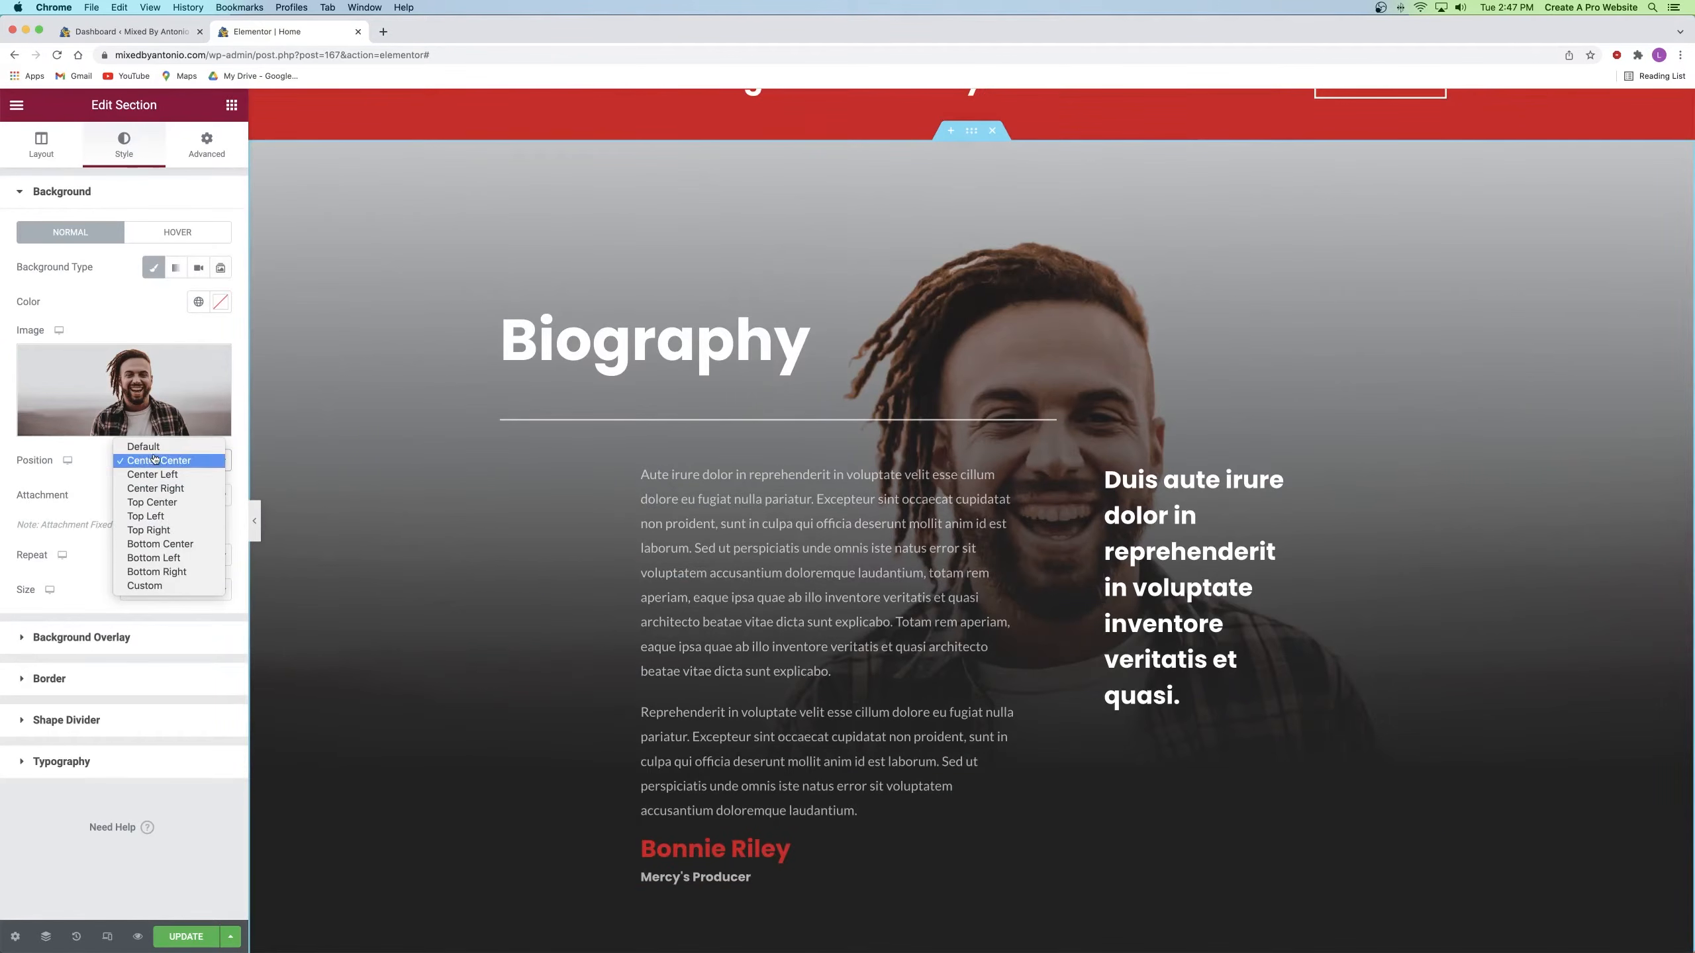
{"action": "left_click", "coordinate": [93, 455]}
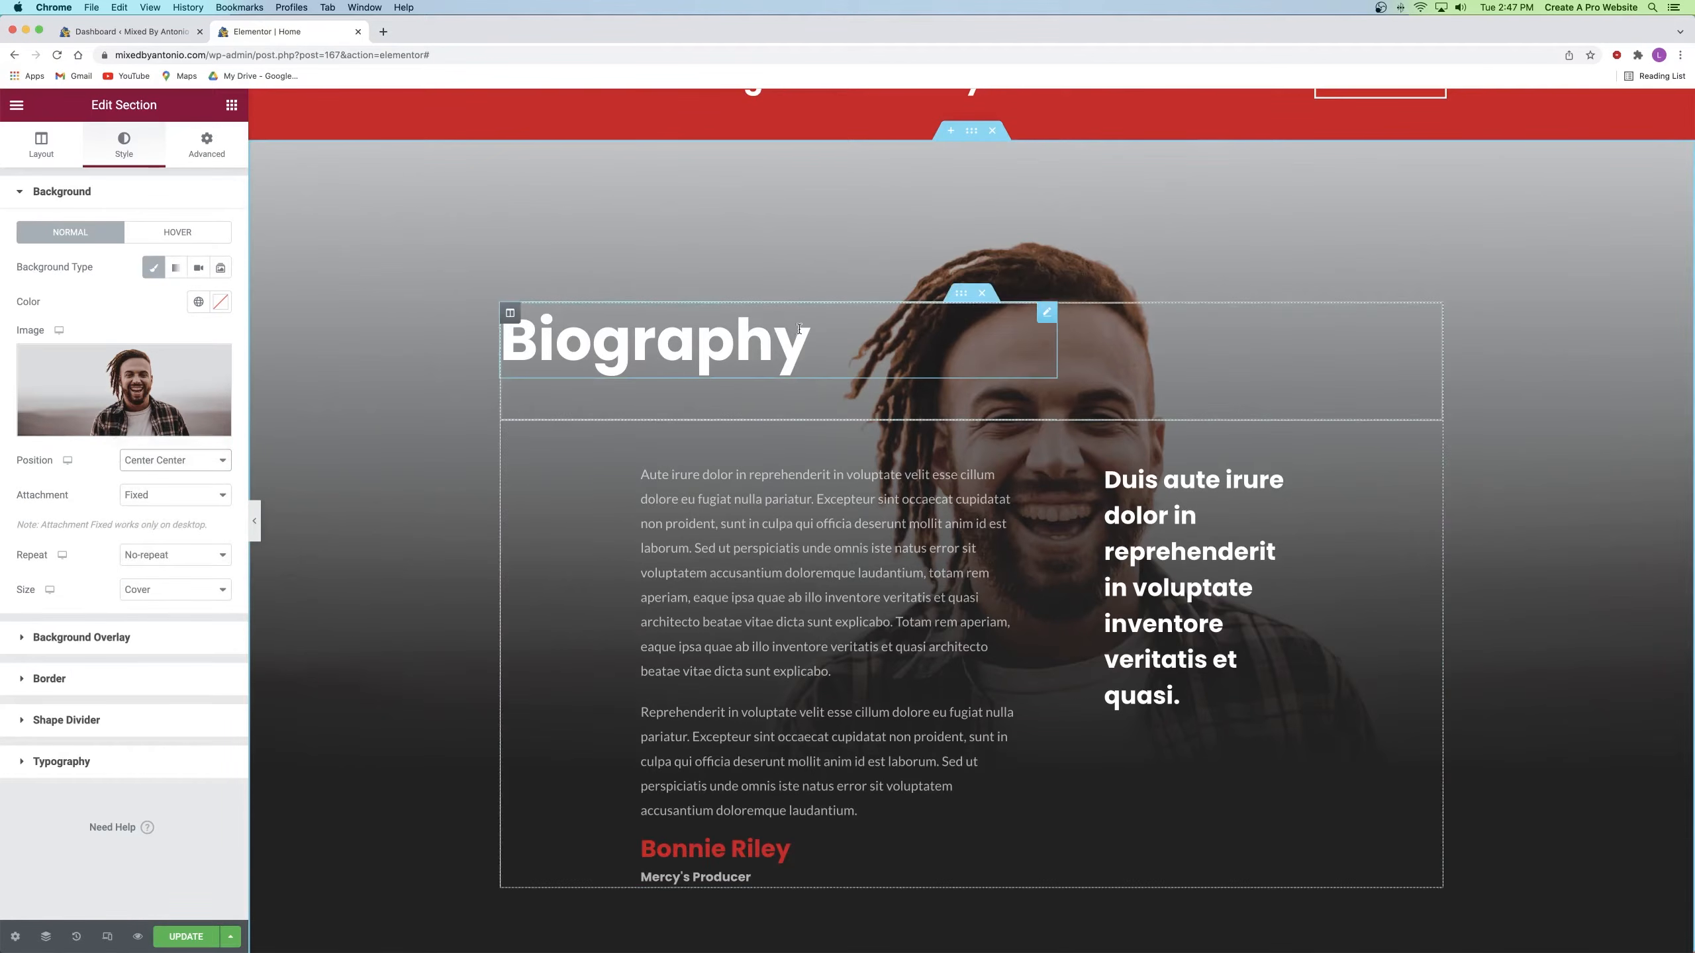
{"action": "scroll", "coordinate": [912, 246], "scroll_direction": "down", "scroll_amount": 3}
{"action": "scroll", "coordinate": [911, 241], "scroll_direction": "up", "scroll_amount": 5}
{"action": "scroll", "coordinate": [911, 241], "scroll_direction": "up", "scroll_amount": 5}
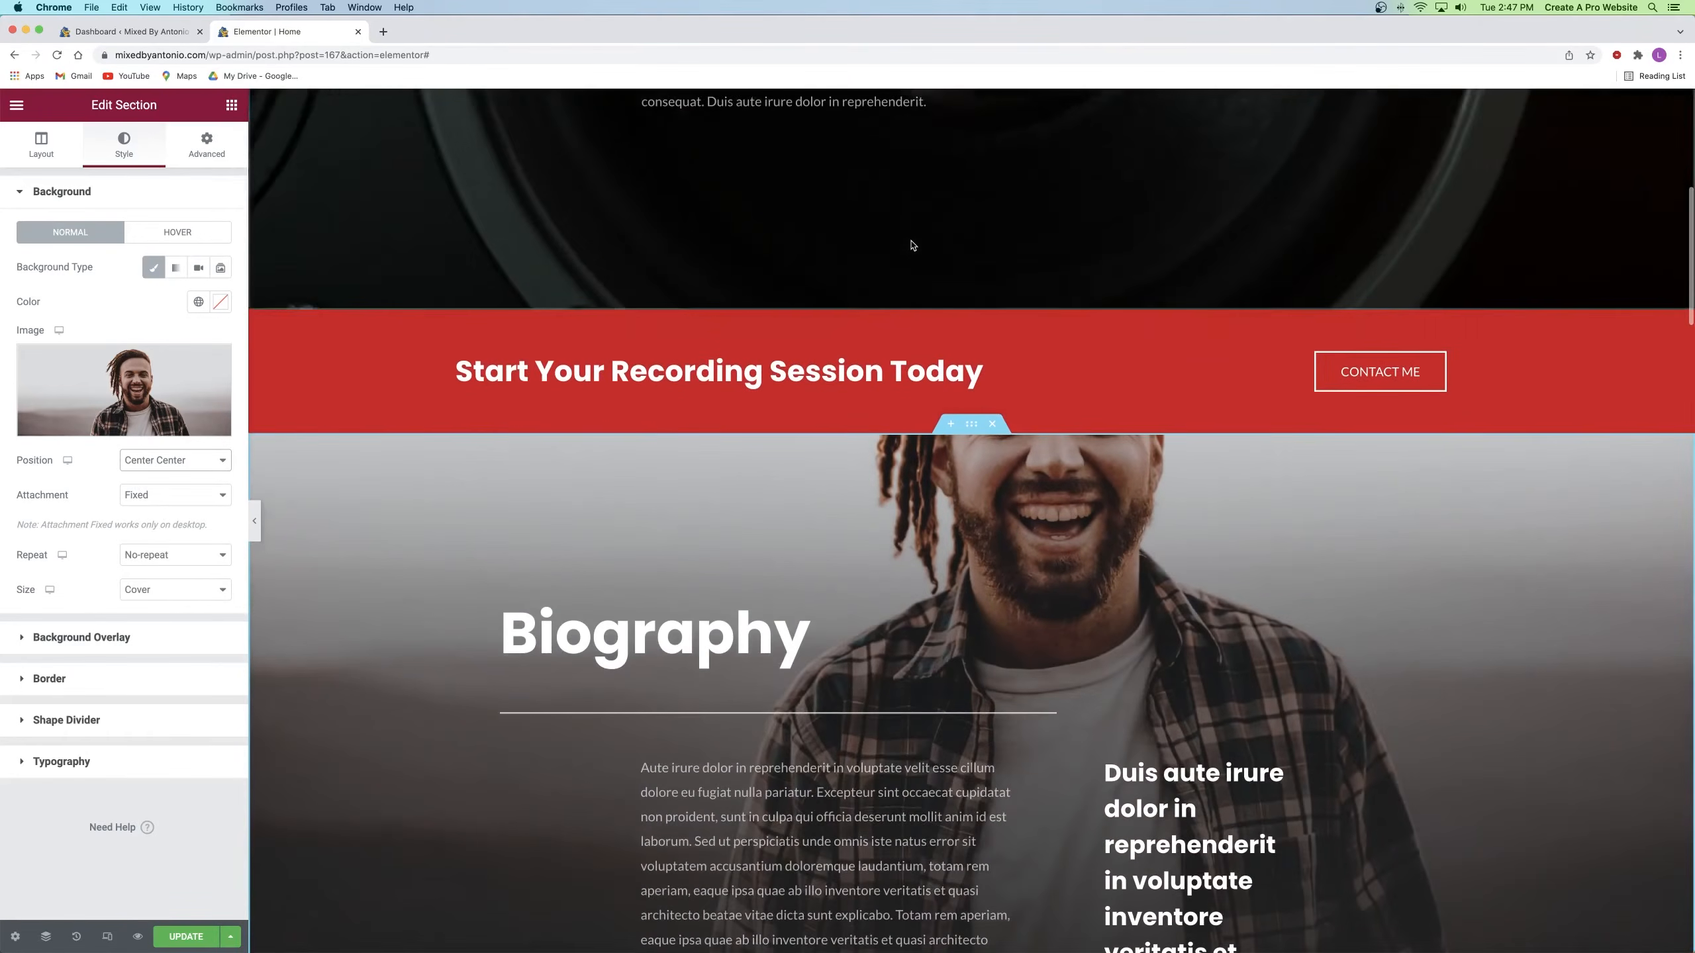
{"action": "scroll", "coordinate": [913, 245], "scroll_direction": "down", "scroll_amount": 3}
{"action": "scroll", "coordinate": [912, 245], "scroll_direction": "down", "scroll_amount": 3}
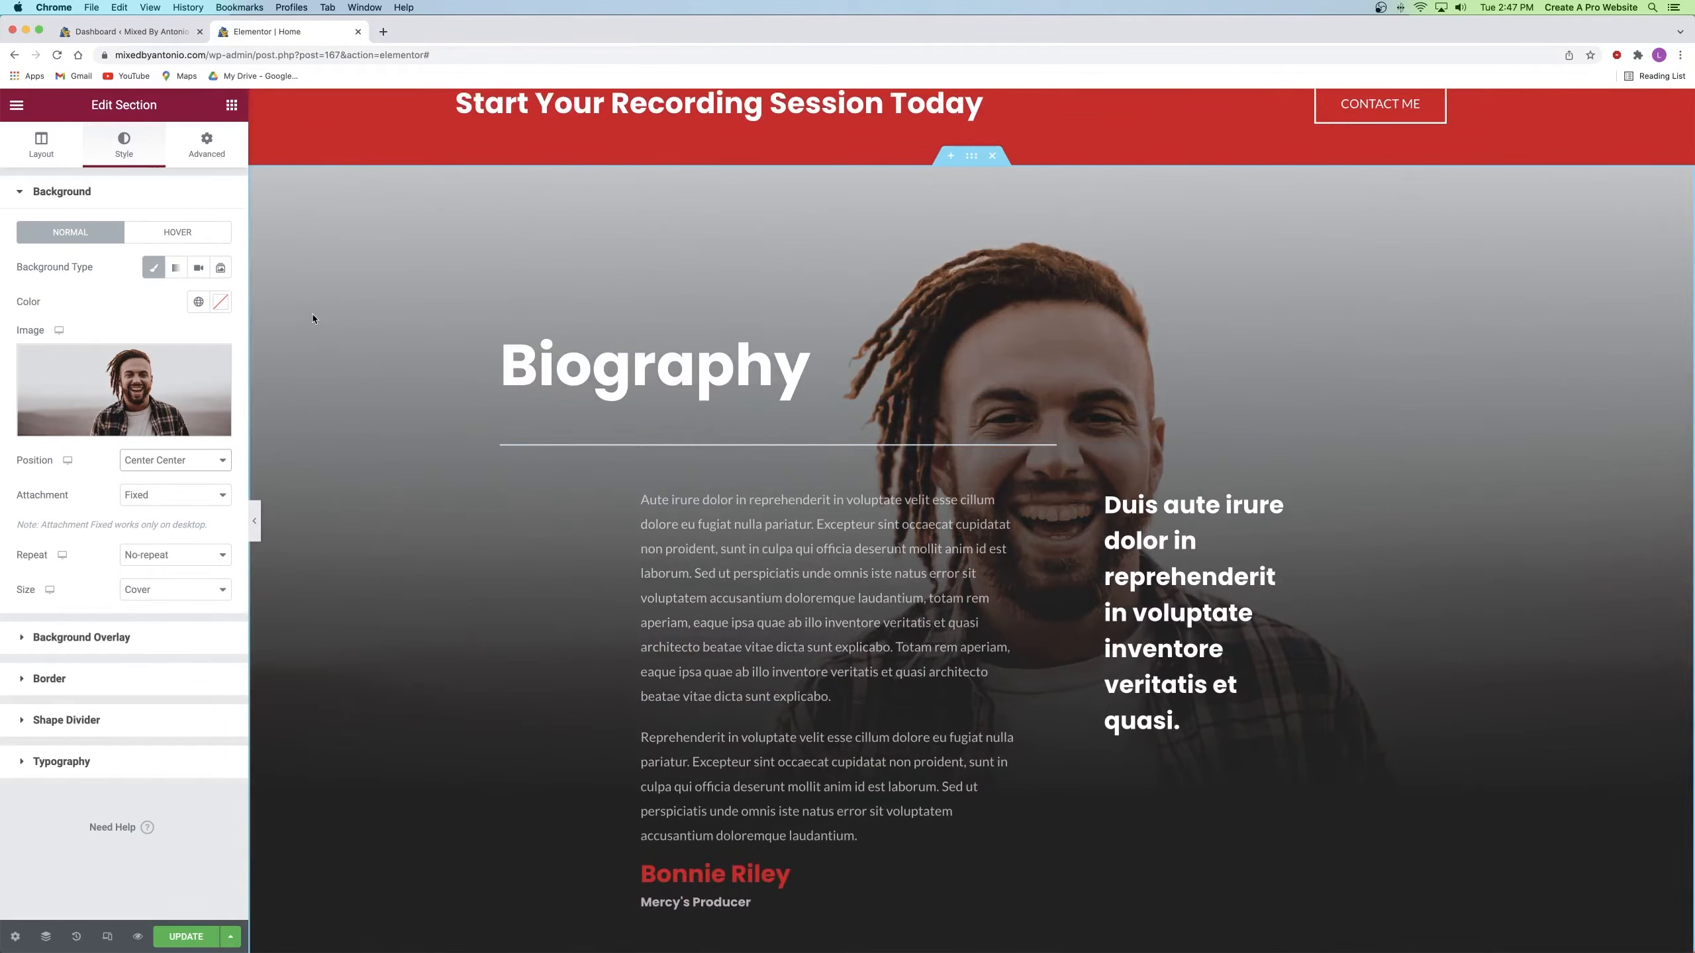
Step: Lower the overlay's second colour opacity to #222222DE and update the page
{"action": "left_click", "coordinate": [74, 637]}
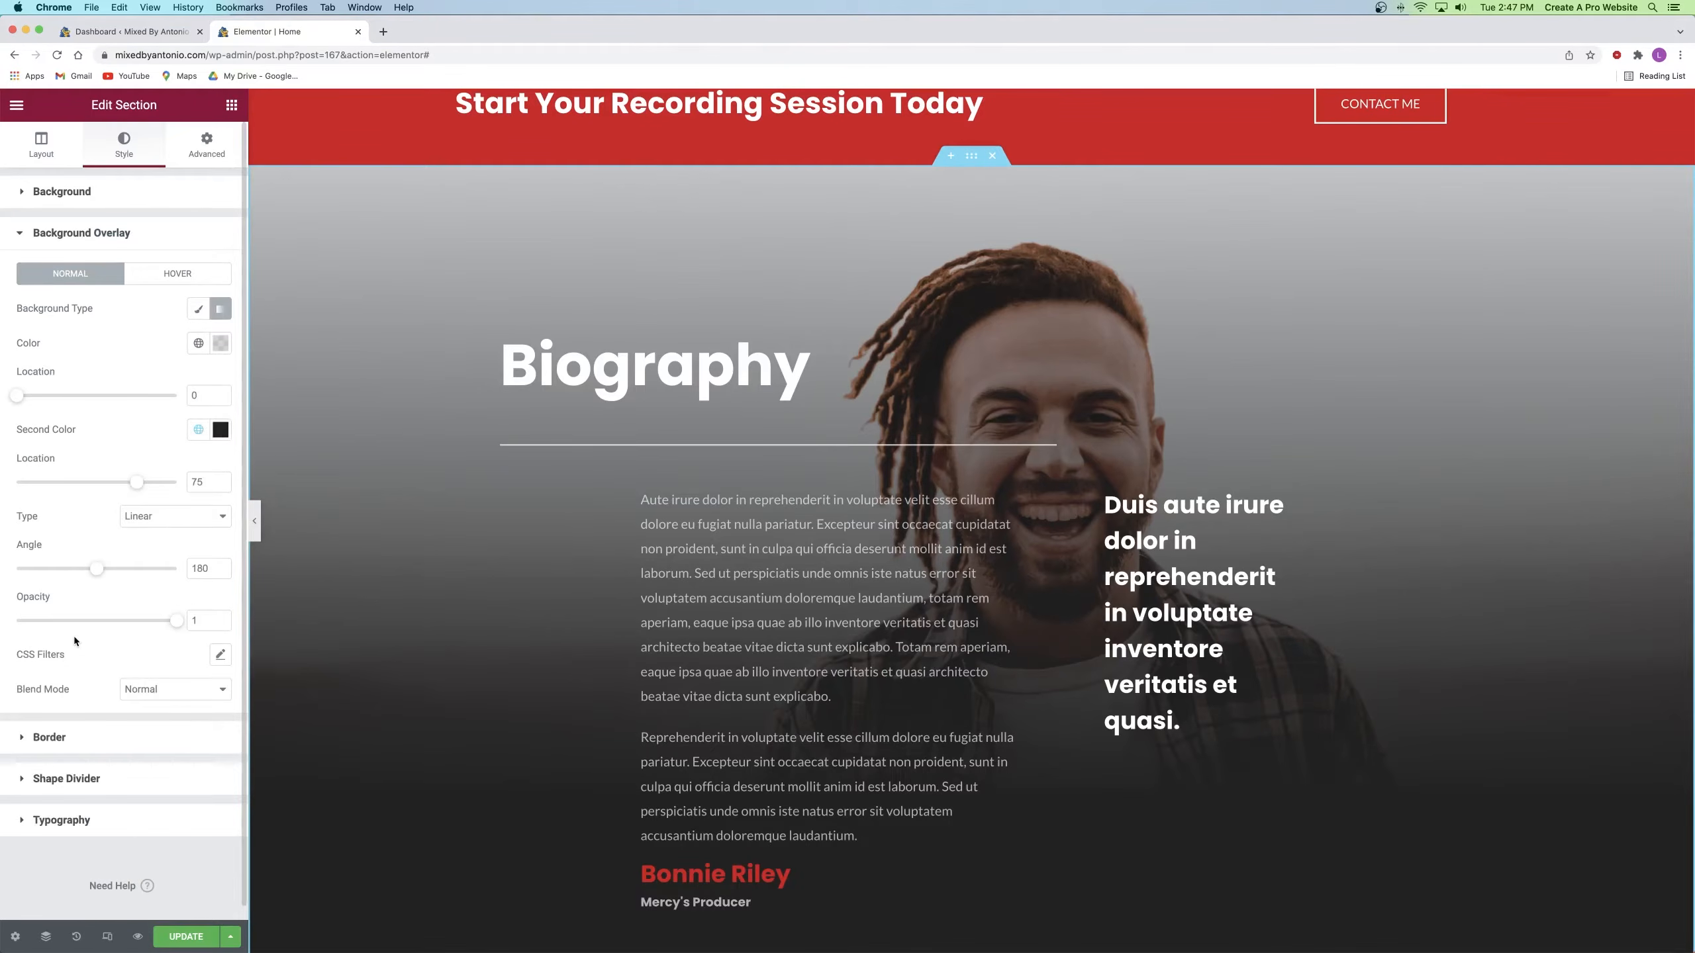
{"action": "scroll", "coordinate": [462, 389], "scroll_direction": "down", "scroll_amount": 2}
{"action": "scroll", "coordinate": [462, 389], "scroll_direction": "up", "scroll_amount": 1}
{"action": "scroll", "coordinate": [517, 722], "scroll_direction": "down", "scroll_amount": 1}
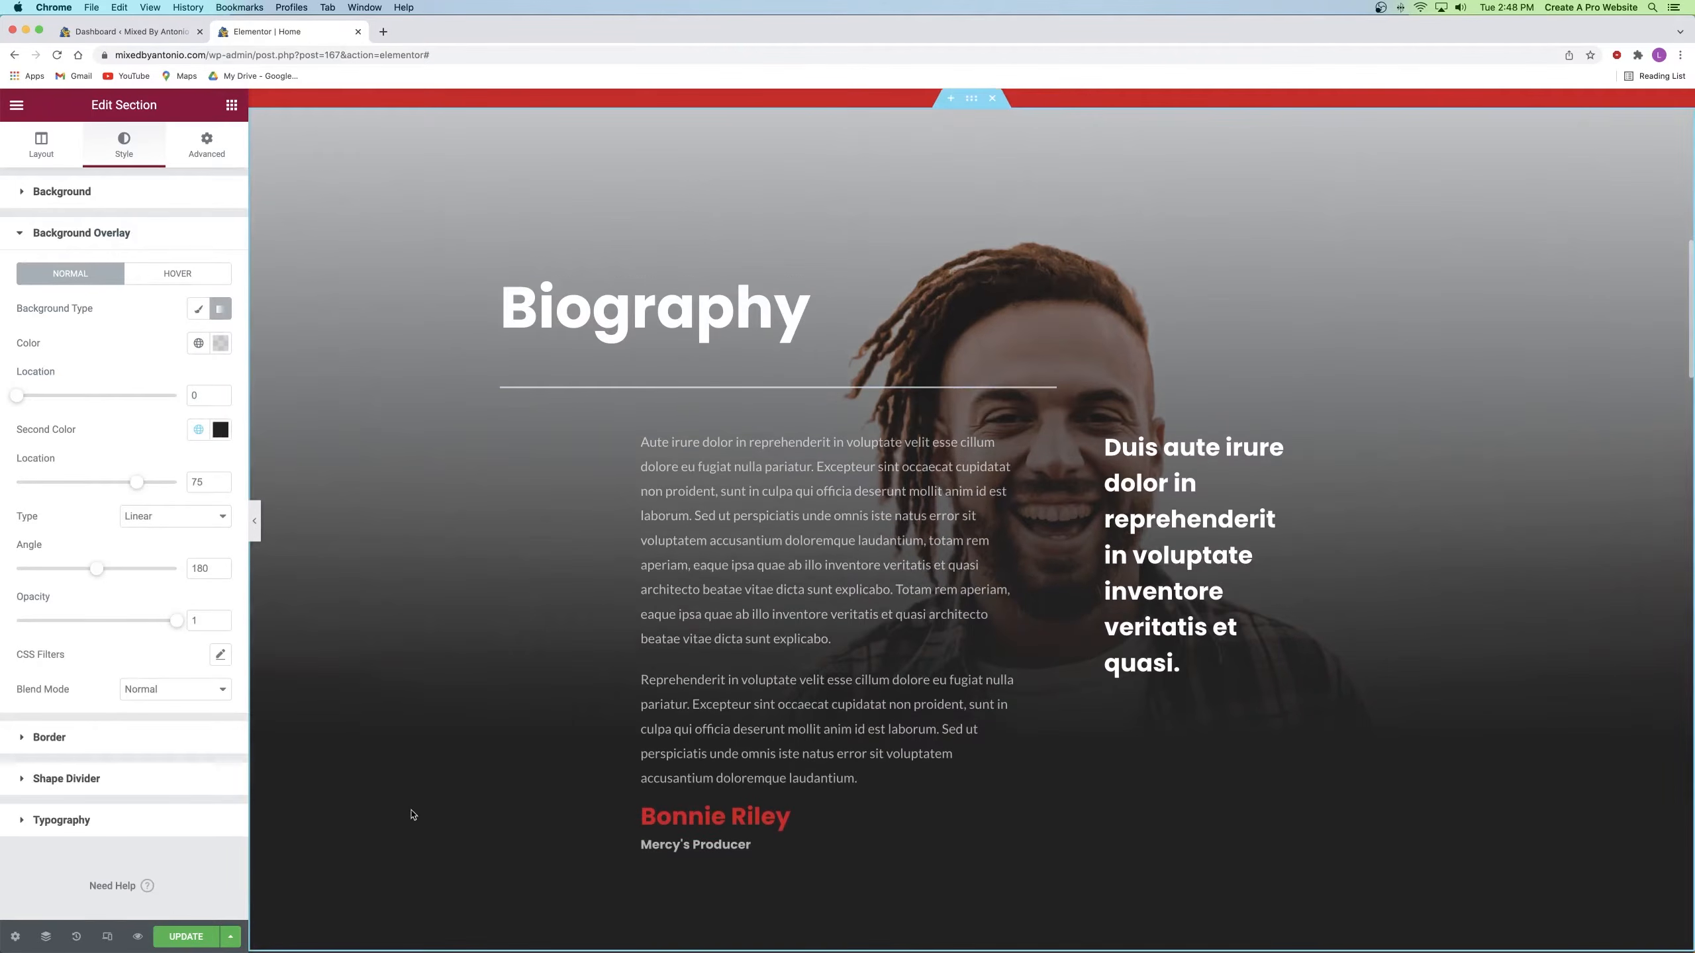
{"action": "left_click", "coordinate": [222, 435]}
{"action": "left_click_drag", "start_coordinate": [167, 659], "coordinate": [198, 659]}
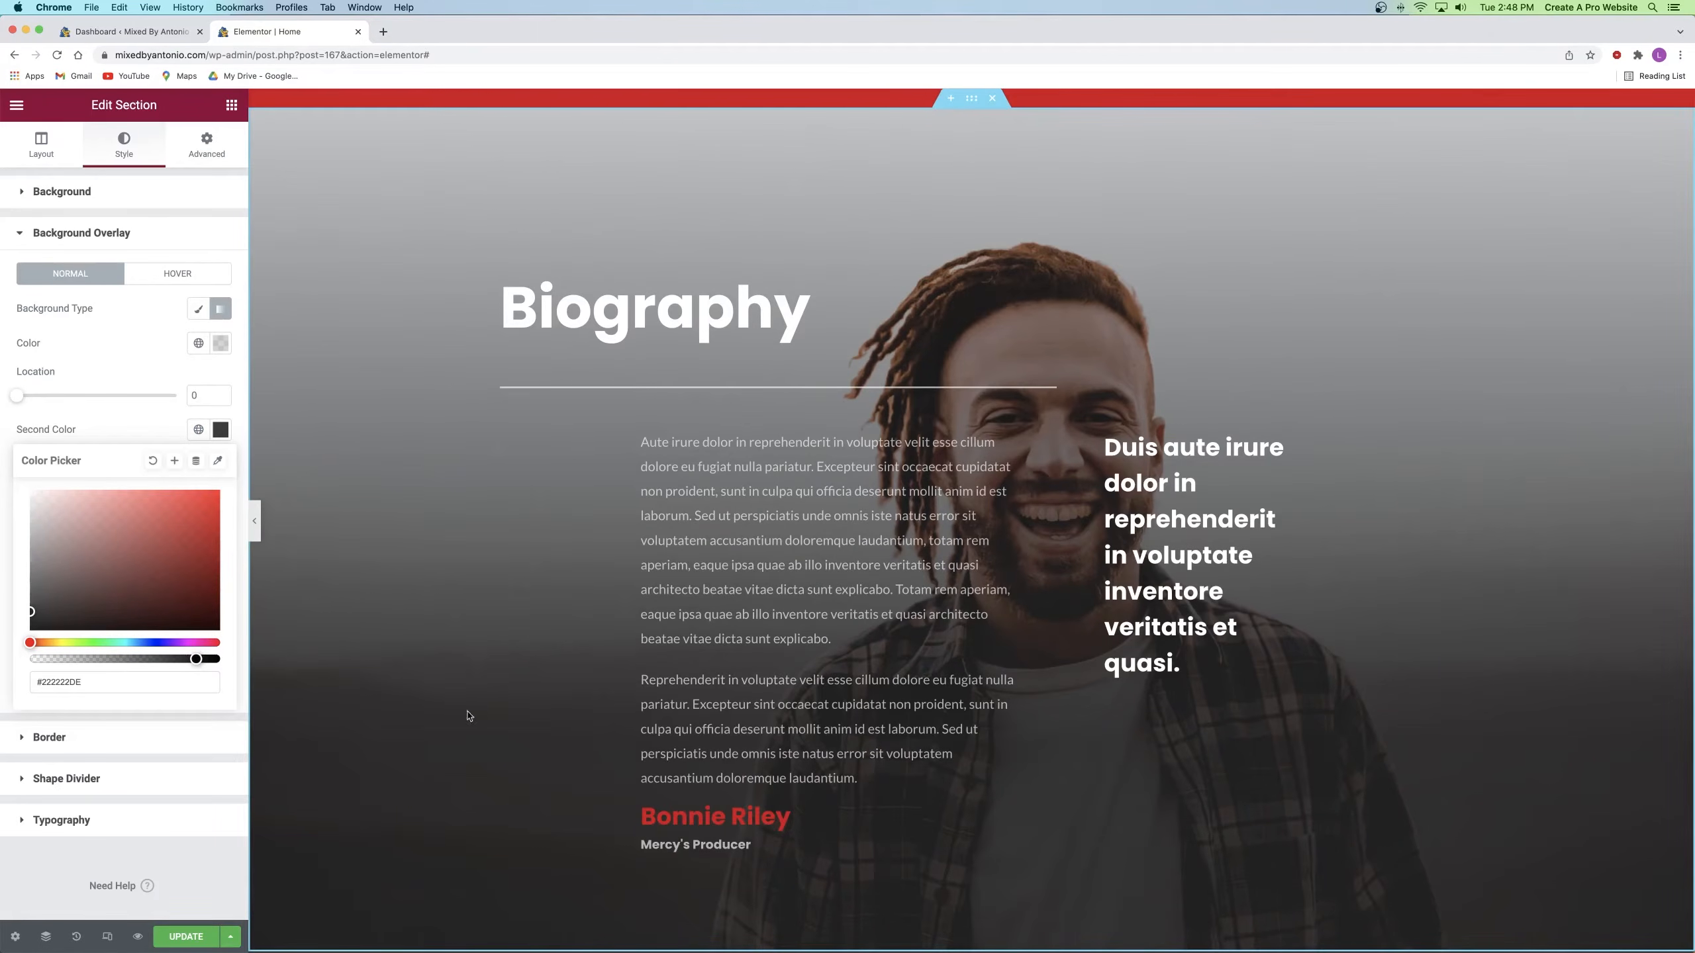
{"action": "left_click", "coordinate": [113, 444]}
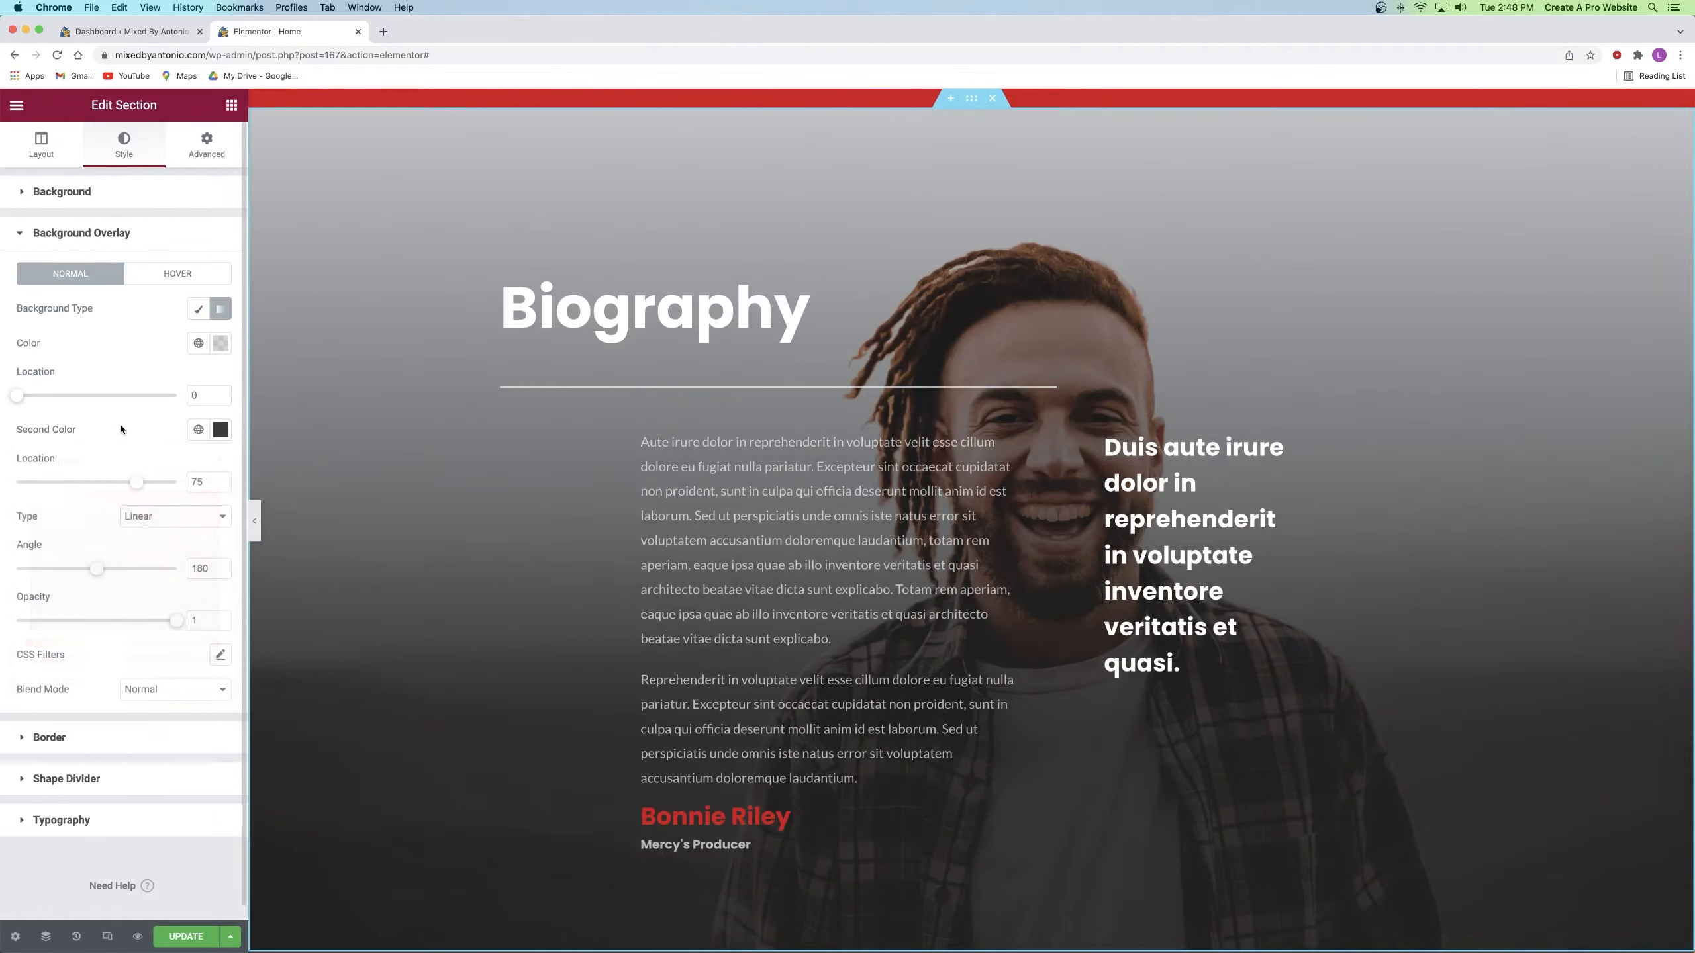
{"action": "left_click", "coordinate": [190, 935]}
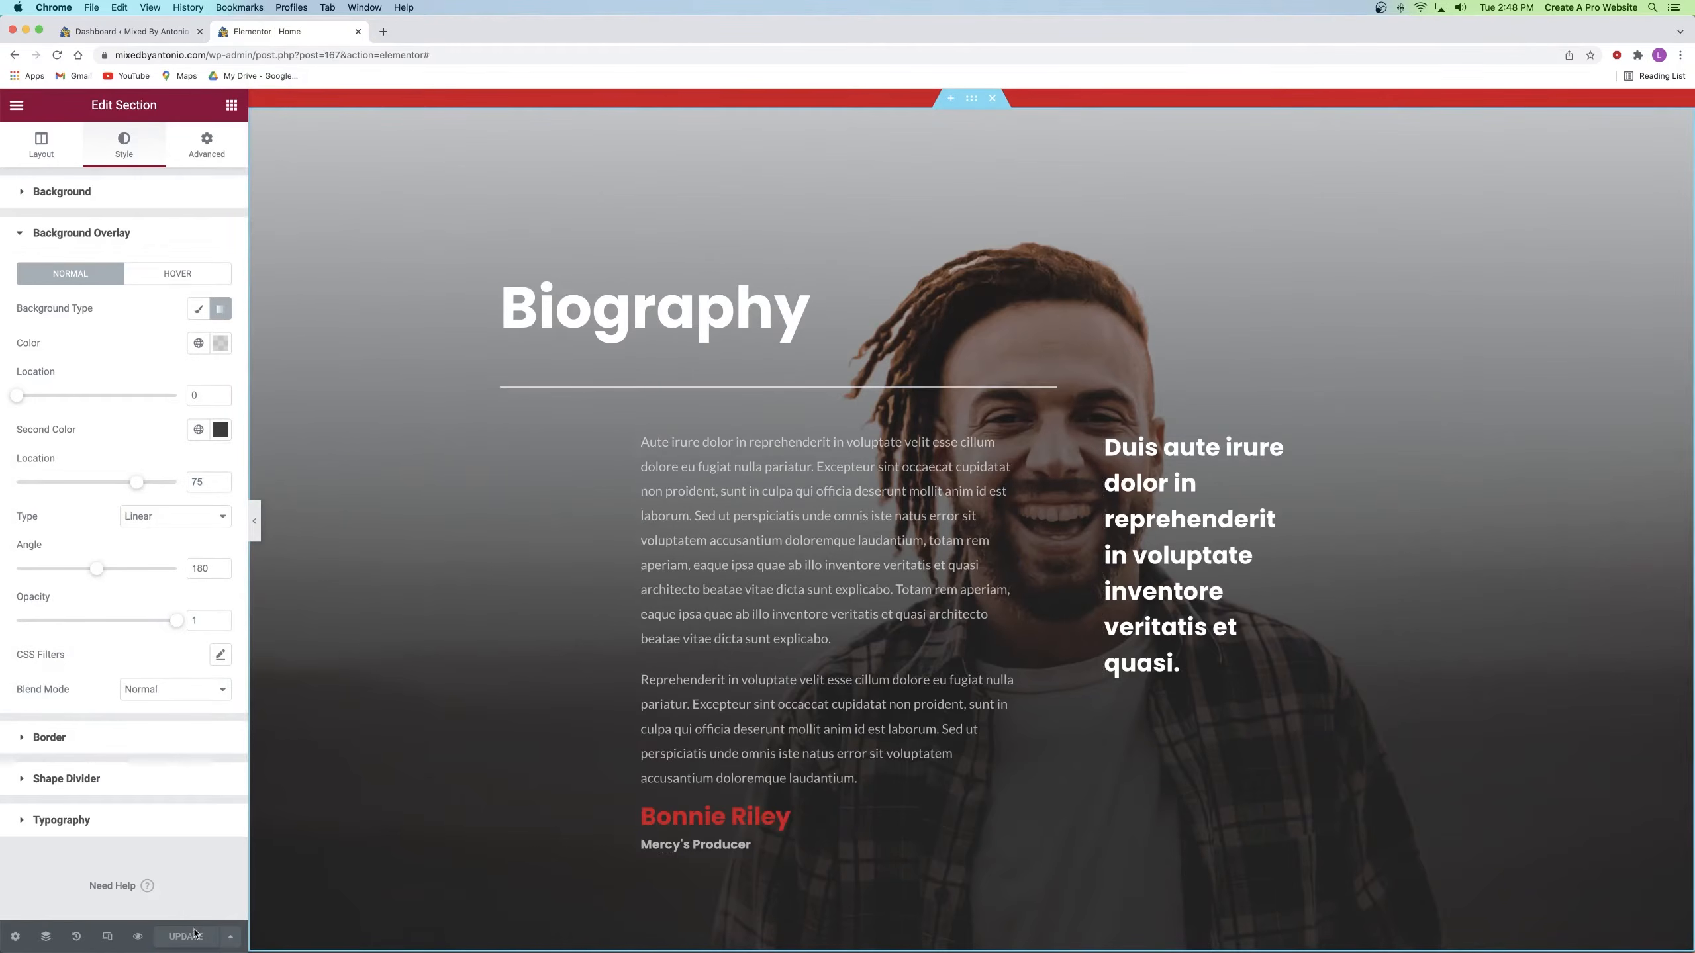
{"action": "scroll", "coordinate": [685, 750], "scroll_direction": "down", "scroll_amount": 1}
Step: Delete the Tour Dates section
{"action": "scroll", "coordinate": [685, 750], "scroll_direction": "up", "scroll_amount": 1}
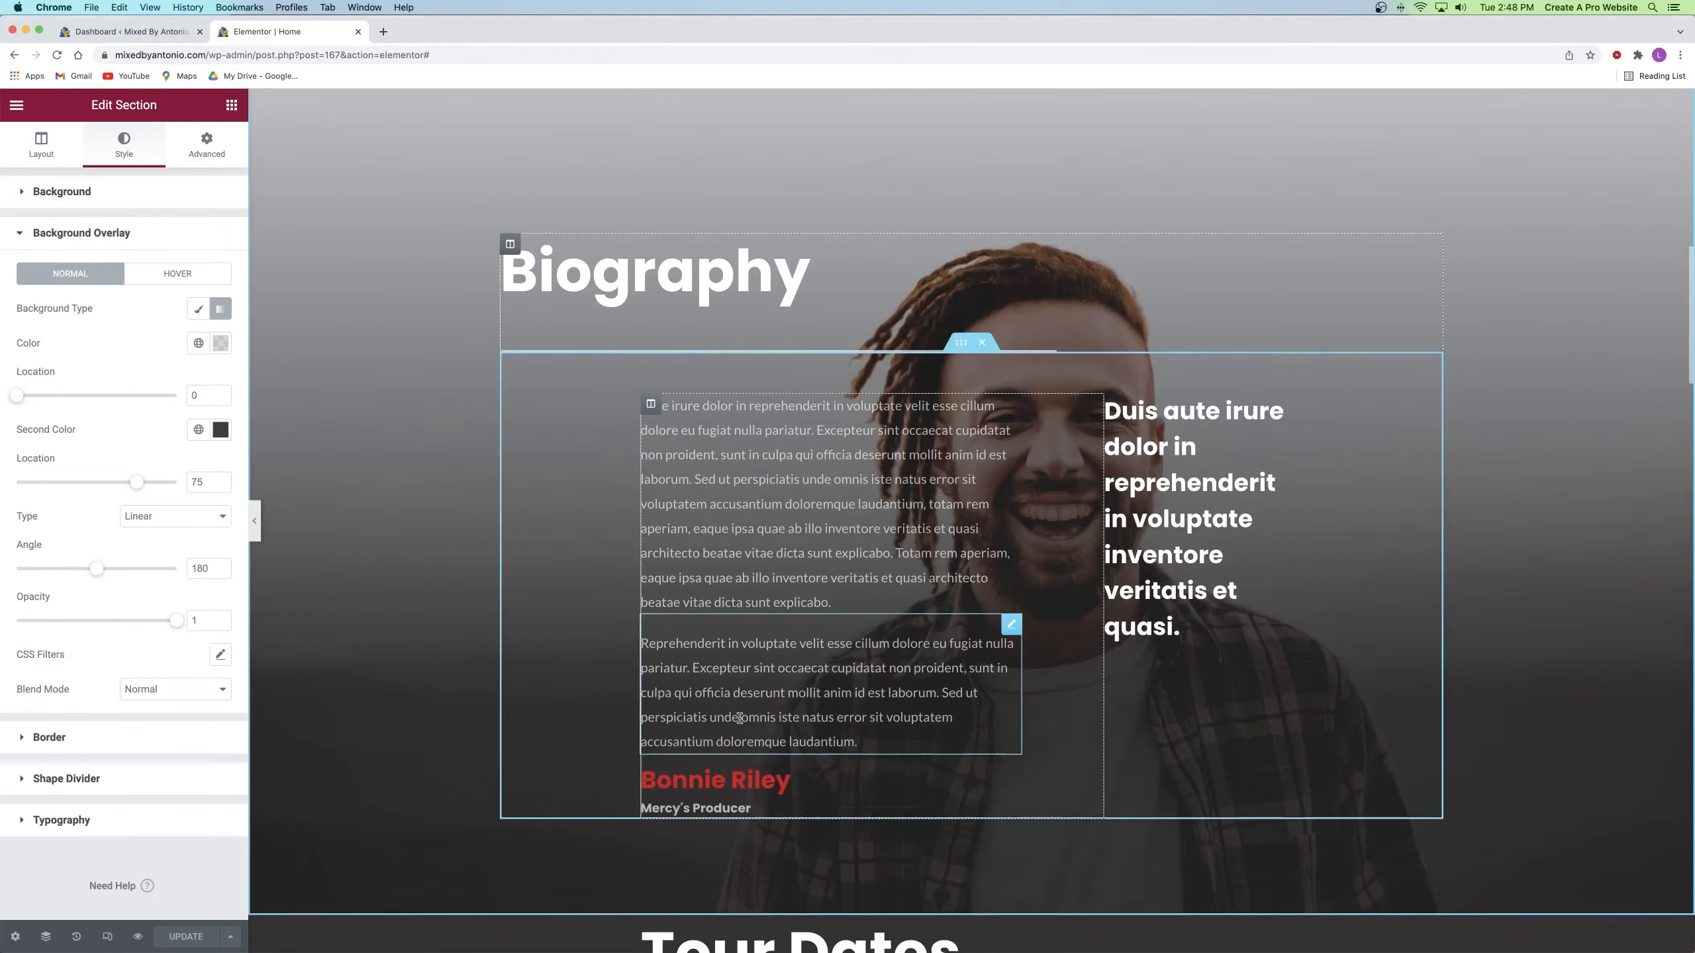
{"action": "left_click", "coordinate": [827, 509]}
{"action": "scroll", "coordinate": [825, 534], "scroll_direction": "up", "scroll_amount": 1}
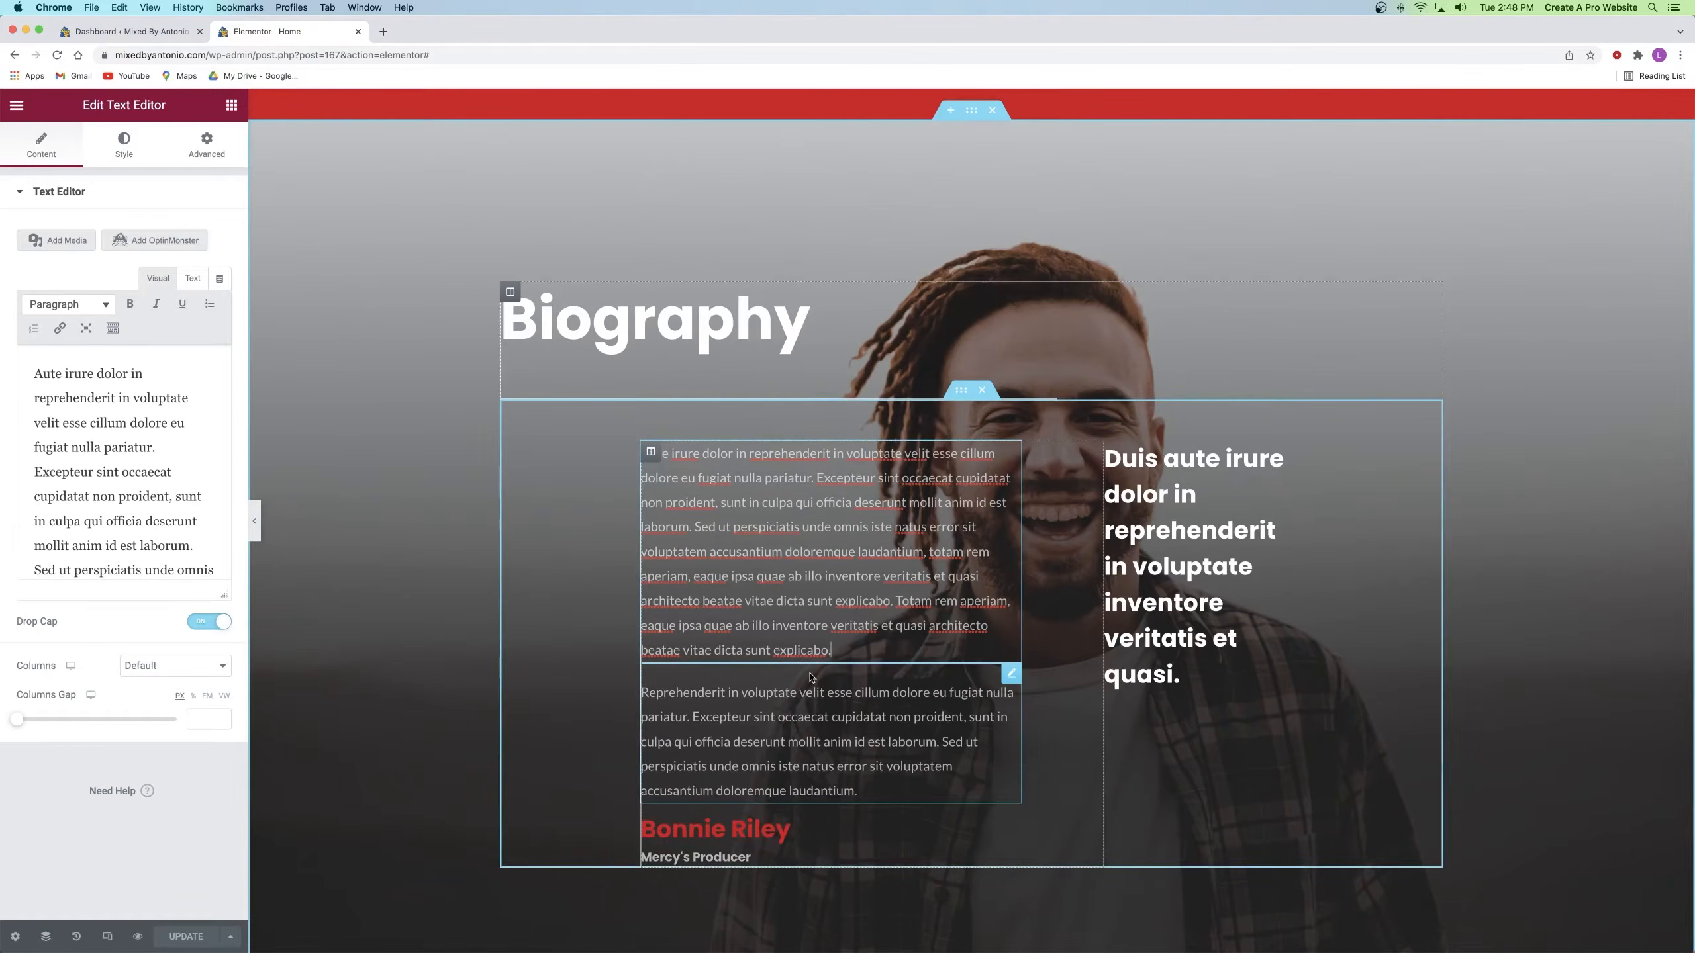
{"action": "scroll", "coordinate": [818, 671], "scroll_direction": "down", "scroll_amount": 8}
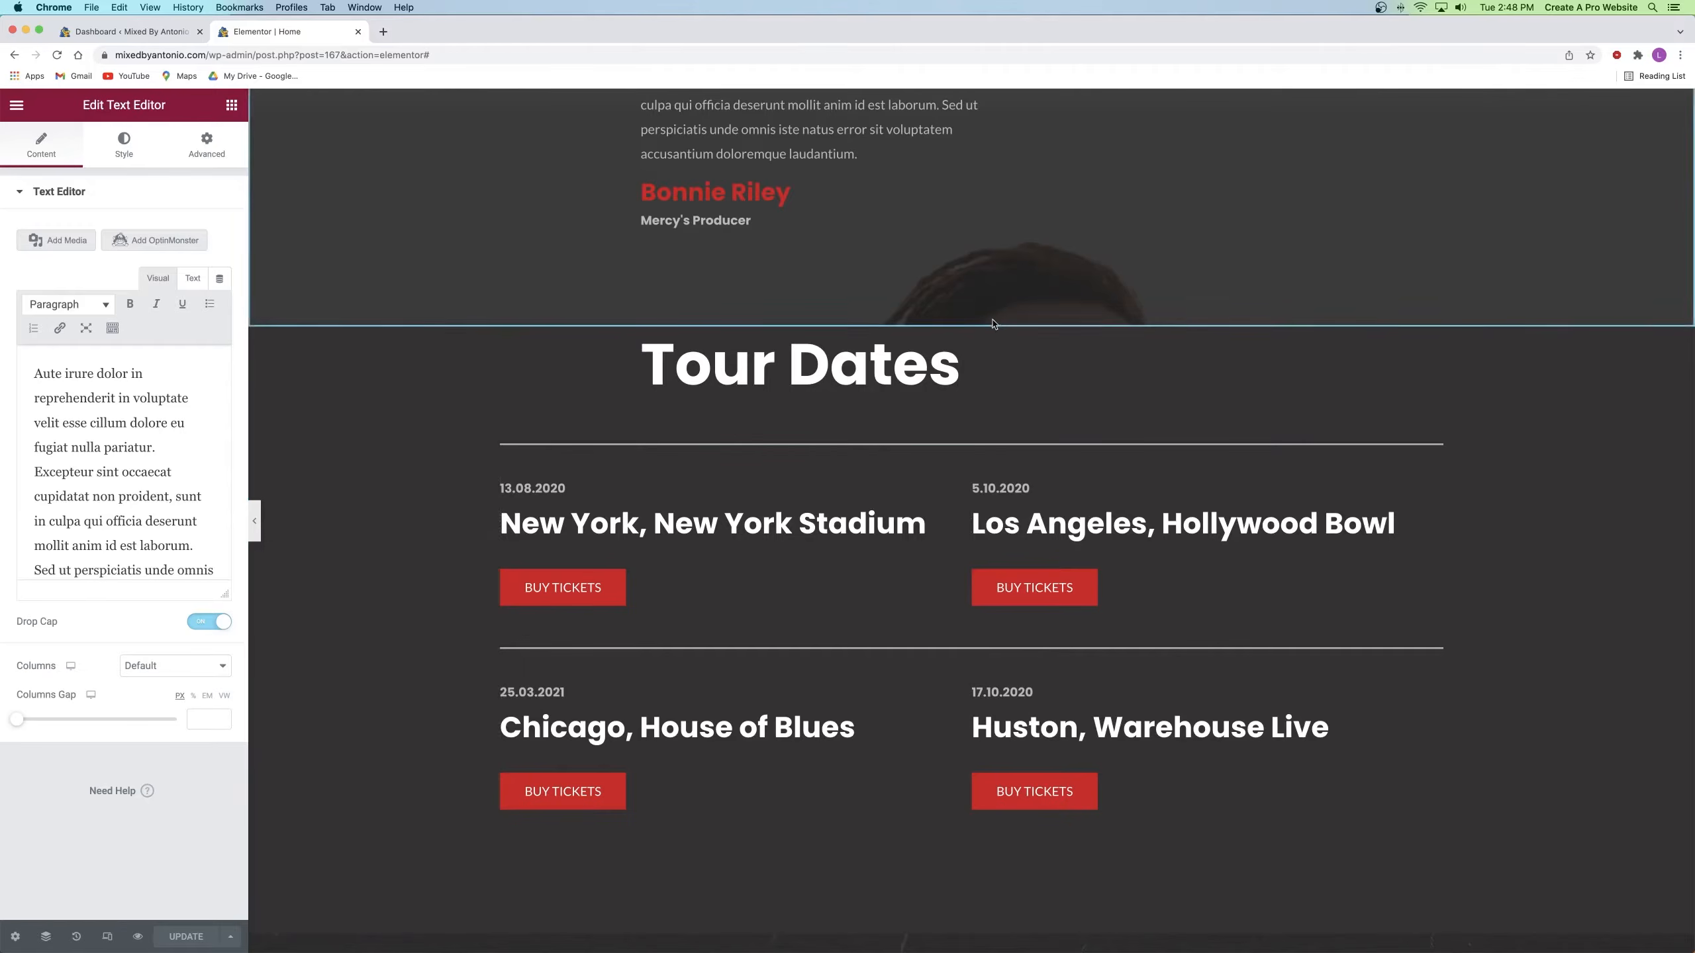
{"action": "left_click", "coordinate": [999, 321]}
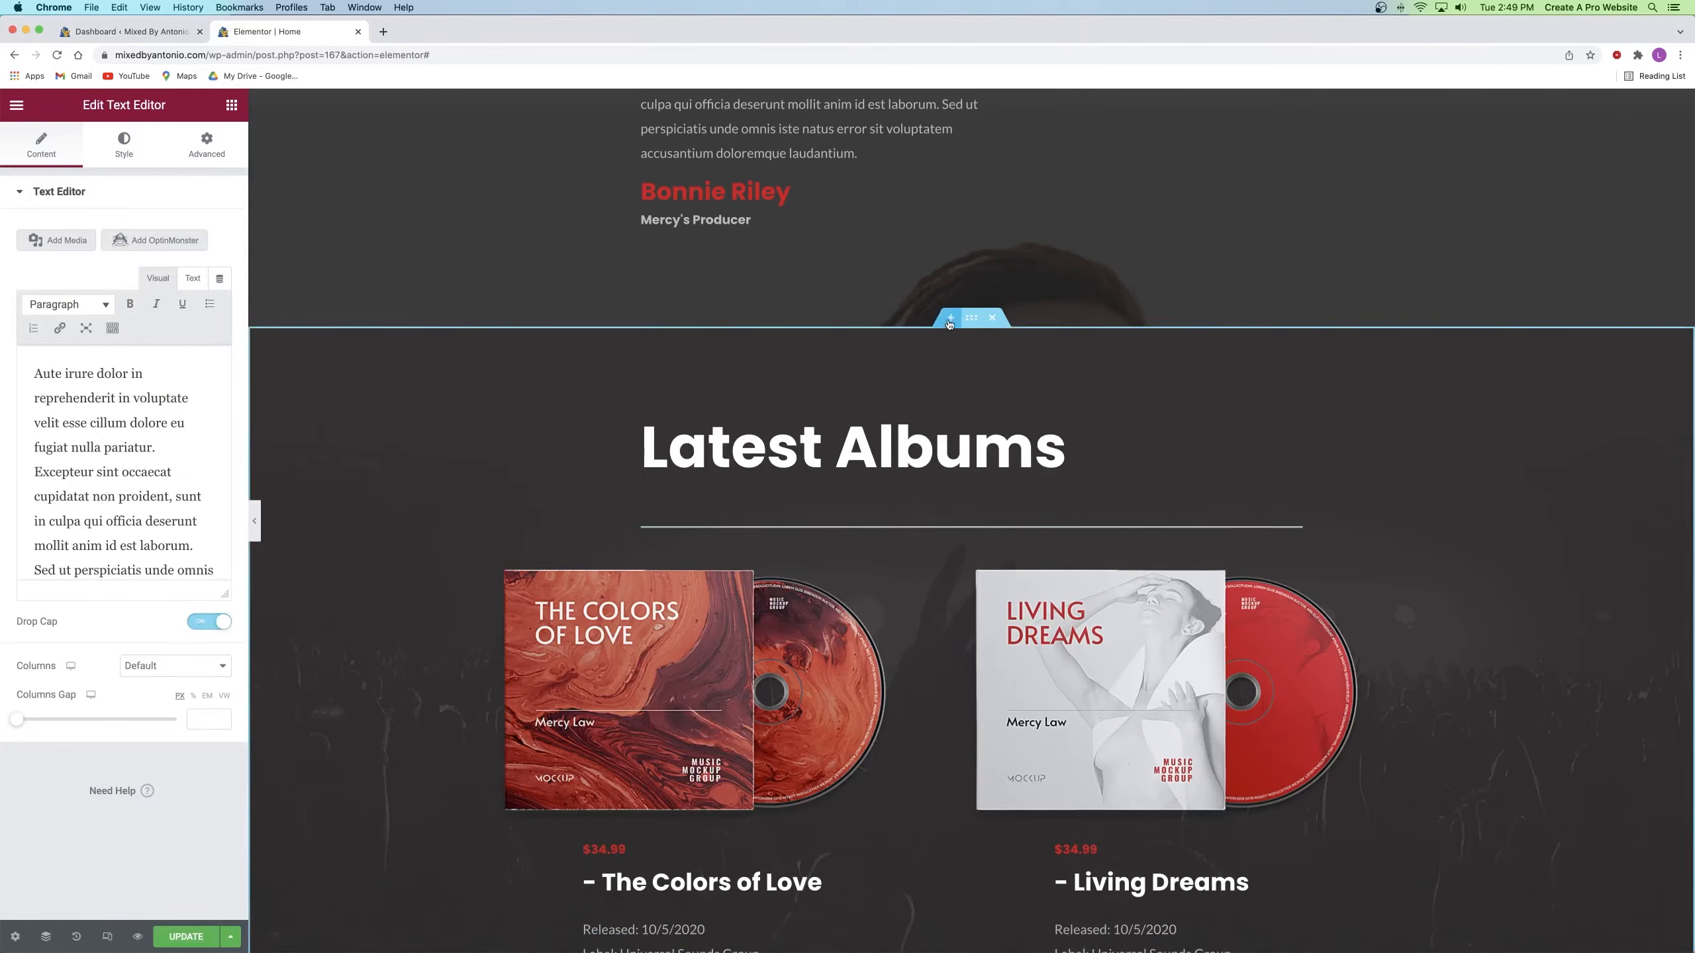
Step: Add a new one-column section above Latest Albums
{"action": "left_click", "coordinate": [948, 321]}
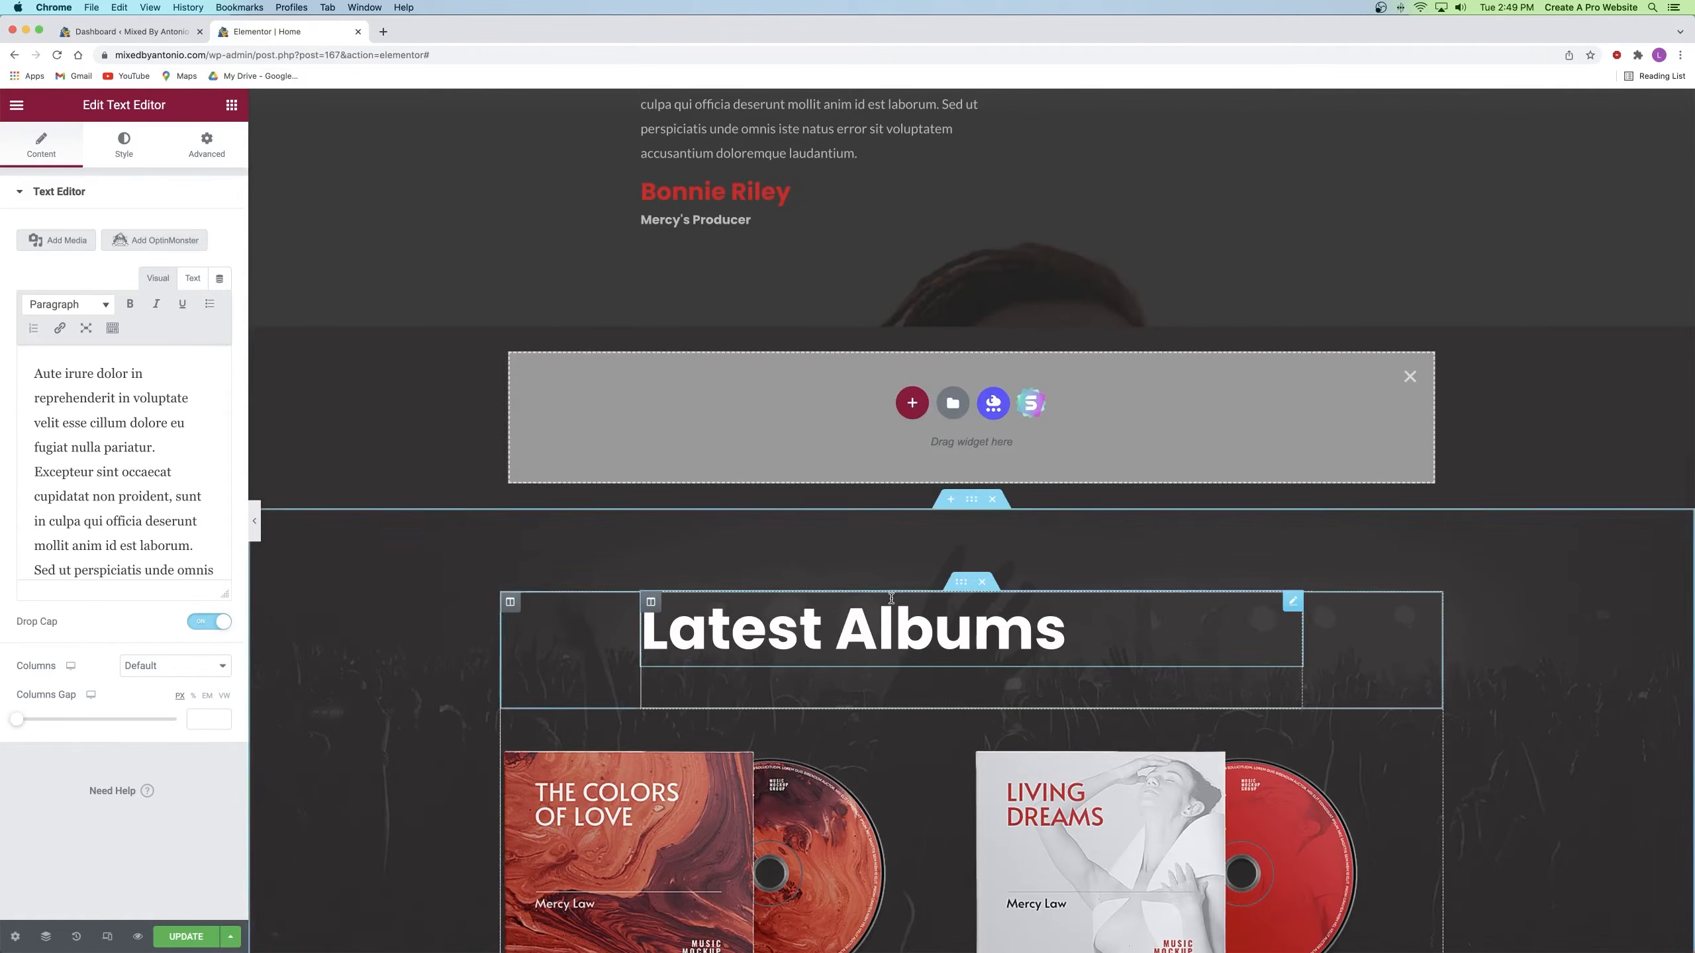
{"action": "left_click", "coordinate": [912, 404]}
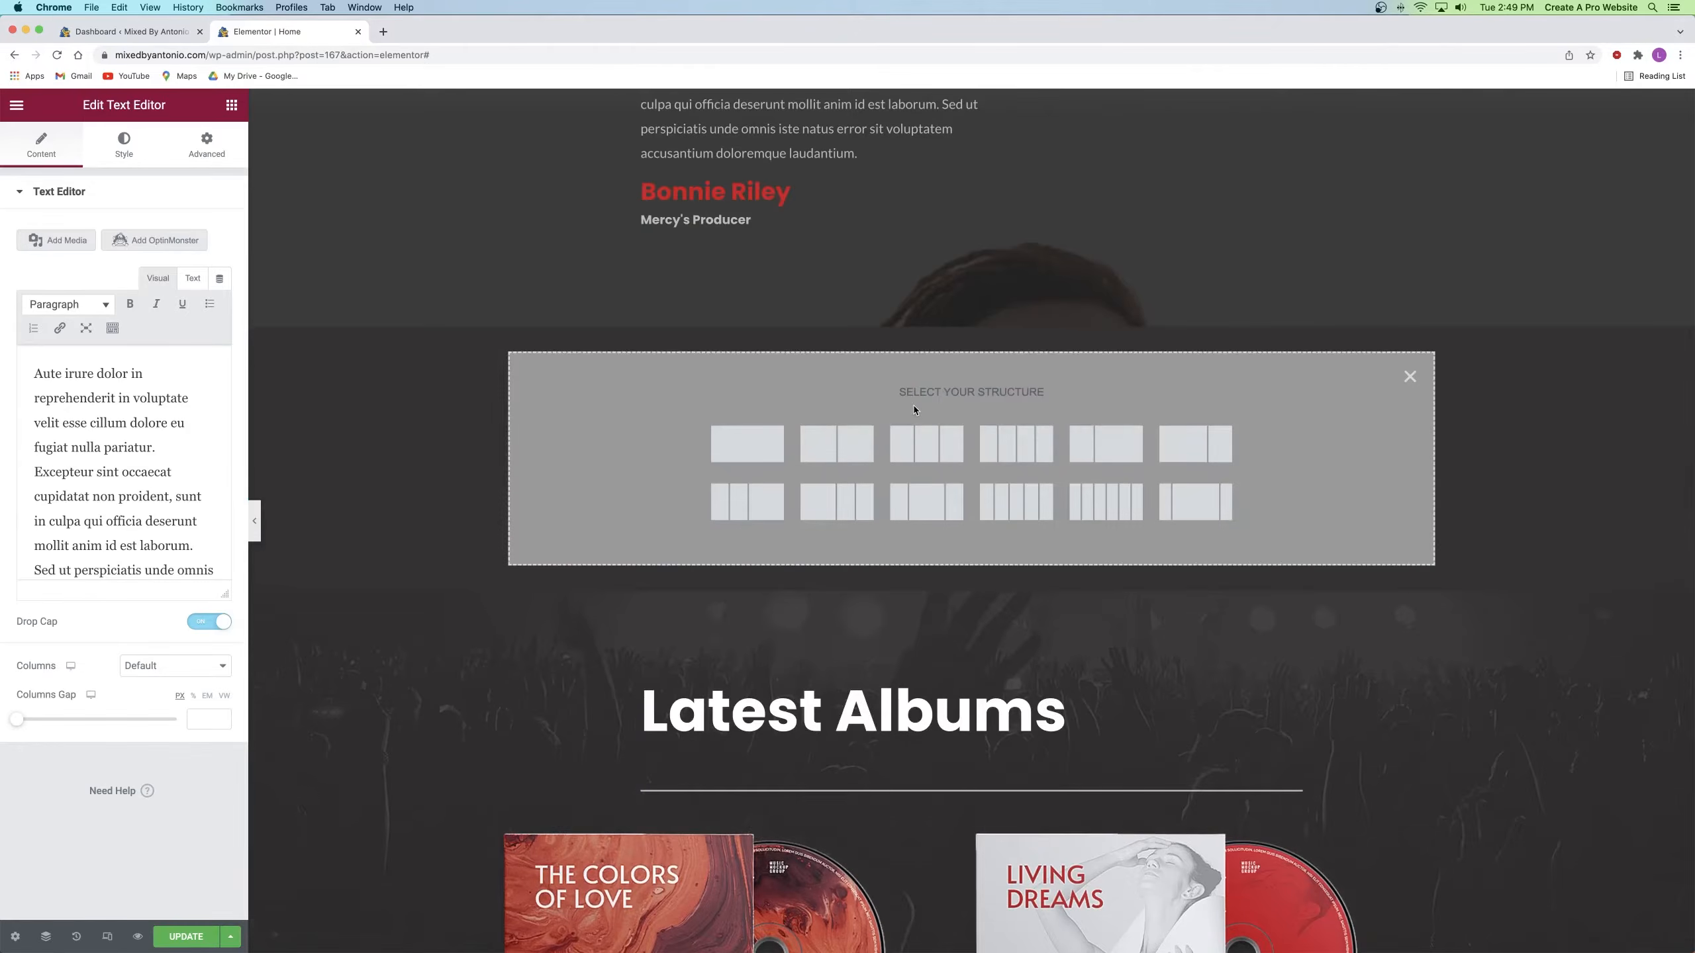
{"action": "left_click", "coordinate": [739, 449]}
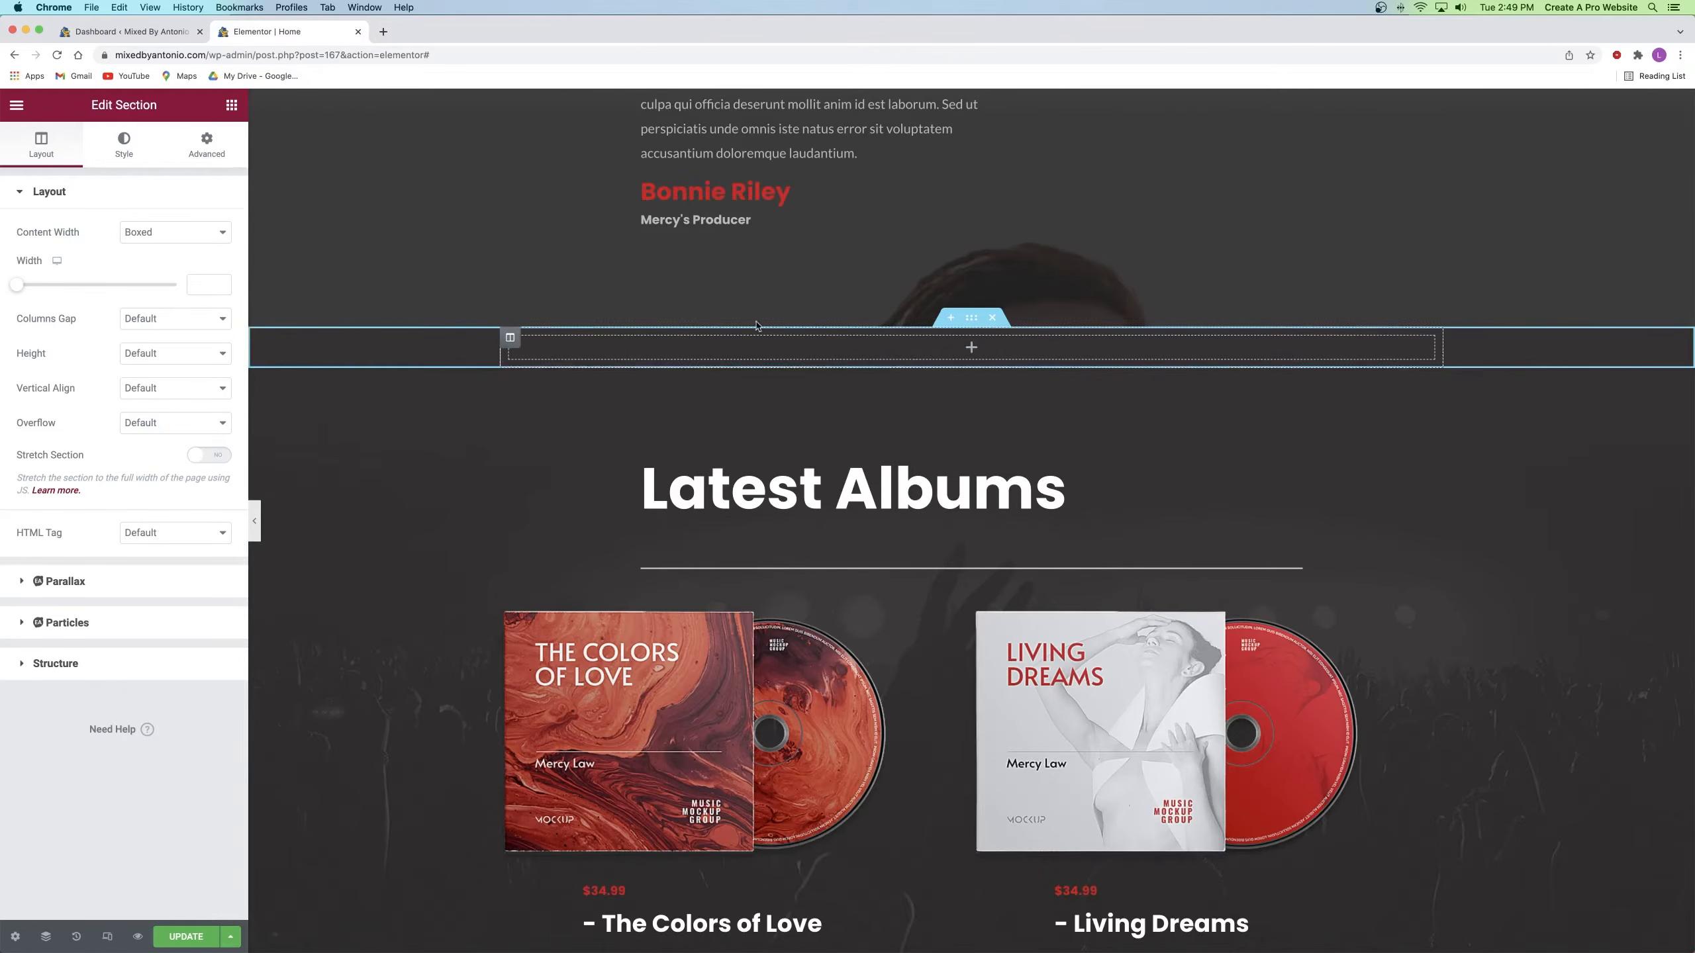
Step: Drag two Heading widgets into the new section
{"action": "left_click", "coordinate": [230, 105]}
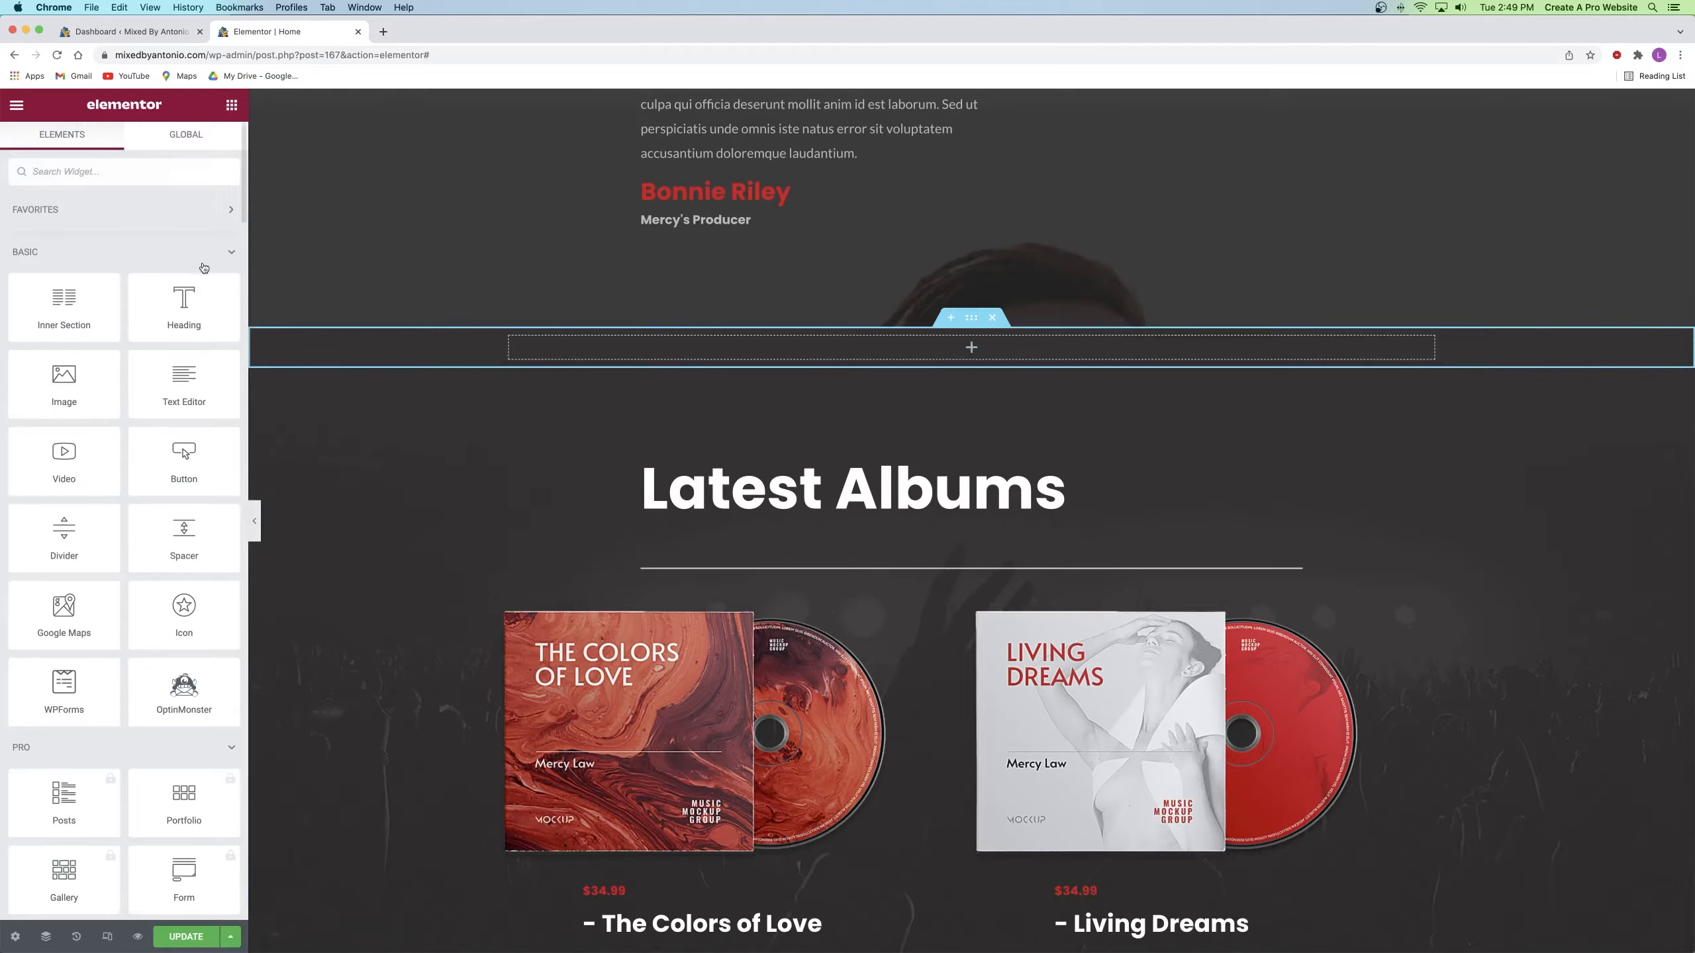
{"action": "left_click_drag", "start_coordinate": [186, 306], "coordinate": [955, 343]}
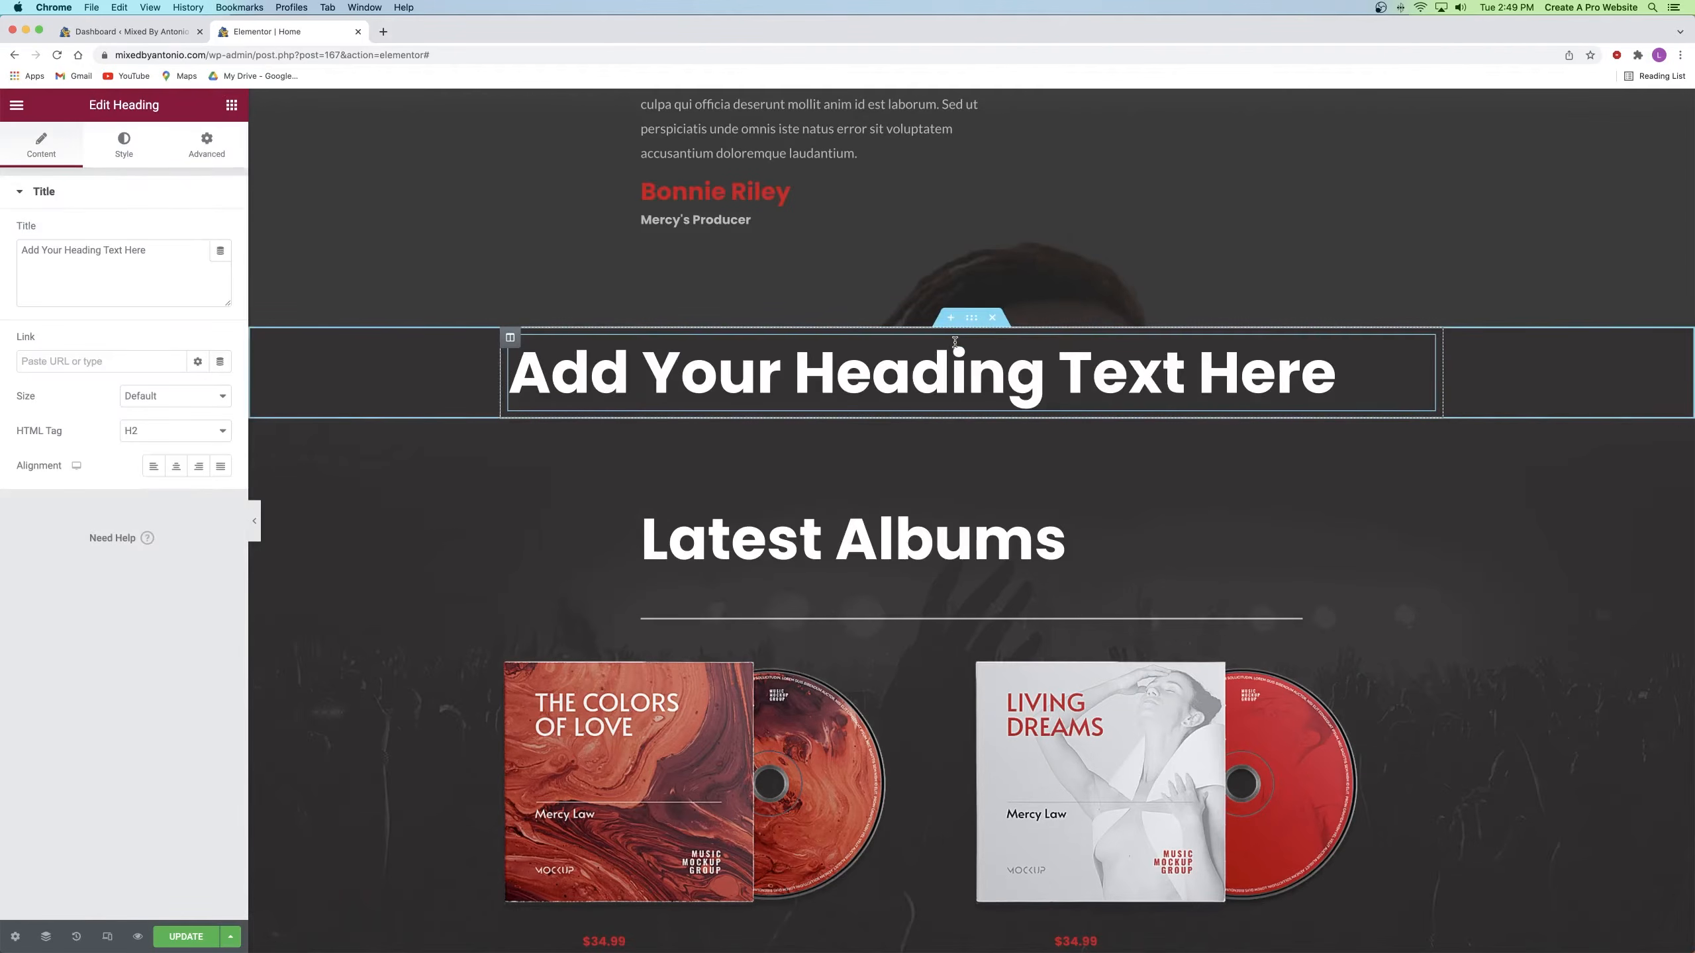
{"action": "left_click", "coordinate": [231, 106]}
{"action": "left_click_drag", "start_coordinate": [184, 307], "coordinate": [993, 398]}
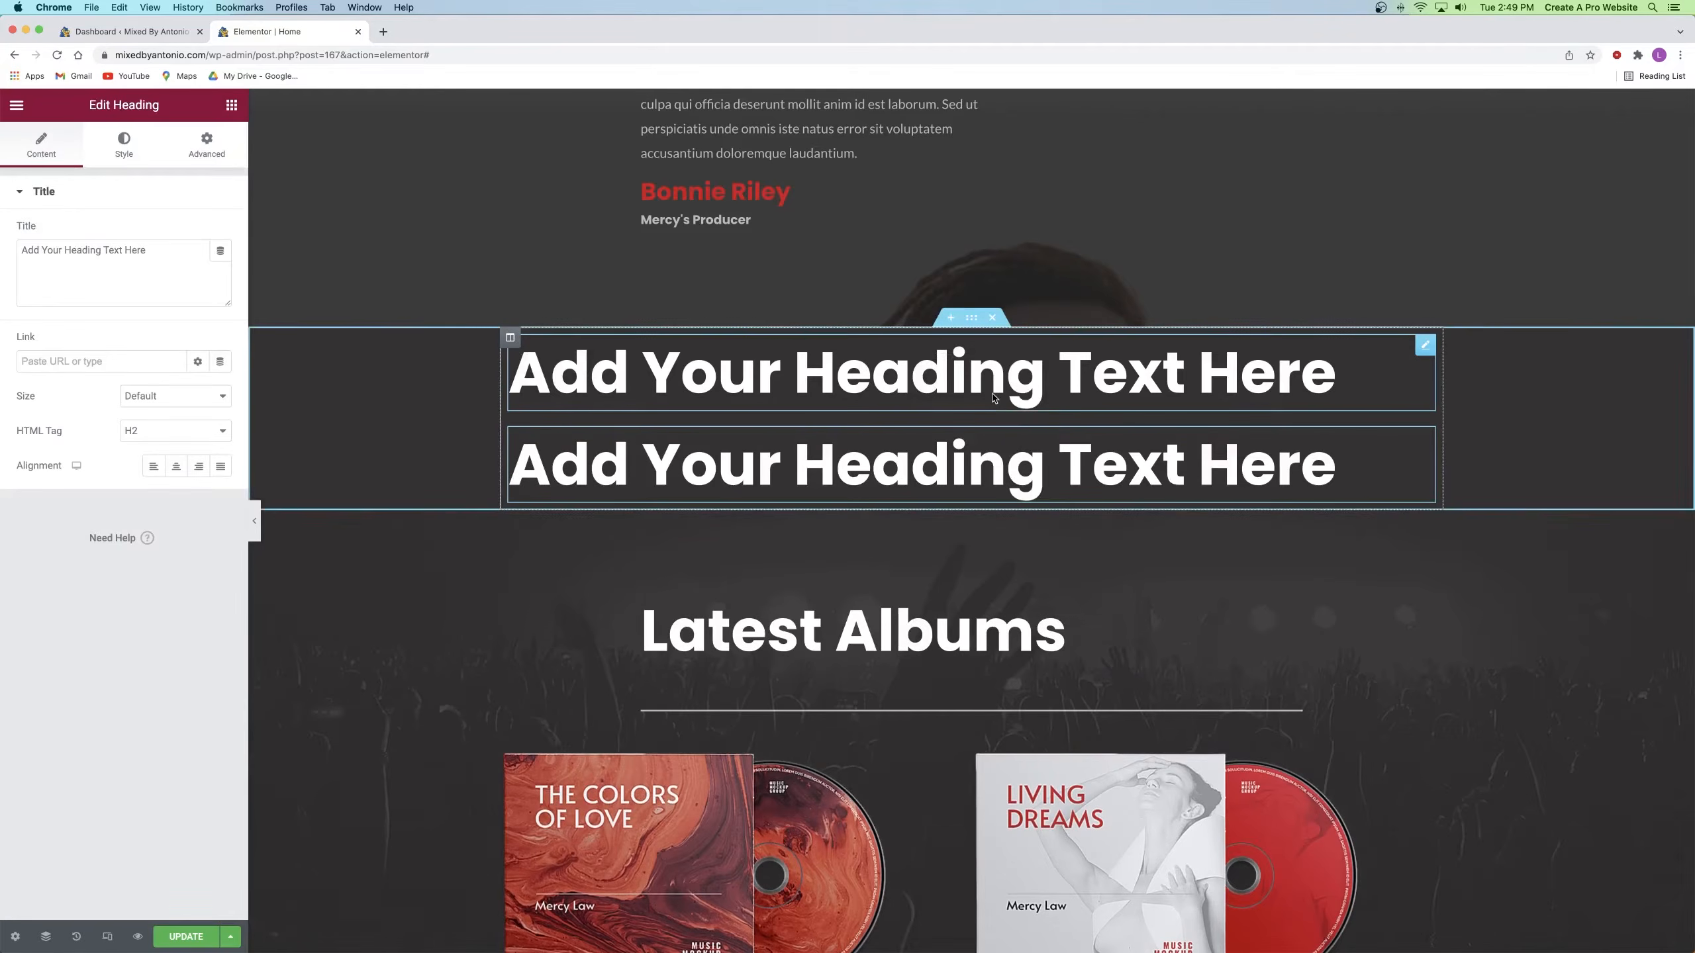
Step: Search 'car' and add an Image Carousel below the headings, then select the section
{"action": "left_click", "coordinate": [231, 105]}
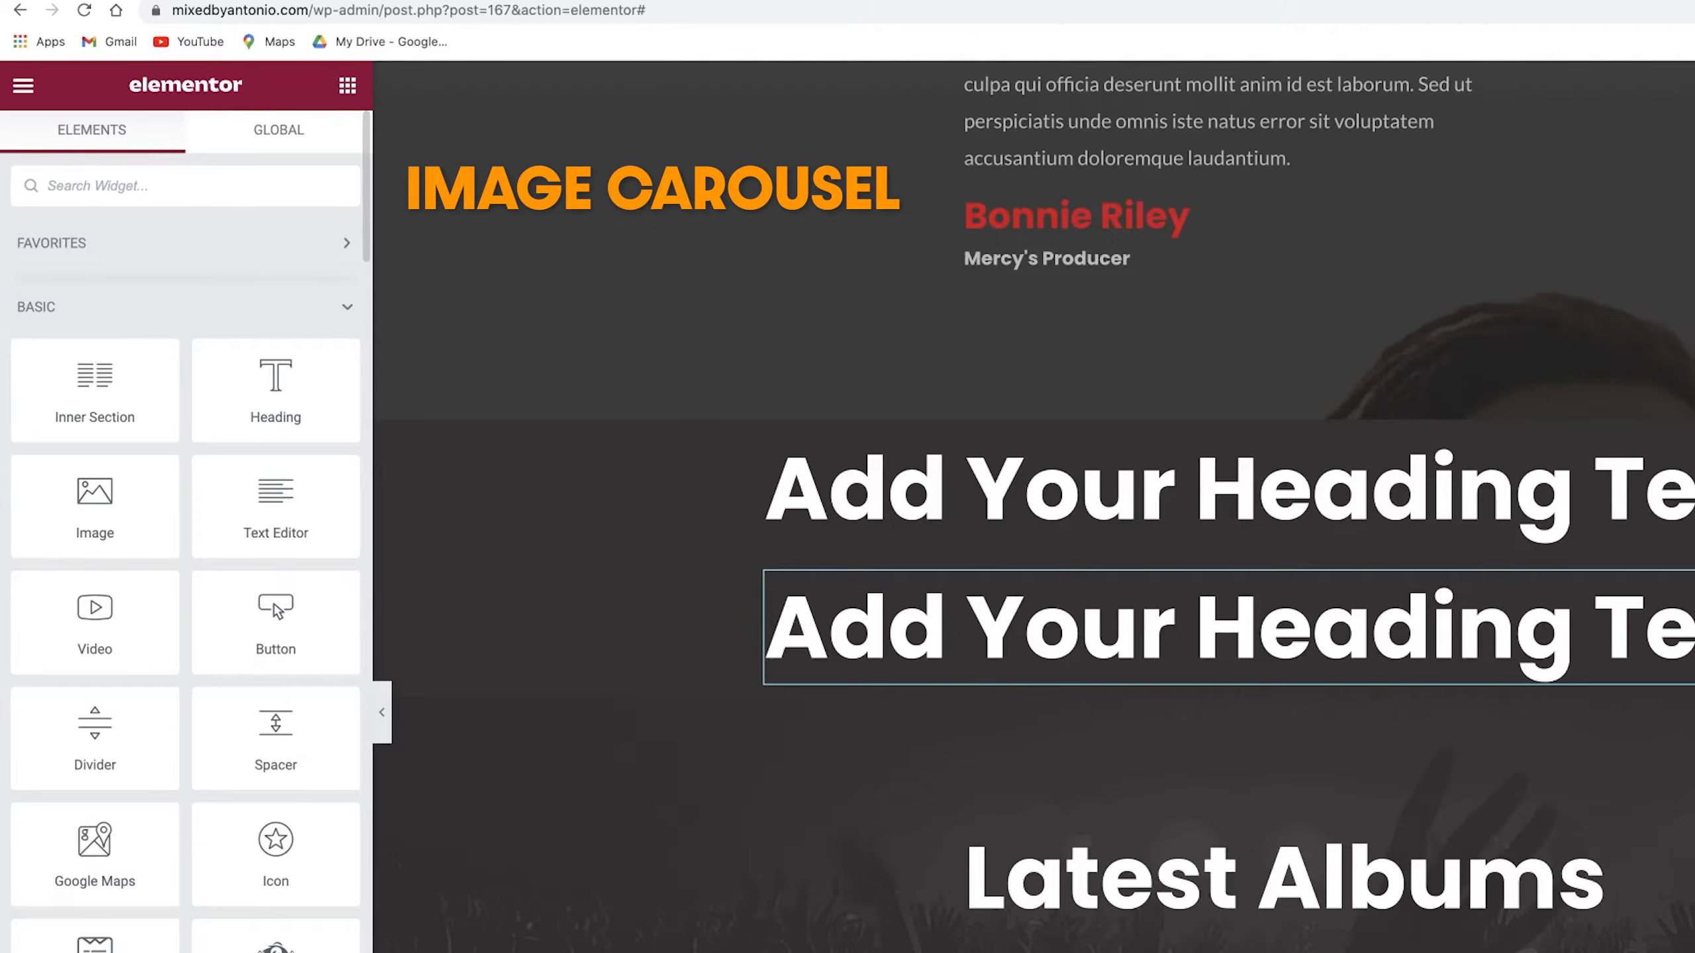
{"action": "type", "text": "car"}
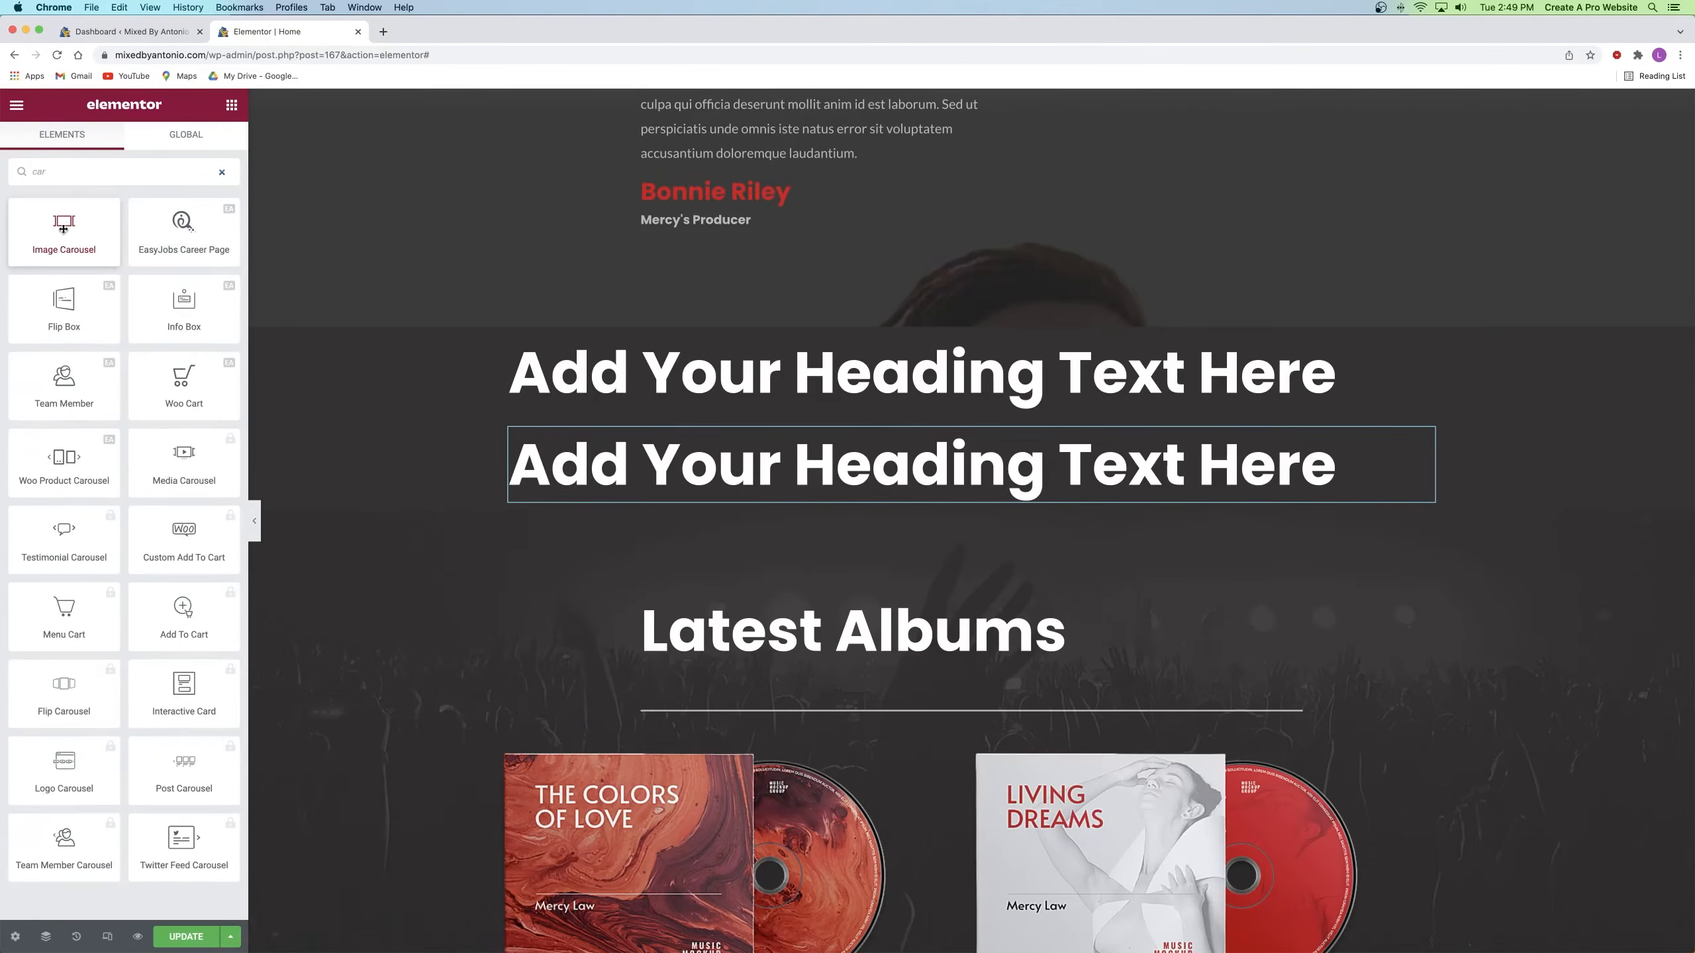
{"action": "left_click_drag", "start_coordinate": [62, 225], "coordinate": [944, 495]}
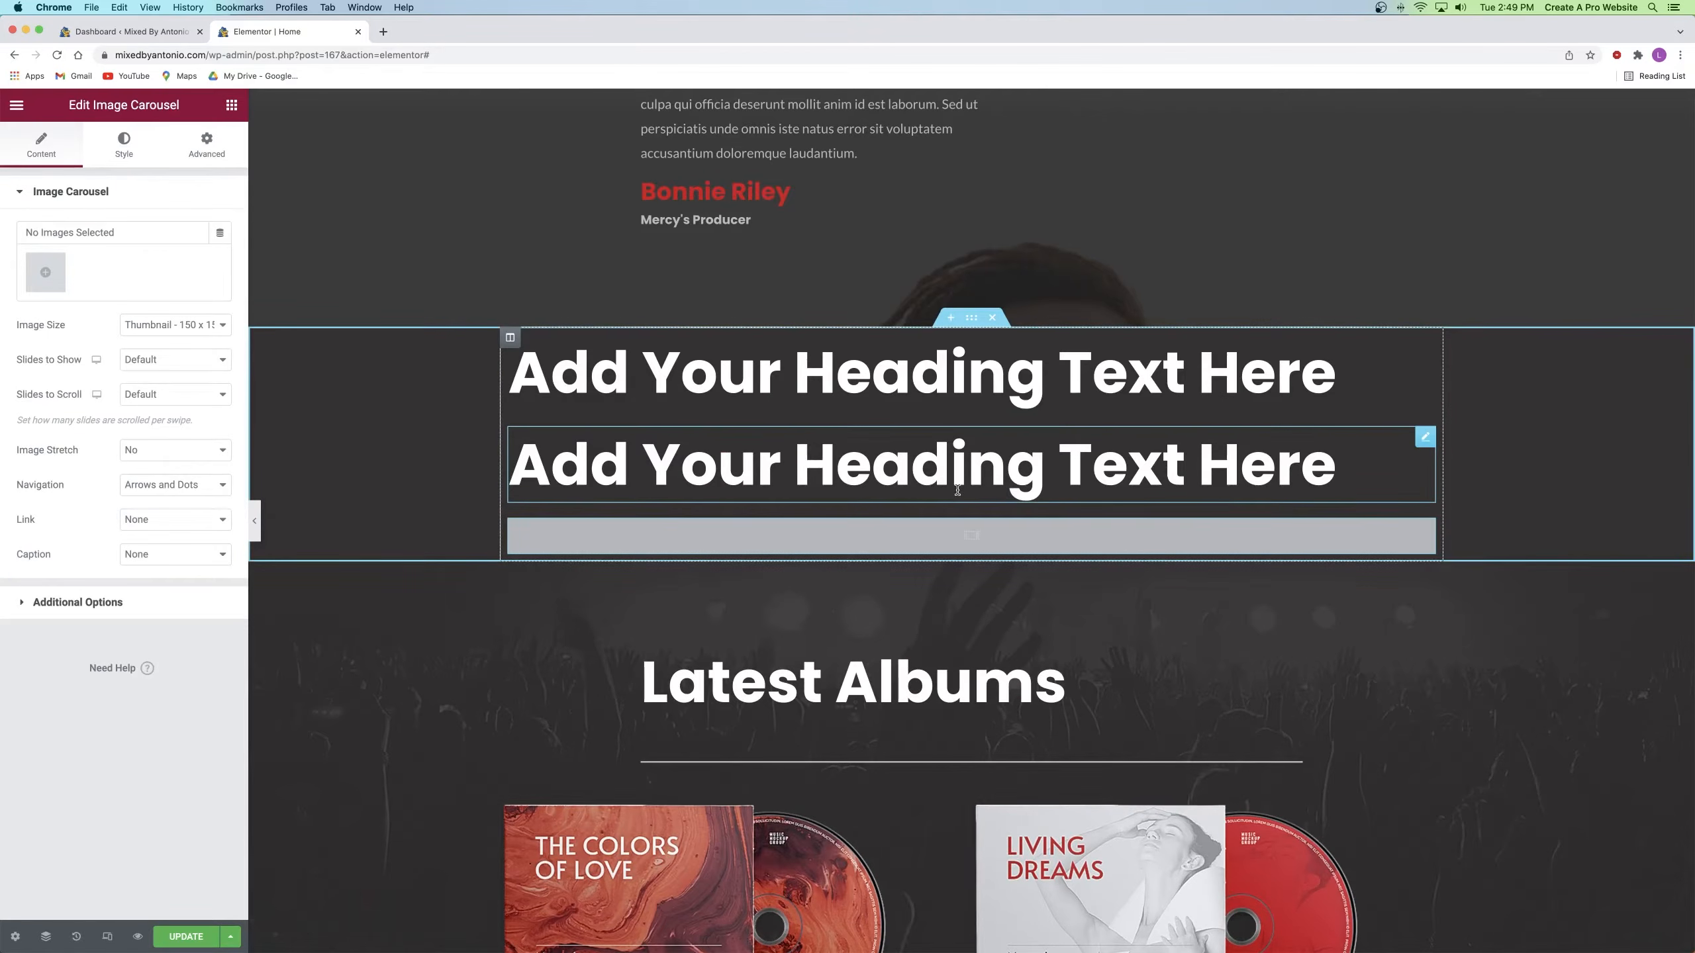
{"action": "left_click", "coordinate": [971, 319]}
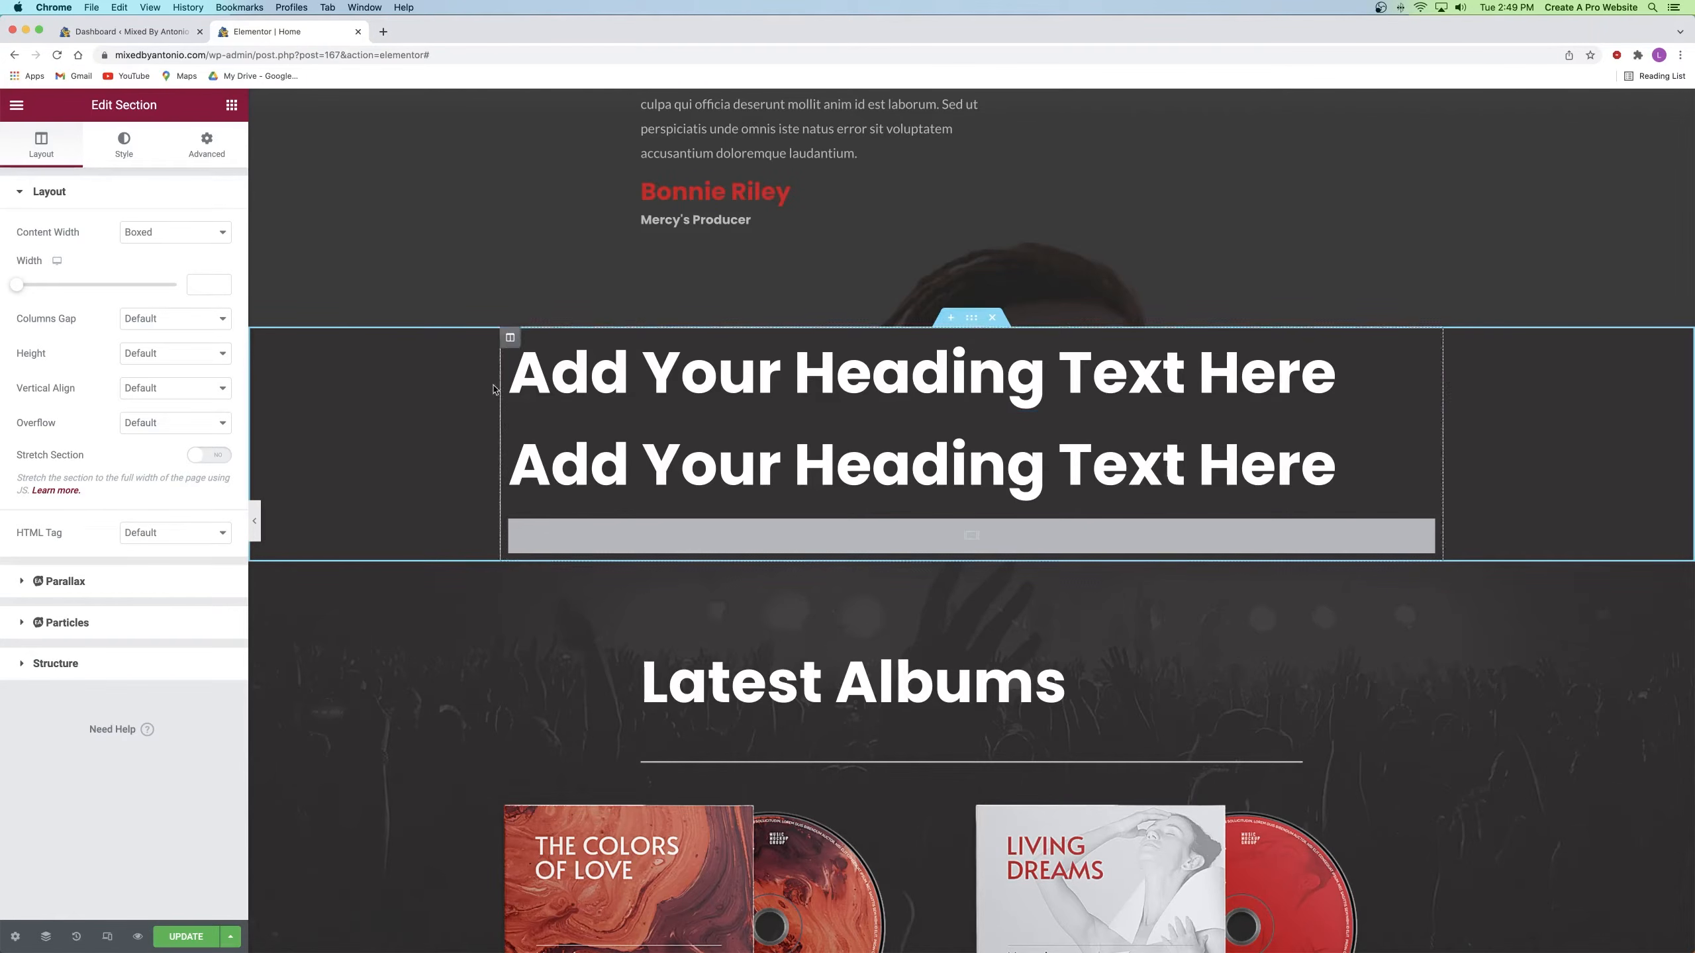
Step: Unlink padding and set 200 px top and bottom, 0 left and right
{"action": "left_click", "coordinate": [199, 155]}
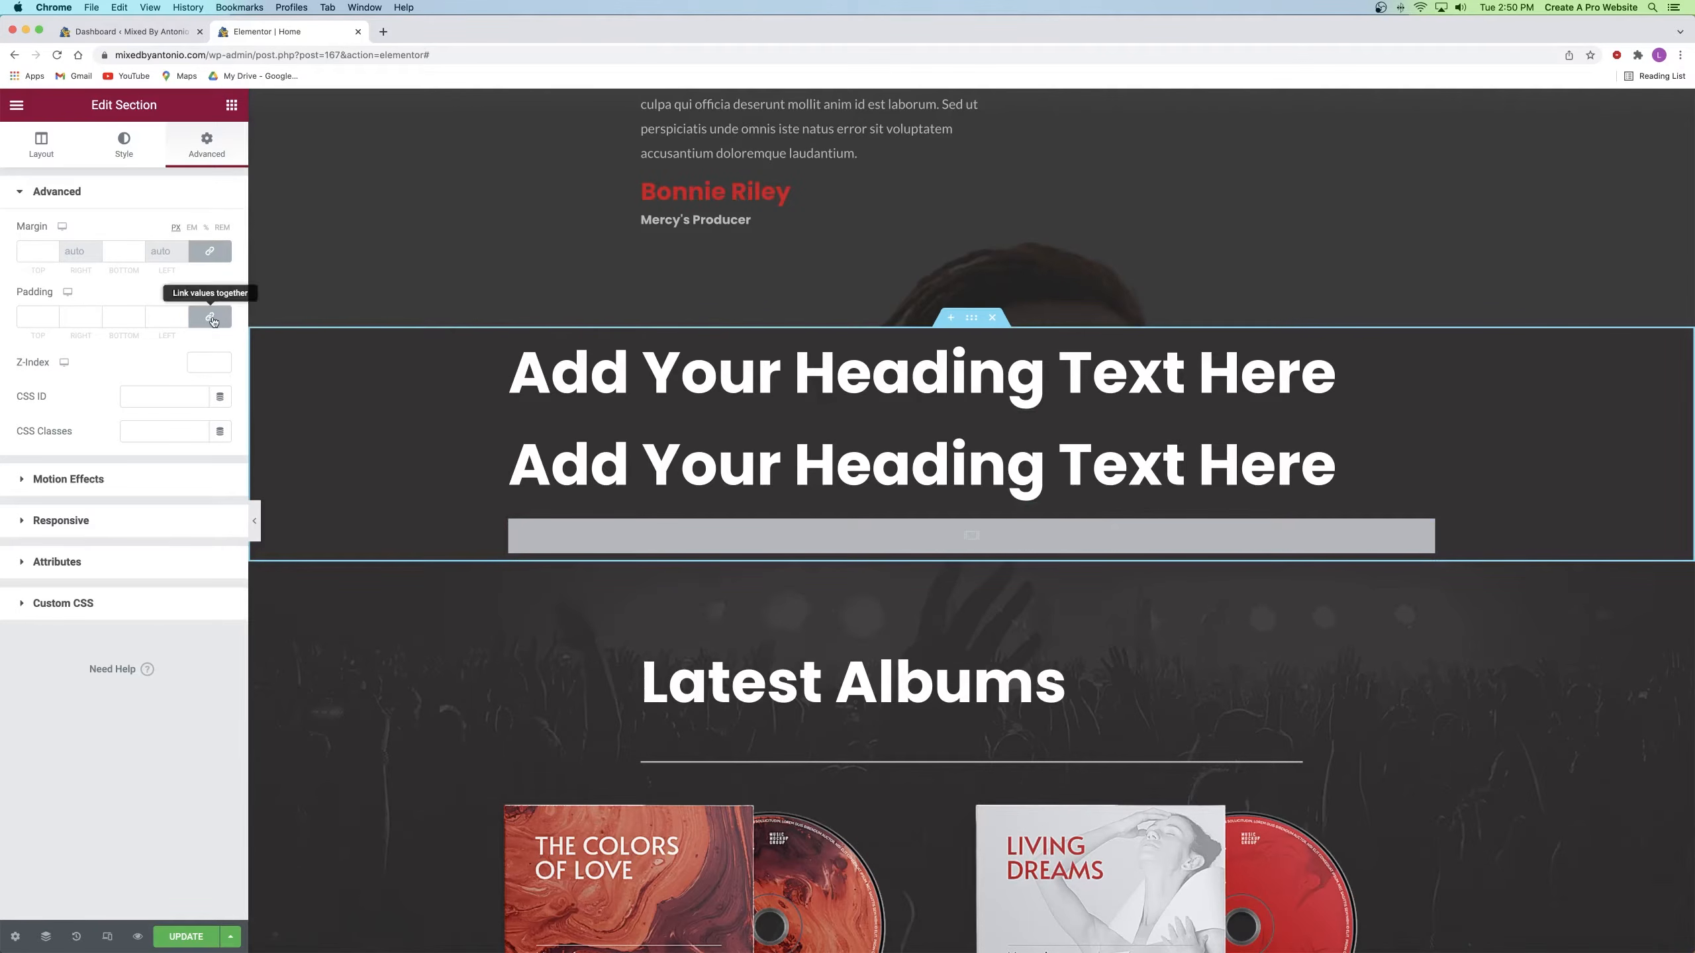
{"action": "left_click", "coordinate": [181, 319]}
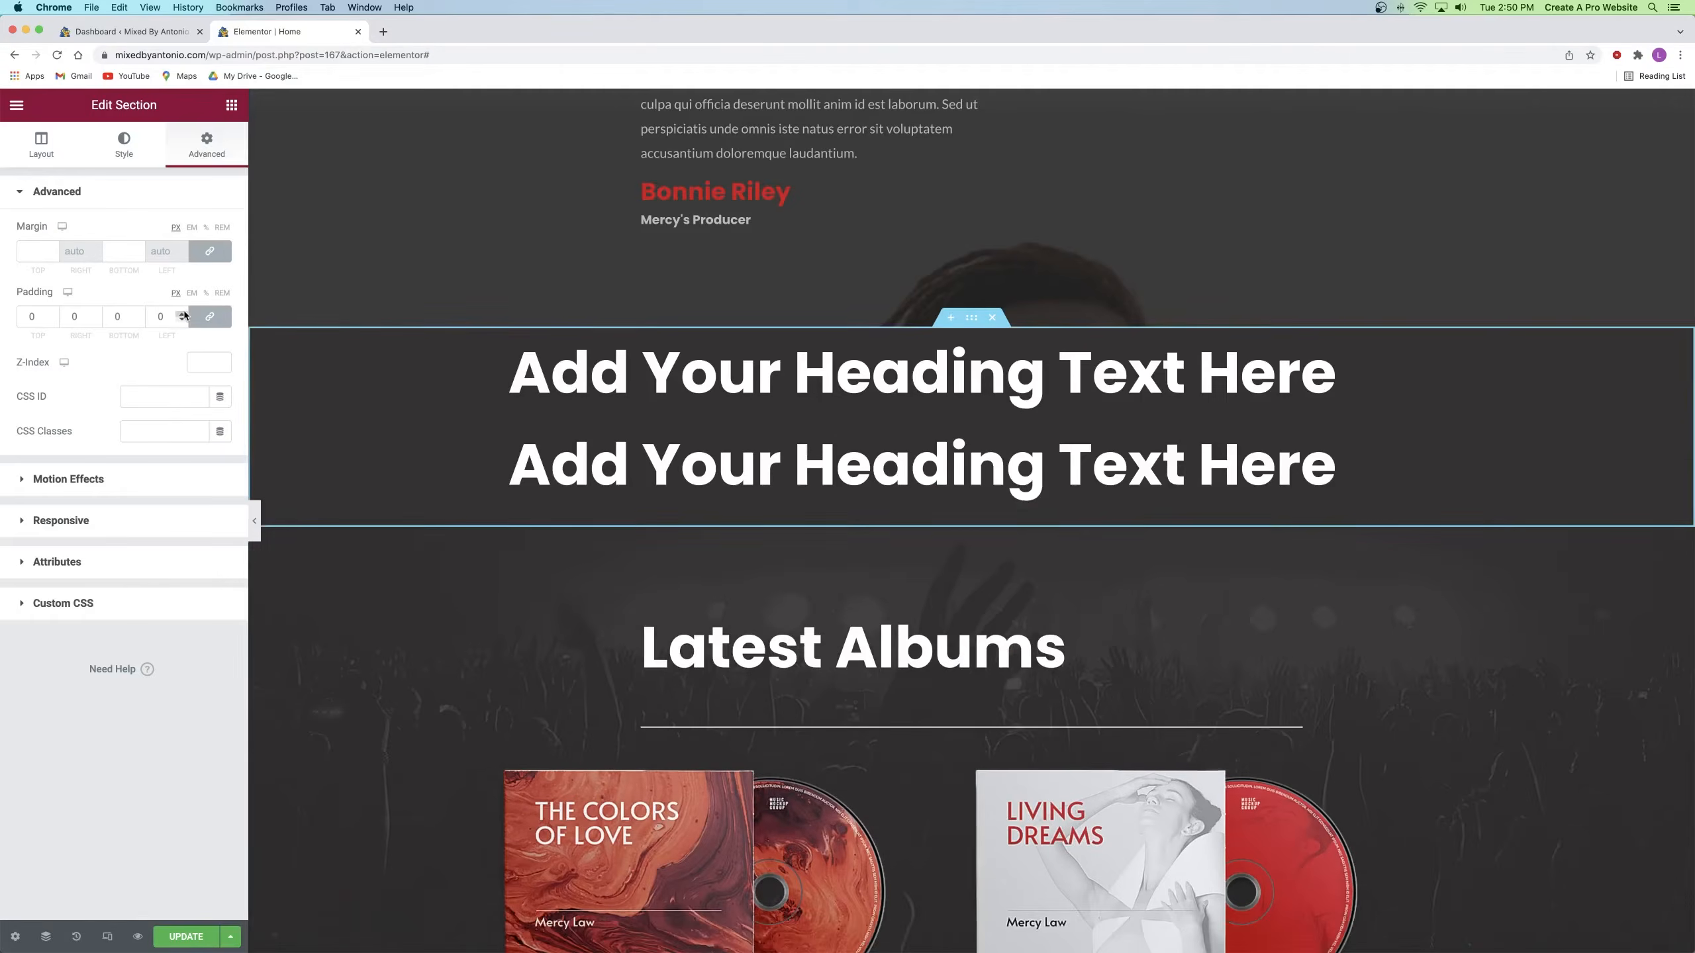
{"action": "left_click", "coordinate": [181, 314]}
{"action": "left_click", "coordinate": [181, 314]}
{"action": "left_click", "coordinate": [181, 314]}
{"action": "left_click", "coordinate": [181, 314]}
{"action": "left_click", "coordinate": [181, 314]}
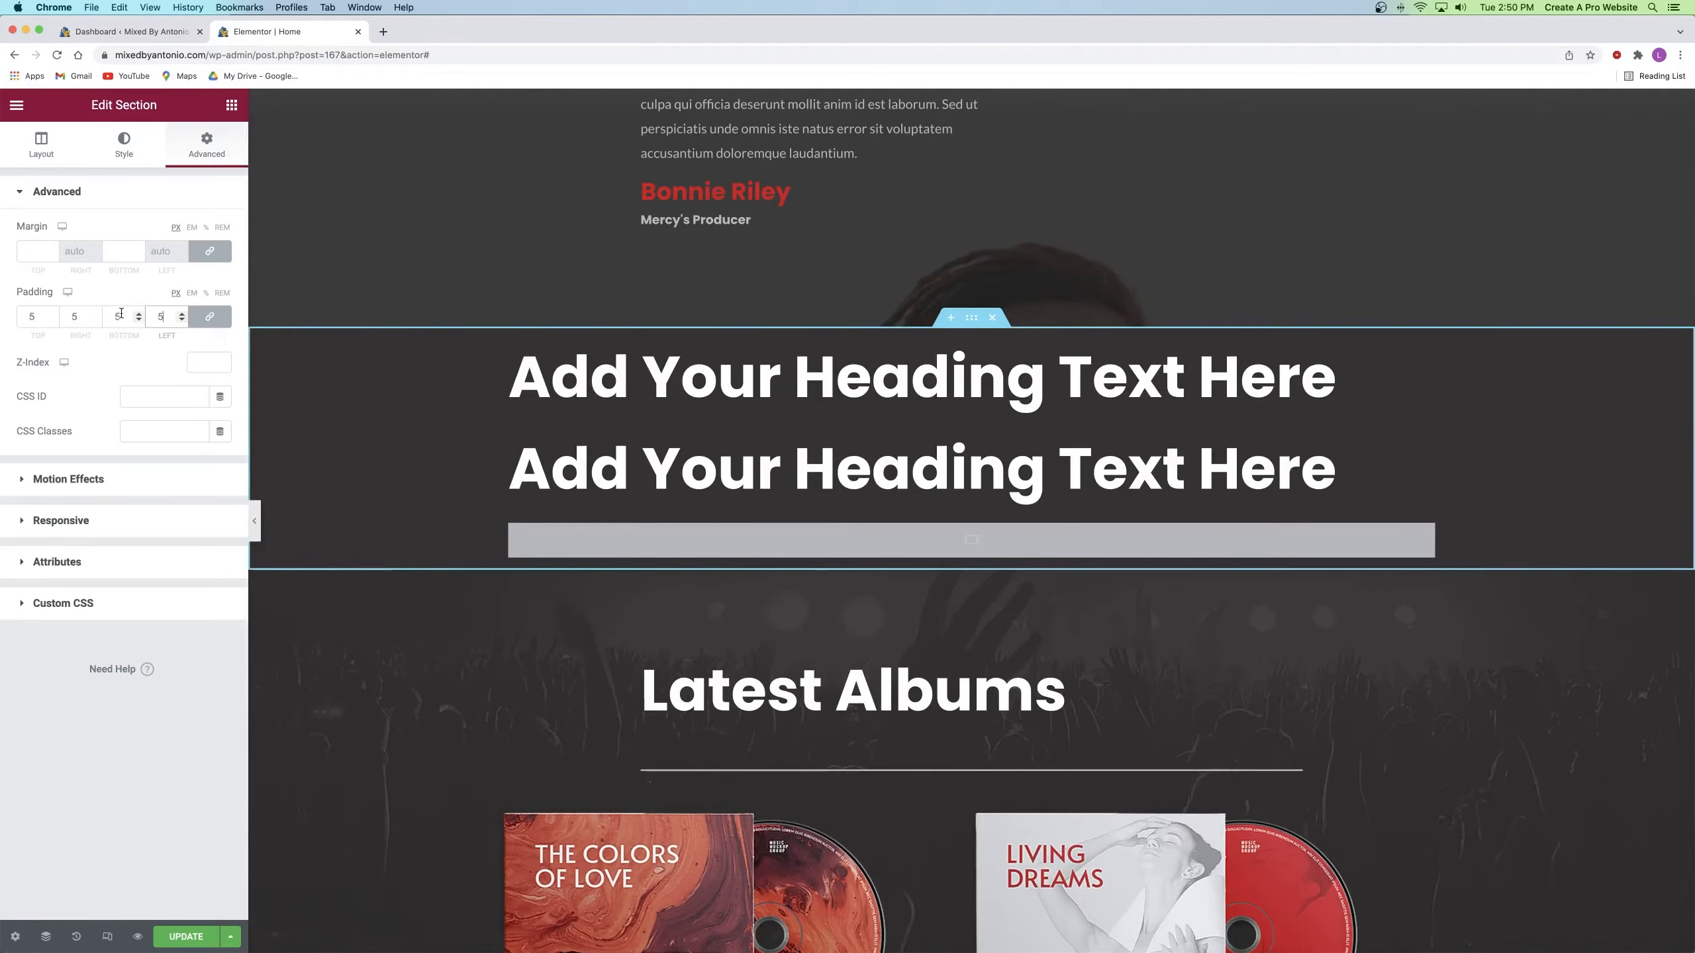
{"action": "left_click", "coordinate": [181, 321]}
{"action": "left_click", "coordinate": [181, 322]}
{"action": "left_click", "coordinate": [182, 322]}
{"action": "left_click", "coordinate": [181, 321]}
{"action": "left_click", "coordinate": [182, 322]}
{"action": "left_click", "coordinate": [209, 316]}
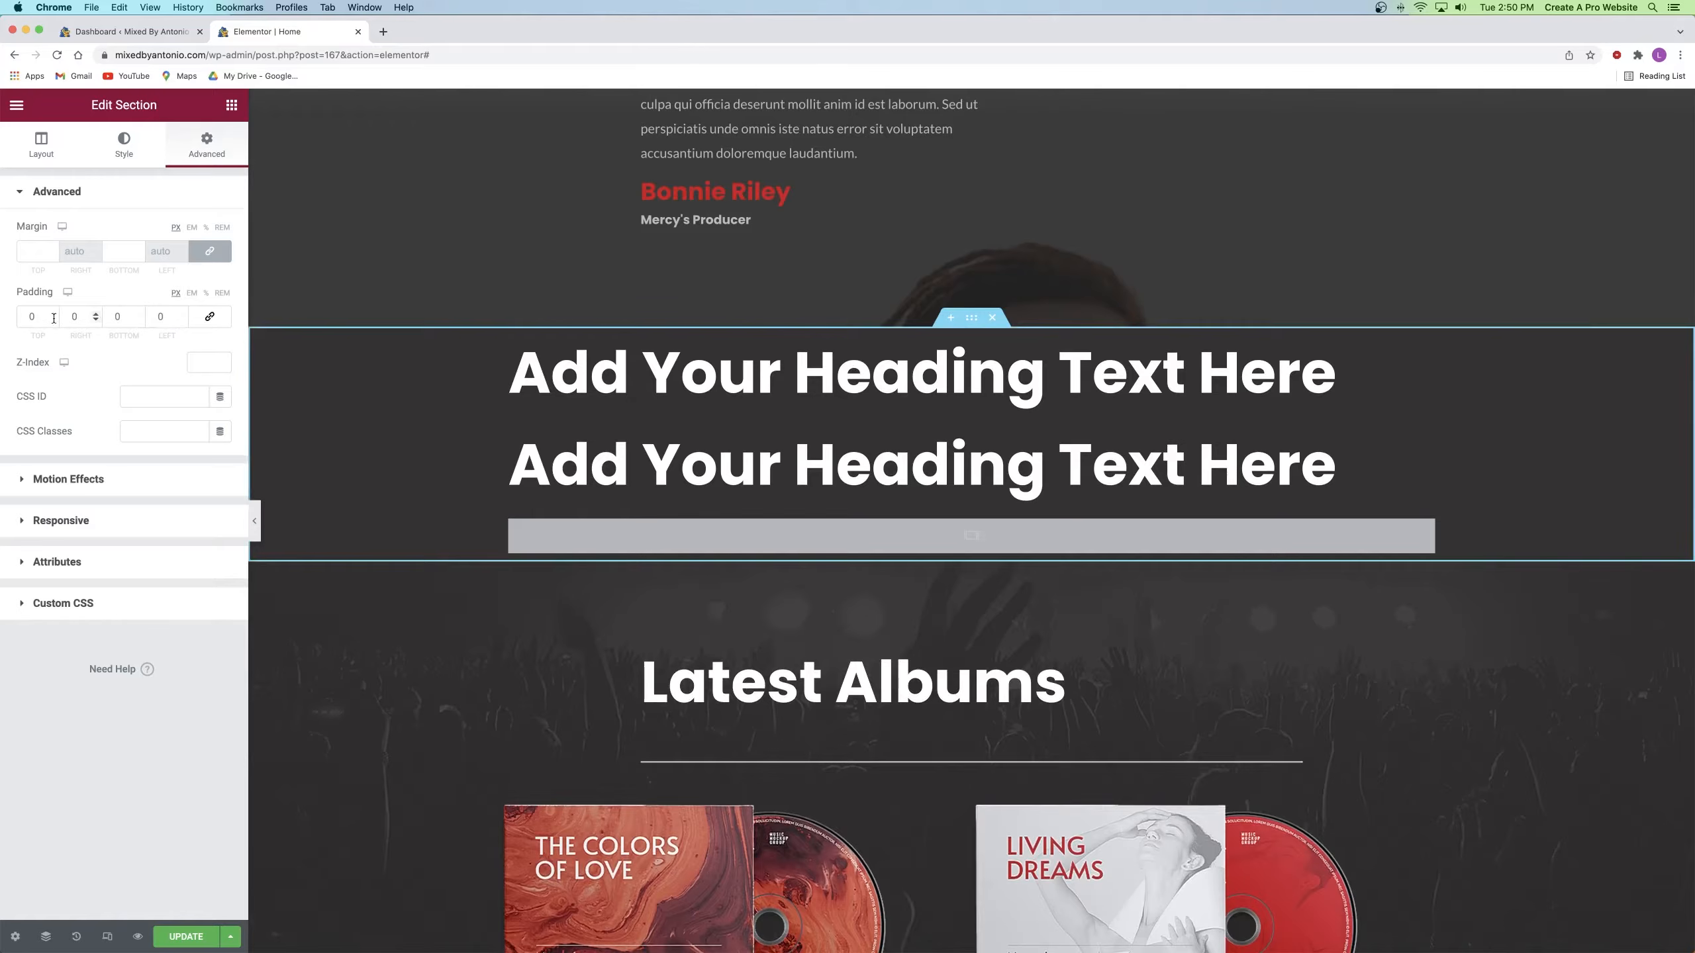
{"action": "type", "text": "200"}
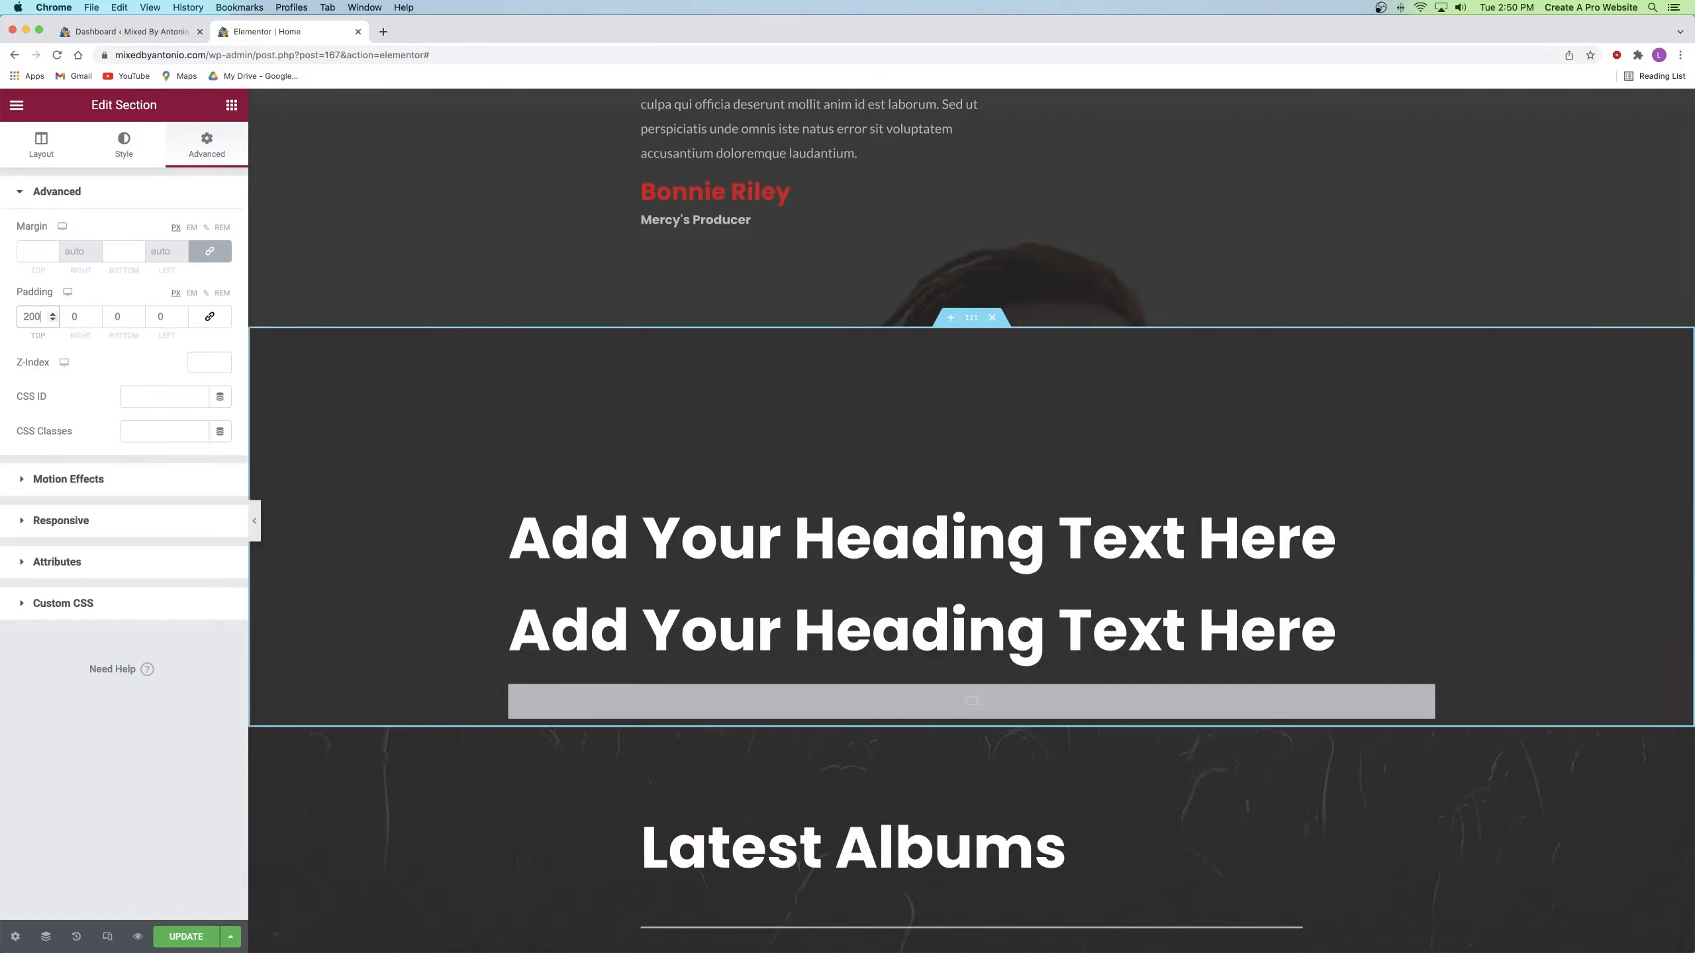
{"action": "double_click", "coordinate": [126, 320]}
{"action": "type", "text": "200"}
{"action": "scroll", "coordinate": [774, 350], "scroll_direction": "down", "scroll_amount": 2}
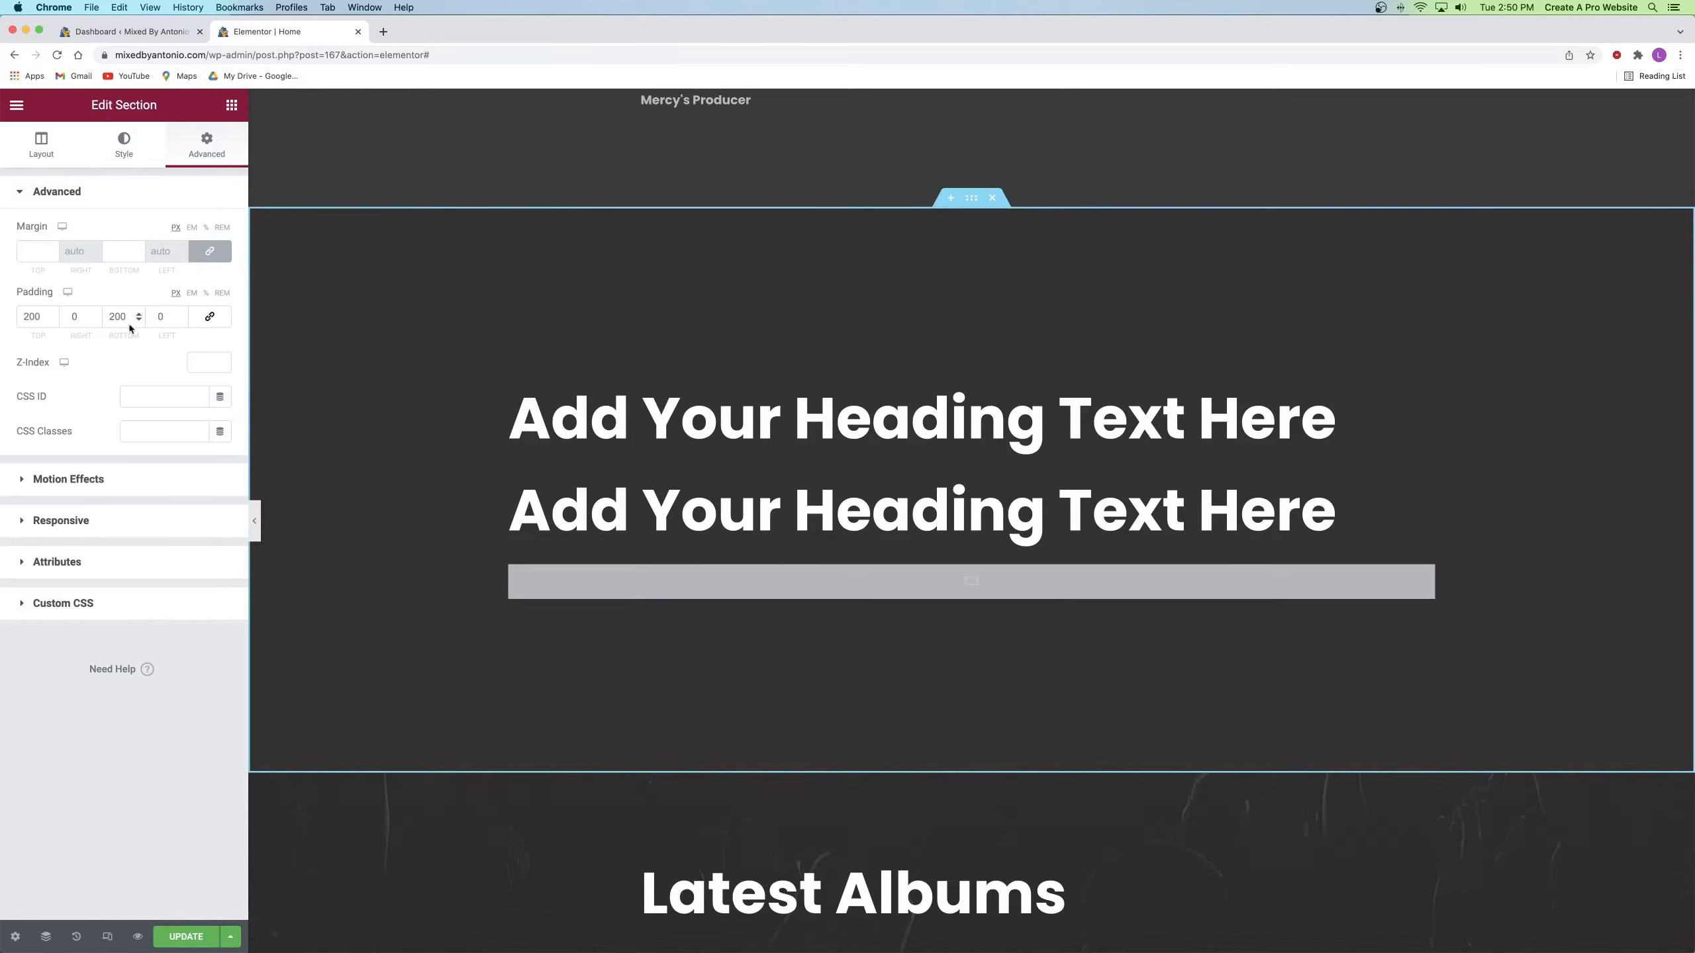
{"action": "left_click", "coordinate": [124, 148]}
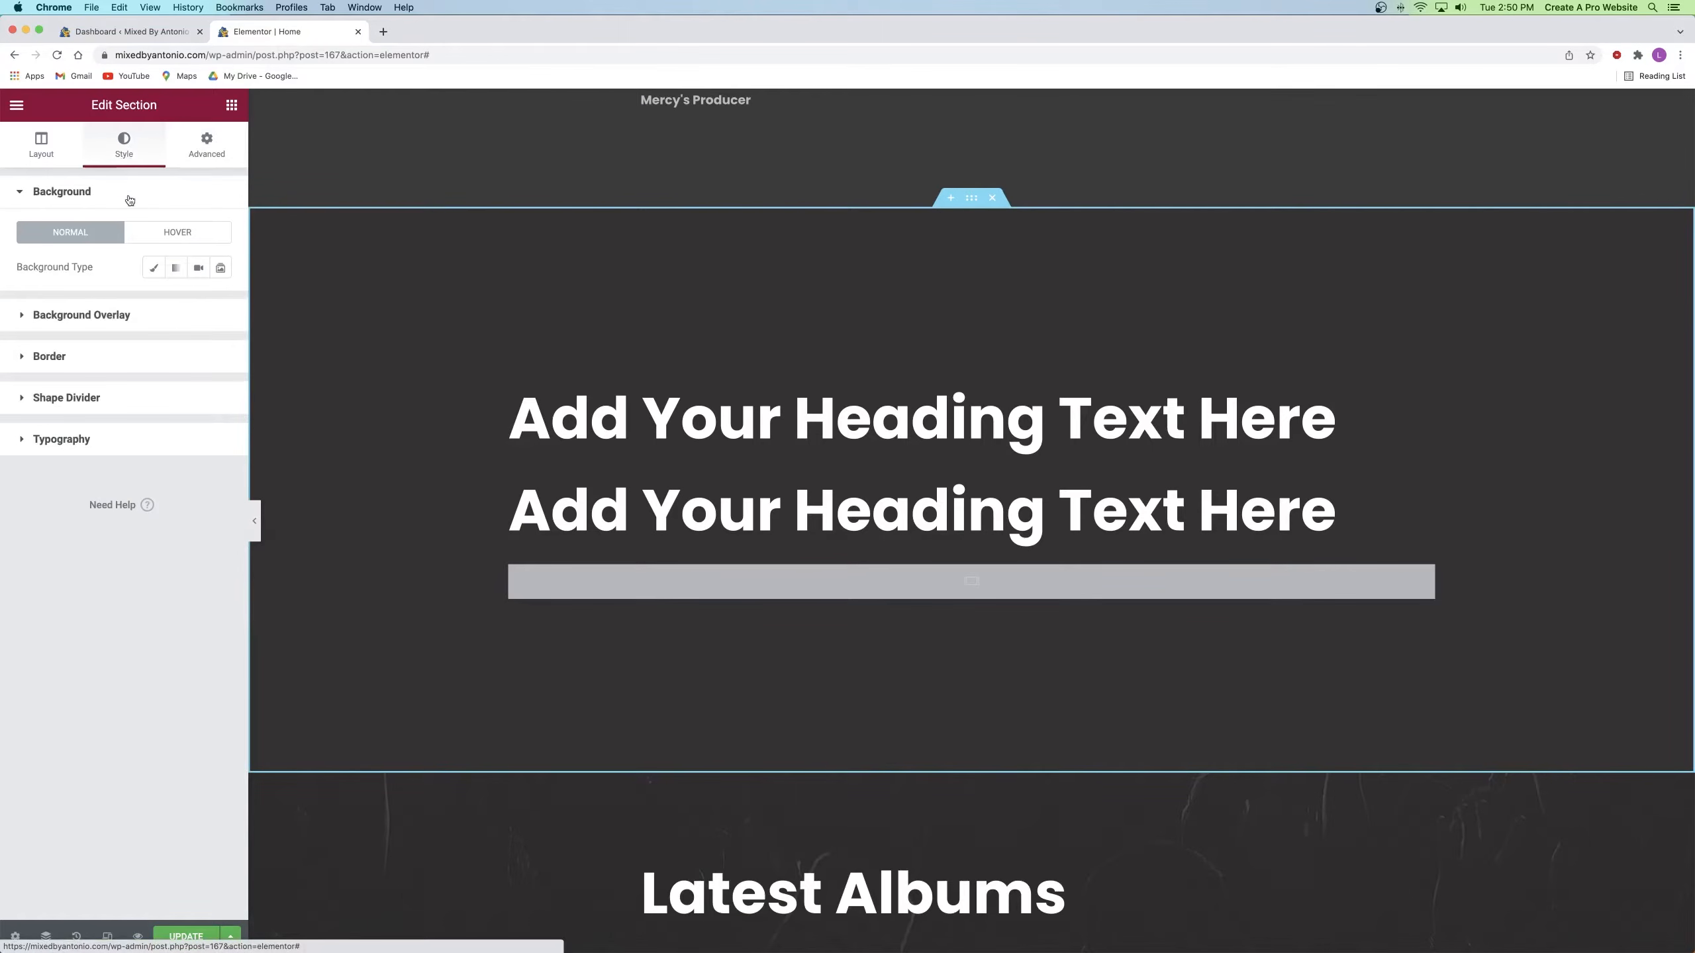
Step: Give the section a classic background using the mixing desk photo
{"action": "left_click", "coordinate": [154, 268]}
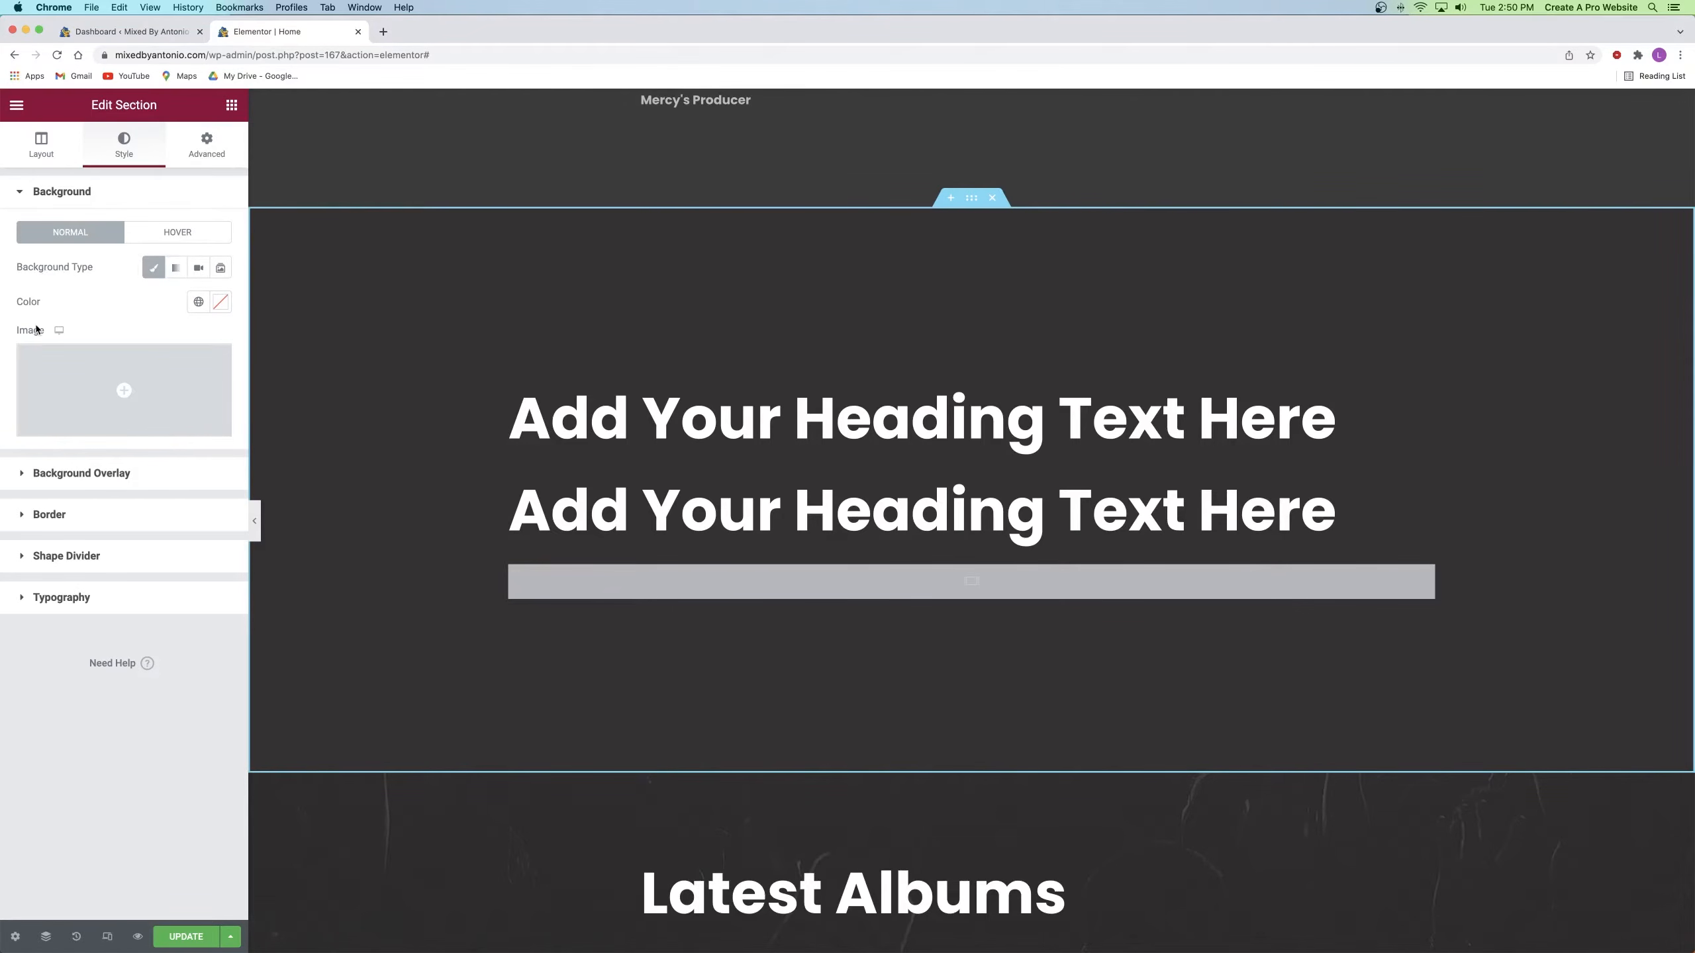
{"action": "left_click", "coordinate": [176, 269]}
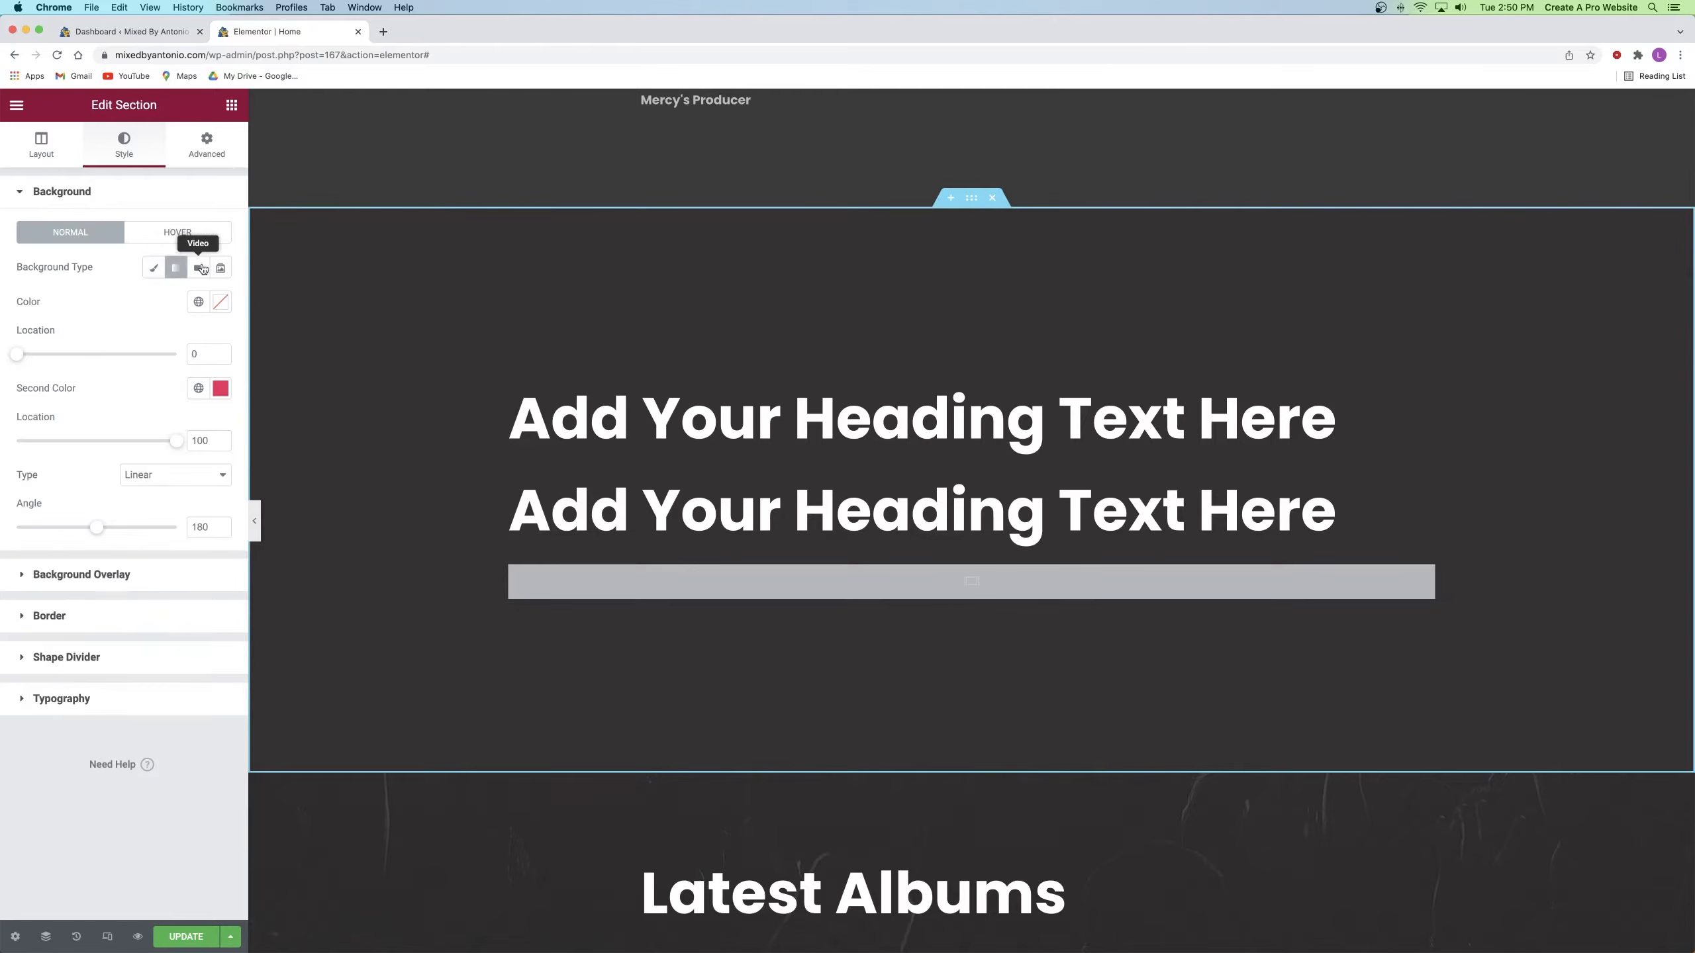
{"action": "left_click", "coordinate": [201, 269]}
{"action": "left_click", "coordinate": [220, 268]}
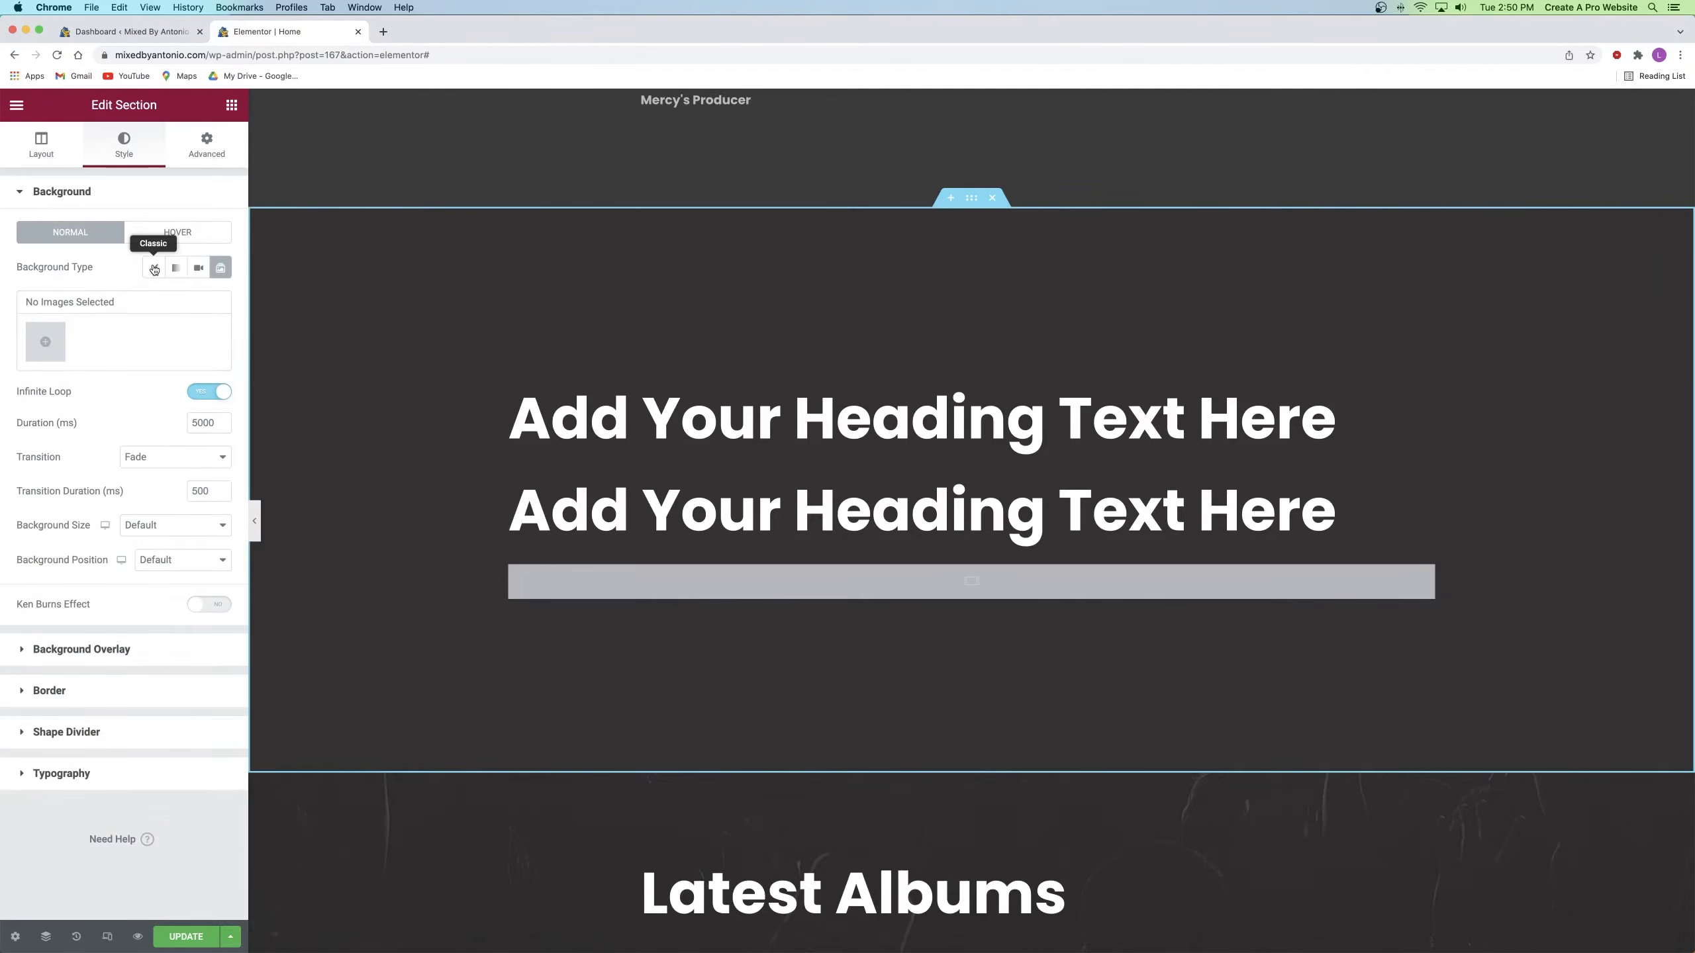
{"action": "left_click", "coordinate": [154, 269]}
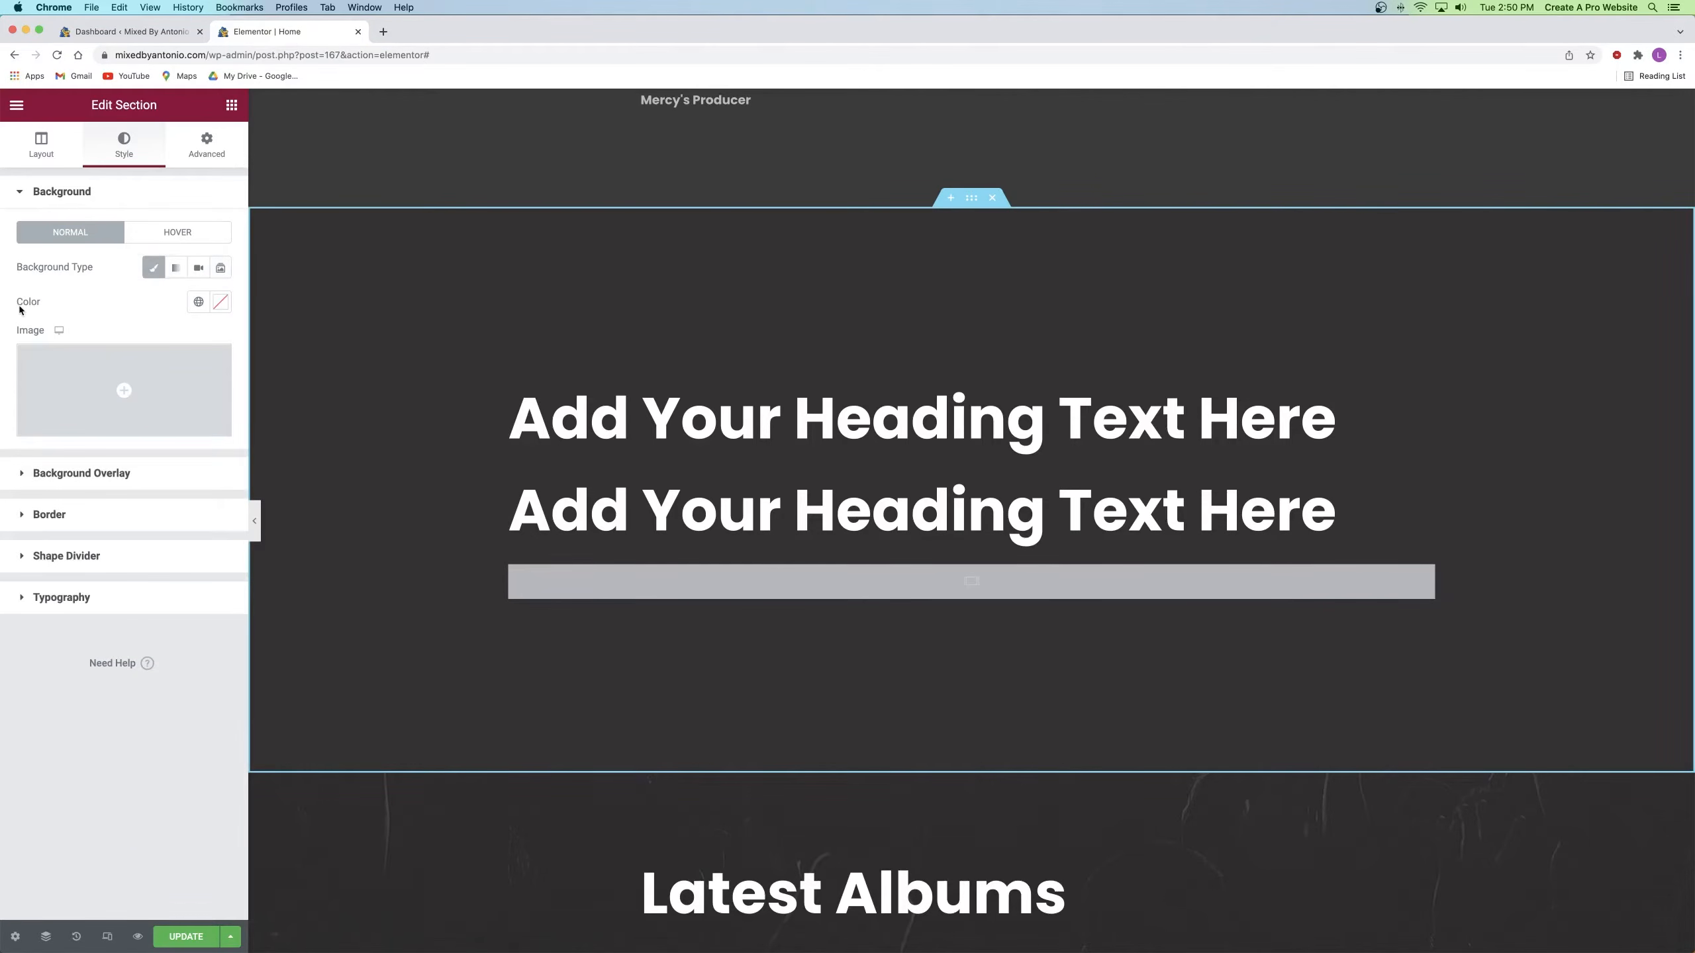
{"action": "left_click", "coordinate": [154, 395]}
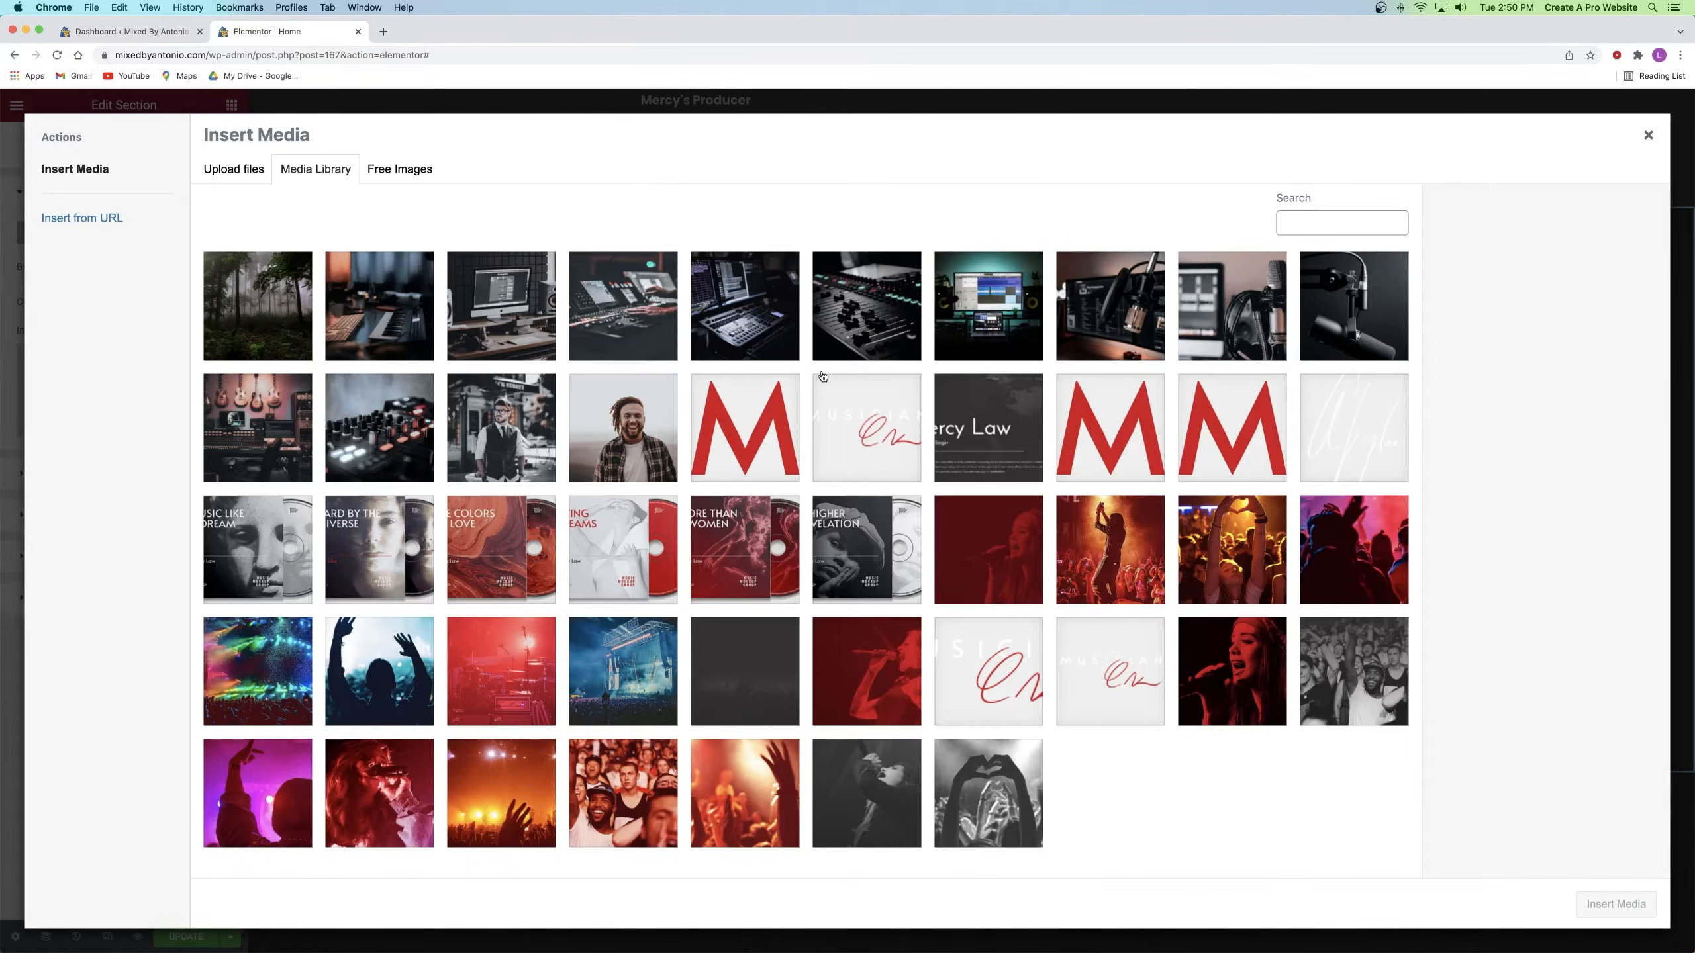
{"action": "left_click", "coordinate": [846, 316]}
{"action": "left_click", "coordinate": [1603, 915]}
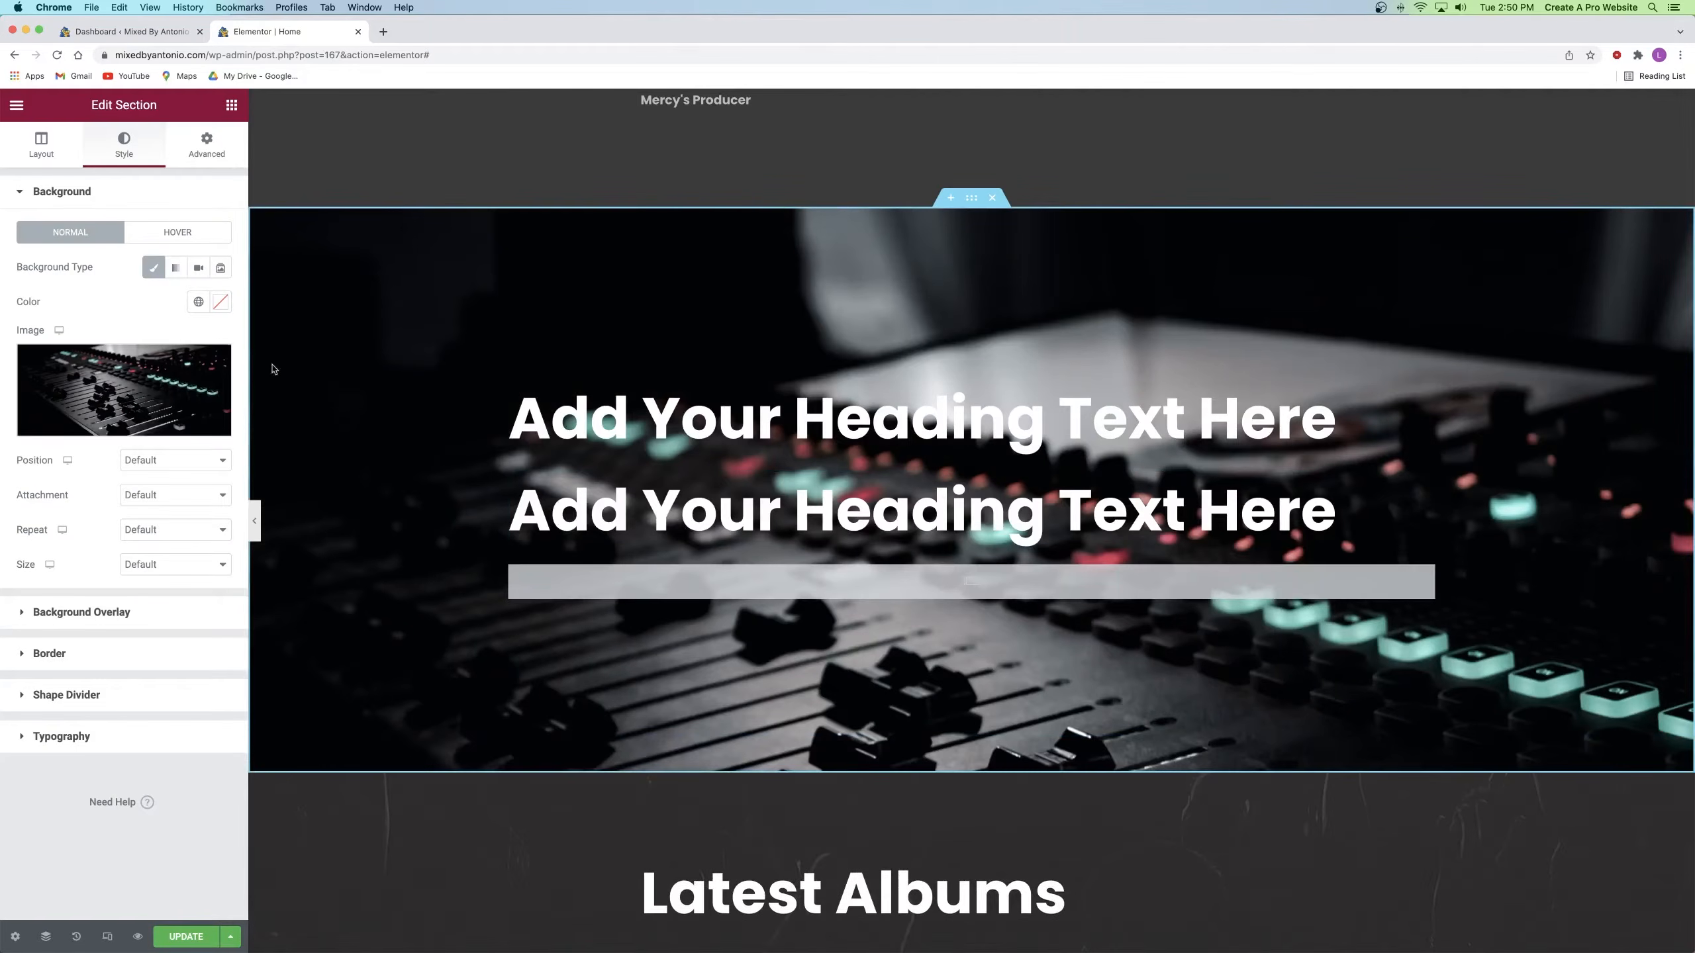
Step: Set the background to Top Center position, Scroll attachment and Cover size
{"action": "left_click", "coordinate": [180, 461]}
{"action": "left_click", "coordinate": [179, 475]}
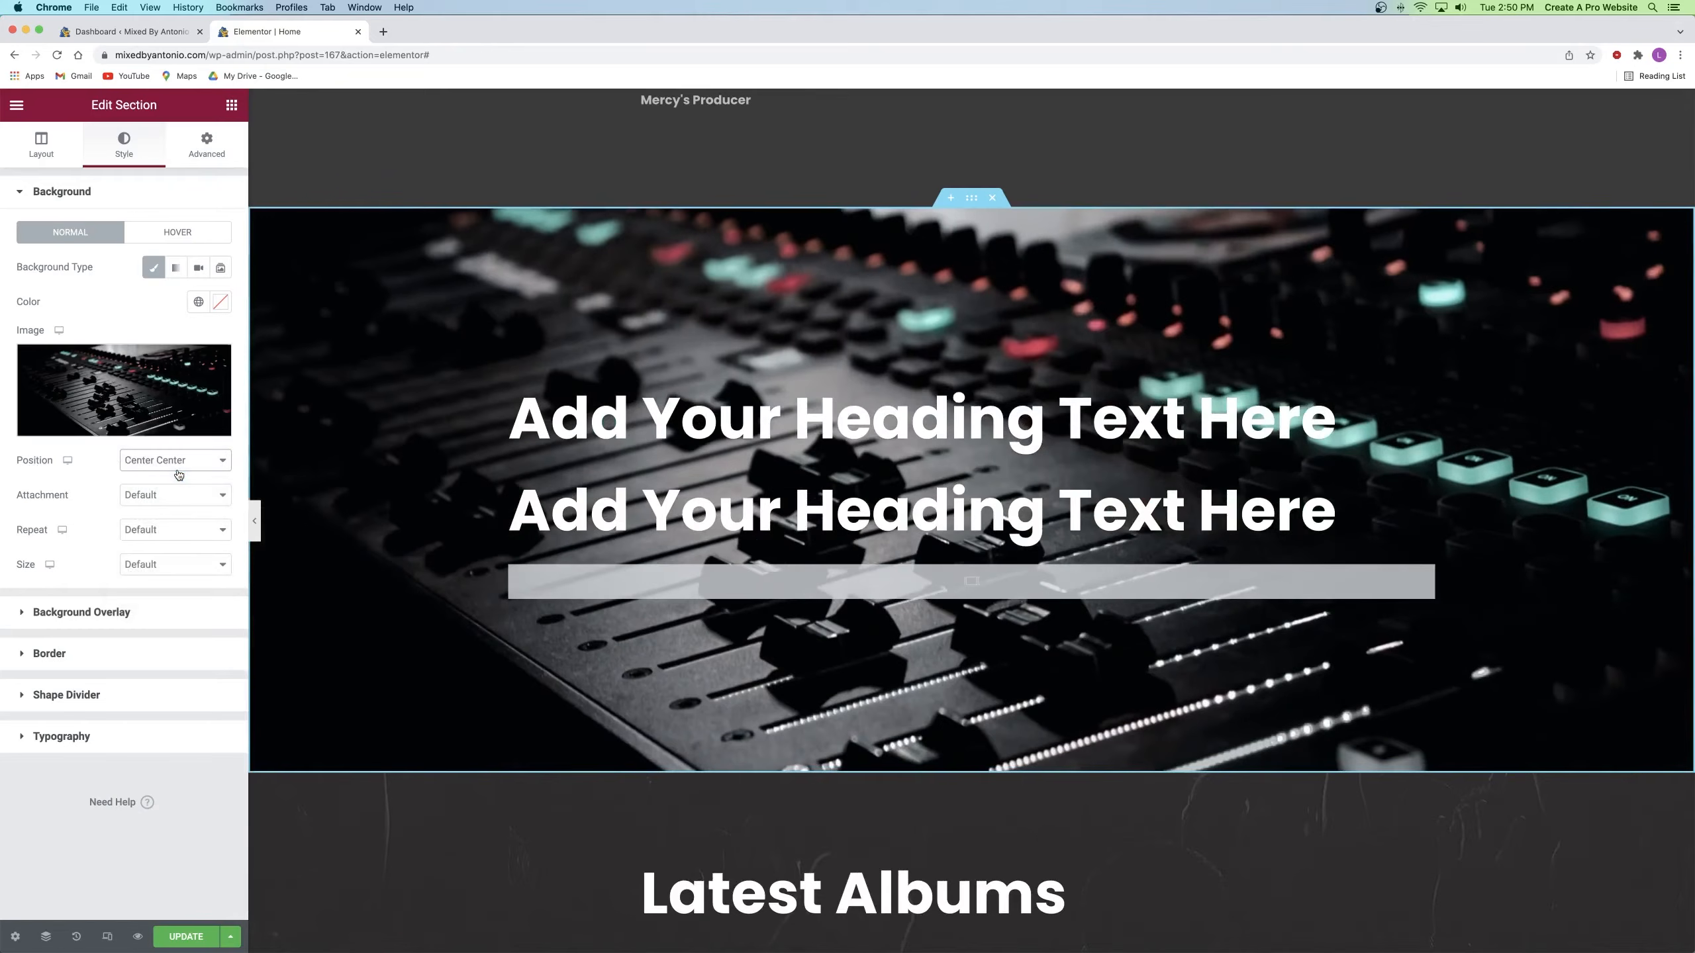
{"action": "left_click", "coordinate": [164, 497]}
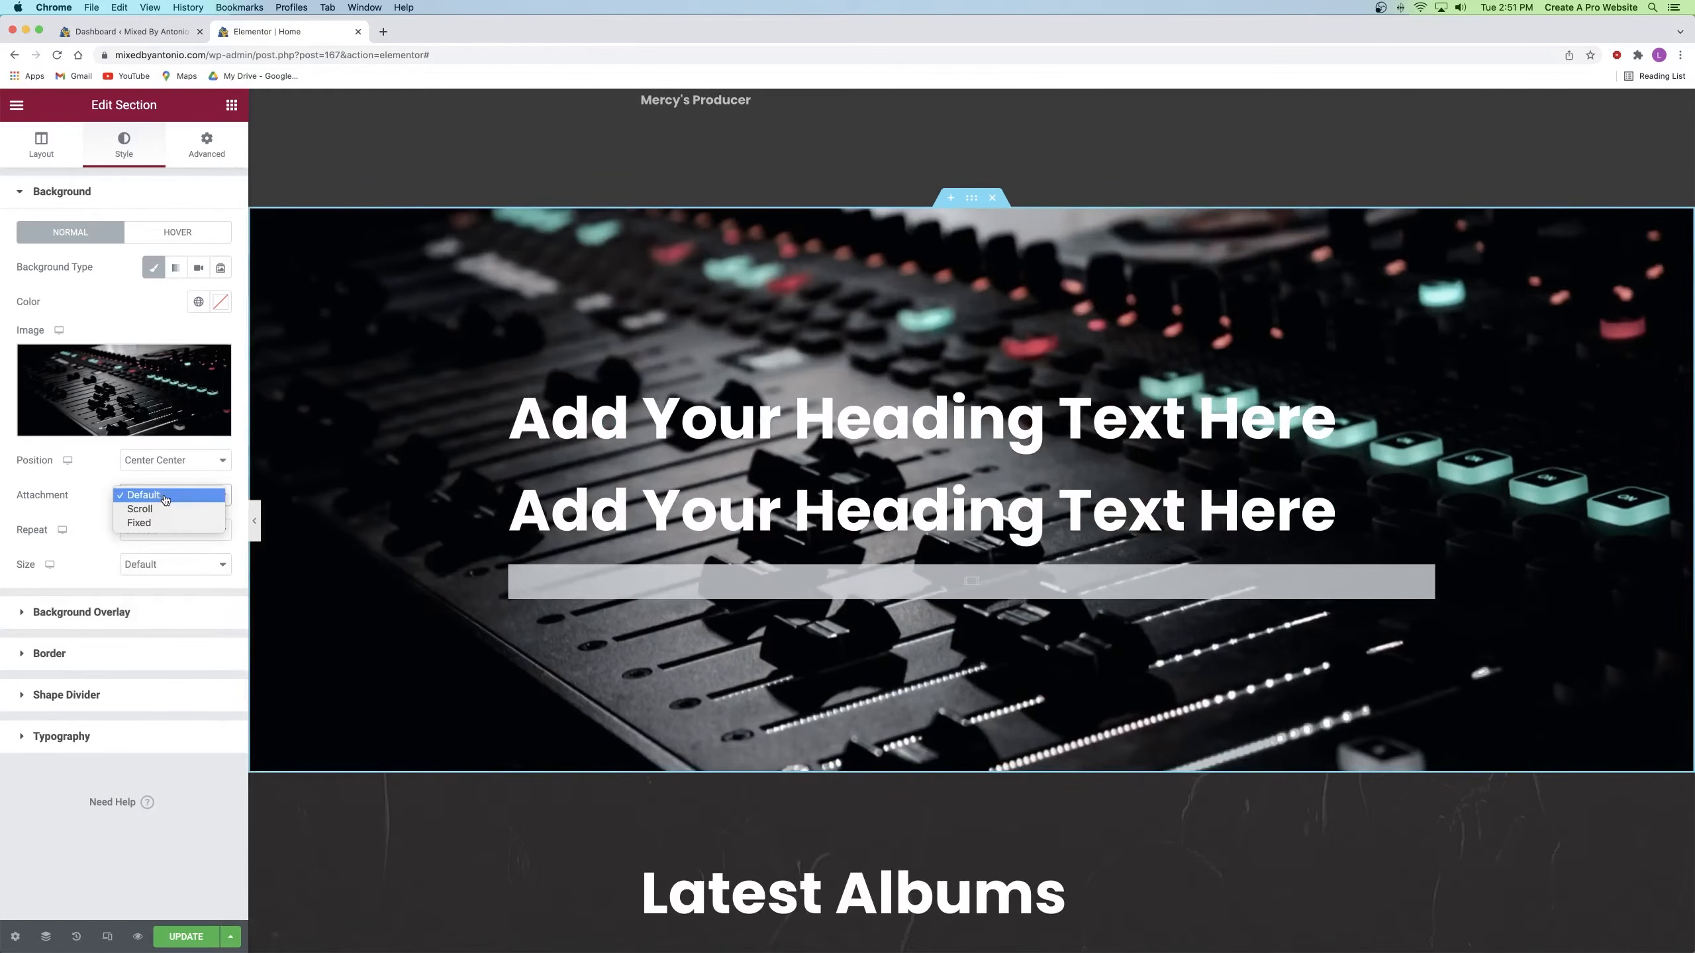
{"action": "left_click", "coordinate": [142, 509]}
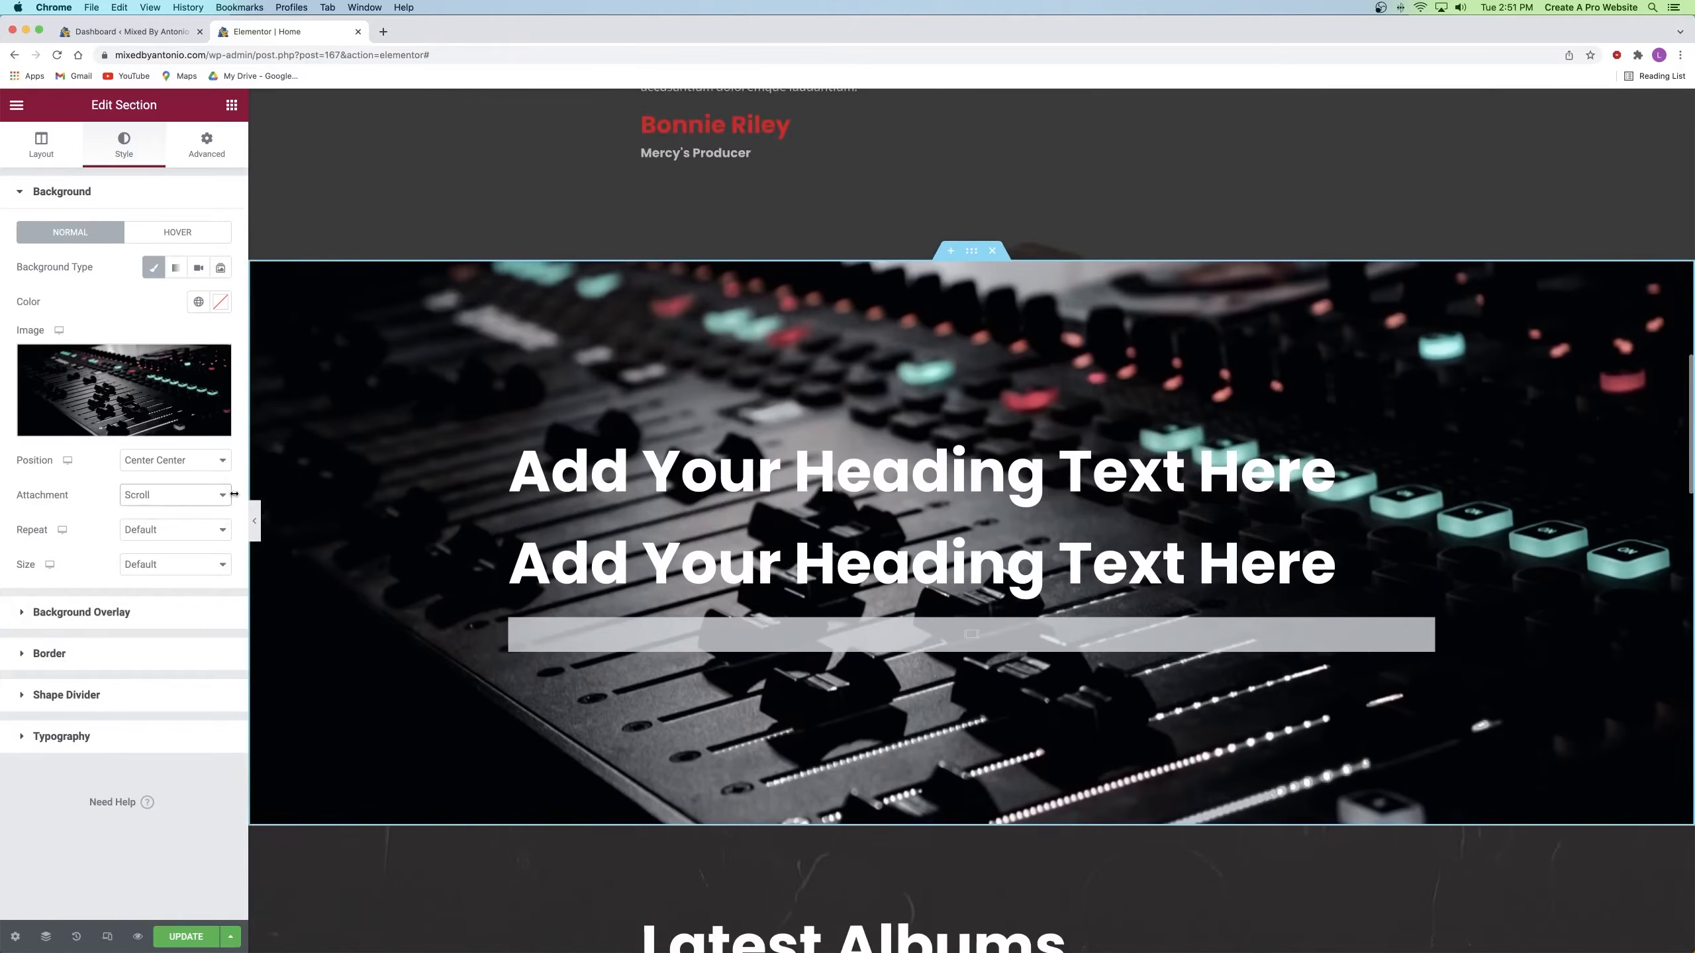
{"action": "left_click", "coordinate": [139, 500]}
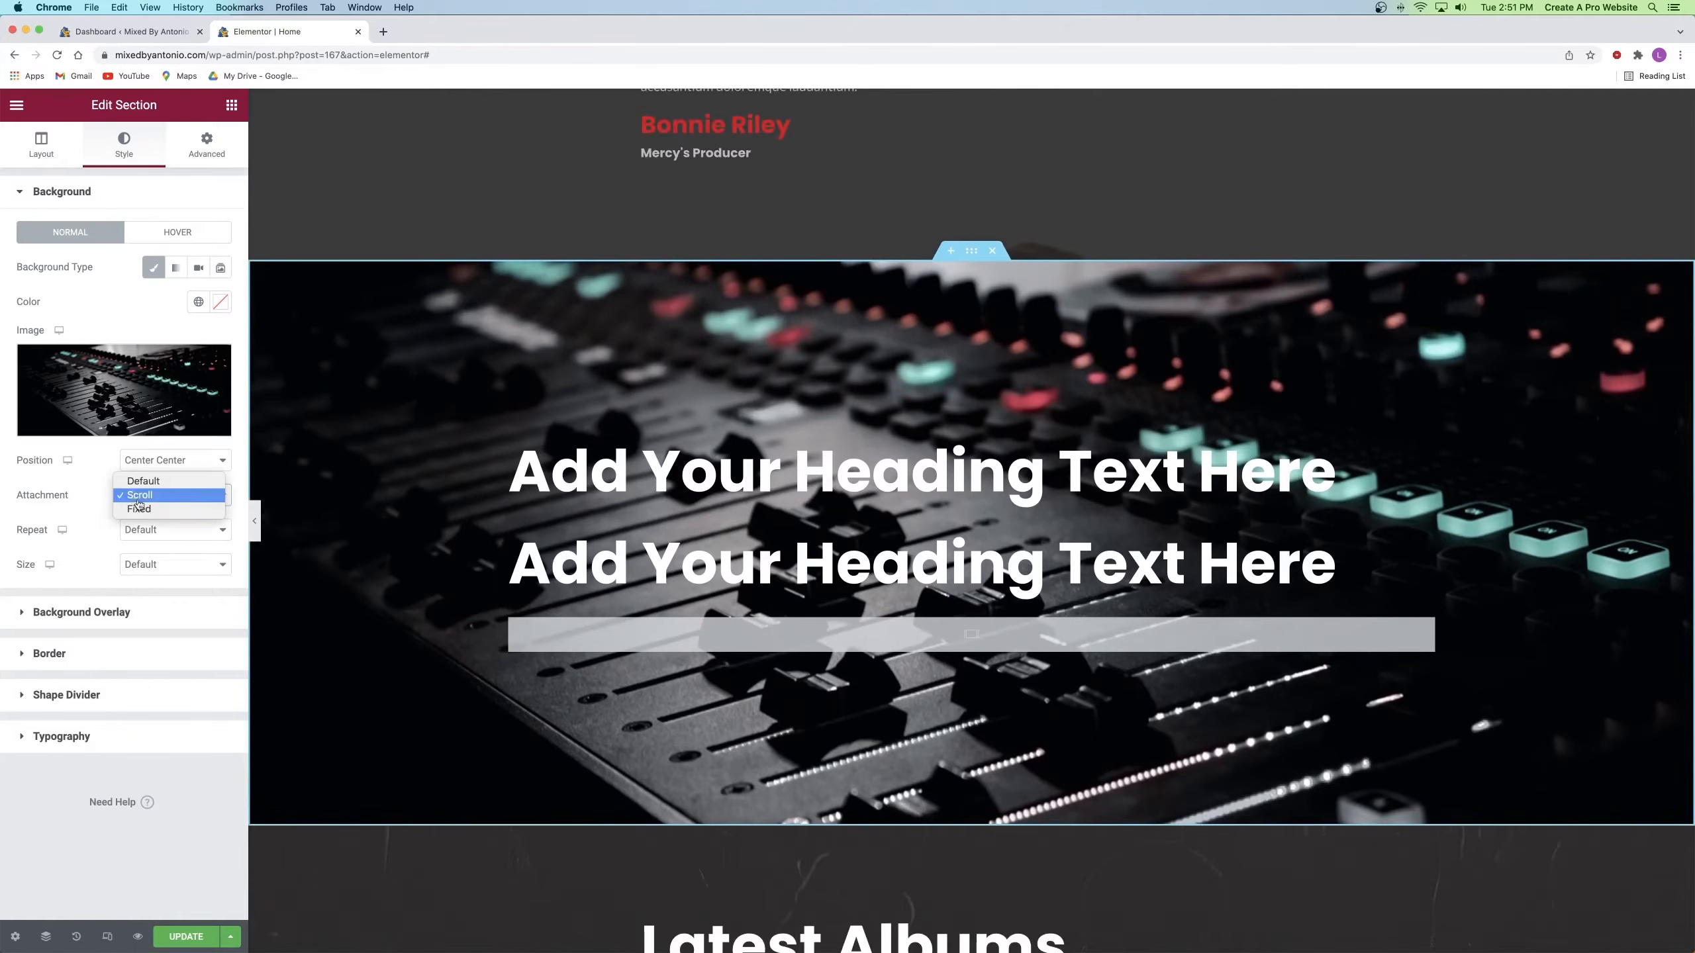
{"action": "left_click", "coordinate": [139, 508]}
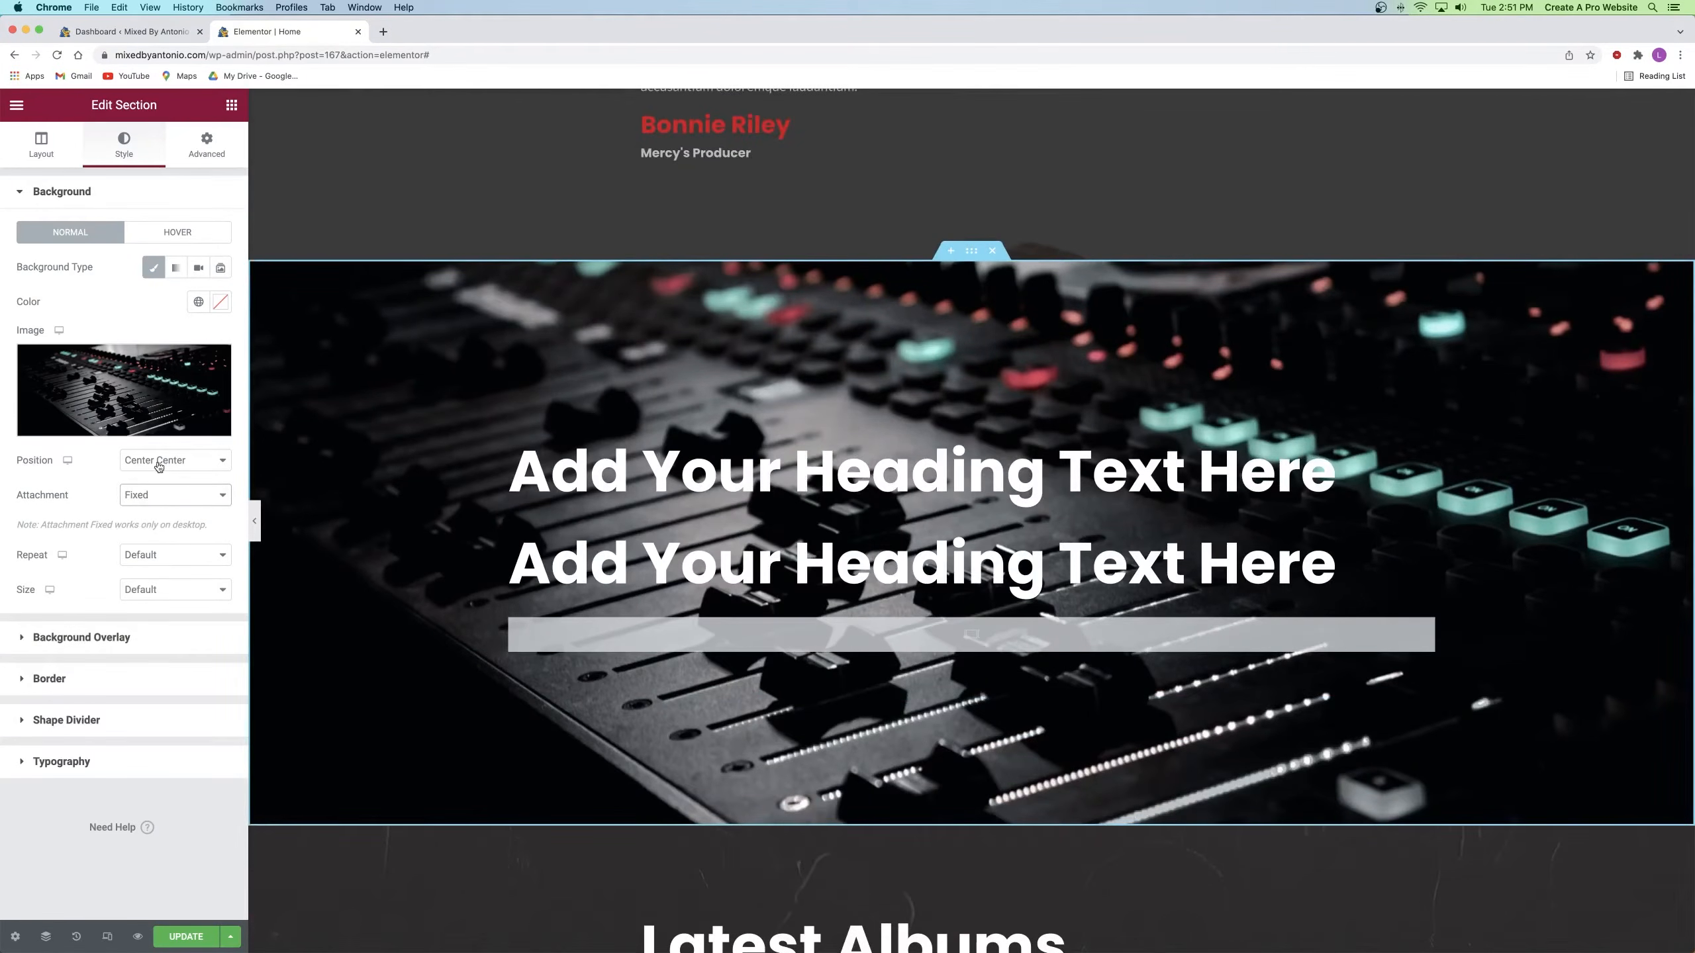
{"action": "left_click", "coordinate": [155, 495]}
{"action": "left_click", "coordinate": [151, 481]}
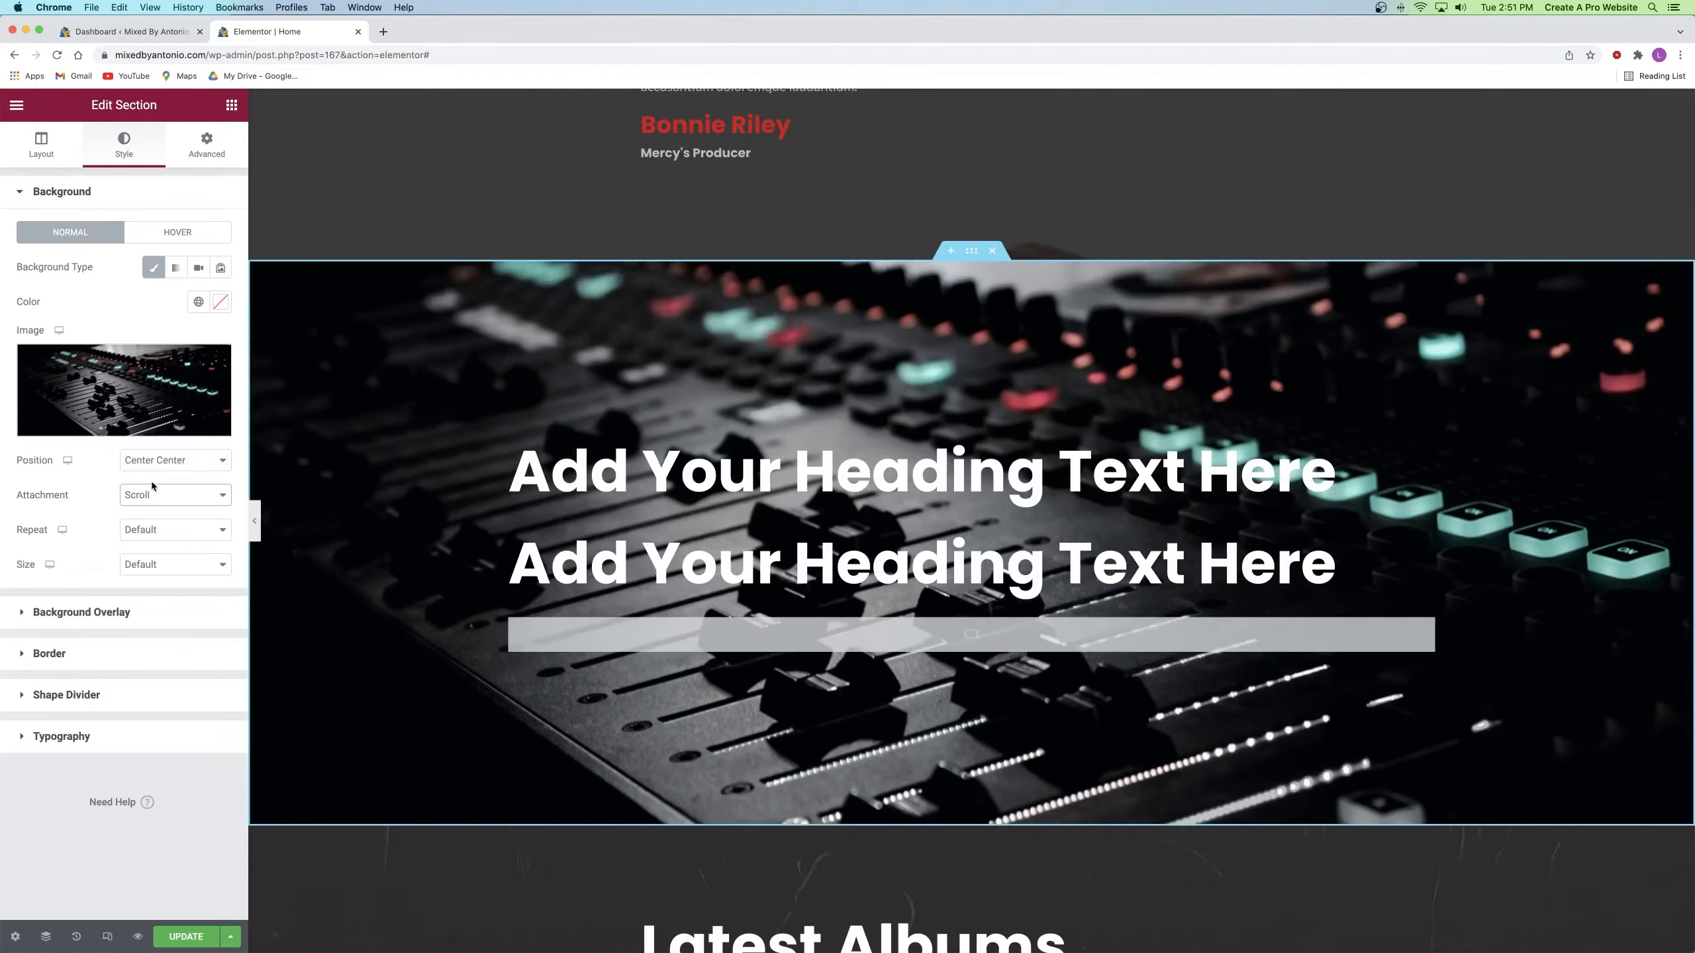
{"action": "left_click", "coordinate": [138, 566]}
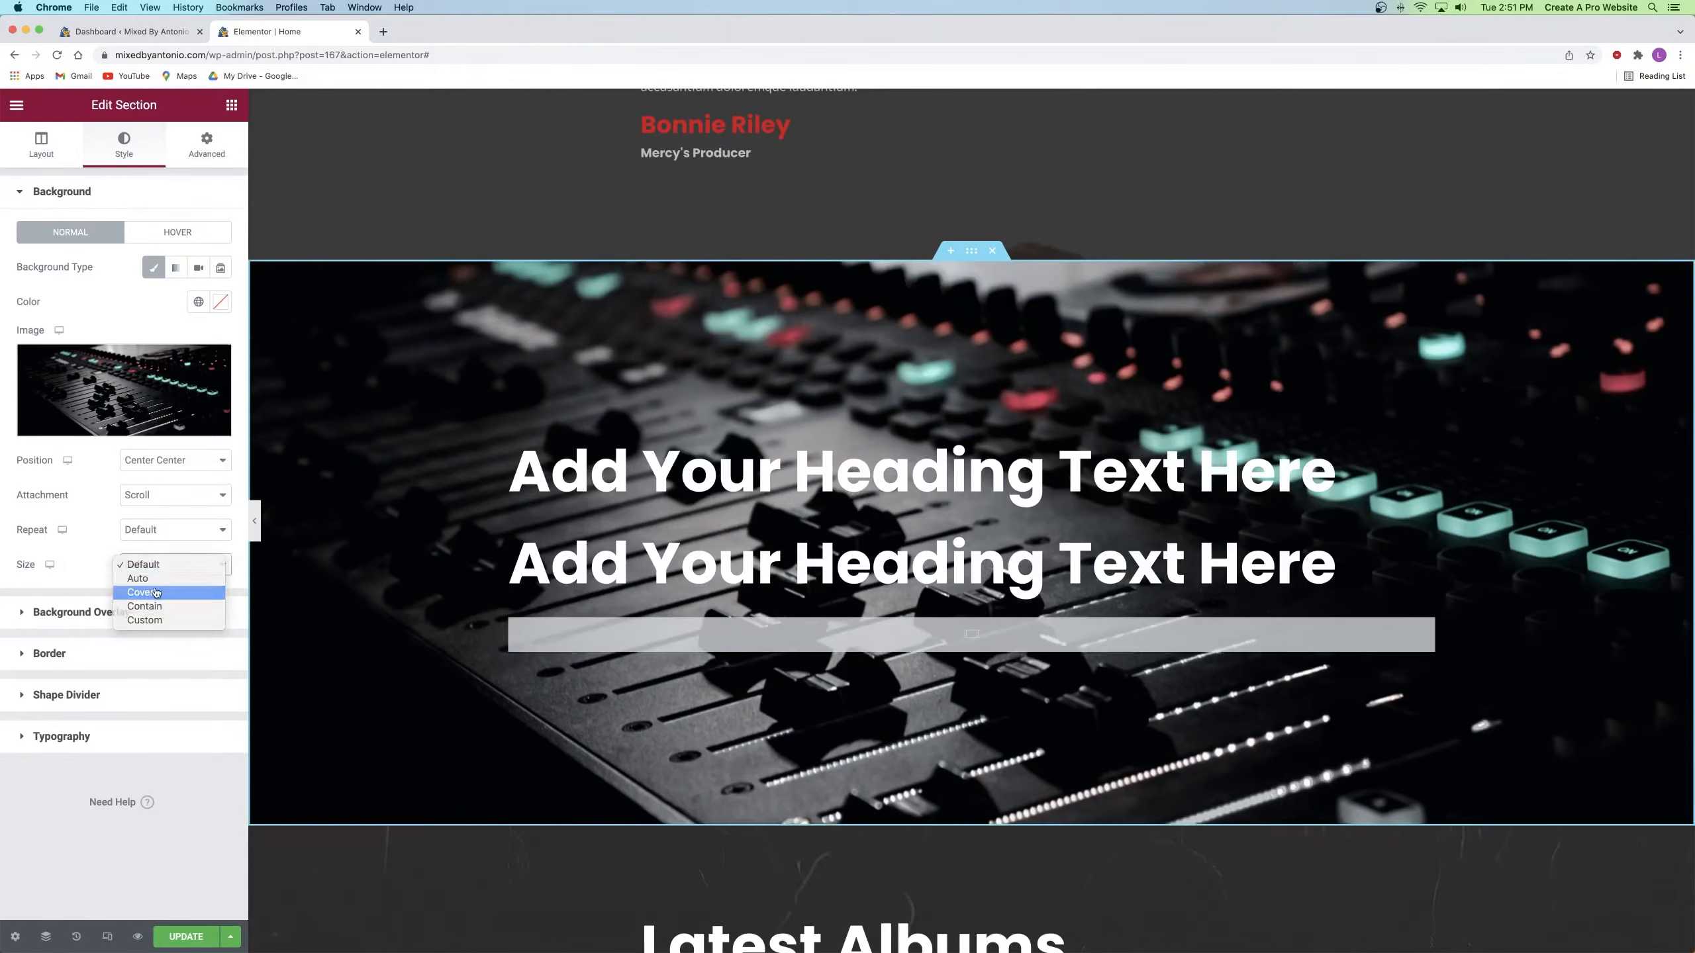
{"action": "left_click", "coordinate": [156, 593]}
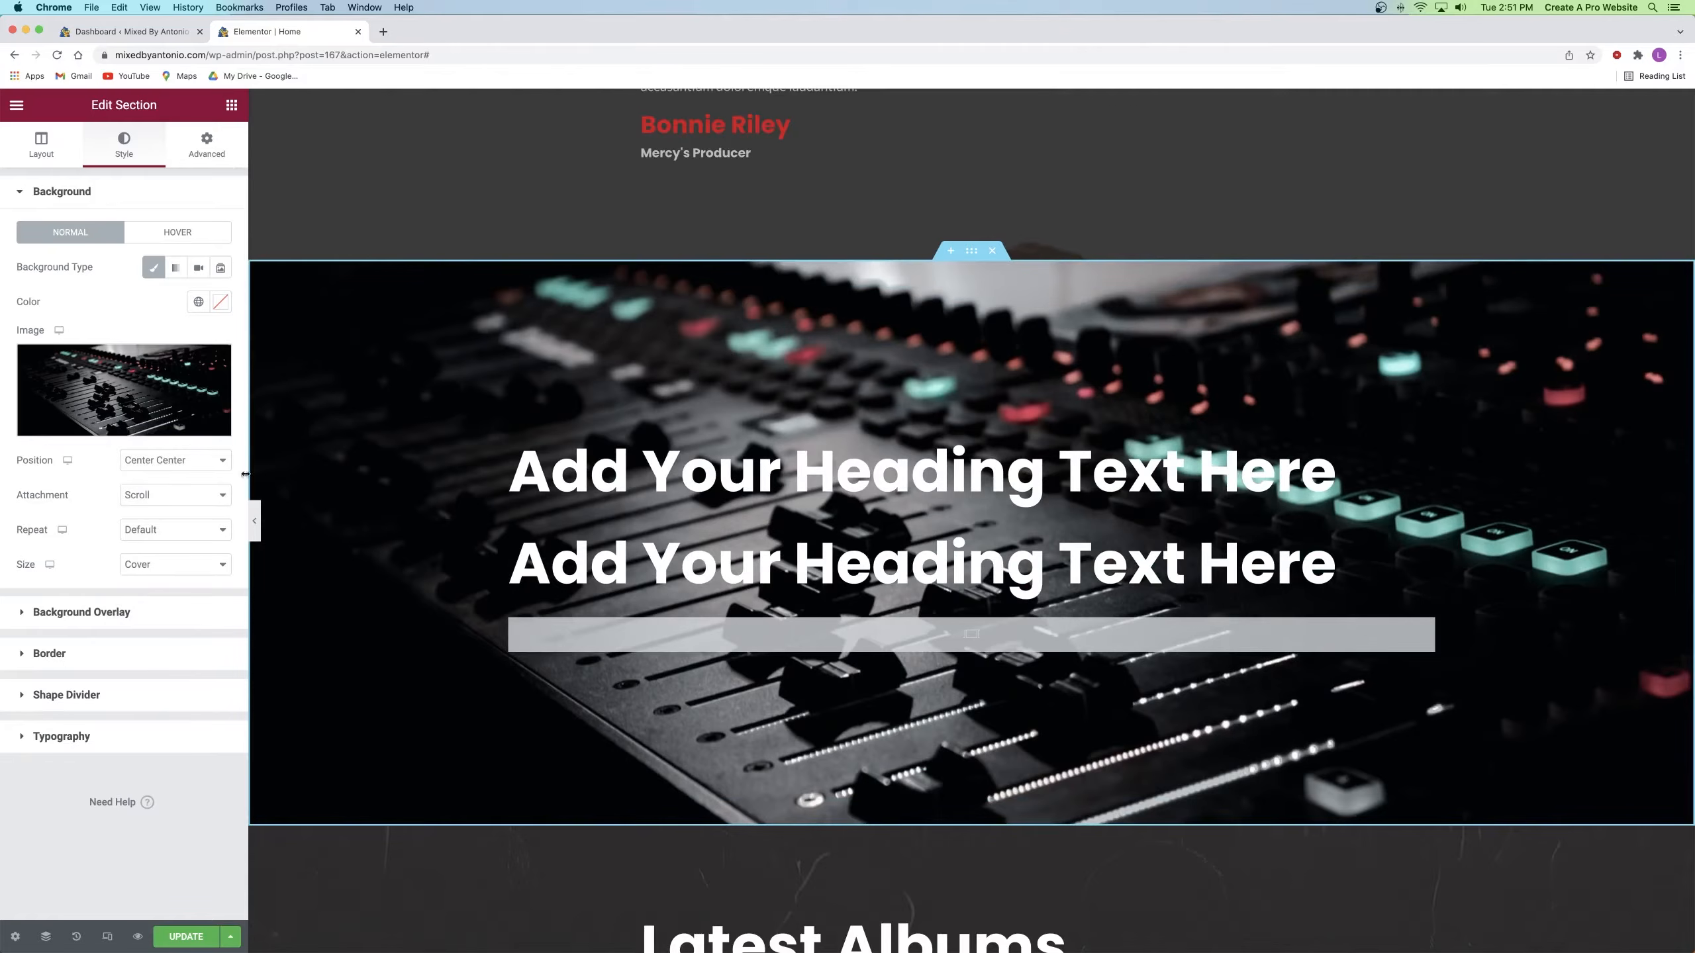
{"action": "left_click", "coordinate": [169, 473]}
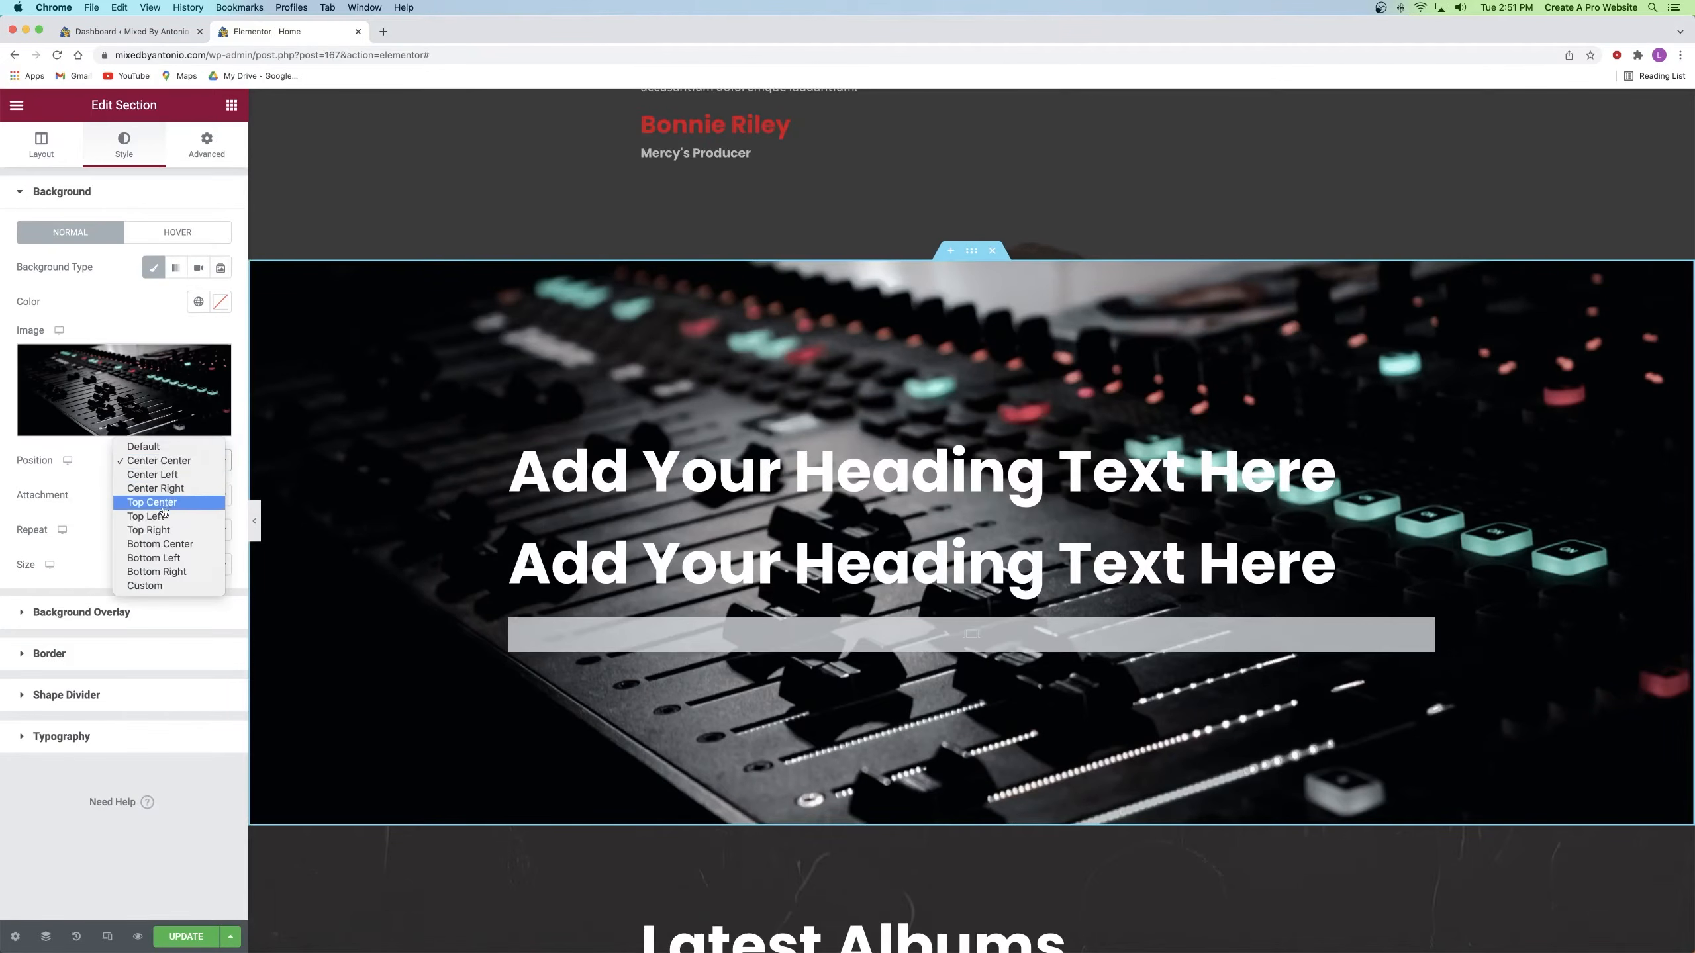
{"action": "left_click", "coordinate": [569, 482]}
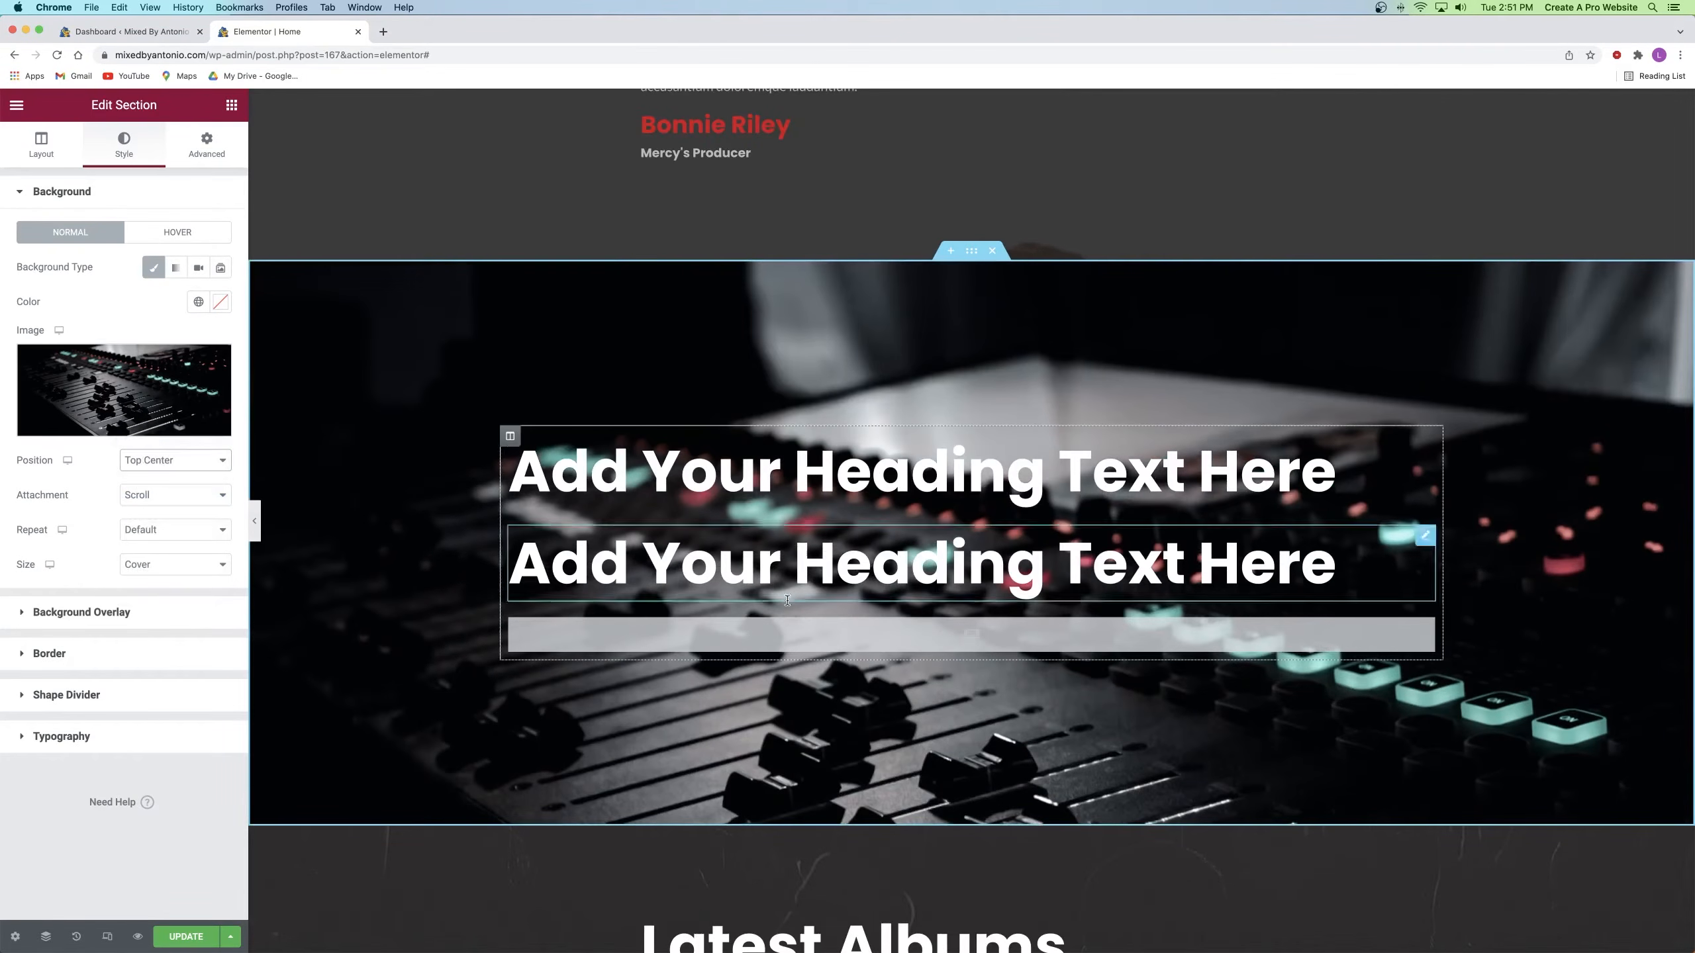
Step: Add a black classic background overlay at about 0.41 opacity
{"action": "left_click", "coordinate": [92, 615]}
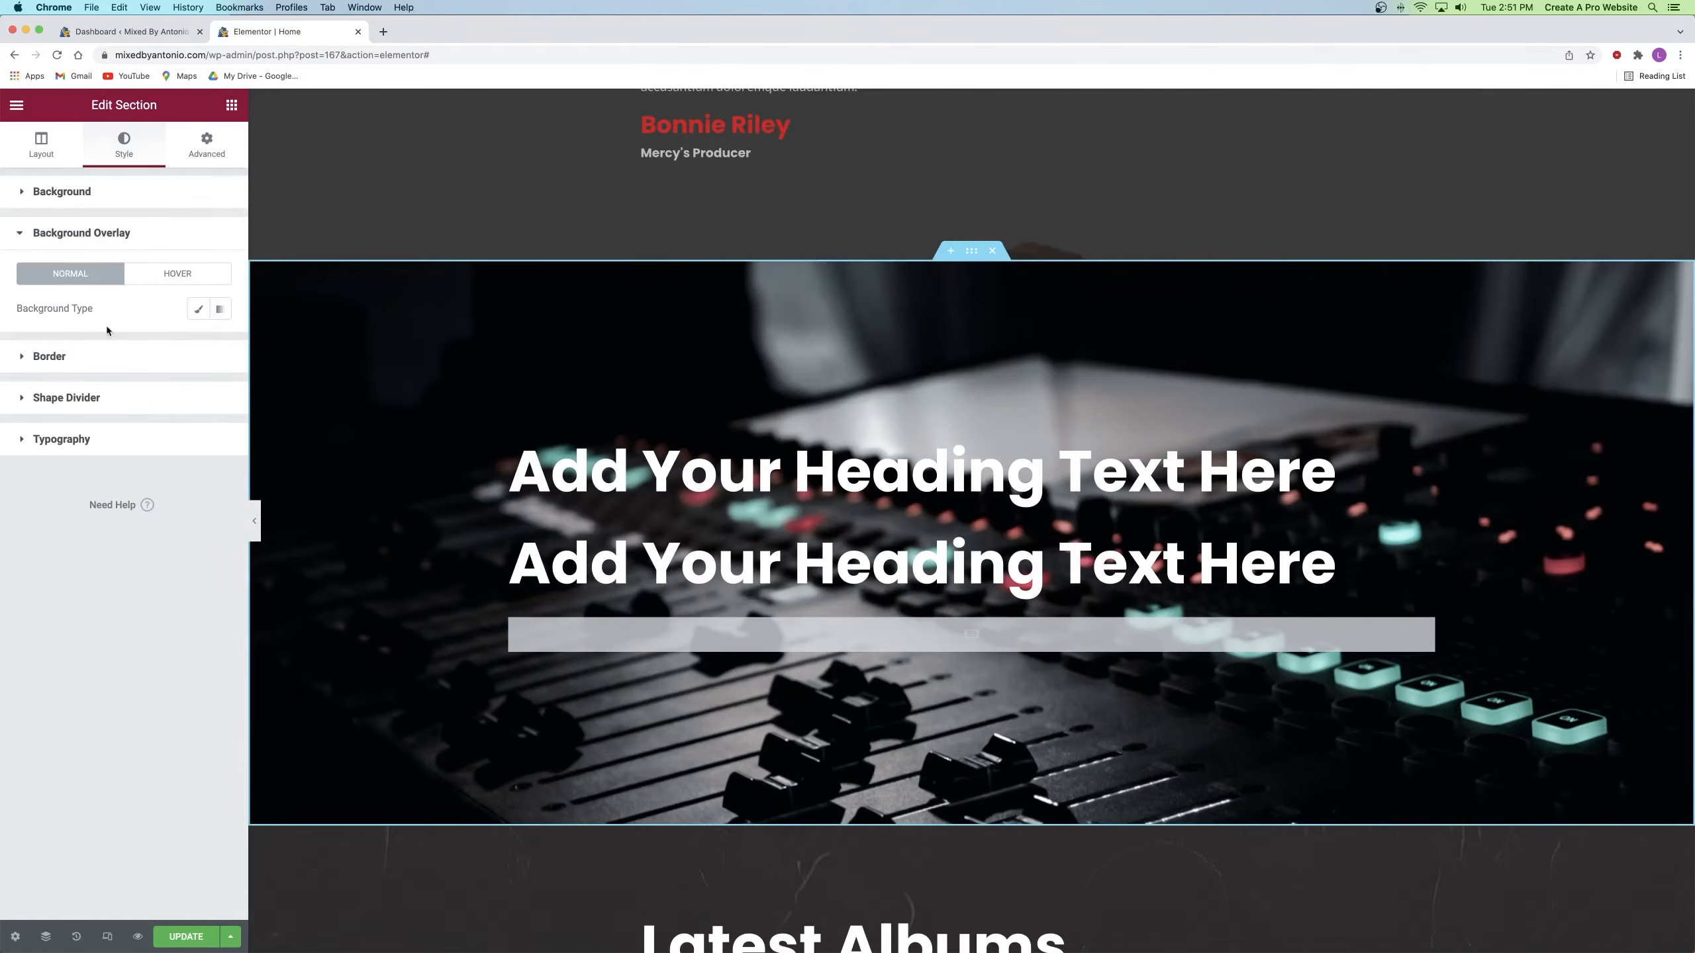
{"action": "left_click", "coordinate": [197, 309]}
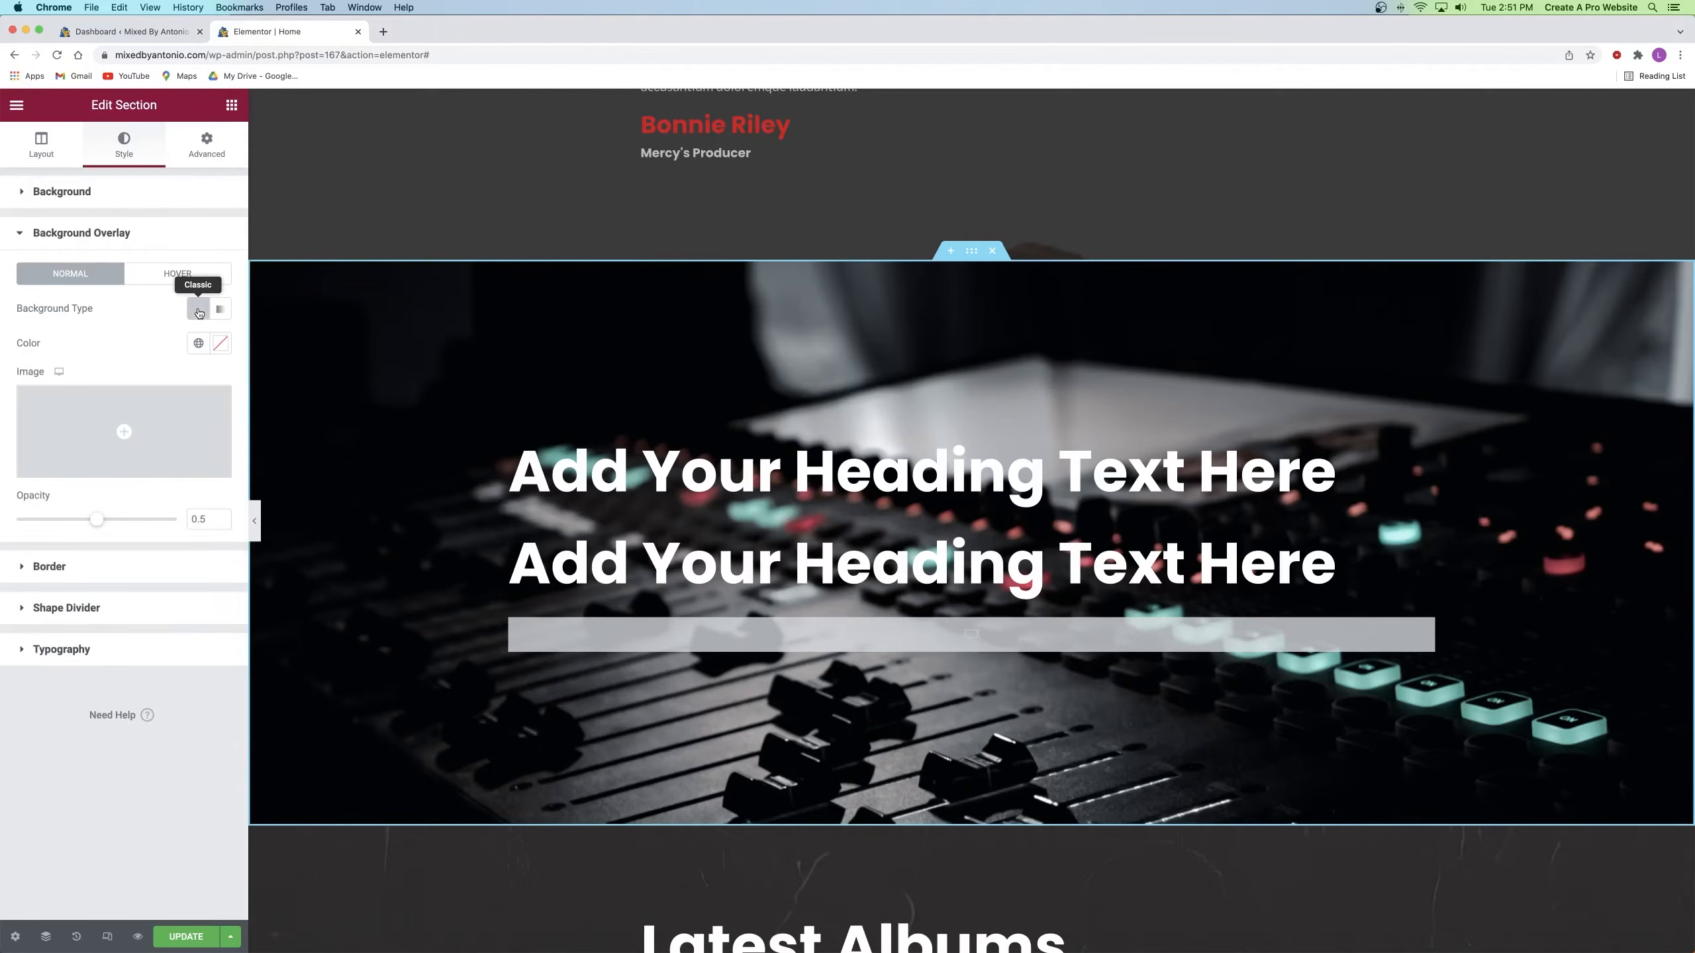
{"action": "left_click", "coordinate": [221, 343]}
{"action": "left_click_drag", "start_coordinate": [183, 452], "coordinate": [15, 554]}
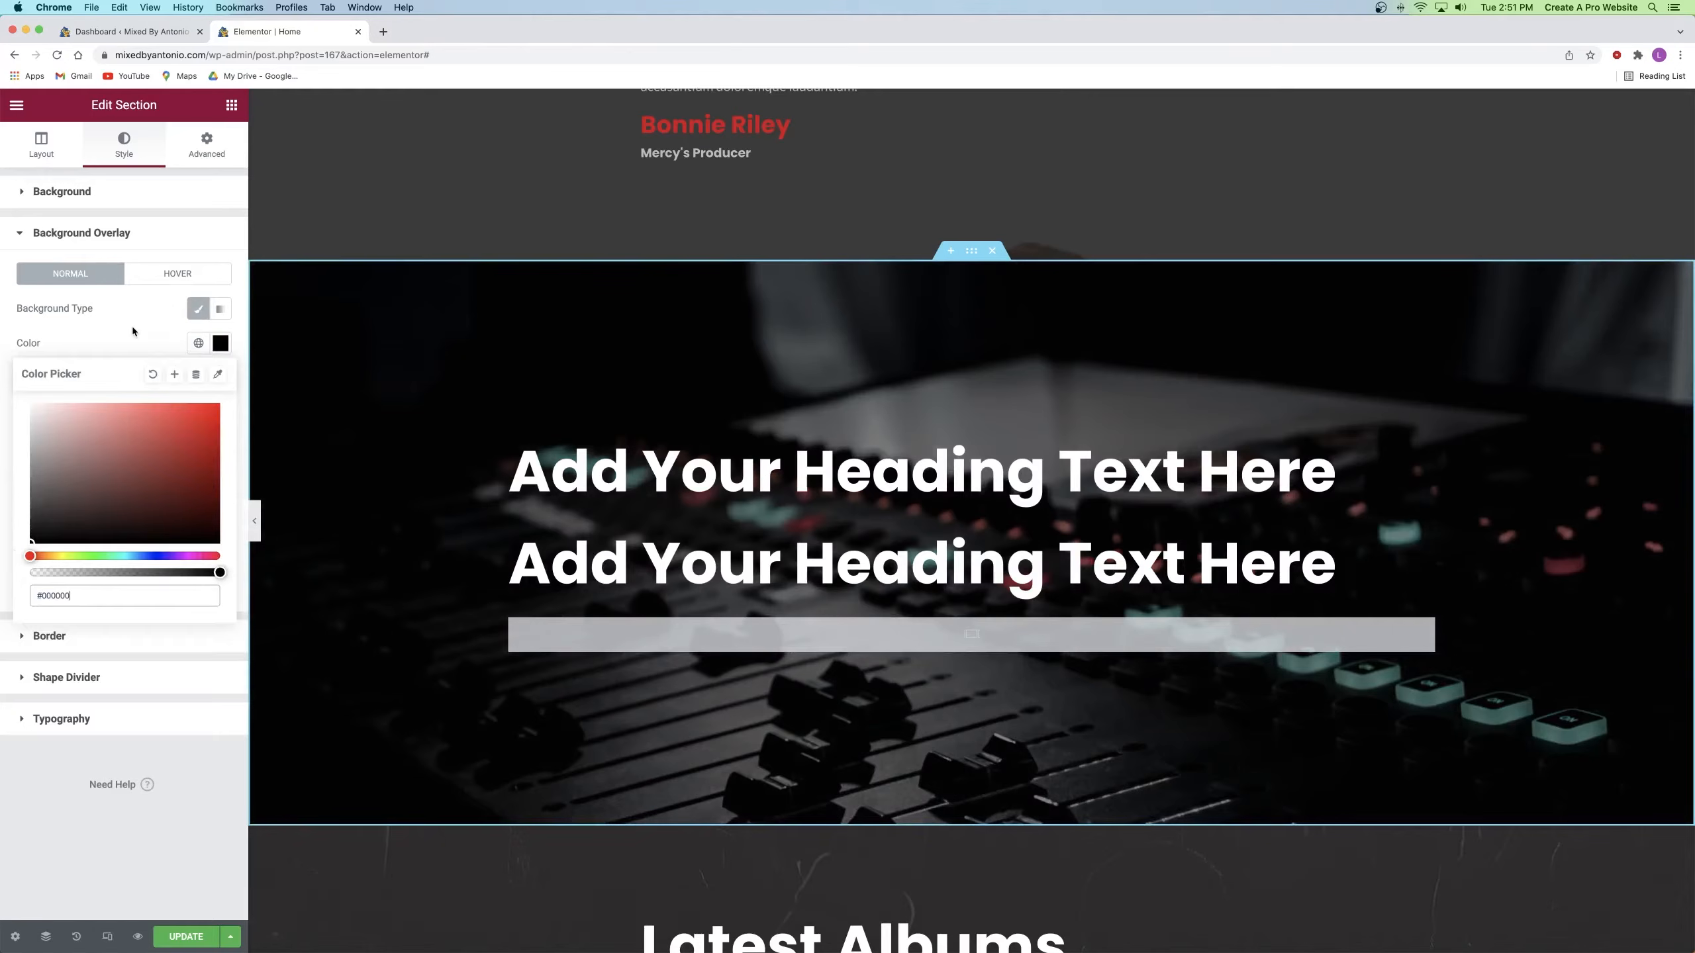
{"action": "left_click", "coordinate": [132, 326]}
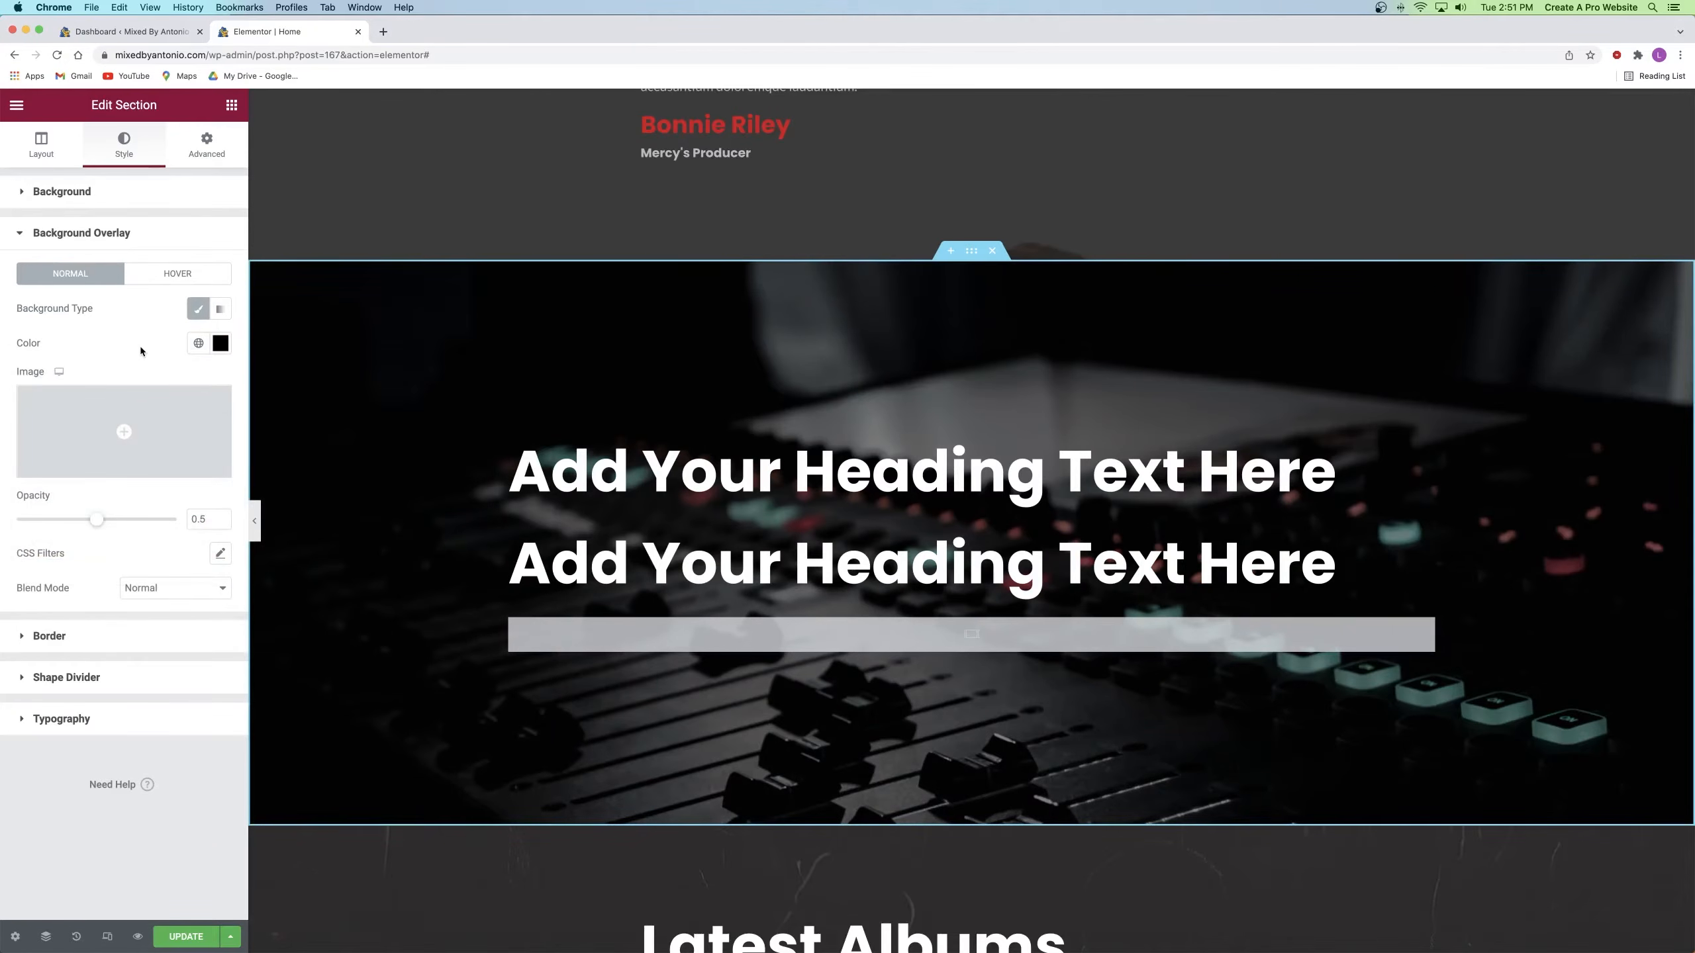
{"action": "mouse_move", "coordinate": [102, 523]}
{"action": "left_mouse_down"}
{"action": "mouse_move", "coordinate": [144, 521]}
{"action": "mouse_move", "coordinate": [76, 521]}
{"action": "mouse_move", "coordinate": [102, 520]}
{"action": "left_mouse_up"}
Step: Retitle the headings 'Trusted By' and 'A few of my partners', both centred
{"action": "left_click", "coordinate": [971, 476]}
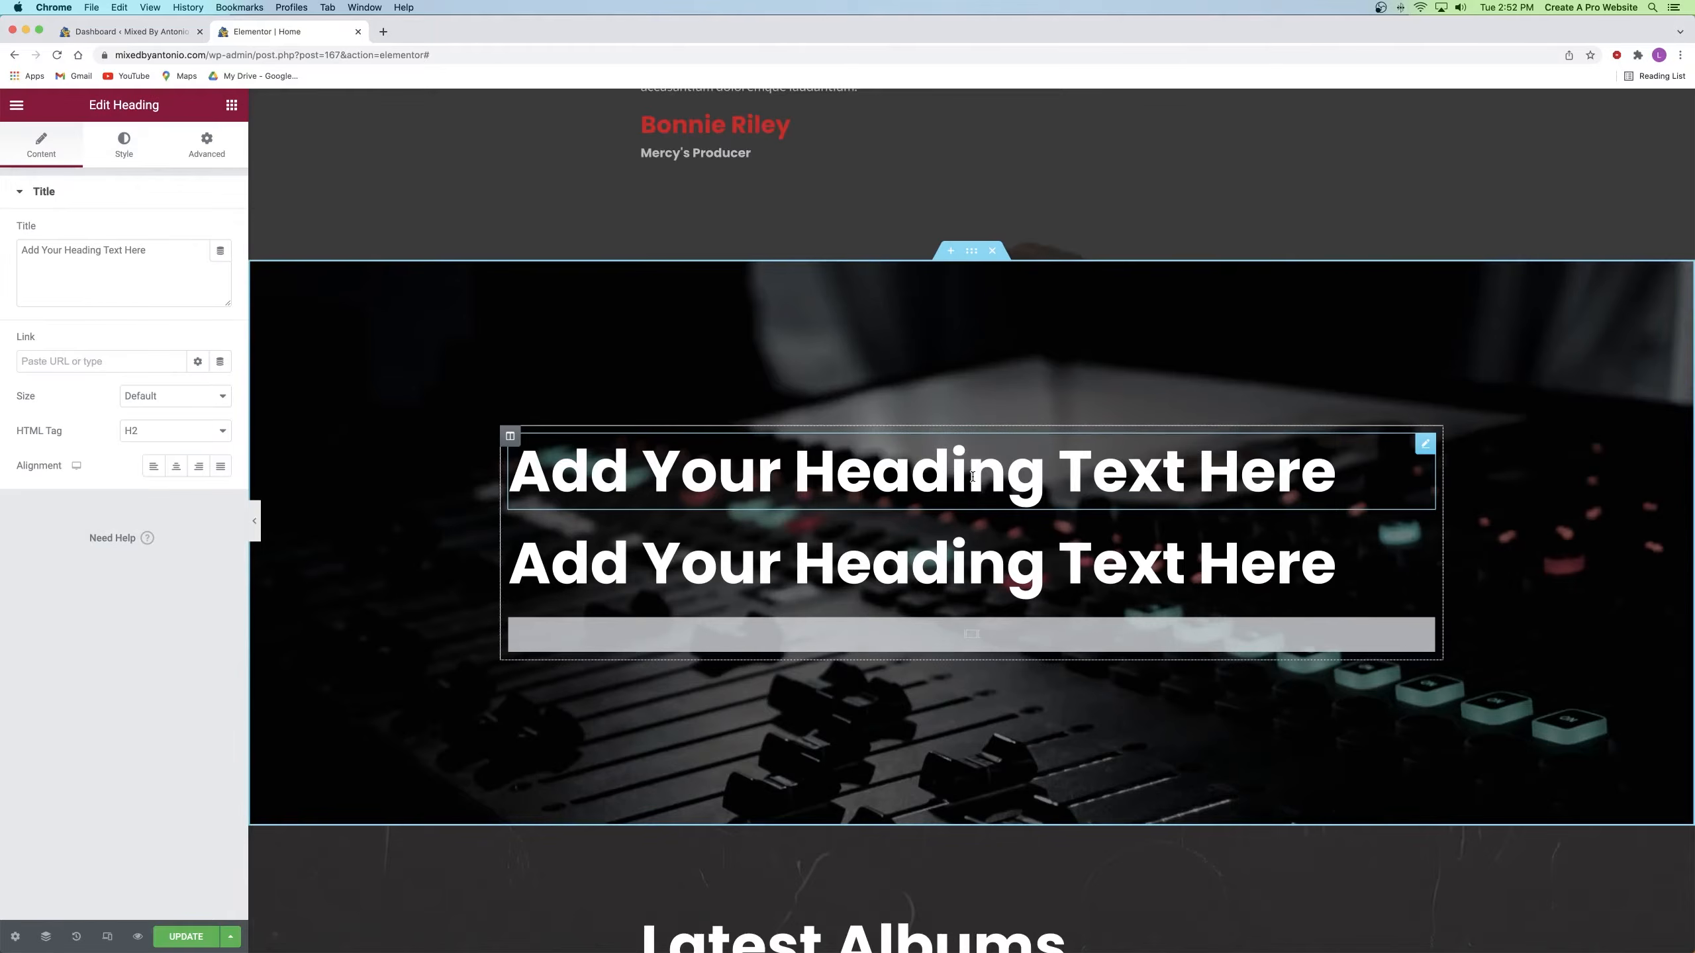
{"action": "triple_click", "coordinate": [972, 477]}
{"action": "type", "text": "Trusted By"}
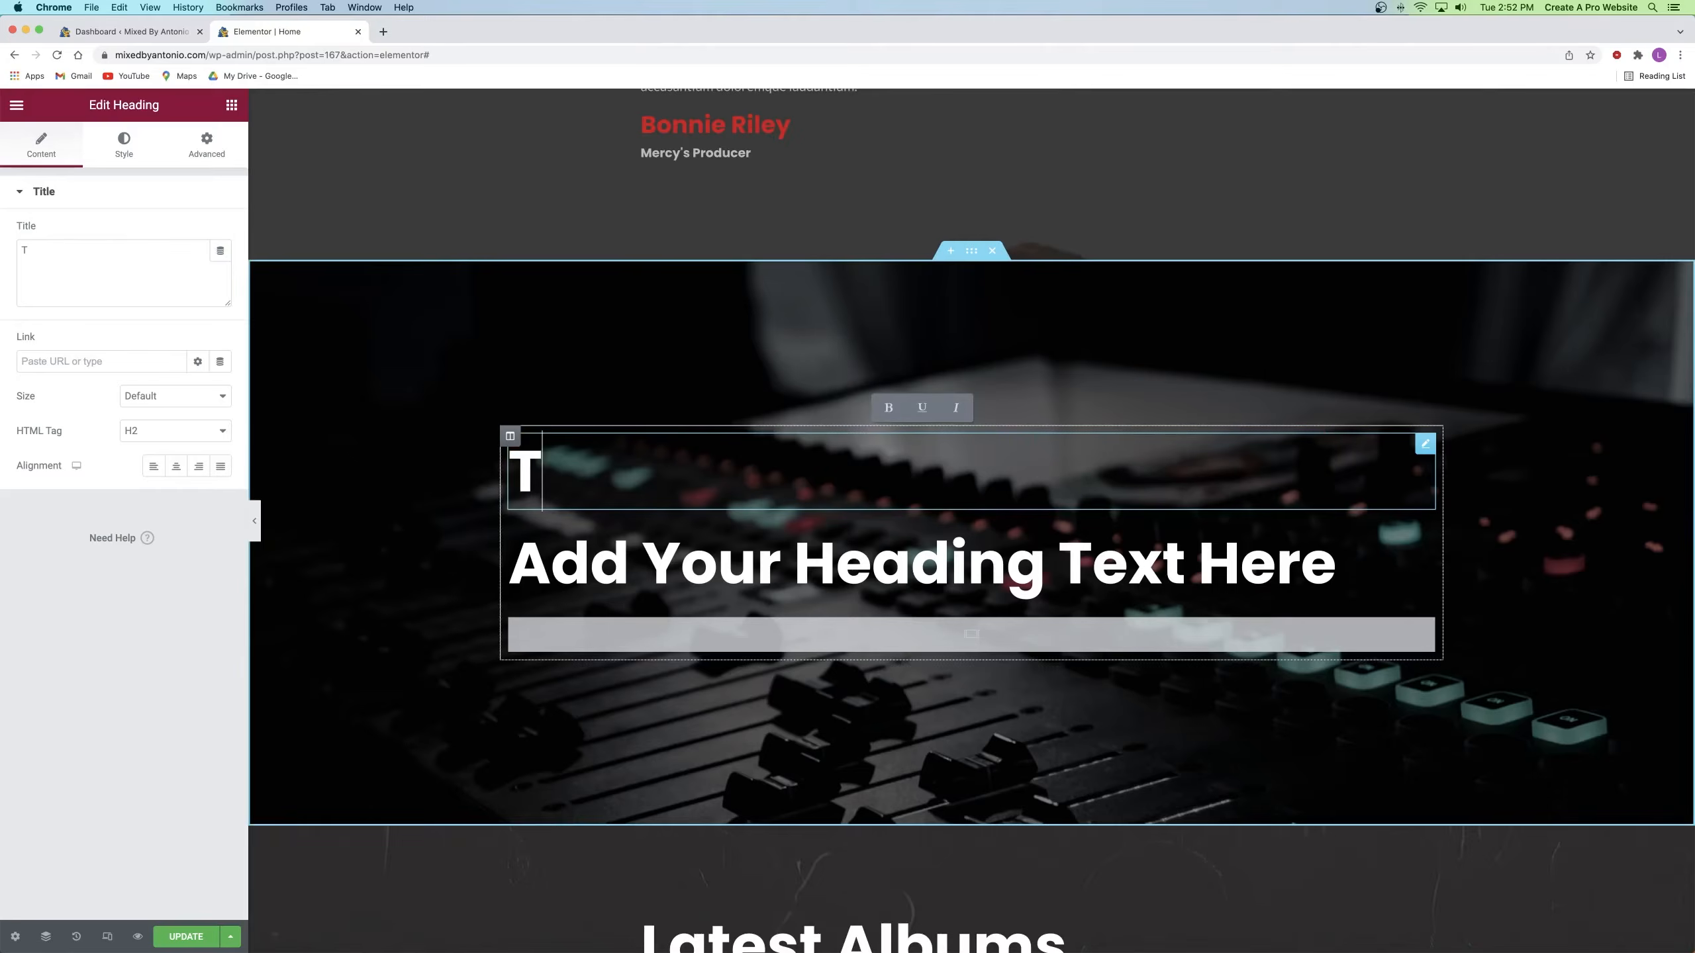
{"action": "left_click", "coordinate": [176, 466]}
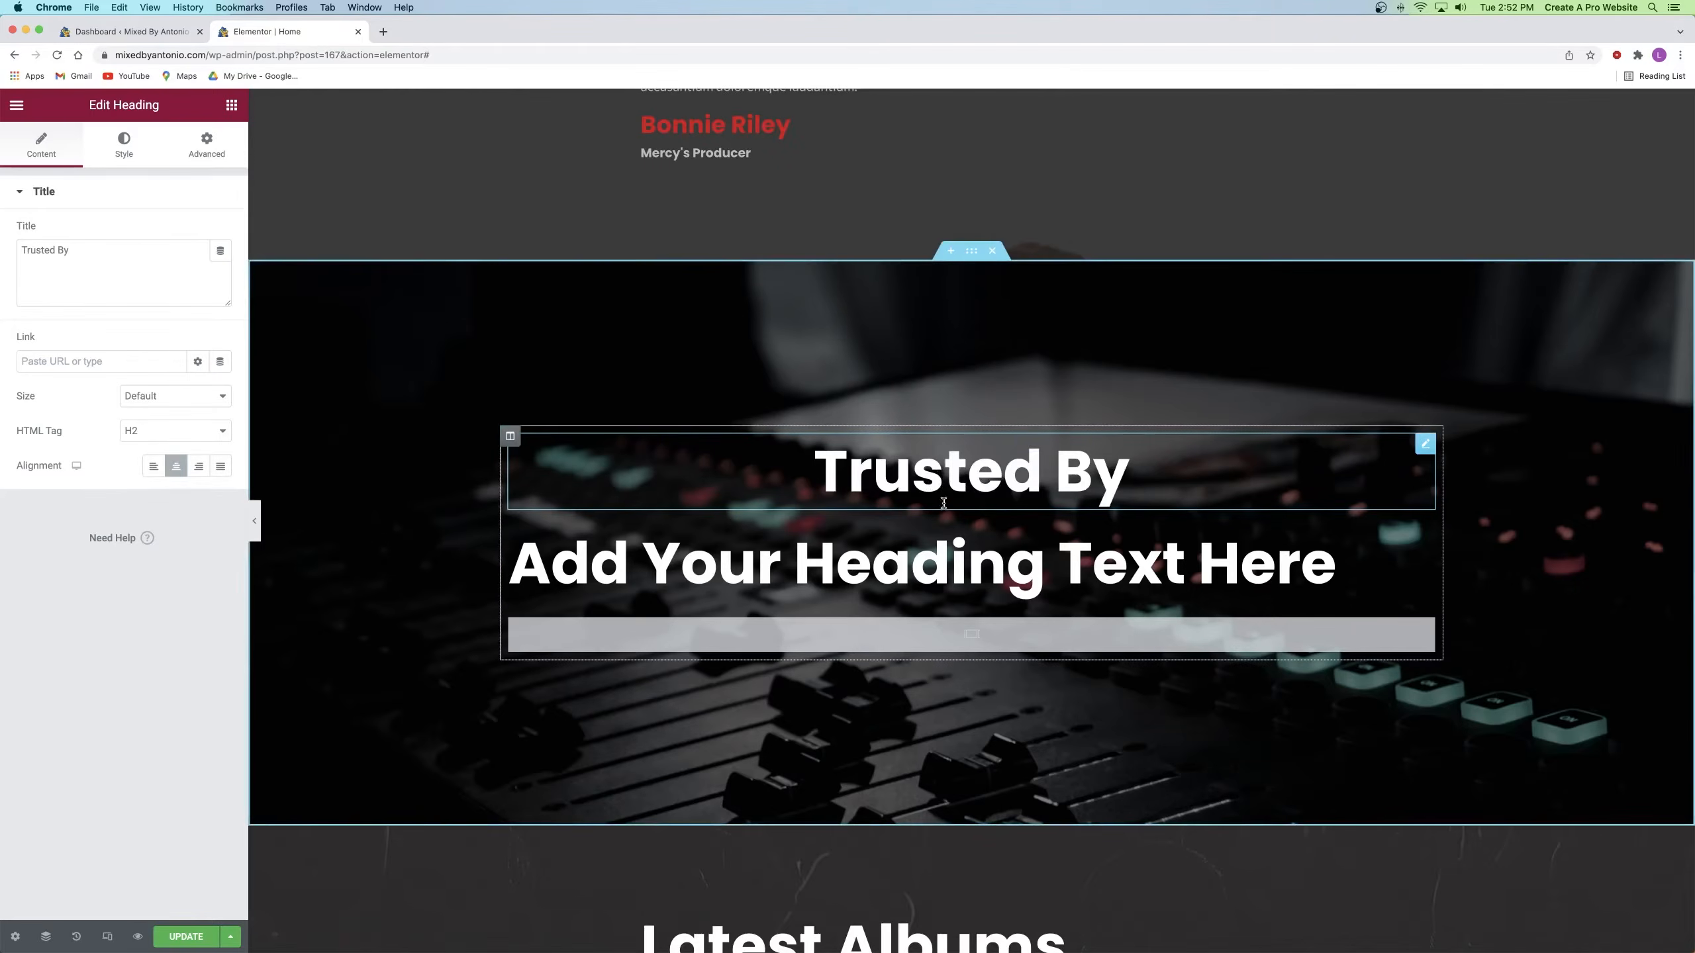
{"action": "left_click", "coordinate": [1212, 534]}
{"action": "triple_click", "coordinate": [129, 268]}
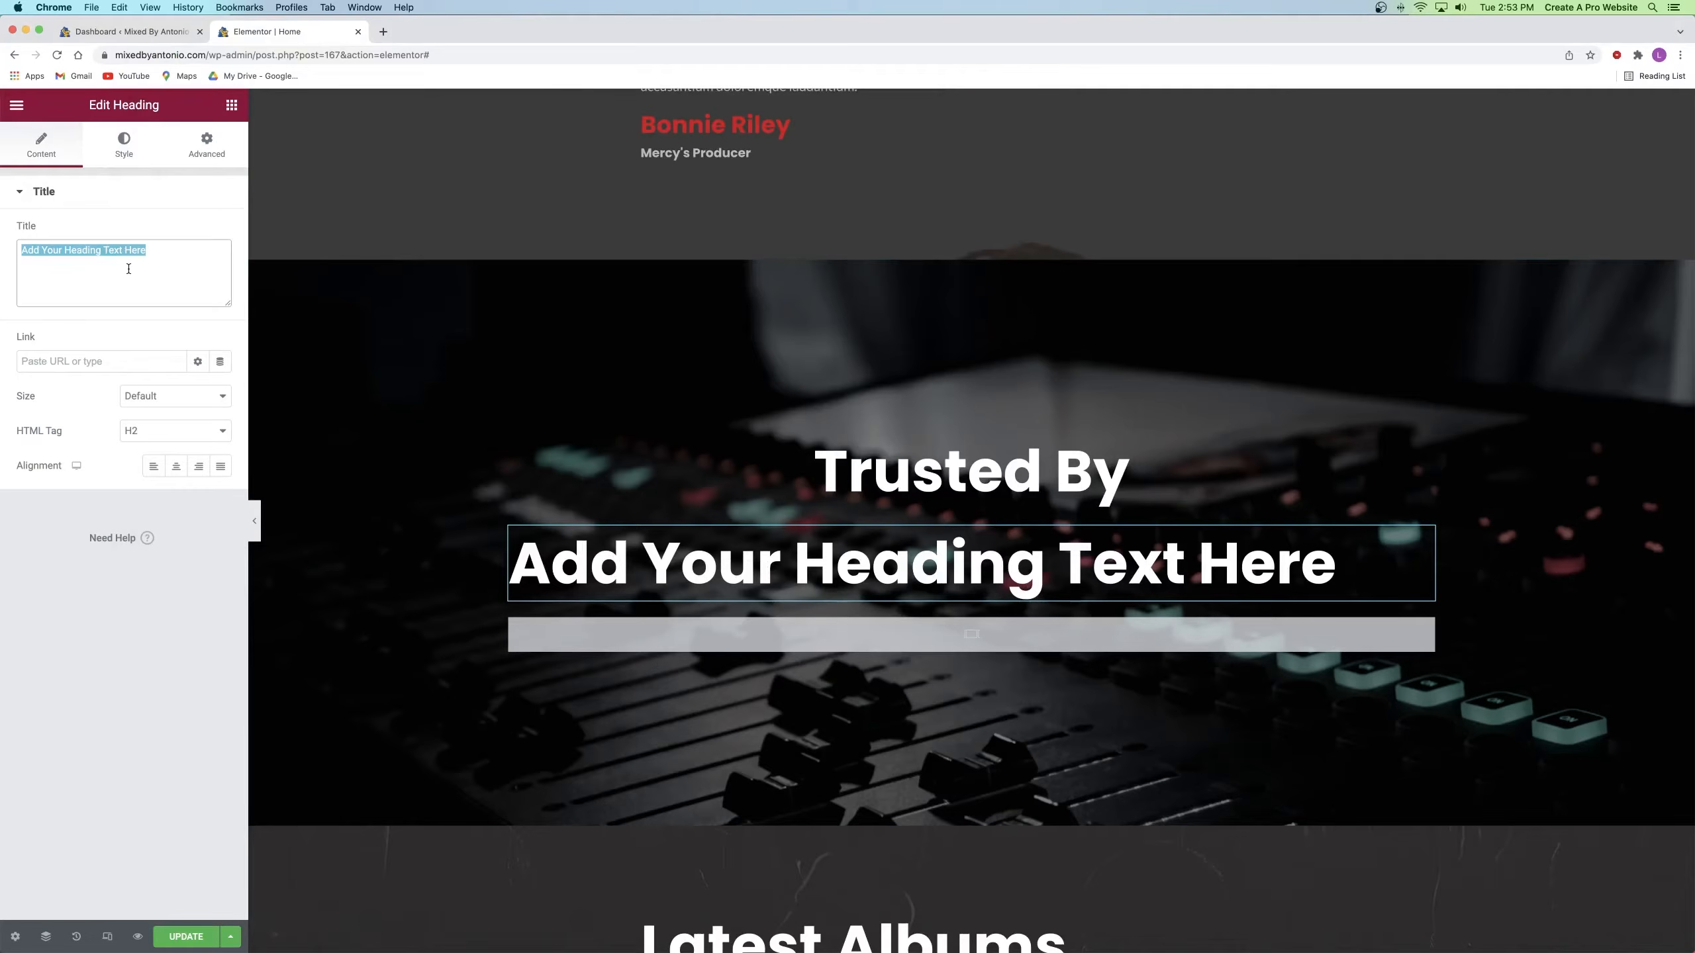
{"action": "type", "text": "A few of my partners"}
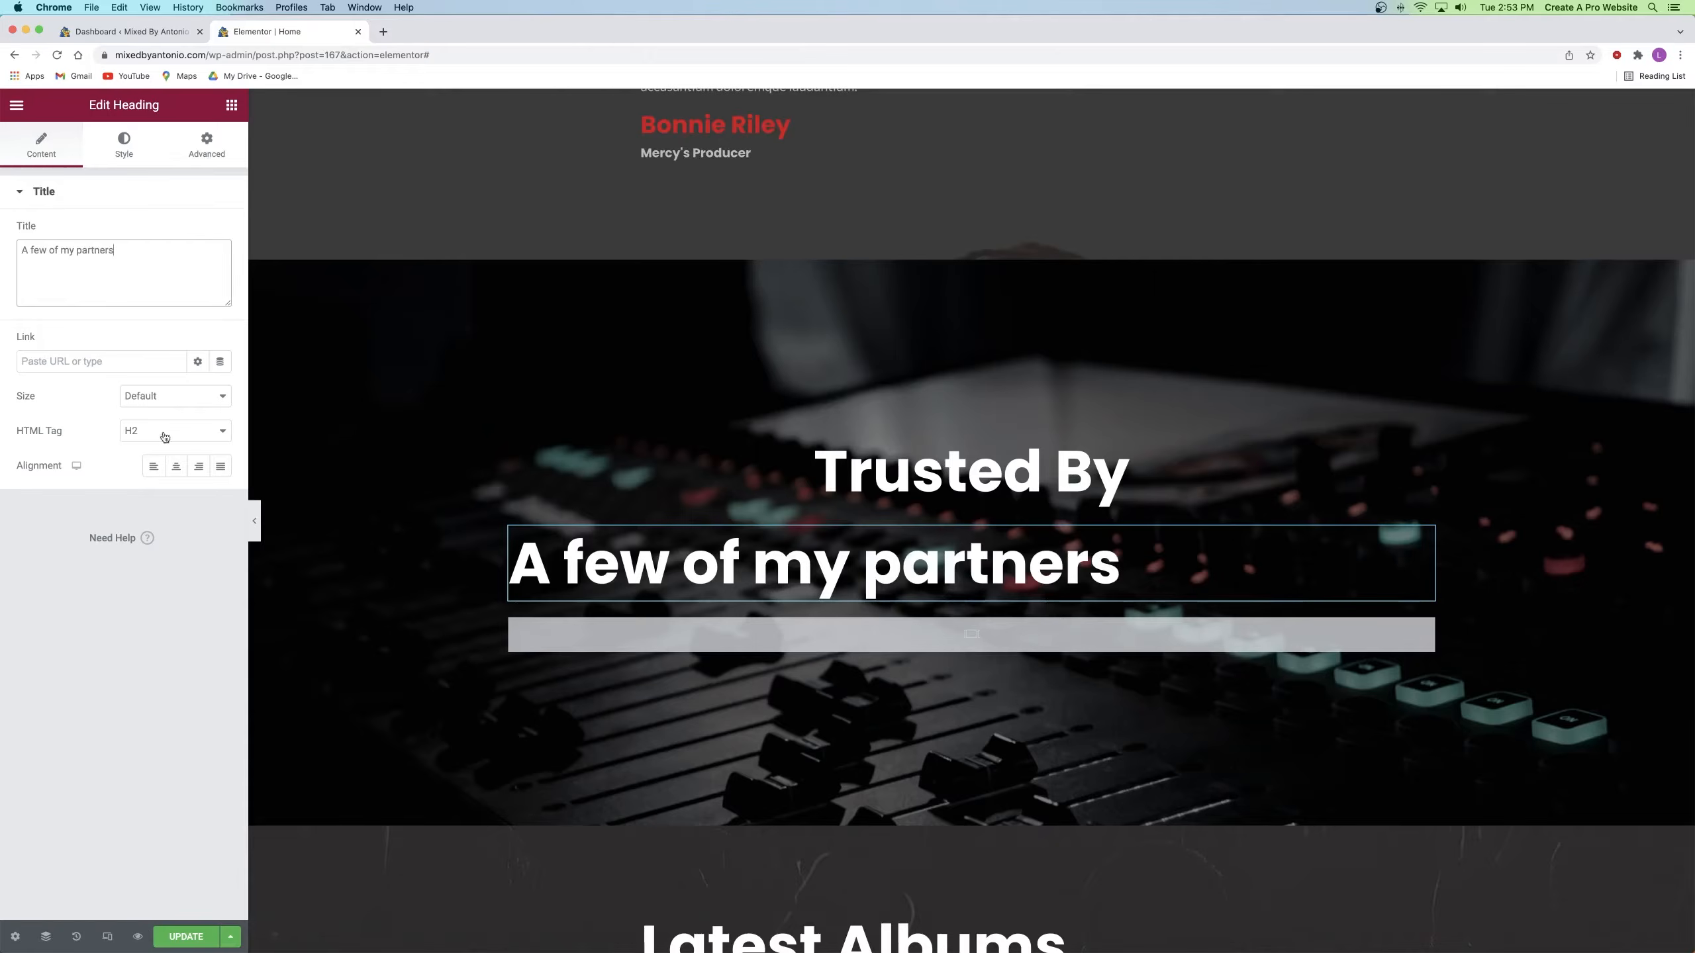
{"action": "left_click", "coordinate": [176, 466]}
Step: Style the second heading Arial, weight 100, uppercase, size 10, letter spacing 5.3
{"action": "left_click", "coordinate": [124, 143]}
{"action": "left_click", "coordinate": [220, 267]}
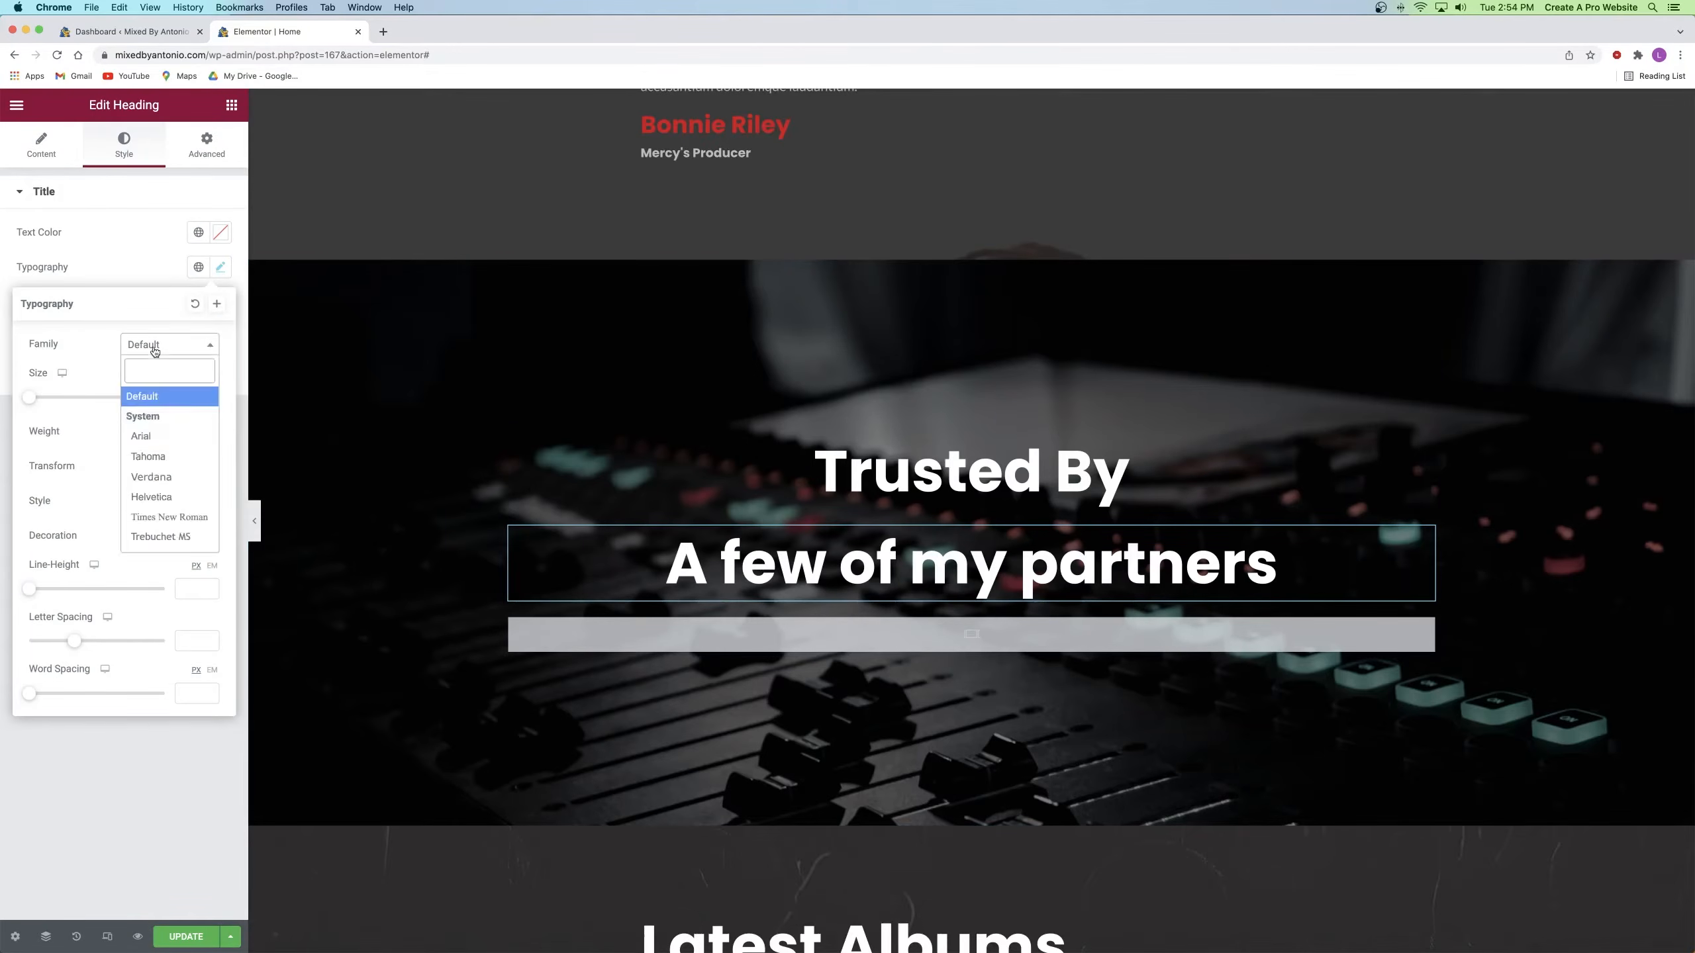
{"action": "left_click", "coordinate": [169, 344]}
{"action": "left_click", "coordinate": [169, 431]}
{"action": "left_click", "coordinate": [141, 516]}
{"action": "left_click", "coordinate": [160, 431]}
{"action": "left_click", "coordinate": [140, 334]}
{"action": "left_click", "coordinate": [160, 467]}
{"action": "left_click", "coordinate": [148, 480]}
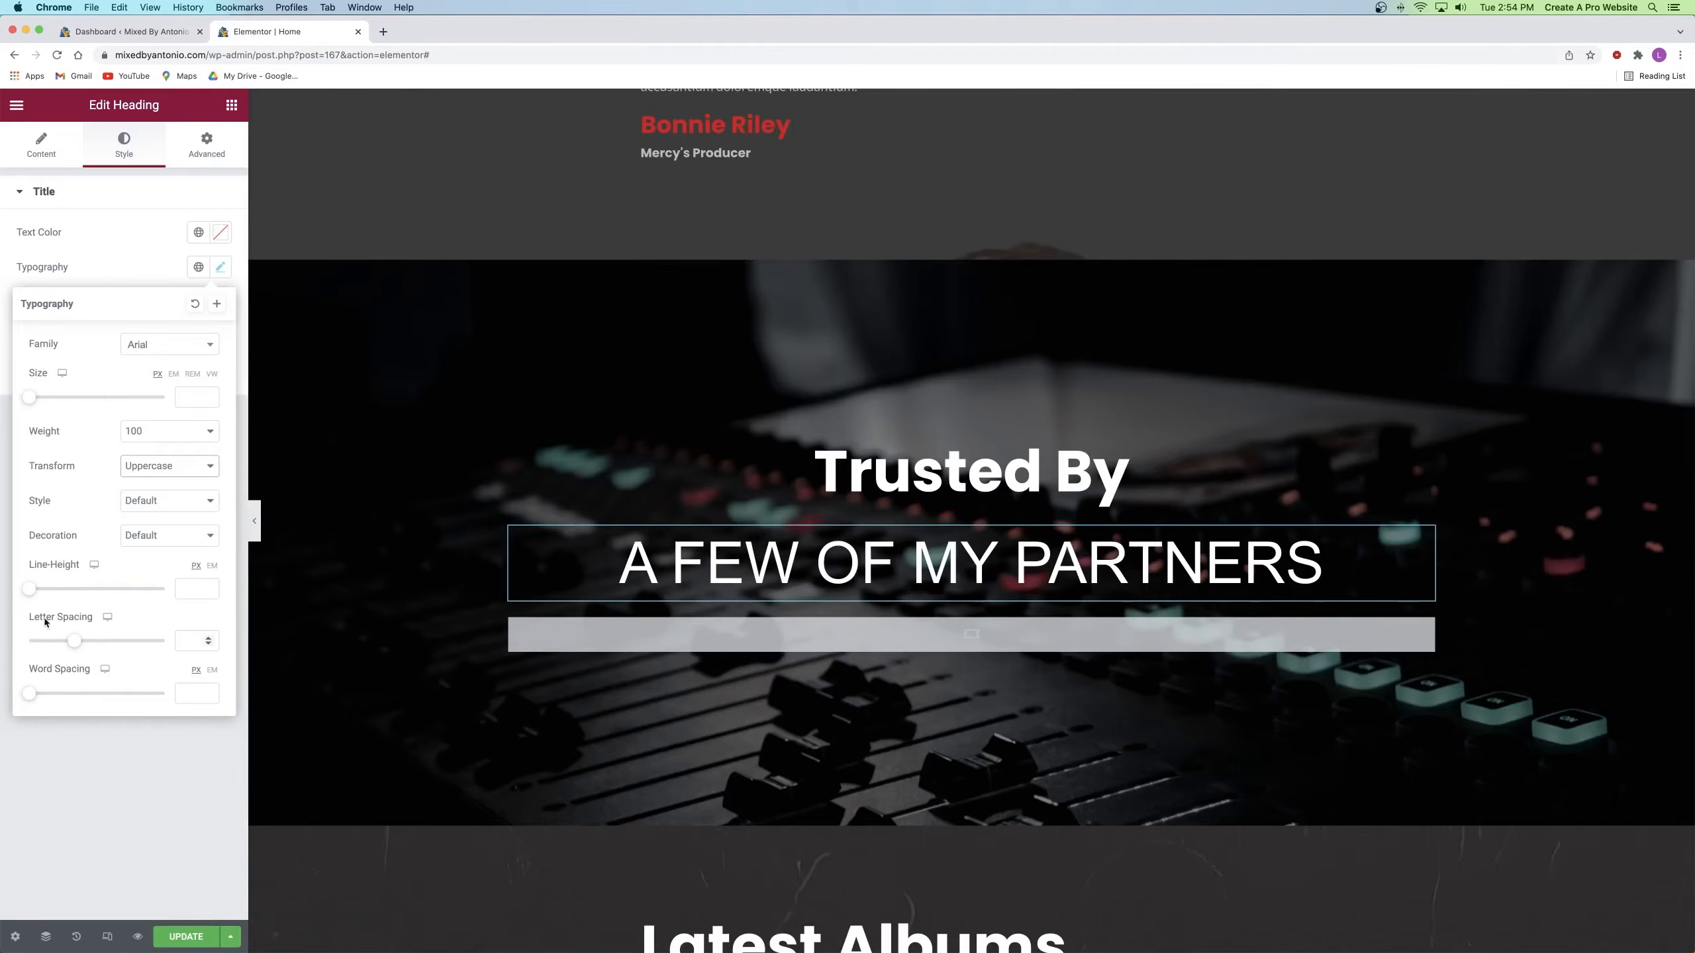
{"action": "left_click_drag", "start_coordinate": [29, 397], "coordinate": [39, 398]}
{"action": "left_click_drag", "start_coordinate": [74, 641], "coordinate": [122, 641]}
{"action": "left_click", "coordinate": [211, 400]}
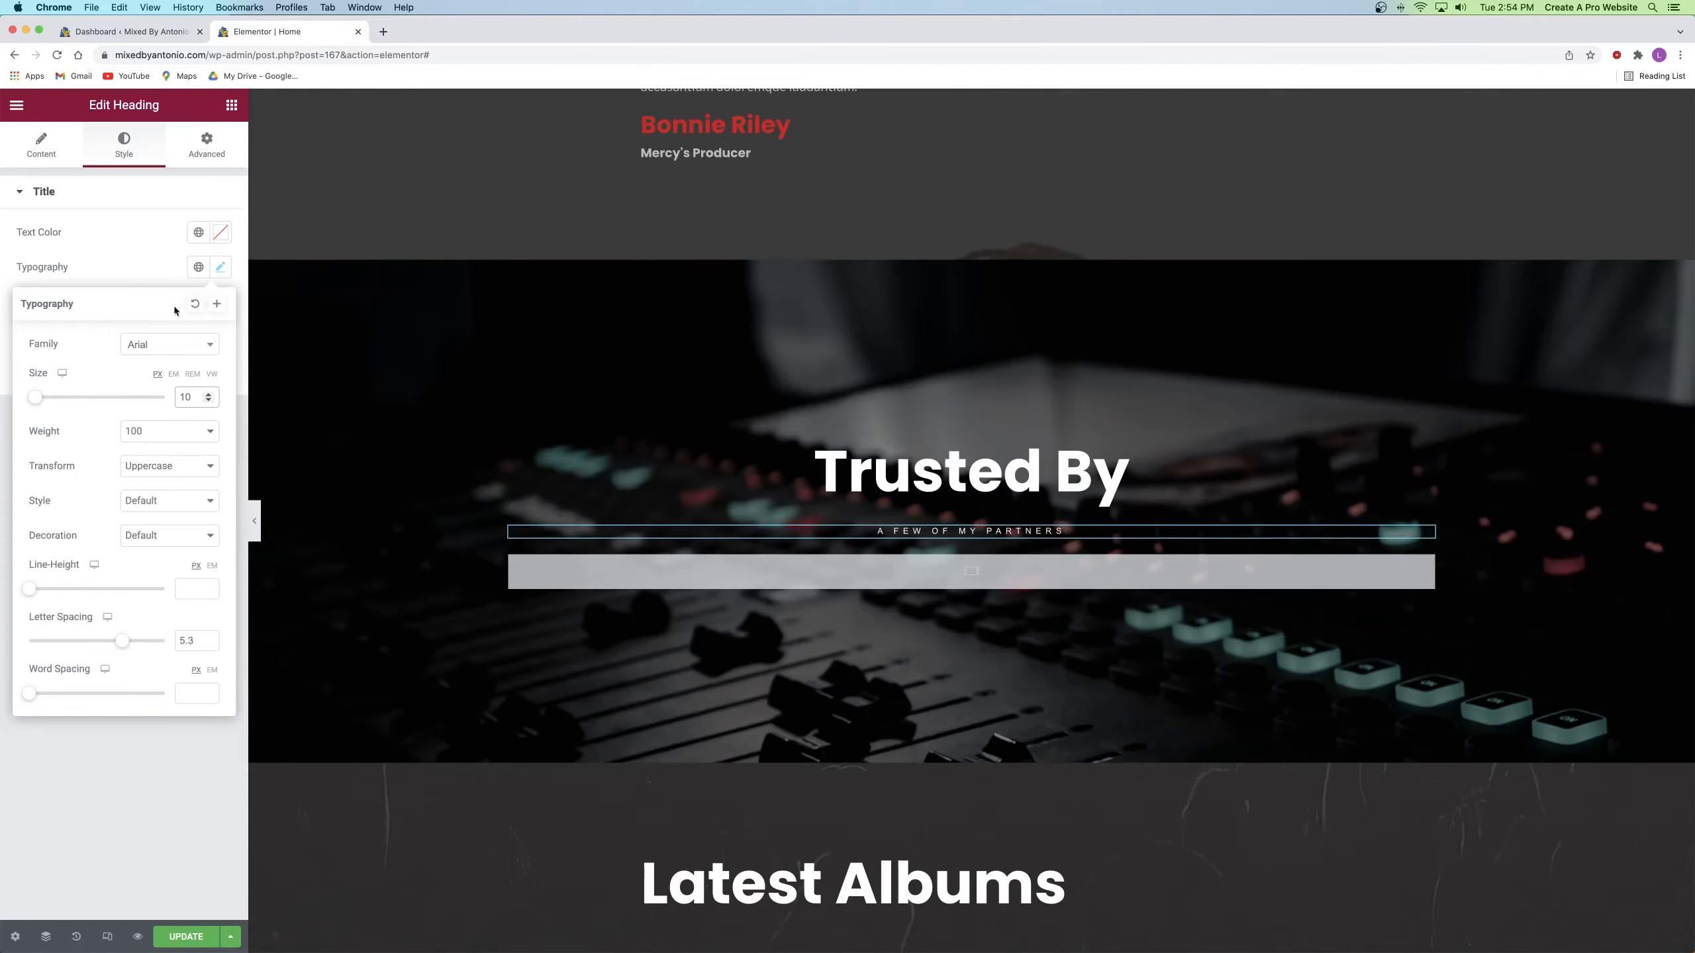
{"action": "left_click", "coordinate": [116, 263]}
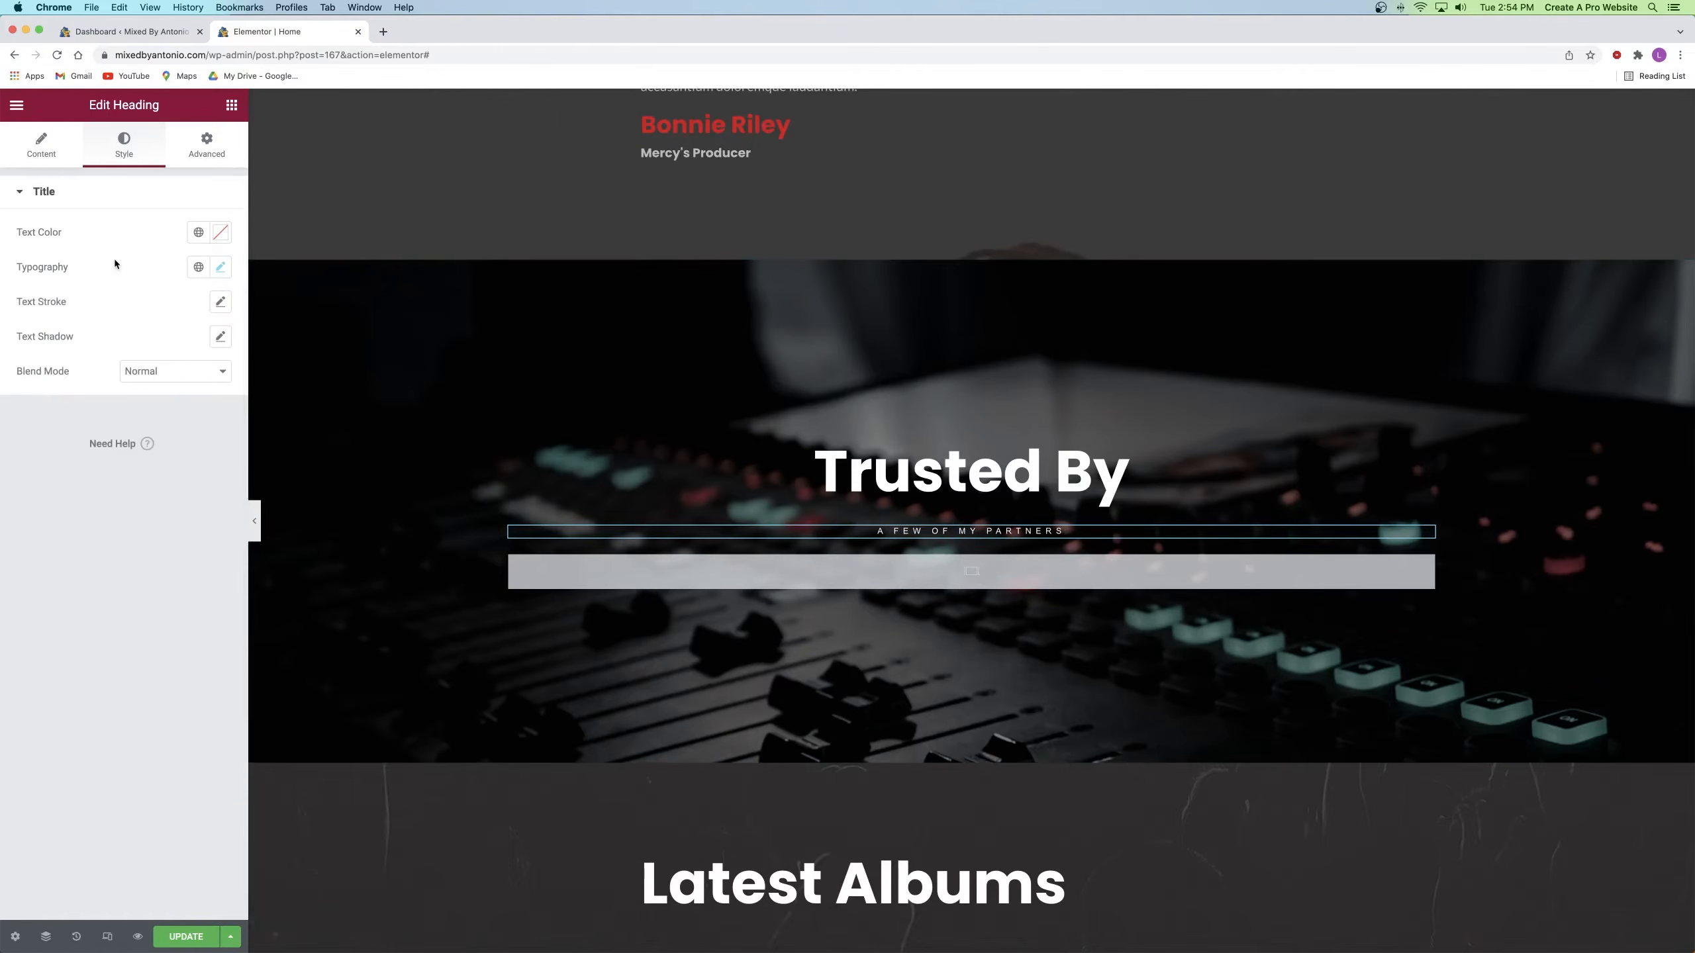
{"action": "left_click", "coordinate": [969, 570]}
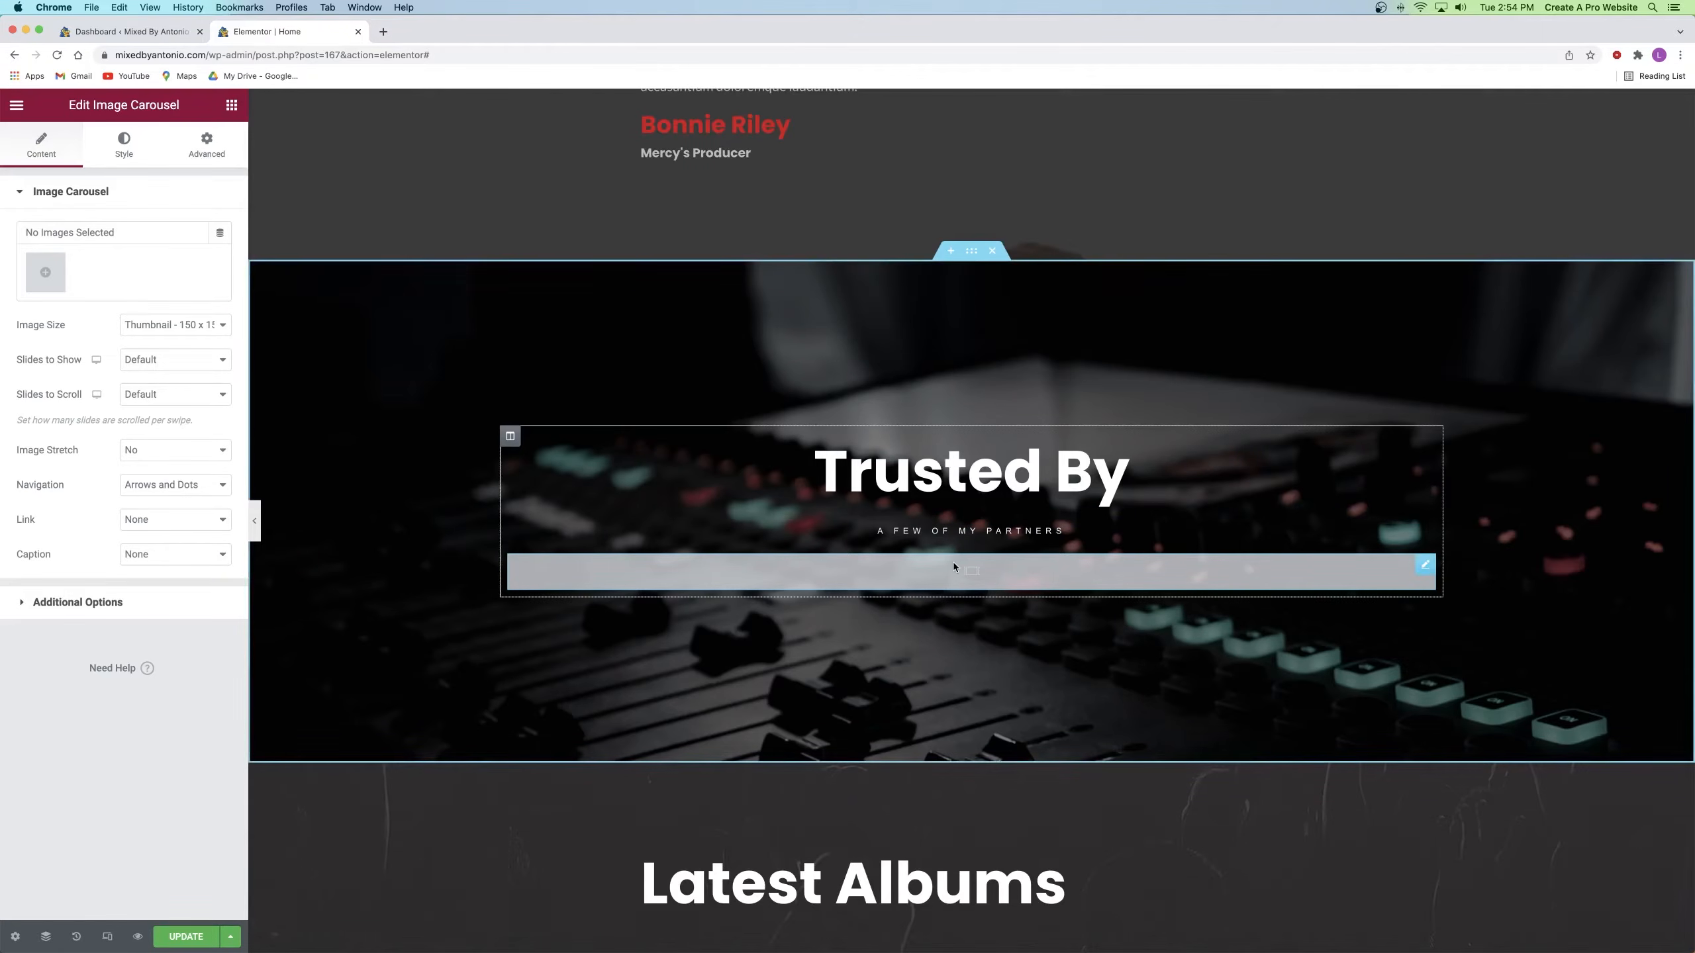
Step: Upload the six partner logo files to the carousel's media library
{"action": "left_click", "coordinate": [47, 272]}
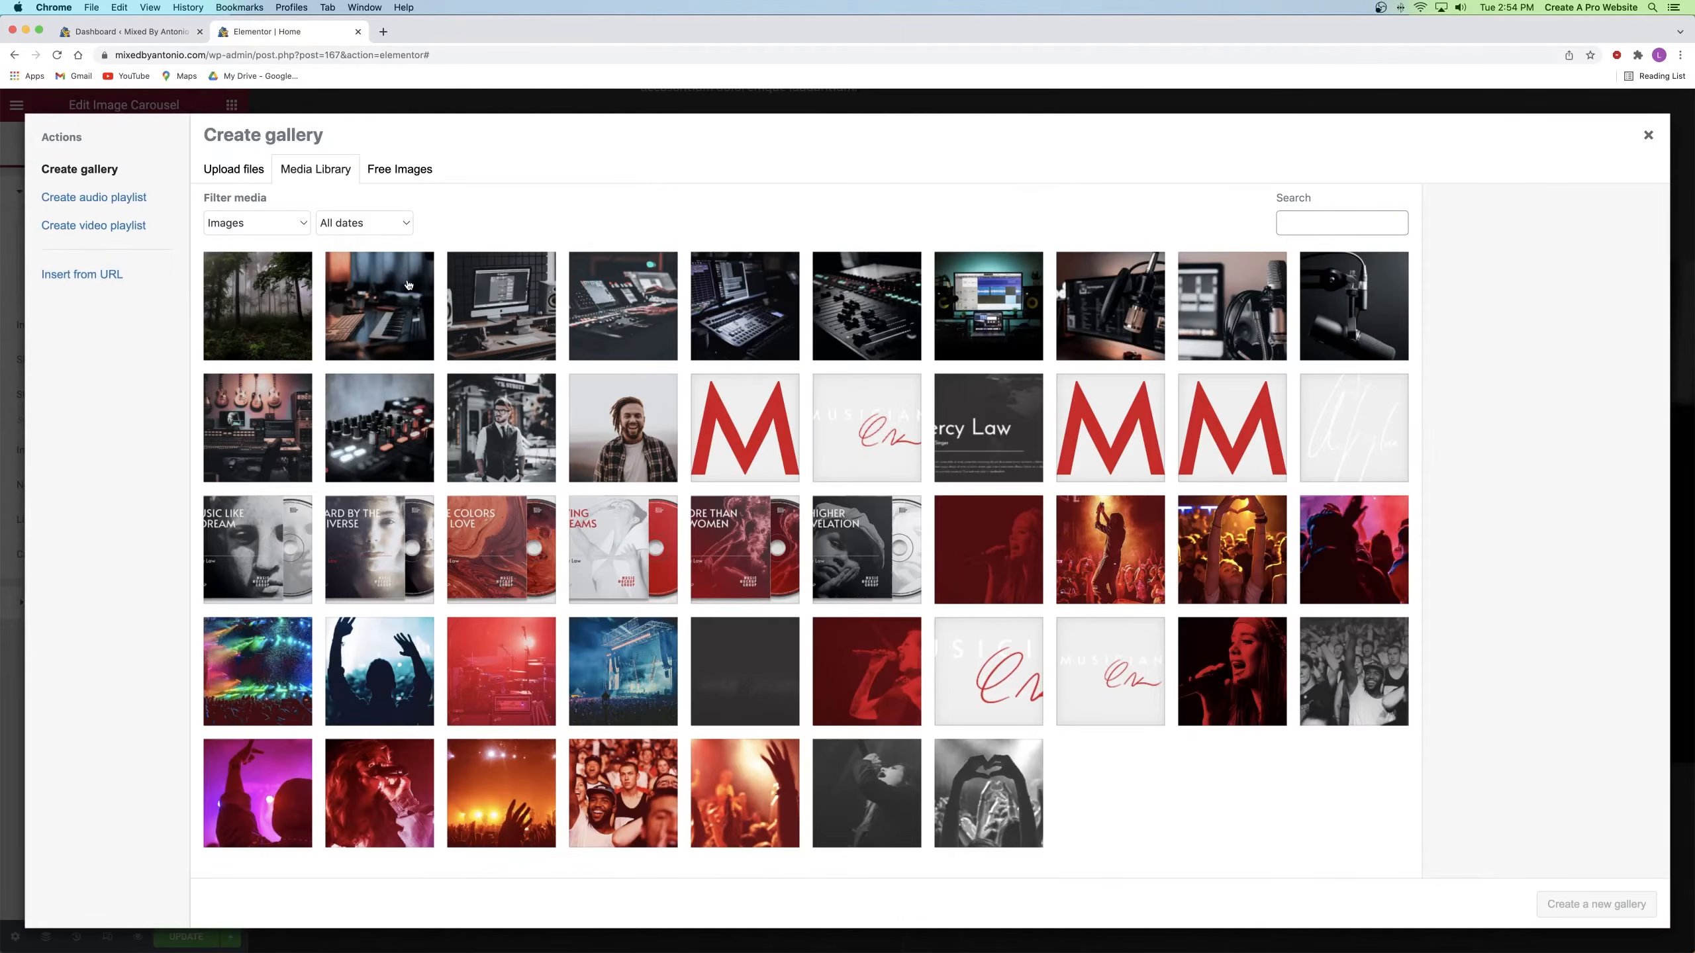
{"action": "left_click", "coordinate": [225, 171]}
{"action": "left_click", "coordinate": [914, 475]}
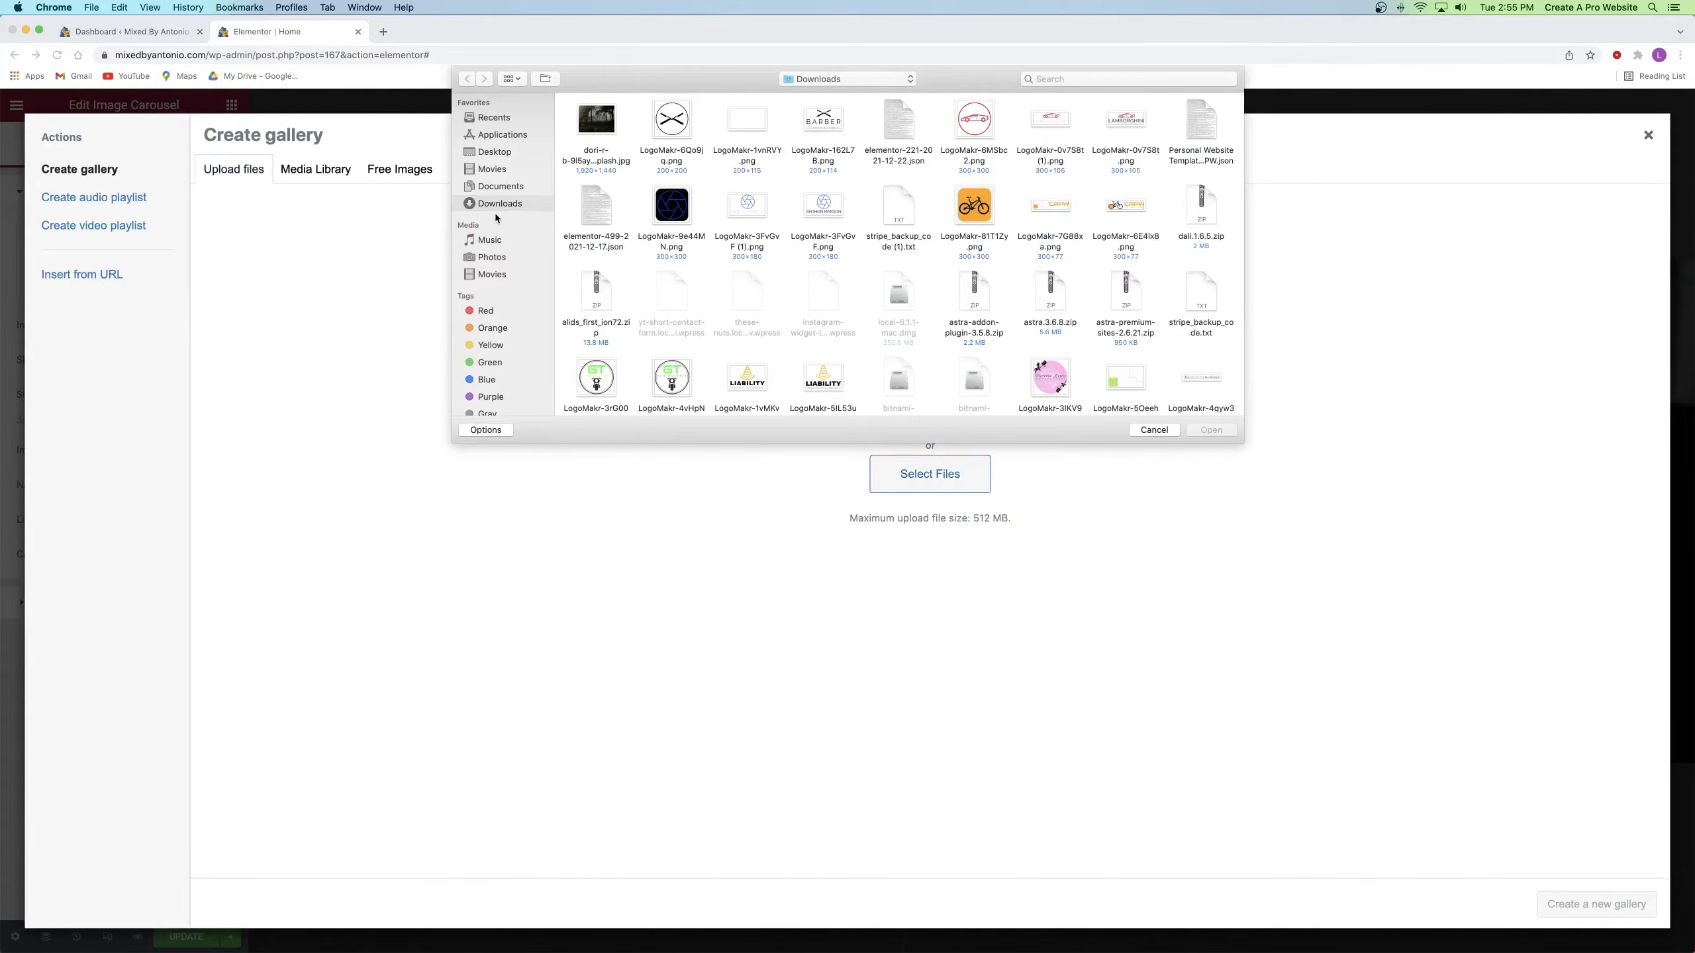
{"action": "left_click", "coordinate": [496, 154]}
{"action": "double_click", "coordinate": [598, 127]}
{"action": "double_click", "coordinate": [598, 127]}
{"action": "left_click_drag", "start_coordinate": [1038, 128], "coordinate": [579, 134]}
{"action": "left_click", "coordinate": [1203, 432]}
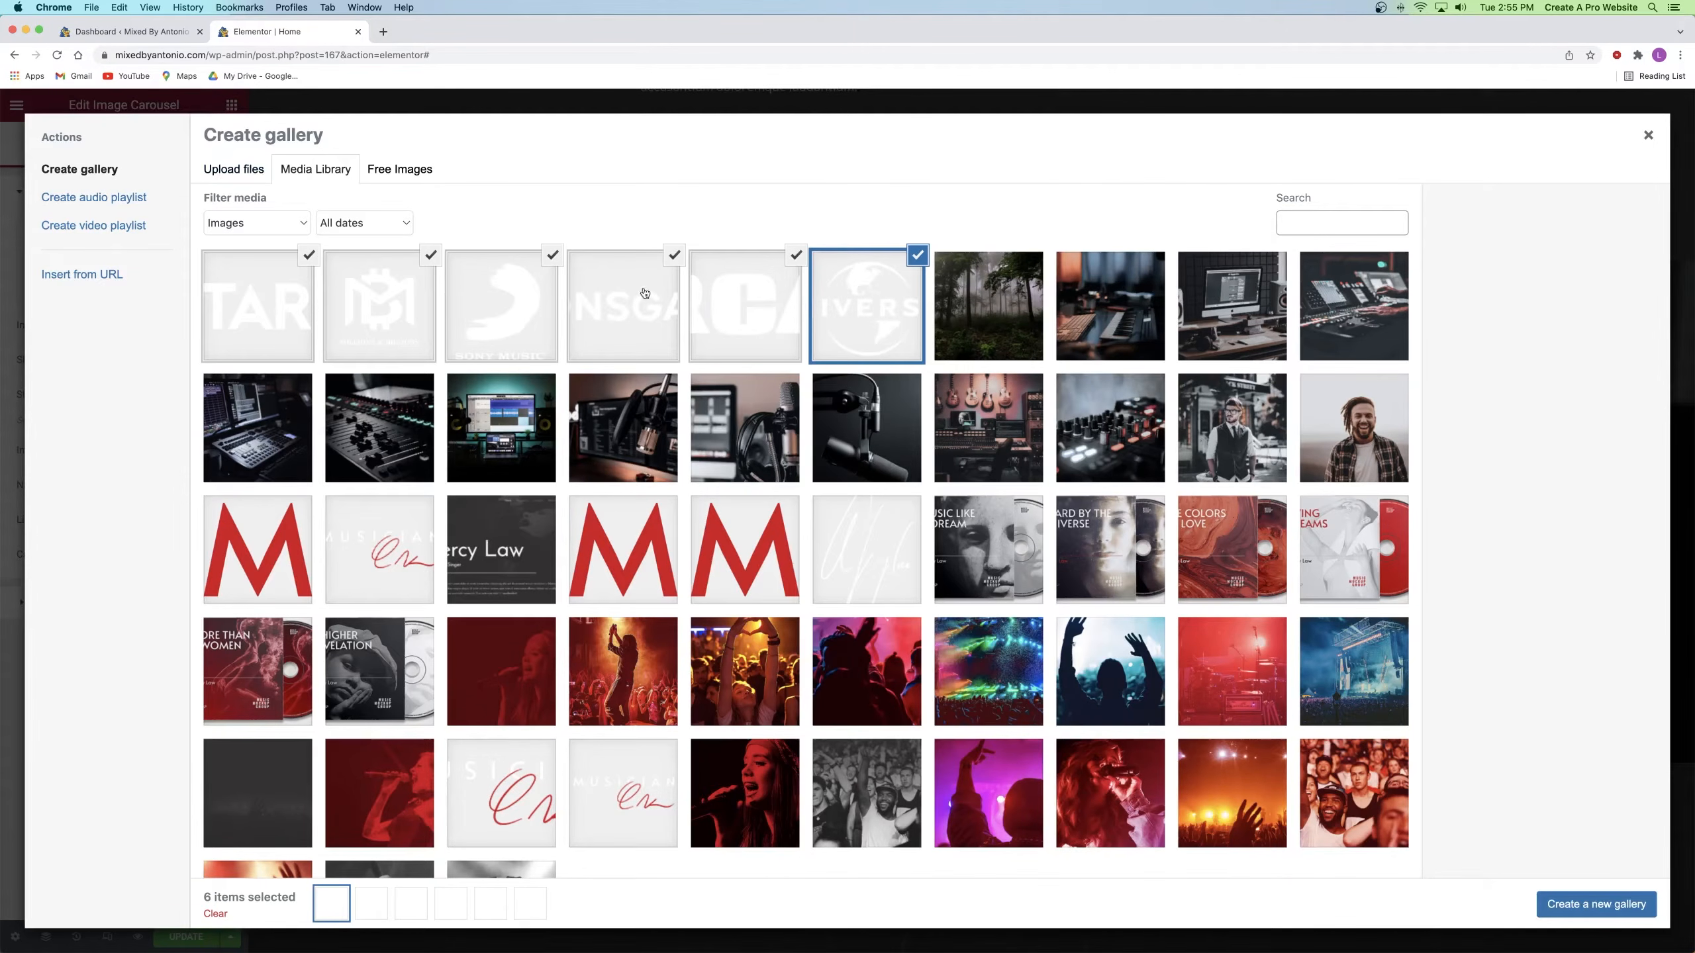
Step: Create a new gallery from only the six logos, excluding the two studio photos
{"action": "left_click", "coordinate": [993, 305]}
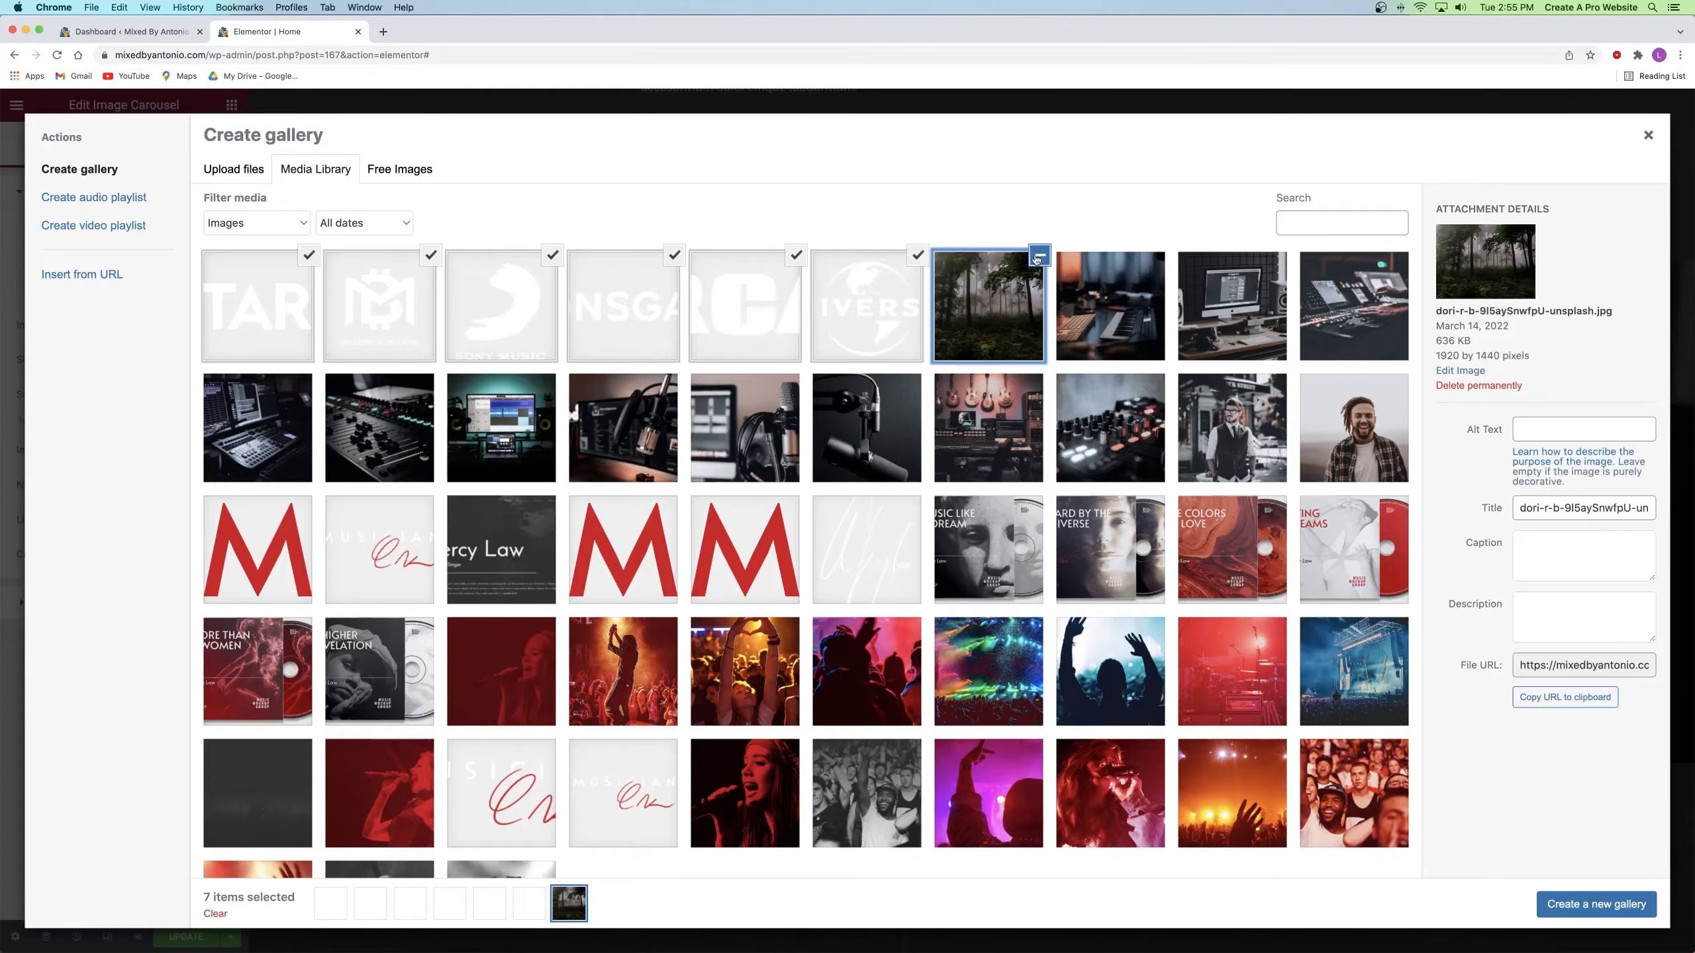
{"action": "left_click", "coordinate": [1183, 303]}
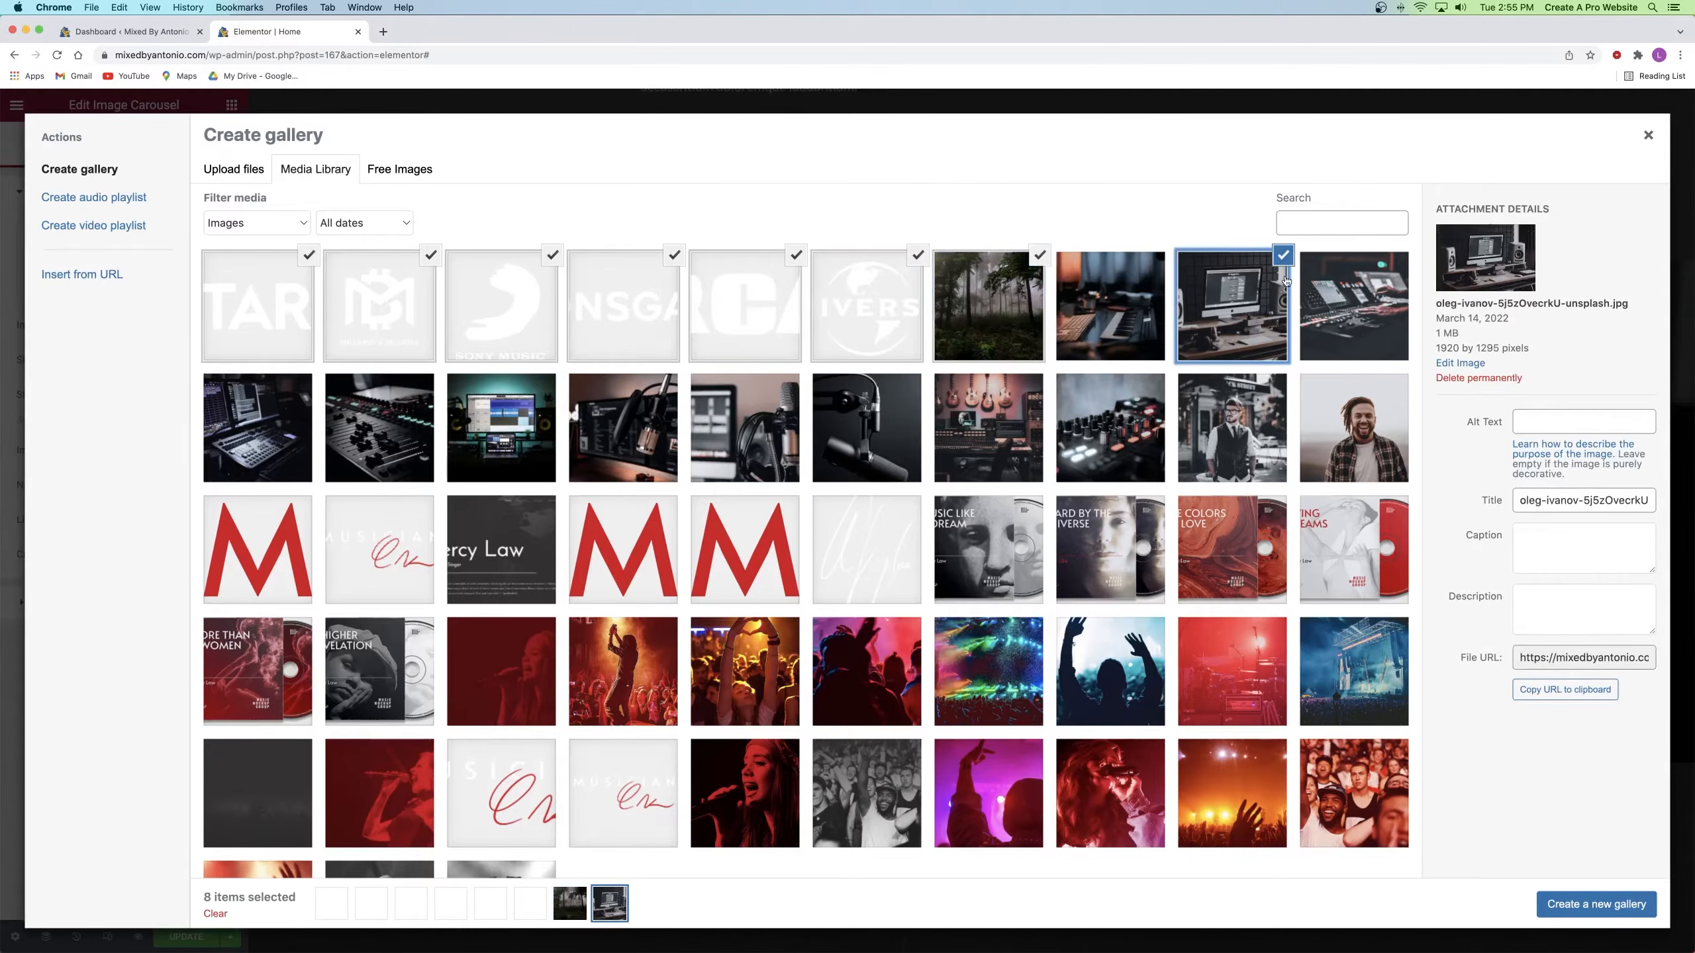
{"action": "left_click", "coordinate": [1282, 256]}
{"action": "left_click", "coordinate": [1039, 255]}
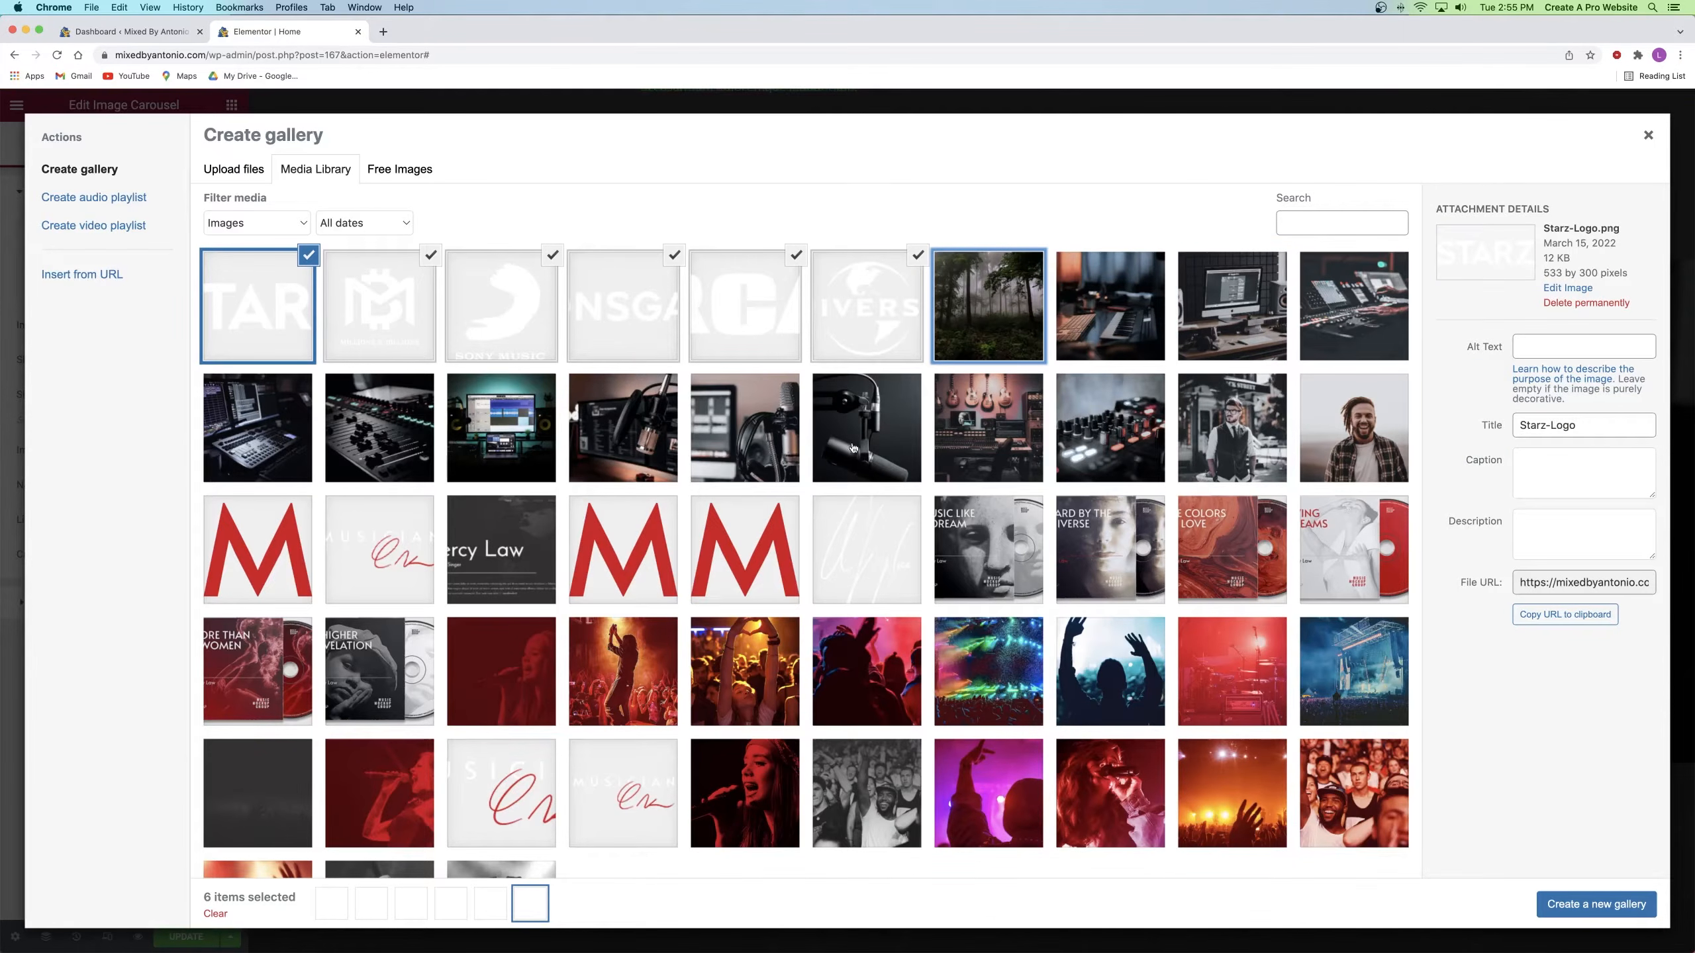
{"action": "left_click", "coordinate": [1582, 905]}
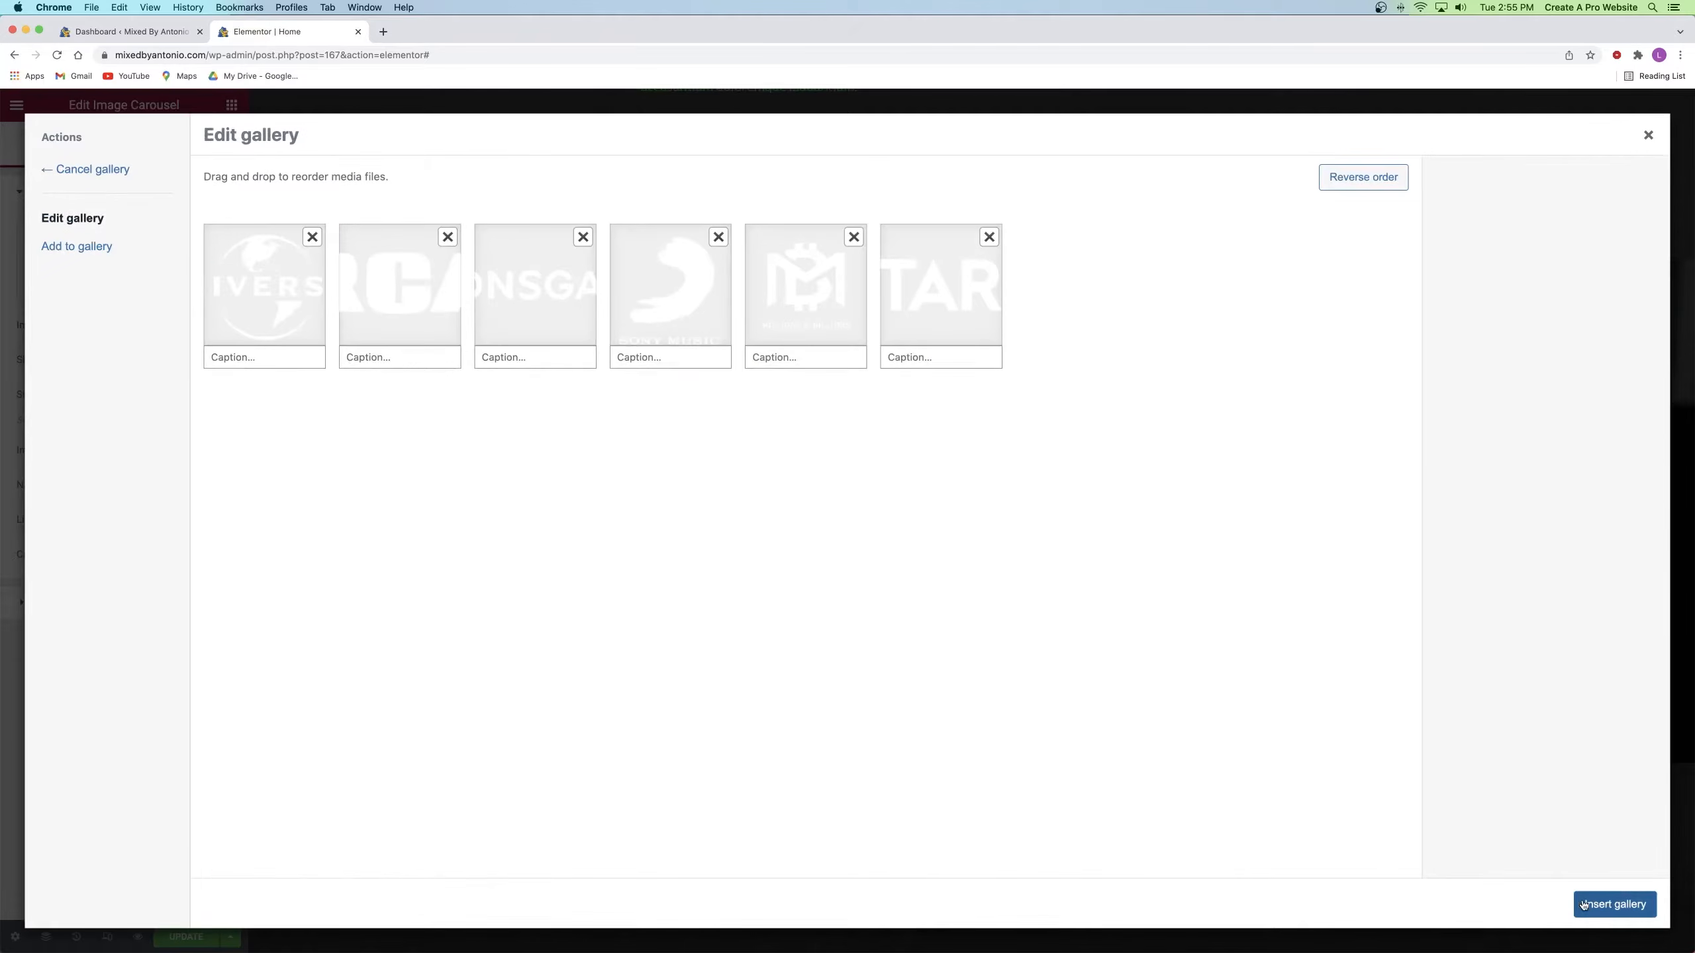
Step: Order the logos Lionsgate, Universal, Starz, Sony, RCA, Millions & Billions and insert the gallery
{"action": "left_click_drag", "start_coordinate": [270, 292], "coordinate": [493, 300]}
{"action": "left_click_drag", "start_coordinate": [690, 317], "coordinate": [550, 322]}
{"action": "left_click_drag", "start_coordinate": [283, 310], "coordinate": [704, 305]}
{"action": "left_click_drag", "start_coordinate": [927, 290], "coordinate": [257, 308]}
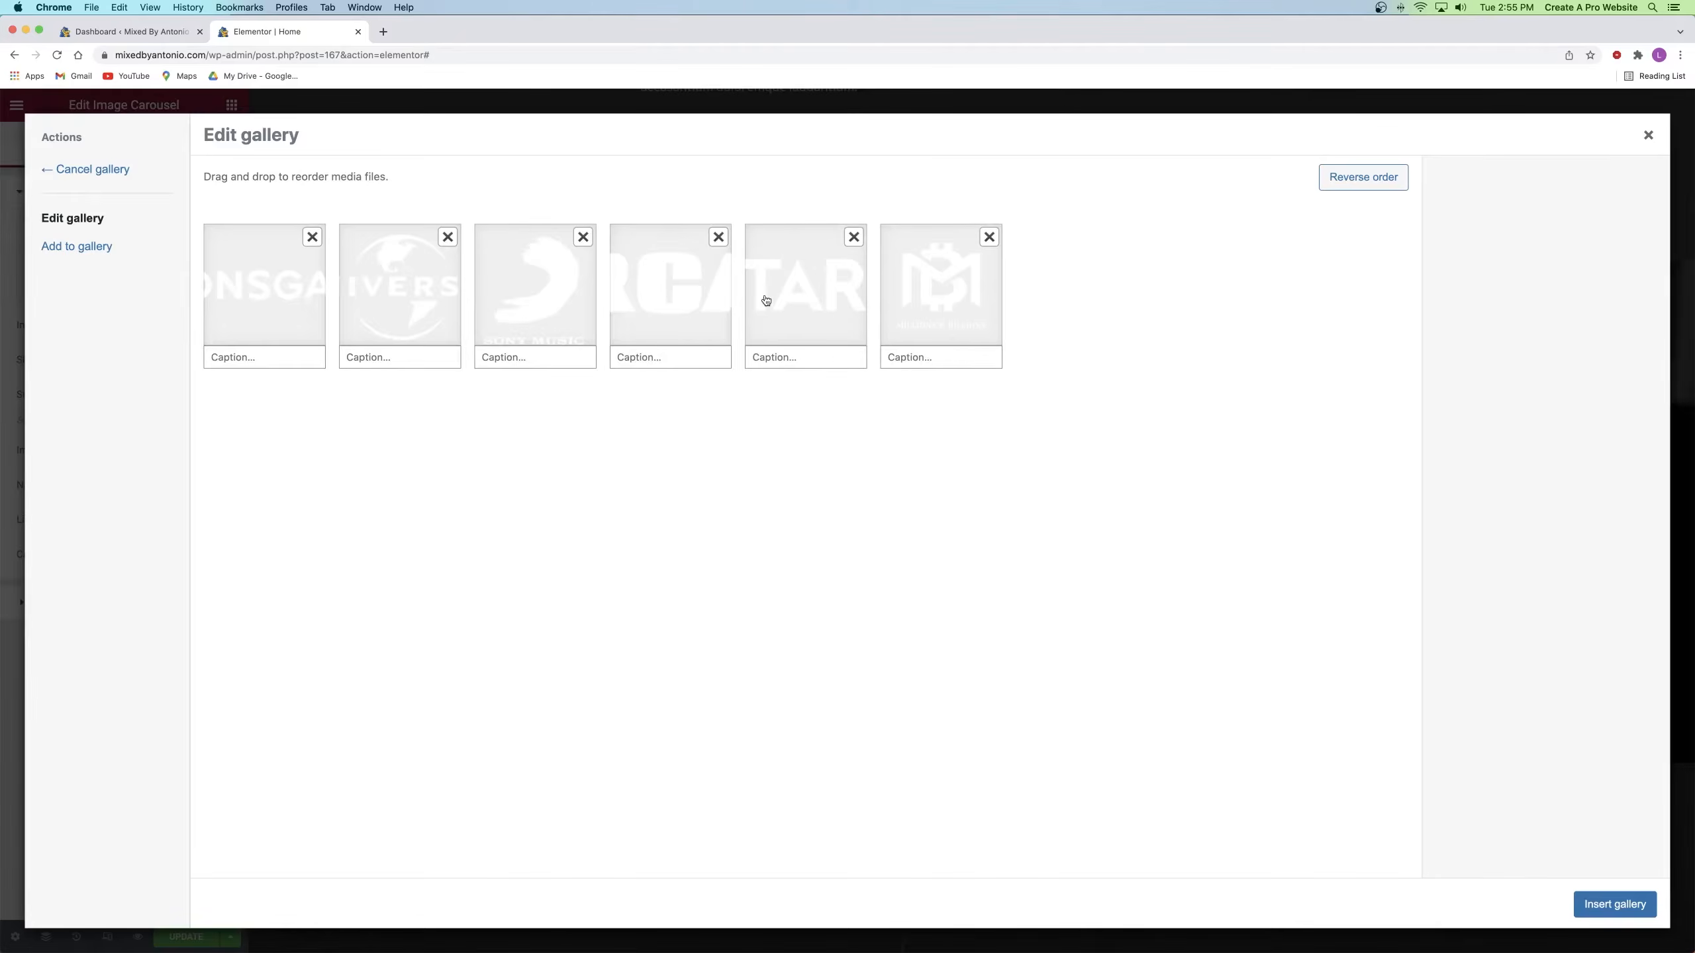
{"action": "left_click_drag", "start_coordinate": [777, 299], "coordinate": [524, 304]}
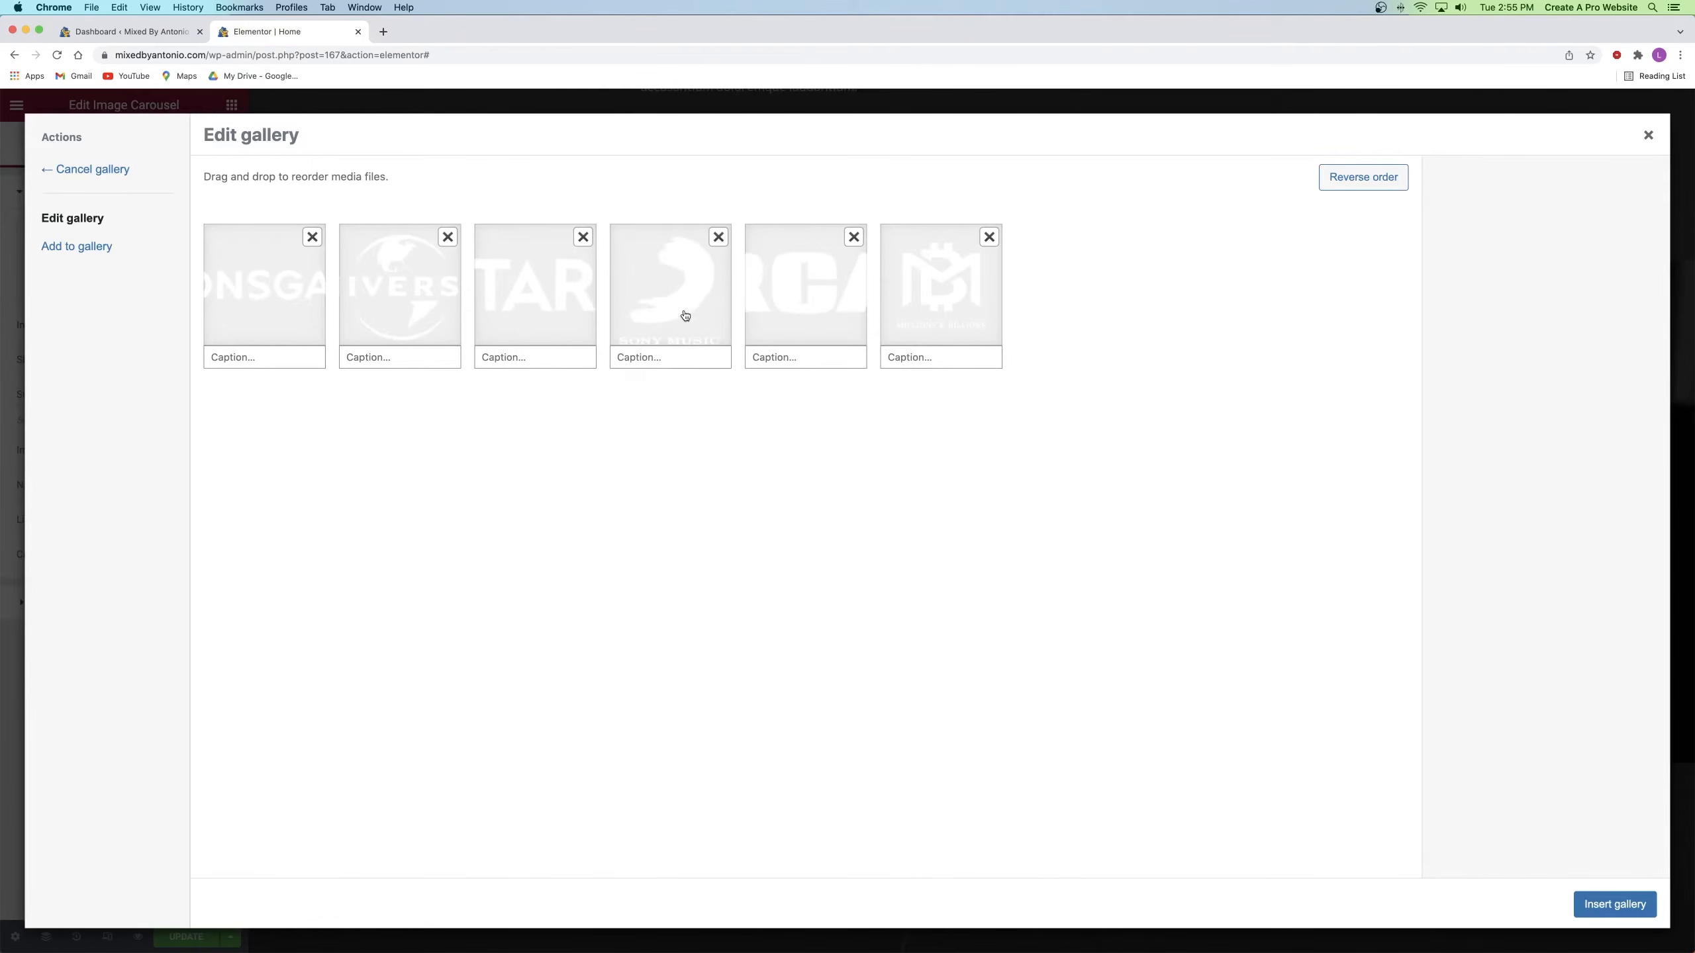
{"action": "left_click", "coordinate": [1615, 905]}
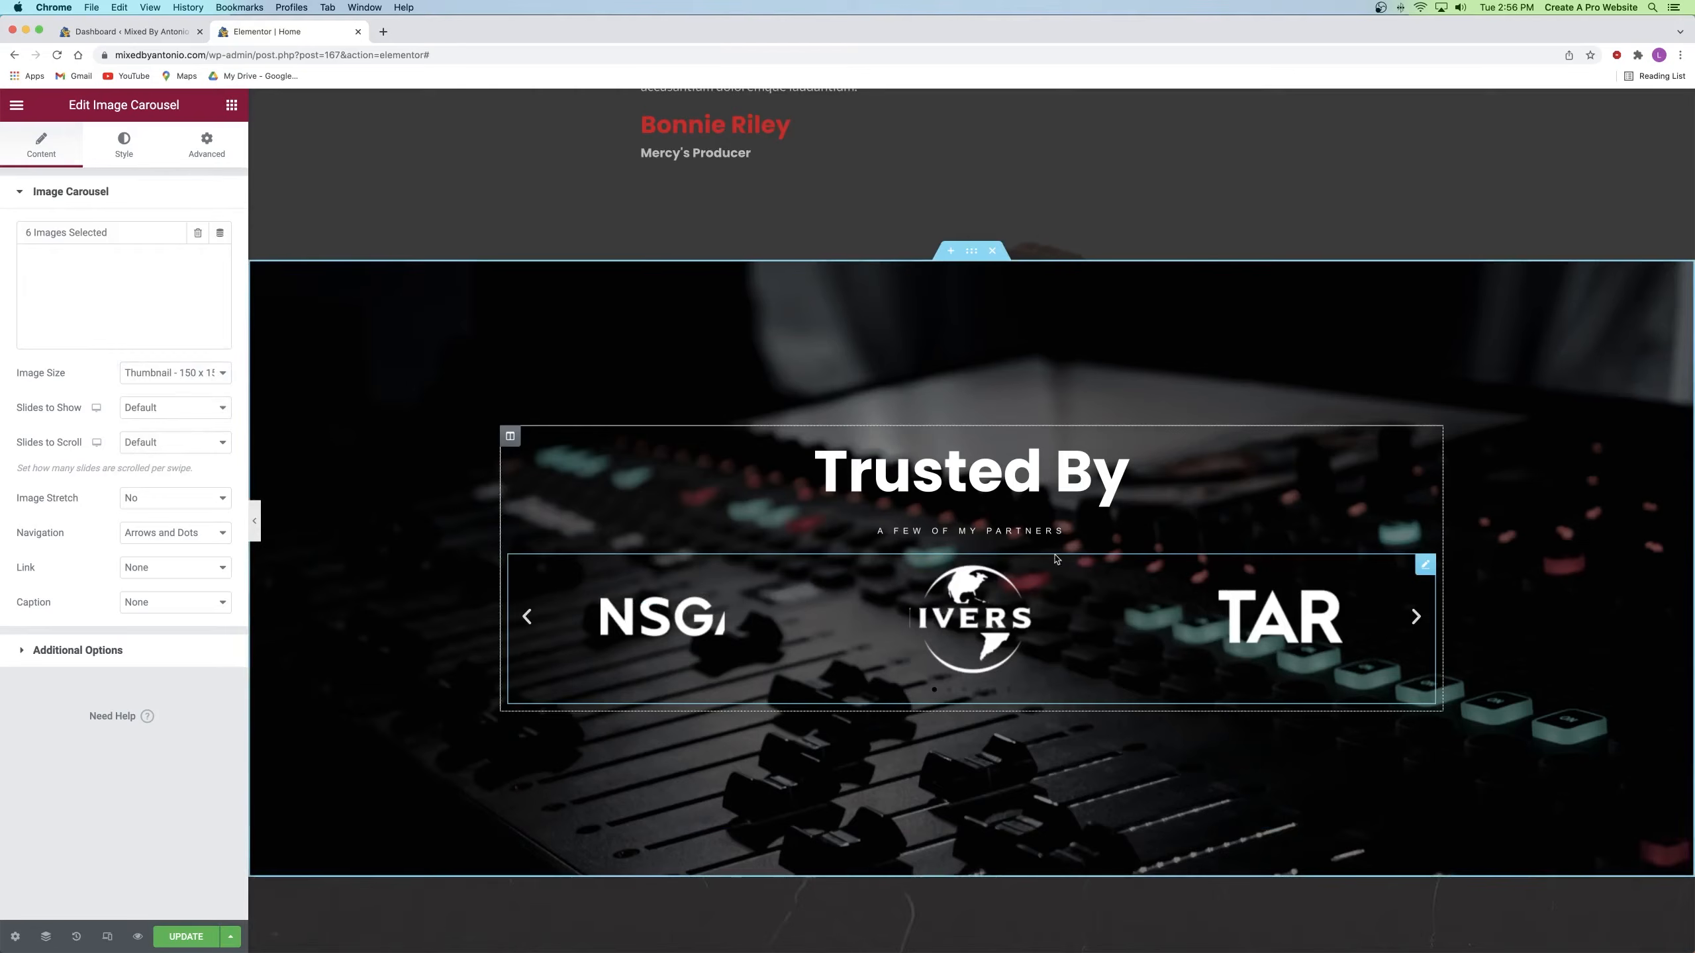
Step: Set the carousel Image Size to Medium - 300 x 300
{"action": "left_click", "coordinate": [145, 374]}
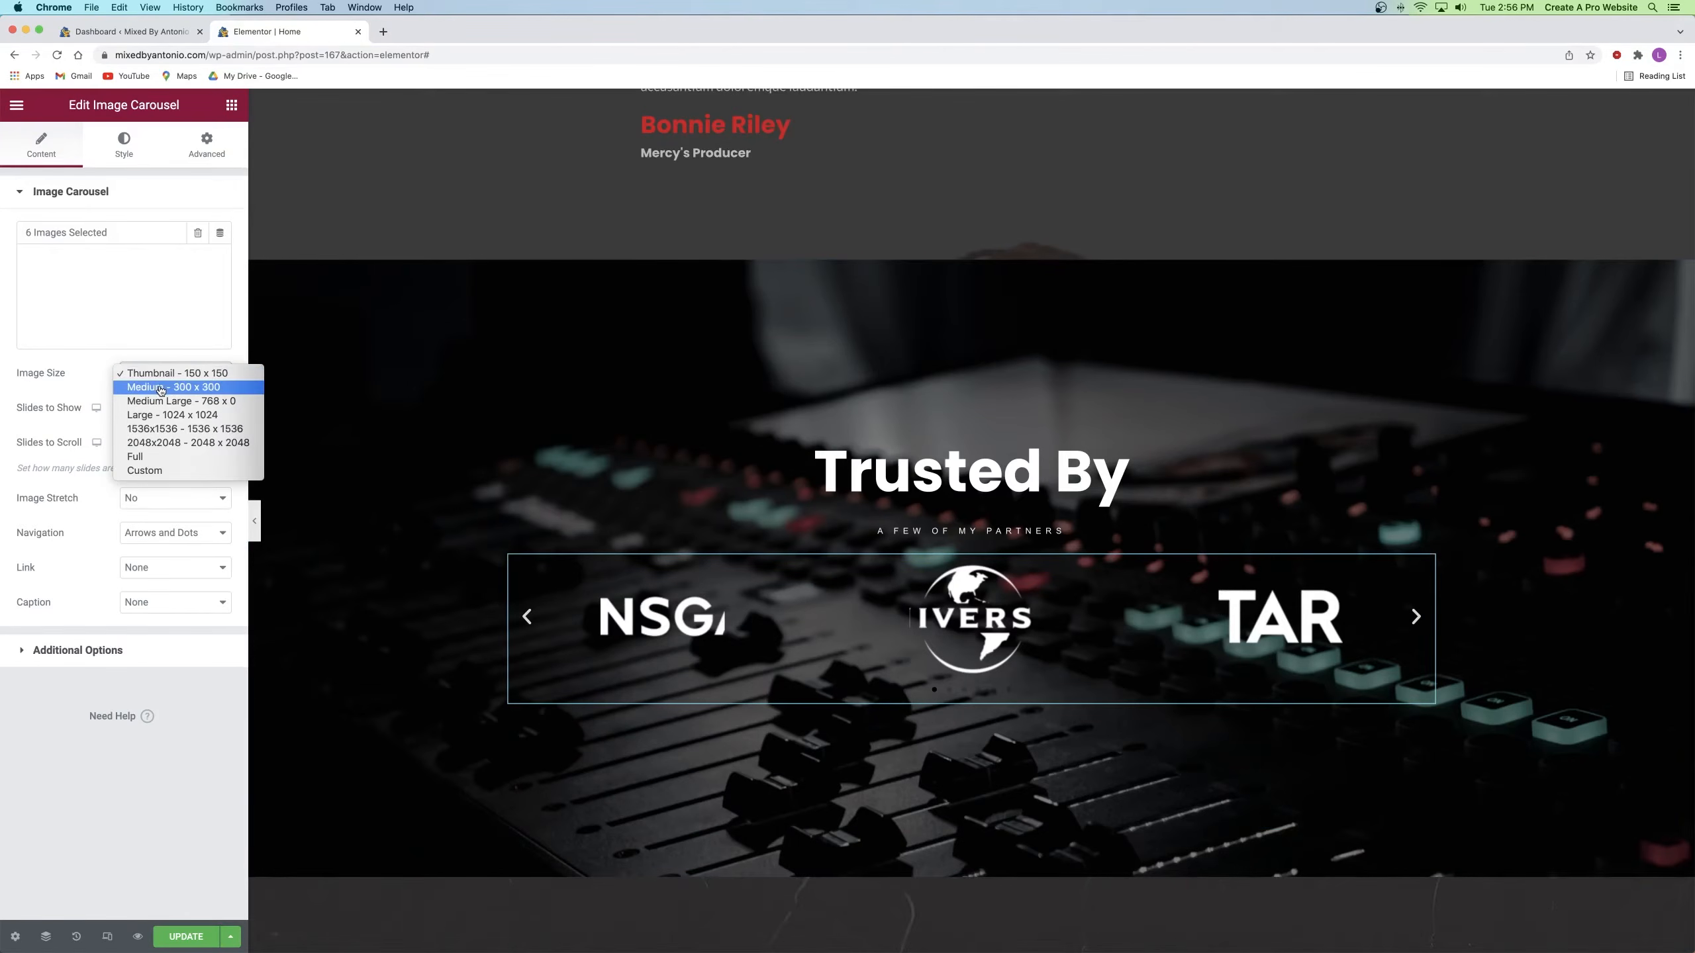
{"action": "left_click", "coordinate": [161, 388]}
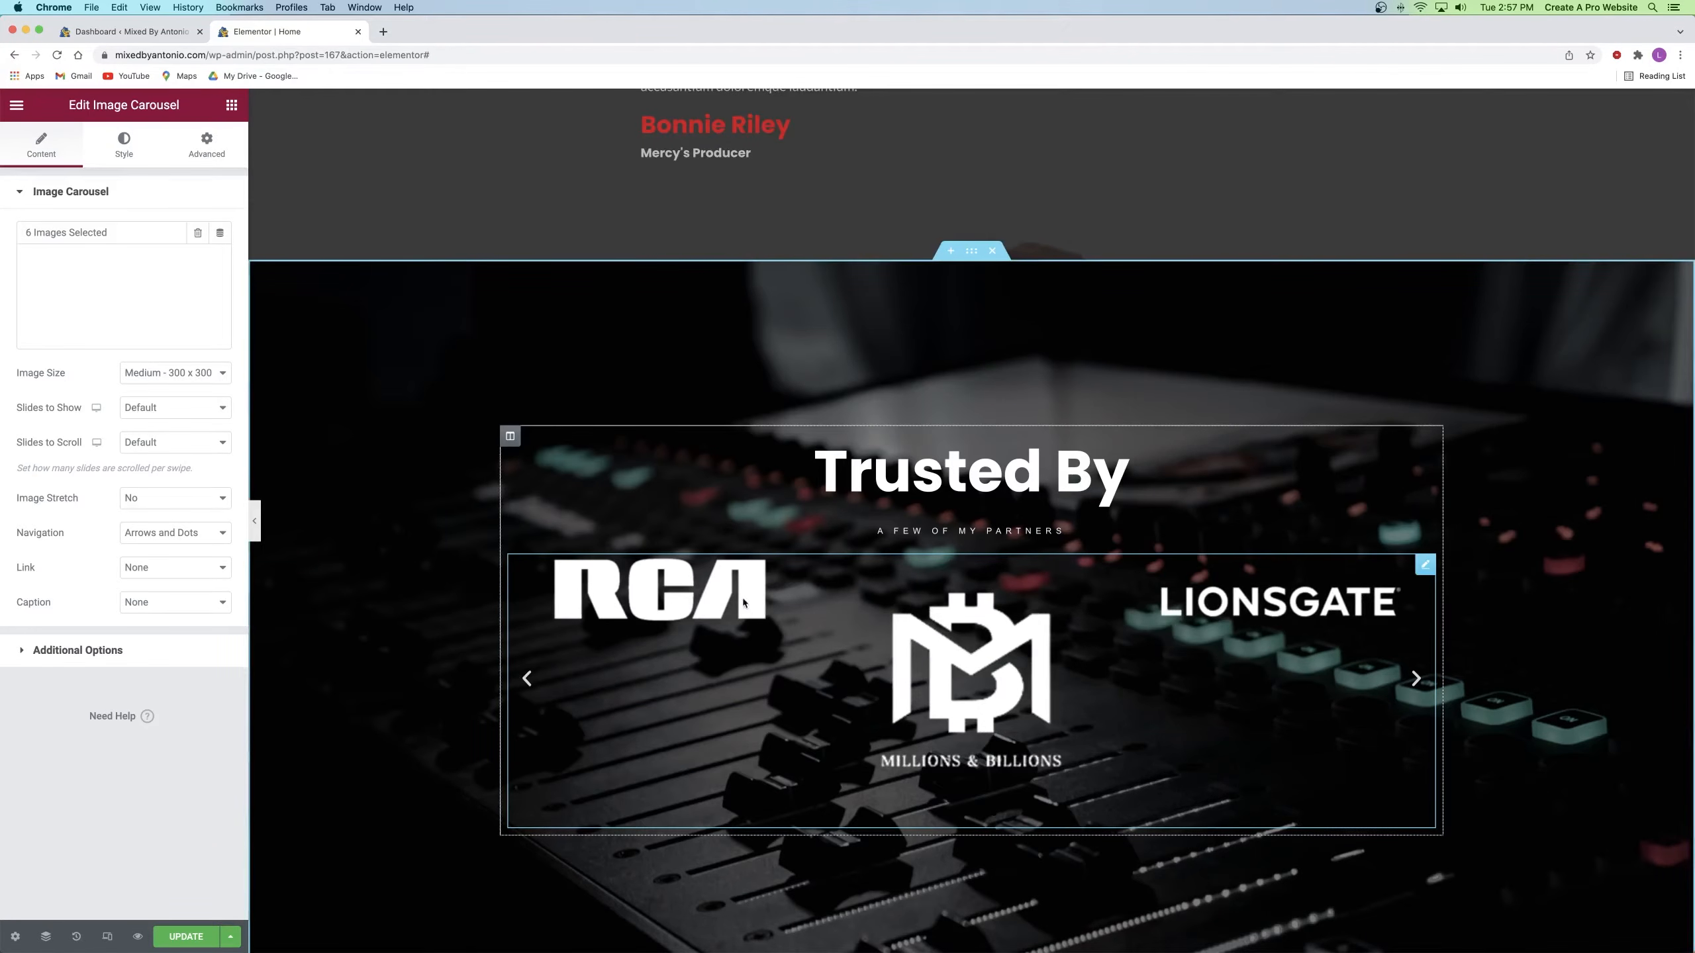
{"action": "left_click", "coordinate": [118, 155]}
Step: Centre the carousel logos vertically, keeping image spacing at Default after trying Custom
{"action": "left_click", "coordinate": [60, 556]}
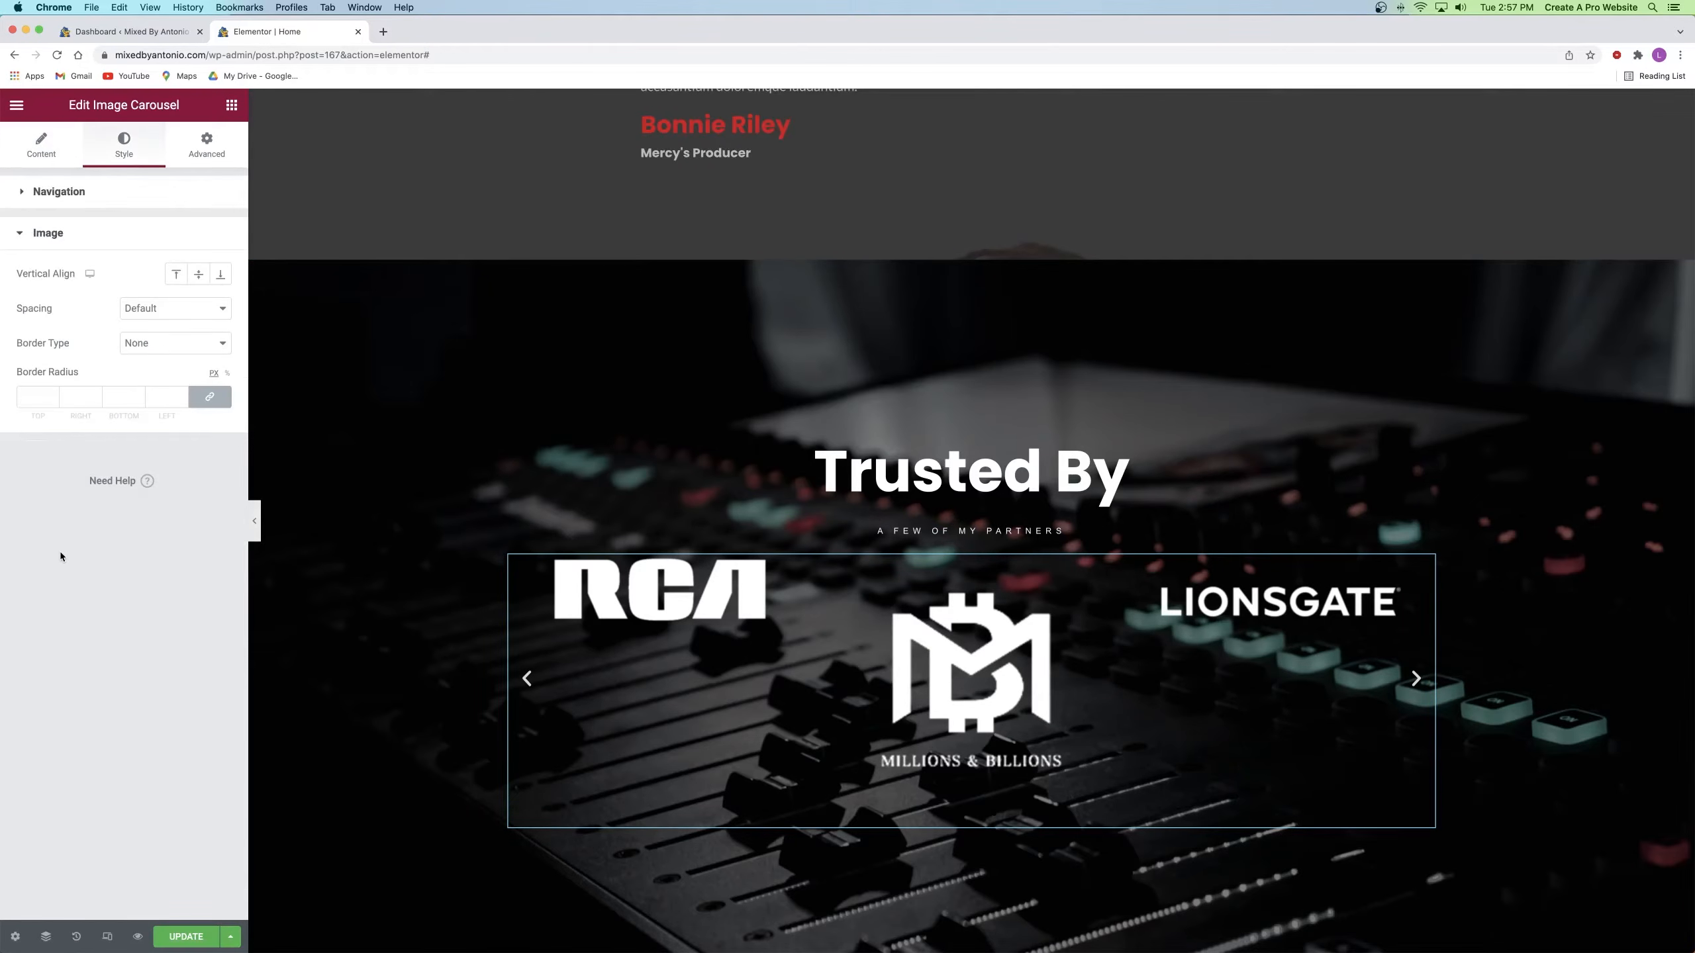
{"action": "left_click", "coordinate": [198, 278]}
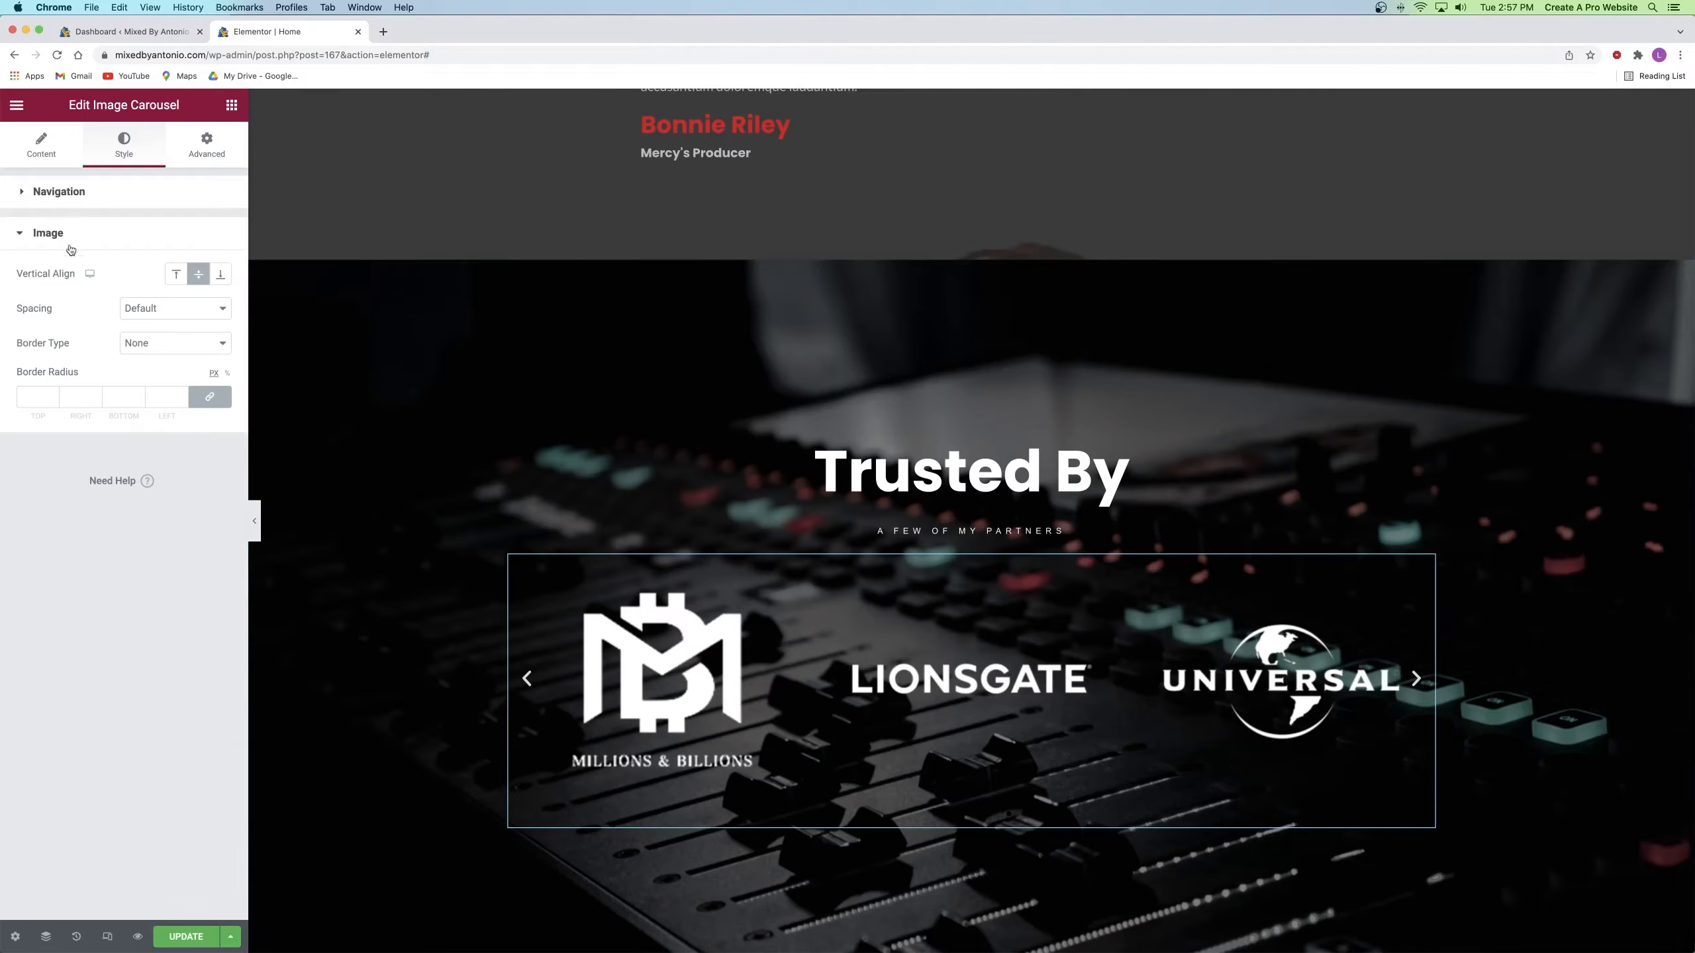
{"action": "left_click", "coordinate": [143, 308]}
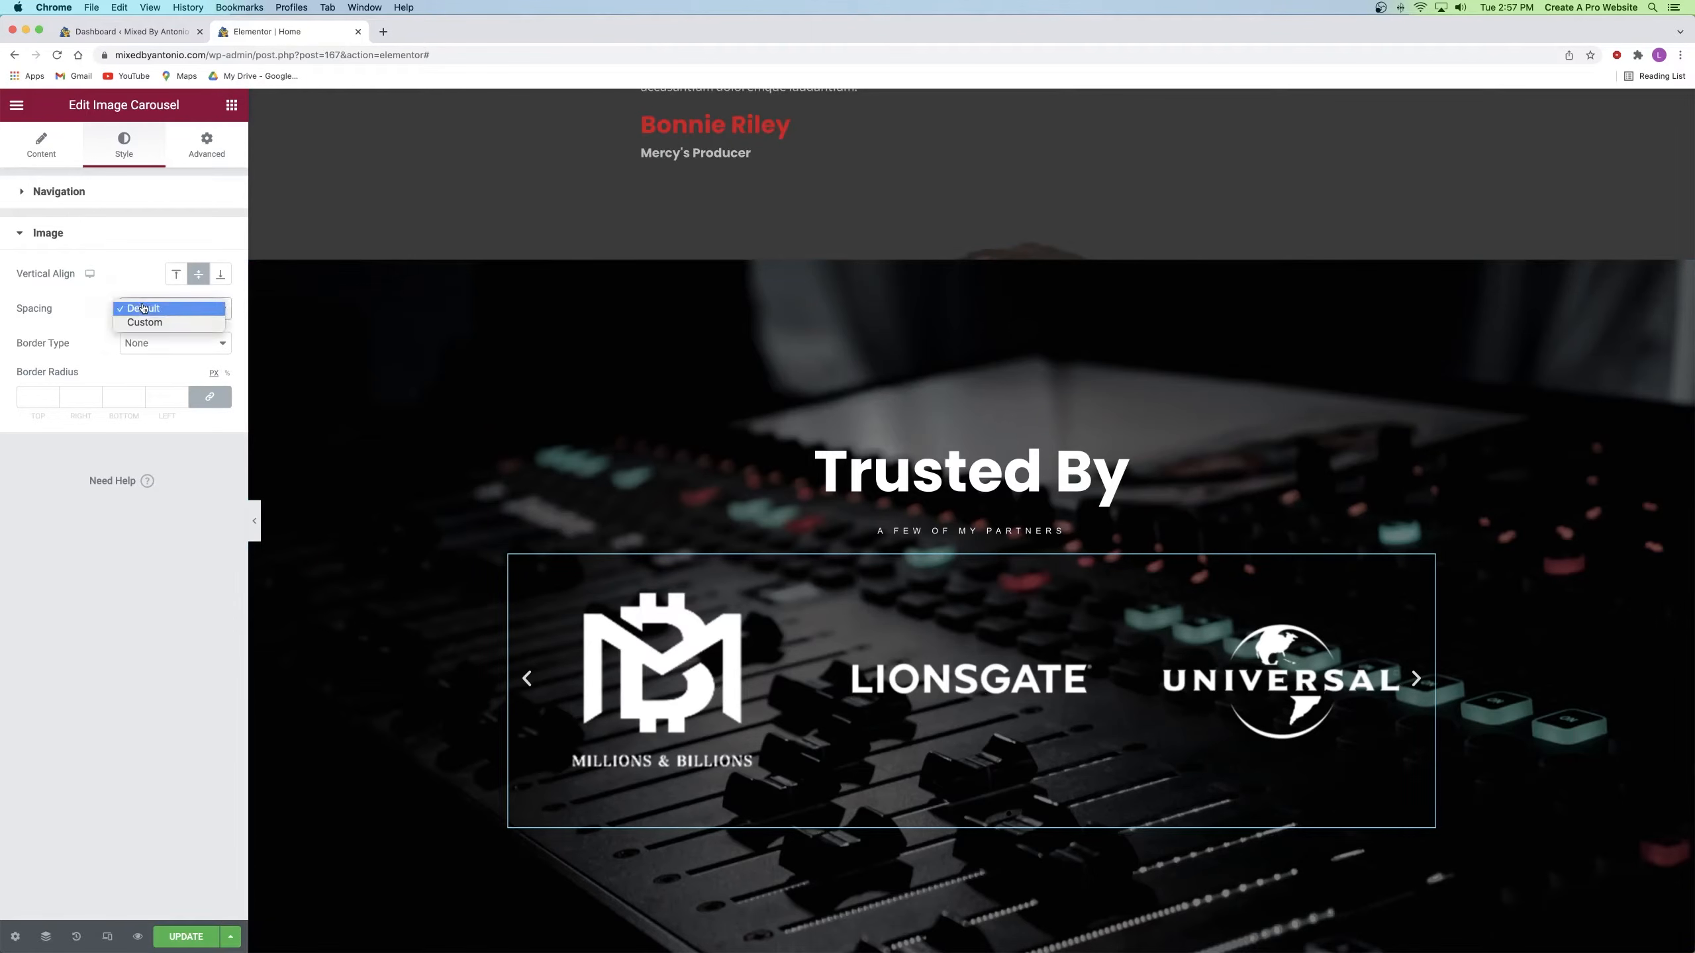
{"action": "left_click", "coordinate": [153, 323]}
{"action": "mouse_move", "coordinate": [53, 342]}
{"action": "left_mouse_down"}
{"action": "mouse_move", "coordinate": [171, 343]}
{"action": "mouse_move", "coordinate": [78, 343]}
{"action": "left_mouse_up"}
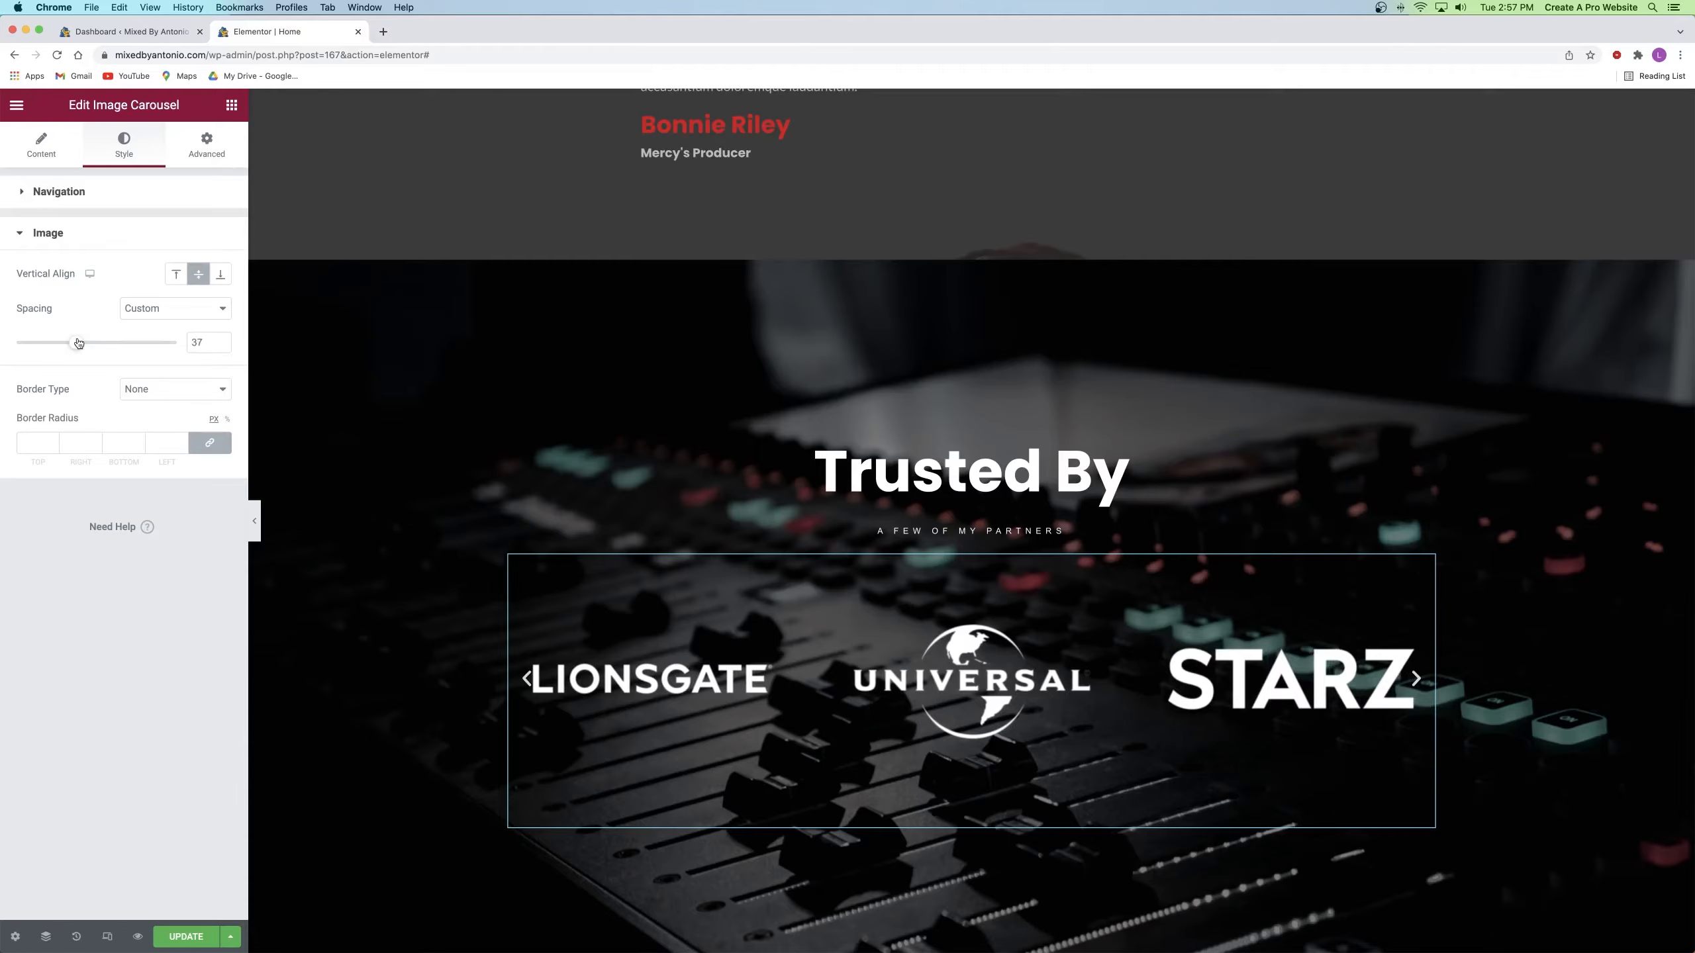
{"action": "left_click", "coordinate": [160, 317]}
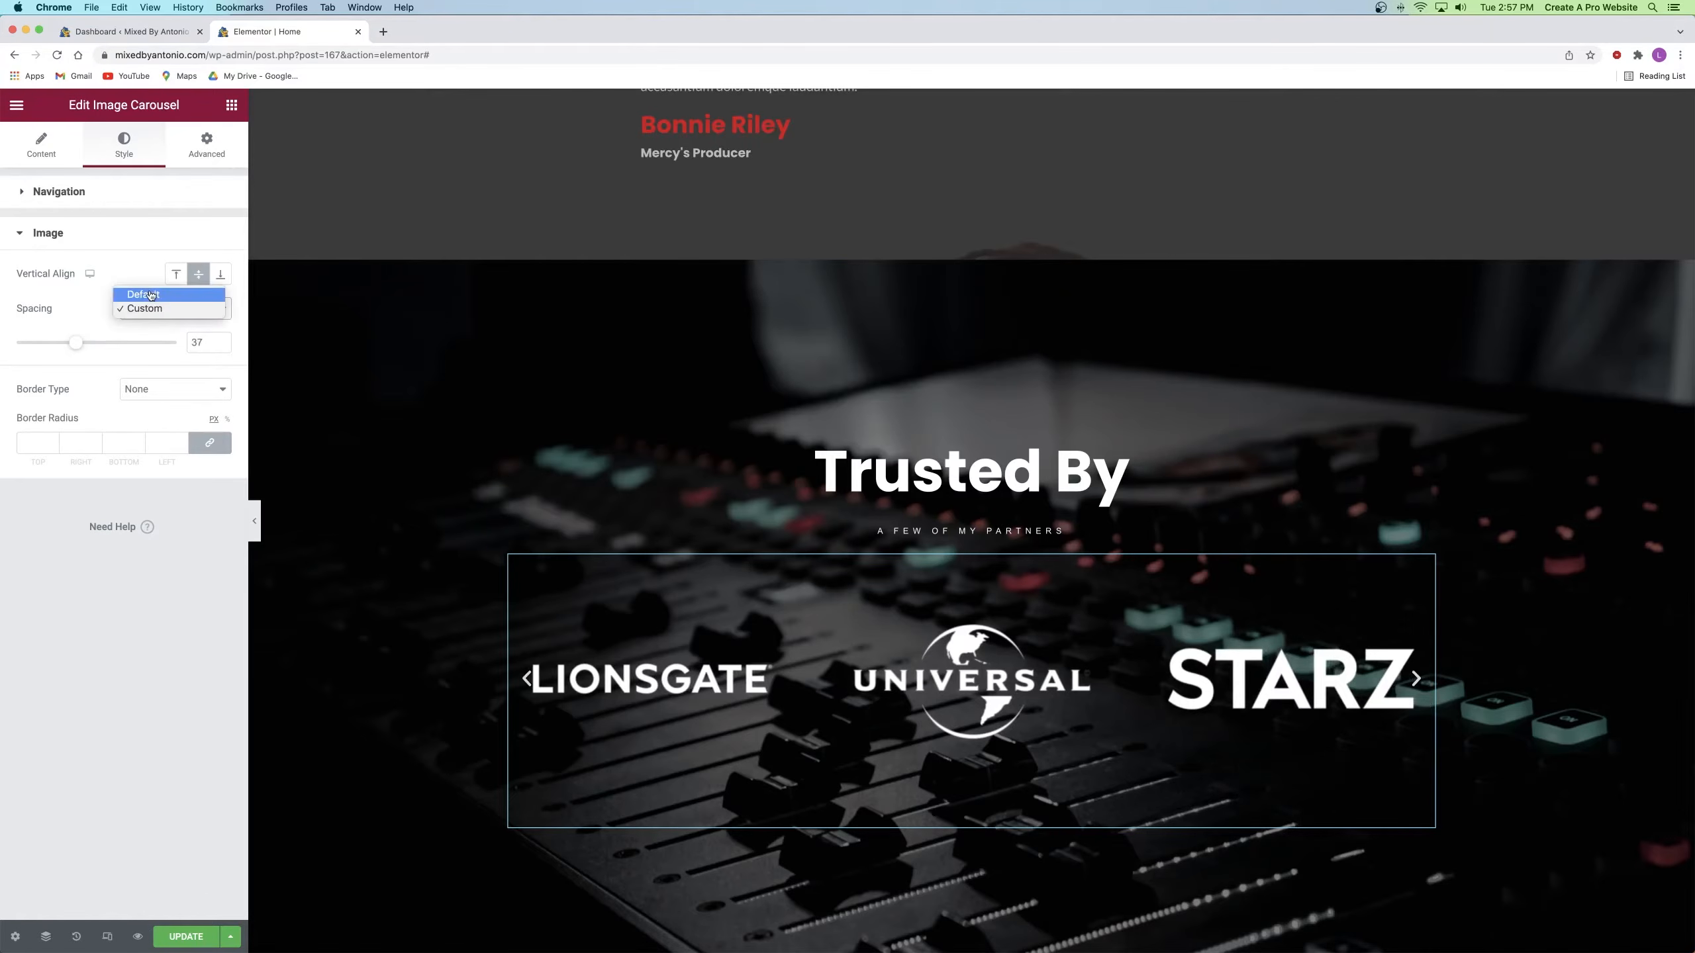
{"action": "left_click", "coordinate": [154, 294]}
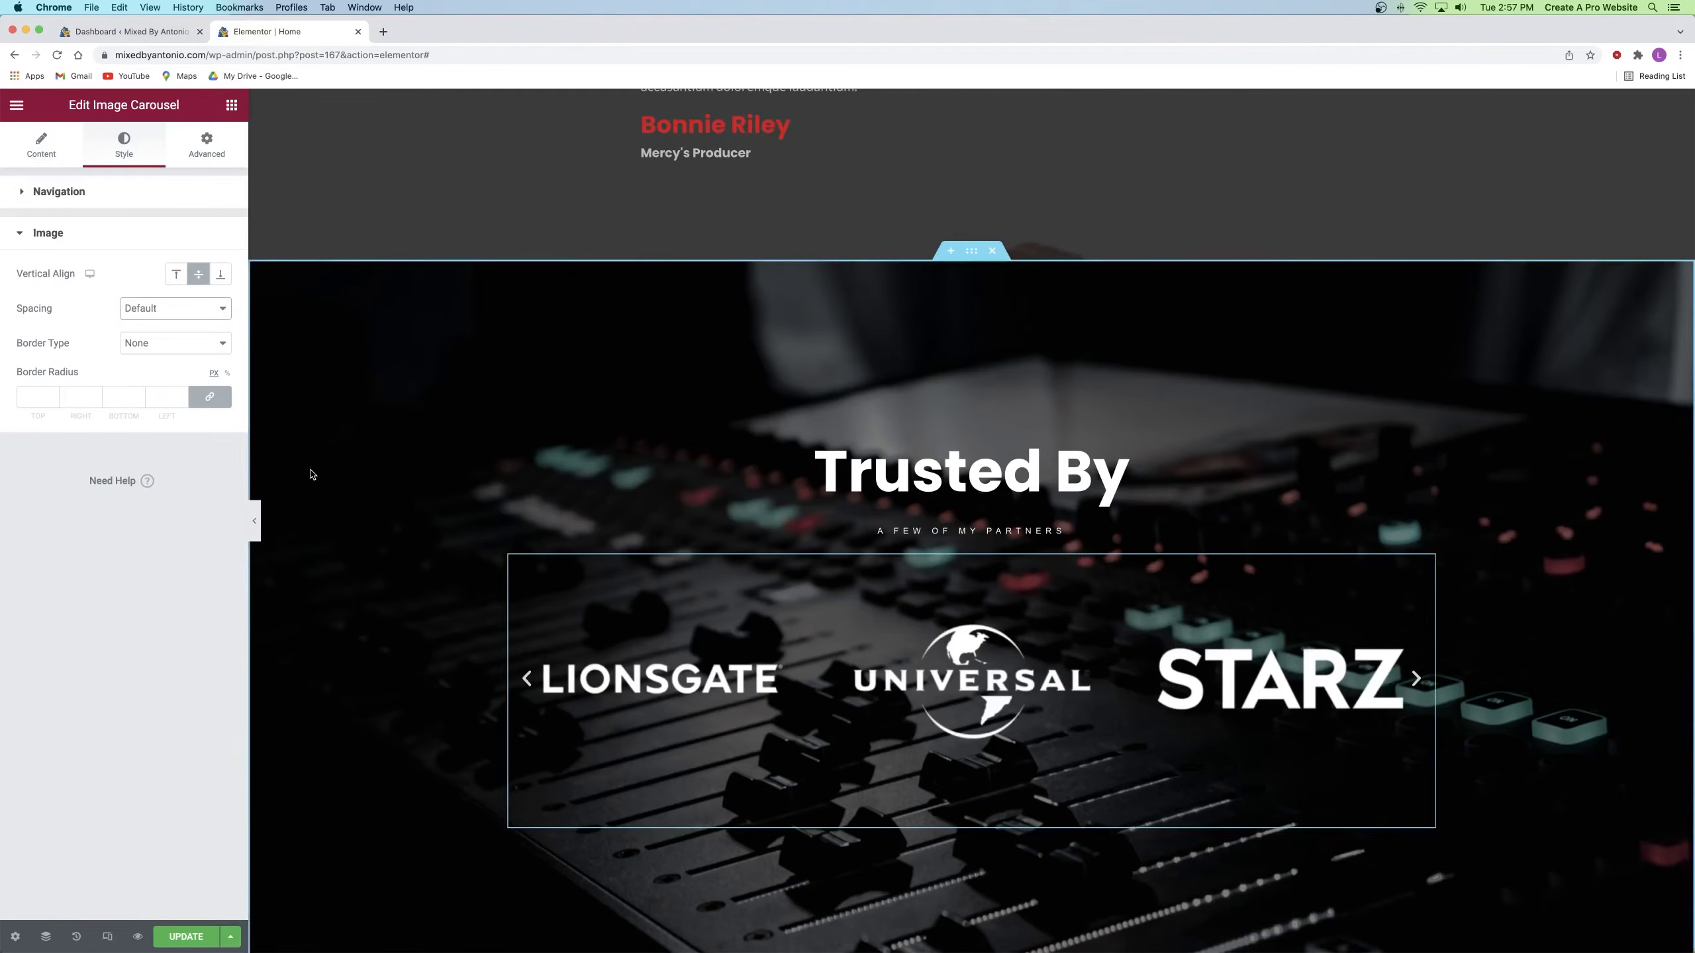
{"action": "left_click", "coordinate": [45, 148]}
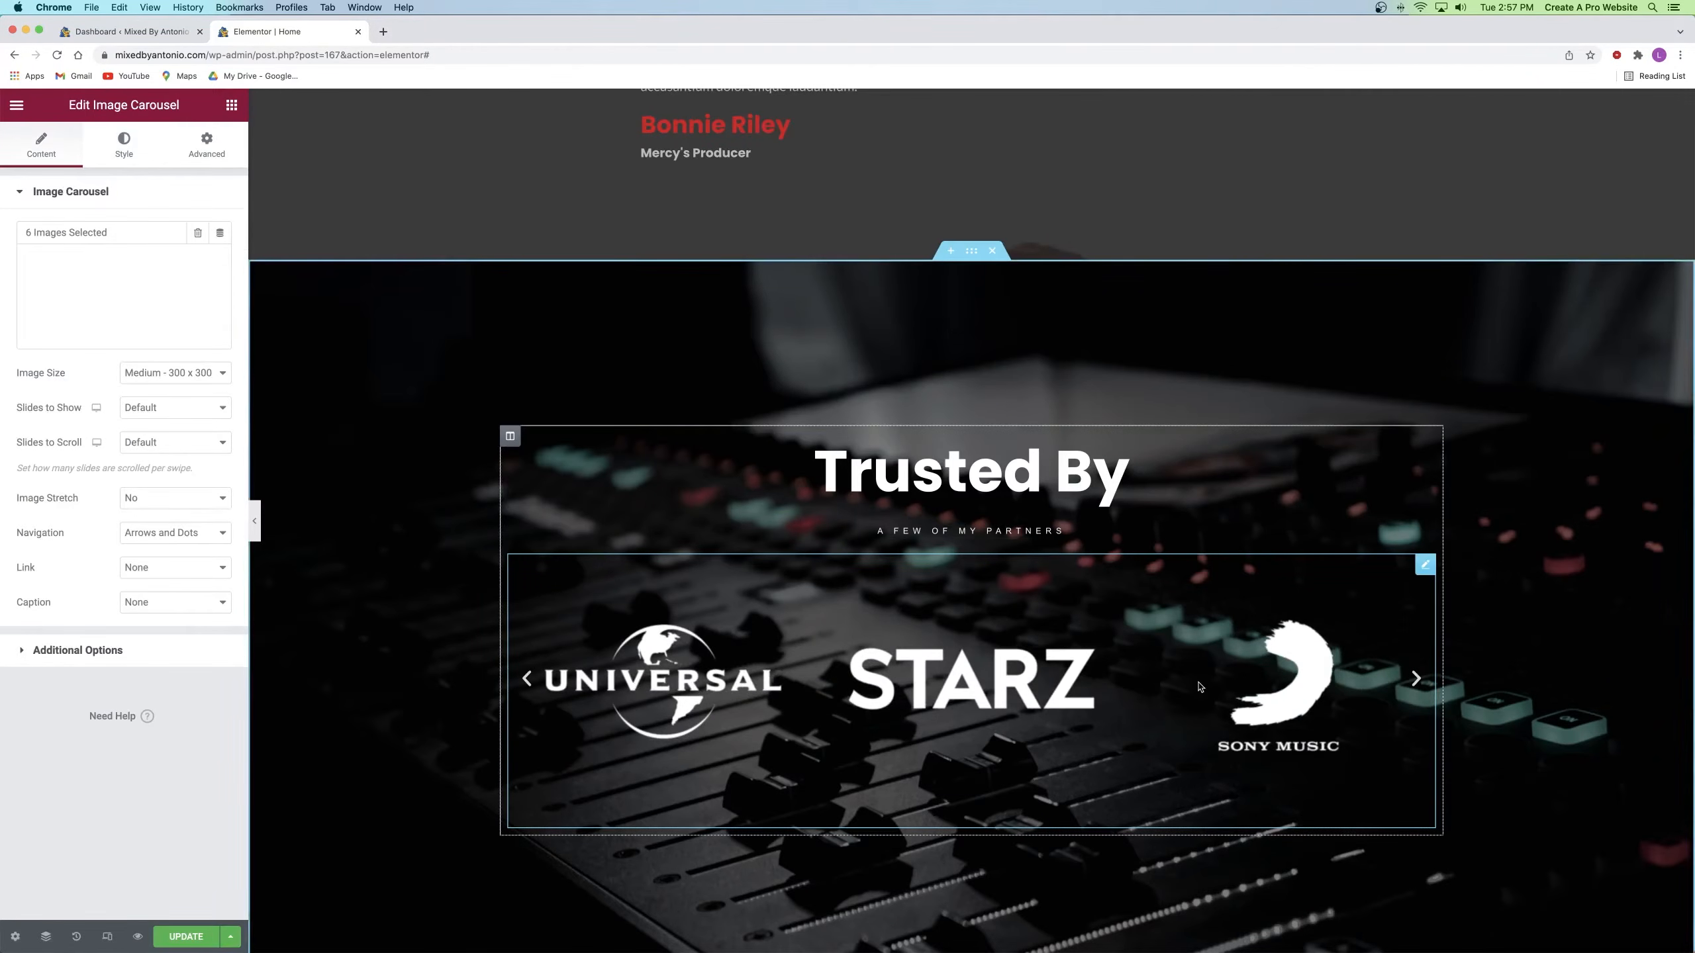
Step: Set the Trusted By carousel's Slides to Show to 3, after briefly trying 4
{"action": "left_click", "coordinate": [129, 415]}
{"action": "left_click", "coordinate": [132, 310]}
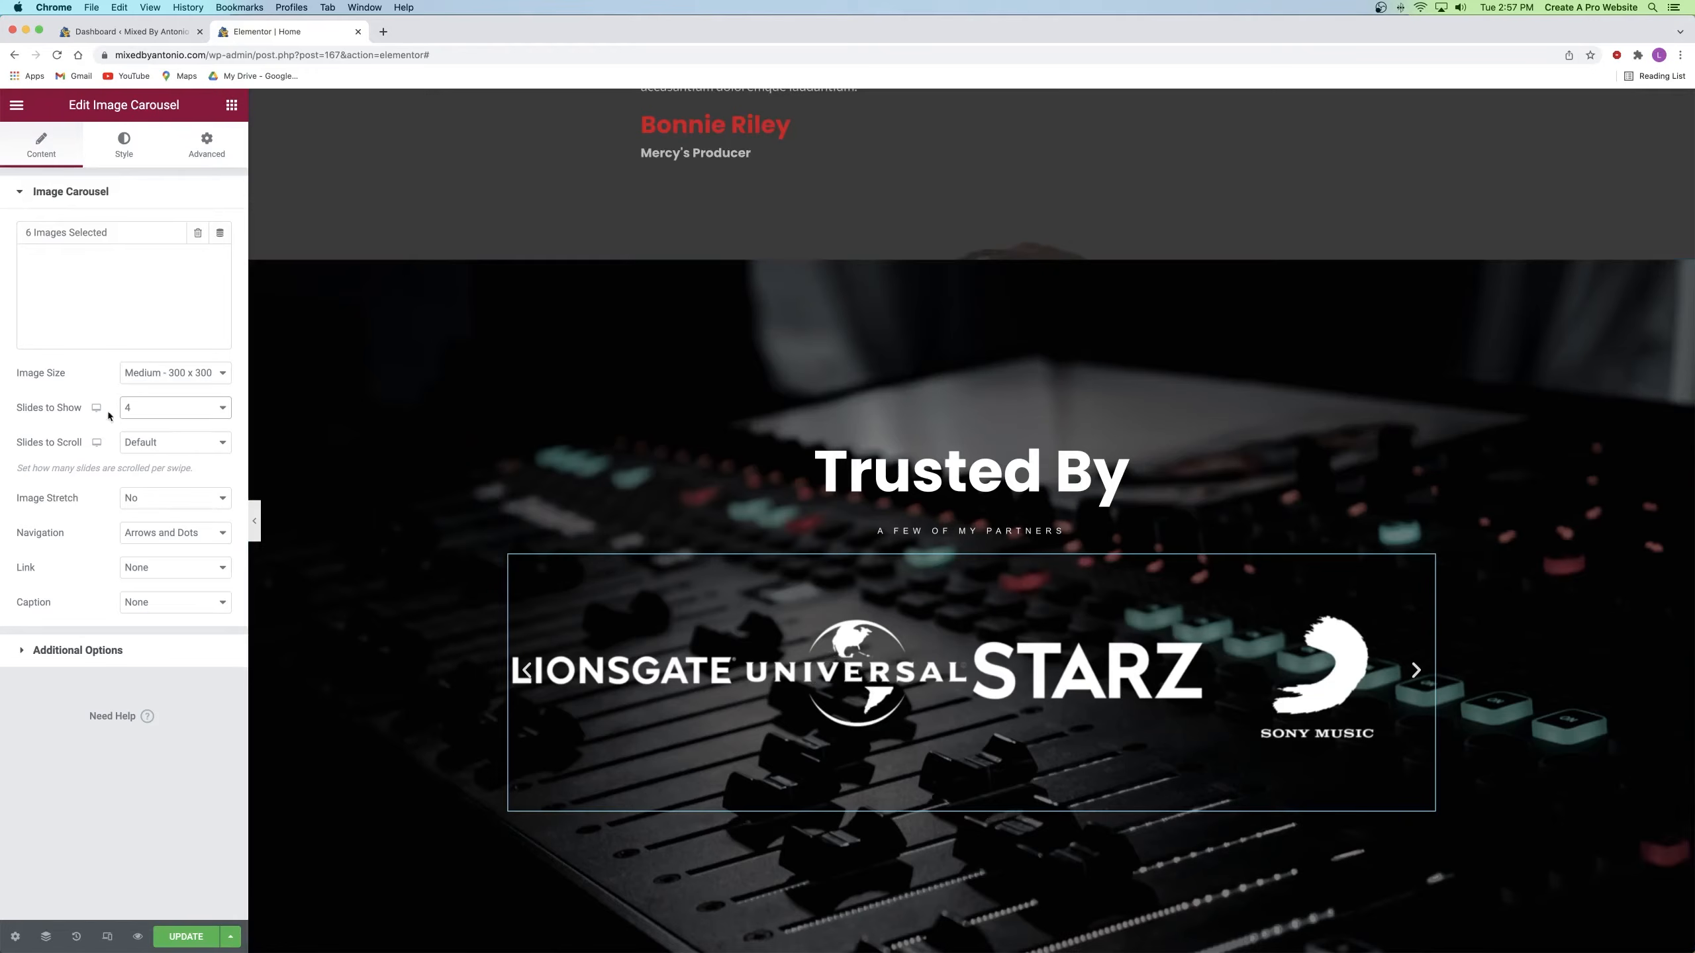
{"action": "left_click", "coordinate": [139, 408]}
{"action": "left_click", "coordinate": [137, 395]}
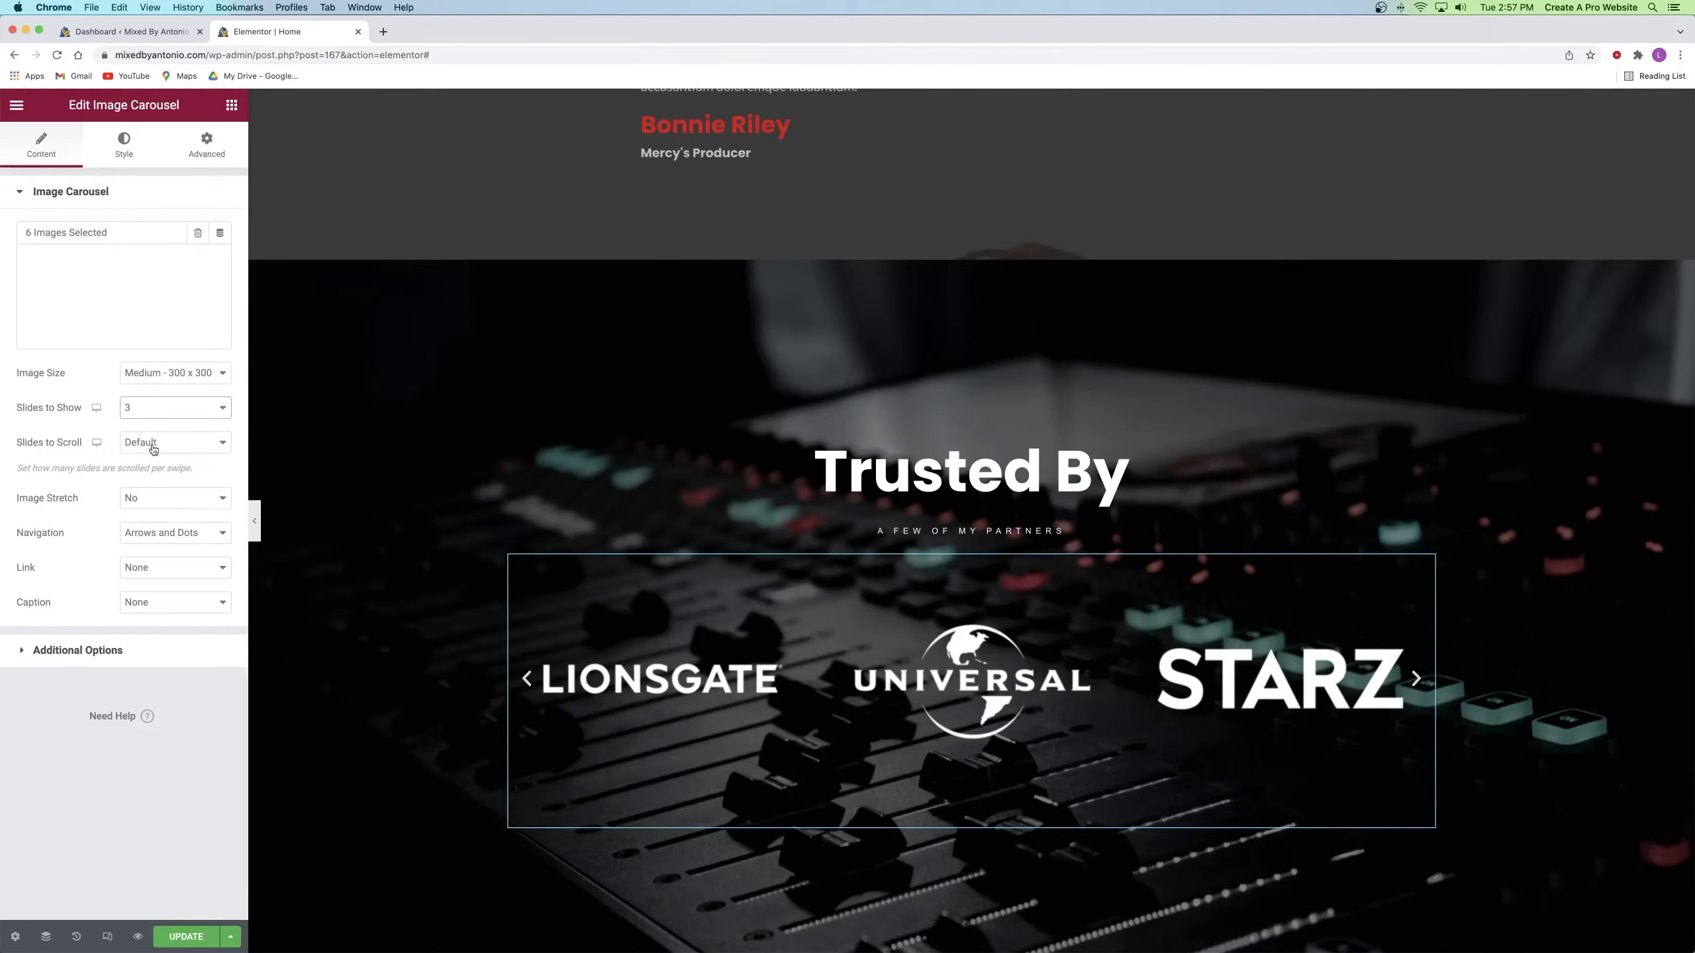
Step: Briefly turn Image Stretch to Yes, set it back to No, and expand Additional Options
{"action": "left_click", "coordinate": [144, 498]}
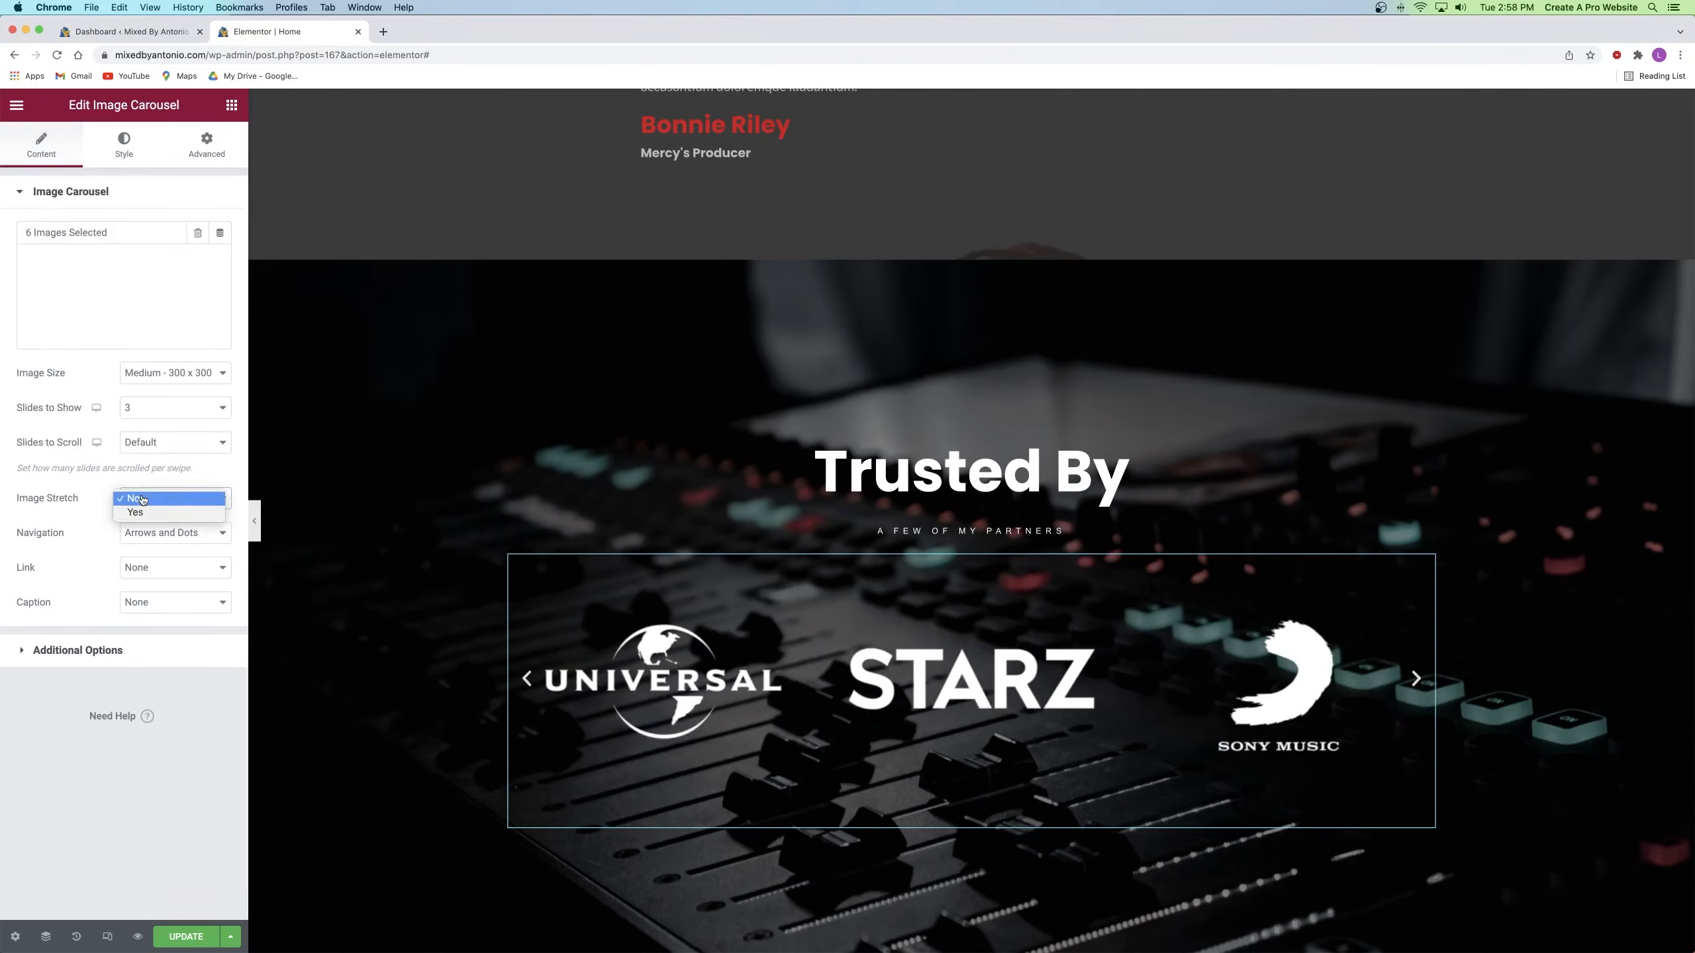
{"action": "left_click", "coordinate": [144, 511]}
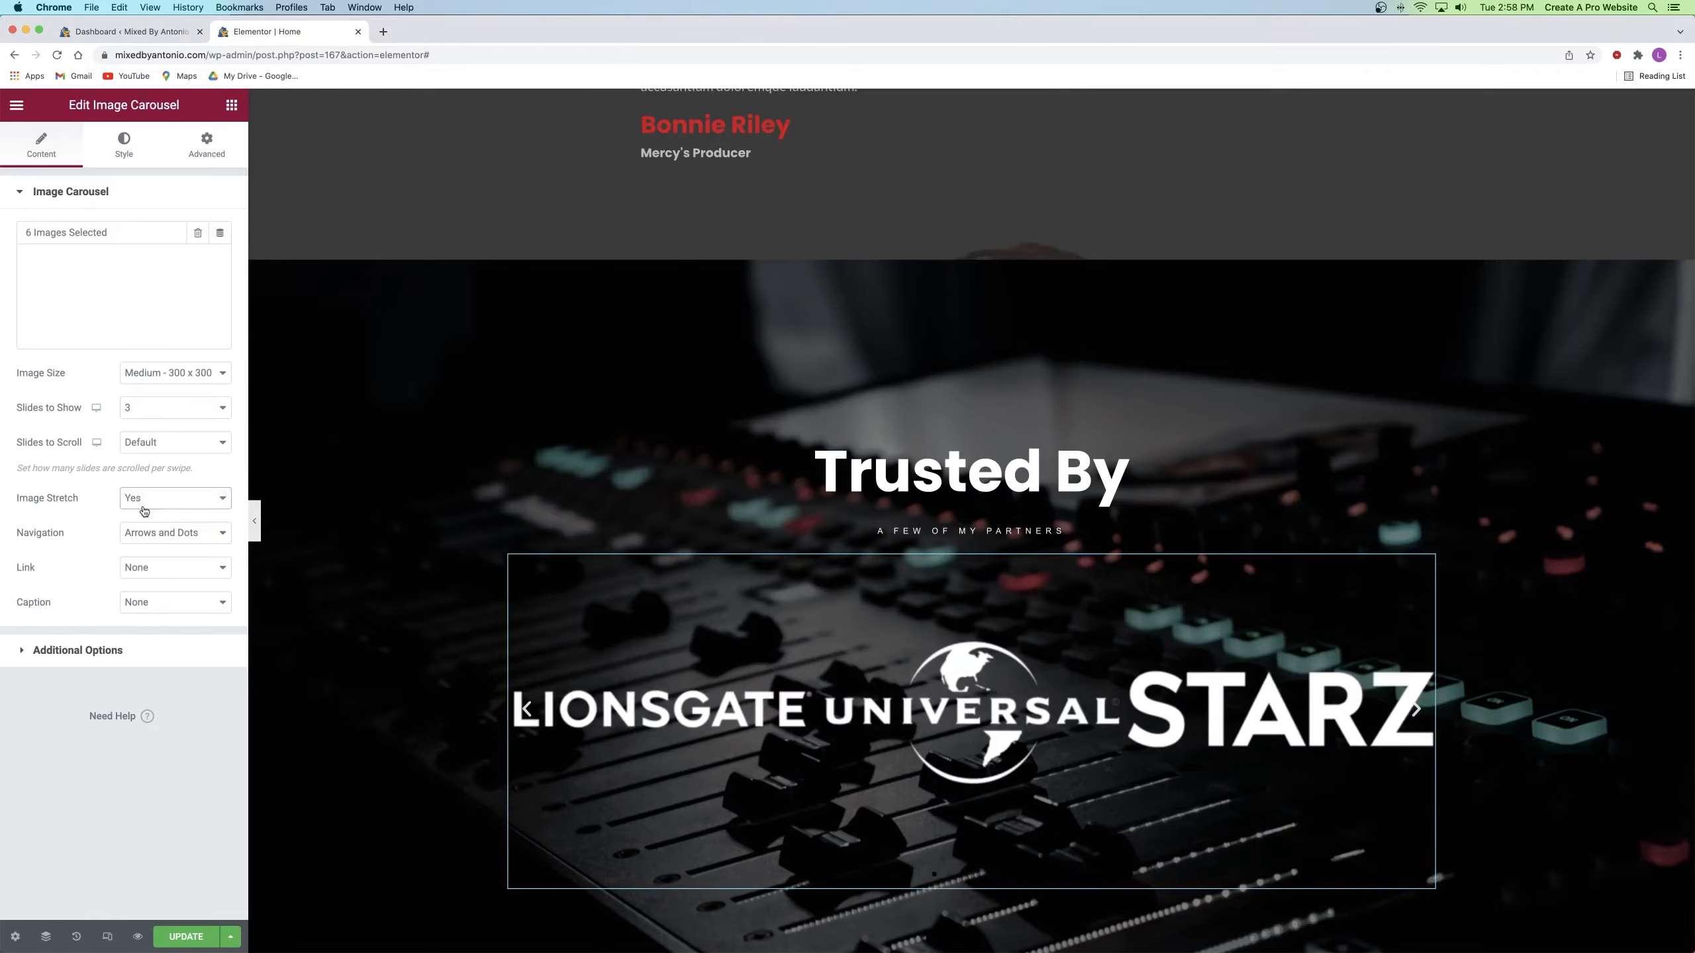
{"action": "left_click", "coordinate": [140, 497]}
{"action": "left_click", "coordinate": [145, 486]}
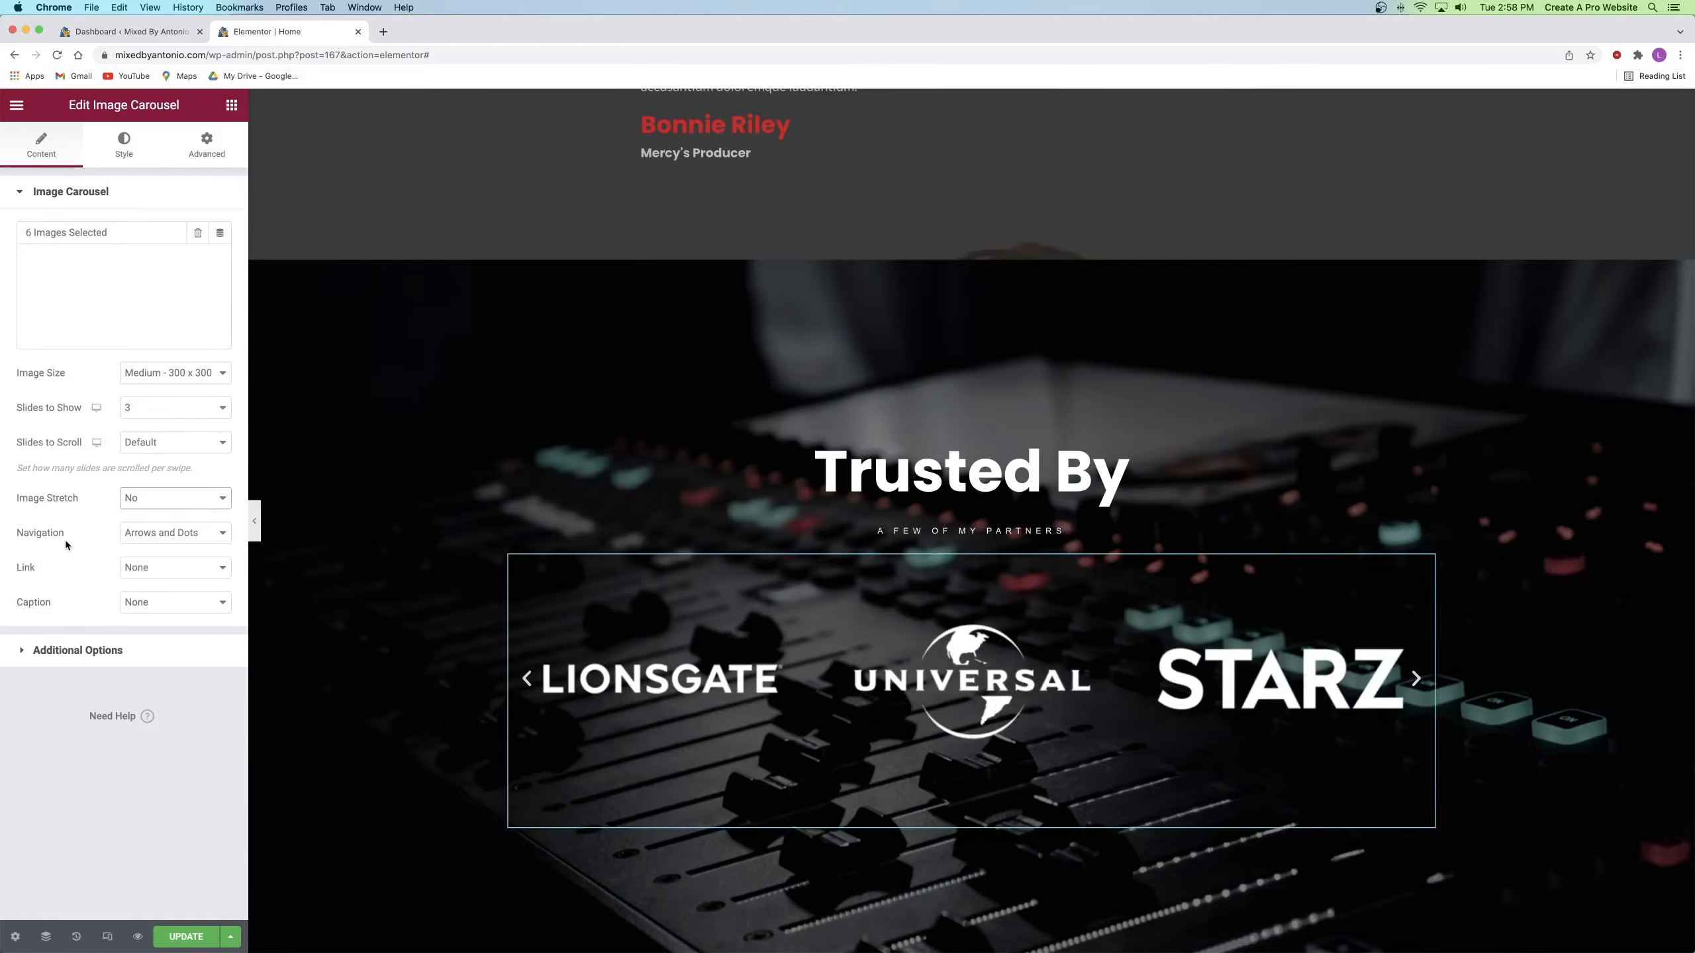
{"action": "left_click", "coordinate": [77, 651]}
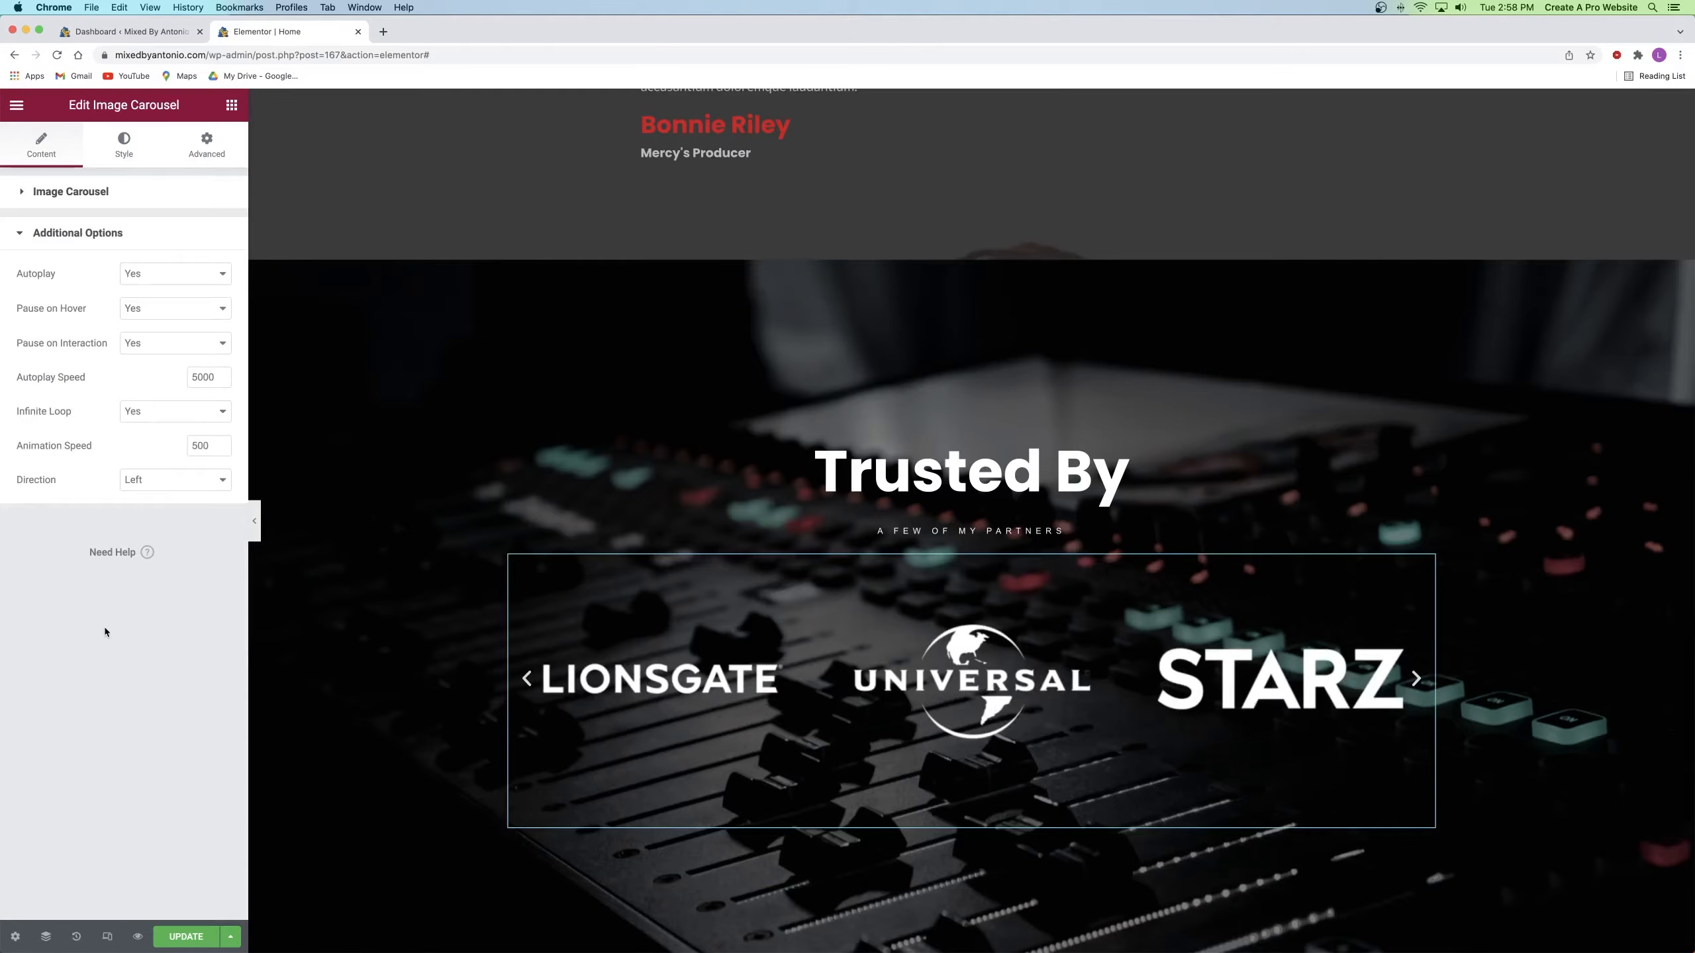
Step: Change the carousel's Autoplay Speed to 2500 and update the page
{"action": "double_click", "coordinate": [197, 376]}
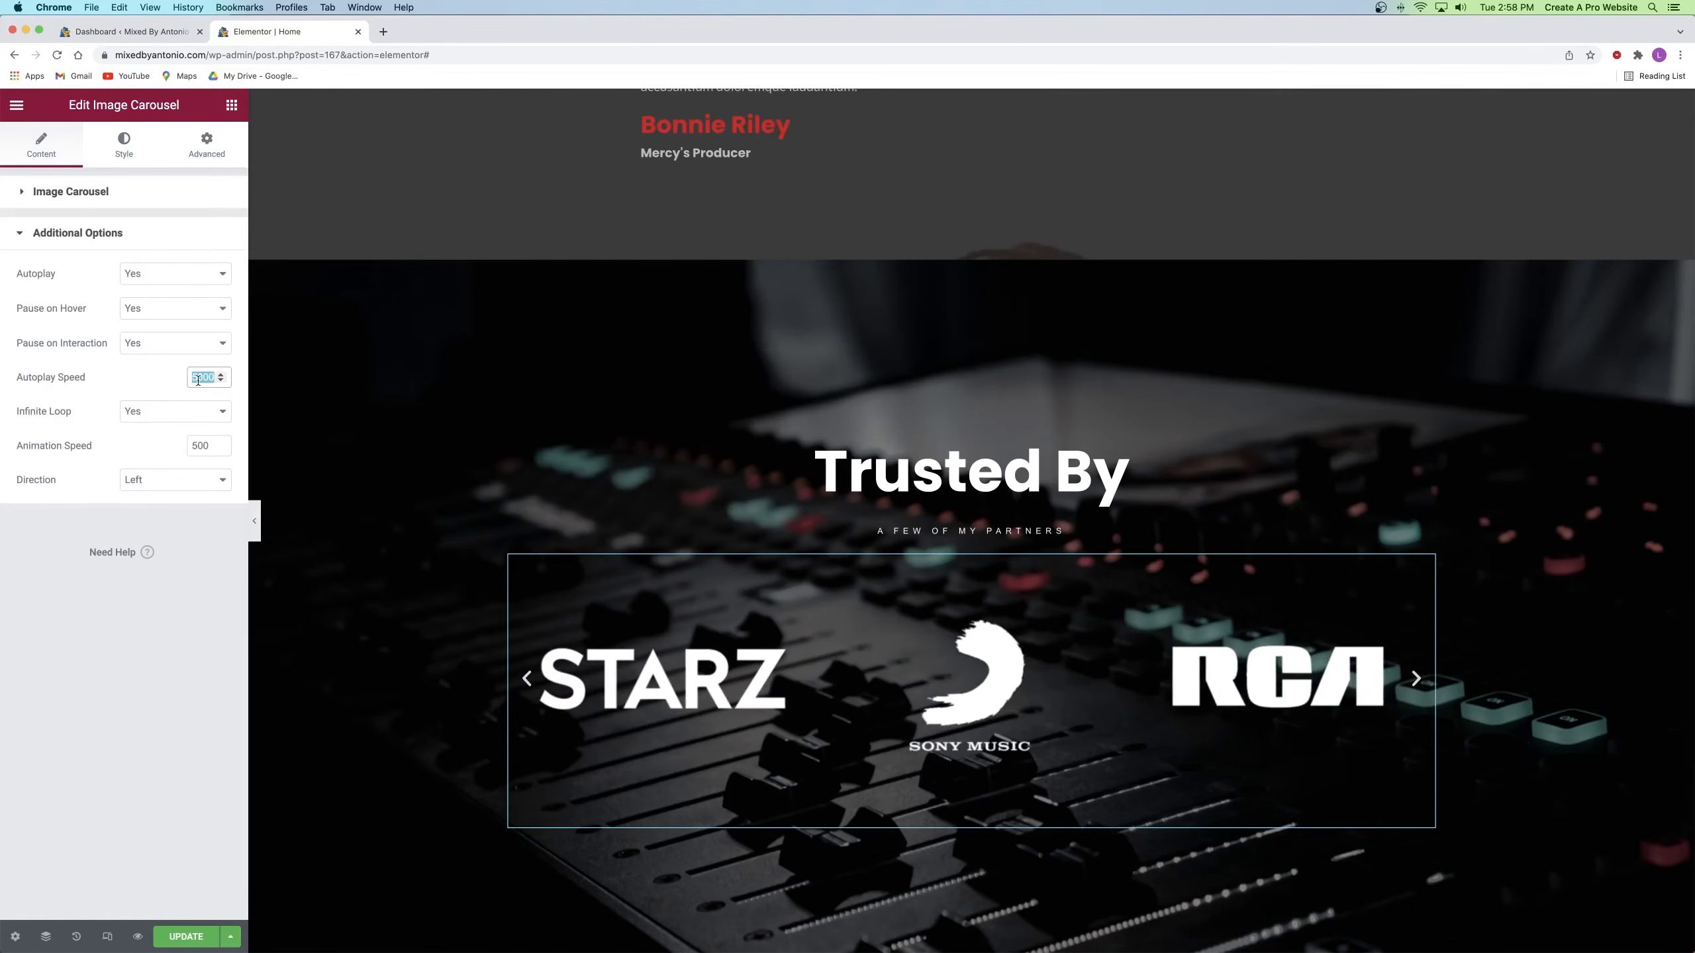
{"action": "type", "text": "2500"}
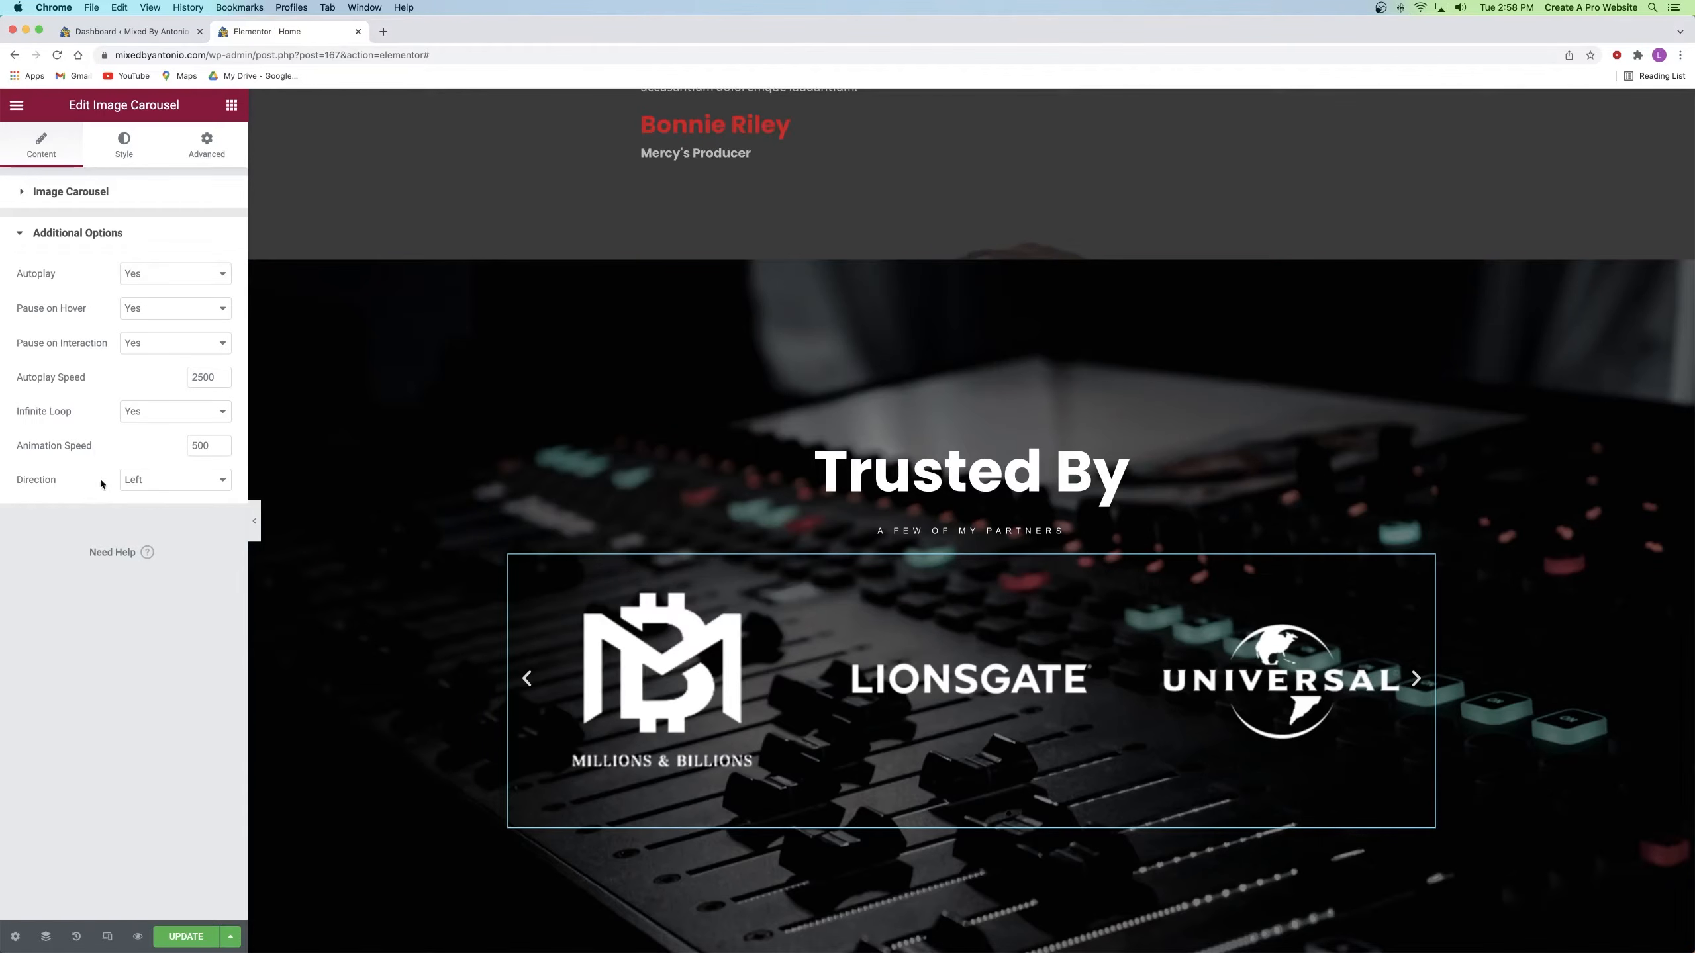
{"action": "left_click", "coordinate": [188, 937]}
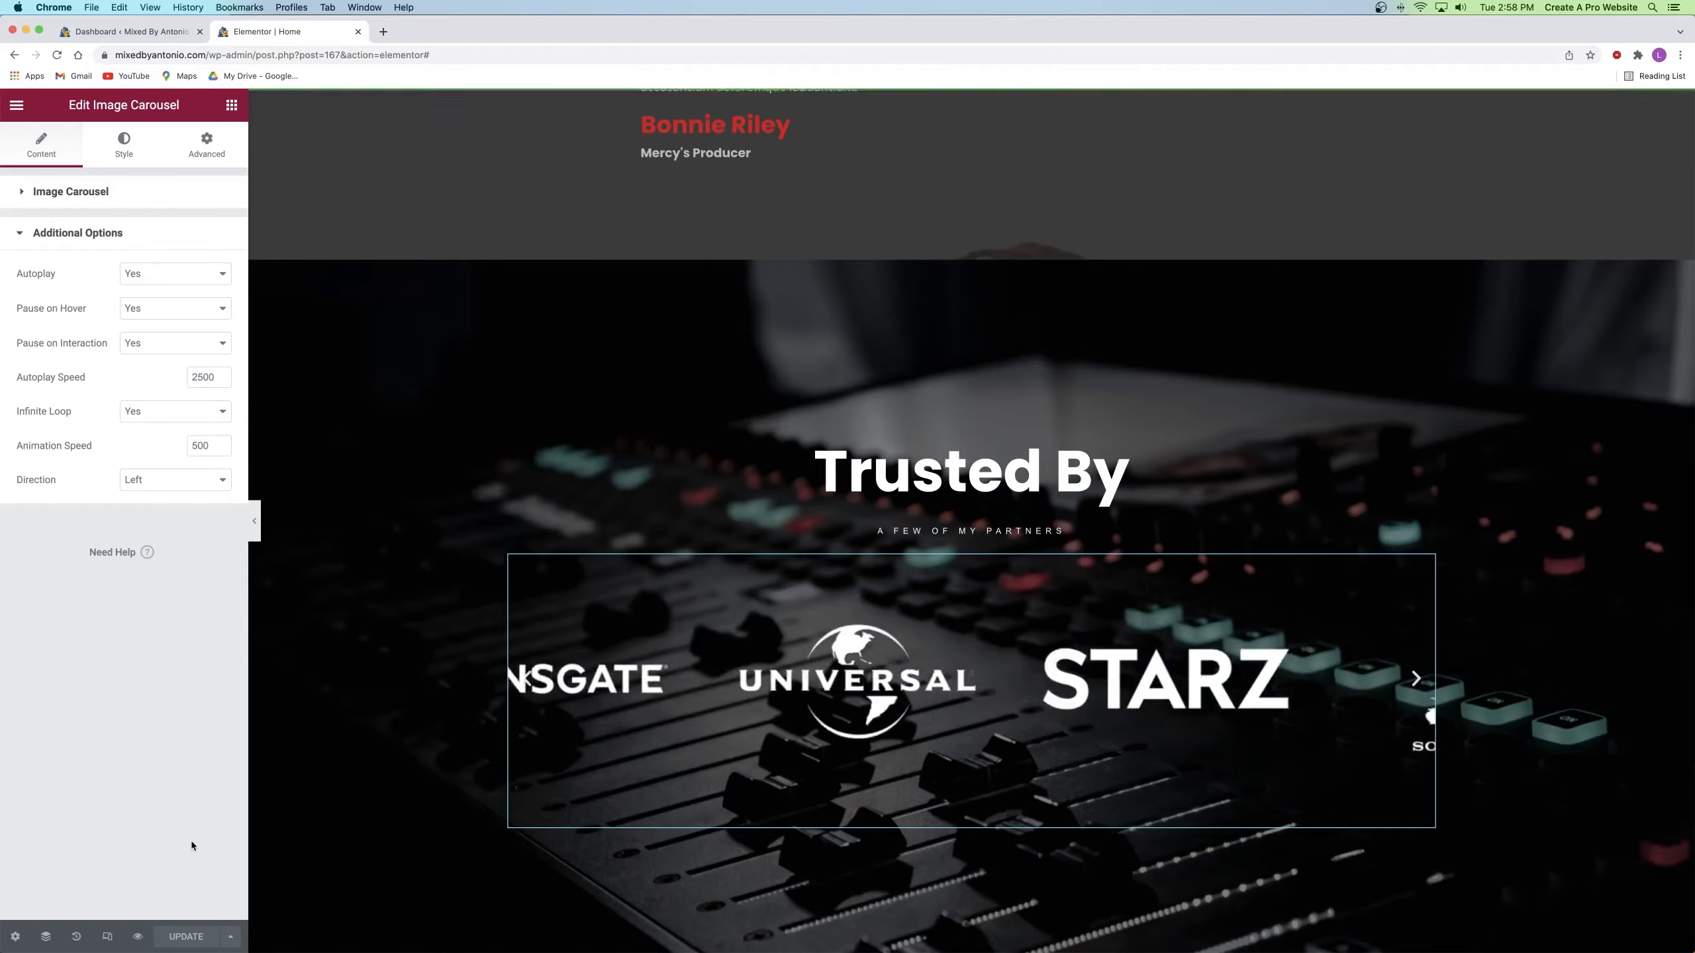
Step: Delete the concert photo strip and Contact for Booking sections, then scroll up to Latest Albums
{"action": "scroll", "coordinate": [1001, 397], "scroll_direction": "down", "scroll_amount": 2}
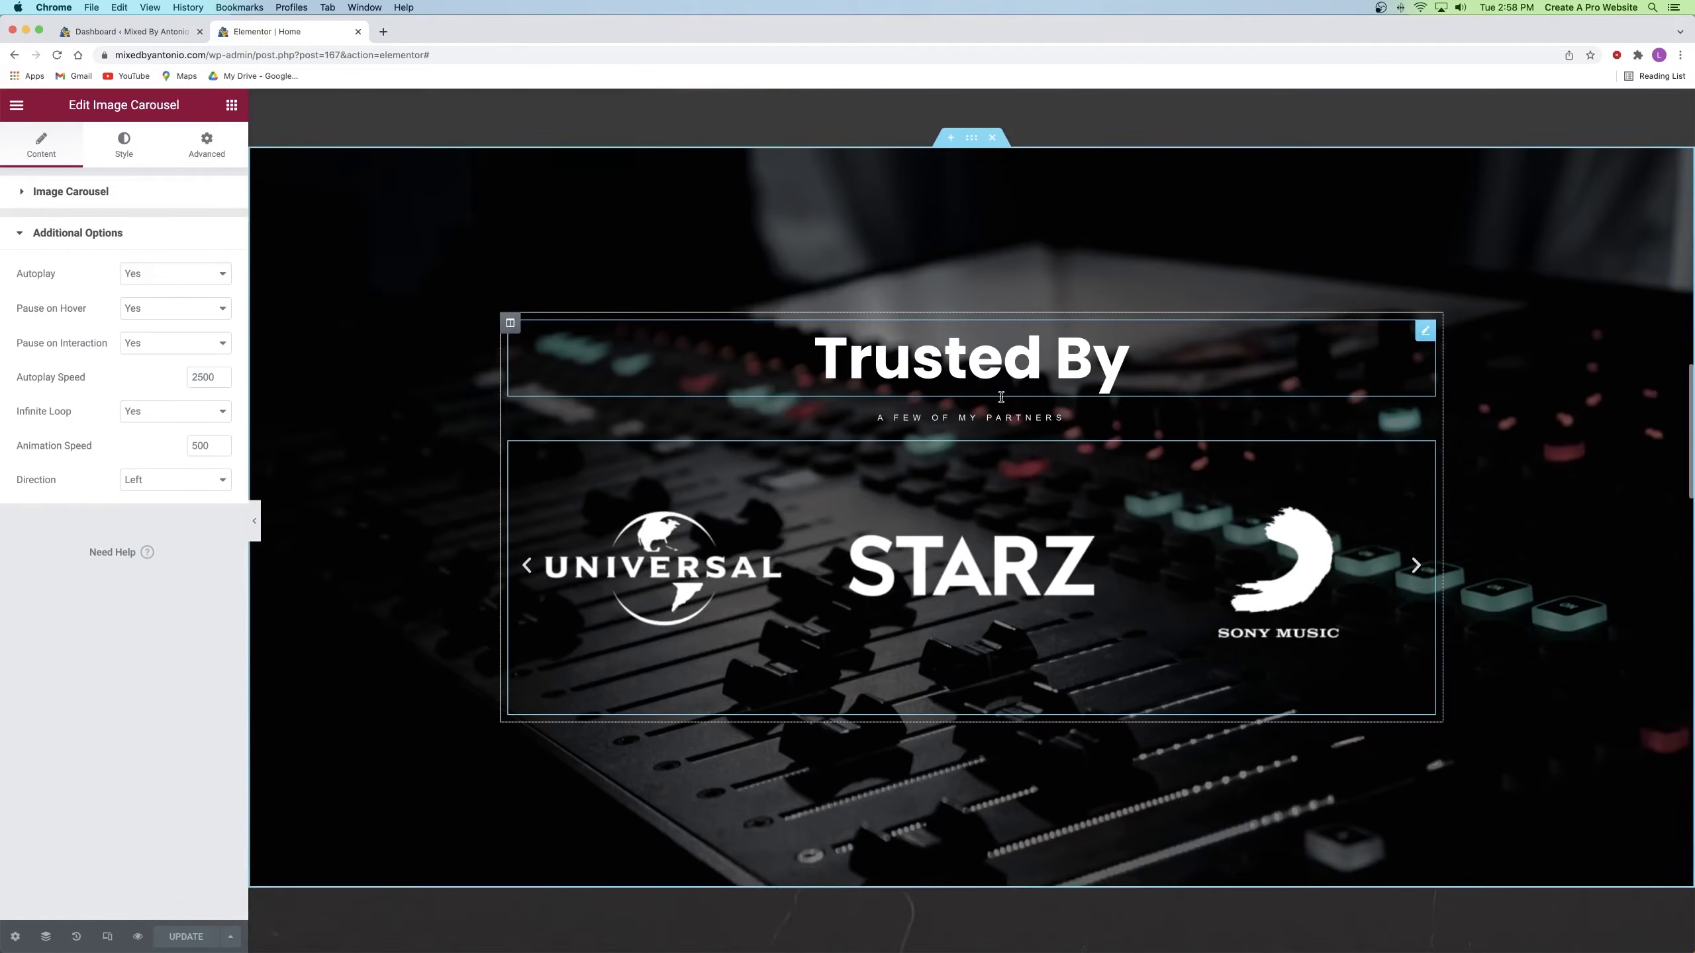
{"action": "scroll", "coordinate": [1001, 397], "scroll_direction": "down", "scroll_amount": 15}
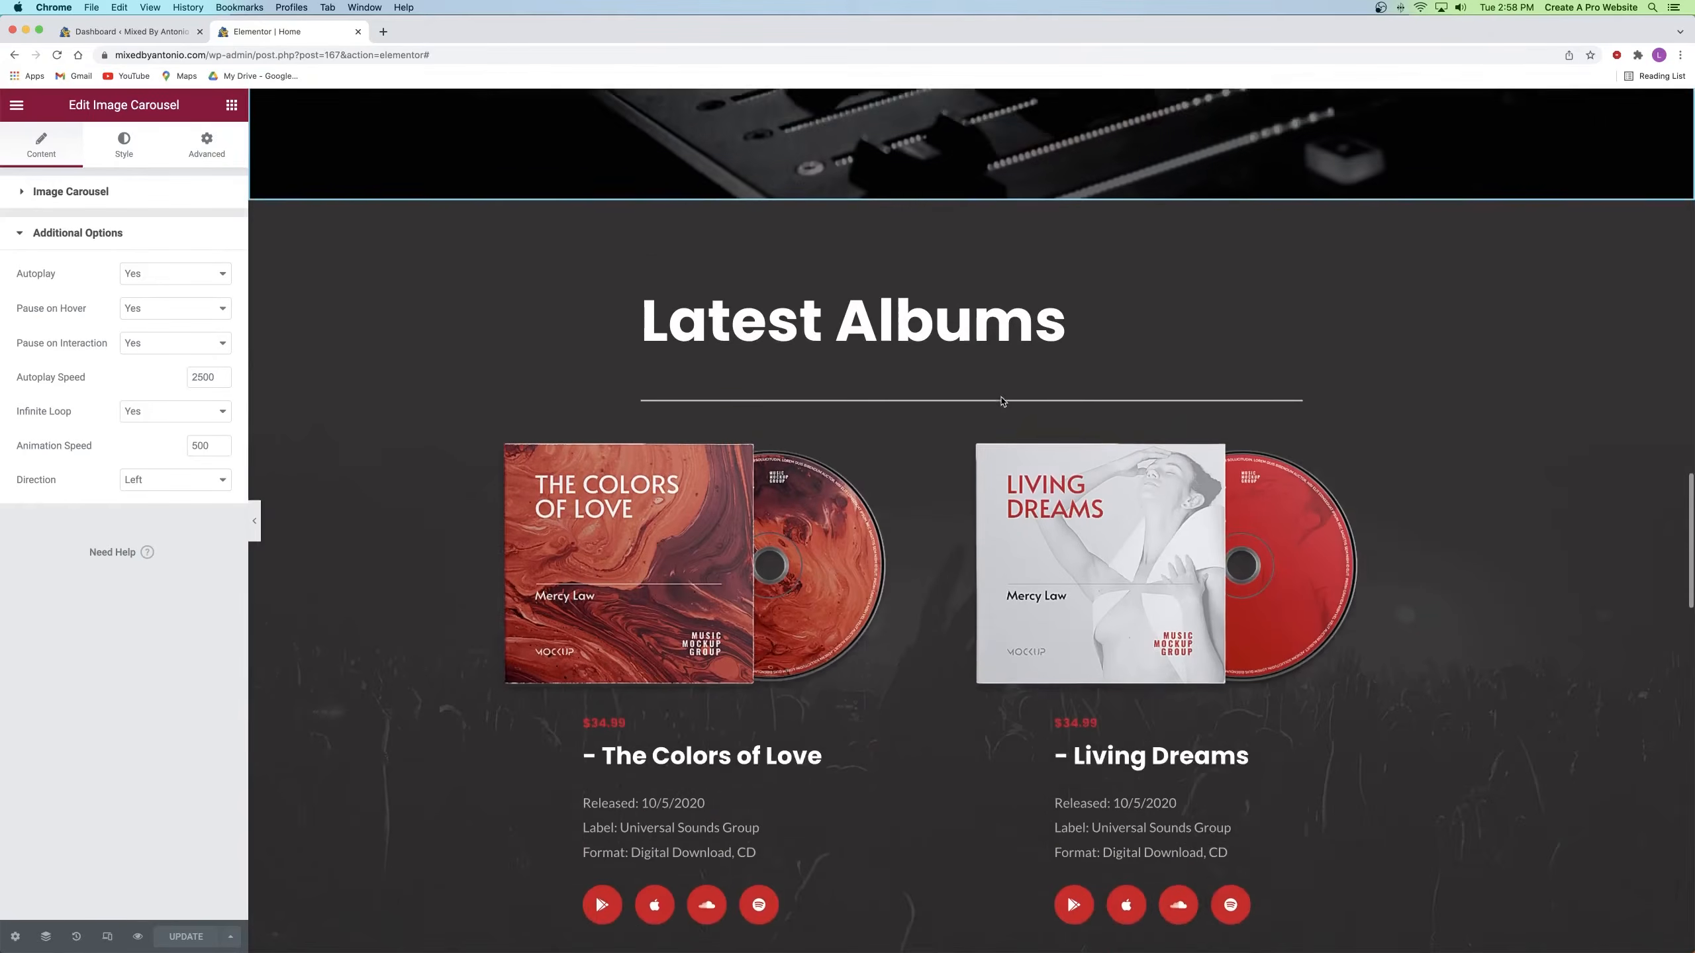
{"action": "scroll", "coordinate": [1001, 400], "scroll_direction": "up", "scroll_amount": 4}
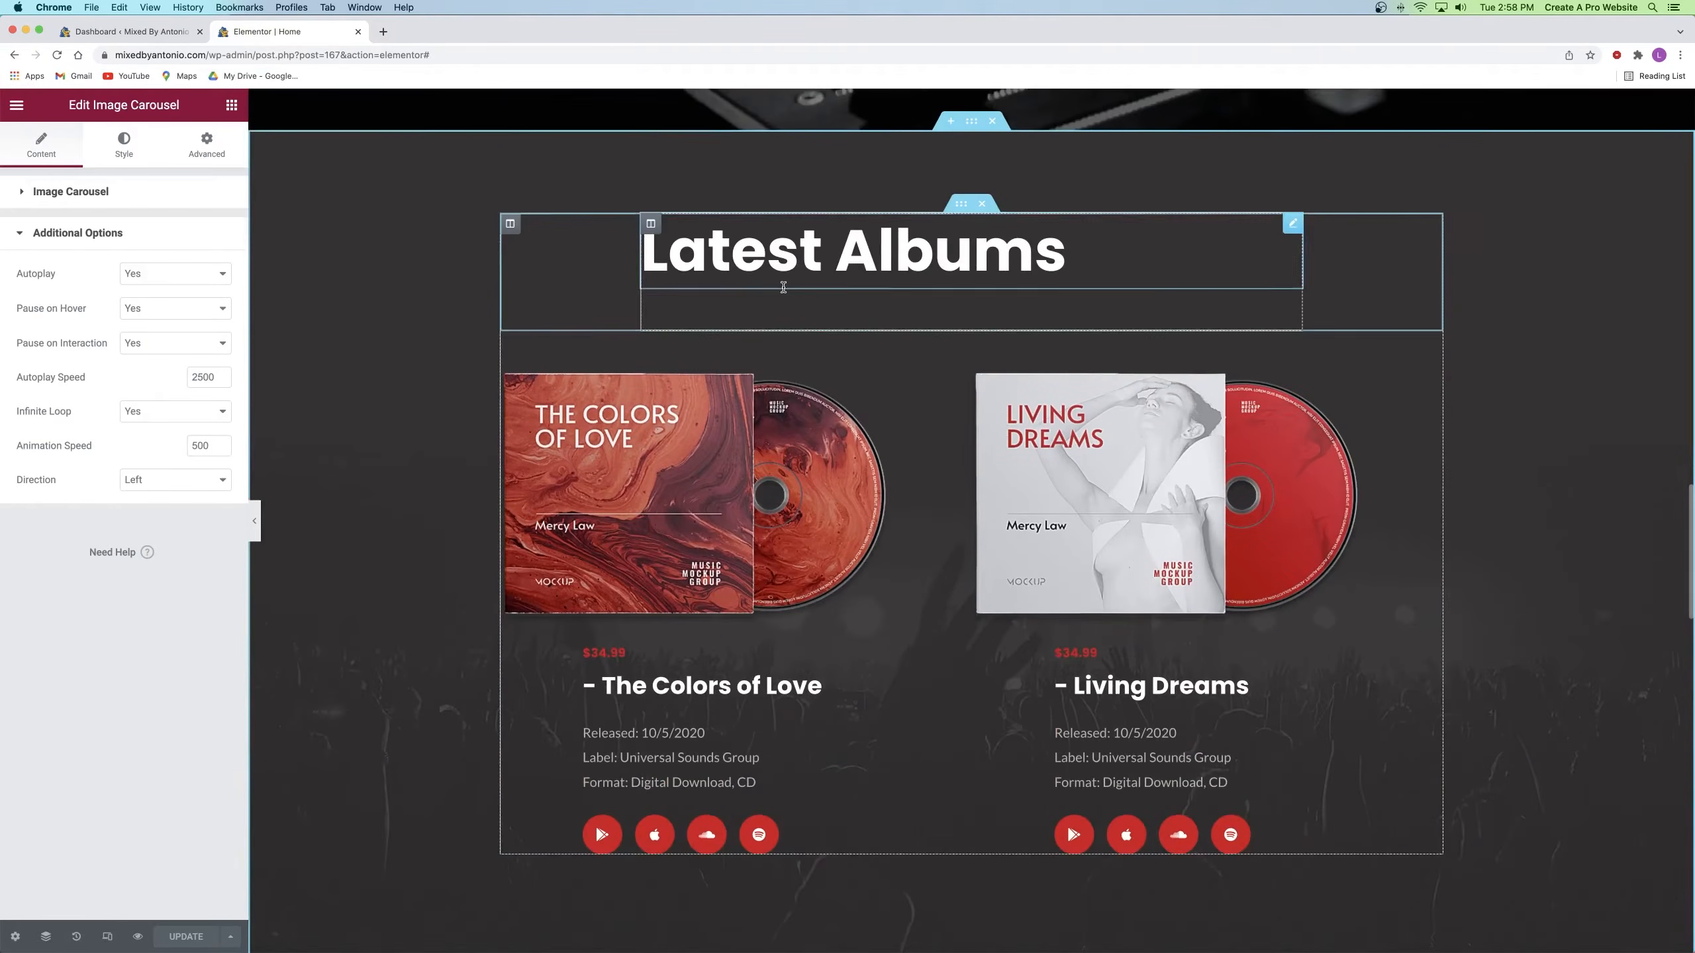
{"action": "scroll", "coordinate": [838, 325], "scroll_direction": "down", "scroll_amount": 8}
{"action": "scroll", "coordinate": [837, 325], "scroll_direction": "down", "scroll_amount": 3}
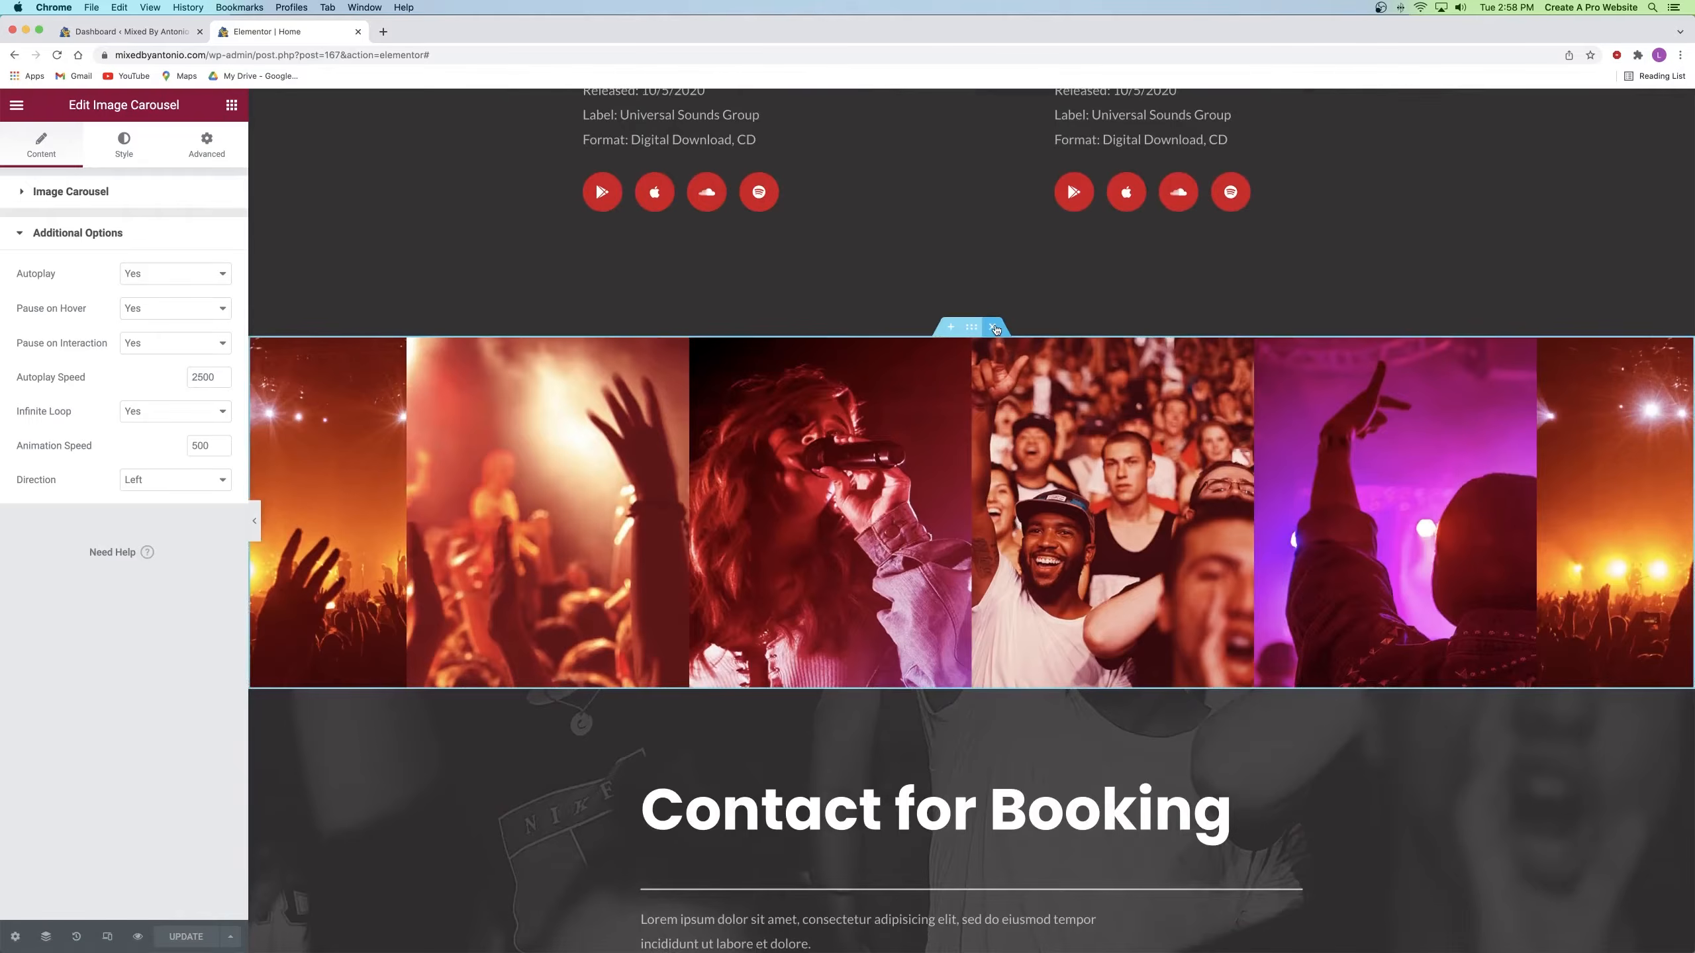
{"action": "left_click", "coordinate": [992, 328]}
{"action": "scroll", "coordinate": [637, 201], "scroll_direction": "down", "scroll_amount": 2}
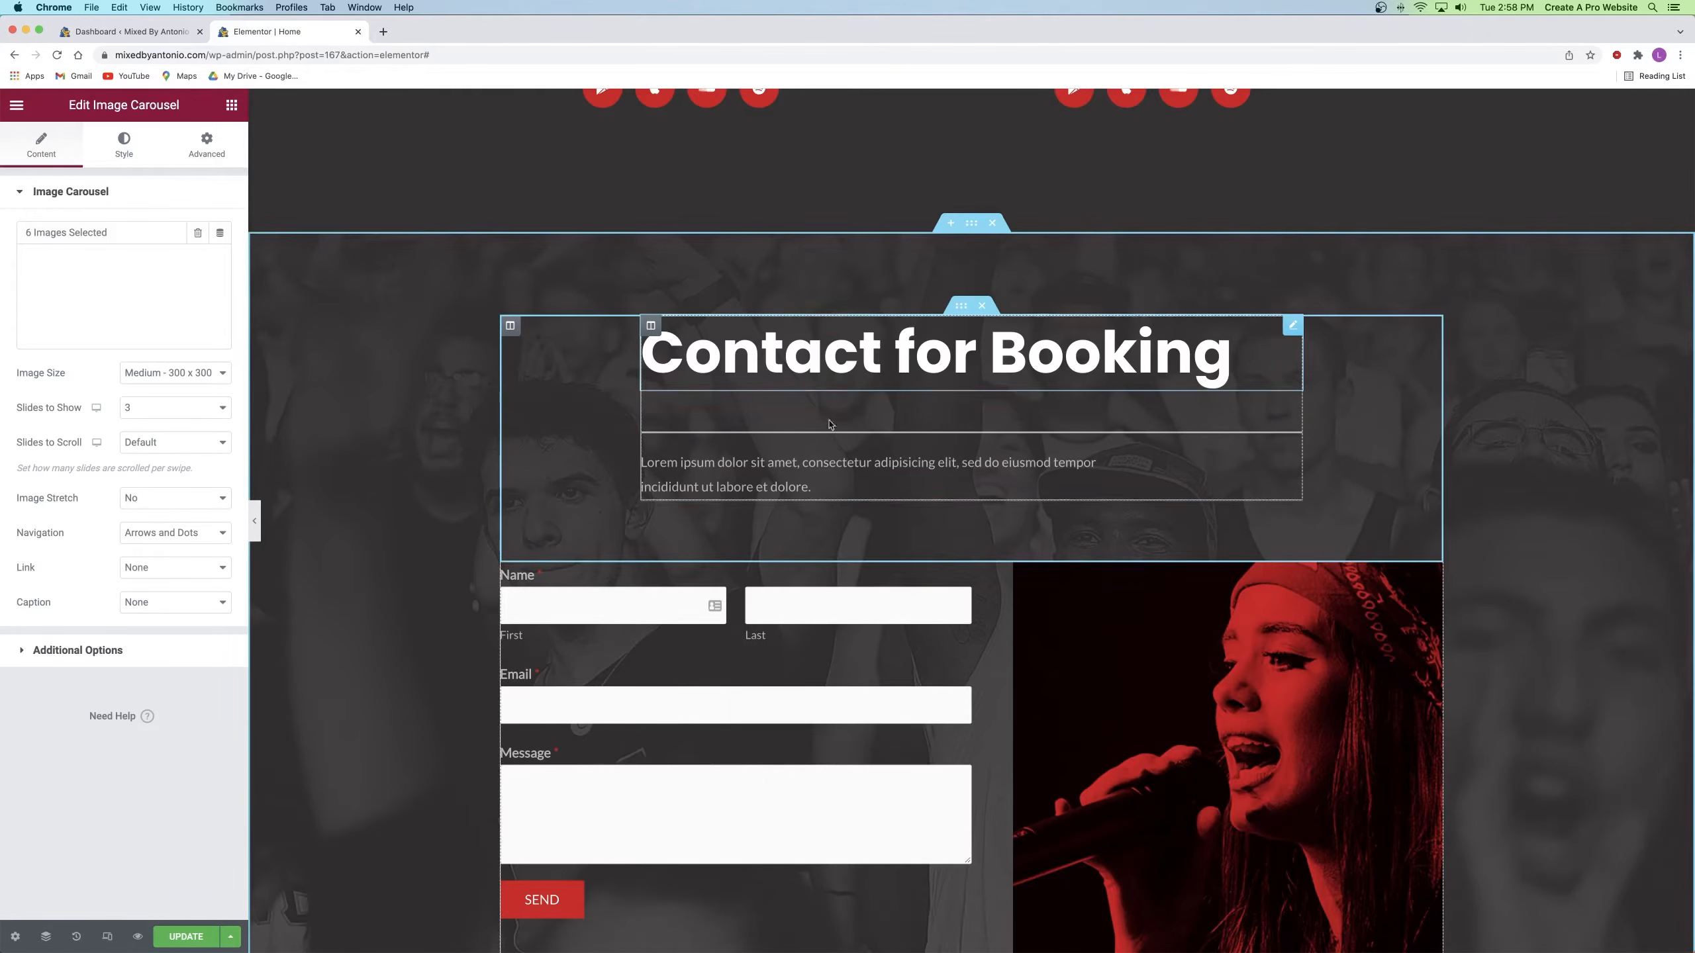
{"action": "left_click", "coordinate": [993, 224]}
{"action": "scroll", "coordinate": [850, 300], "scroll_direction": "up", "scroll_amount": 5}
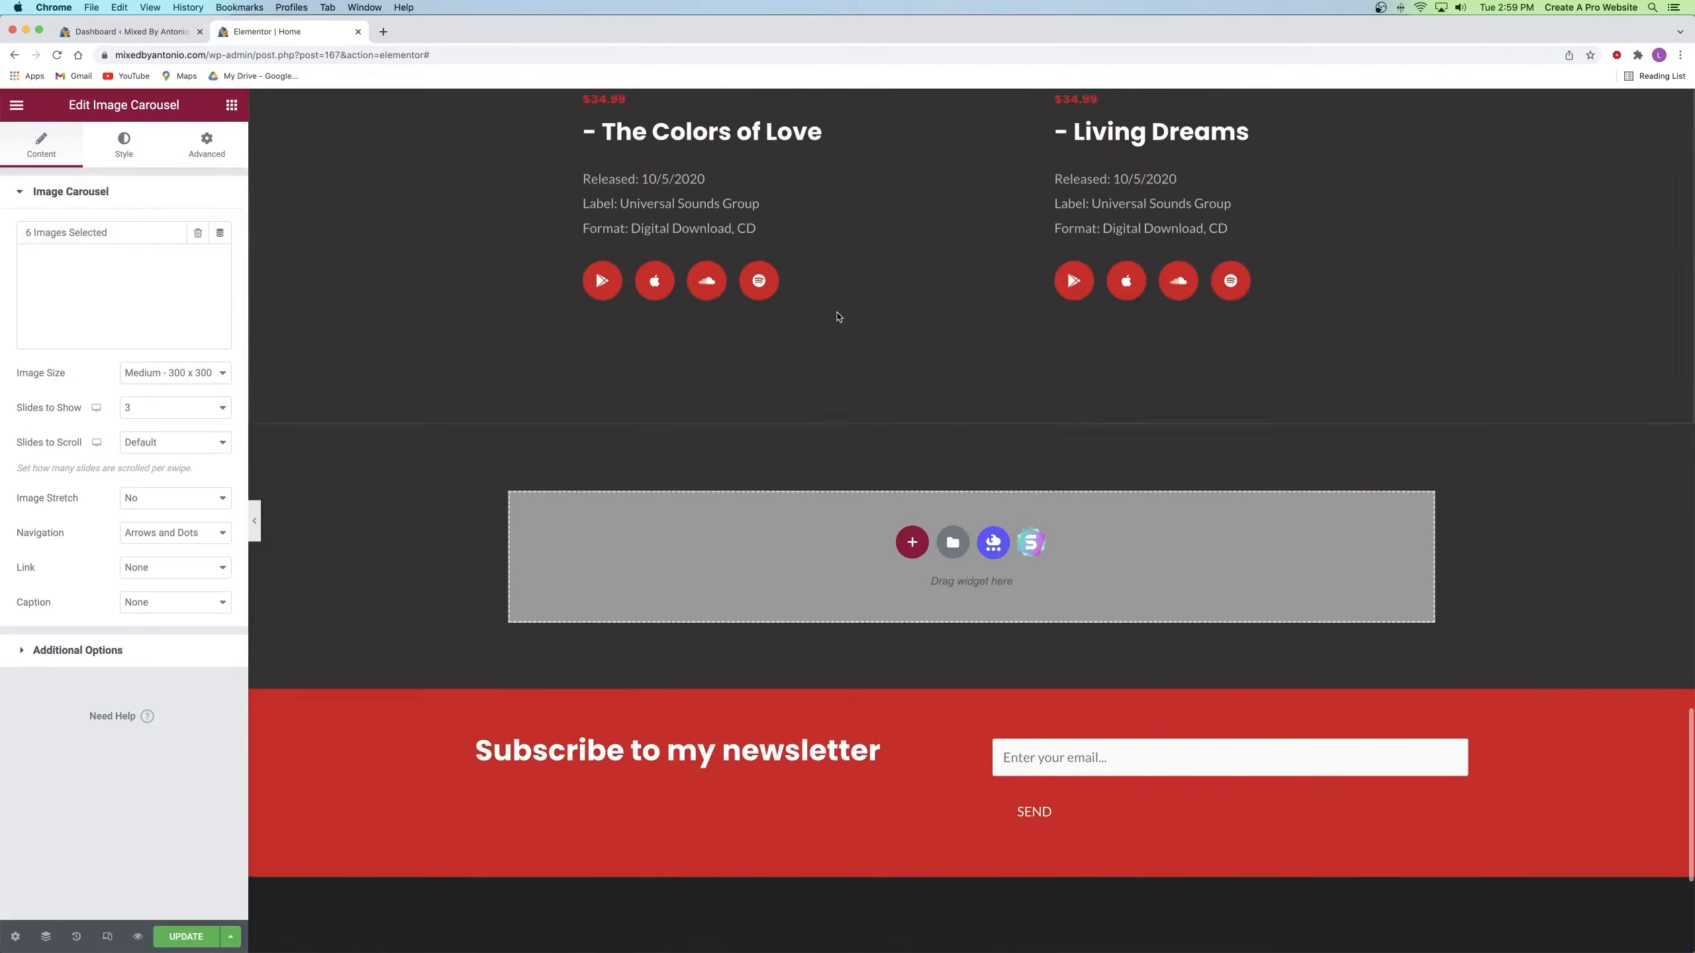
{"action": "scroll", "coordinate": [834, 313], "scroll_direction": "up", "scroll_amount": 5}
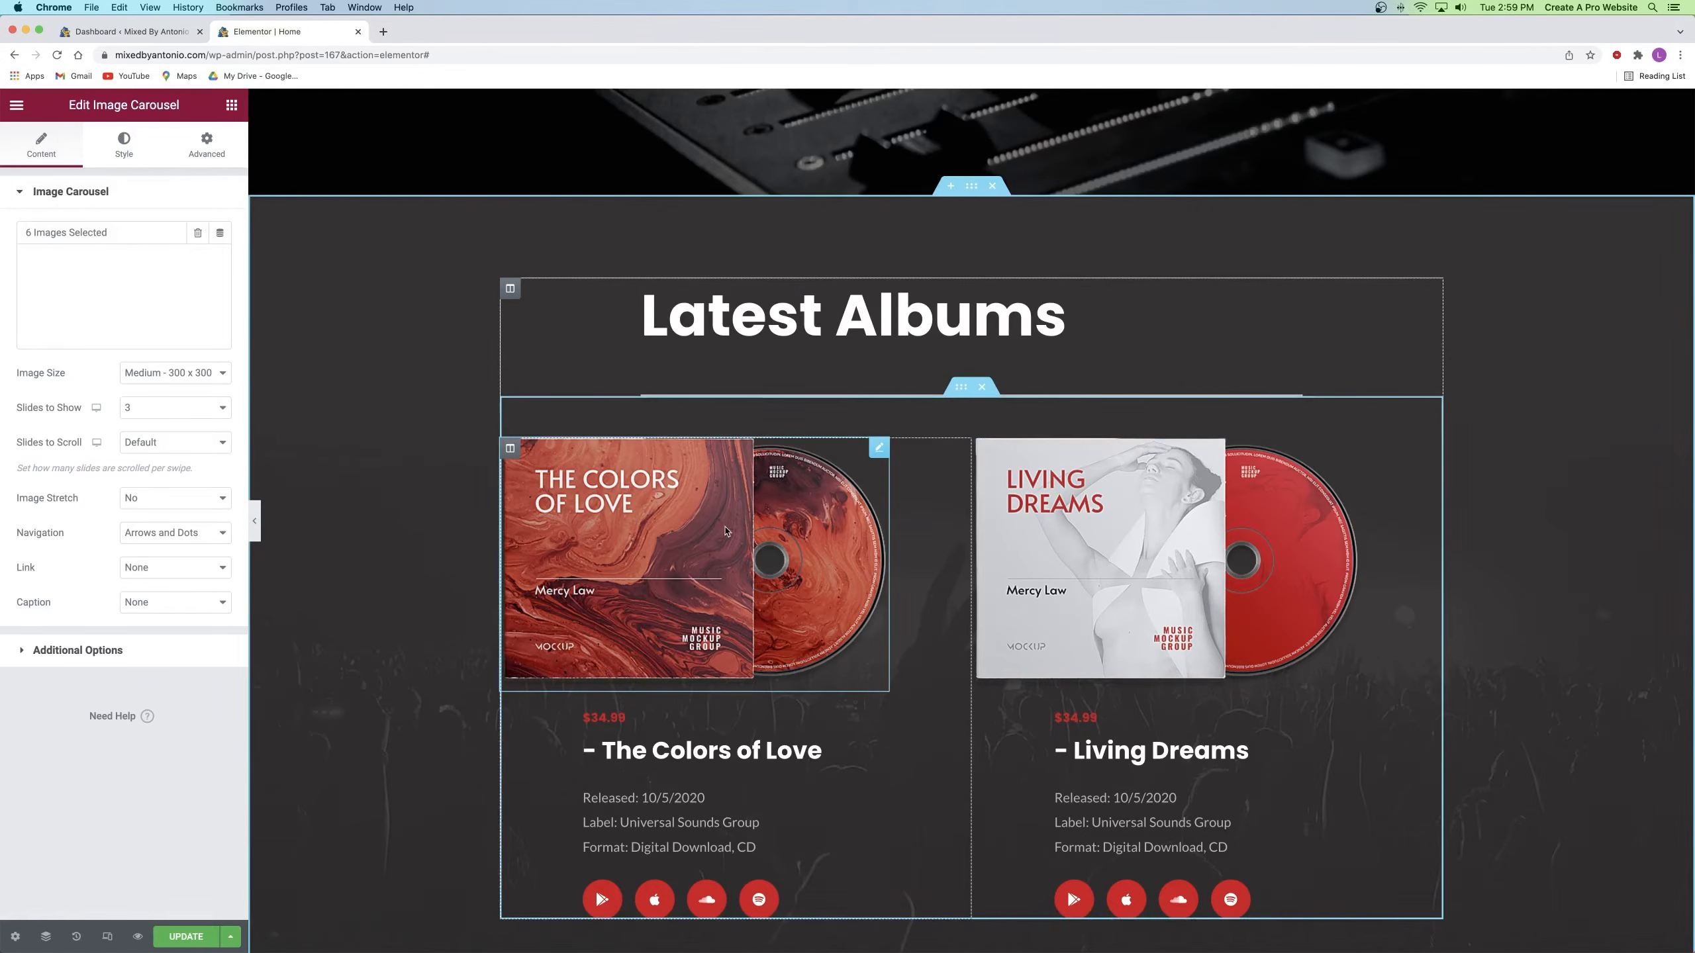
Step: Upload the six Song cover images from the Discography folder via the first album's Image widget
{"action": "left_click", "coordinate": [878, 449]}
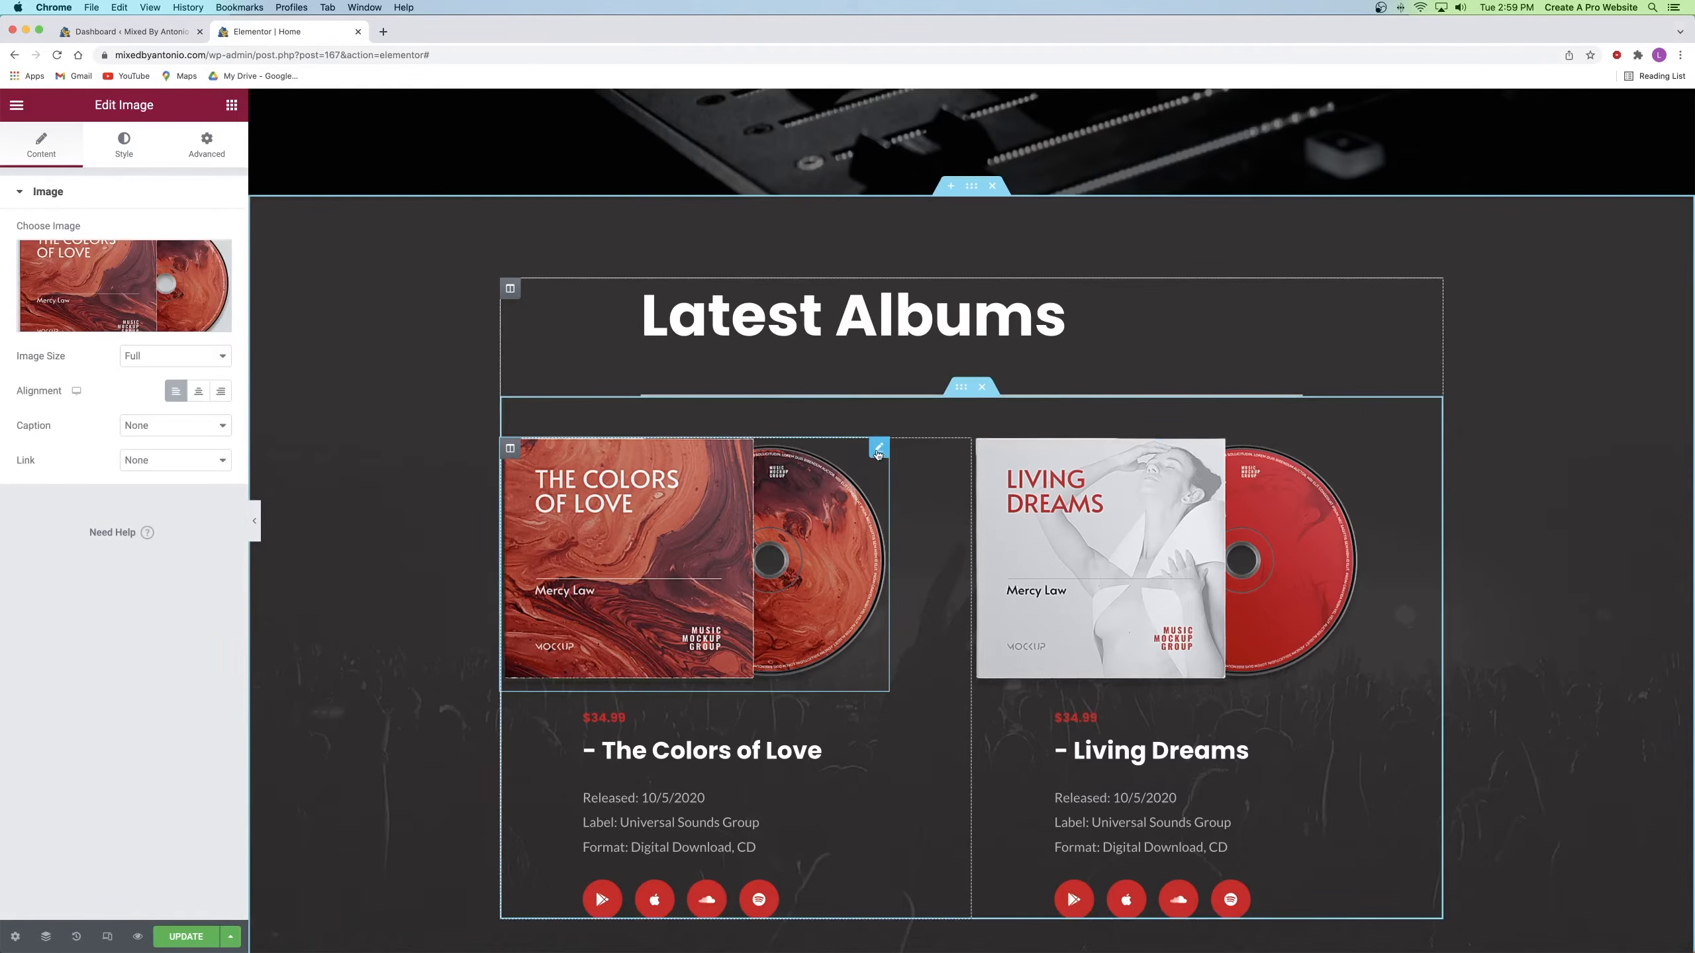
{"action": "left_click", "coordinate": [105, 273]}
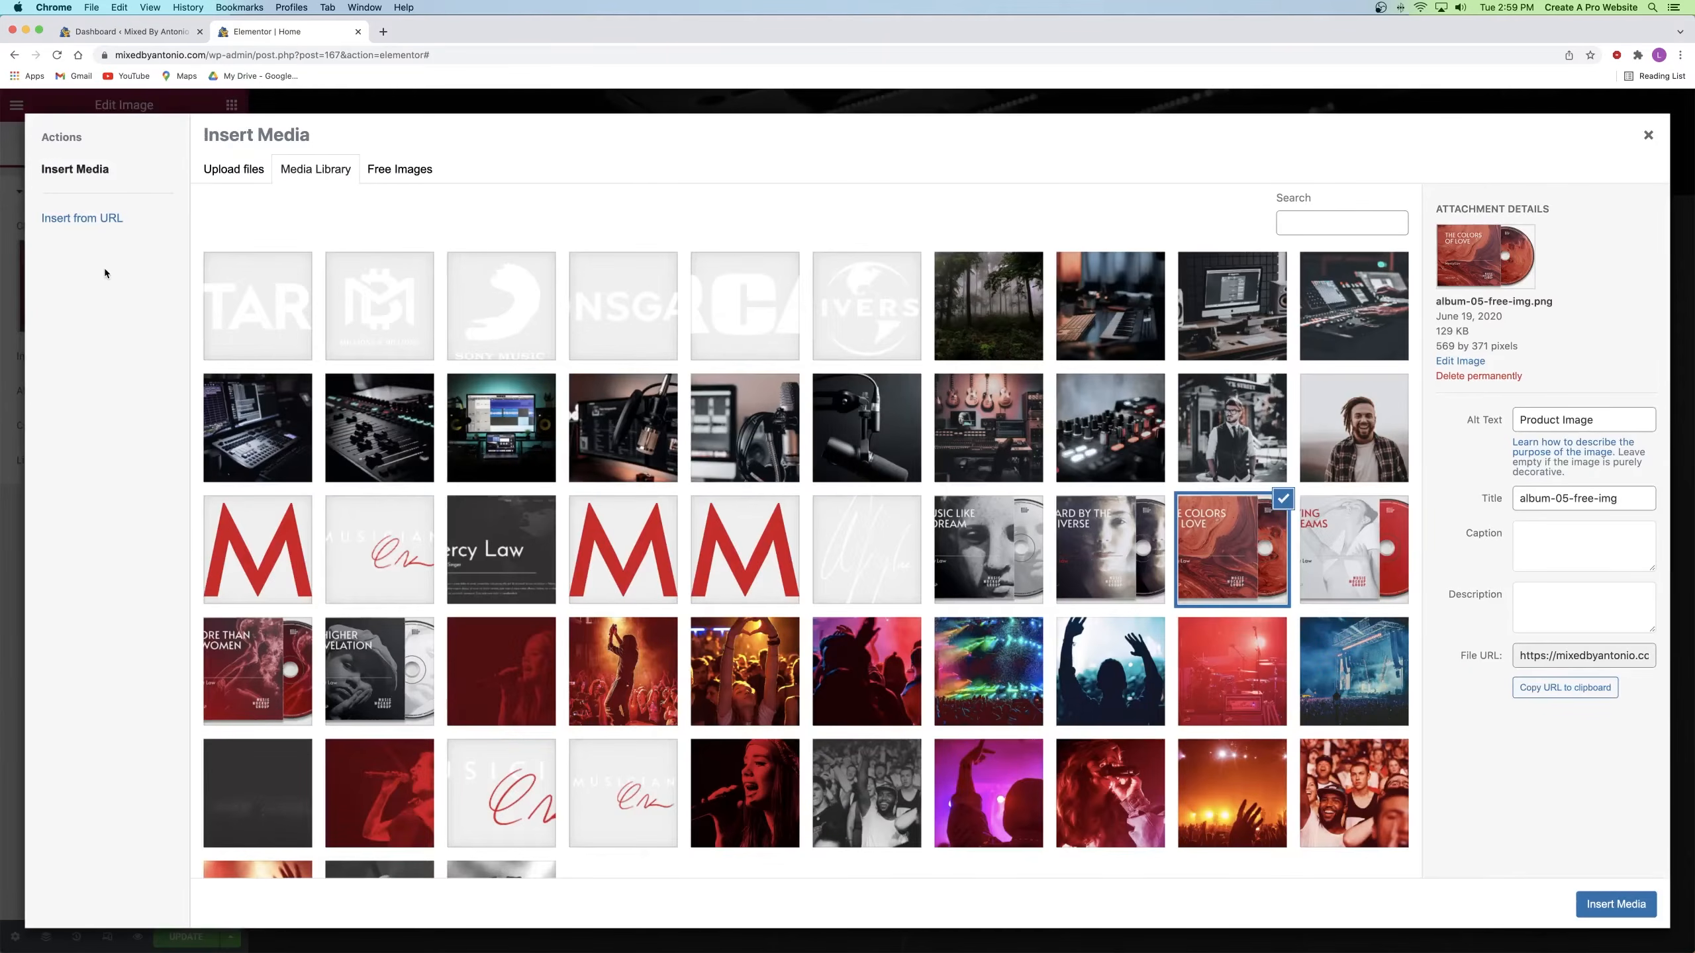
{"action": "left_click", "coordinate": [235, 168]}
{"action": "left_click", "coordinate": [881, 485]}
{"action": "left_click", "coordinate": [827, 78]}
{"action": "left_click", "coordinate": [828, 94]}
{"action": "double_click", "coordinate": [667, 121]}
{"action": "left_click_drag", "start_coordinate": [1088, 122], "coordinate": [574, 134]}
{"action": "key", "text": "Return"}
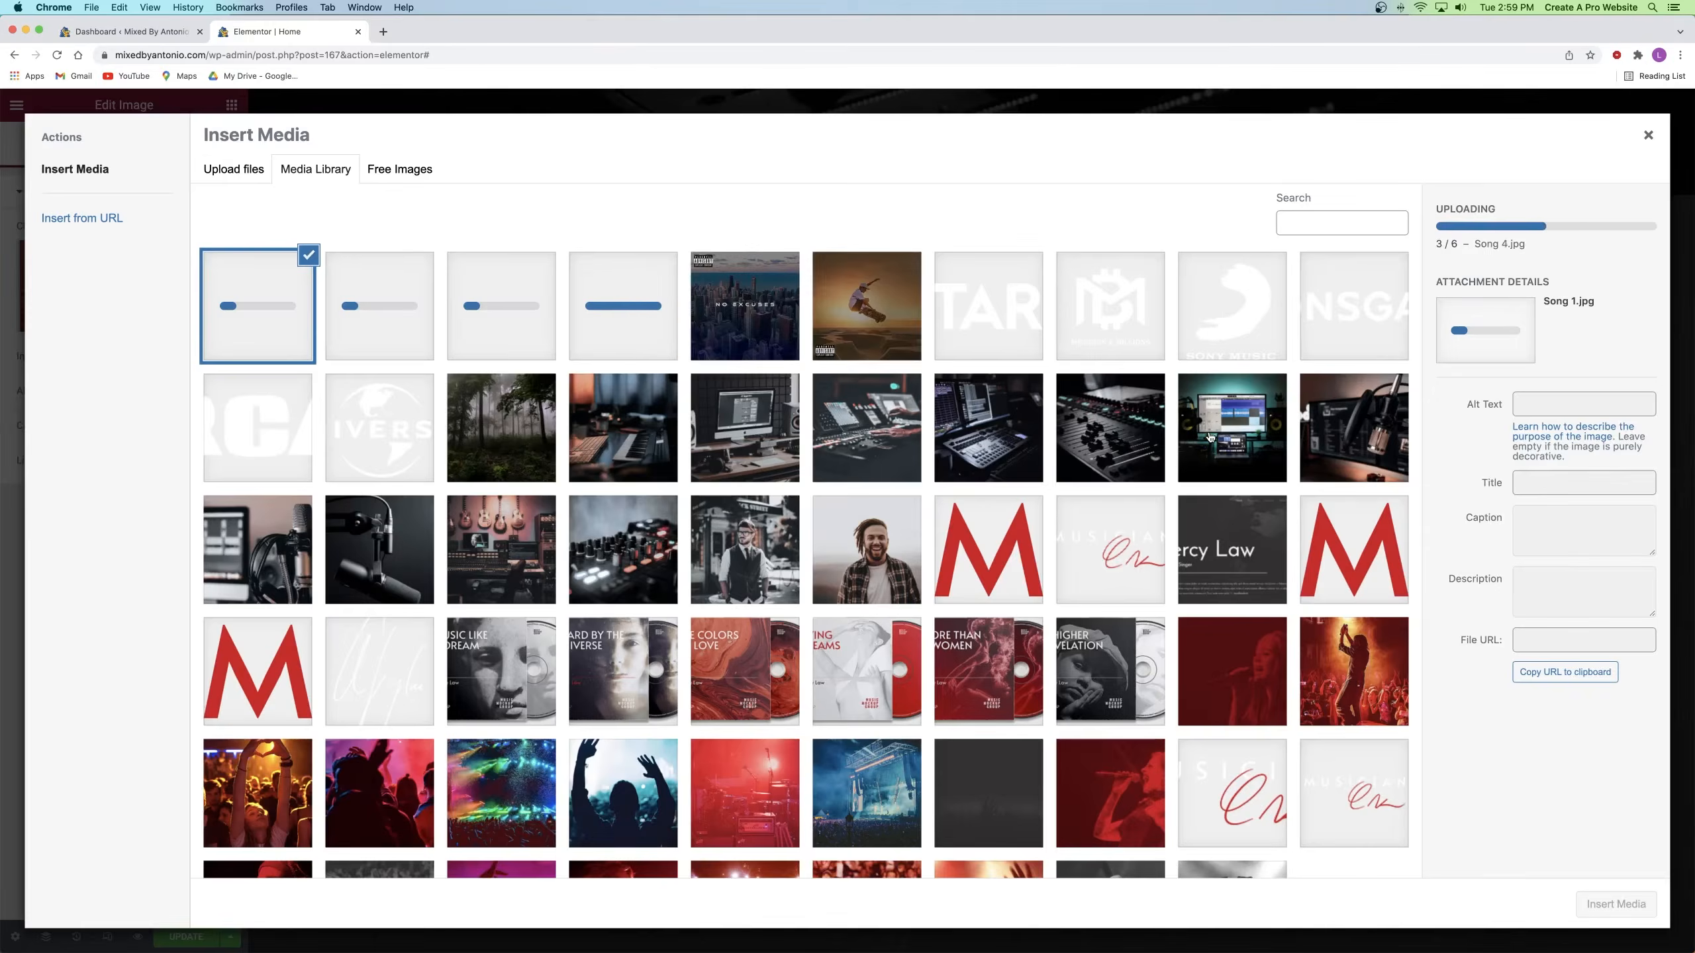
Step: Insert the Song-1 black car image as 'The Colors of Love' cover
{"action": "left_click", "coordinate": [350, 316]}
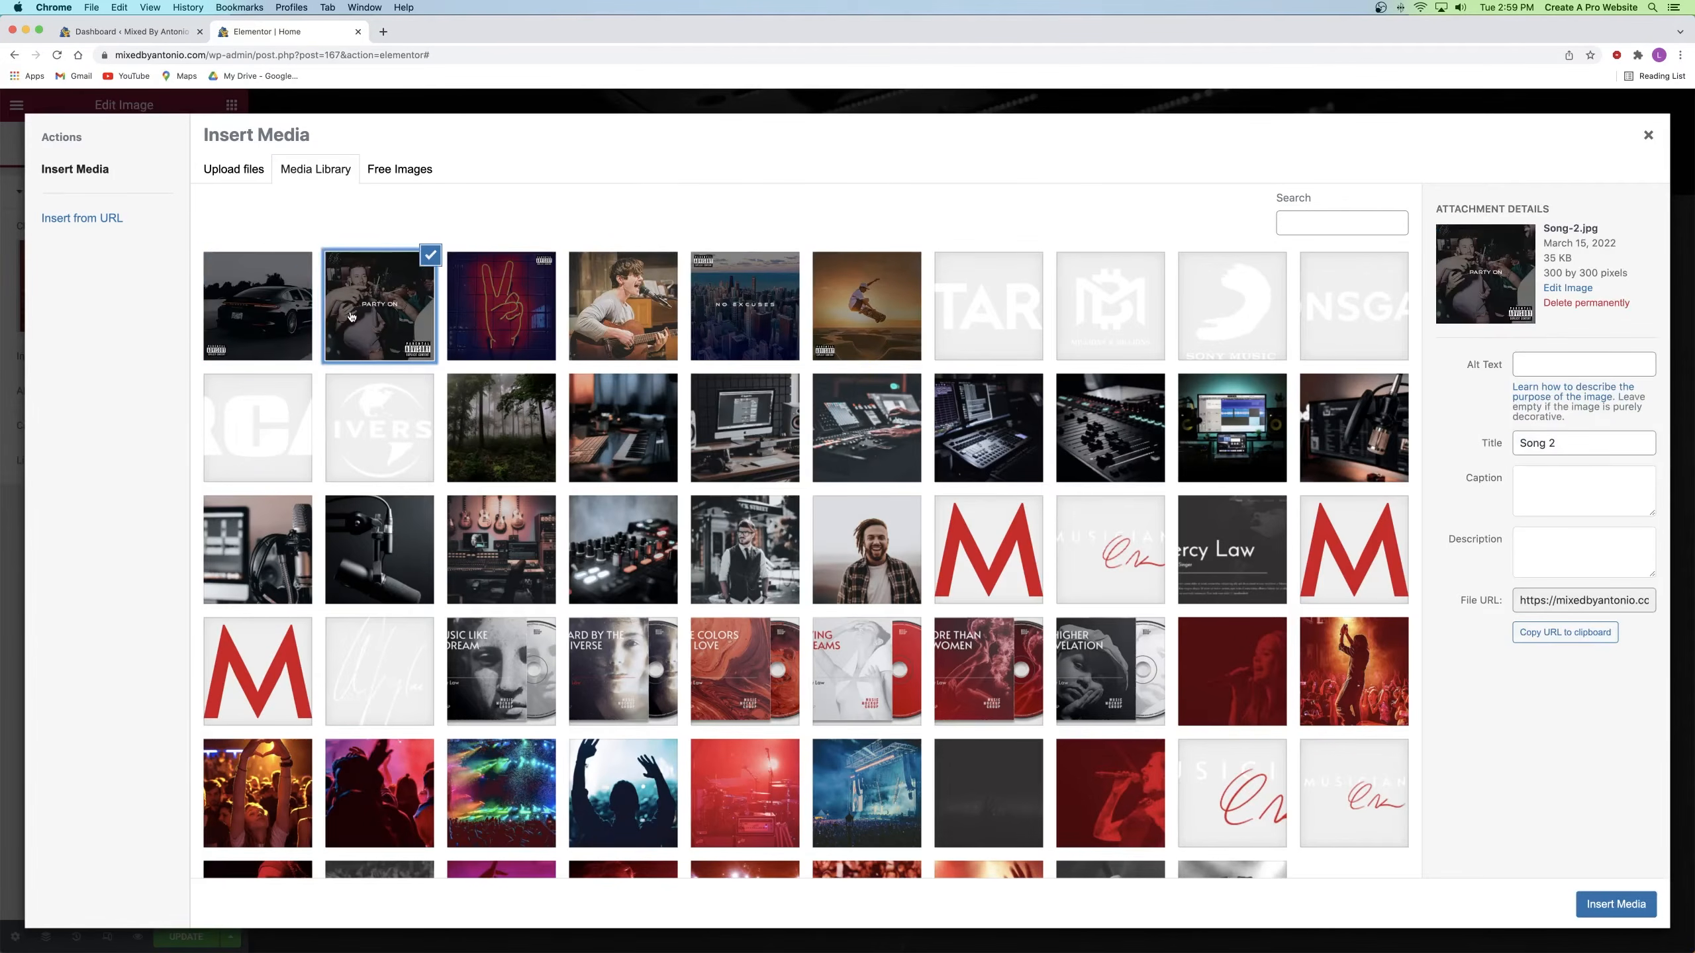
{"action": "left_click", "coordinate": [264, 304]}
{"action": "left_click", "coordinate": [1615, 907]}
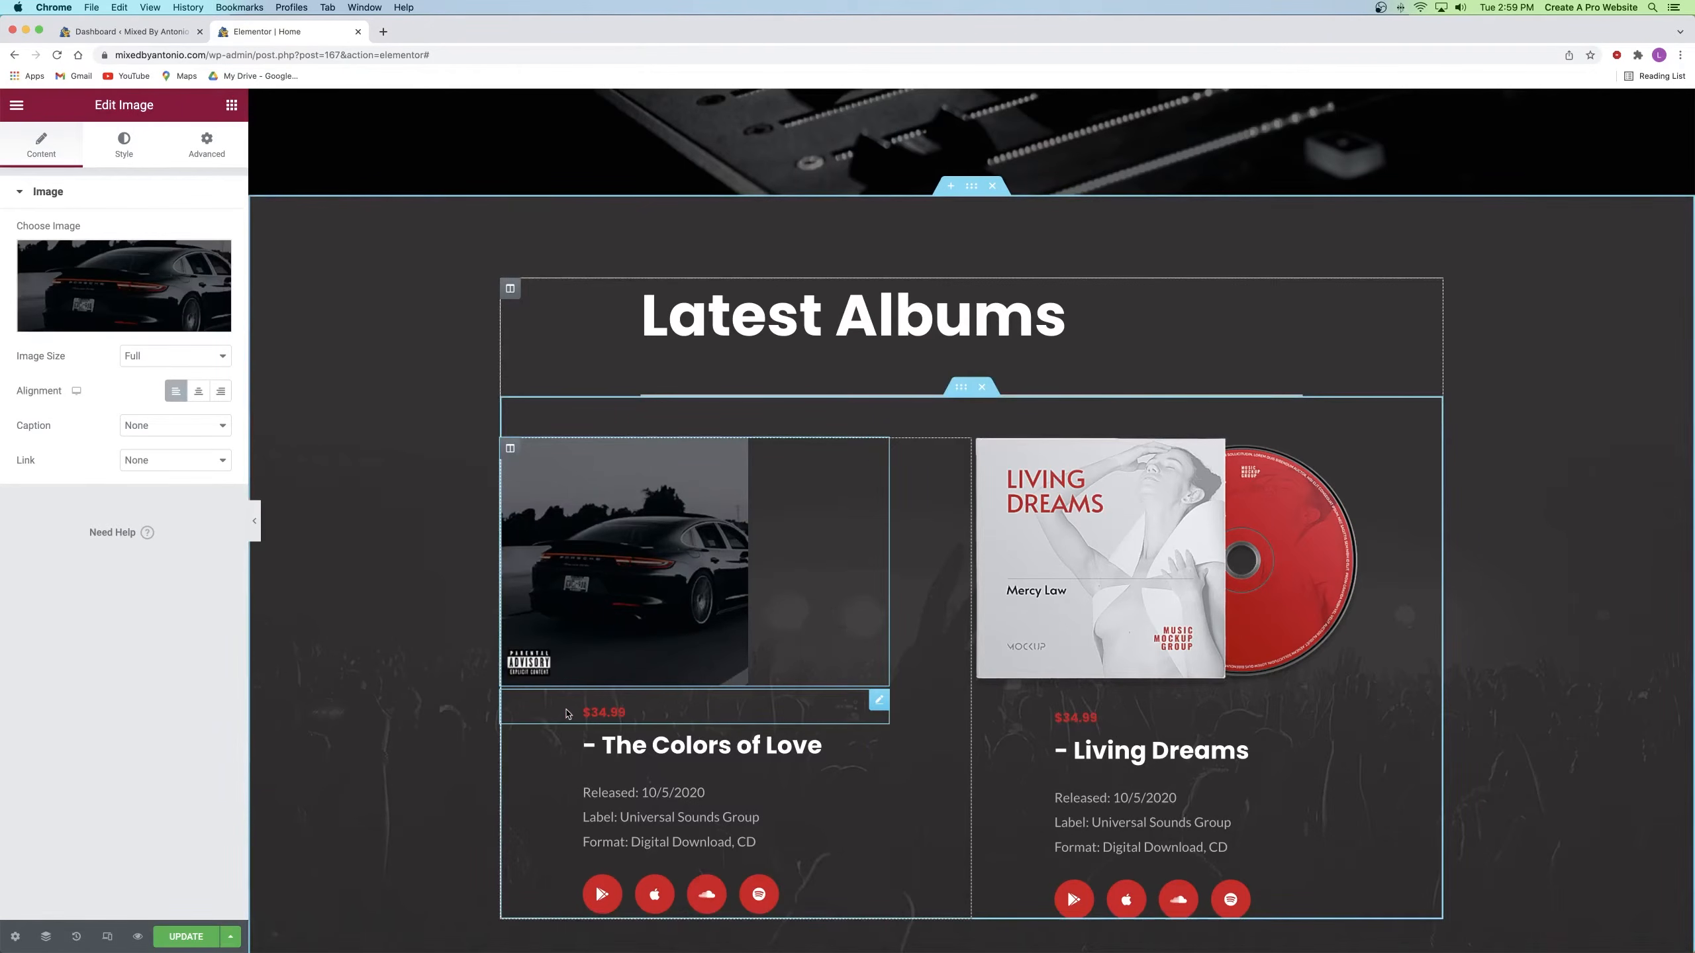
Step: Check the price heading's Advanced spacing, then select the first album's cover image
{"action": "left_click", "coordinate": [870, 705]}
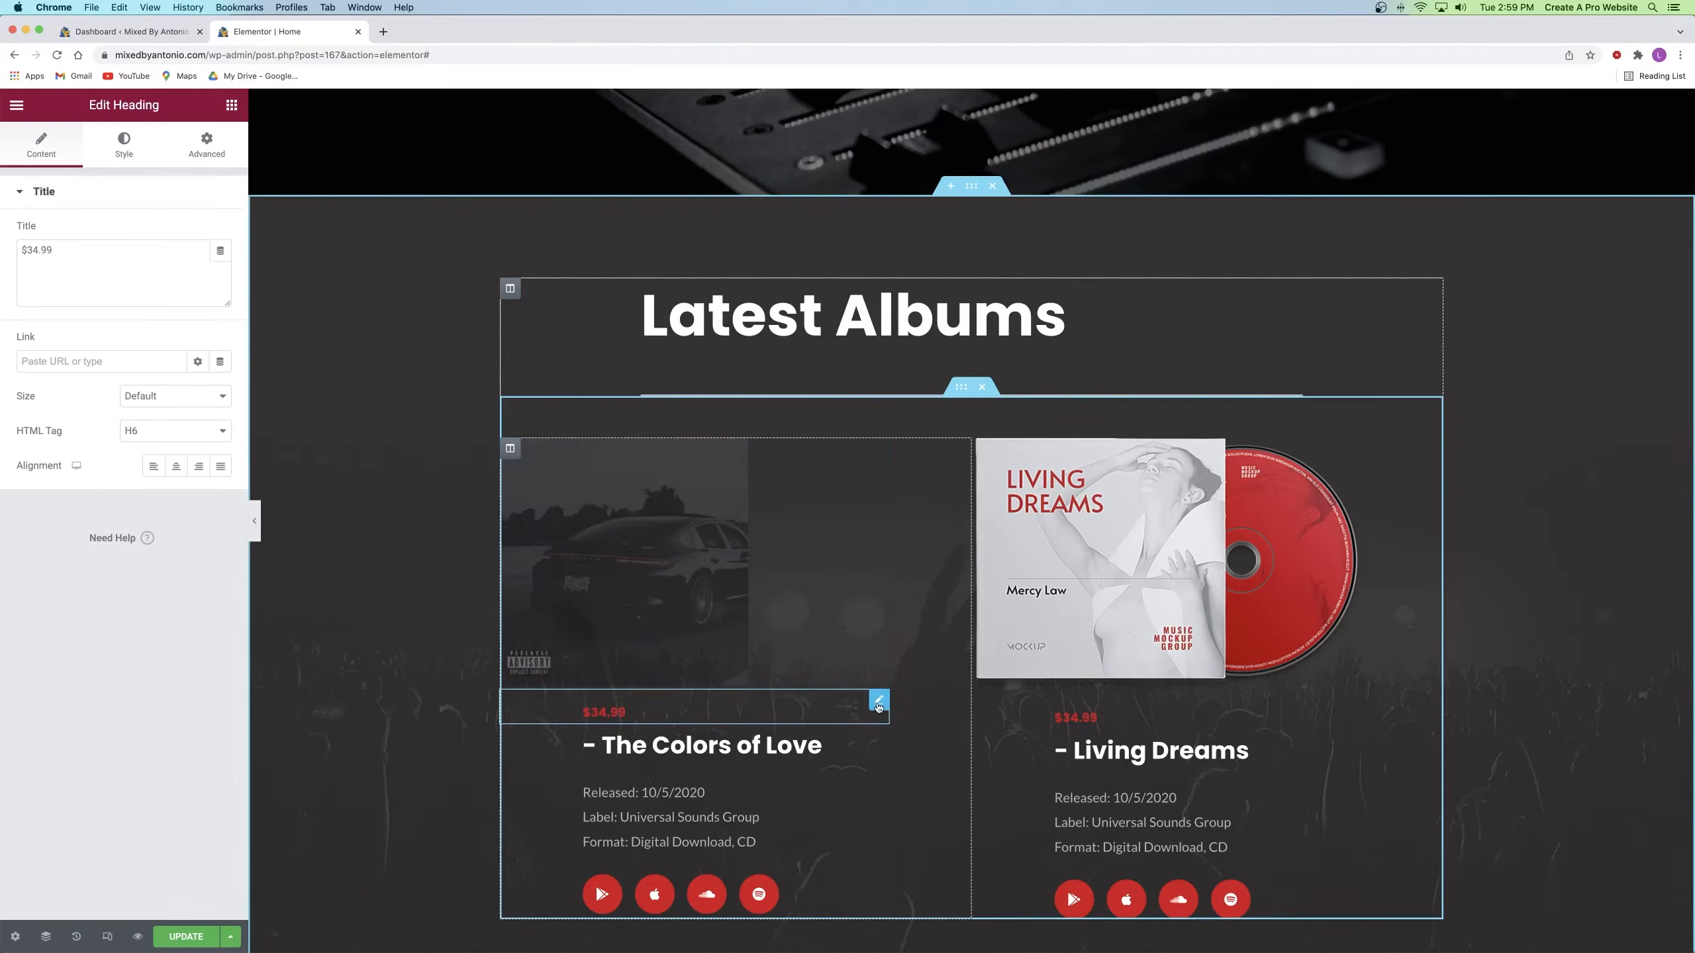
{"action": "left_click", "coordinate": [206, 145]}
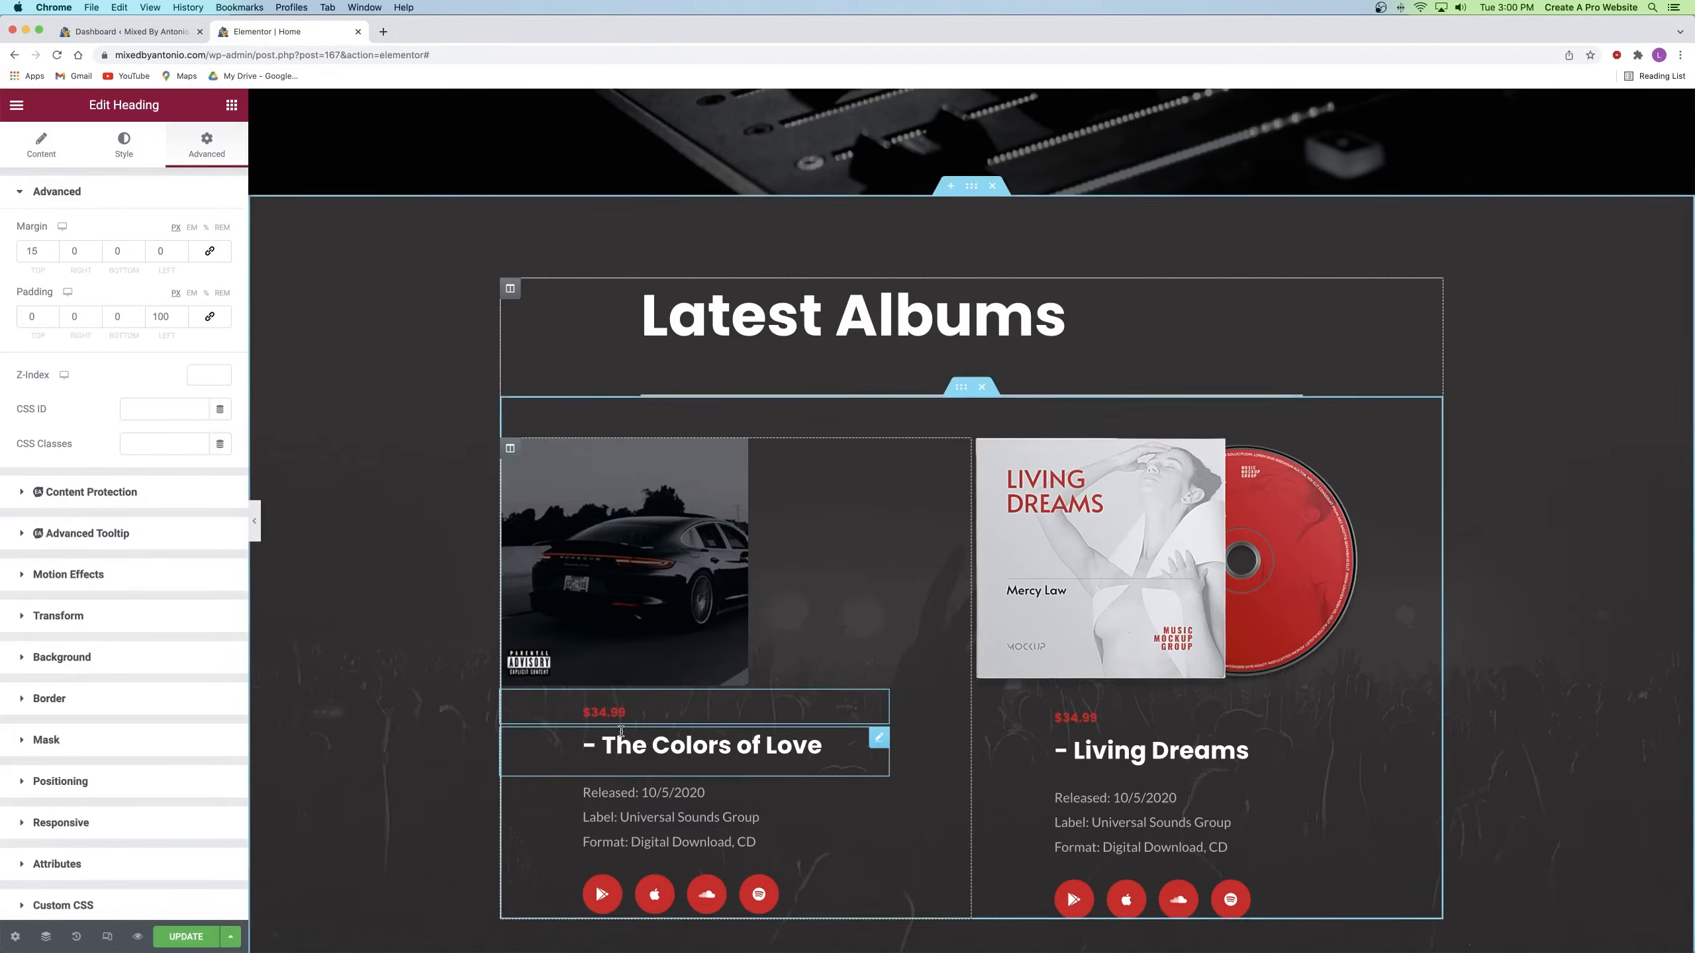
{"action": "left_click", "coordinate": [633, 550]}
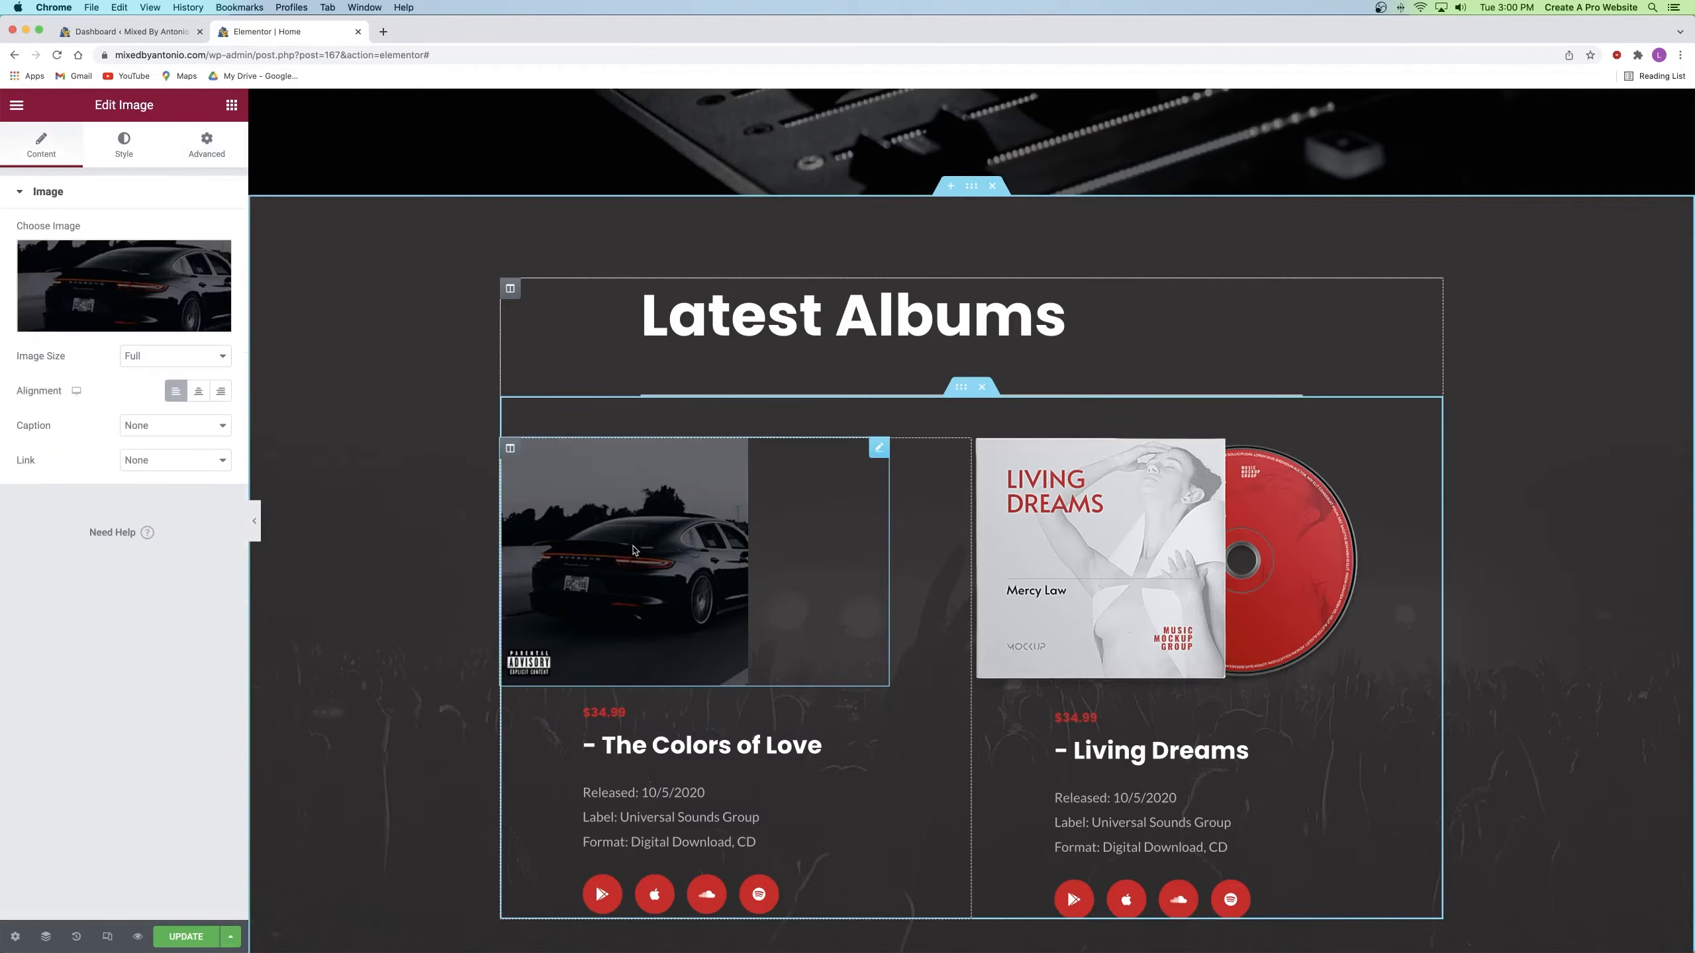
Step: Unlink the first album cover's padding and set its left padding to 100
{"action": "left_click", "coordinate": [217, 153]}
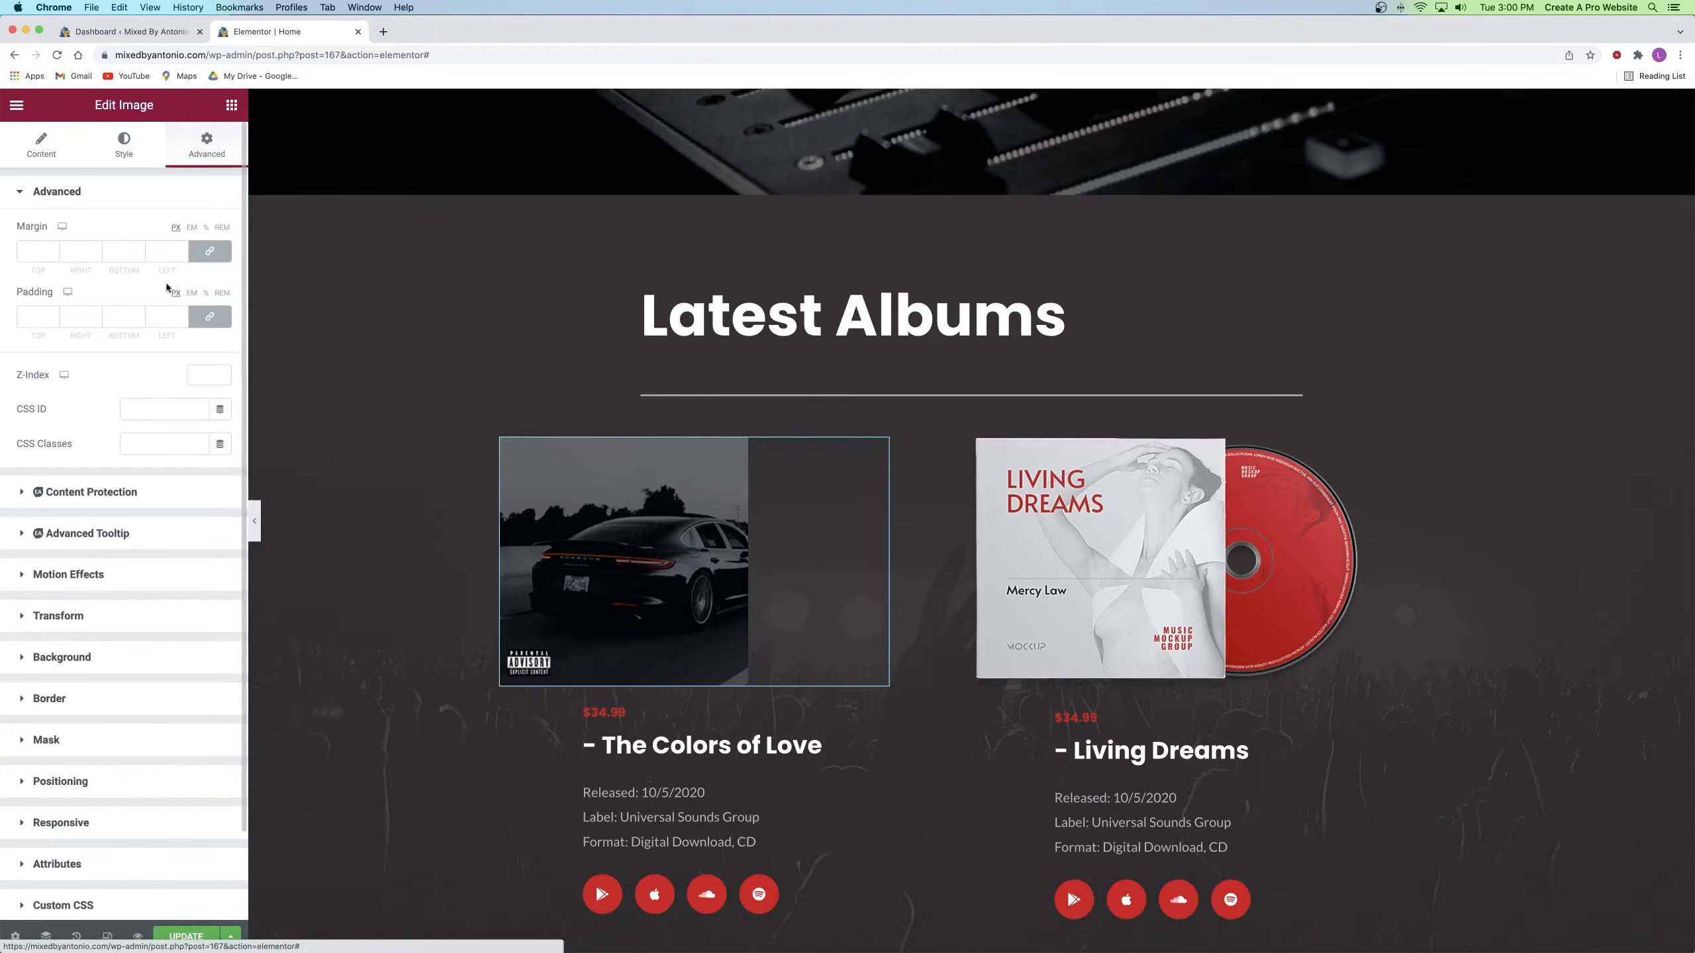
{"action": "left_click", "coordinate": [206, 322]}
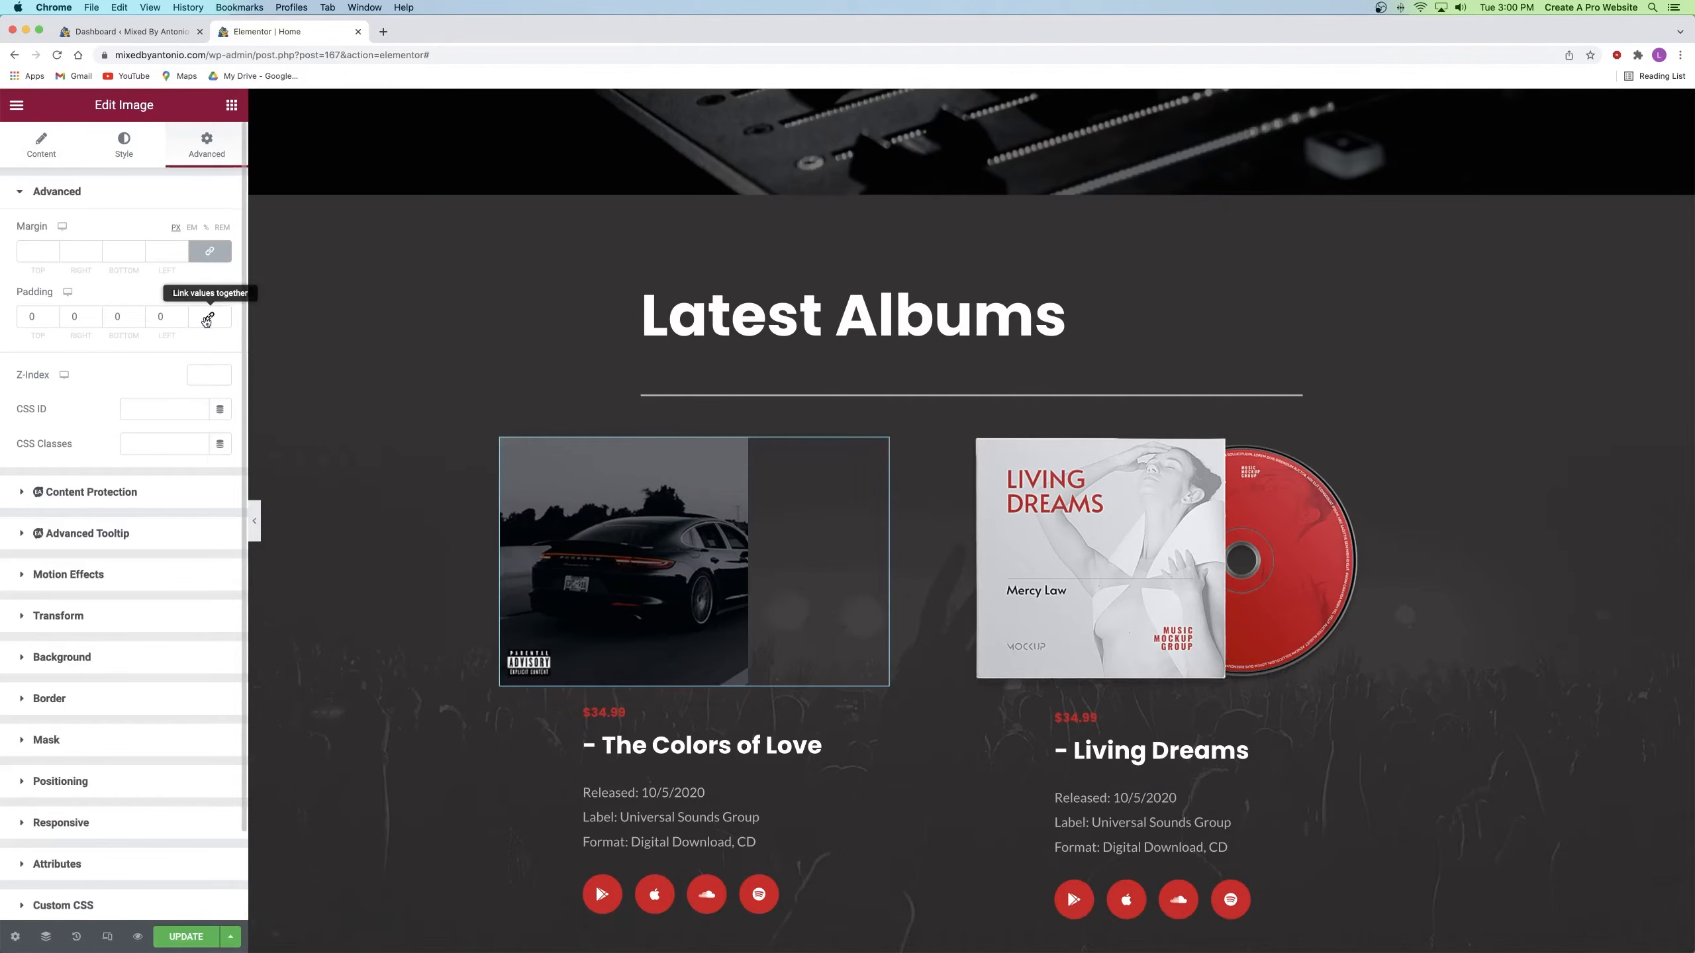
{"action": "left_click_drag", "start_coordinate": [170, 318], "coordinate": [144, 322]}
{"action": "type", "text": "100"}
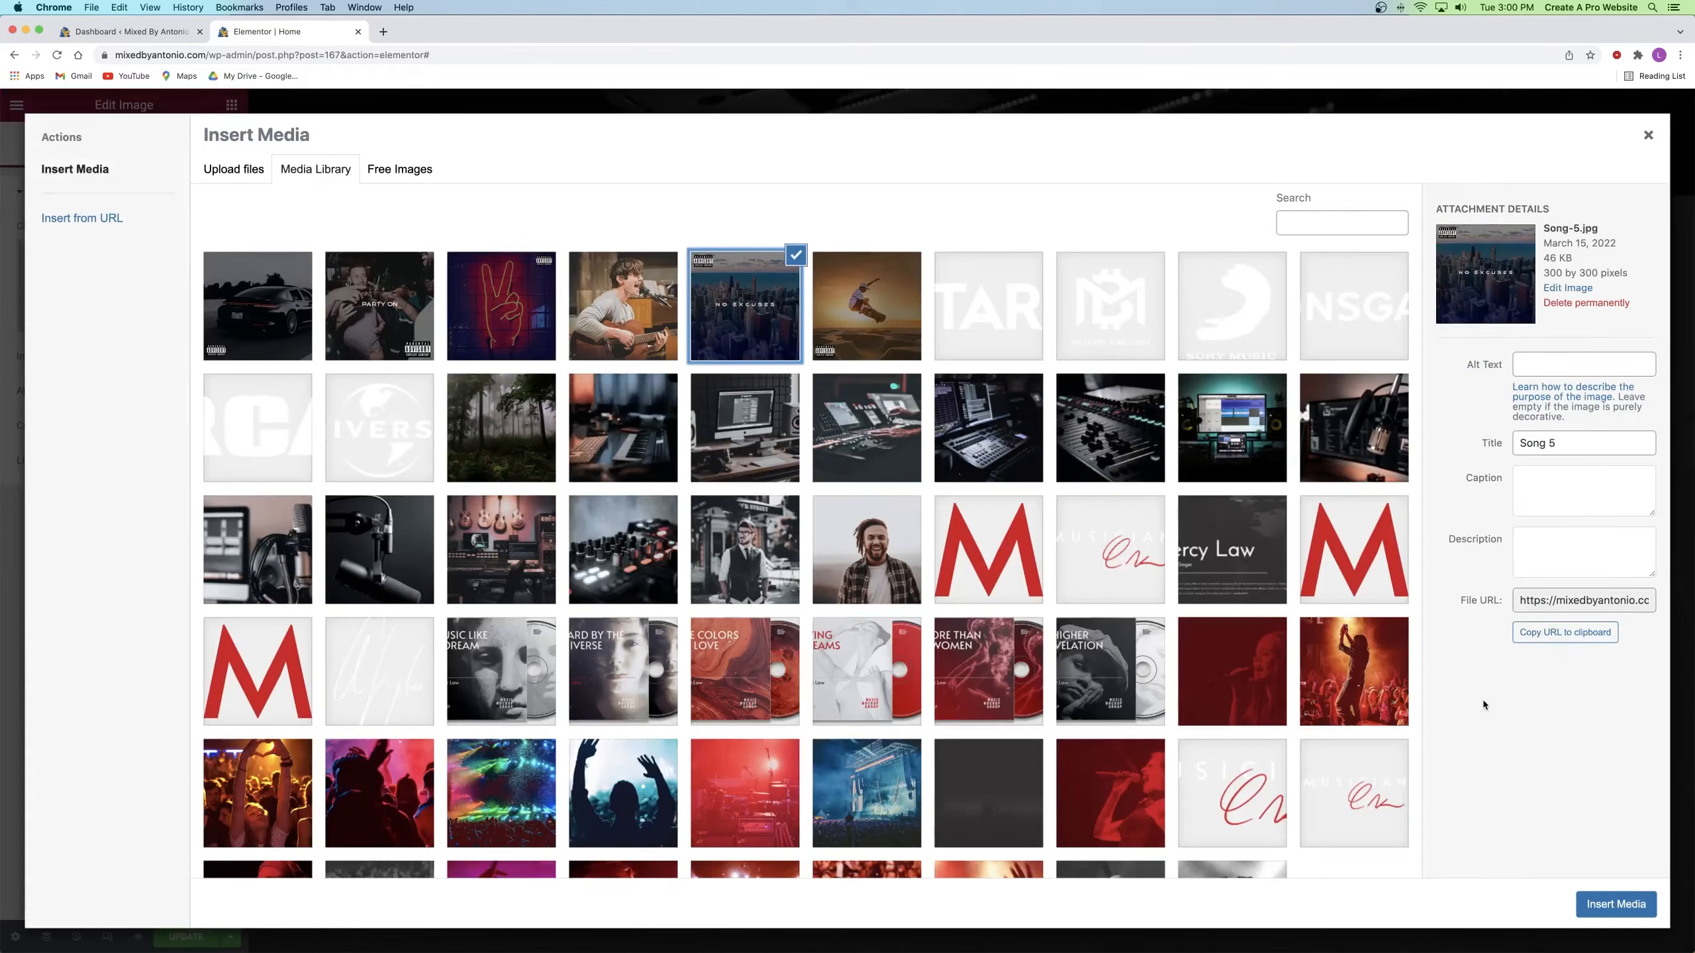
Step: Give the second album cover a left padding of 100 as well
{"action": "left_click", "coordinate": [1614, 904]}
{"action": "left_click", "coordinate": [206, 143]}
{"action": "type", "text": "100"}
{"action": "scroll", "coordinate": [666, 578], "scroll_direction": "down", "scroll_amount": 4}
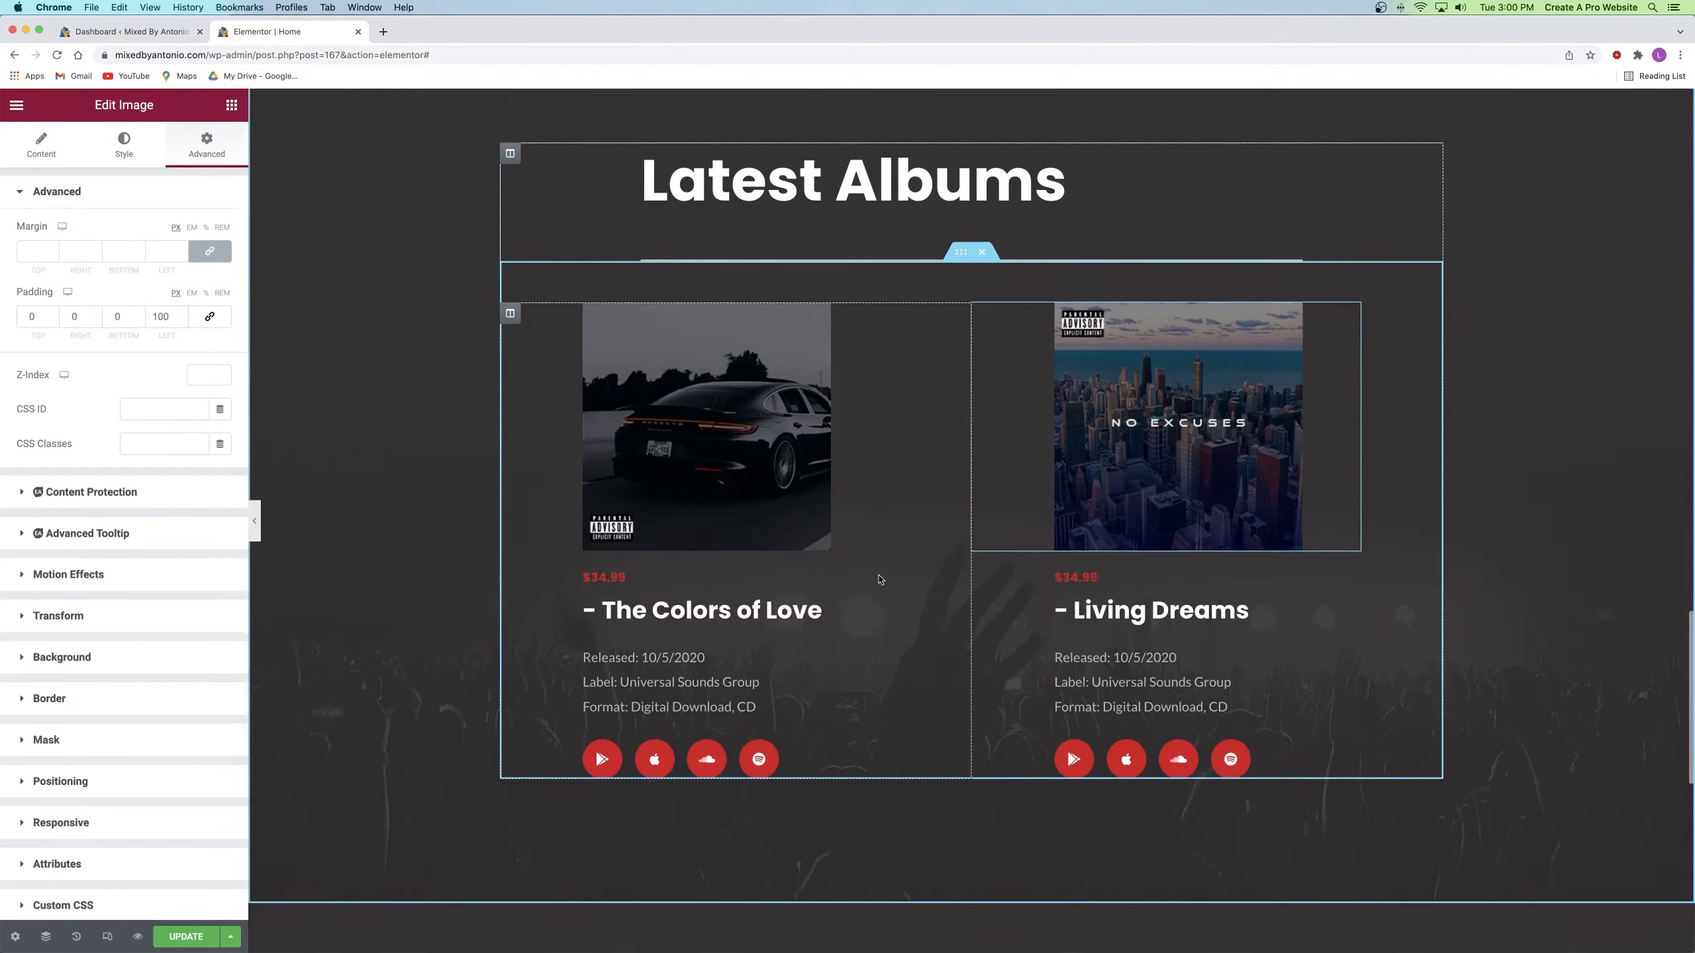
{"action": "left_click", "coordinate": [678, 571]}
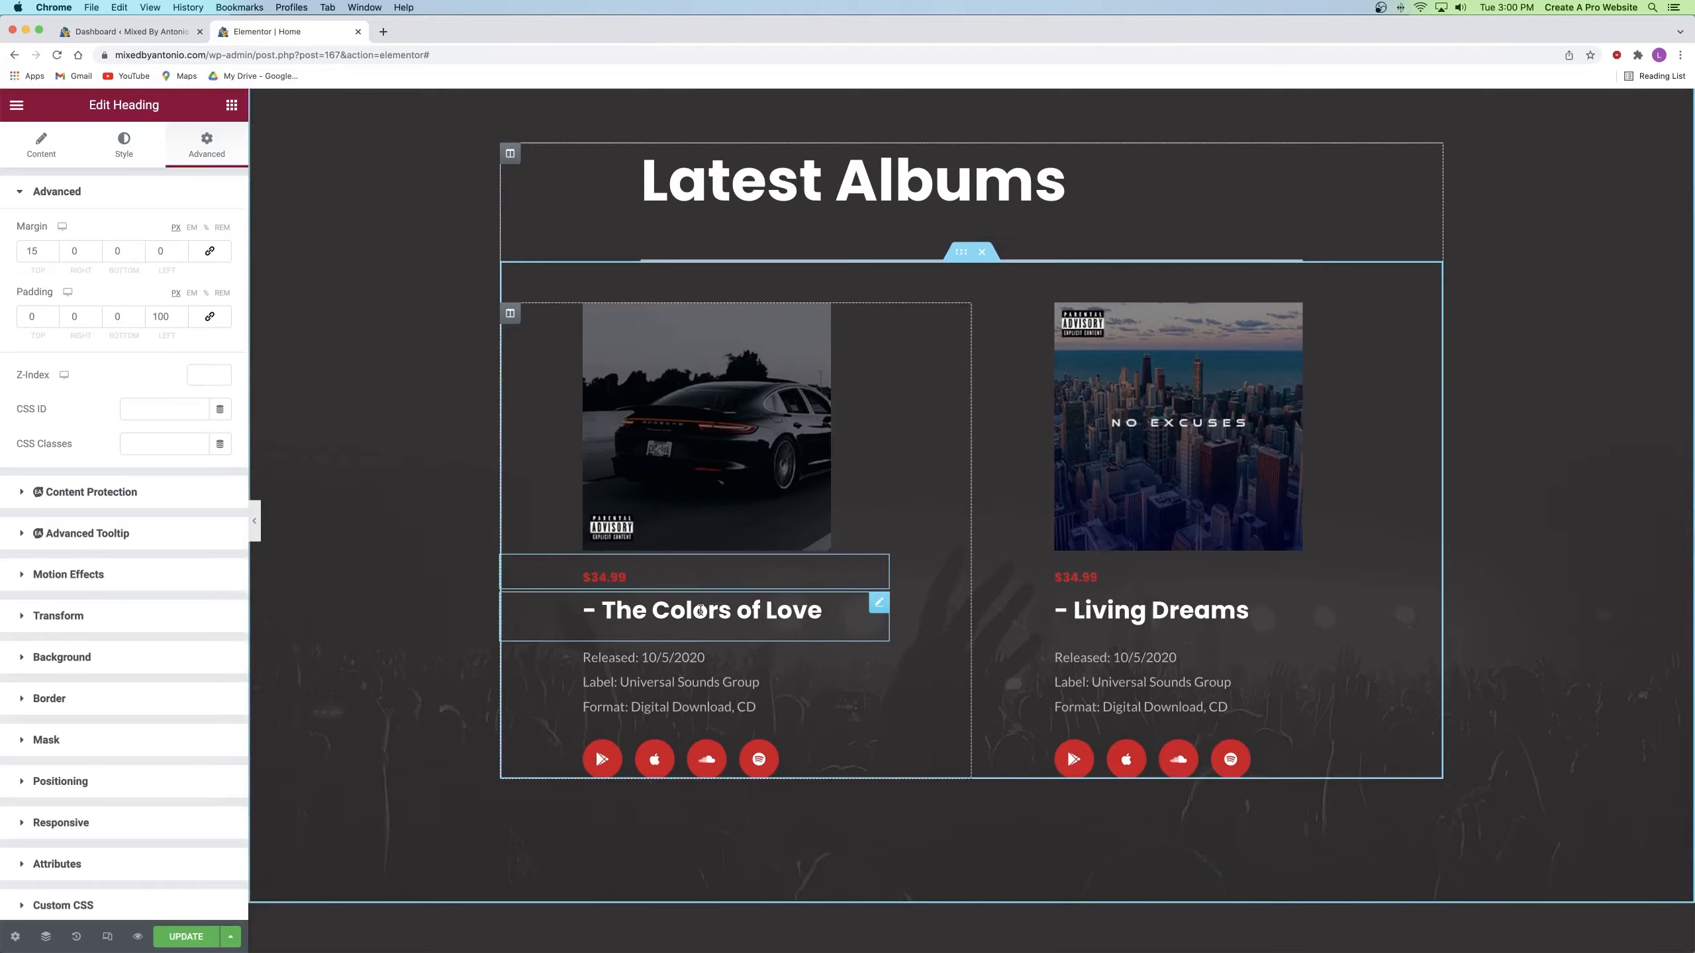
{"action": "left_click", "coordinate": [658, 615]}
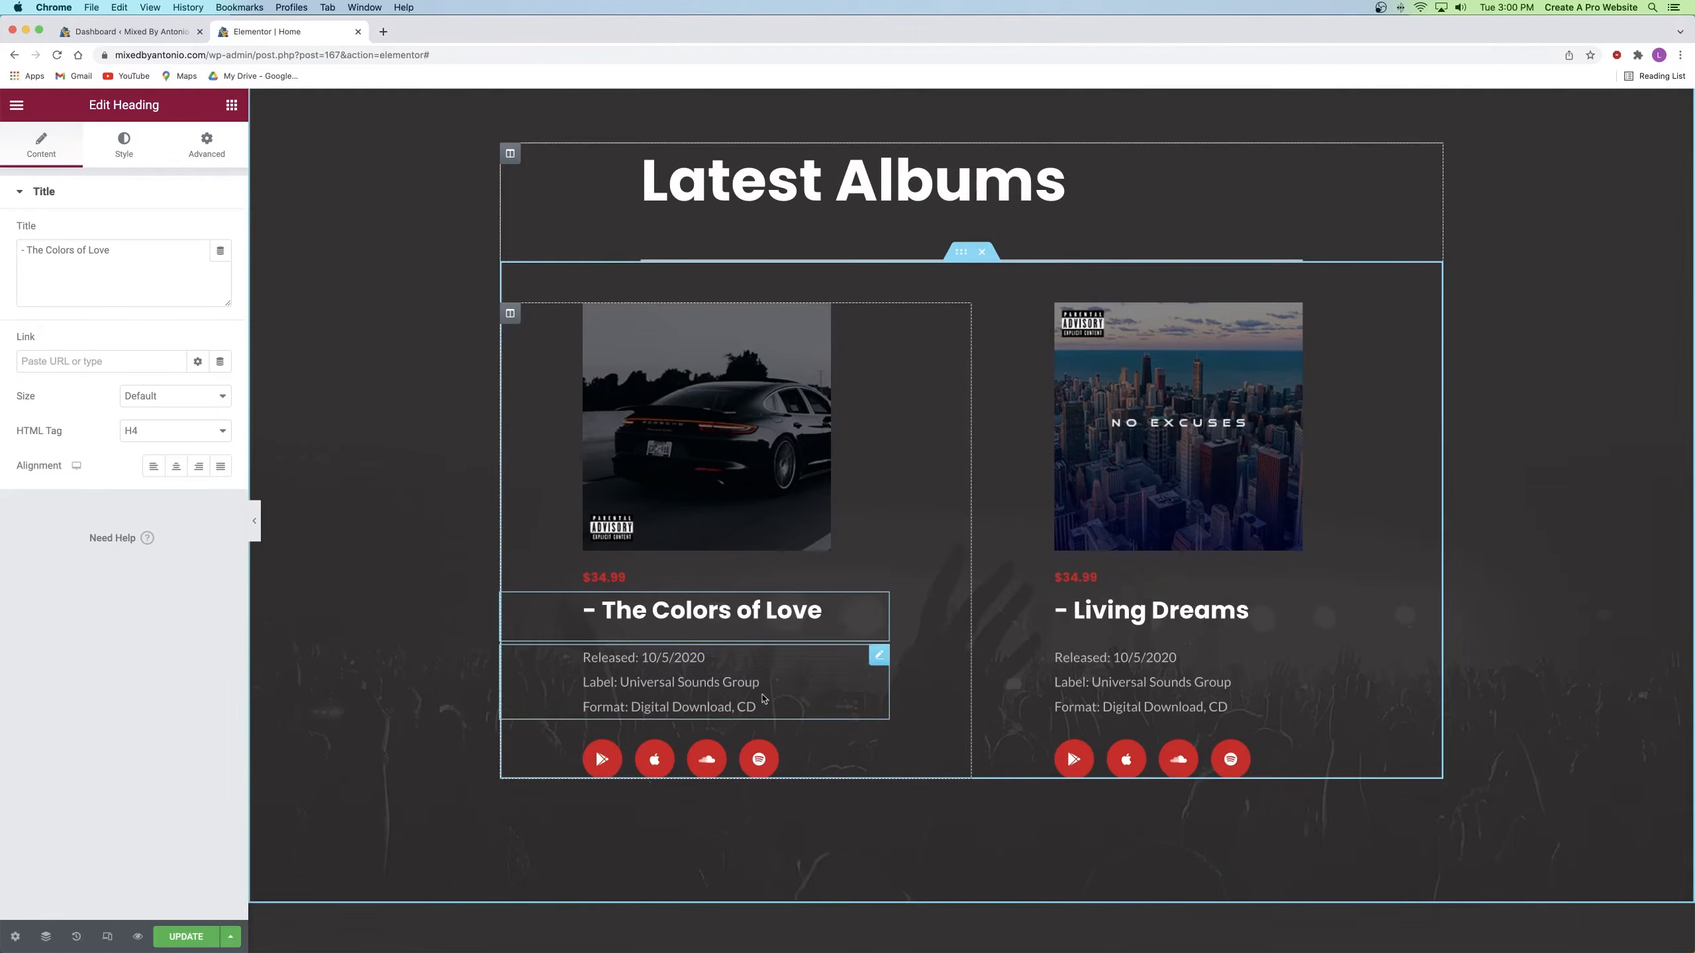
{"action": "left_click", "coordinate": [1241, 611]}
{"action": "left_click", "coordinate": [1105, 585]}
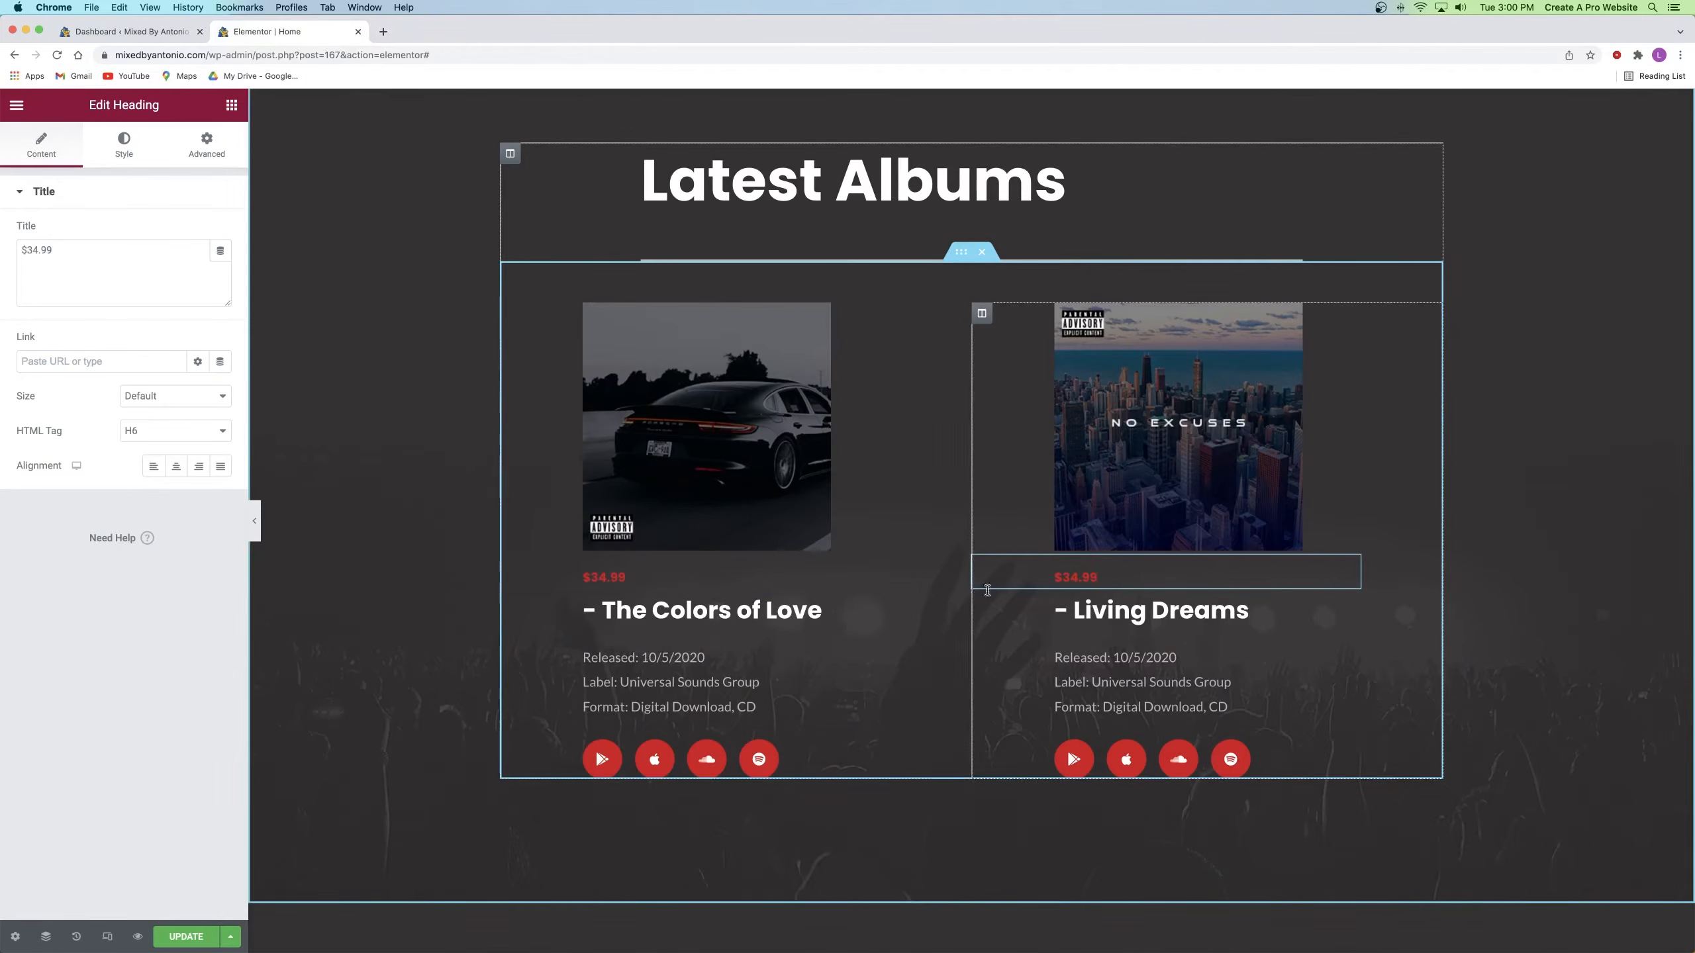
{"action": "left_click", "coordinate": [677, 671]}
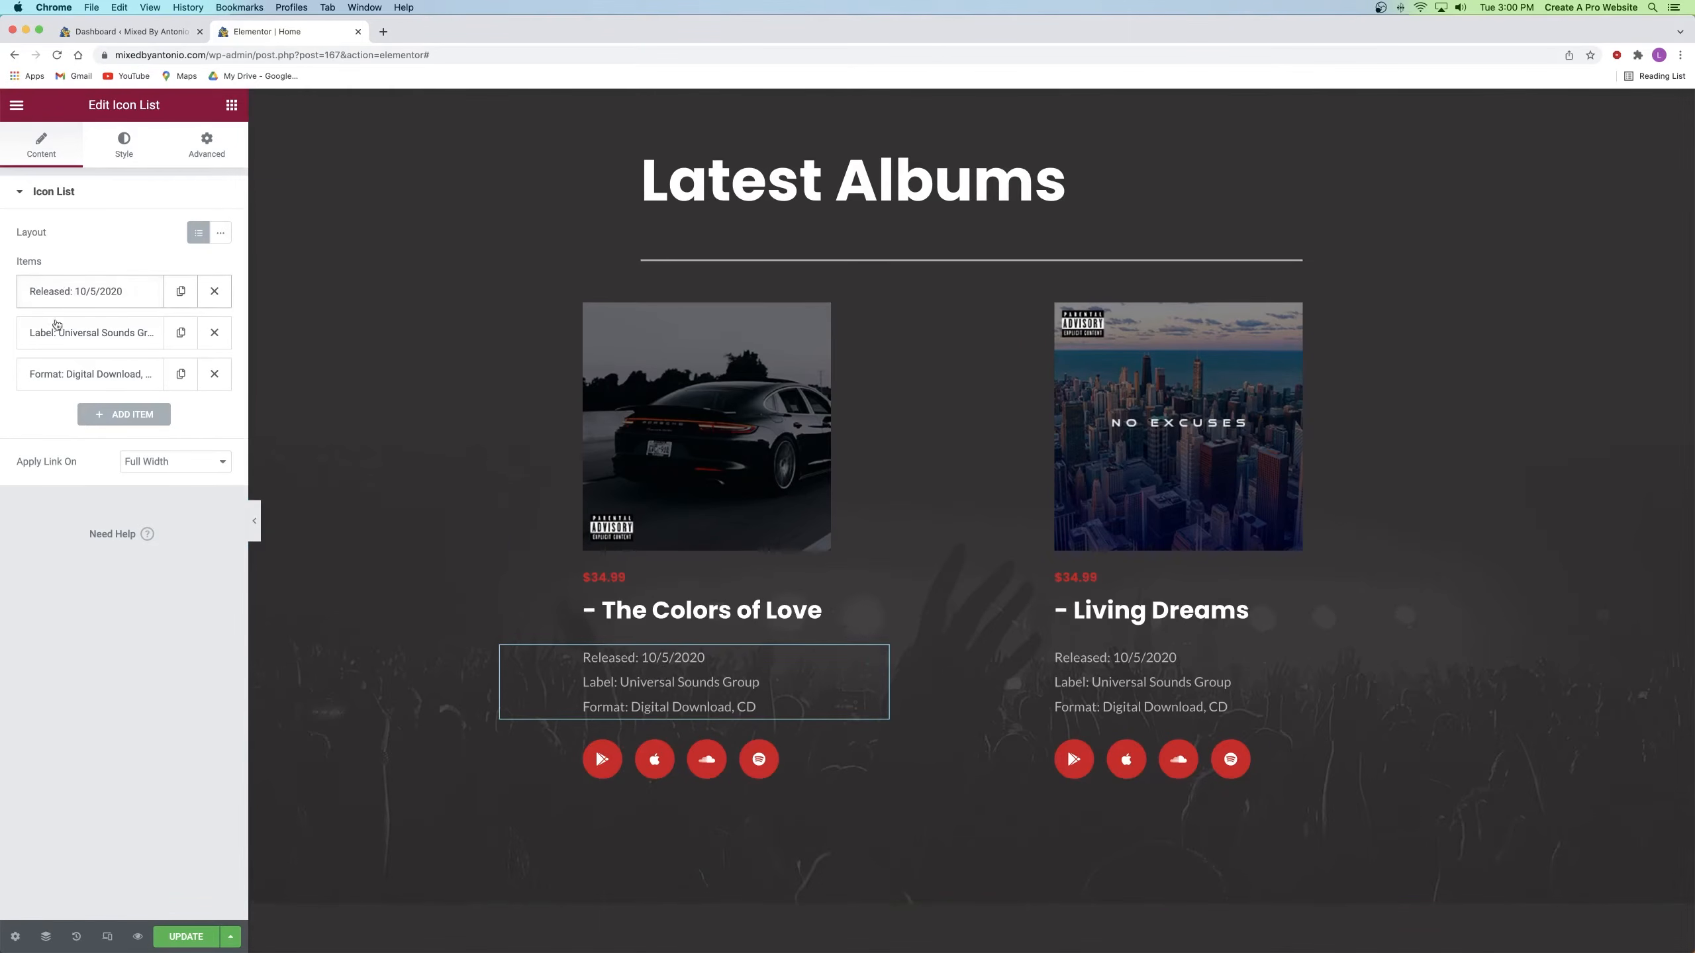
{"action": "left_click", "coordinate": [76, 298]}
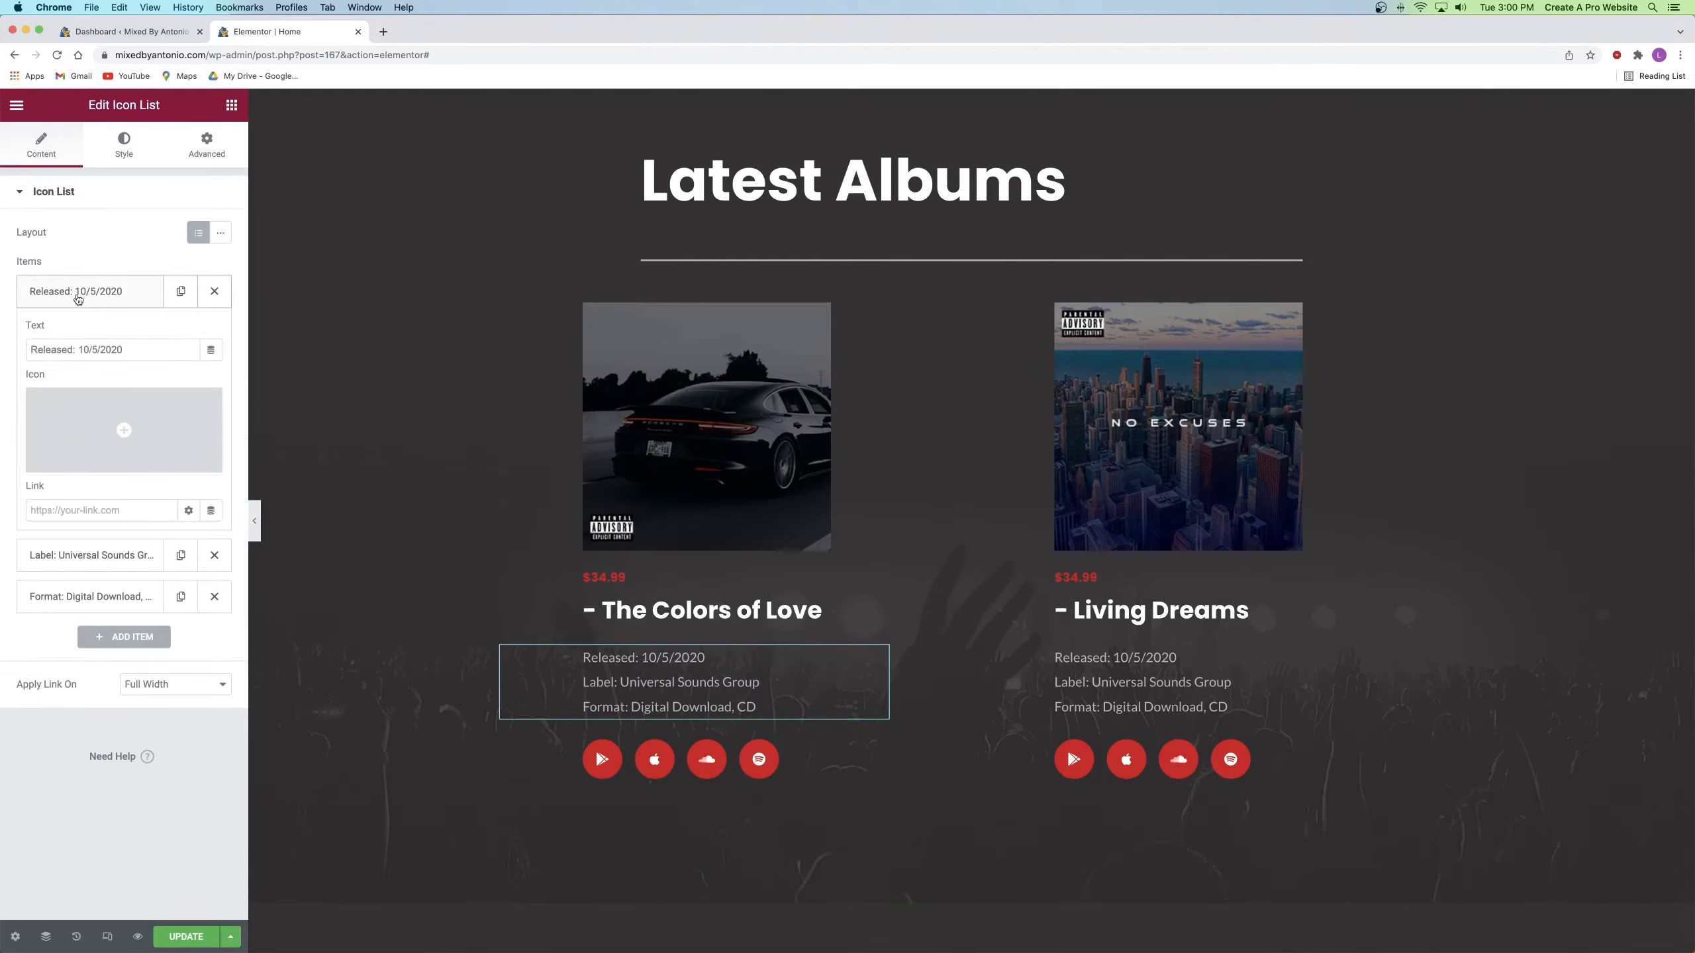
{"action": "left_click_drag", "start_coordinate": [124, 349], "coordinate": [29, 349]}
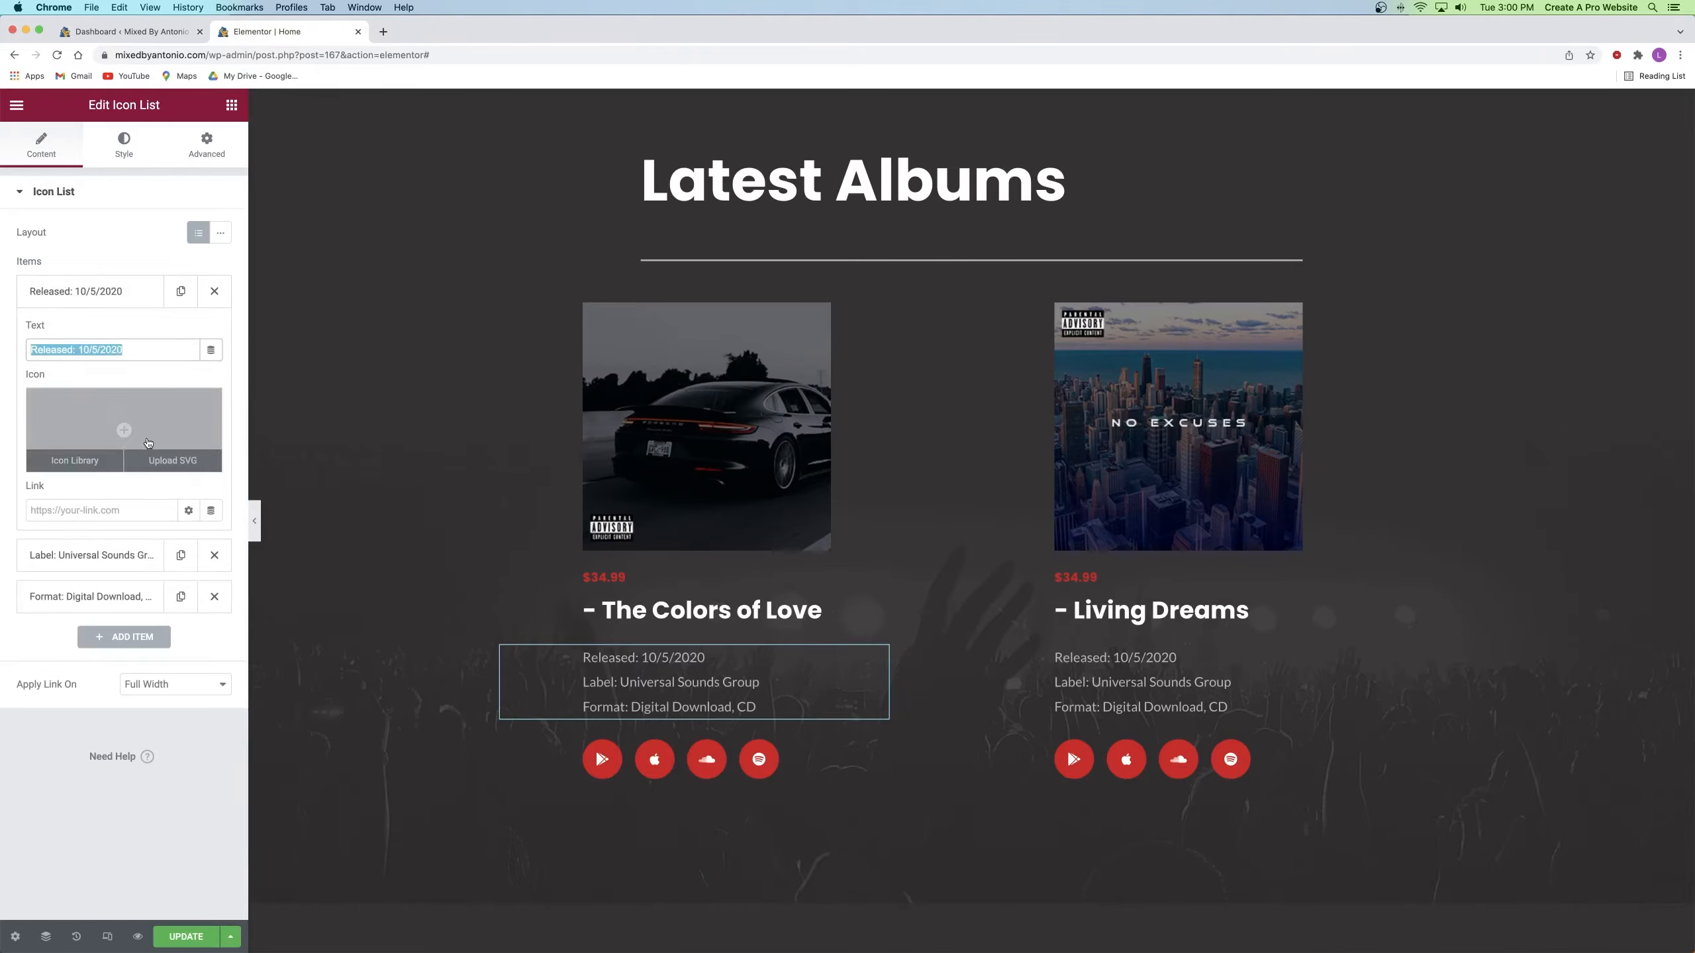
{"action": "left_click", "coordinate": [116, 294]}
{"action": "left_click", "coordinate": [80, 332]}
{"action": "left_click_drag", "start_coordinate": [170, 391], "coordinate": [22, 395]}
{"action": "left_click", "coordinate": [136, 337]}
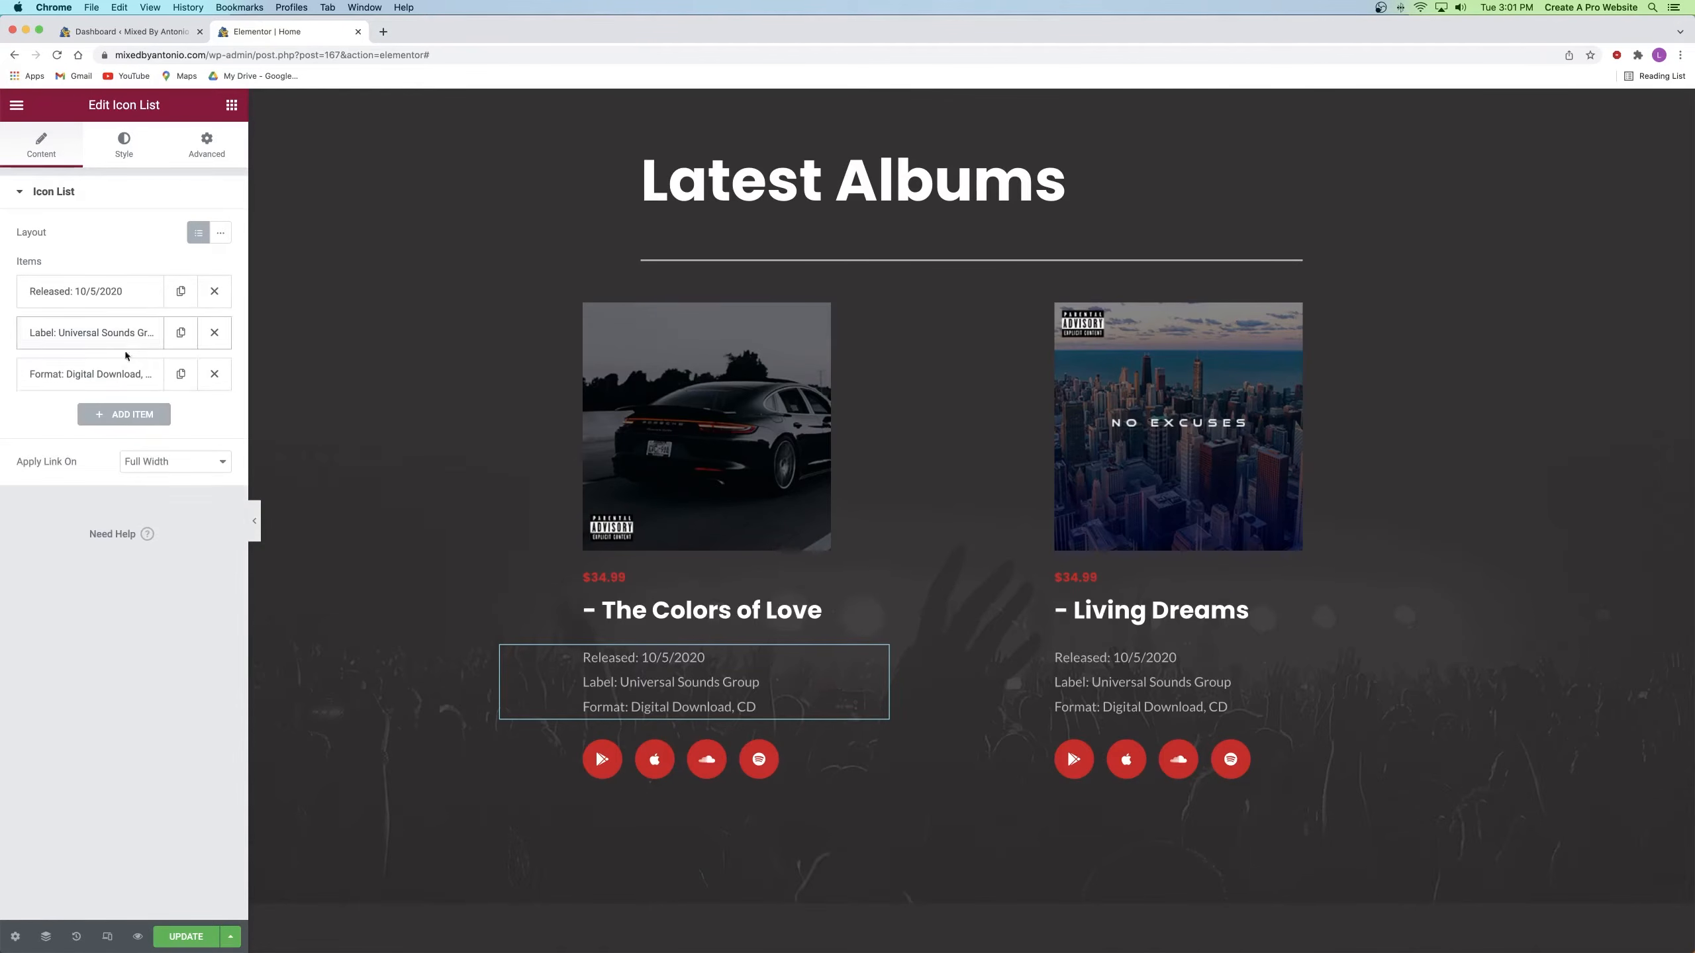
{"action": "left_click", "coordinate": [114, 377]}
{"action": "left_click_drag", "start_coordinate": [165, 424], "coordinate": [2, 430]}
{"action": "left_click", "coordinate": [89, 379]}
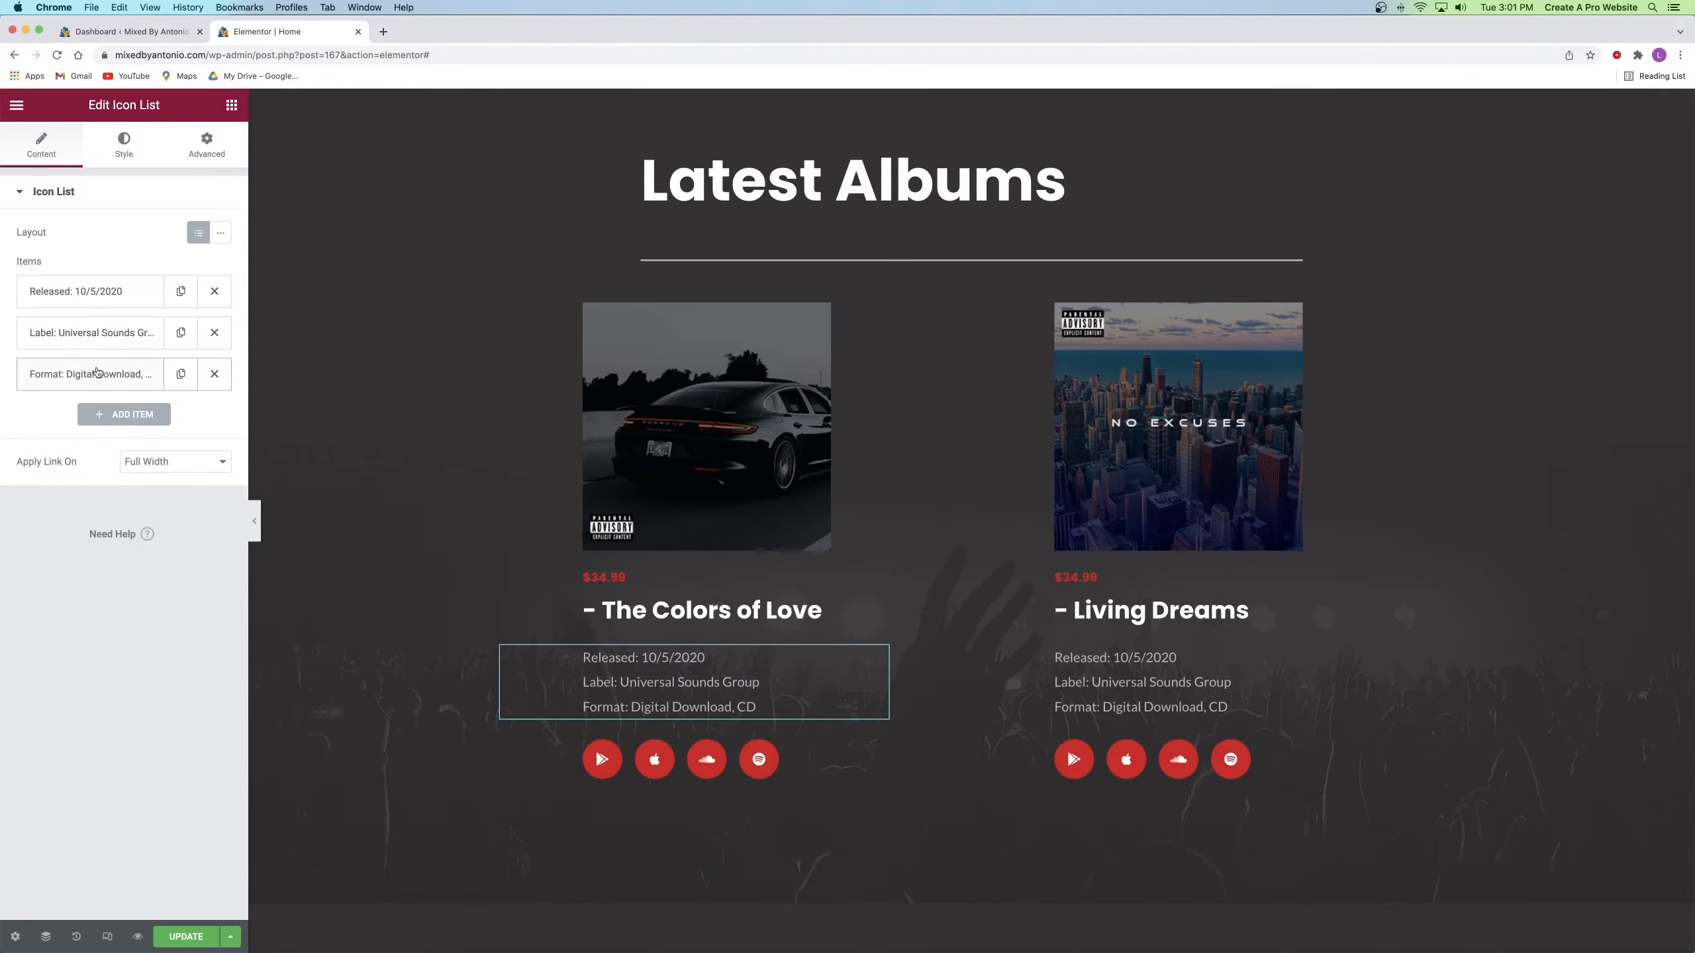
{"action": "left_click_drag", "start_coordinate": [97, 372], "coordinate": [100, 334]}
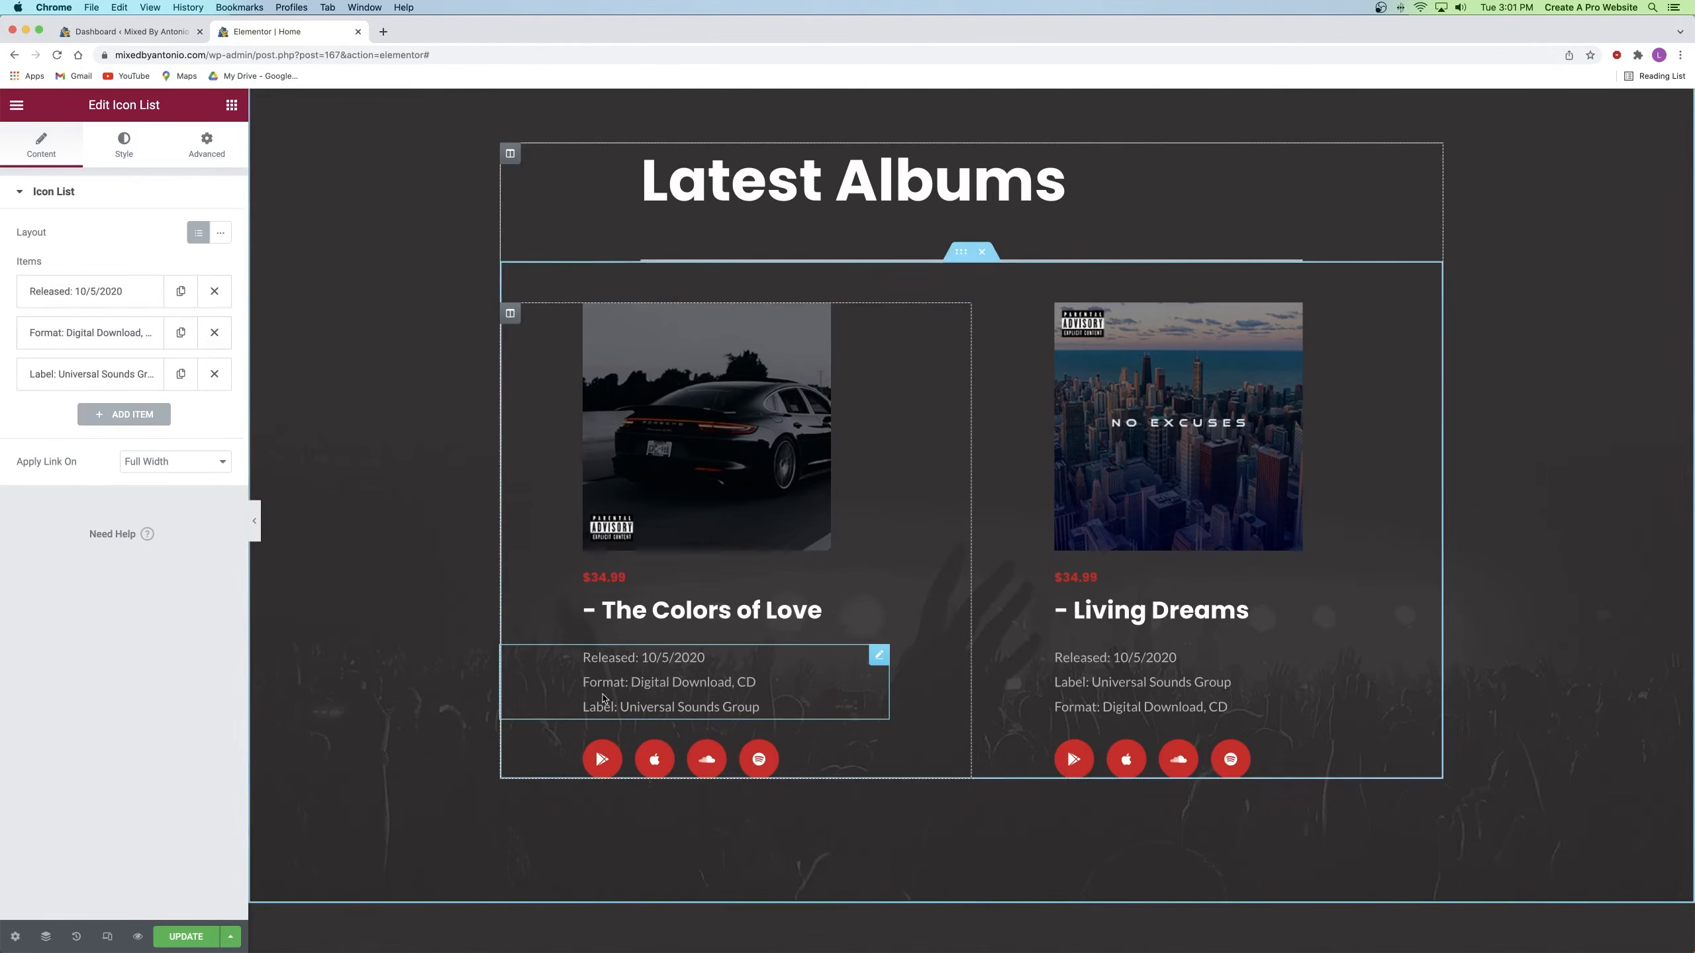
{"action": "left_click_drag", "start_coordinate": [62, 337], "coordinate": [57, 380]}
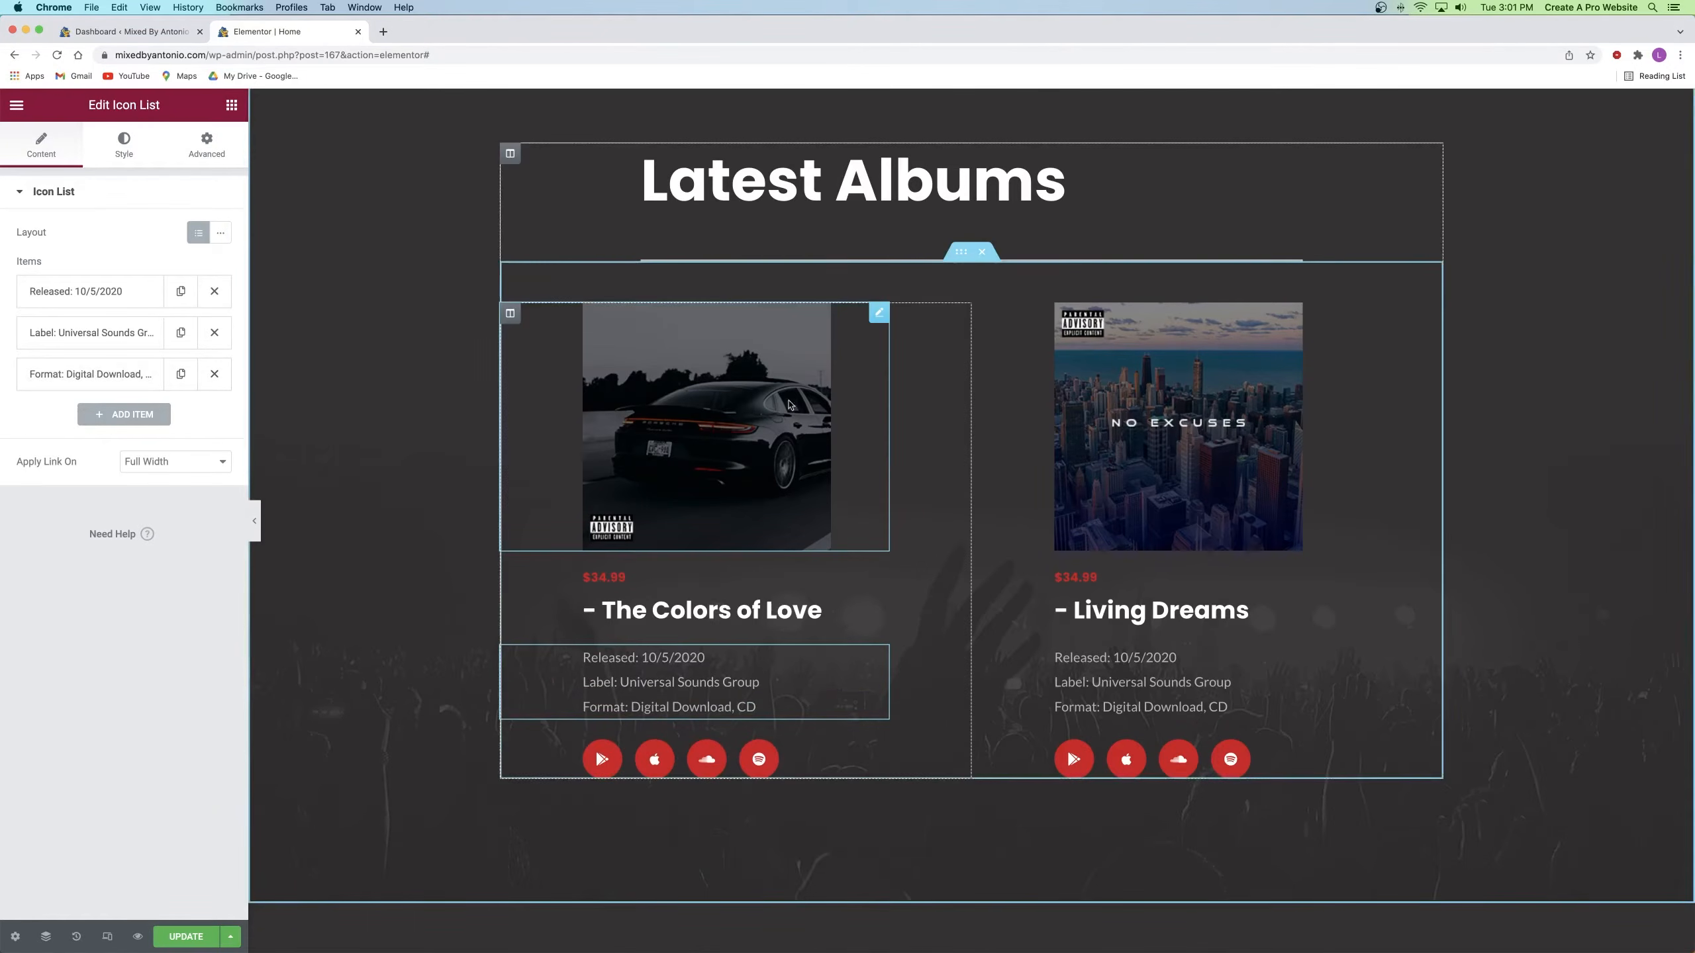
{"action": "scroll", "coordinate": [780, 404], "scroll_direction": "down", "scroll_amount": 3}
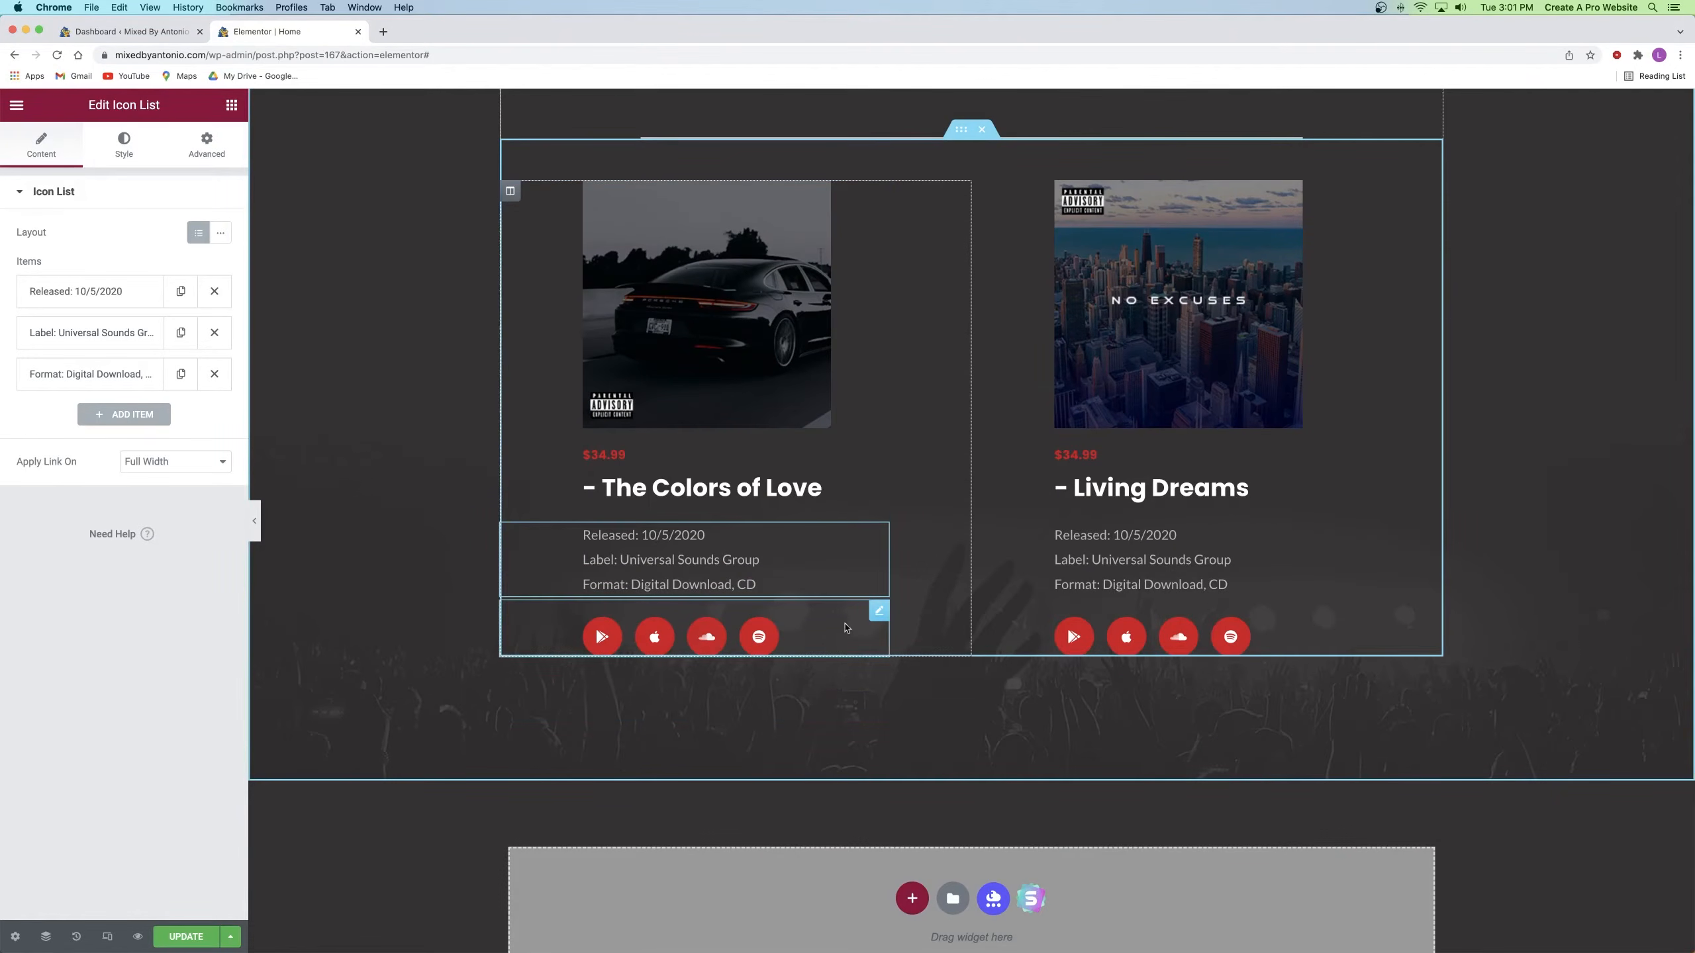
Step: In the streaming icons list, try moving Google Play below Apple, then restore it first and expand it
{"action": "left_click", "coordinate": [879, 611]}
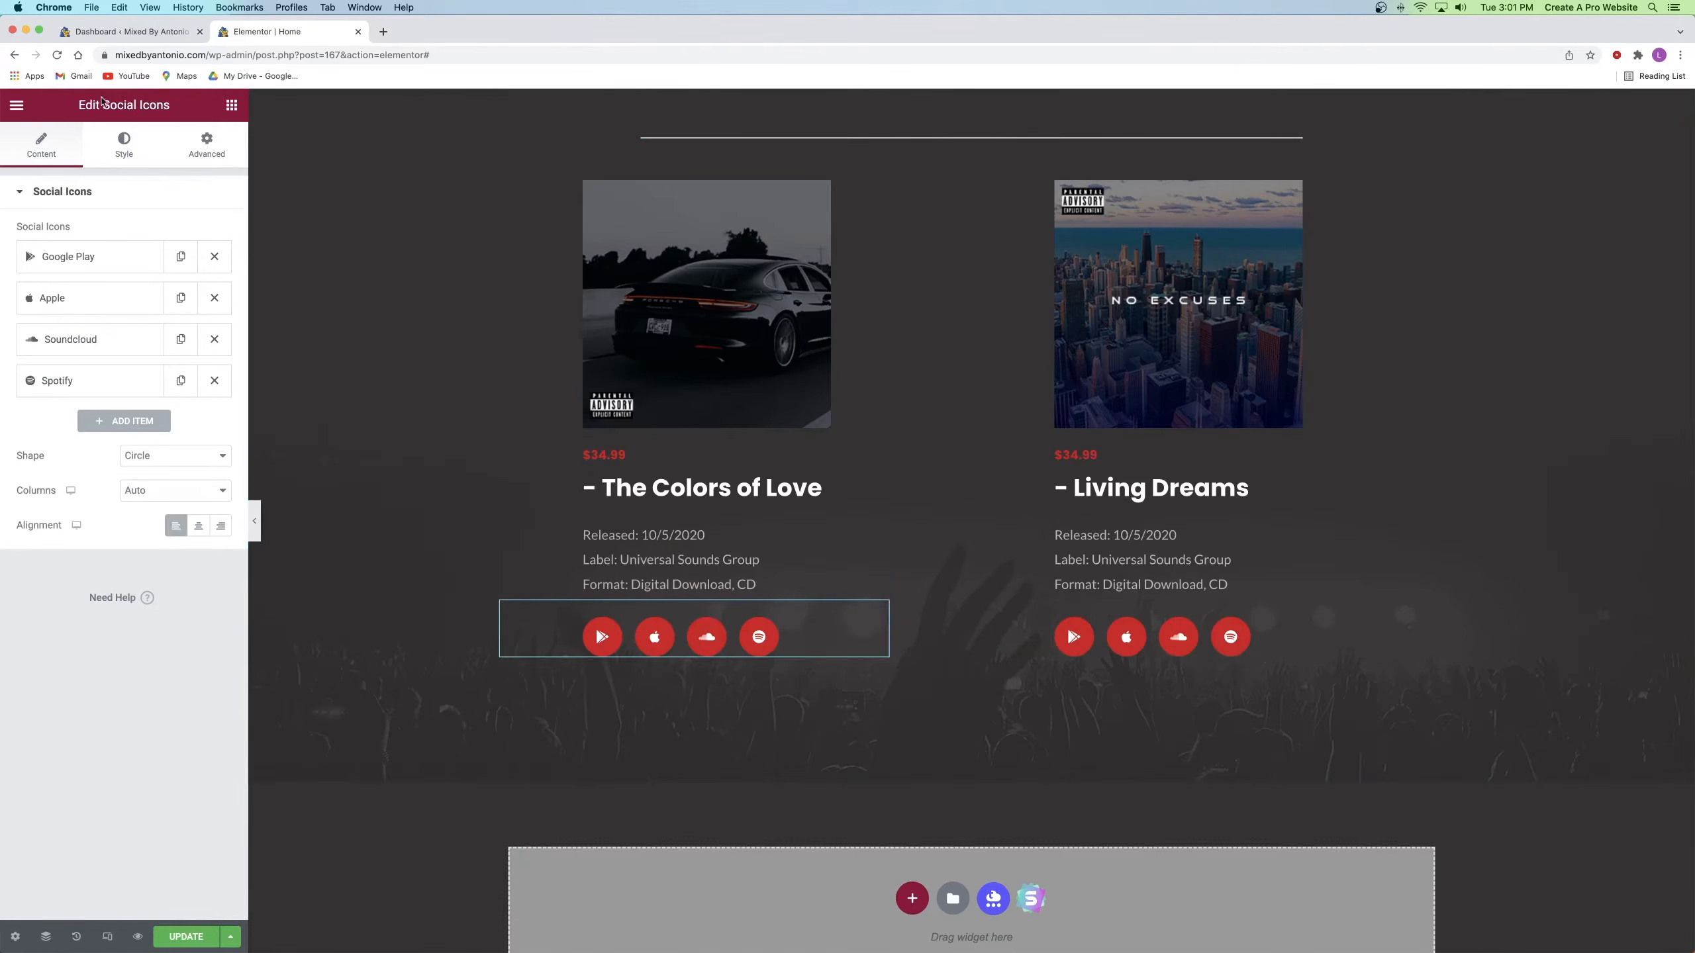
{"action": "left_click_drag", "start_coordinate": [101, 104], "coordinate": [192, 109]}
{"action": "left_click", "coordinate": [185, 110]}
{"action": "left_click", "coordinate": [648, 550]}
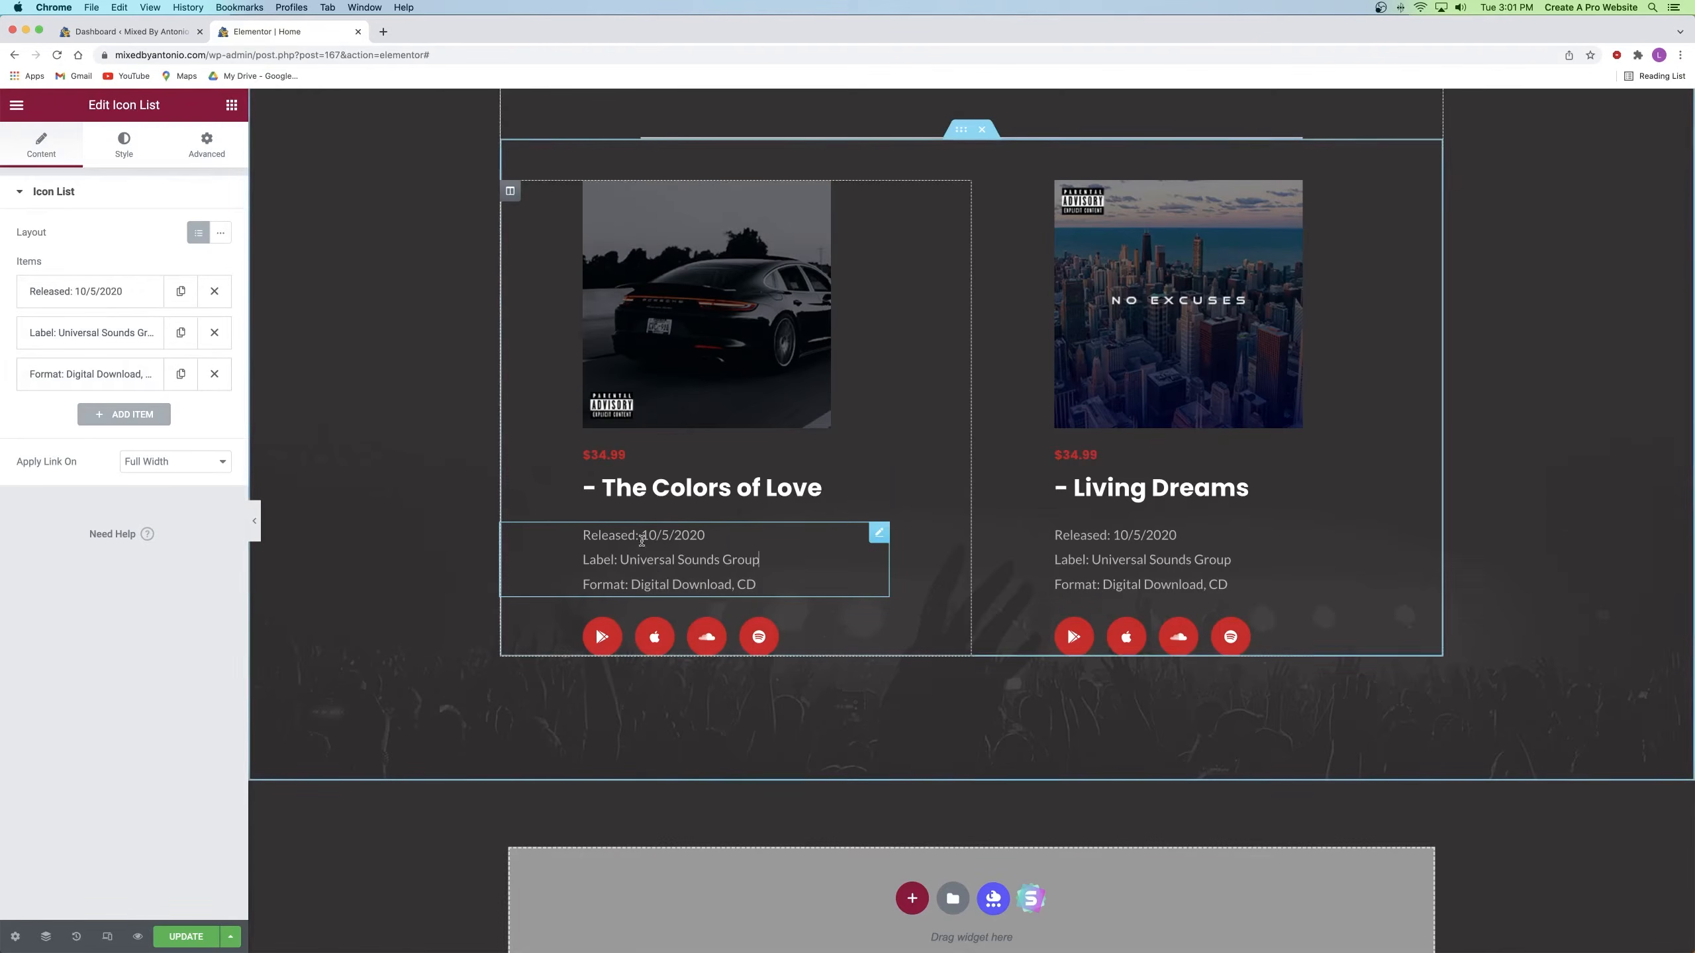
{"action": "left_click", "coordinate": [678, 621]}
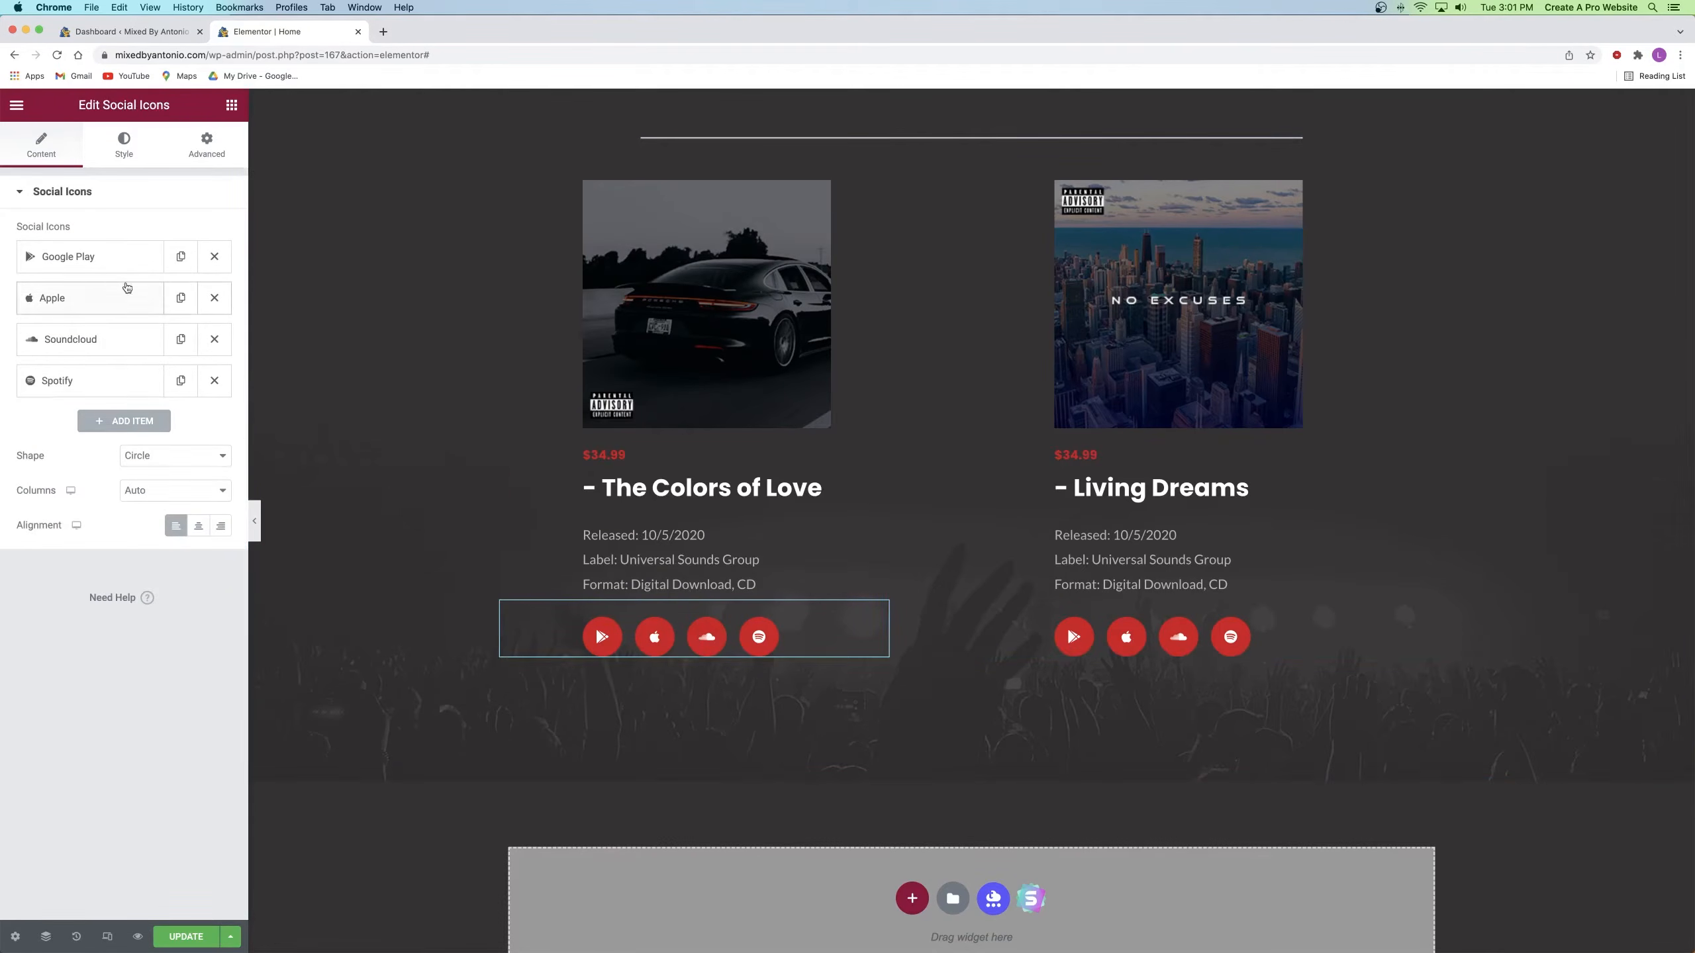
{"action": "left_click_drag", "start_coordinate": [103, 266], "coordinate": [100, 314]}
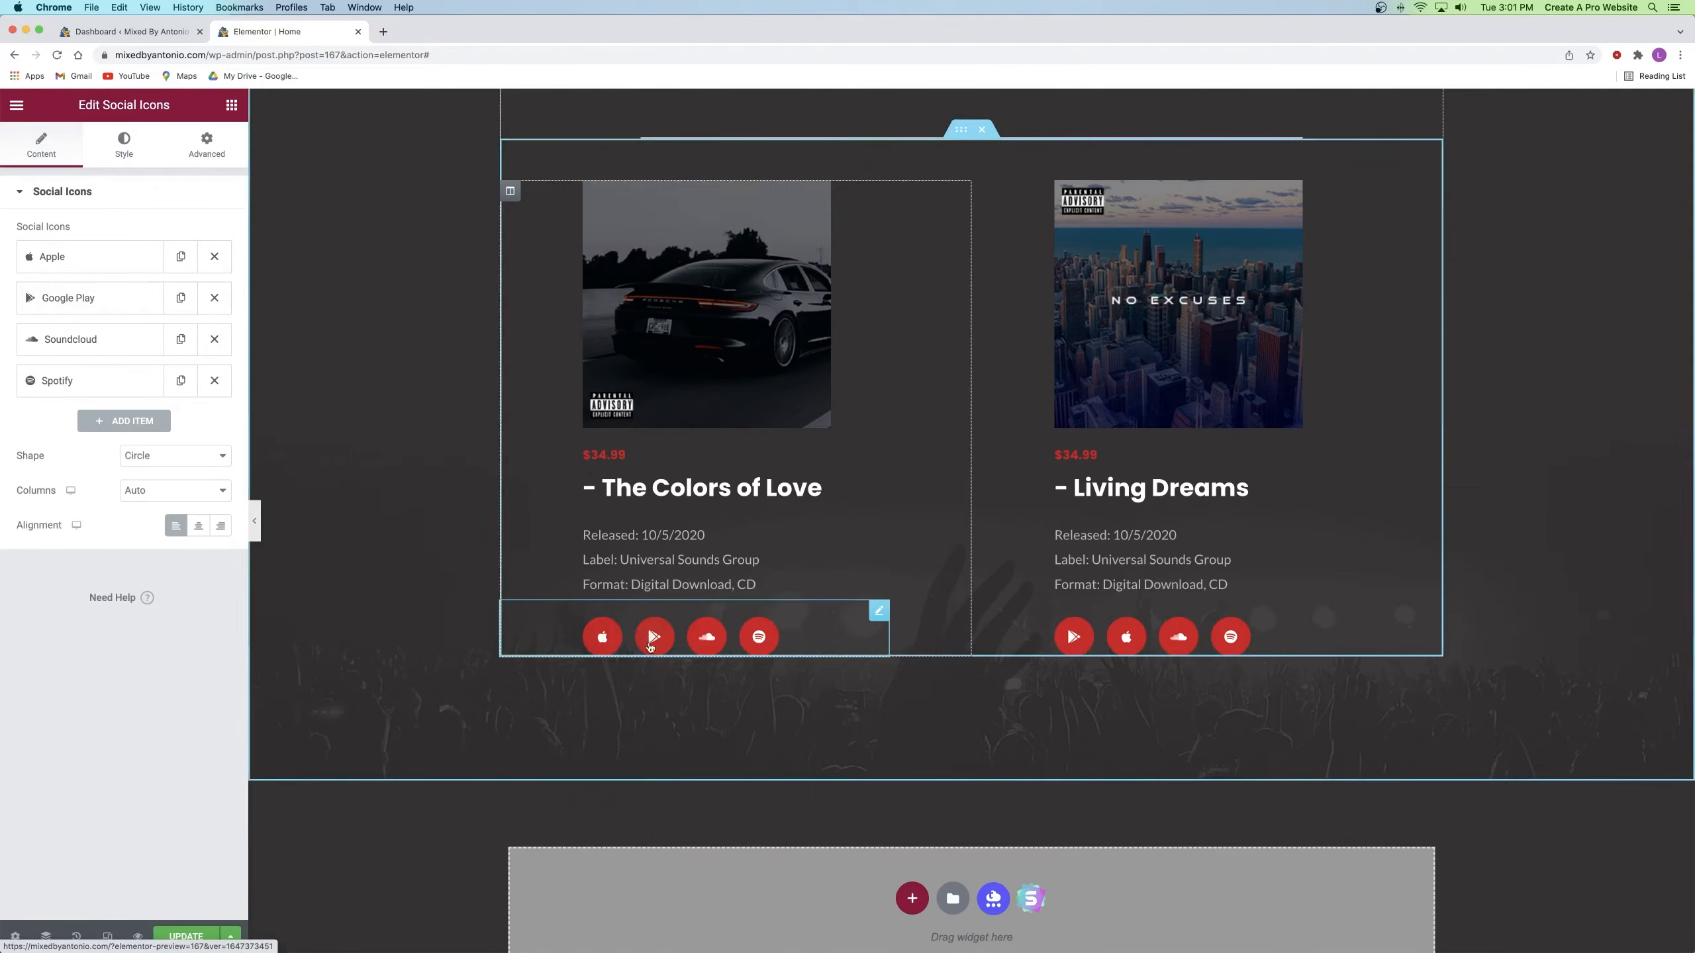
{"action": "left_click_drag", "start_coordinate": [74, 269], "coordinate": [72, 258]}
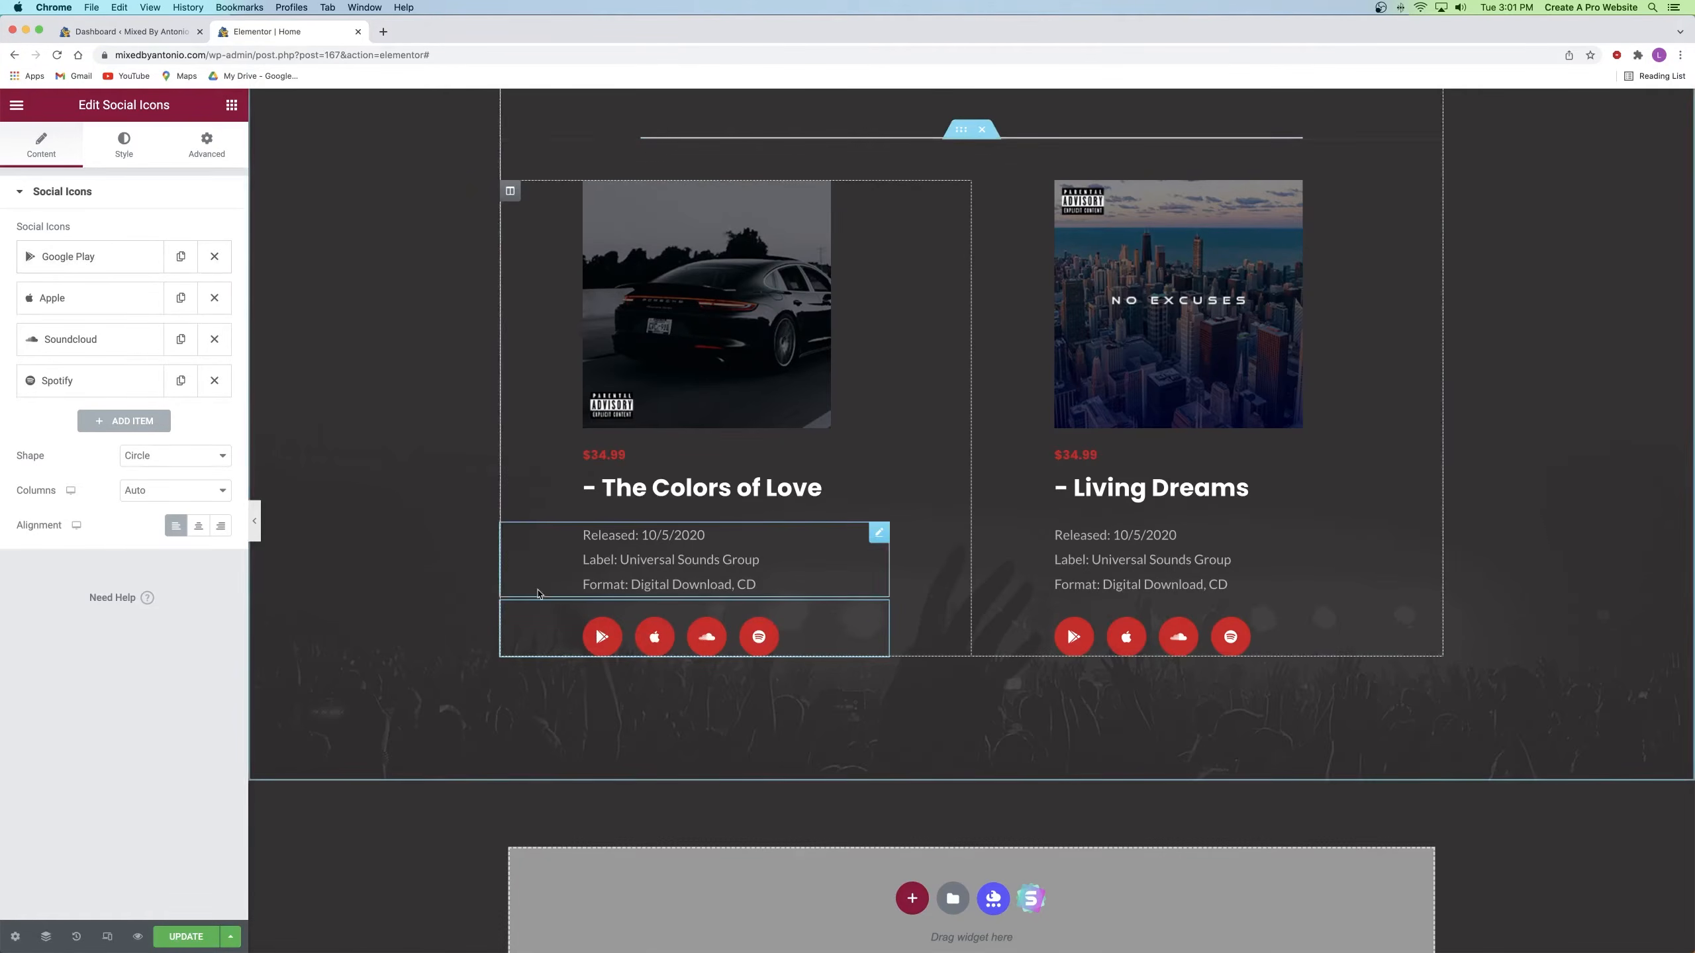
{"action": "left_click", "coordinate": [87, 259]}
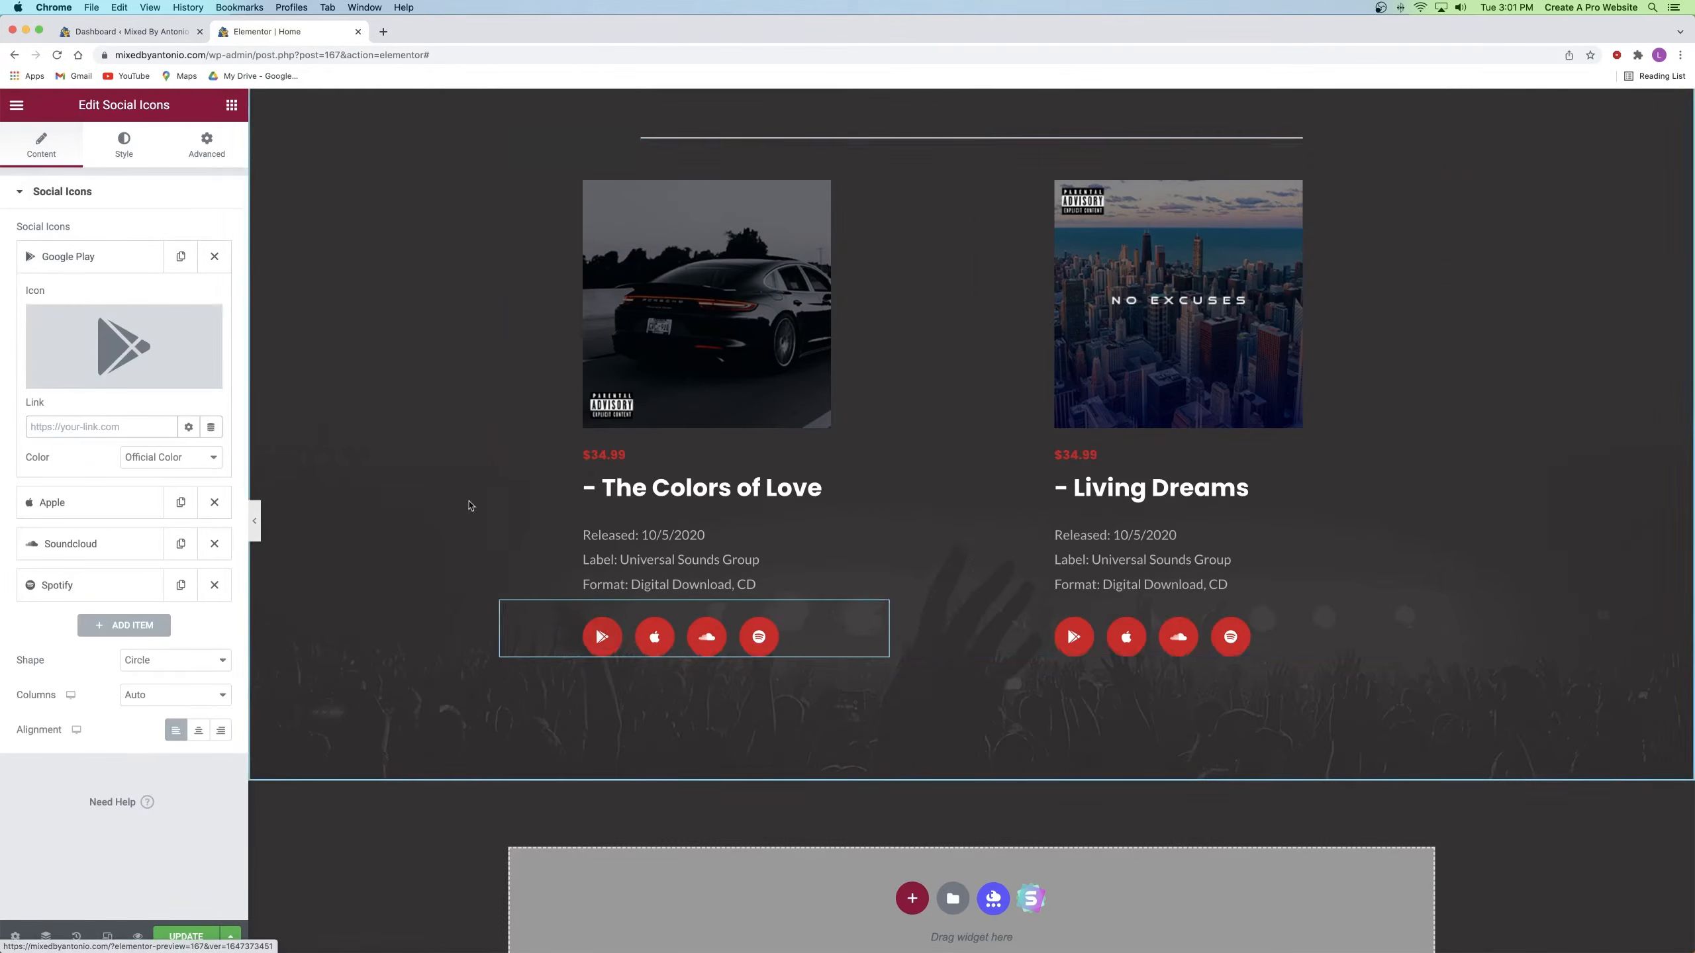
Step: Open a spare browser tab, then collapse Google Play and expand the Spotify icon item
{"action": "left_click", "coordinate": [383, 31]}
{"action": "left_click", "coordinate": [317, 35]}
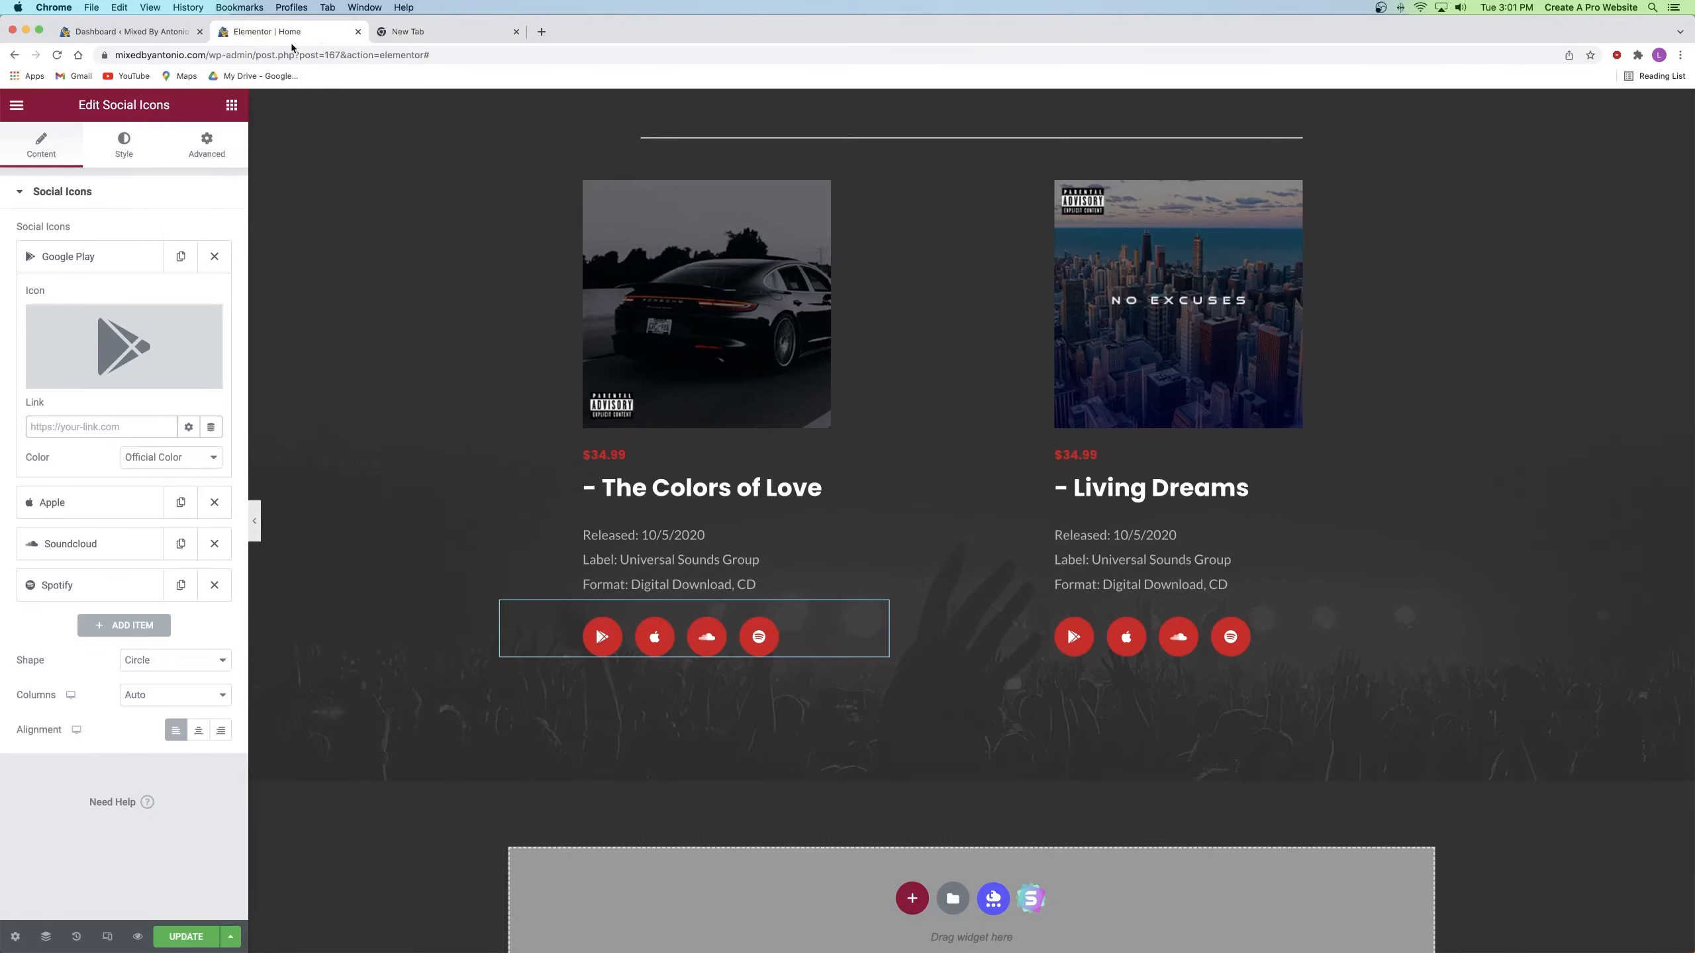
{"action": "left_click", "coordinate": [62, 256]}
{"action": "left_click", "coordinate": [70, 382]}
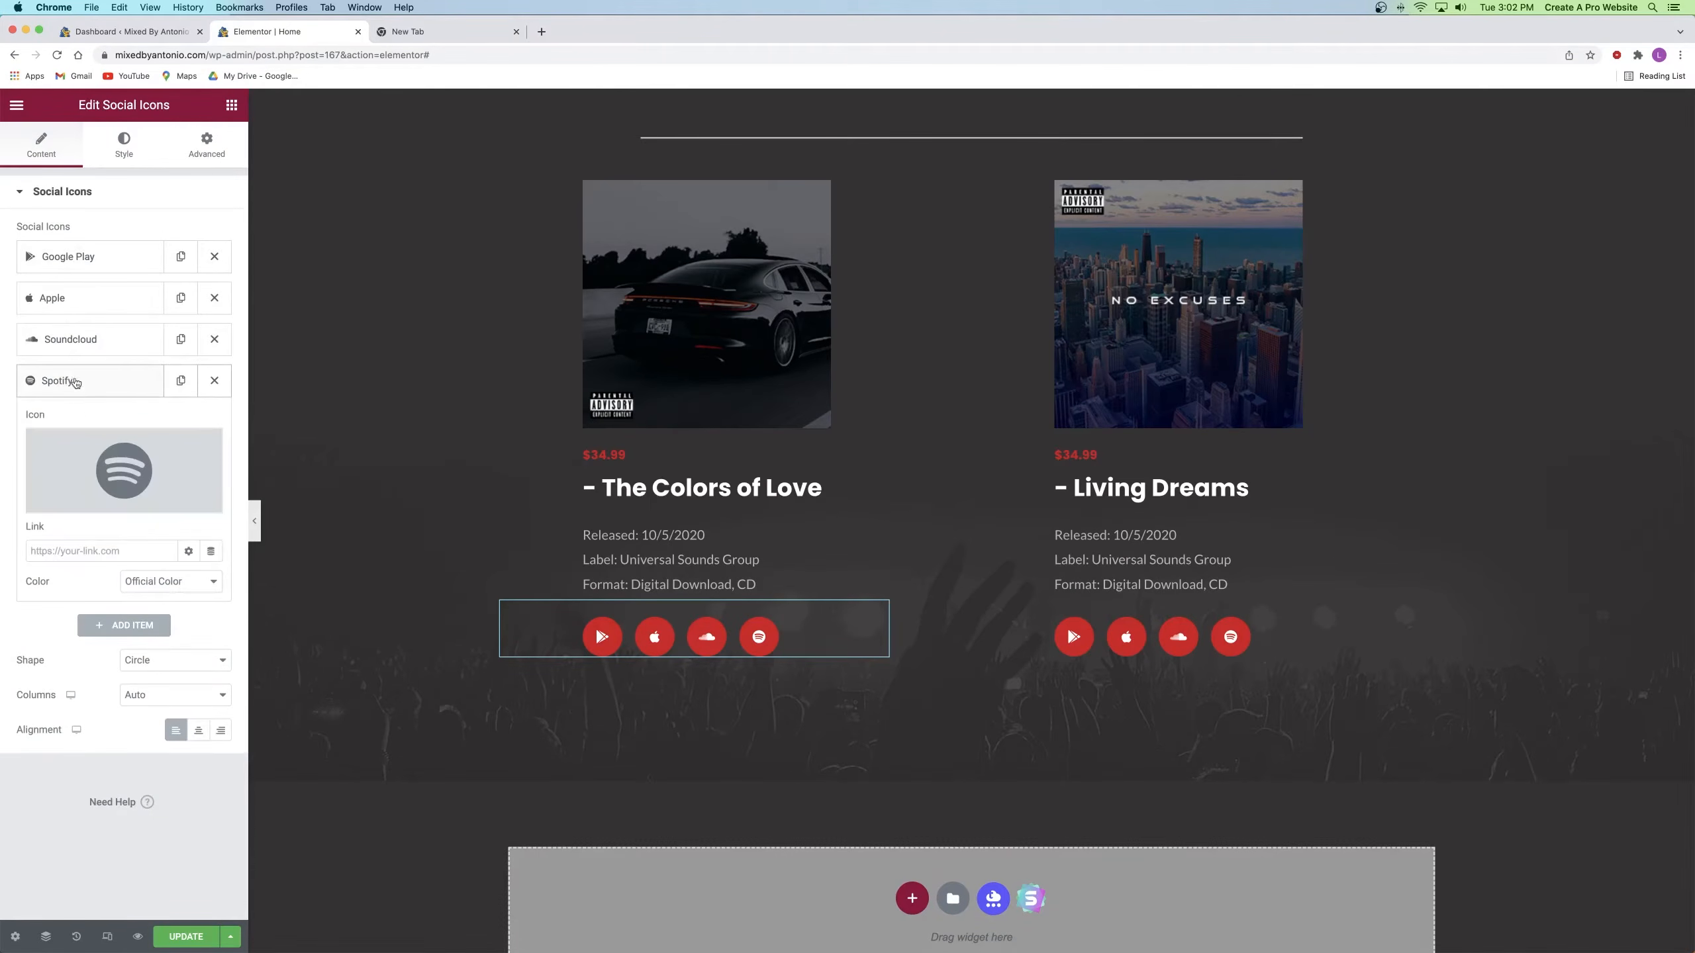
Step: Search 'spotify' in the new tab, open spotify.com, then close that tab
{"action": "left_click", "coordinate": [427, 31]}
{"action": "left_click", "coordinate": [411, 55]}
{"action": "type", "text": "spotify"}
{"action": "key", "text": "Return"}
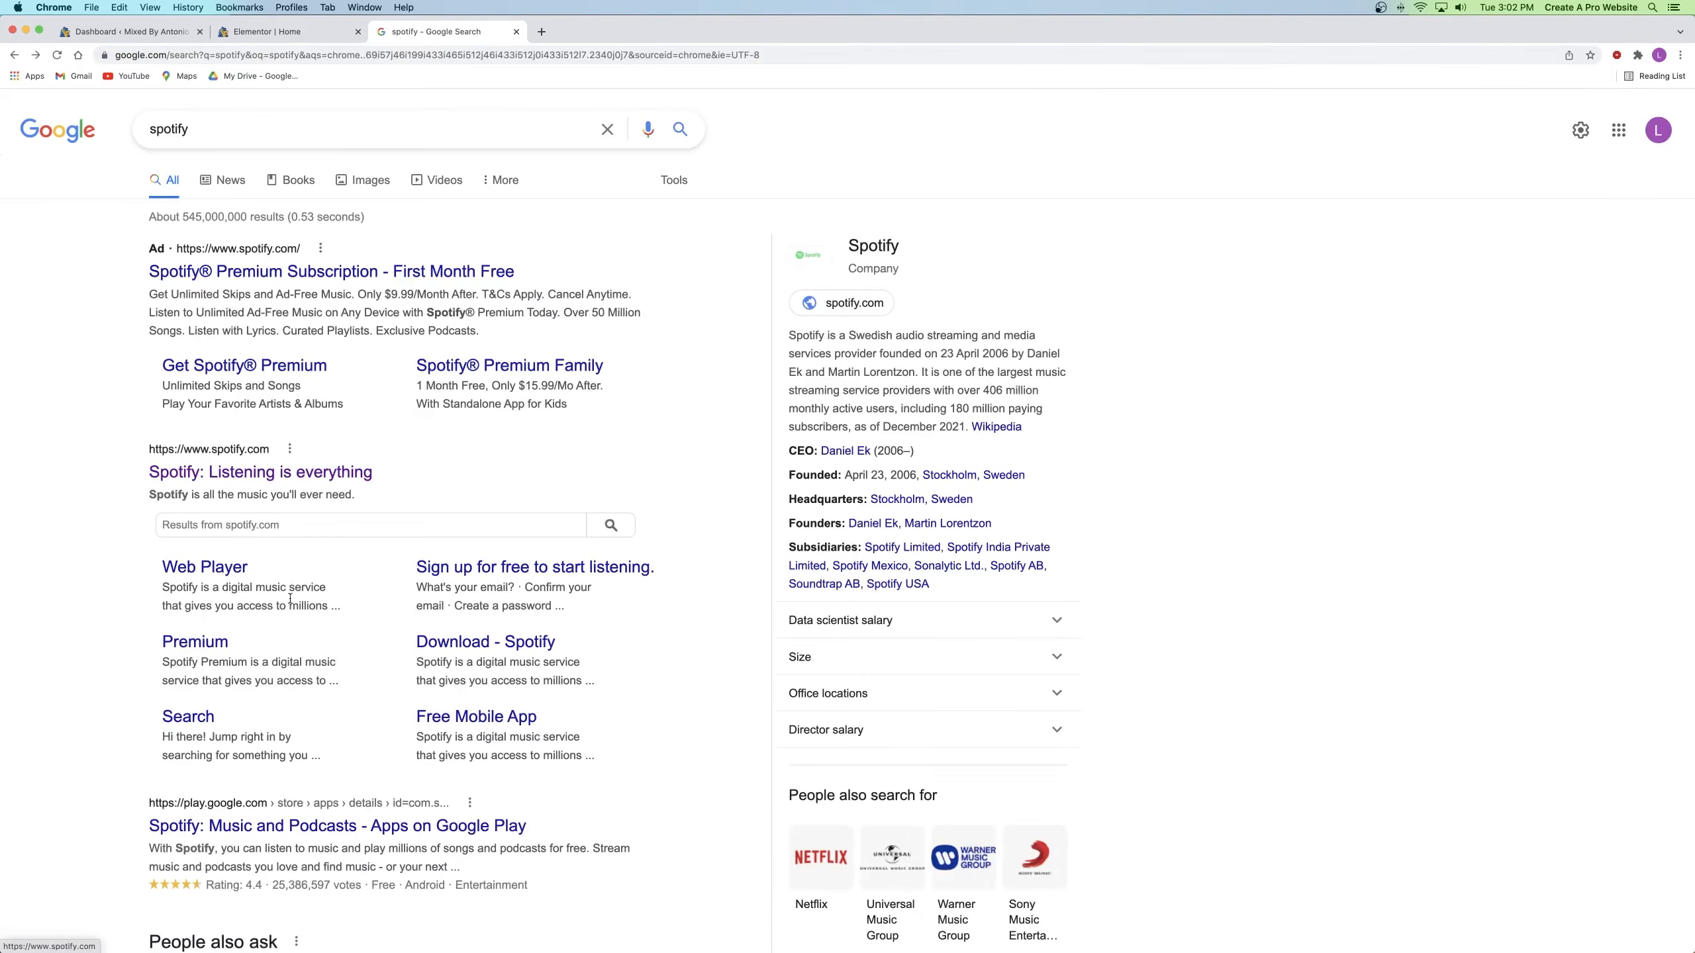
{"action": "left_click", "coordinate": [230, 472]}
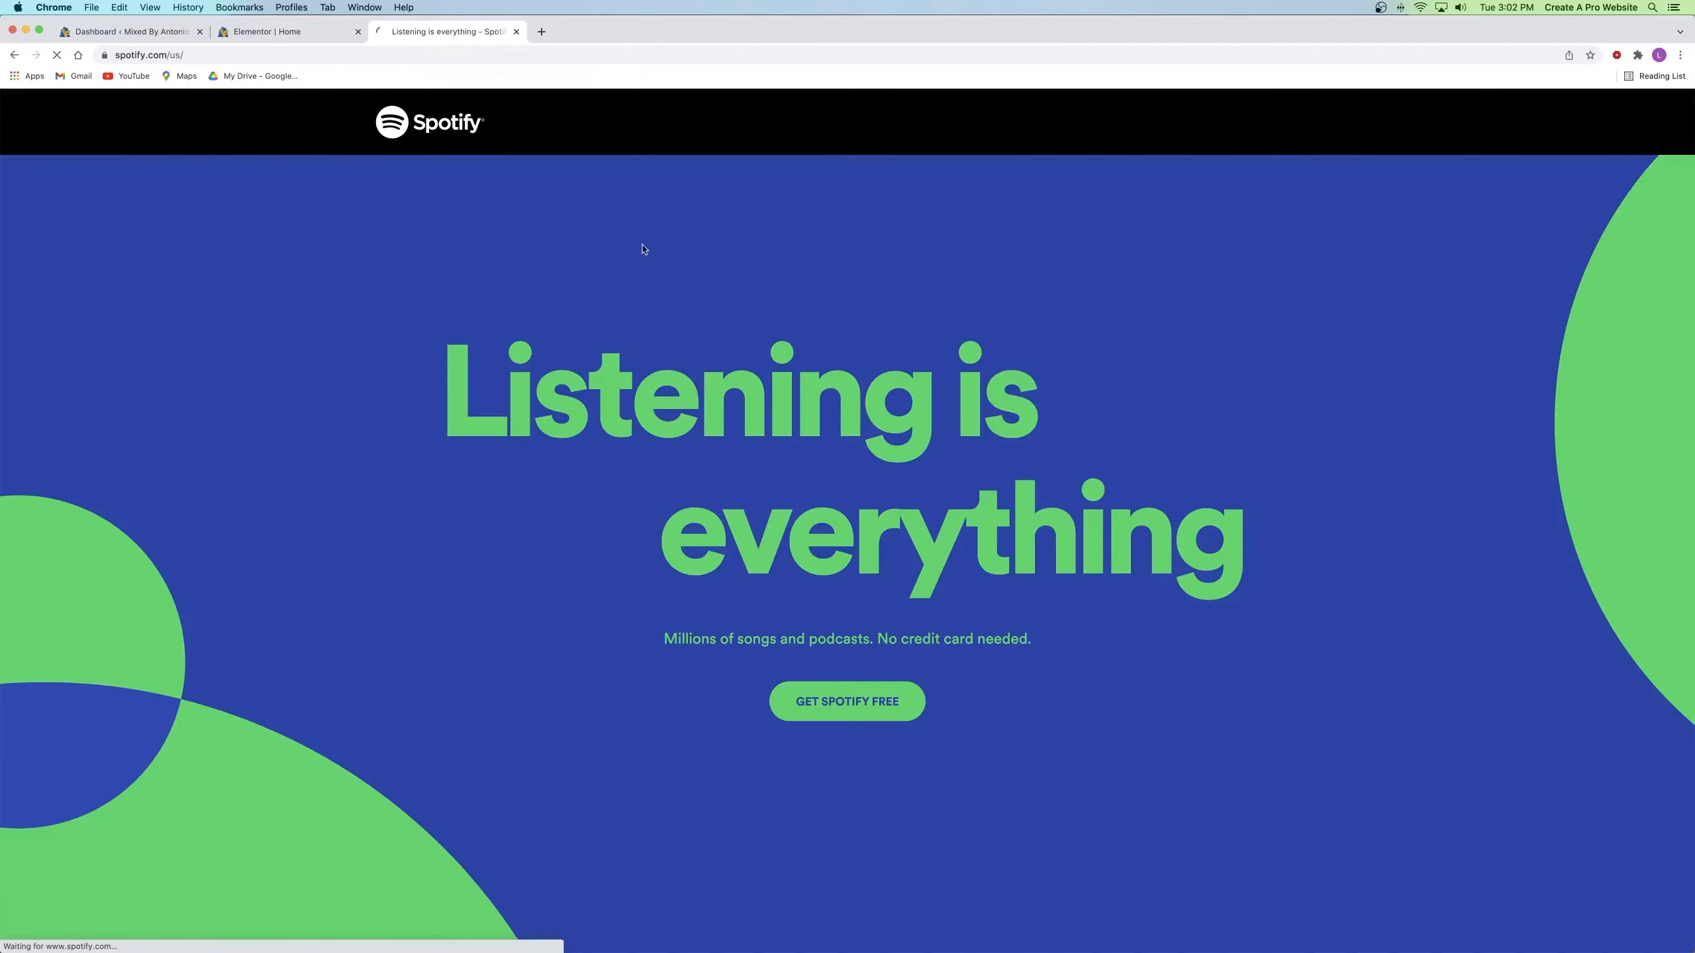
{"action": "left_click", "coordinate": [516, 31]}
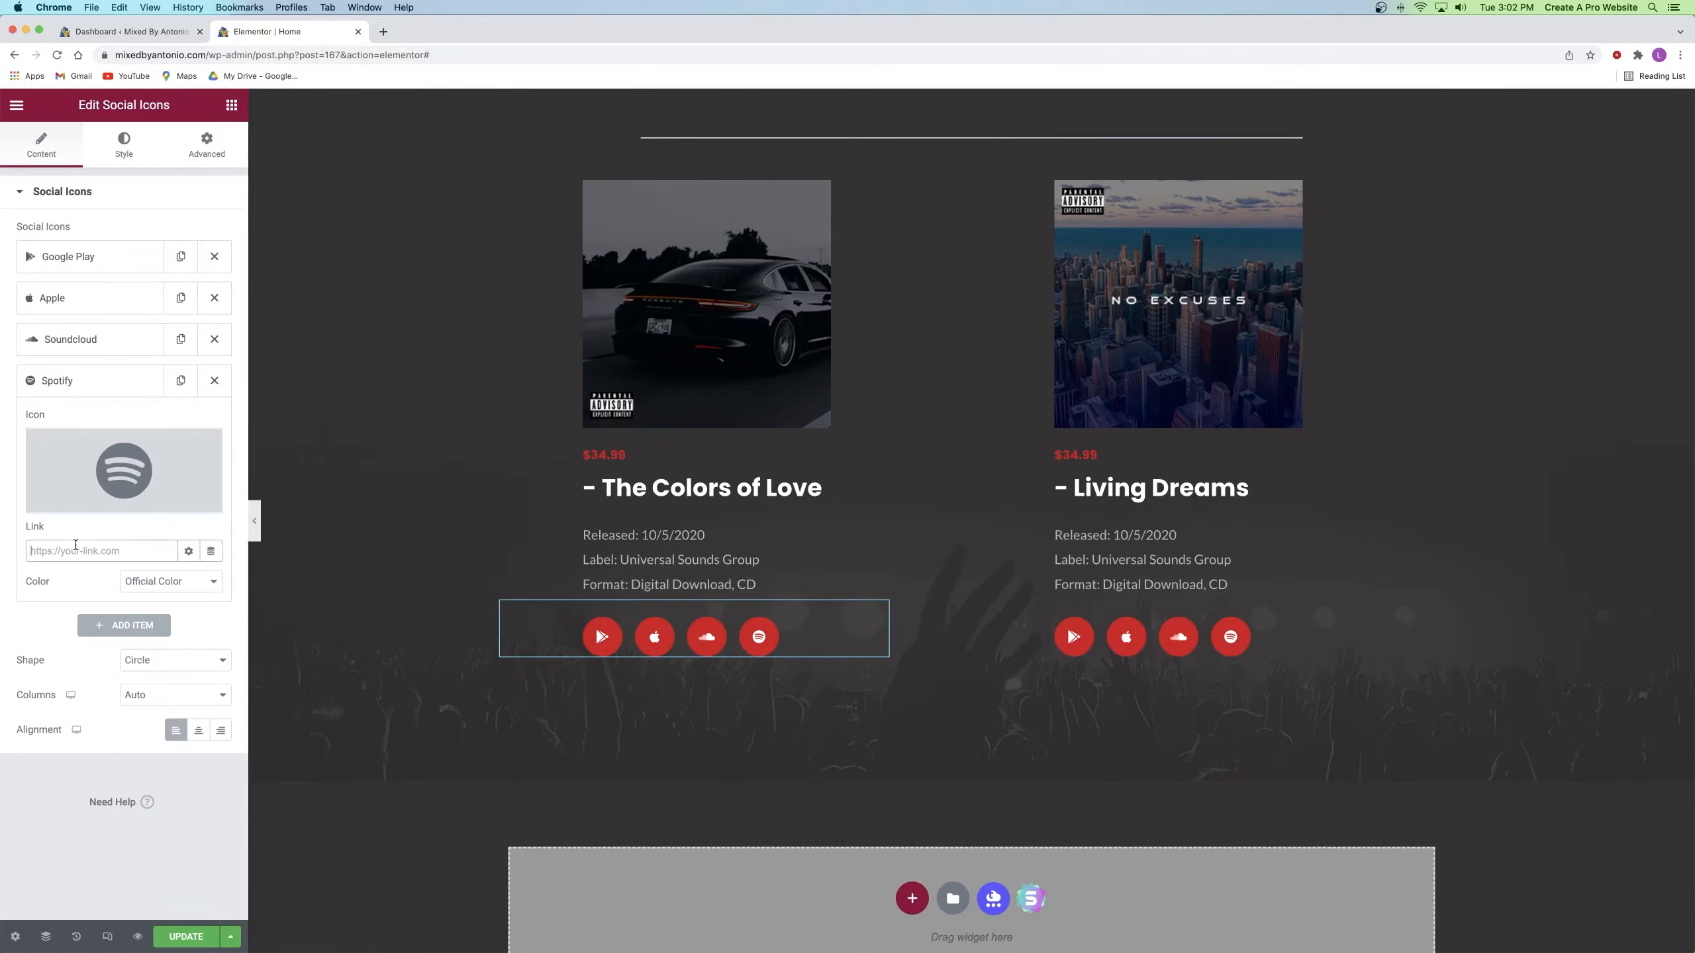
Step: Collapse the Spotify and Soundcloud items and switch to the Social Icons Style settings
{"action": "left_click", "coordinate": [64, 374]}
{"action": "left_click", "coordinate": [64, 341]}
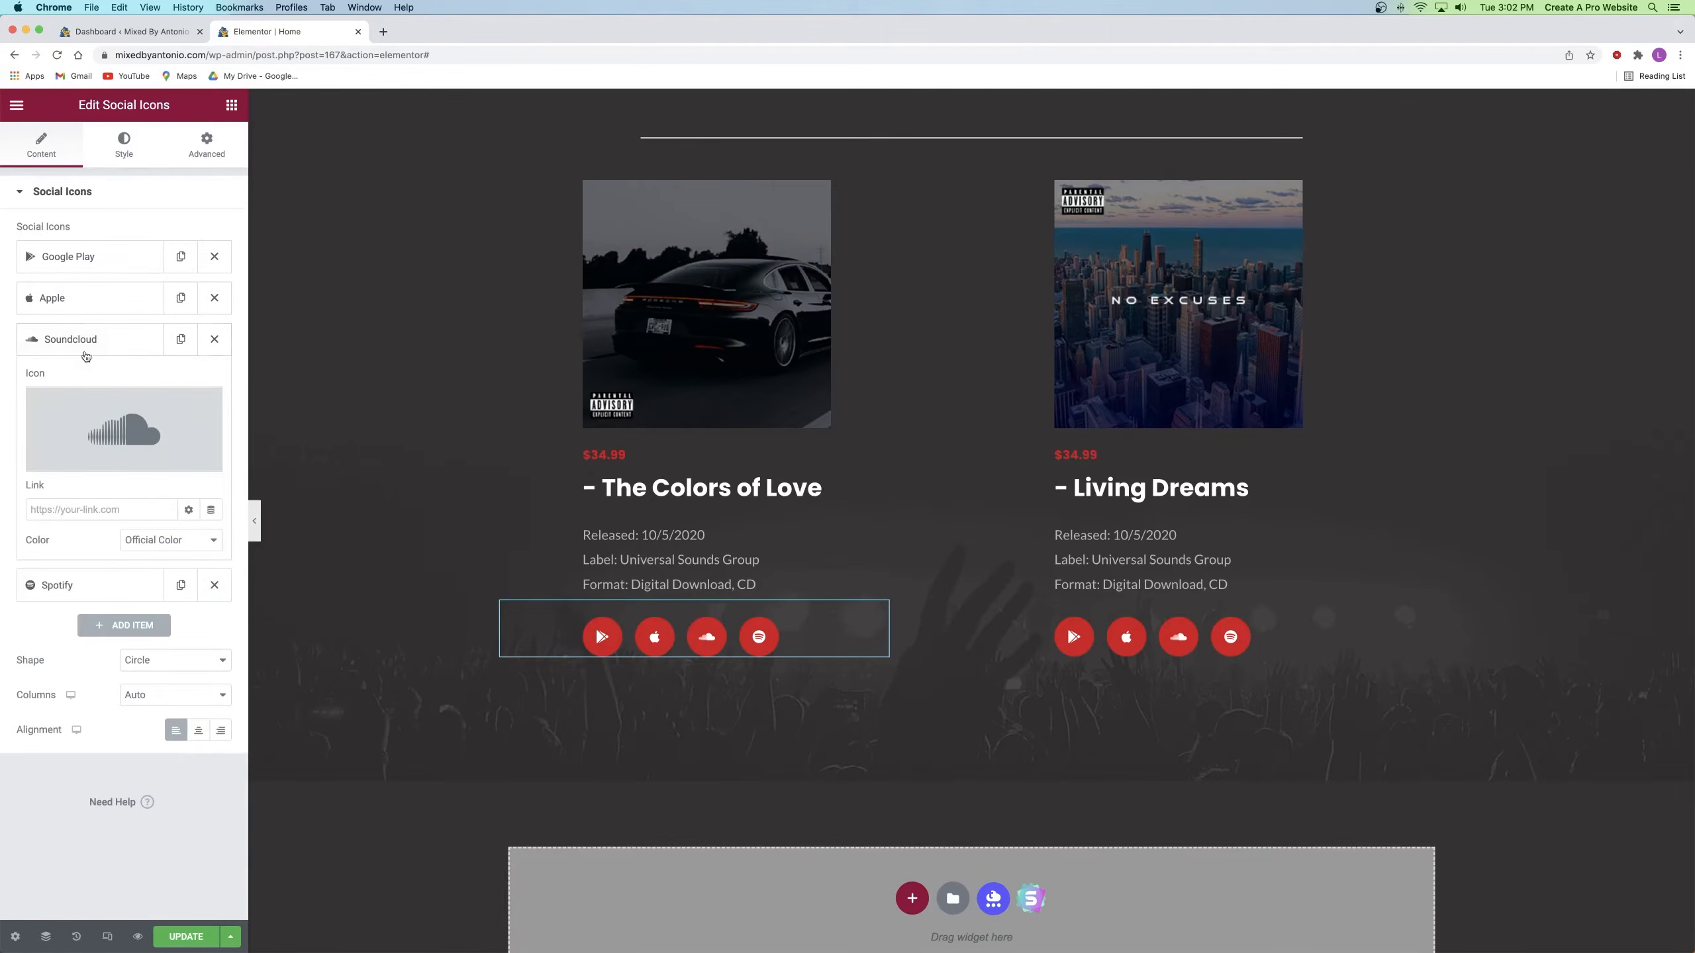
{"action": "left_click", "coordinate": [84, 339]}
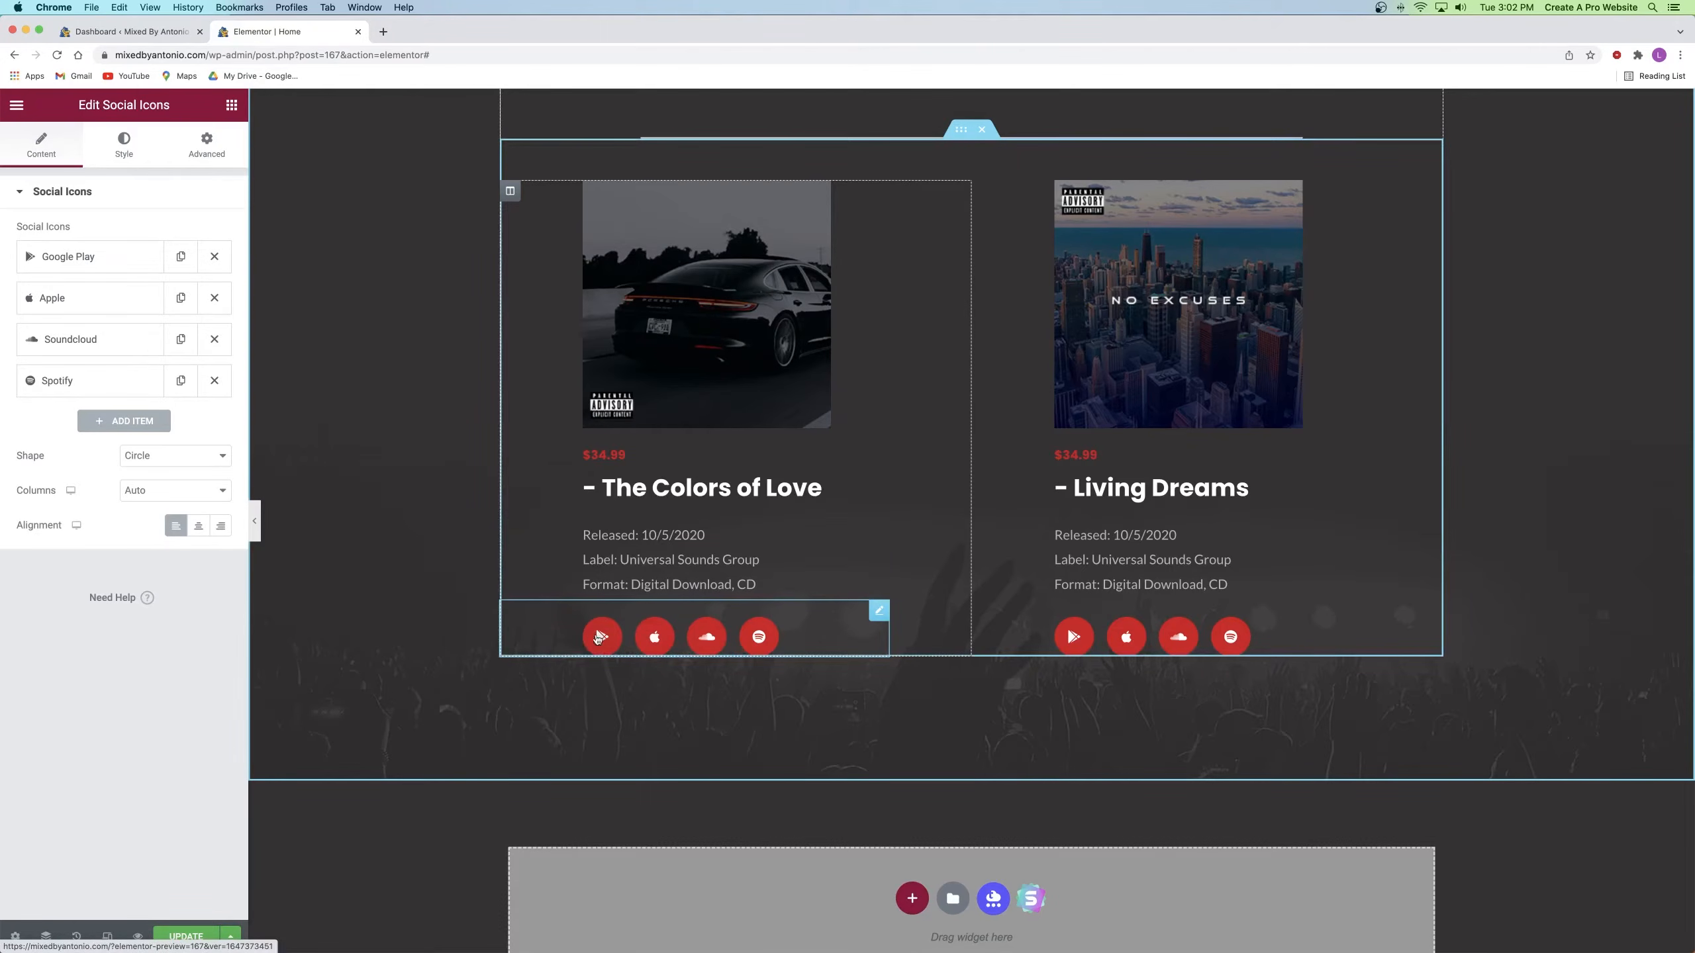
{"action": "left_click", "coordinate": [113, 148]}
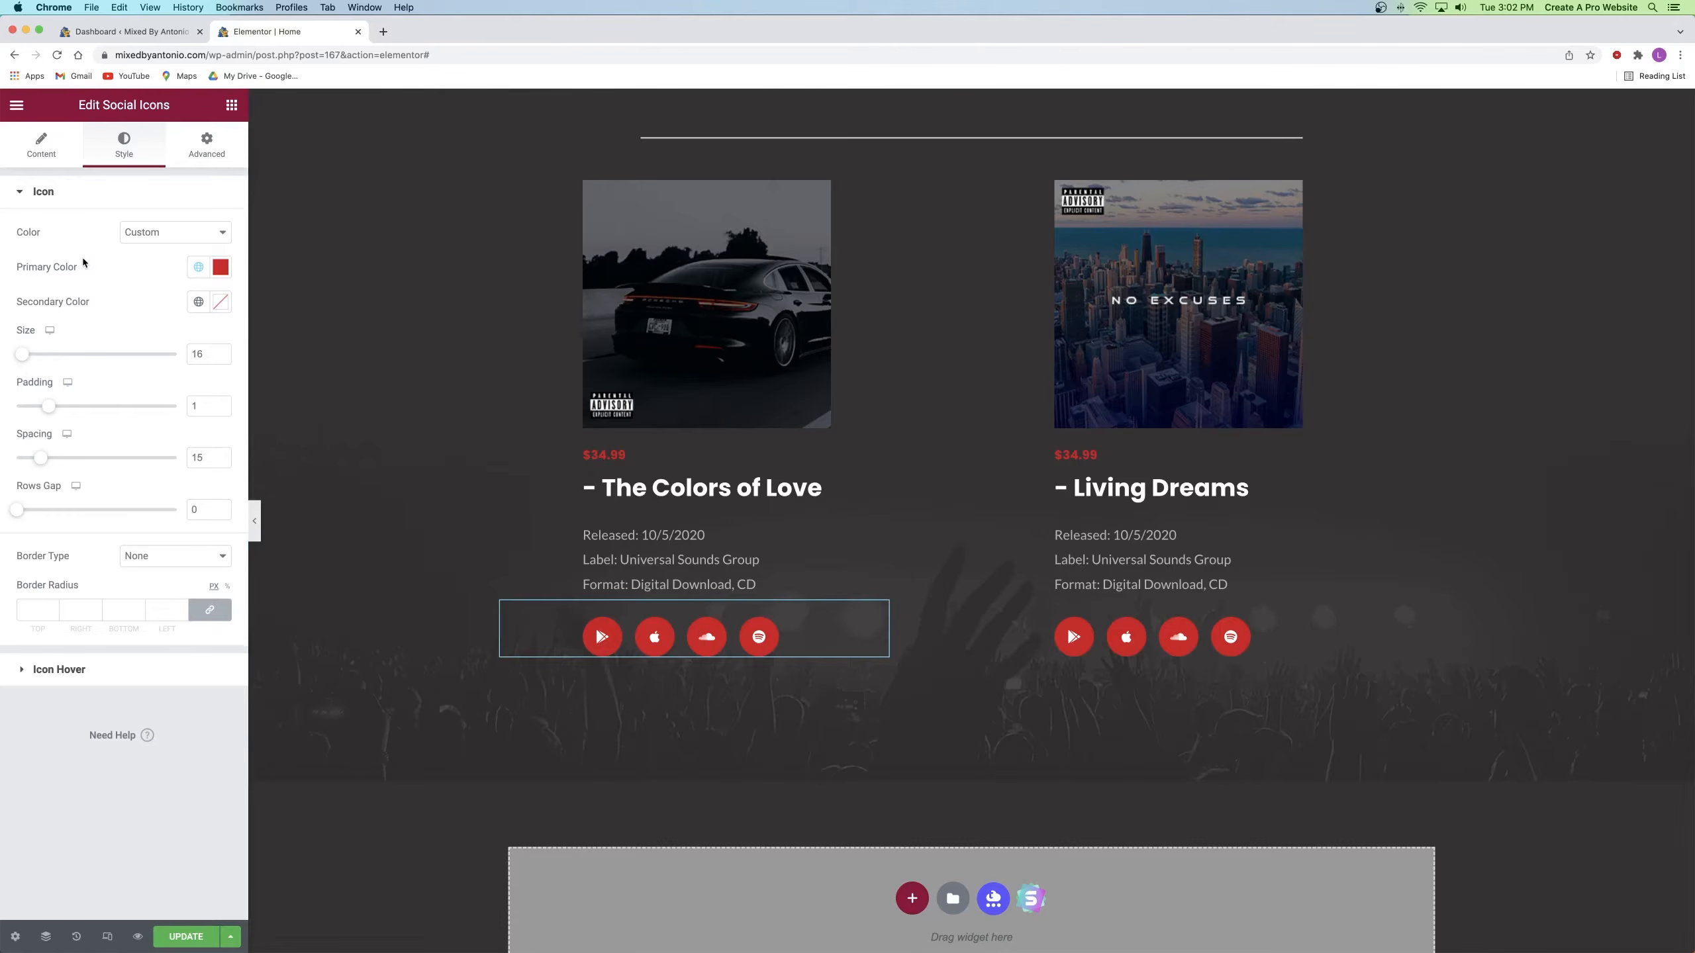
Step: Set the icons' hover primary colour to #F0F0F0 and hover secondary colour to red #FF0000
{"action": "left_click", "coordinate": [67, 672]}
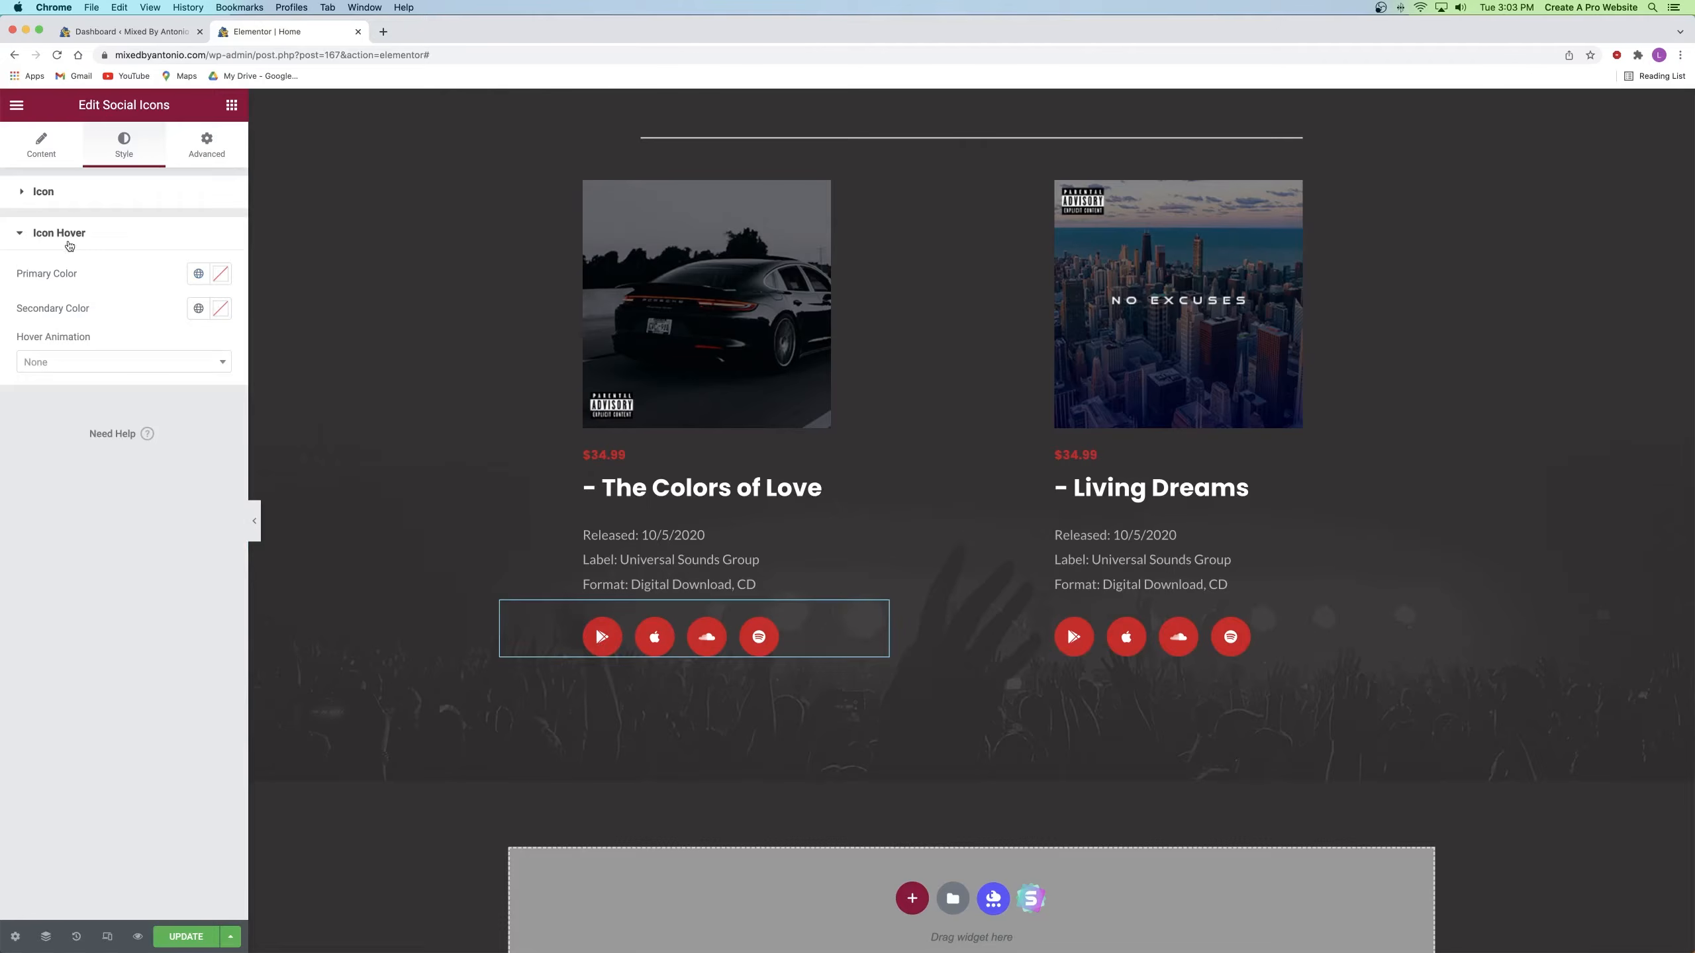
{"action": "left_click", "coordinate": [198, 274]}
{"action": "left_click", "coordinate": [221, 273]}
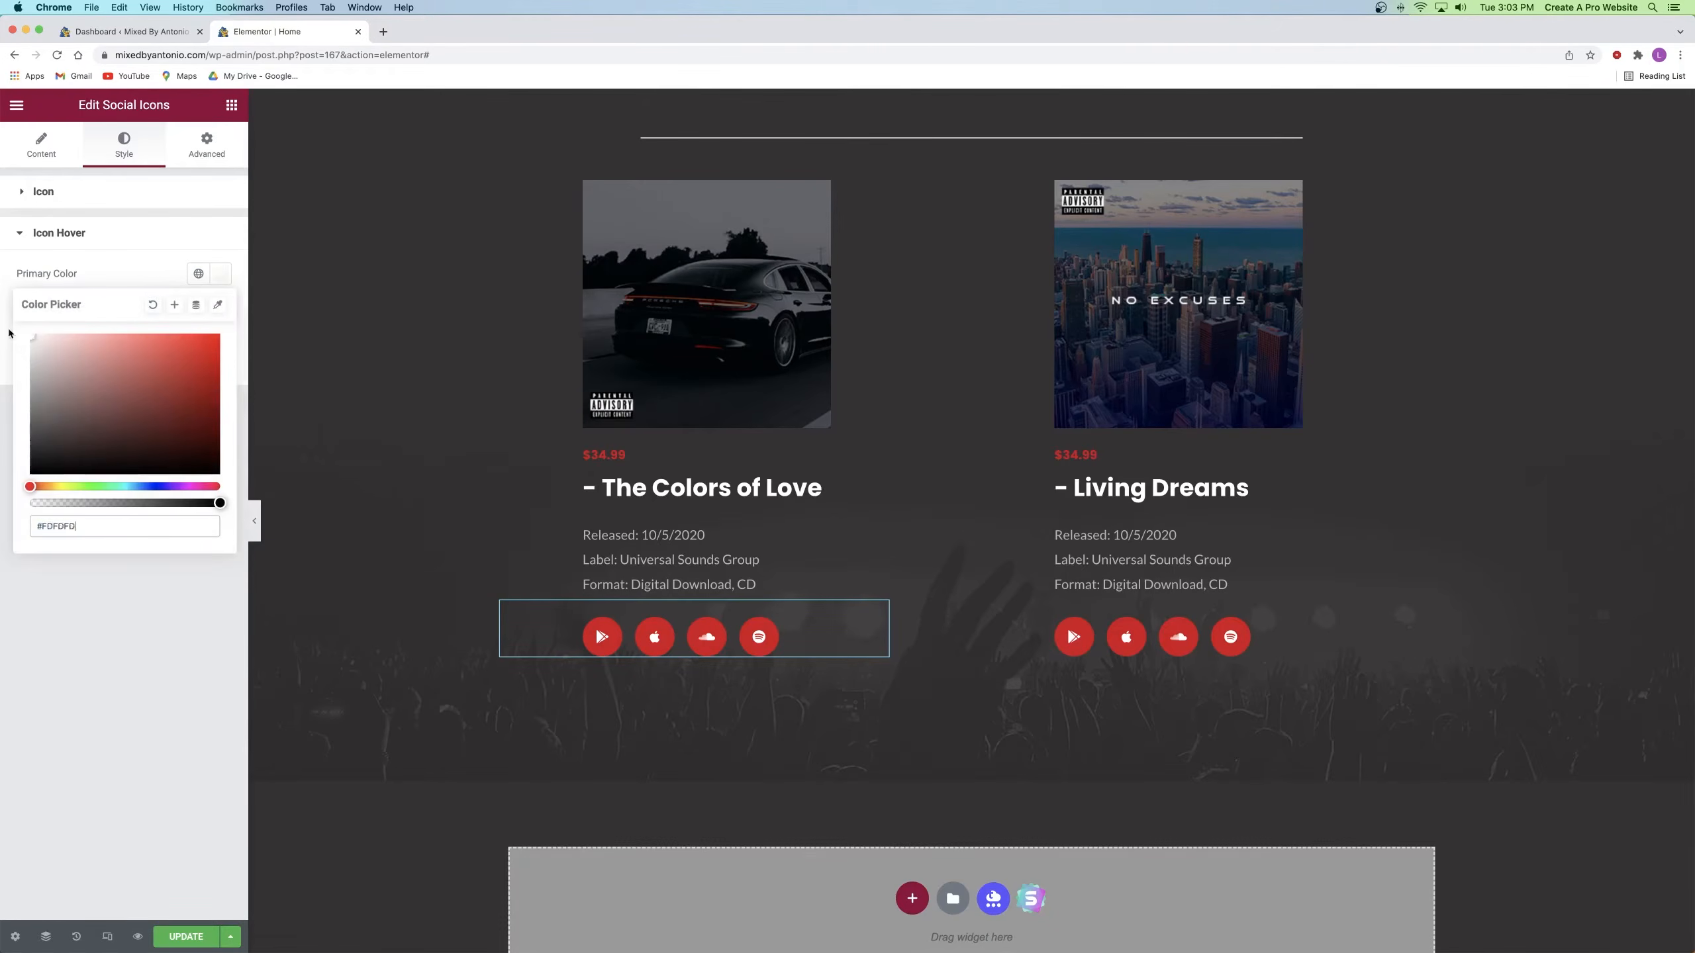
{"action": "left_click", "coordinate": [166, 678]}
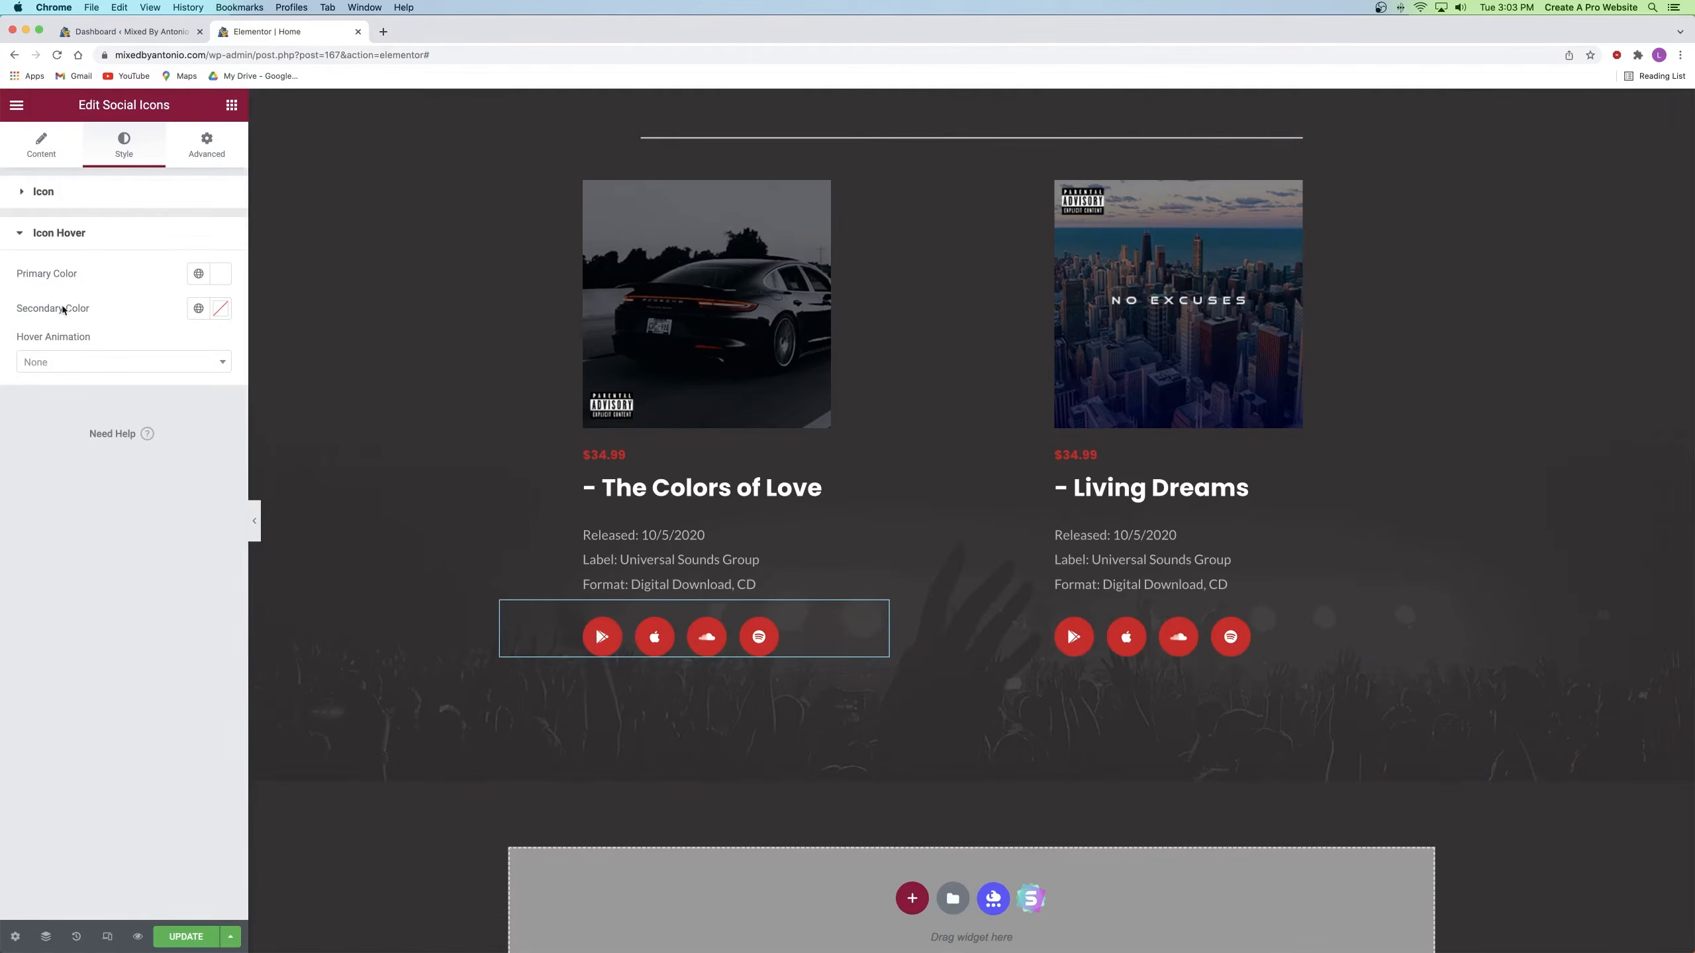
{"action": "left_click", "coordinate": [219, 309]}
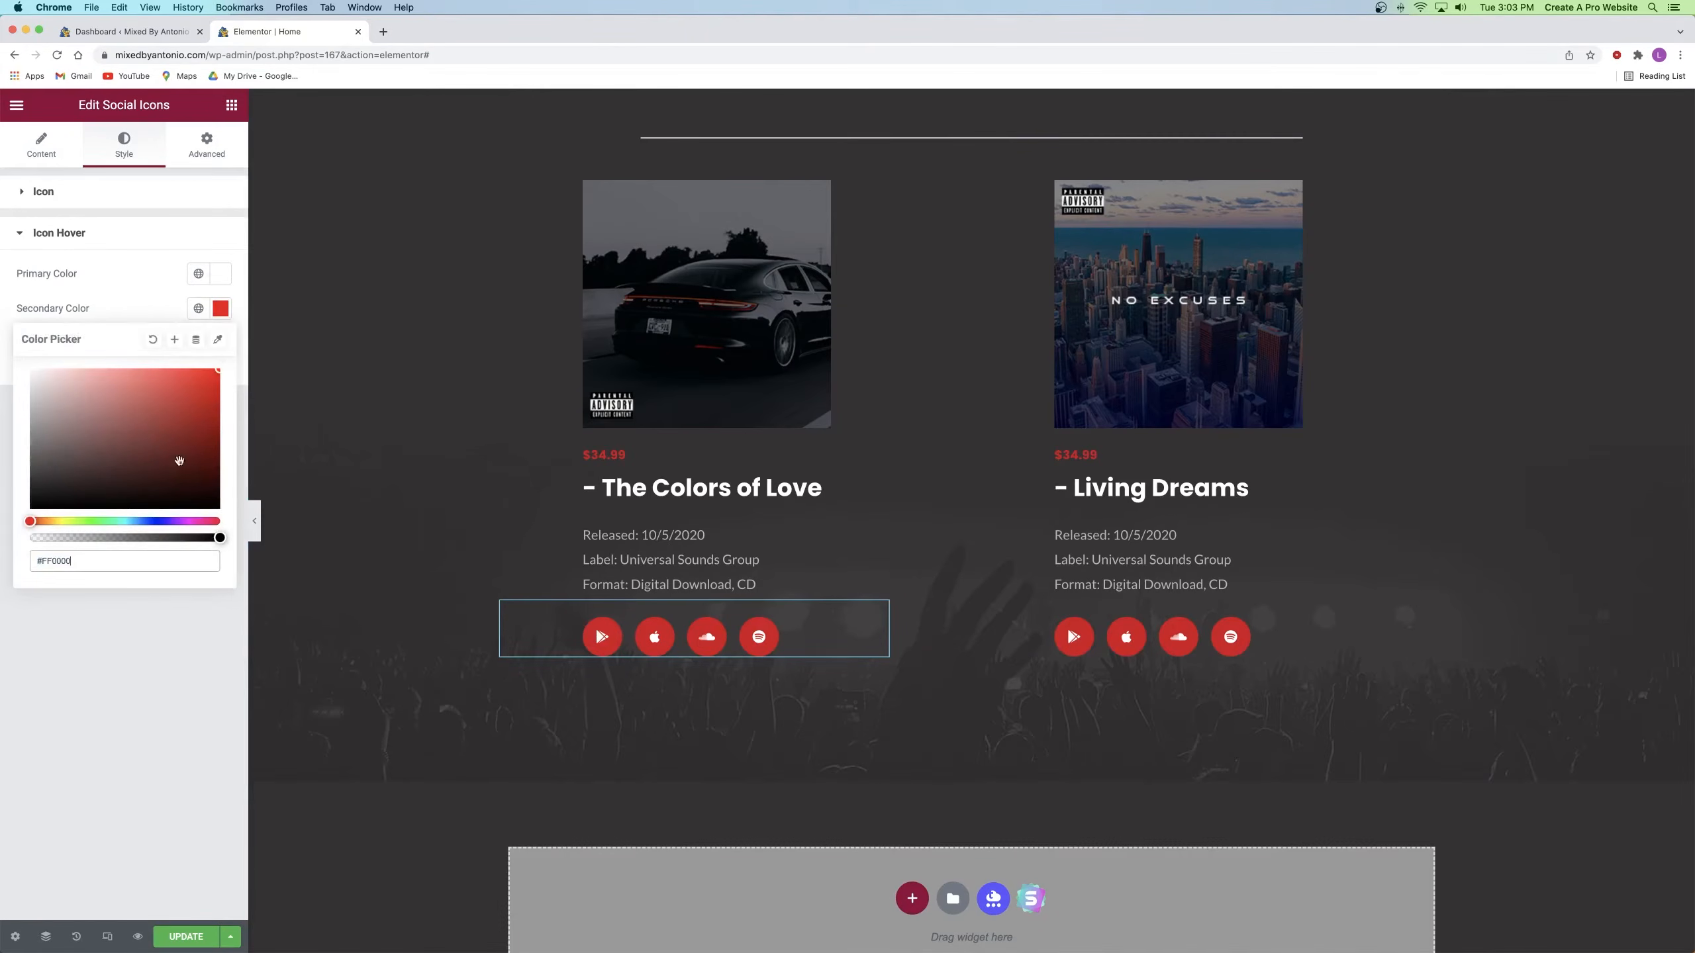
{"action": "left_click", "coordinate": [155, 672]}
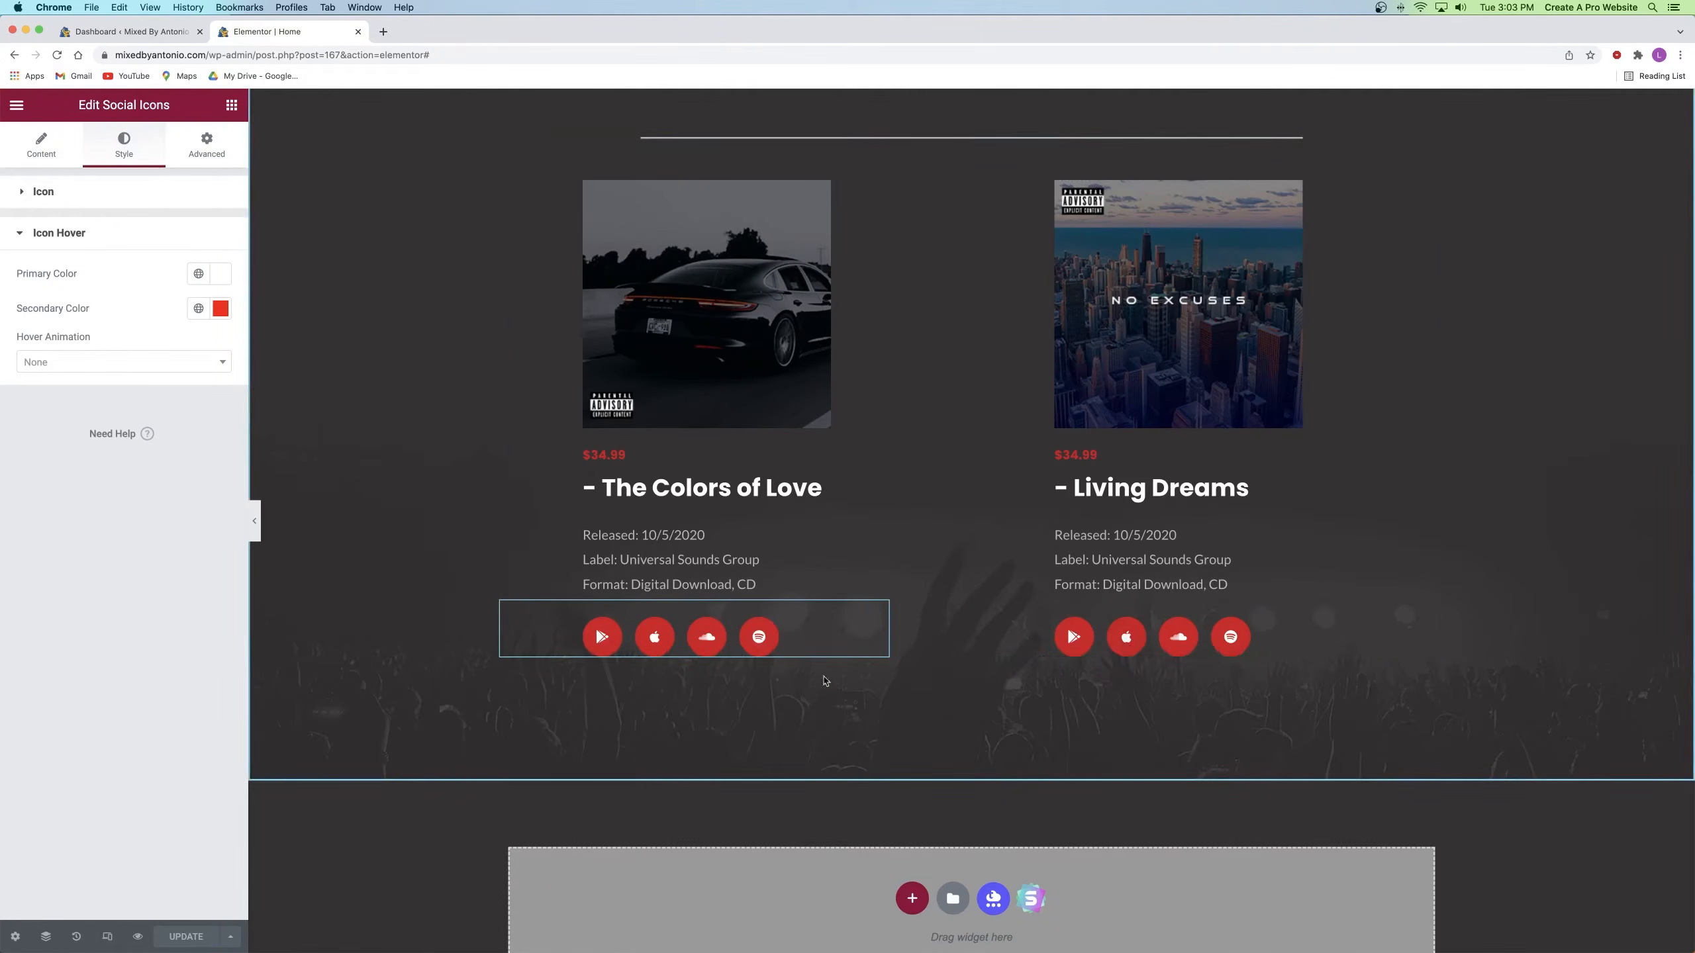
Step: Copy The Colors of Love album's social icons widget and review the Living Dreams icons' settings
{"action": "right_click", "coordinate": [828, 622]}
{"action": "left_click", "coordinate": [863, 697]}
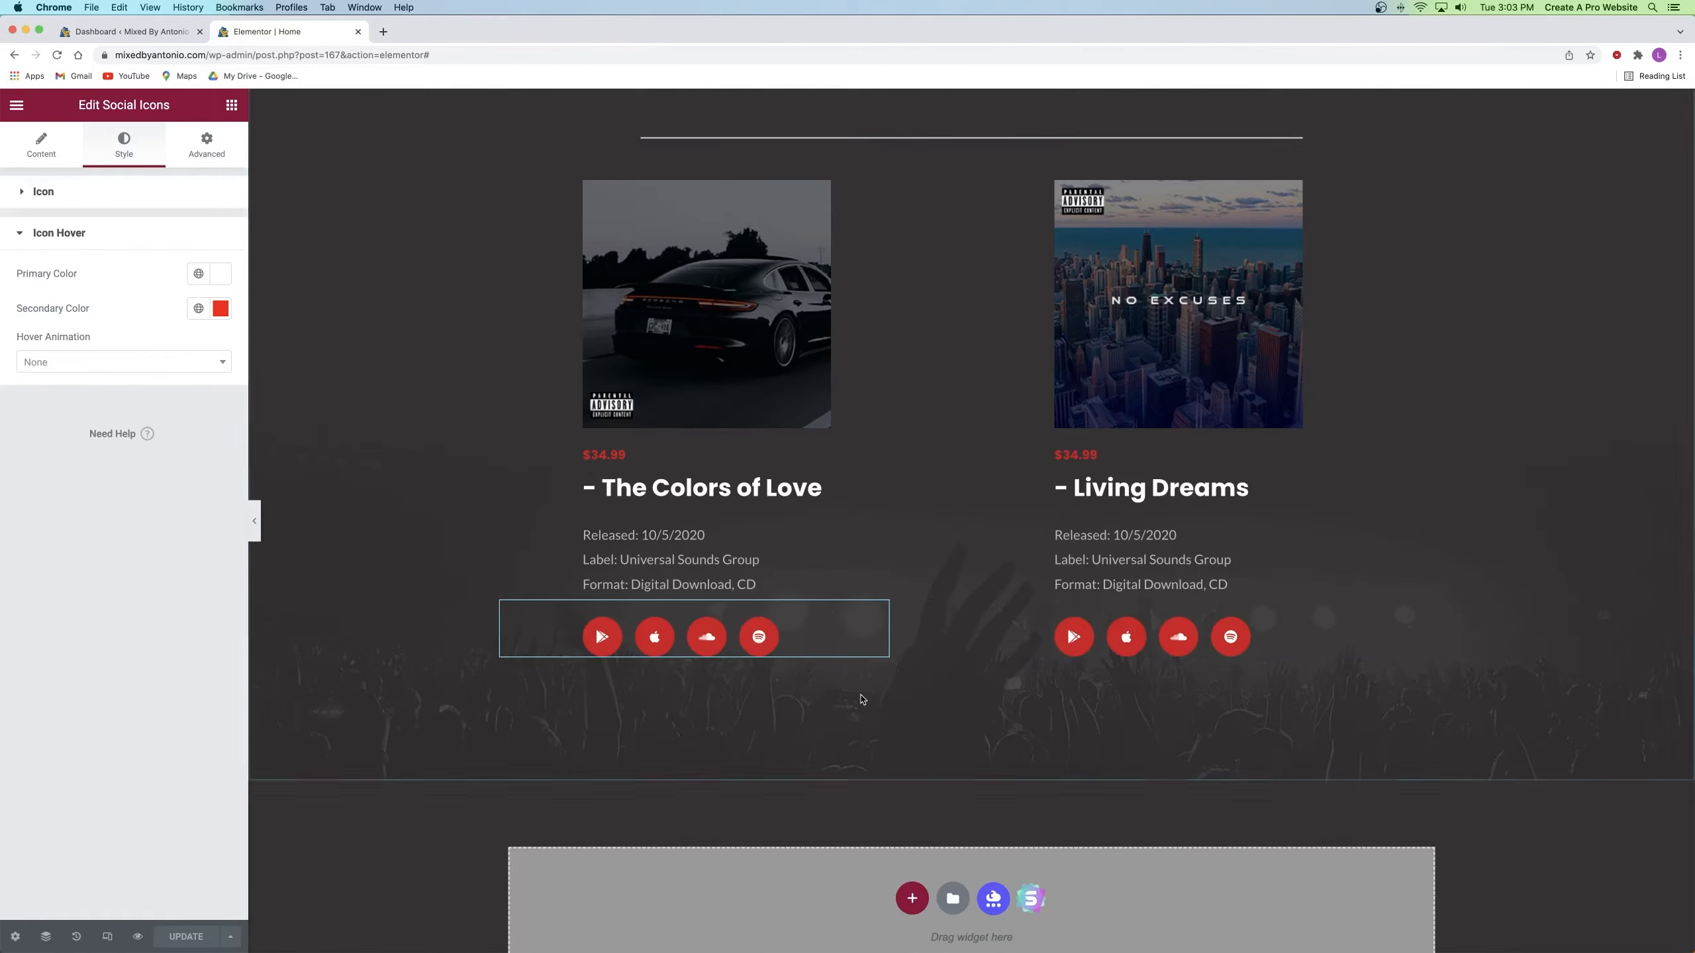
{"action": "right_click", "coordinate": [1108, 628]}
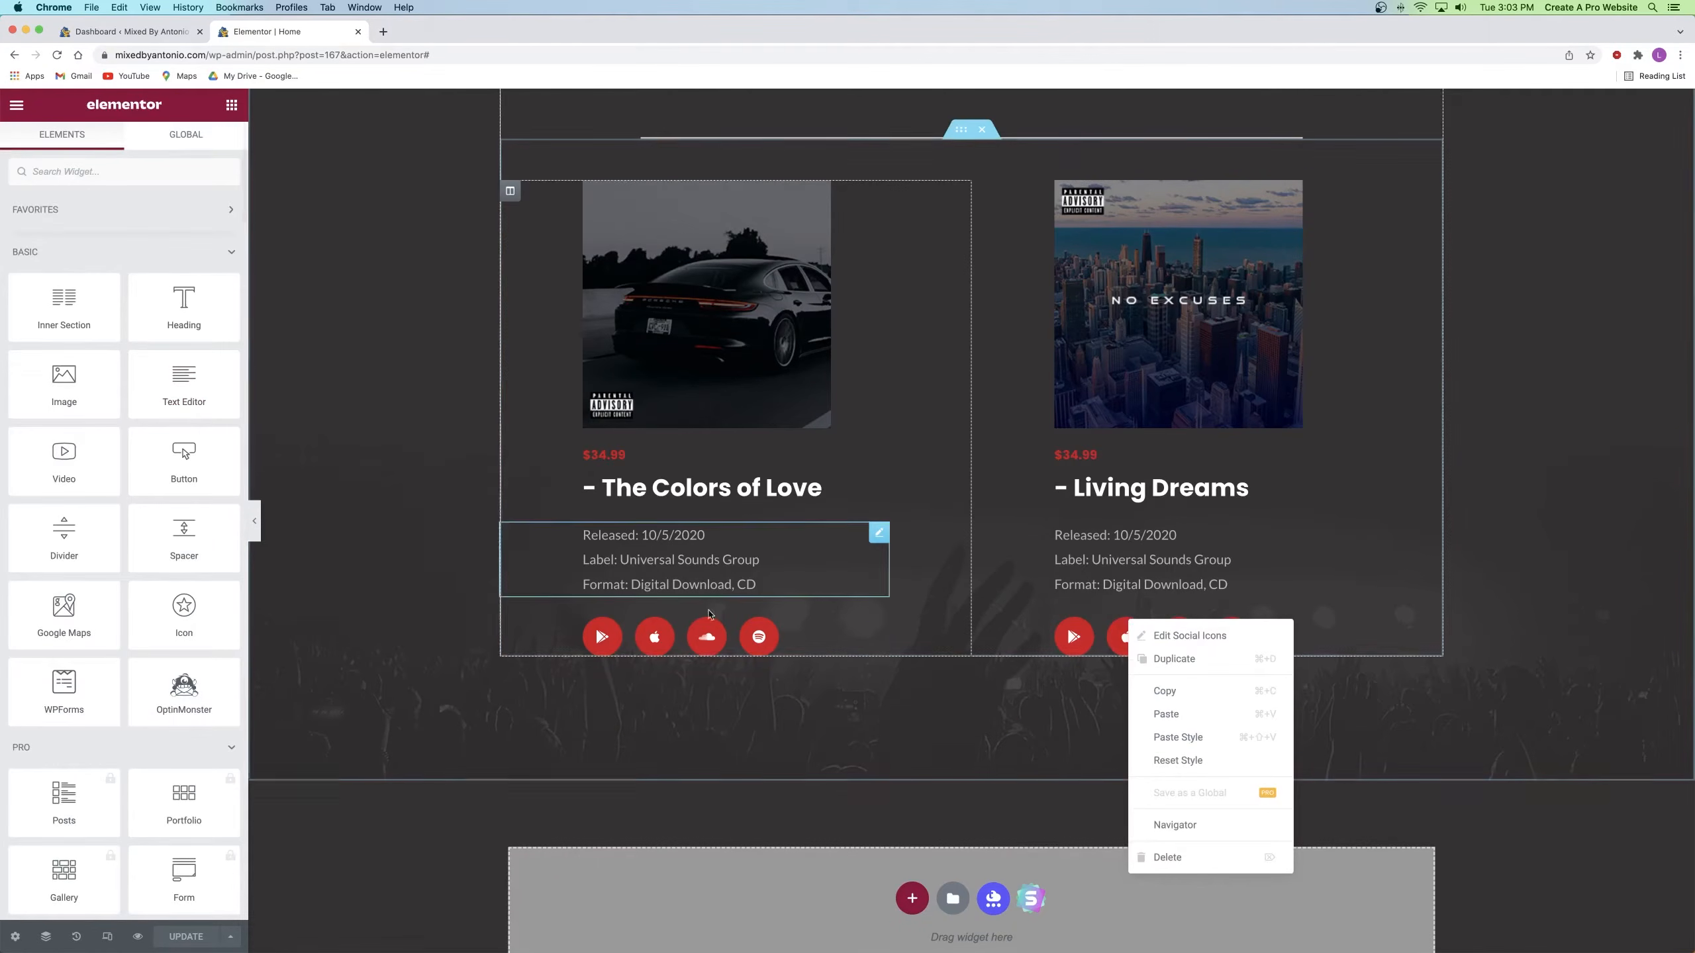
{"action": "left_click", "coordinate": [802, 637]}
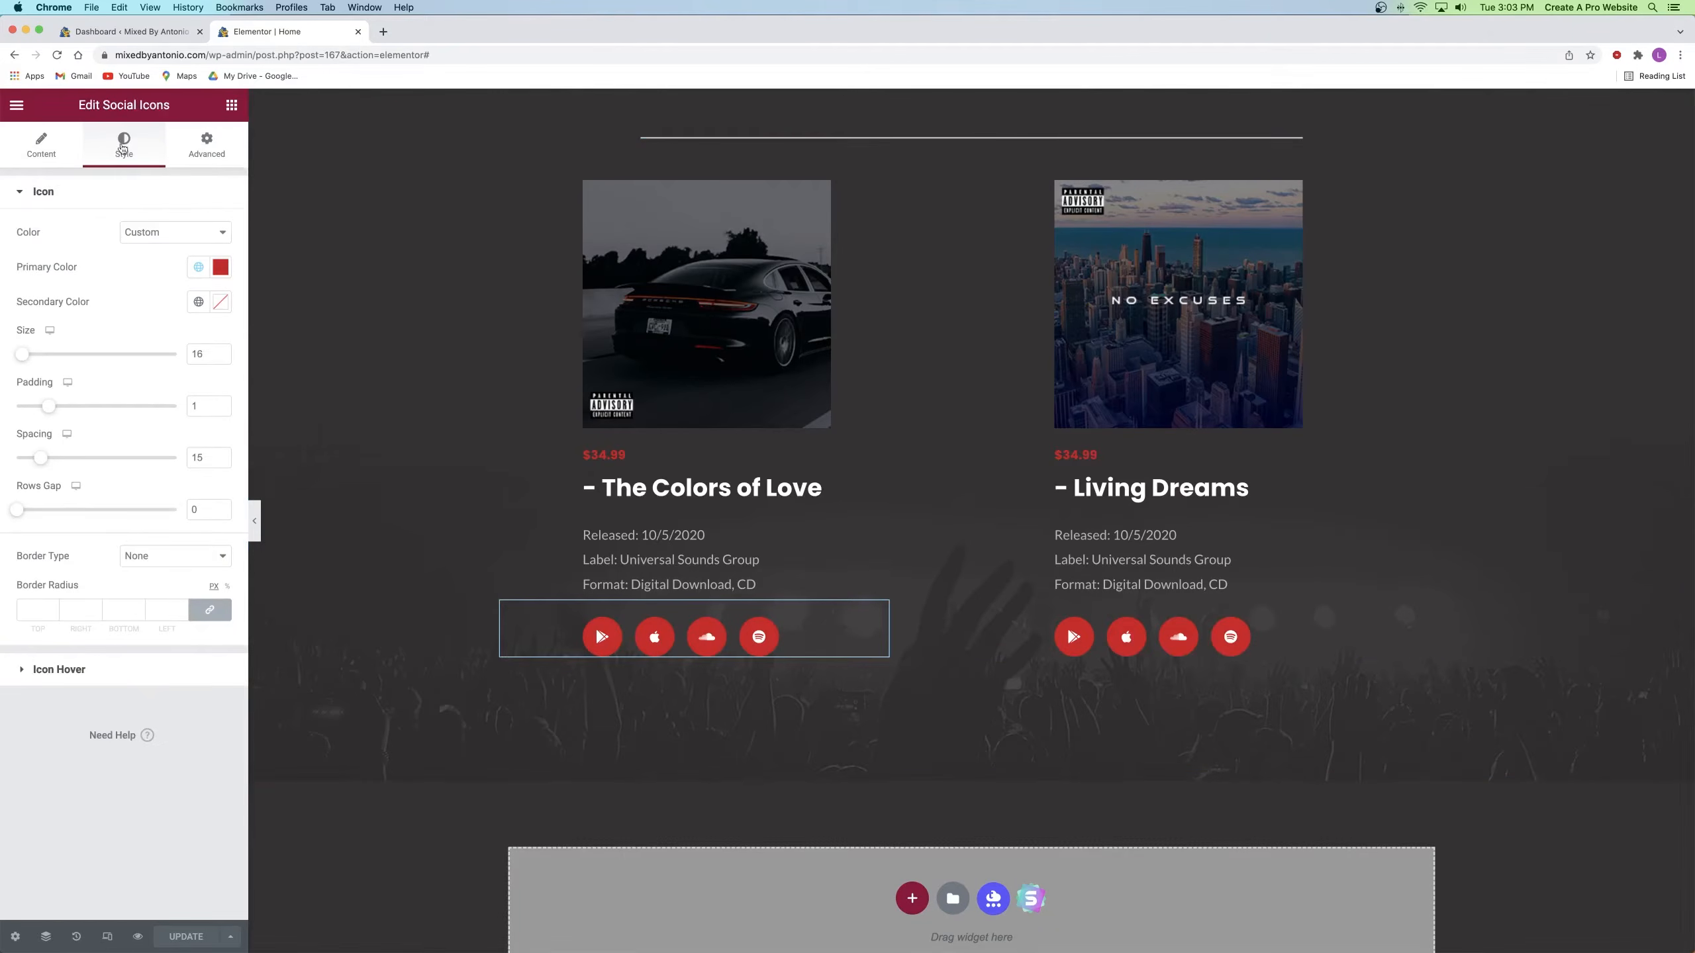
{"action": "left_click", "coordinate": [75, 144]}
{"action": "left_click", "coordinate": [112, 140]}
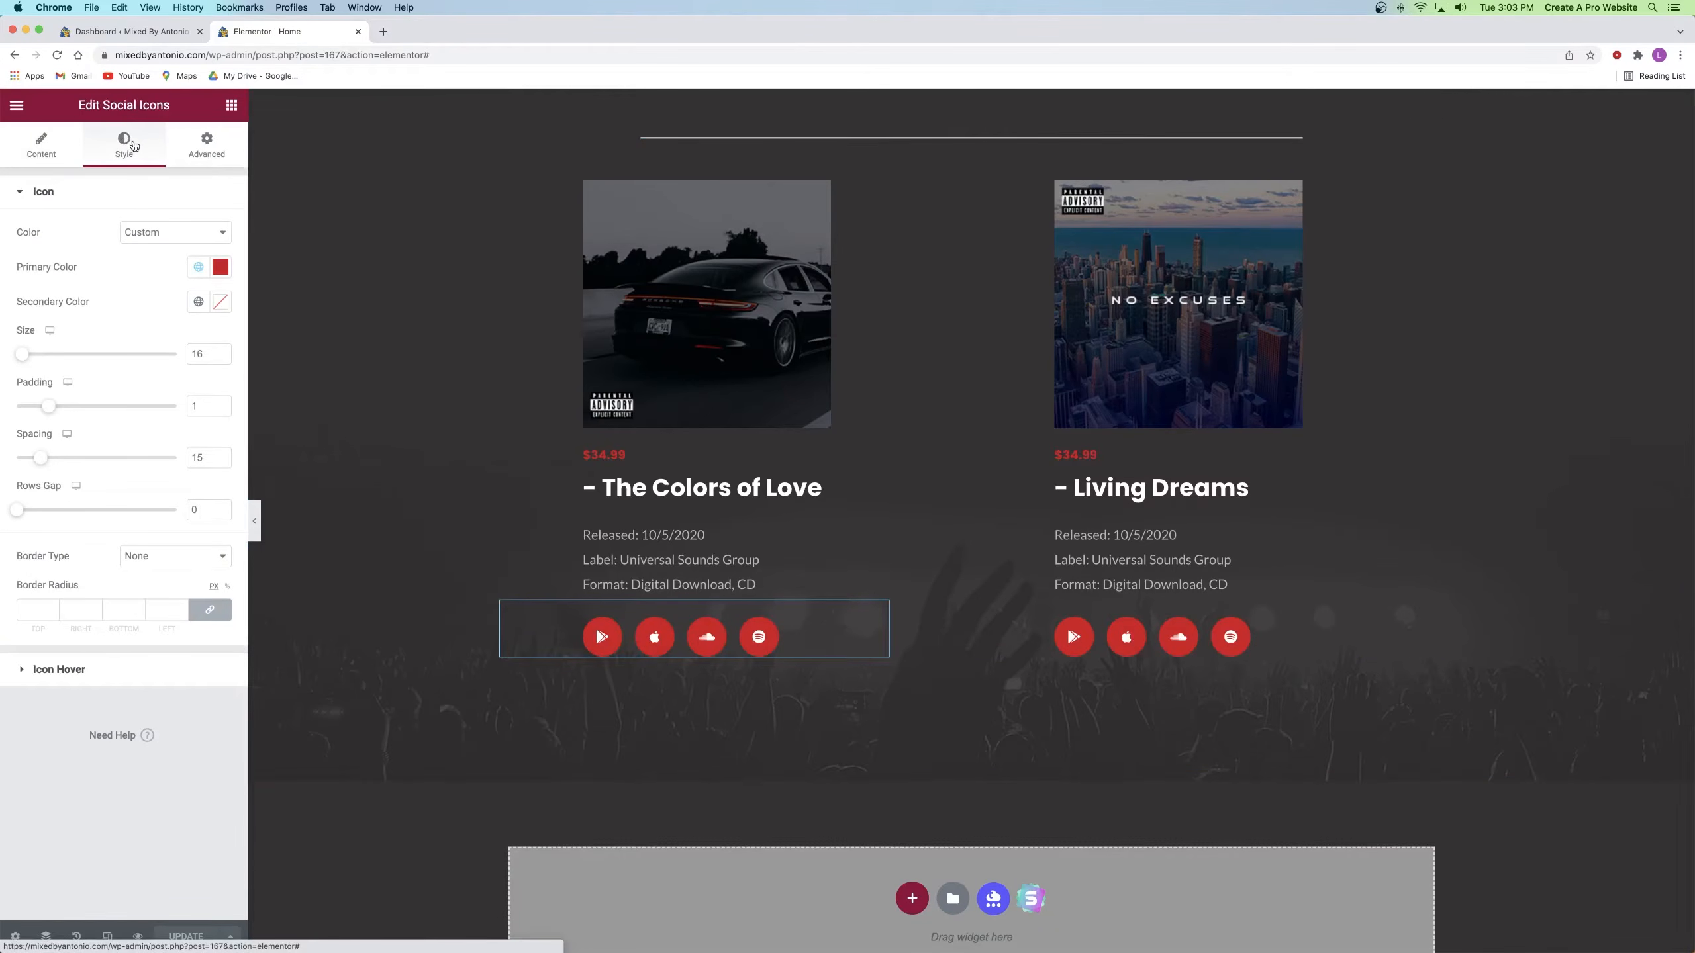
Step: Paste the copied icons onto Living Dreams, delete the duplicate row, and apply Paste Style
{"action": "right_click", "coordinate": [1175, 637]}
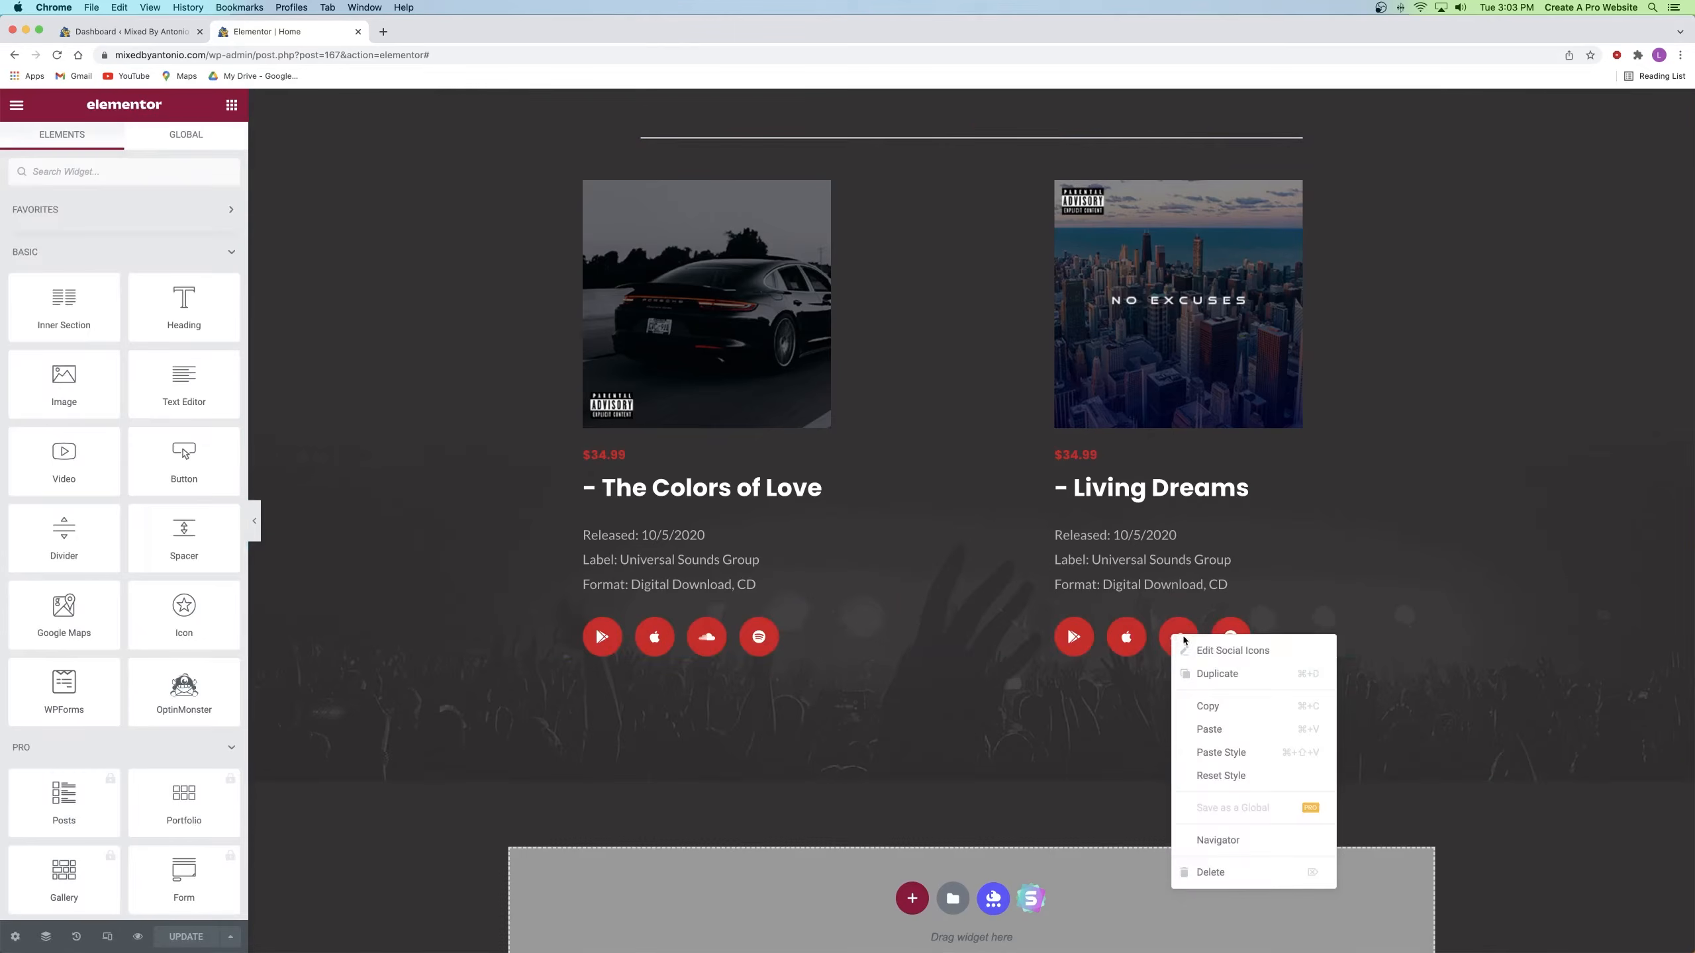
{"action": "left_click", "coordinate": [1220, 732]}
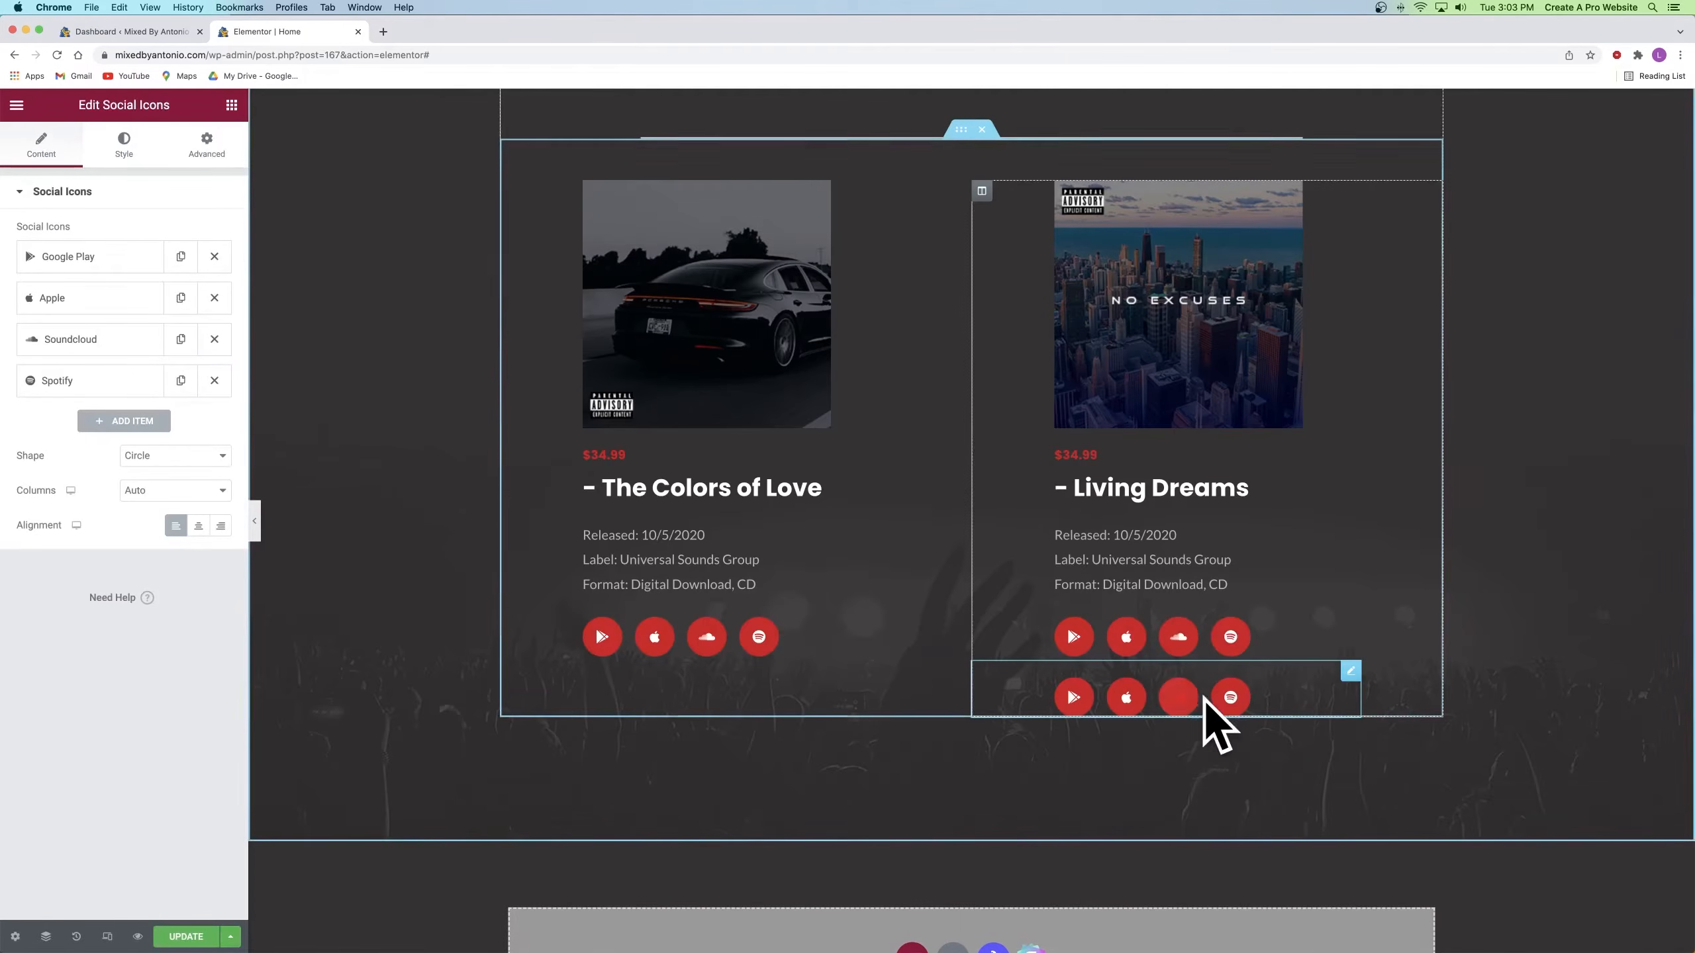
{"action": "right_click", "coordinate": [1261, 695]}
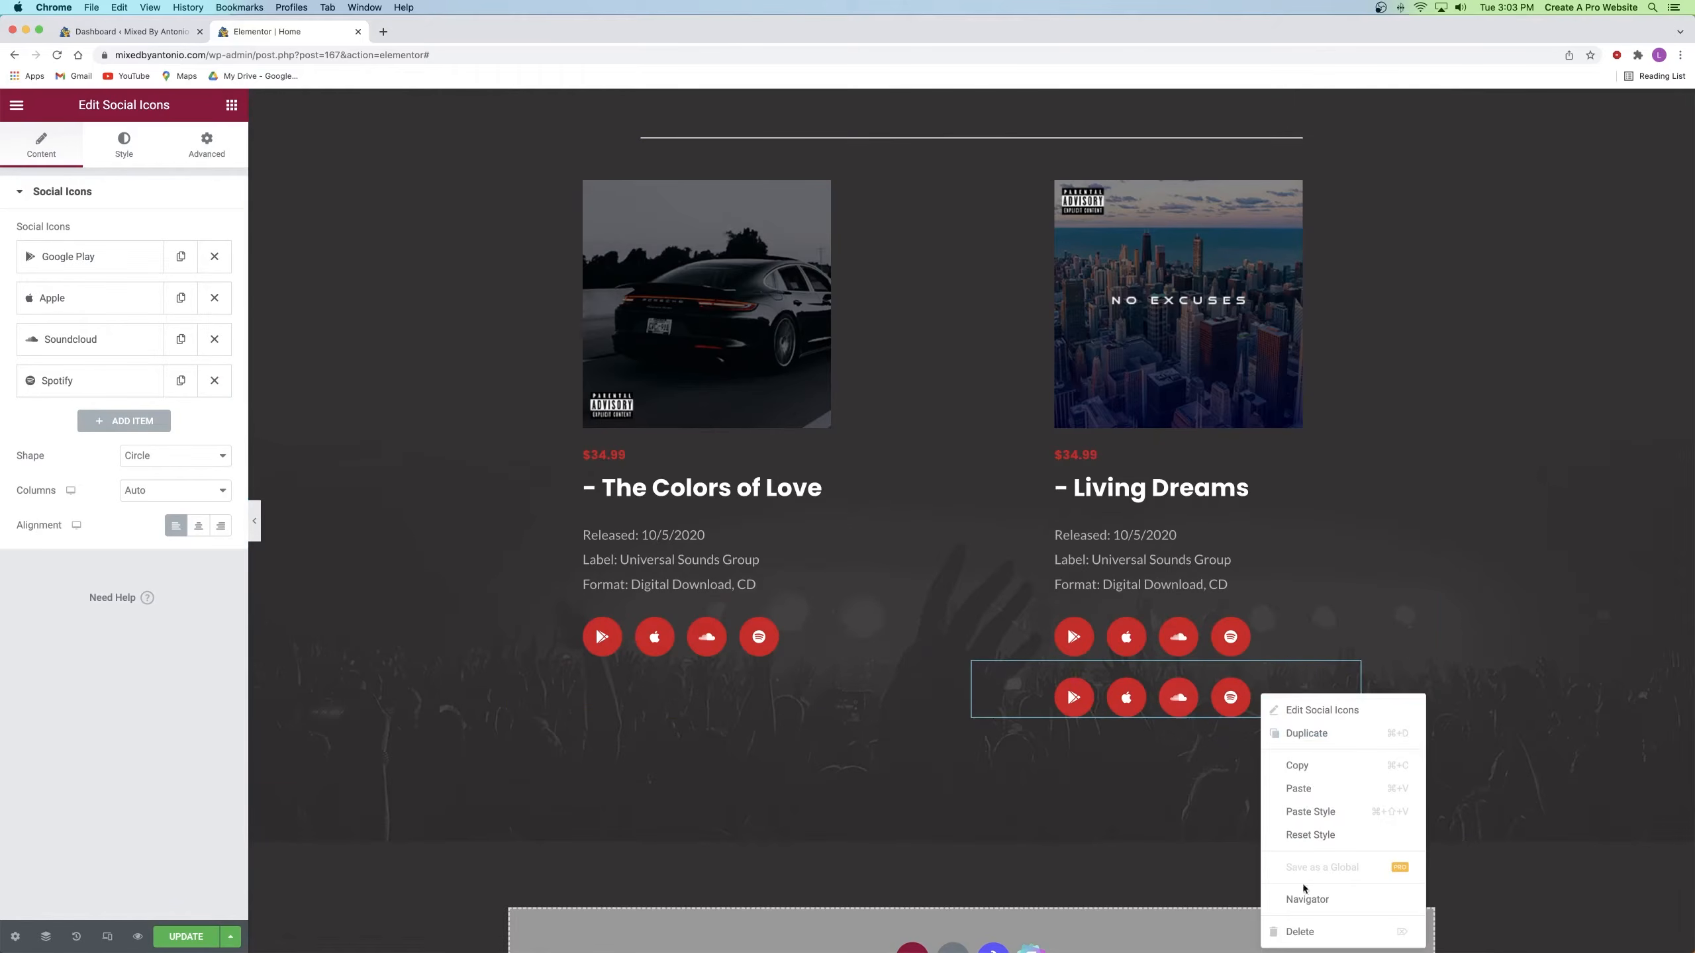
{"action": "left_click", "coordinate": [1301, 930]}
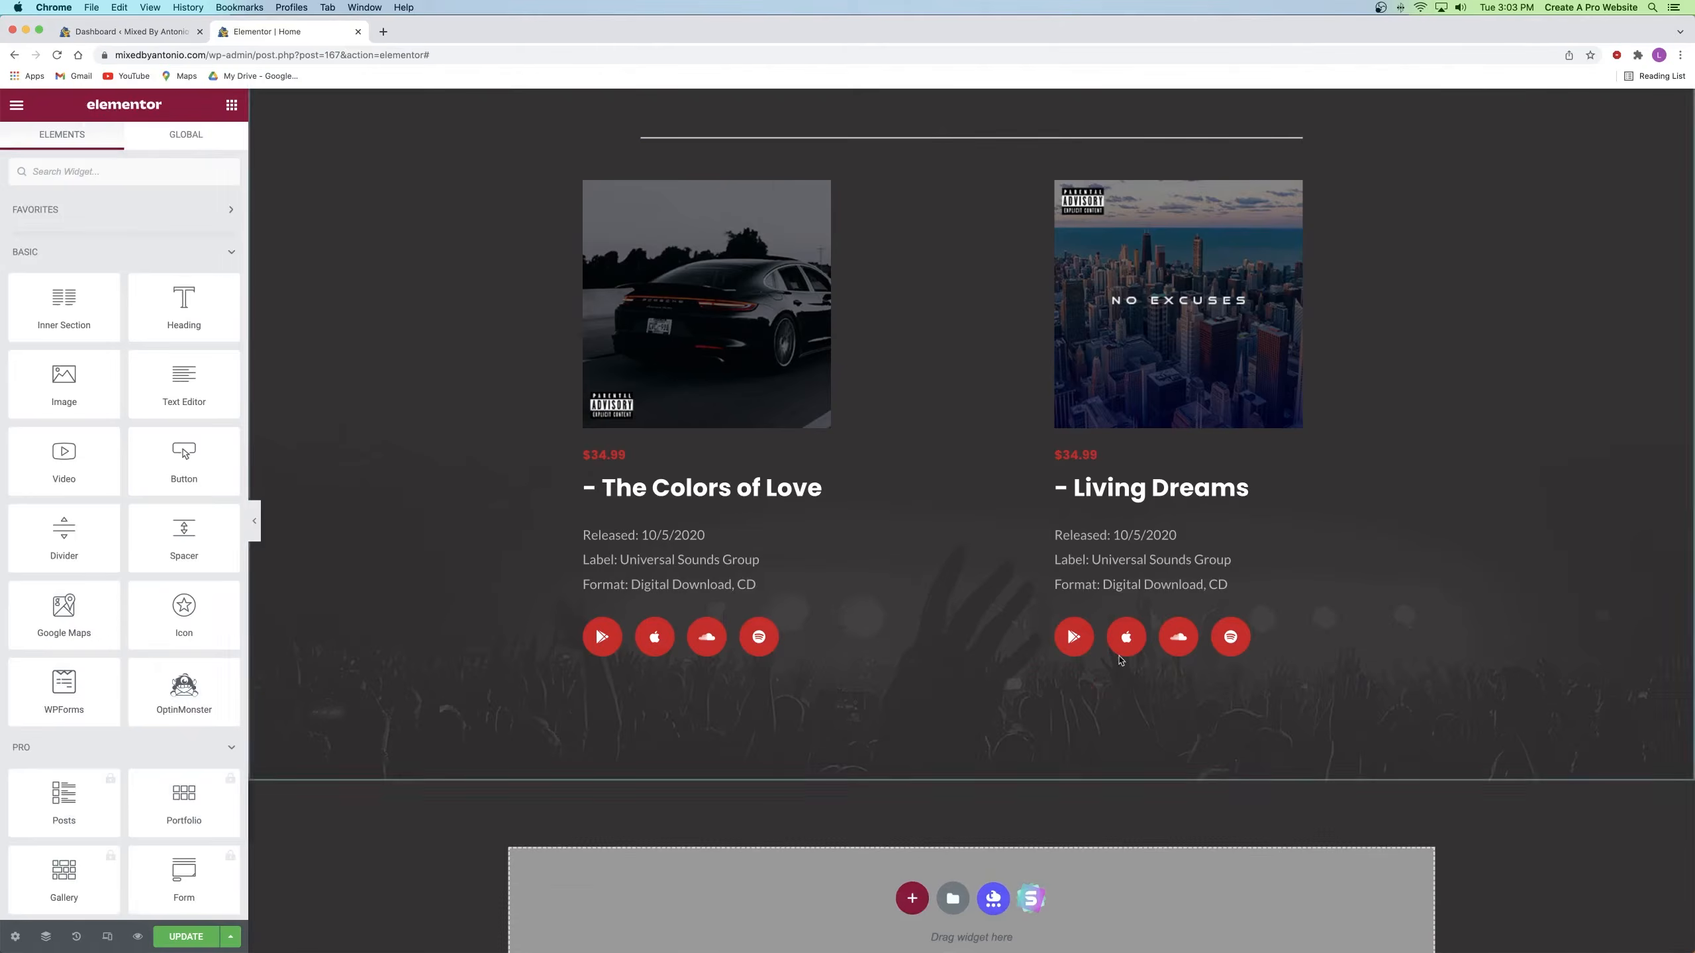
{"action": "right_click", "coordinate": [1145, 632]}
{"action": "left_click", "coordinate": [1195, 746]}
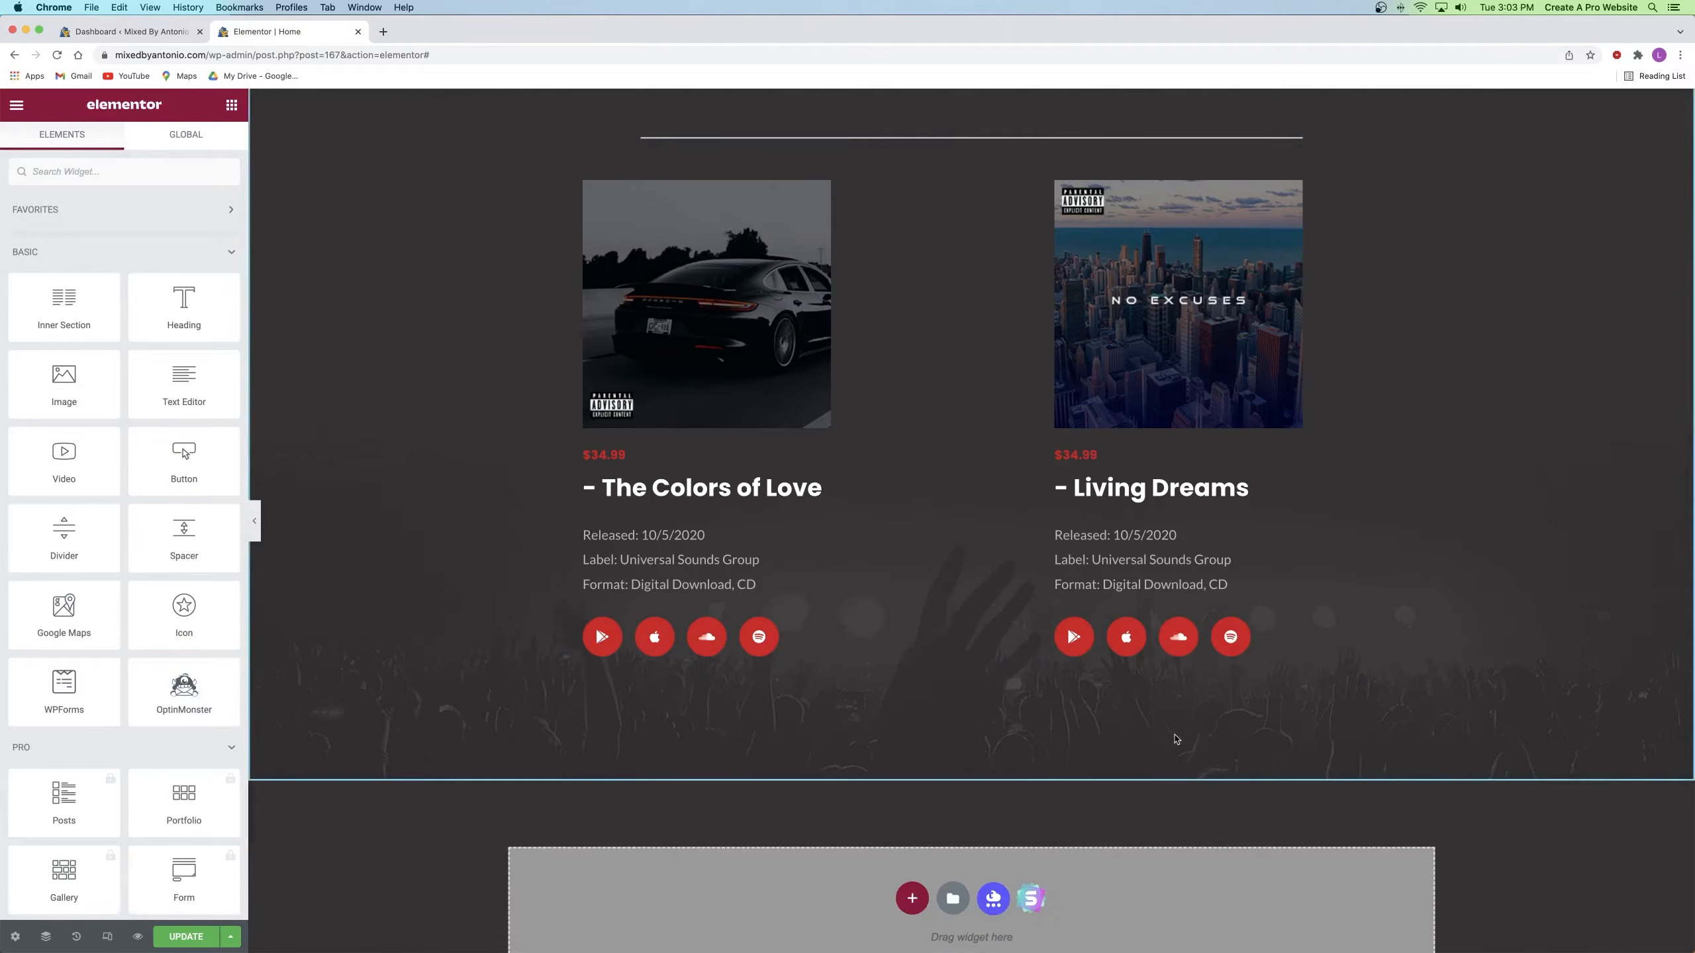
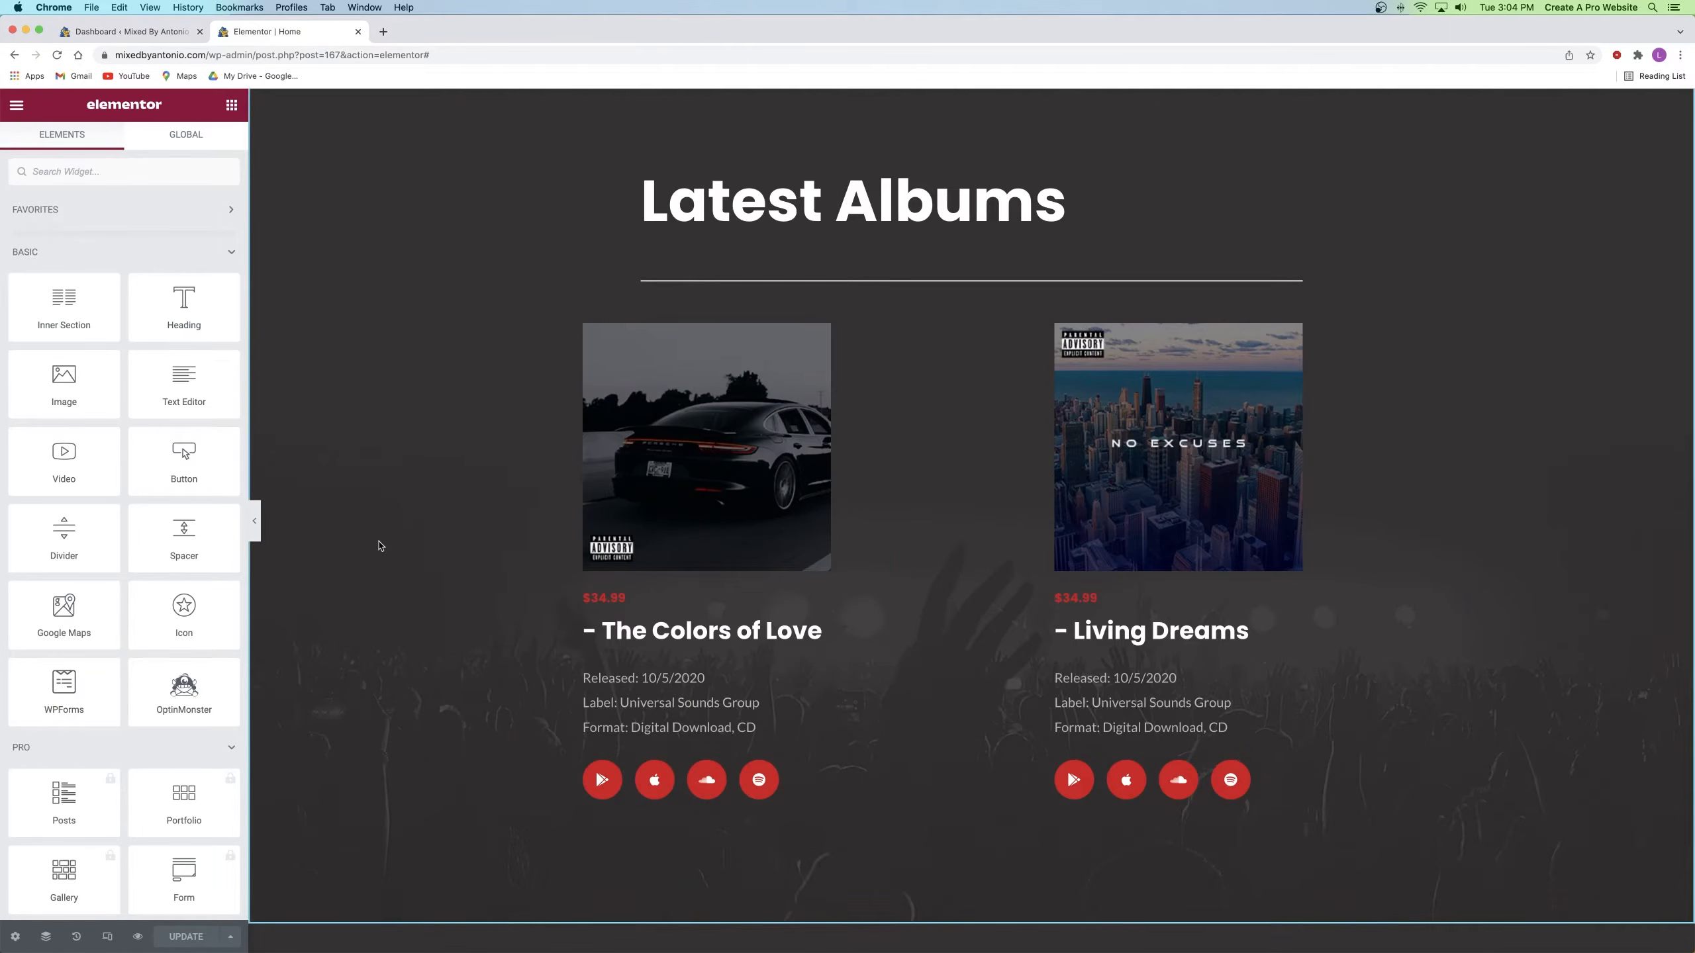
Step: Set the Latest Albums background to the piano keyboard photo, Center Center, size Cover
{"action": "scroll", "coordinate": [974, 267], "scroll_direction": "up", "scroll_amount": 3}
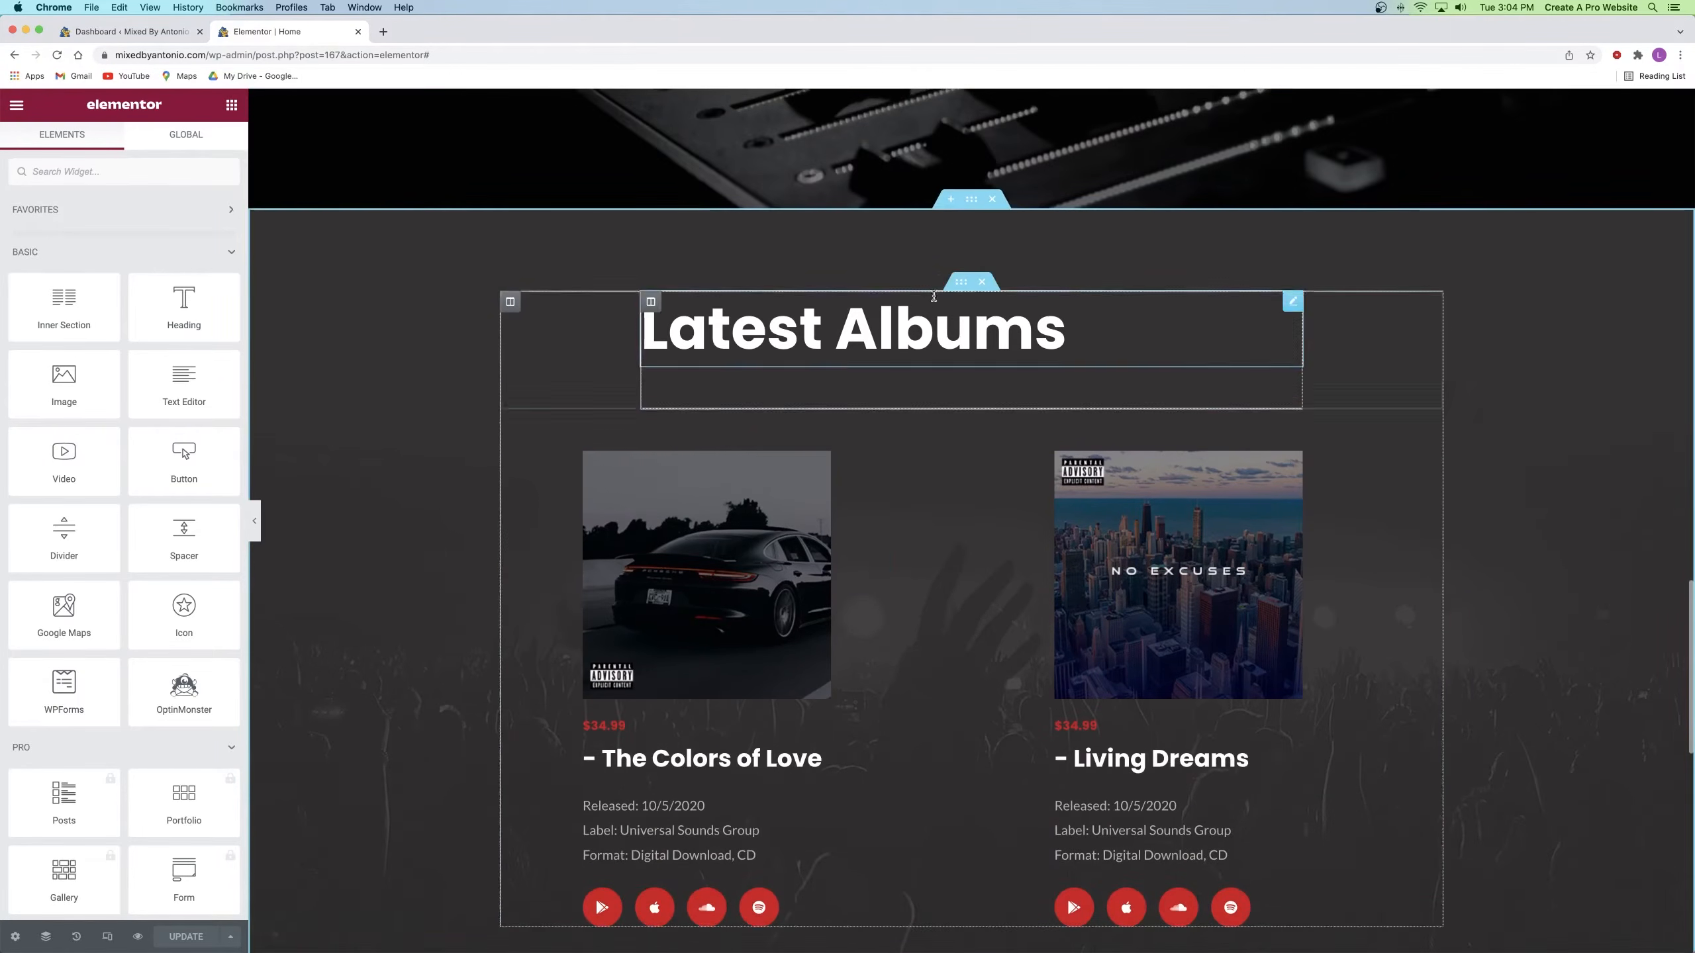
{"action": "left_click", "coordinate": [972, 200]}
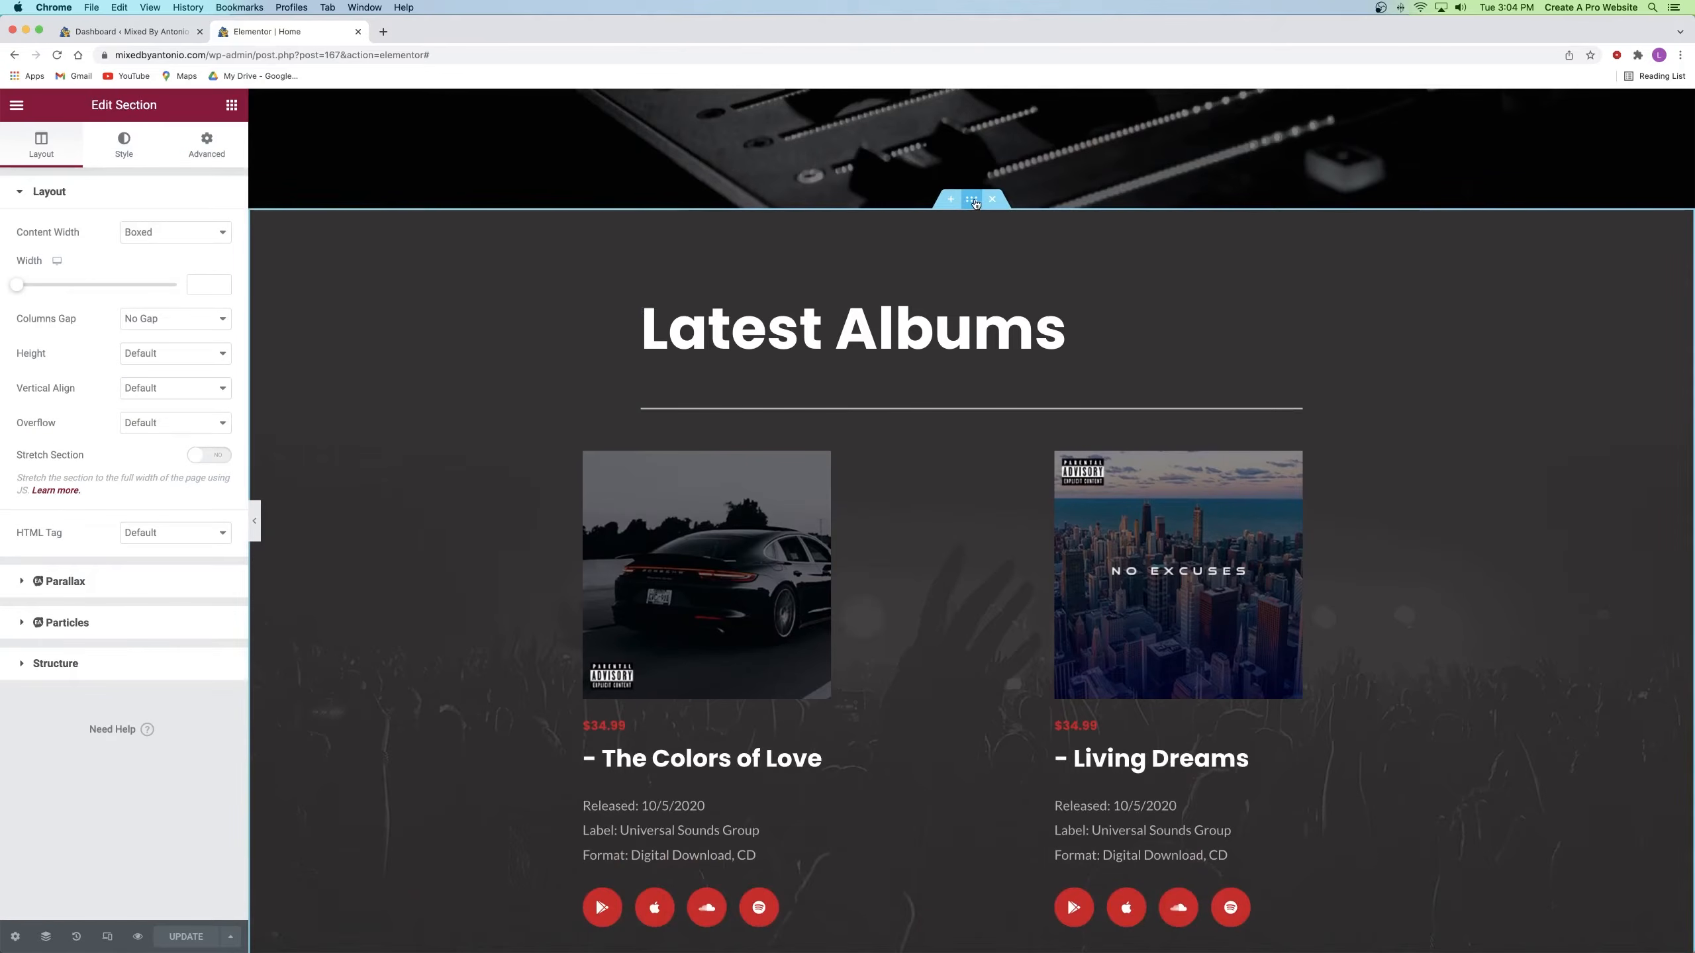
{"action": "left_click", "coordinate": [149, 156]}
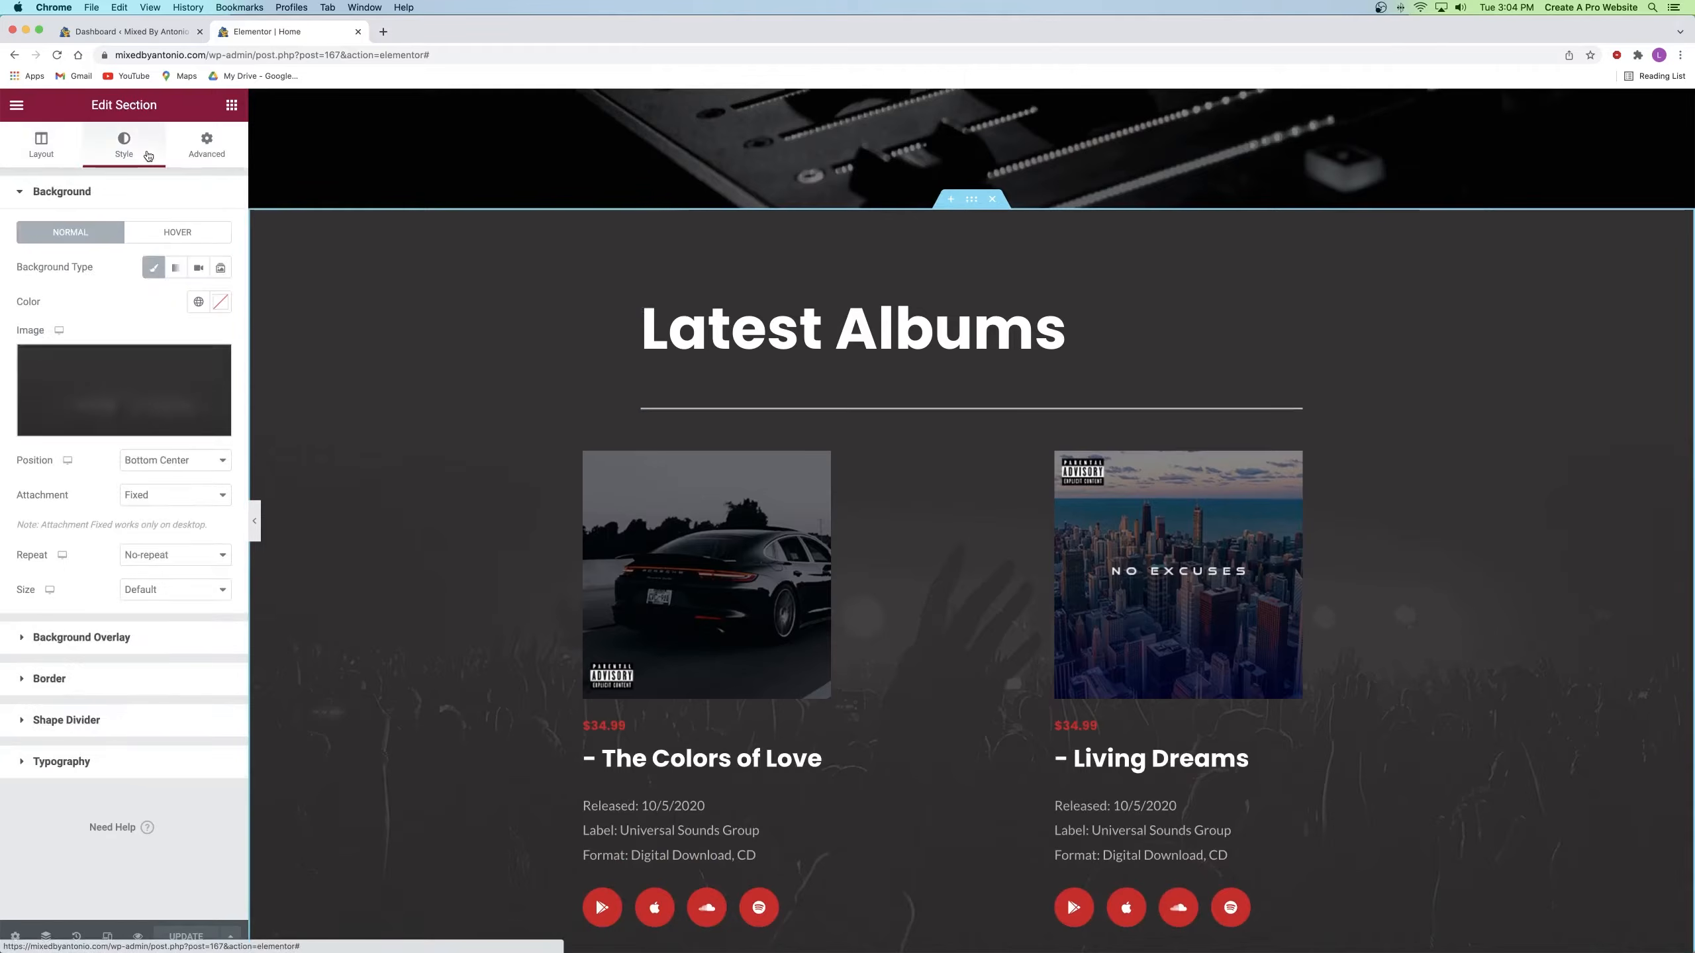
{"action": "left_click", "coordinate": [114, 375]}
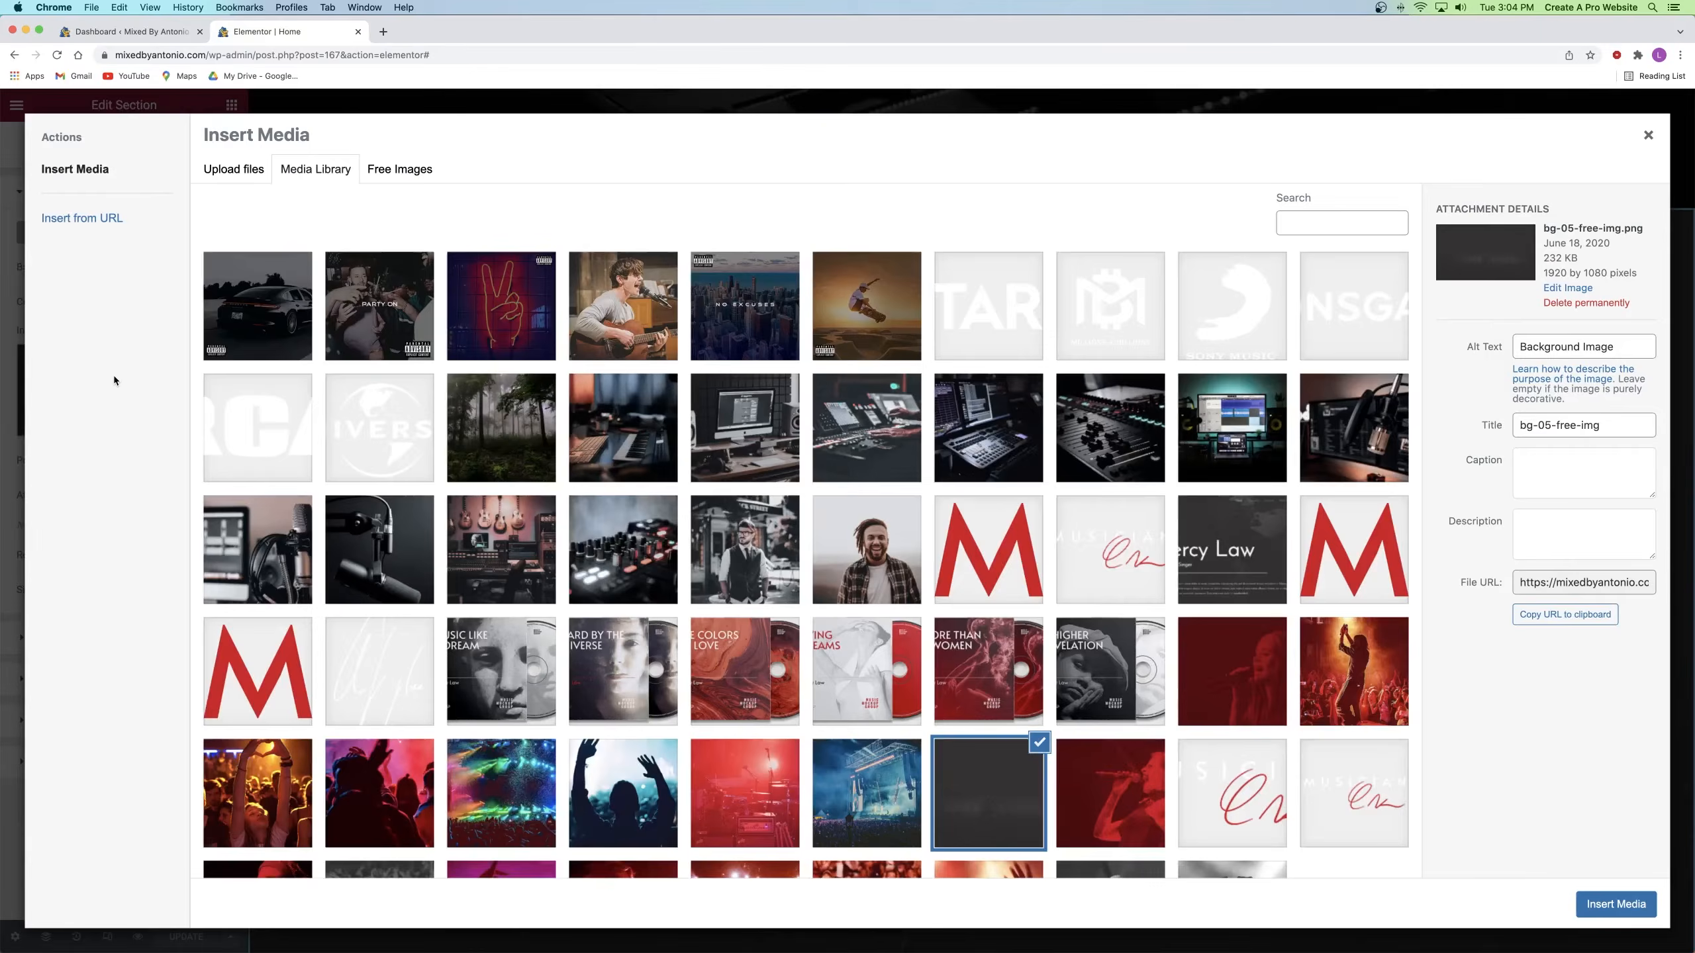
{"action": "left_click", "coordinate": [622, 427]}
{"action": "left_click", "coordinate": [1615, 904]}
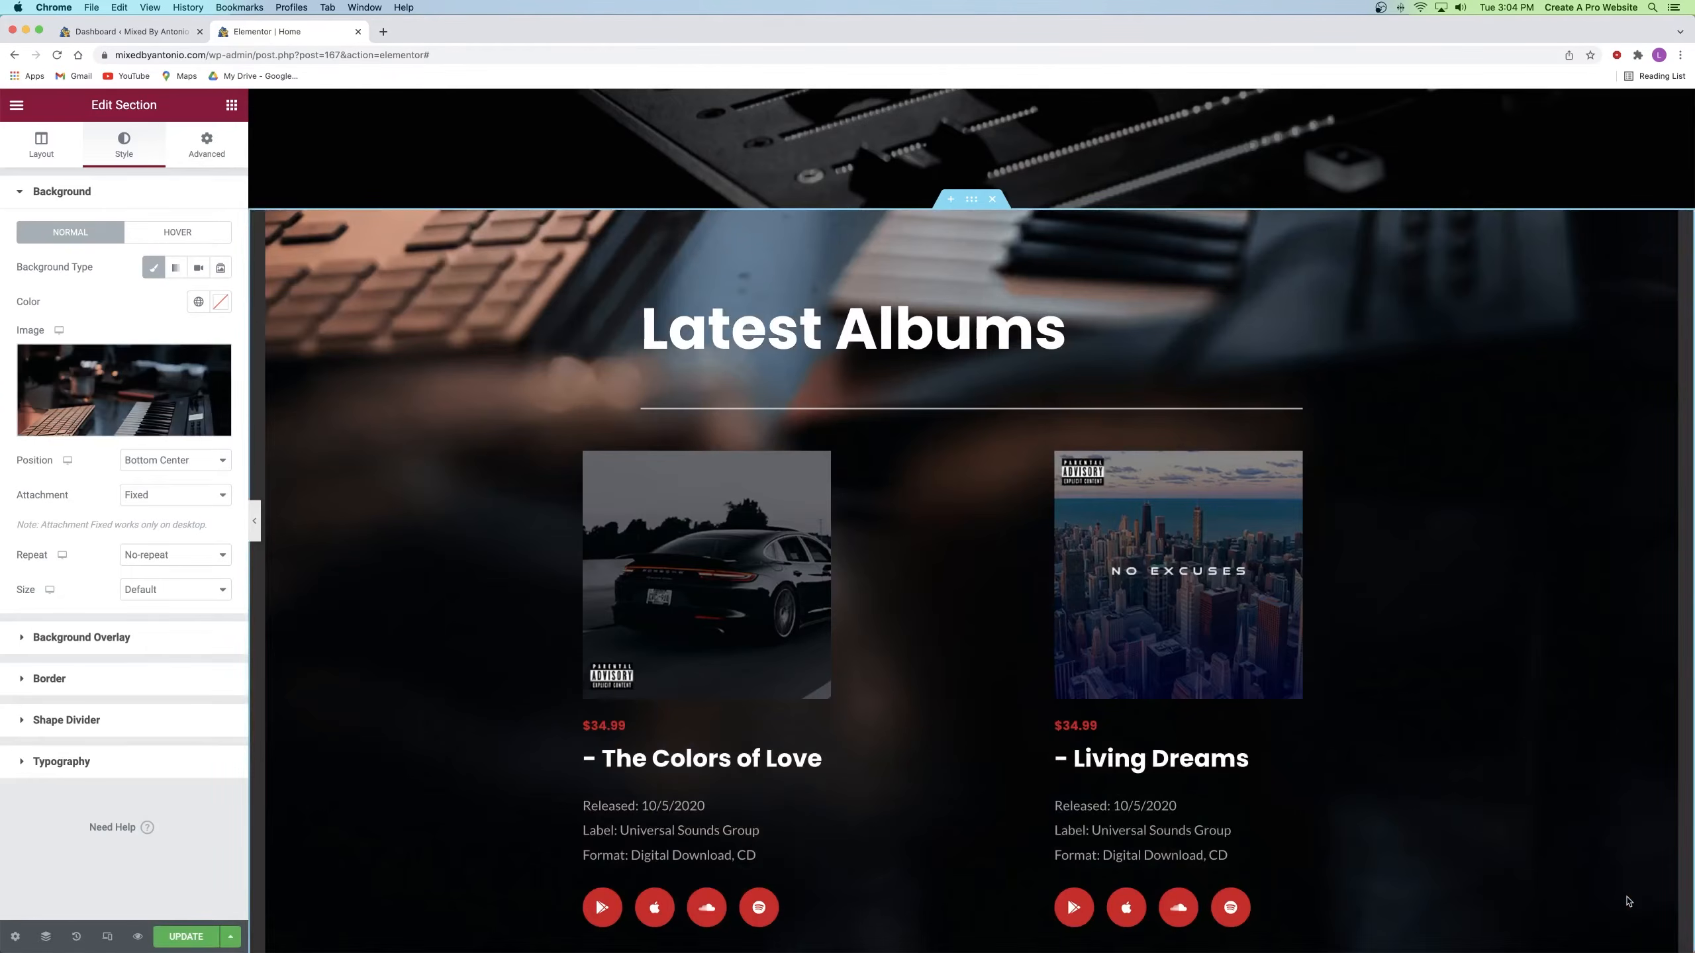
{"action": "left_click", "coordinate": [175, 460]}
{"action": "left_click", "coordinate": [147, 376]}
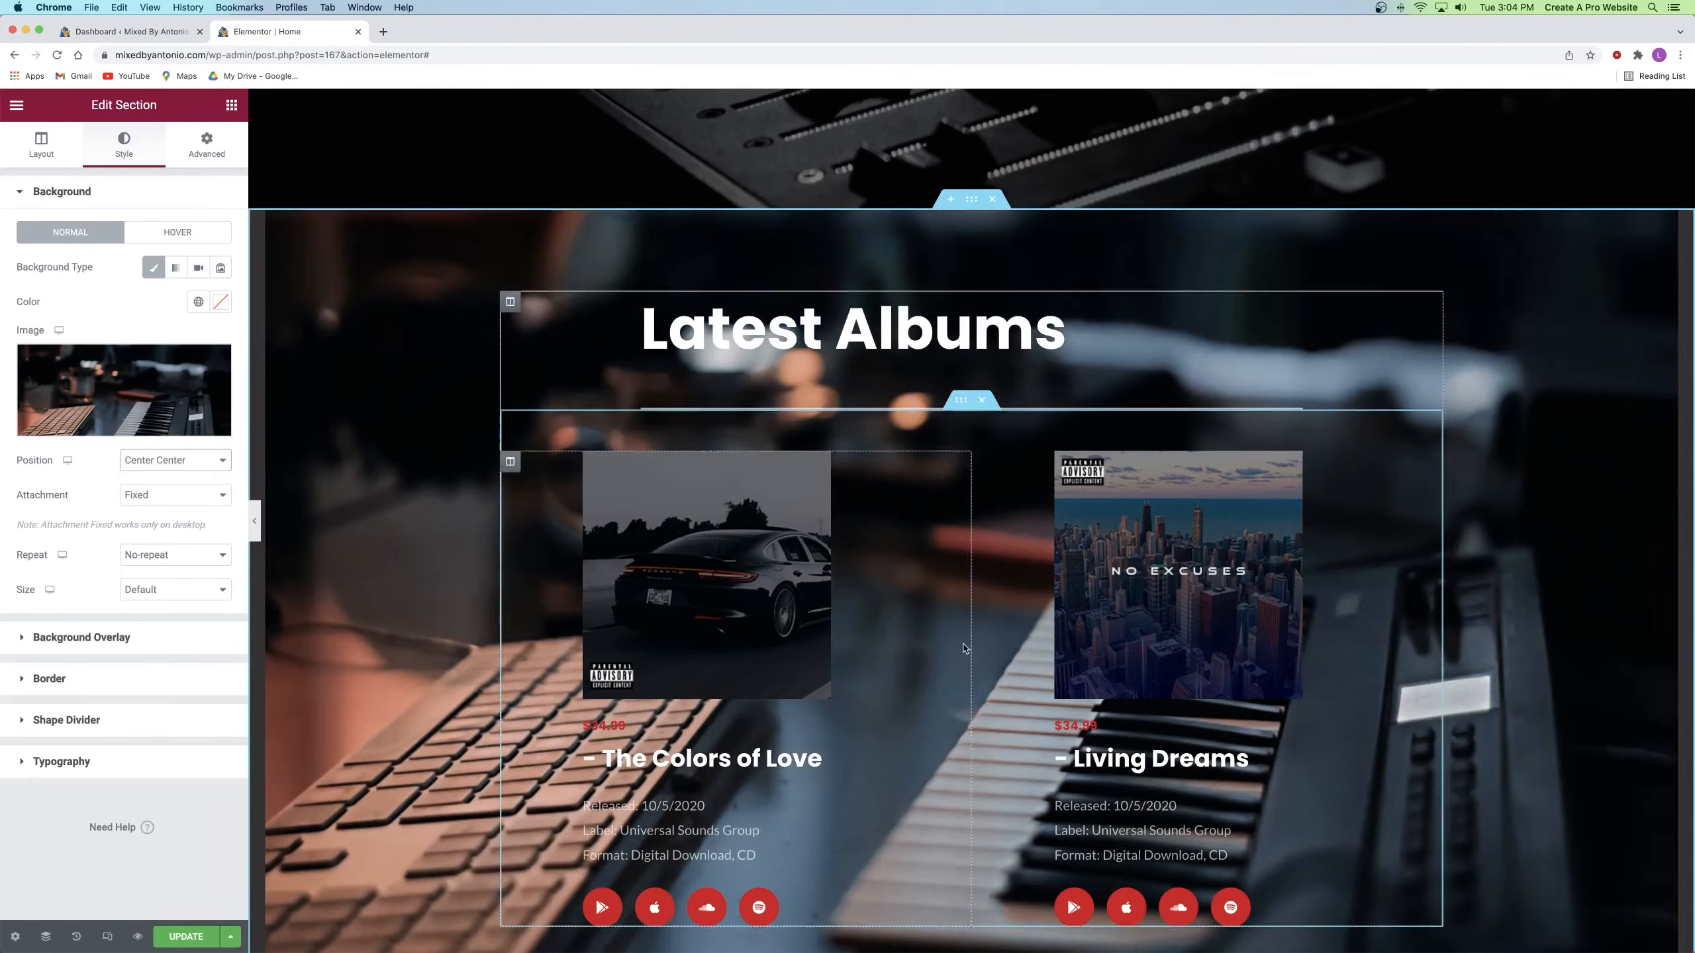
{"action": "left_click", "coordinate": [167, 589]}
{"action": "left_click", "coordinate": [140, 617]}
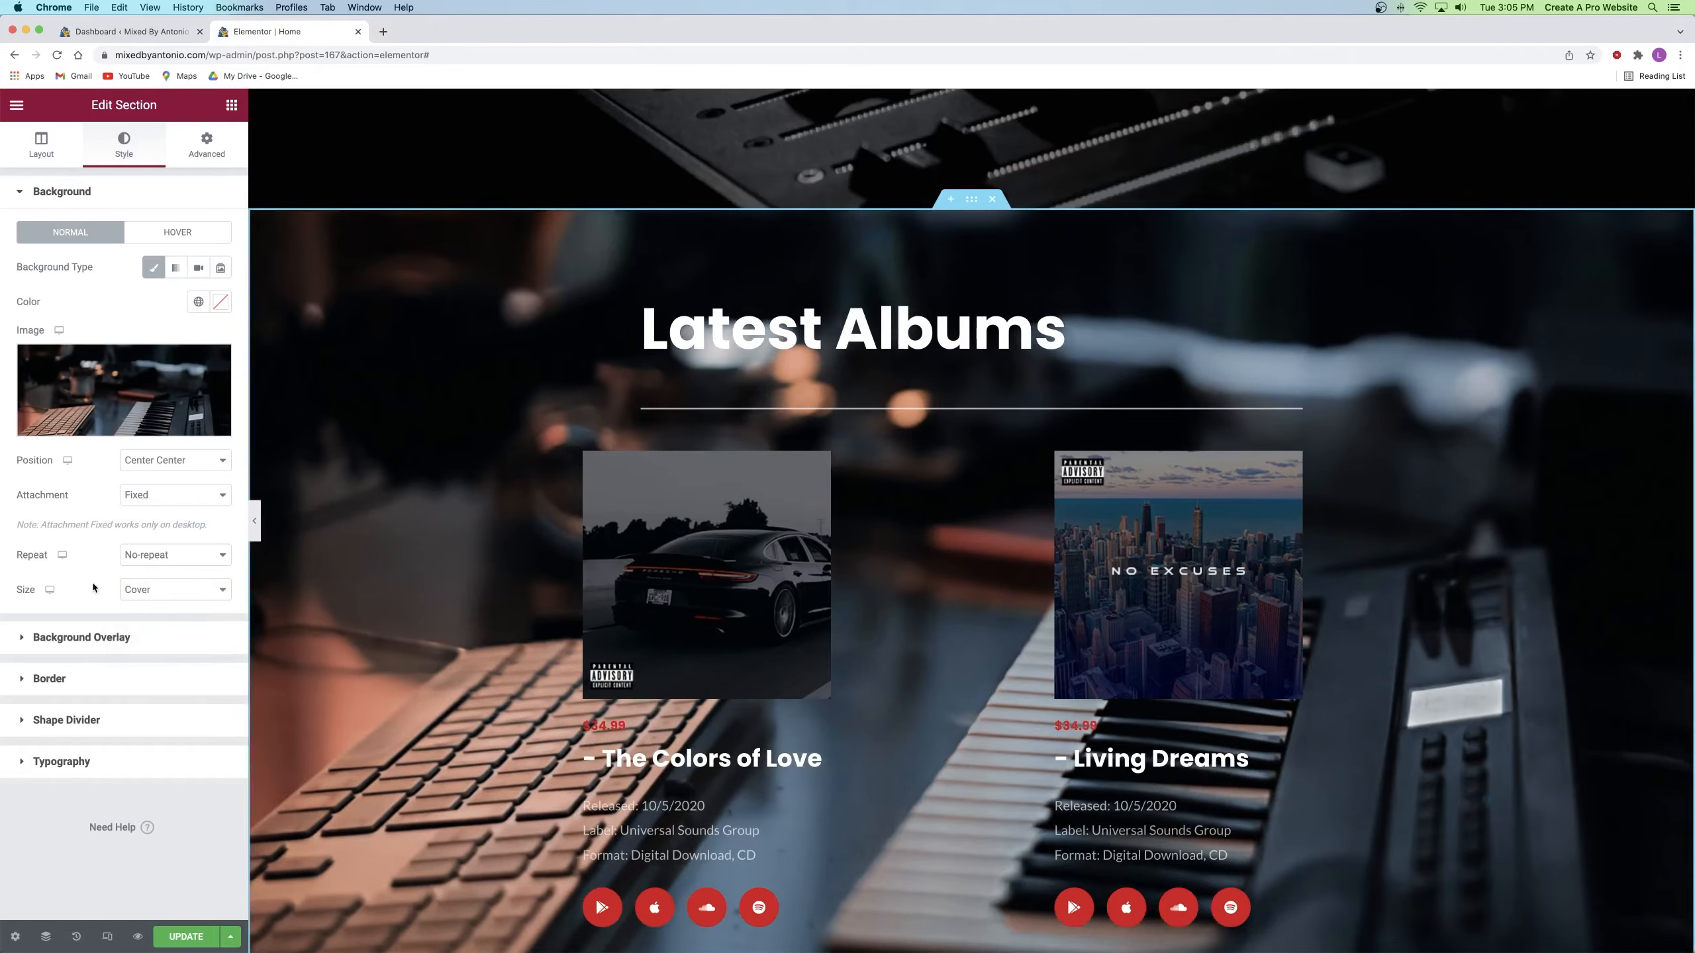
Step: Add a classic black background overlay at 0.55 opacity
{"action": "left_click", "coordinate": [100, 639]}
{"action": "left_click", "coordinate": [198, 309]}
{"action": "left_click", "coordinate": [220, 342]}
{"action": "left_click", "coordinate": [33, 525]}
{"action": "left_click", "coordinate": [125, 347]}
{"action": "mouse_move", "coordinate": [97, 520]}
{"action": "left_mouse_down"}
{"action": "mouse_move", "coordinate": [123, 520]}
{"action": "mouse_move", "coordinate": [104, 519]}
{"action": "left_mouse_up"}
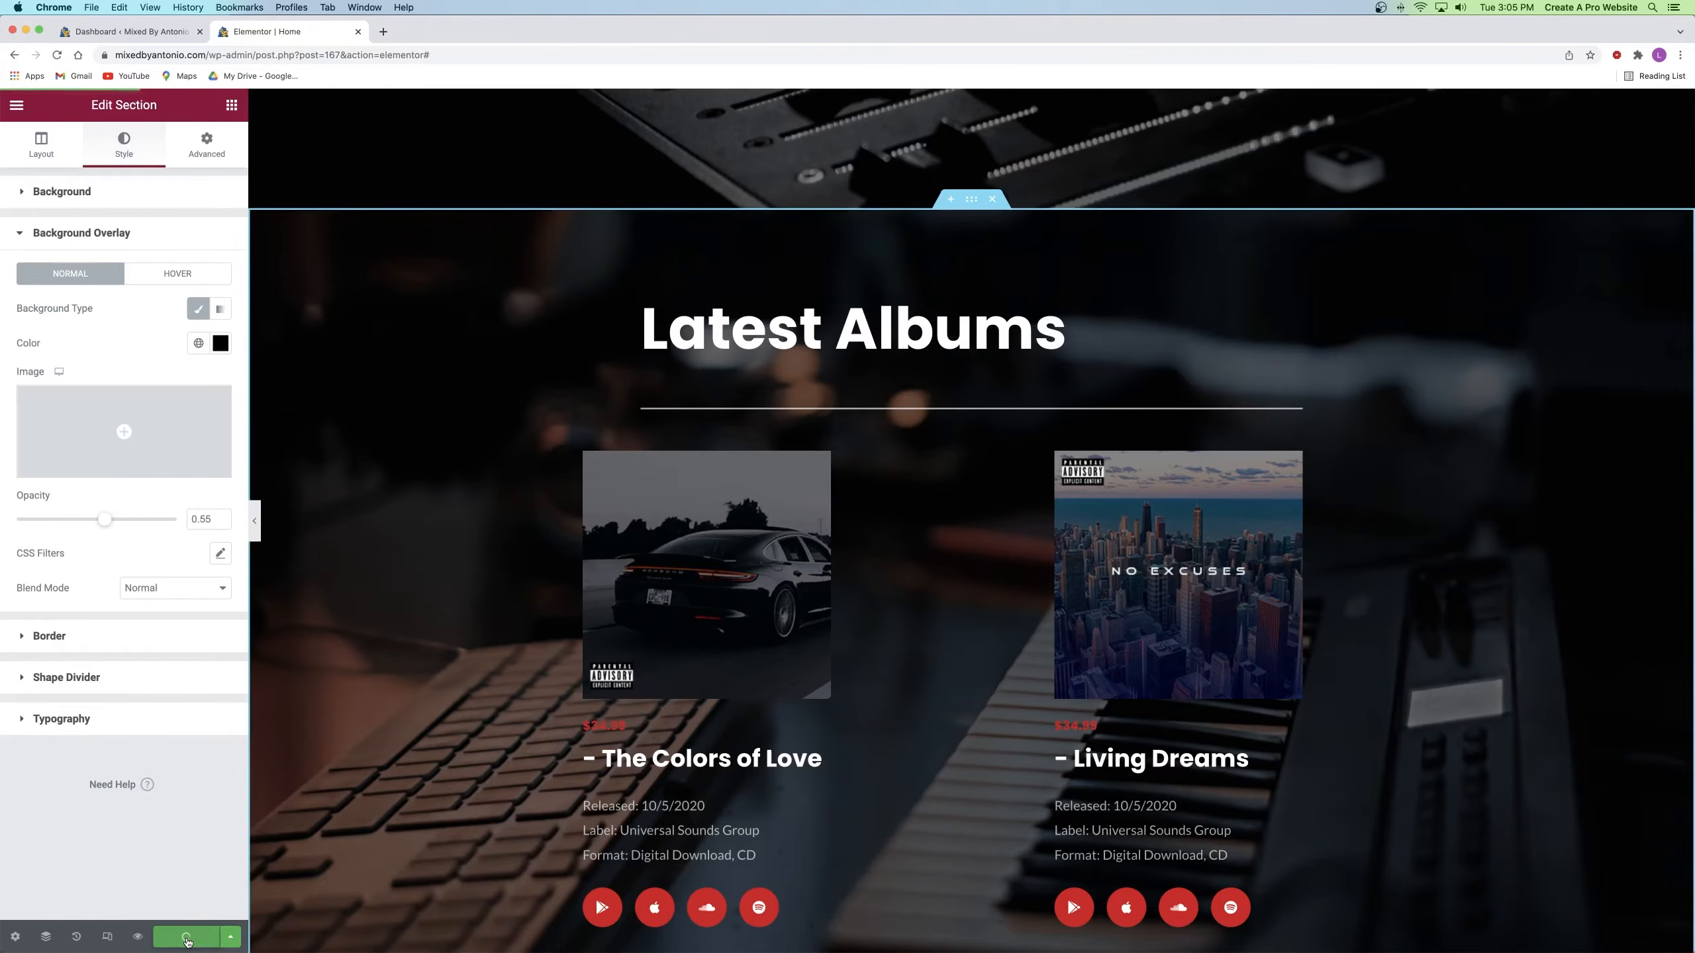
Step: Preview the home page in a new tab and scroll through Biography, Trusted By and Latest Albums
{"action": "left_click", "coordinate": [139, 938]}
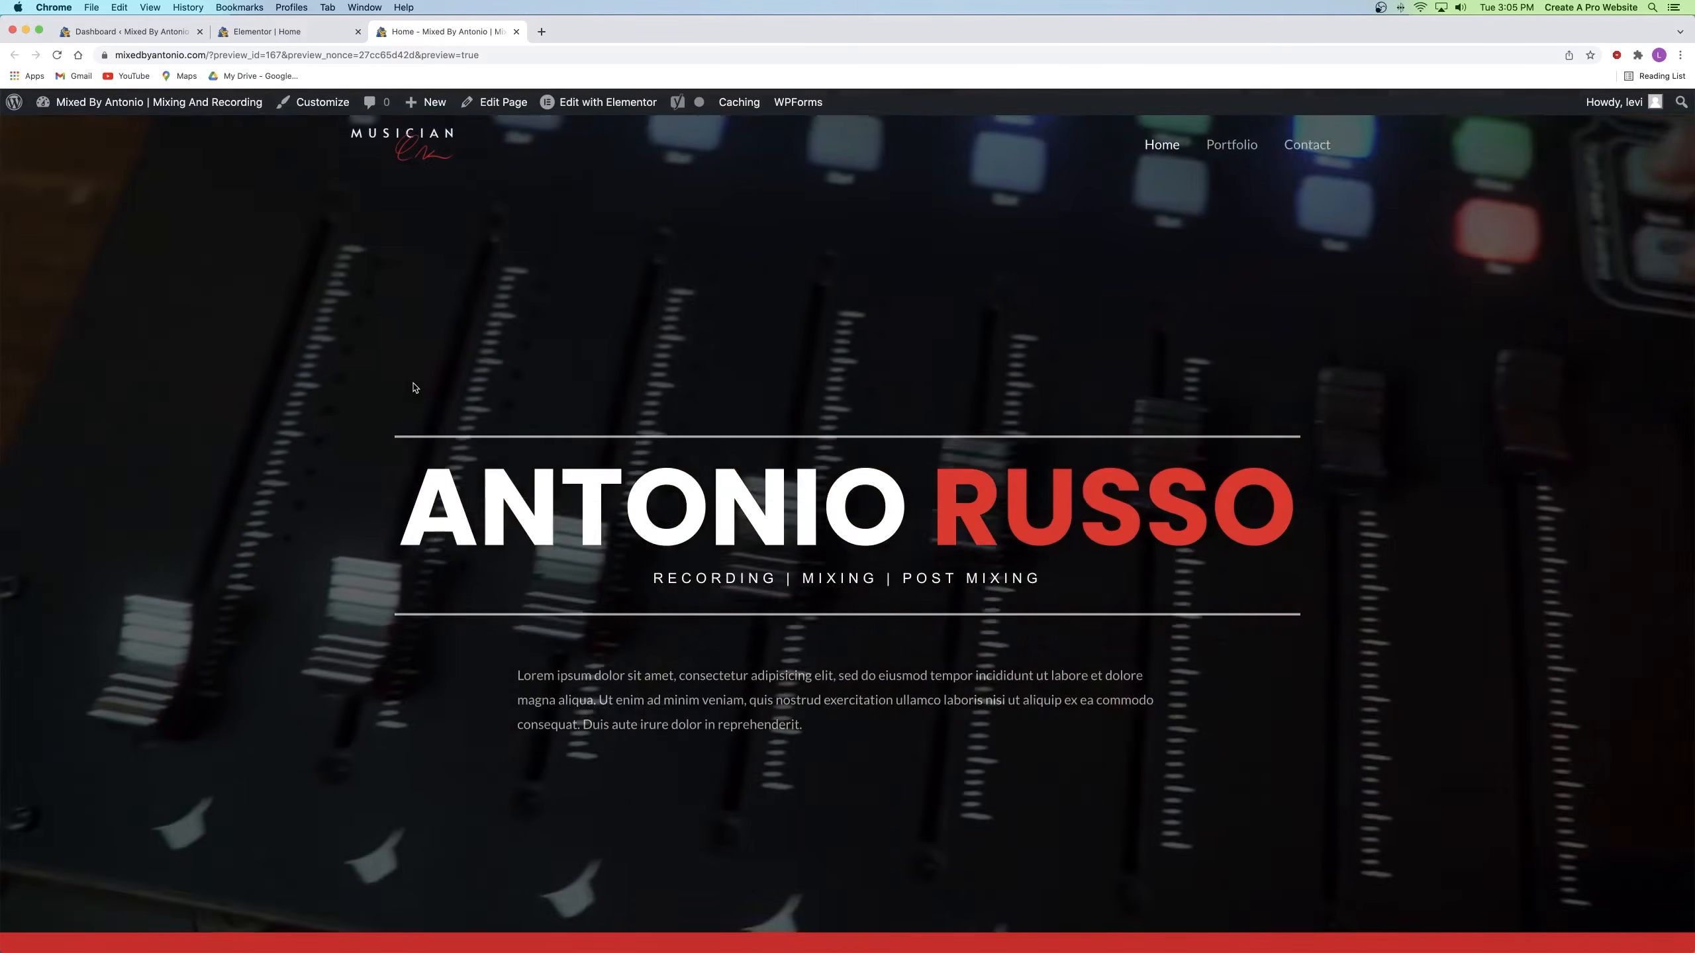
{"action": "left_click_drag", "start_coordinate": [478, 507], "coordinate": [1062, 502]}
{"action": "left_click", "coordinate": [1062, 501]}
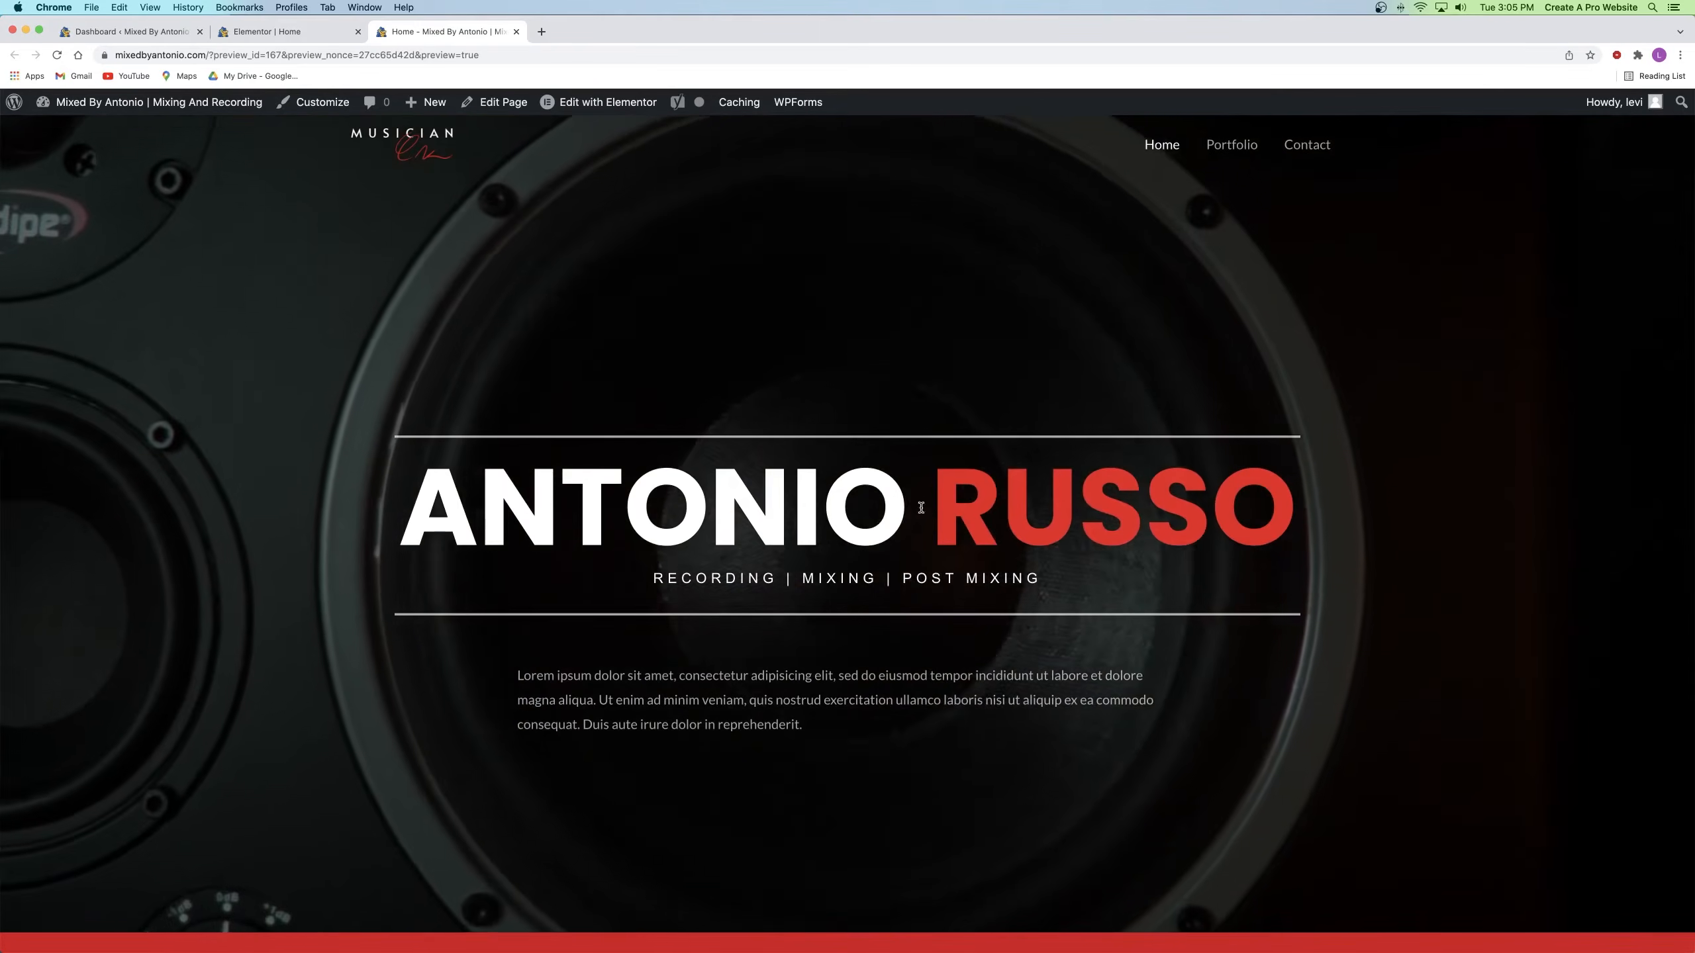
{"action": "scroll", "coordinate": [684, 612], "scroll_direction": "down", "scroll_amount": 2}
{"action": "scroll", "coordinate": [683, 613], "scroll_direction": "down", "scroll_amount": 10}
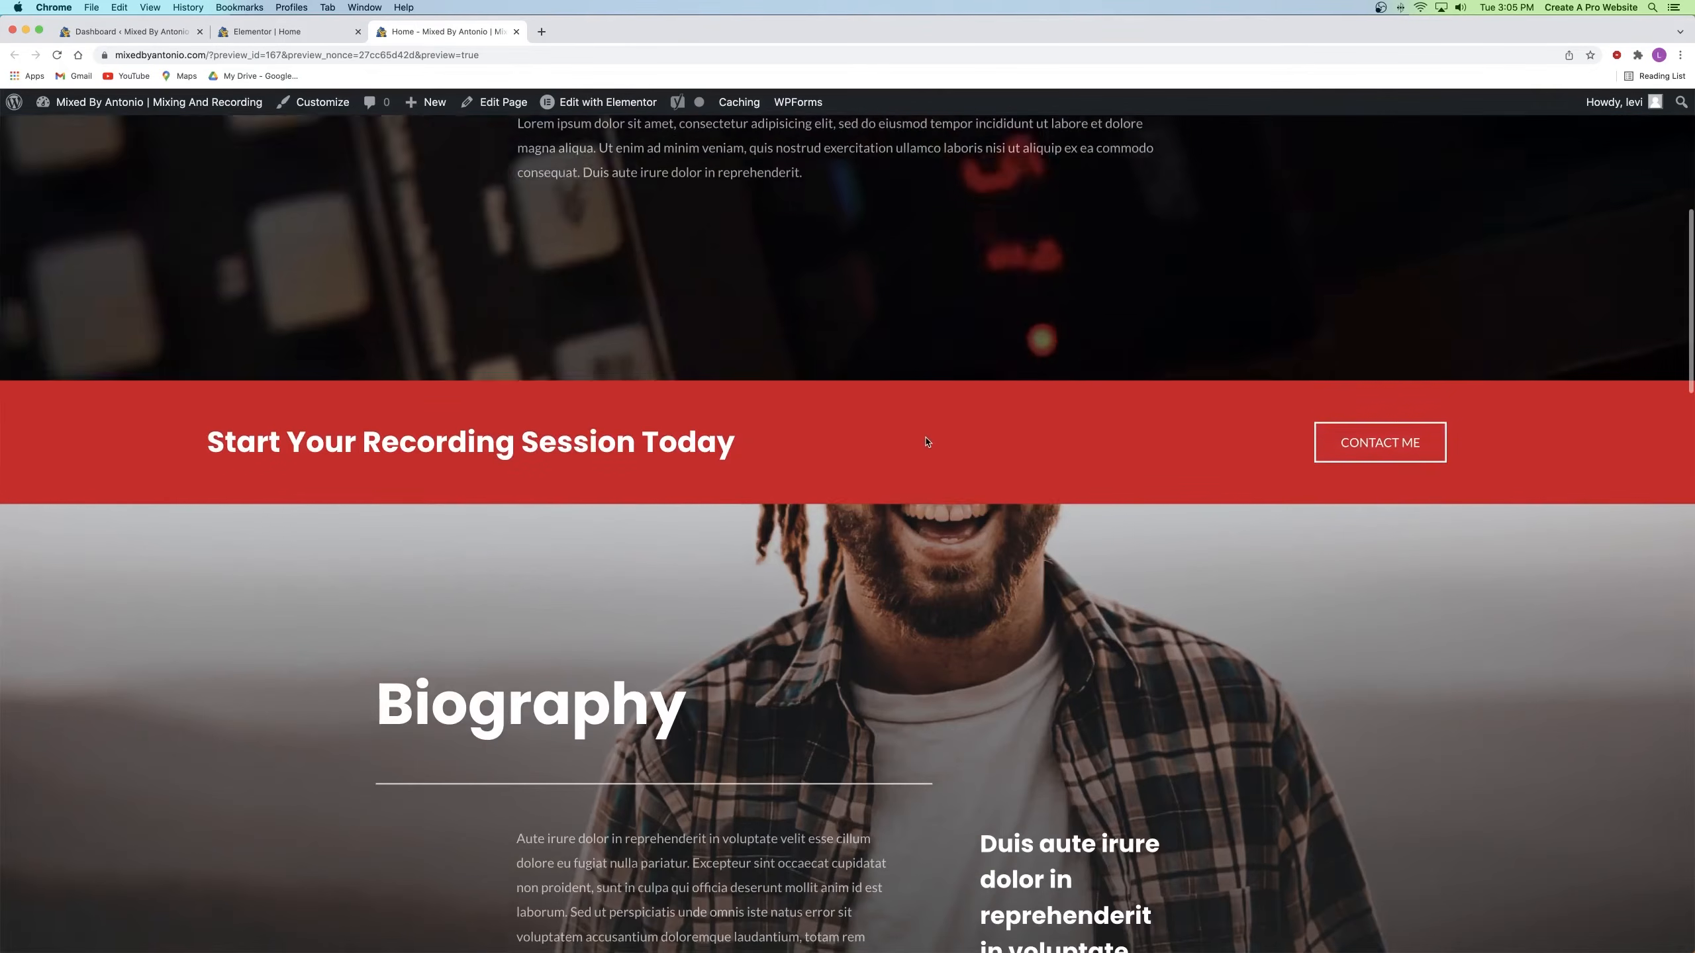
{"action": "scroll", "coordinate": [927, 441], "scroll_direction": "down", "scroll_amount": 9}
{"action": "scroll", "coordinate": [928, 441], "scroll_direction": "down", "scroll_amount": 11}
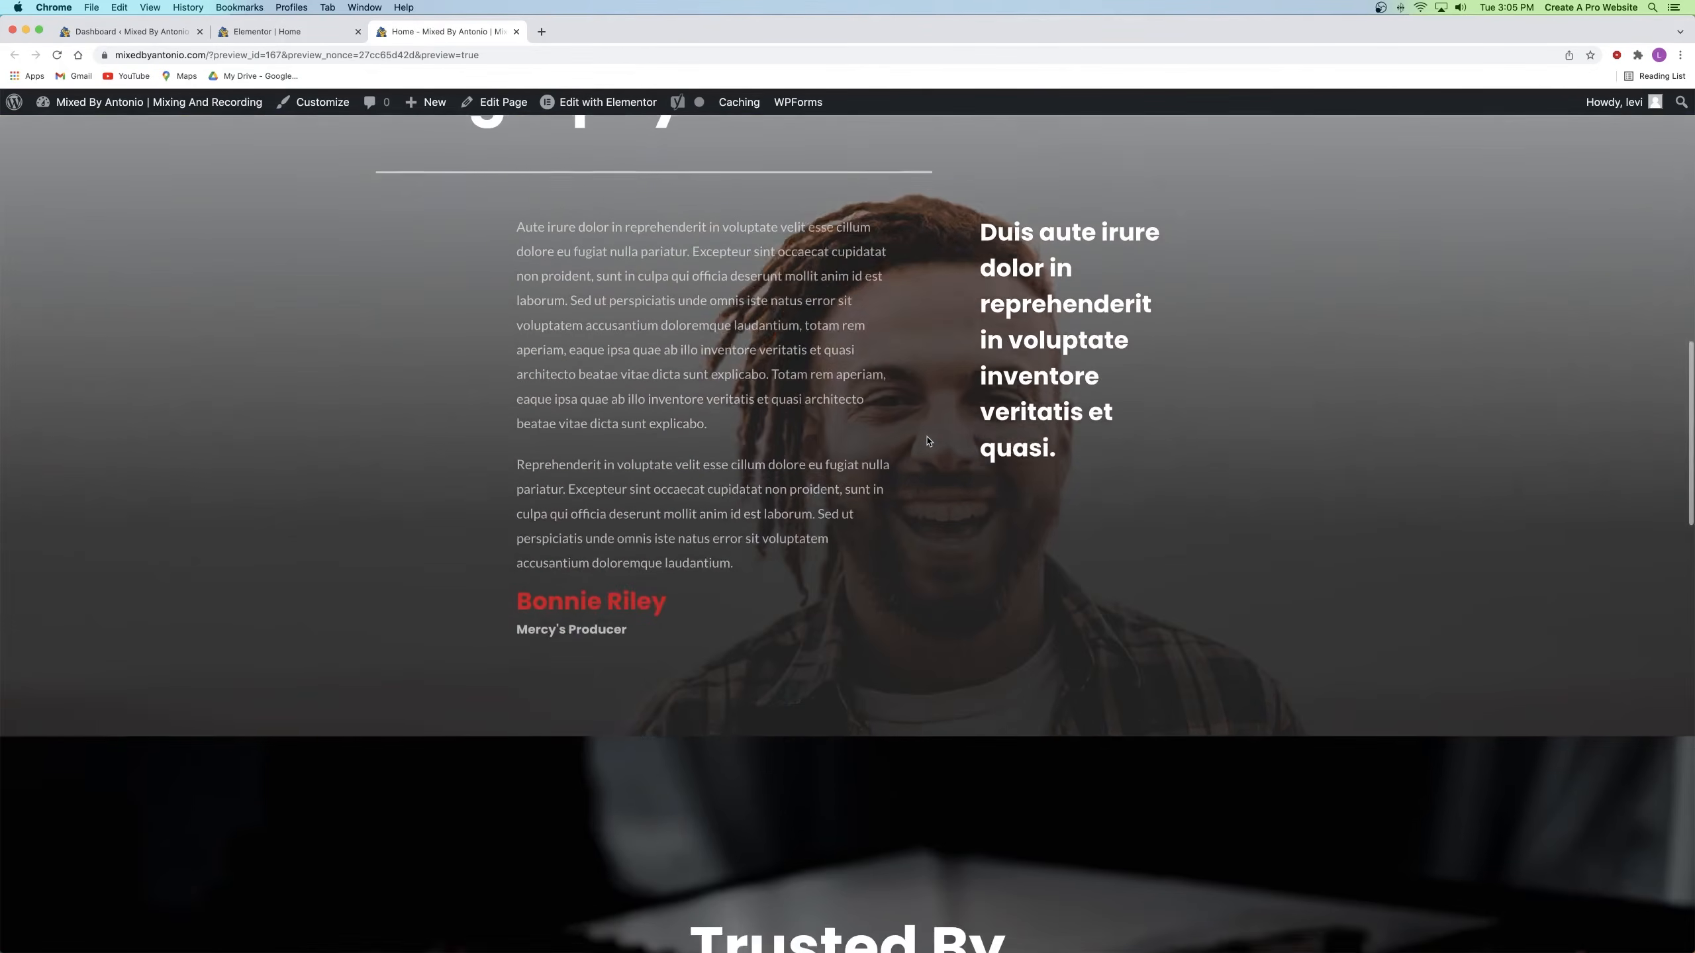
{"action": "scroll", "coordinate": [928, 441], "scroll_direction": "down", "scroll_amount": 6}
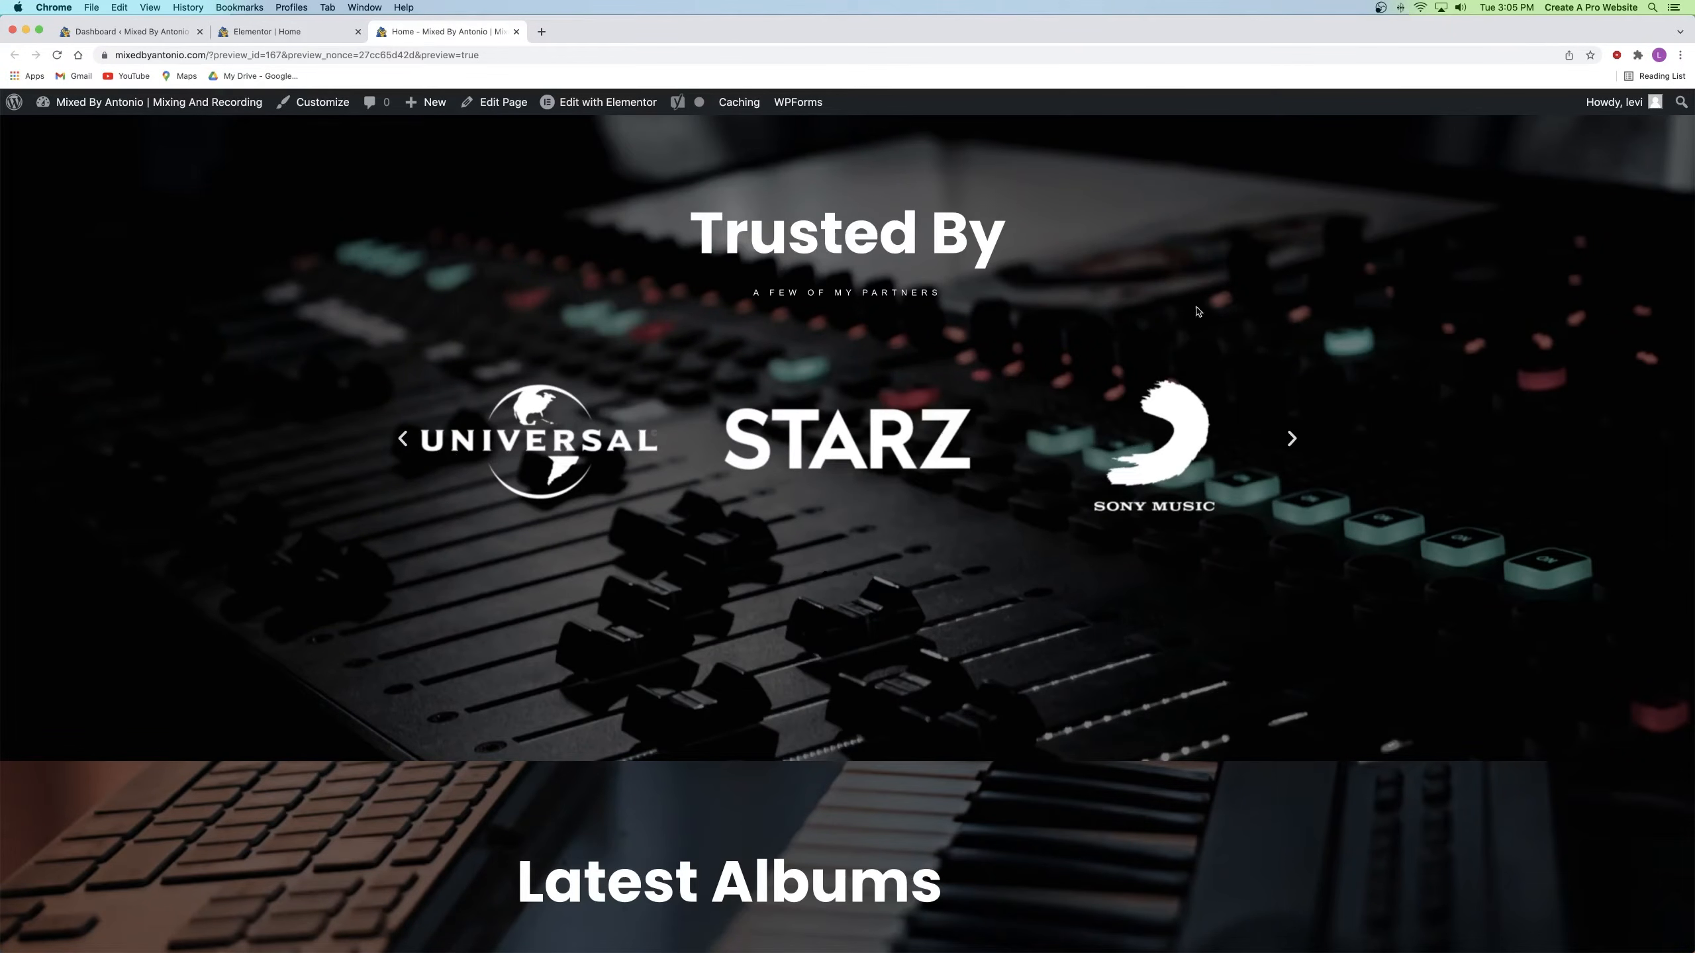
{"action": "scroll", "coordinate": [729, 476], "scroll_direction": "down", "scroll_amount": 14}
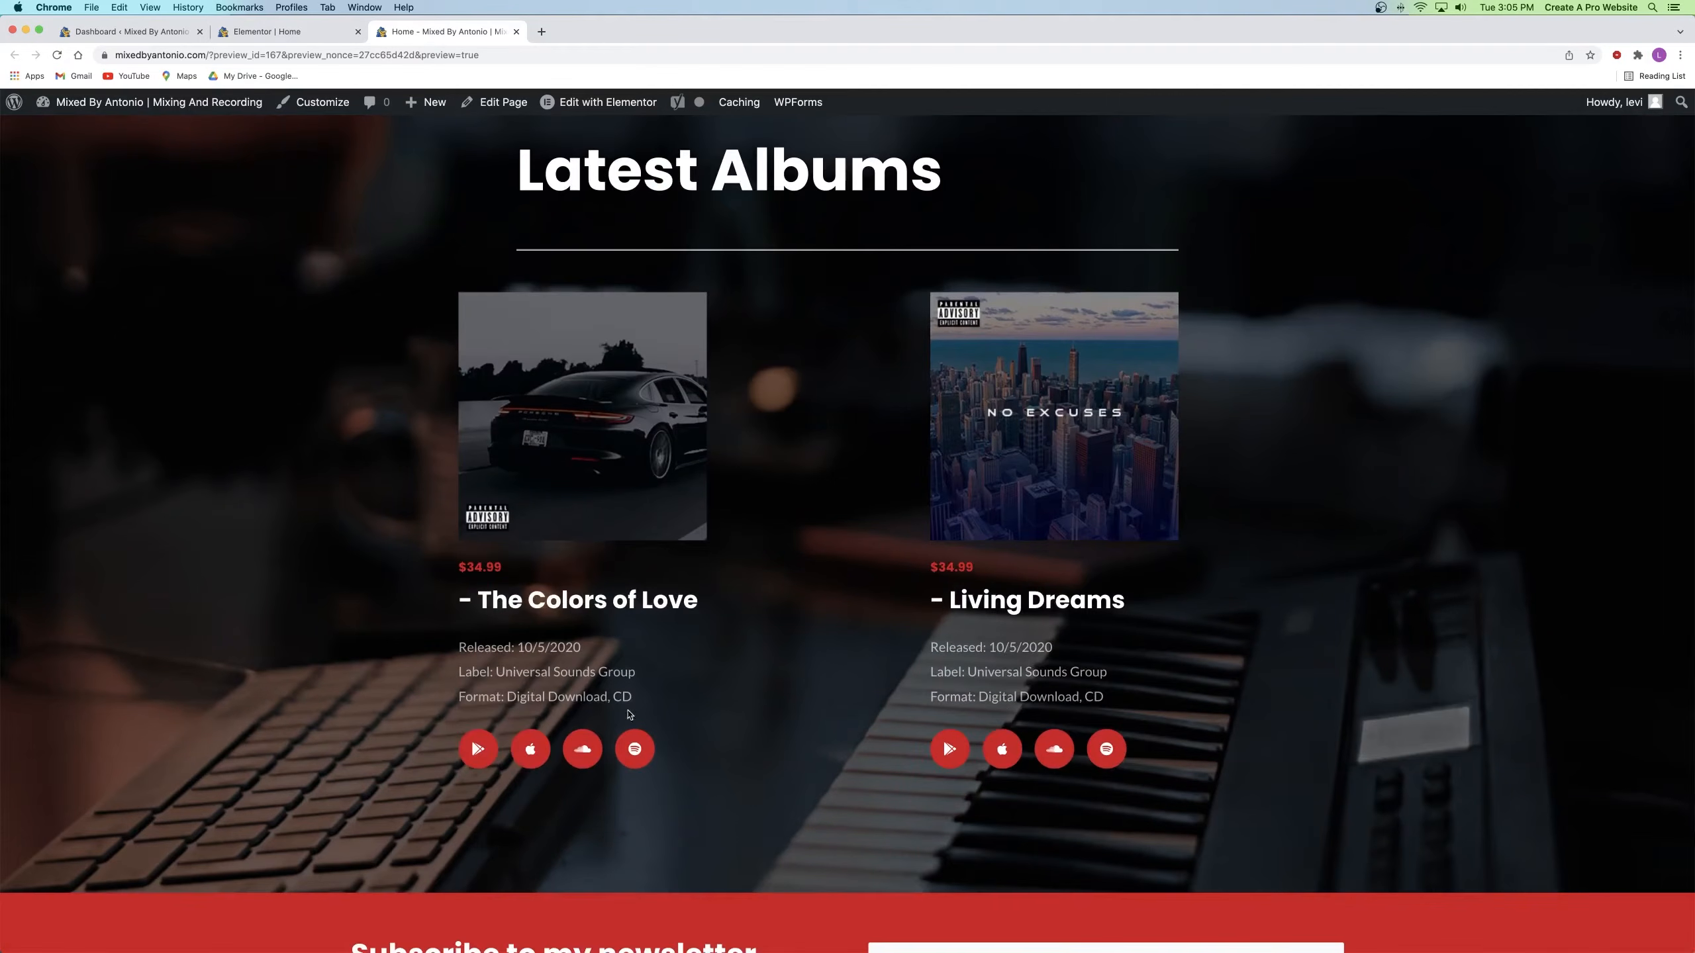
{"action": "scroll", "coordinate": [828, 586], "scroll_direction": "down", "scroll_amount": 11}
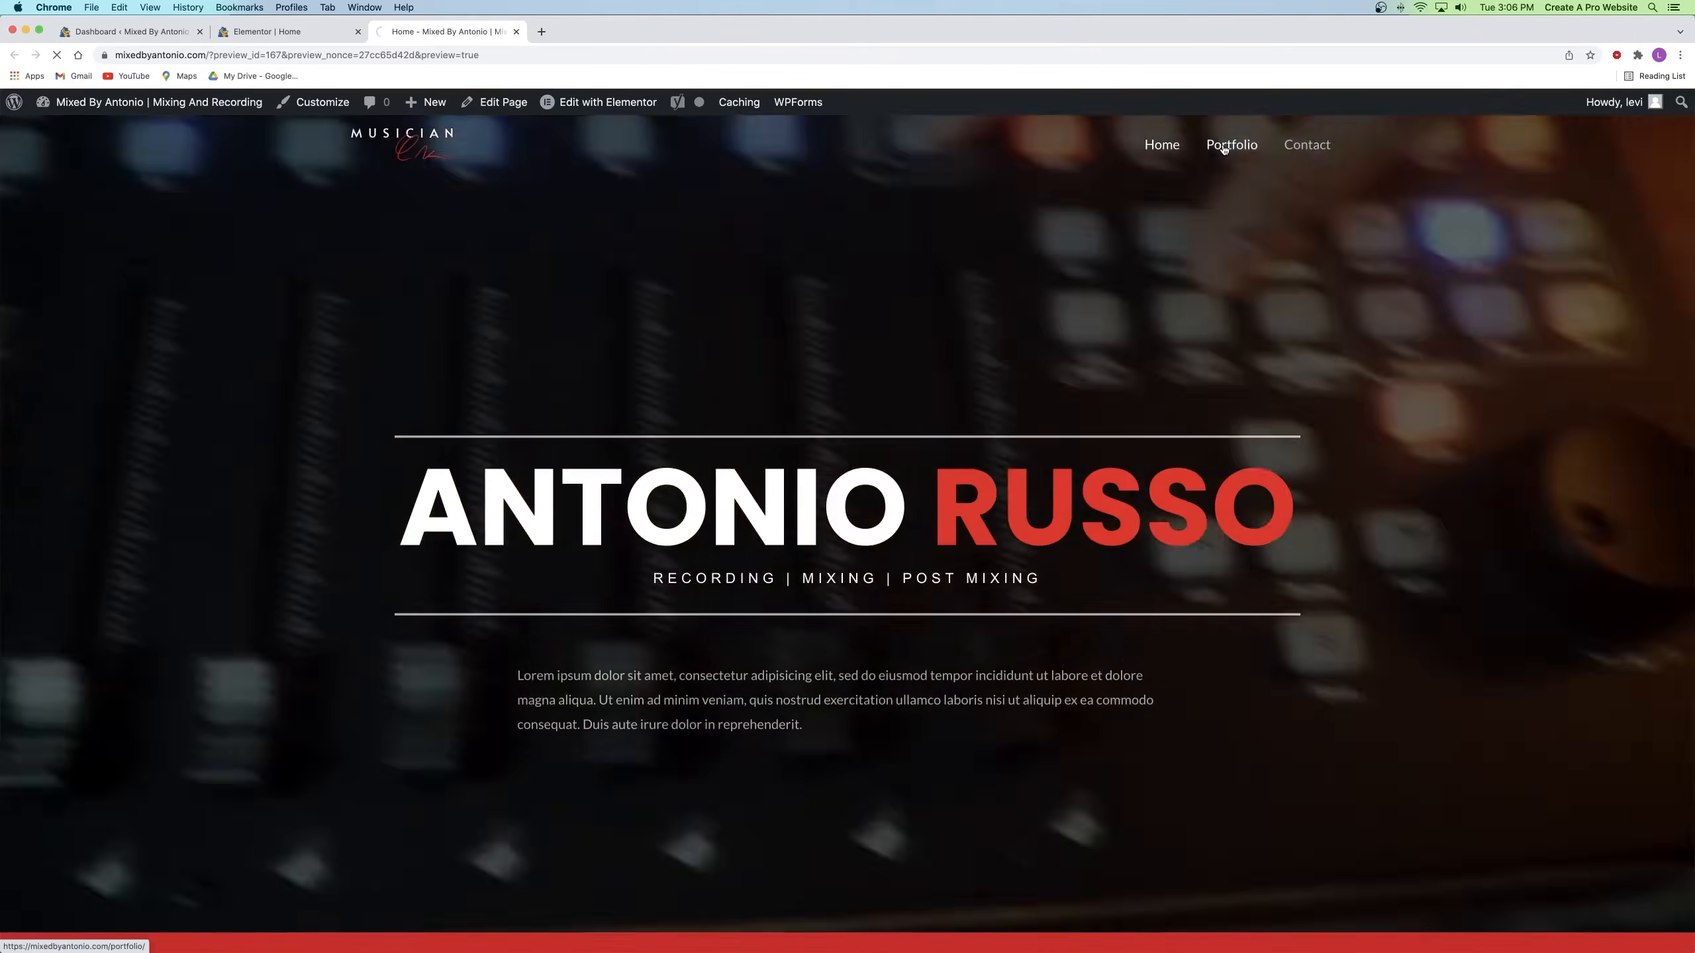
Step: Open the Portfolio page in Elementor and close the old Home page editor tab
{"action": "left_click", "coordinate": [1223, 148]}
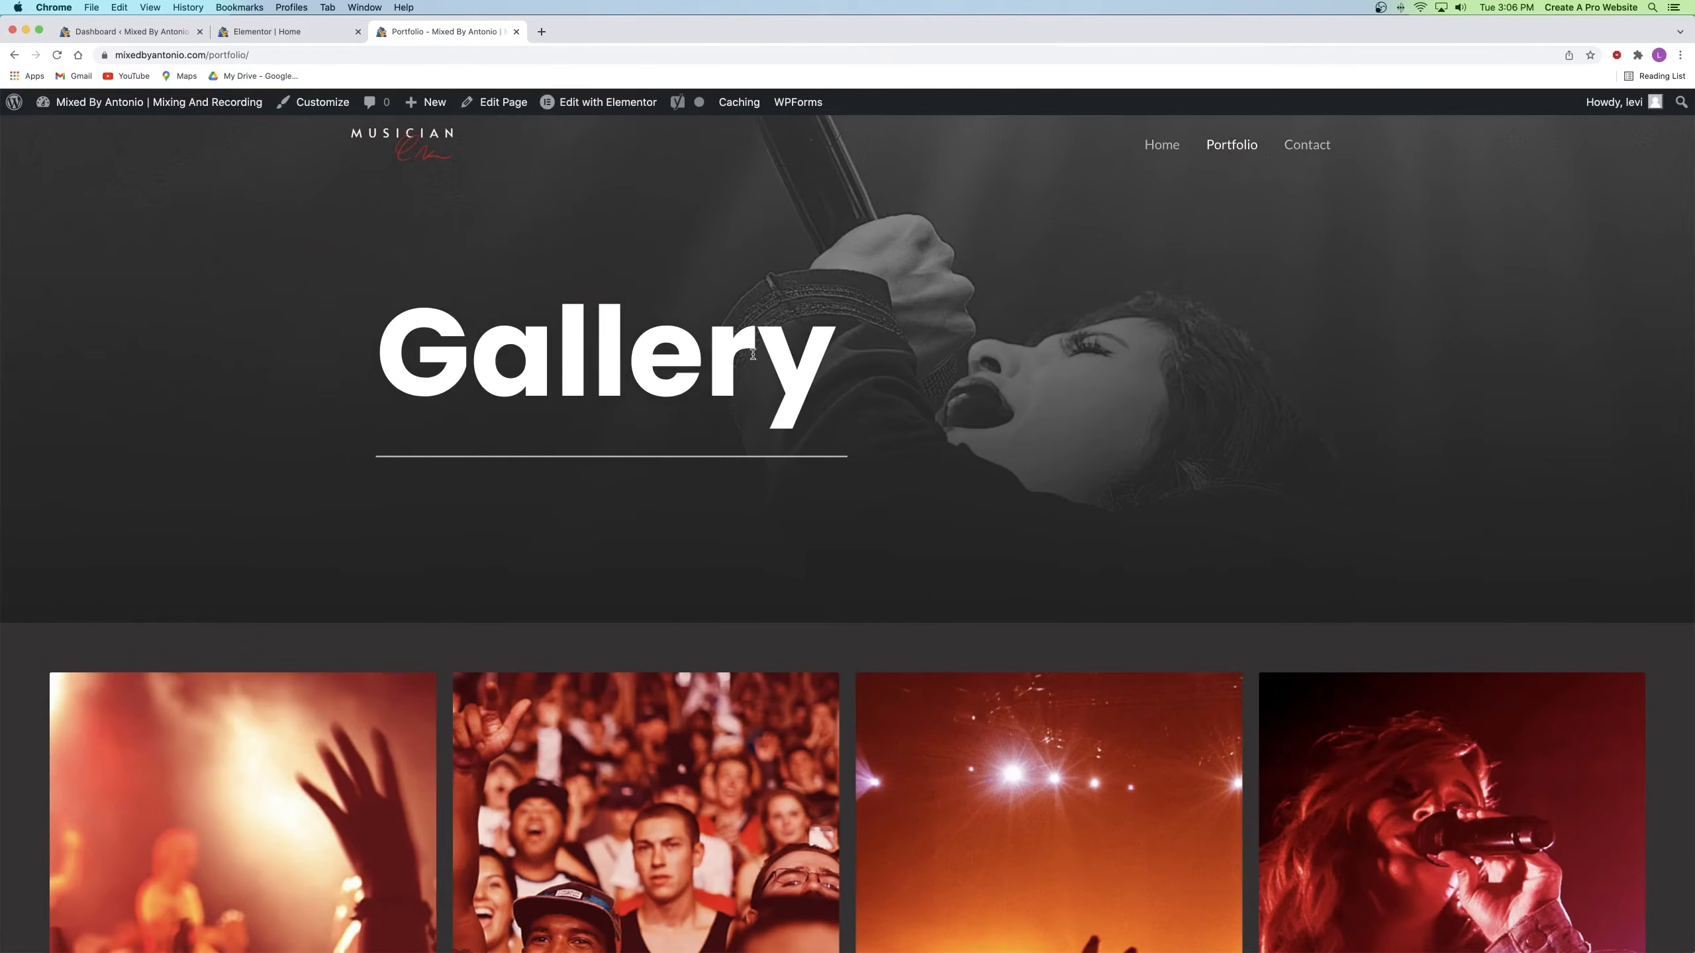
{"action": "mouse_move", "coordinate": [581, 108]}
{"action": "left_click", "coordinate": [572, 118]}
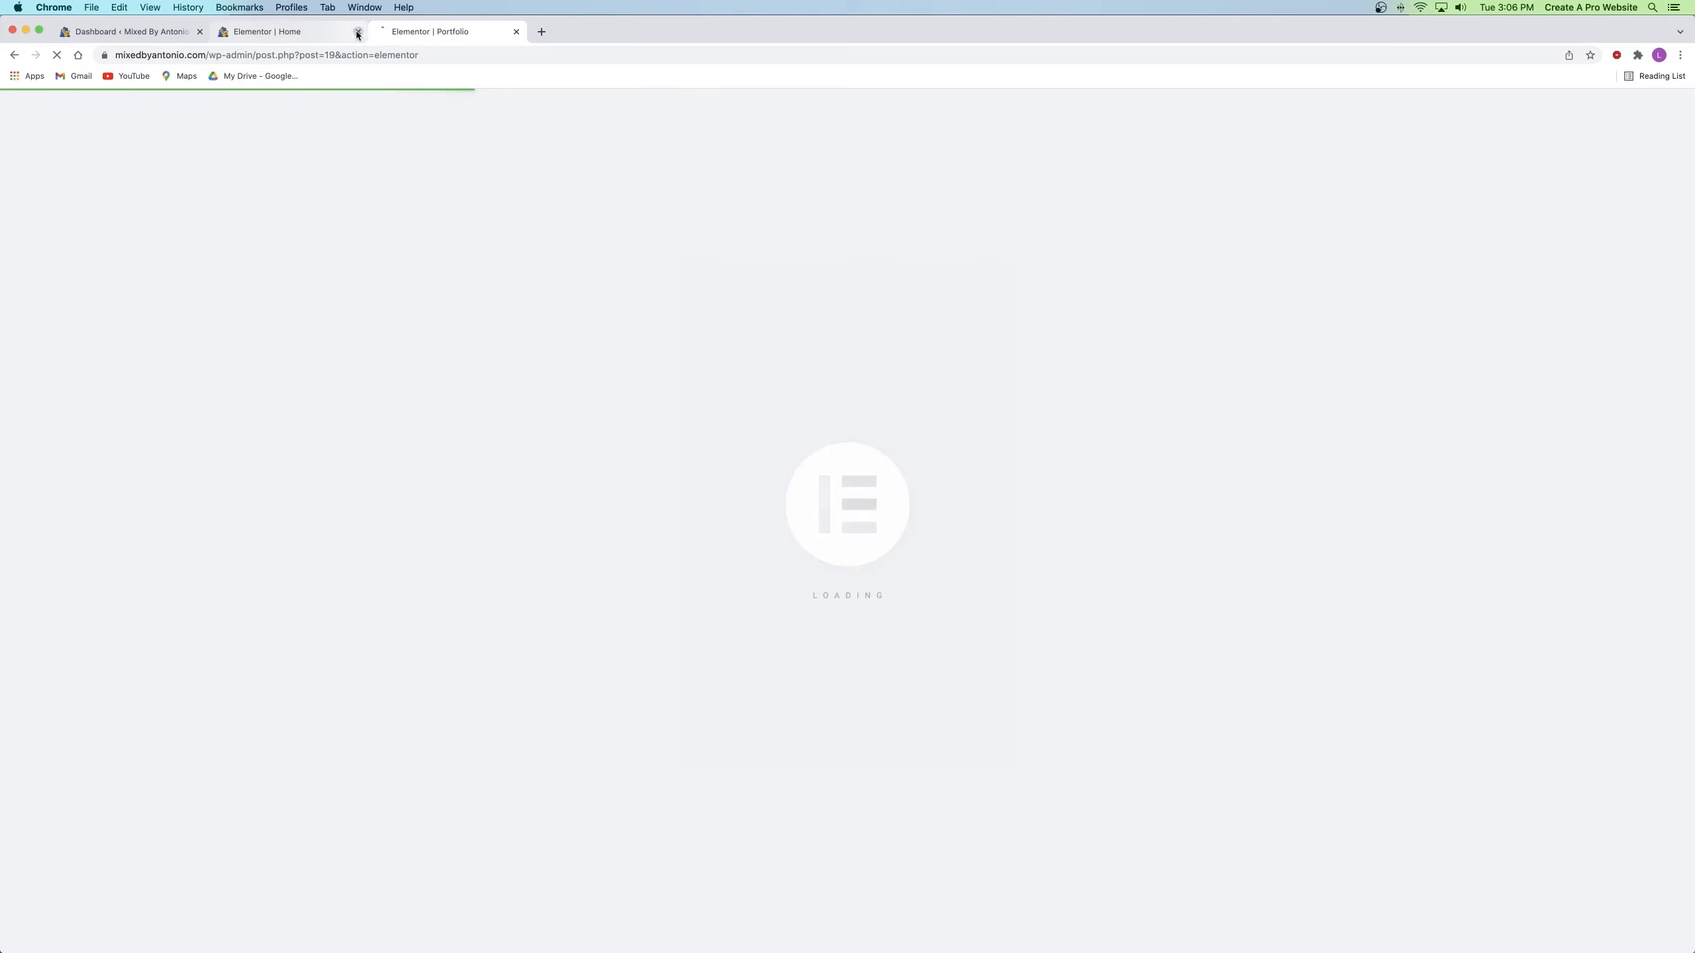
{"action": "middle_click", "coordinate": [260, 33]}
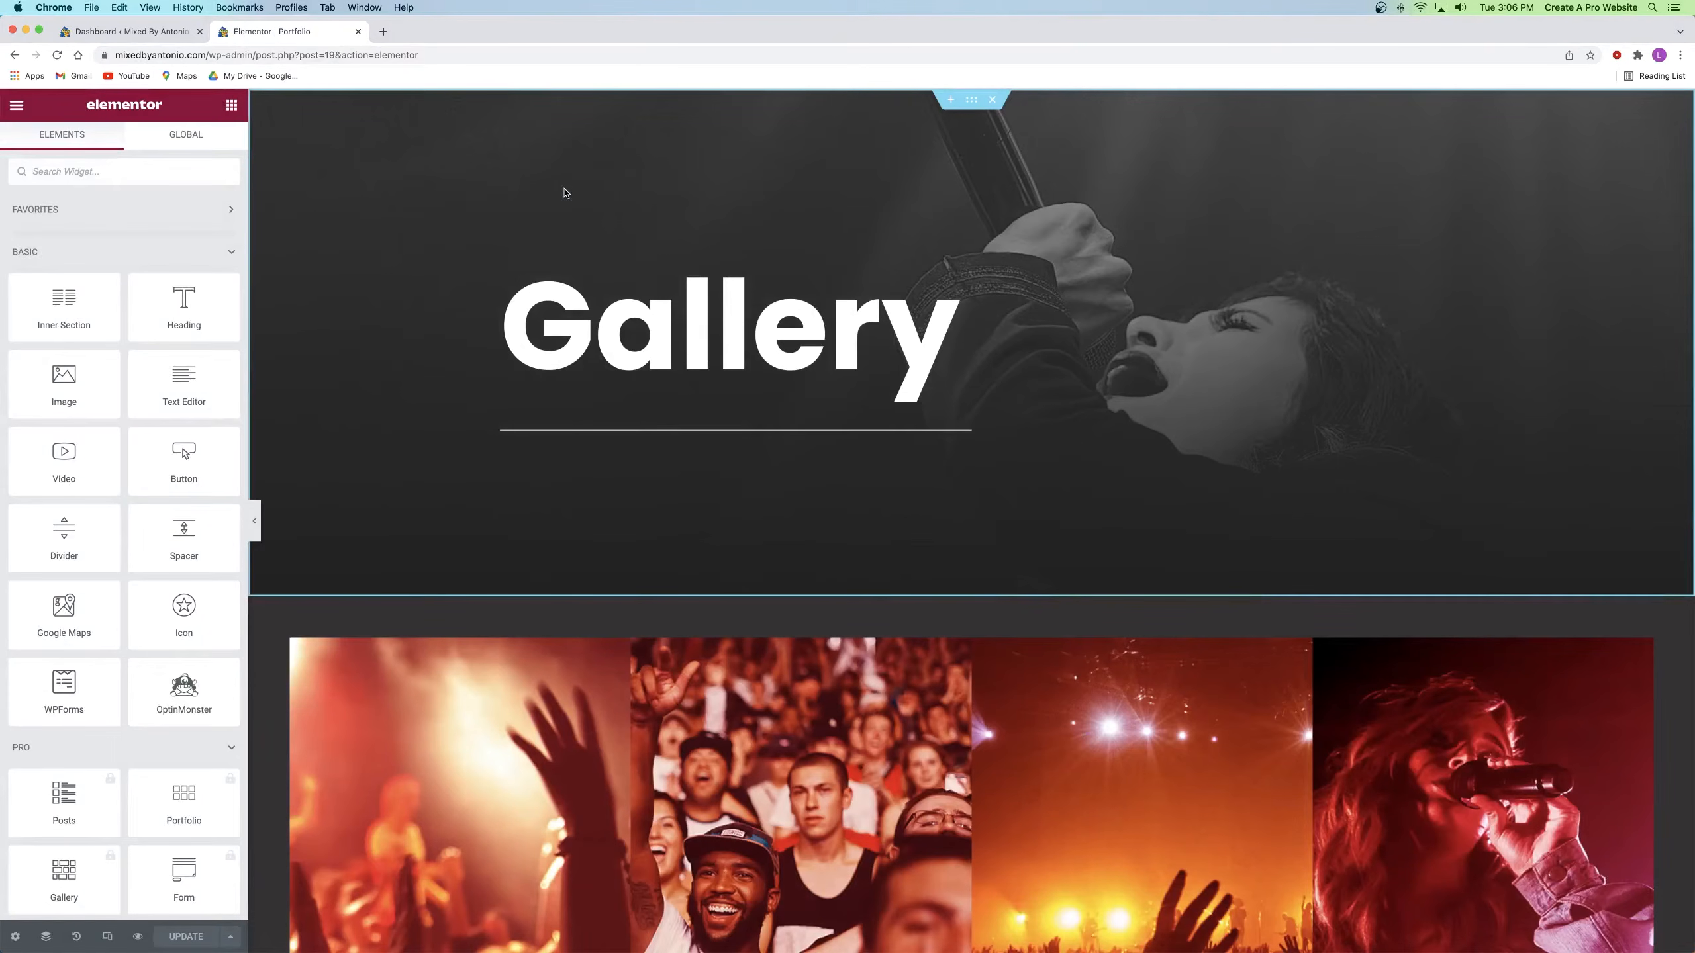
Step: Change the hero heading text from 'Gallery' to 'Portfolio'
{"action": "left_click", "coordinate": [724, 329]}
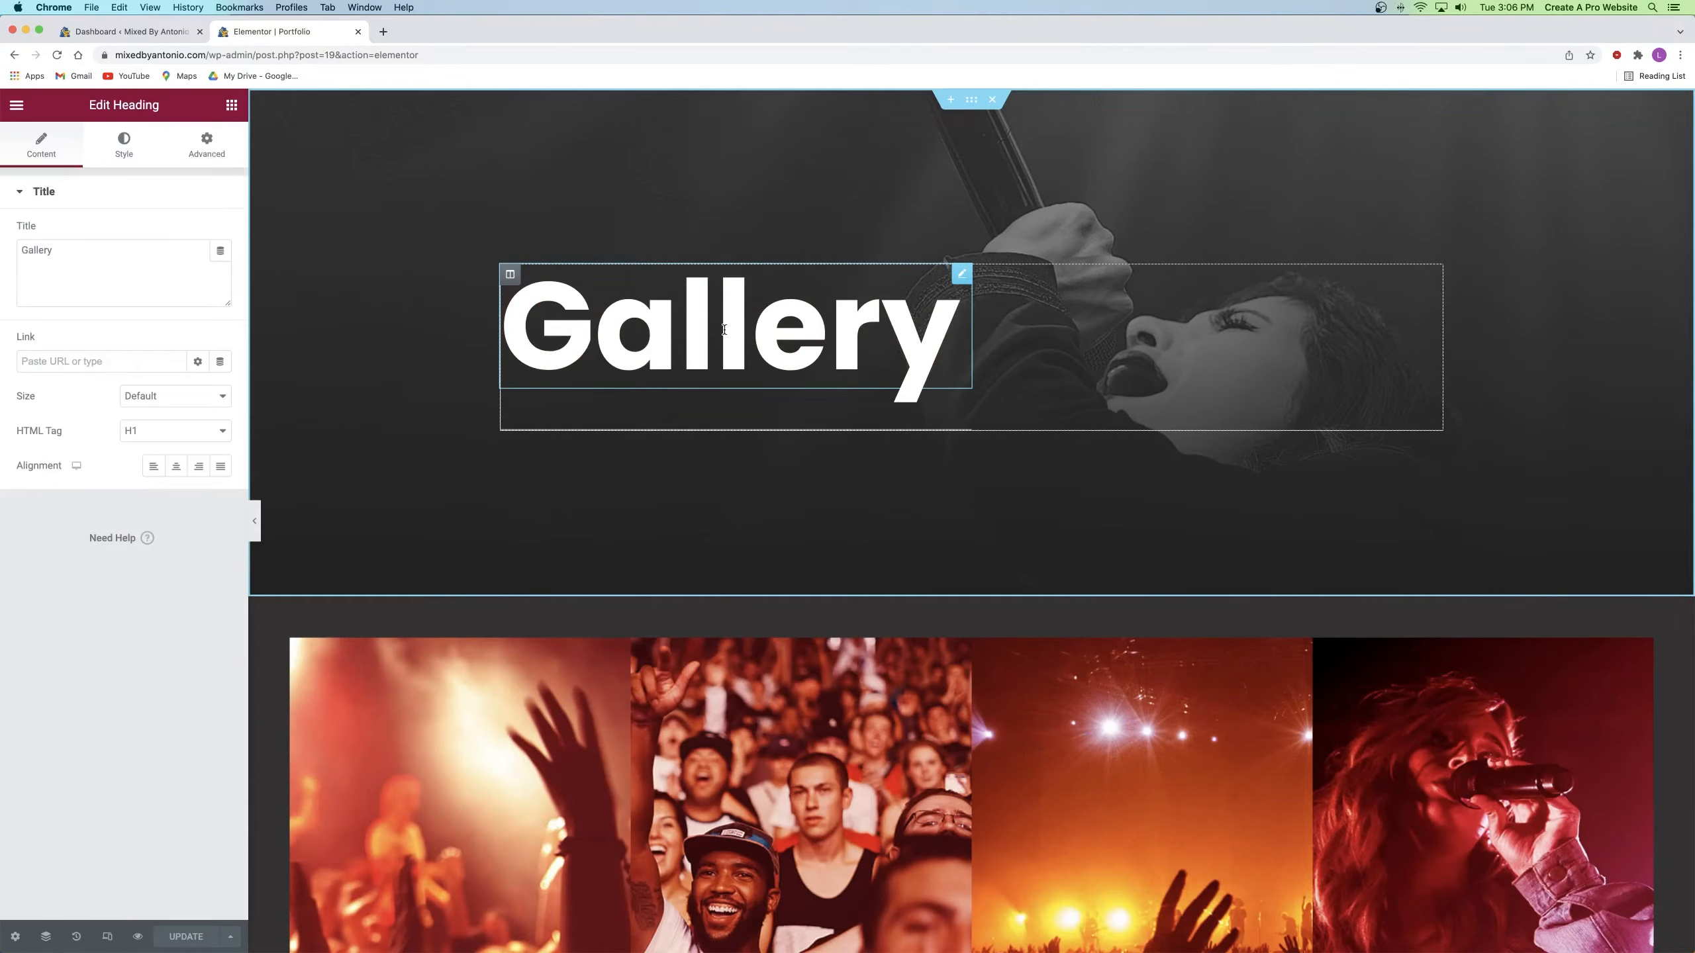
{"action": "key", "text": "BackSpace"}
{"action": "key", "text": "BackSpace"}
{"action": "key", "text": "BackSpace"}
{"action": "key", "text": "BackSpace"}
{"action": "key", "text": "BackSpace"}
{"action": "key", "text": "BackSpace"}
{"action": "key", "text": "BackSpace"}
{"action": "type", "text": "P"}
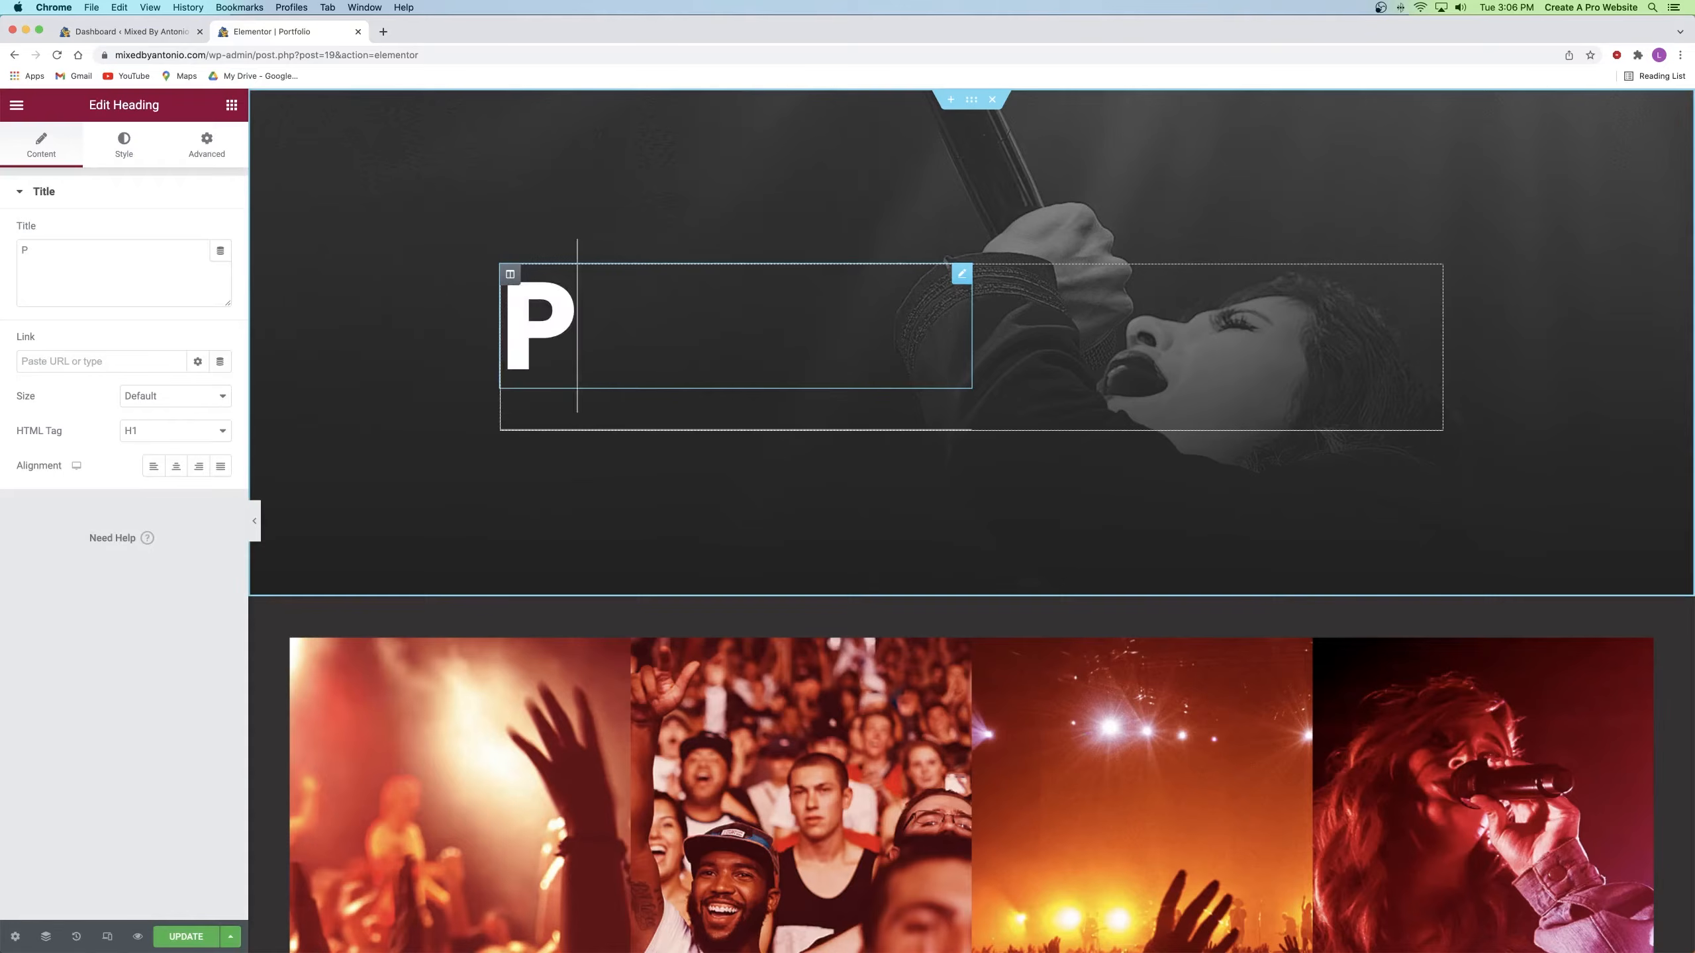
{"action": "type", "text": "ortfolio"}
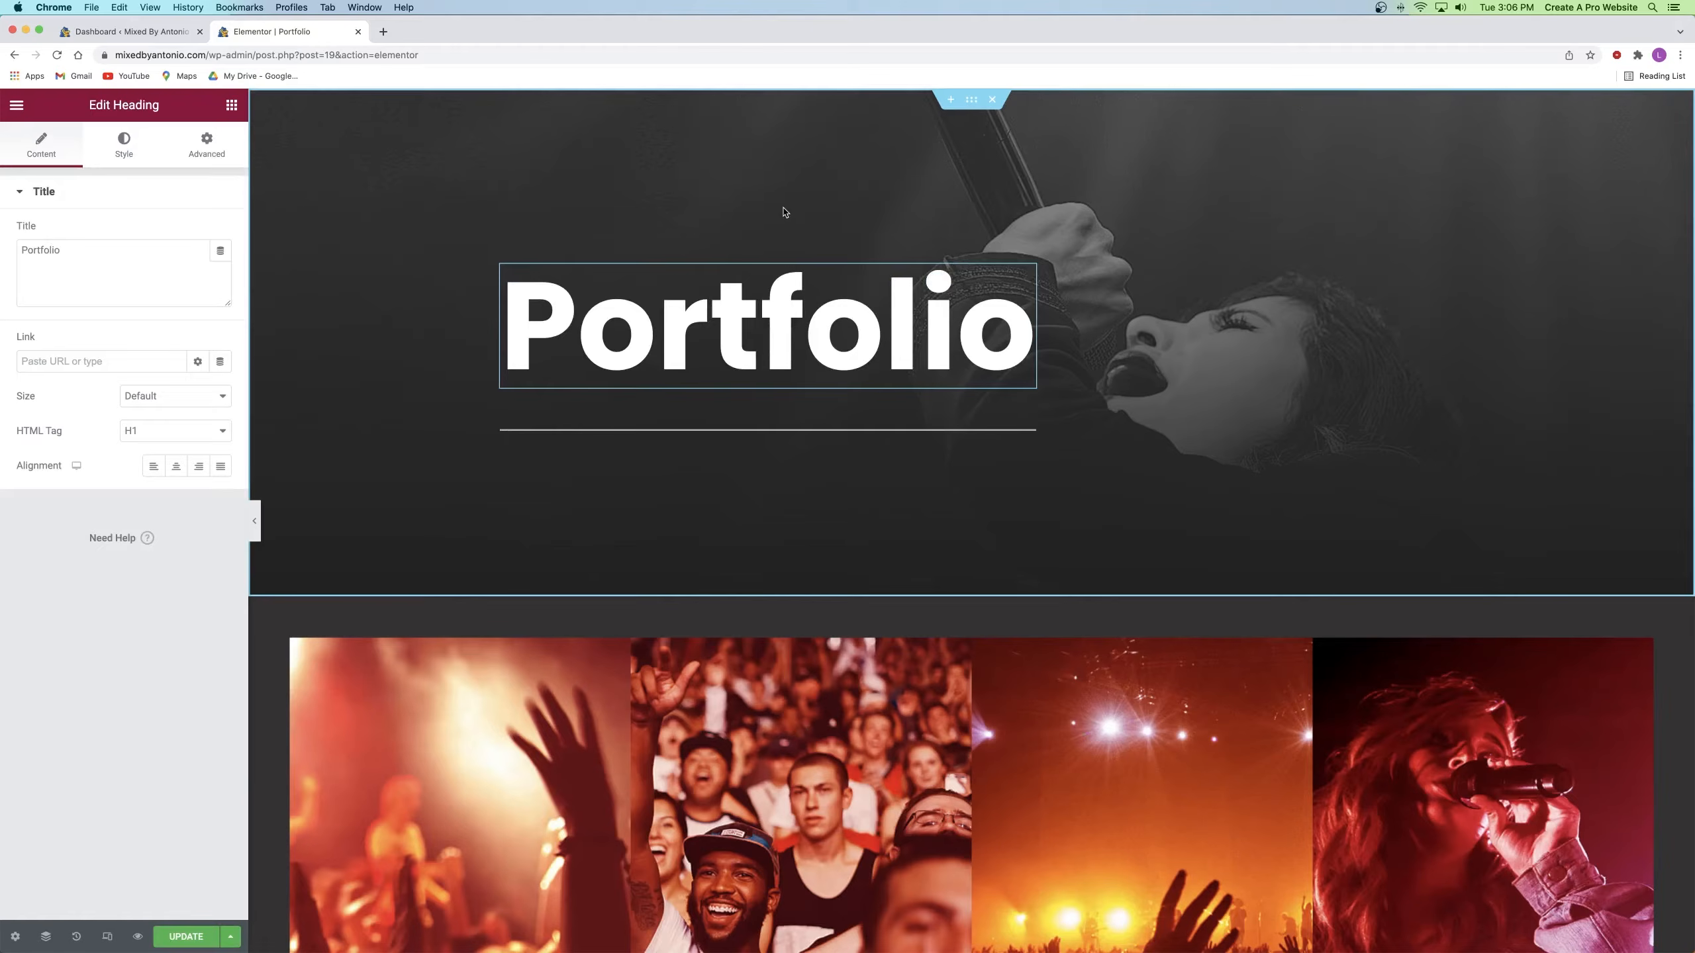
{"action": "left_click", "coordinate": [970, 101]}
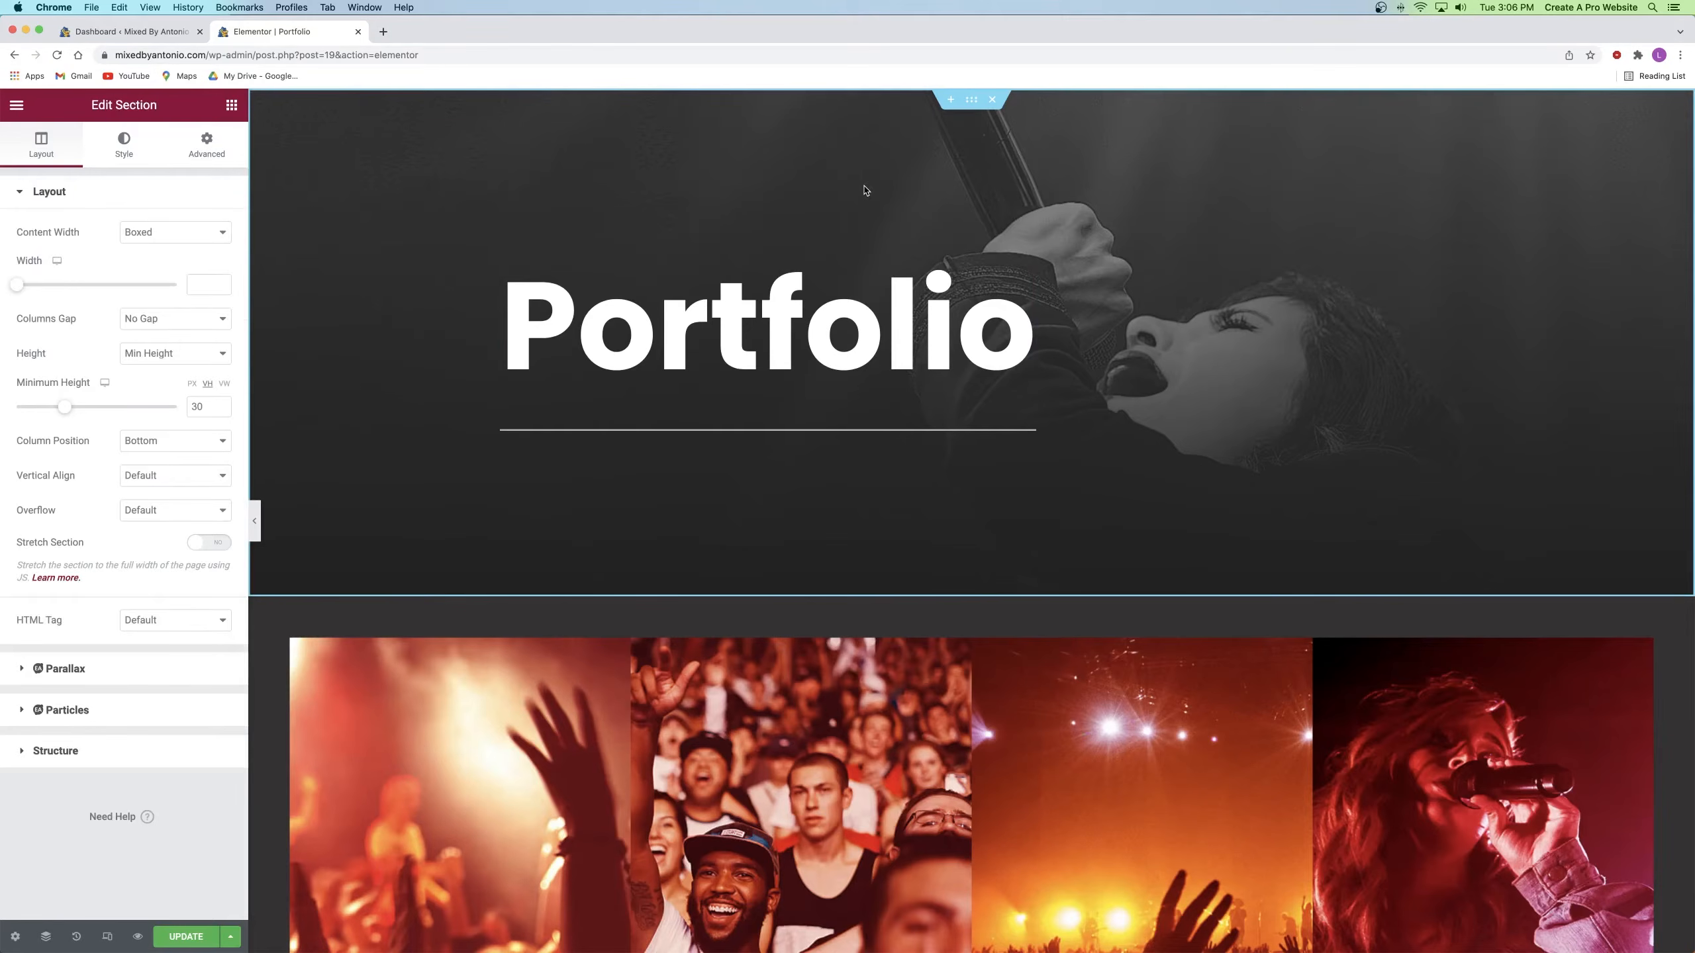
Step: Replace the Portfolio header background image with the microphone photo
{"action": "left_click", "coordinate": [123, 144]}
{"action": "left_click", "coordinate": [124, 393]}
{"action": "left_click", "coordinate": [1232, 427]}
{"action": "left_click", "coordinate": [1335, 429]}
{"action": "left_click", "coordinate": [1616, 904]}
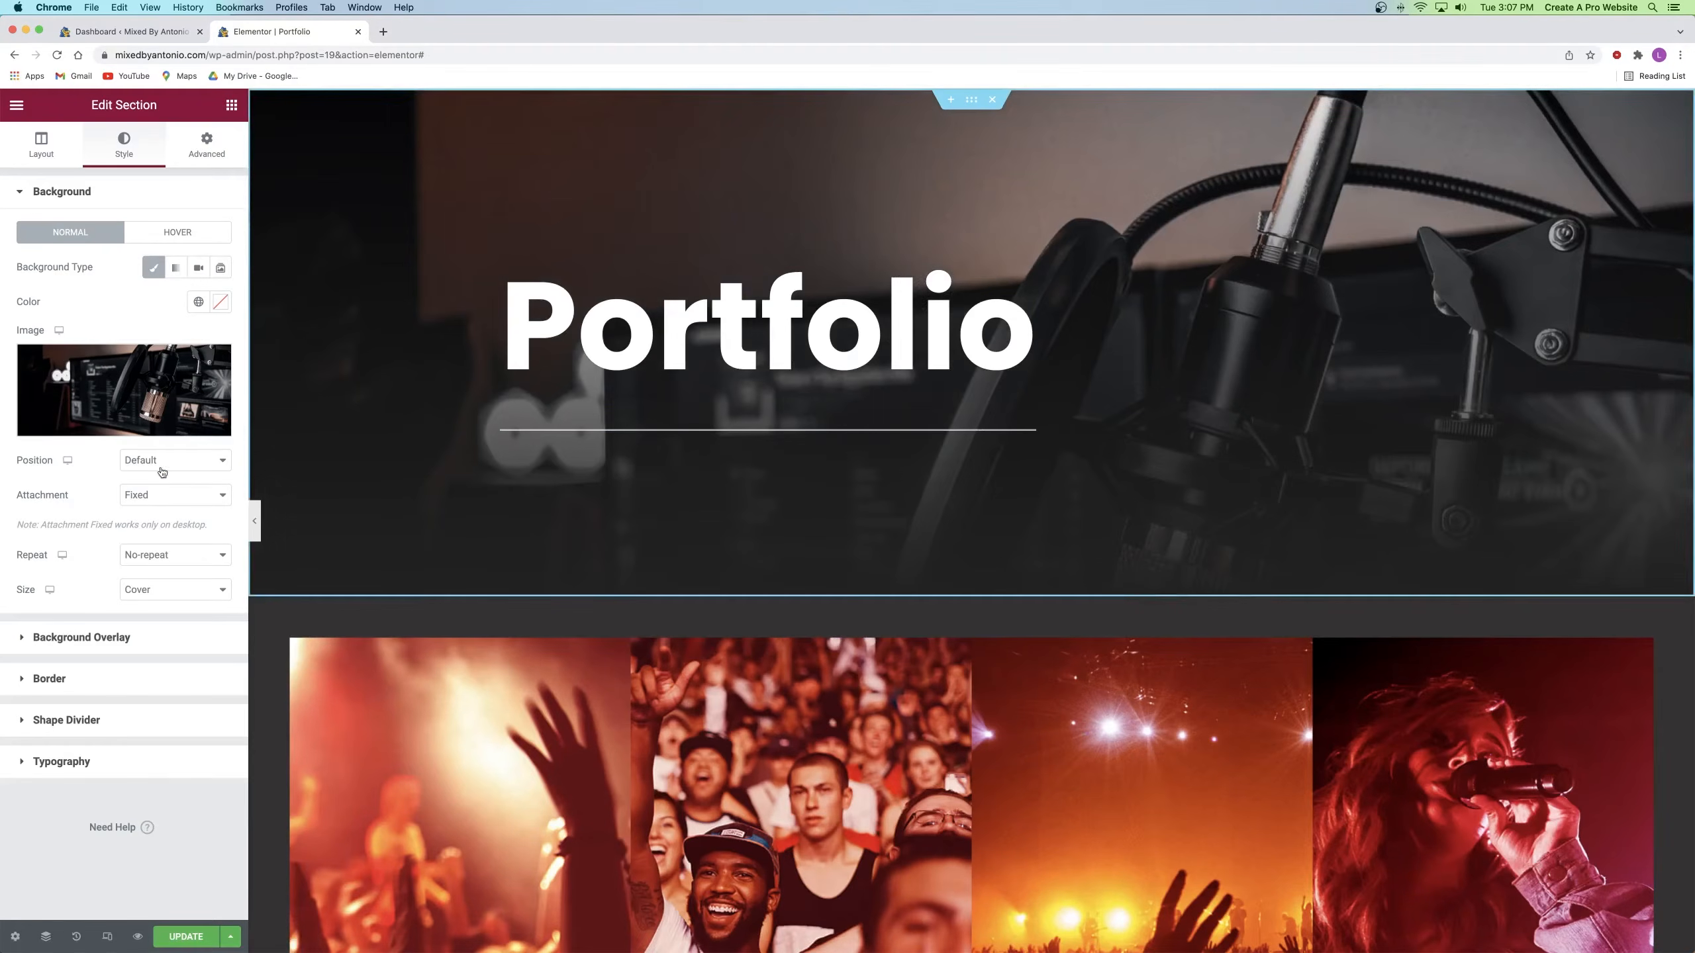
Step: Set the header background position to Bottom Center
{"action": "left_click", "coordinate": [162, 468]}
{"action": "left_click", "coordinate": [166, 476]}
{"action": "left_click", "coordinate": [165, 465]}
{"action": "left_click", "coordinate": [167, 547]}
{"action": "scroll", "coordinate": [468, 467], "scroll_direction": "down", "scroll_amount": 8}
{"action": "scroll", "coordinate": [468, 467], "scroll_direction": "up", "scroll_amount": 8}
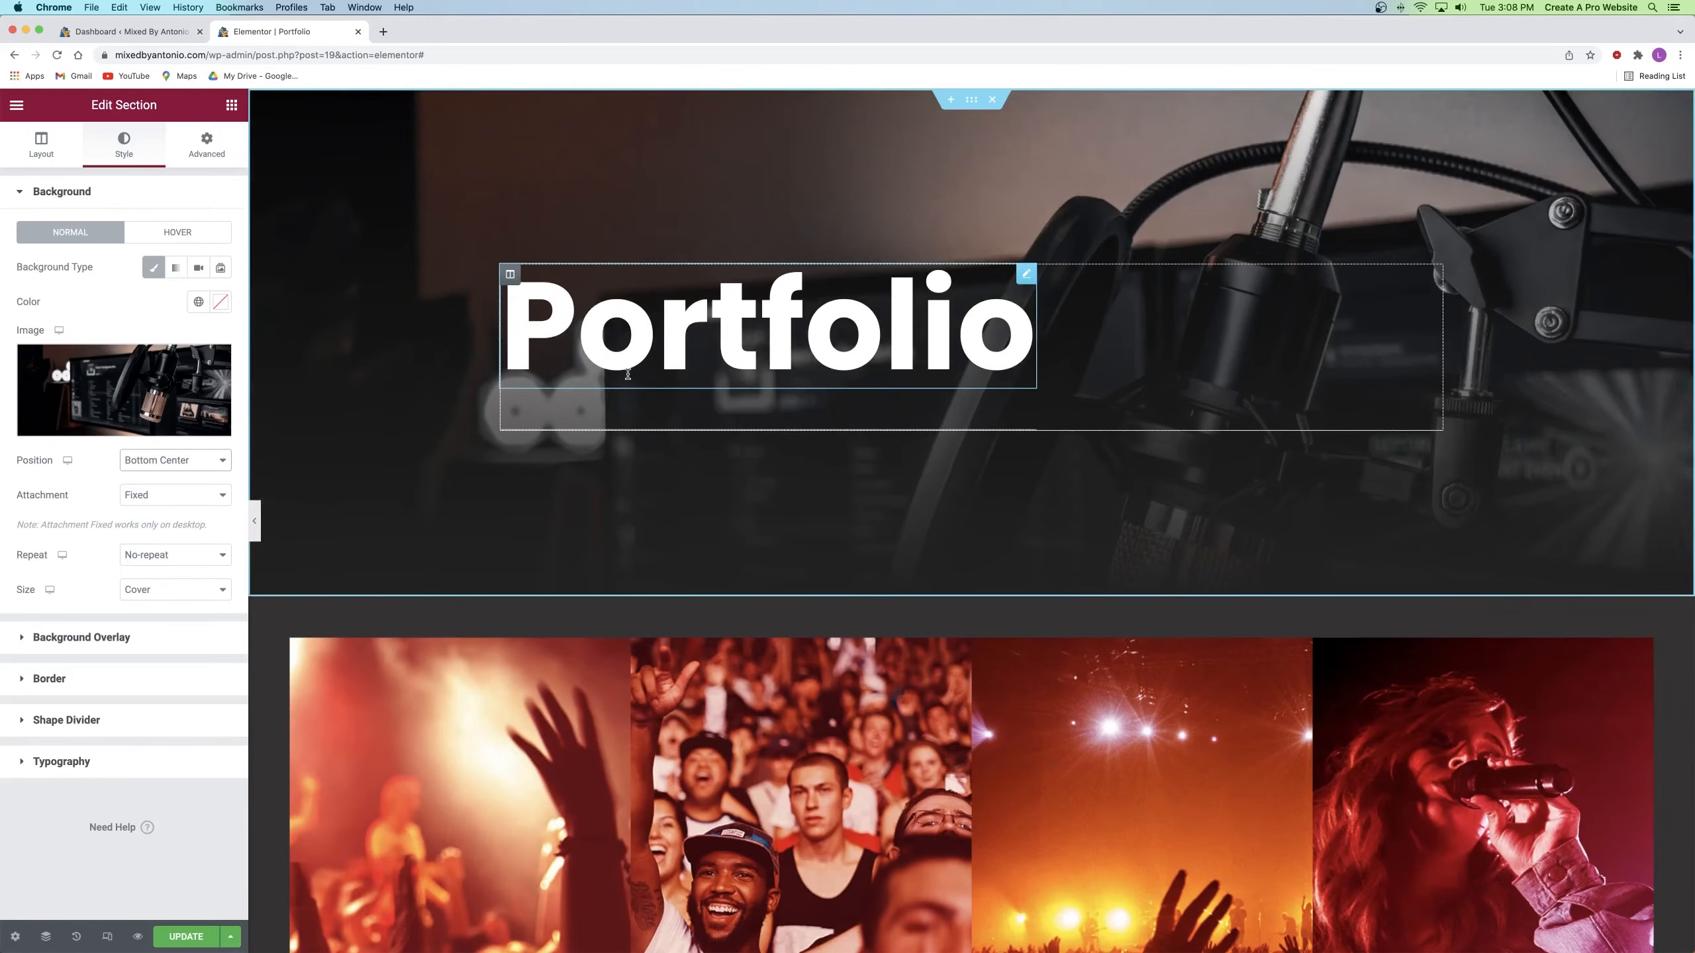
{"action": "scroll", "coordinate": [660, 362], "scroll_direction": "down", "scroll_amount": 8}
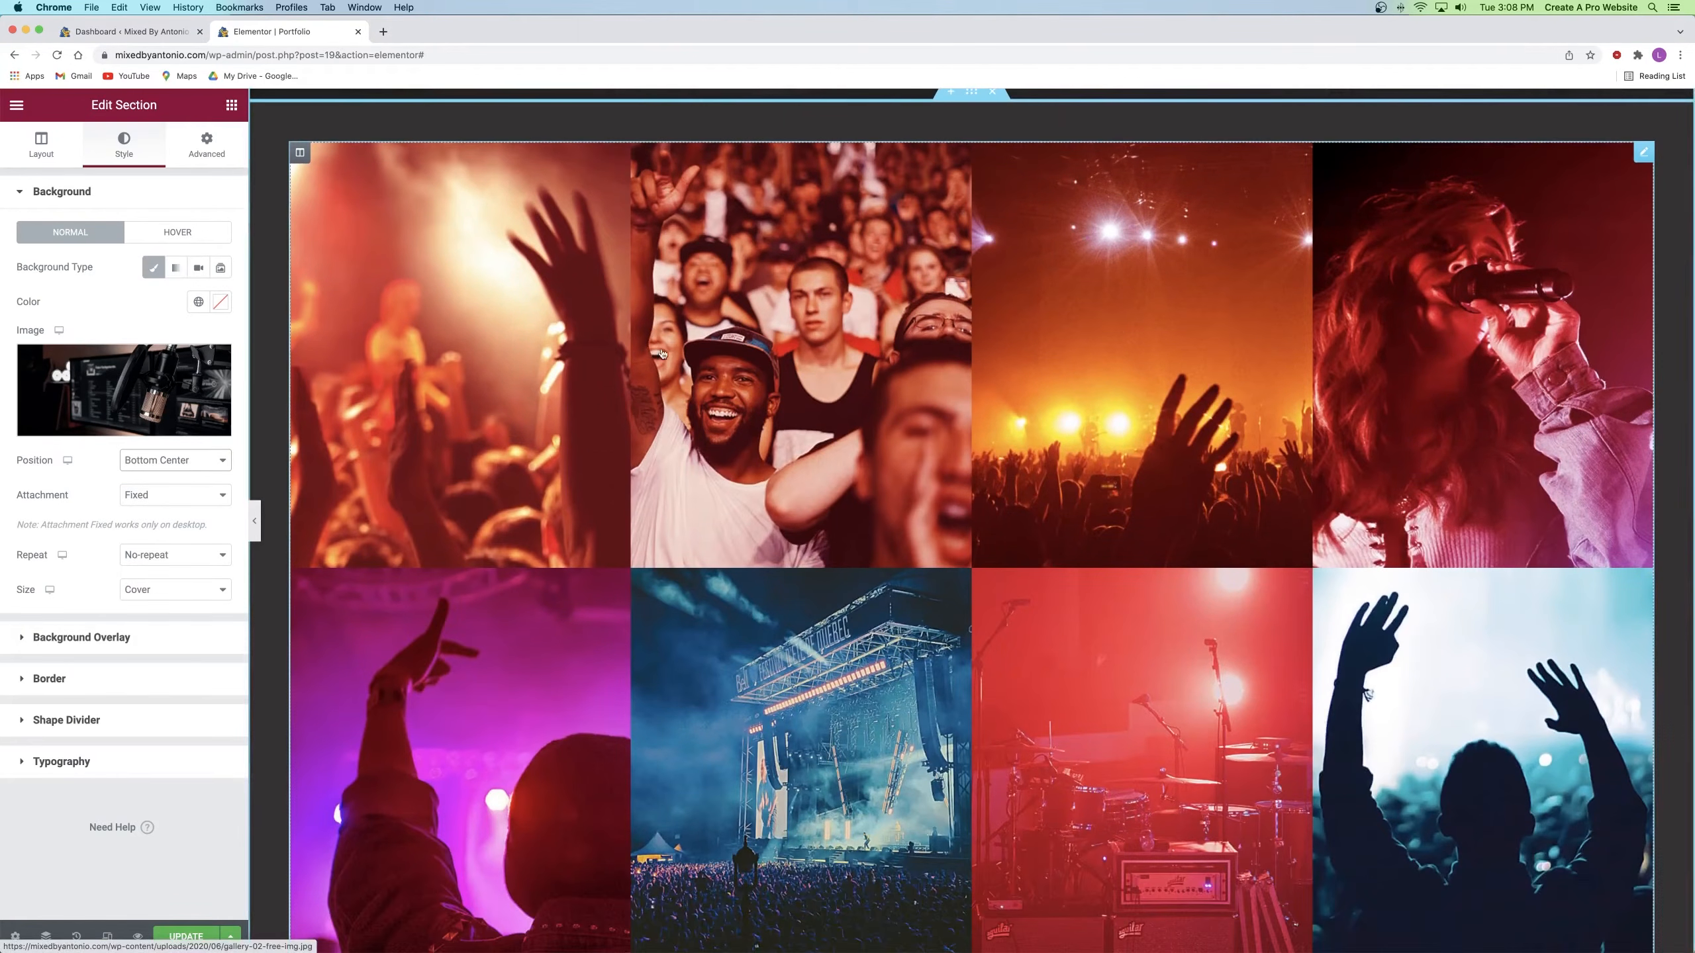
{"action": "scroll", "coordinate": [650, 362], "scroll_direction": "down", "scroll_amount": 10}
{"action": "scroll", "coordinate": [704, 333], "scroll_direction": "up", "scroll_amount": 4}
{"action": "scroll", "coordinate": [703, 334], "scroll_direction": "up", "scroll_amount": 5}
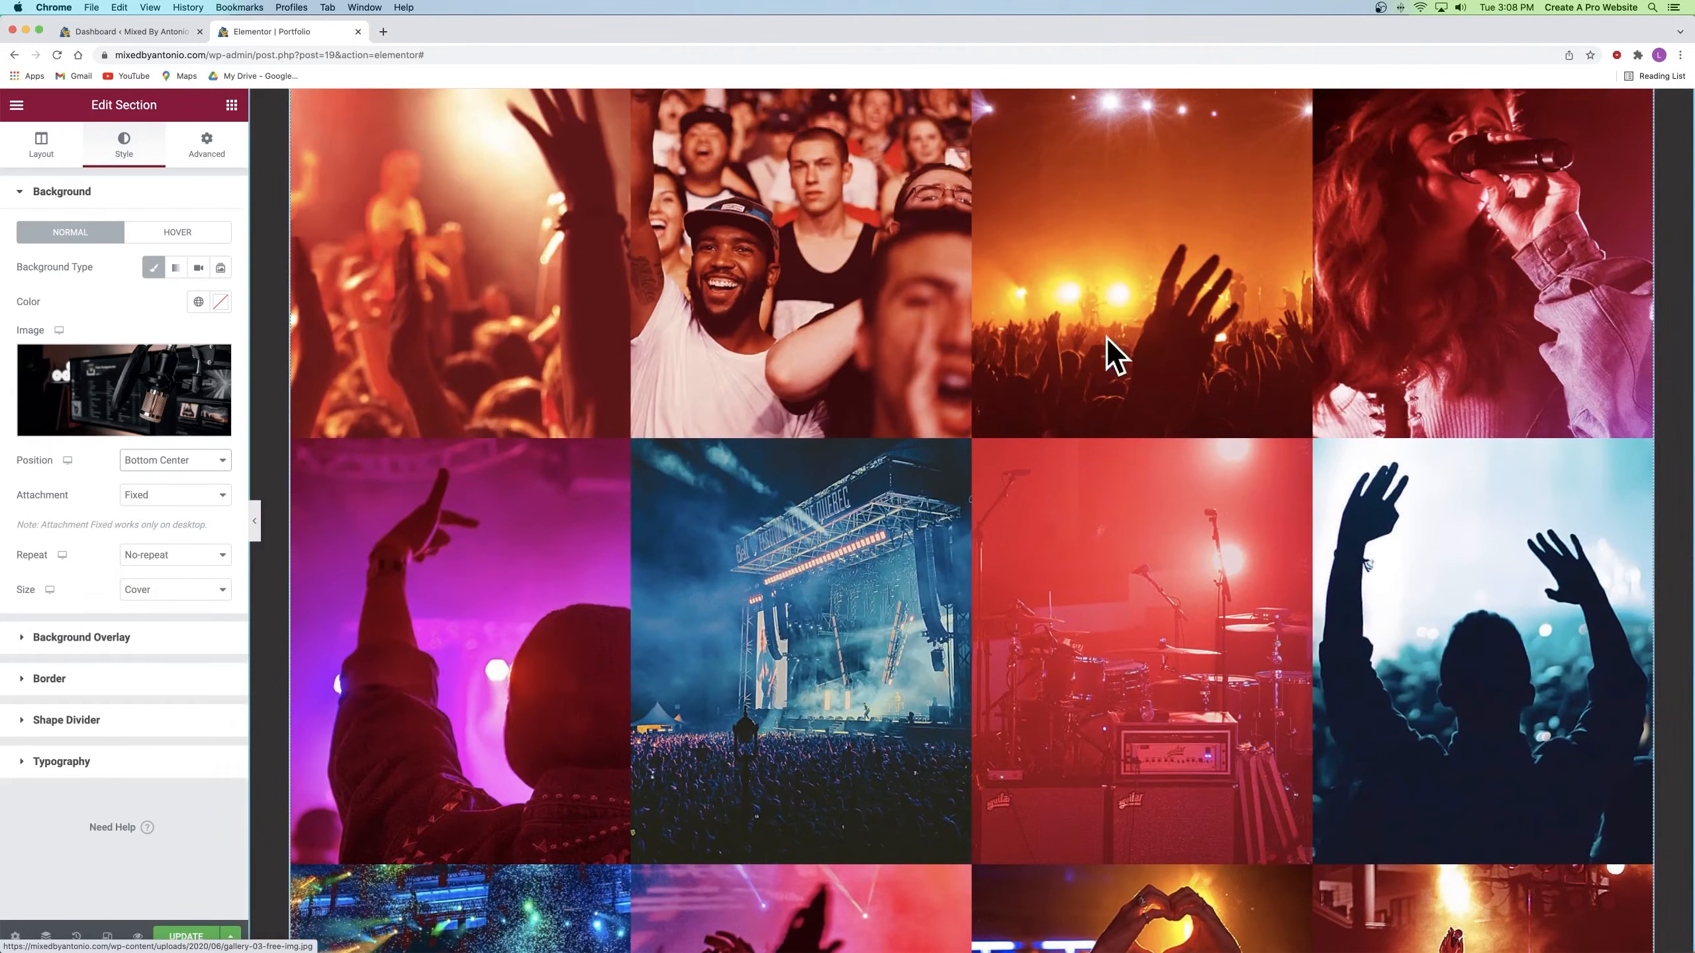
{"action": "scroll", "coordinate": [857, 514], "scroll_direction": "up", "scroll_amount": 3}
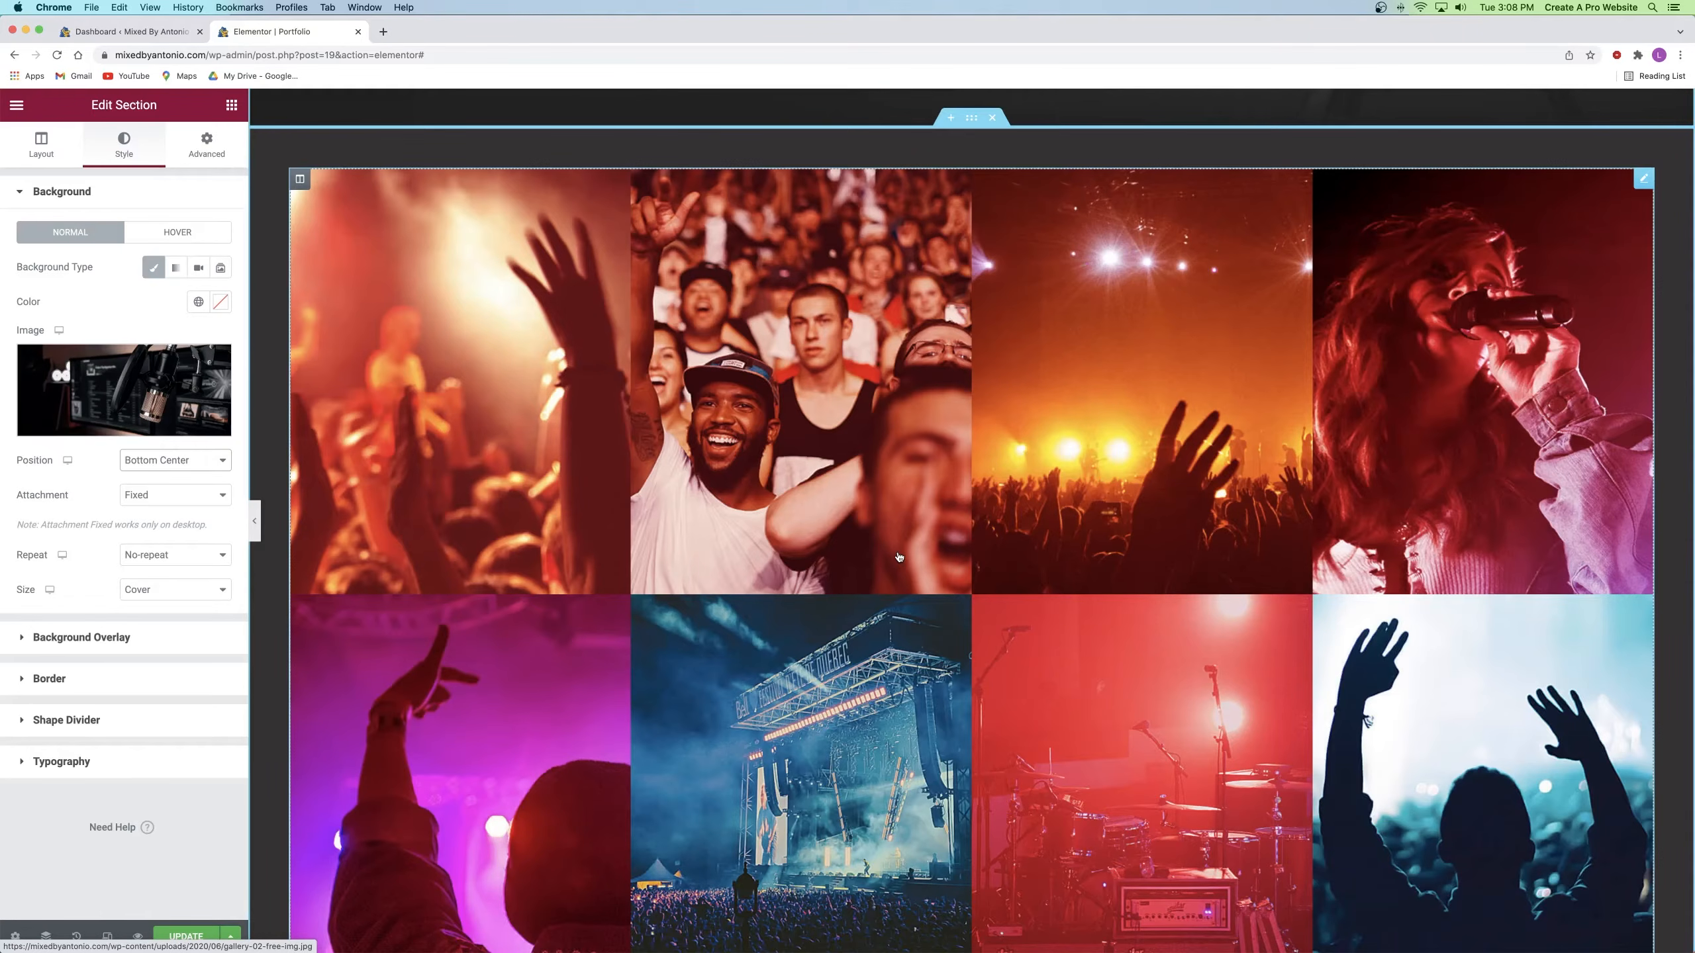
Step: Delete the existing photo gallery from the Portfolio page
{"action": "right_click", "coordinate": [888, 468]}
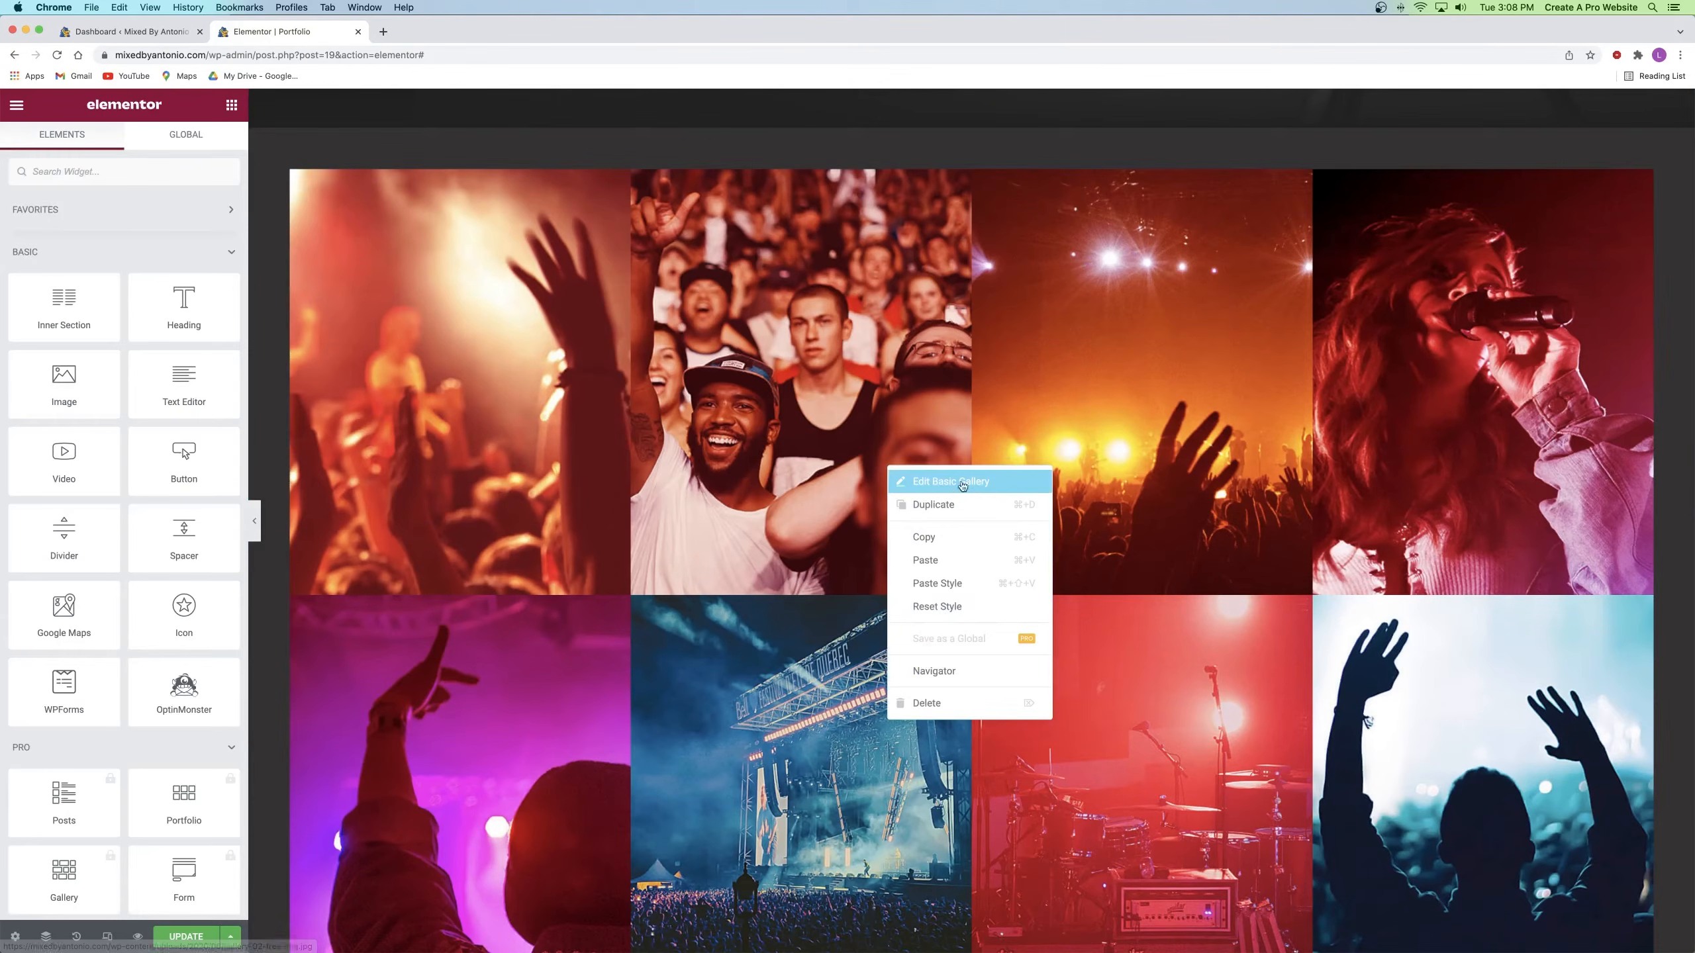
{"action": "left_click", "coordinate": [930, 704]}
{"action": "scroll", "coordinate": [935, 707], "scroll_direction": "up", "scroll_amount": 7}
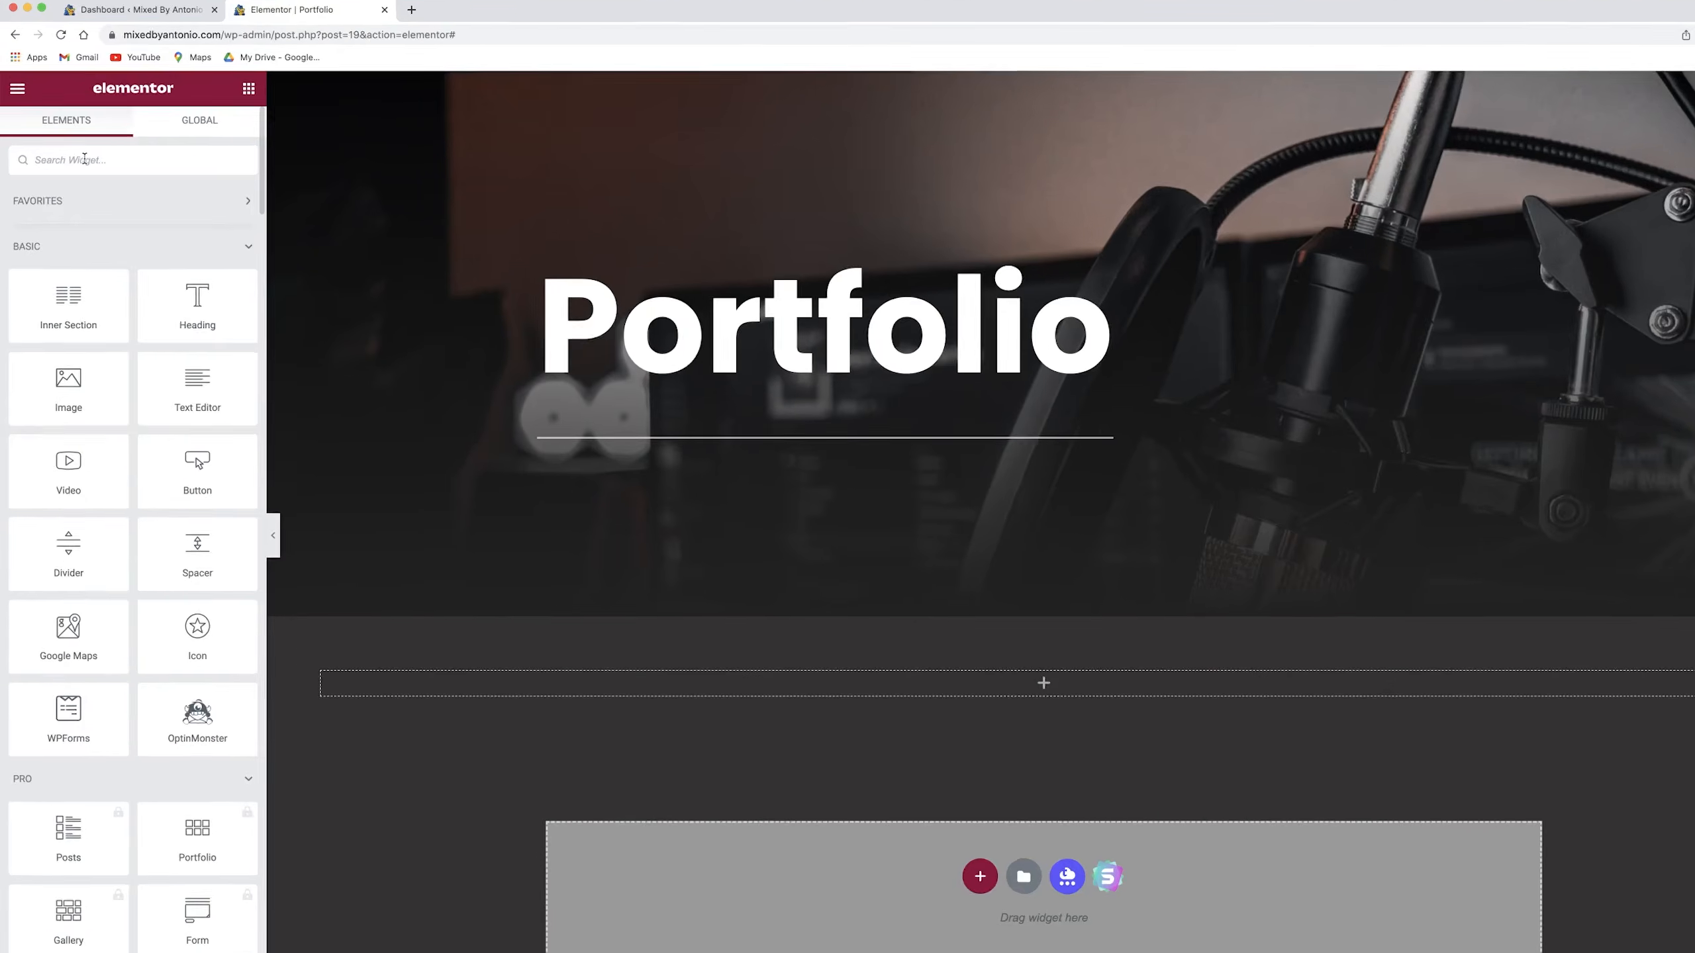
{"action": "scroll", "coordinate": [41, 323], "scroll_direction": "down", "scroll_amount": 15}
{"action": "scroll", "coordinate": [55, 323], "scroll_direction": "up", "scroll_amount": 15}
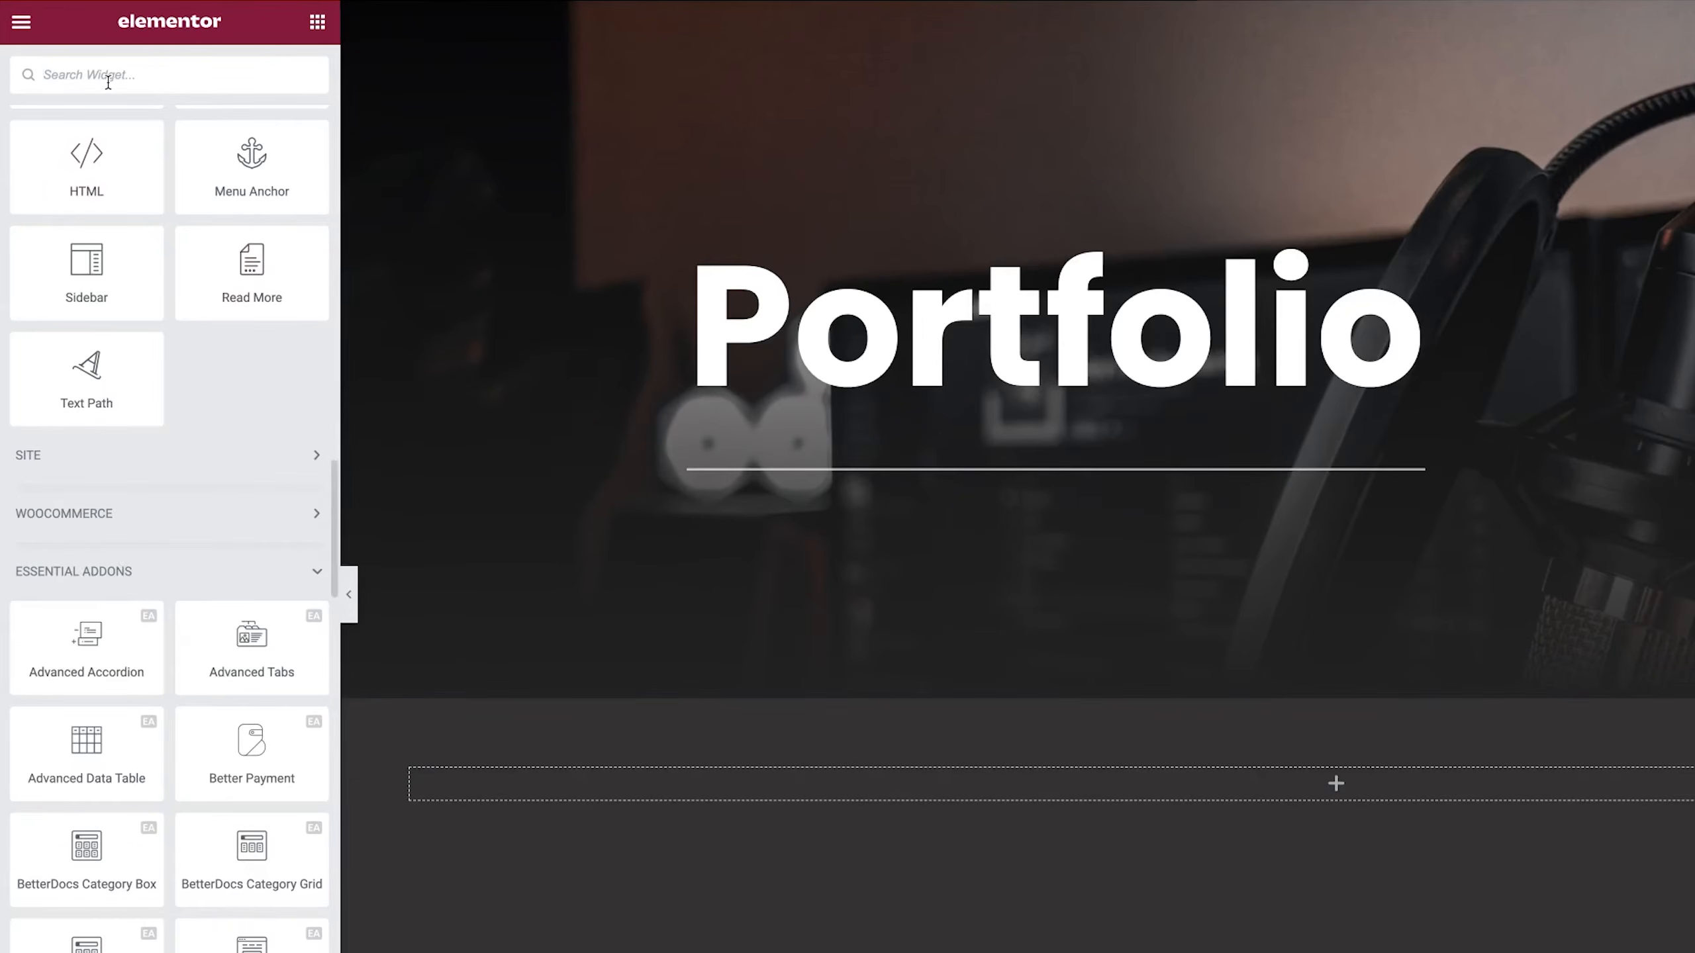
Step: Search 'filter' and drop the Filterable Gallery widget into the empty section below the header
{"action": "type", "text": "filter"}
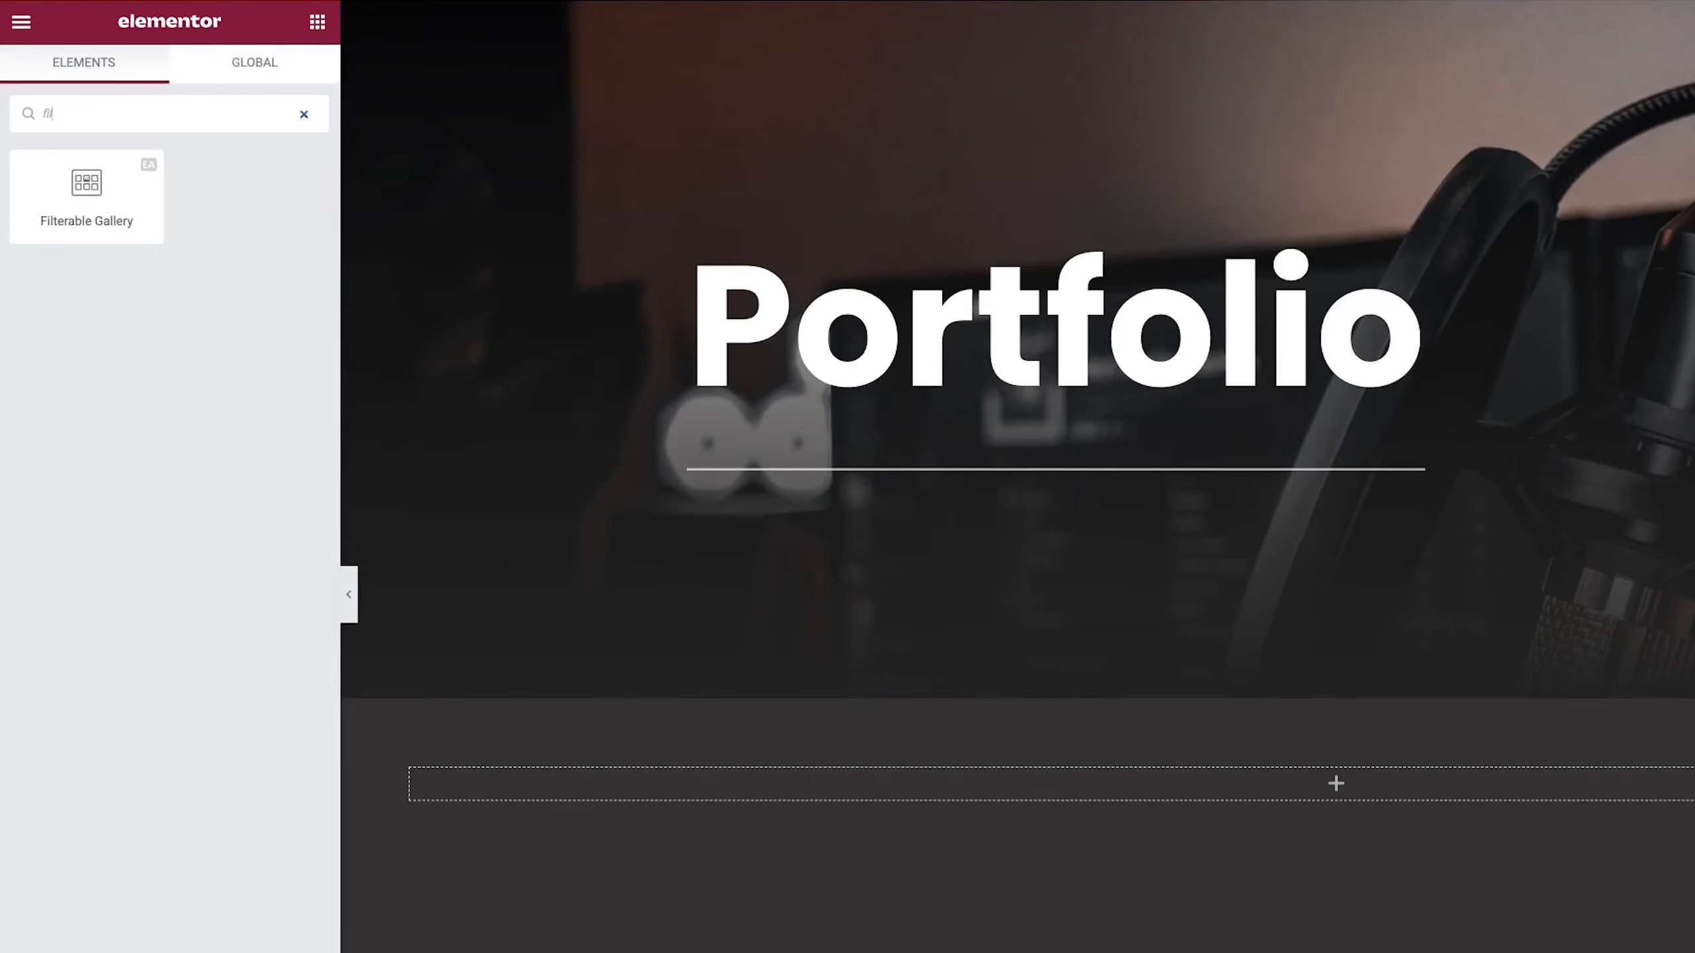
{"action": "left_click_drag", "start_coordinate": [90, 190], "coordinate": [1329, 790]}
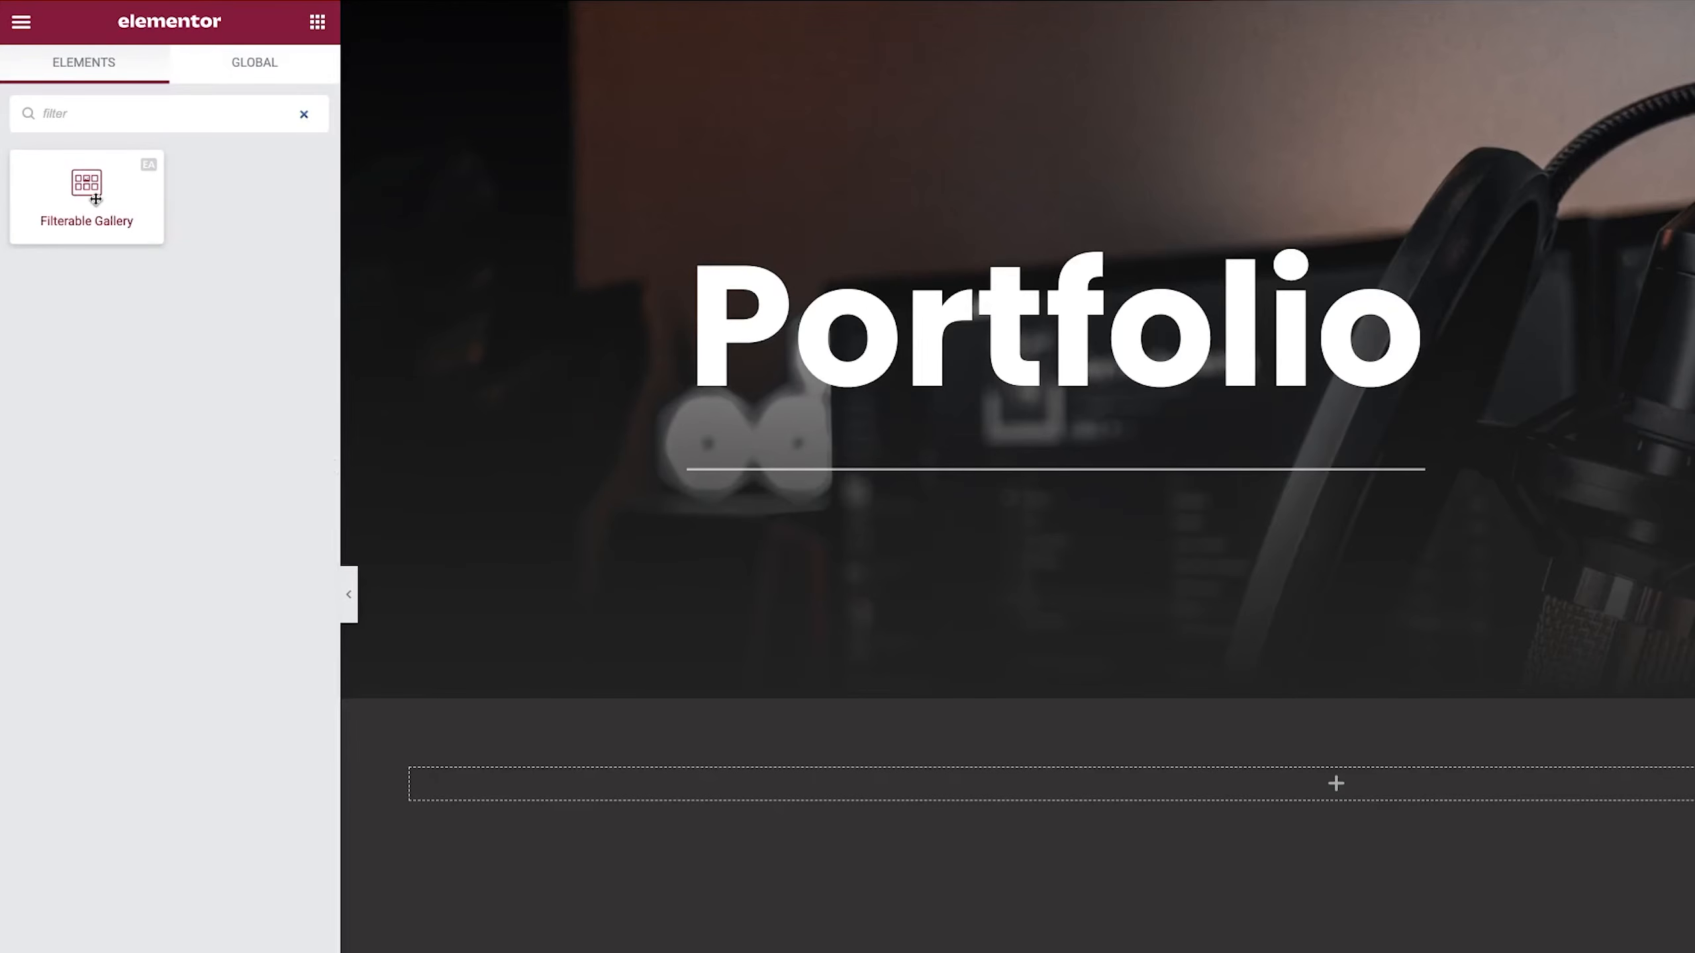
{"action": "left_click_drag", "start_coordinate": [968, 663], "coordinate": [967, 660]}
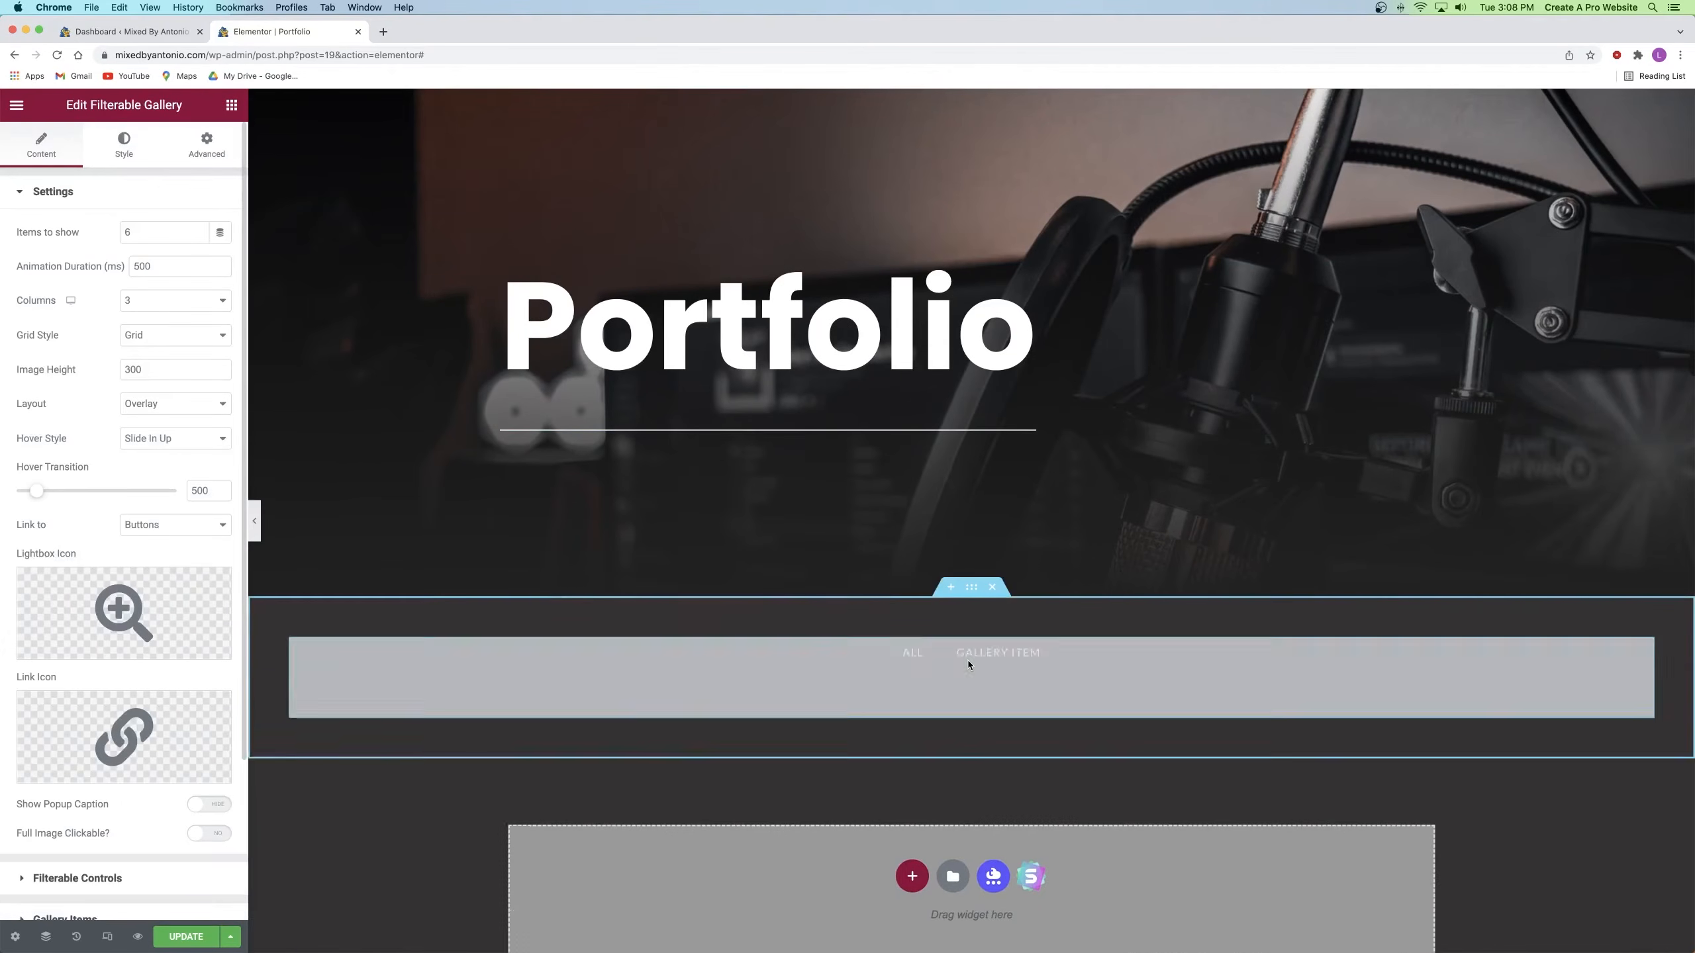
Step: Remove the link and lightbox icons from the gallery items
{"action": "scroll", "coordinate": [967, 659], "scroll_direction": "down", "scroll_amount": 3}
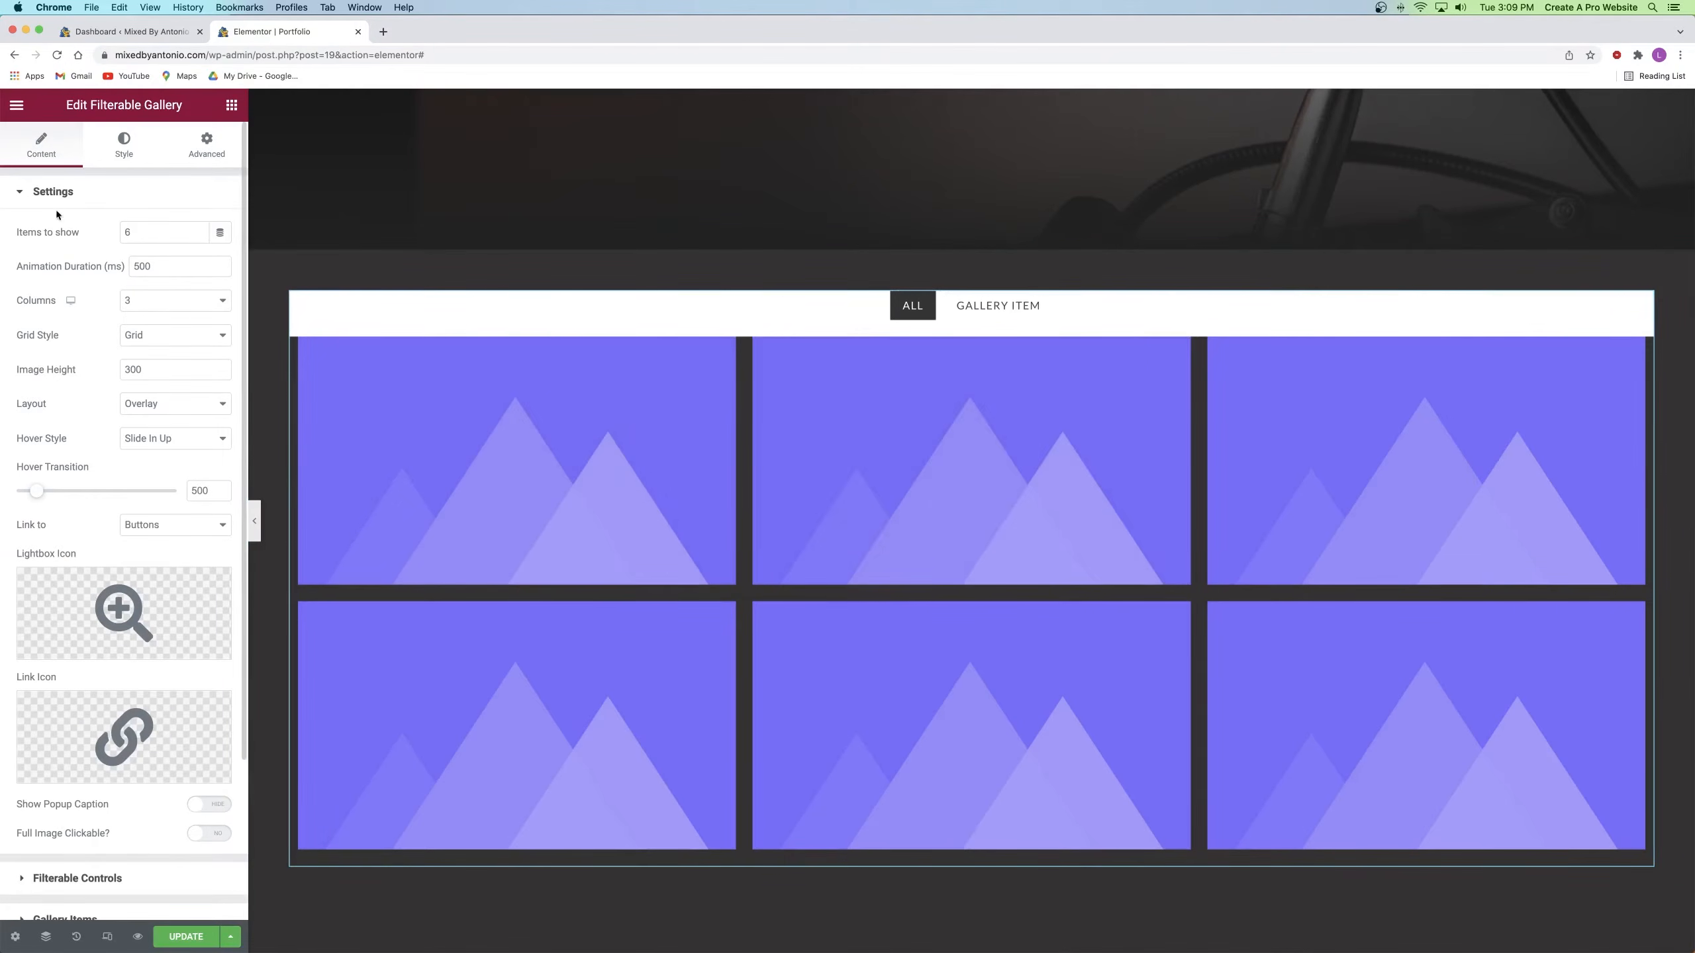
{"action": "scroll", "coordinate": [83, 506], "scroll_direction": "down", "scroll_amount": 3}
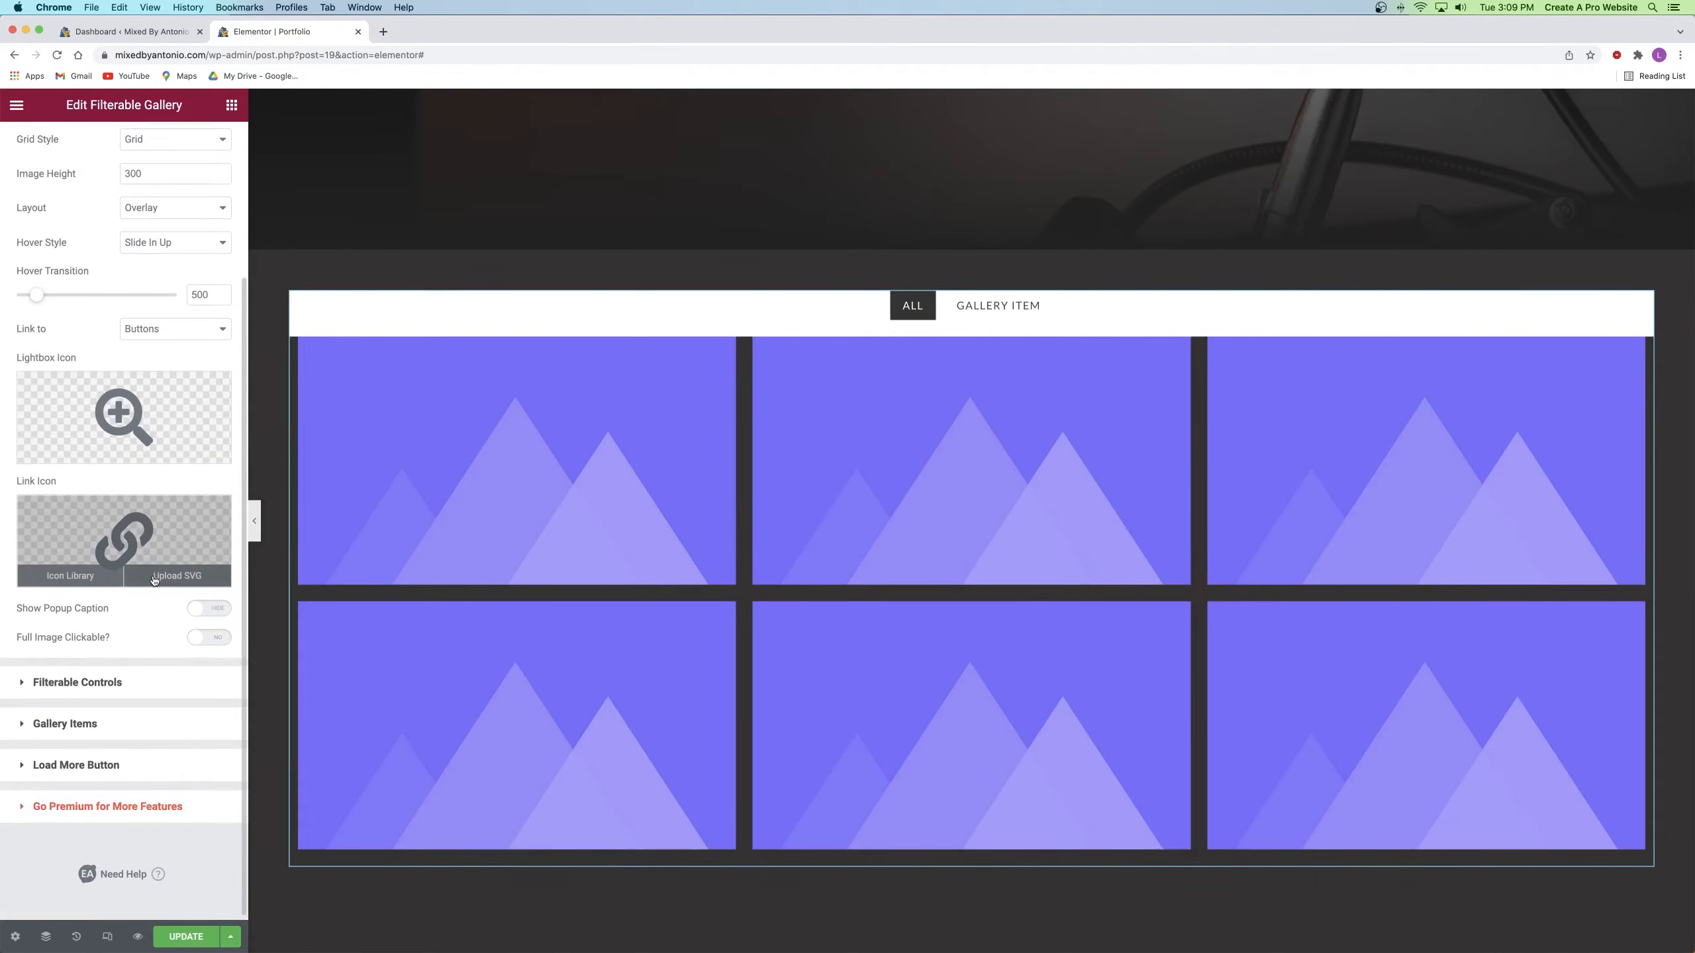
{"action": "left_click", "coordinate": [215, 511]}
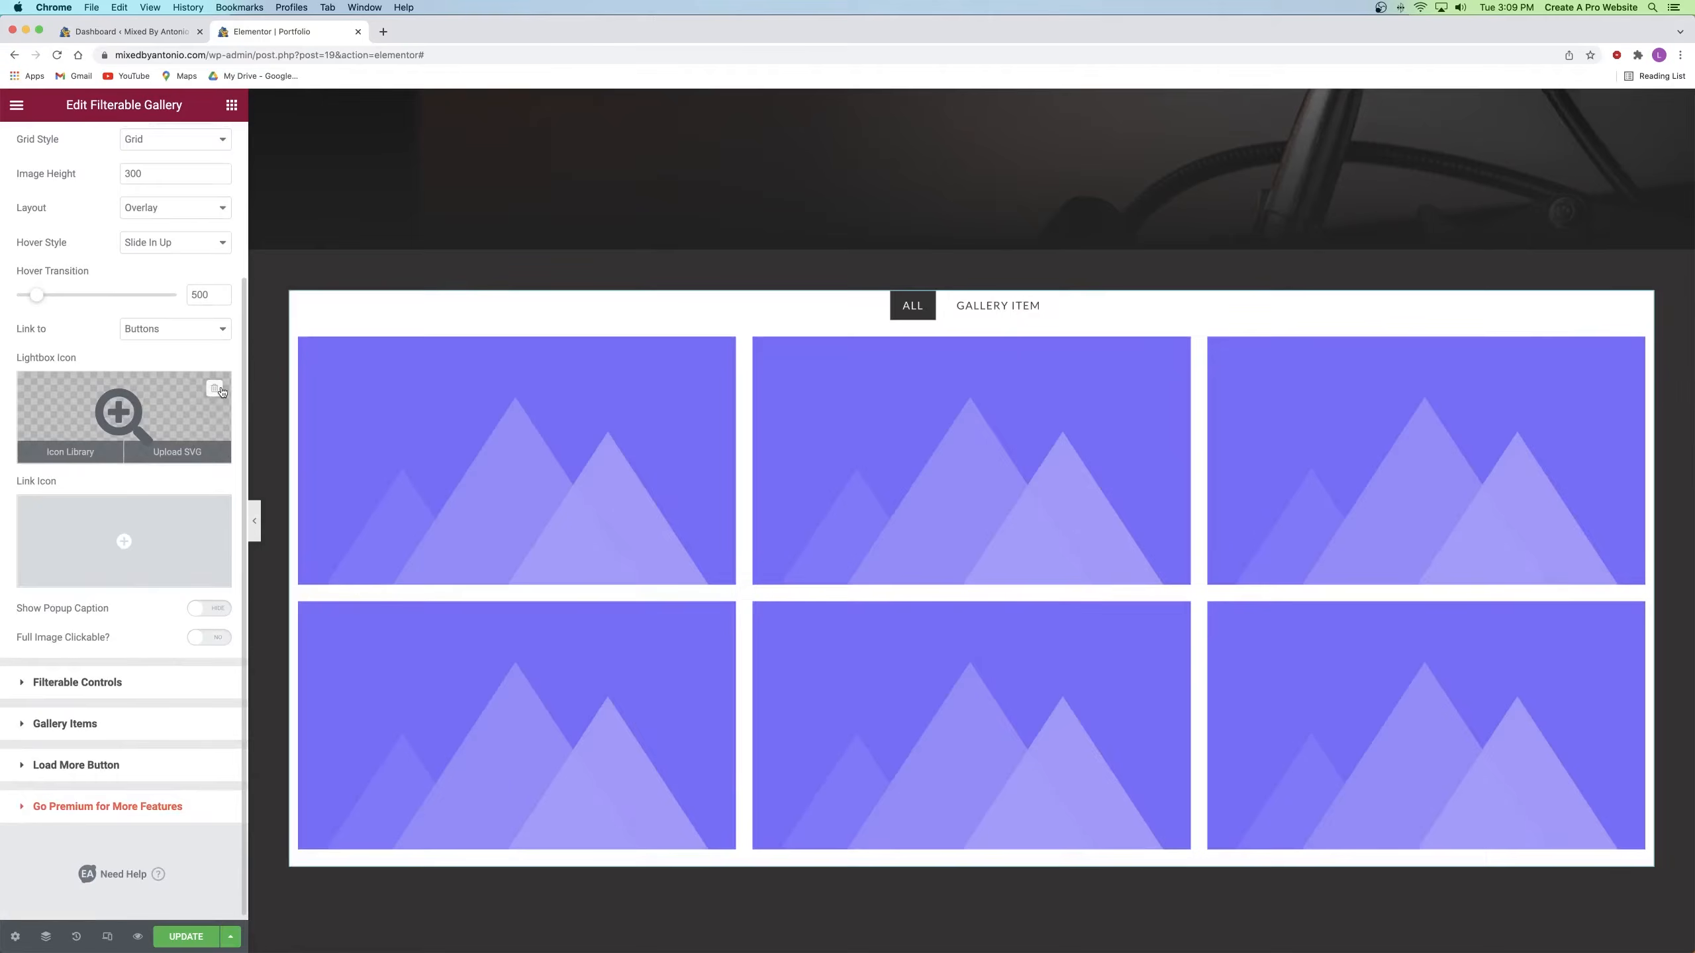
{"action": "left_click", "coordinate": [215, 389]}
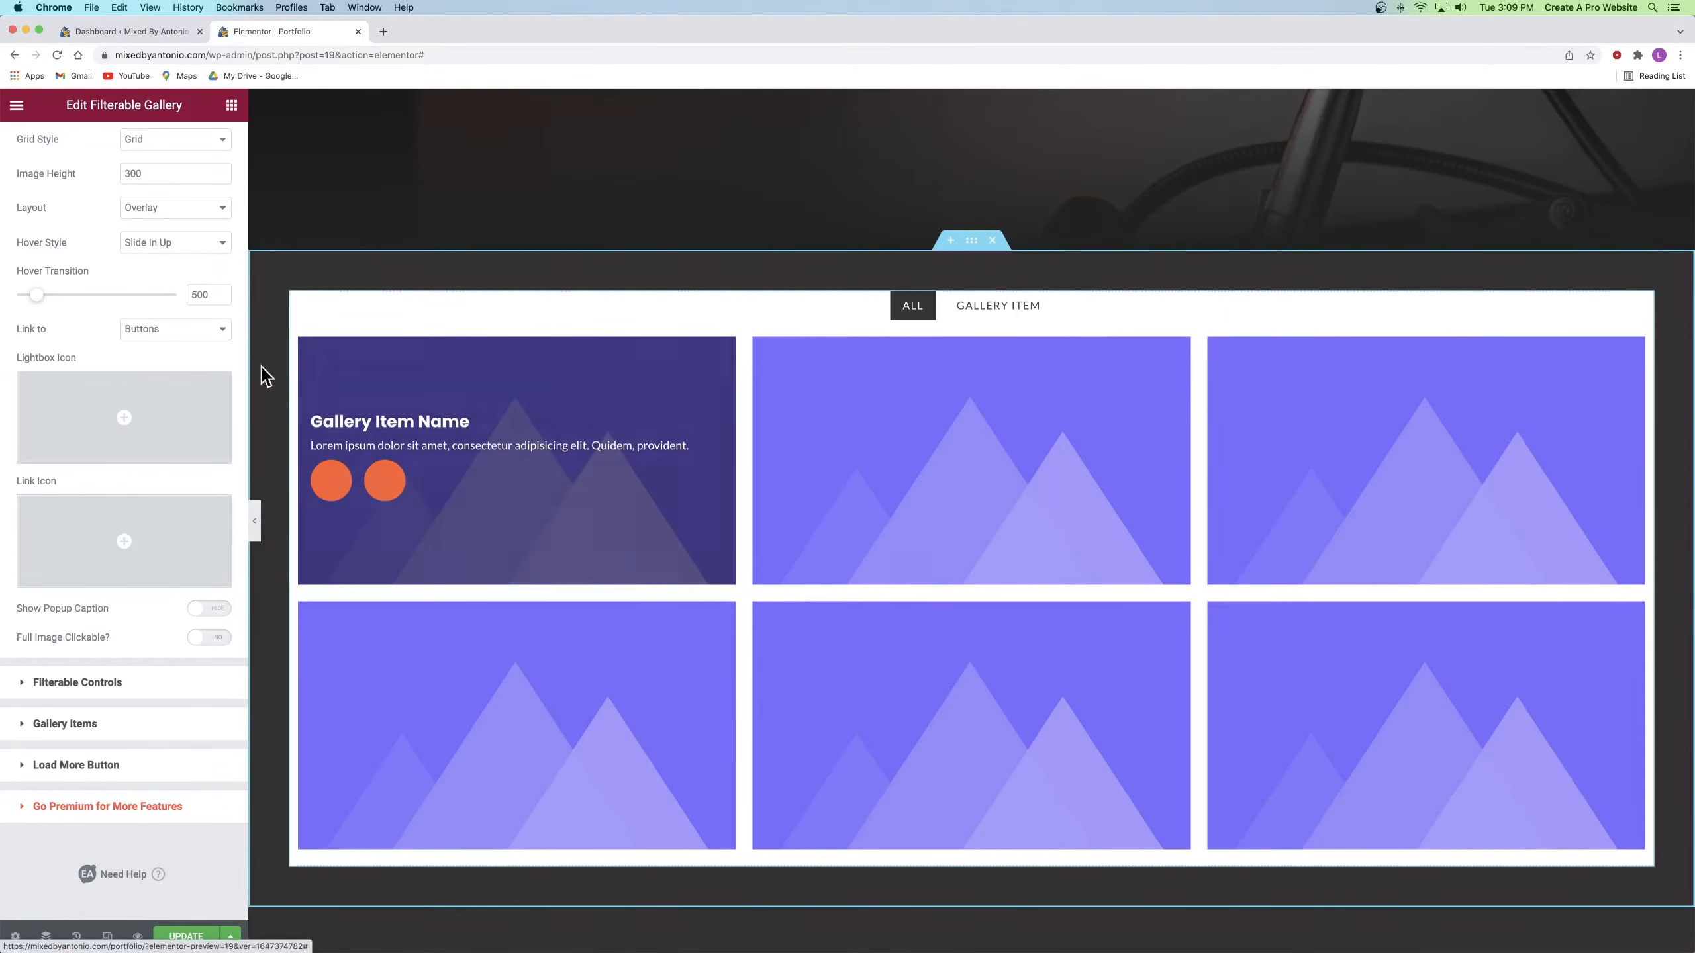
Step: Set Link to Media and Full Image Clickable to Yes, then save and preview the page
{"action": "left_click", "coordinate": [161, 335]}
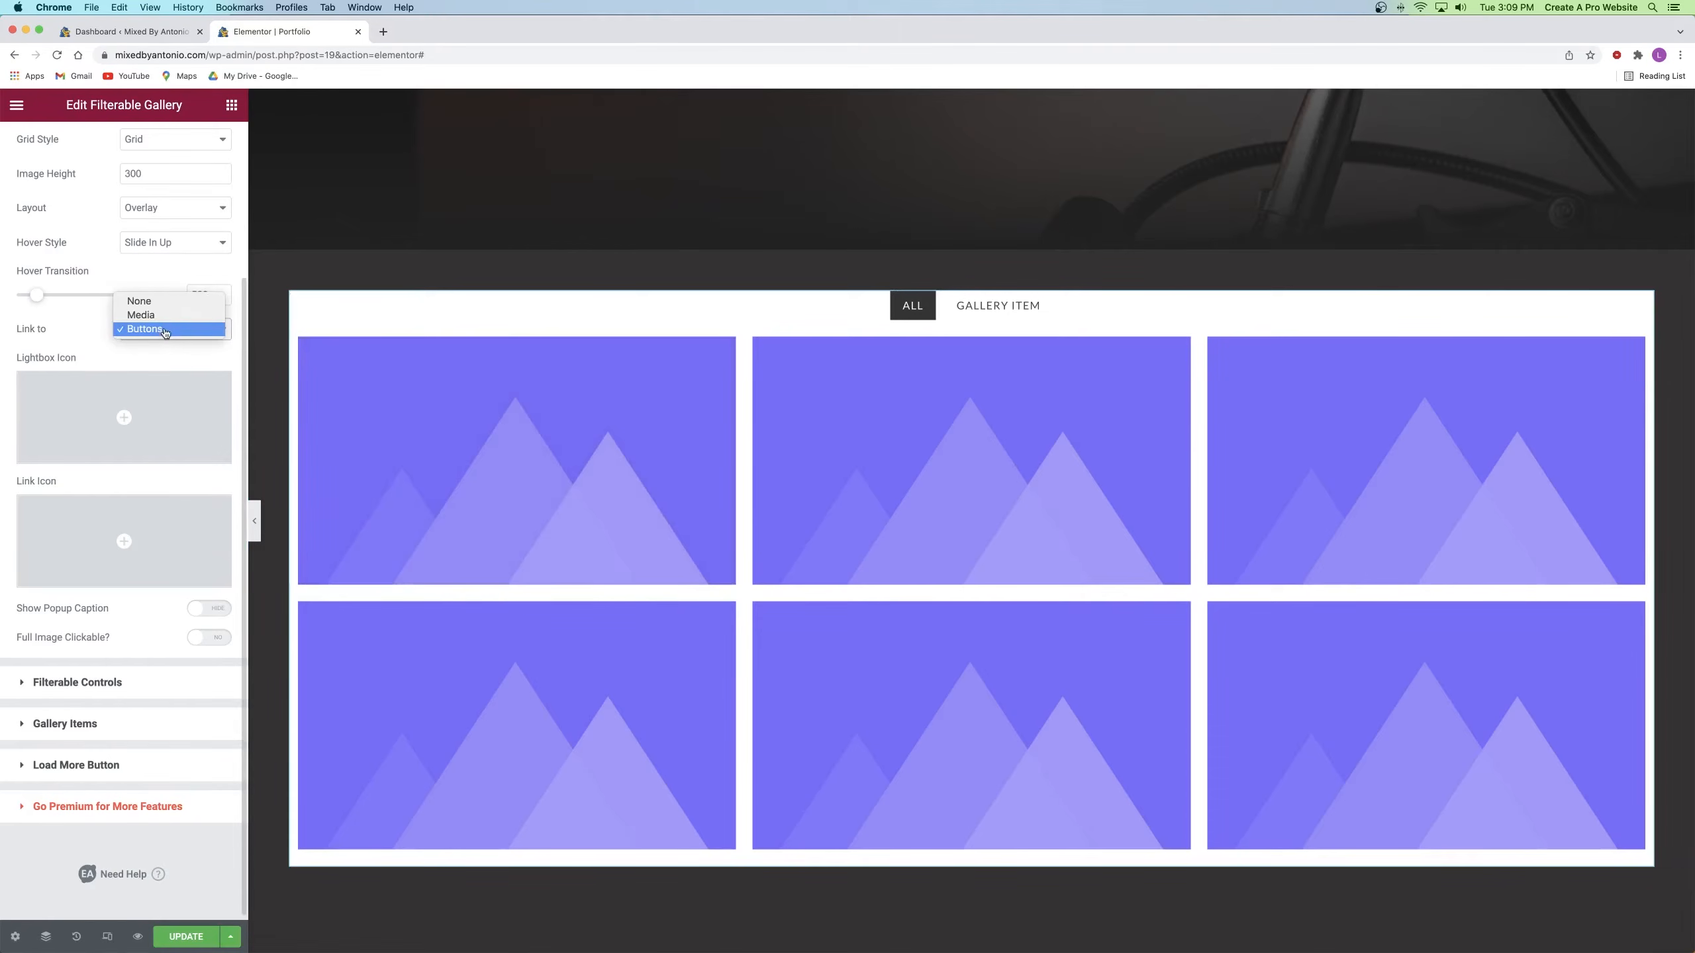
{"action": "left_click", "coordinate": [160, 315]}
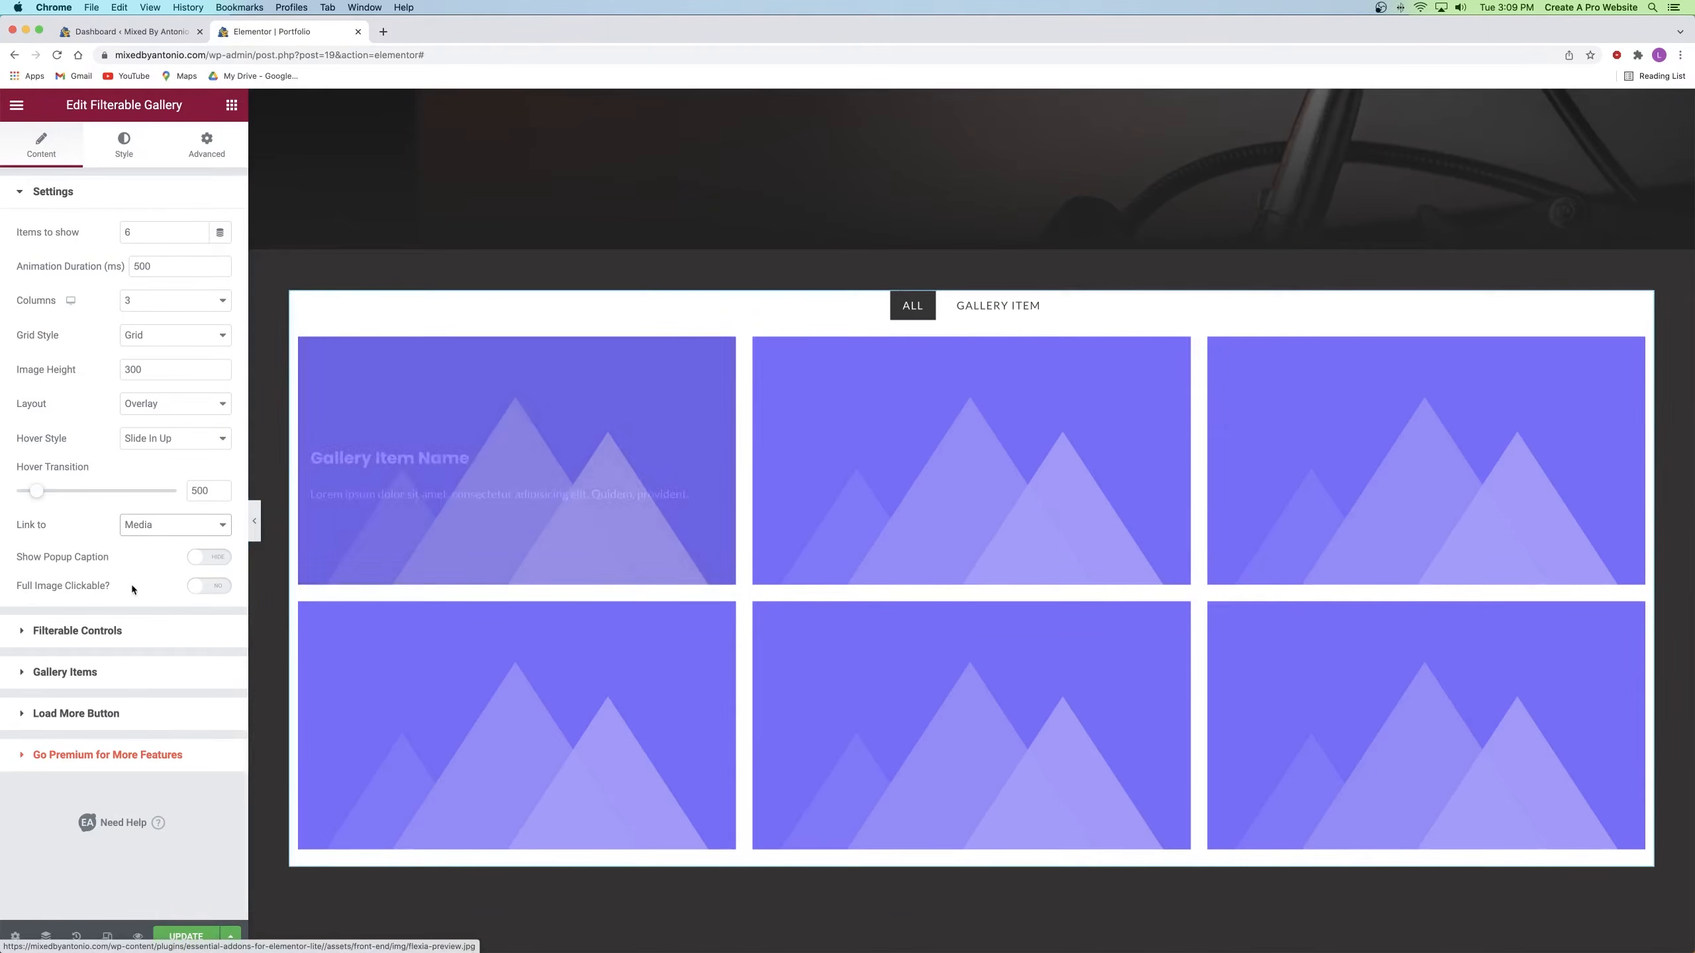
{"action": "left_click", "coordinate": [209, 586]}
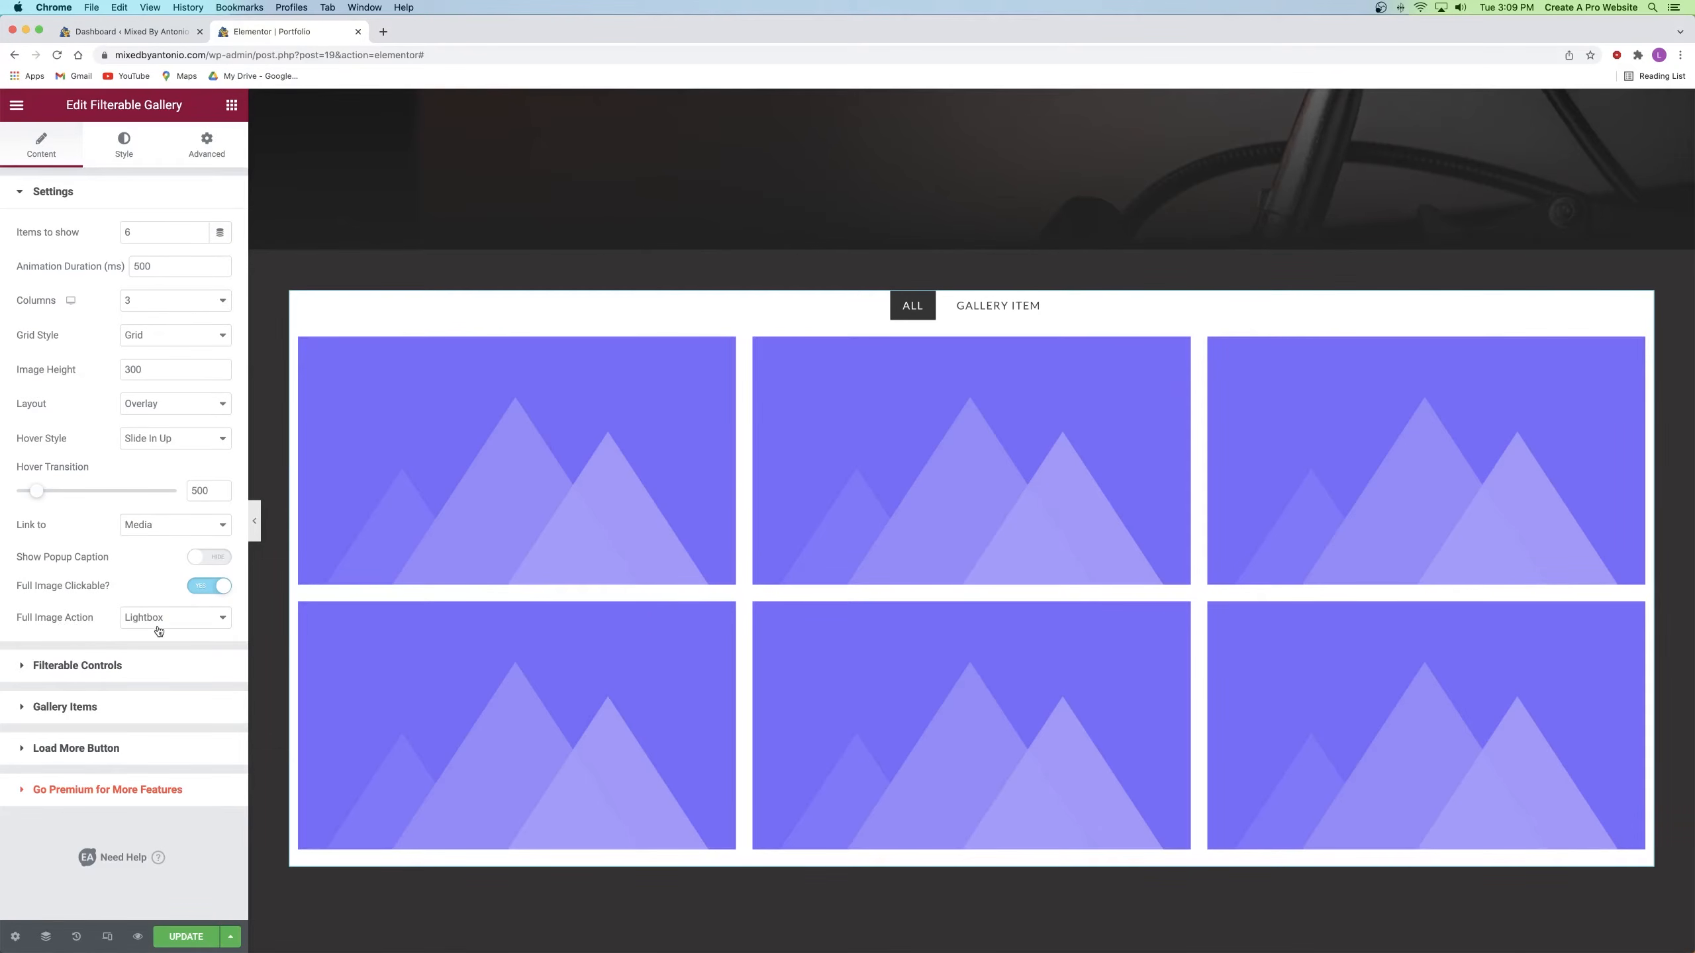
{"action": "left_click", "coordinate": [181, 938]}
{"action": "left_click", "coordinate": [139, 937]}
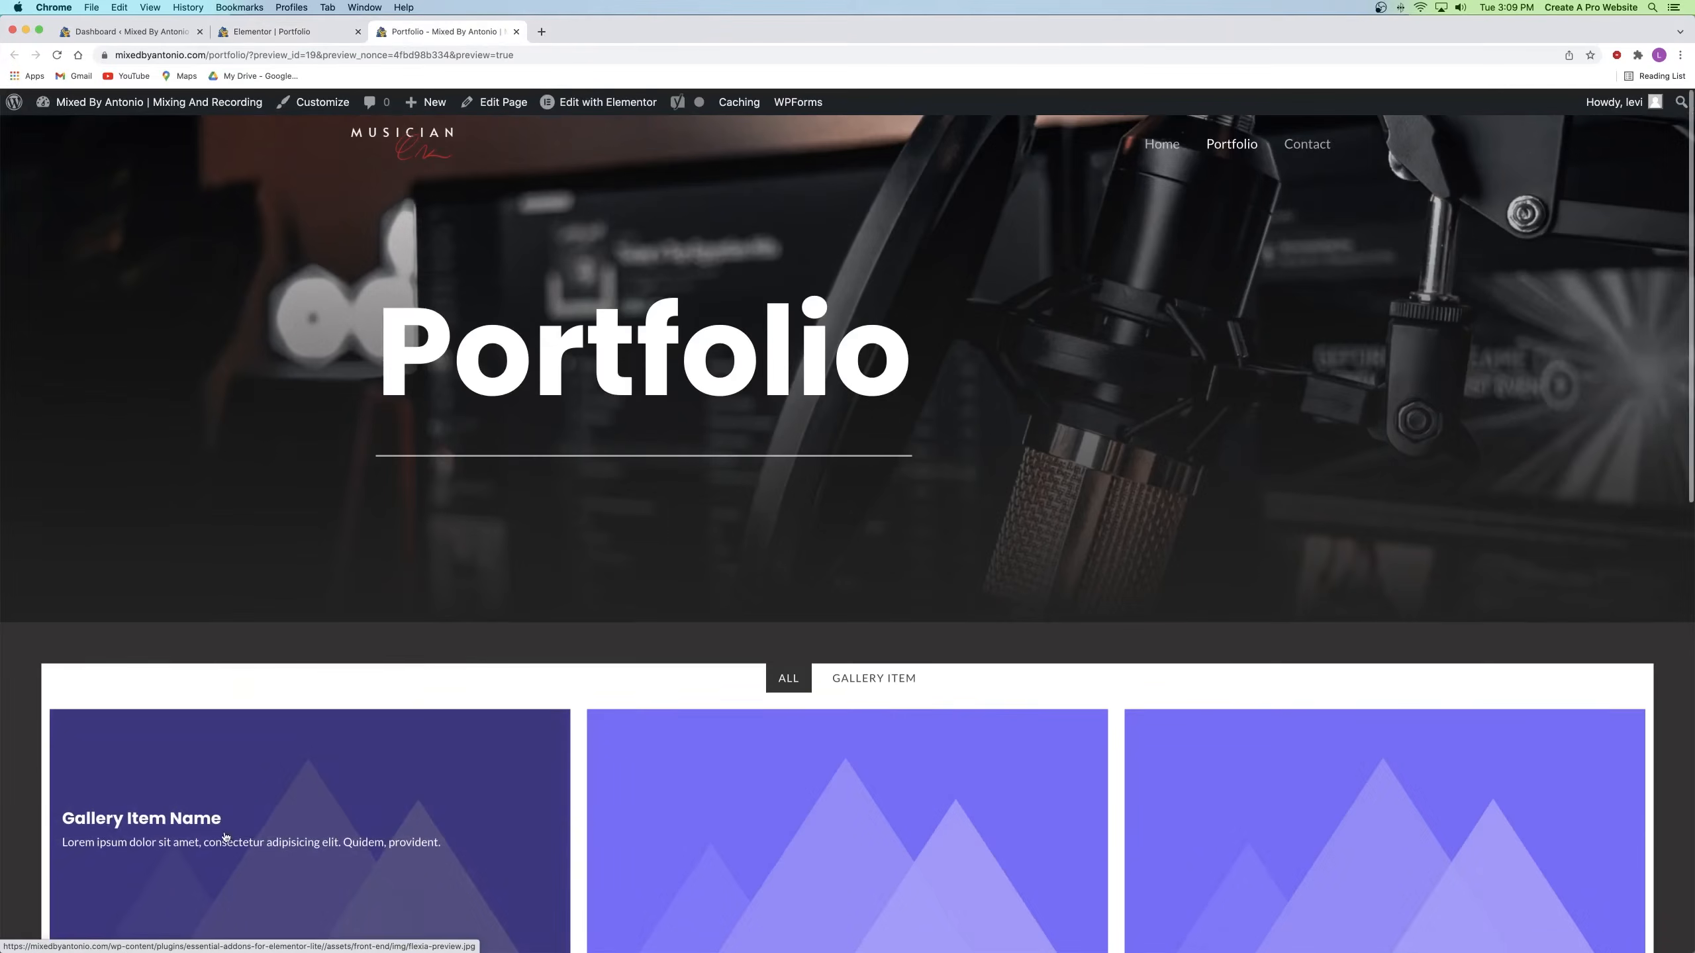
Step: Test the enlarged lightbox view of the first gallery image in the preview, then close the preview
{"action": "scroll", "coordinate": [235, 807], "scroll_direction": "down", "scroll_amount": 3}
{"action": "left_click", "coordinate": [266, 625]}
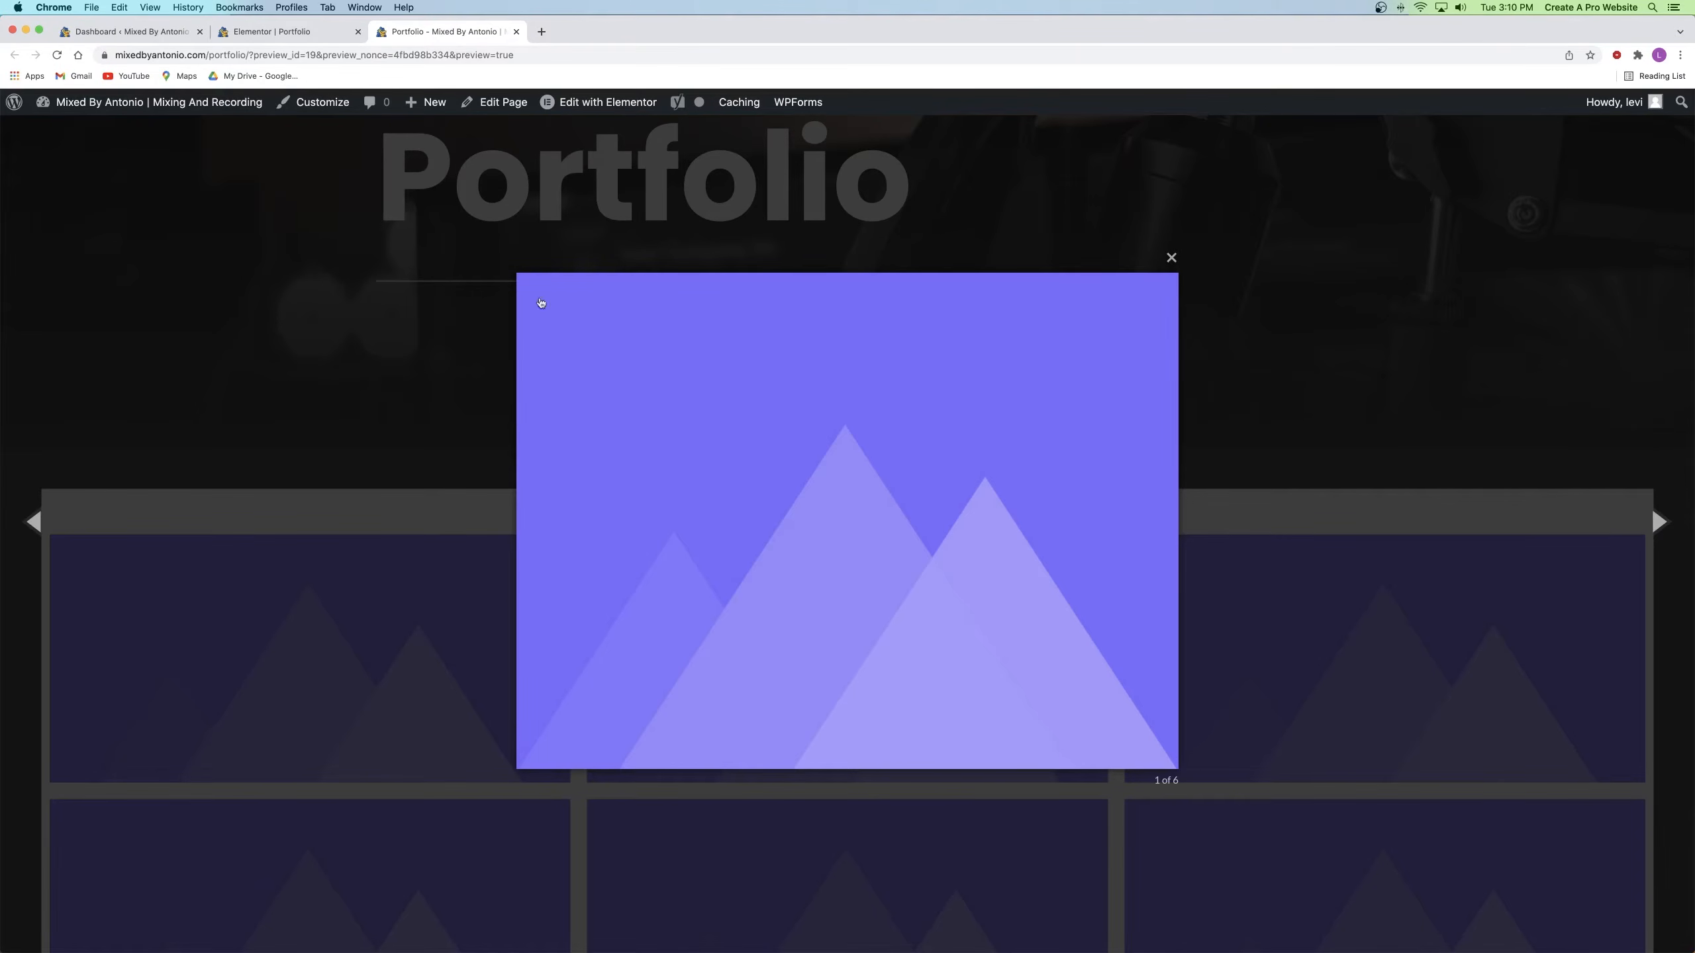
{"action": "left_click", "coordinate": [1171, 258]}
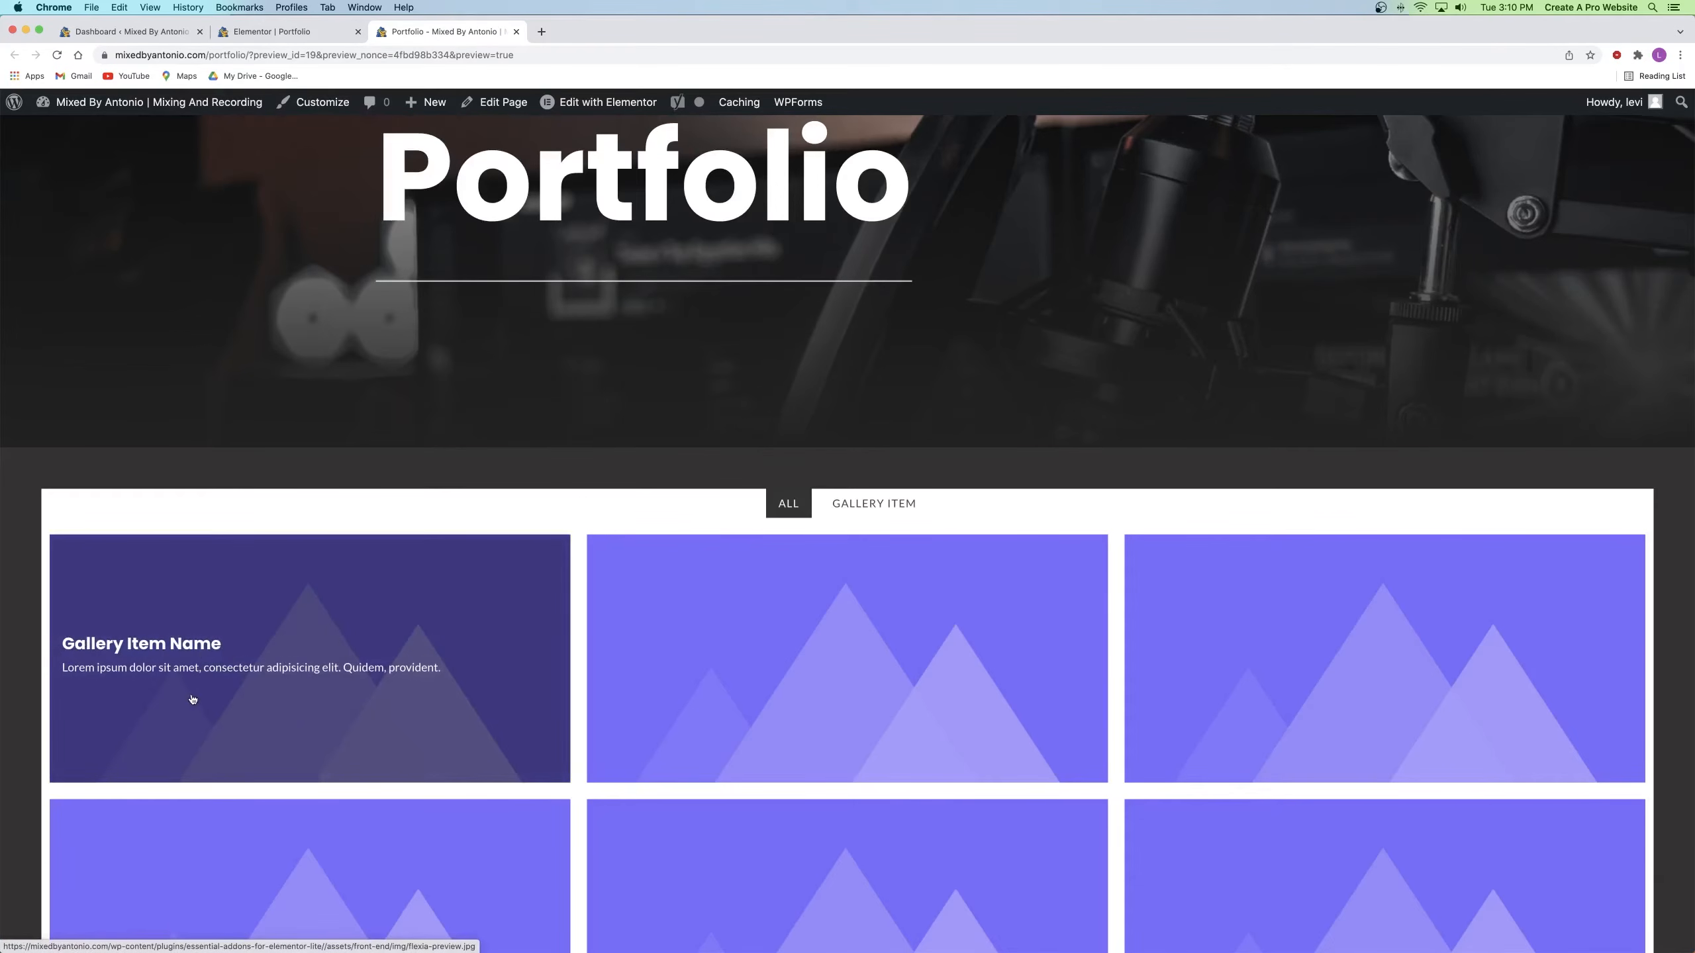
{"action": "left_click", "coordinate": [517, 31]}
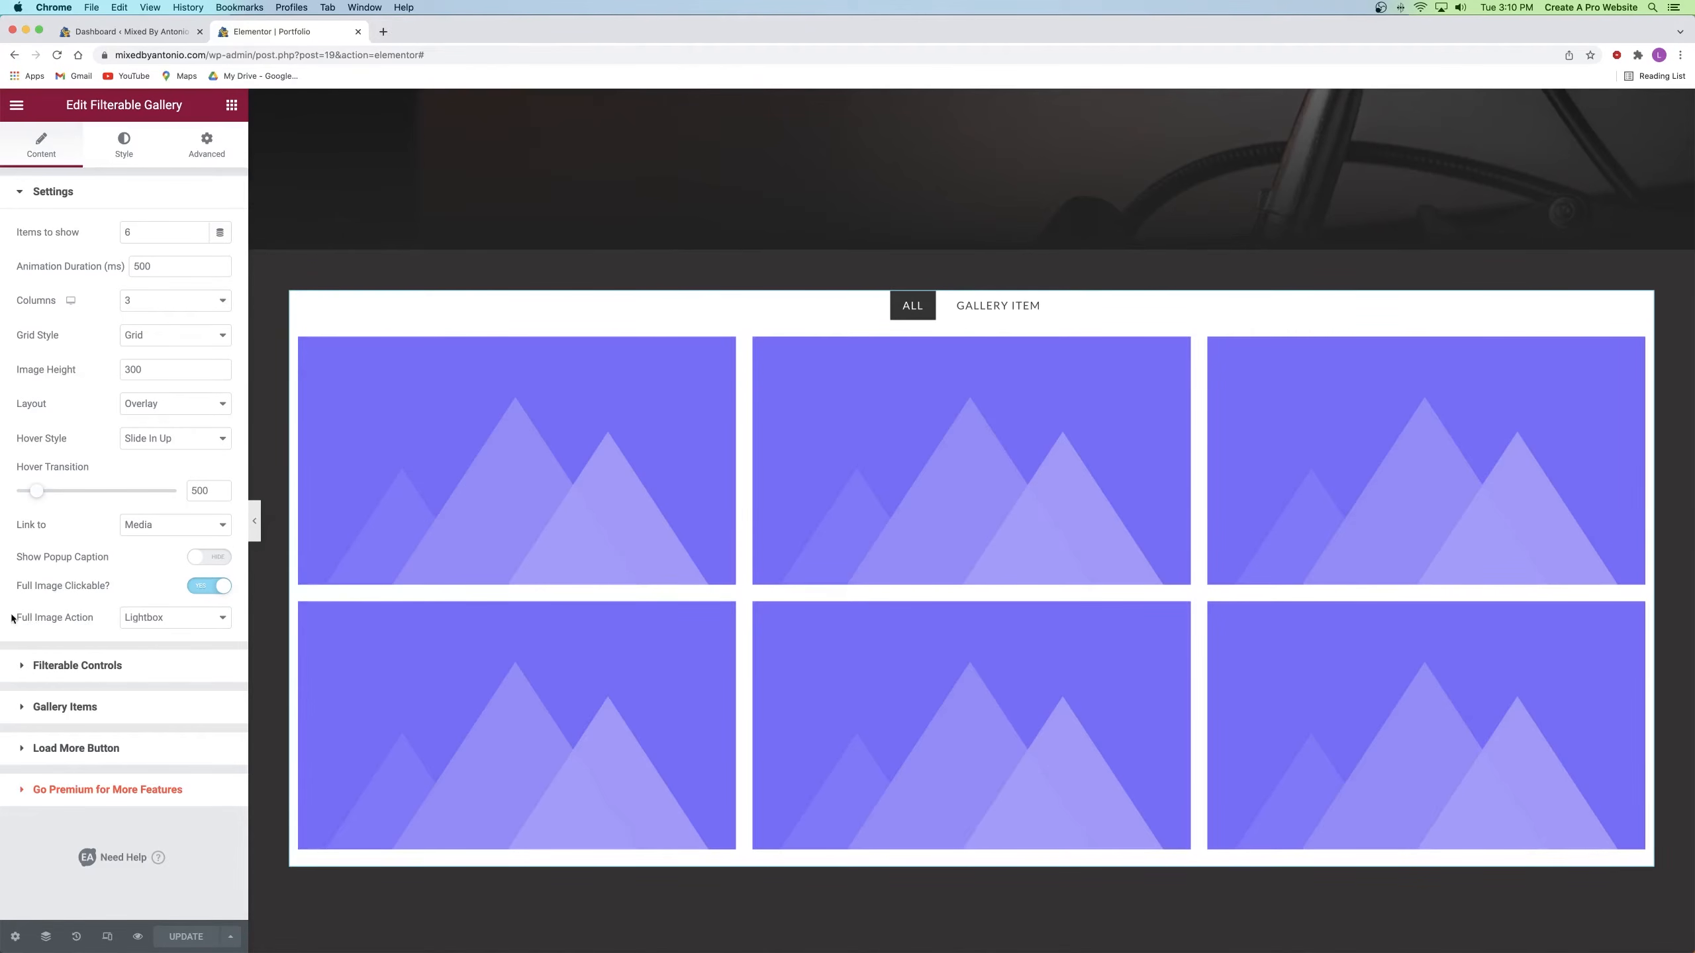
Step: Set Full Image Action to Link and expand the Gallery Items list
{"action": "left_click", "coordinate": [150, 623]}
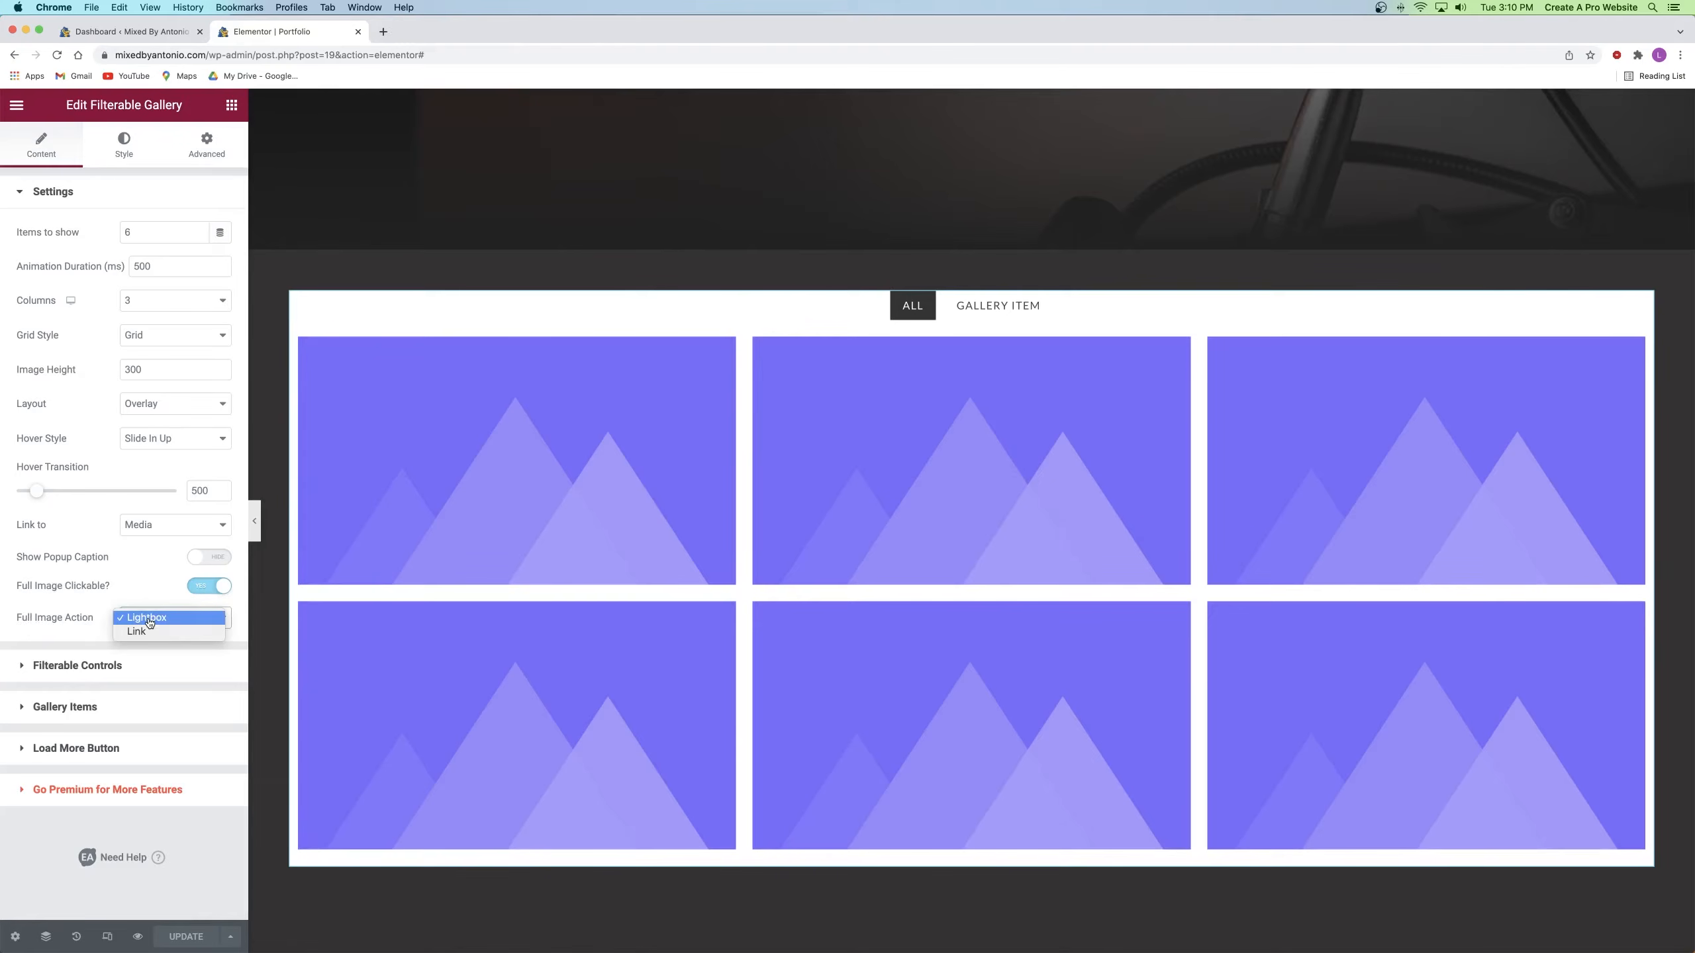
{"action": "left_click", "coordinate": [151, 632]}
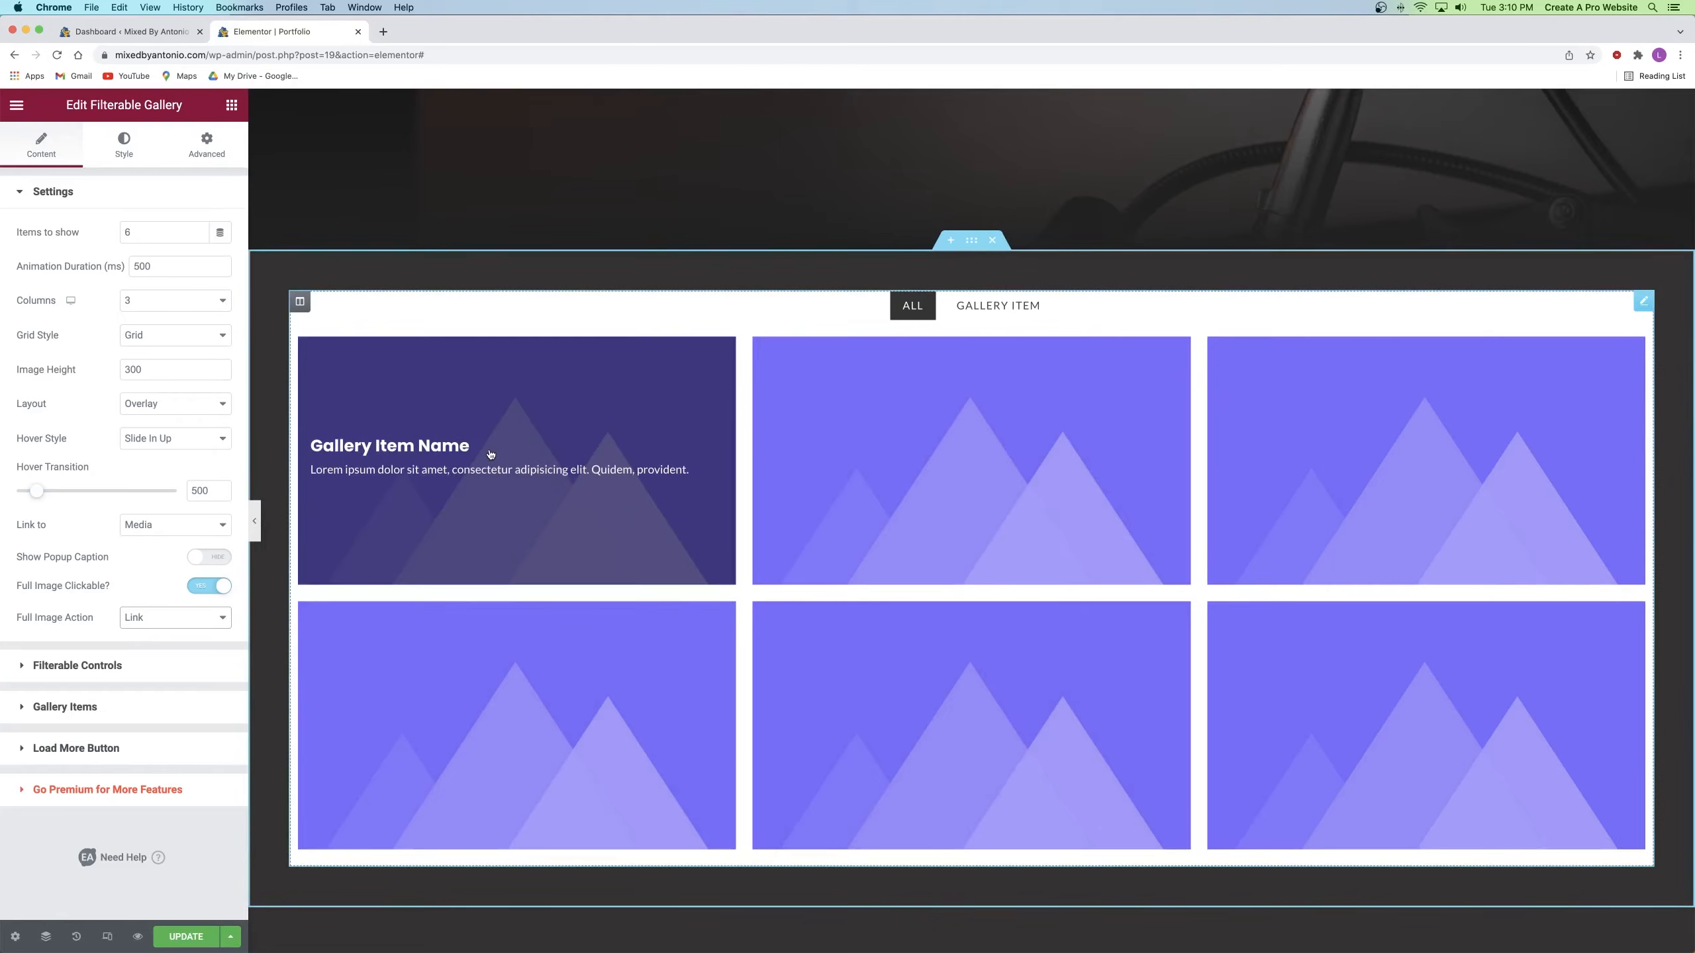
{"action": "left_click", "coordinate": [69, 195]}
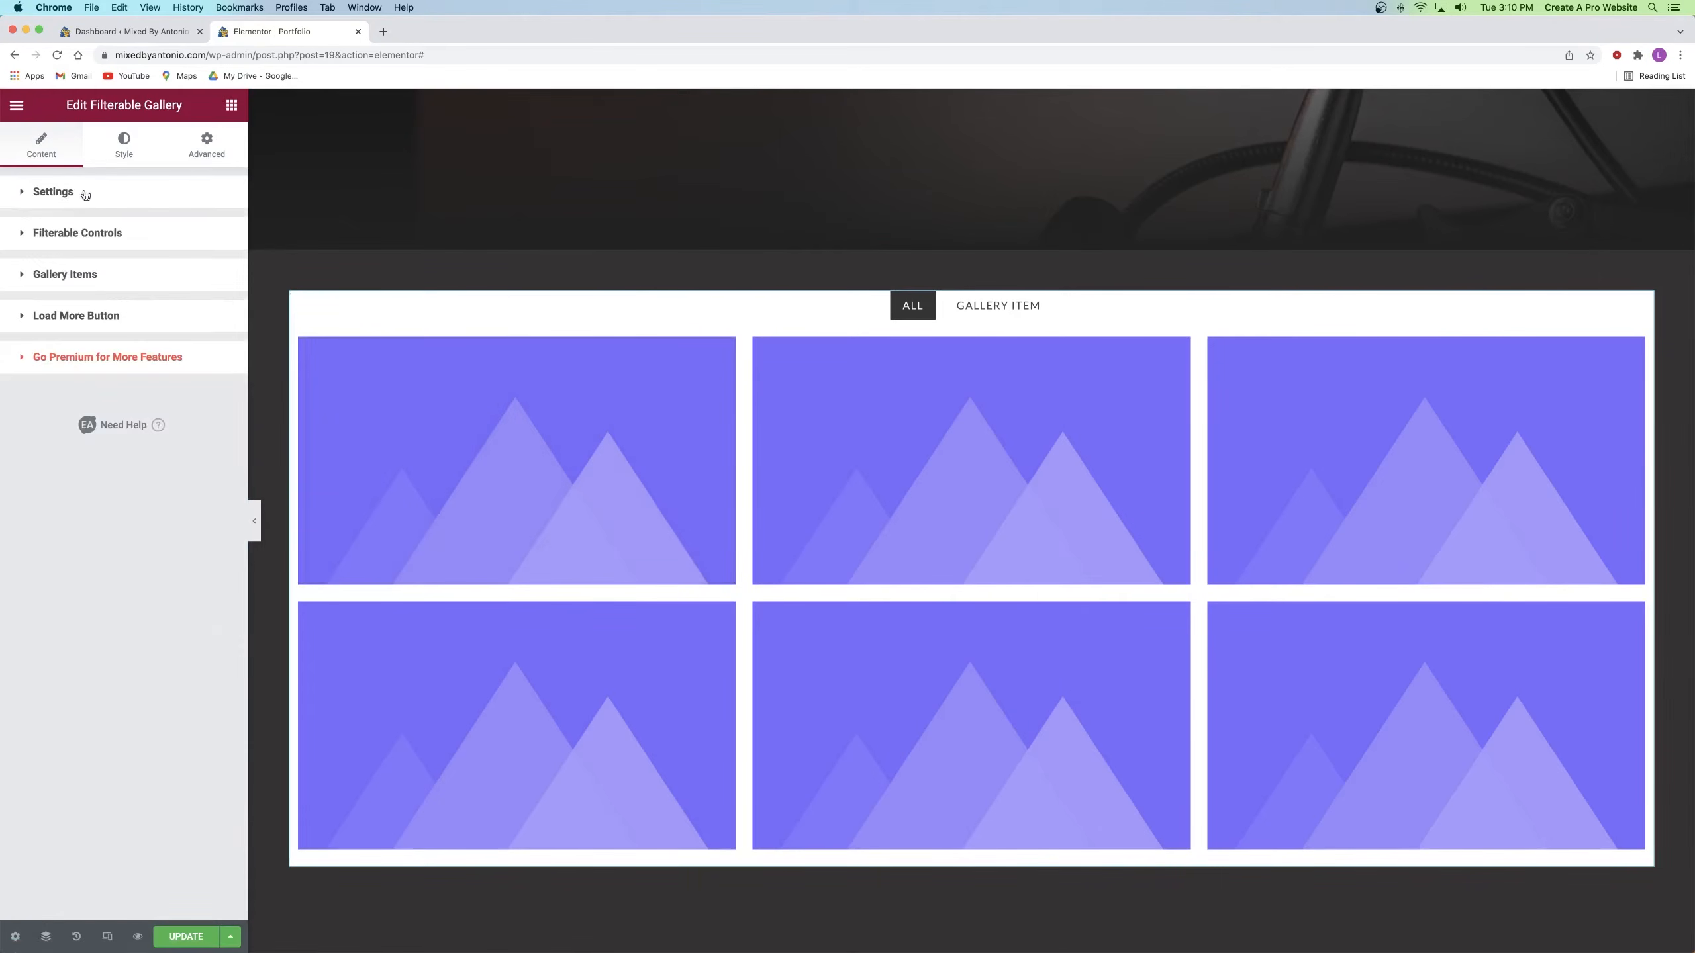
{"action": "left_click", "coordinate": [74, 281]}
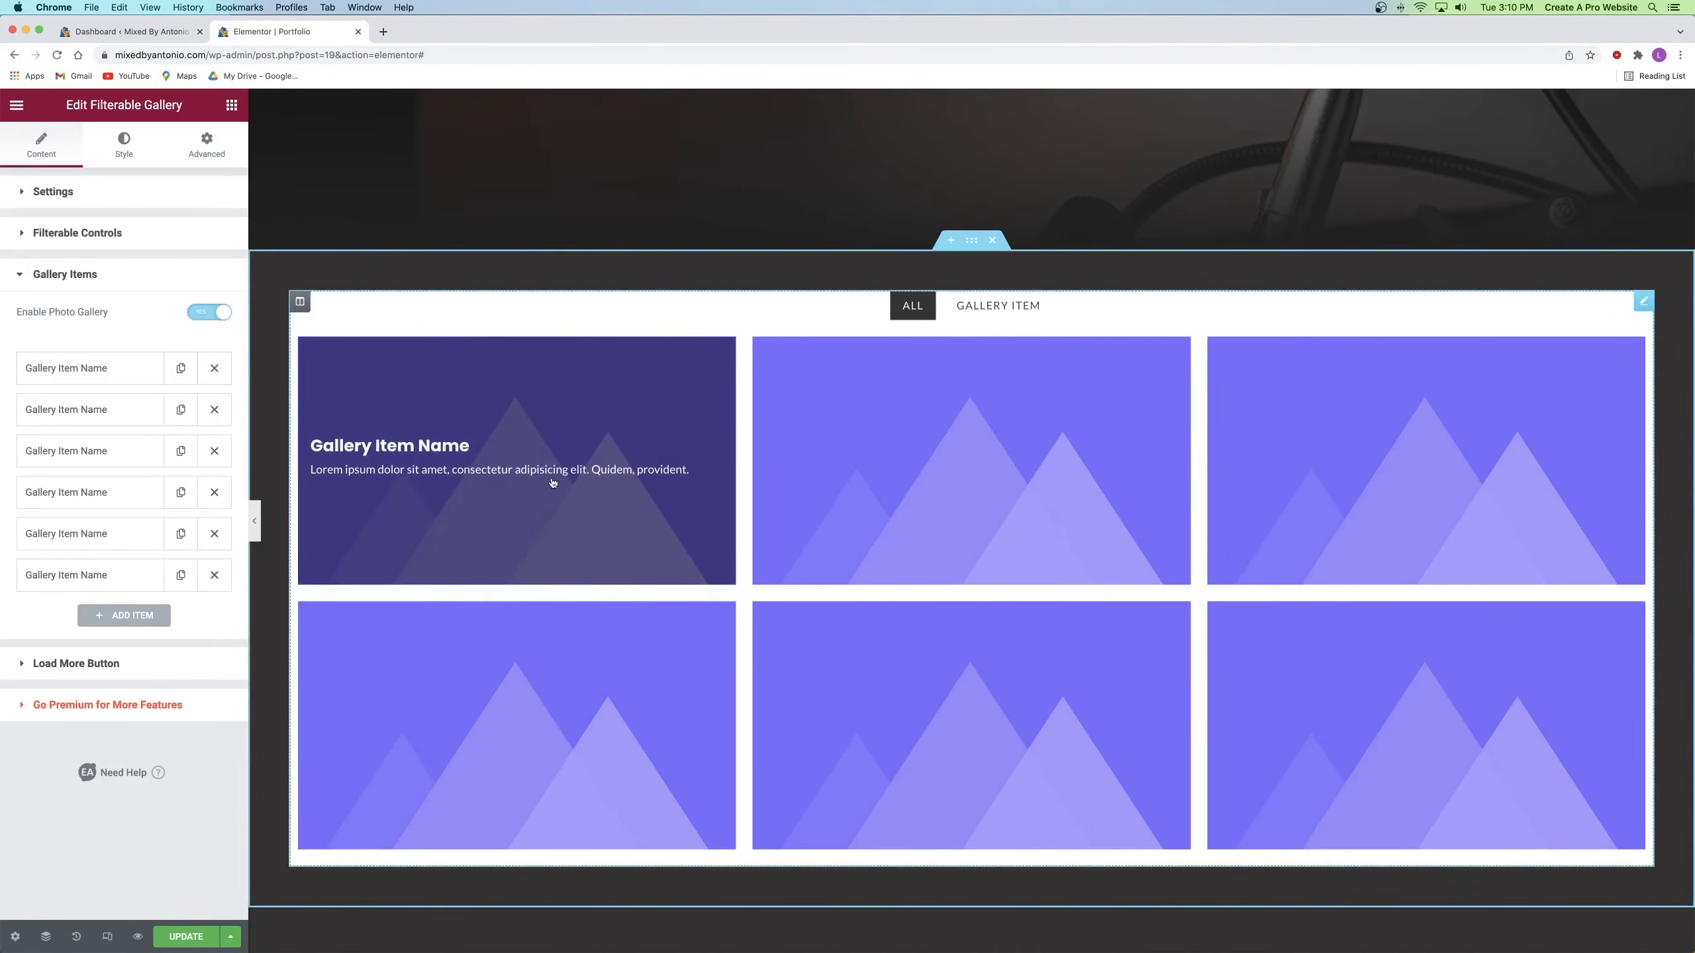
Step: Name the first gallery item 'No Excuses' with the description 'Recording En'
{"action": "left_click", "coordinate": [65, 369]}
{"action": "scroll", "coordinate": [91, 446], "scroll_direction": "down", "scroll_amount": 5}
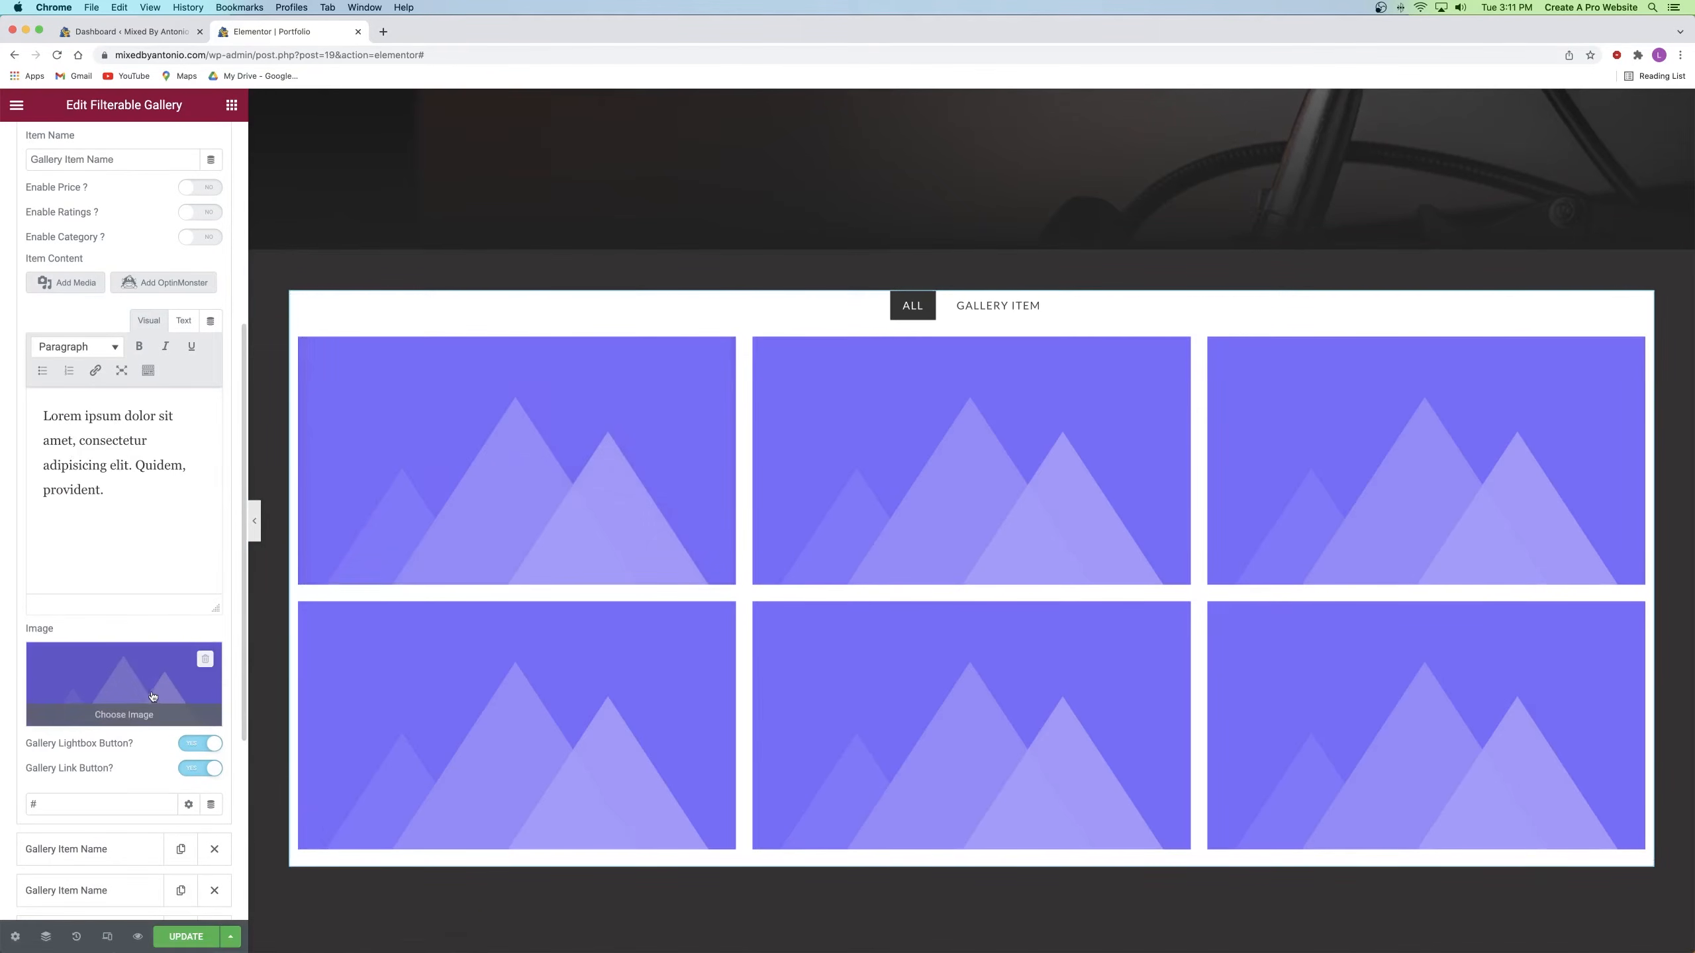
{"action": "left_click", "coordinate": [52, 799]}
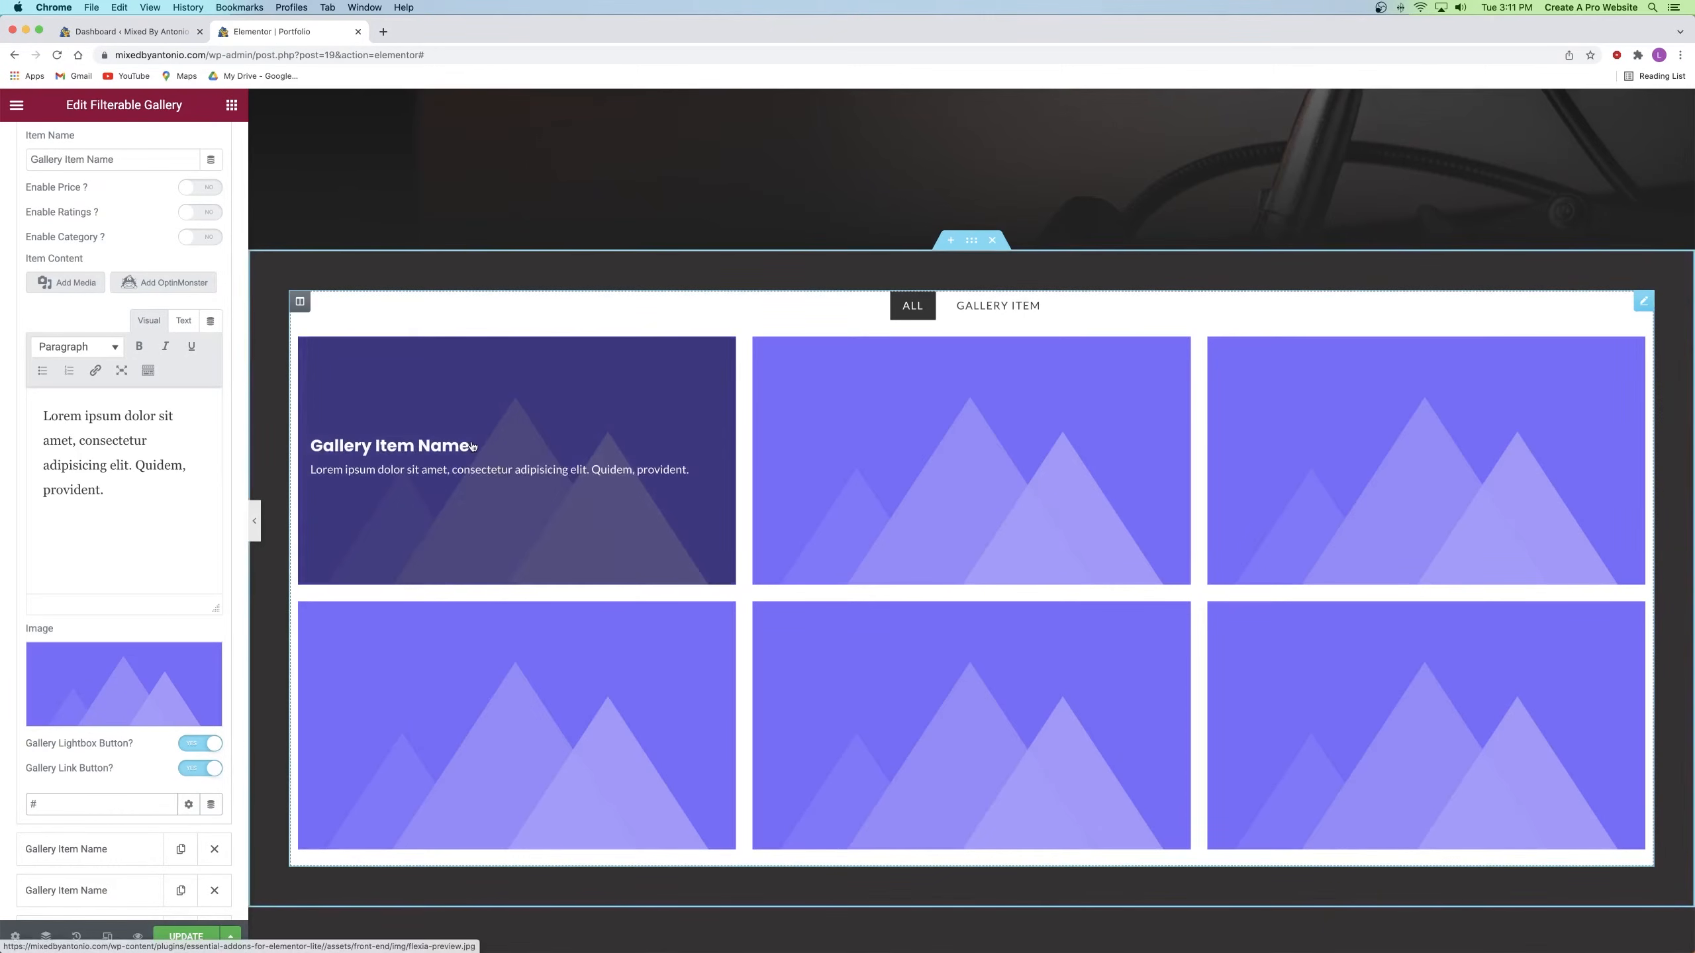
{"action": "triple_click", "coordinate": [117, 159]}
{"action": "type", "text": "No Excuses"}
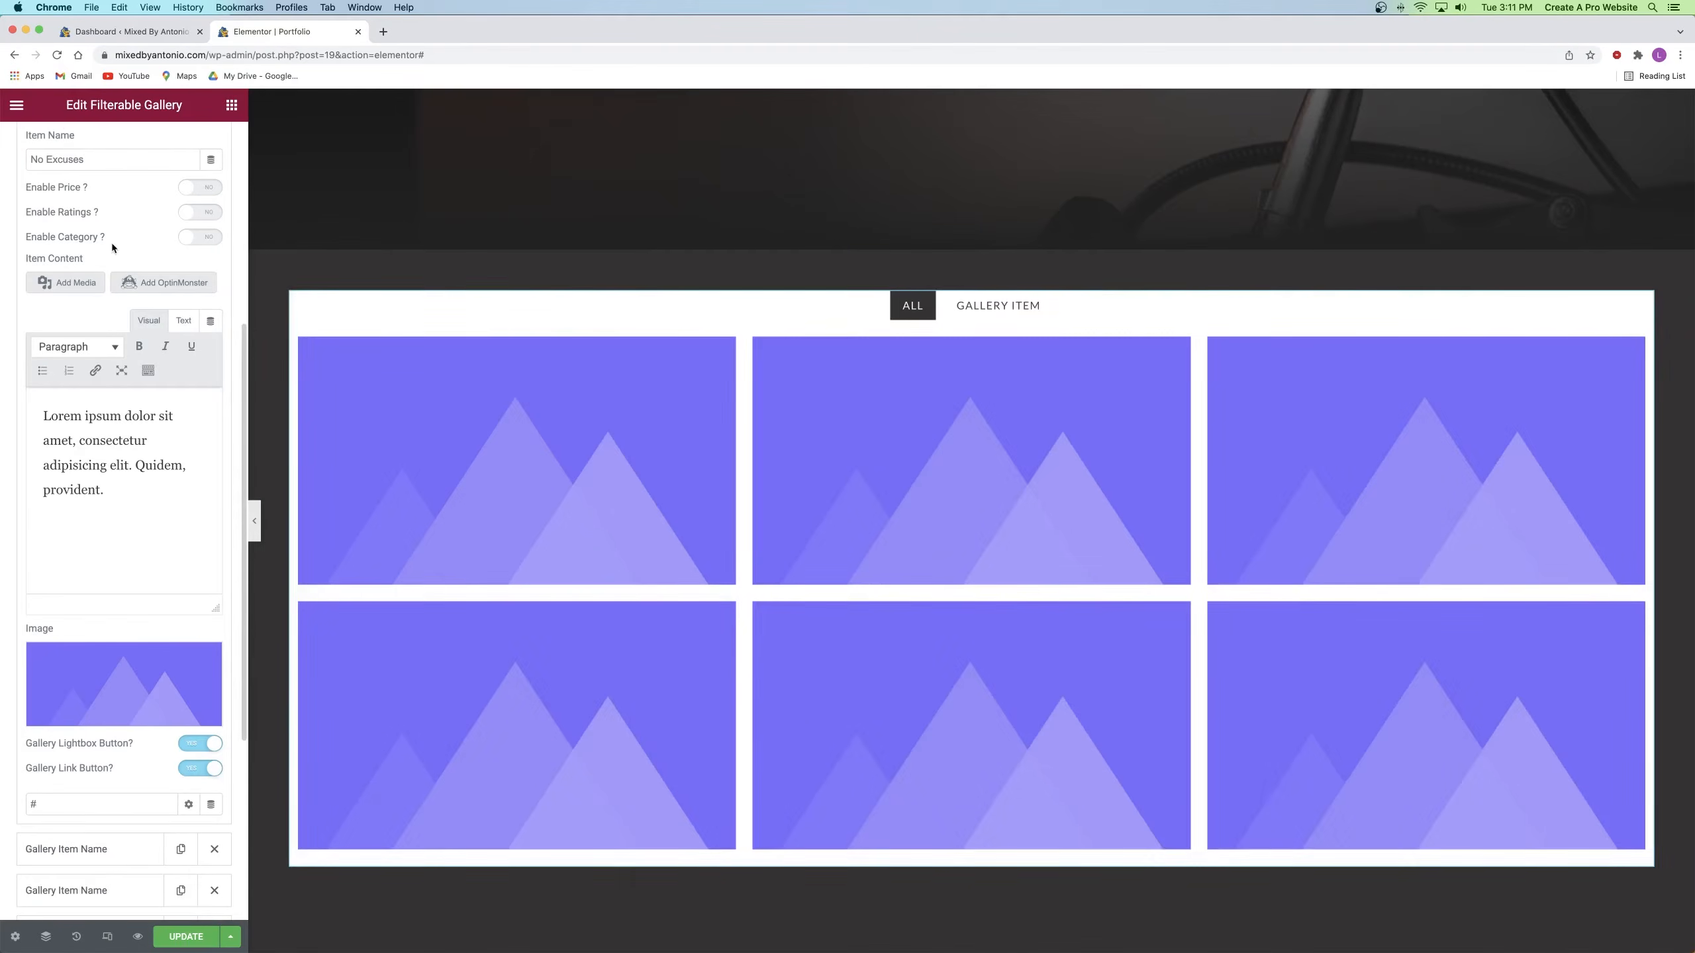
{"action": "triple_click", "coordinate": [64, 415]}
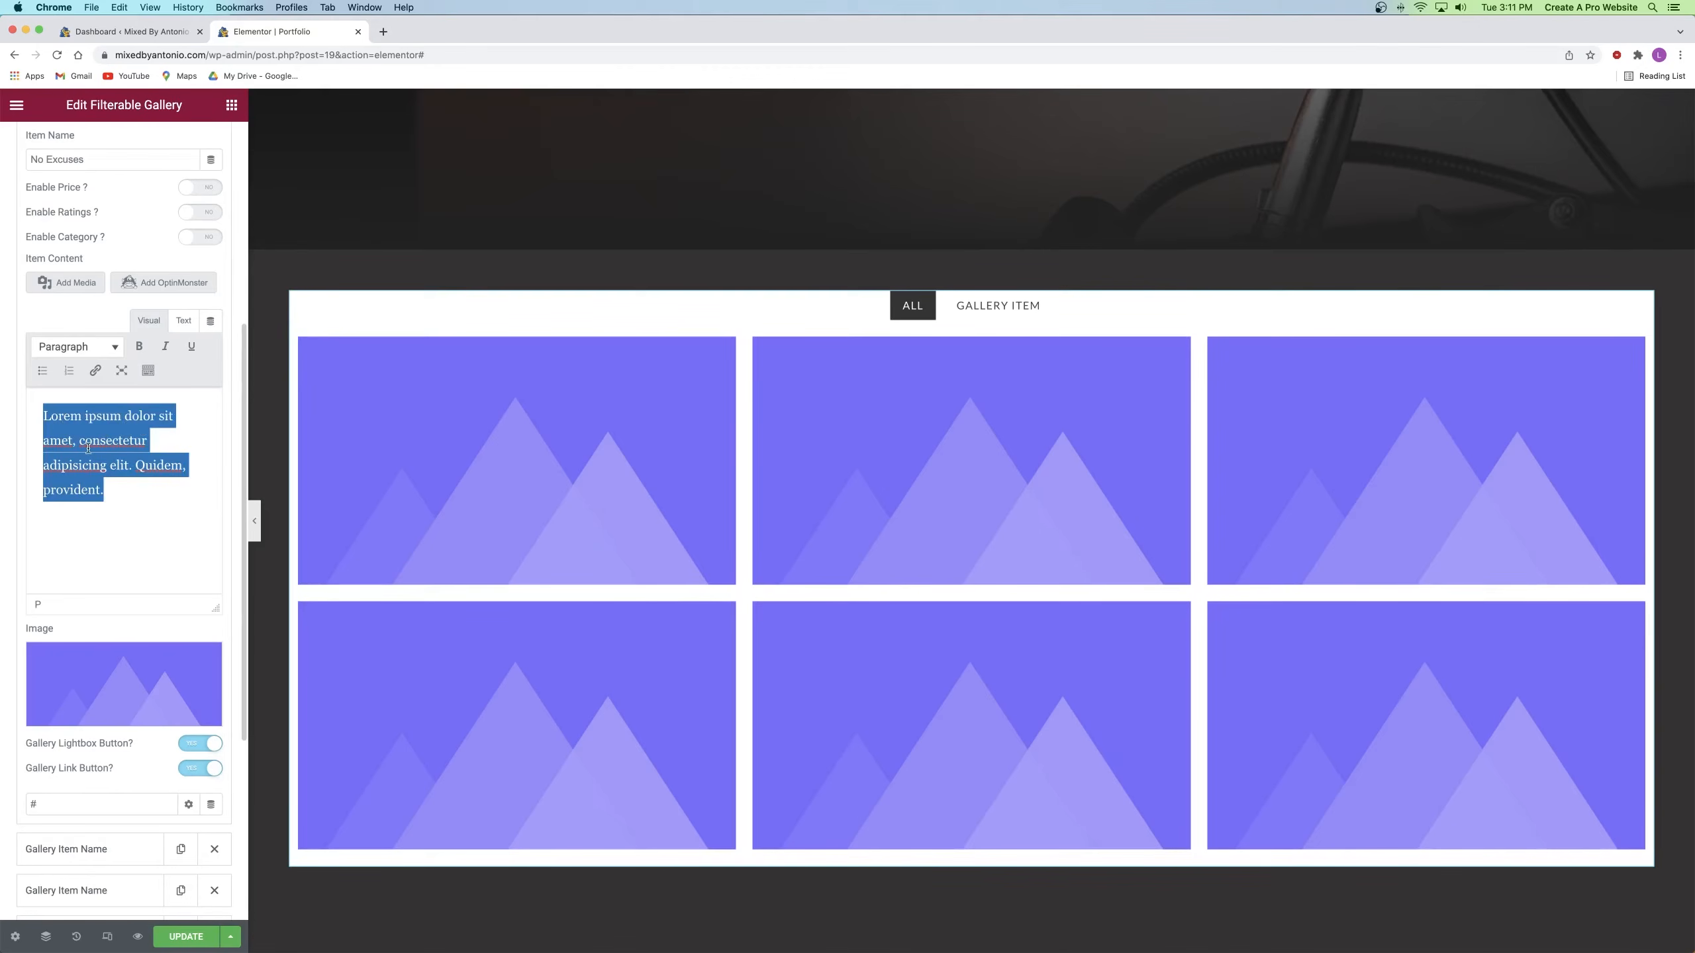
{"action": "type", "text": "Recording Engineer"}
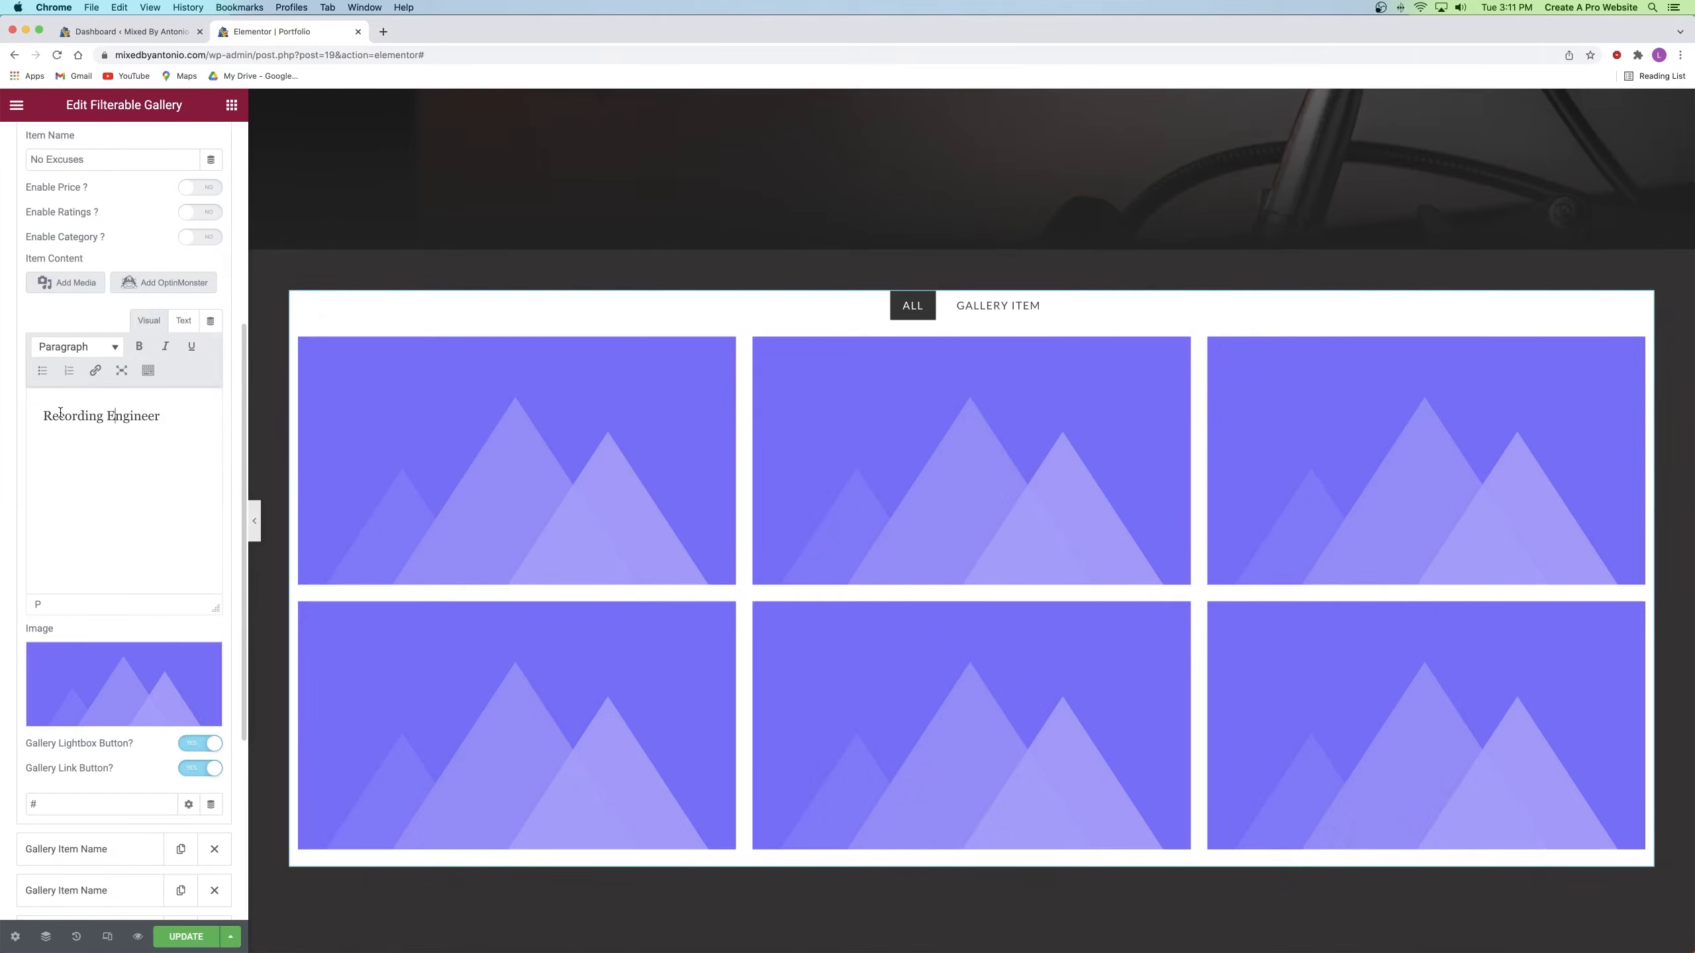
{"action": "left_click", "coordinate": [109, 680]}
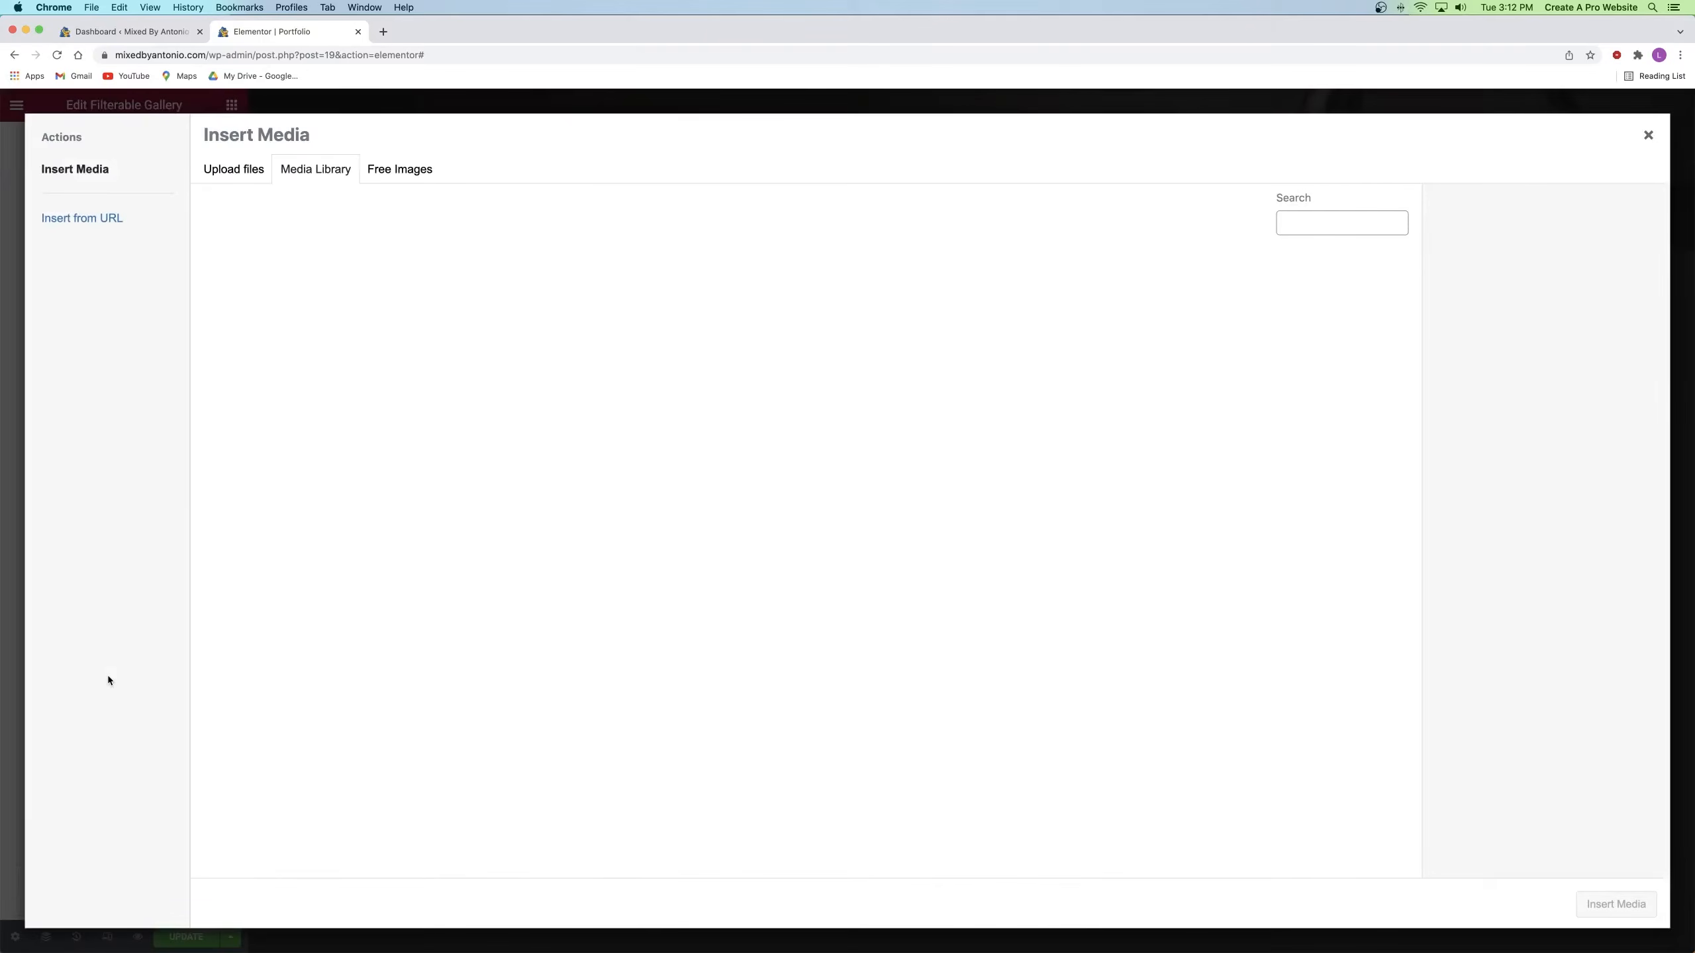
{"action": "left_click", "coordinate": [826, 309]}
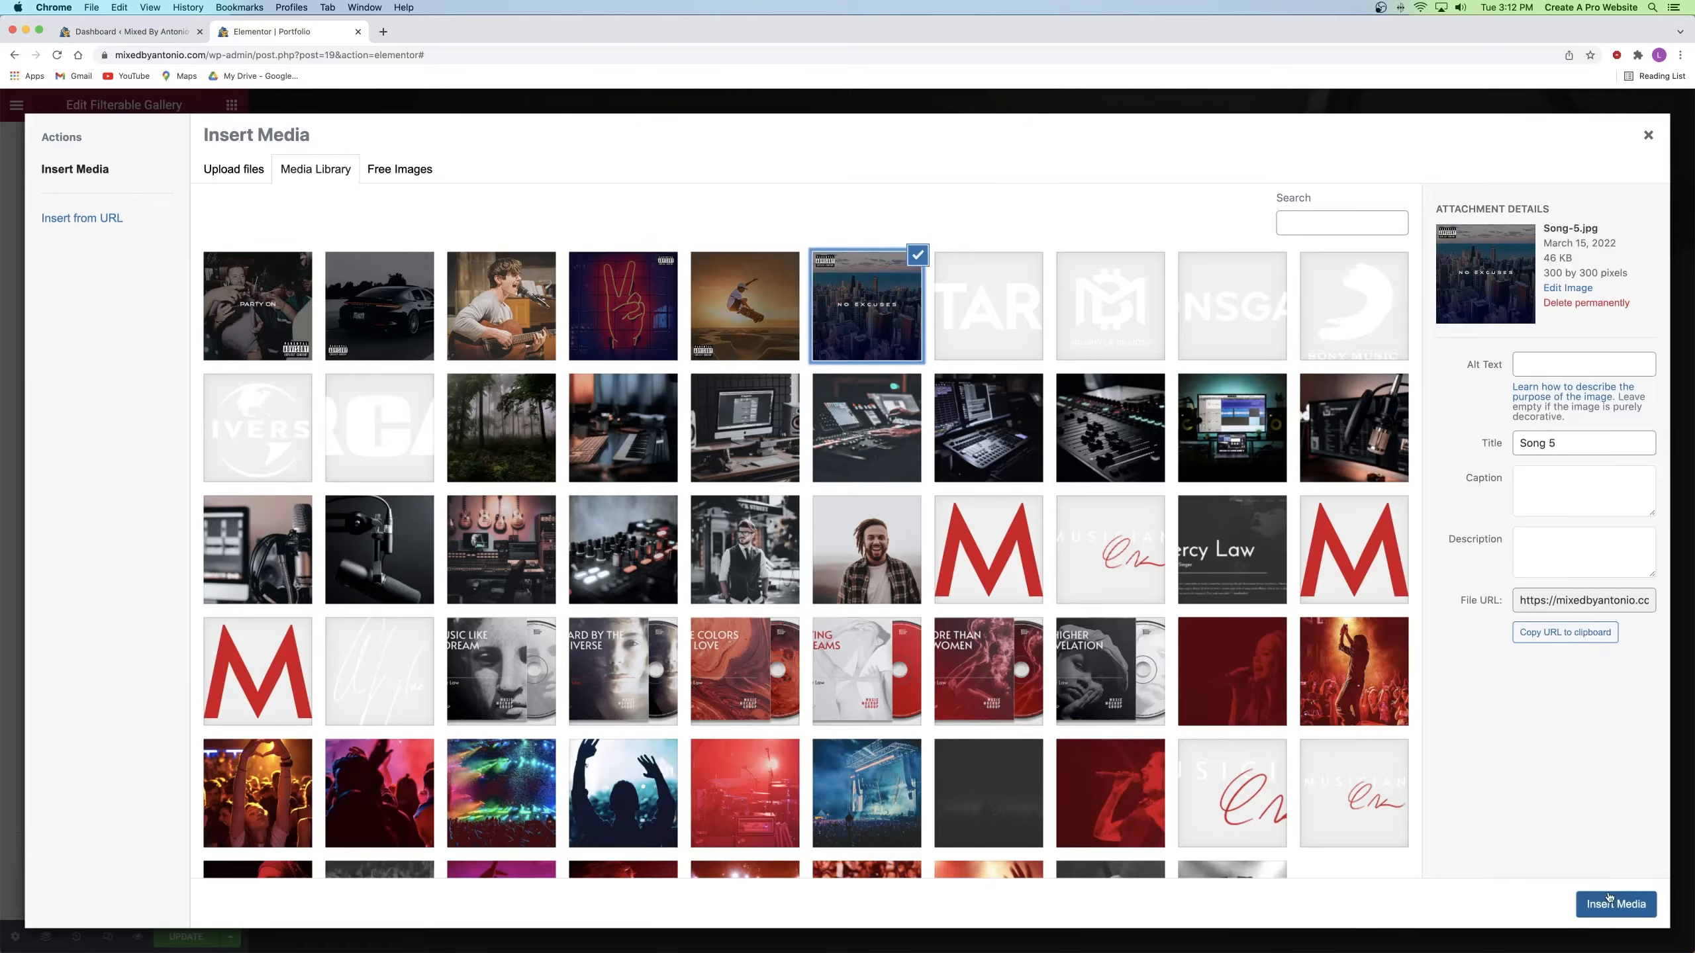
{"action": "left_click", "coordinate": [1608, 901]}
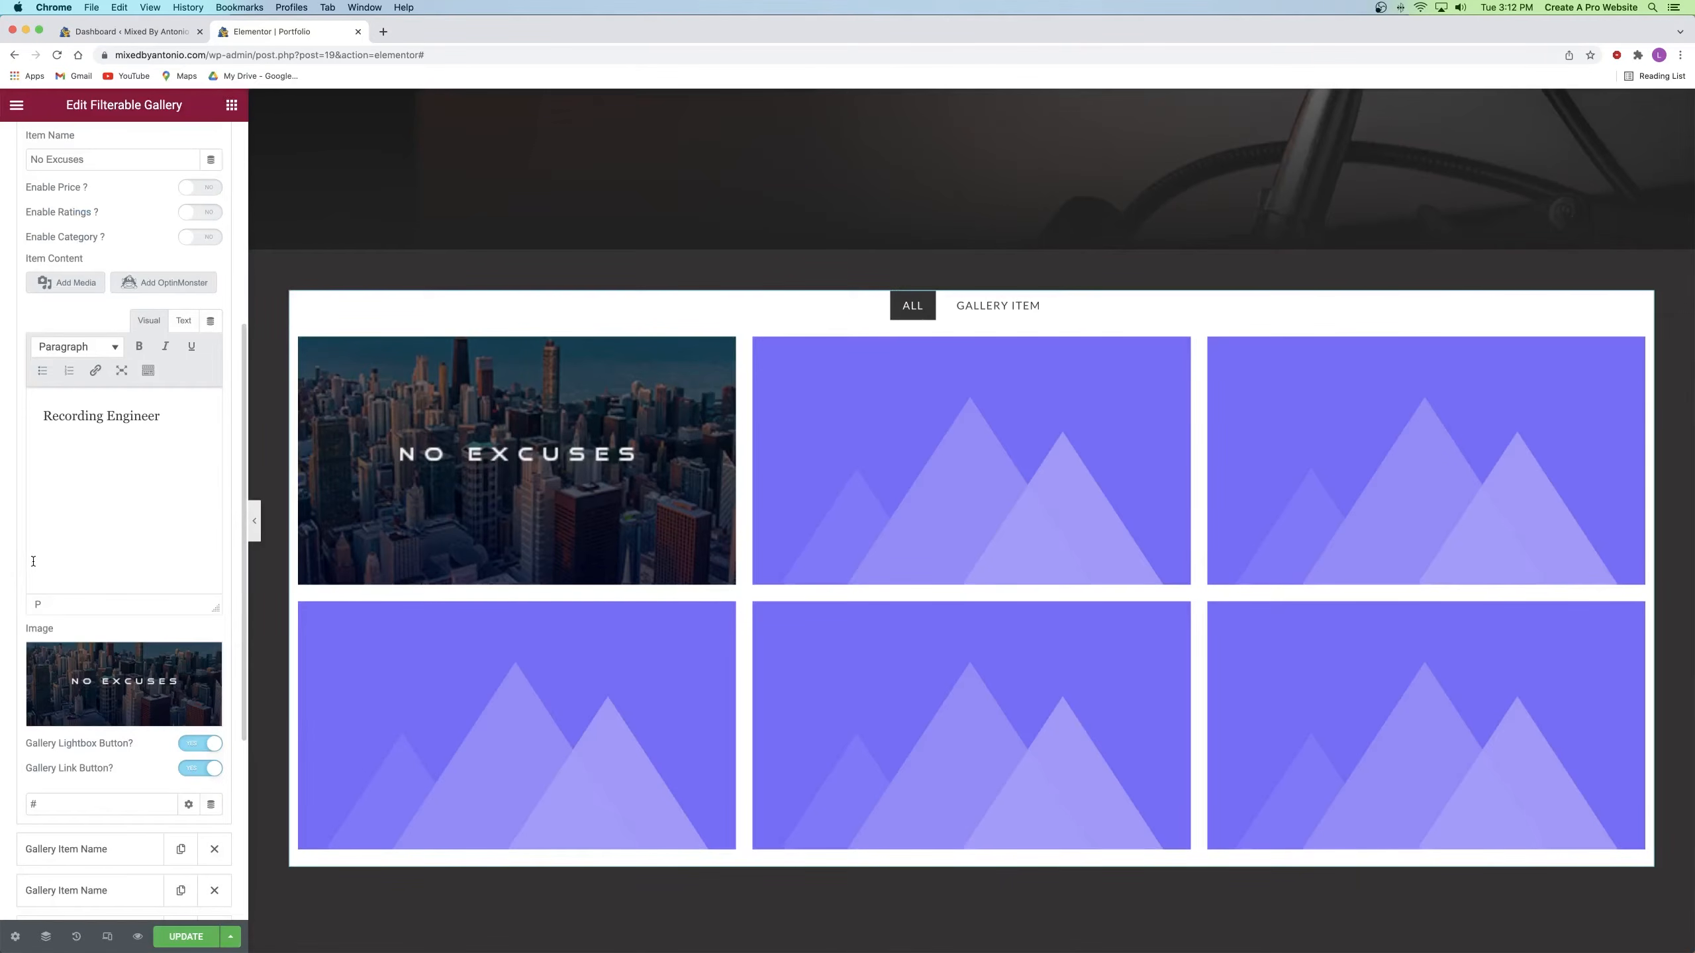
{"action": "left_click_drag", "start_coordinate": [57, 803], "coordinate": [14, 806]}
{"action": "type", "text": "www.youtube.com"}
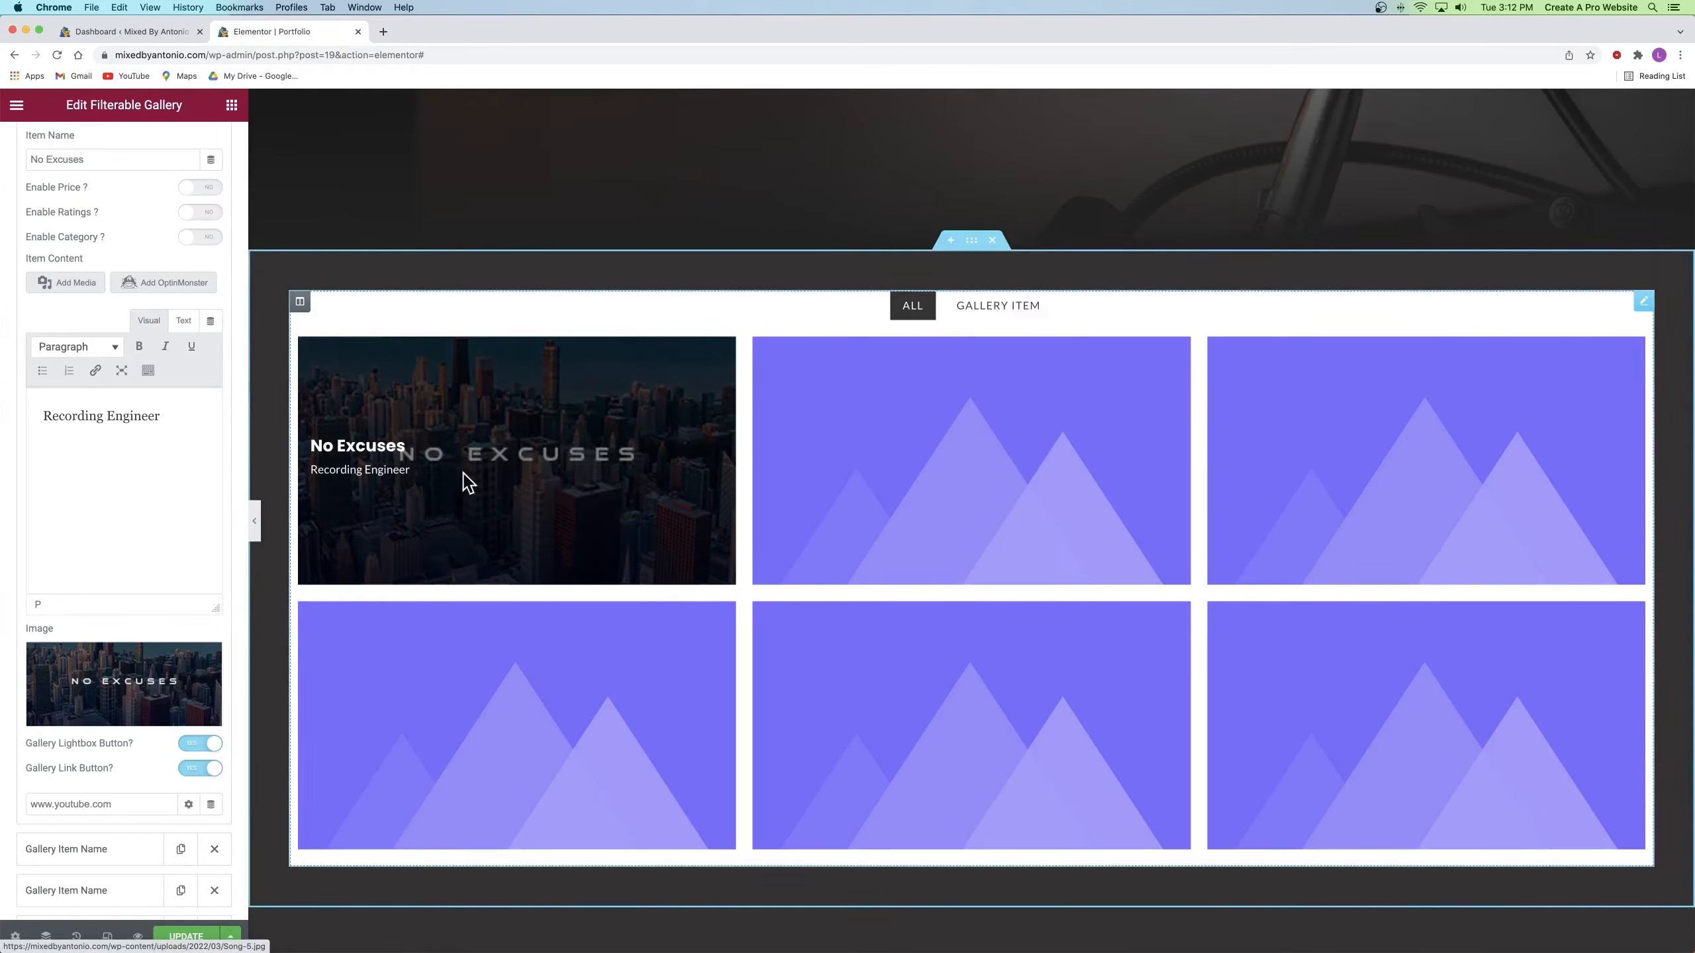
{"action": "left_click", "coordinate": [103, 694]}
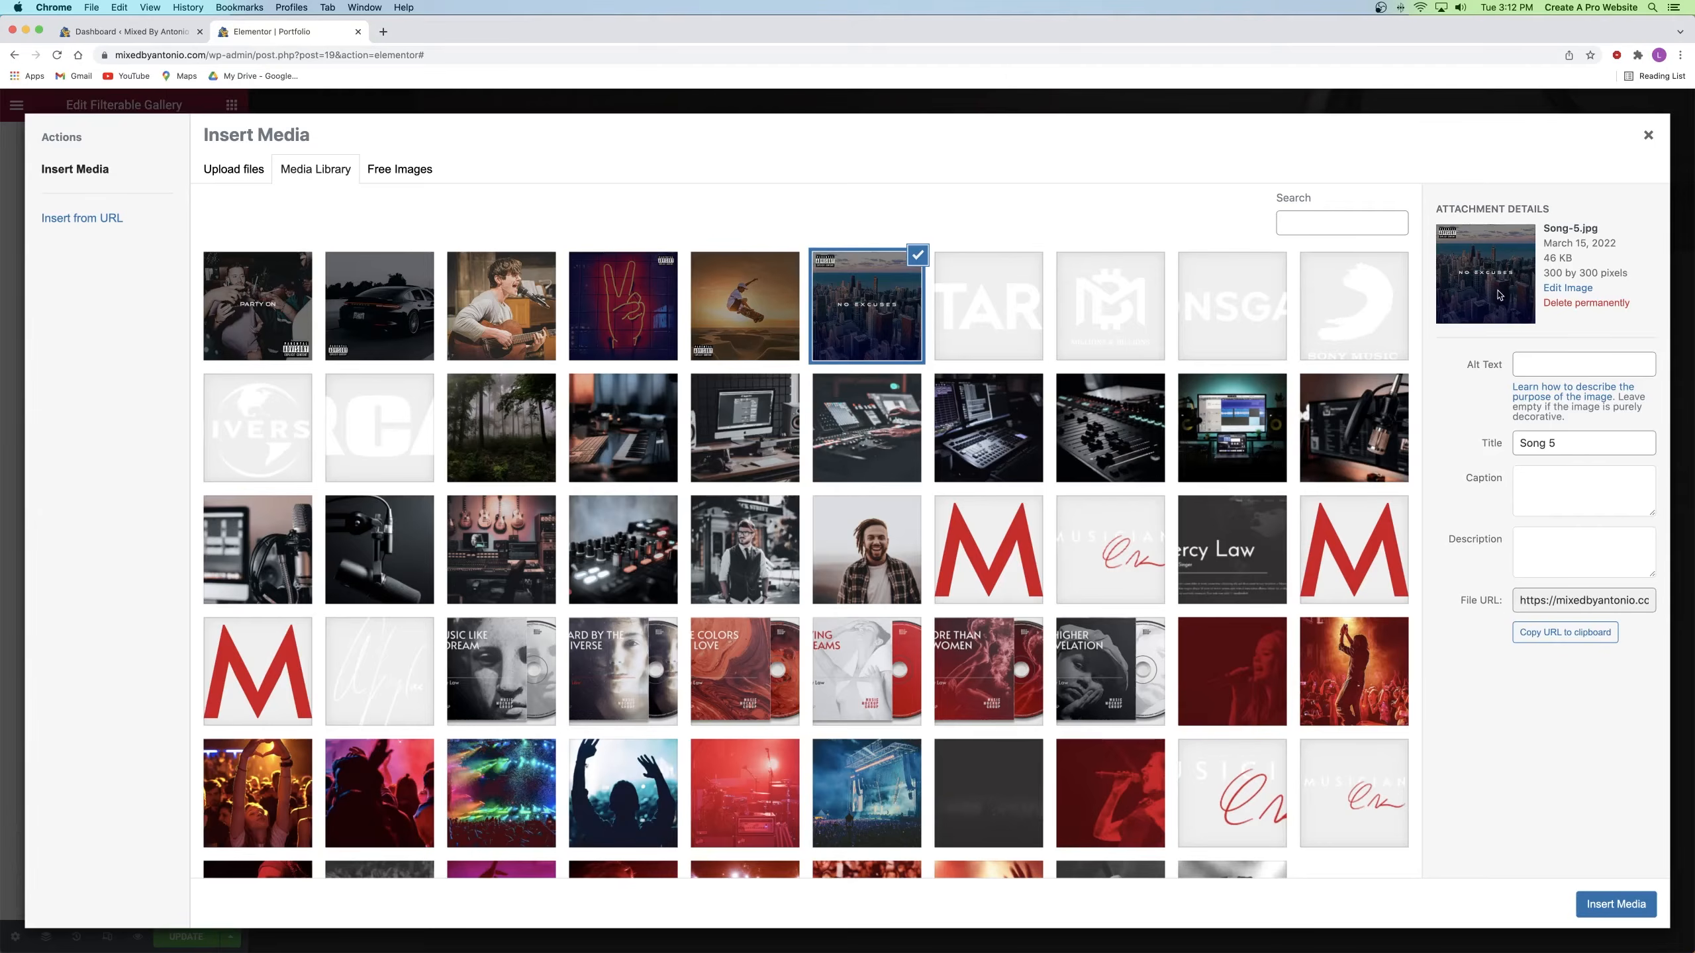
{"action": "left_click", "coordinate": [1646, 138]}
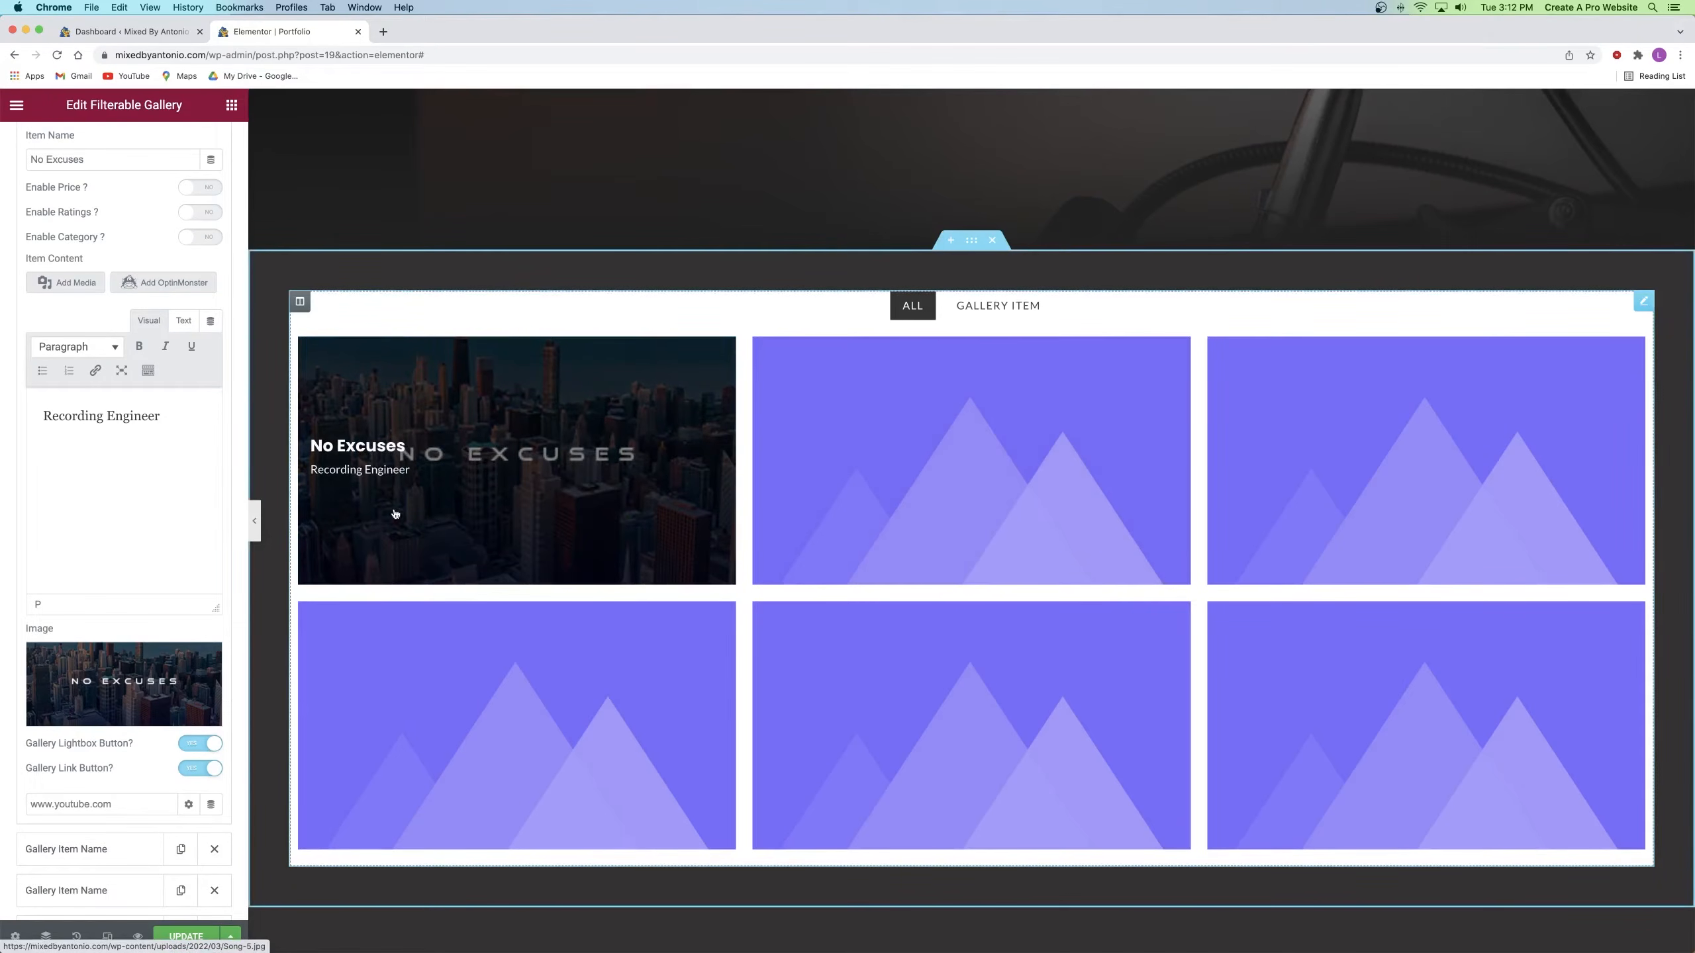
{"action": "scroll", "coordinate": [2, 574], "scroll_direction": "up", "scroll_amount": 6}
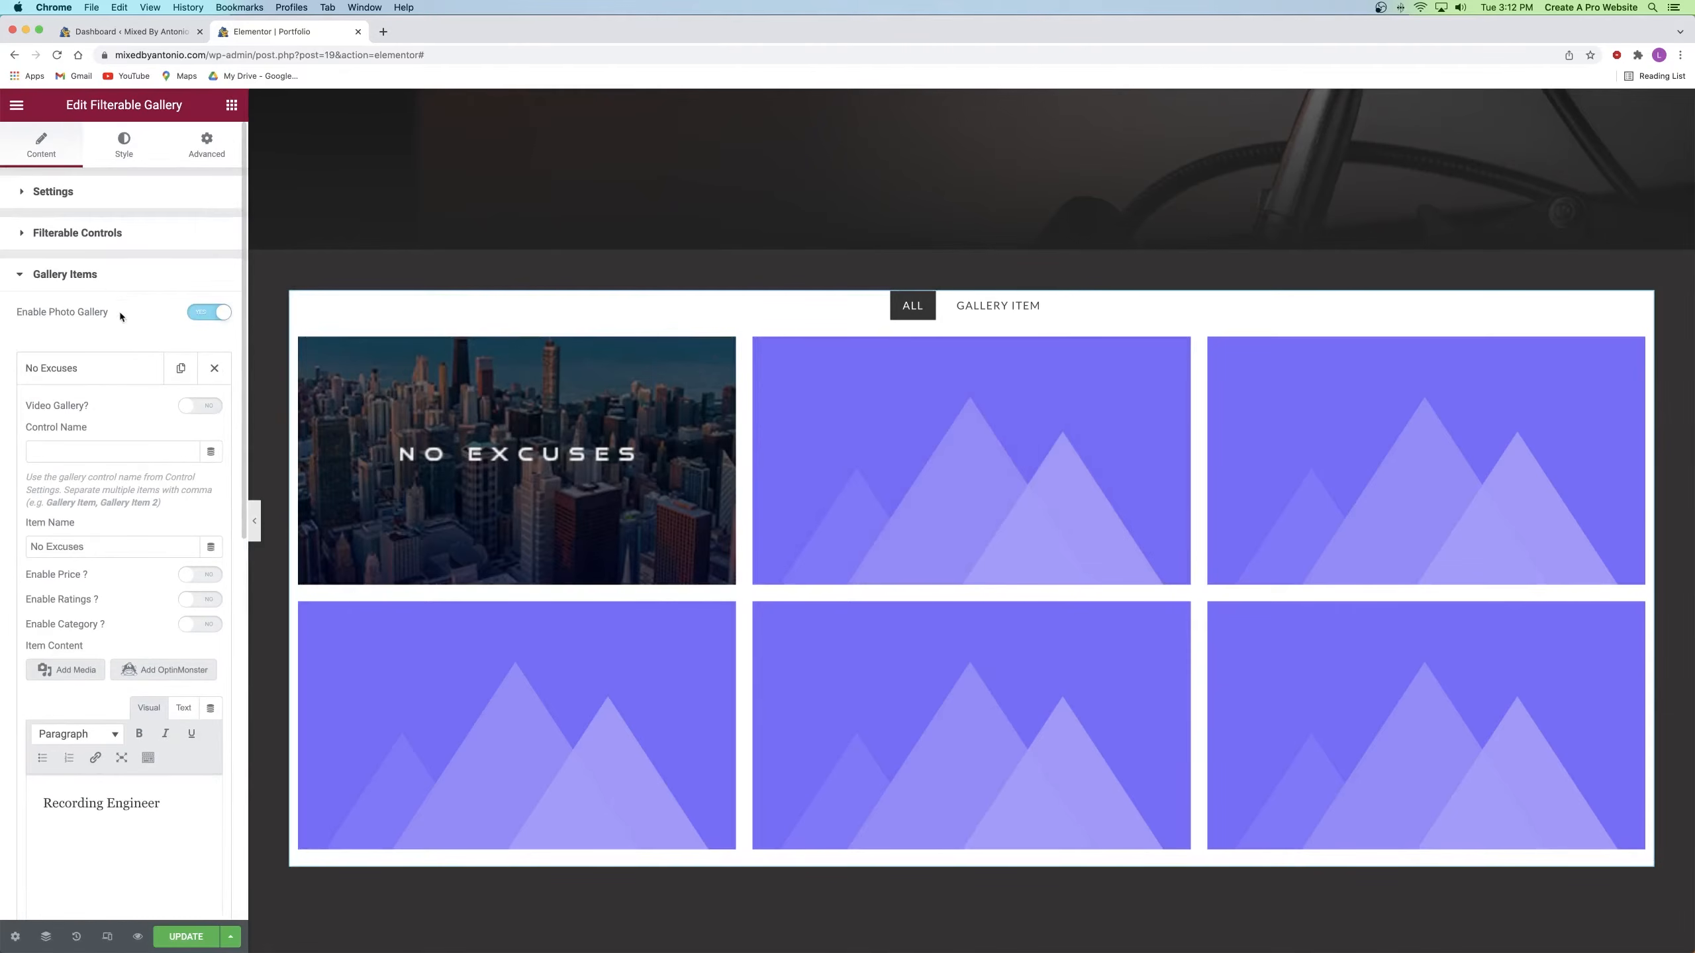
Step: Set the Filterable Gallery's Grid Style to Masonry
{"action": "left_click", "coordinate": [96, 284]}
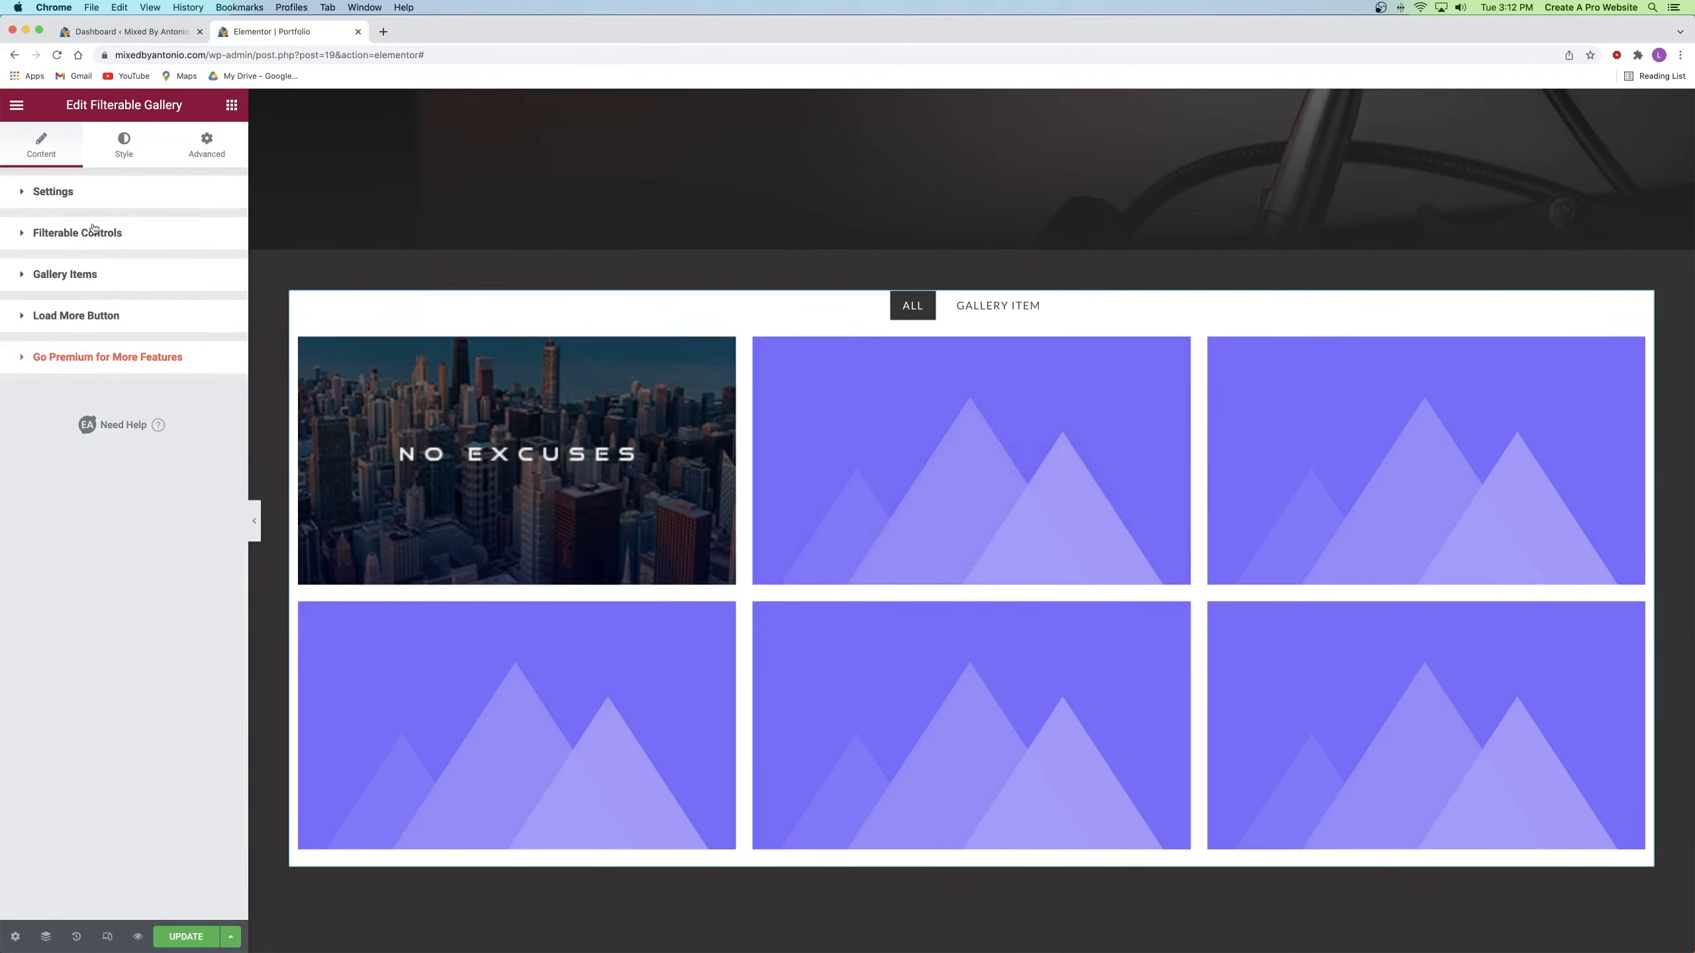
{"action": "left_click", "coordinate": [75, 189]}
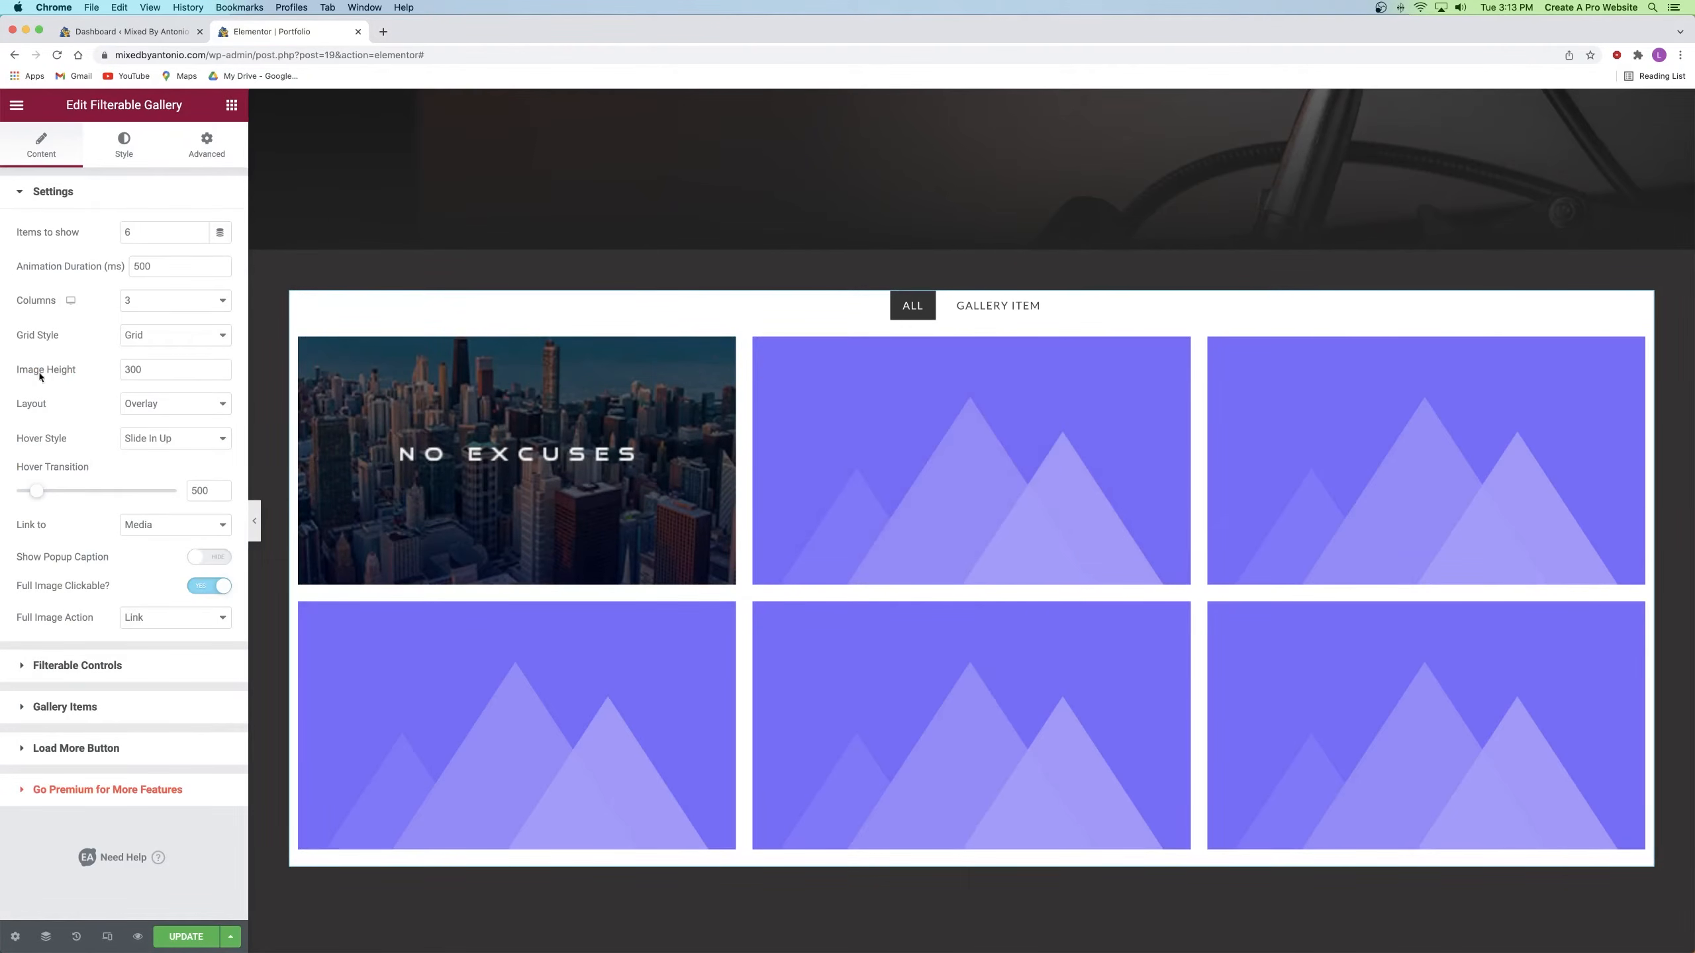
{"action": "left_click", "coordinate": [160, 336]}
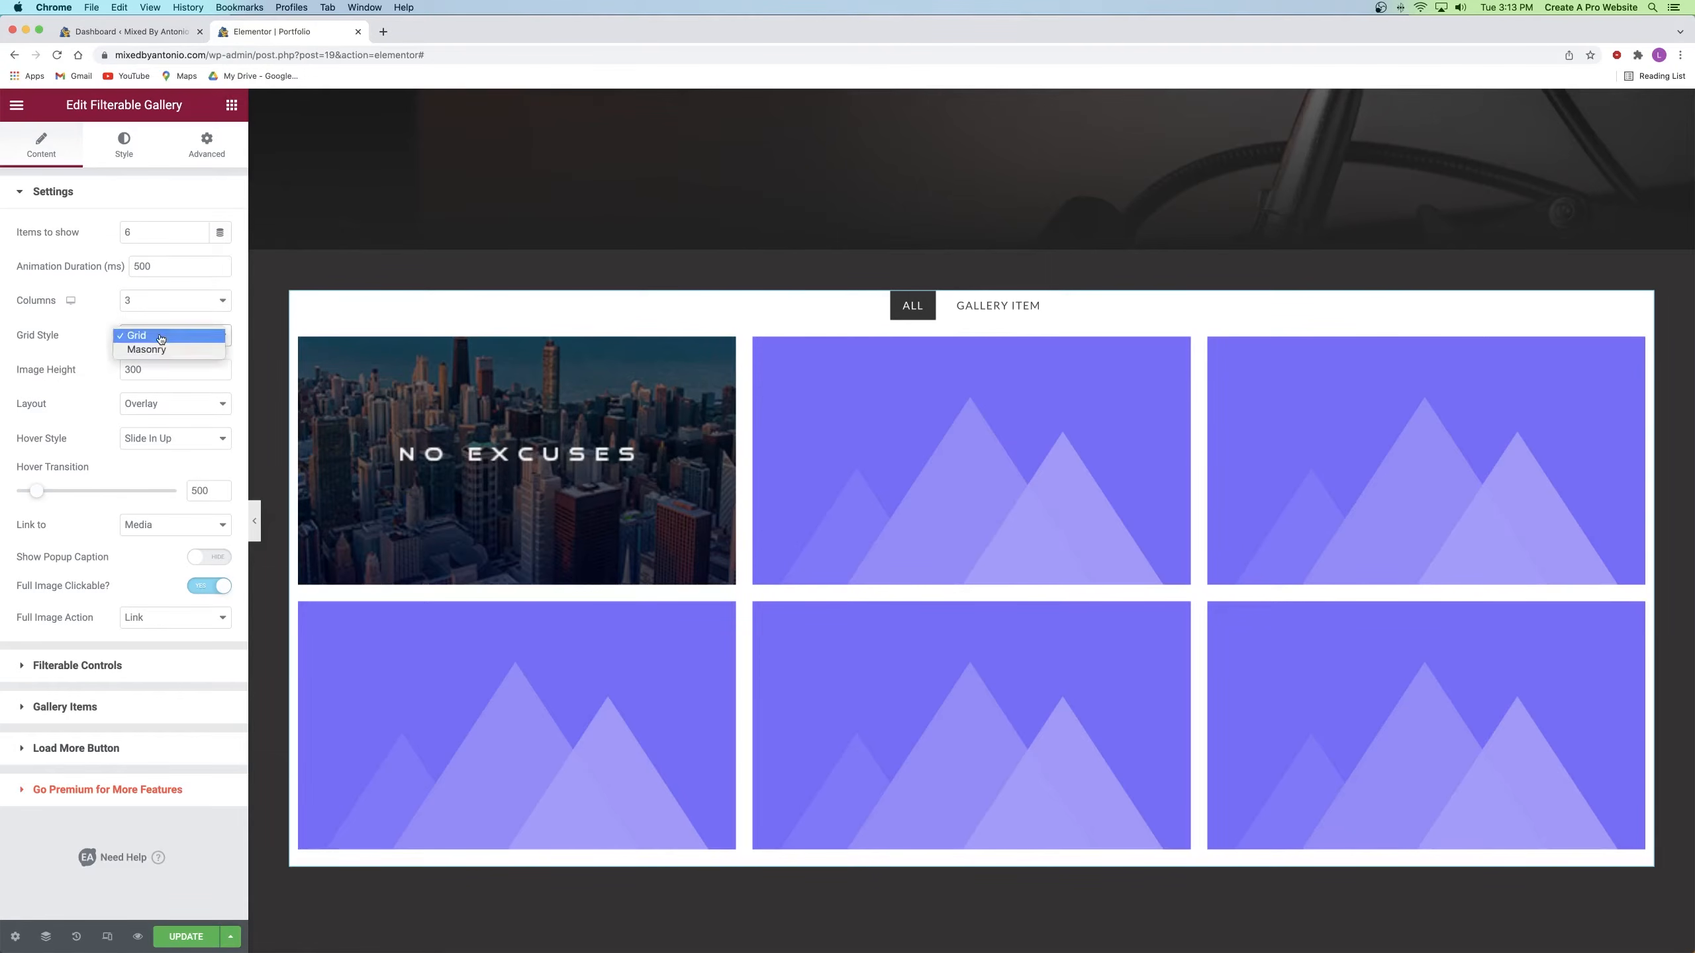
{"action": "left_click", "coordinate": [166, 348]}
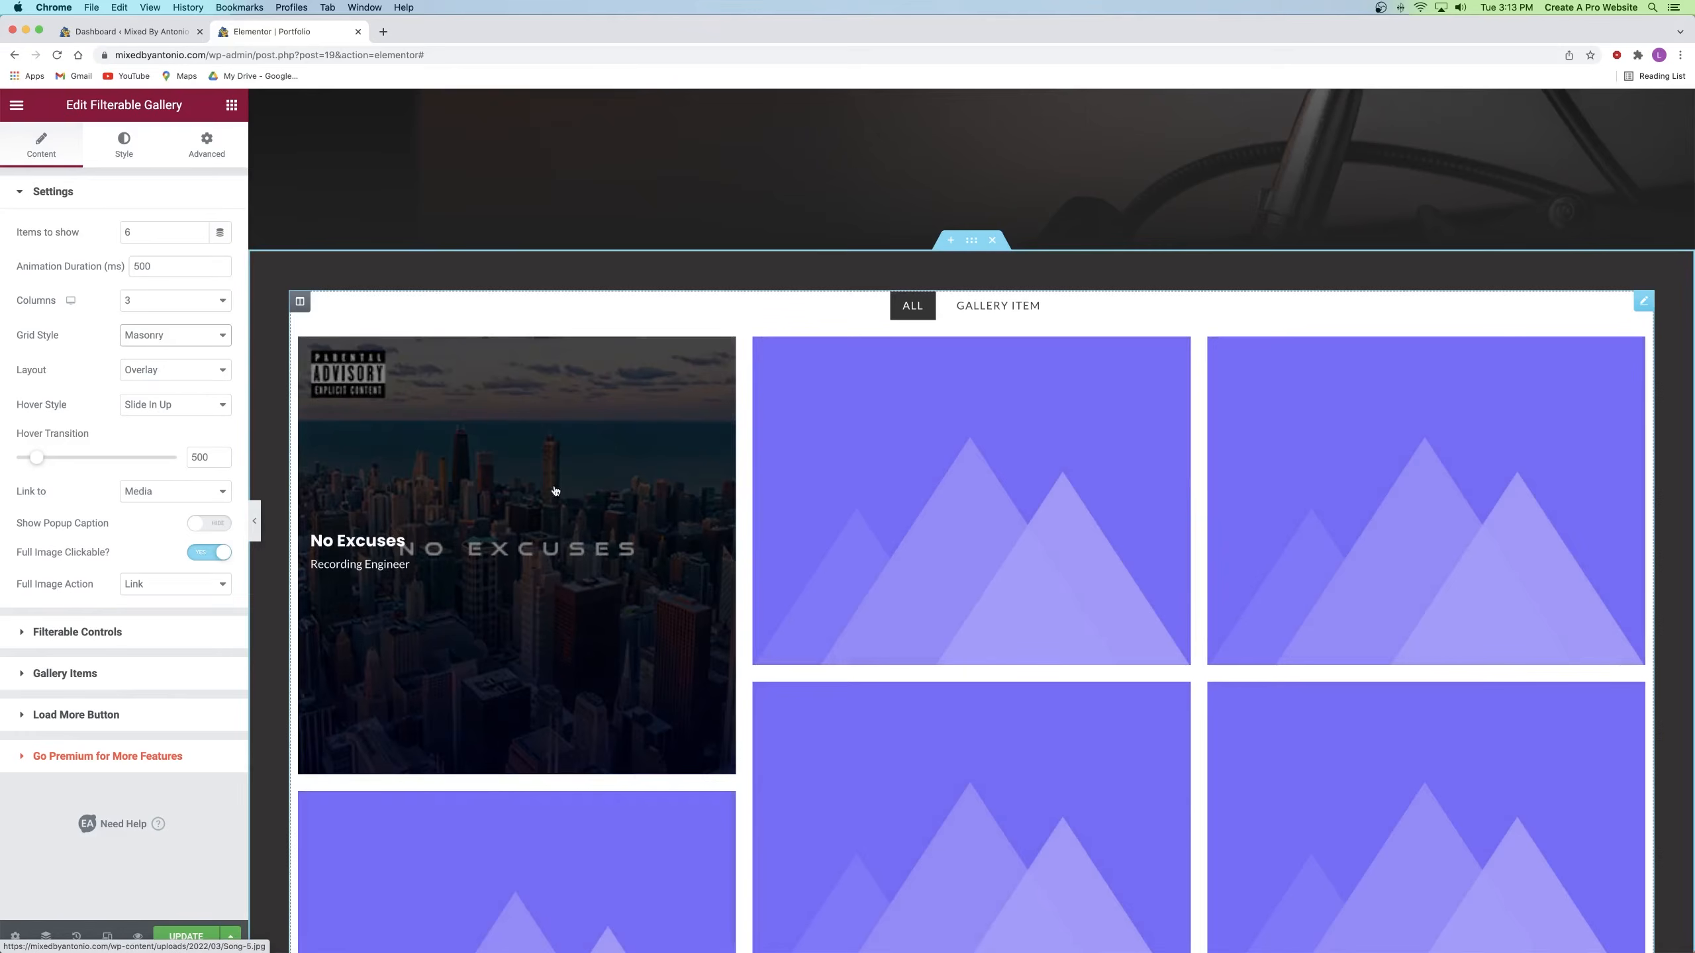
{"action": "left_click", "coordinate": [78, 192]}
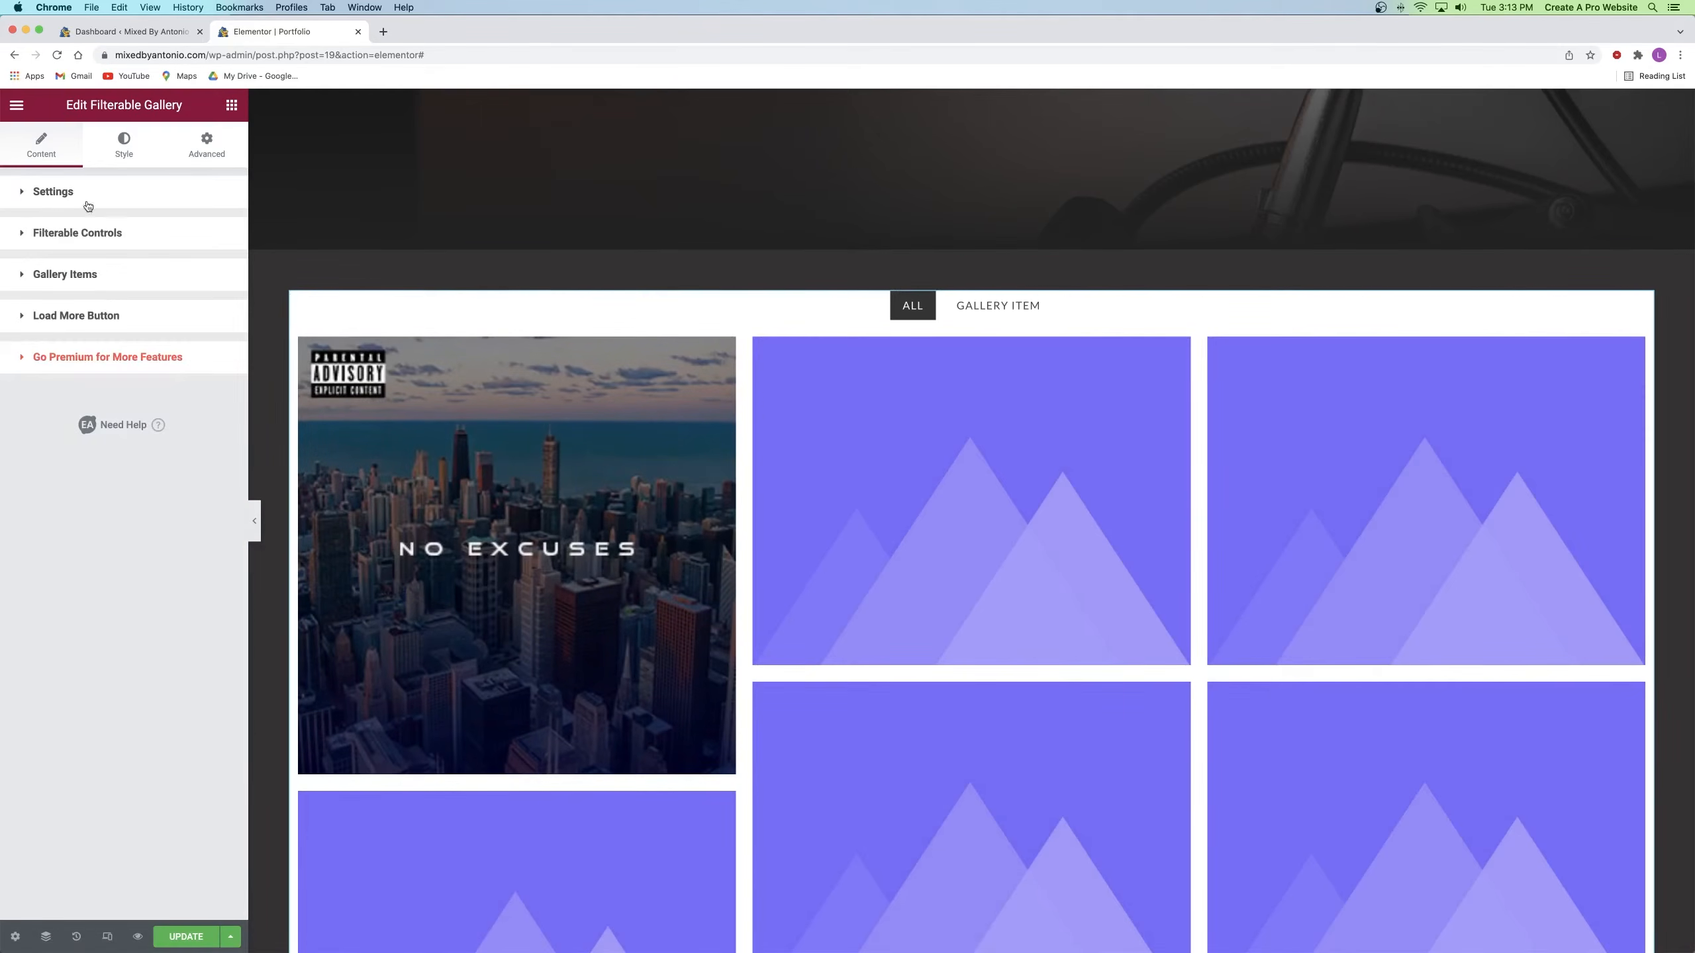
Step: Check the six gallery items' cover images and save the page
{"action": "left_click", "coordinate": [97, 277]}
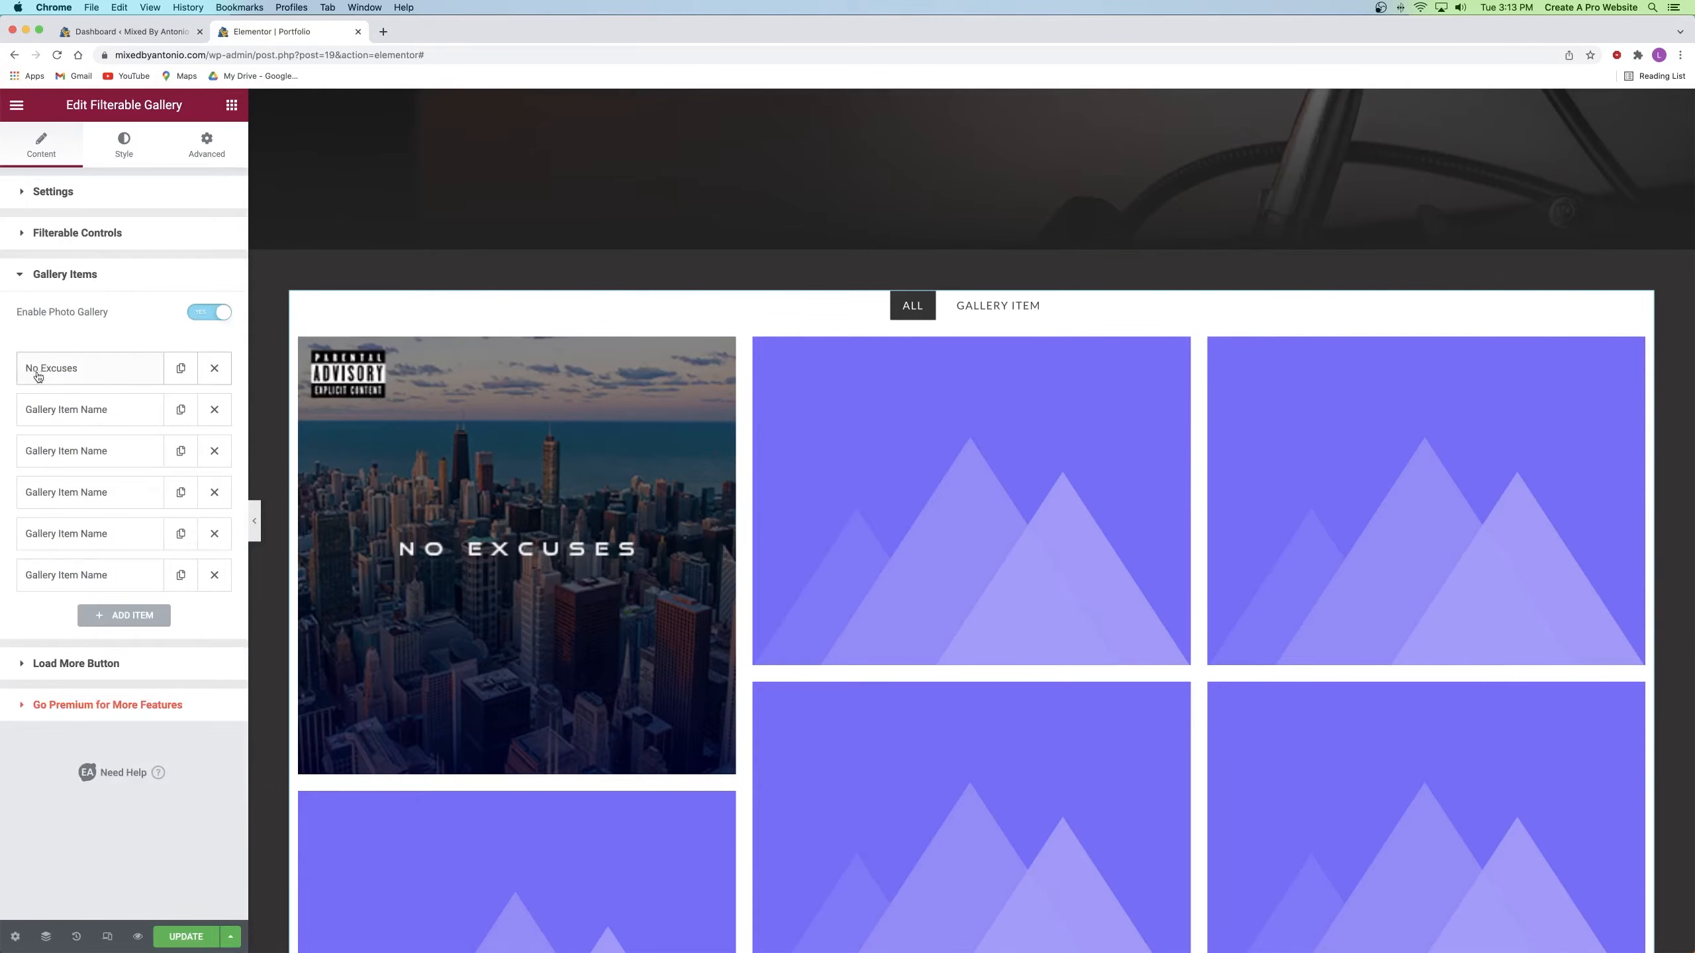
{"action": "scroll", "coordinate": [129, 189], "scroll_direction": "down", "scroll_amount": 3}
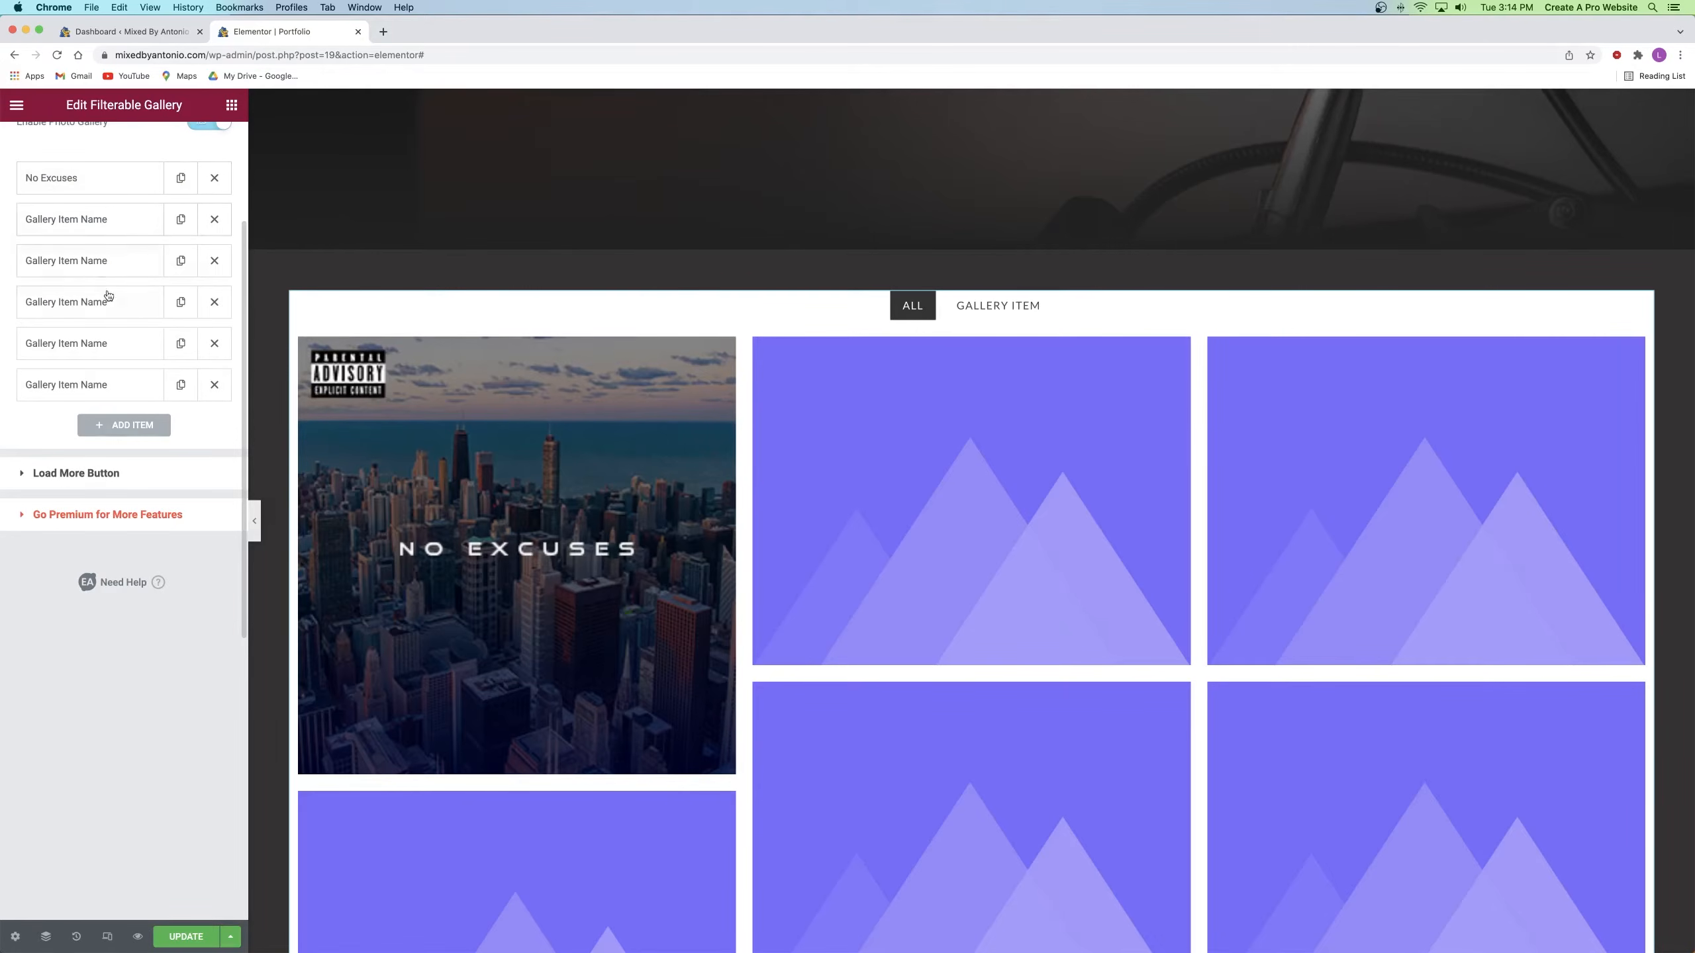
{"action": "left_click", "coordinate": [185, 937]}
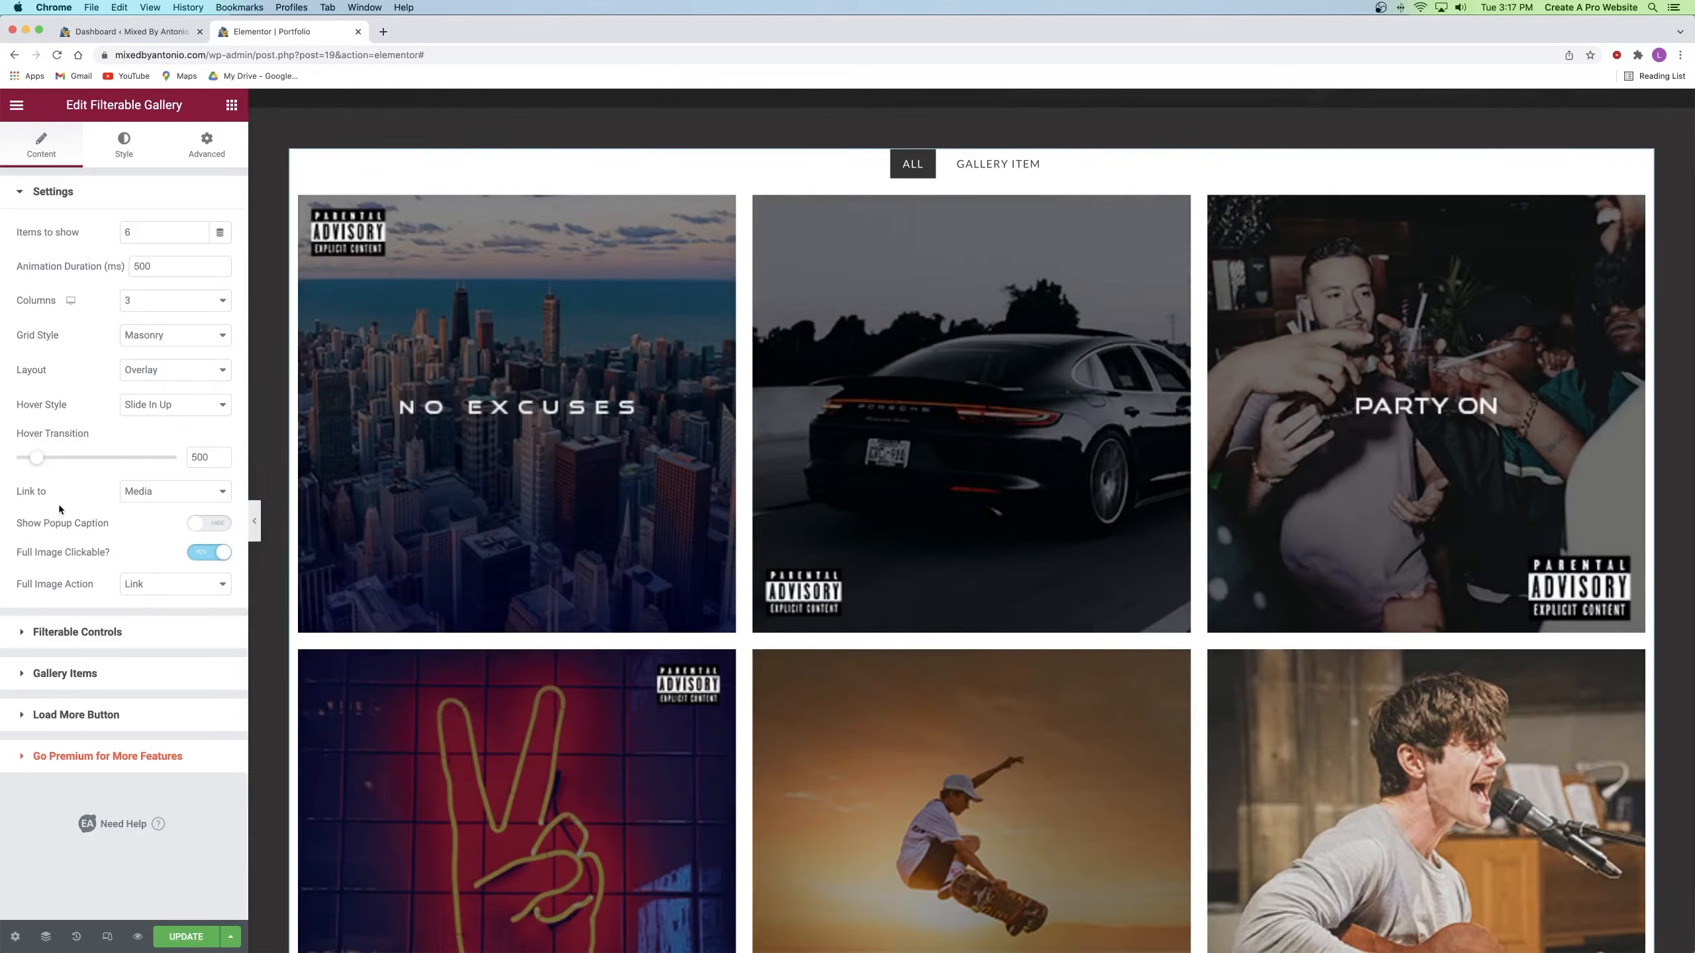
Step: Set the gallery's Link to option to None, save again, and preview the Portfolio page
{"action": "left_click", "coordinate": [140, 498]}
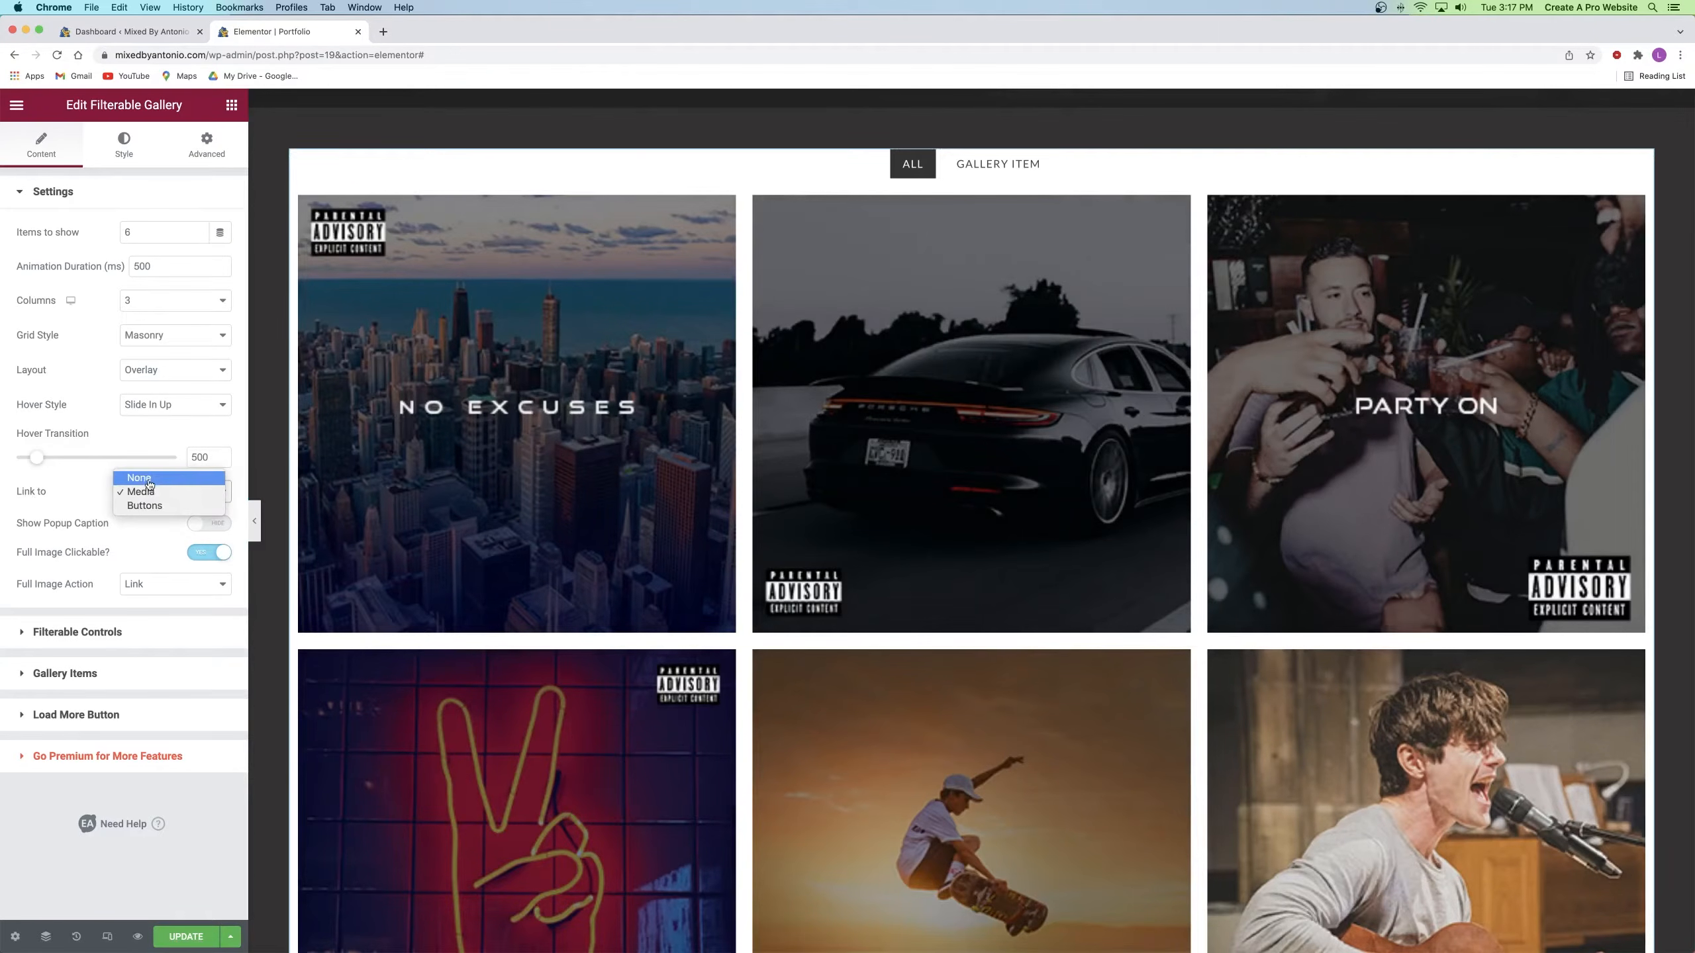
{"action": "left_click", "coordinate": [150, 480]}
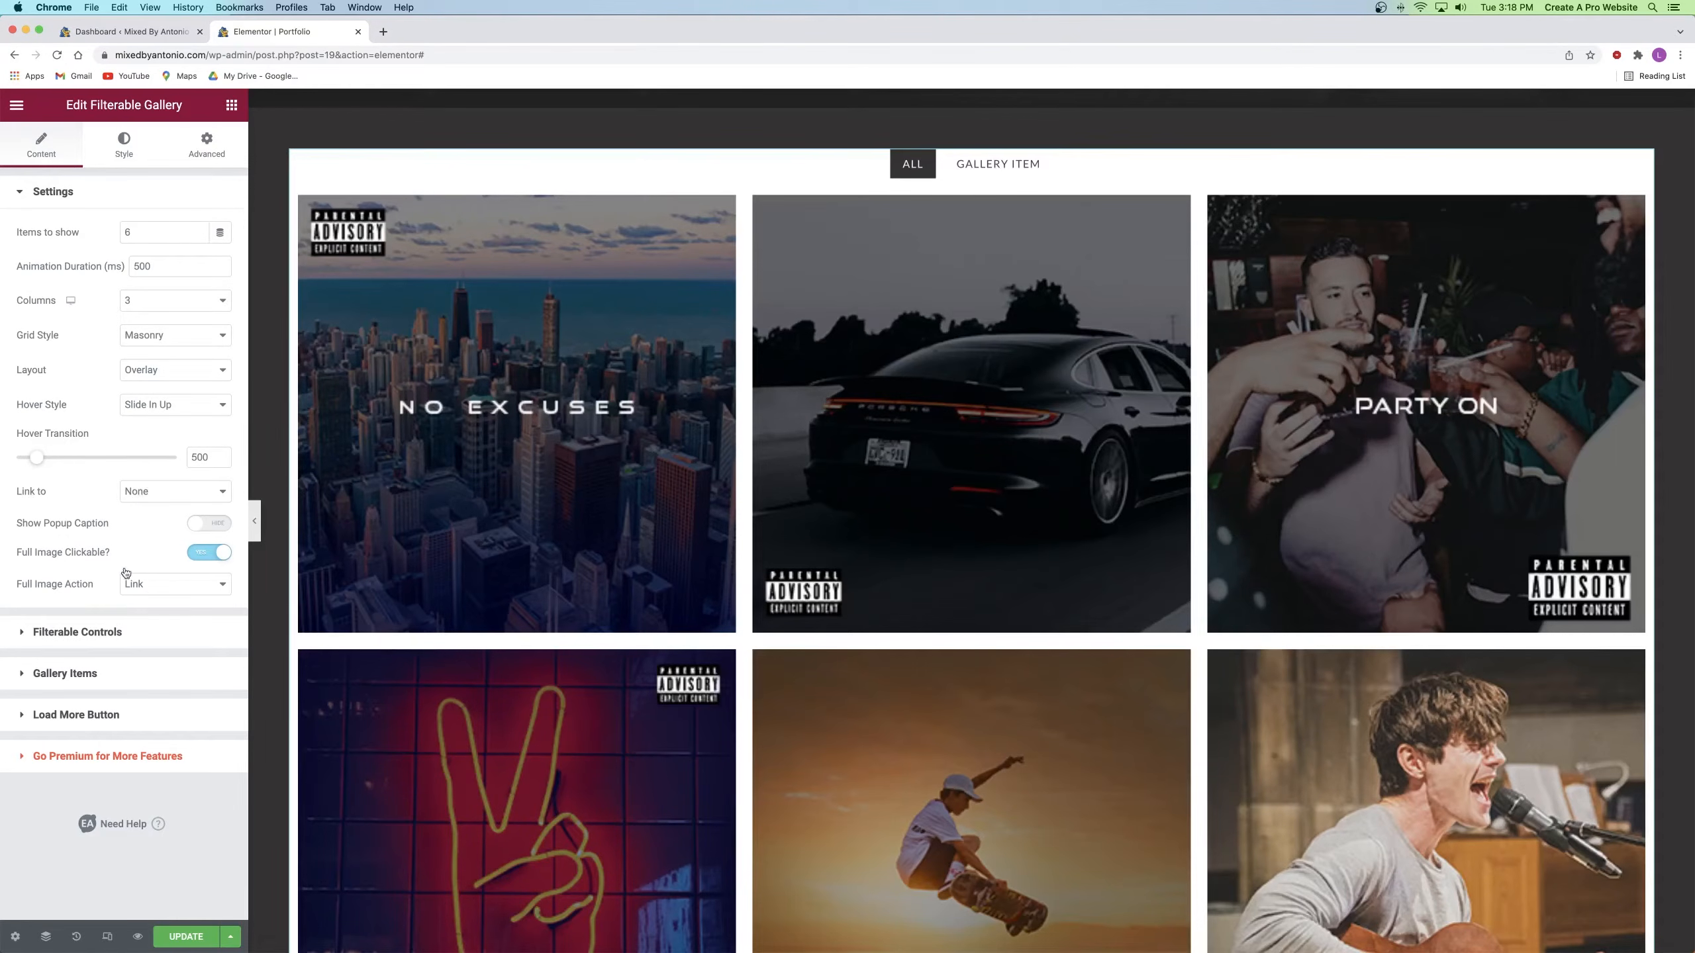
{"action": "left_click", "coordinate": [177, 941]}
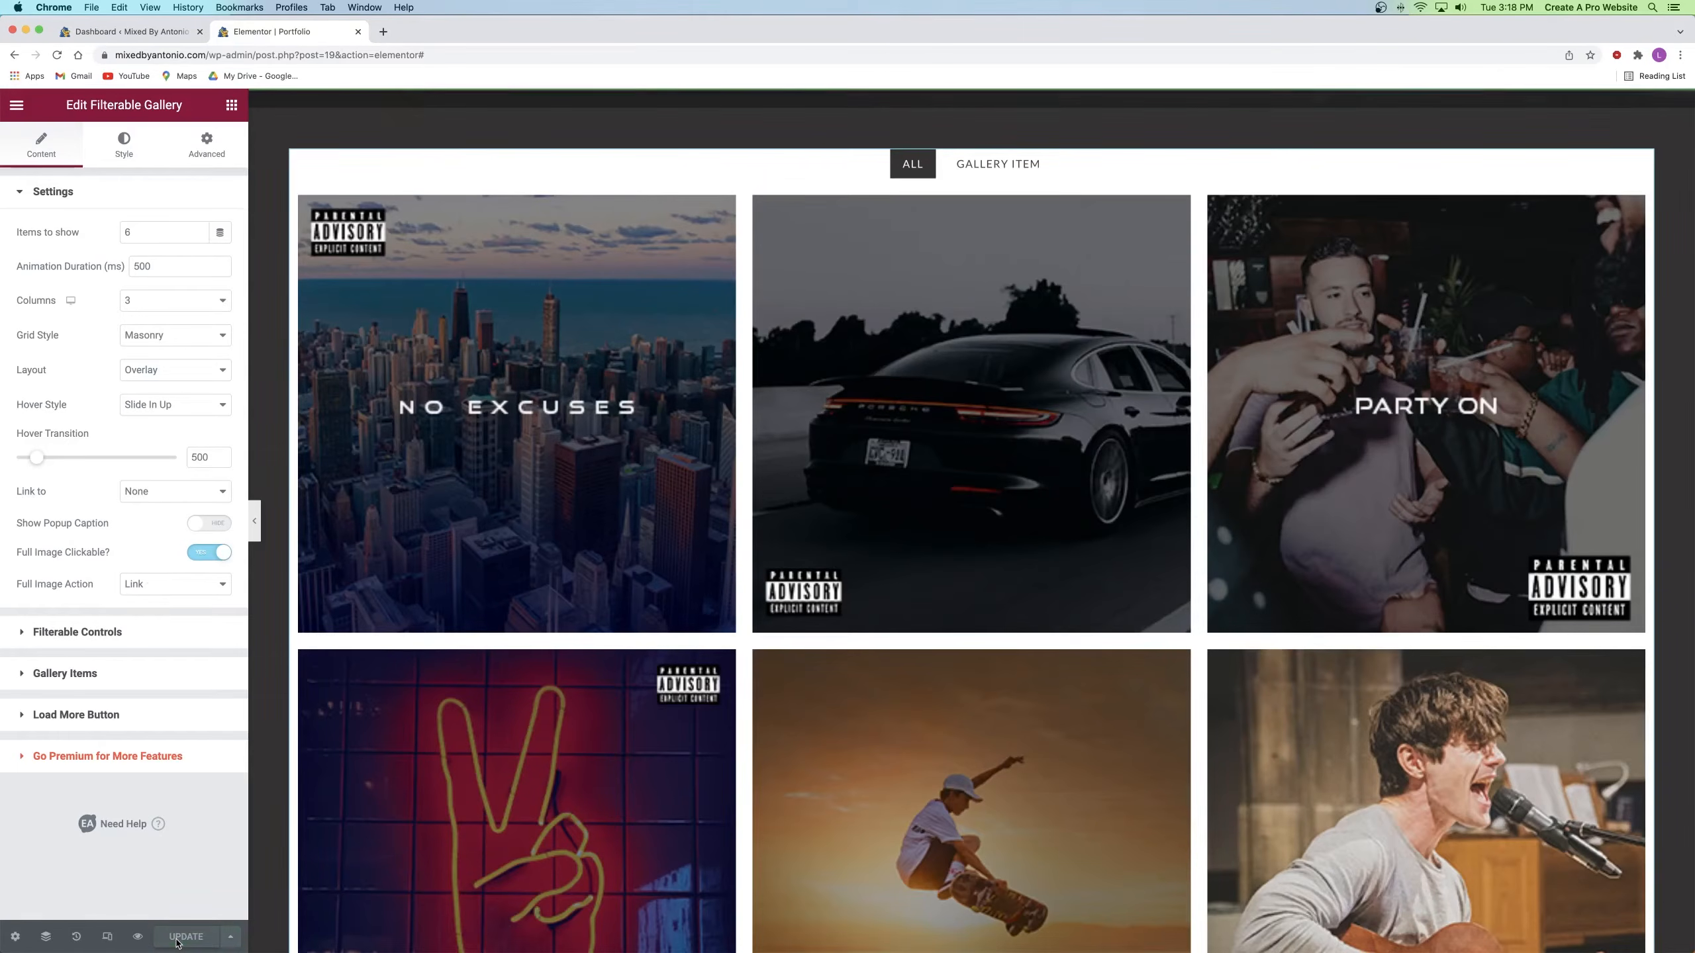
{"action": "left_click", "coordinate": [138, 937]}
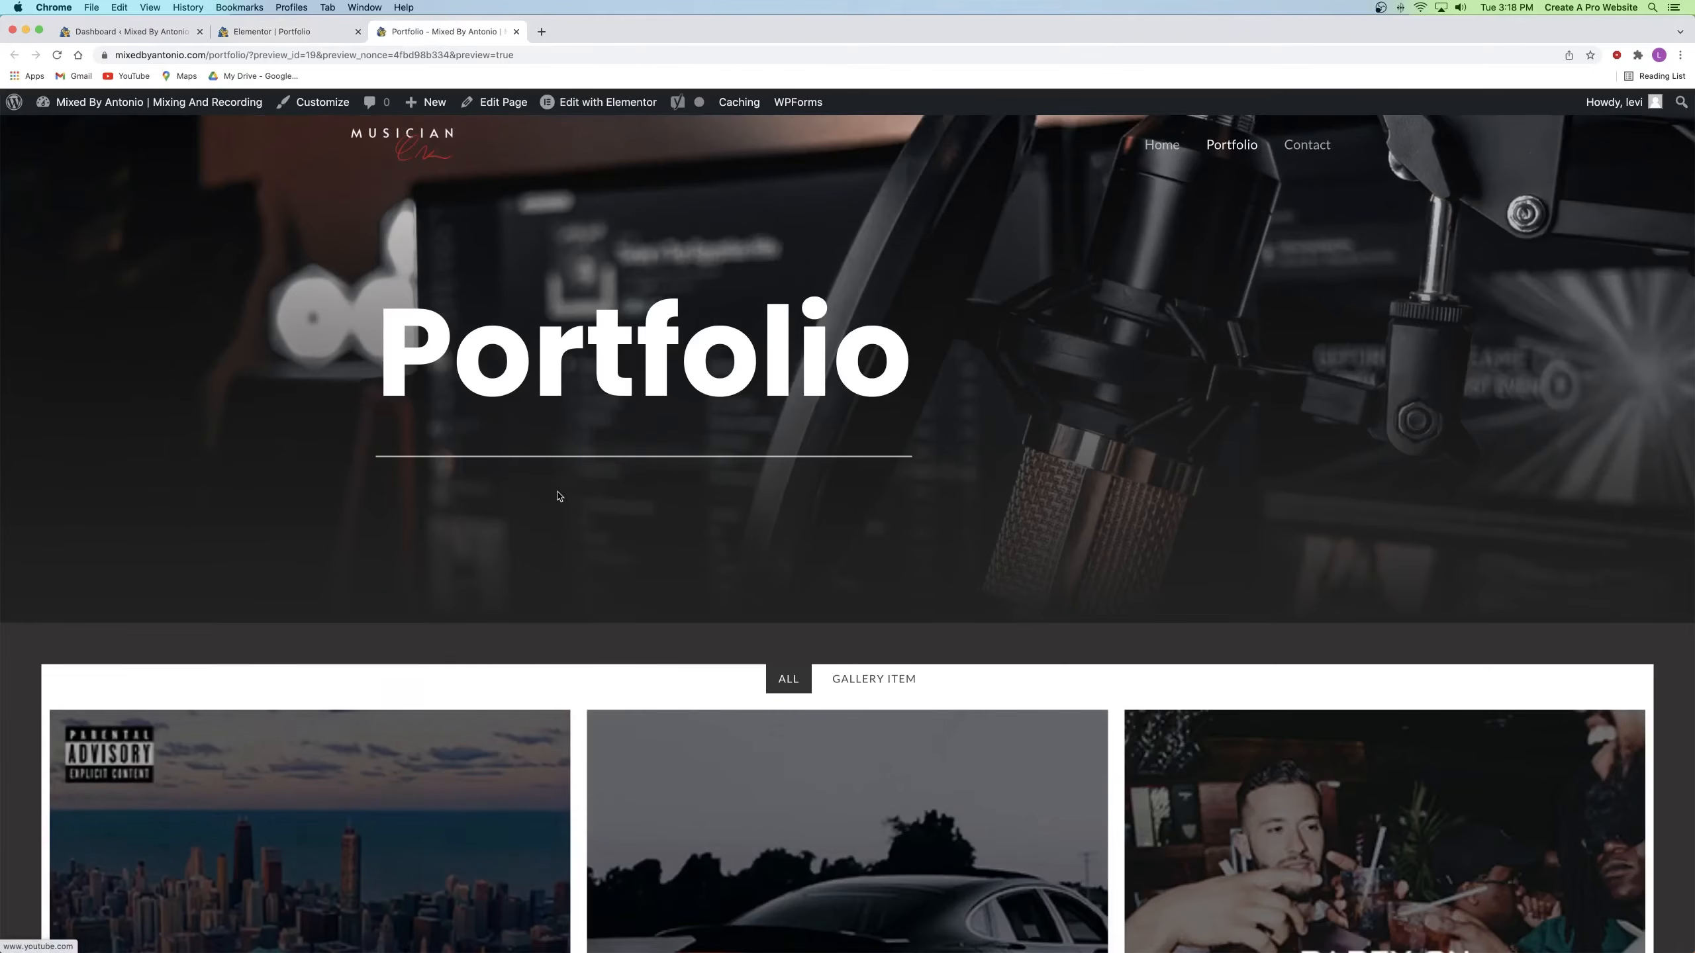
Step: Close the YouTube tab opened from the gallery item and go back to the Portfolio editor
{"action": "scroll", "coordinate": [560, 494], "scroll_direction": "down", "scroll_amount": 4}
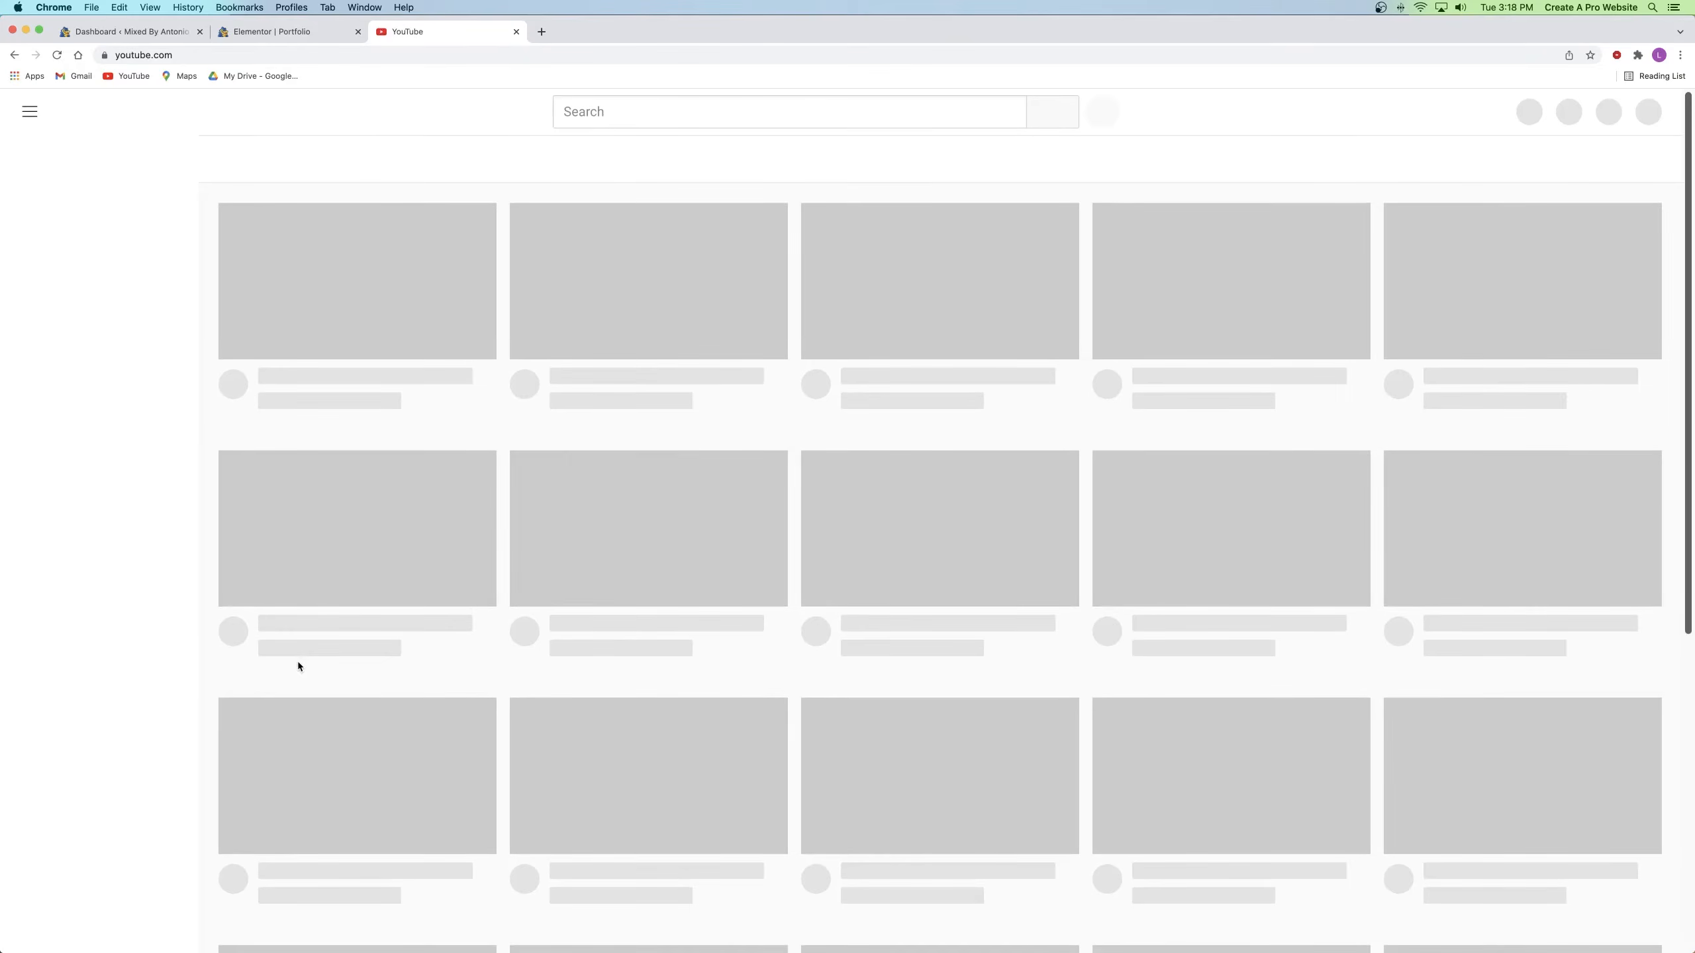
{"action": "key", "text": "super+w"}
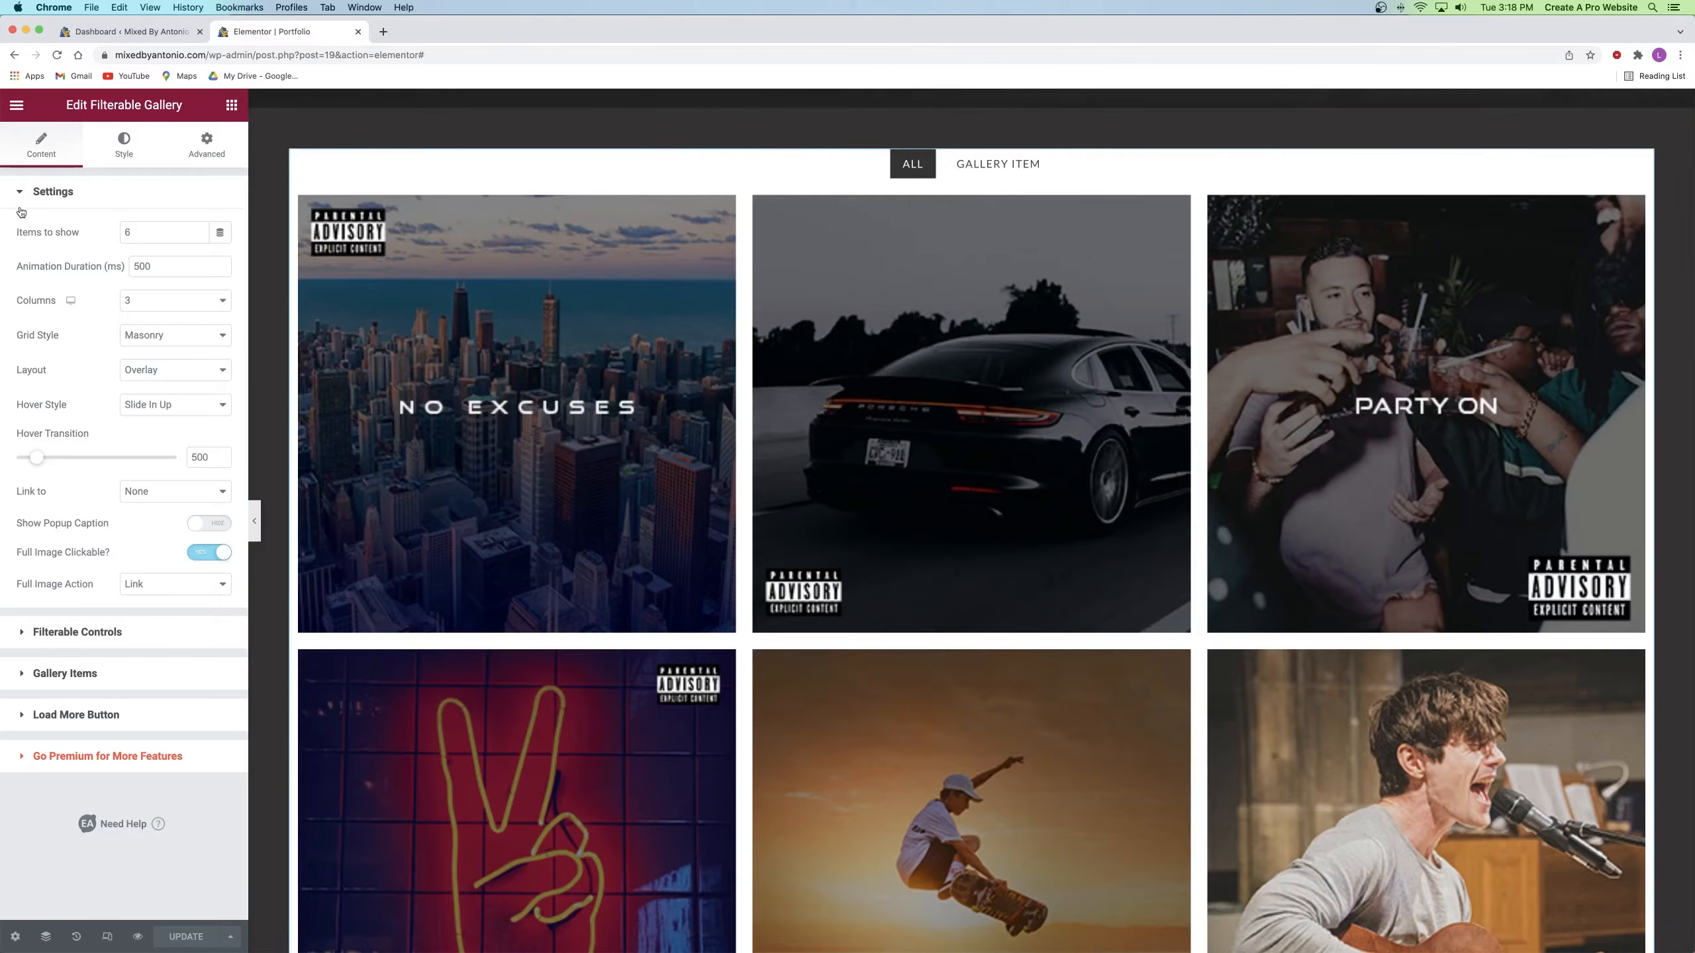
Step: Disable the gallery's filter bar and make its background colour fully transparent
{"action": "left_click", "coordinate": [98, 642]}
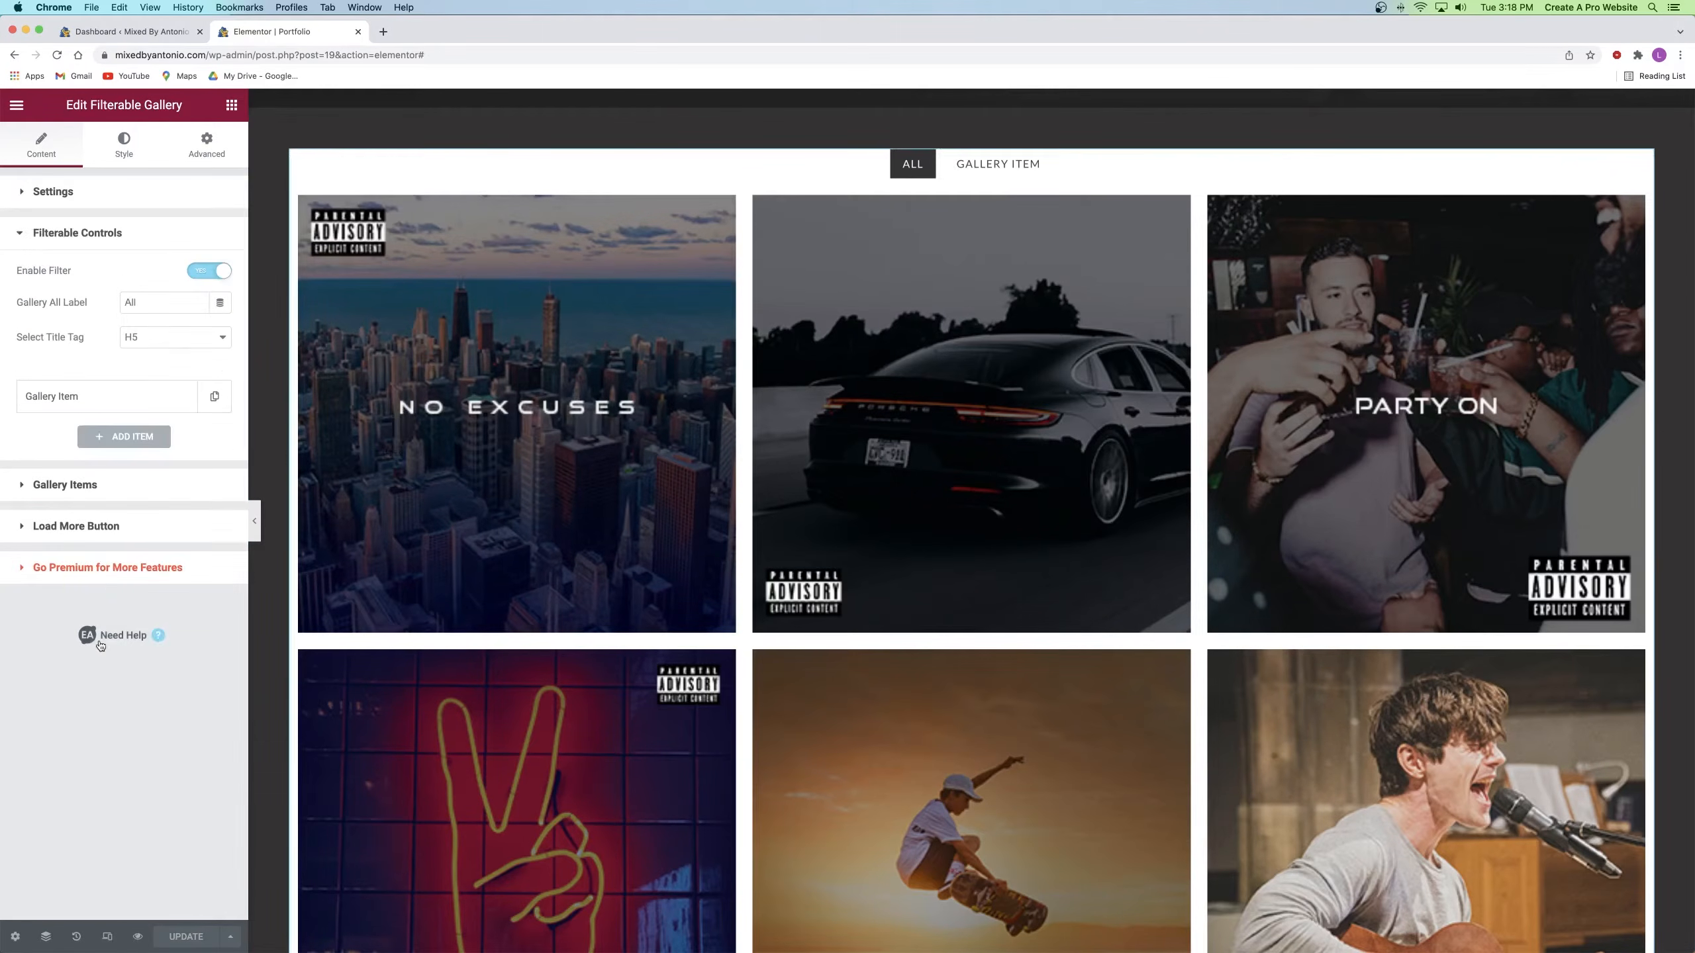
{"action": "left_click", "coordinate": [191, 270]}
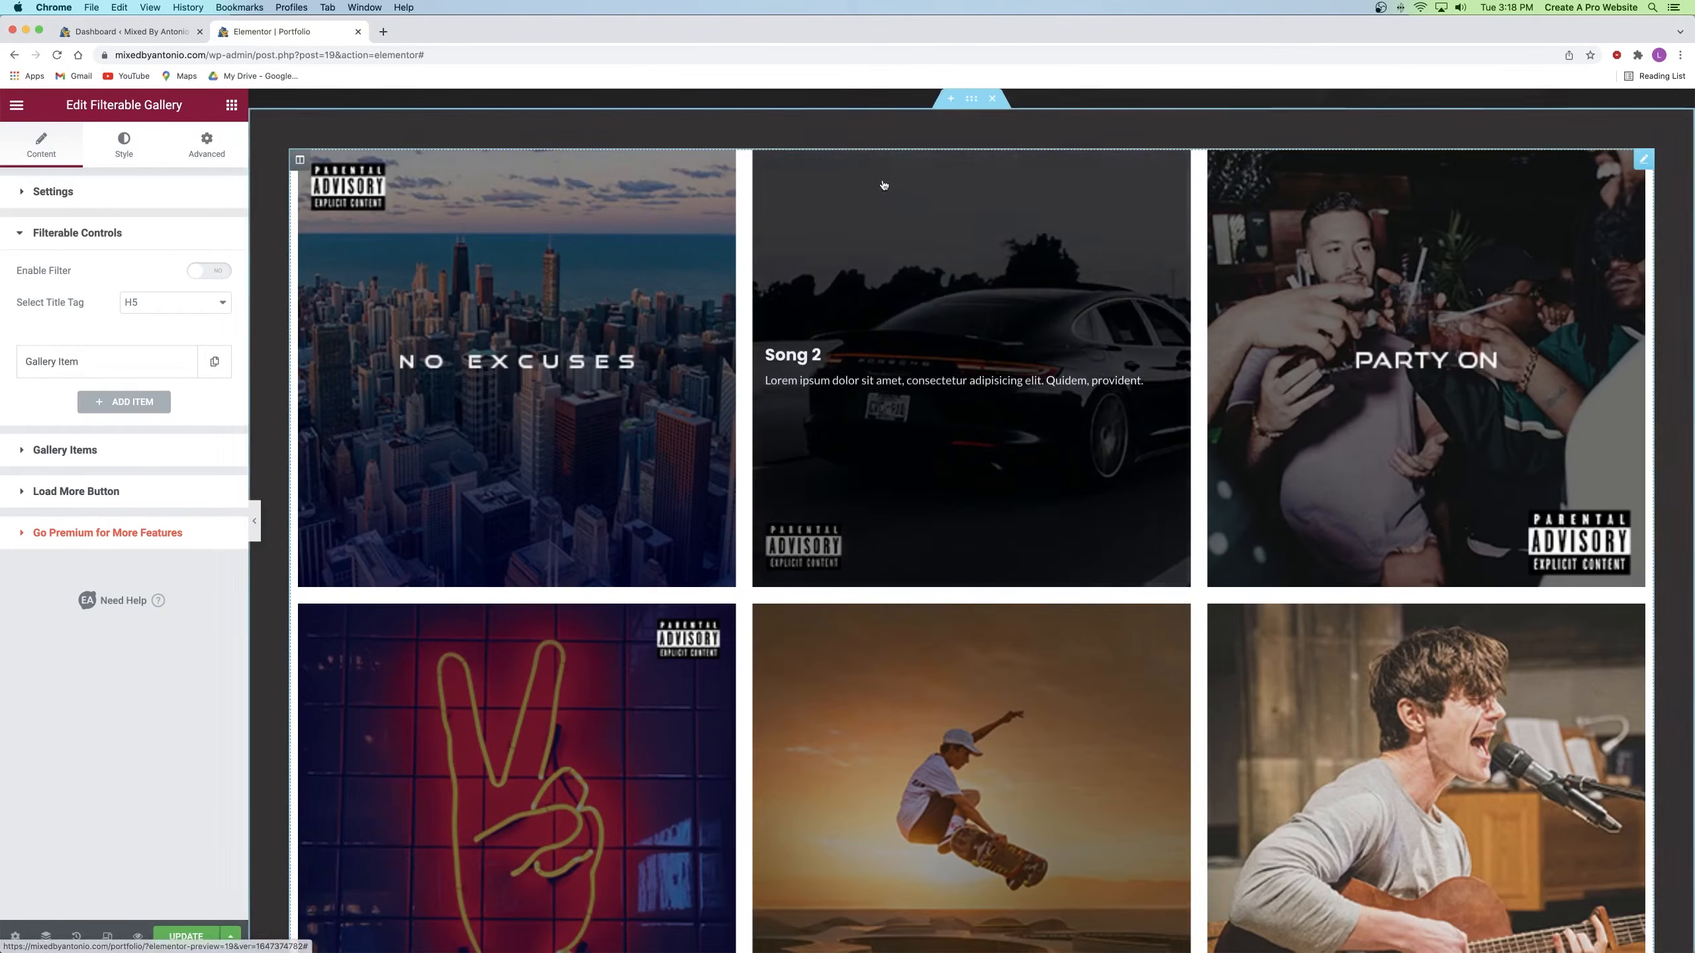
{"action": "left_click", "coordinate": [116, 156]}
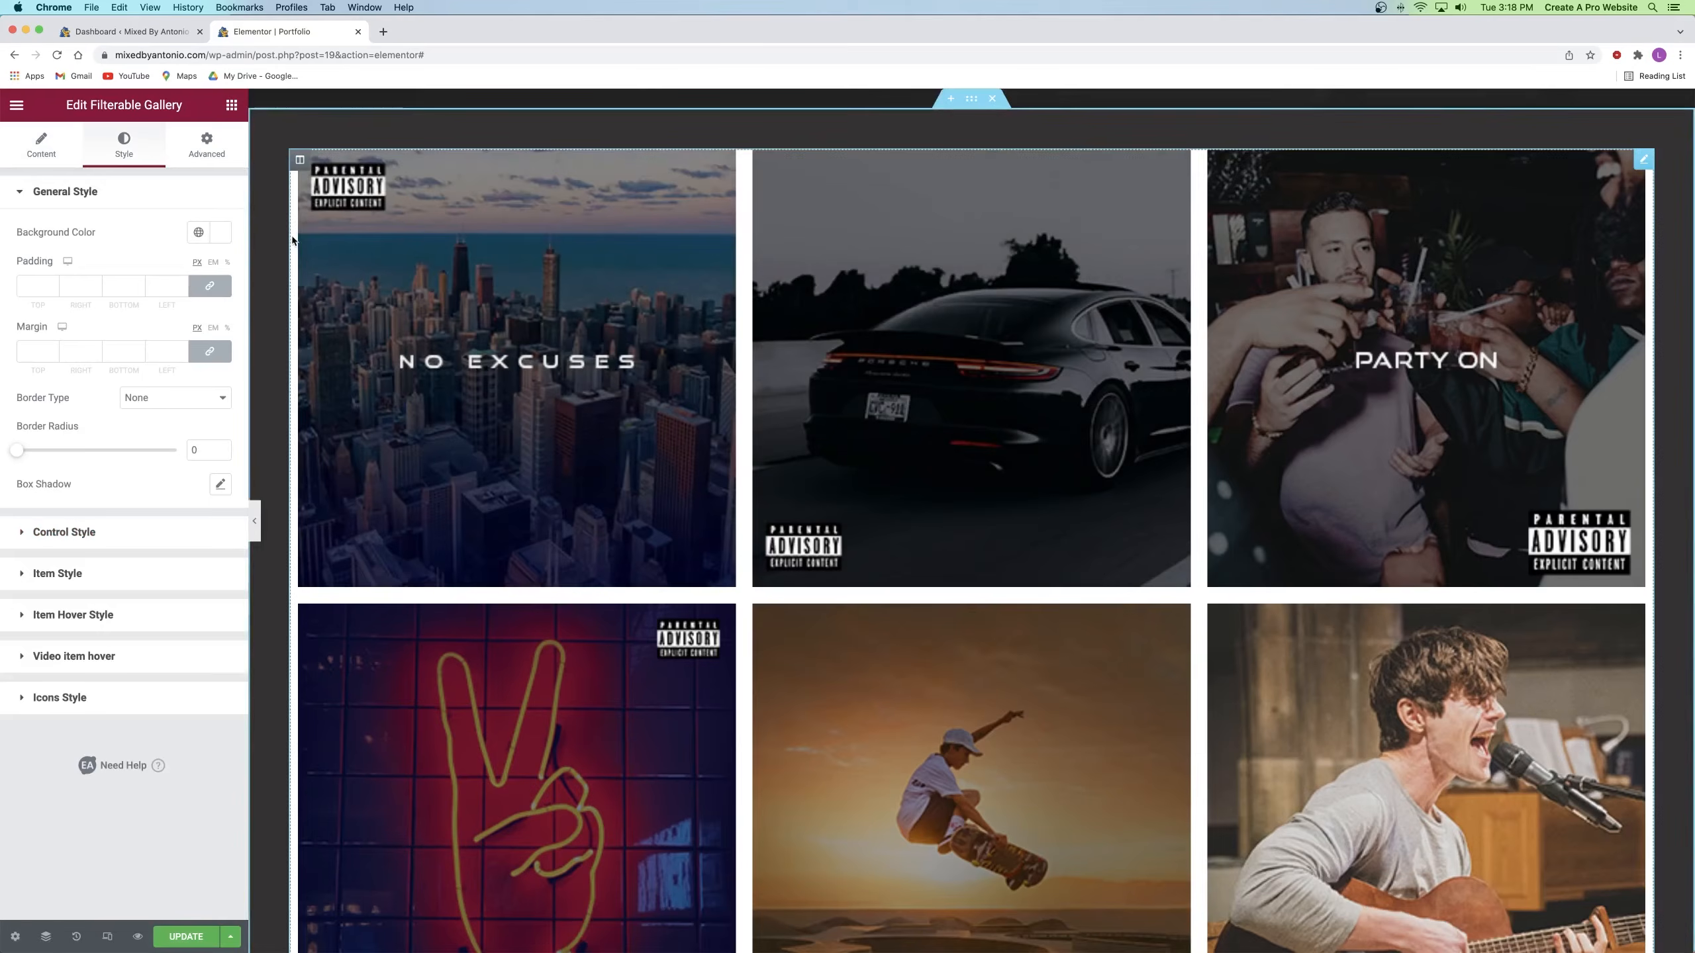
{"action": "left_click", "coordinate": [221, 239]}
{"action": "left_click_drag", "start_coordinate": [94, 461], "coordinate": [18, 466]}
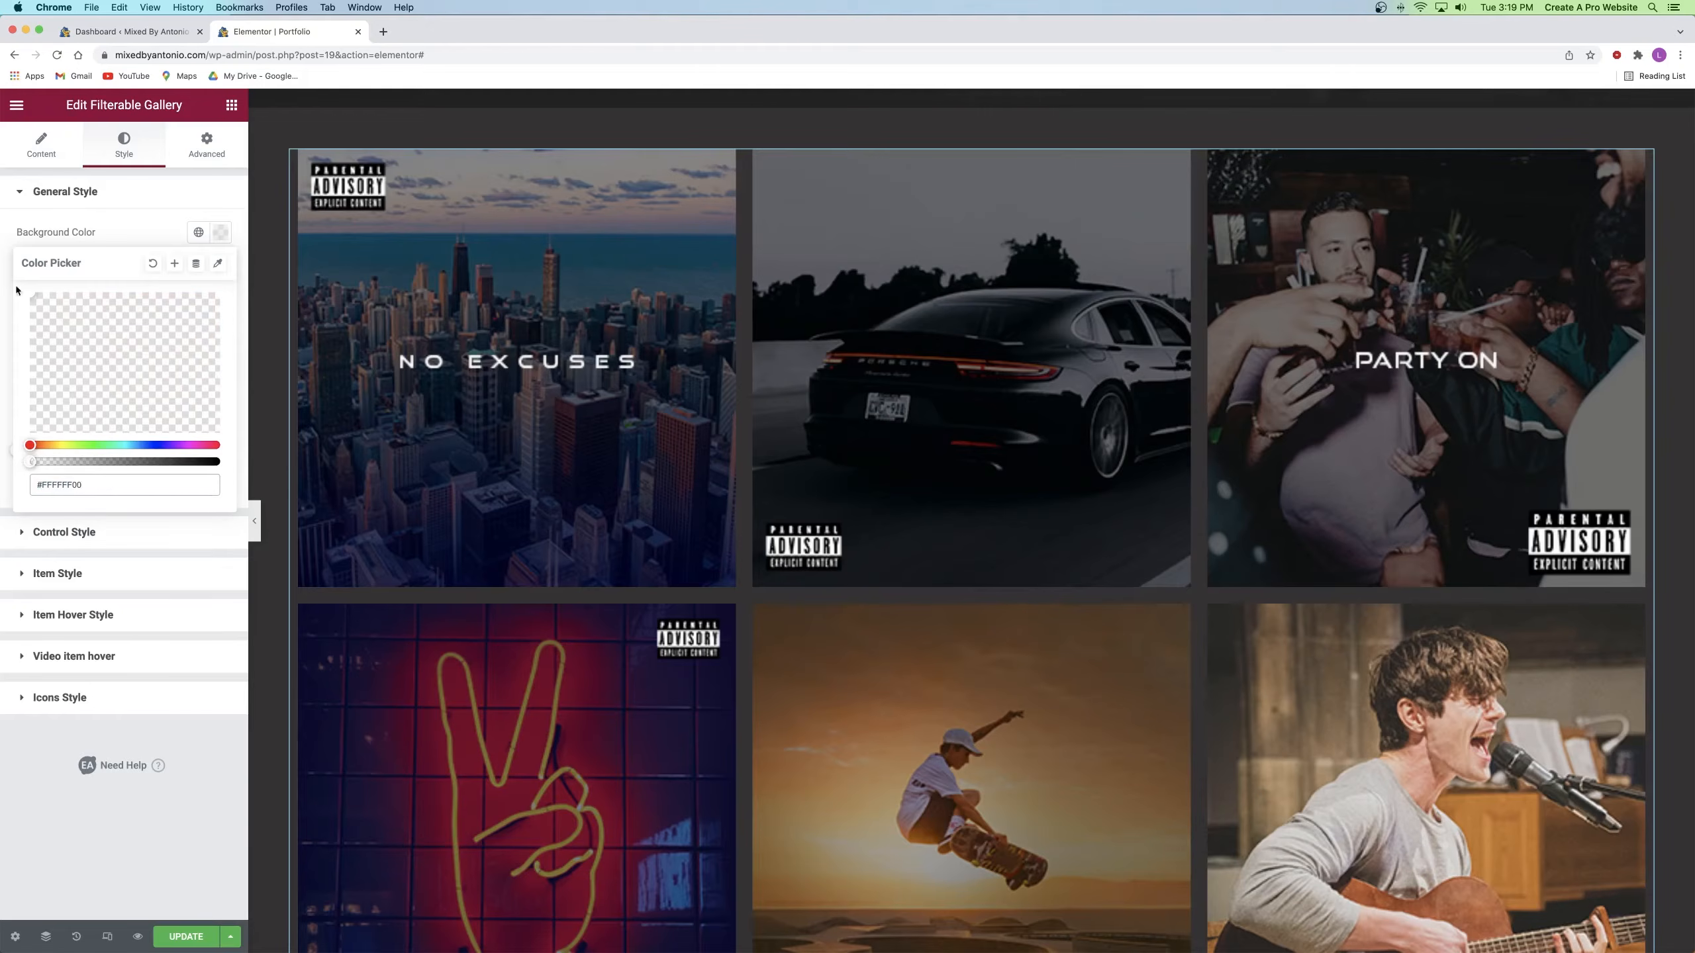
{"action": "left_click", "coordinate": [127, 225]}
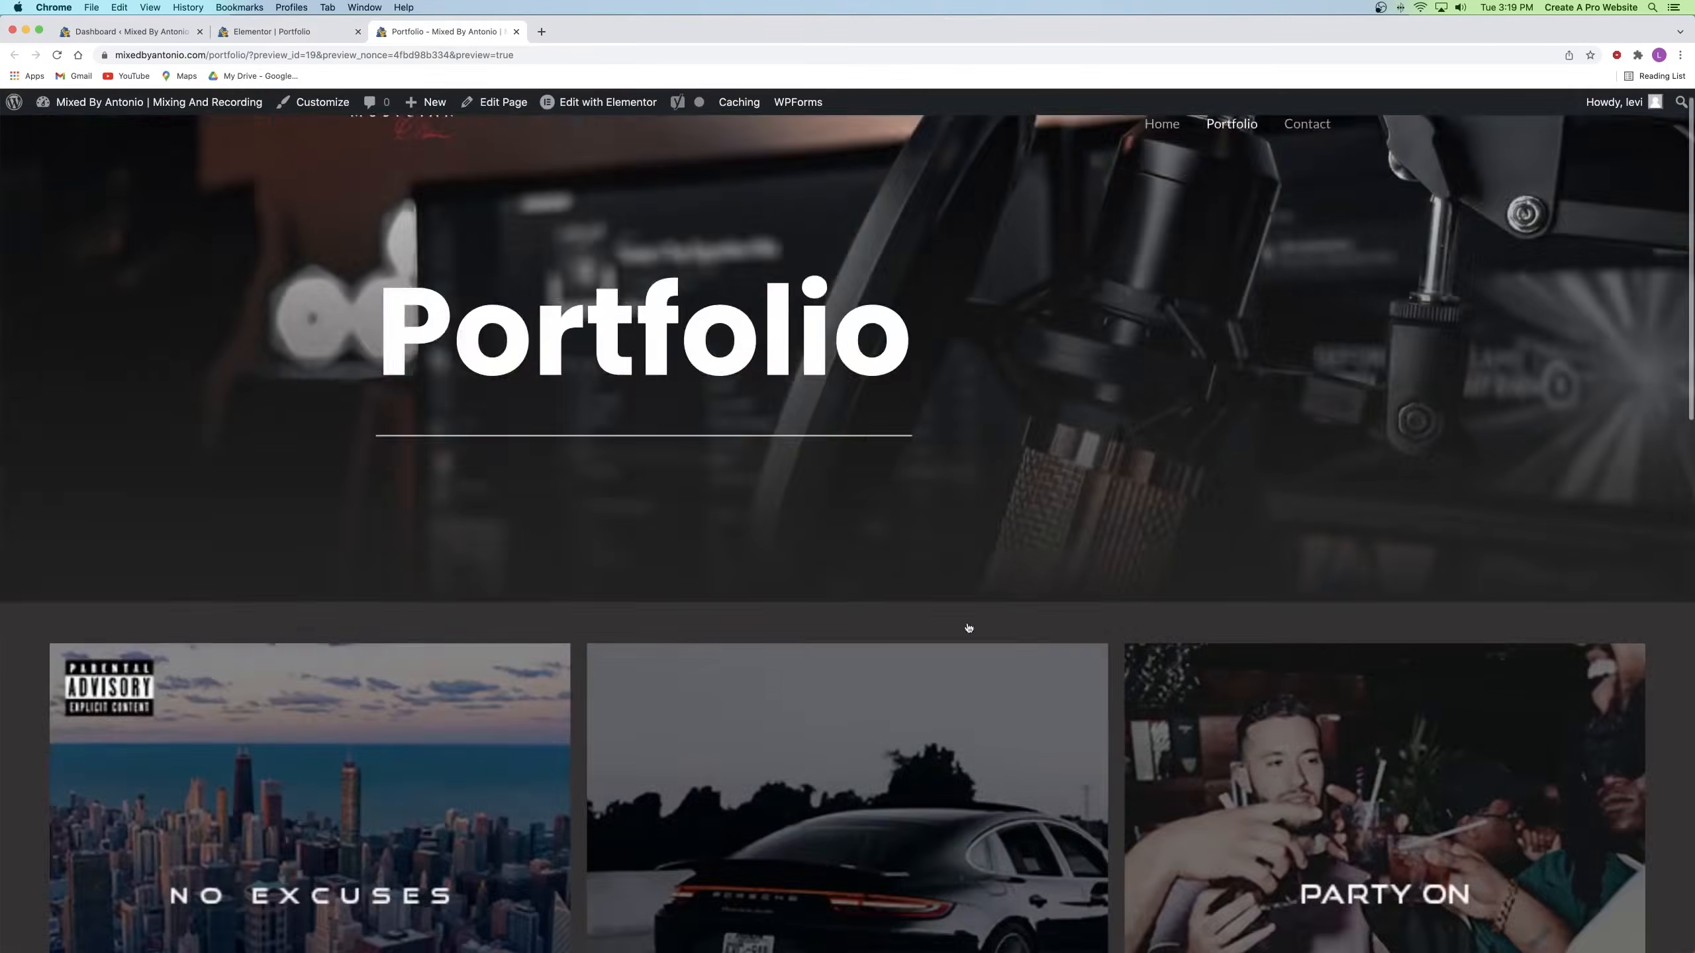
Step: Check the Portfolio preview, then close the preview tab
{"action": "scroll", "coordinate": [968, 624], "scroll_direction": "down", "scroll_amount": 20}
{"action": "scroll", "coordinate": [968, 625], "scroll_direction": "up", "scroll_amount": 5}
{"action": "scroll", "coordinate": [968, 626], "scroll_direction": "up", "scroll_amount": 15}
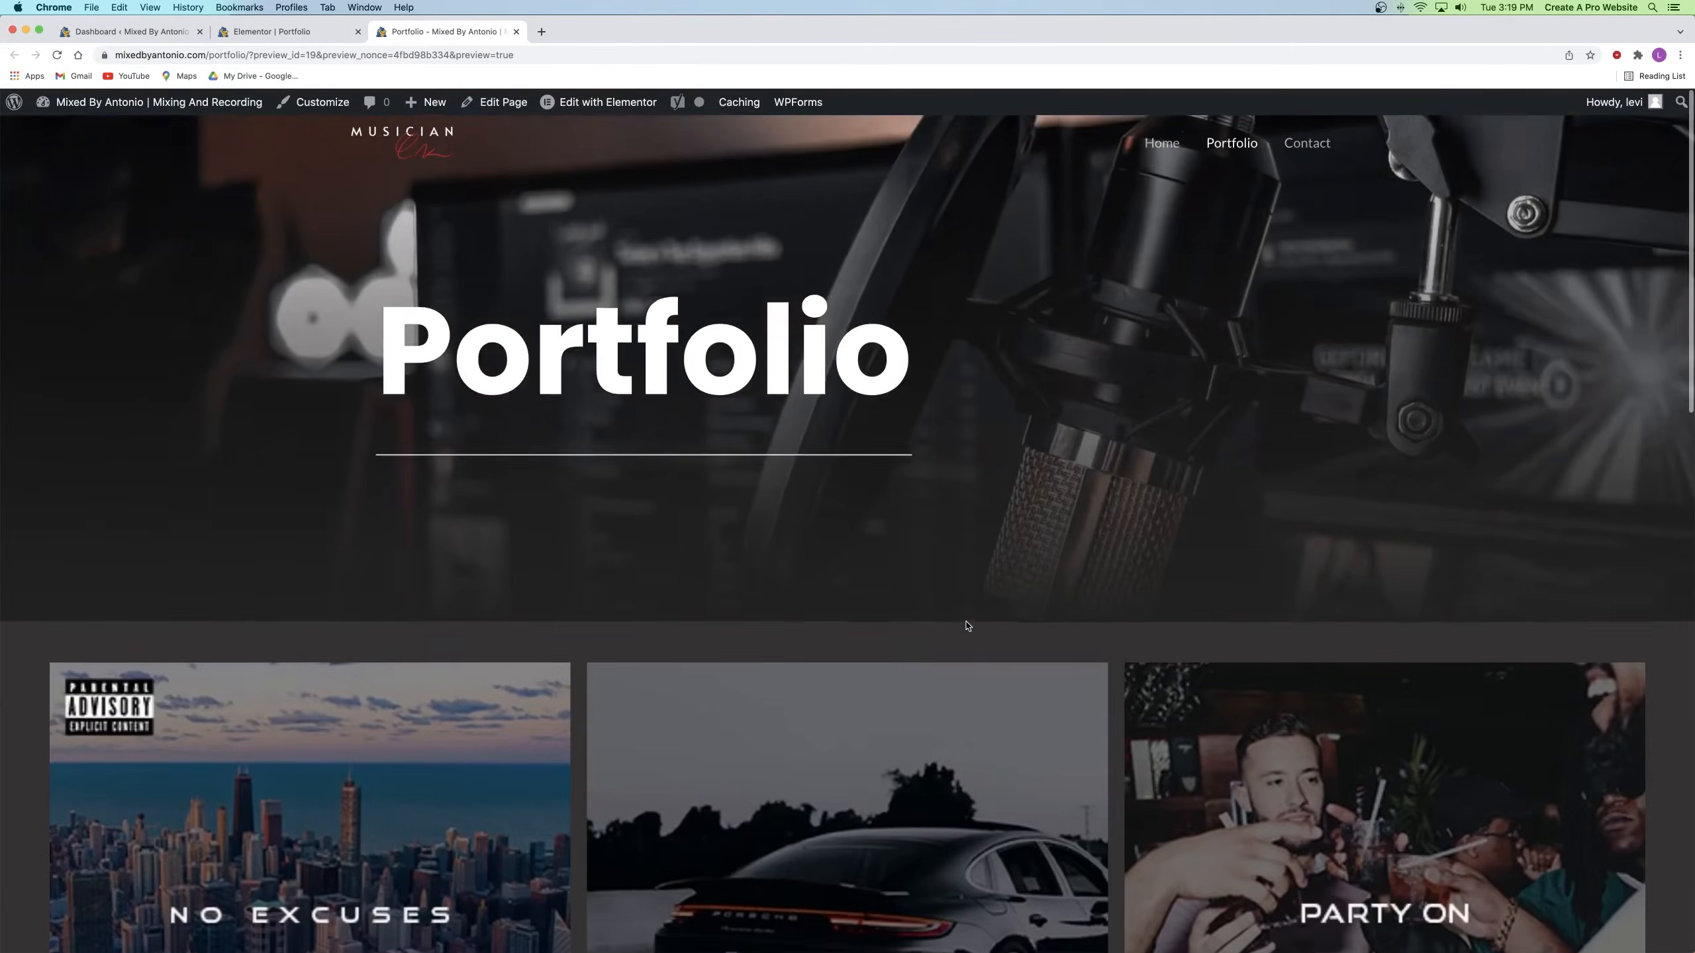
{"action": "left_click", "coordinate": [517, 32]}
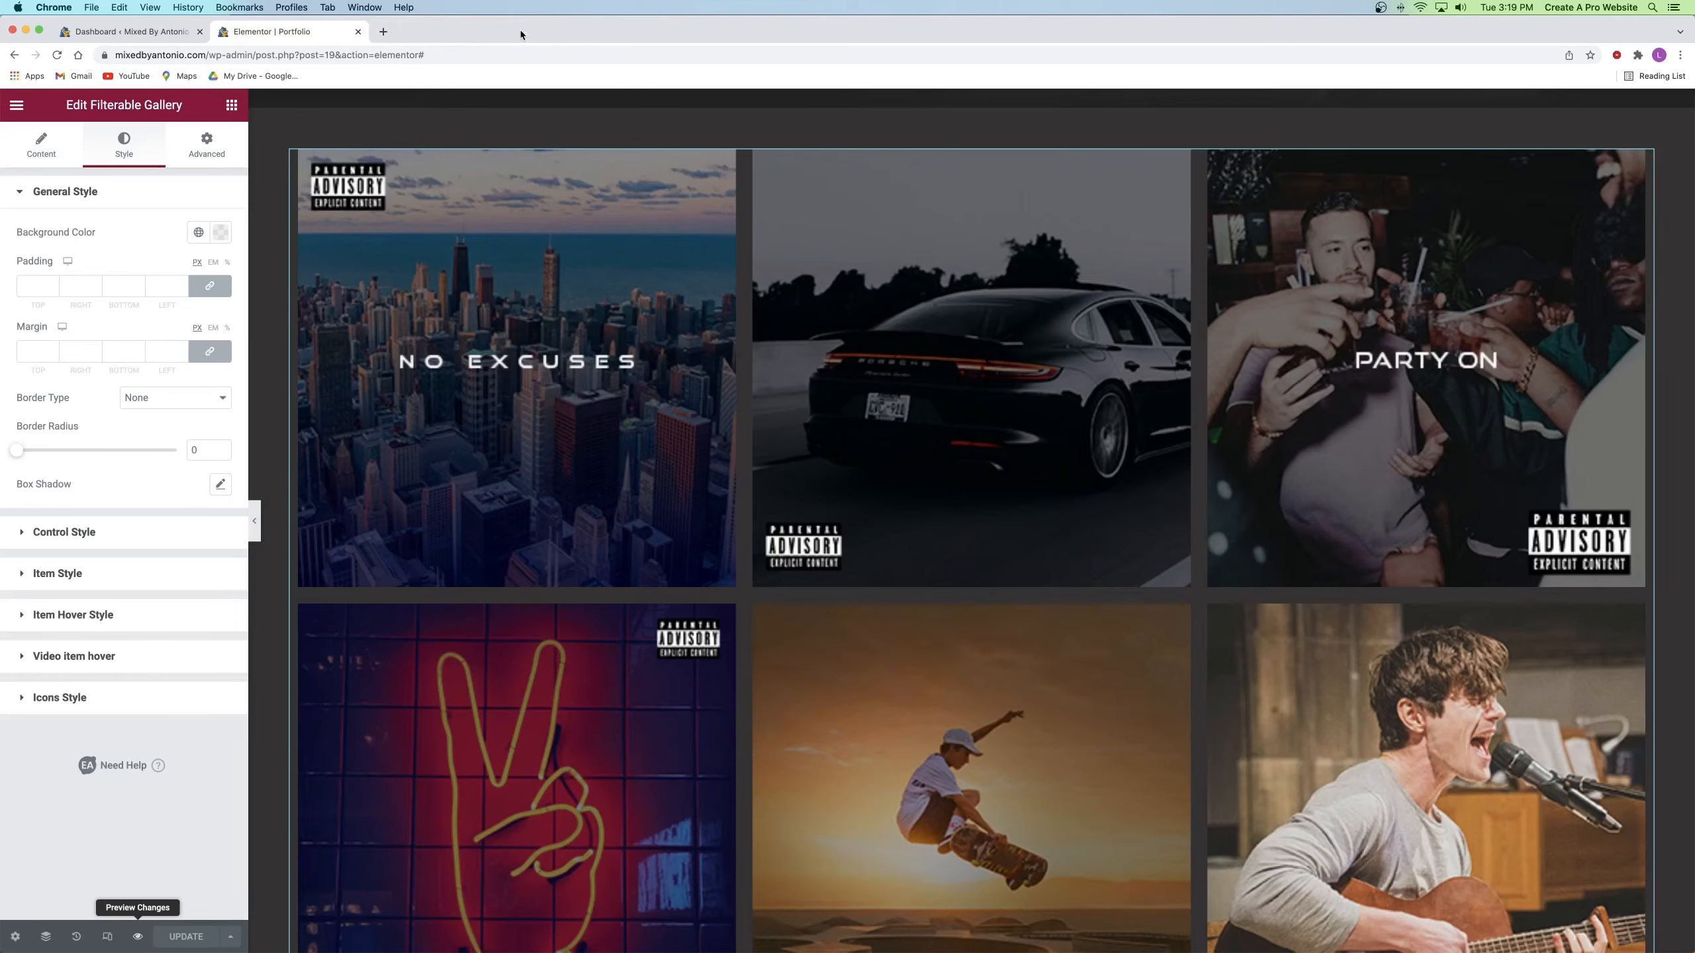
Step: Close the Portfolio editor, open the live site in a new tab, and edit Contact with Elementor
{"action": "left_click", "coordinate": [358, 32]}
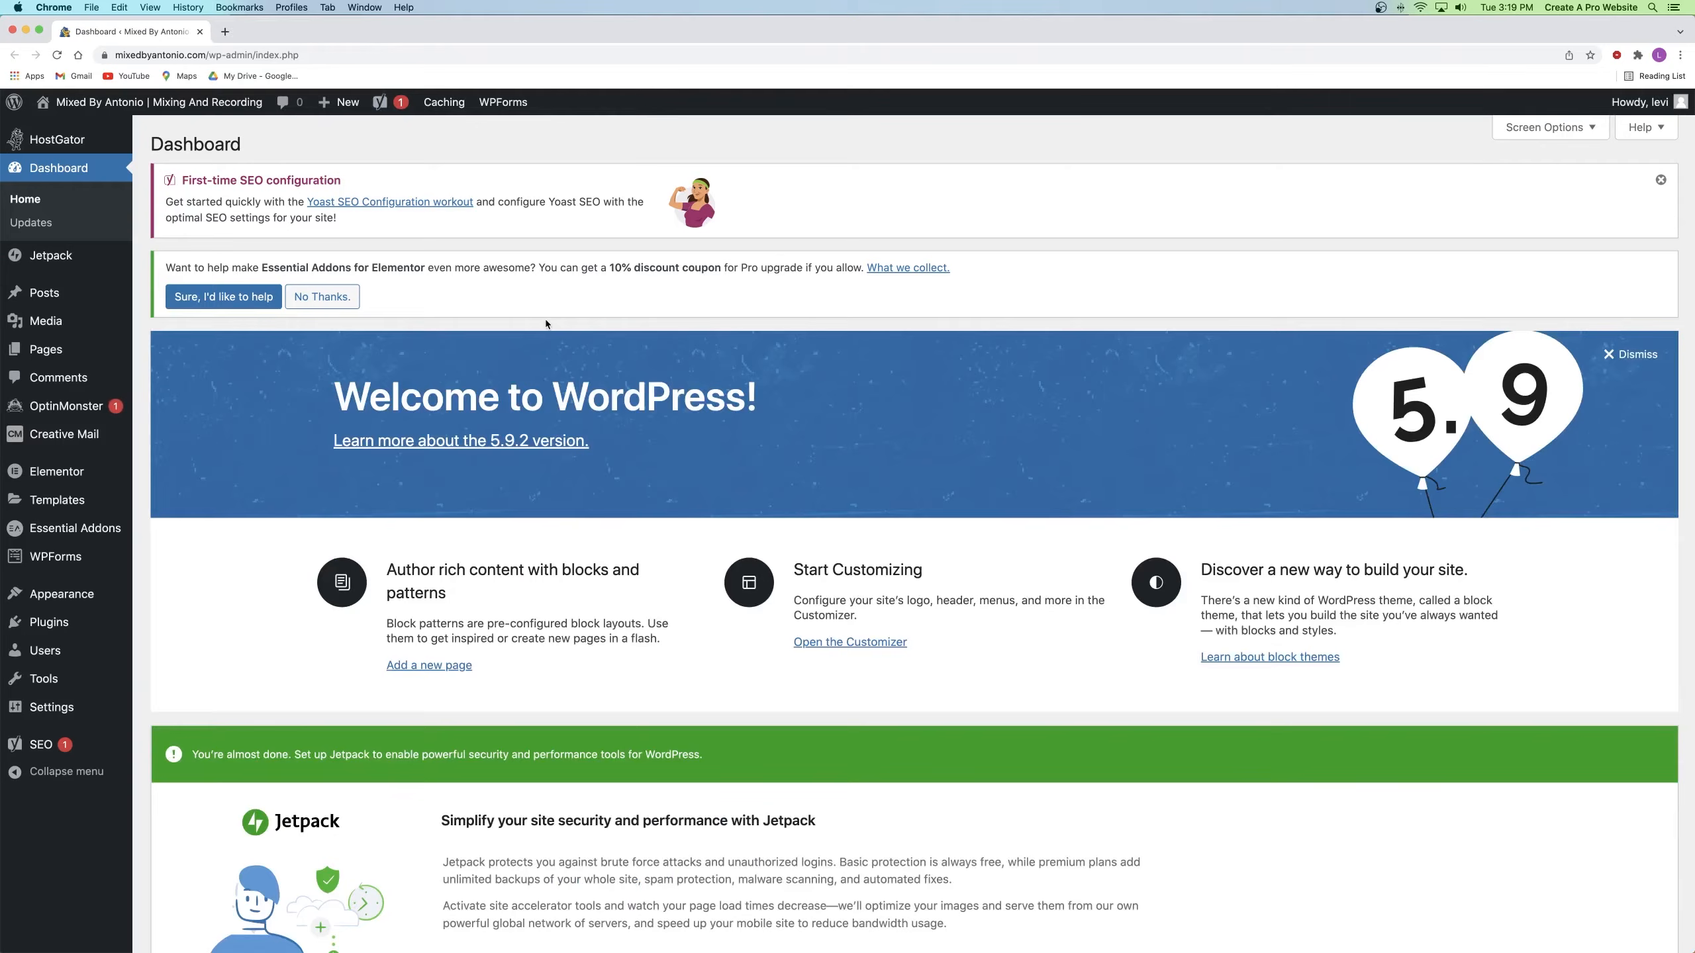
{"action": "right_click", "coordinate": [98, 103]}
{"action": "left_click", "coordinate": [167, 112]}
{"action": "left_click", "coordinate": [248, 37]}
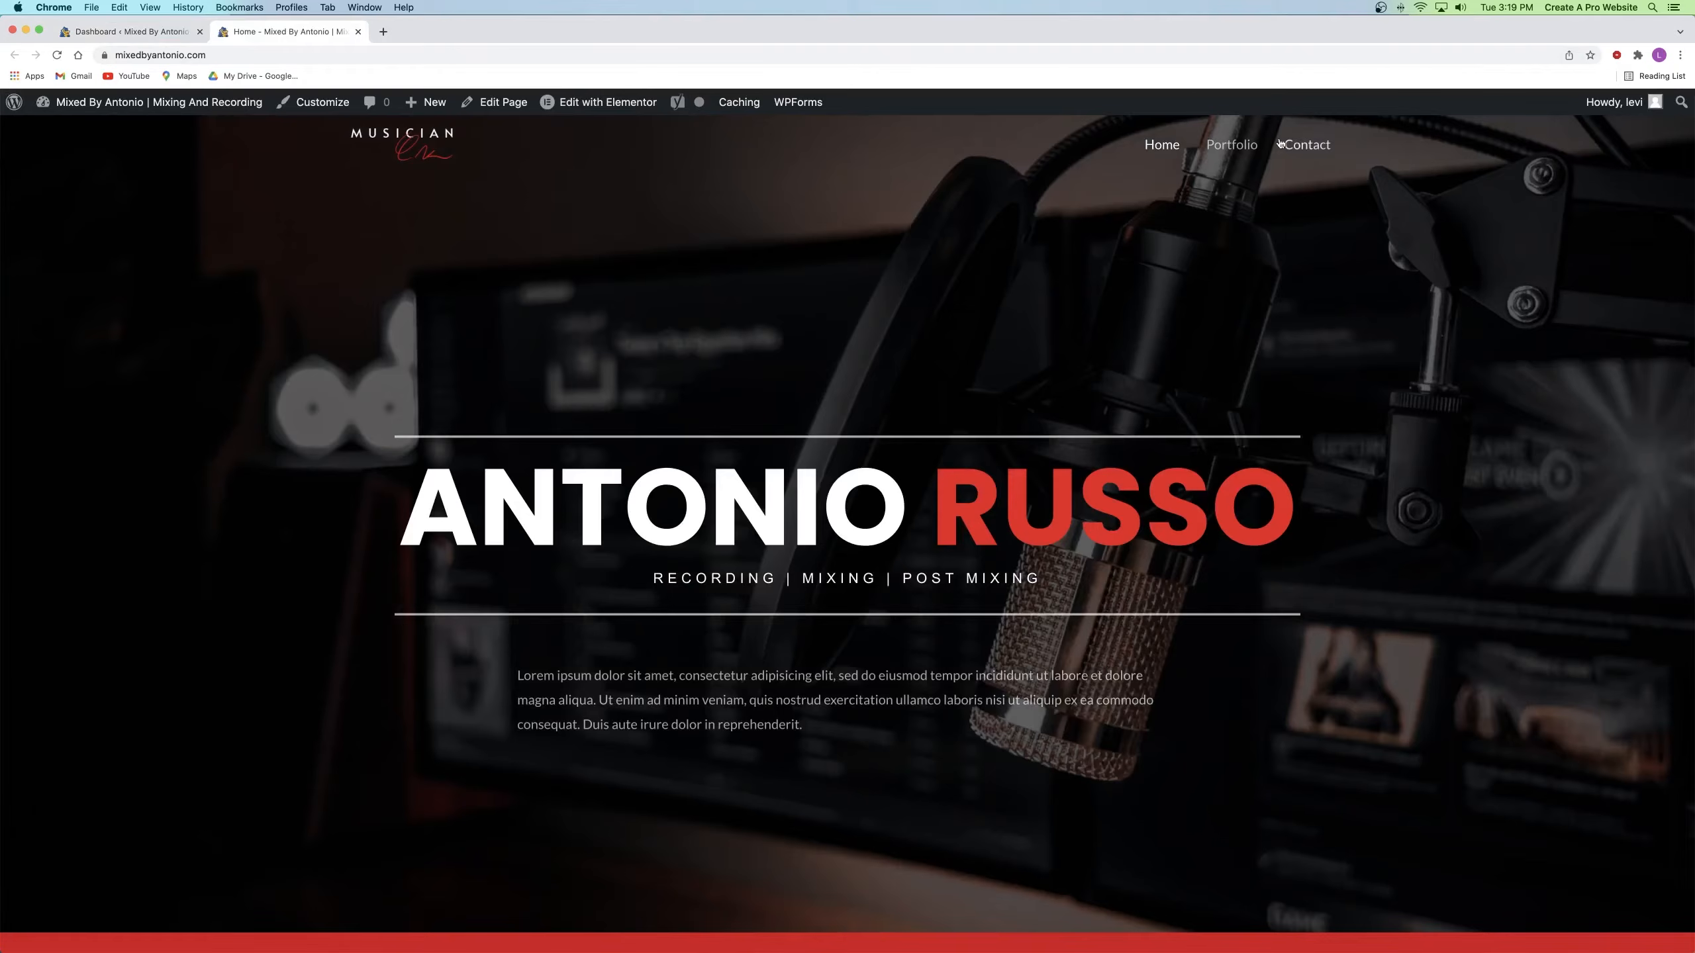
{"action": "left_click", "coordinate": [1300, 144]}
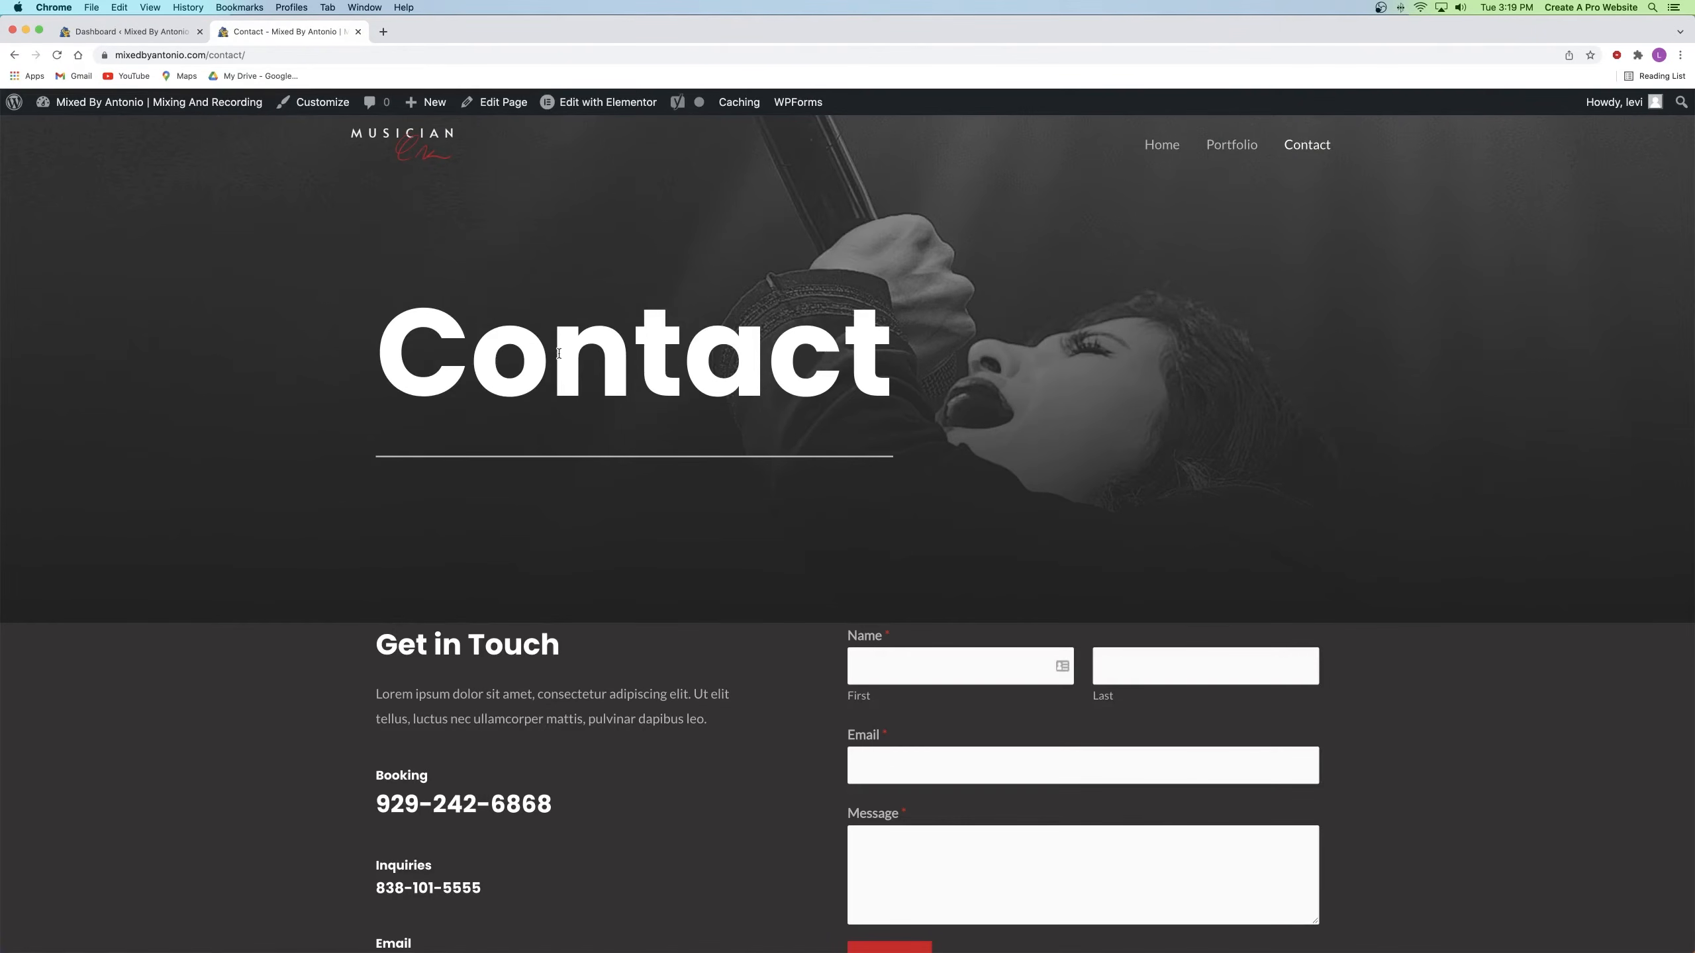
{"action": "mouse_move", "coordinate": [588, 108]}
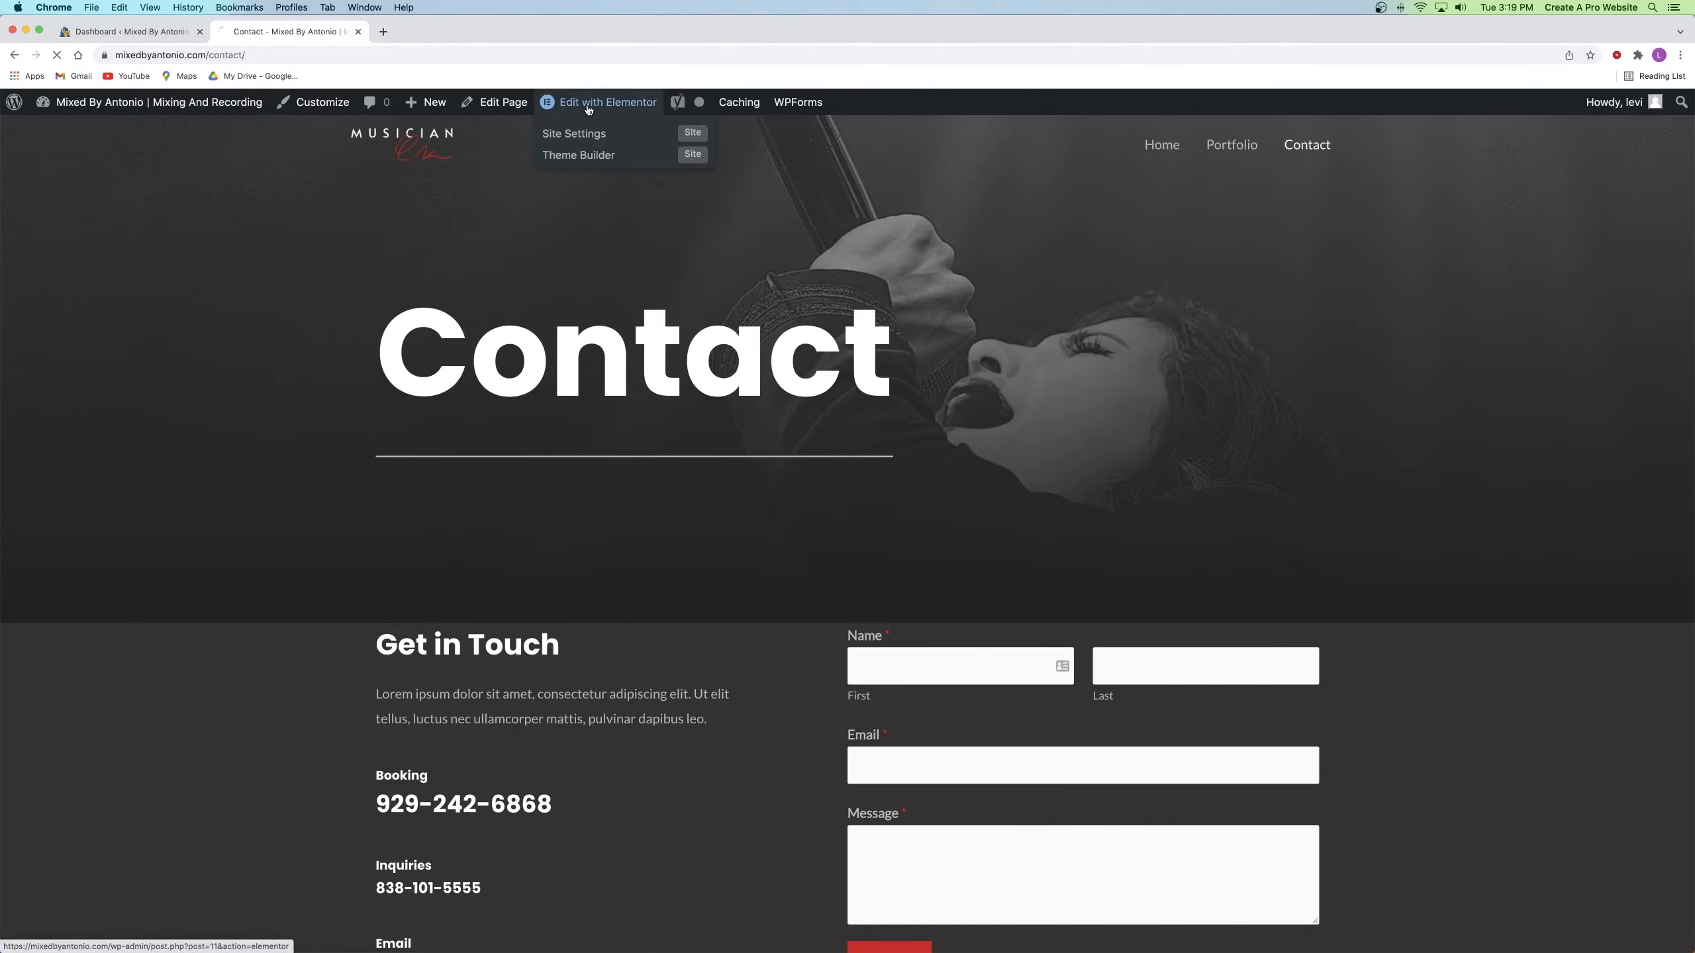
{"action": "left_click", "coordinate": [588, 109]}
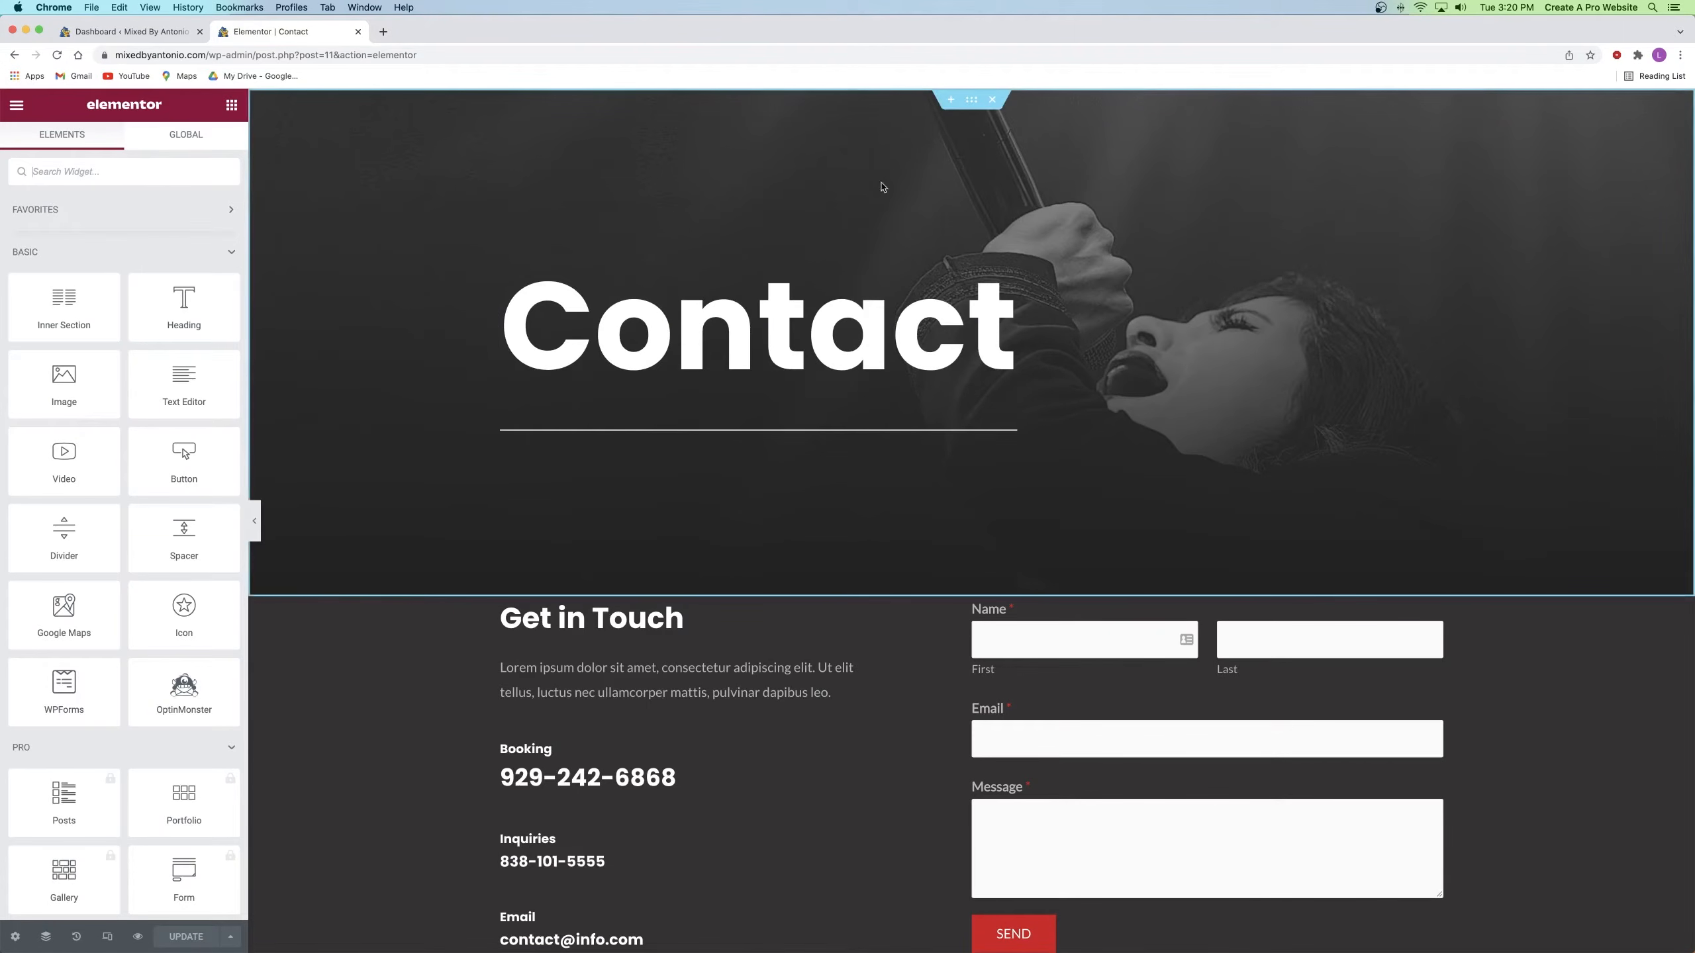
Step: Set the Contact hero background to the smiling-man photo, Scroll attachment, Center Center position
{"action": "left_click", "coordinate": [971, 99]}
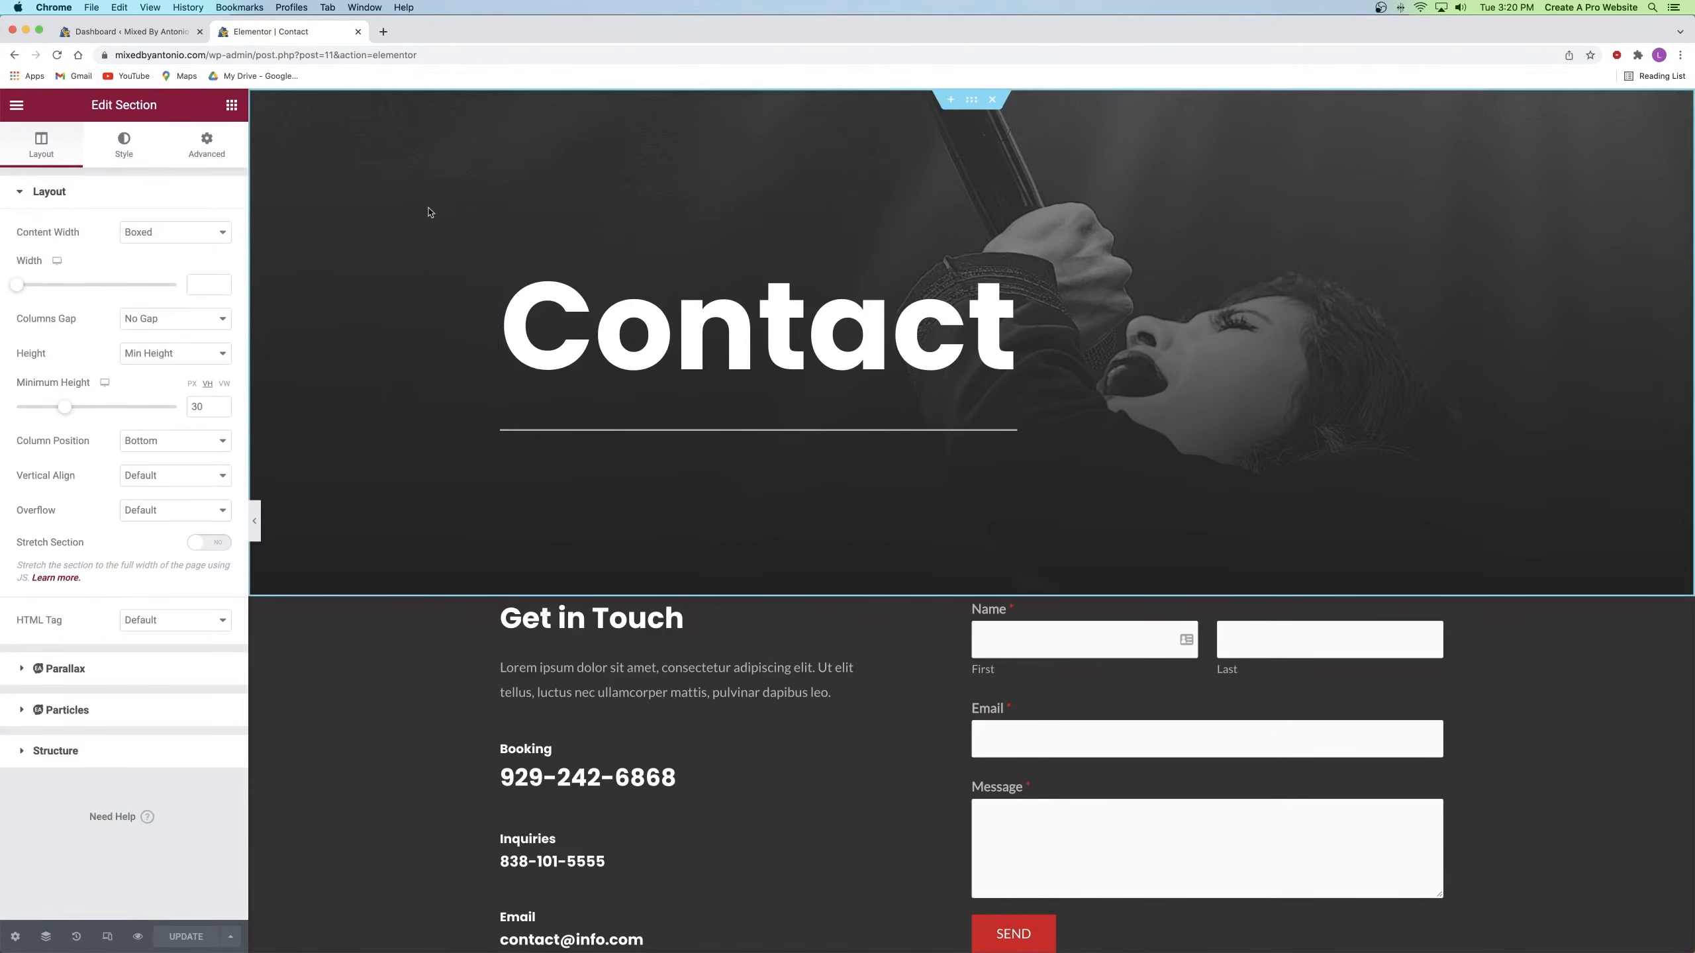
{"action": "left_click", "coordinate": [131, 153]}
{"action": "left_click", "coordinate": [102, 384]}
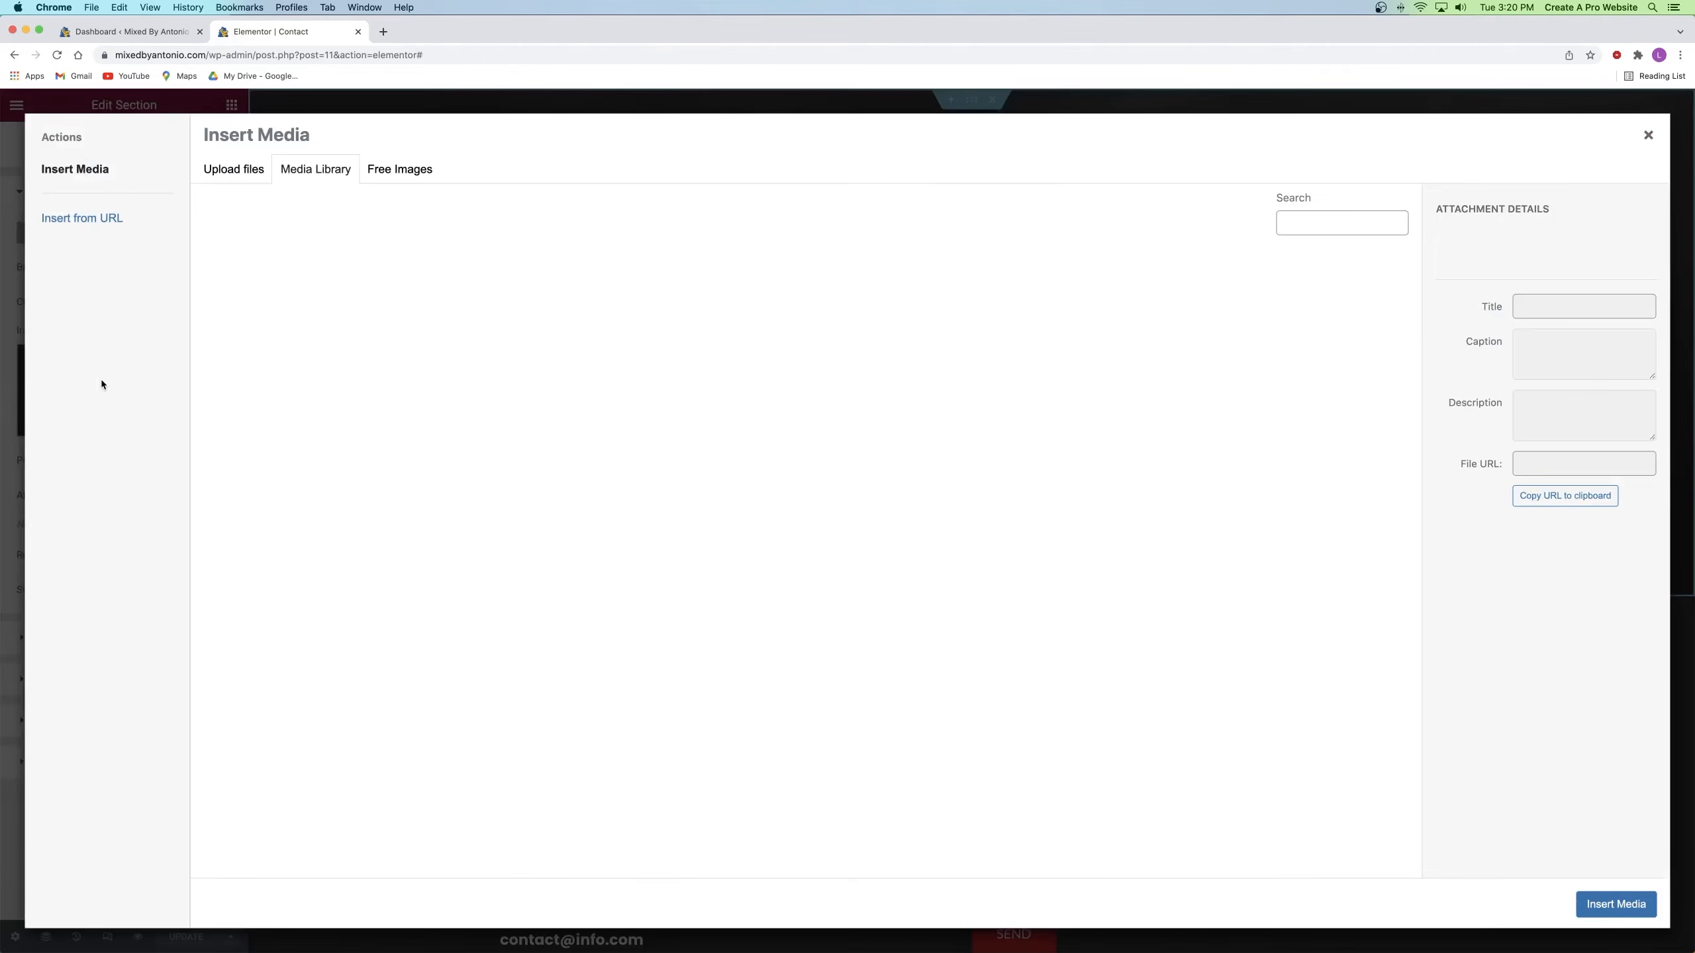
{"action": "left_click", "coordinate": [866, 549]}
{"action": "left_click", "coordinate": [1615, 903]}
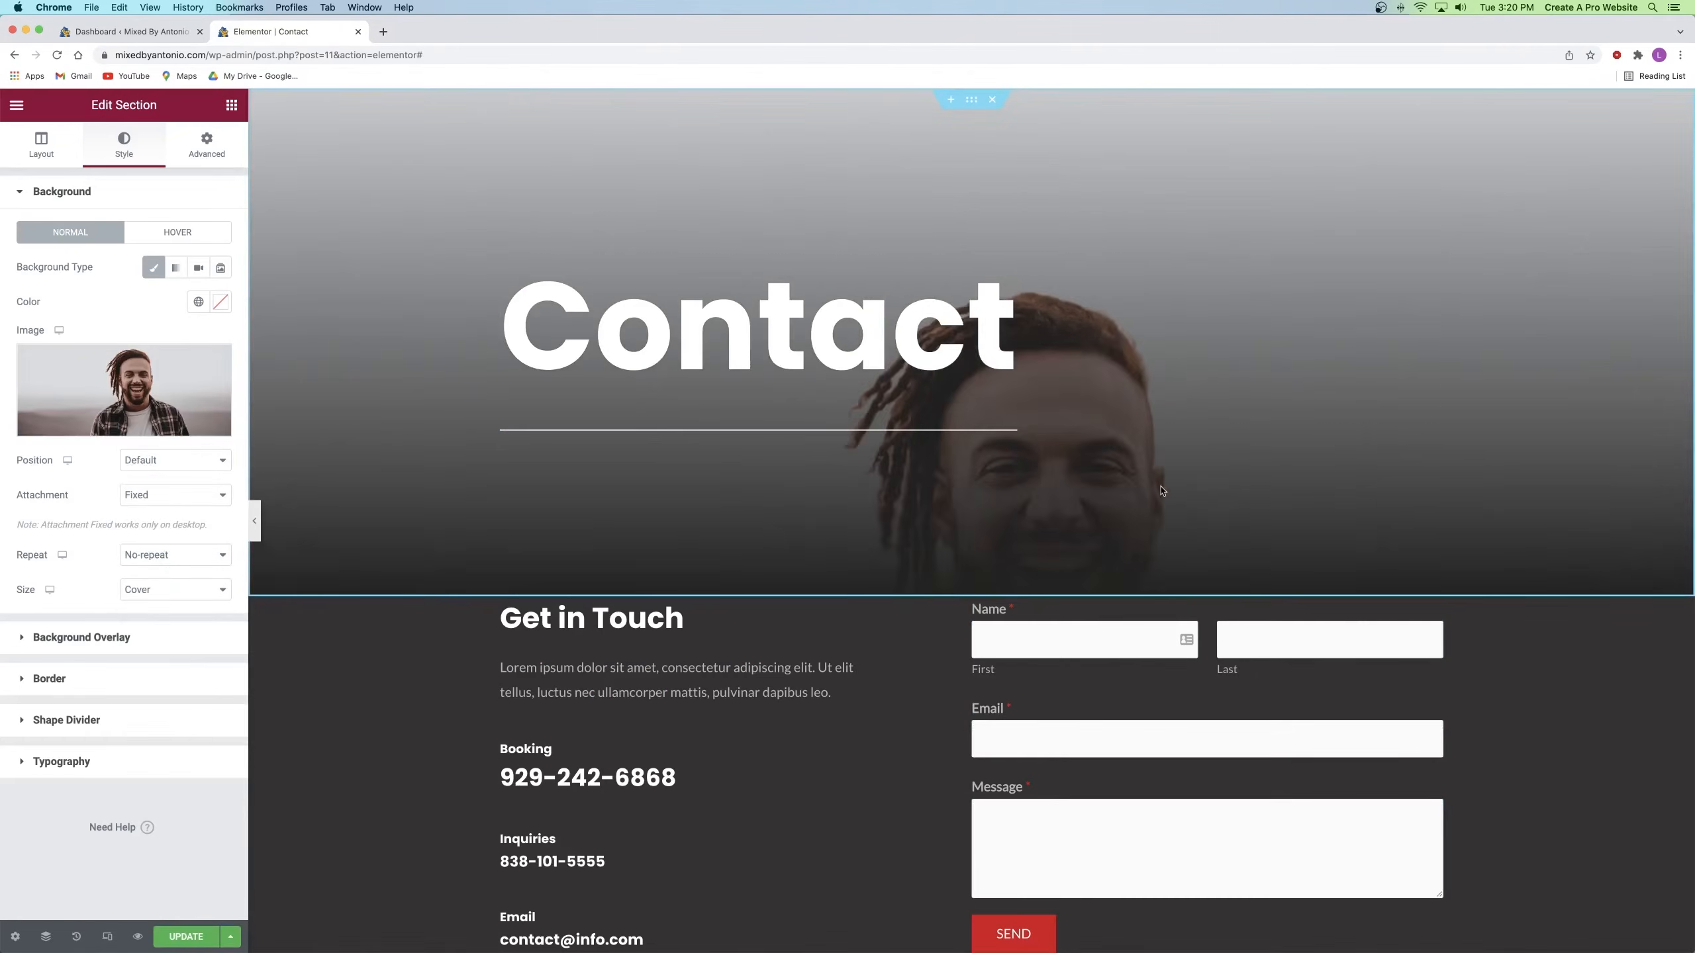
{"action": "left_click", "coordinate": [175, 495]}
{"action": "left_click", "coordinate": [144, 480]}
{"action": "left_click", "coordinate": [175, 494]}
{"action": "left_click", "coordinate": [141, 510]}
{"action": "left_click", "coordinate": [175, 494]}
{"action": "left_click", "coordinate": [144, 479]}
{"action": "left_click", "coordinate": [175, 460]}
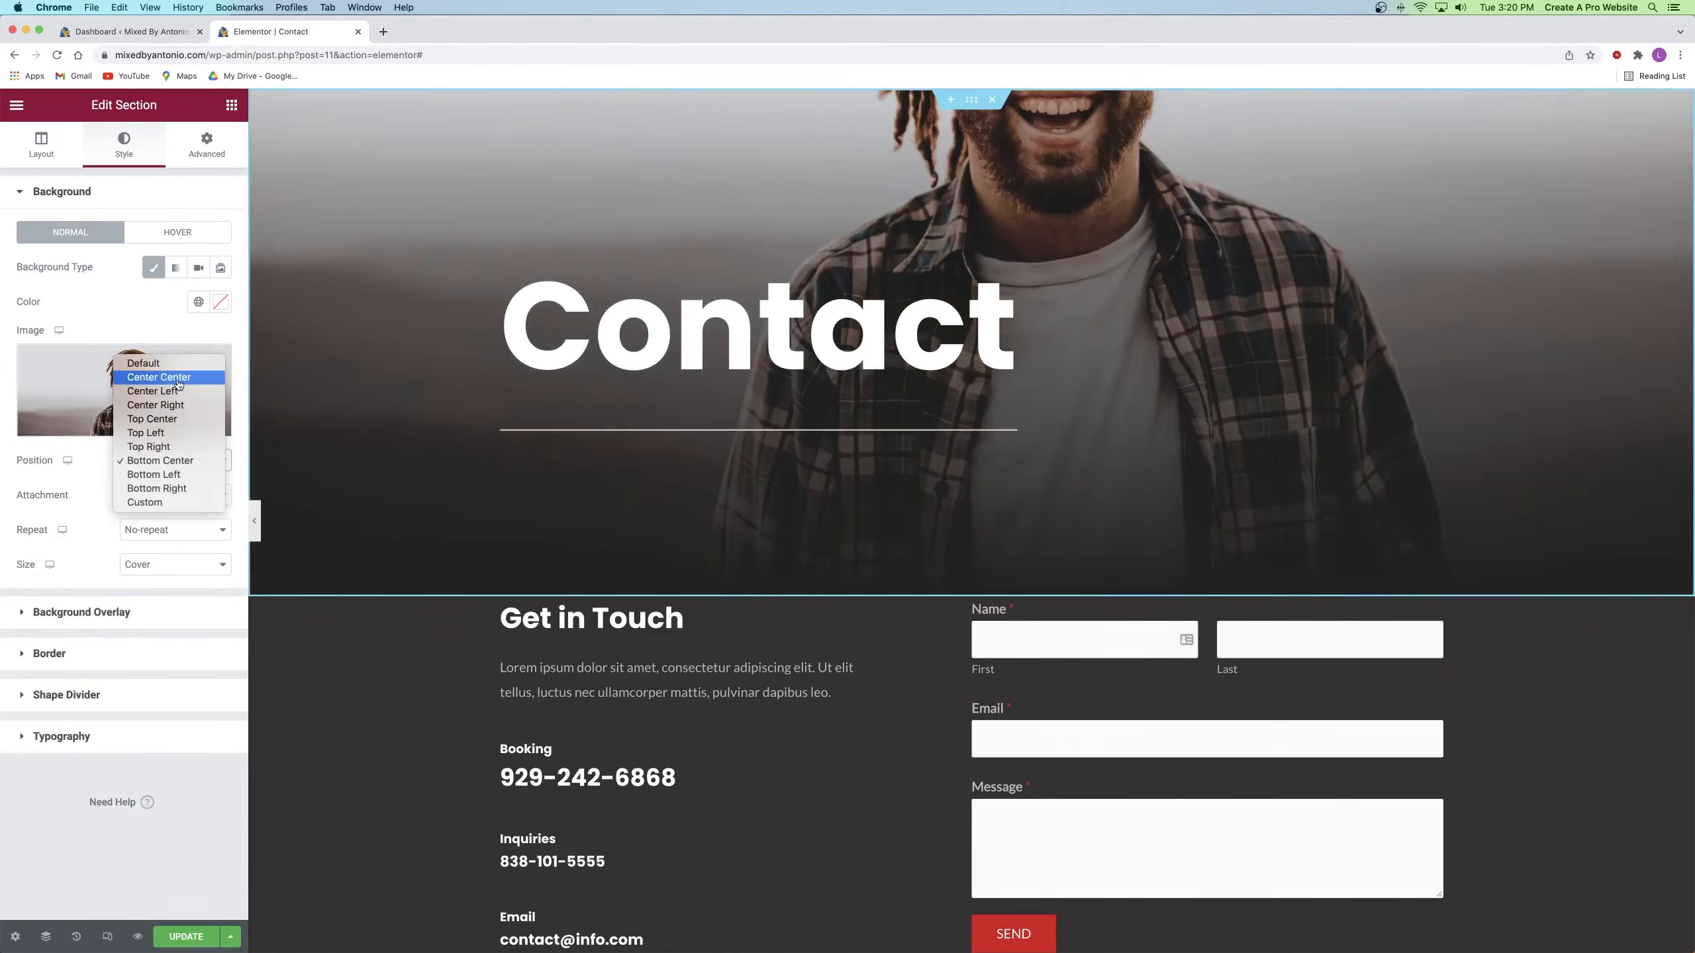
{"action": "left_click", "coordinate": [147, 372]}
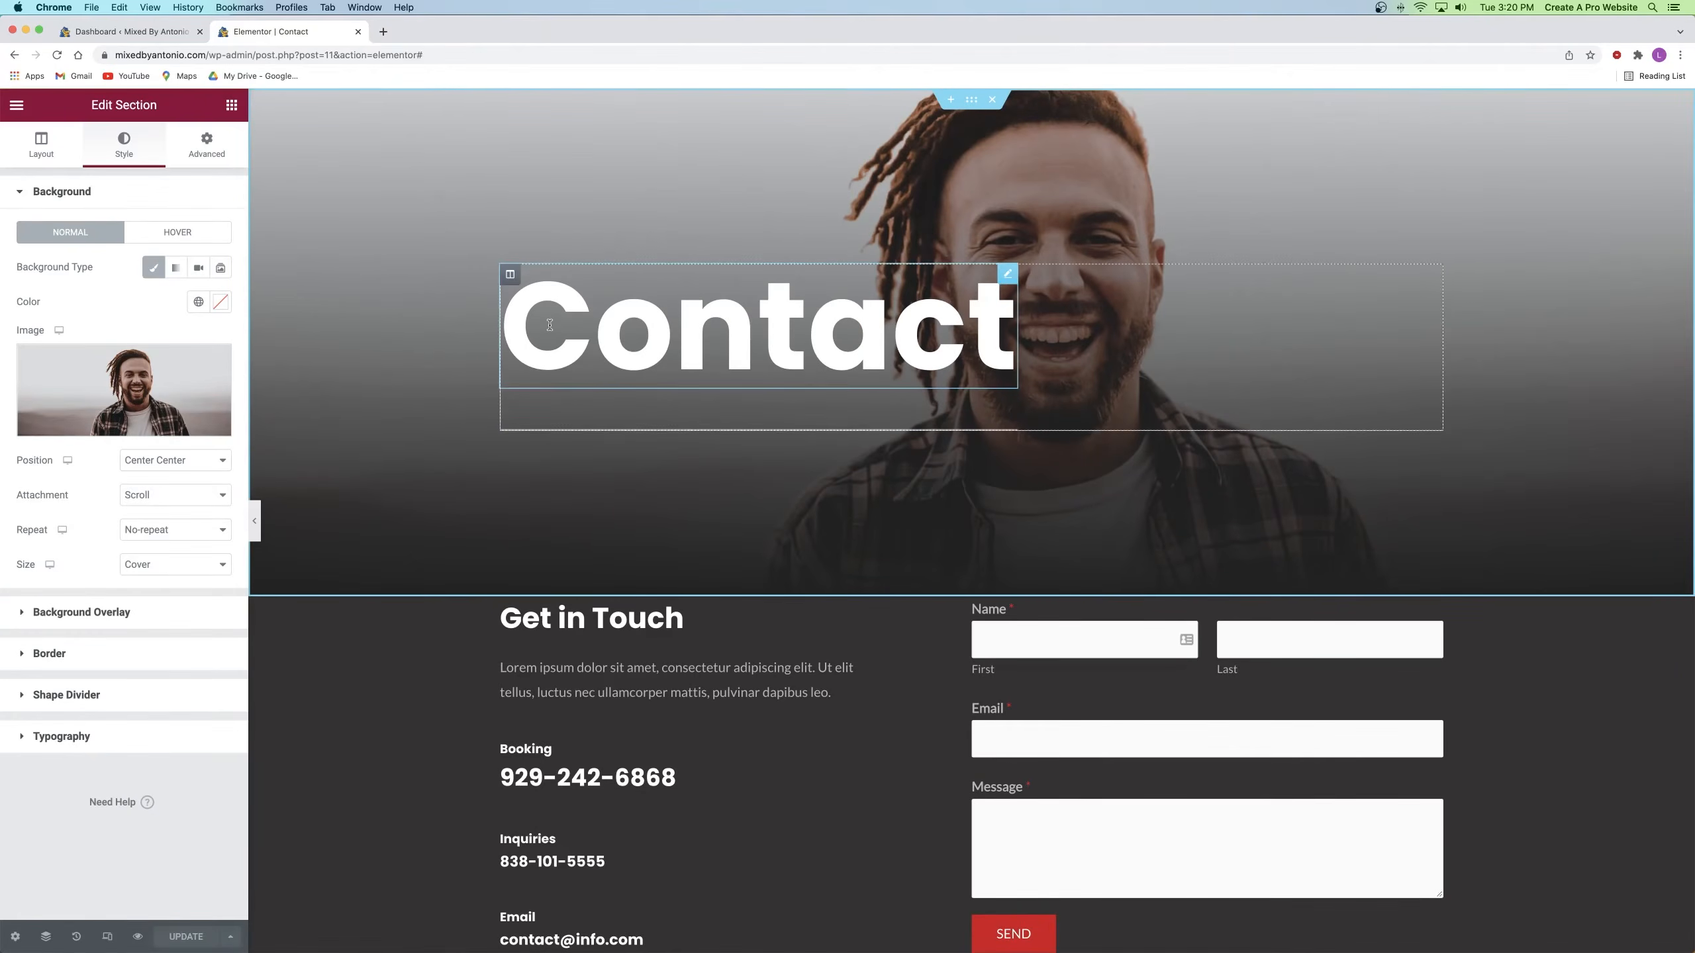
Step: Give the Get in Touch section a top padding of 100
{"action": "scroll", "coordinate": [553, 267], "scroll_direction": "down", "scroll_amount": 5}
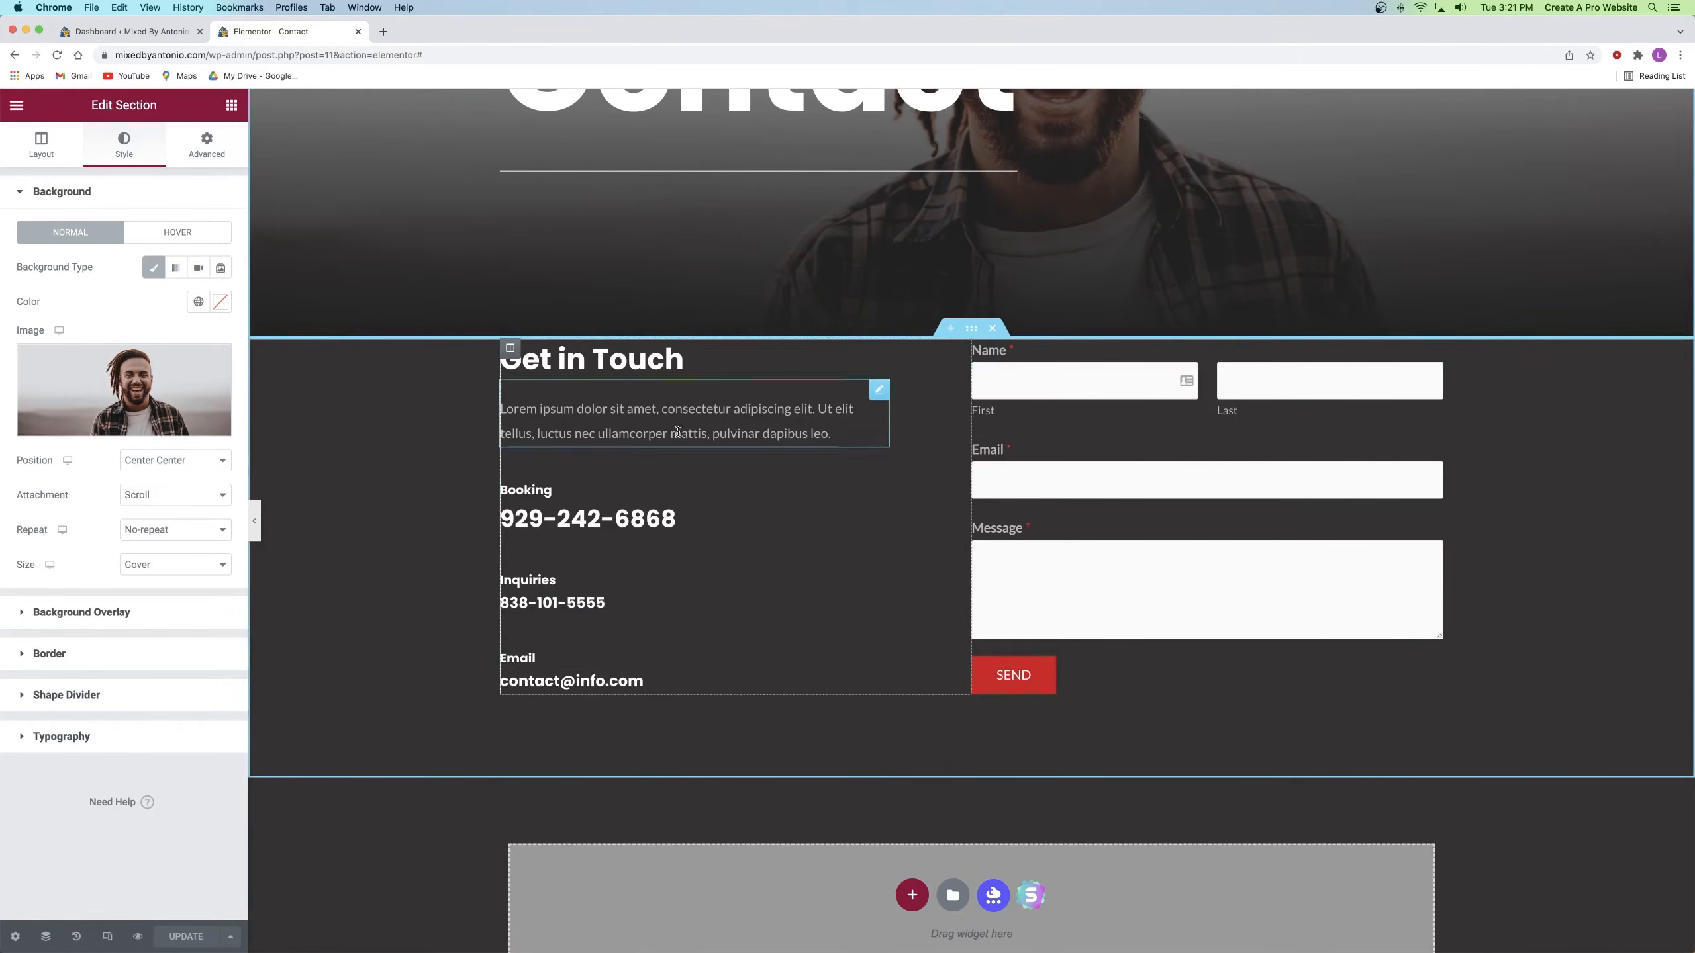
{"action": "left_click", "coordinate": [972, 330]}
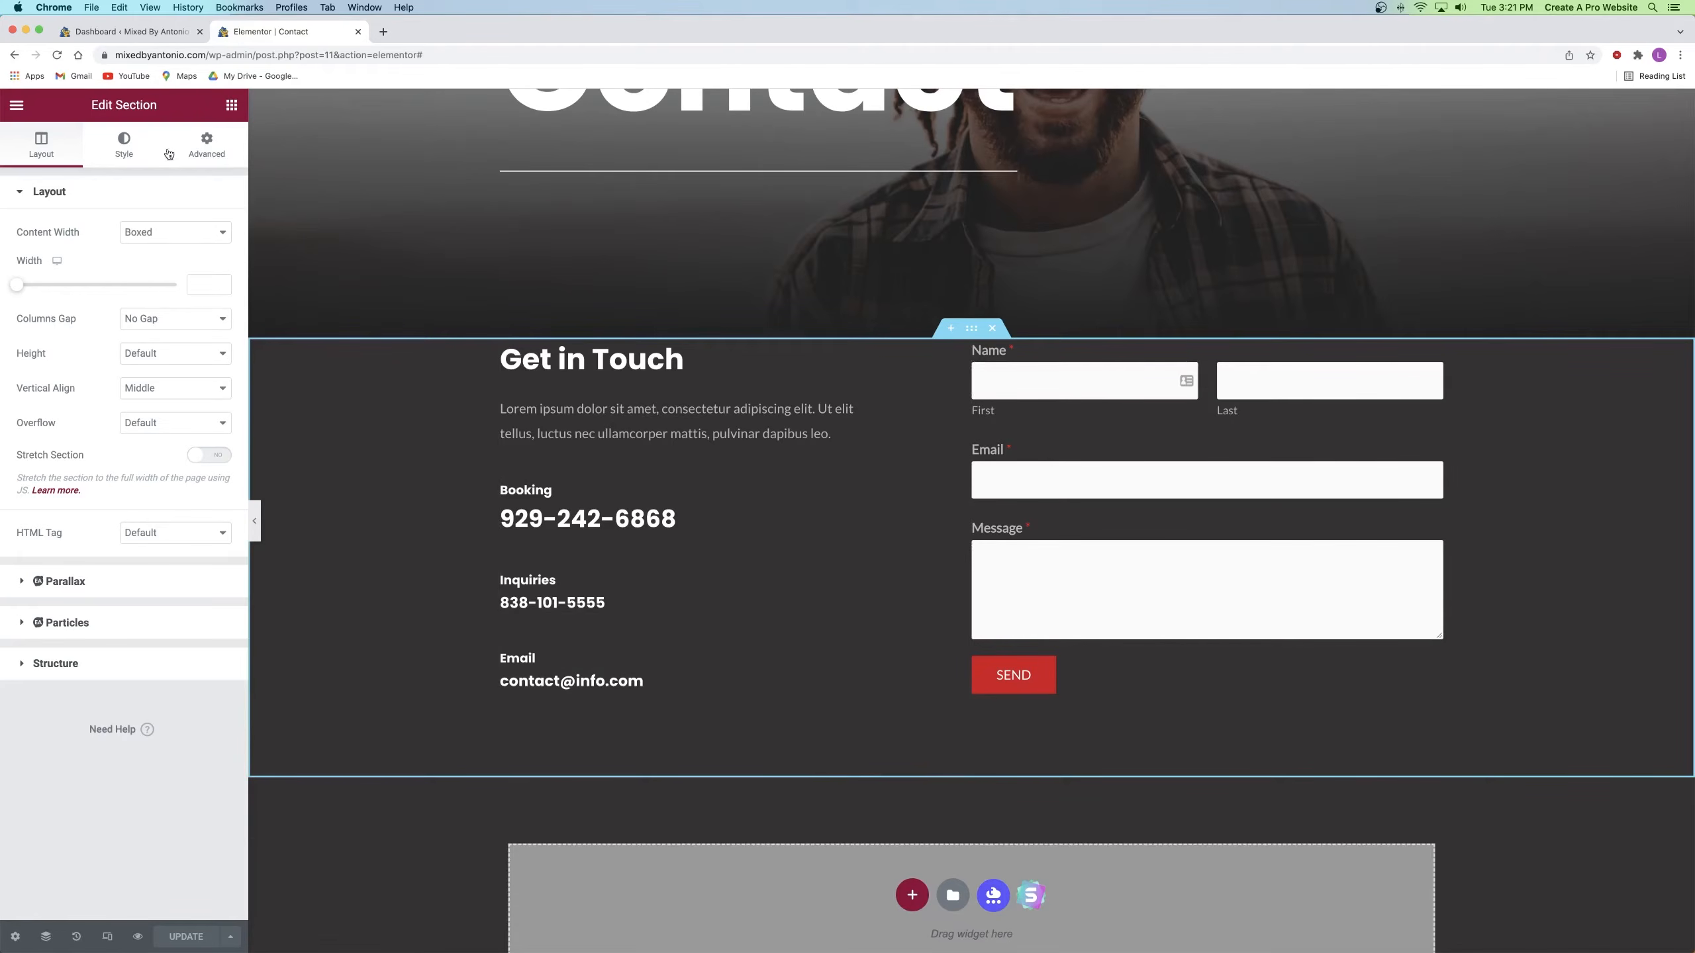
{"action": "left_click", "coordinate": [207, 144]}
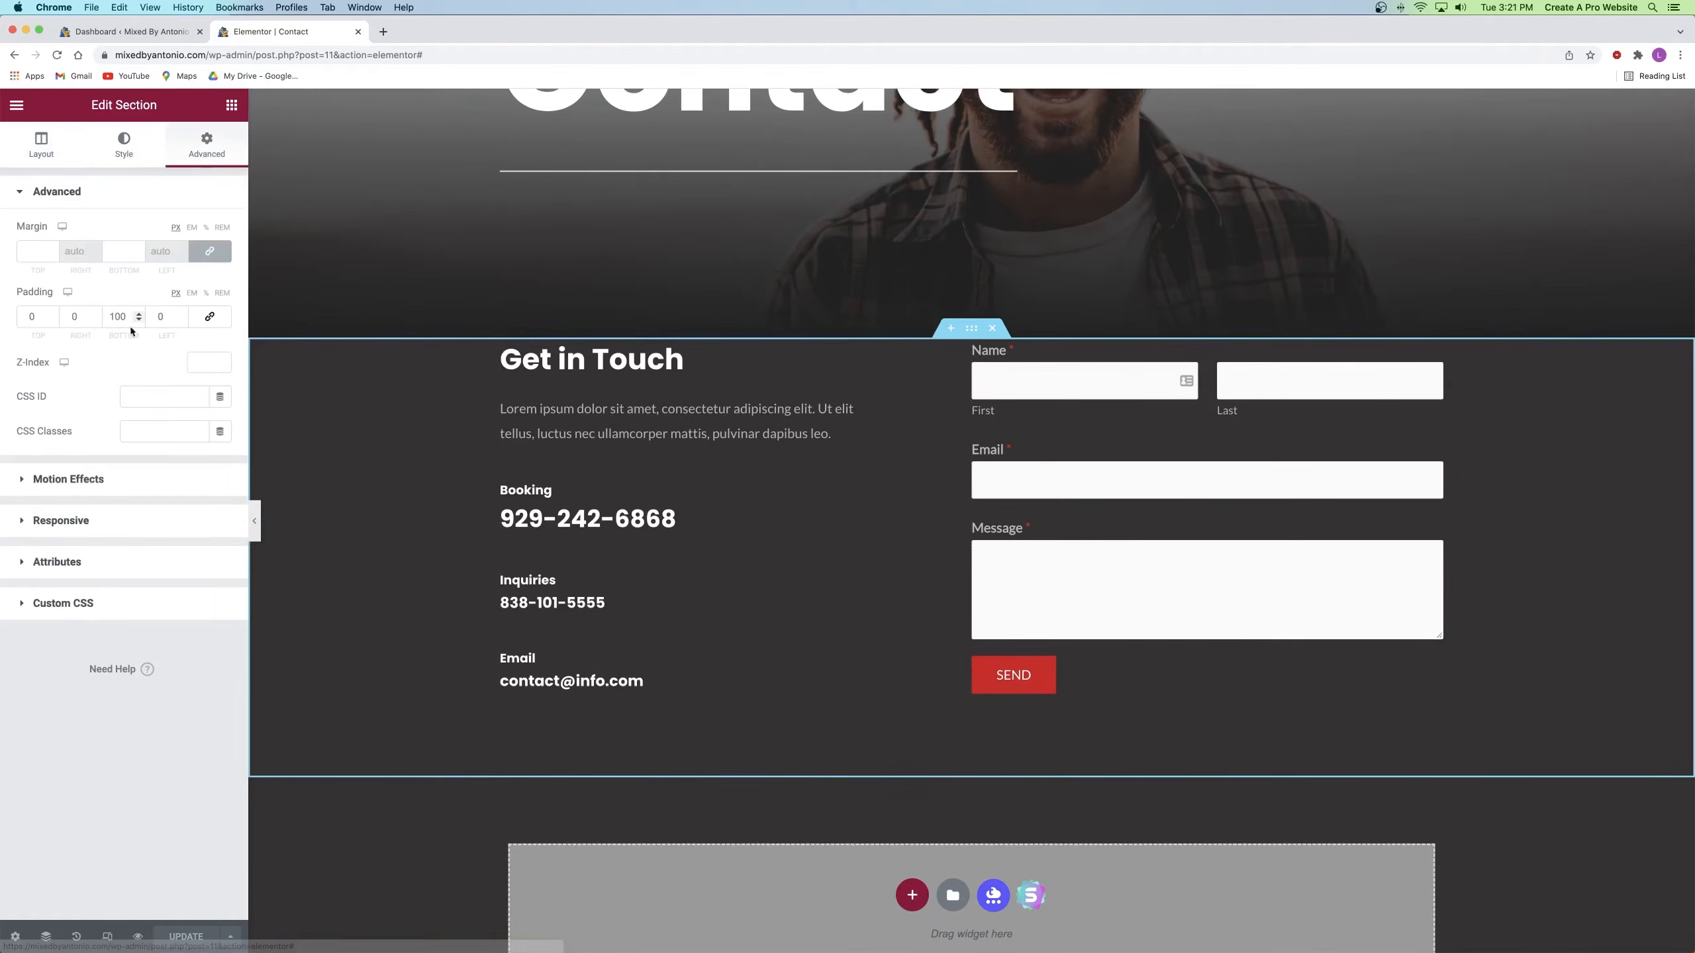
{"action": "left_click", "coordinate": [38, 317]}
{"action": "type", "text": "100"}
{"action": "left_click", "coordinate": [739, 678]}
{"action": "scroll", "coordinate": [739, 668], "scroll_direction": "down", "scroll_amount": 4}
{"action": "scroll", "coordinate": [739, 665], "scroll_direction": "up", "scroll_amount": 8}
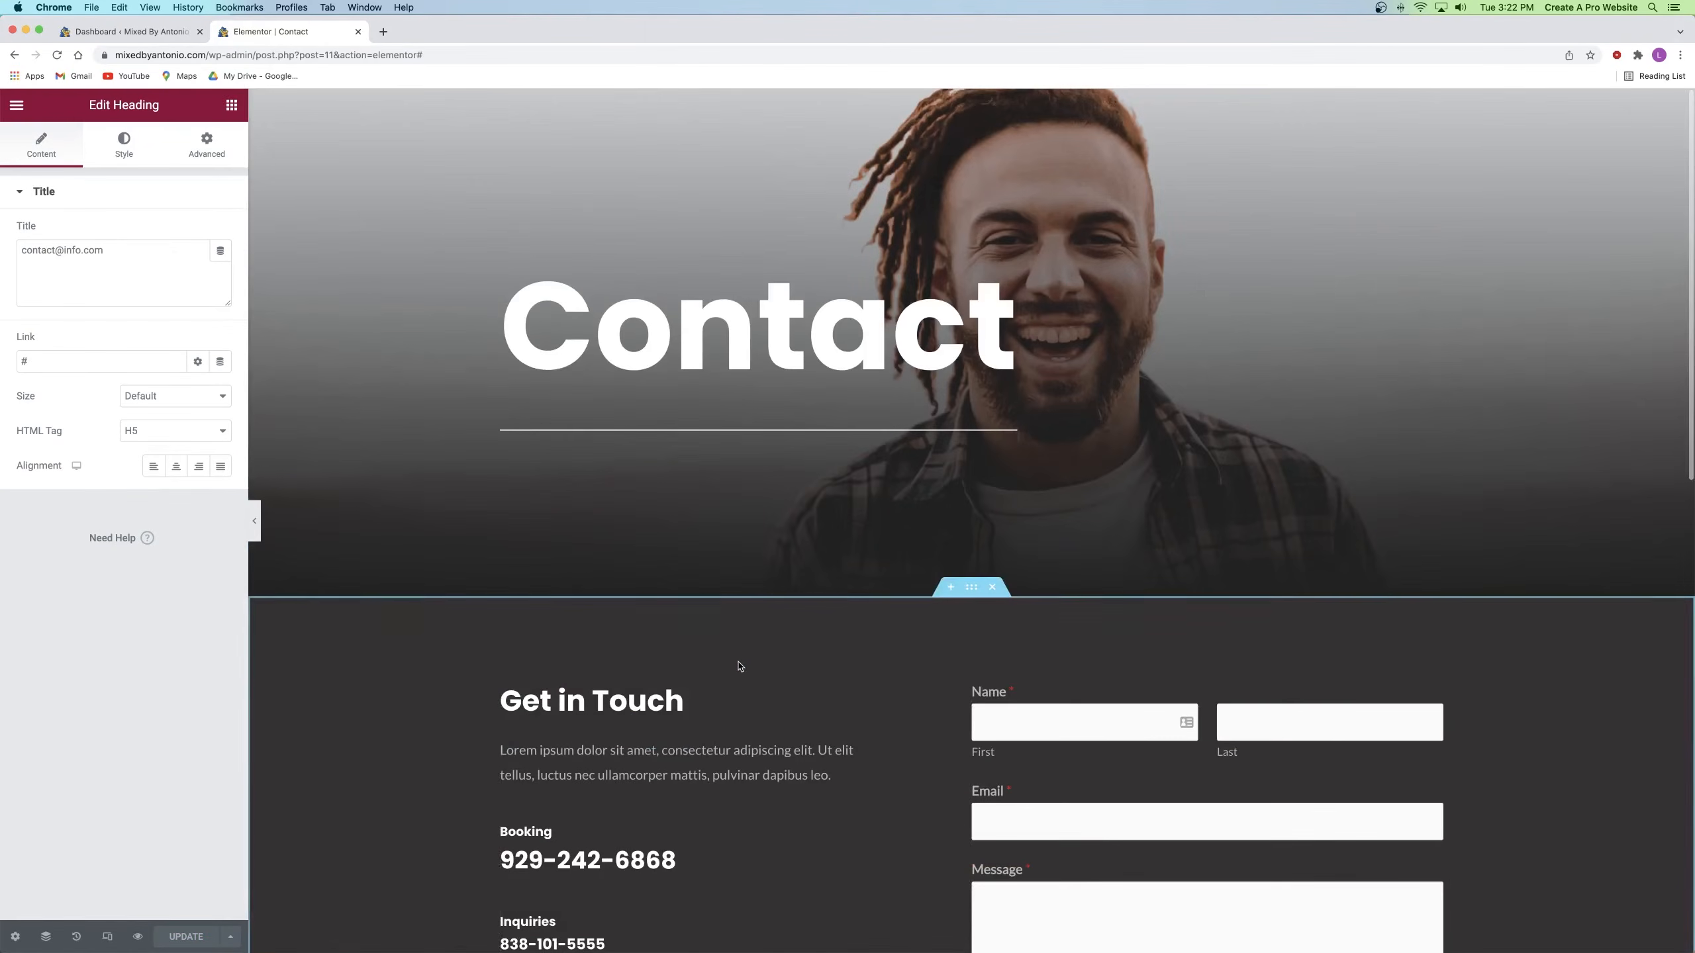
Step: Preview the Contact page changes, then close the preview and Elementor editor tabs
{"action": "left_click", "coordinate": [137, 937]}
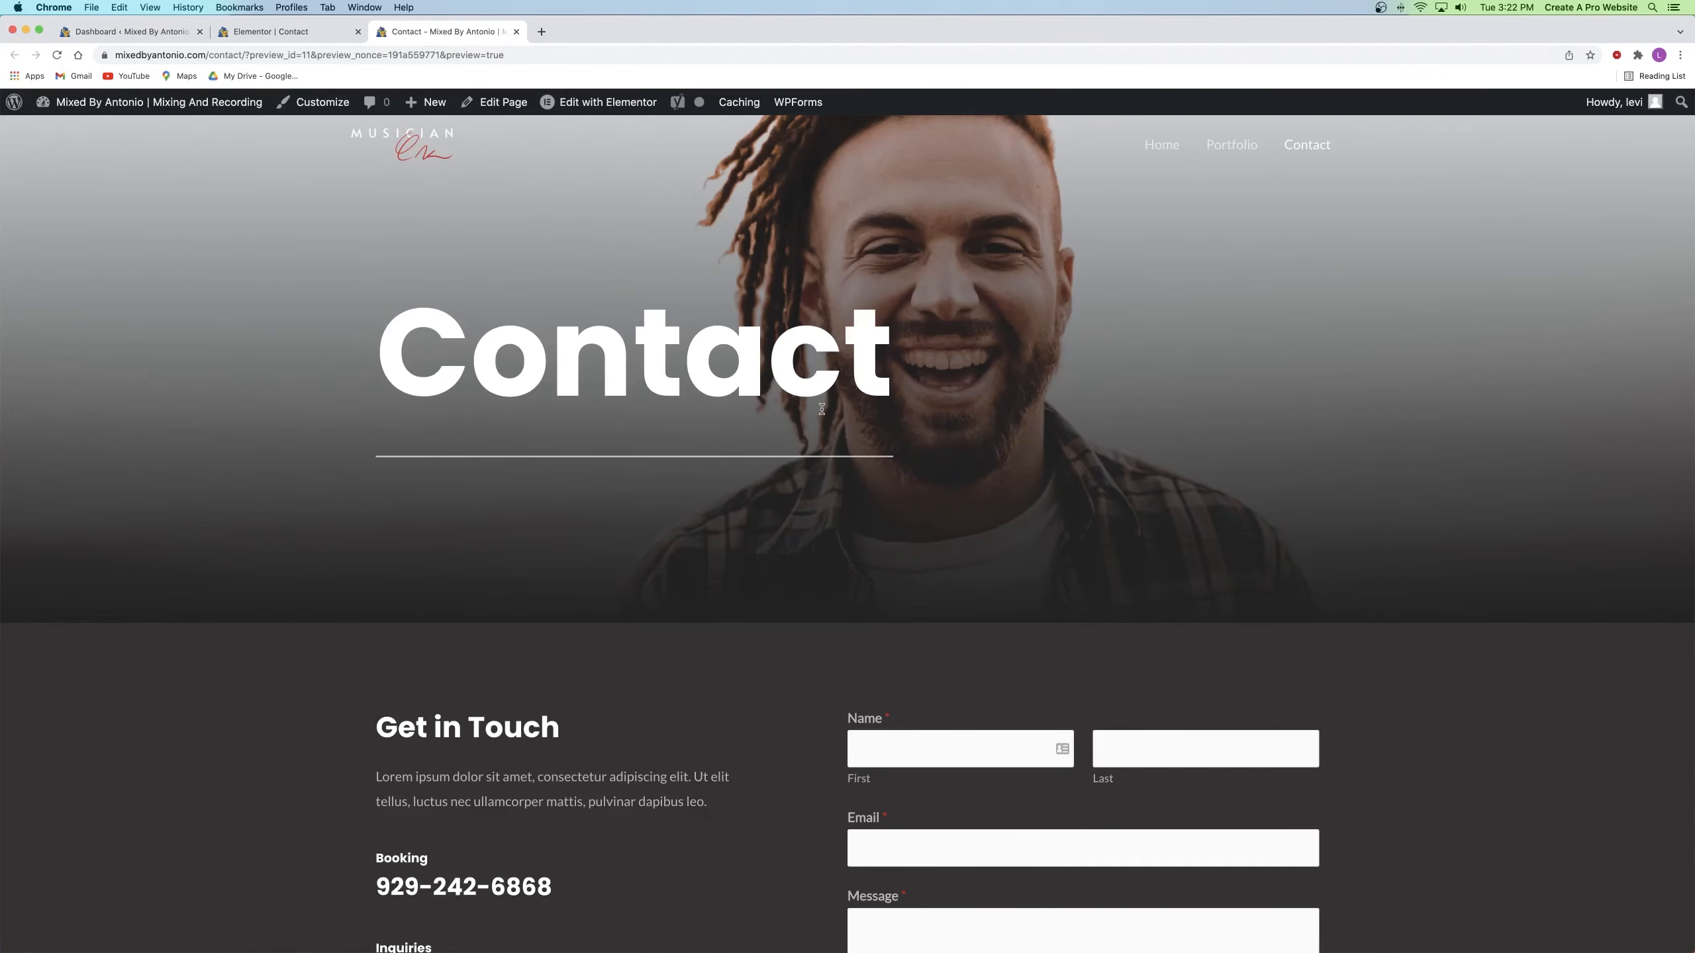
{"action": "scroll", "coordinate": [777, 427], "scroll_direction": "down", "scroll_amount": 7}
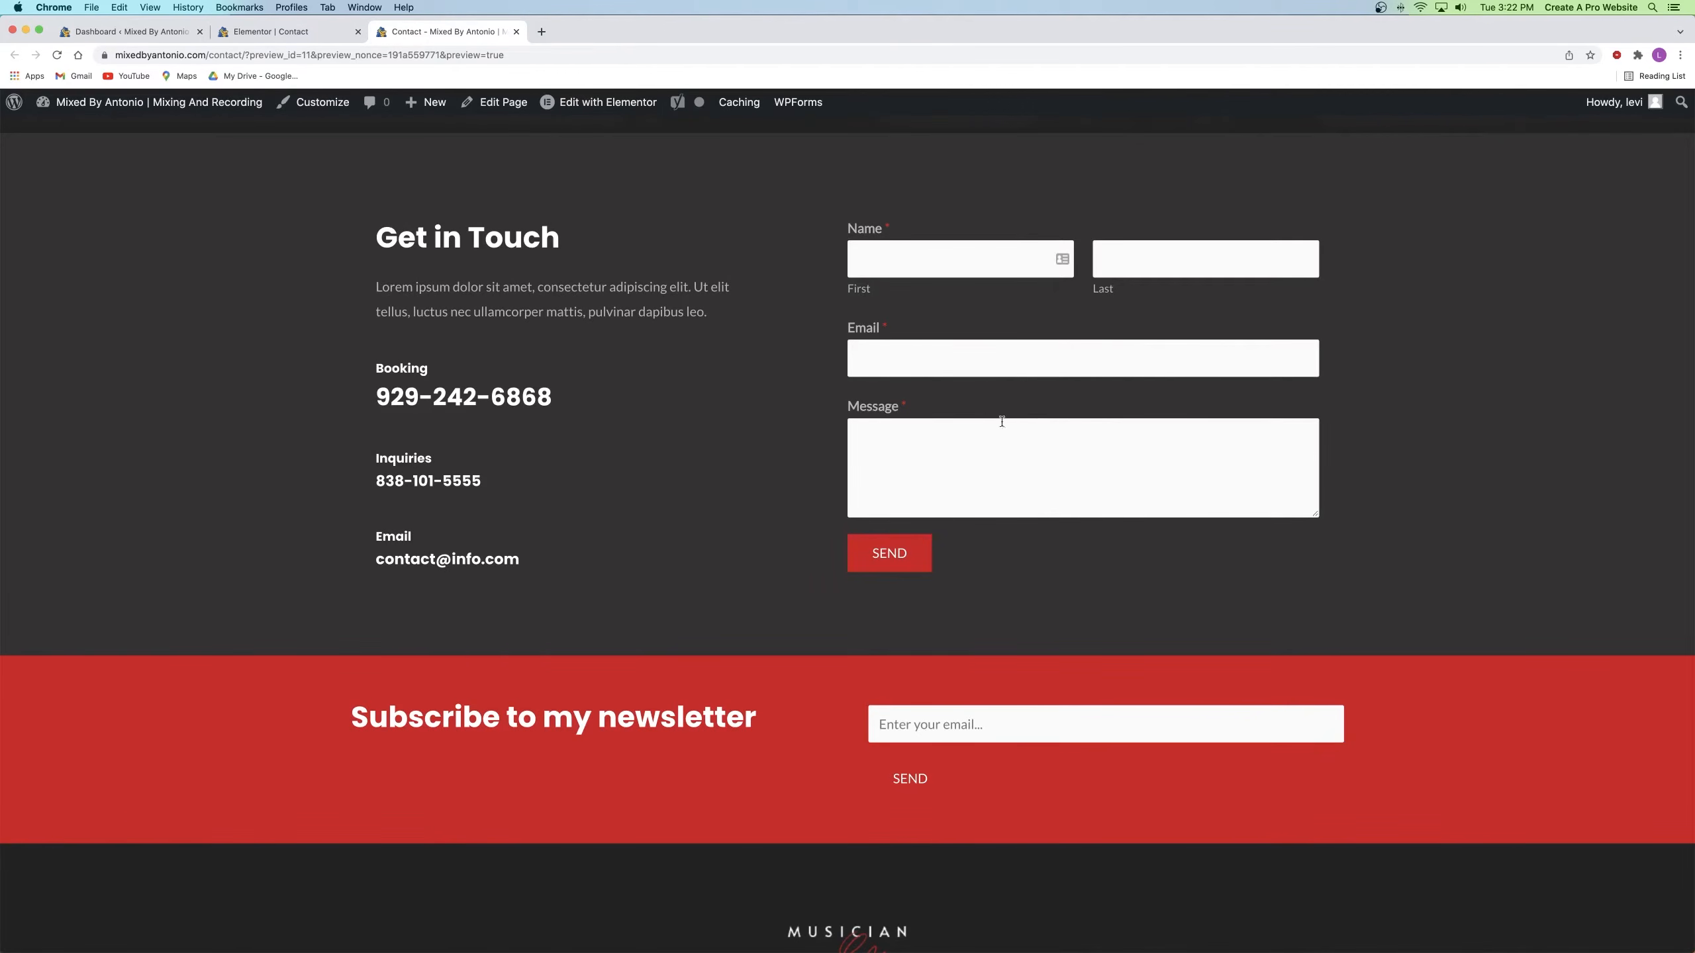
{"action": "left_click", "coordinate": [517, 32]}
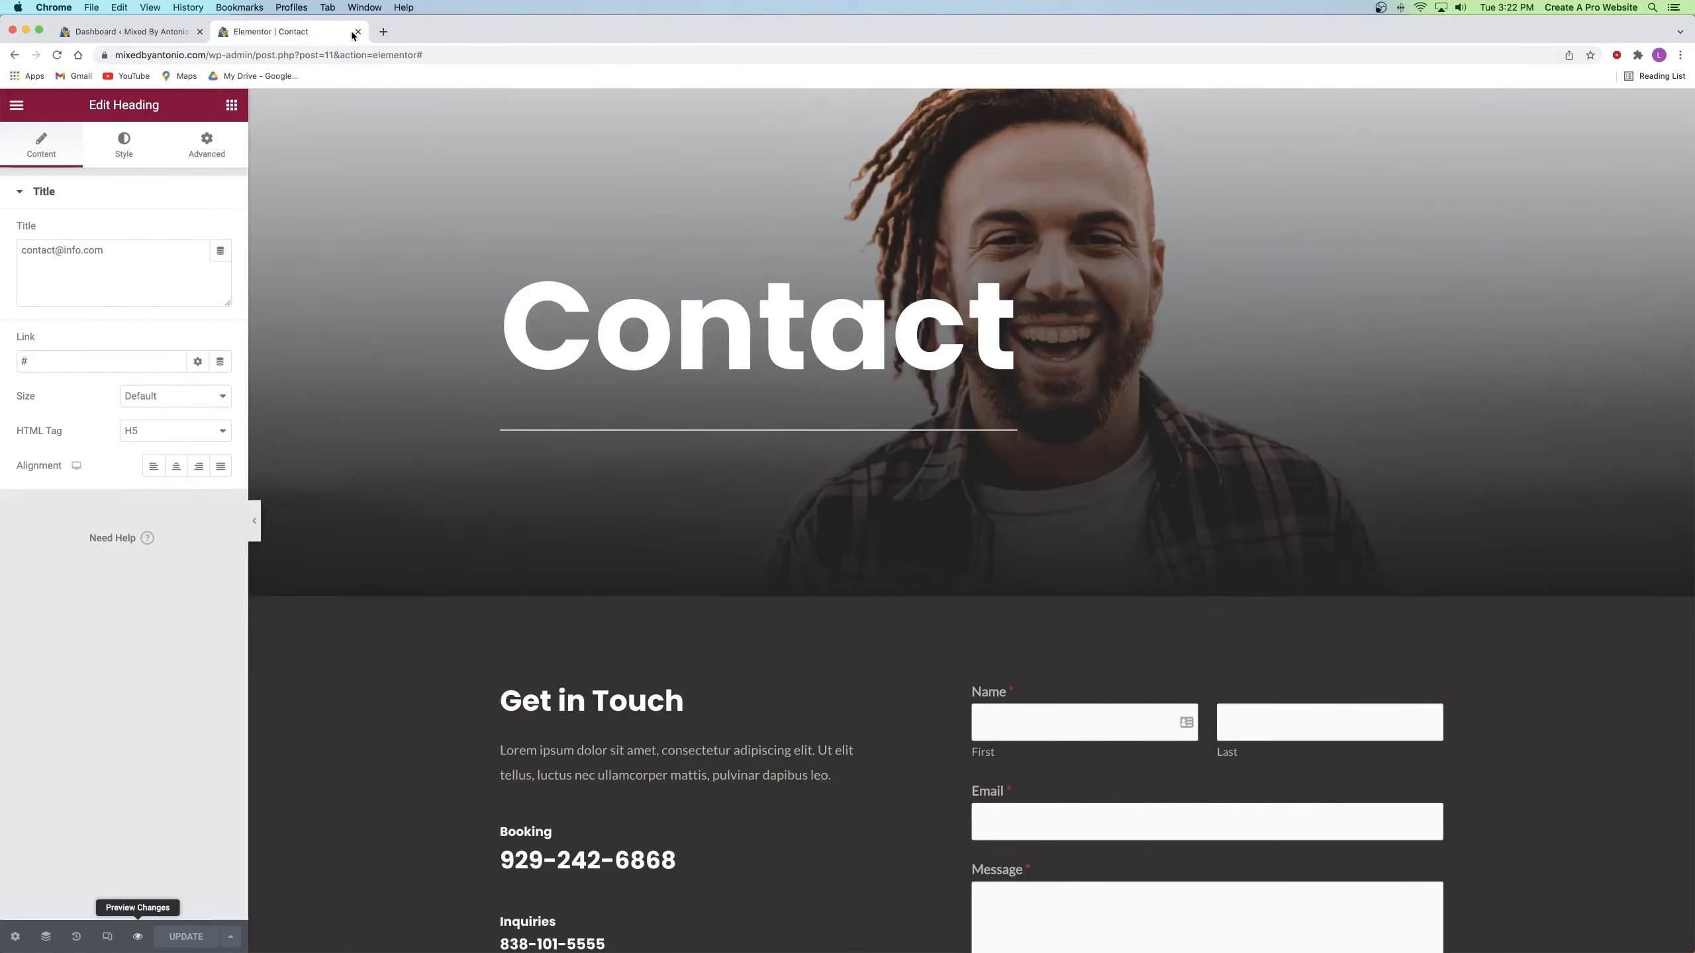
{"action": "left_click", "coordinate": [355, 33]}
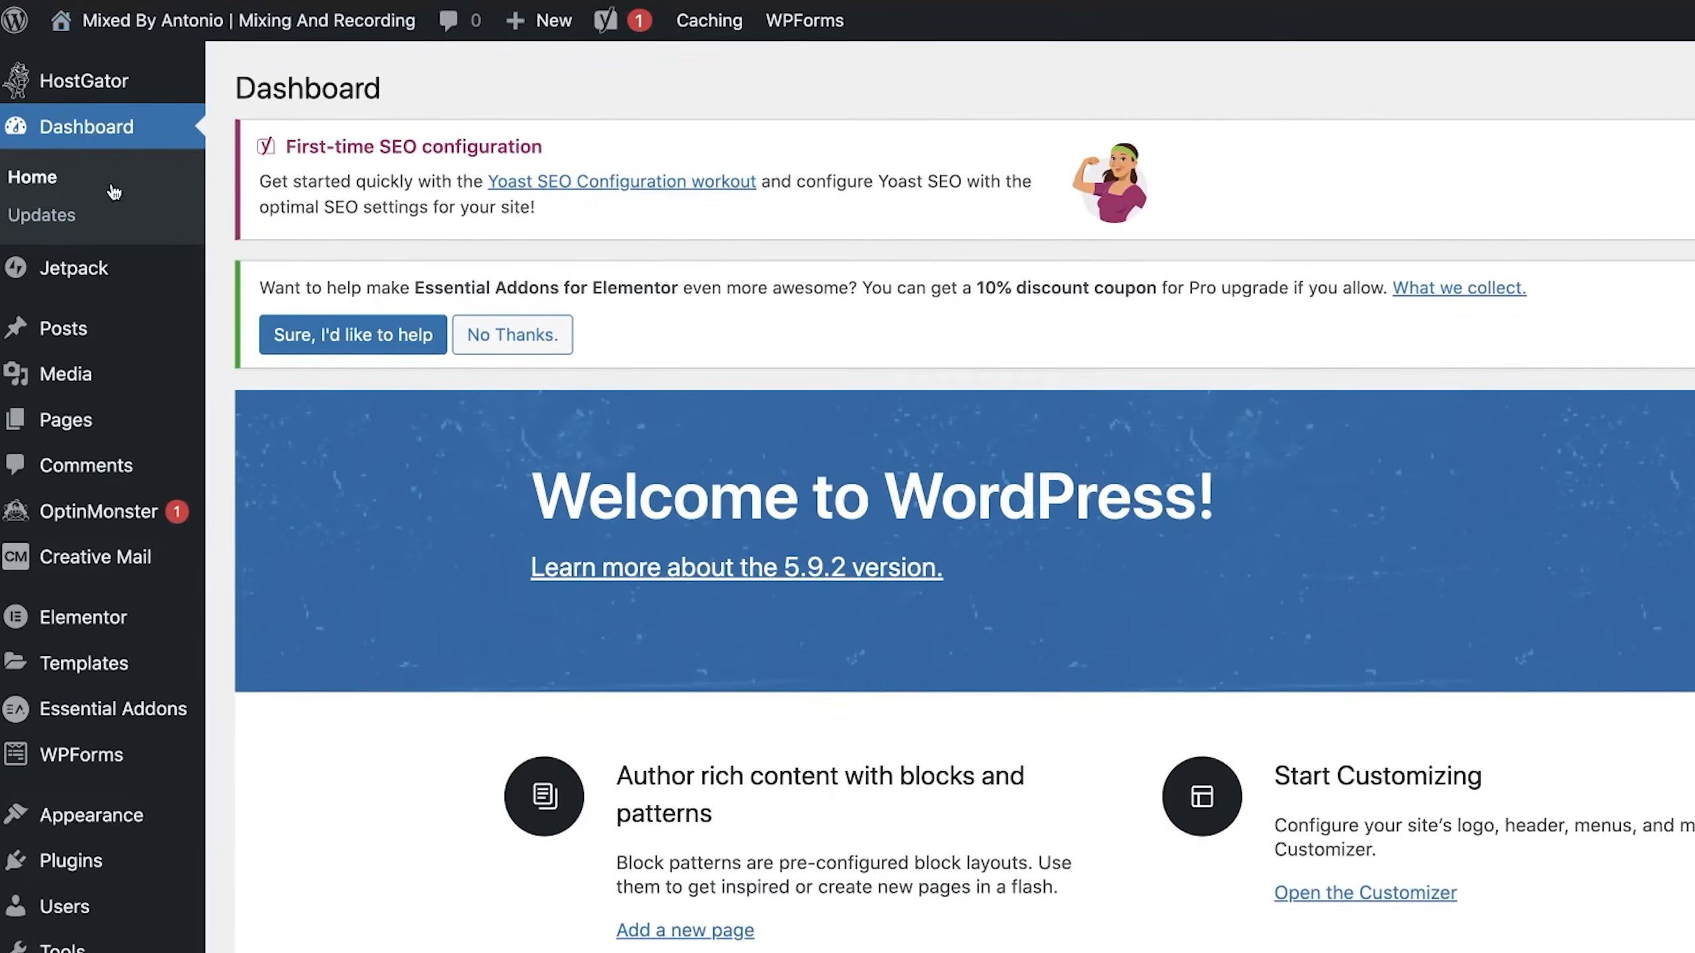
Step: Open WPForms All Forms in a new tab and edit the Contact Form
{"action": "mouse_move", "coordinate": [55, 760]}
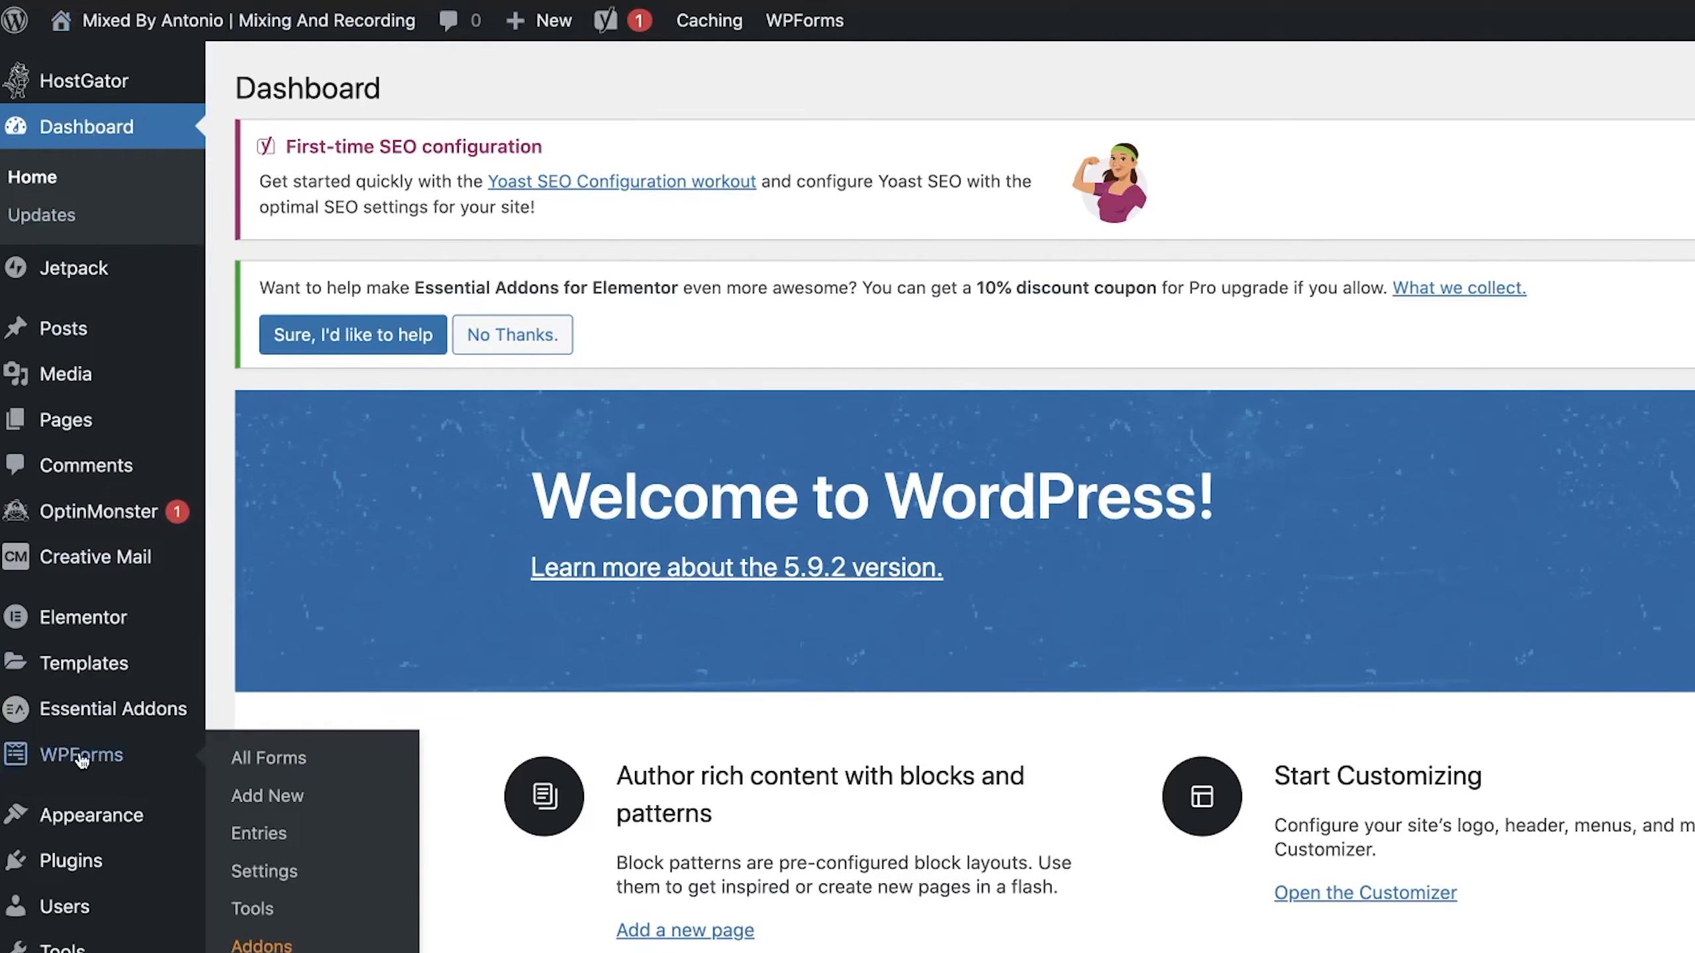
{"action": "right_click", "coordinate": [275, 765]}
{"action": "left_click", "coordinate": [320, 753]}
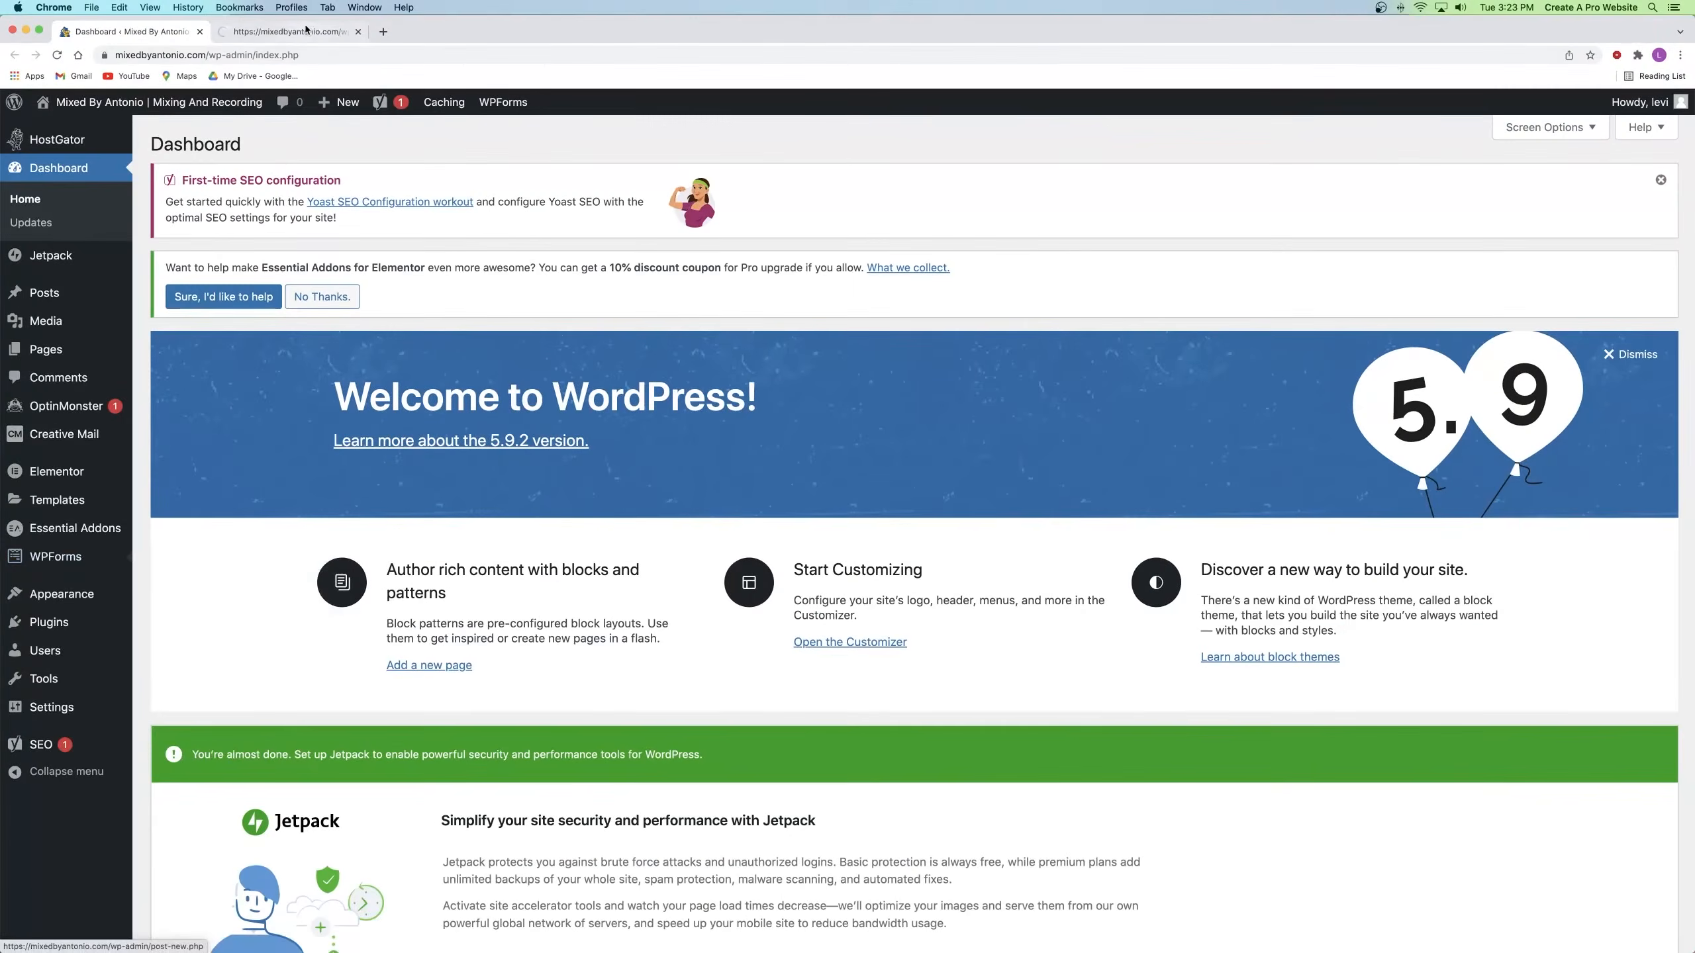
{"action": "left_click", "coordinate": [305, 29]}
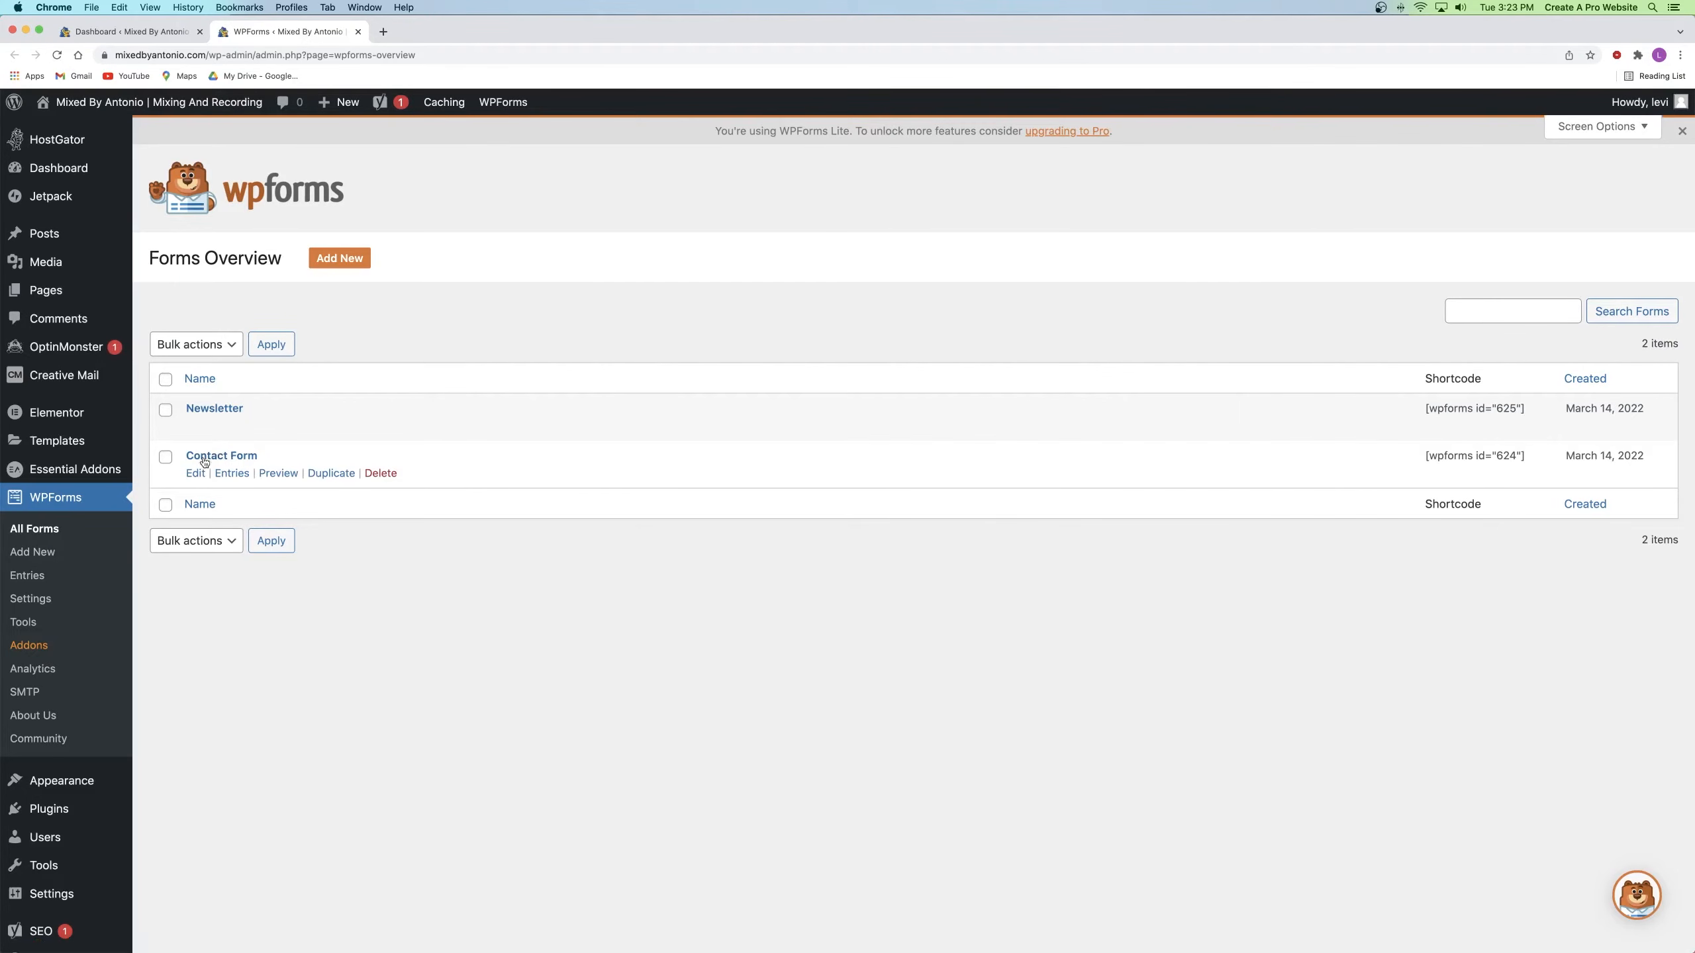
{"action": "left_click", "coordinate": [194, 474]}
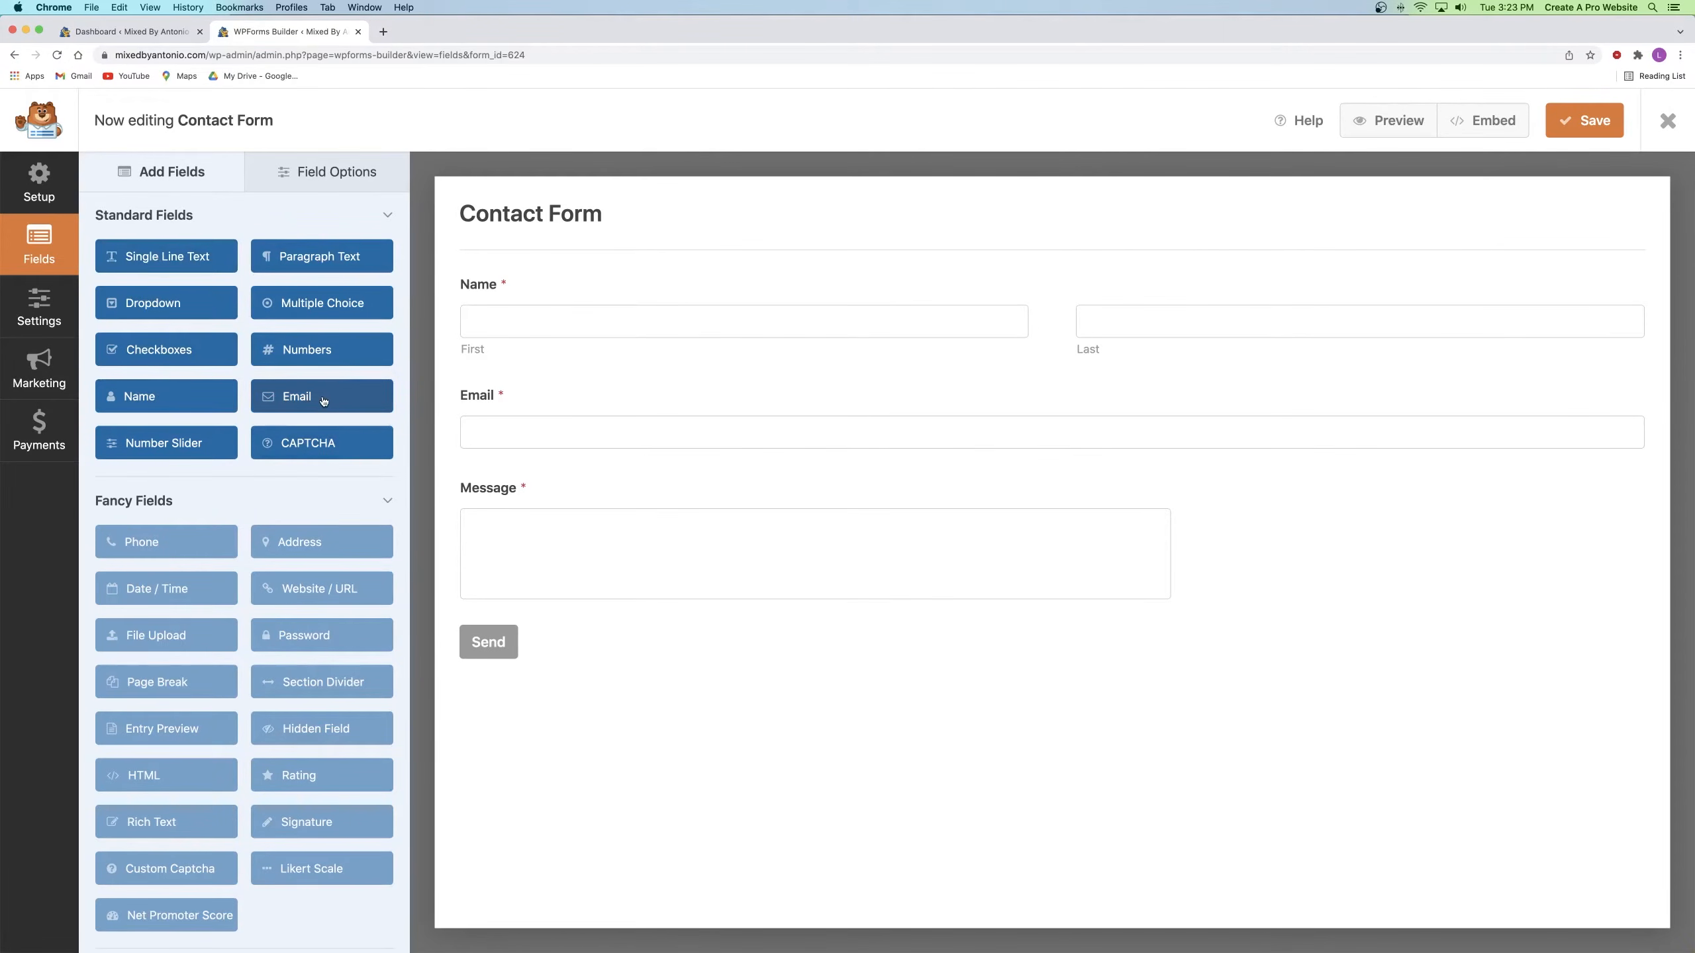
Step: Delete the duplicate Email field accidentally added below Name
{"action": "left_click_drag", "start_coordinate": [366, 398], "coordinate": [613, 383]}
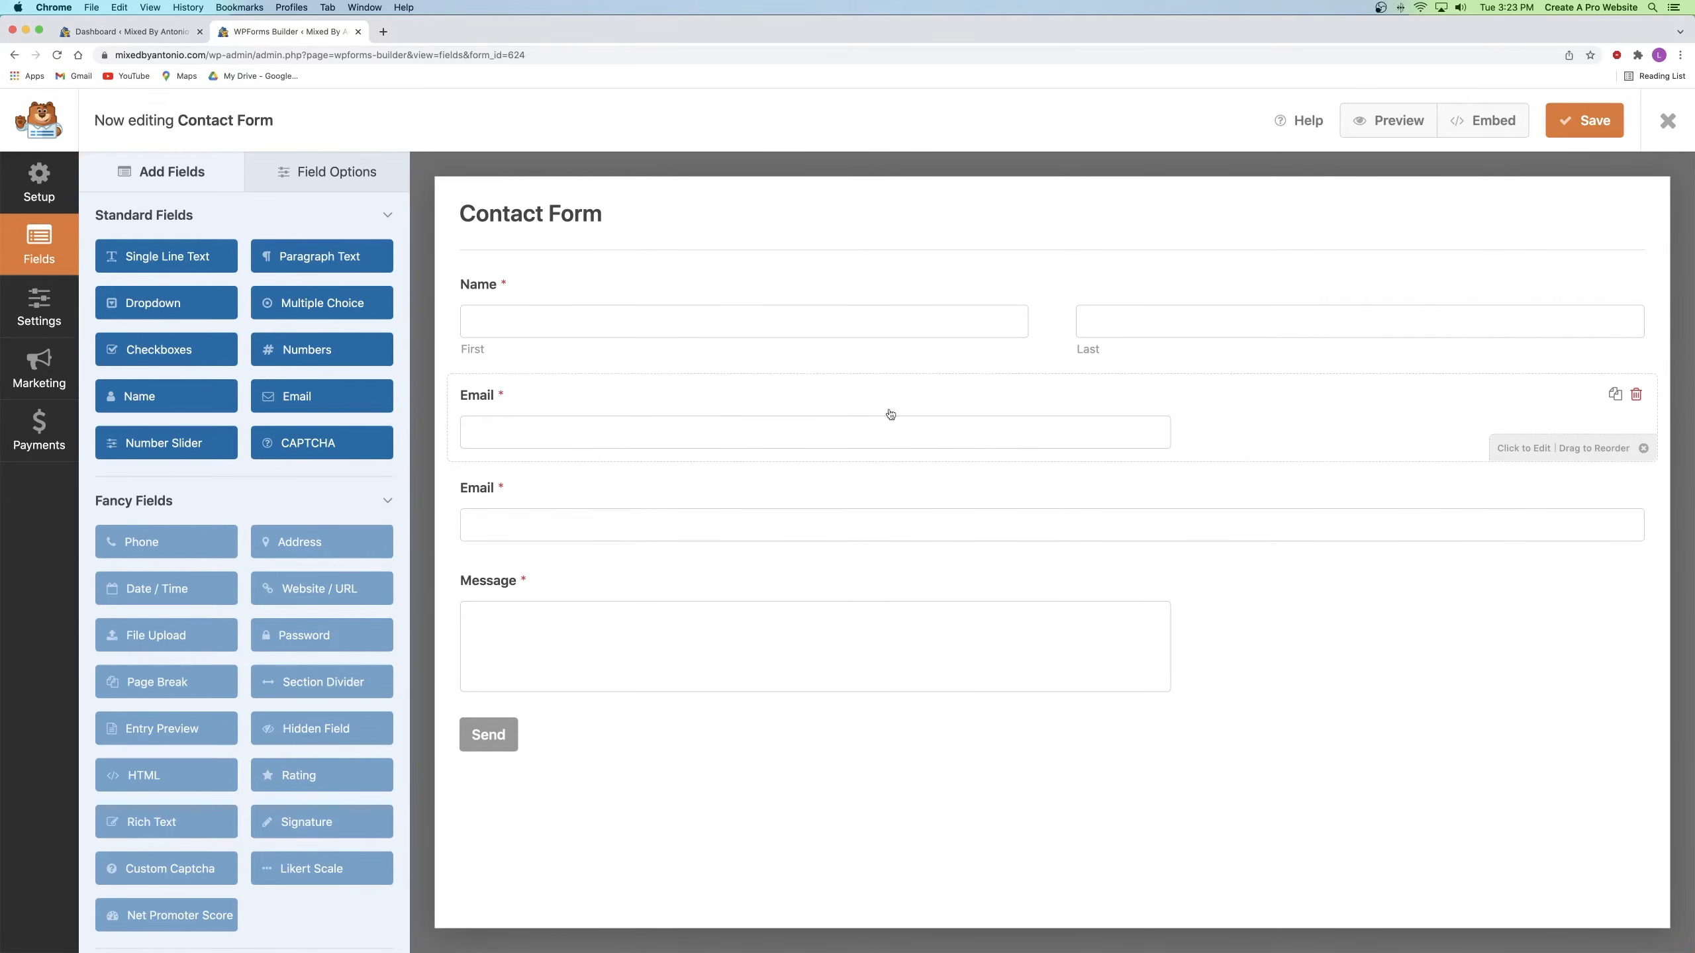
{"action": "left_click", "coordinate": [1636, 396]}
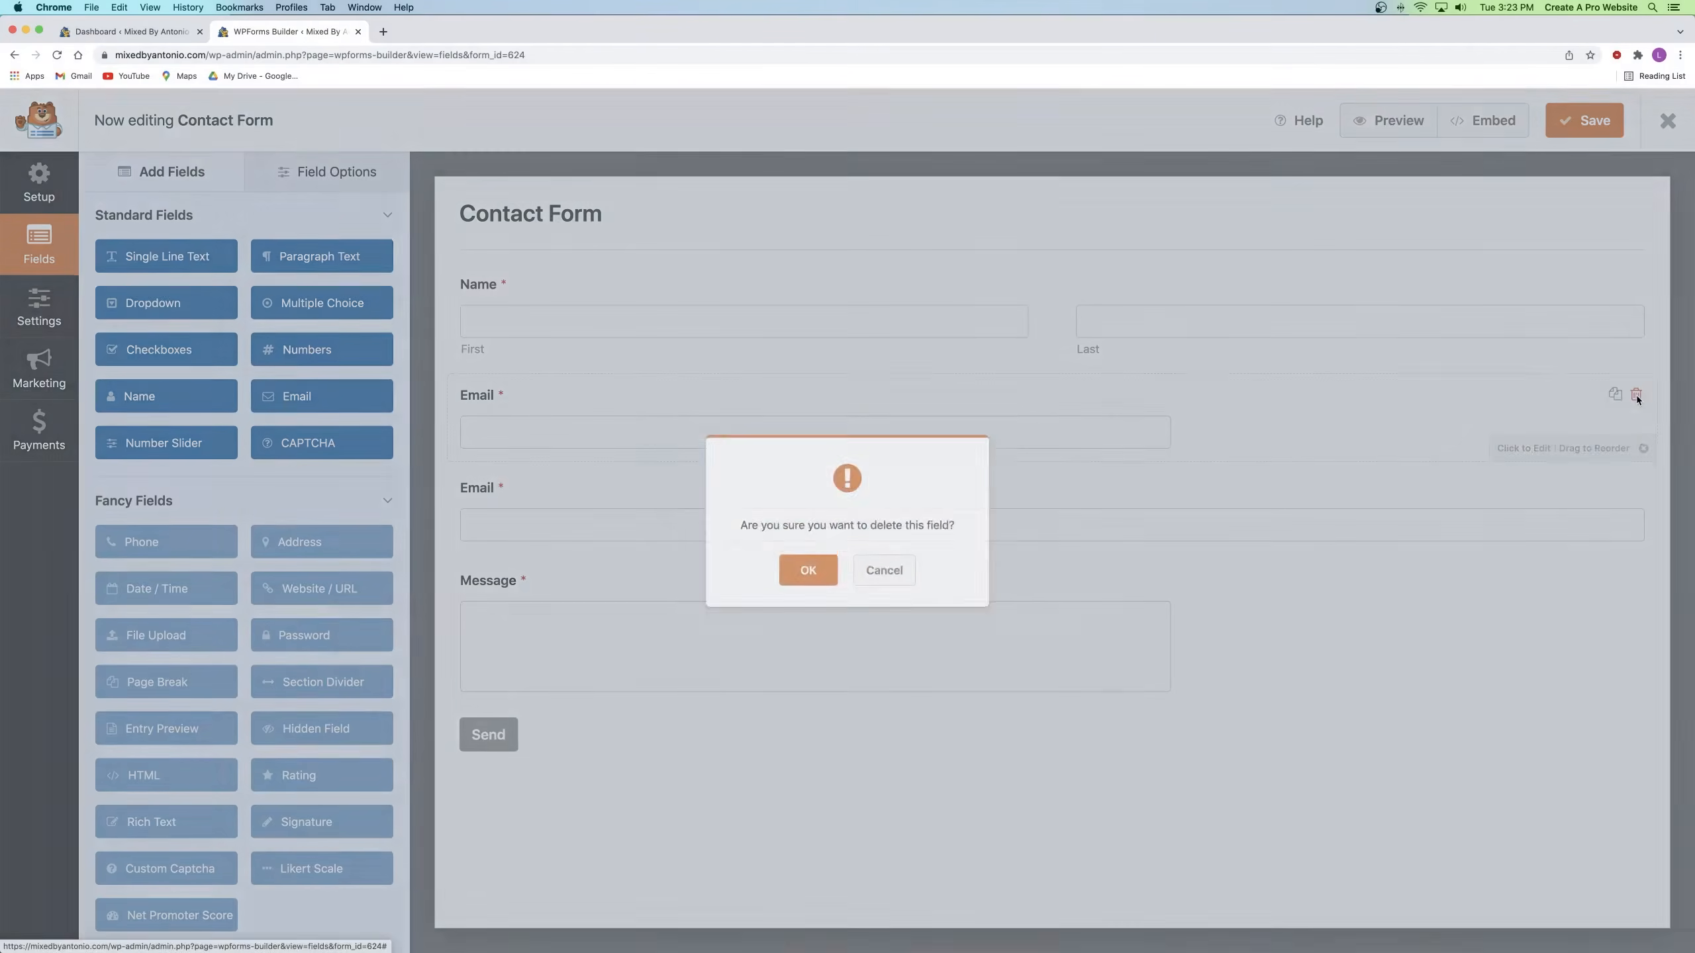
{"action": "left_click", "coordinate": [785, 587]}
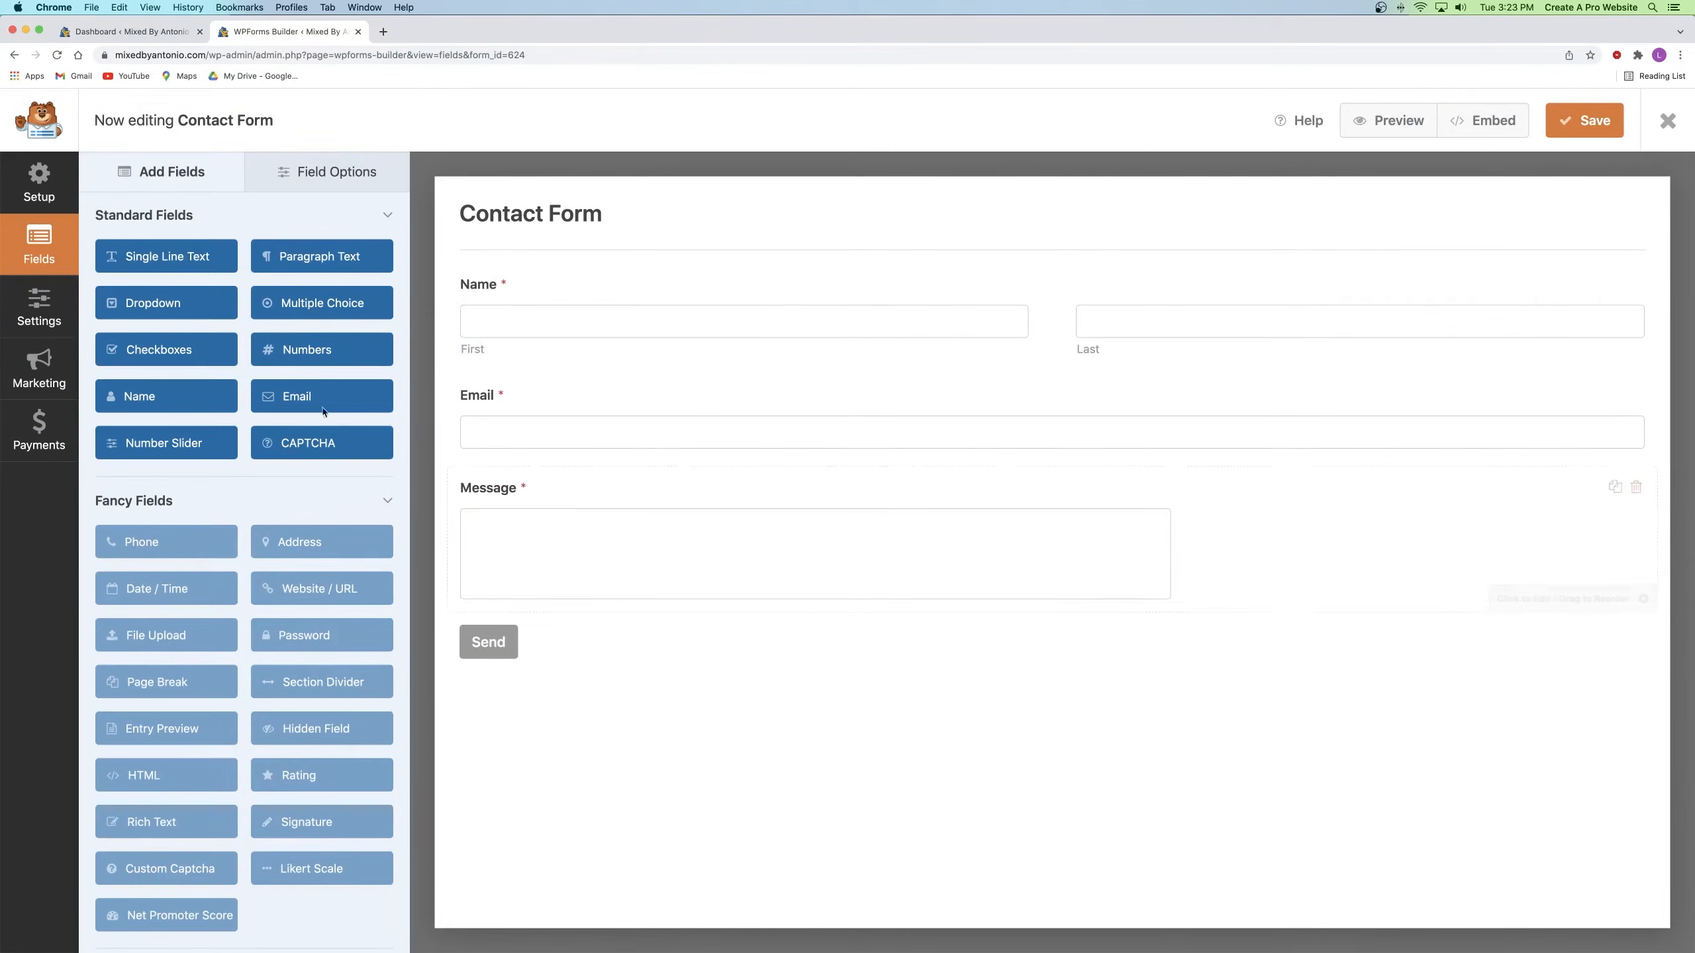
Step: Add a Checkboxes field between Email and Message with choices Recording, Mixing, Post Mixing
{"action": "left_click_drag", "start_coordinate": [173, 353], "coordinate": [572, 466]}
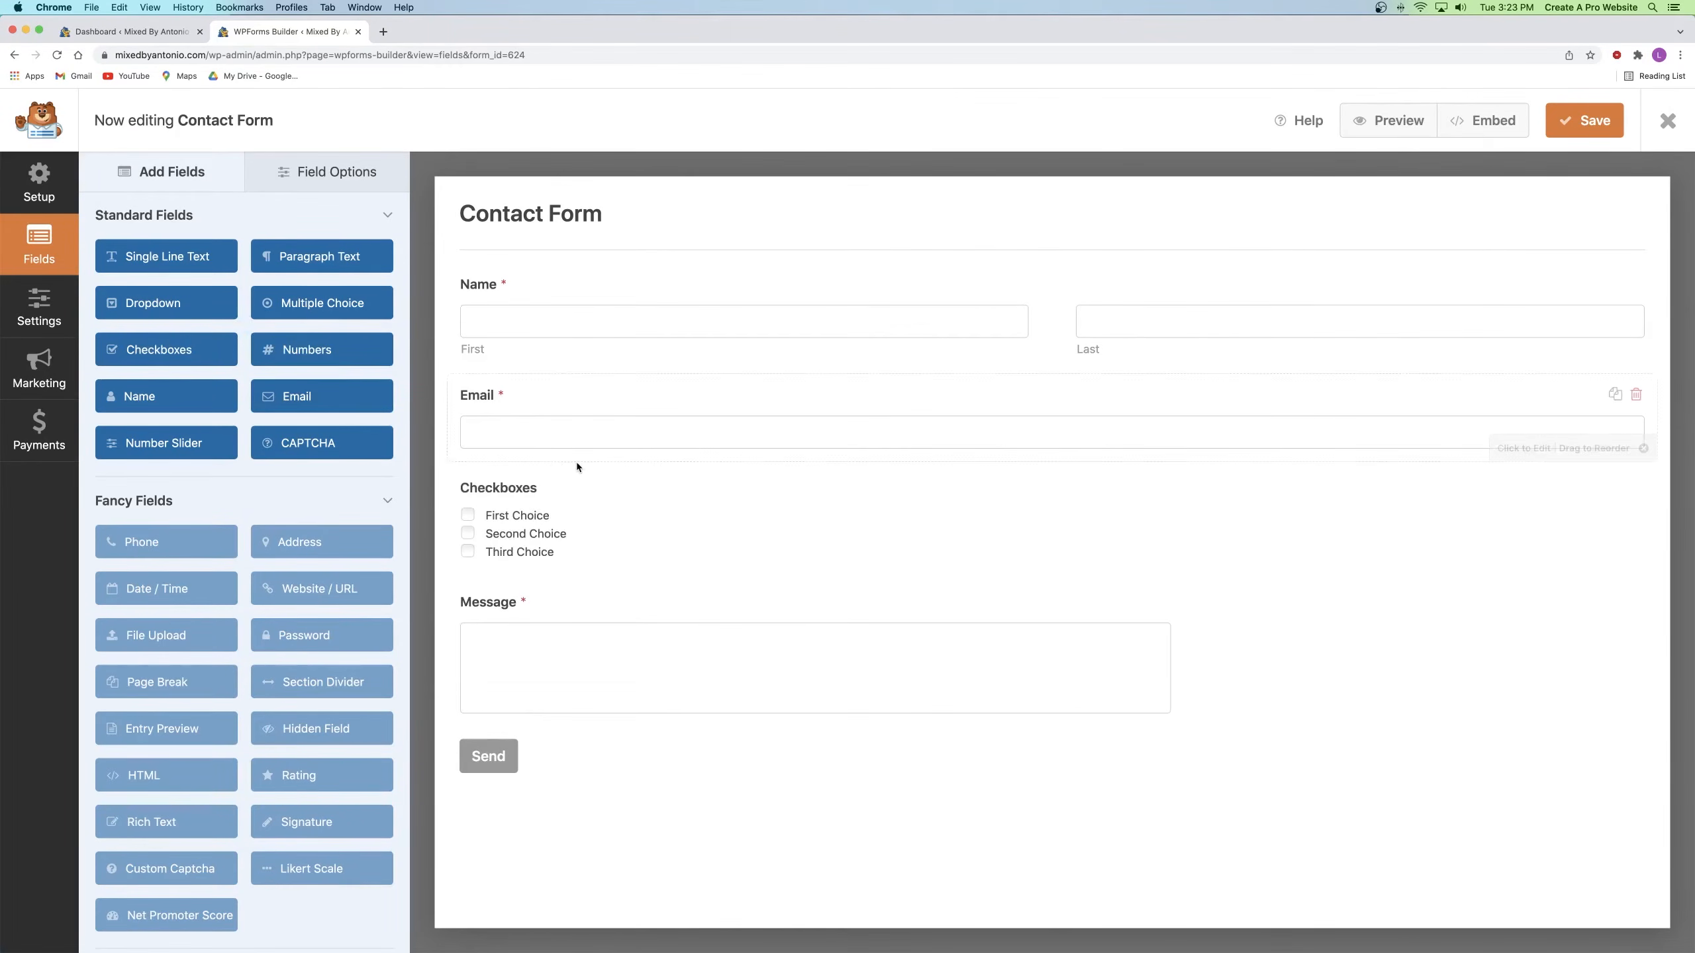
{"action": "left_click", "coordinate": [565, 492]}
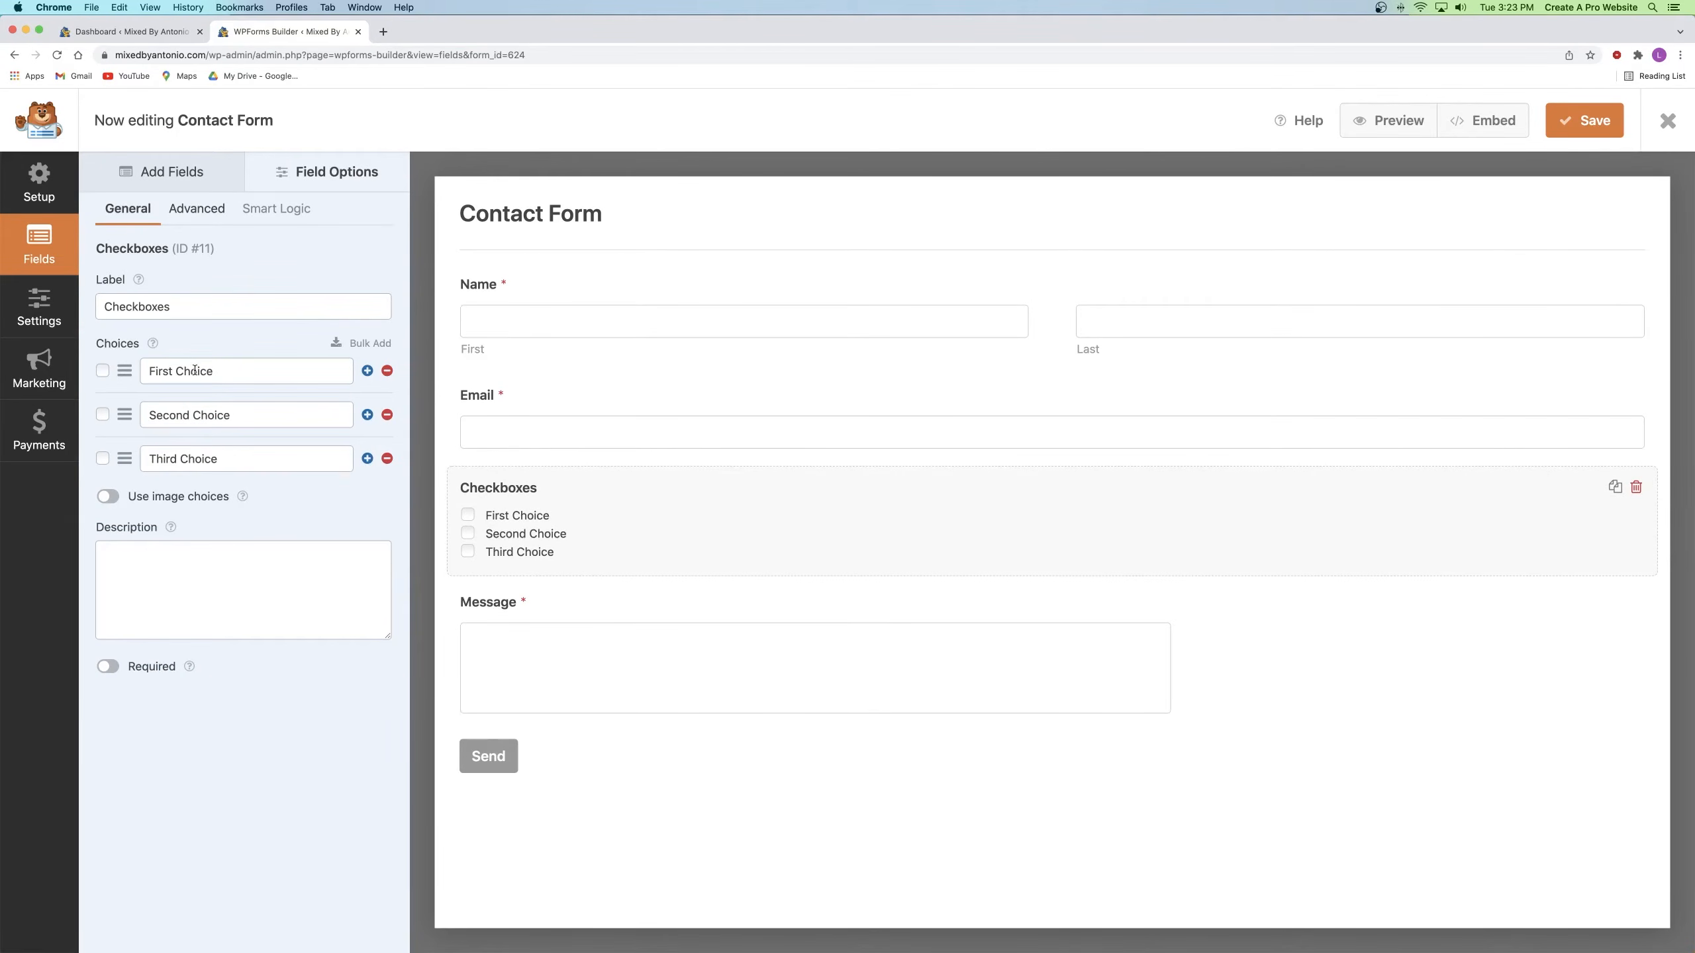
{"action": "triple_click", "coordinate": [238, 371]}
{"action": "type", "text": "Recording"}
{"action": "triple_click", "coordinate": [238, 415]}
{"action": "type", "text": "Mixing"}
{"action": "triple_click", "coordinate": [238, 460]}
{"action": "type", "text": "Post Mixing"}
{"action": "left_click", "coordinate": [282, 514]}
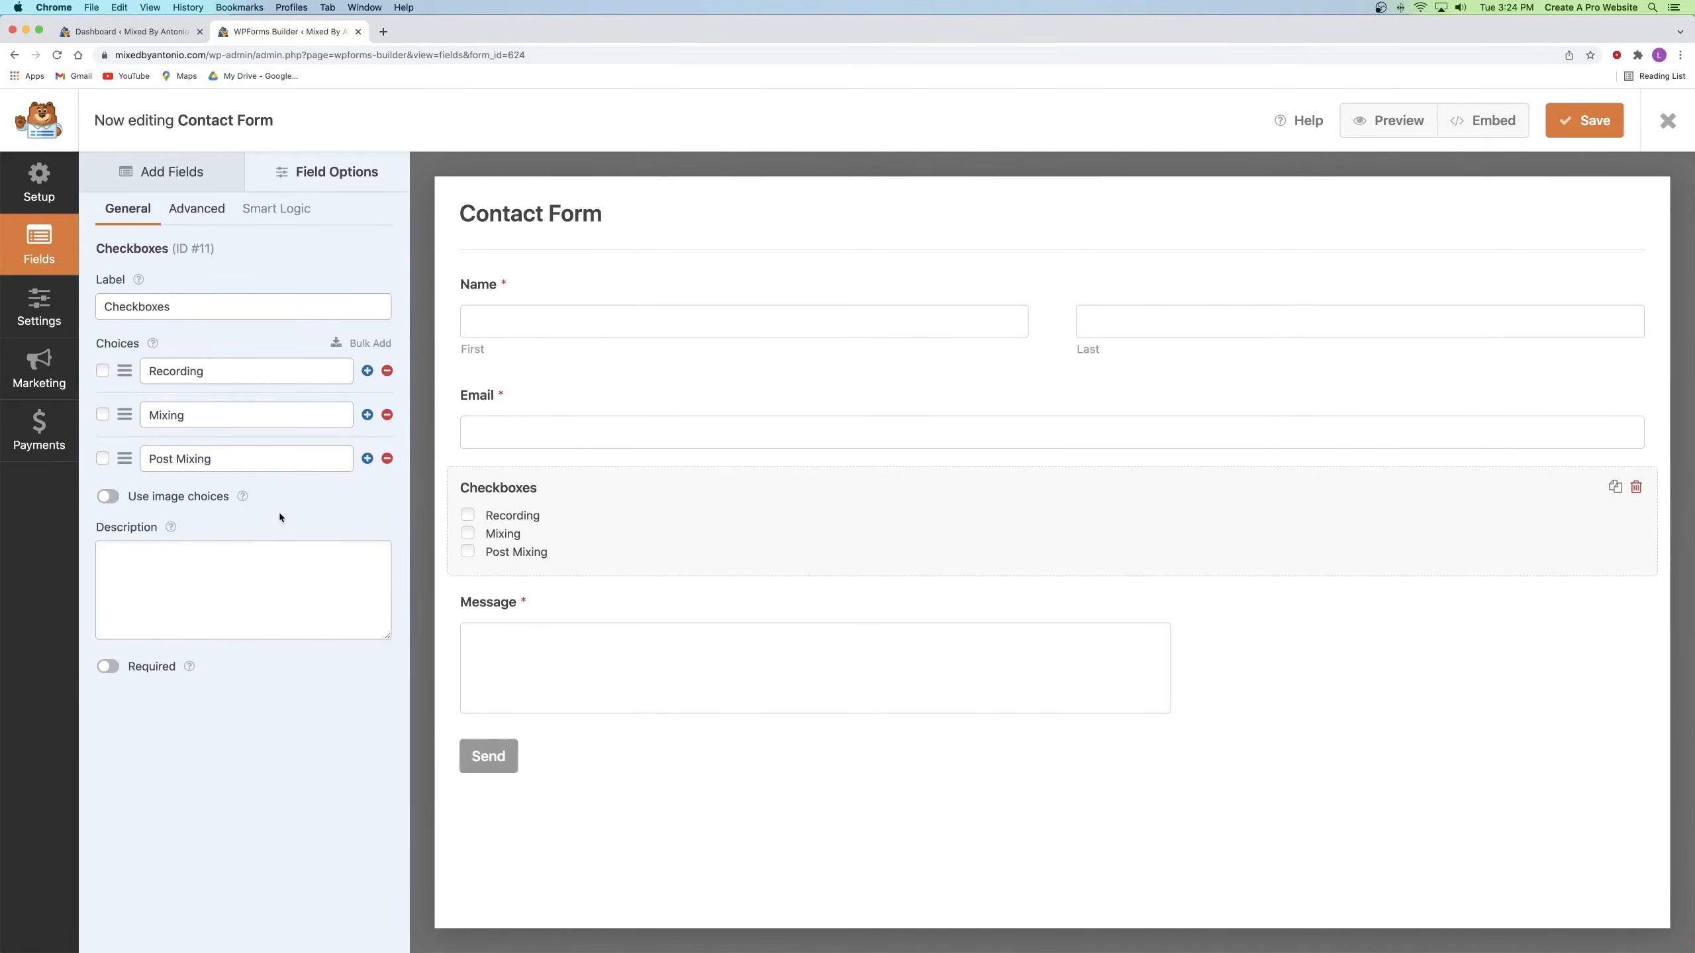
Step: Leave the Checkboxes field optional and return to Add Fields
{"action": "left_click", "coordinate": [108, 666]}
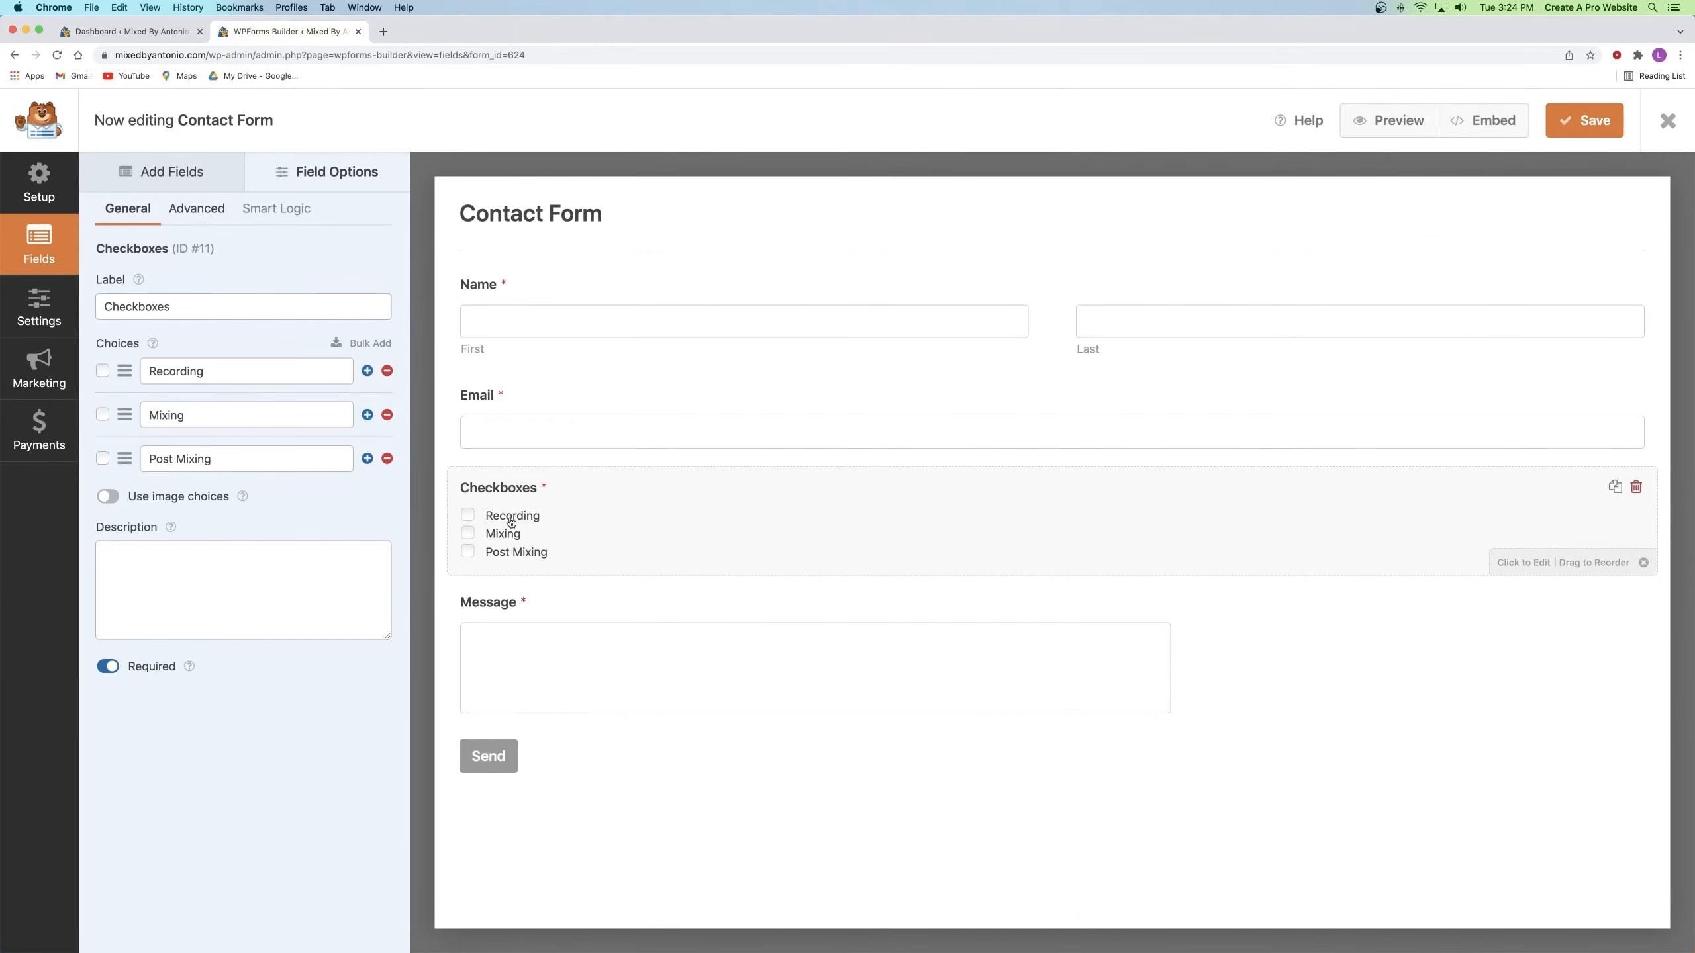
{"action": "left_click", "coordinate": [116, 670]}
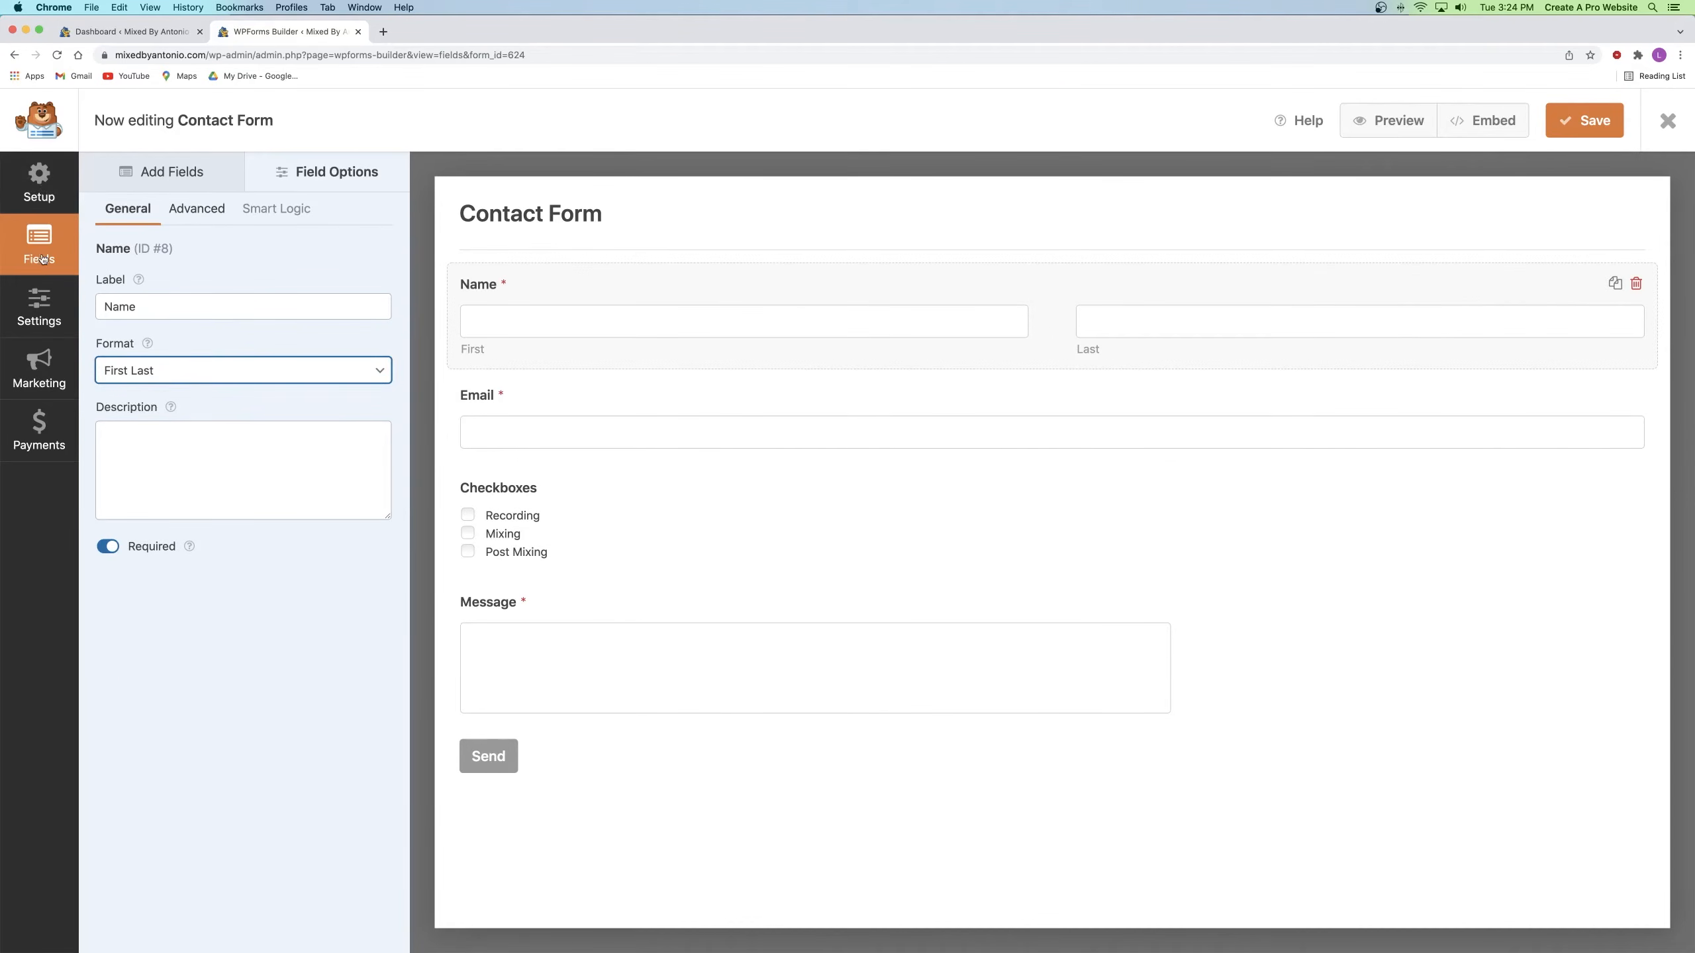
{"action": "left_click", "coordinate": [174, 172]}
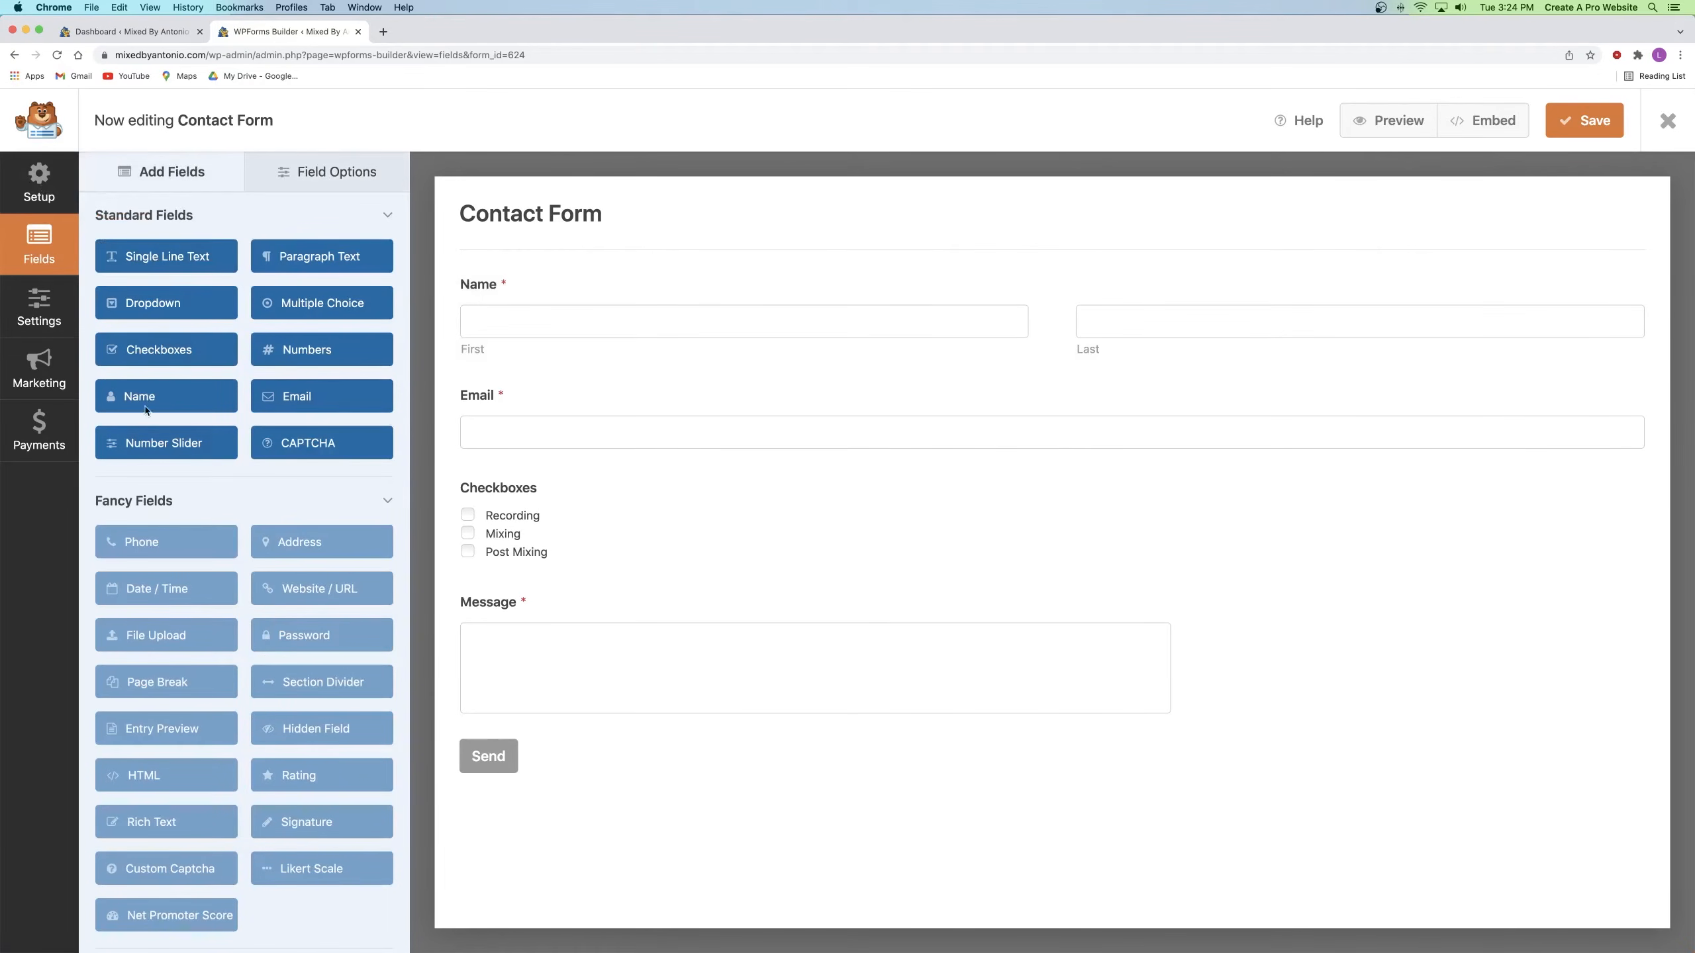
Step: Open the Contact Form's General settings and inspect the form name
{"action": "left_click", "coordinate": [40, 302]}
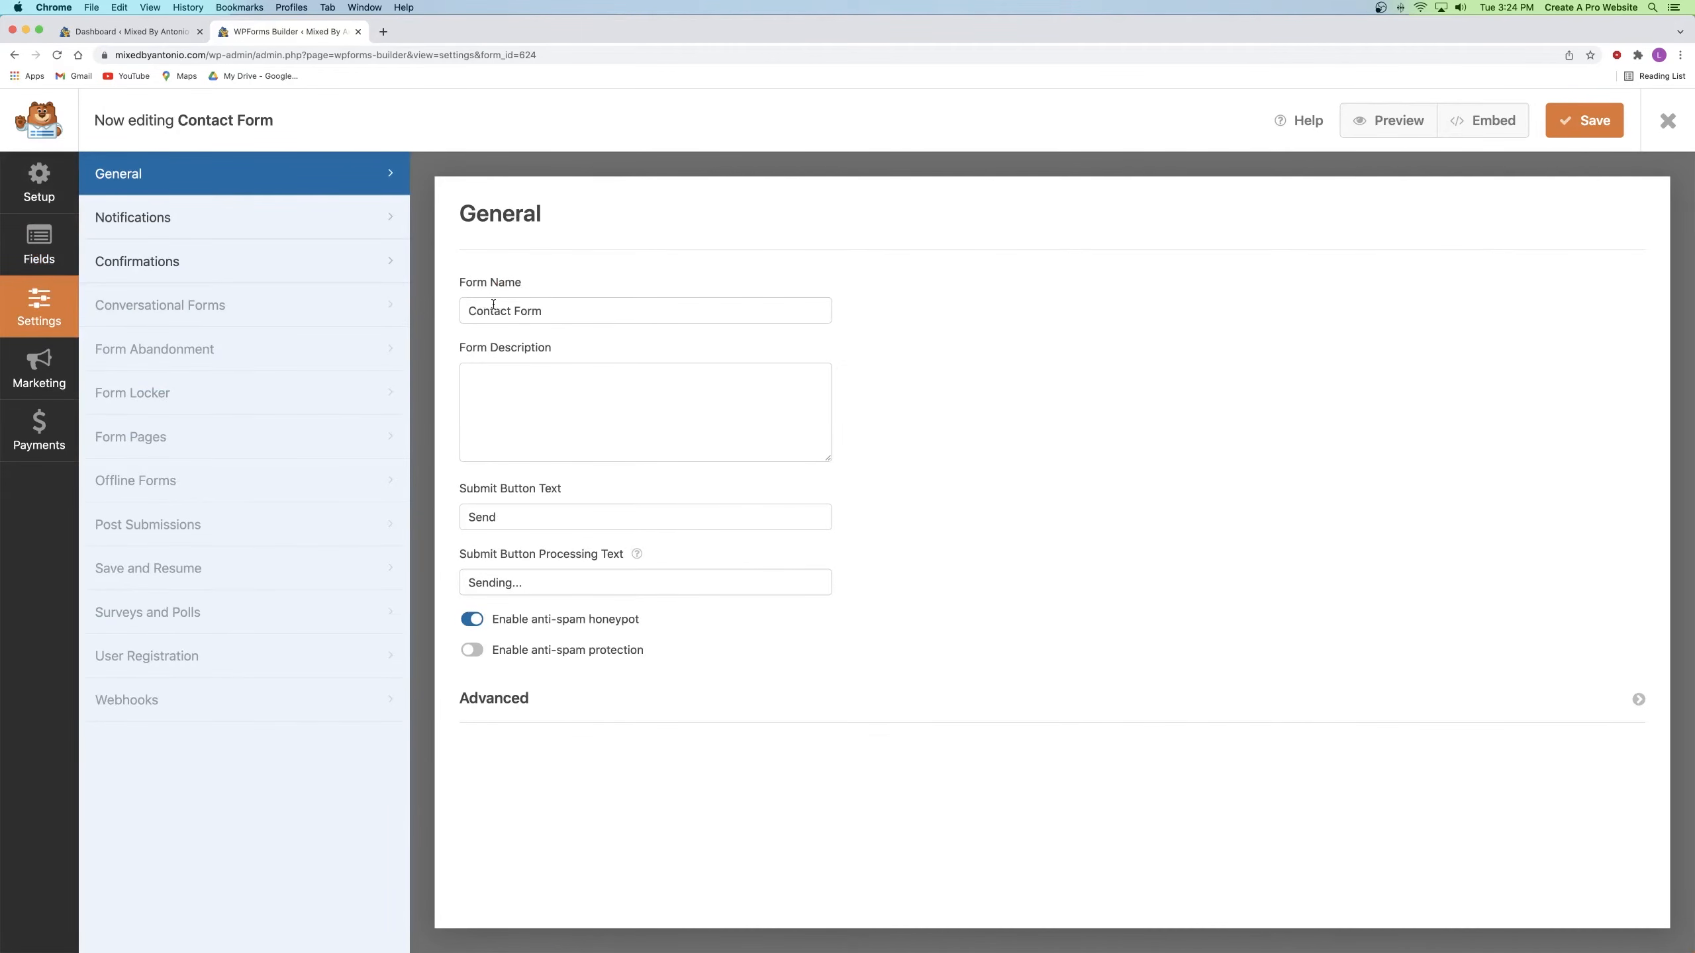
{"action": "left_click_drag", "start_coordinate": [546, 318], "coordinate": [455, 312]}
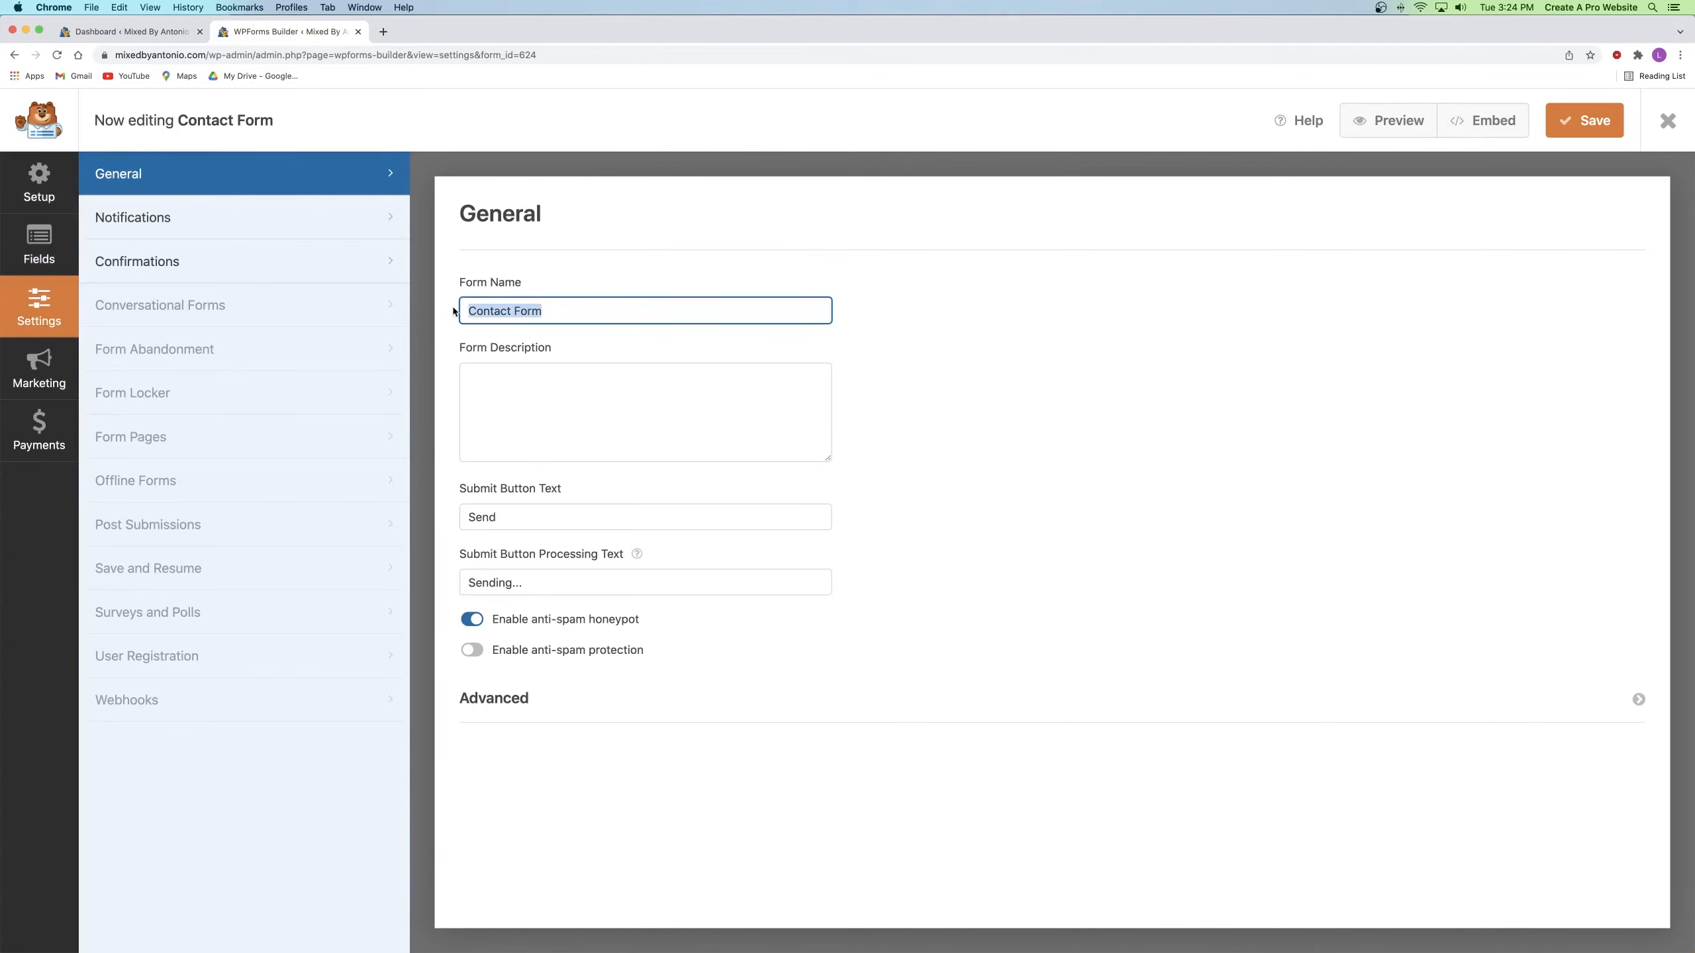
{"action": "left_click", "coordinate": [519, 310]}
Step: Open the live site's Contact page and scroll down to its form
{"action": "left_click", "coordinate": [123, 31]}
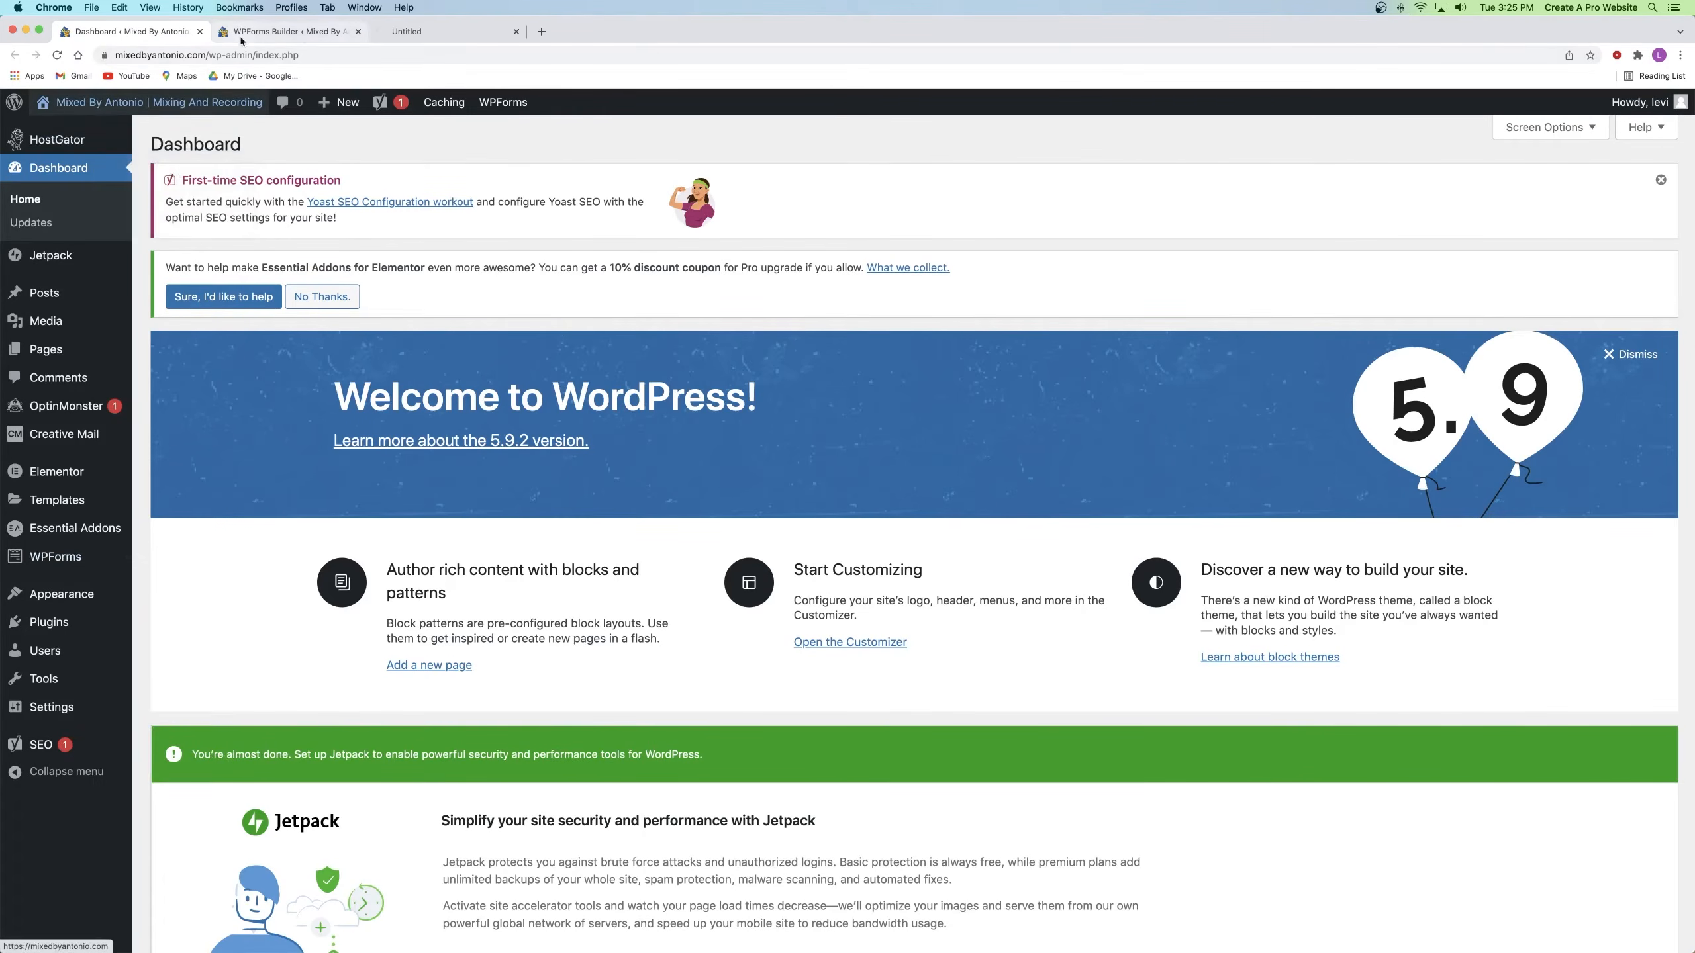
{"action": "left_click", "coordinate": [434, 31]}
{"action": "left_click", "coordinate": [1289, 147]}
{"action": "scroll", "coordinate": [772, 463], "scroll_direction": "down", "scroll_amount": 2}
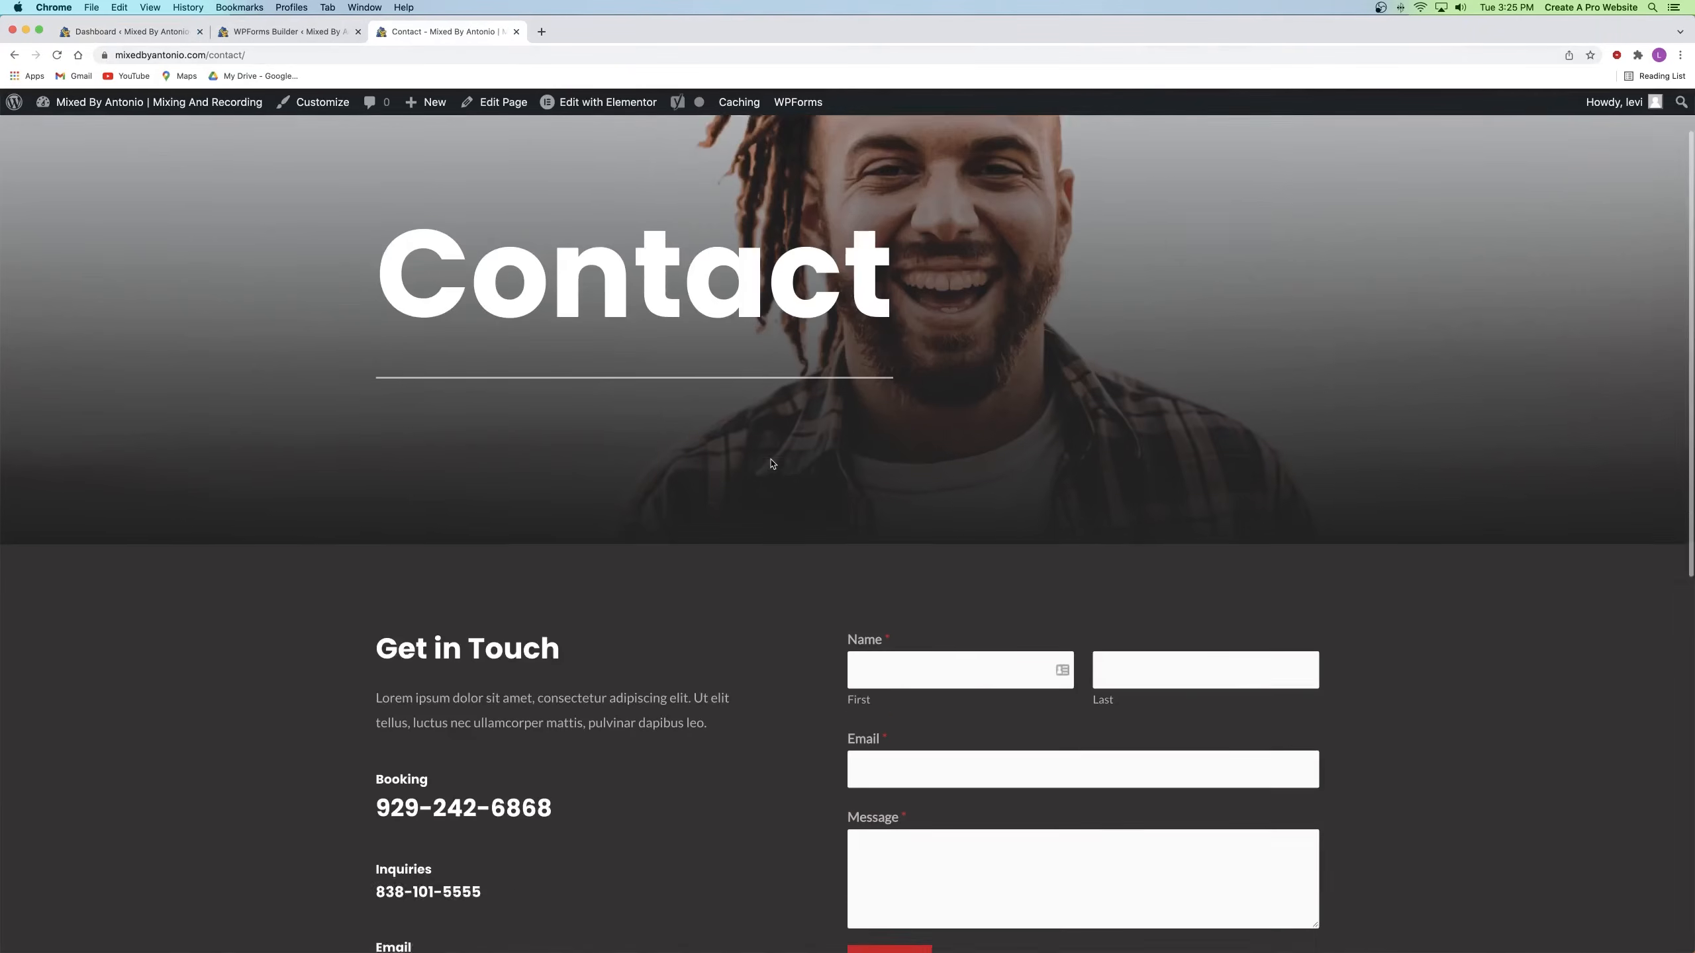
{"action": "scroll", "coordinate": [774, 463], "scroll_direction": "down", "scroll_amount": 6}
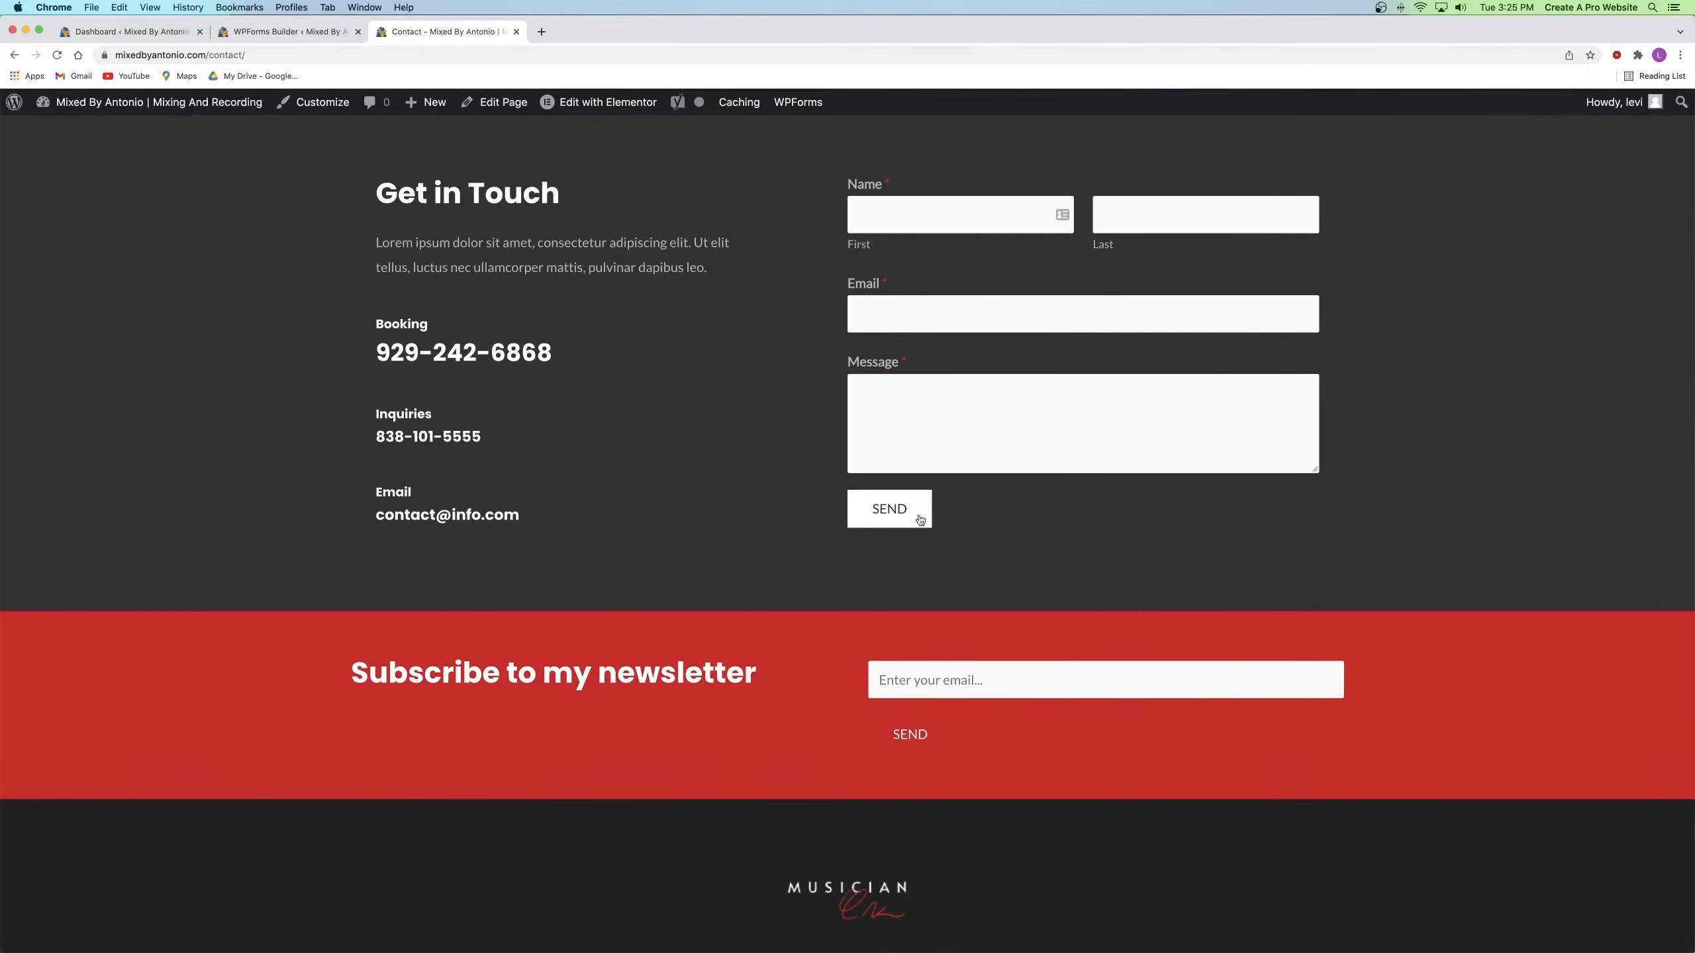
Step: Confirm Submit Button Text reads Send, comparing it with the live Contact page
{"action": "left_click", "coordinate": [287, 31]}
{"action": "left_click", "coordinate": [596, 520]}
{"action": "key", "text": "super+a"}
{"action": "left_click", "coordinate": [538, 518]}
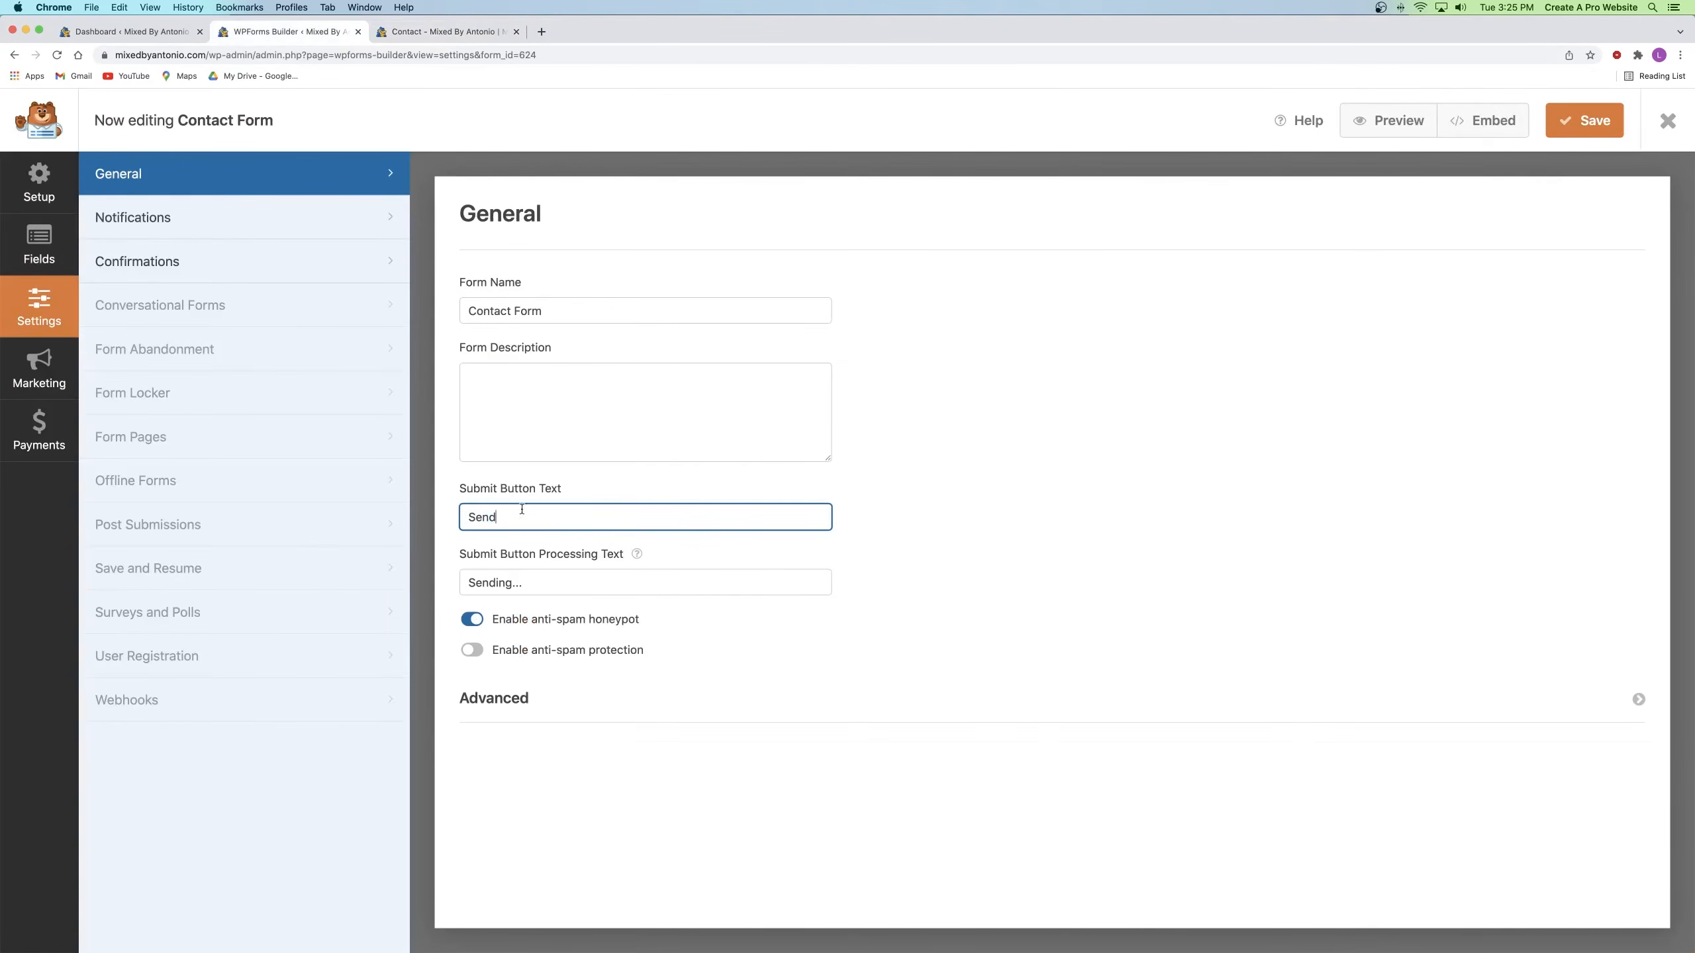
{"action": "left_click", "coordinate": [447, 32]}
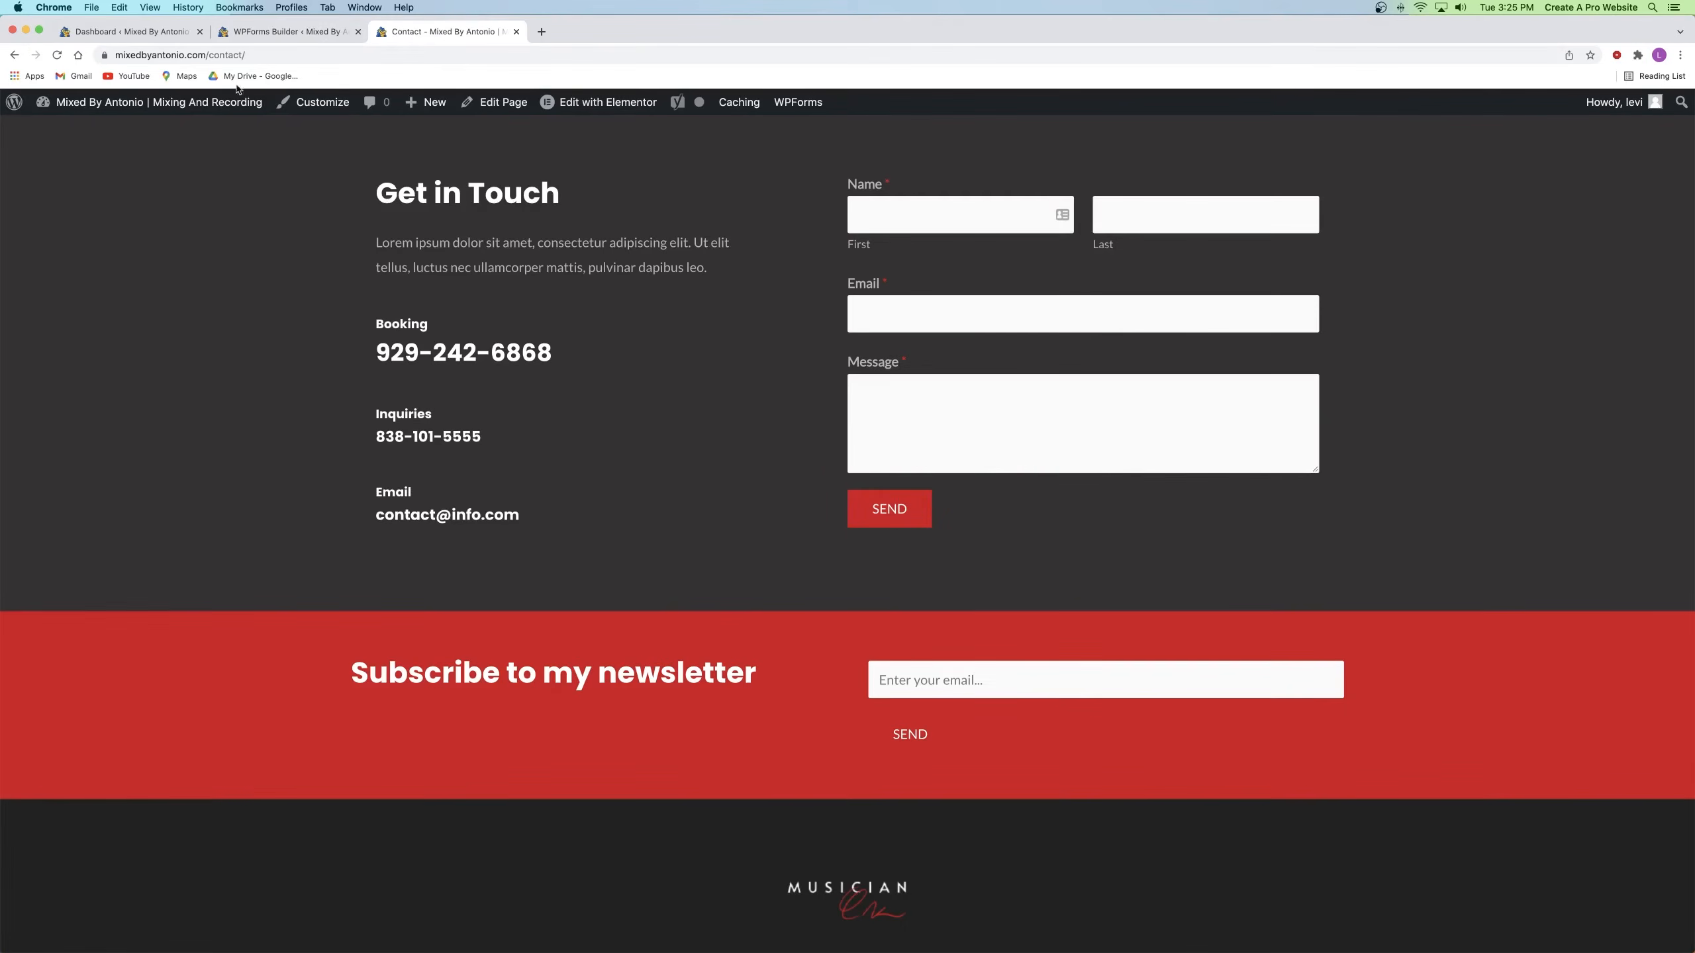
{"action": "left_click", "coordinate": [298, 33]}
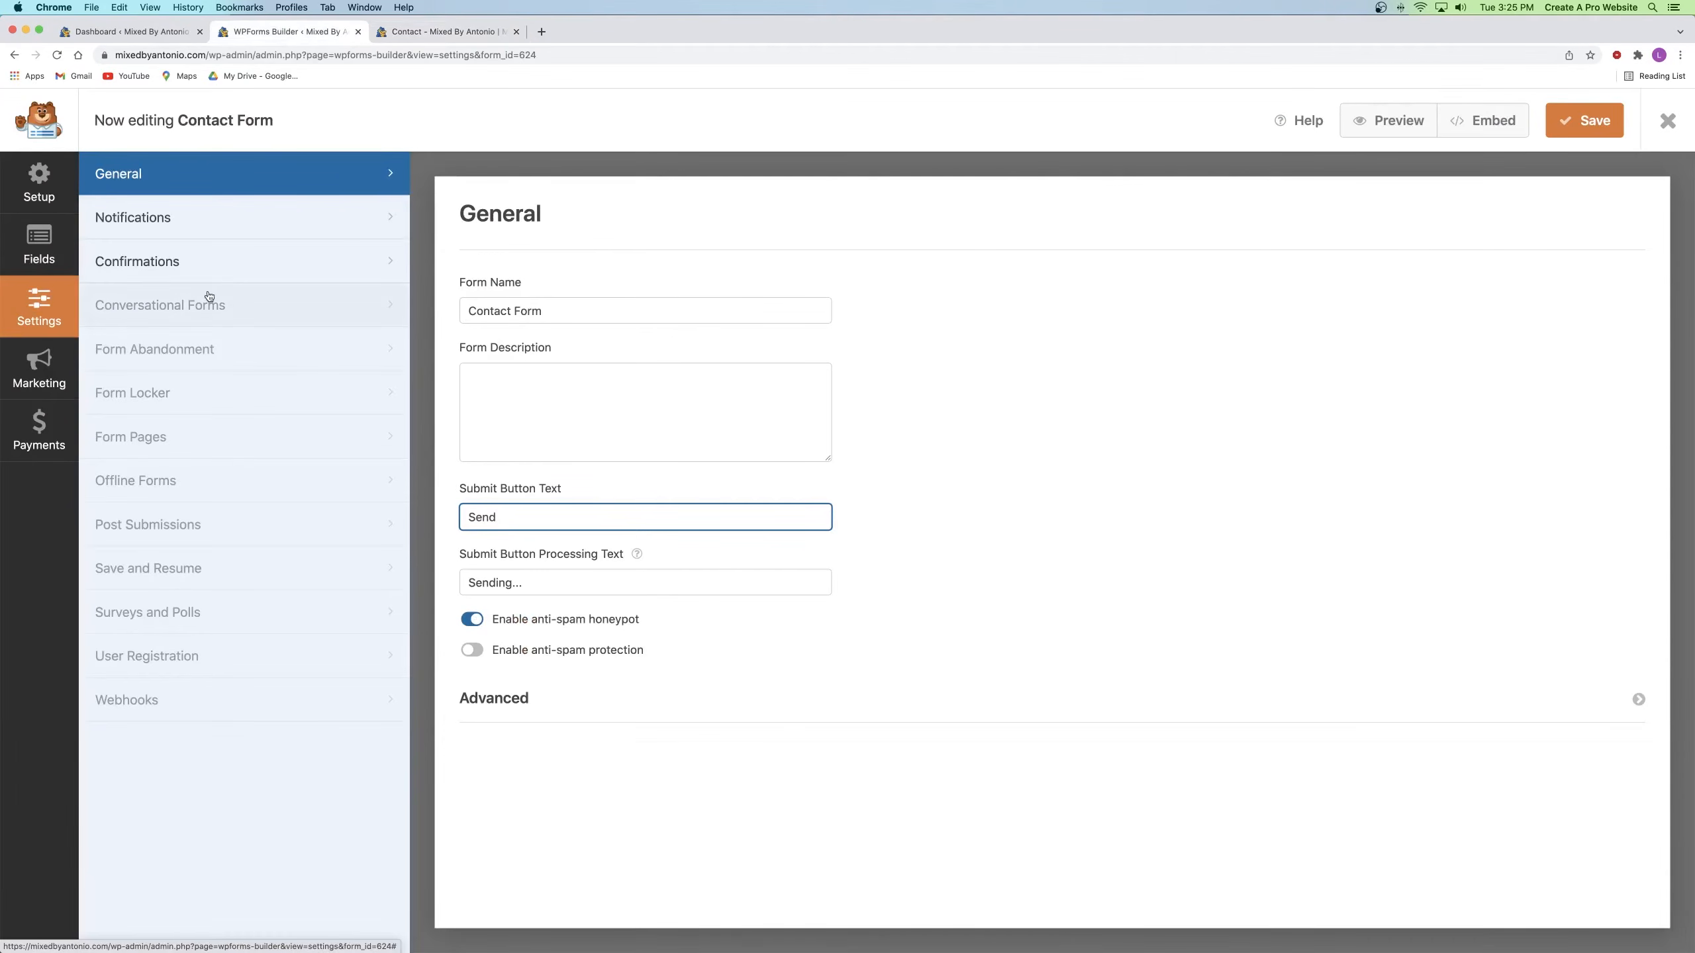
Step: Set the notification From Name to MixedByAntonio, save the form, and close the builder
{"action": "left_click", "coordinate": [148, 221]}
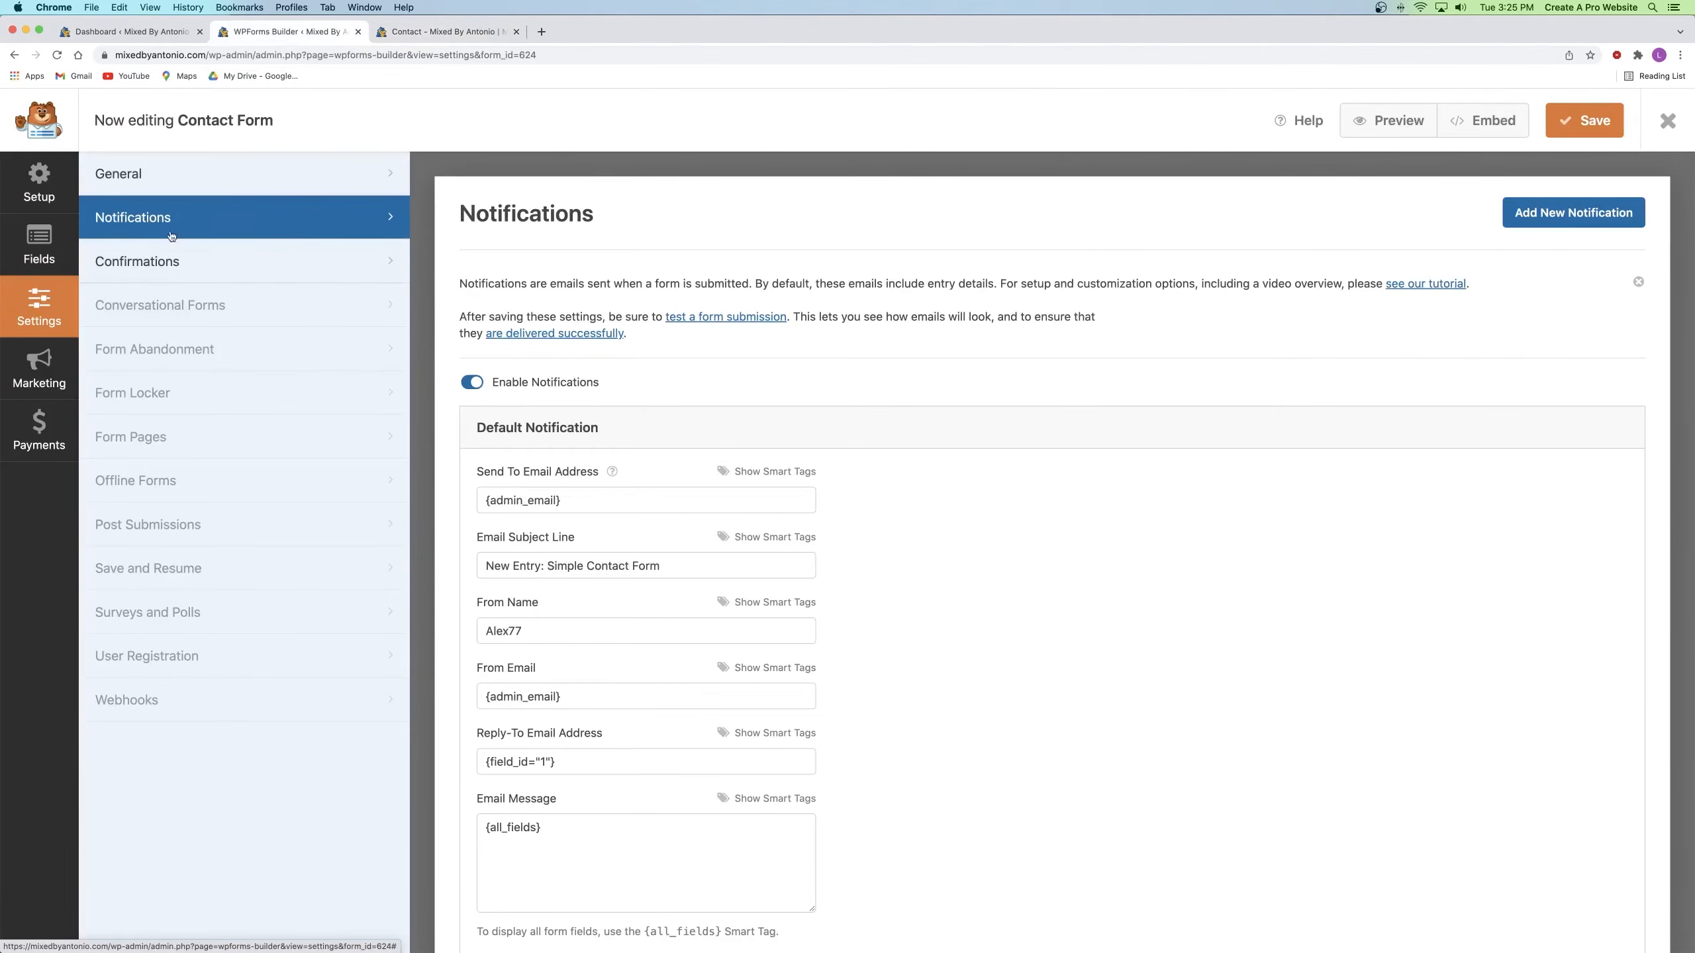
{"action": "scroll", "coordinate": [535, 344], "scroll_direction": "down", "scroll_amount": 3}
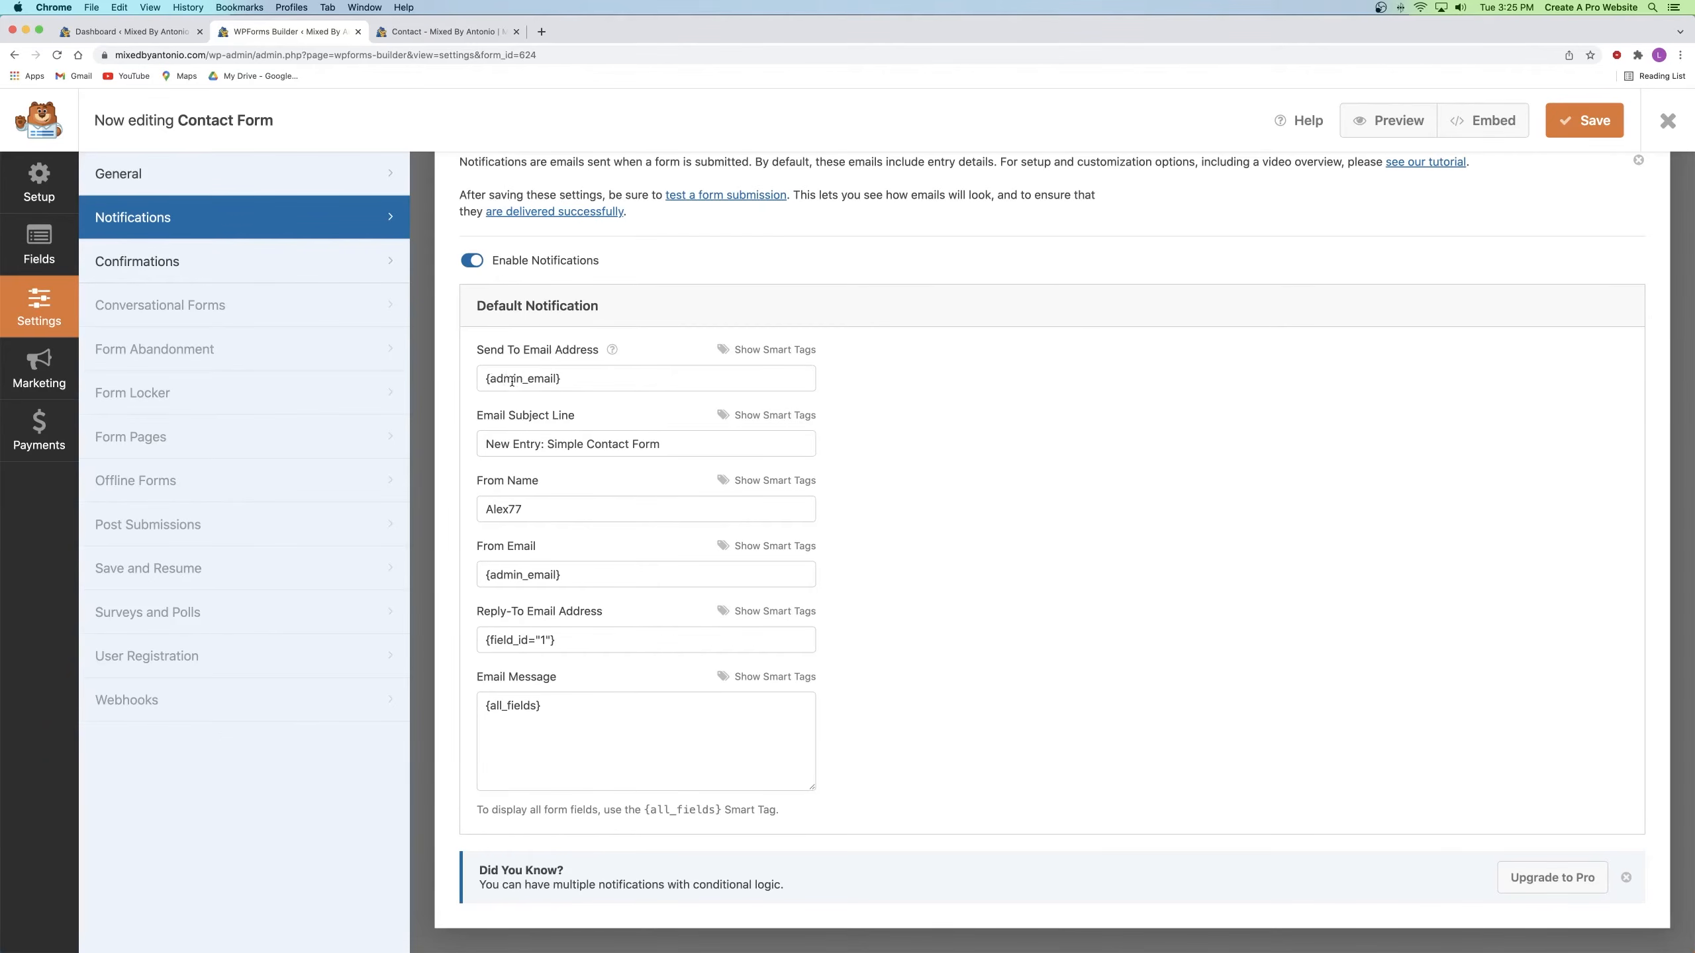
{"action": "left_click_drag", "start_coordinate": [478, 379], "coordinate": [583, 380]}
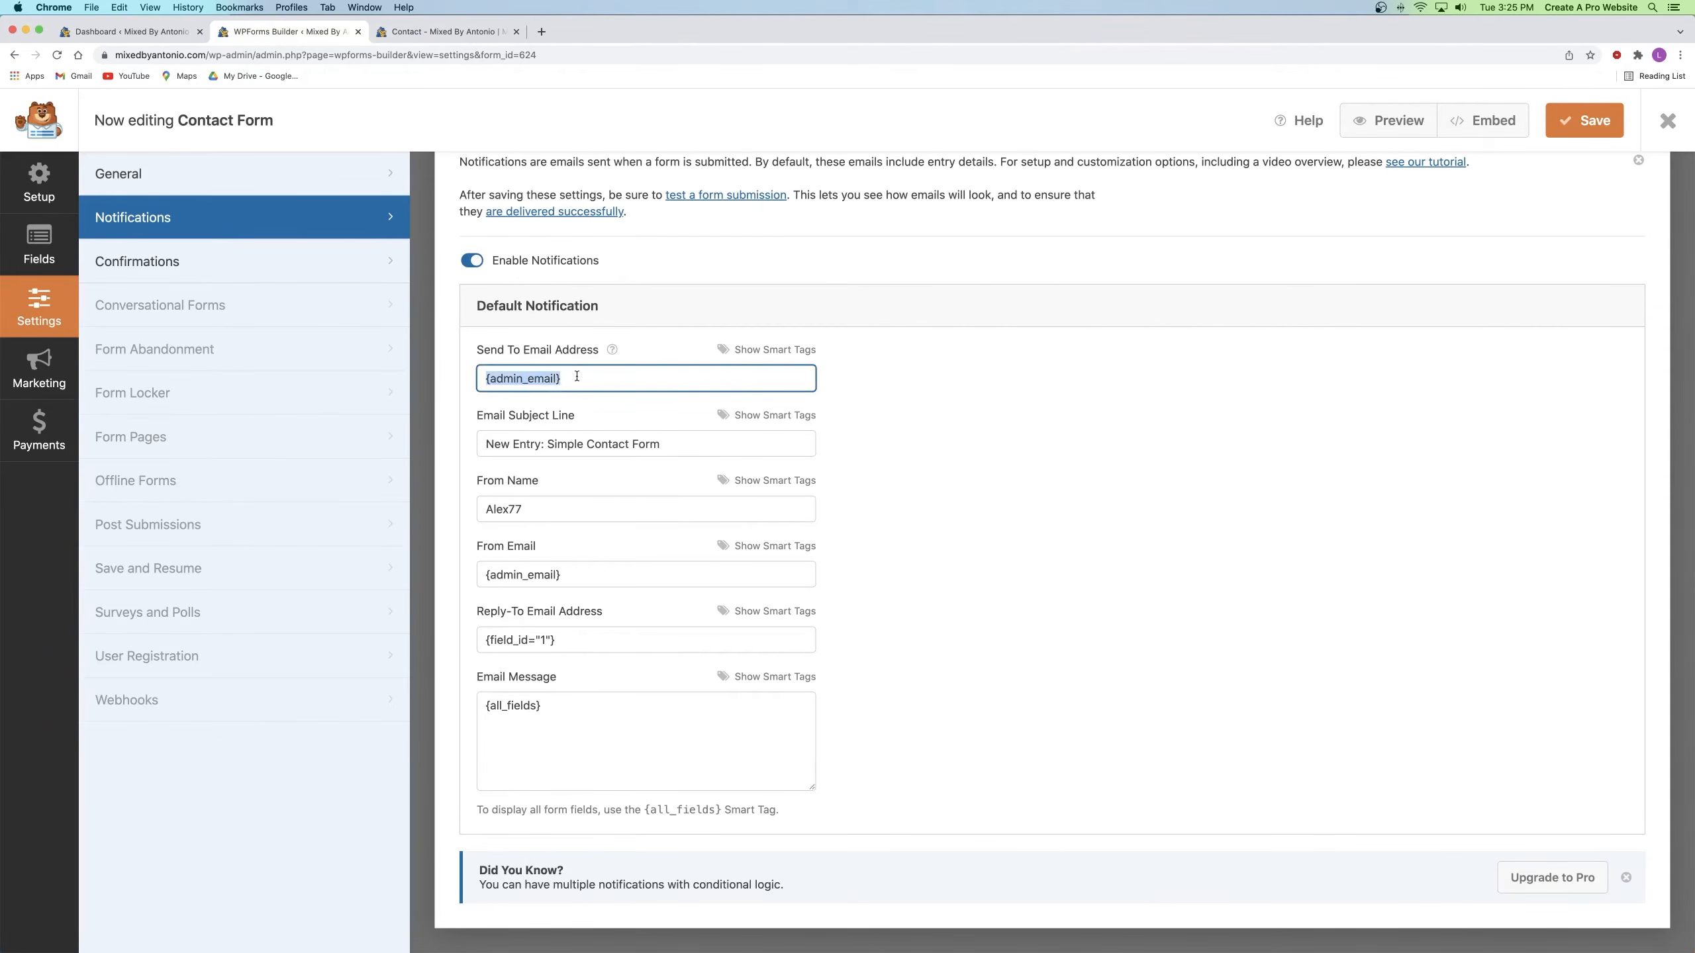
{"action": "left_click", "coordinate": [576, 376]}
{"action": "left_click_drag", "start_coordinate": [561, 379], "coordinate": [462, 381]}
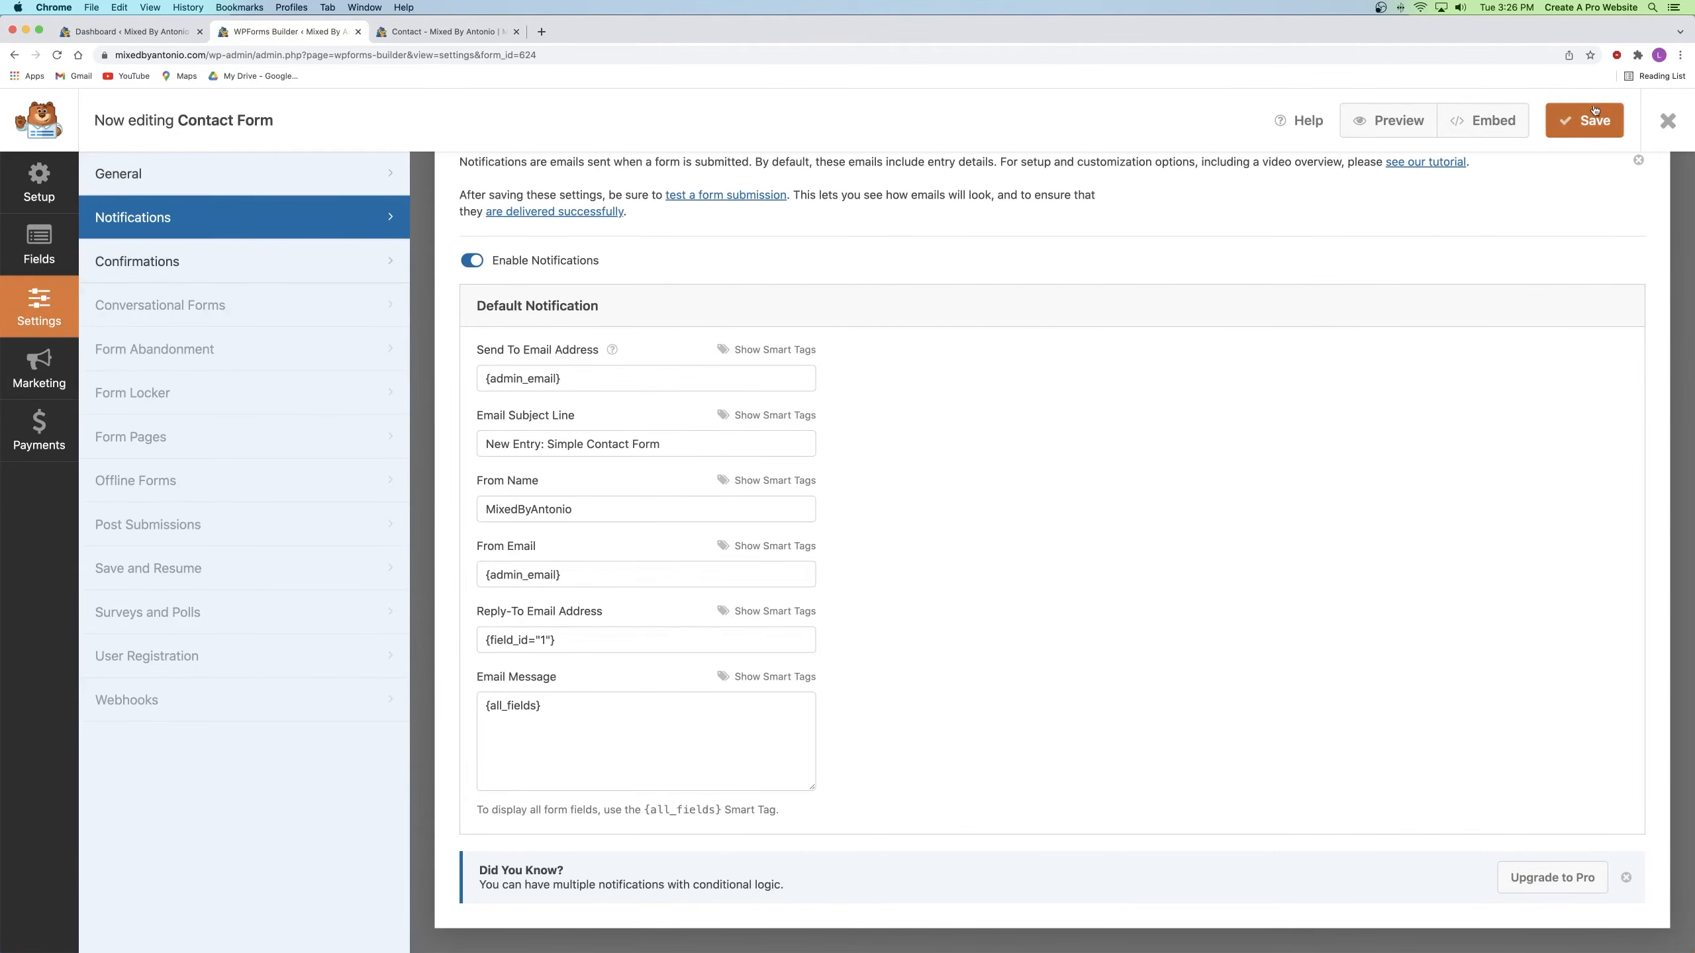
{"action": "left_click", "coordinate": [1581, 124]}
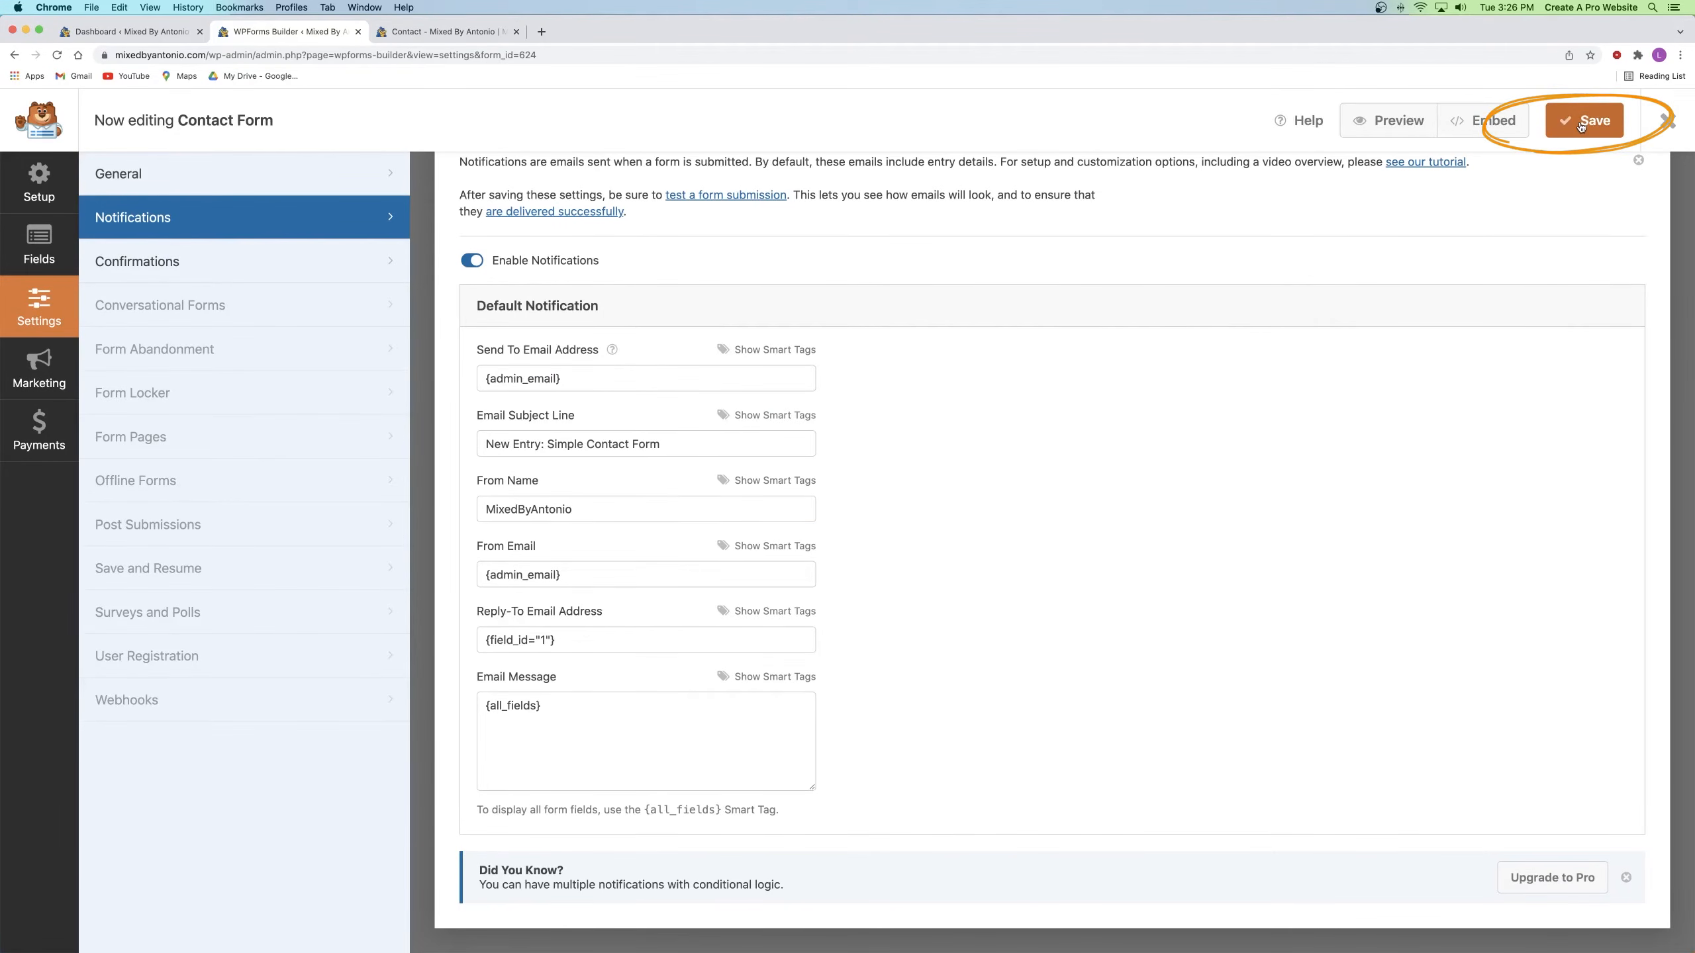
{"action": "left_click", "coordinate": [1667, 122]}
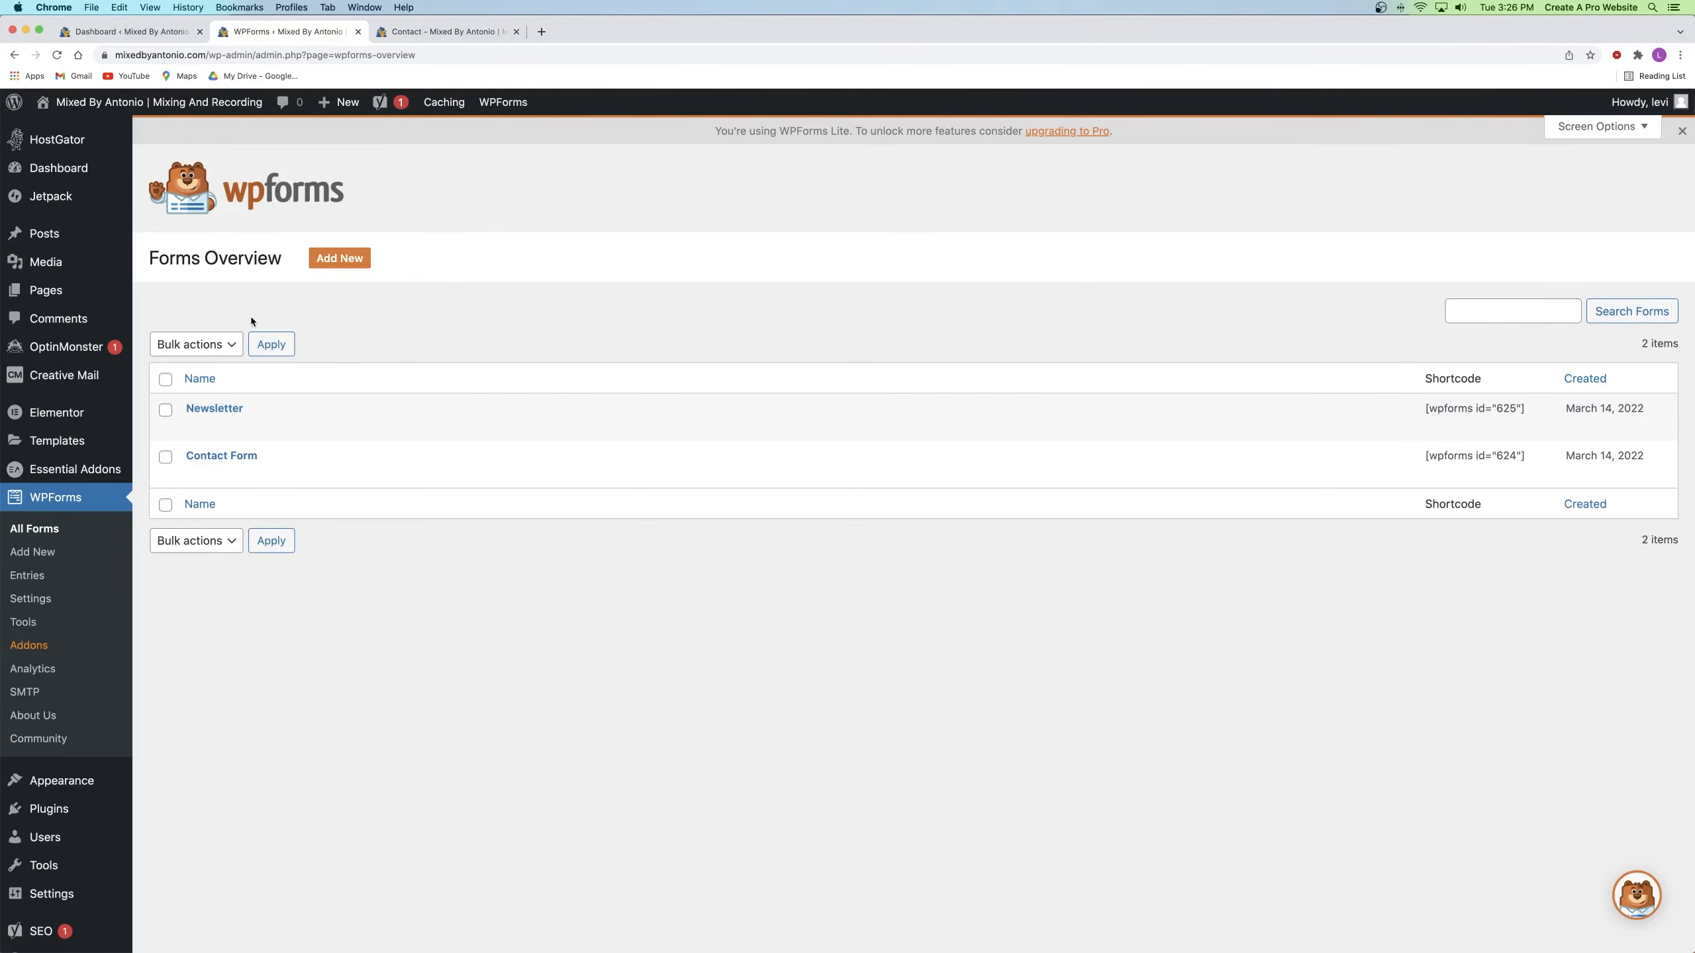
Step: On the Contact form, tick Mixing and Post Mixing, type a test message, and try submitting
{"action": "left_click", "coordinate": [357, 31]}
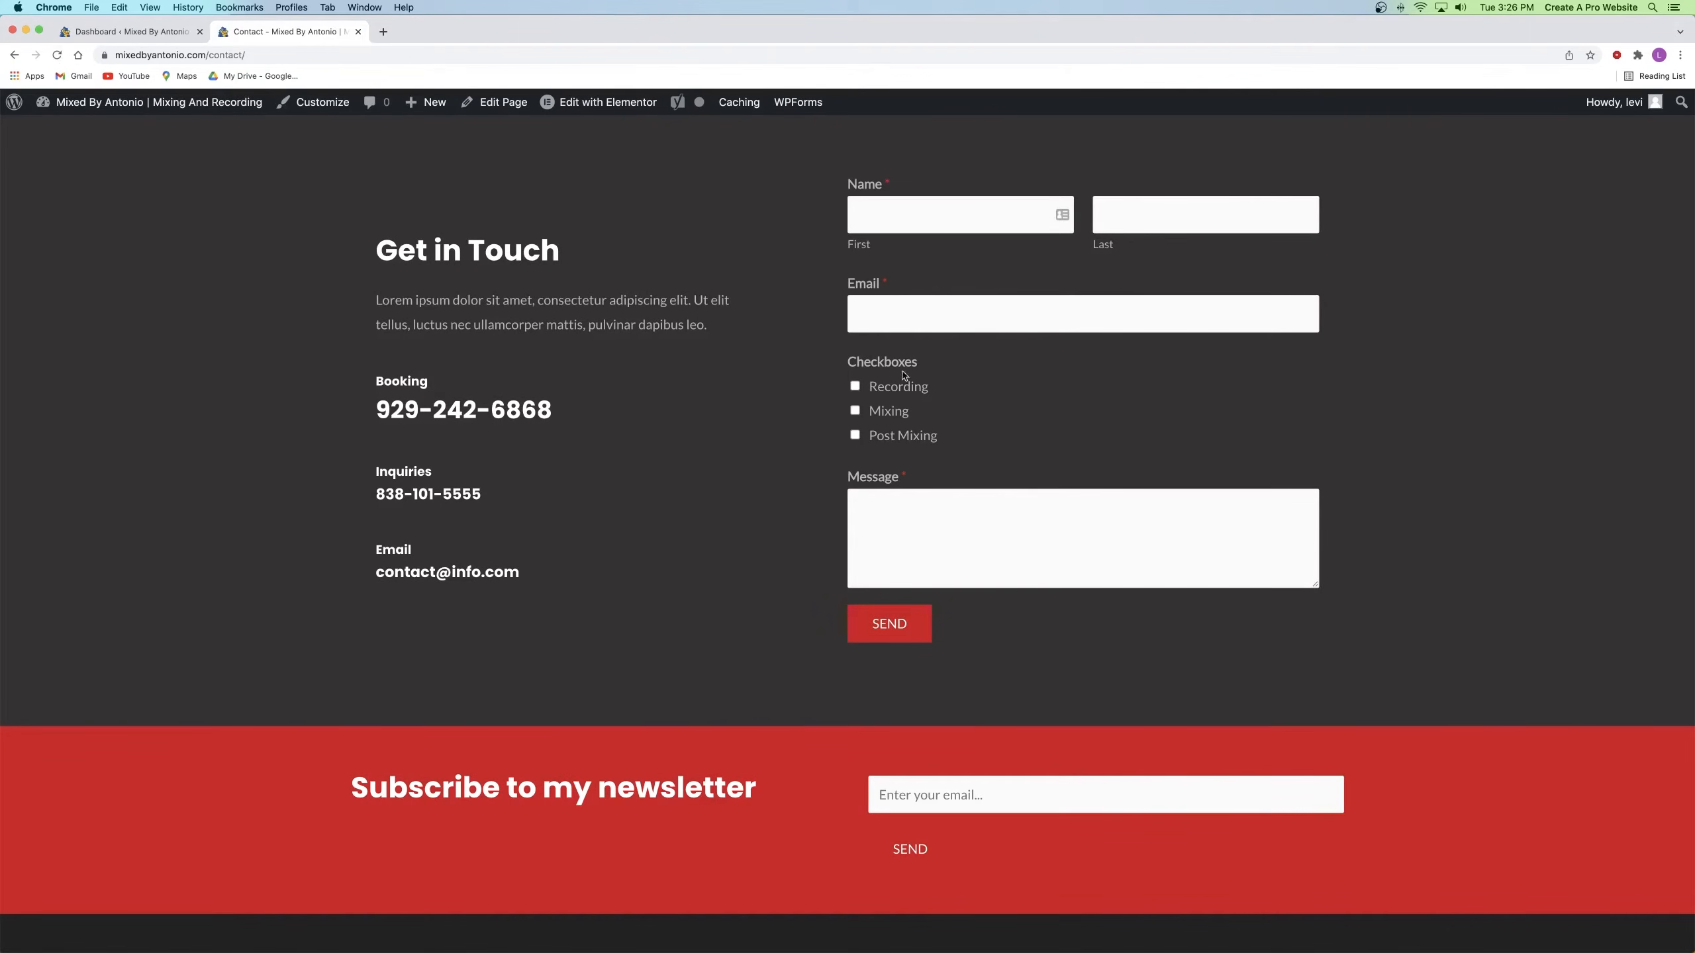
{"action": "left_click", "coordinate": [857, 386]}
{"action": "left_click", "coordinate": [856, 410]}
{"action": "left_click", "coordinate": [857, 386]}
{"action": "left_click", "coordinate": [855, 435]}
{"action": "left_click", "coordinate": [903, 533]}
{"action": "type", "text": "asgzsgasfdg"}
{"action": "left_click", "coordinate": [898, 624]}
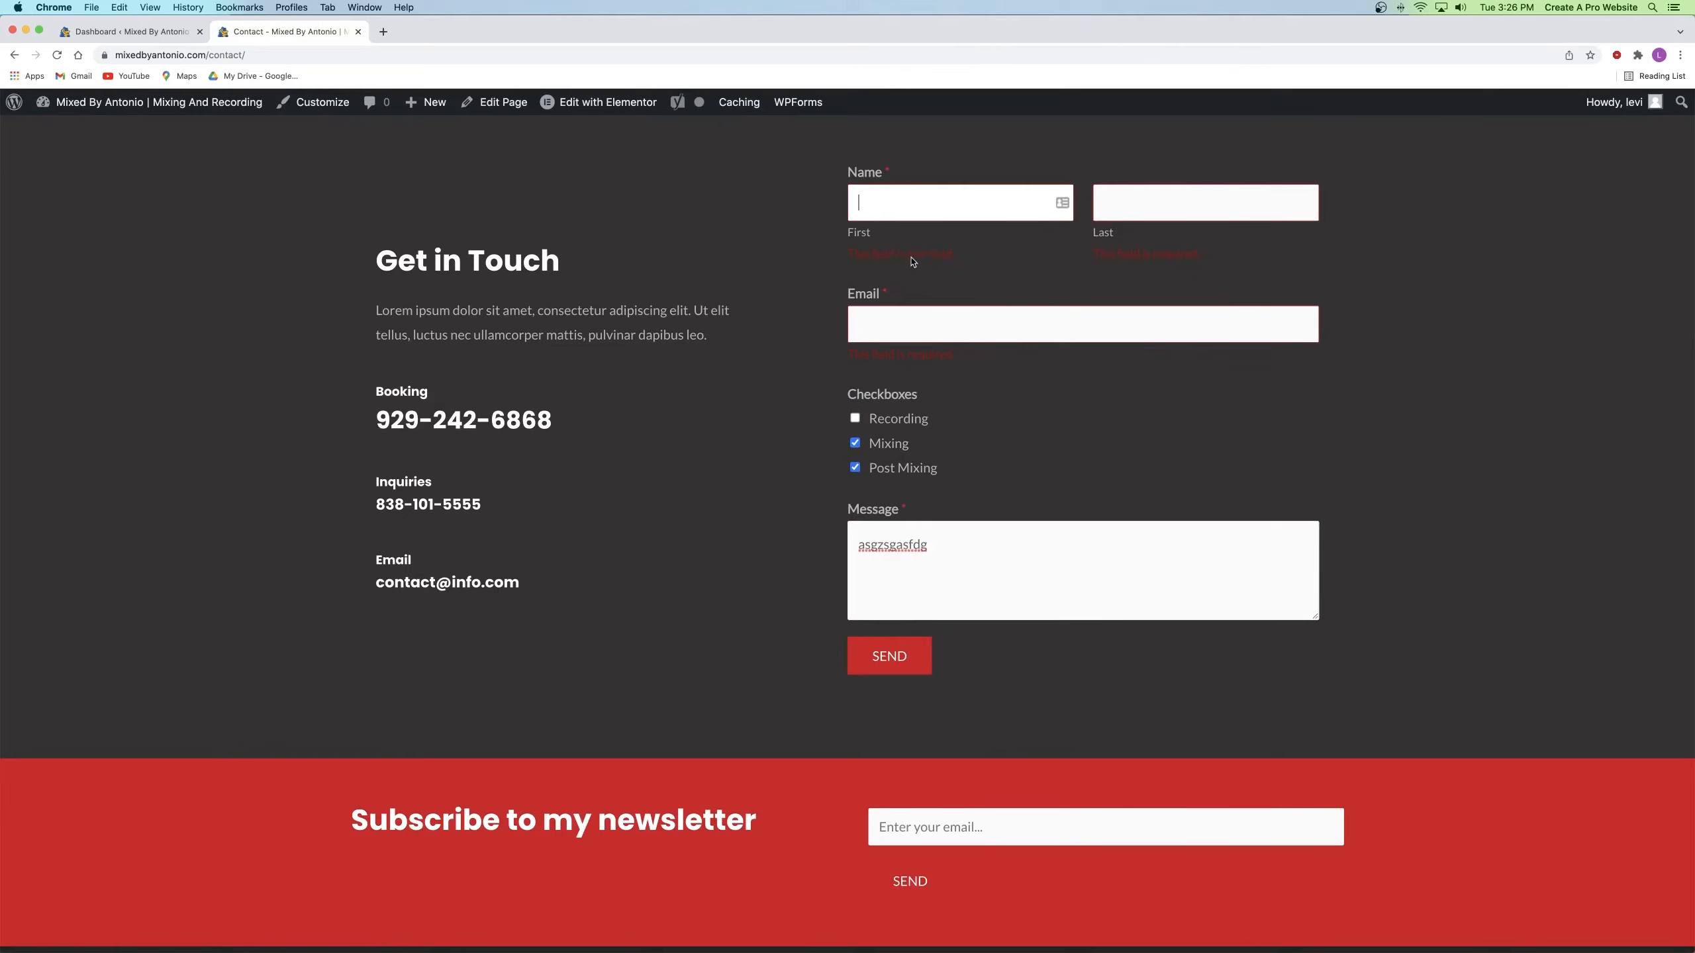
Step: Fill in the first name, last name and an e-mail address, then send the test message
{"action": "left_click", "coordinate": [1041, 209]}
{"action": "type", "text": "fasdfasdf"}
{"action": "key", "text": "Tab"}
{"action": "type", "text": "asdfasdf"}
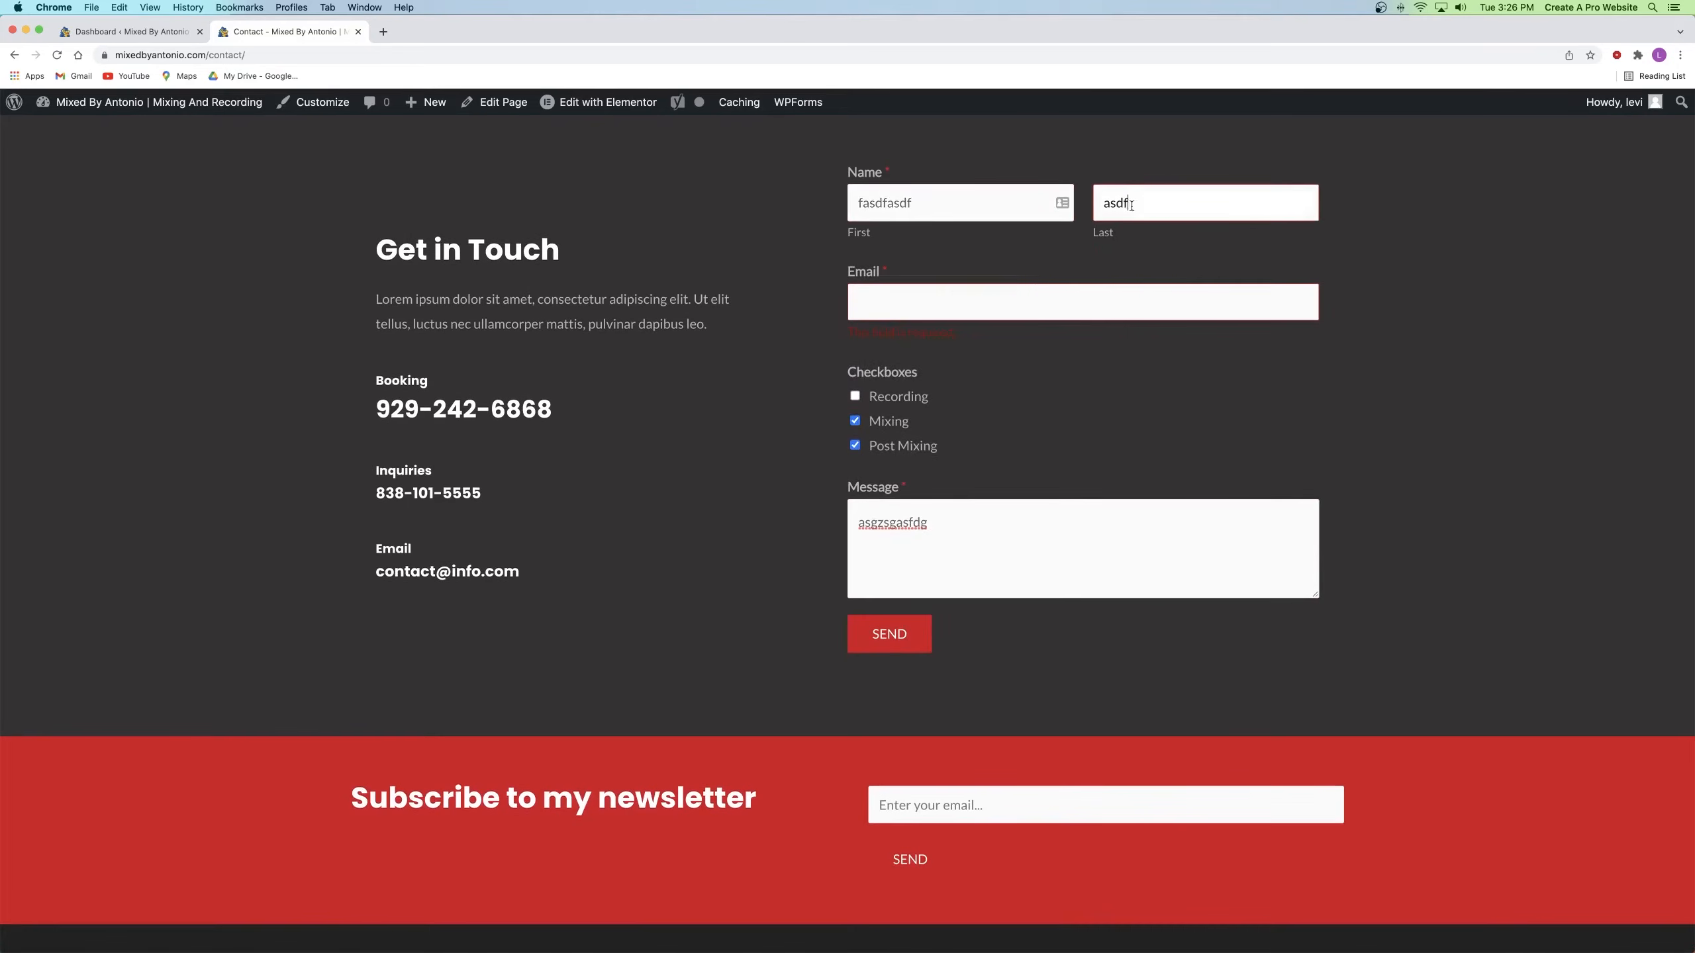
{"action": "left_click", "coordinate": [961, 297]}
{"action": "type", "text": "sdfasdgasdg"}
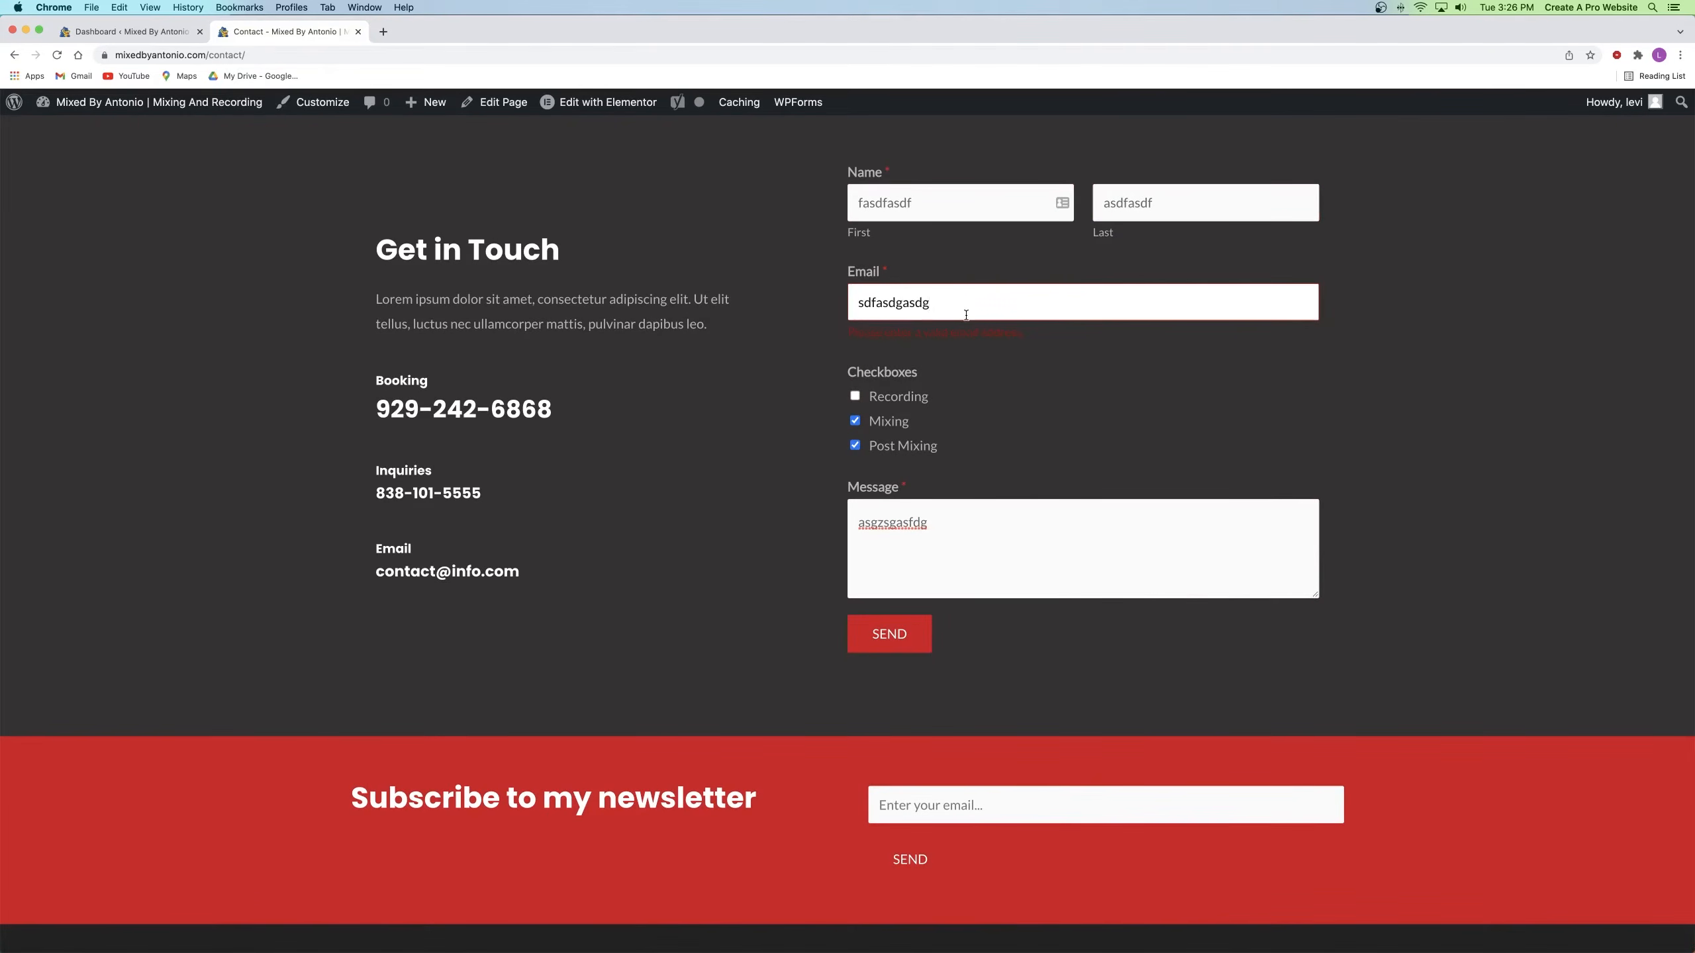
{"action": "type", "text": "@email.com"}
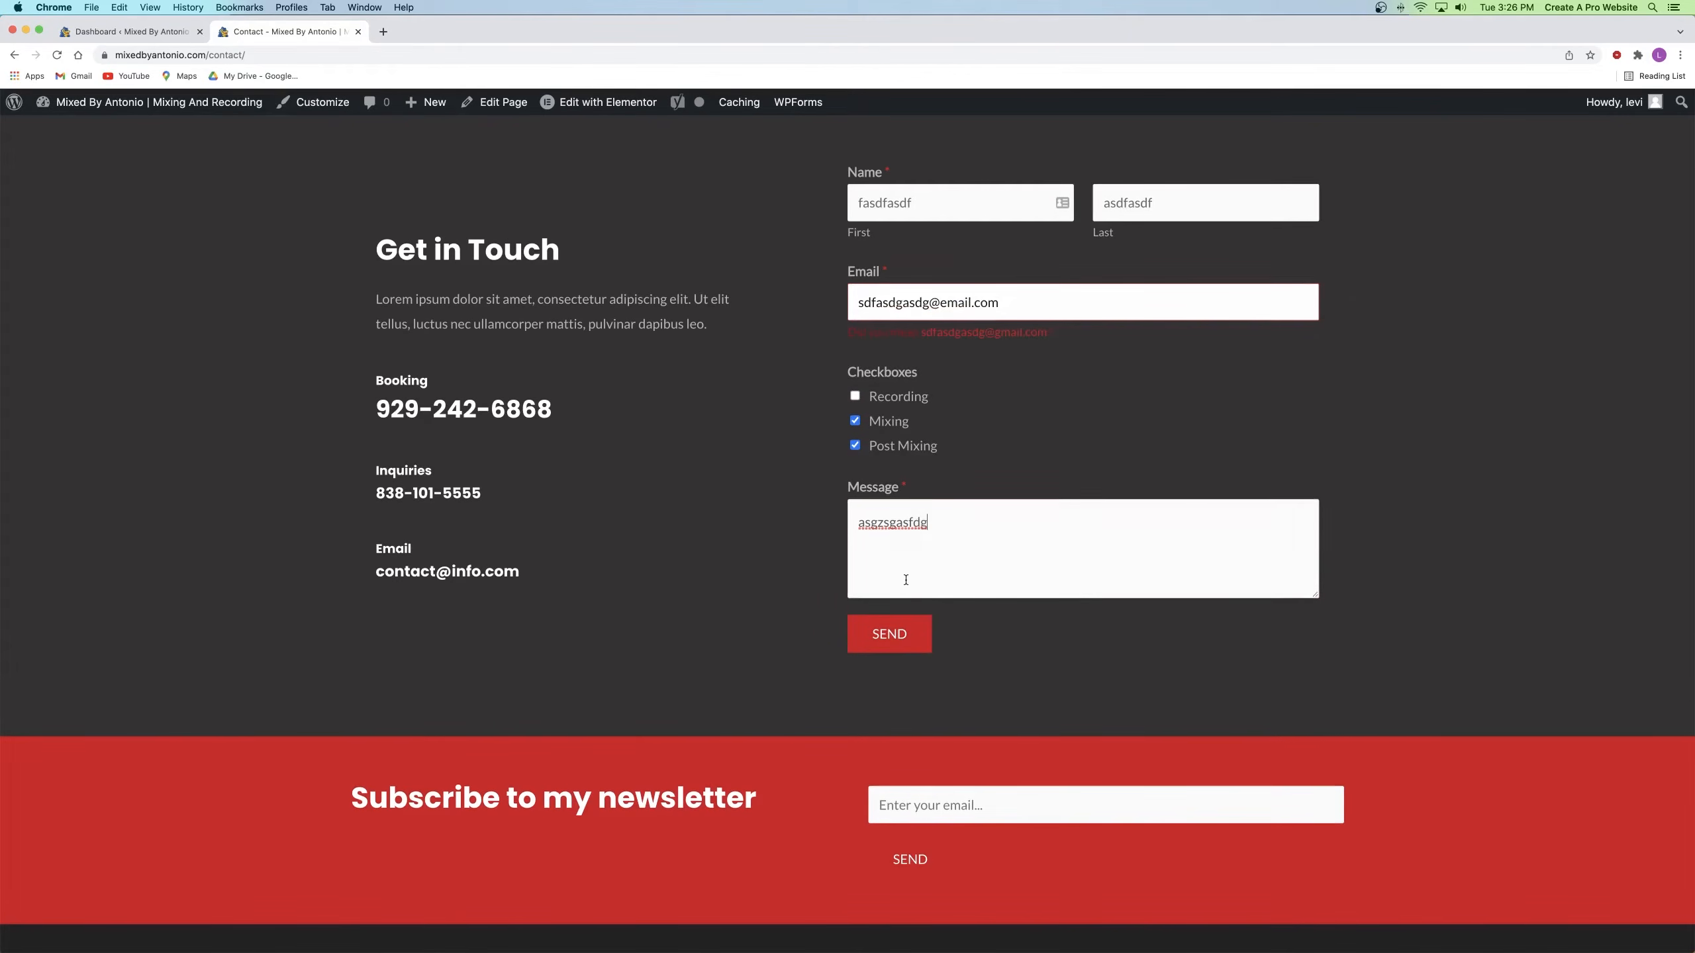
{"action": "left_click", "coordinate": [894, 633]}
{"action": "scroll", "coordinate": [905, 623], "scroll_direction": "down", "scroll_amount": 8}
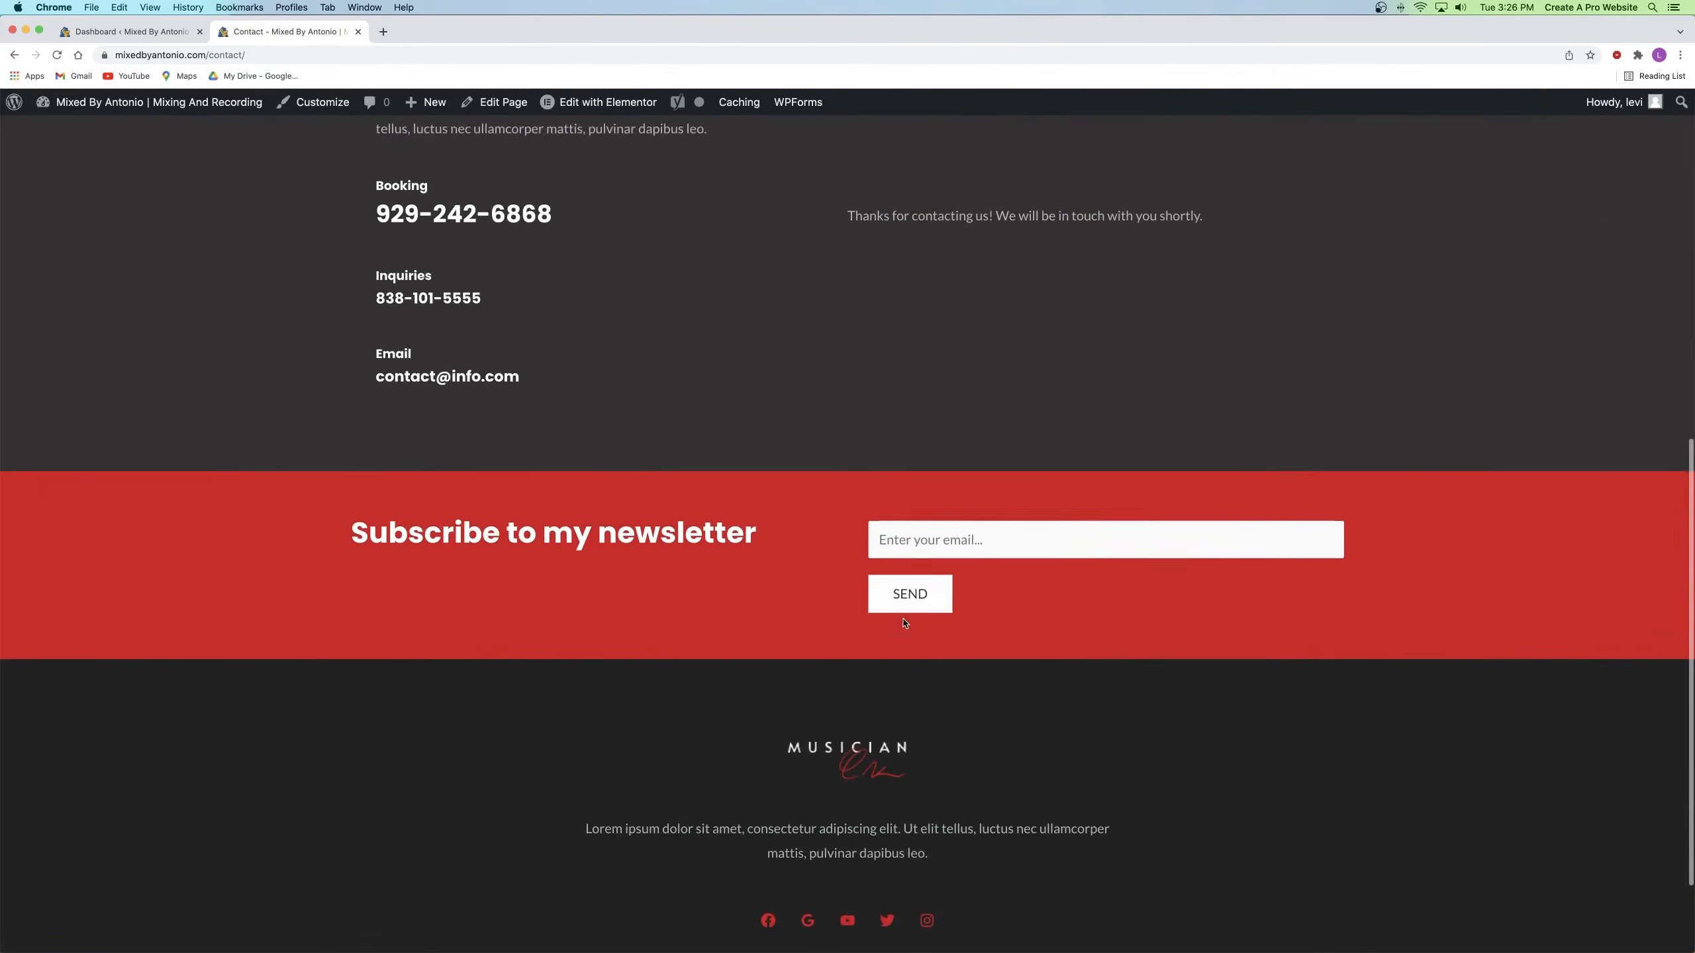
{"action": "scroll", "coordinate": [911, 602], "scroll_direction": "up", "scroll_amount": 4}
{"action": "scroll", "coordinate": [887, 534], "scroll_direction": "up", "scroll_amount": 1}
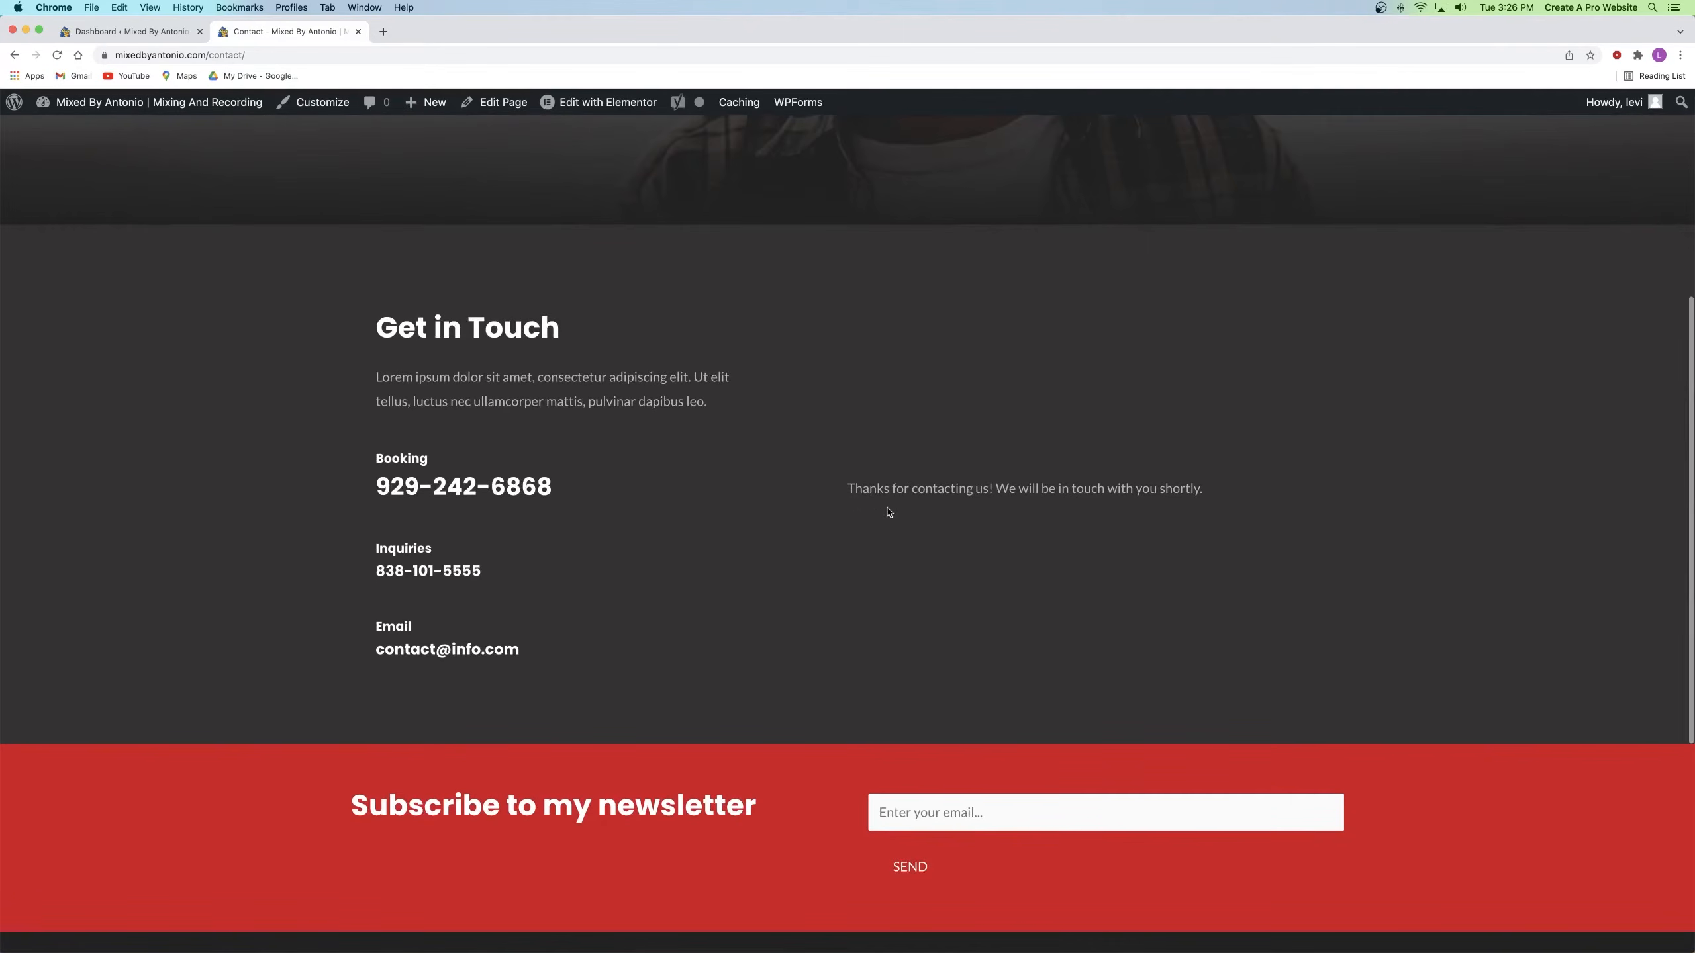
{"action": "left_click_drag", "start_coordinate": [855, 486], "coordinate": [1204, 488]}
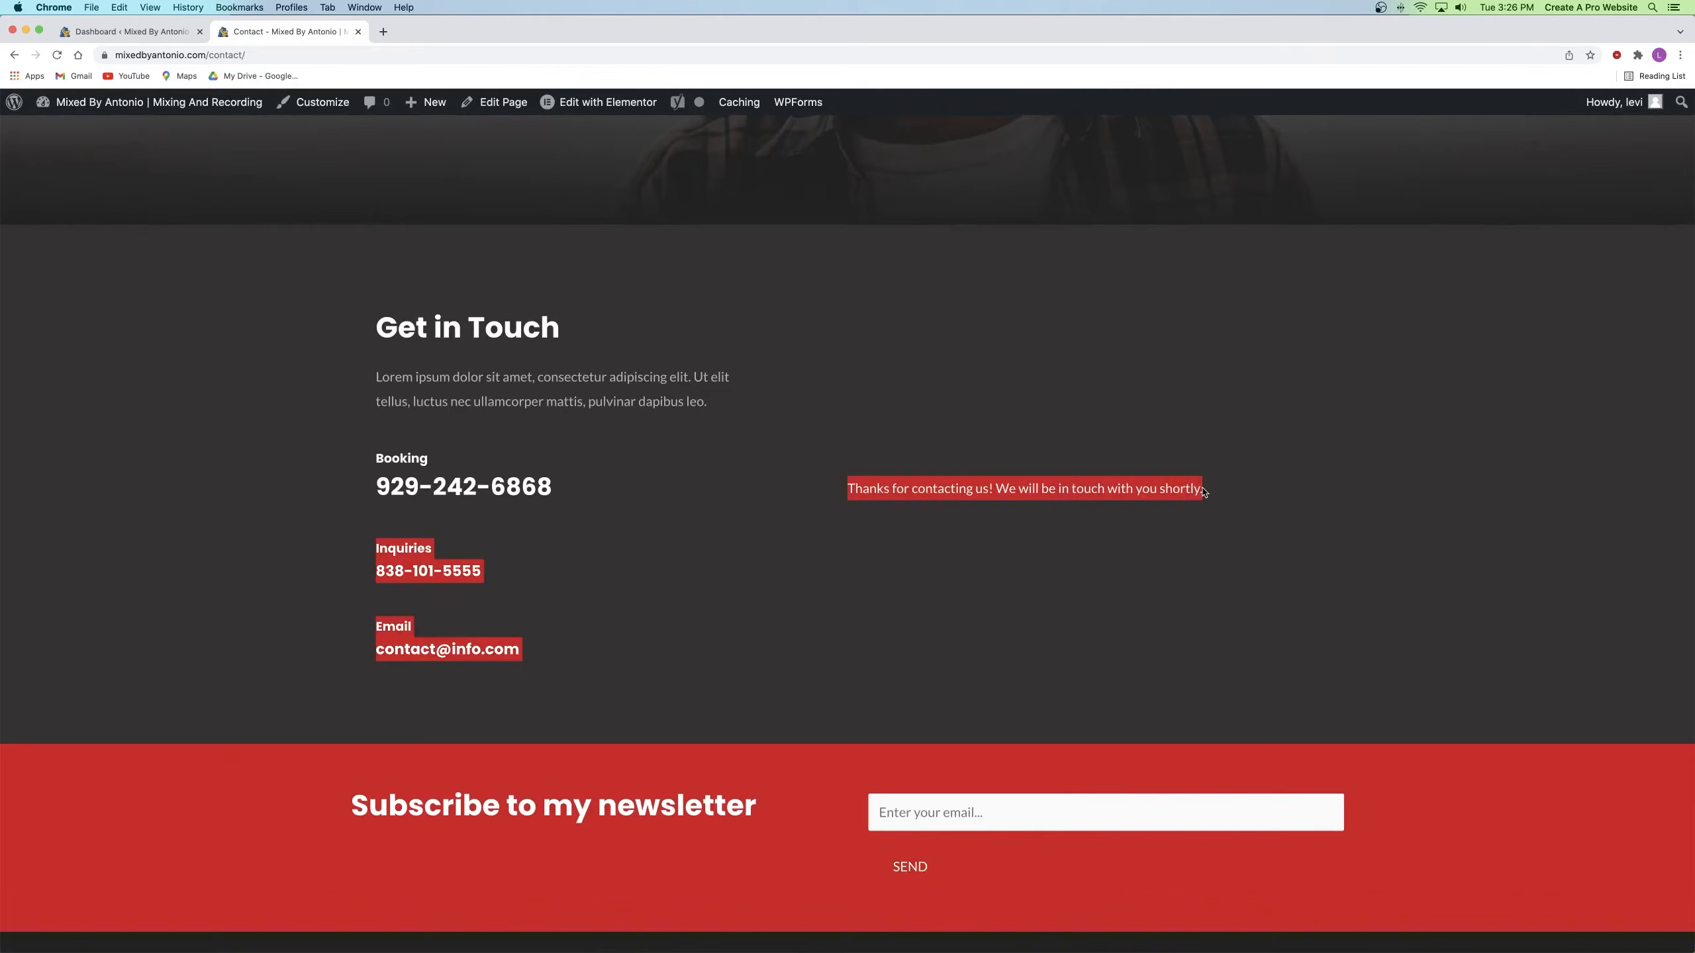
{"action": "left_click", "coordinate": [1032, 568]}
Step: Close the Contact page tab and open Appearance > Customize in a new tab
{"action": "left_click", "coordinate": [358, 32]}
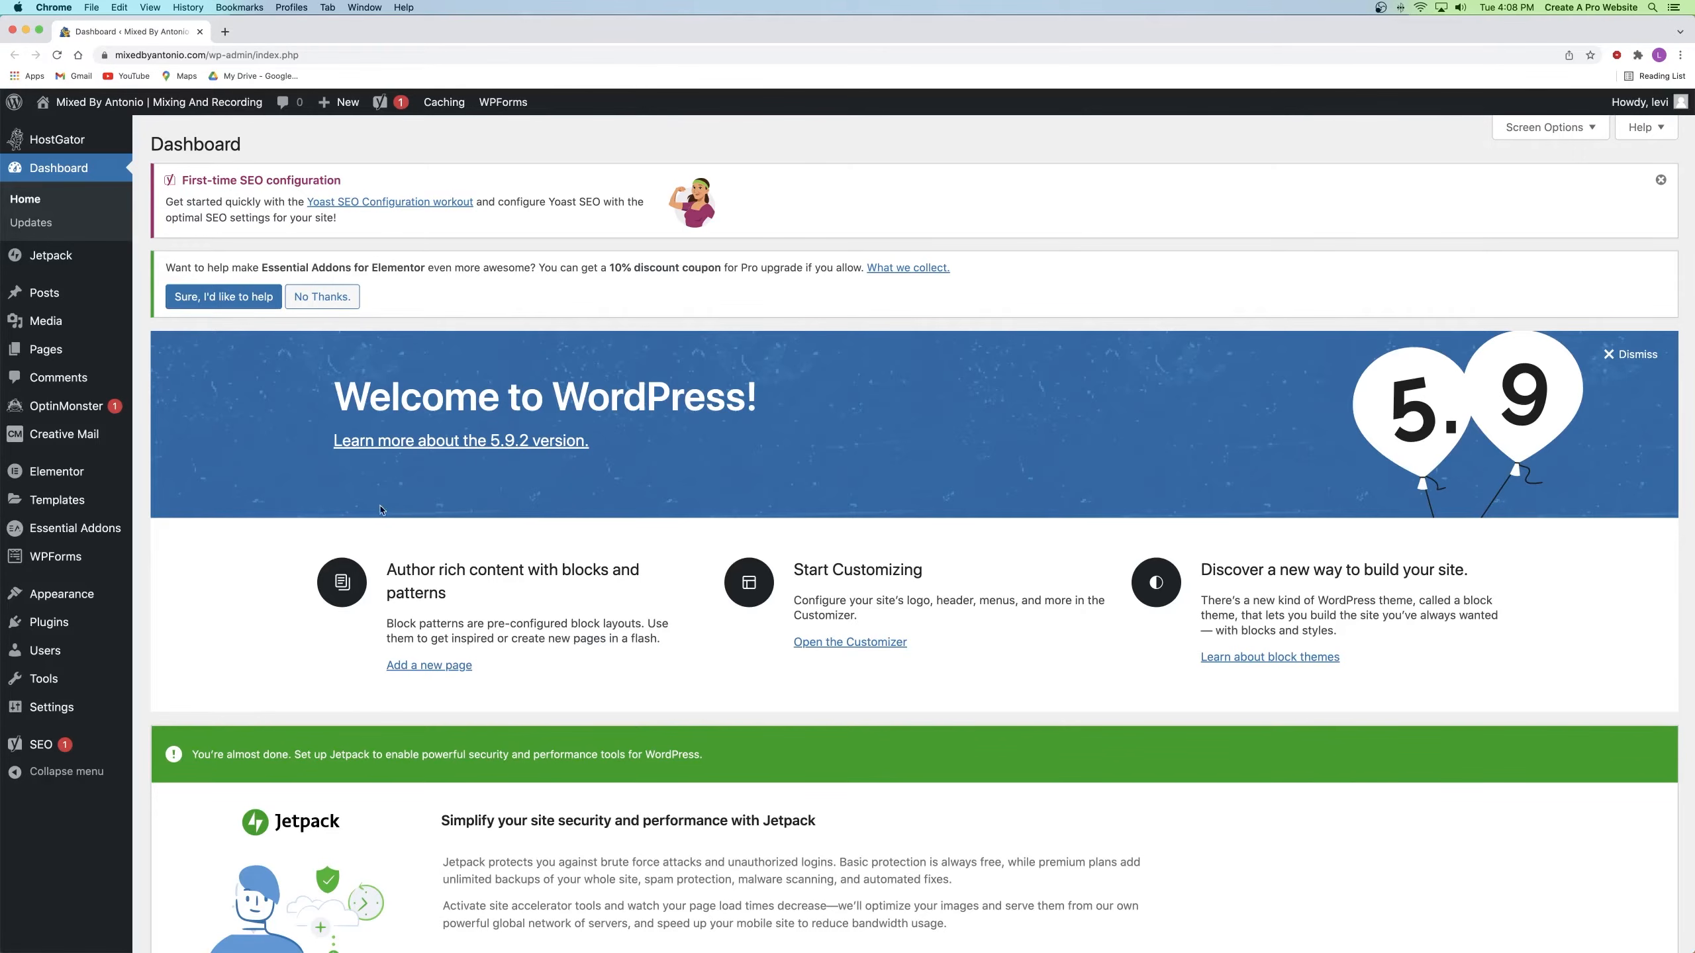
{"action": "mouse_move", "coordinate": [67, 596]}
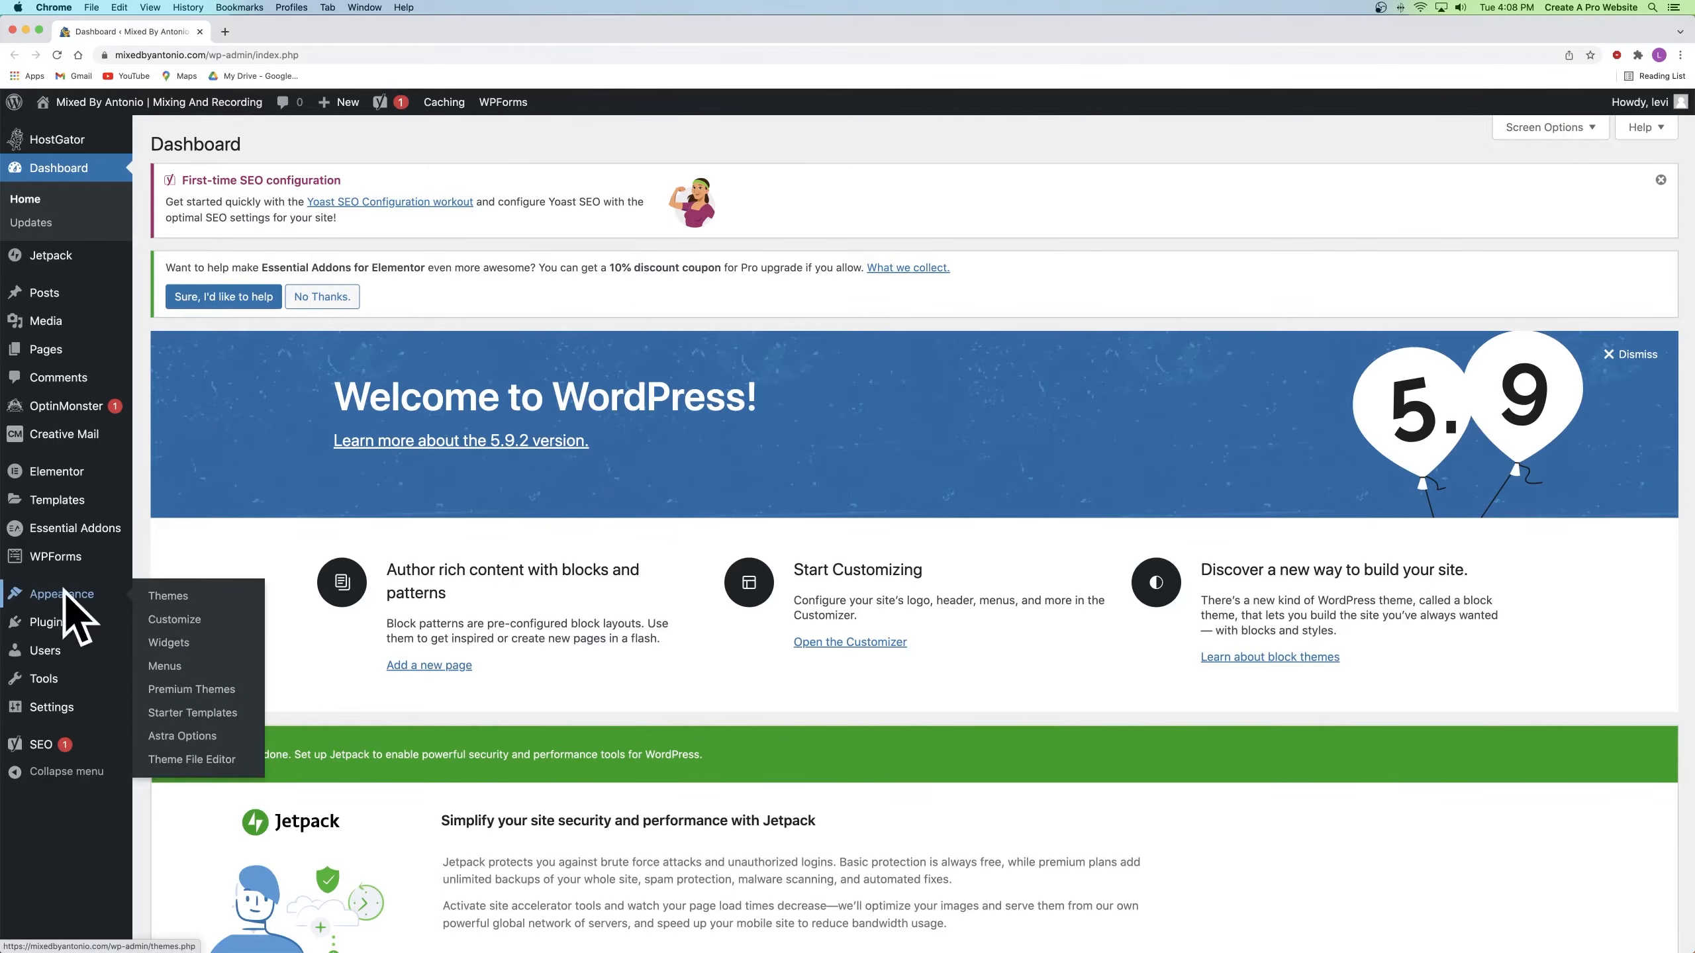
{"action": "right_click", "coordinate": [177, 619]}
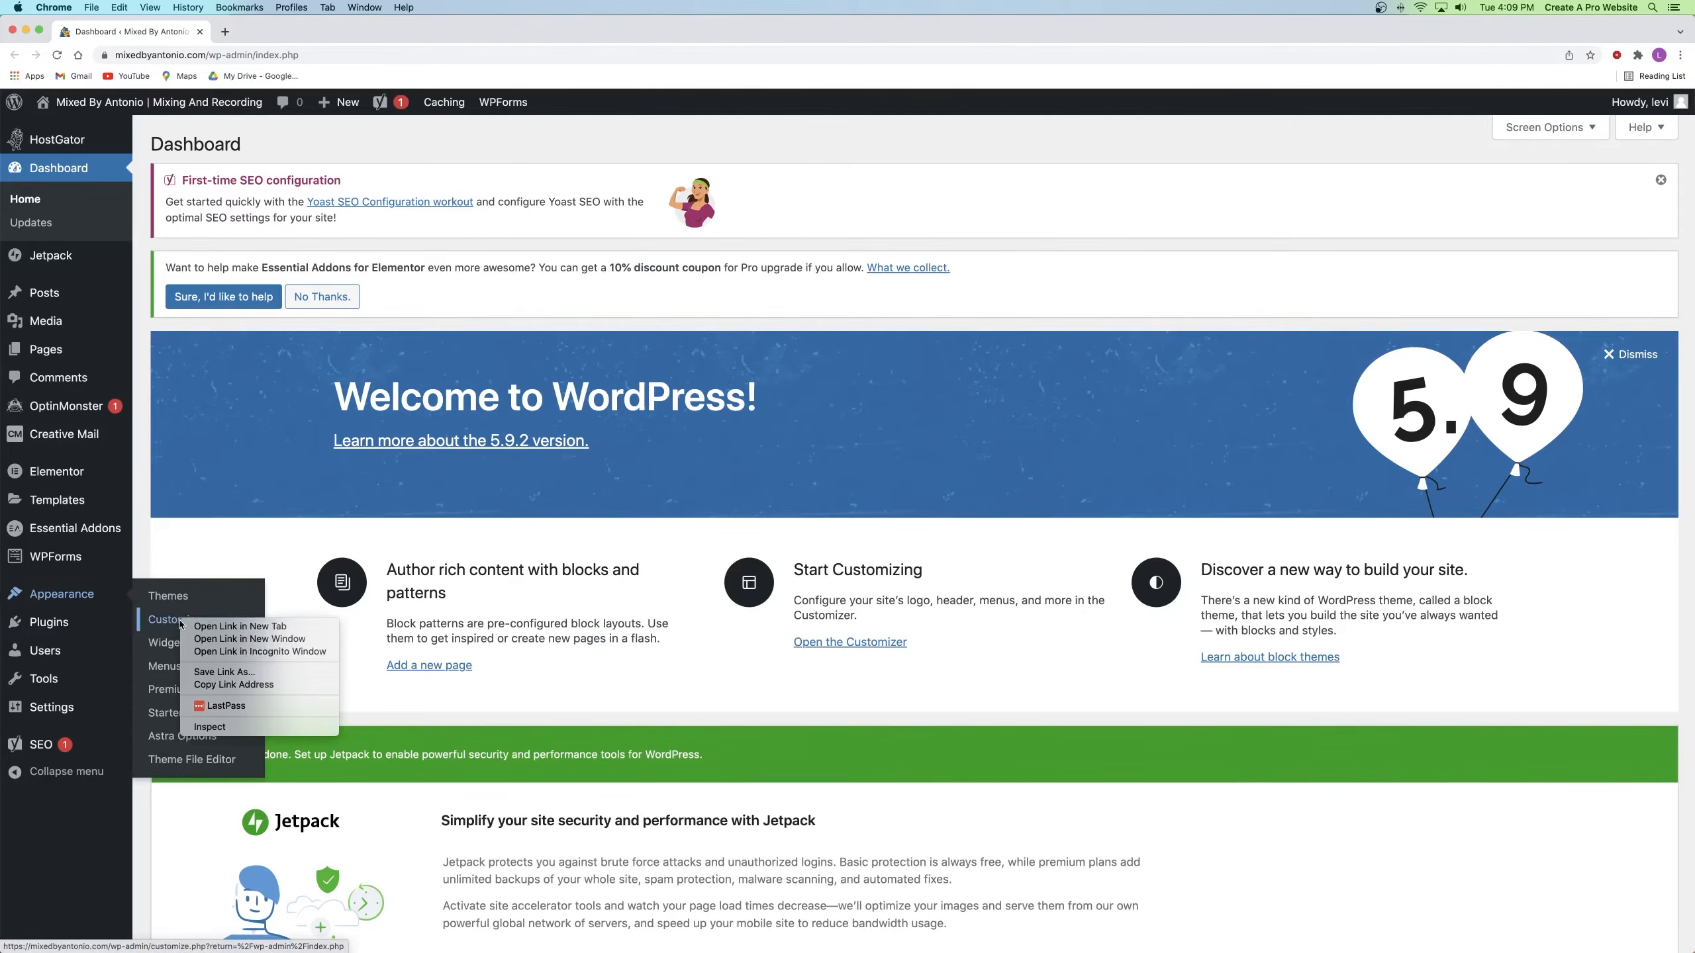
{"action": "left_click", "coordinate": [179, 629]}
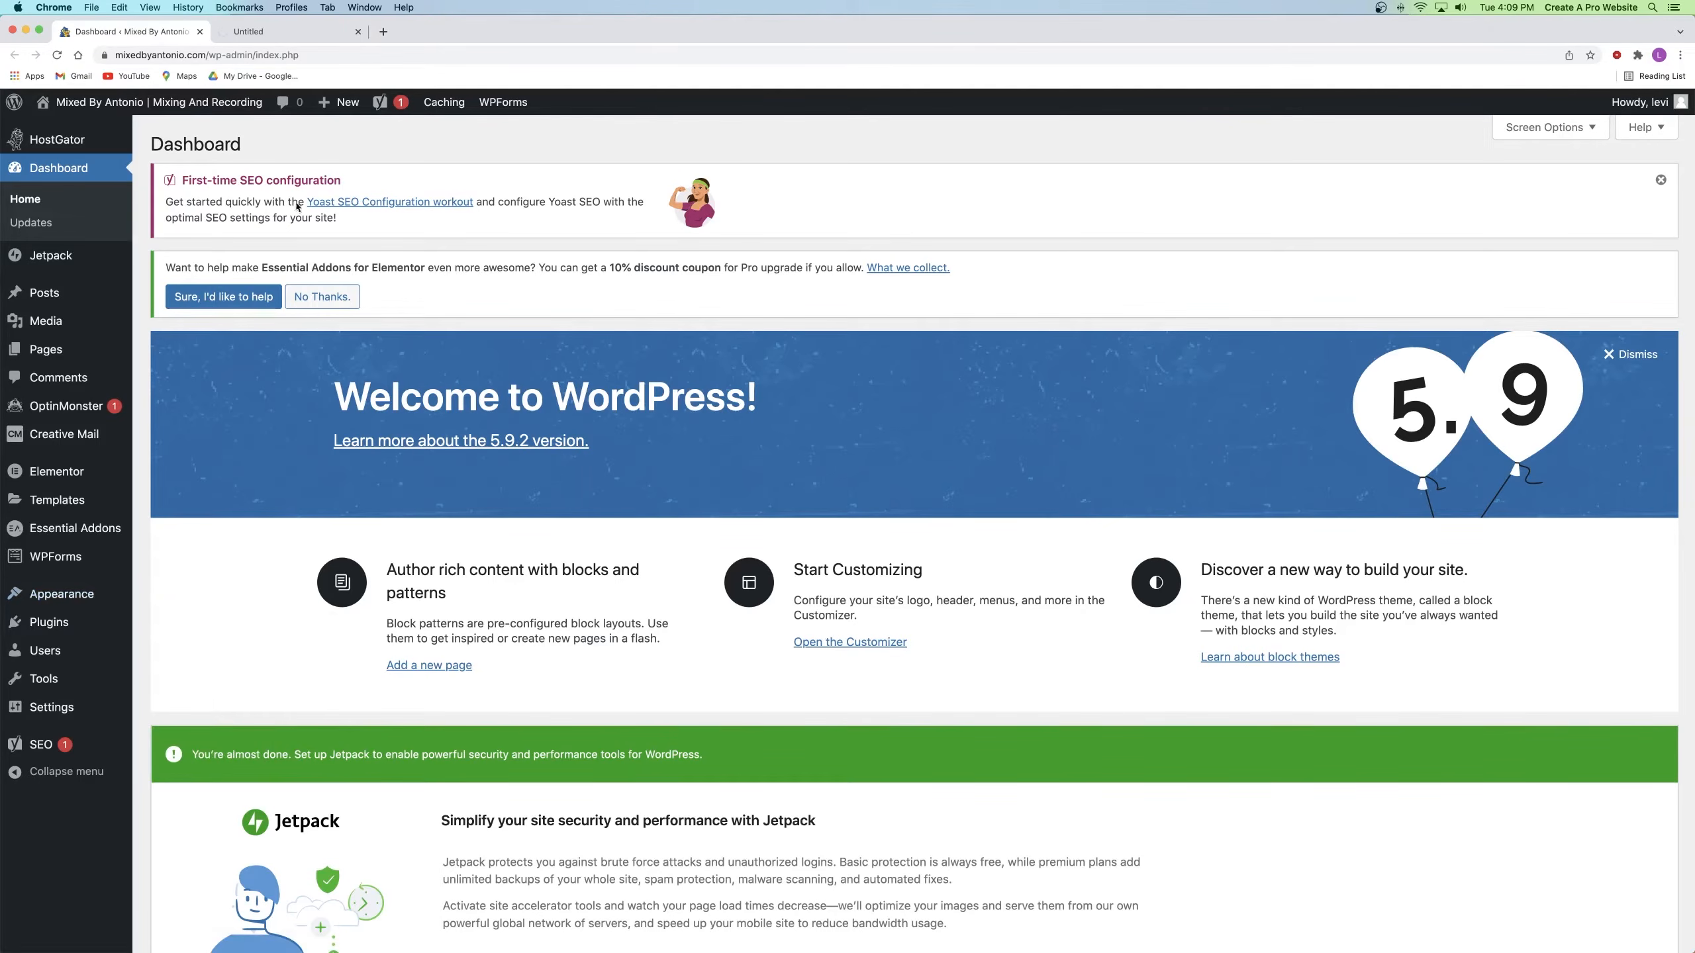
Step: Scroll through the Astra homepage preview in the Customizer, then open a blank browser tab
{"action": "left_click", "coordinate": [274, 32]}
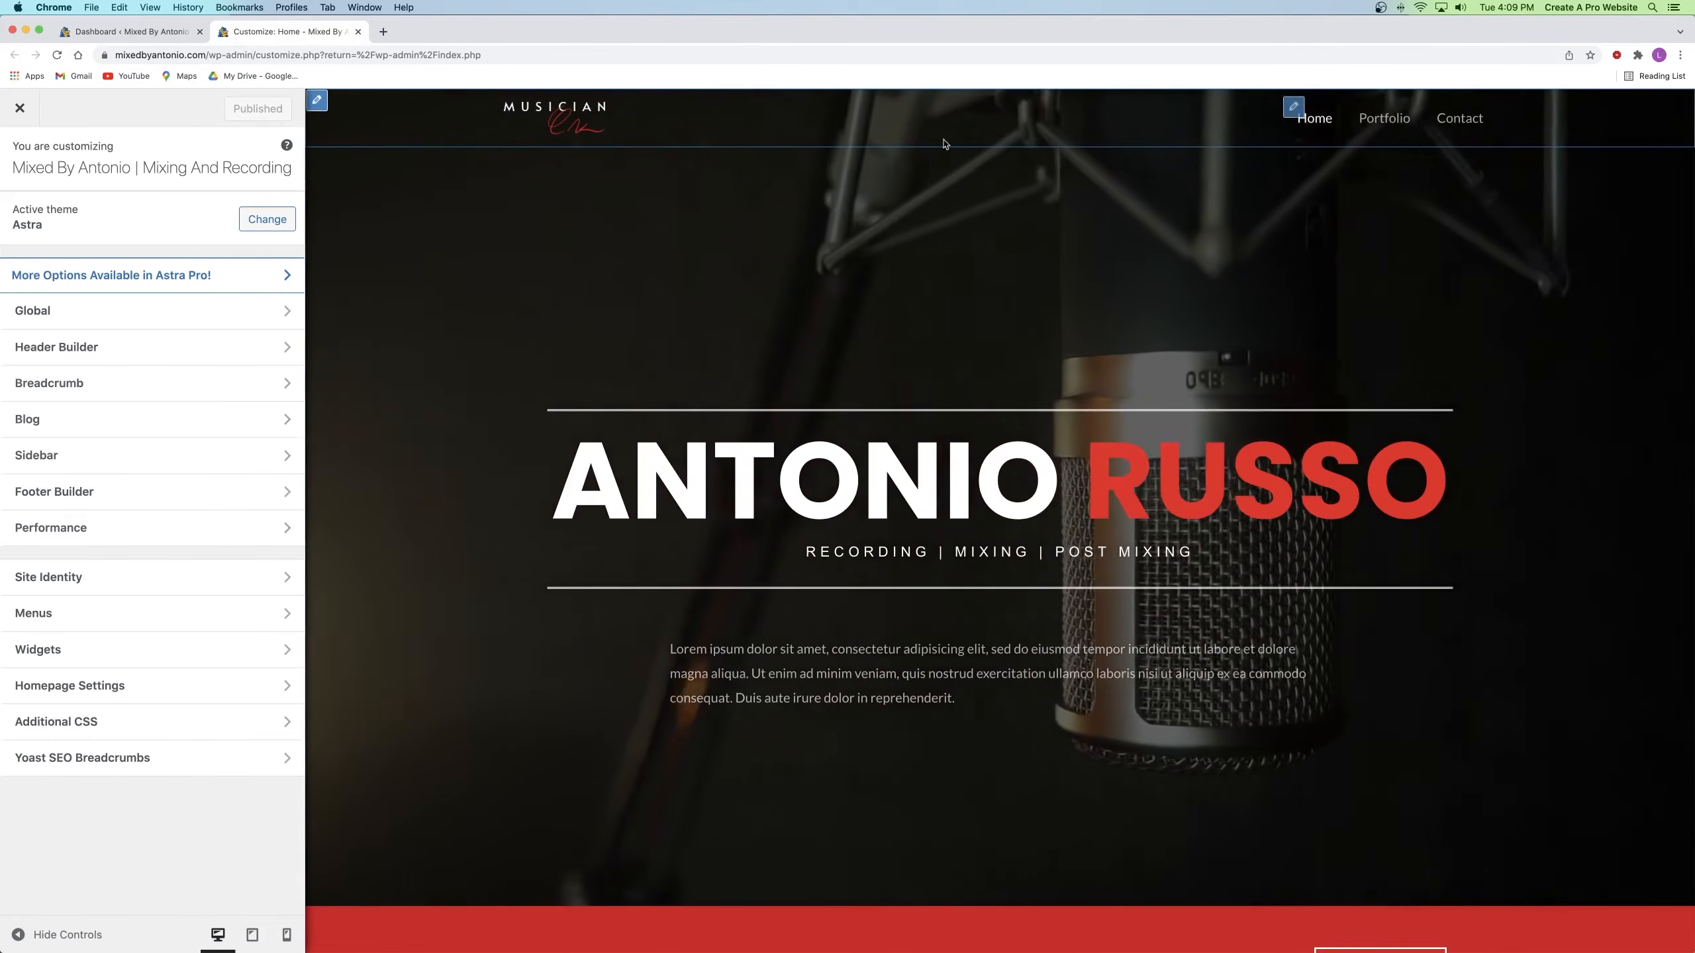
{"action": "scroll", "coordinate": [737, 297], "scroll_direction": "down", "scroll_amount": 20}
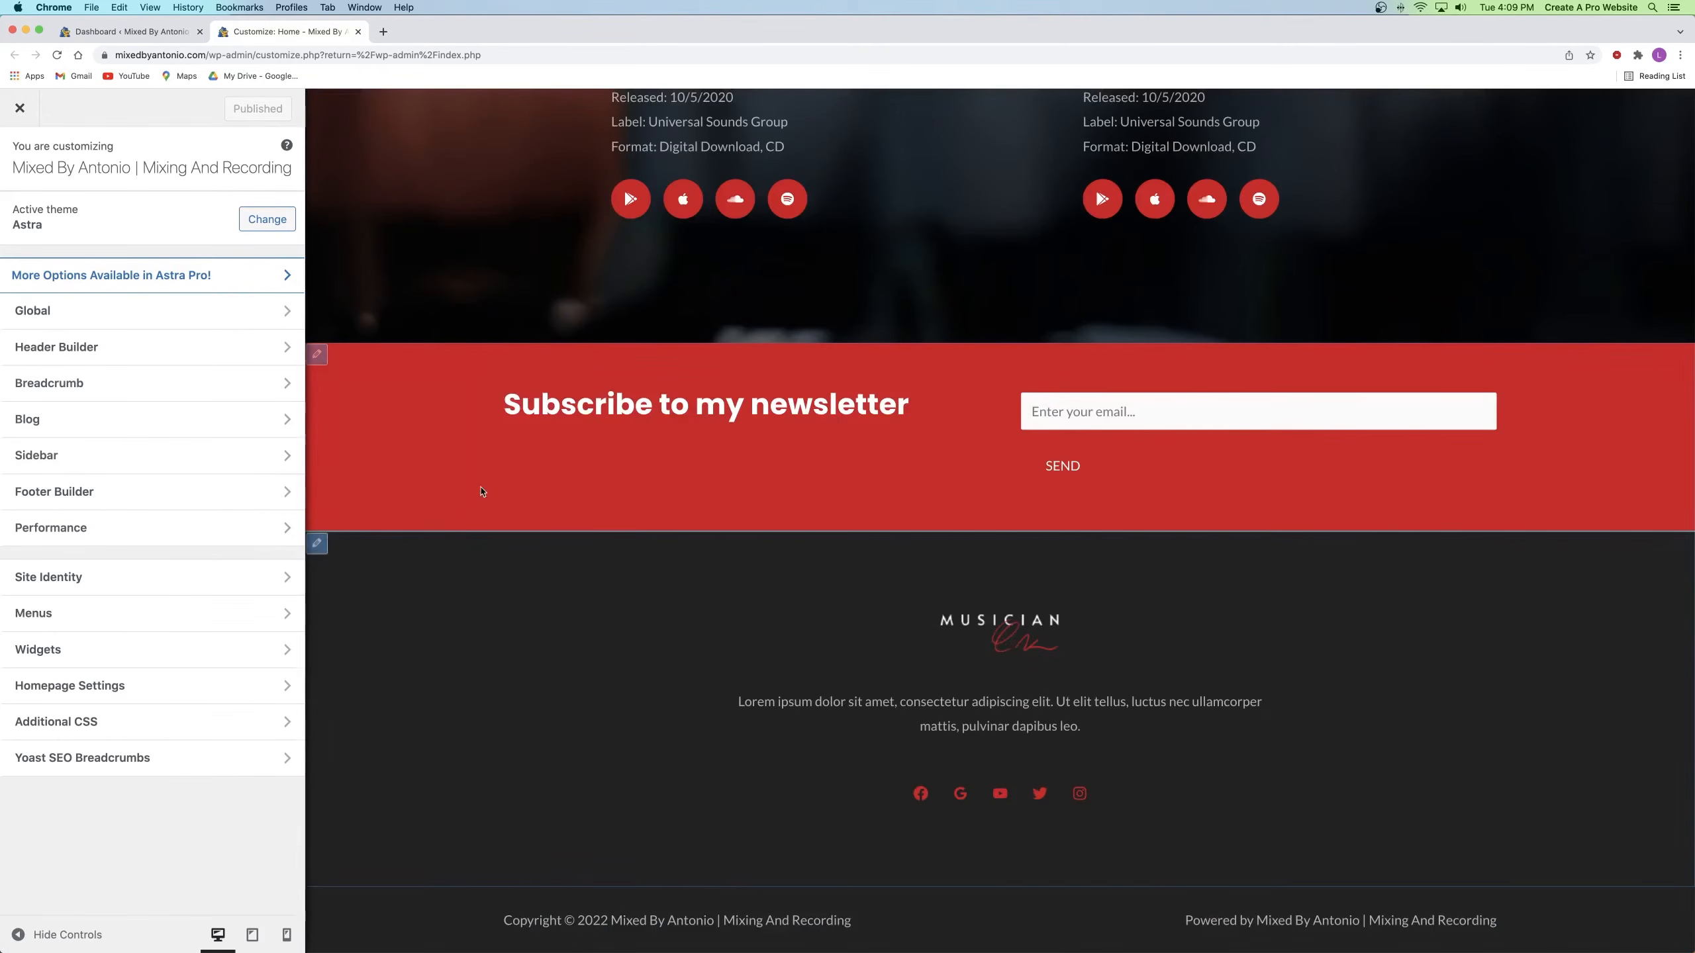
{"action": "scroll", "coordinate": [685, 427], "scroll_direction": "up", "scroll_amount": 20}
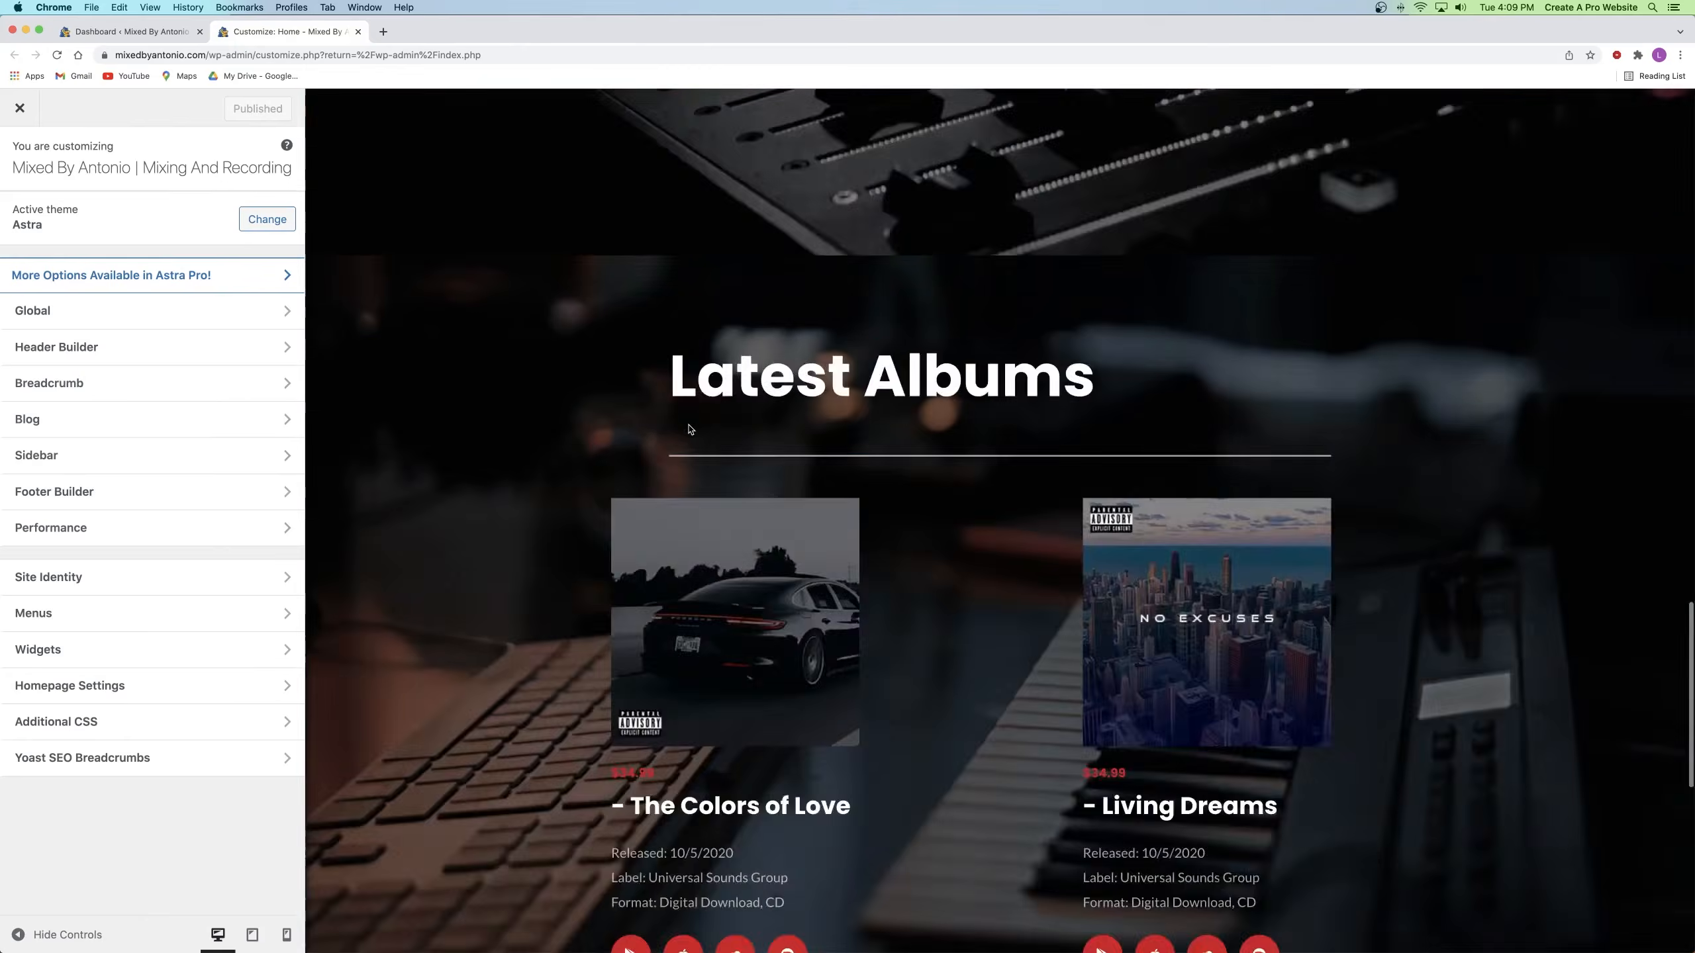
{"action": "scroll", "coordinate": [694, 387], "scroll_direction": "up", "scroll_amount": 5}
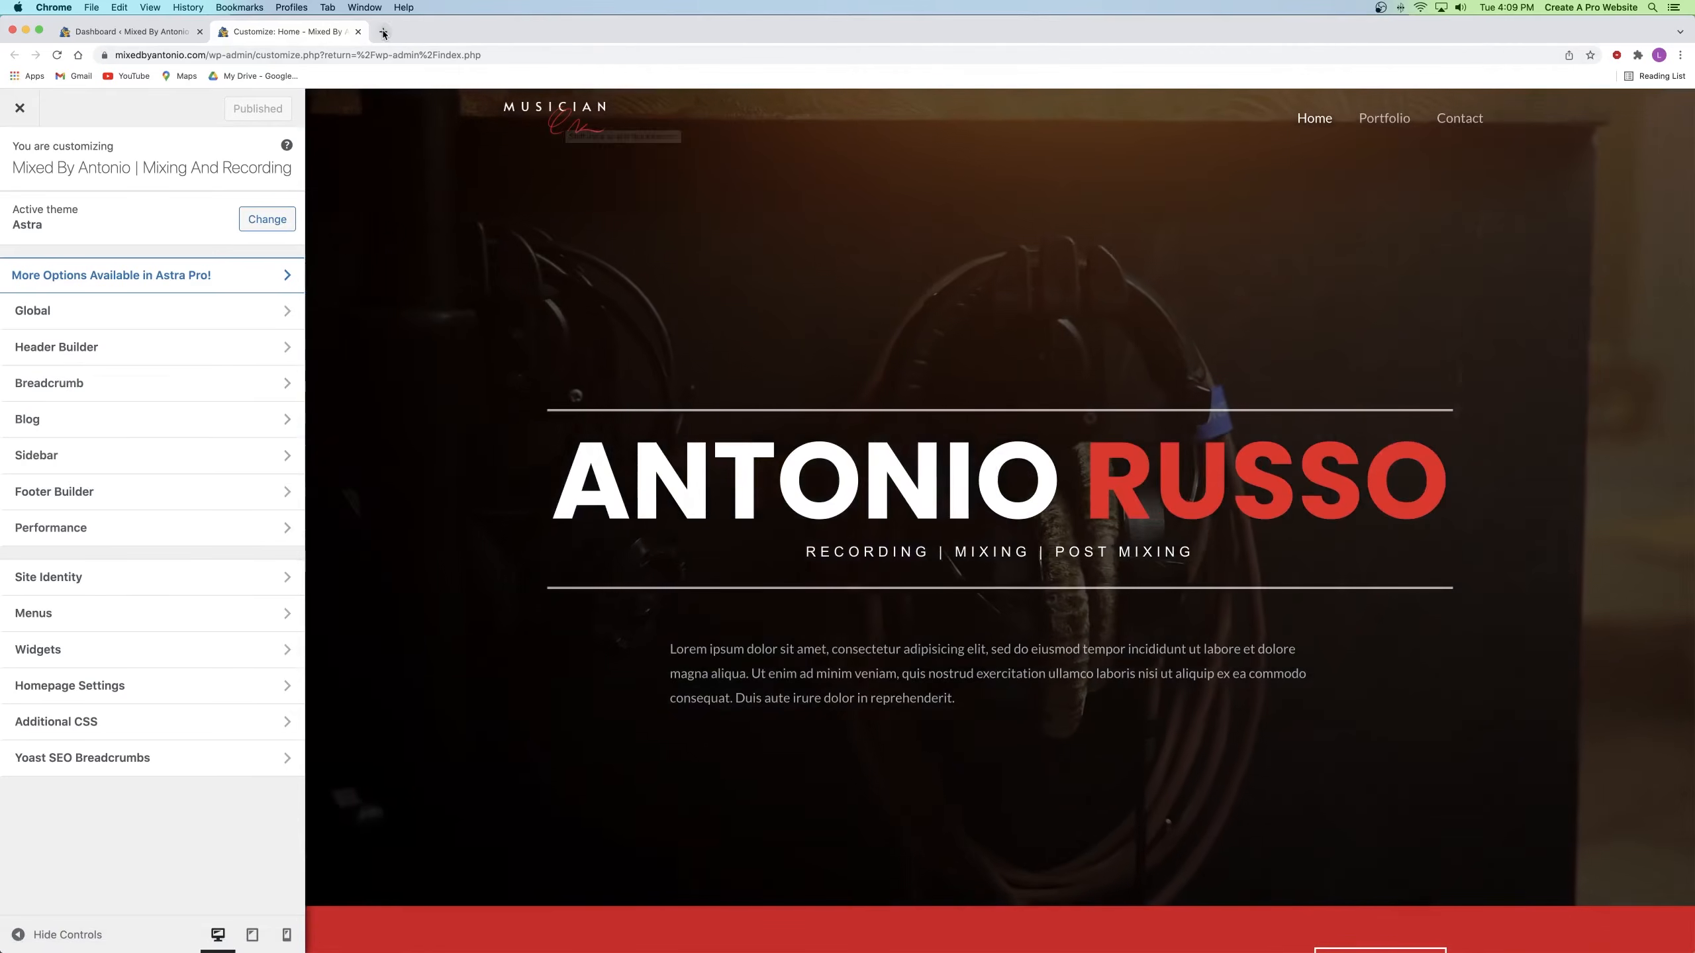
{"action": "left_click", "coordinate": [383, 31]}
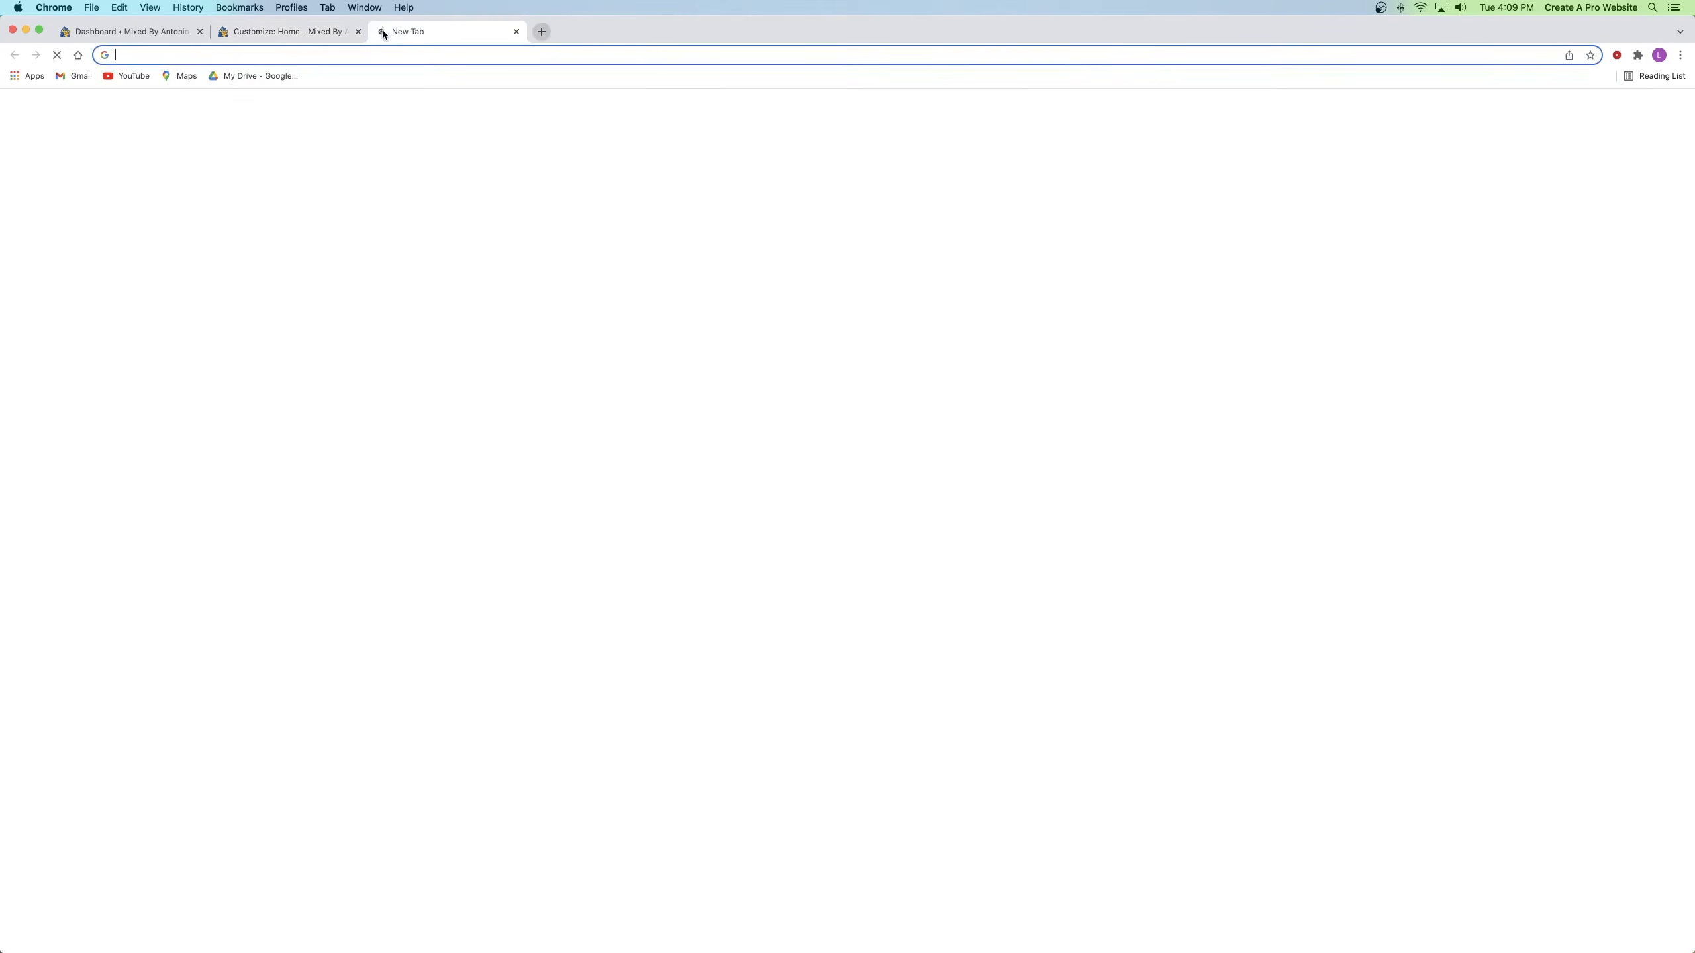
Step: Load logomakr.com, create a new blank design, and dismiss the Find Logos tip
{"action": "left_click", "coordinate": [429, 55]}
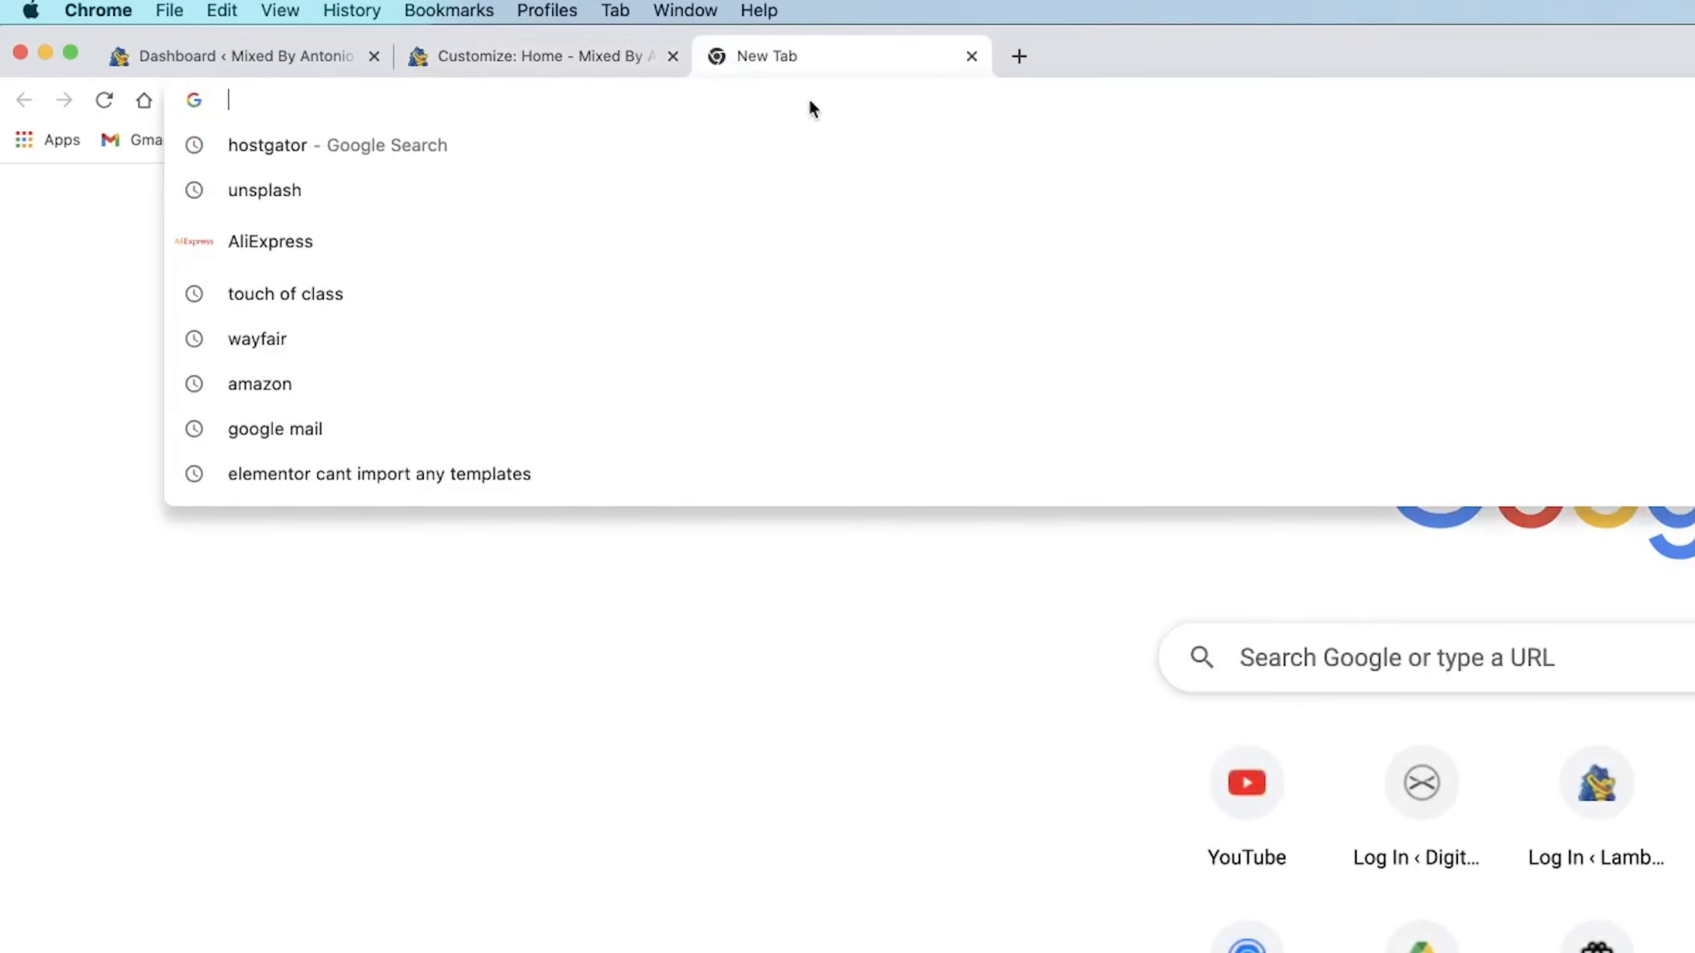
{"action": "type", "text": "logomakr."}
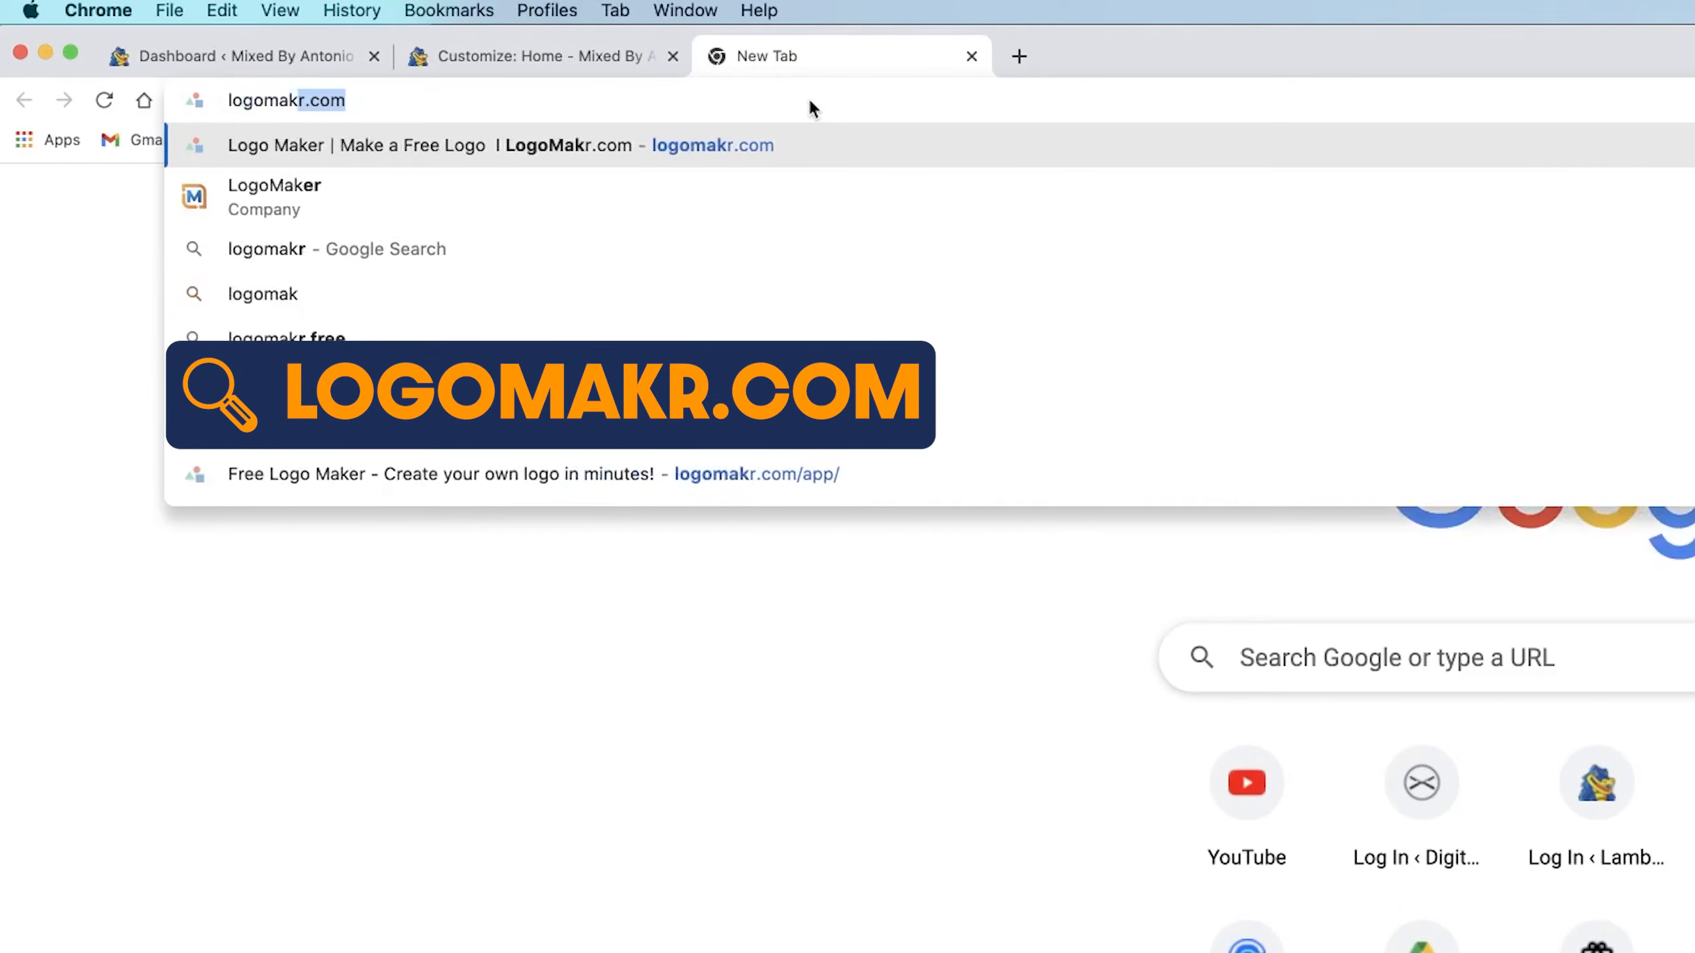
{"action": "type", "text": "com"}
{"action": "key", "text": "Return"}
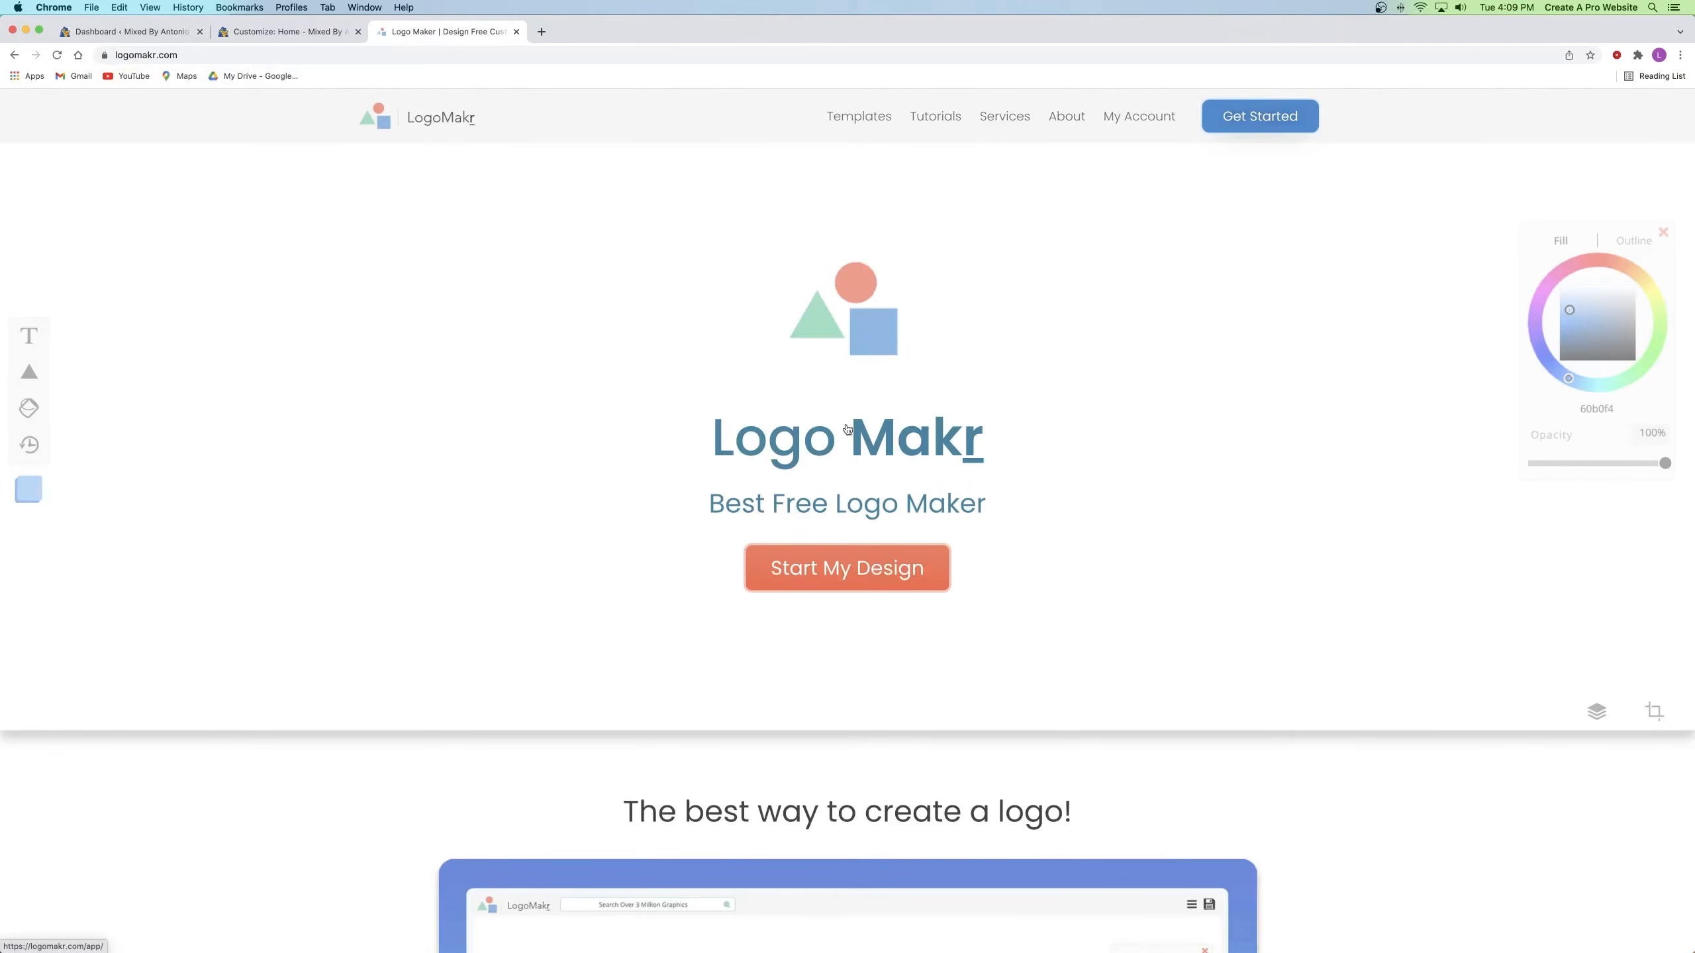
{"action": "left_click", "coordinate": [868, 570]}
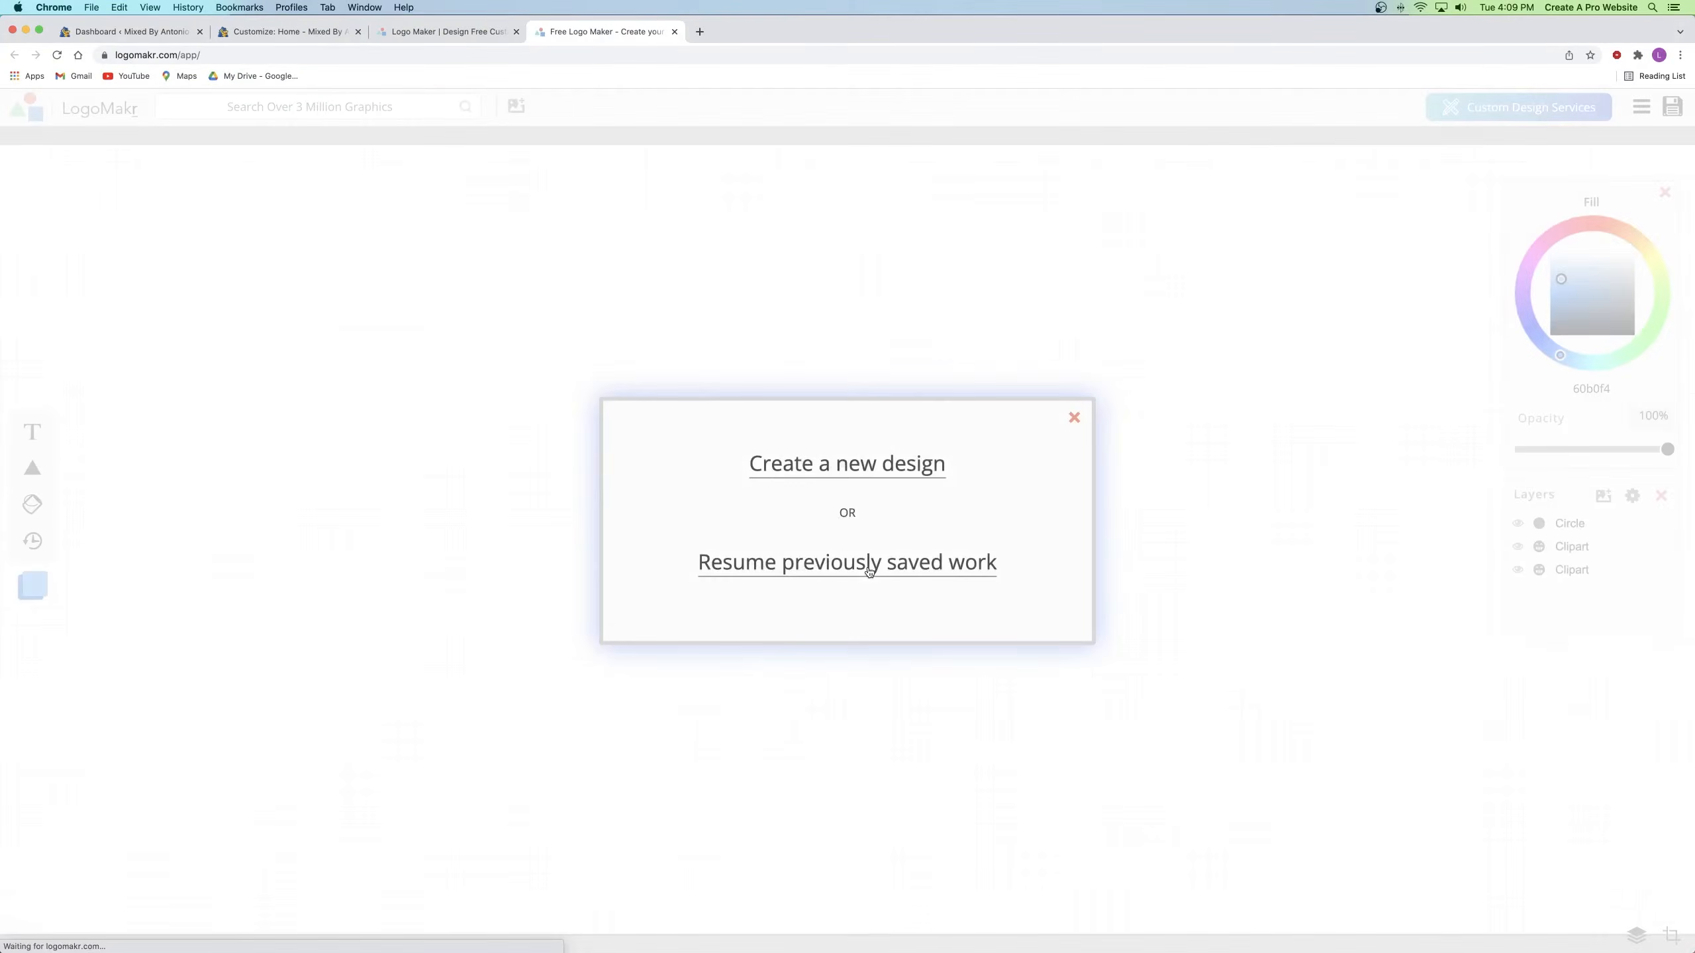
{"action": "left_click", "coordinate": [842, 464]}
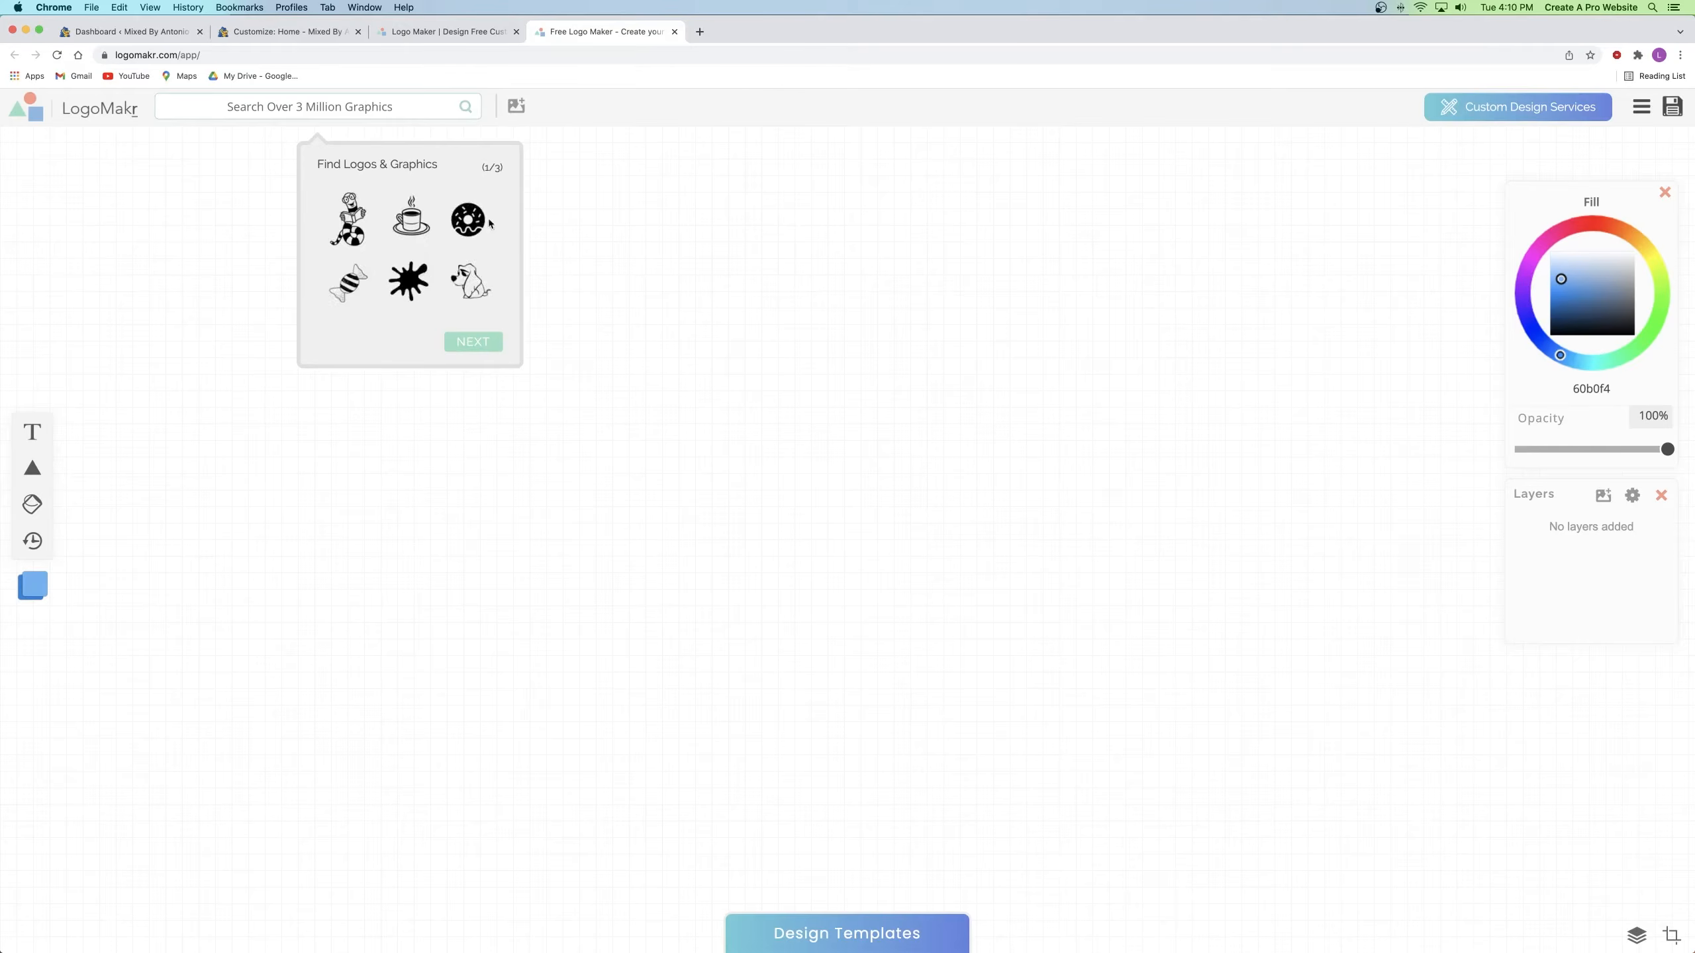
{"action": "left_click", "coordinate": [792, 273]}
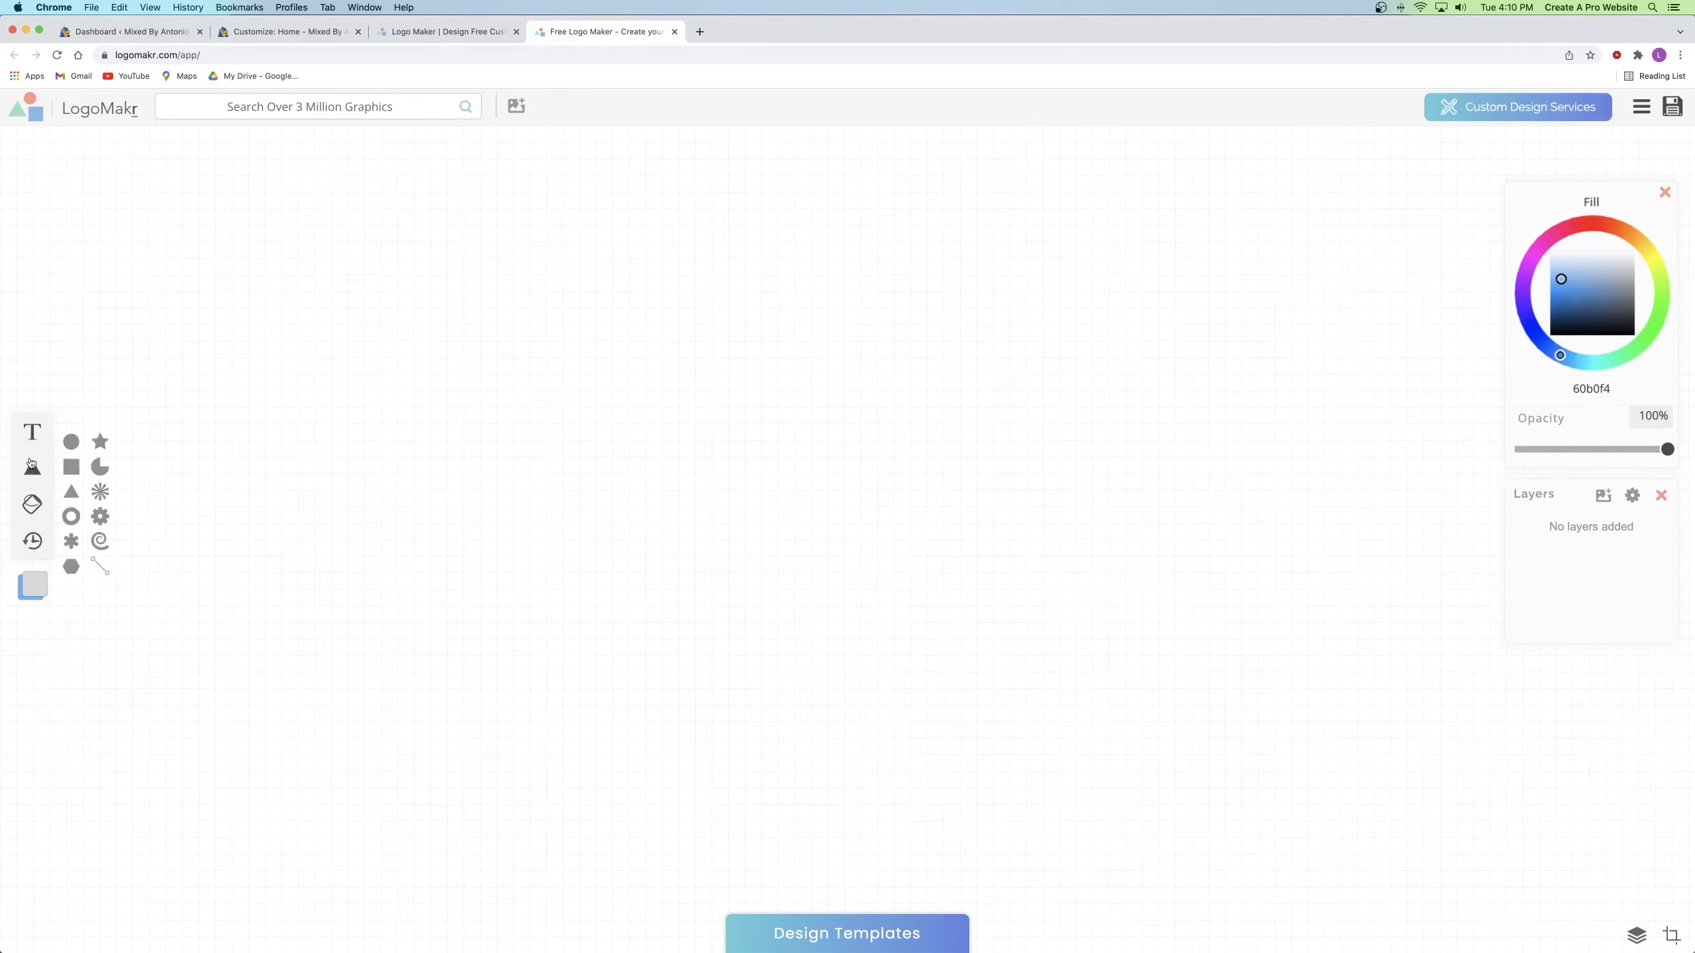
{"action": "mouse_move", "coordinate": [35, 431]}
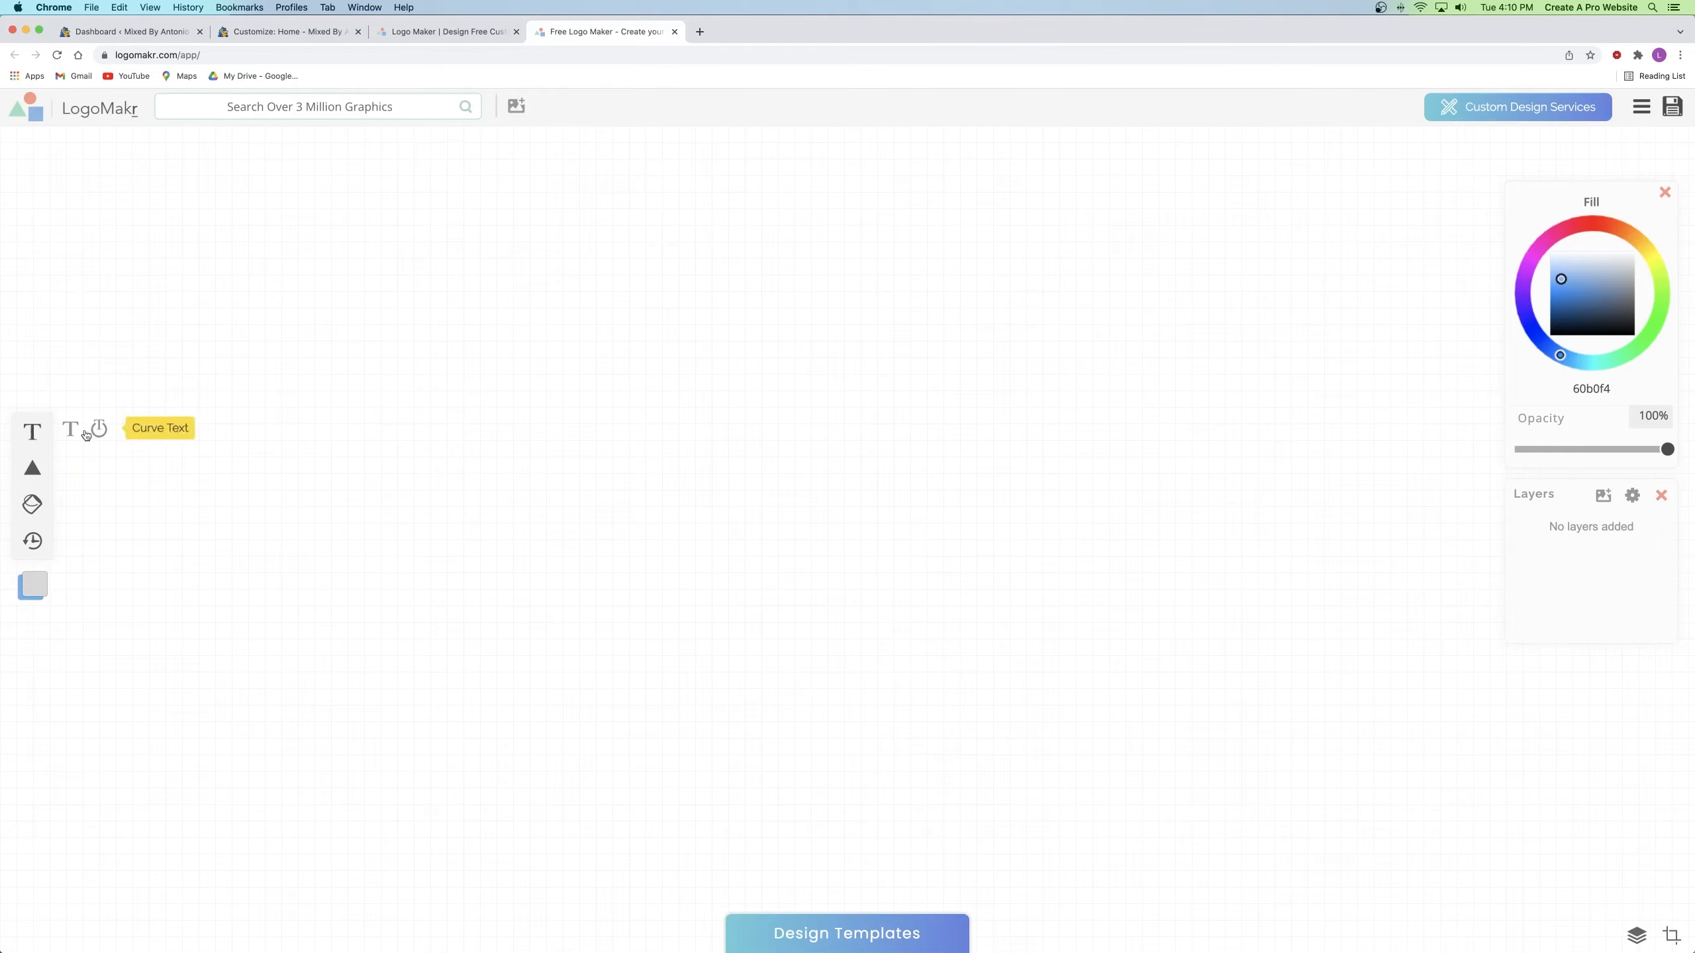
{"action": "mouse_move", "coordinate": [35, 473]}
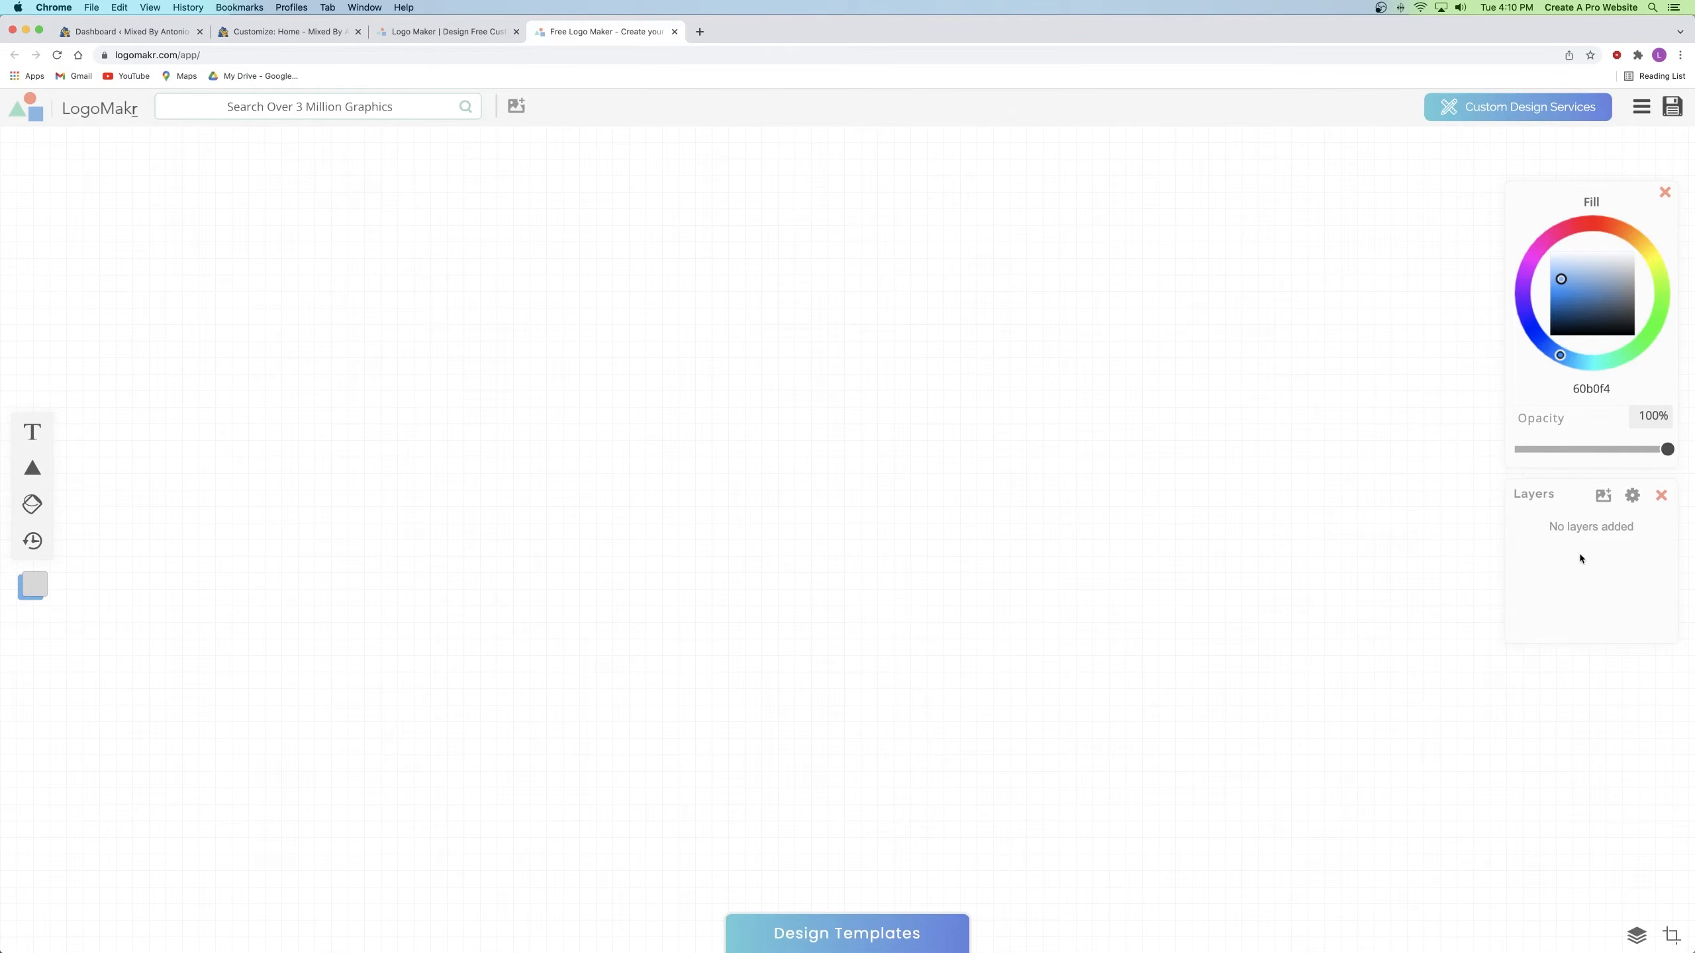
{"action": "left_click", "coordinate": [291, 112]}
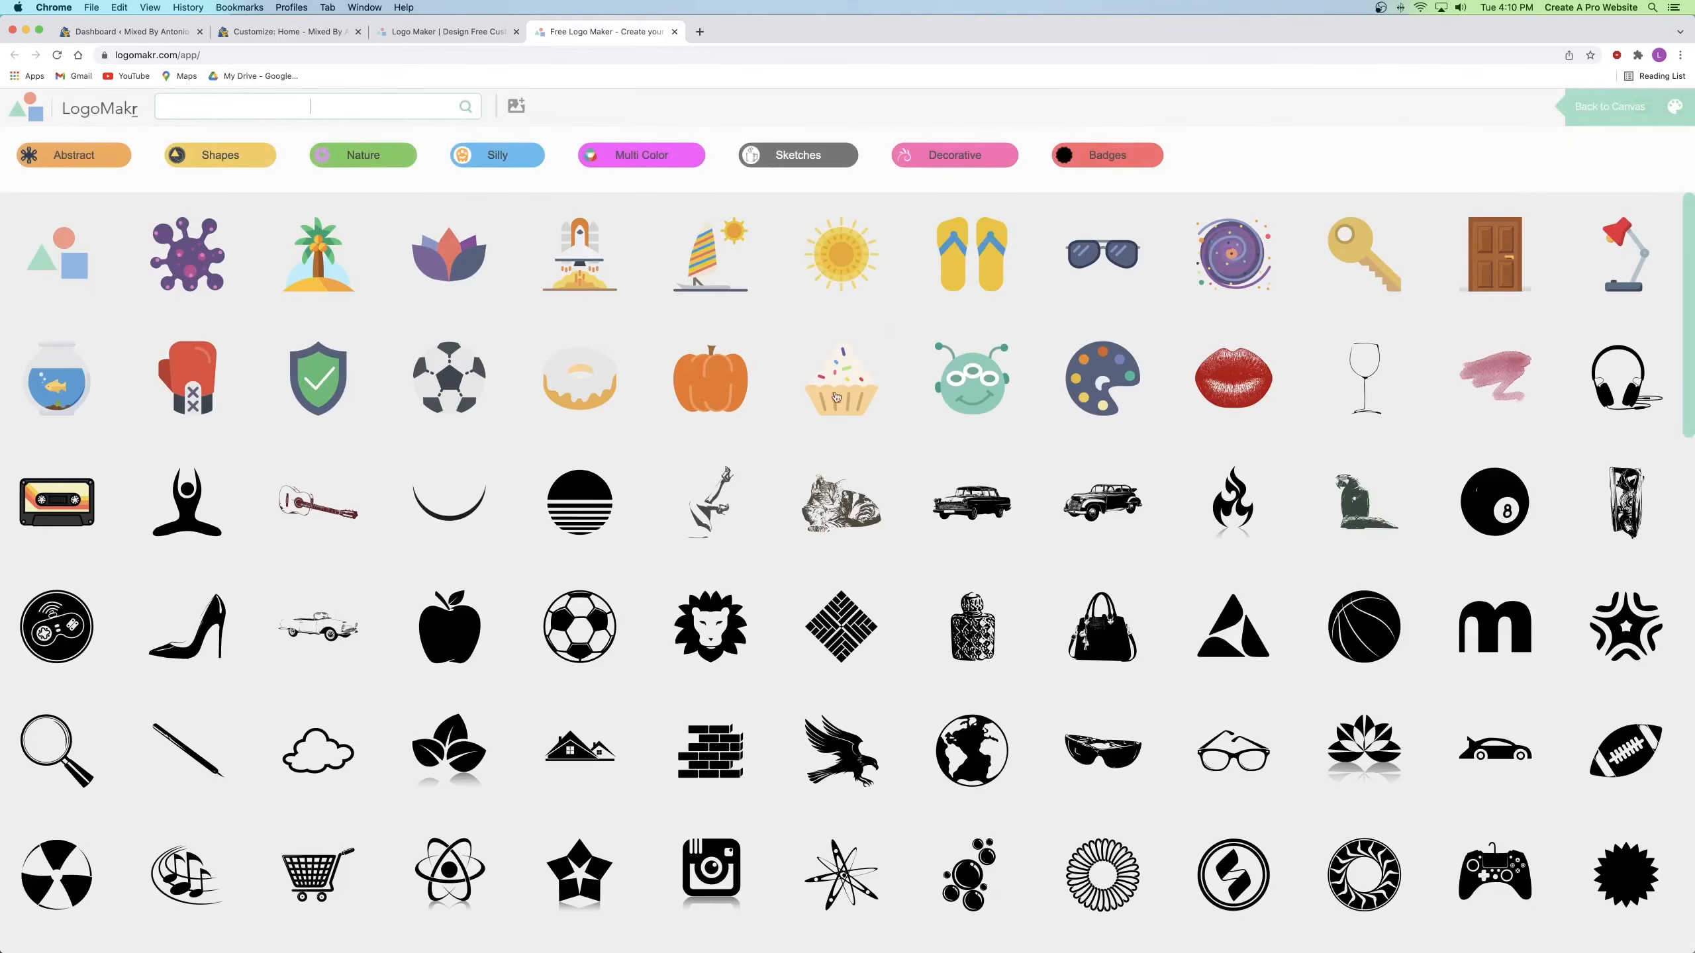
{"action": "scroll", "coordinate": [727, 356], "scroll_direction": "down", "scroll_amount": 1}
{"action": "scroll", "coordinate": [728, 356], "scroll_direction": "down", "scroll_amount": 15}
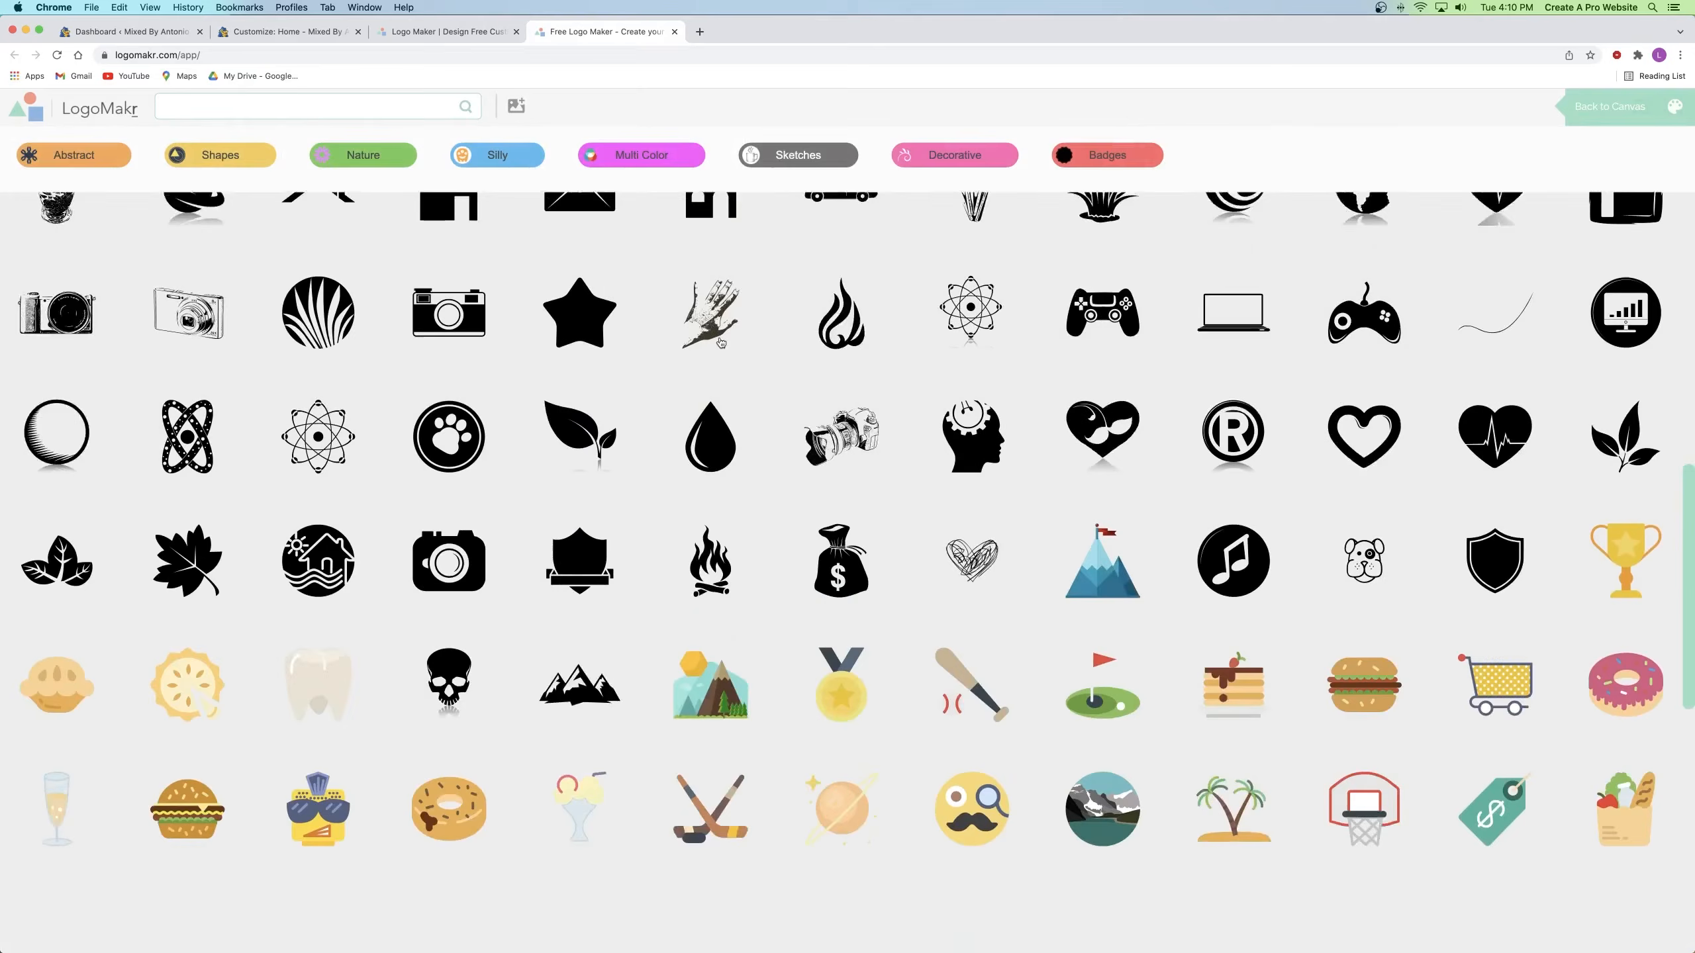
{"action": "scroll", "coordinate": [701, 345], "scroll_direction": "down", "scroll_amount": 6}
{"action": "scroll", "coordinate": [696, 348], "scroll_direction": "up", "scroll_amount": 20}
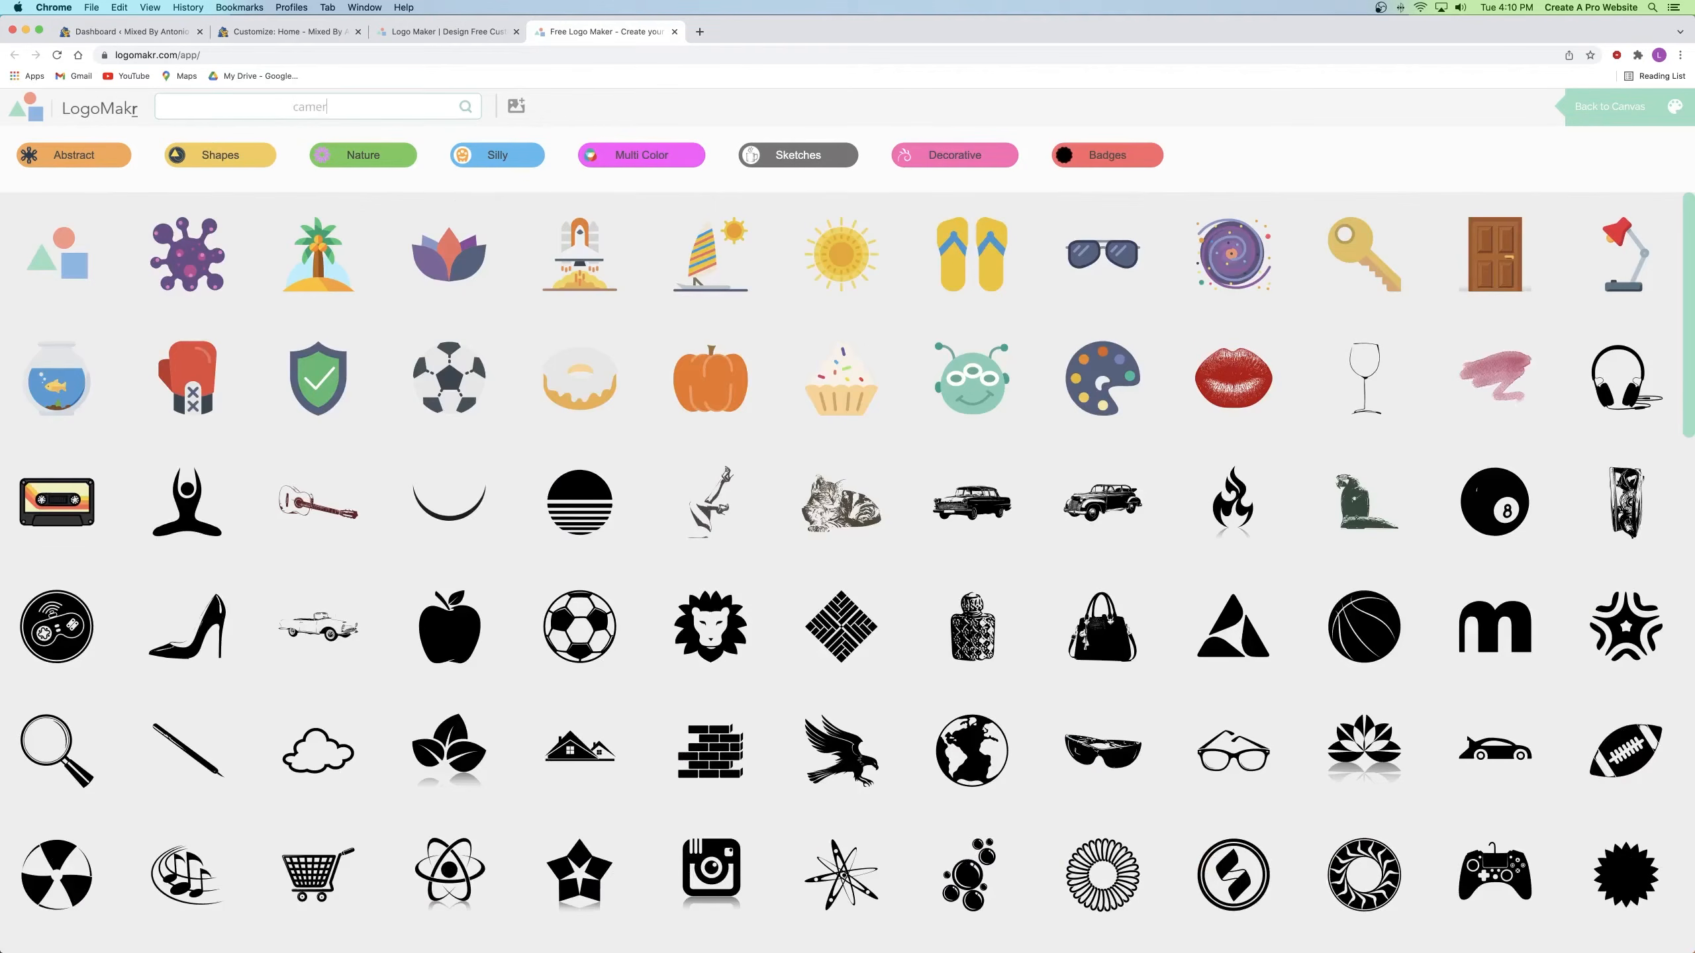
{"action": "key", "text": "Return"}
{"action": "scroll", "coordinate": [1021, 427], "scroll_direction": "down", "scroll_amount": 15}
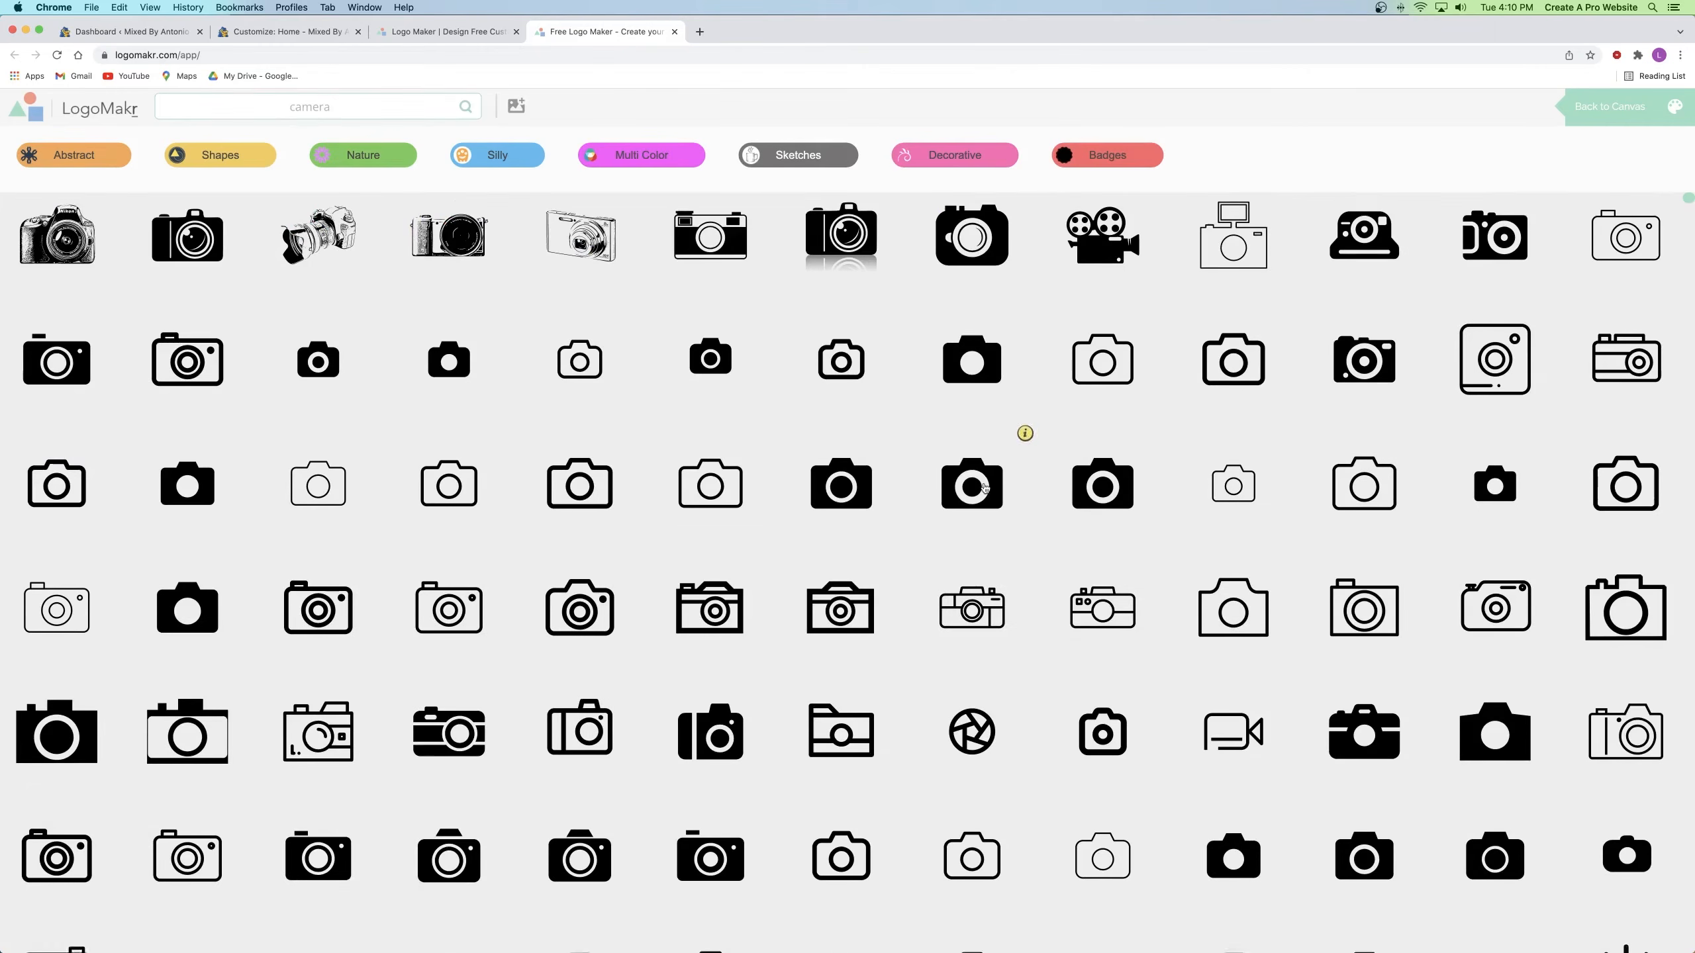
{"action": "scroll", "coordinate": [987, 490], "scroll_direction": "down", "scroll_amount": 6}
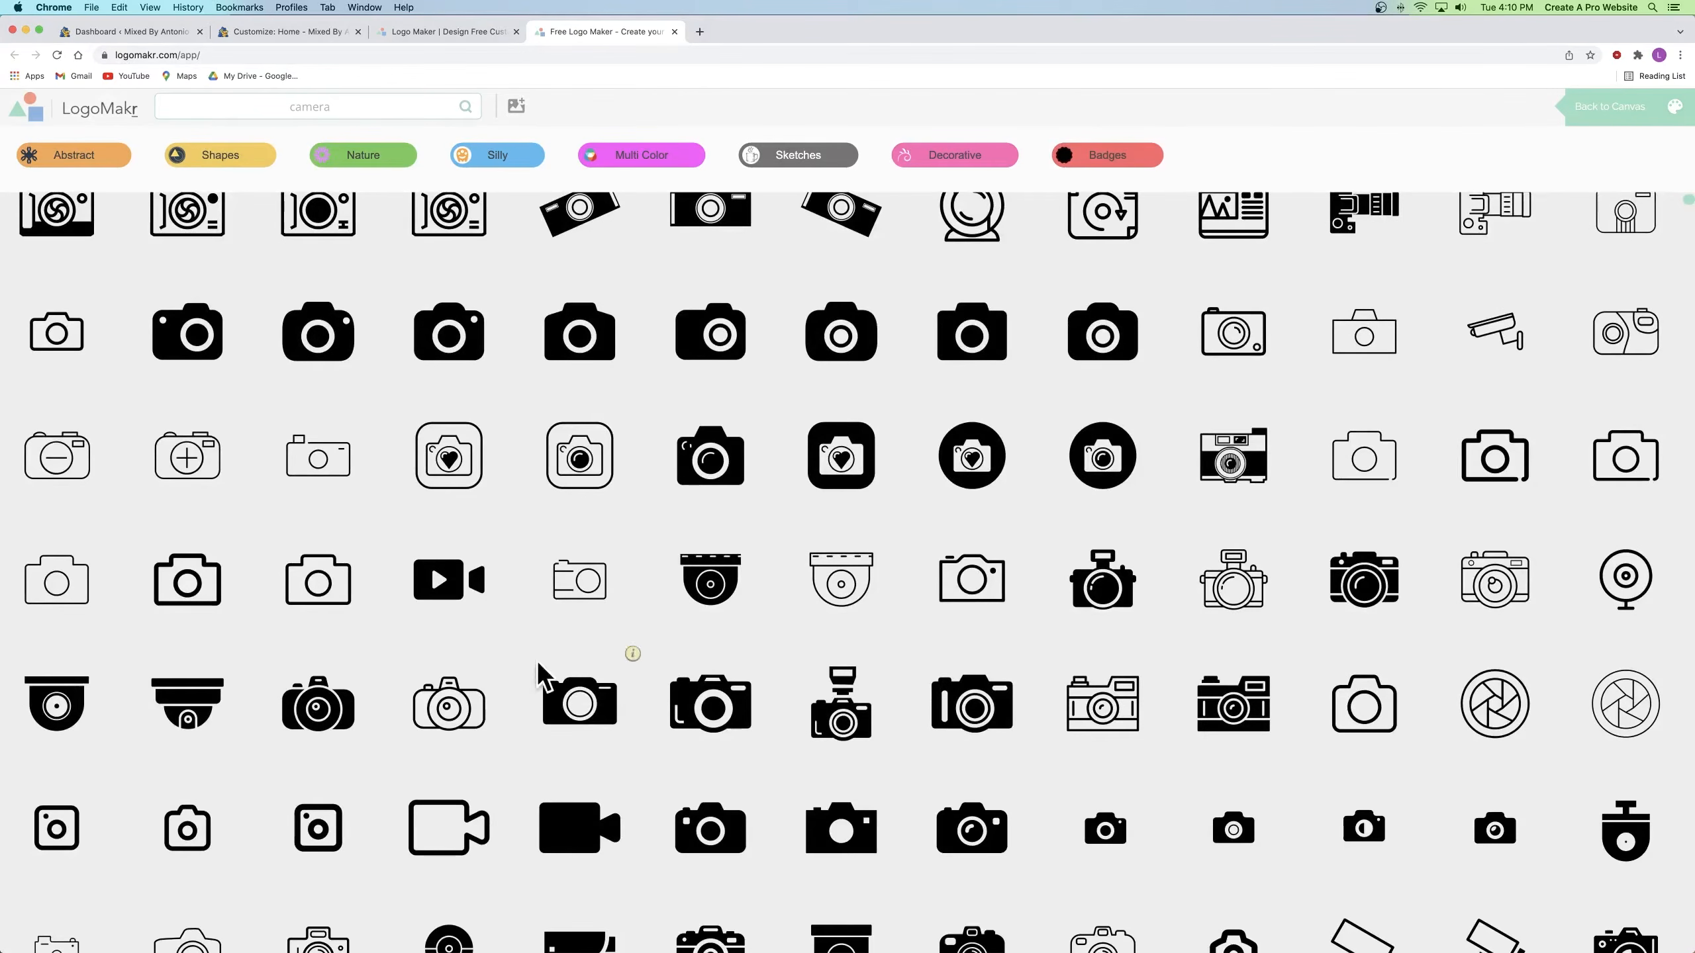
{"action": "scroll", "coordinate": [553, 554], "scroll_direction": "up", "scroll_amount": 12}
{"action": "scroll", "coordinate": [552, 554], "scroll_direction": "up", "scroll_amount": 6}
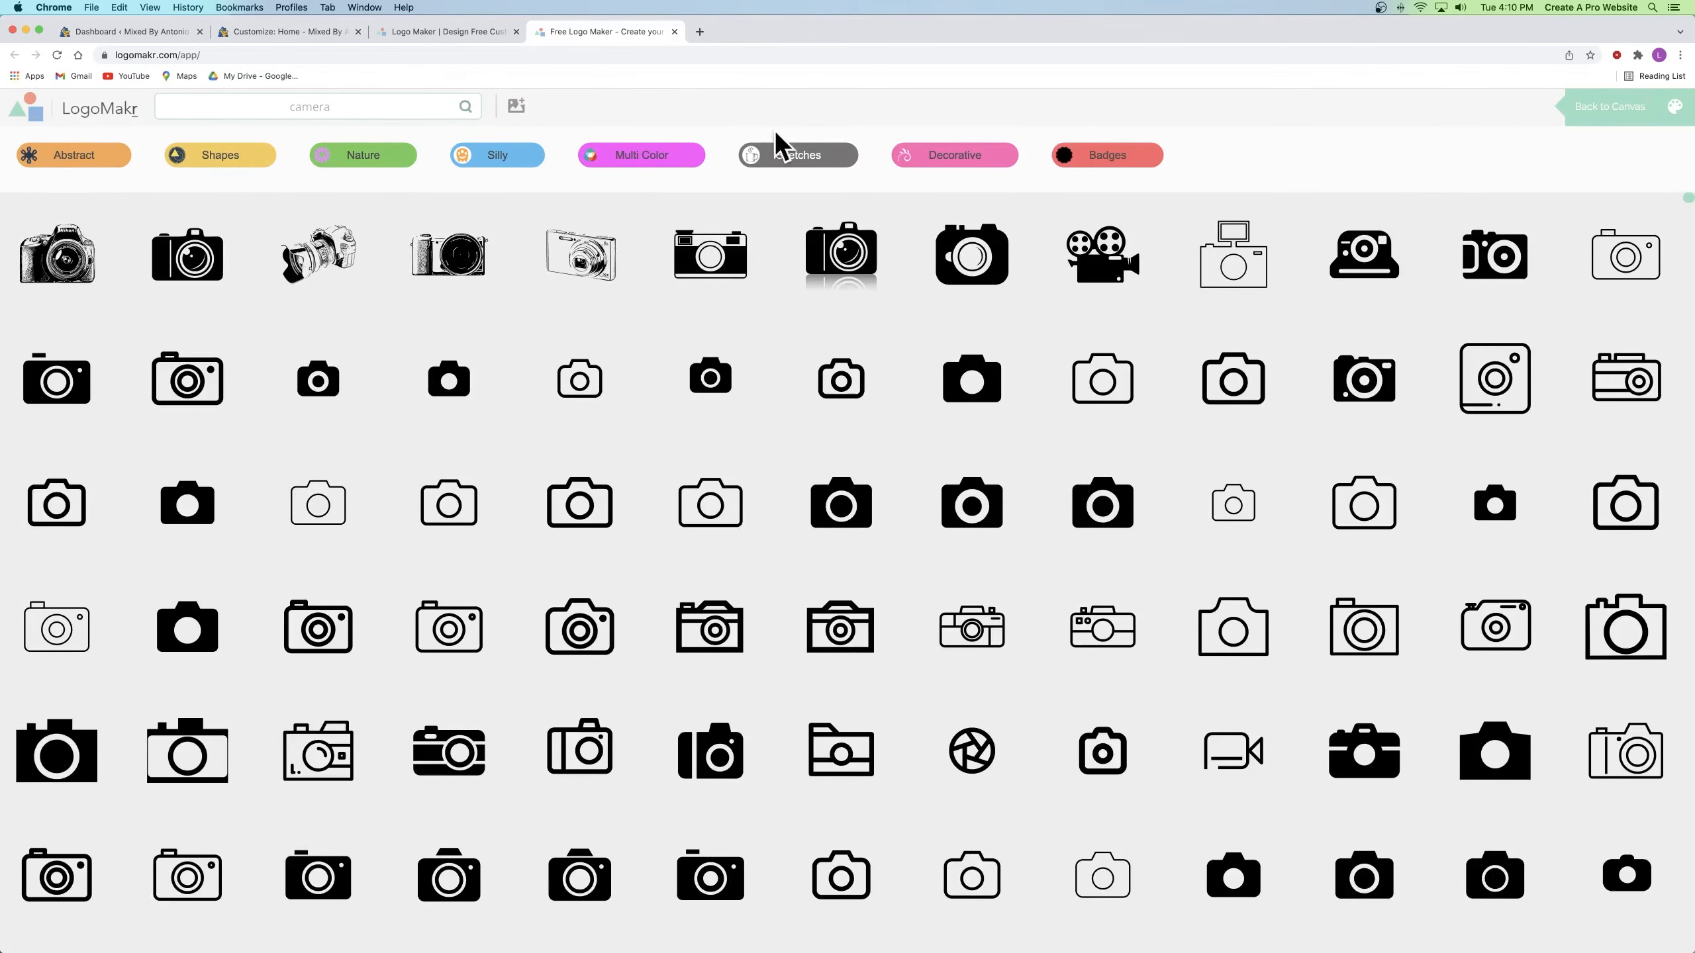
{"action": "left_click", "coordinate": [1630, 118]}
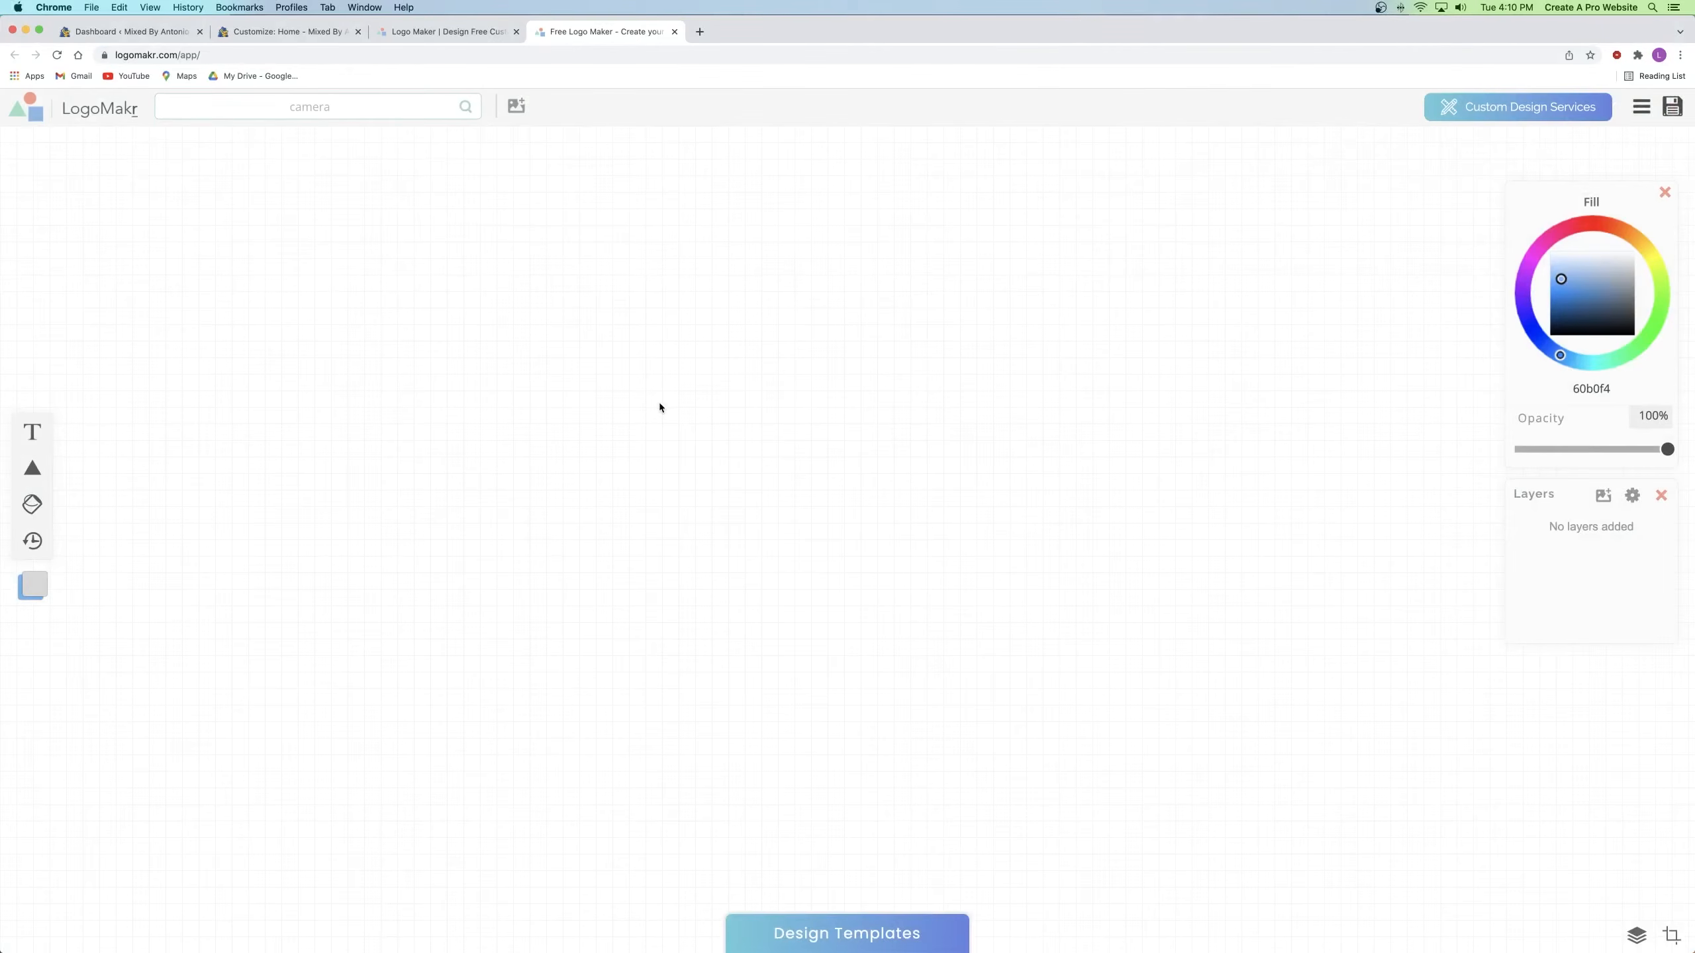
Step: Add 'MIXED BY' and 'Antonio' text boxes and position them together on the canvas
{"action": "left_click", "coordinate": [30, 431]}
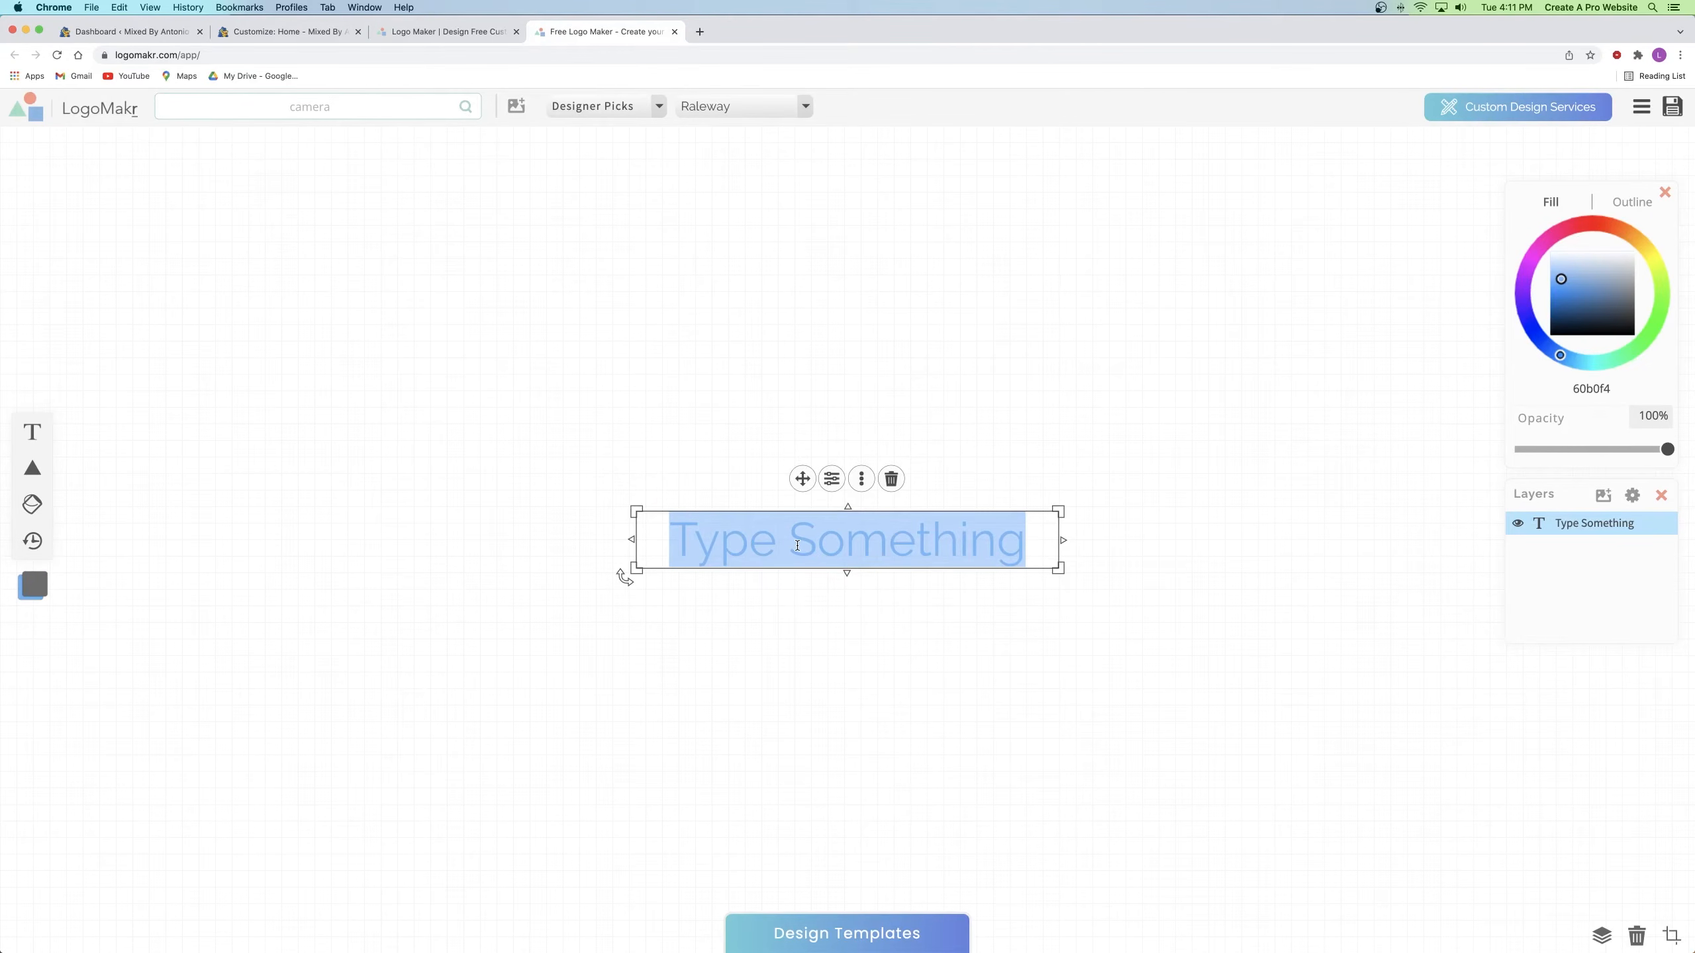
{"action": "type", "text": "MIXED BY"}
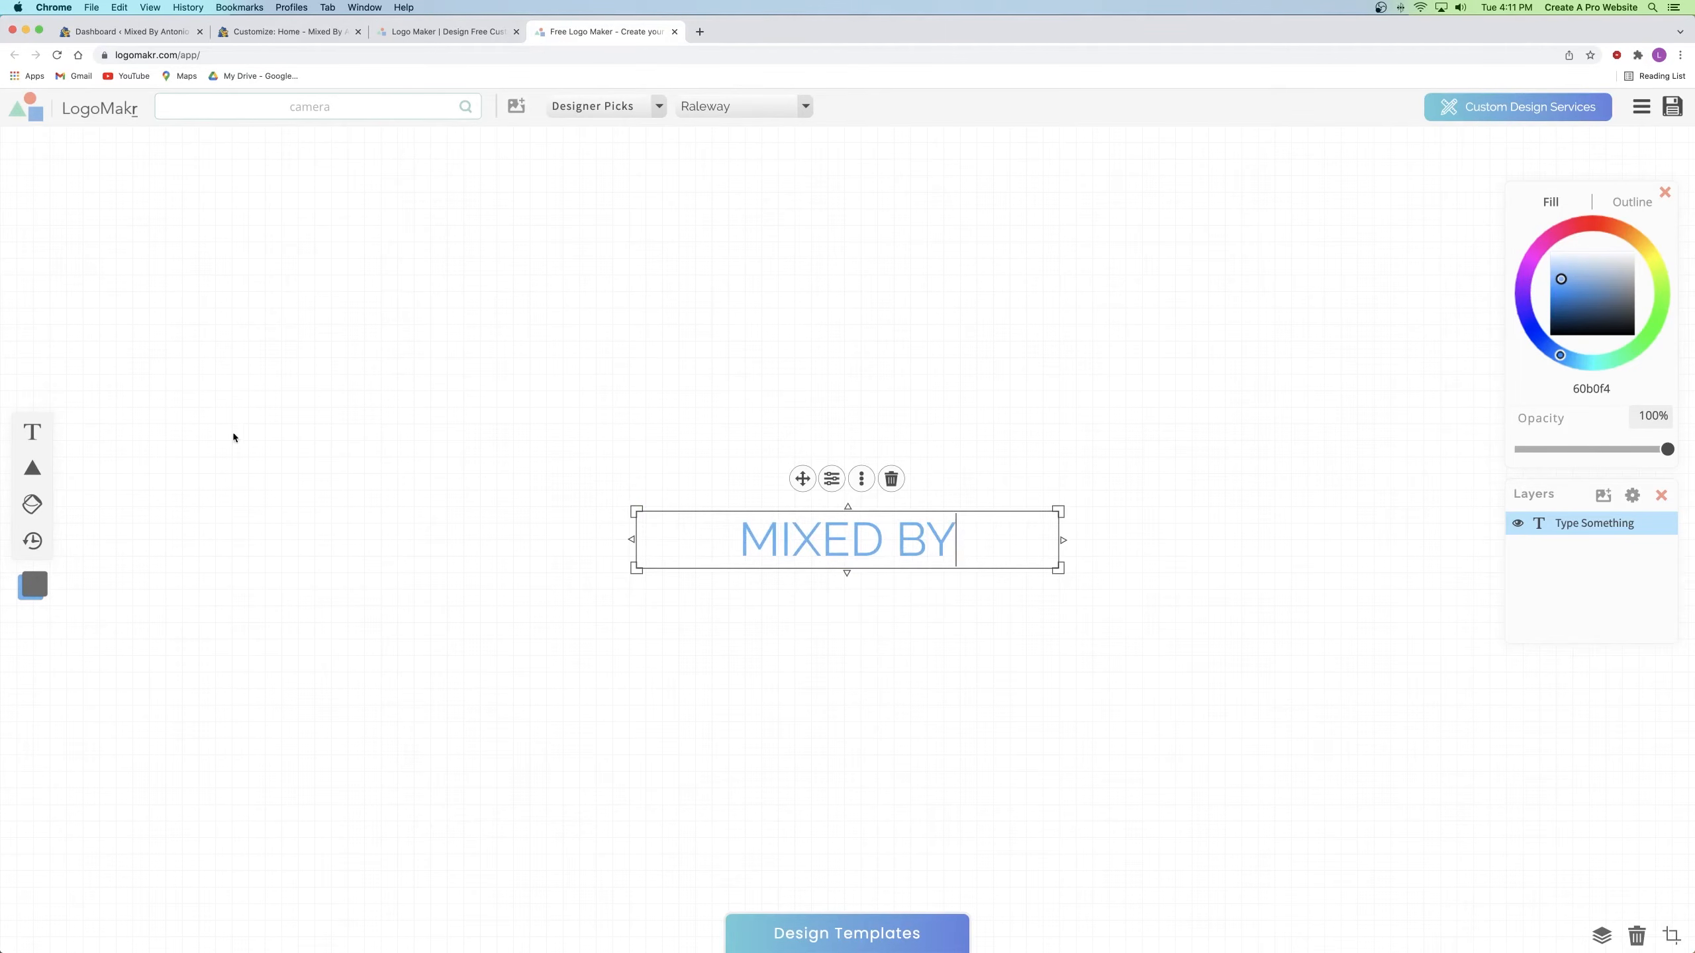
{"action": "left_click", "coordinate": [33, 434]}
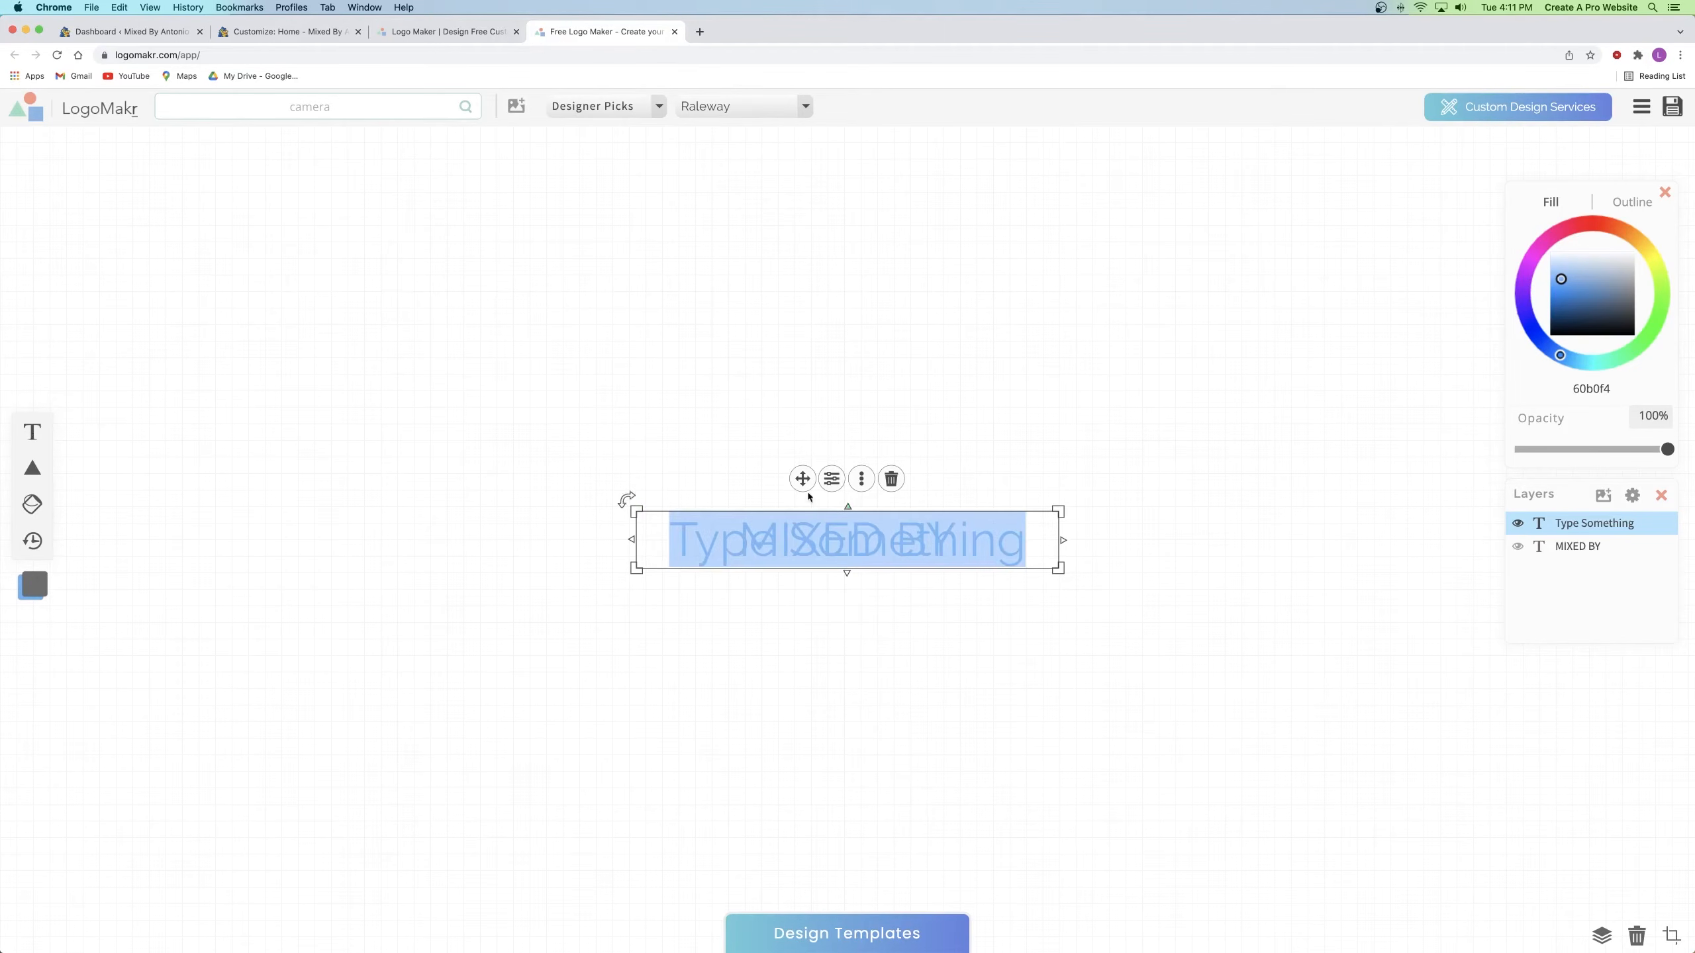
{"action": "left_click_drag", "start_coordinate": [809, 478], "coordinate": [991, 361]}
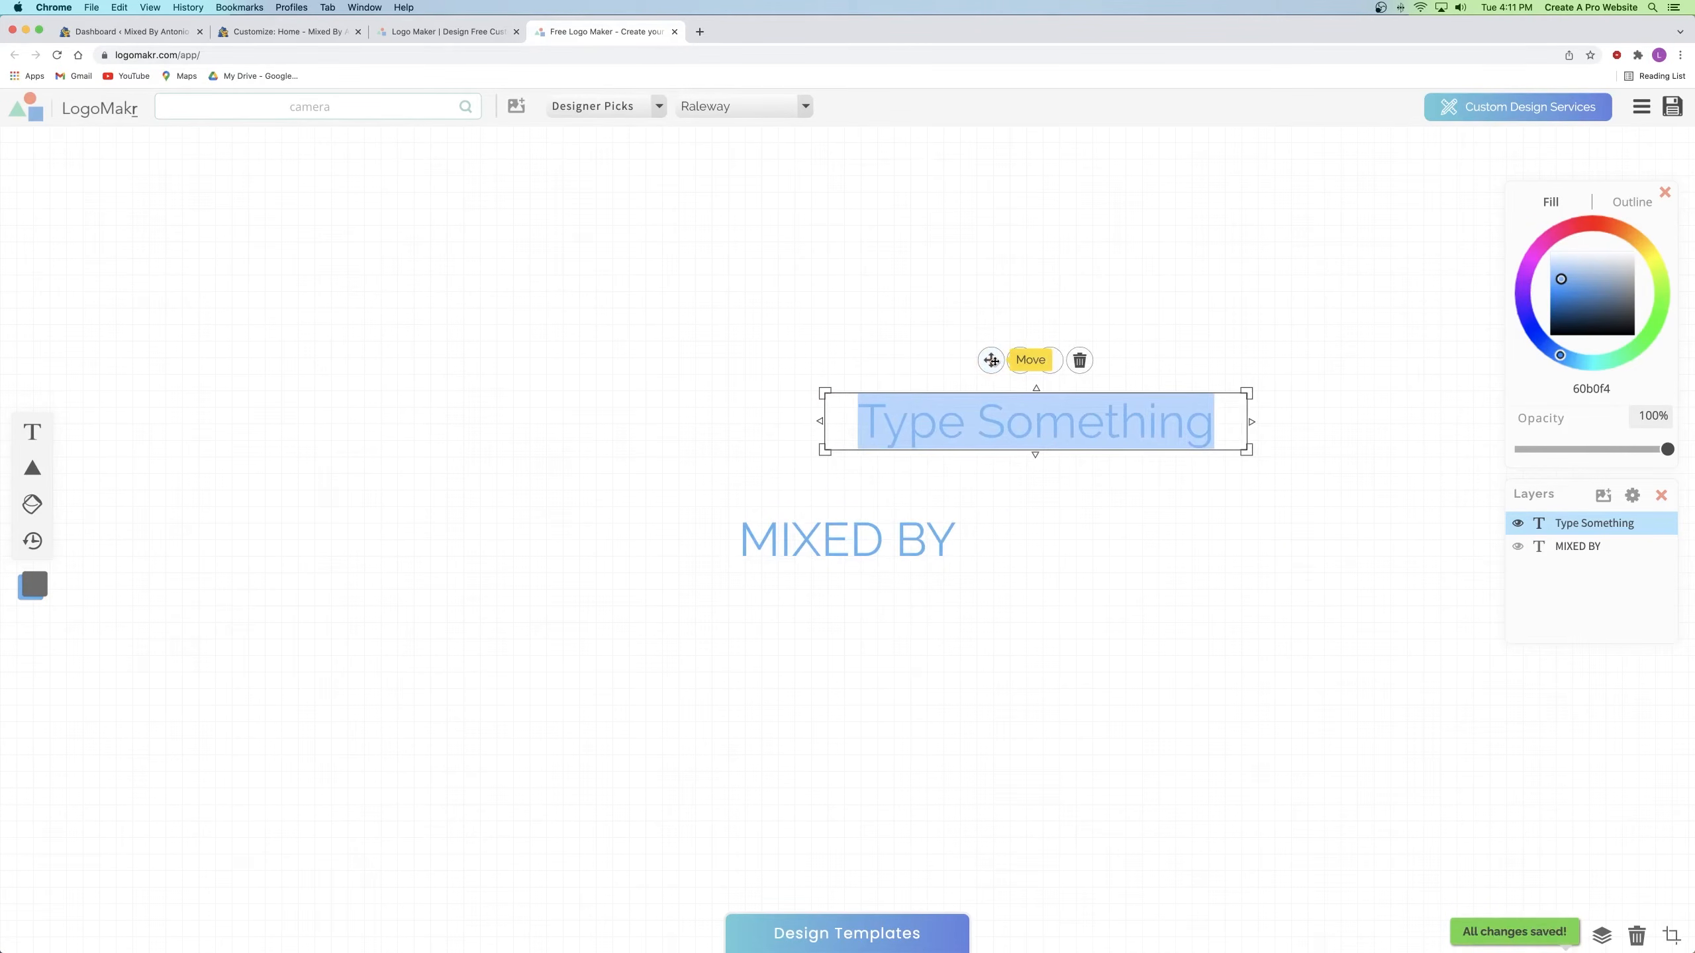
{"action": "type", "text": "Antonio"}
{"action": "left_click", "coordinate": [684, 270]}
{"action": "left_click", "coordinate": [920, 419]}
{"action": "left_click_drag", "start_coordinate": [609, 262], "coordinate": [1169, 676]}
{"action": "left_click_drag", "start_coordinate": [1071, 462], "coordinate": [849, 558]}
{"action": "left_click", "coordinate": [566, 419]}
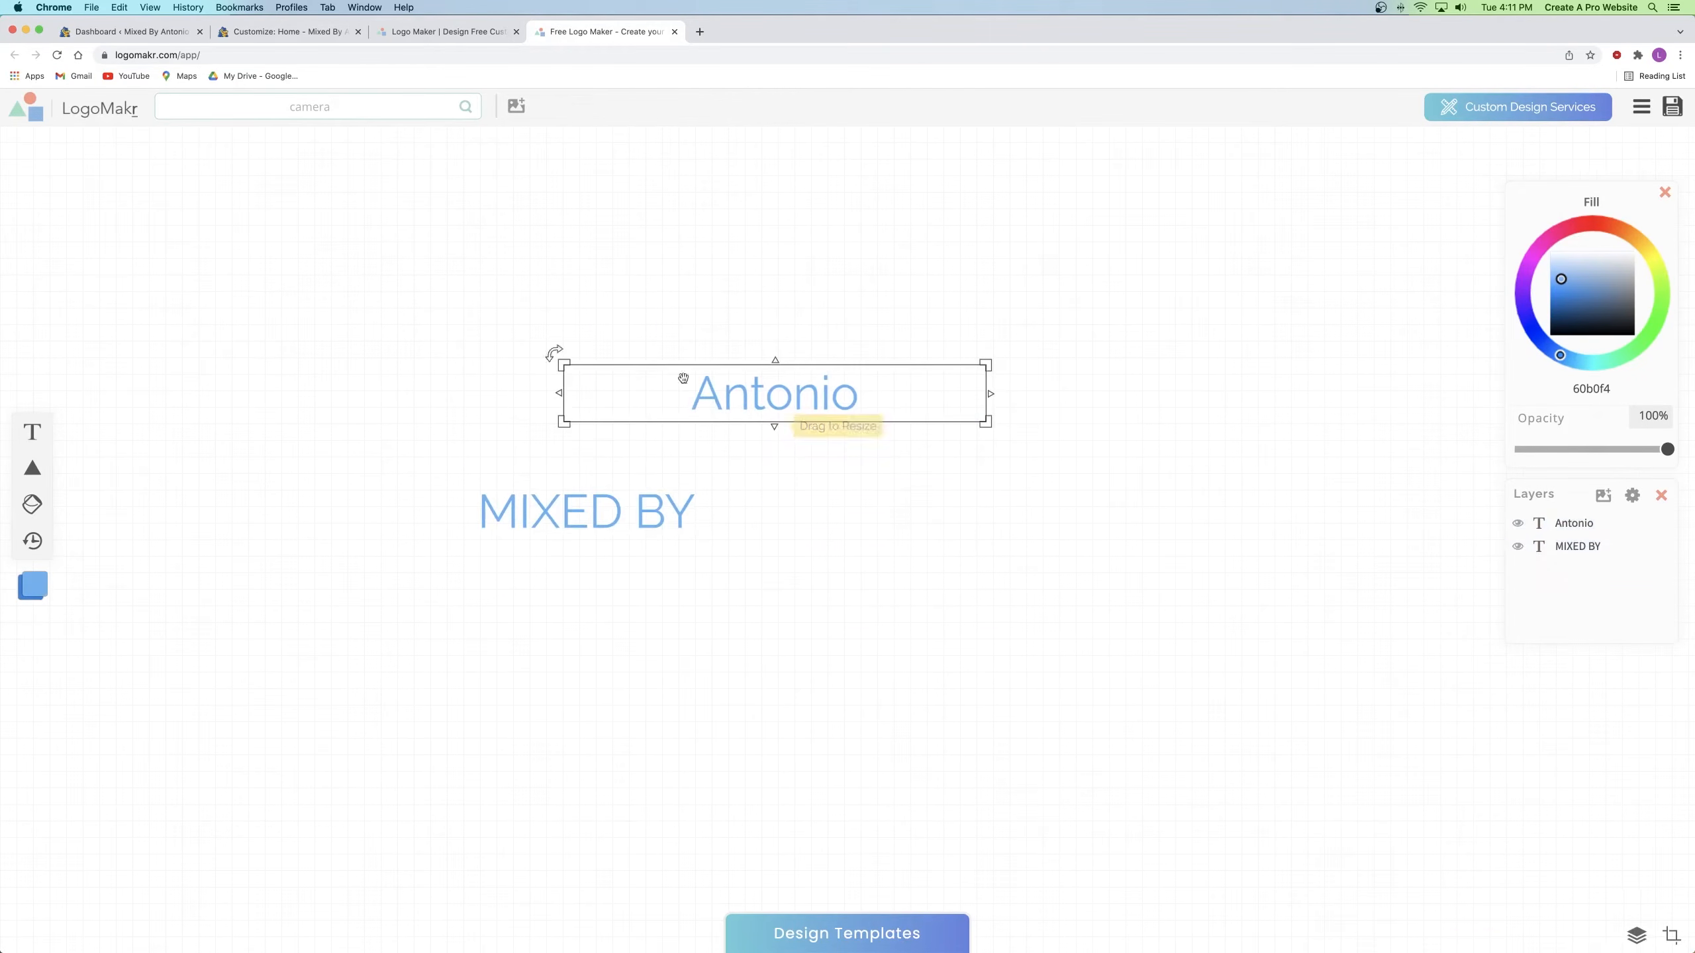
{"action": "left_click_drag", "start_coordinate": [512, 233], "coordinate": [842, 721]}
Step: Make both texts black (000000), Antonio red (ff0003), and drag Antonio below-right of MIXED BY
{"action": "left_click_drag", "start_coordinate": [1571, 306], "coordinate": [1548, 338]}
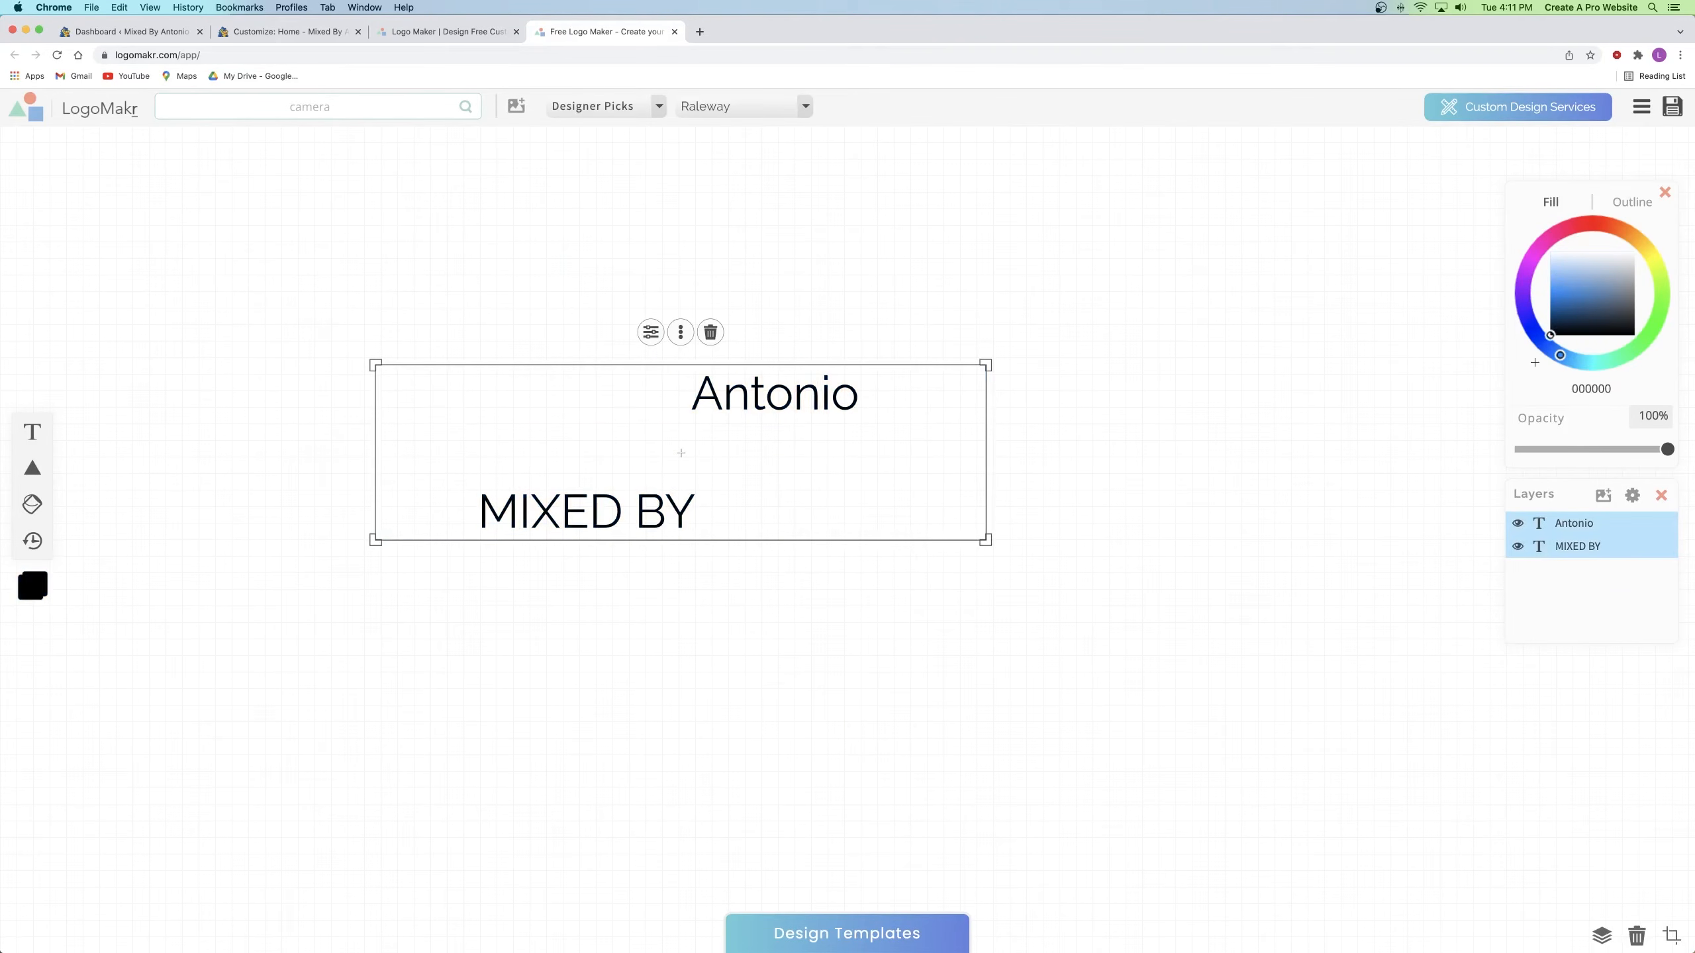
{"action": "left_click", "coordinate": [1268, 377]}
{"action": "left_click", "coordinate": [730, 386]}
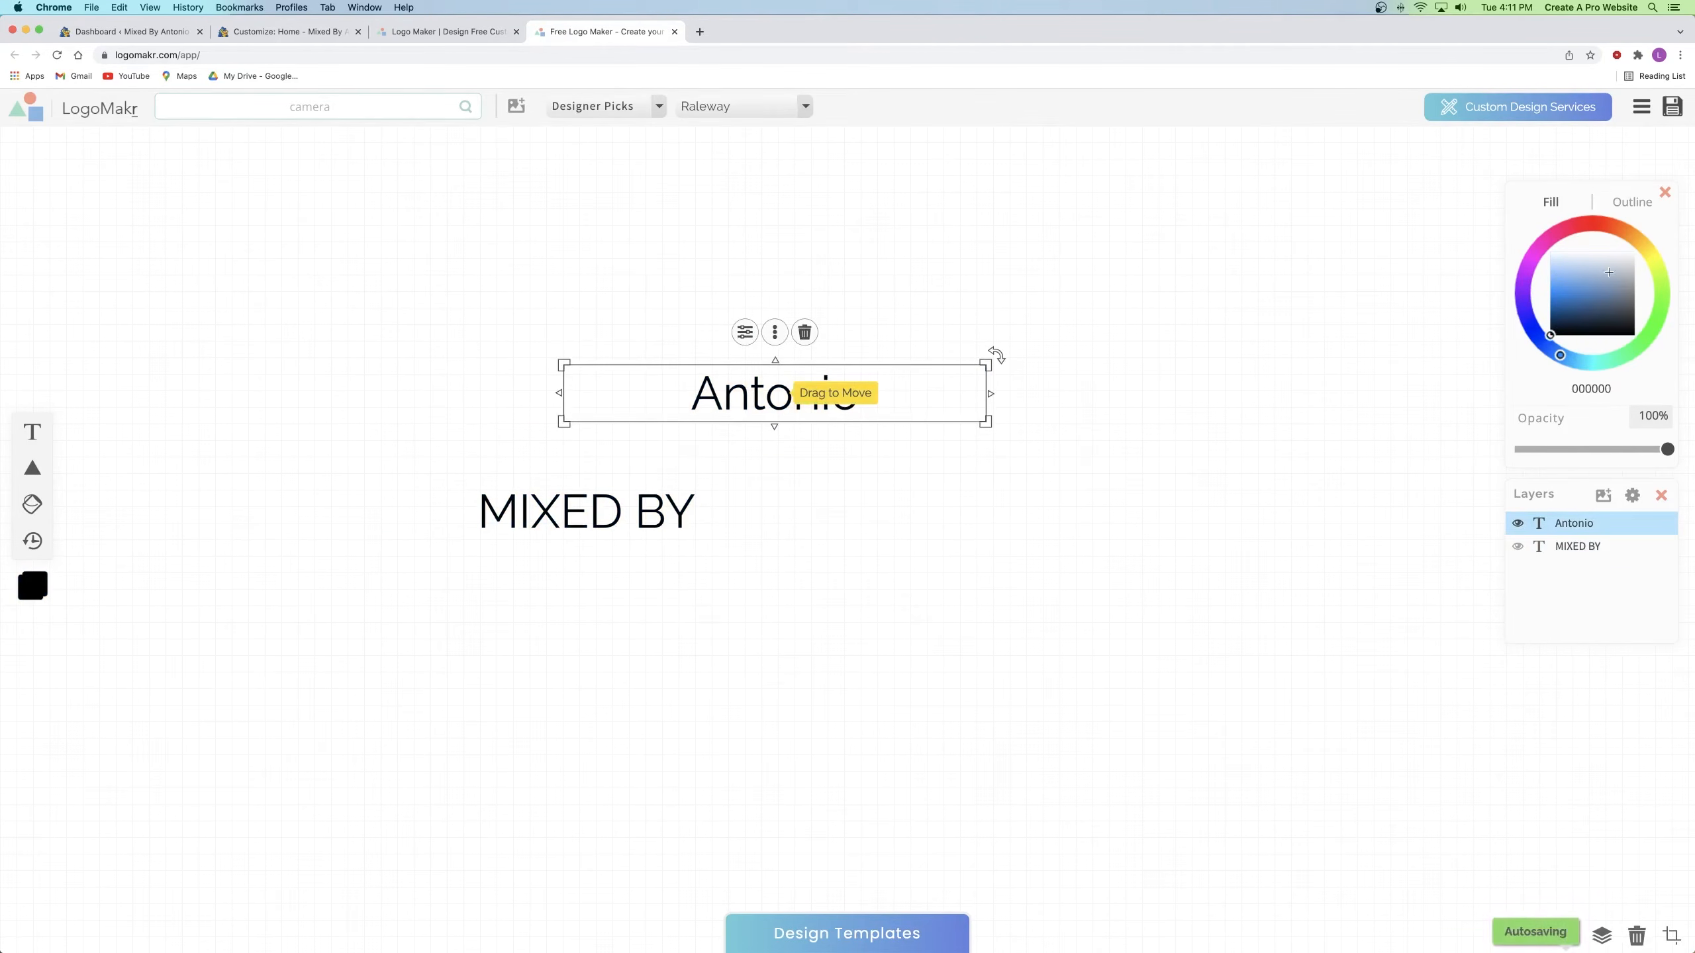
{"action": "left_click", "coordinate": [1591, 223]}
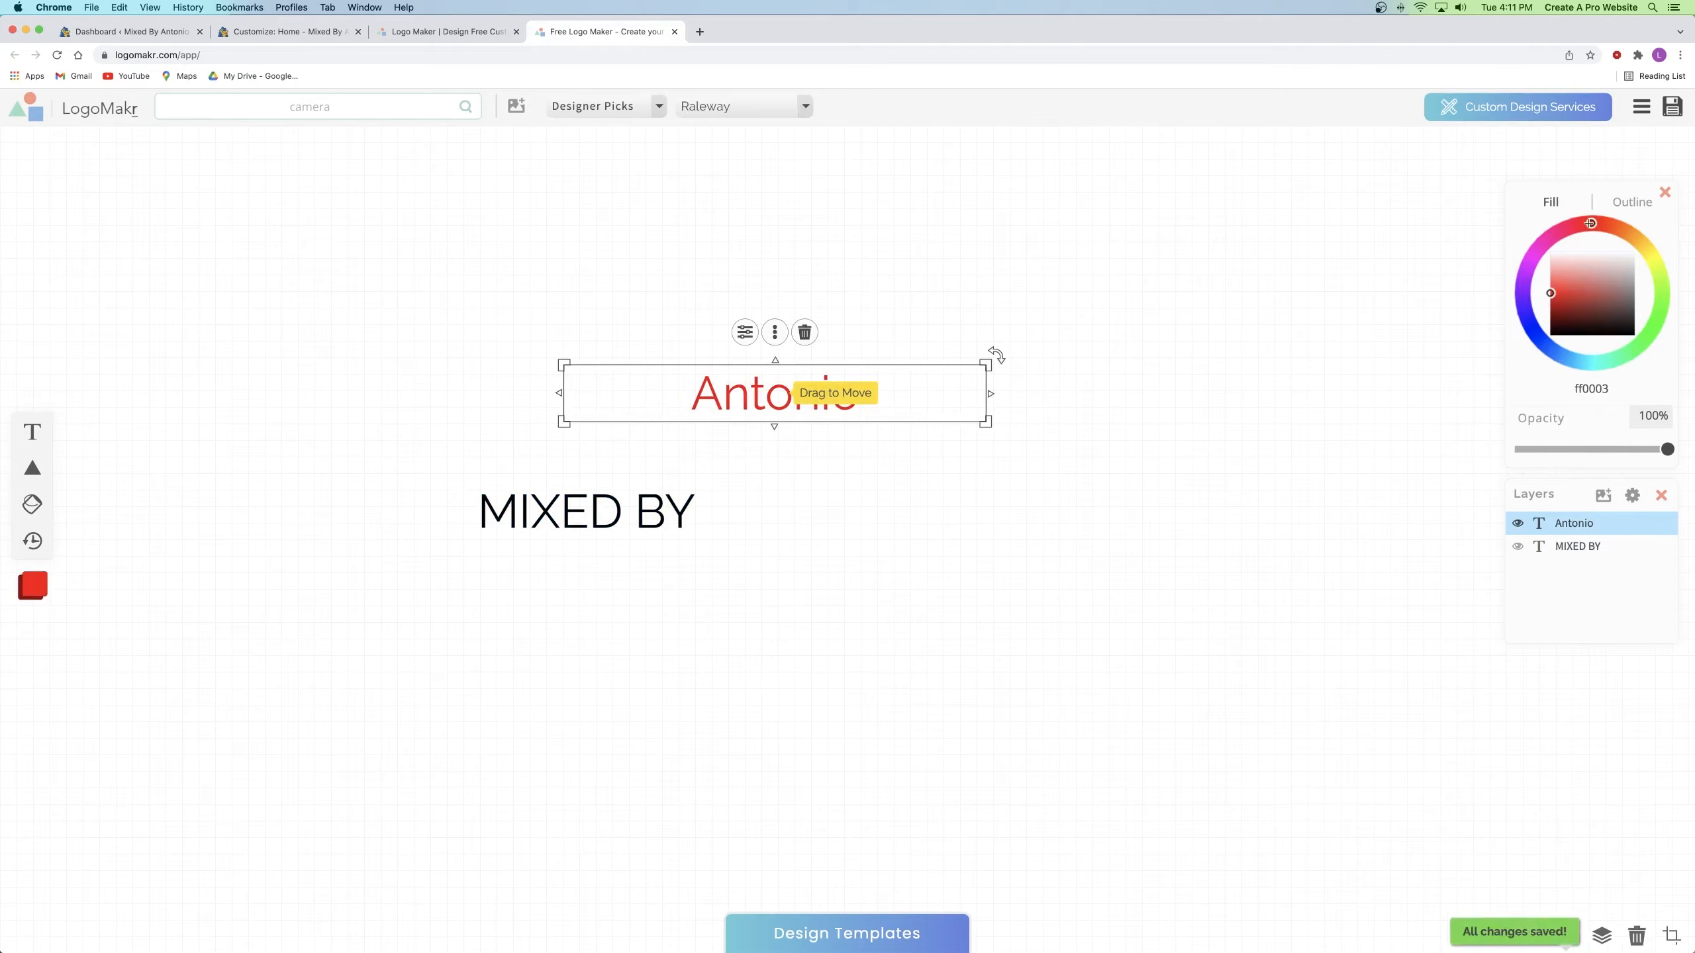
{"action": "left_click", "coordinate": [828, 498]}
{"action": "left_click", "coordinate": [783, 486]}
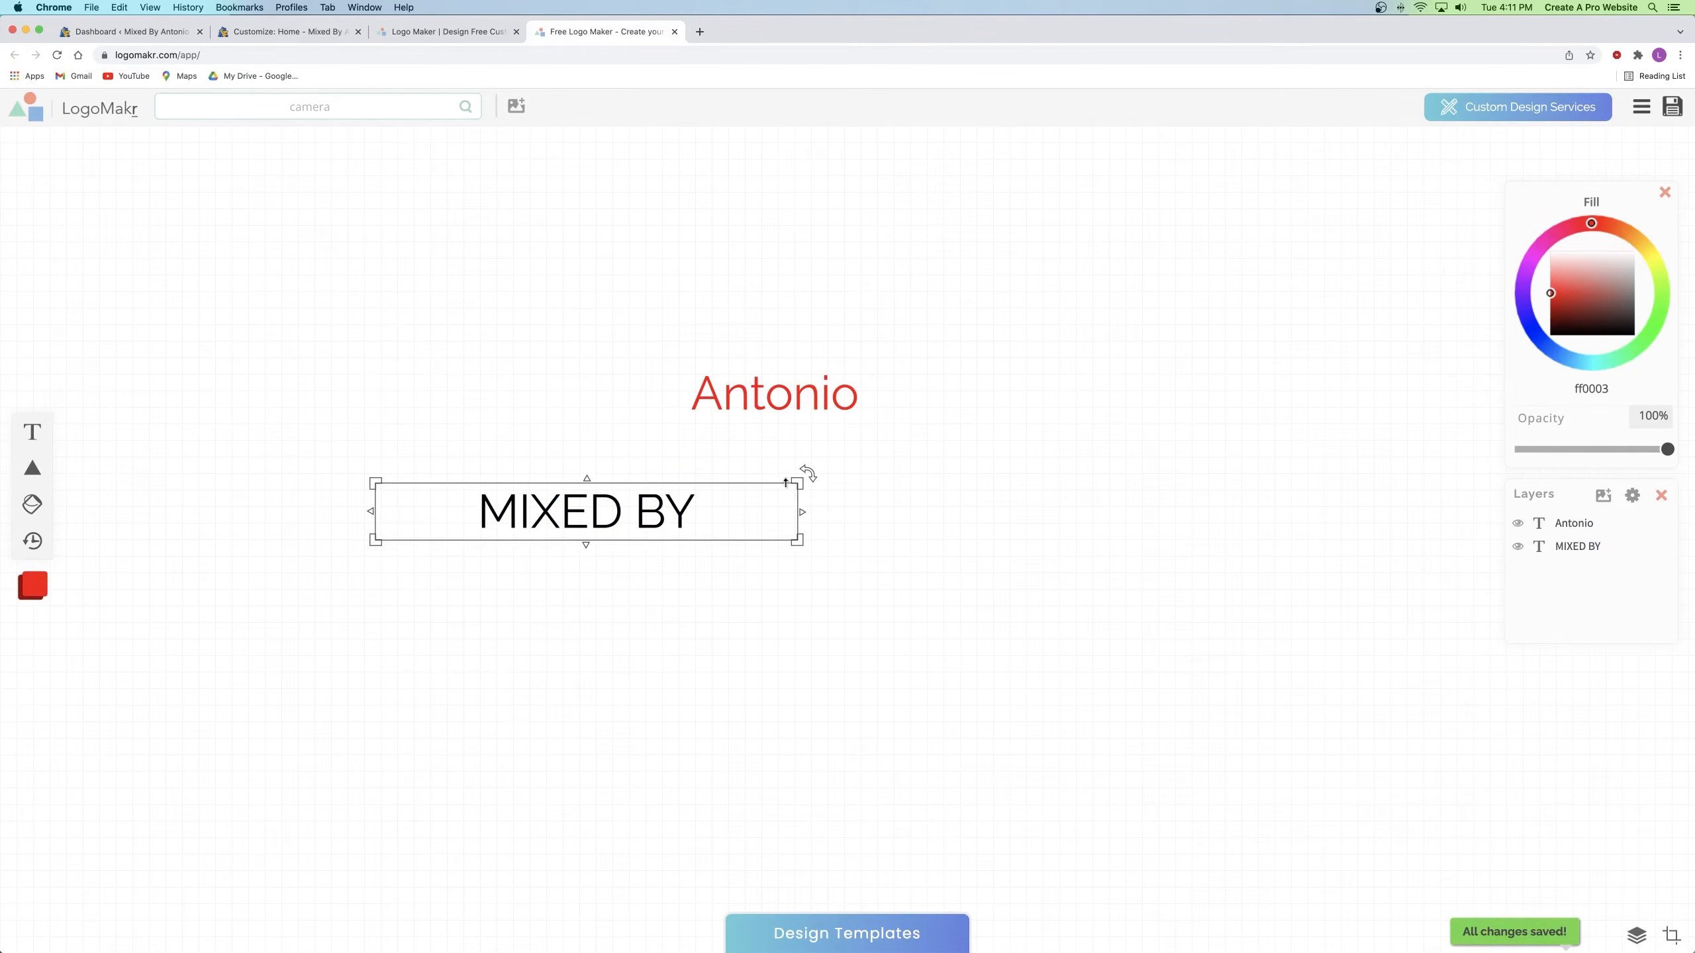
{"action": "left_click", "coordinate": [777, 408]}
{"action": "left_click", "coordinate": [604, 510]}
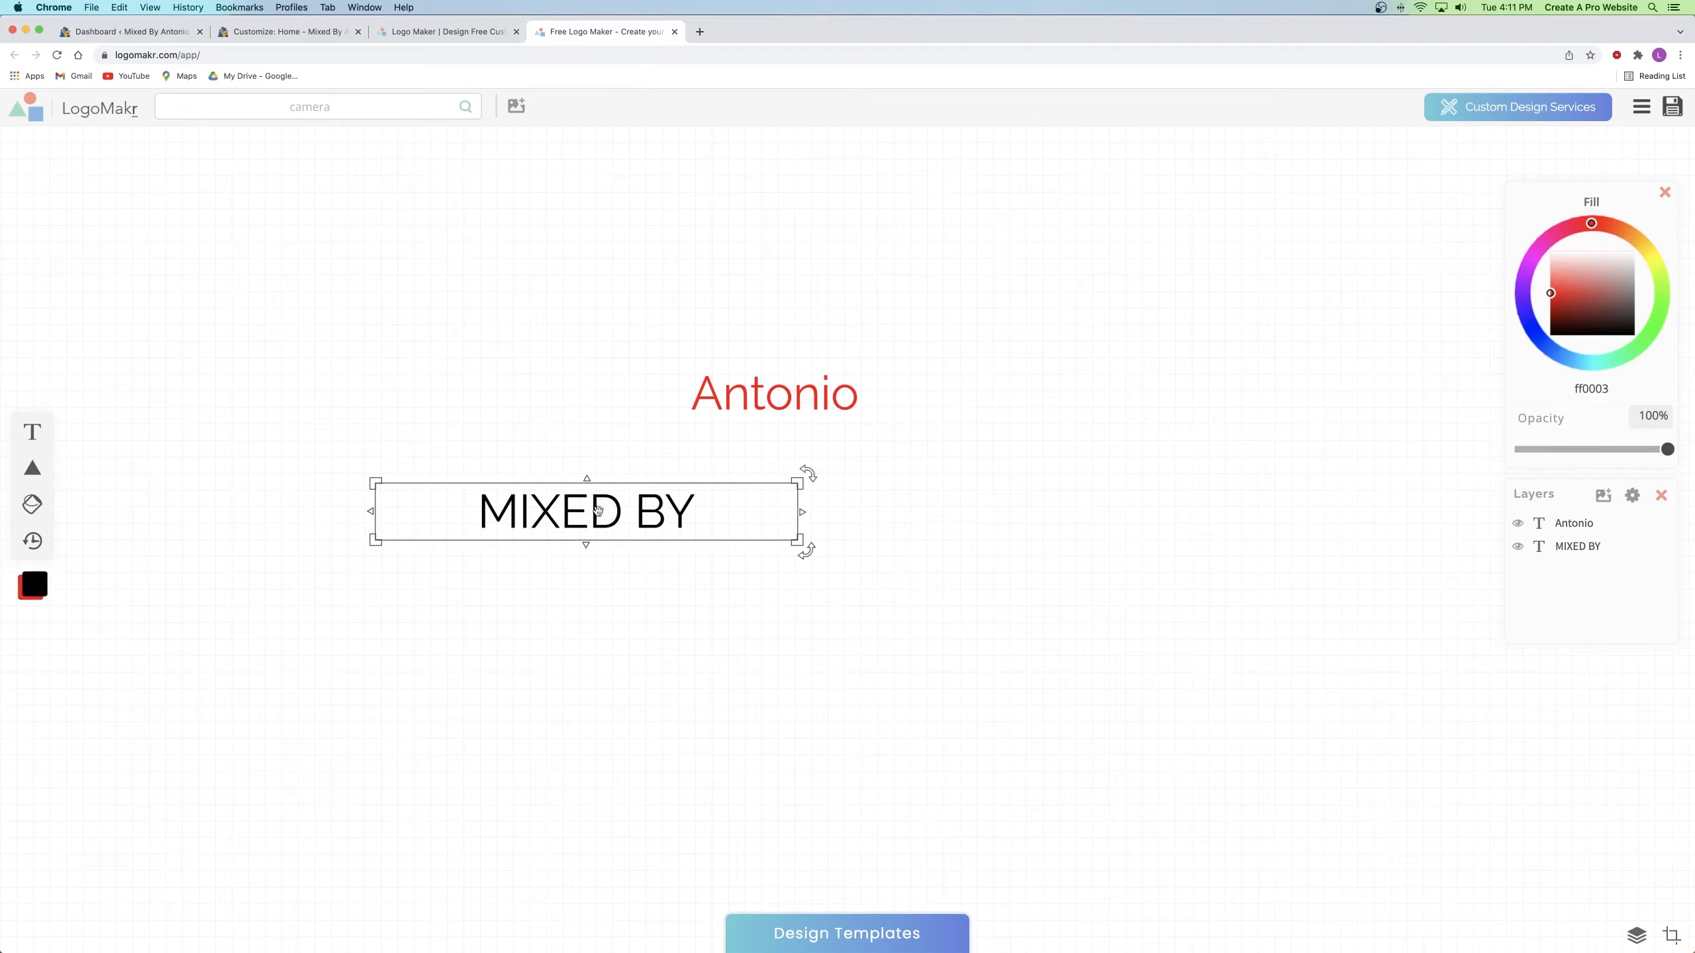
{"action": "left_click", "coordinate": [566, 419]}
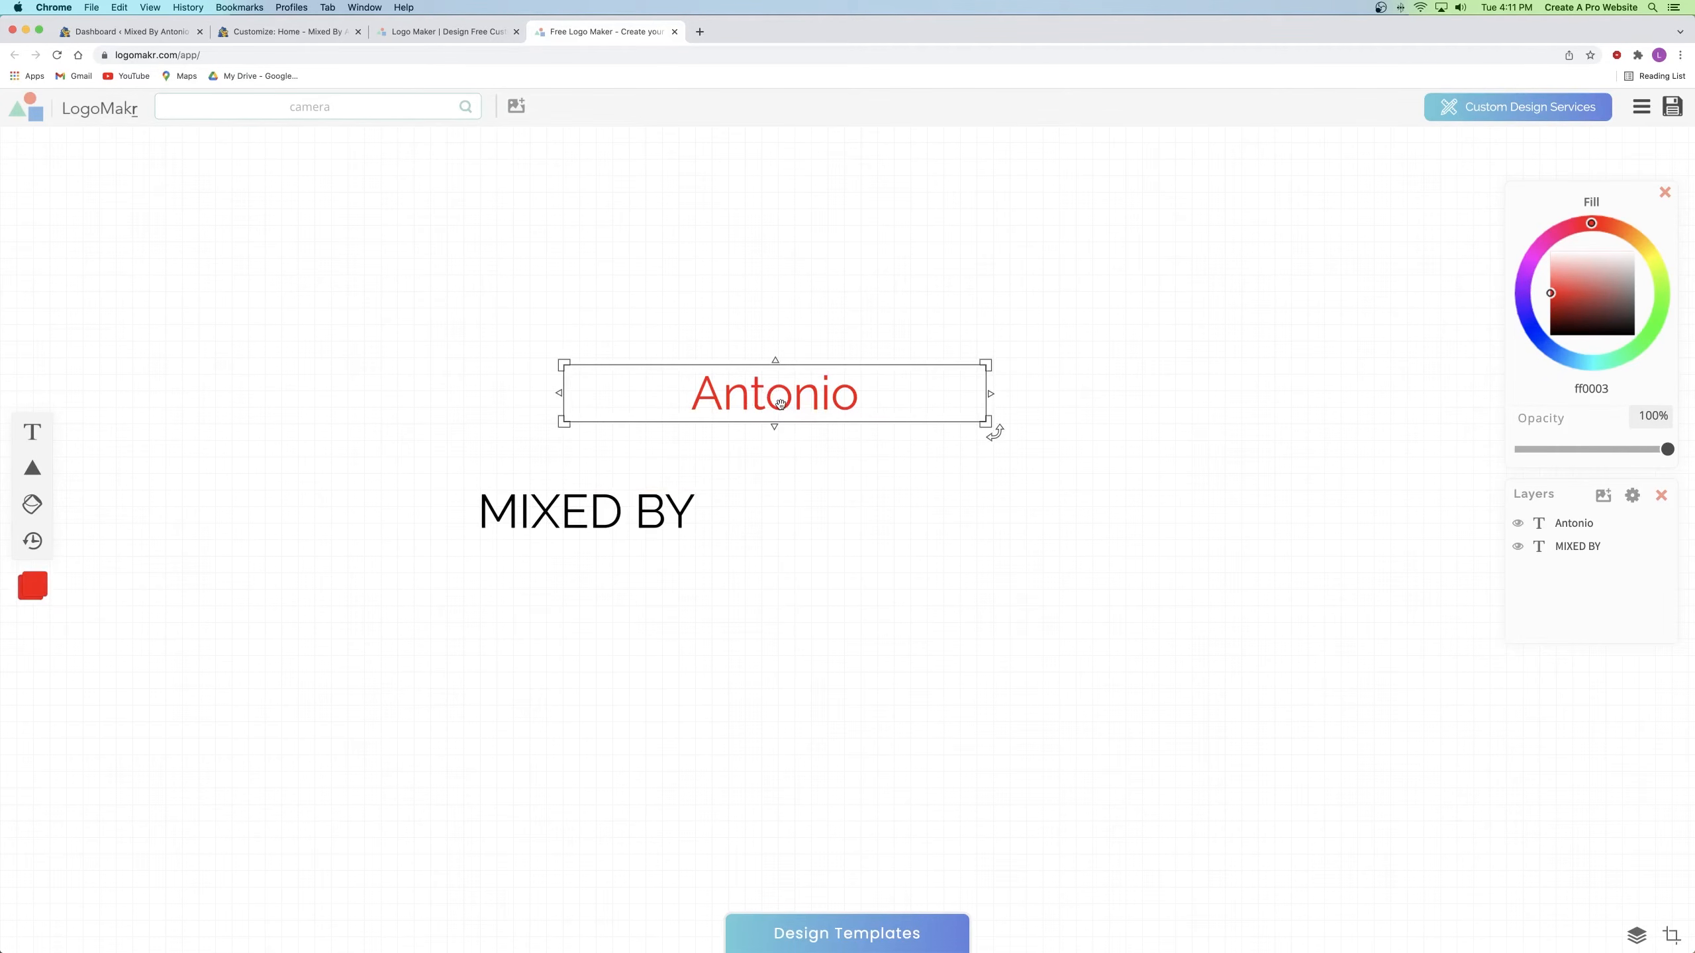
{"action": "left_click_drag", "start_coordinate": [756, 395], "coordinate": [957, 689]}
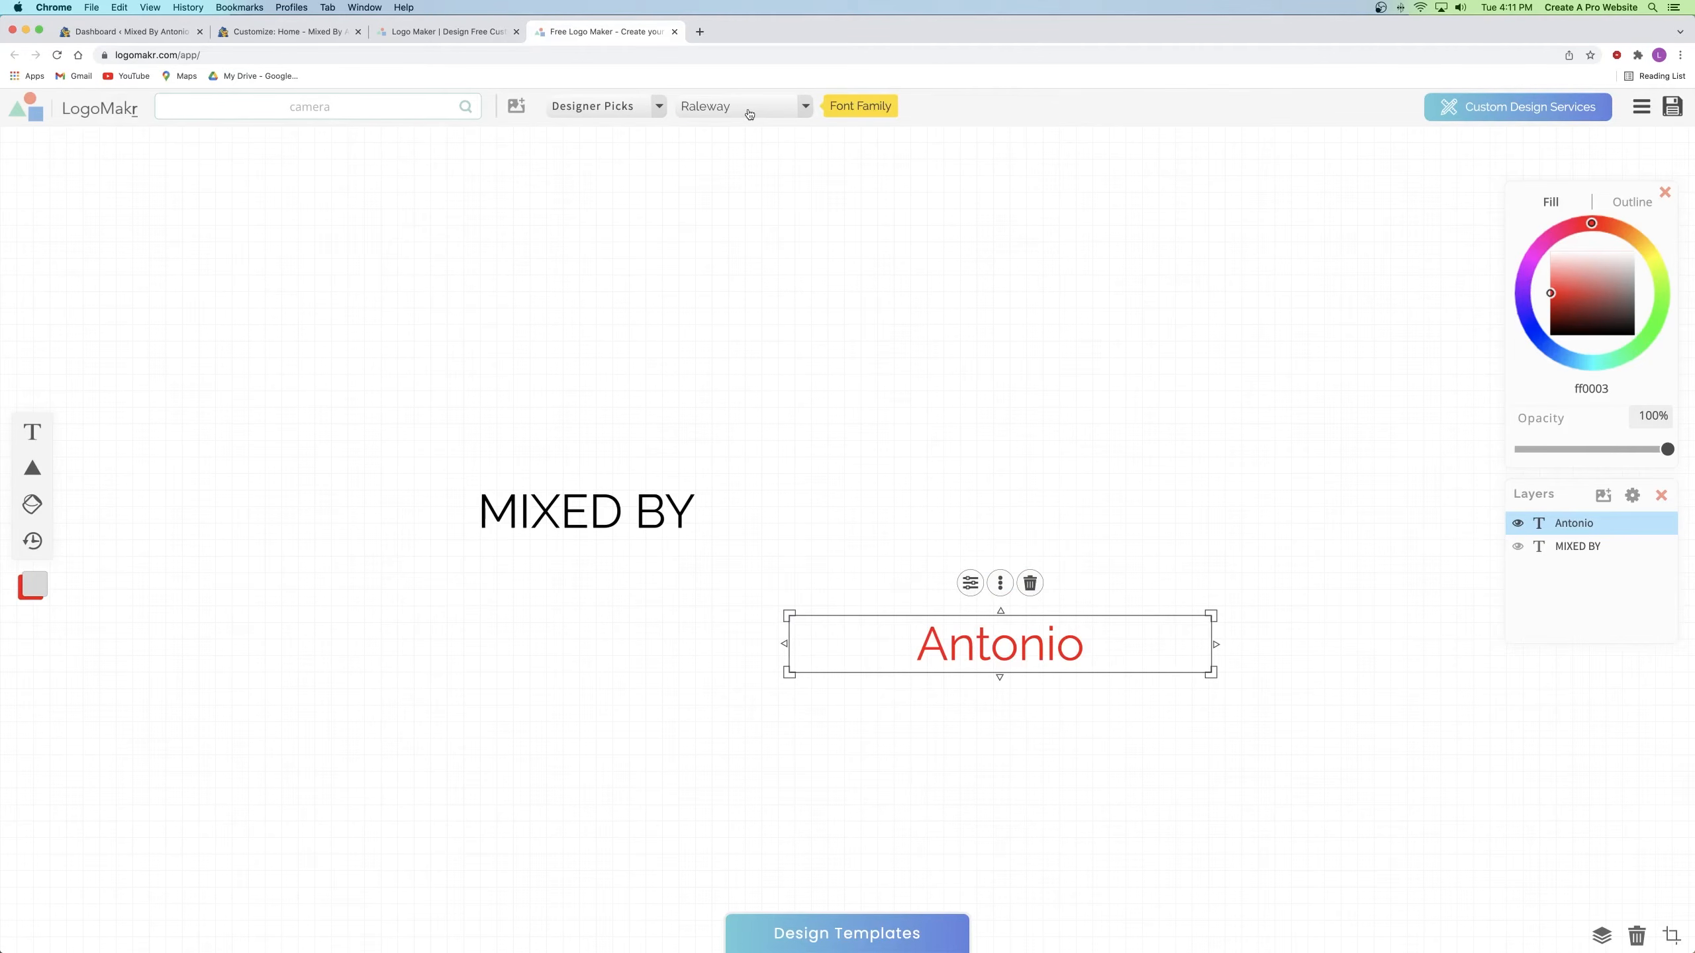
Step: Set Antonio in the Fancy & Cursive font Sacramento
{"action": "left_click", "coordinate": [607, 111]}
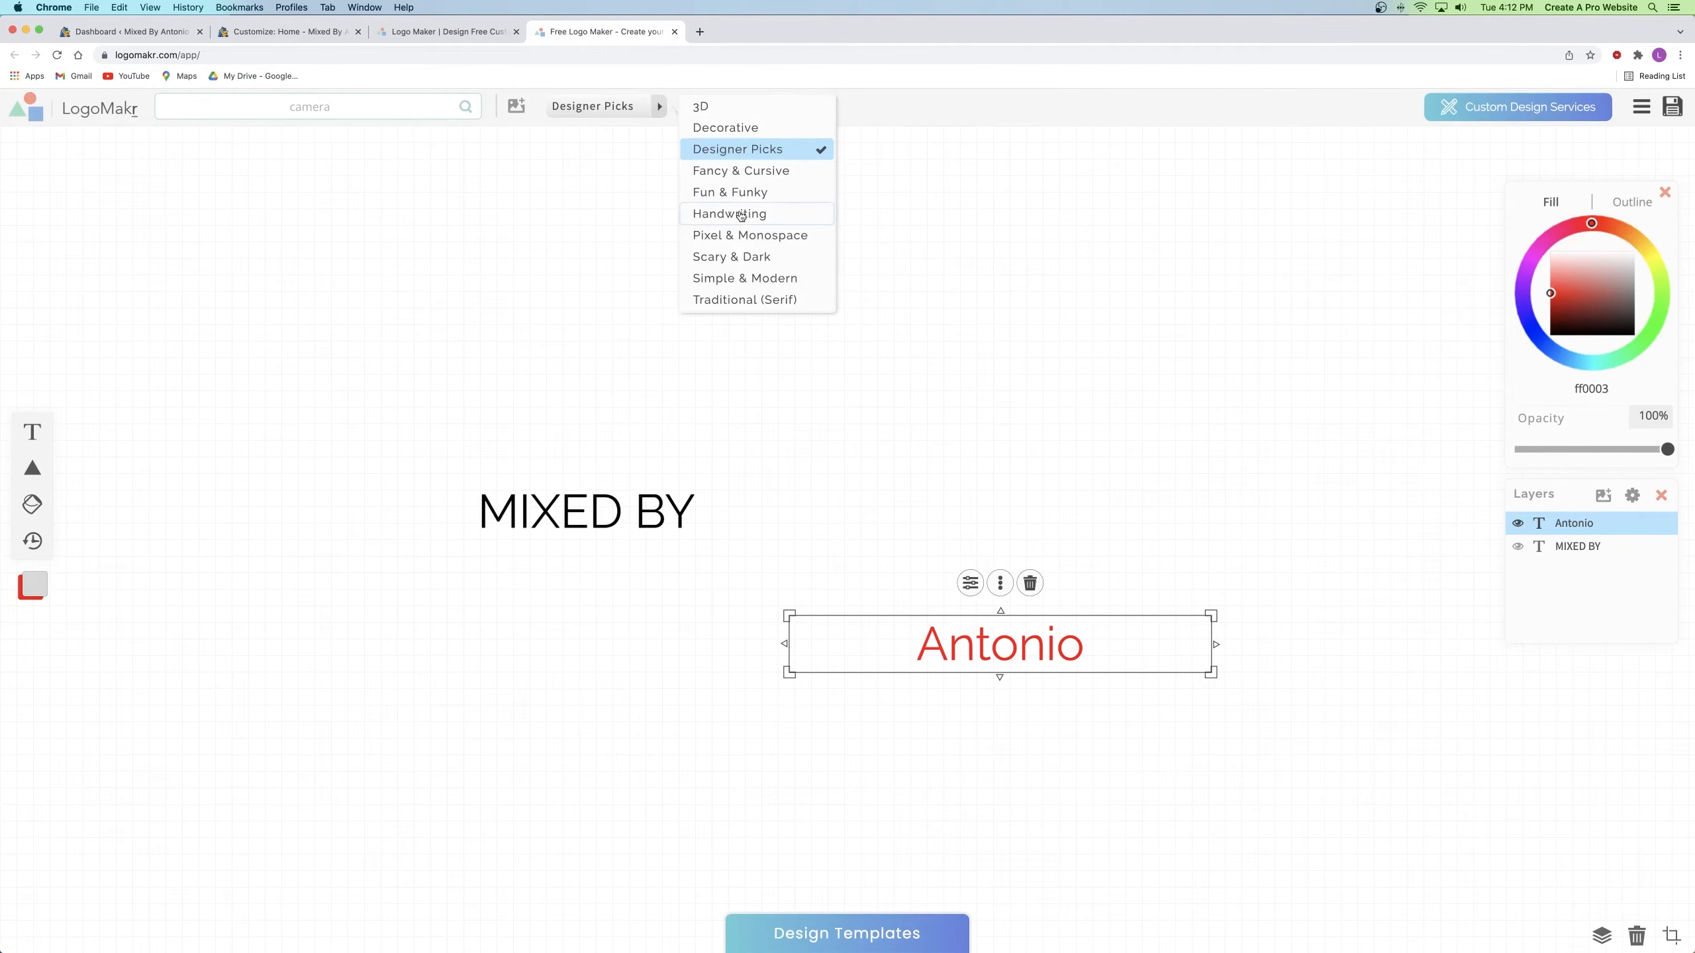
{"action": "left_click", "coordinate": [738, 170]}
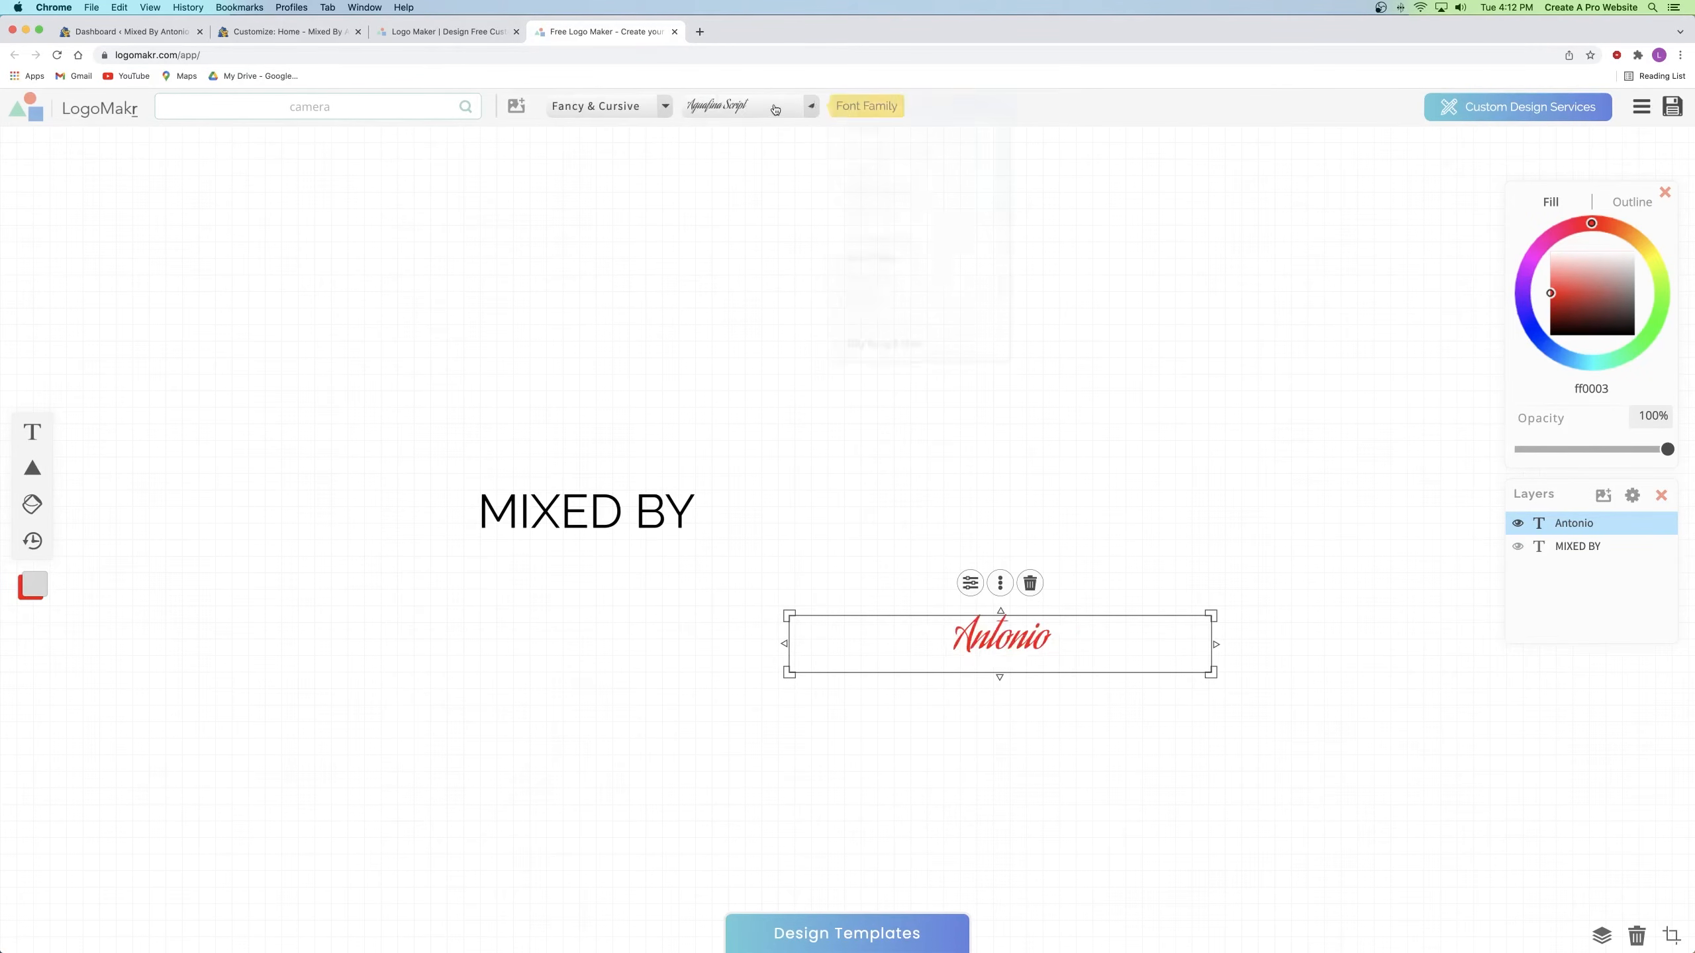
{"action": "left_click", "coordinate": [774, 107]}
{"action": "scroll", "coordinate": [871, 175], "scroll_direction": "down", "scroll_amount": 5}
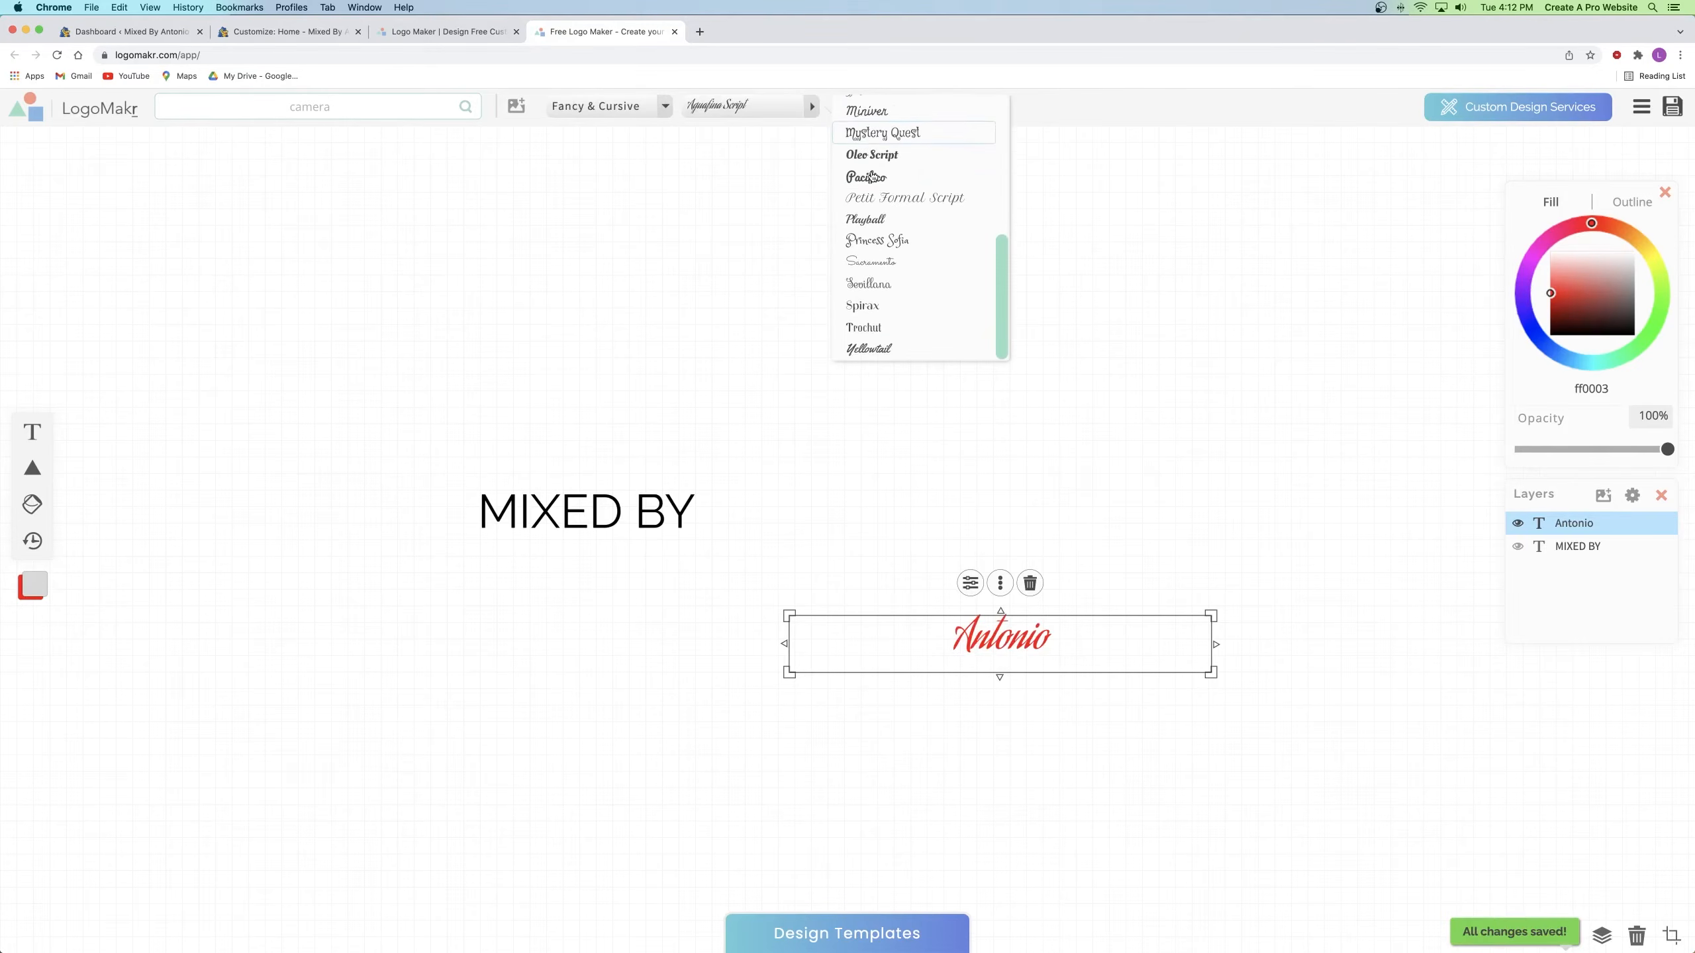
{"action": "left_click", "coordinate": [893, 262]}
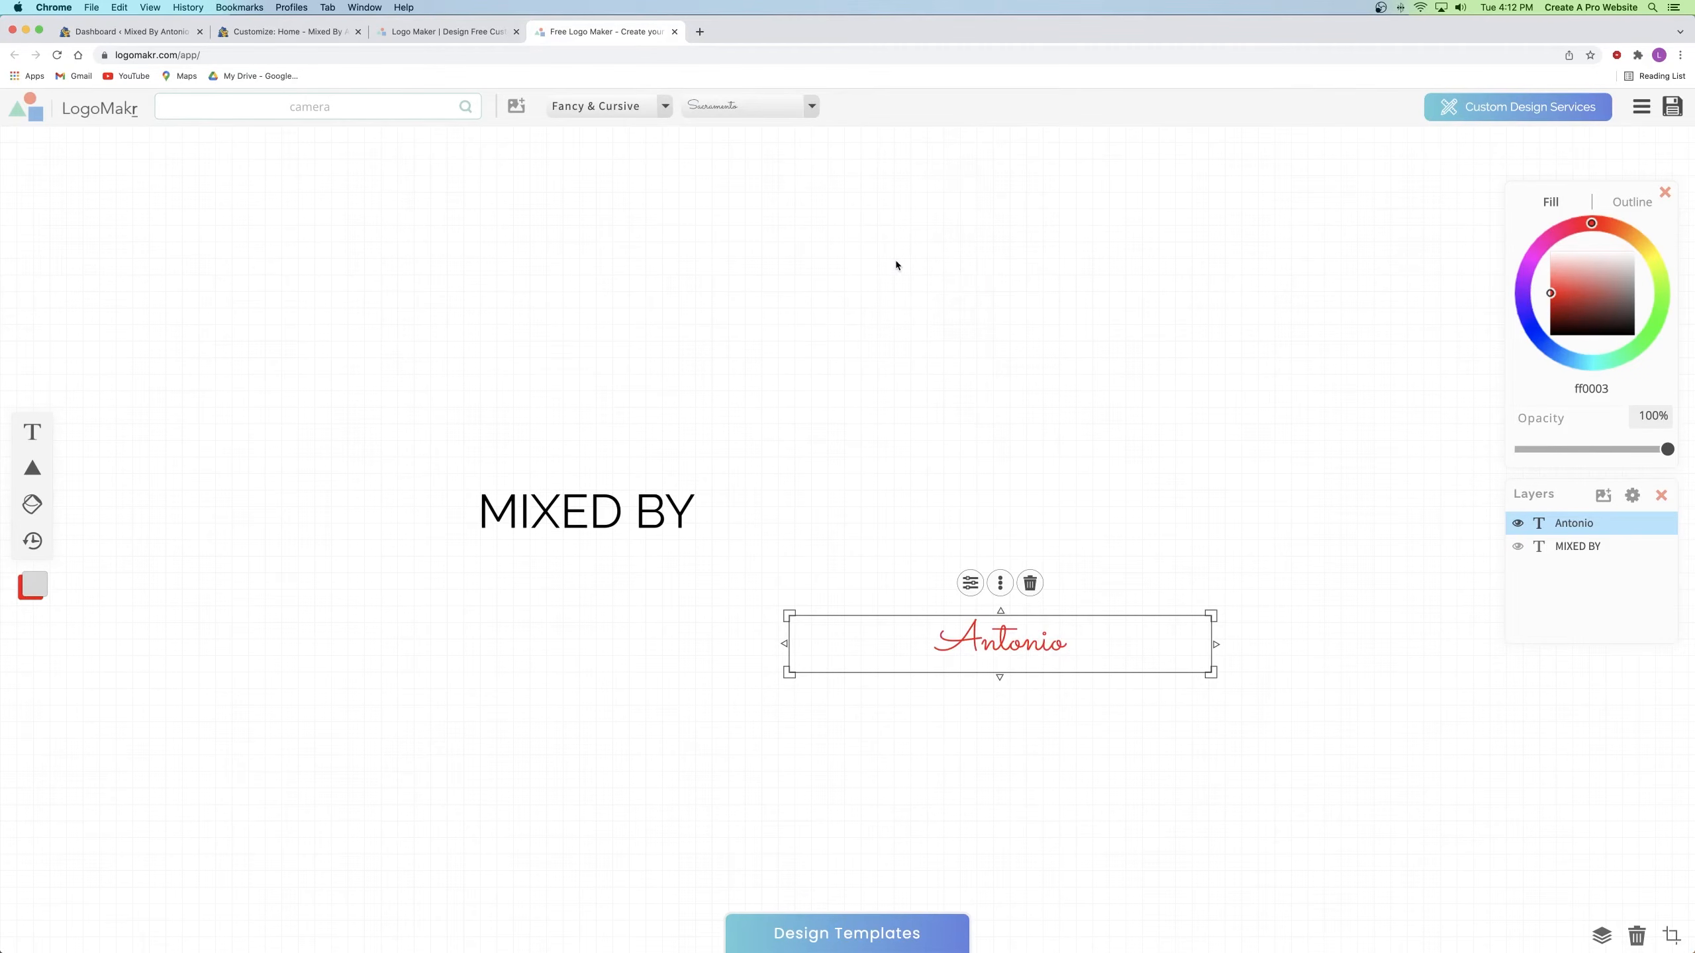
Step: Change the MIXED BY font to Cormorant from Designer Picks
{"action": "left_click", "coordinate": [1046, 498]}
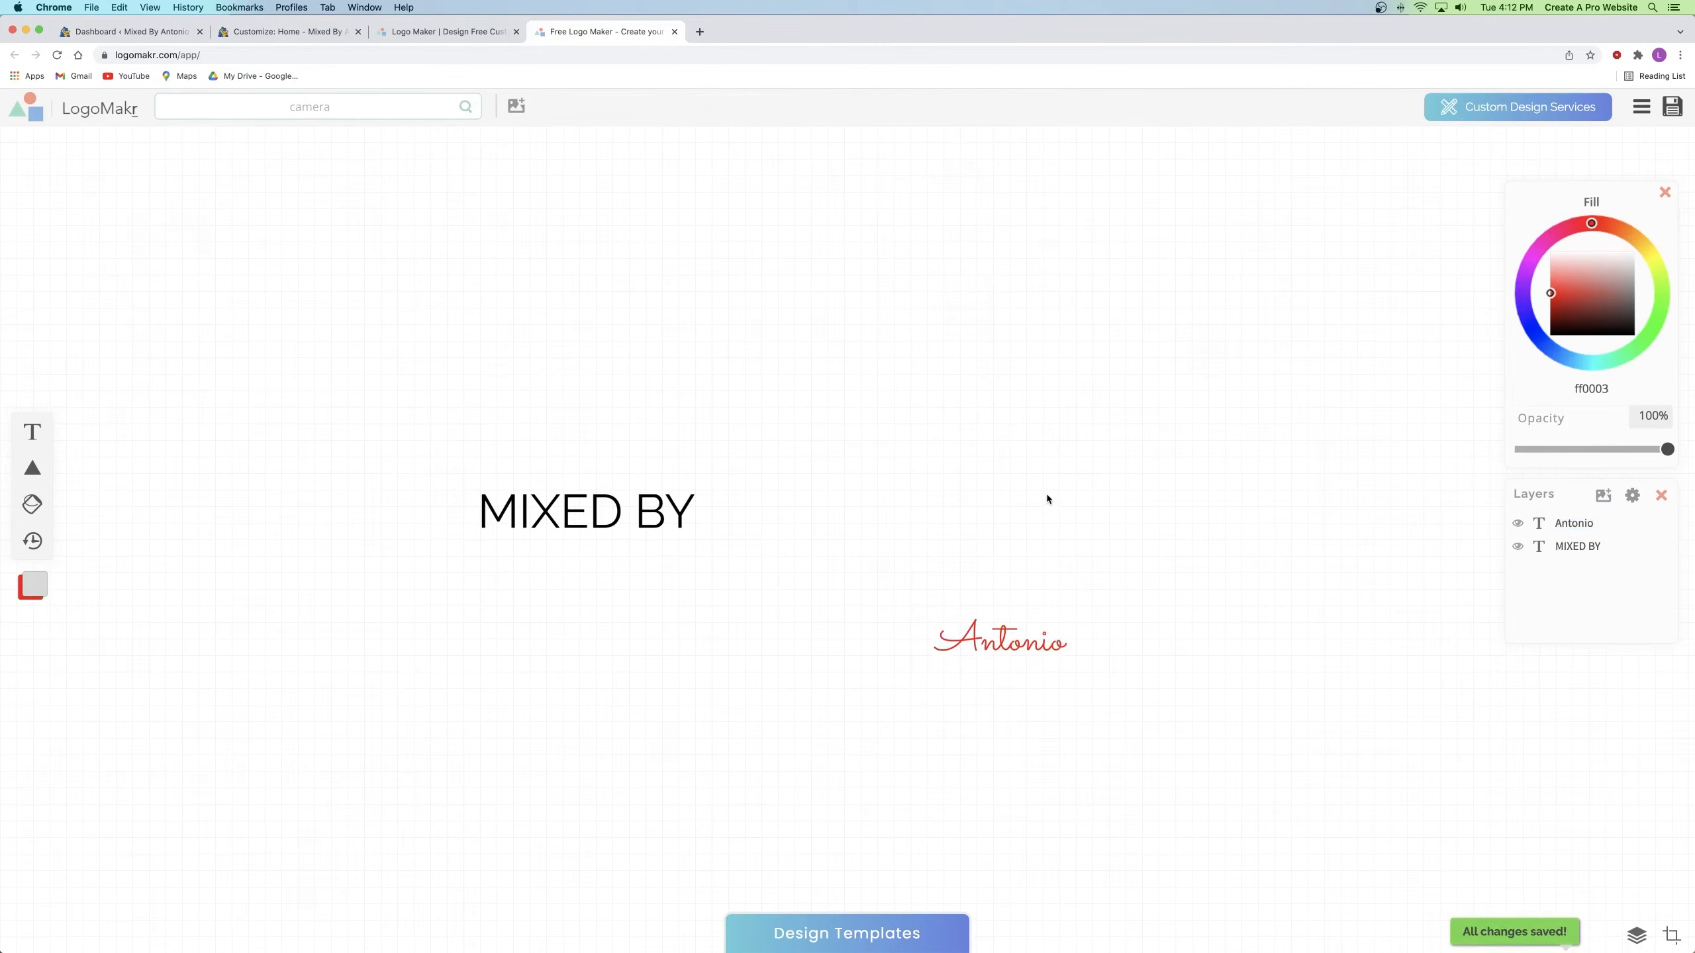
{"action": "left_click", "coordinate": [587, 514]}
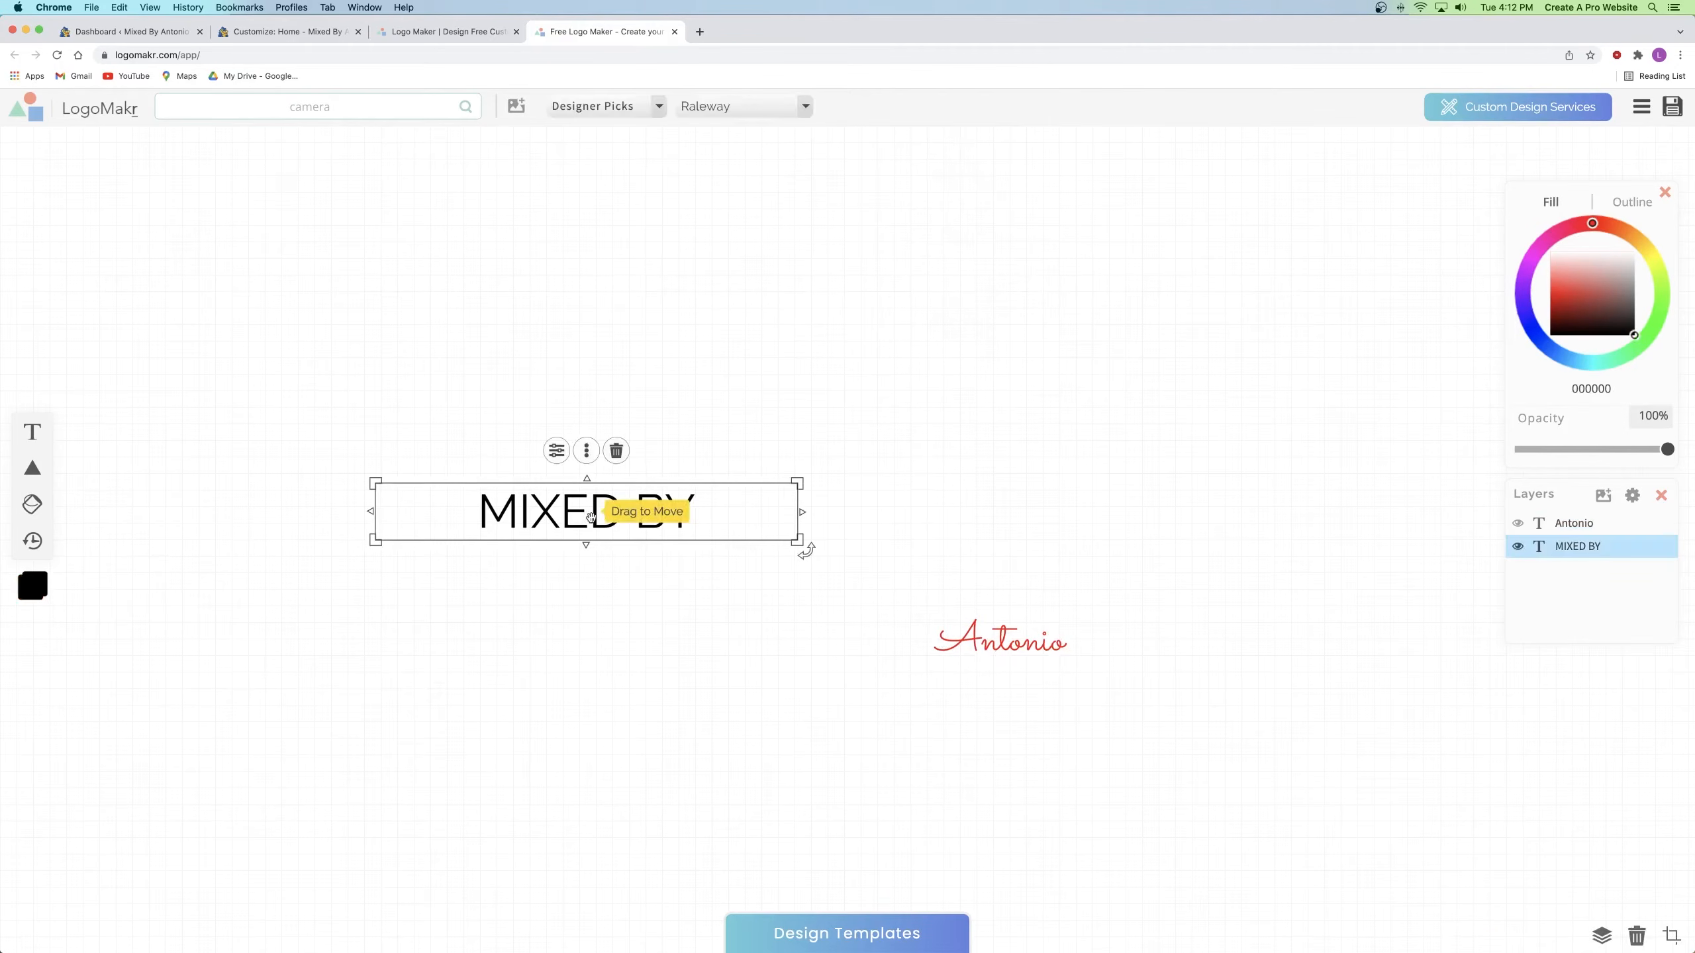
{"action": "left_click", "coordinate": [640, 107]}
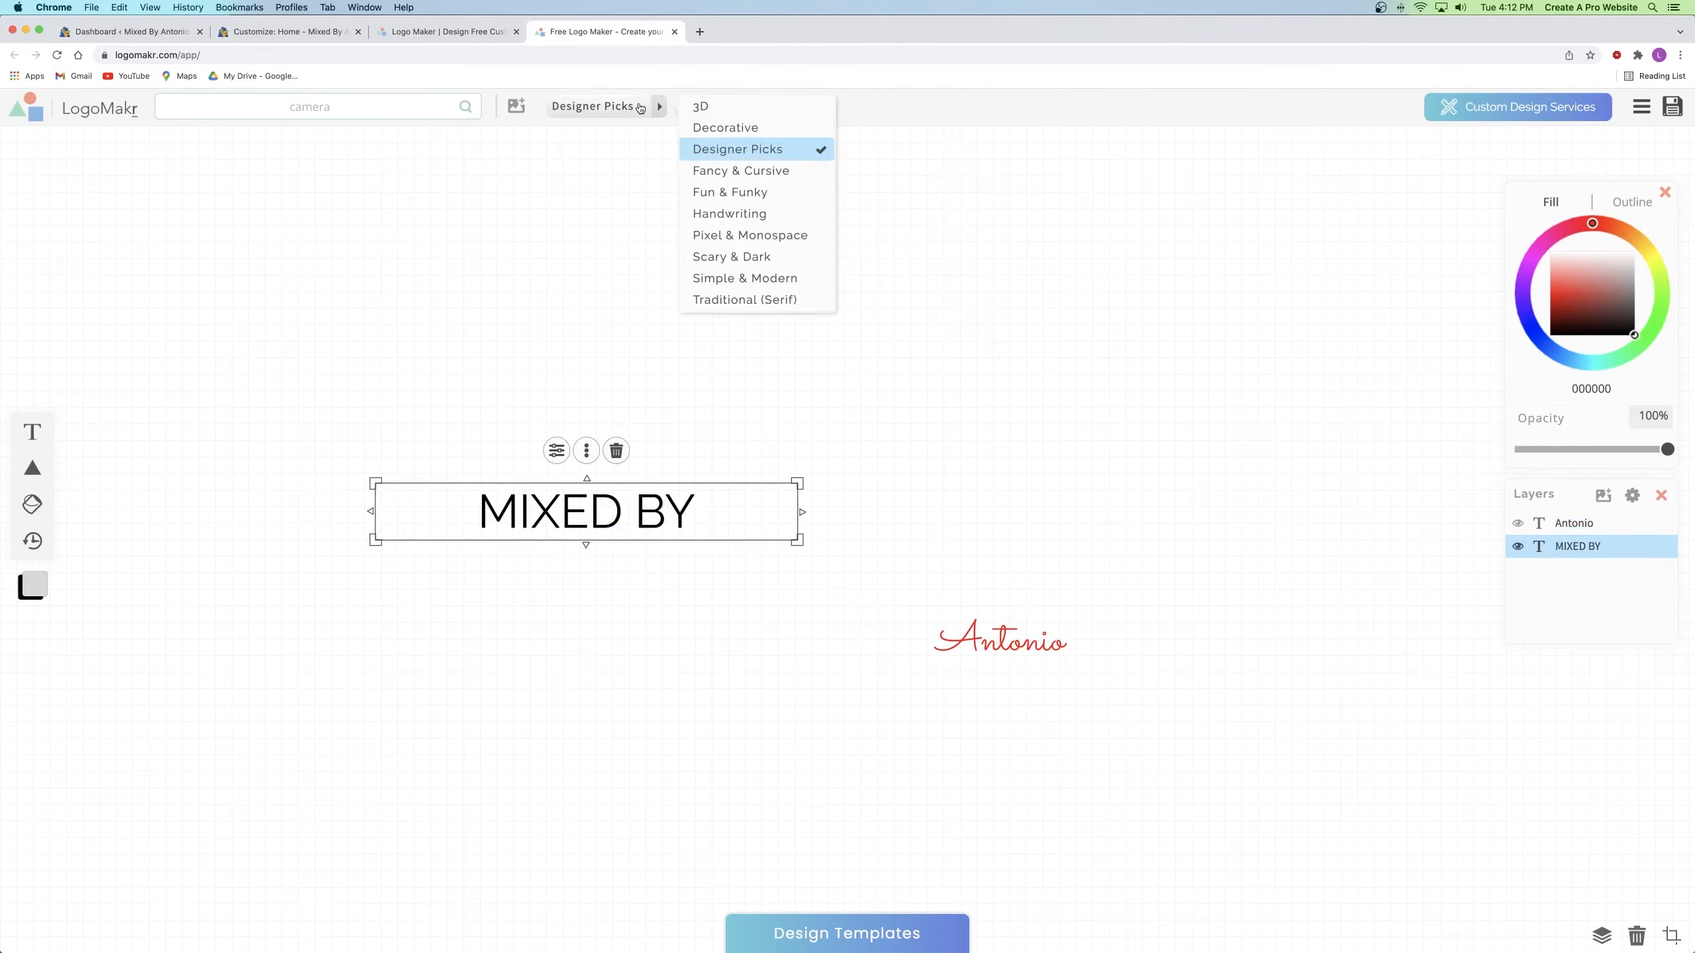
{"action": "left_click", "coordinate": [729, 150]}
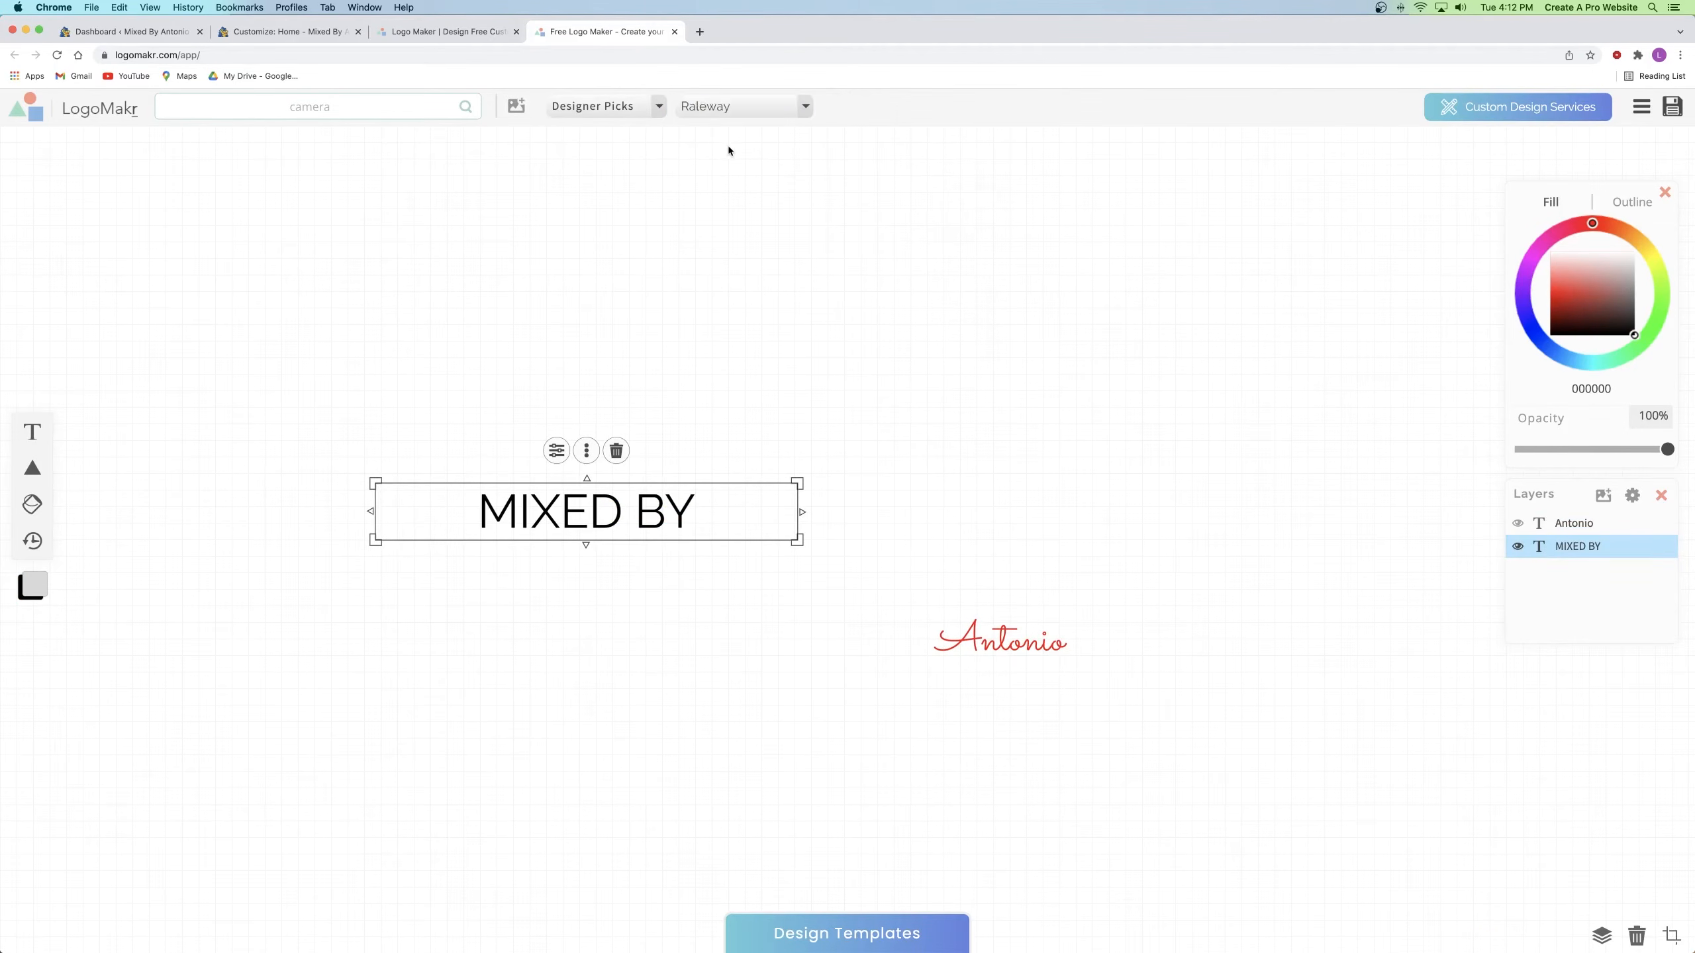
{"action": "left_click", "coordinate": [760, 115]}
{"action": "scroll", "coordinate": [870, 242], "scroll_direction": "up", "scroll_amount": 5}
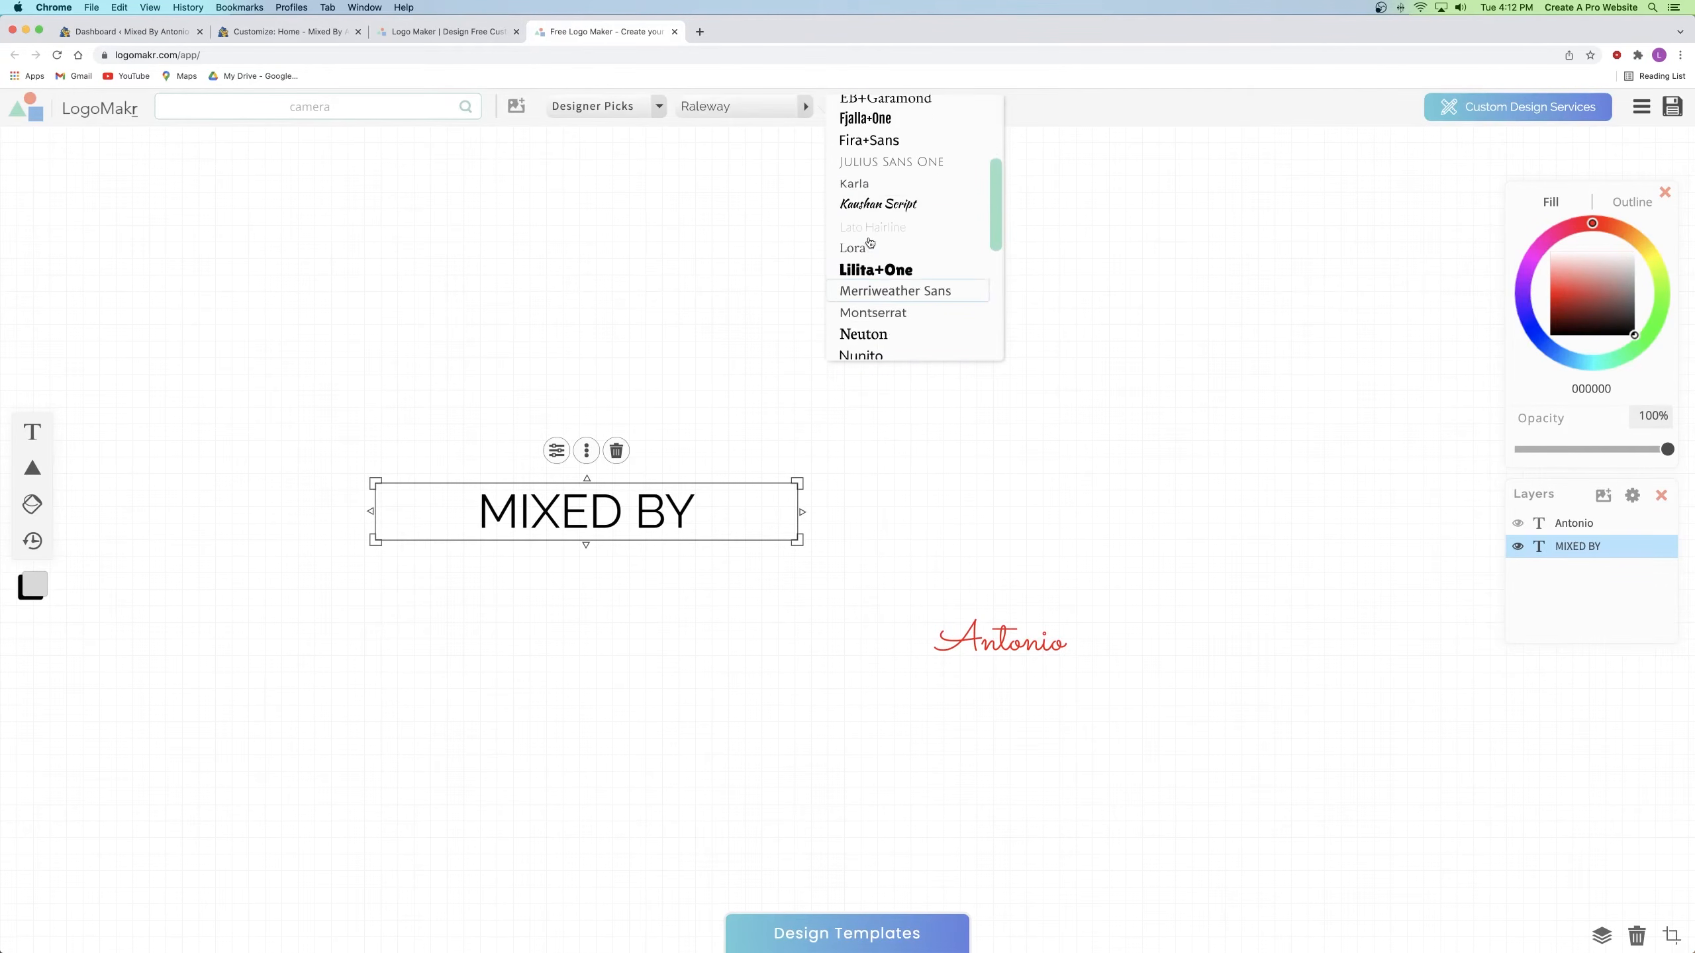
{"action": "scroll", "coordinate": [870, 241], "scroll_direction": "up", "scroll_amount": 3}
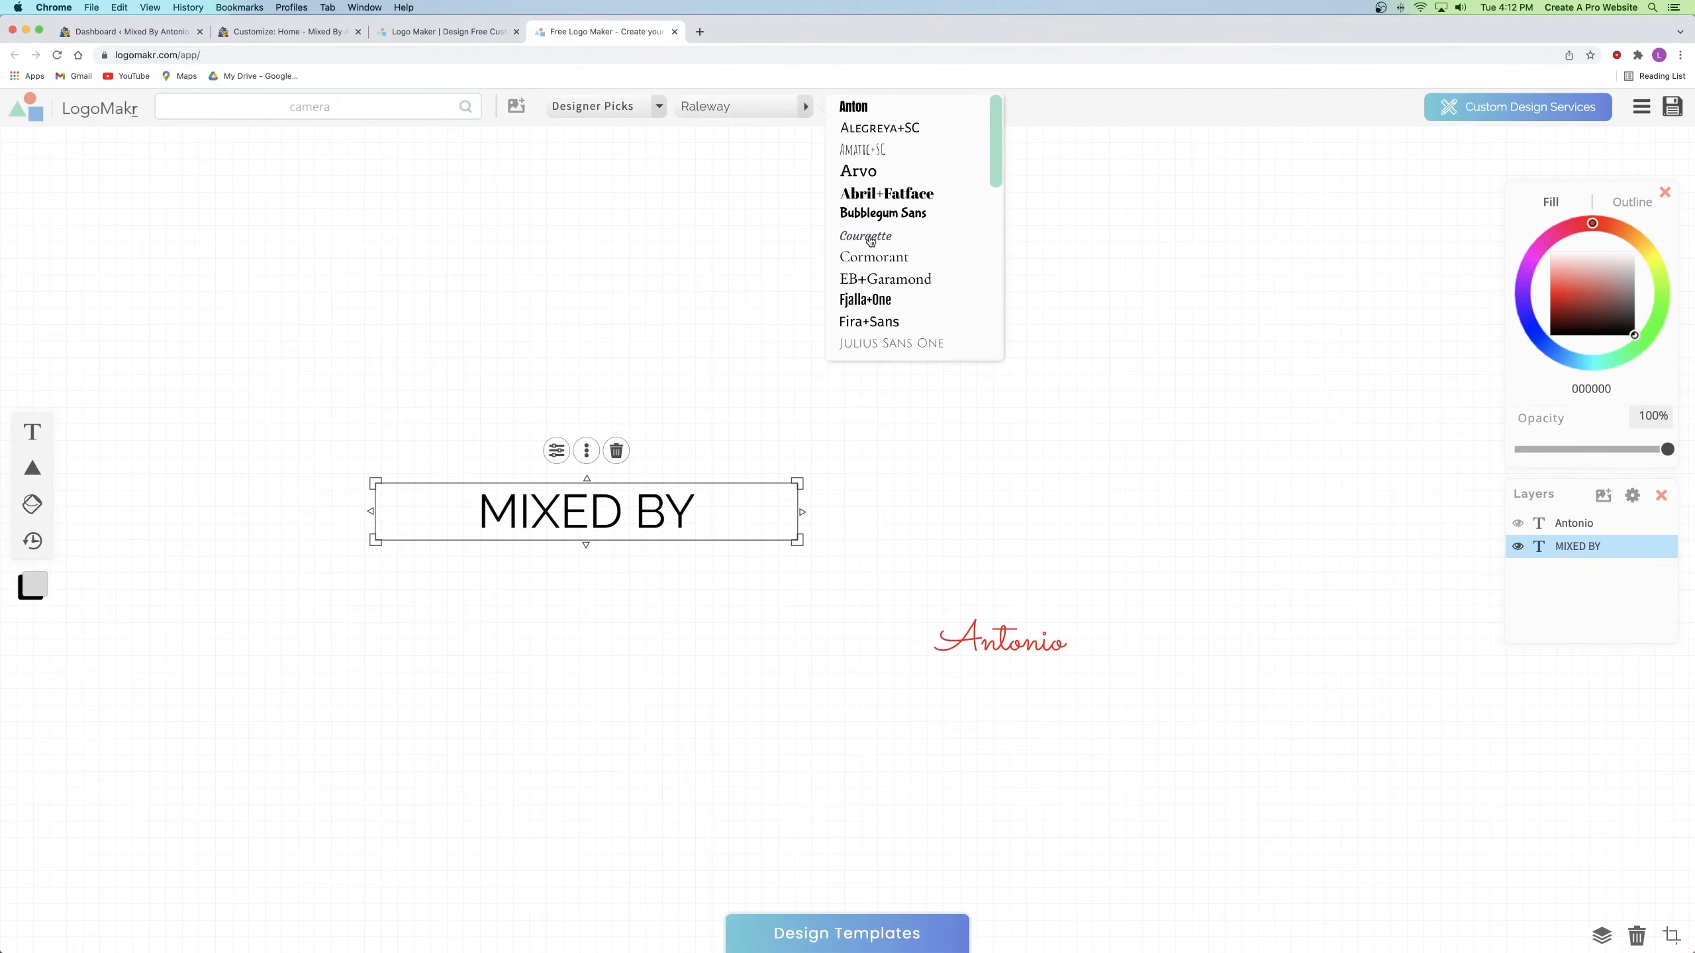
{"action": "left_click", "coordinate": [932, 260]}
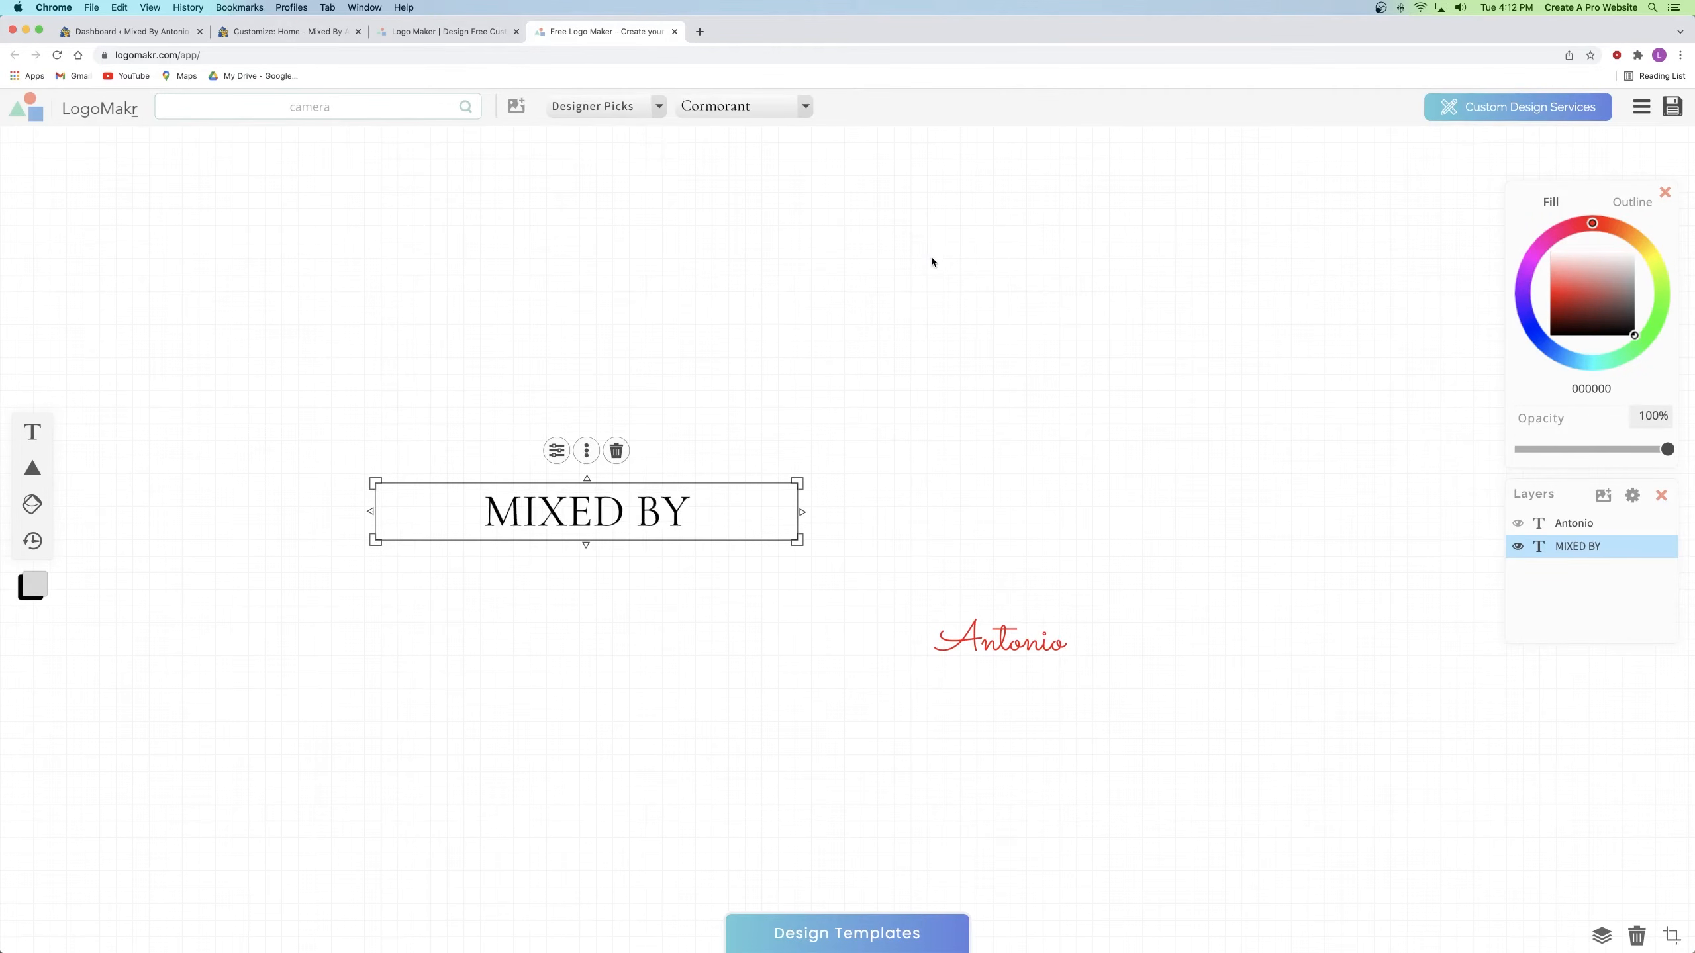
Step: Move MIXED BY up and to the right and enlarge it
{"action": "left_click", "coordinate": [932, 261]}
{"action": "left_click_drag", "start_coordinate": [611, 506], "coordinate": [636, 451]}
{"action": "left_click_drag", "start_coordinate": [824, 424], "coordinate": [850, 399]}
{"action": "left_click", "coordinate": [1010, 564]}
Step: Tuck Antonio beneath MIXED BY, enlarge it, and nudge it slightly down and left
{"action": "left_click", "coordinate": [1187, 638]}
{"action": "left_click_drag", "start_coordinate": [1186, 639], "coordinate": [883, 509]}
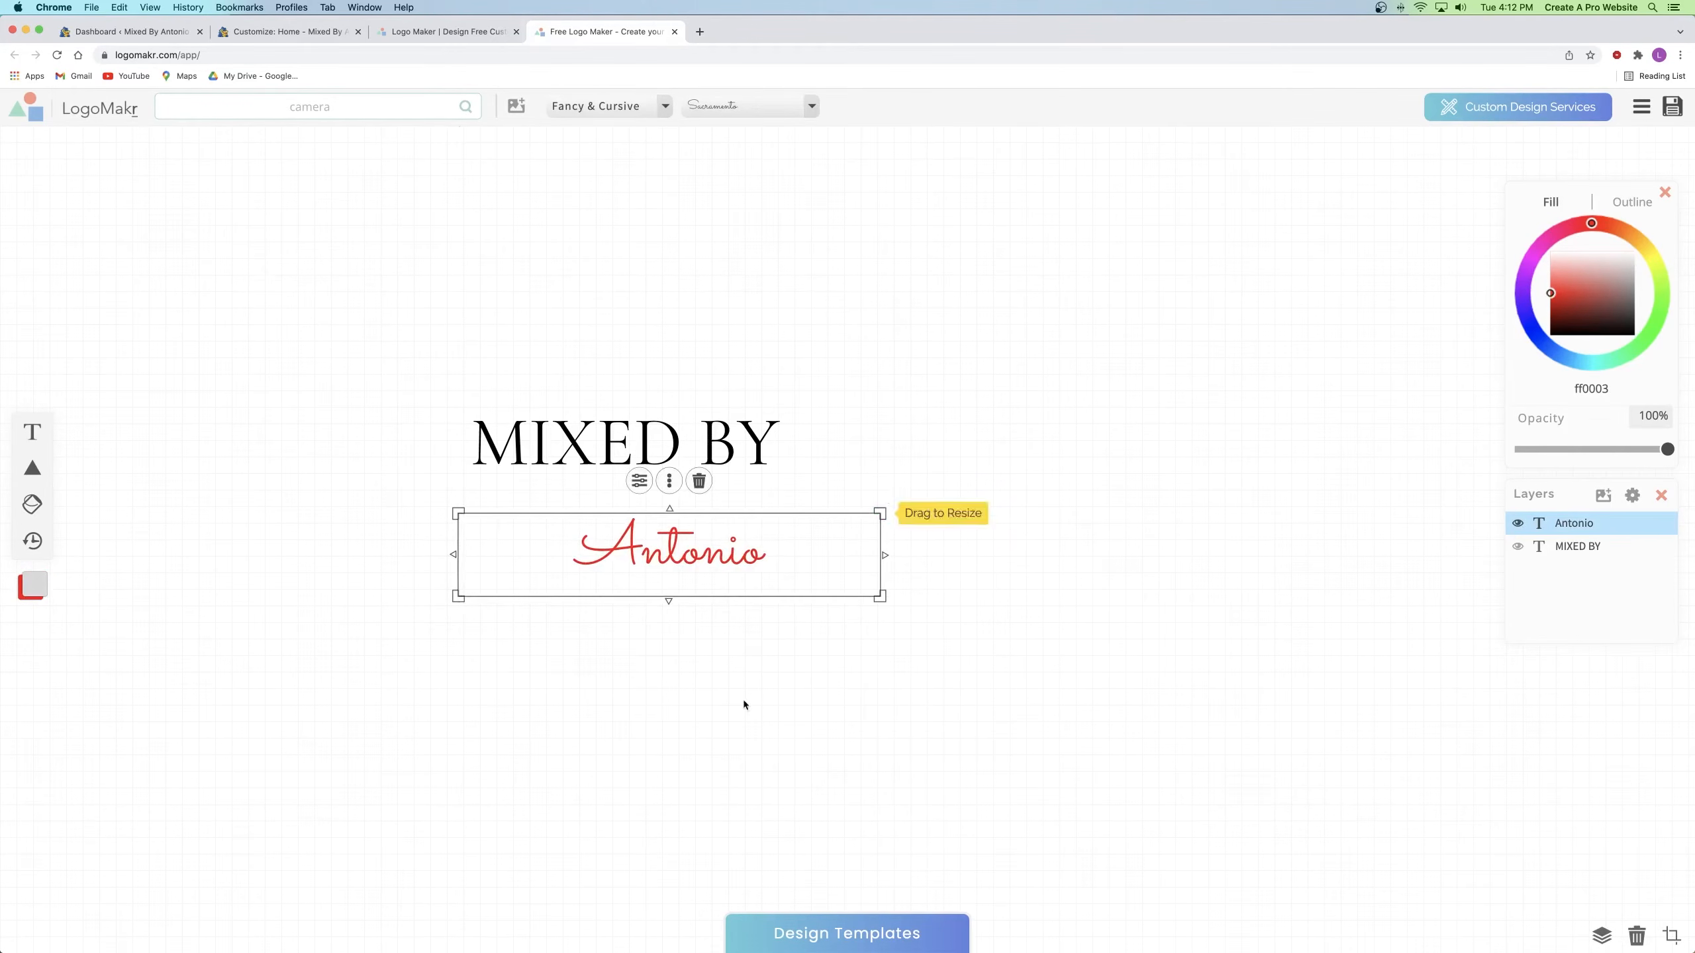
{"action": "left_click", "coordinate": [735, 691]}
{"action": "left_click_drag", "start_coordinate": [667, 577], "coordinate": [740, 501]}
{"action": "left_click", "coordinate": [810, 685]}
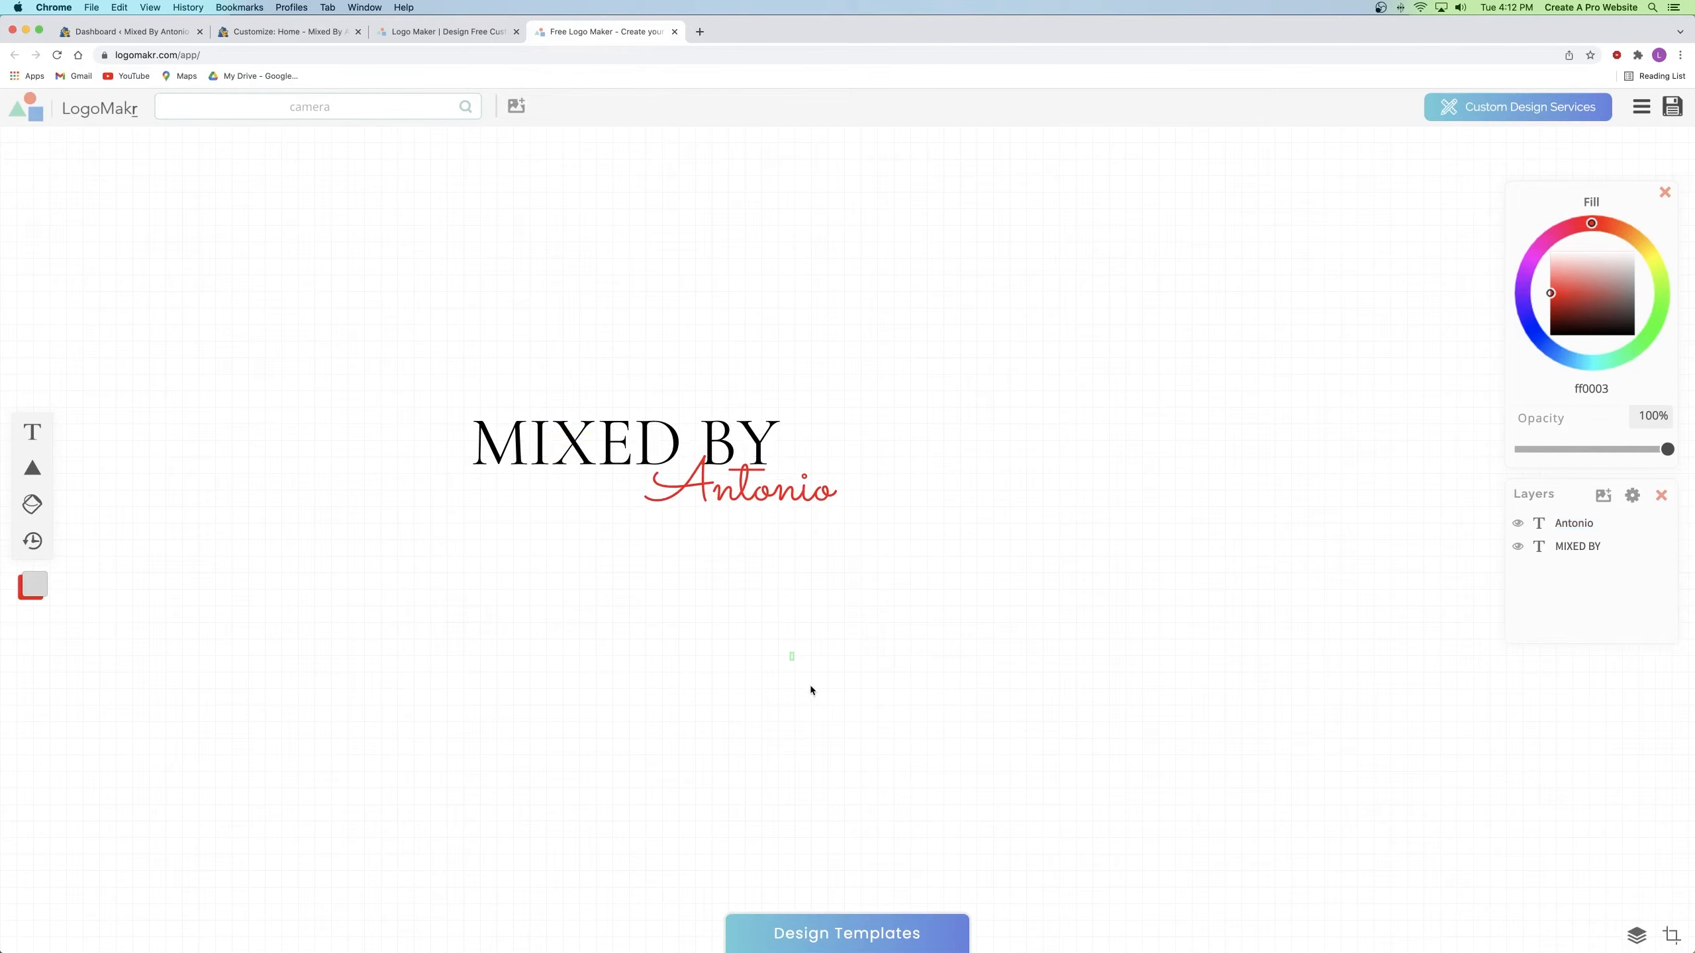
{"action": "left_click", "coordinate": [779, 489]}
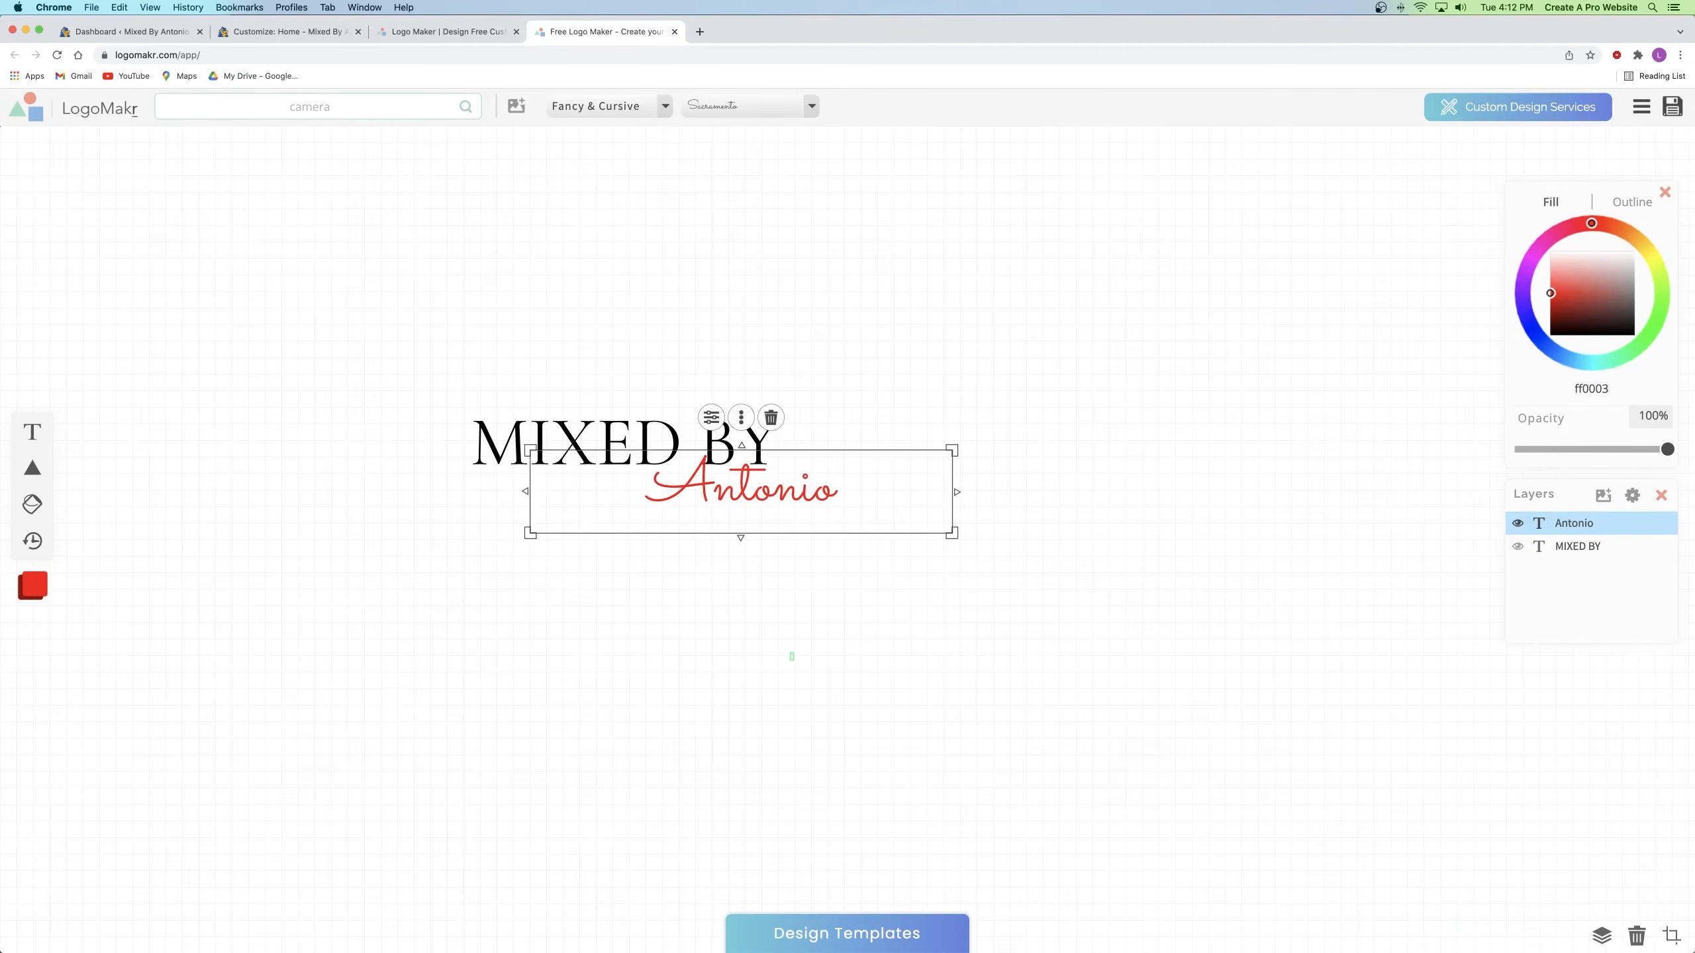
{"action": "left_click_drag", "start_coordinate": [952, 450], "coordinate": [968, 435]}
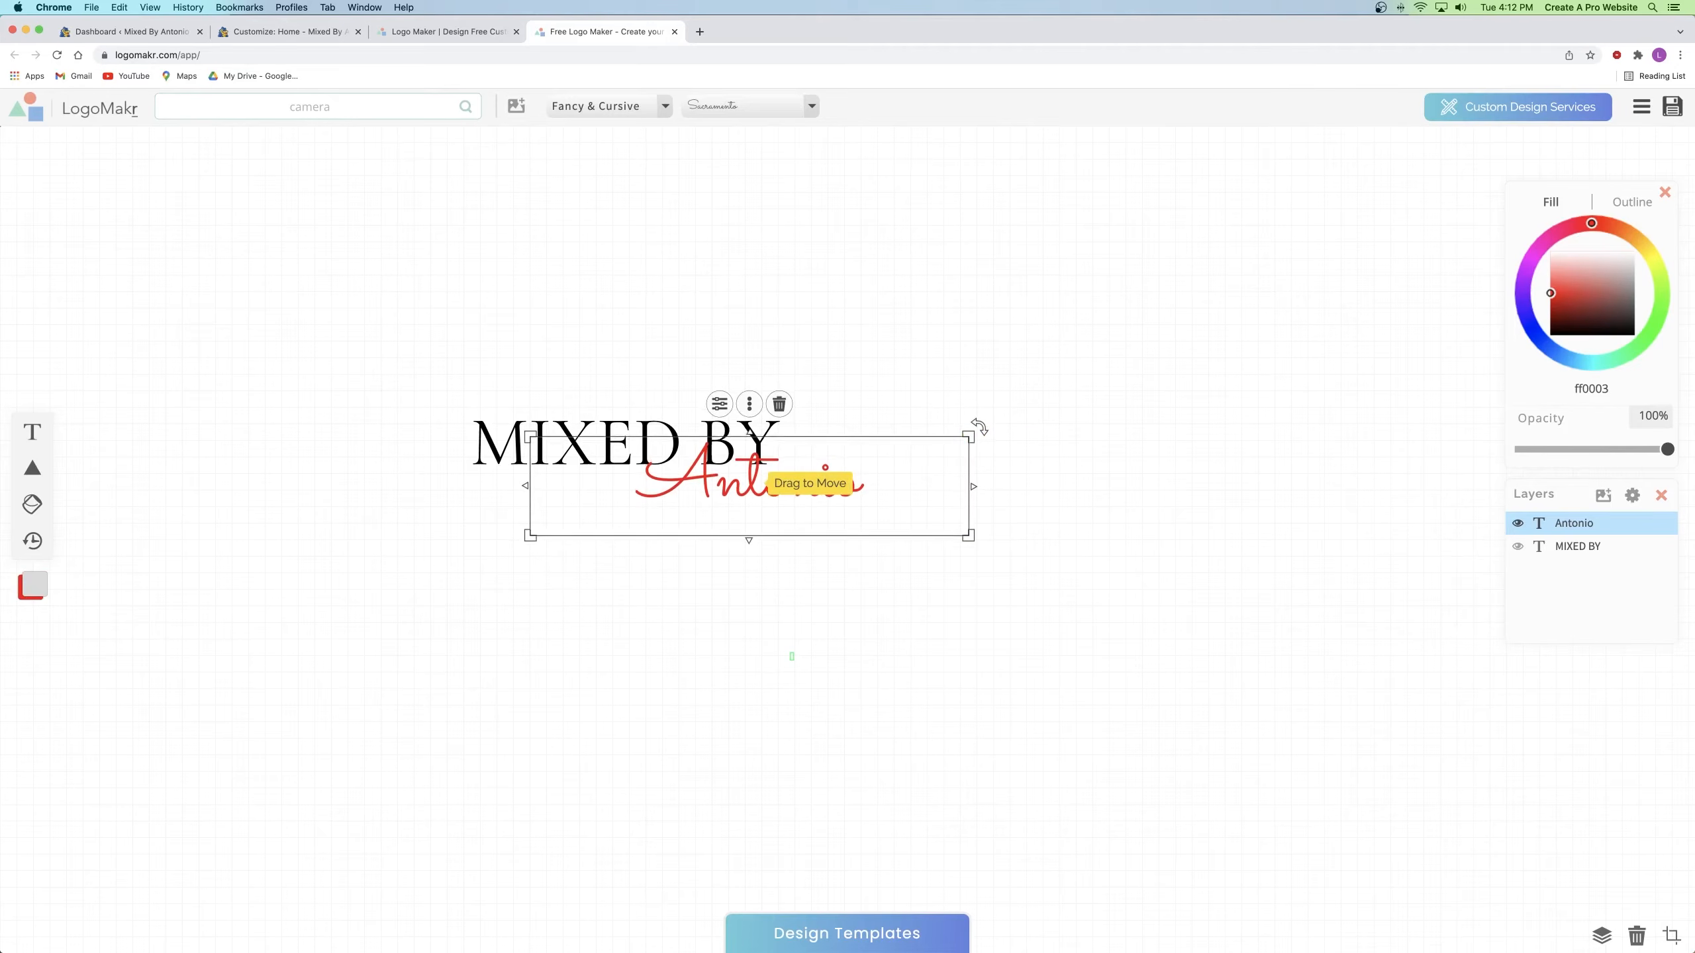
{"action": "key", "text": "Down"}
{"action": "key", "text": "Down"}
{"action": "key", "text": "Down"}
{"action": "key", "text": "Down"}
{"action": "key", "text": "Down"}
{"action": "key", "text": "Left"}
{"action": "key", "text": "Left"}
{"action": "key", "text": "Left"}
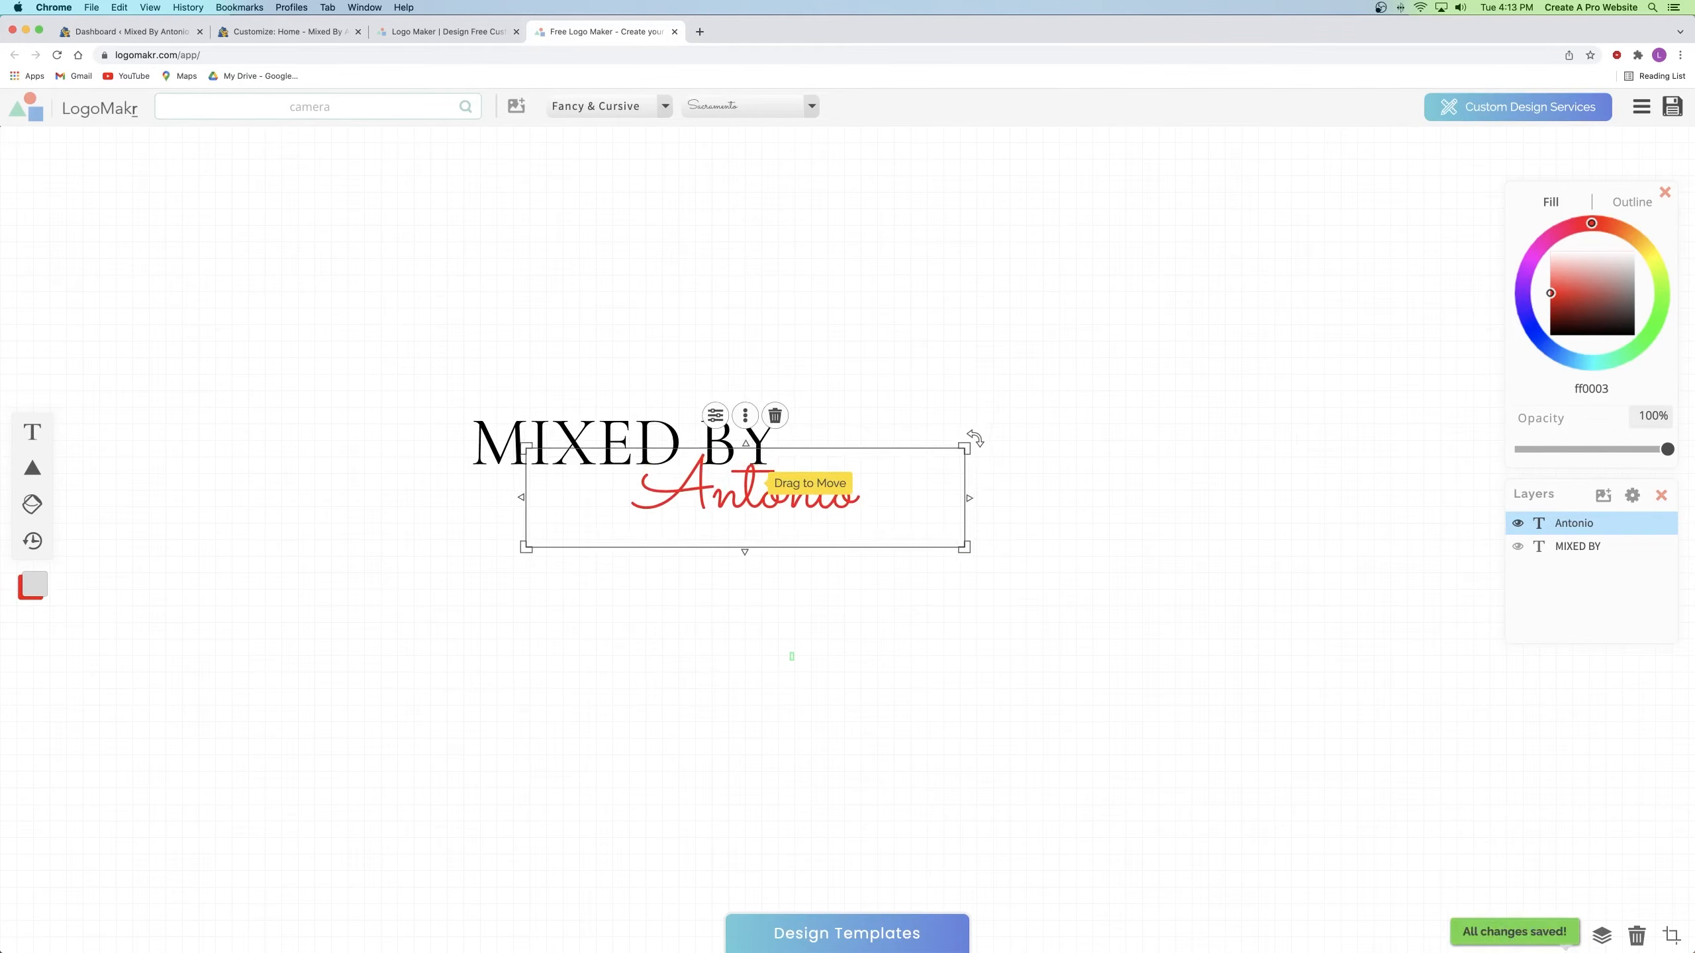
{"action": "left_click", "coordinate": [1078, 592]}
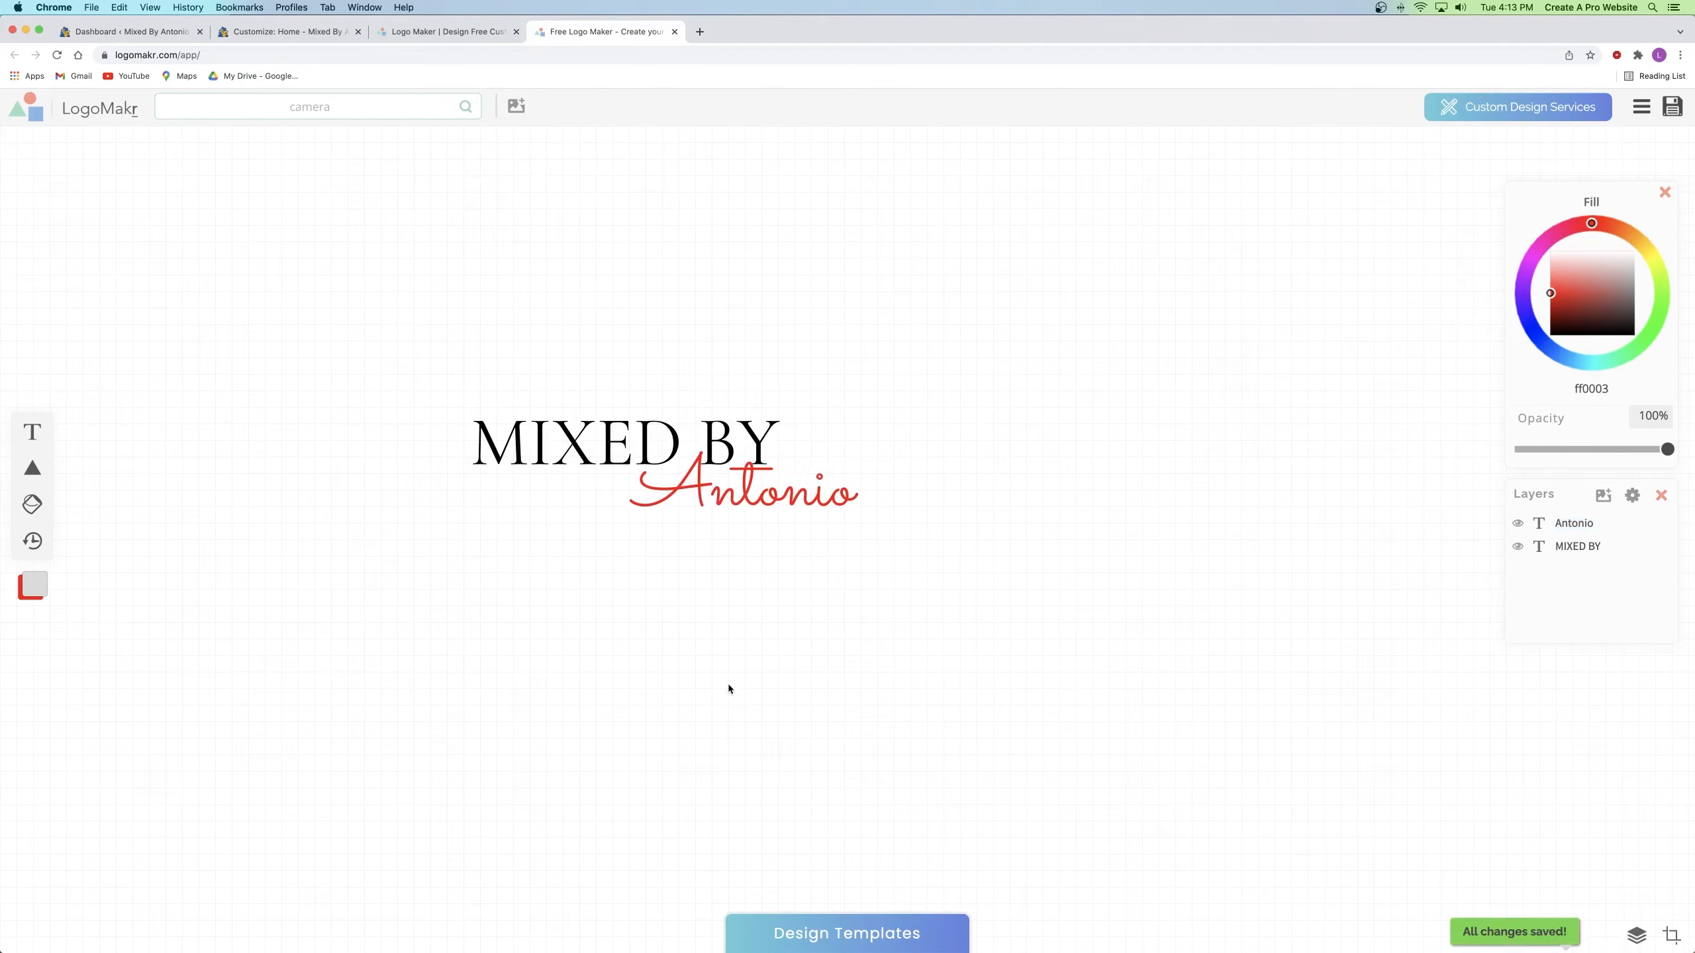
Step: Check the two-text layout, then bring up camera icon results
{"action": "left_click", "coordinate": [726, 472]}
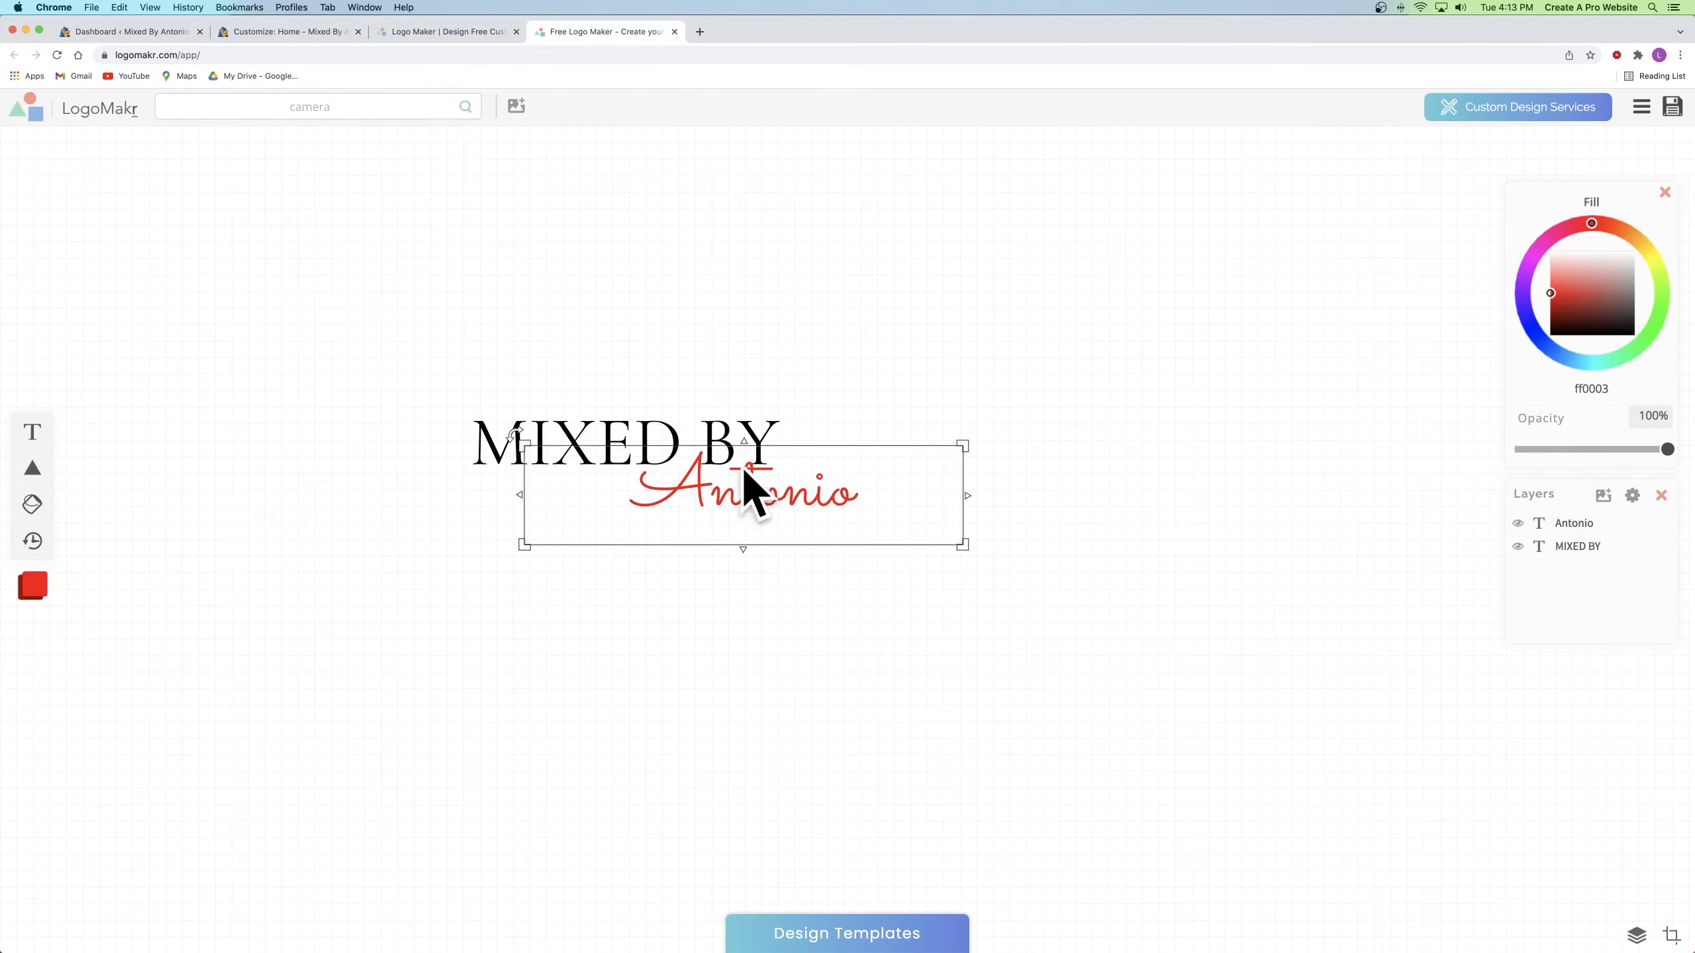
{"action": "left_click", "coordinate": [738, 417]}
{"action": "left_click", "coordinate": [728, 494]}
{"action": "left_click", "coordinate": [758, 609]}
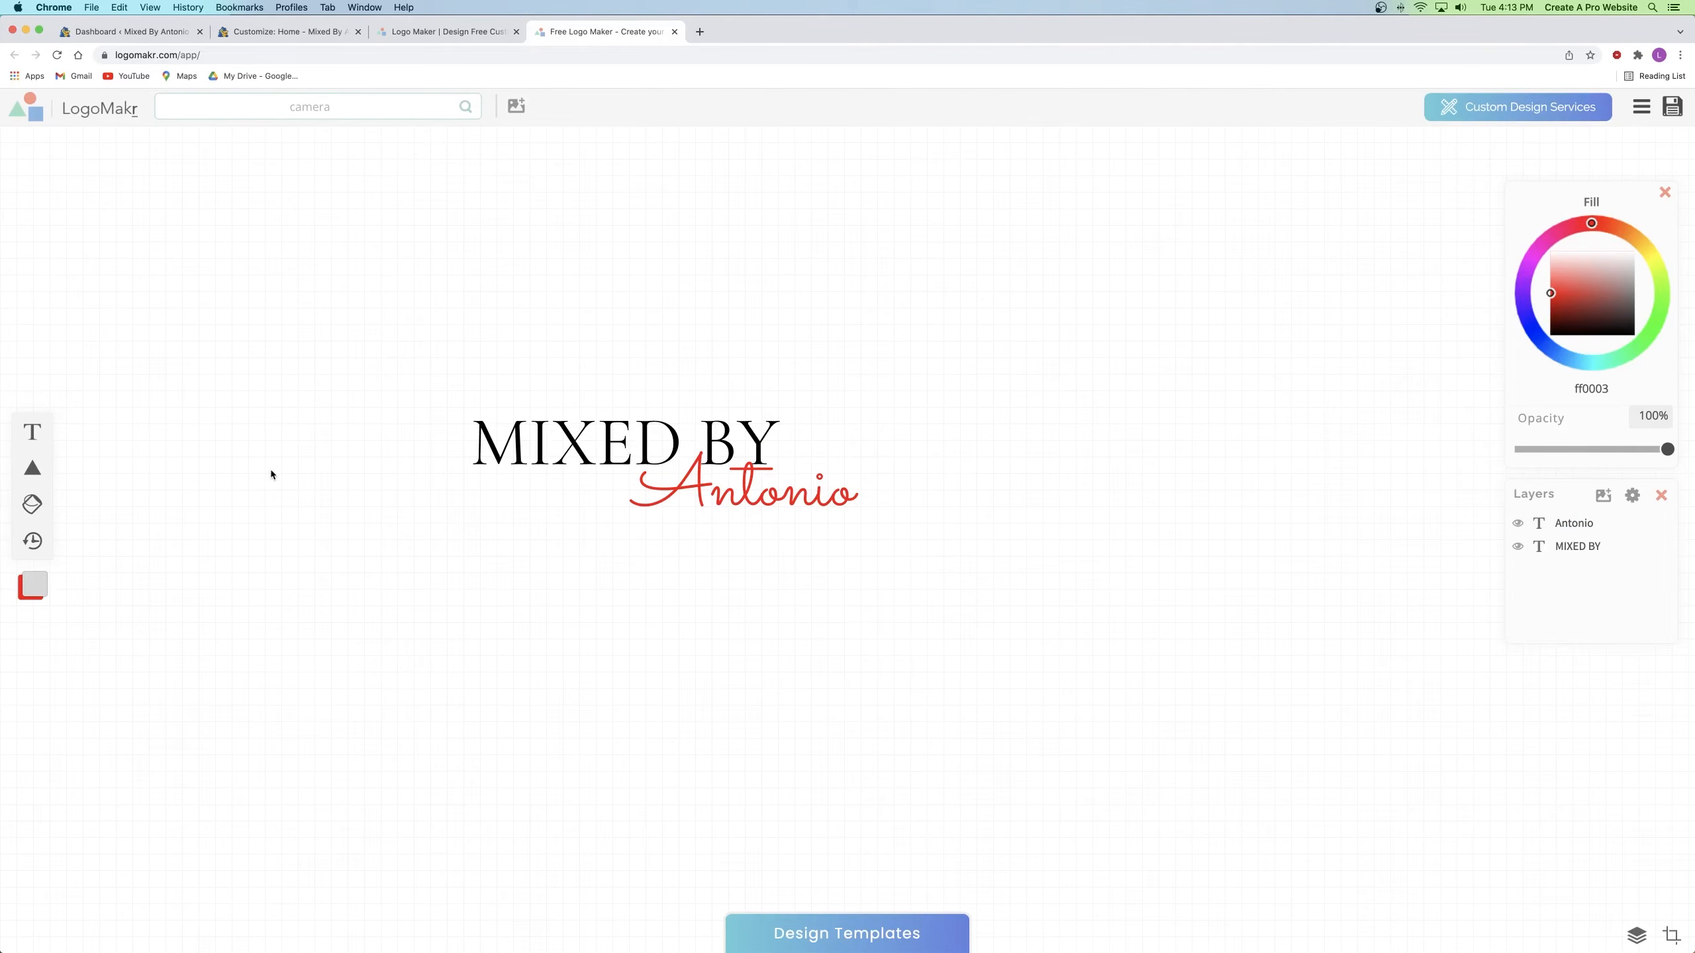
{"action": "left_click", "coordinate": [314, 108]}
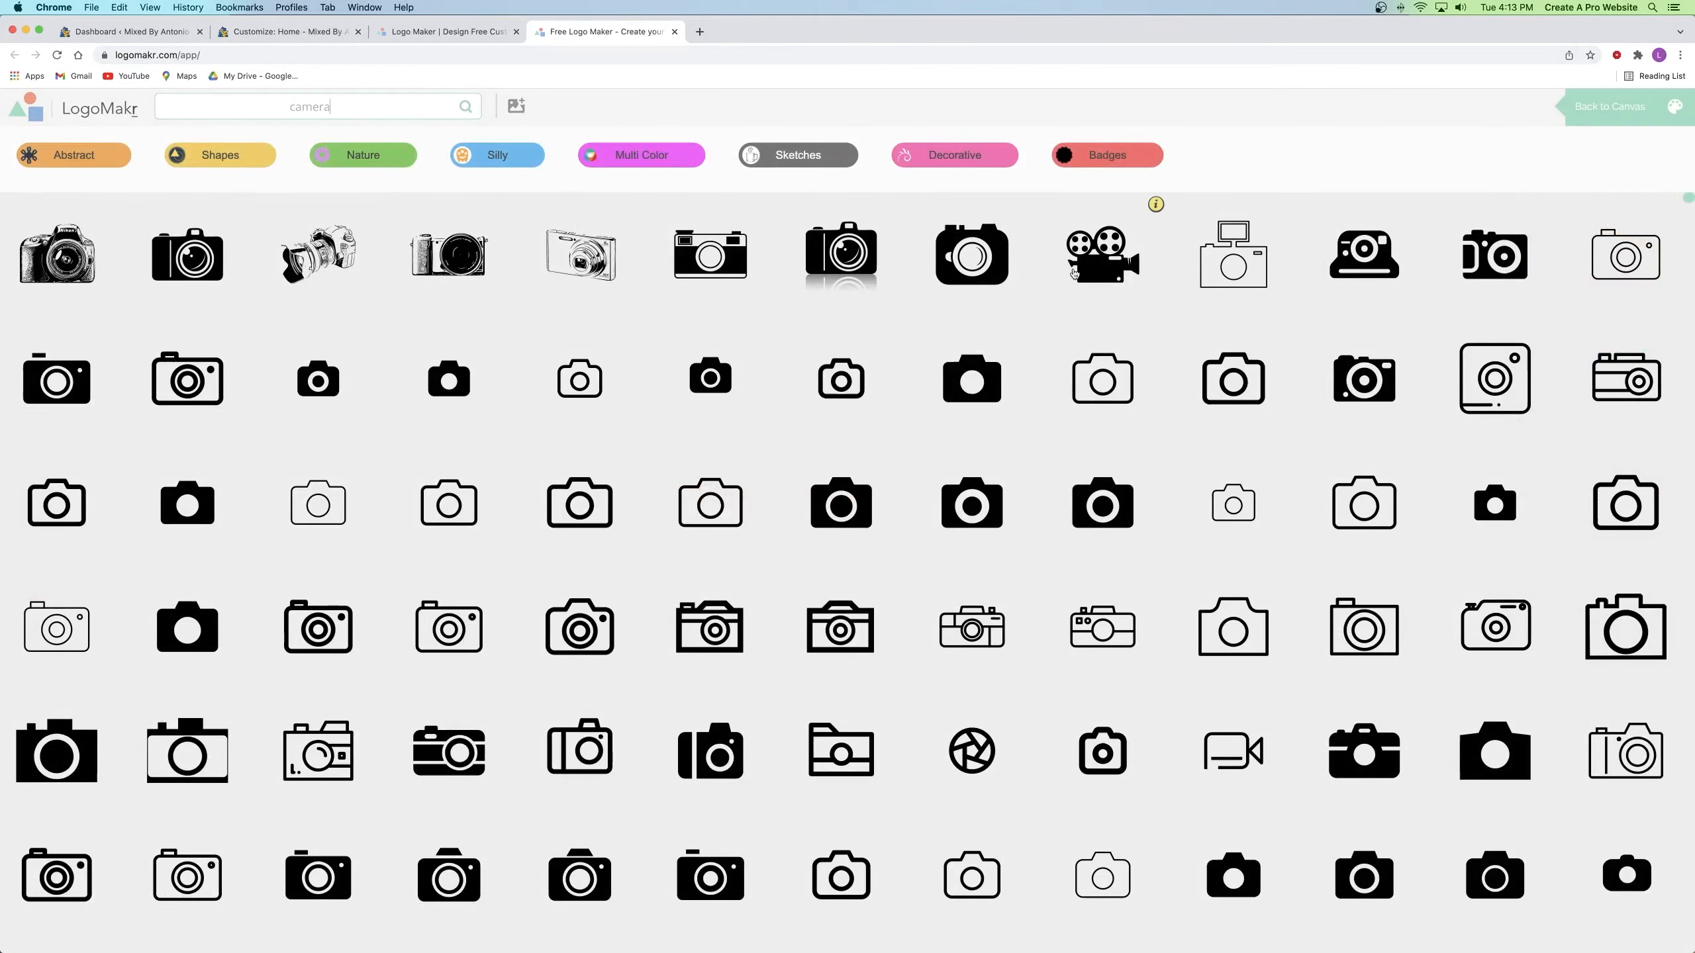
Step: Place a camera icon beside MIXED BY, then delete it again
{"action": "left_click", "coordinate": [1234, 391]}
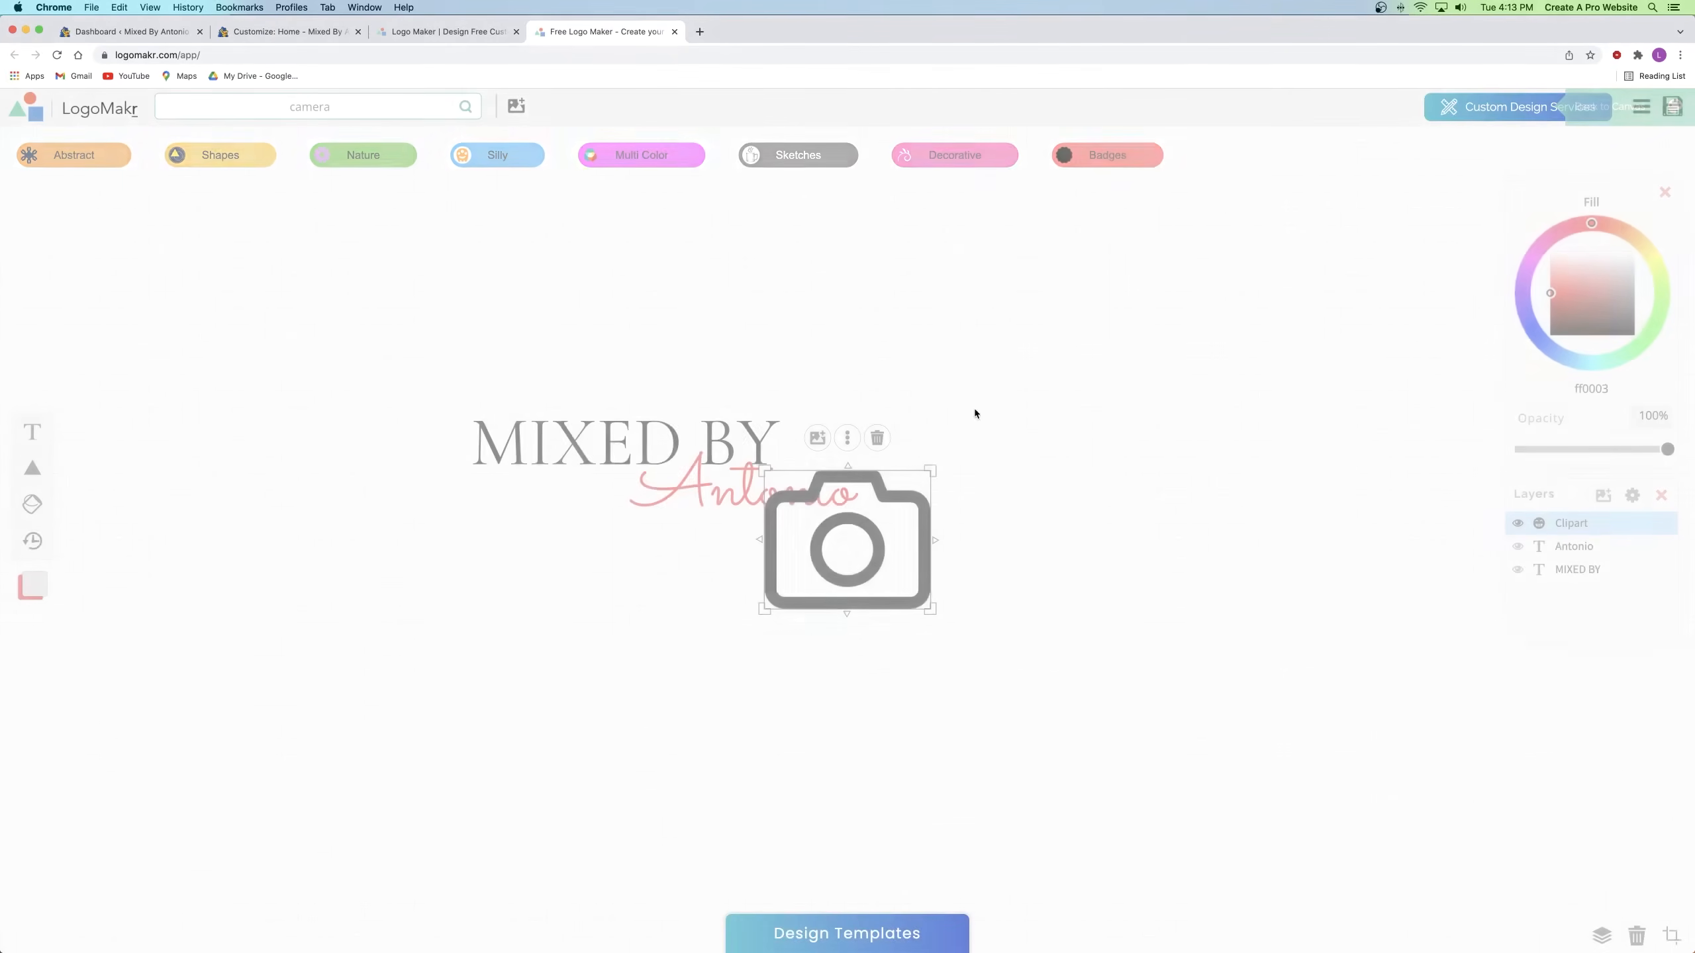
{"action": "left_click_drag", "start_coordinate": [858, 564], "coordinate": [377, 460]}
{"action": "left_click", "coordinate": [547, 481]}
{"action": "left_click", "coordinate": [294, 490]}
{"action": "left_click", "coordinate": [396, 327]}
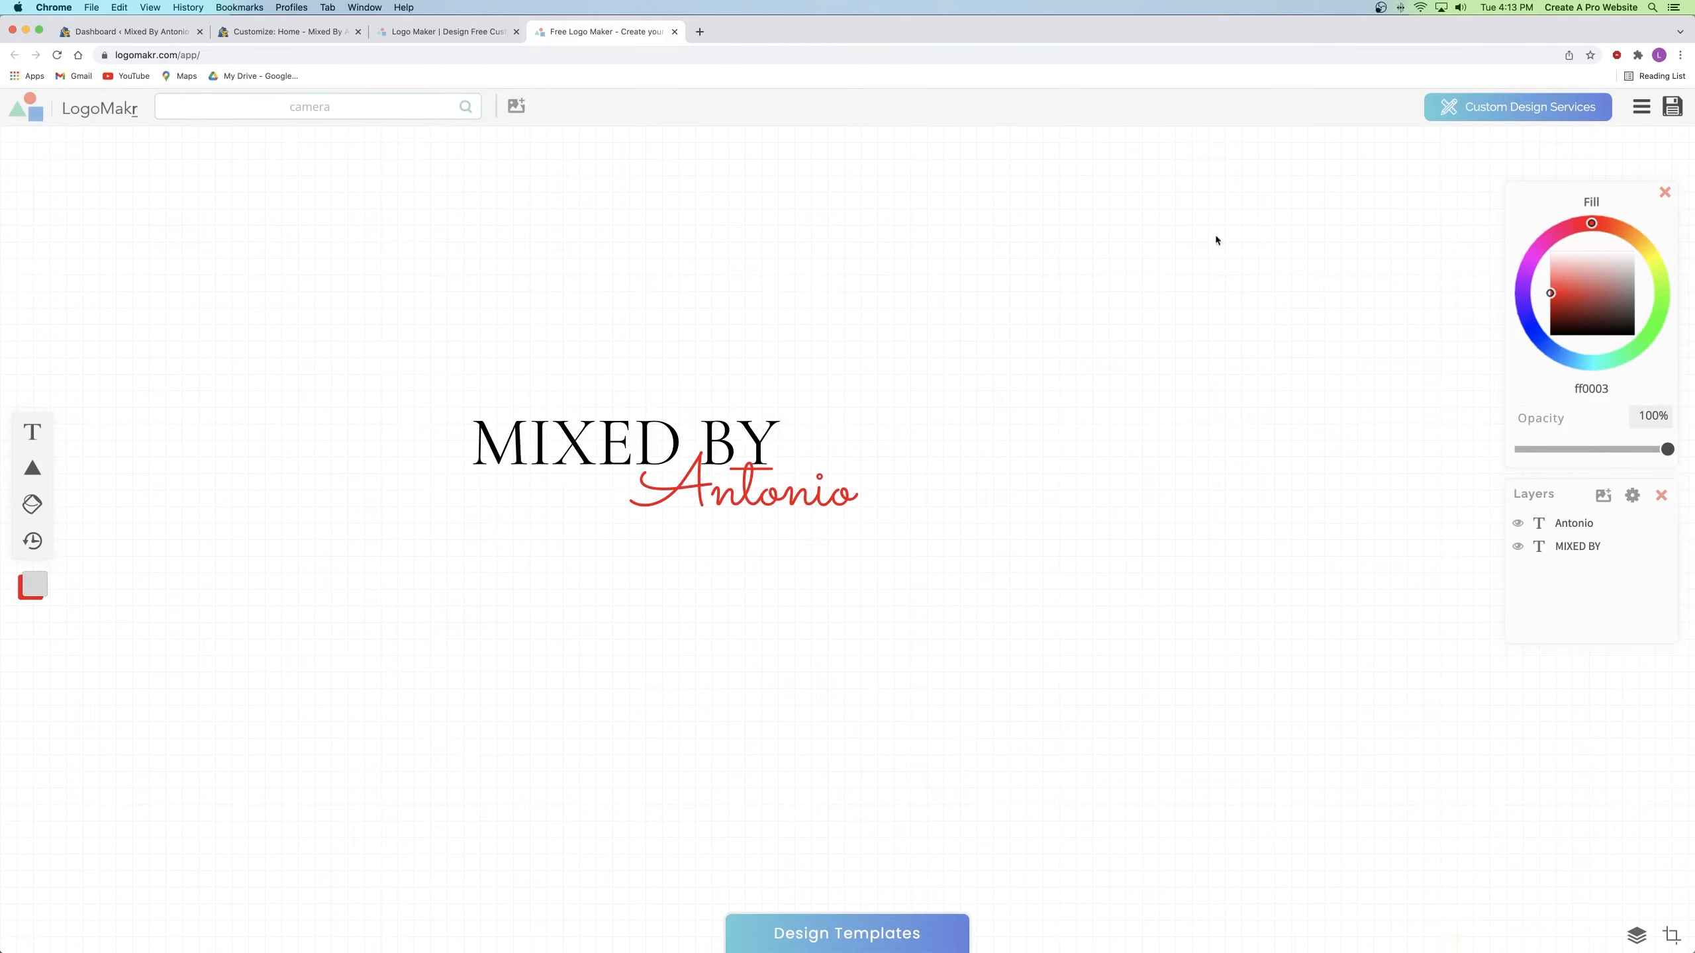
Step: Accept the terms and download the free low-resolution PNG LogoMakr-9wcaf6.png
{"action": "left_click", "coordinate": [1672, 107]}
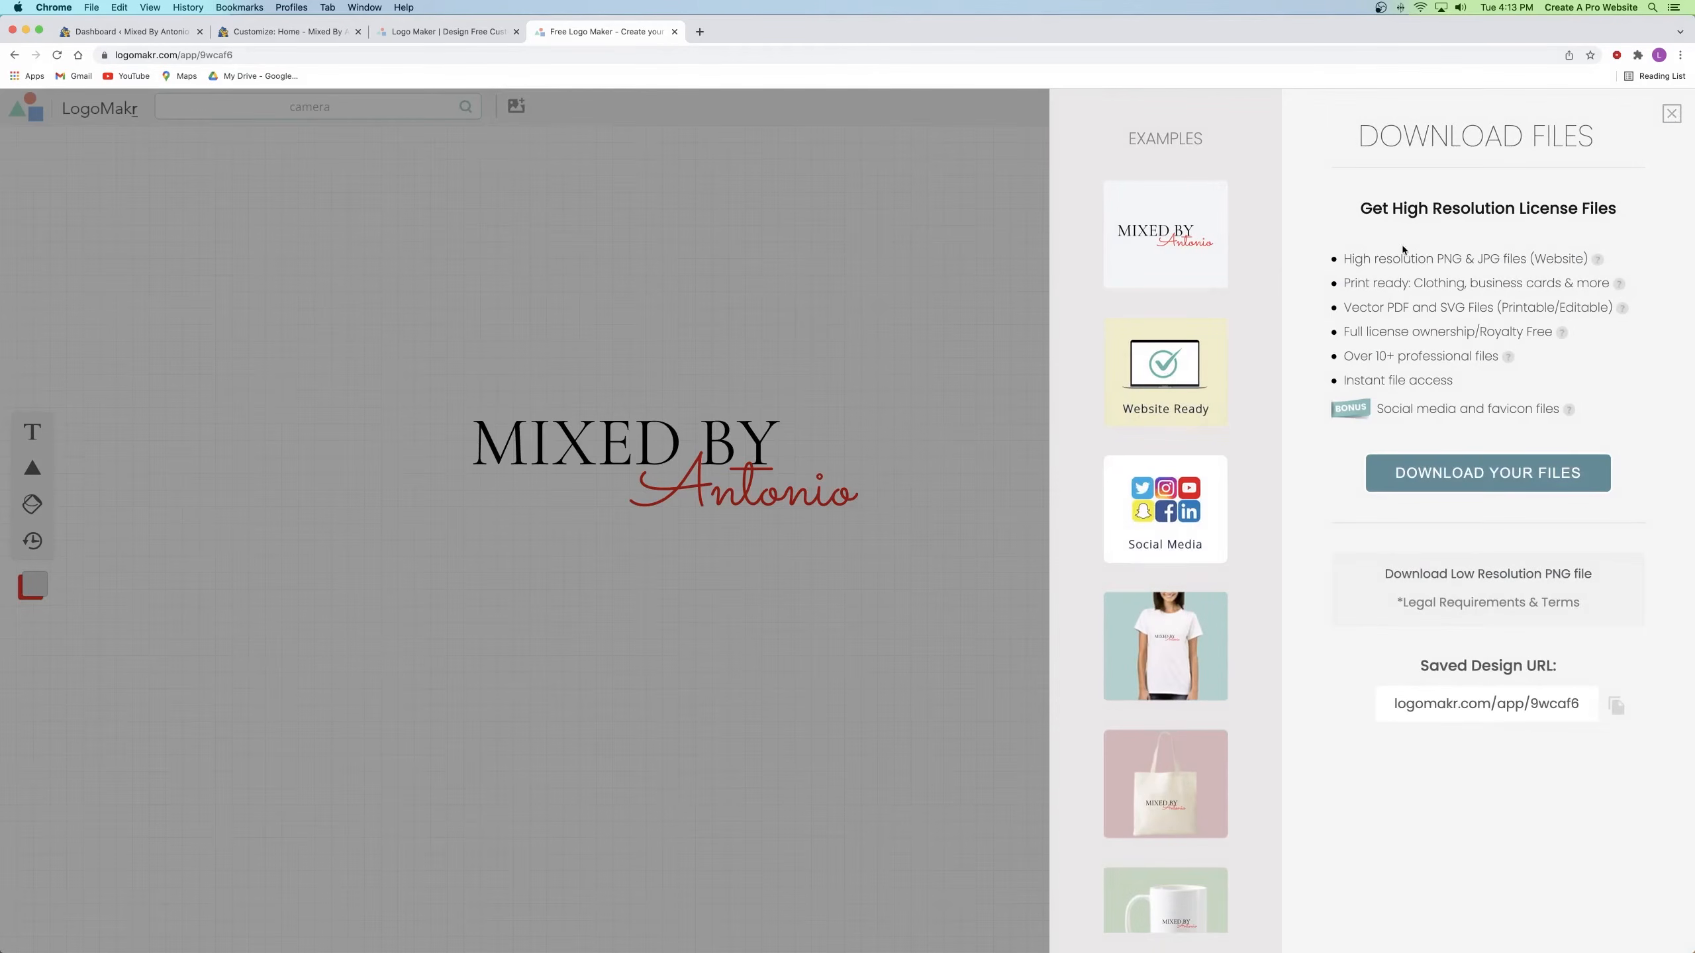
{"action": "left_click_drag", "start_coordinate": [1378, 209], "coordinate": [1613, 209]}
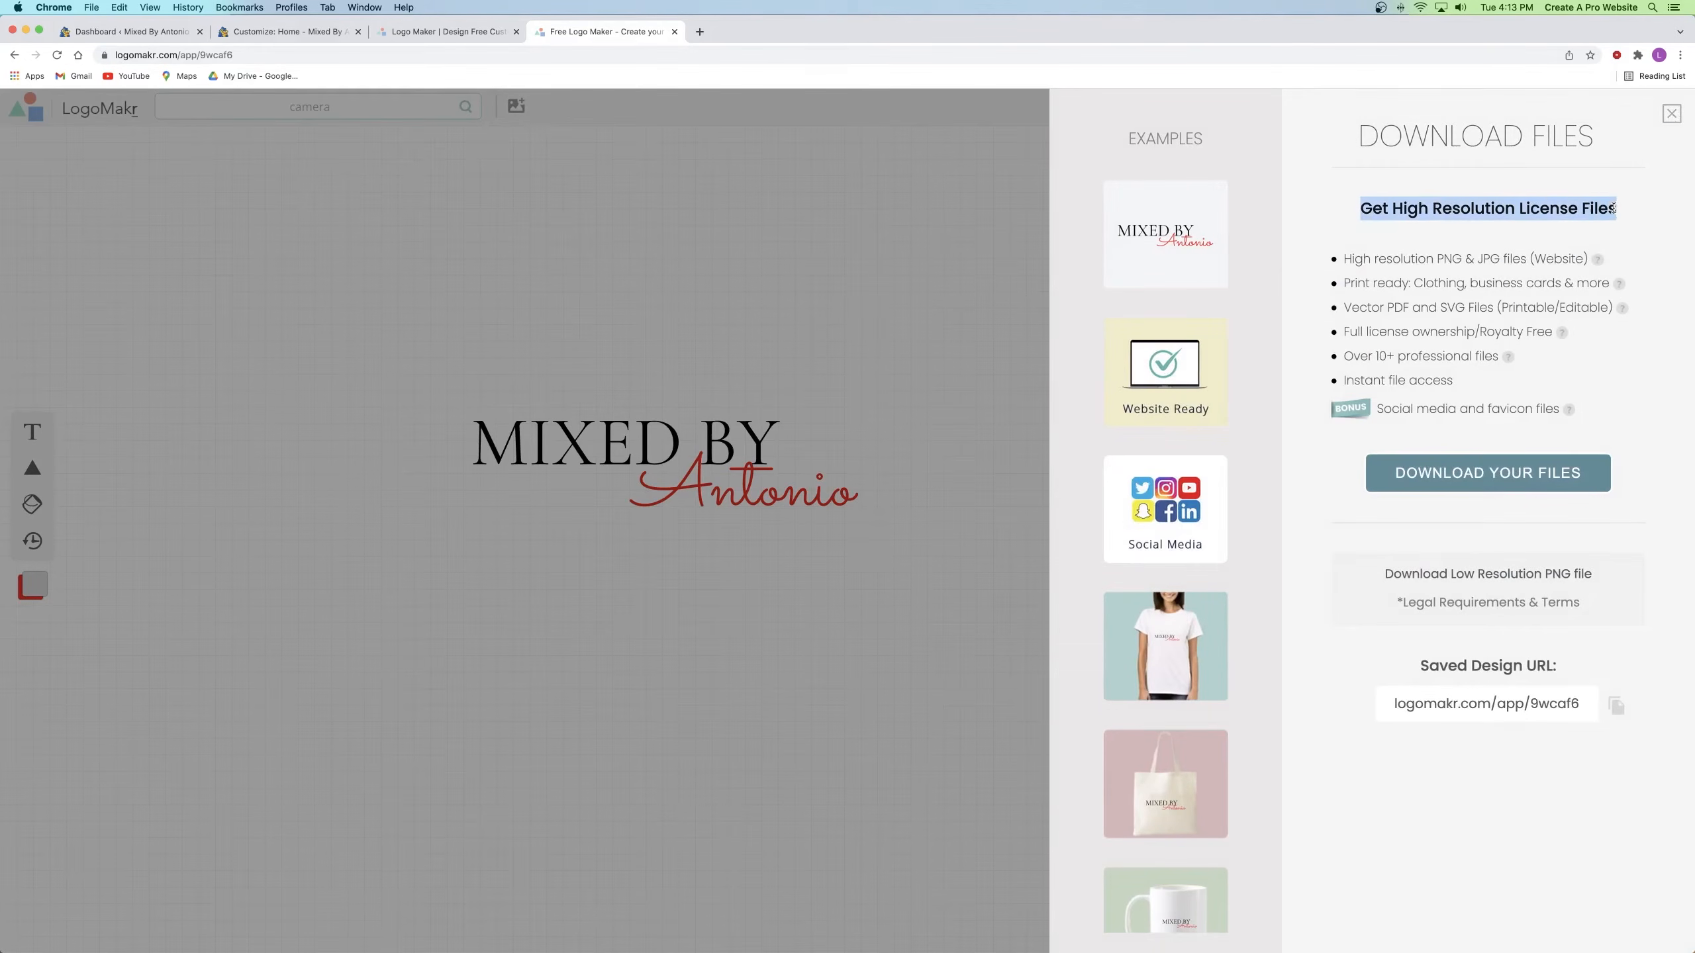
{"action": "left_click", "coordinate": [1478, 383]}
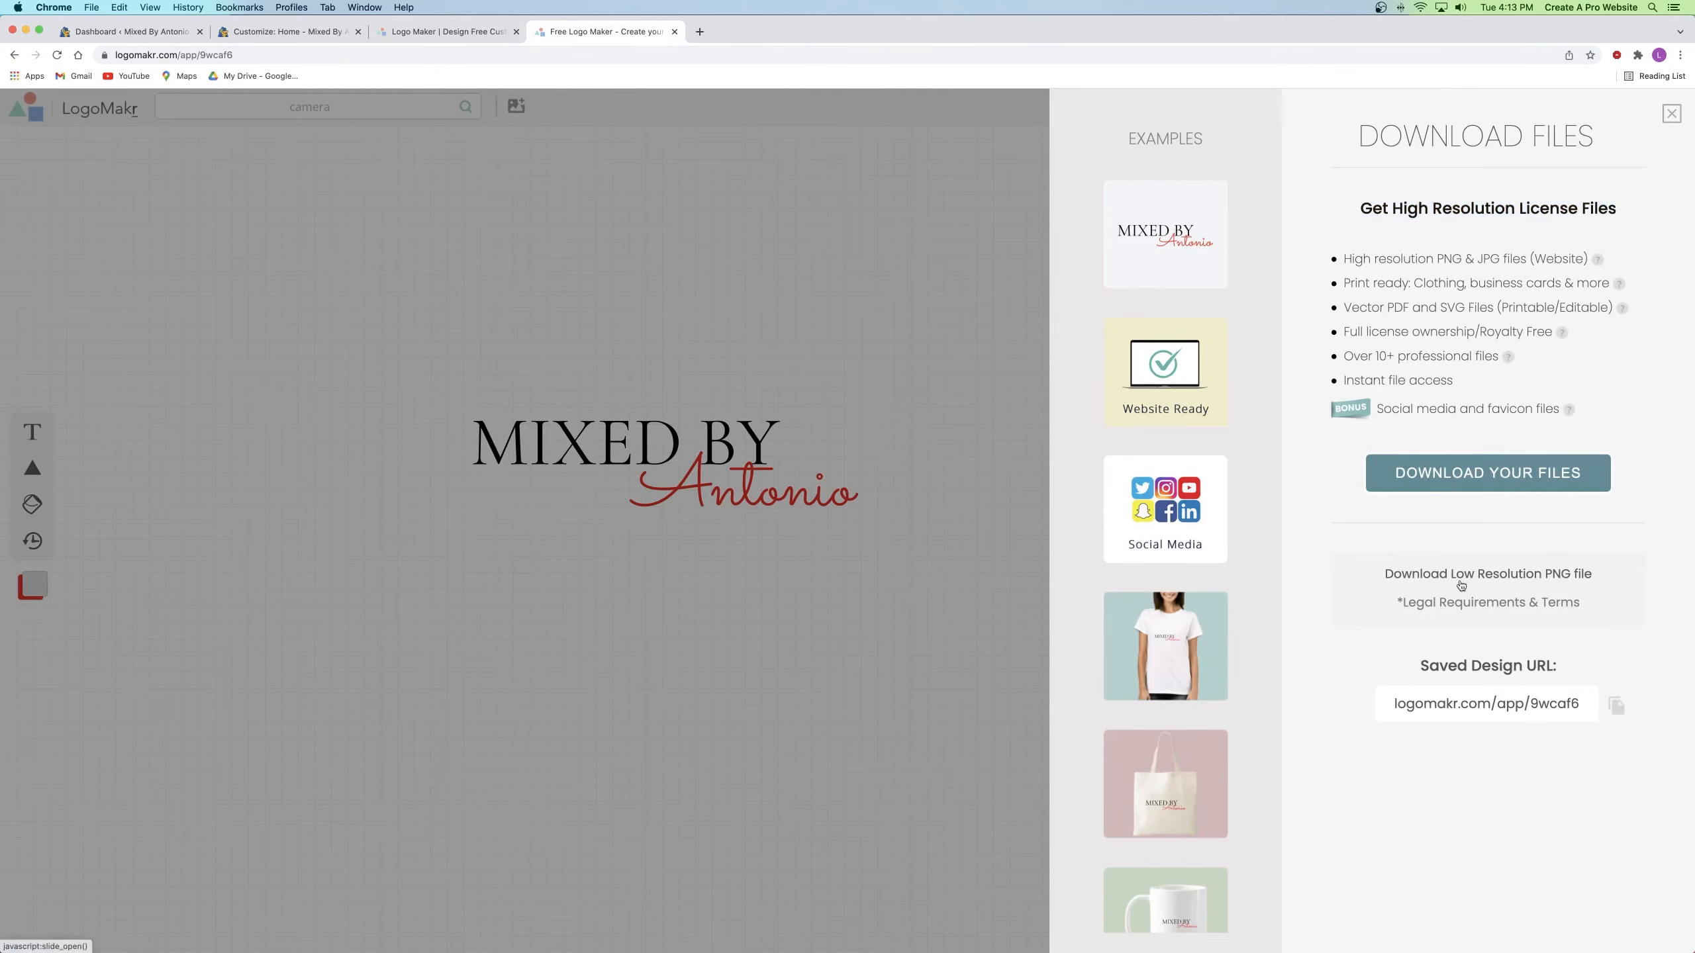
{"action": "left_click", "coordinate": [1516, 575]}
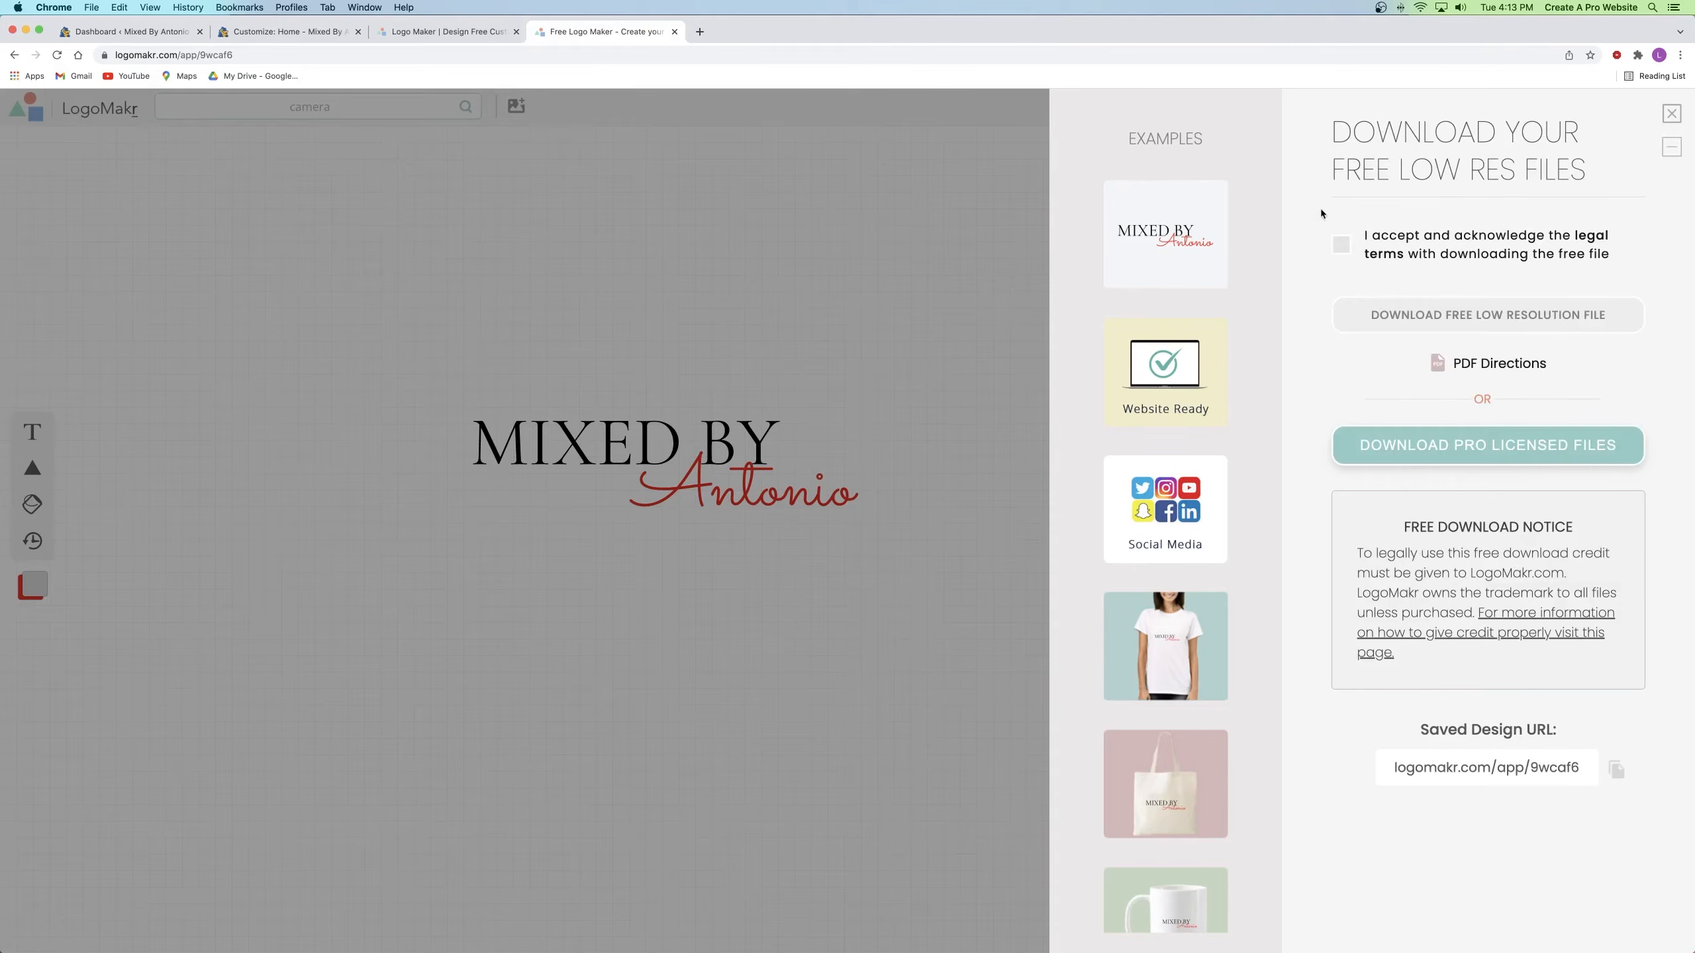
{"action": "left_click", "coordinate": [1342, 246]}
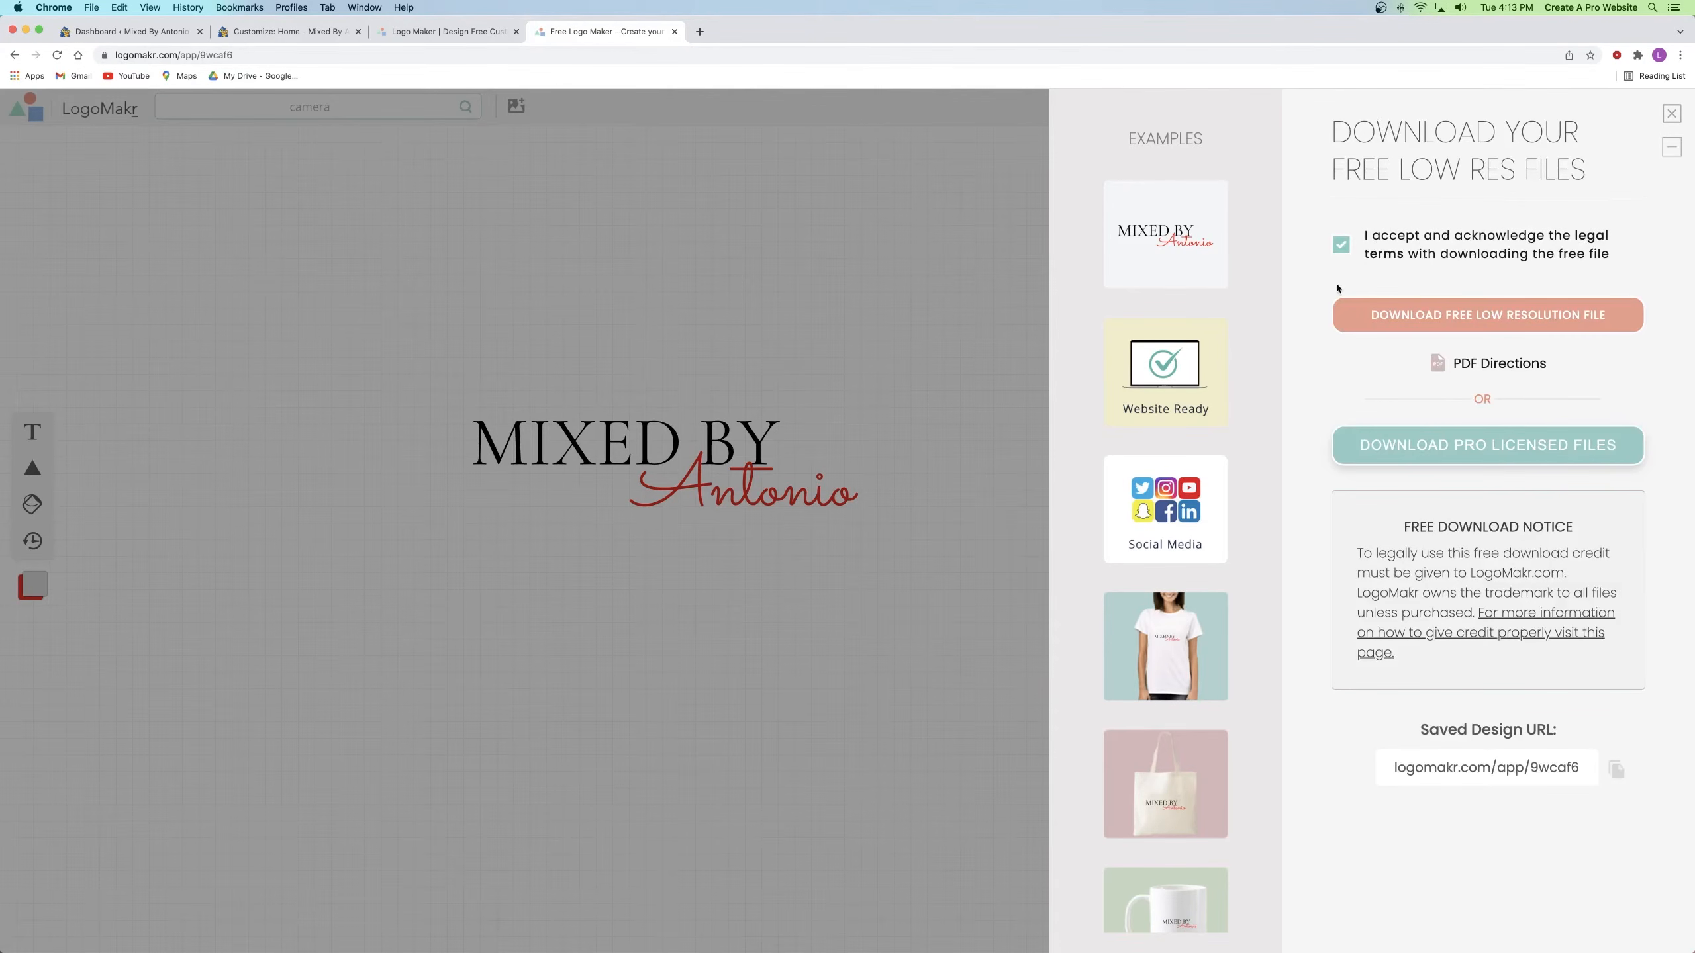
{"action": "left_click", "coordinate": [1487, 320]}
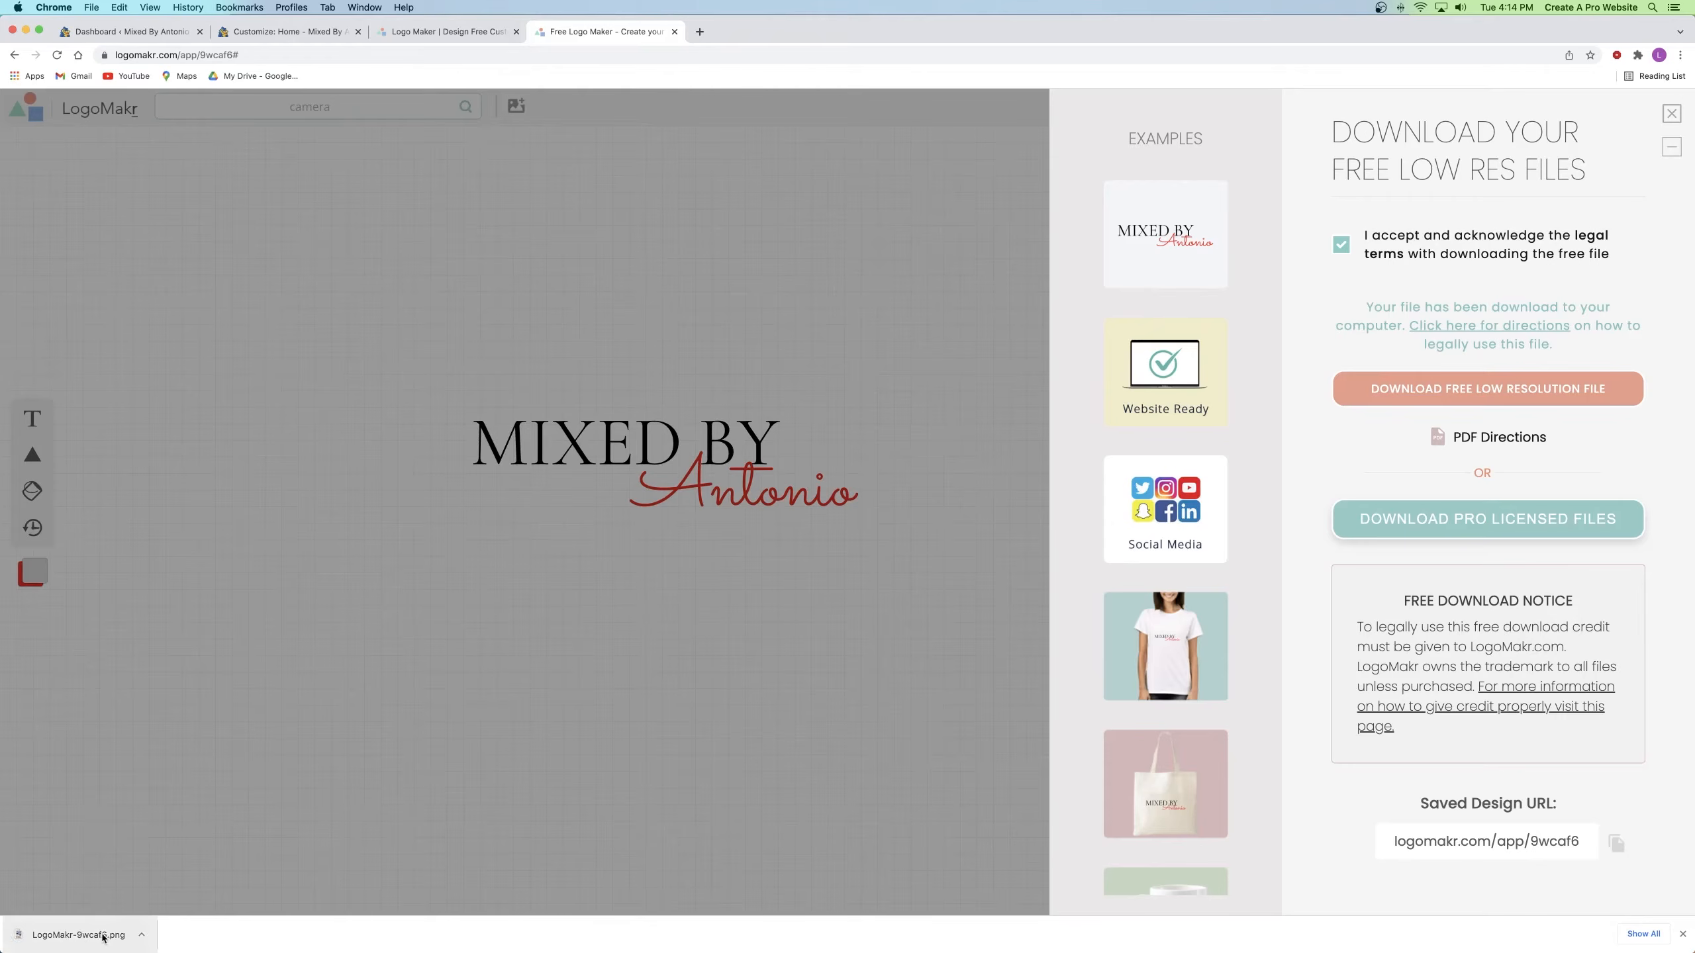
{"action": "left_click", "coordinate": [1671, 117]}
{"action": "left_click", "coordinate": [479, 437]}
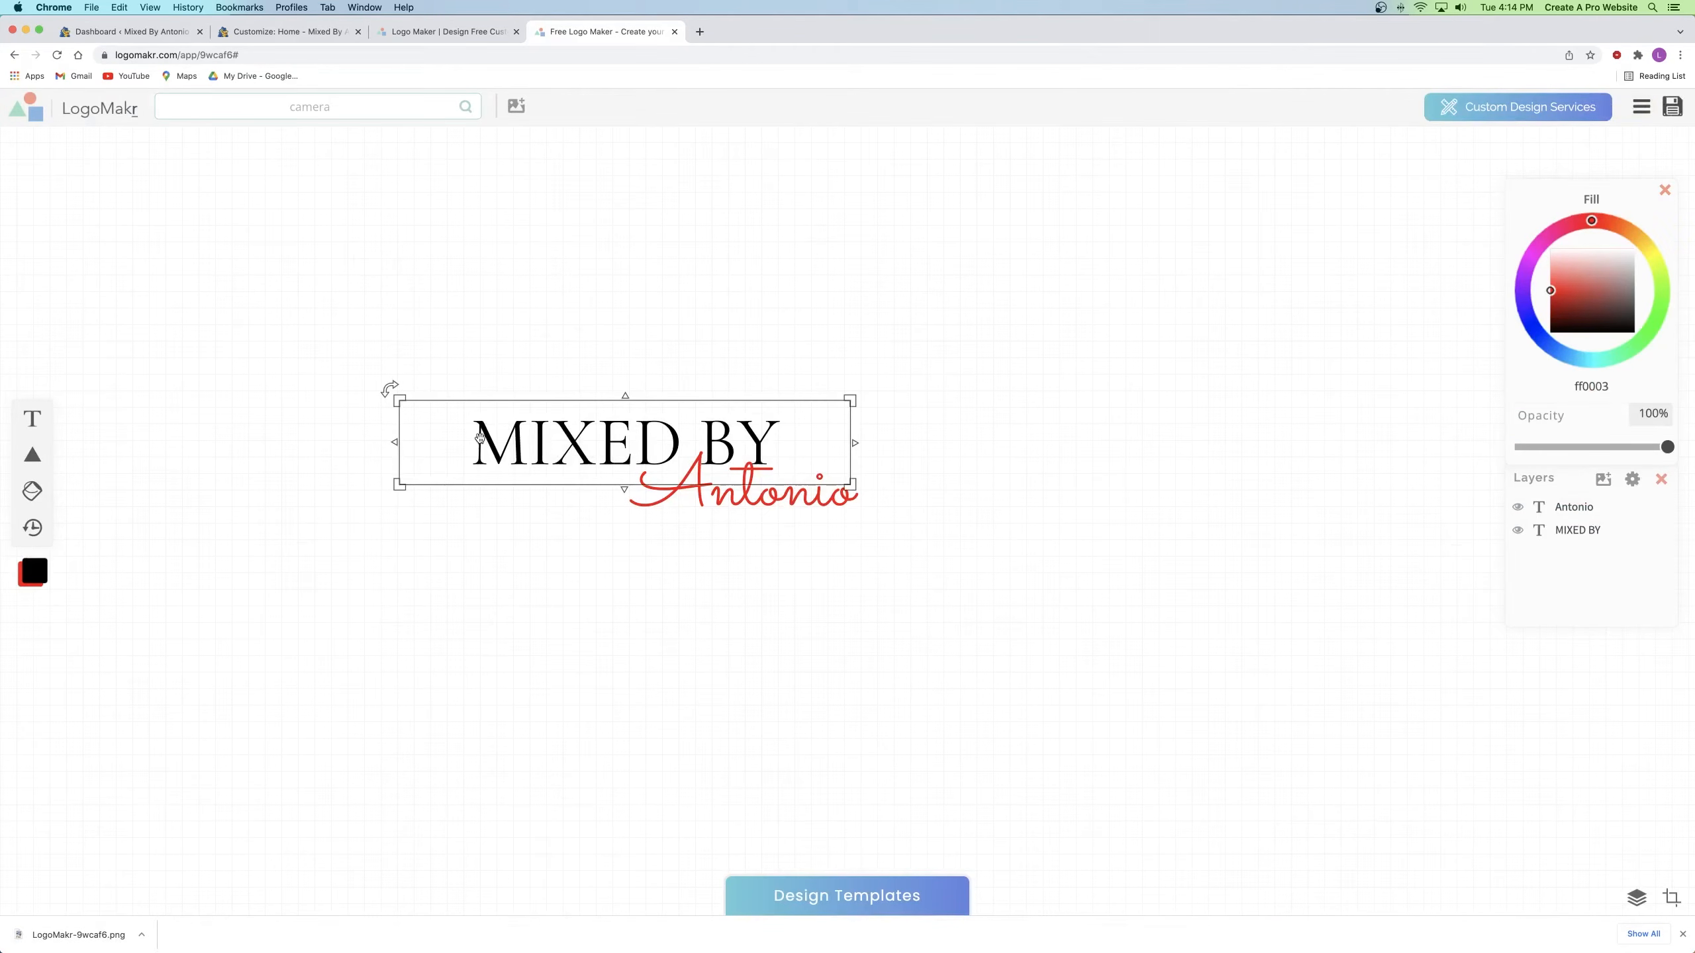
Step: Turn the MIXED BY text white so only the red Antonio shows
{"action": "left_click", "coordinate": [486, 324]}
{"action": "left_click", "coordinate": [578, 442]}
{"action": "left_click", "coordinate": [566, 427]}
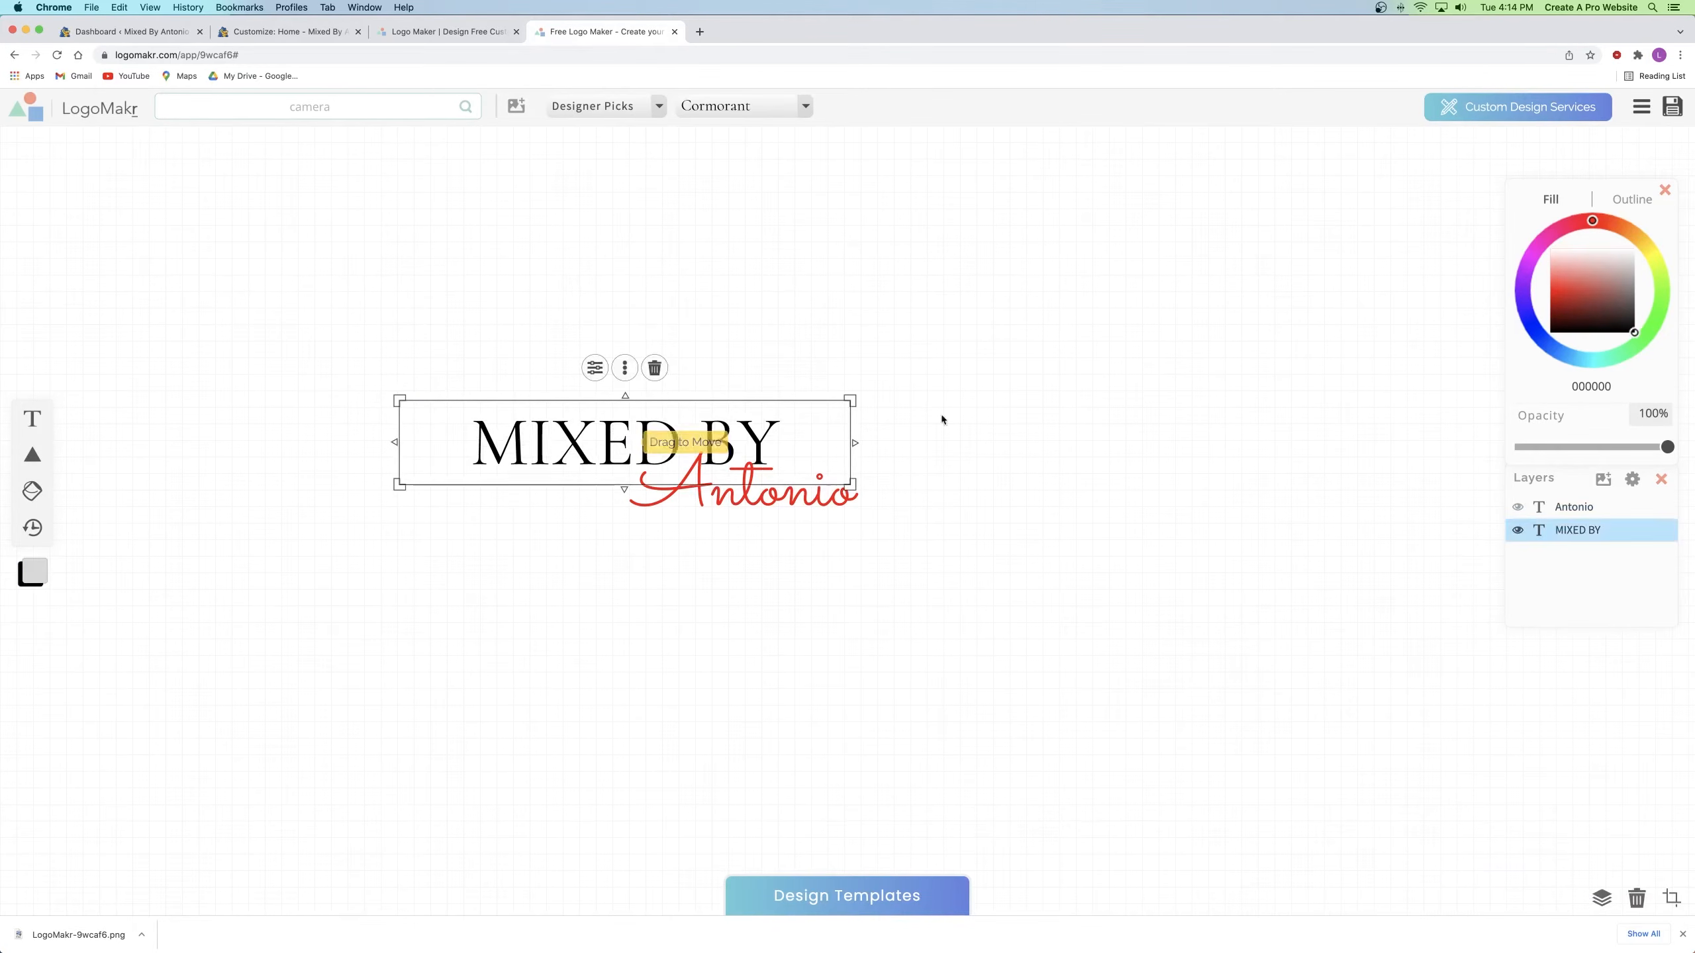
{"action": "left_click_drag", "start_coordinate": [1592, 296], "coordinate": [1529, 230]}
{"action": "left_click", "coordinate": [1191, 267]}
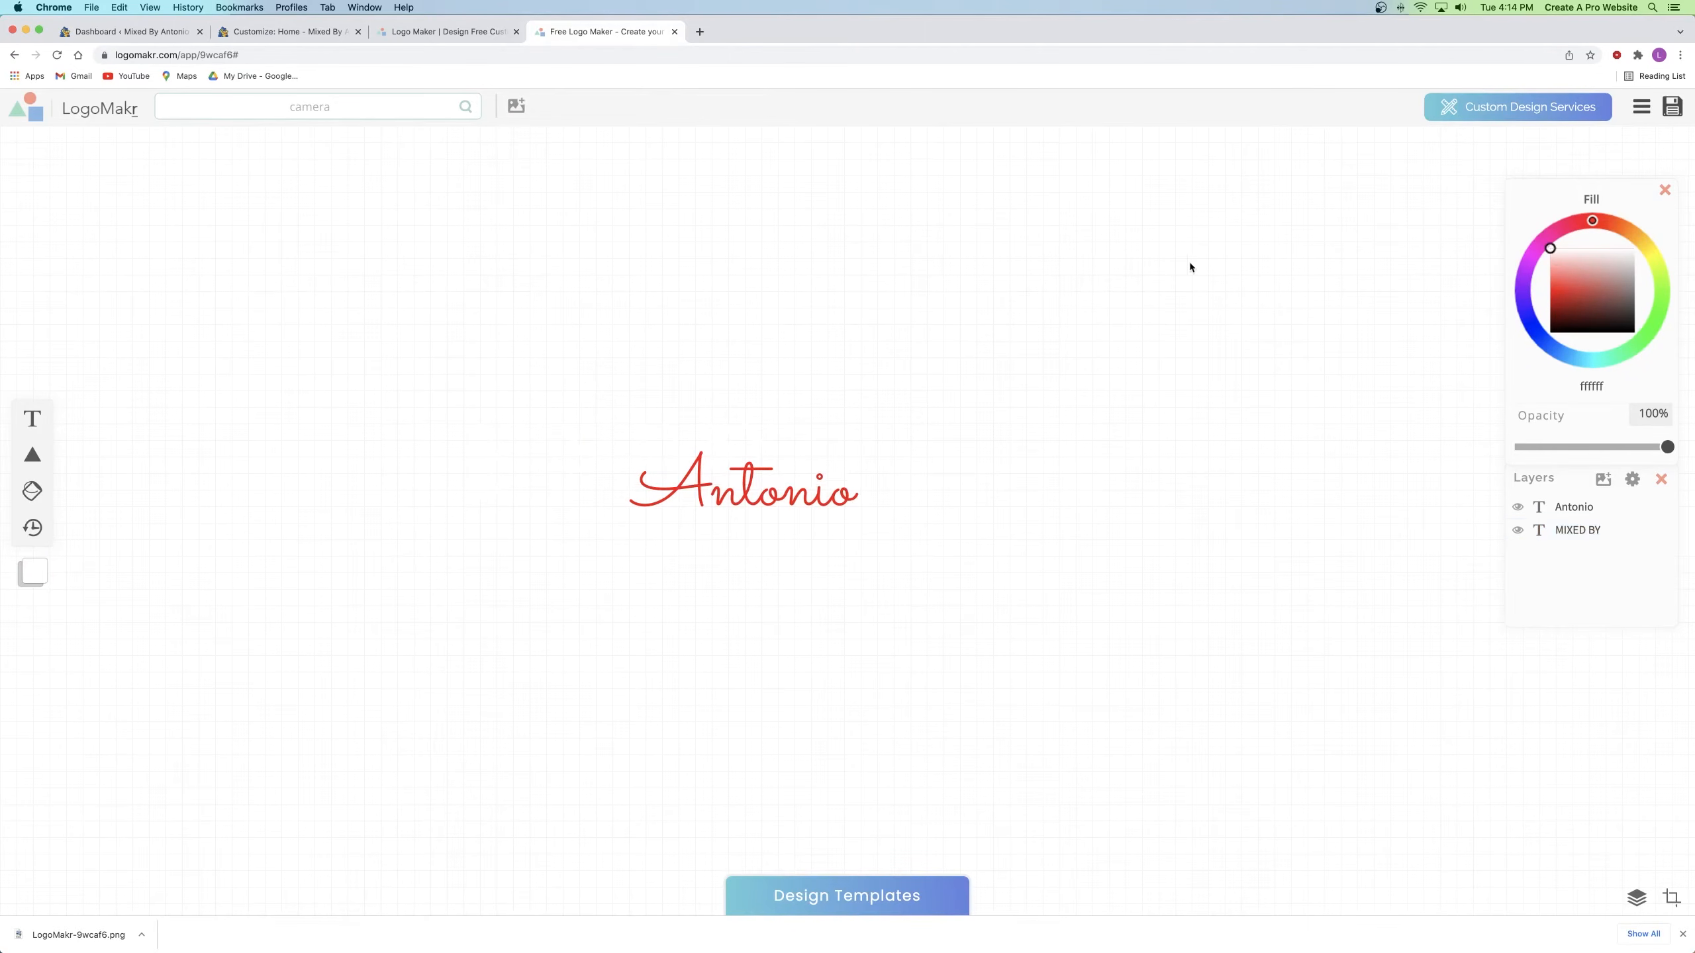
Step: Download a second free low-resolution PNG after accepting the terms
{"action": "left_click", "coordinate": [1672, 108]}
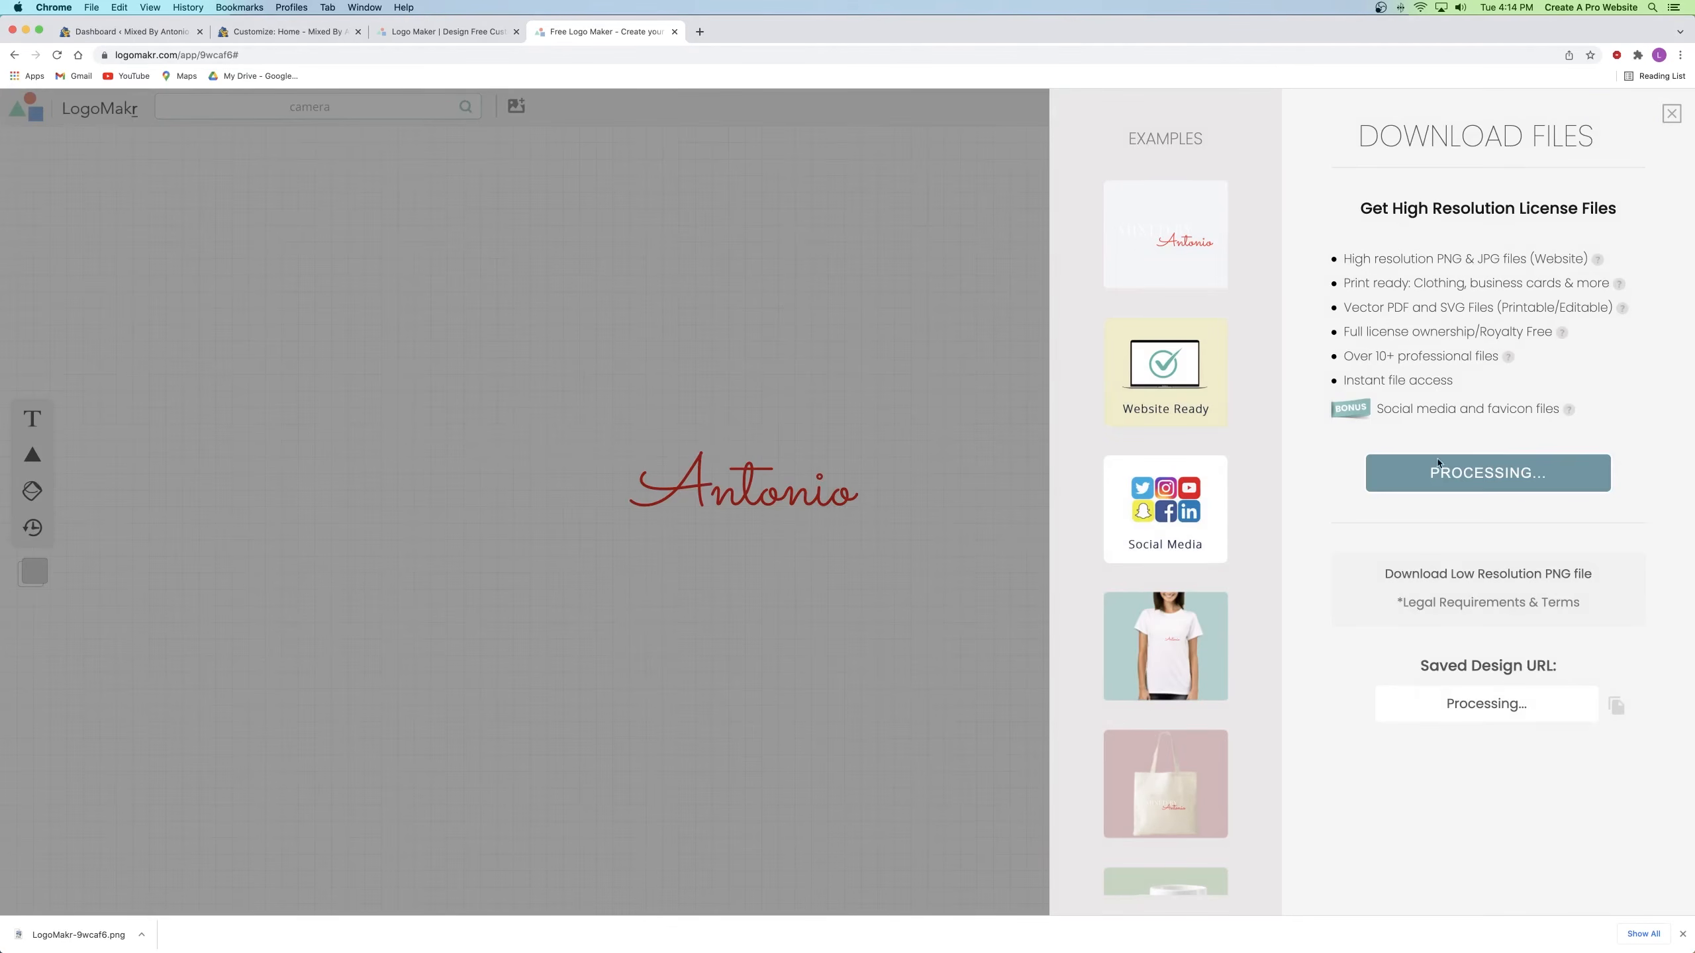
{"action": "left_click", "coordinate": [1462, 576]}
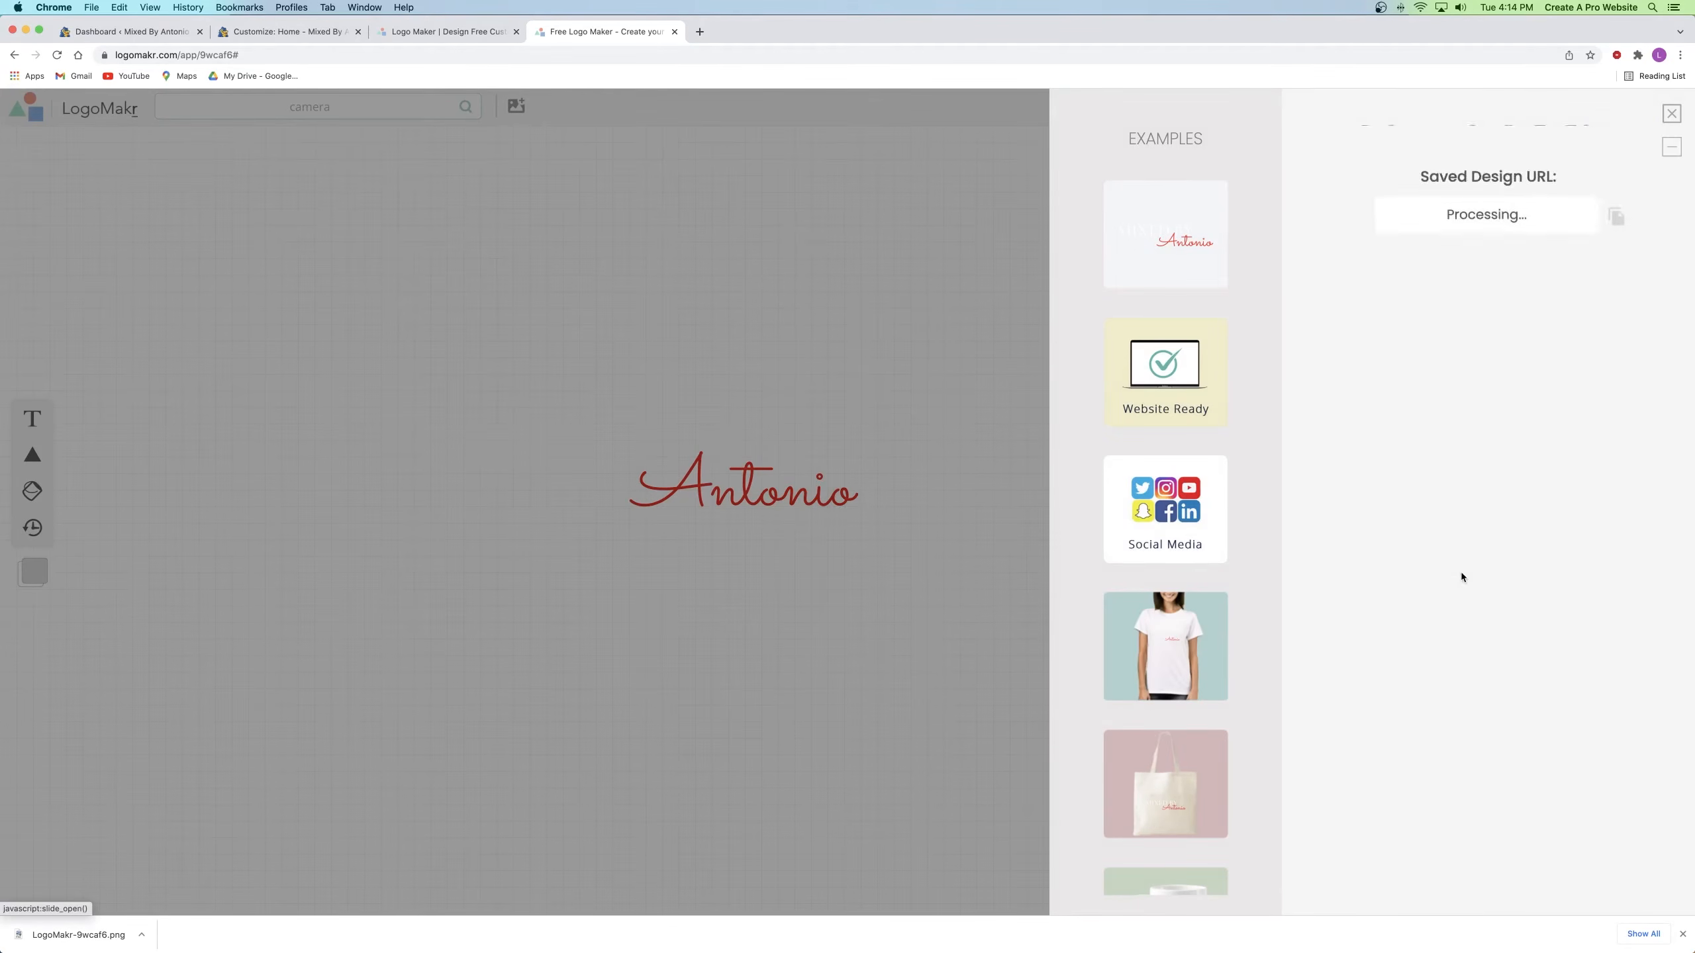
{"action": "left_click", "coordinate": [1347, 247]}
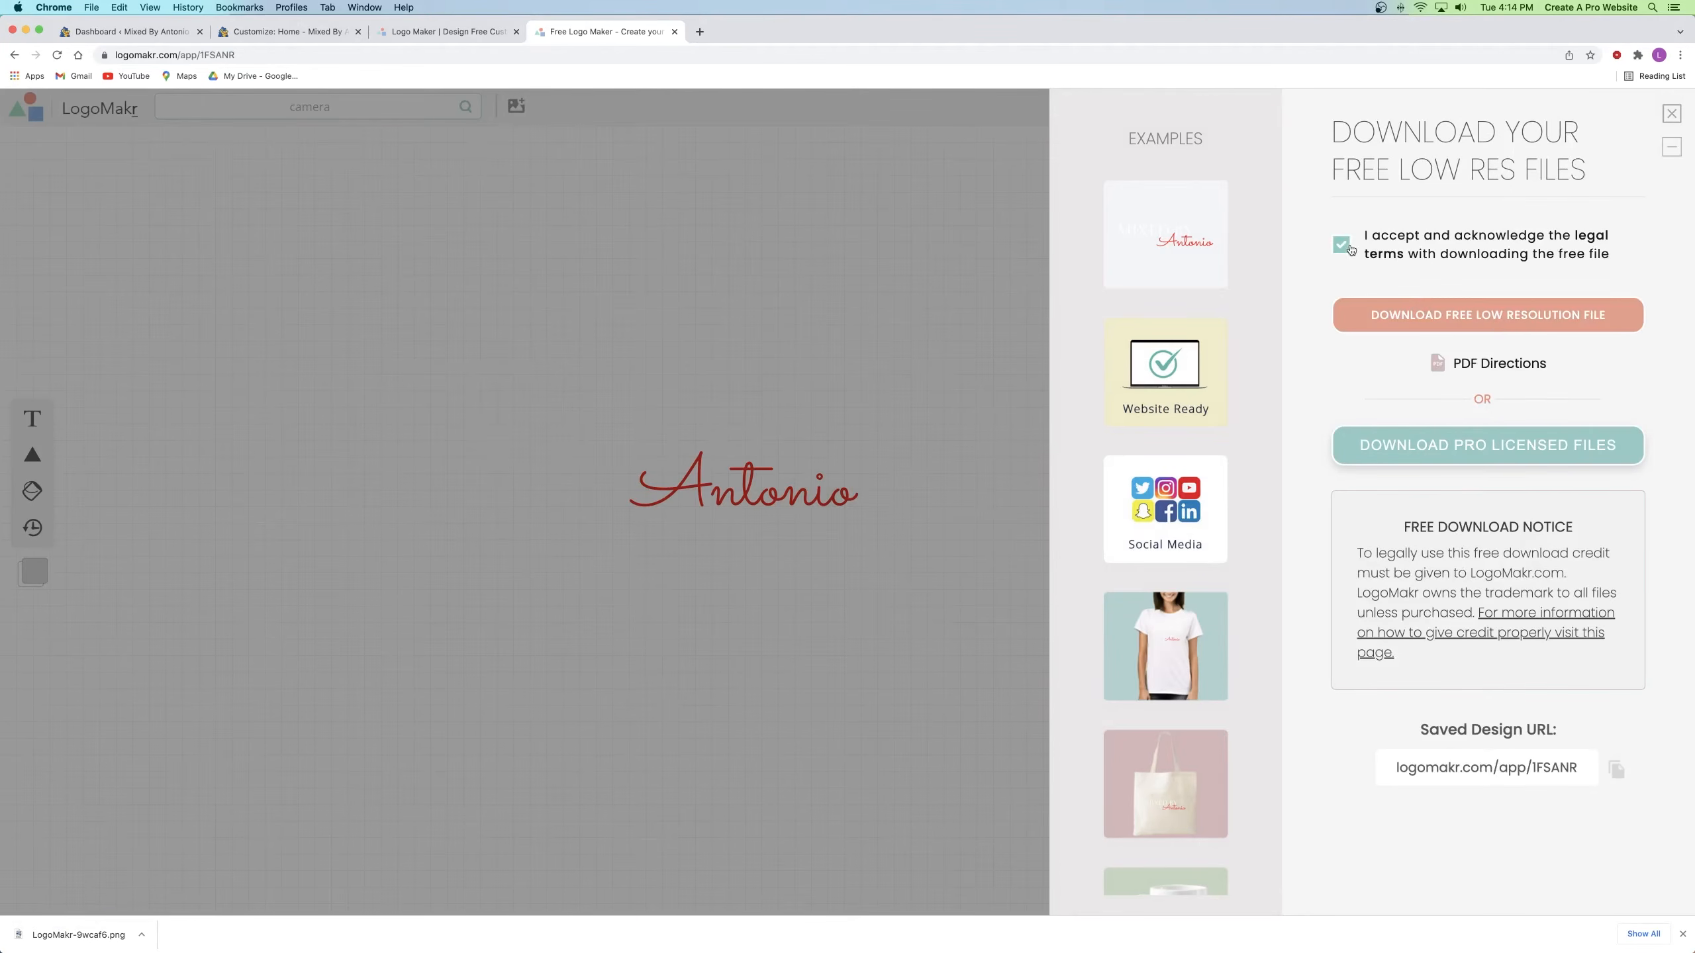
{"action": "left_click", "coordinate": [1489, 327]}
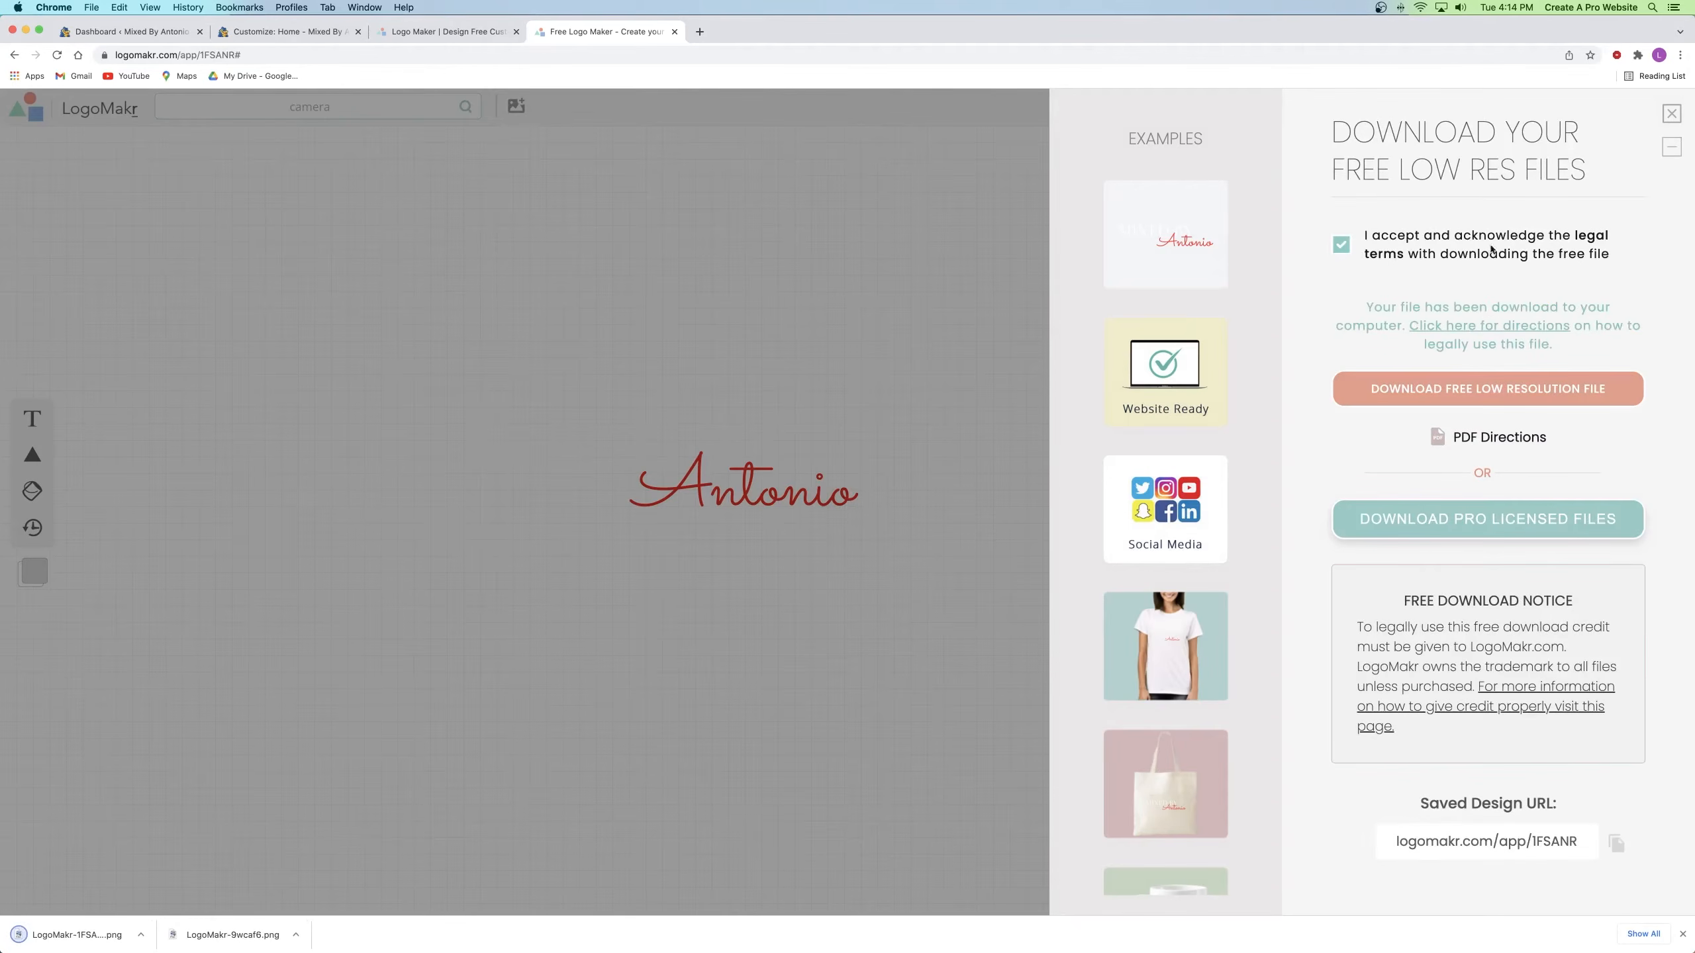
{"action": "left_click", "coordinate": [1672, 112]}
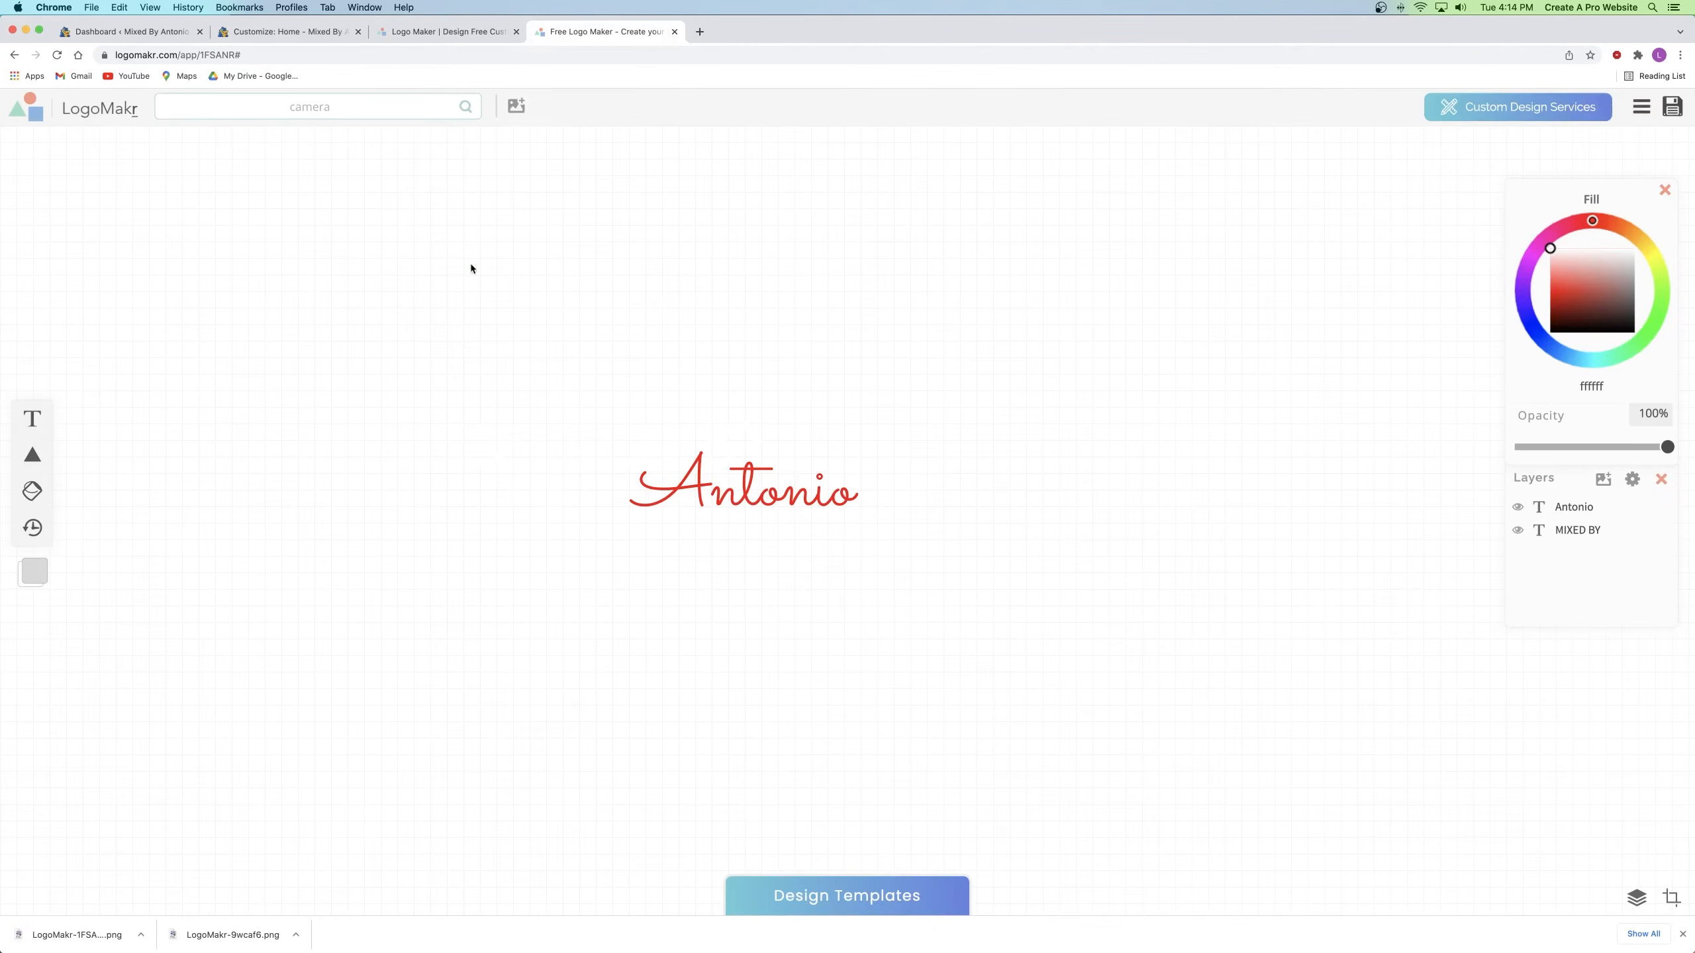
Step: Reveal the white MIXED BY by making it black, delete it, and select Antonio
{"action": "left_click", "coordinate": [495, 443]}
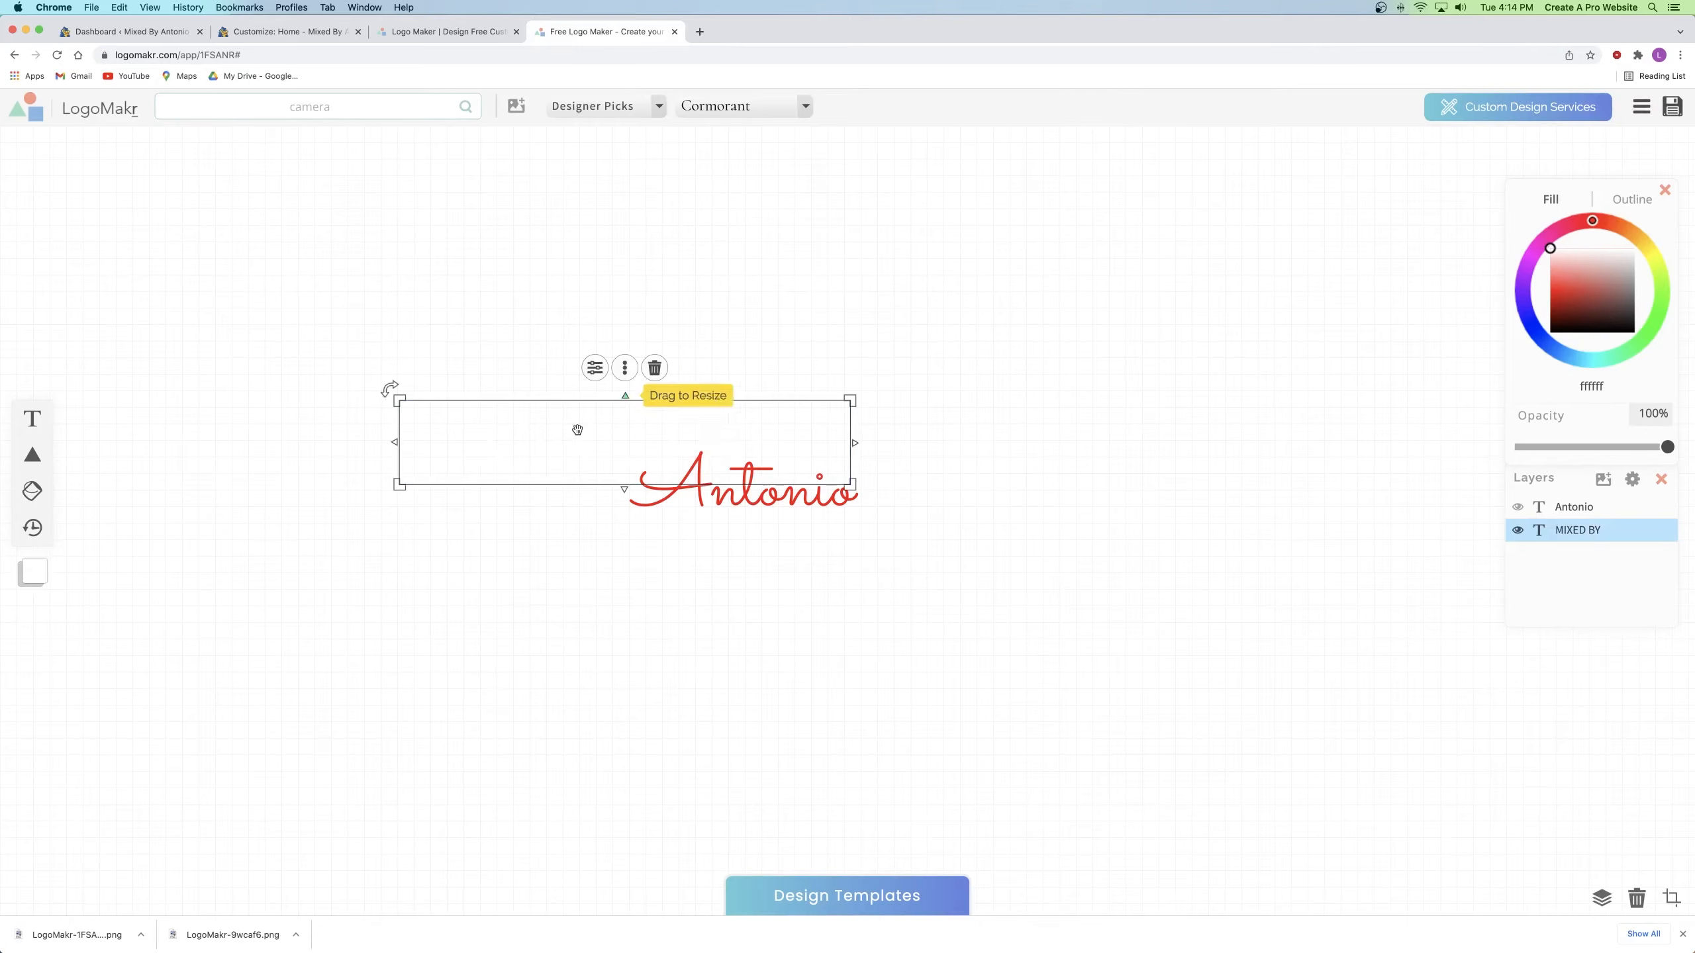
{"action": "left_click", "coordinate": [1569, 345]}
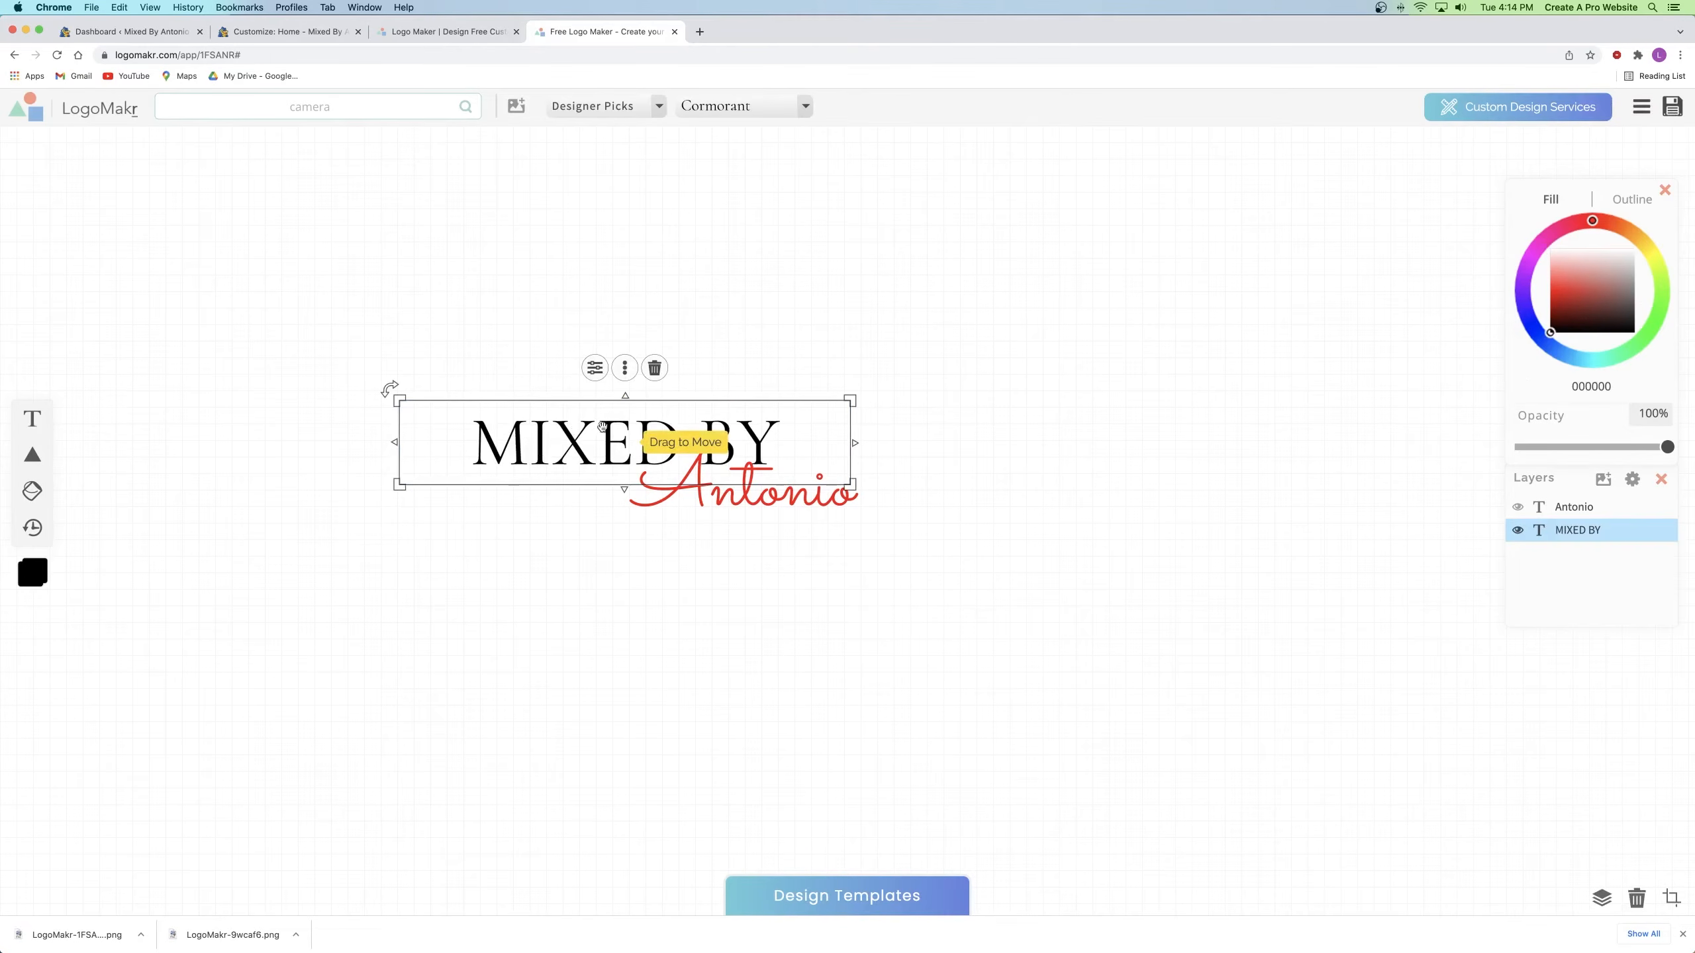
{"action": "left_click", "coordinate": [654, 369]}
{"action": "left_click", "coordinate": [793, 480]}
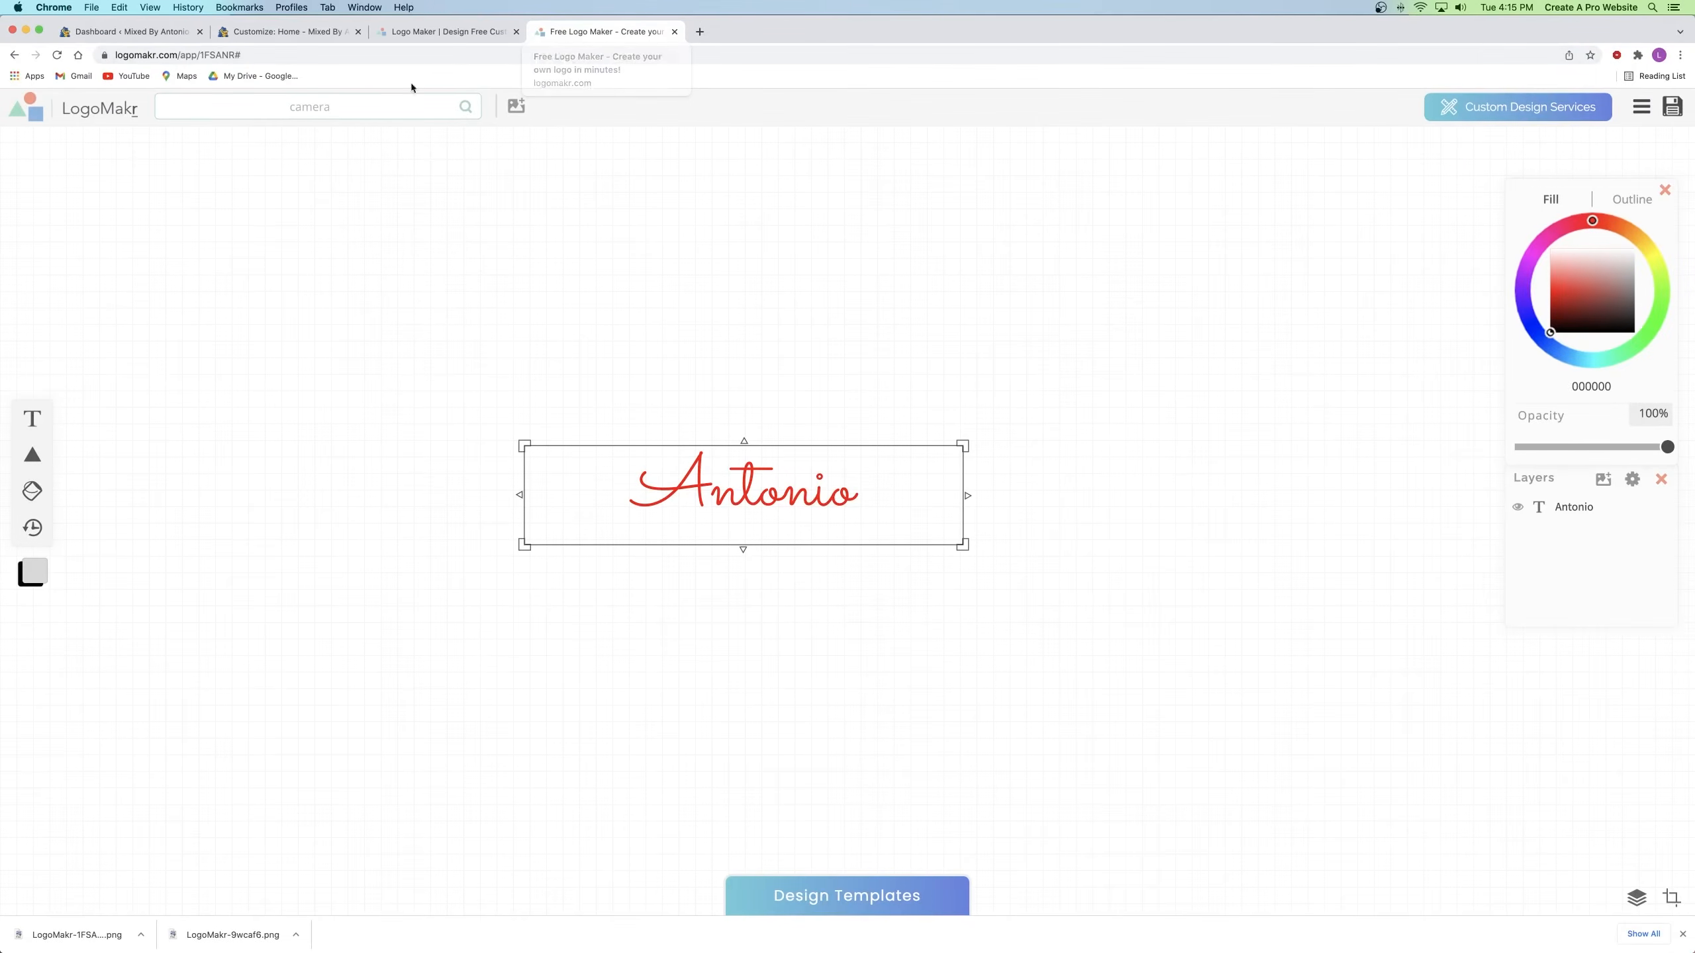
Step: Edit the red script text from 'Antonio' to 'Ant.'
{"action": "left_click", "coordinate": [267, 37]}
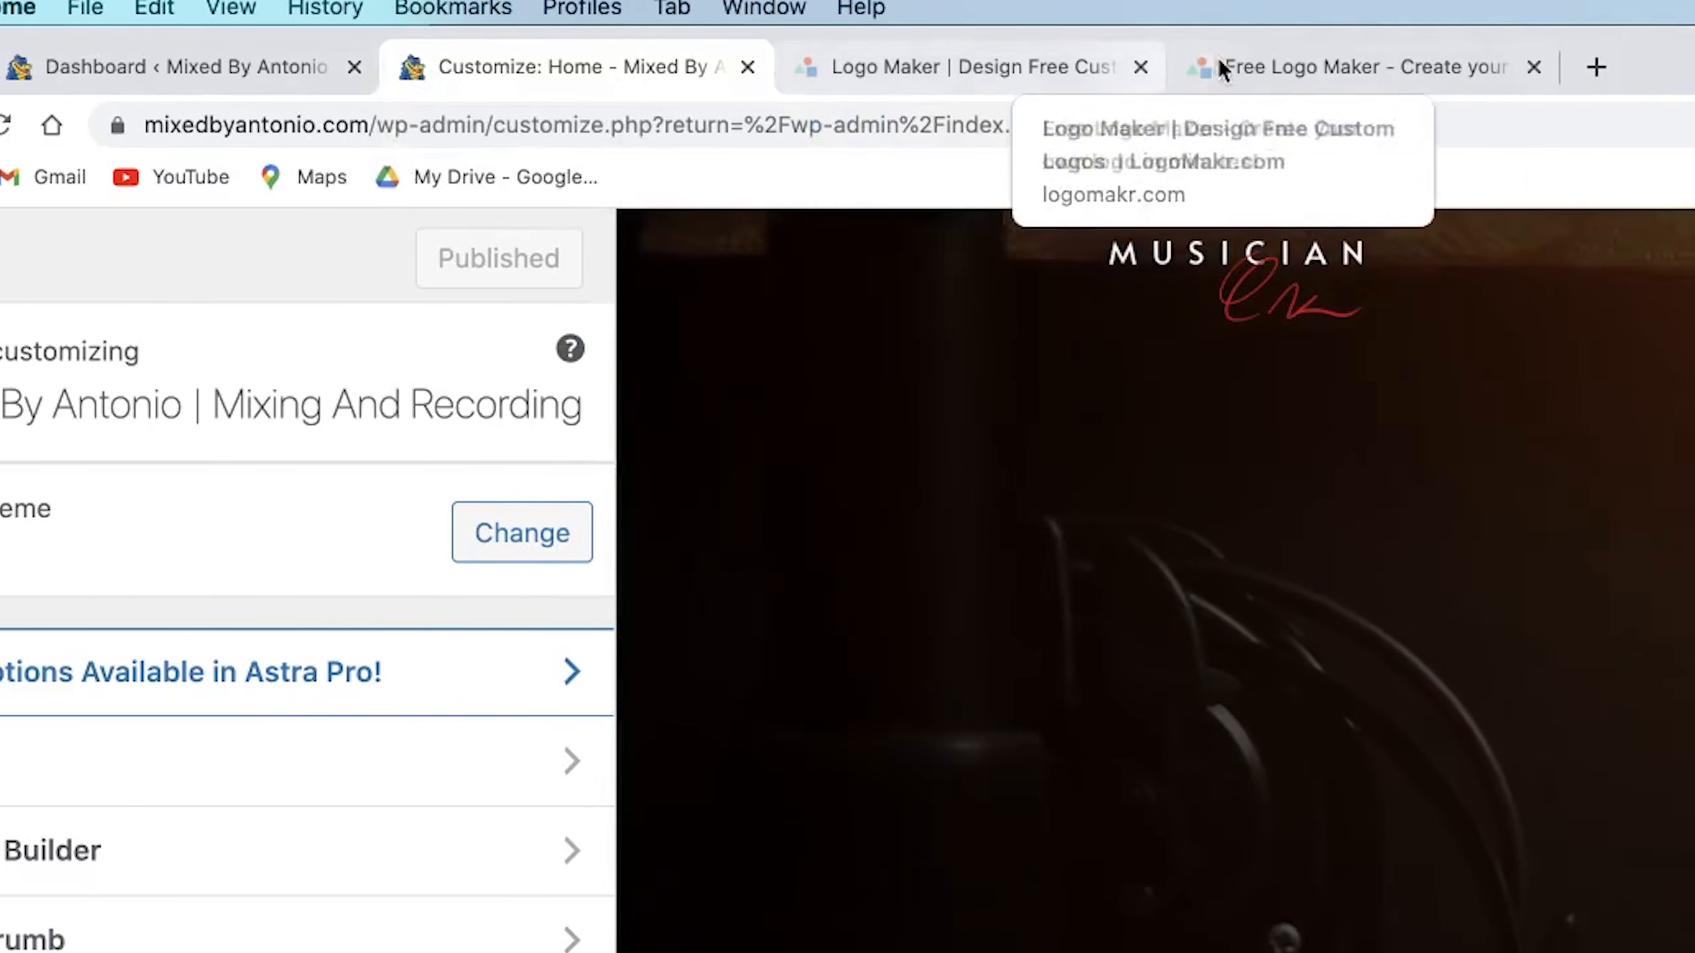
{"action": "left_click", "coordinate": [1268, 65]}
{"action": "left_click", "coordinate": [1053, 755]}
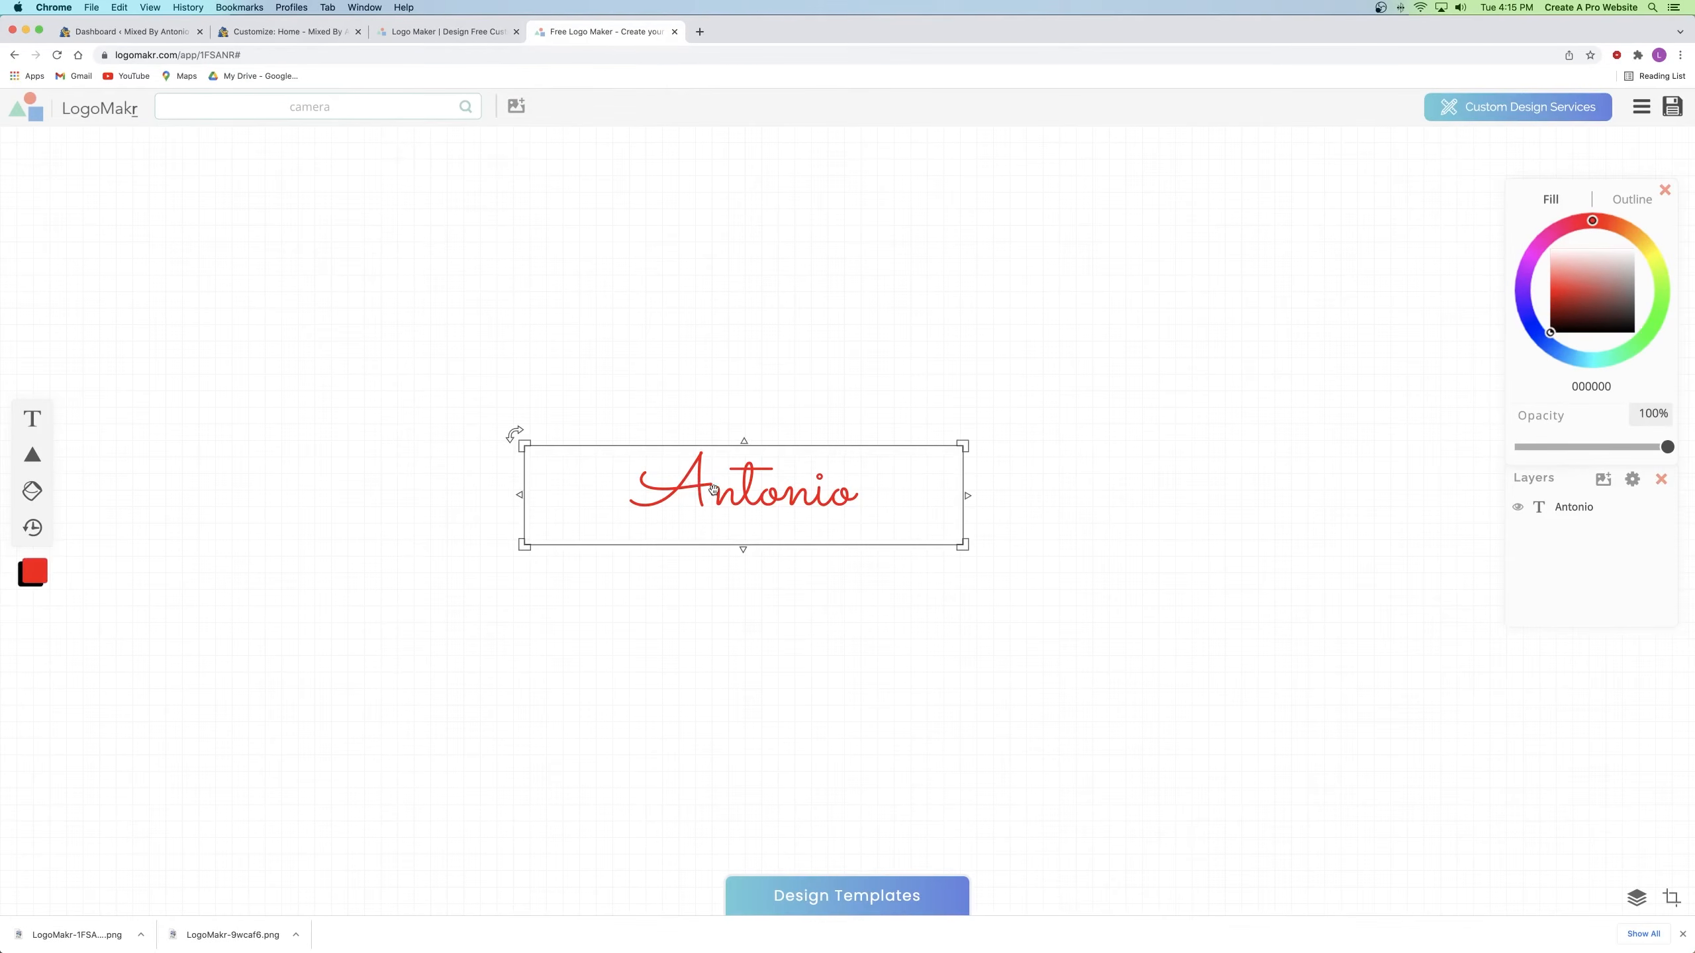
{"action": "double_click", "coordinate": [842, 492]}
{"action": "left_click", "coordinate": [850, 492]}
{"action": "key", "text": "BackSpace"}
{"action": "key", "text": "BackSpace"}
{"action": "key", "text": "BackSpace"}
{"action": "key", "text": "BackSpace"}
{"action": "key", "text": "BackSpace"}
{"action": "type", "text": "t."}
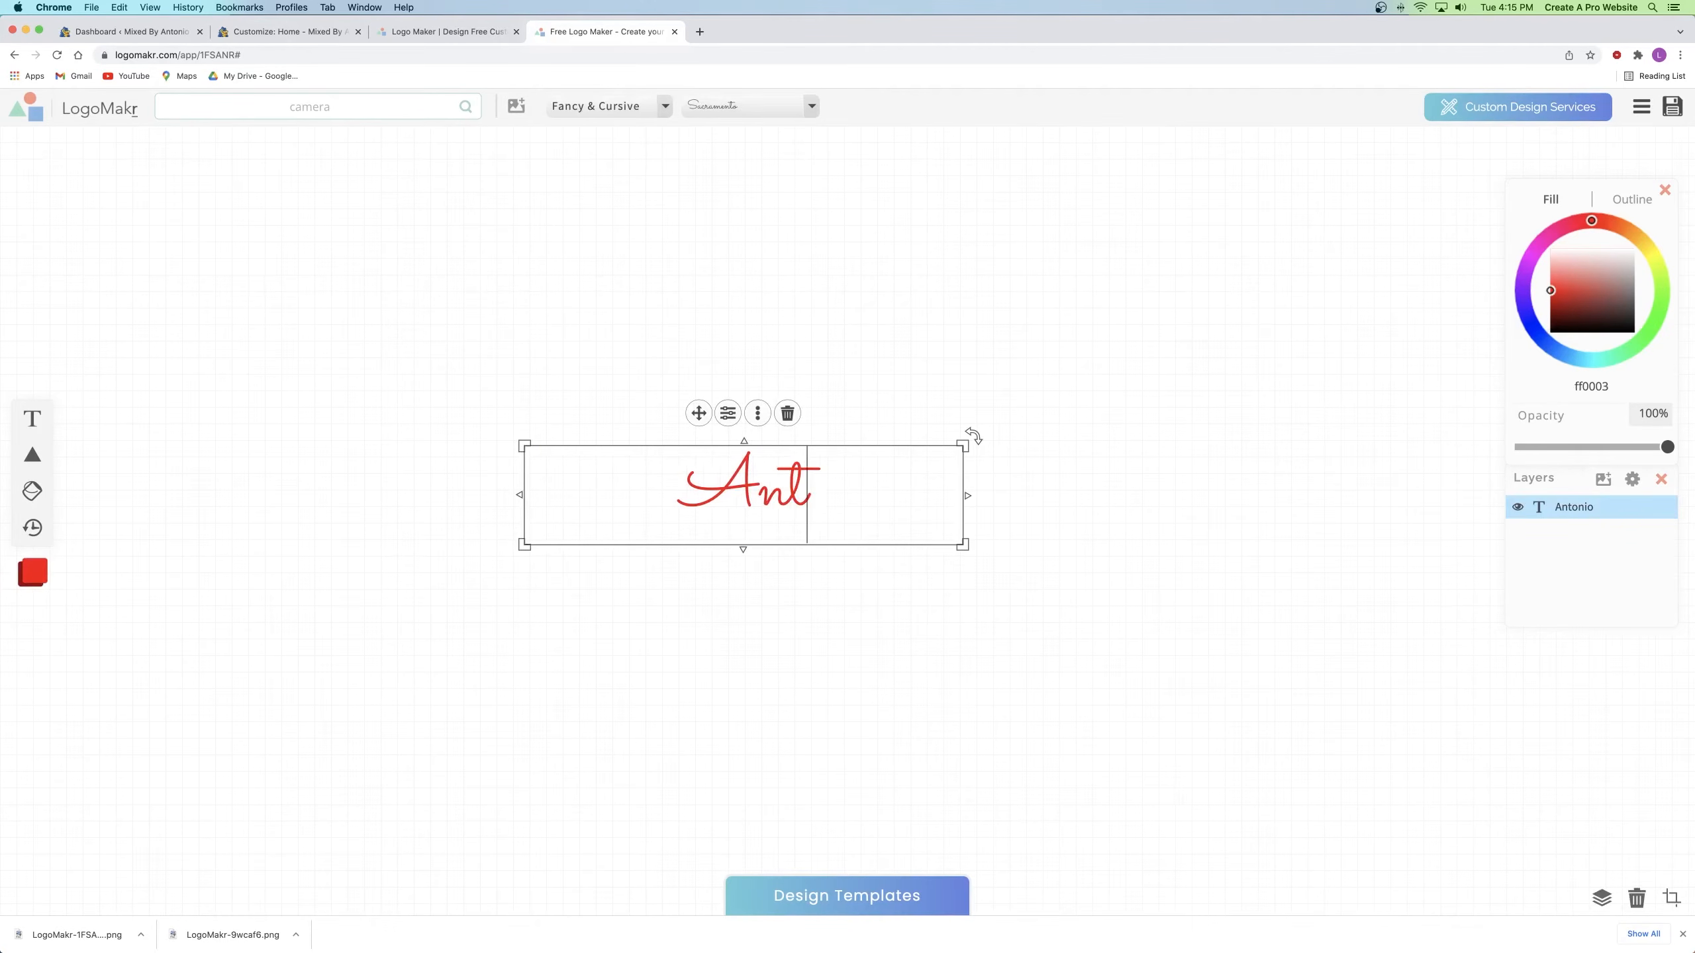
{"action": "left_click", "coordinate": [961, 354]}
Step: Narrow the Ant. text box and enlarge the text
{"action": "left_click_drag", "start_coordinate": [967, 495], "coordinate": [683, 495]}
{"action": "left_click", "coordinate": [858, 487]}
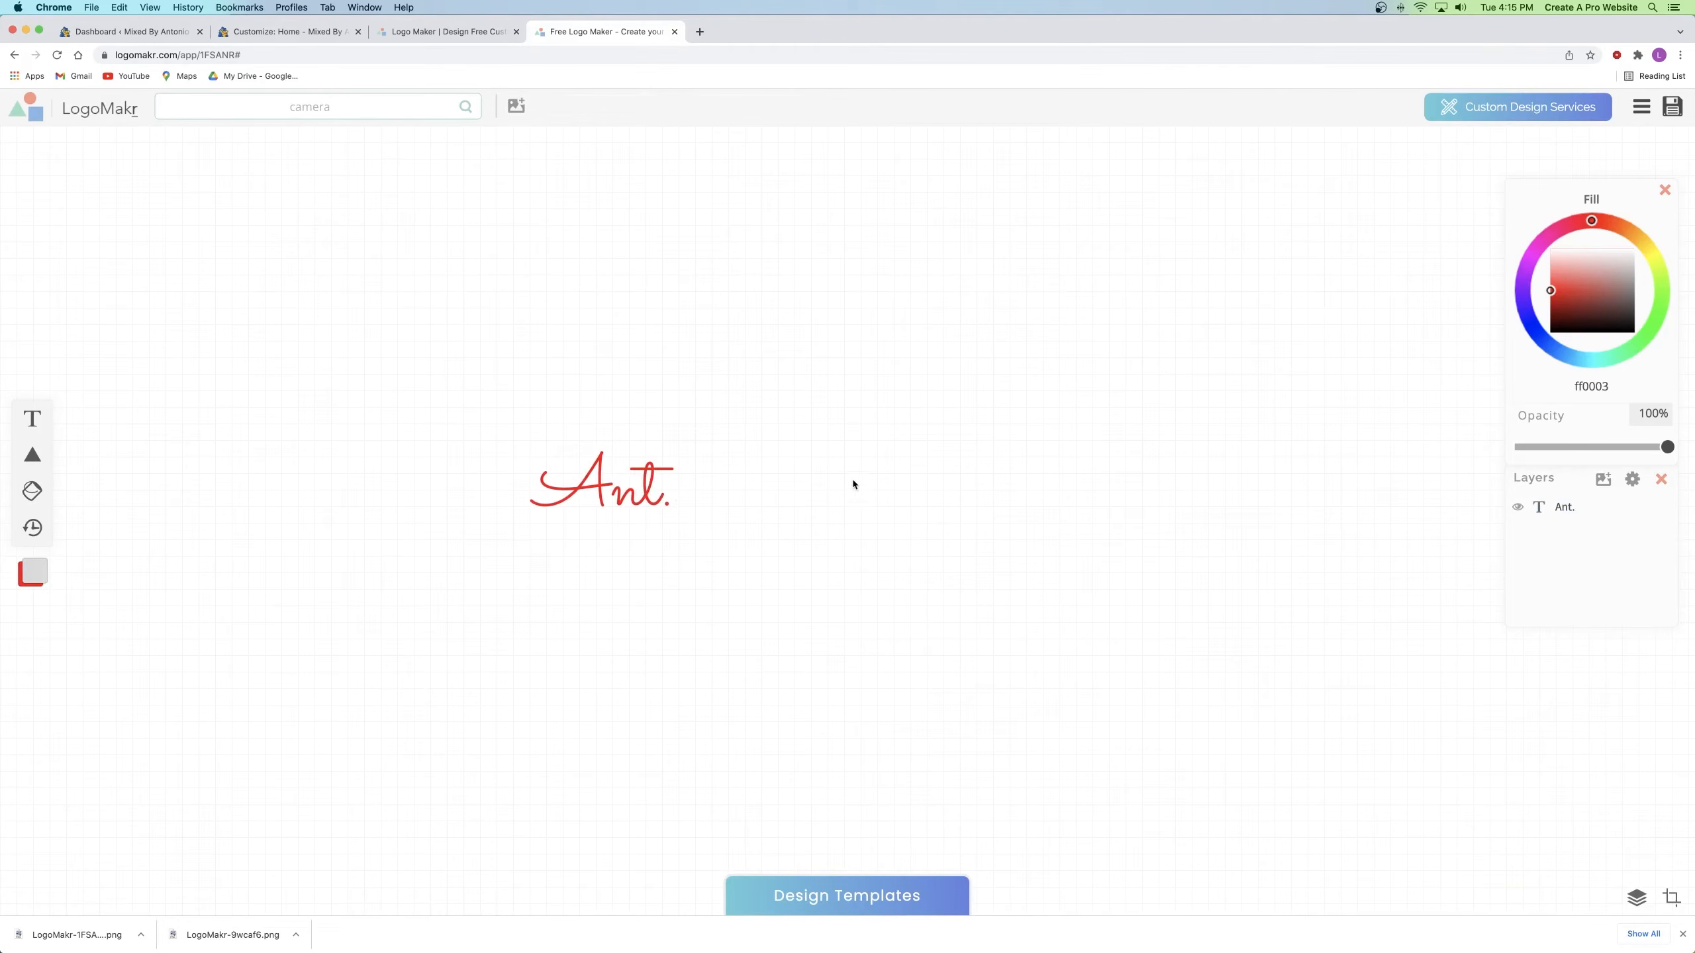
{"action": "left_click", "coordinate": [634, 458]}
{"action": "left_click_drag", "start_coordinate": [682, 447], "coordinate": [854, 344]}
{"action": "left_click", "coordinate": [1028, 422]}
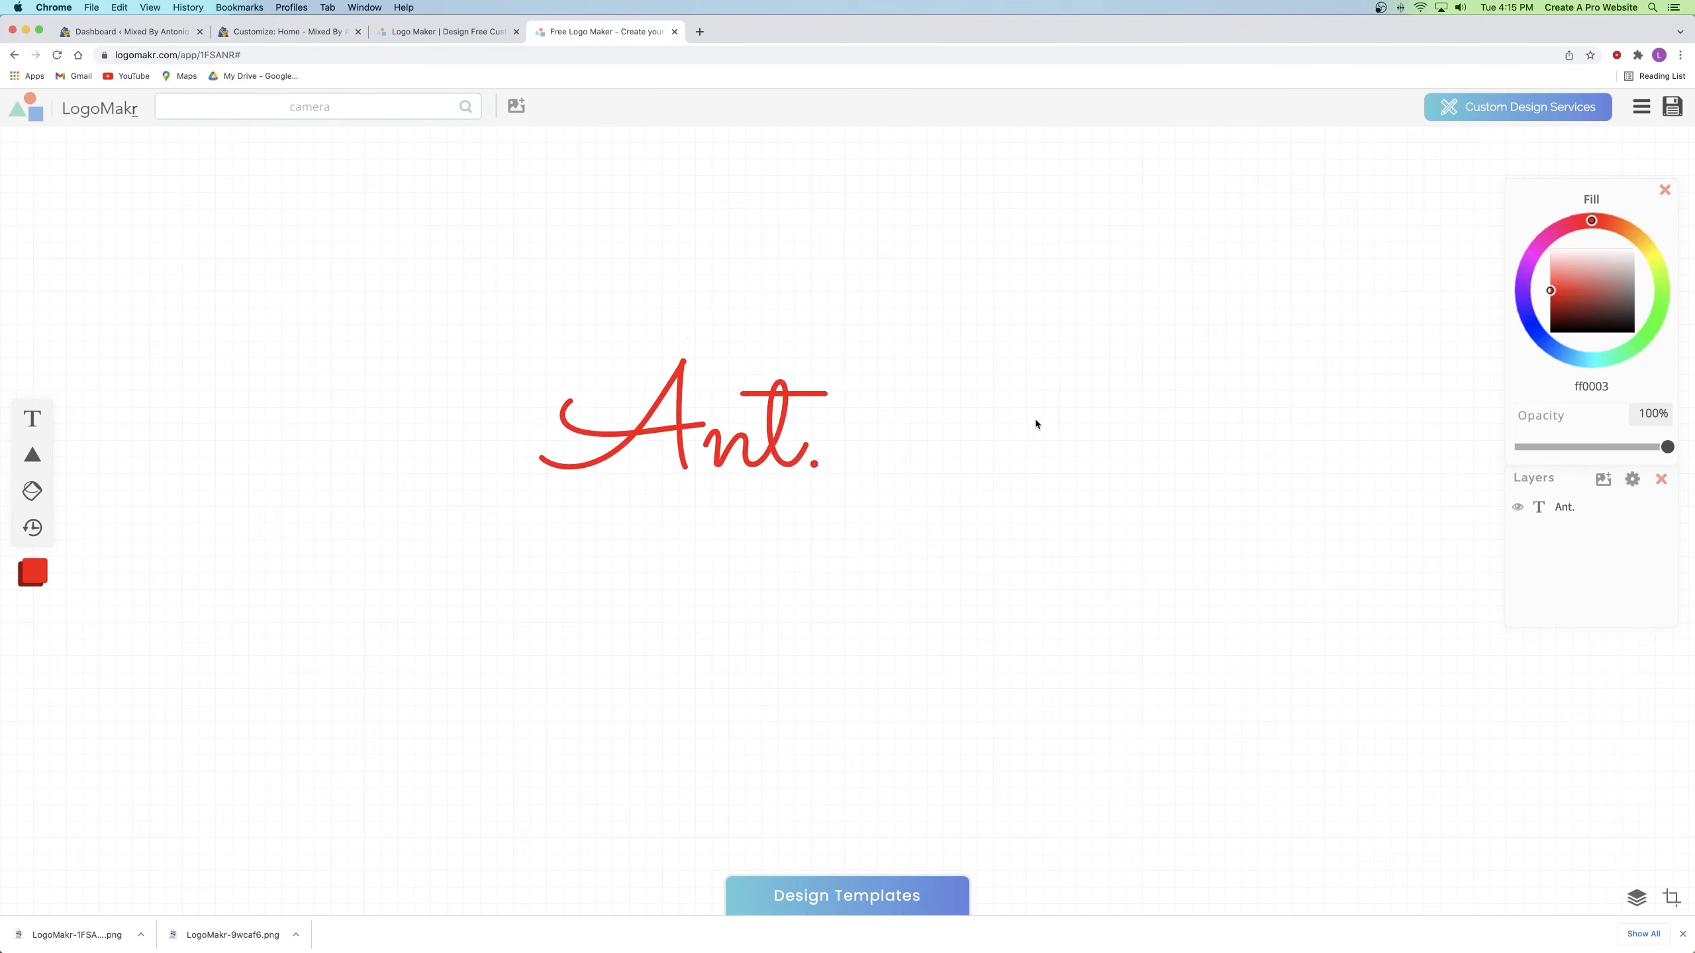
{"action": "left_click", "coordinate": [698, 534]}
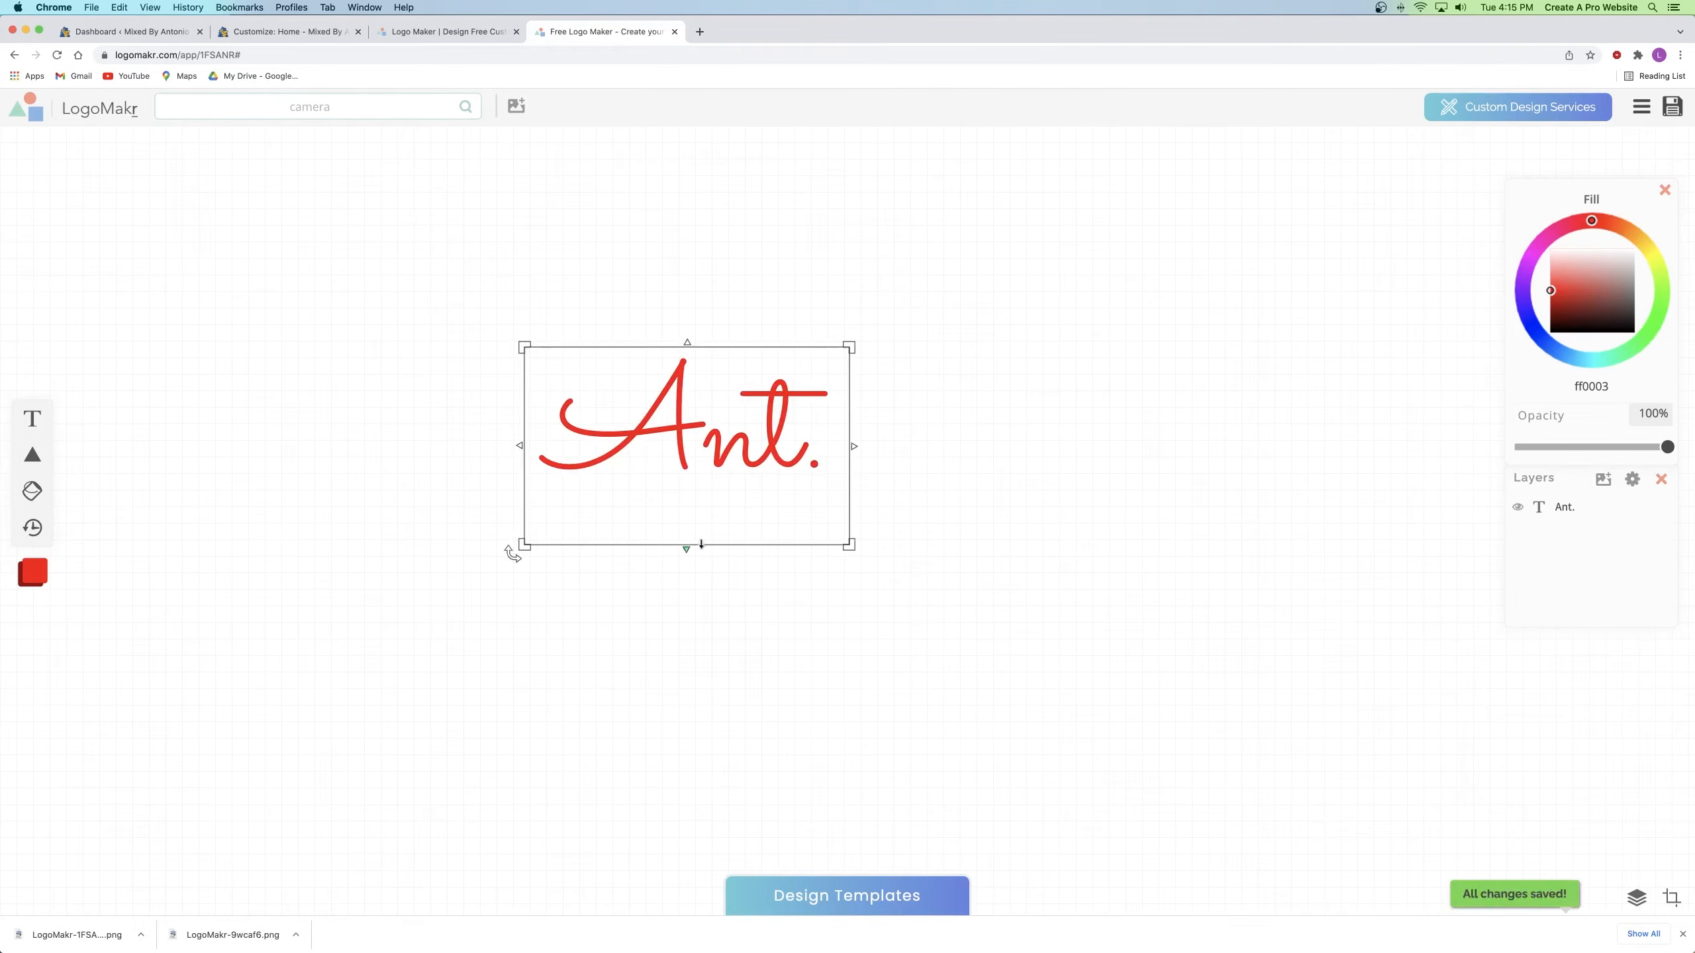
Step: Accept the terms and download the Ant. design as a free low-resolution PNG
{"action": "left_click", "coordinate": [1673, 106]}
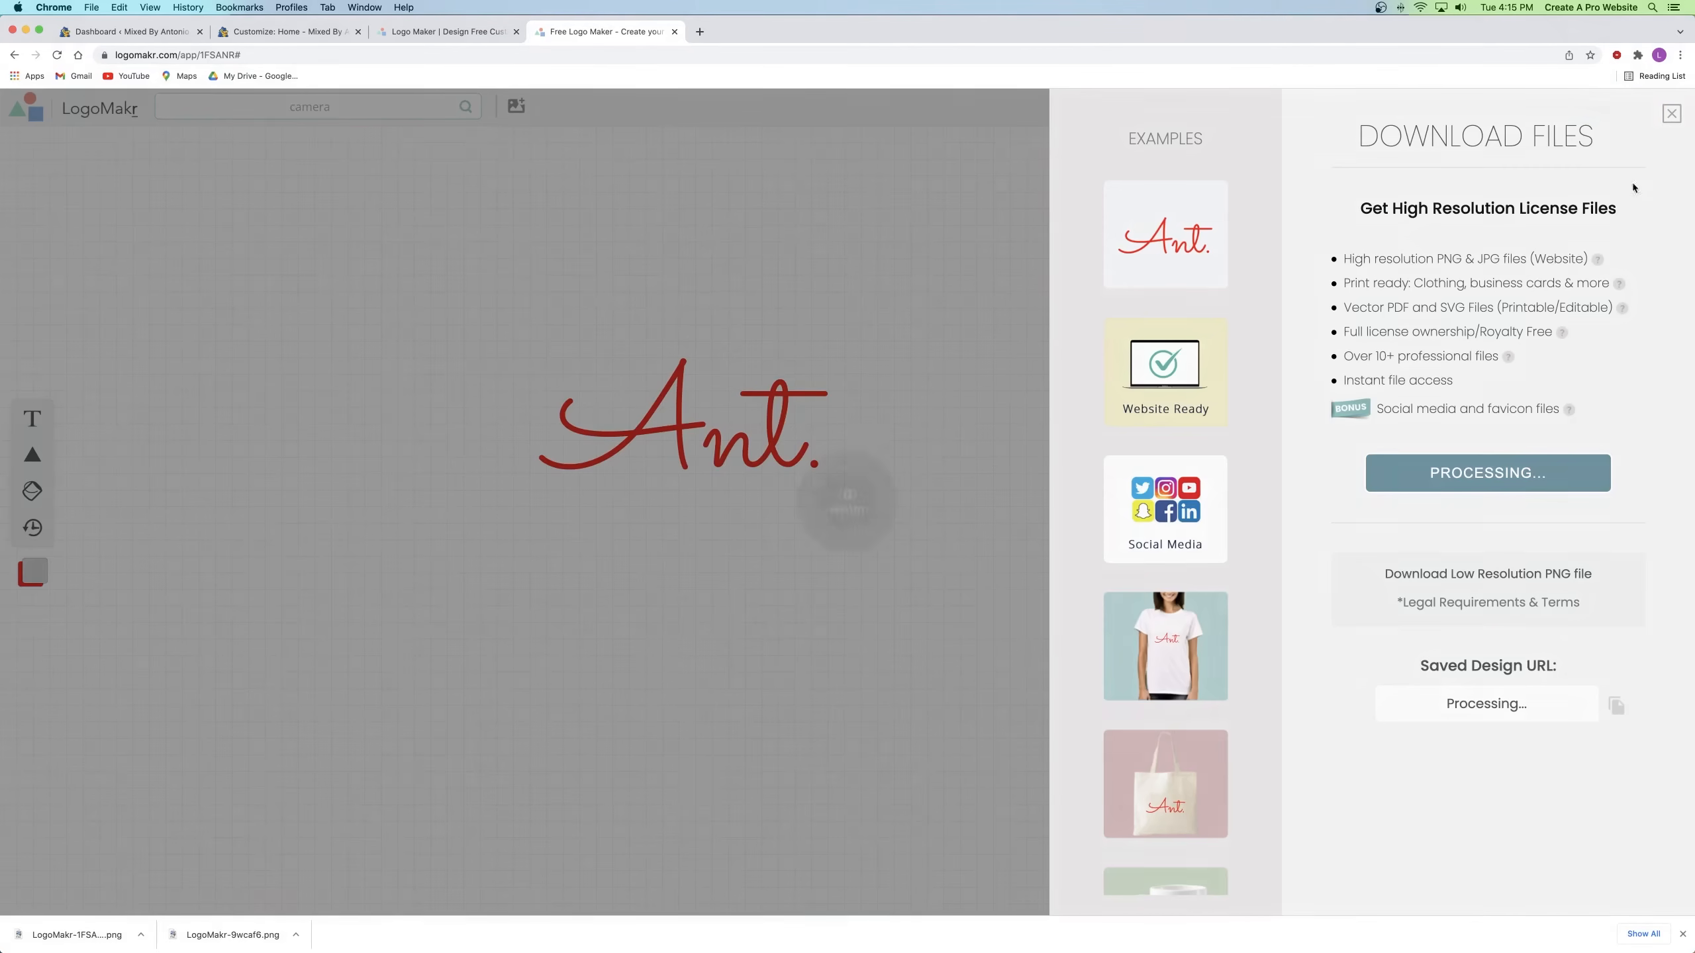
{"action": "left_click", "coordinate": [1454, 582]}
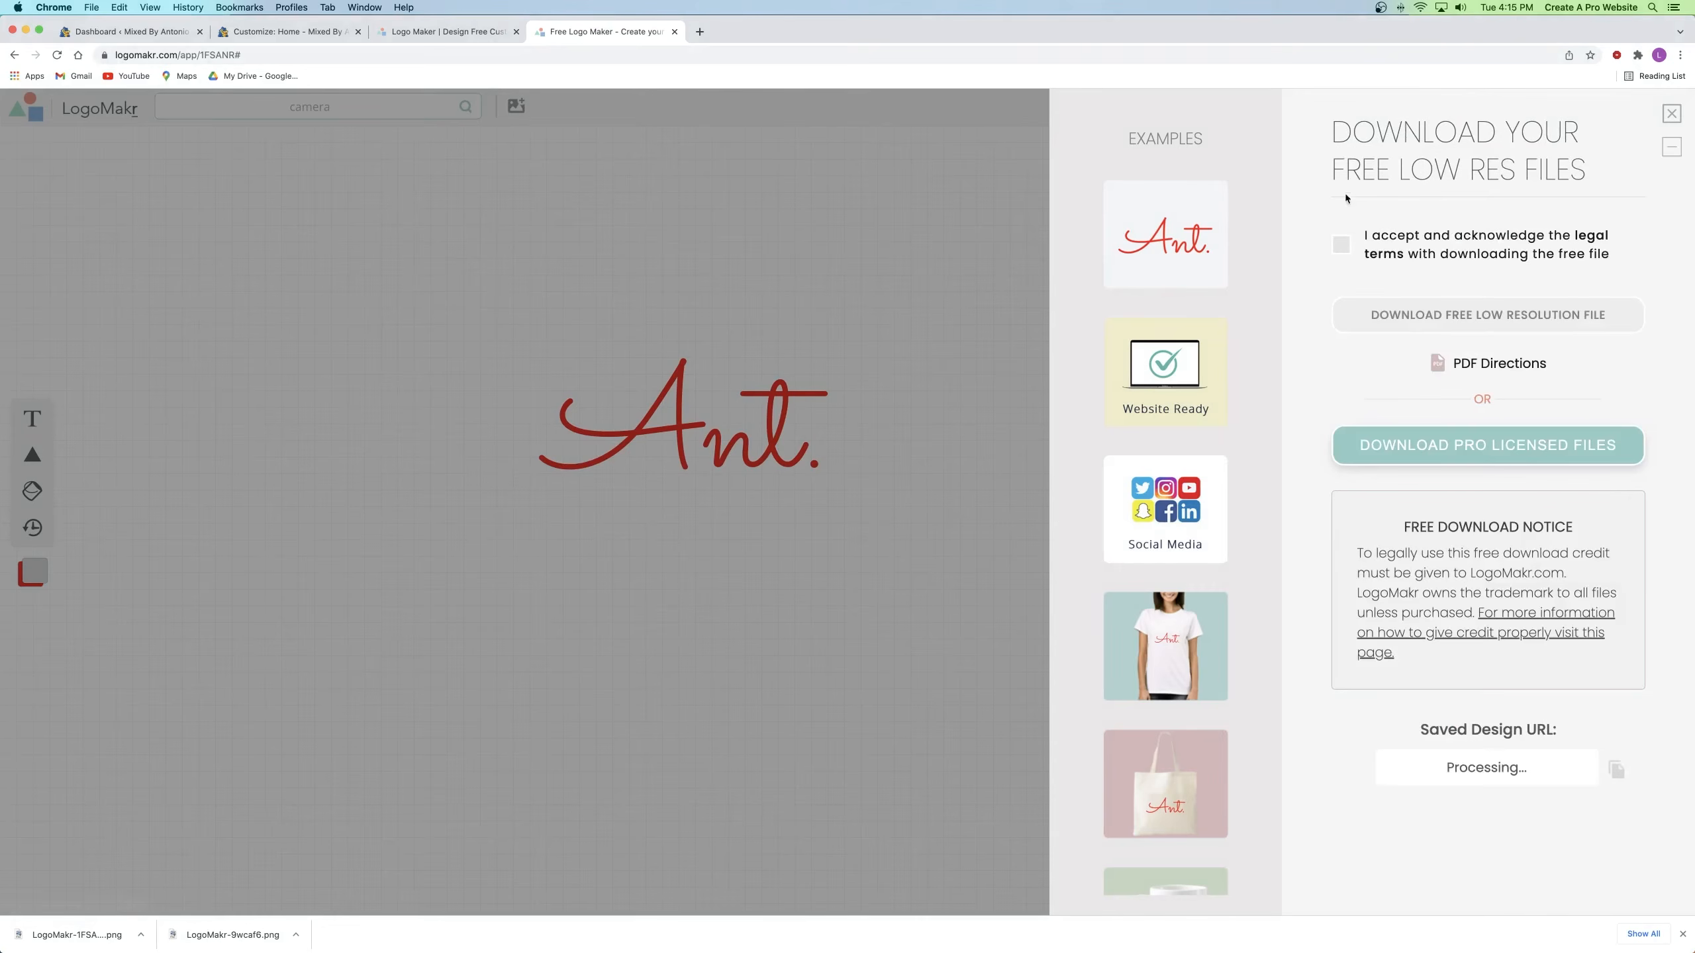
{"action": "left_click", "coordinate": [1347, 245]}
{"action": "left_click", "coordinate": [1518, 317]}
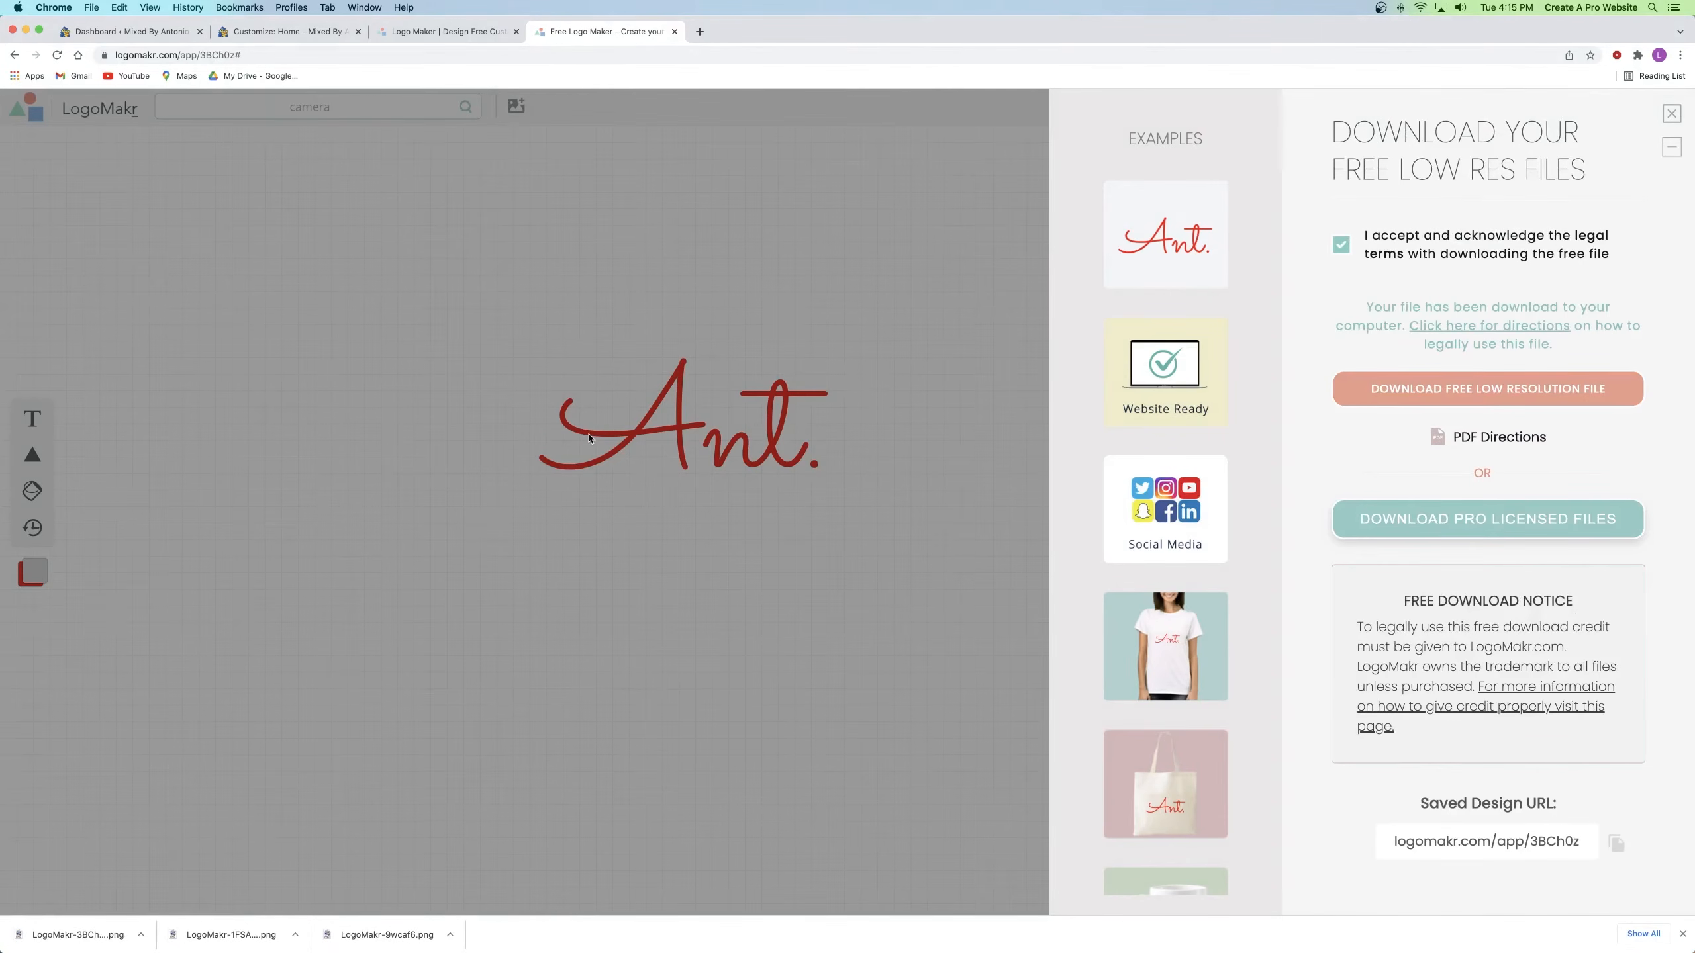
{"action": "left_click", "coordinate": [471, 35]}
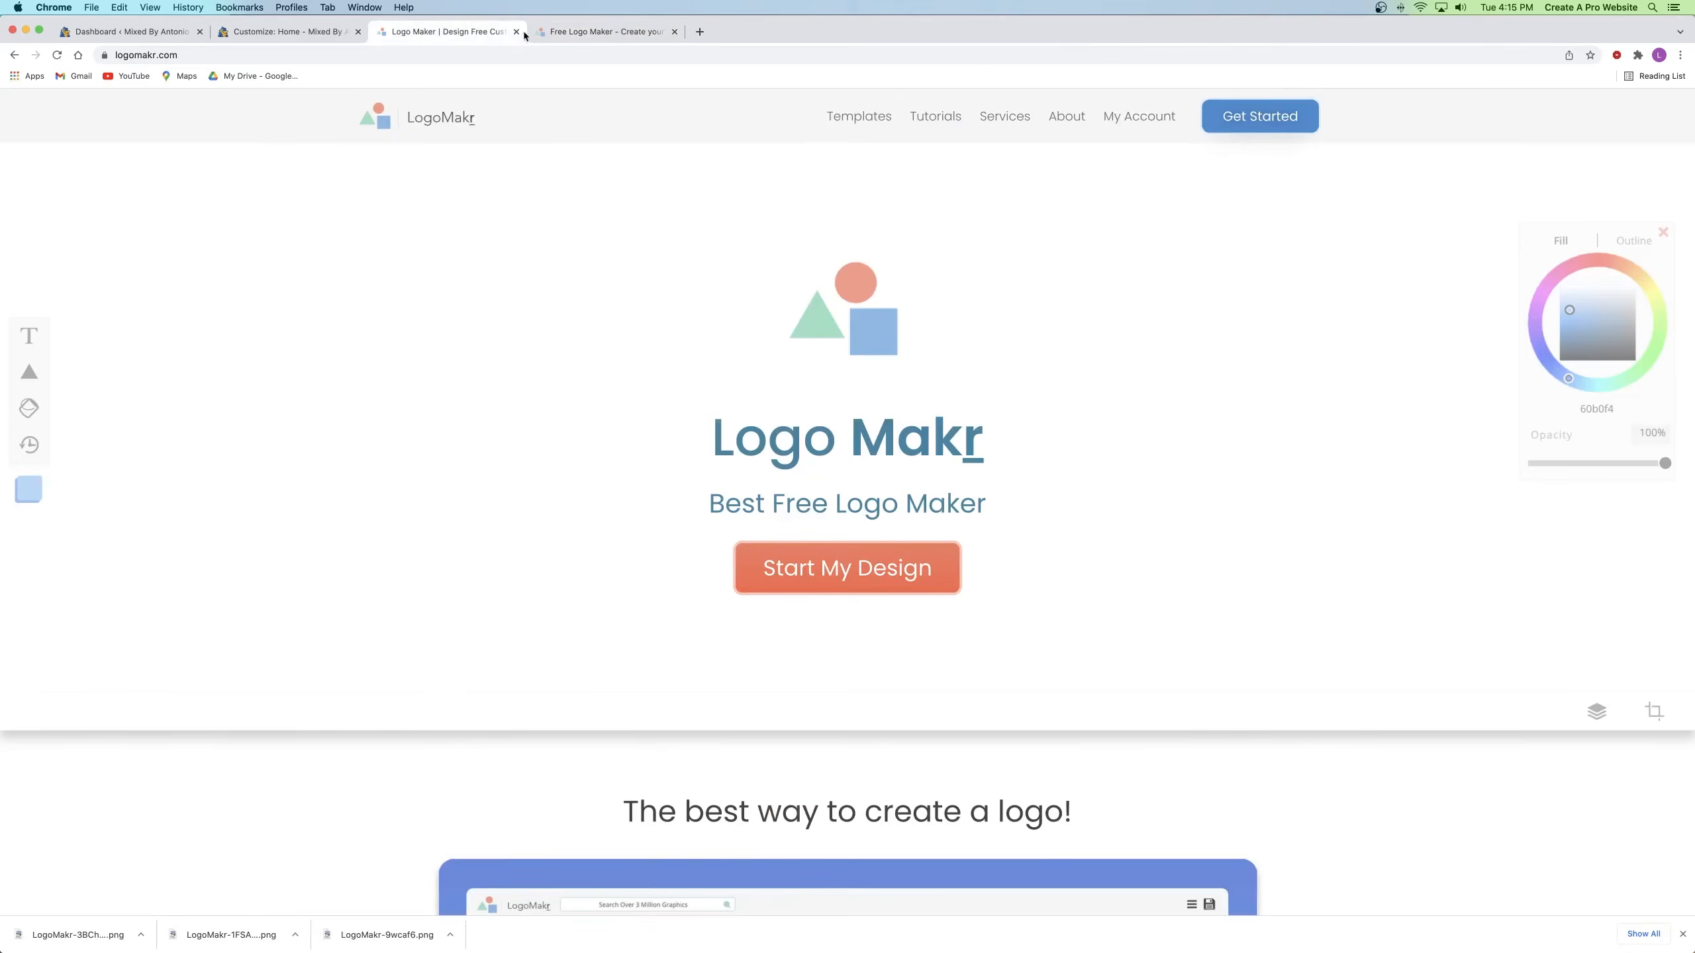
Step: Close both LogoMakr tabs and reach the Customizer's Header Builder > Site Title & Logo settings
{"action": "left_click", "coordinate": [516, 33]}
{"action": "left_click", "coordinate": [516, 33]}
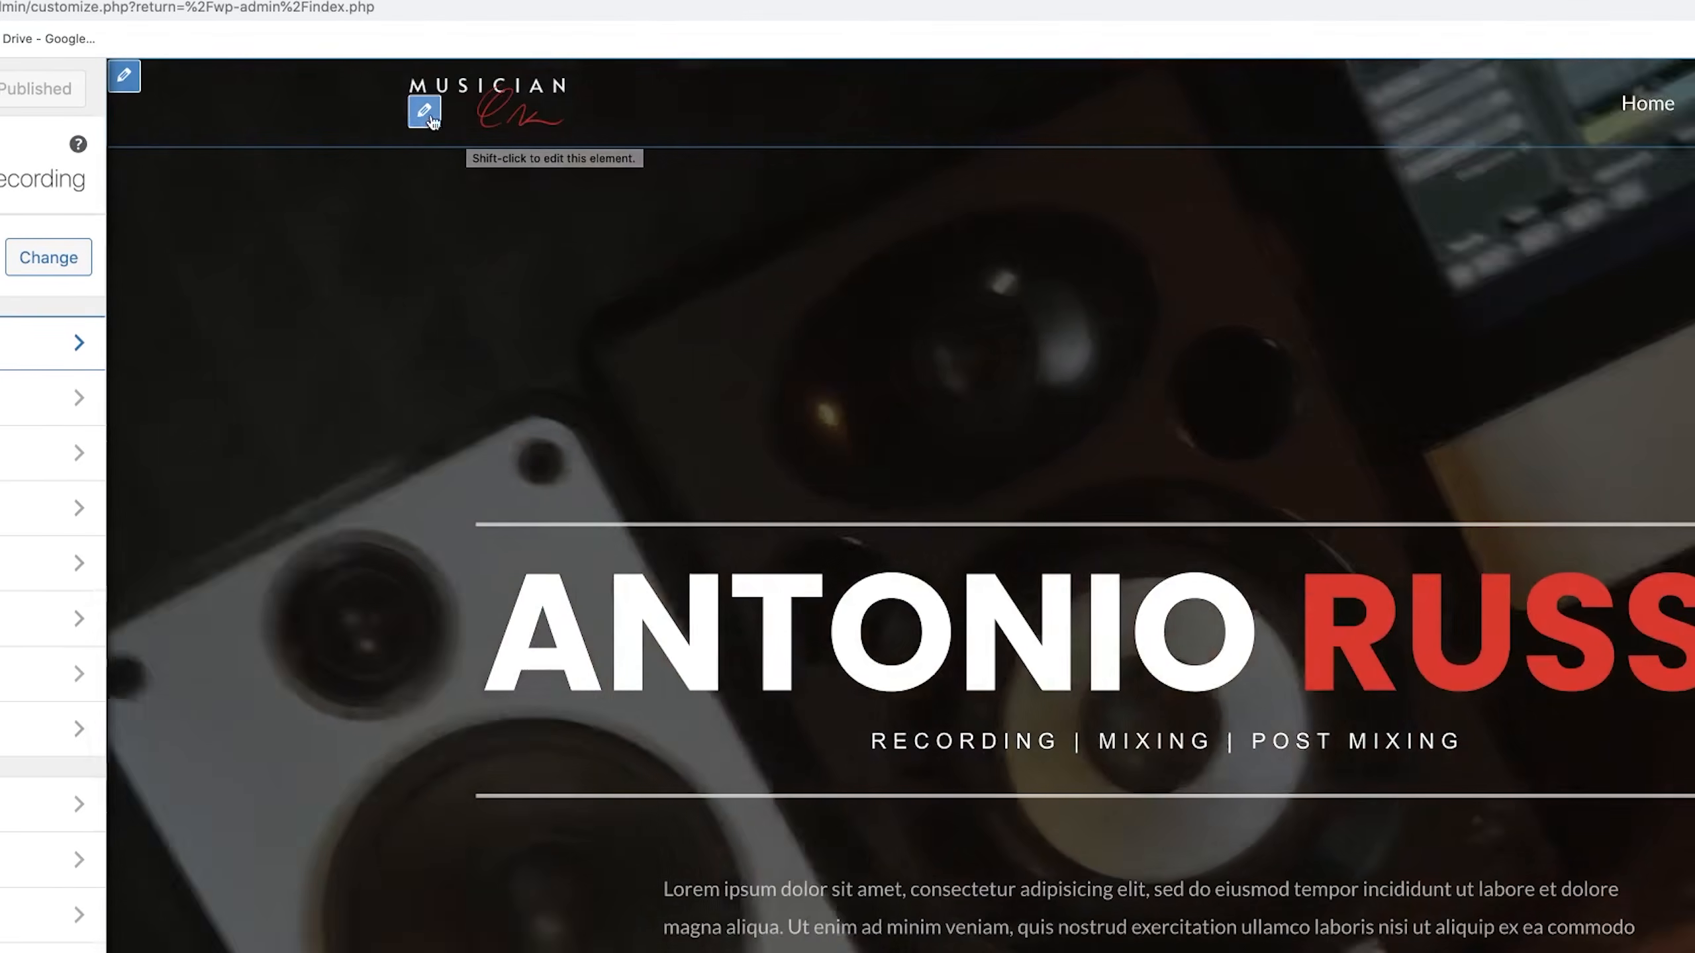
{"action": "left_click", "coordinate": [425, 113]}
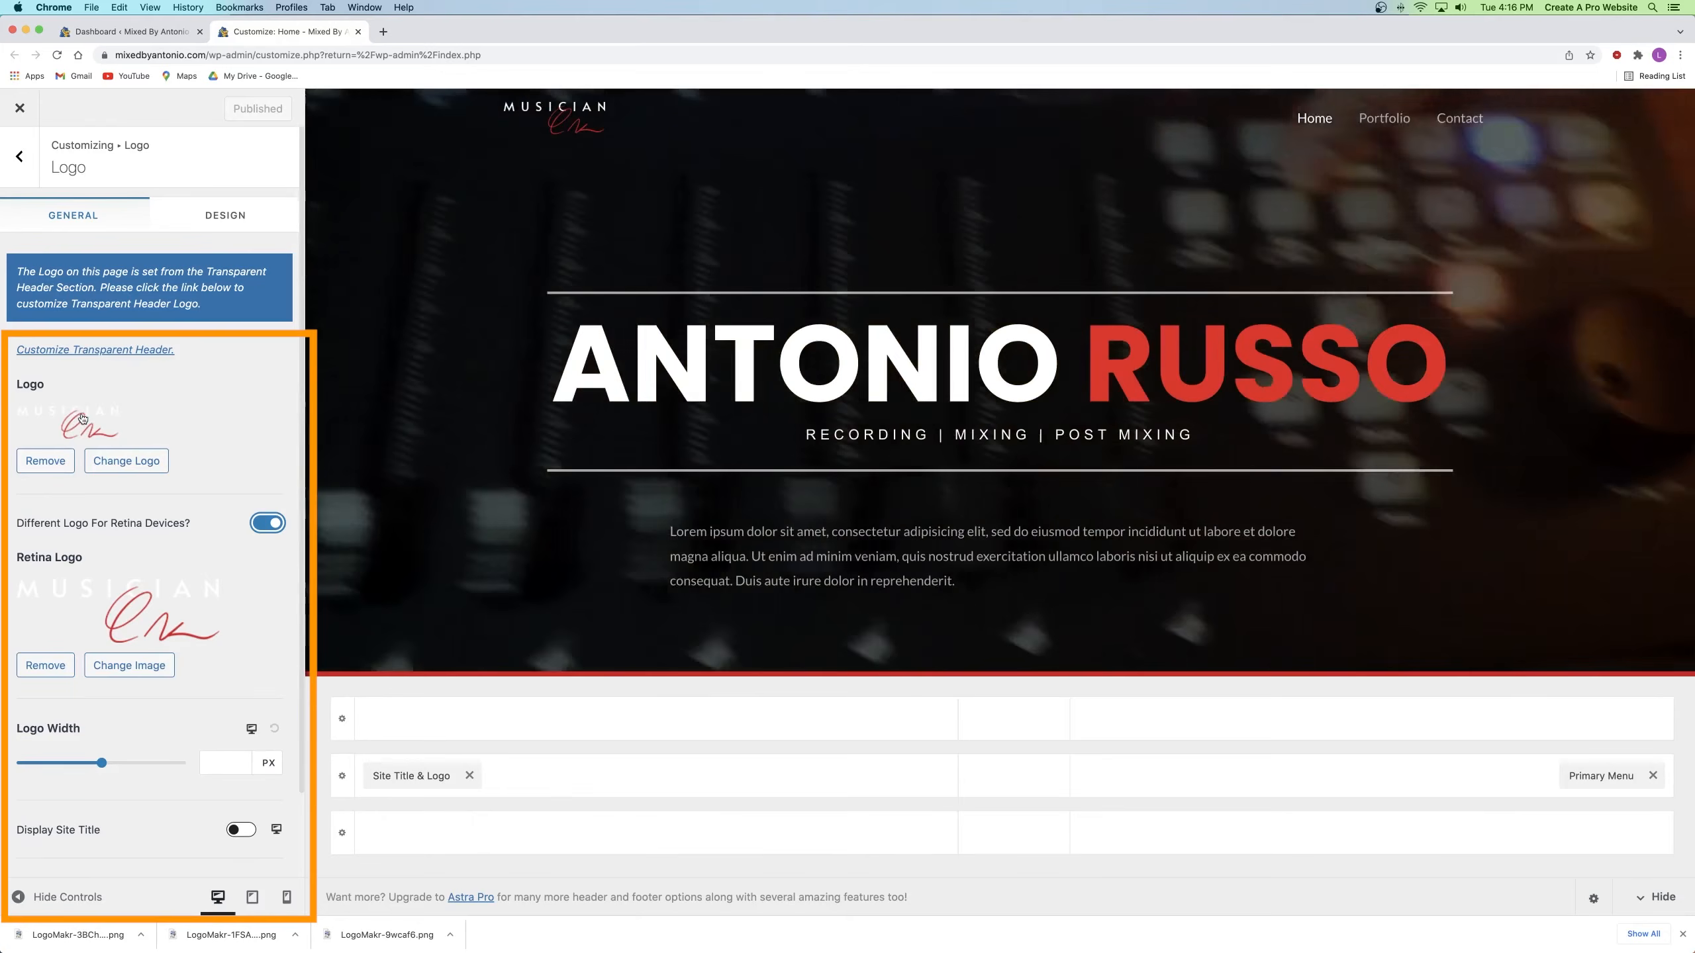
{"action": "left_click", "coordinate": [20, 157]}
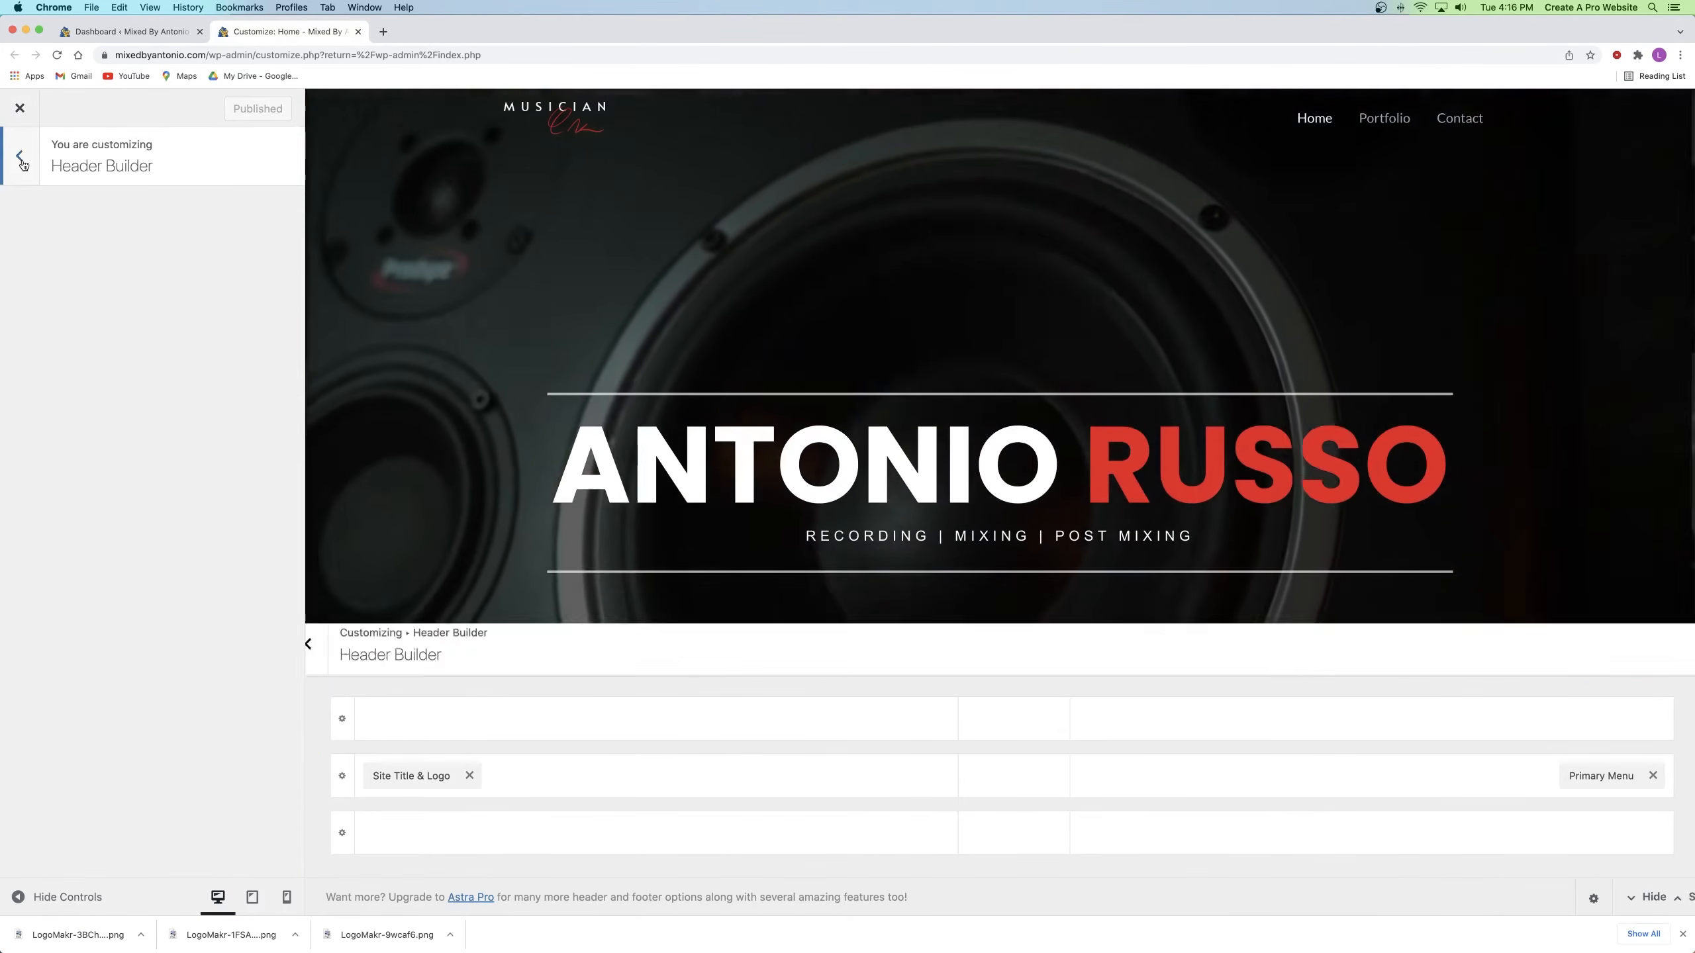
{"action": "left_click", "coordinate": [20, 155]}
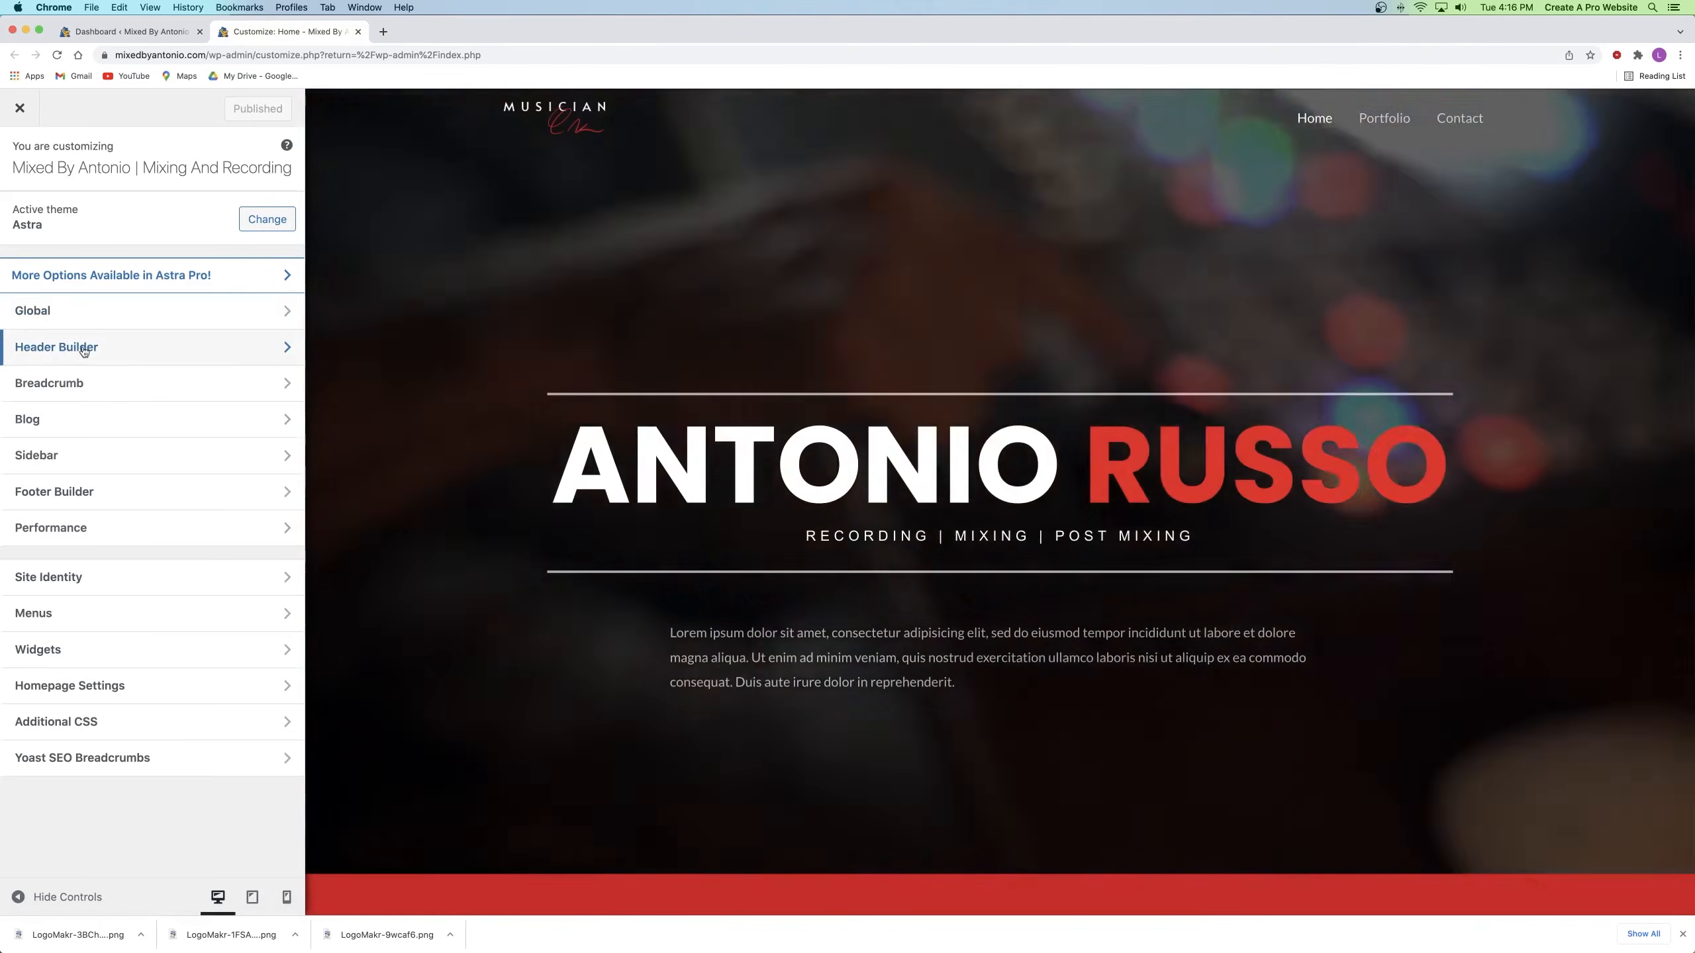
{"action": "left_click", "coordinate": [83, 351]}
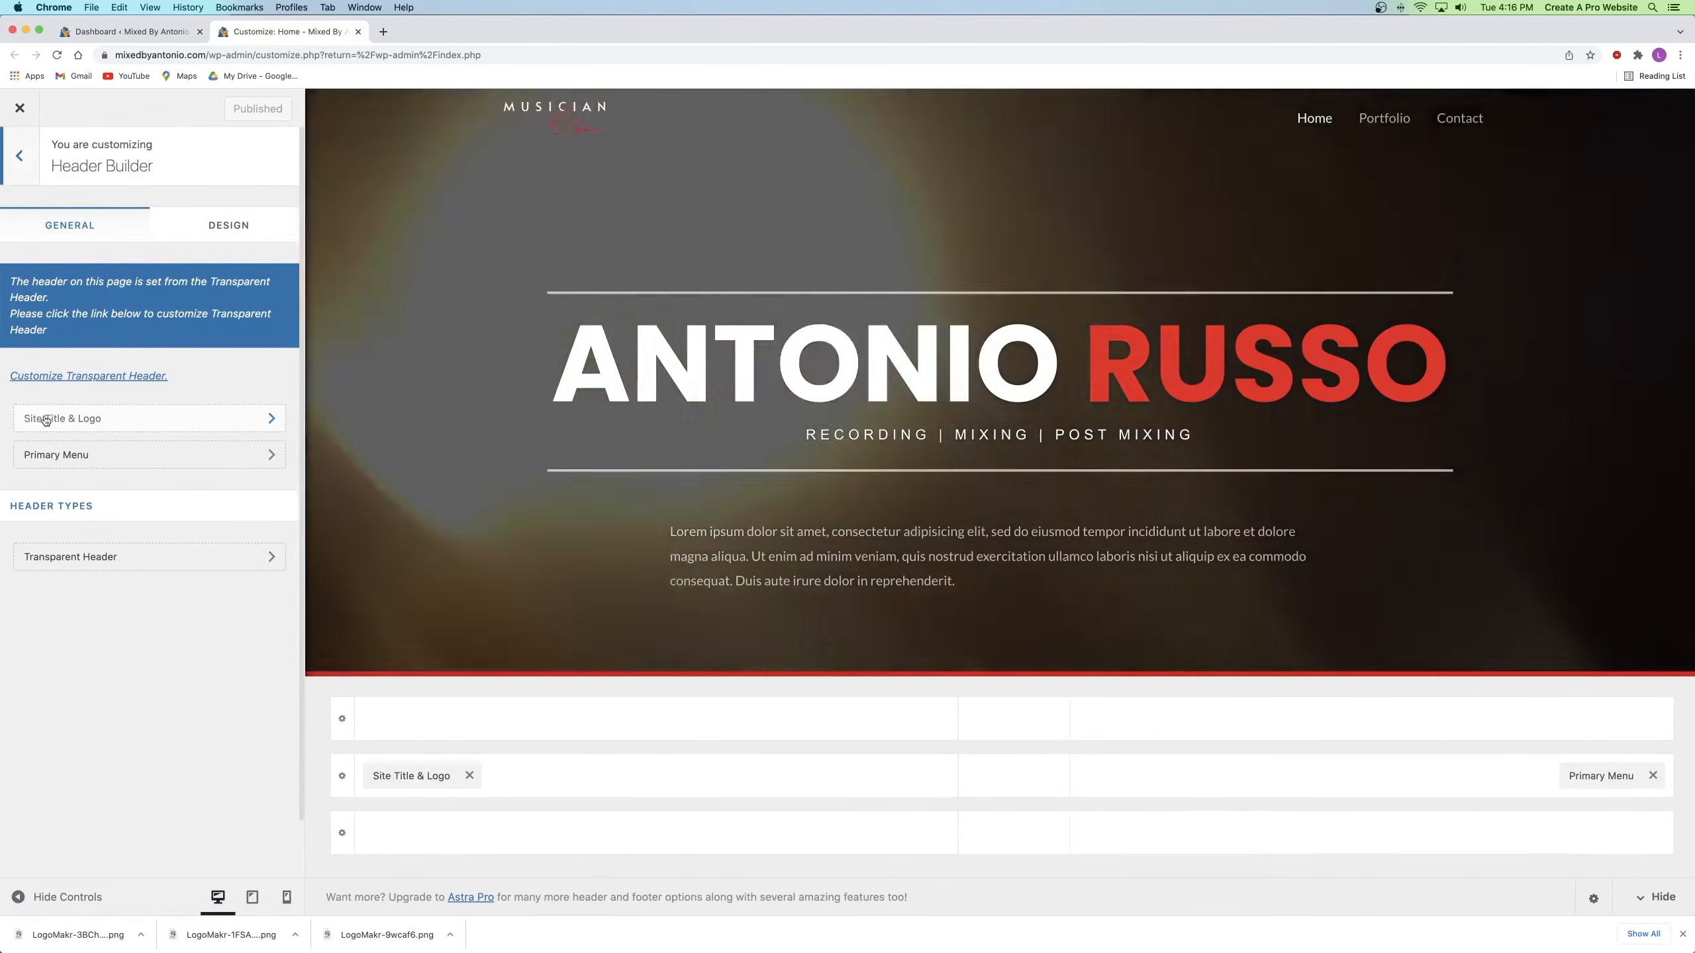
{"action": "left_click", "coordinate": [46, 417]}
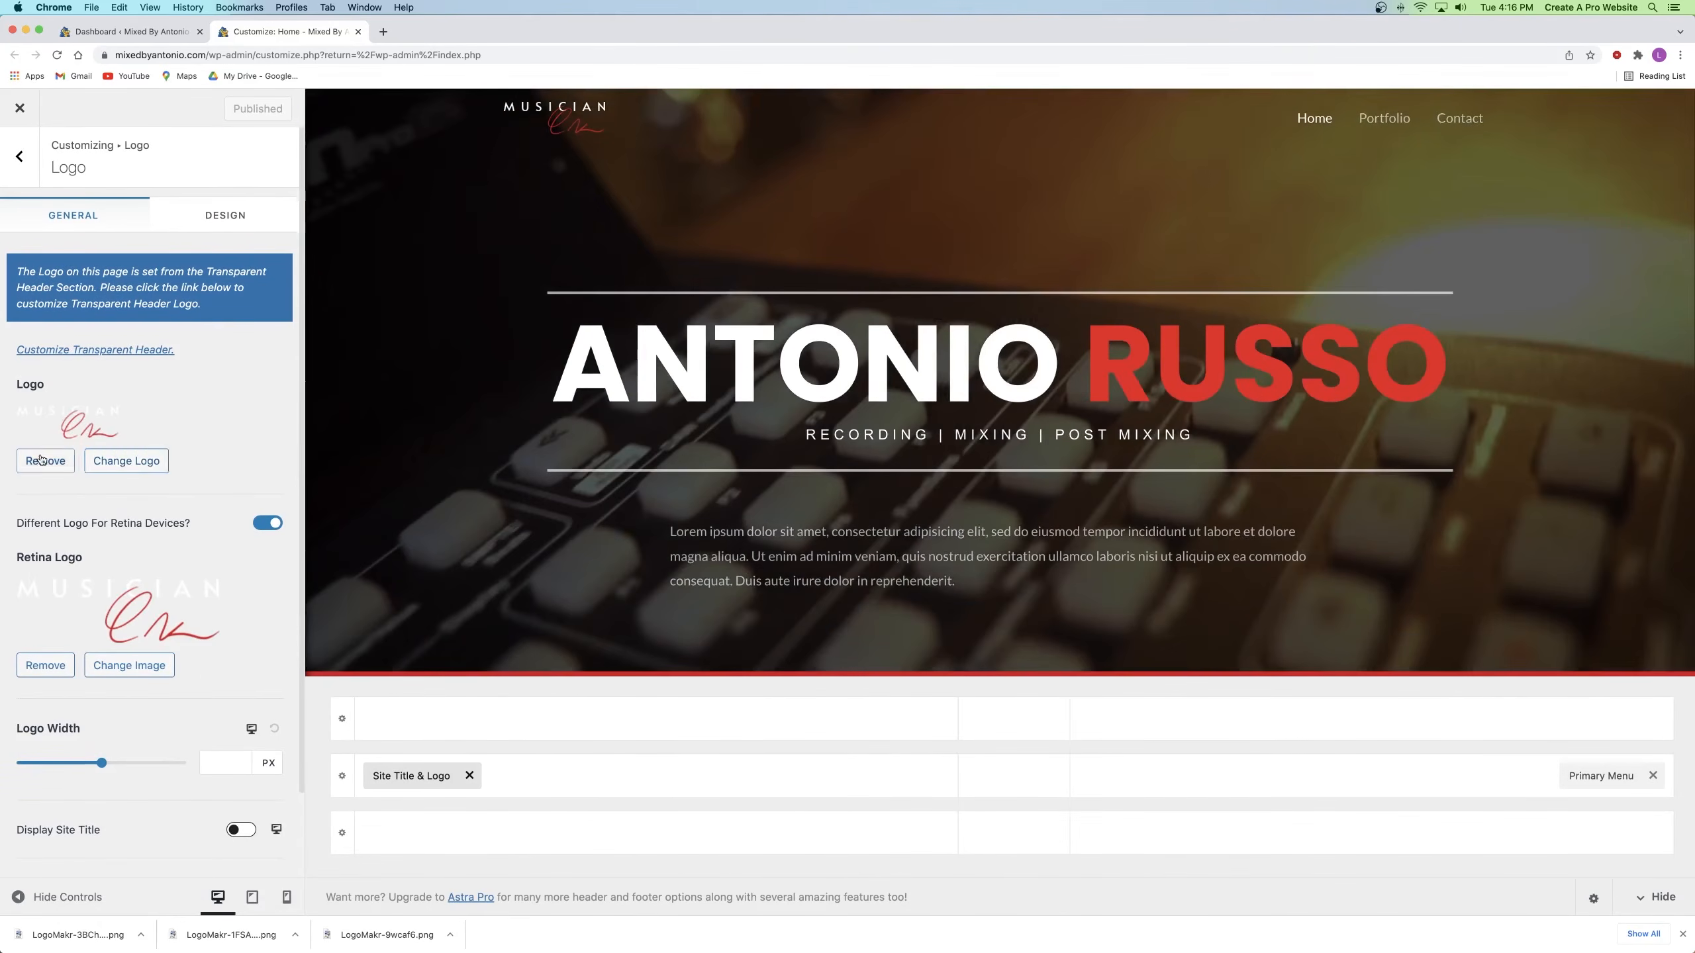
{"action": "left_click", "coordinate": [40, 459]}
Step: Clear the retina logo and upload the MIXED BY Antonio PNG as the uncropped header logo
{"action": "left_click", "coordinate": [45, 572]}
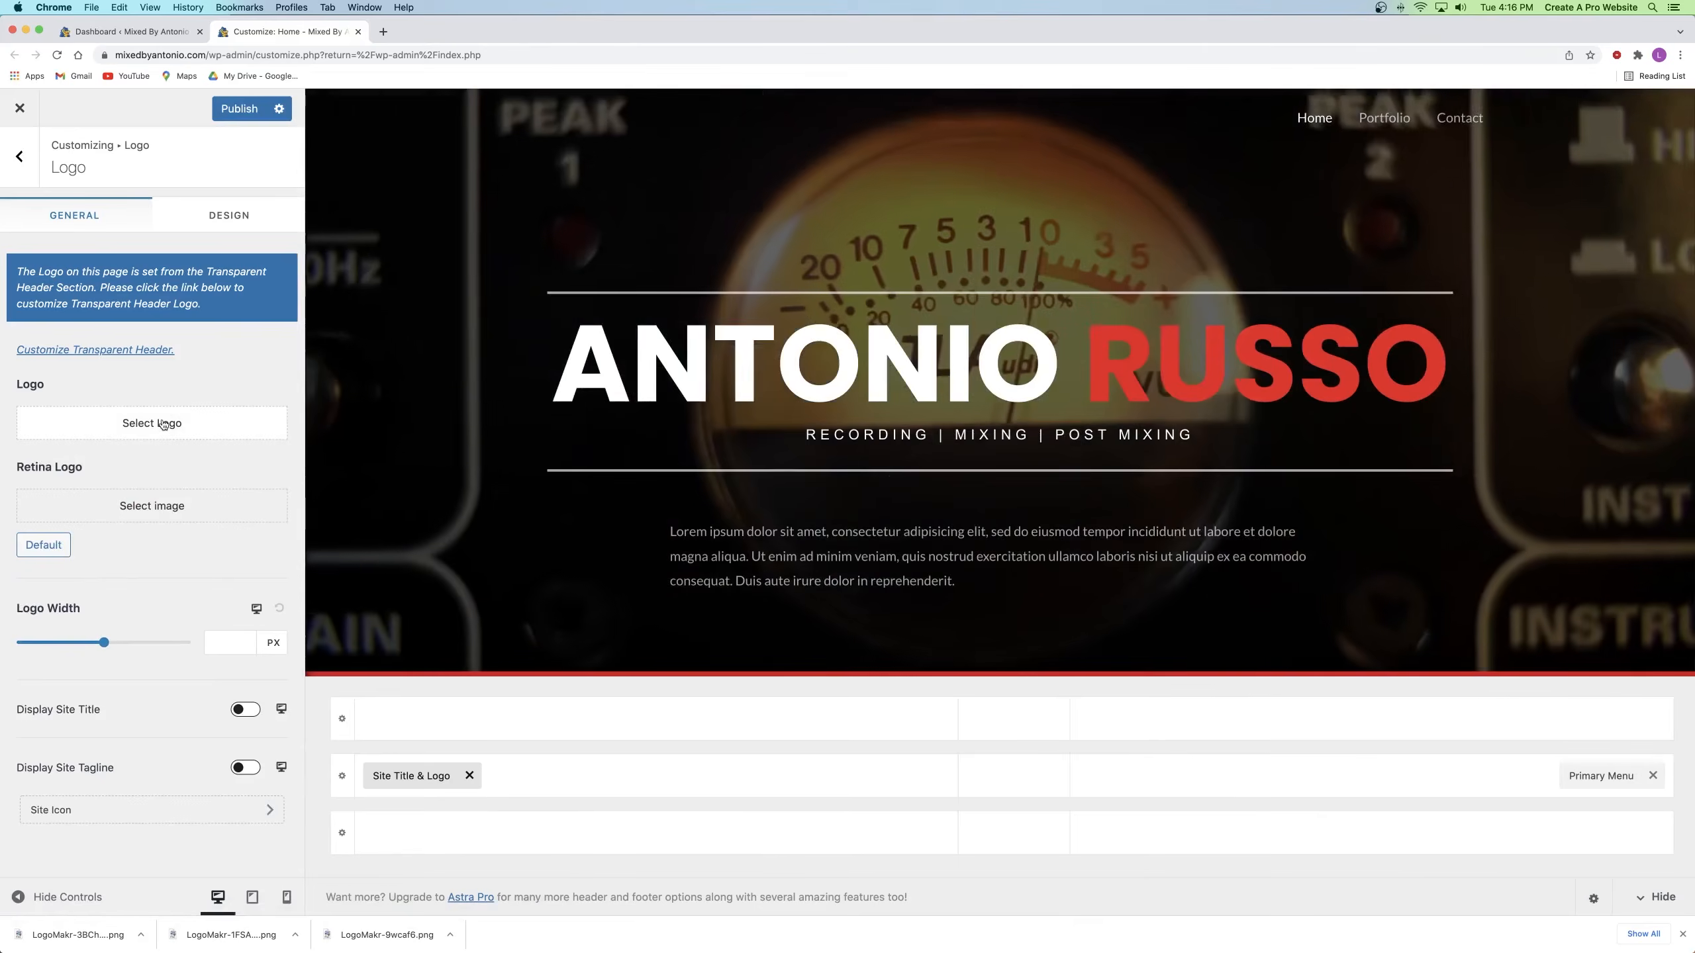
{"action": "left_click", "coordinate": [163, 423]}
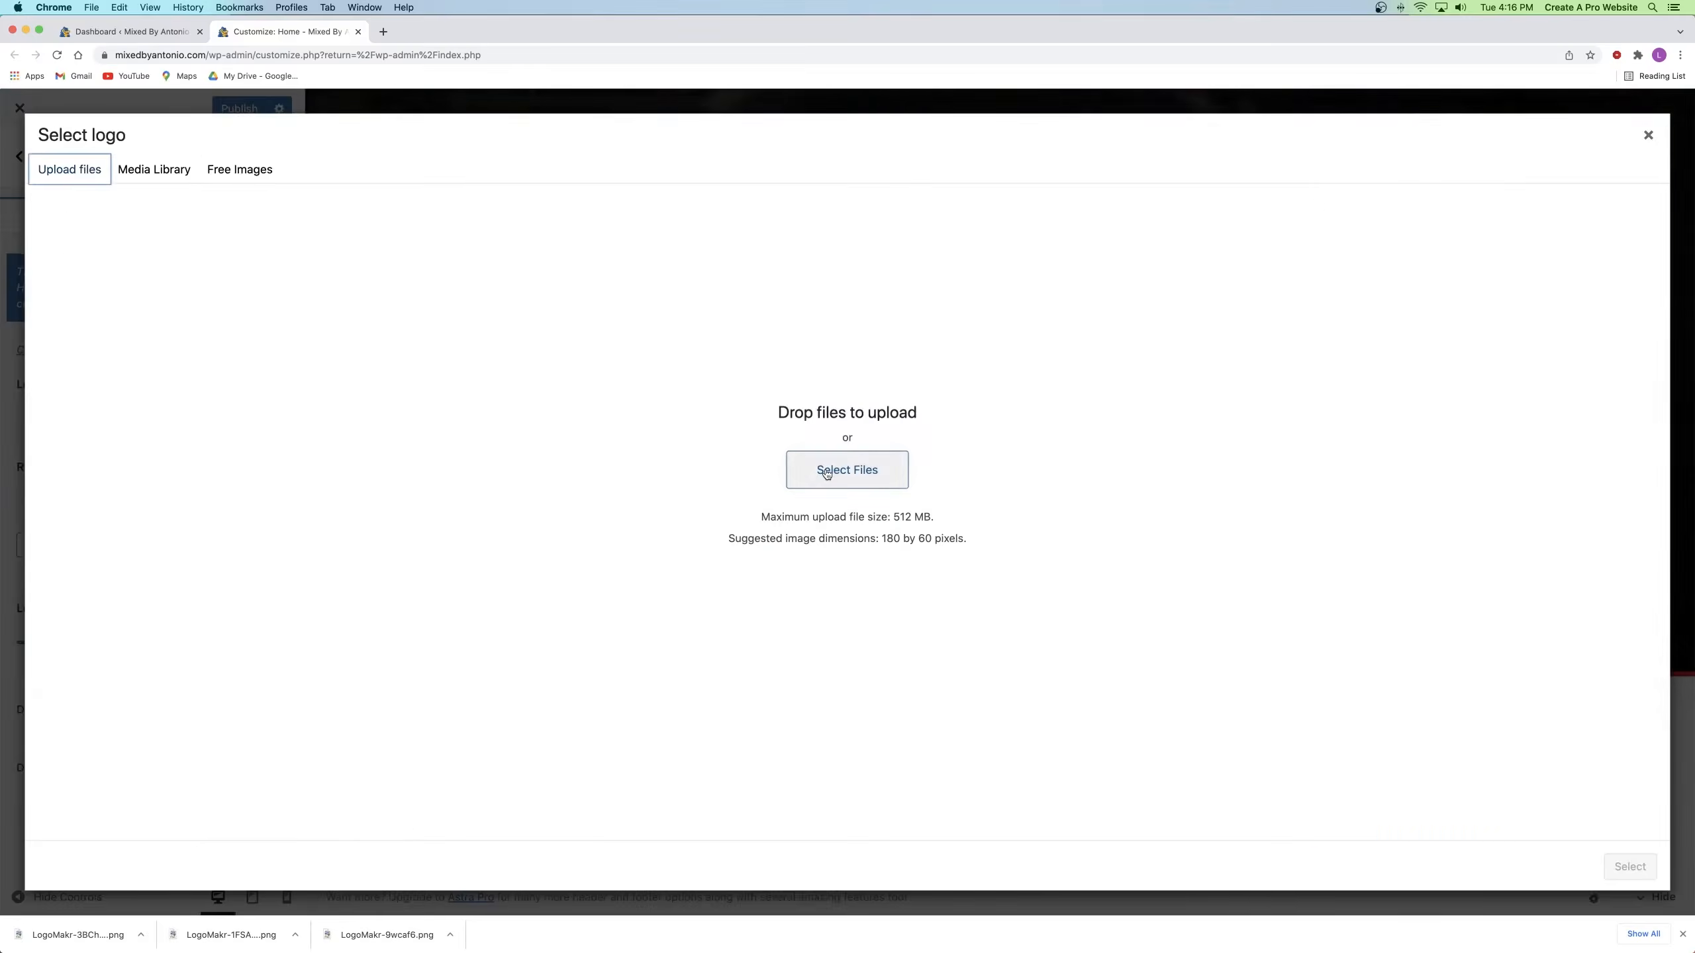
{"action": "left_click", "coordinate": [846, 470]}
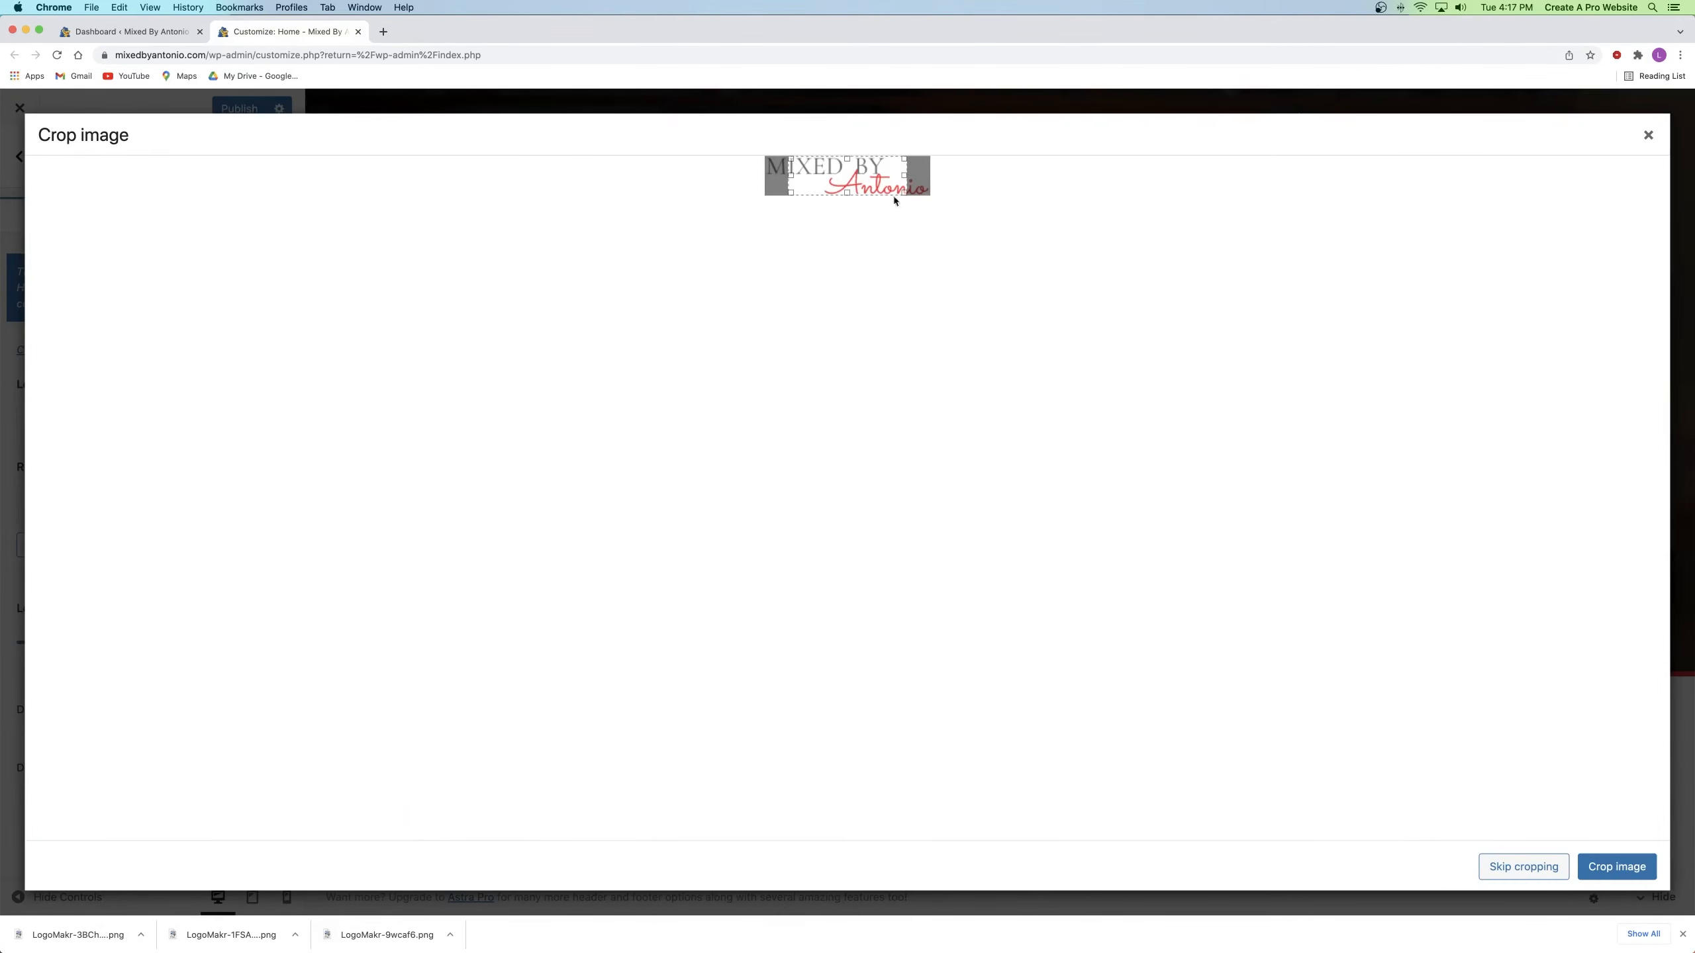
{"action": "left_click", "coordinate": [1516, 865]}
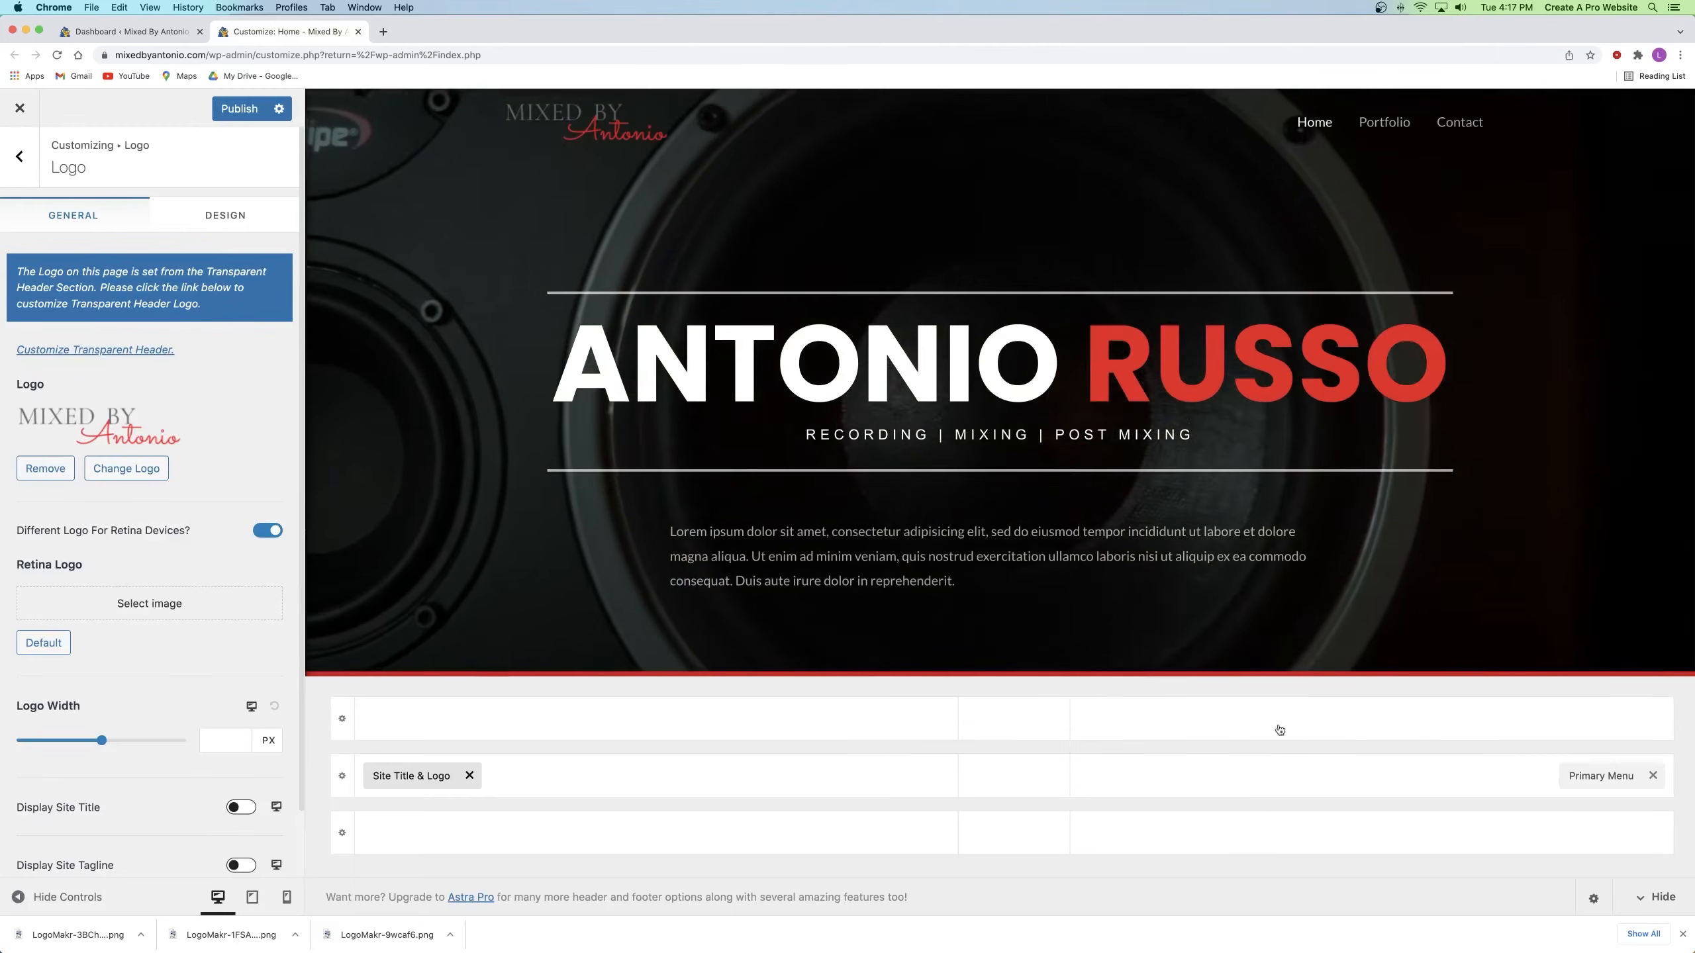
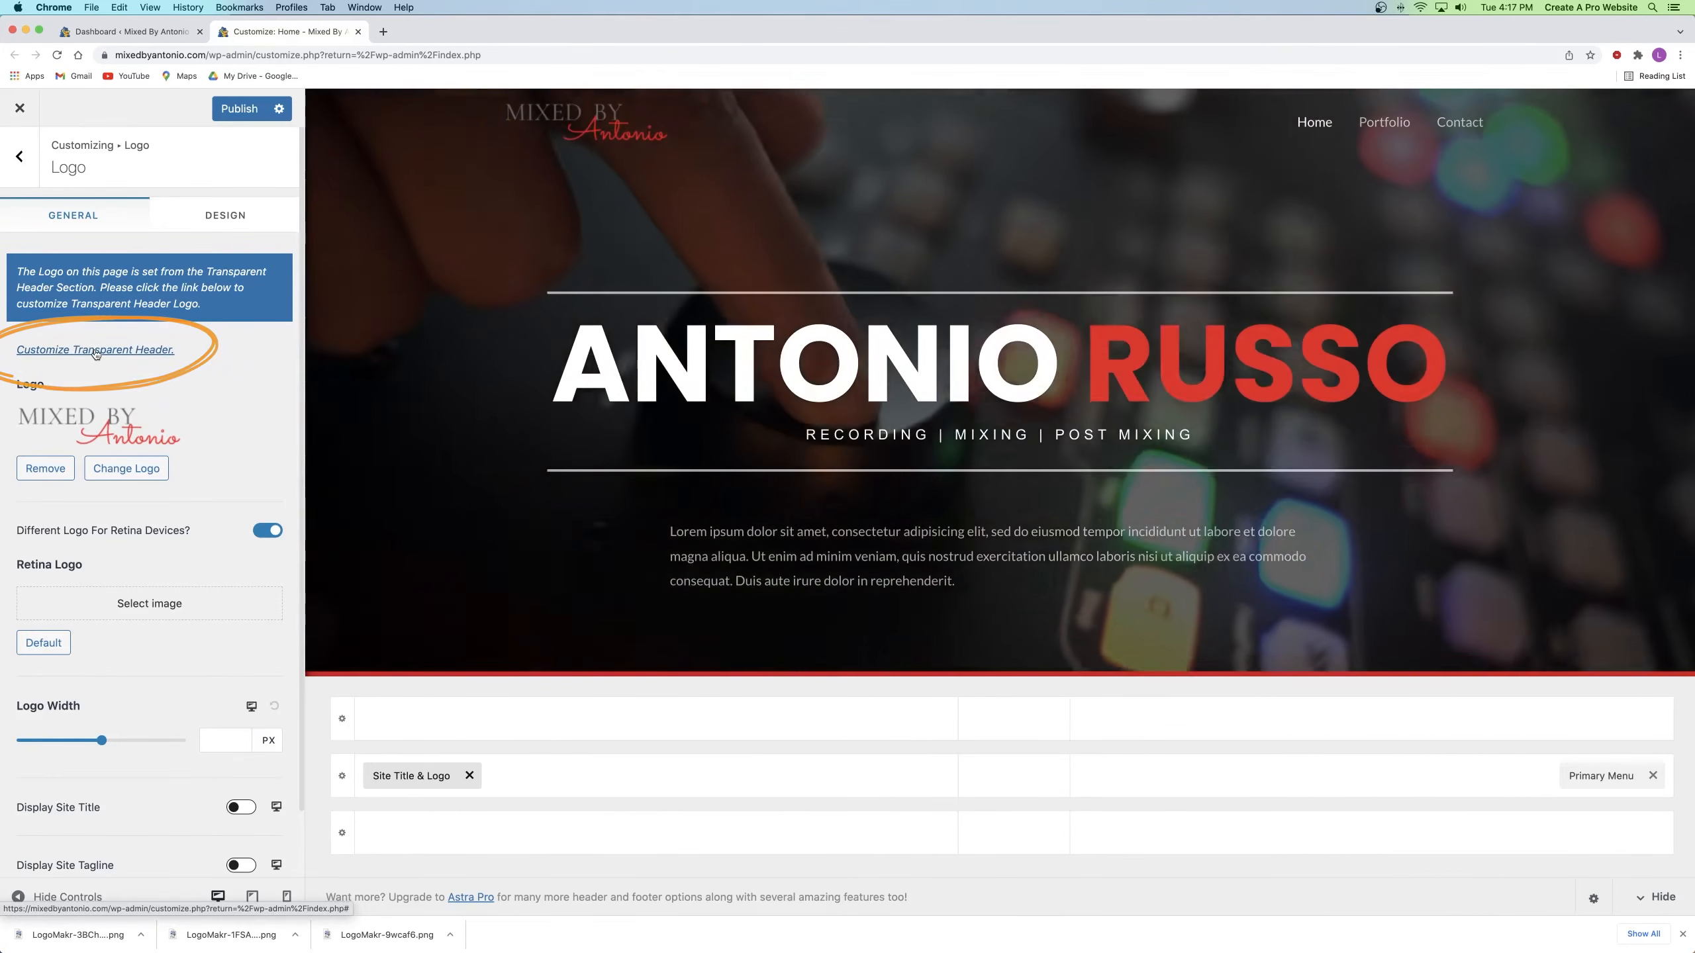
Step: Turn on a different logo for the transparent header and set it to White-Logo.png
{"action": "left_click", "coordinate": [96, 349]}
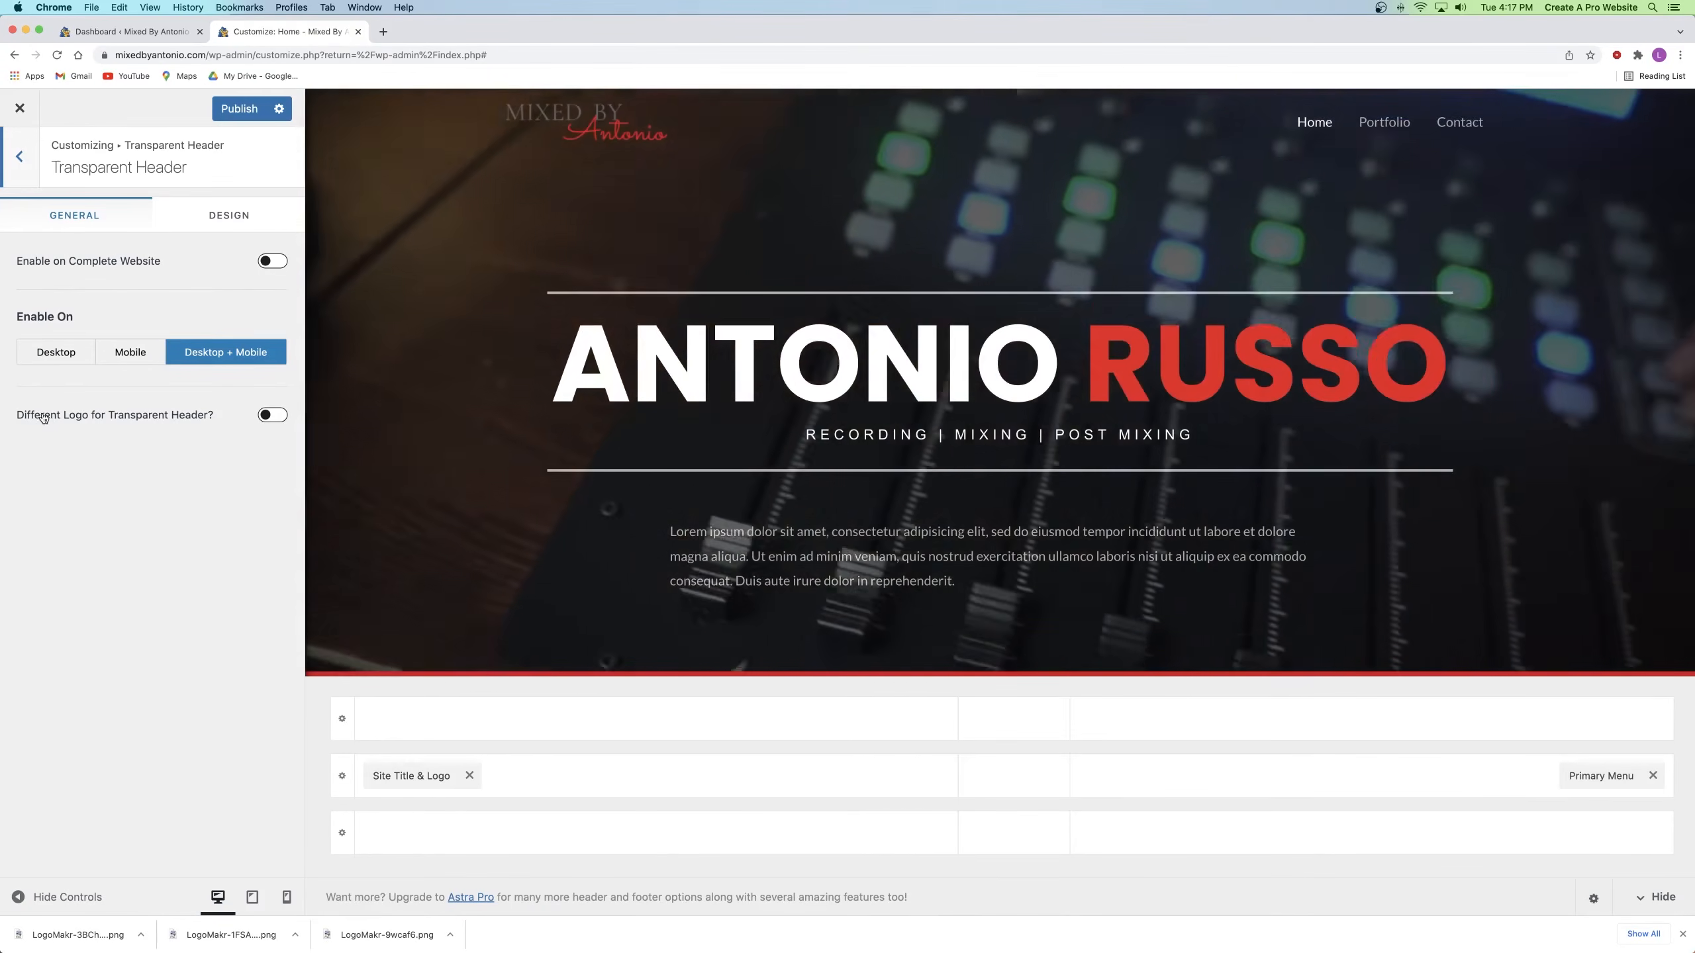
{"action": "left_click", "coordinate": [274, 415]}
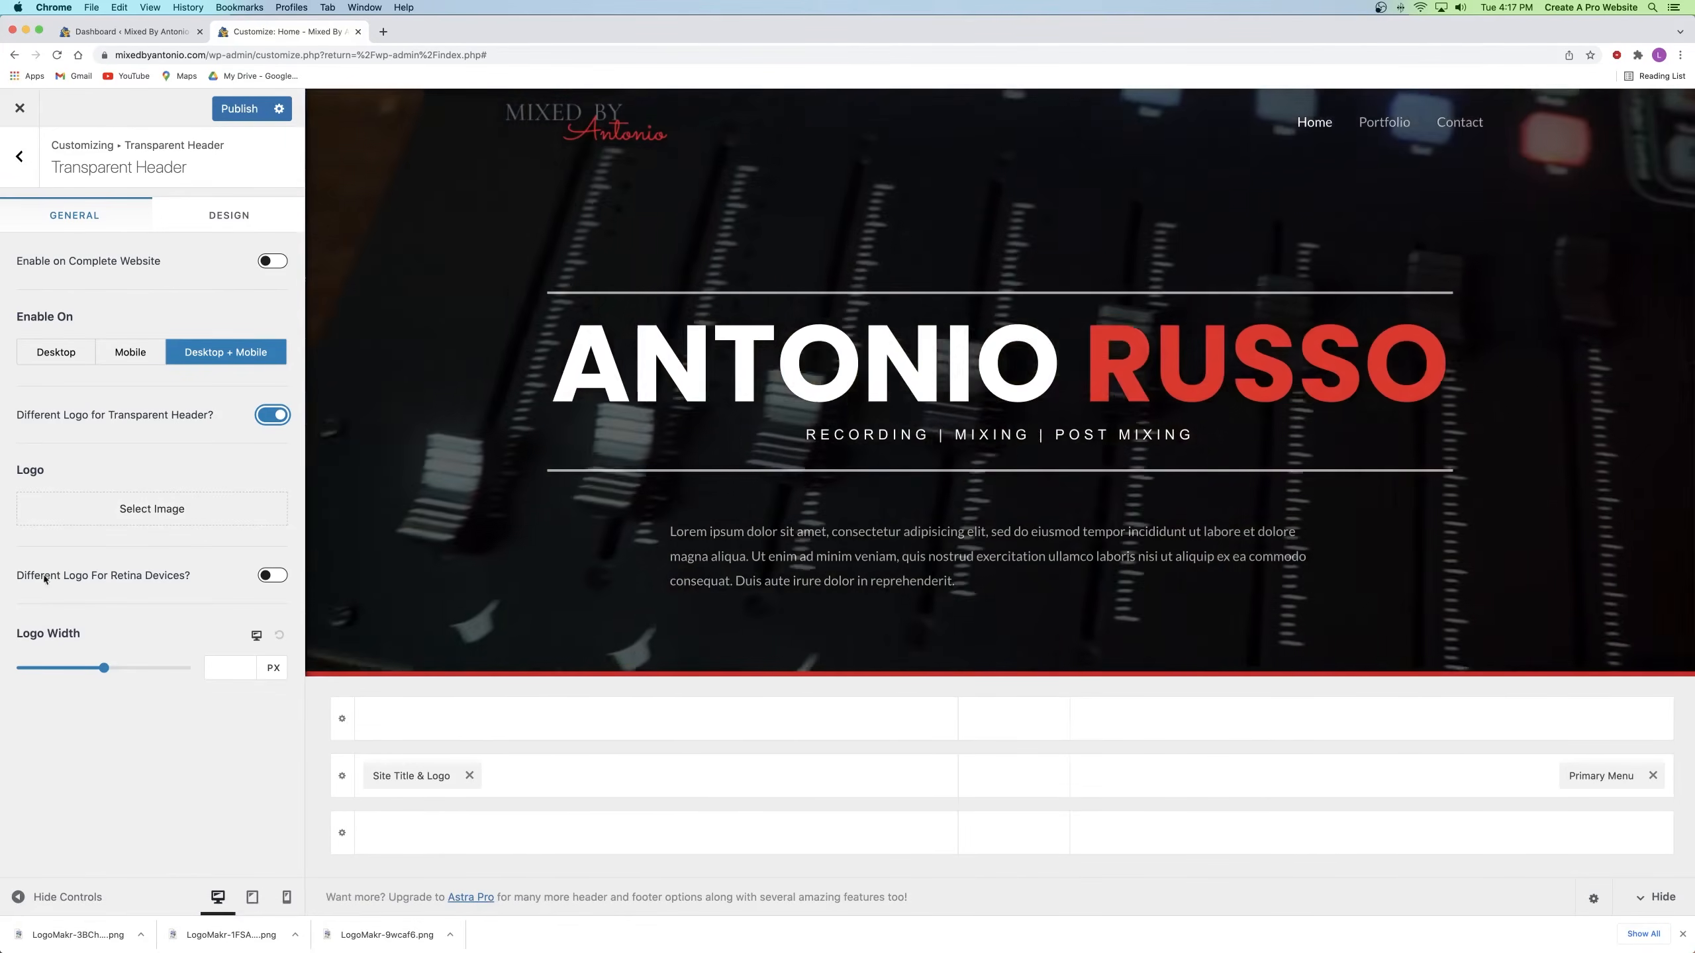
{"action": "left_click", "coordinate": [165, 510]}
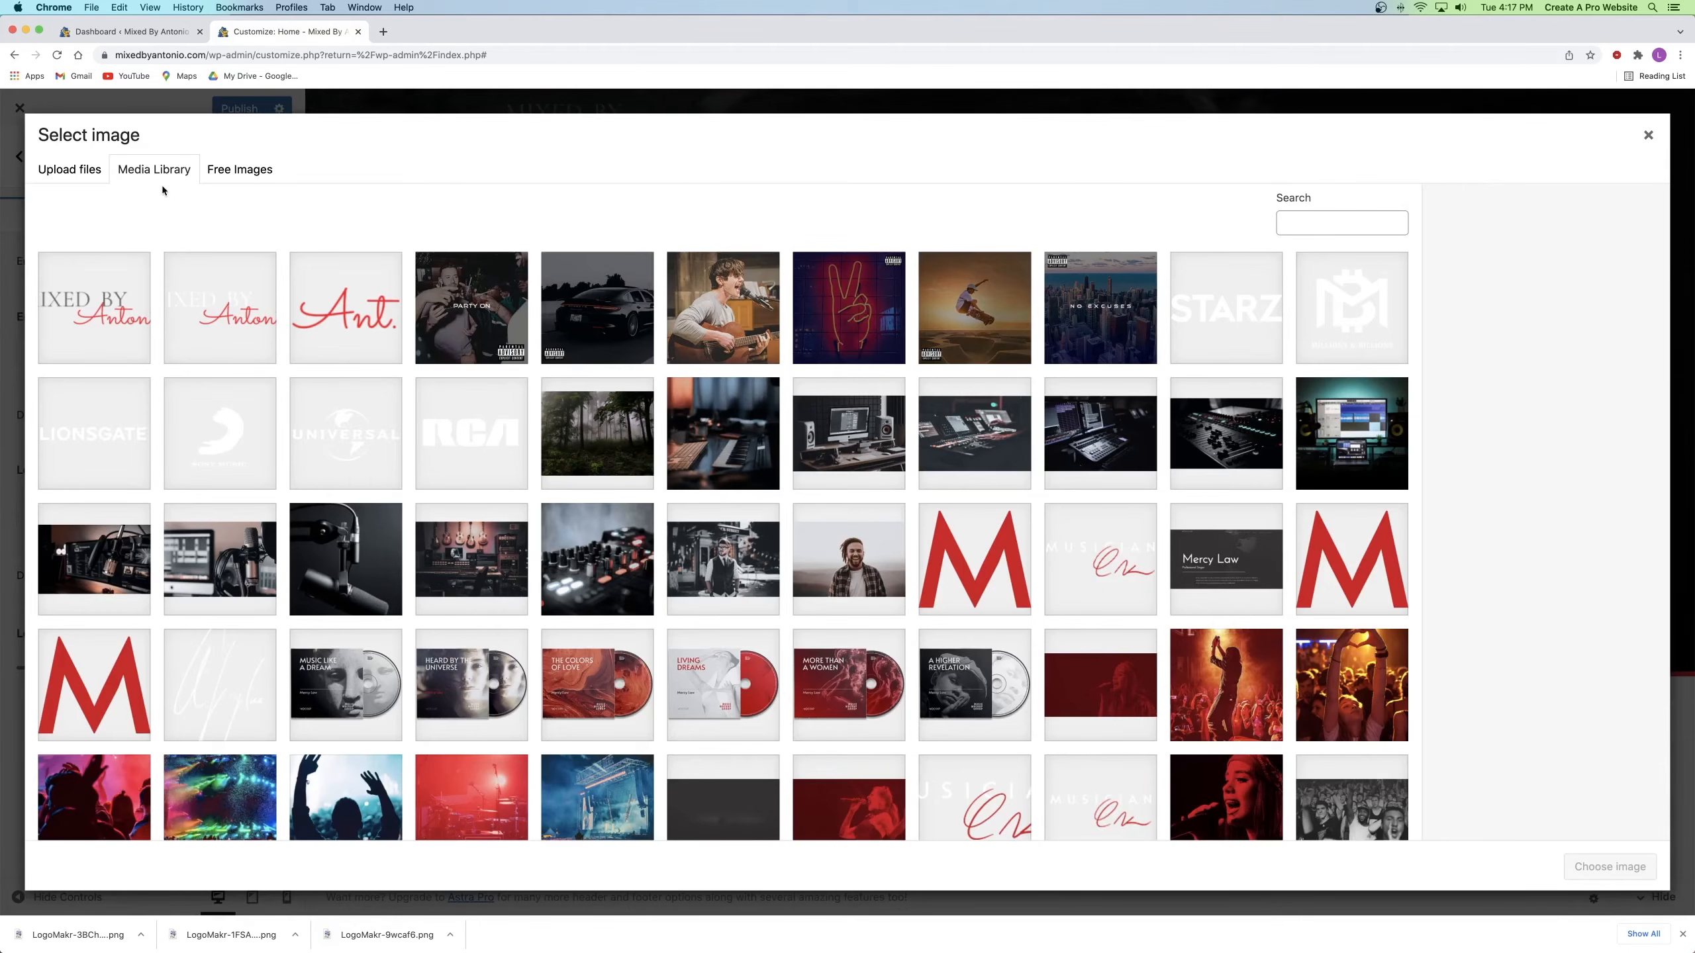
{"action": "left_click", "coordinate": [220, 315]}
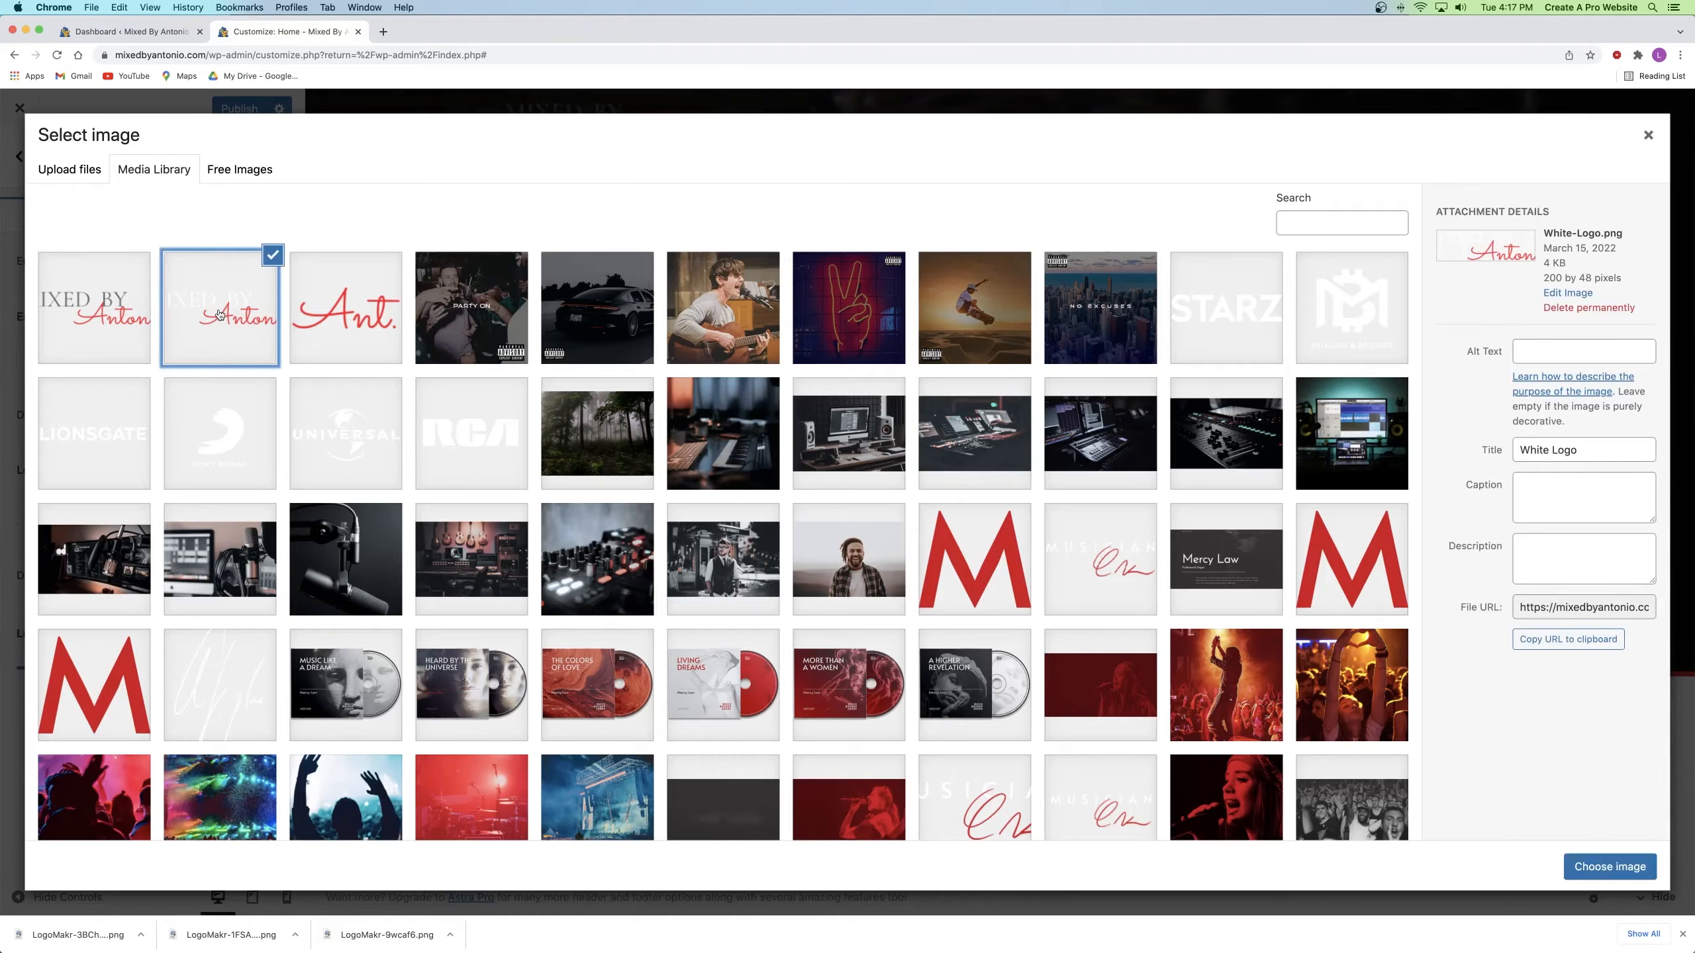
{"action": "left_click", "coordinate": [1604, 865]}
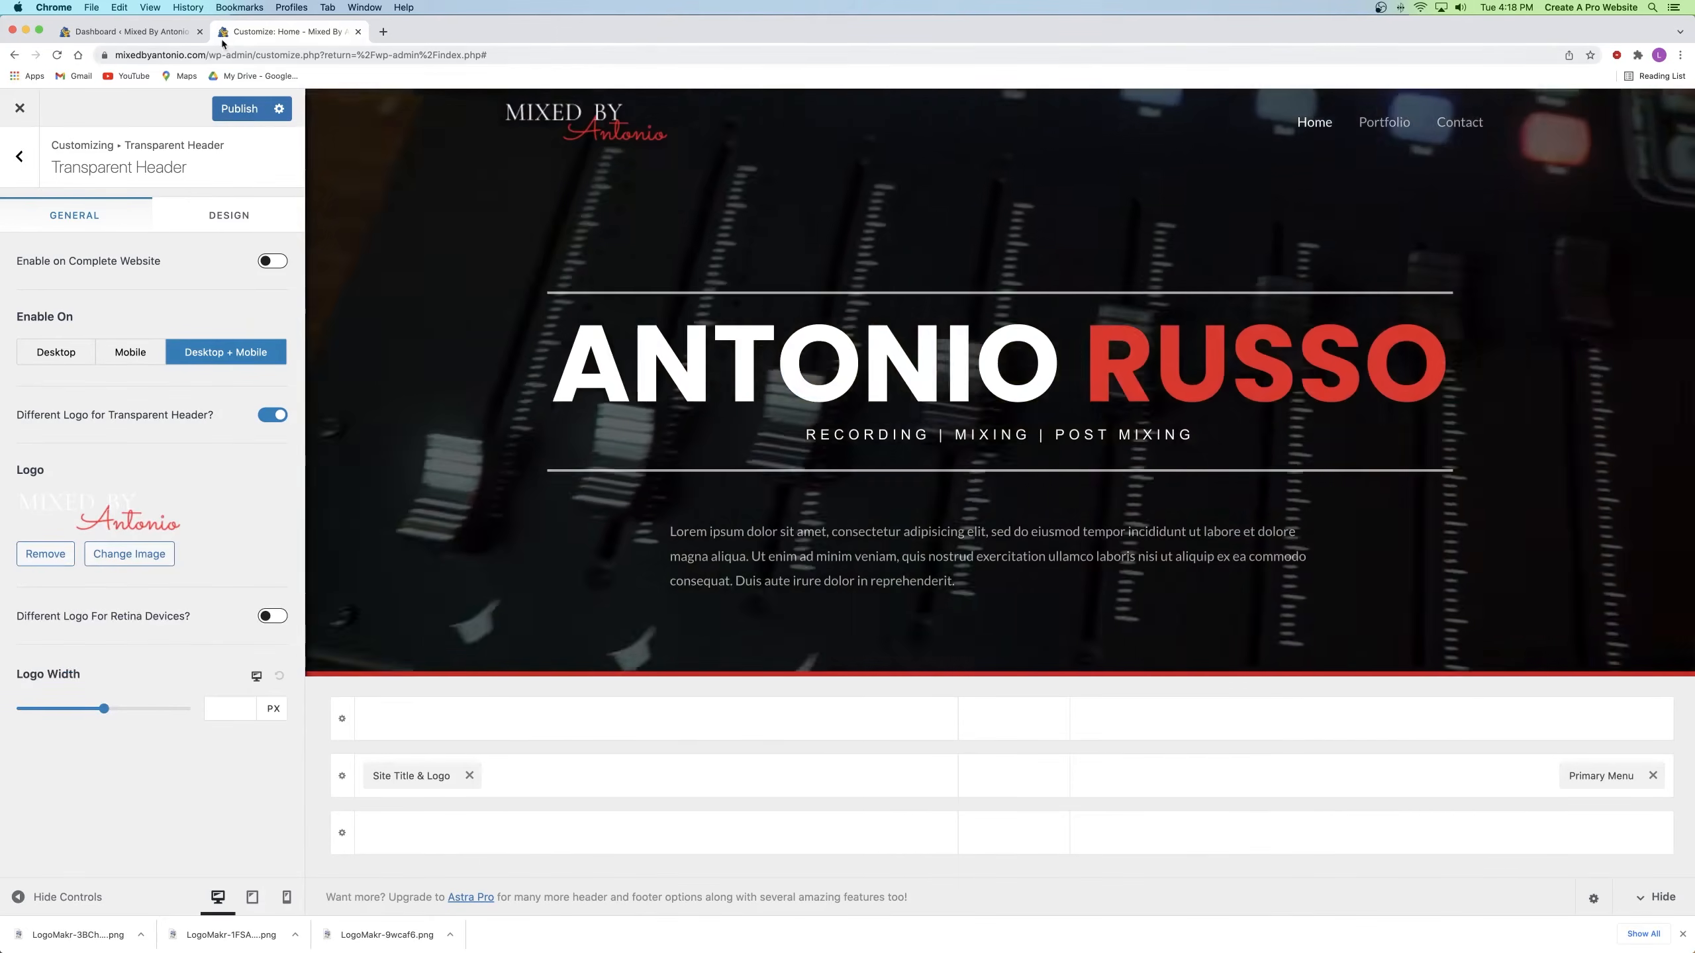
Step: Set the cropped Ant. image as the site icon and publish the Customizer changes
{"action": "left_click", "coordinate": [23, 157]}
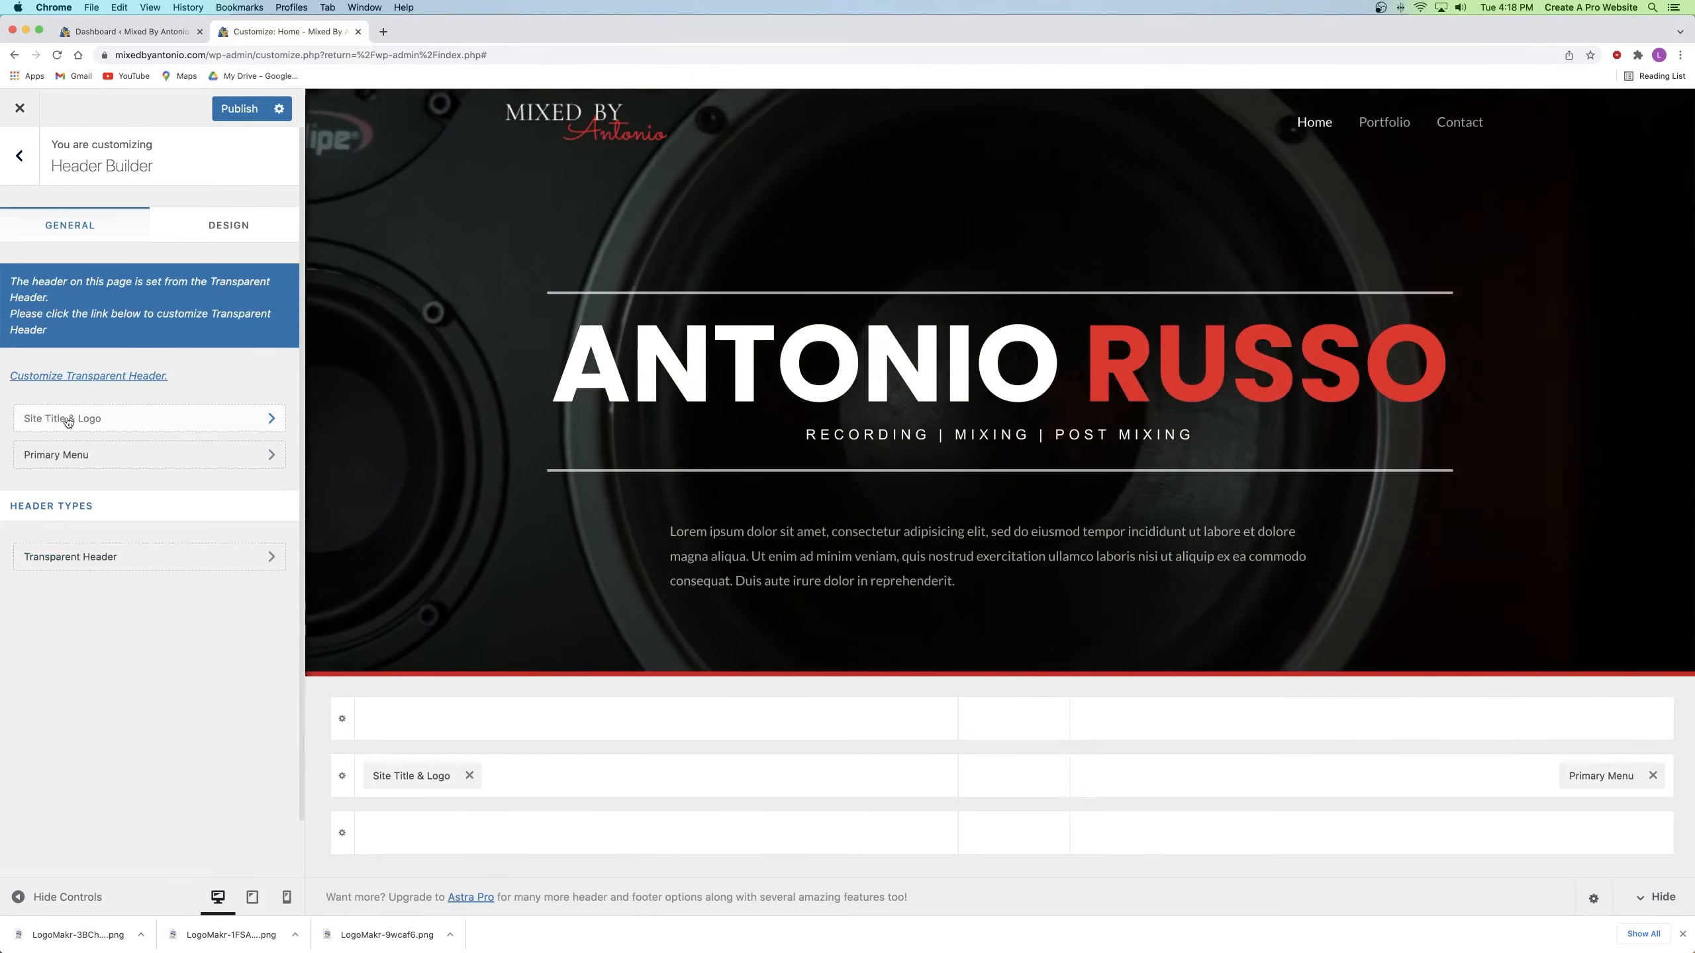
{"action": "left_click", "coordinate": [67, 418]}
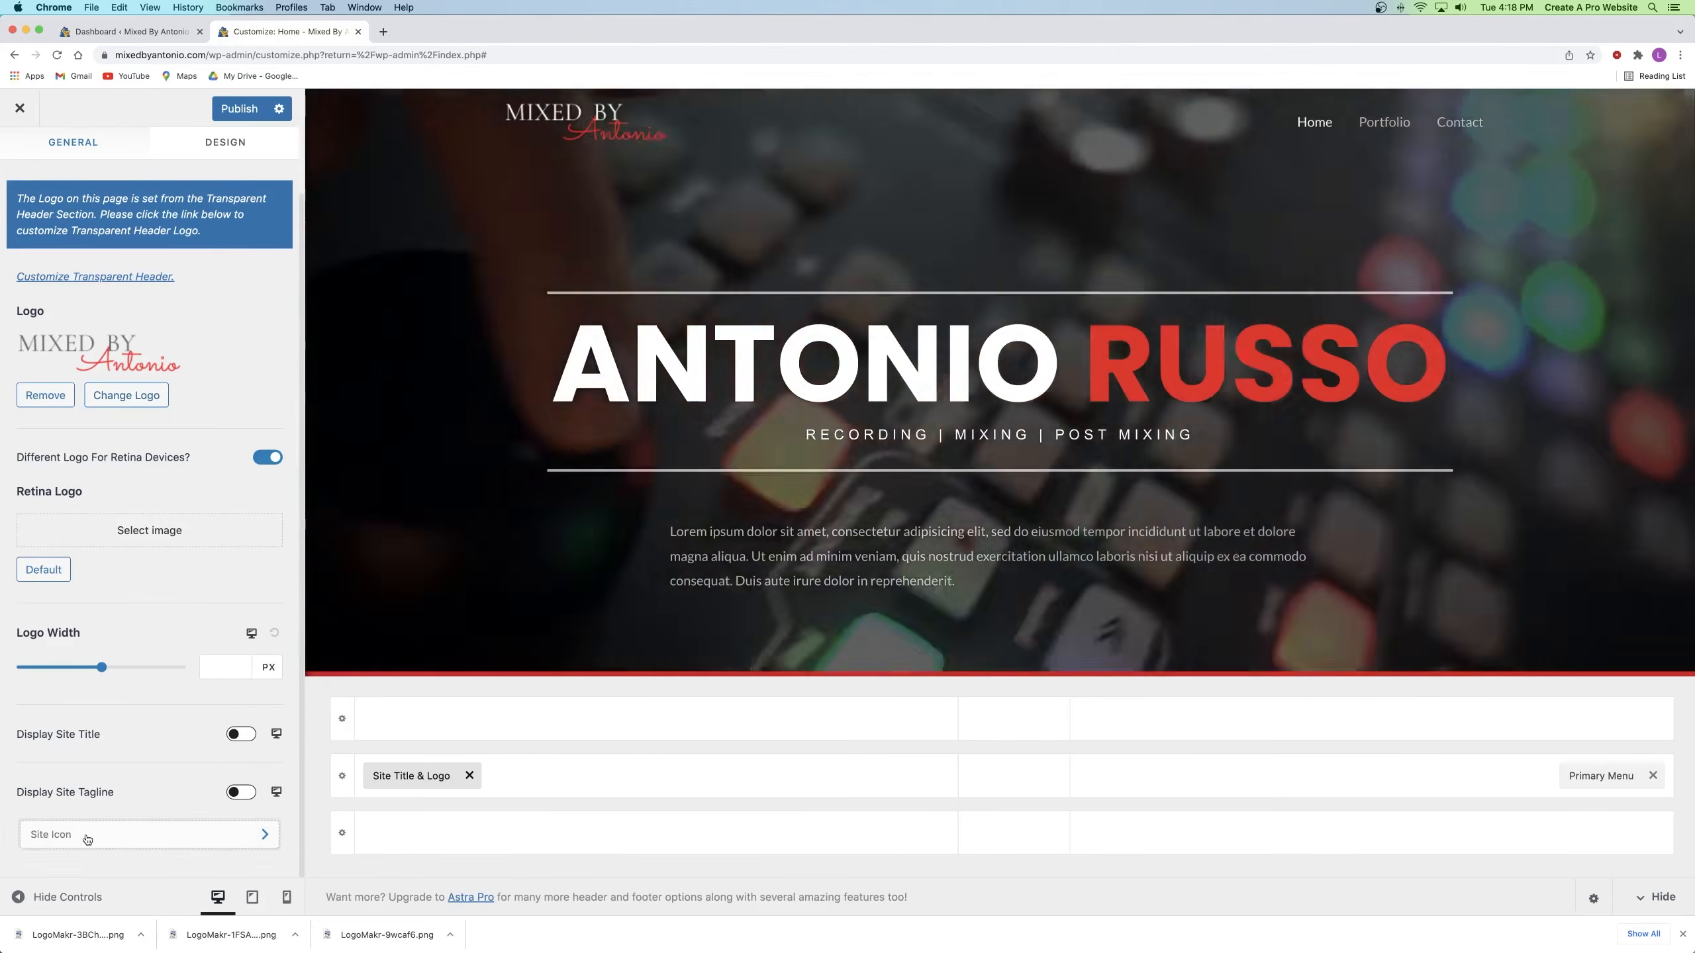
{"action": "left_click", "coordinate": [87, 835]}
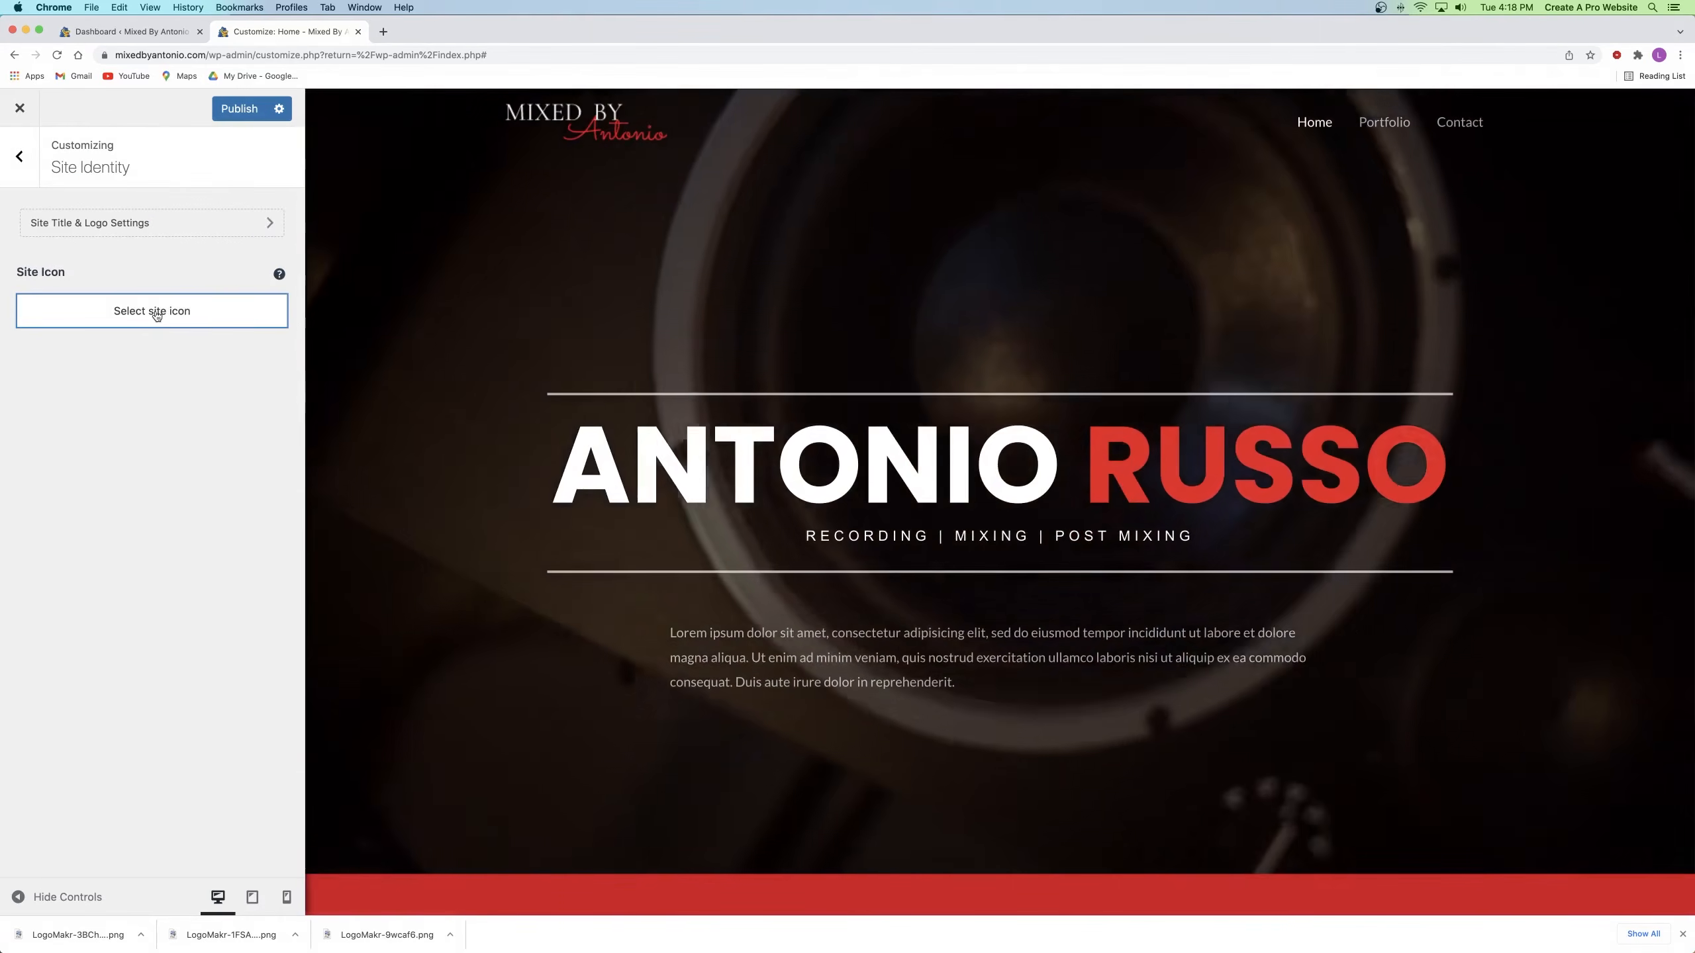
{"action": "left_click", "coordinate": [156, 312]}
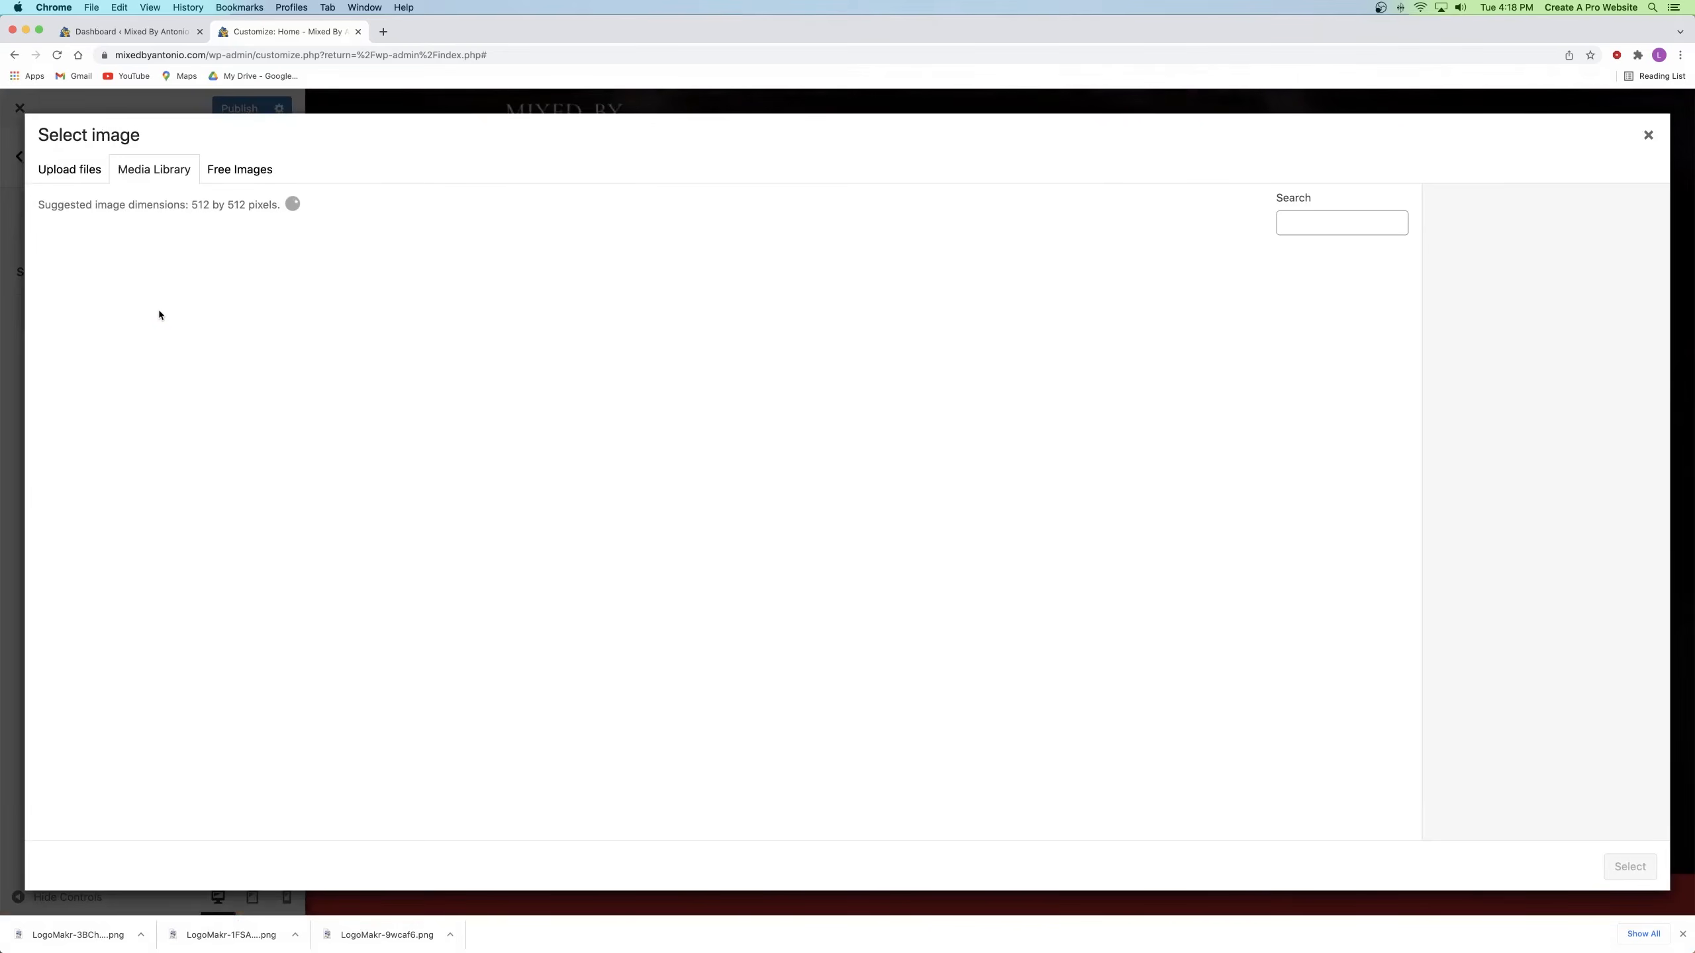
{"action": "left_click", "coordinate": [348, 306]}
{"action": "left_click", "coordinate": [1621, 867]}
{"action": "left_click", "coordinate": [1616, 867]}
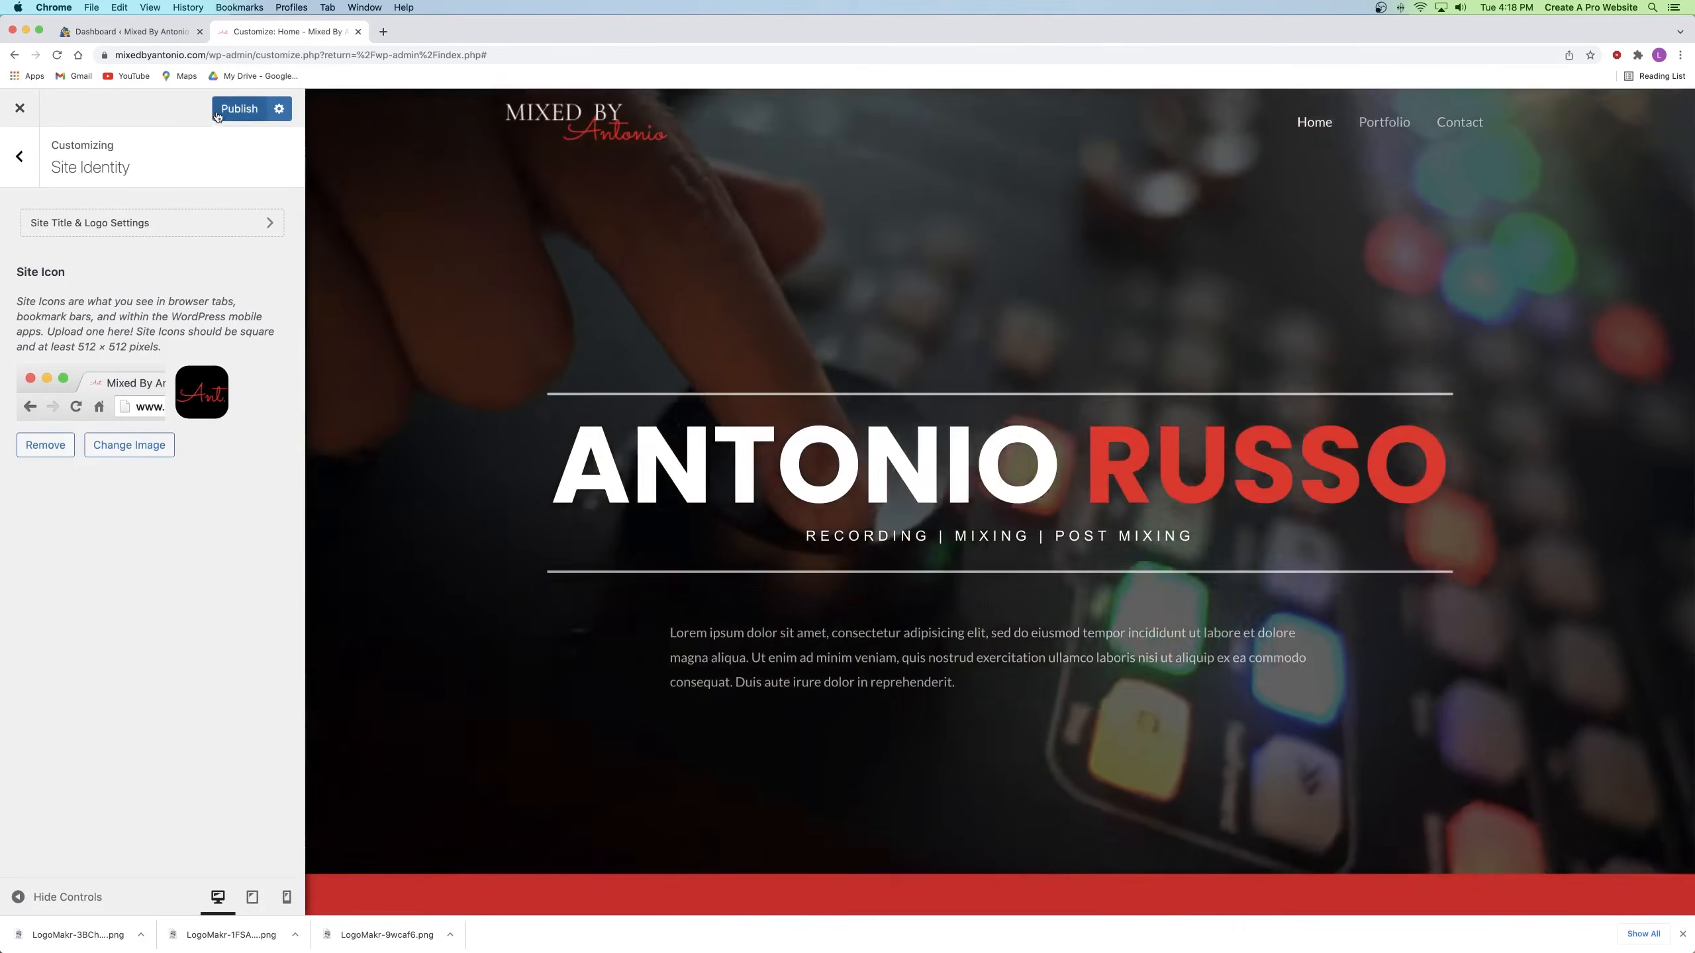
{"action": "left_click", "coordinate": [221, 112]}
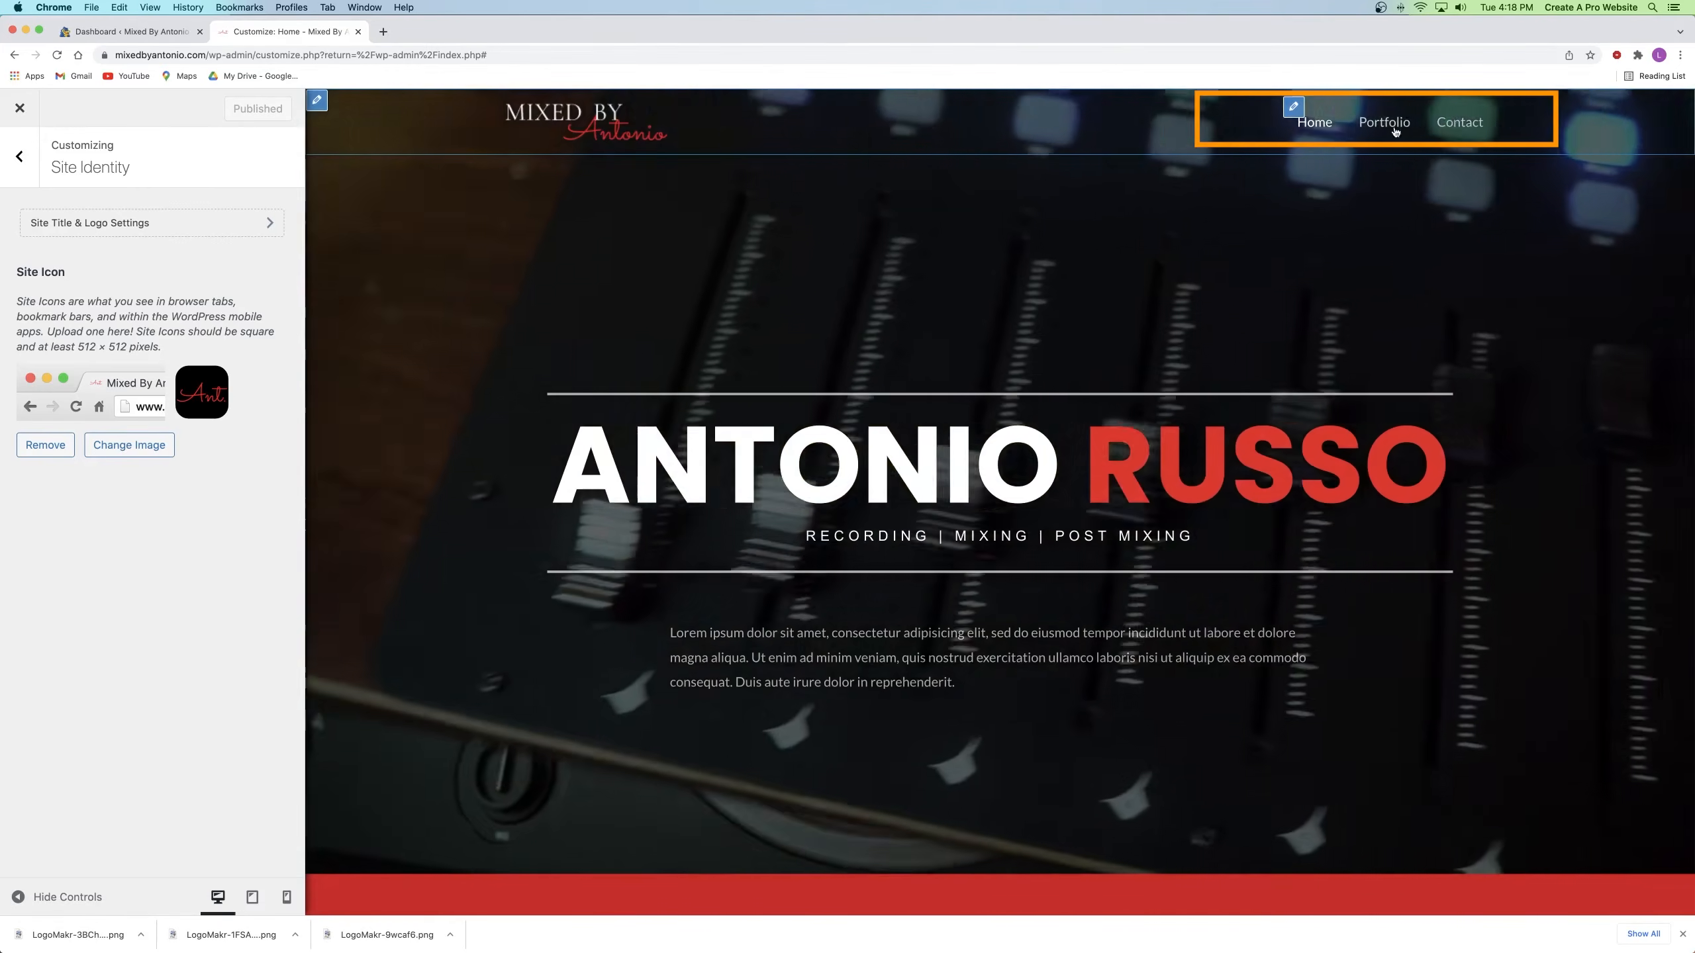
Step: Look through the header builder's Primary Menu settings
{"action": "left_click", "coordinate": [1292, 107]}
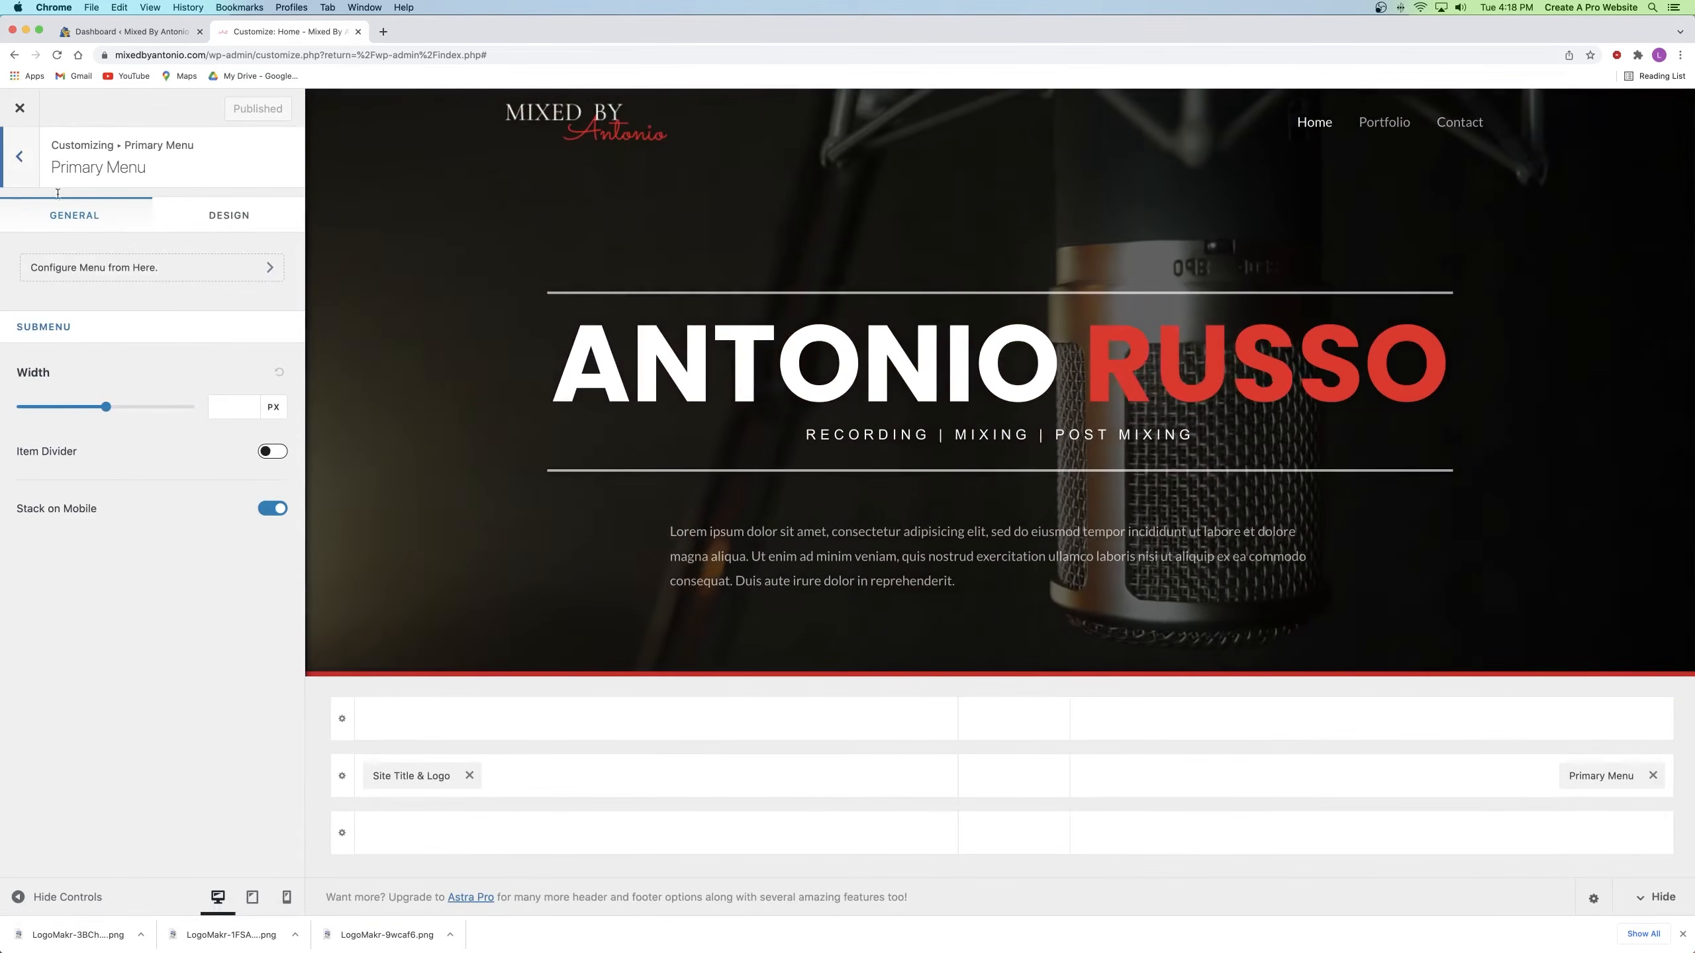
{"action": "left_click", "coordinate": [20, 159]}
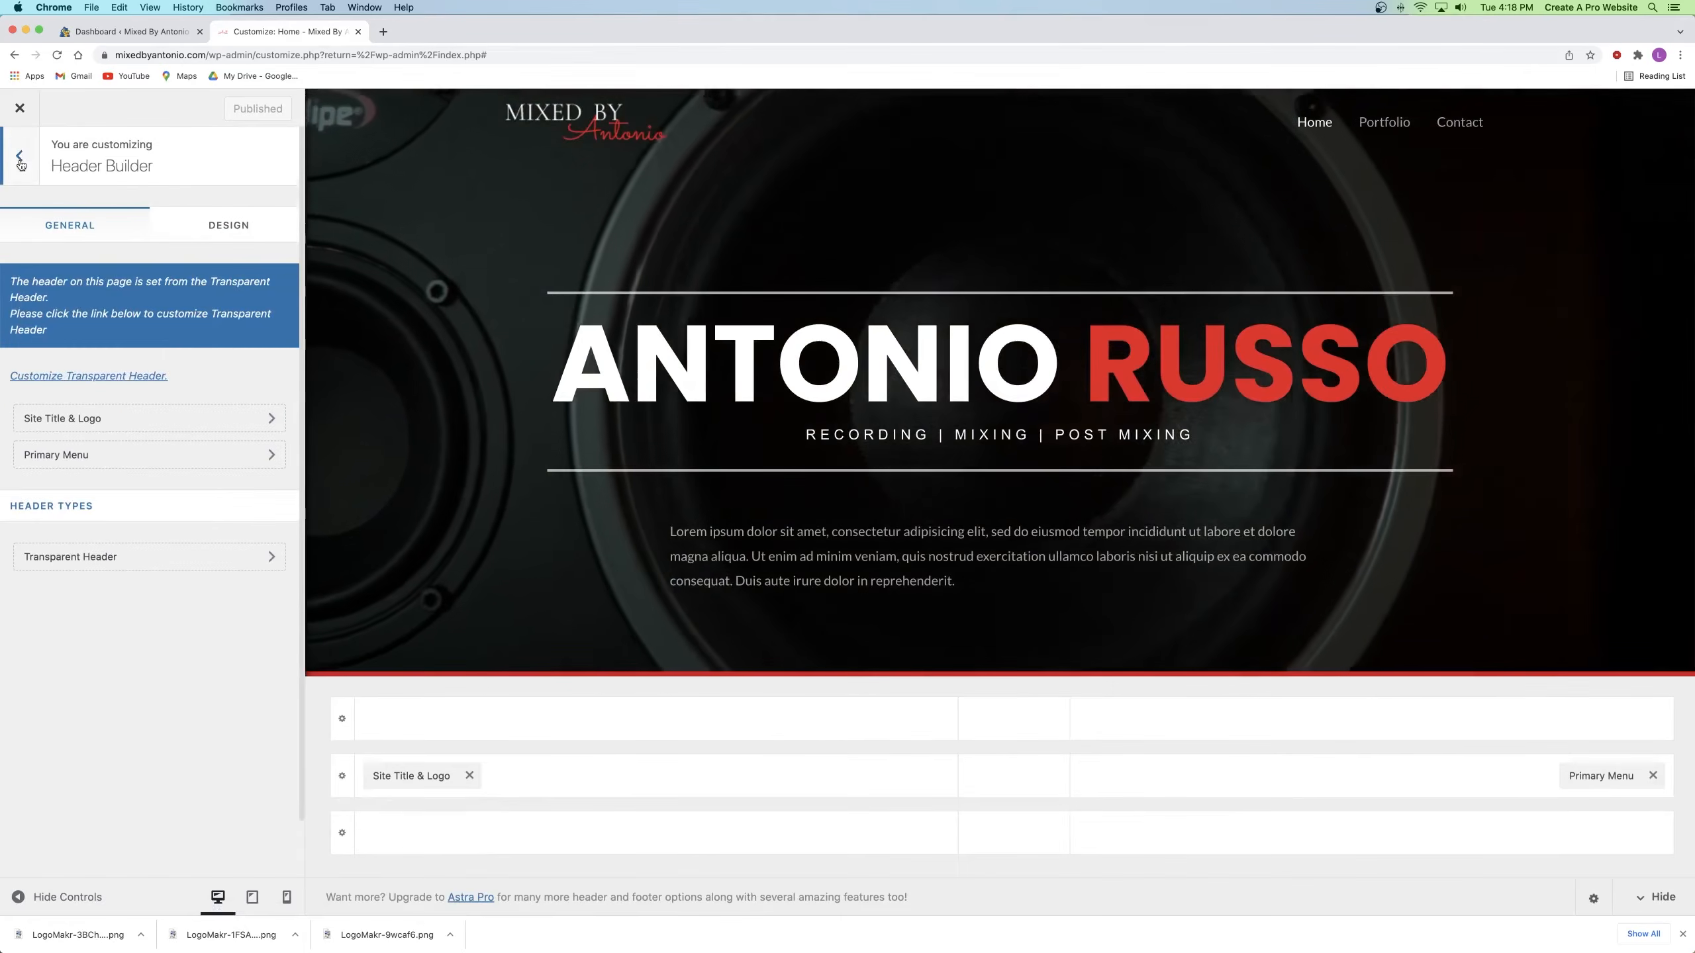
{"action": "left_click", "coordinate": [19, 162]}
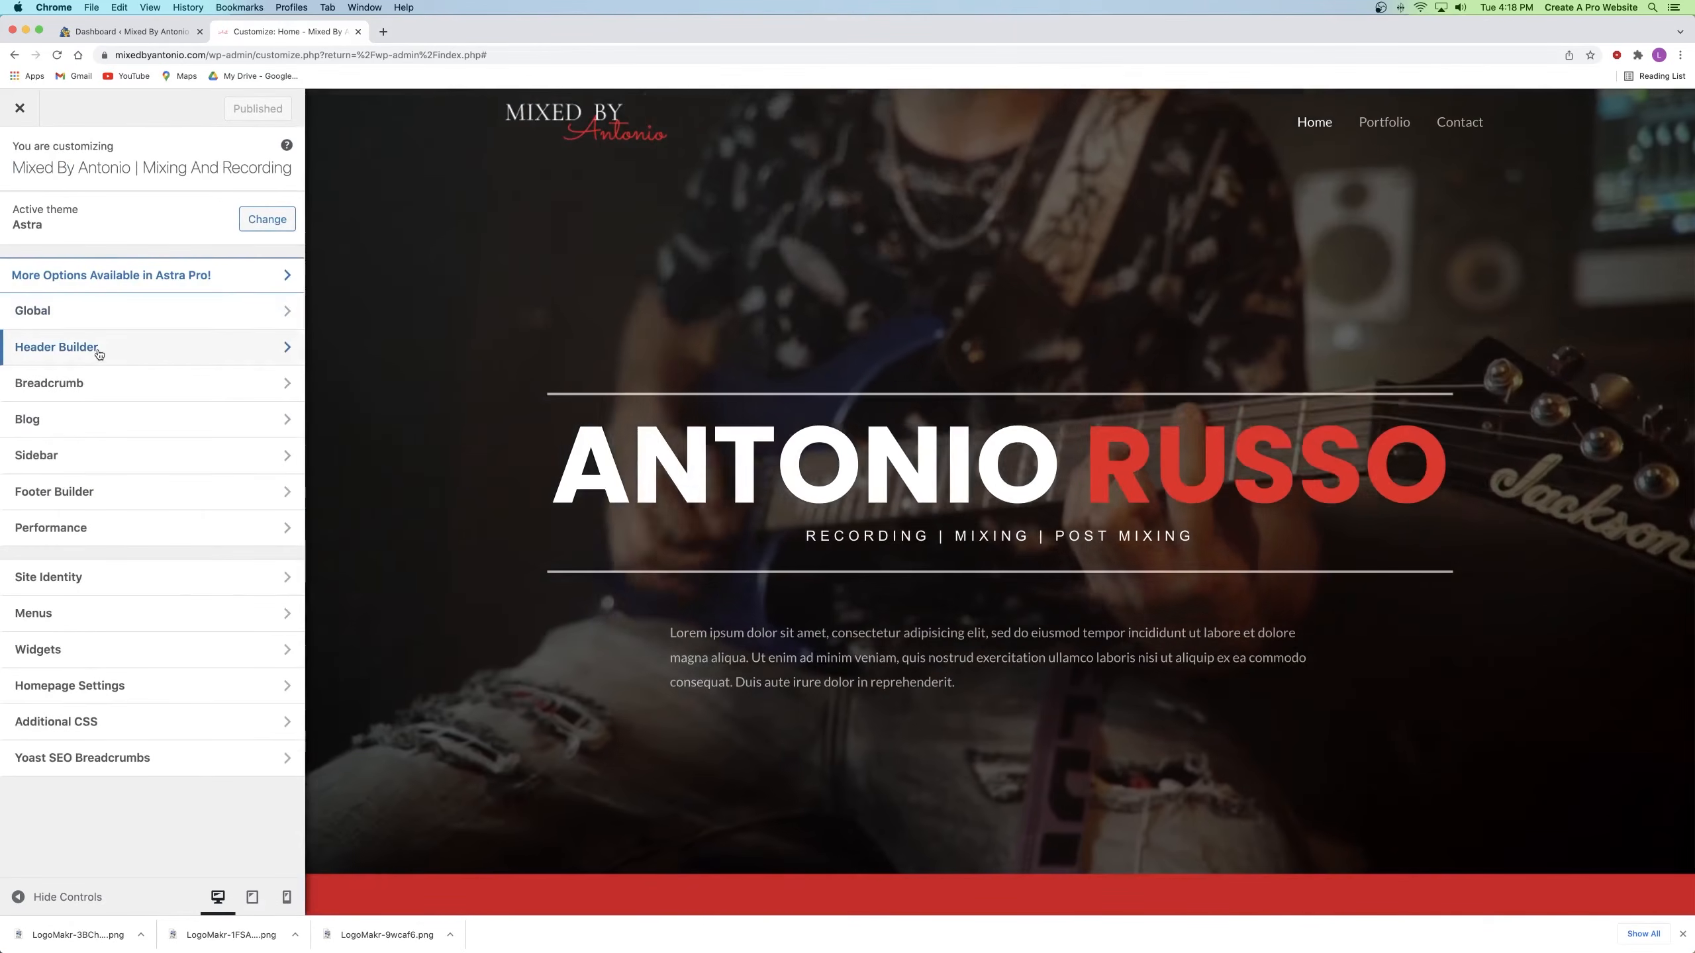
{"action": "left_click", "coordinate": [97, 352]}
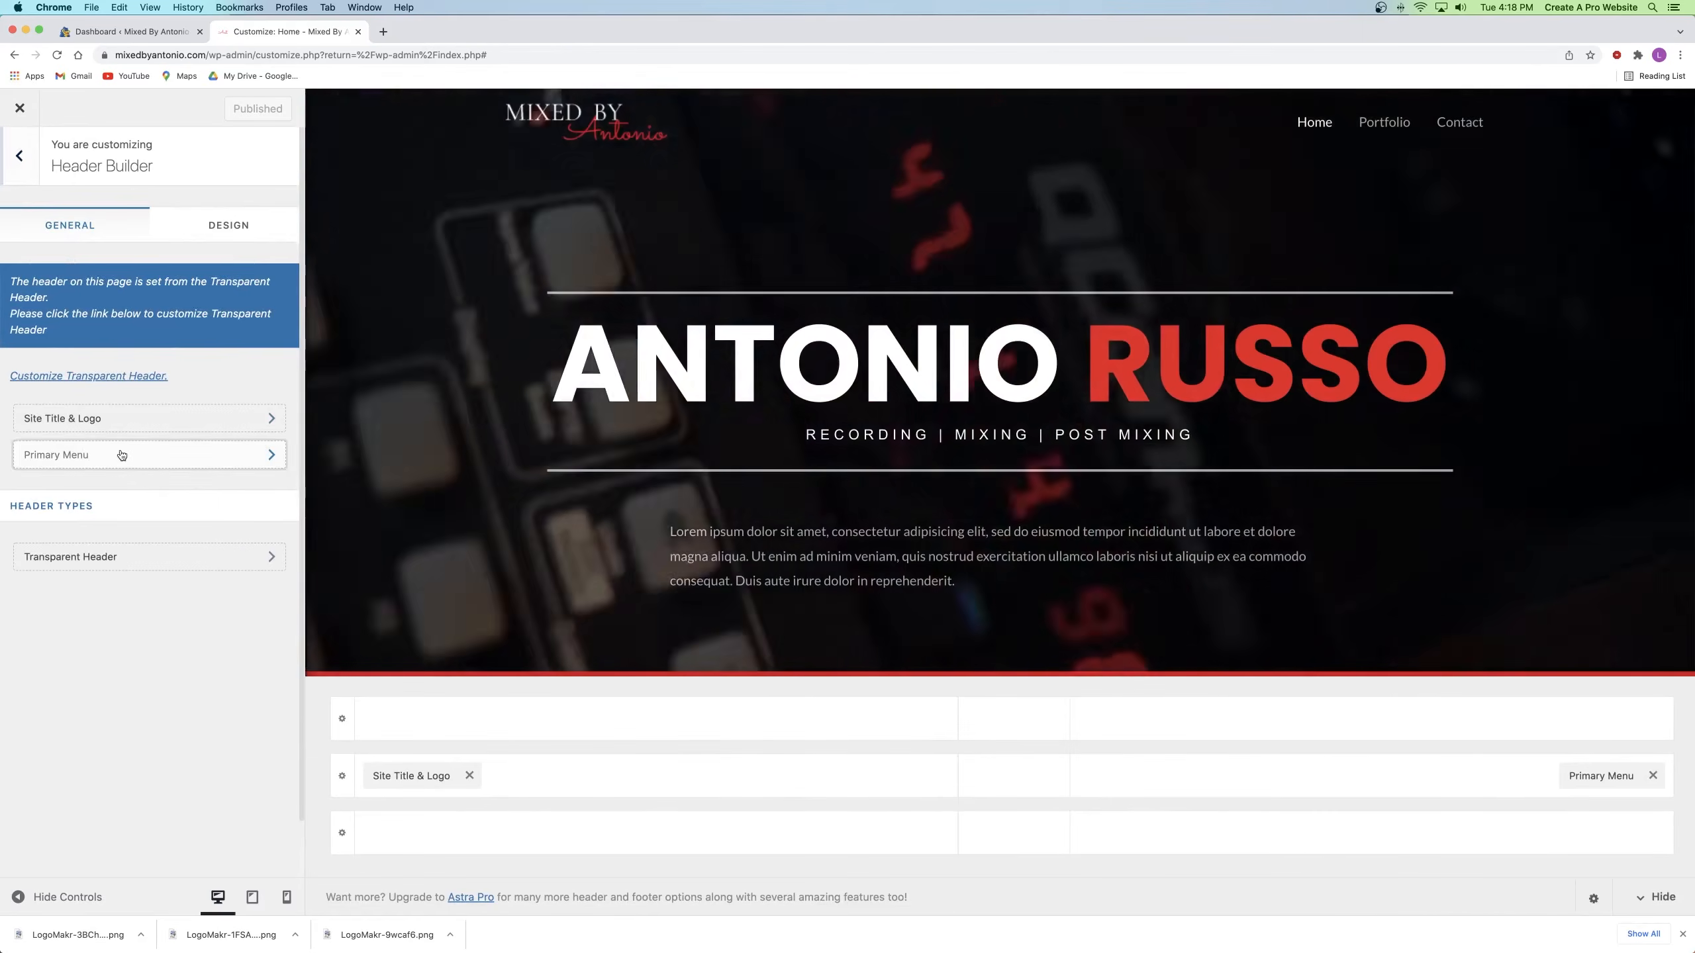
{"action": "left_click", "coordinate": [115, 455]}
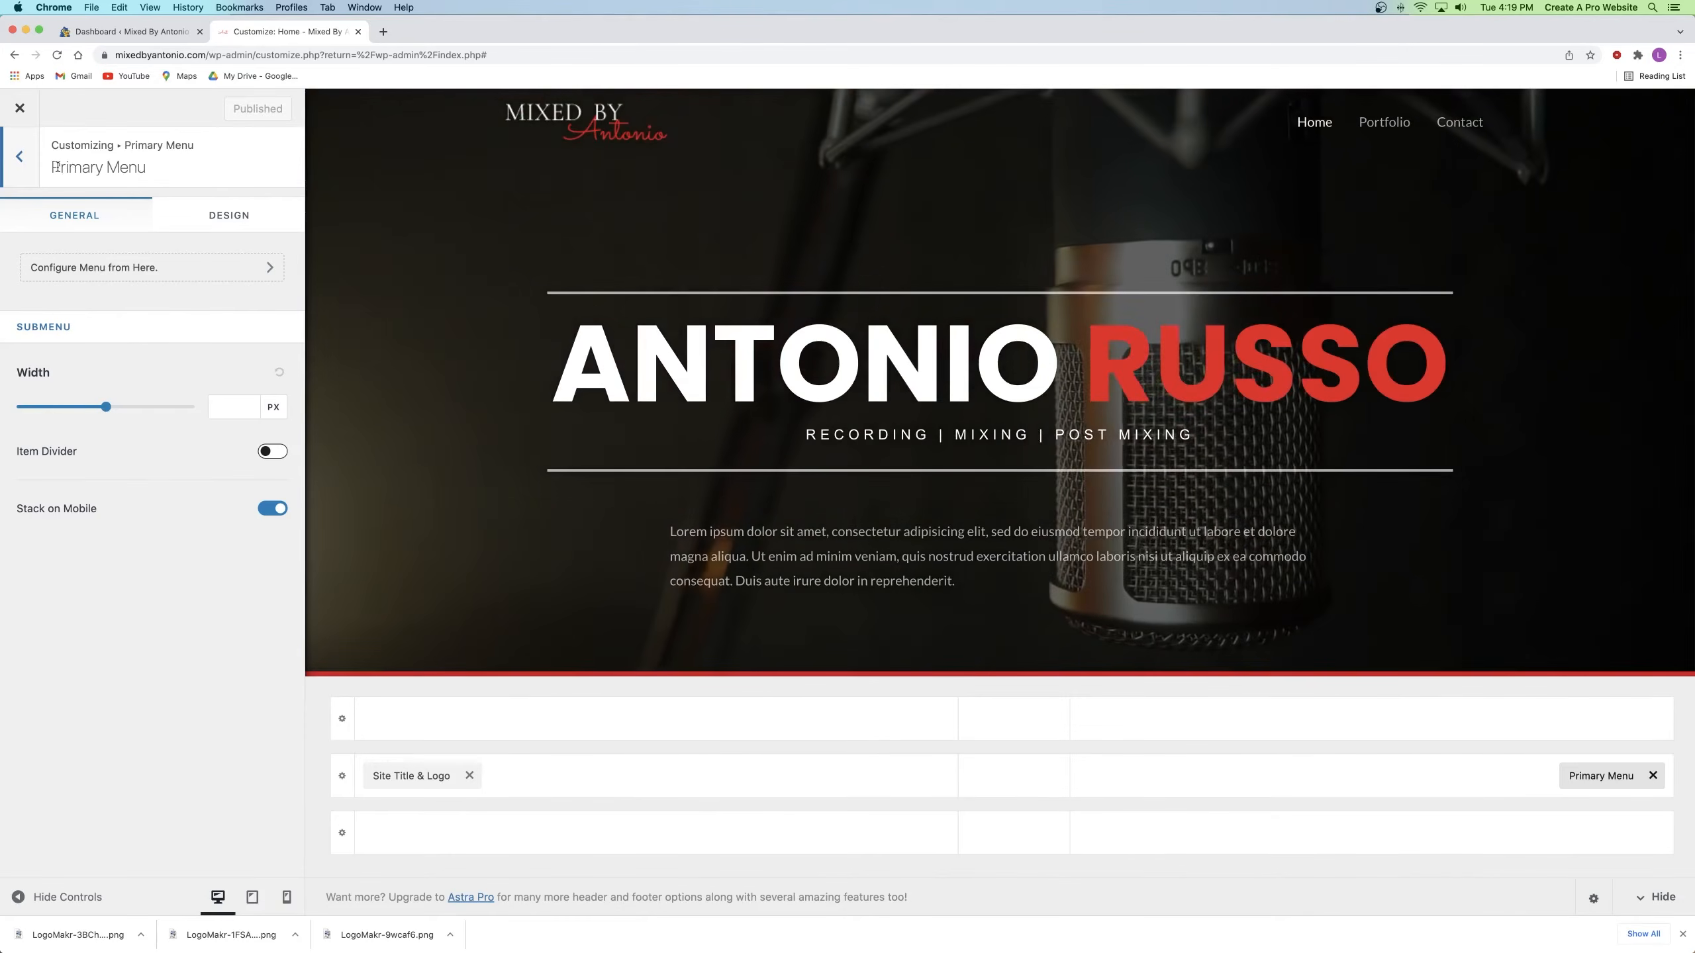
{"action": "left_click_drag", "start_coordinate": [58, 167], "coordinate": [185, 161]}
{"action": "left_click", "coordinate": [135, 170]}
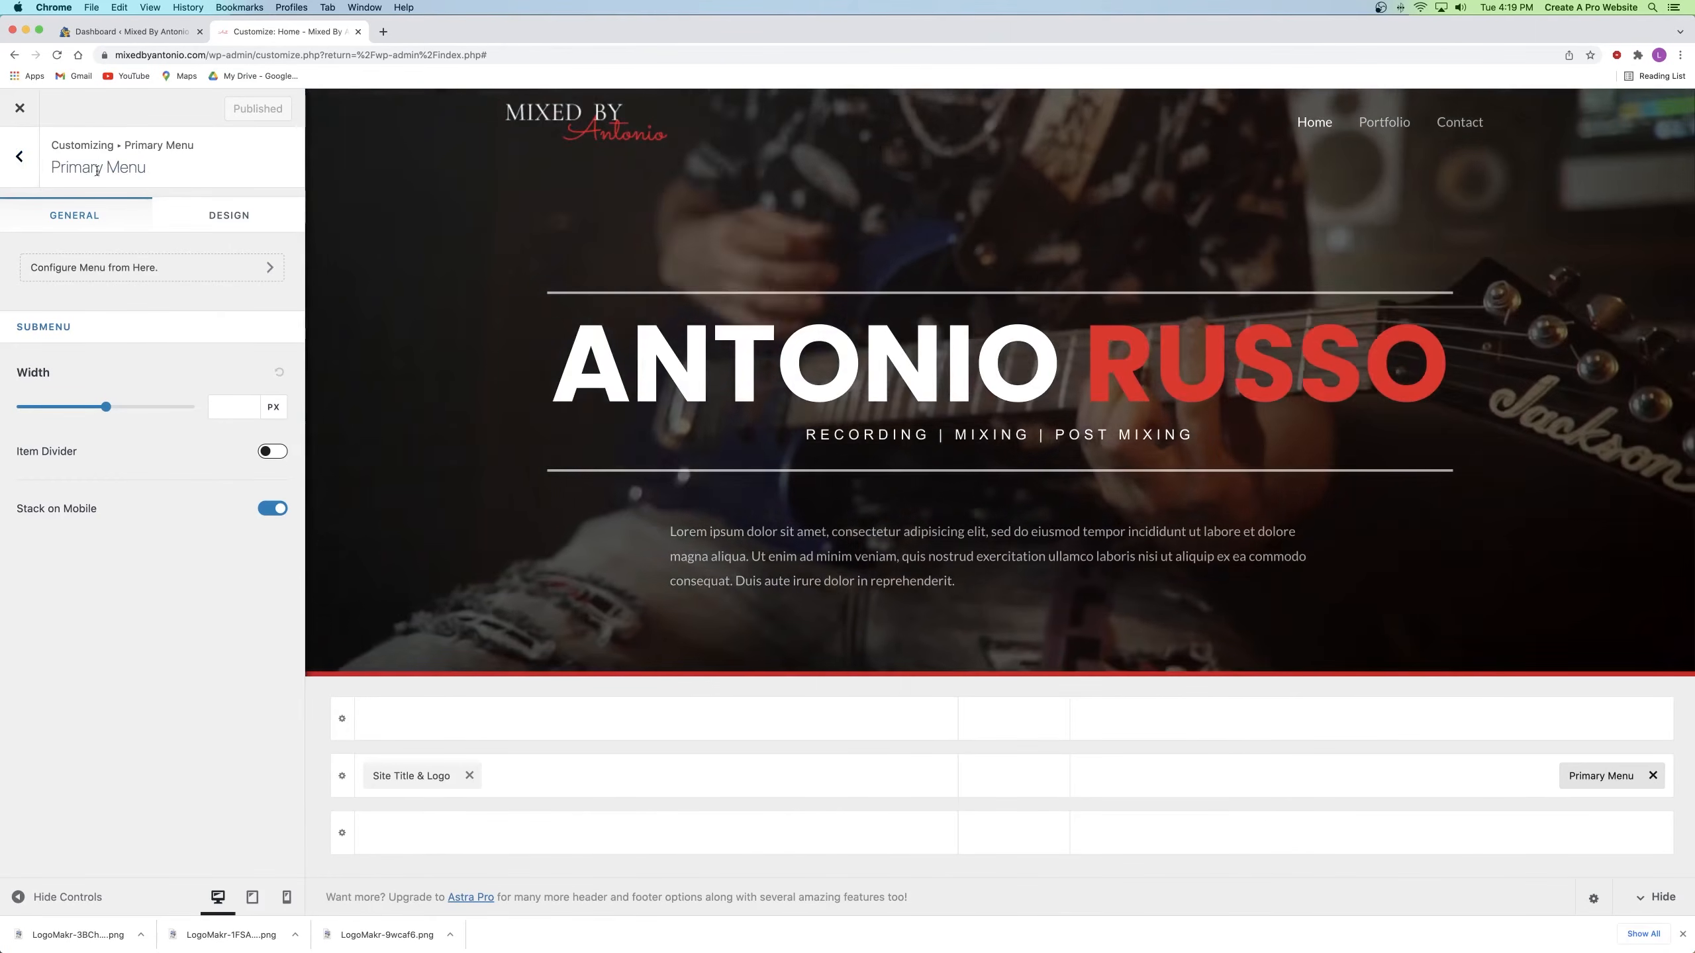
Step: Open the Transparent Header settings on its Design tab
{"action": "left_click", "coordinate": [20, 156]}
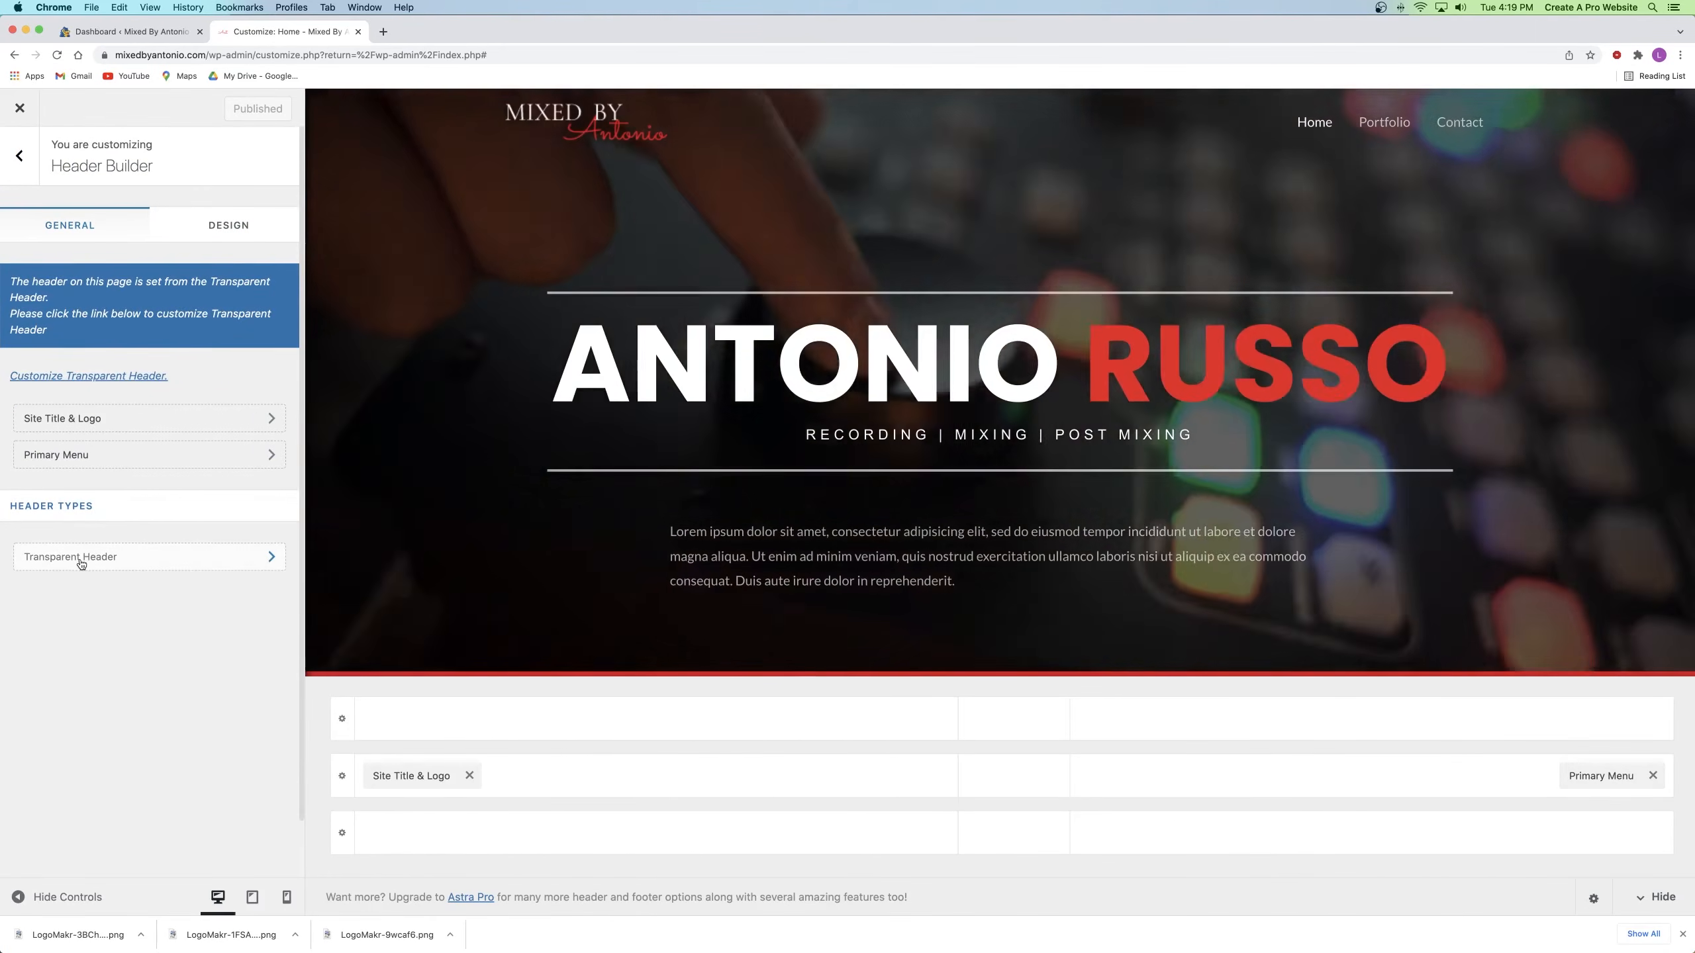
{"action": "left_click", "coordinate": [81, 559]}
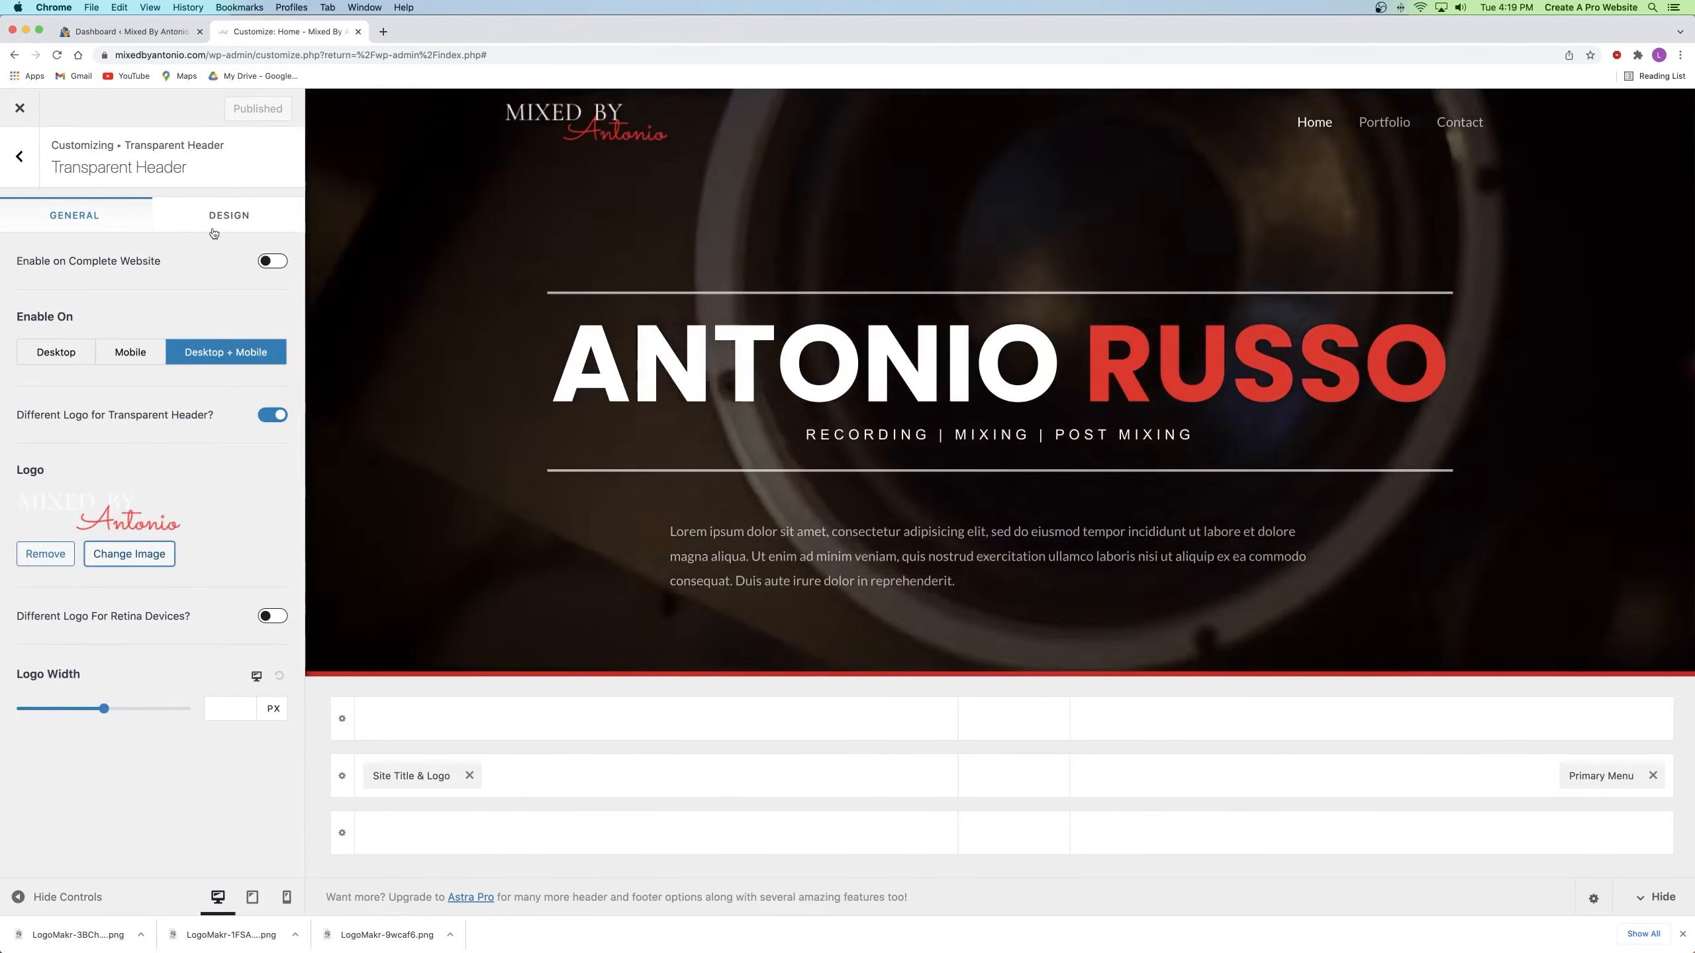
{"action": "left_click", "coordinate": [225, 216]}
Step: Set transparent header menu links to #FFFFFF, with #F80101 for hover and active links
{"action": "scroll", "coordinate": [140, 313], "scroll_direction": "down", "scroll_amount": 3}
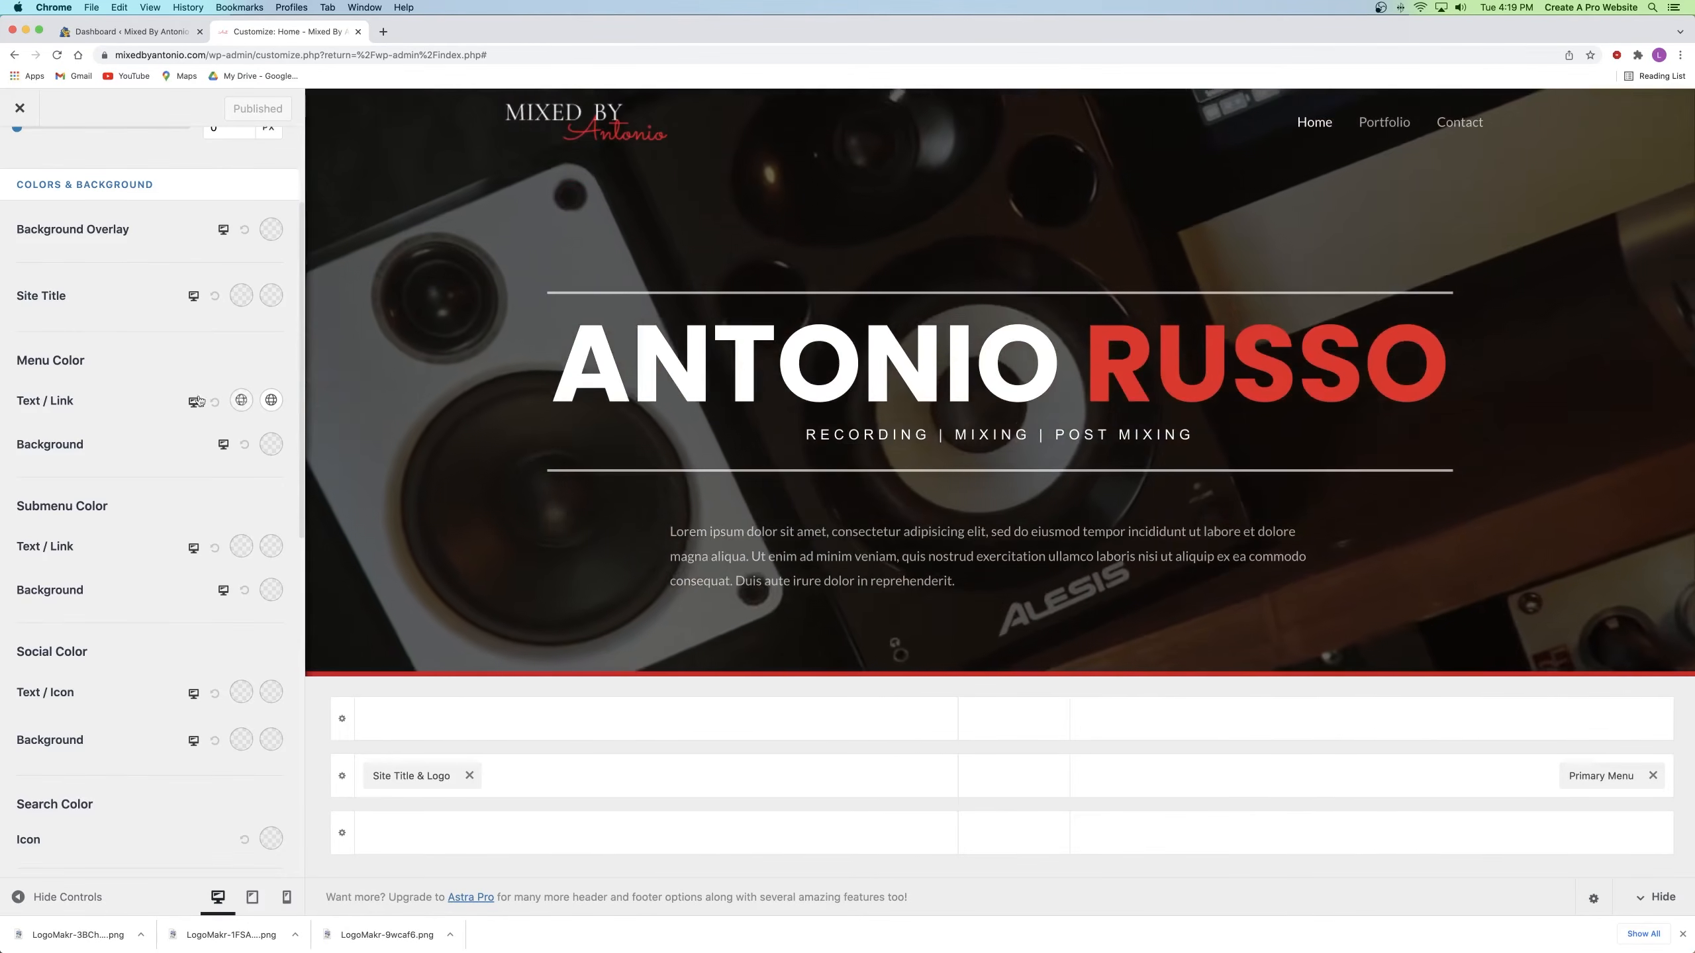
{"action": "left_click", "coordinate": [241, 400]}
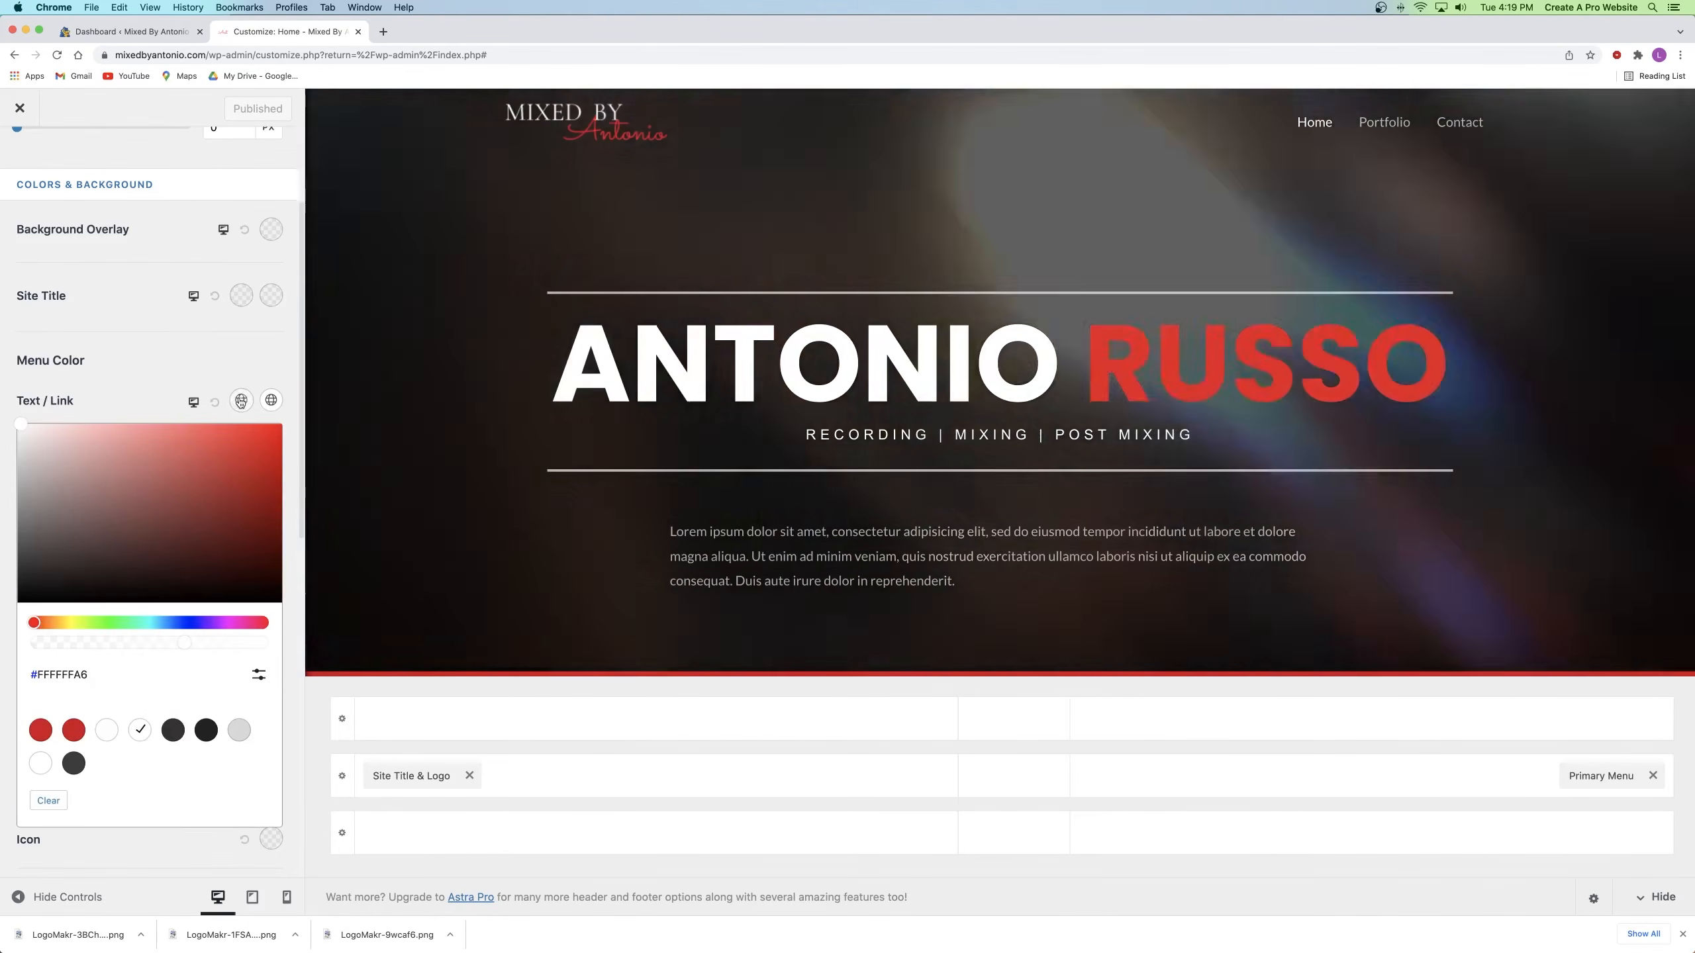
{"action": "left_click", "coordinate": [50, 461]}
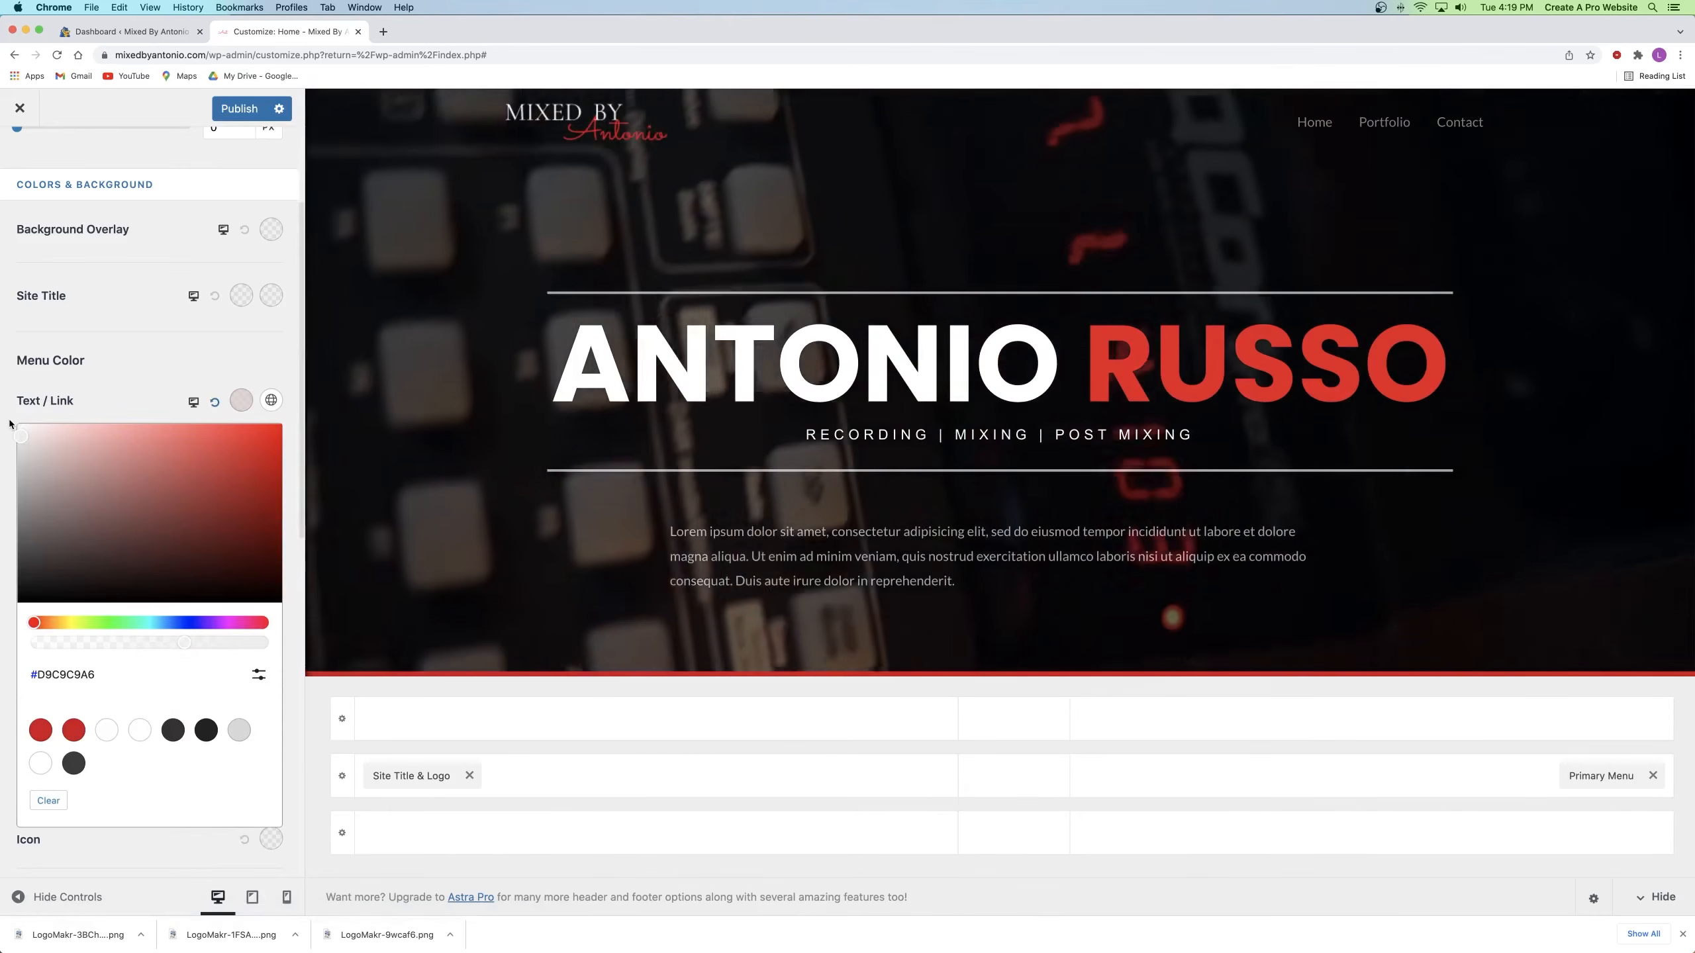
{"action": "left_click", "coordinate": [11, 424]}
{"action": "left_click", "coordinate": [269, 403]}
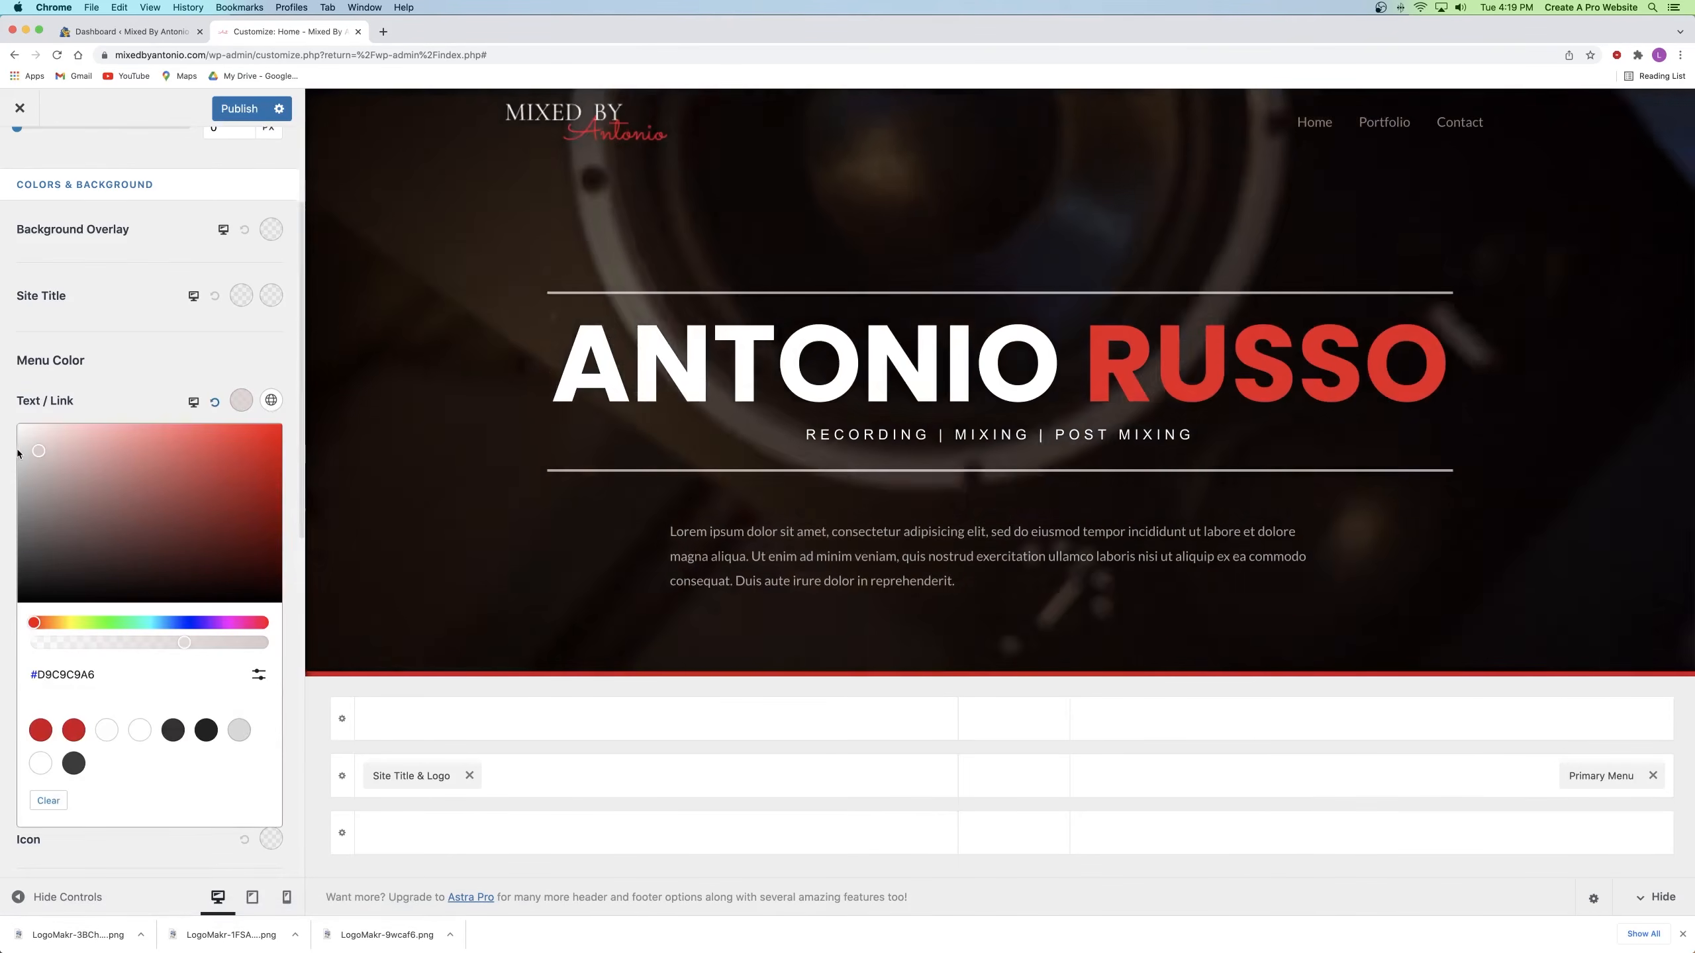
{"action": "left_click_drag", "start_coordinate": [18, 454], "coordinate": [22, 437]}
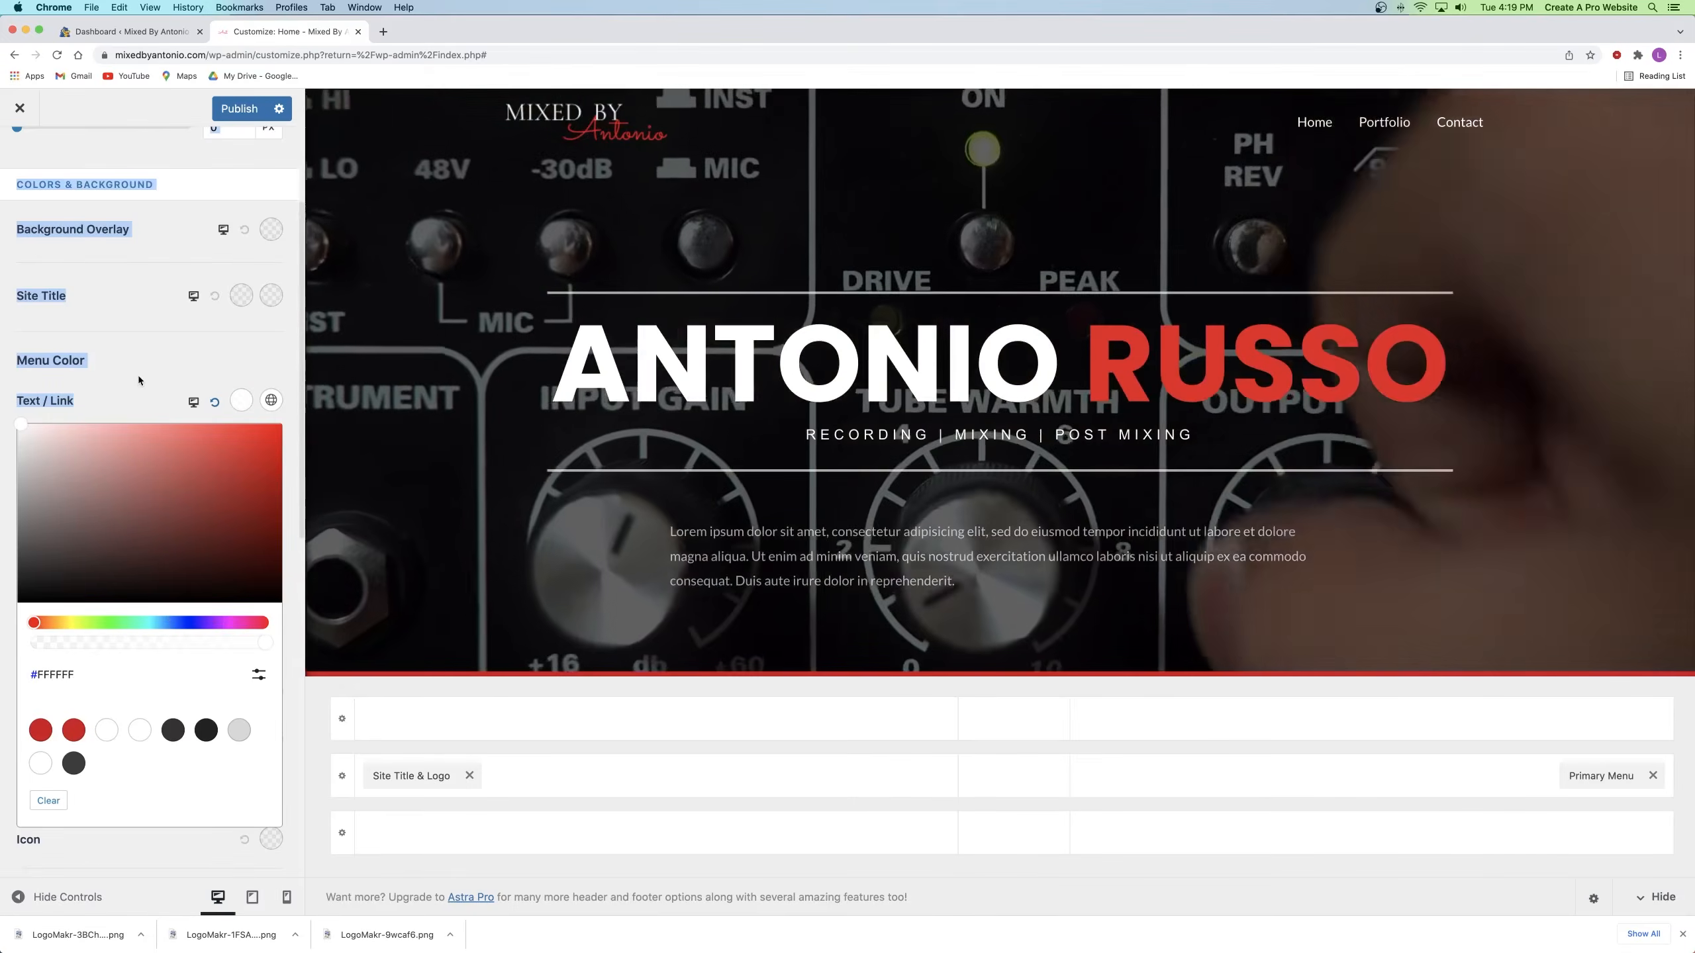
{"action": "left_click", "coordinate": [143, 387]}
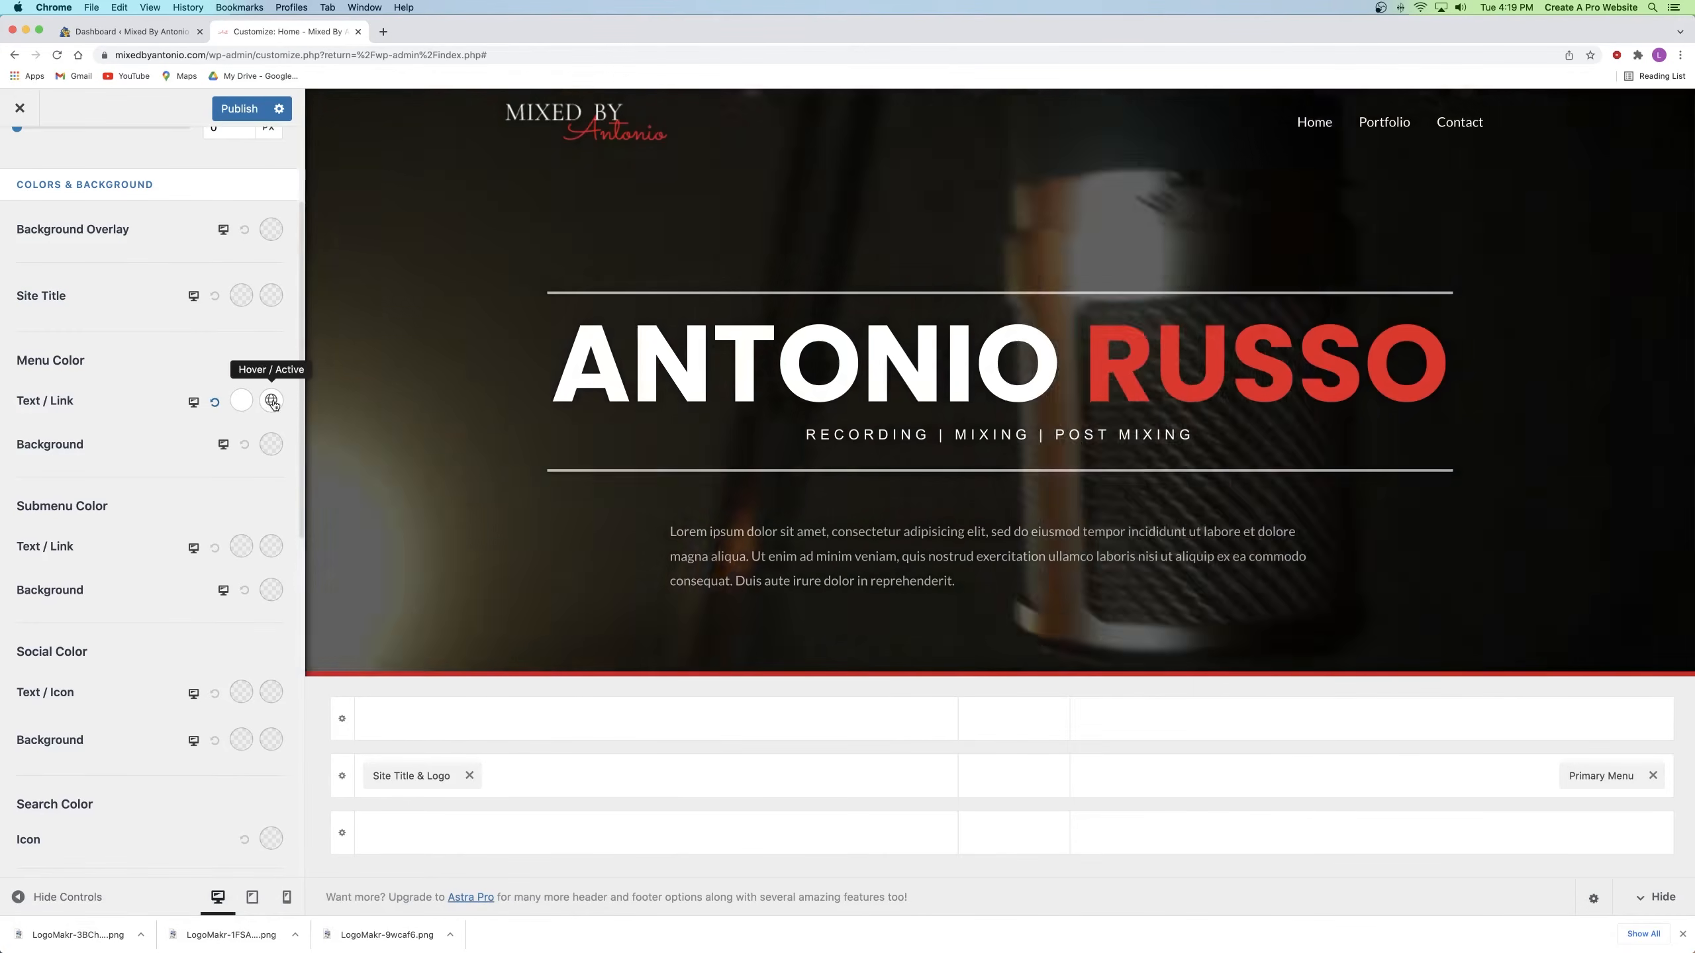
{"action": "left_click", "coordinate": [271, 401]}
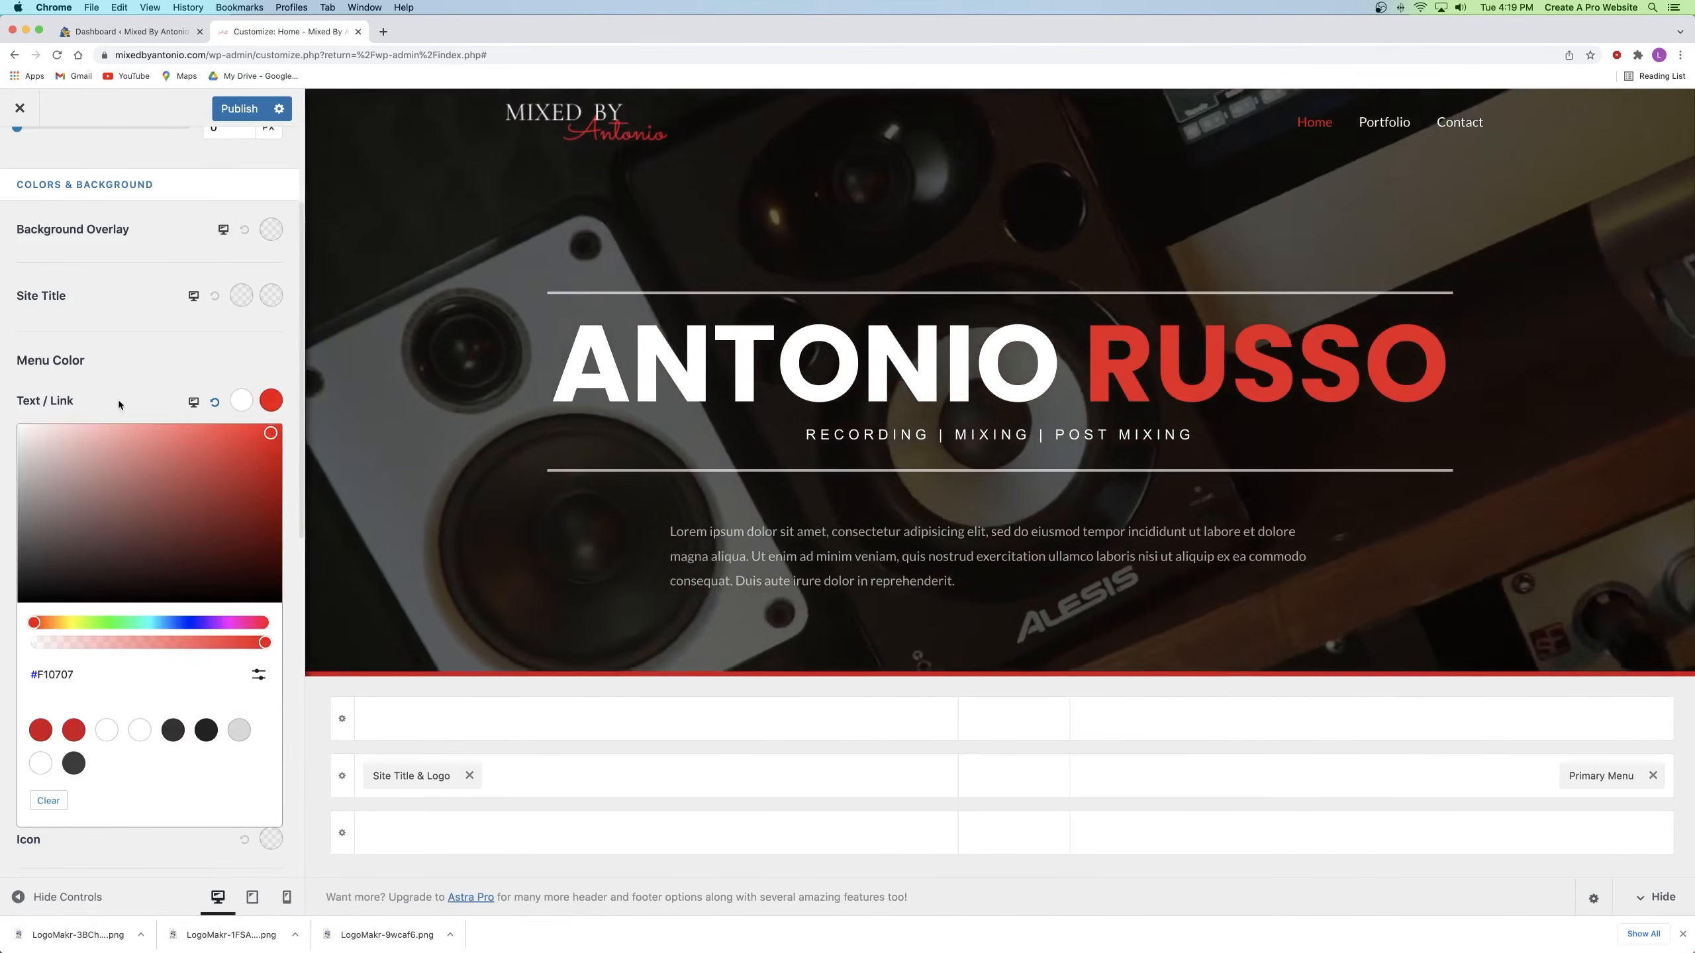
{"action": "left_click", "coordinate": [117, 400]}
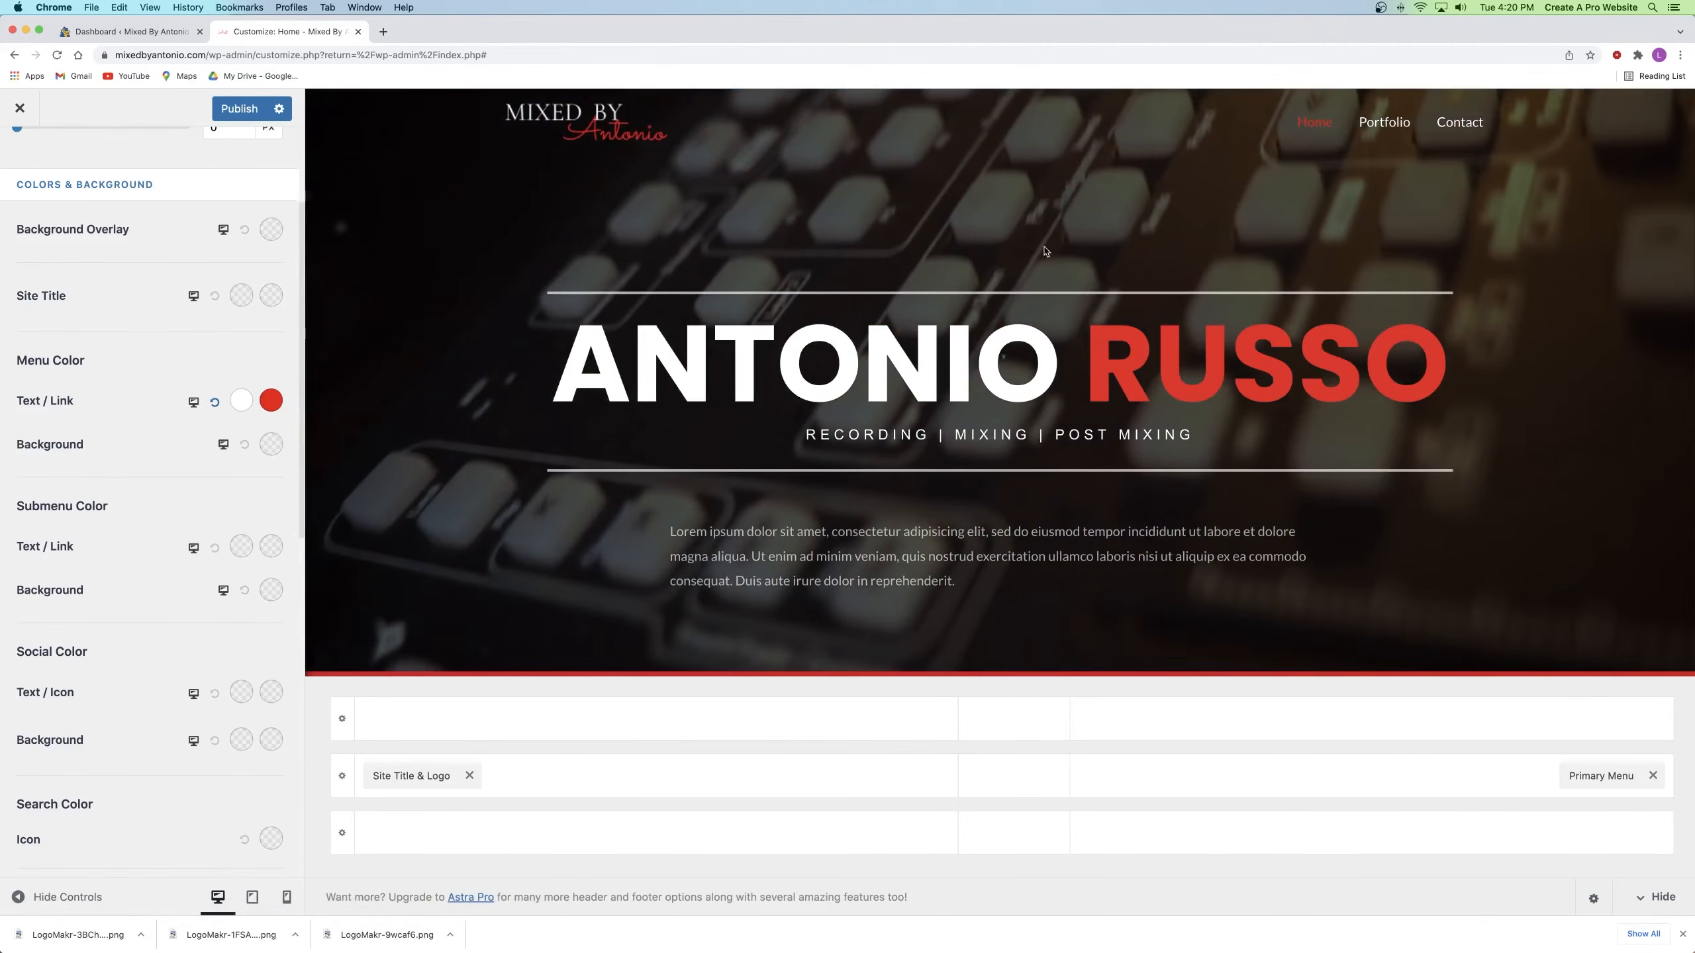
{"action": "scroll", "coordinate": [186, 438], "scroll_direction": "up", "scroll_amount": 1}
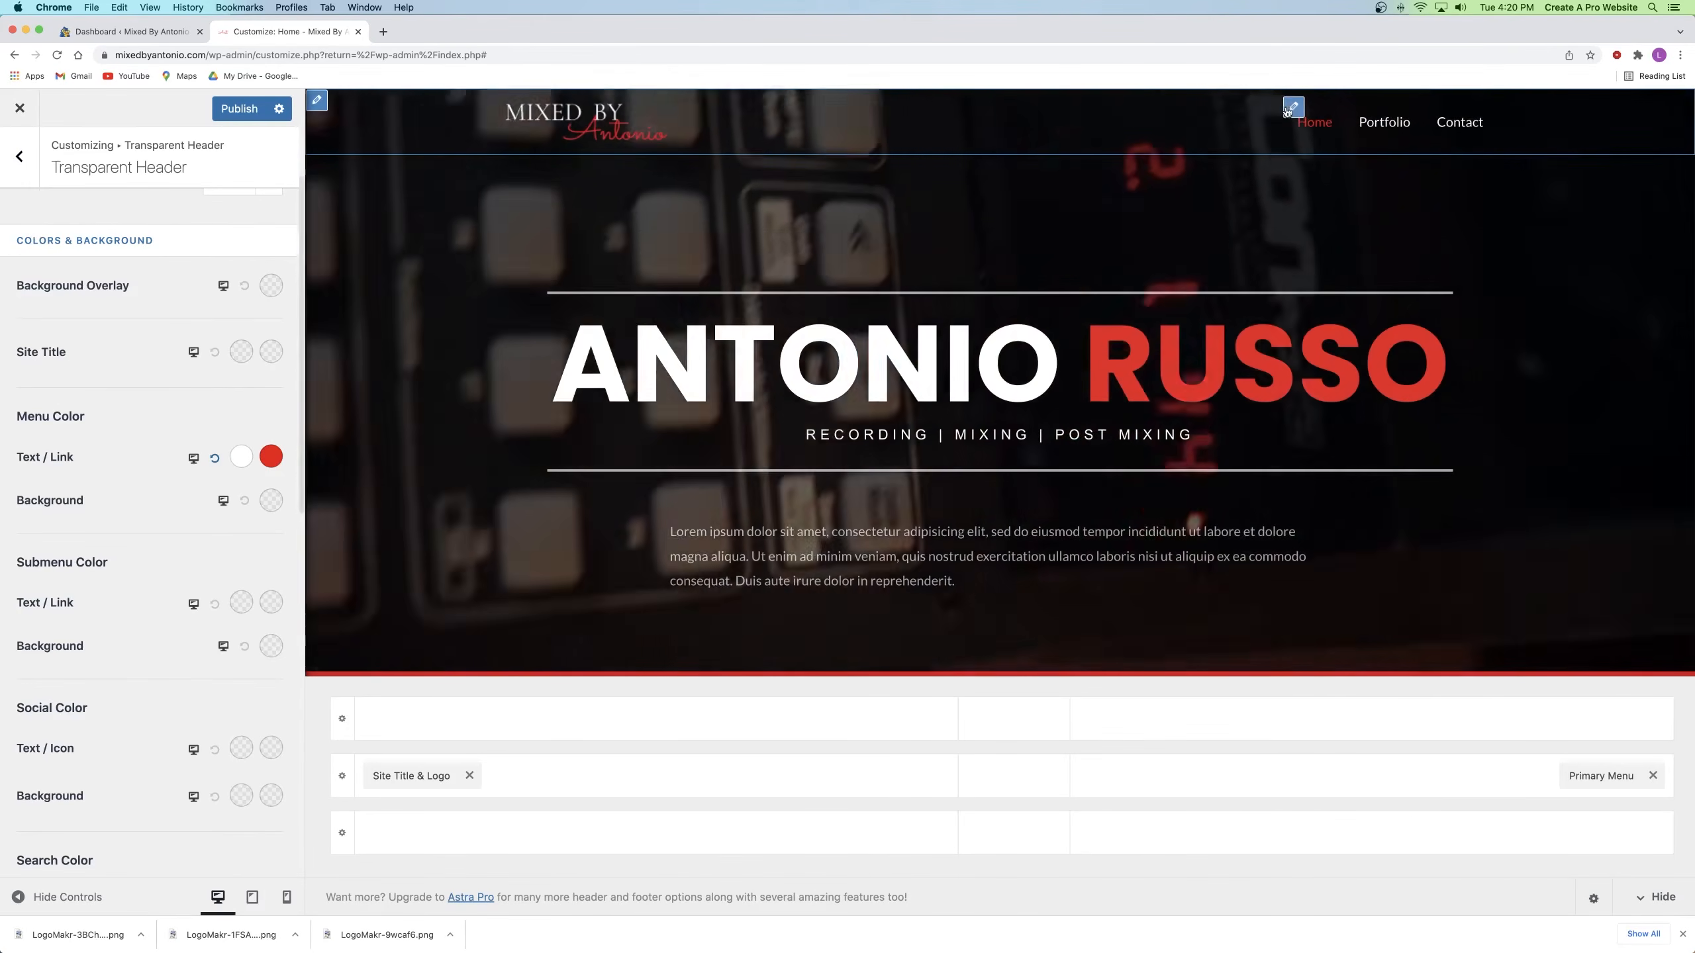
Step: Review the Primary Menu's Menu Font typography on its Design tab, then go back to Header Builder
{"action": "left_click", "coordinate": [1293, 107]}
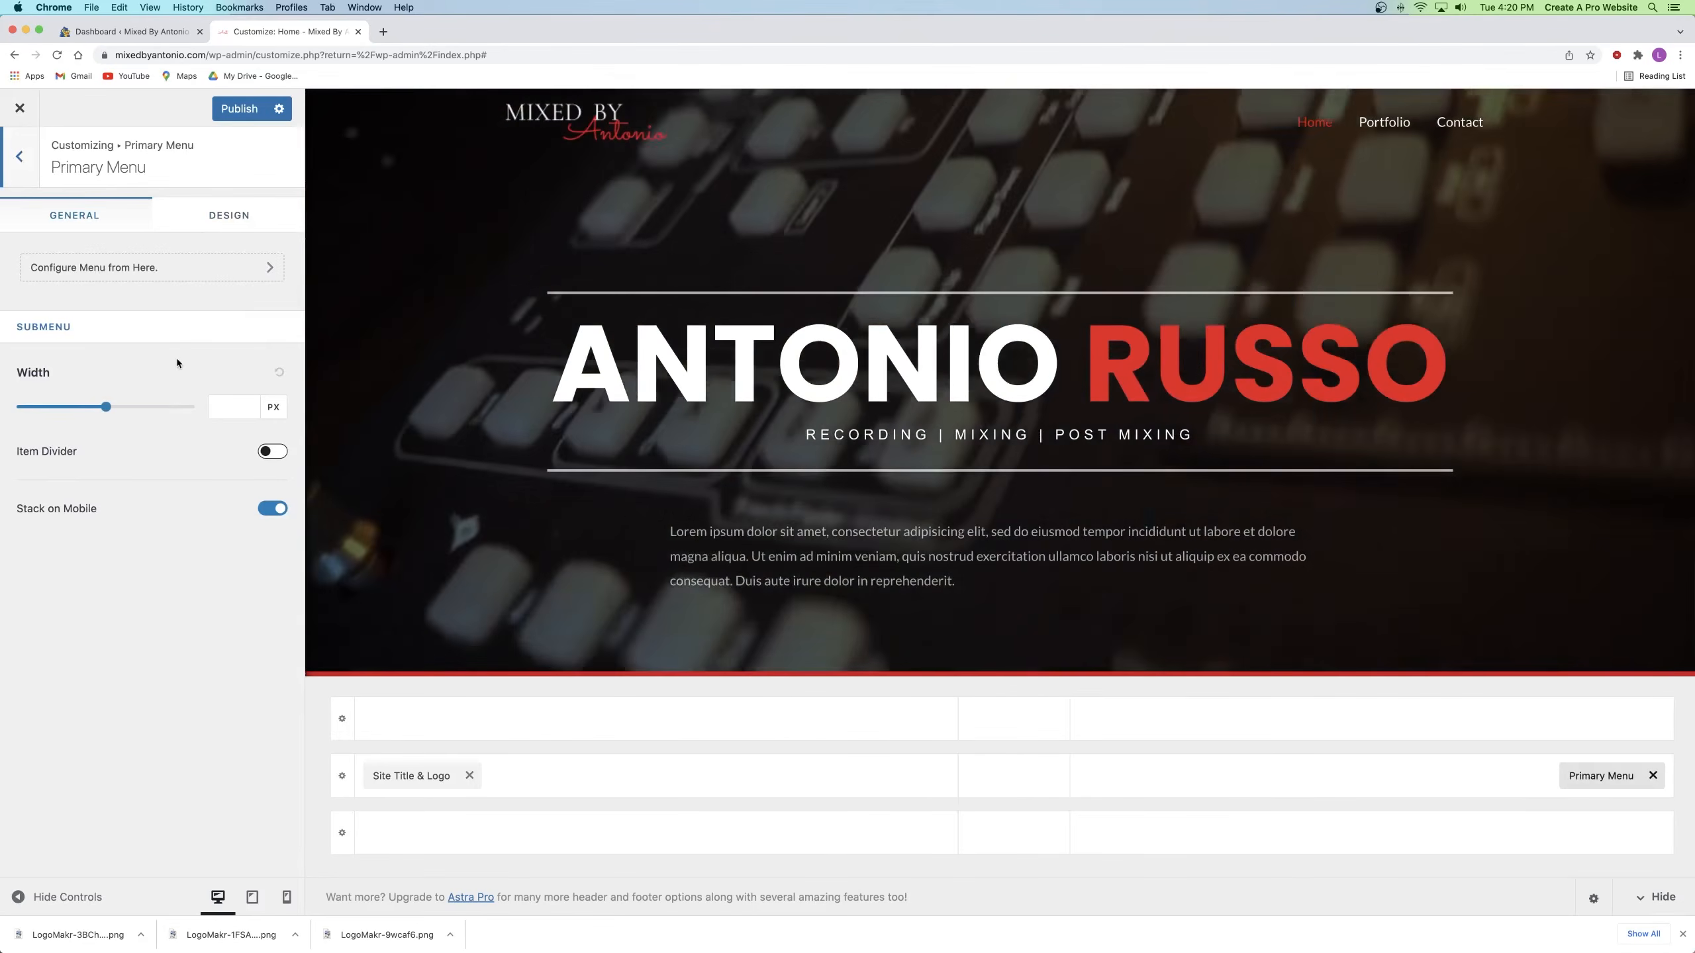
{"action": "left_click", "coordinate": [229, 215]}
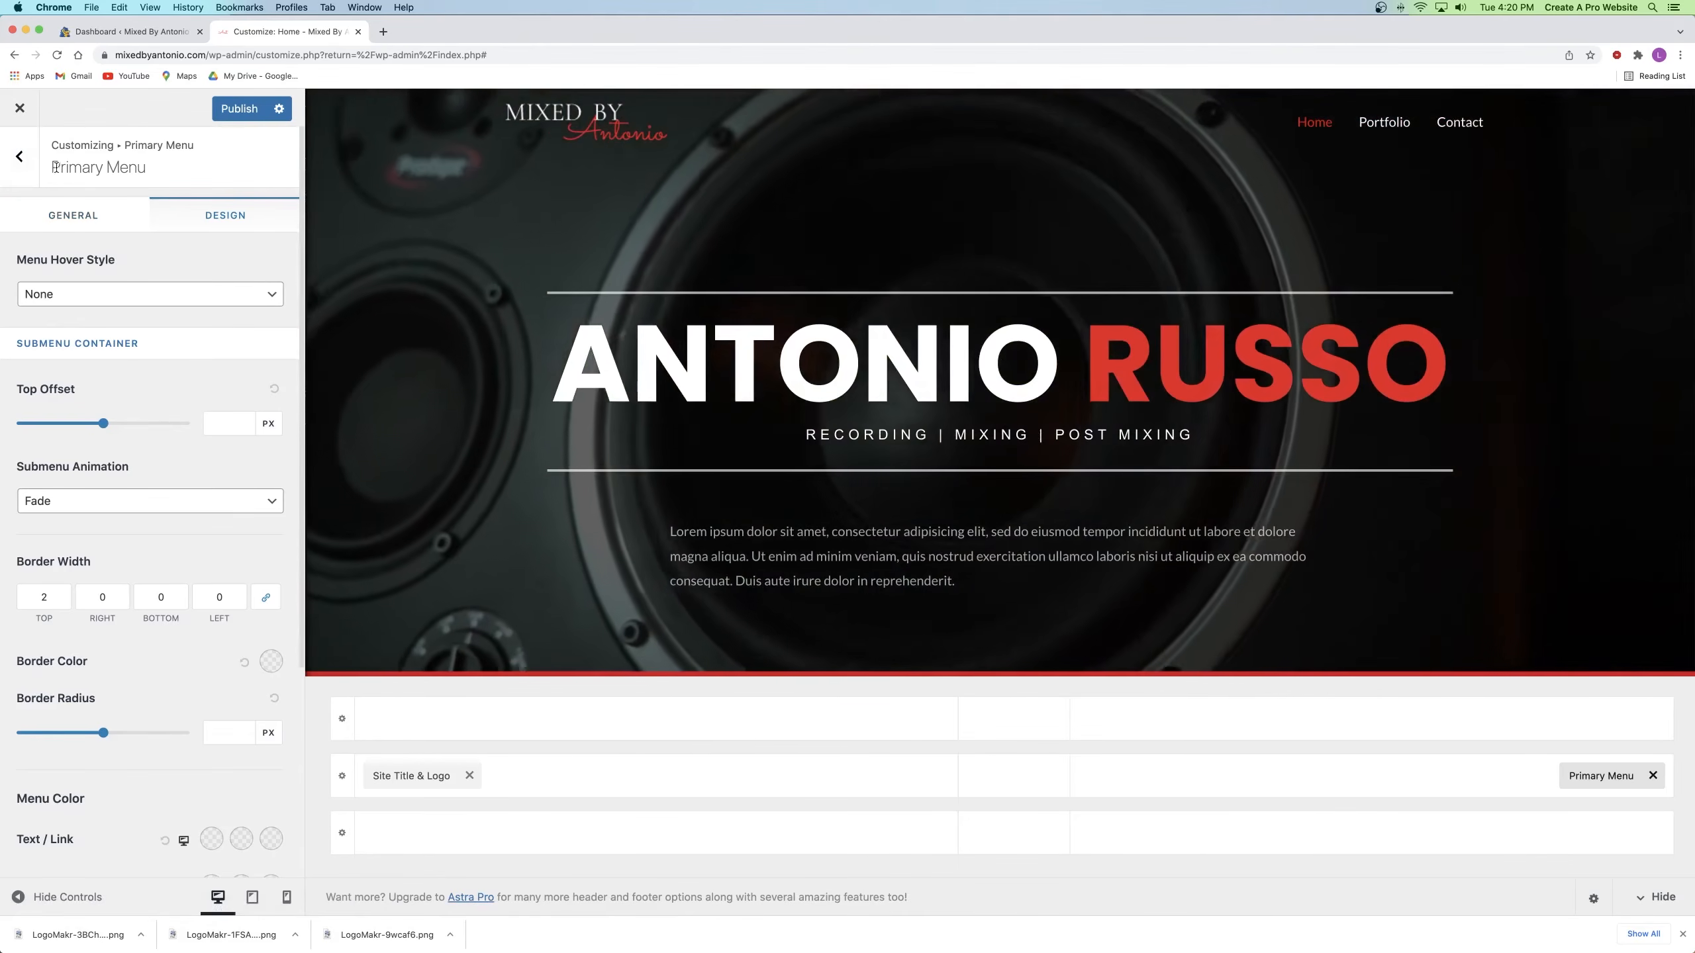
{"action": "scroll", "coordinate": [179, 227], "scroll_direction": "down", "scroll_amount": 5}
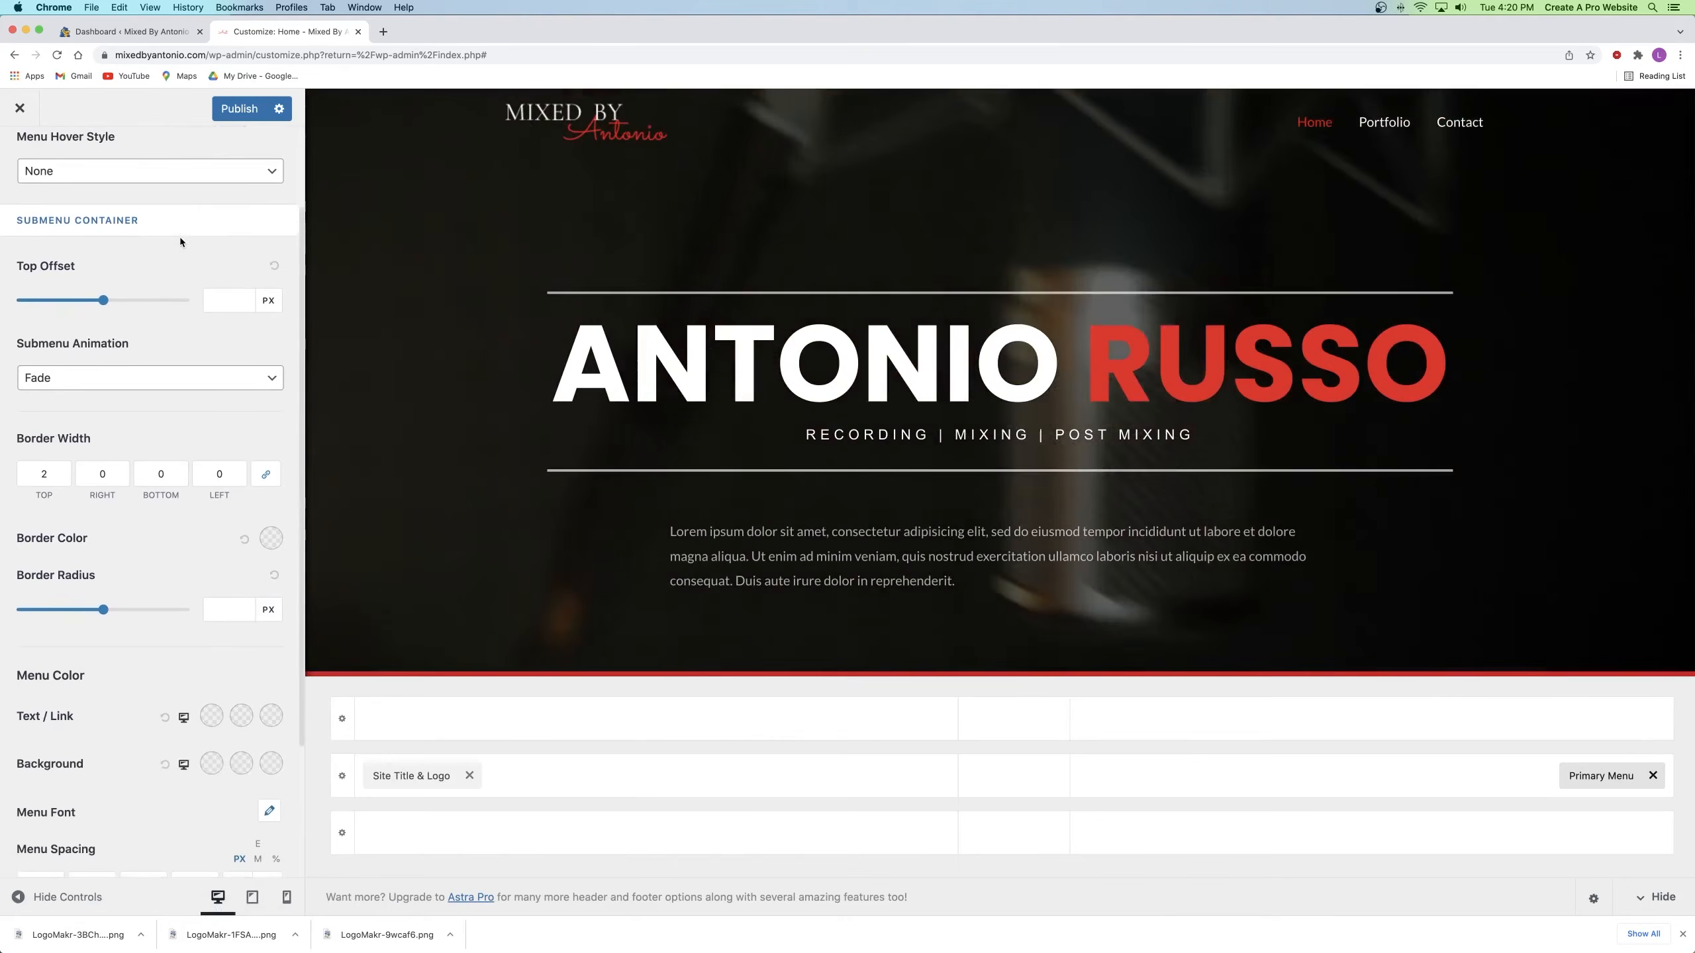
{"action": "scroll", "coordinate": [180, 244], "scroll_direction": "down", "scroll_amount": 3}
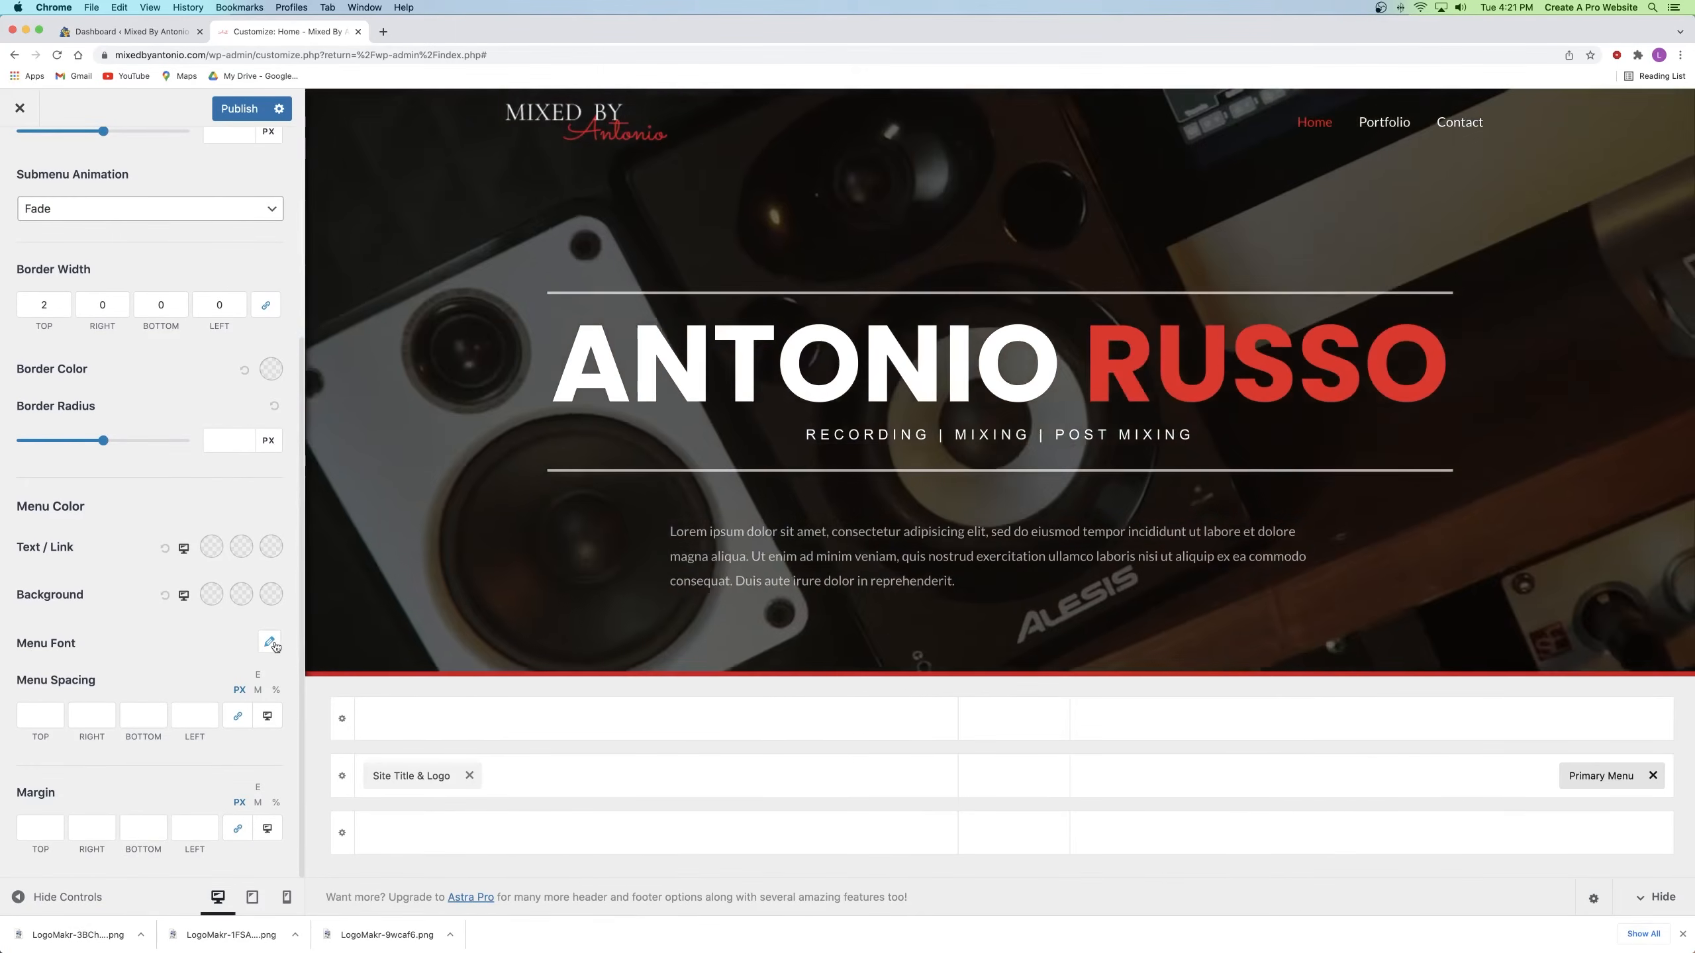
{"action": "left_click", "coordinate": [269, 643]}
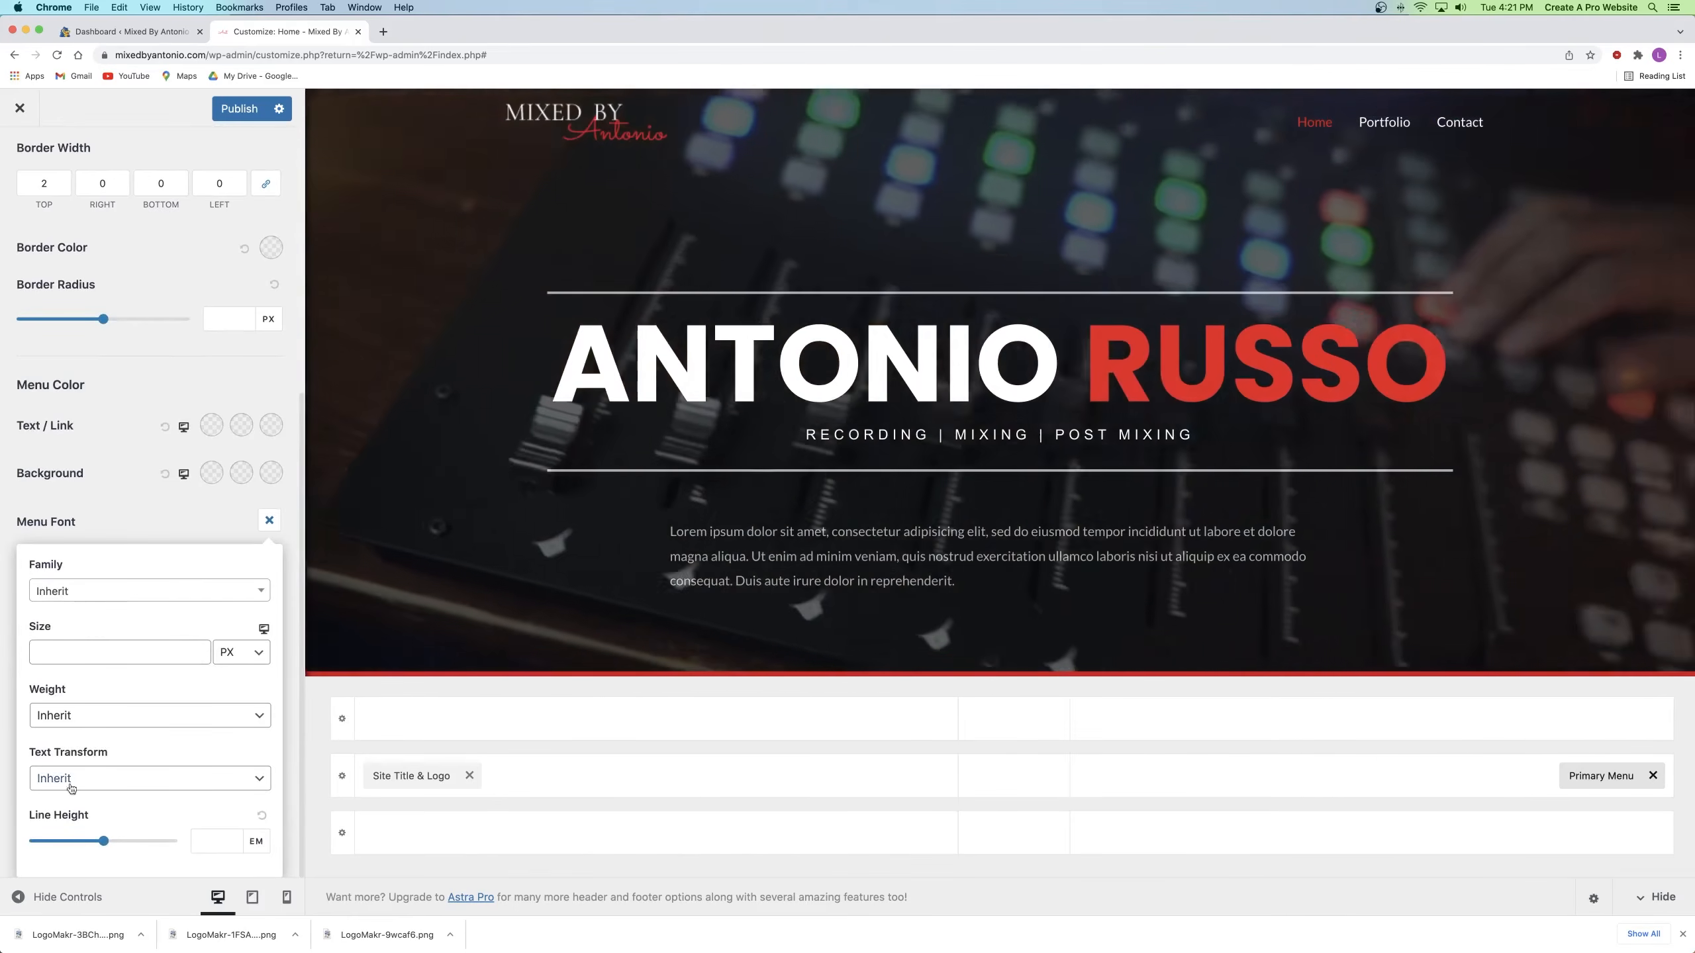
{"action": "left_click", "coordinate": [144, 531]}
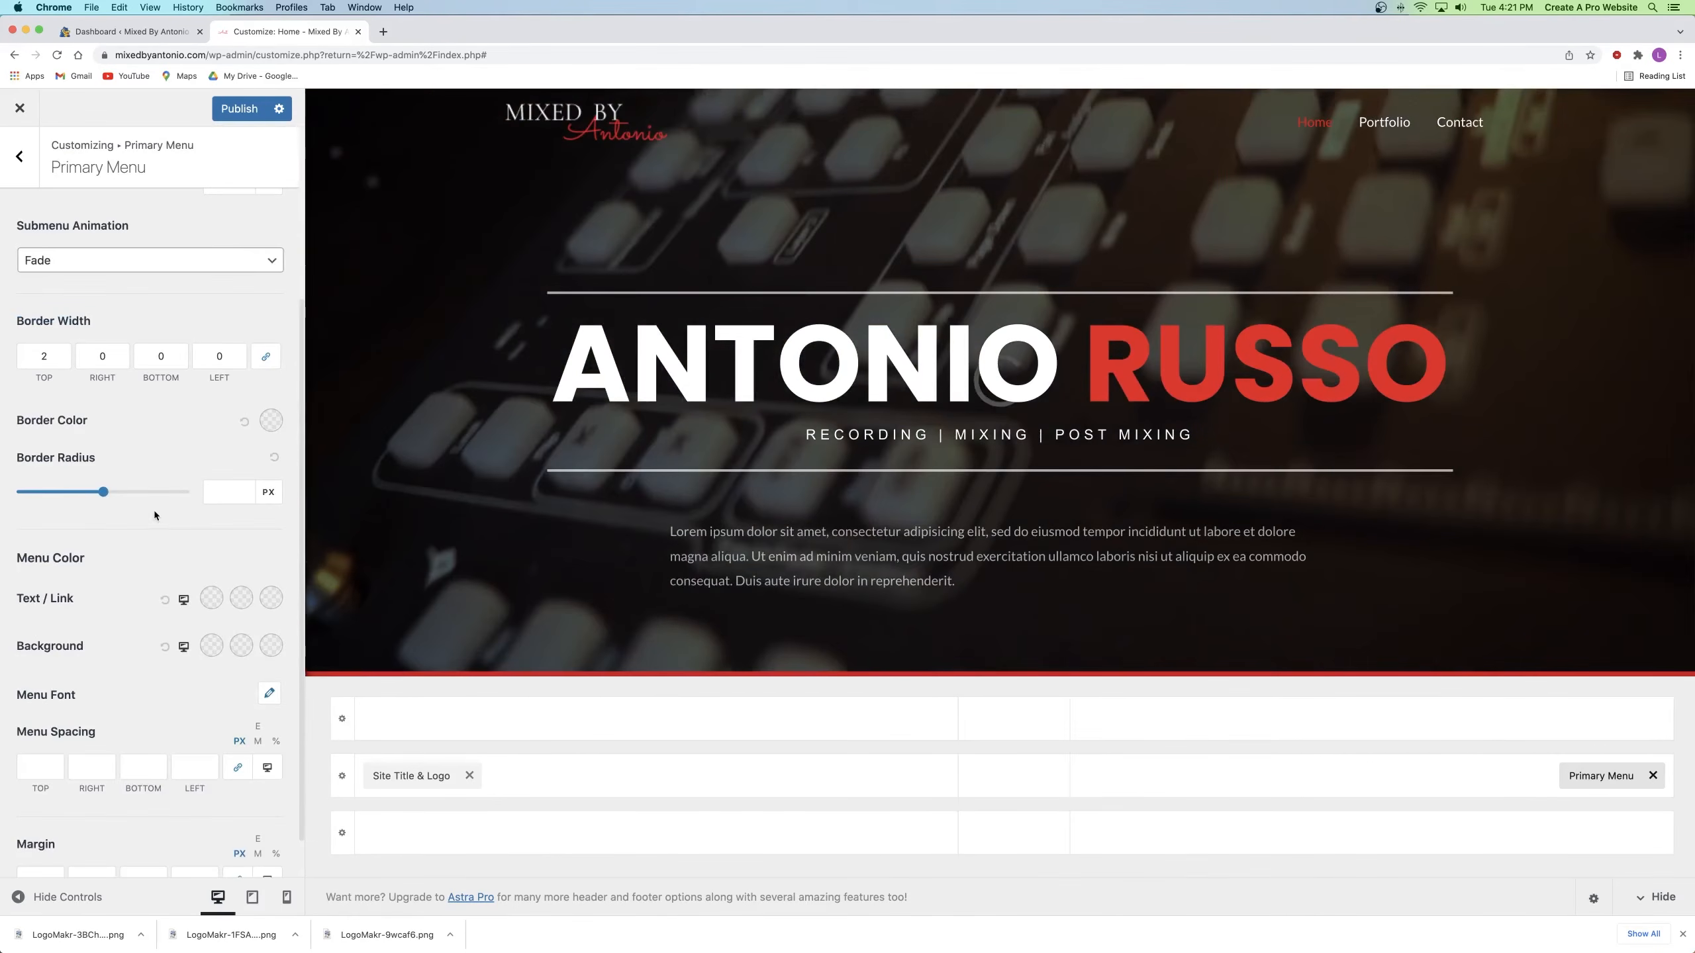
{"action": "scroll", "coordinate": [159, 504], "scroll_direction": "up", "scroll_amount": 5}
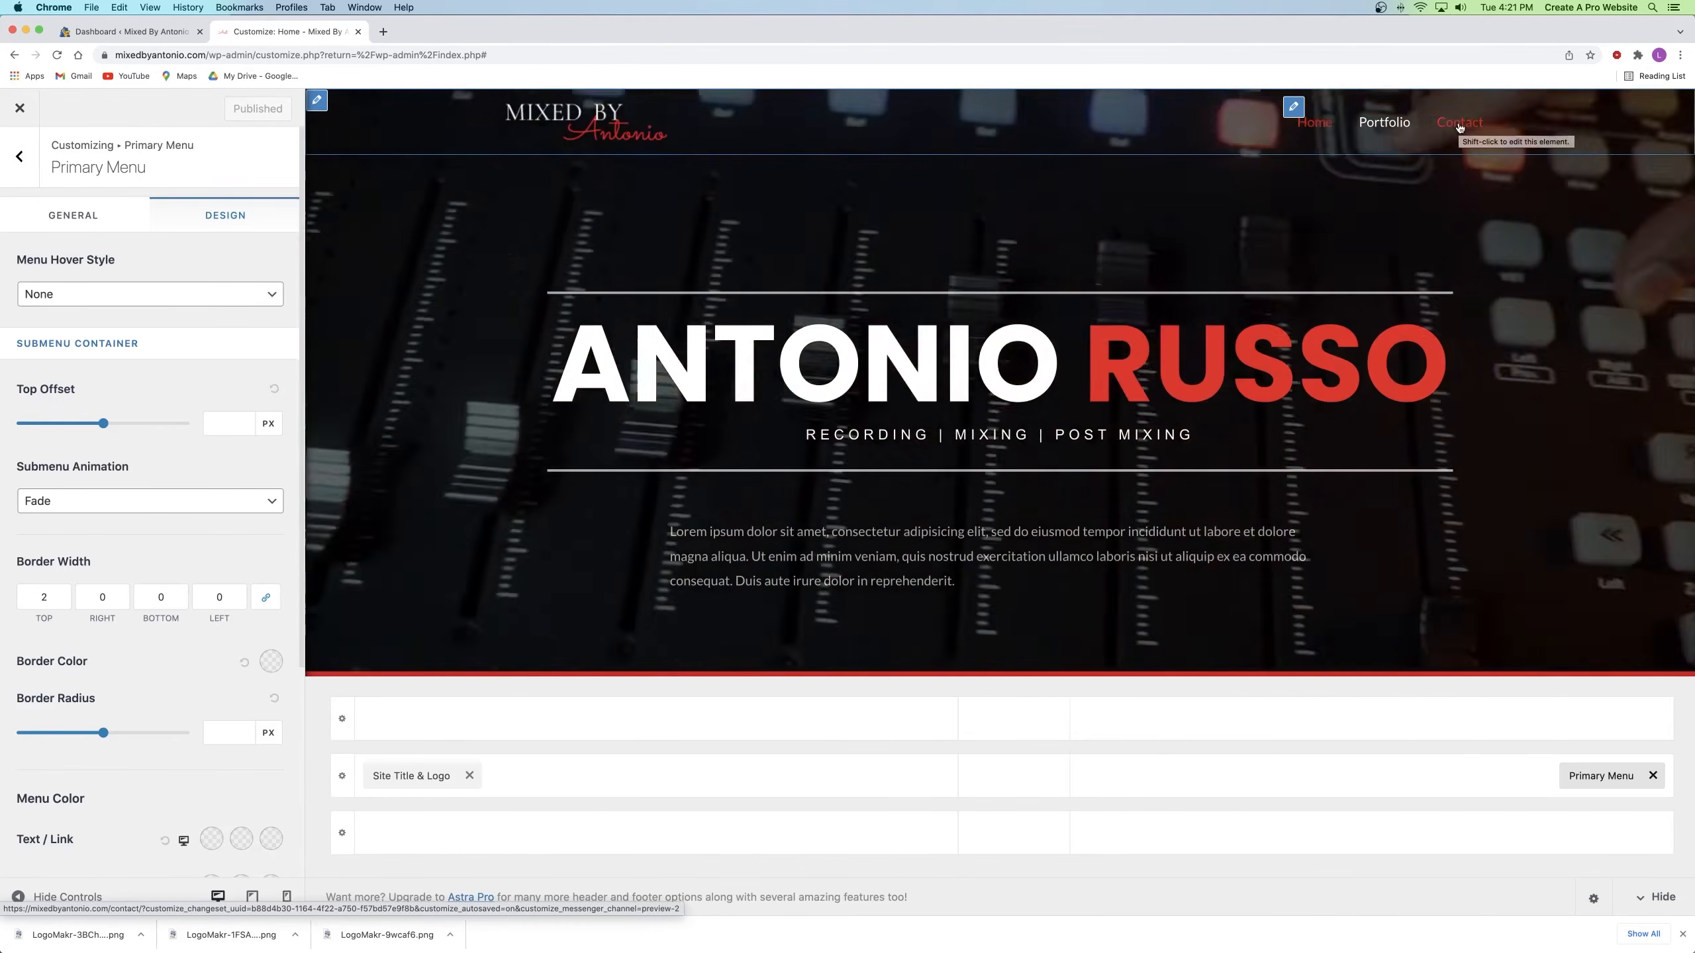
{"action": "left_click", "coordinate": [19, 152]}
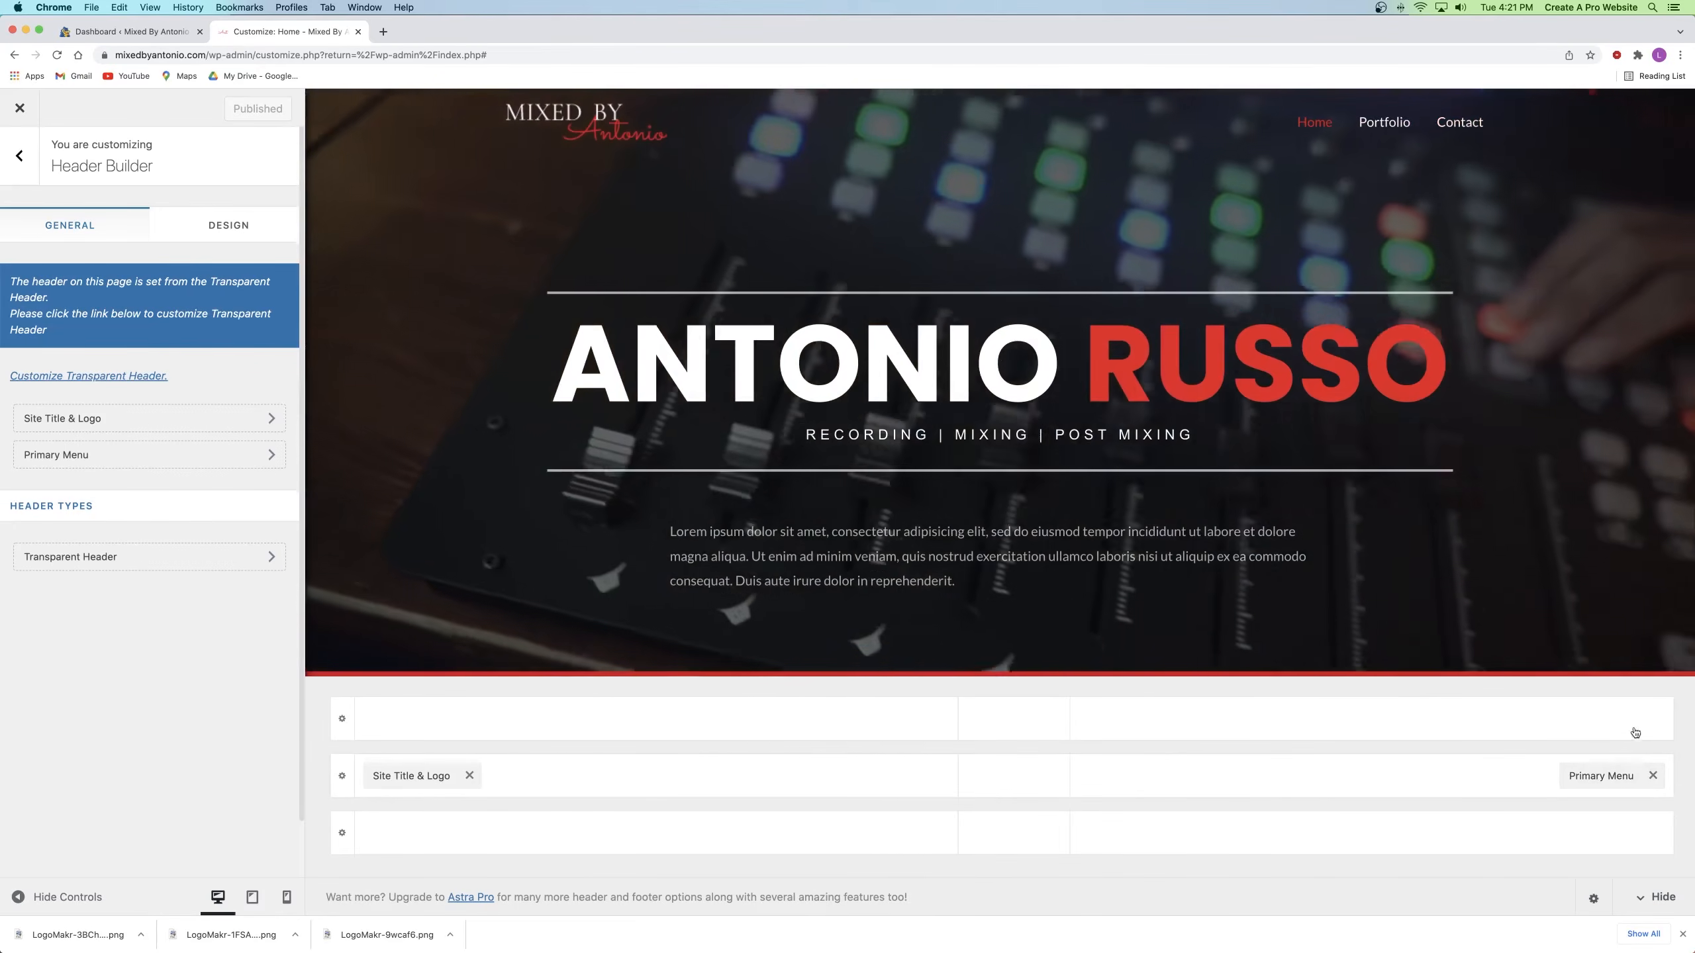
Step: Try the Primary Menu in the header centre, then put it back at the right
{"action": "left_click_drag", "start_coordinate": [1590, 778], "coordinate": [983, 790]}
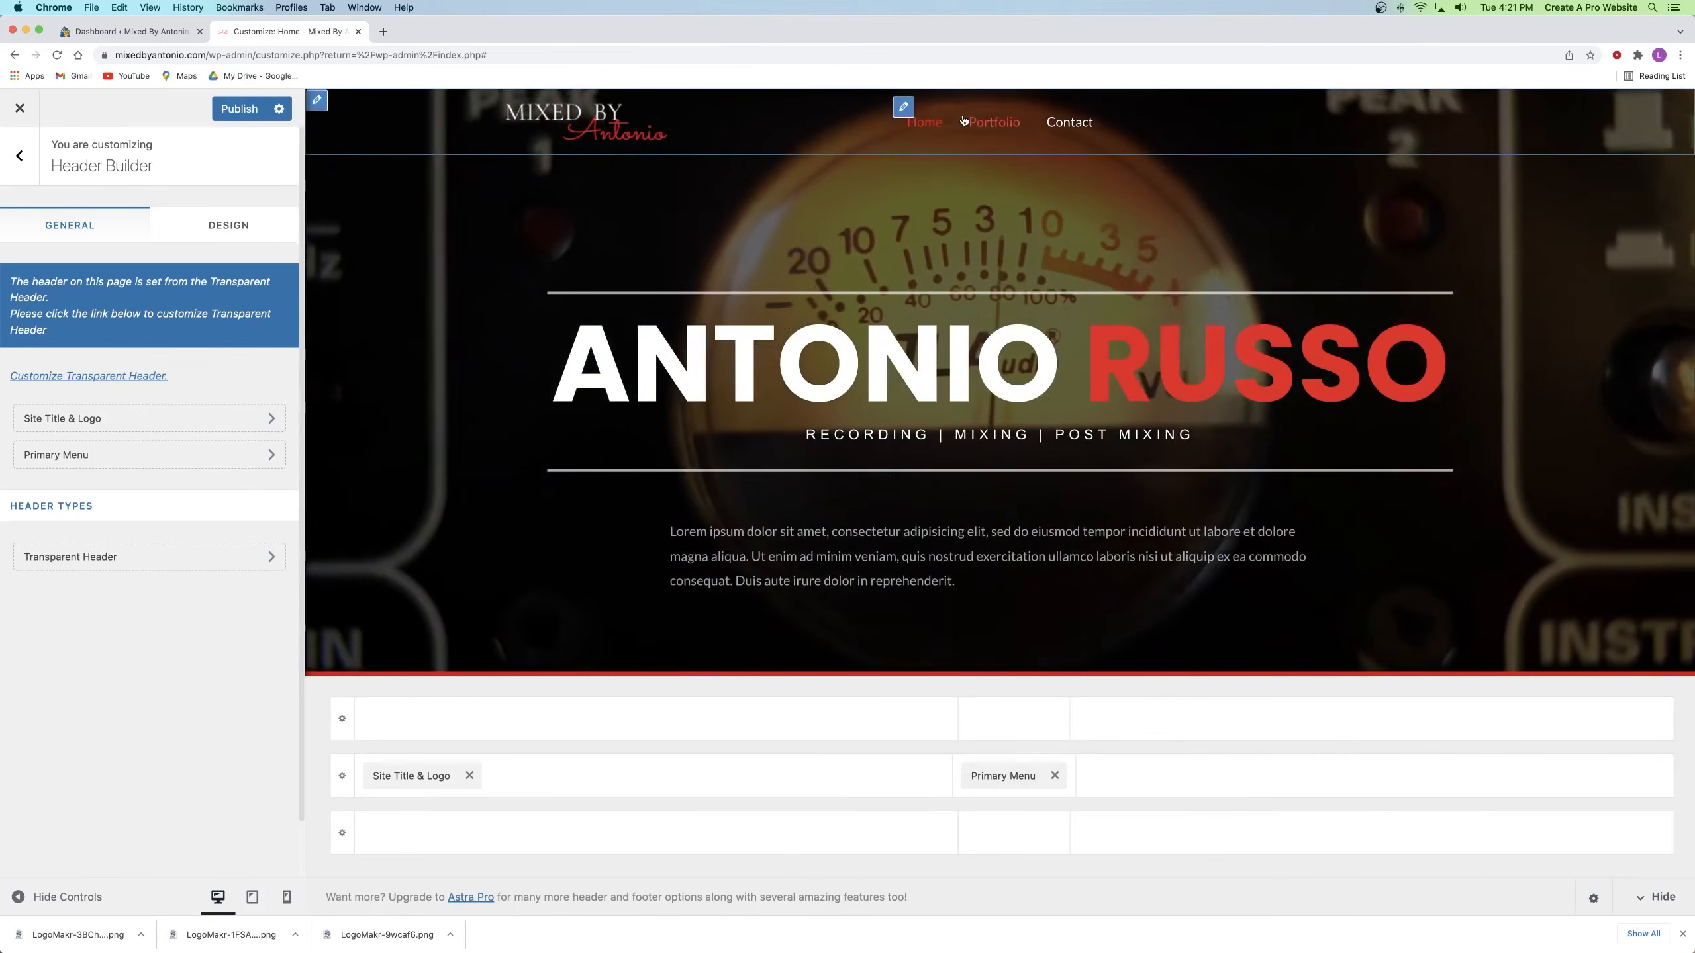
{"action": "left_click_drag", "start_coordinate": [990, 772], "coordinate": [1446, 794]}
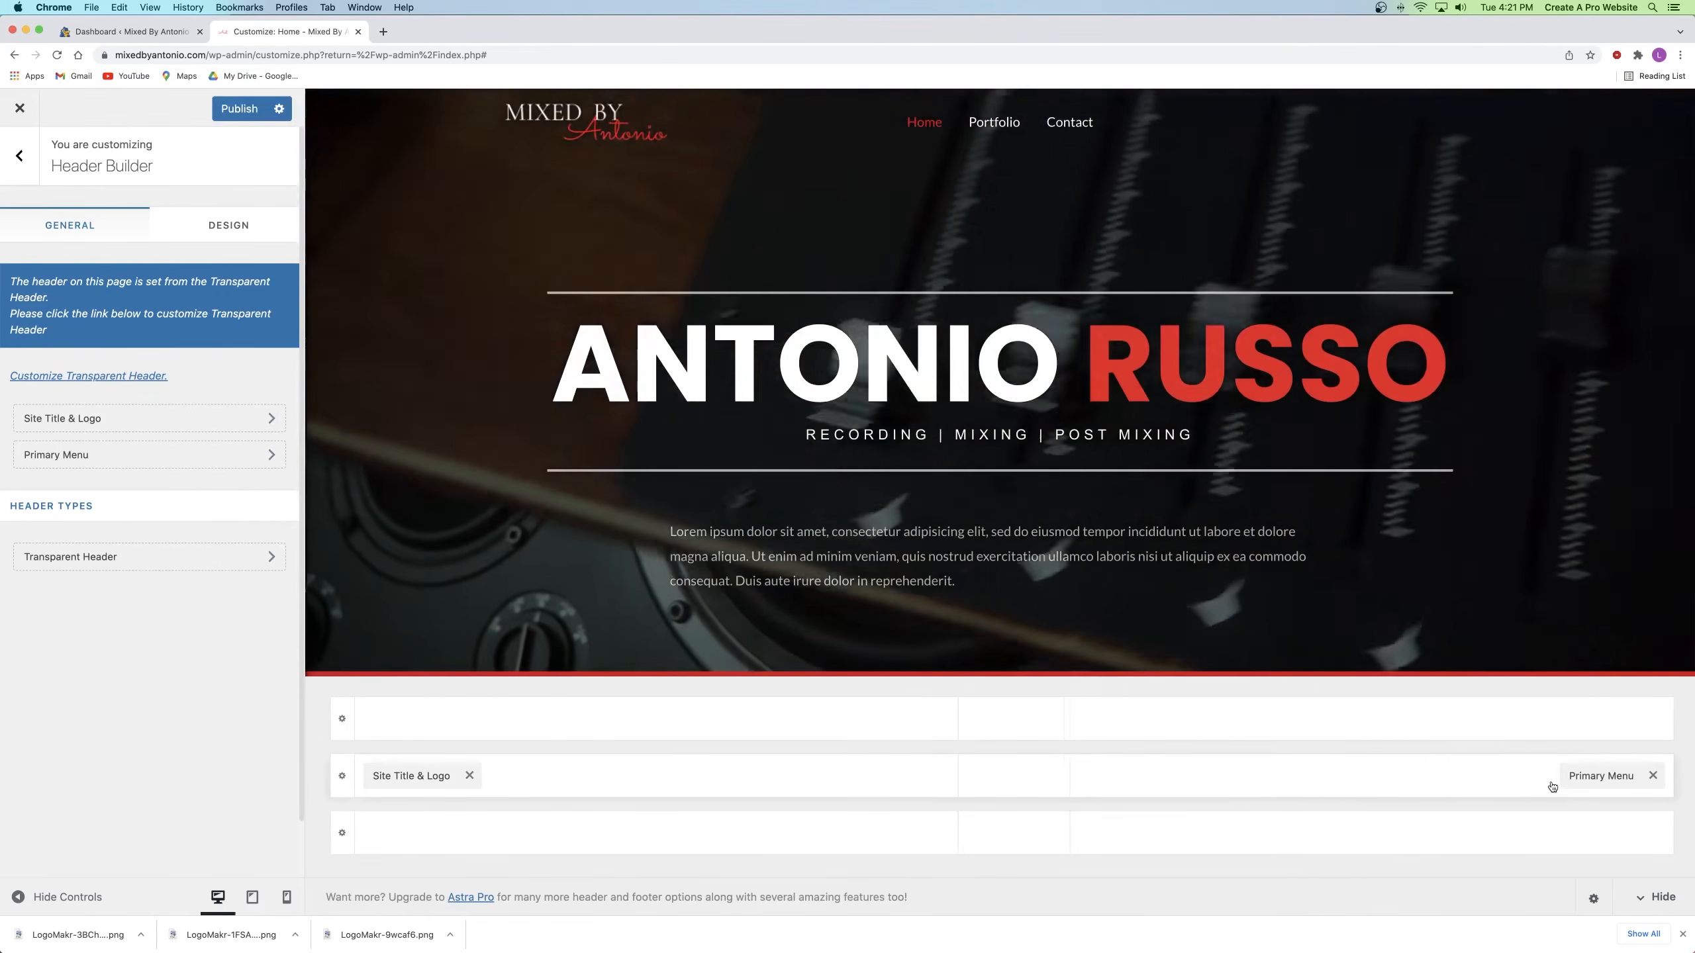
{"action": "left_click_drag", "start_coordinate": [1552, 786], "coordinate": [1554, 785]}
Step: Add a header Button labelled Contact with its link set to contact
{"action": "left_click", "coordinate": [1373, 775]}
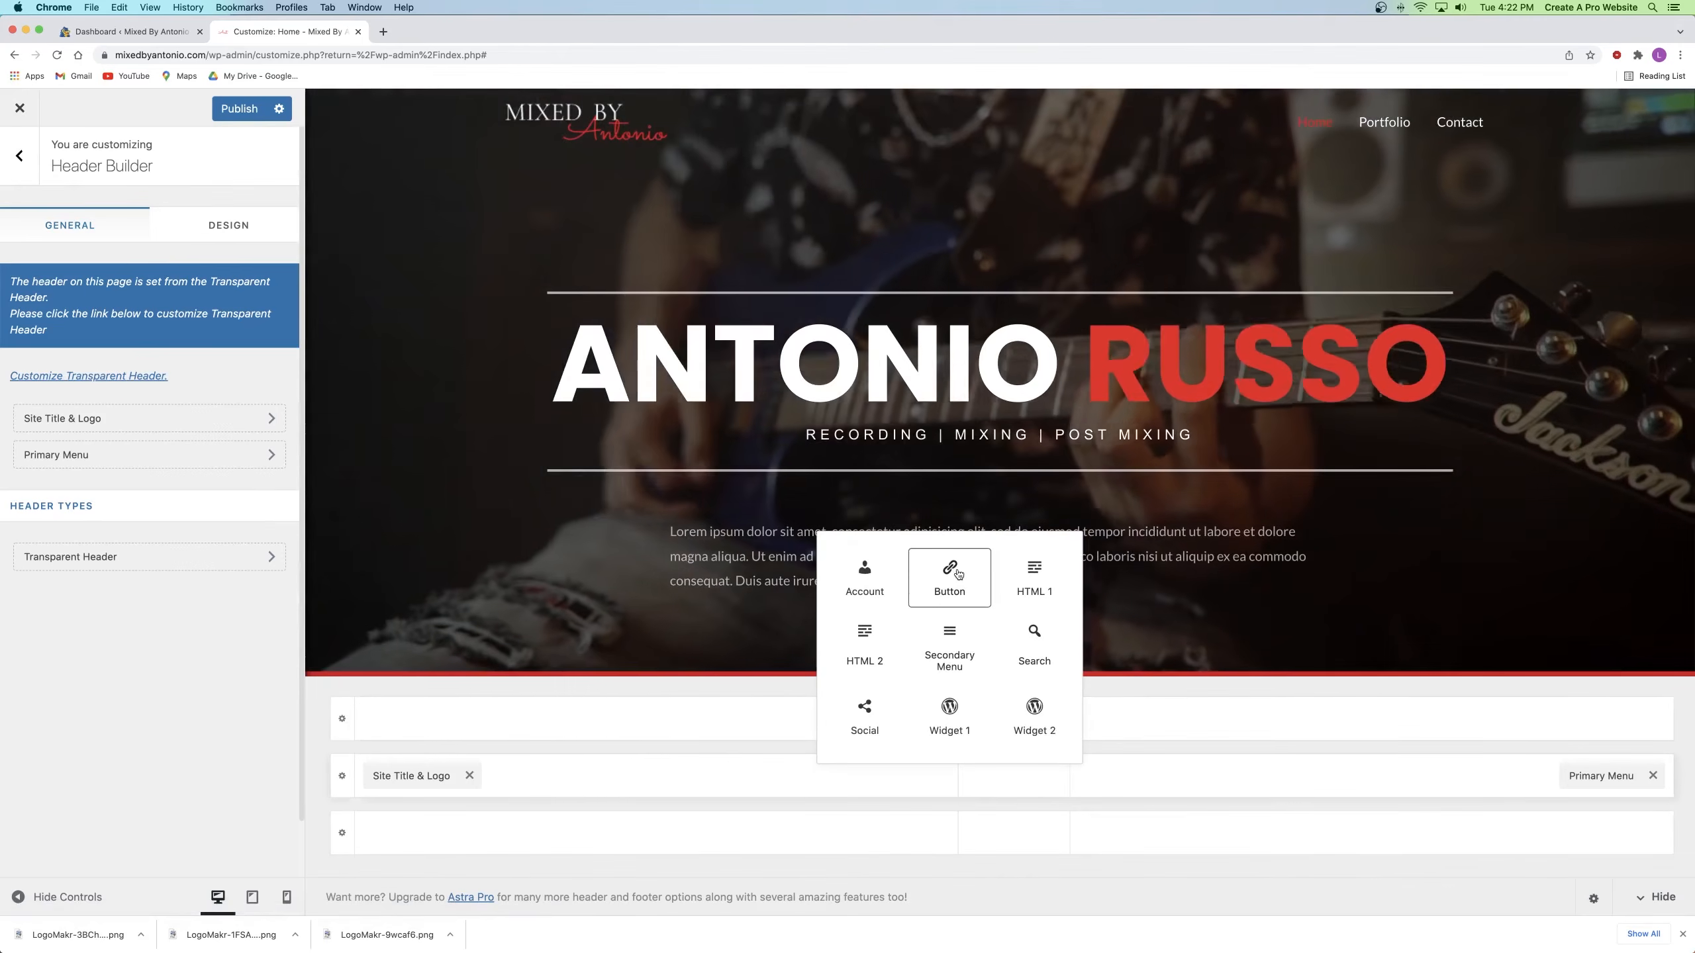
{"action": "left_click", "coordinate": [954, 573]}
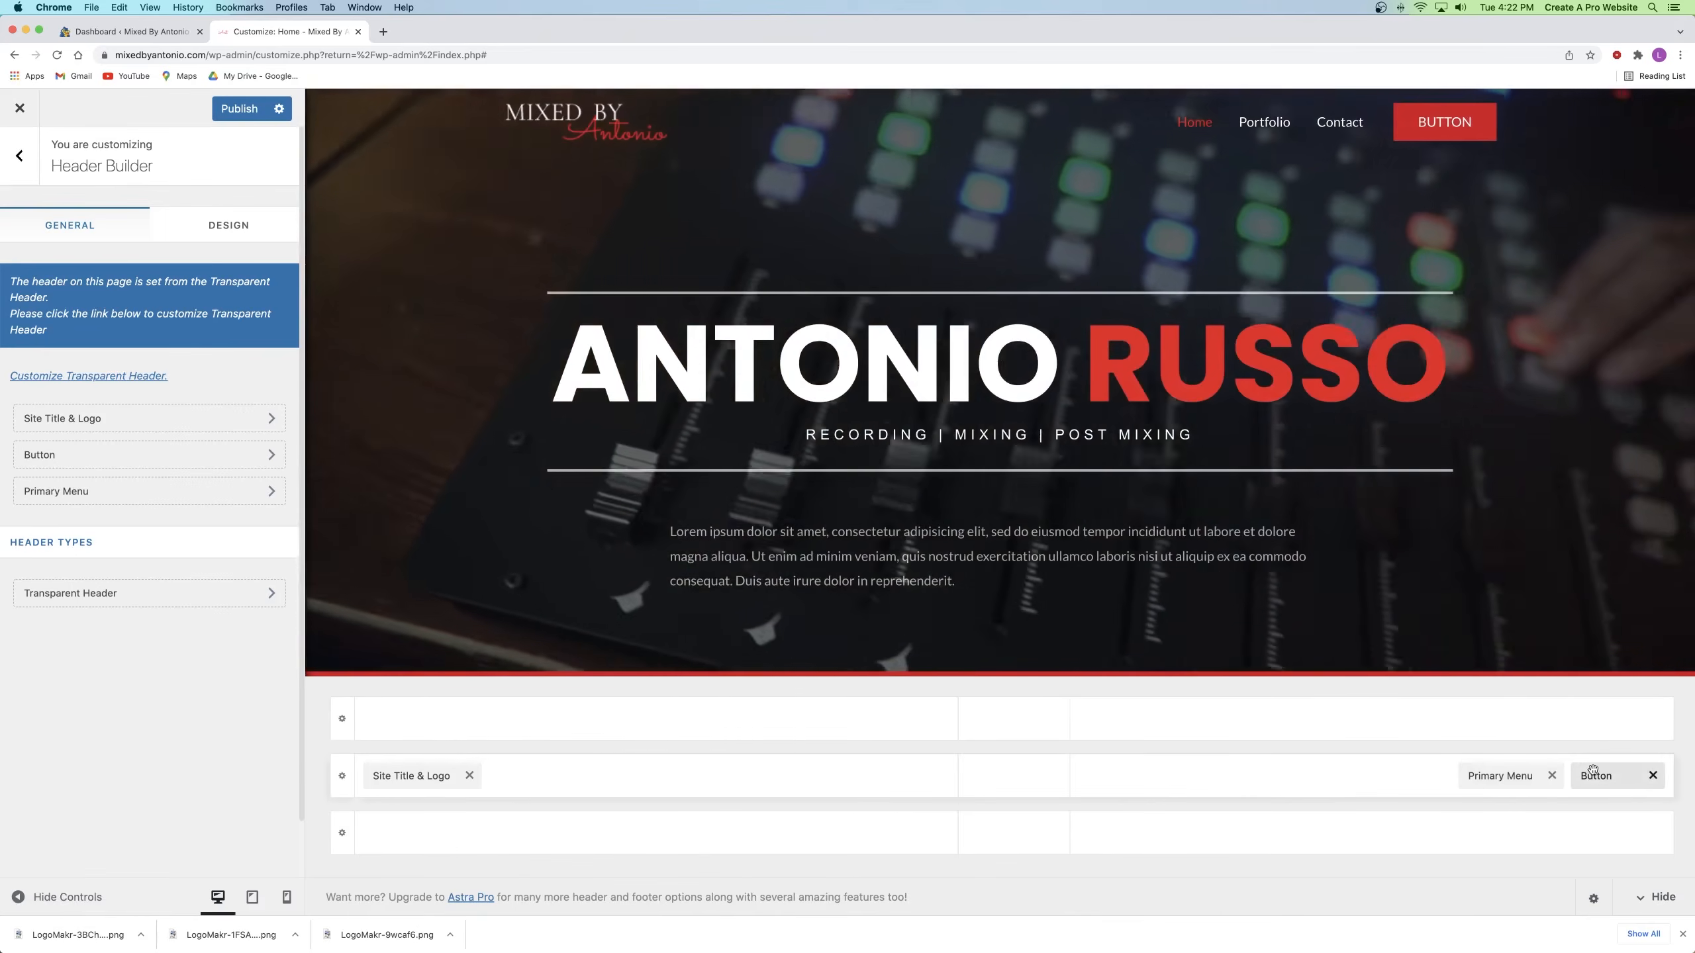
{"action": "left_click", "coordinate": [1594, 773]}
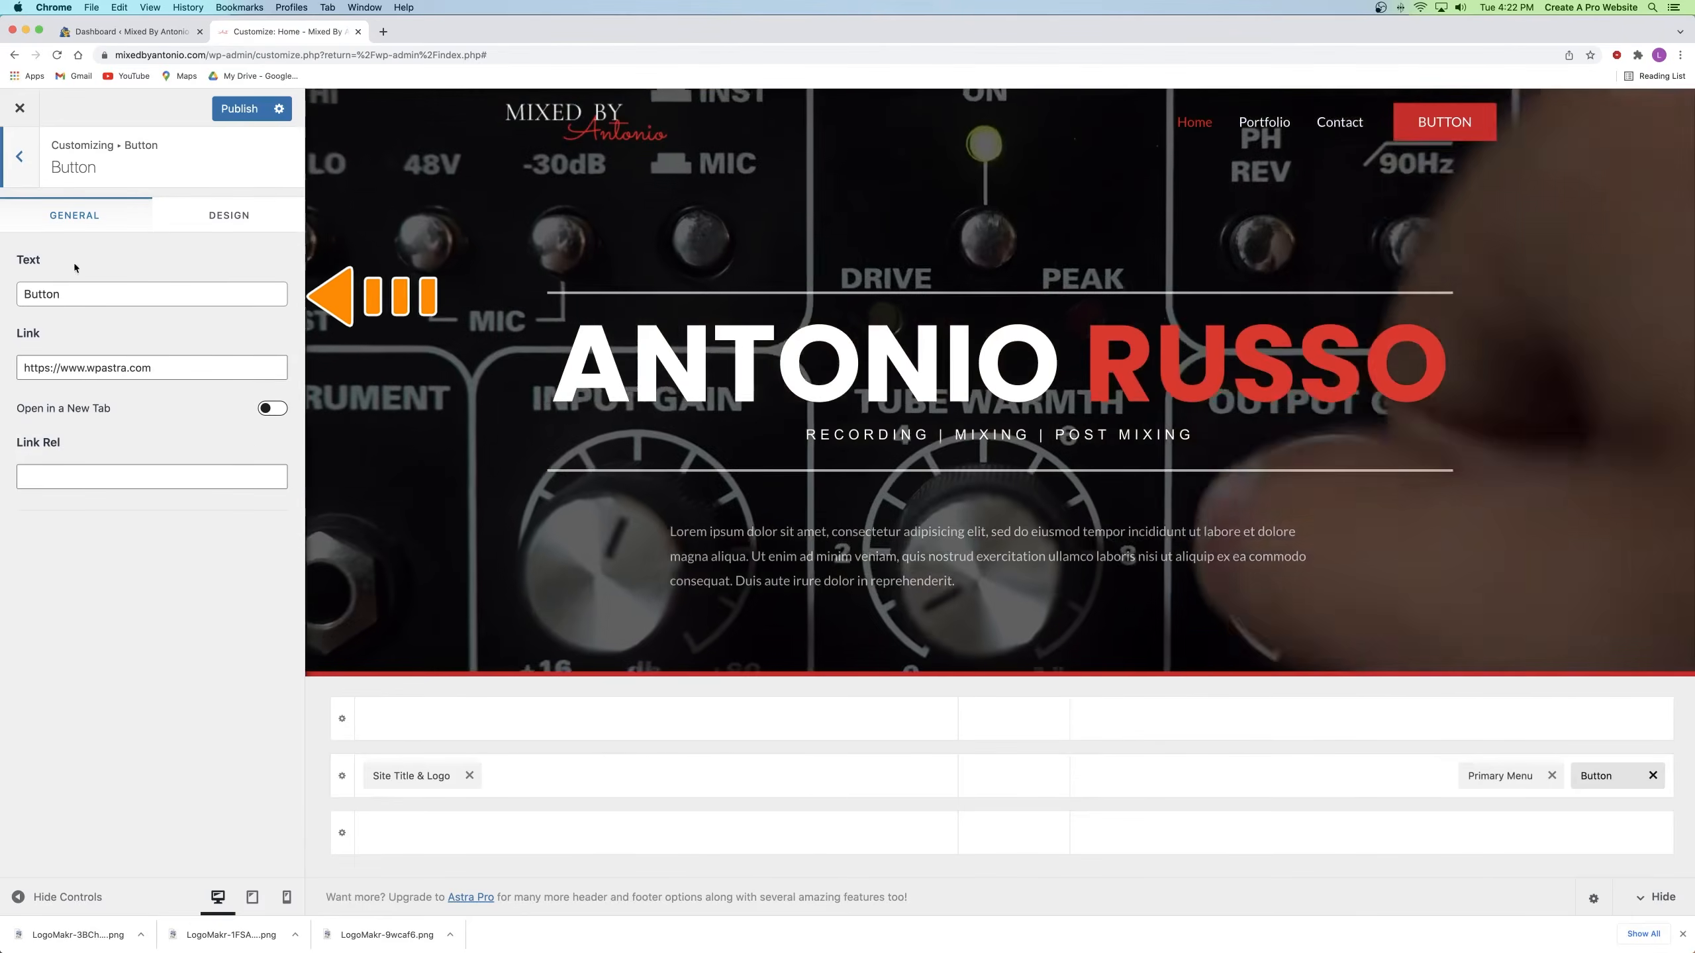
{"action": "left_click", "coordinate": [40, 296]}
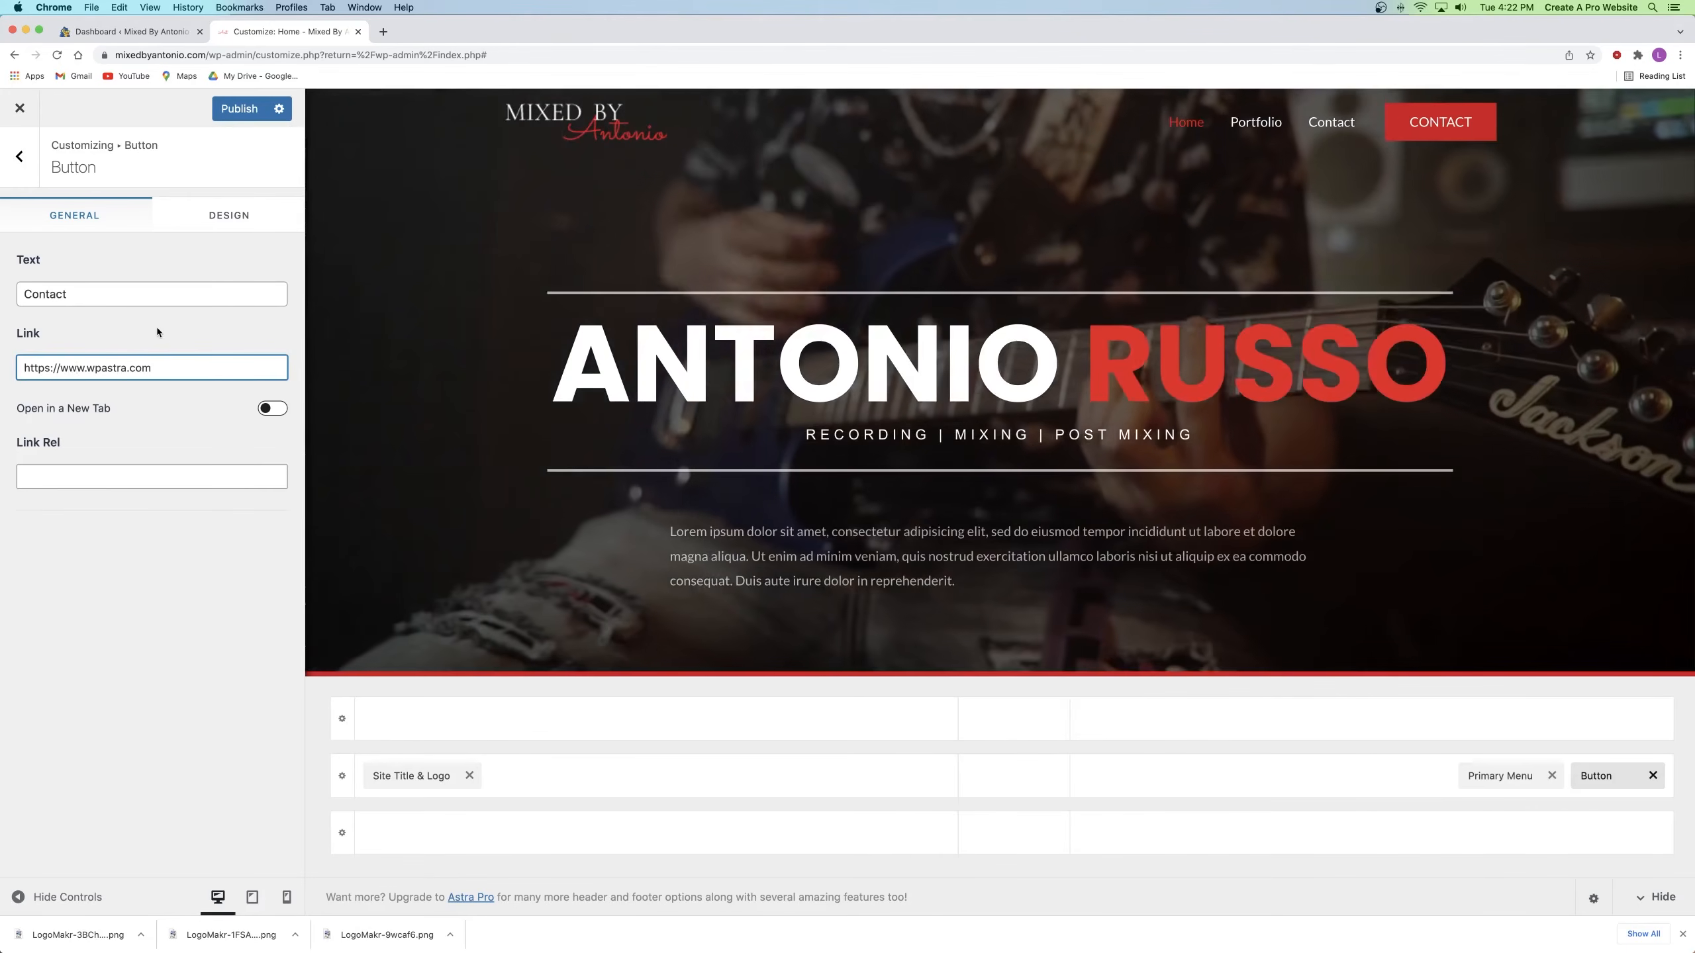
{"action": "left_click_drag", "start_coordinate": [170, 369], "coordinate": [1, 377]}
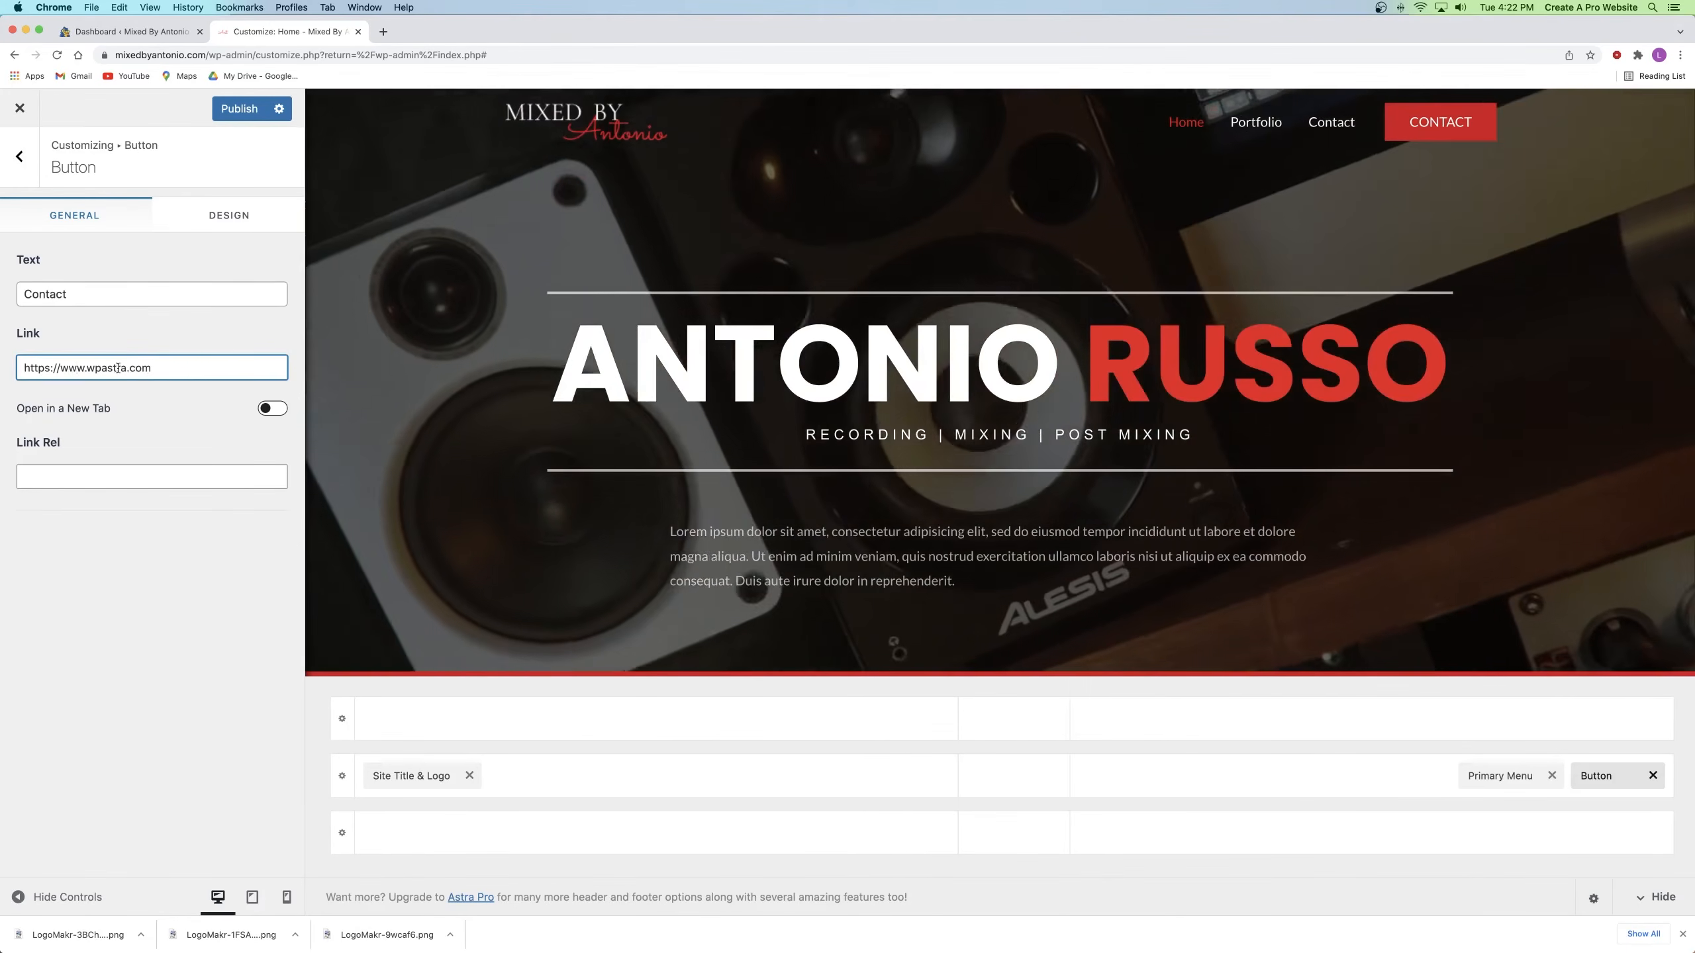
{"action": "type", "text": "contact"}
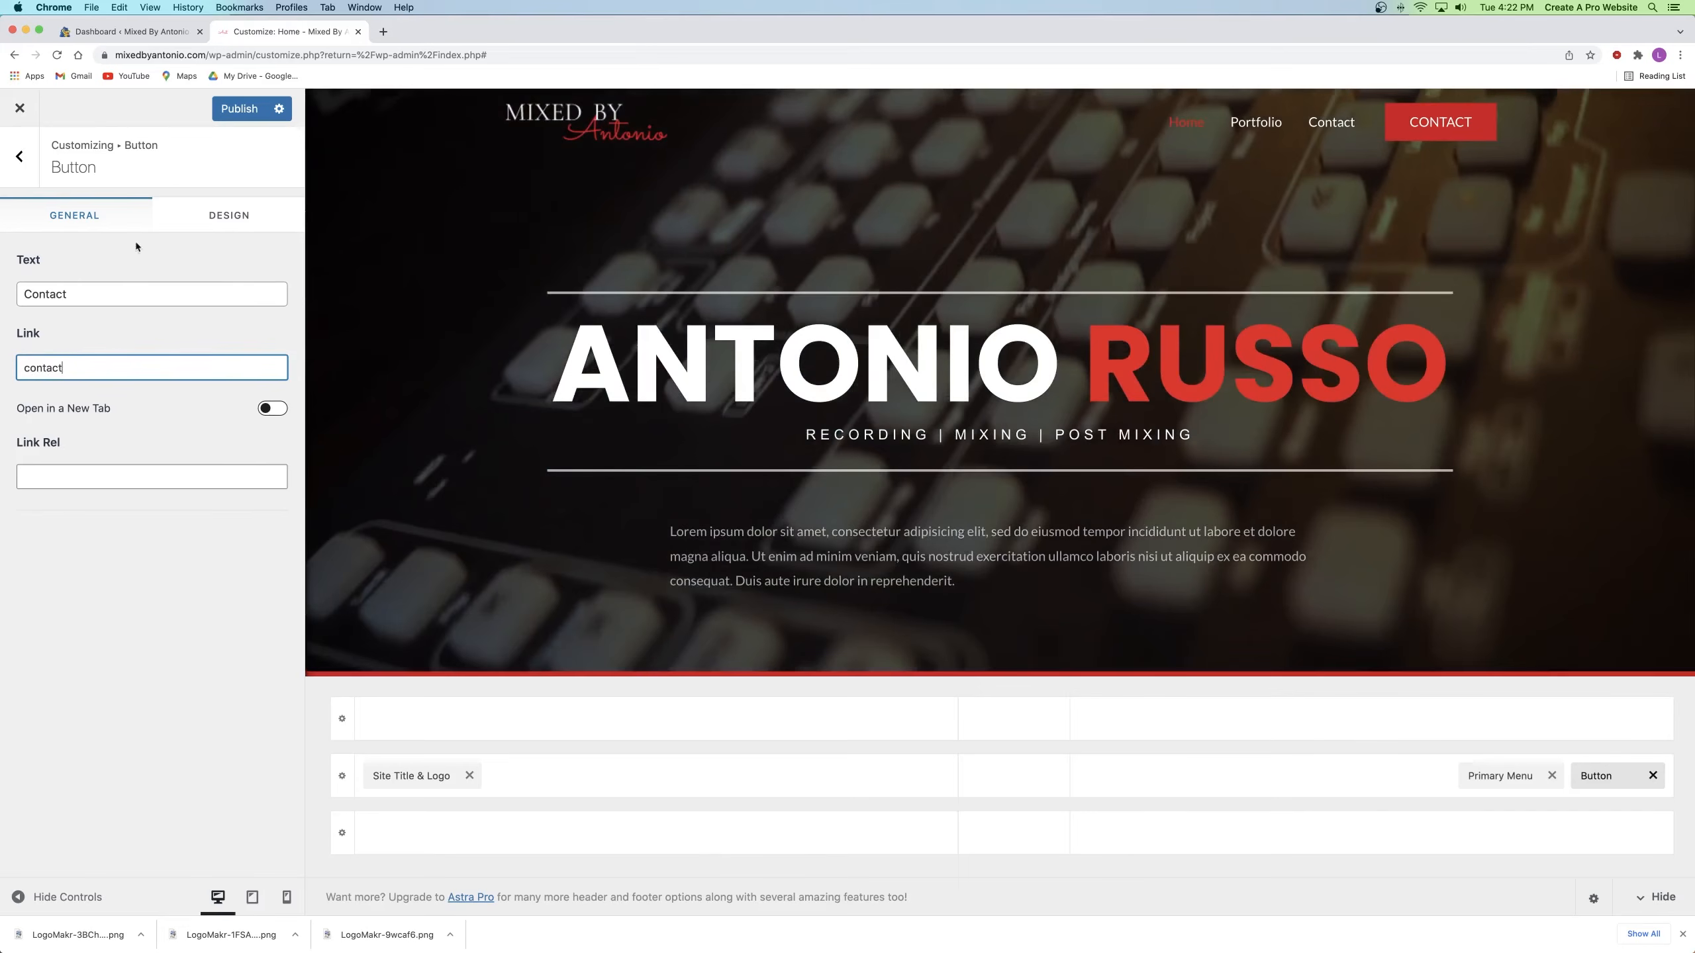
Step: Switch between the Dashboard and Customizer browser tabs
{"action": "left_click", "coordinate": [129, 29]}
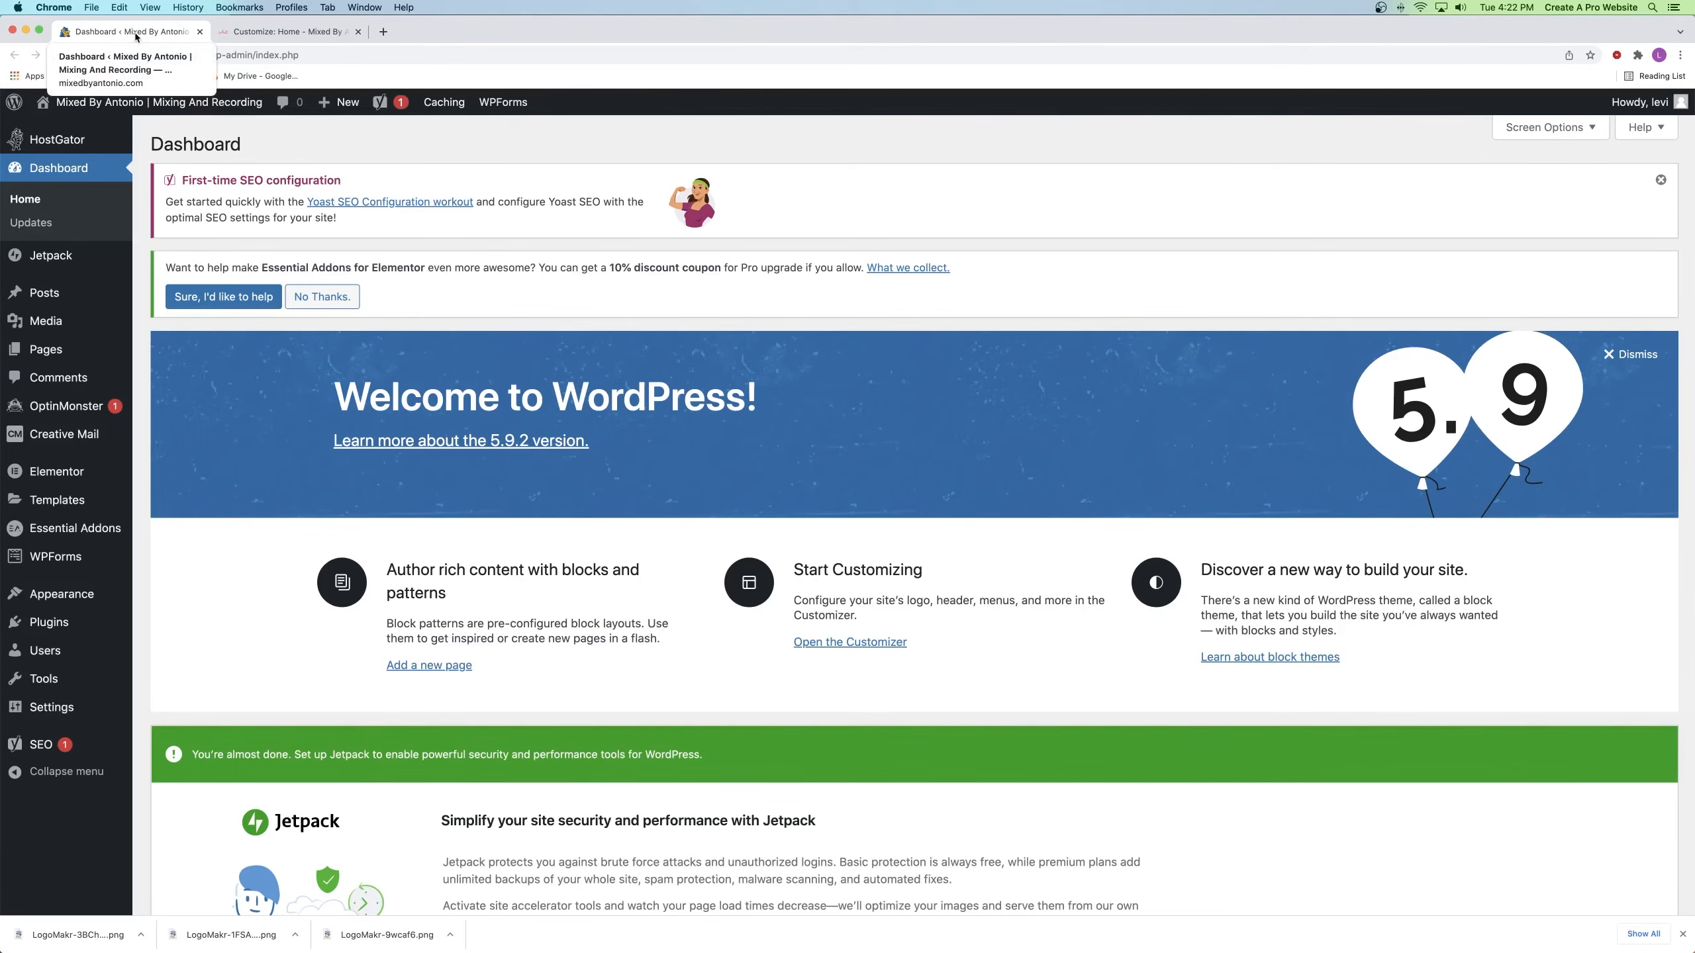
{"action": "left_click", "coordinate": [234, 32]}
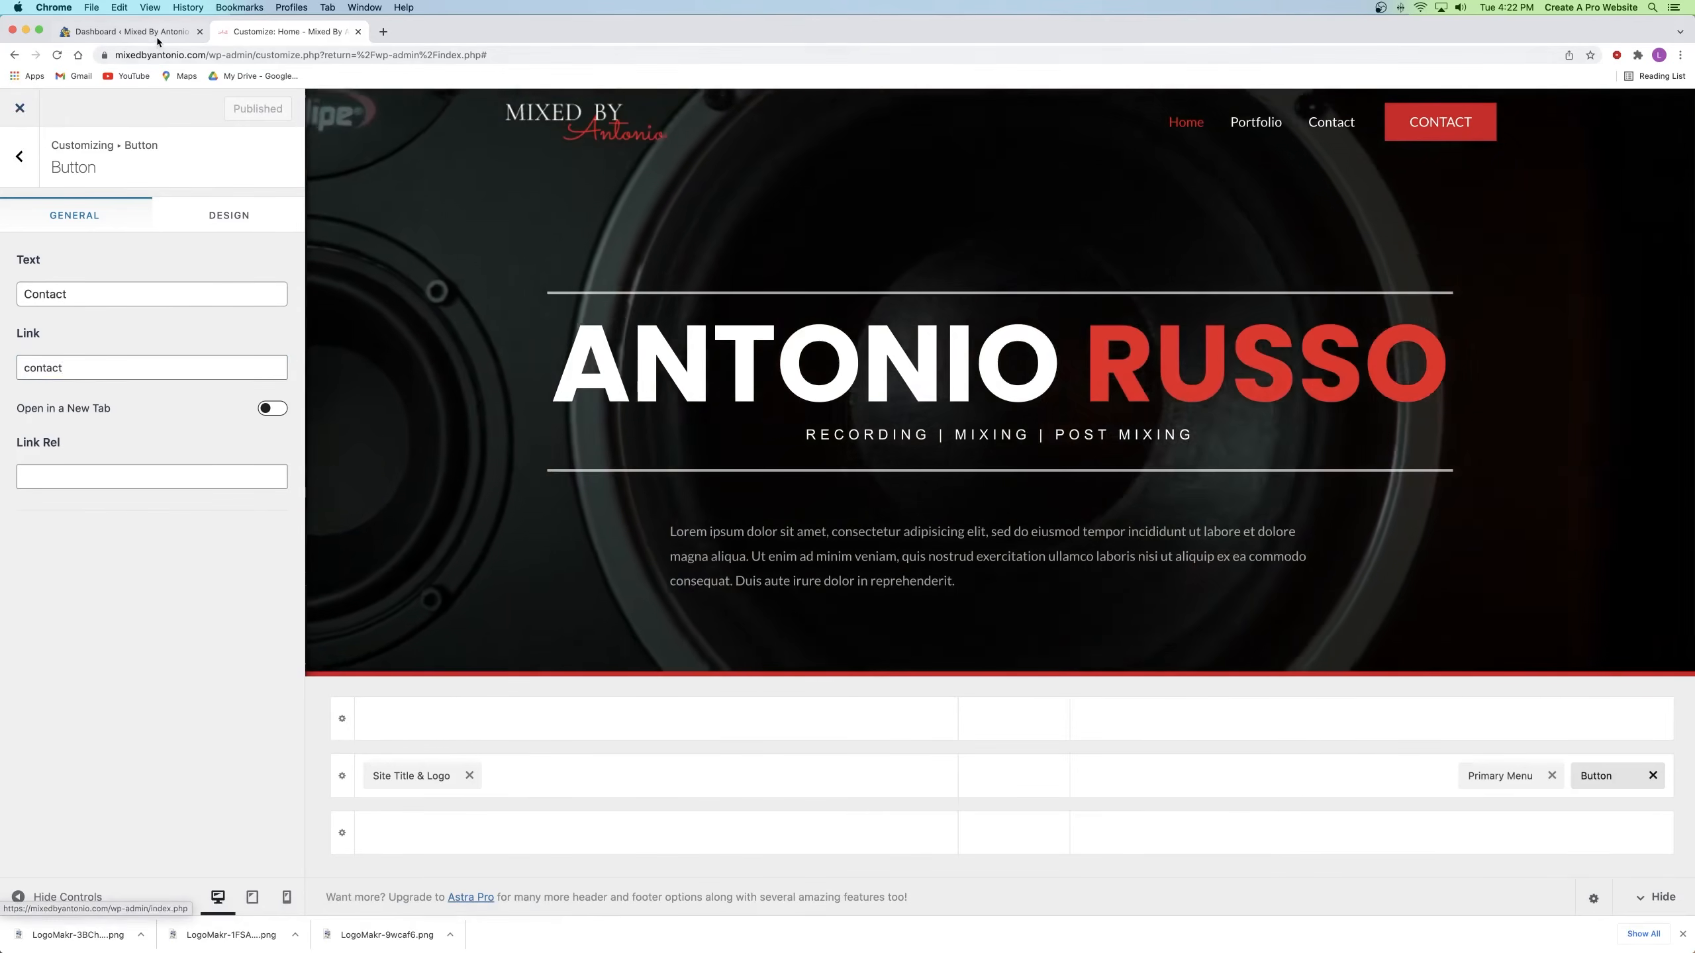
{"action": "left_click", "coordinate": [157, 40]}
{"action": "left_click", "coordinate": [287, 32]}
{"action": "left_click", "coordinate": [114, 35]}
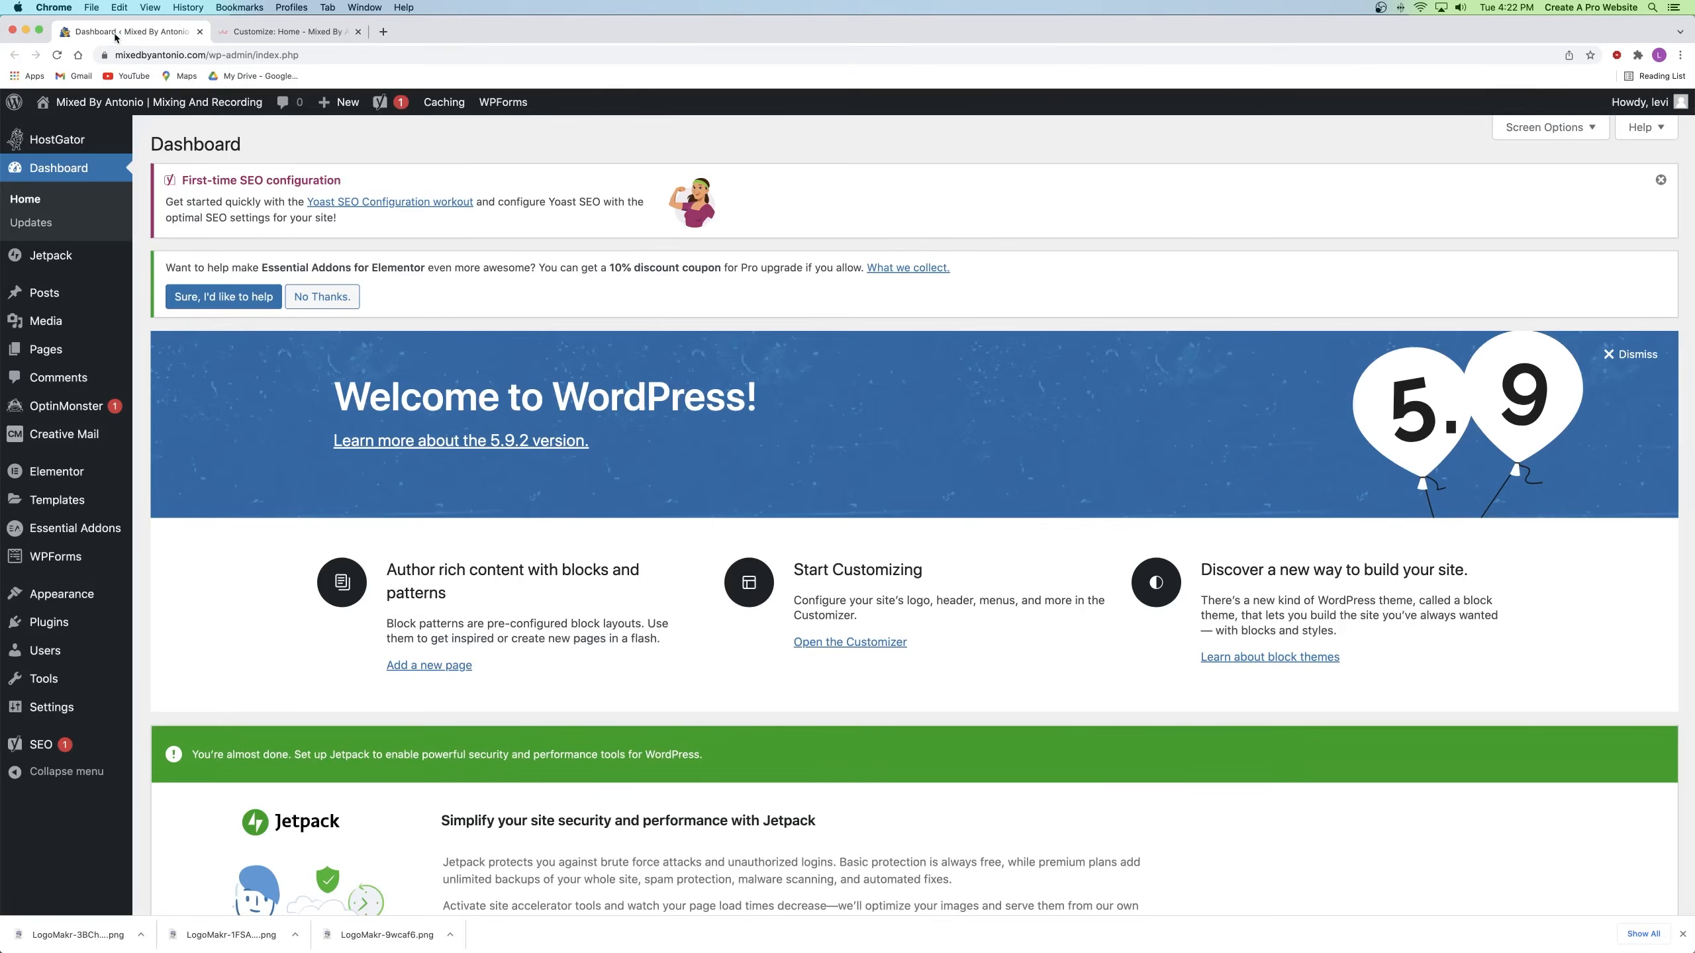
{"action": "left_click", "coordinate": [259, 31]}
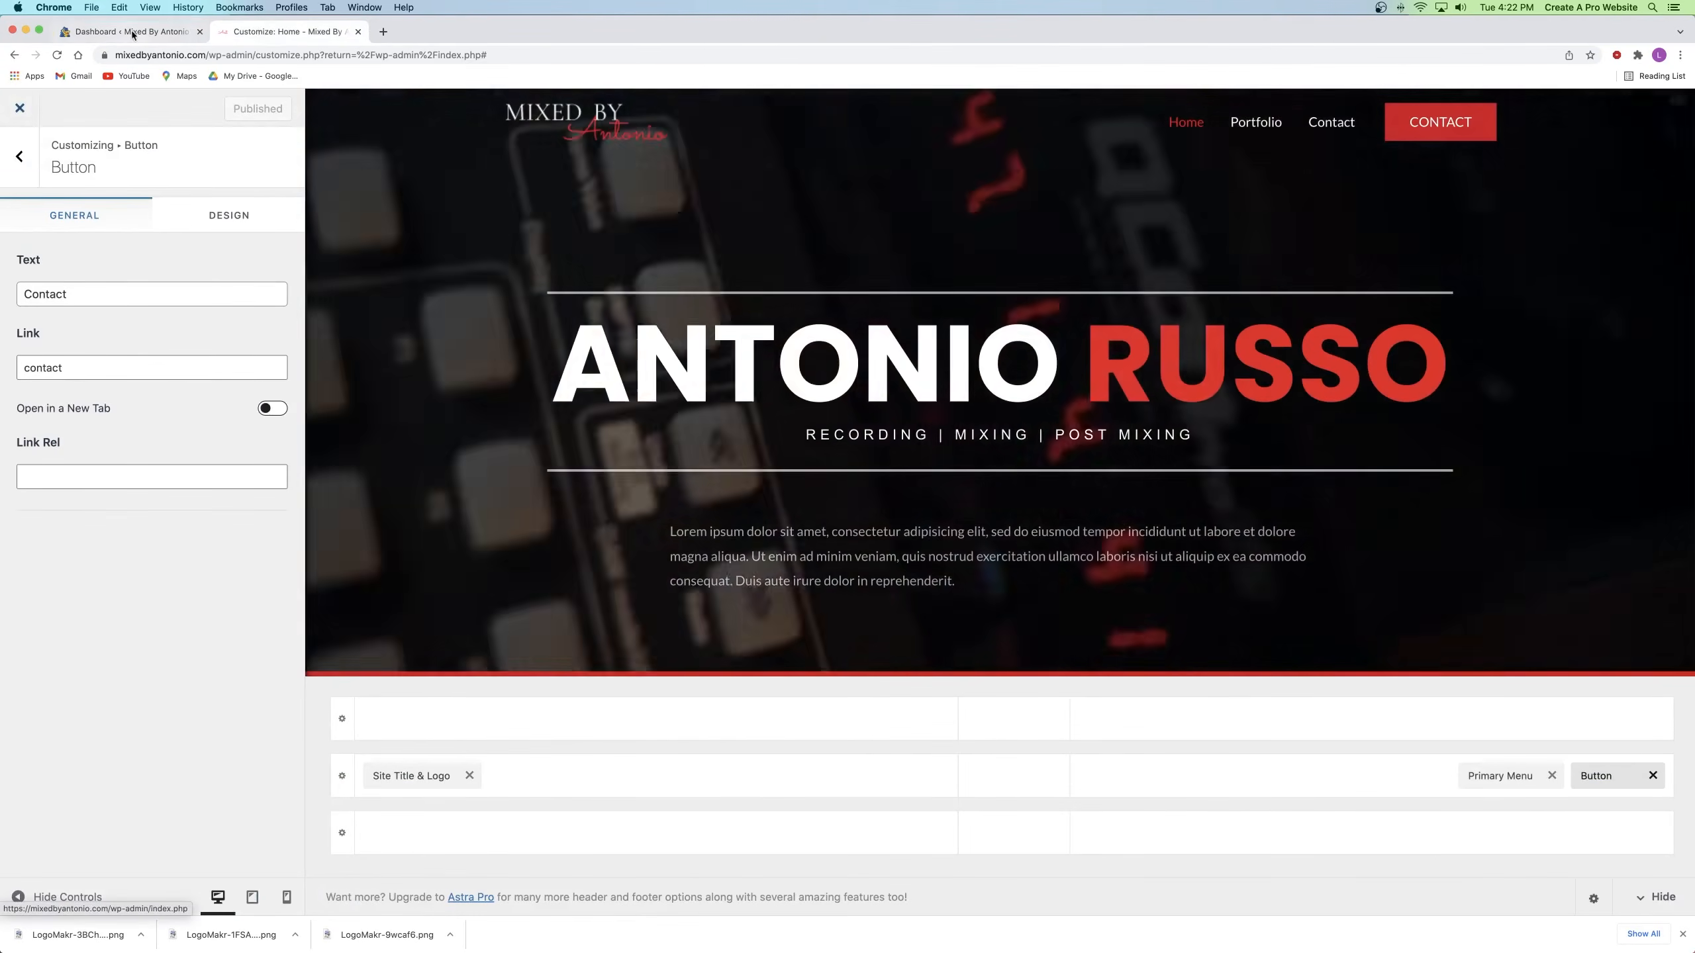
{"action": "left_click", "coordinate": [131, 33]}
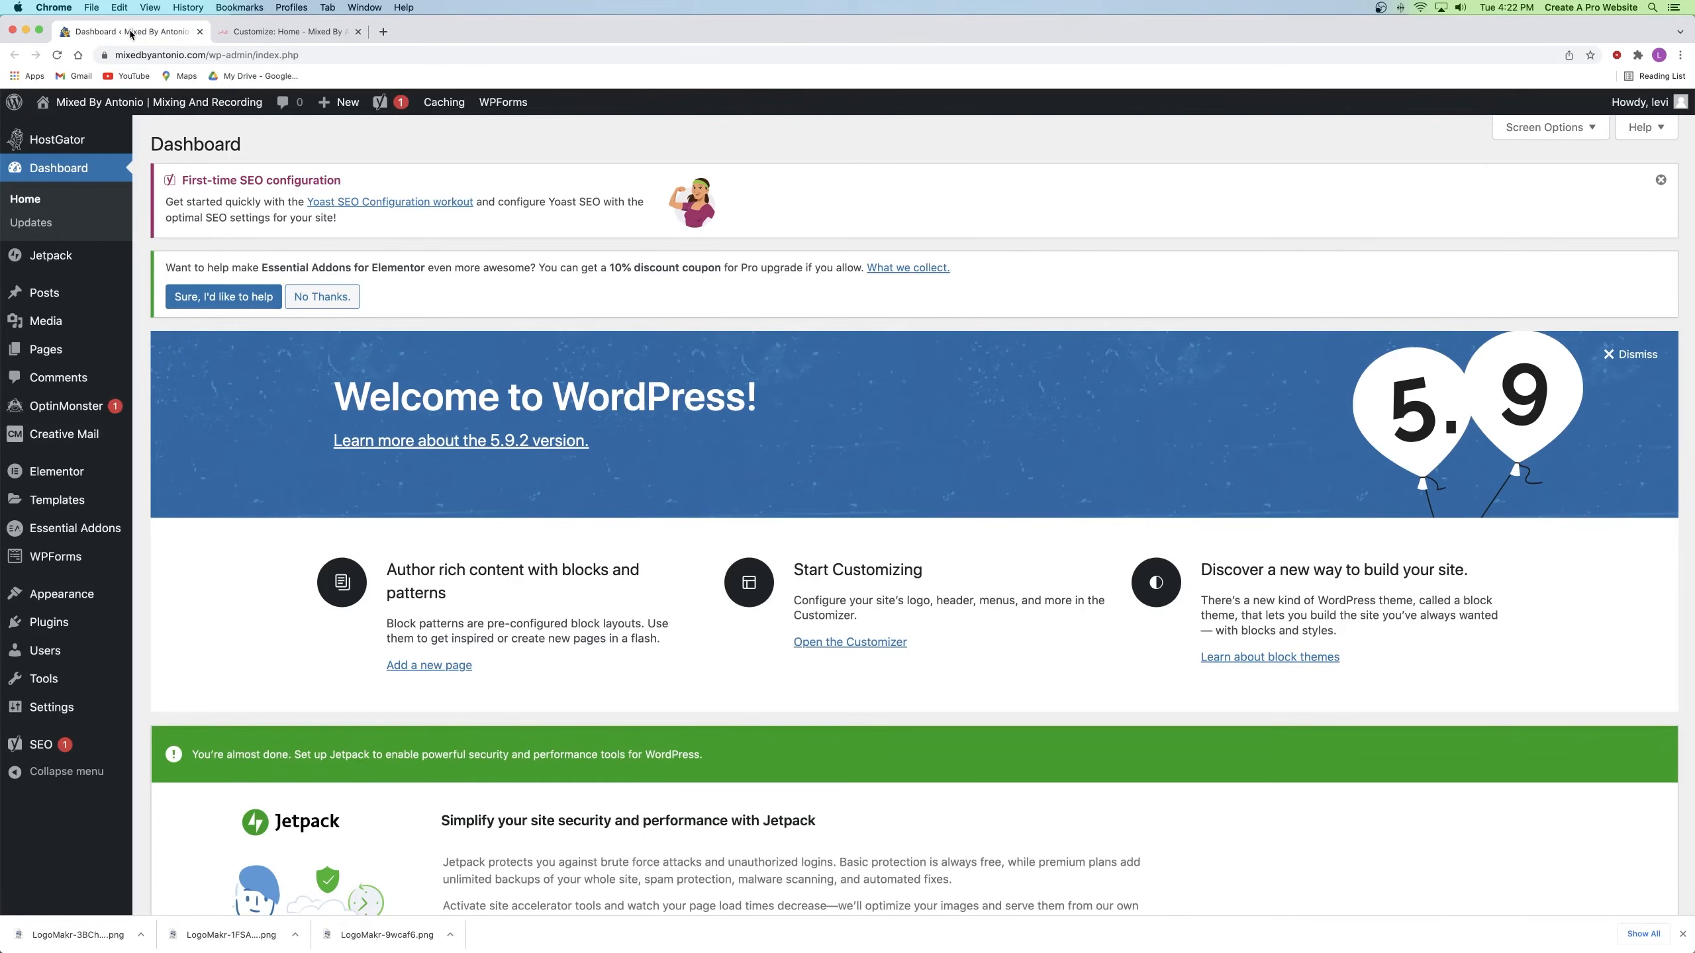
{"action": "right_click", "coordinate": [64, 352]}
{"action": "left_click", "coordinate": [74, 360]}
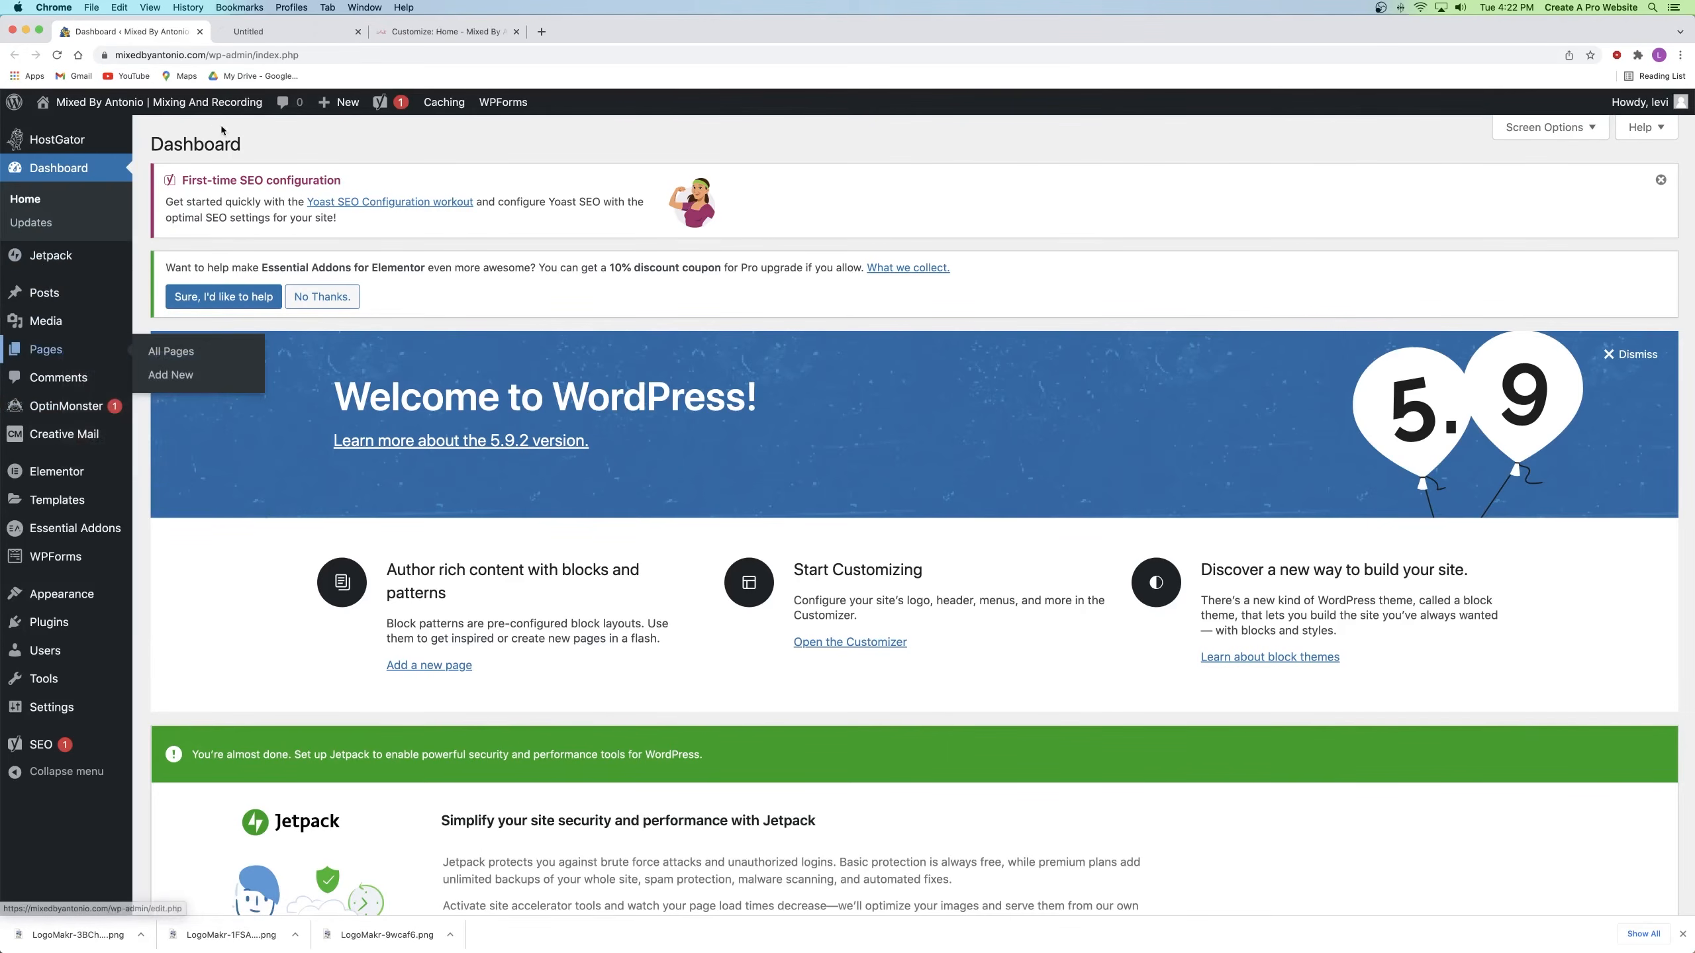
{"action": "left_click", "coordinate": [261, 37]}
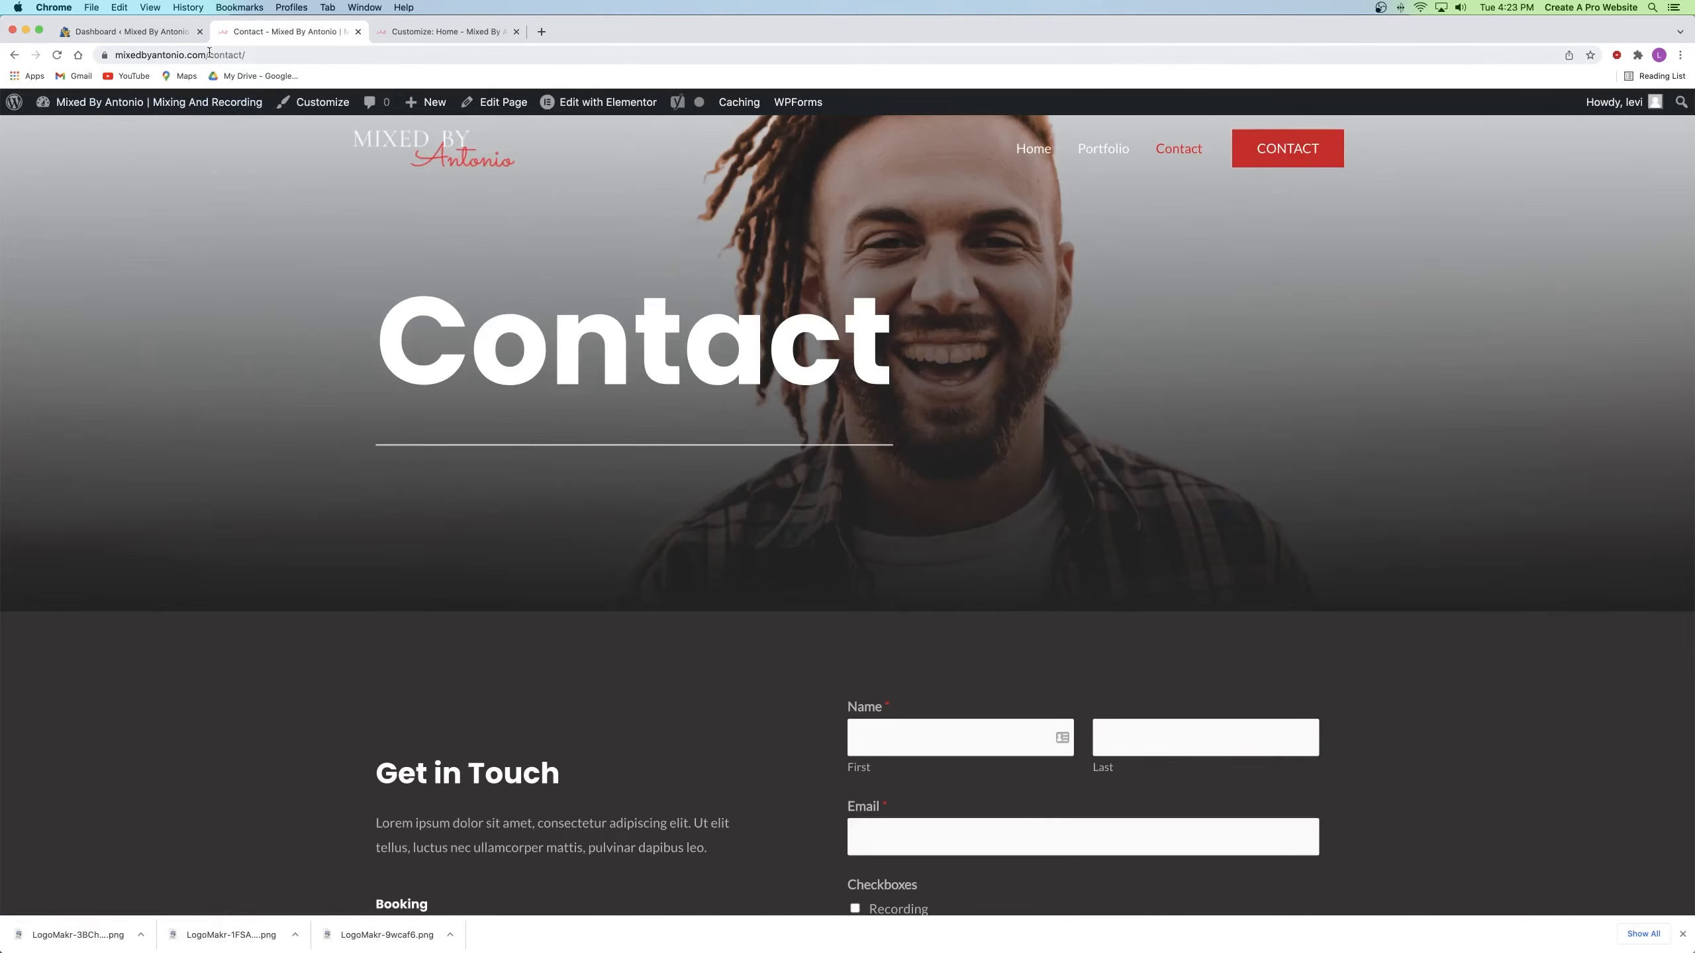
{"action": "left_click", "coordinate": [262, 53]}
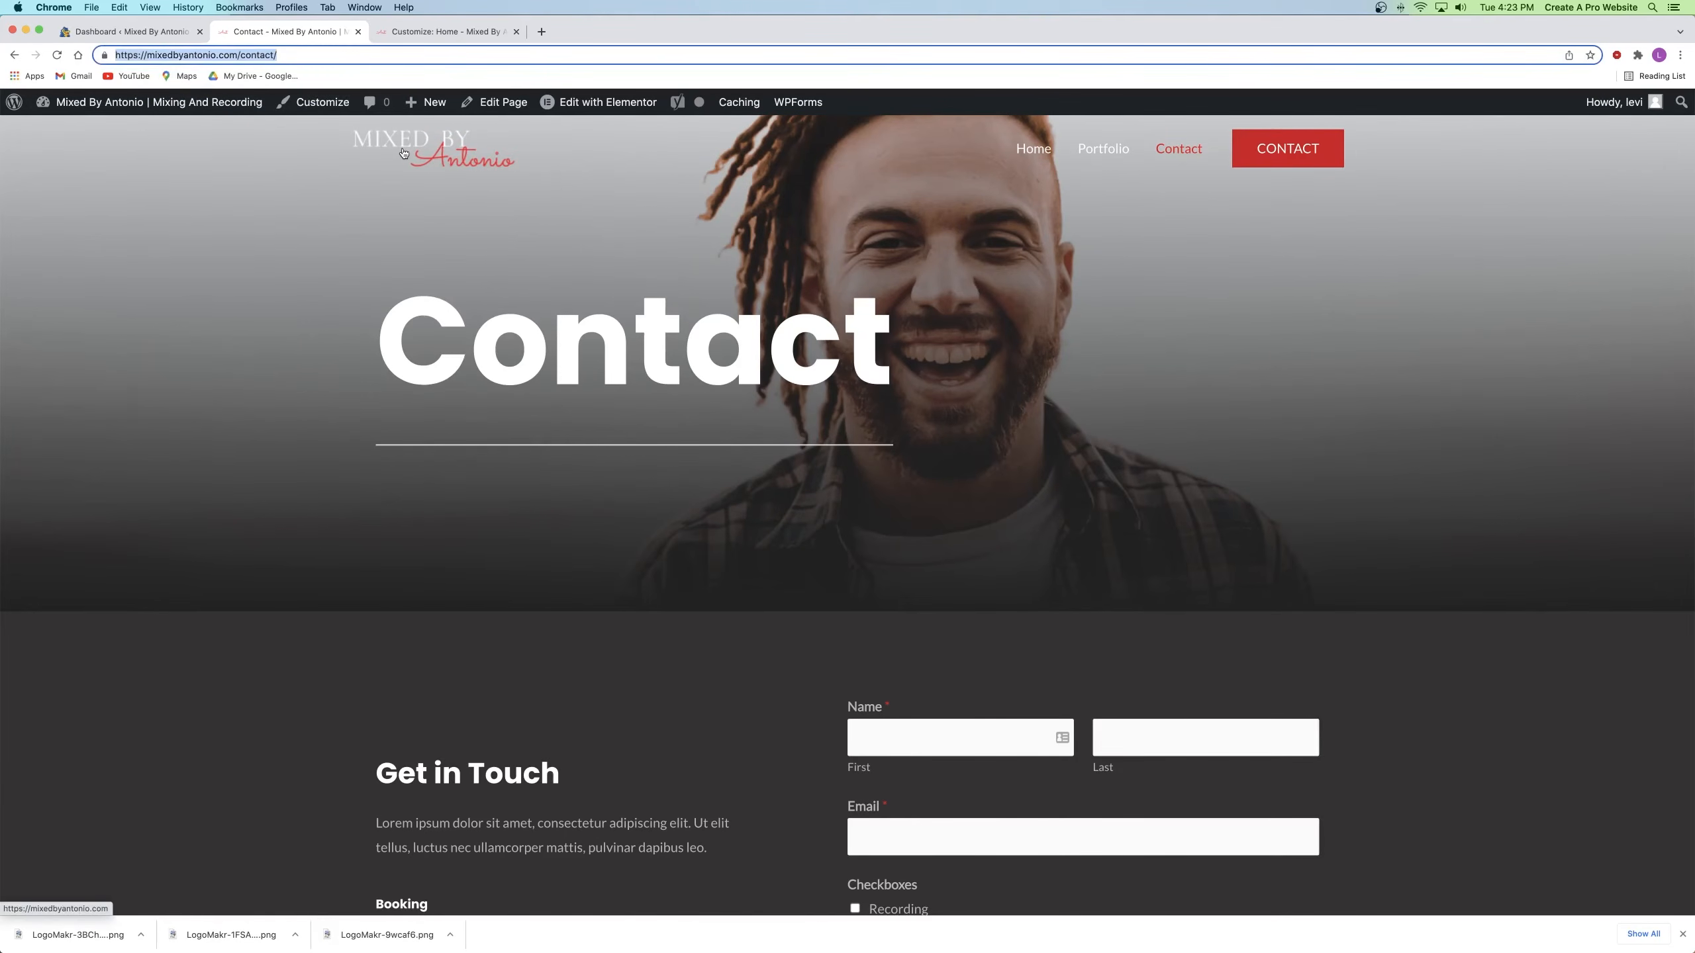
{"action": "left_click", "coordinate": [358, 31]}
{"action": "left_click", "coordinate": [309, 31]}
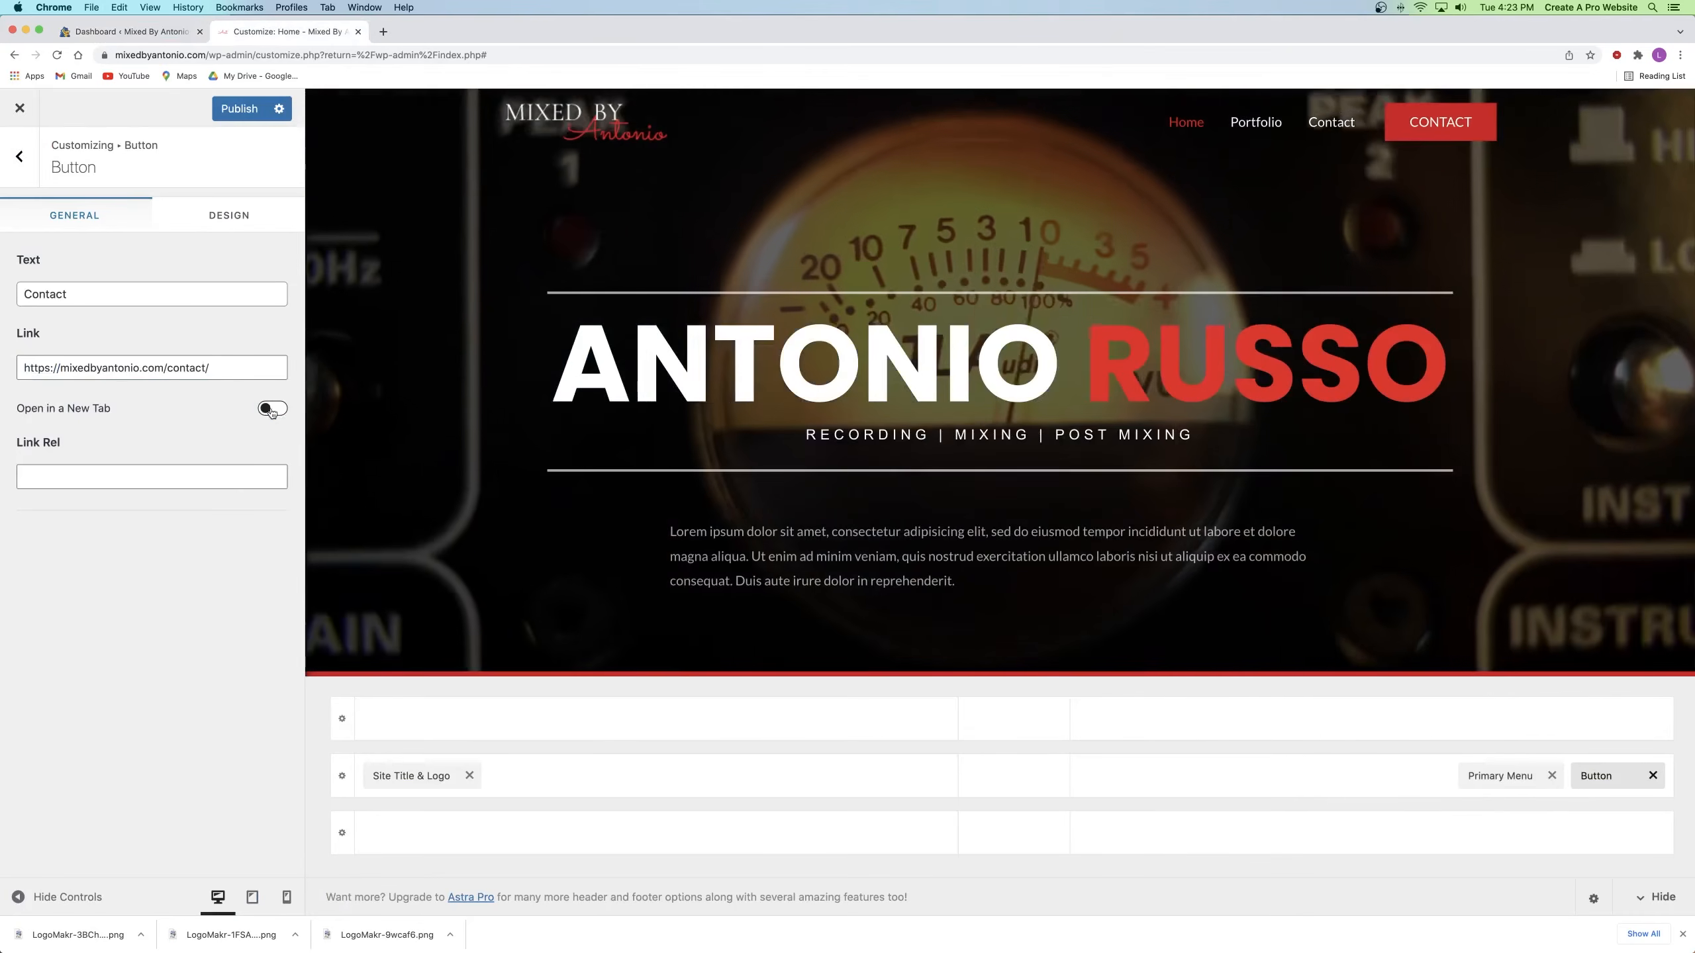
Step: Make the Contact button open in a new tab, publish, and view its Design options
{"action": "left_click", "coordinate": [272, 409]}
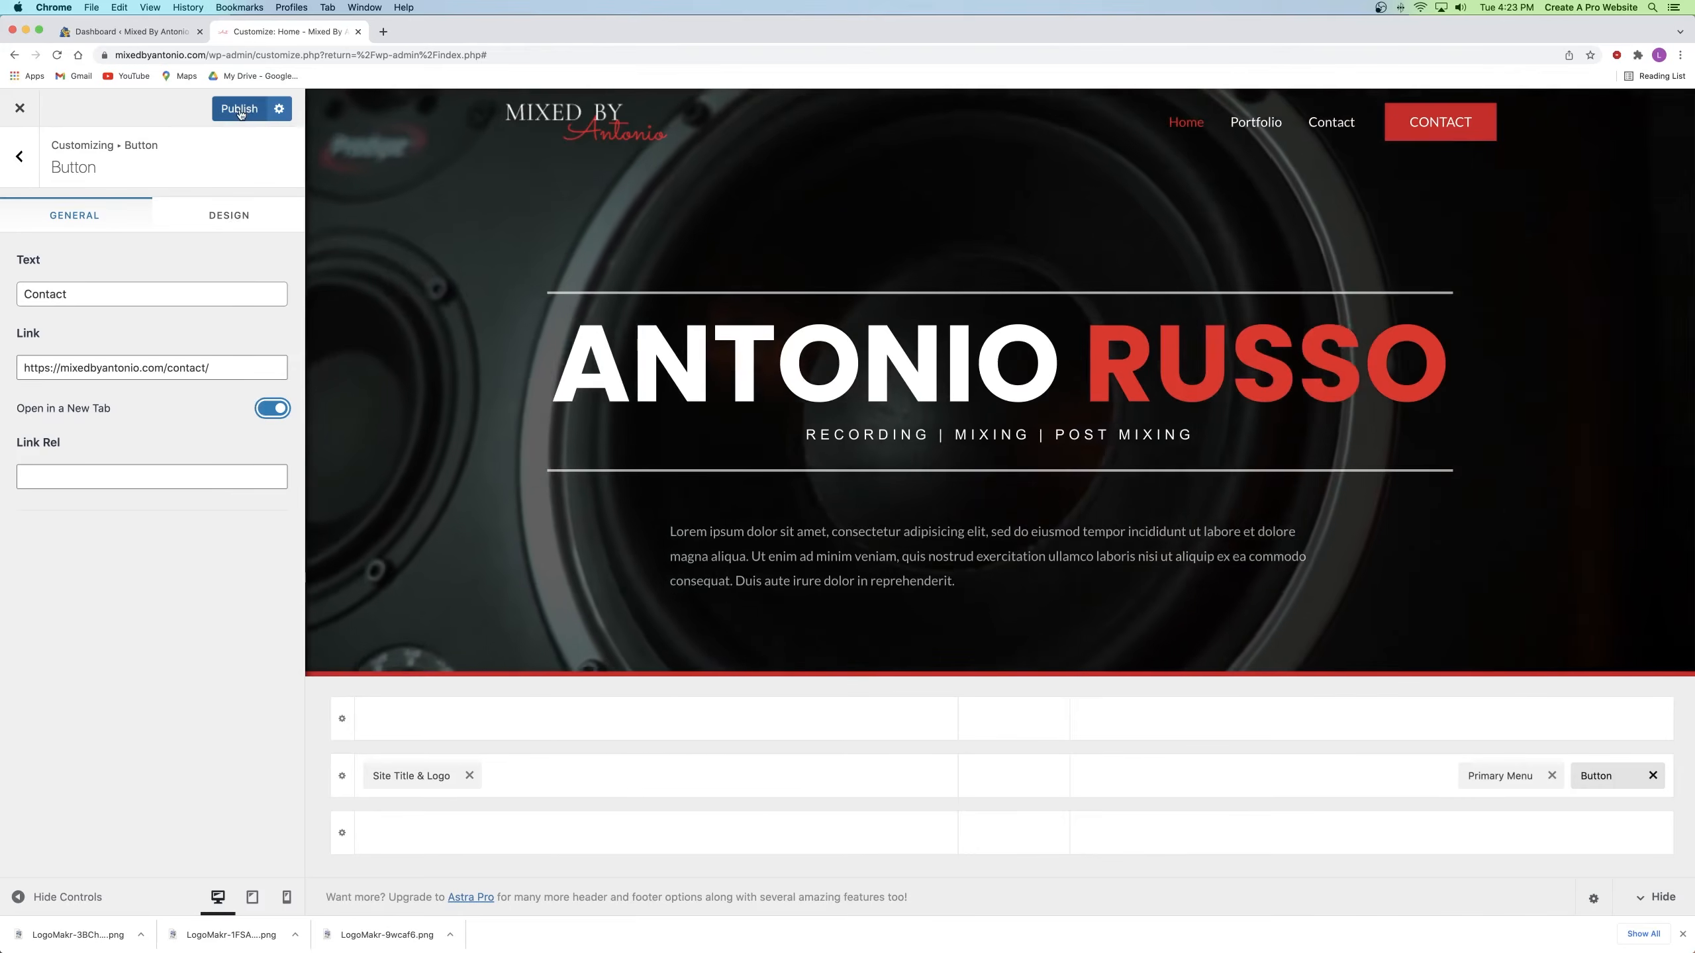
{"action": "left_click", "coordinate": [239, 109]}
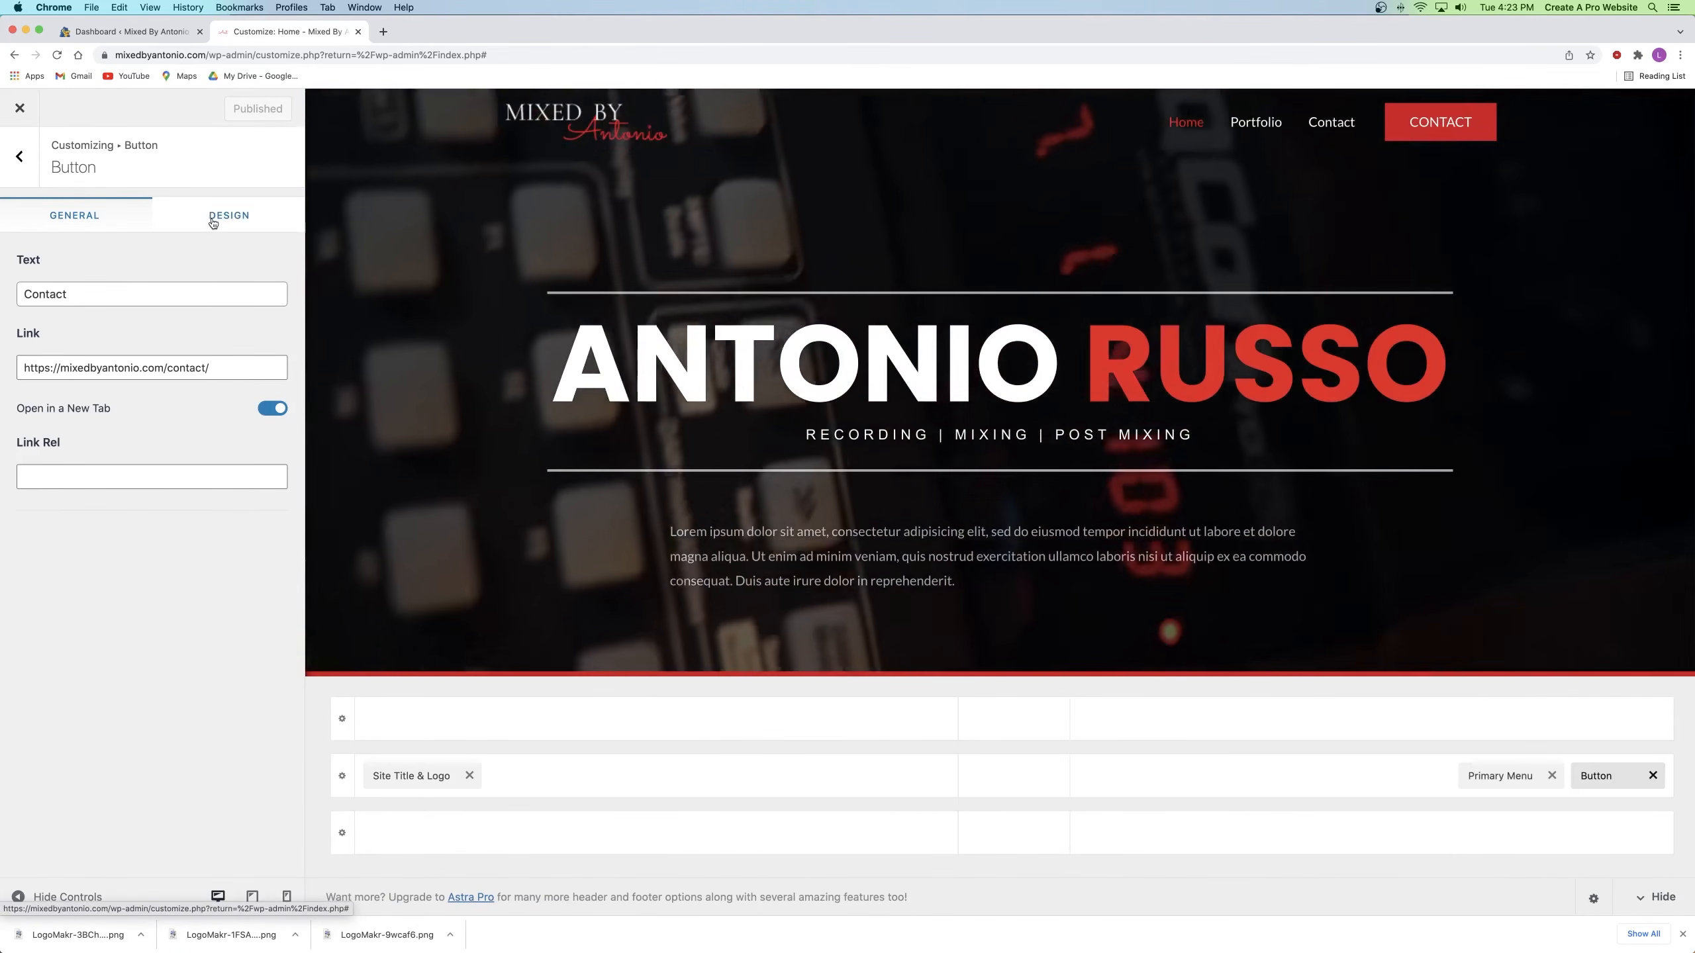
{"action": "left_click", "coordinate": [214, 223]}
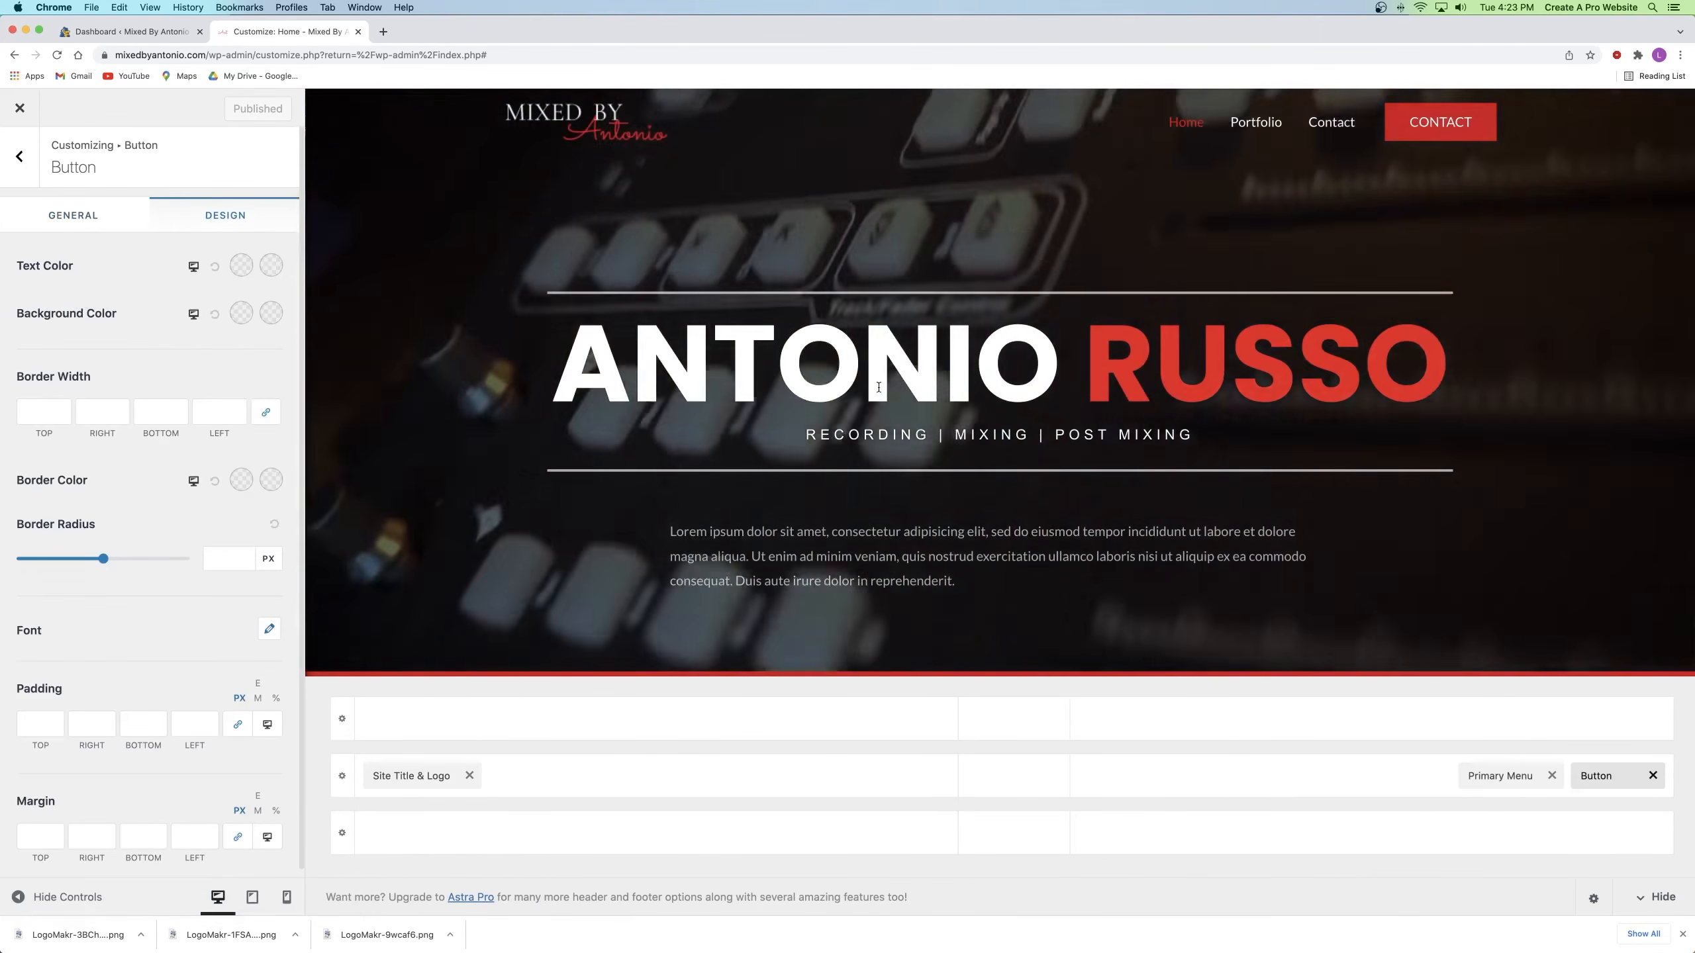
{"action": "scroll", "coordinate": [876, 327], "scroll_direction": "down", "scroll_amount": 3}
{"action": "scroll", "coordinate": [878, 328], "scroll_direction": "up", "scroll_amount": 3}
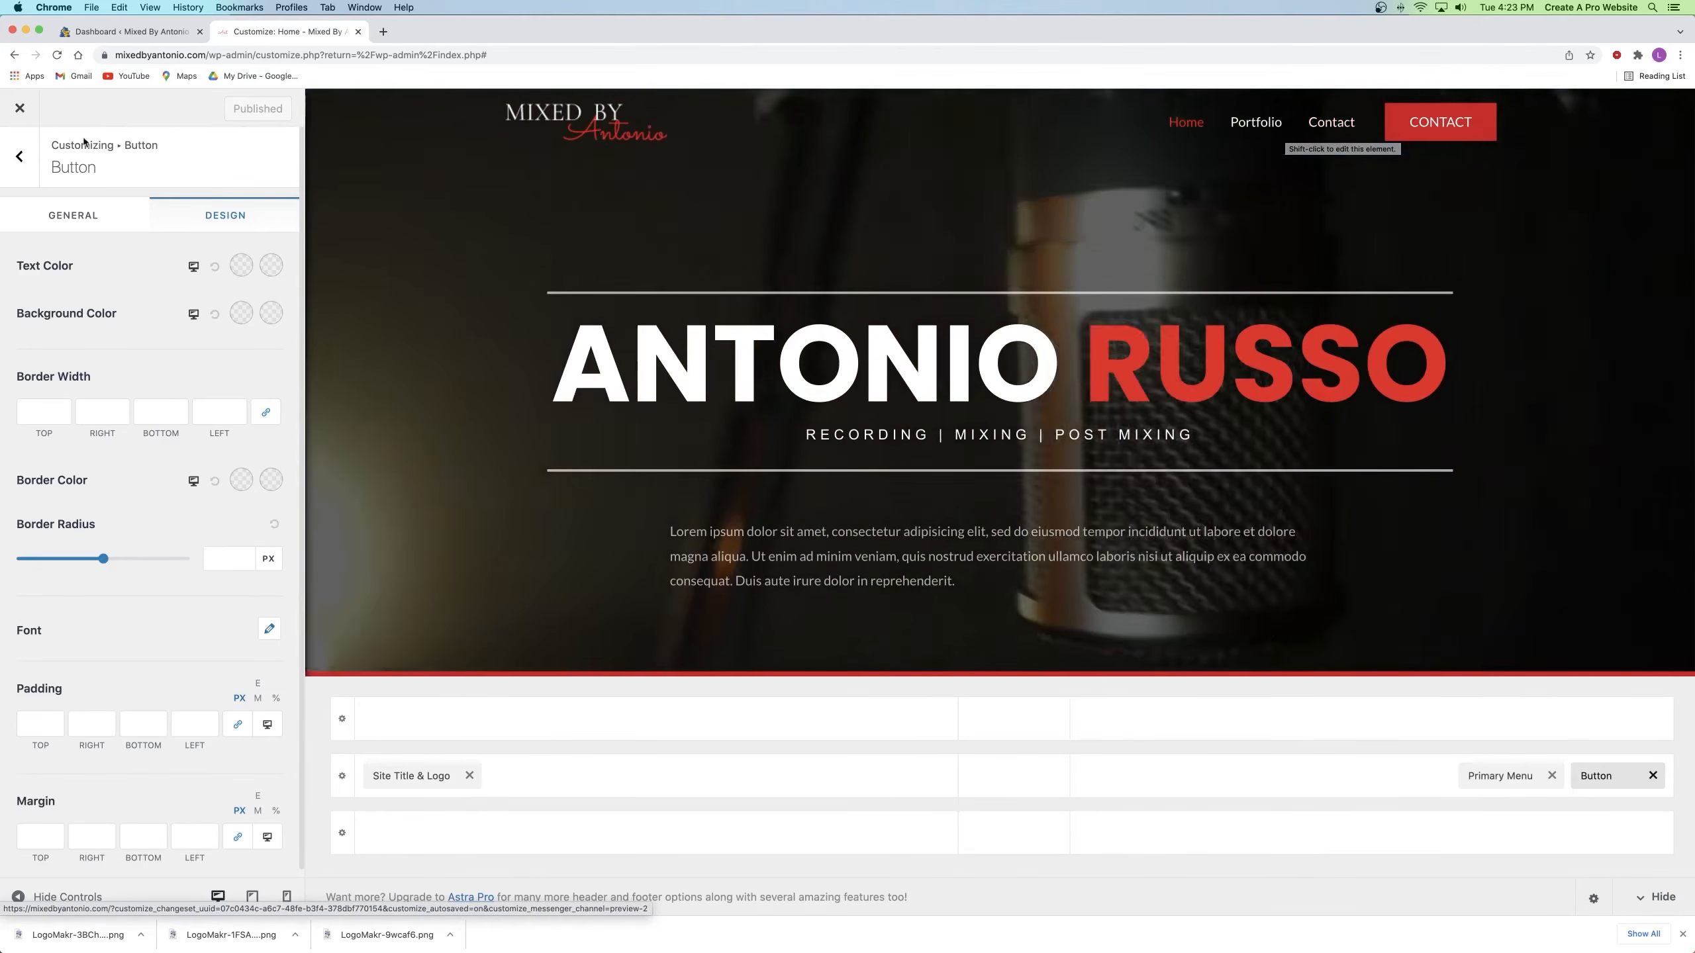
{"action": "left_click", "coordinate": [19, 157]}
Step: Open the site menu under Menus and rename it 'Primary Meny'
{"action": "left_click", "coordinate": [19, 160]}
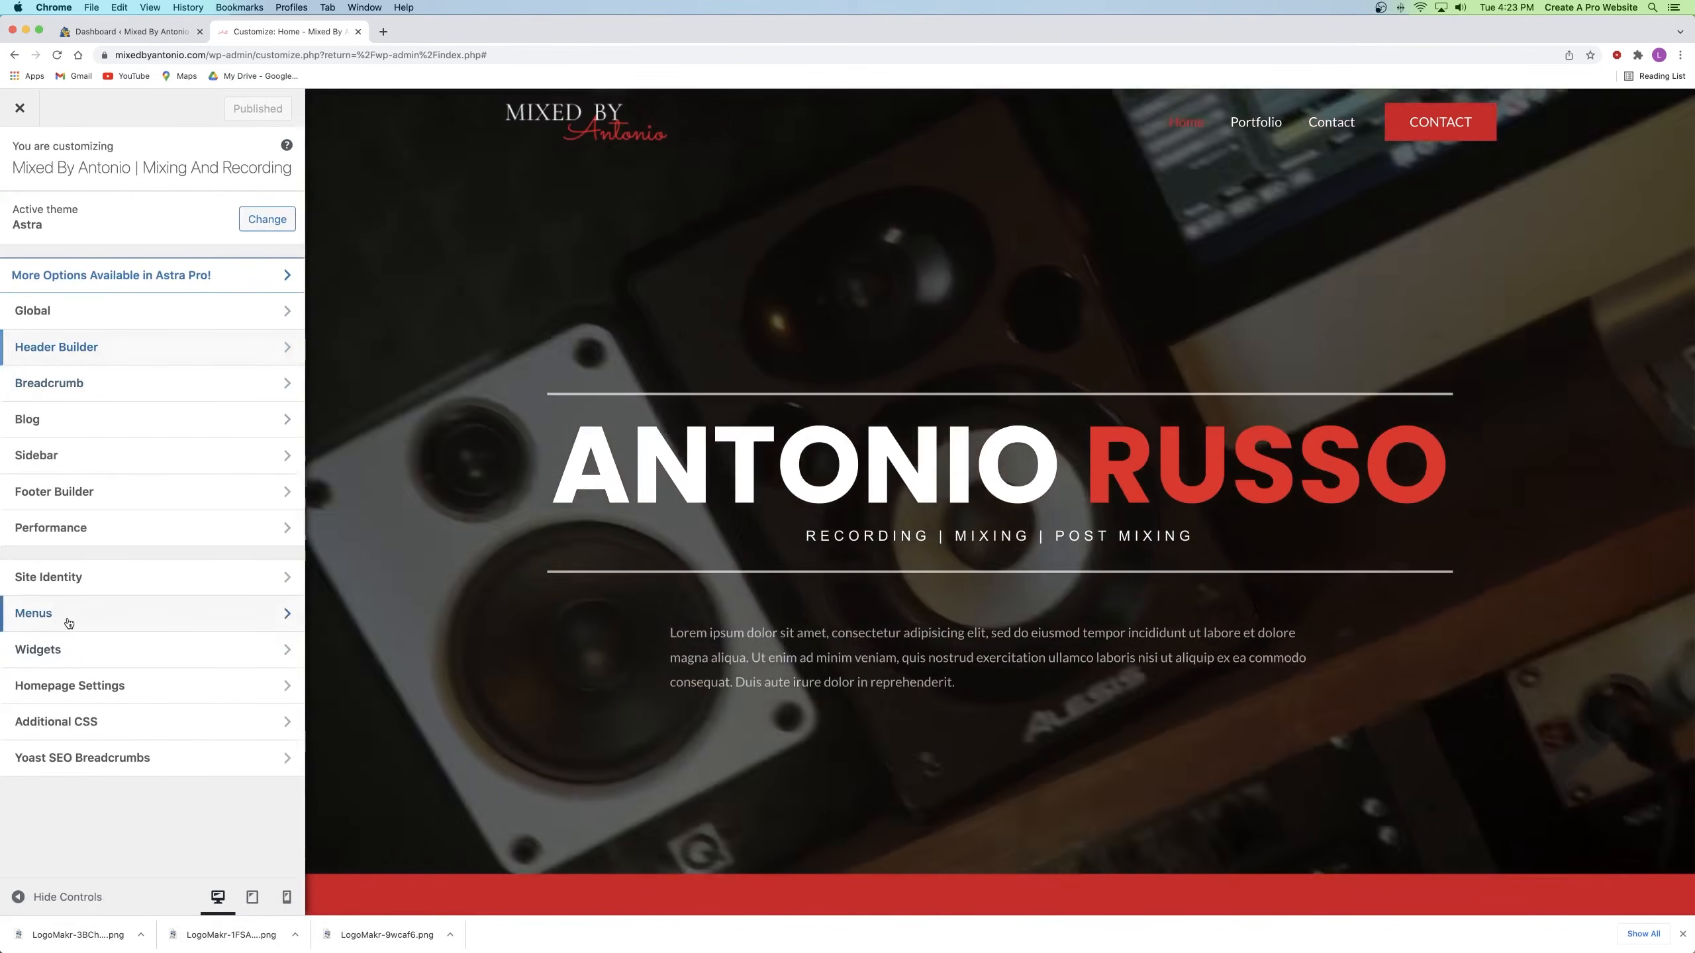
{"action": "left_click", "coordinate": [68, 621]}
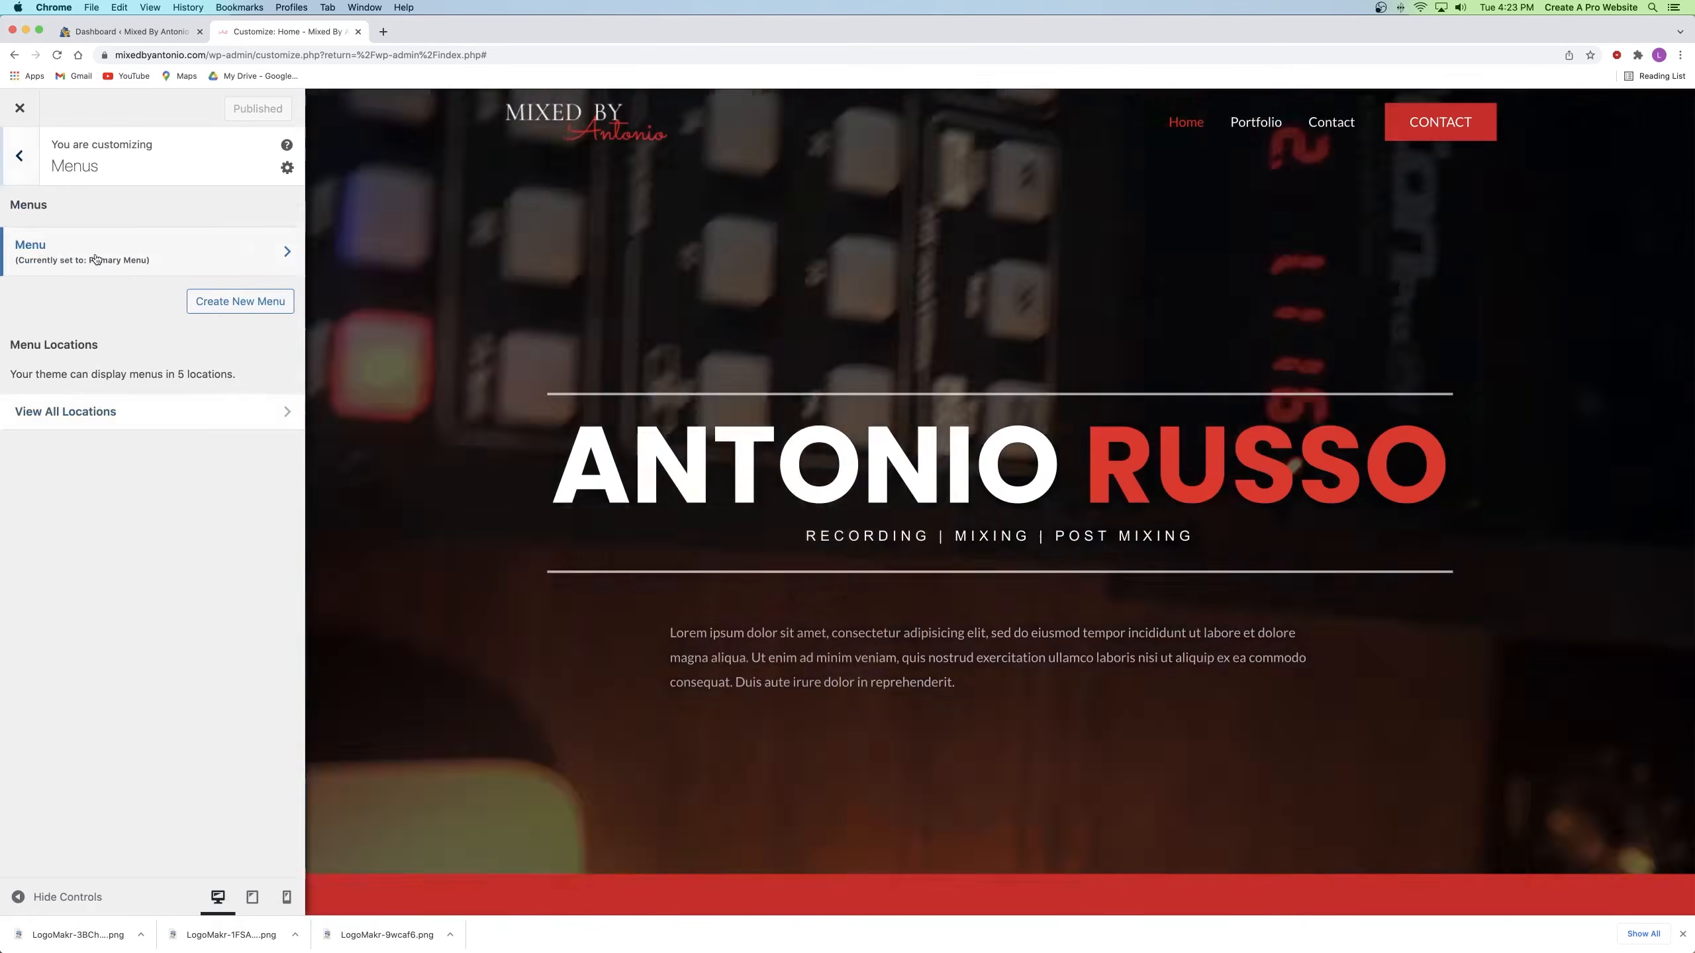
{"action": "left_click", "coordinate": [95, 259]}
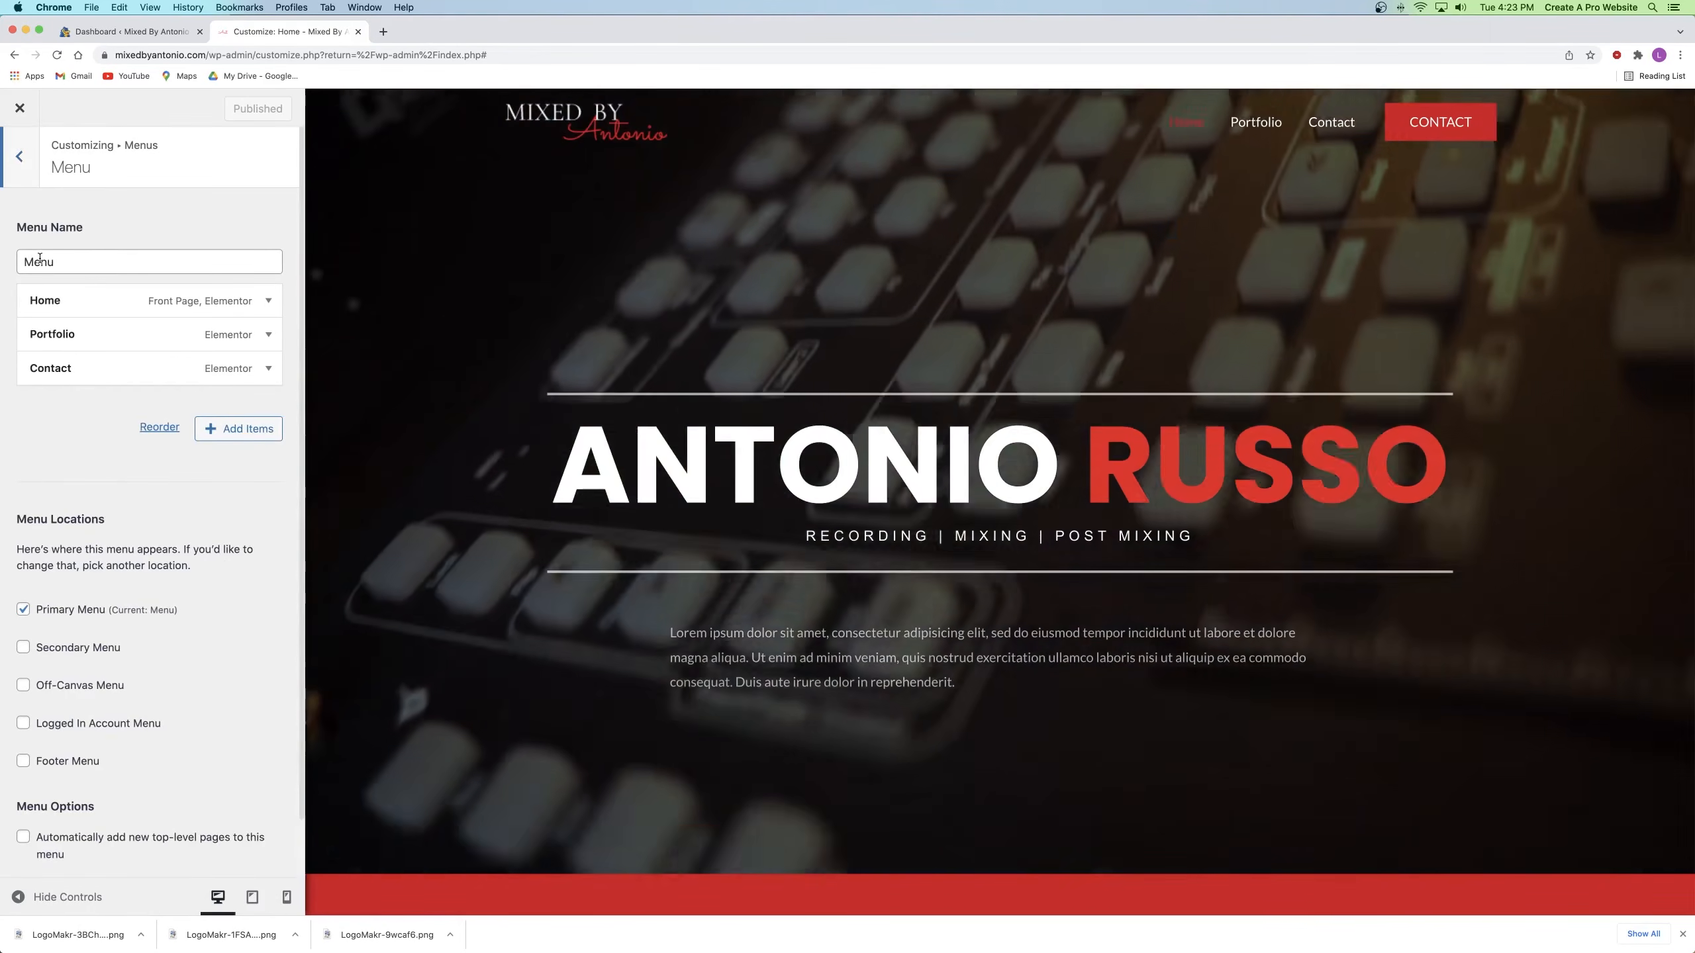
{"action": "double_click", "coordinate": [39, 261]}
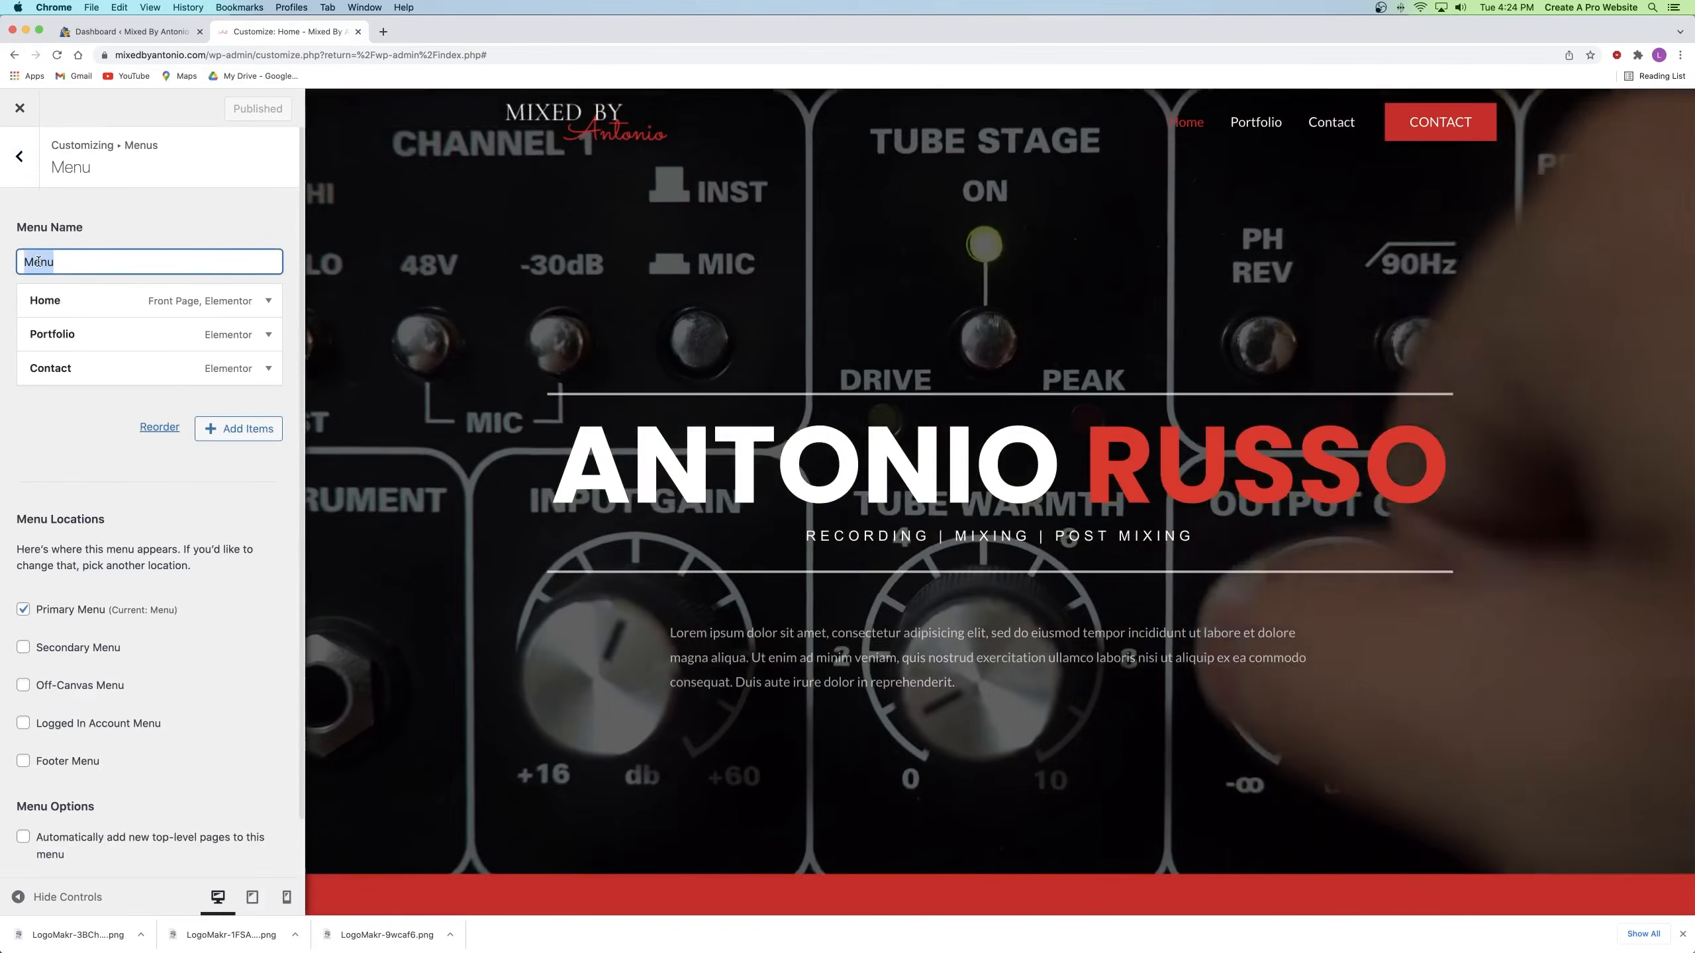
{"action": "type", "text": "Primary Men"}
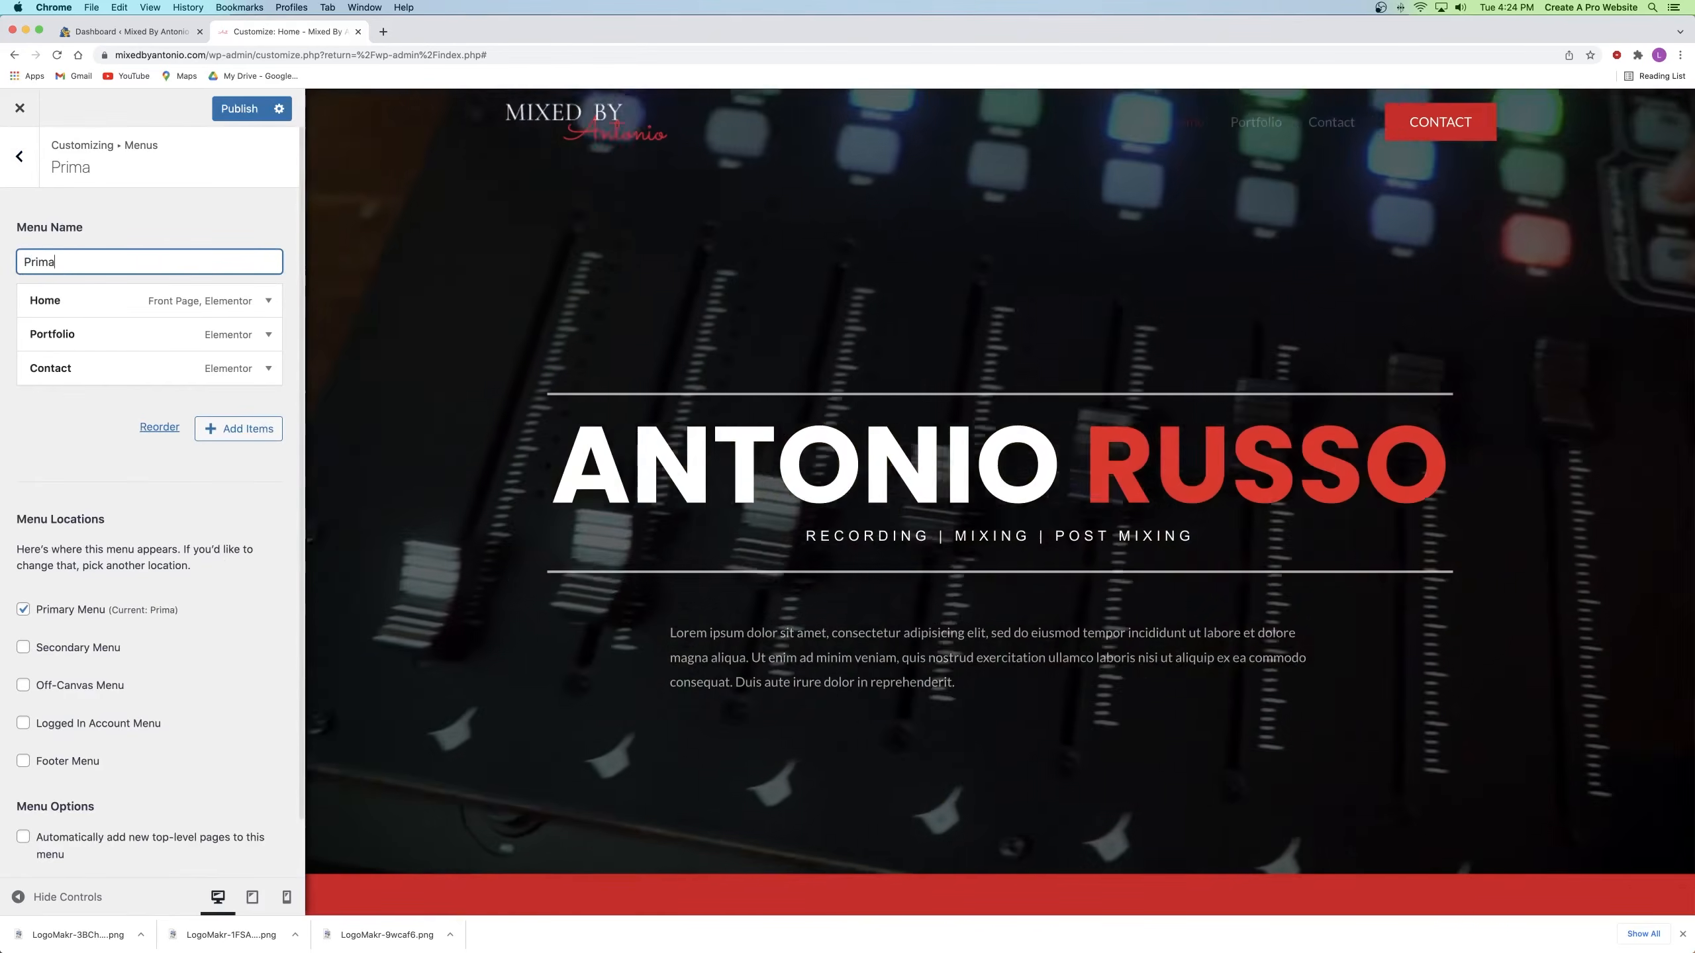
{"action": "type", "text": "y Menu"}
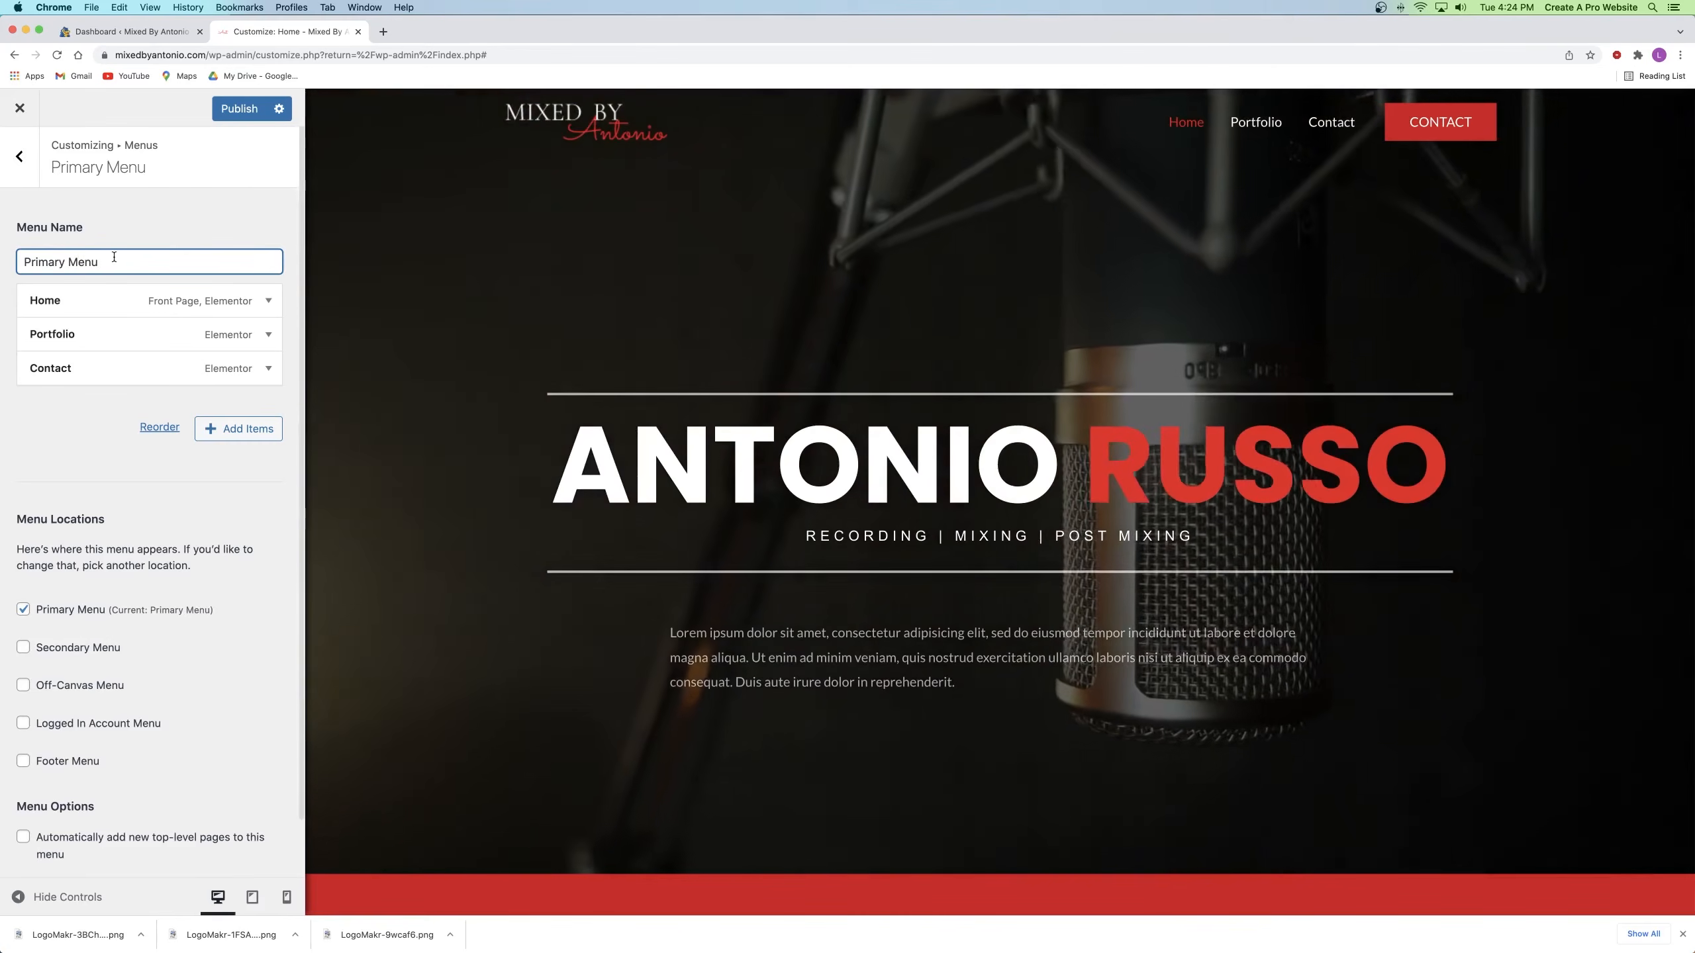
{"action": "left_click", "coordinate": [159, 205]}
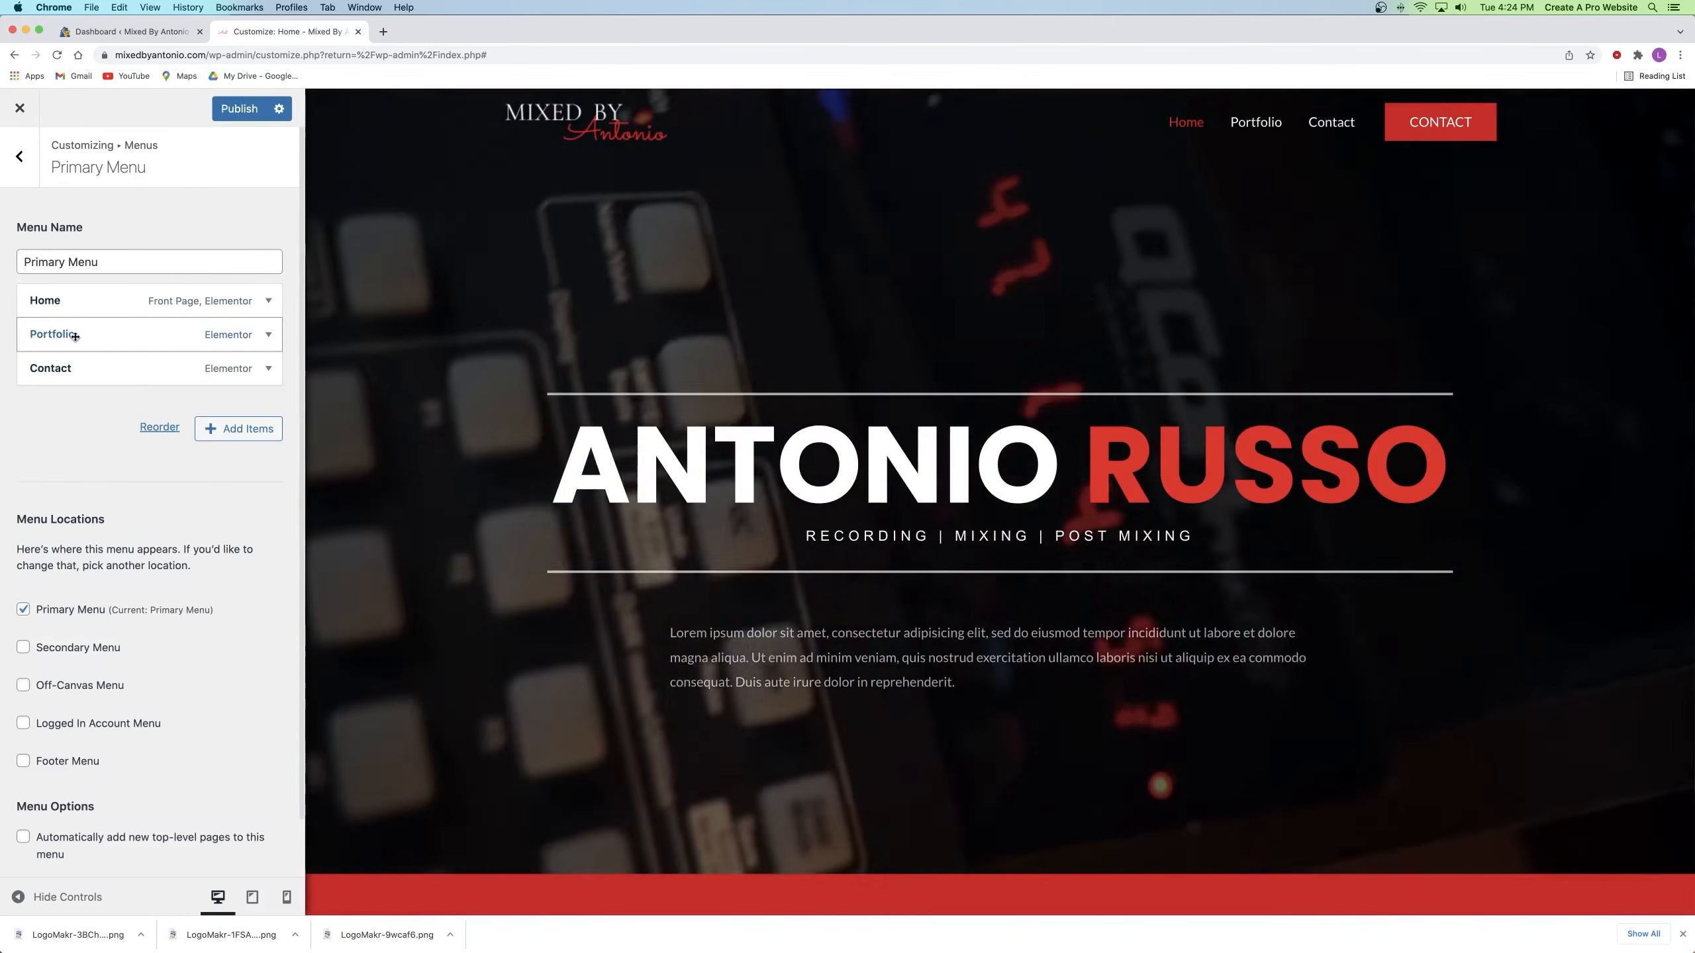
Step: Remove the Contact item, leaving Home and Portfolio, and publish the menu
{"action": "left_click_drag", "start_coordinate": [81, 336], "coordinate": [75, 368]}
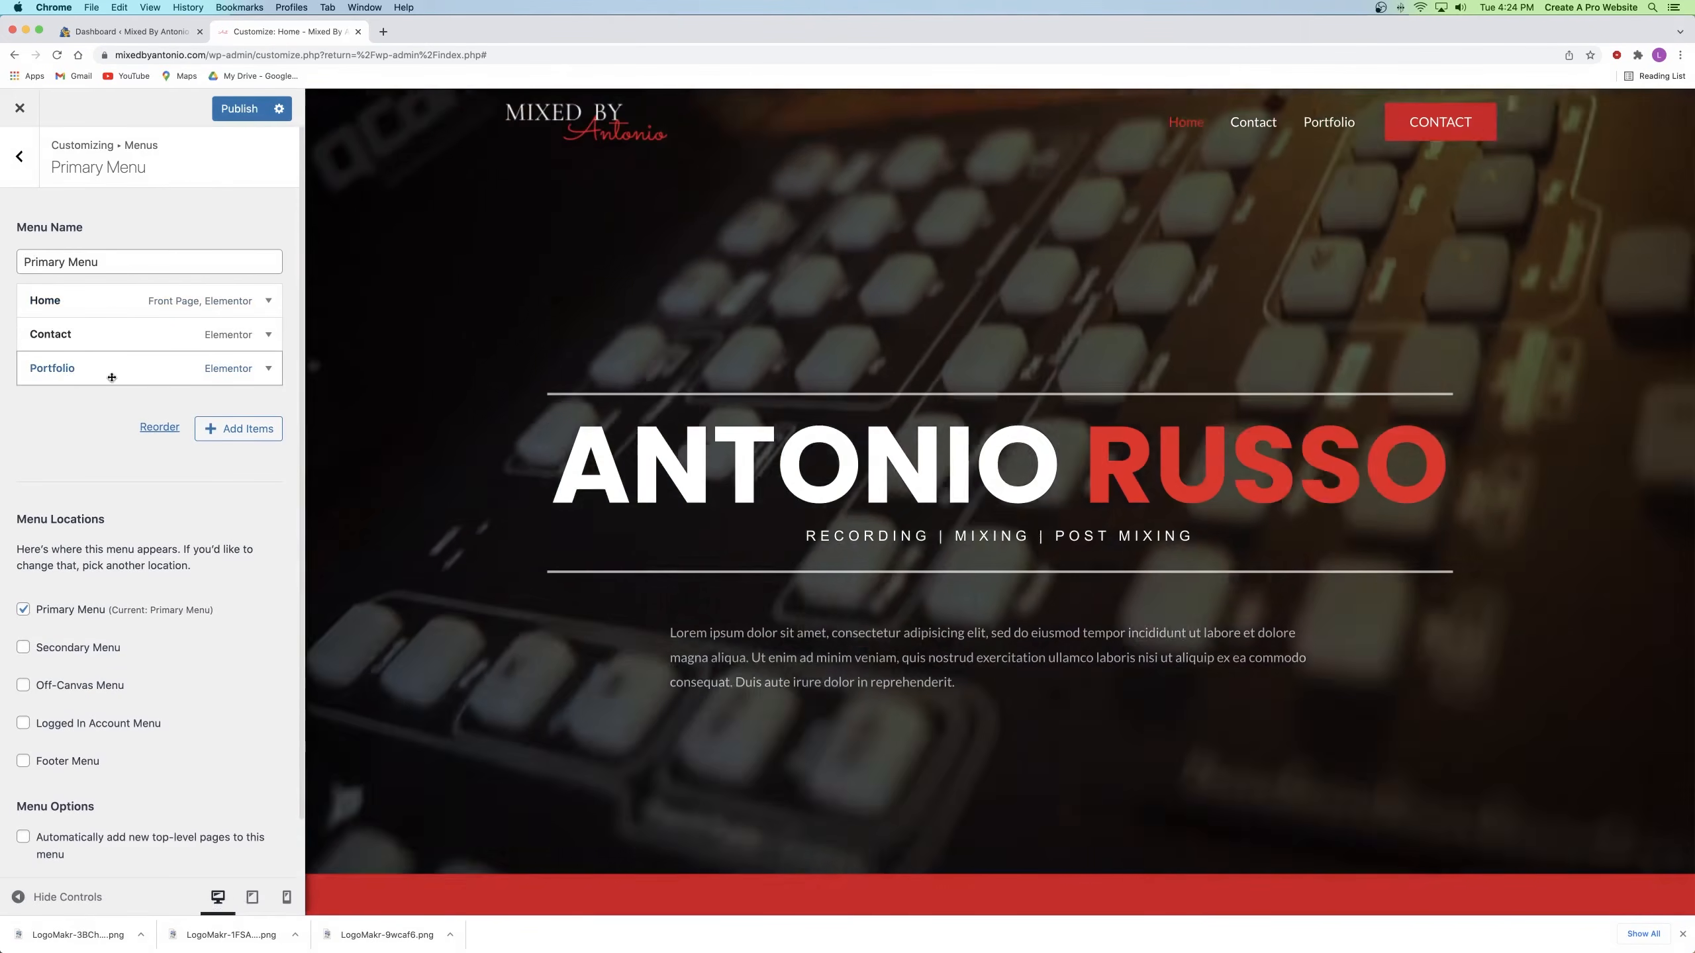
{"action": "left_click_drag", "start_coordinate": [85, 377], "coordinate": [108, 335]}
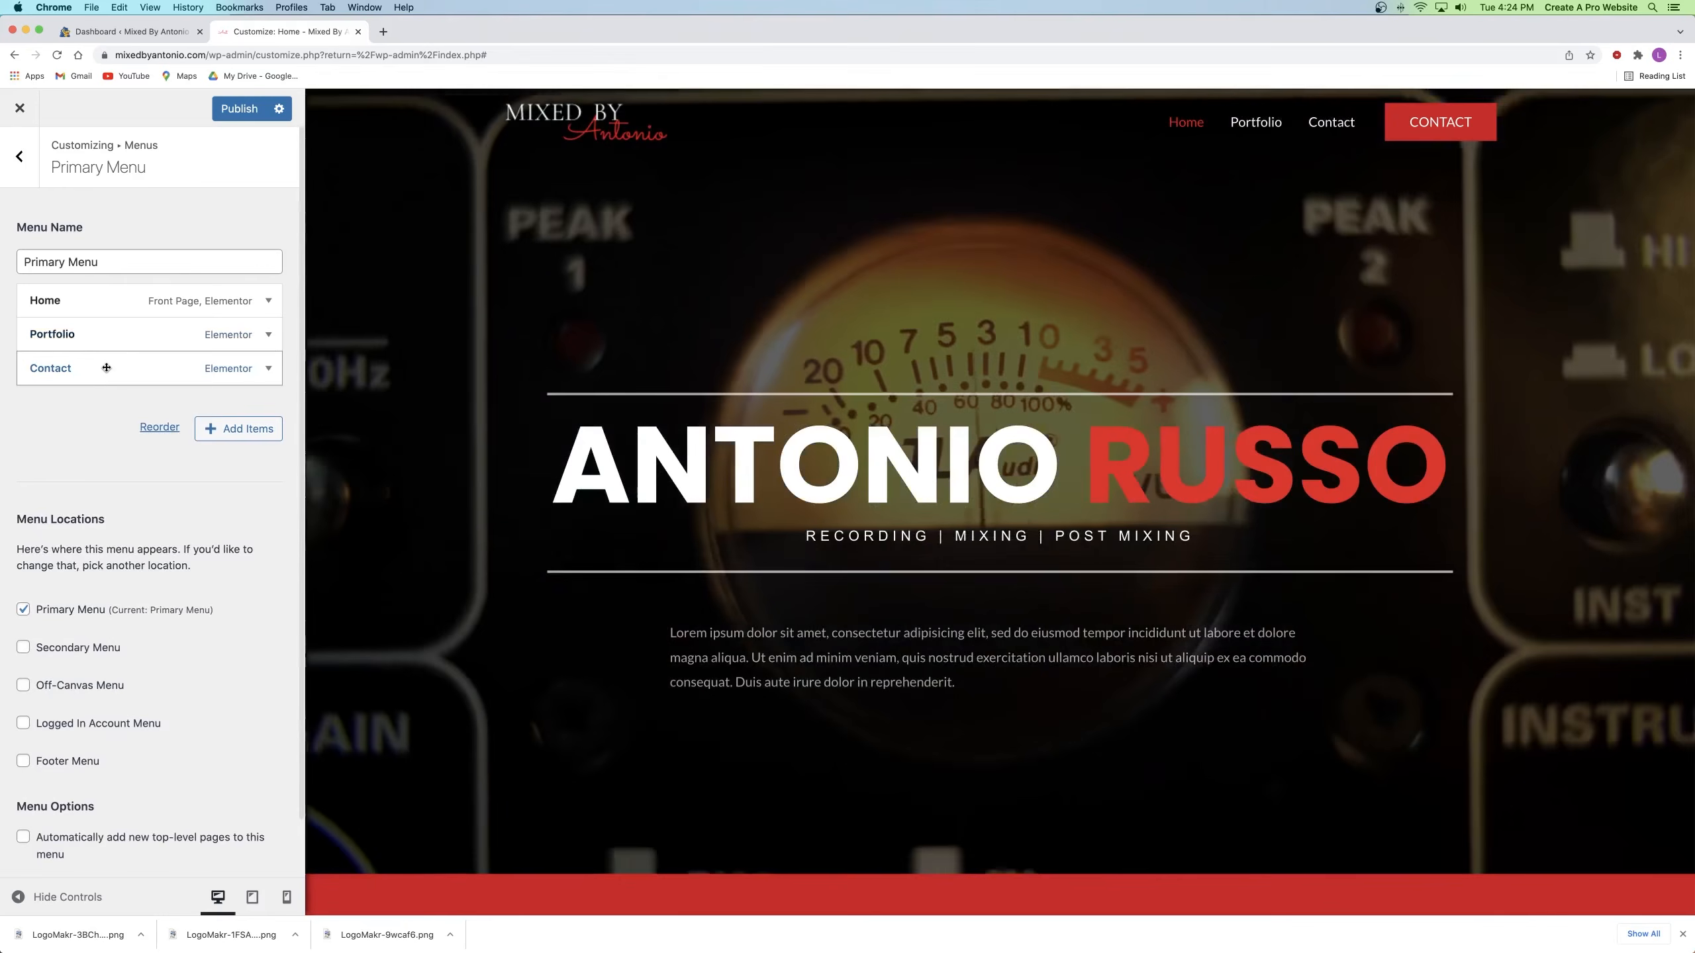
{"action": "left_click", "coordinate": [106, 367]}
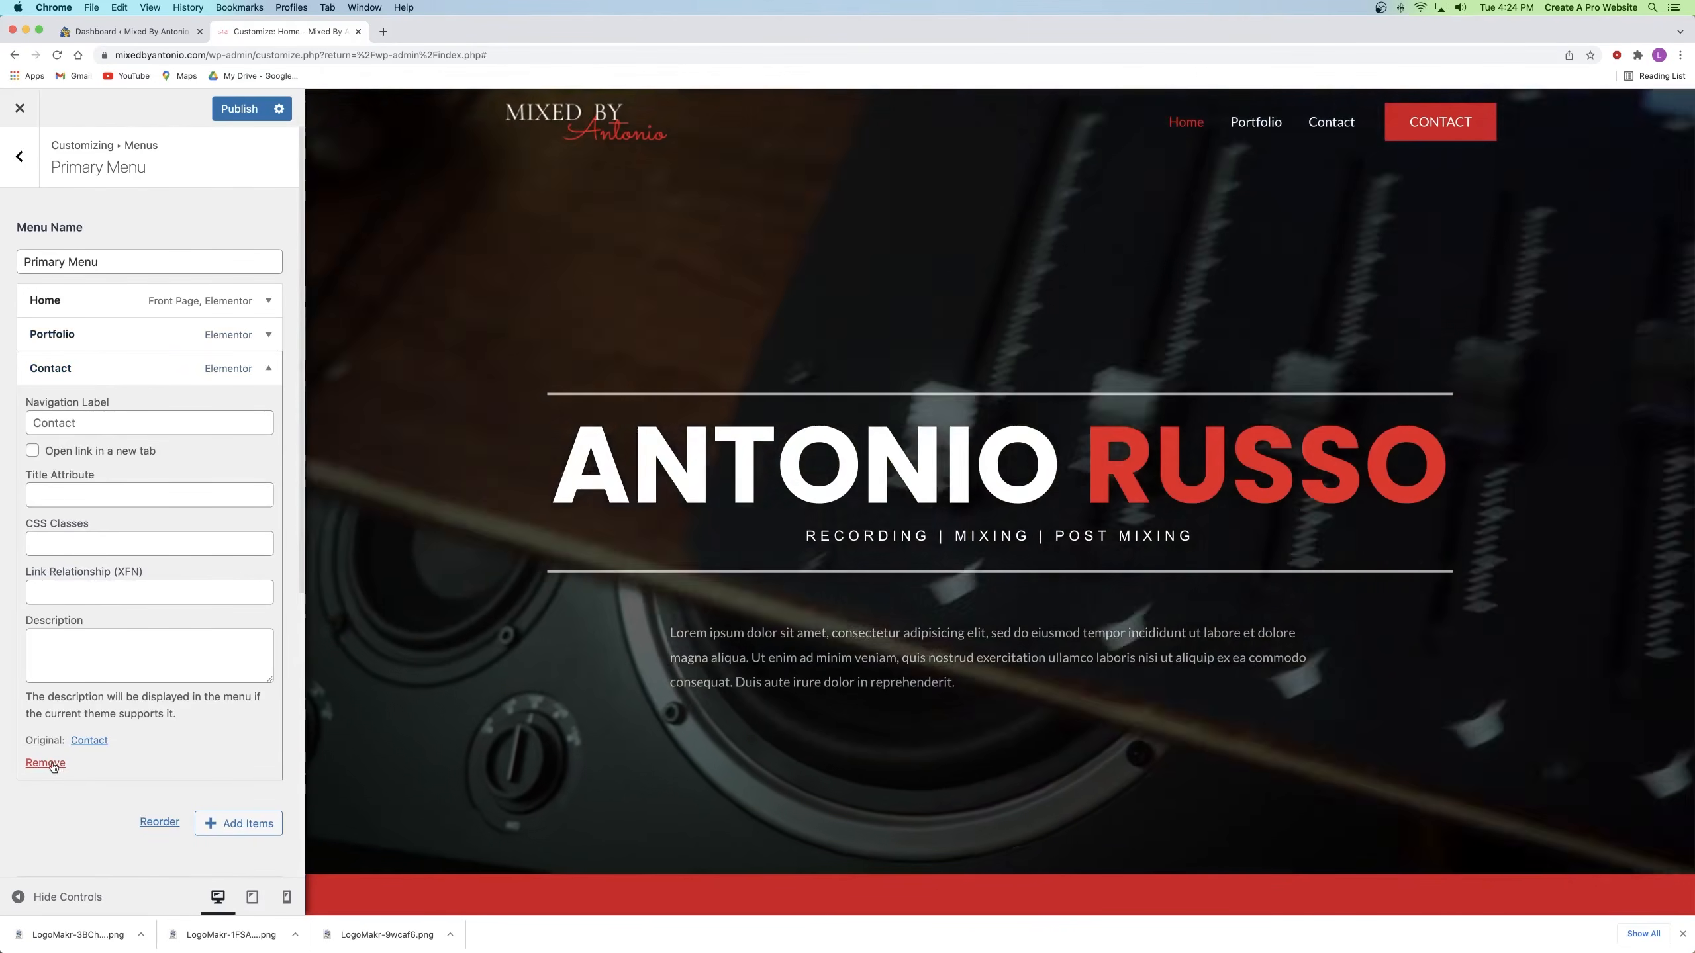
{"action": "left_click", "coordinate": [46, 763]}
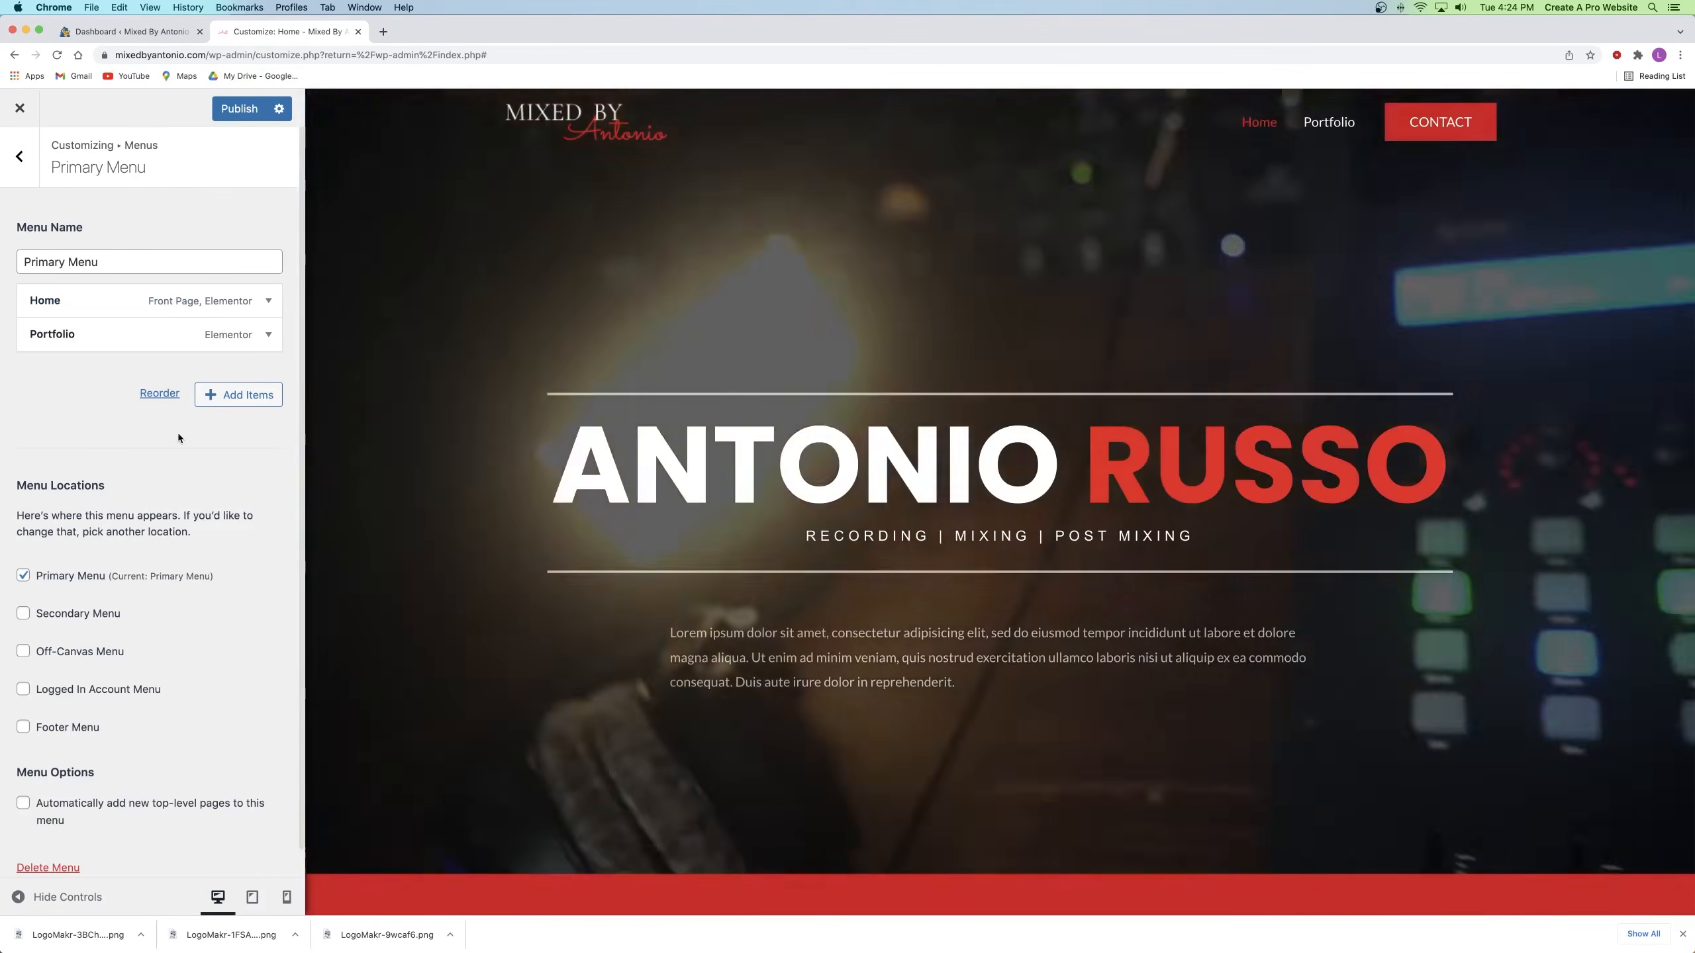
{"action": "left_click", "coordinate": [238, 108]}
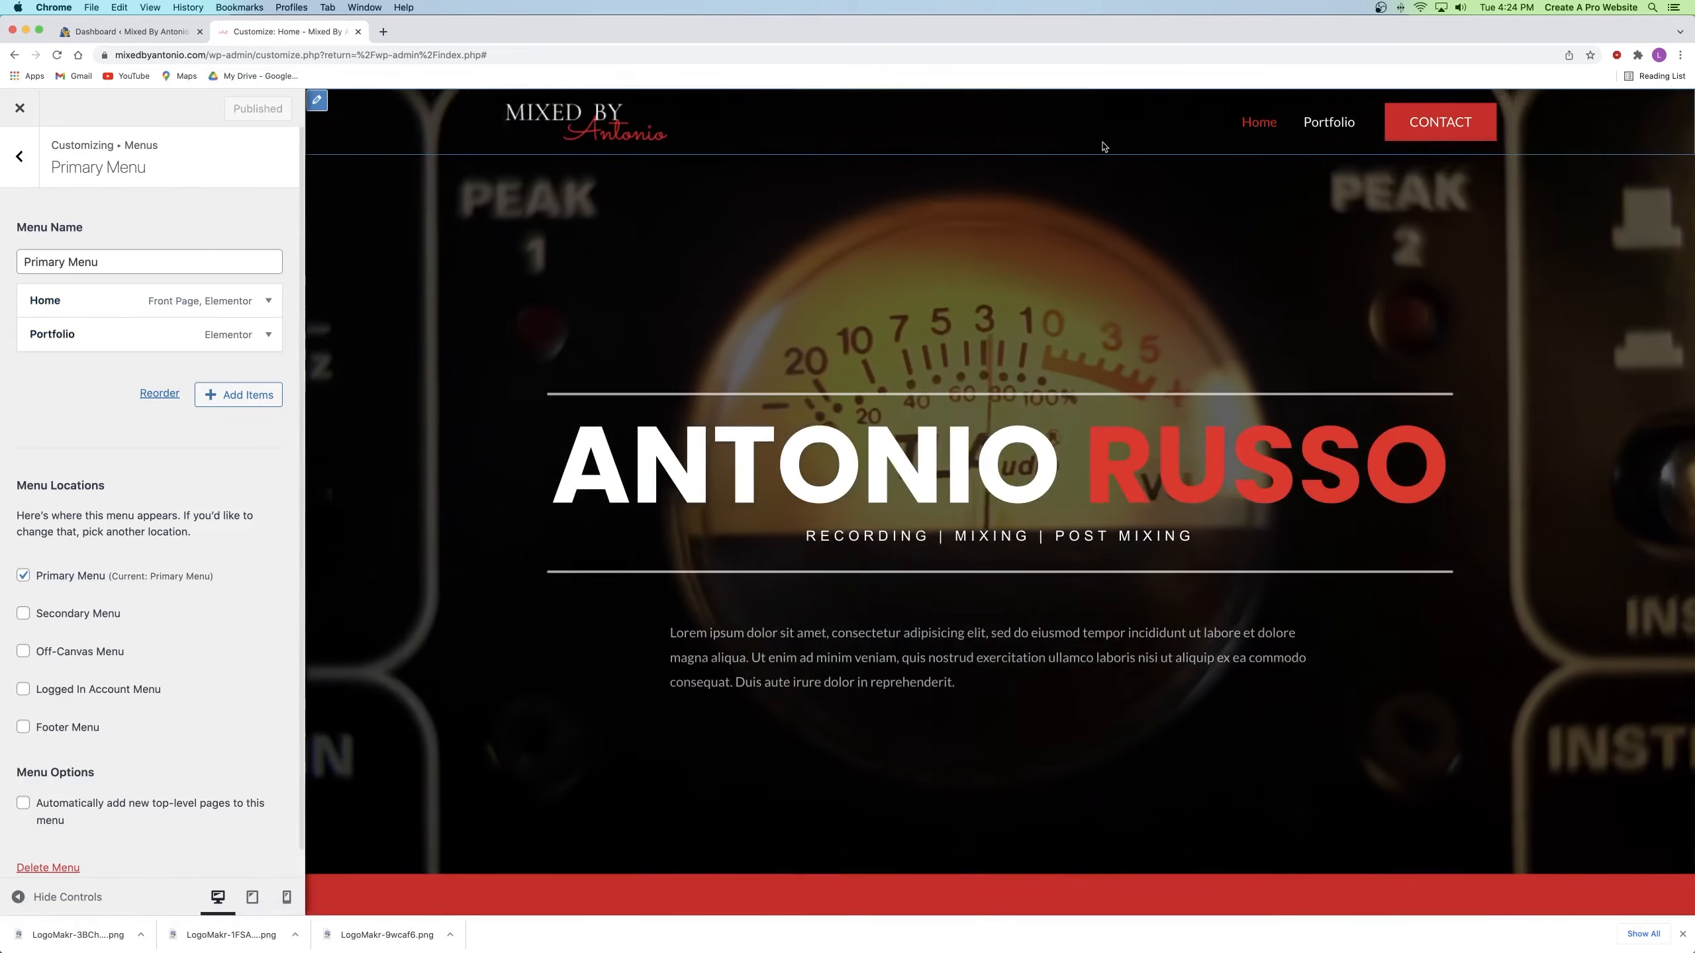
{"action": "scroll", "coordinate": [870, 231], "scroll_direction": "down", "scroll_amount": 5}
{"action": "scroll", "coordinate": [871, 231], "scroll_direction": "down", "scroll_amount": 15}
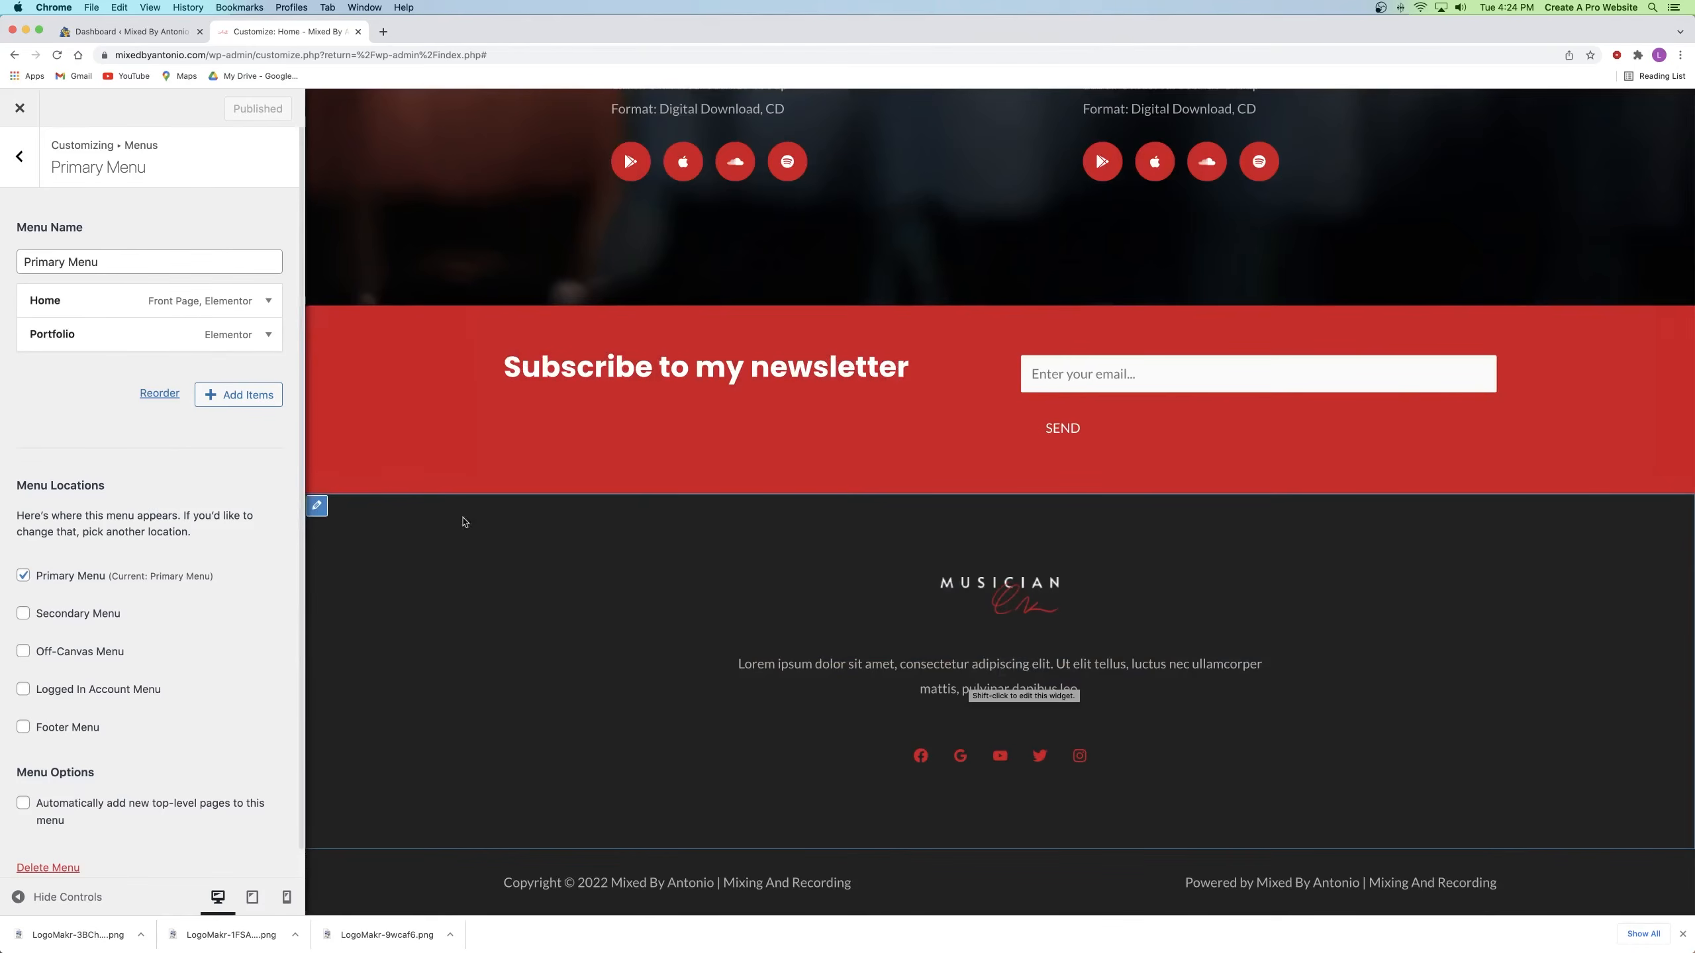
{"action": "left_click", "coordinate": [21, 160]}
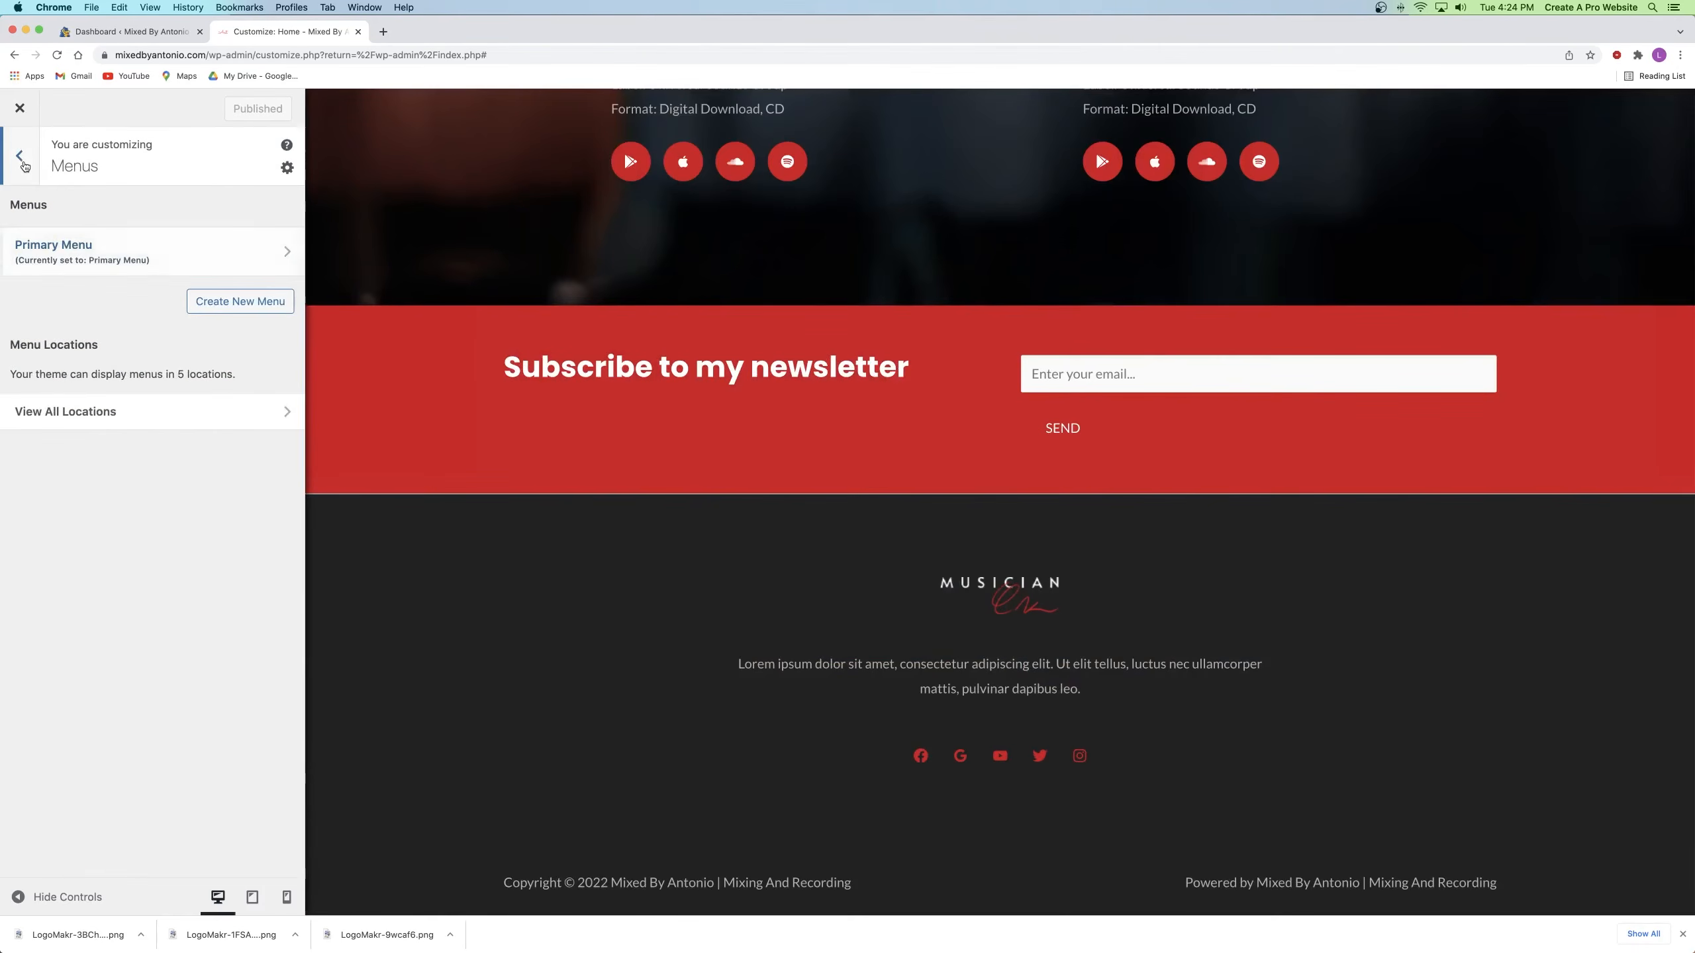
Step: In Footer Builder, delete Widget 1 and Widget 4 from the top row and open Widget 2
{"action": "left_click", "coordinate": [21, 159]}
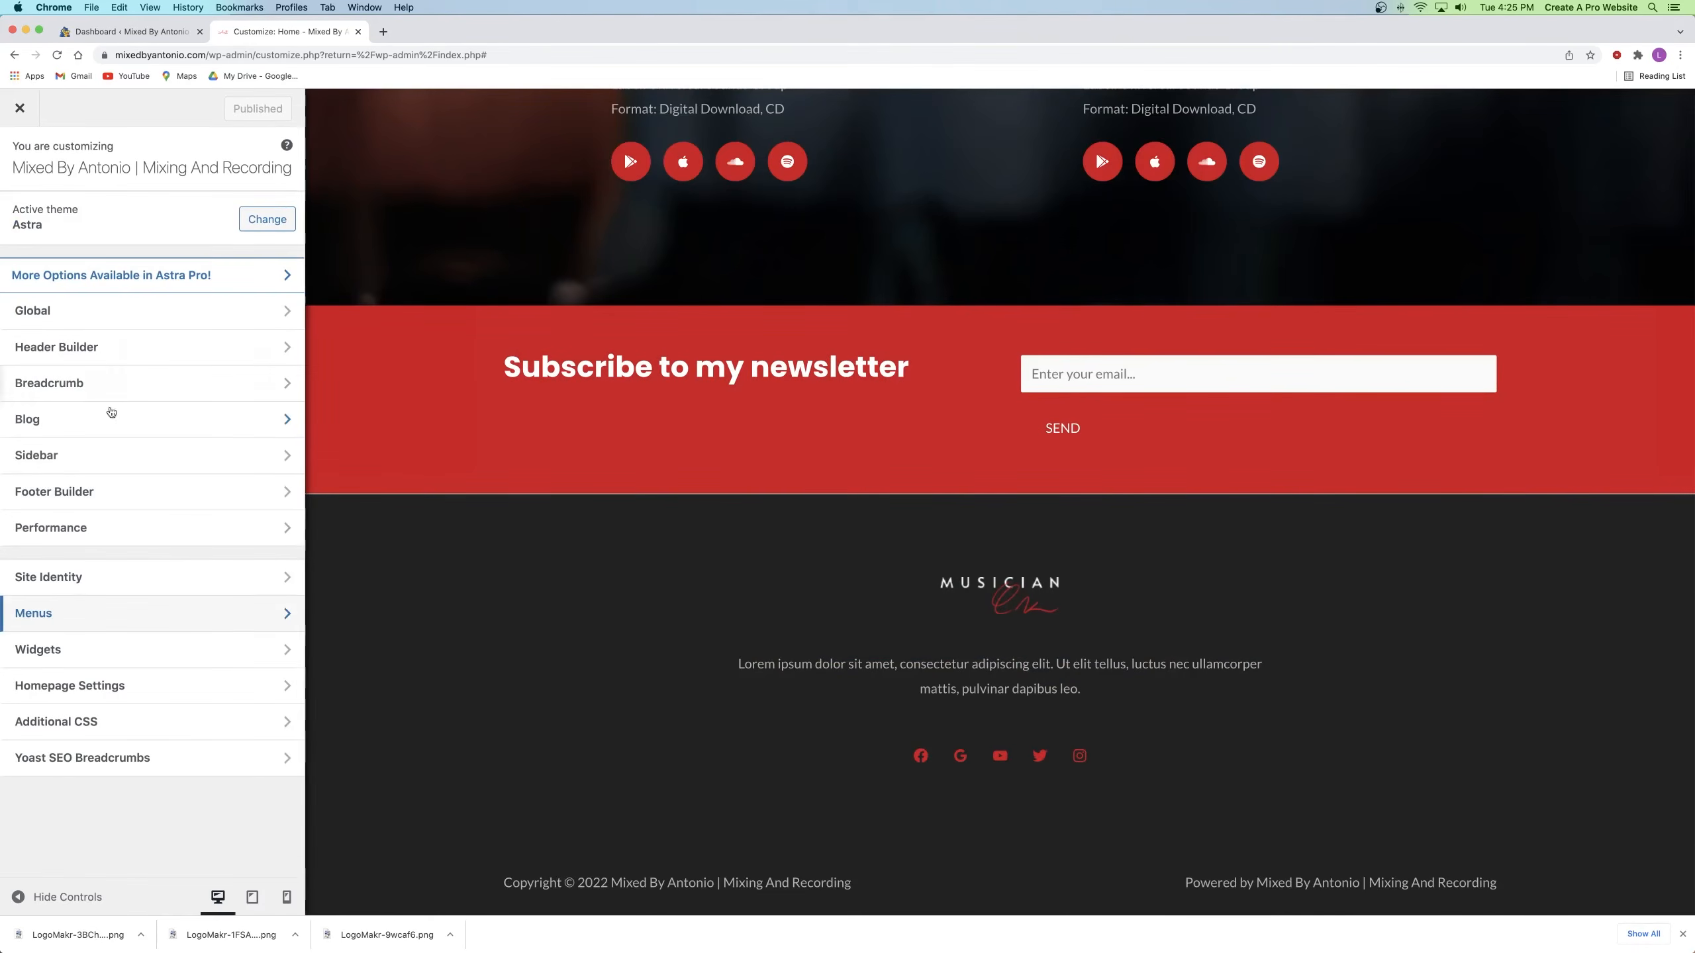
{"action": "left_click", "coordinate": [76, 492]}
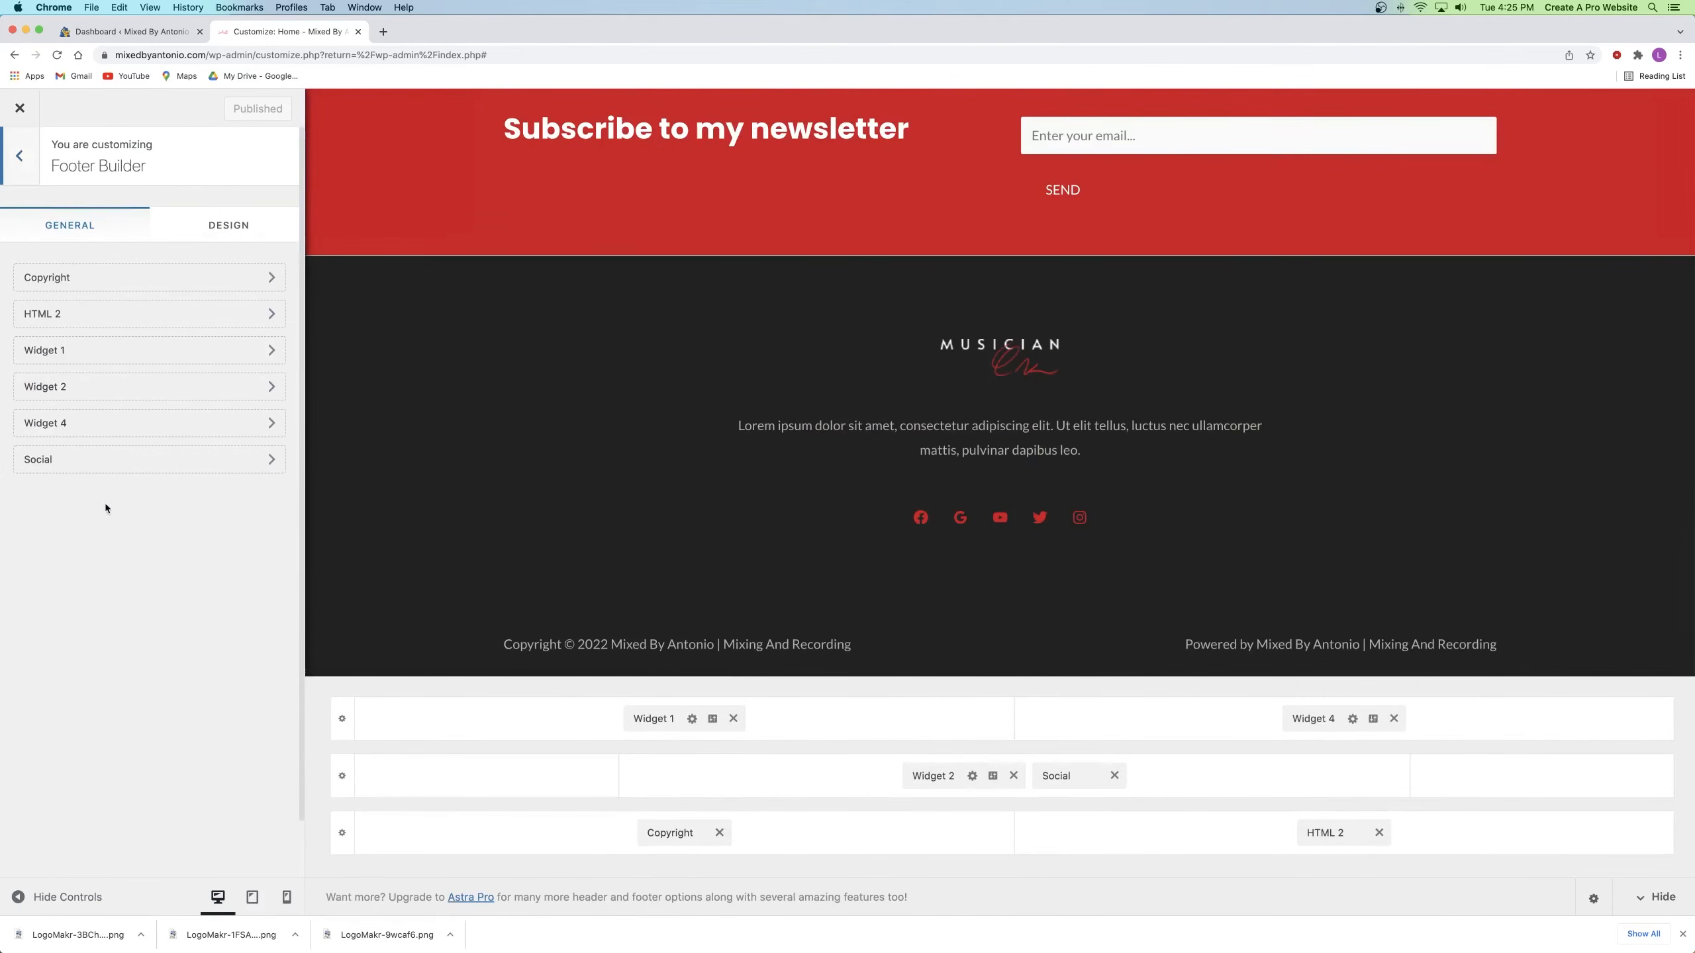
{"action": "scroll", "coordinate": [543, 456], "scroll_direction": "up", "scroll_amount": 3}
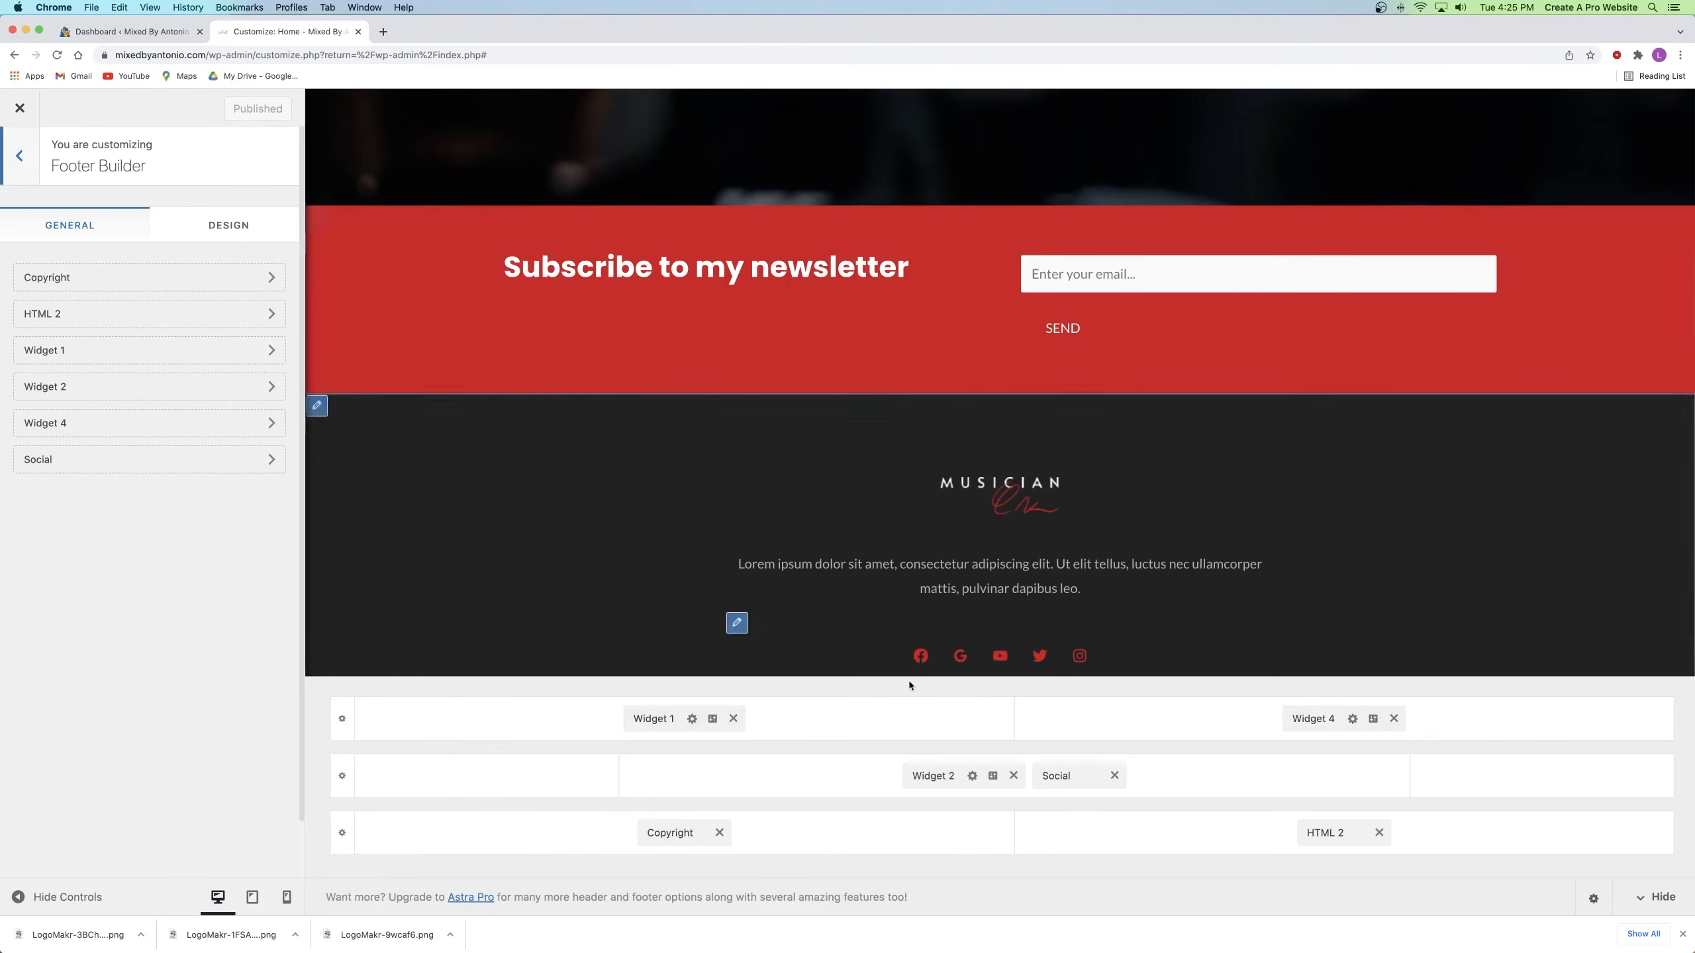
{"action": "left_click", "coordinate": [734, 720]}
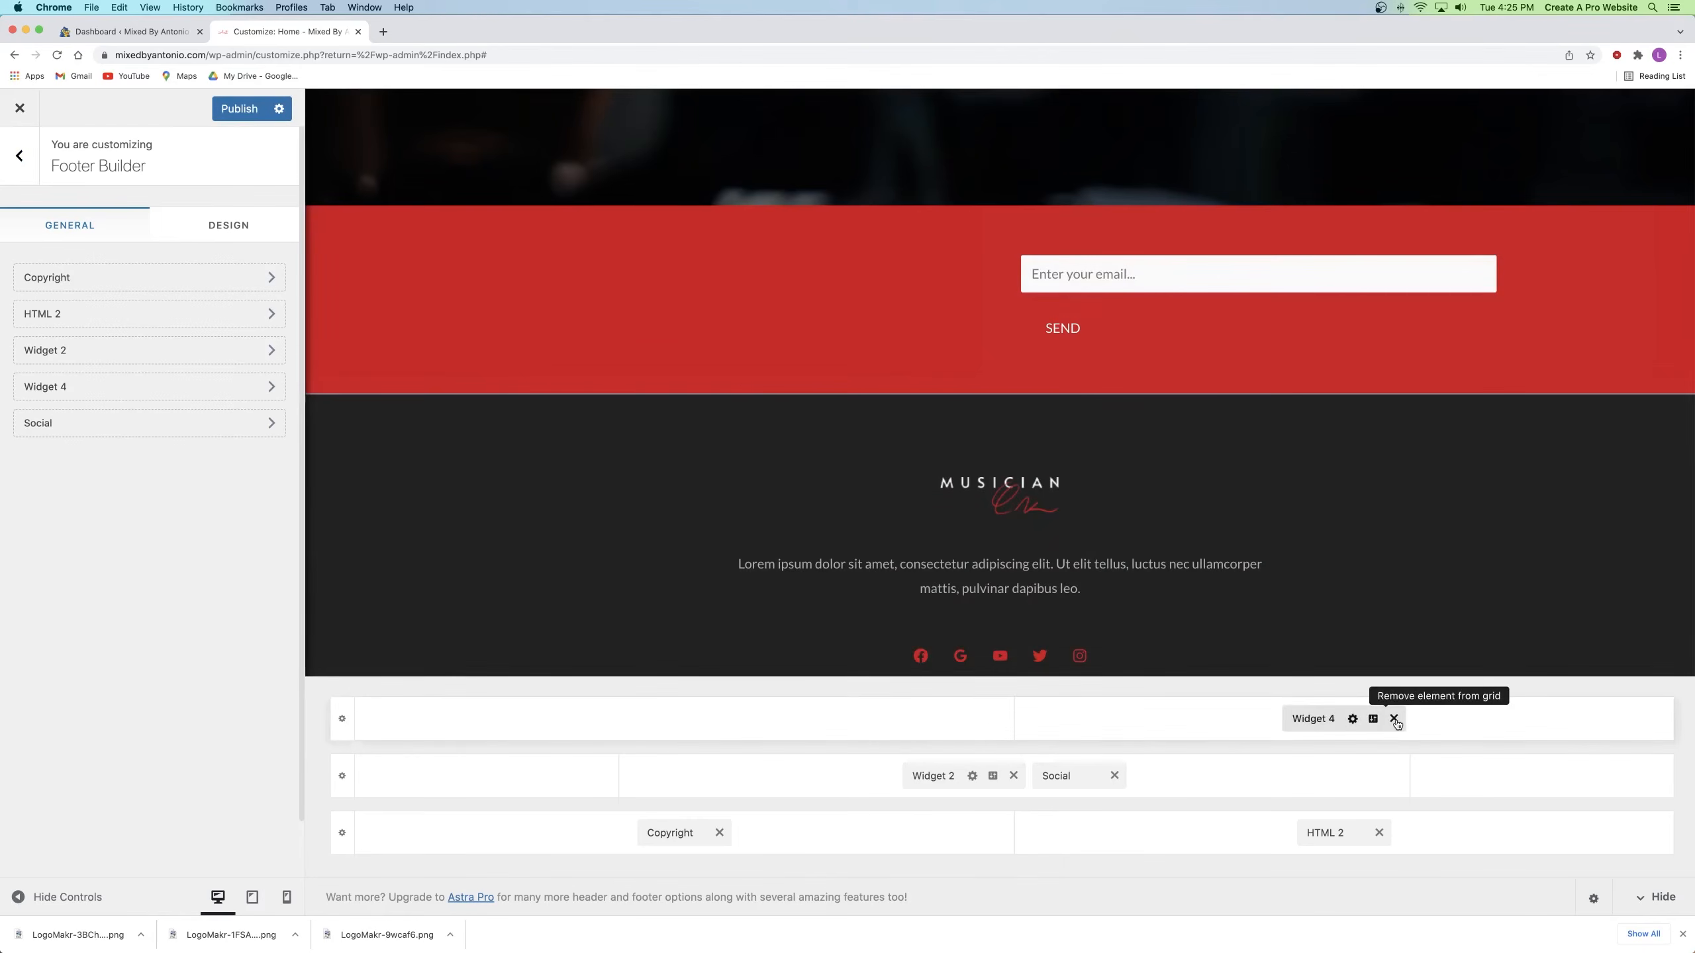
{"action": "left_click", "coordinate": [1394, 719]}
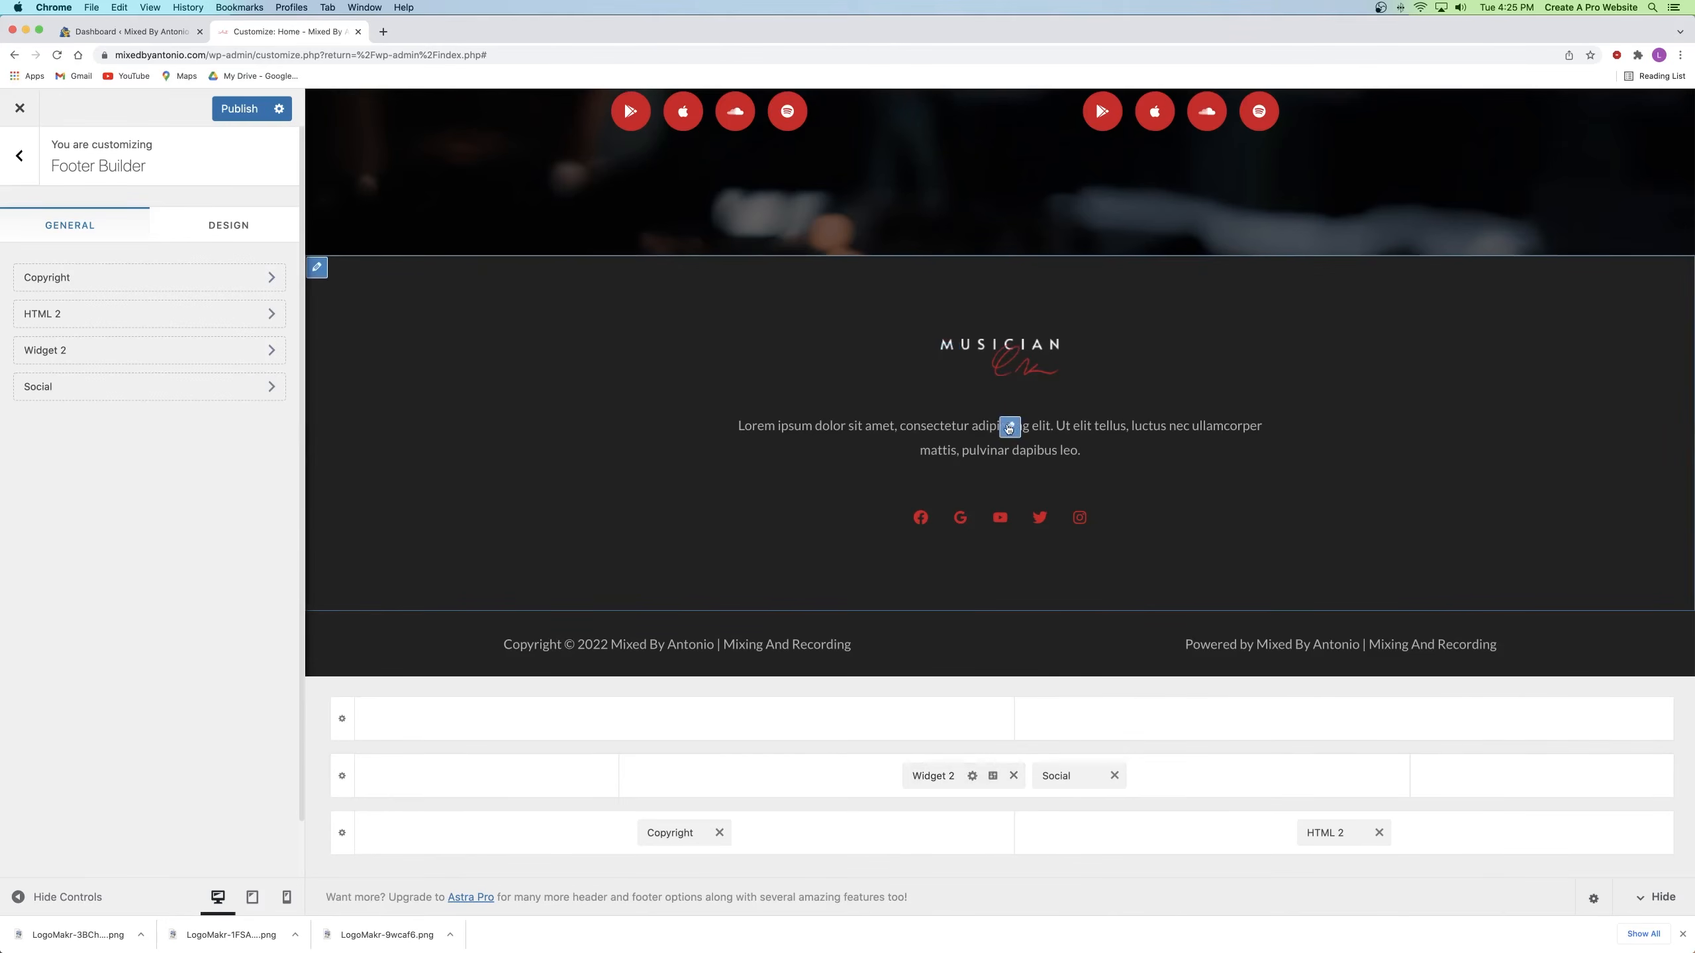
{"action": "left_click", "coordinate": [935, 776]}
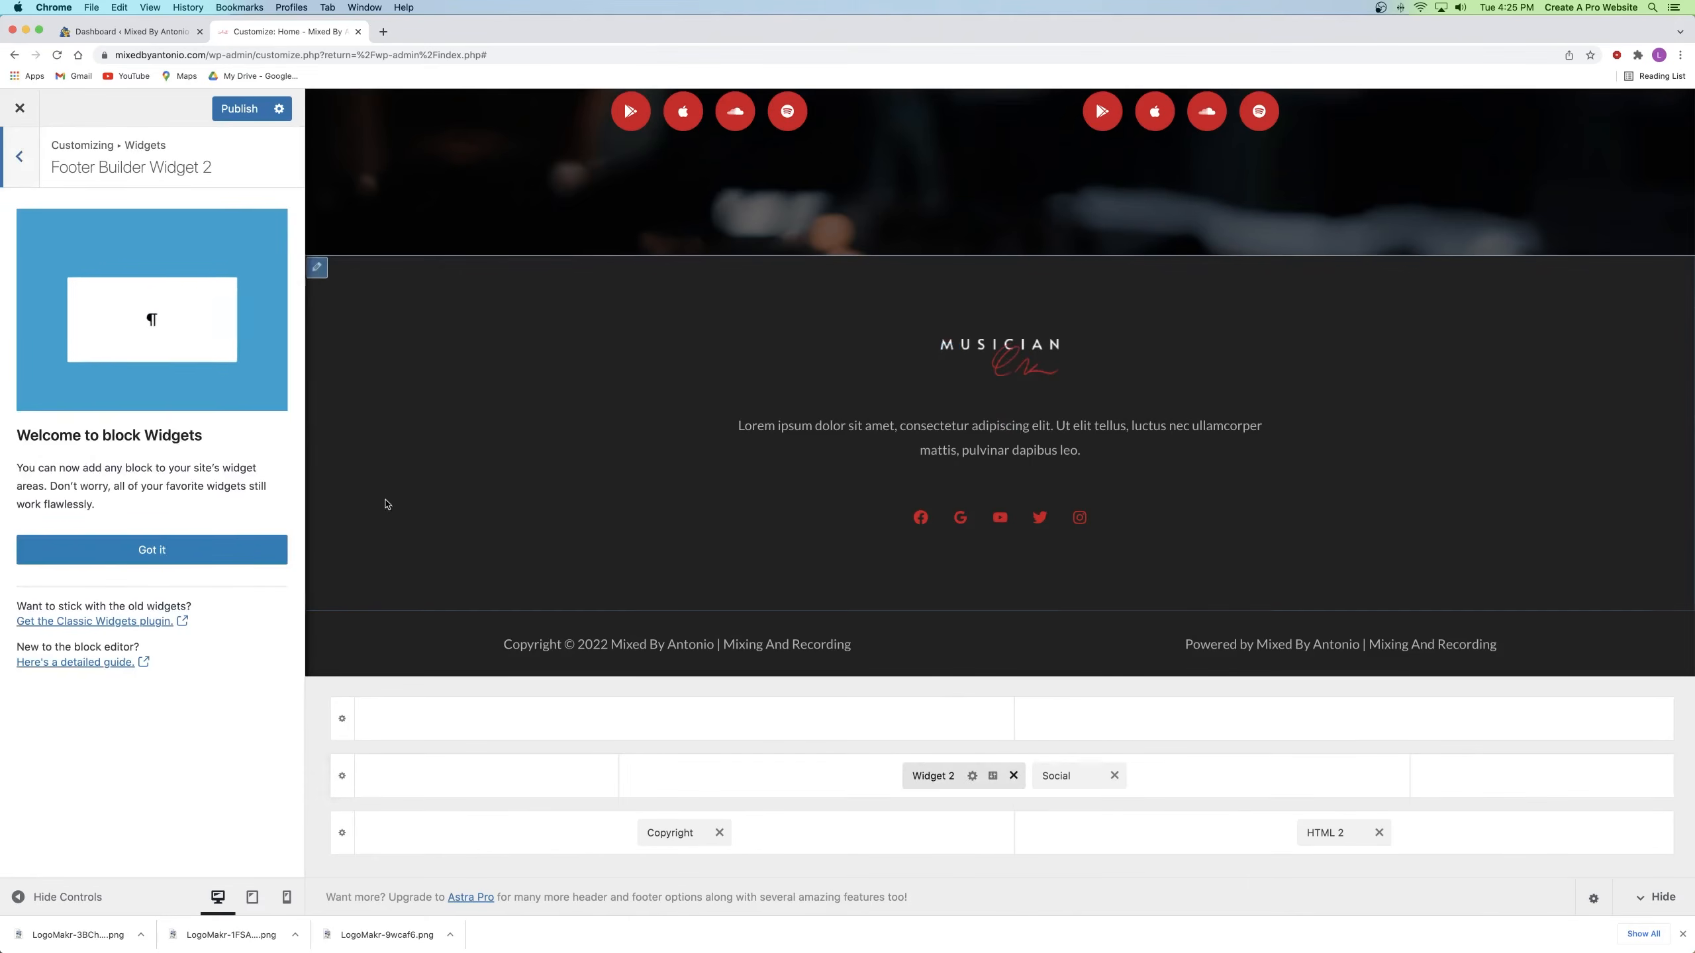
Step: Dismiss the block widgets notice and inspect the Google Reviews footer social icon's settings
{"action": "left_click", "coordinate": [144, 549]}
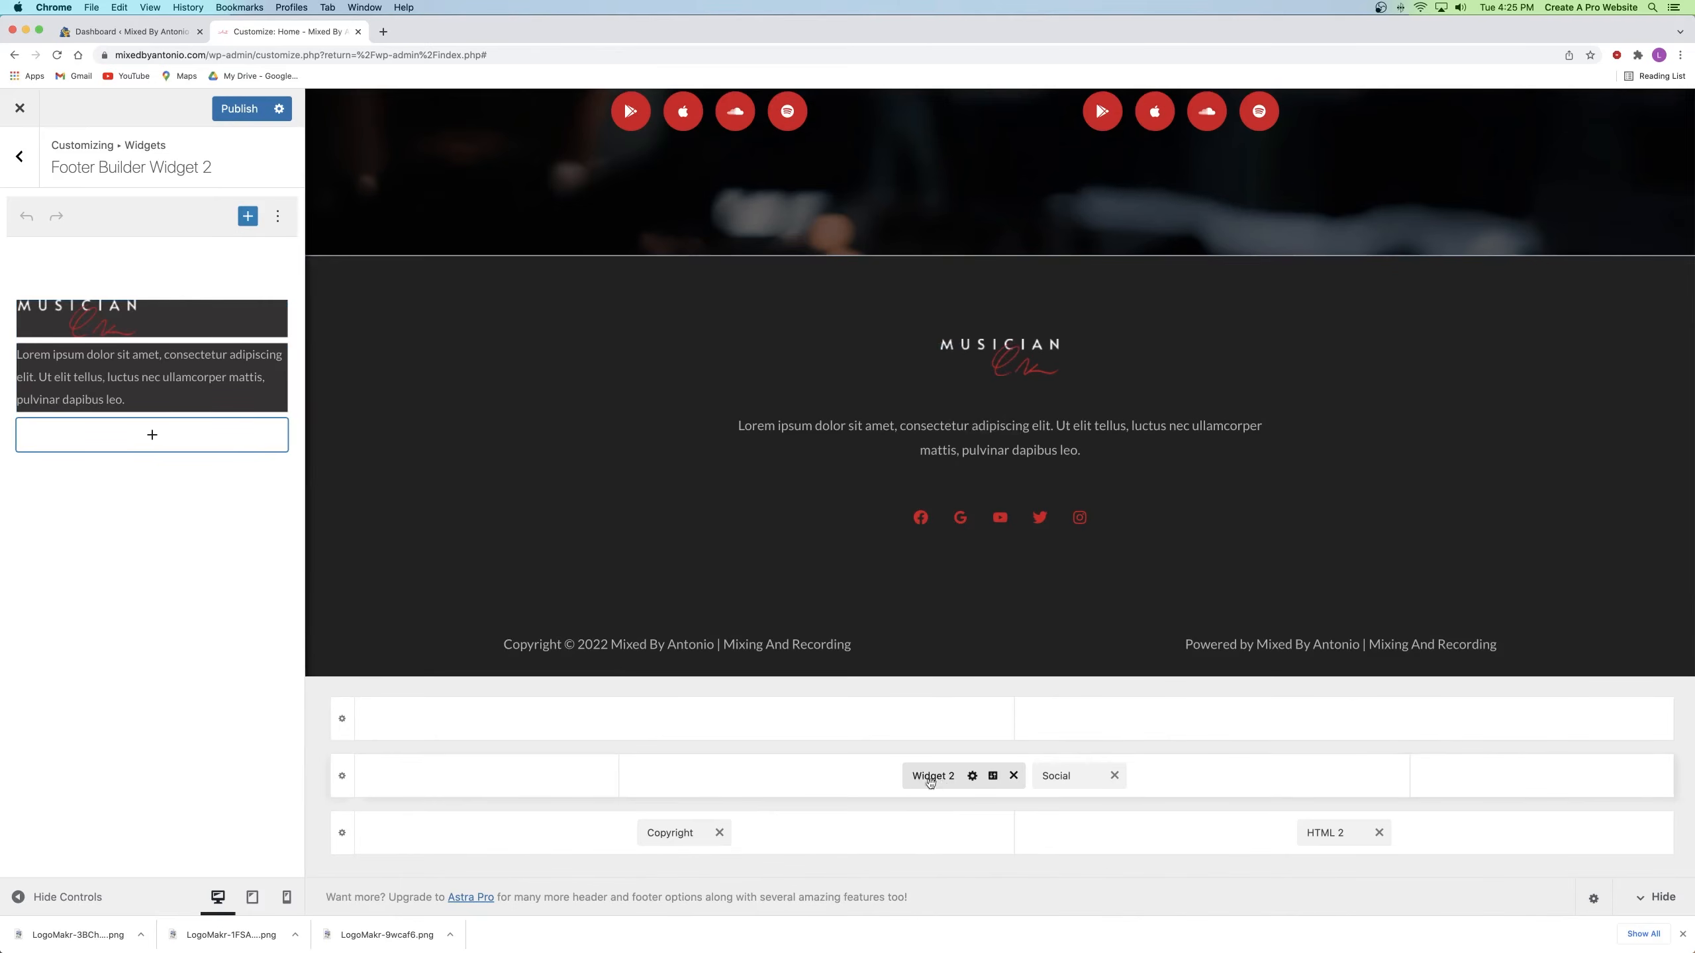
{"action": "left_click", "coordinate": [1066, 777]}
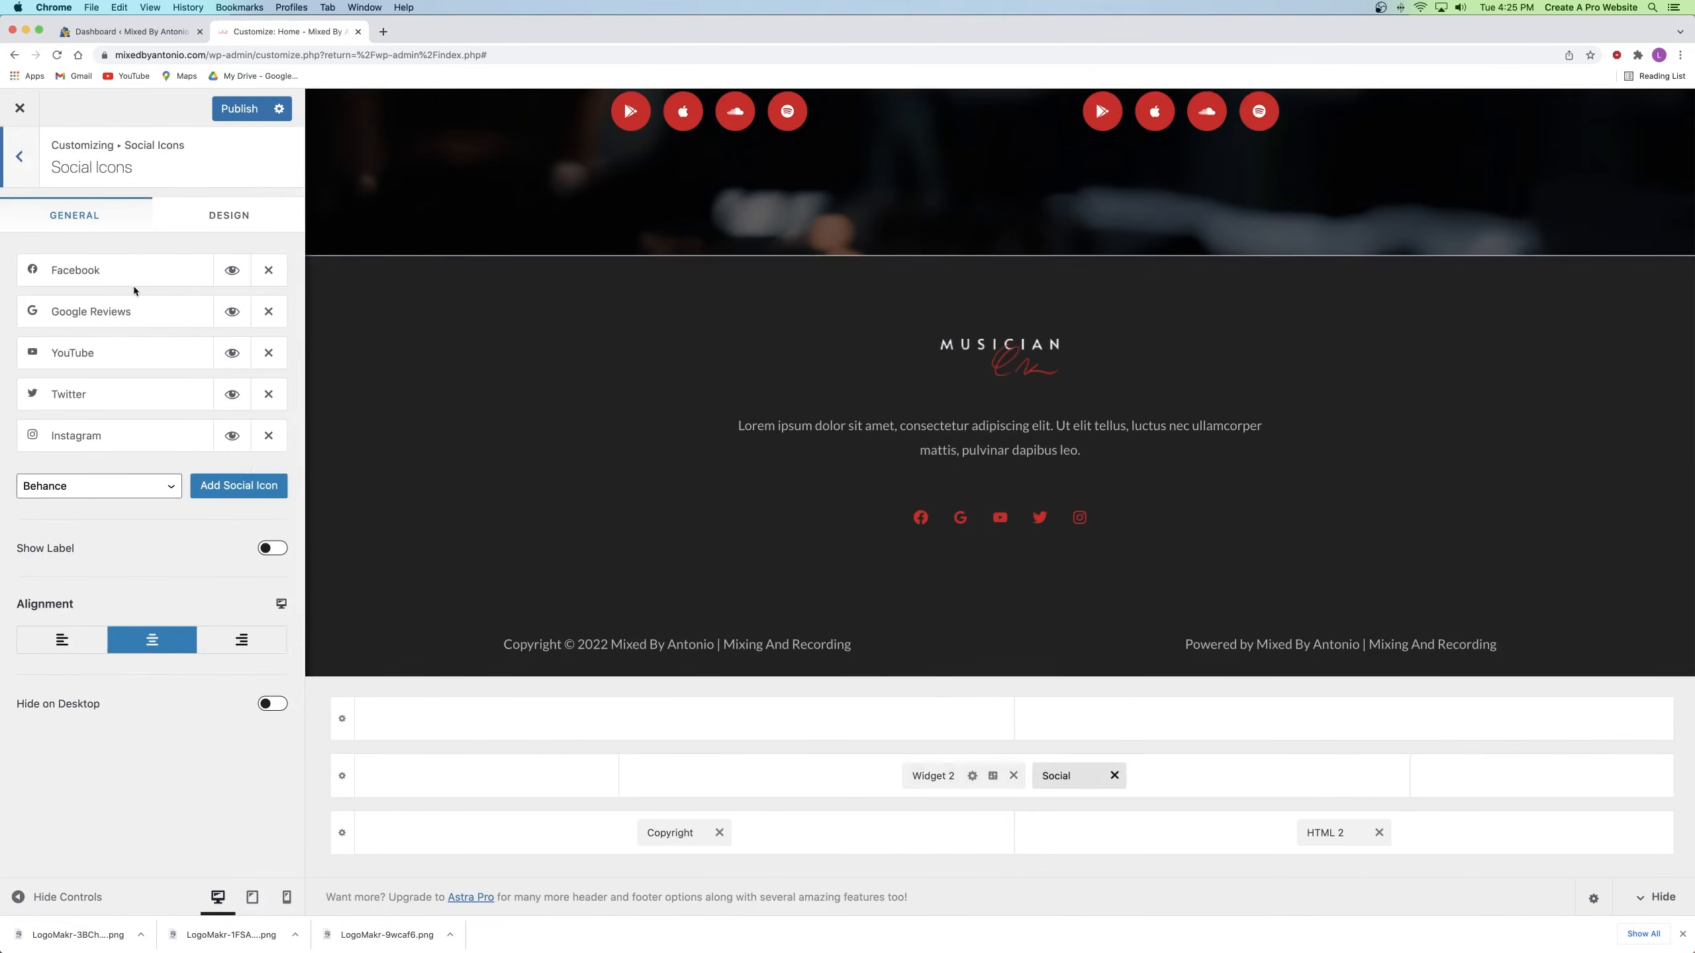
{"action": "scroll", "coordinate": [700, 211], "scroll_direction": "up", "scroll_amount": 3}
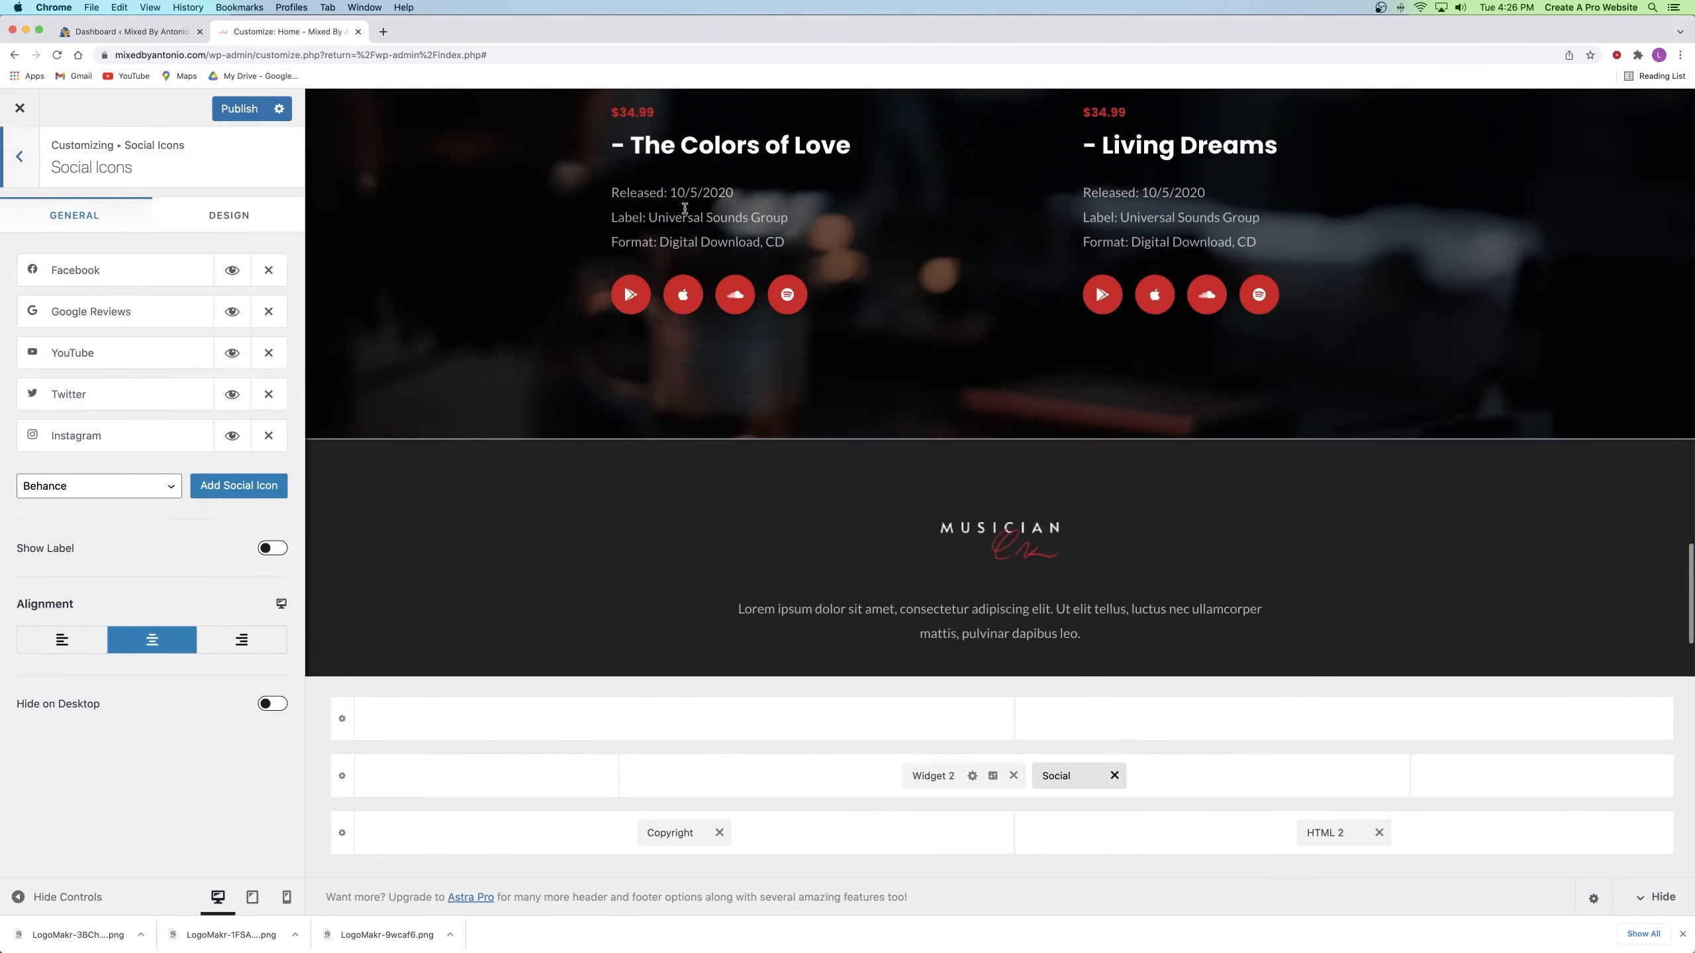
{"action": "scroll", "coordinate": [660, 230], "scroll_direction": "down", "scroll_amount": 3}
{"action": "left_click_drag", "start_coordinate": [78, 273], "coordinate": [81, 317]}
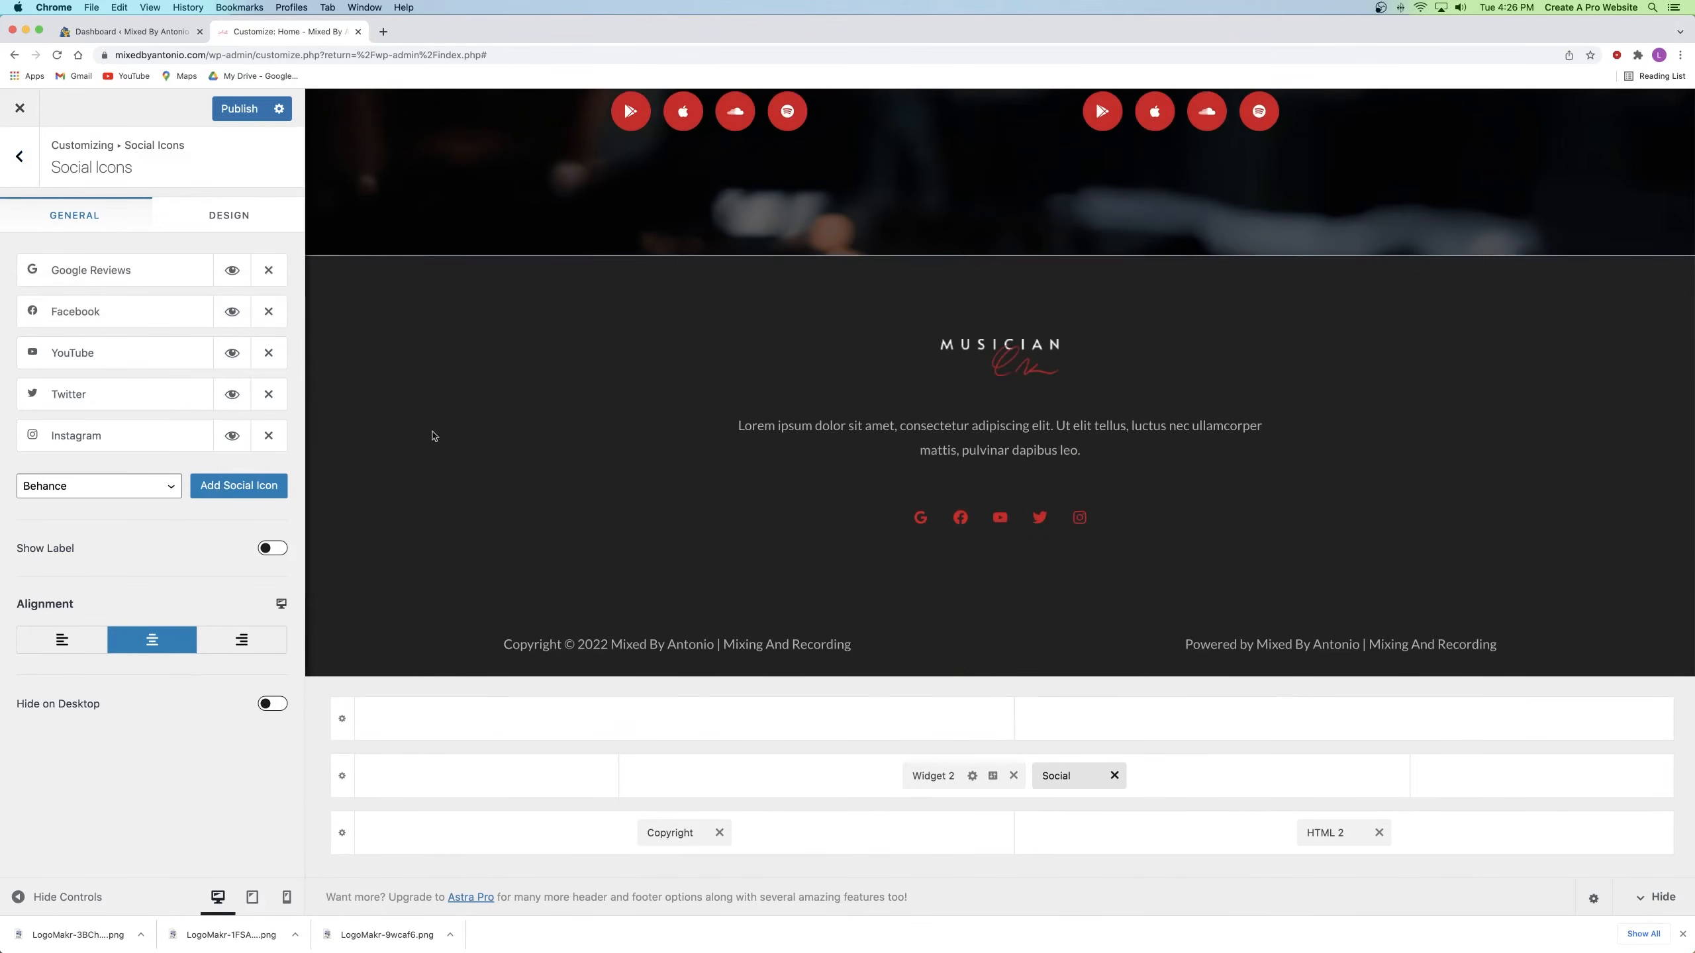
{"action": "left_click", "coordinate": [97, 268]}
{"action": "double_click", "coordinate": [78, 391]}
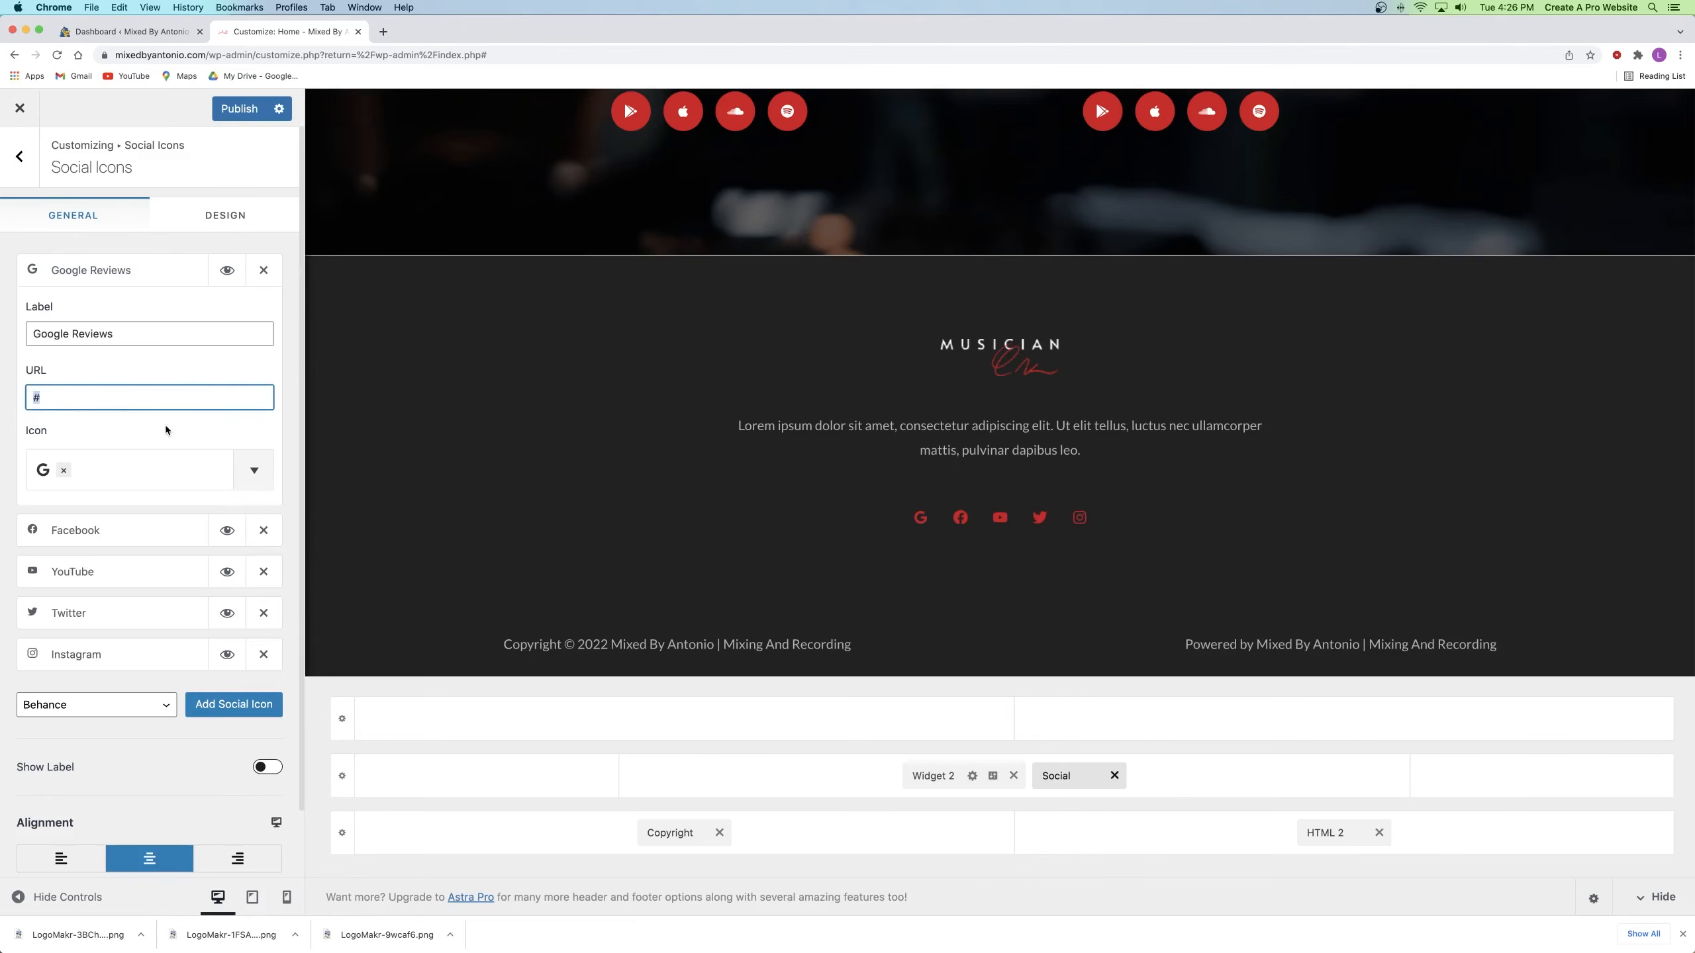
{"action": "left_click", "coordinate": [93, 269]}
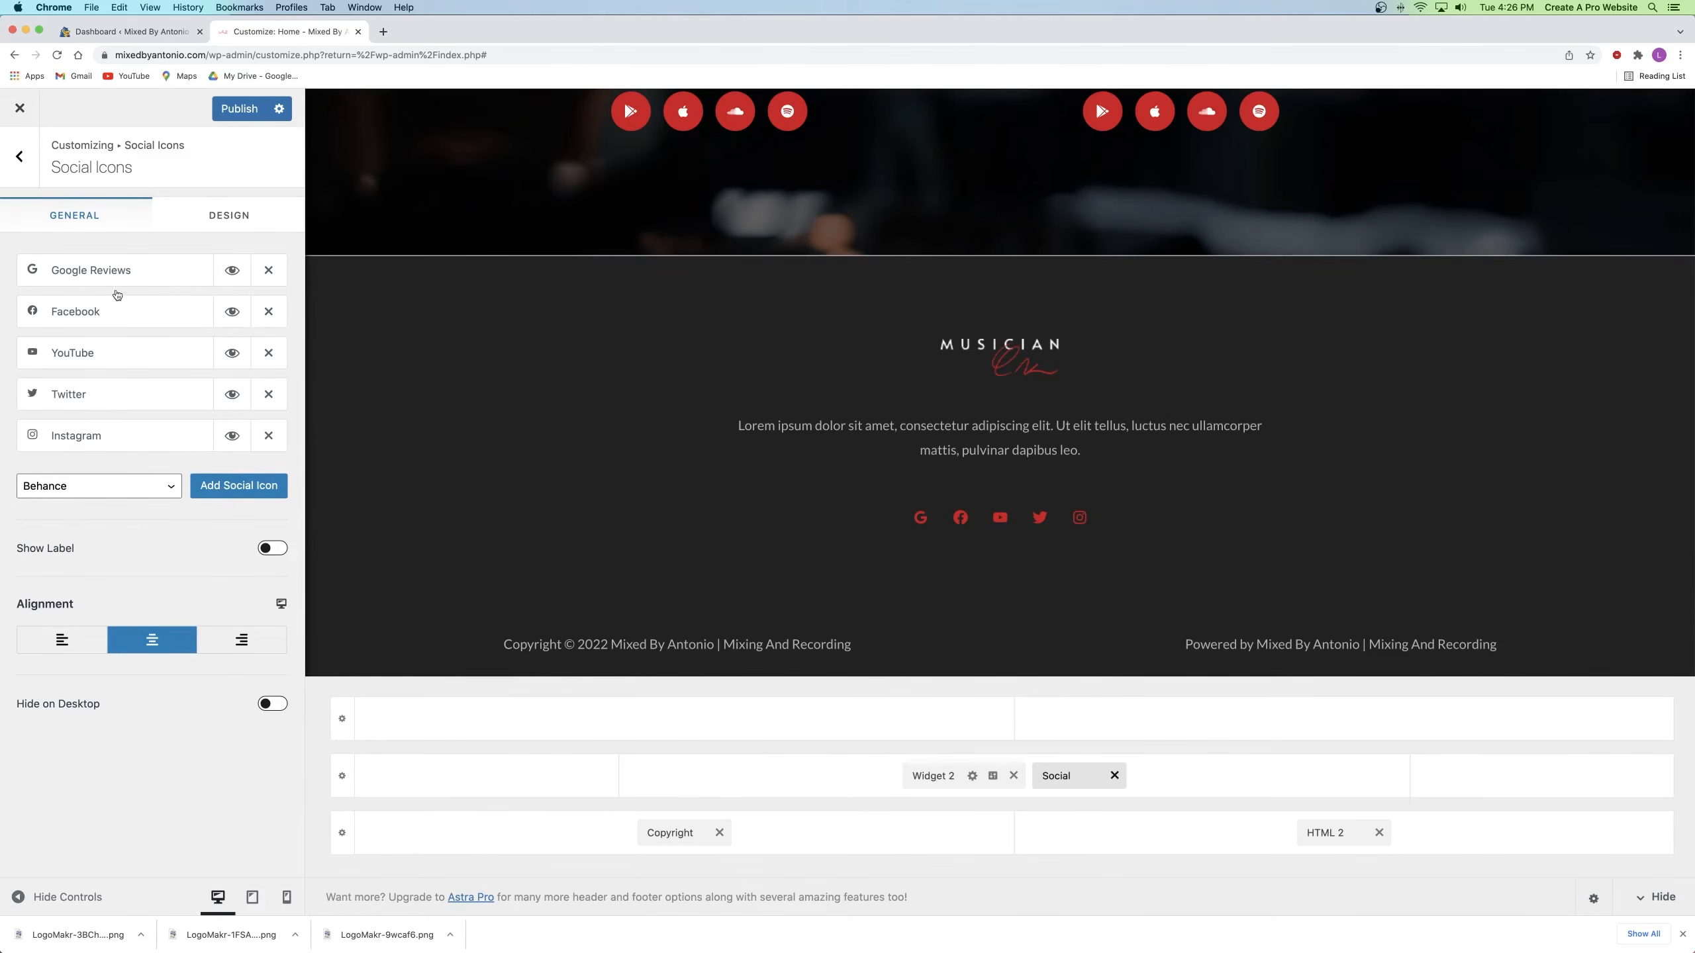
Step: Delete and re-add Google Reviews, drag it to the top of the icons, then return to Widget 2
{"action": "left_click", "coordinate": [268, 270]}
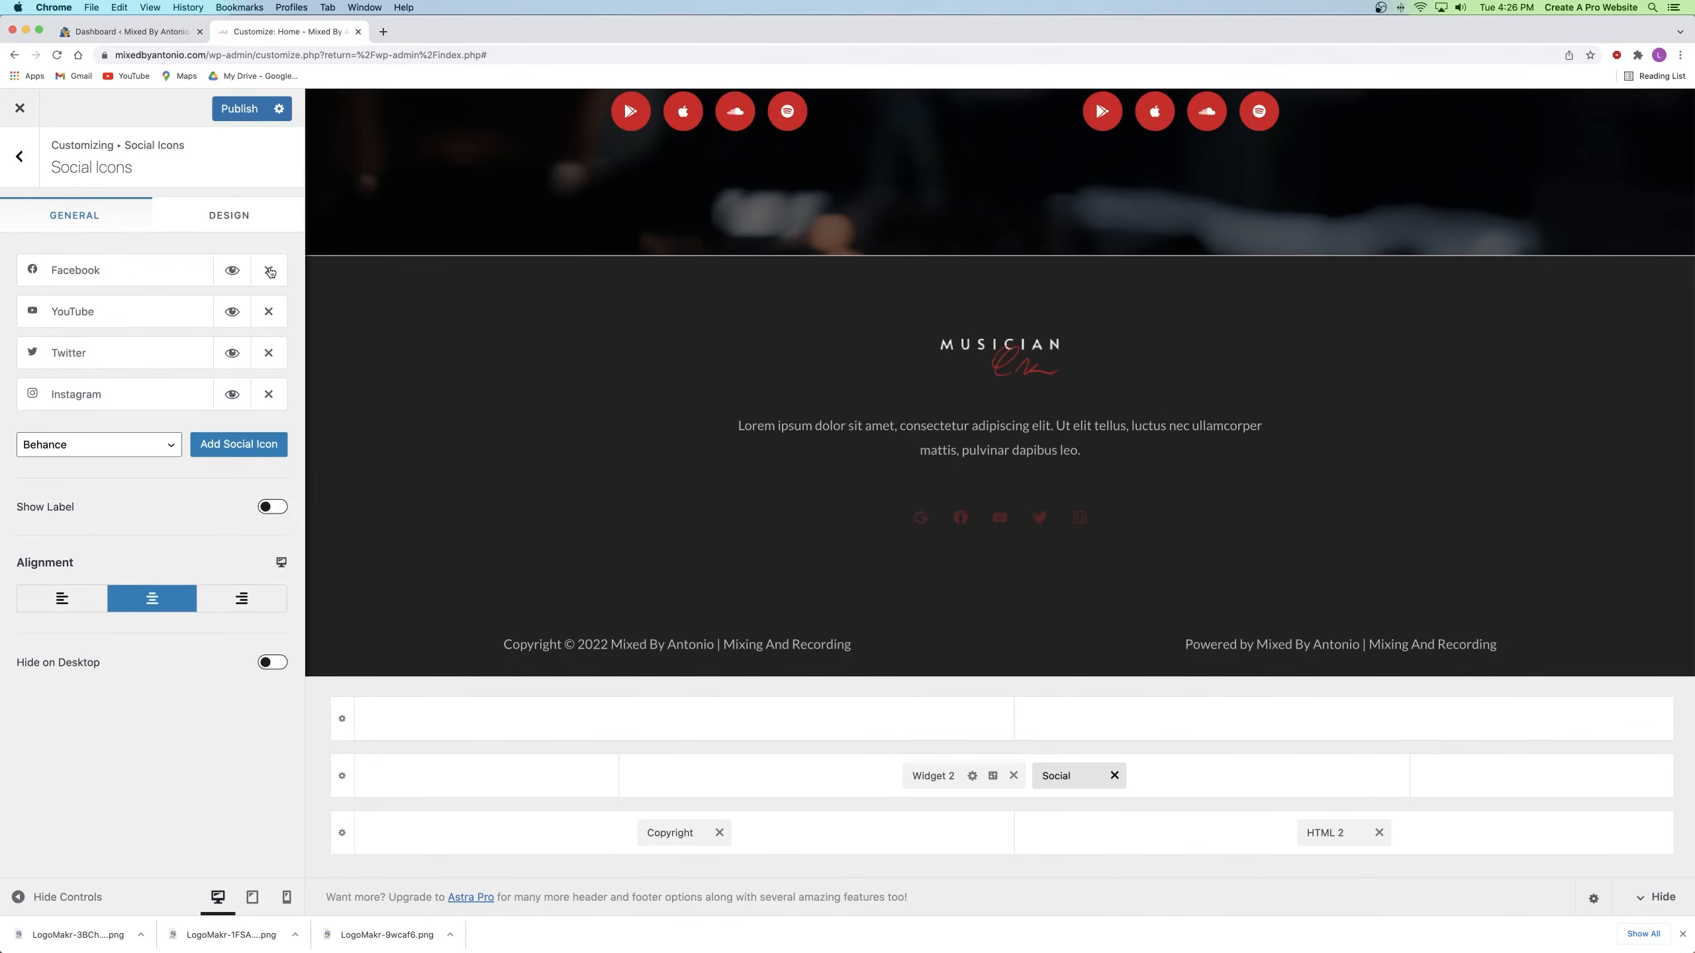
{"action": "left_click", "coordinate": [100, 445]}
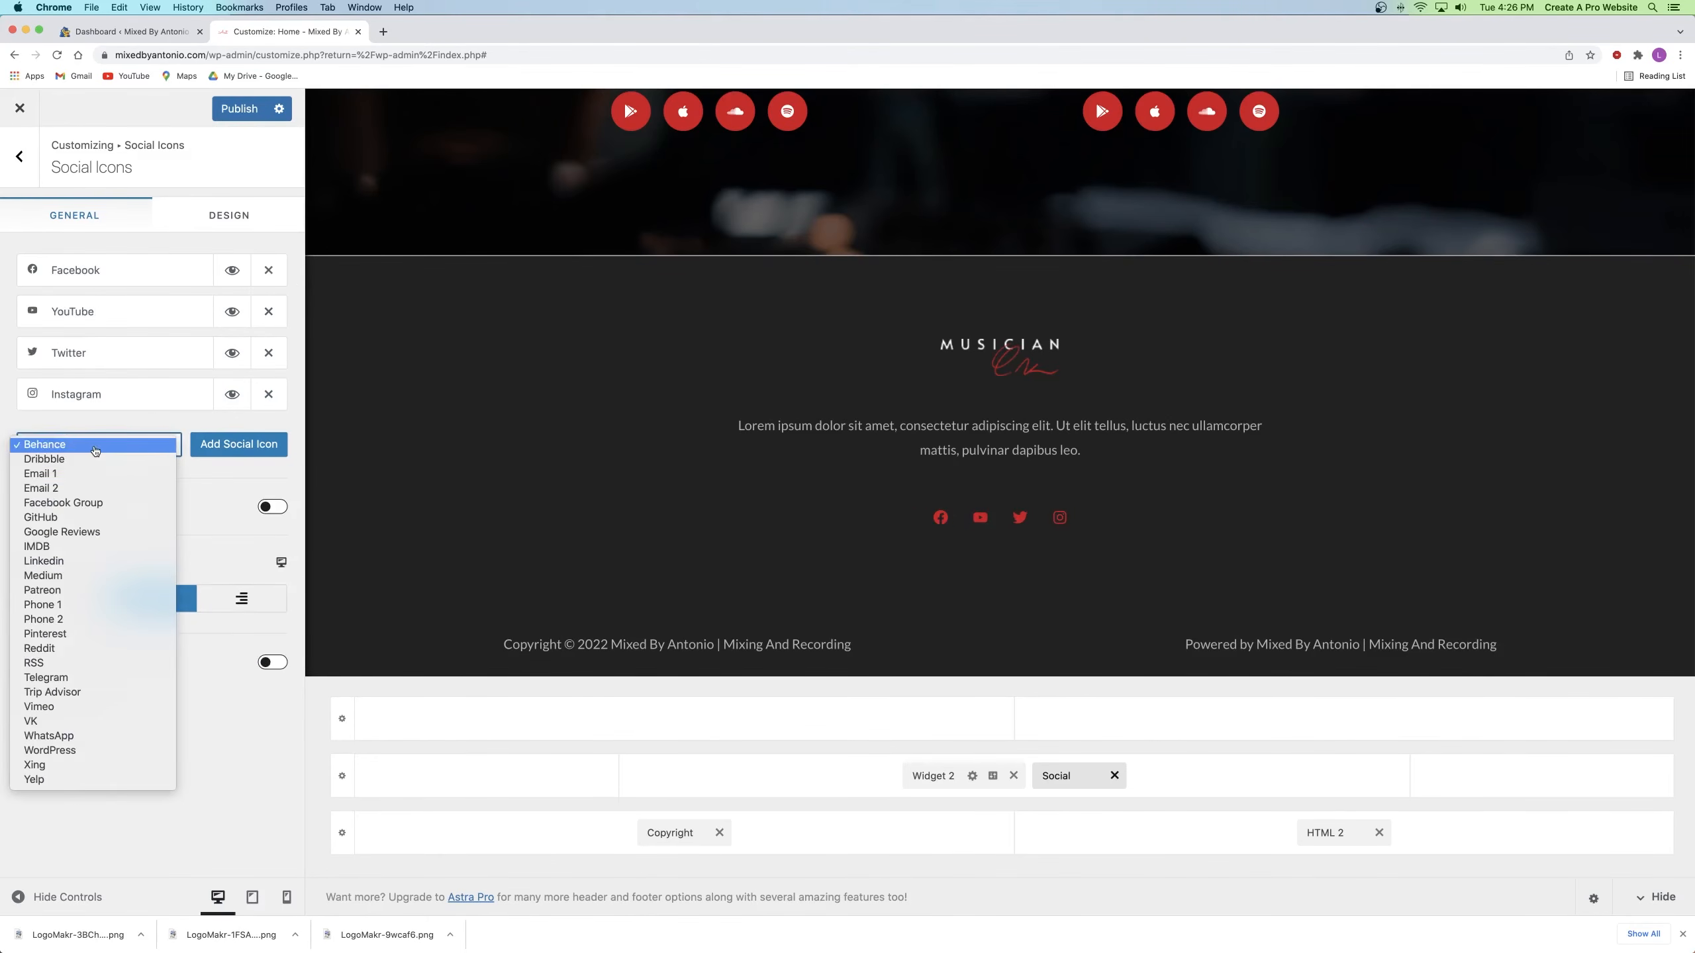
{"action": "left_click", "coordinate": [147, 423]}
{"action": "left_click", "coordinate": [126, 446]}
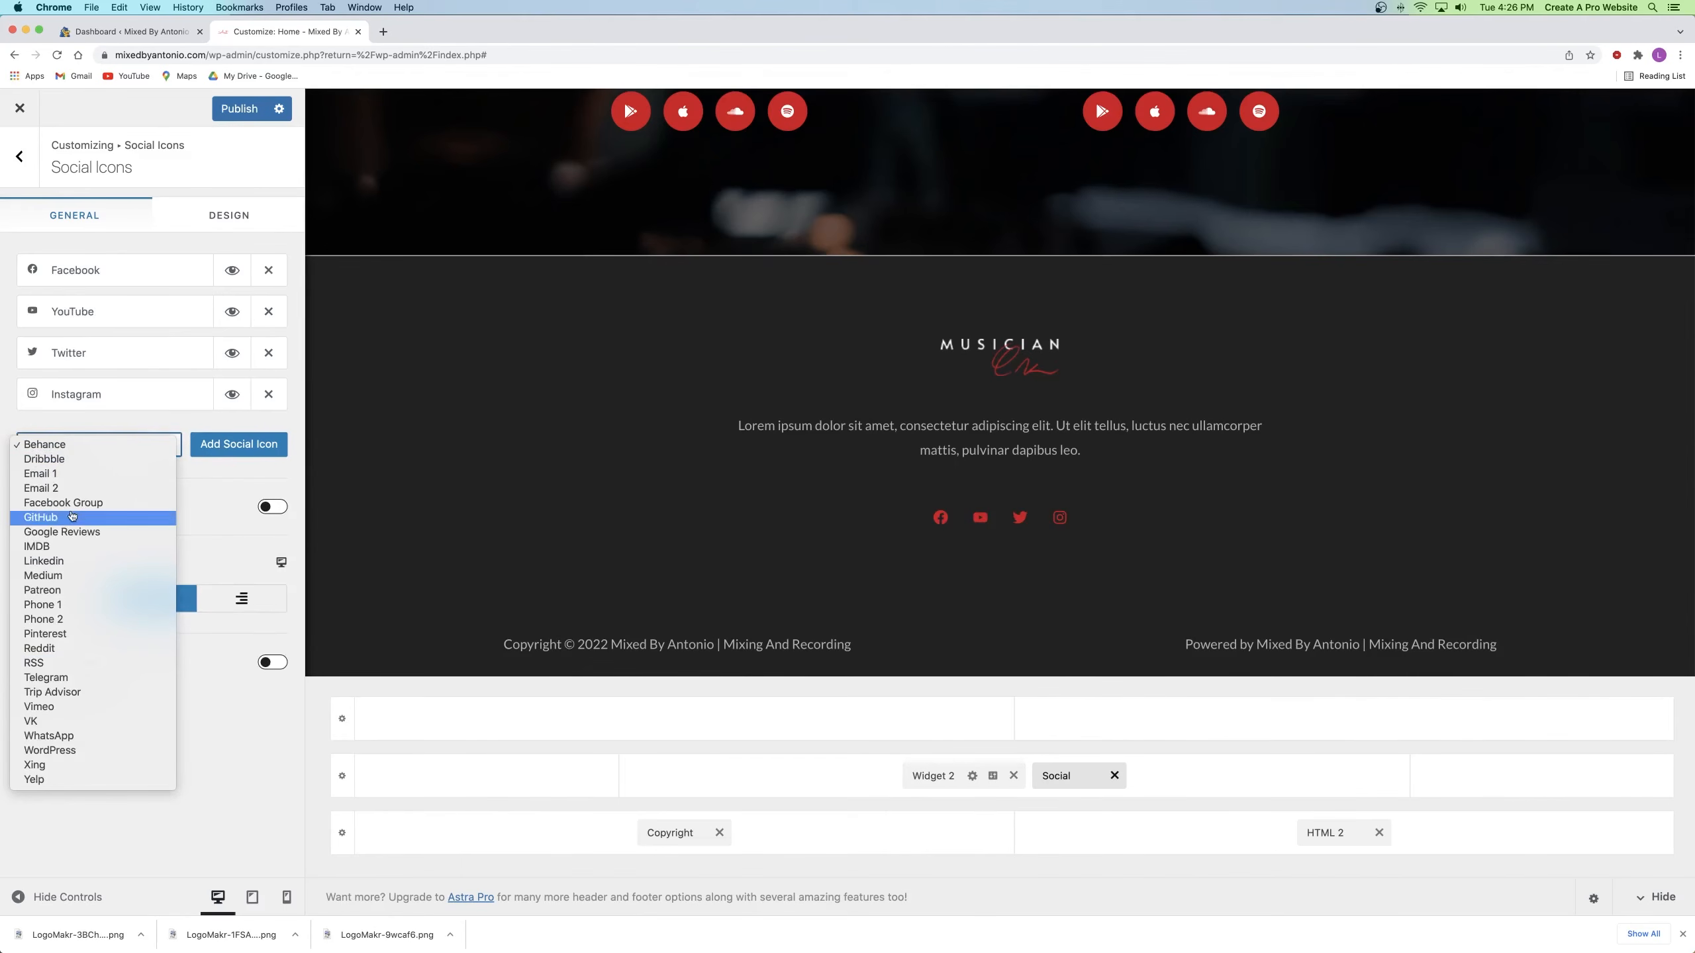
{"action": "left_click", "coordinate": [82, 532]}
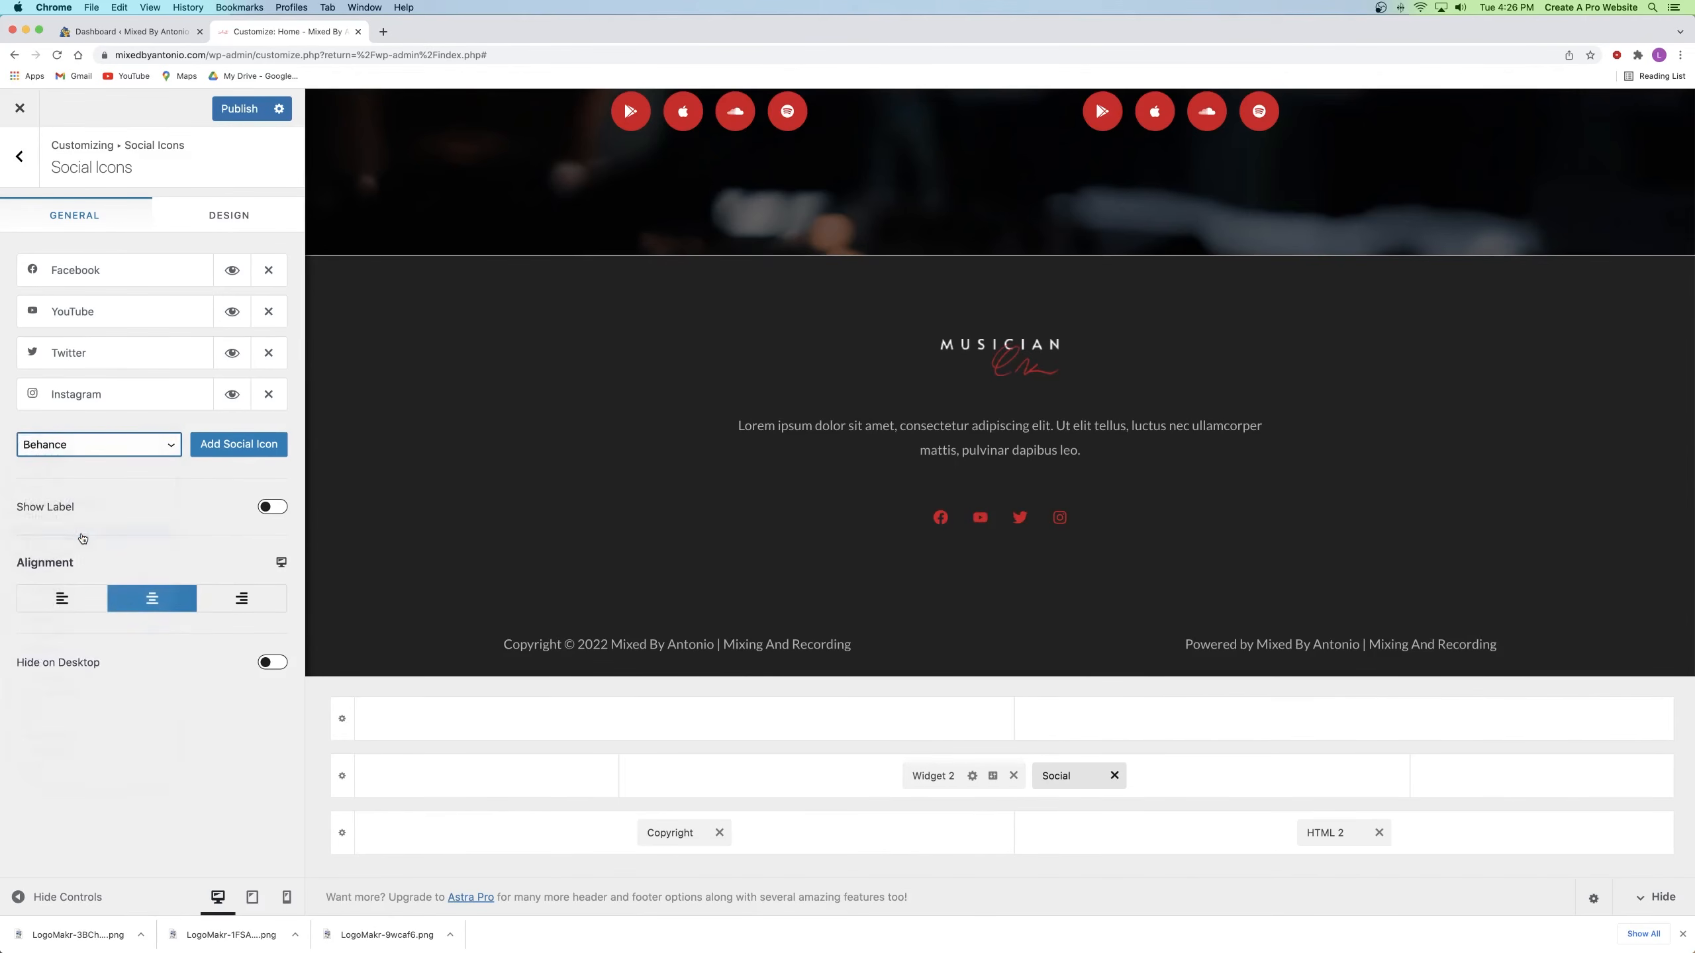
{"action": "left_click", "coordinate": [239, 445]}
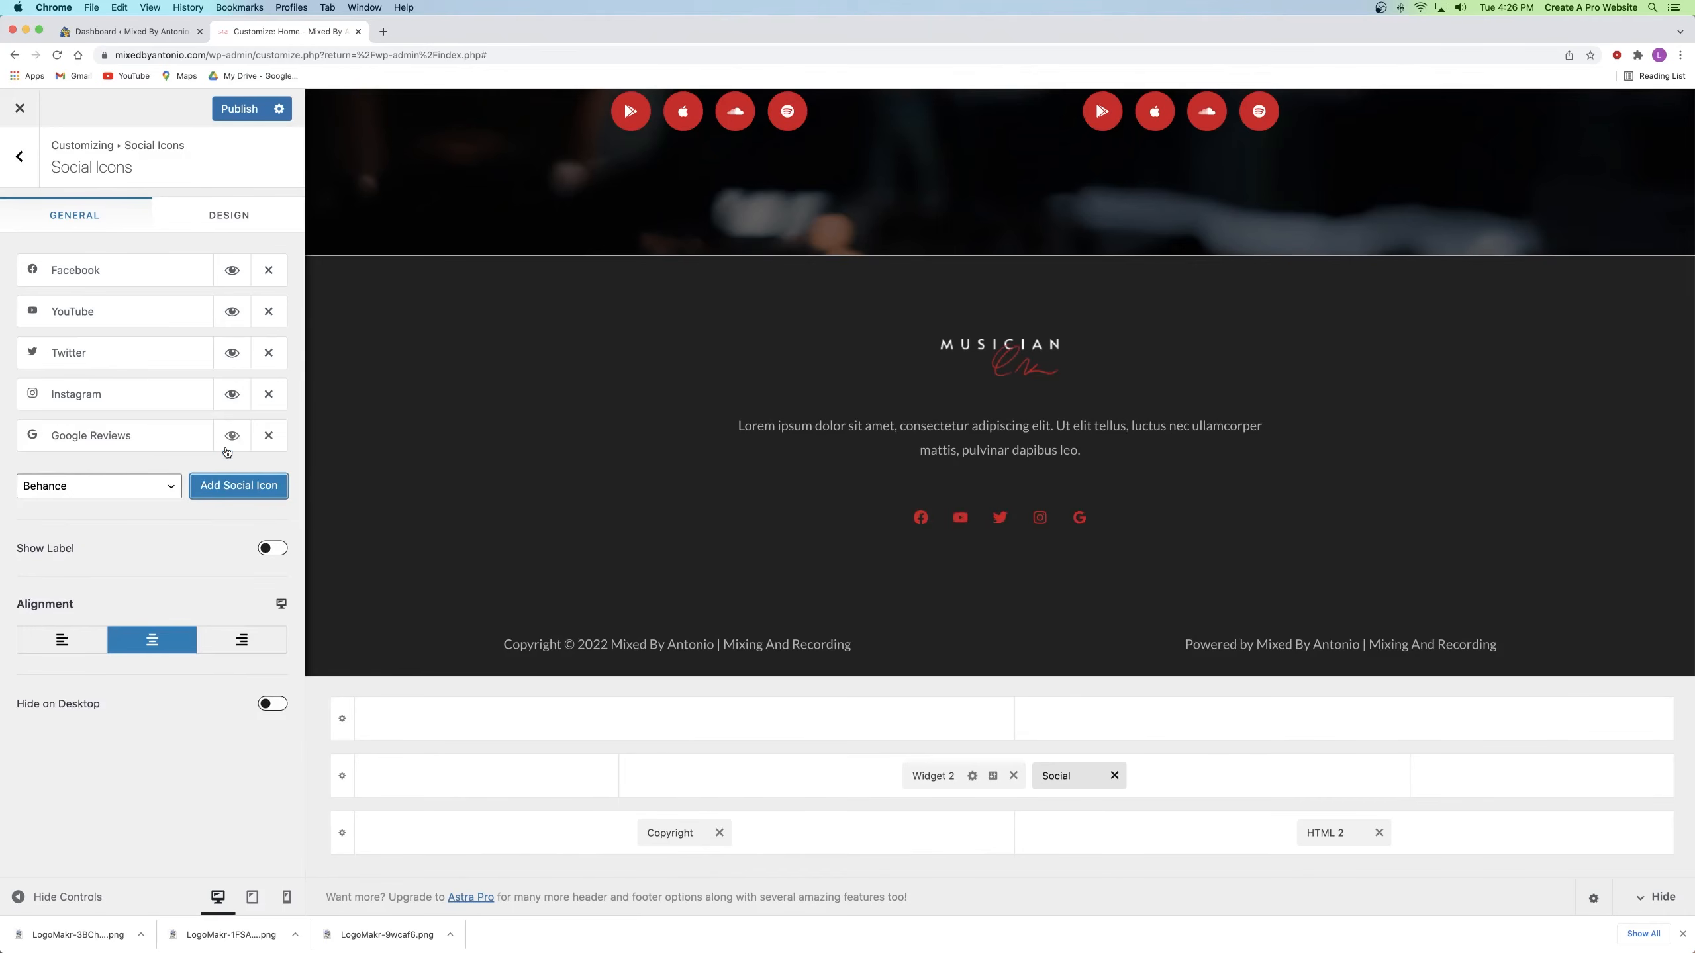
{"action": "left_click_drag", "start_coordinate": [179, 446], "coordinate": [113, 268]}
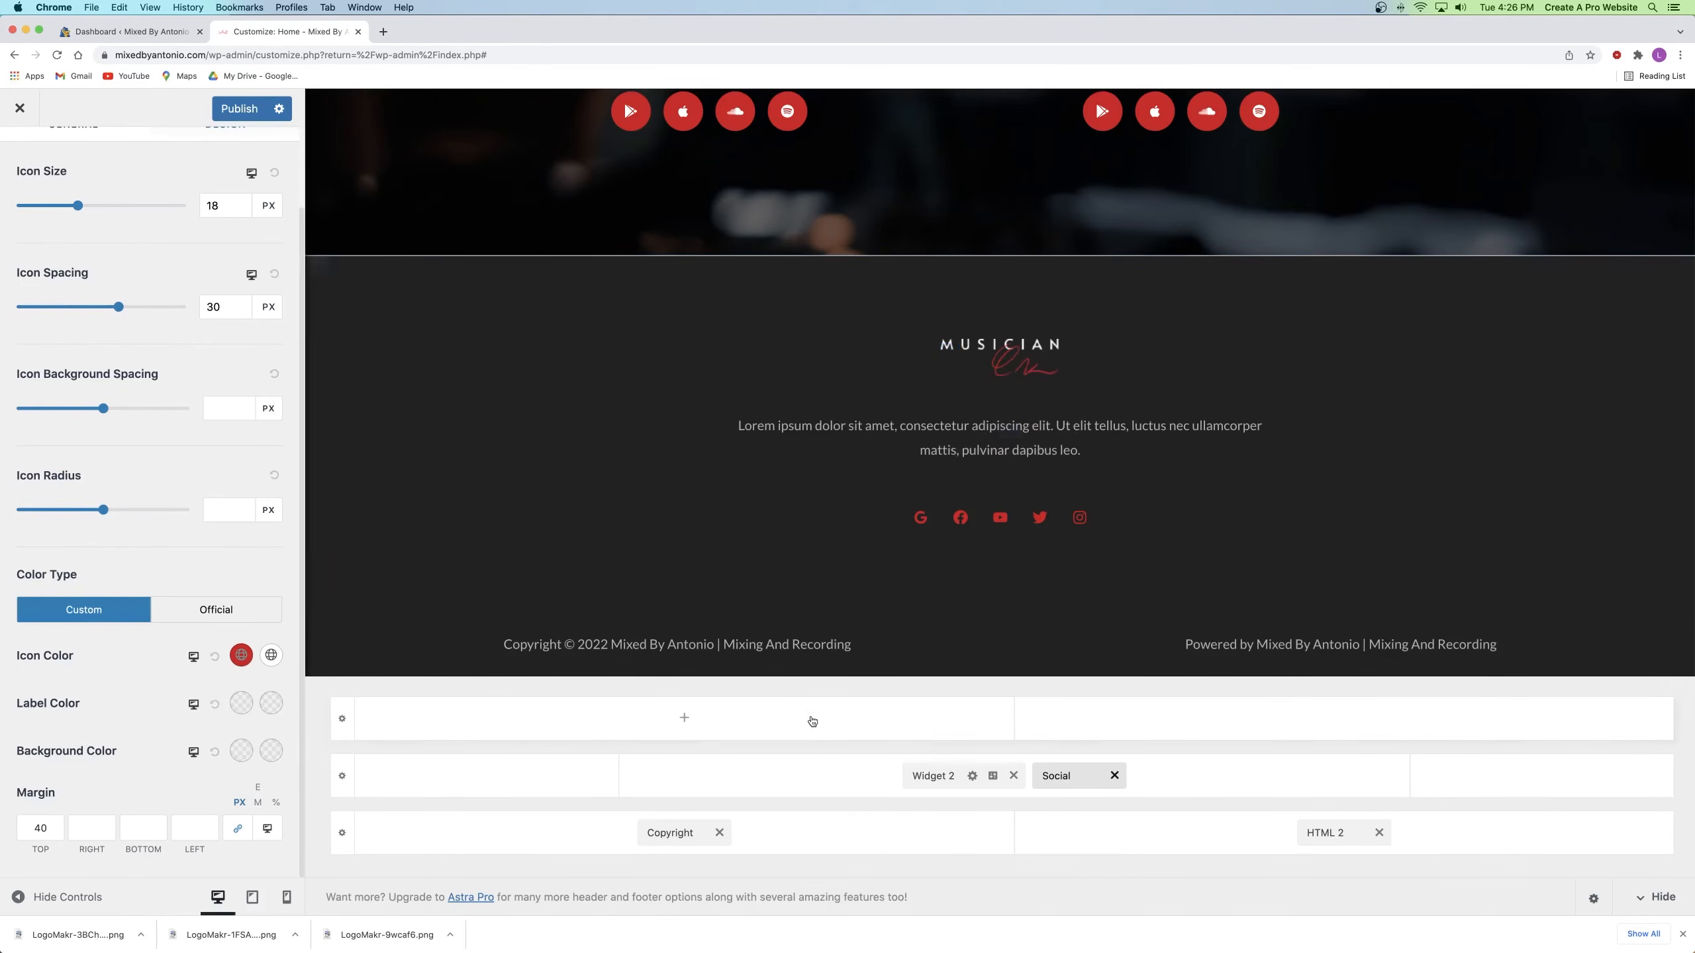
{"action": "left_click", "coordinate": [931, 777]}
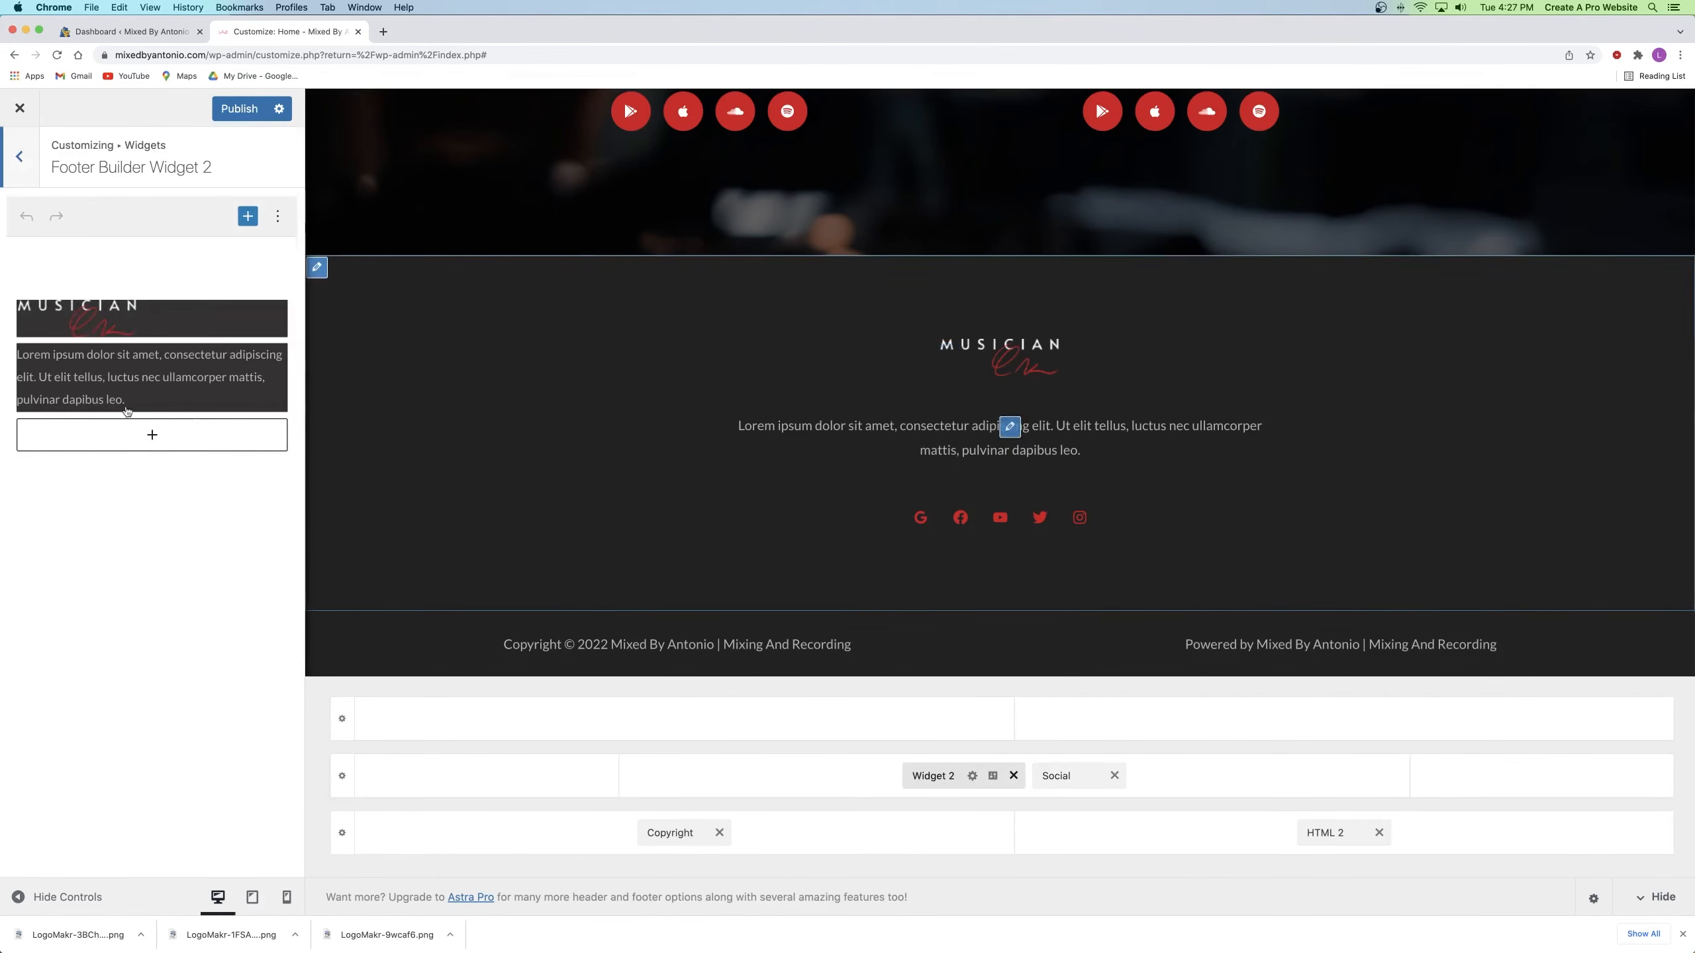
Step: Replace Widget 2's lorem text block with a Navigation Menu block and publish
{"action": "left_click", "coordinate": [143, 380]}
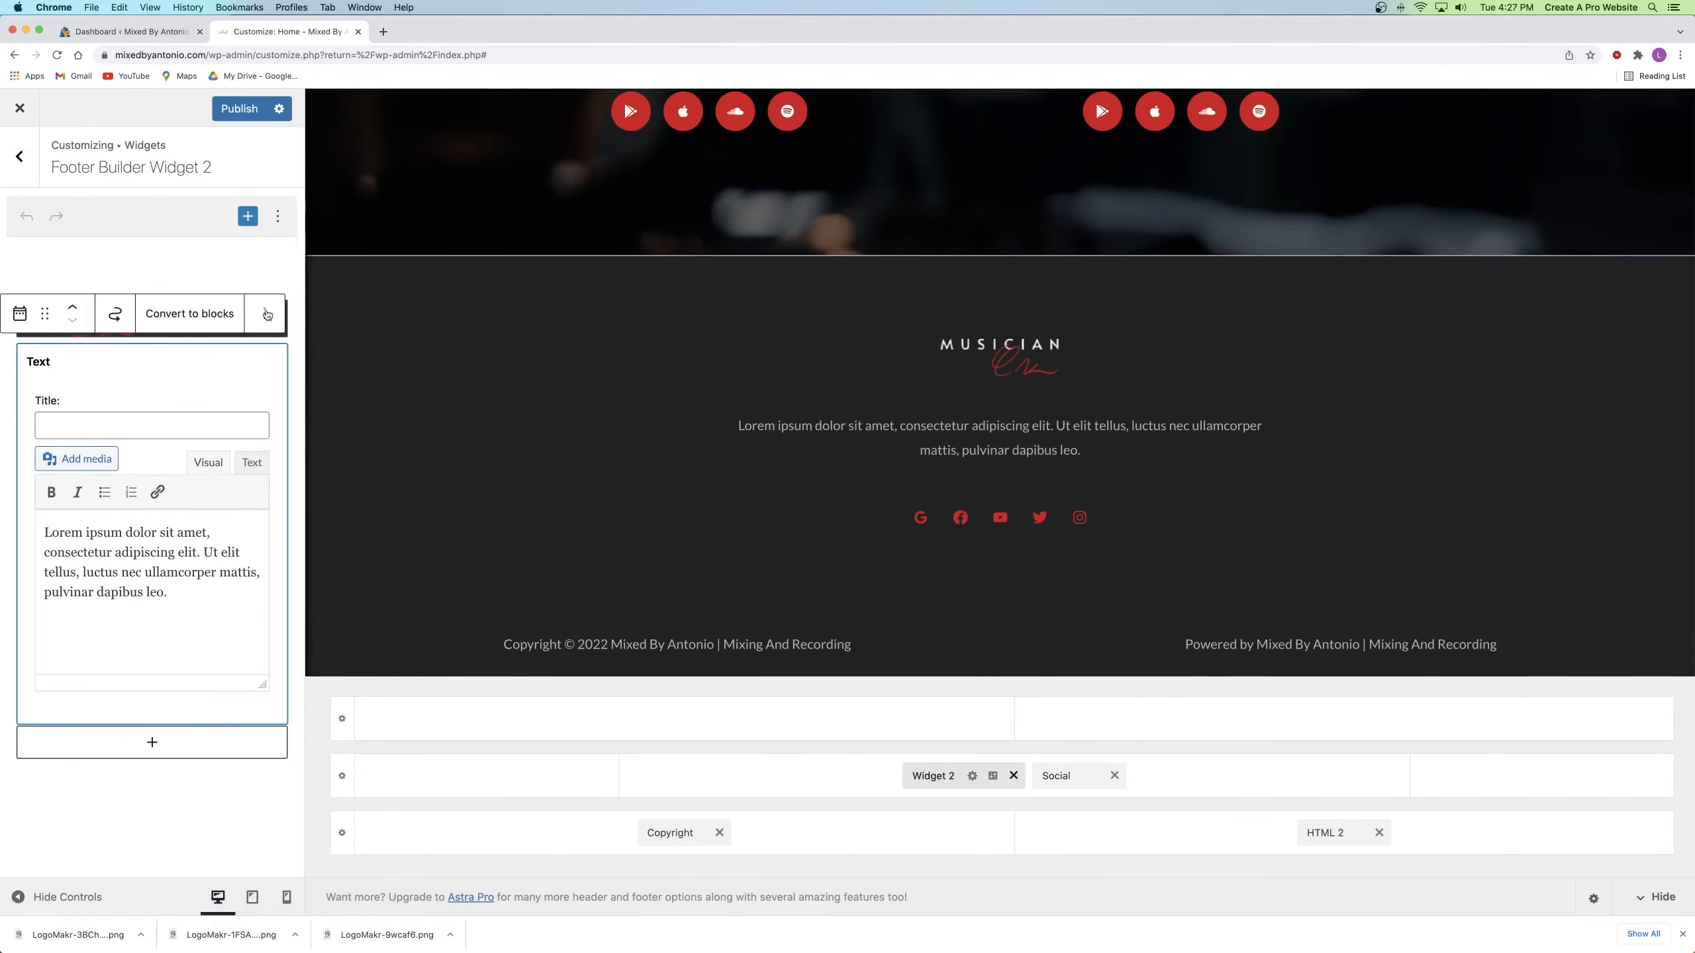
{"action": "left_click", "coordinate": [267, 314]}
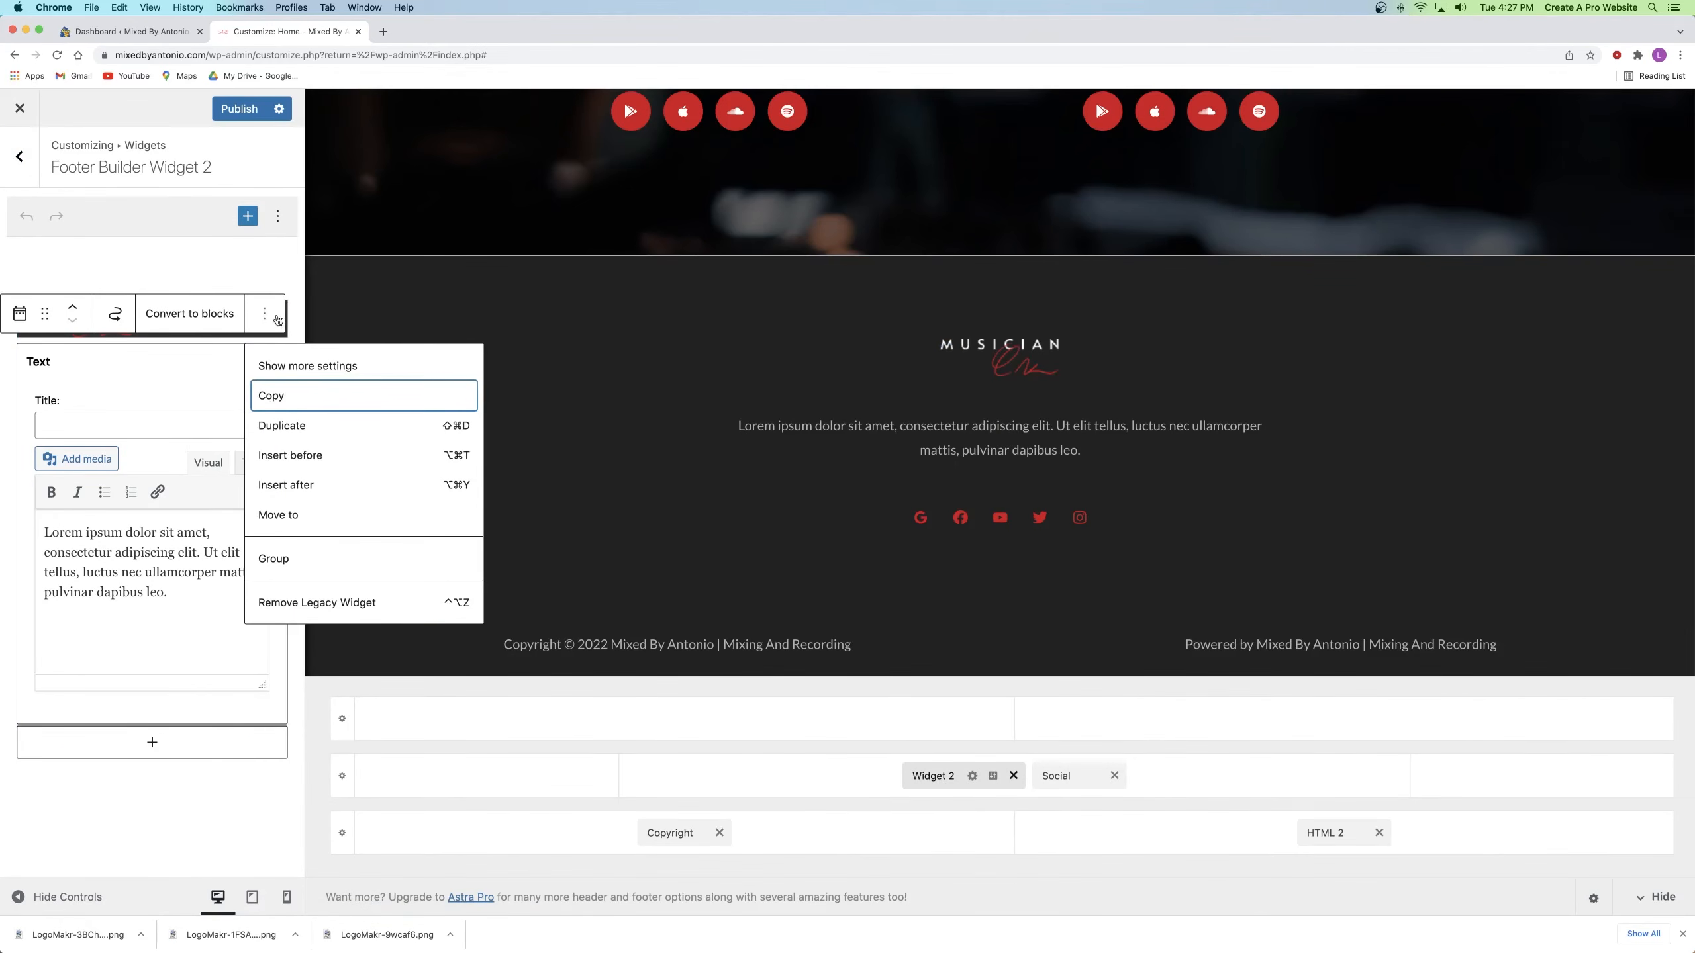
{"action": "left_click", "coordinate": [324, 602]}
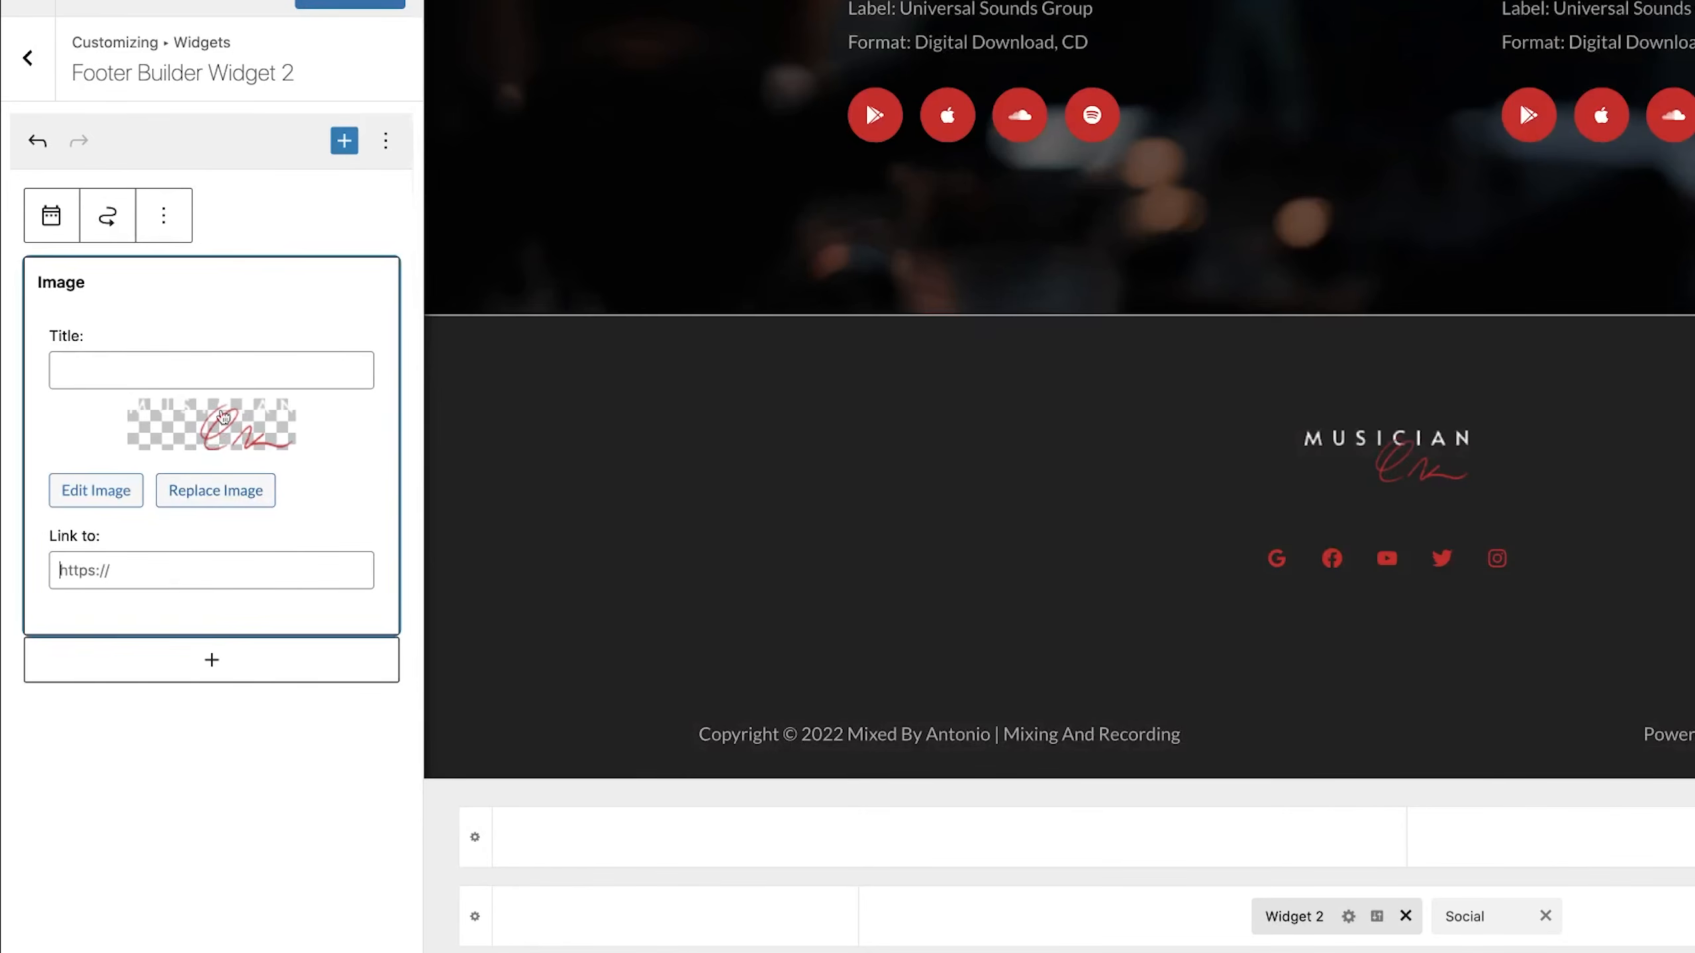
{"action": "left_click", "coordinate": [211, 661]}
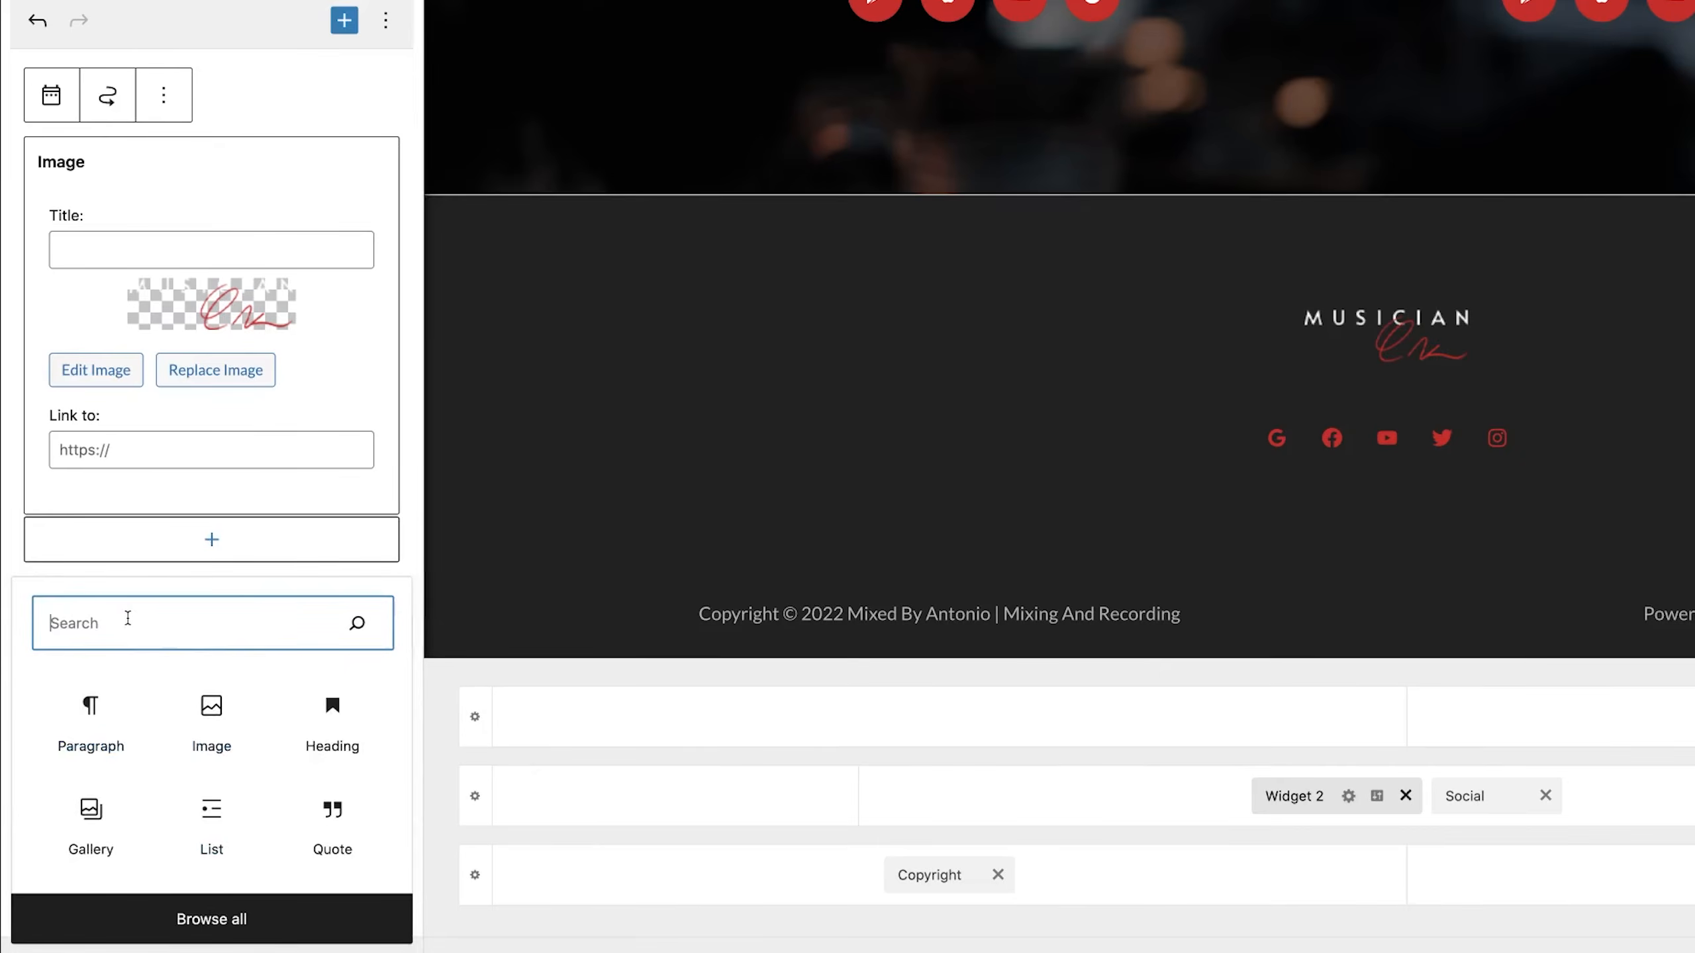
{"action": "type", "text": "menu"}
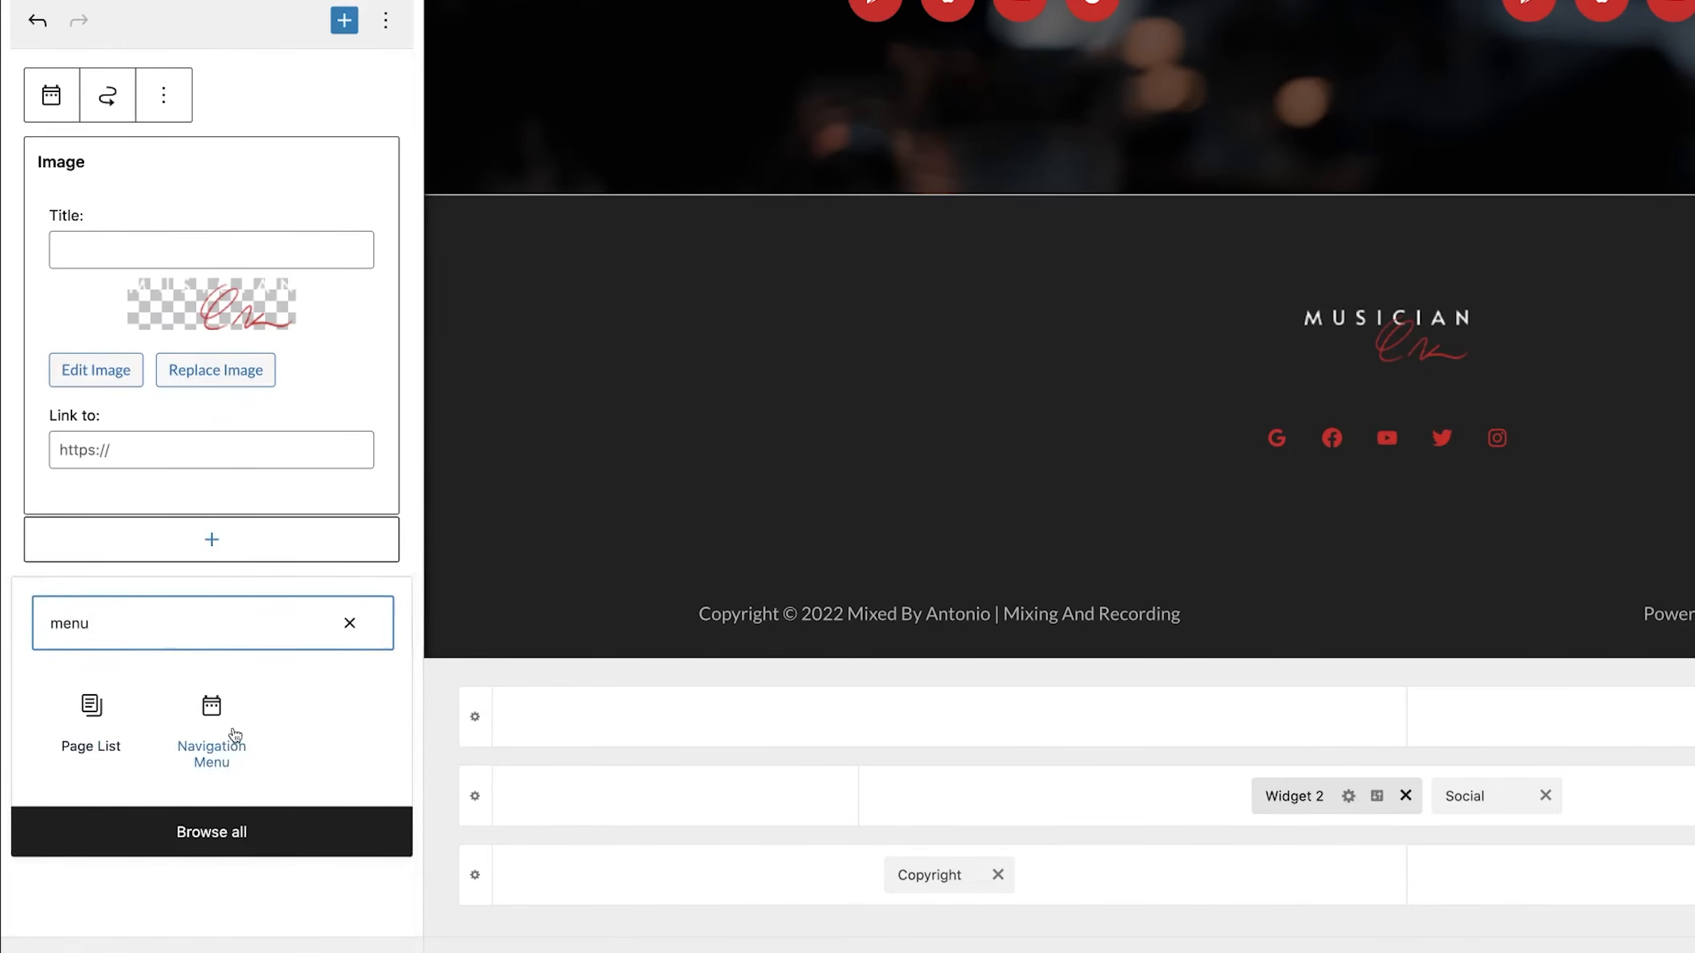
{"action": "left_click", "coordinate": [210, 715]}
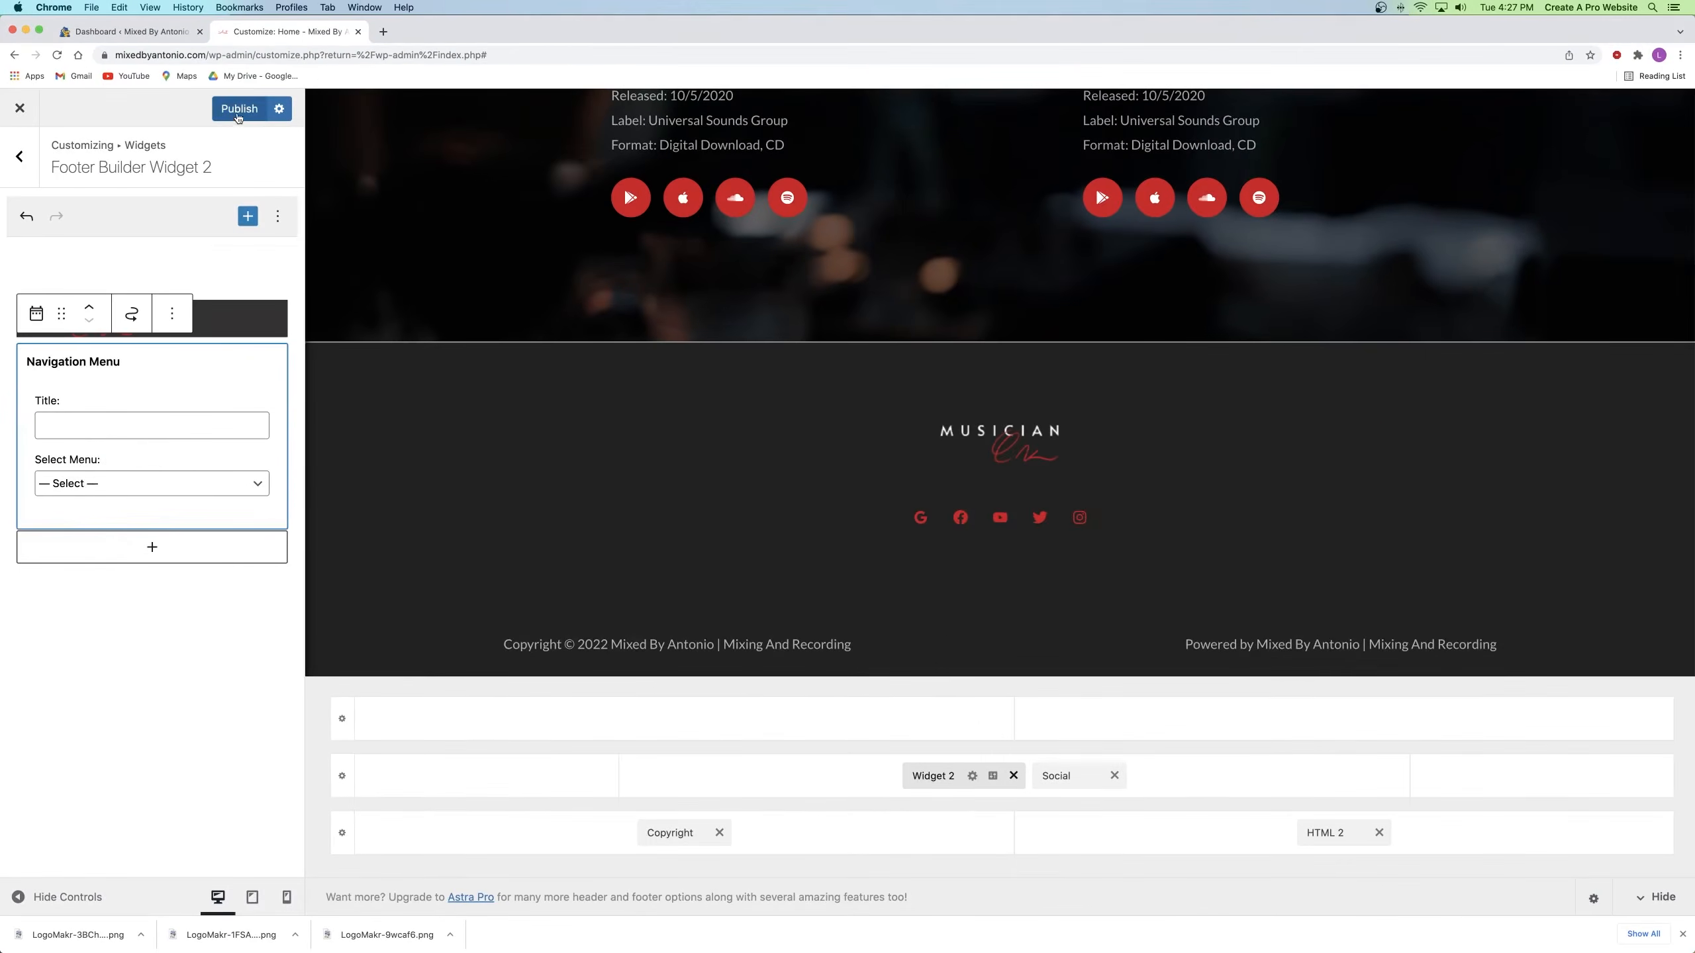
{"action": "left_click", "coordinate": [327, 0]}
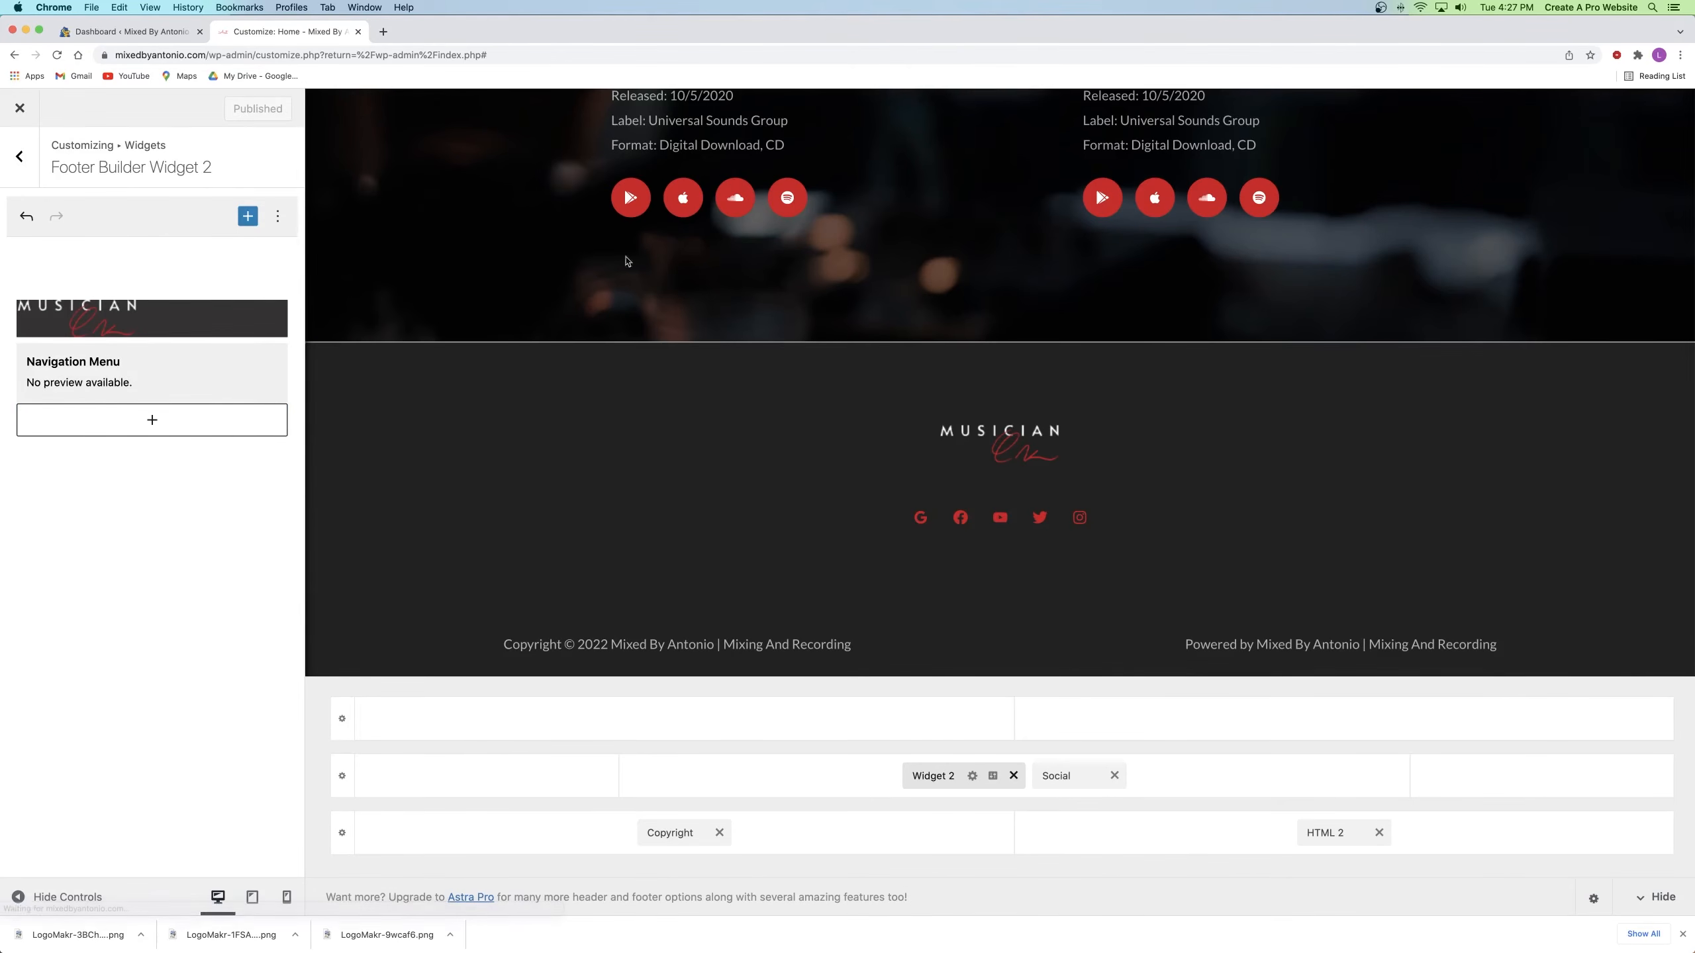
{"action": "left_click", "coordinate": [20, 158]}
Step: Create a new menu named 'Footer Menu' assigned to the Footer Menu location
{"action": "left_click", "coordinate": [20, 158]}
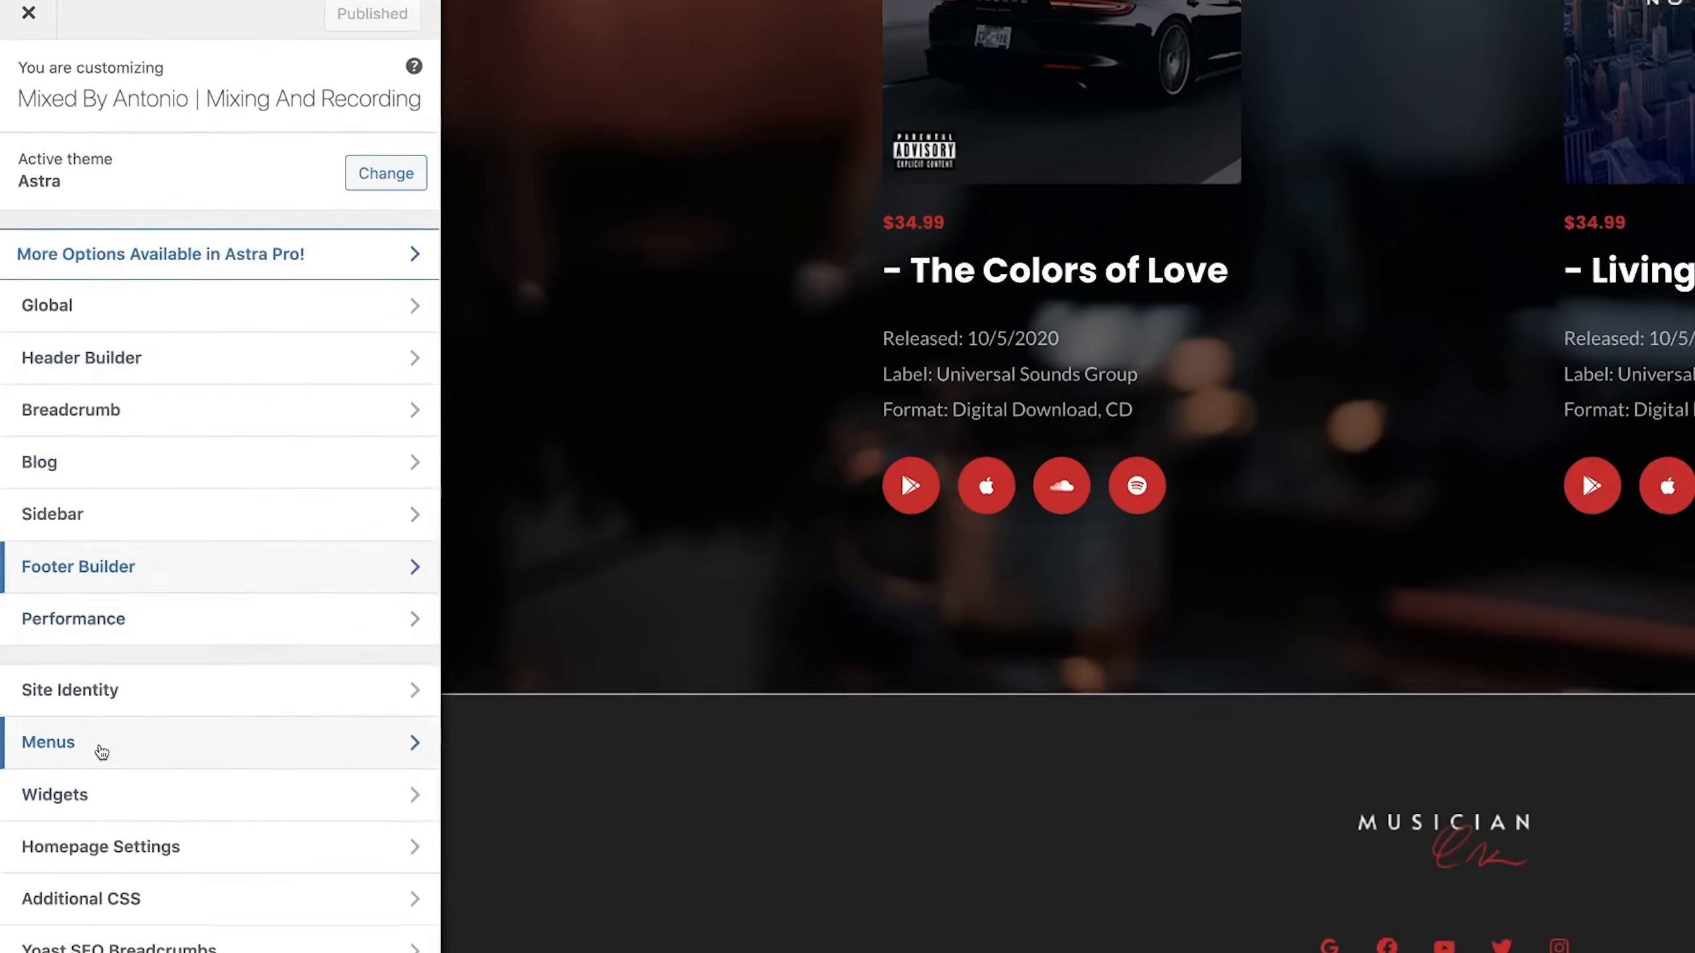
{"action": "left_click", "coordinate": [70, 620]}
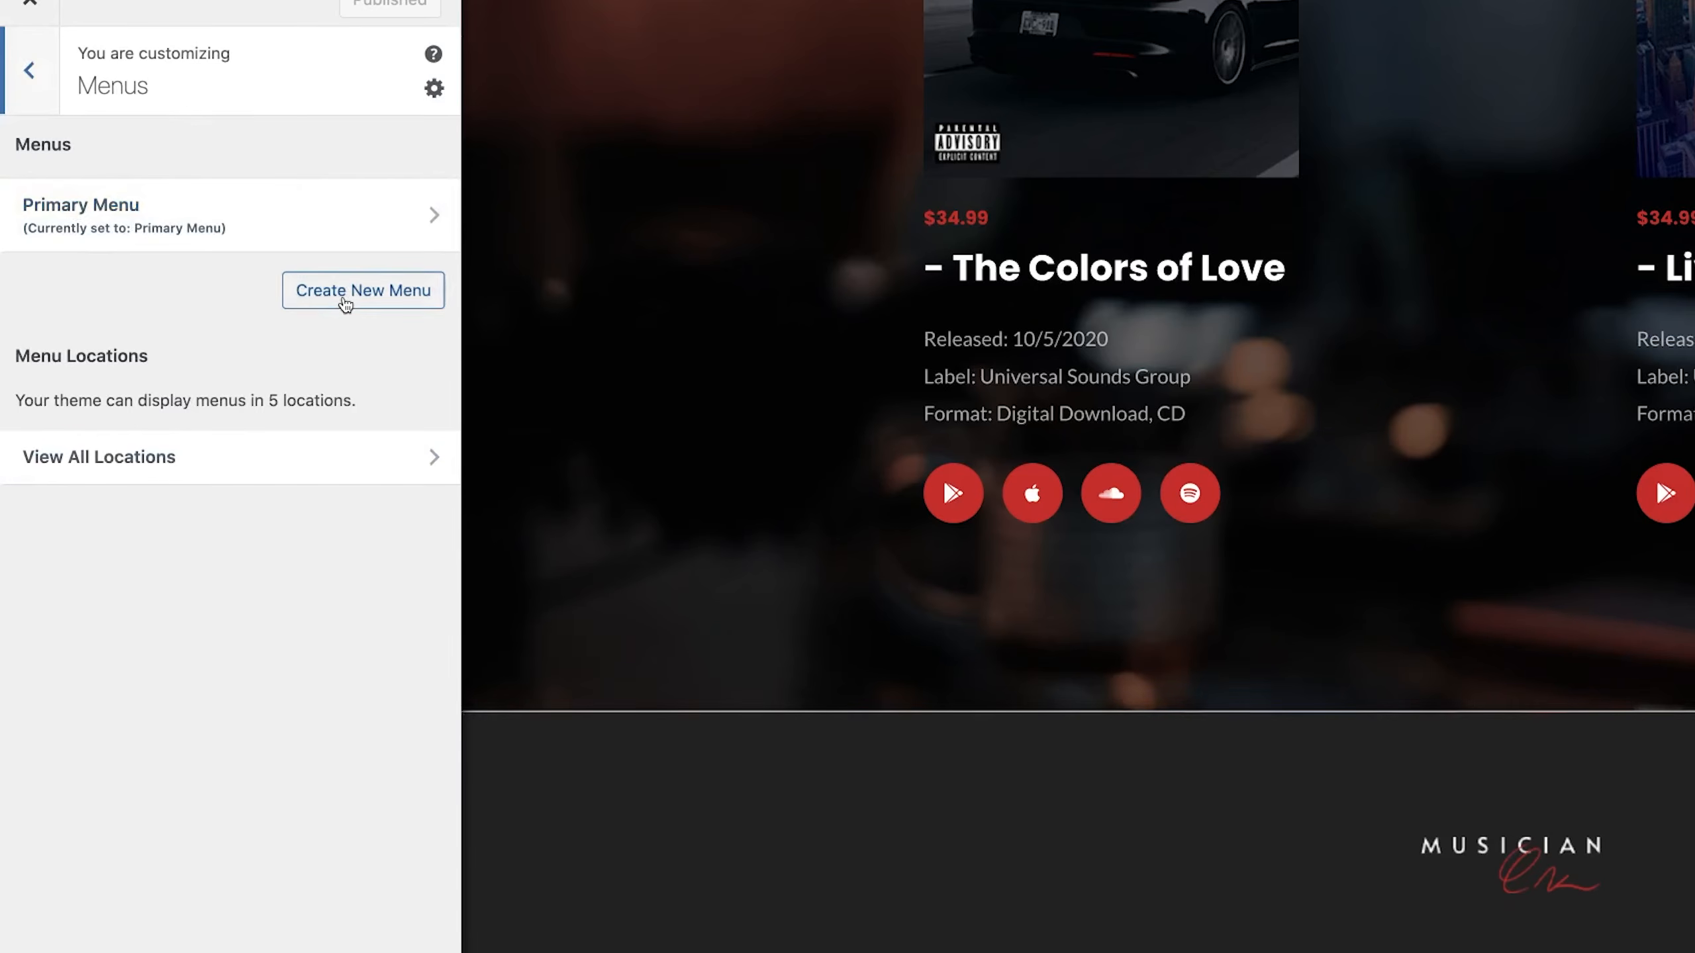
{"action": "left_click", "coordinate": [345, 294]}
{"action": "left_click", "coordinate": [189, 232]}
{"action": "type", "text": "Footer Menu"}
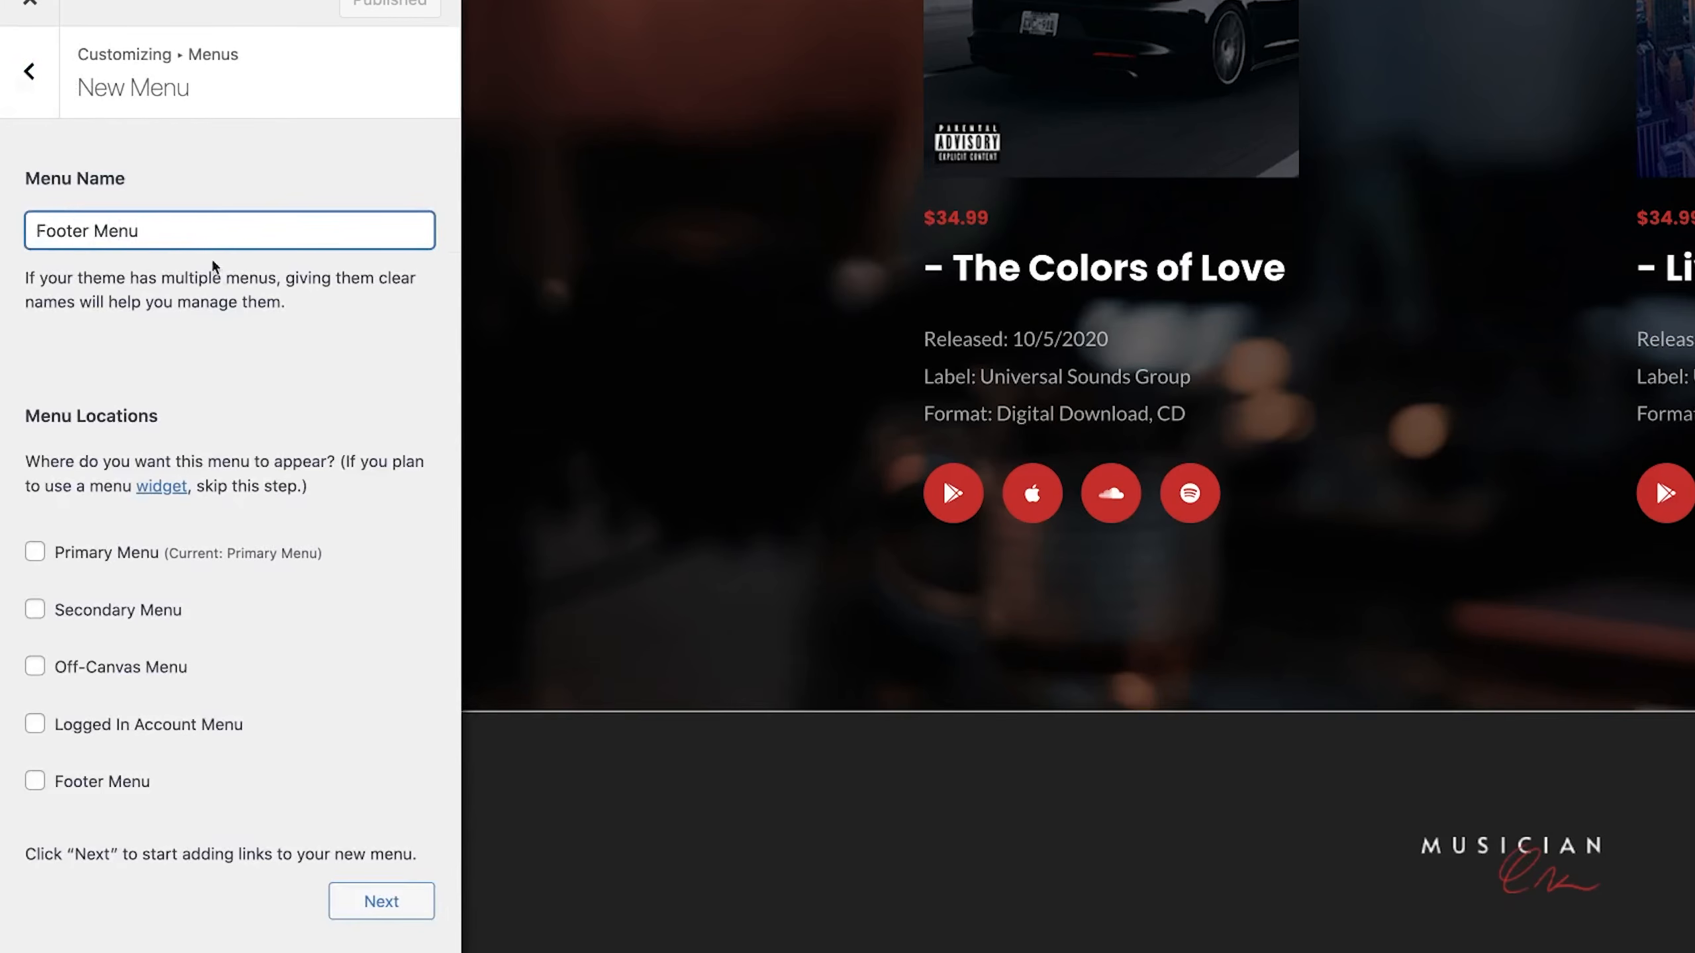
{"action": "left_click", "coordinate": [219, 266]}
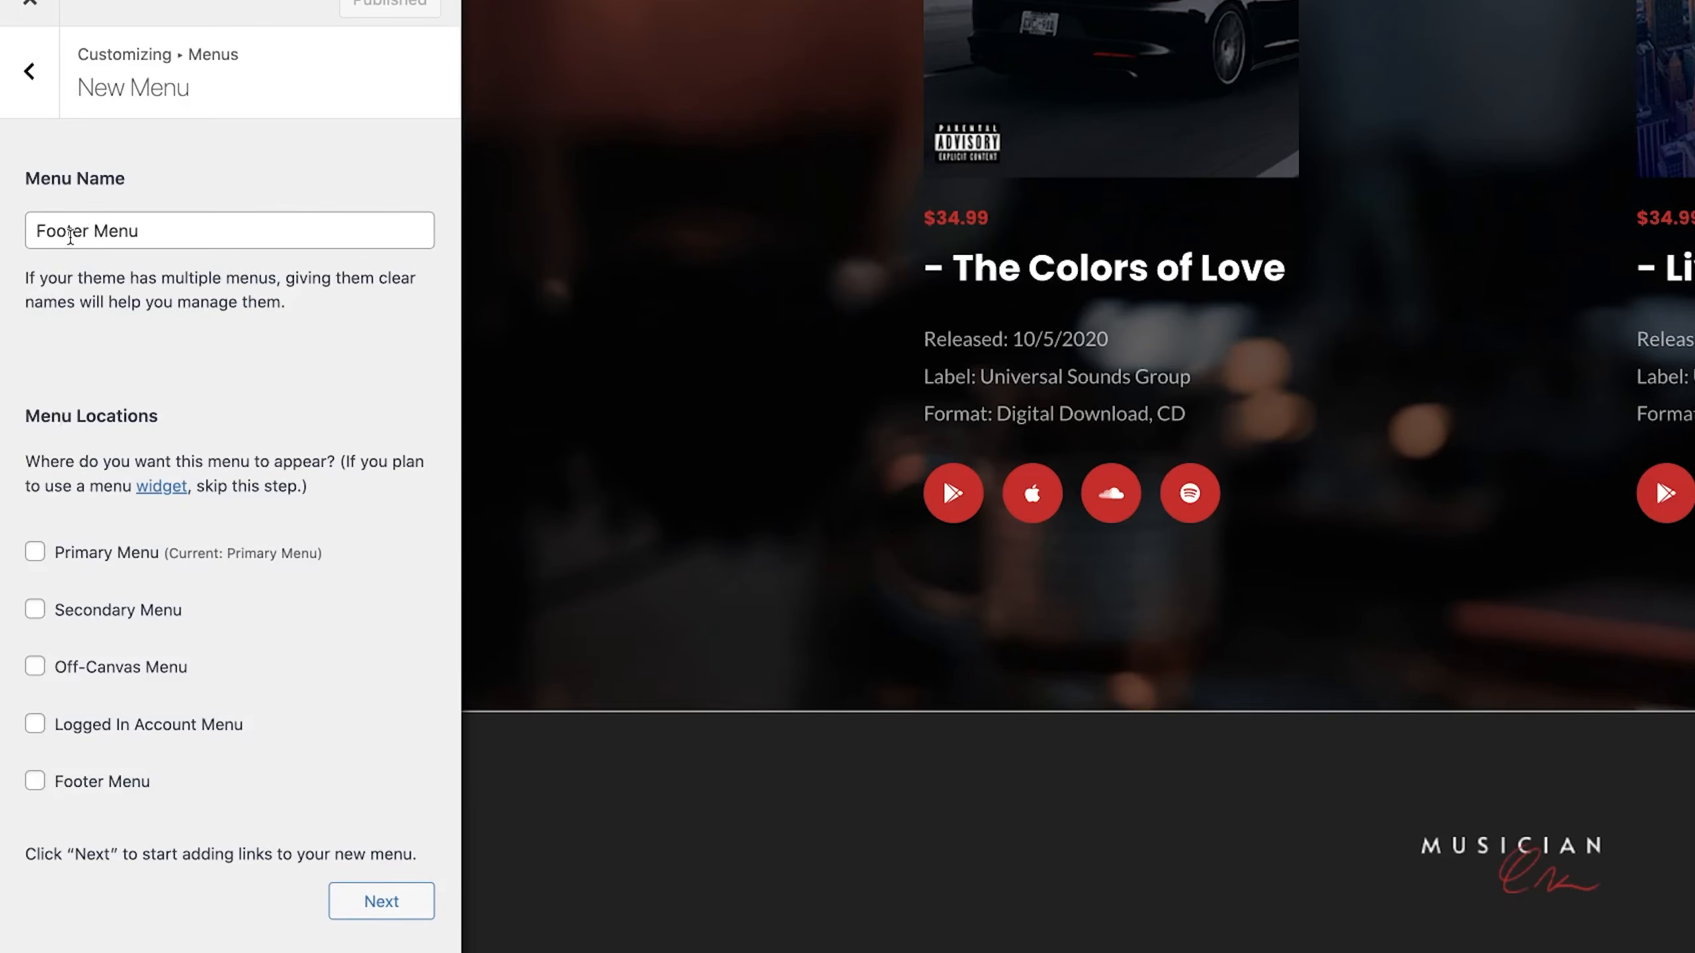
{"action": "left_click", "coordinate": [380, 901]}
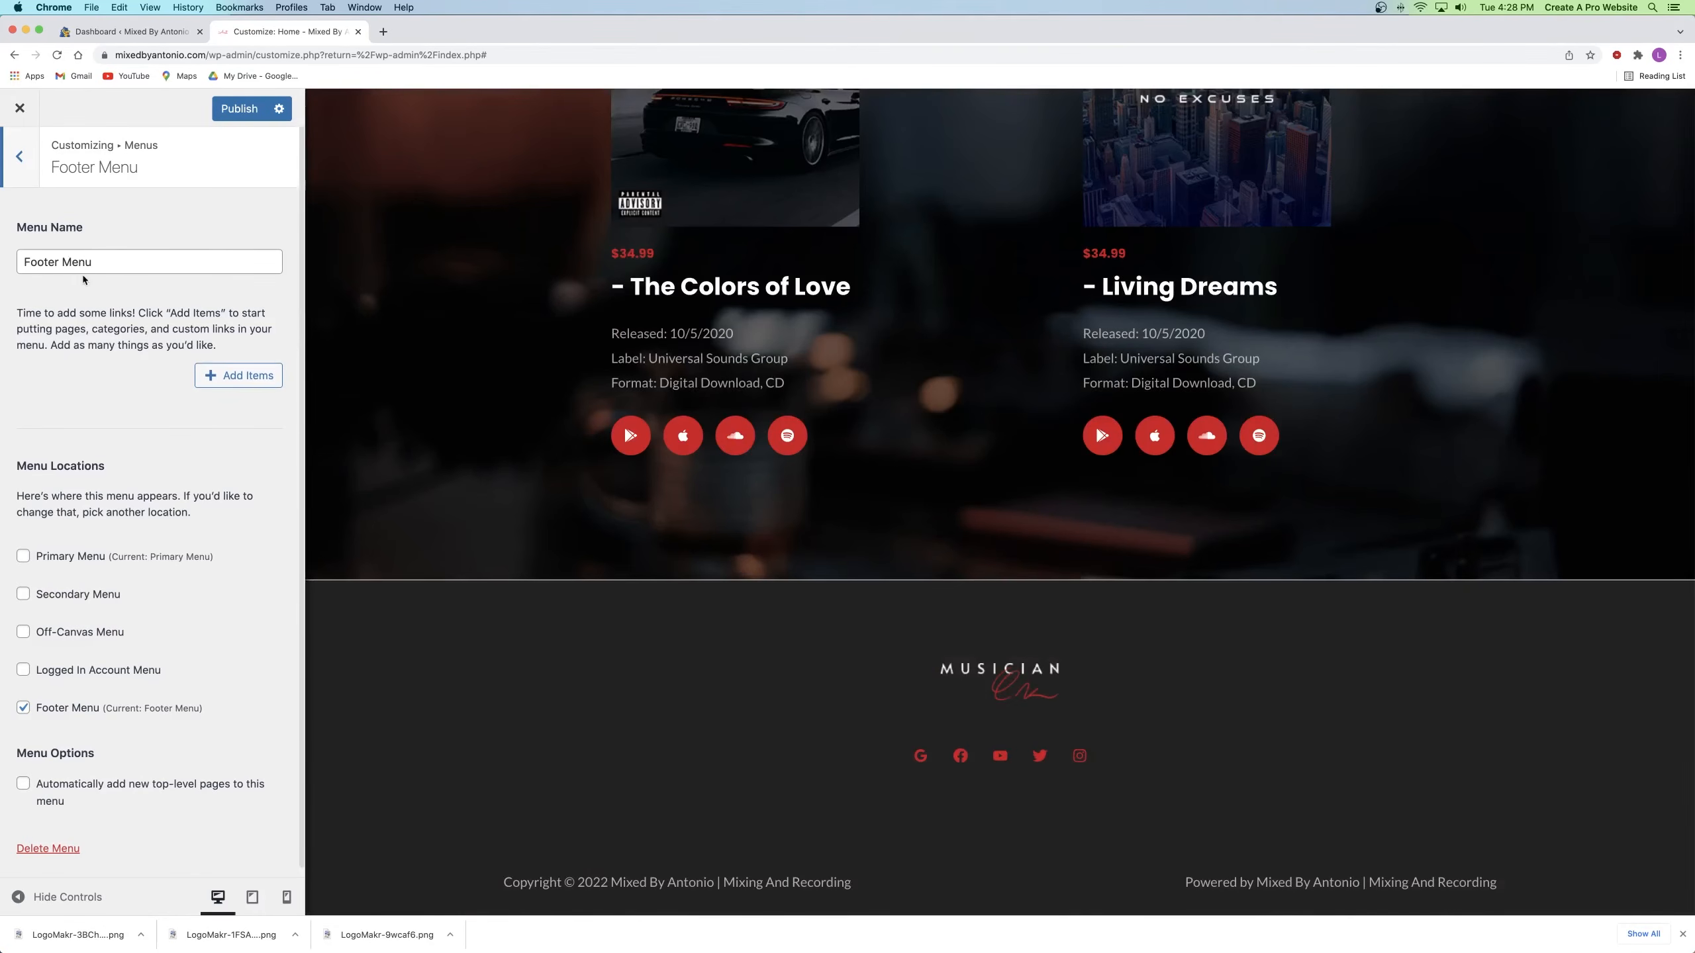
Step: Add the Home, Portfolio and Contact pages to Footer Menu and publish it
{"action": "left_click", "coordinate": [248, 375]}
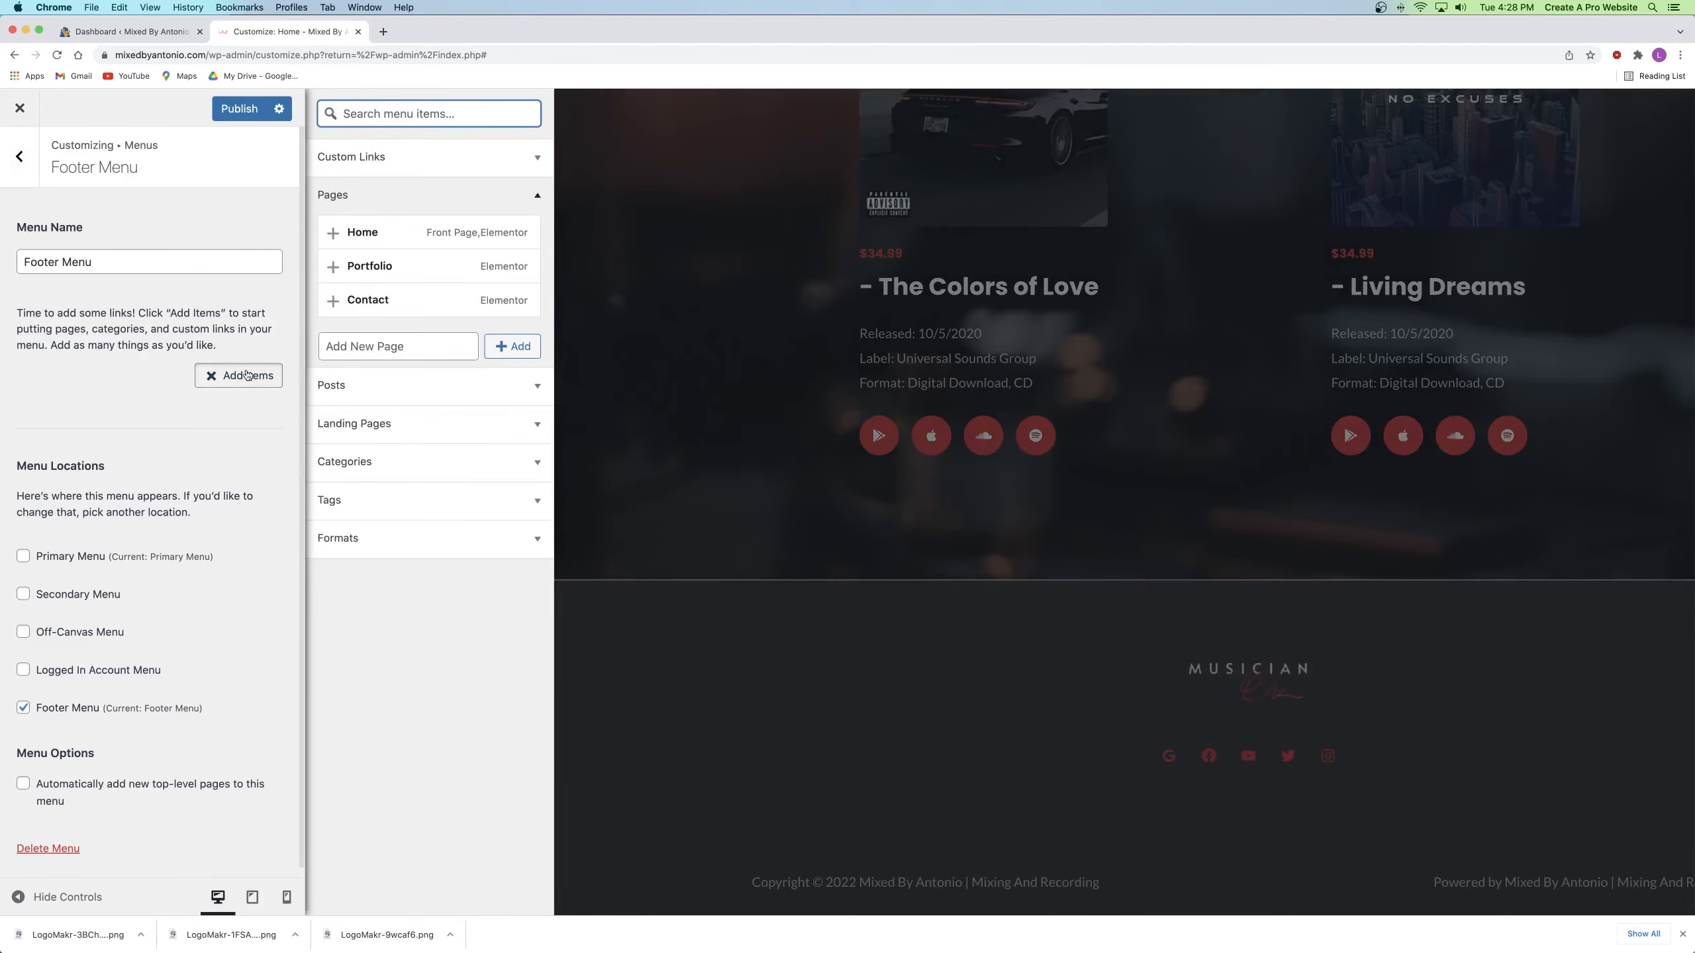
{"action": "left_click", "coordinate": [383, 193]}
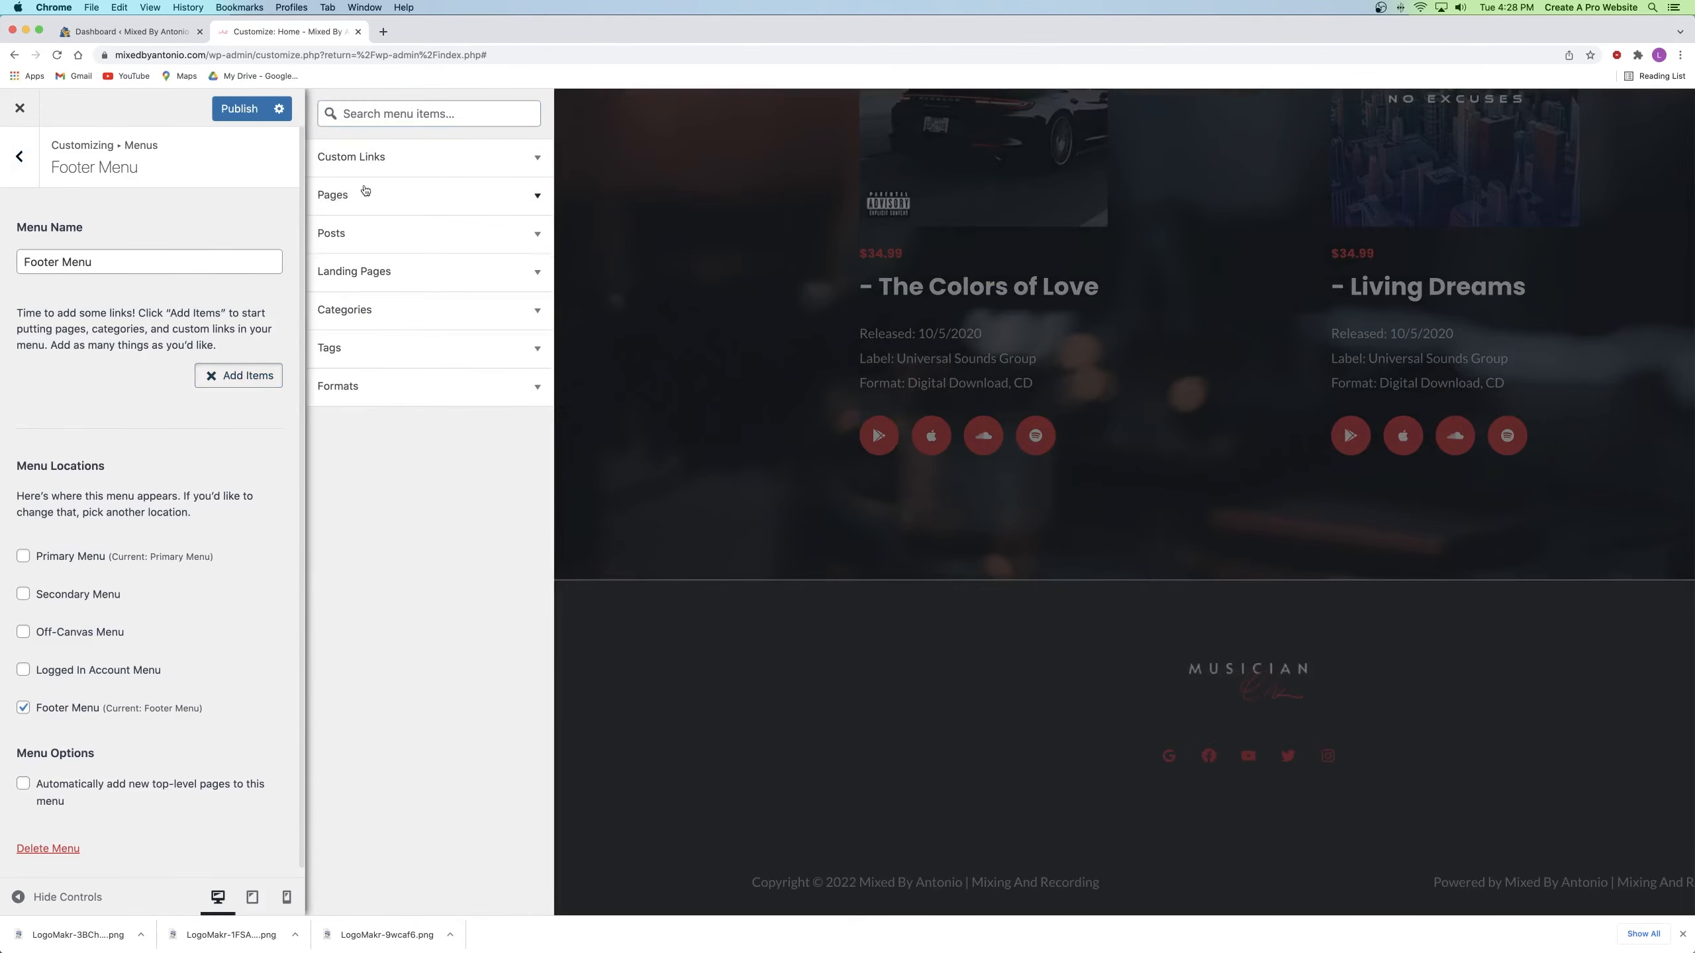
{"action": "left_click", "coordinate": [397, 206]}
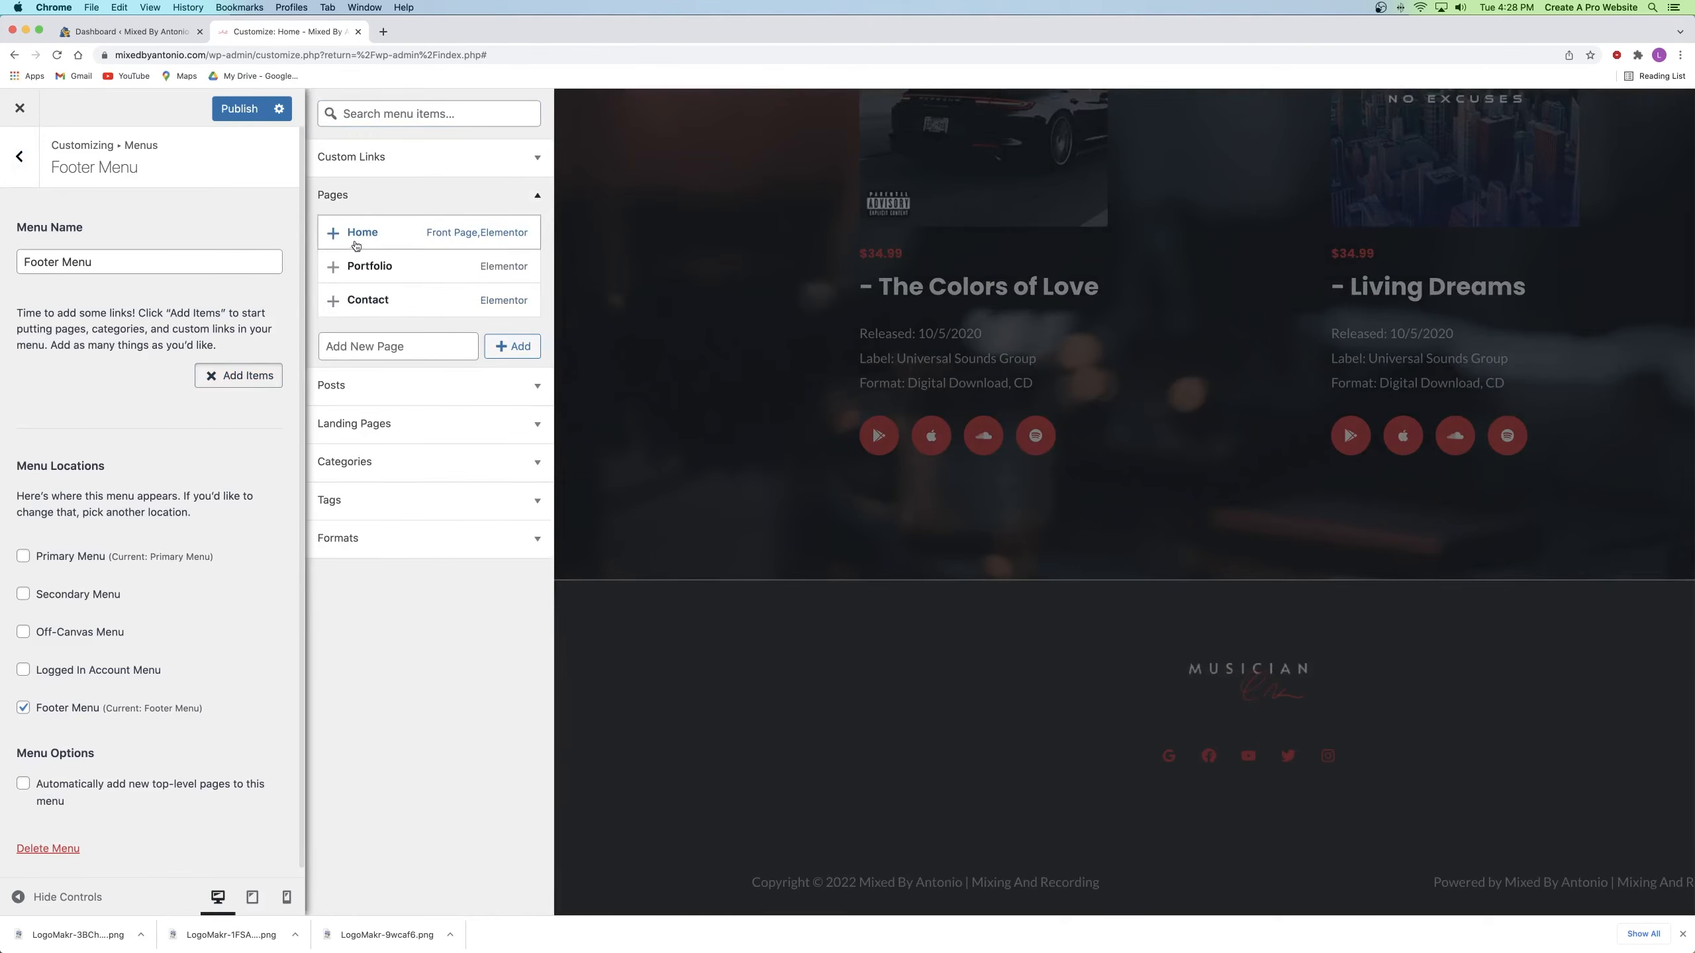
{"action": "left_click", "coordinate": [333, 233]}
{"action": "left_click", "coordinate": [333, 266]}
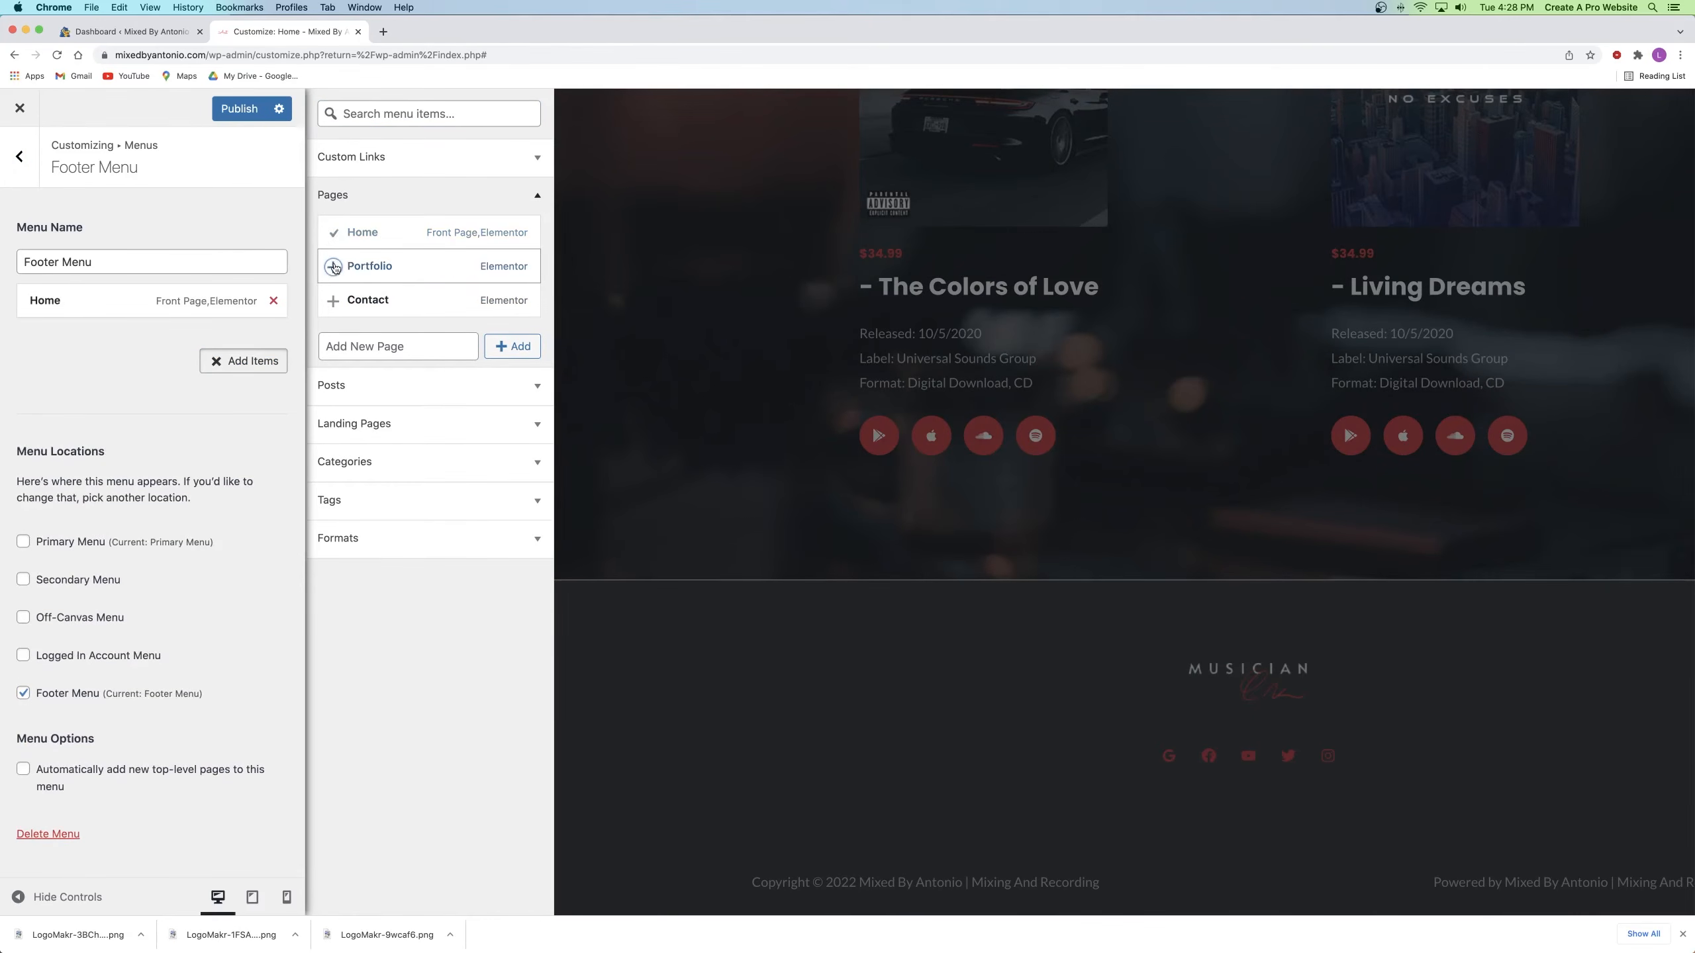
{"action": "left_click", "coordinate": [333, 301]}
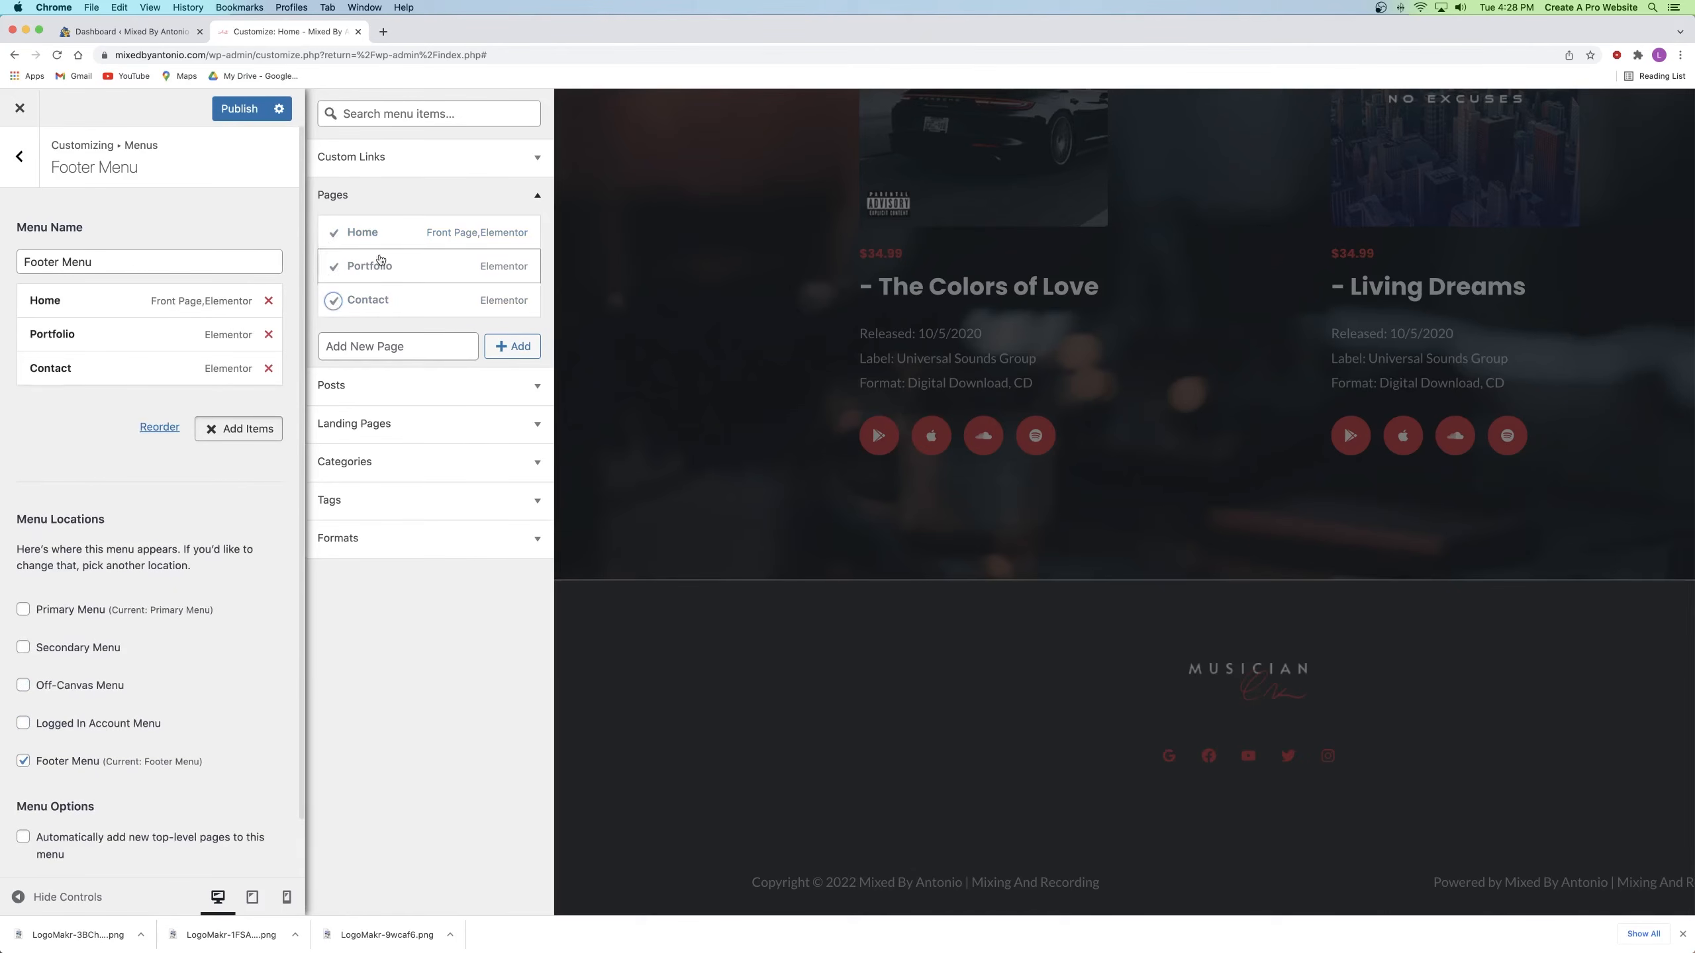
{"action": "left_click", "coordinate": [233, 108]}
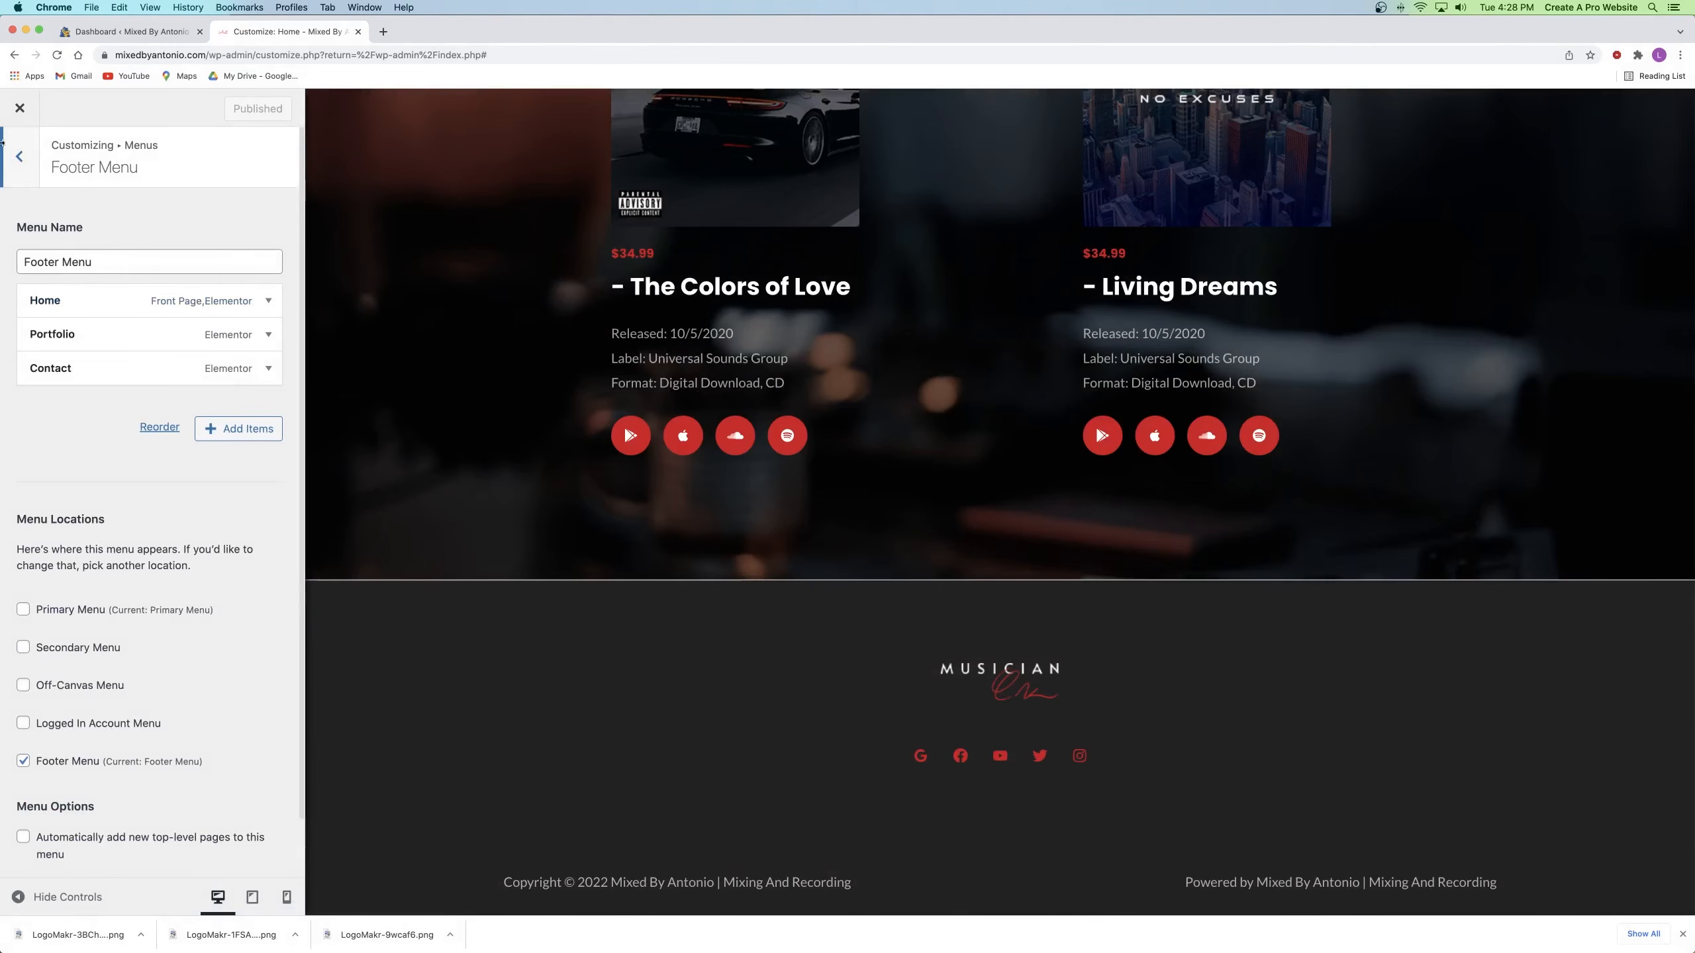
Step: Check Widget 2's Navigation Menu options, find Footer Menu missing, and reload the Customizer
{"action": "left_click", "coordinate": [14, 161]}
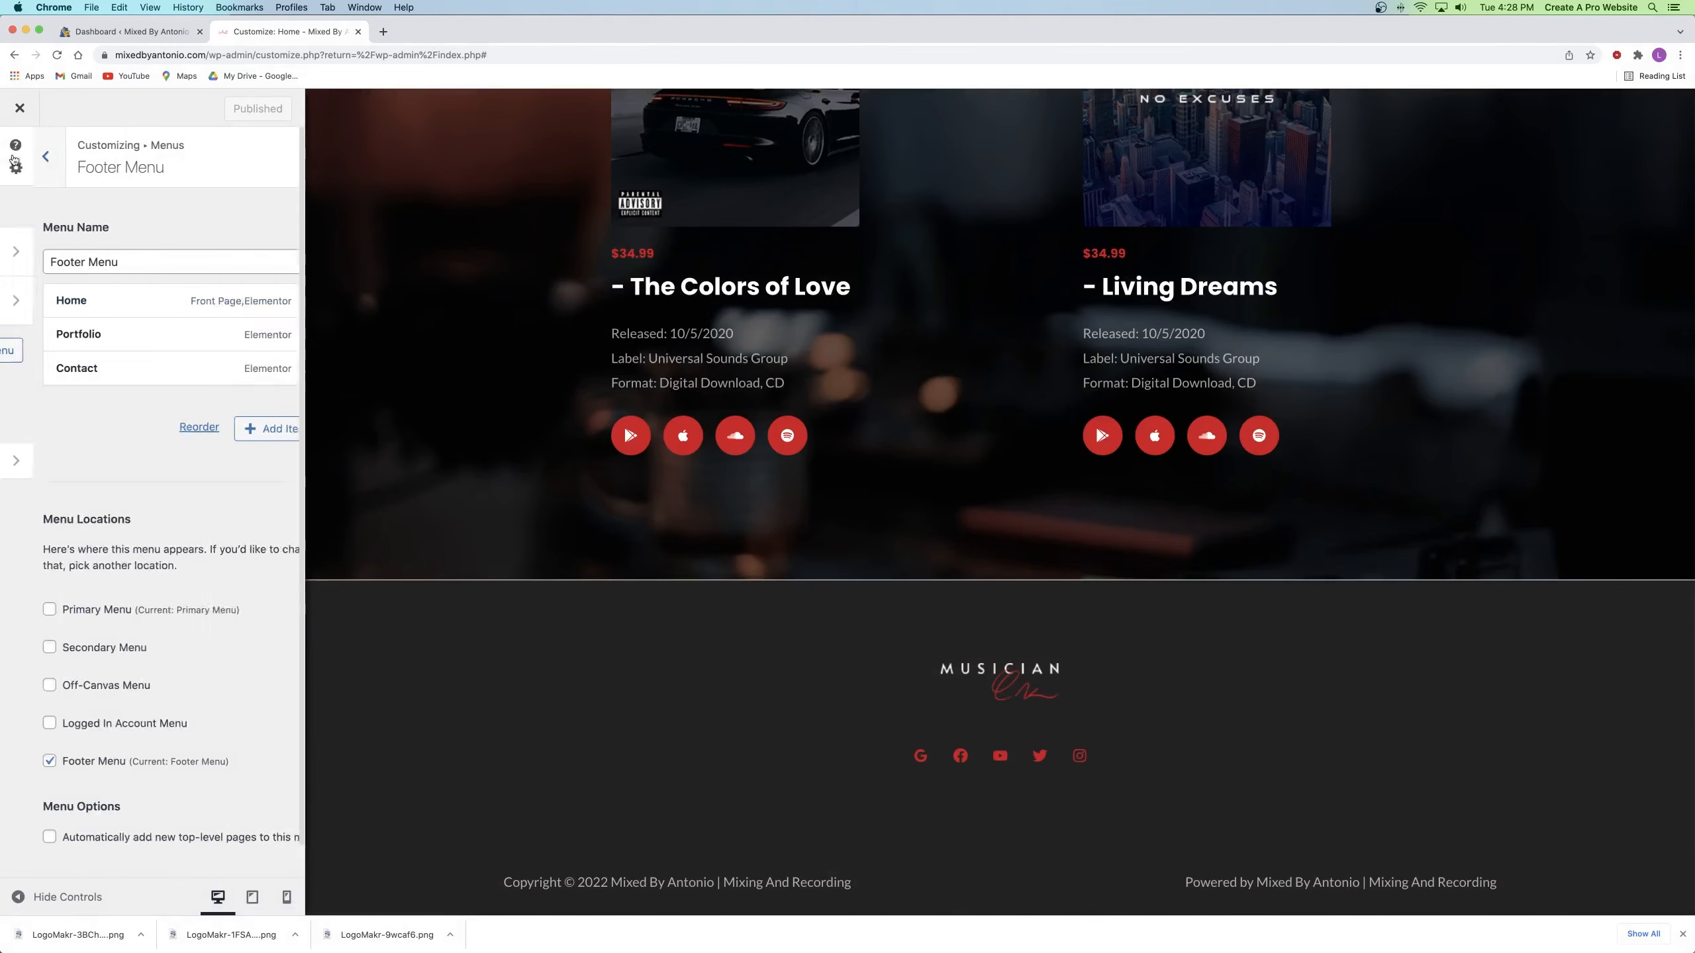
{"action": "left_click", "coordinate": [13, 159]}
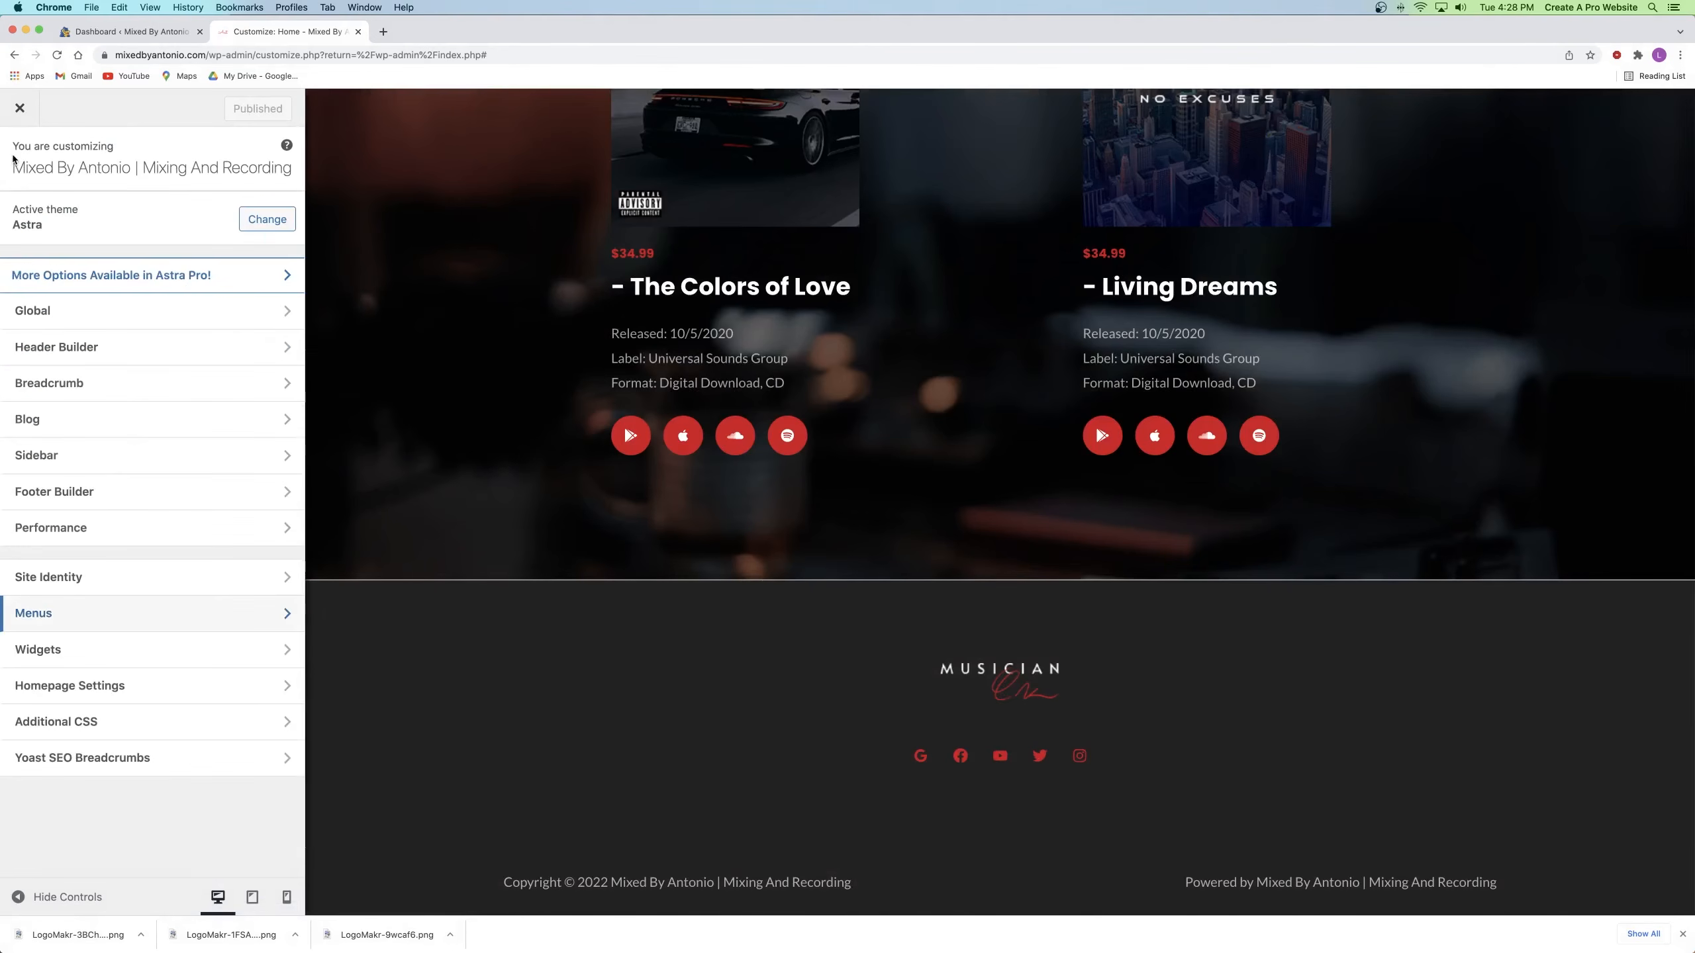
{"action": "left_click", "coordinate": [75, 498]}
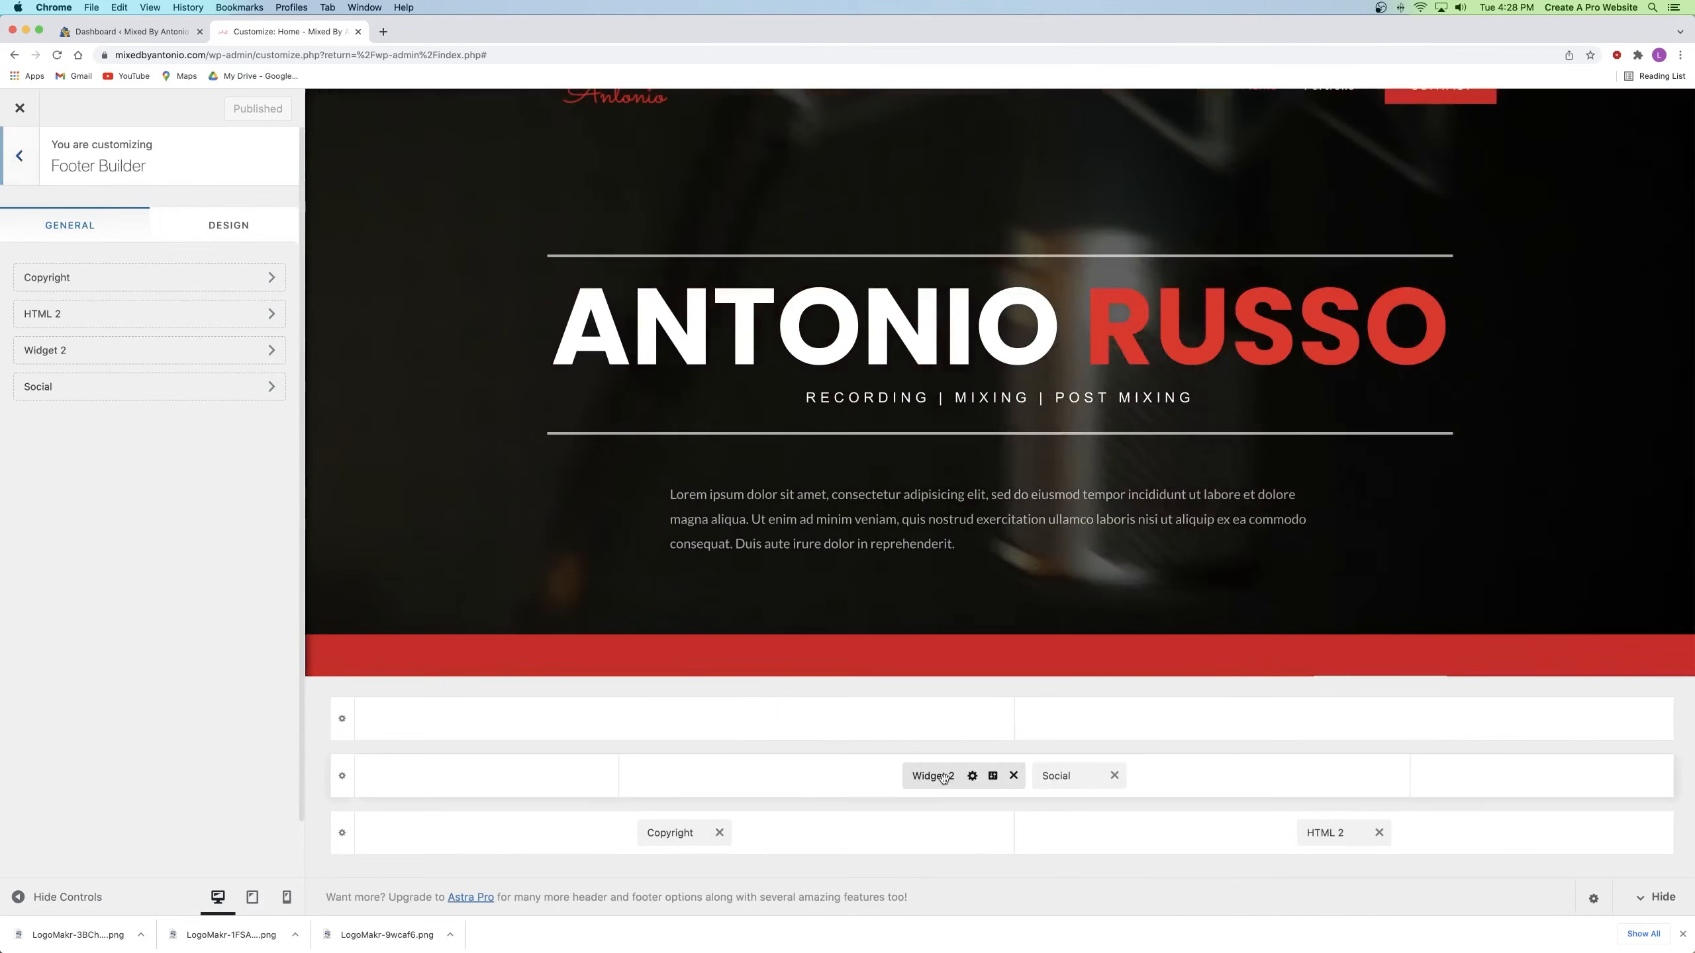
{"action": "left_click", "coordinate": [941, 776]}
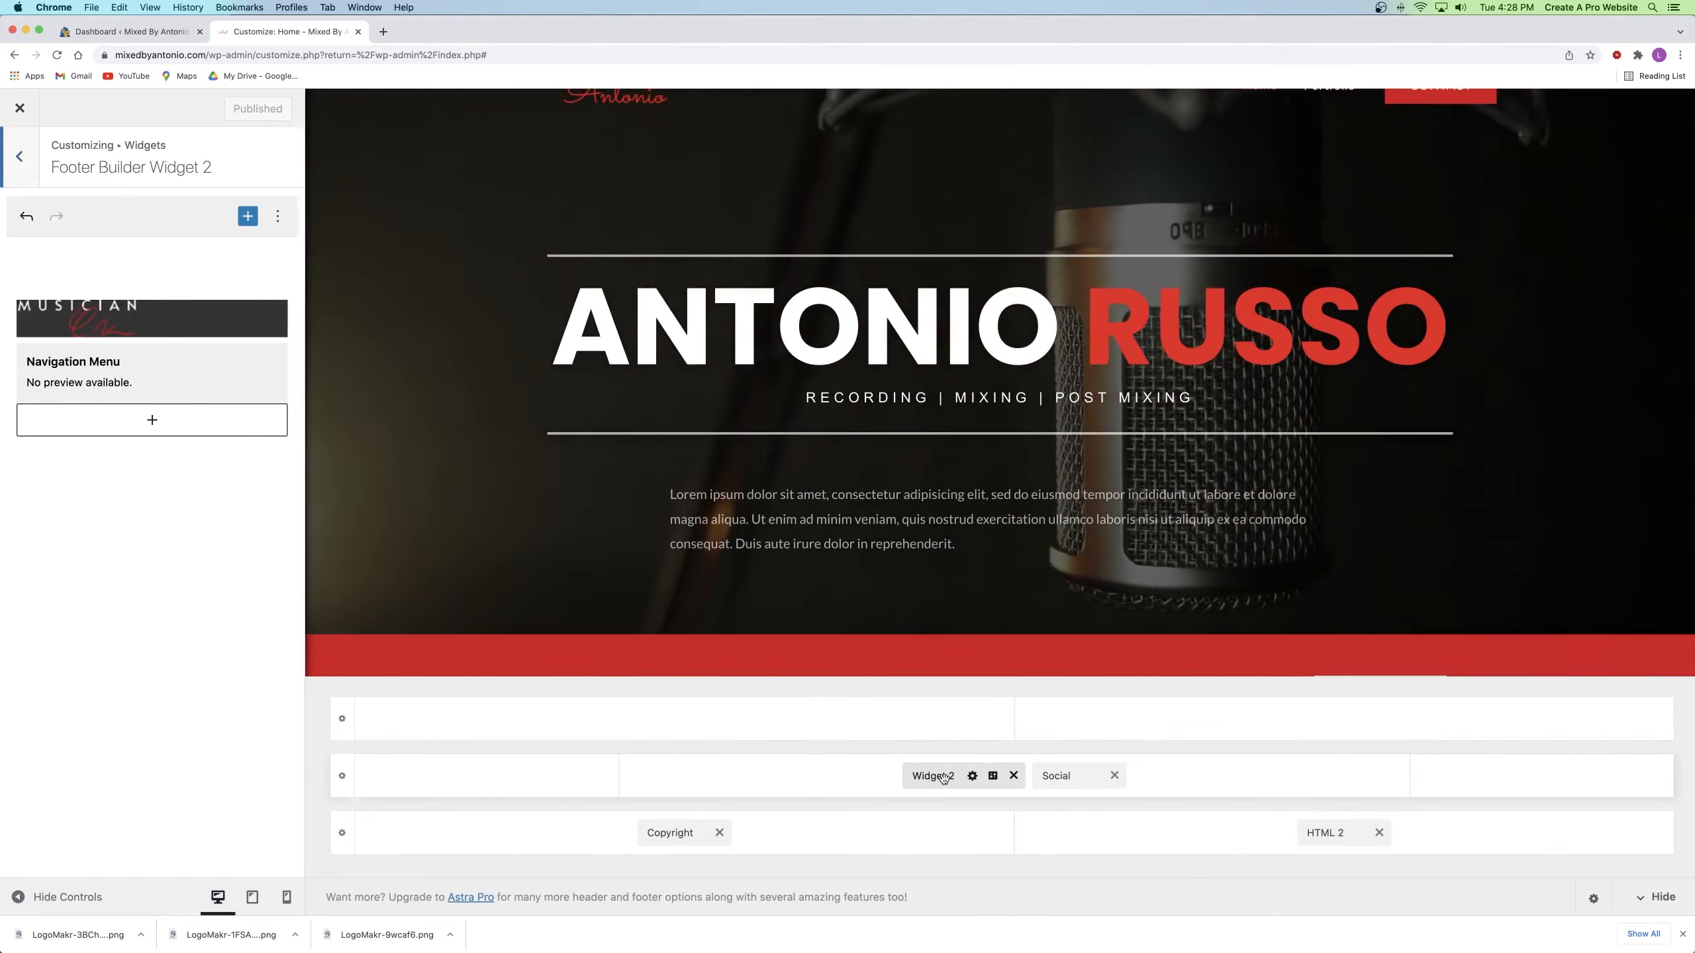
{"action": "scroll", "coordinate": [904, 492], "scroll_direction": "down", "scroll_amount": 15}
{"action": "scroll", "coordinate": [904, 492], "scroll_direction": "down", "scroll_amount": 10}
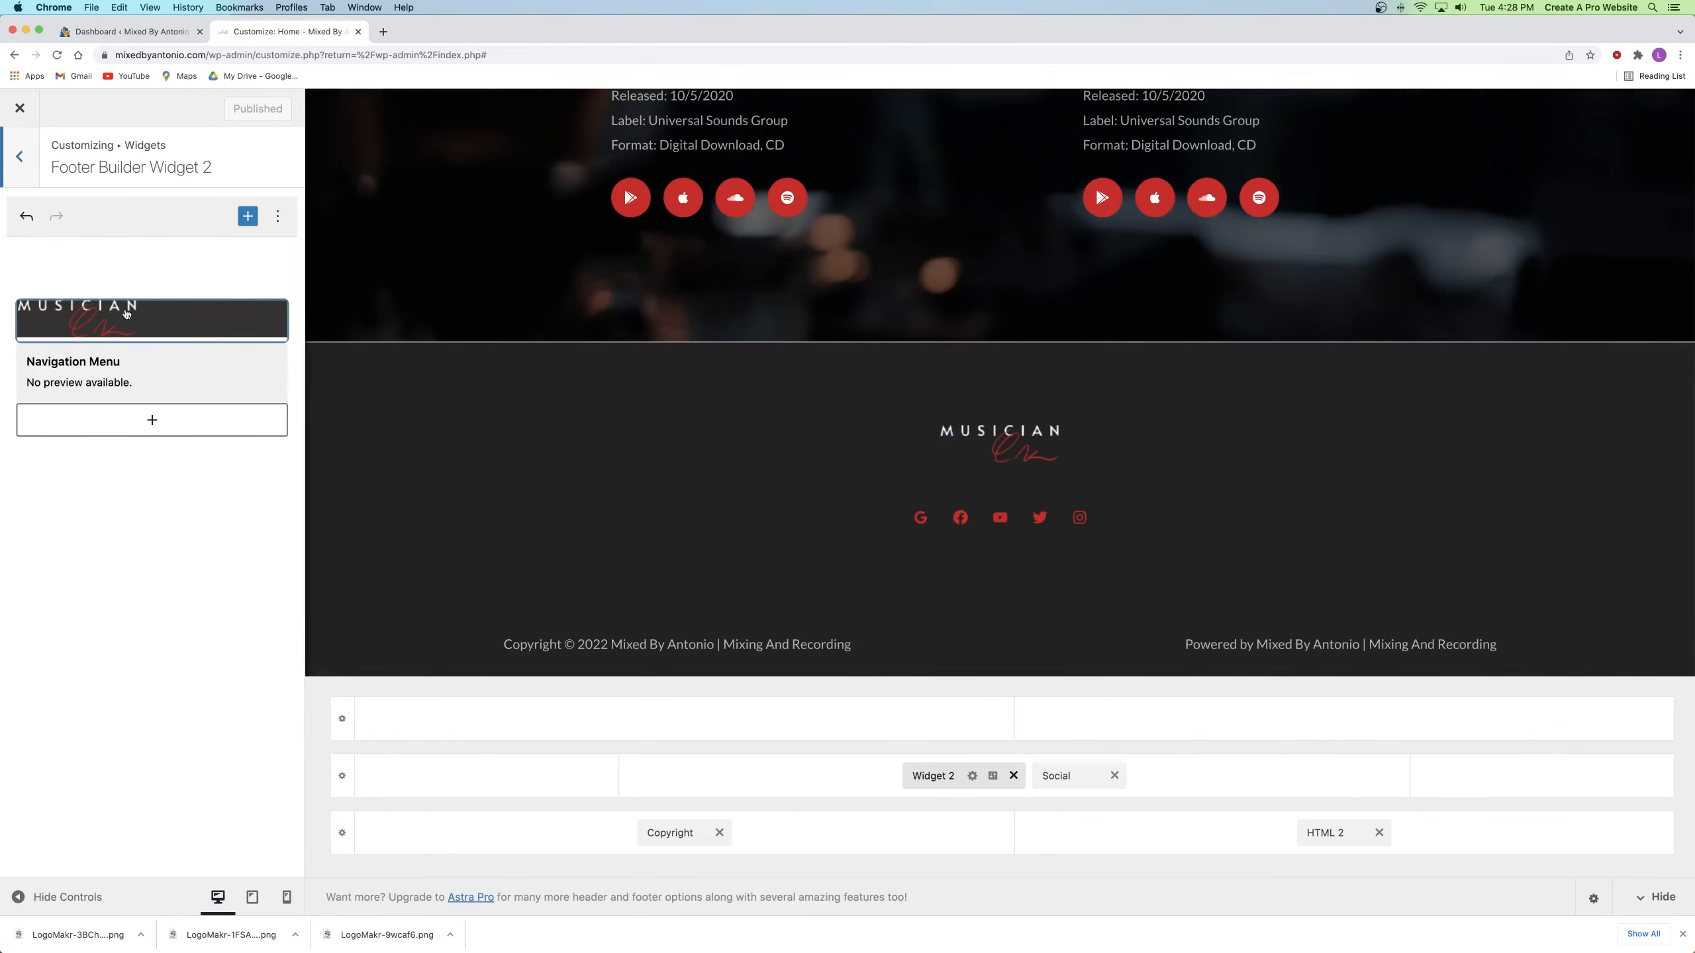
{"action": "left_click", "coordinate": [75, 372]}
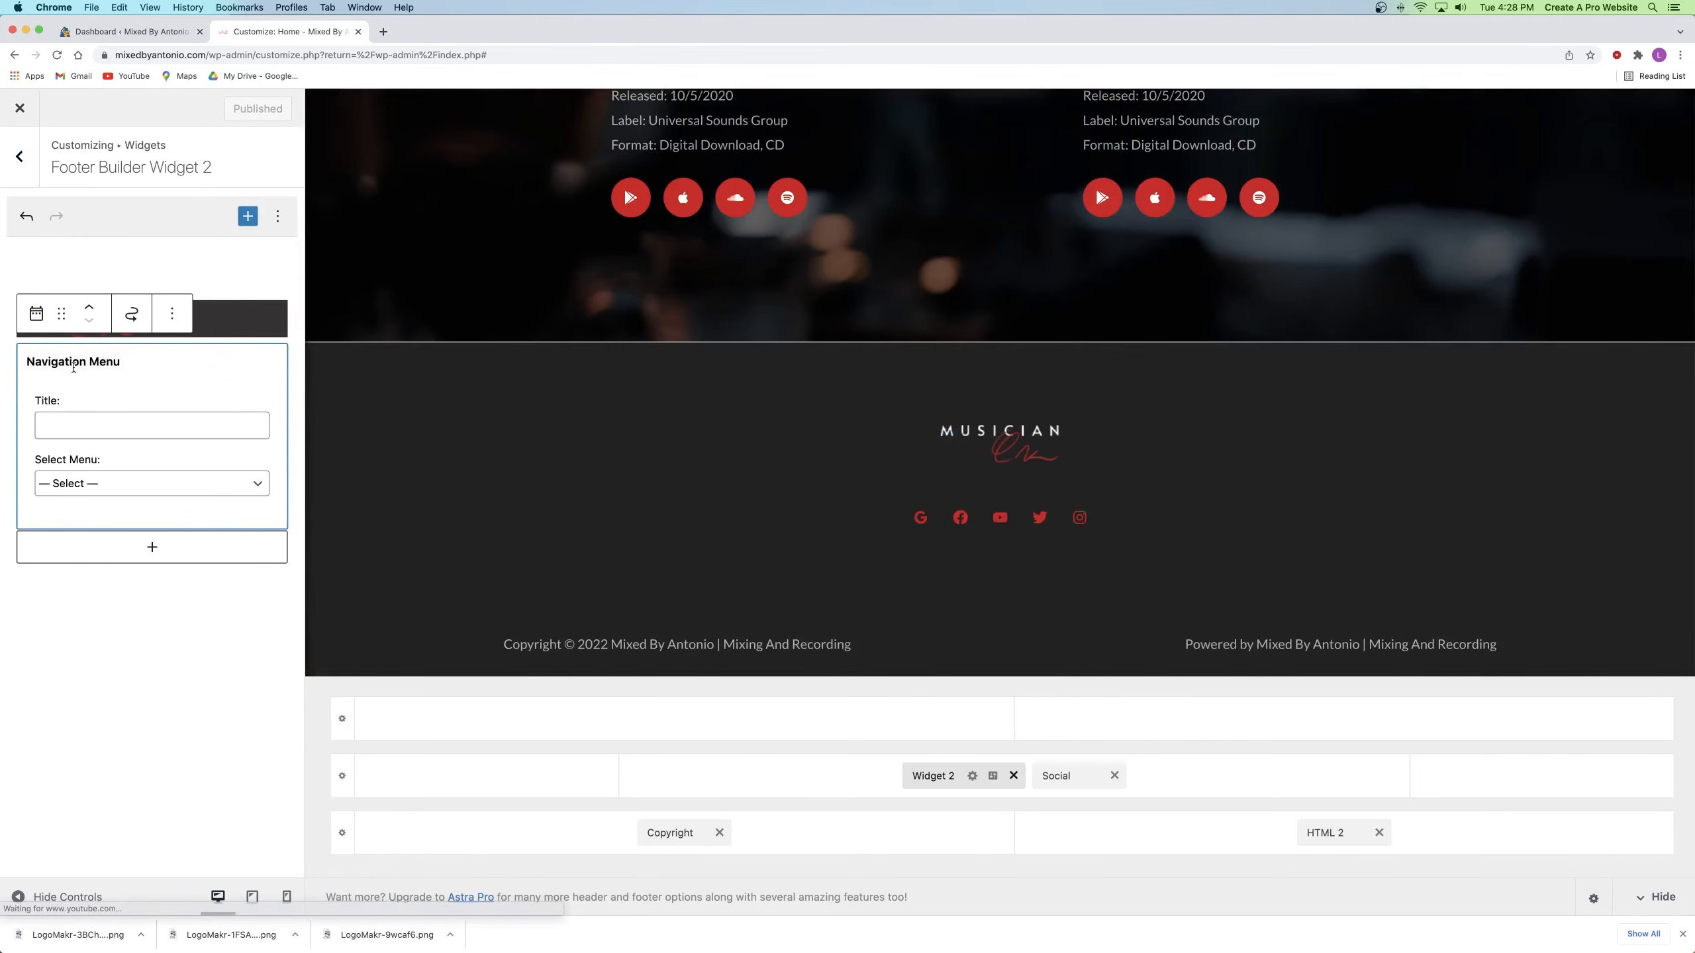
{"action": "left_click", "coordinate": [78, 485]}
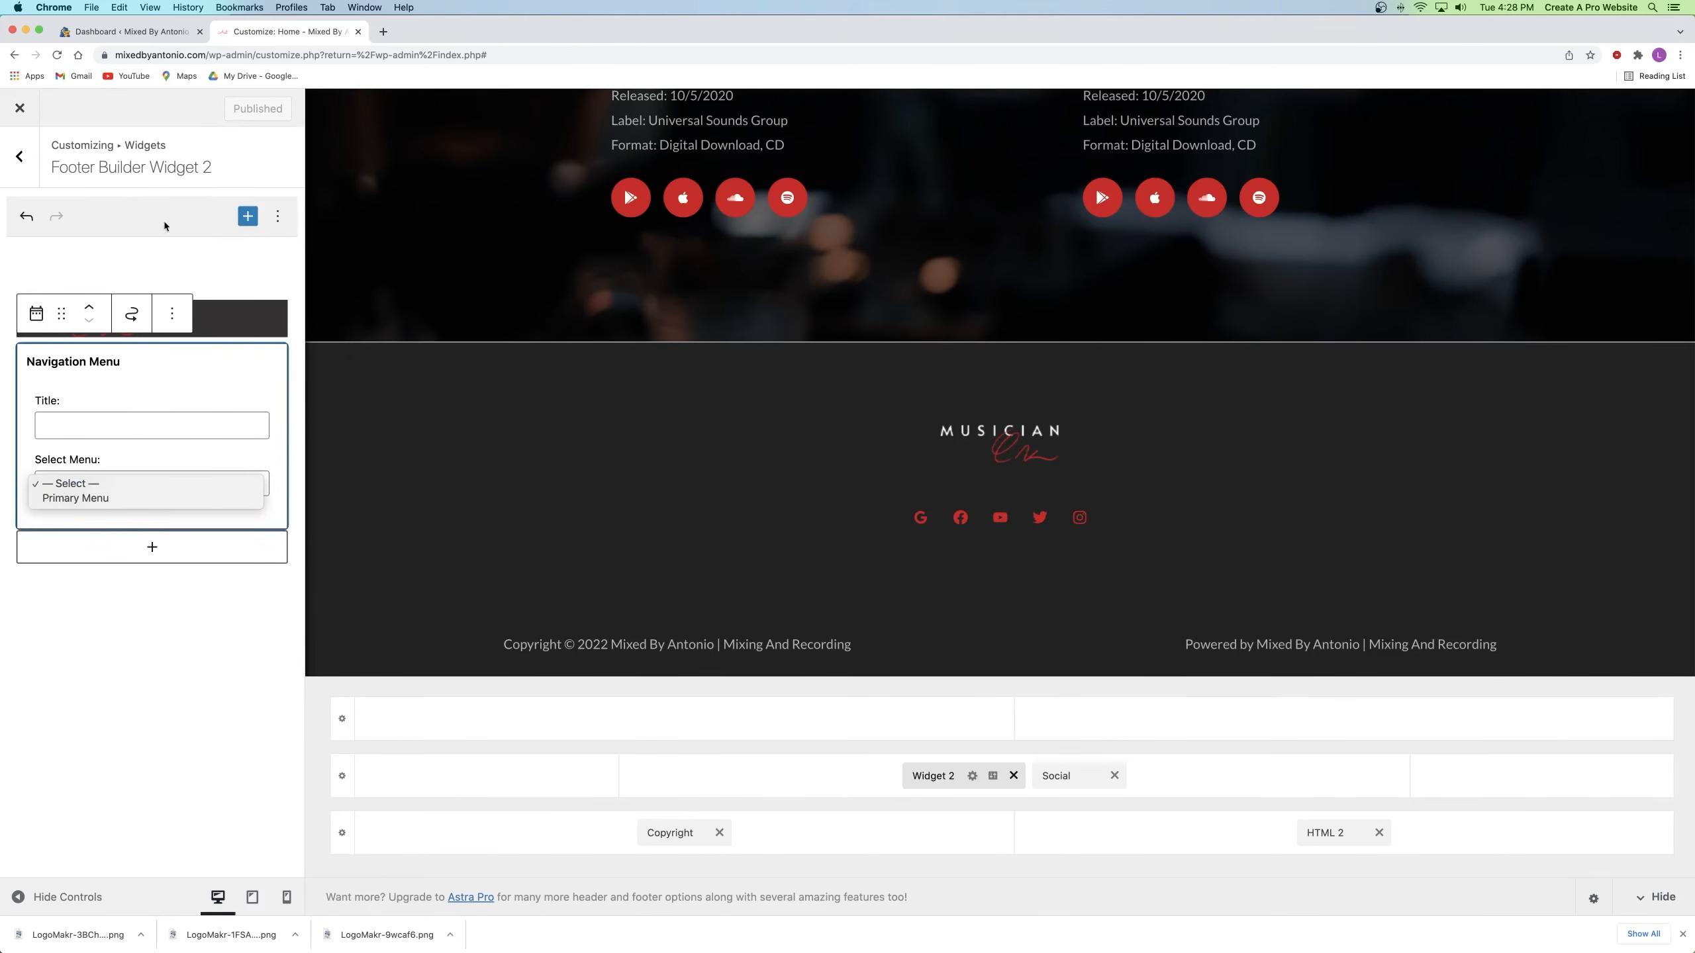
{"action": "left_click", "coordinate": [58, 56]}
{"action": "left_click", "coordinate": [58, 56]}
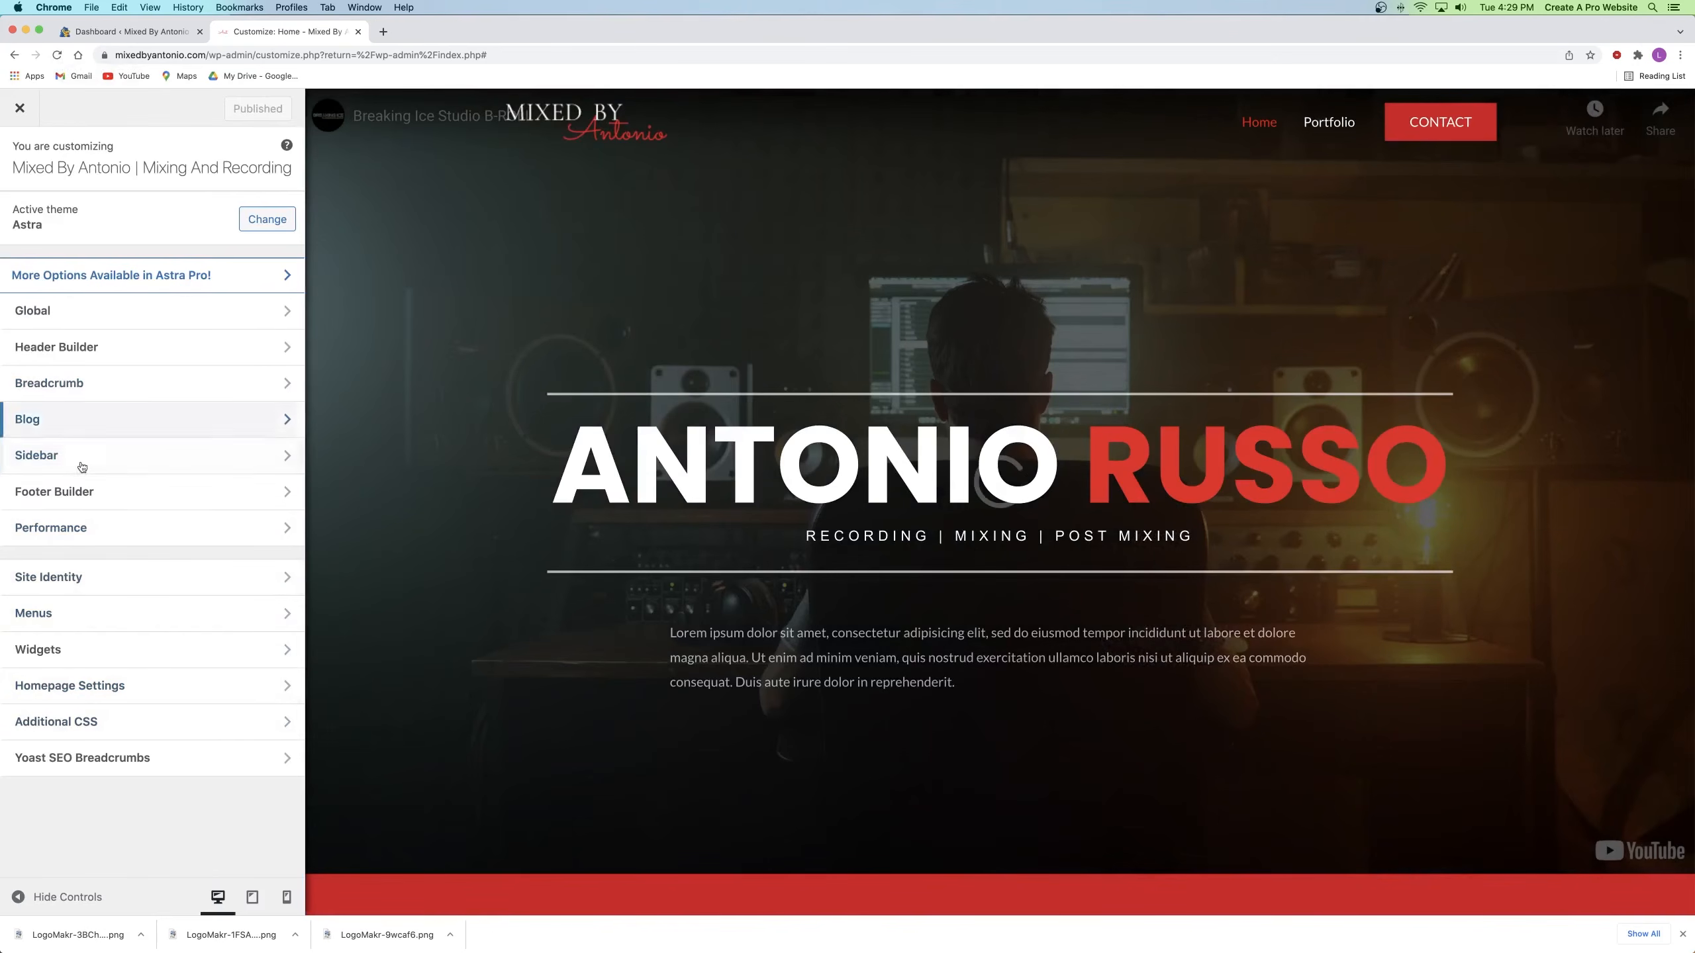
Step: Set Widget 2's Navigation Menu widget to display Footer Menu
{"action": "left_click", "coordinate": [83, 491]}
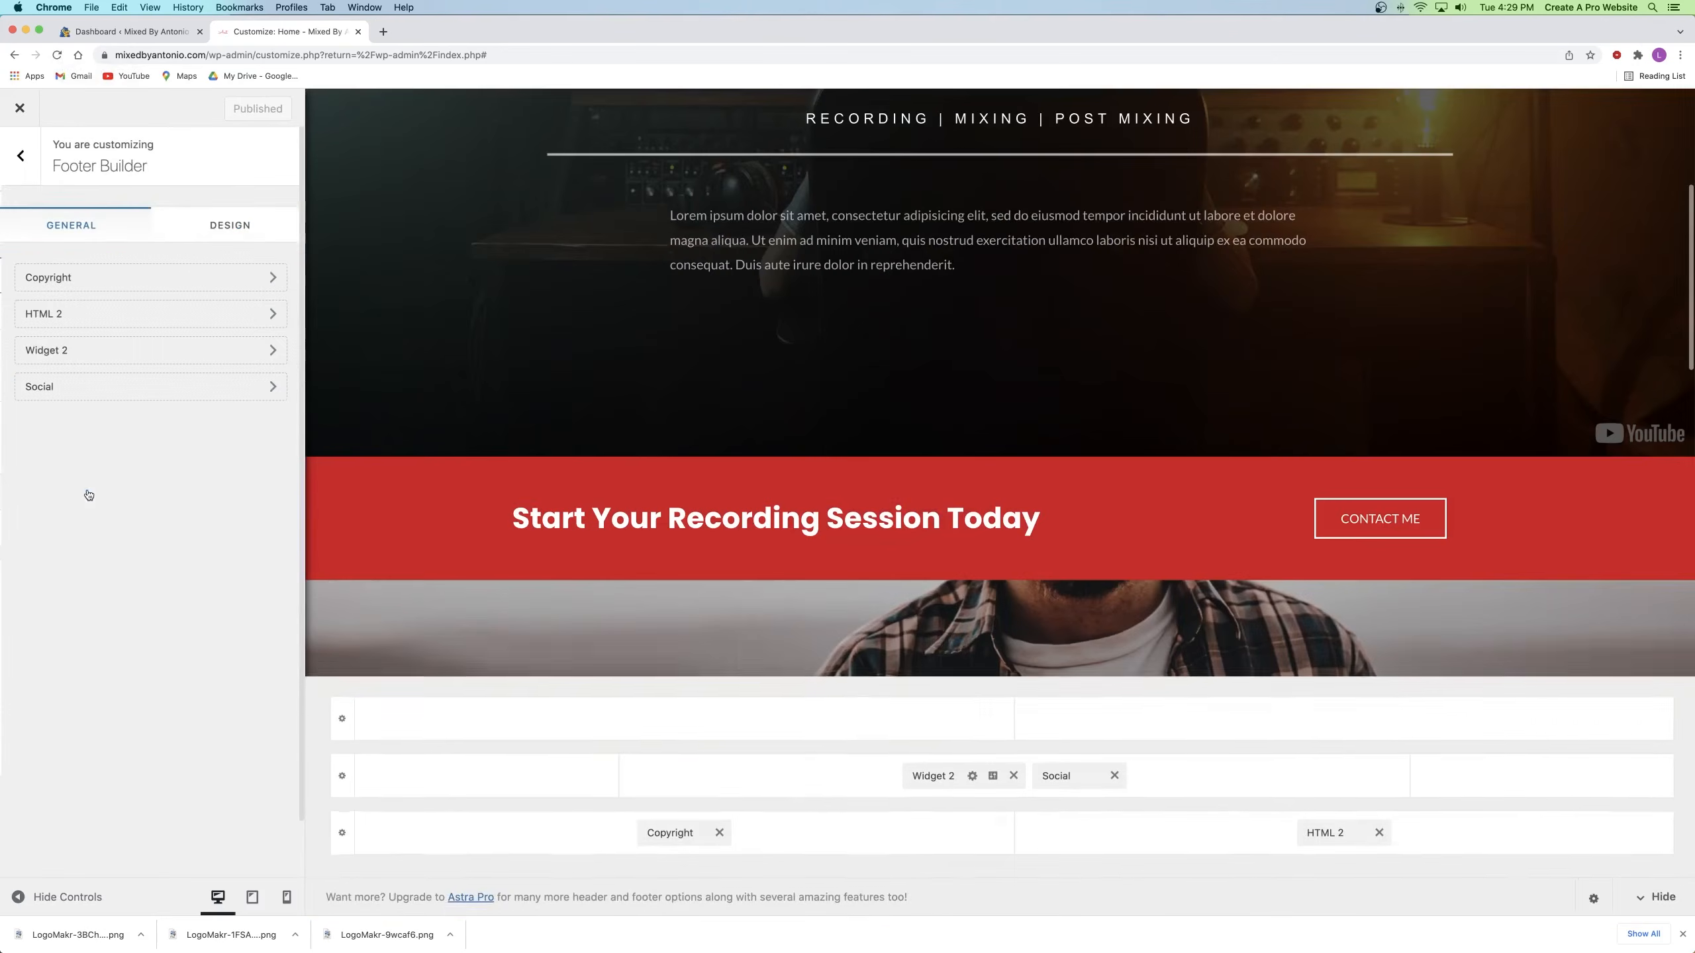
{"action": "left_click", "coordinate": [113, 354]}
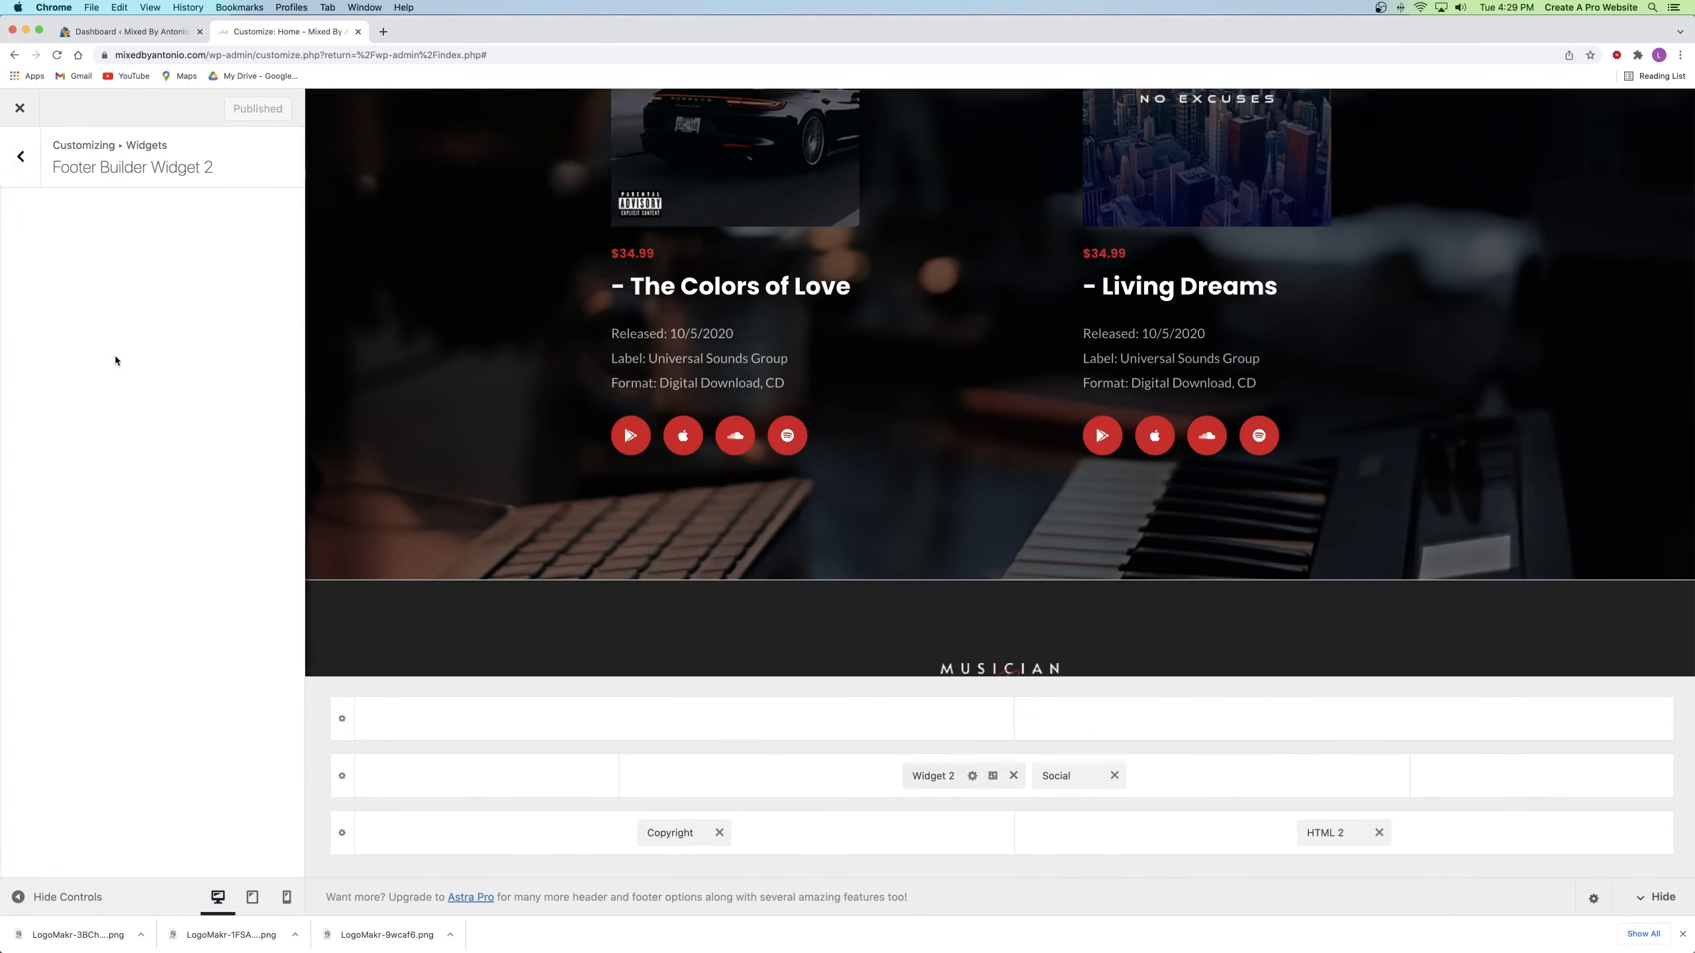
{"action": "left_click", "coordinate": [124, 364]}
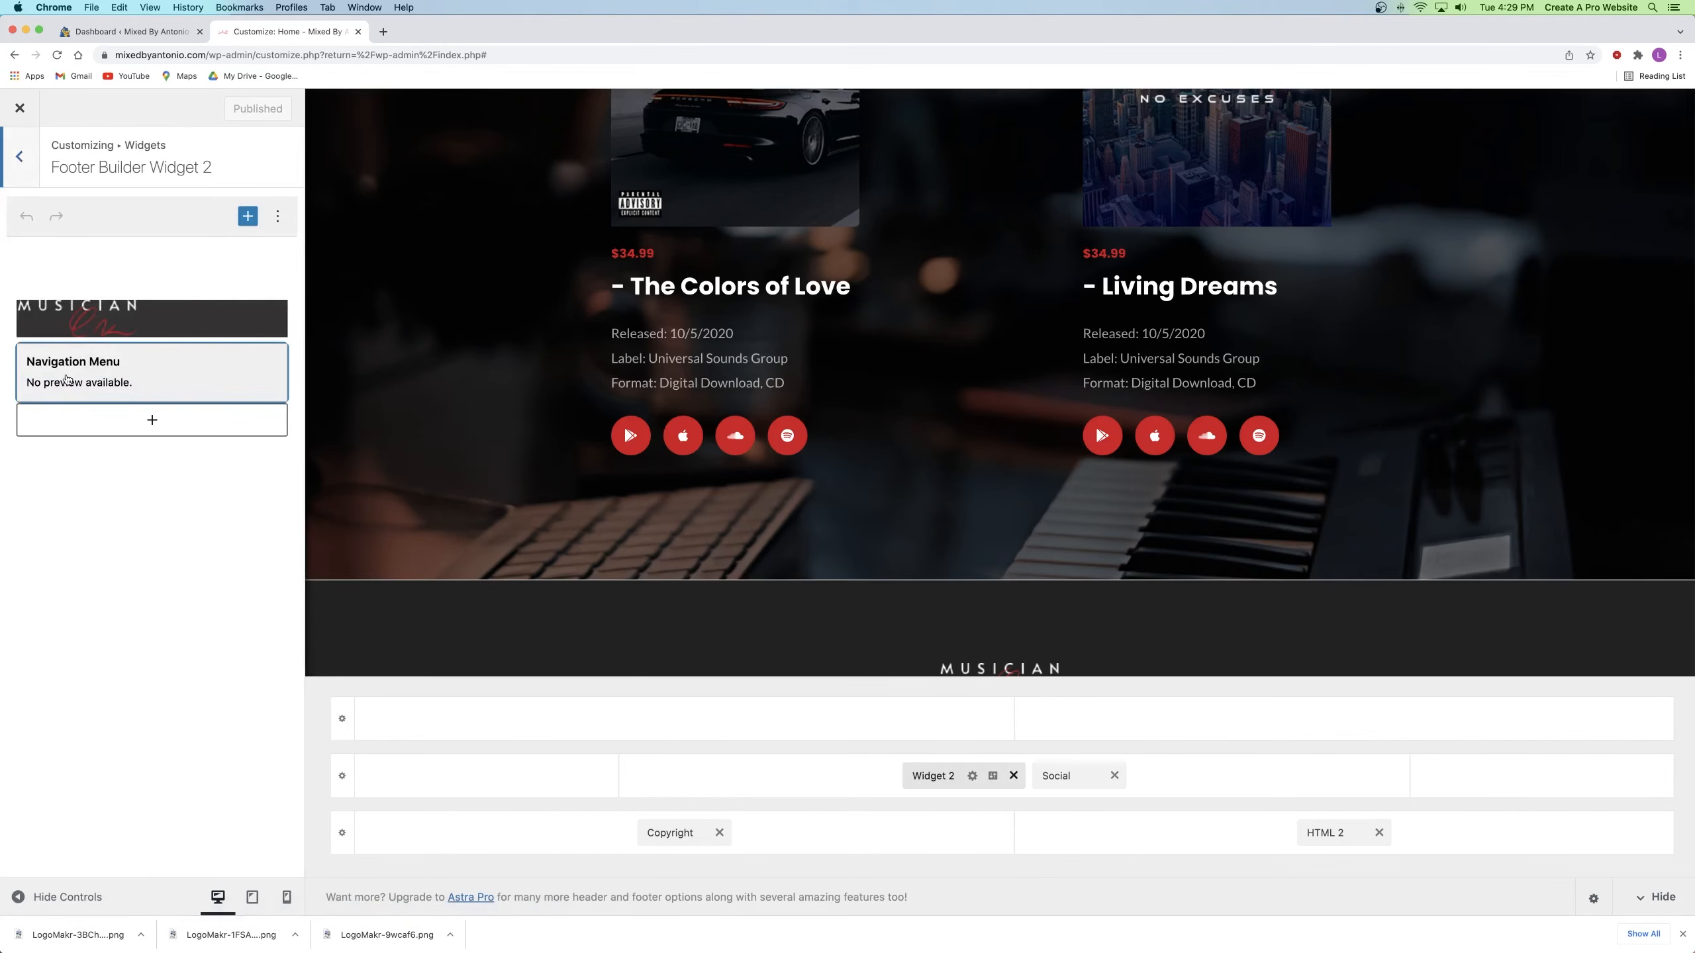
{"action": "left_click", "coordinate": [87, 480]}
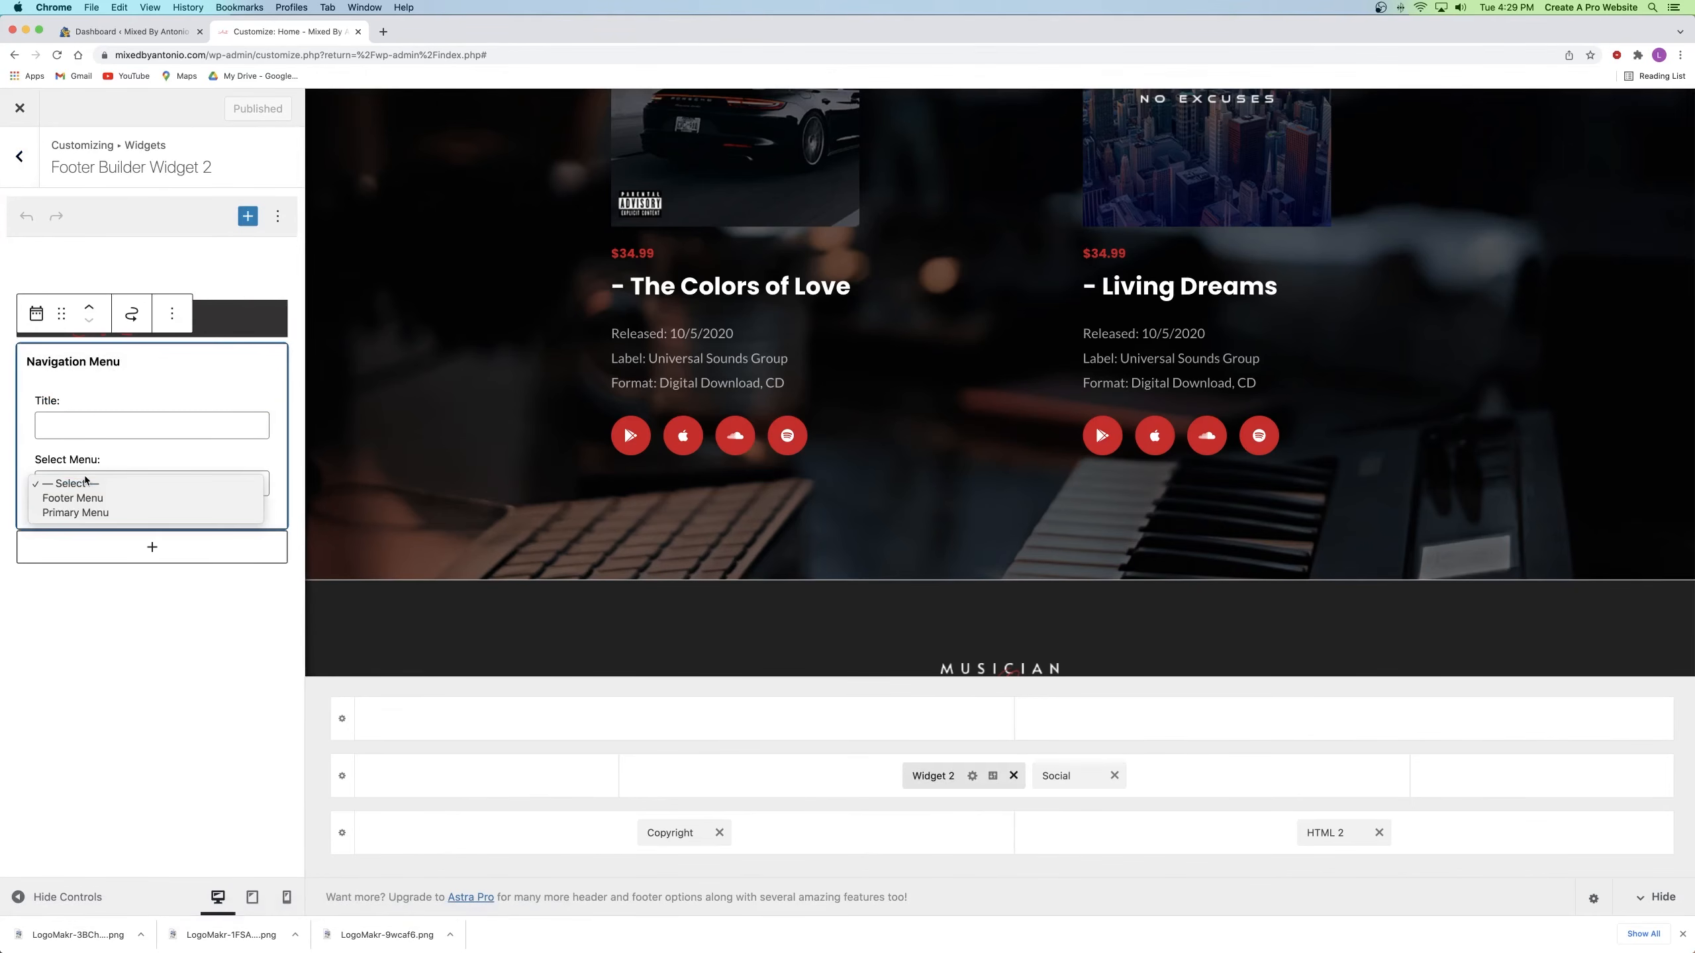
{"action": "left_click", "coordinate": [123, 500]}
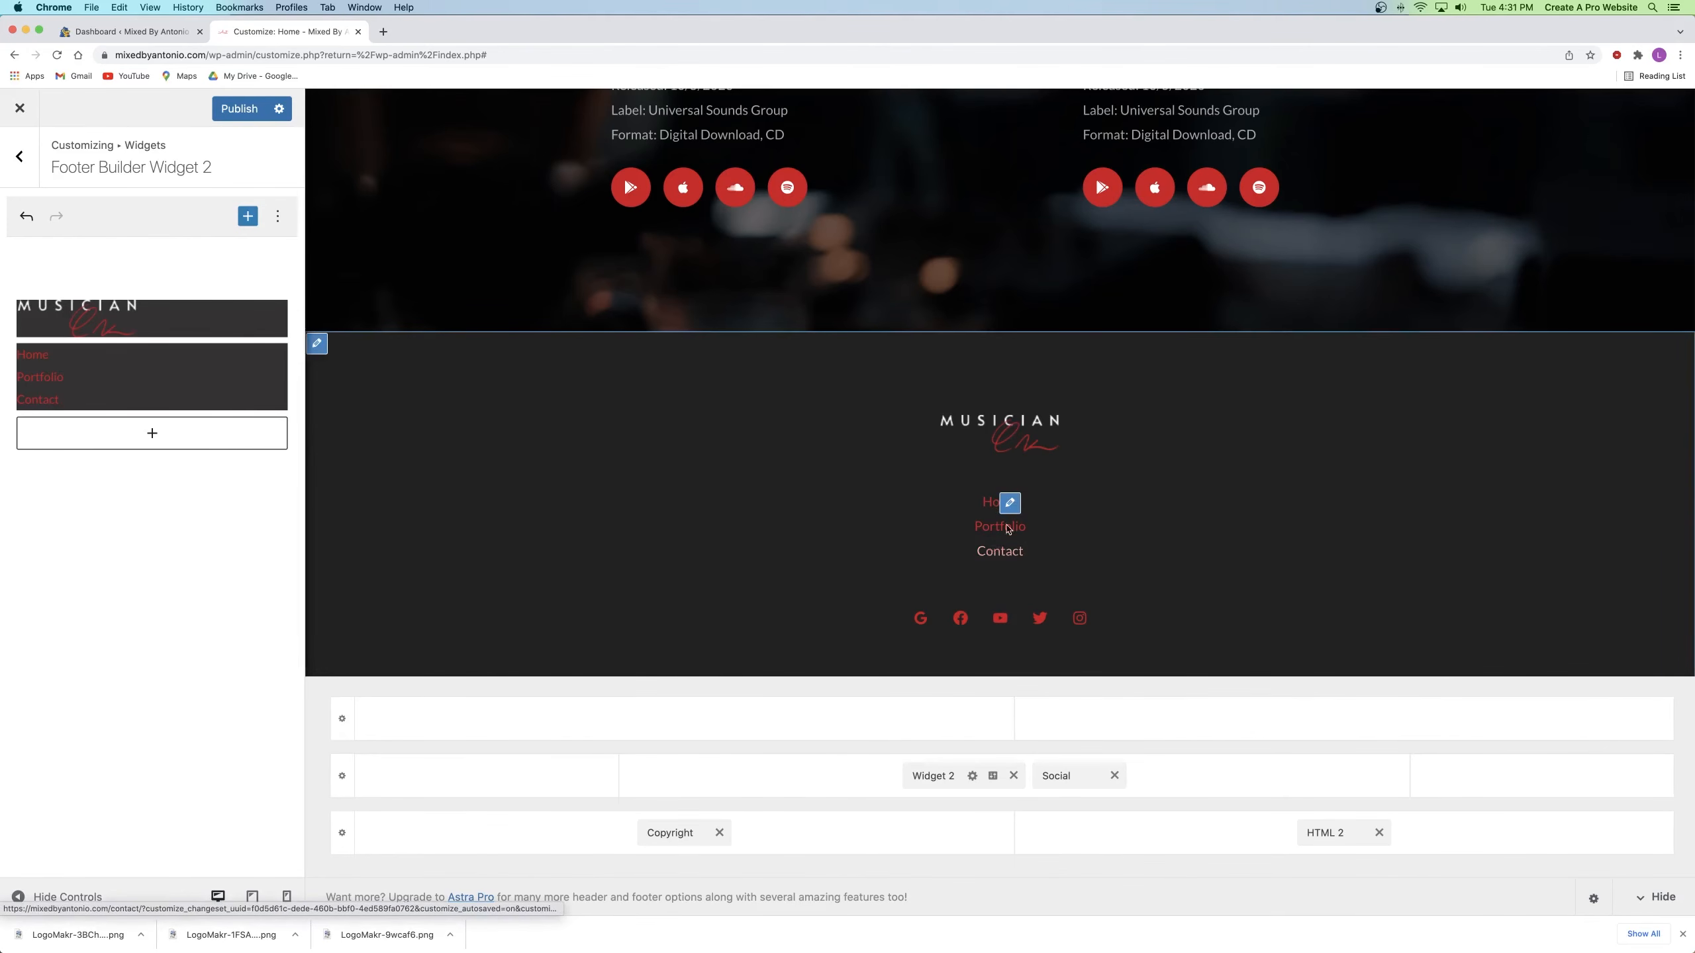
{"action": "left_click", "coordinate": [96, 381]}
Step: Replace the navigation widget with a Footer Menu element placed before the social icons
{"action": "left_click", "coordinate": [161, 323]}
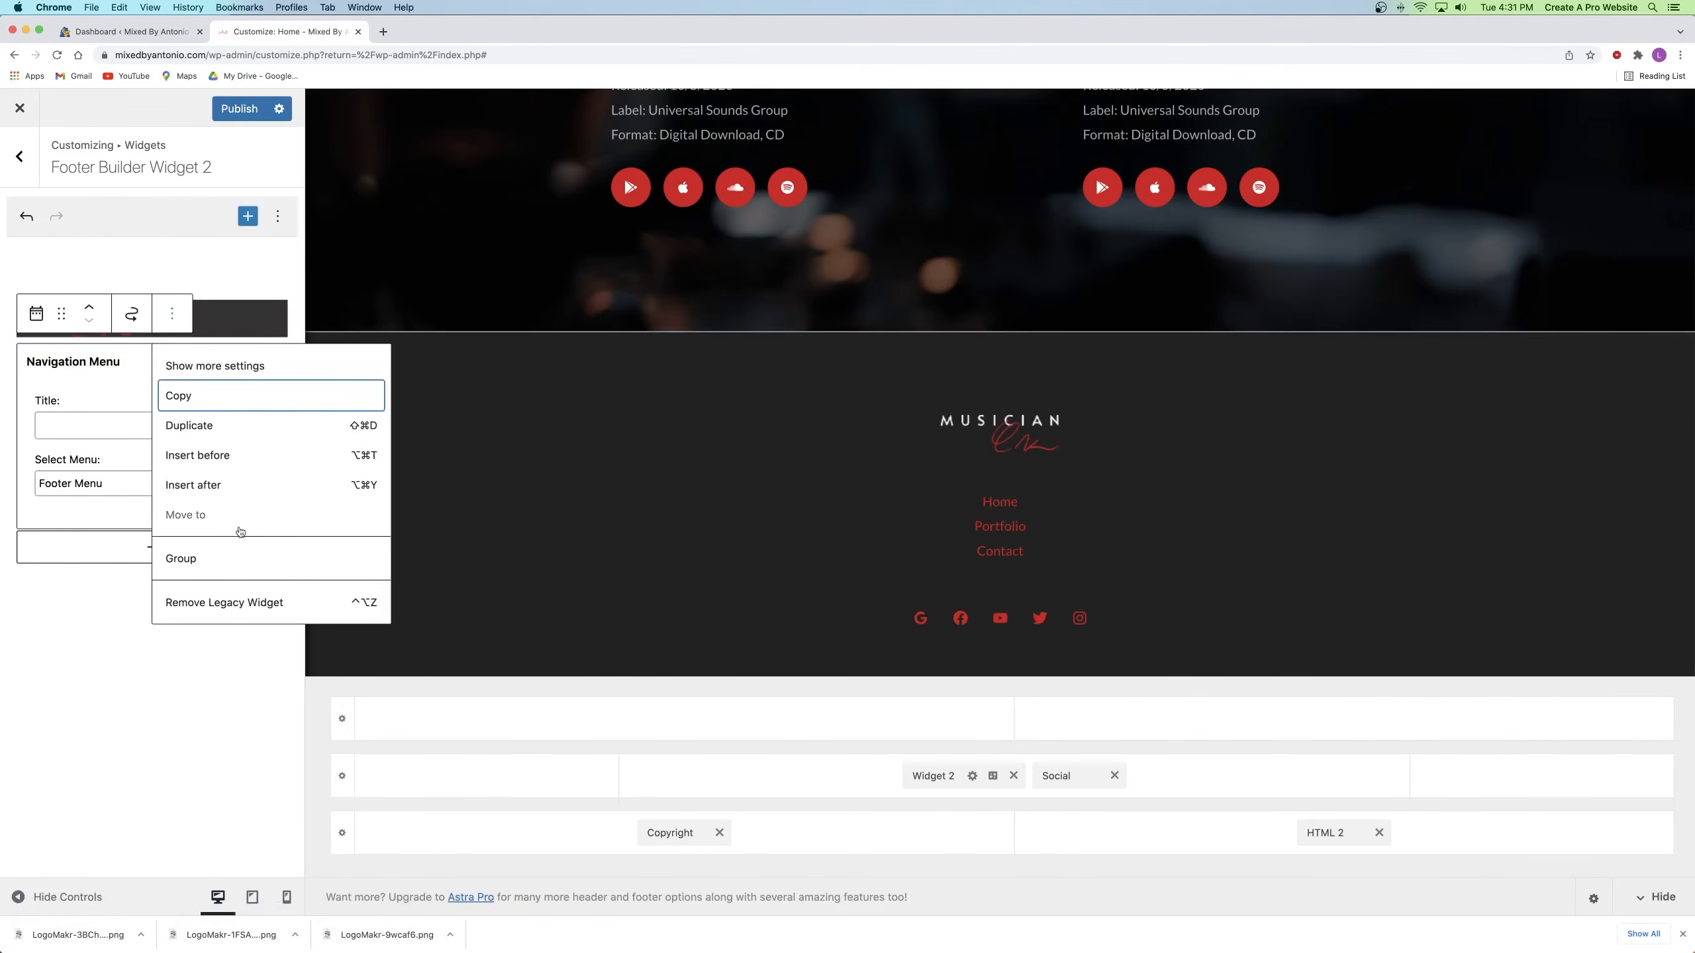
{"action": "left_click", "coordinate": [231, 598]}
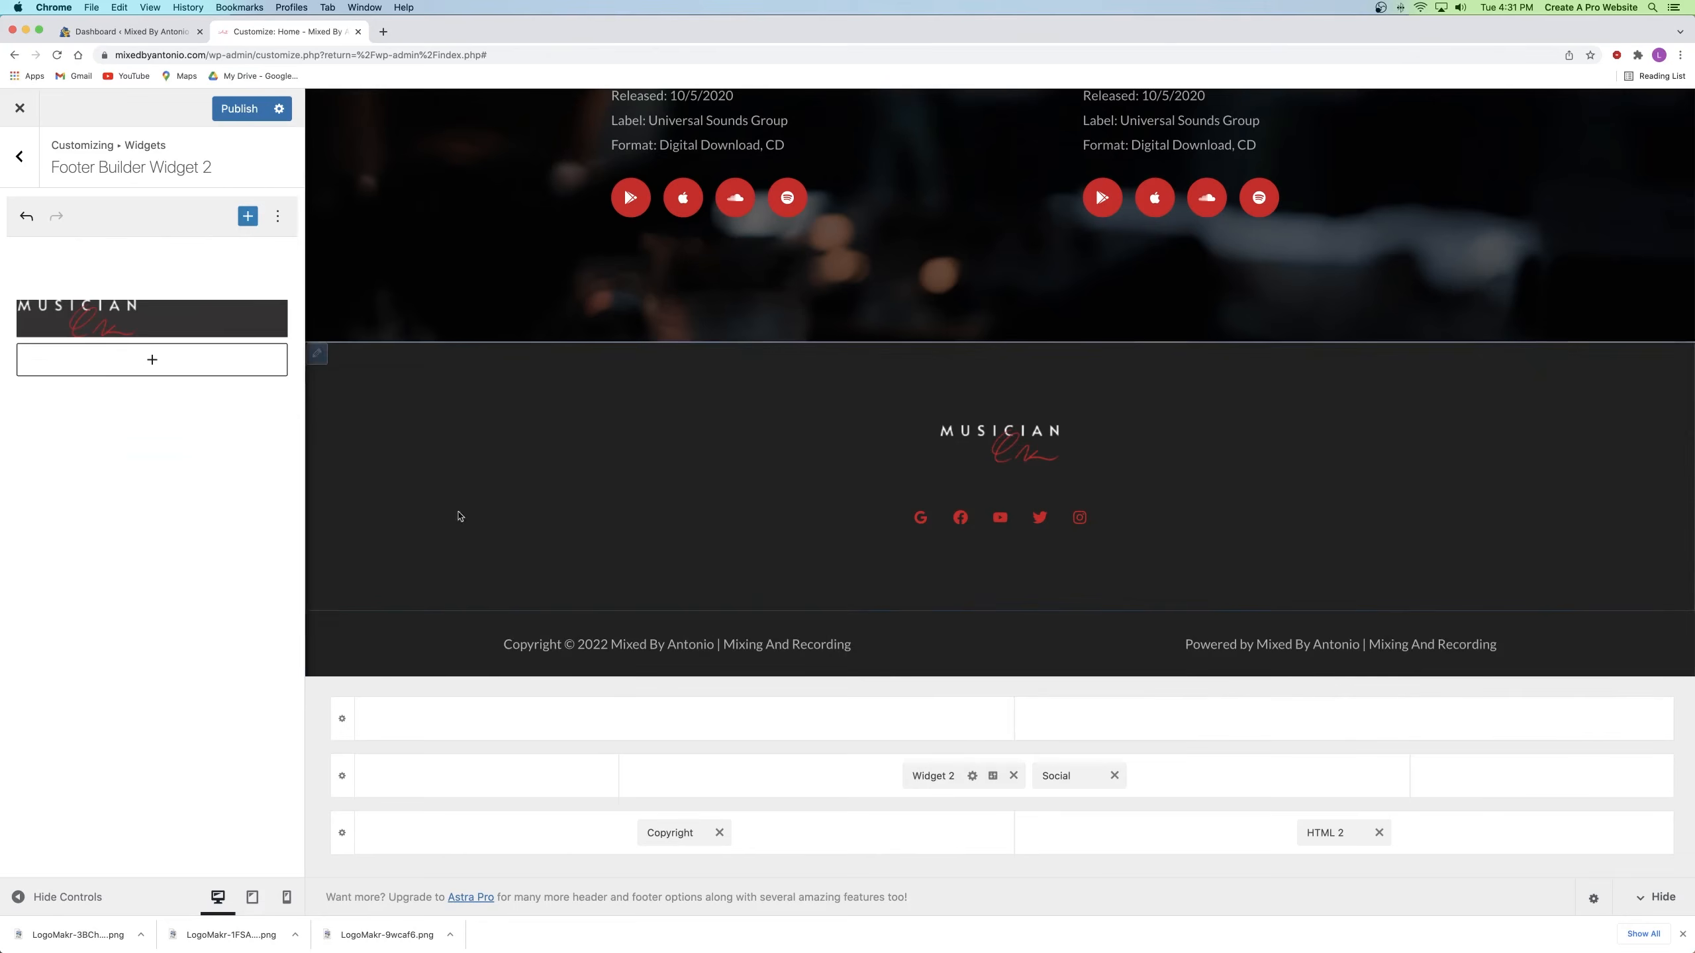
{"action": "left_click", "coordinate": [1225, 784]}
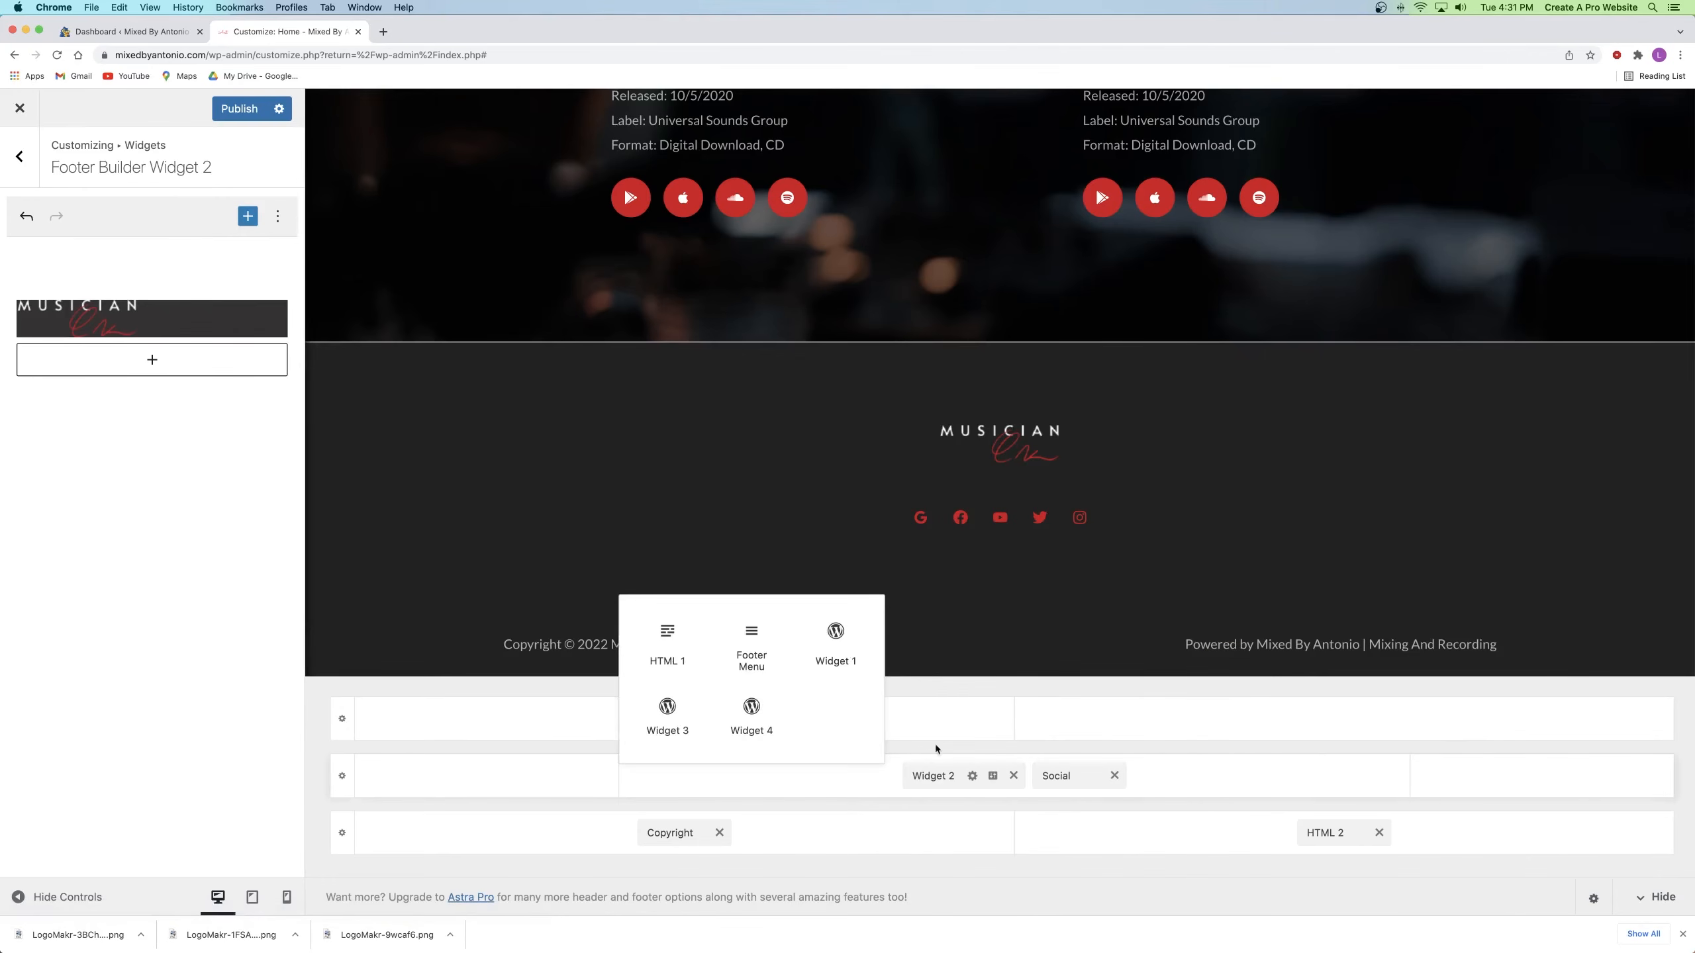
{"action": "left_click", "coordinate": [752, 646]}
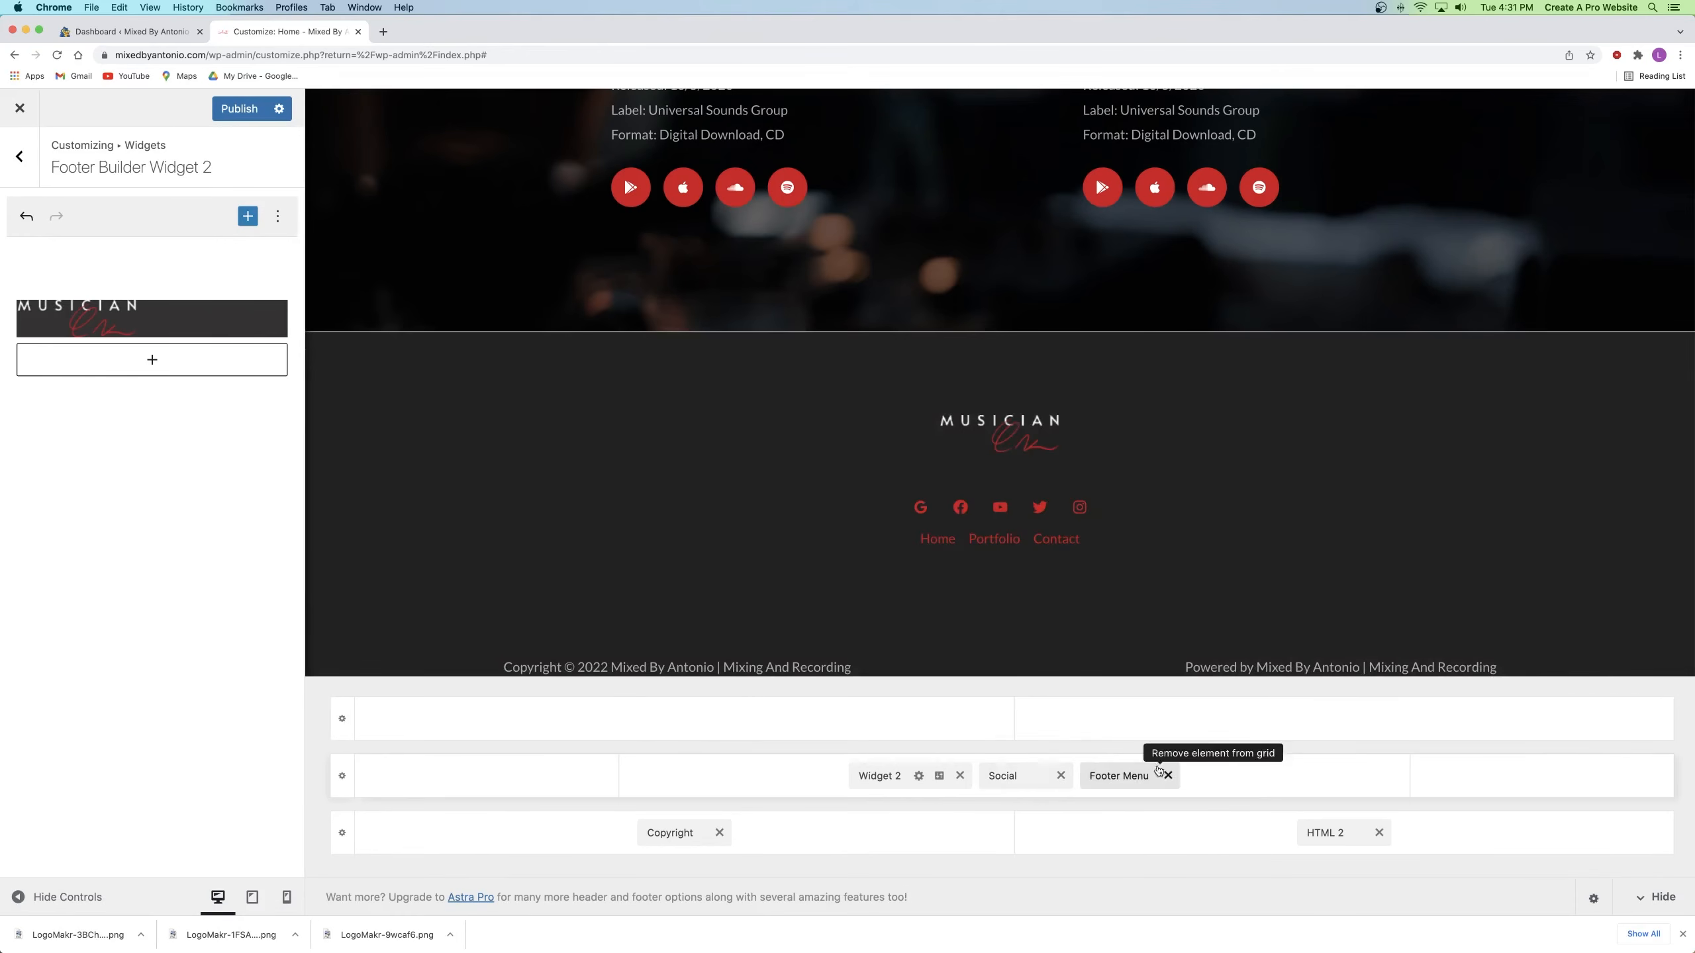
{"action": "left_click_drag", "start_coordinate": [1119, 775], "coordinate": [1034, 776]}
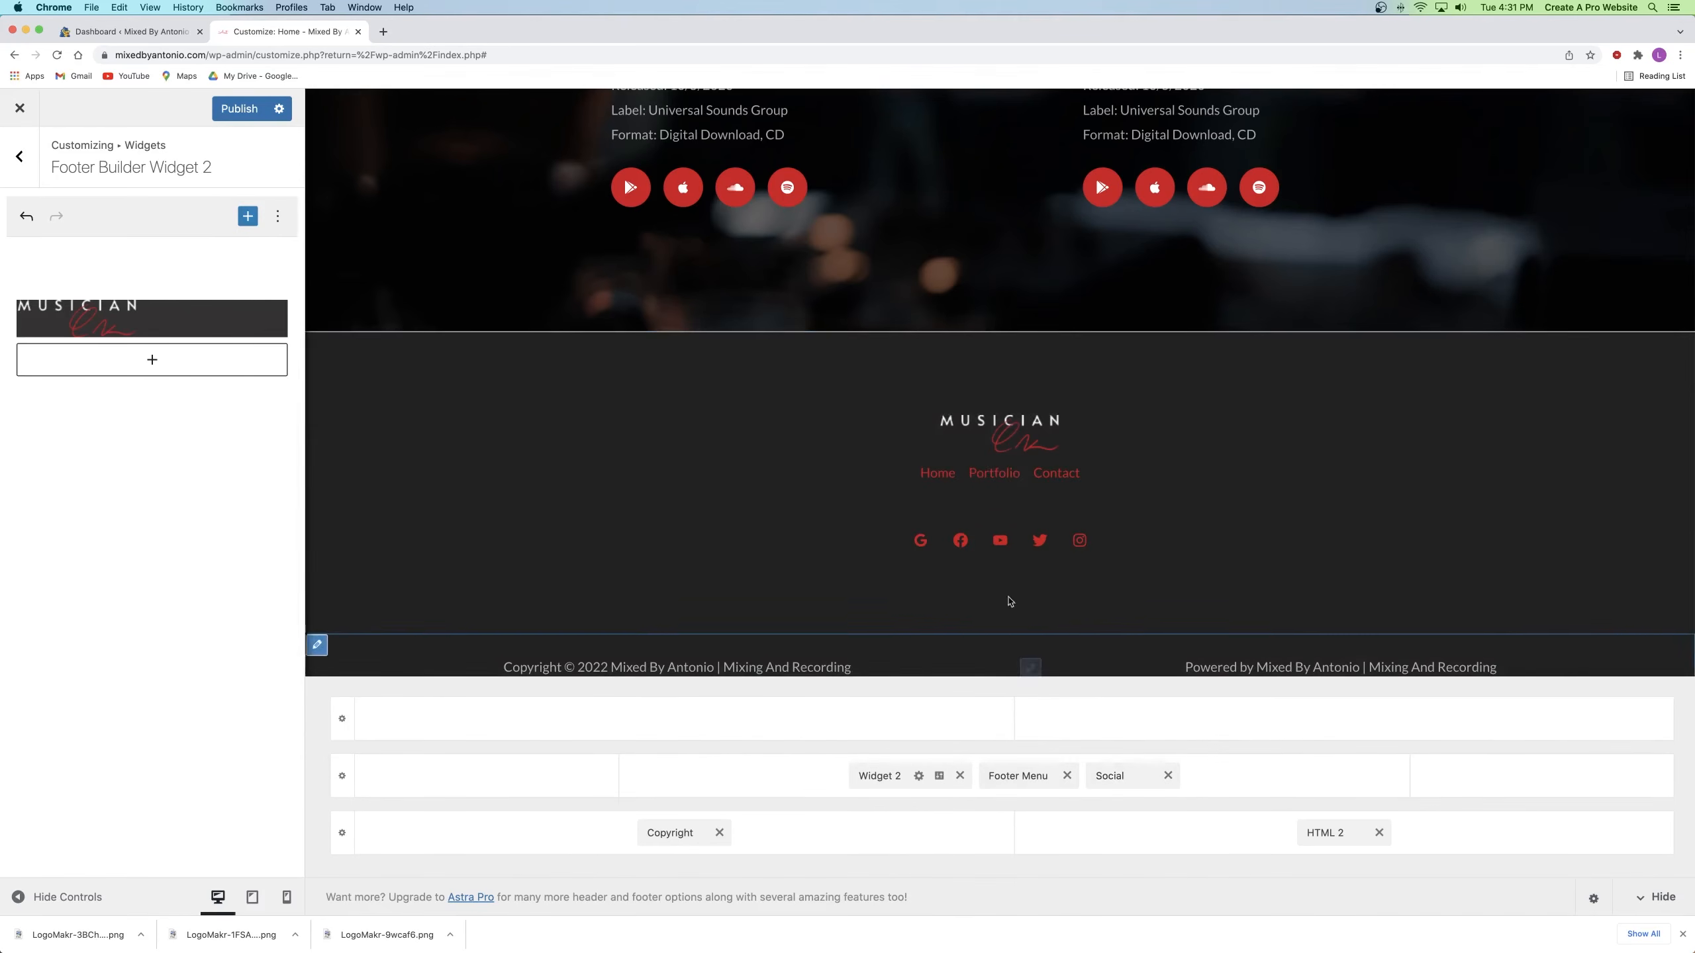
{"action": "left_click", "coordinate": [1018, 774]}
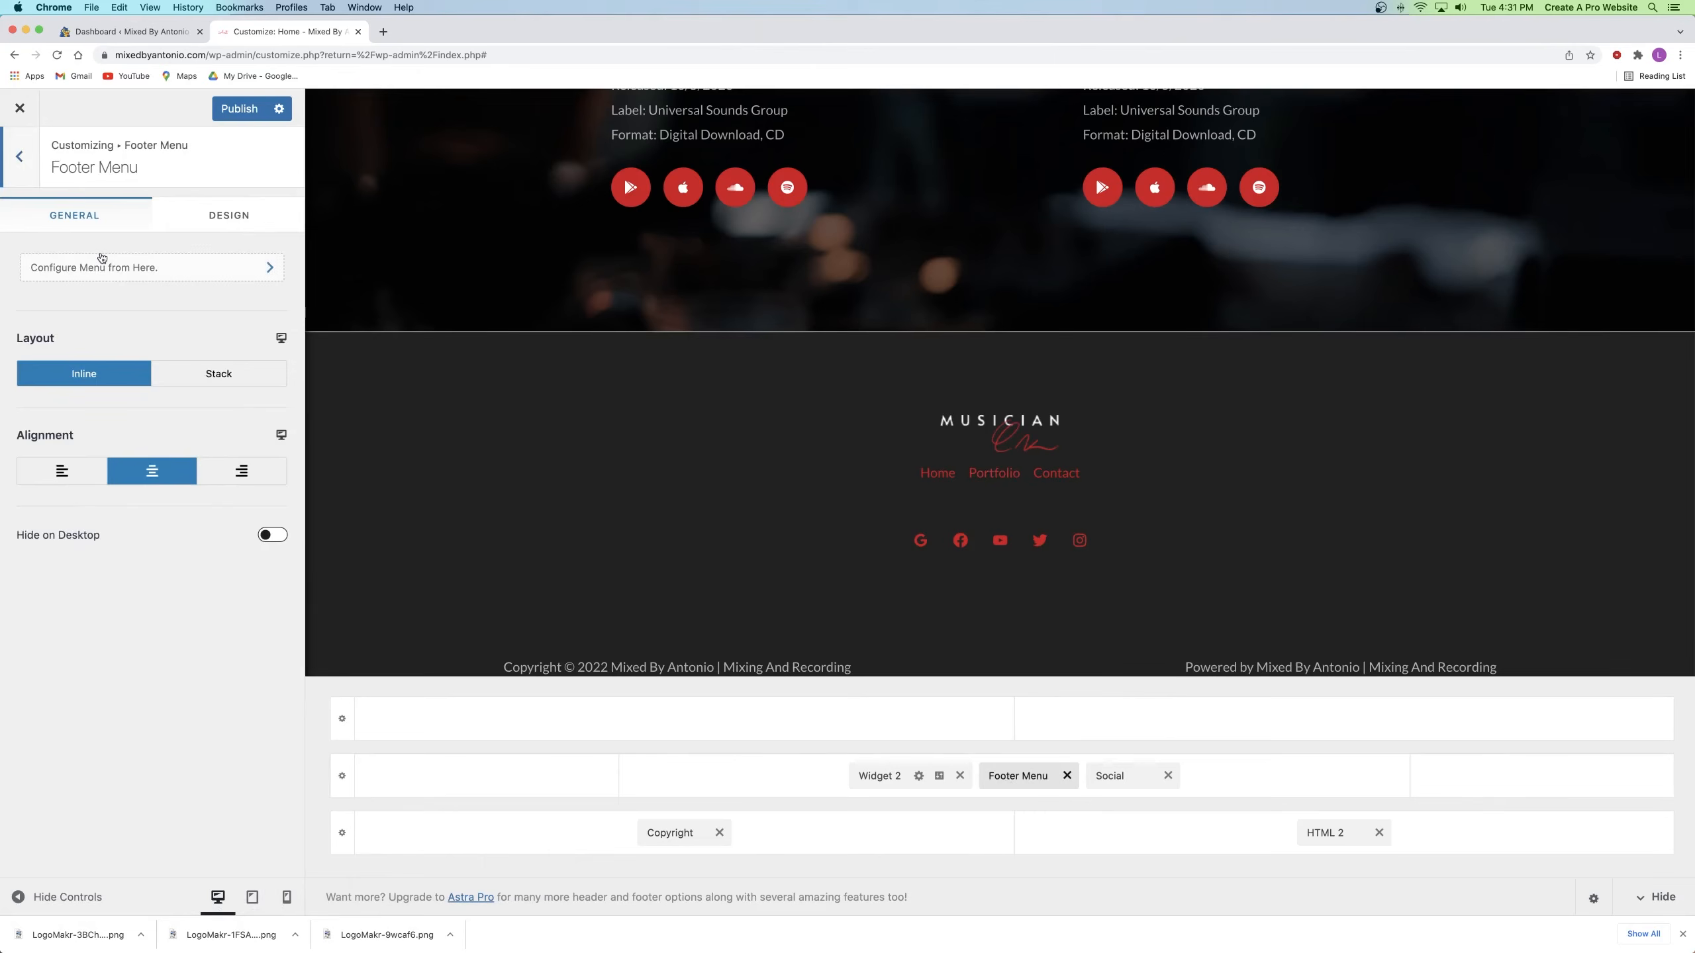
Step: Try the Stack layout for the Footer Menu, revert to Inline, and publish
{"action": "left_click", "coordinate": [96, 266]}
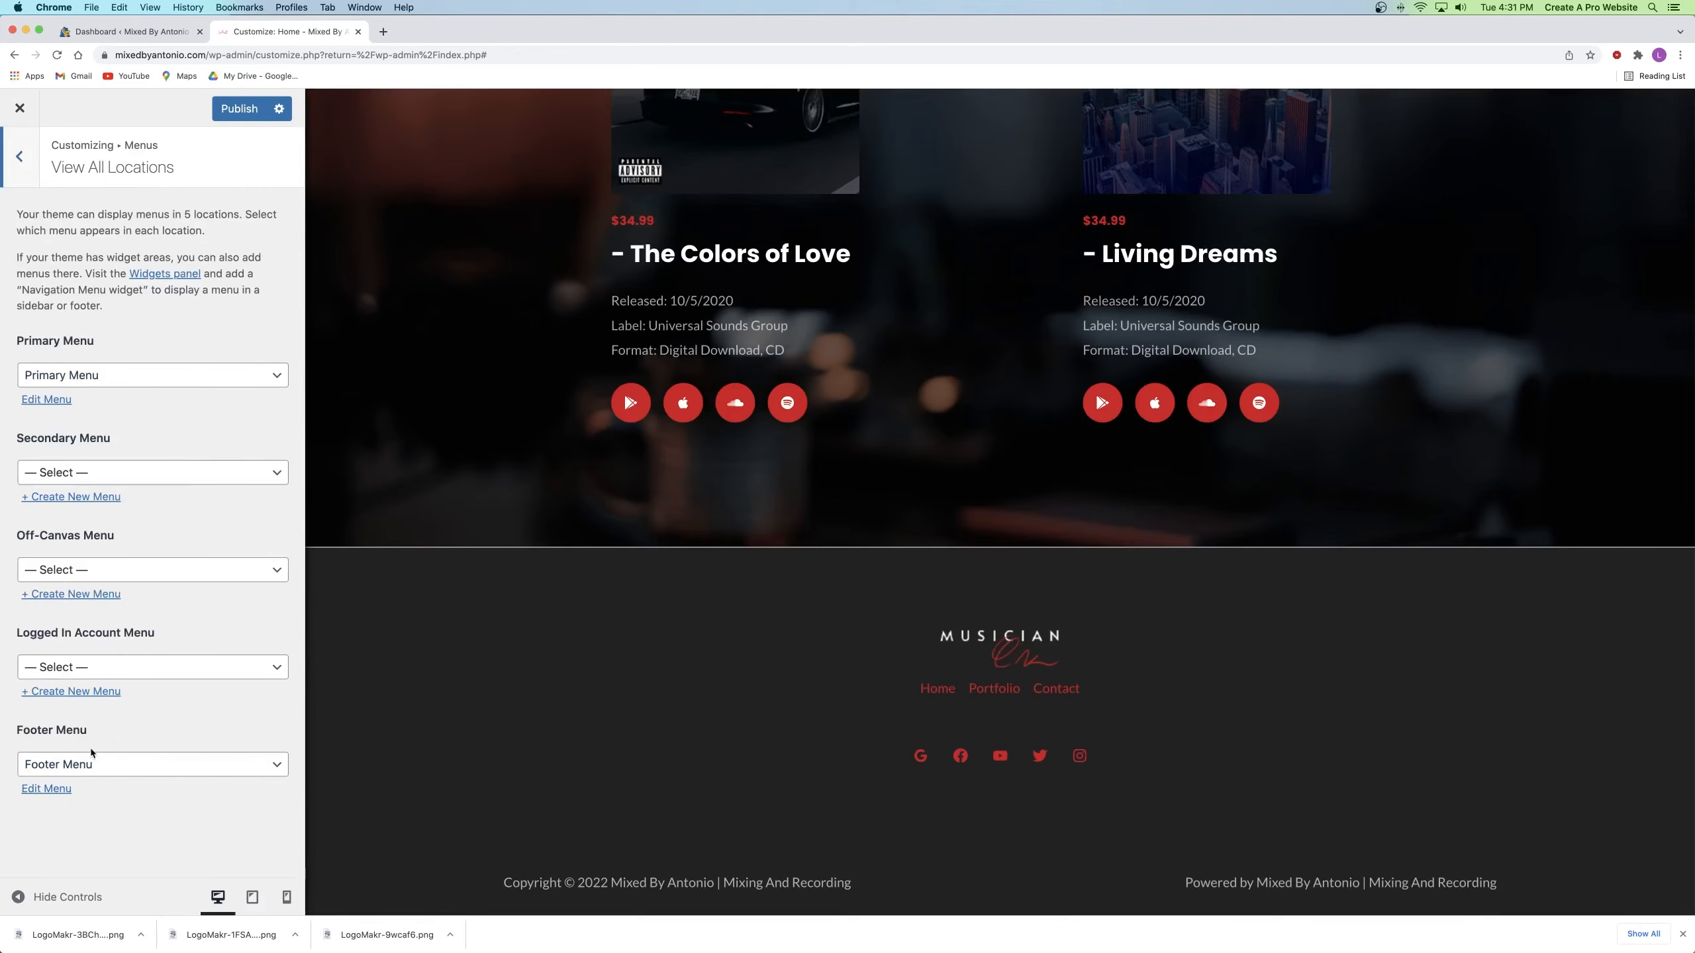
{"action": "left_click", "coordinate": [31, 176]}
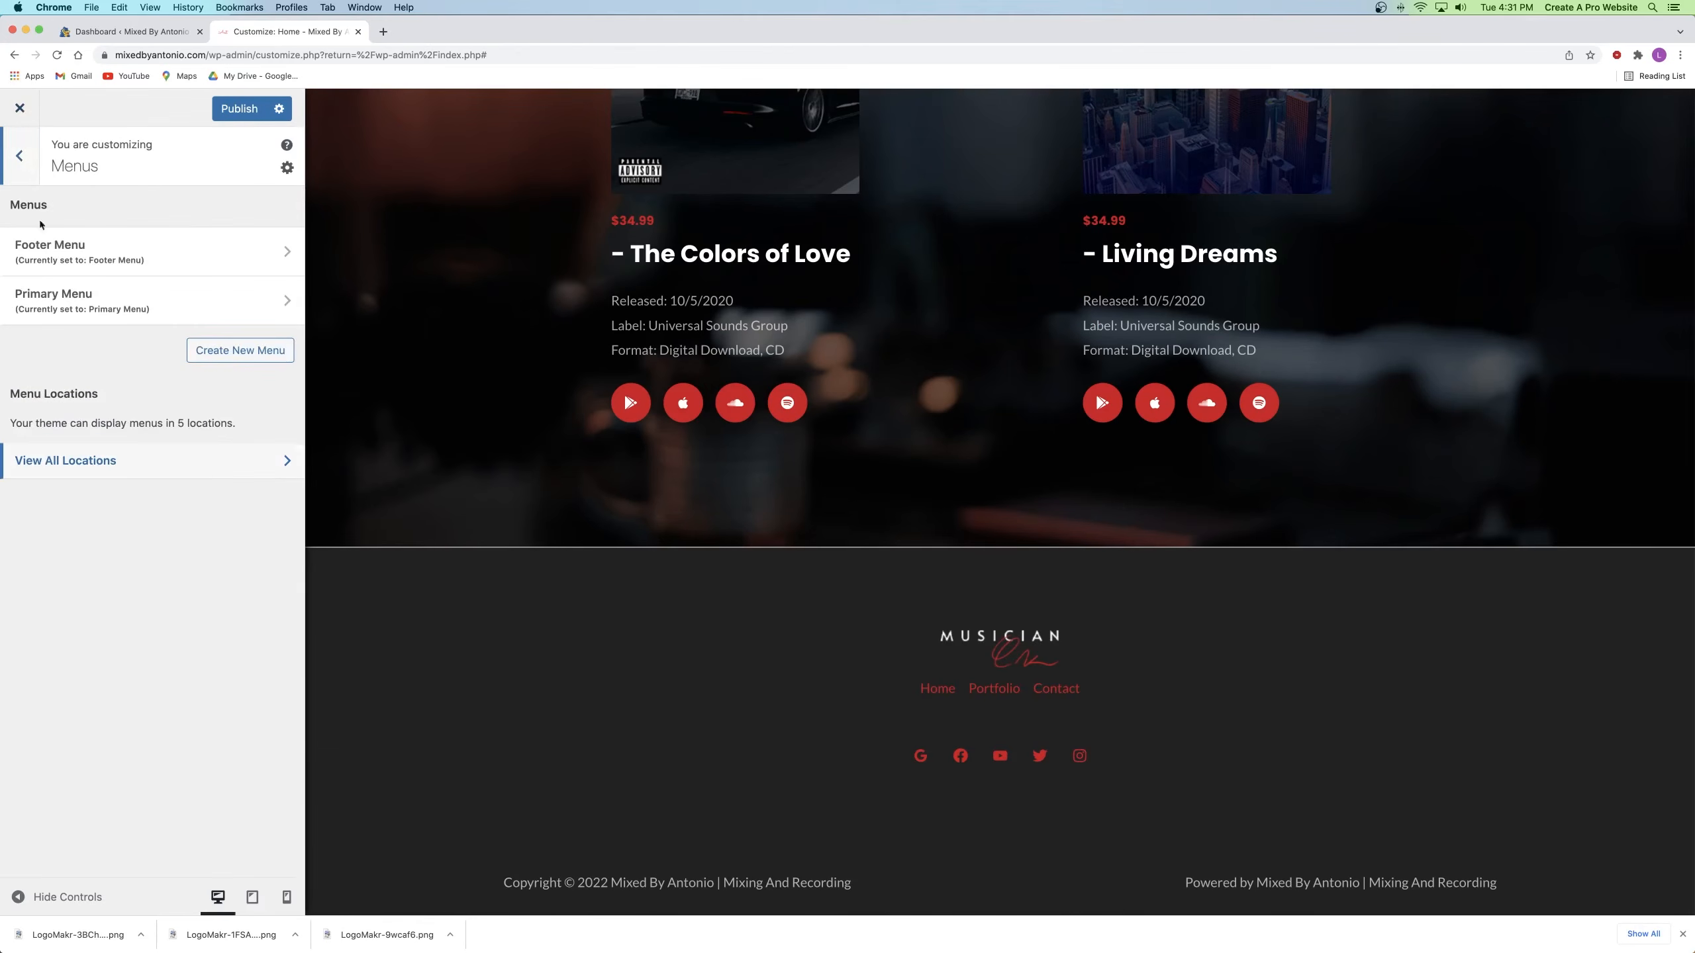
{"action": "left_click", "coordinate": [20, 156]}
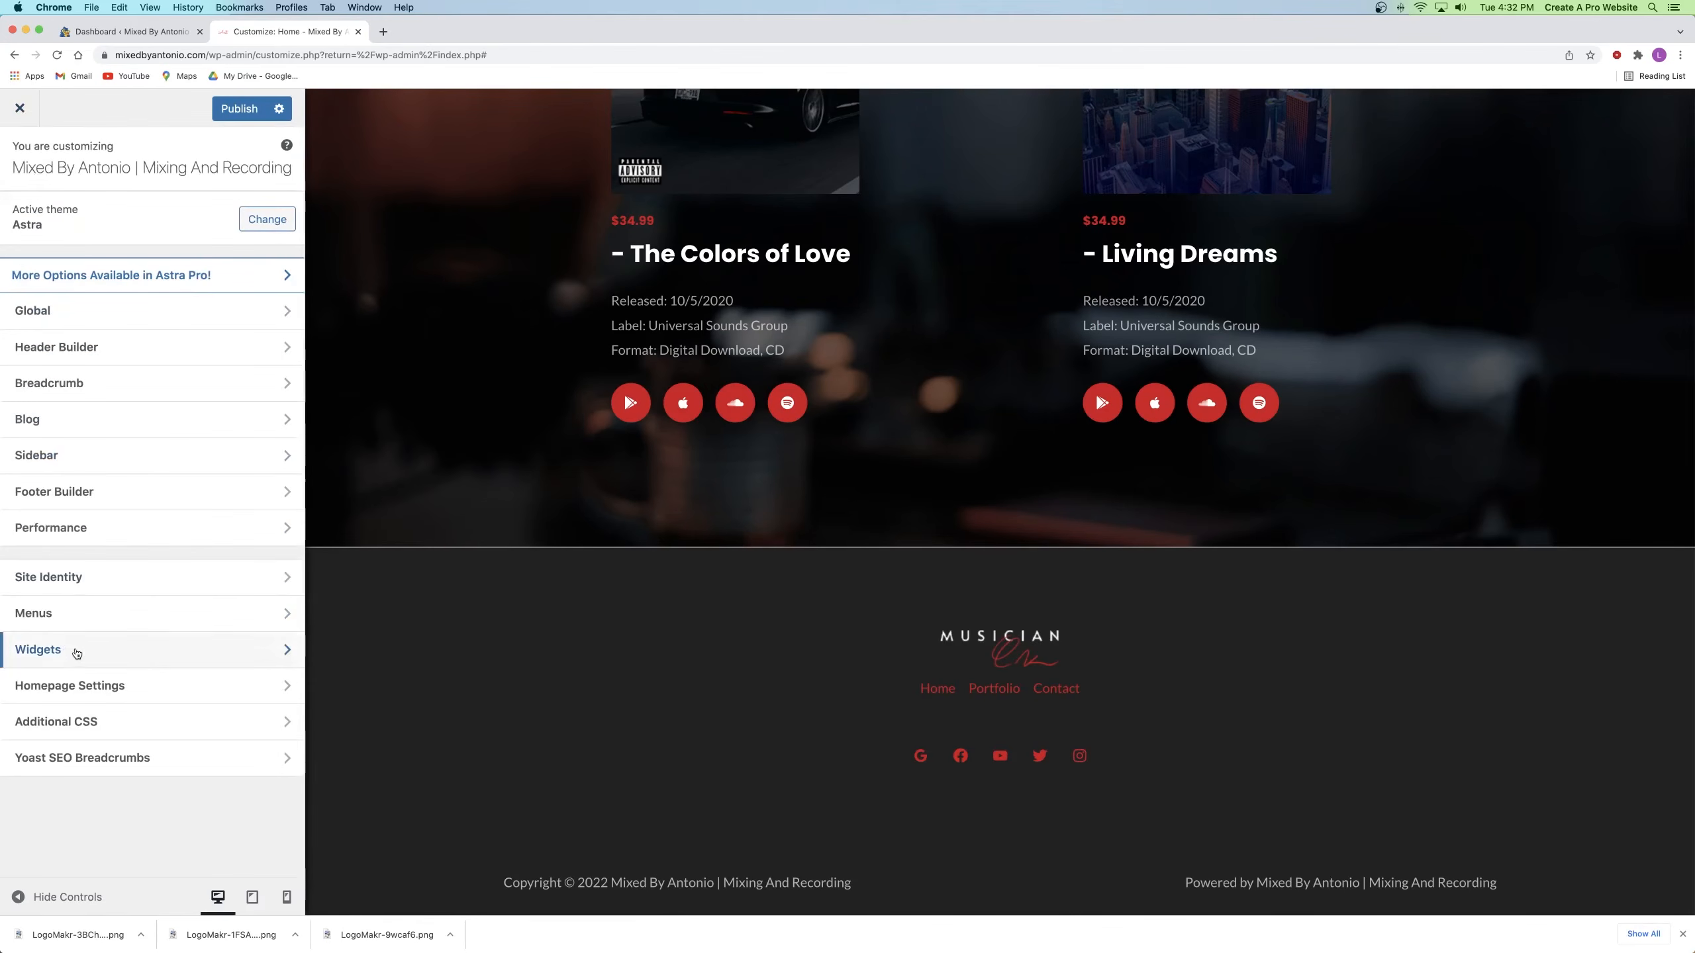
{"action": "left_click", "coordinate": [106, 489]}
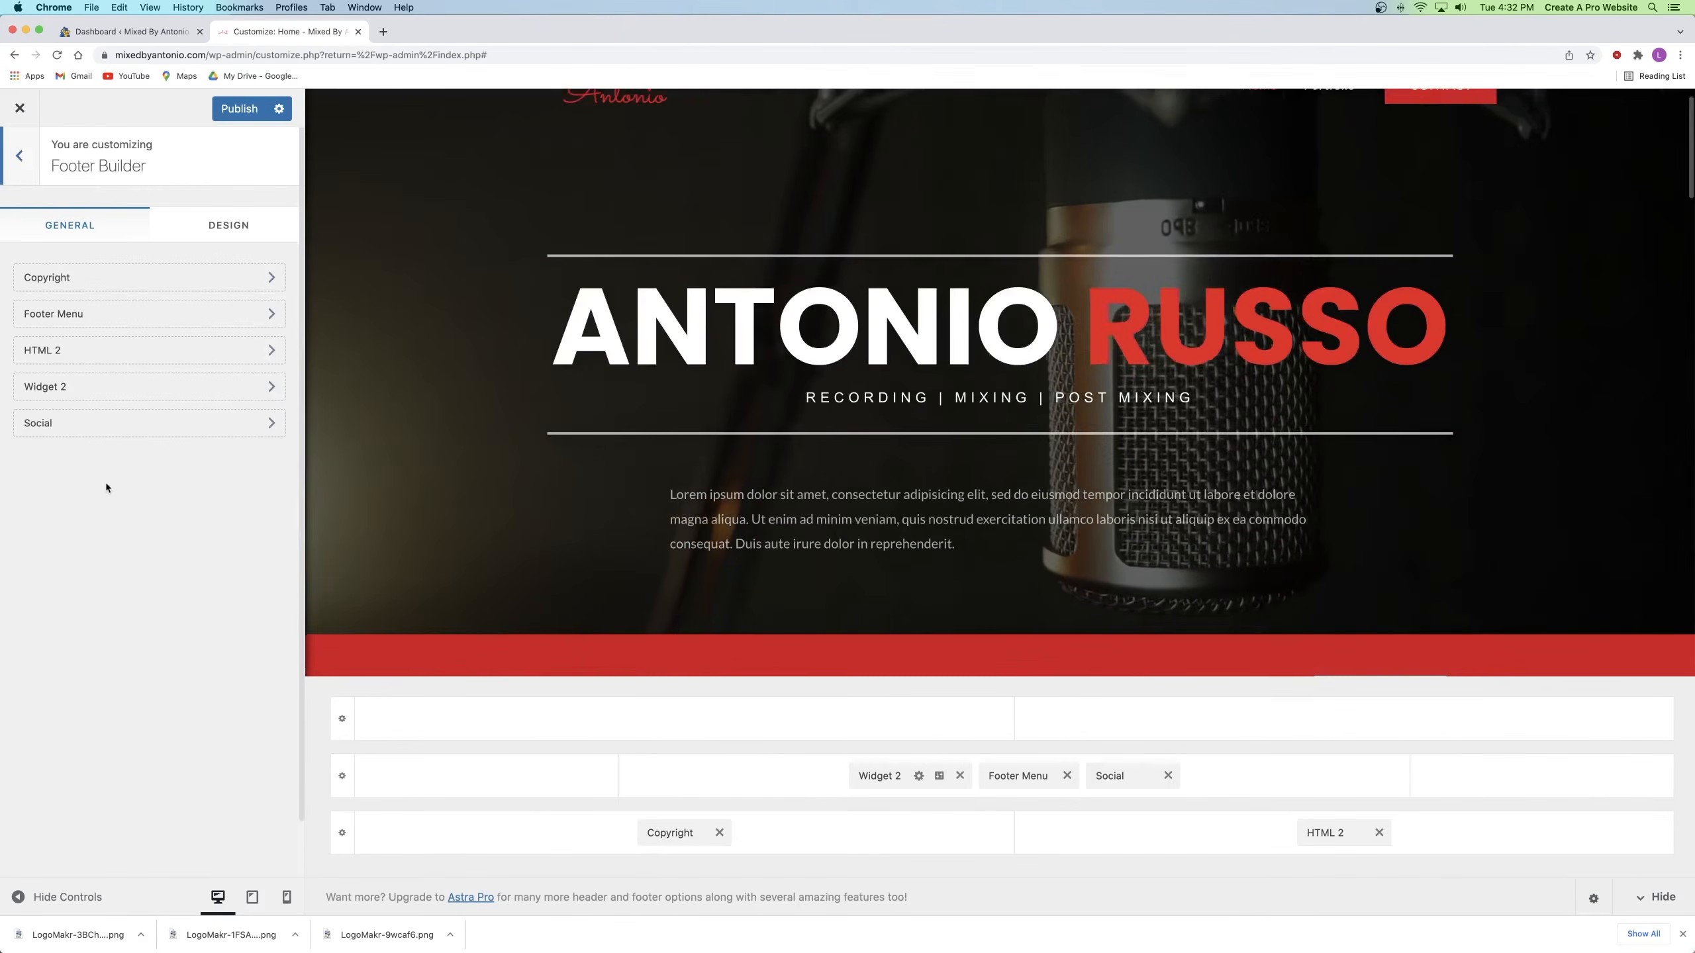
{"action": "left_click", "coordinate": [63, 316]}
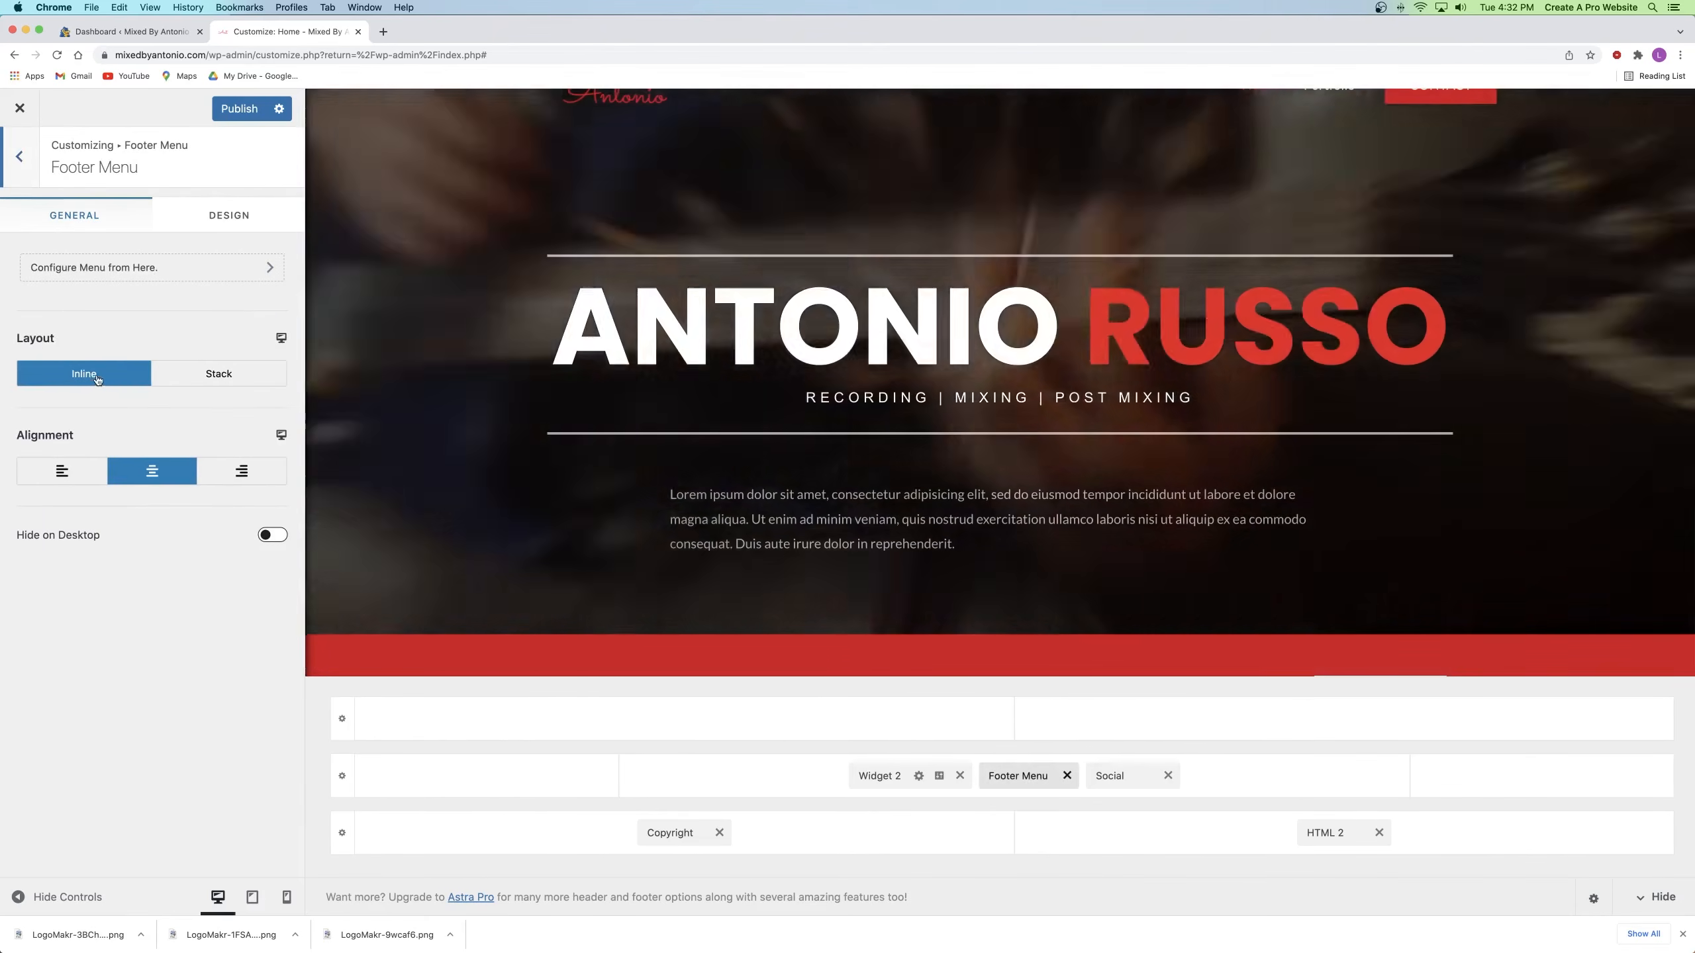
{"action": "left_click", "coordinate": [205, 375]}
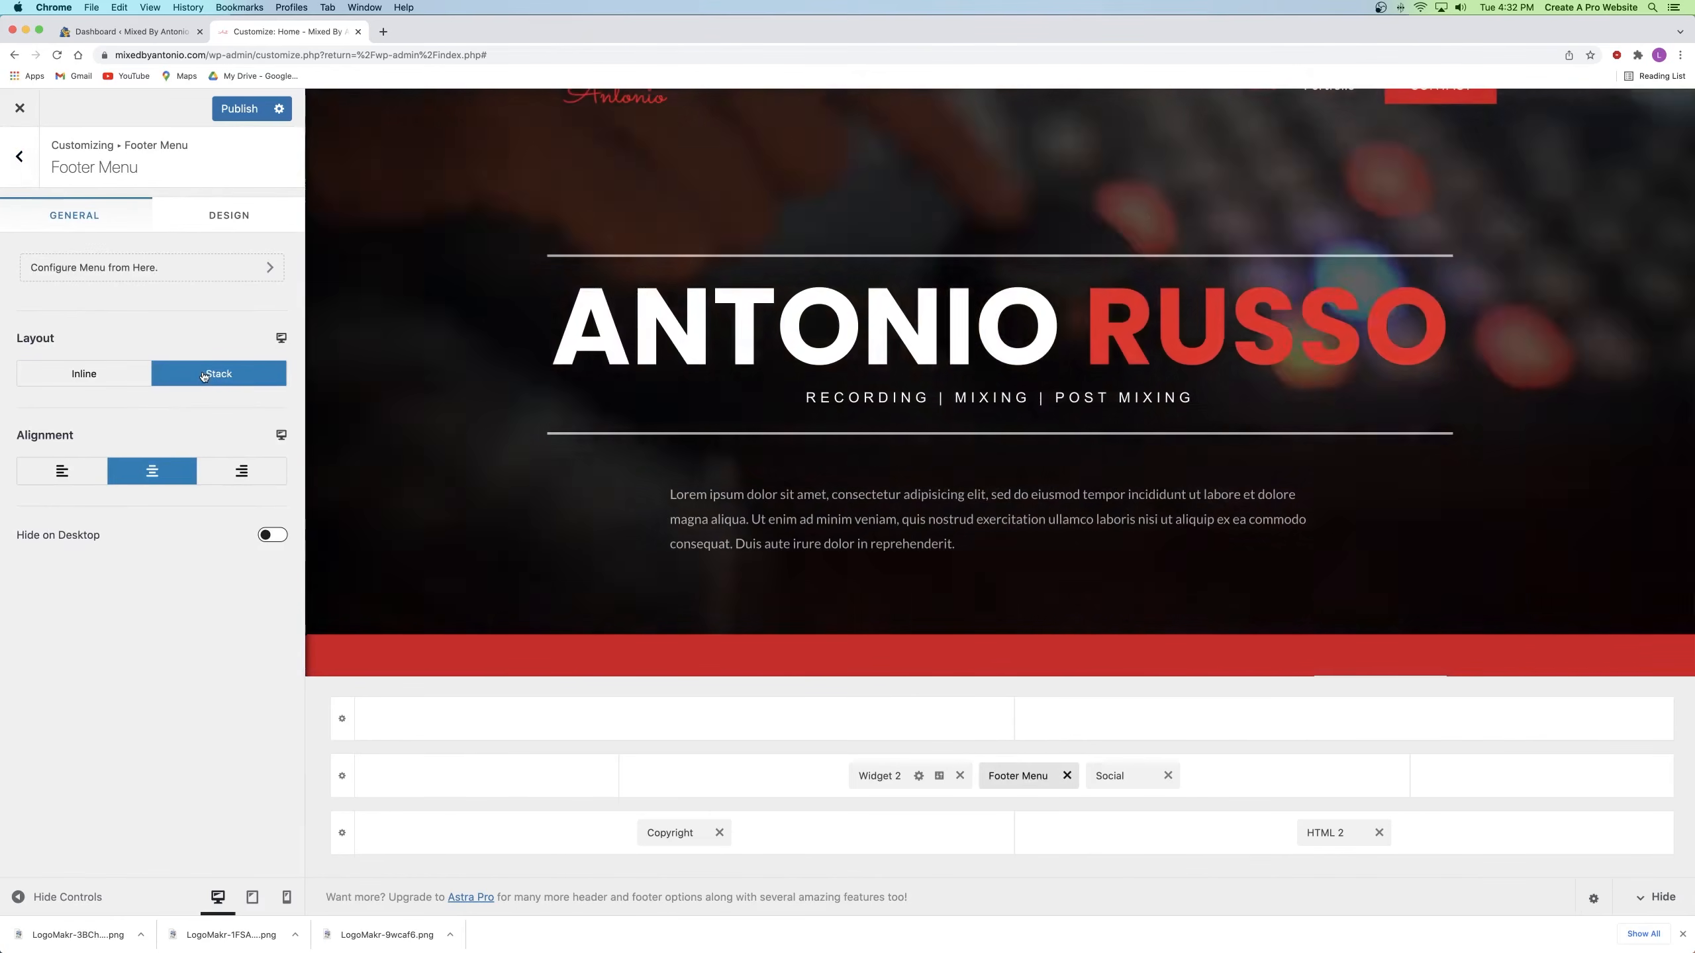
{"action": "scroll", "coordinate": [827, 435], "scroll_direction": "down", "scroll_amount": 15}
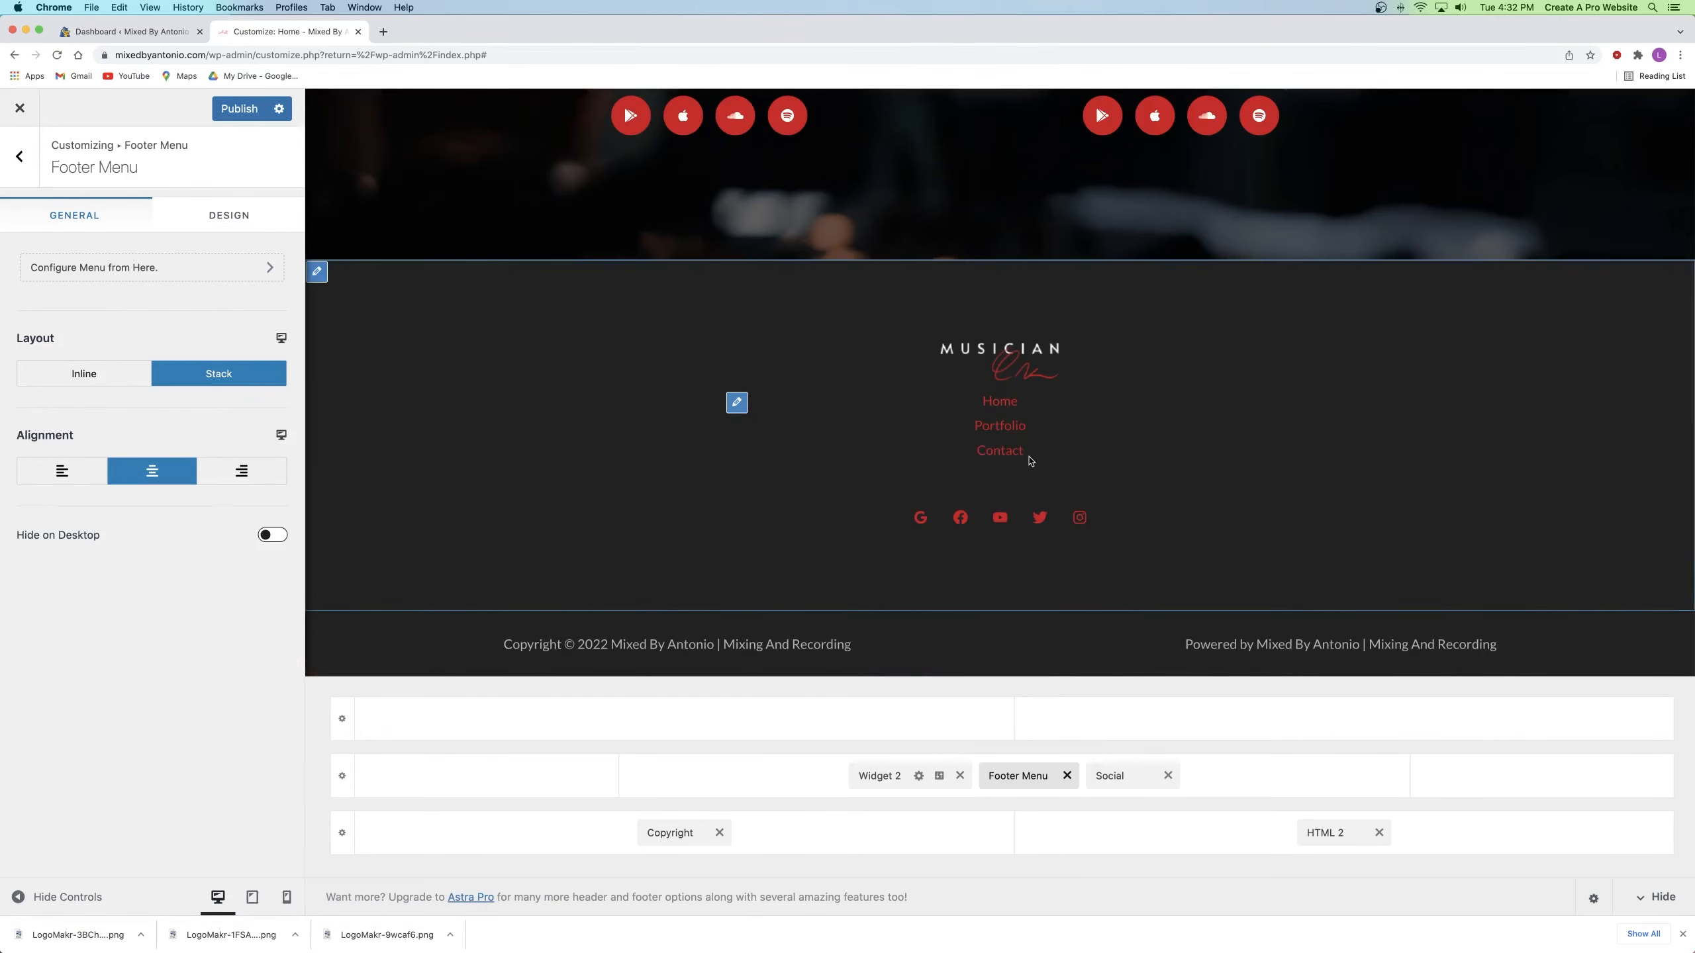
{"action": "left_click", "coordinate": [85, 375]}
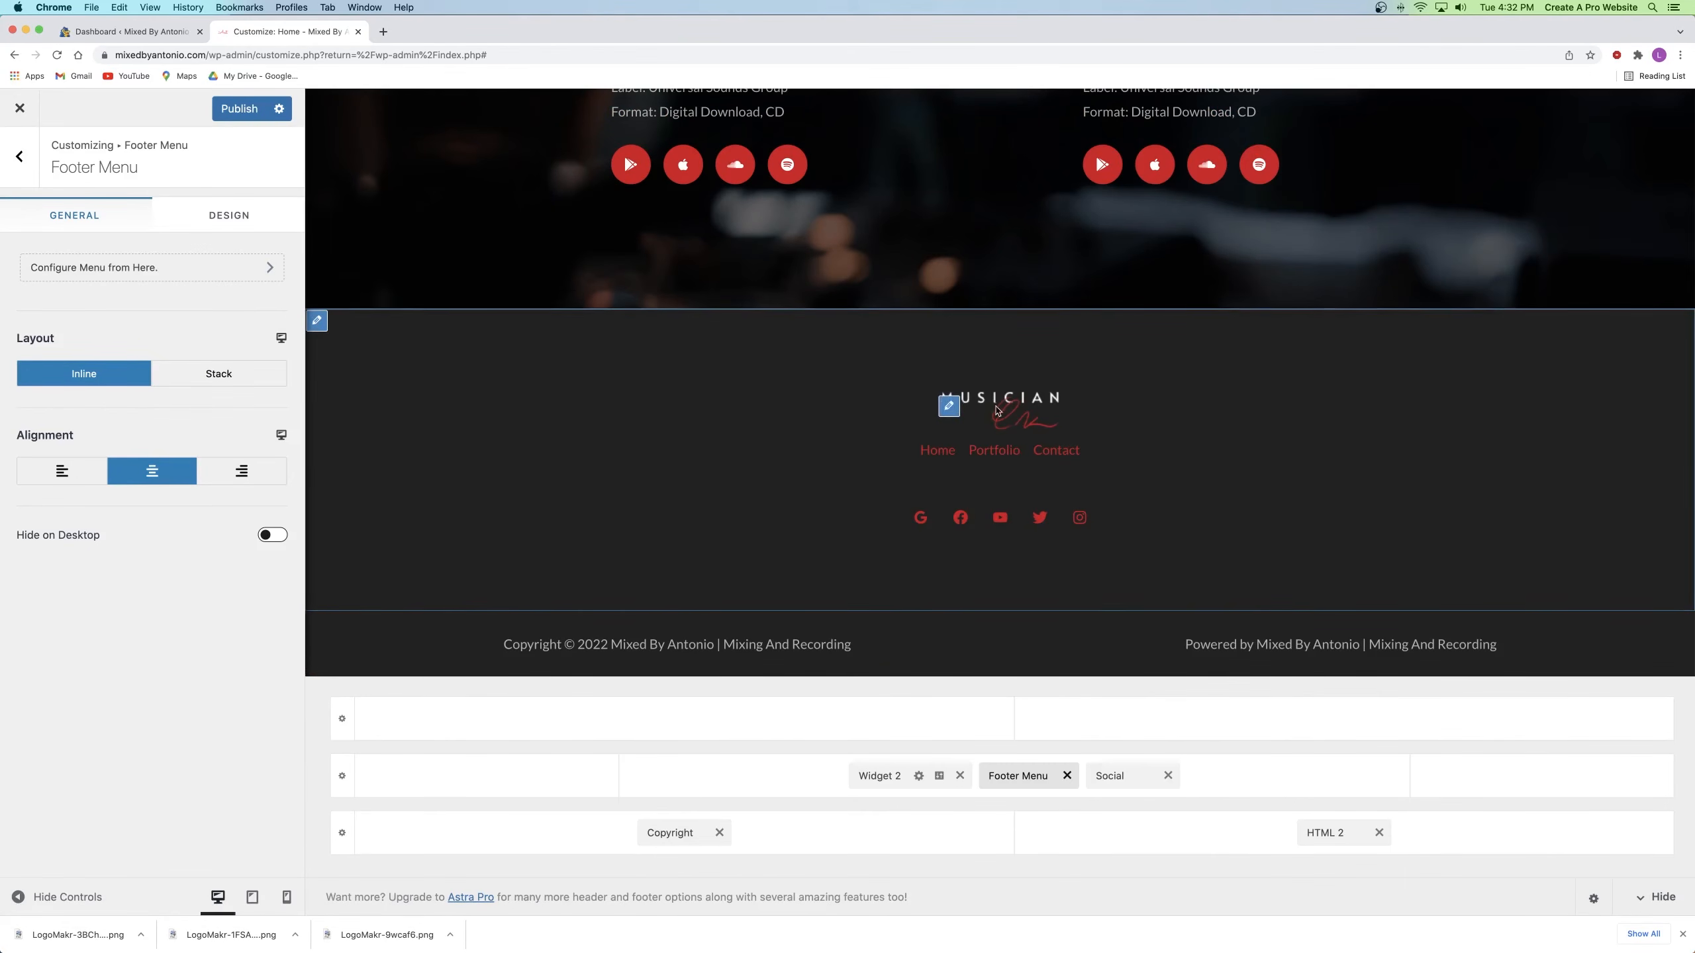
{"action": "left_click", "coordinate": [224, 115]}
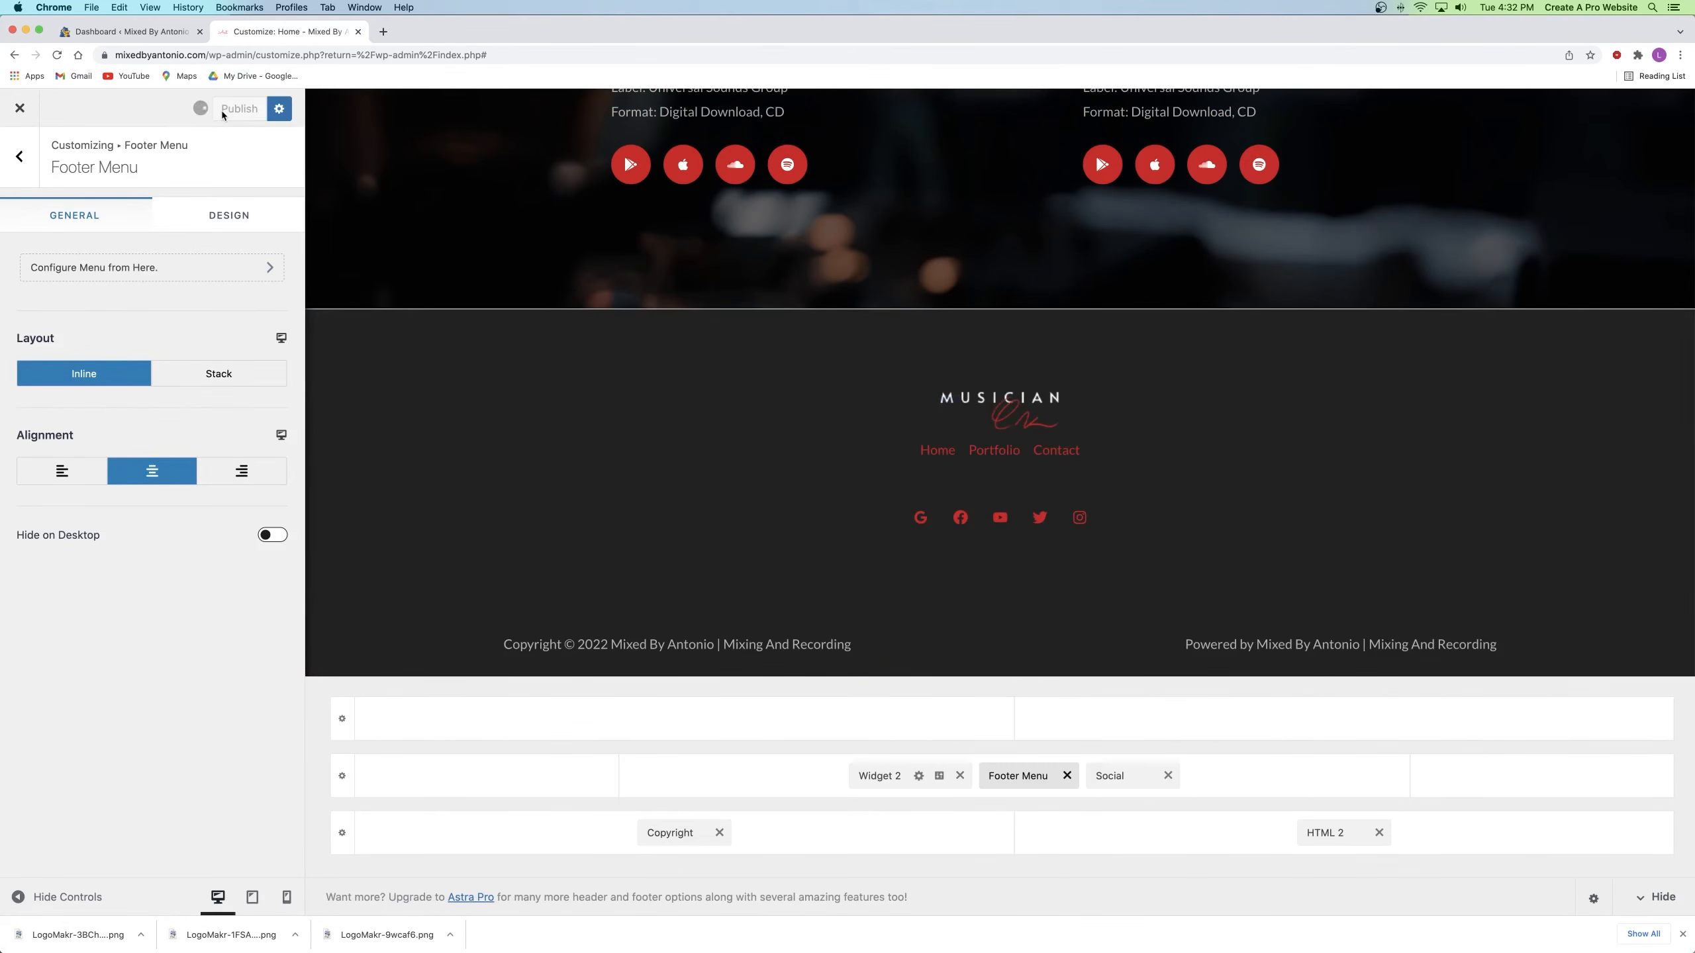
Step: Swap Widget 2's logo for White-Logo.png and unlink its Design tab margins
{"action": "left_click", "coordinate": [878, 775]}
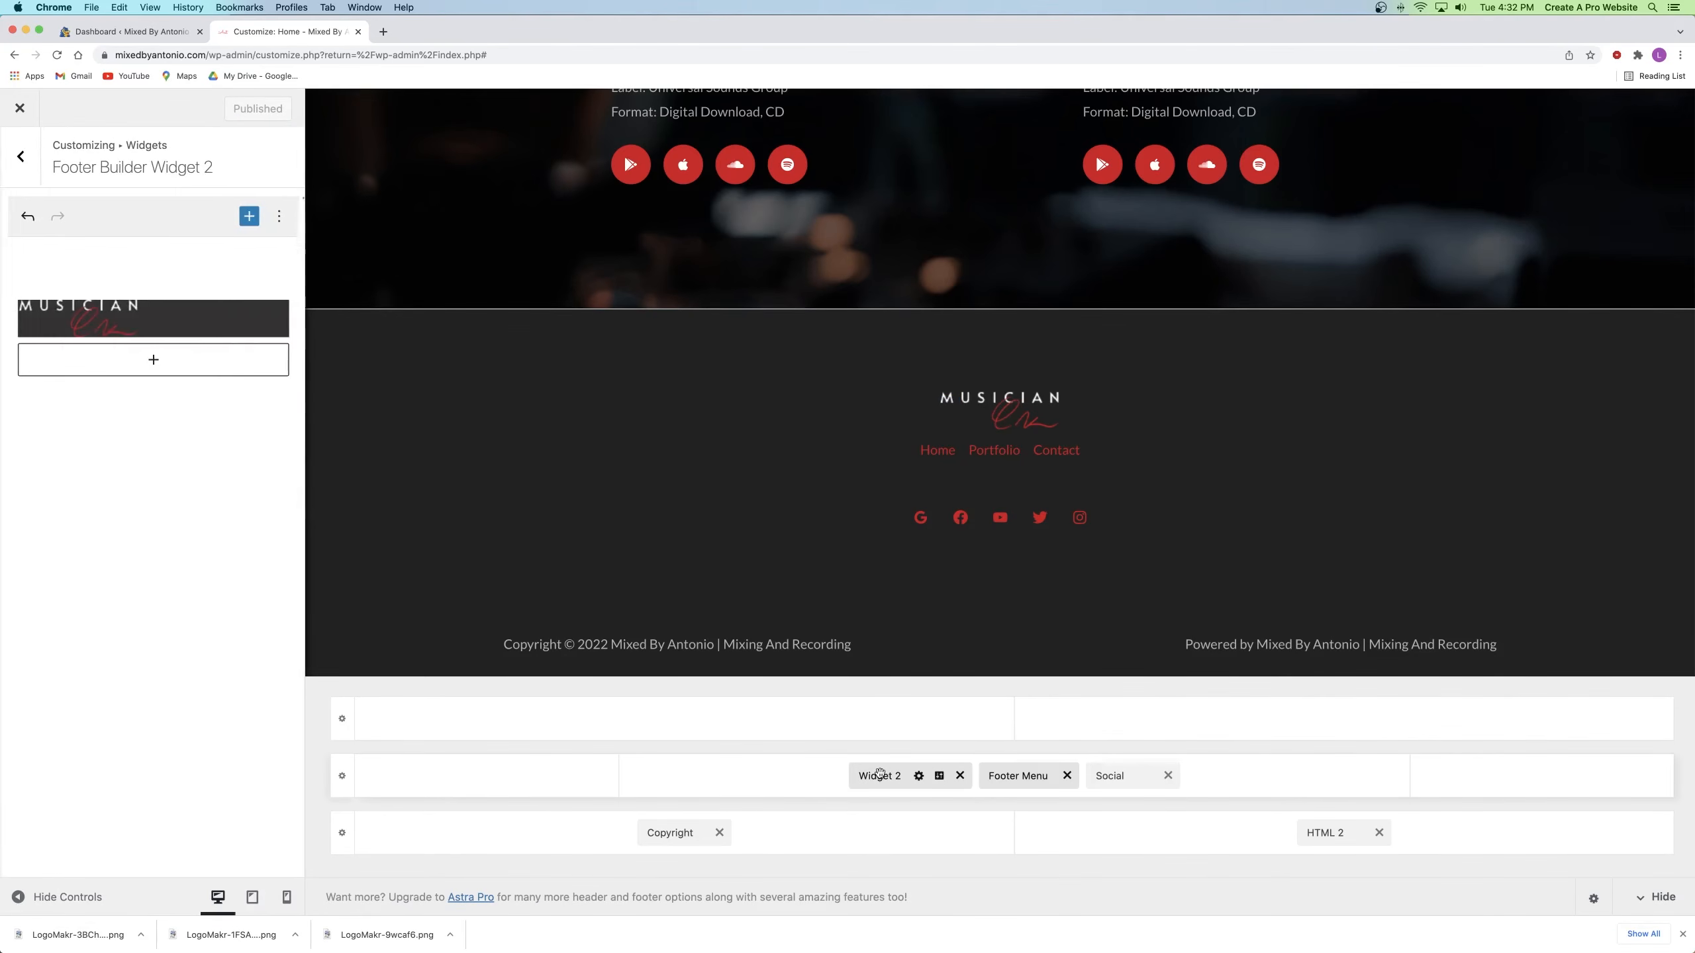
{"action": "left_click", "coordinate": [117, 325]}
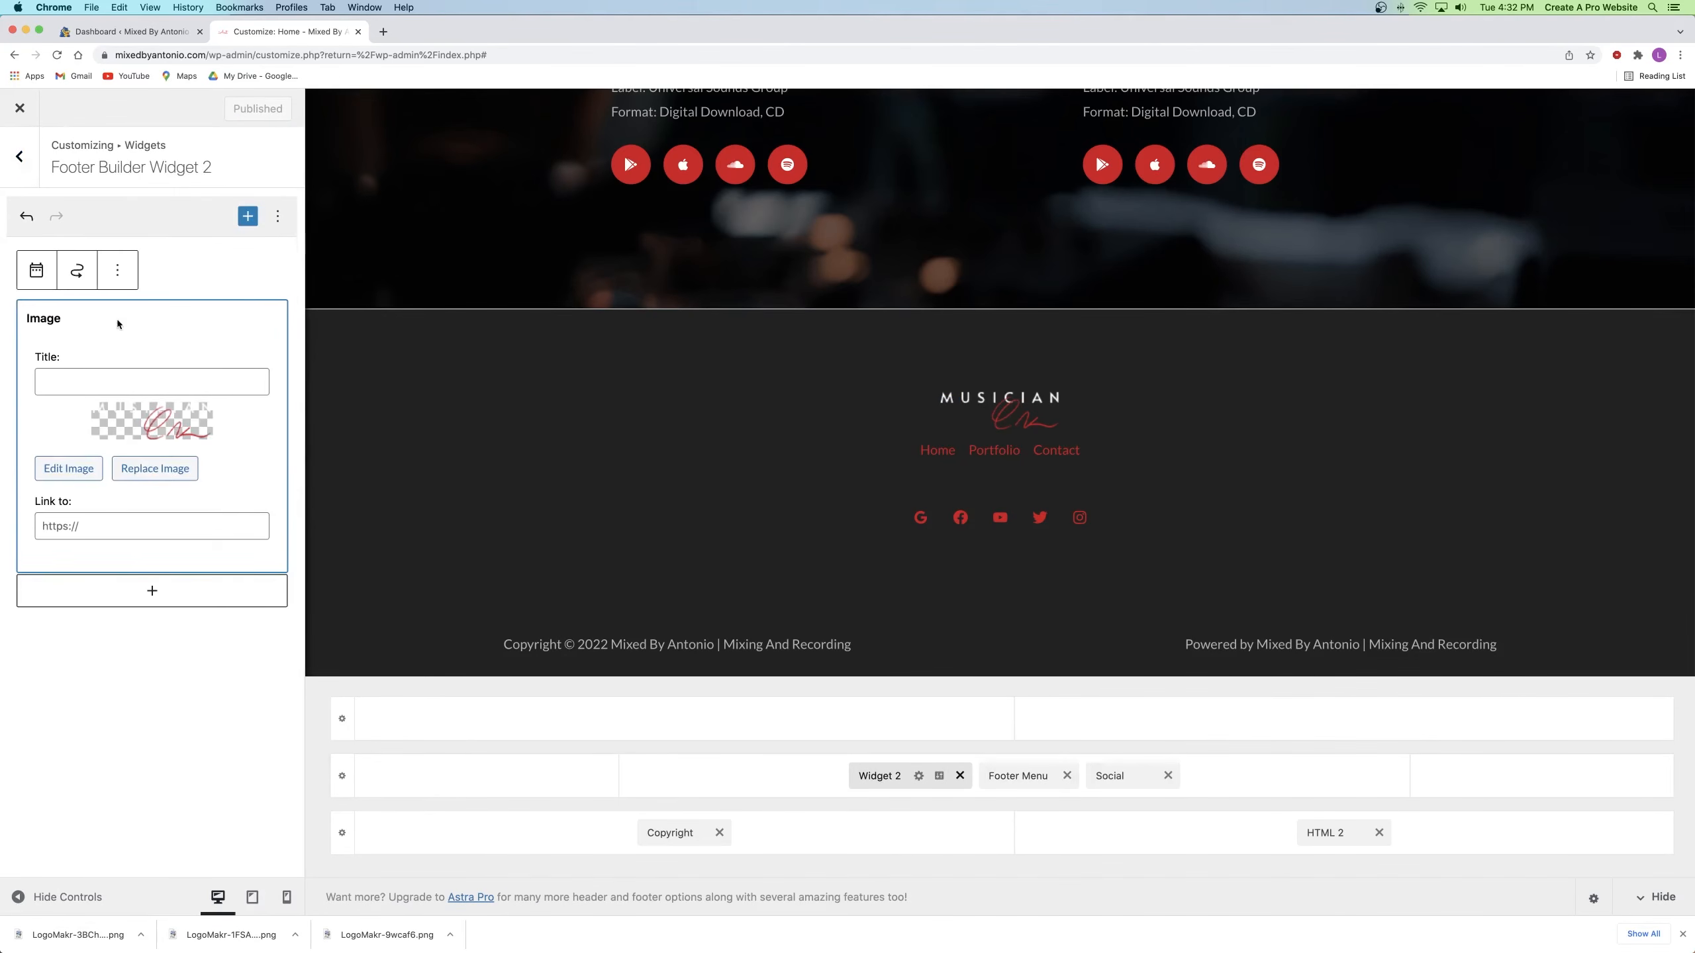
{"action": "left_click", "coordinate": [167, 468]}
{"action": "left_click", "coordinate": [1610, 867]}
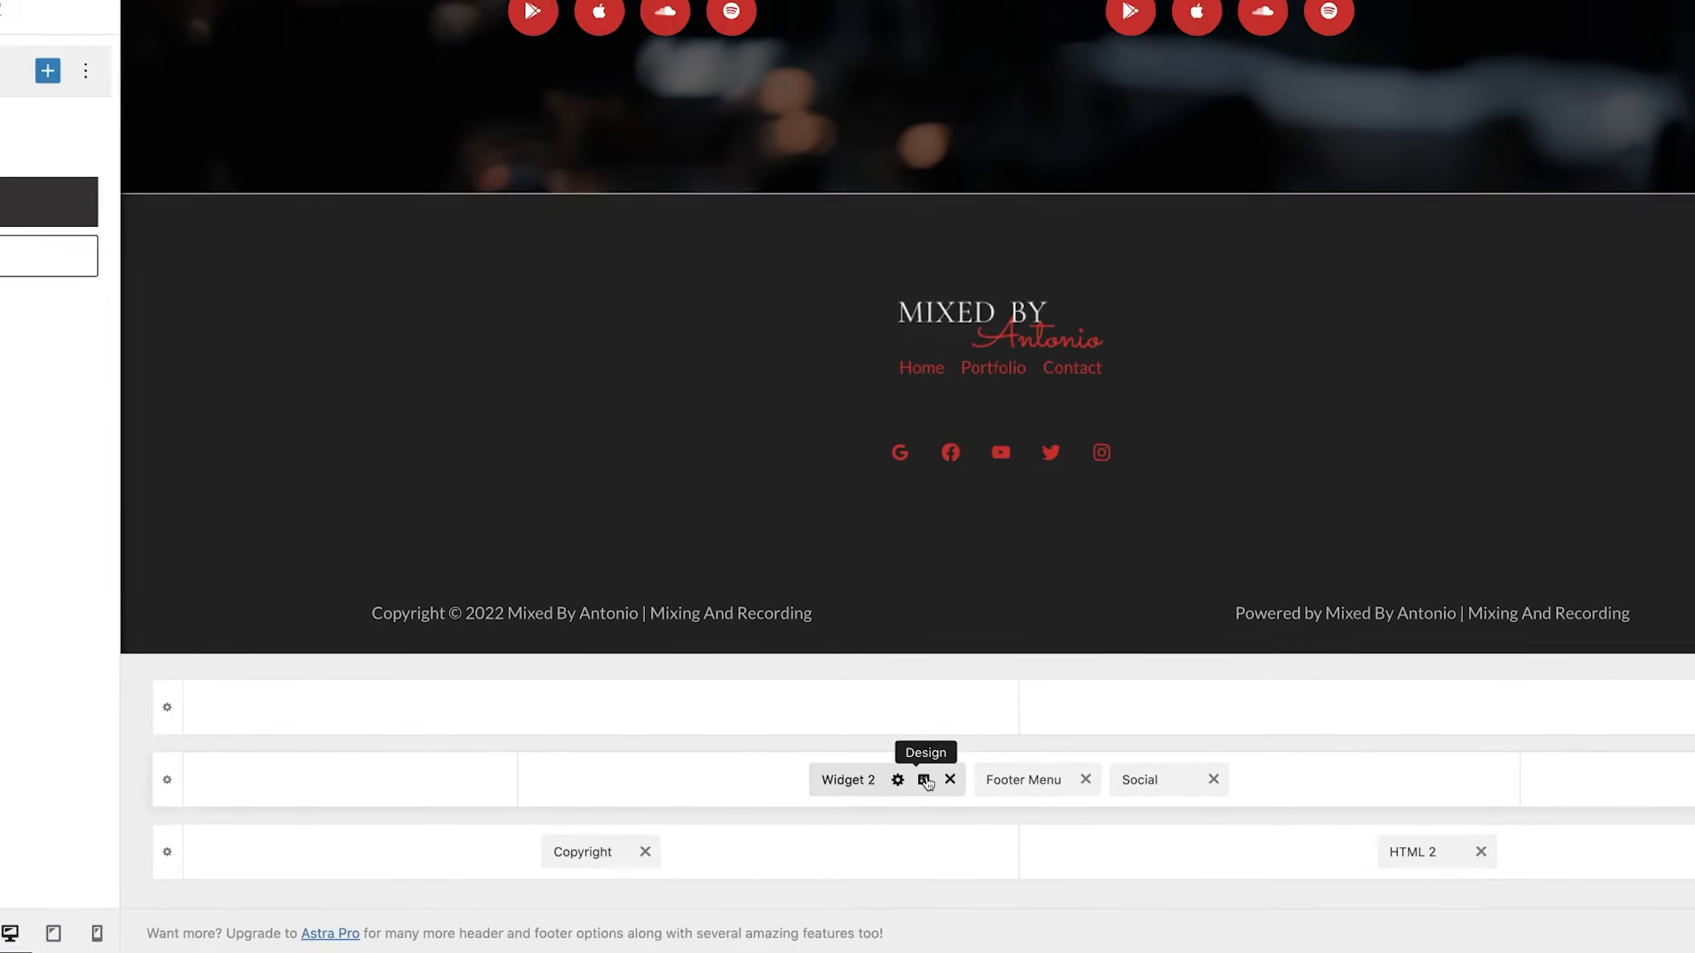
{"action": "left_click", "coordinate": [925, 780]}
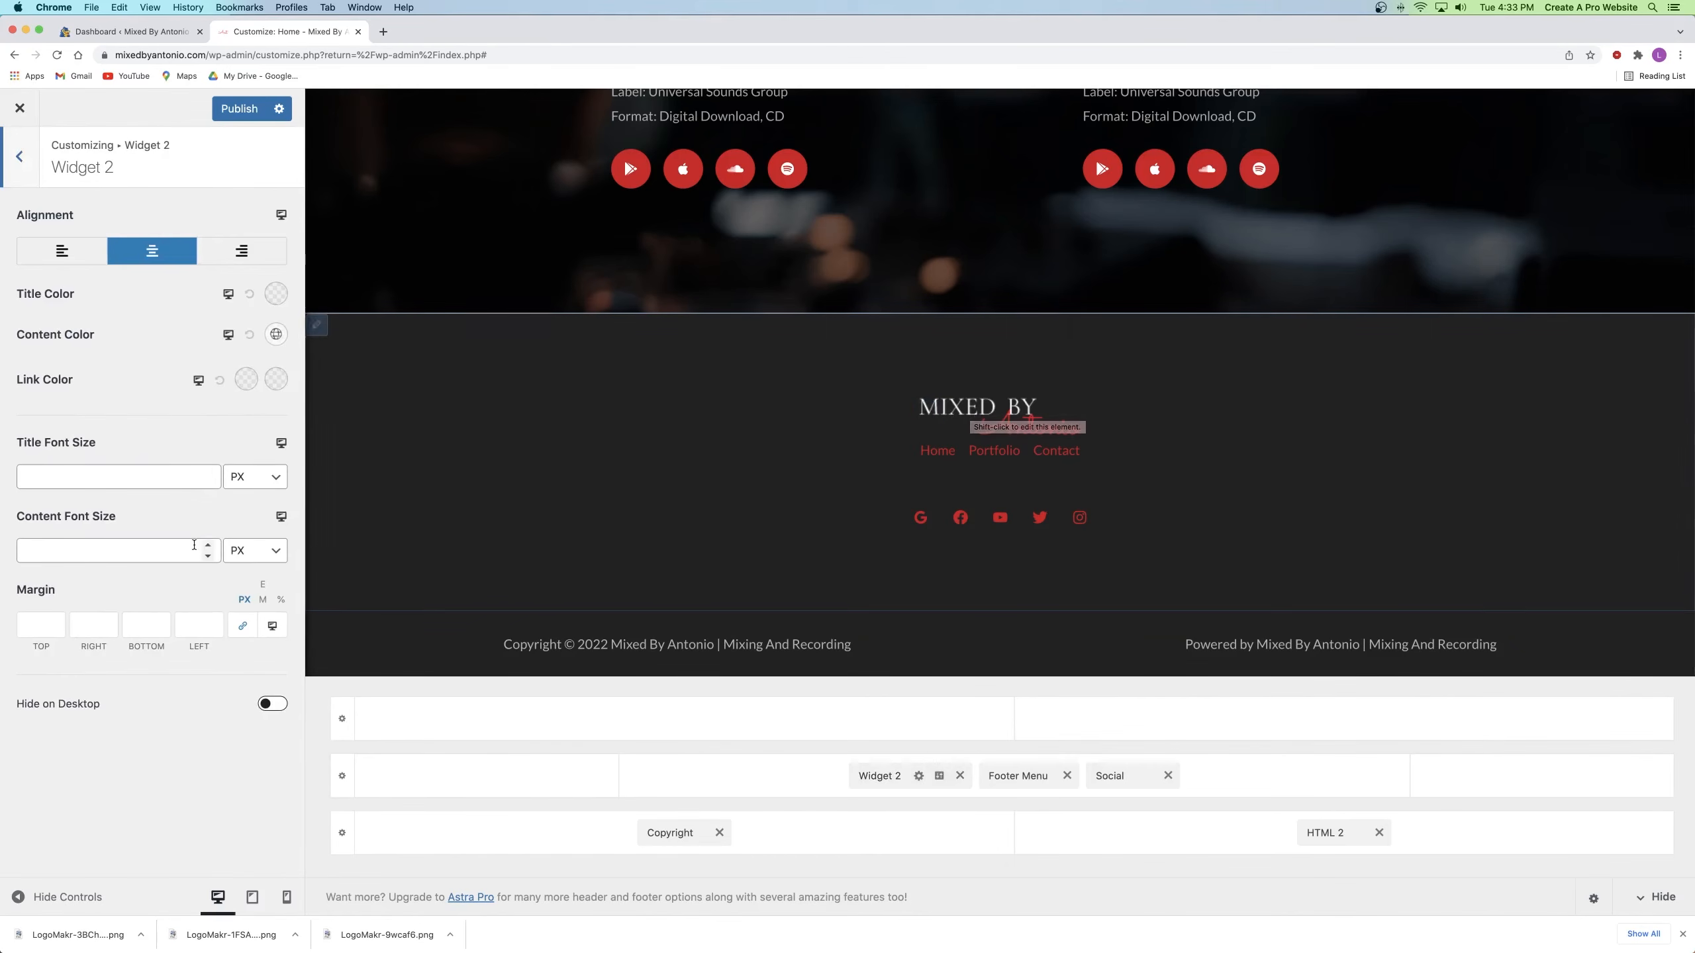
{"action": "left_click", "coordinate": [243, 626]}
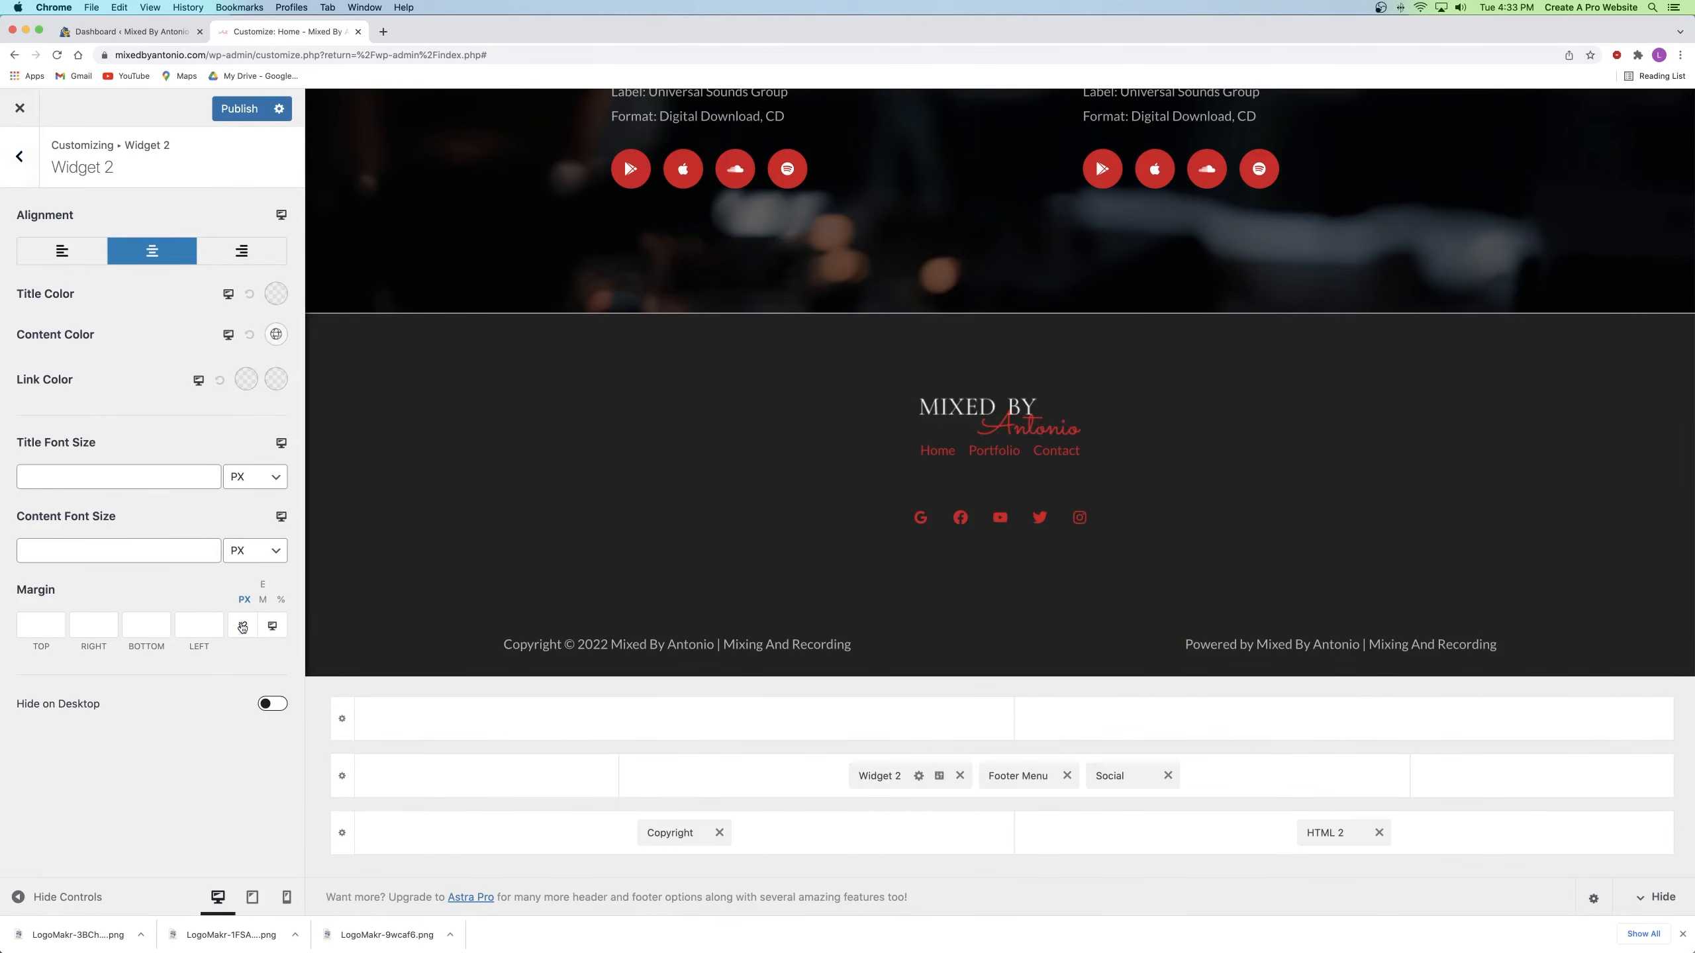
Step: Set the footer logo's bottom margin to 50 px
{"action": "left_click", "coordinate": [152, 624]}
{"action": "type", "text": "50"}
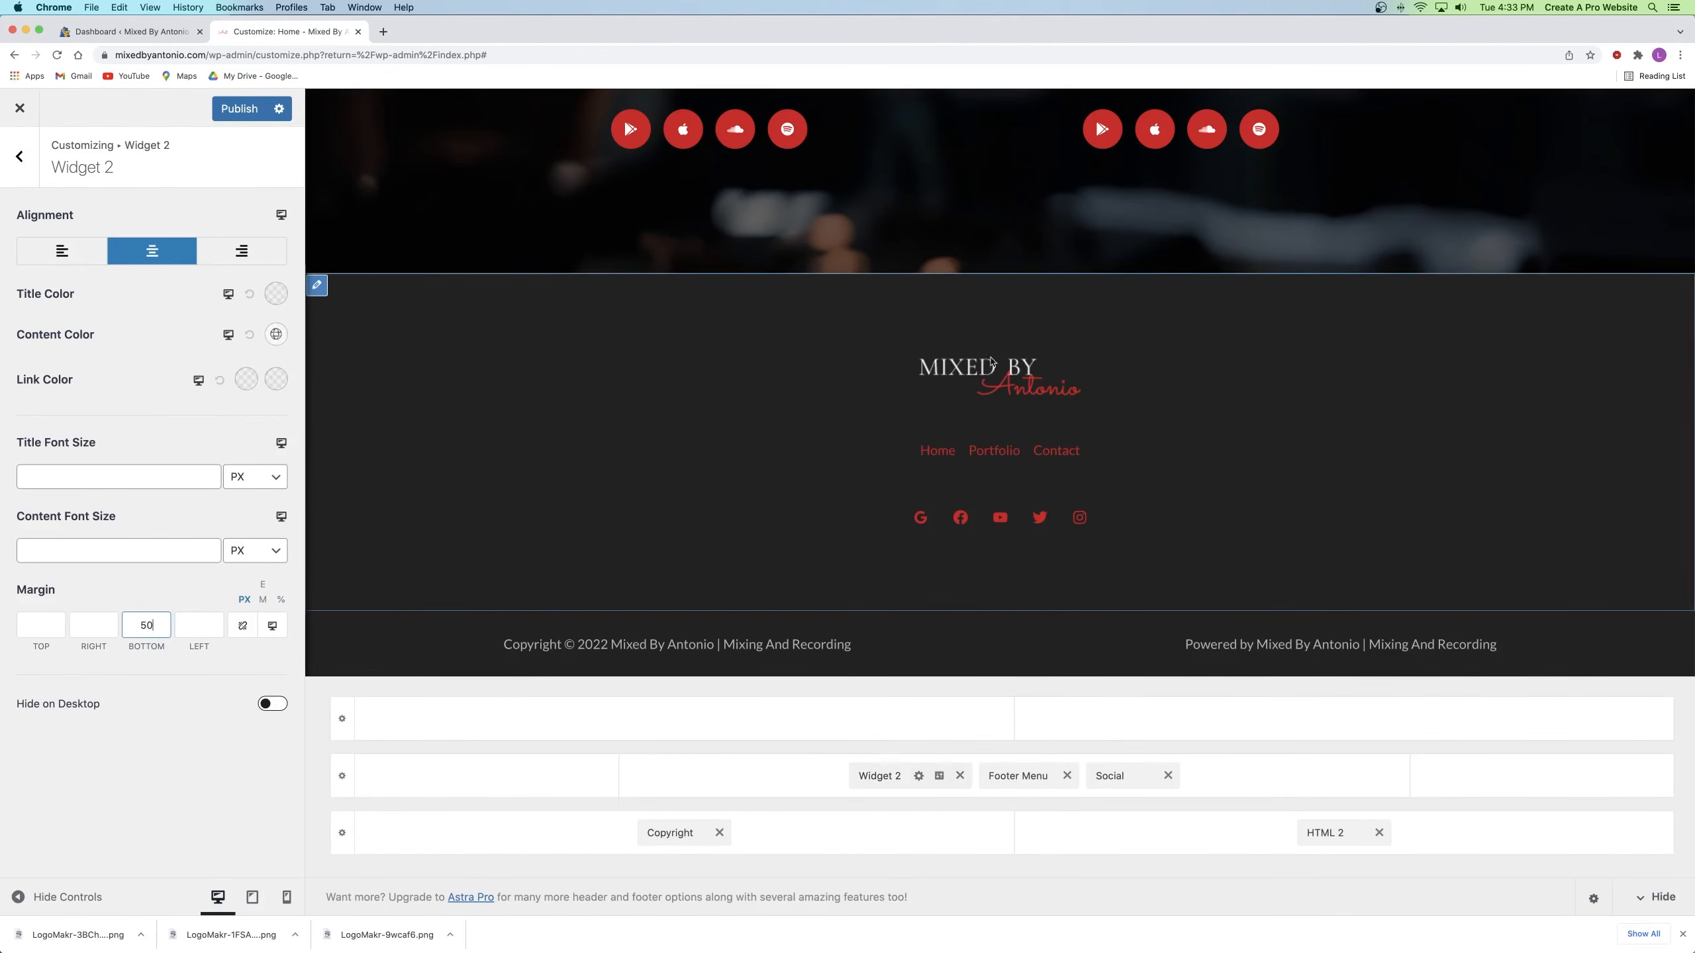
{"action": "left_click", "coordinate": [870, 776]}
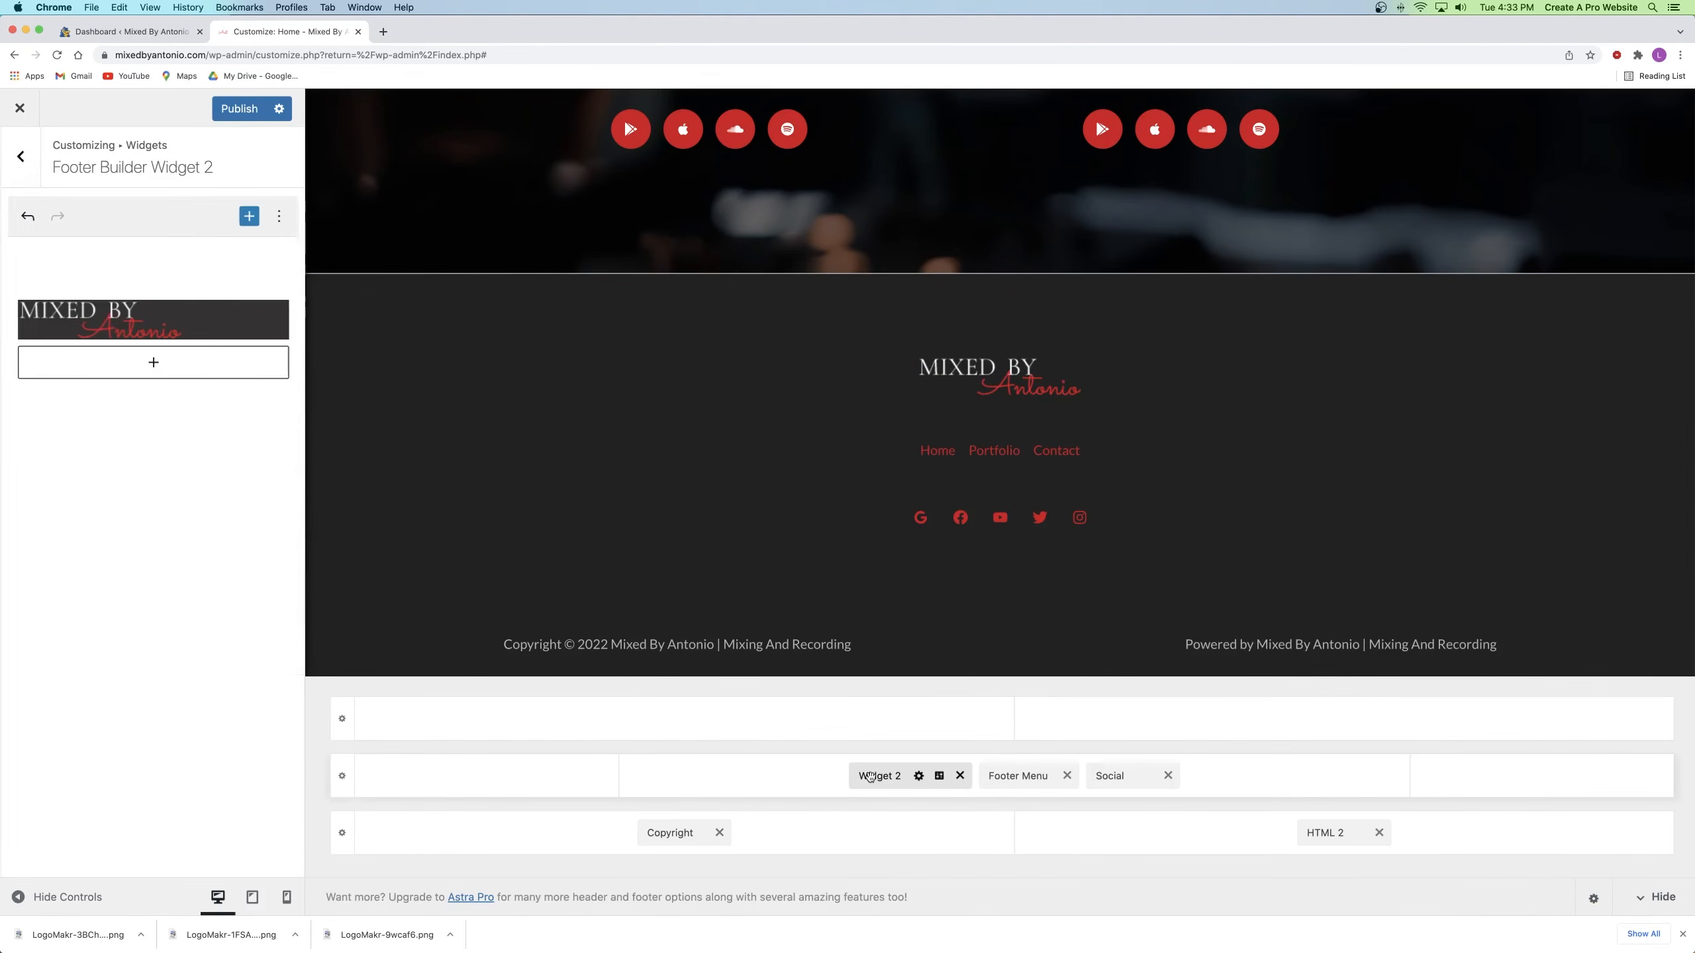
Step: Review the logo image's size options without changes, then publish the footer
{"action": "left_click", "coordinate": [139, 323]}
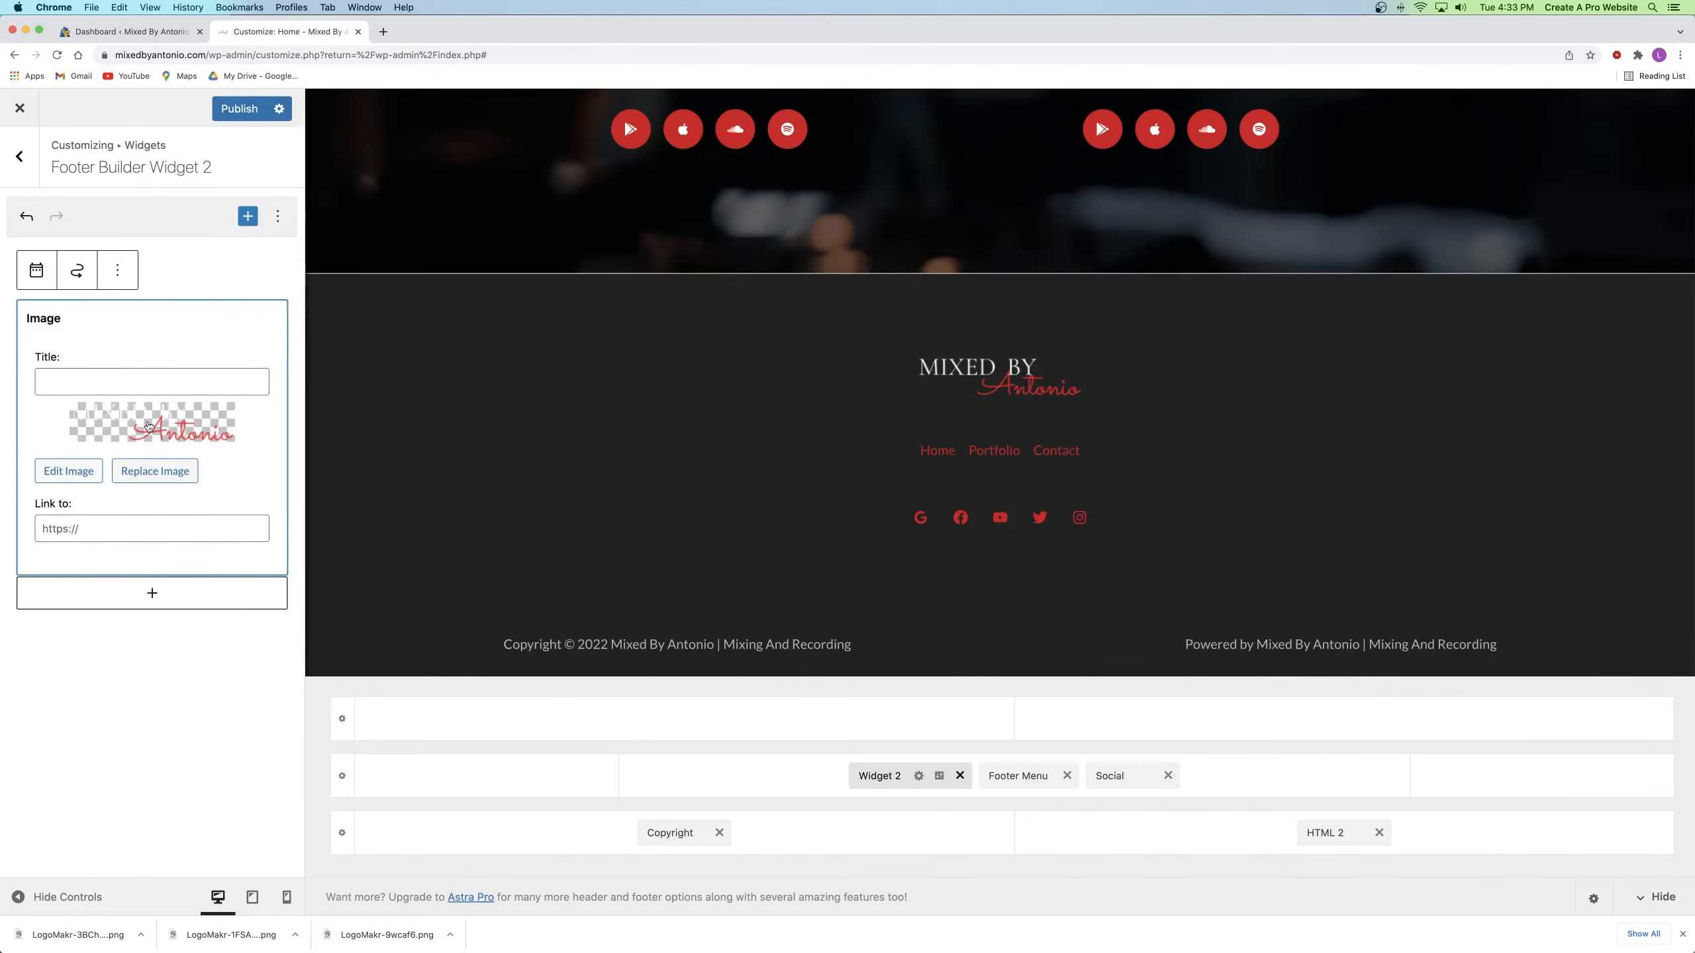
{"action": "left_click", "coordinate": [145, 423]}
{"action": "left_click", "coordinate": [373, 349]}
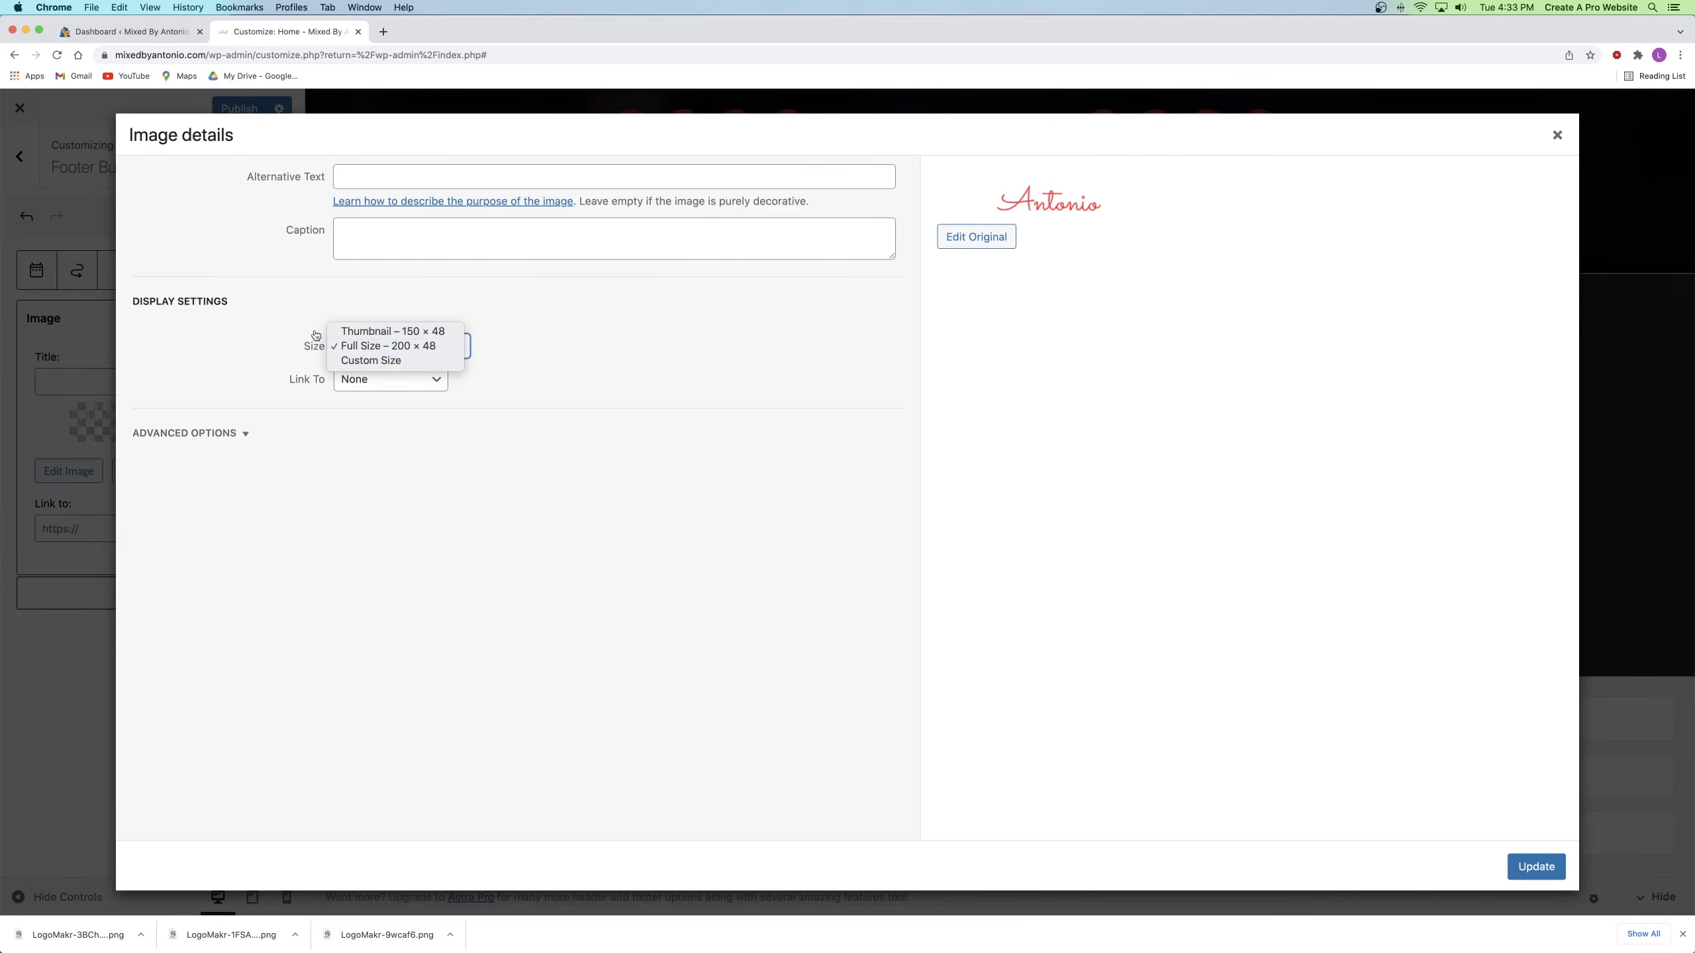
{"action": "left_click", "coordinate": [1559, 136]}
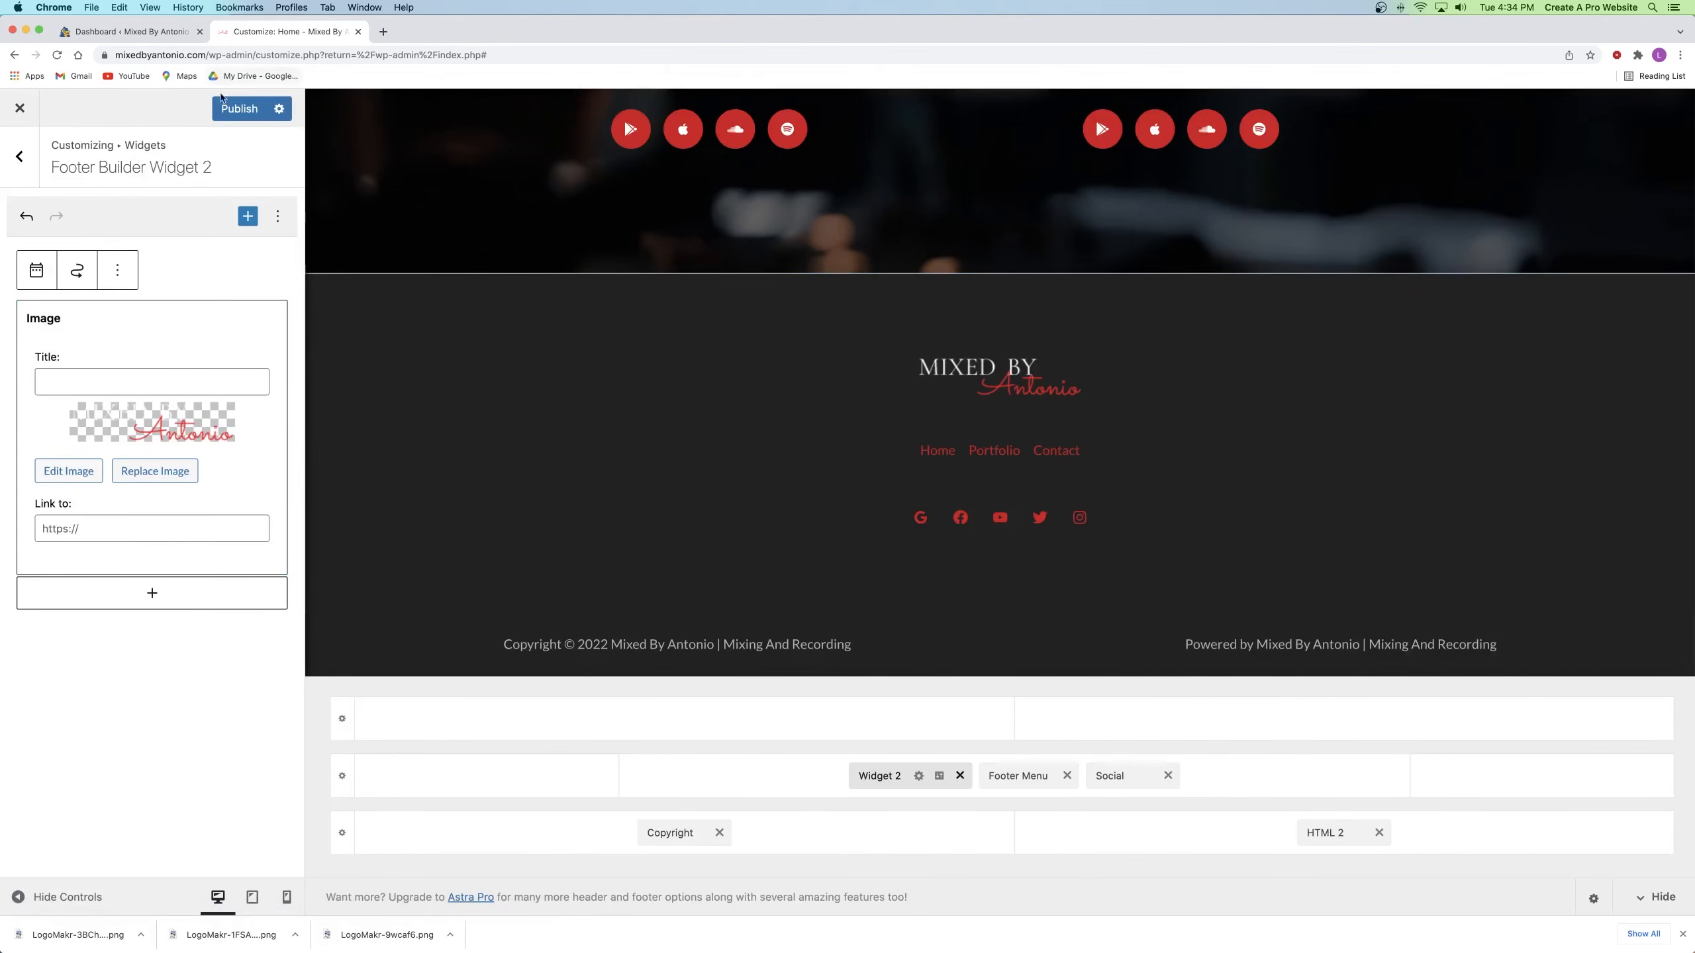
{"action": "left_click", "coordinate": [239, 109]}
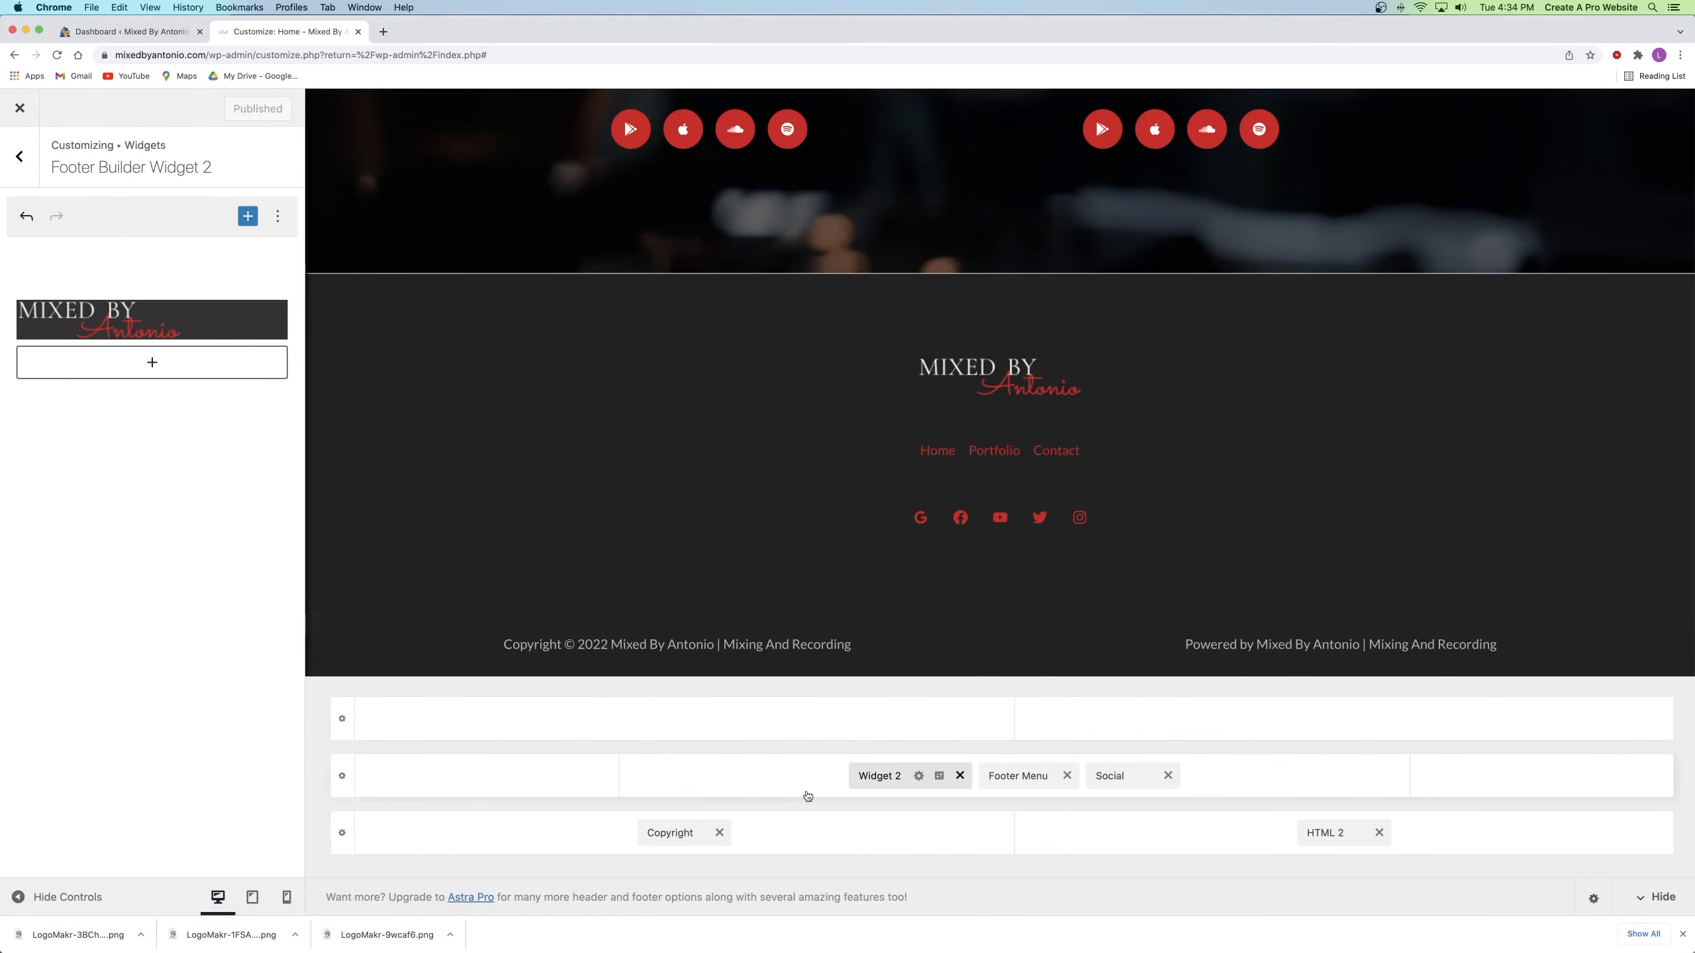
{"action": "left_click", "coordinate": [661, 833]}
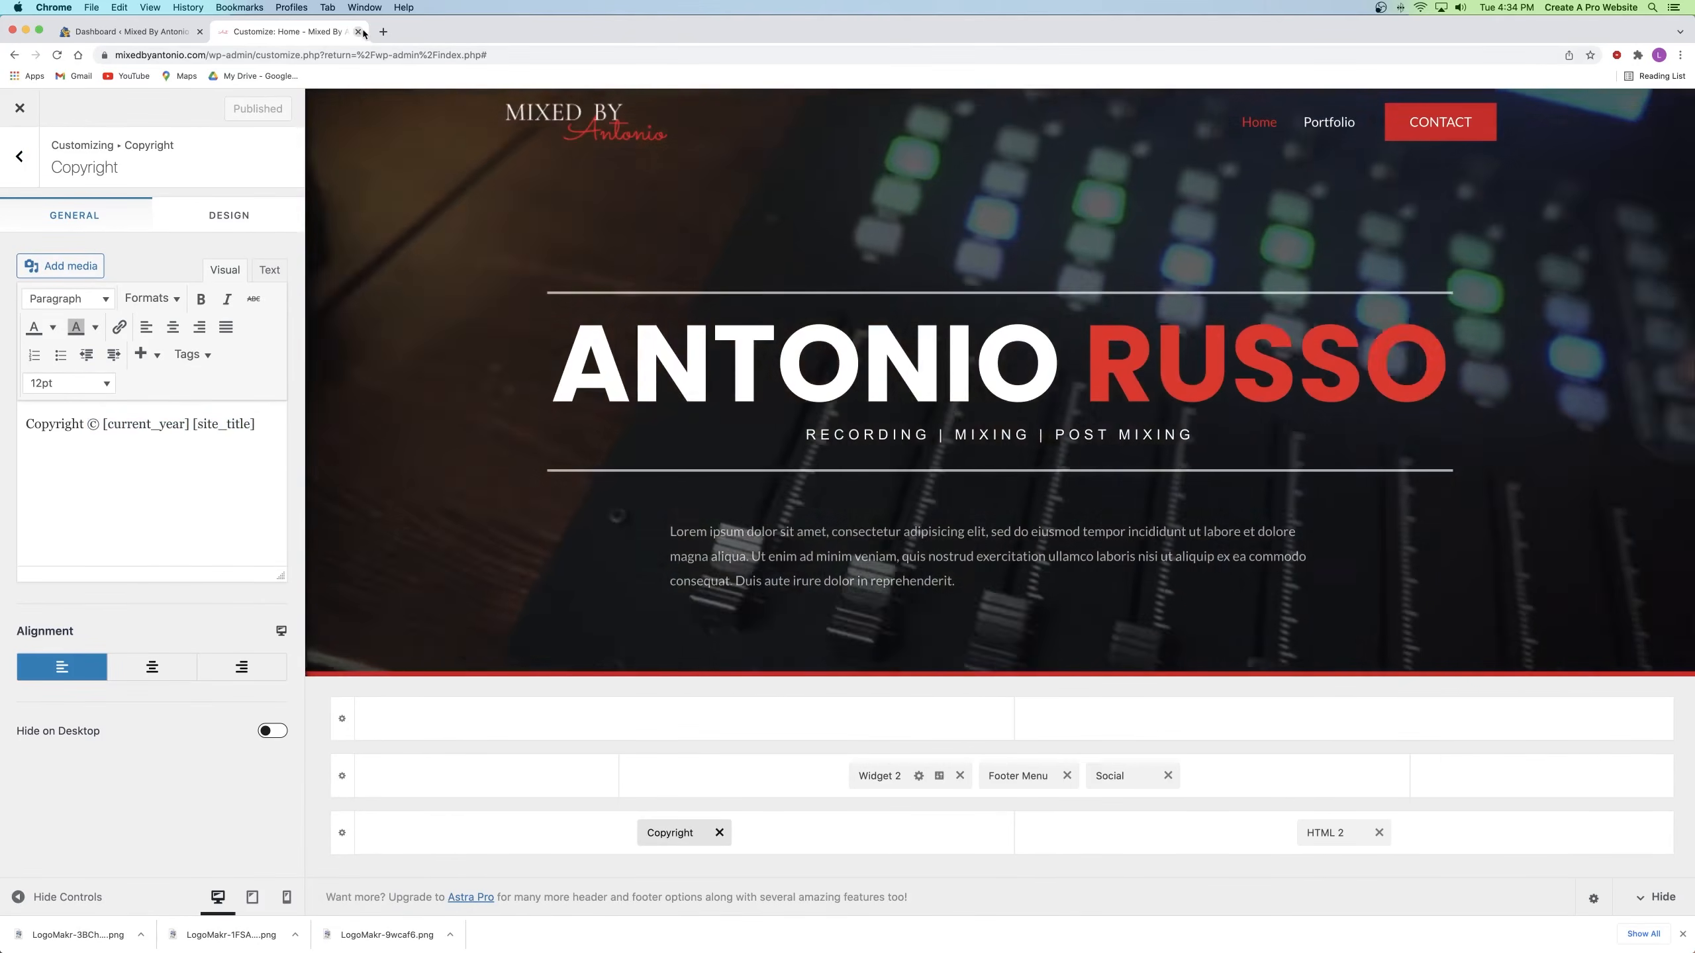
Step: Close the Customizer, view the live Home and Contact pages in new tabs, then close them
{"action": "left_click", "coordinate": [357, 31]}
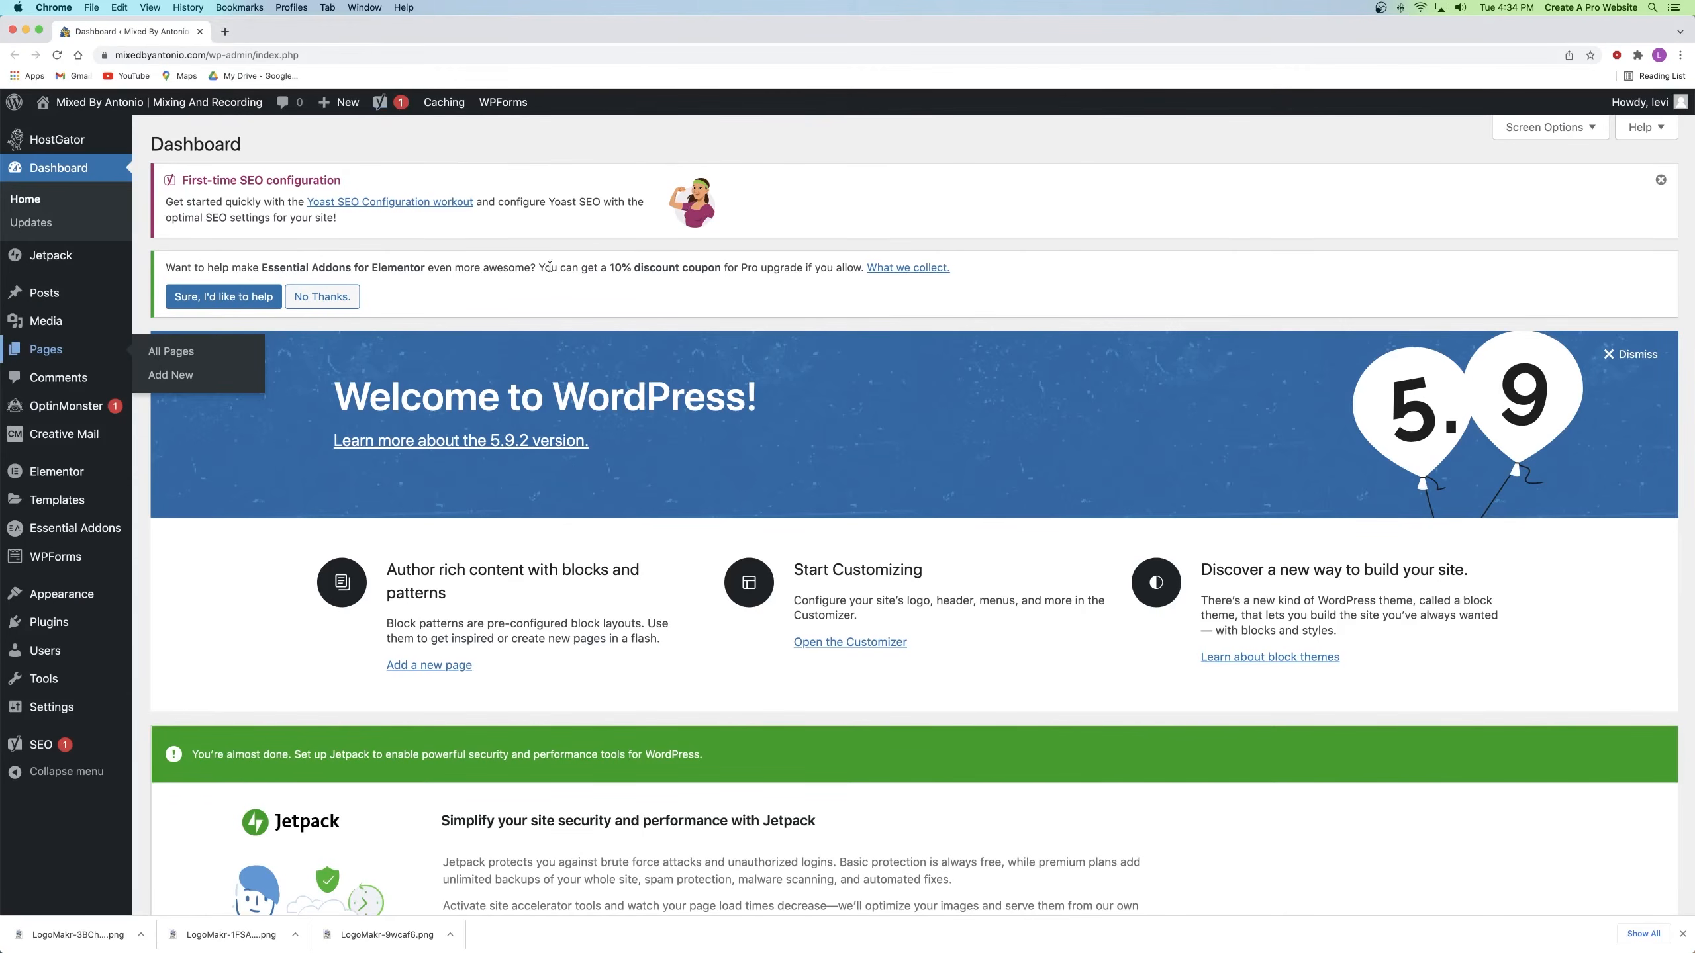
{"action": "right_click", "coordinate": [141, 102]}
{"action": "left_click", "coordinate": [173, 114]}
{"action": "left_click", "coordinate": [250, 33]}
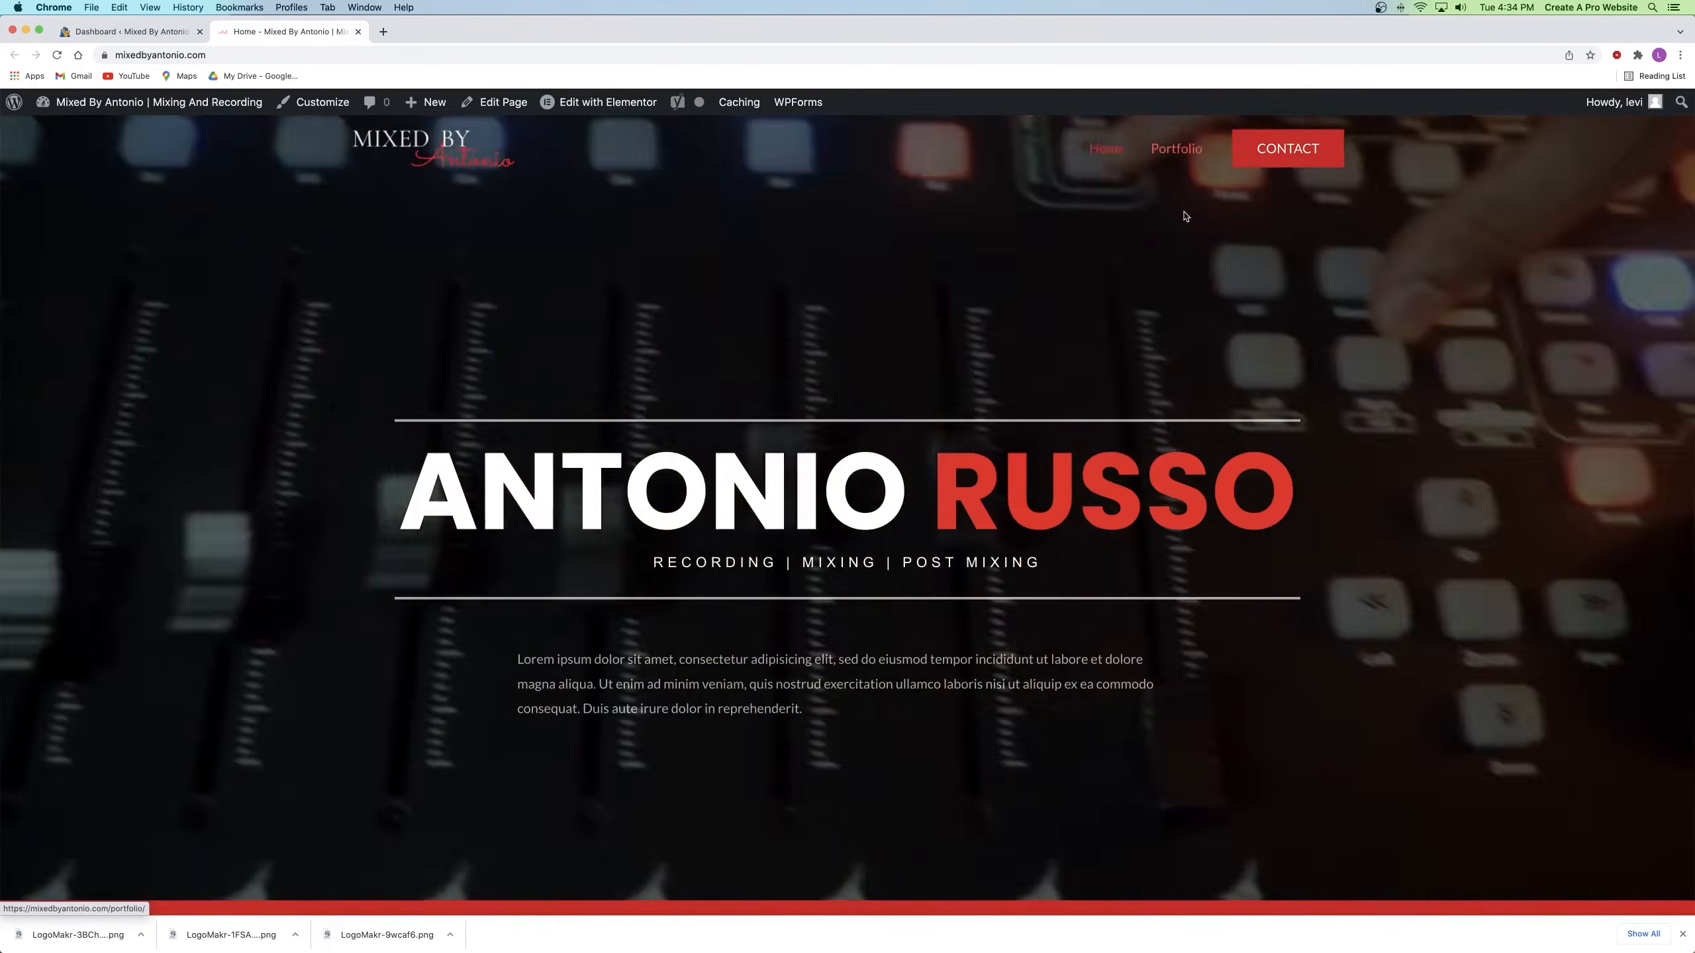
{"action": "left_click", "coordinate": [1292, 152]}
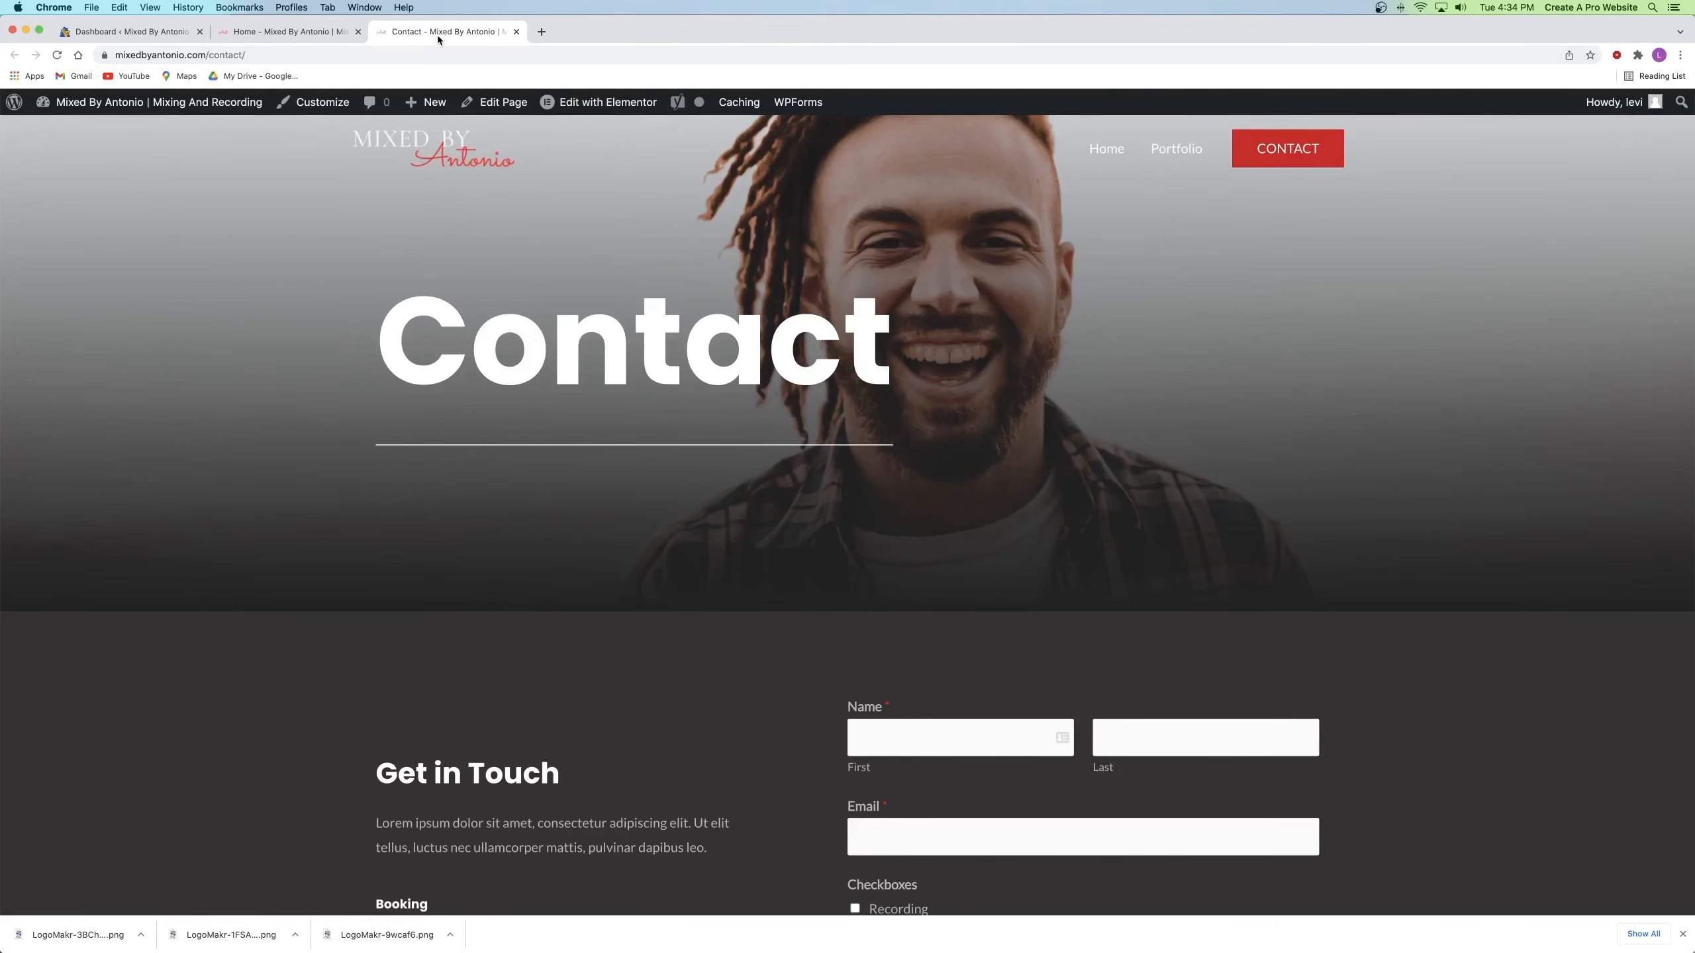
{"action": "left_click", "coordinate": [516, 31]}
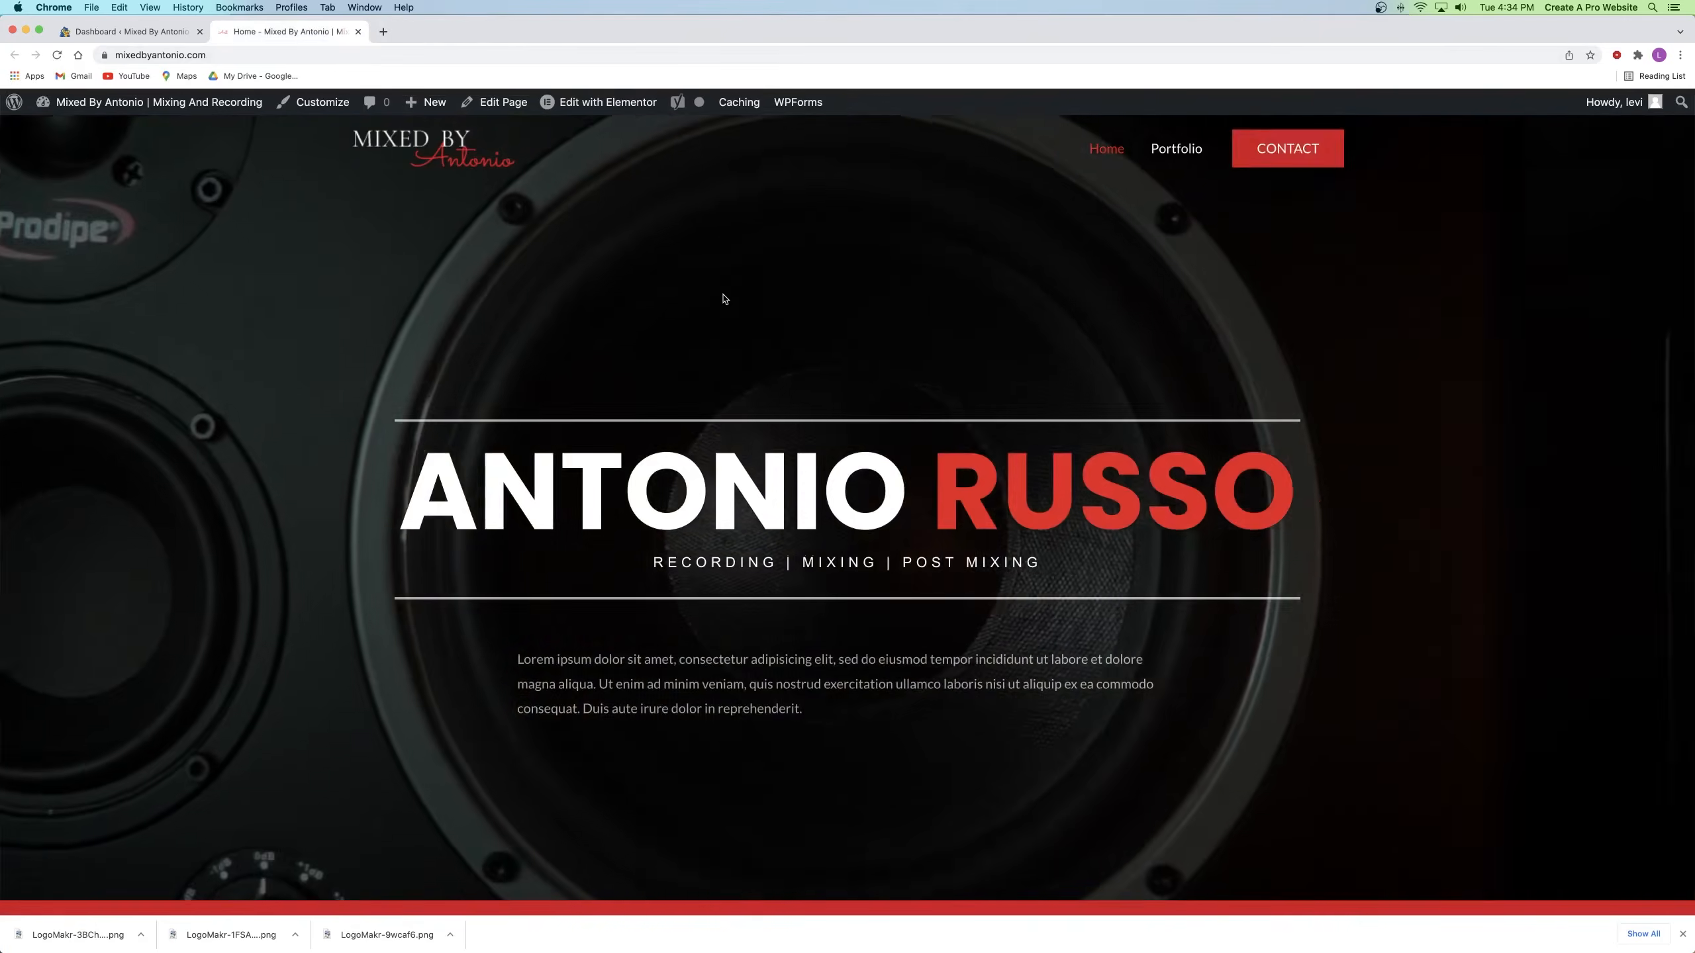
{"action": "scroll", "coordinate": [746, 292], "scroll_direction": "down", "scroll_amount": 20}
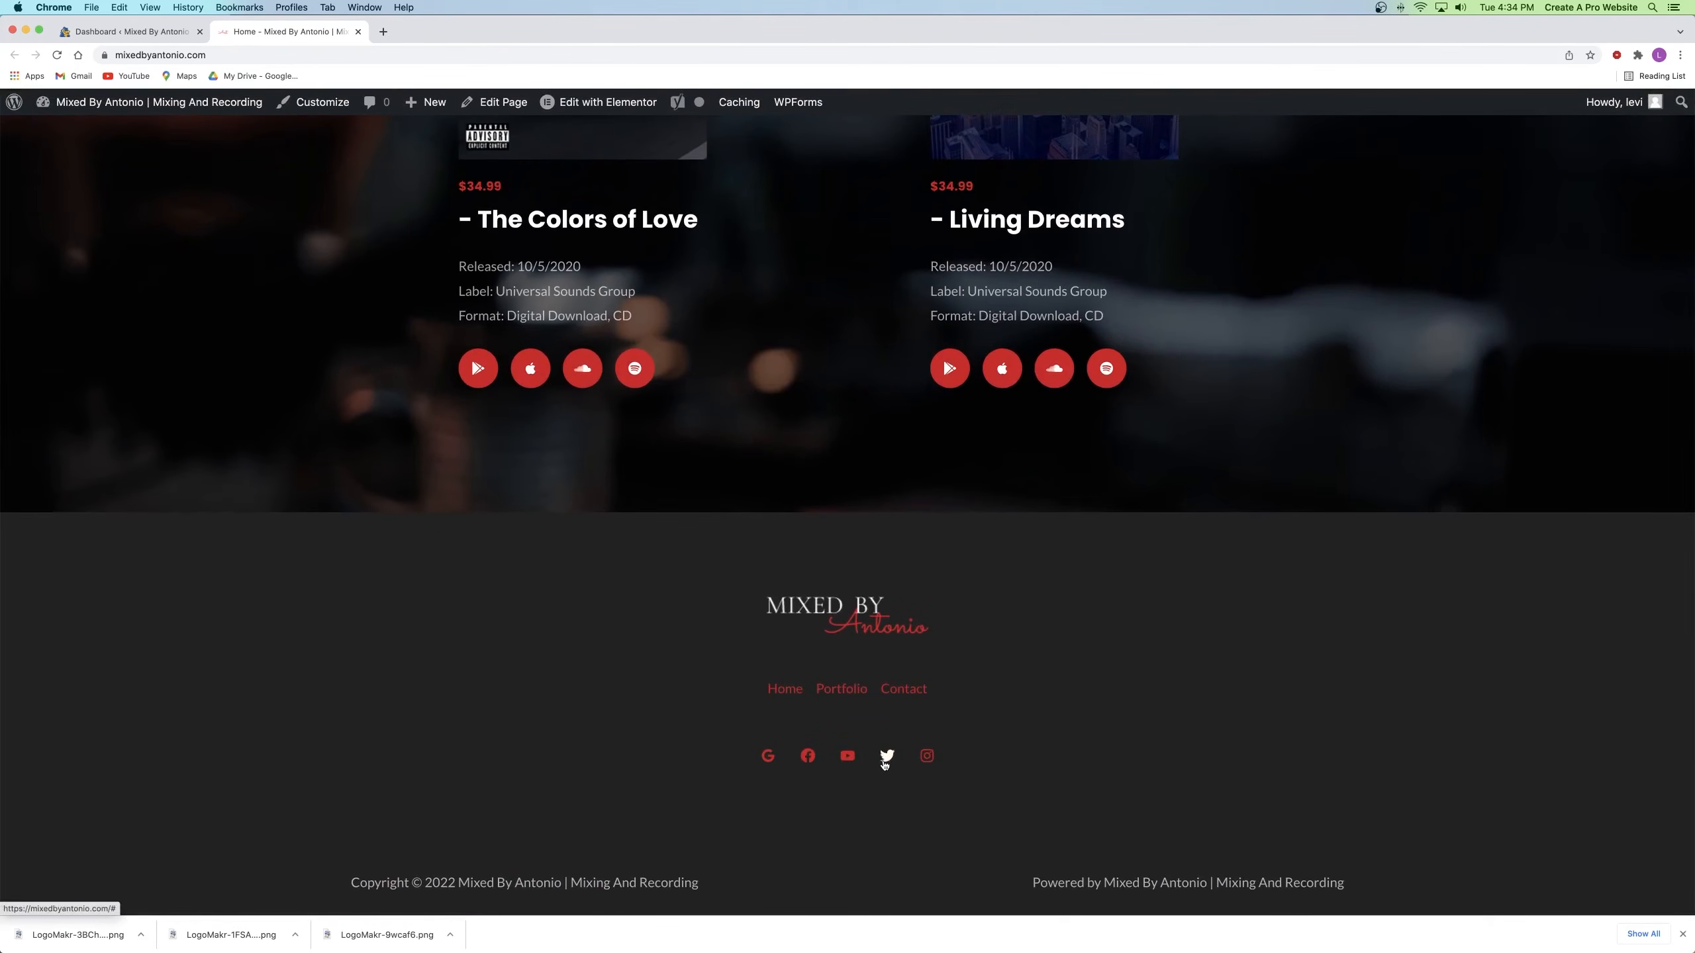
{"action": "left_click", "coordinate": [358, 32]}
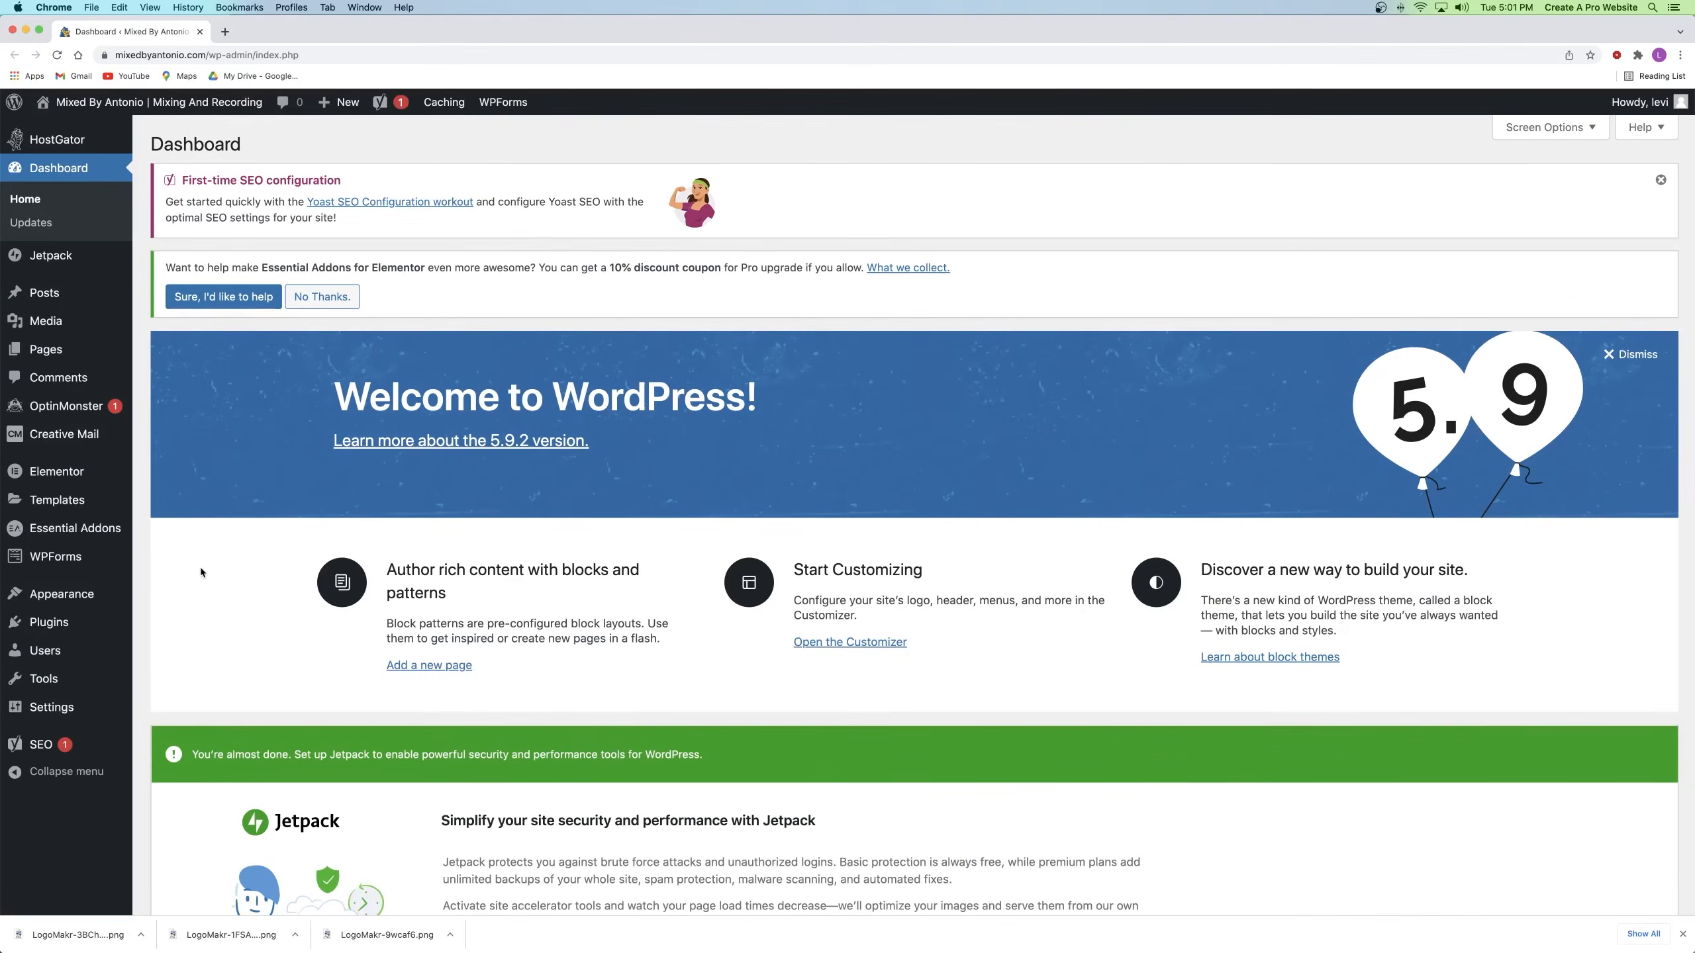
Step: Open the home page in Elementor and preview it at 360 px mobile width
{"action": "right_click", "coordinate": [171, 112]}
{"action": "left_click", "coordinate": [215, 114]}
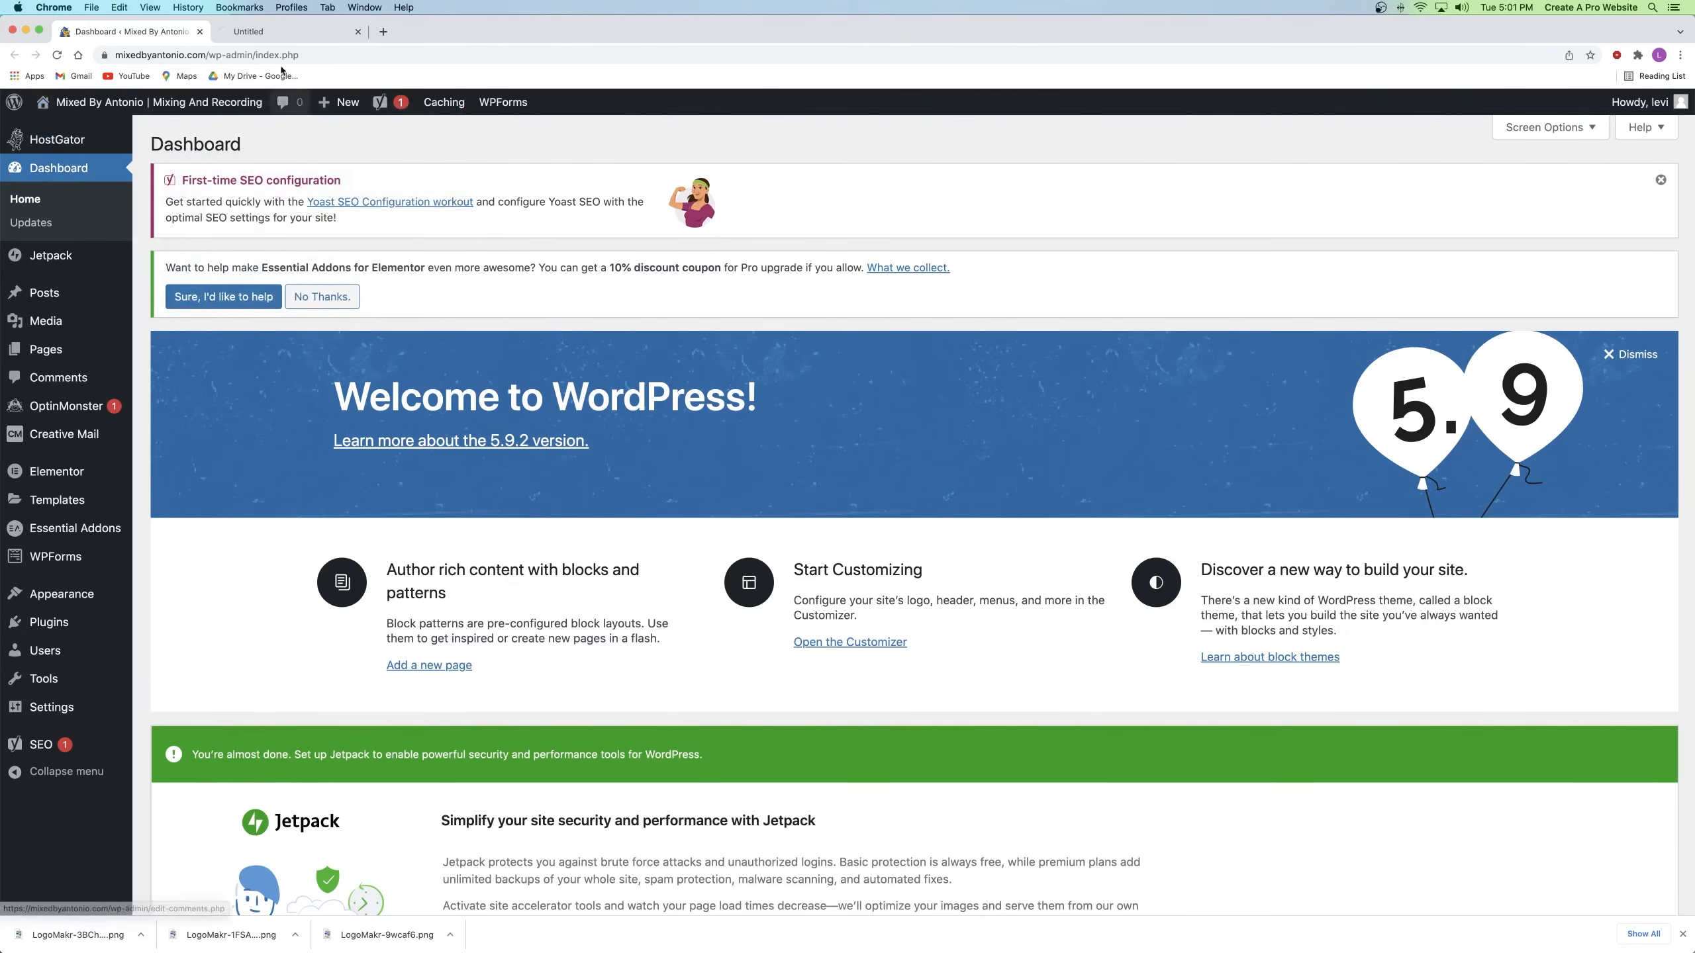
{"action": "left_click", "coordinate": [272, 30]}
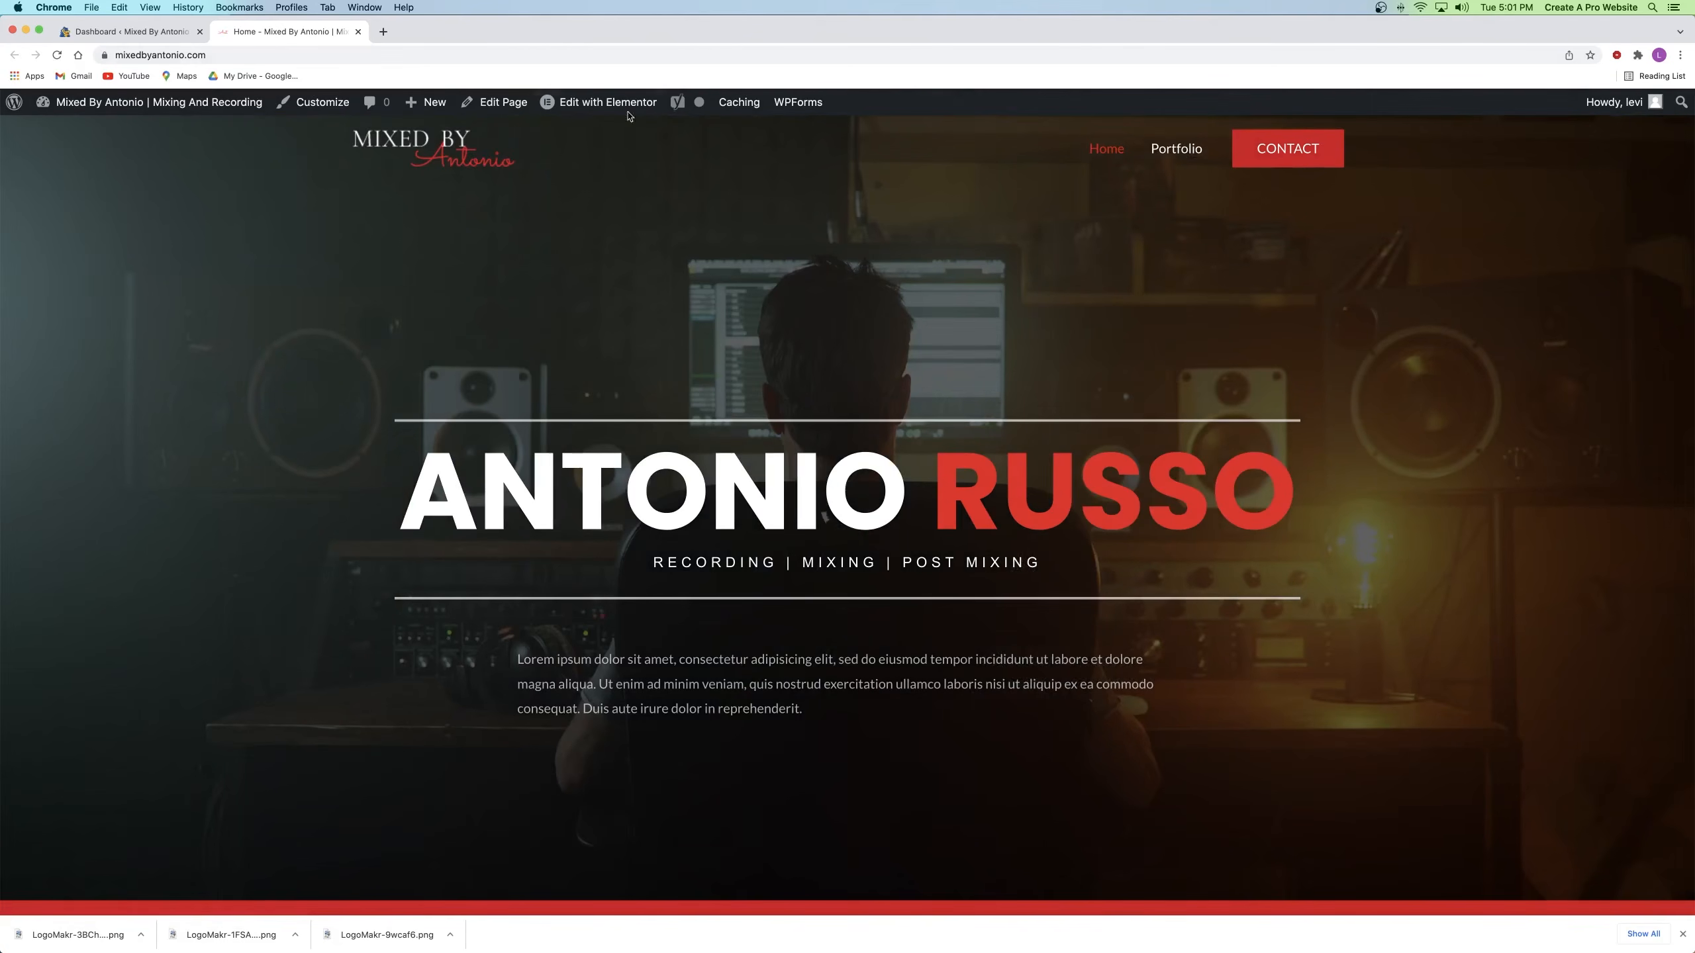
{"action": "mouse_move", "coordinate": [617, 104]}
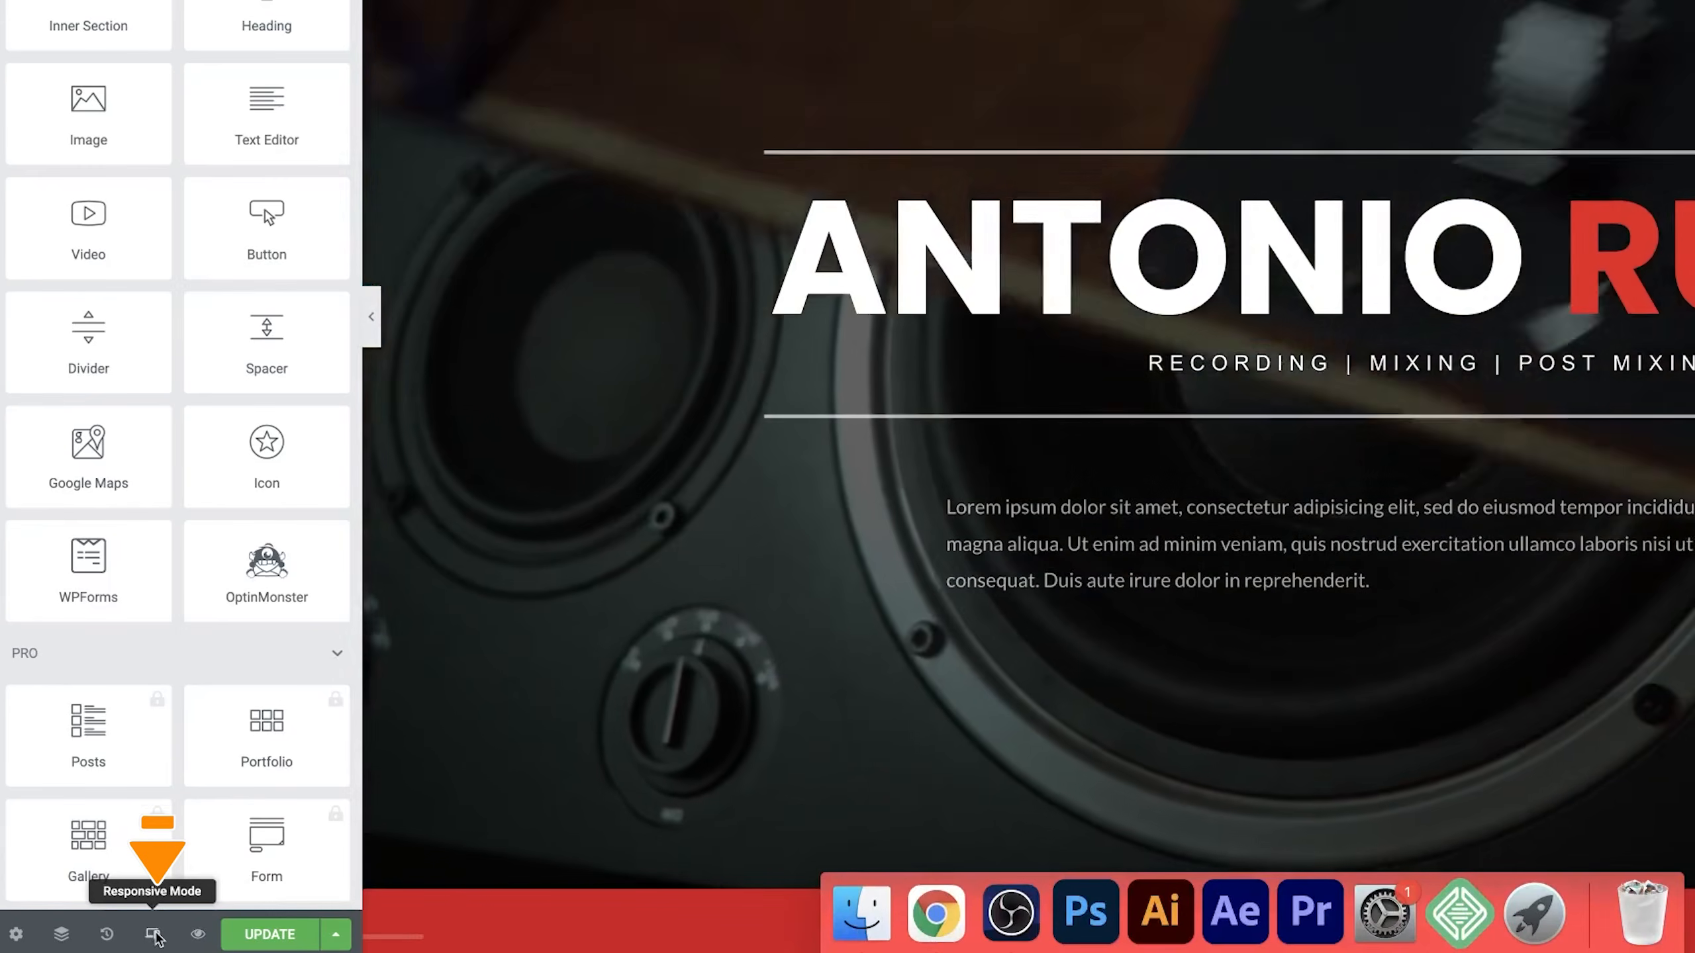
{"action": "left_click", "coordinate": [155, 936]}
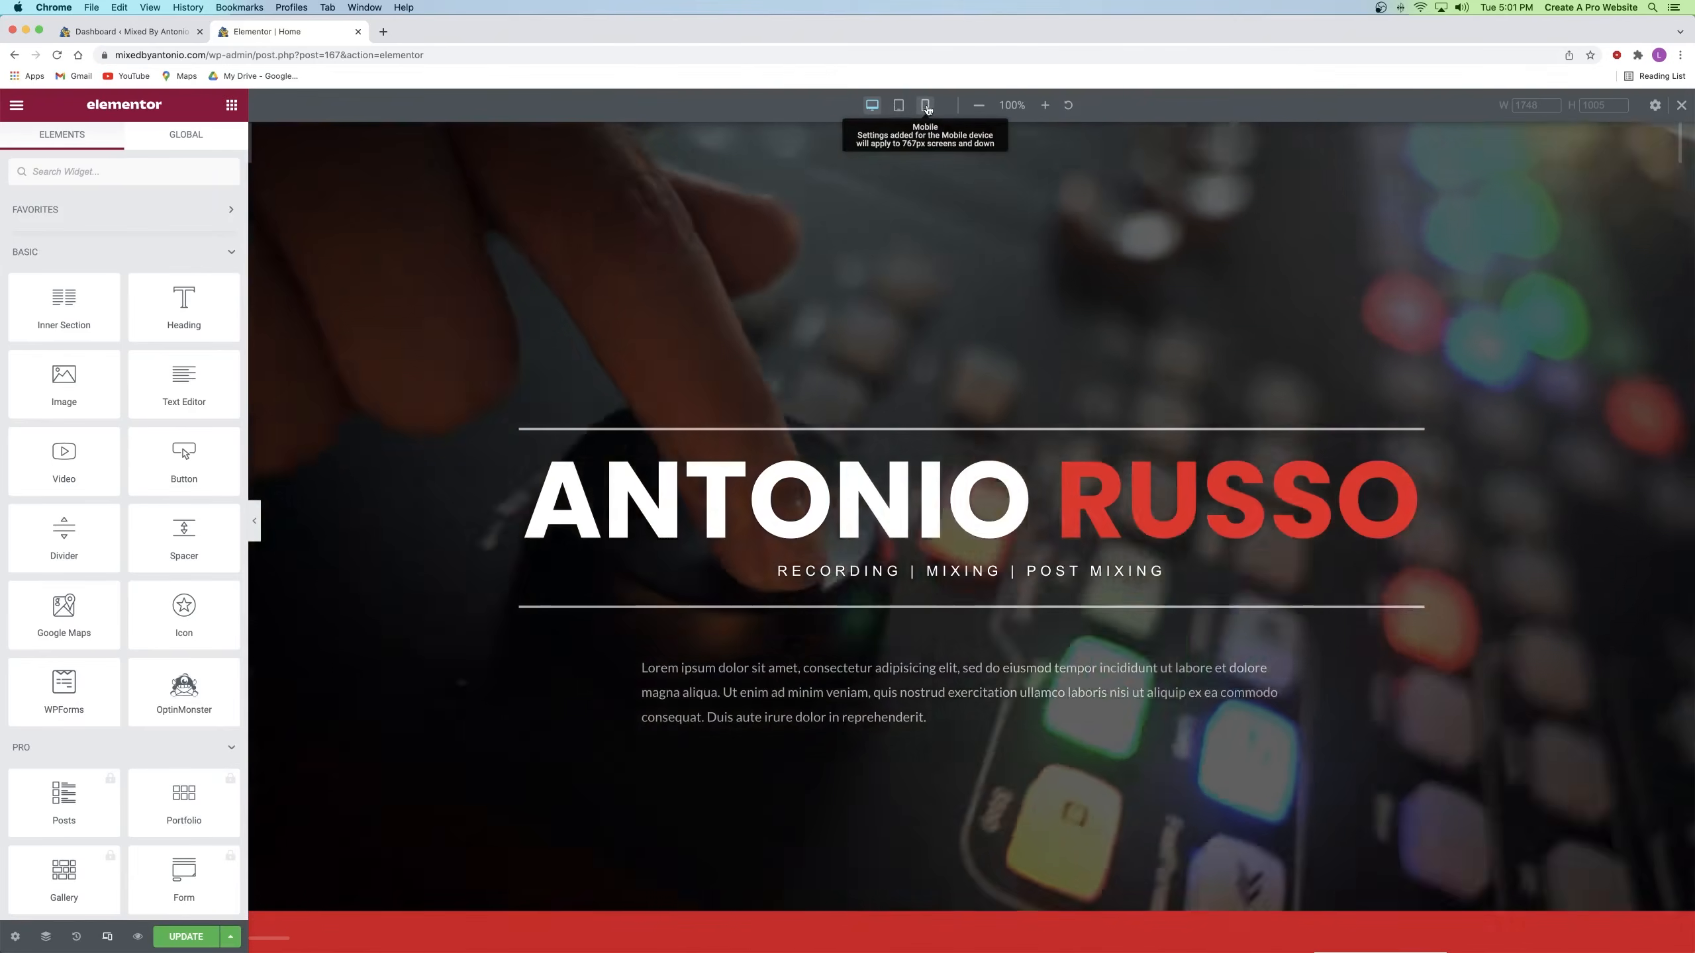
{"action": "left_click", "coordinate": [926, 106]}
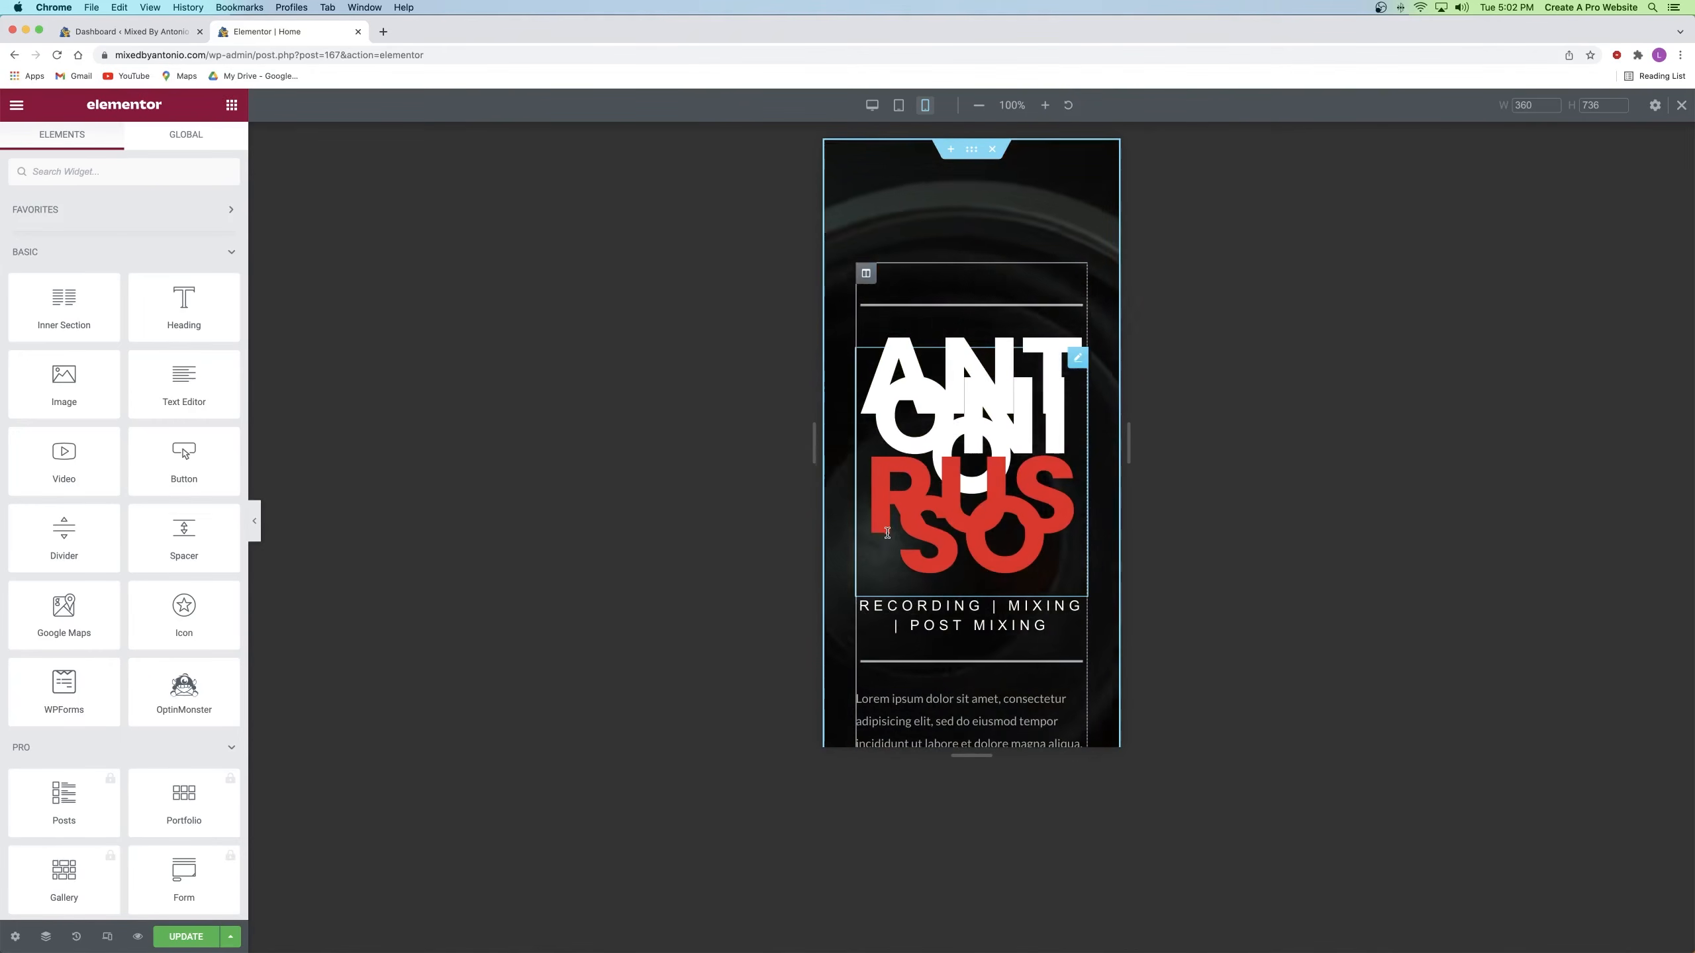
{"action": "left_click", "coordinate": [1077, 360]}
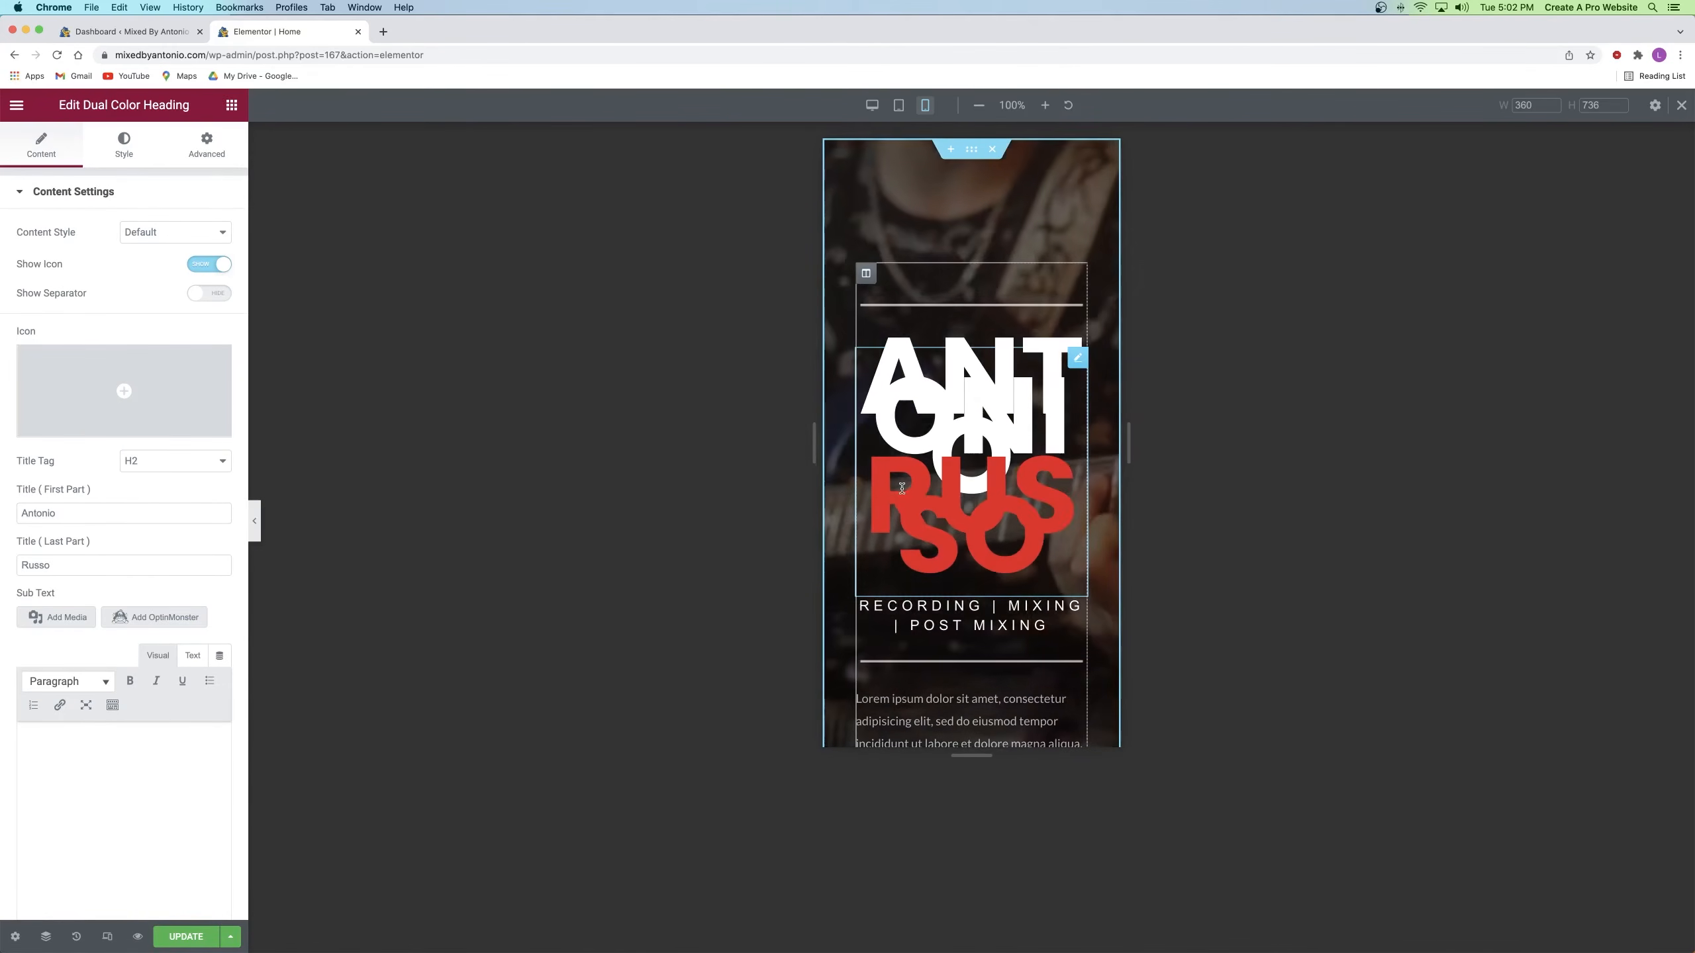
{"action": "left_click", "coordinate": [121, 156]}
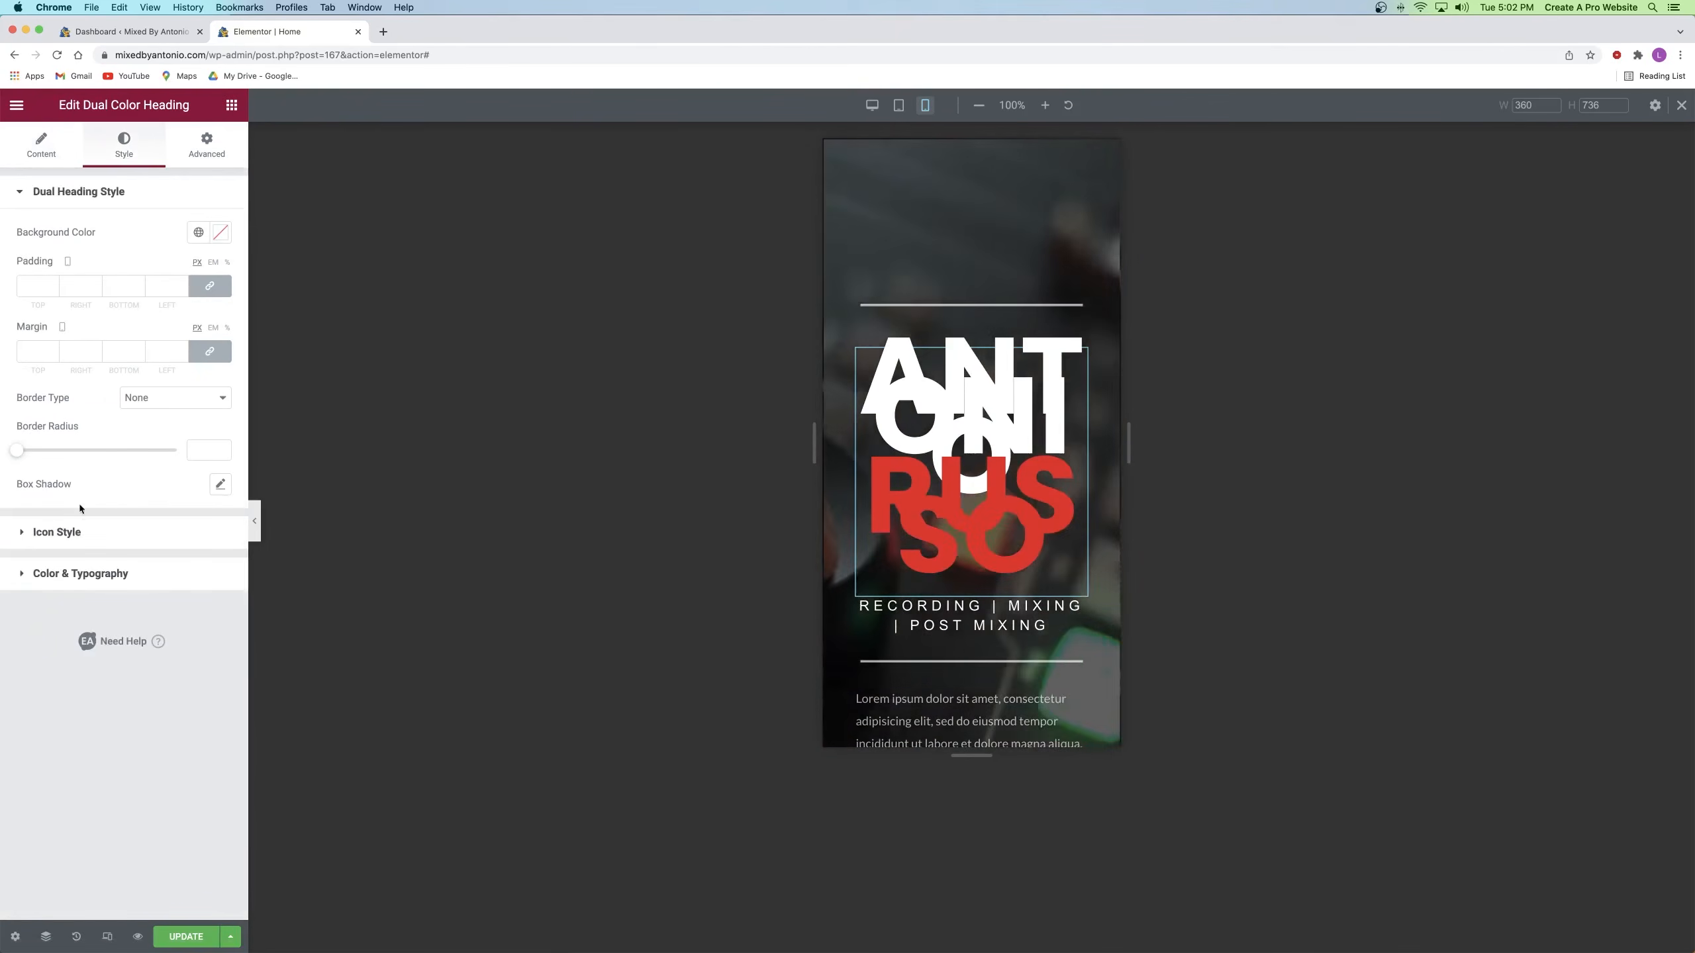
{"action": "left_click", "coordinate": [58, 574]}
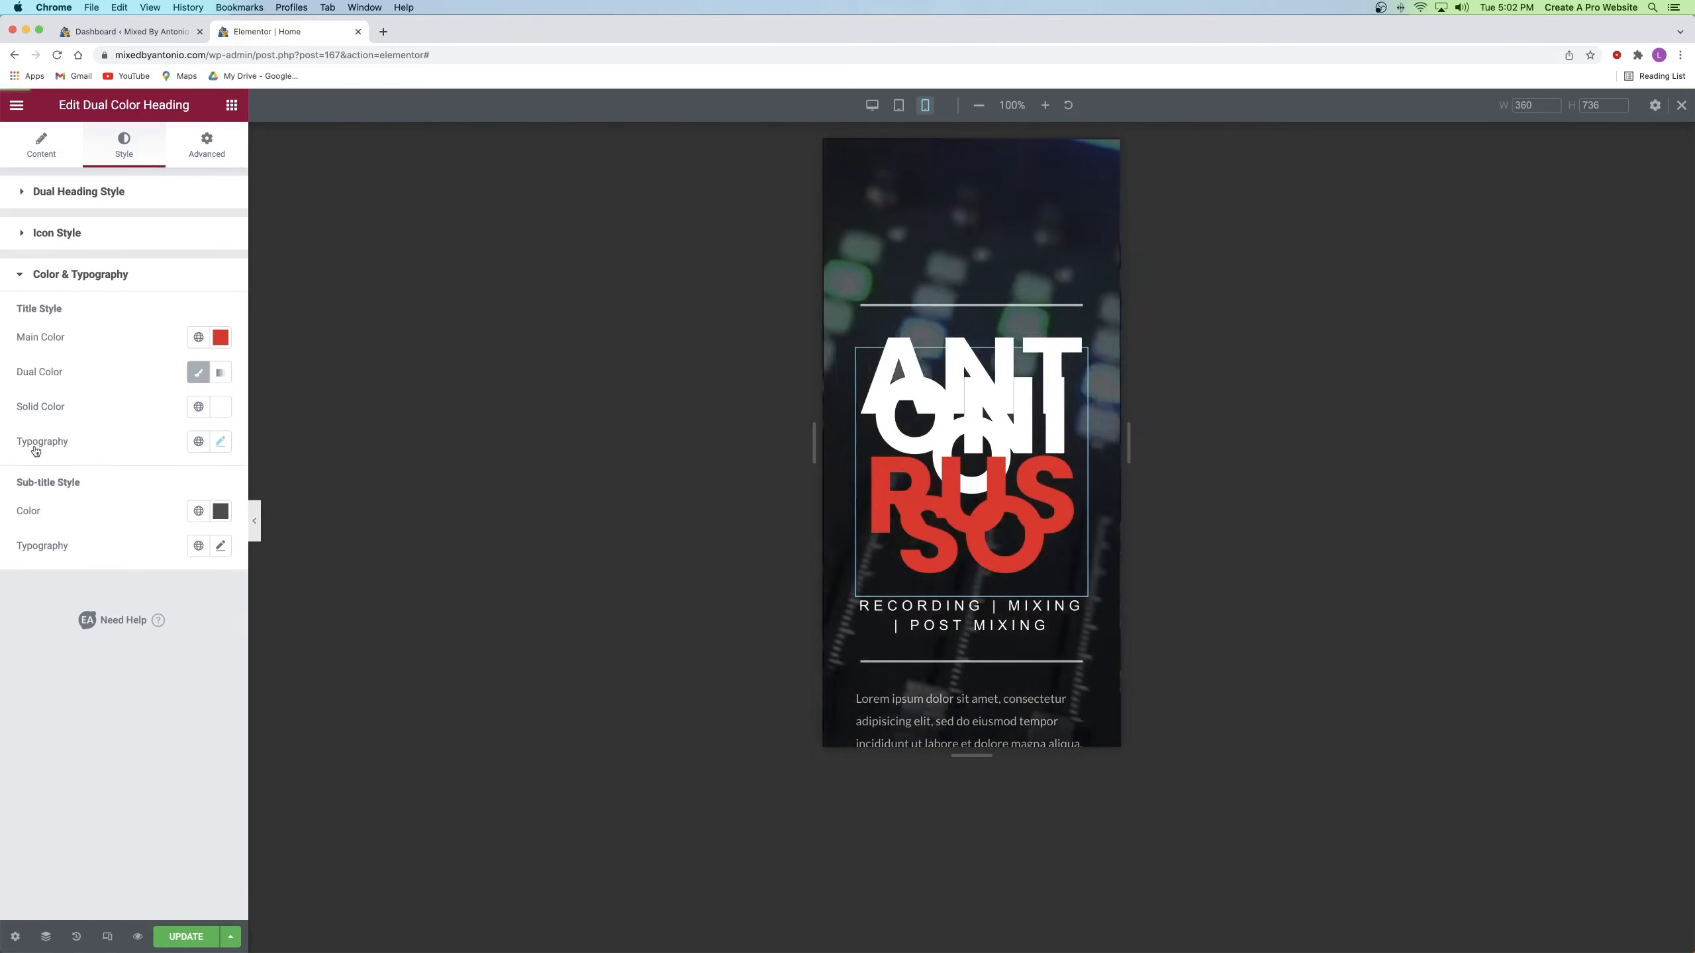
{"action": "left_click", "coordinate": [222, 444]}
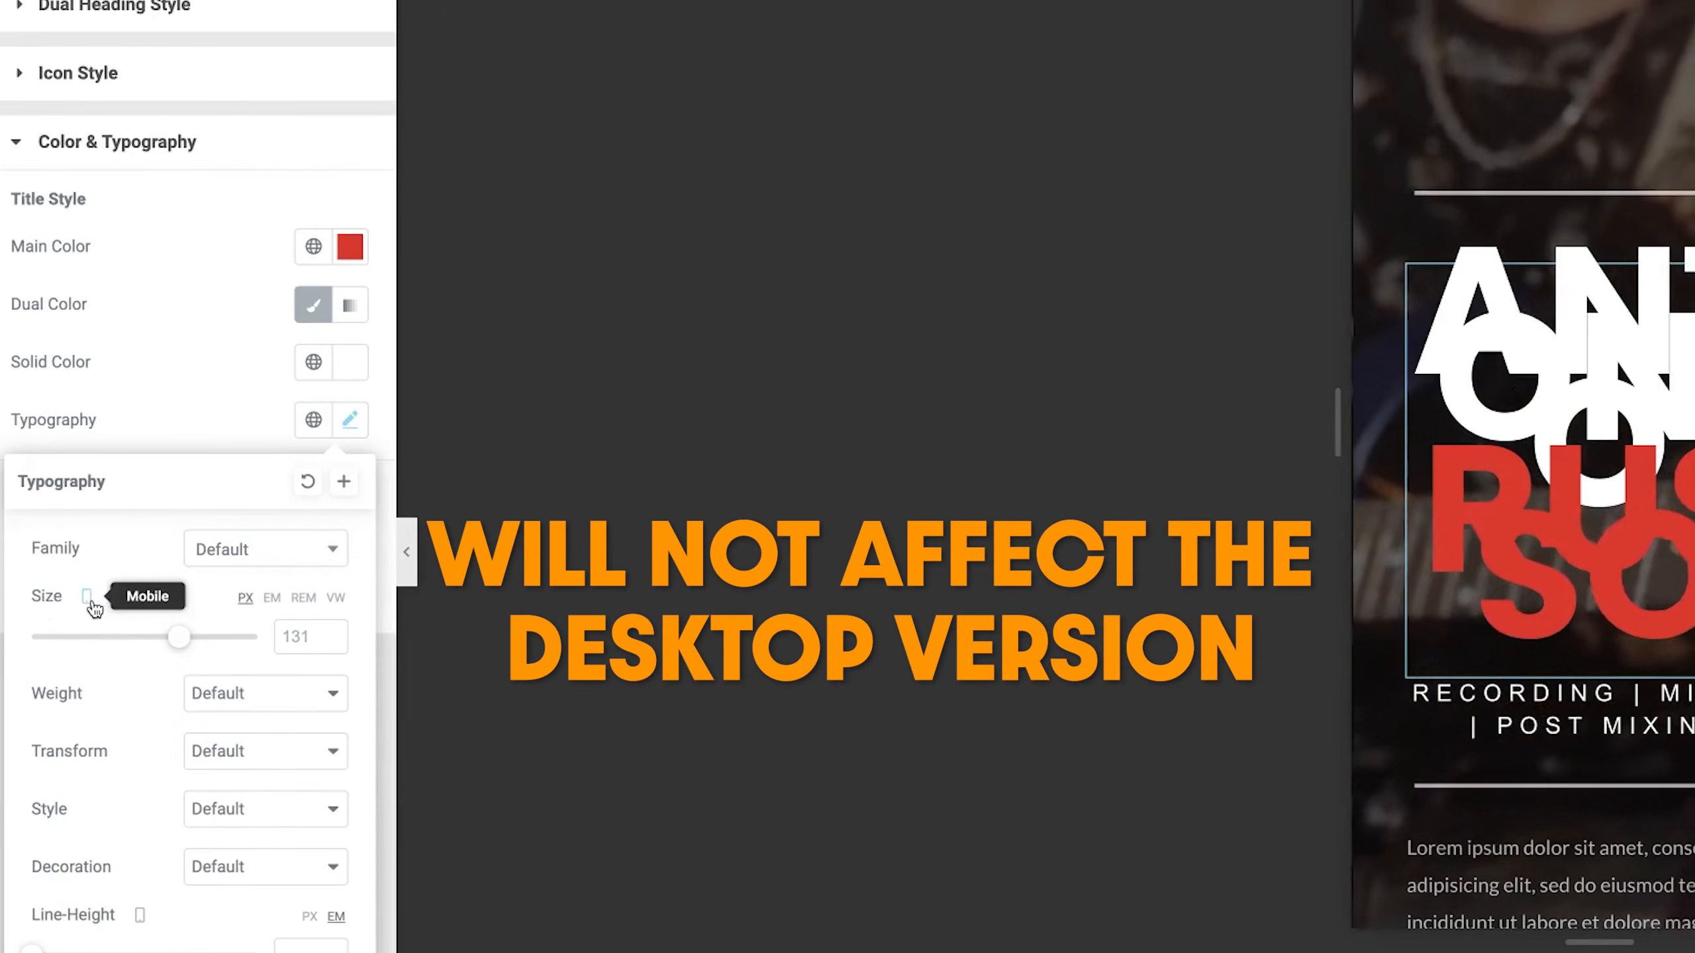
{"action": "left_click", "coordinate": [91, 600]}
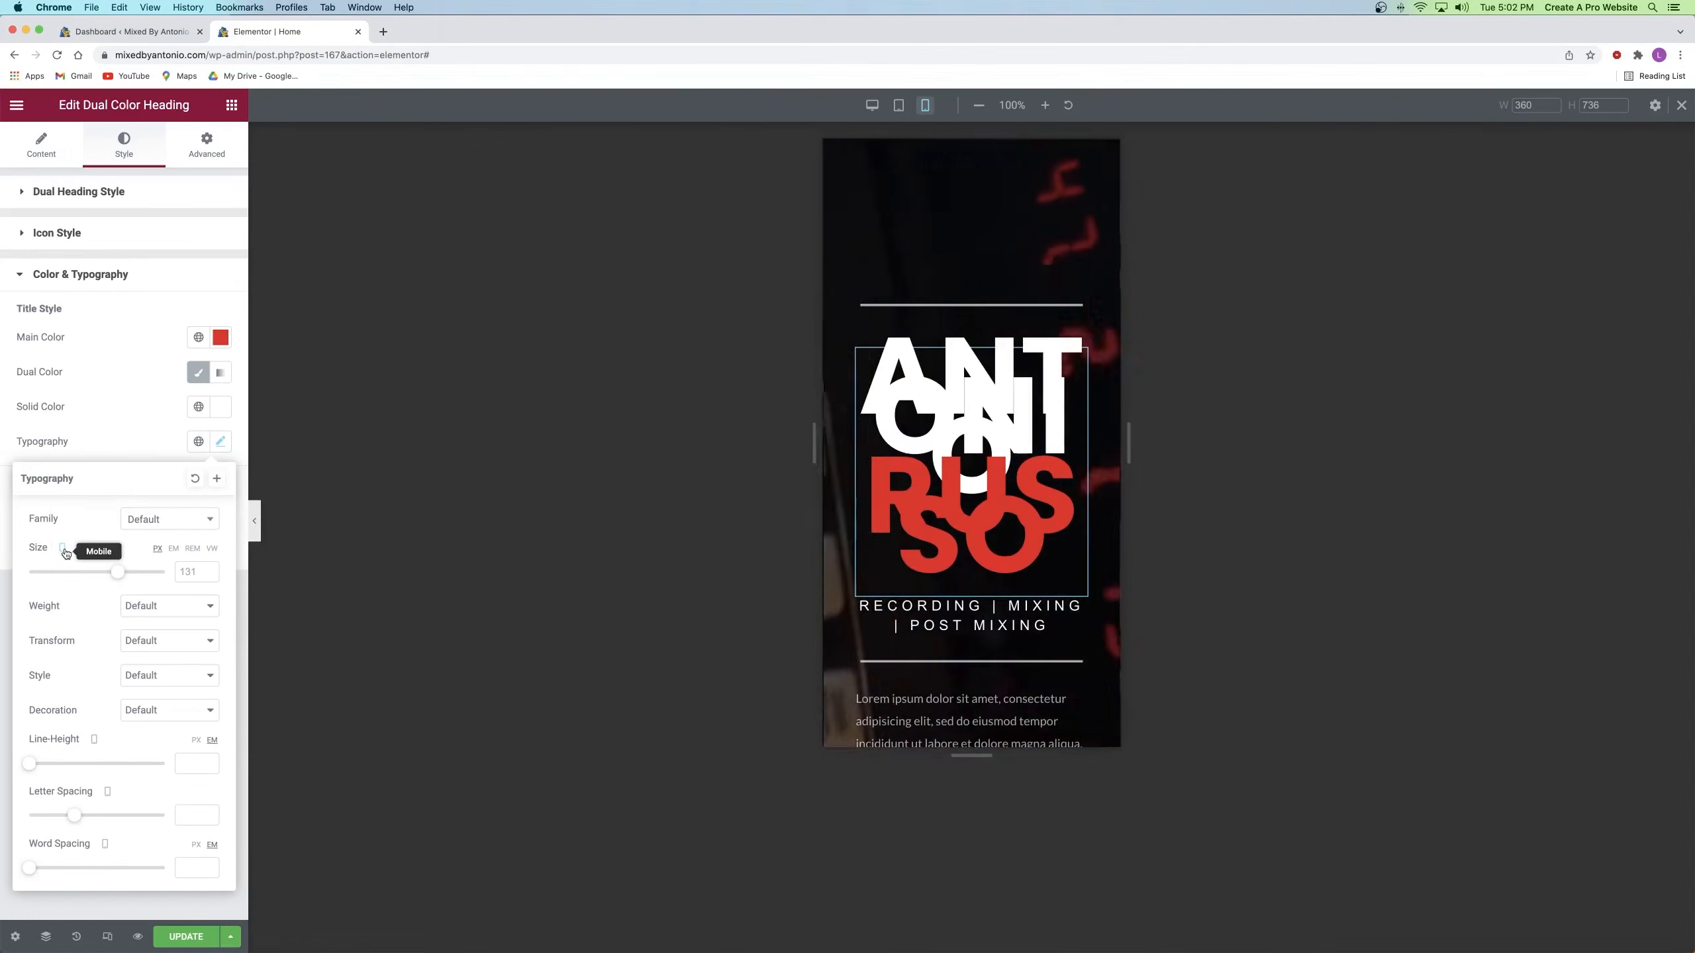
{"action": "left_click_drag", "start_coordinate": [117, 572], "coordinate": [74, 576]}
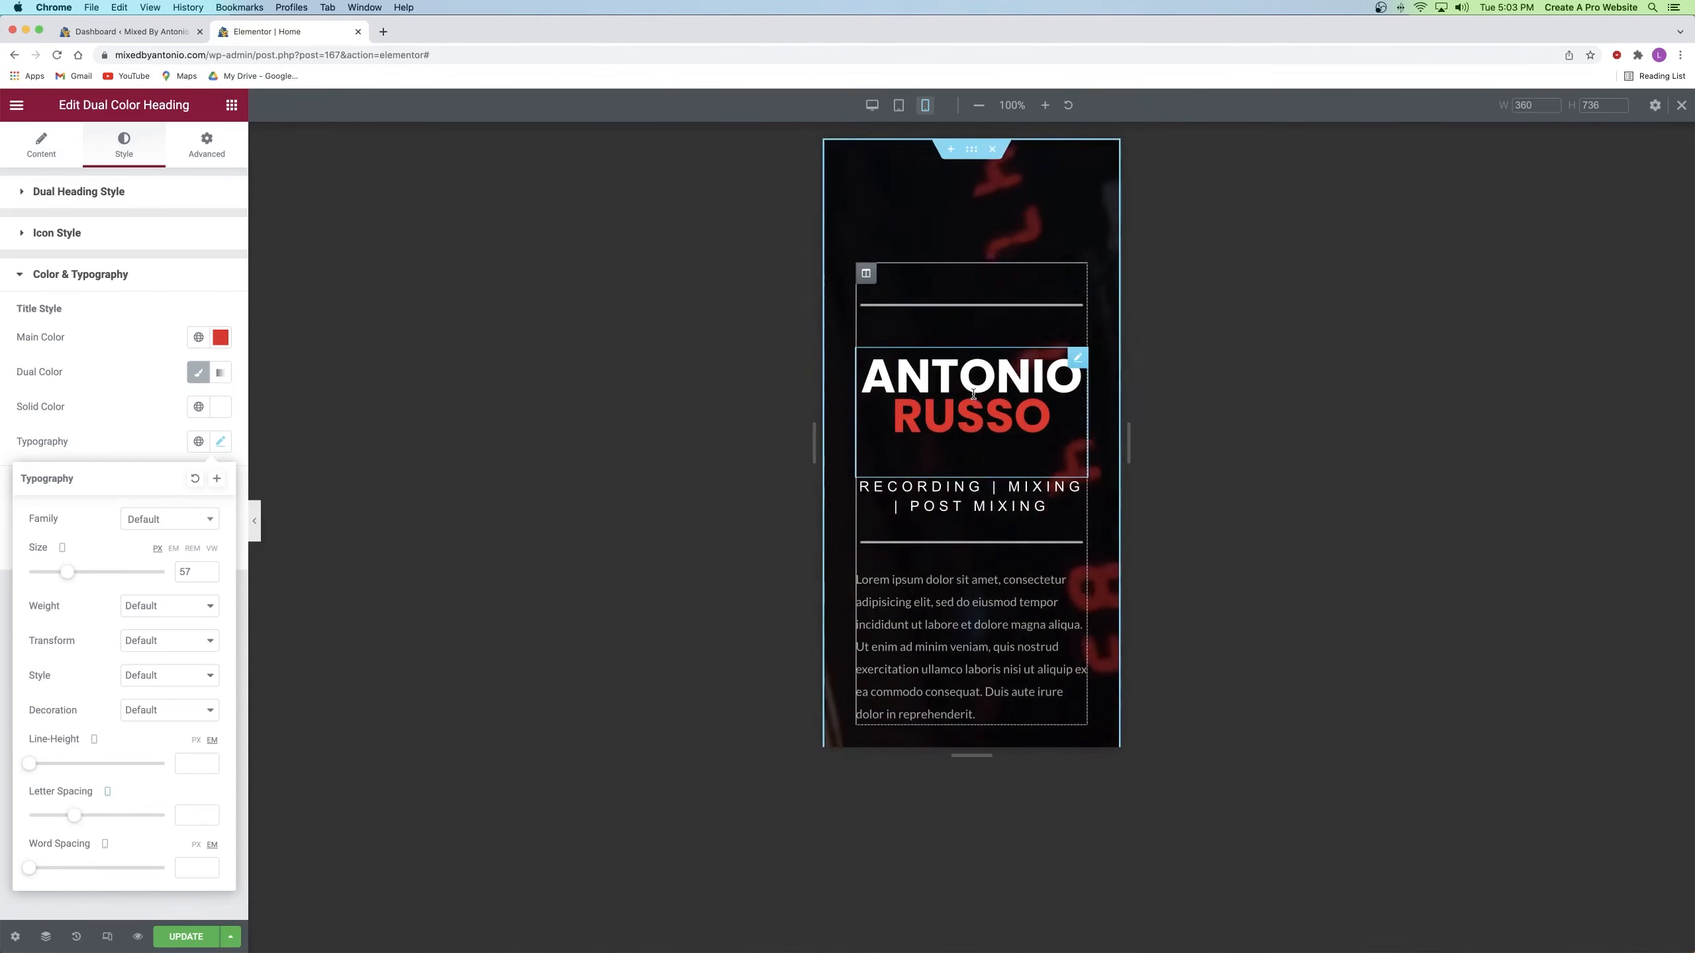
{"action": "scroll", "coordinate": [1012, 578], "scroll_direction": "down", "scroll_amount": 3}
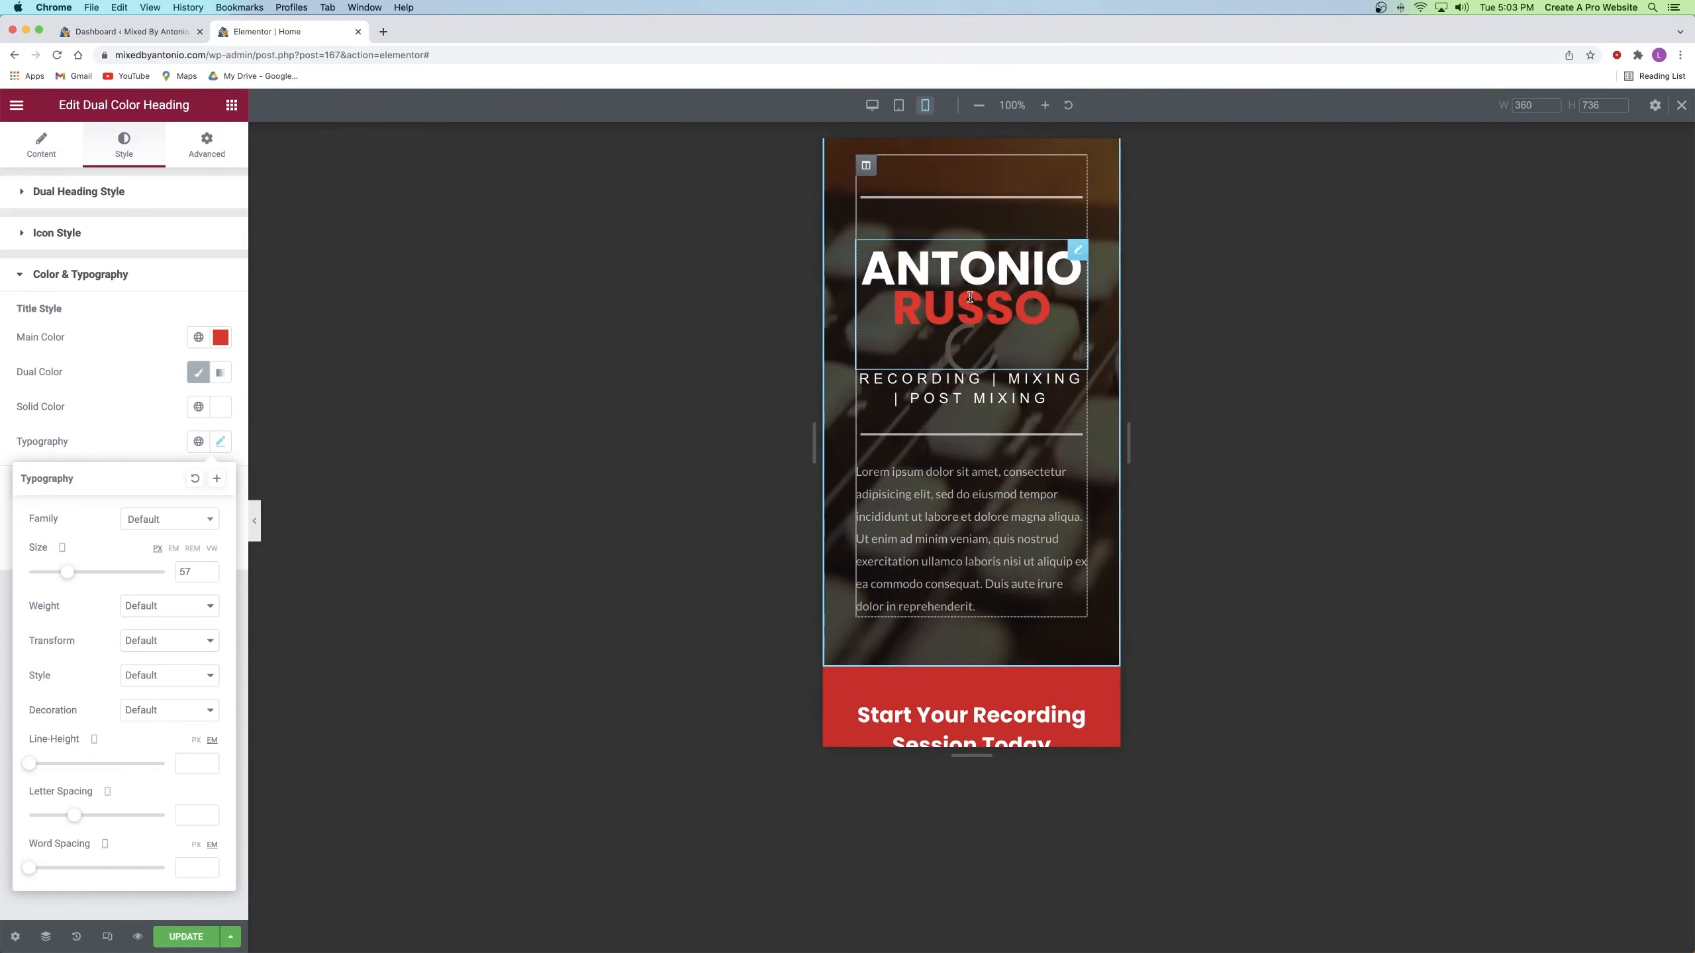
{"action": "scroll", "coordinate": [964, 321], "scroll_direction": "down", "scroll_amount": 9}
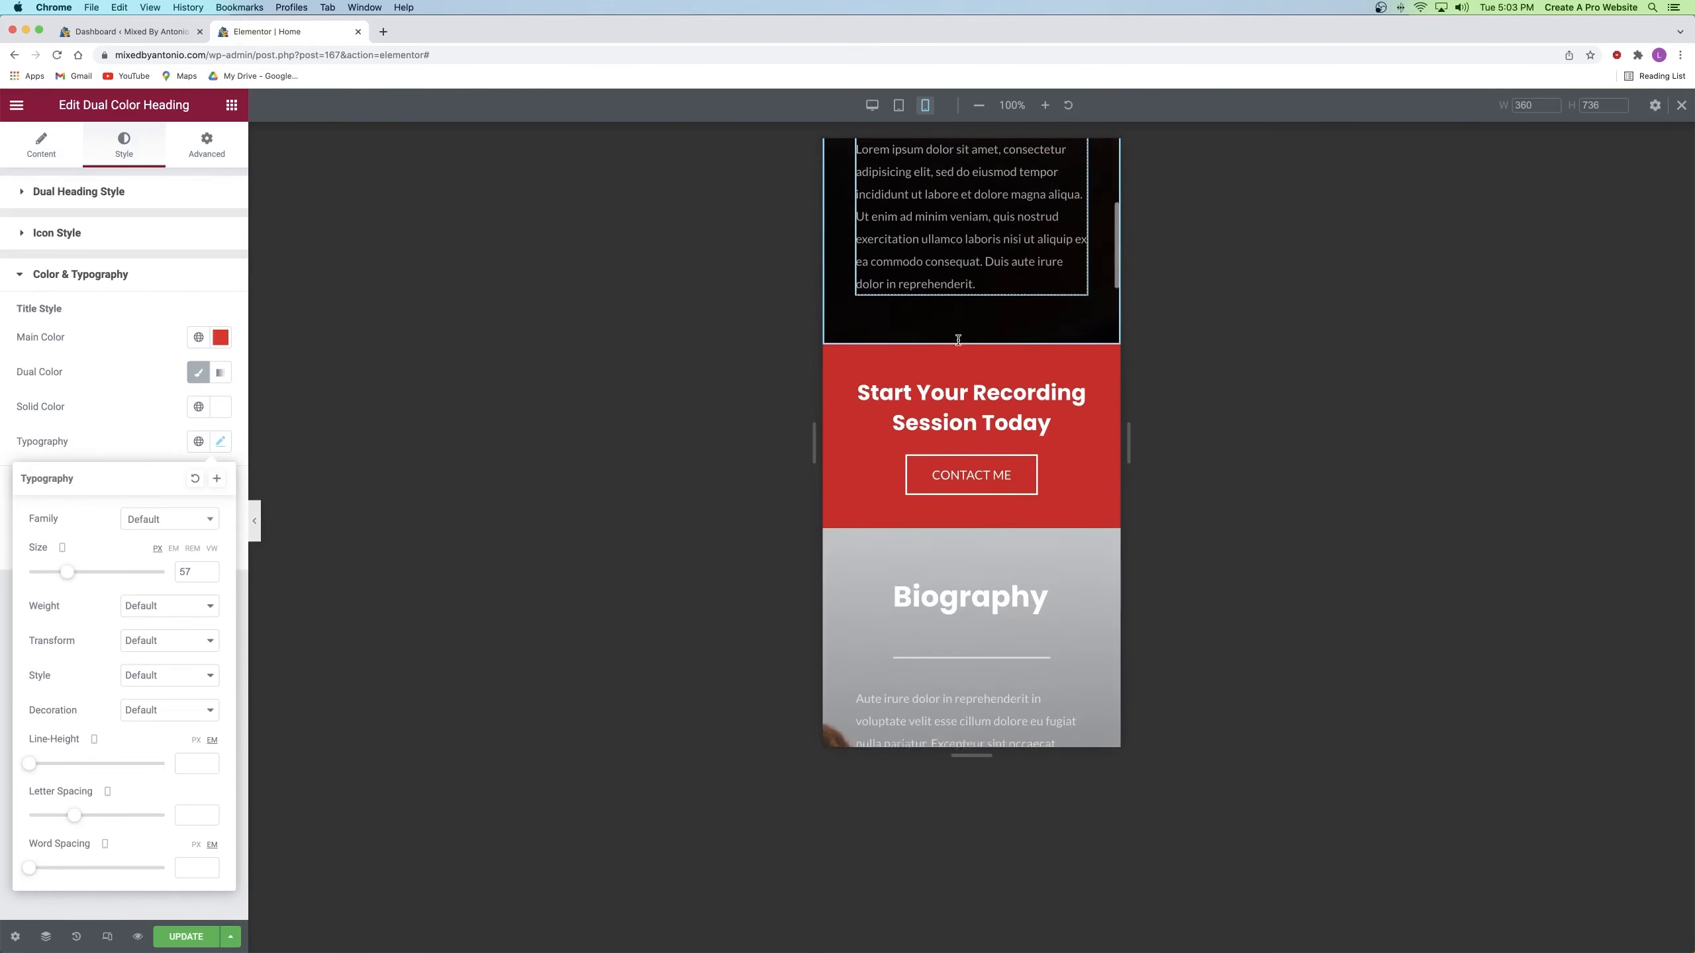
{"action": "scroll", "coordinate": [958, 339], "scroll_direction": "down", "scroll_amount": 5}
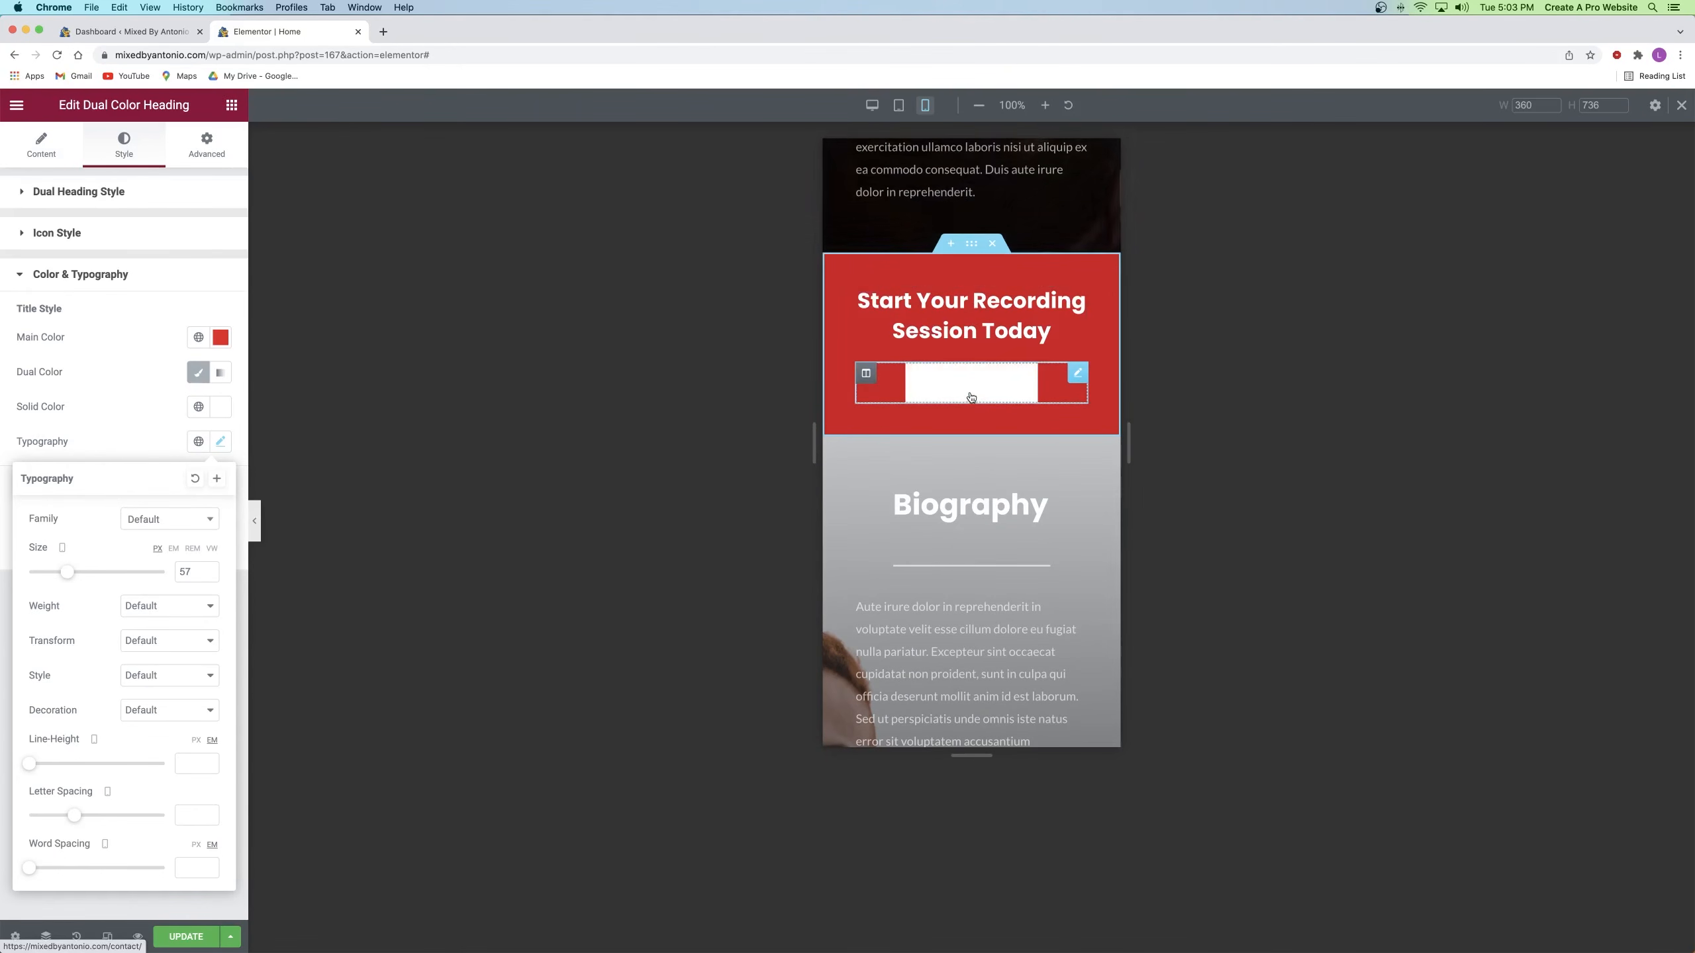
{"action": "scroll", "coordinate": [970, 397], "scroll_direction": "down", "scroll_amount": 7}
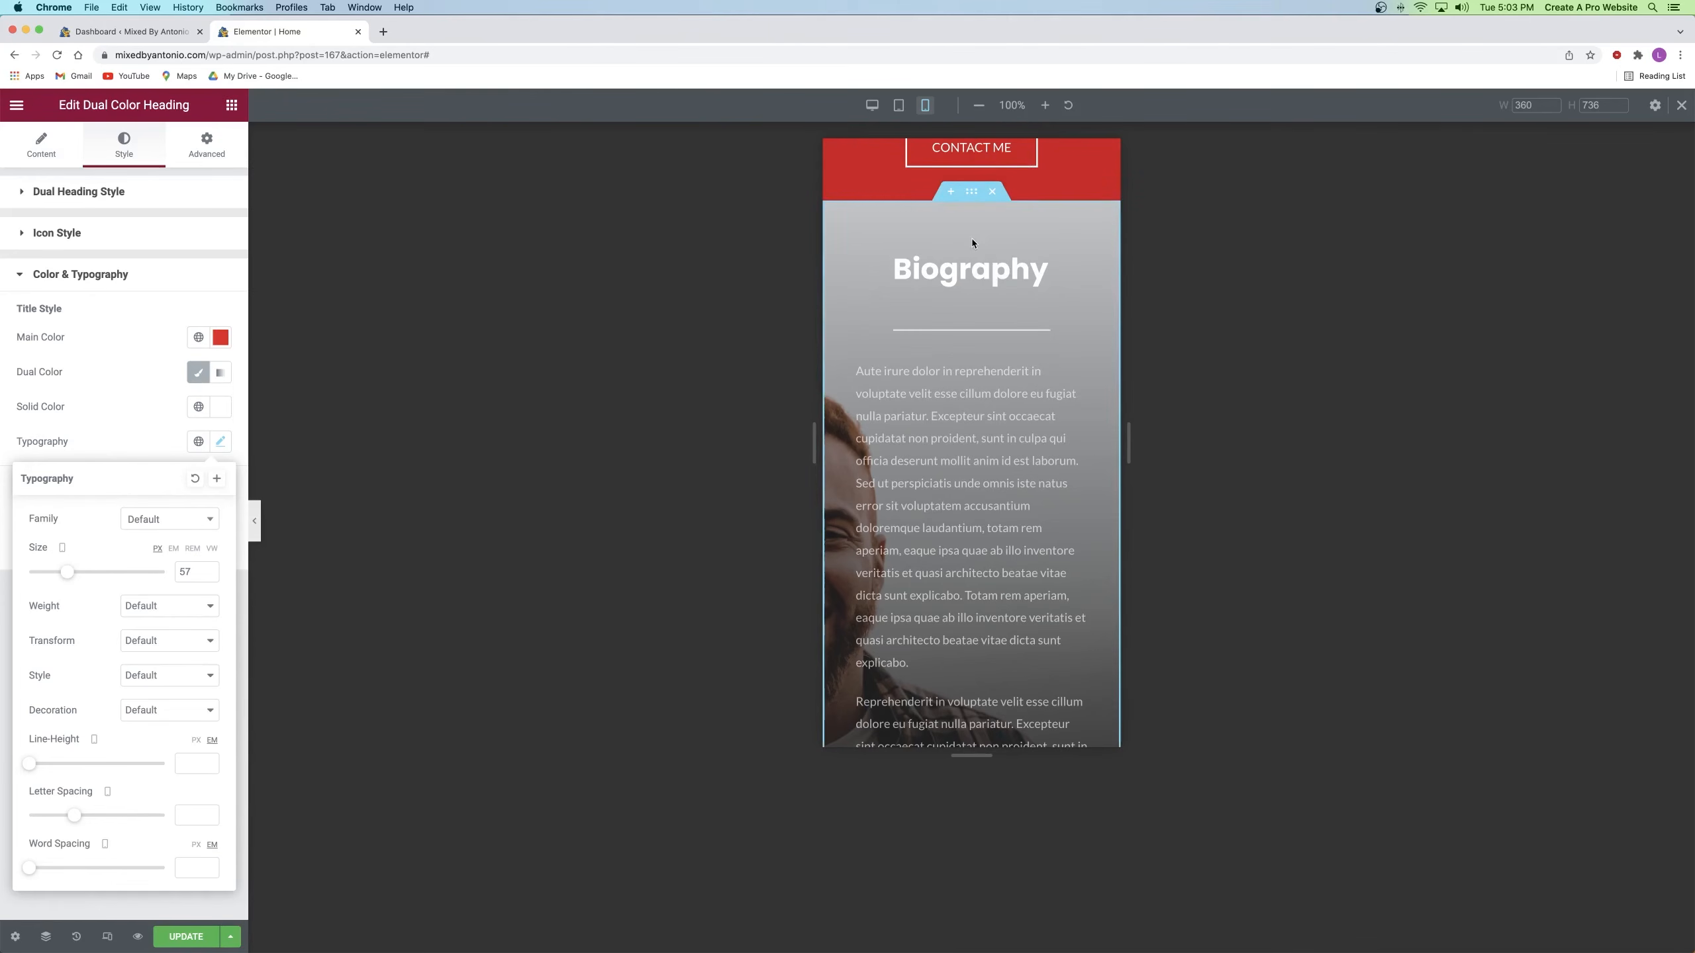
{"action": "scroll", "coordinate": [972, 244], "scroll_direction": "up", "scroll_amount": 15}
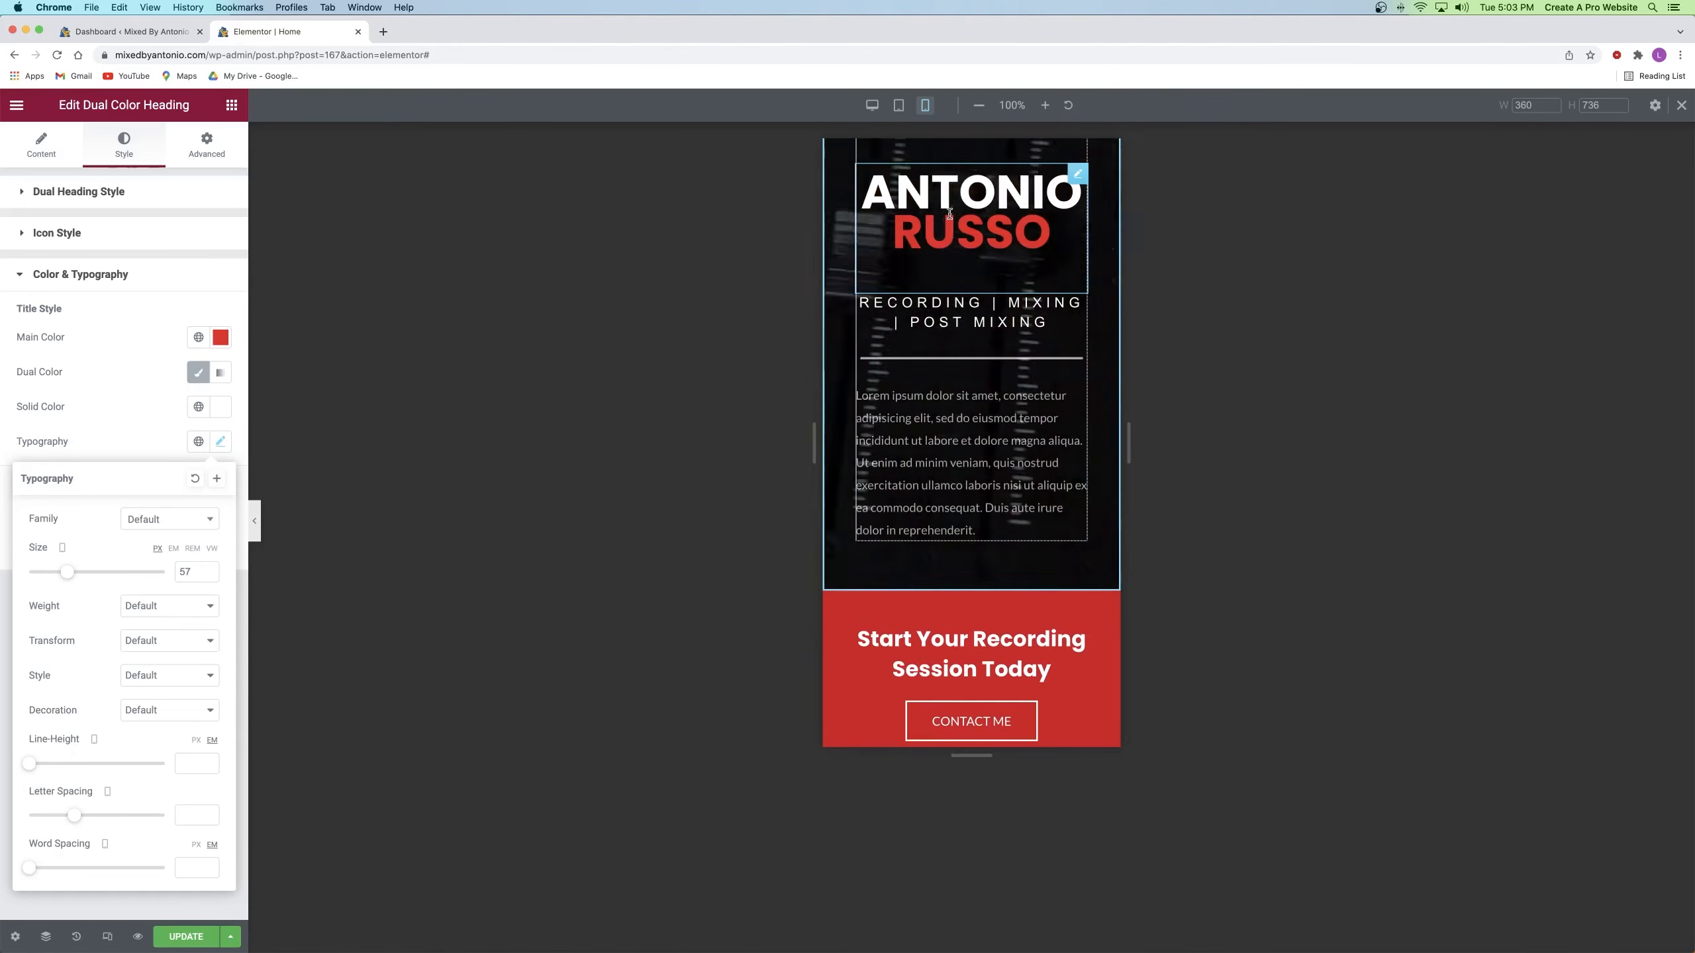
{"action": "scroll", "coordinate": [918, 199], "scroll_direction": "down", "scroll_amount": 12}
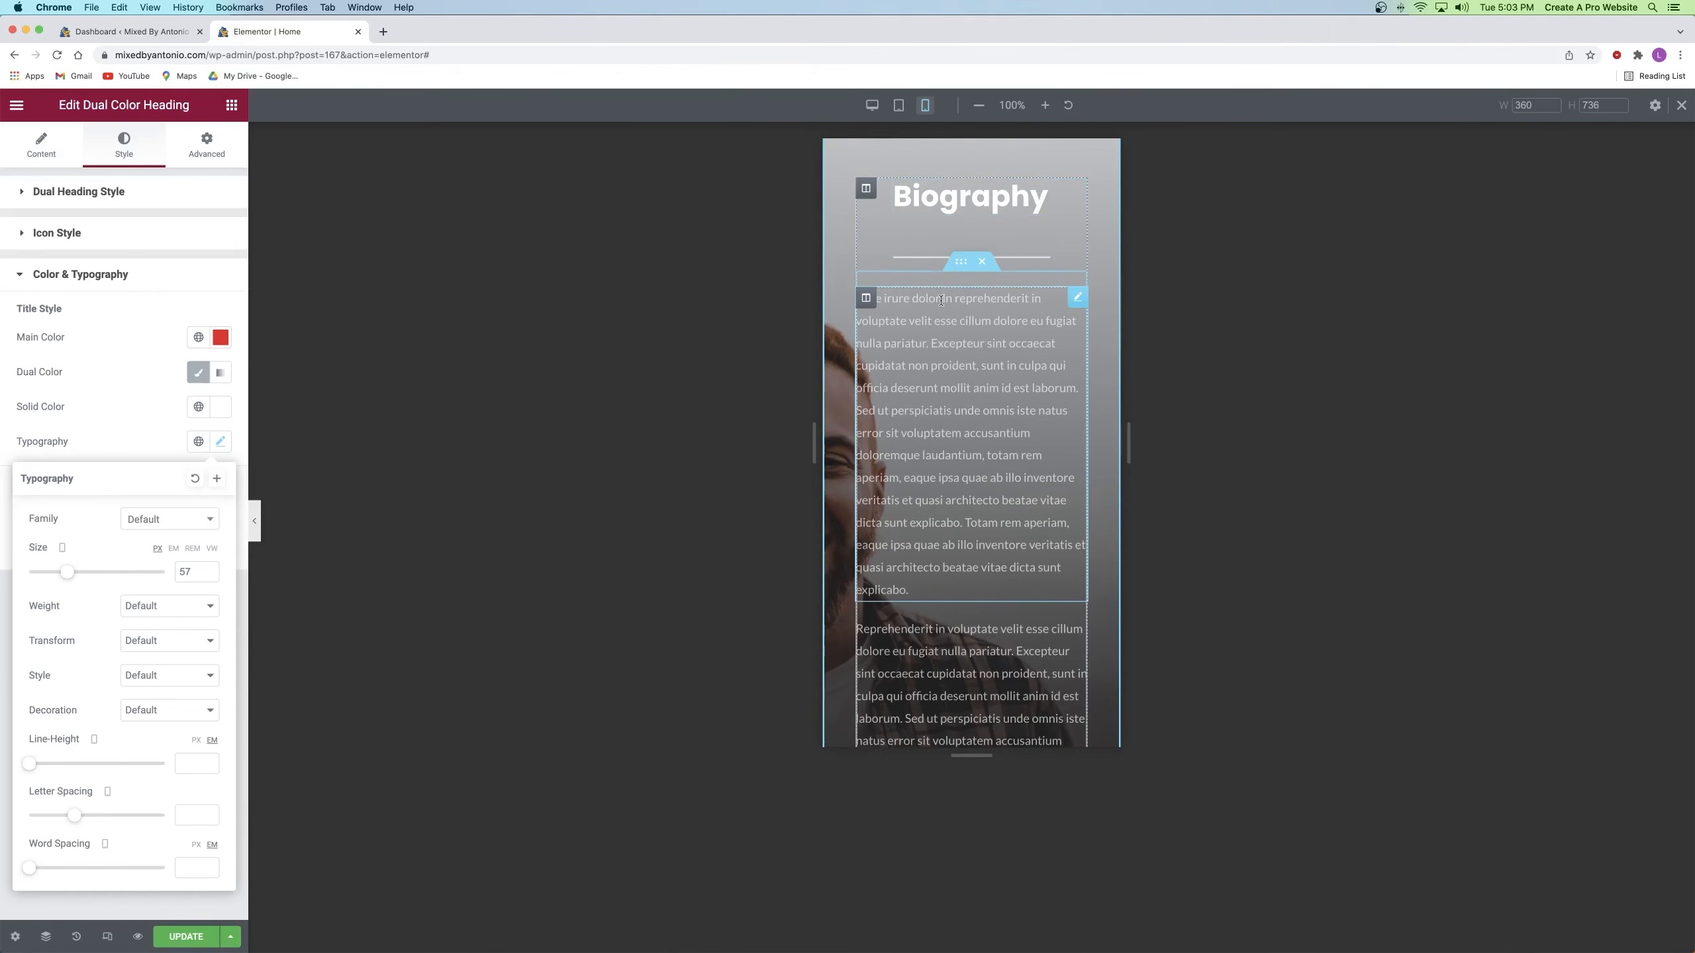
{"action": "scroll", "coordinate": [867, 400], "scroll_direction": "up", "scroll_amount": 3}
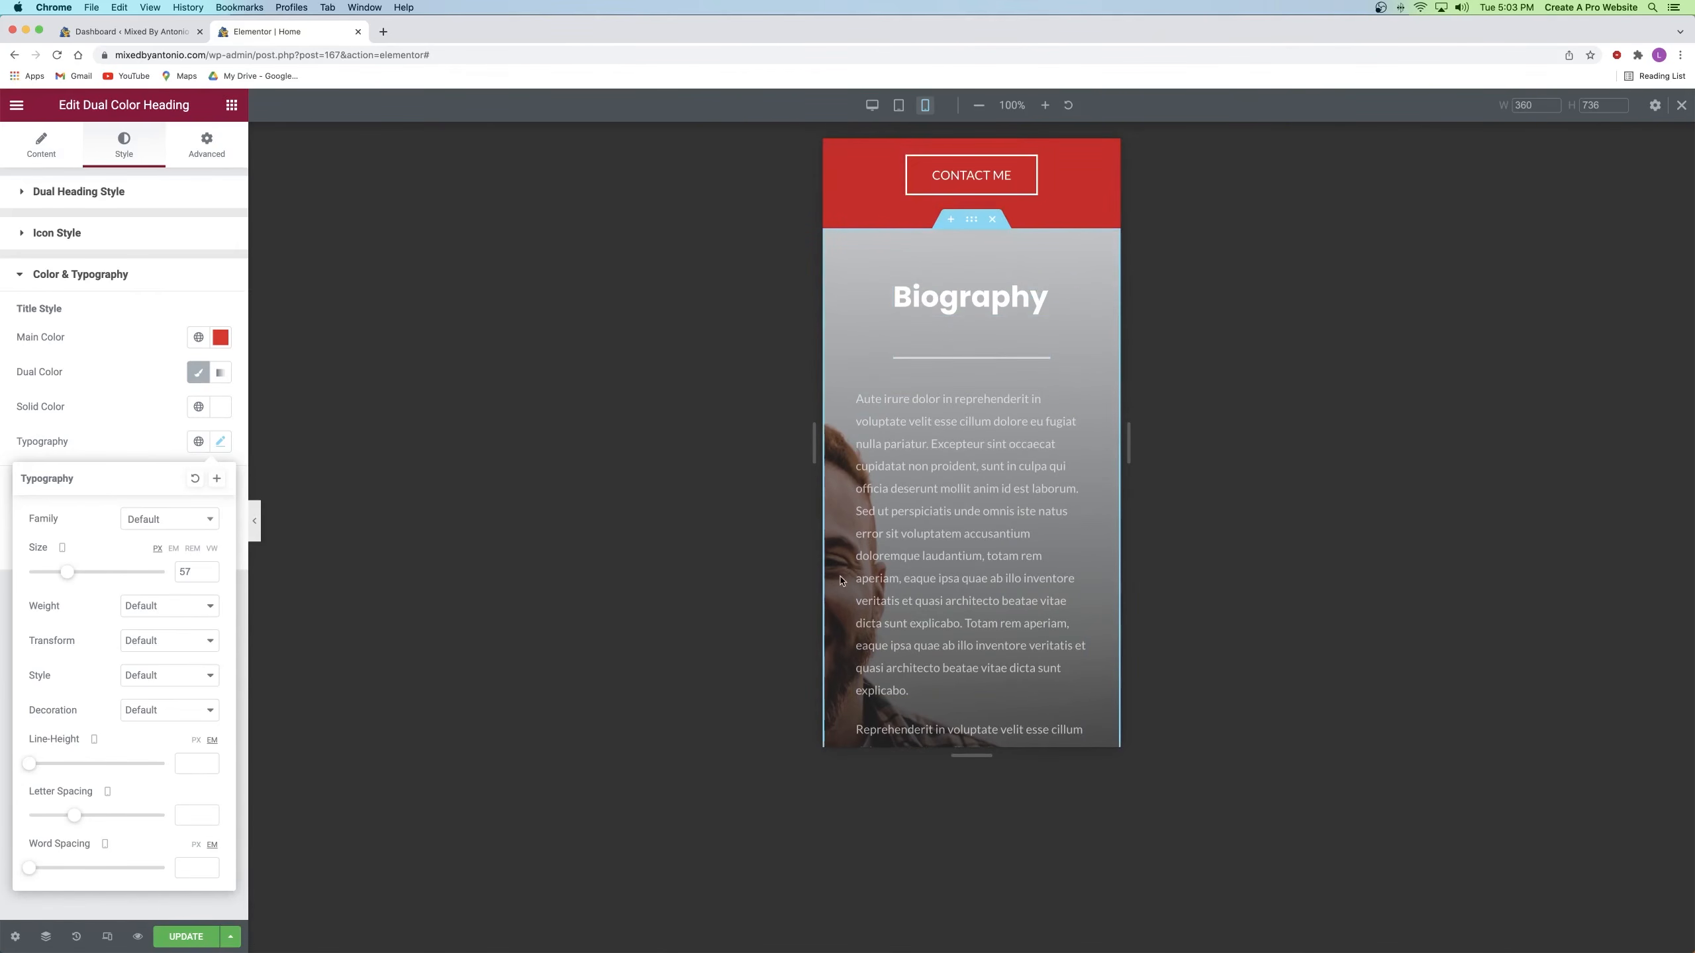
Step: Try Center Left and Center Right for the Biography section's mobile background, then settle on Center Center
{"action": "left_click", "coordinate": [971, 220]}
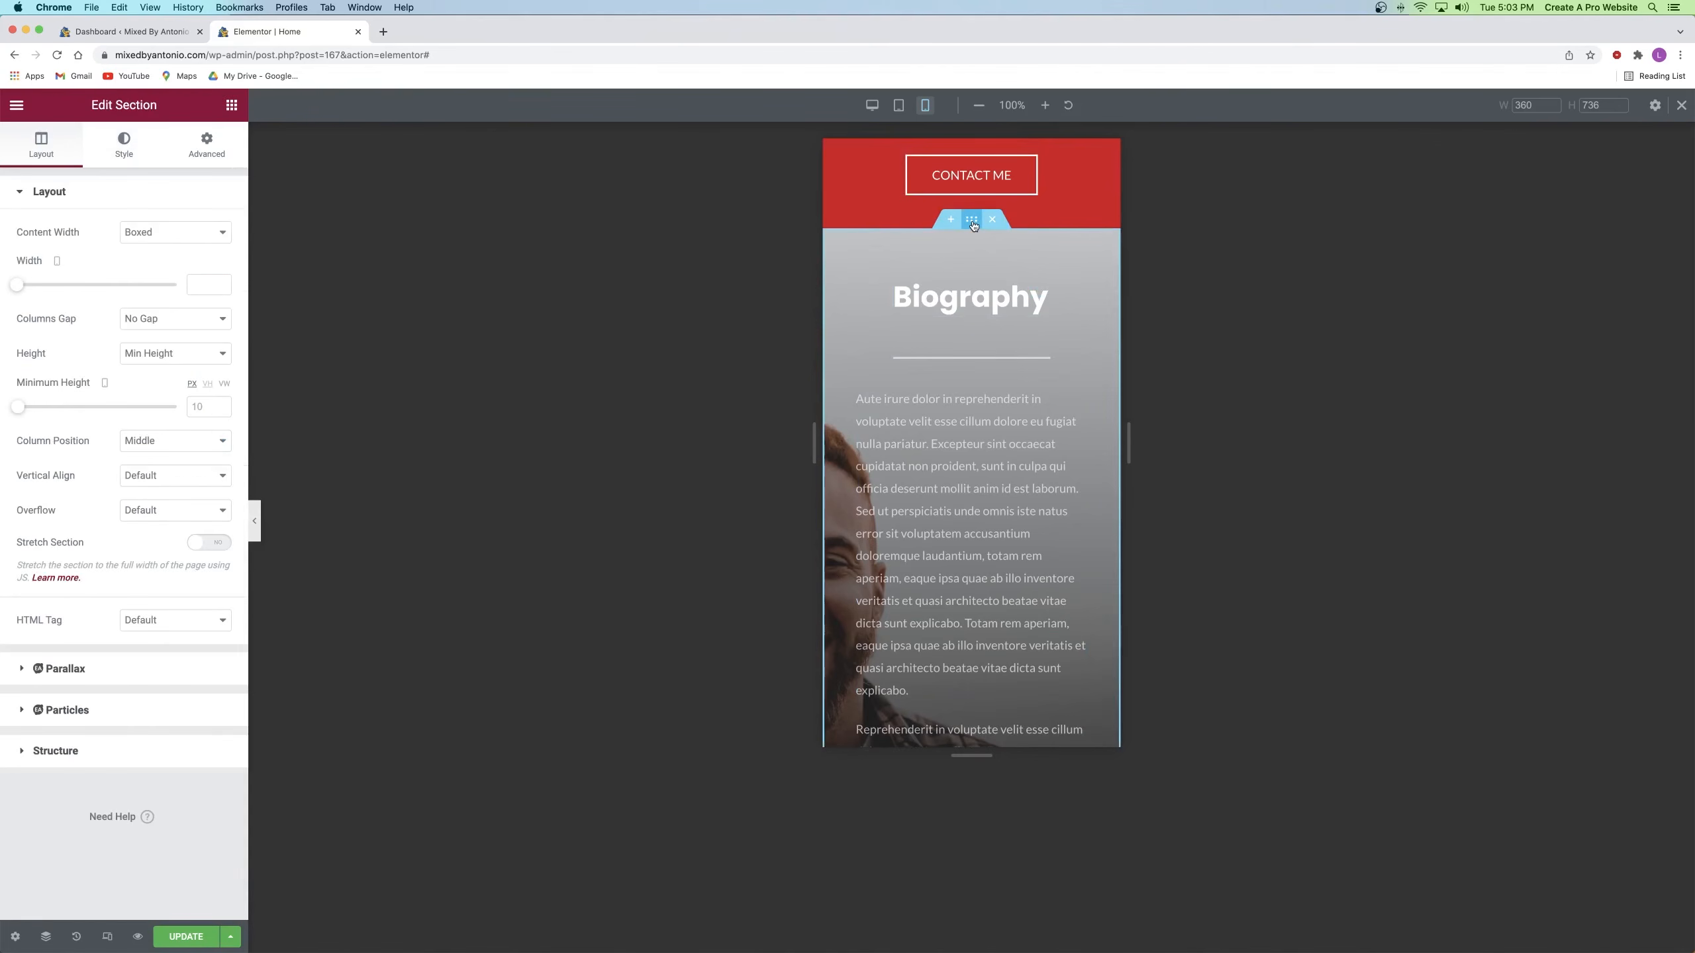
{"action": "left_click", "coordinate": [124, 147]}
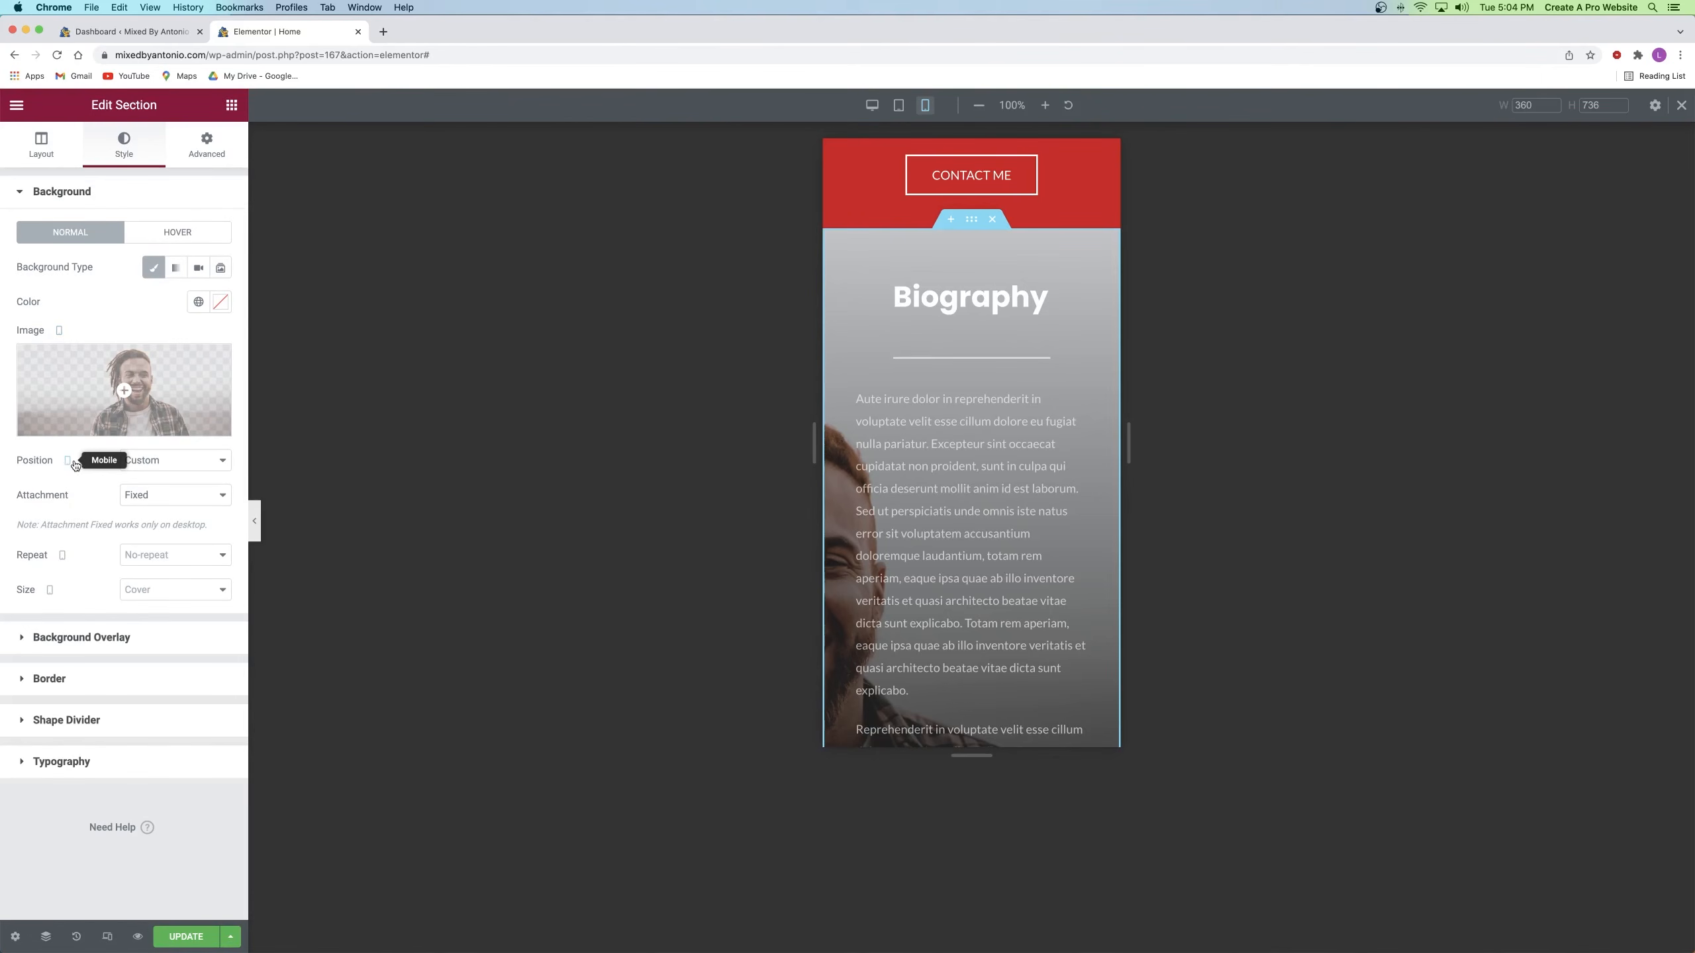
{"action": "left_click", "coordinate": [151, 461]}
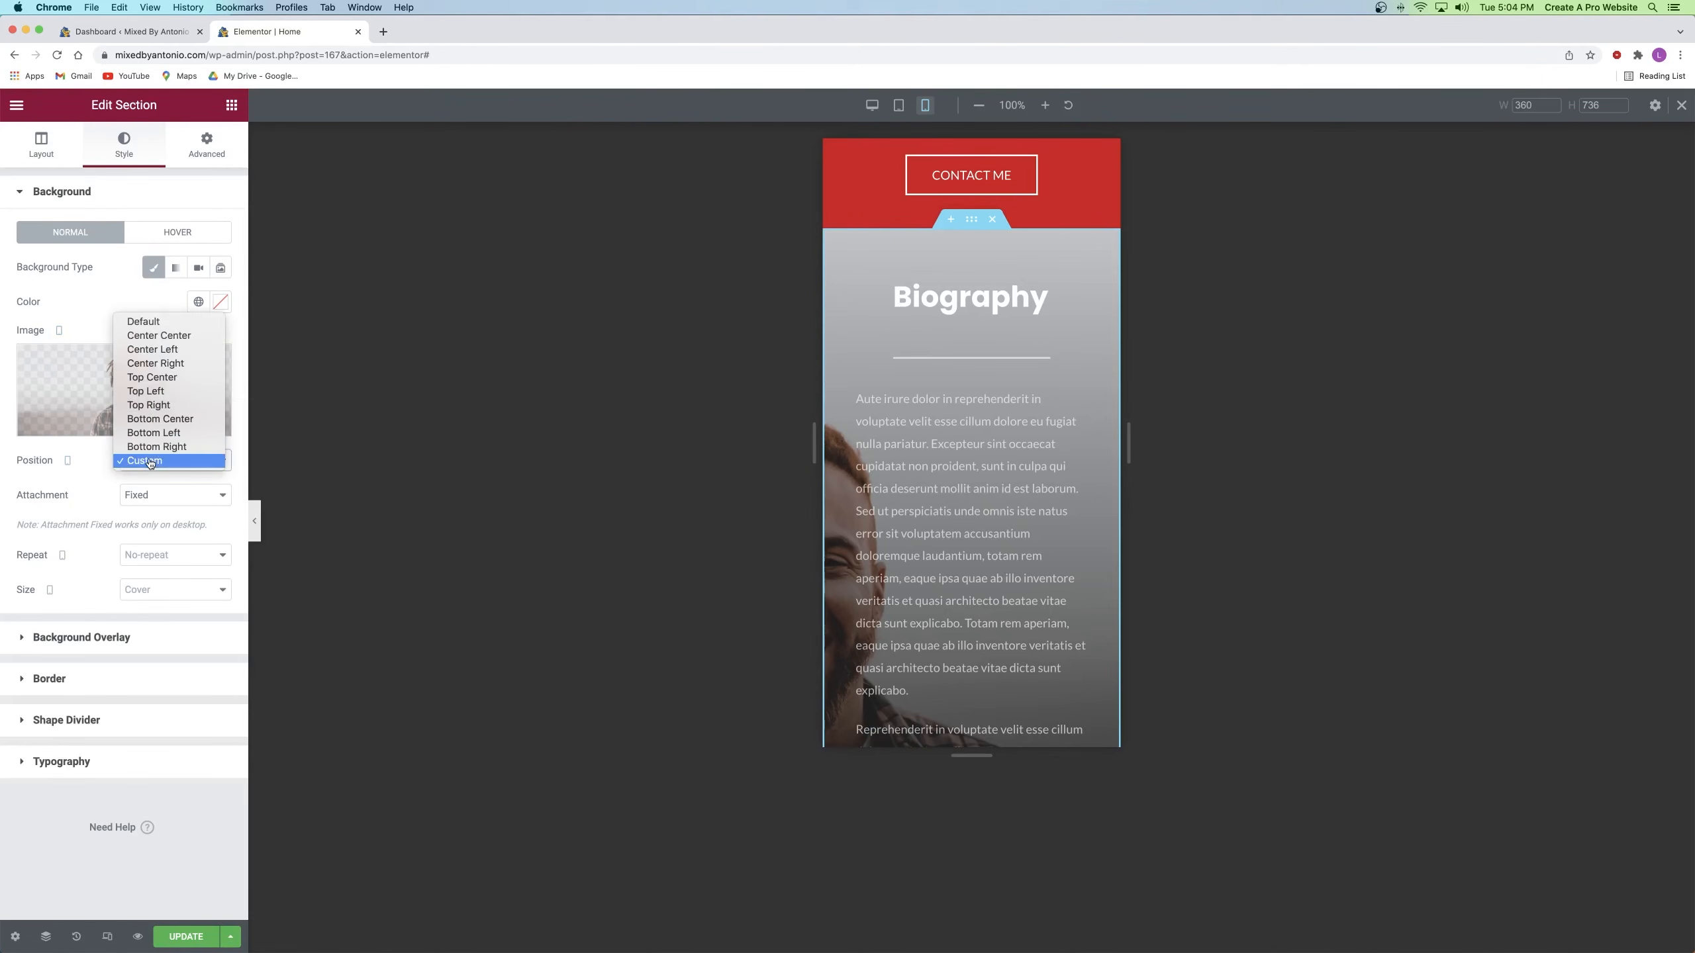
{"action": "left_click", "coordinate": [179, 352]}
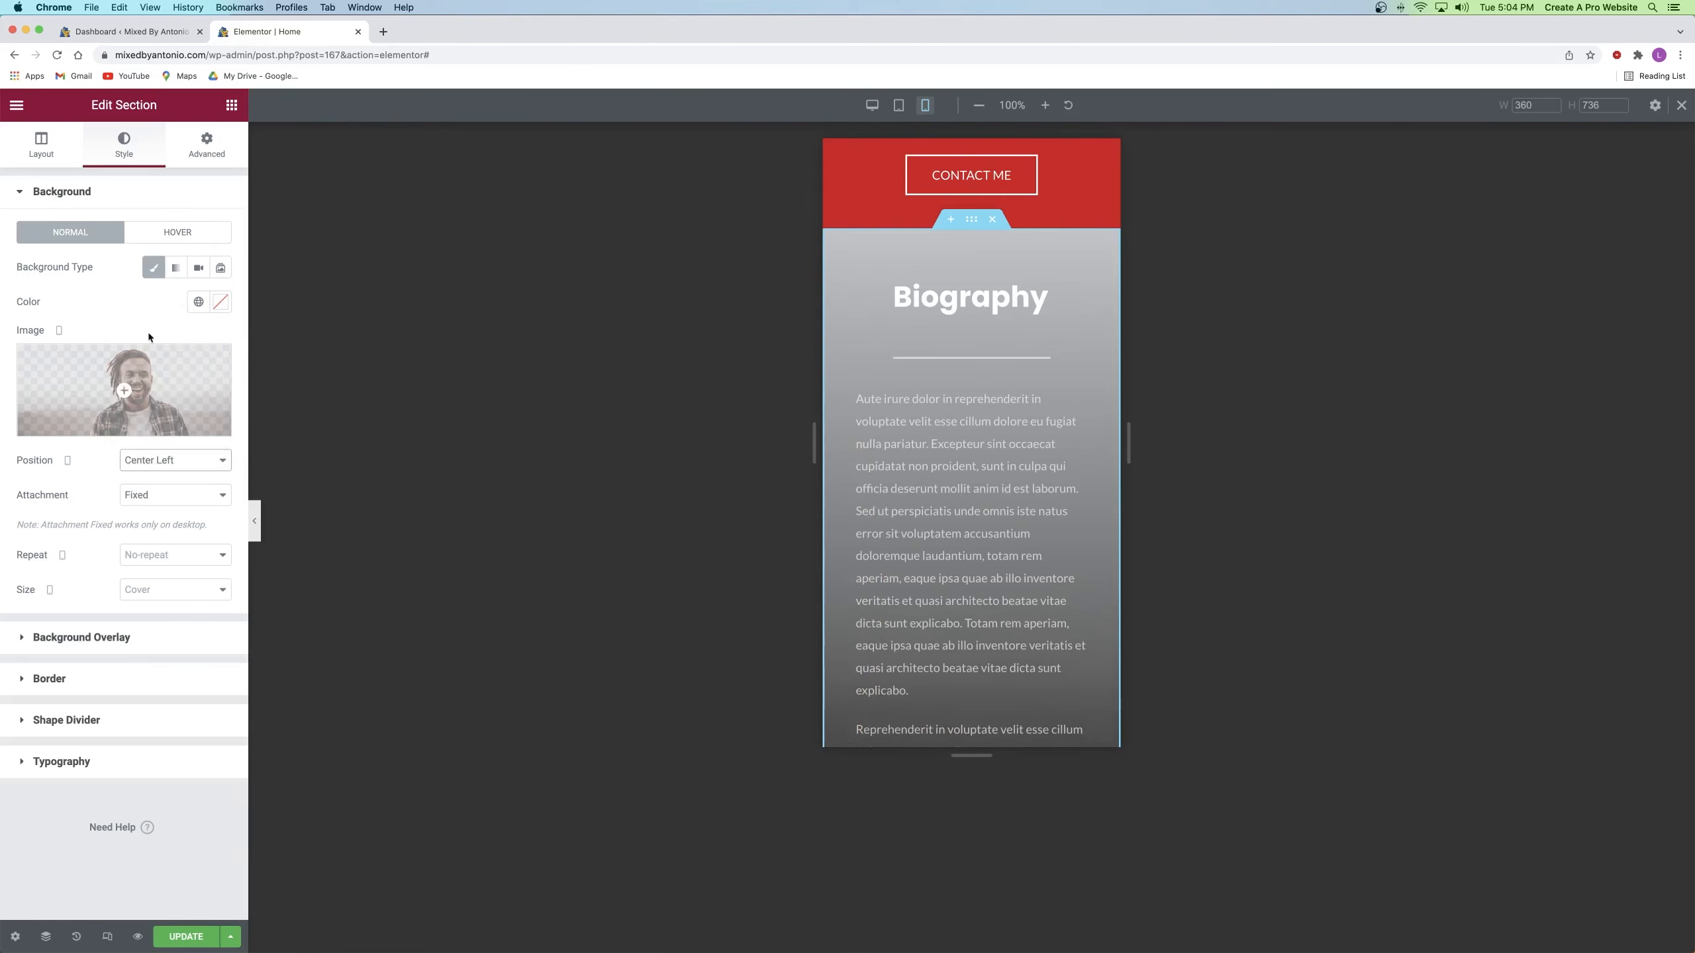
{"action": "left_click", "coordinate": [166, 460]}
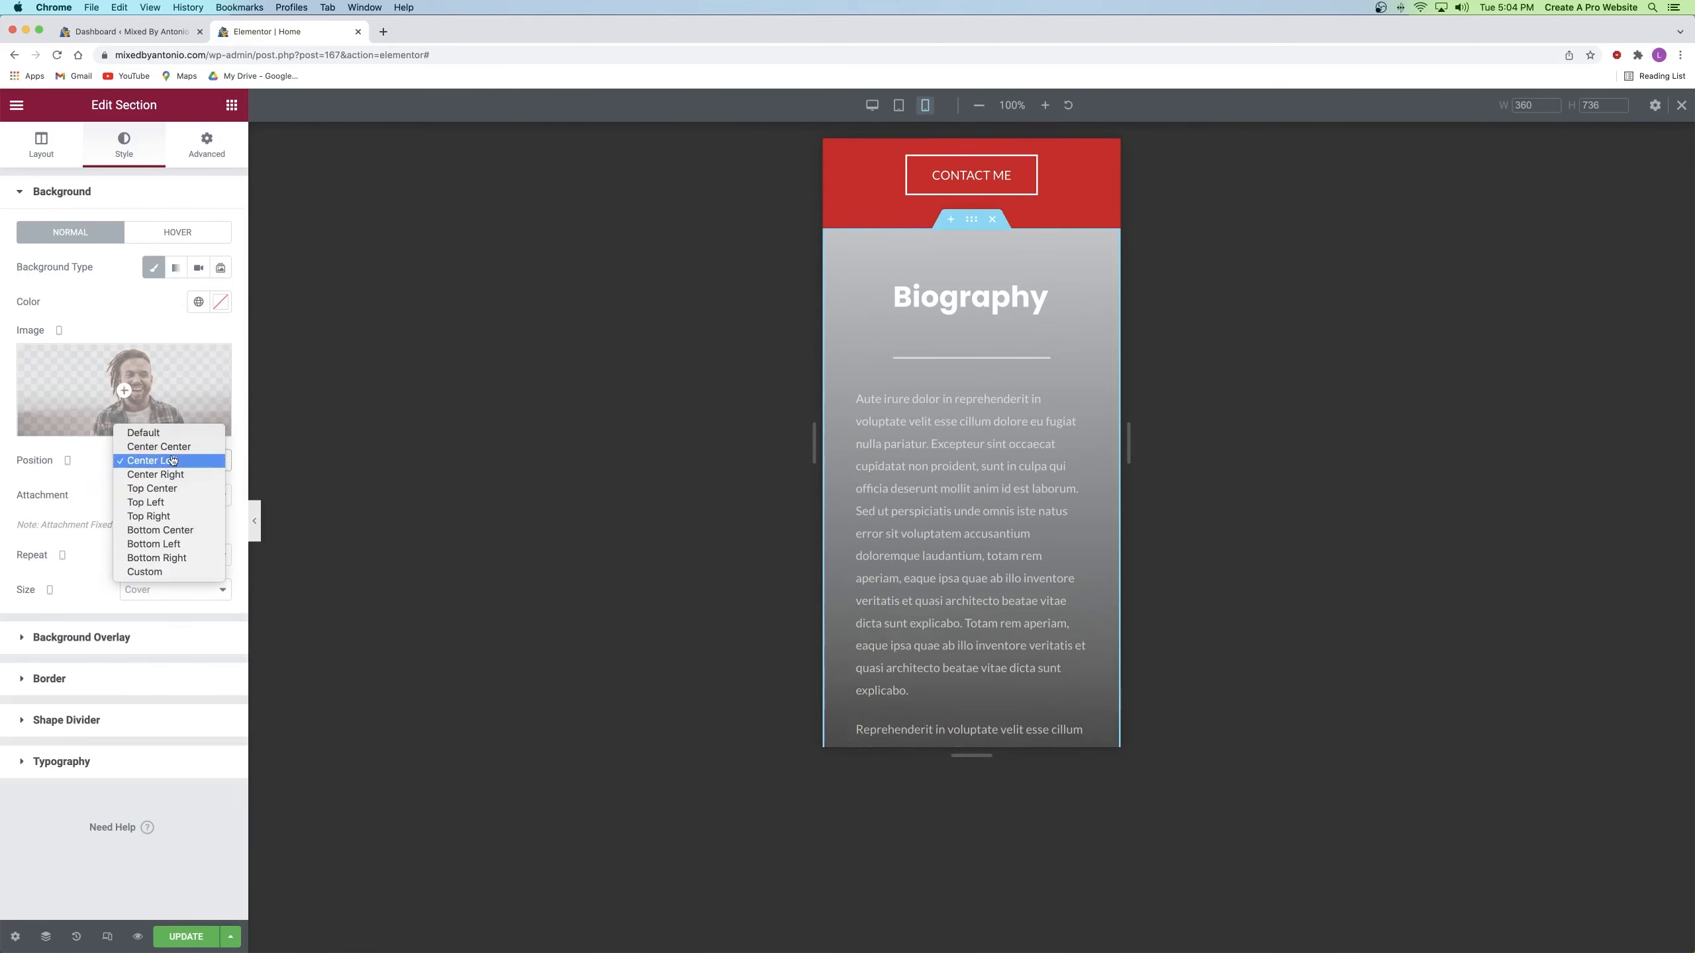
{"action": "left_click", "coordinate": [179, 480]}
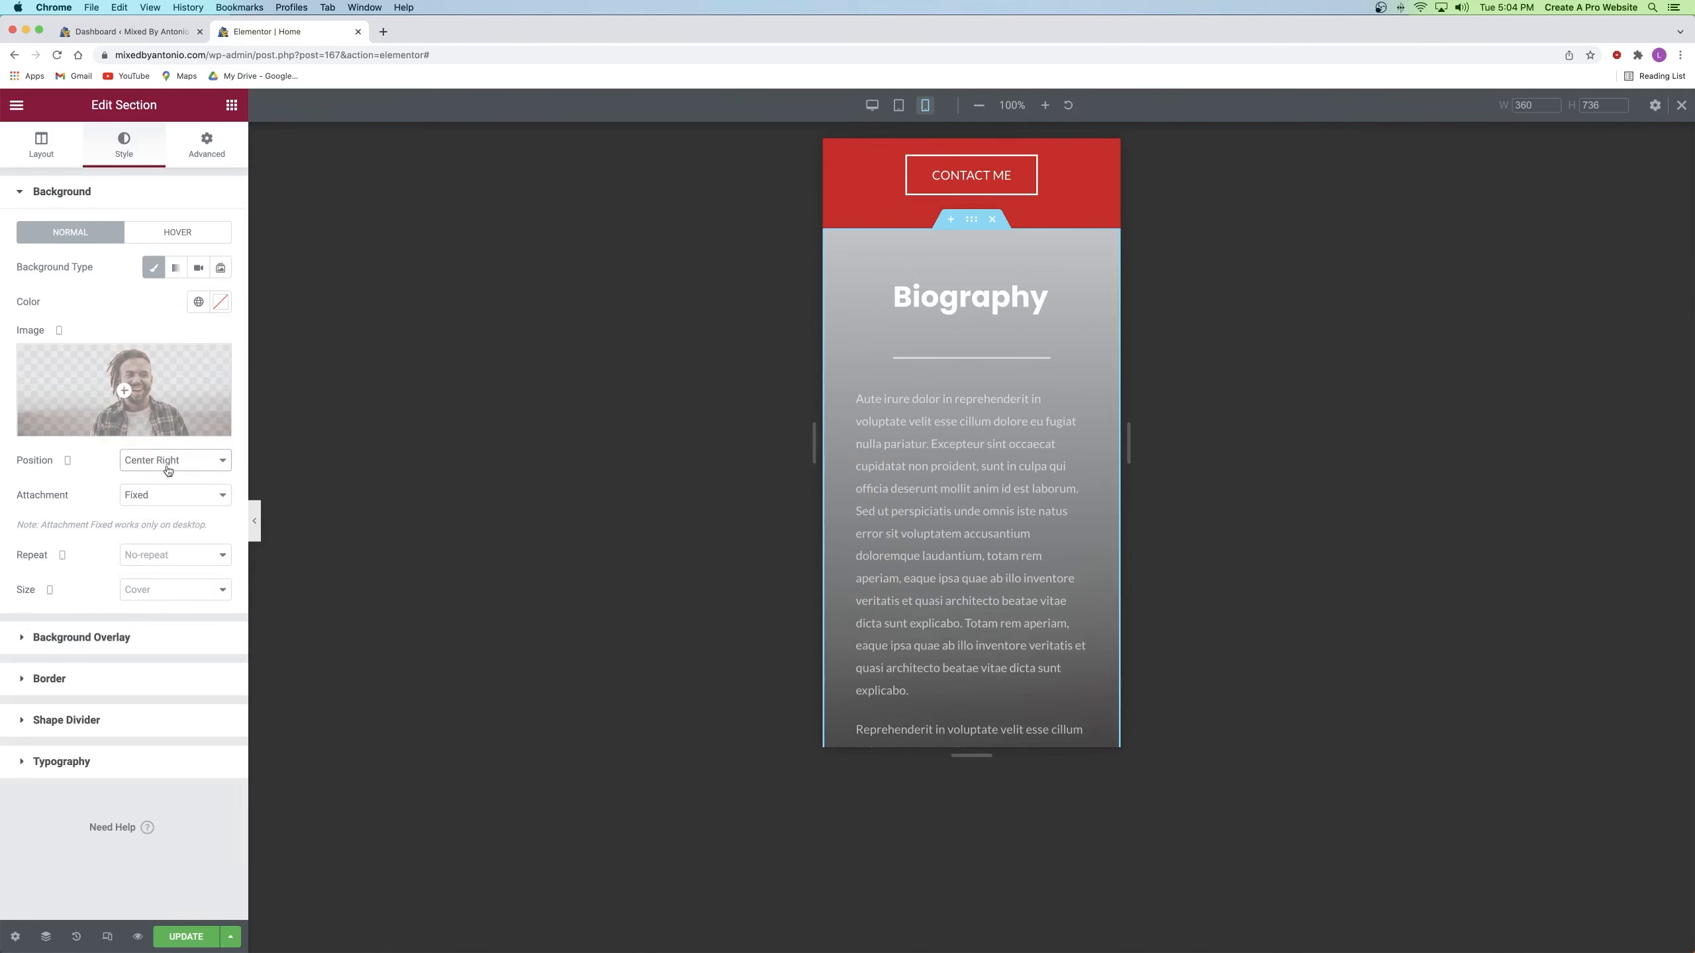
{"action": "left_click", "coordinate": [156, 465]}
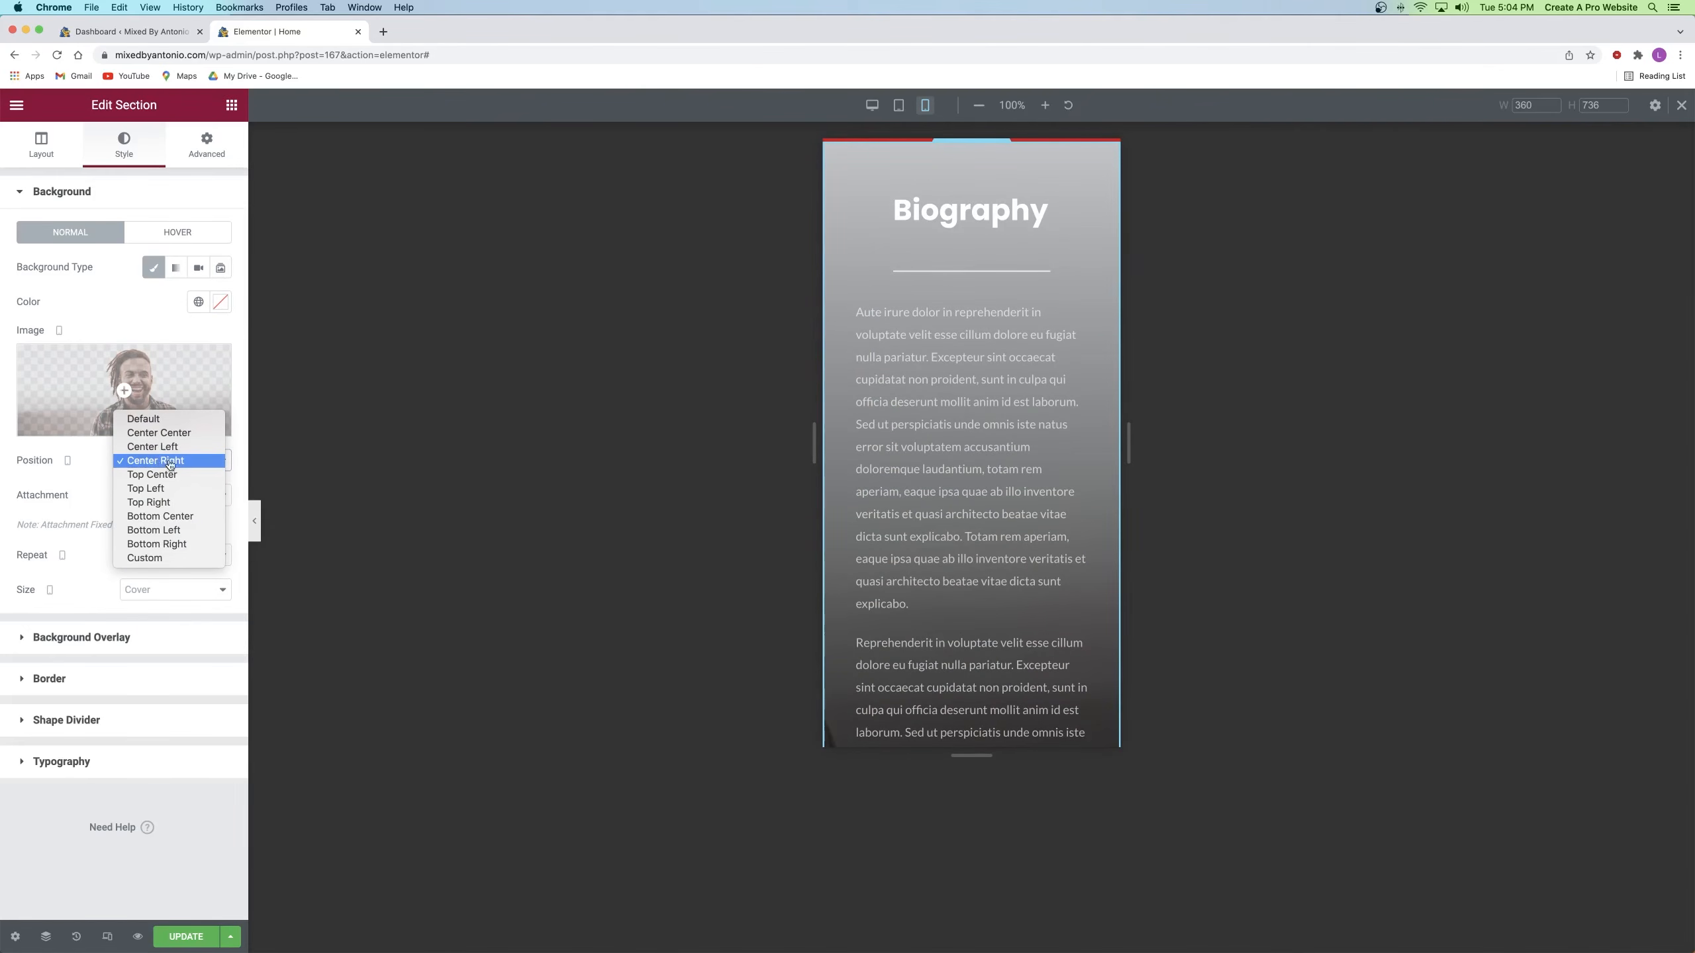
{"action": "left_click", "coordinate": [161, 433]}
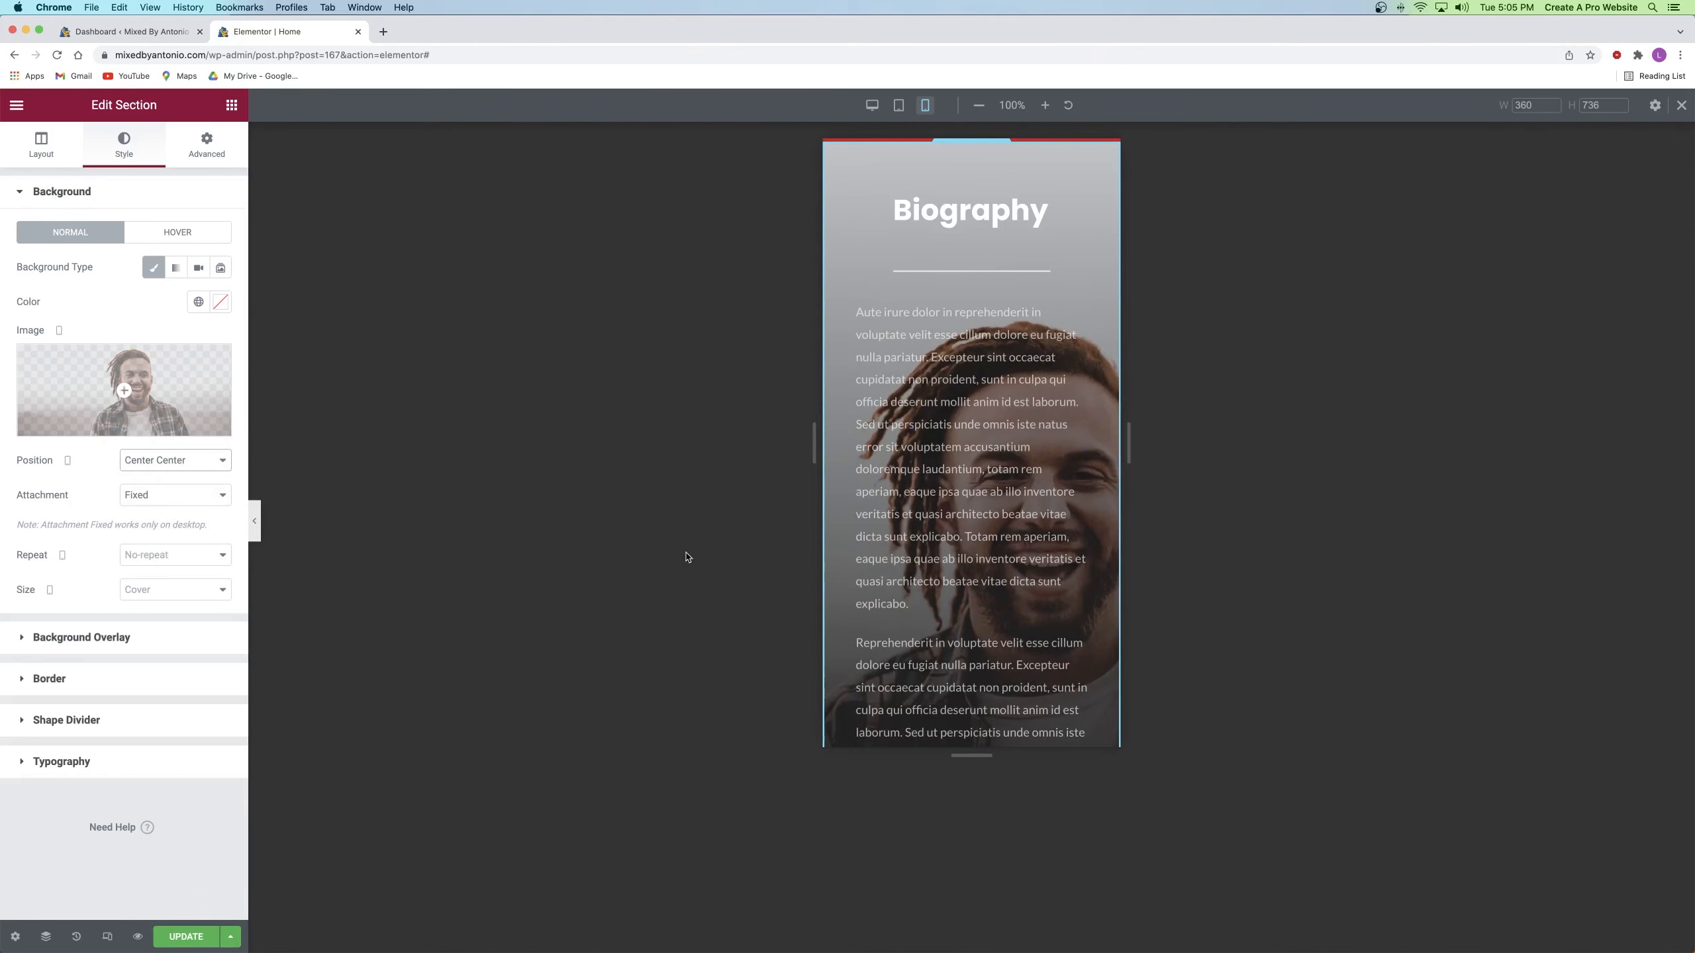
Step: Set the Latest Albums cover image's padding to 0 on all sides
{"action": "scroll", "coordinate": [873, 338], "scroll_direction": "down", "scroll_amount": 5}
{"action": "scroll", "coordinate": [872, 339], "scroll_direction": "down", "scroll_amount": 10}
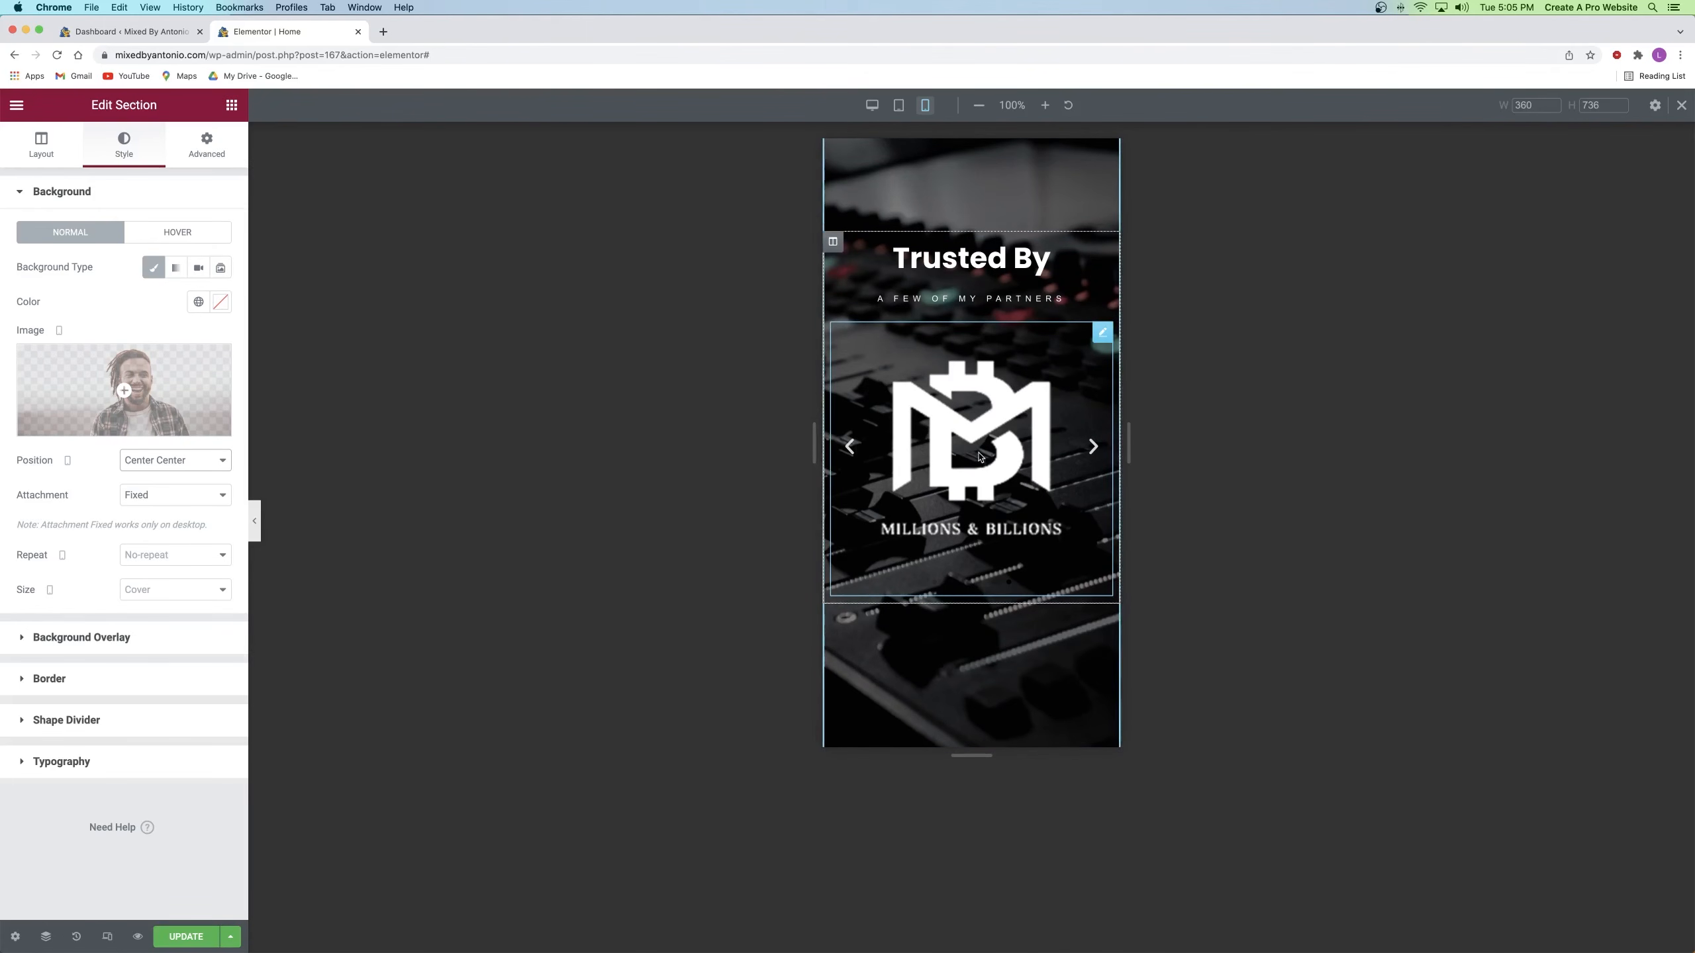
{"action": "left_click", "coordinate": [1094, 452]}
{"action": "scroll", "coordinate": [1040, 445], "scroll_direction": "down", "scroll_amount": 8}
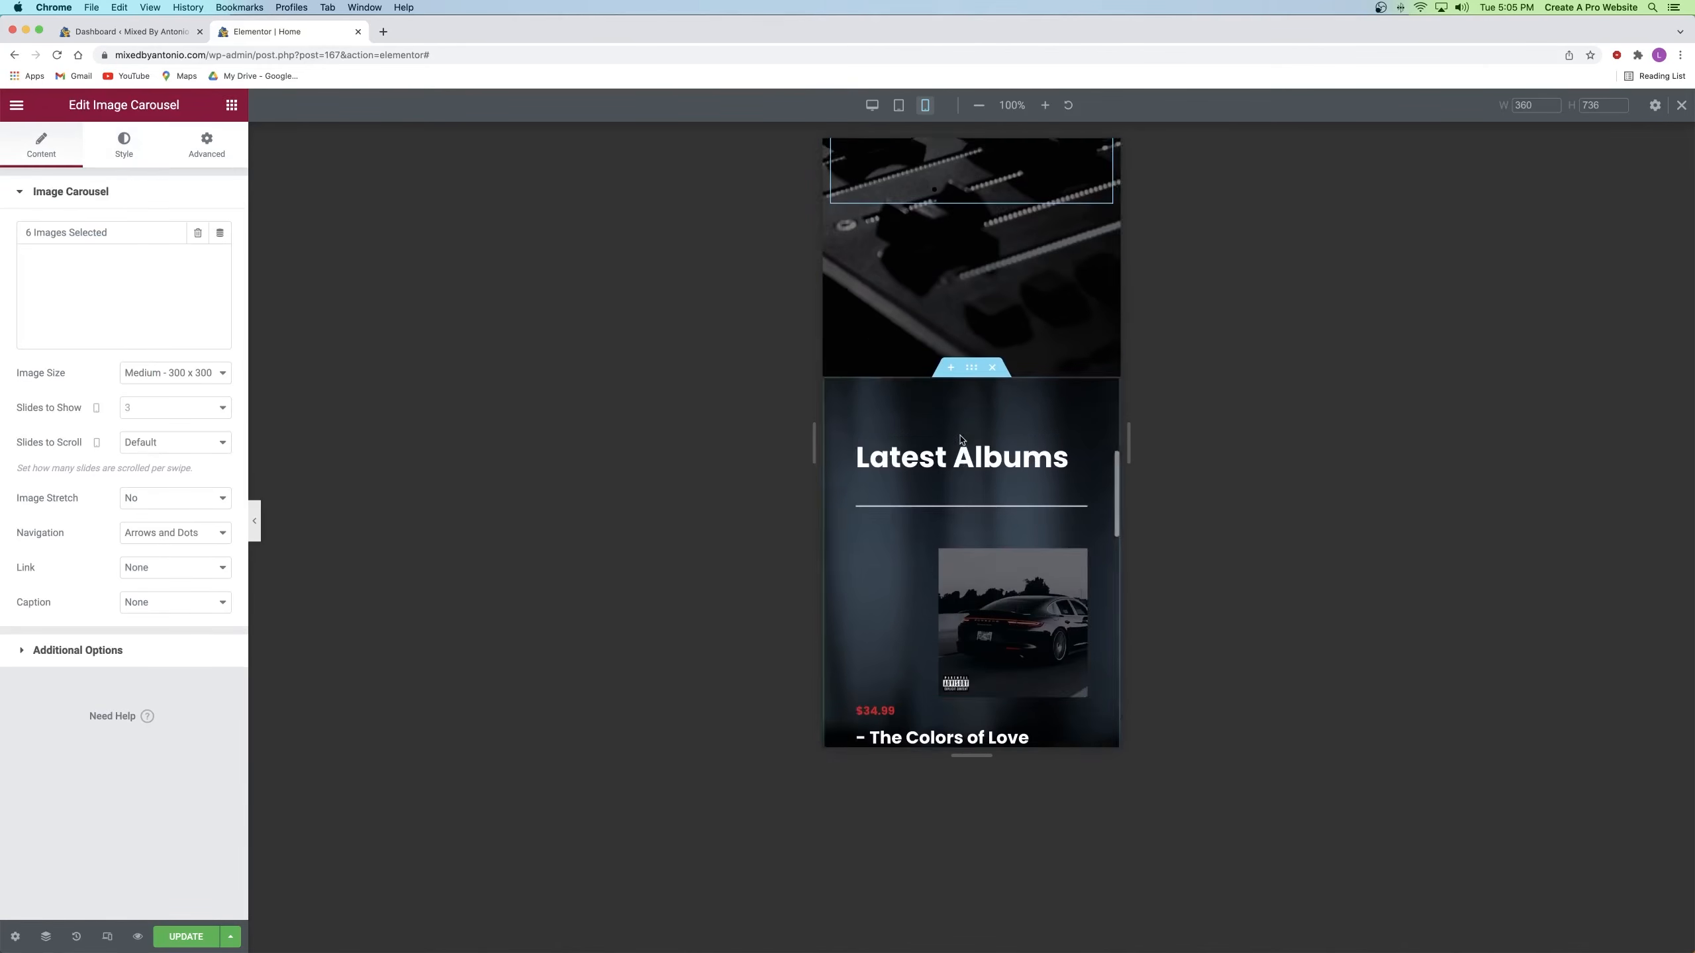
{"action": "scroll", "coordinate": [960, 438], "scroll_direction": "down", "scroll_amount": 4}
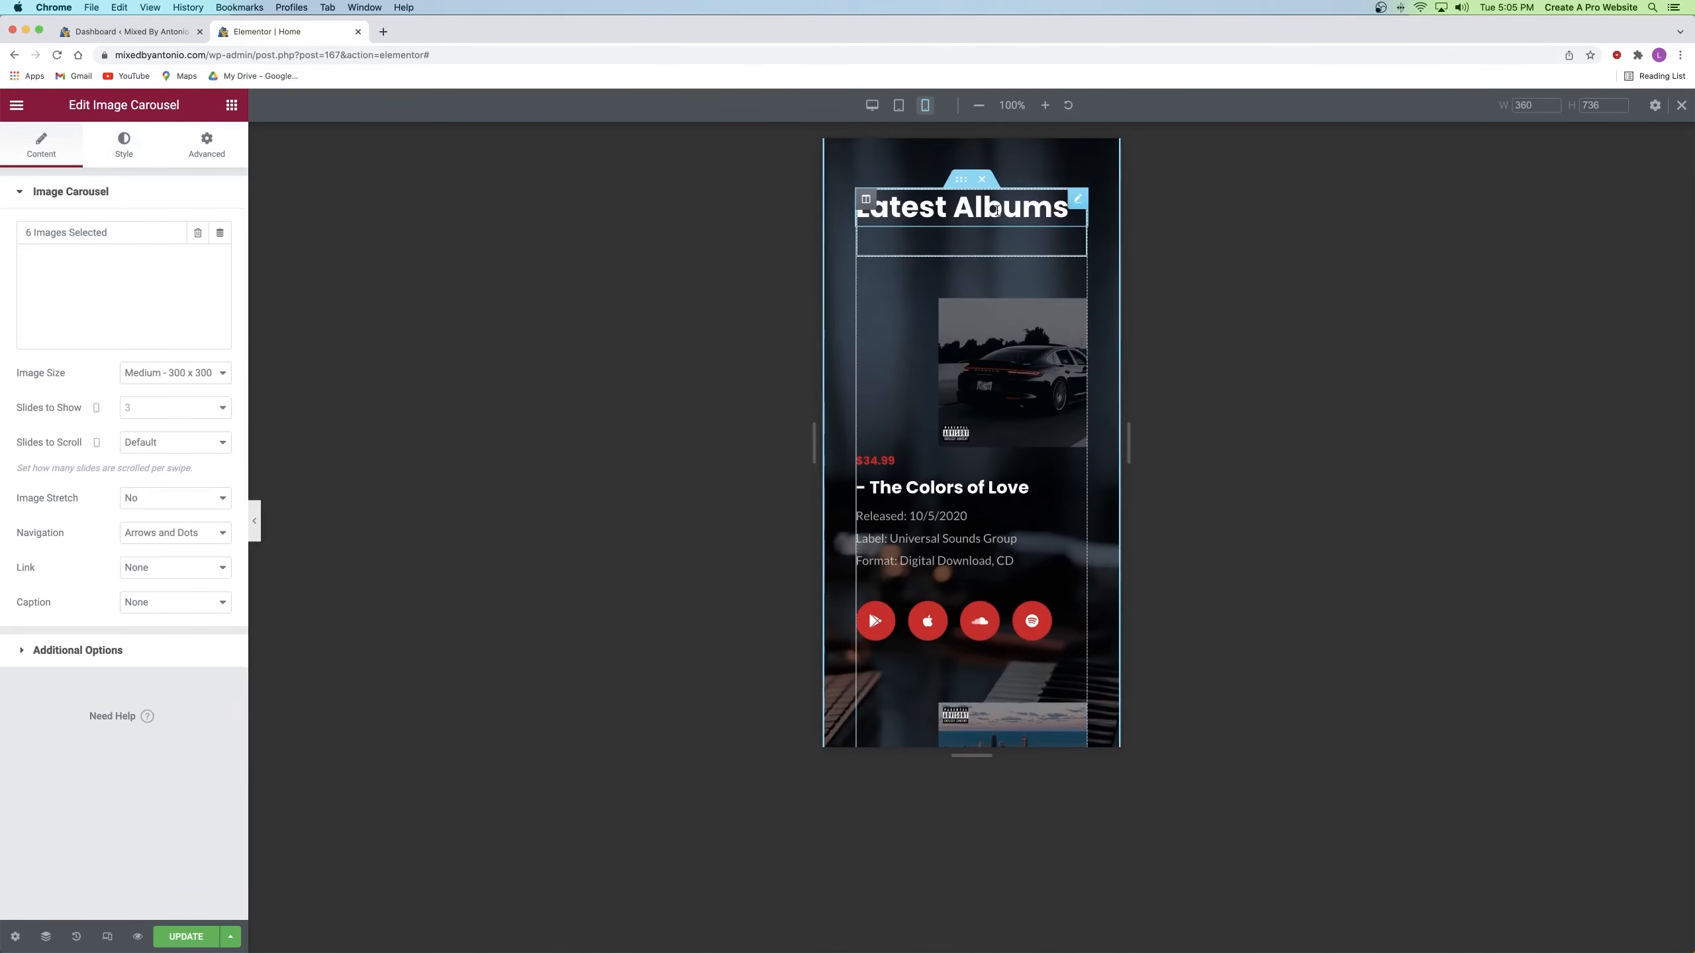
{"action": "scroll", "coordinate": [1028, 254], "scroll_direction": "down", "scroll_amount": 2}
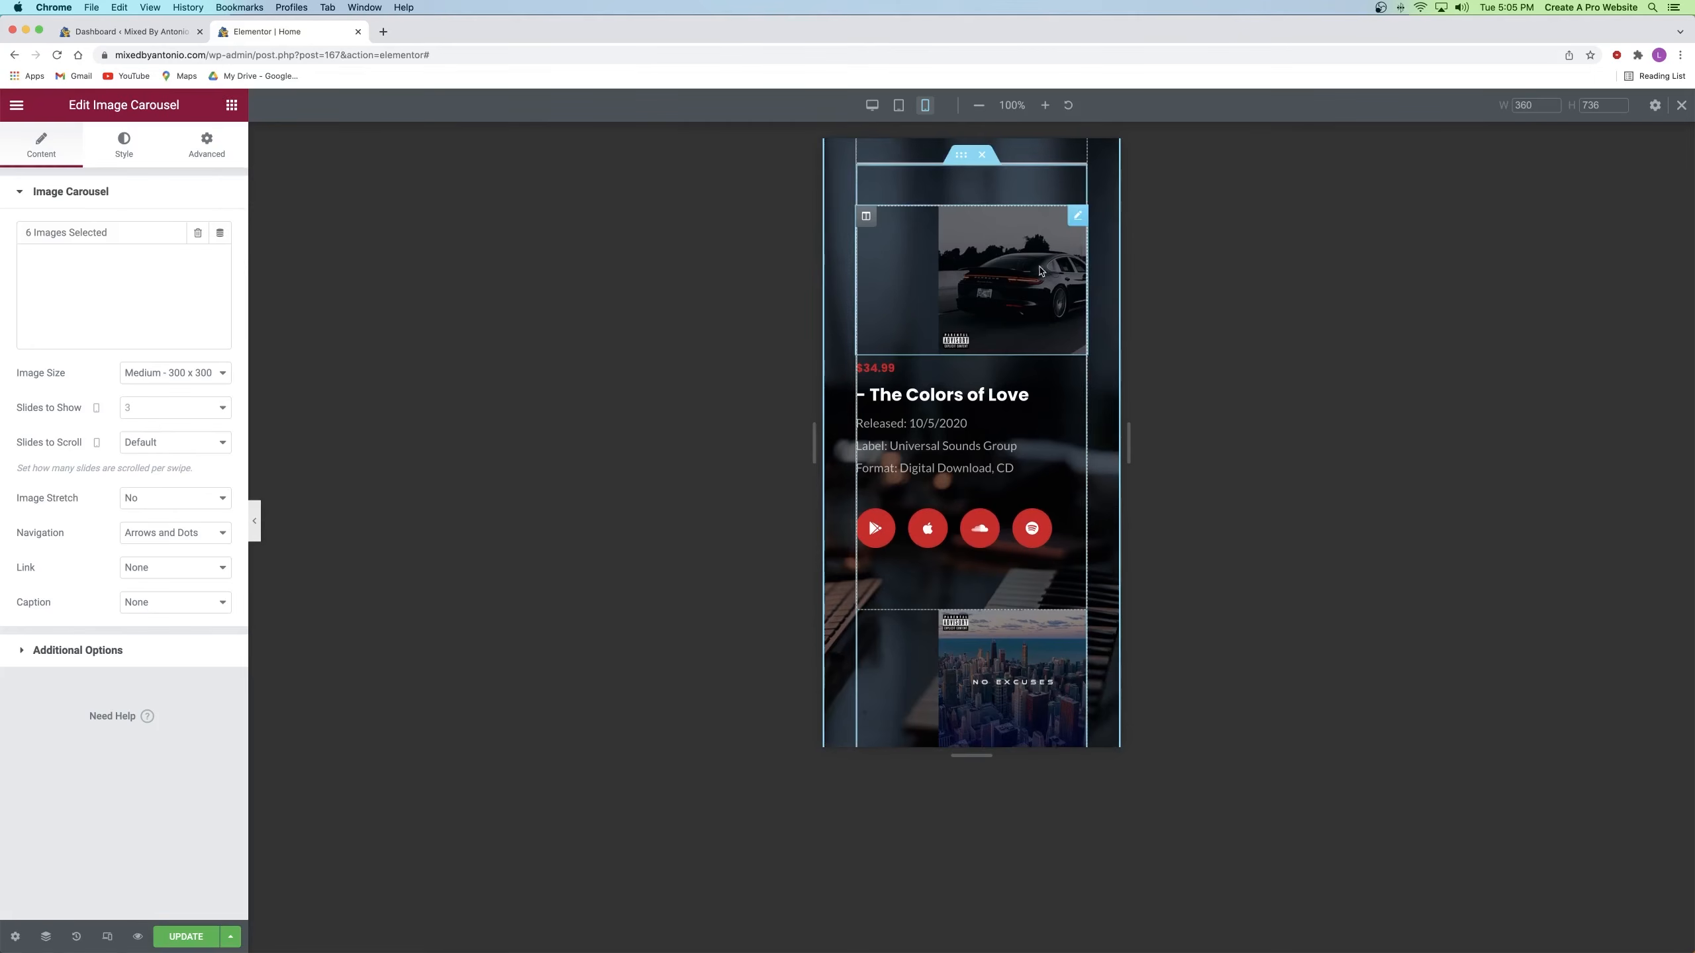
{"action": "scroll", "coordinate": [949, 427], "scroll_direction": "down", "scroll_amount": 5}
{"action": "scroll", "coordinate": [949, 427], "scroll_direction": "up", "scroll_amount": 6}
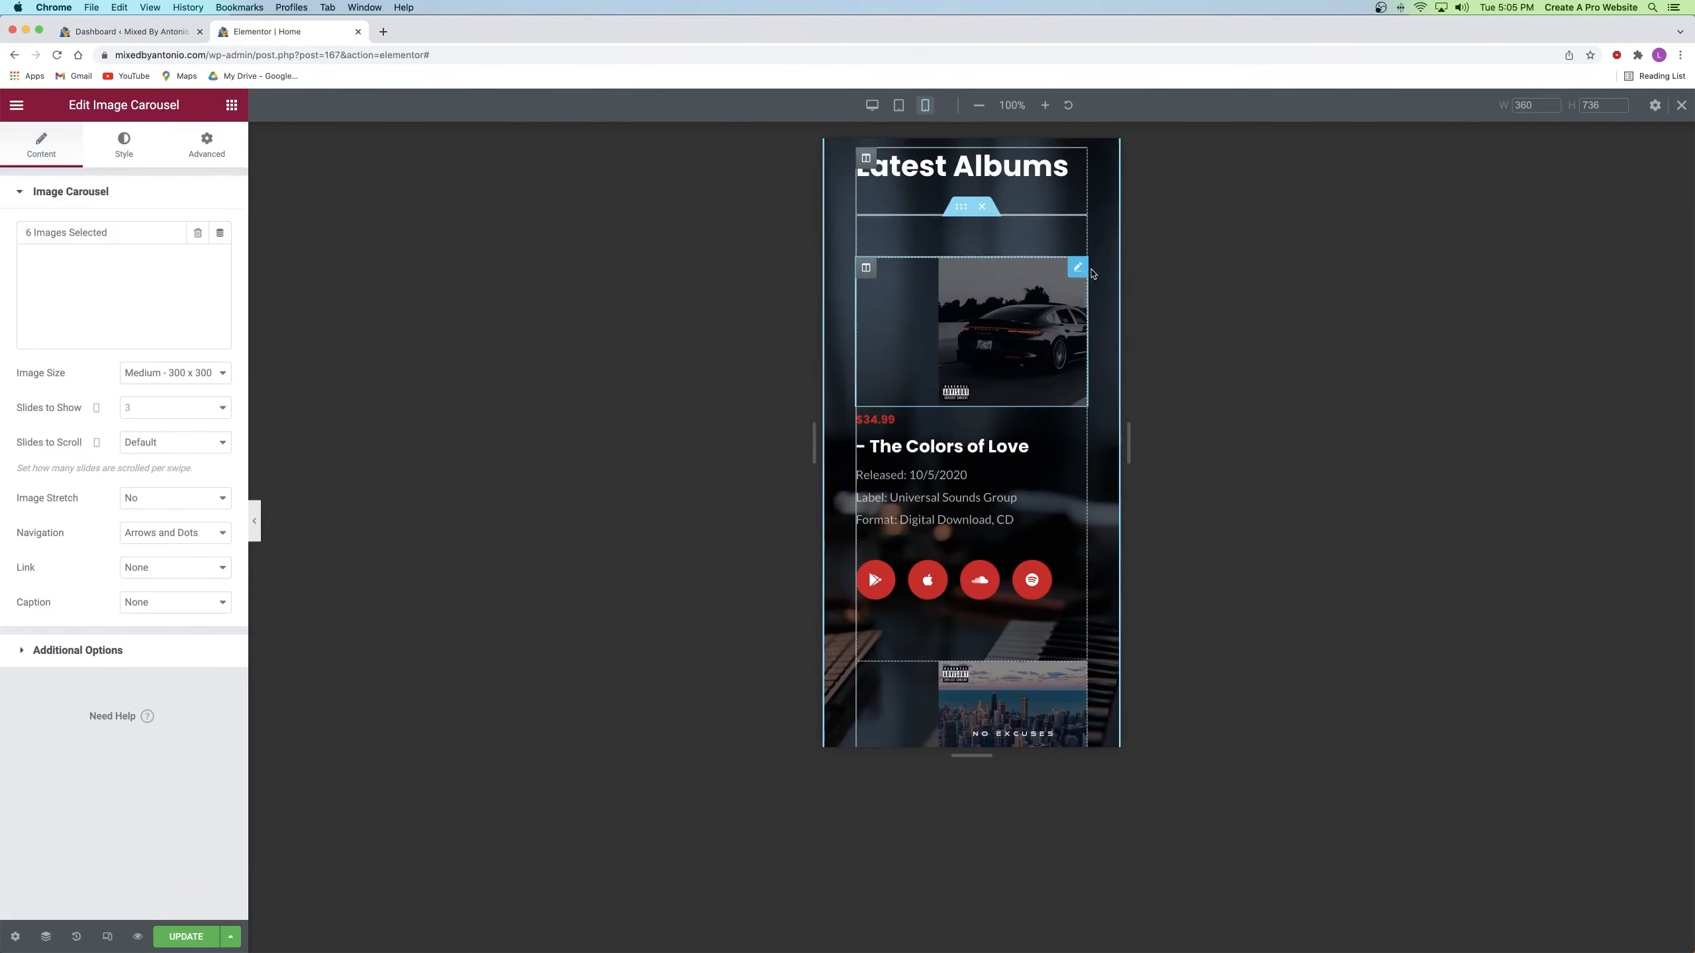
{"action": "left_click", "coordinate": [1076, 269]}
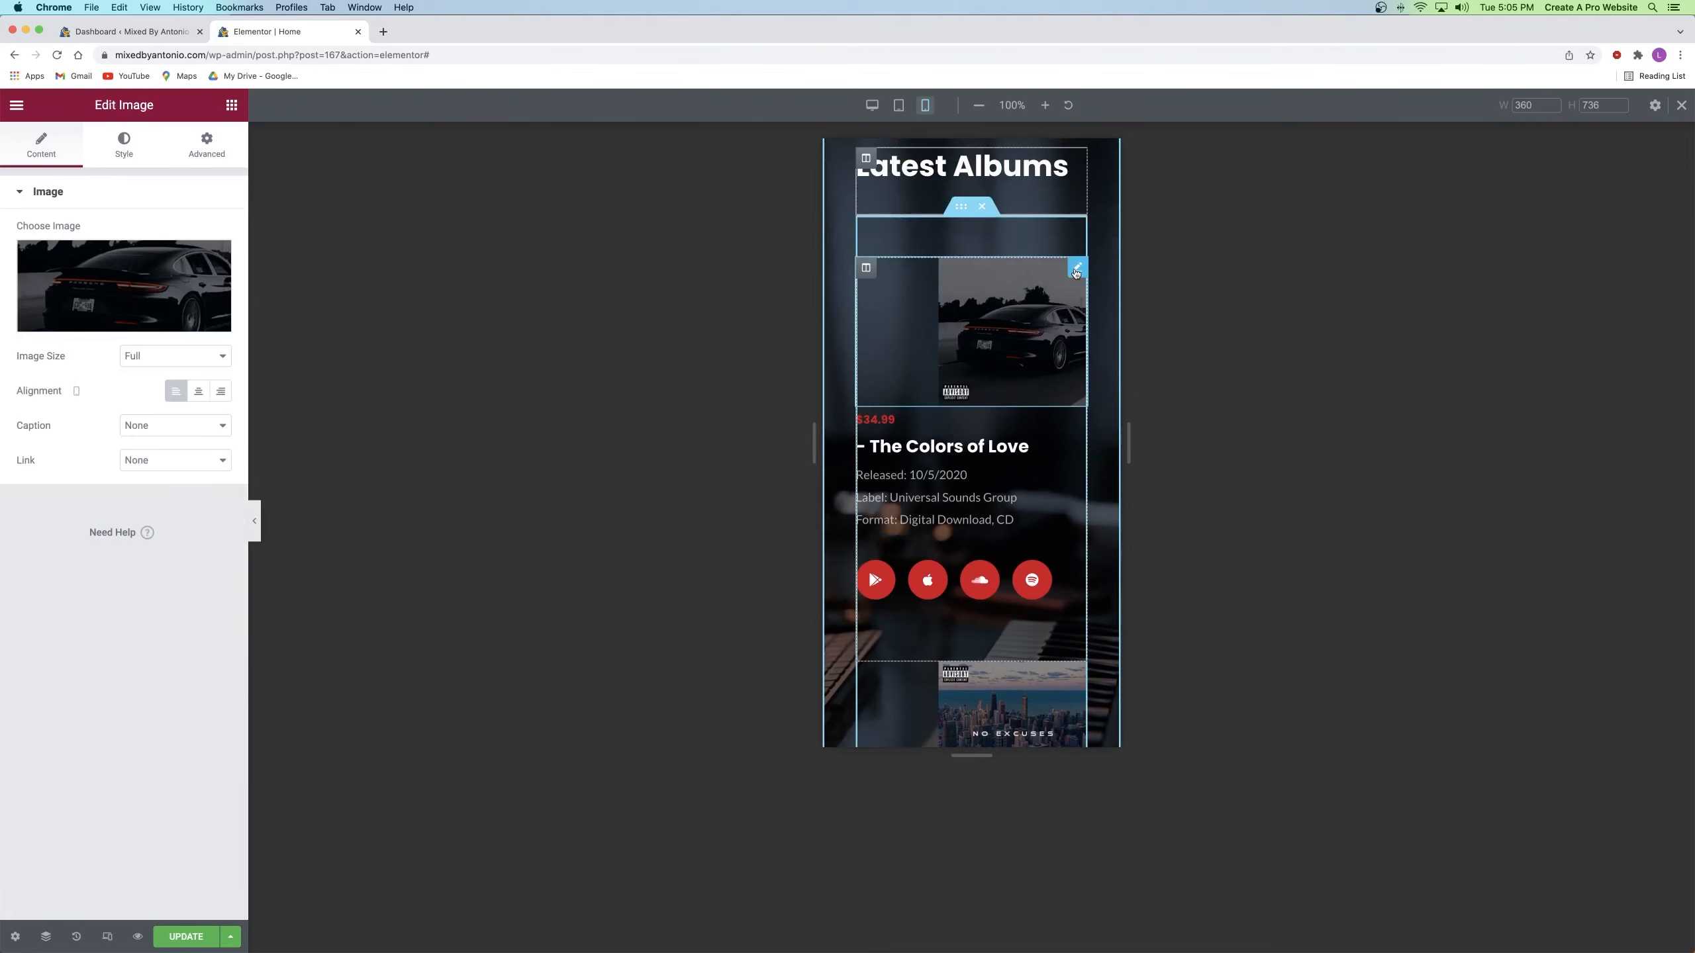
{"action": "left_click", "coordinate": [207, 147]}
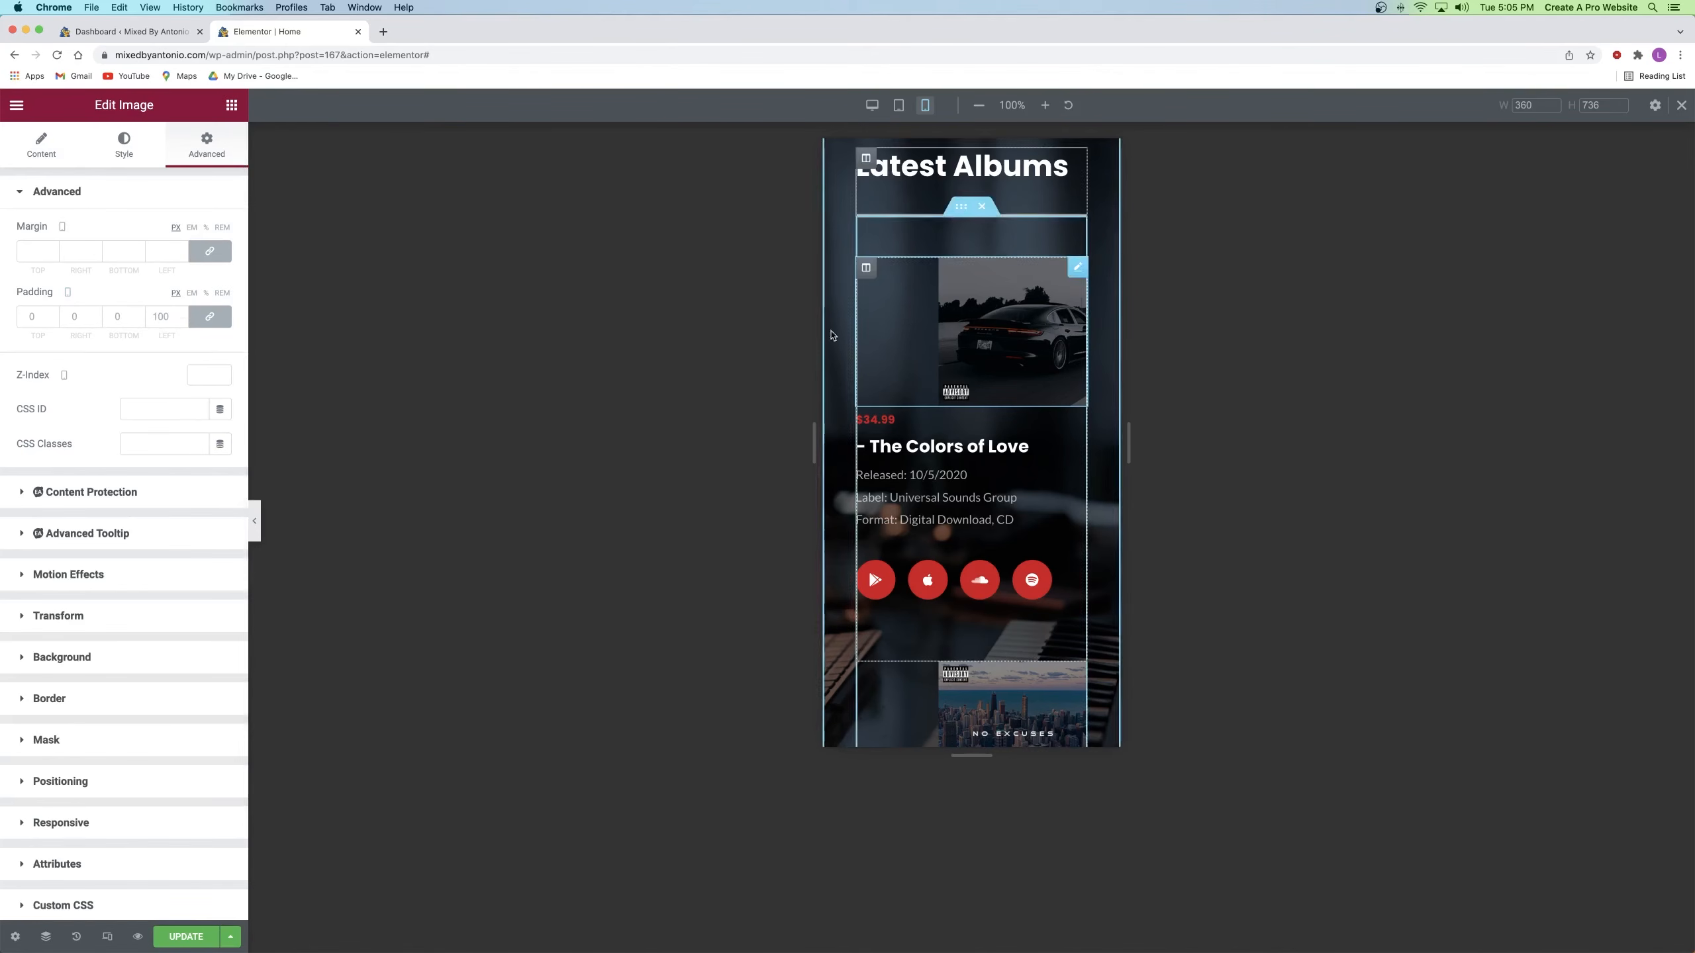
{"action": "left_click", "coordinate": [180, 315]}
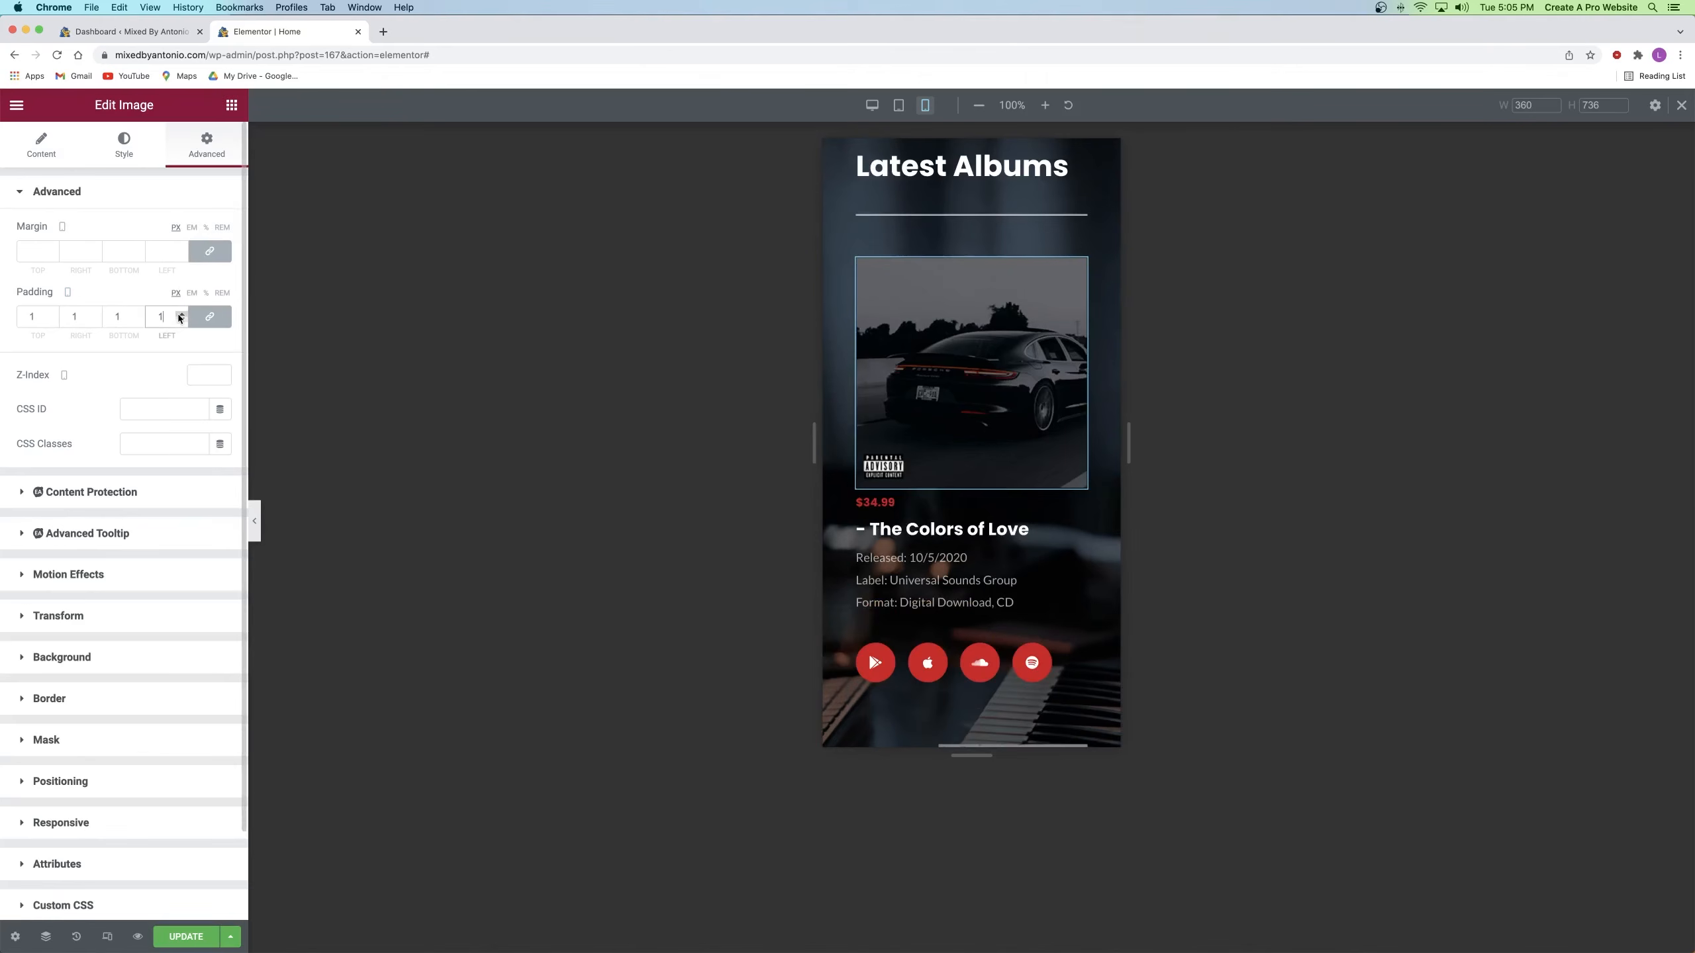
{"action": "left_click", "coordinate": [181, 320]}
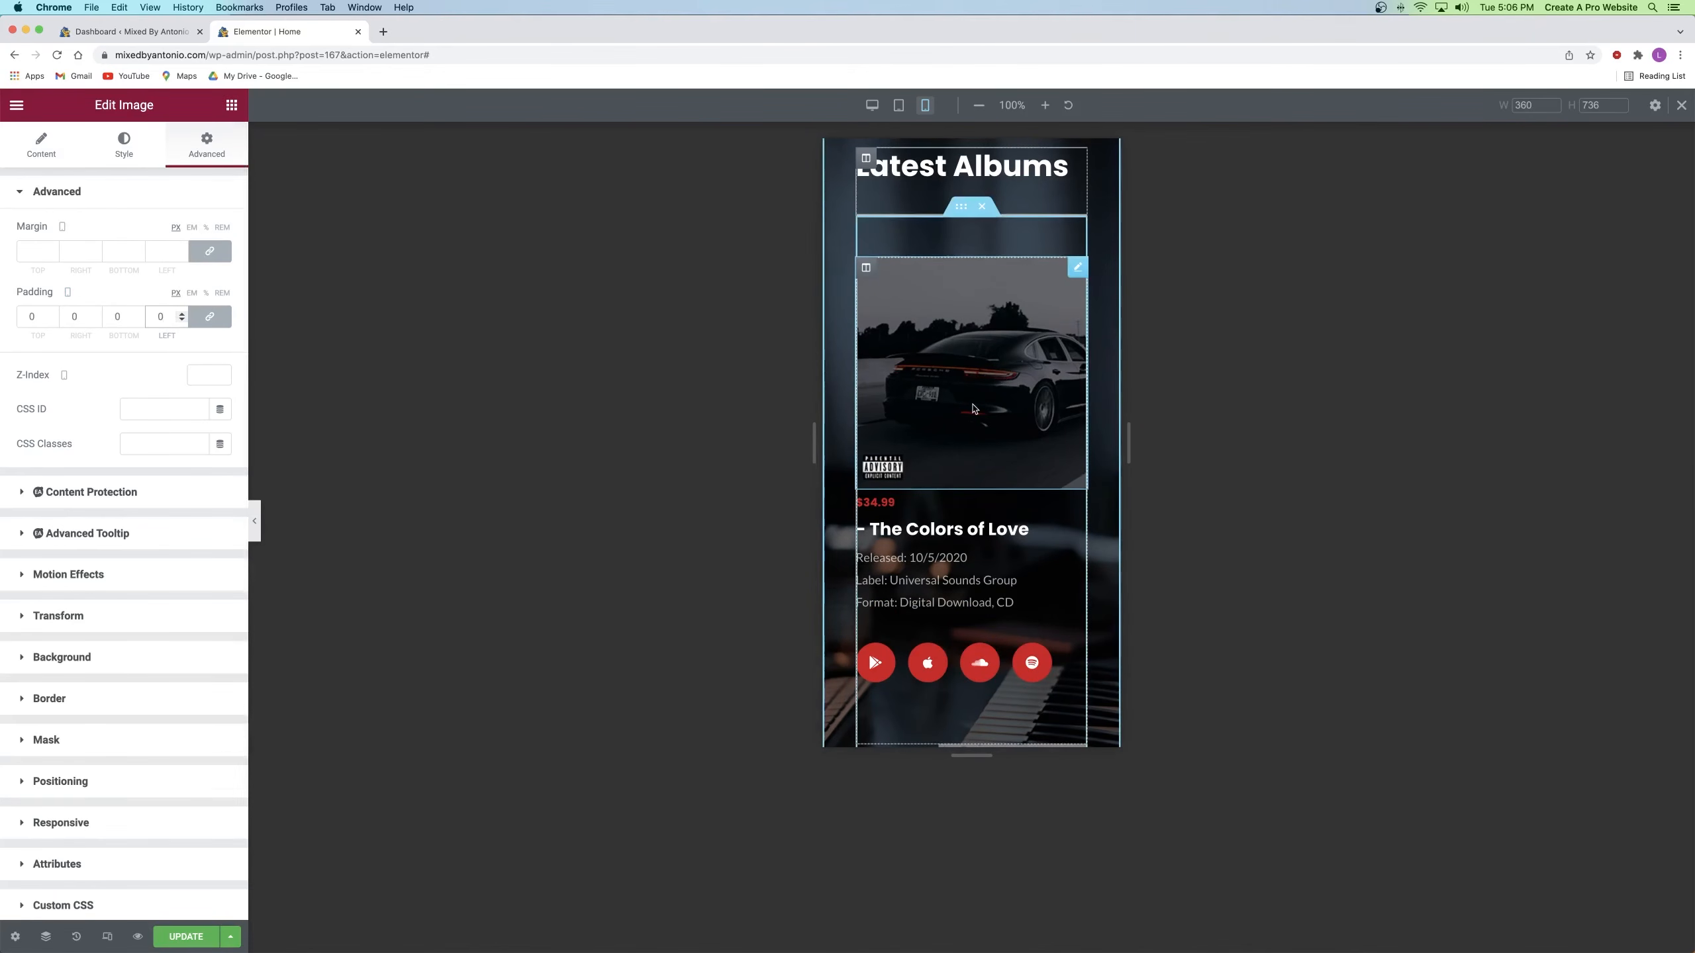
Step: Update the Home page to save the padding change
{"action": "scroll", "coordinate": [966, 337], "scroll_direction": "down", "scroll_amount": 6}
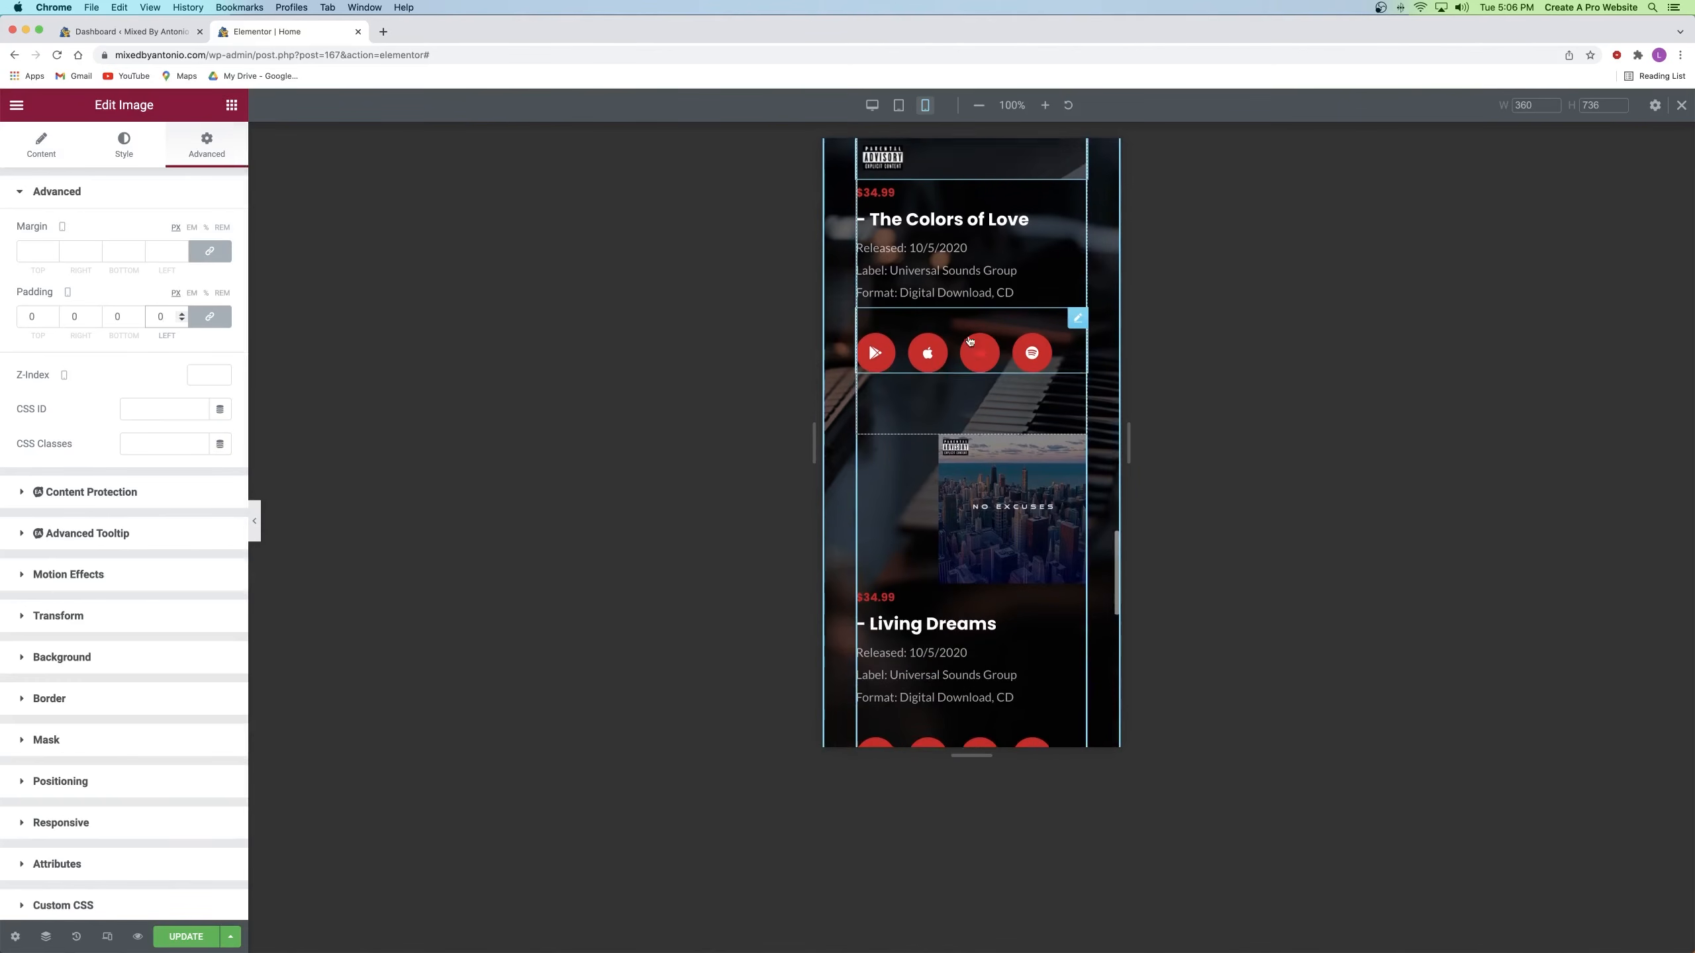
{"action": "left_click", "coordinate": [983, 418]}
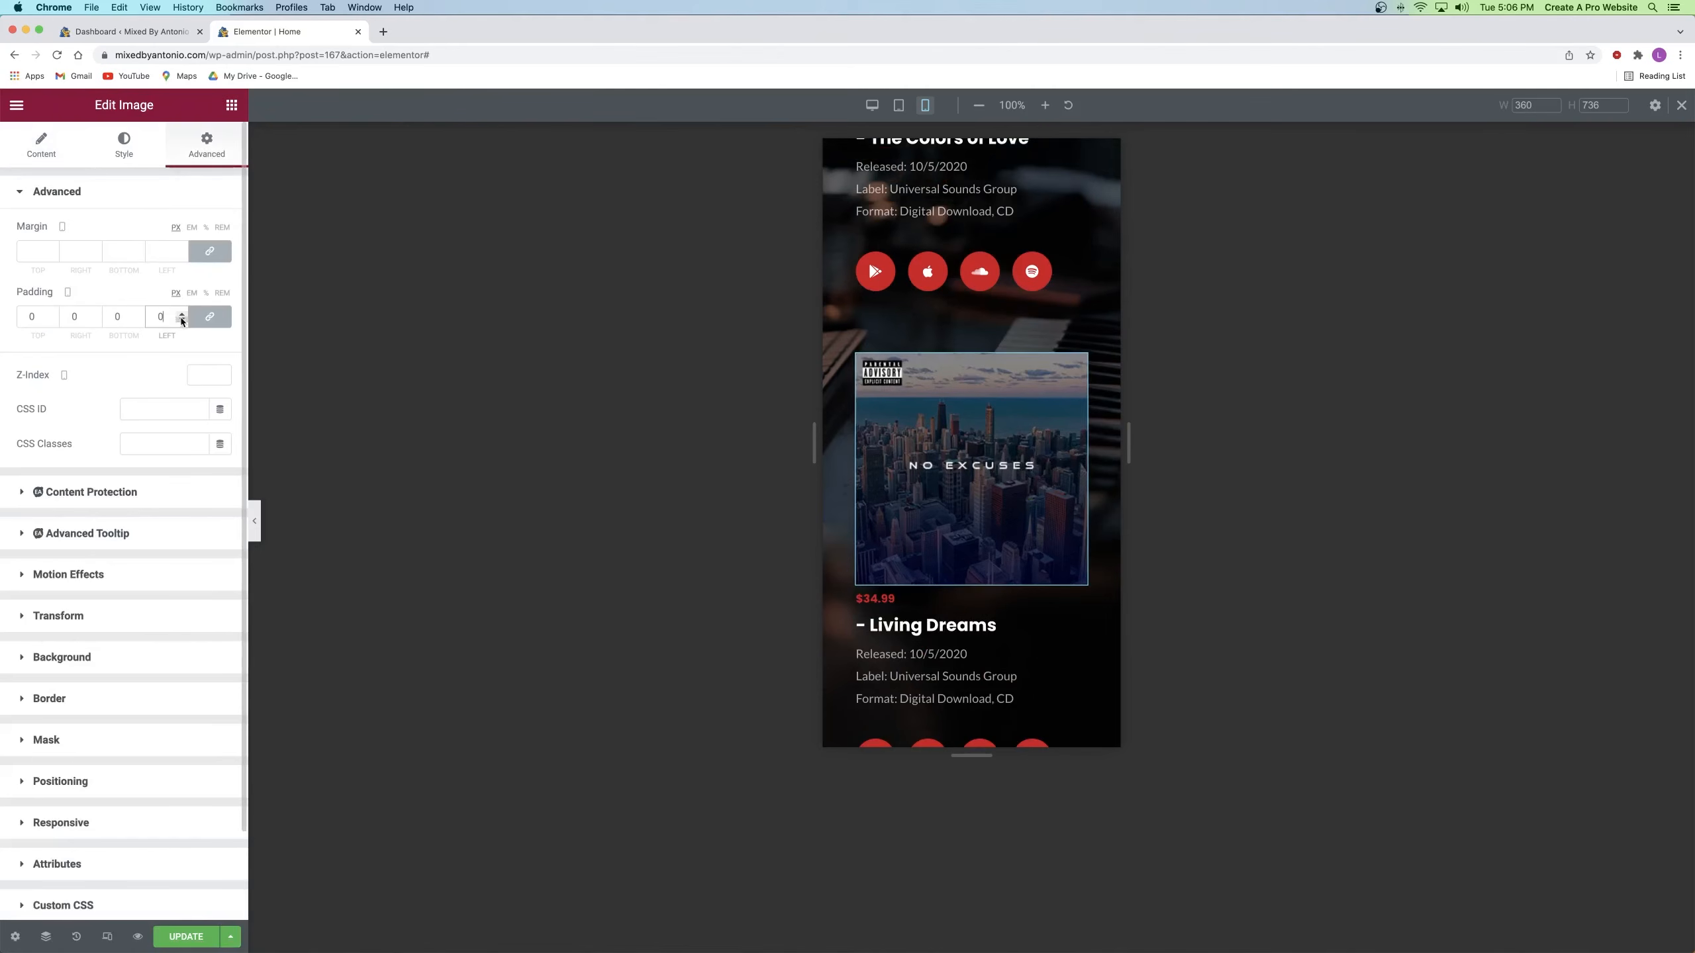
{"action": "scroll", "coordinate": [938, 290], "scroll_direction": "down", "scroll_amount": 9}
{"action": "scroll", "coordinate": [938, 290], "scroll_direction": "up", "scroll_amount": 15}
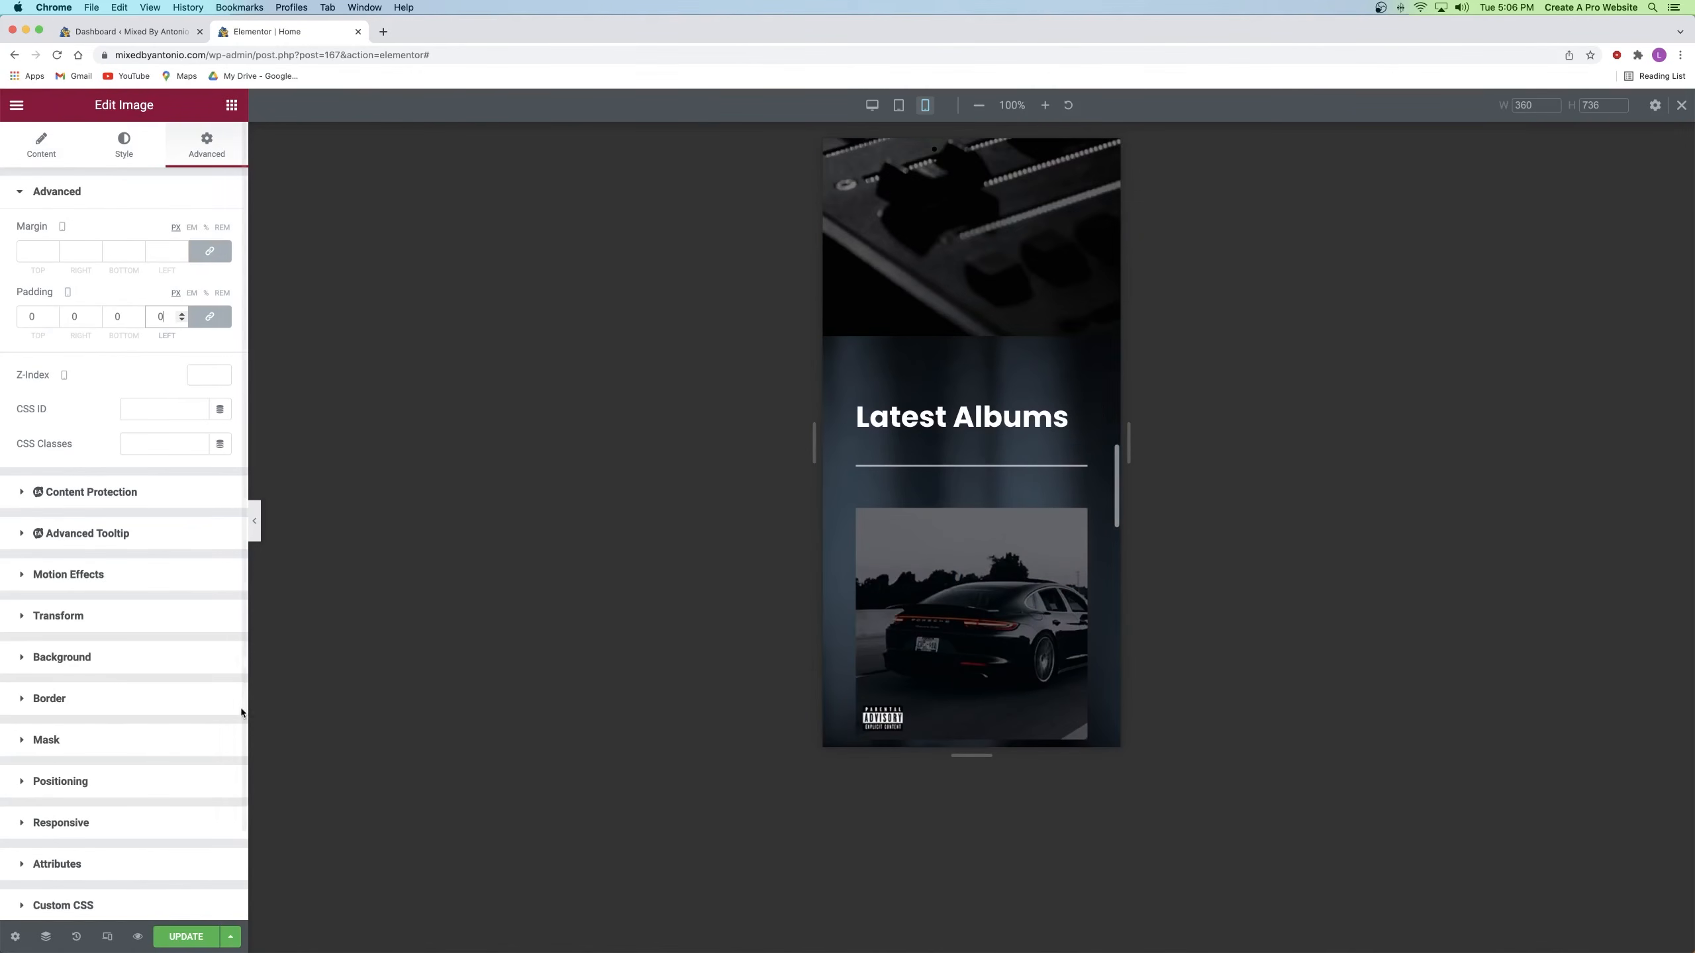
{"action": "left_click", "coordinate": [181, 936]}
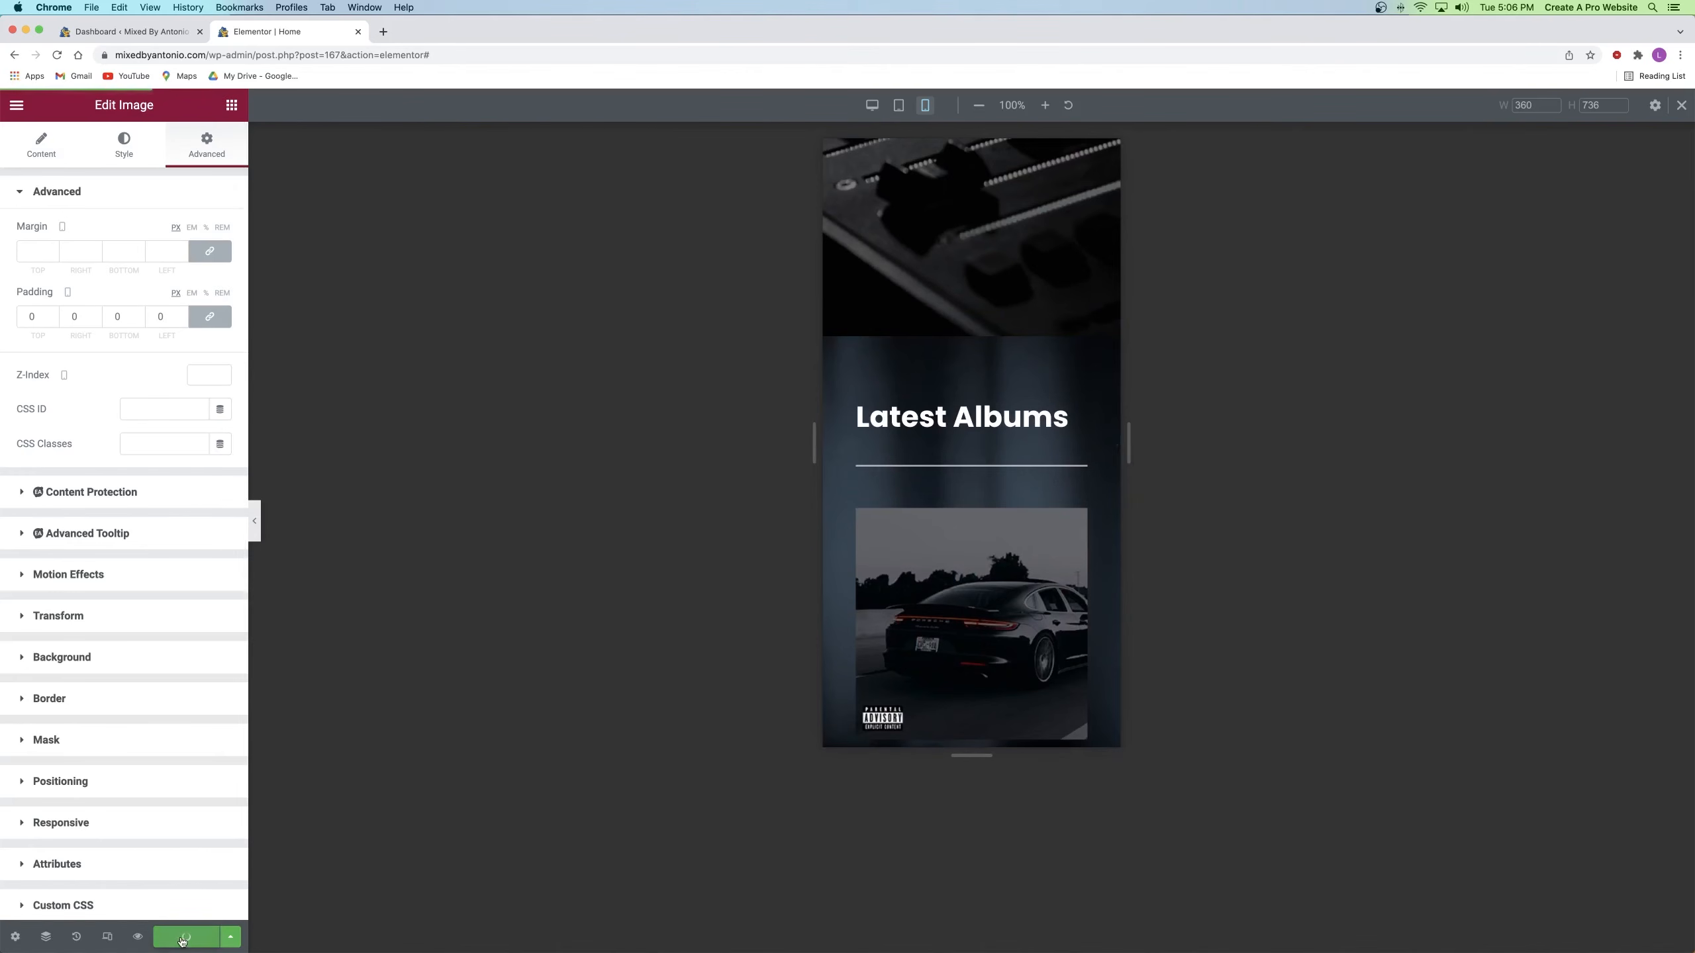
{"action": "scroll", "coordinate": [895, 545], "scroll_direction": "up", "scroll_amount": 8}
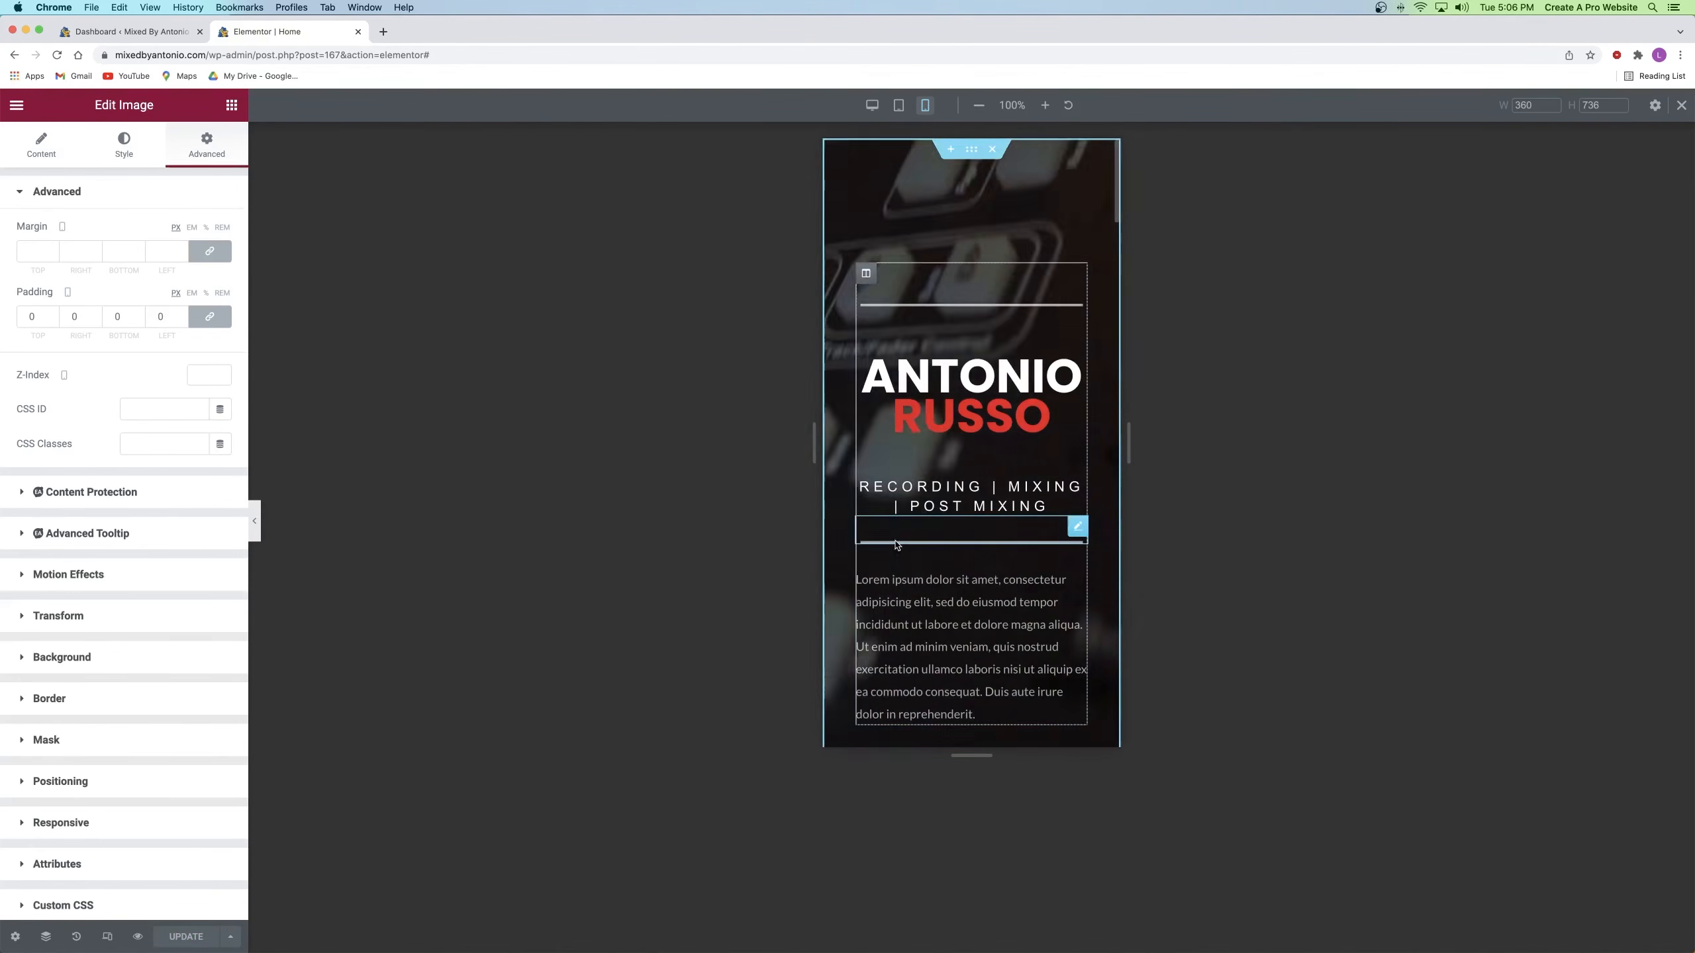
Step: Preview the Home page, go to Portfolio, and open it in Elementor
{"action": "left_click", "coordinate": [126, 31]}
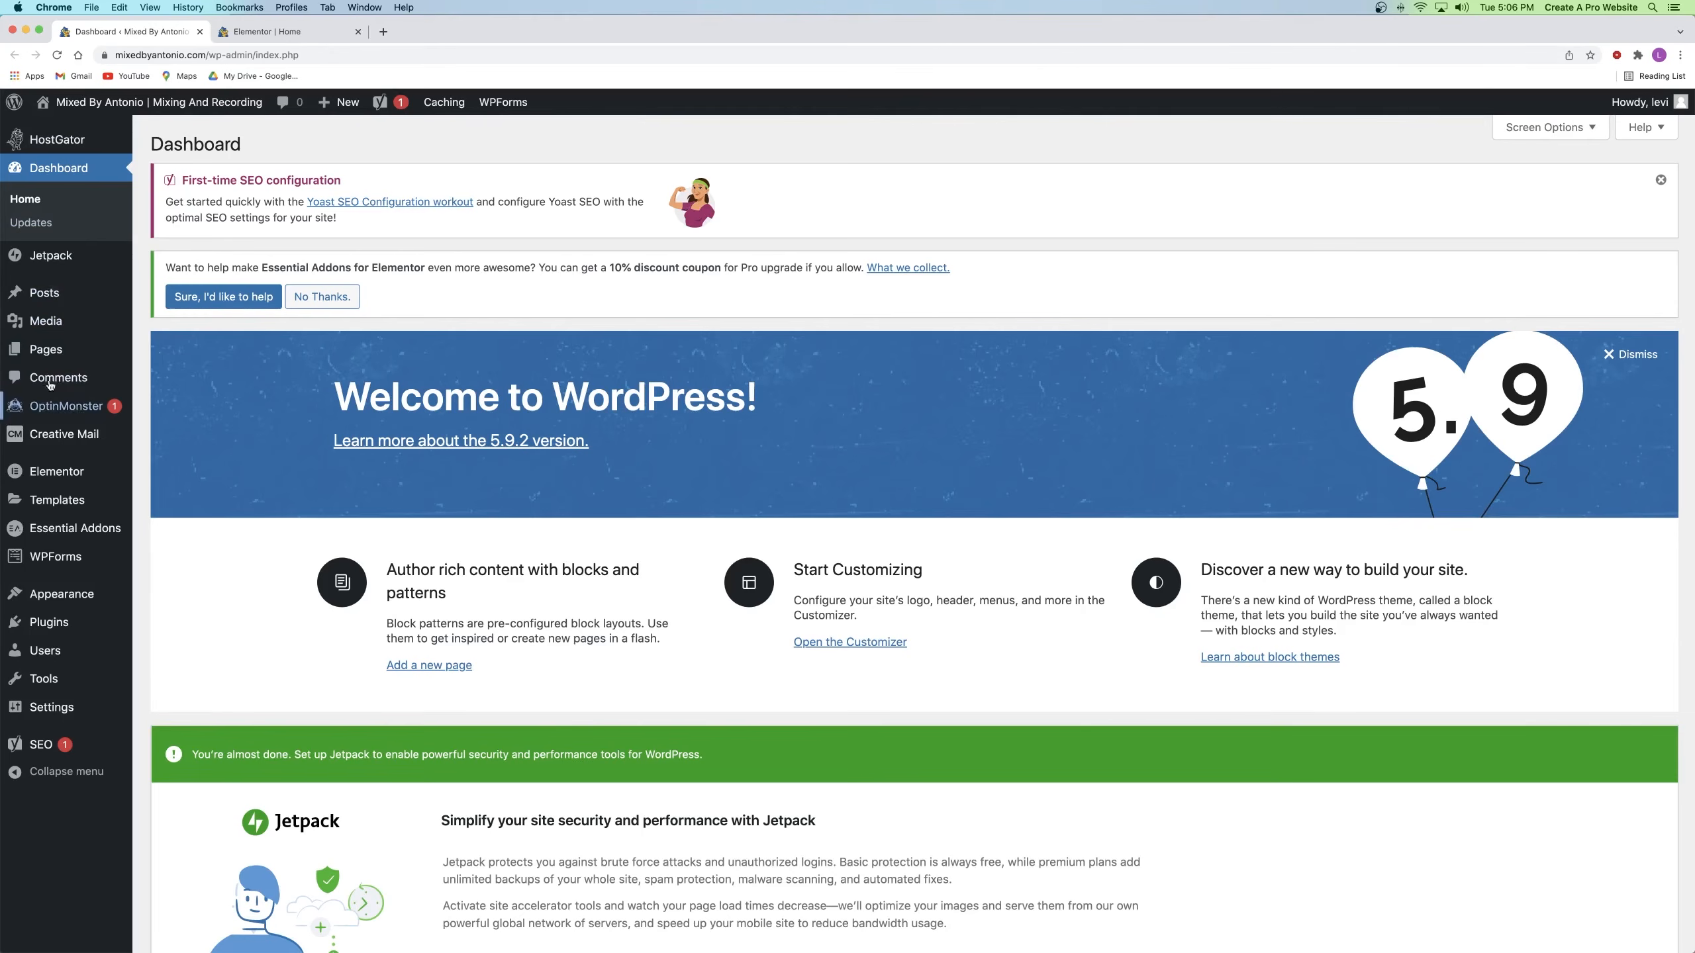
{"action": "left_click", "coordinate": [300, 32]}
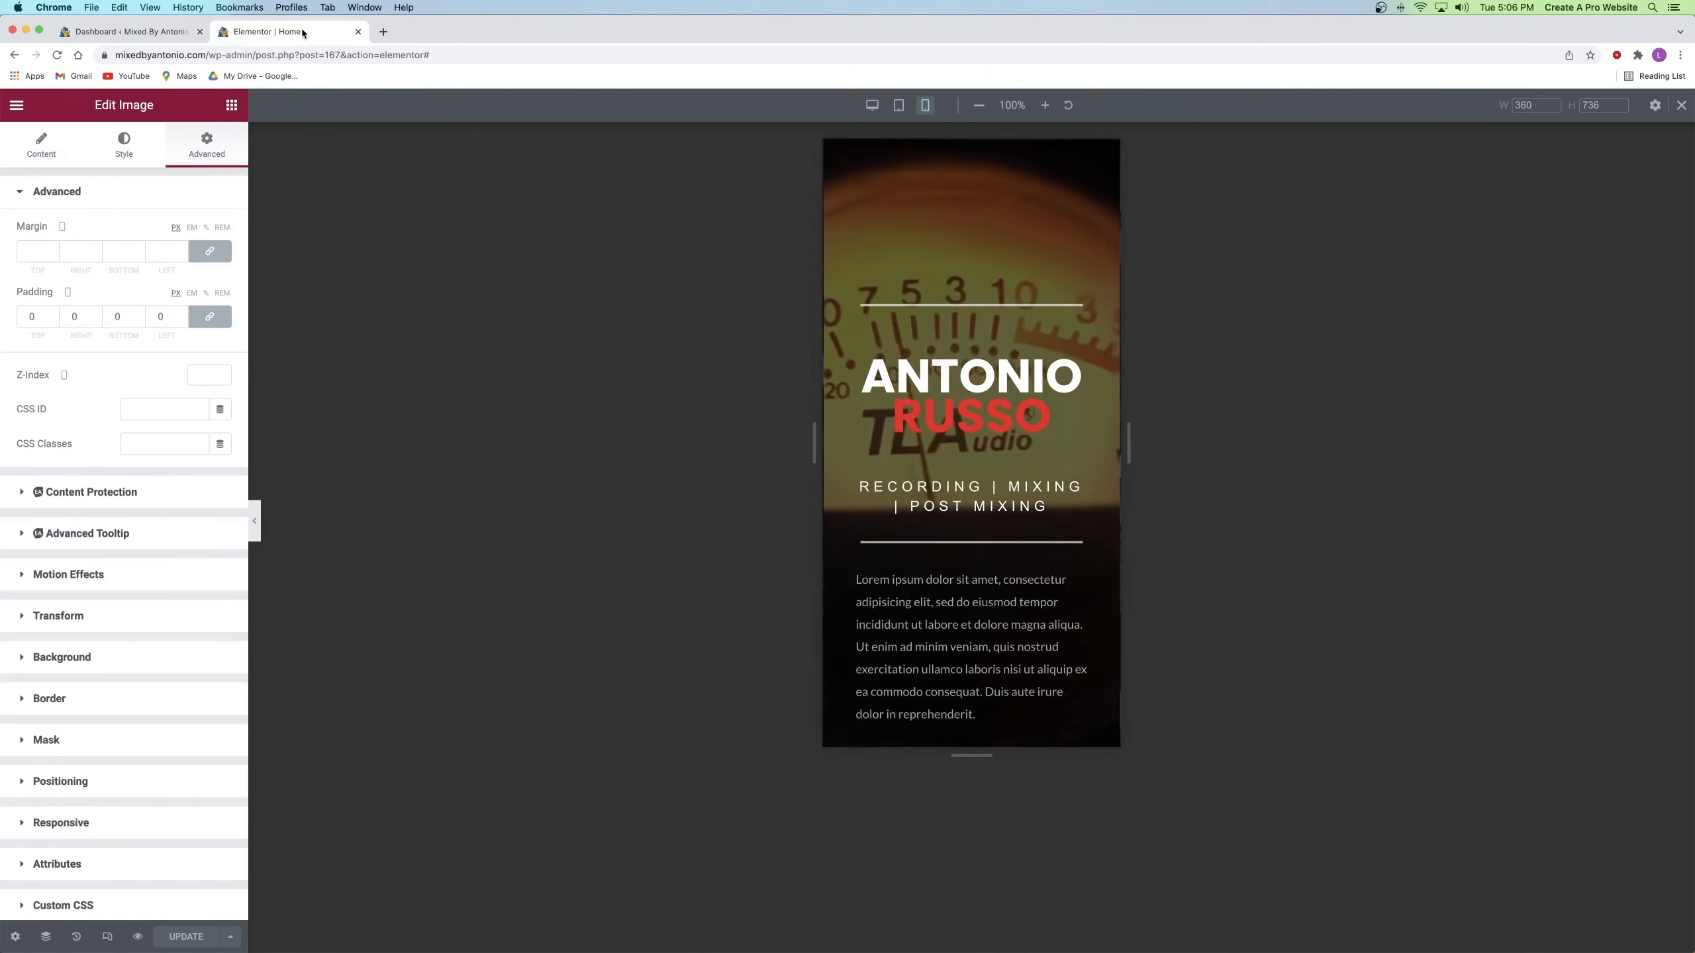
{"action": "left_click", "coordinate": [139, 938]}
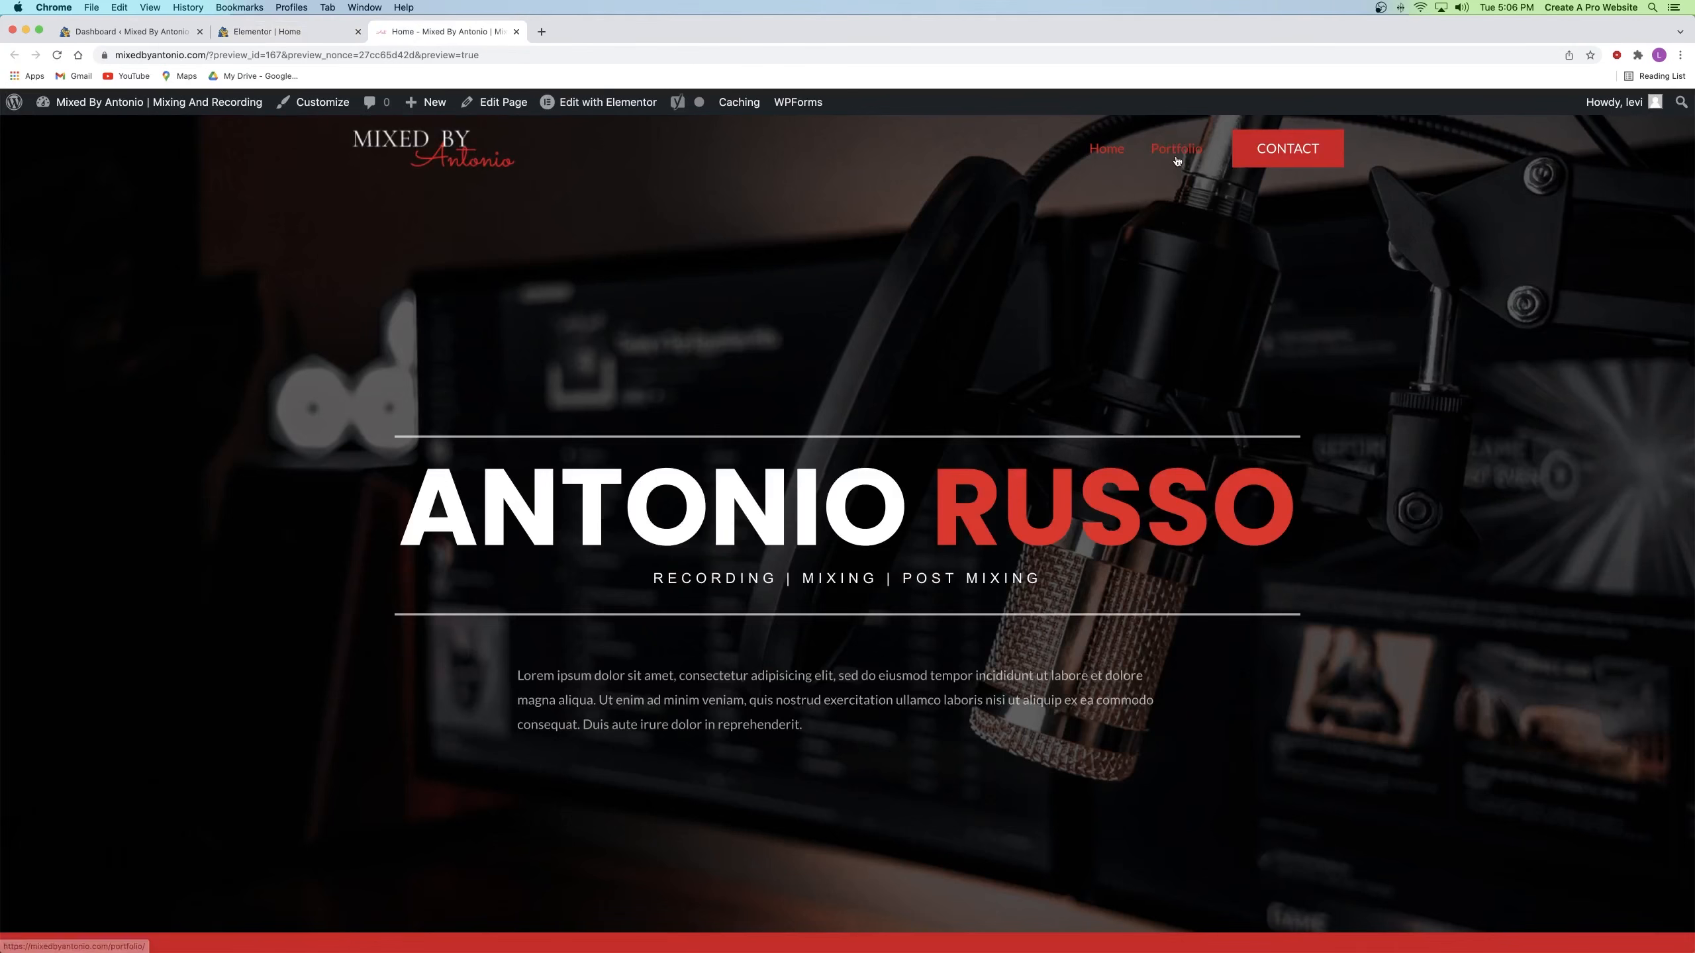
{"action": "left_click", "coordinate": [1177, 150]}
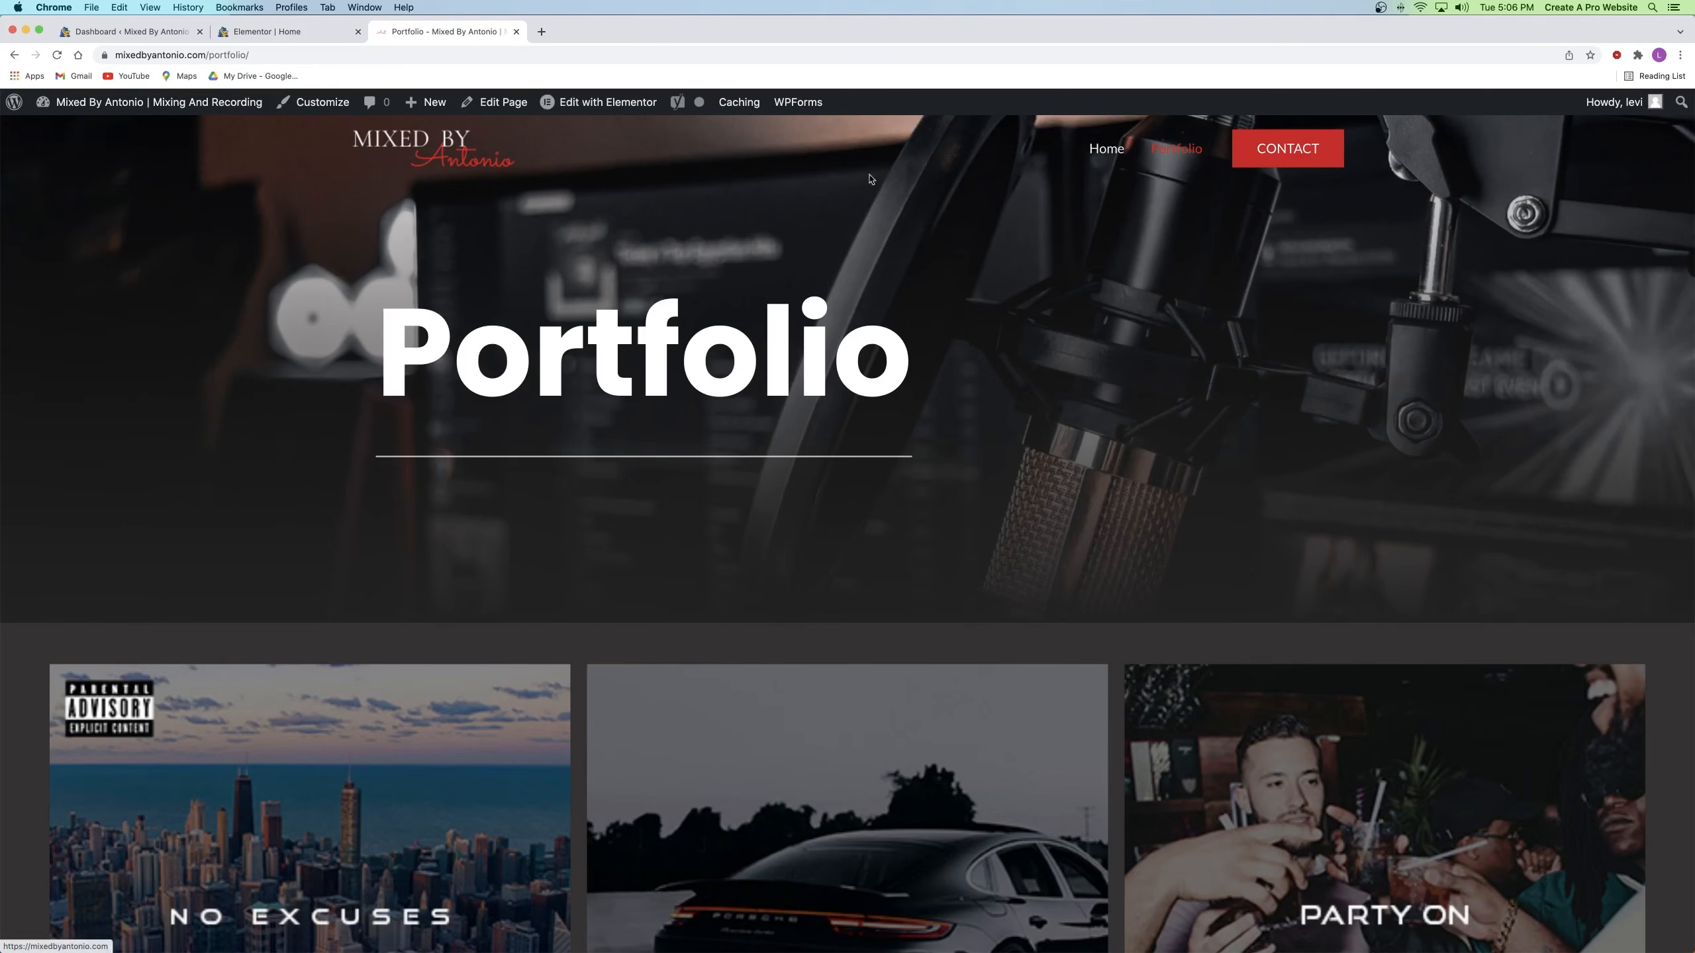
{"action": "left_click", "coordinate": [581, 112]}
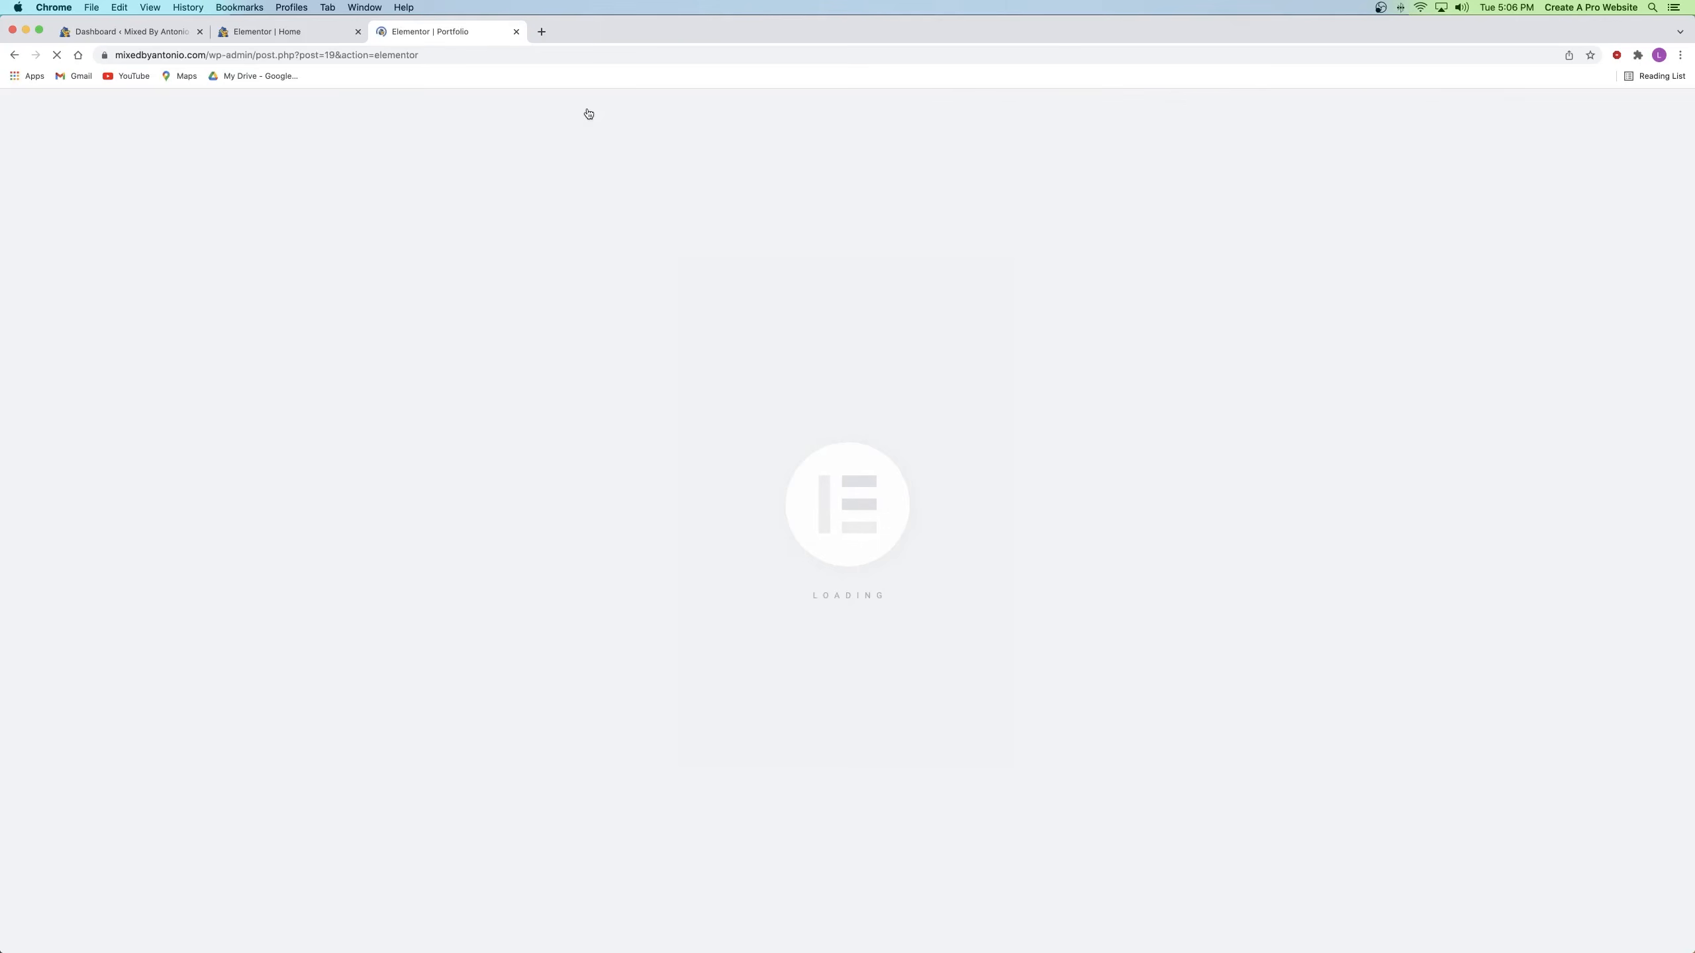
{"action": "left_click", "coordinate": [358, 31]}
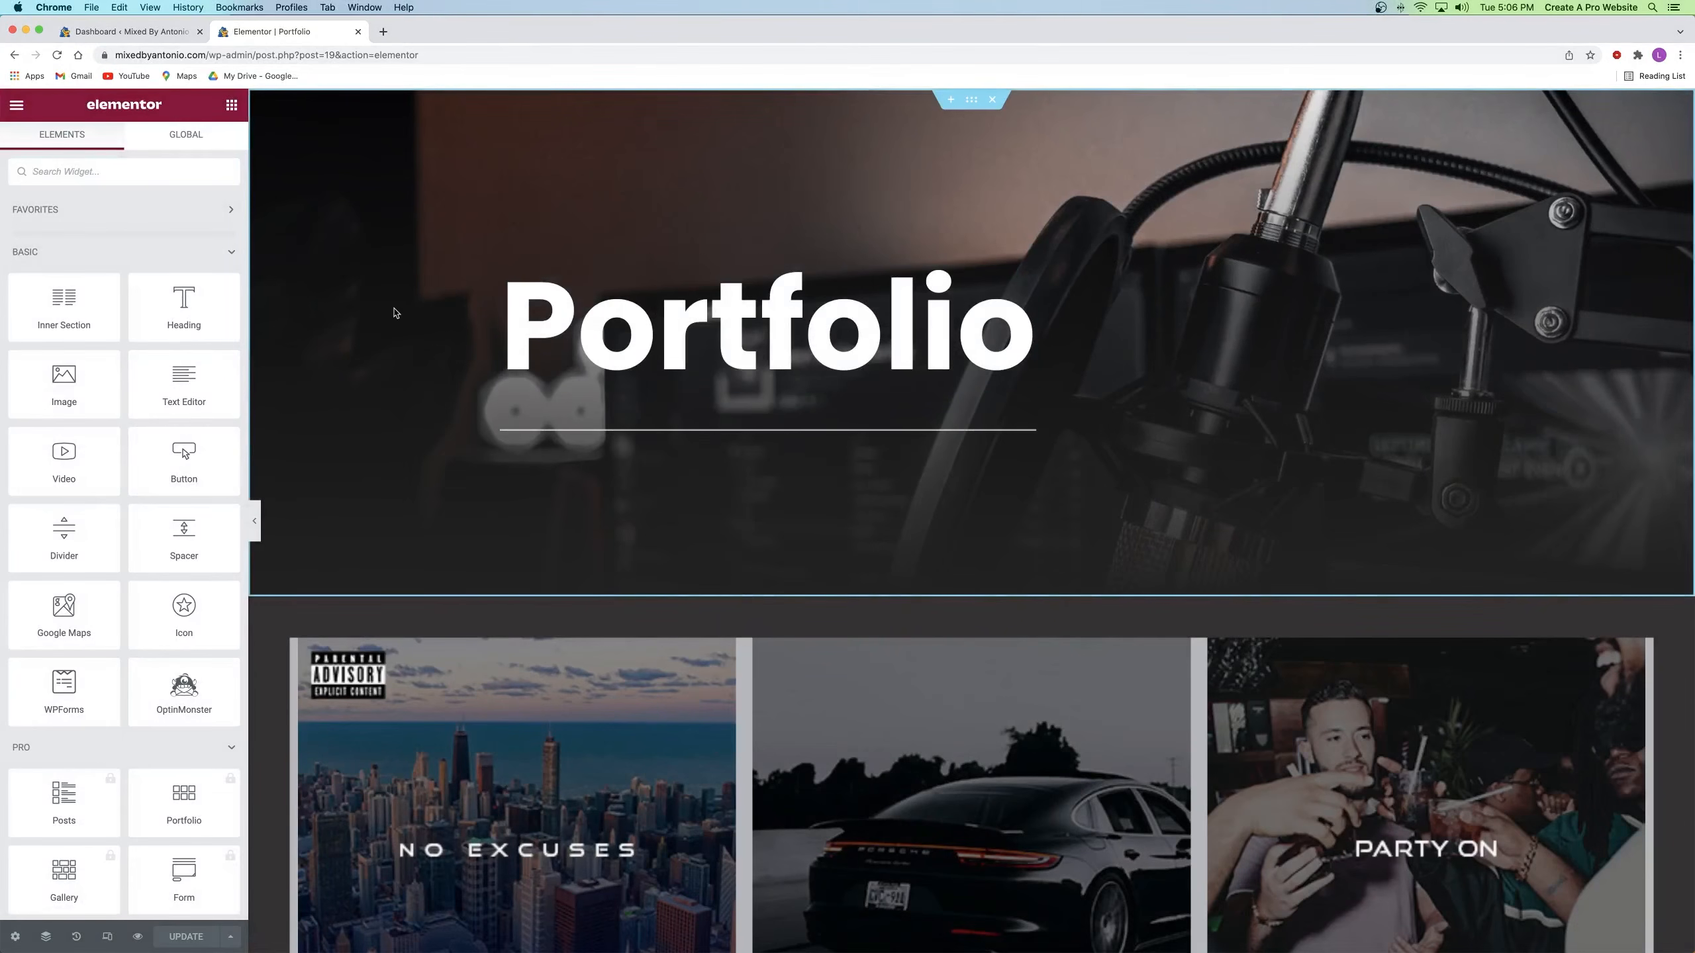
Step: Switch the Portfolio editor to mobile view and scroll through its one-column layout
{"action": "left_click", "coordinate": [107, 936]}
{"action": "left_click", "coordinate": [926, 107]}
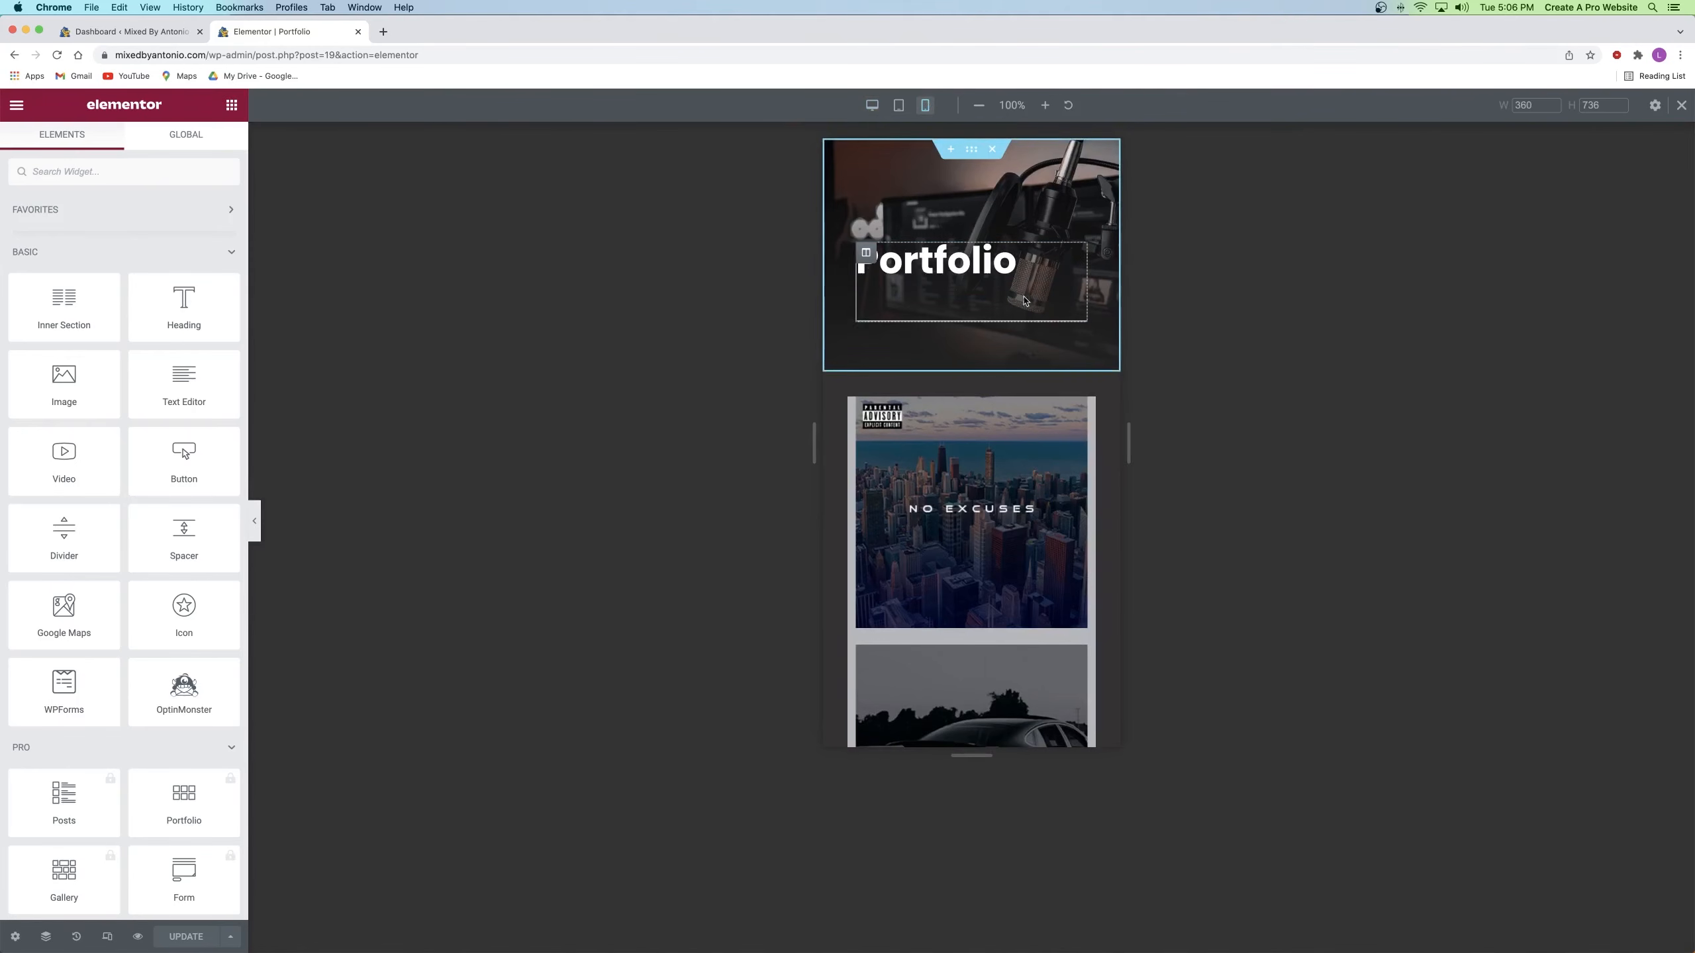
{"action": "scroll", "coordinate": [1025, 296], "scroll_direction": "down", "scroll_amount": 5}
{"action": "scroll", "coordinate": [1011, 270], "scroll_direction": "up", "scroll_amount": 3}
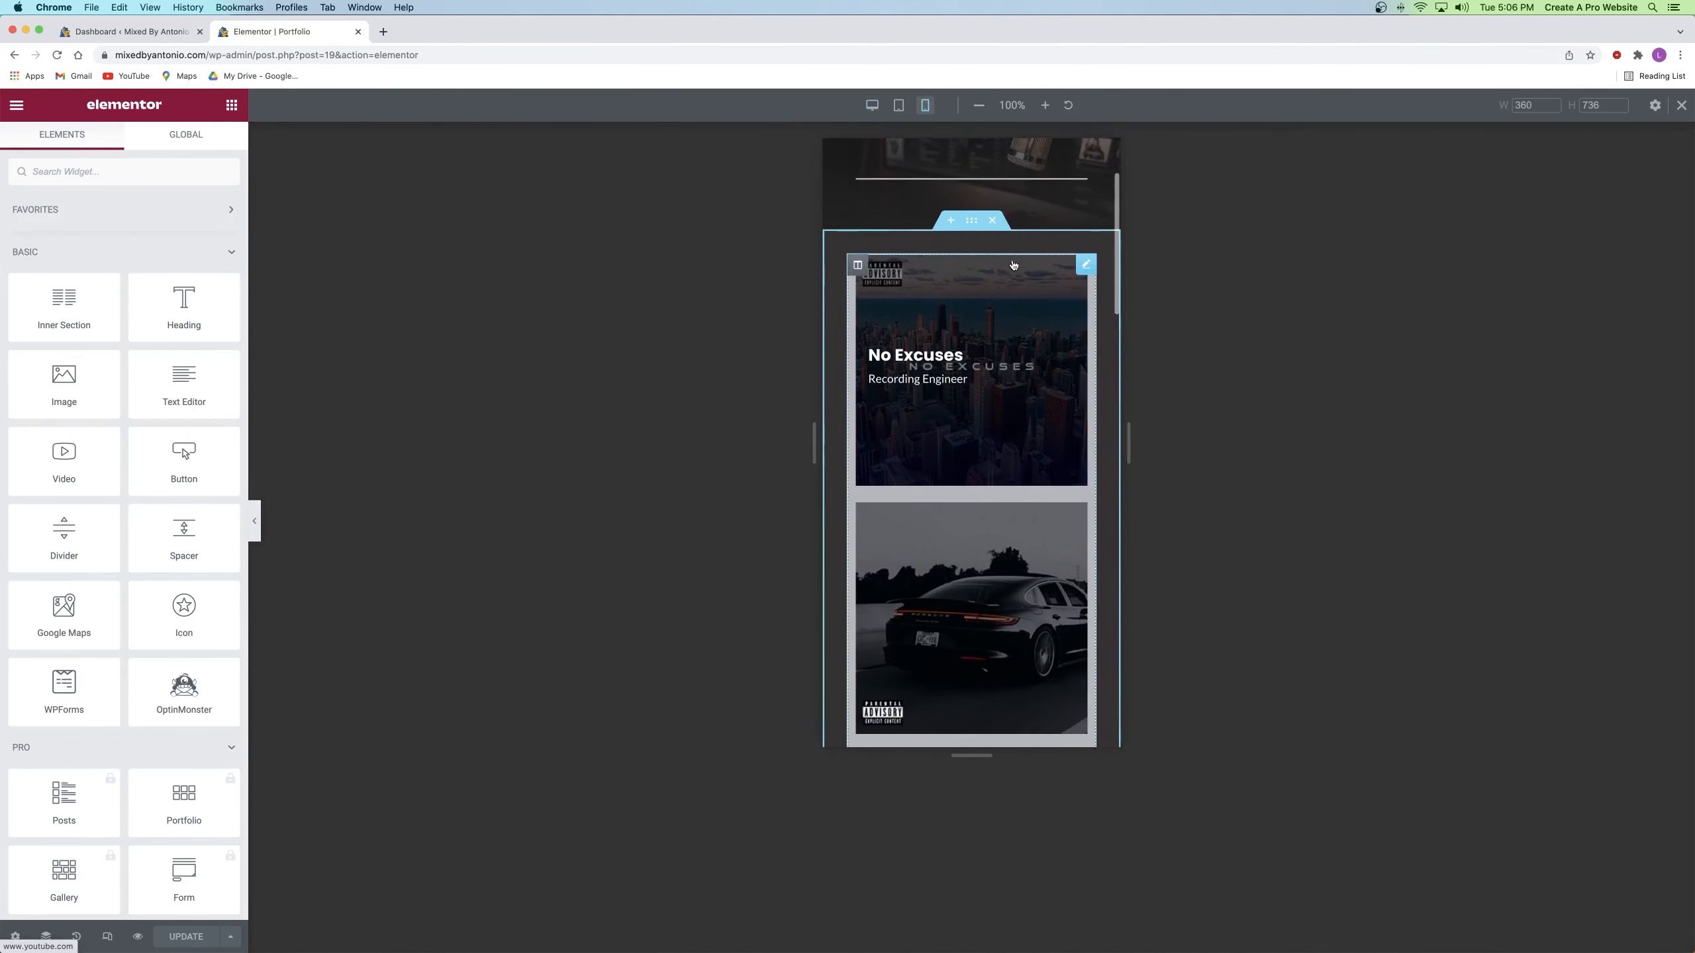
{"action": "scroll", "coordinate": [934, 401], "scroll_direction": "down", "scroll_amount": 10}
{"action": "scroll", "coordinate": [931, 405], "scroll_direction": "down", "scroll_amount": 10}
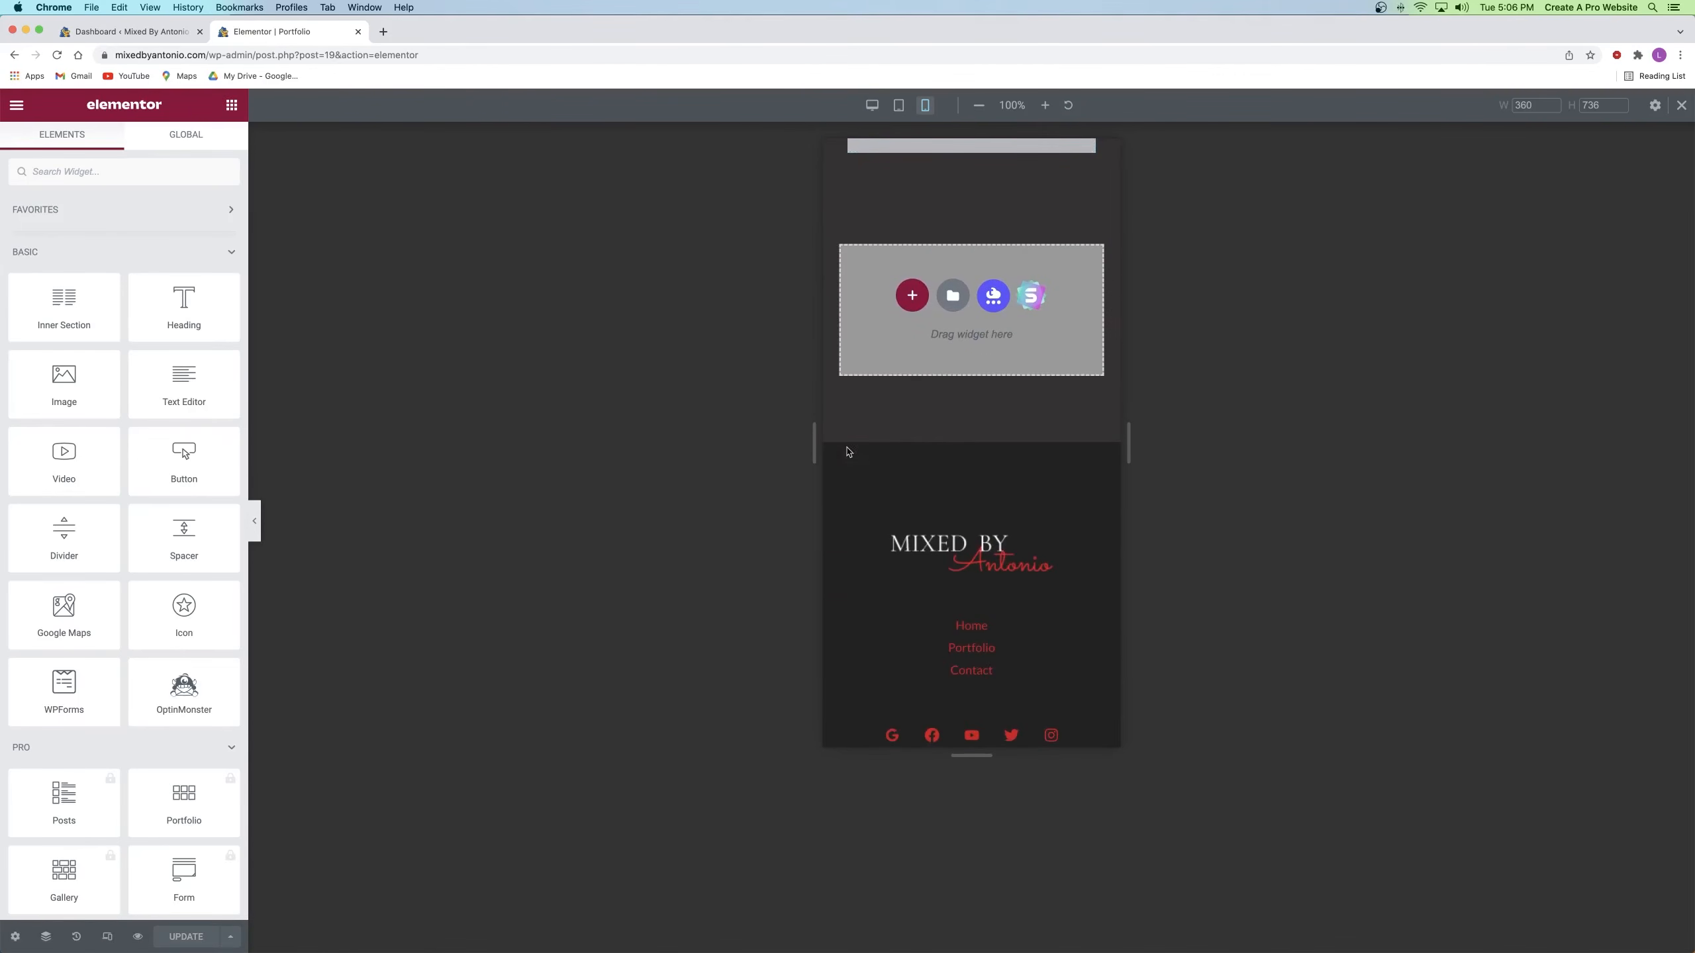
Step: Preview the Portfolio page, go to Contact, close the old tabs, and open Contact in Elementor
{"action": "left_click", "coordinate": [138, 937]}
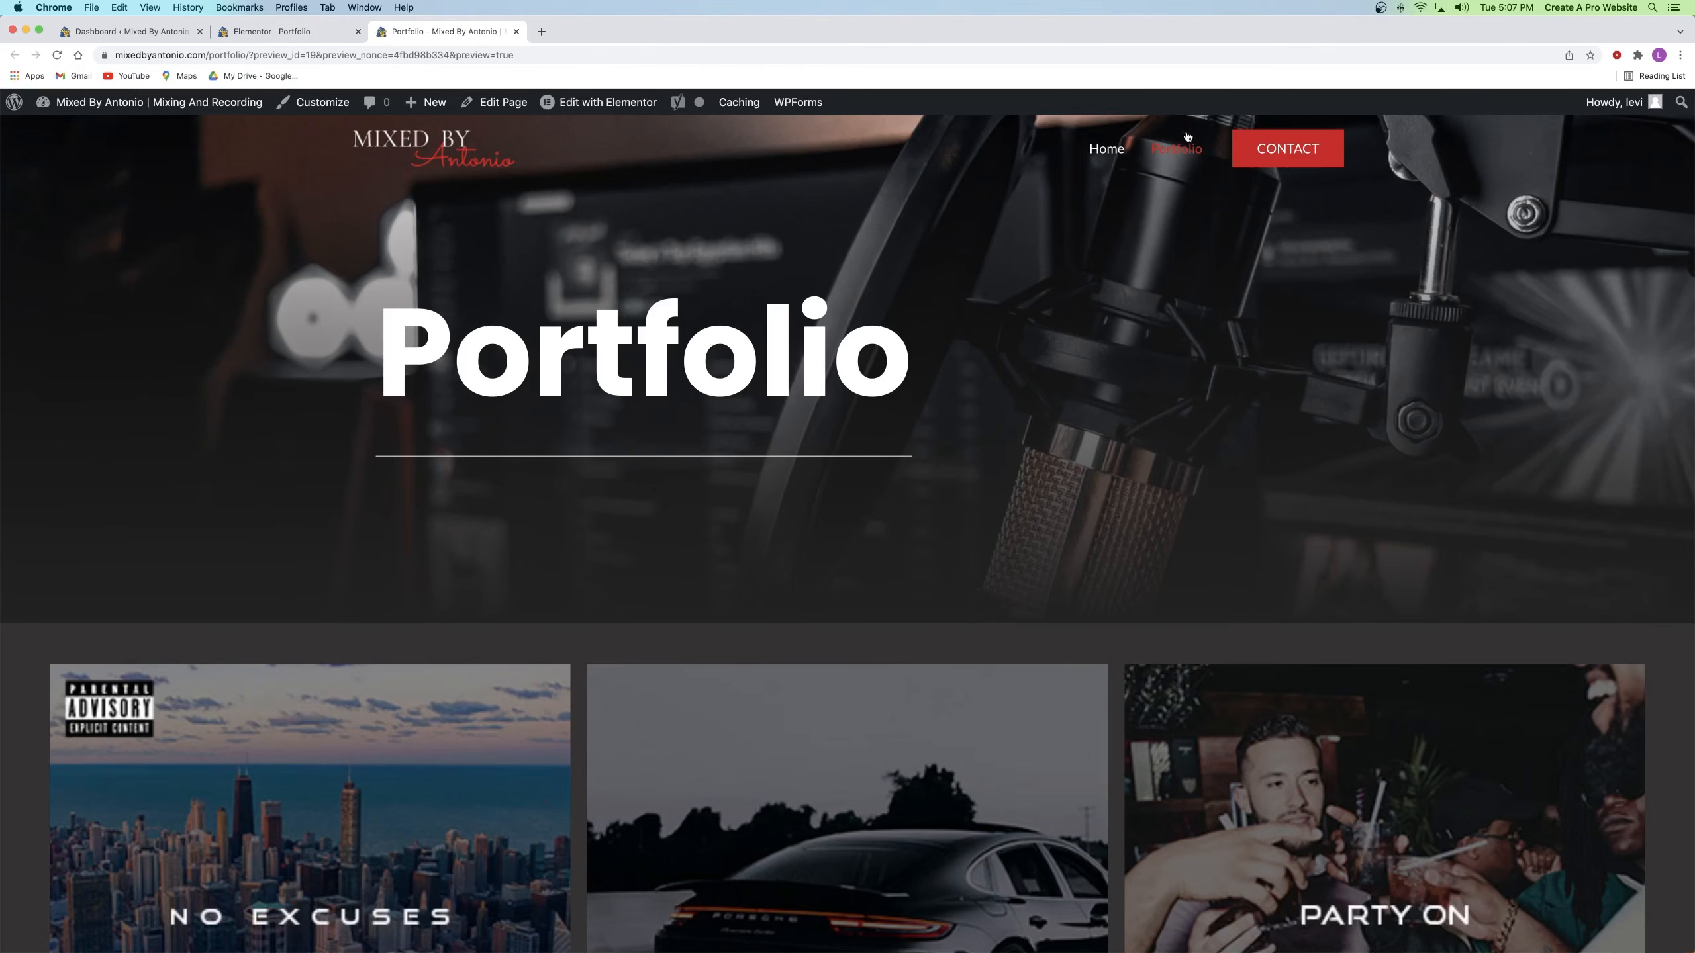
{"action": "left_click", "coordinate": [1258, 150]}
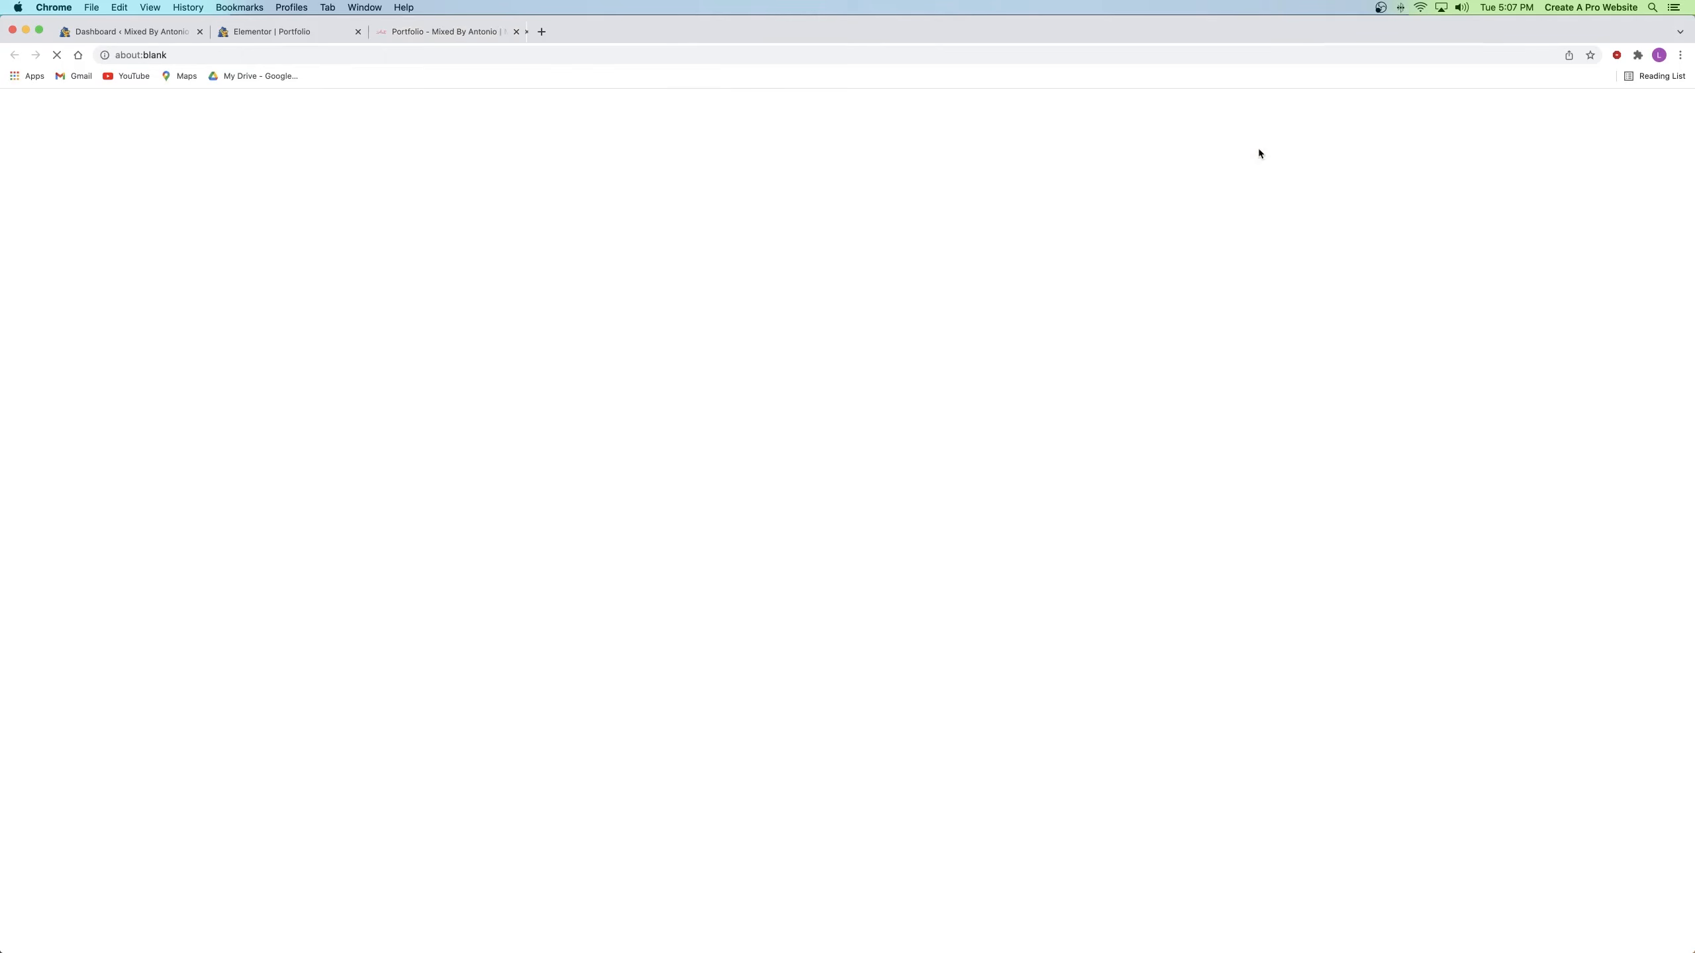
{"action": "left_click", "coordinate": [356, 33]}
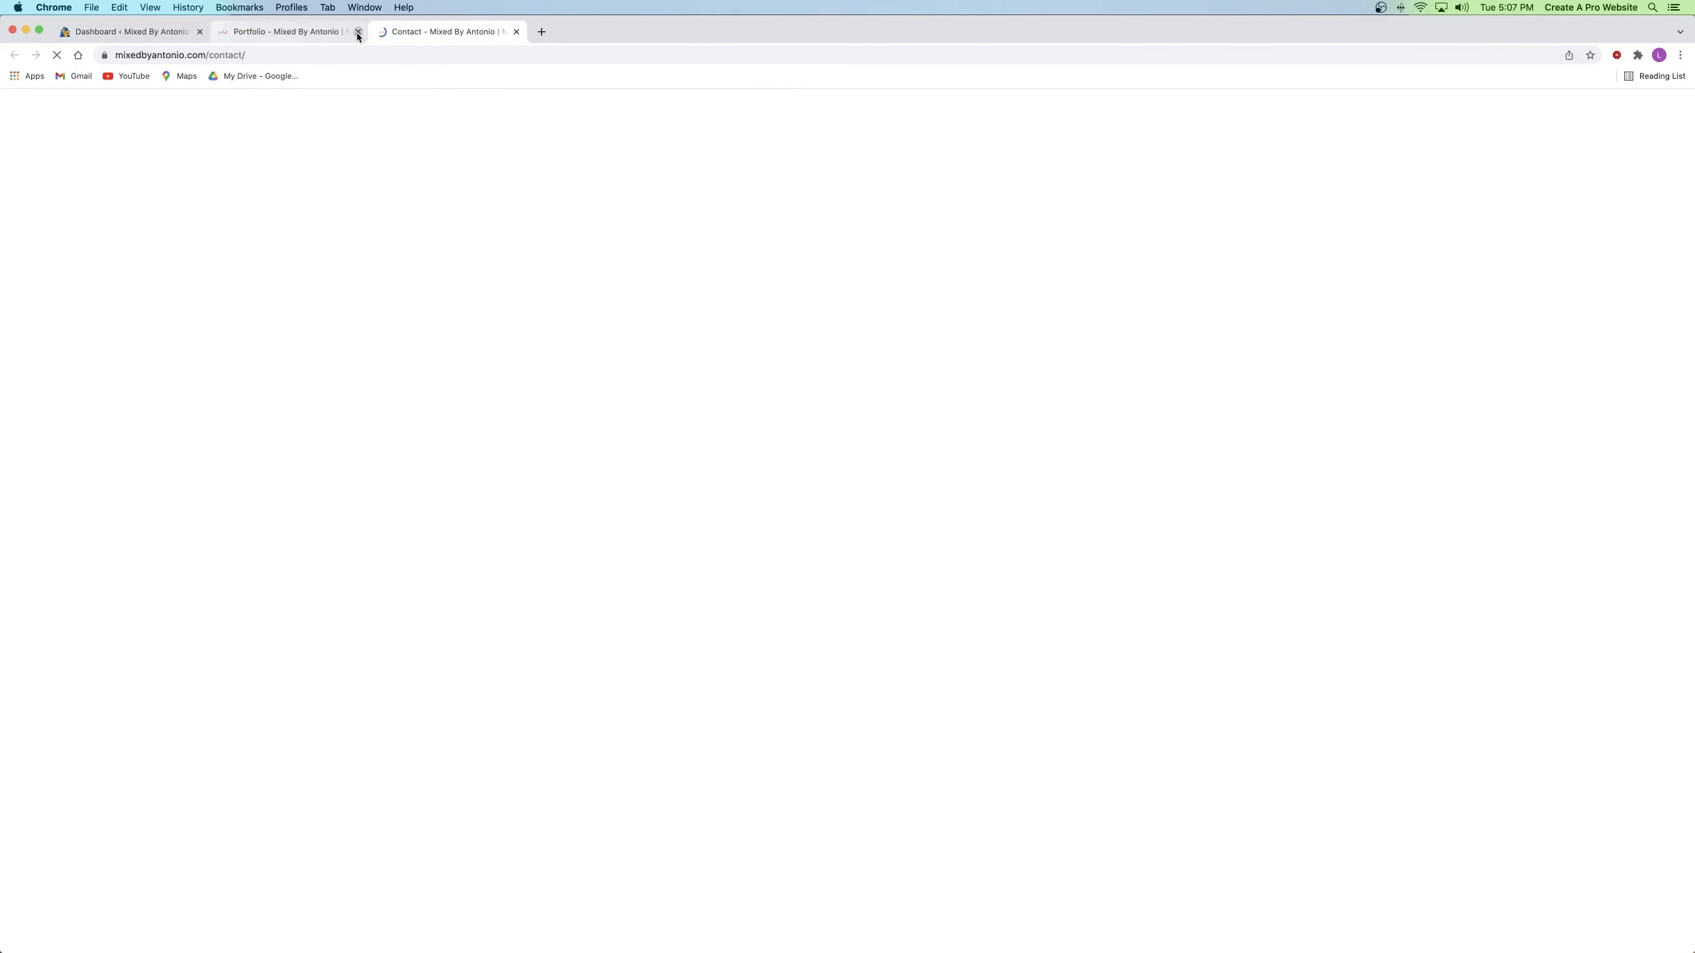
{"action": "left_click", "coordinate": [357, 33]}
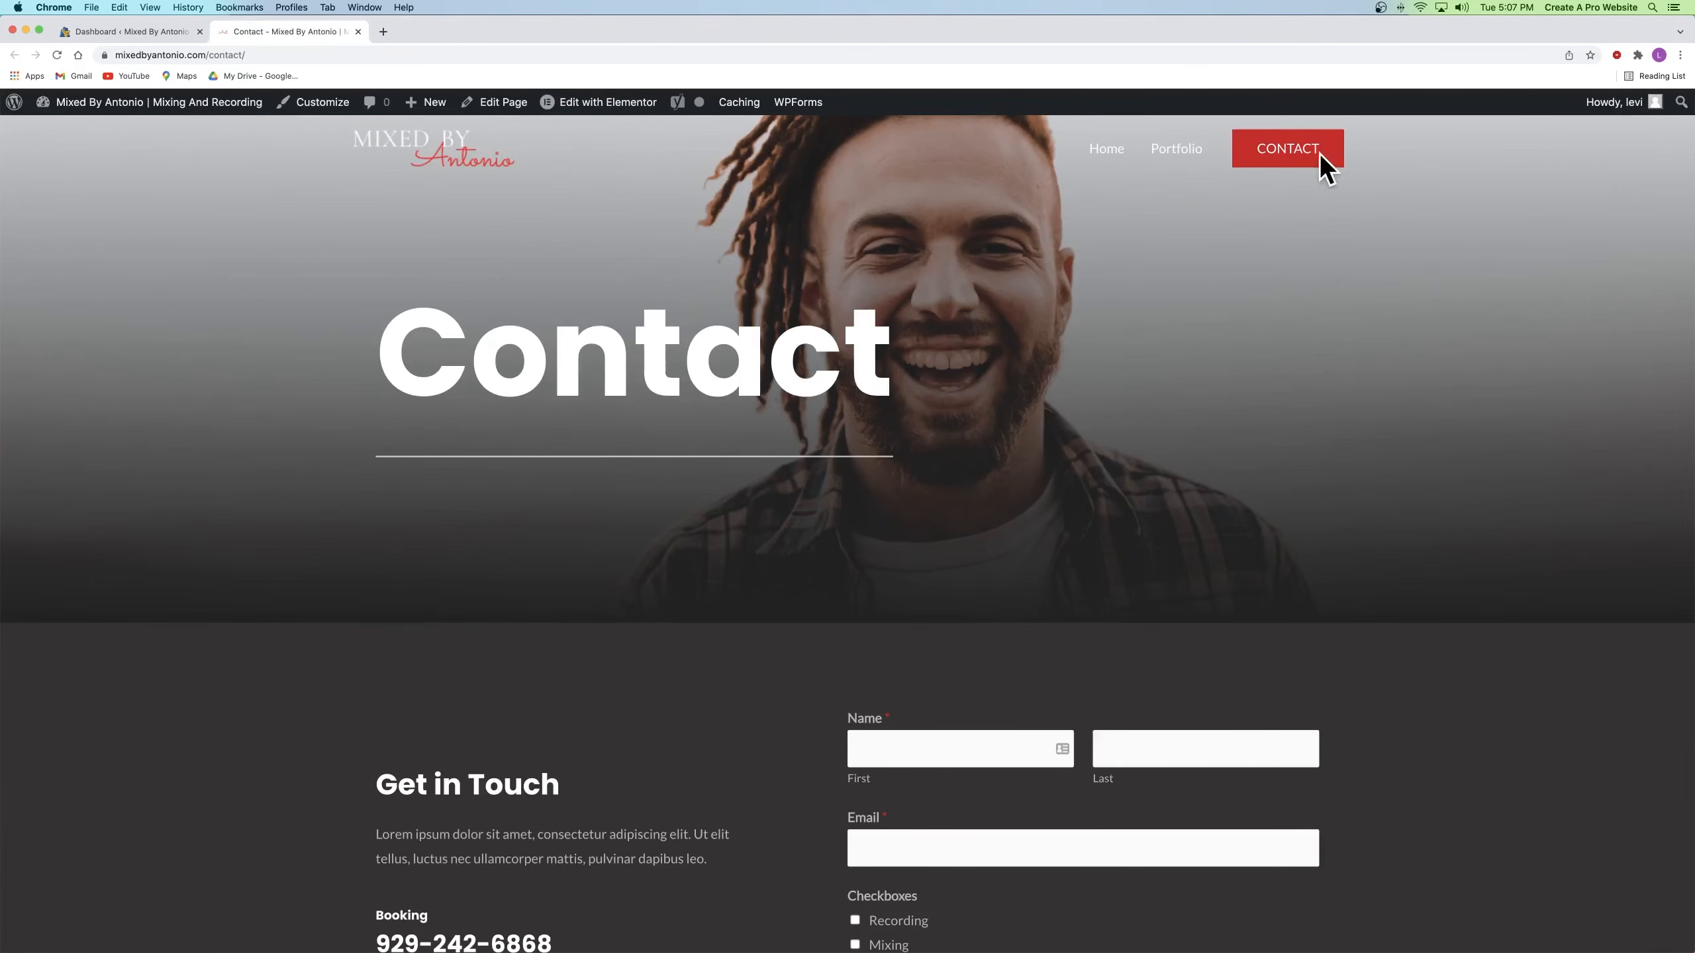
{"action": "left_click", "coordinate": [592, 109]}
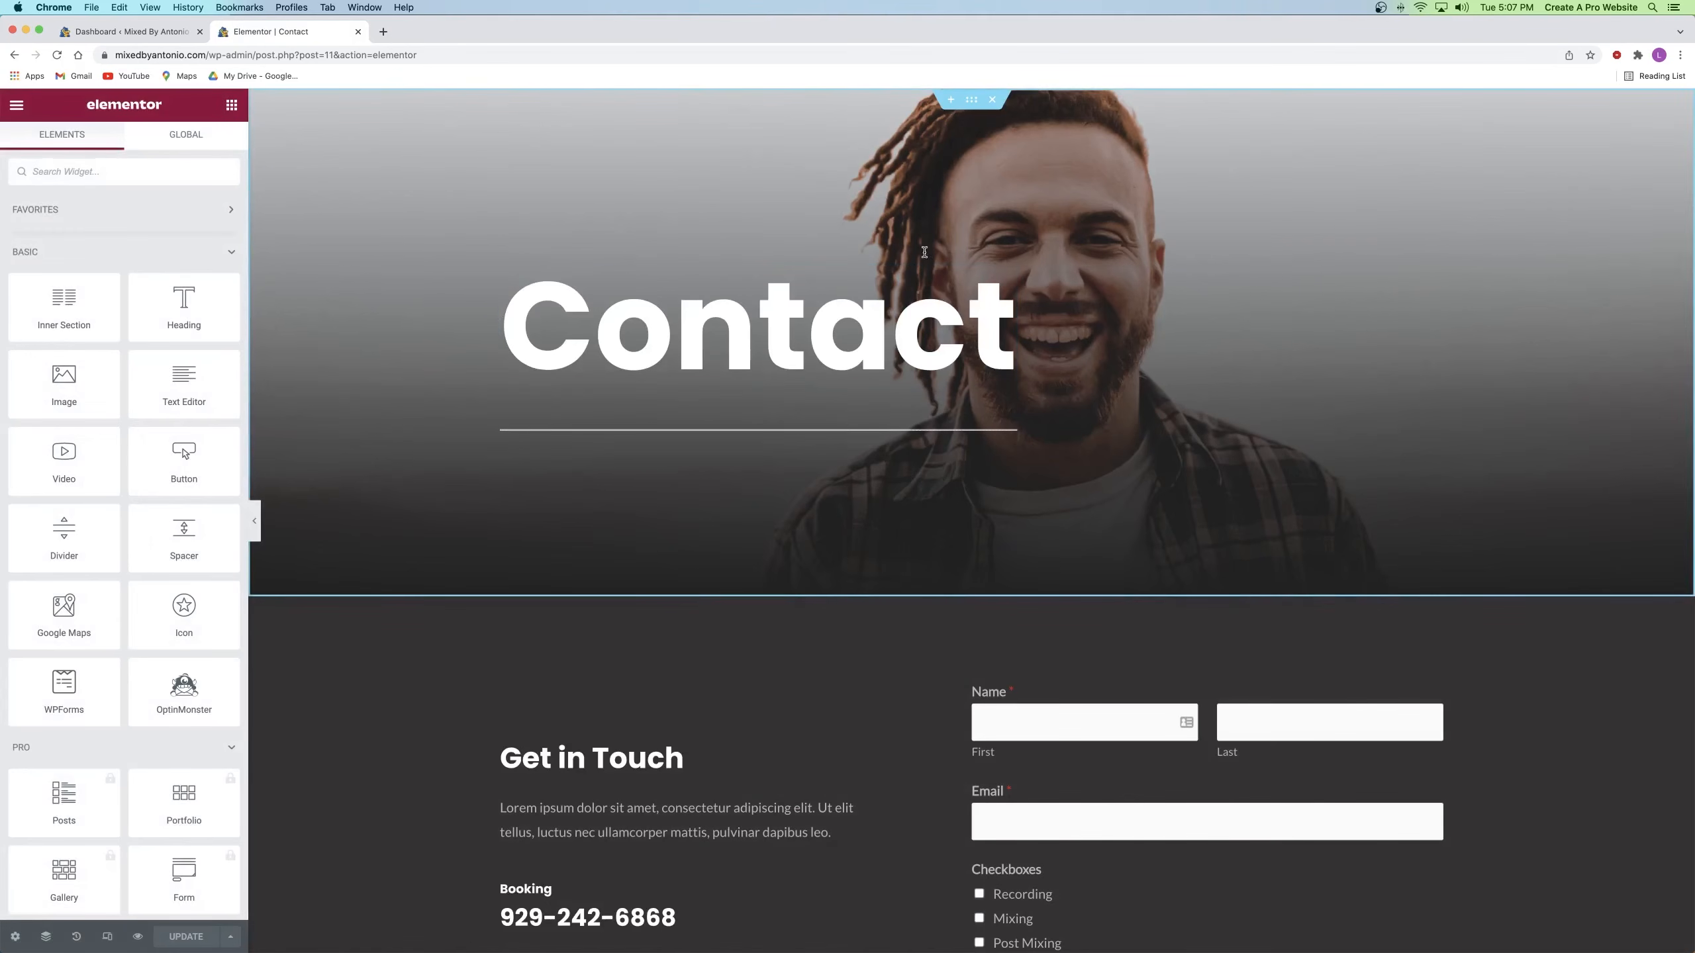
Step: Review the Contact page in mobile view, then close its editor tab
{"action": "left_click", "coordinate": [107, 936]}
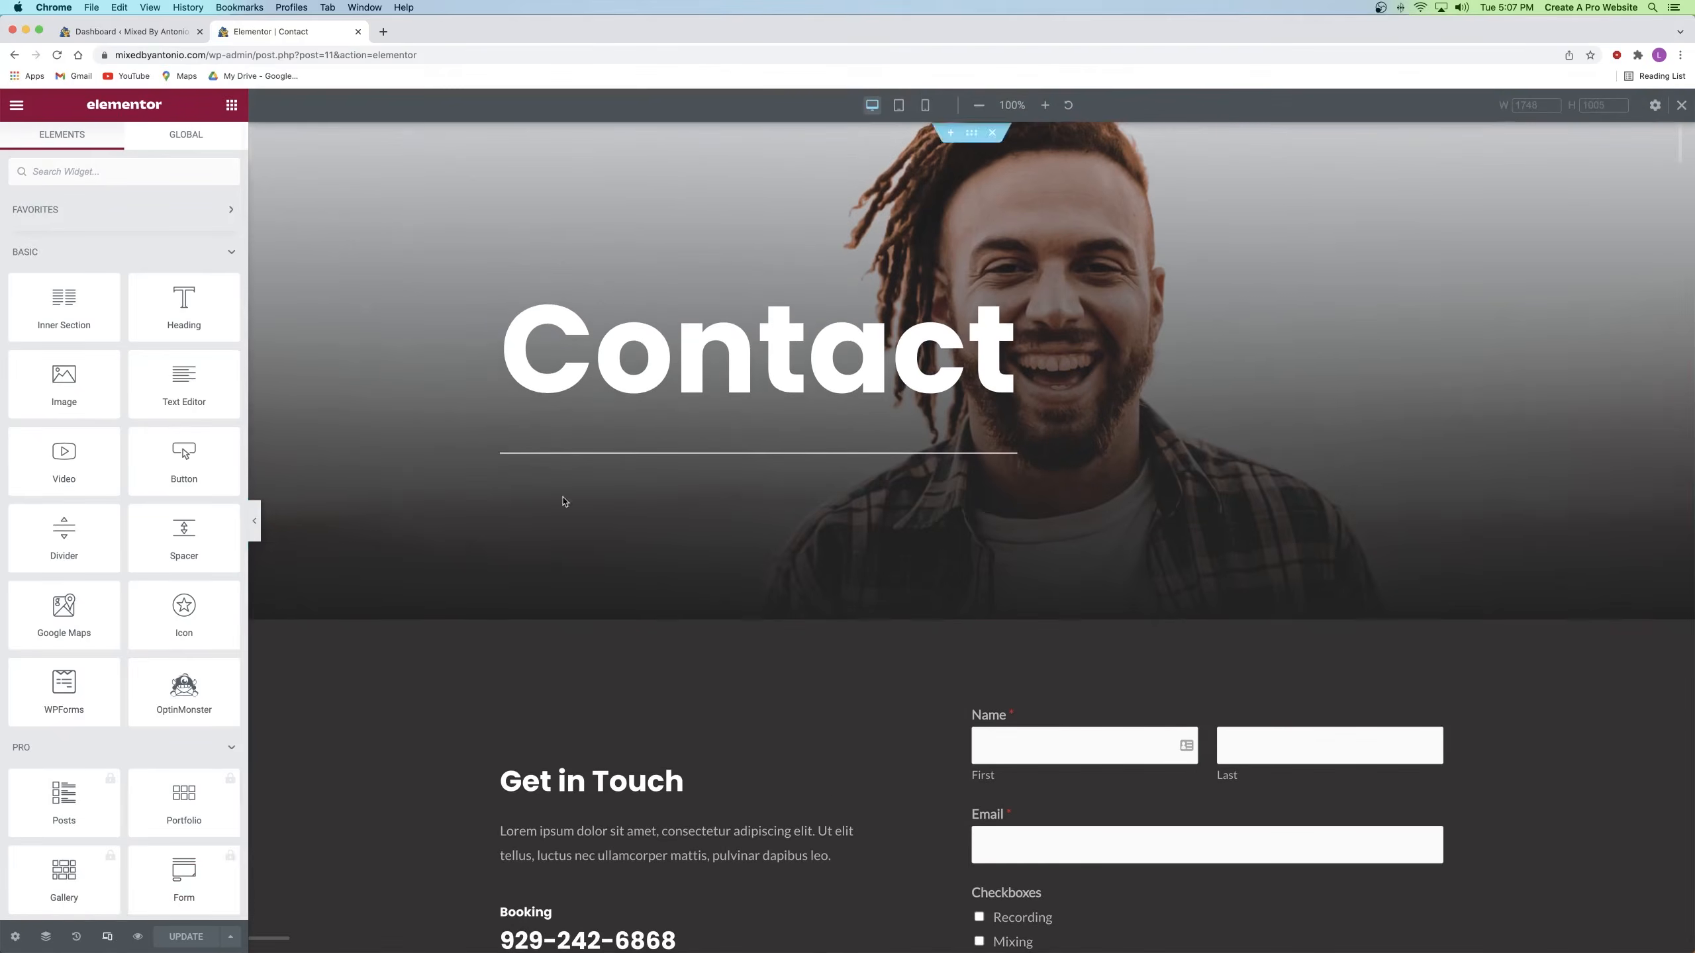
{"action": "left_click", "coordinate": [925, 104]}
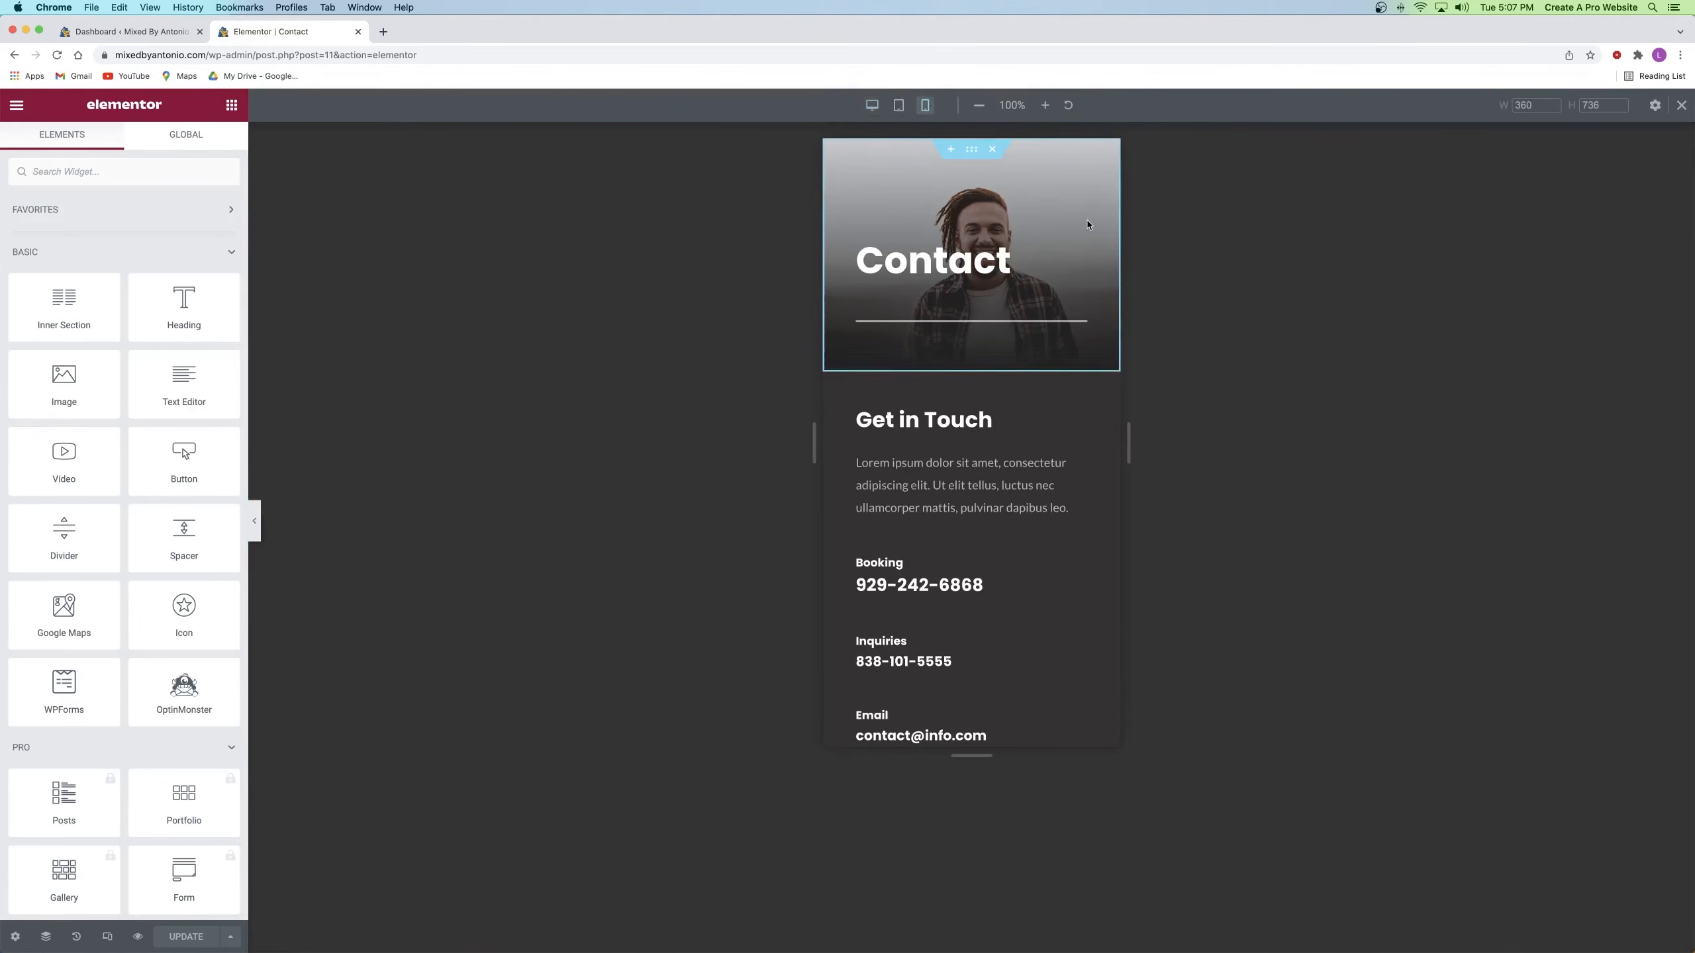
{"action": "scroll", "coordinate": [1084, 225], "scroll_direction": "down", "scroll_amount": 8}
{"action": "scroll", "coordinate": [1047, 232], "scroll_direction": "down", "scroll_amount": 3}
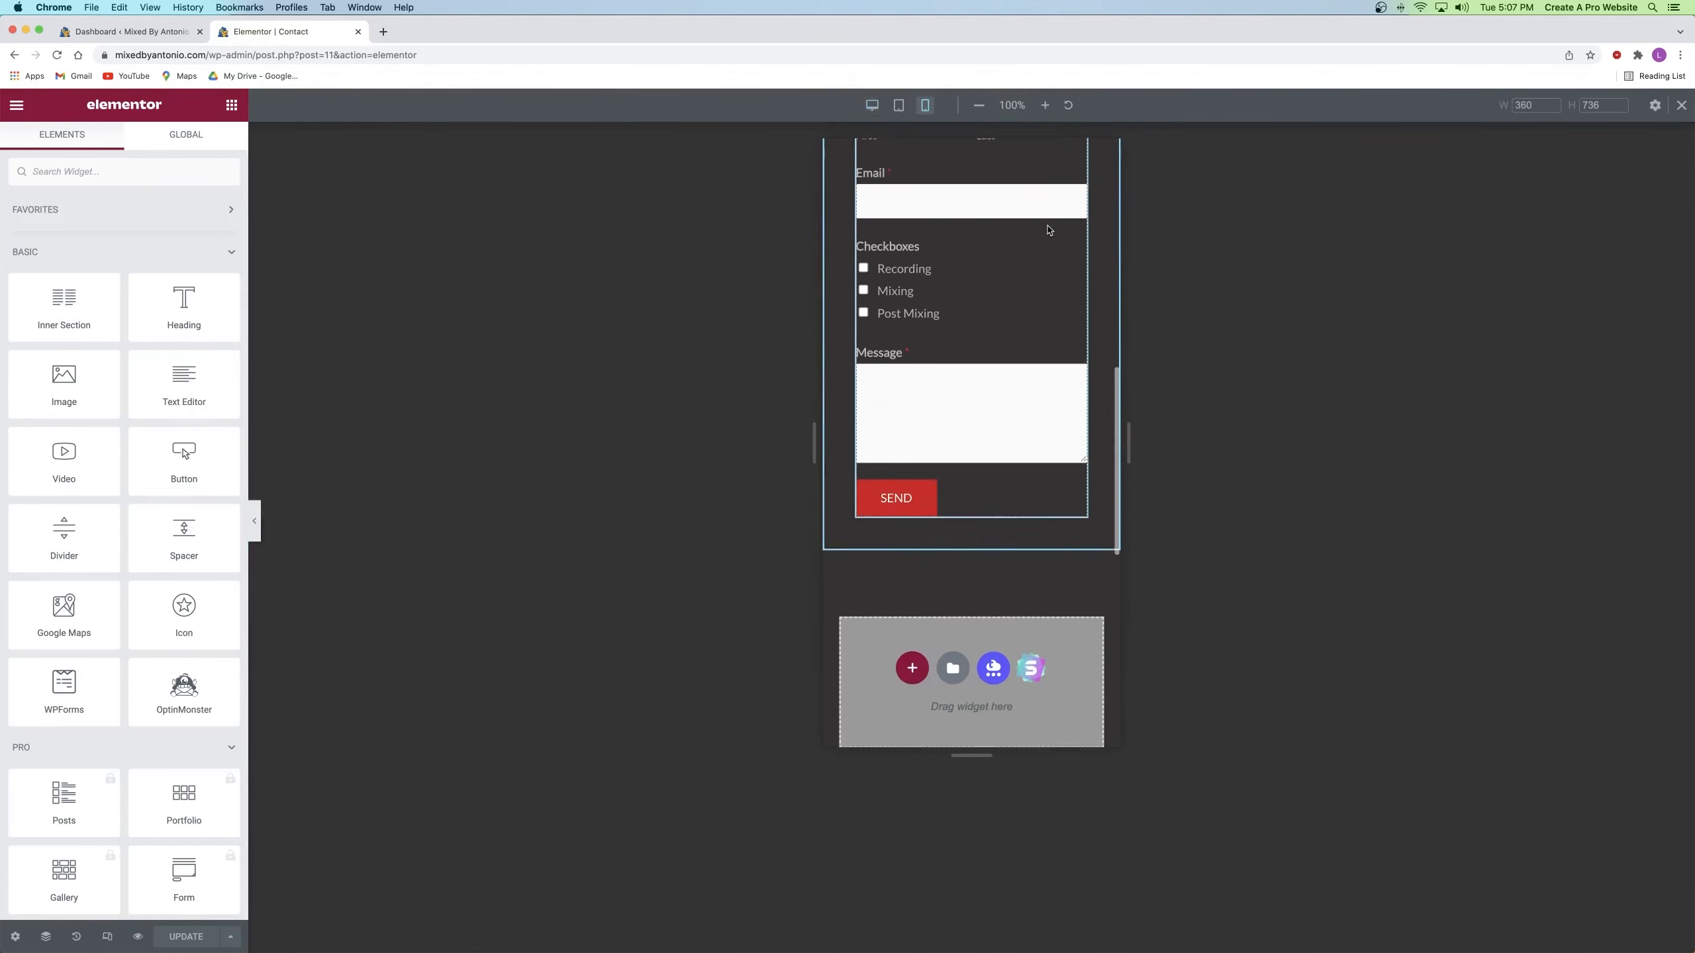
{"action": "scroll", "coordinate": [993, 263], "scroll_direction": "up", "scroll_amount": 10}
{"action": "scroll", "coordinate": [995, 261], "scroll_direction": "up", "scroll_amount": 1}
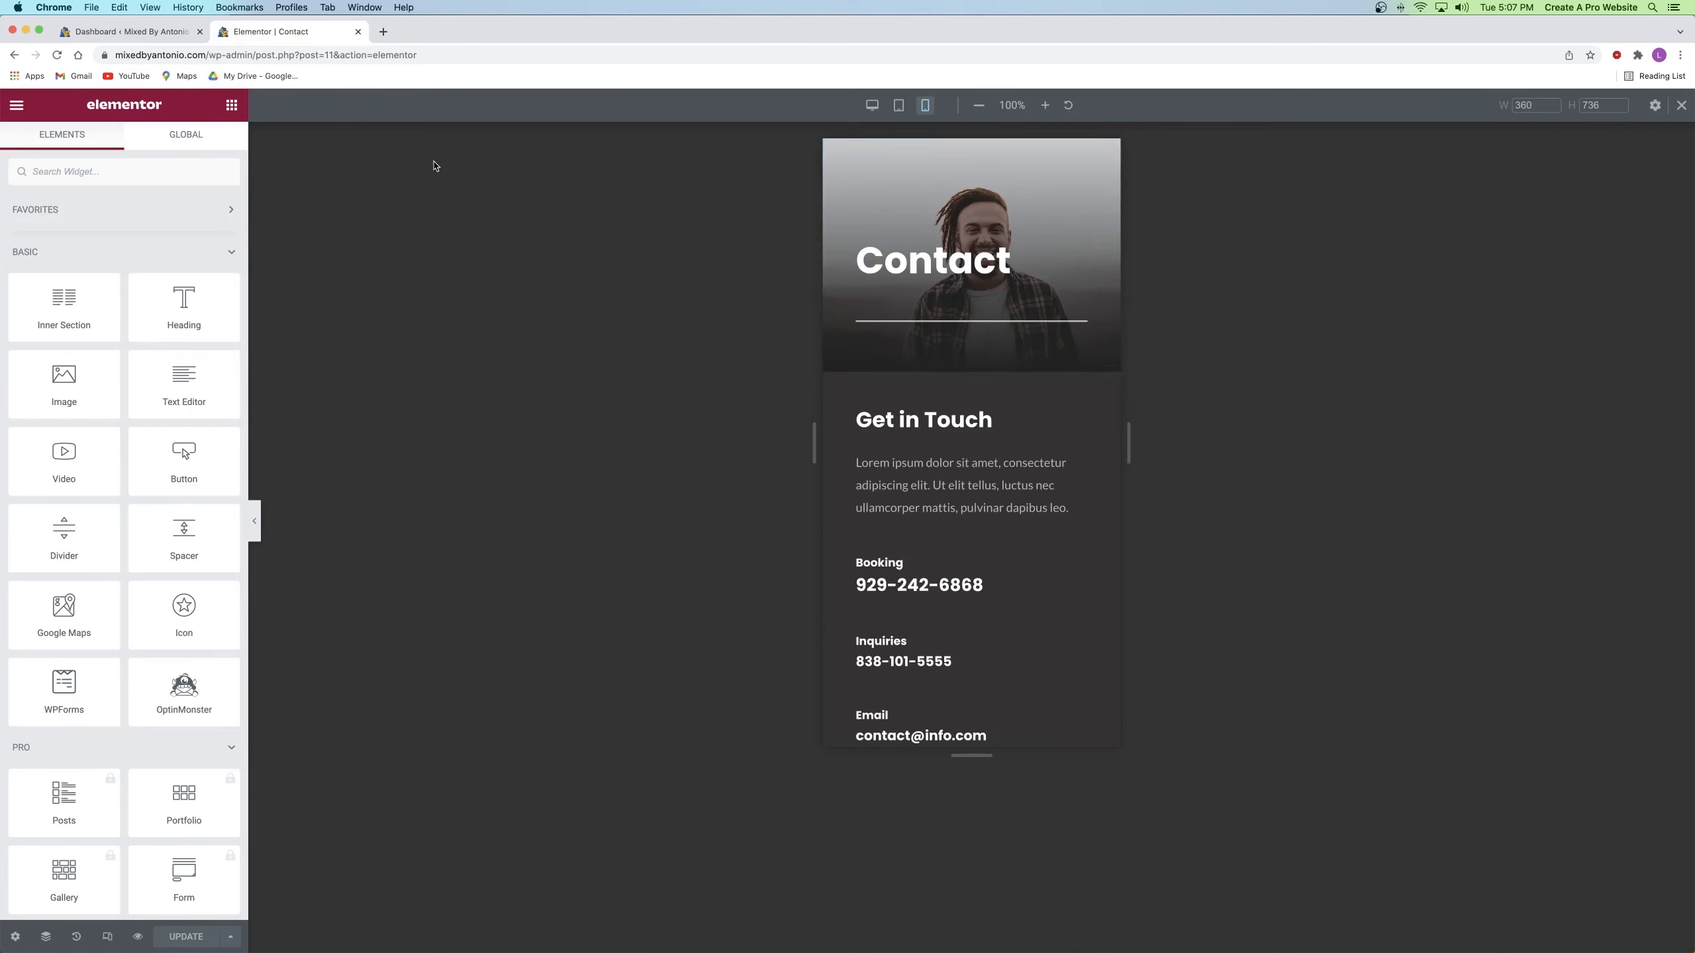
{"action": "left_click", "coordinate": [358, 31]}
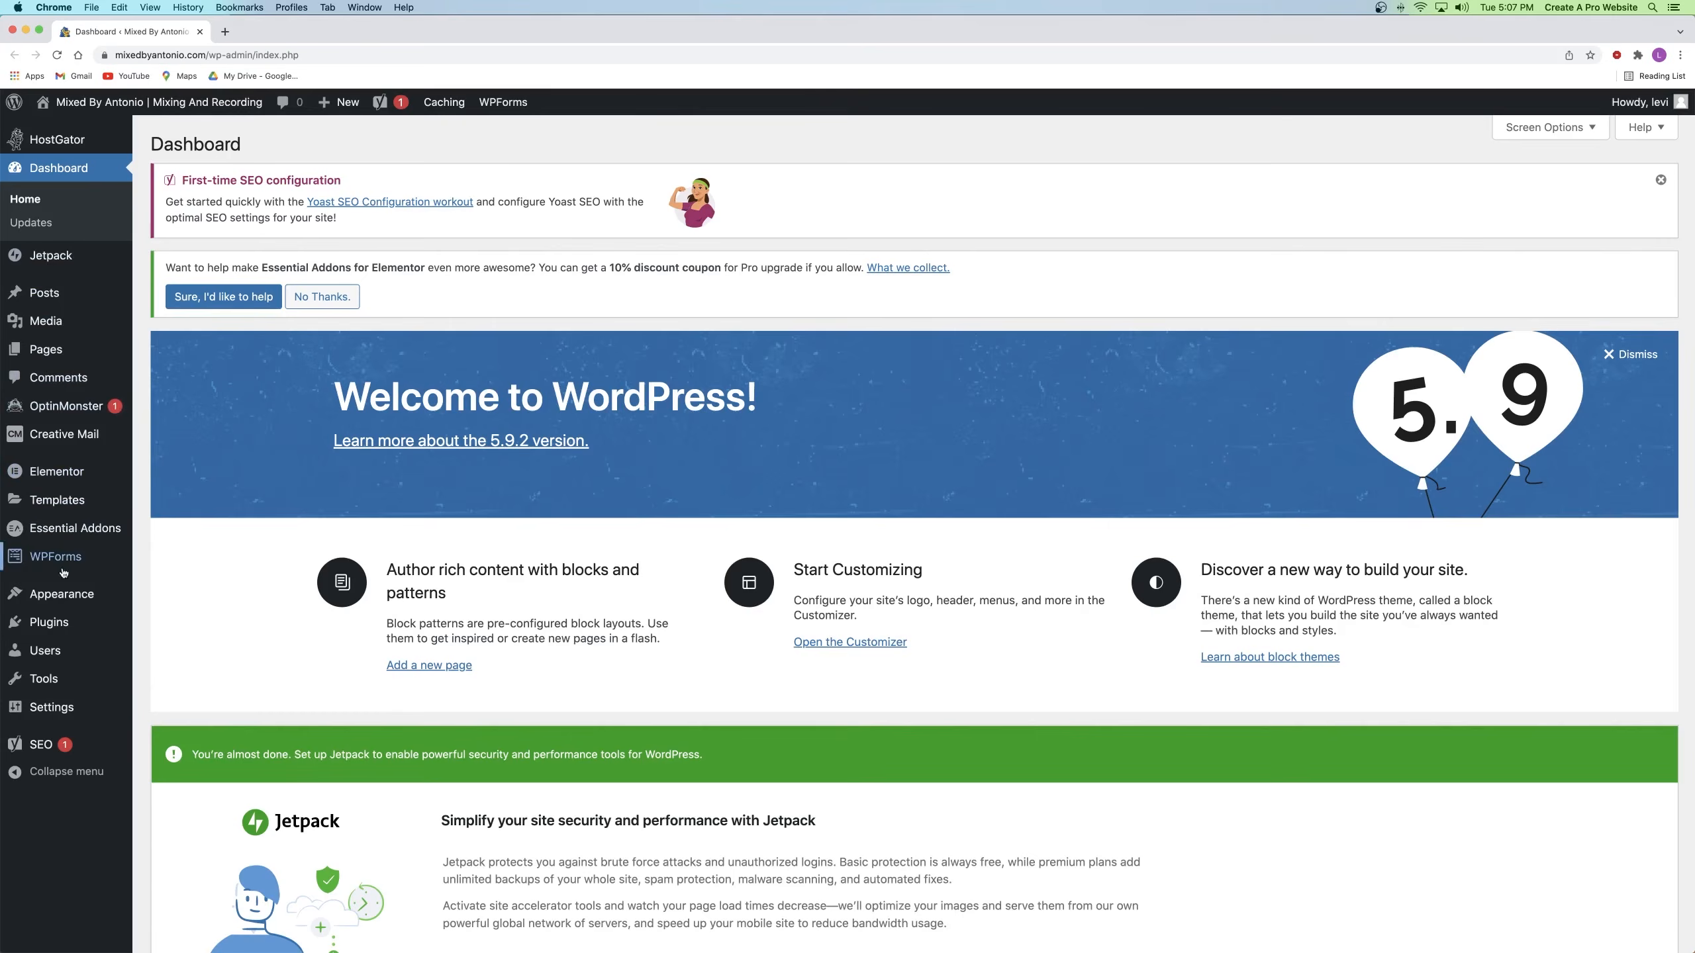
Step: Open the site Customizer in a new browser tab
{"action": "mouse_move", "coordinate": [66, 595]}
{"action": "right_click", "coordinate": [176, 620]}
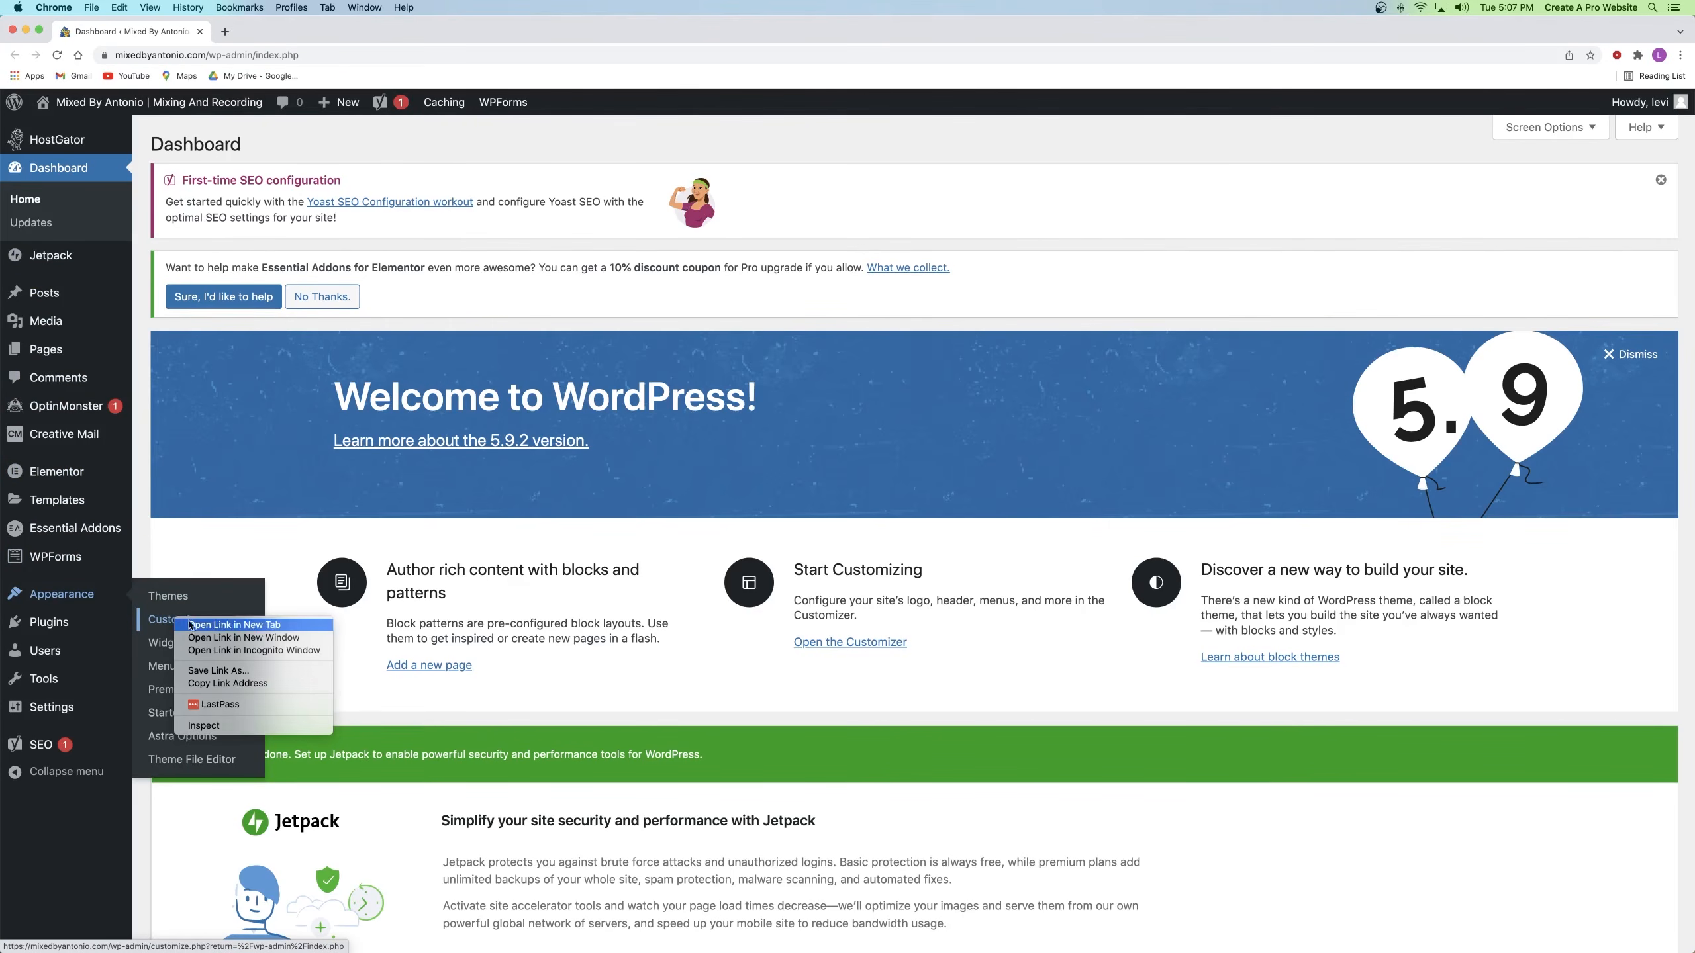
{"action": "left_click", "coordinate": [234, 624]}
{"action": "left_click", "coordinate": [296, 33]}
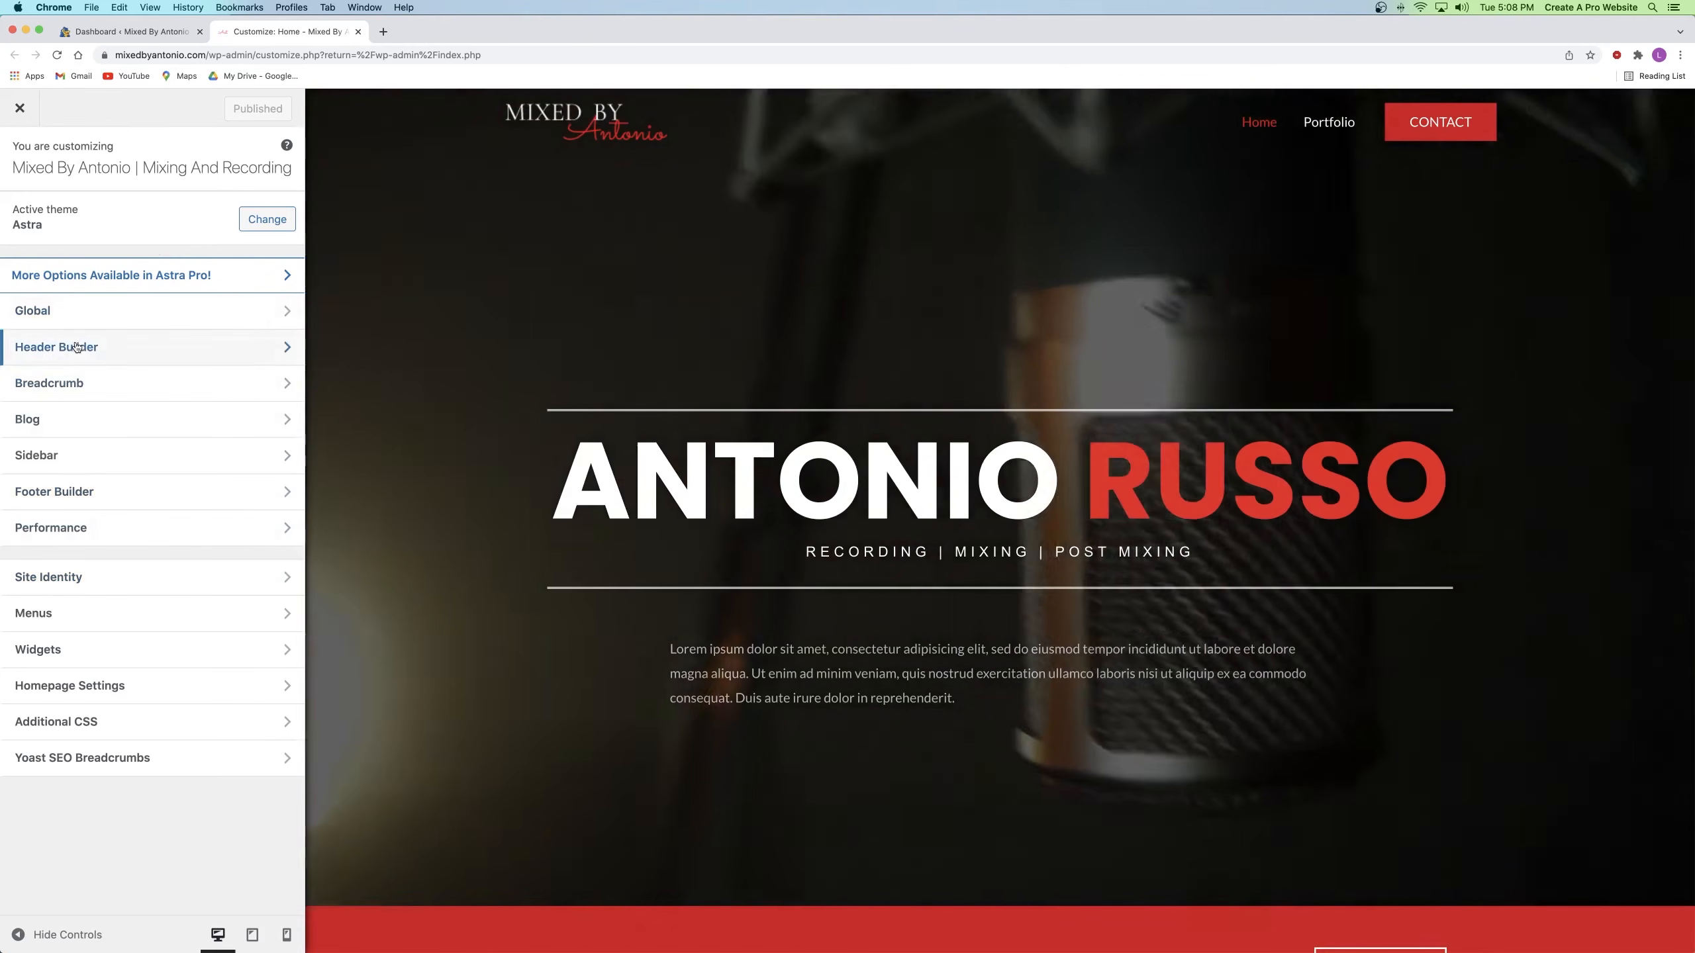
Step: In Header Builder's mobile preview, confirm the toggle menu shows Home and Portfolio, then go to Menus
{"action": "left_click", "coordinate": [76, 347]}
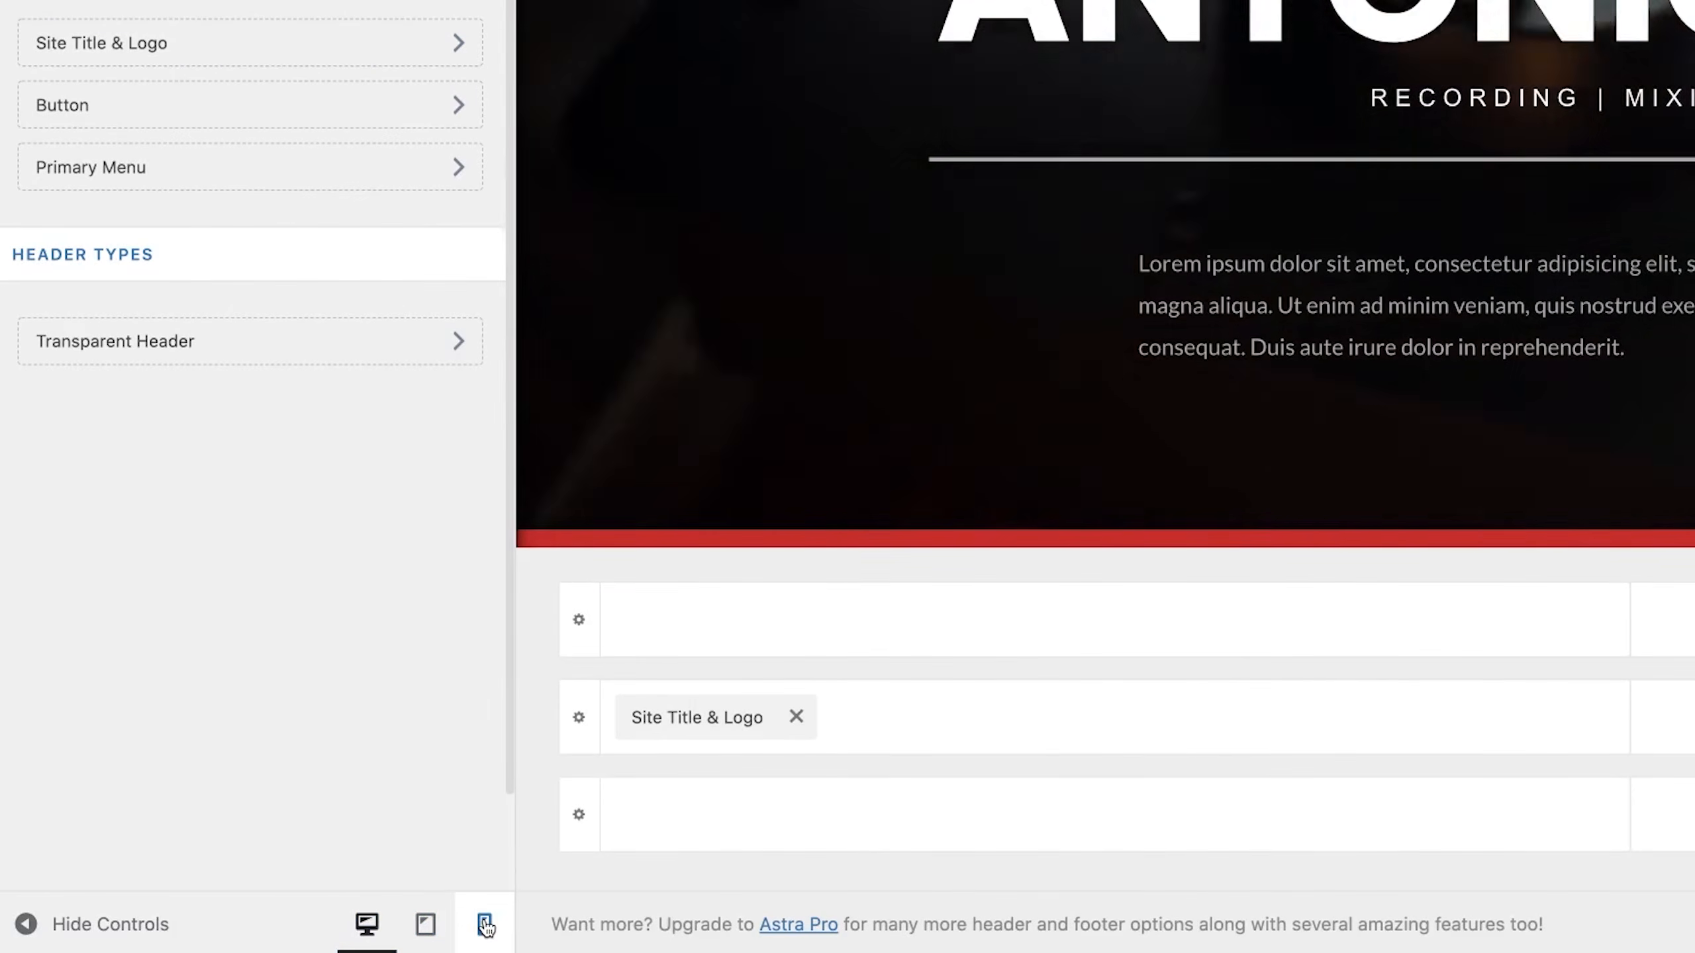
{"action": "left_click", "coordinate": [486, 926]}
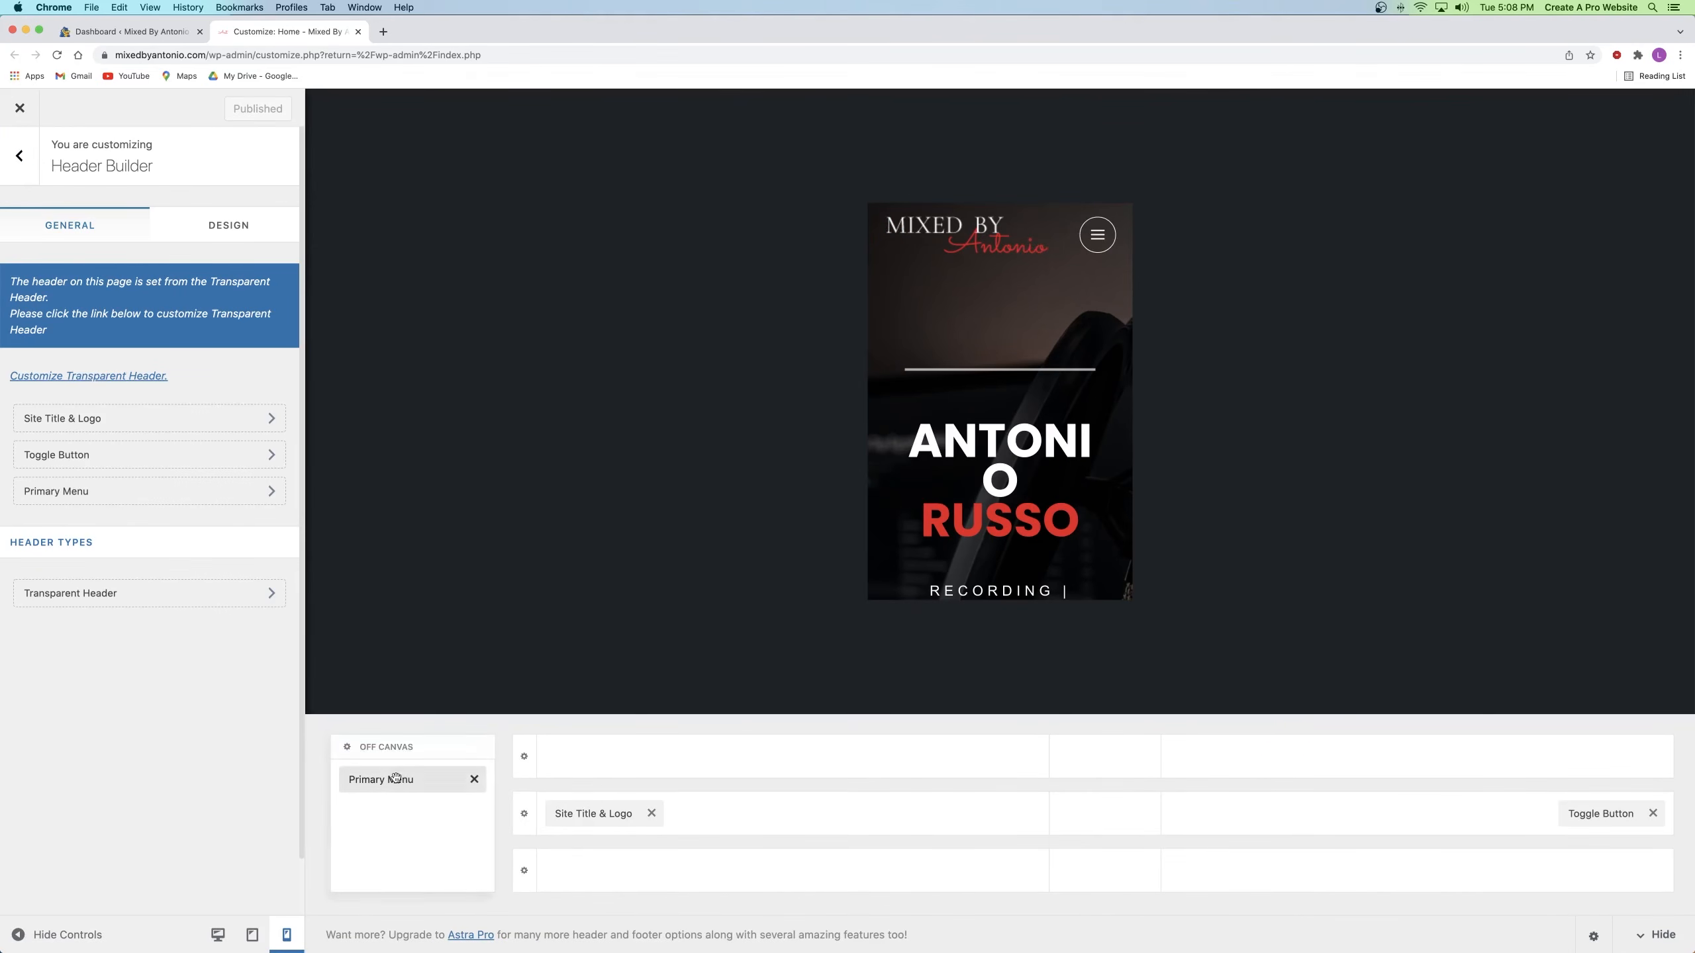
{"action": "left_click", "coordinate": [1108, 241]}
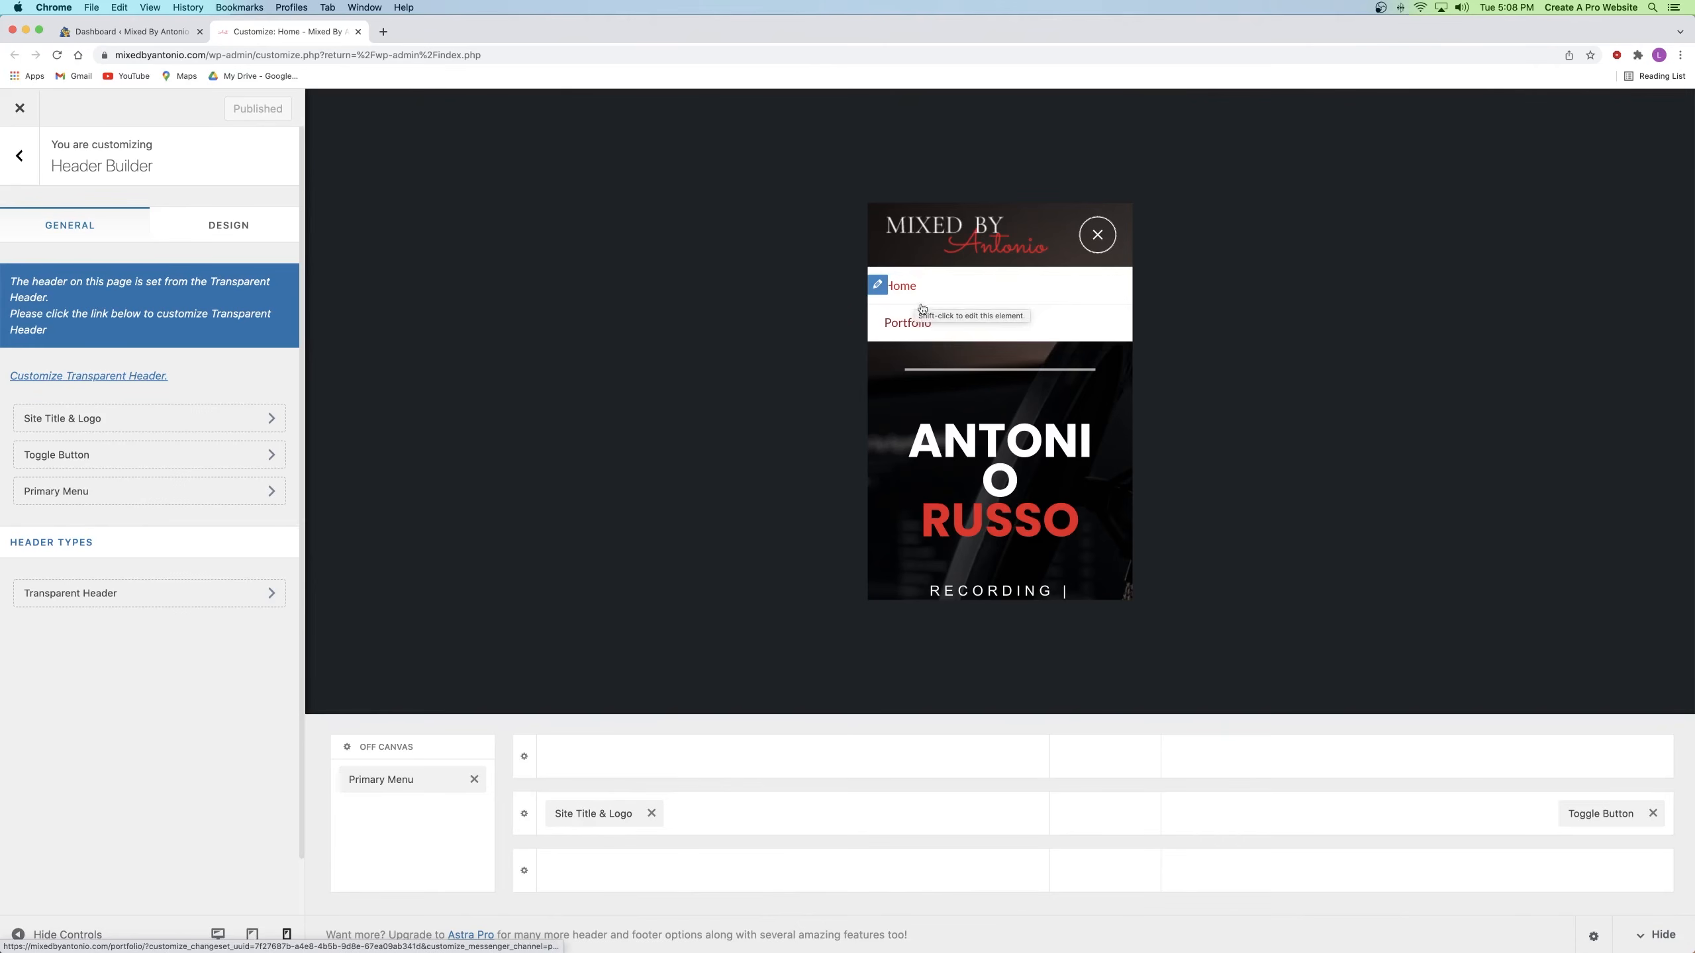
{"action": "left_click", "coordinate": [224, 939]}
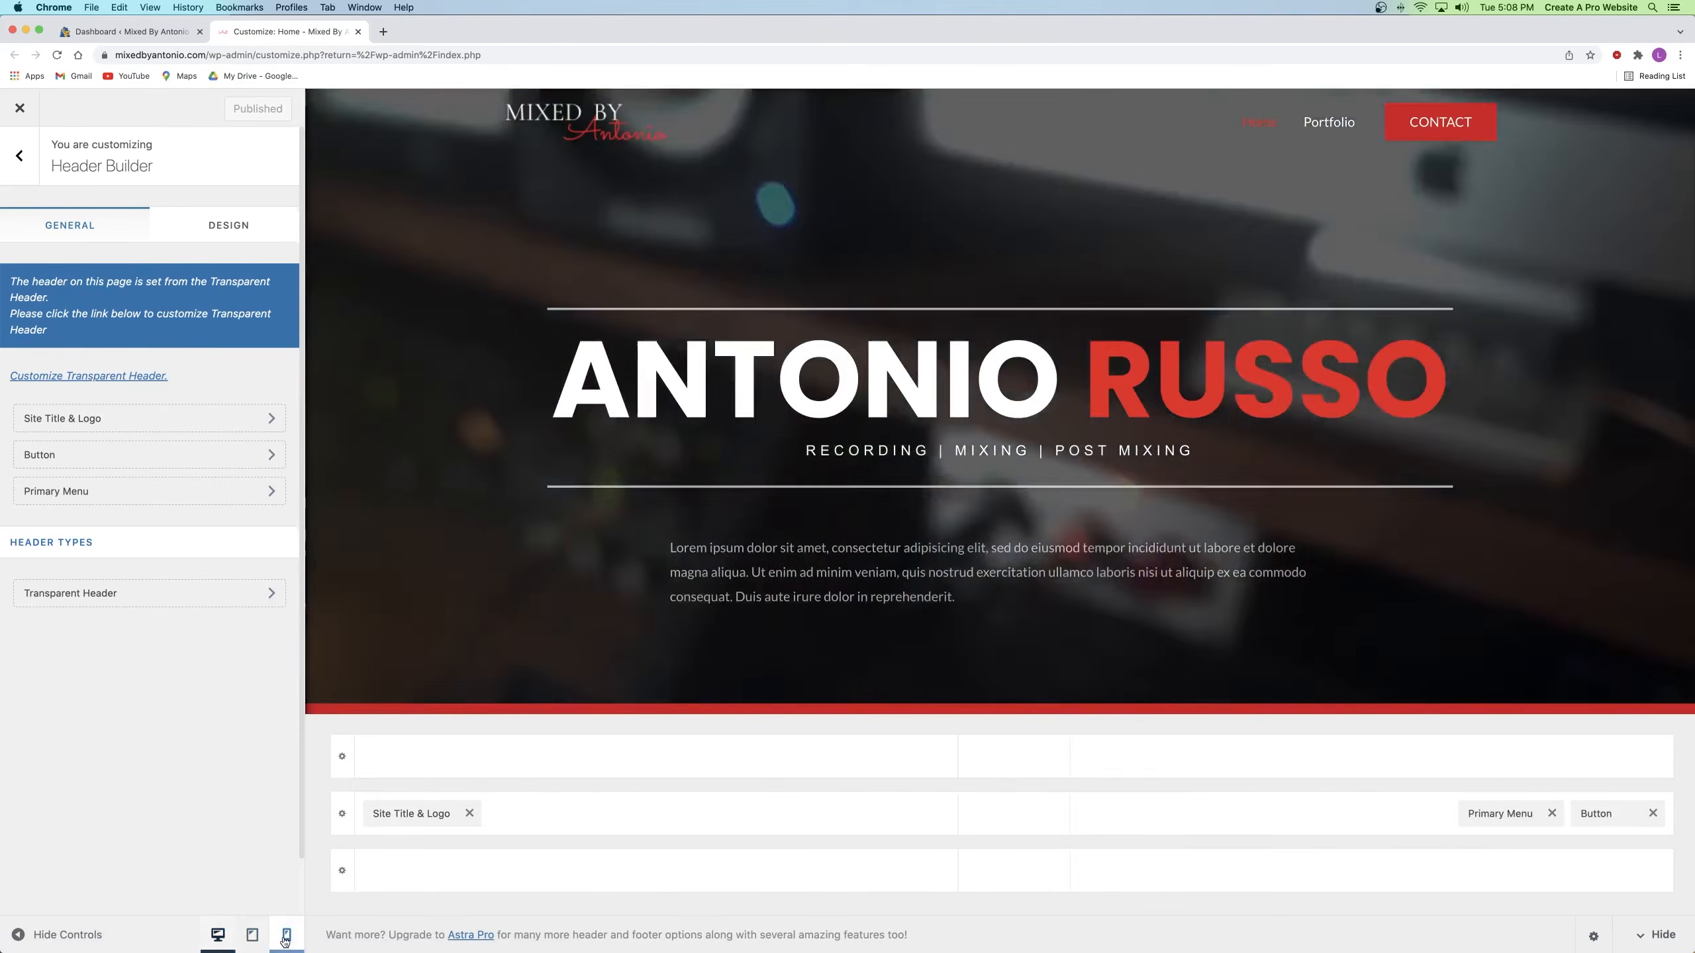
{"action": "left_click", "coordinate": [286, 937]}
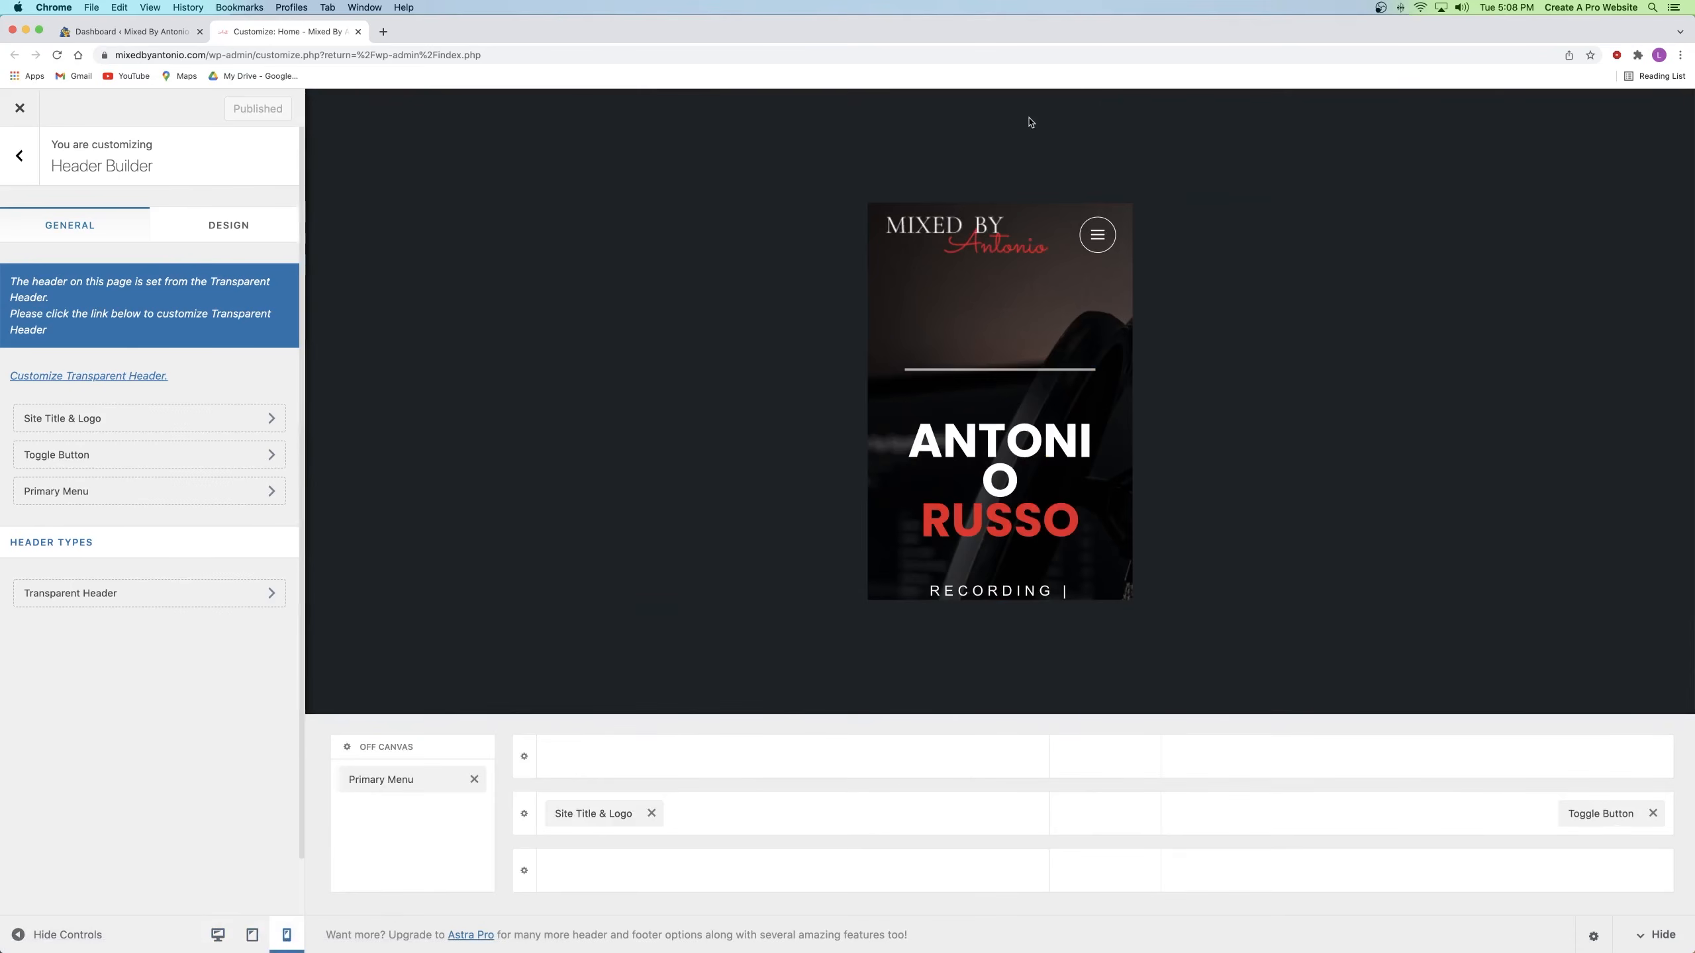
{"action": "left_click", "coordinate": [1097, 234]}
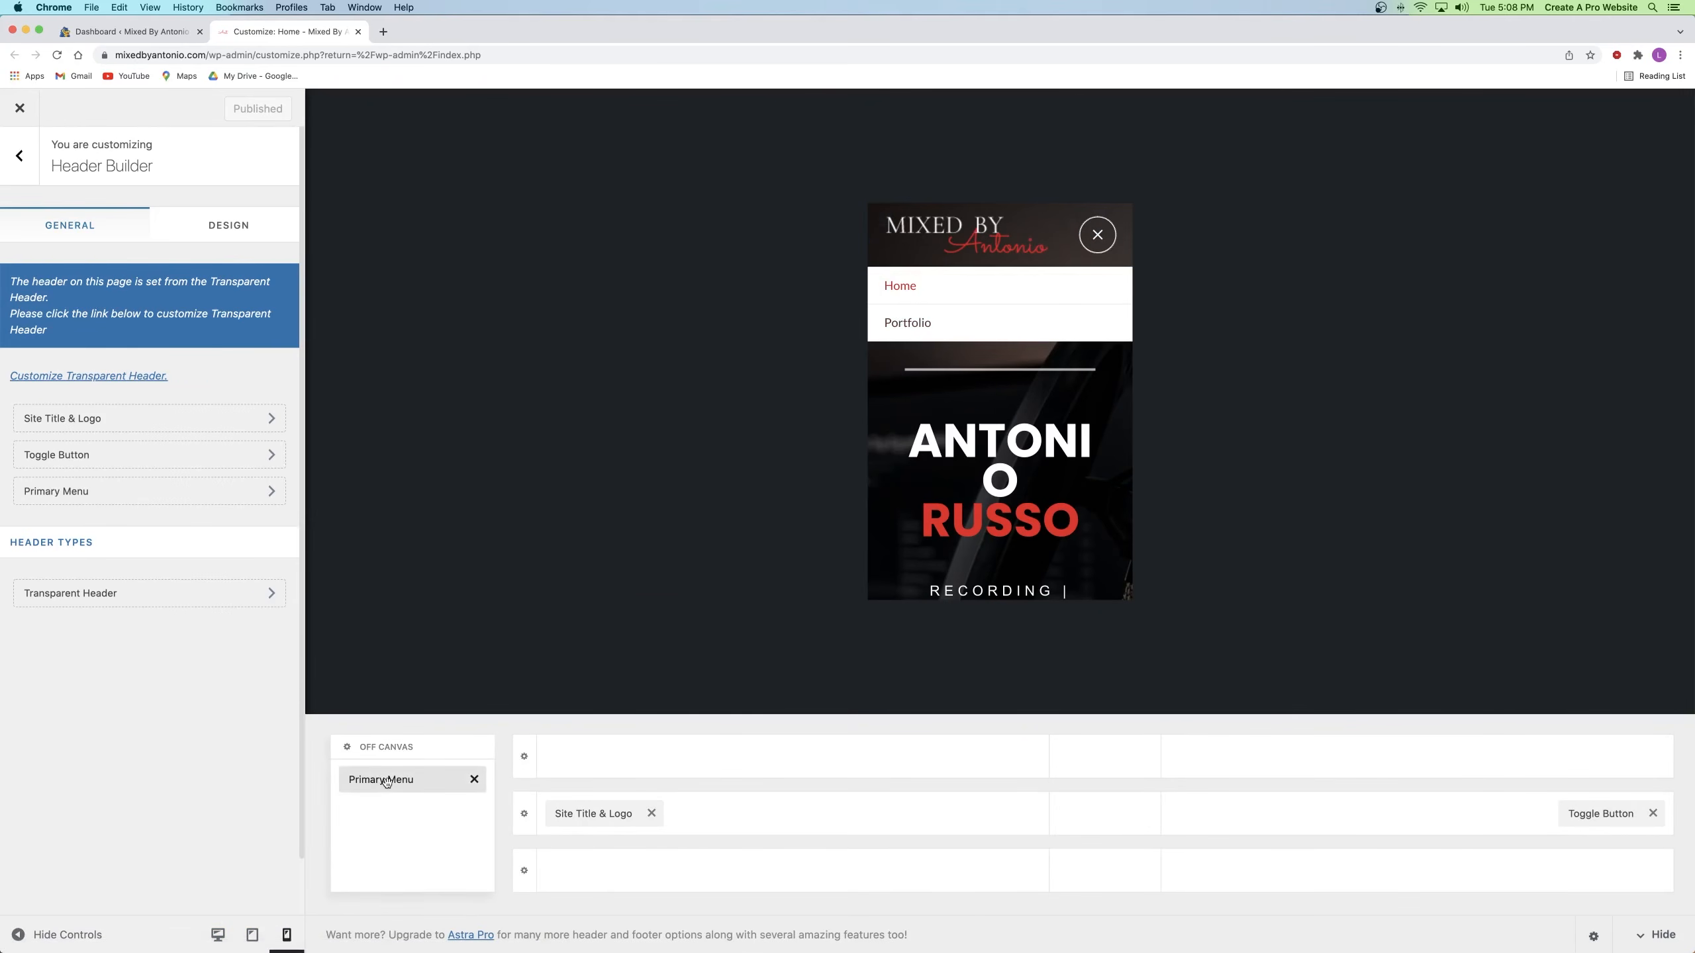
{"action": "left_click", "coordinate": [18, 160]}
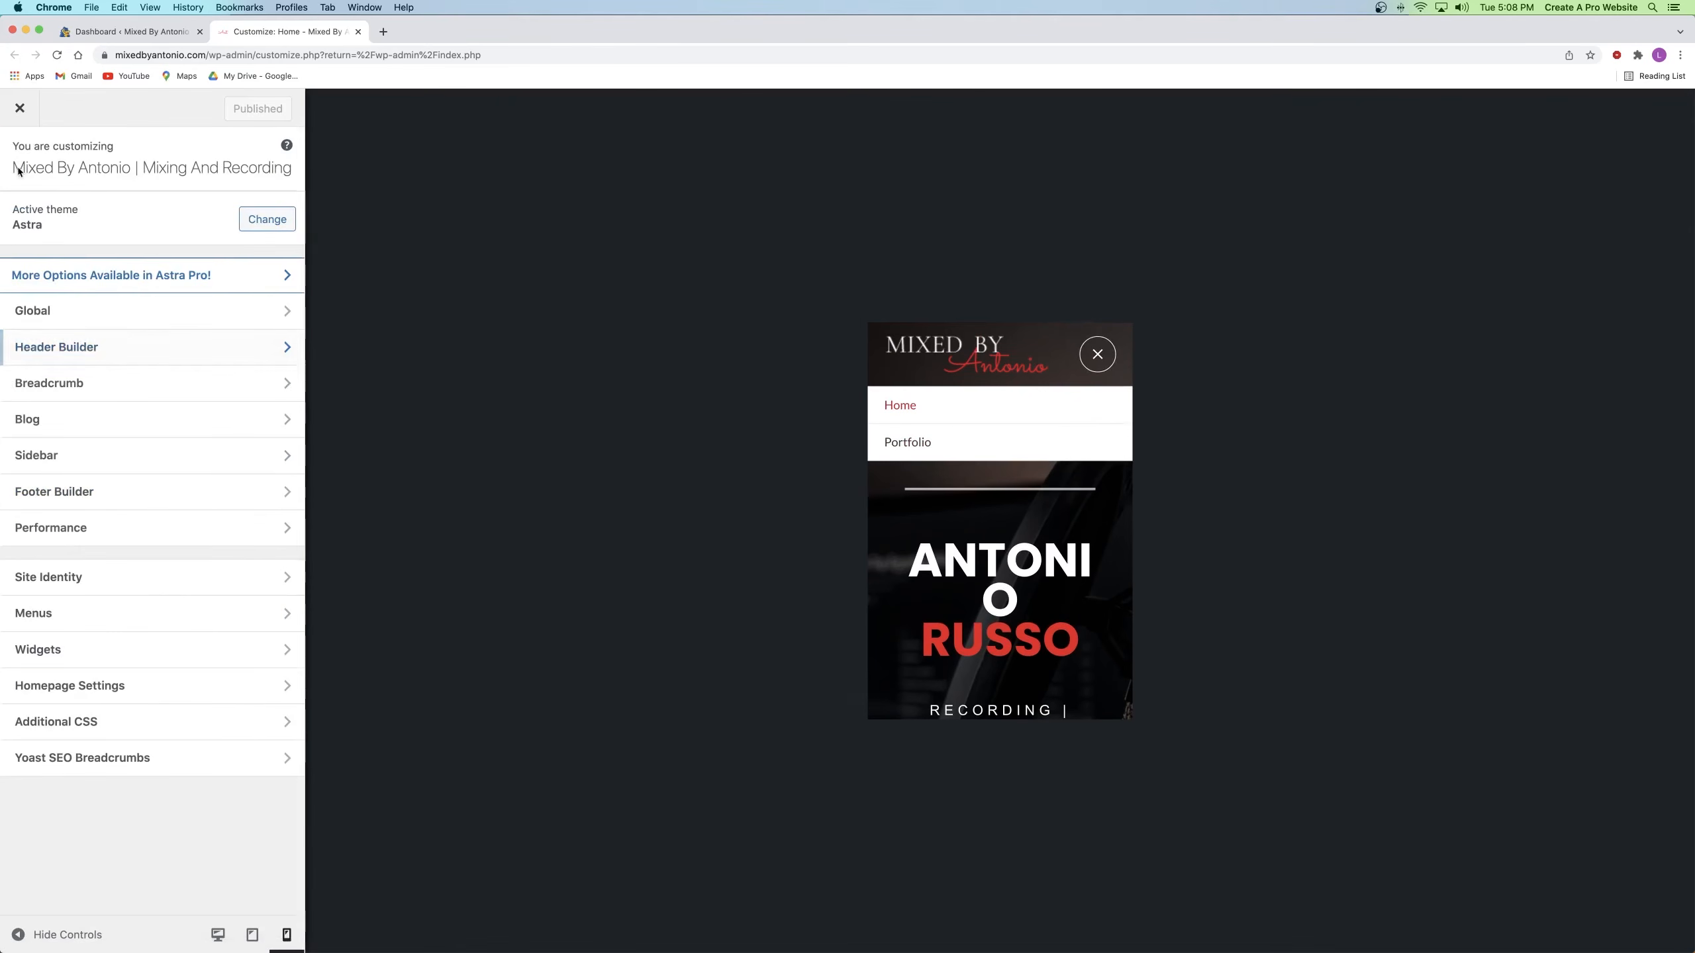
{"action": "left_click", "coordinate": [58, 628]}
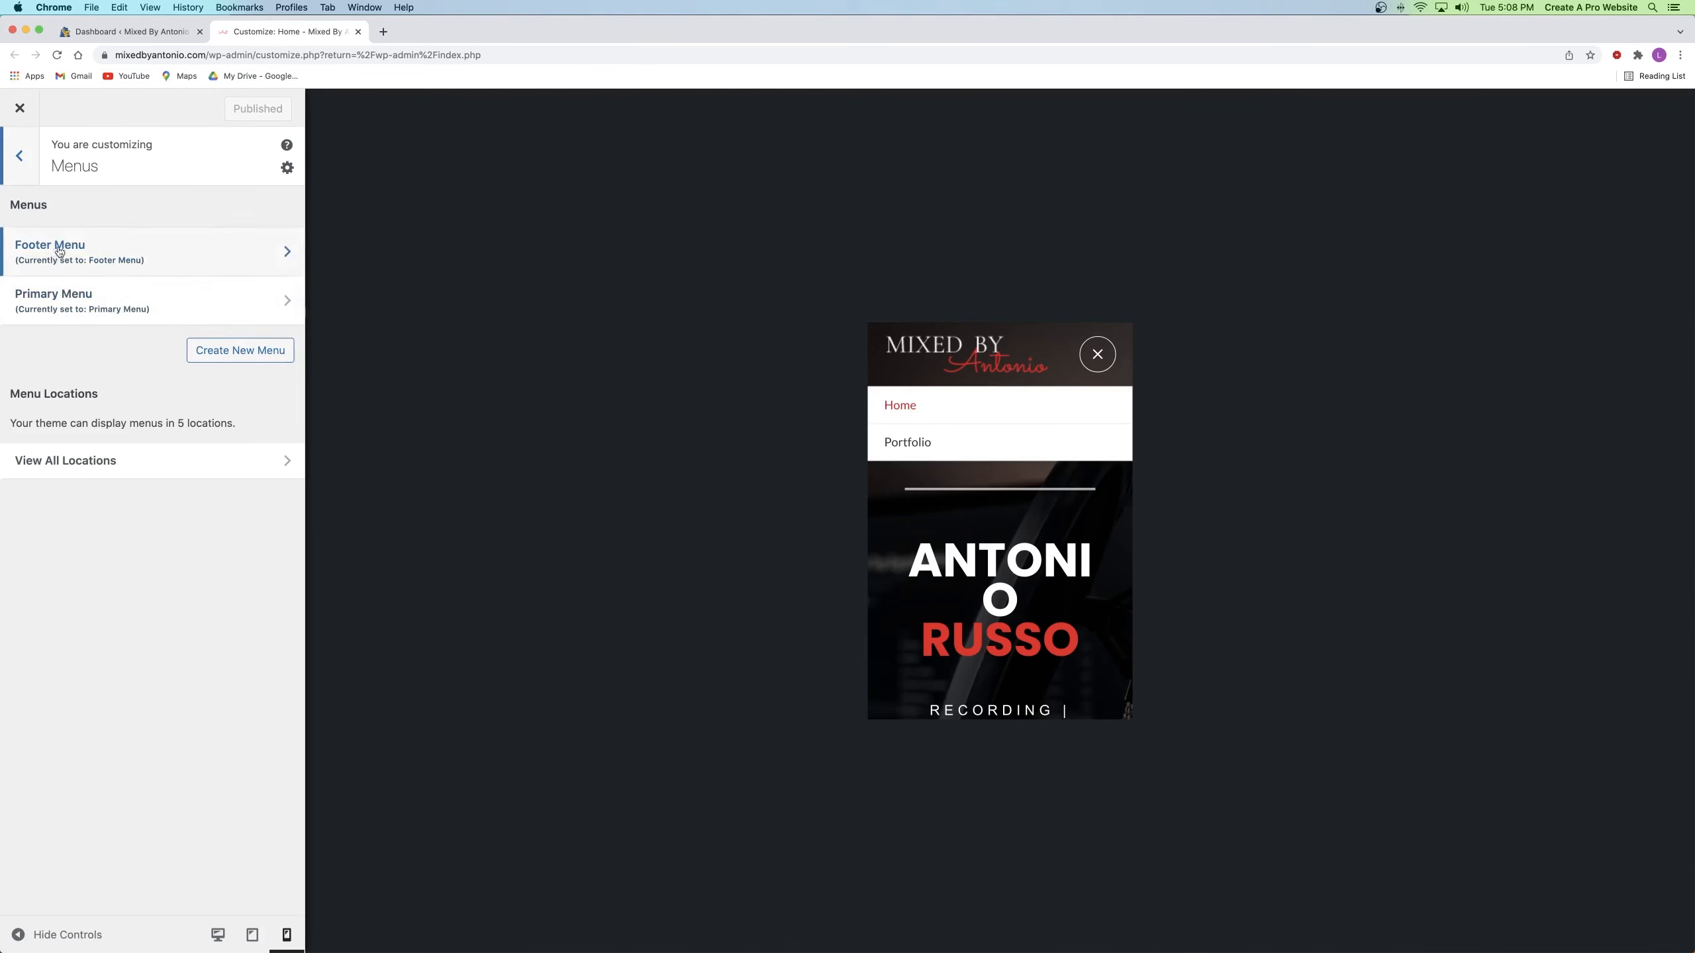
Step: Create a new menu named Off Canvas Menu assigned to the Off-Canvas Menu location
{"action": "left_click", "coordinate": [248, 351]}
{"action": "left_click", "coordinate": [87, 259]}
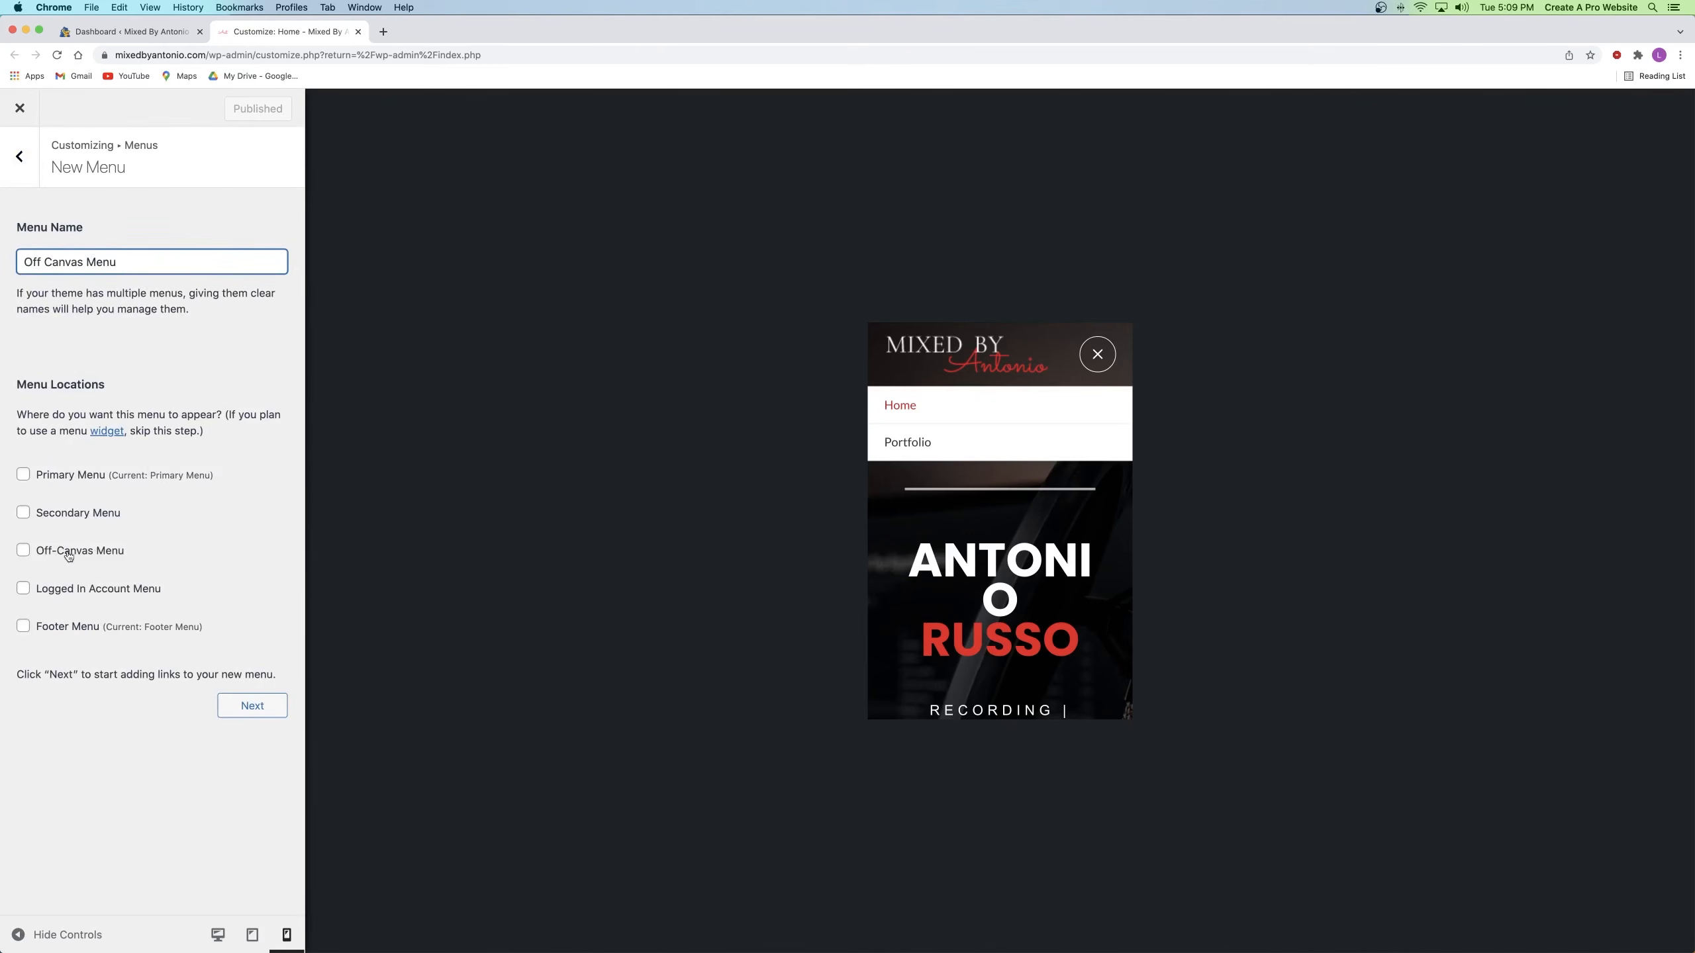
{"action": "left_click", "coordinate": [23, 551]}
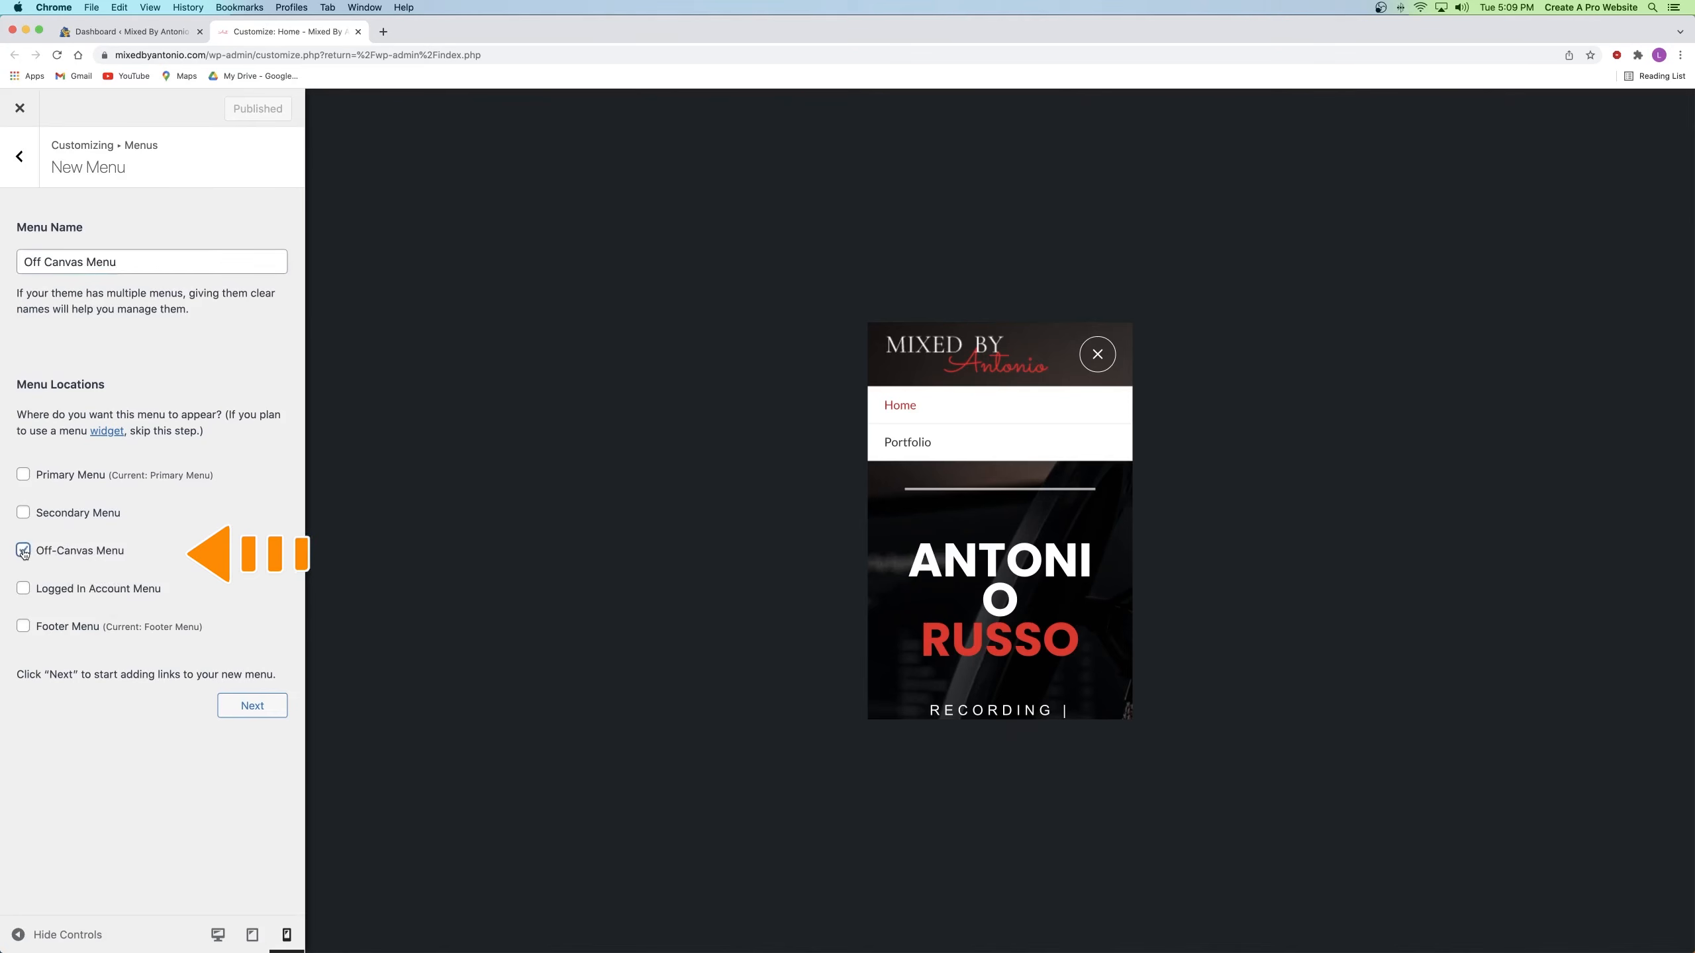
{"action": "left_click", "coordinate": [252, 706]}
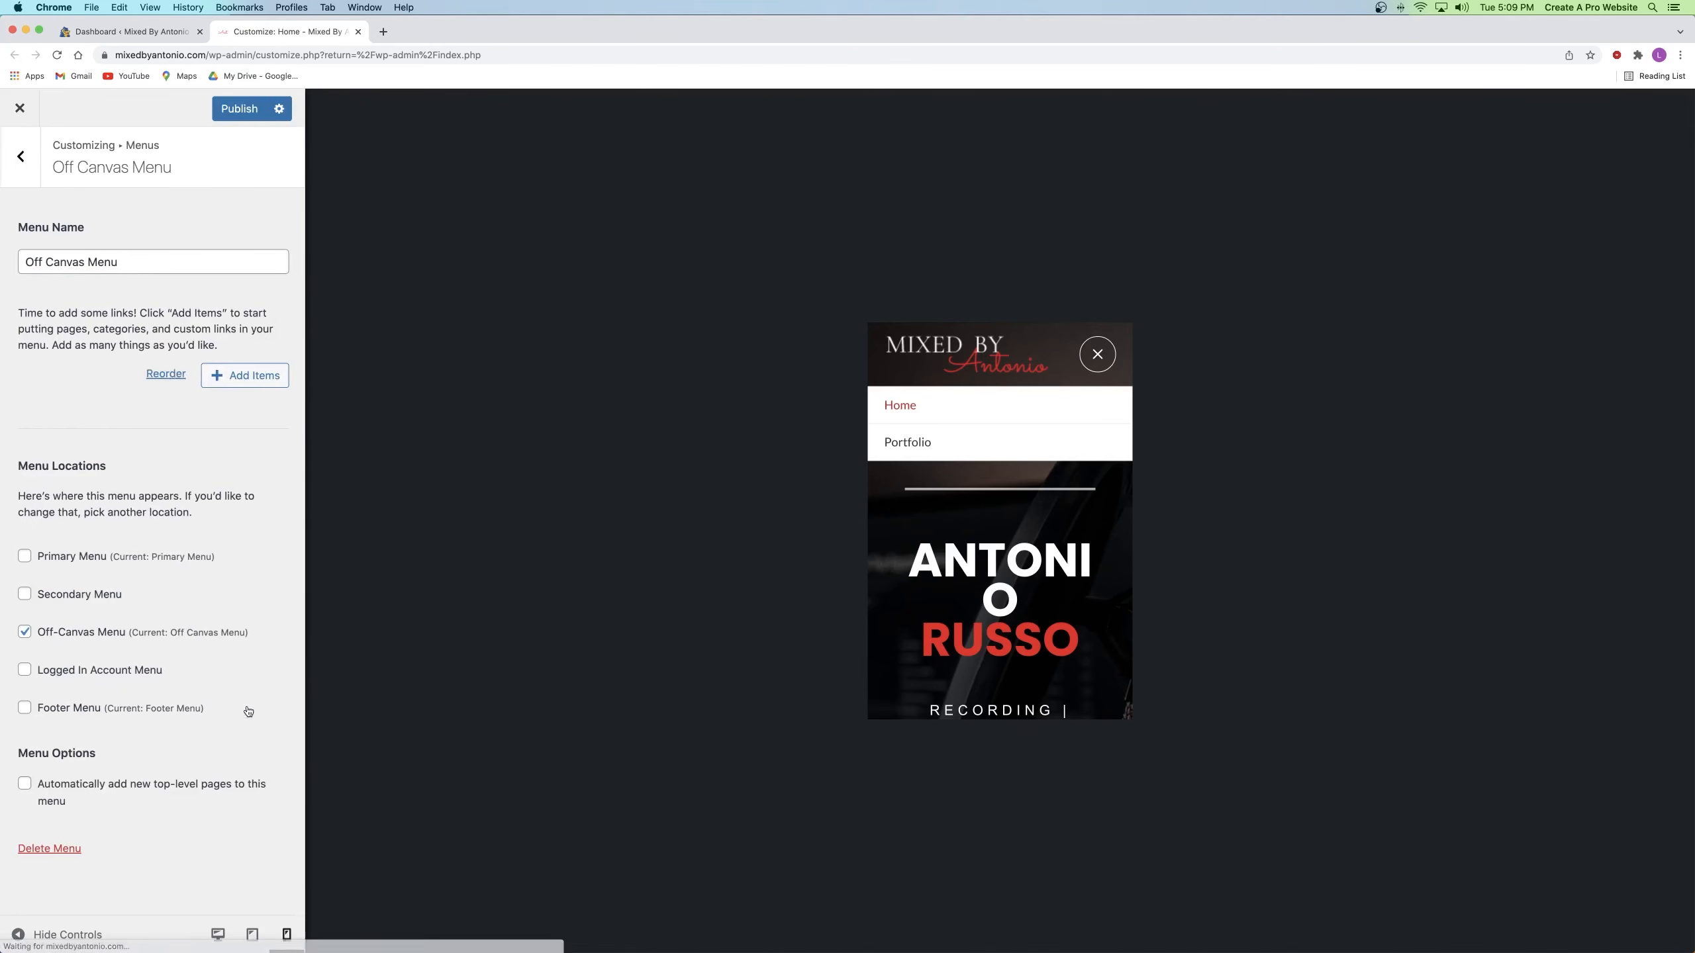
Step: Add the Home, Portfolio and Contact pages to the menu and publish it
{"action": "left_click", "coordinate": [227, 377]}
{"action": "left_click", "coordinate": [333, 234]}
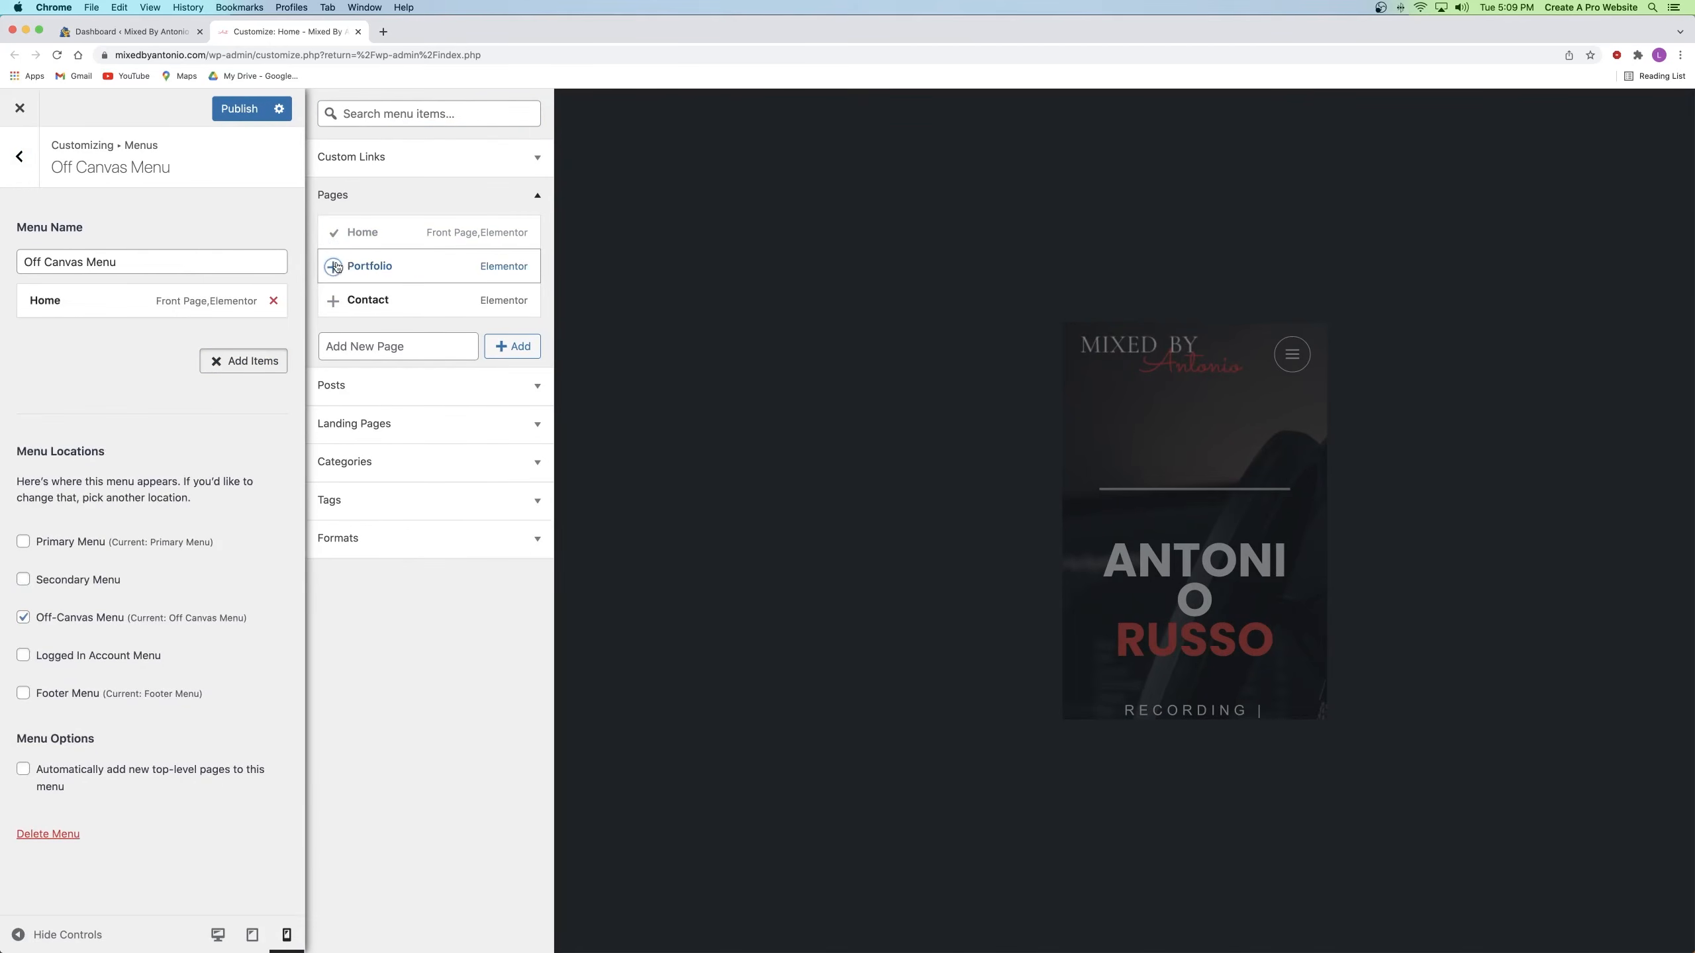
{"action": "left_click", "coordinate": [333, 267]}
{"action": "left_click", "coordinate": [333, 301]}
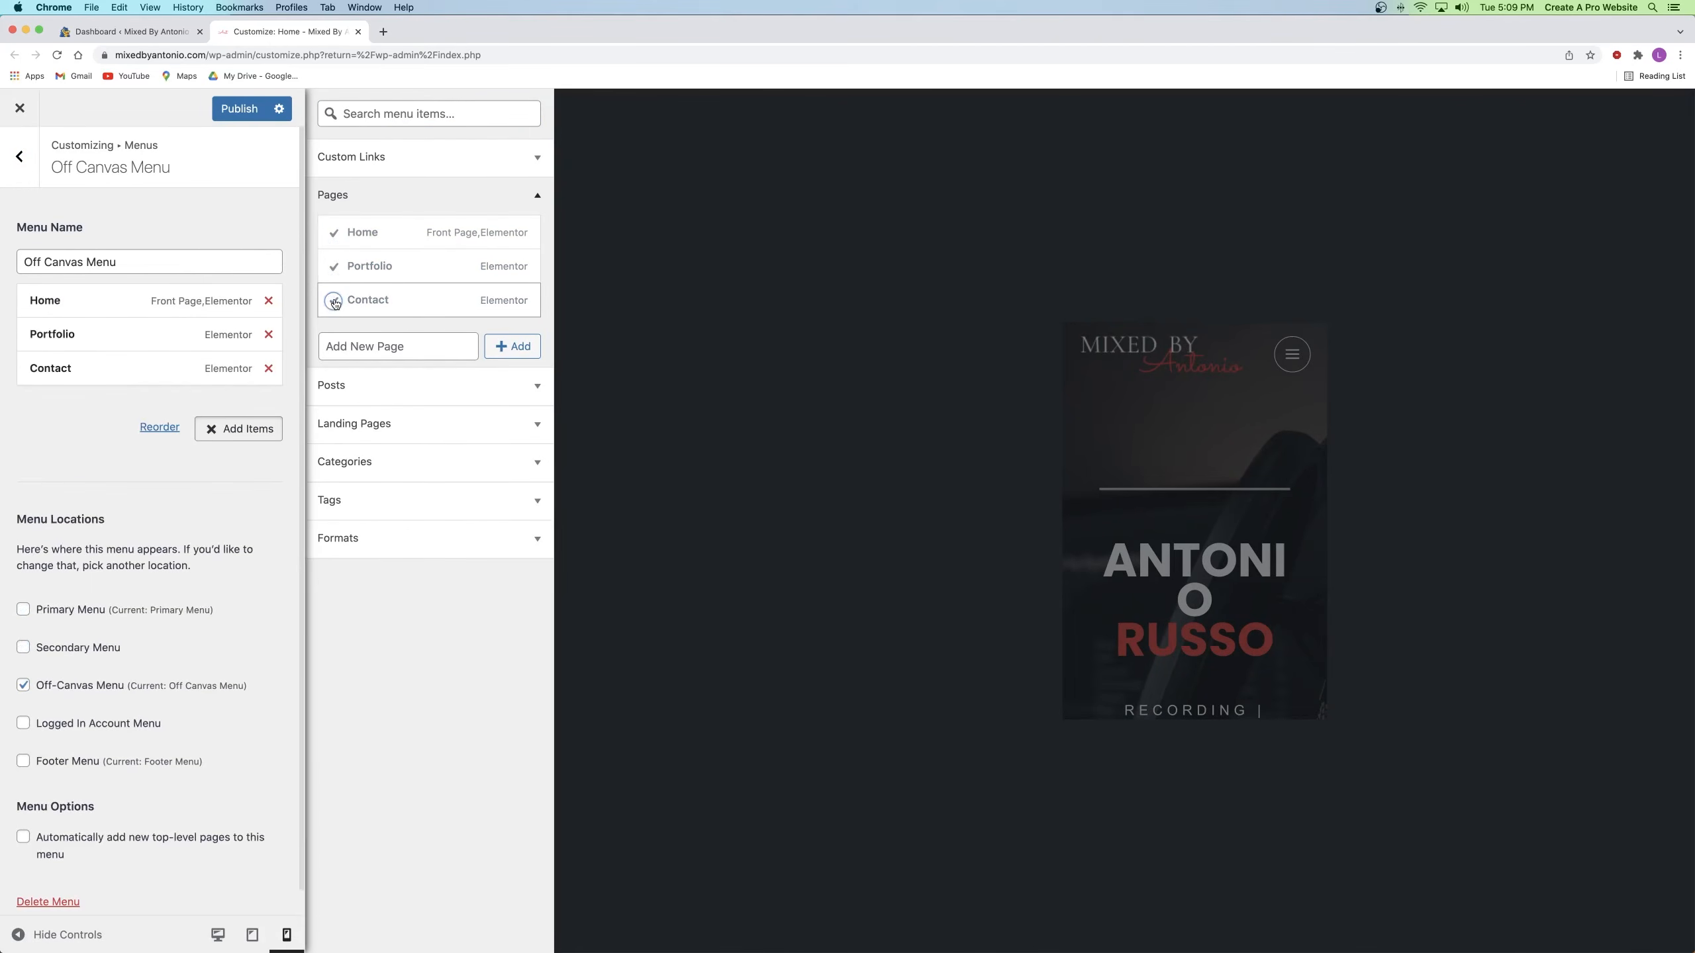
{"action": "left_click", "coordinate": [228, 438]}
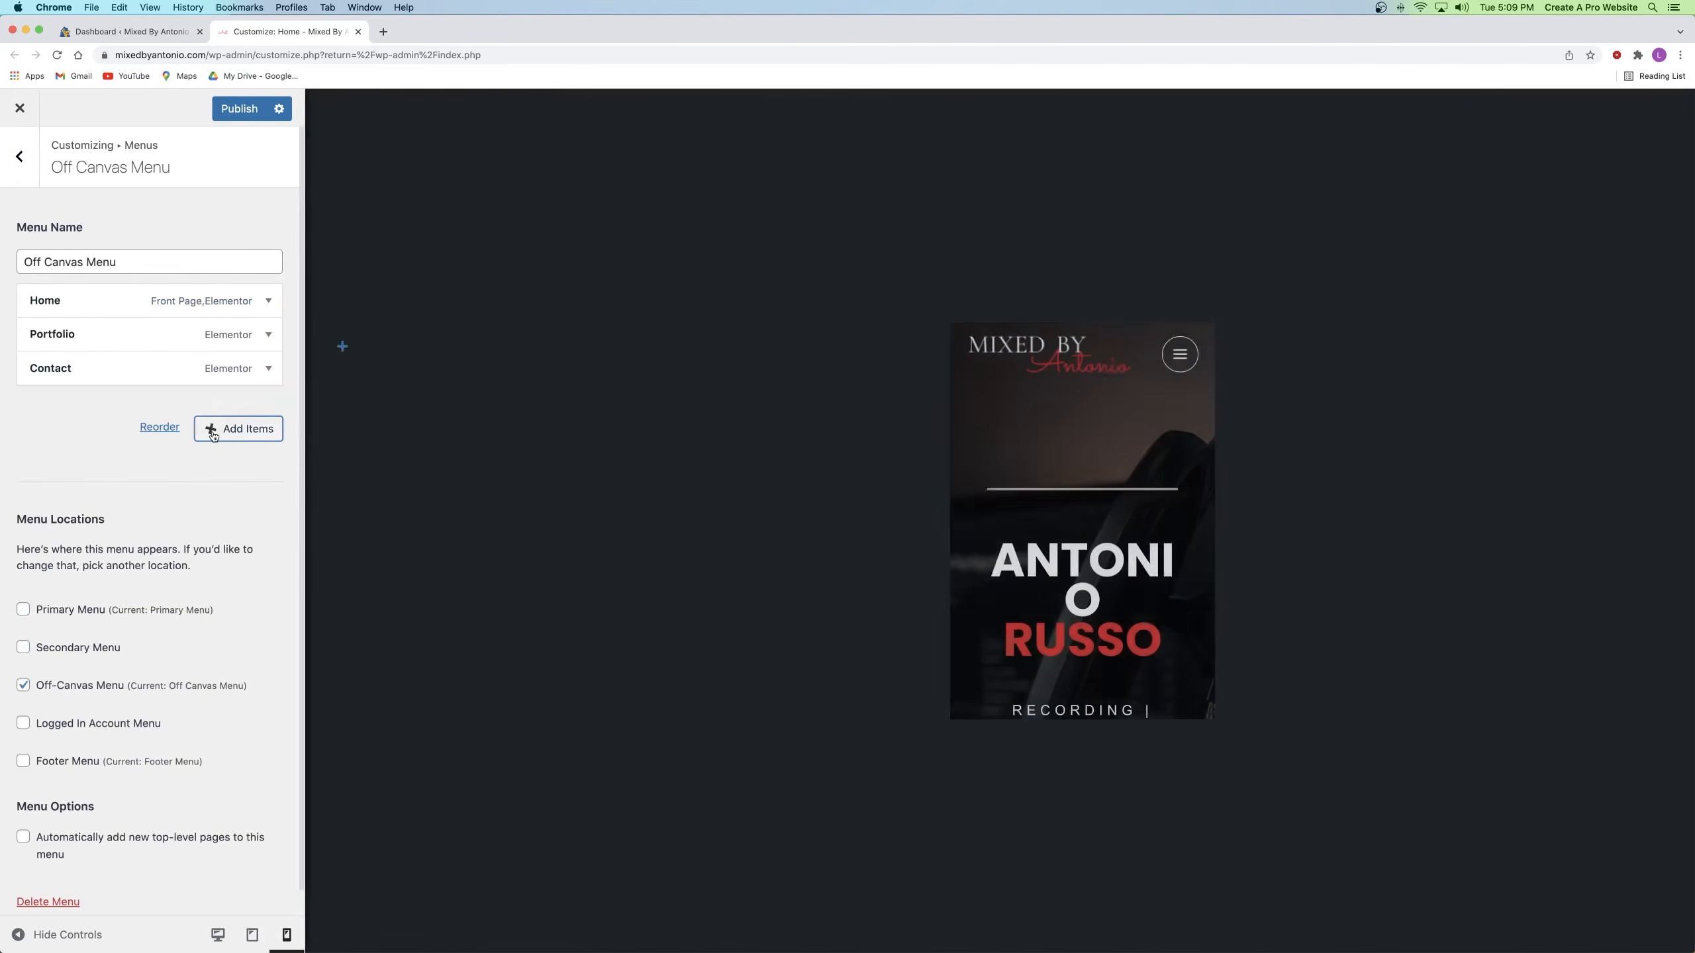
{"action": "left_click", "coordinate": [235, 111]}
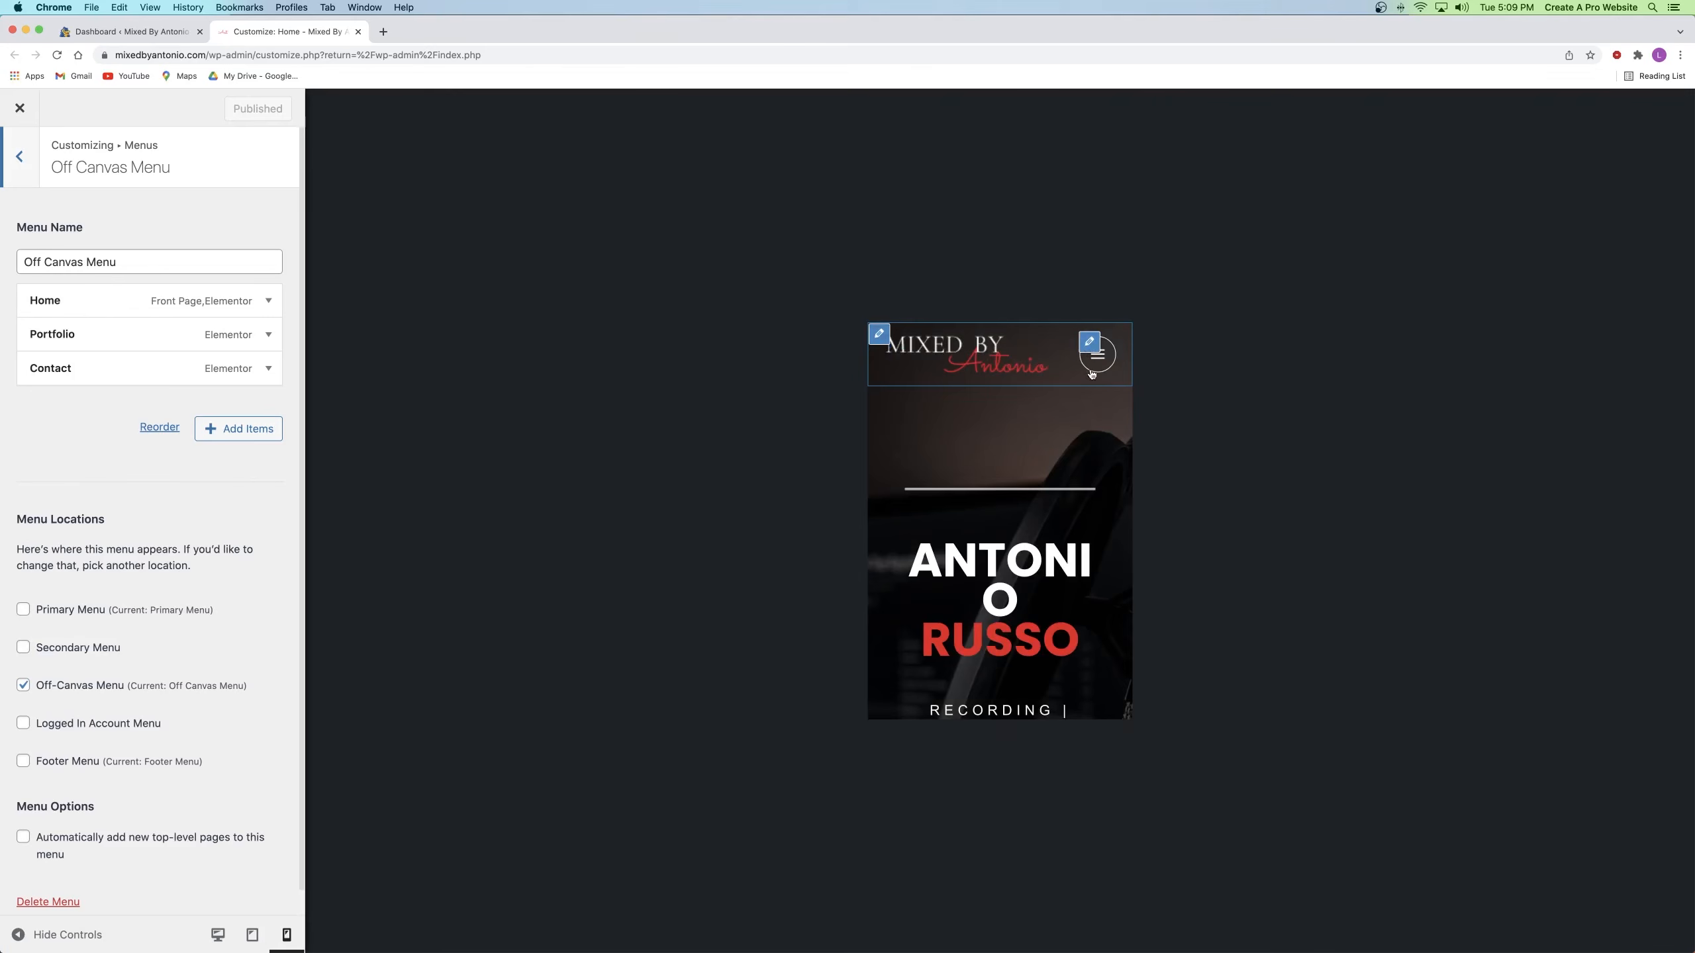
{"action": "left_click", "coordinate": [1089, 343]}
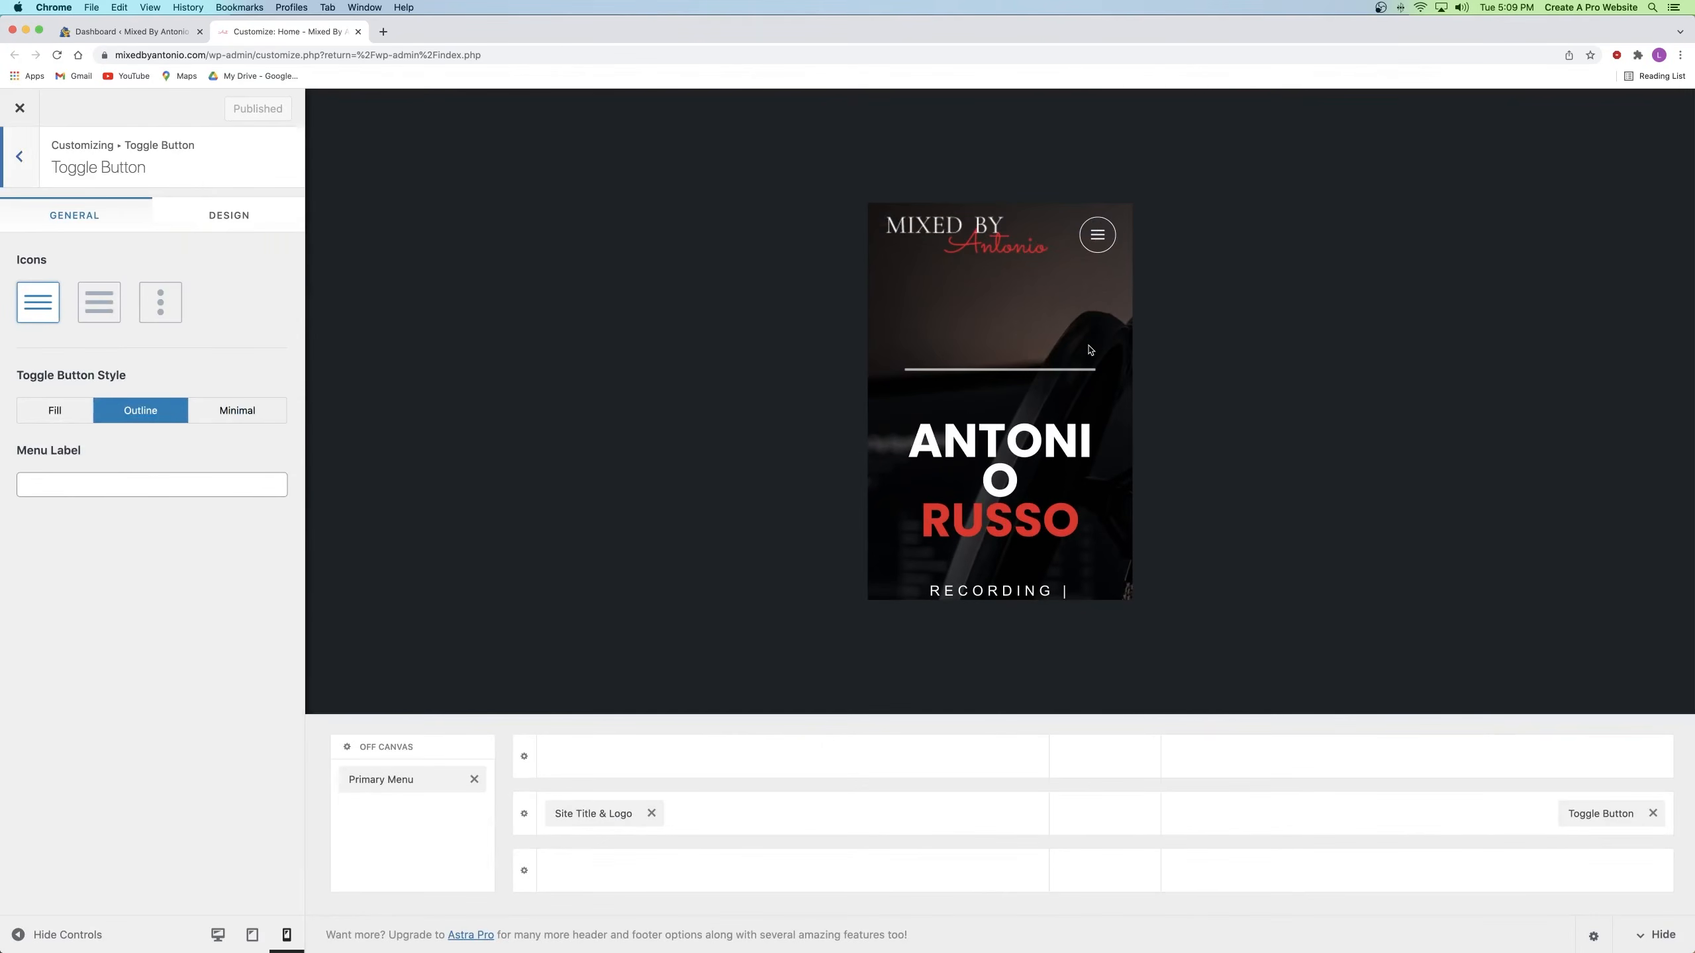
Step: Reload the Customizer in mobile preview and confirm the toggle menu still lists only Home and Portfolio
{"action": "left_click", "coordinate": [395, 781]}
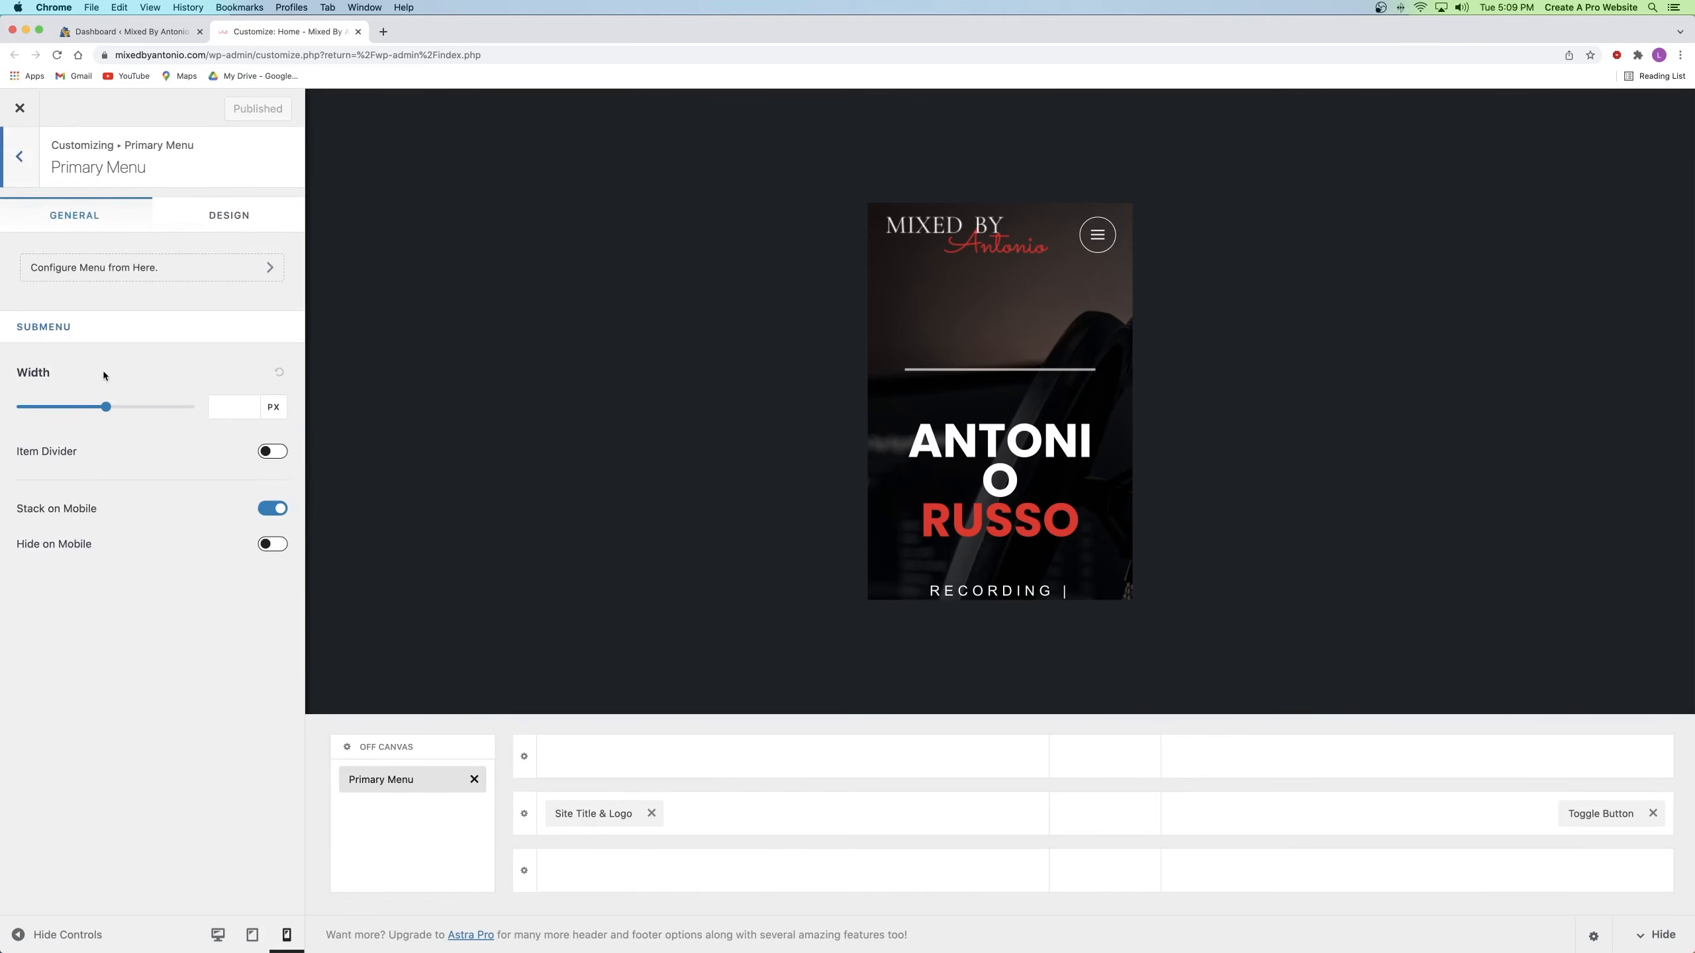
{"action": "left_click", "coordinate": [1098, 238]}
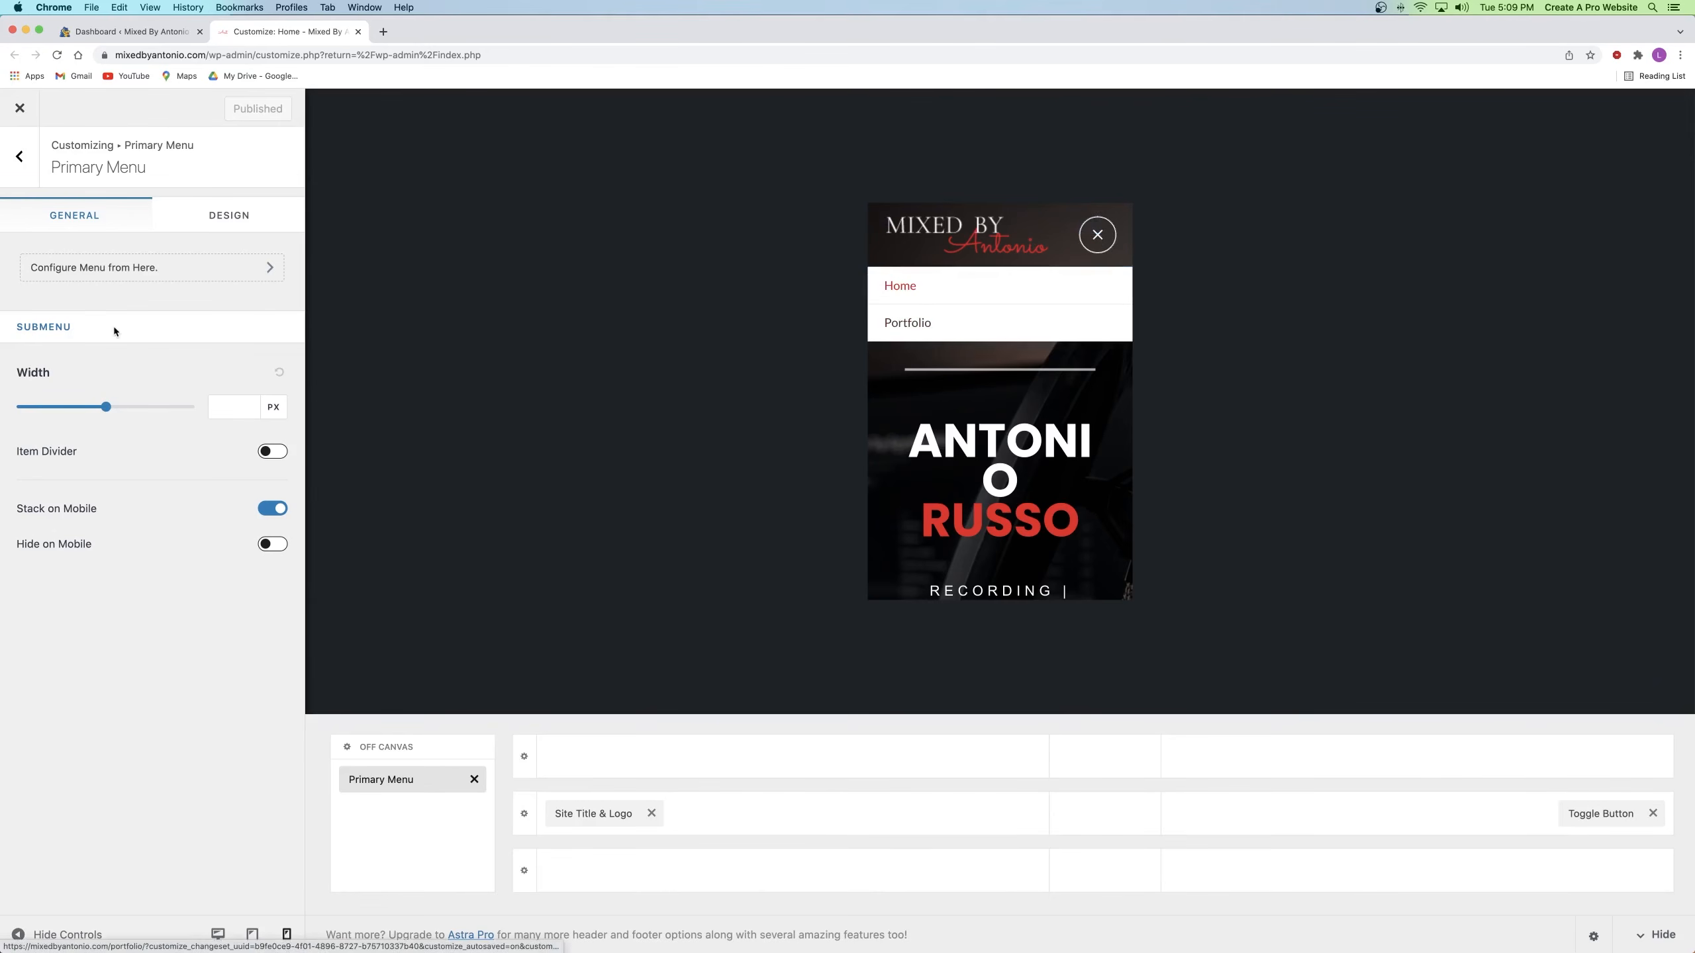
{"action": "left_click", "coordinate": [57, 56]}
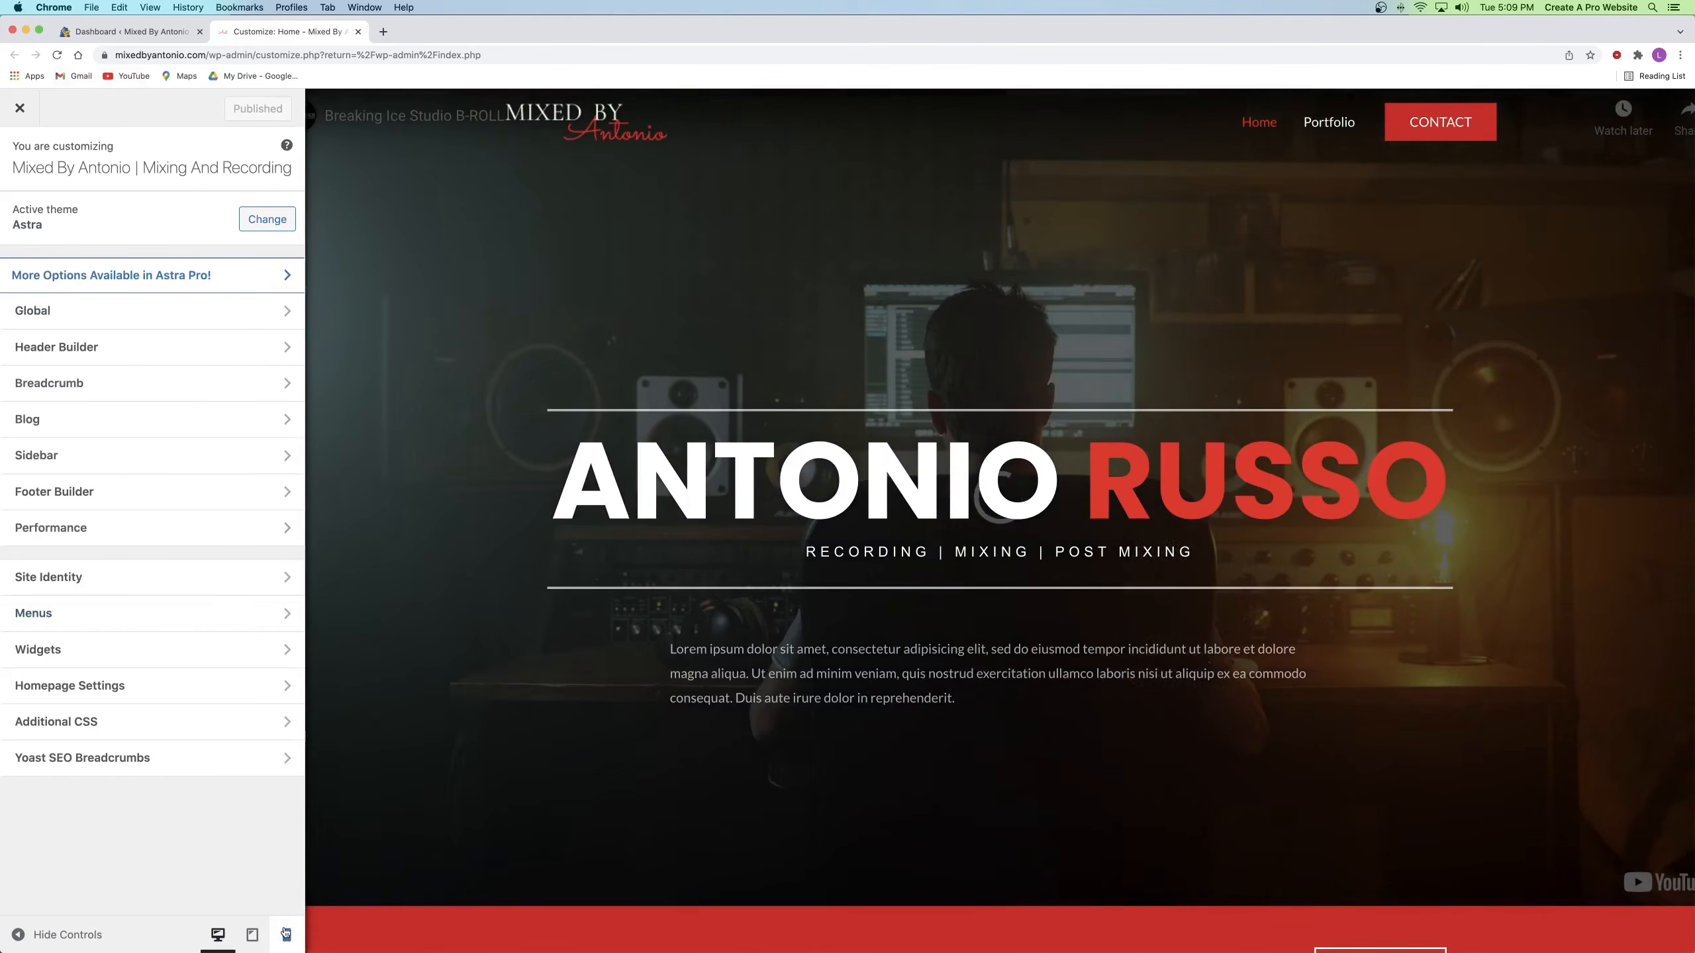
{"action": "left_click", "coordinate": [286, 935]}
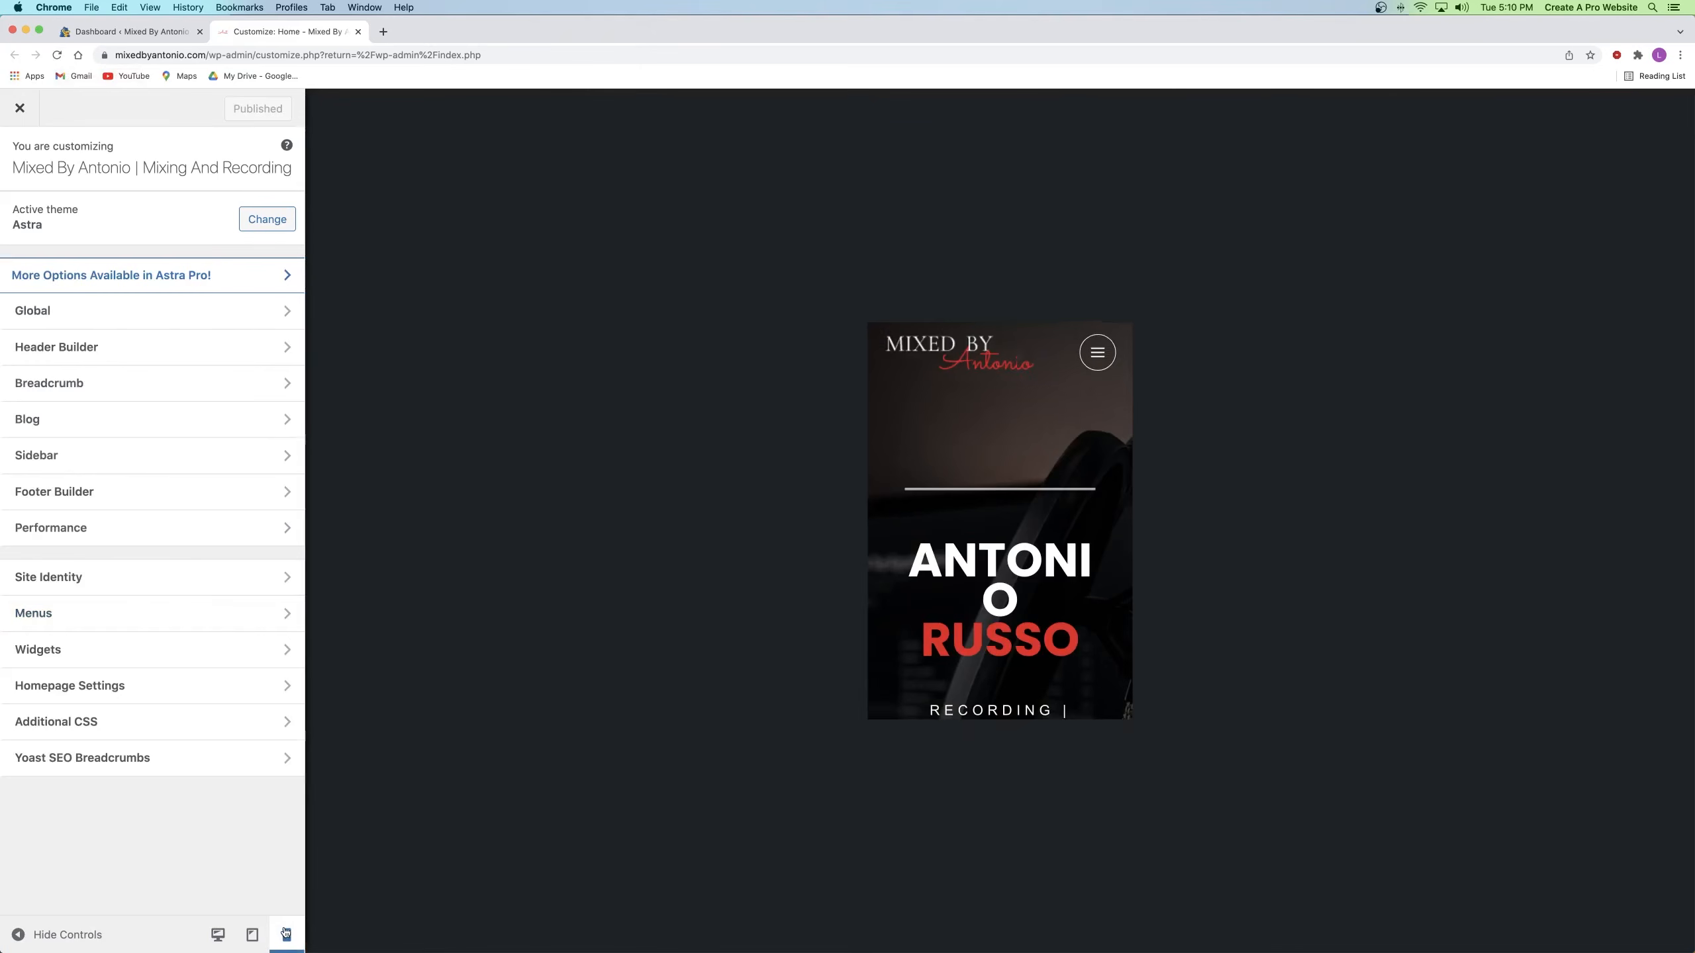
{"action": "left_click", "coordinate": [1105, 367]}
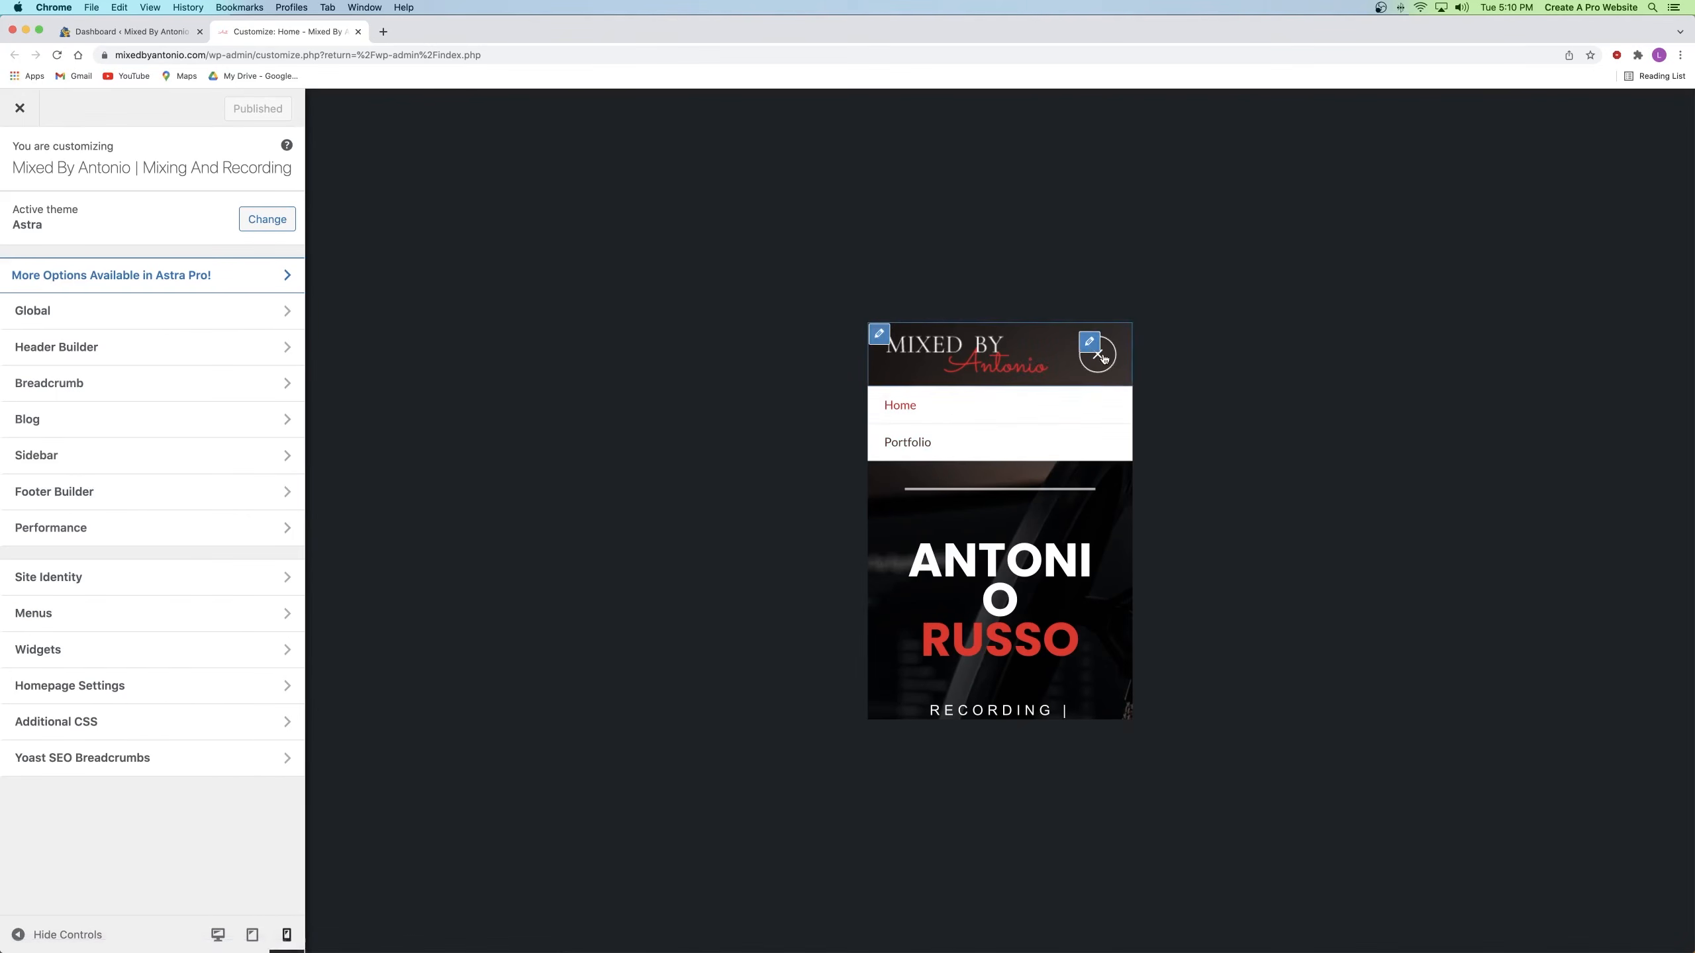
Step: Swap Primary Menu for Off-Canvas Menu in the off-canvas area, confirm Contact appears, and publish
{"action": "left_click", "coordinate": [1092, 344]}
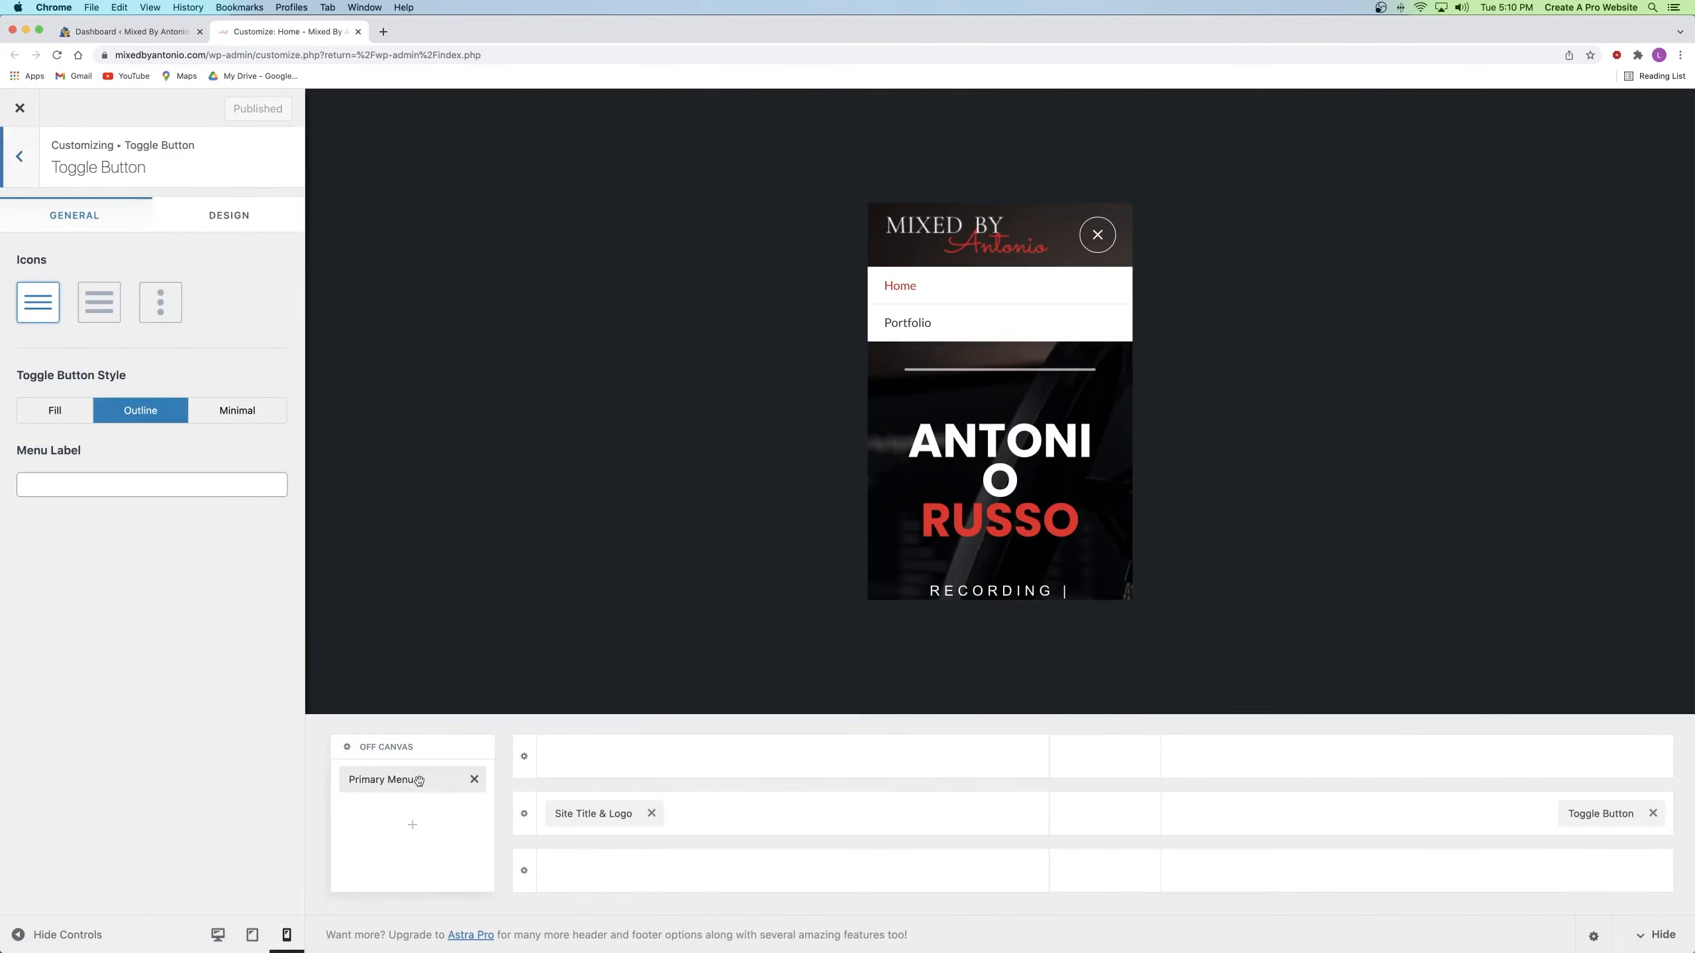
{"action": "left_click", "coordinate": [410, 824]}
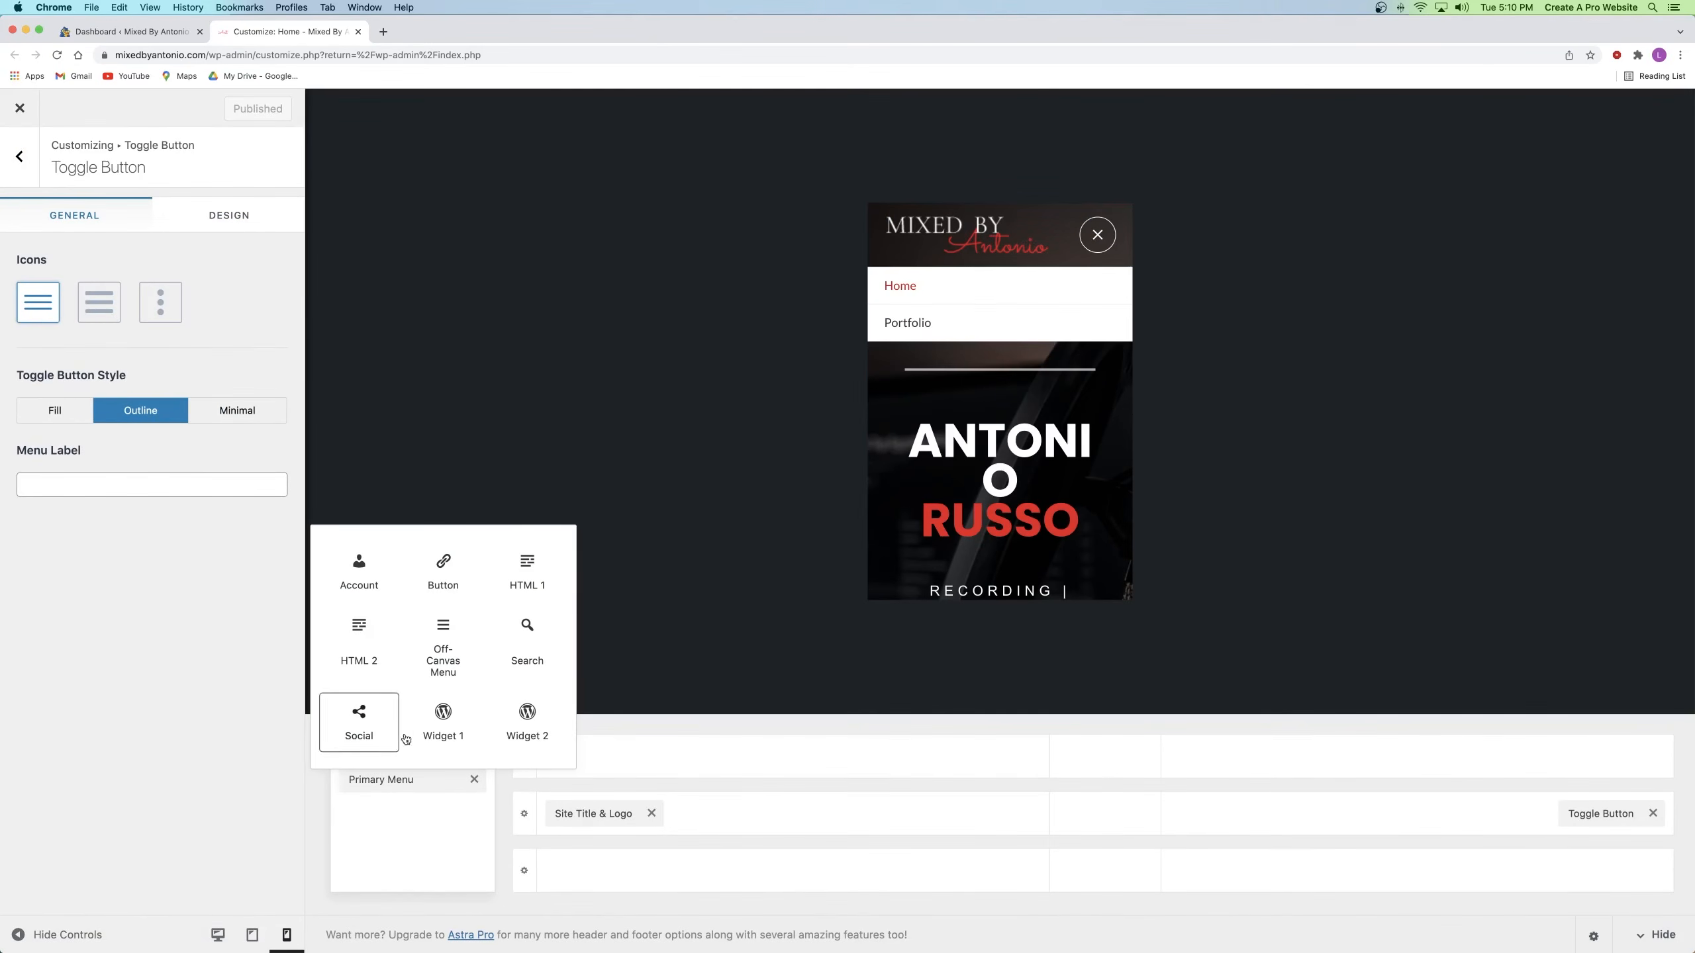
{"action": "left_click", "coordinate": [444, 651]}
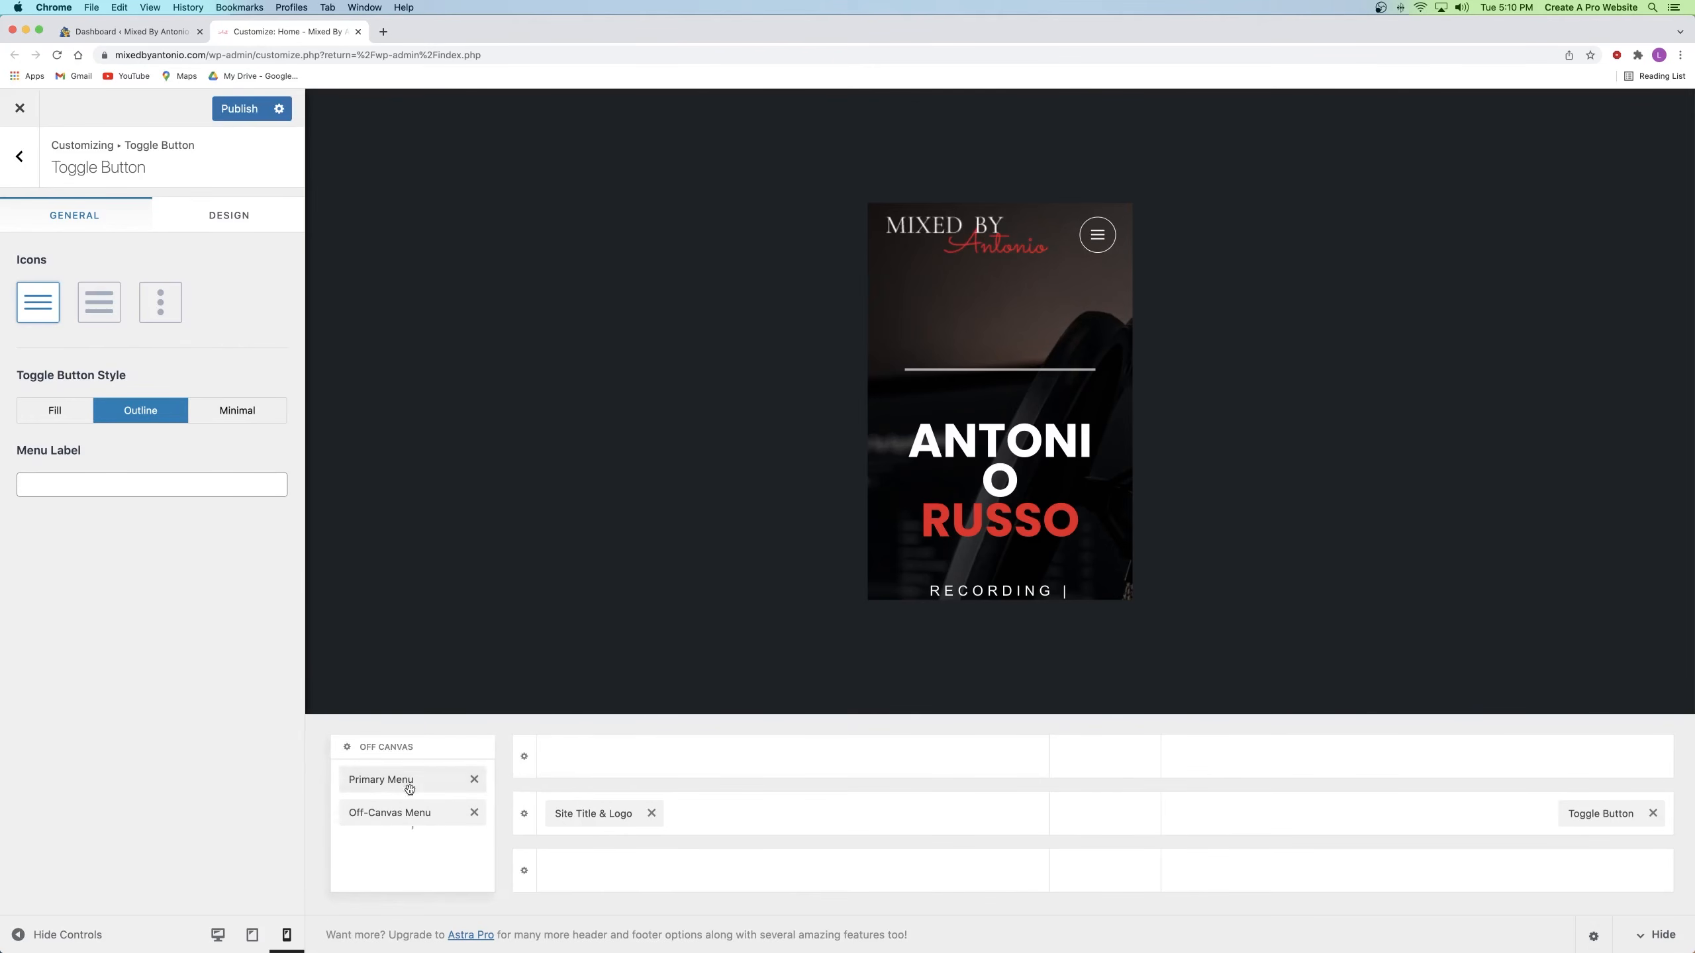
{"action": "left_click", "coordinate": [473, 781]}
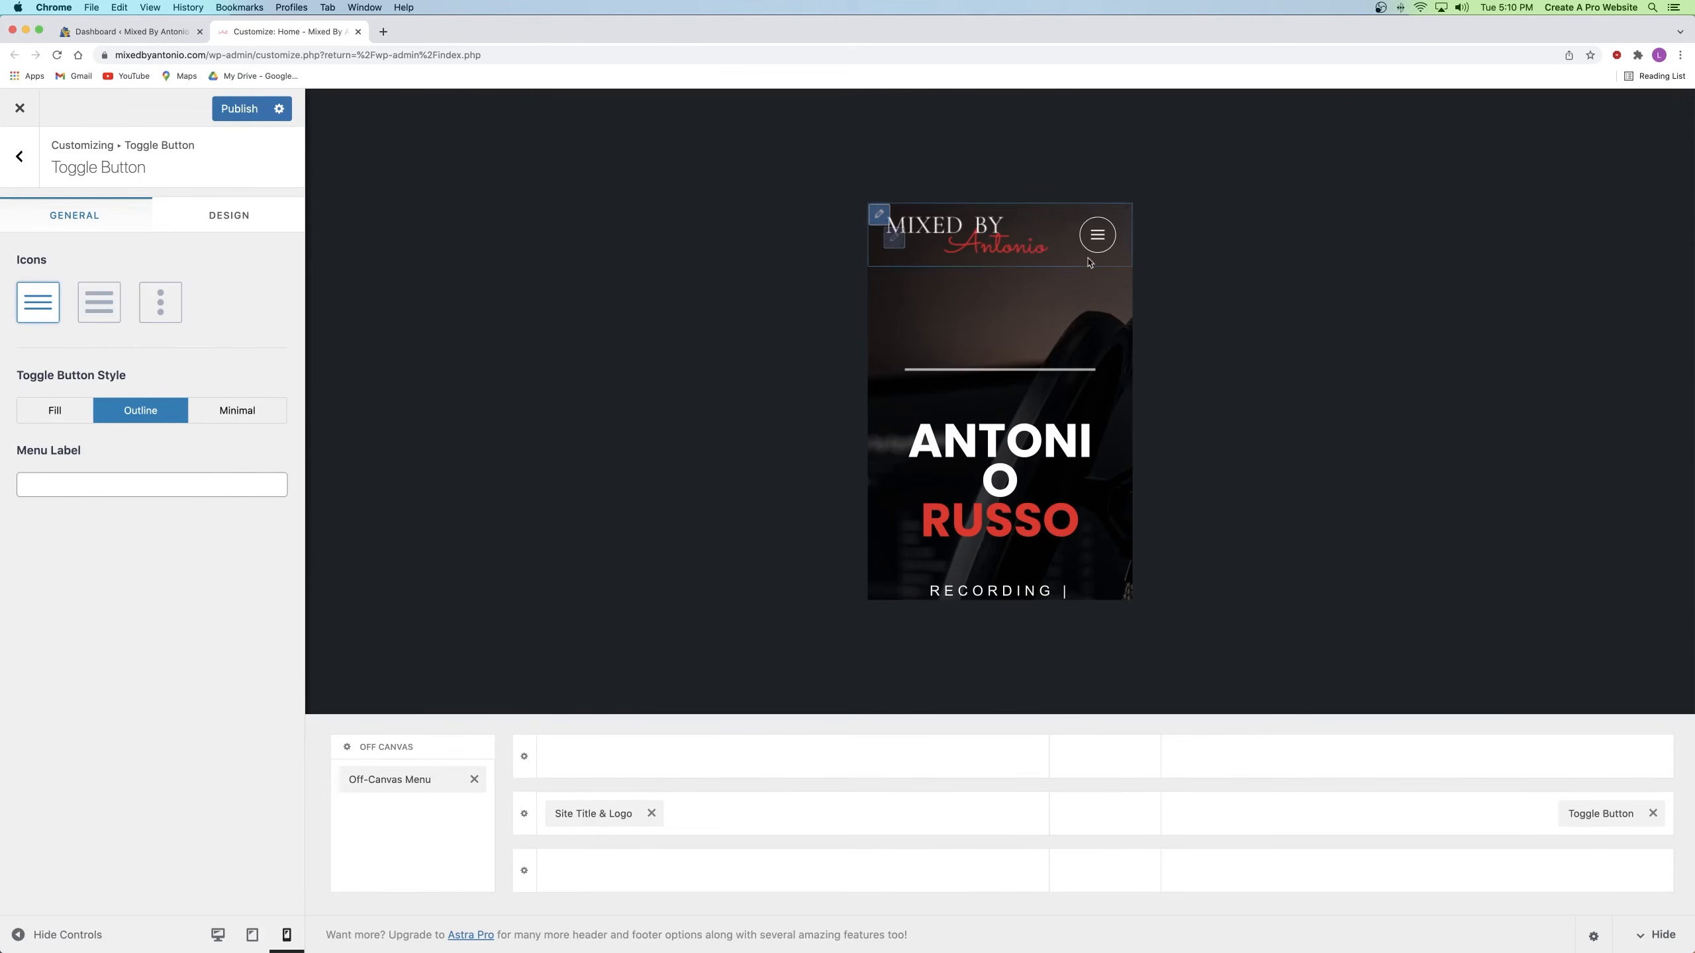
{"action": "left_click", "coordinate": [1107, 246]}
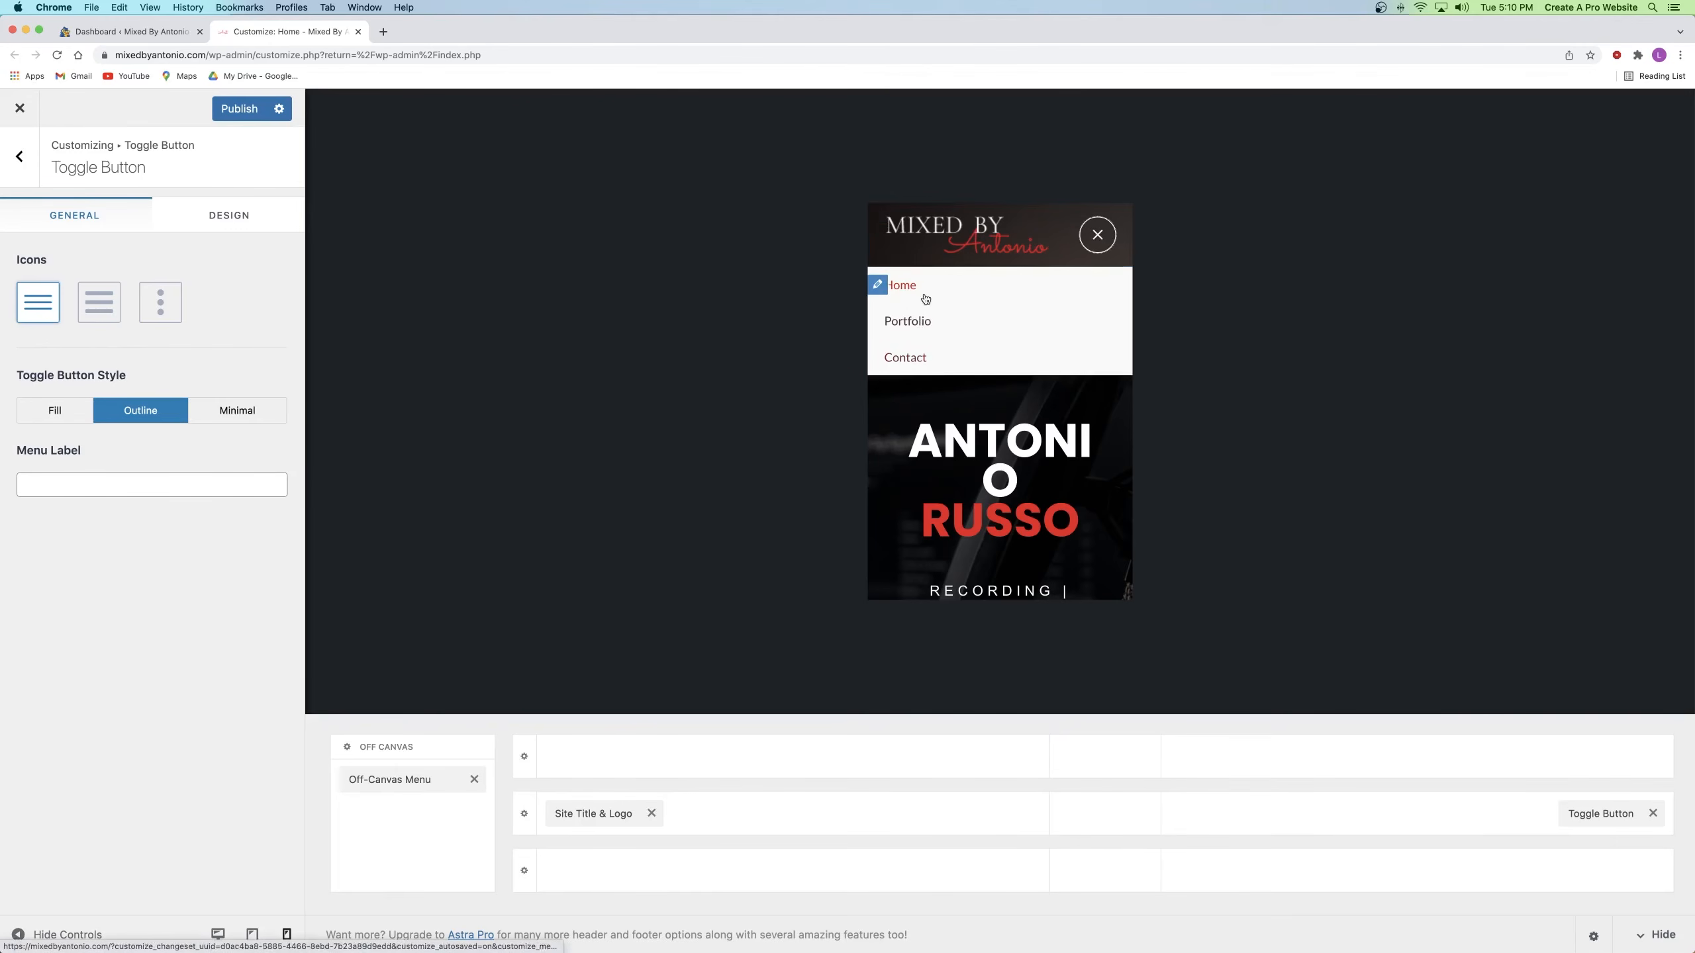
{"action": "left_click", "coordinate": [1098, 234]}
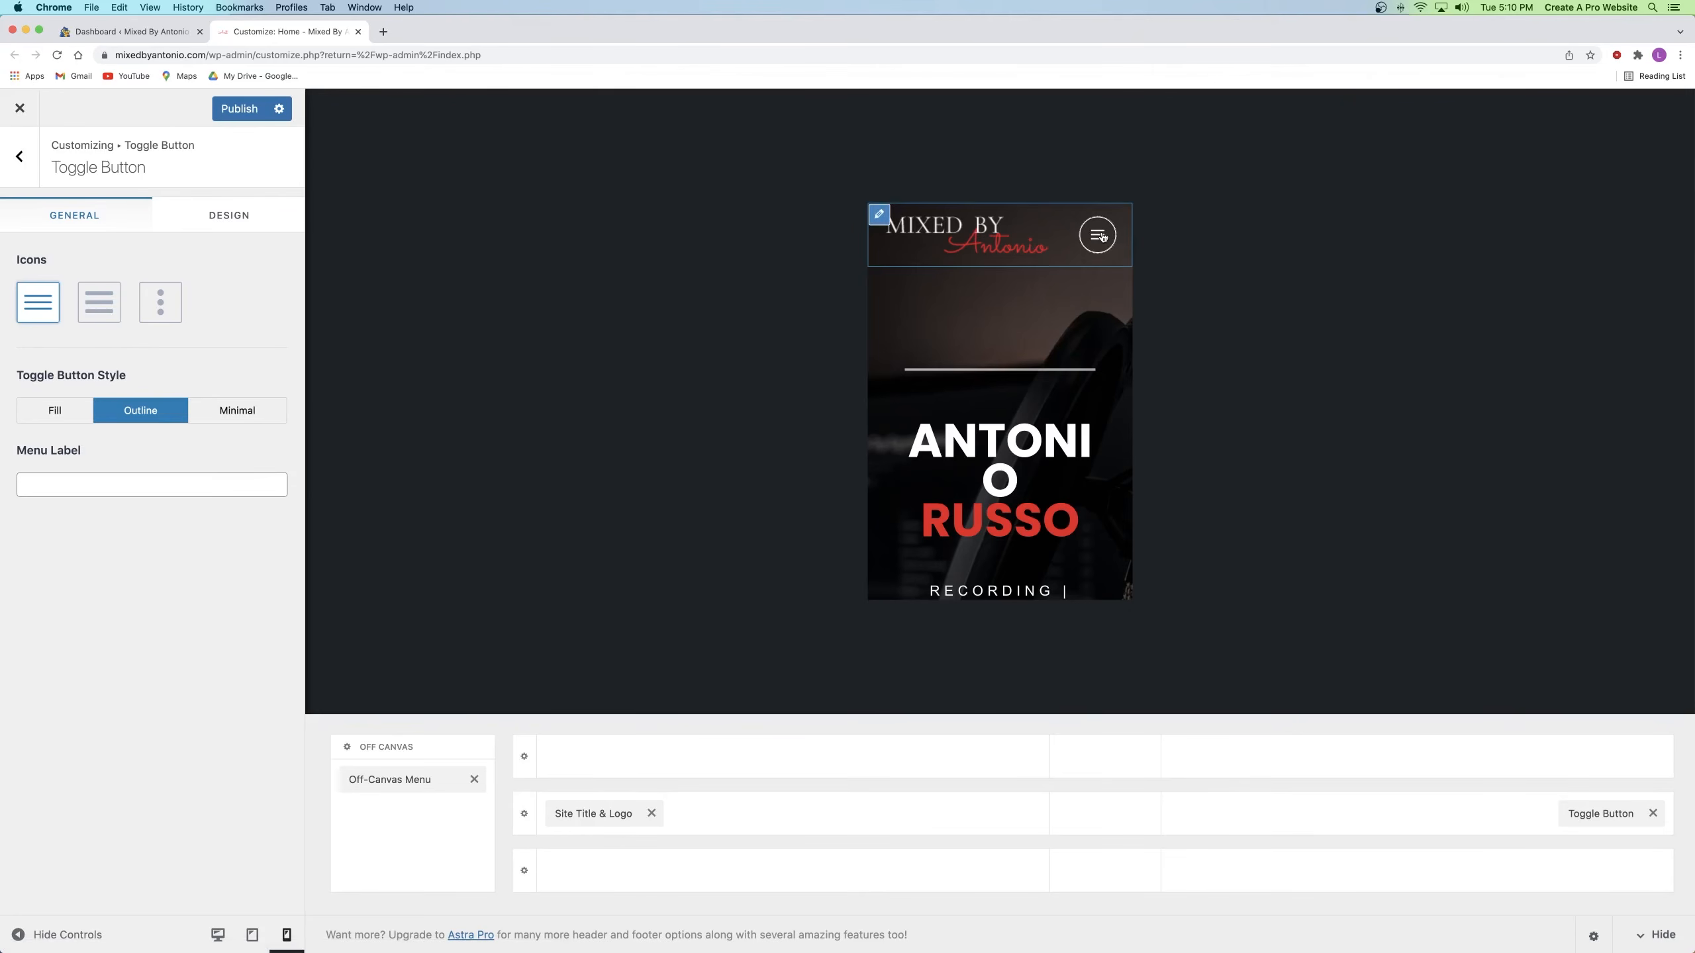
{"action": "left_click", "coordinate": [239, 109]}
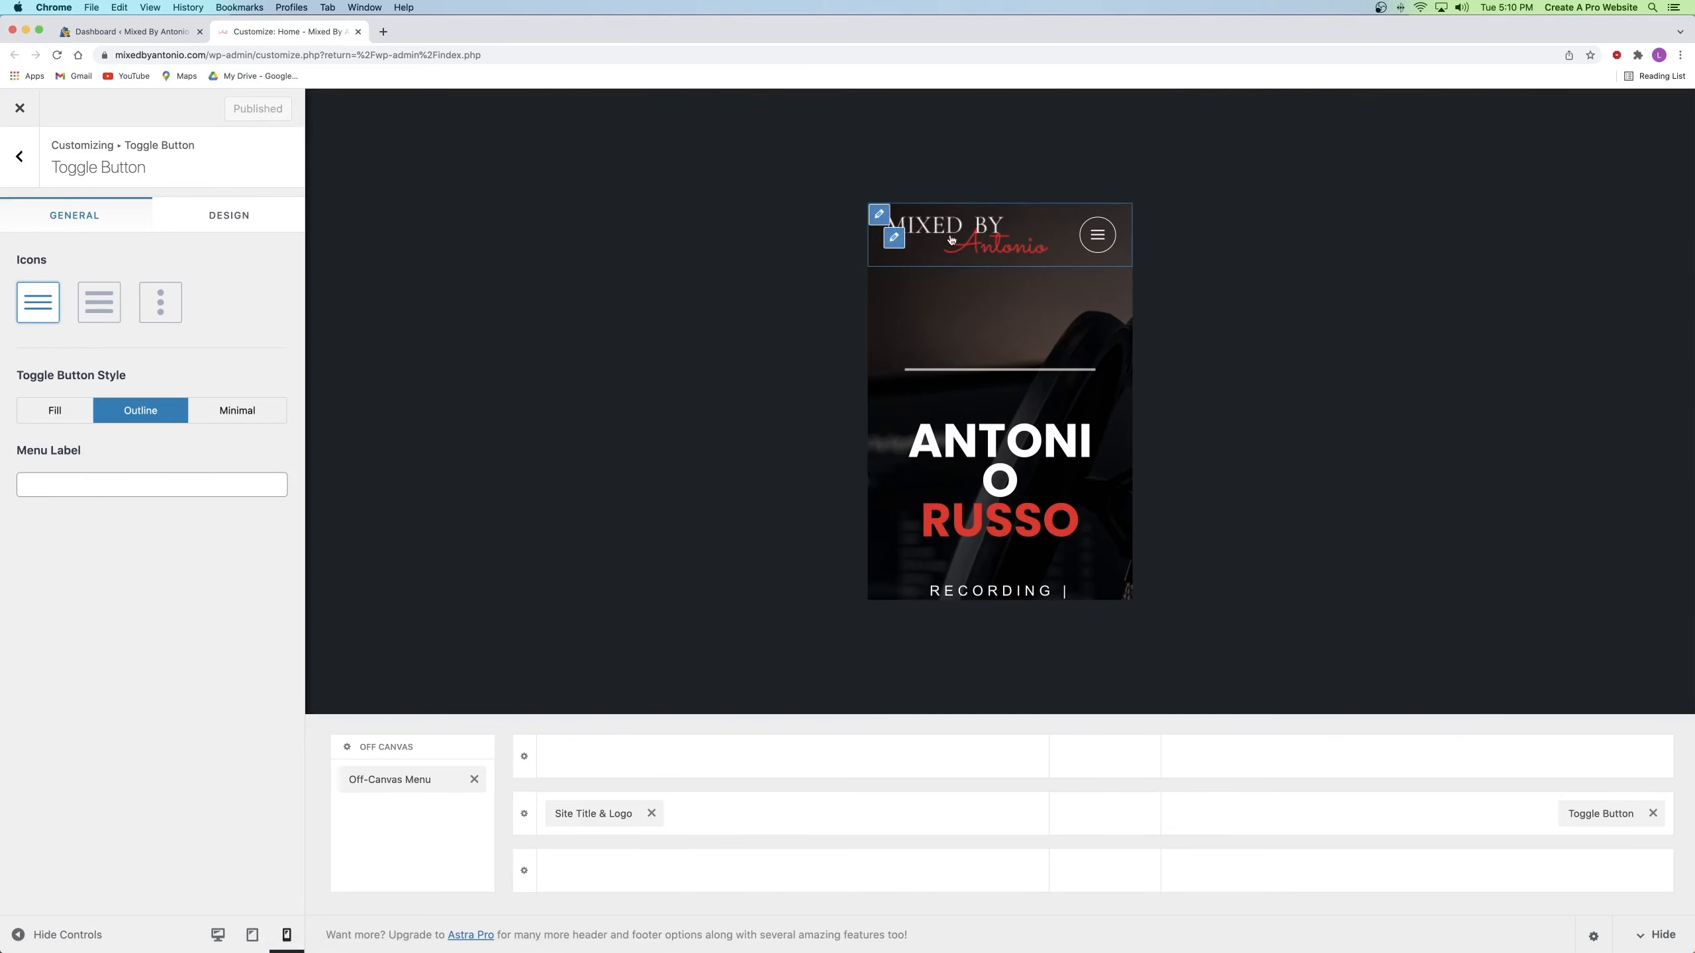
{"action": "left_click", "coordinate": [895, 238]}
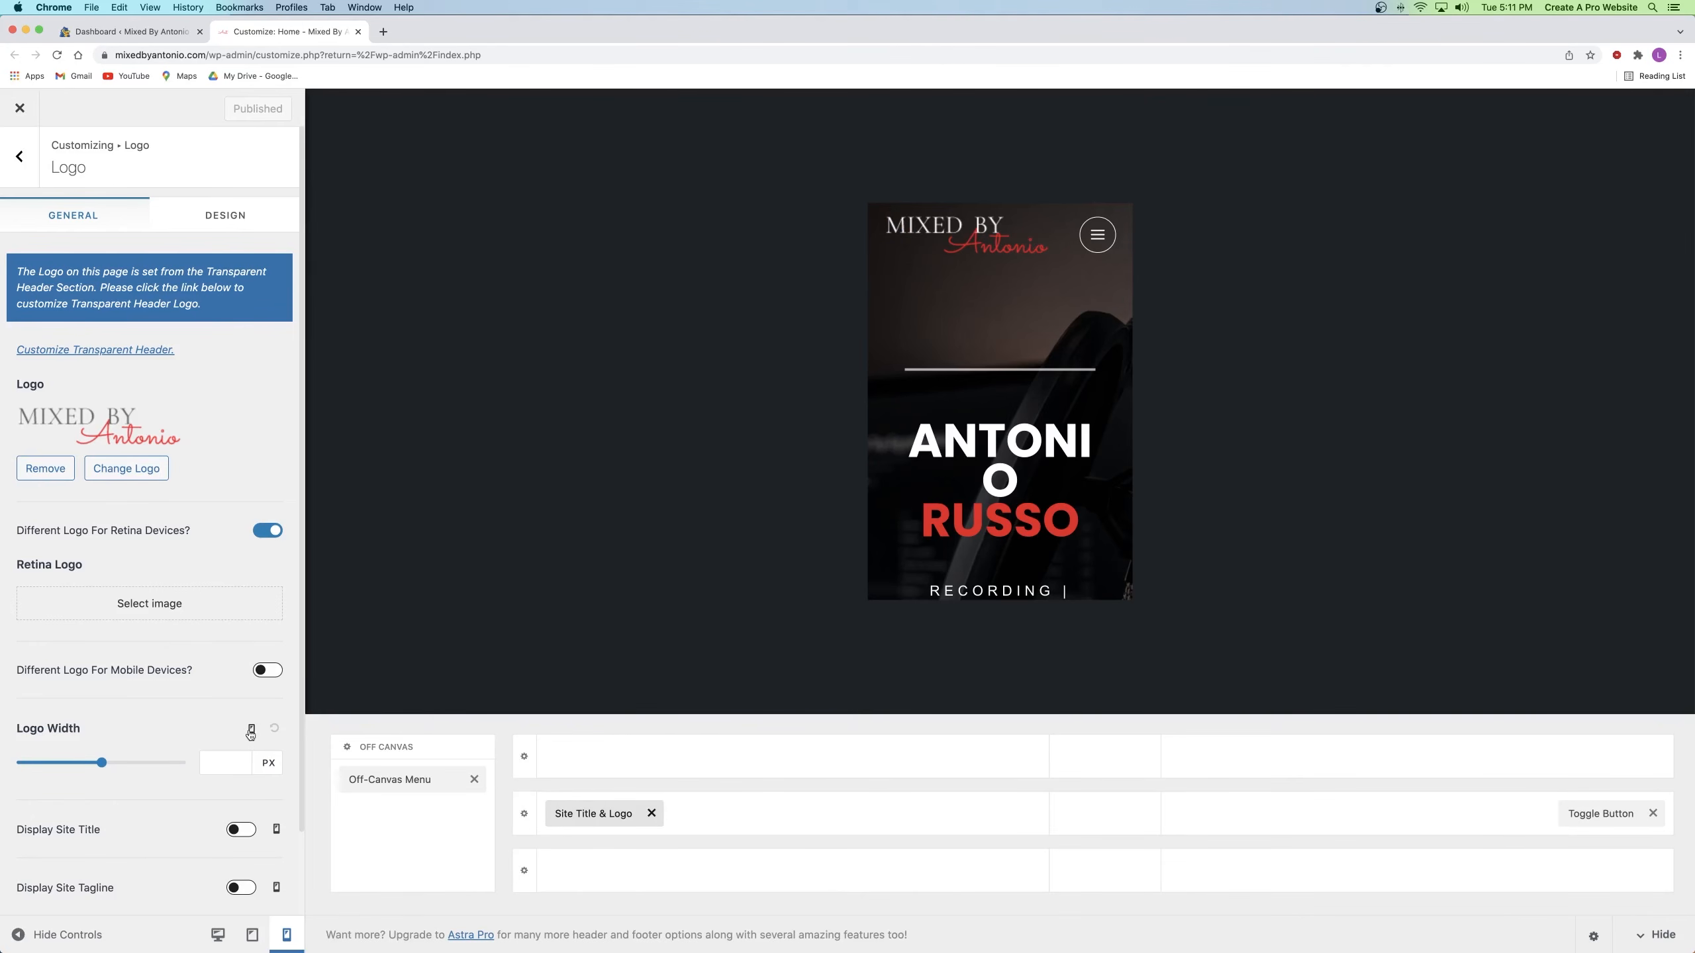
Step: Shrink the mobile logo width to 141 px and publish it
{"action": "left_click_drag", "start_coordinate": [104, 763], "coordinate": [57, 762]}
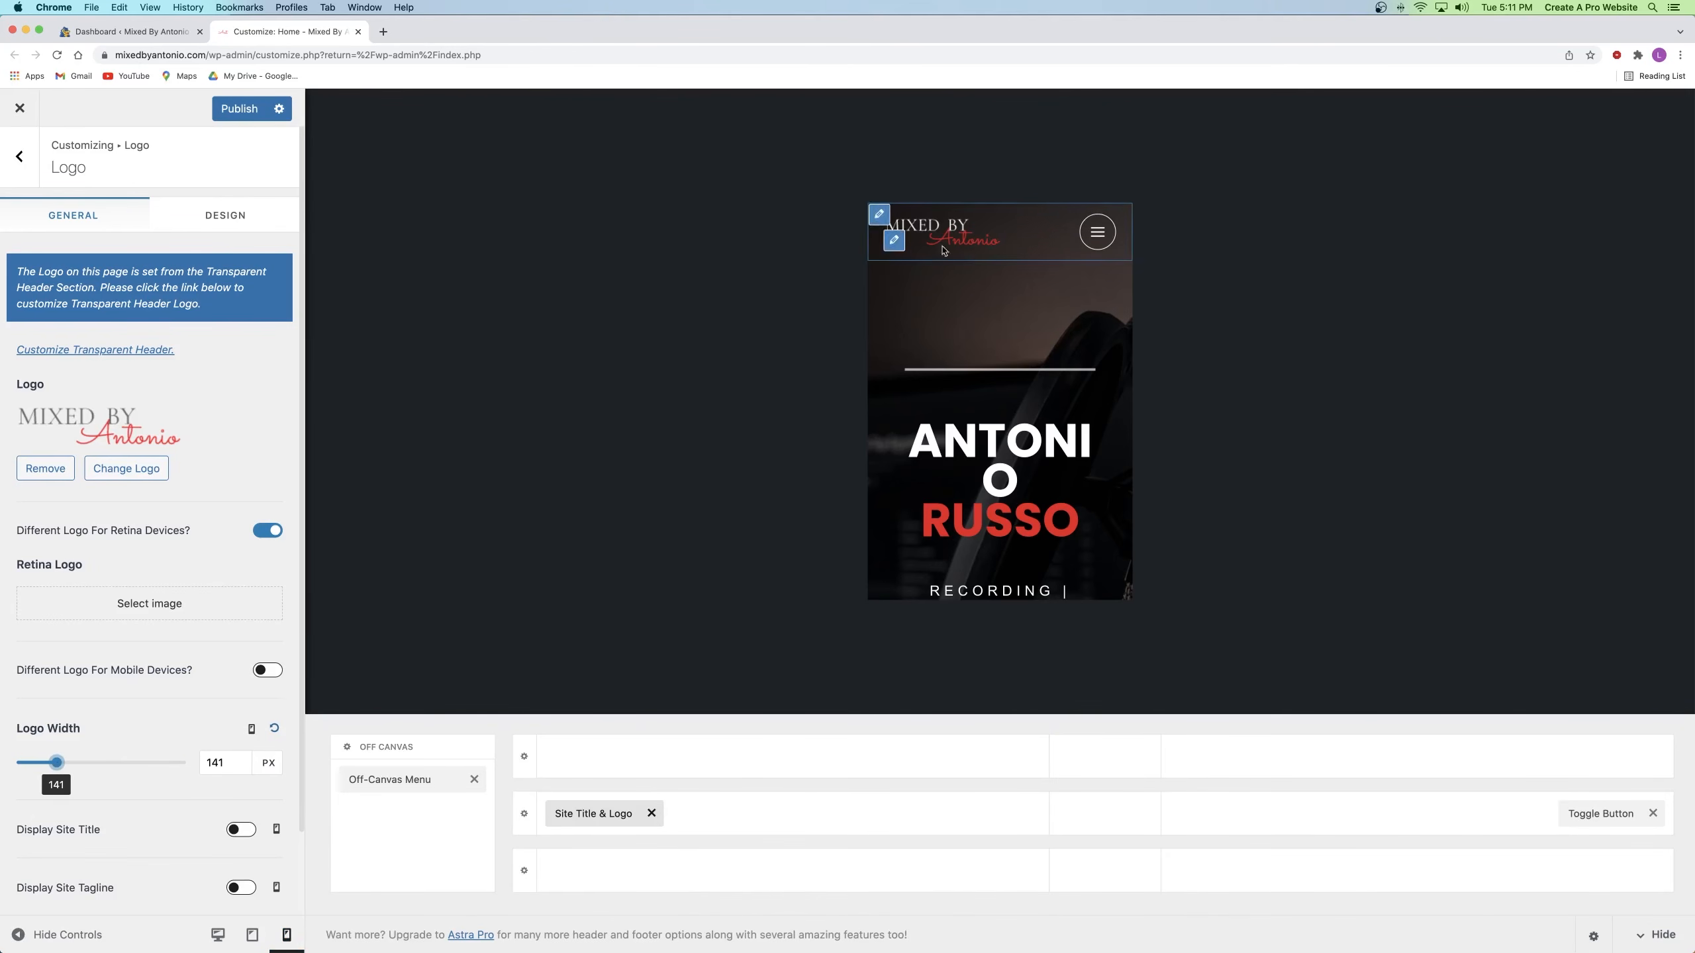
{"action": "left_click", "coordinate": [240, 110]}
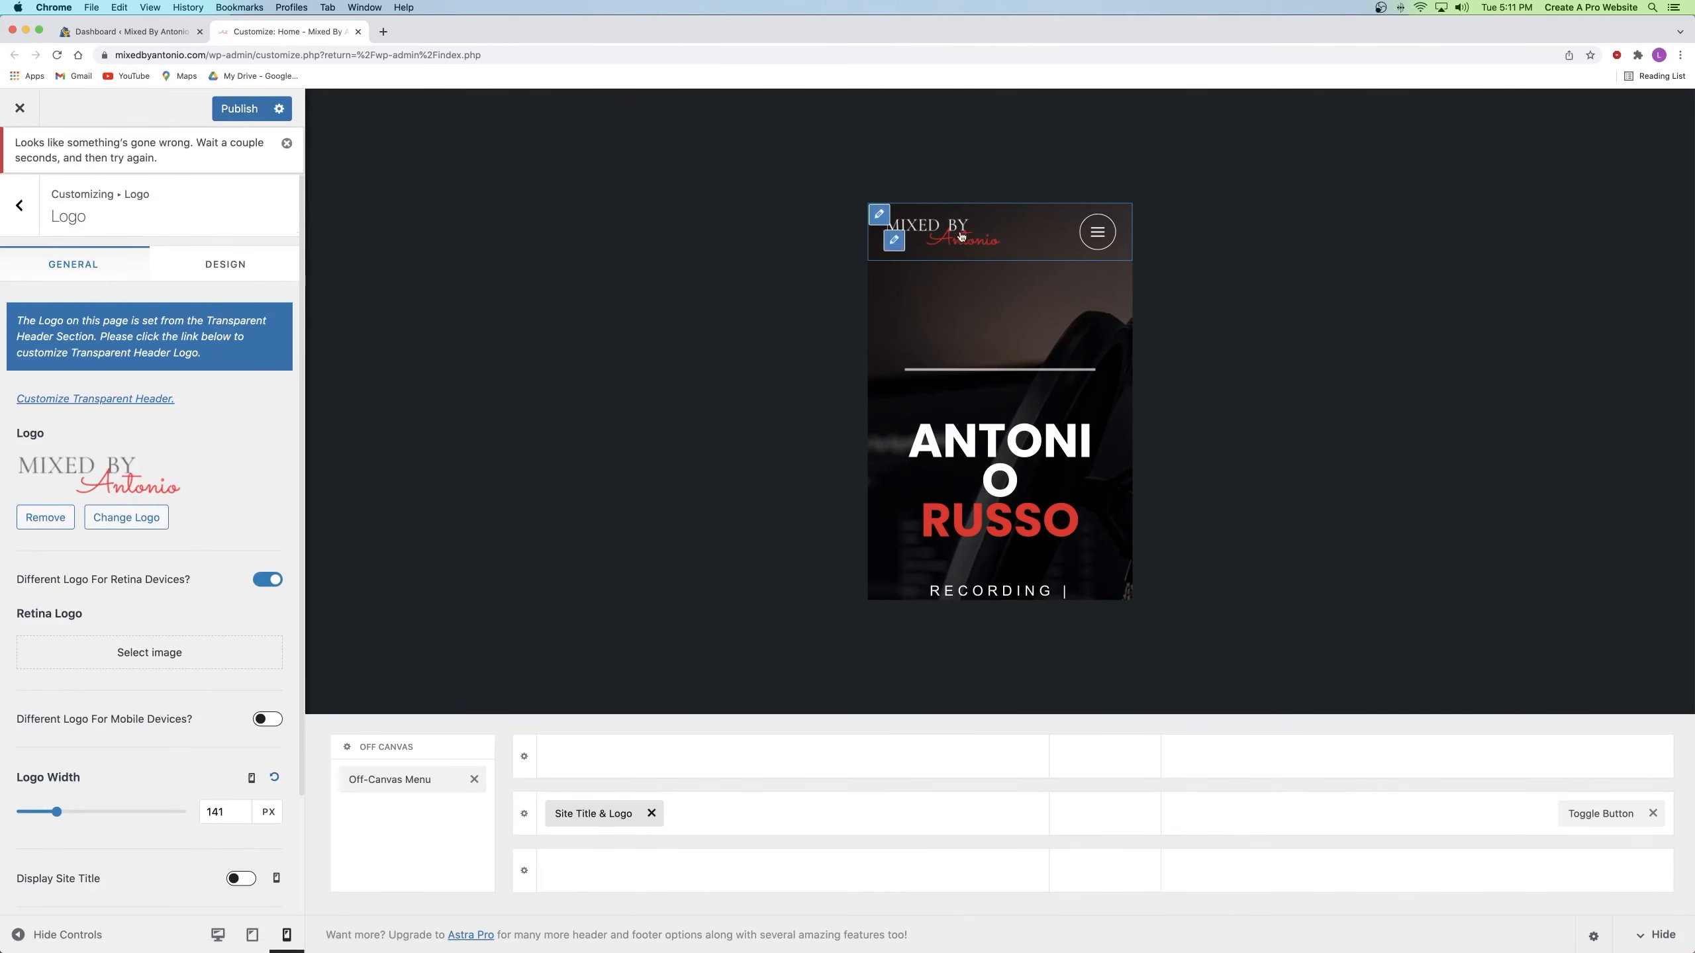
{"action": "scroll", "coordinate": [1010, 242], "scroll_direction": "down", "scroll_amount": 15}
{"action": "scroll", "coordinate": [1010, 242], "scroll_direction": "up", "scroll_amount": 15}
{"action": "scroll", "coordinate": [1009, 245], "scroll_direction": "down", "scroll_amount": 20}
{"action": "scroll", "coordinate": [1014, 248], "scroll_direction": "up", "scroll_amount": 3}
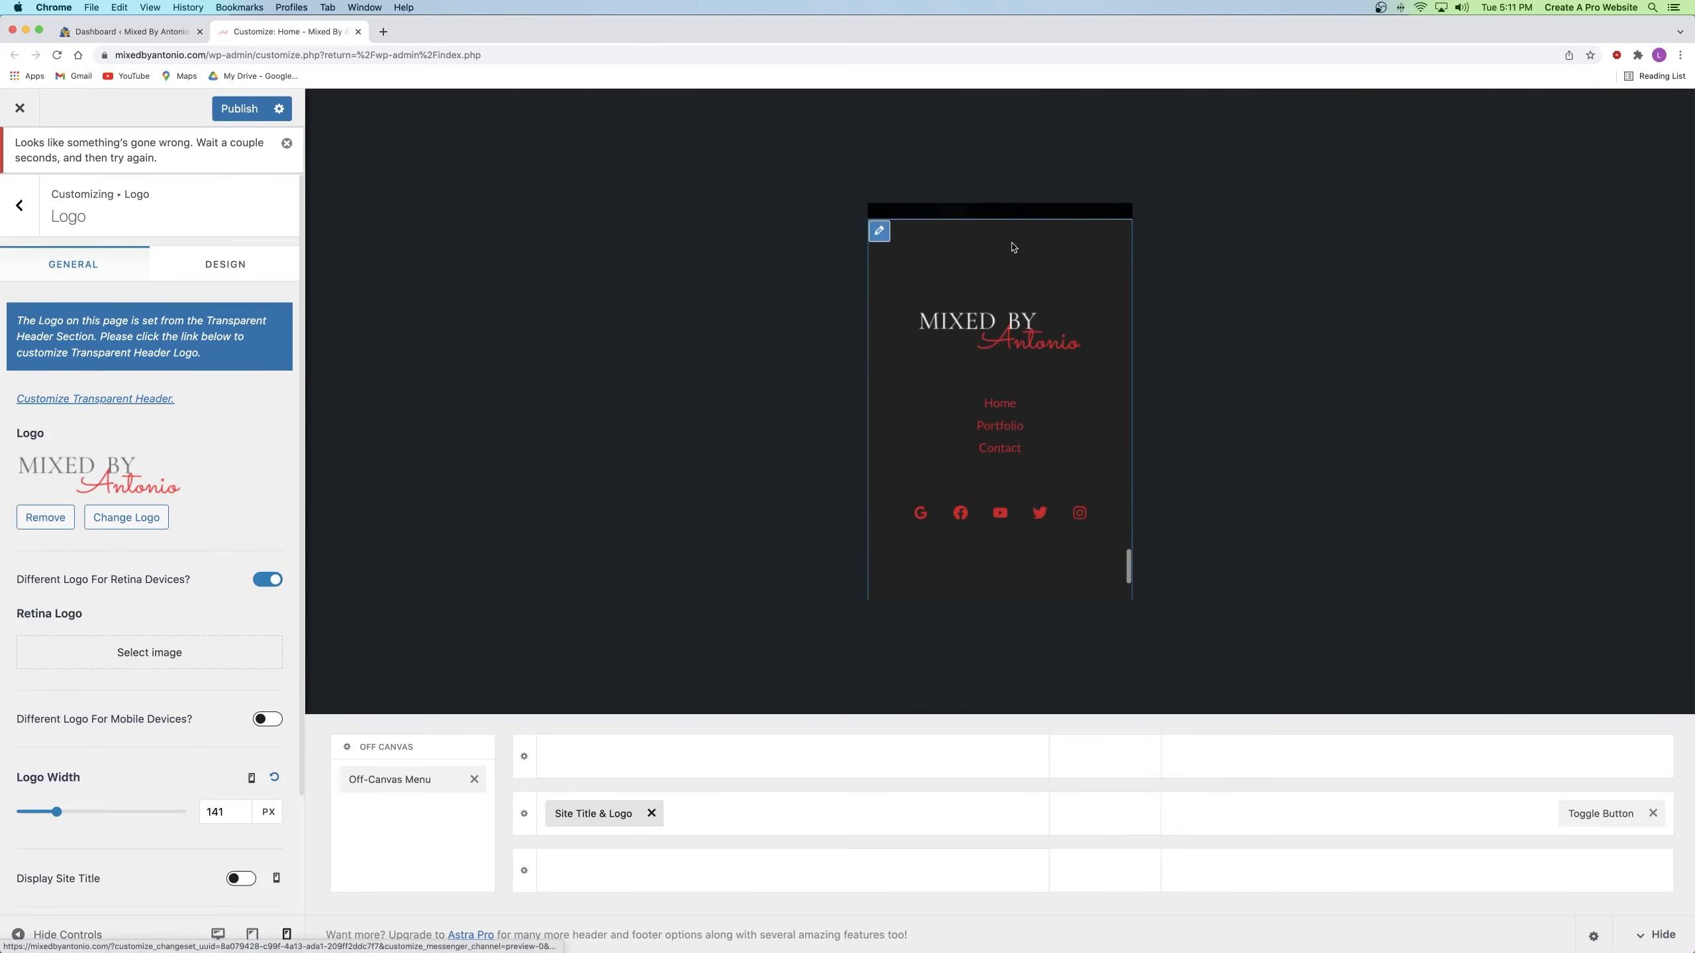
{"action": "scroll", "coordinate": [1012, 248], "scroll_direction": "up", "scroll_amount": 1}
{"action": "scroll", "coordinate": [1024, 339], "scroll_direction": "down", "scroll_amount": 3}
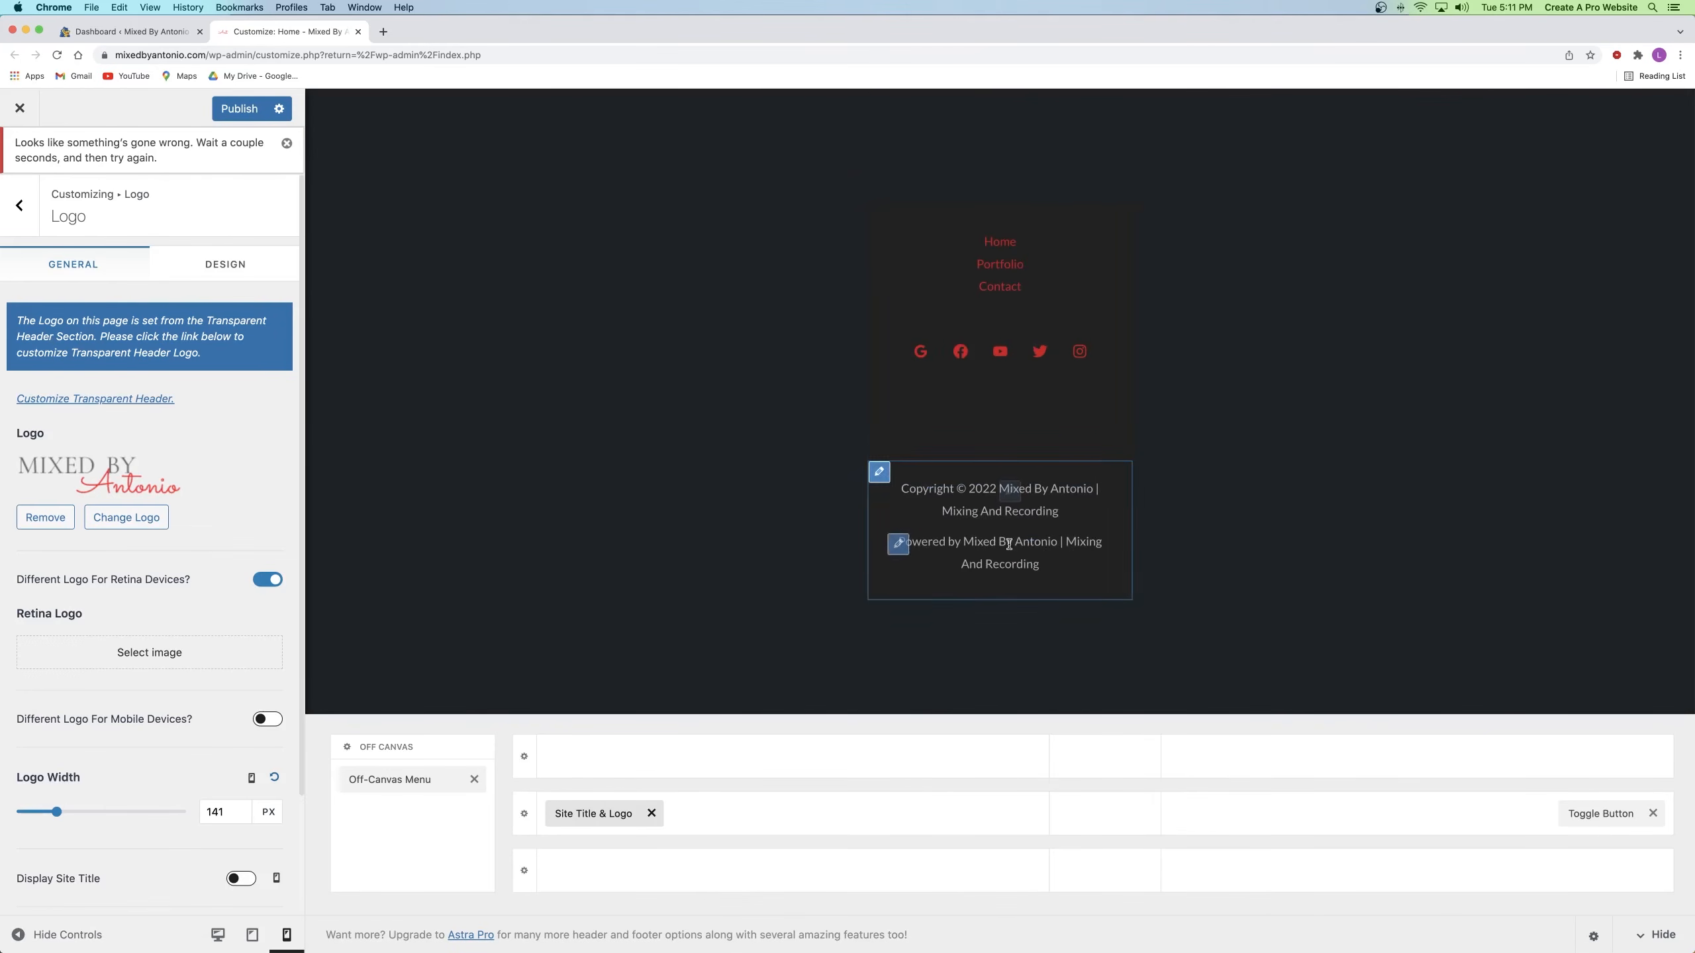
{"action": "scroll", "coordinate": [1003, 541], "scroll_direction": "up", "scroll_amount": 10}
{"action": "scroll", "coordinate": [998, 431], "scroll_direction": "down", "scroll_amount": 2}
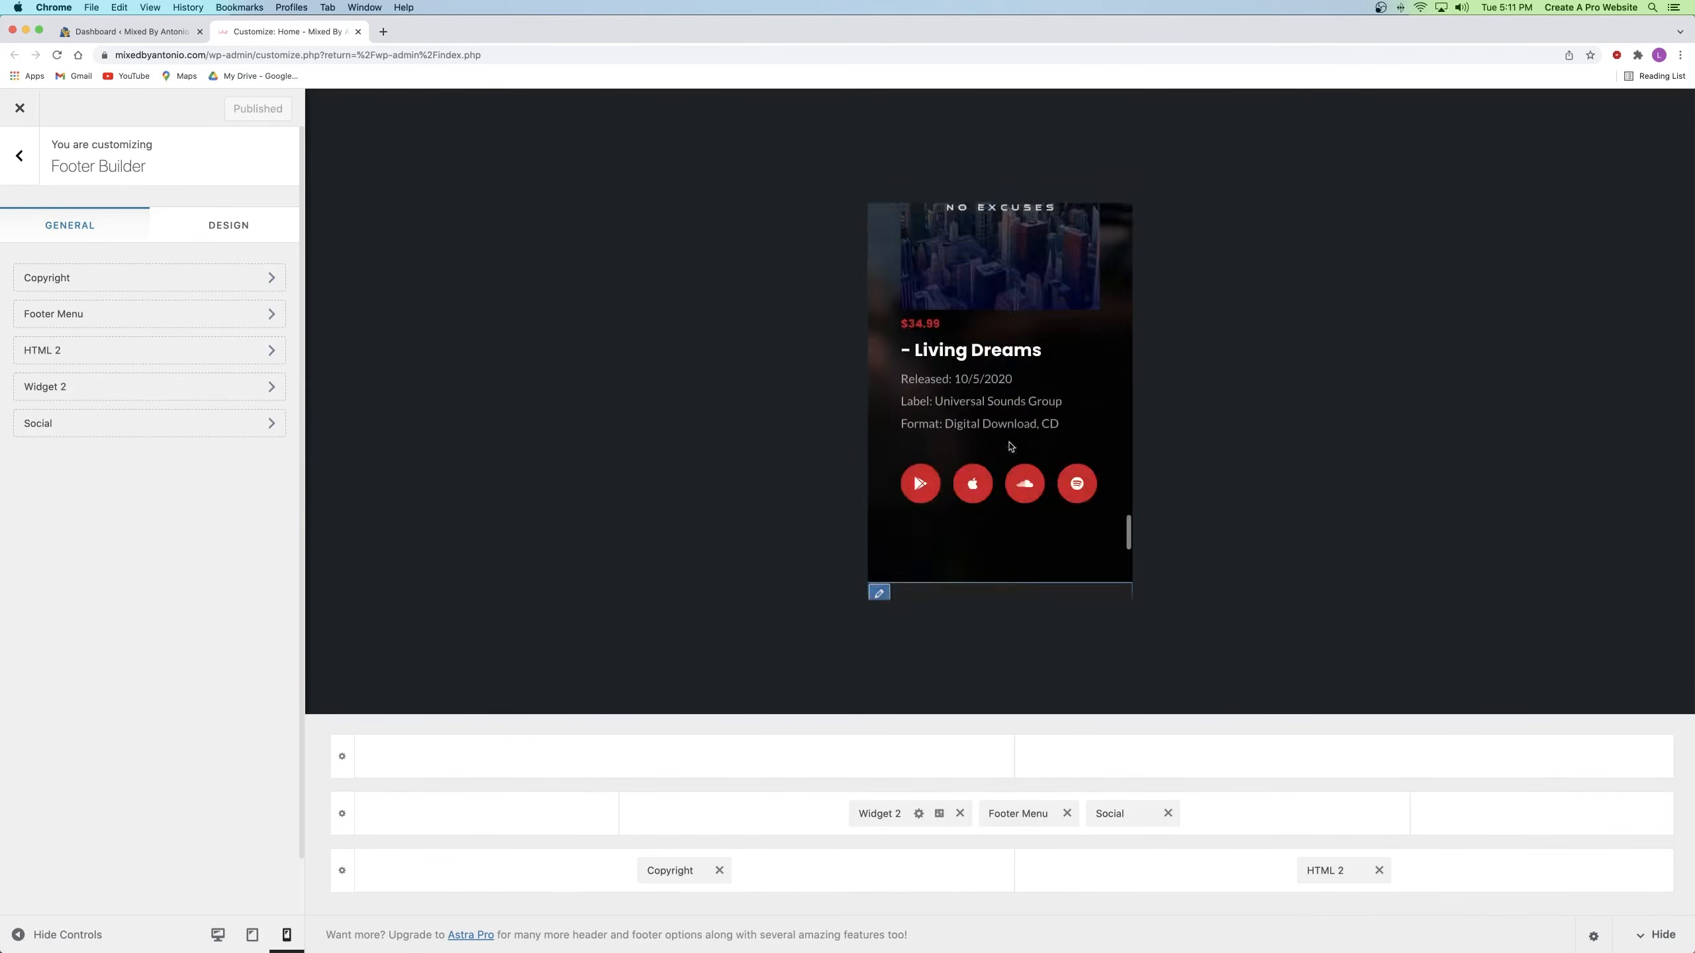
{"action": "scroll", "coordinate": [1014, 447], "scroll_direction": "up", "scroll_amount": 20}
{"action": "scroll", "coordinate": [1015, 447], "scroll_direction": "up", "scroll_amount": 1}
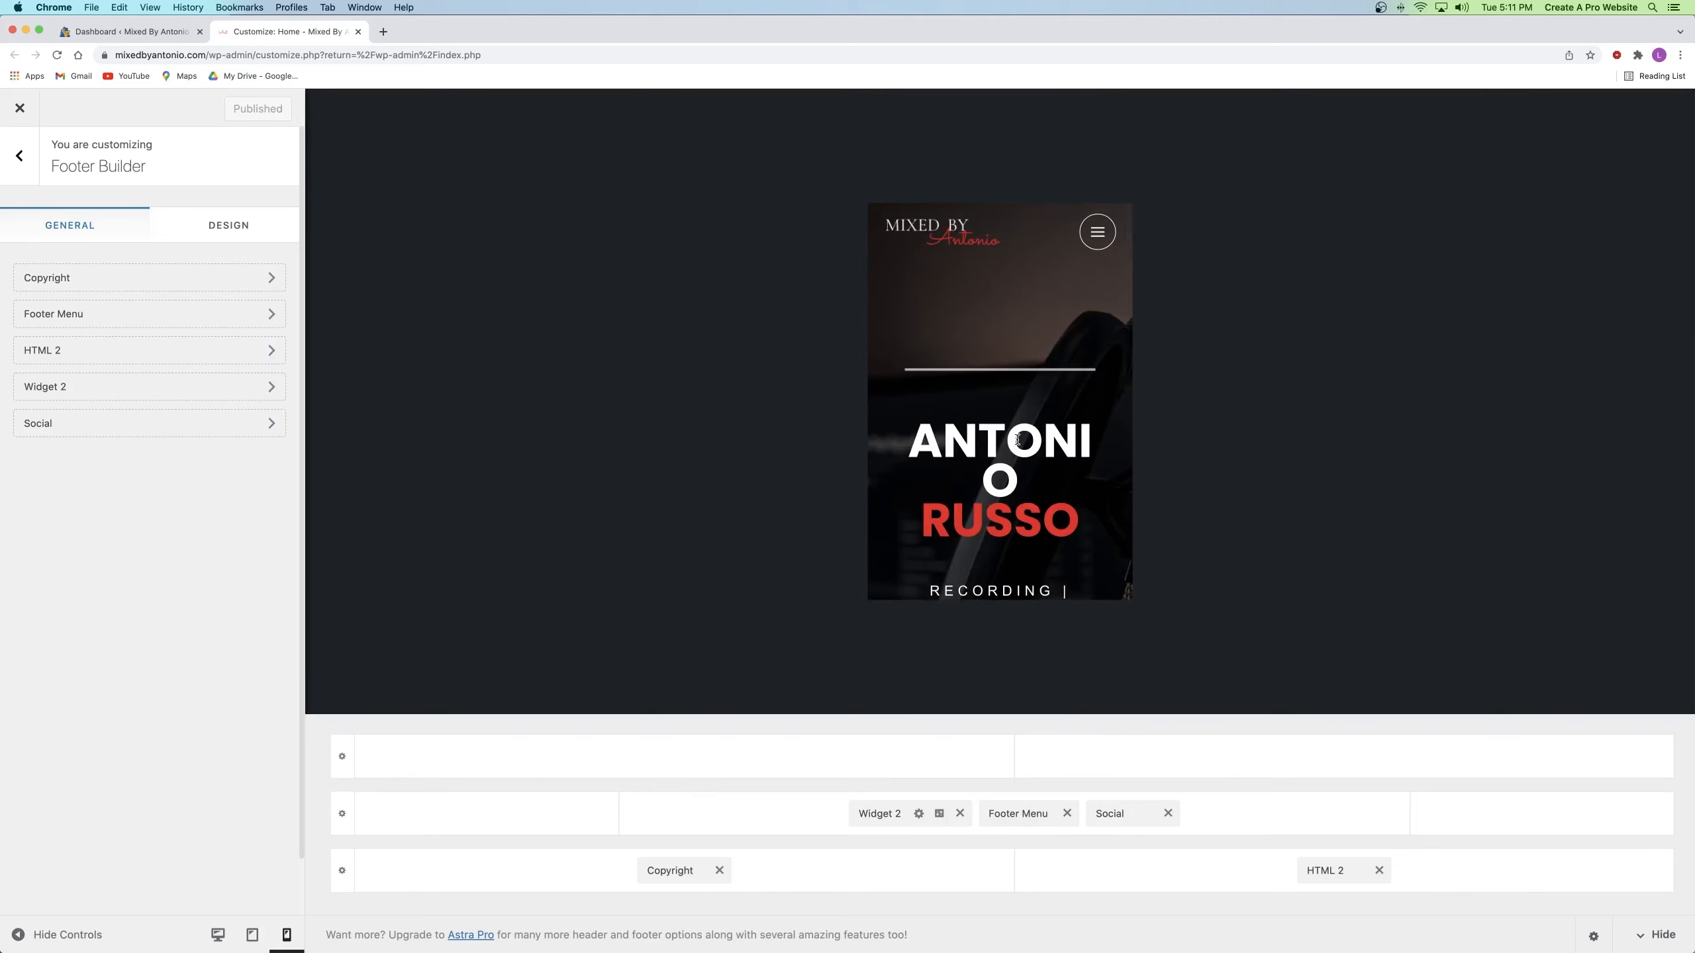
{"action": "scroll", "coordinate": [1018, 440], "scroll_direction": "down", "scroll_amount": 3}
{"action": "scroll", "coordinate": [1019, 441], "scroll_direction": "up", "scroll_amount": 3}
{"action": "left_click_drag", "start_coordinate": [915, 437], "coordinate": [1071, 504]}
{"action": "left_click", "coordinate": [1082, 458]}
Step: Close the Customizer and open the Home page in Elementor's mobile view
{"action": "left_click", "coordinate": [359, 31]}
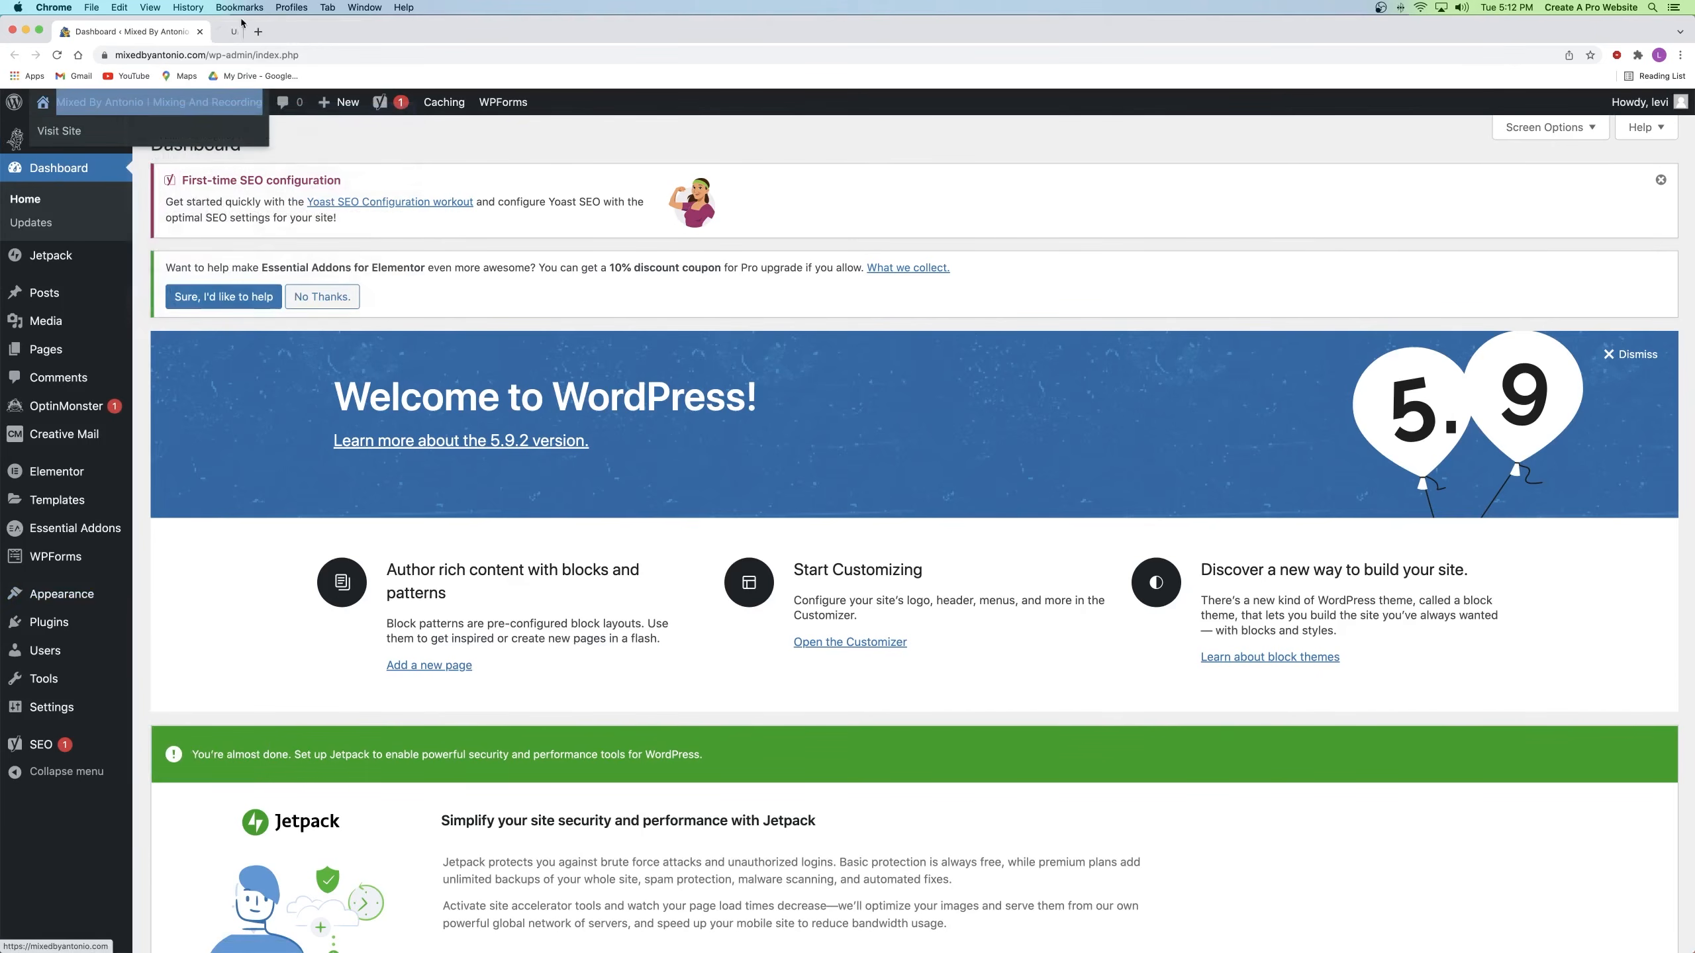
{"action": "left_click", "coordinate": [265, 32]}
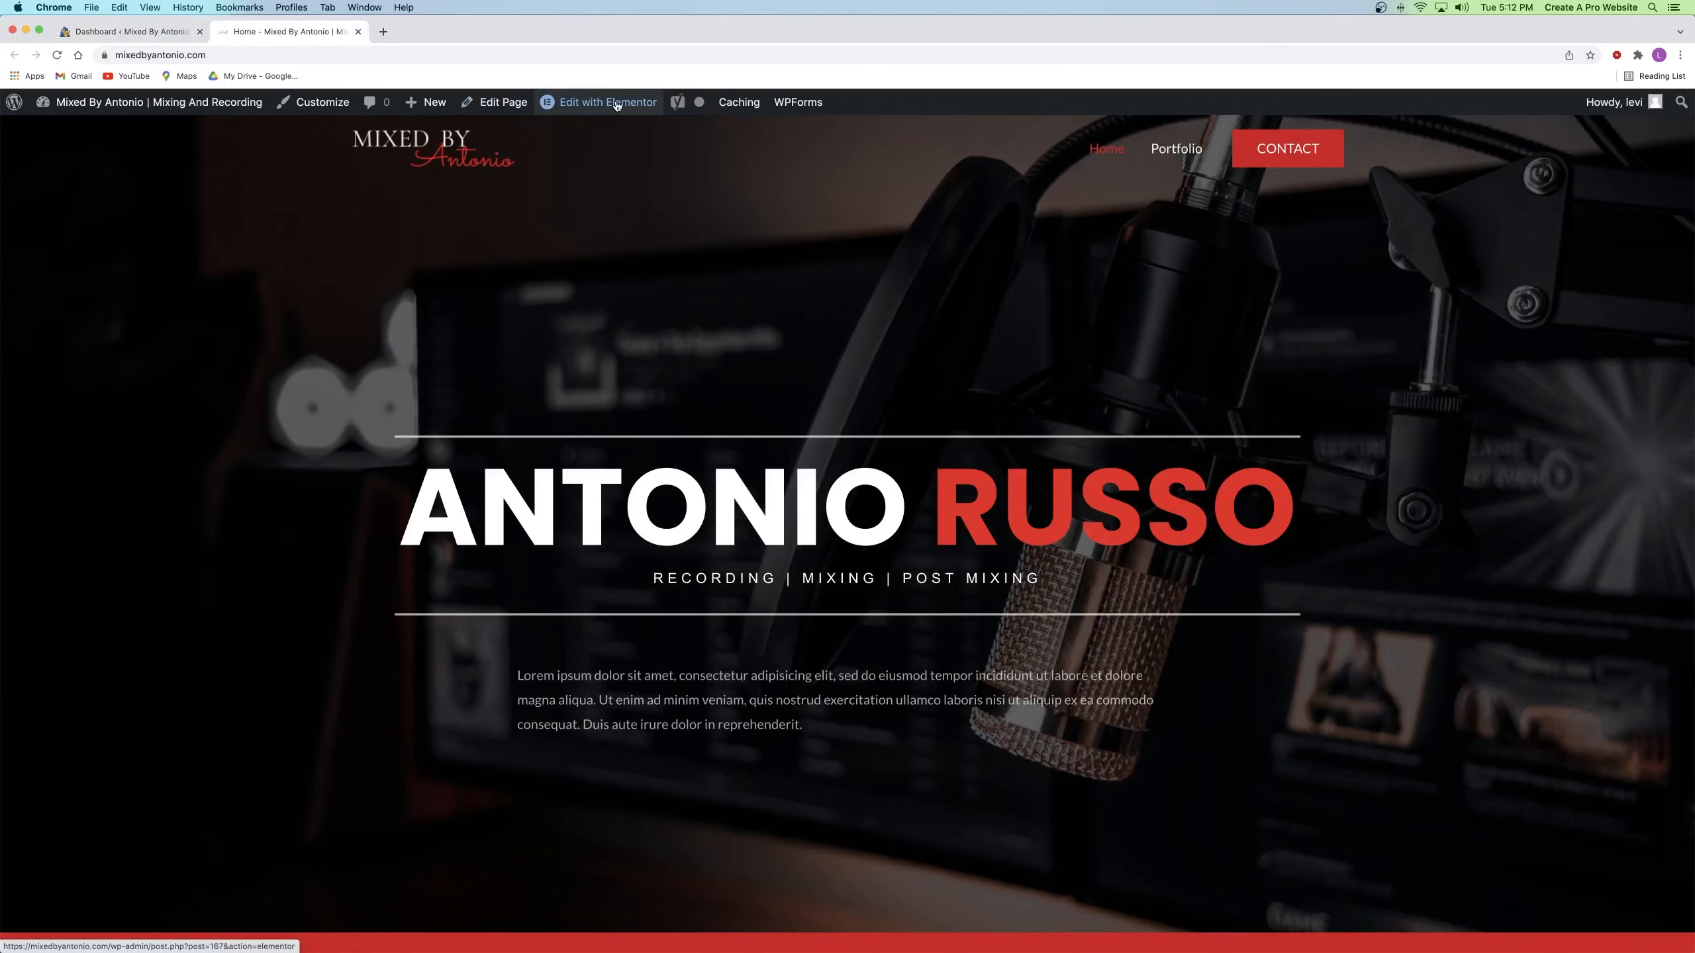
{"action": "left_click", "coordinate": [616, 104]}
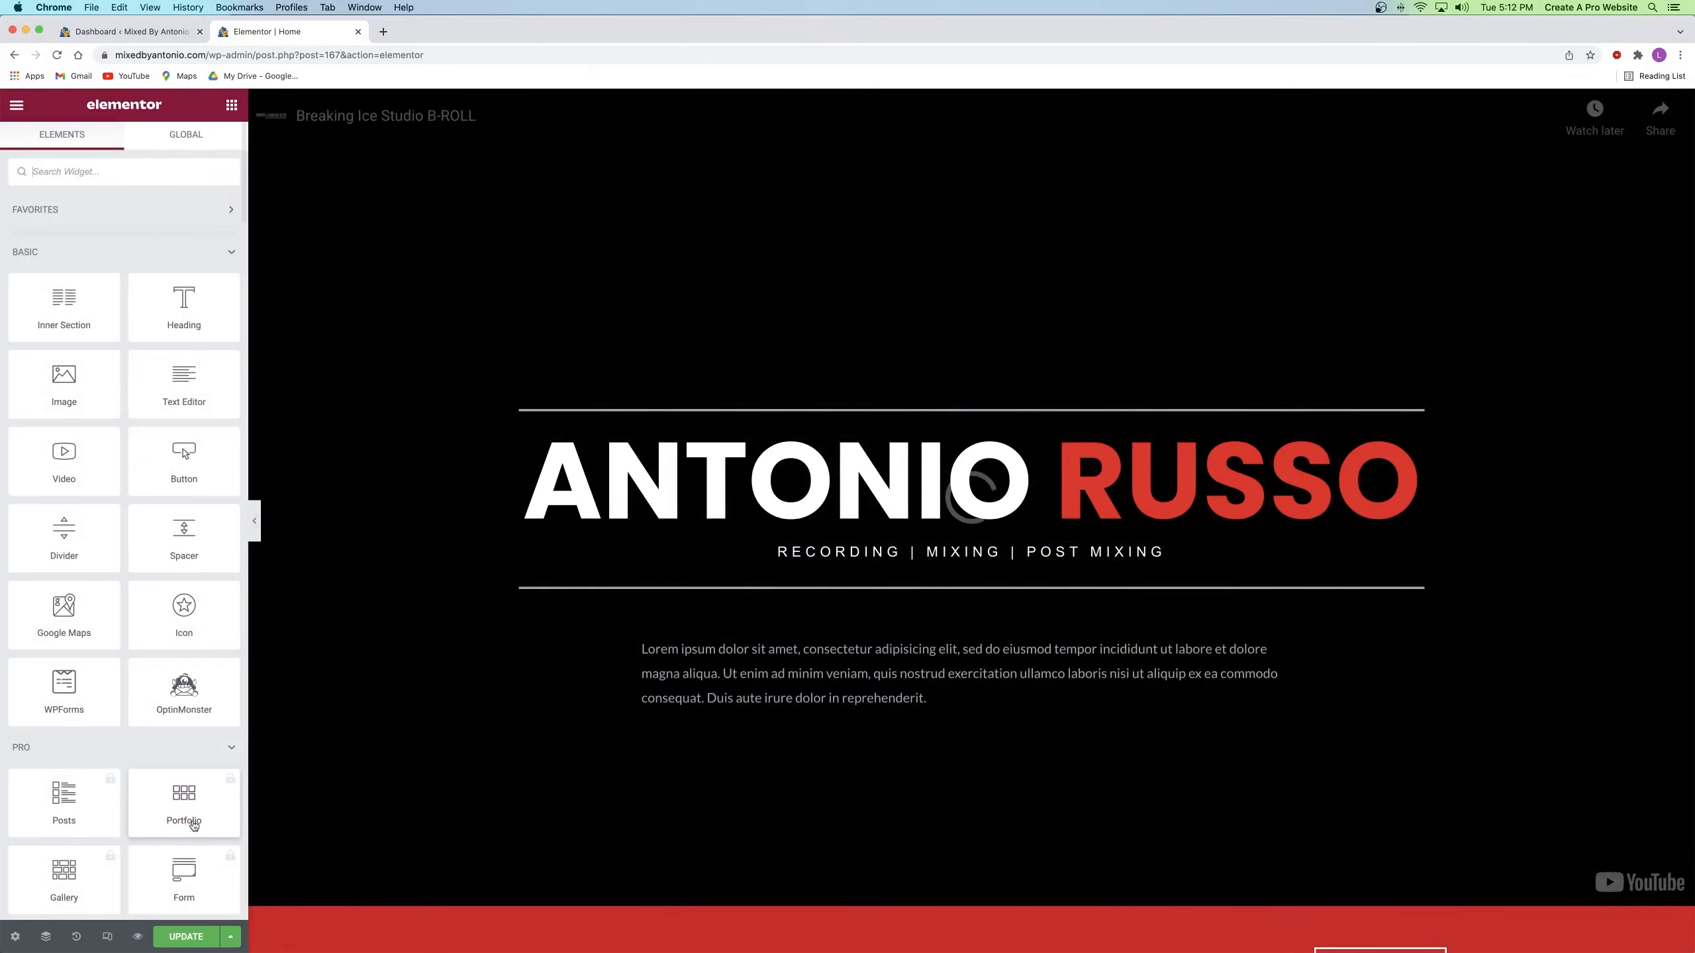
{"action": "left_click", "coordinate": [107, 936]}
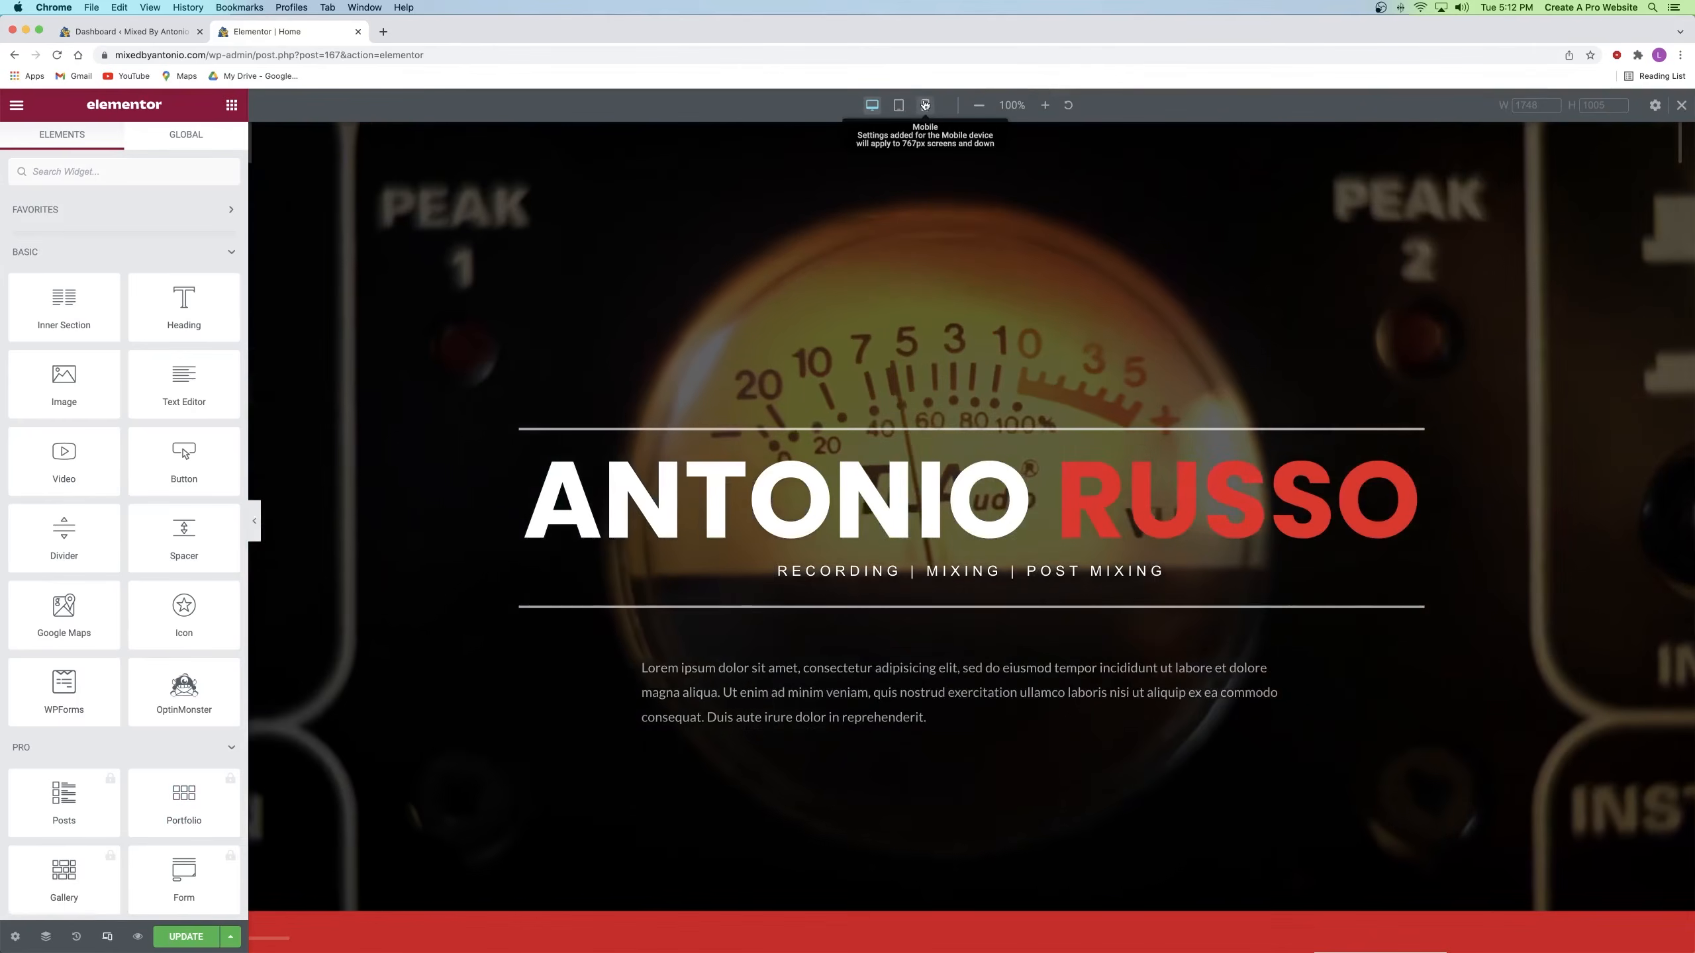
{"action": "left_click", "coordinate": [925, 105]}
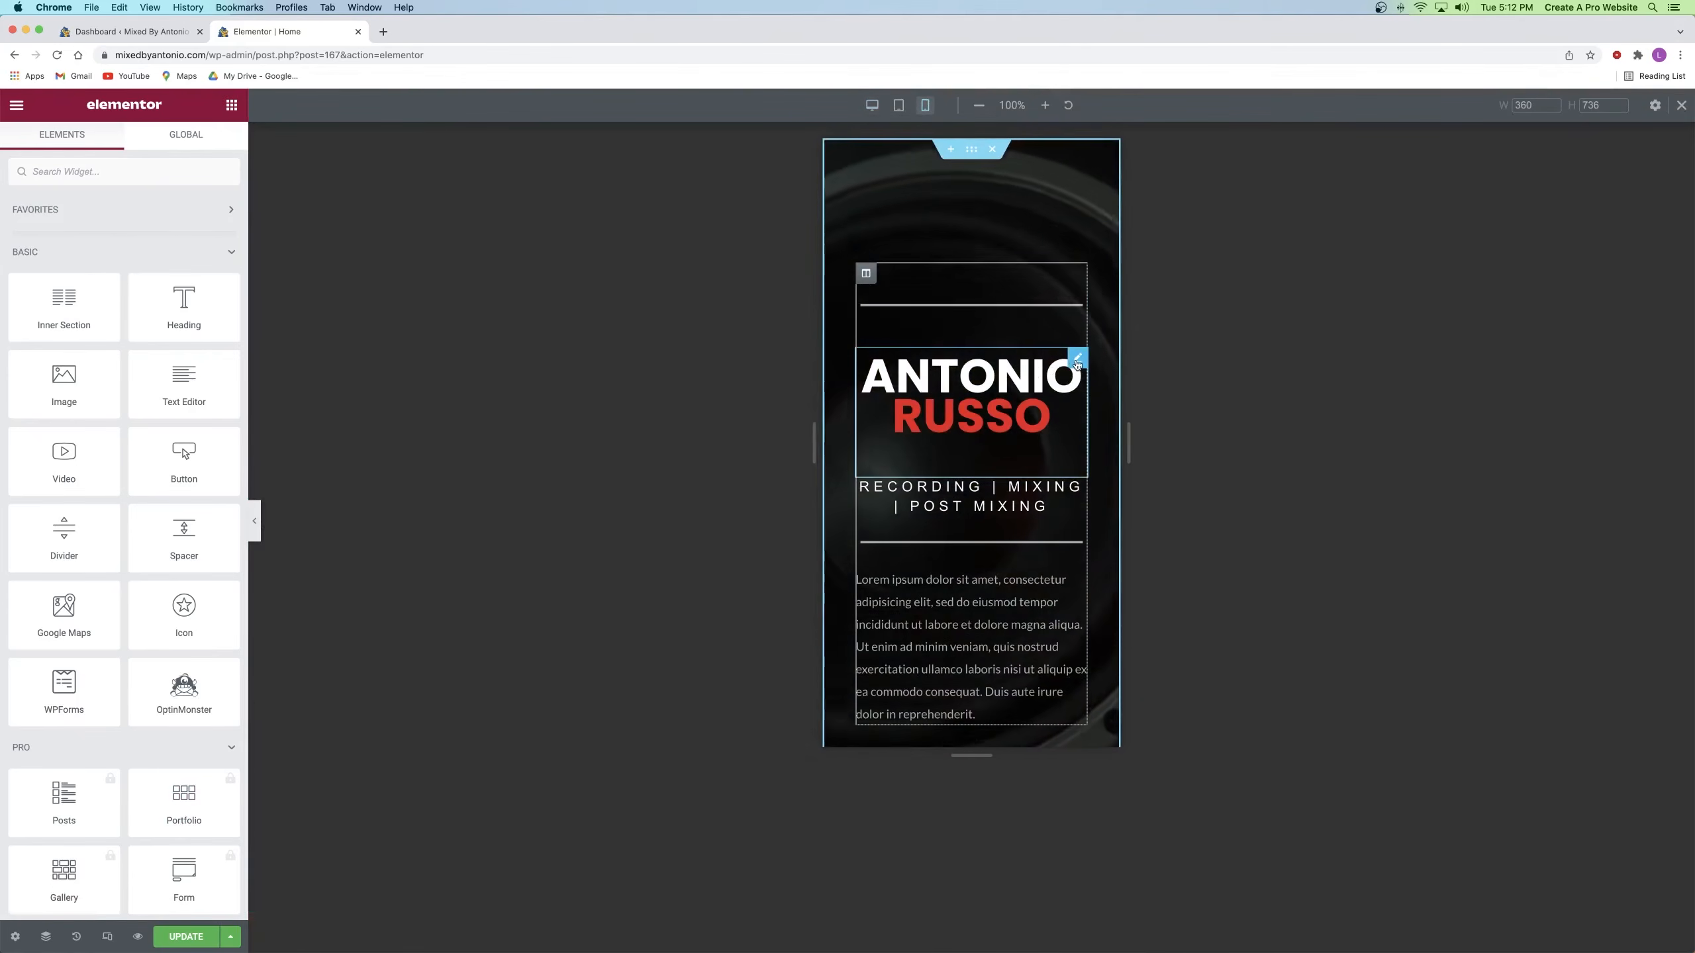
{"action": "left_click", "coordinate": [1077, 361]}
{"action": "left_click", "coordinate": [124, 143]}
{"action": "left_click", "coordinate": [80, 273]}
{"action": "left_click", "coordinate": [220, 546]}
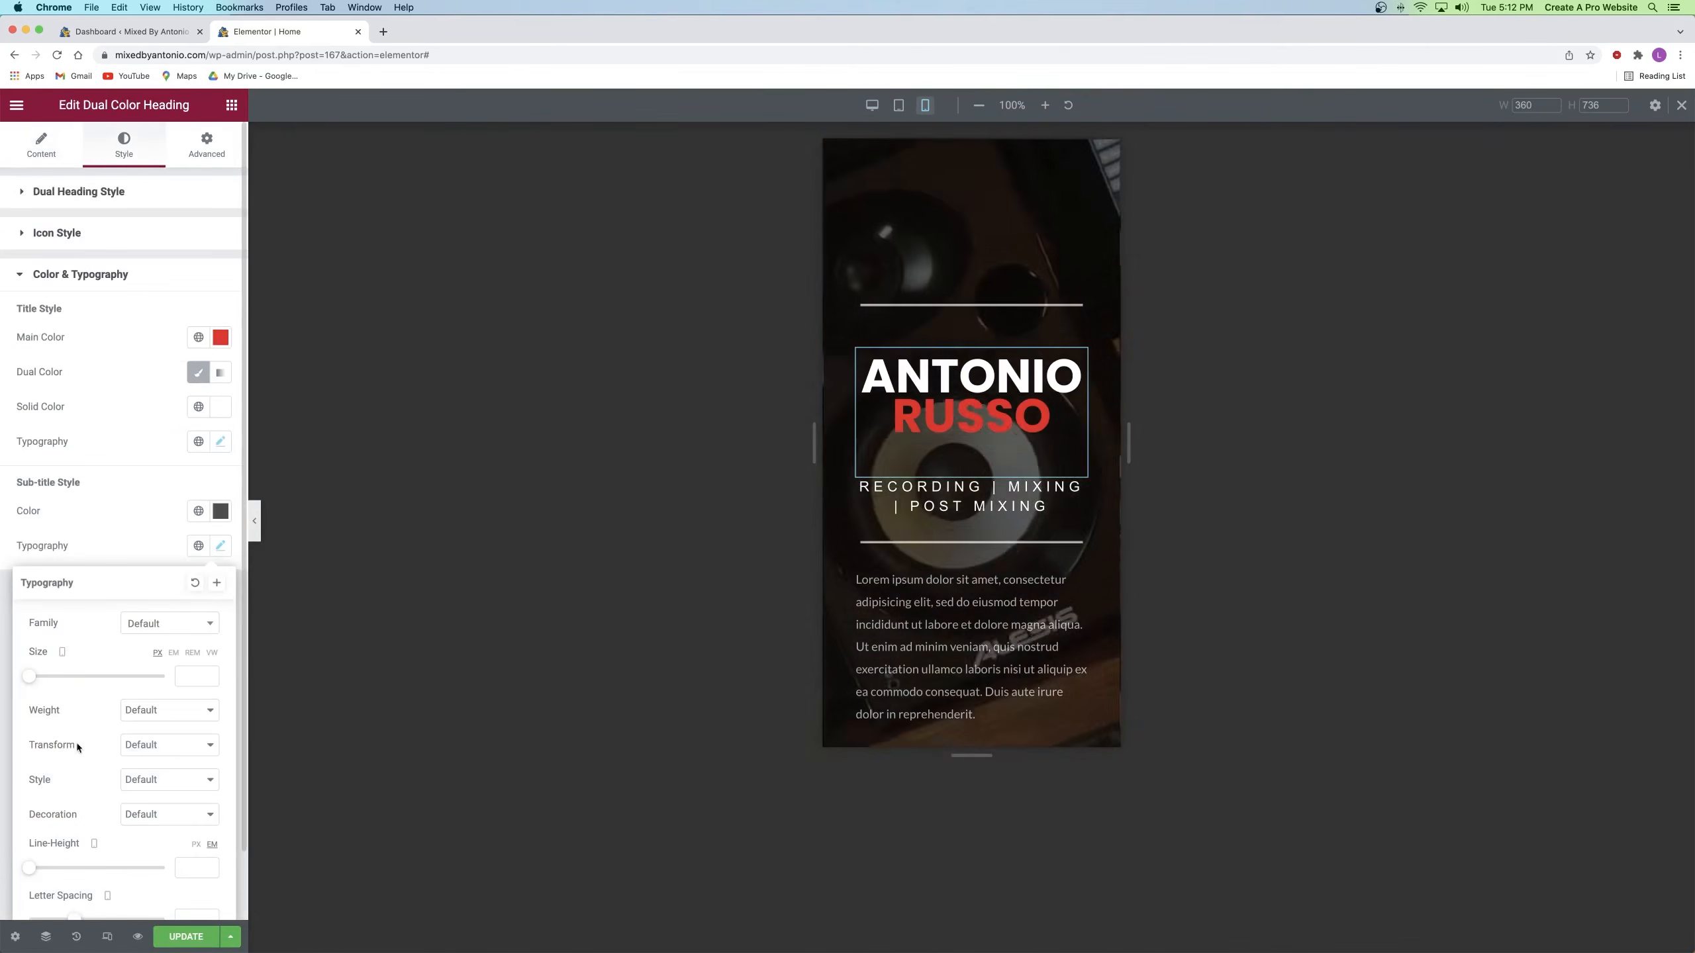
{"action": "left_click", "coordinate": [221, 442]}
{"action": "left_click", "coordinate": [210, 575]}
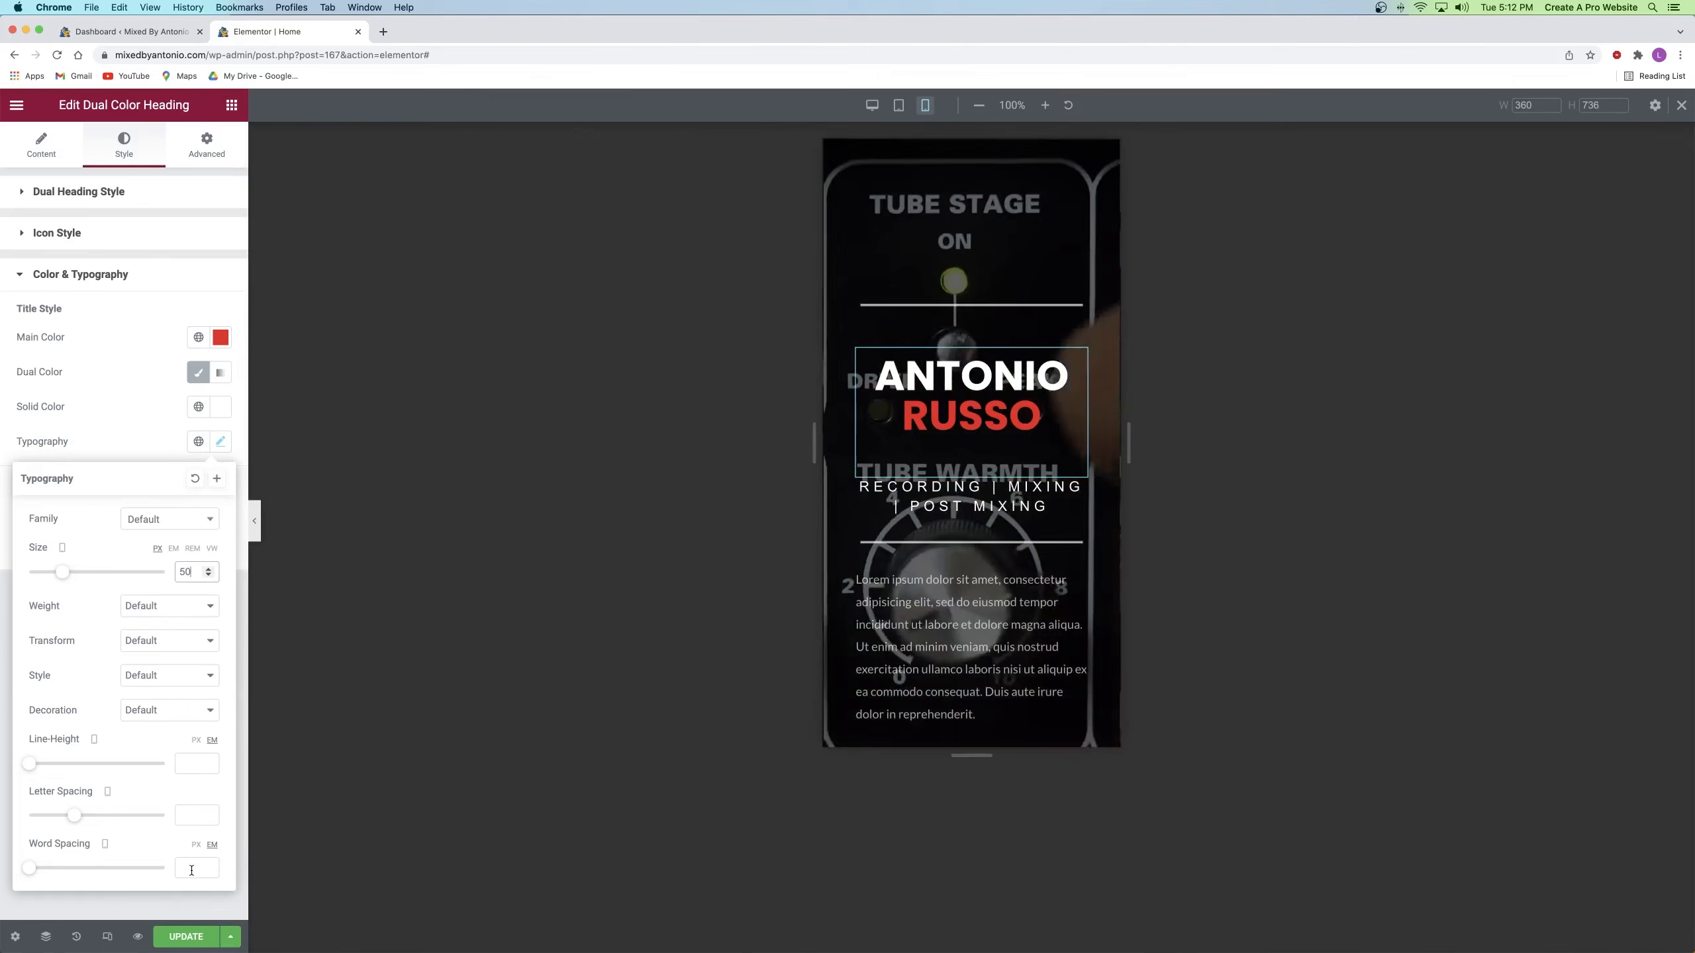
{"action": "left_click", "coordinate": [173, 937]}
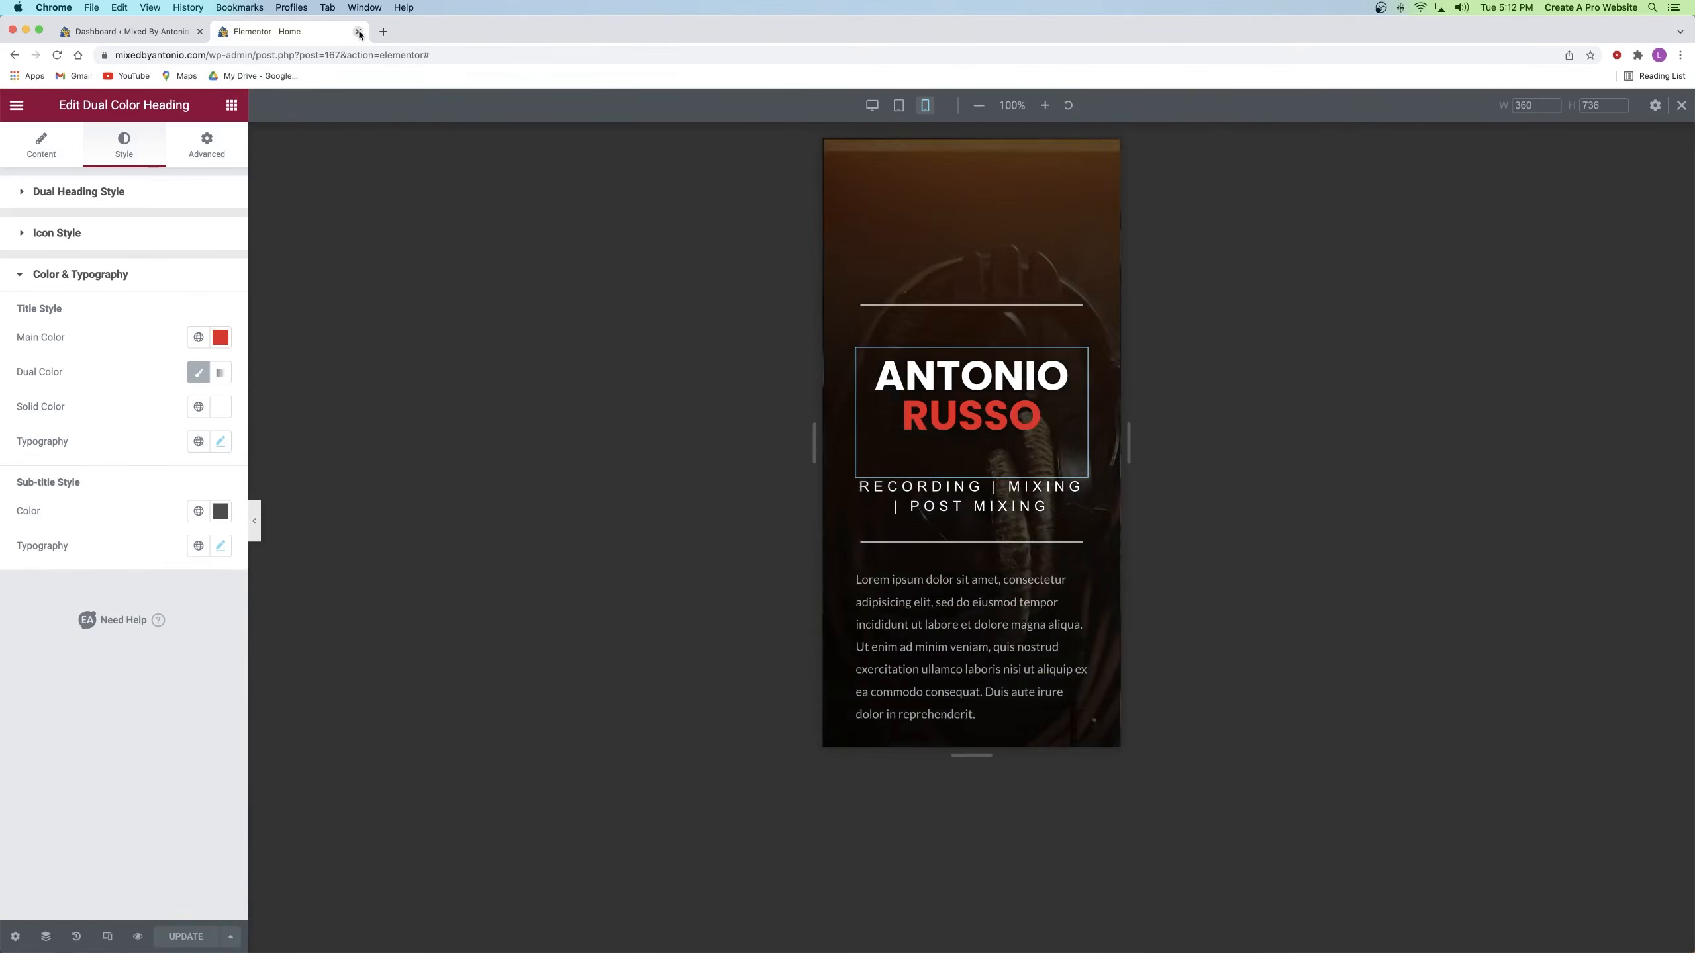
{"action": "left_click", "coordinate": [357, 31]}
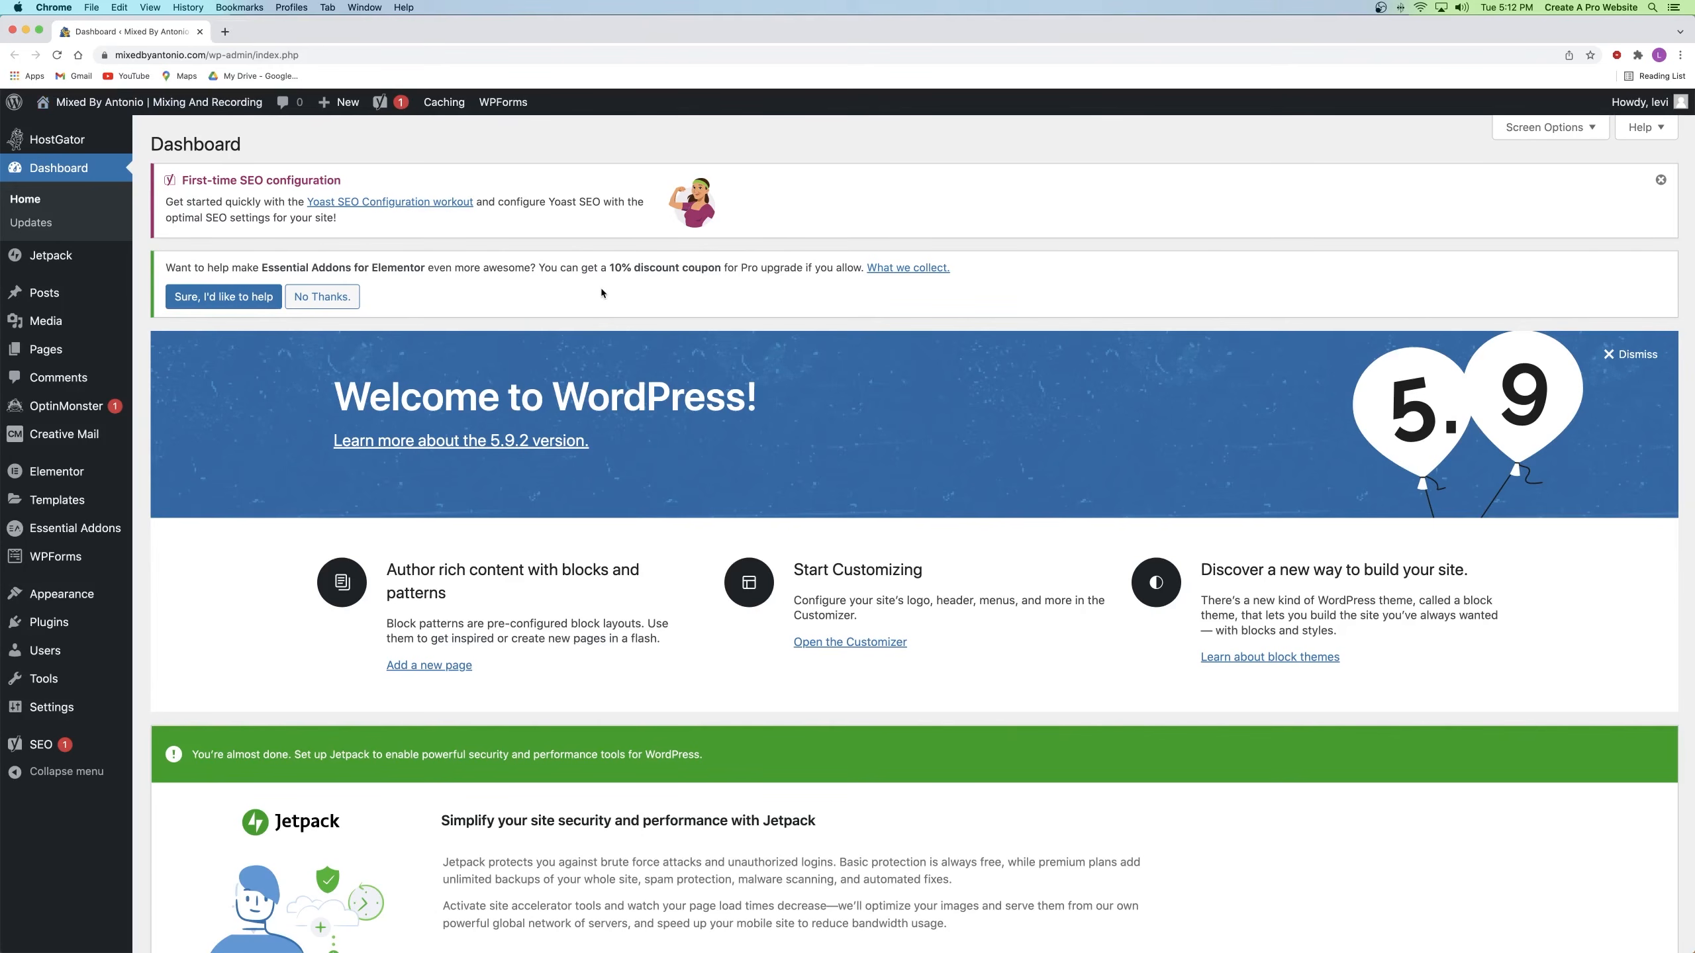
Step: Open the live Mixed By Antonio home page in a new tab and scroll down to its footer
{"action": "right_click", "coordinate": [169, 108]}
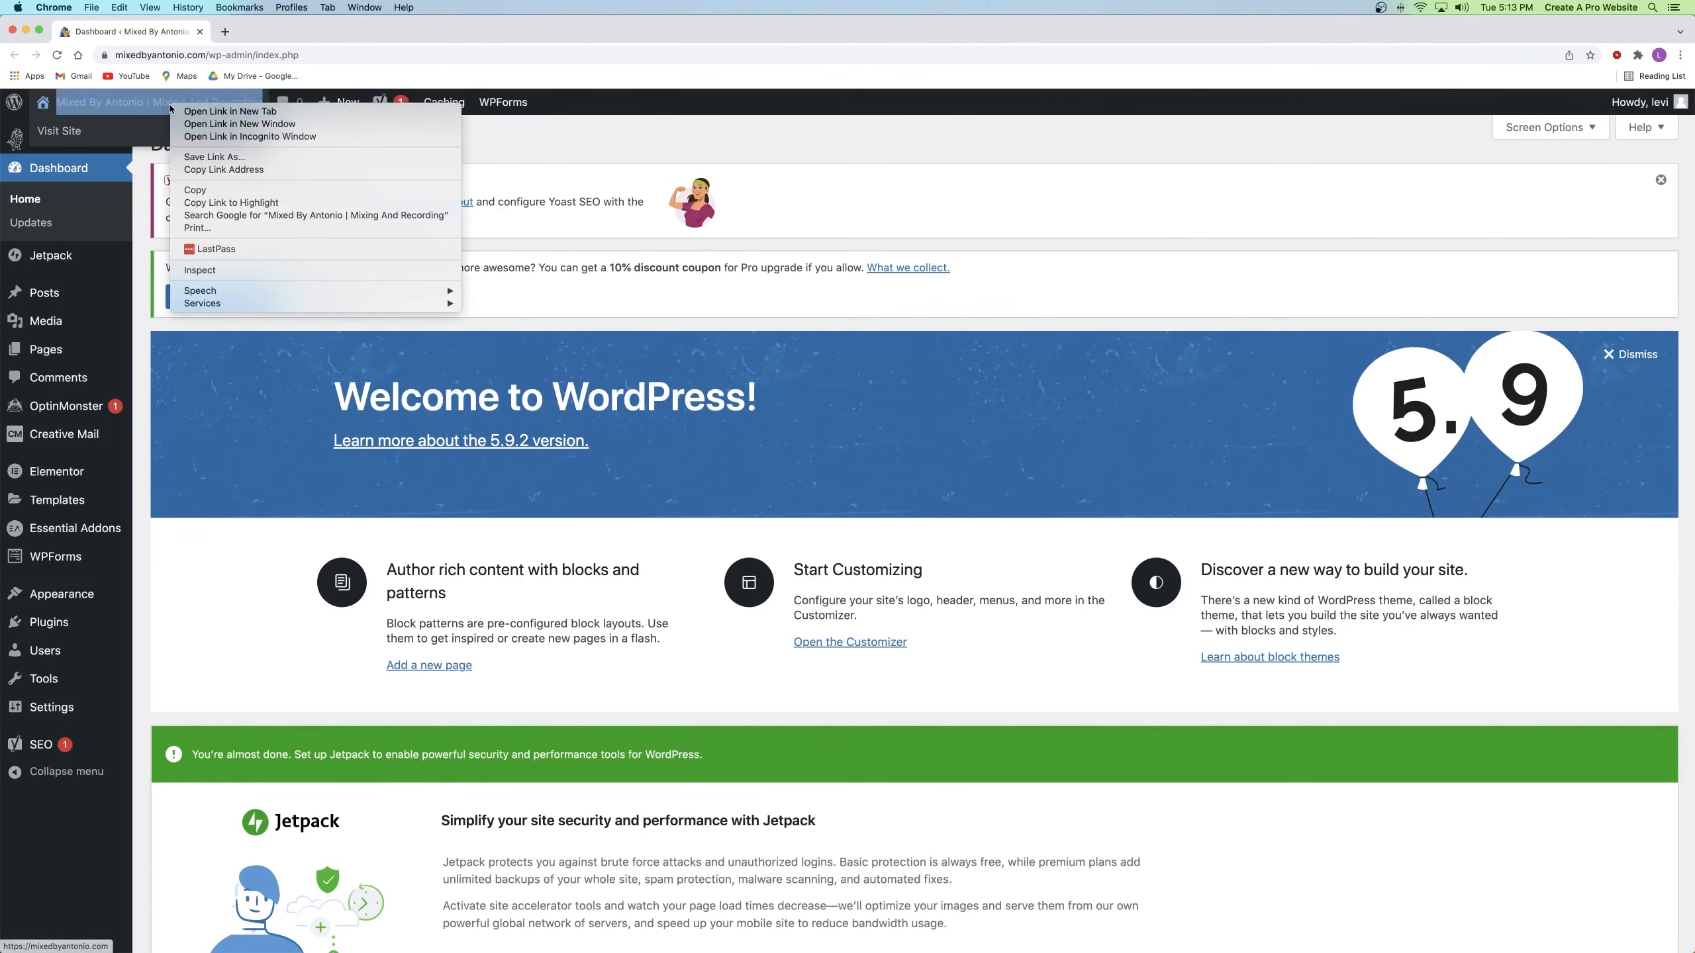
{"action": "left_click", "coordinate": [248, 31]}
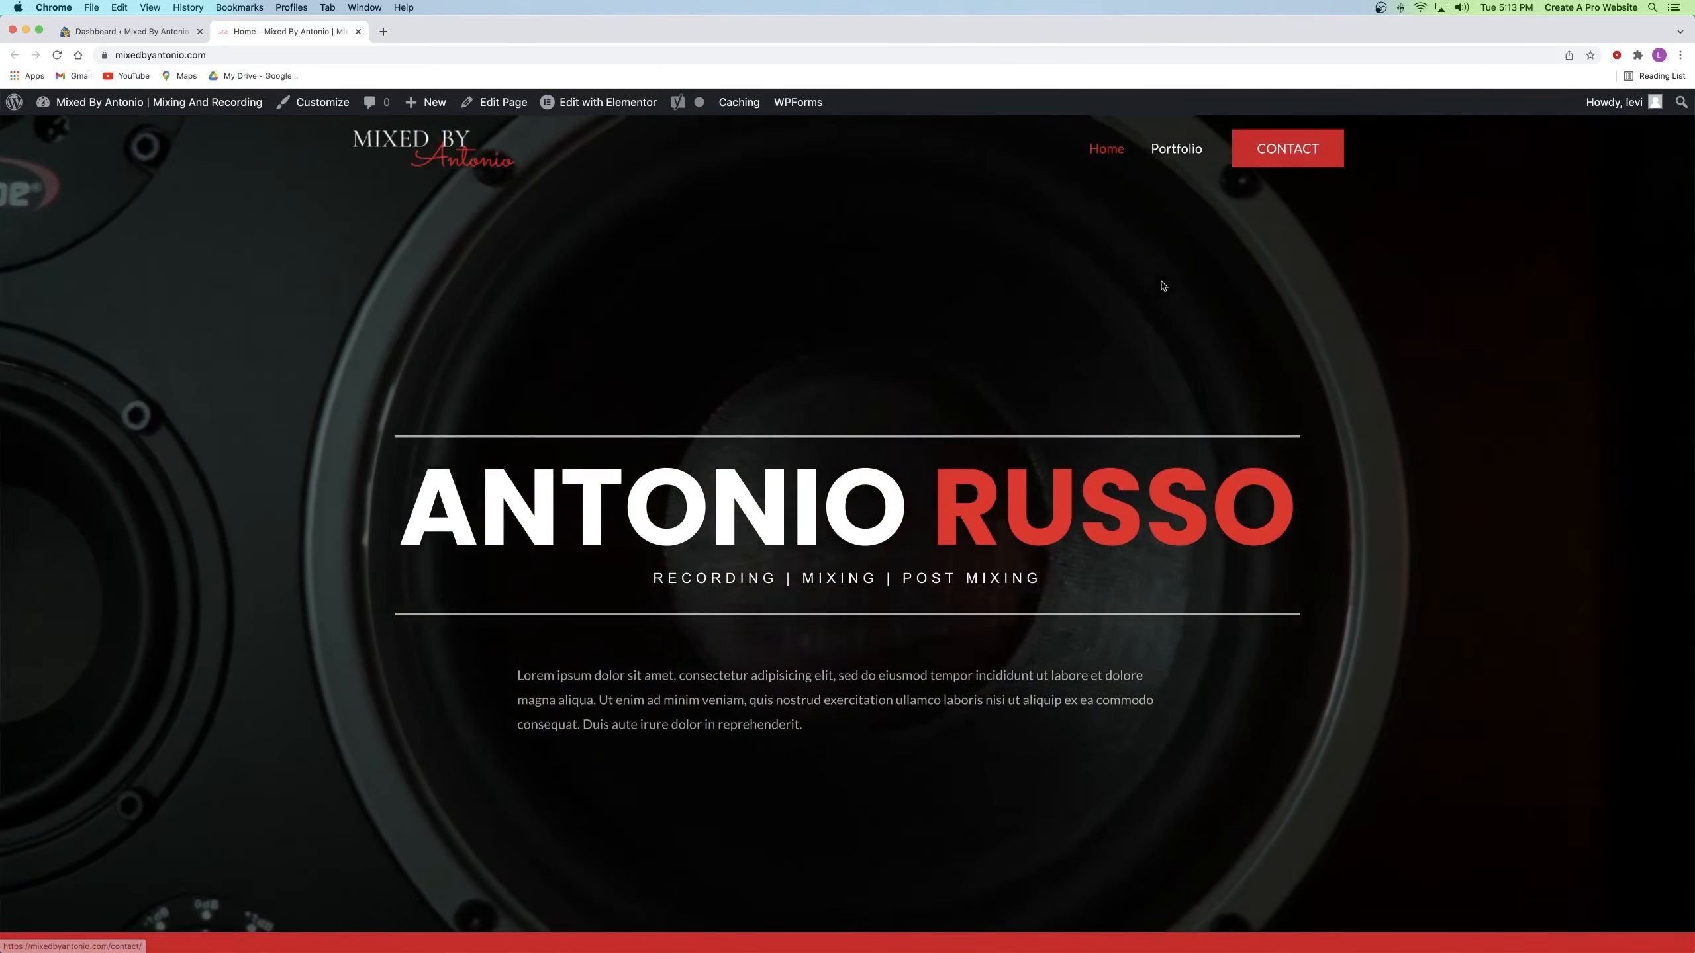
{"action": "scroll", "coordinate": [1162, 286], "scroll_direction": "down", "scroll_amount": 5}
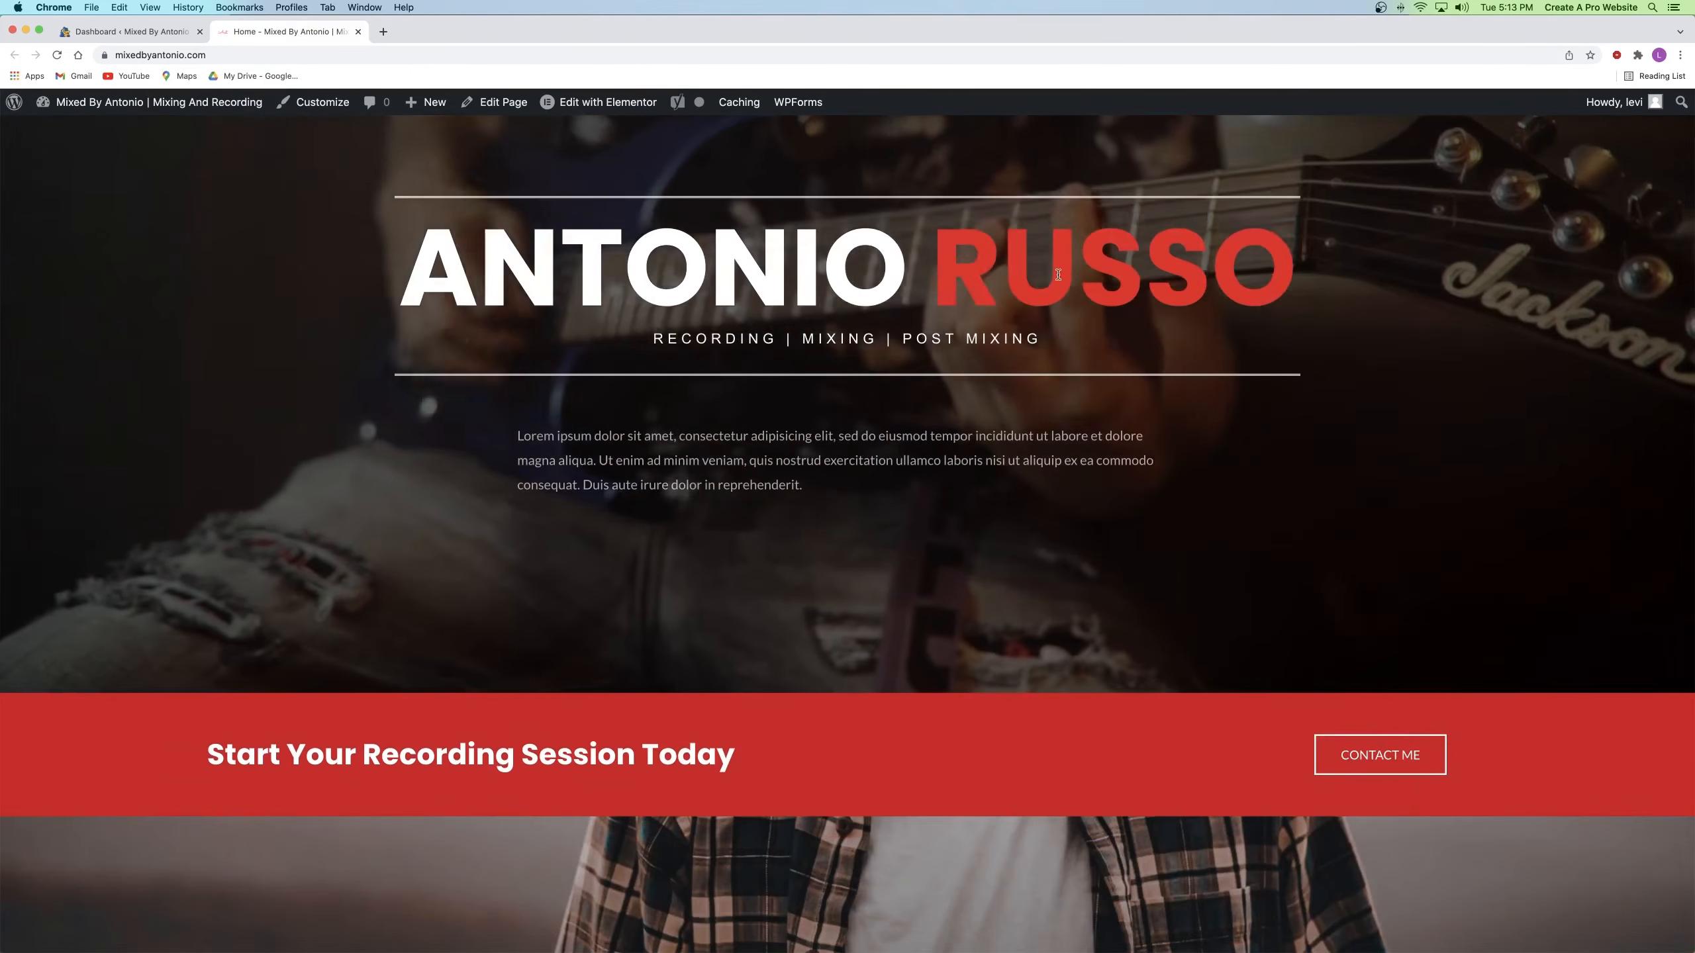
{"action": "scroll", "coordinate": [1231, 312], "scroll_direction": "up", "scroll_amount": 5}
{"action": "scroll", "coordinate": [1235, 313], "scroll_direction": "down", "scroll_amount": 3}
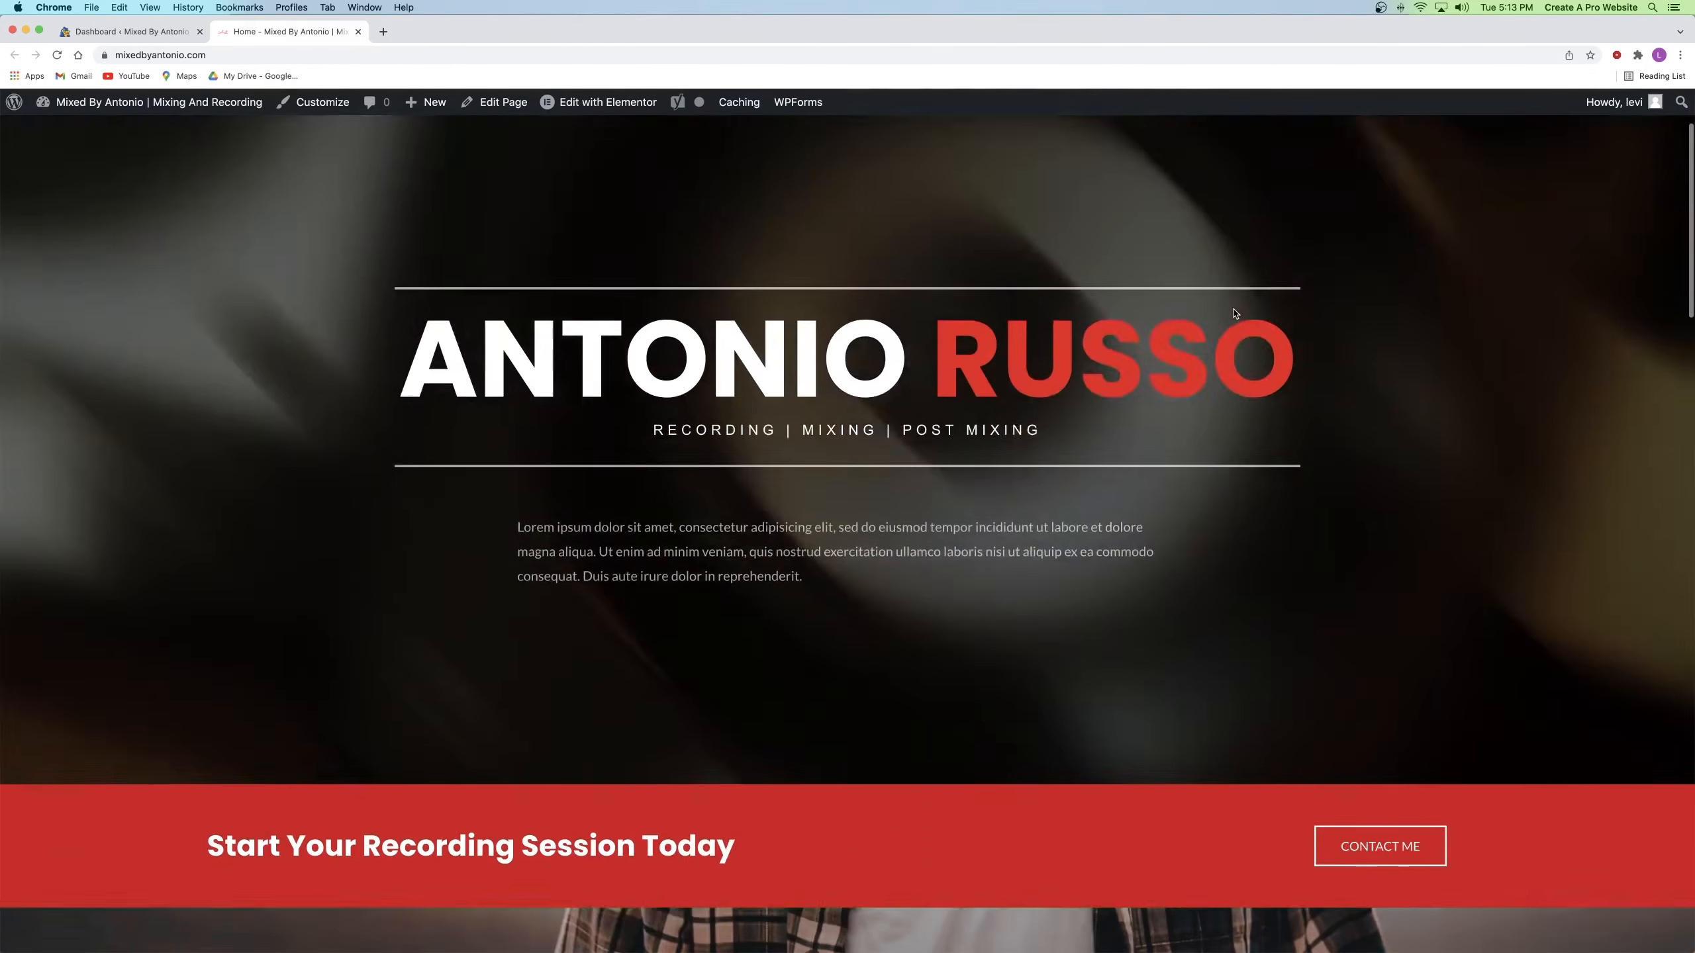
{"action": "scroll", "coordinate": [1235, 314], "scroll_direction": "down", "scroll_amount": 10}
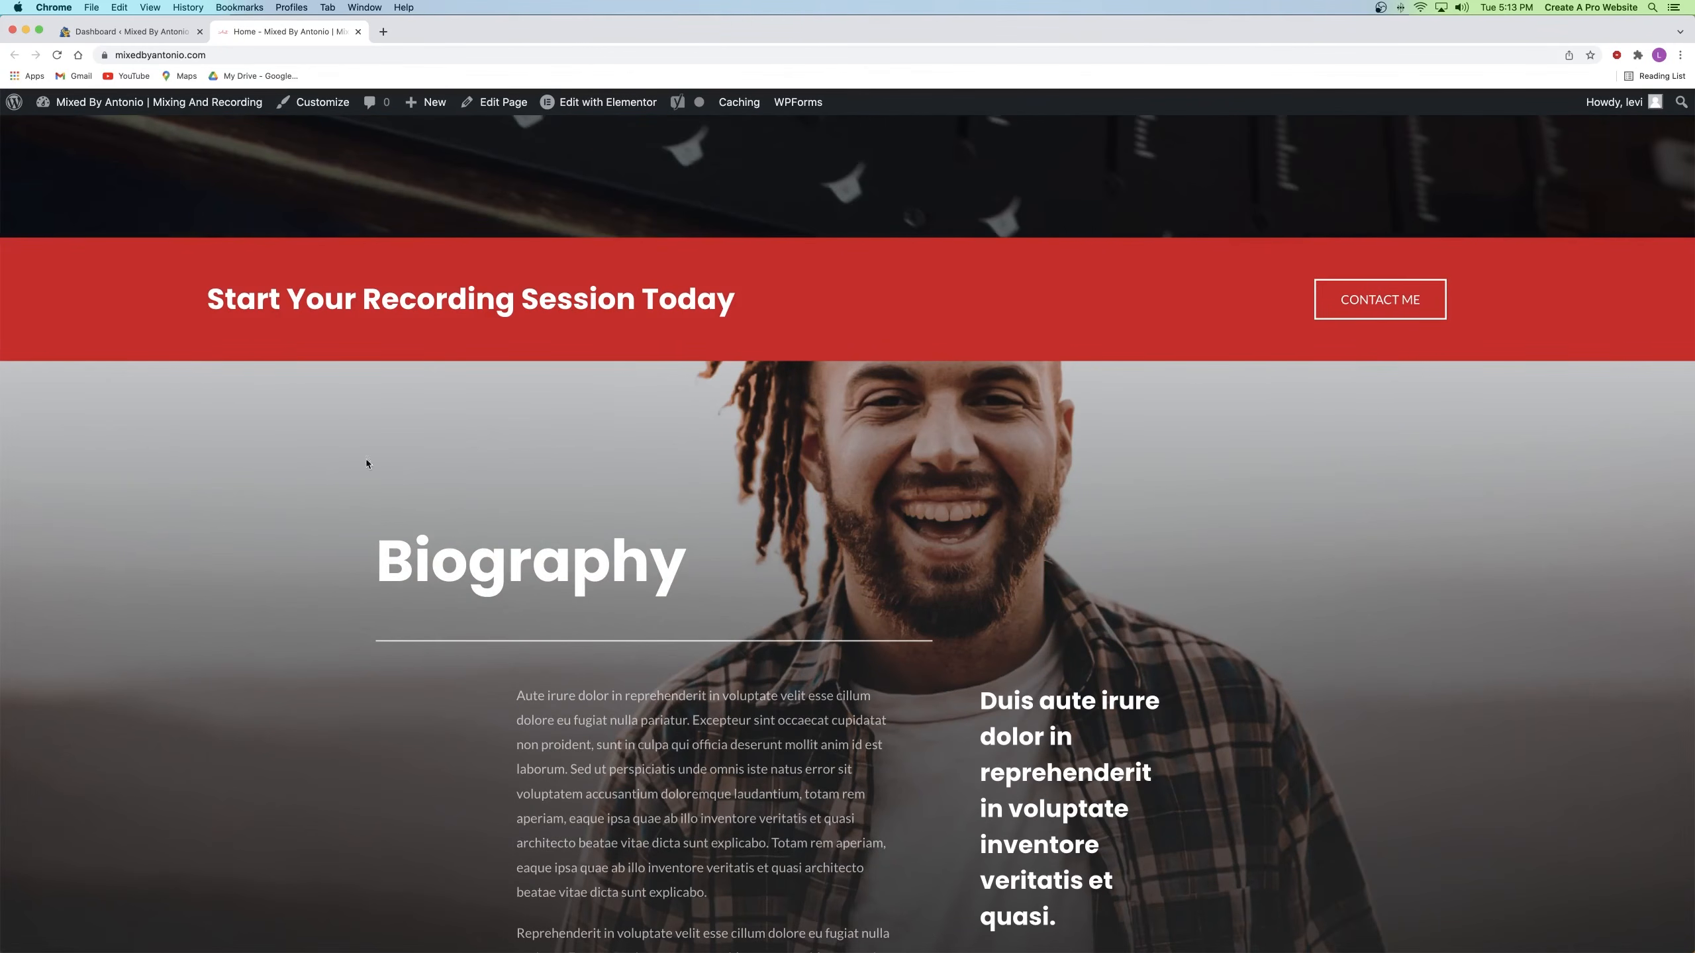
{"action": "scroll", "coordinate": [842, 461], "scroll_direction": "up", "scroll_amount": 8}
{"action": "scroll", "coordinate": [842, 456], "scroll_direction": "down", "scroll_amount": 8}
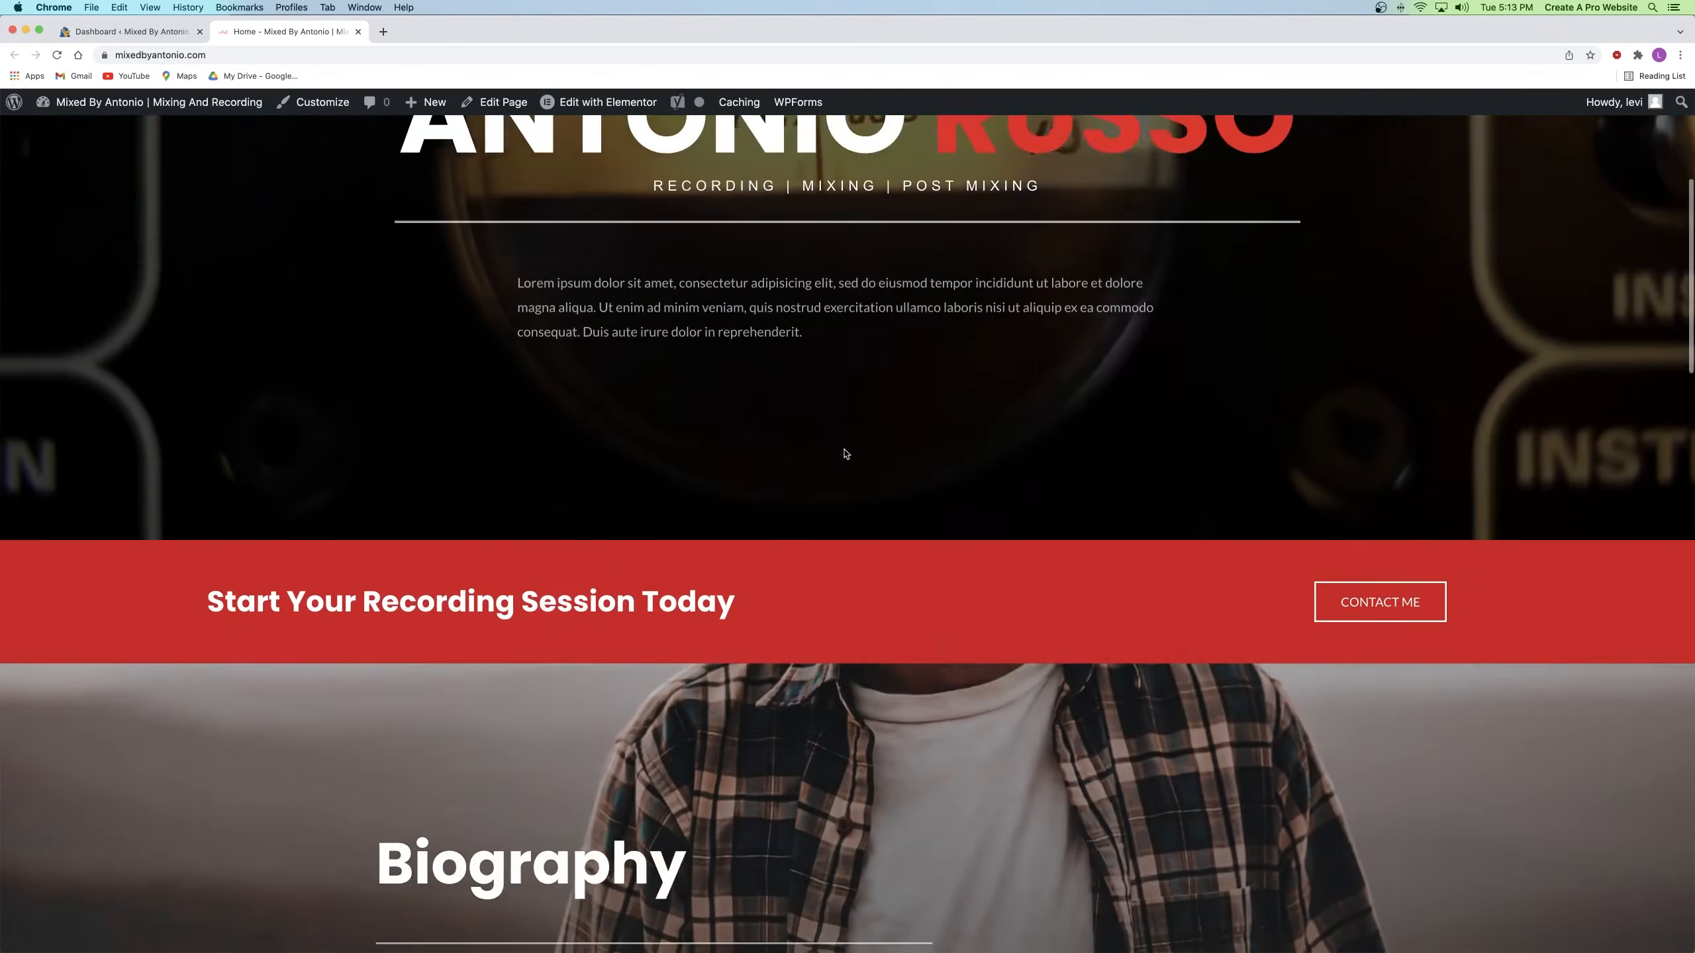
{"action": "scroll", "coordinate": [844, 450], "scroll_direction": "down", "scroll_amount": 10}
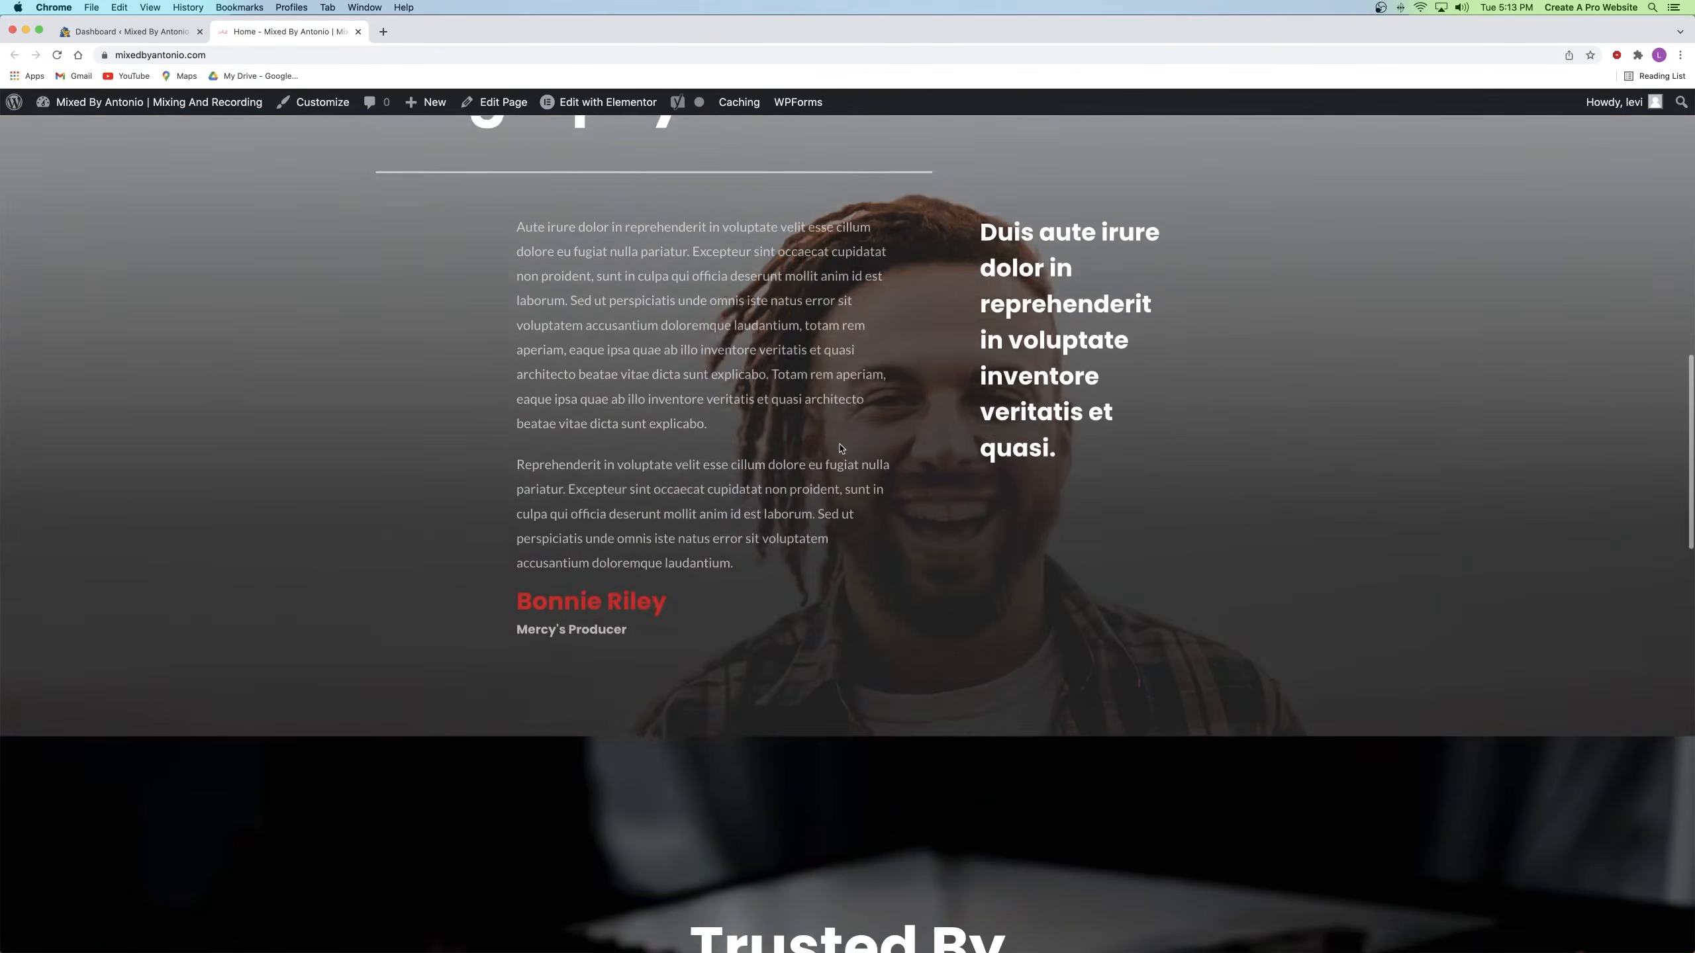
{"action": "scroll", "coordinate": [841, 449], "scroll_direction": "down", "scroll_amount": 8}
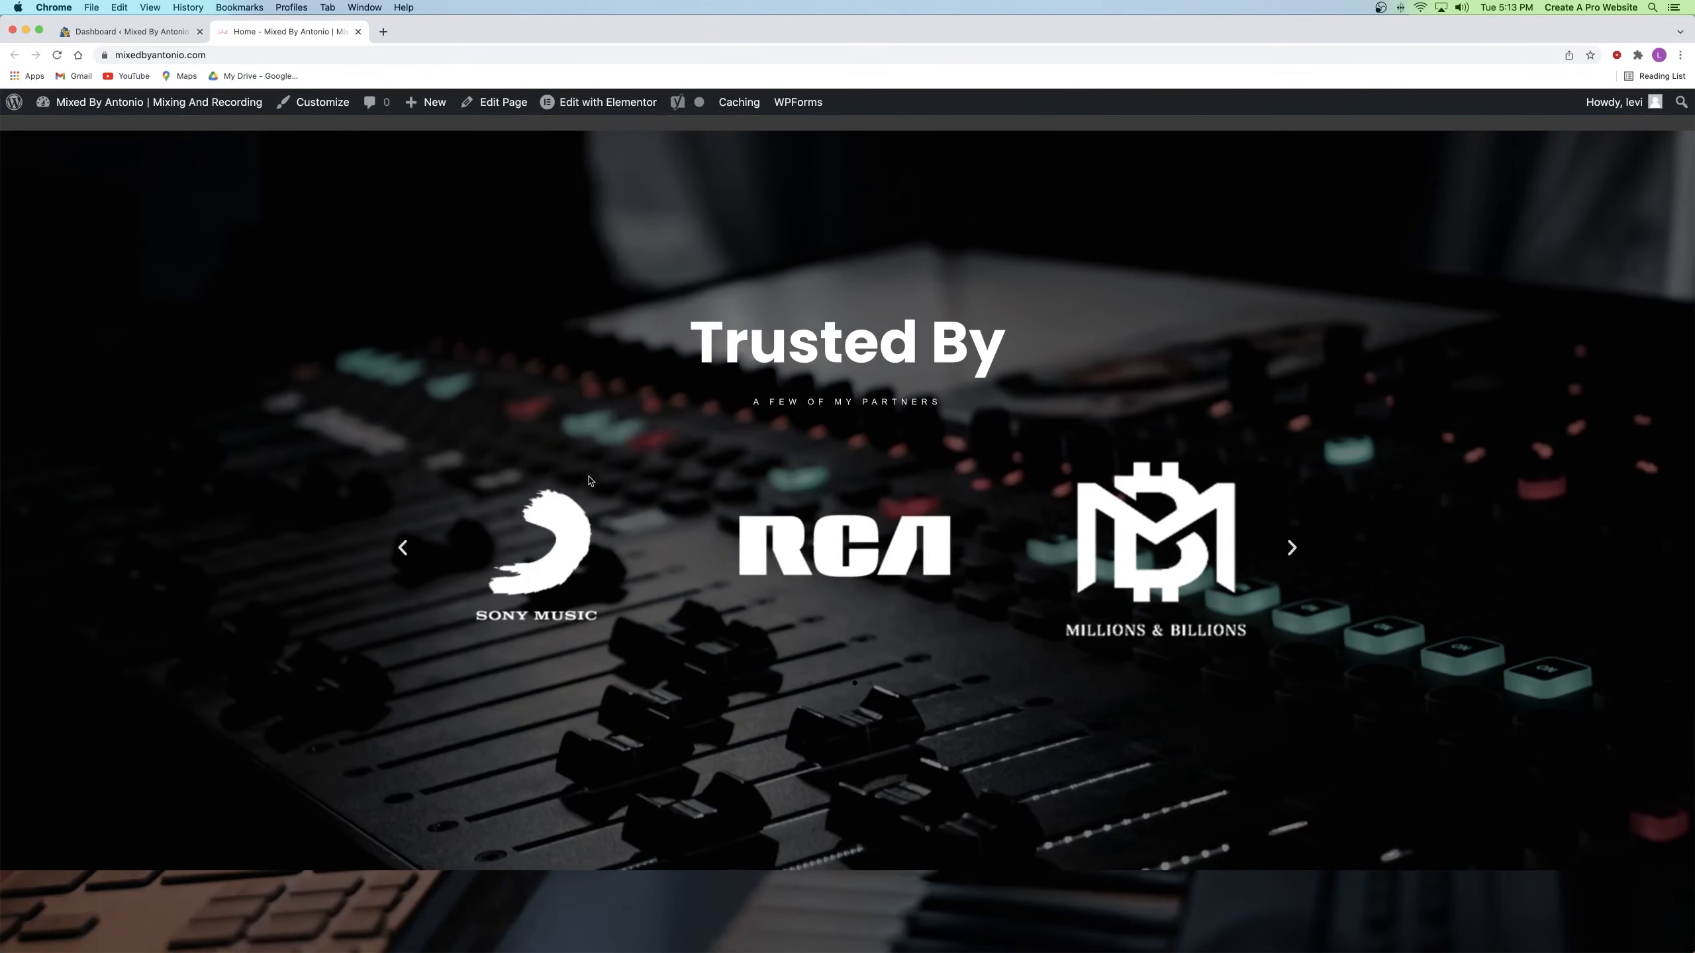
{"action": "scroll", "coordinate": [611, 401], "scroll_direction": "down", "scroll_amount": 15}
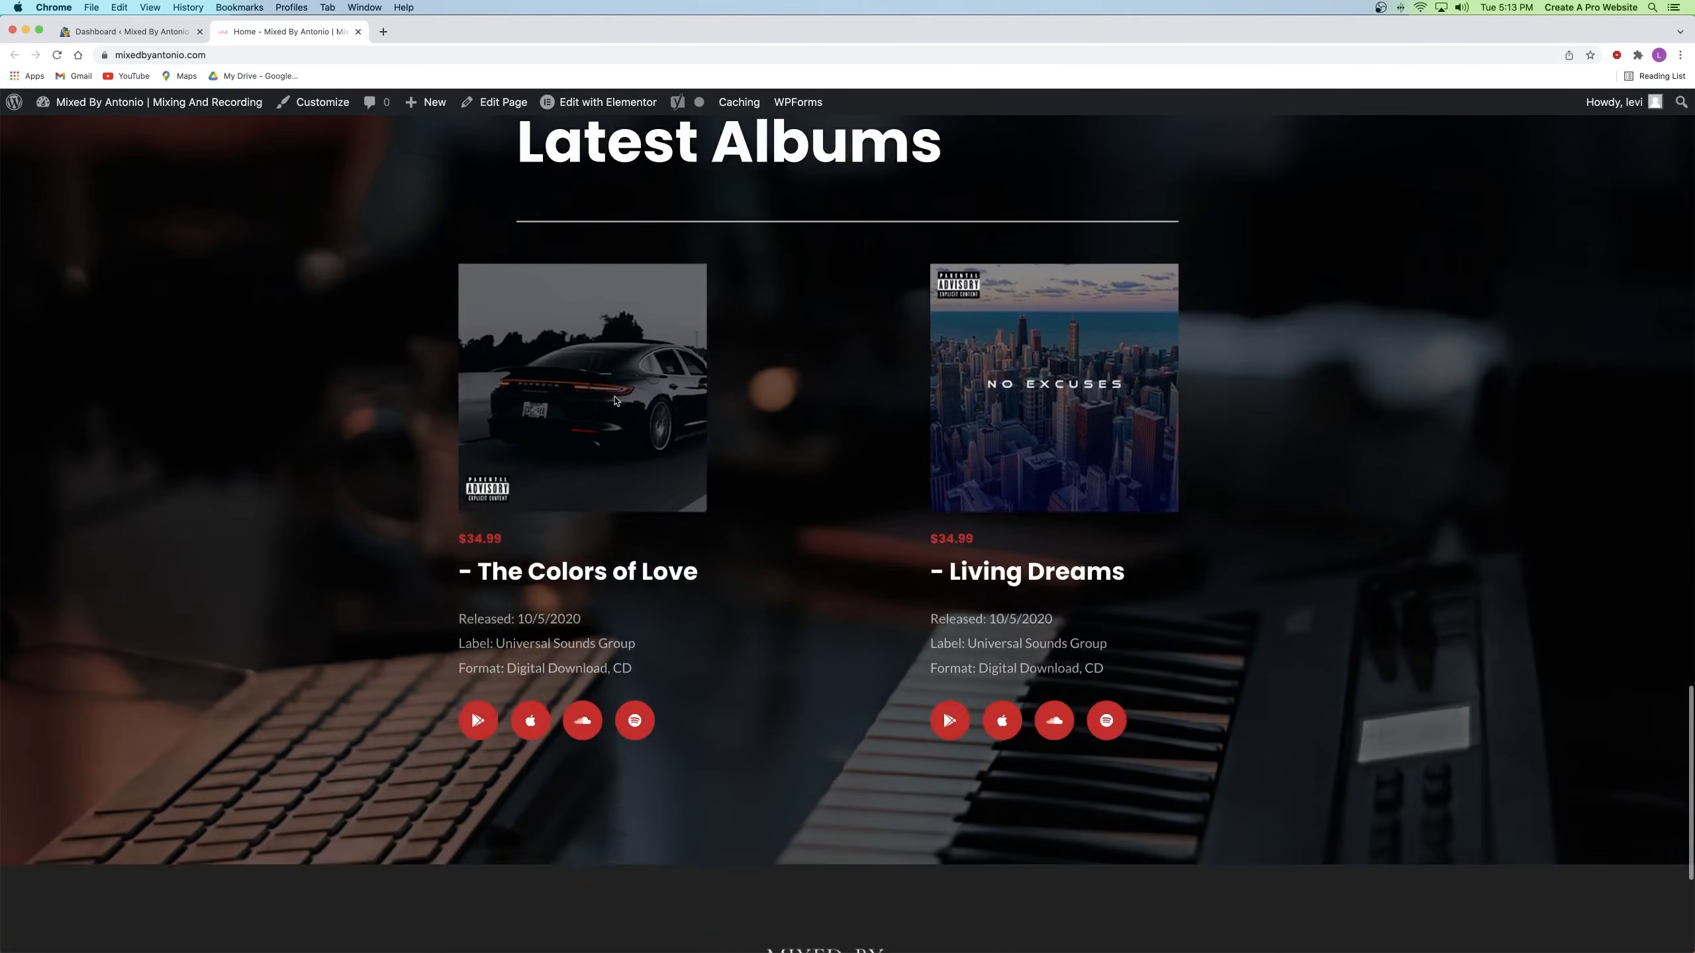
{"action": "scroll", "coordinate": [614, 399], "scroll_direction": "down", "scroll_amount": 4}
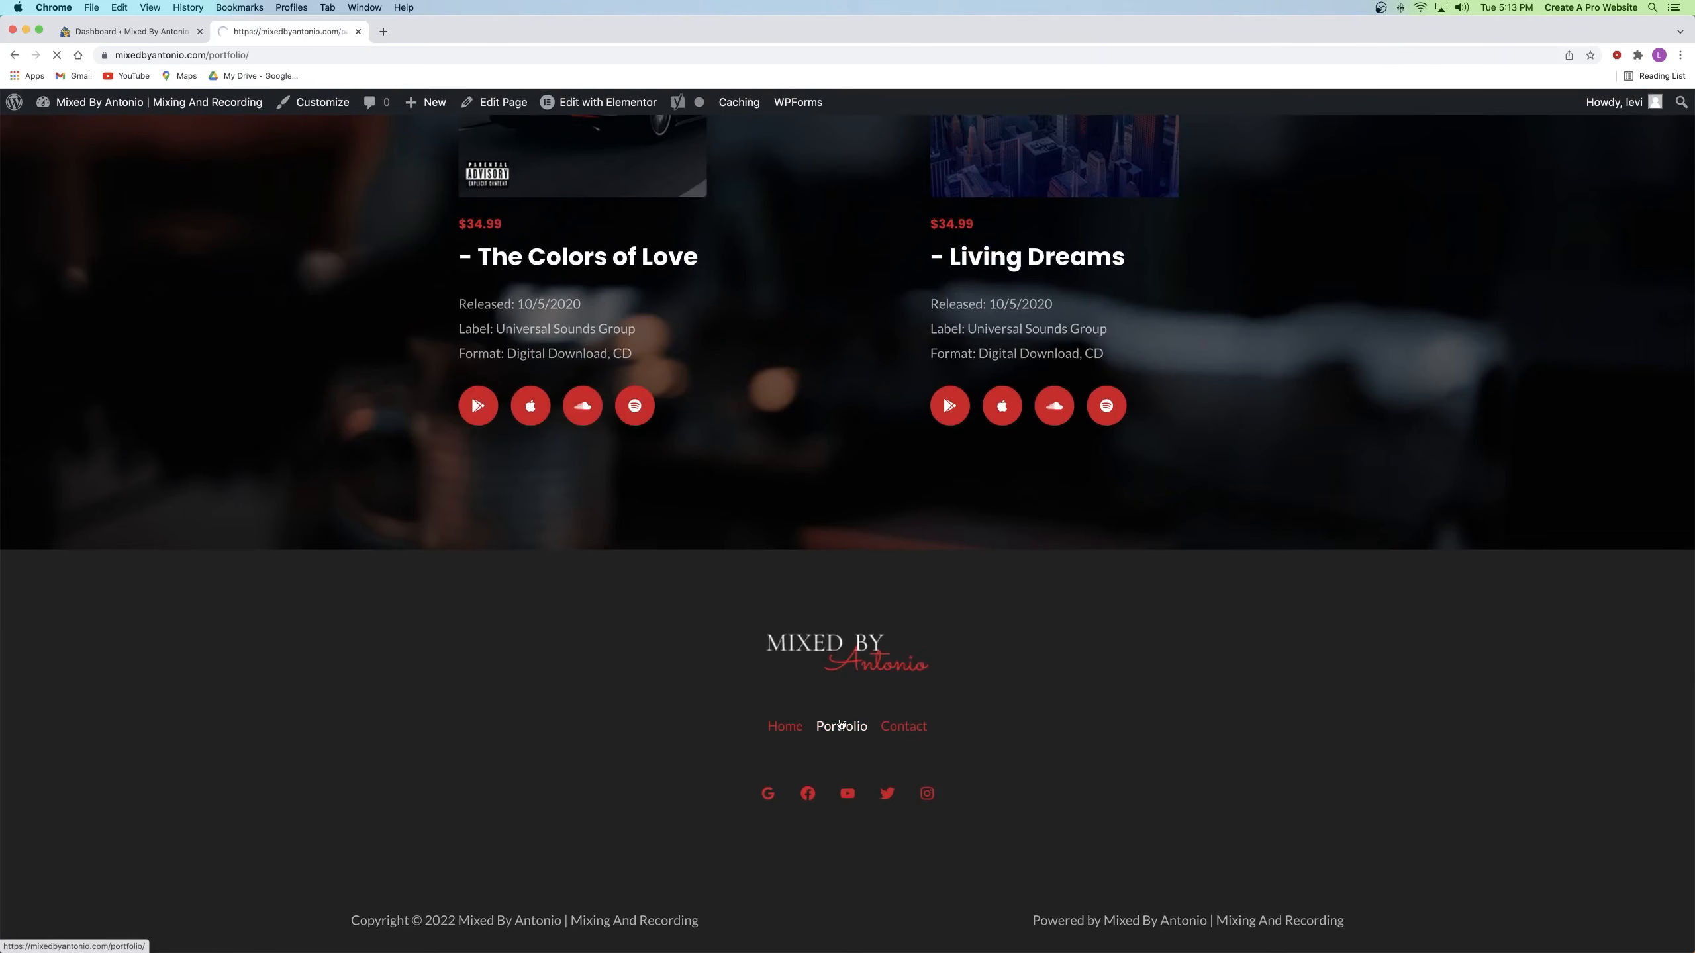
Step: Scroll through the live Portfolio page to review its content
{"action": "scroll", "coordinate": [839, 721], "scroll_direction": "down", "scroll_amount": 8}
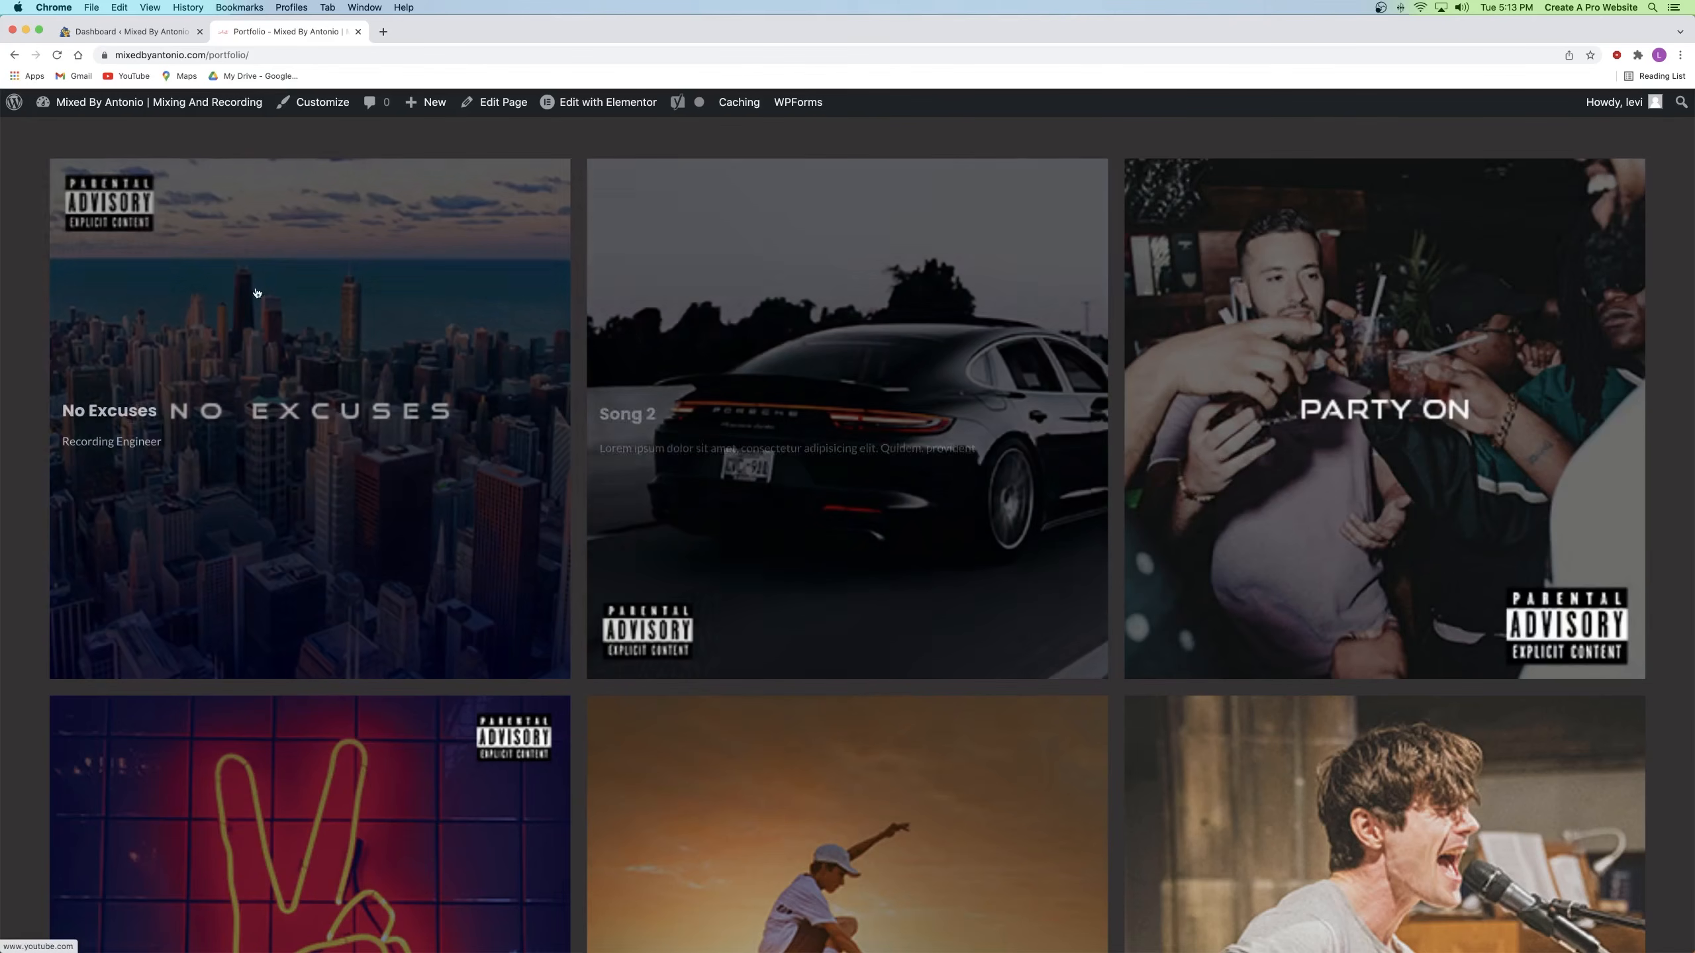
{"action": "scroll", "coordinate": [808, 454], "scroll_direction": "down", "scroll_amount": 10}
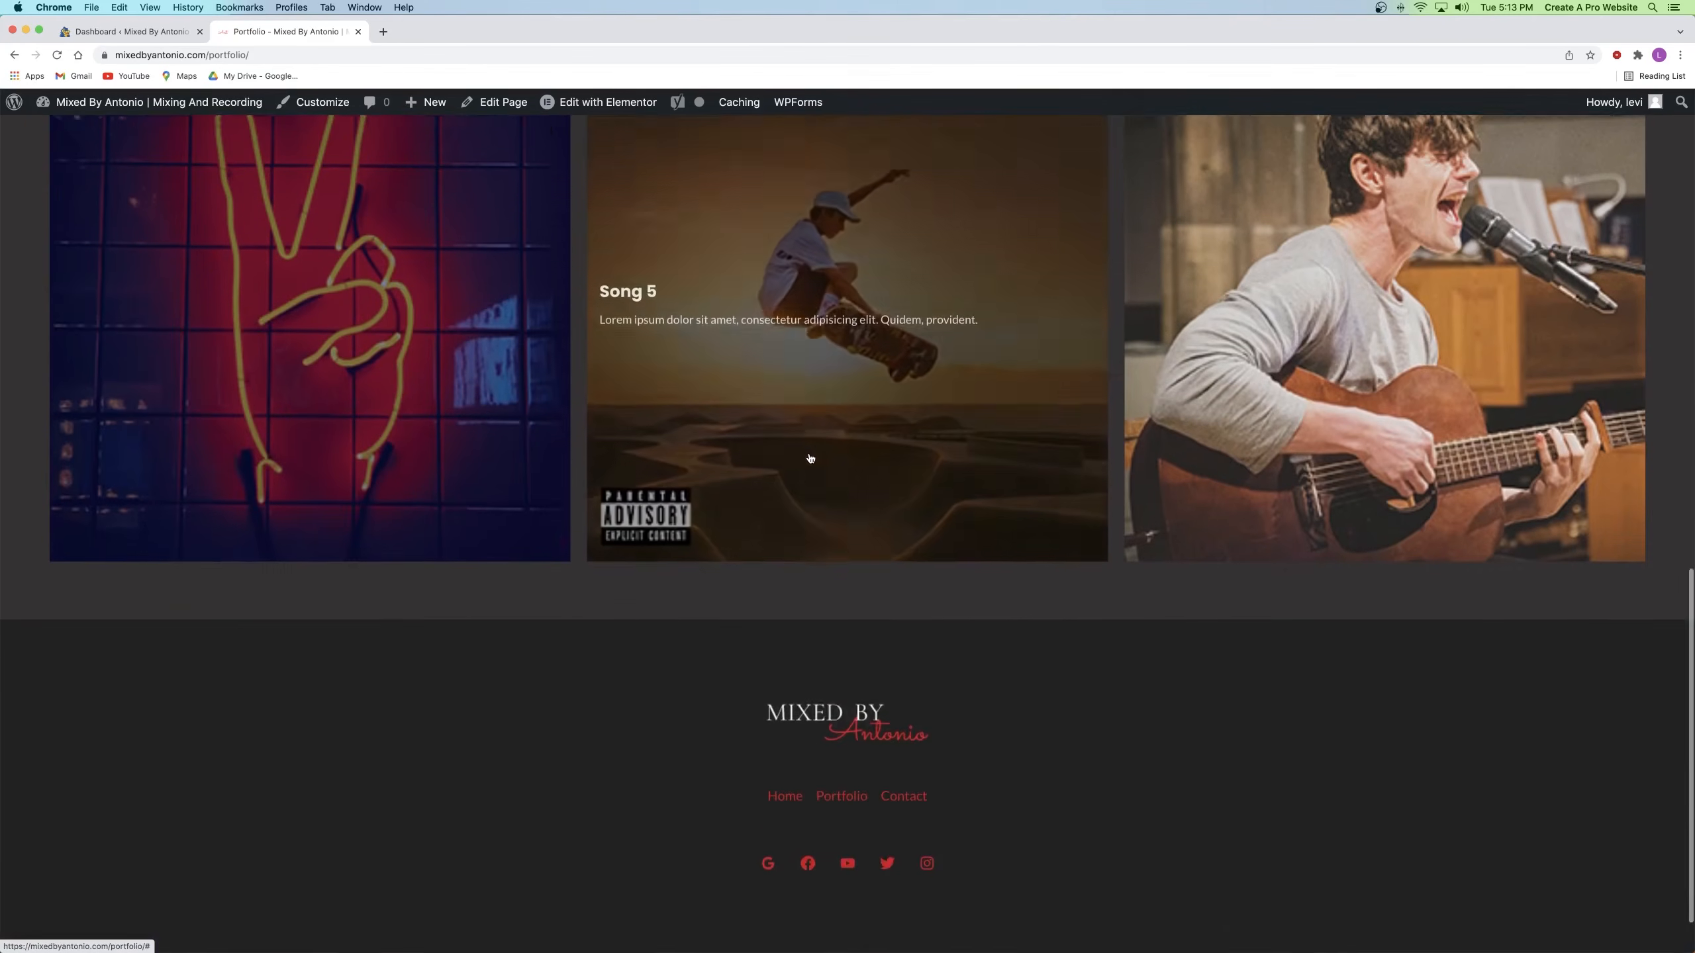
{"action": "scroll", "coordinate": [810, 459], "scroll_direction": "up", "scroll_amount": 14}
{"action": "scroll", "coordinate": [809, 458], "scroll_direction": "up", "scroll_amount": 5}
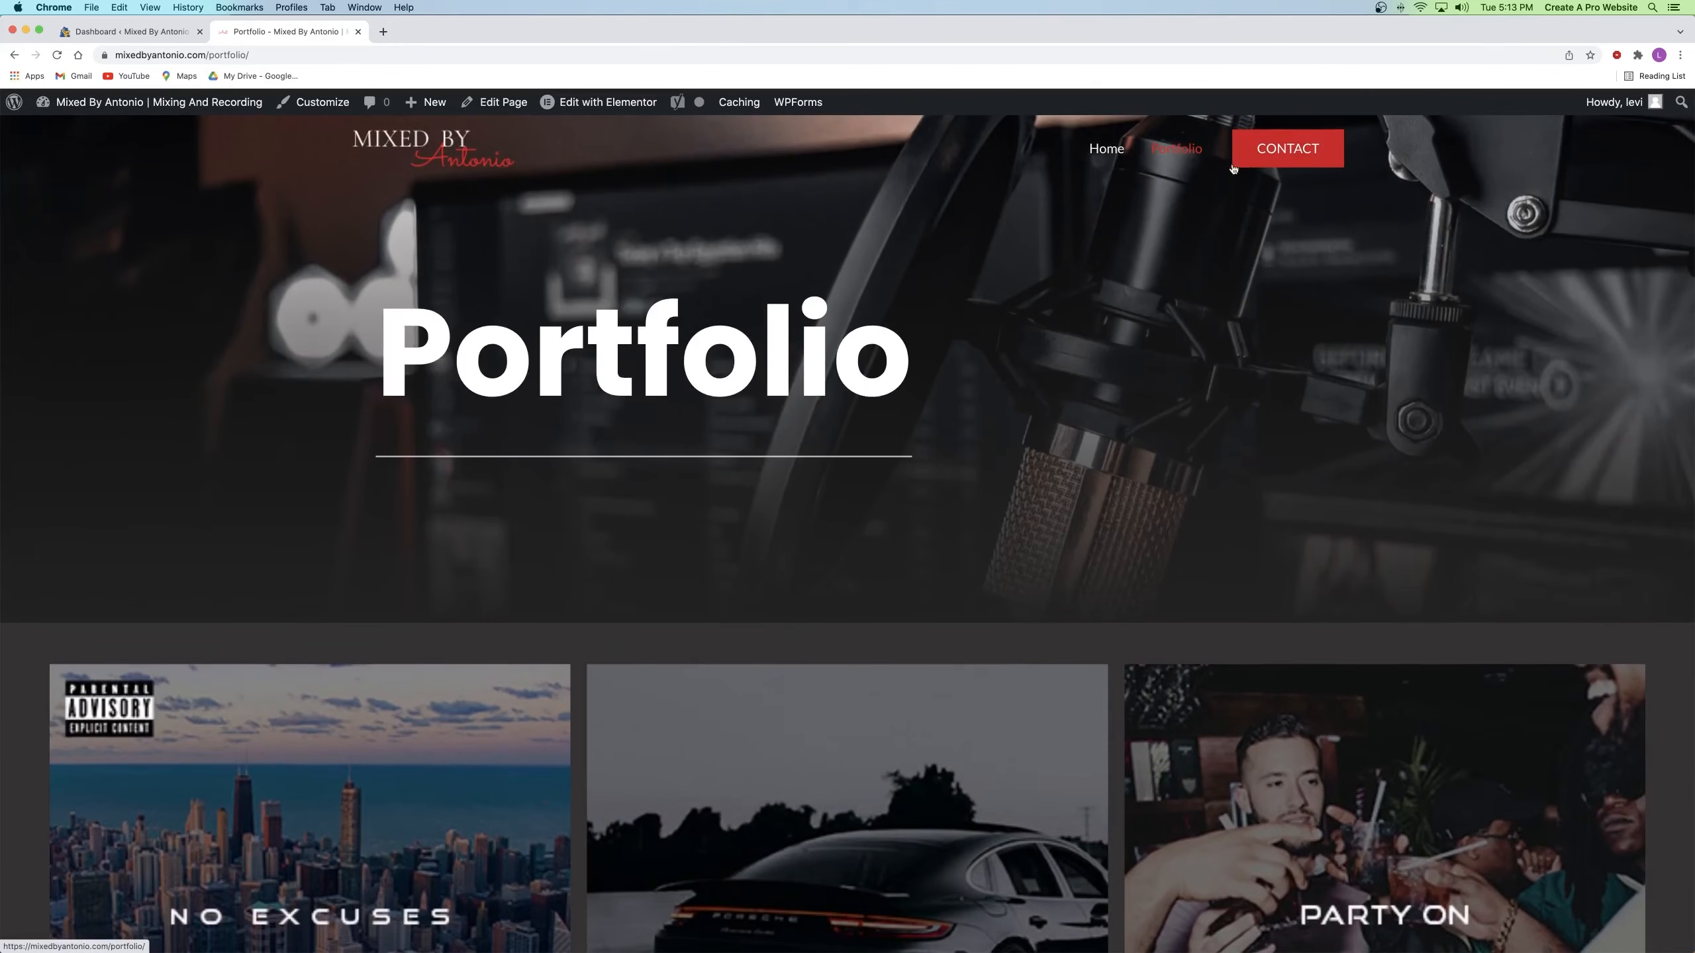
Step: Go to the Contact page and review its Get in Touch details and enquiry form
{"action": "left_click", "coordinate": [1278, 160]}
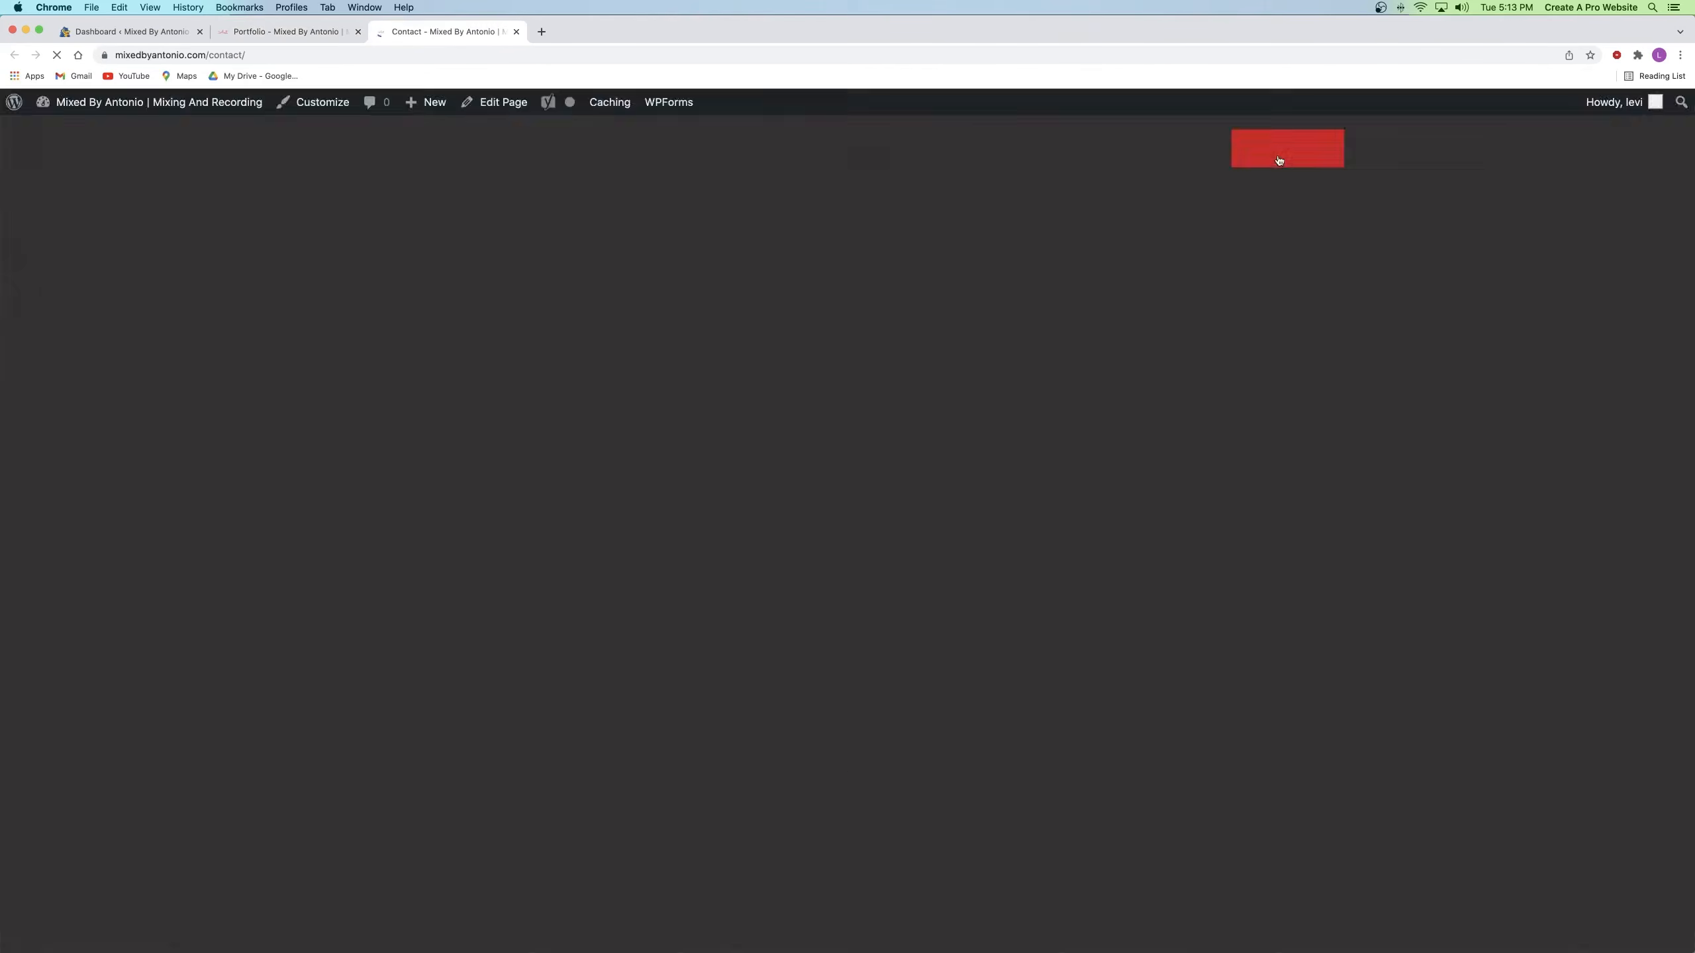
{"action": "scroll", "coordinate": [1021, 333], "scroll_direction": "down", "scroll_amount": 7}
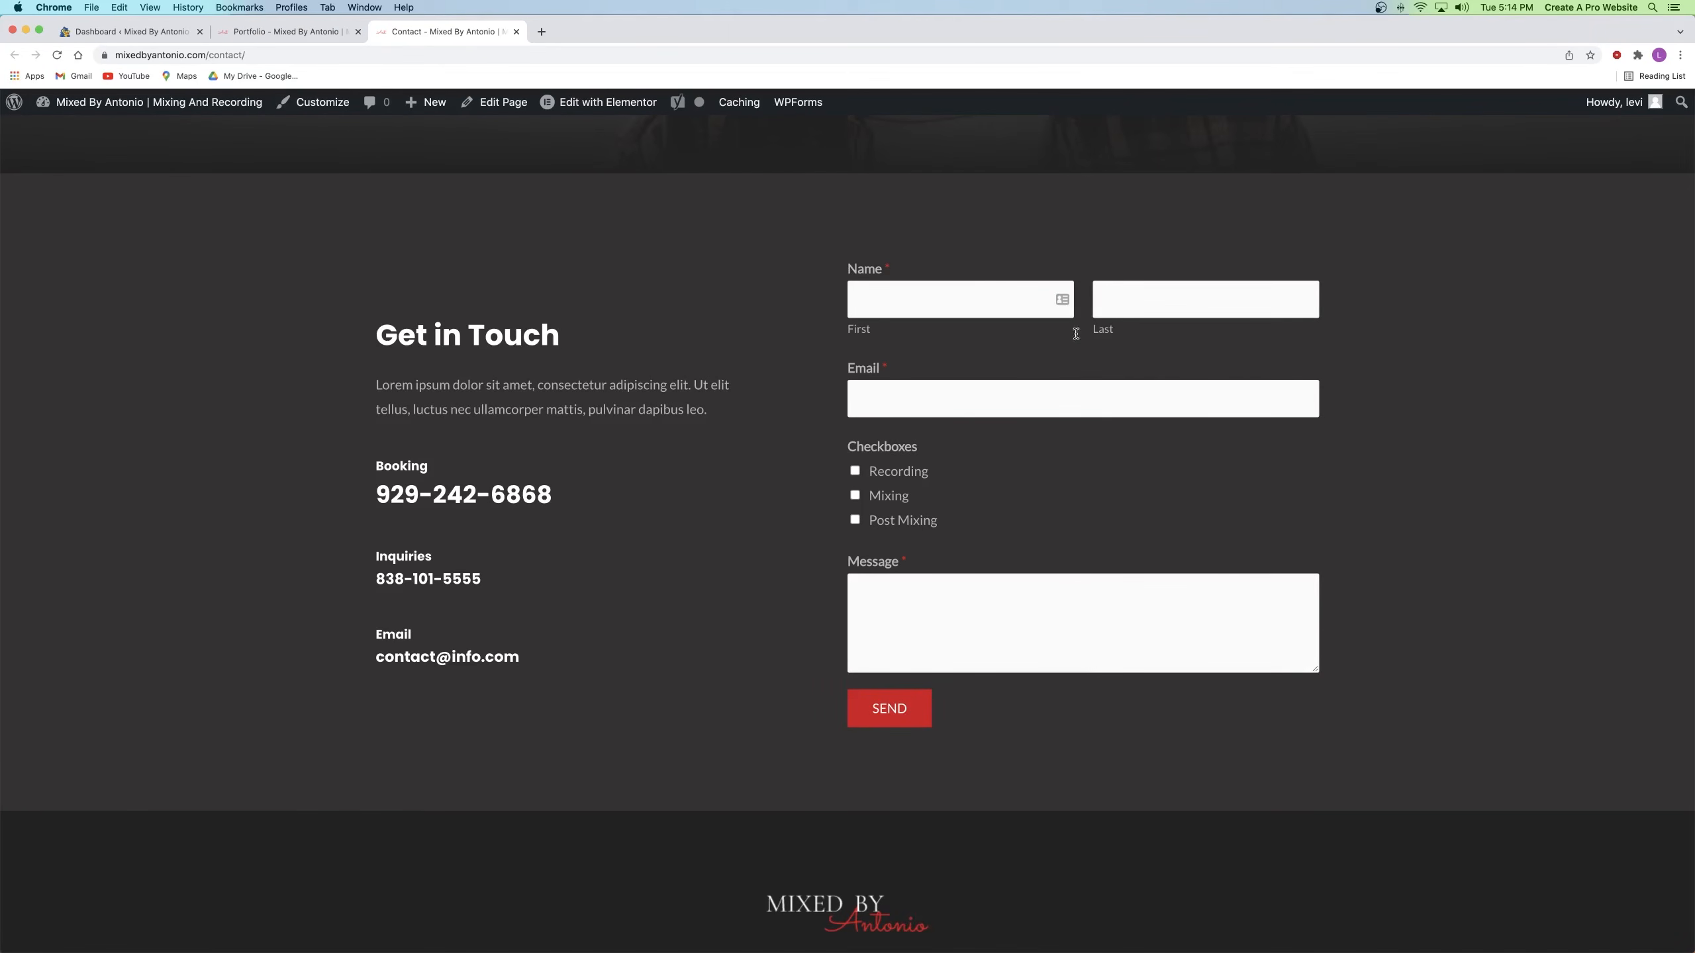
{"action": "scroll", "coordinate": [675, 344], "scroll_direction": "down", "scroll_amount": 3}
{"action": "scroll", "coordinate": [620, 267], "scroll_direction": "up", "scroll_amount": 10}
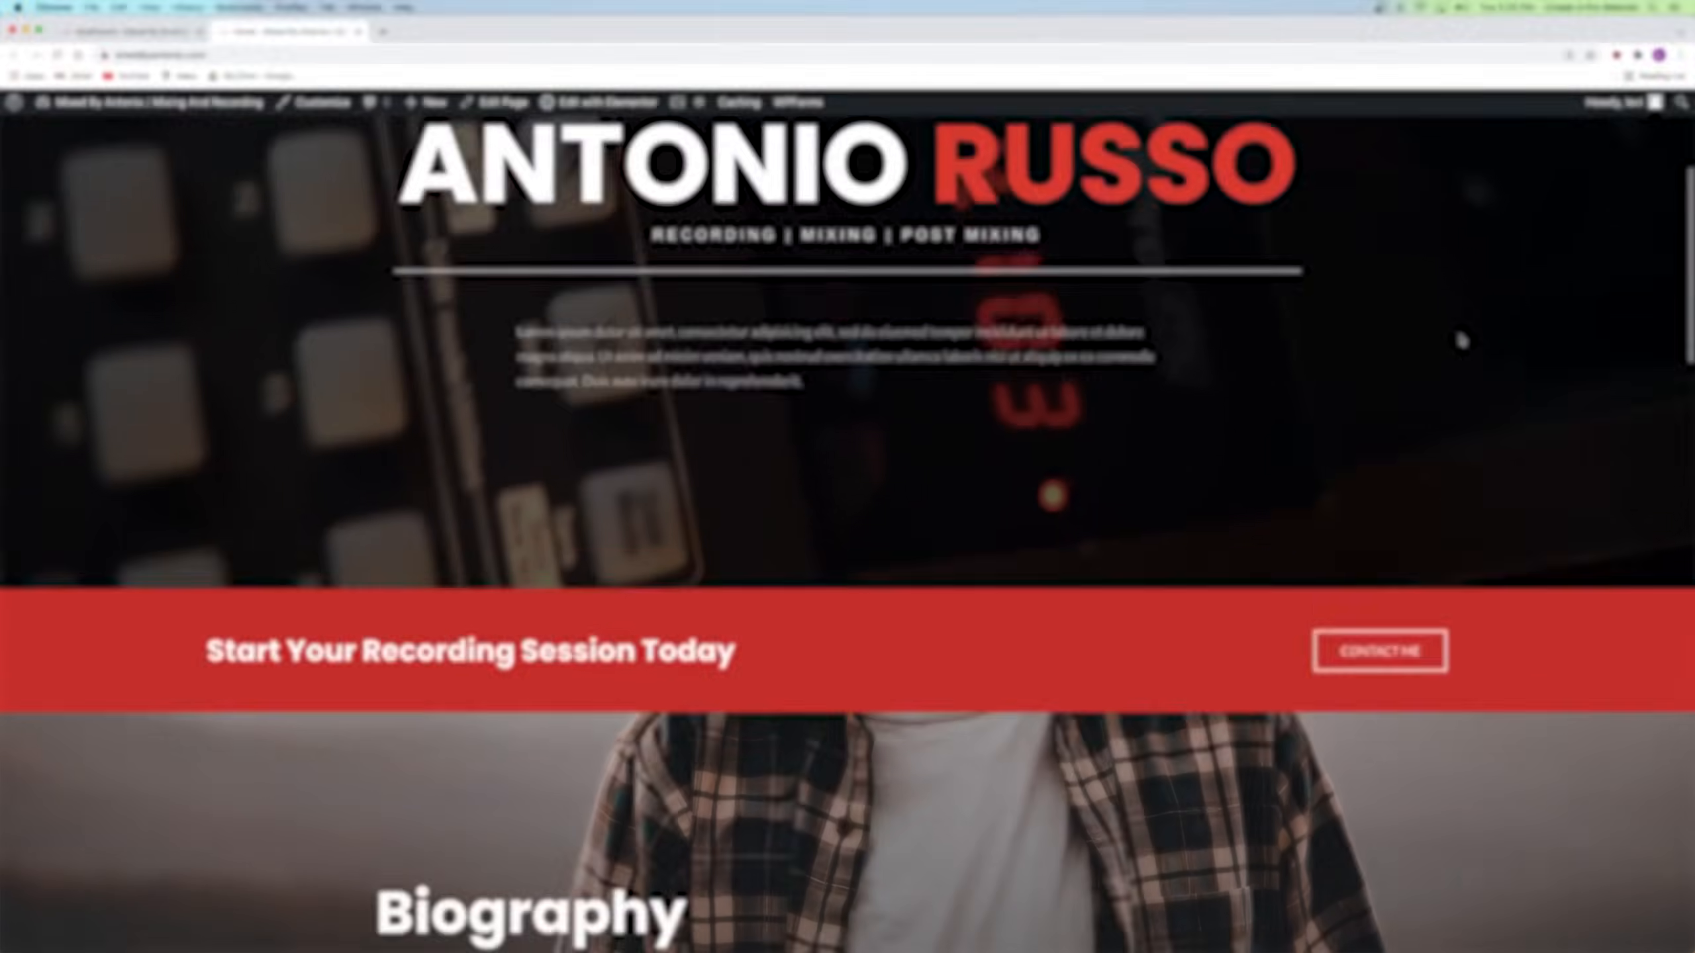
{"action": "scroll", "coordinate": [1459, 340], "scroll_direction": "down", "scroll_amount": 5}
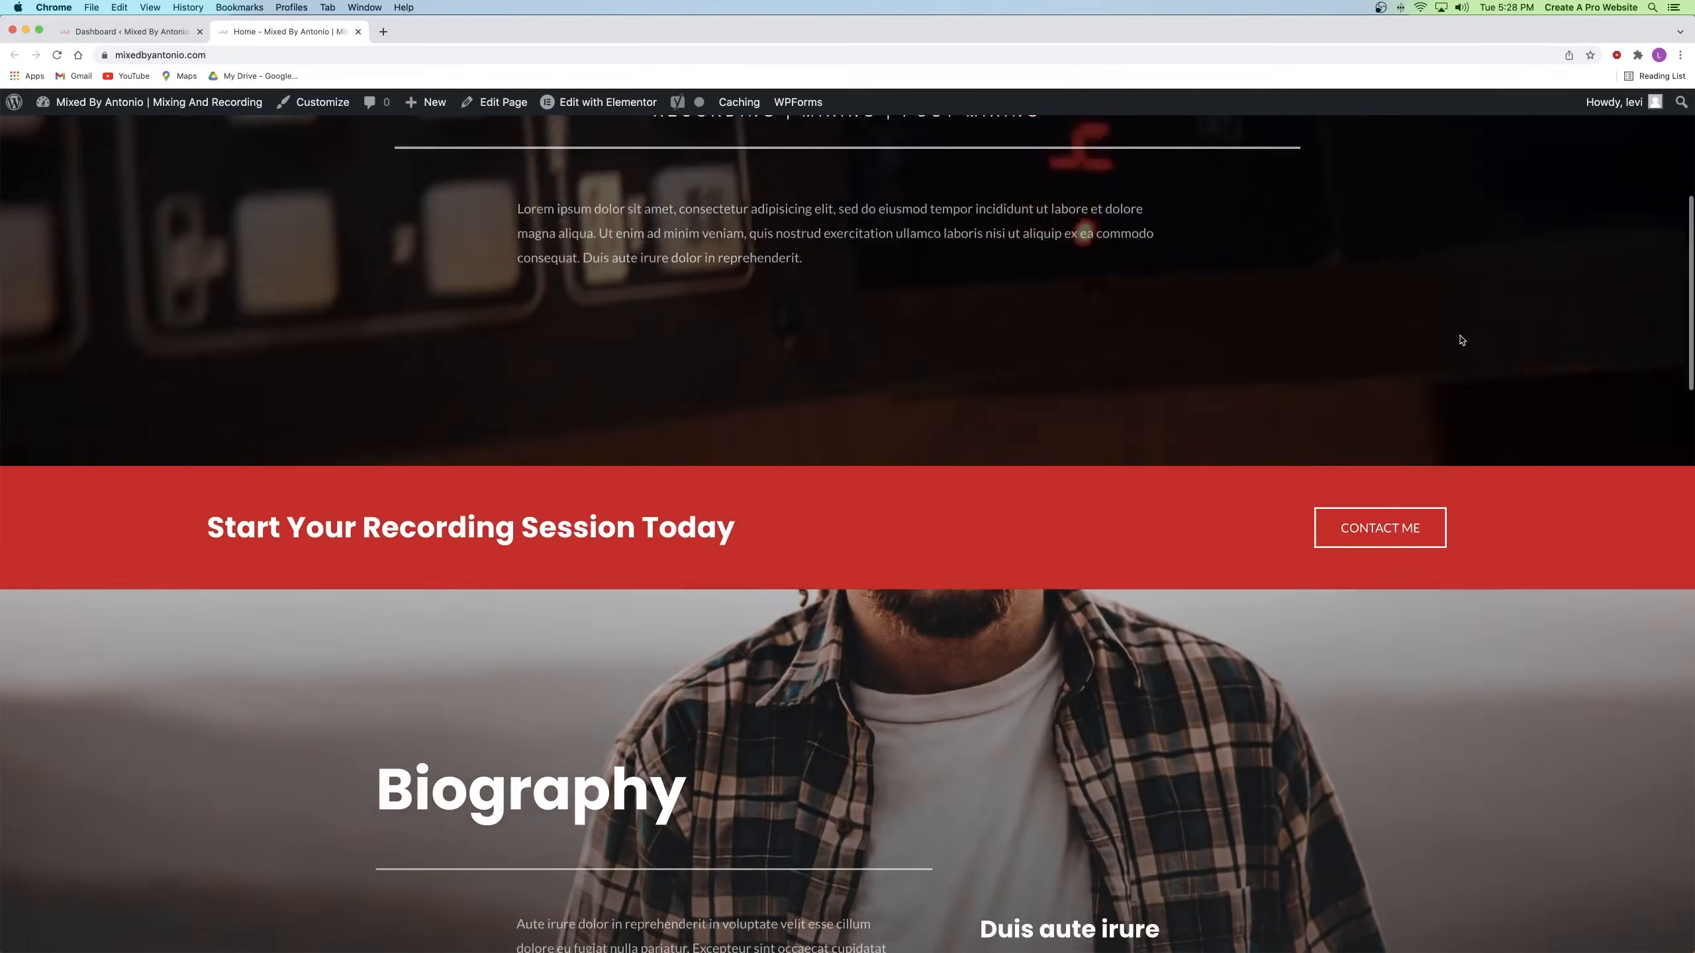
{"action": "scroll", "coordinate": [1459, 339], "scroll_direction": "down", "scroll_amount": 7}
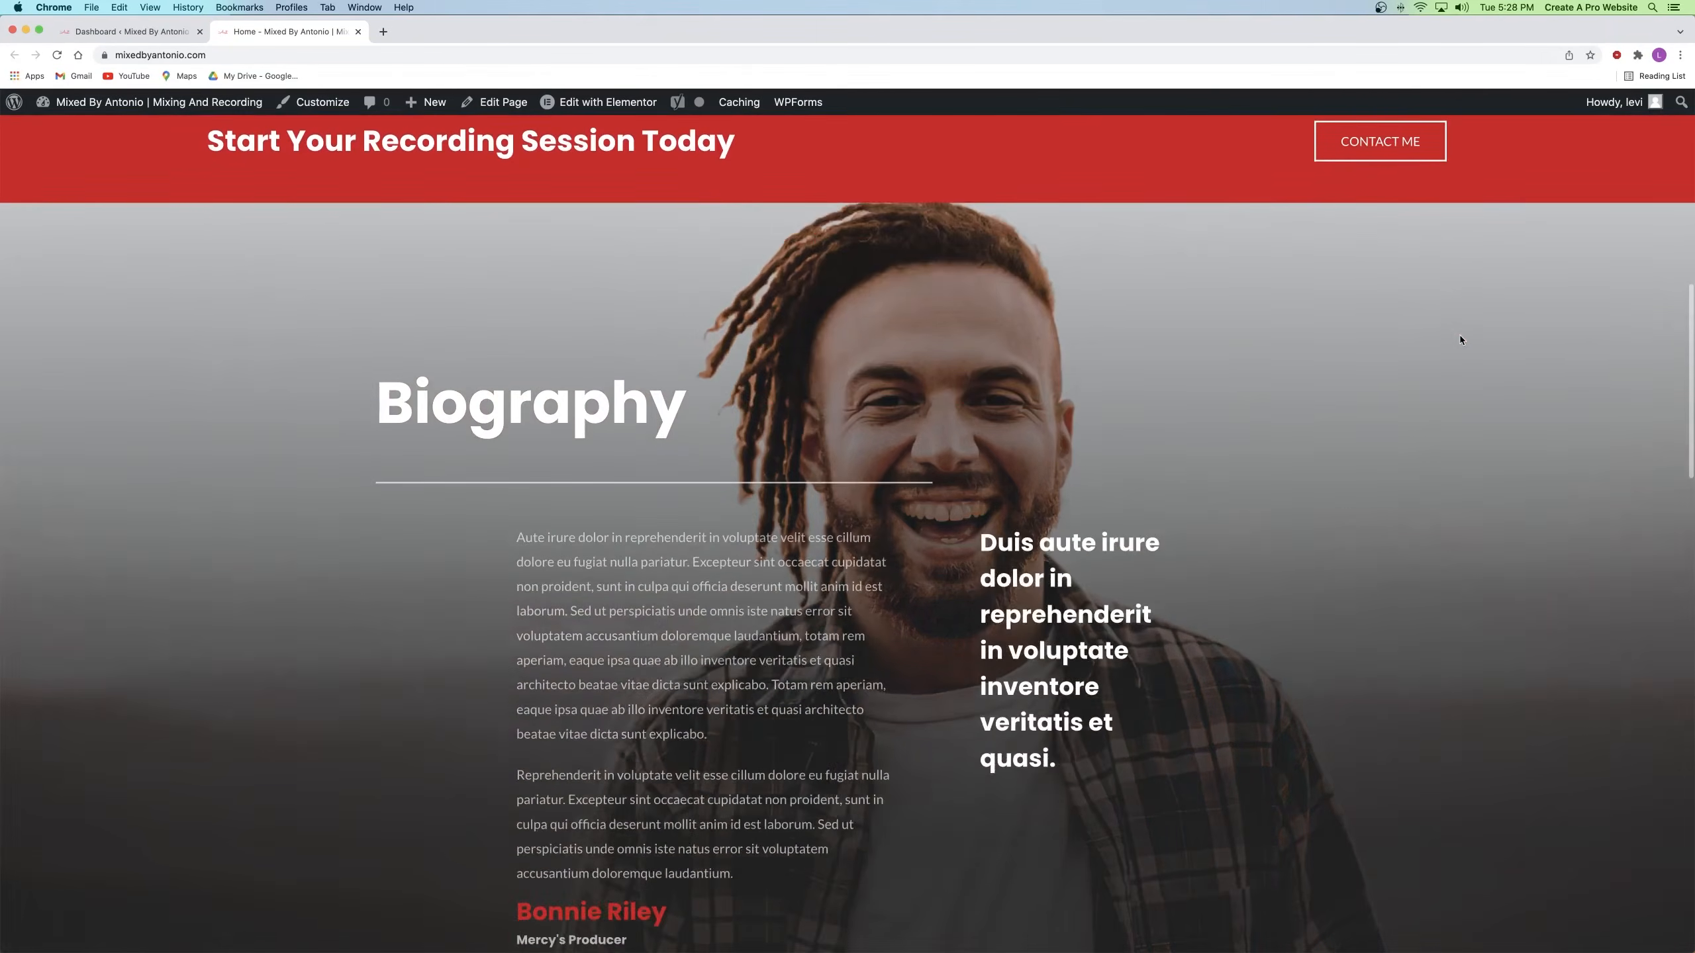
{"action": "scroll", "coordinate": [1459, 339], "scroll_direction": "down", "scroll_amount": 5}
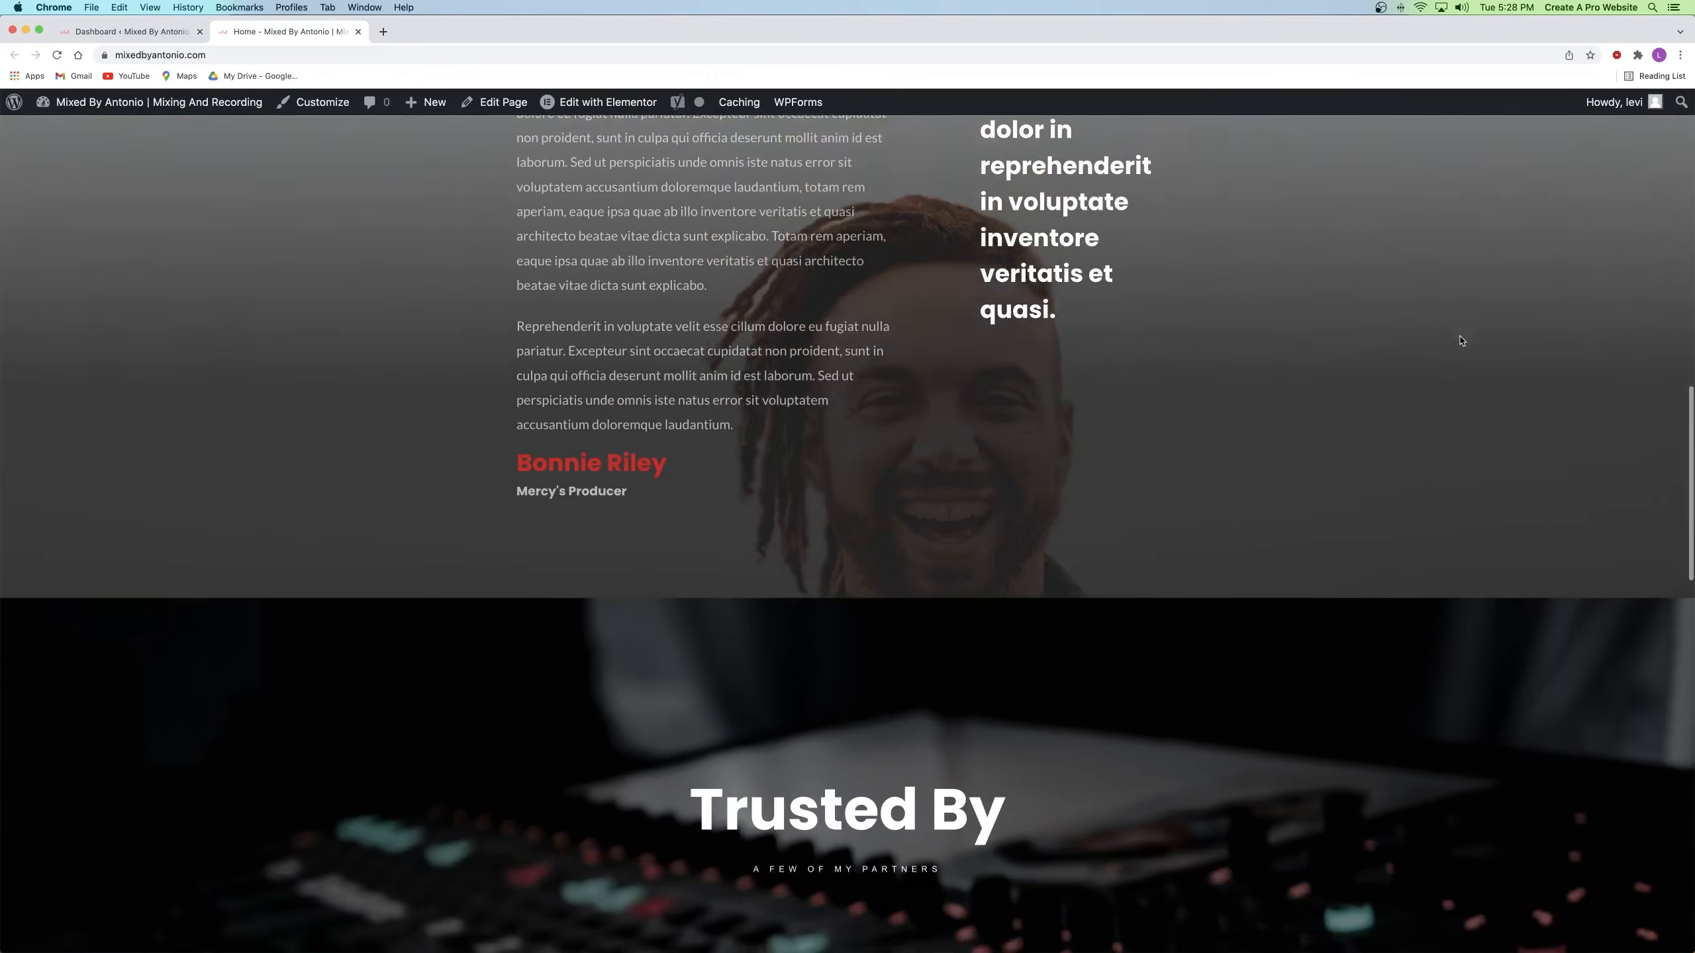
{"action": "scroll", "coordinate": [1459, 340], "scroll_direction": "down", "scroll_amount": 4}
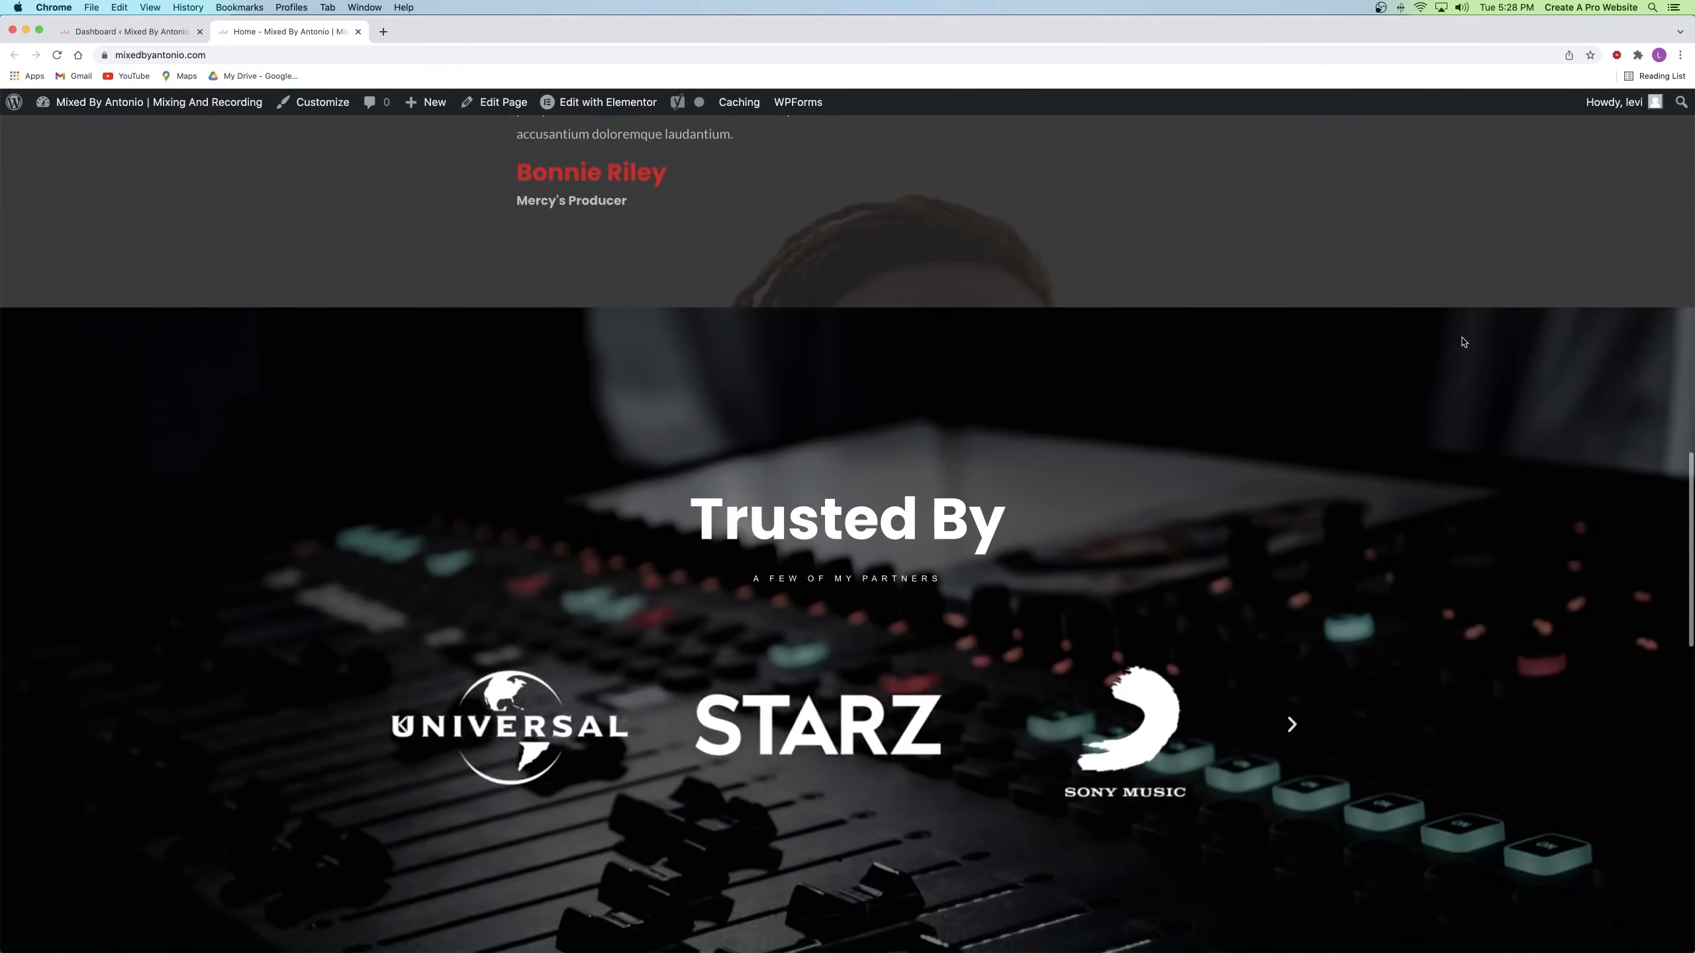
{"action": "scroll", "coordinate": [1464, 340], "scroll_direction": "down", "scroll_amount": 6}
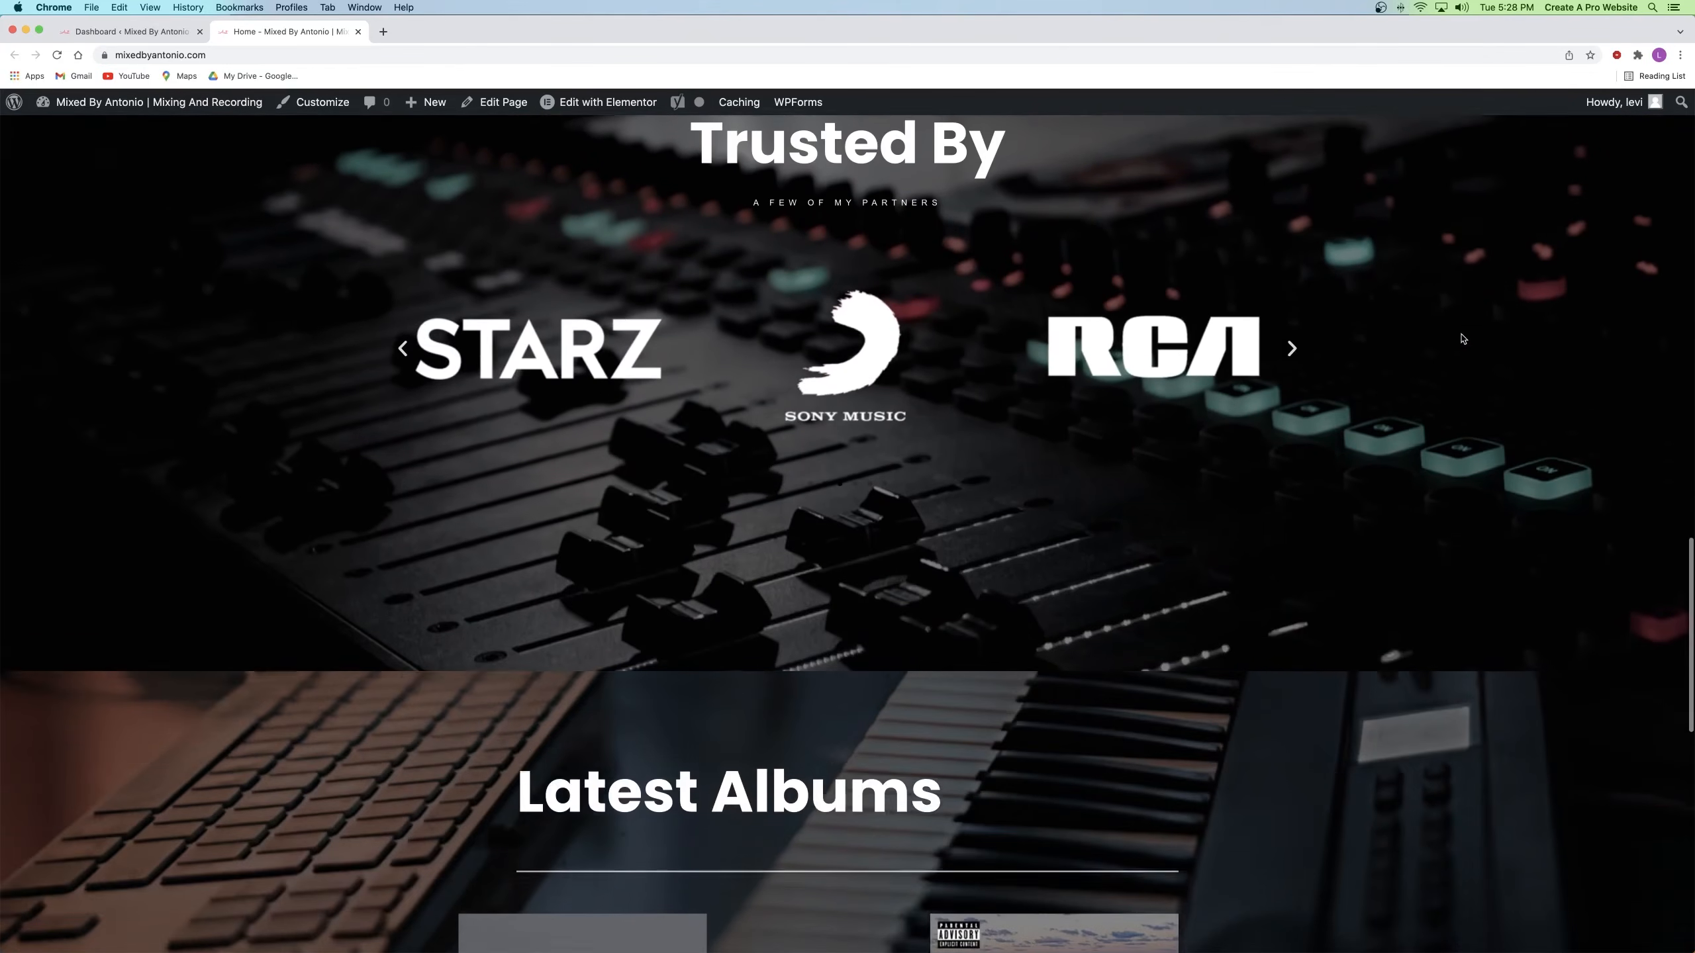
{"action": "scroll", "coordinate": [1463, 339], "scroll_direction": "down", "scroll_amount": 5}
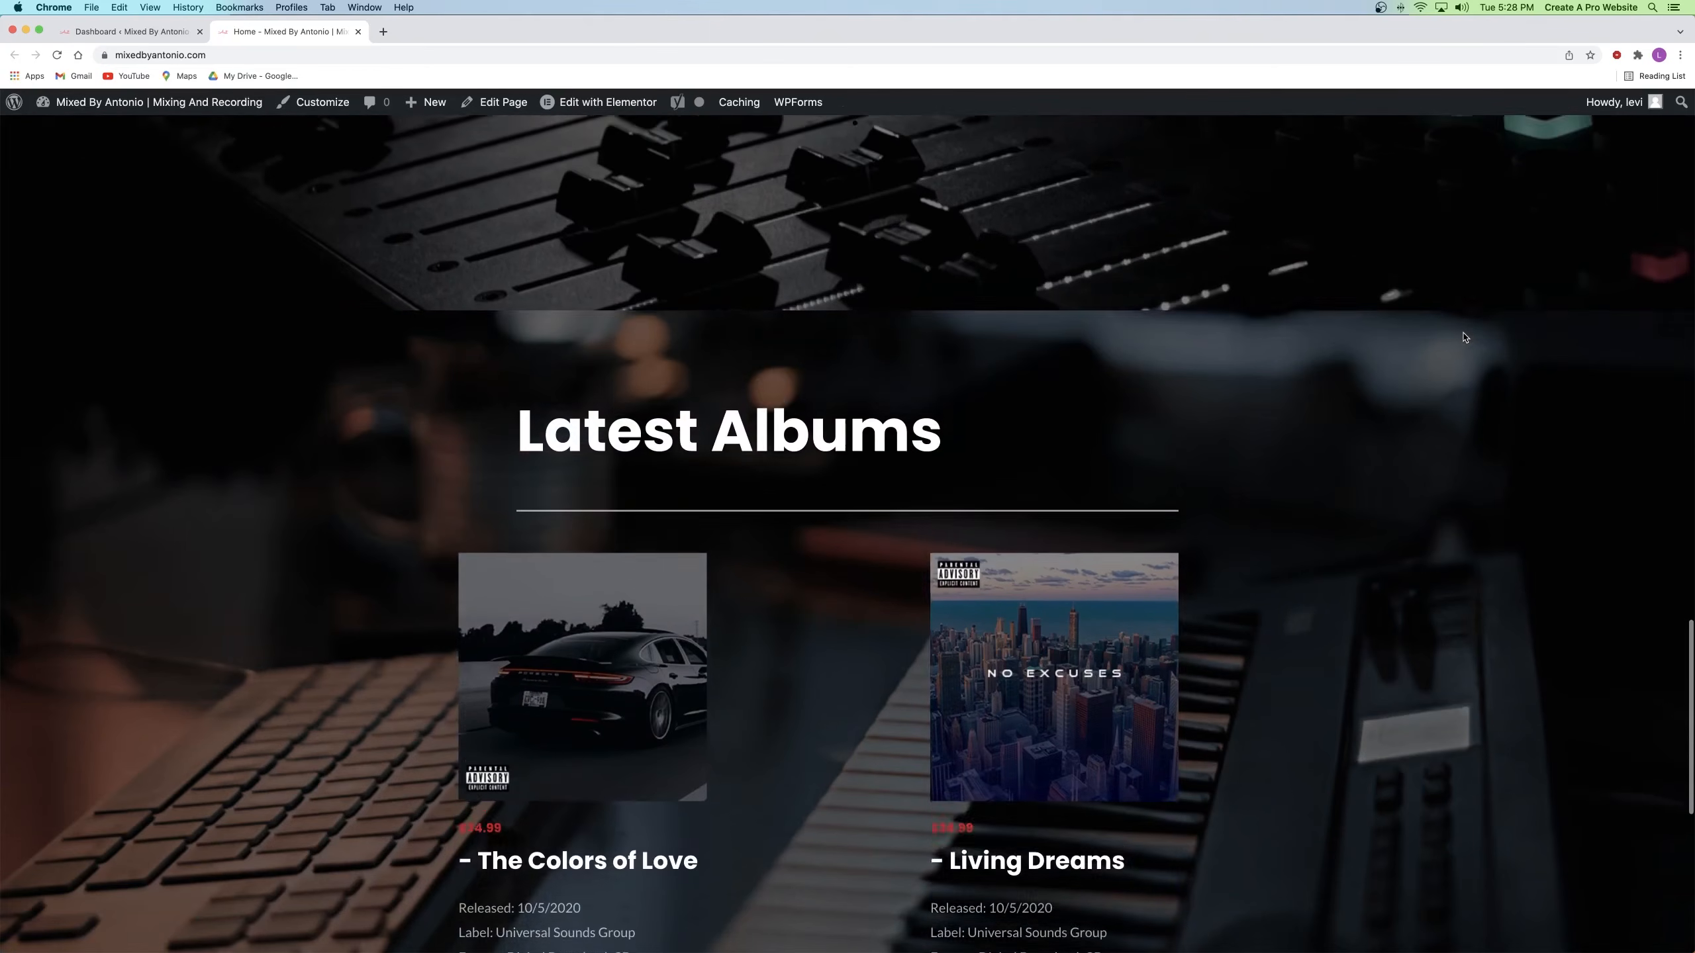
{"action": "scroll", "coordinate": [1464, 338], "scroll_direction": "down", "scroll_amount": 6}
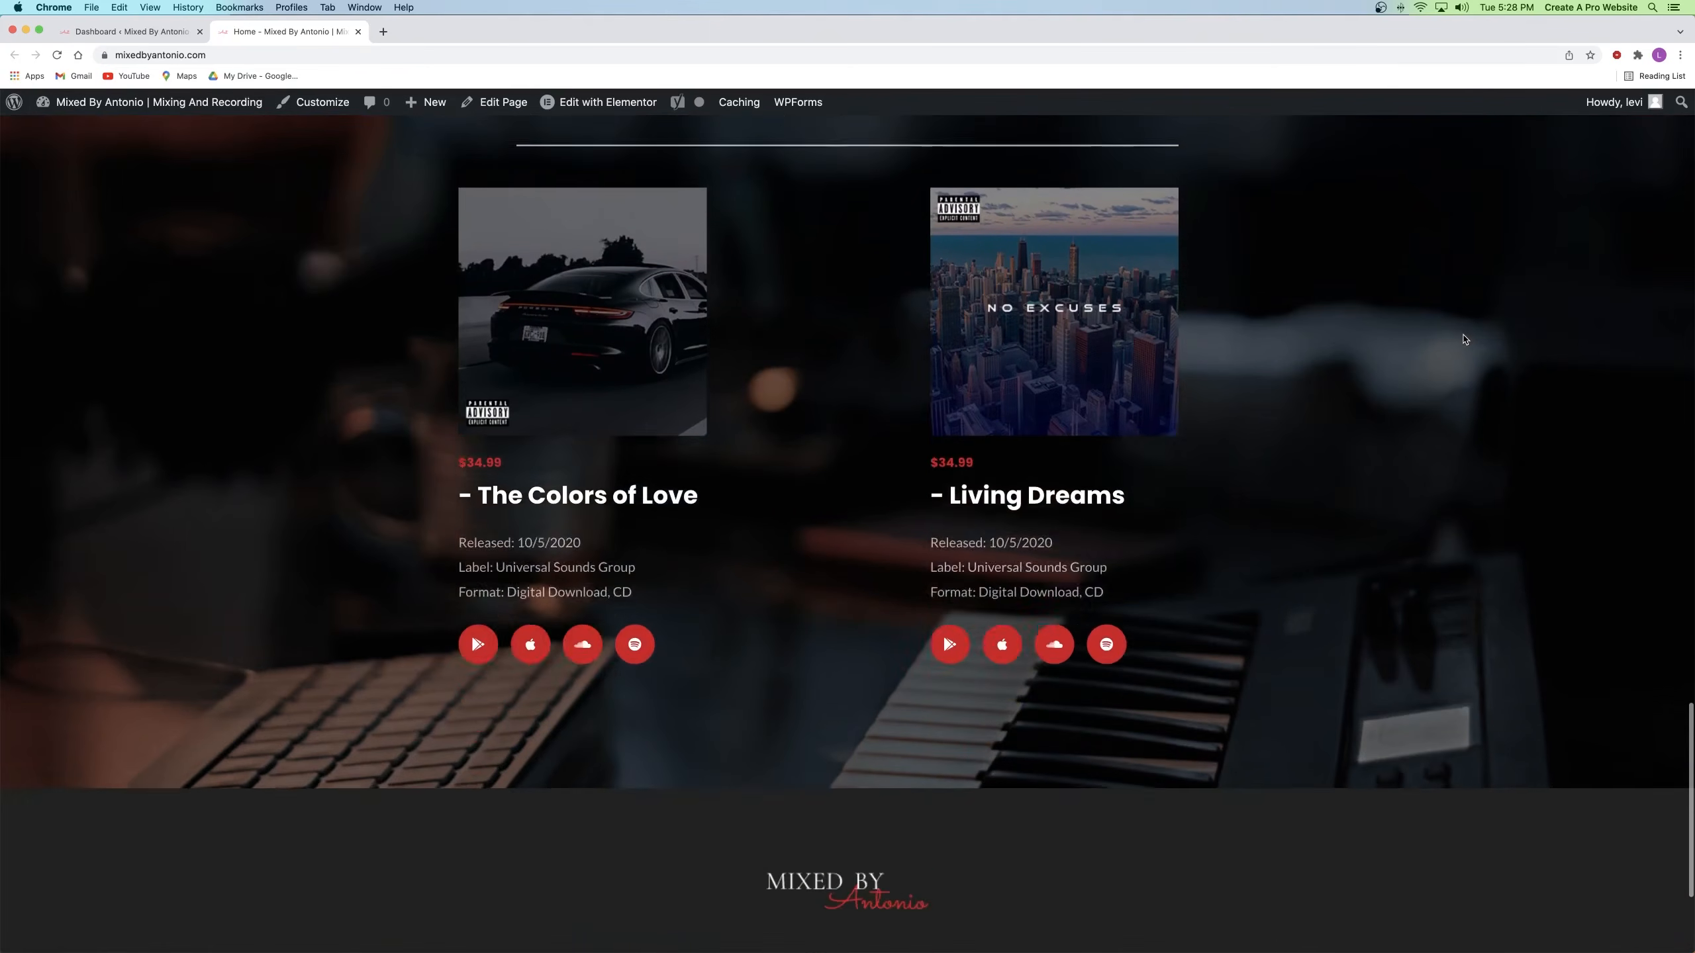